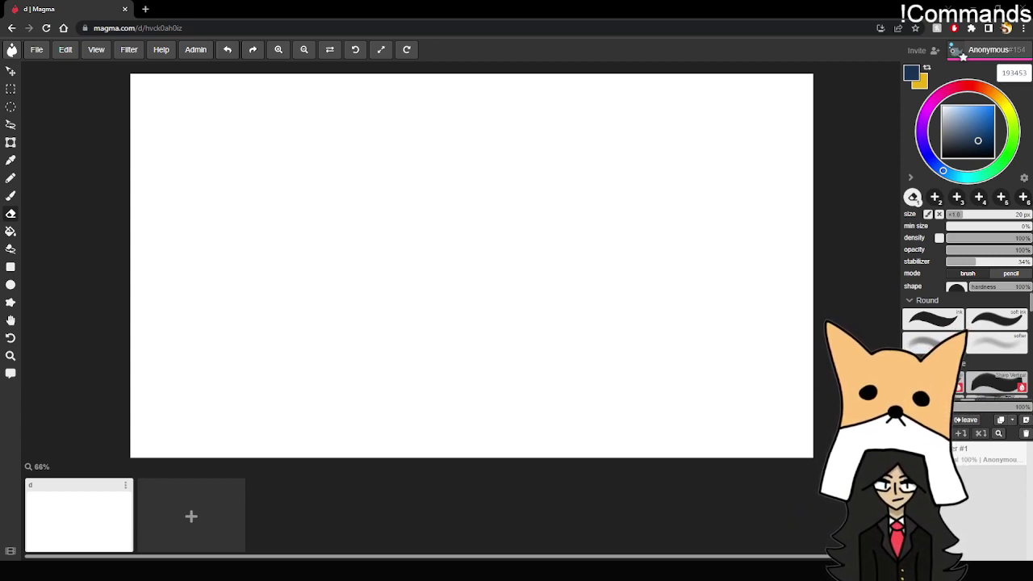
- Select the Pixel Pencil, draw a test stroke, and set its size to 1 px
left_click(12, 196)
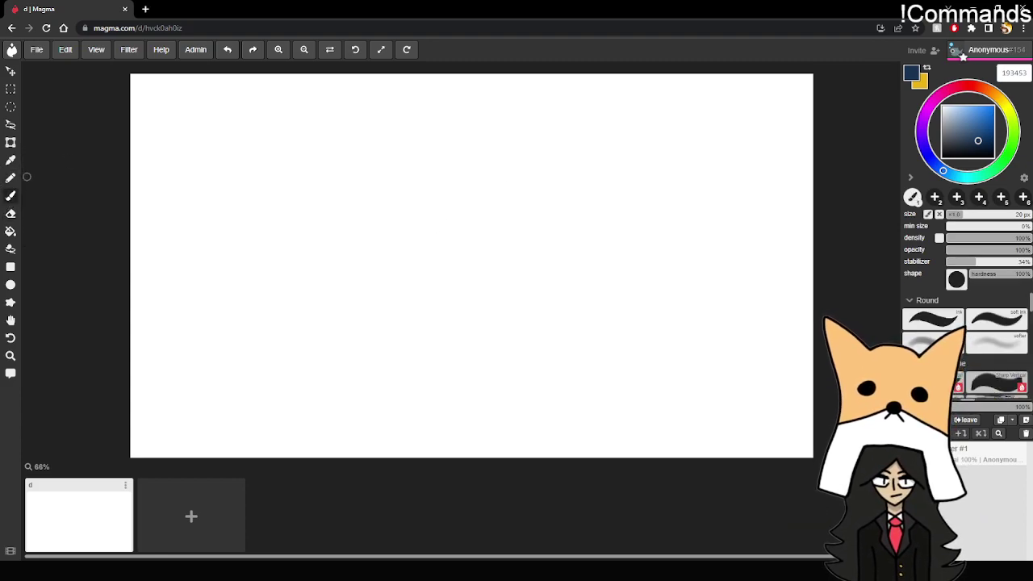
mouse_move(328, 200)
left_mouse_down()
mouse_move(273, 224)
mouse_move(261, 246)
mouse_move(358, 359)
mouse_move(442, 333)
left_mouse_up()
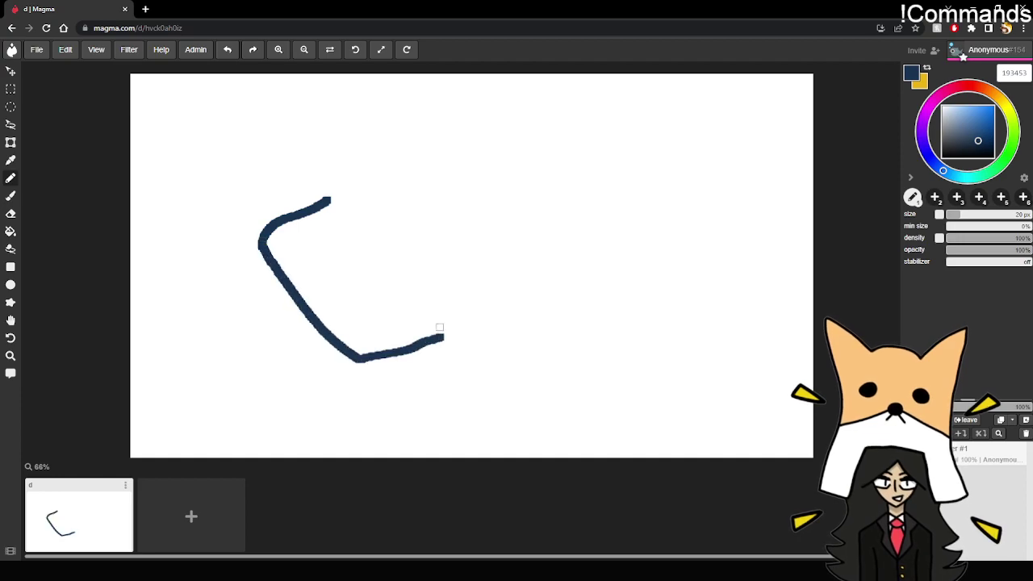
left_click_drag(952, 214, 939, 216)
mouse_move(227, 212)
left_mouse_down()
mouse_move(281, 179)
mouse_move(307, 223)
left_mouse_up()
- Sketch and undo a trial cat-ear stroke, then open the Anonymous user account menu
scroll(221, 234, "up", 2)
scroll(233, 224, "down", 2)
scroll(271, 229, "up", 1)
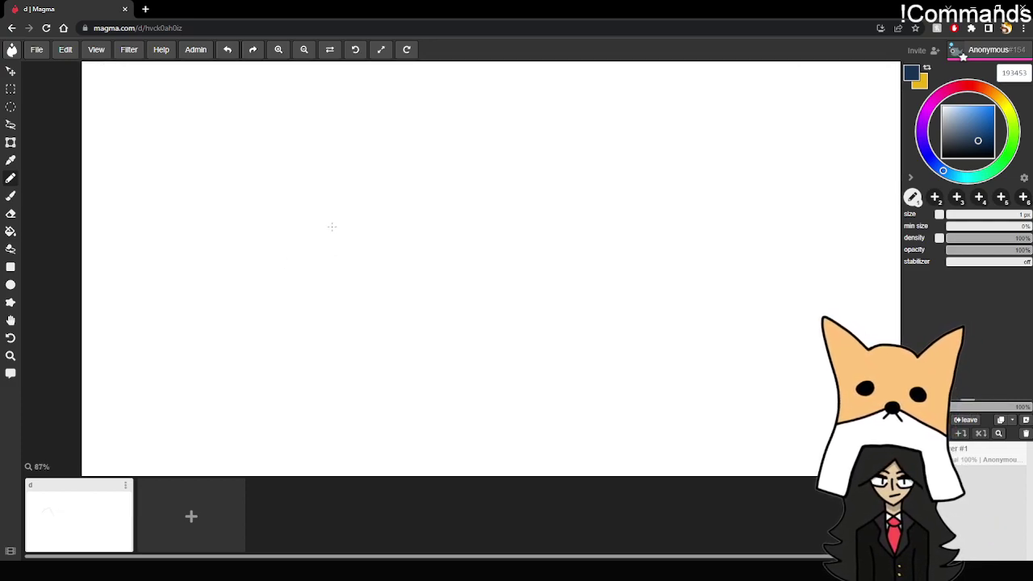
mouse_move(324, 233)
left_mouse_down()
mouse_move(260, 208)
mouse_move(275, 260)
left_mouse_up()
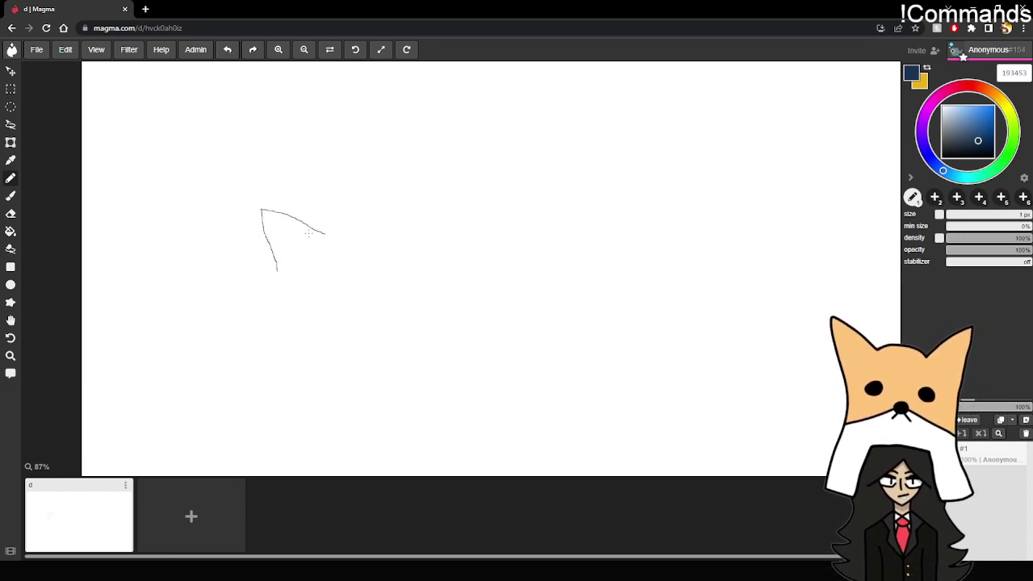
key("ctrl+z")
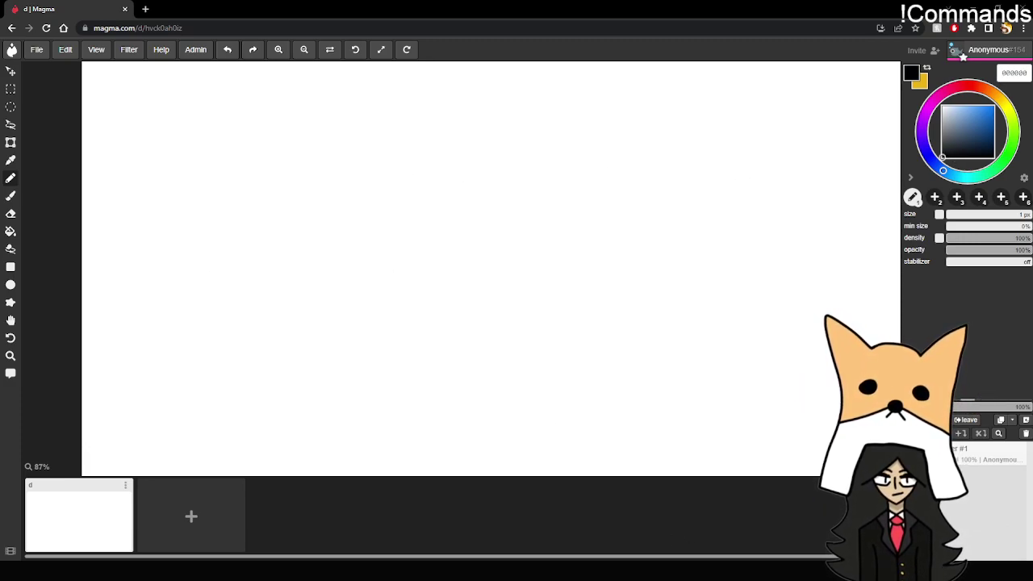
scroll(377, 327, "down", 1)
scroll(349, 291, "up", 1)
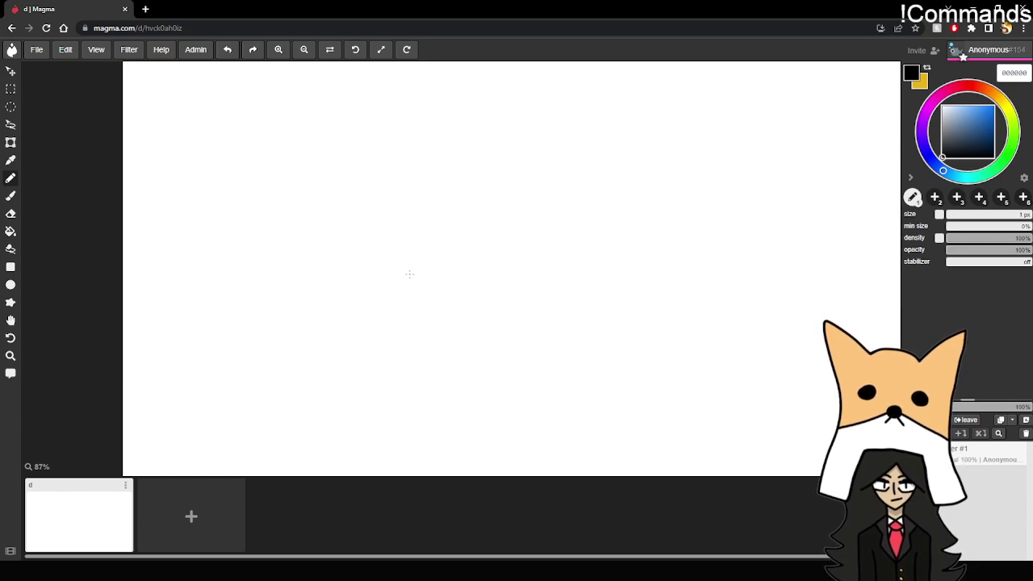
left_click(978, 54)
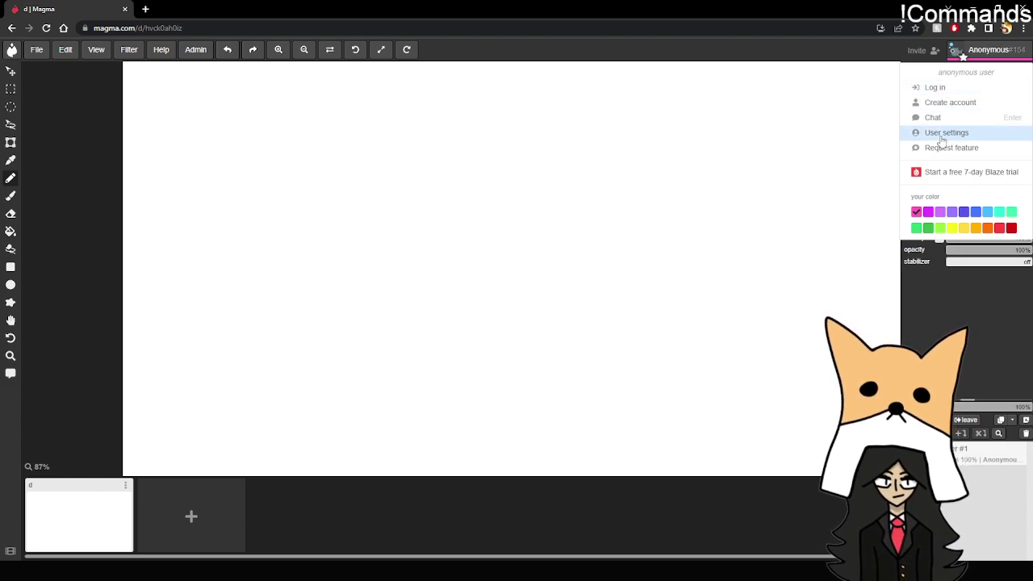
- Log in from the account menu using the autofilled credentials in the Log in dialog
left_click(964, 95)
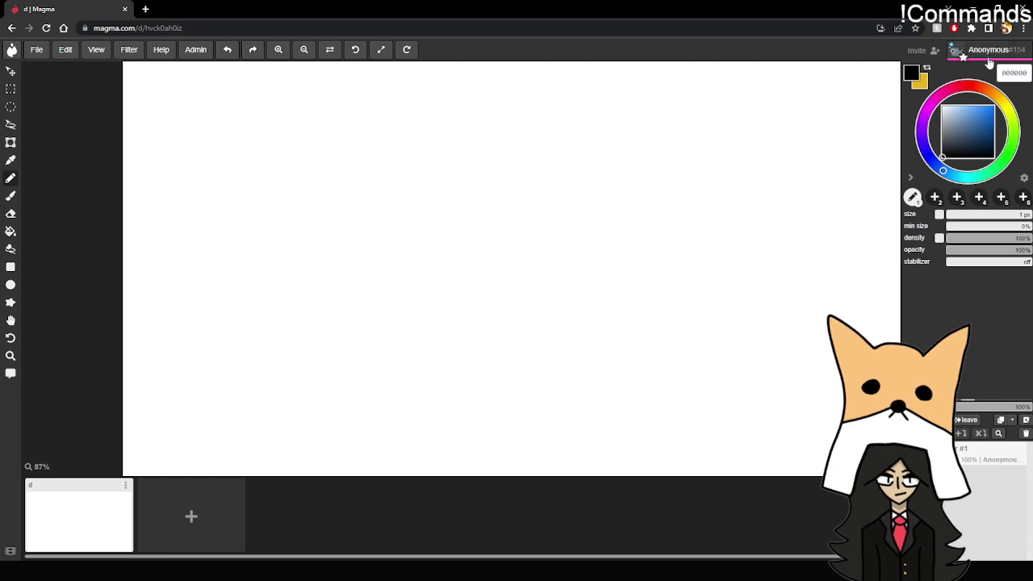
left_click(985, 50)
left_click(948, 90)
left_click(985, 50)
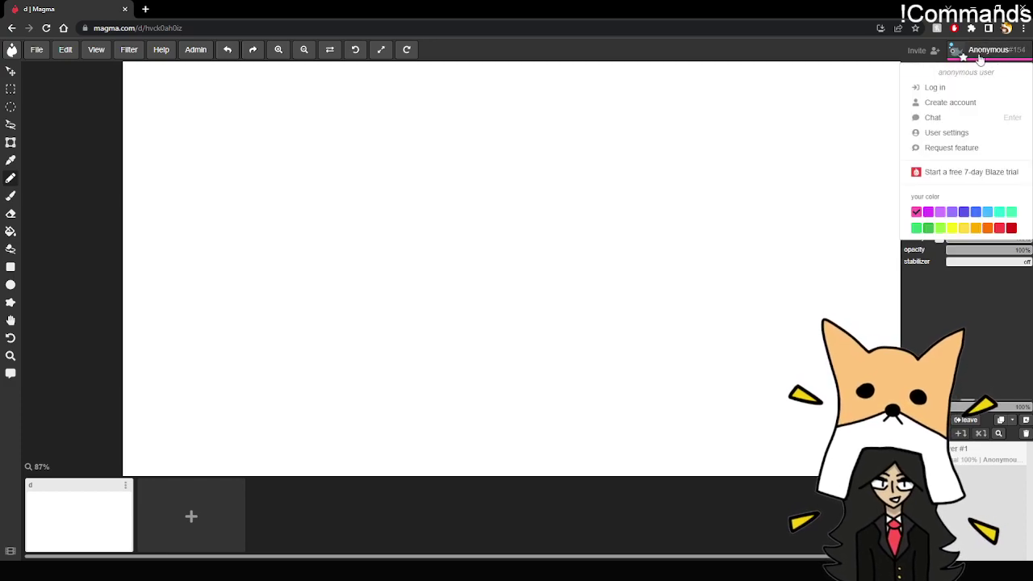
left_click(941, 89)
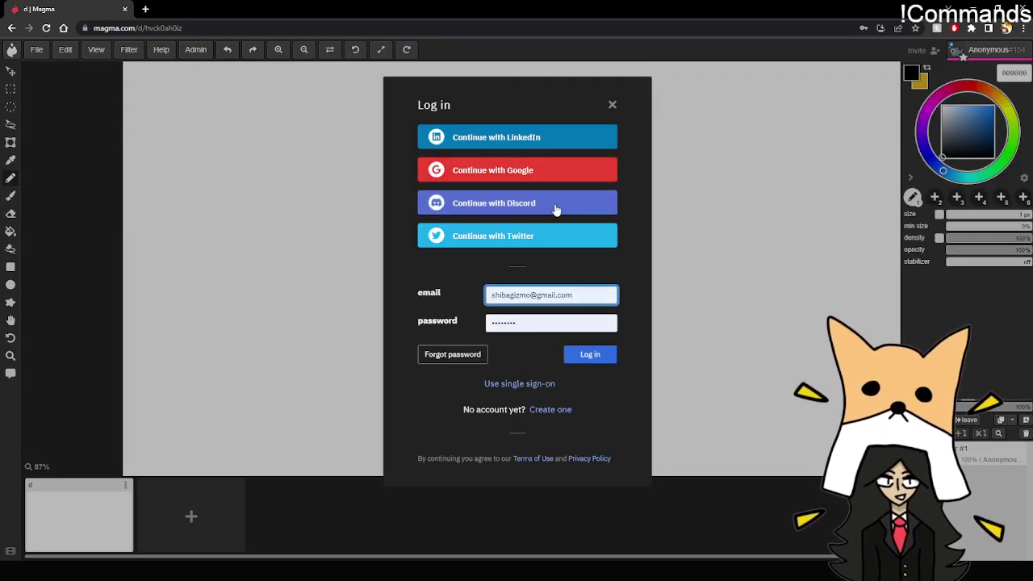
left_click(597, 355)
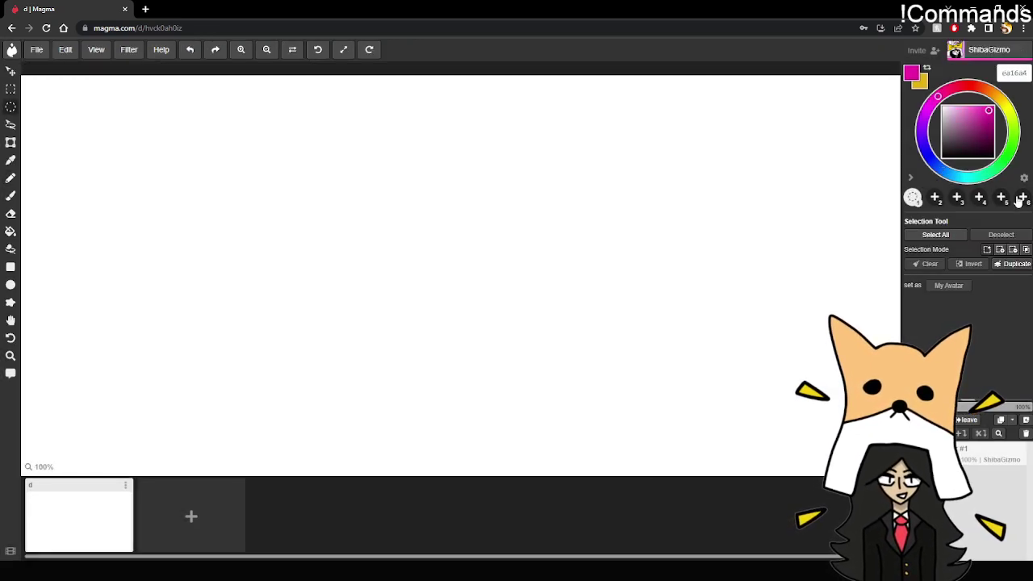
- Set the drawing colour to black and make, then clear, an elliptical selection
left_click(942, 157)
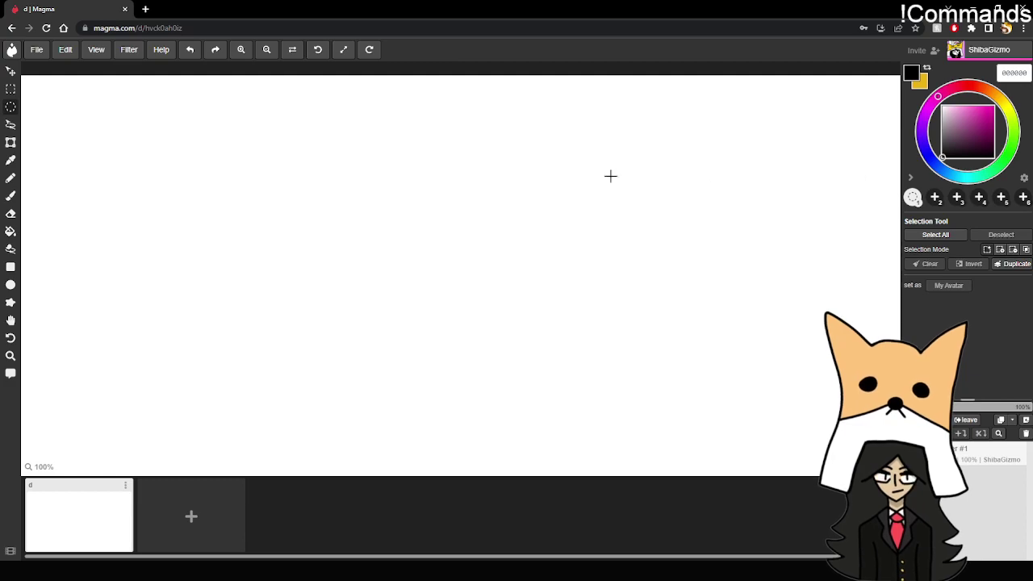
scroll(659, 174, "down", 1)
left_click_drag(325, 295, 168, 206)
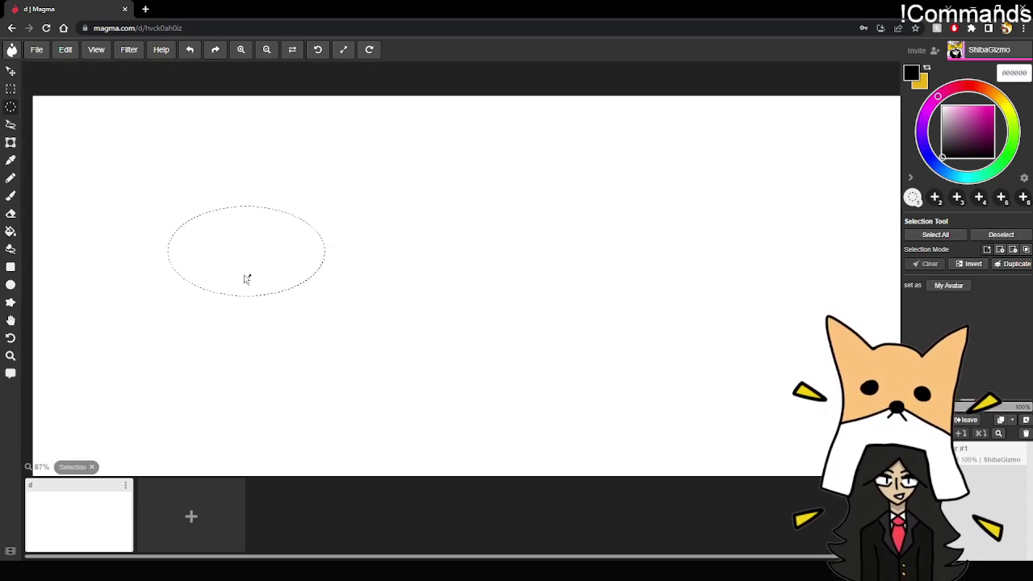
left_click(68, 234)
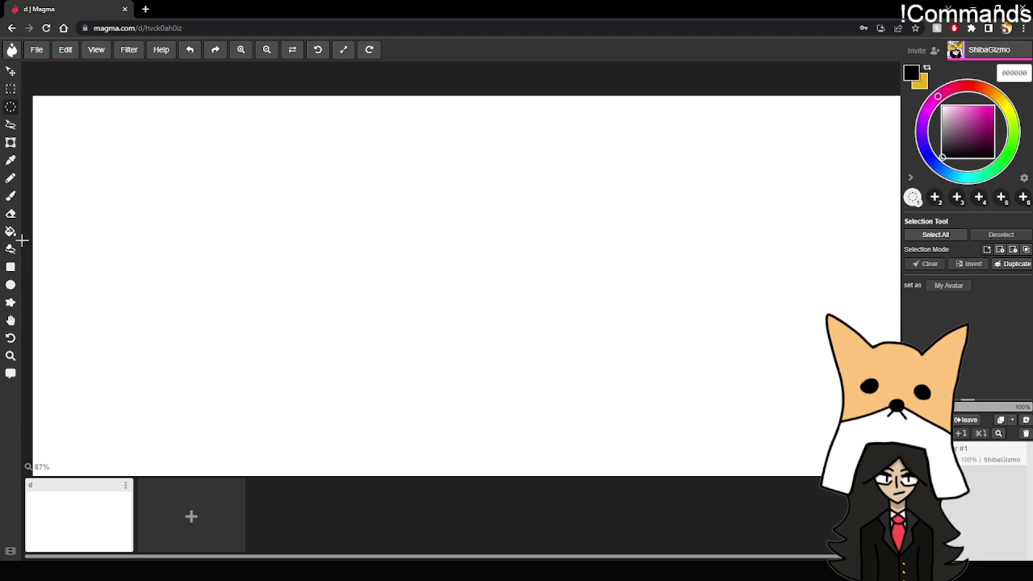
- Select the Pixel Pencil, undo a trial ear stroke, and set the size to 1 px
left_click(10, 178)
mouse_move(325, 263)
left_mouse_down()
mouse_move(223, 211)
mouse_move(235, 353)
left_mouse_up()
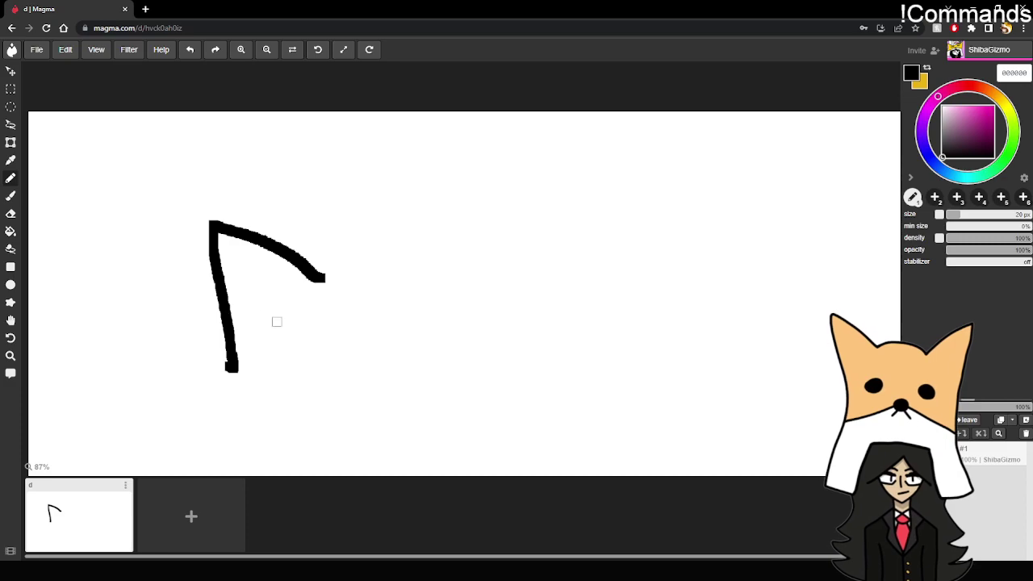
key("ctrl+z")
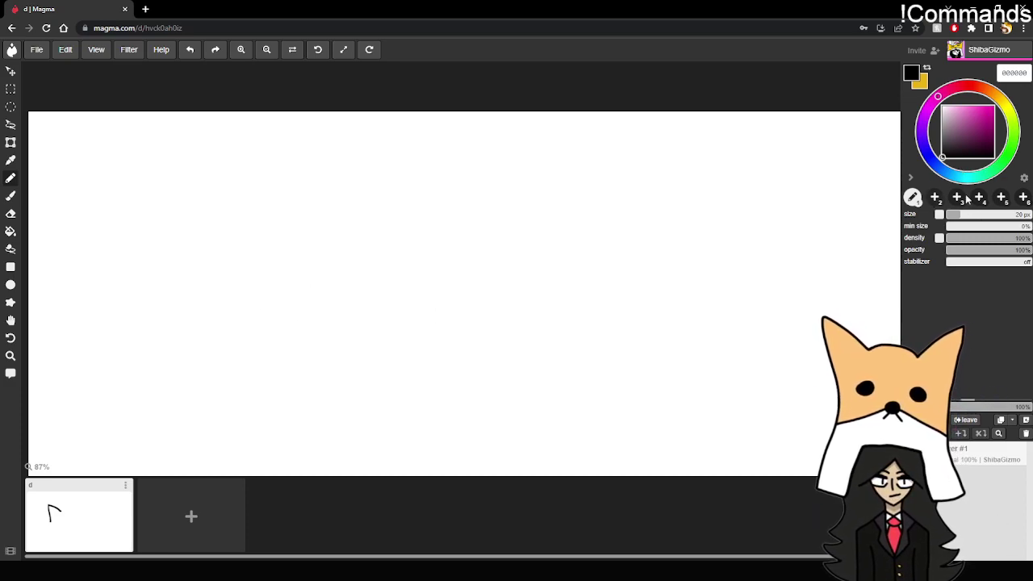
left_click_drag(953, 214, 937, 221)
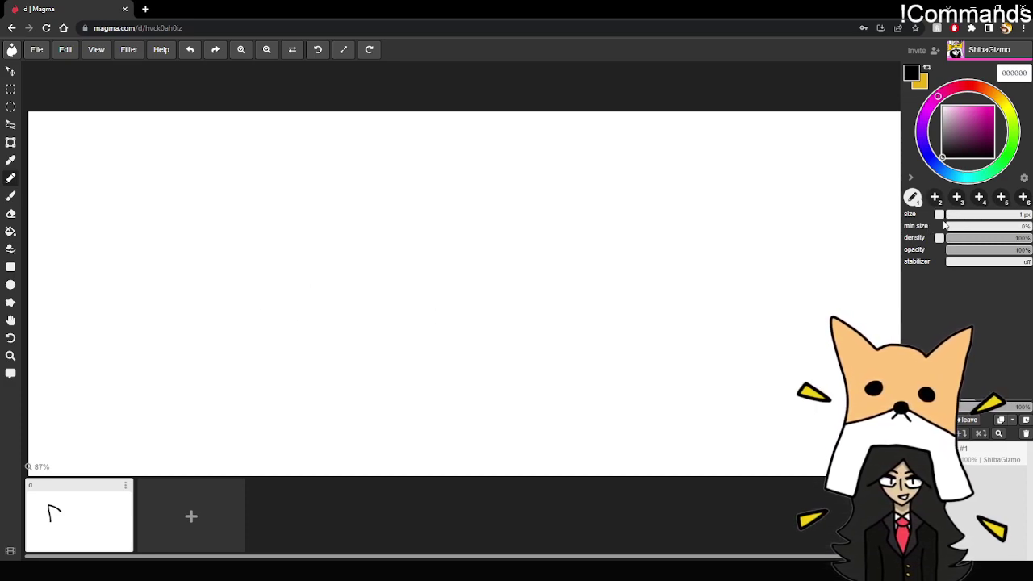
scroll(571, 298, "down", 2)
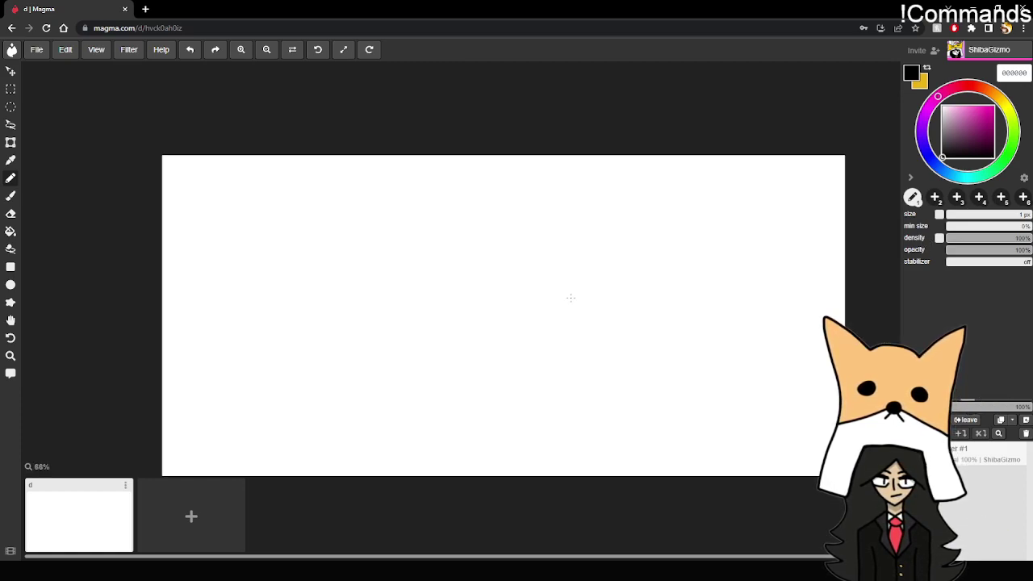
scroll(570, 298, "down", 2)
scroll(480, 397, "up", 2)
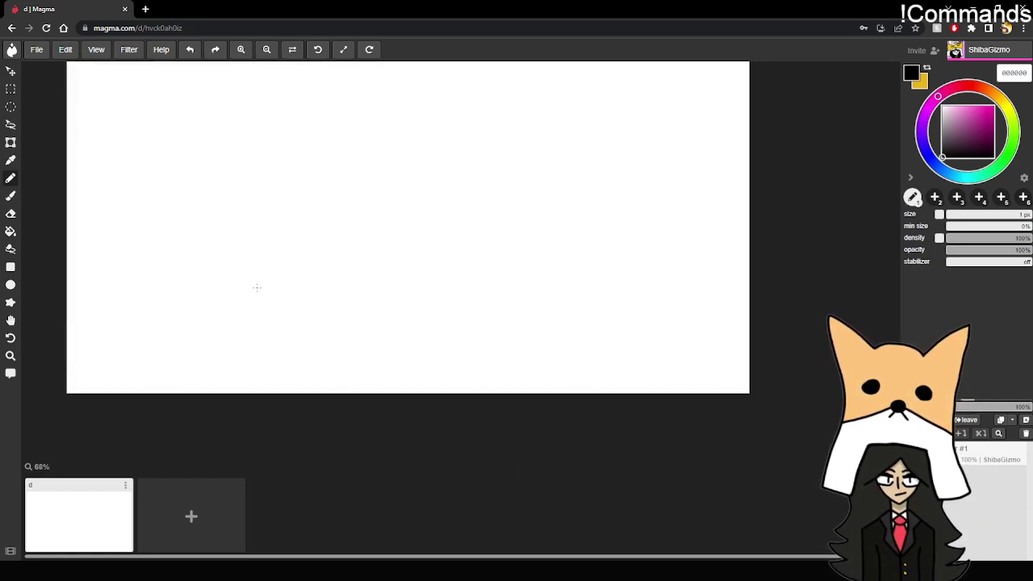
scroll(197, 160, "up", 2)
scroll(189, 203, "down", 1)
- Sketch the cat head outline, repeatedly redrawing and undoing the right ear
mouse_move(225, 248)
left_mouse_down()
mouse_move(185, 230)
mouse_move(192, 295)
mouse_move(239, 315)
mouse_move(283, 294)
mouse_move(307, 236)
mouse_move(302, 272)
mouse_move(251, 311)
mouse_move(206, 297)
mouse_move(199, 276)
left_mouse_up()
key("ctrl+z")
key("ctrl+z")
mouse_move(253, 247)
left_mouse_down()
mouse_move(297, 237)
mouse_move(292, 282)
mouse_move(247, 305)
mouse_move(209, 304)
mouse_move(192, 288)
left_mouse_up()
key("ctrl+z")
scroll(225, 270, "up", 3)
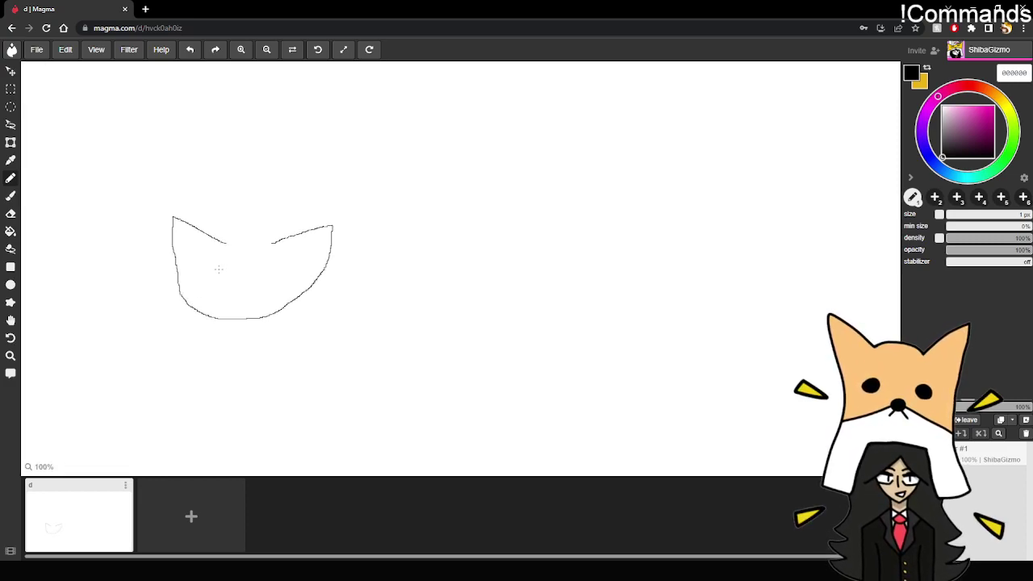
key("ctrl+z")
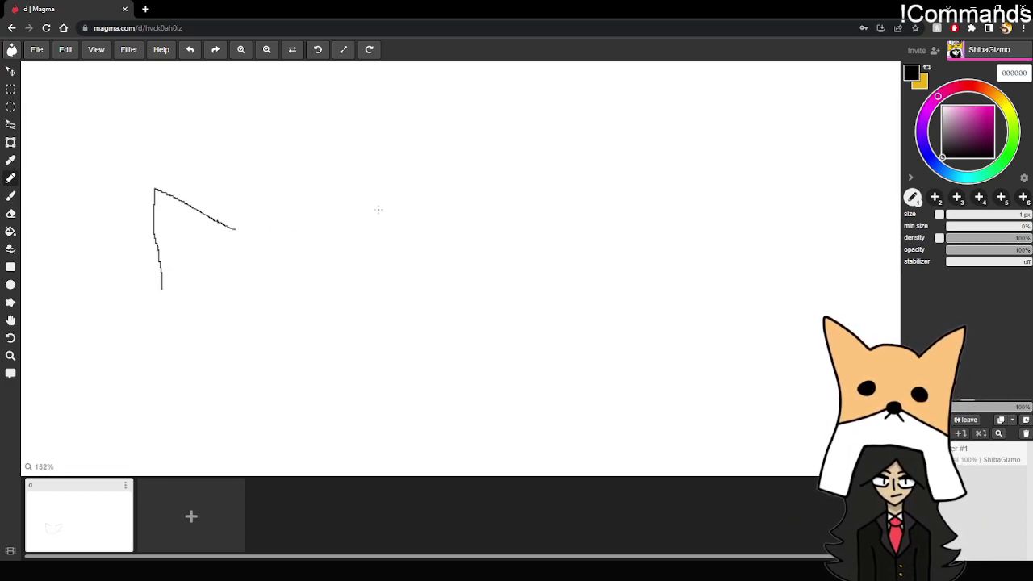
mouse_move(303, 229)
left_mouse_down()
mouse_move(361, 191)
mouse_move(363, 229)
mouse_move(347, 275)
mouse_move(324, 301)
mouse_move(224, 326)
left_mouse_up()
key("ctrl+z")
mouse_move(305, 228)
left_mouse_down()
mouse_move(381, 190)
mouse_move(386, 228)
mouse_move(340, 296)
mouse_move(304, 320)
mouse_move(255, 323)
left_mouse_up()
key("ctrl+z")
- Restore black, then draw the head top, the right ear line and the inner left-ear line
left_click(291, 228, "alt")
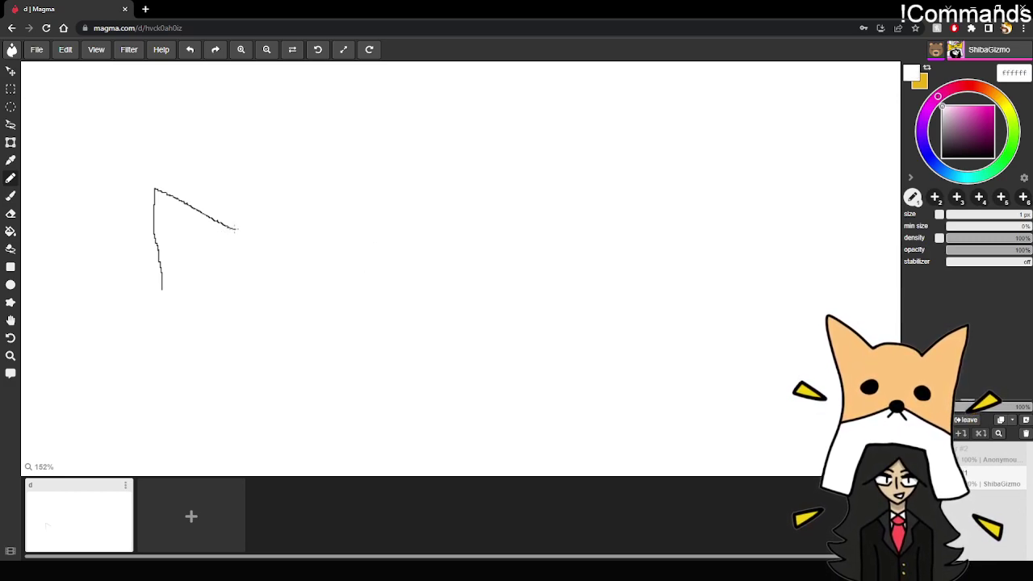
key("d")
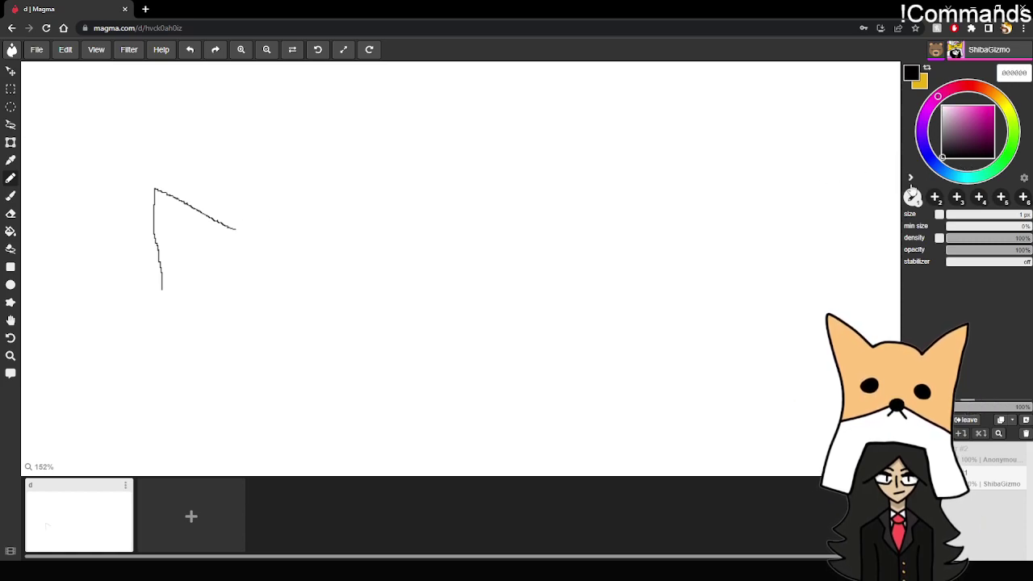
left_click_drag(237, 229, 303, 220)
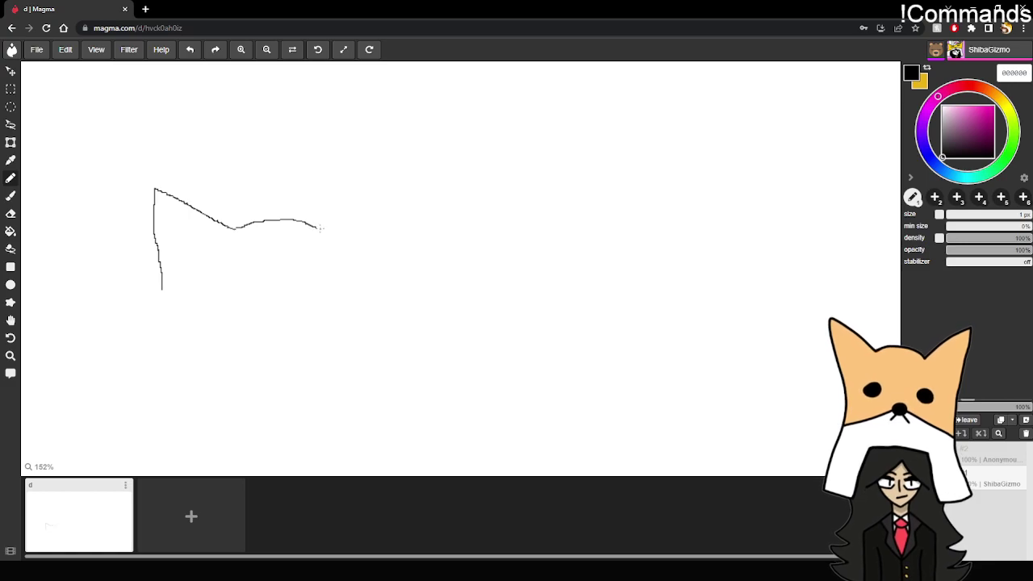
mouse_move(317, 226)
left_mouse_down()
mouse_move(392, 198)
mouse_move(388, 247)
mouse_move(366, 295)
mouse_move(313, 343)
mouse_move(253, 356)
mouse_move(214, 347)
mouse_move(166, 308)
left_mouse_up()
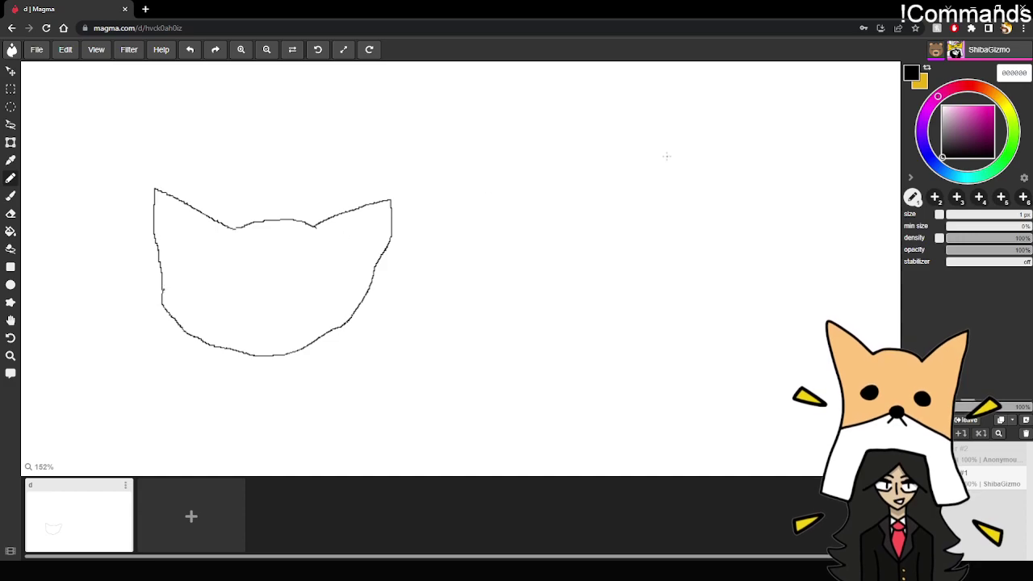
scroll(164, 289, "up", 3)
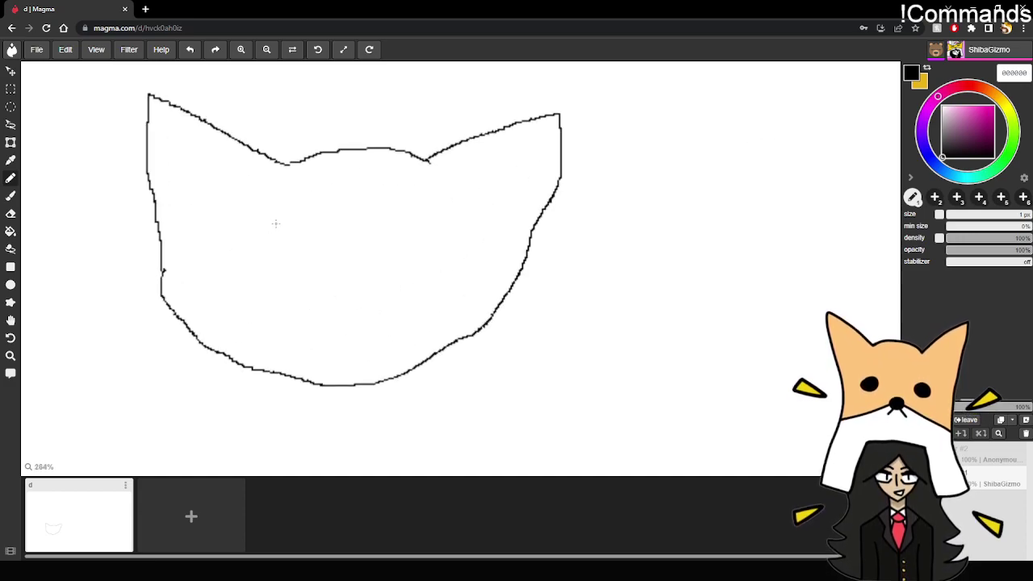
mouse_move(211, 129)
left_mouse_down()
mouse_move(257, 176)
mouse_move(296, 164)
mouse_move(301, 183)
mouse_move(332, 166)
mouse_move(345, 190)
mouse_move(381, 173)
mouse_move(401, 189)
mouse_move(415, 171)
mouse_move(435, 197)
mouse_move(442, 160)
mouse_move(478, 158)
mouse_move(499, 129)
left_mouse_up()
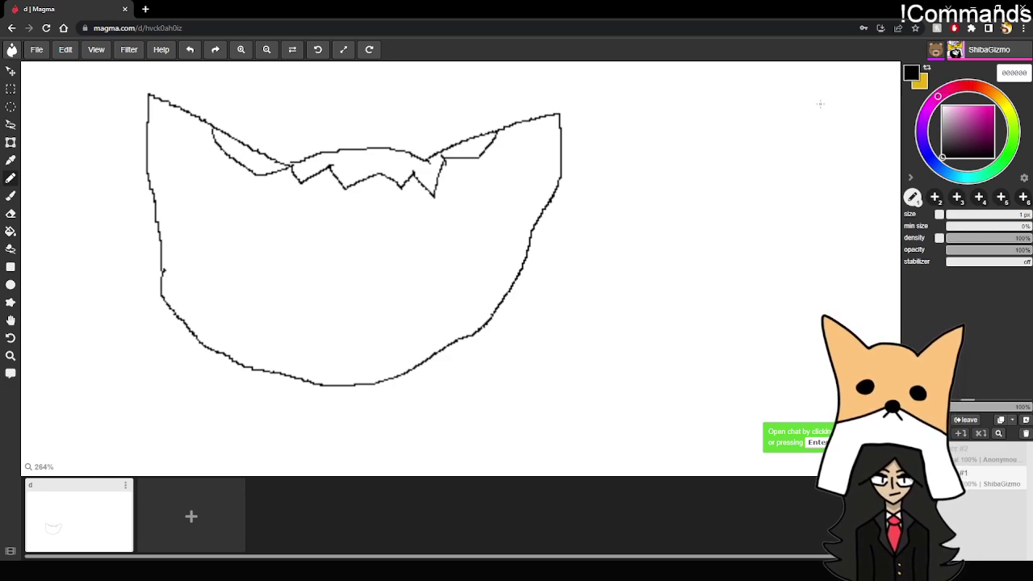
- Draw the cat's nose and darken the left eye, undoing stray face marks
mouse_move(307, 281)
left_mouse_down()
mouse_move(339, 281)
mouse_move(326, 293)
mouse_move(338, 284)
left_mouse_up()
key("ctrl+z")
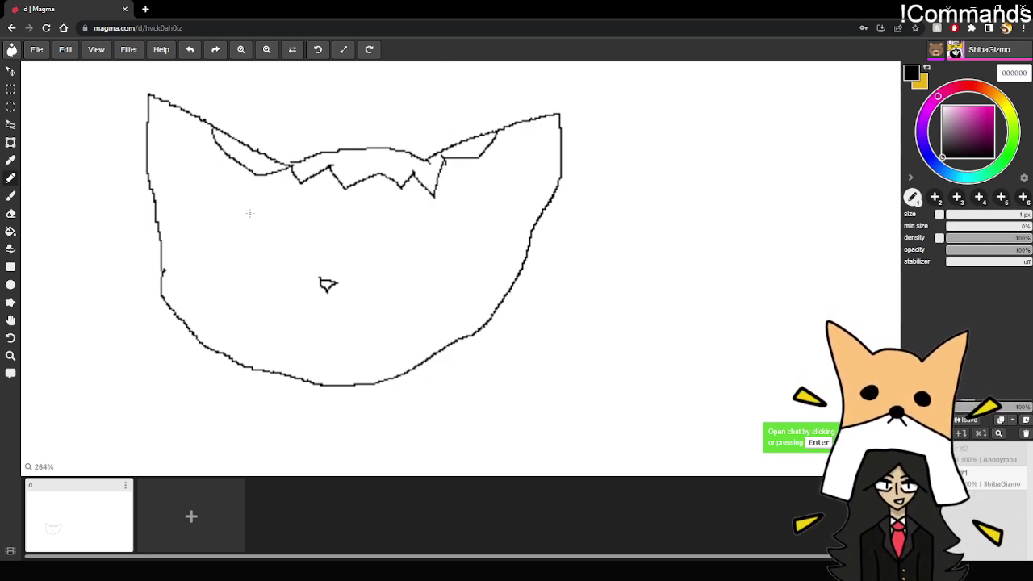
left_click_drag(256, 222, 267, 229)
key("ctrl+z")
key("ctrl+z")
key("ctrl+z")
key("ctrl+z")
left_click_drag(257, 230, 271, 237)
- Scribble in the right eye, then add a mouth loop and a wide smile
mouse_move(375, 253)
left_mouse_down()
mouse_move(395, 249)
mouse_move(379, 250)
left_mouse_up()
mouse_move(316, 283)
left_mouse_down()
mouse_move(287, 302)
mouse_move(342, 282)
mouse_move(356, 294)
mouse_move(344, 304)
mouse_move(323, 299)
left_mouse_up()
mouse_move(246, 316)
left_mouse_down()
mouse_move(311, 337)
mouse_move(399, 319)
left_mouse_up()
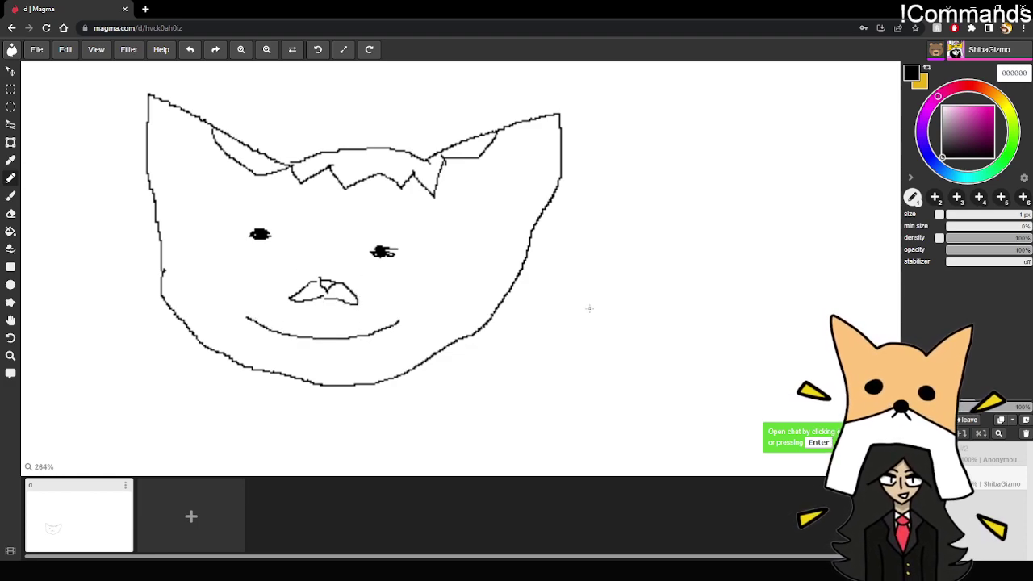
scroll(355, 243, "down", 4)
scroll(318, 315, "up", 3)
scroll(318, 314, "up", 1)
scroll(508, 163, "down", 4)
scroll(404, 265, "up", 2)
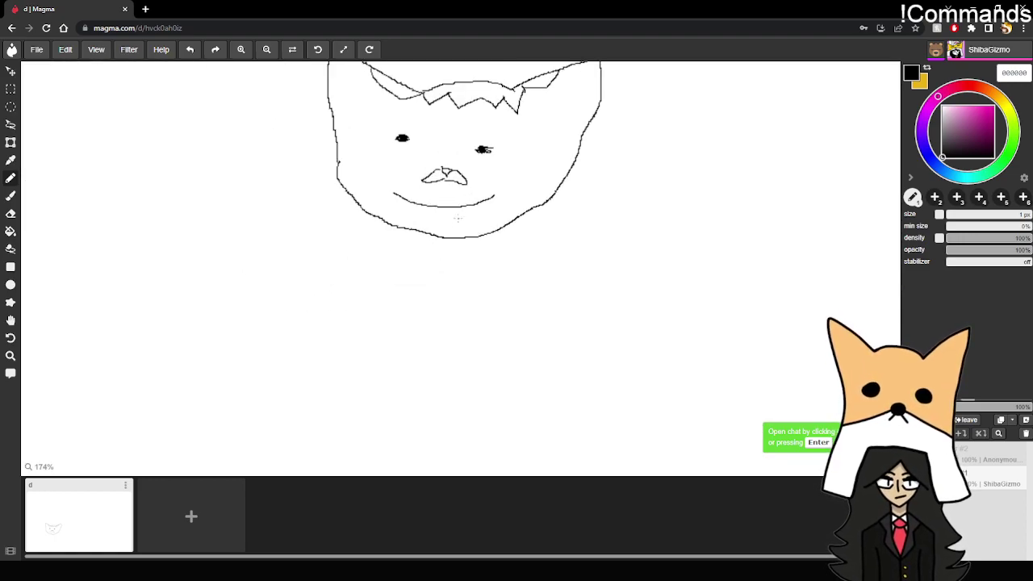
- Draw both sides of the body and a capped inner leg line between the legs
mouse_move(369, 212)
left_mouse_down()
mouse_move(356, 293)
mouse_move(293, 403)
mouse_move(365, 421)
mouse_move(428, 408)
mouse_move(442, 339)
left_mouse_up()
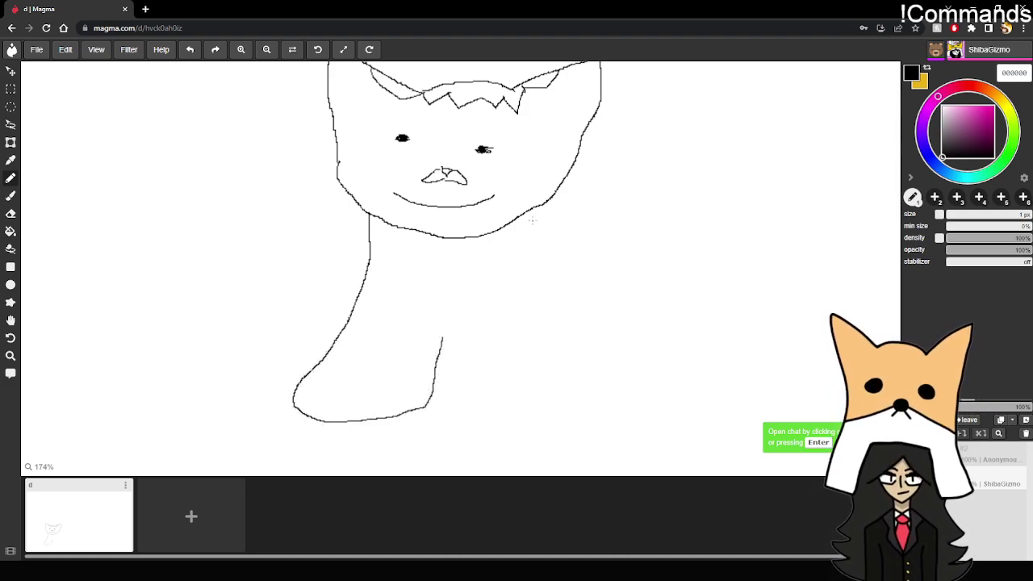
mouse_move(543, 209)
left_mouse_down()
mouse_move(534, 259)
mouse_move(554, 341)
mouse_move(587, 386)
mouse_move(571, 421)
mouse_move(470, 413)
mouse_move(456, 332)
left_mouse_up()
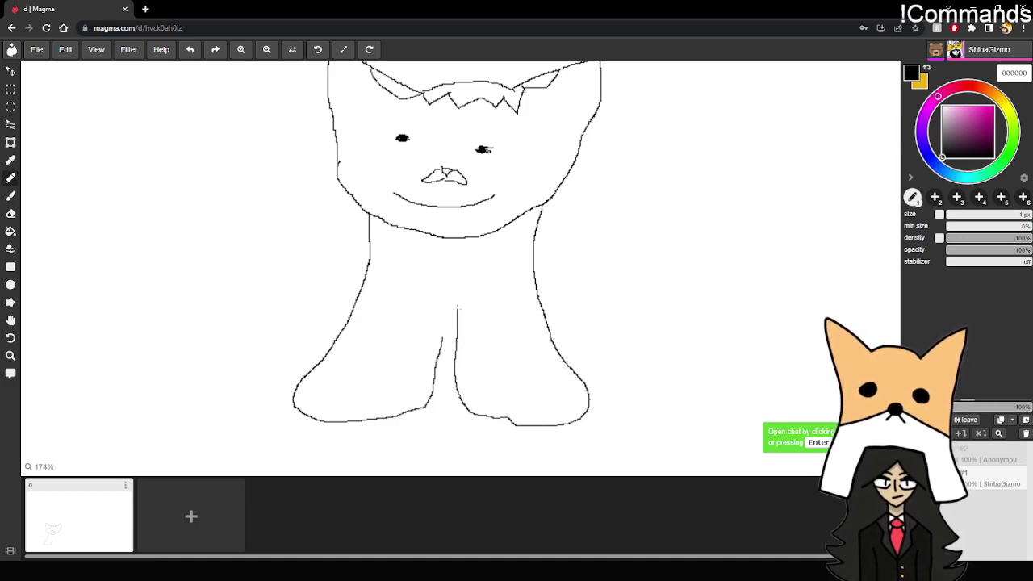
left_click_drag(452, 293, 441, 336)
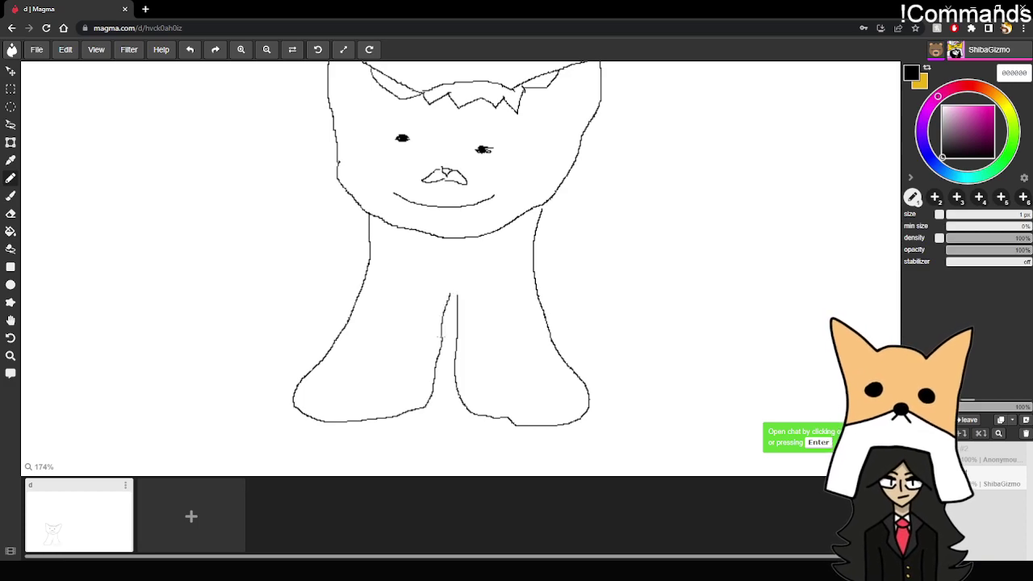
left_click_drag(449, 297, 458, 295)
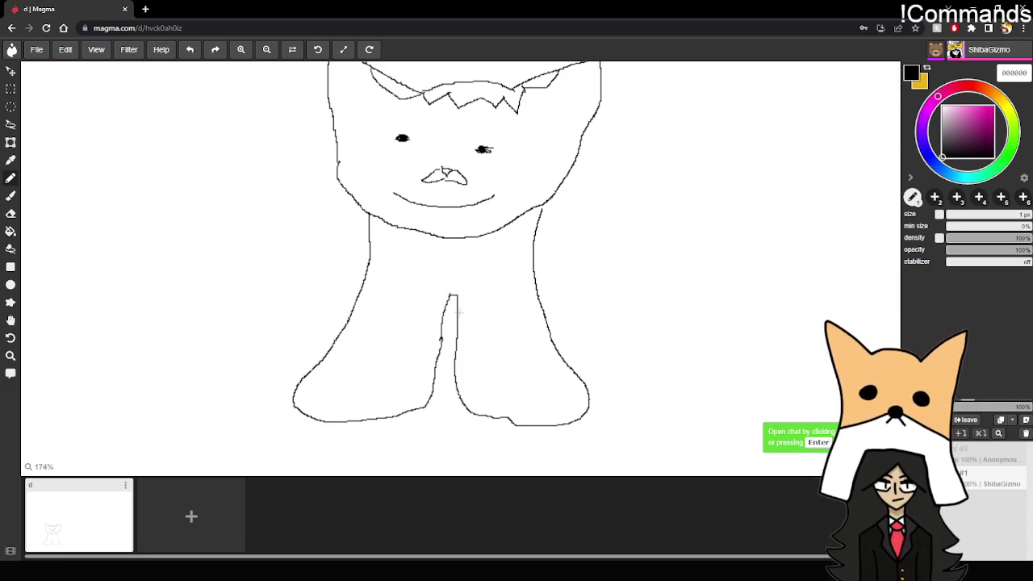
scroll(462, 314, "up", 3)
- Draw lines down the right and left sides of the cat's neck
mouse_move(539, 187)
left_mouse_down()
mouse_move(547, 247)
mouse_move(571, 272)
mouse_move(587, 300)
left_mouse_up()
mouse_move(353, 180)
left_mouse_down()
mouse_move(370, 216)
mouse_move(361, 269)
mouse_move(307, 318)
left_mouse_up()
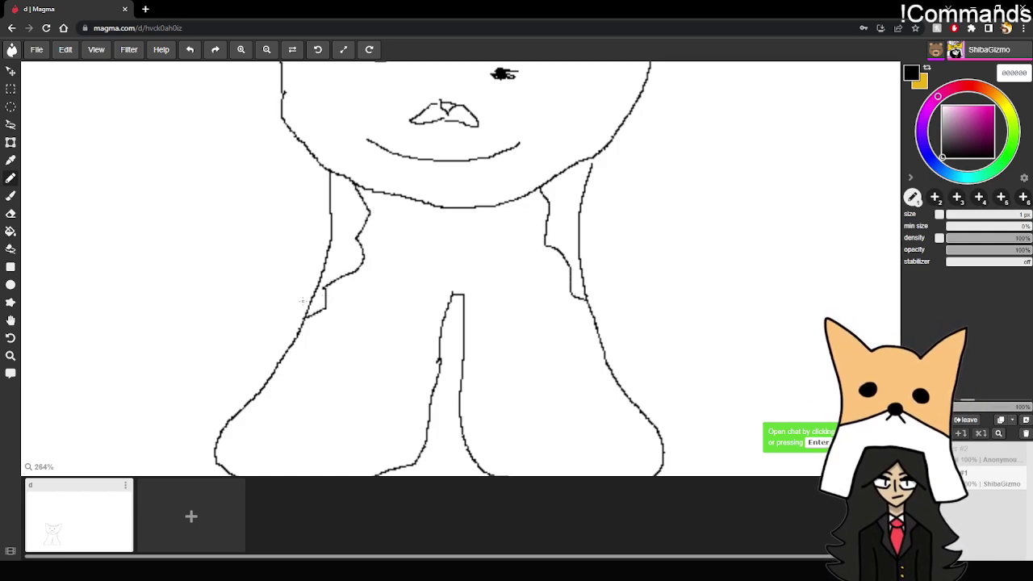
scroll(302, 304, "down", 7)
scroll(288, 267, "down", 2)
scroll(187, 261, "up", 2)
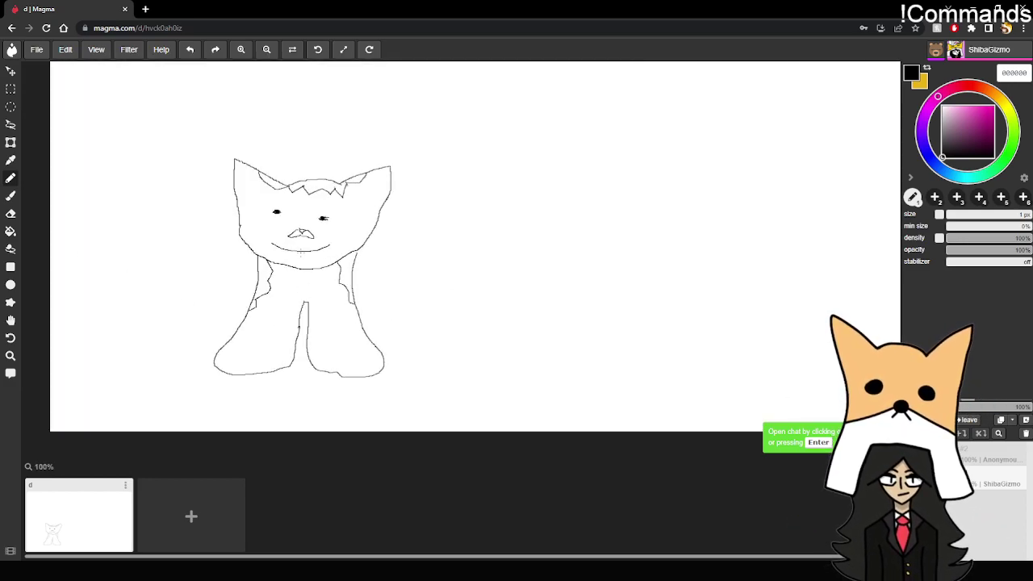
- Fill in the cat's eye more solidly
scroll(303, 285, "up", 2)
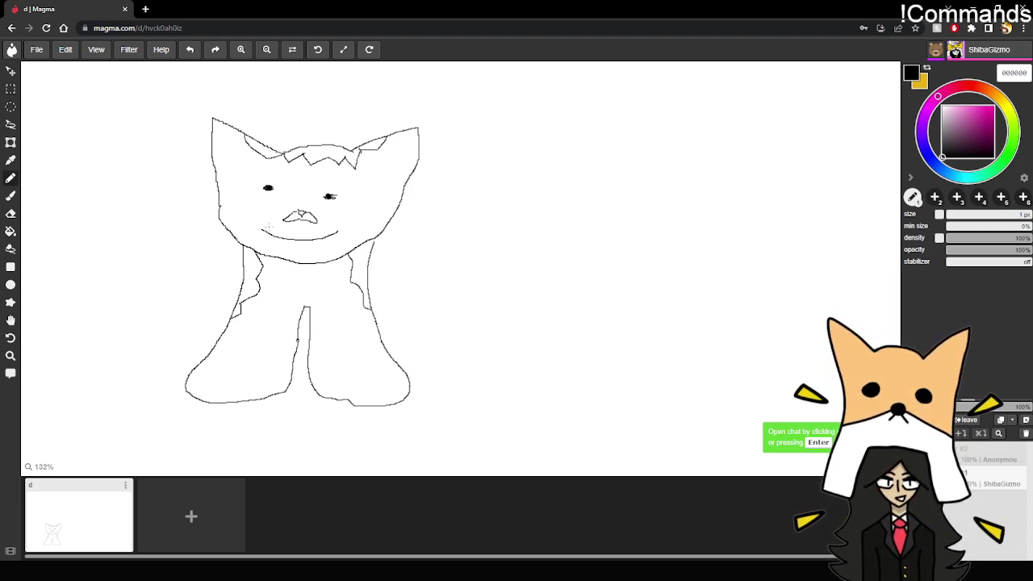
scroll(369, 169, "up", 5)
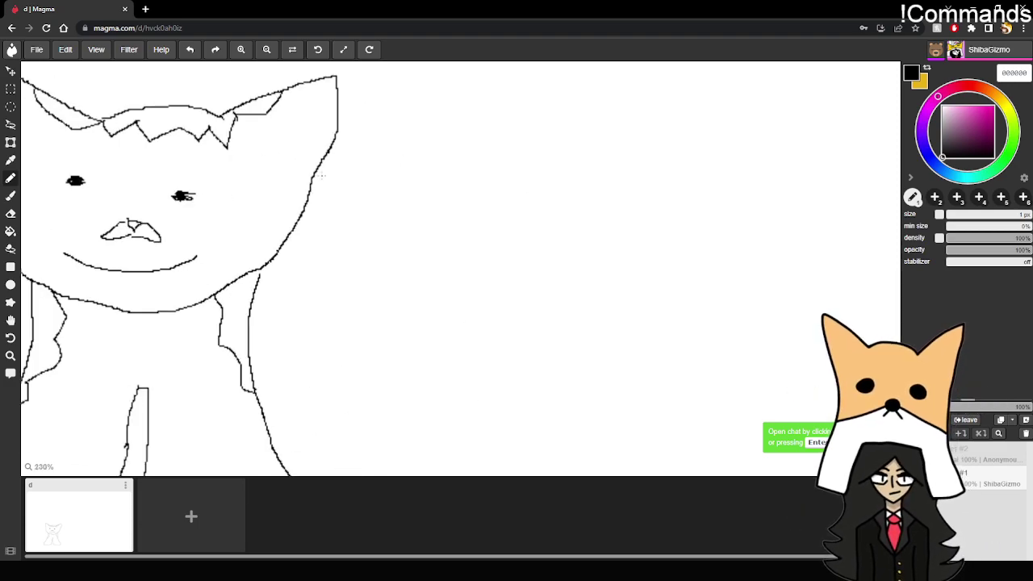
left_click_drag(257, 194, 236, 193)
scroll(215, 194, "down", 10)
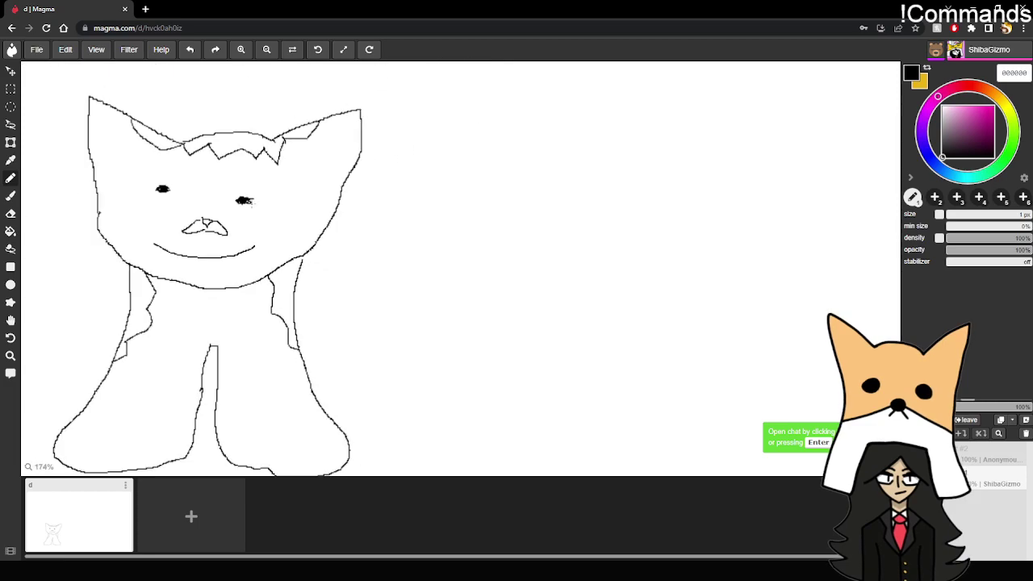
scroll(195, 220, "up", 3)
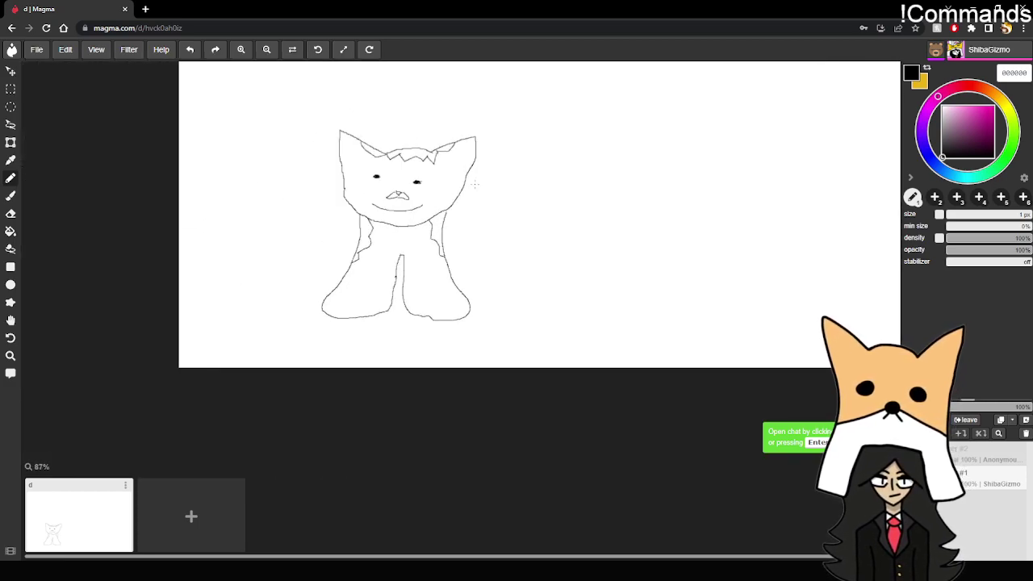
scroll(475, 184, "up", 2)
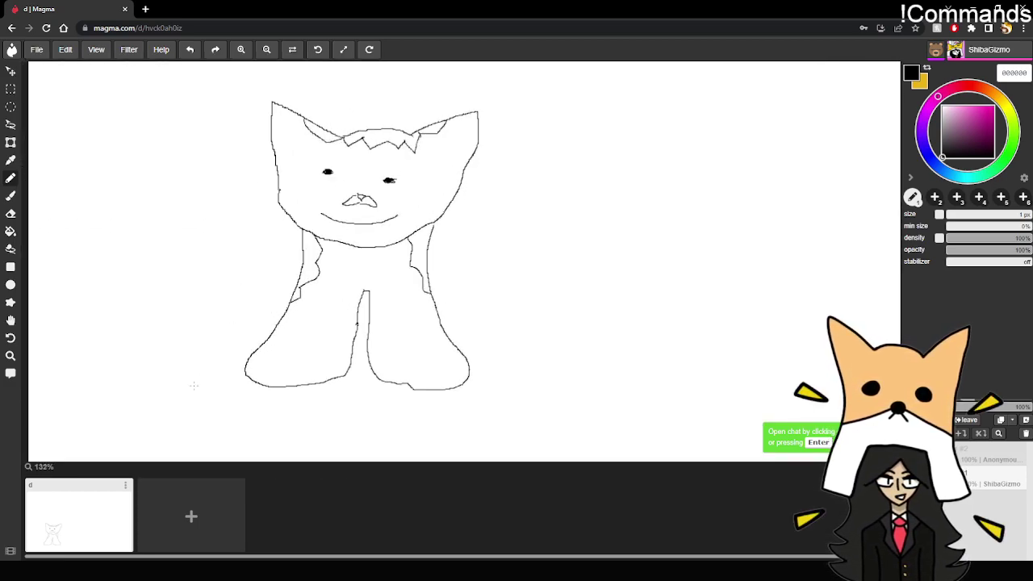
- Draw stray lines beside the head, then undo the stroke at its top-left
mouse_move(158, 375)
left_mouse_down()
mouse_move(143, 347)
mouse_move(113, 64)
left_mouse_up()
mouse_move(285, 63)
left_mouse_down()
mouse_move(272, 104)
mouse_move(240, 122)
left_mouse_up()
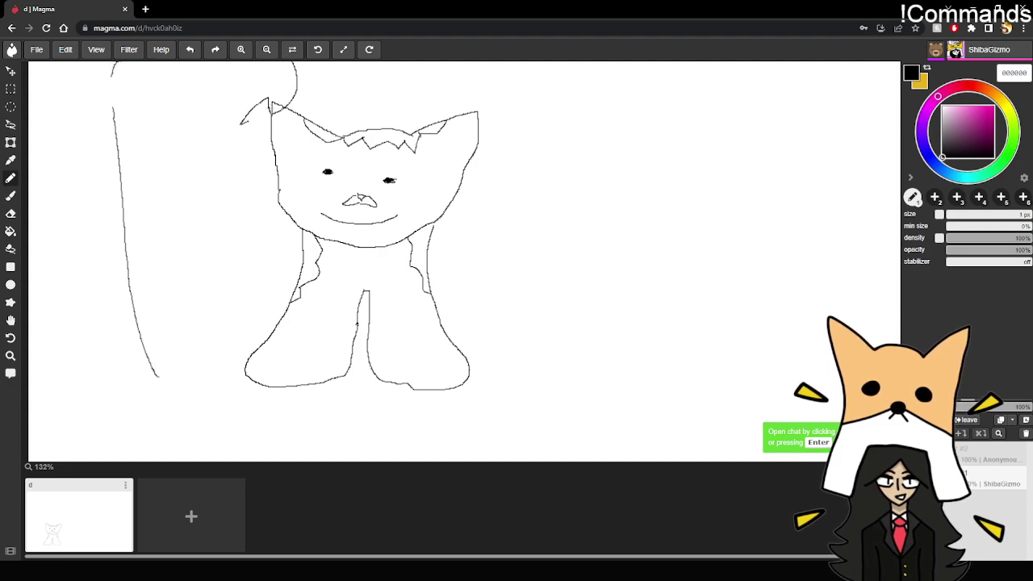
key("ctrl+z")
key("ctrl+z")
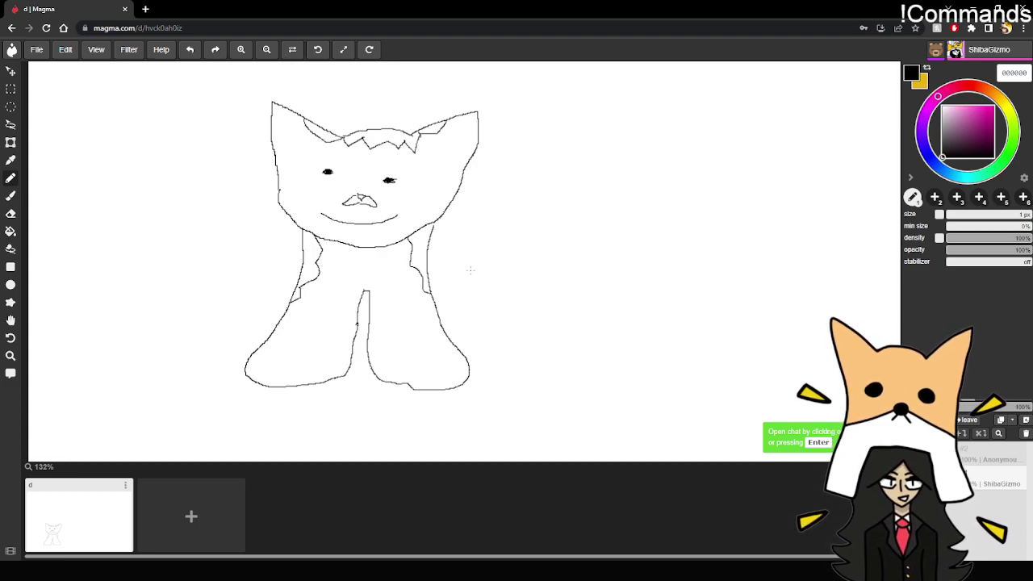
scroll(473, 265, "down", 4)
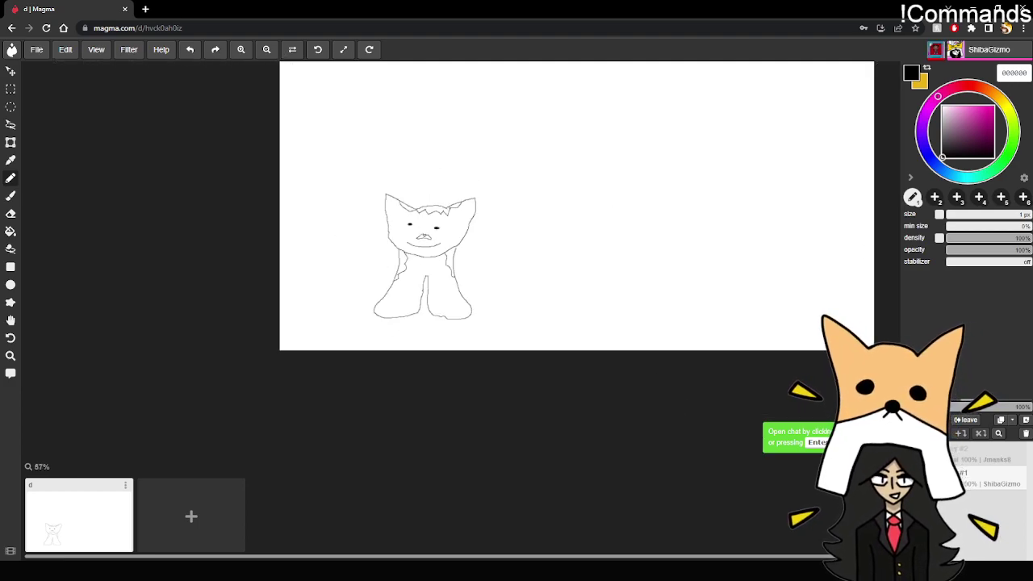
scroll(673, 221, "down", 5)
scroll(616, 233, "up", 7)
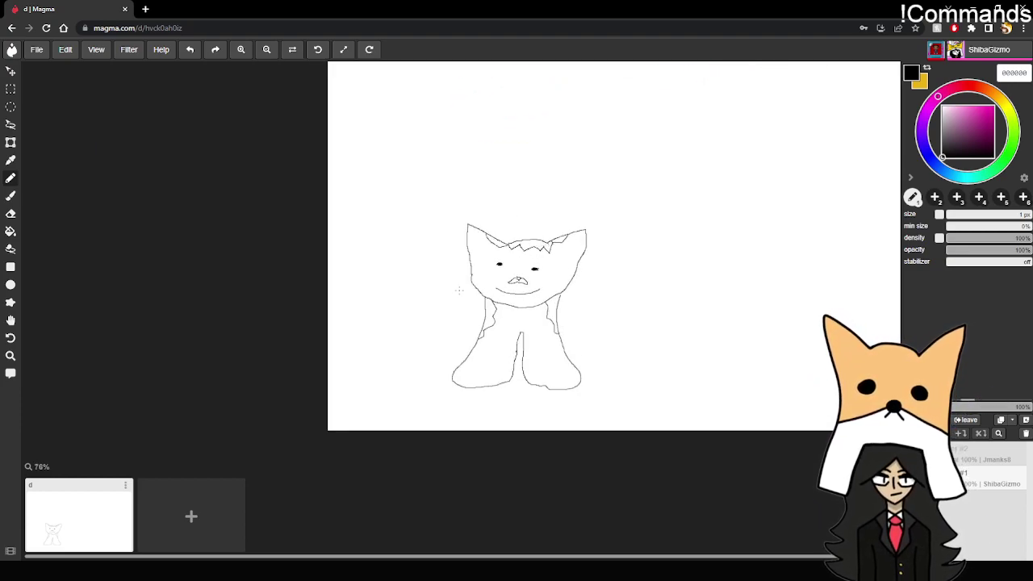
scroll(559, 257, "up", 3)
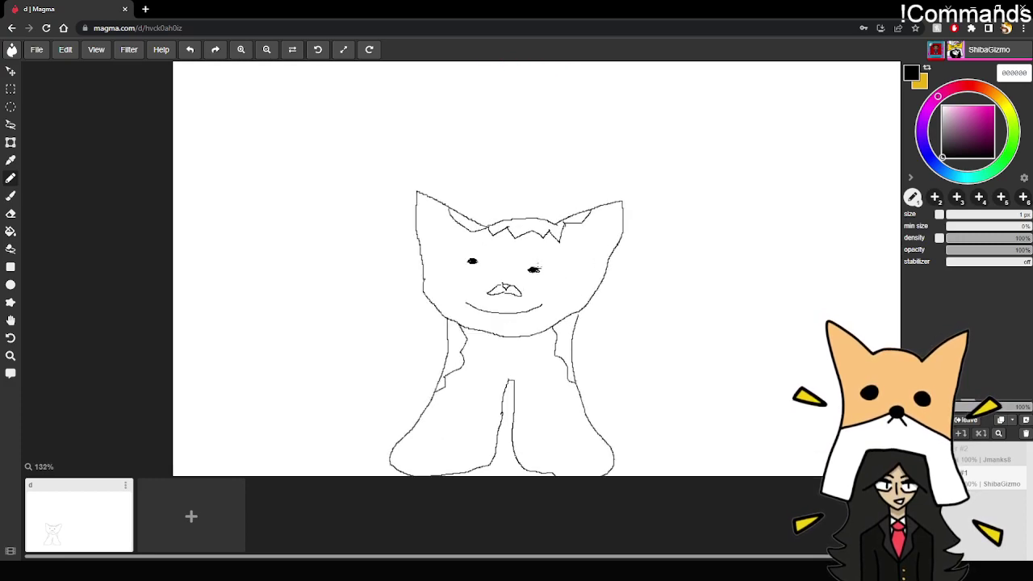
scroll(599, 321, "up", 2)
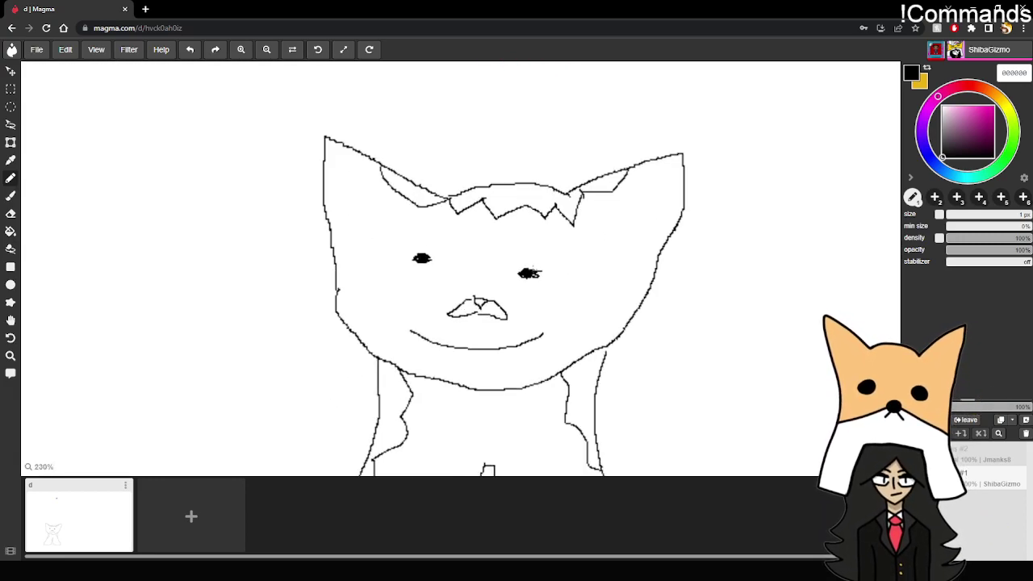
scroll(682, 260, "down", 3)
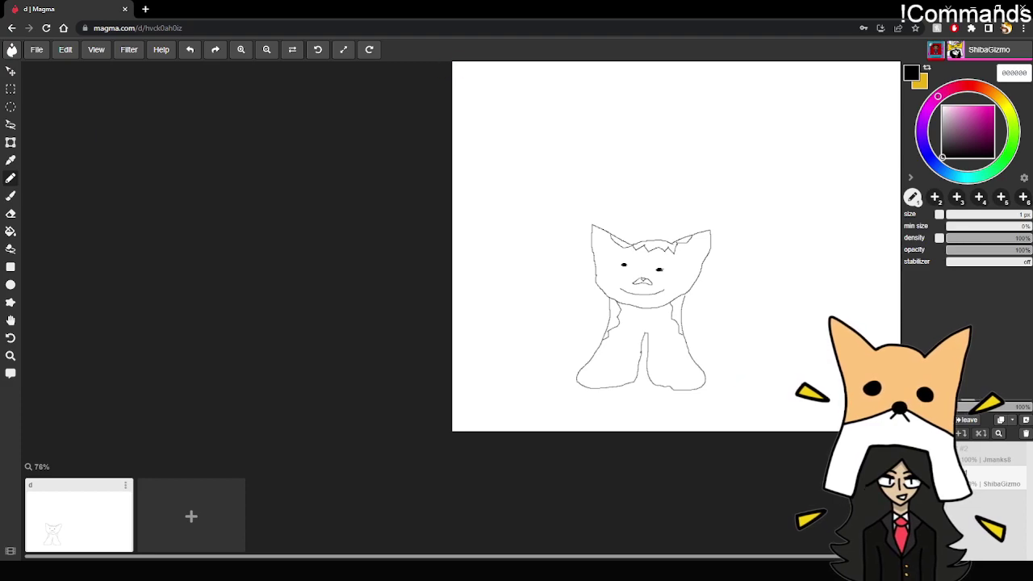
scroll(627, 174, "down", 2)
scroll(627, 174, "down", 1)
scroll(731, 230, "up", 2)
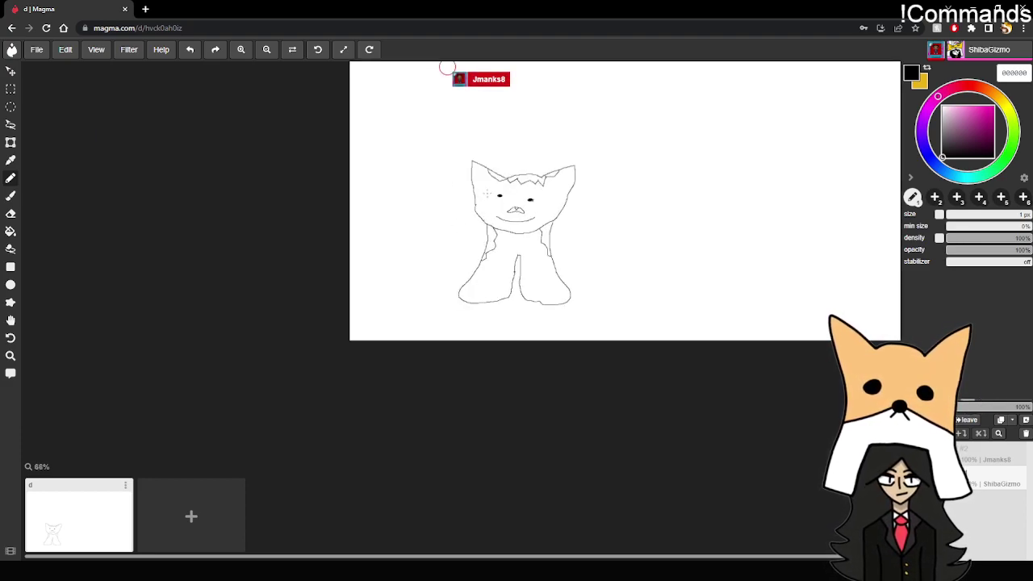
scroll(487, 194, "up", 4)
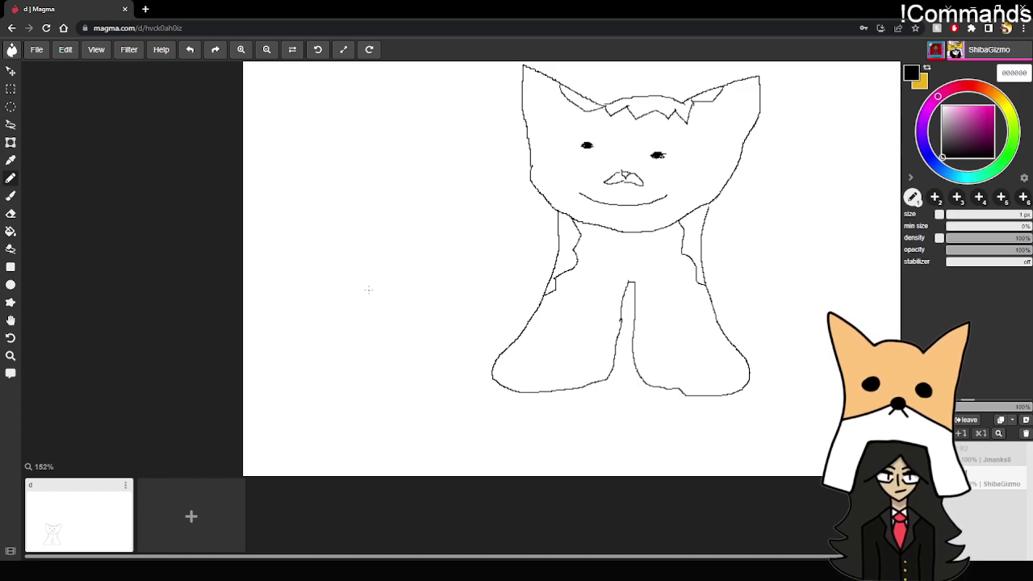
mouse_move(359, 295)
left_mouse_down()
mouse_move(411, 295)
mouse_move(417, 337)
left_mouse_up()
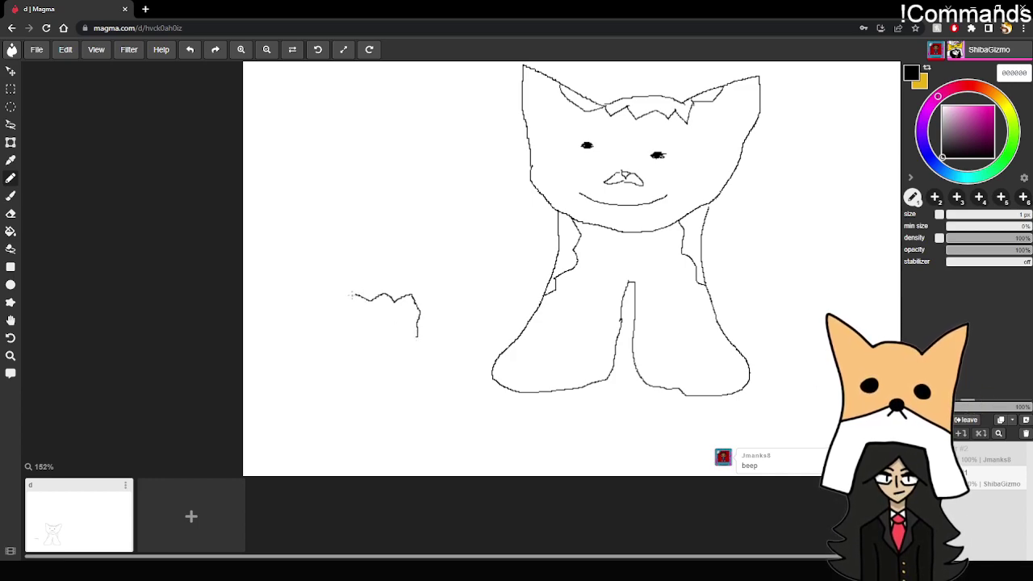
mouse_move(352, 305)
left_mouse_down()
mouse_move(360, 339)
mouse_move(418, 338)
left_mouse_up()
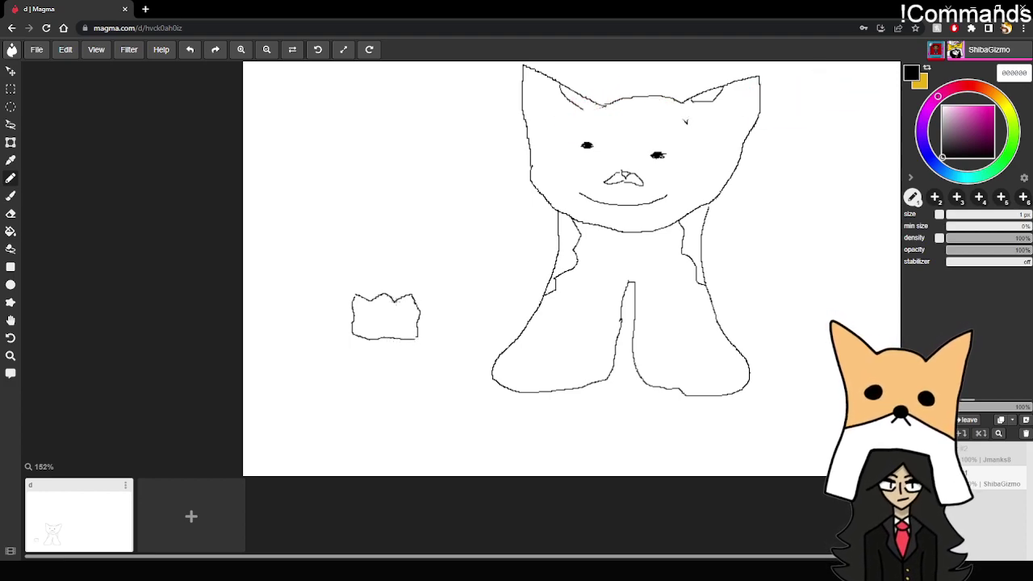
scroll(662, 105, "up", 5)
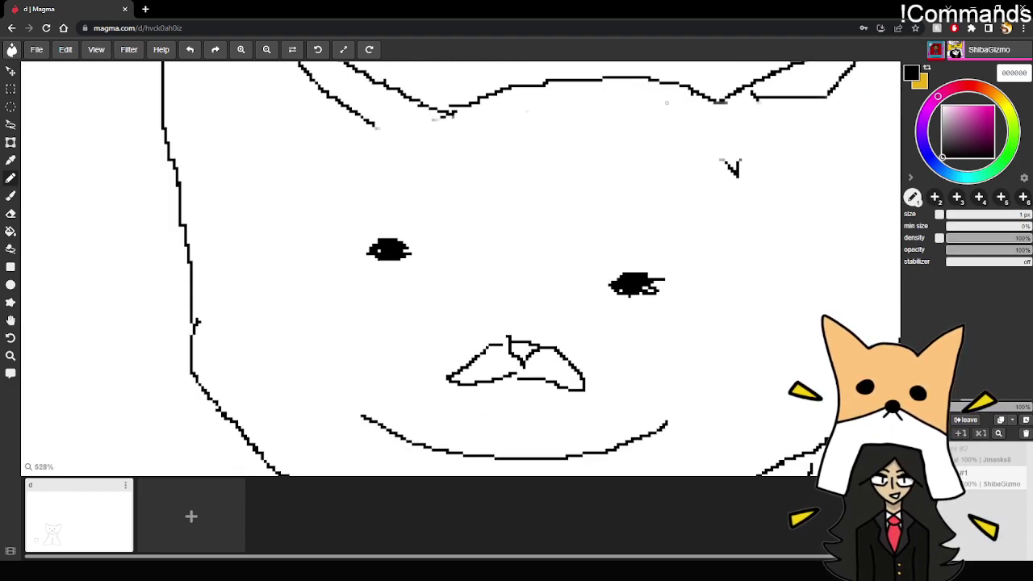
scroll(662, 105, "down", 8)
scroll(641, 65, "up", 4)
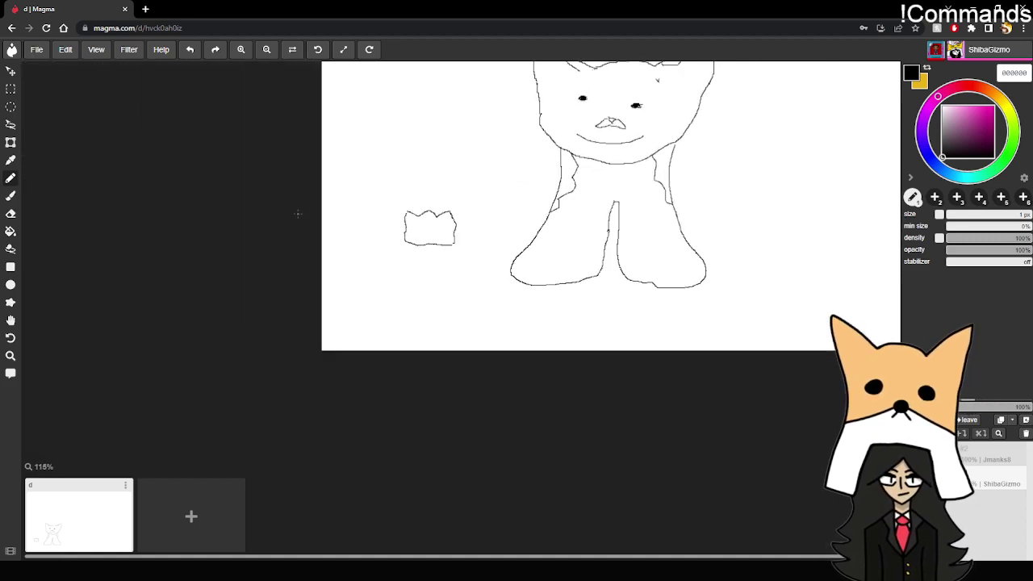
scroll(642, 65, "down", 2)
scroll(641, 65, "down", 1)
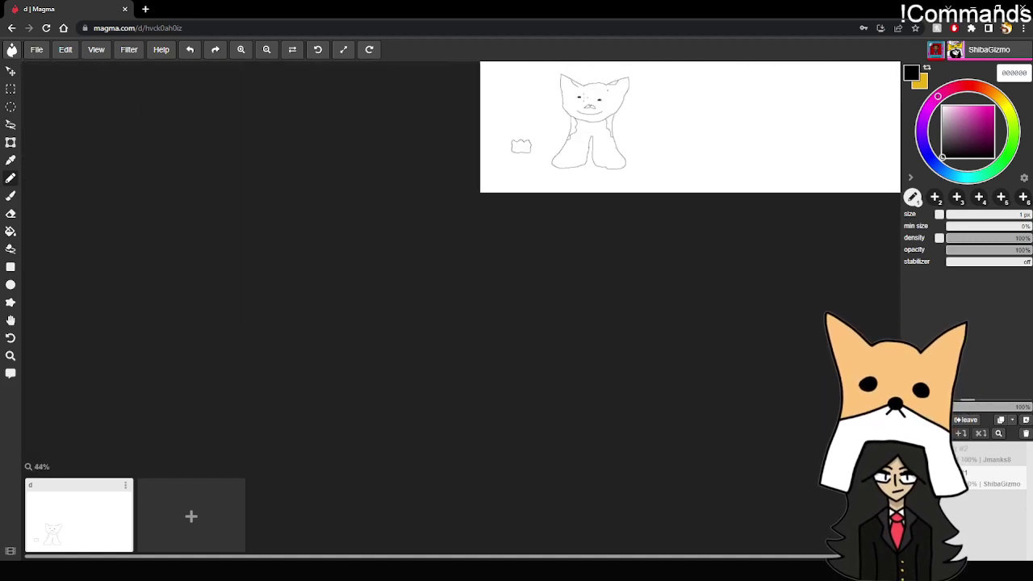
scroll(566, 129, "up", 5)
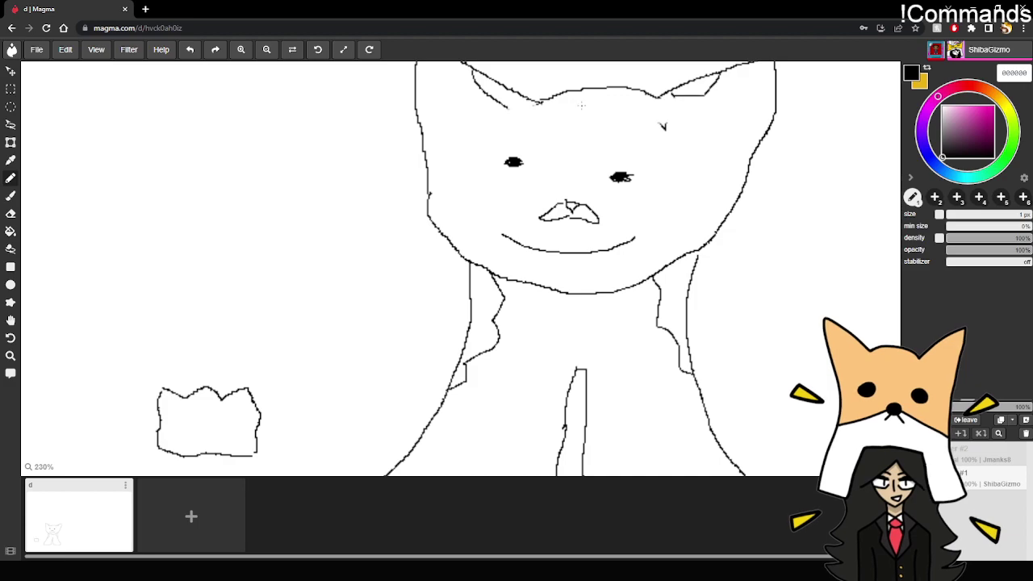
scroll(581, 105, "down", 2)
scroll(196, 362, "up", 6)
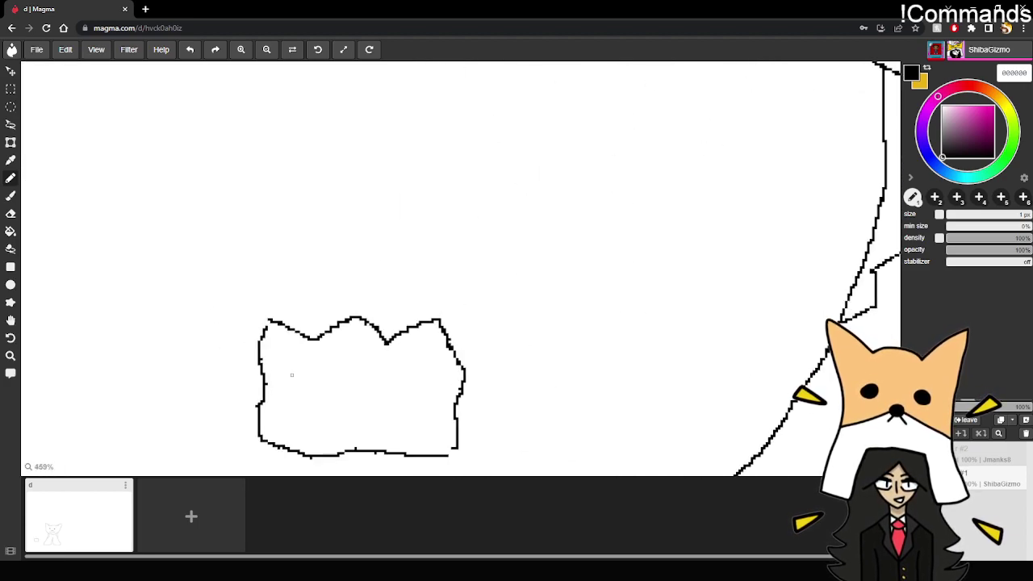
left_click_drag(313, 340, 289, 444)
left_click_drag(328, 339, 316, 454)
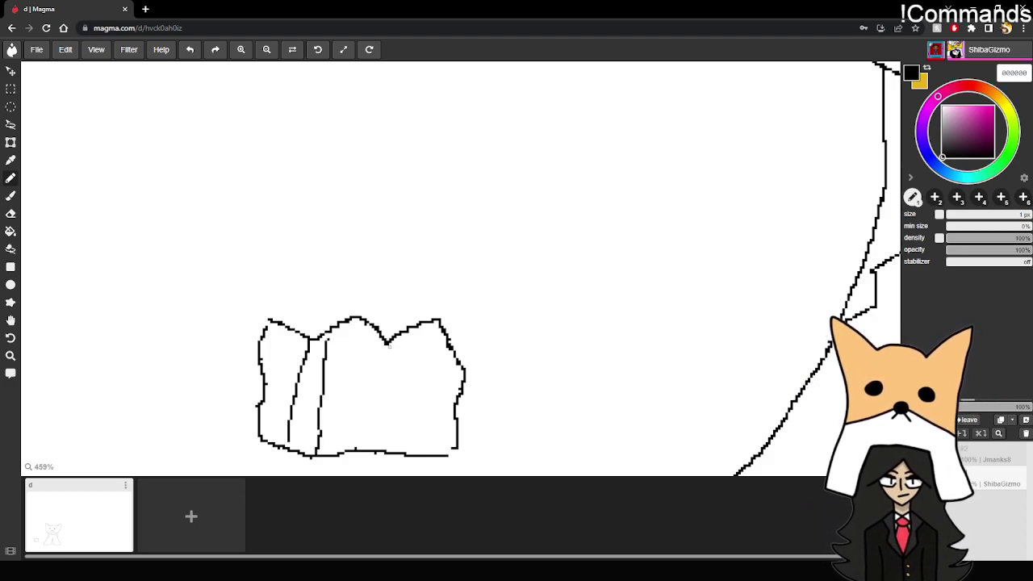
left_click_drag(384, 345, 375, 439)
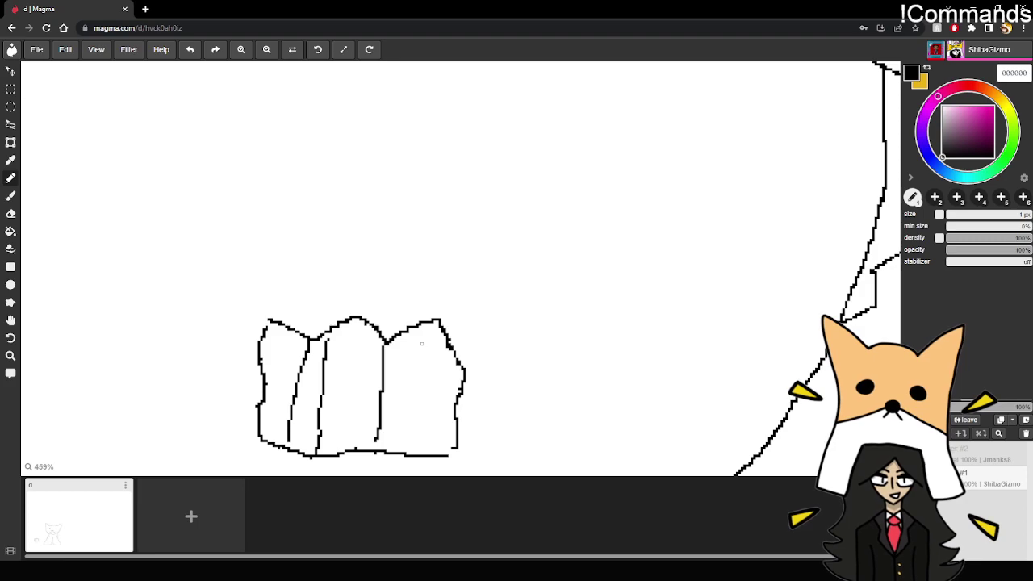
left_click_drag(394, 344, 394, 446)
left_click_drag(357, 320, 353, 440)
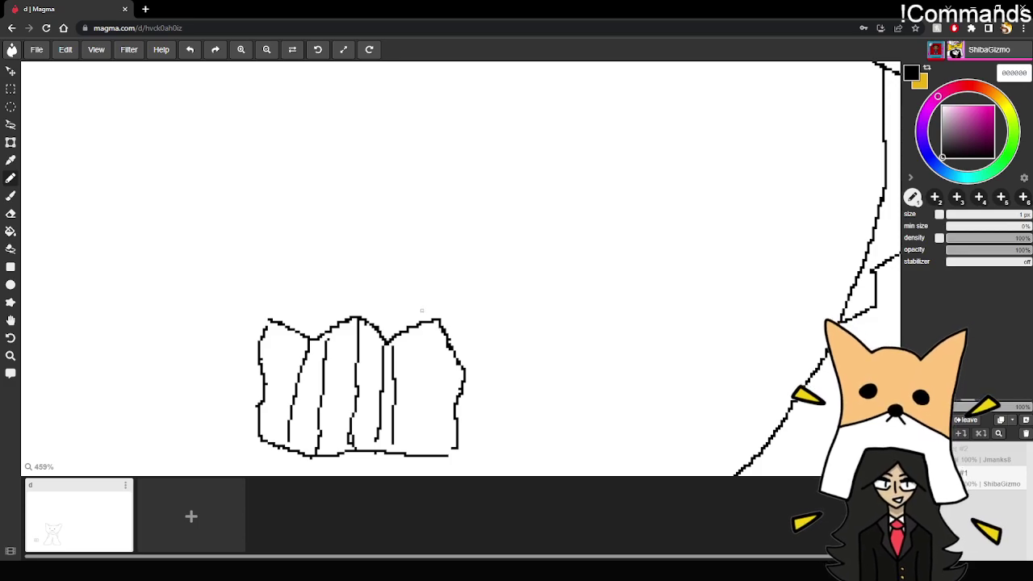
scroll(469, 268, "down", 5)
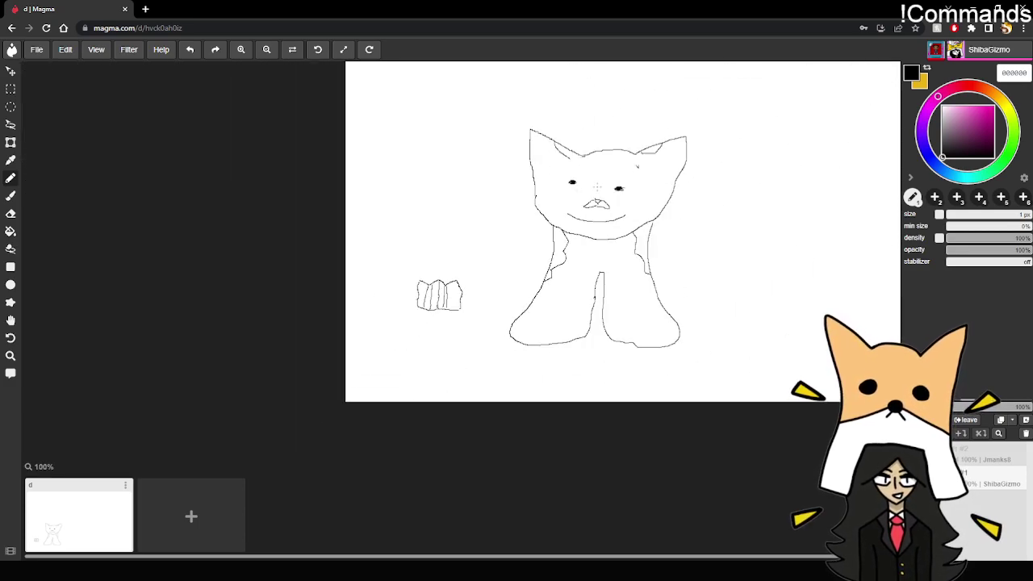
scroll(412, 294, "up", 5)
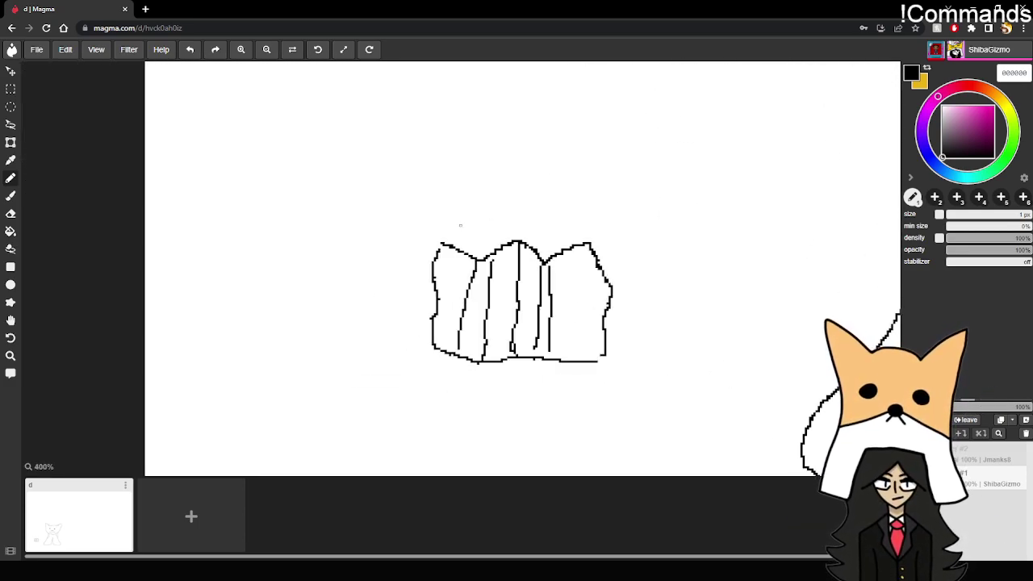
scroll(481, 215, "down", 5)
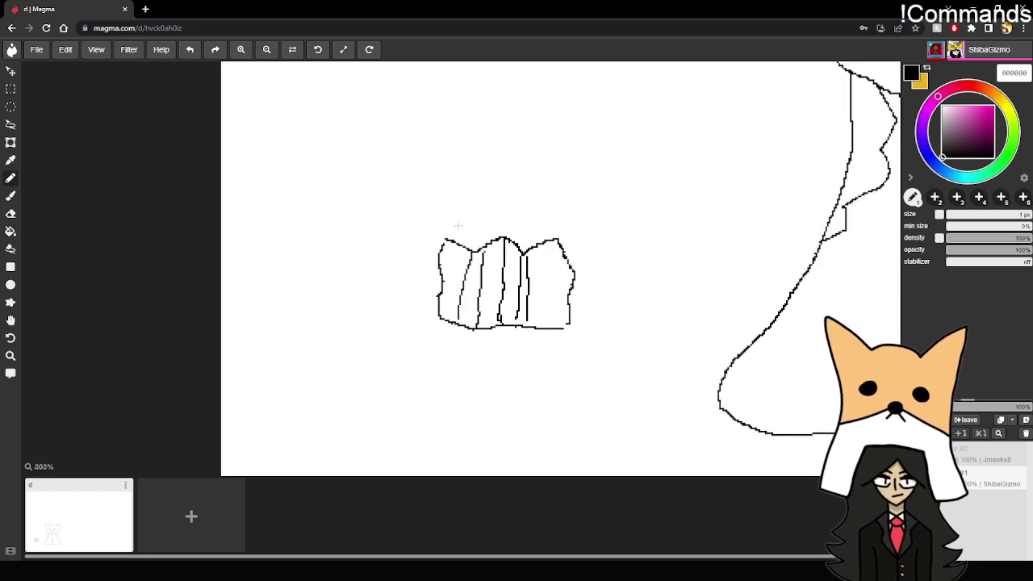
scroll(482, 216, "up", 4)
scroll(565, 210, "down", 4)
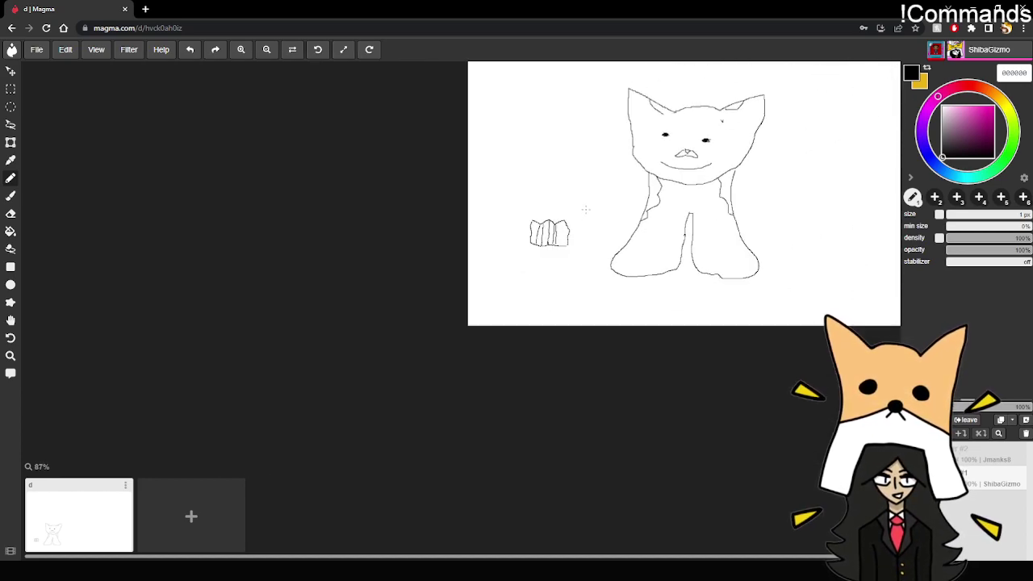
scroll(815, 120, "up", 2)
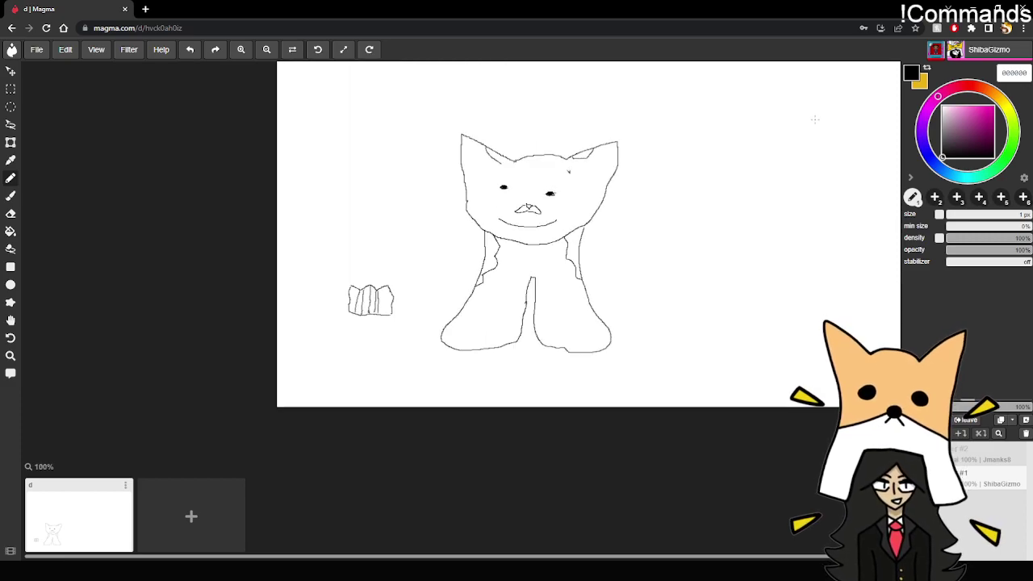
scroll(736, 135, "up", 2)
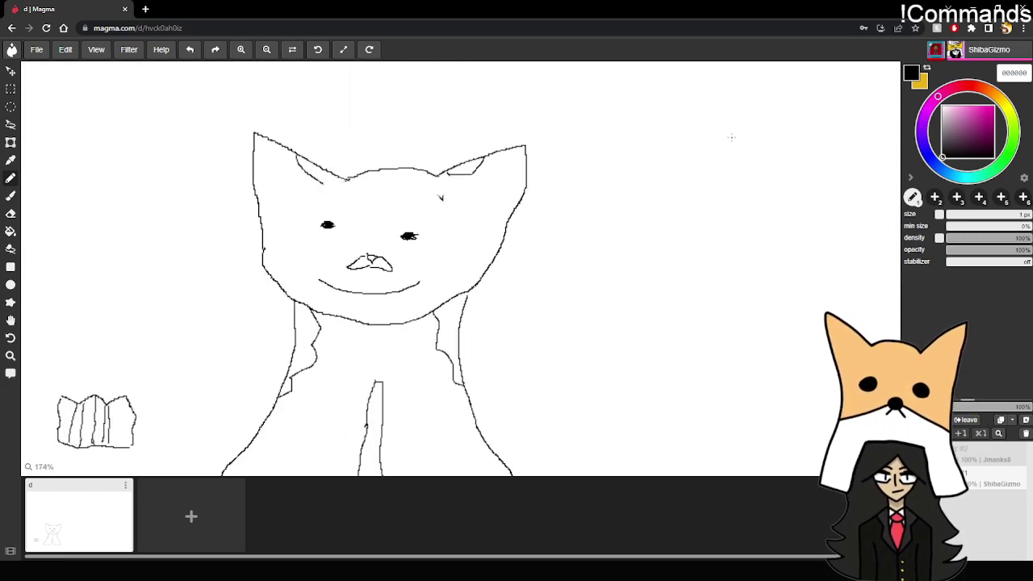
scroll(149, 160, "up", 2)
- Extend the cat's left ear line, then outline the box's top arc and sides
left_click_drag(369, 218, 401, 218)
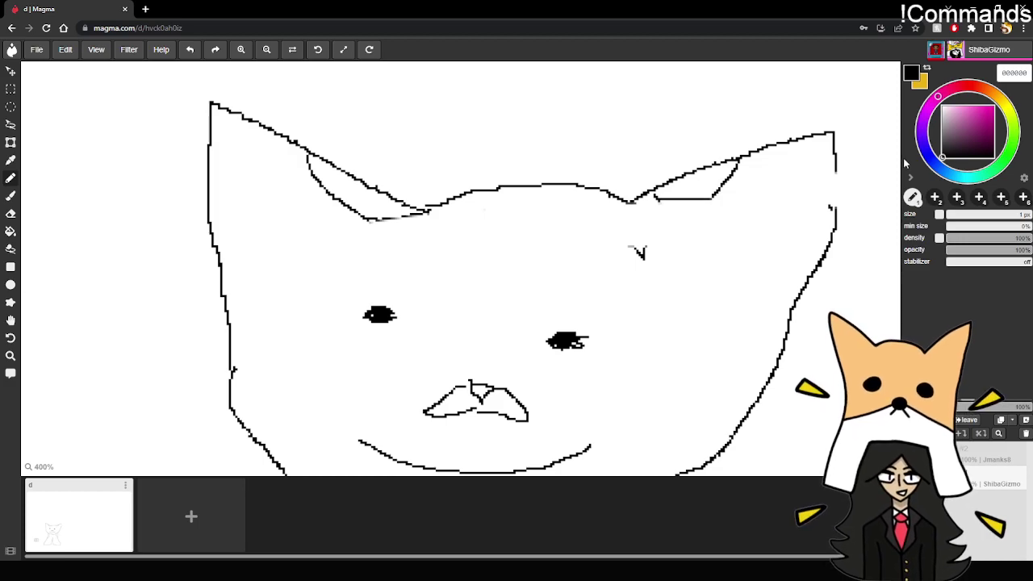
key("ctrl+0")
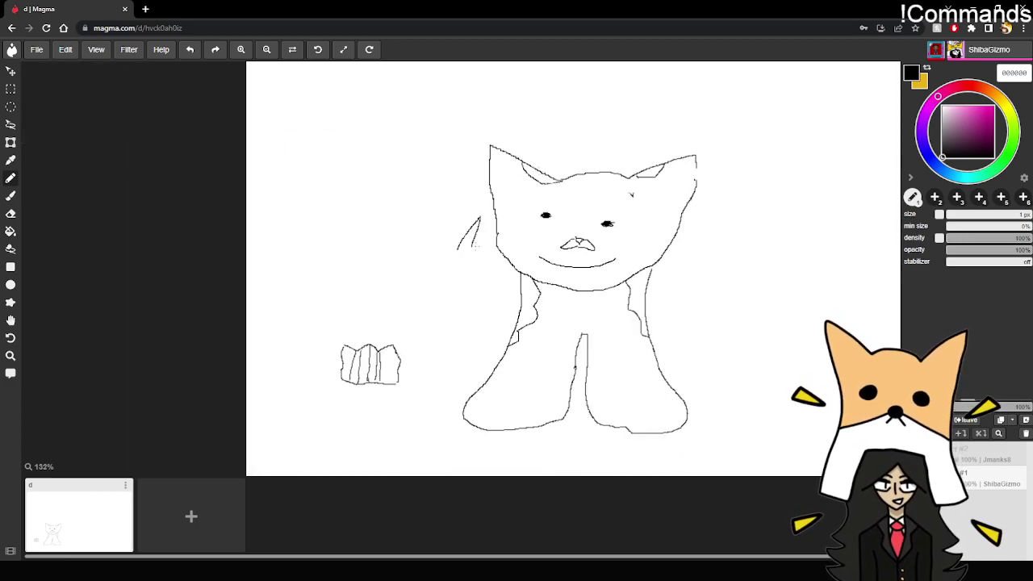
scroll(320, 328, "up", 5)
scroll(338, 331, "up", 2)
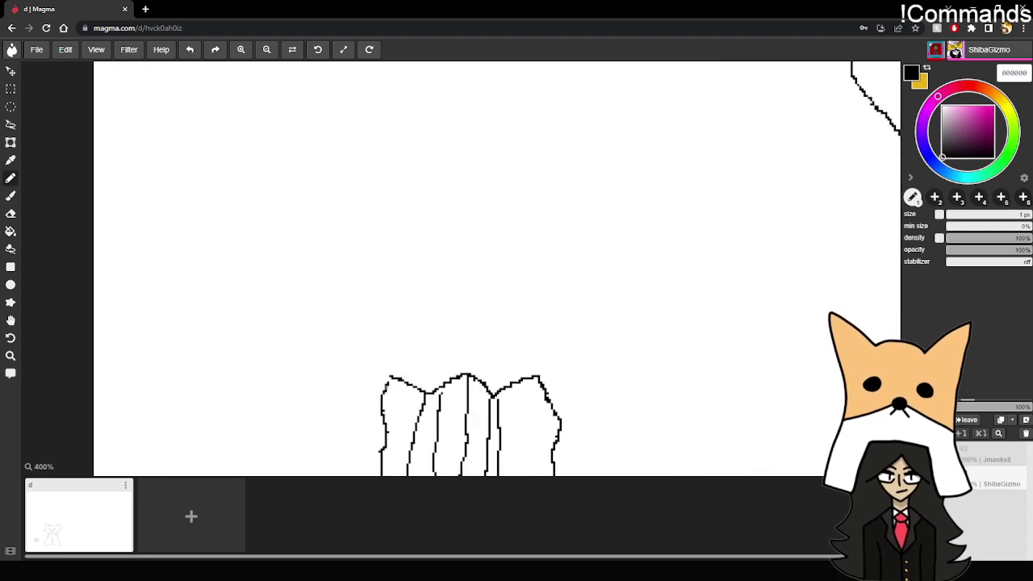
mouse_move(390, 370)
left_mouse_down()
mouse_move(446, 353)
mouse_move(529, 365)
mouse_move(554, 381)
mouse_move(560, 418)
left_mouse_up()
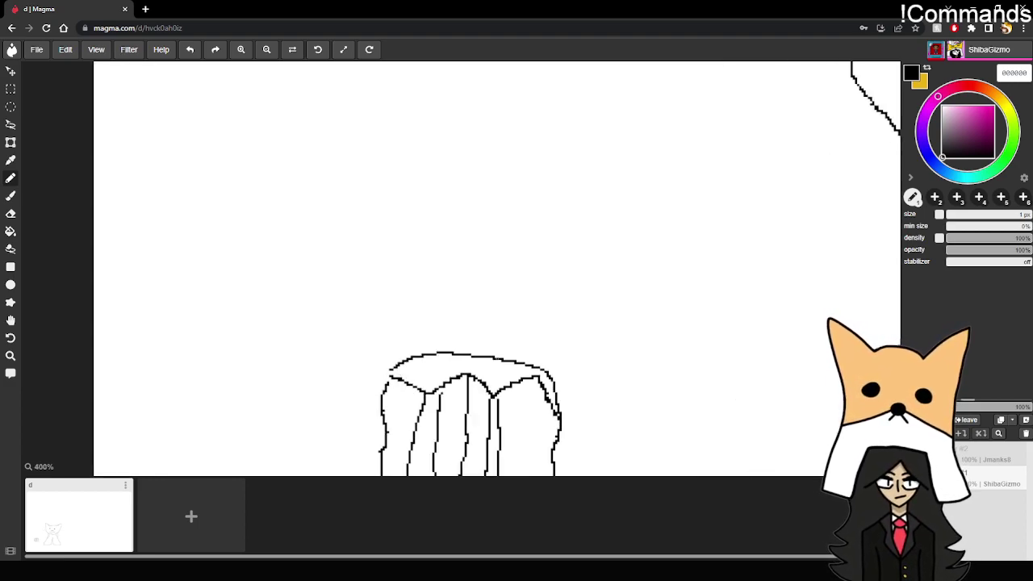
mouse_move(553, 384)
left_mouse_down()
mouse_move(567, 375)
mouse_move(553, 438)
left_mouse_up()
mouse_move(390, 377)
left_mouse_down()
mouse_move(377, 375)
mouse_move(364, 420)
mouse_move(372, 465)
left_mouse_up()
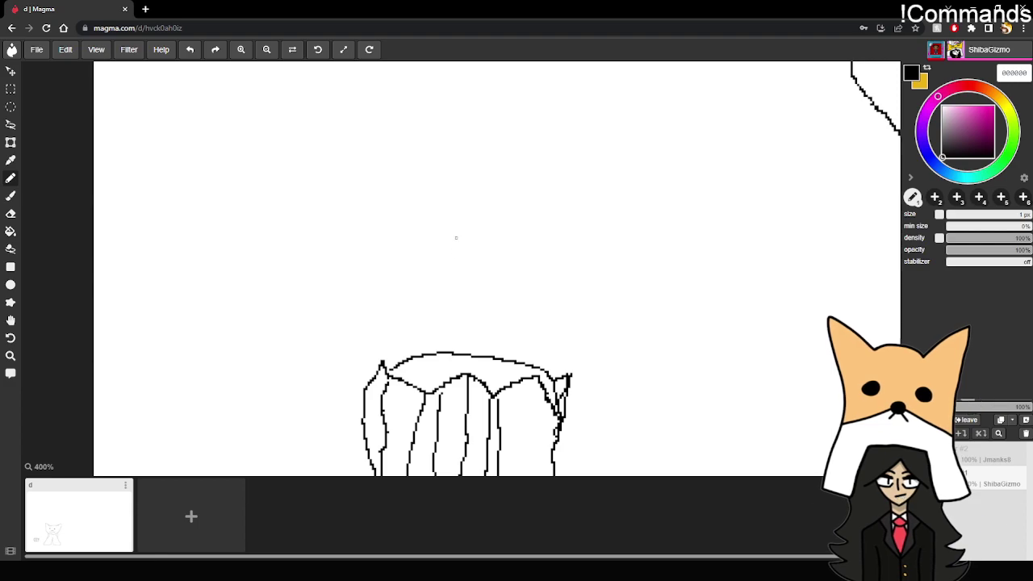
- Add frosting layers over the box and a curved peak rising into a swirl
mouse_move(381, 355)
left_mouse_down()
mouse_move(384, 344)
mouse_move(517, 325)
mouse_move(391, 311)
left_mouse_up()
key("ctrl+z")
key("ctrl+z")
mouse_move(381, 360)
left_mouse_down()
mouse_move(430, 331)
mouse_move(486, 328)
mouse_move(548, 347)
mouse_move(557, 373)
left_mouse_up()
mouse_move(397, 331)
left_mouse_down()
mouse_move(420, 314)
mouse_move(486, 307)
left_mouse_up()
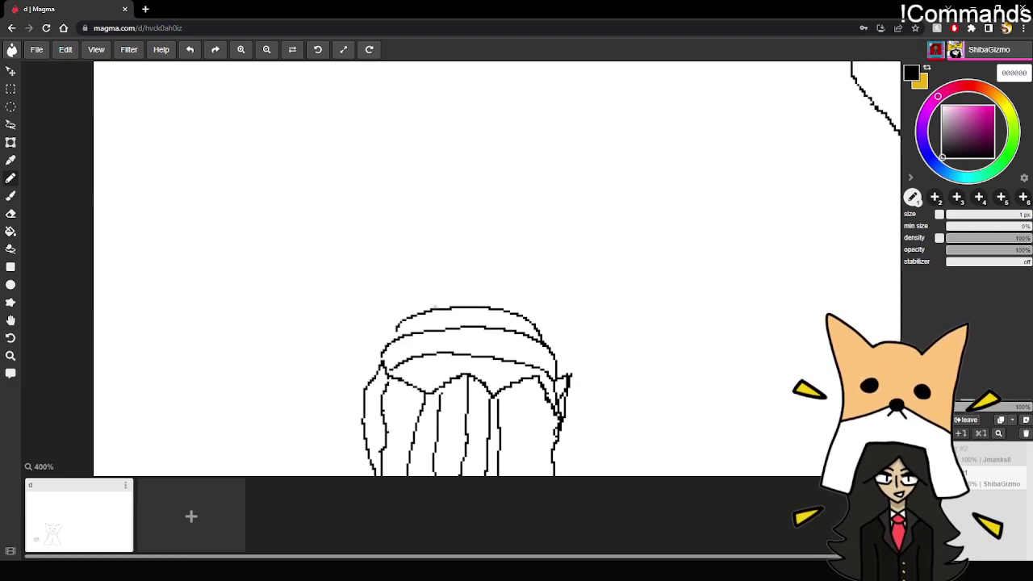
mouse_move(442, 280)
left_mouse_down()
mouse_move(483, 247)
mouse_move(512, 249)
left_mouse_up()
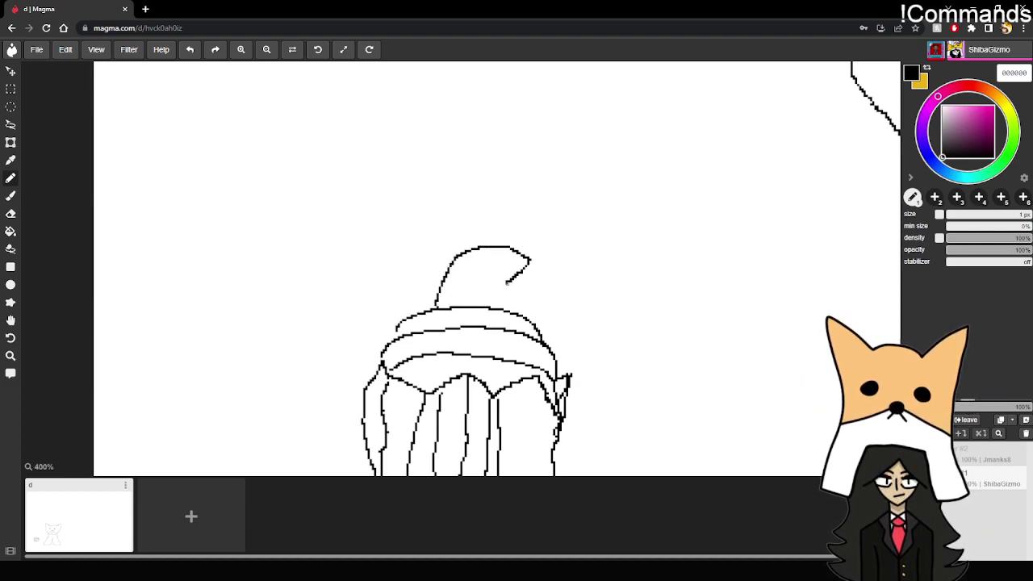
scroll(460, 349, "down", 4)
scroll(460, 349, "up", 6)
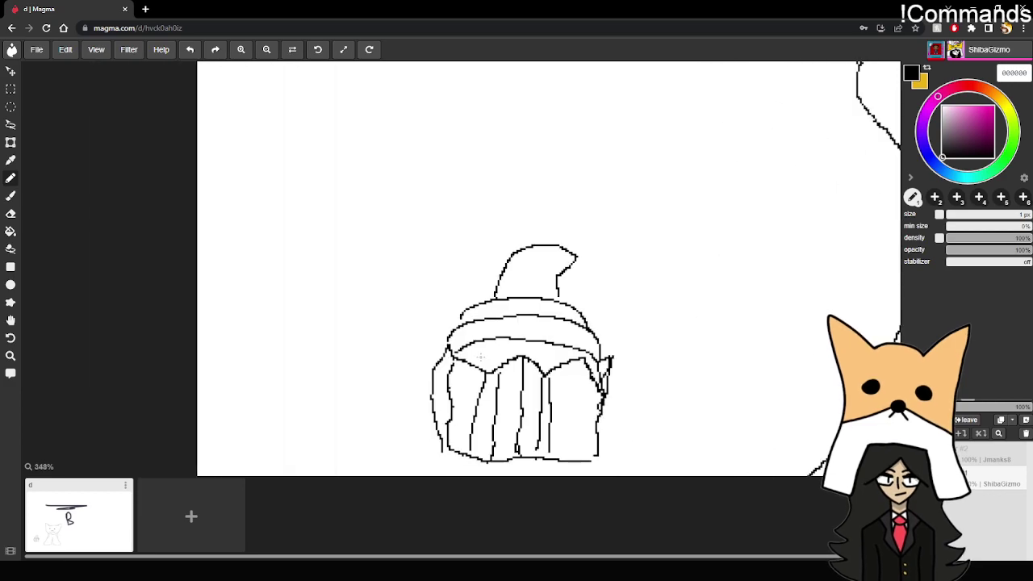
- Add a frosting band across the cupcake and extend the swirl tip on top
mouse_move(444, 355)
left_mouse_down()
mouse_move(585, 340)
mouse_move(649, 359)
left_mouse_up()
scroll(683, 341, "down", 5)
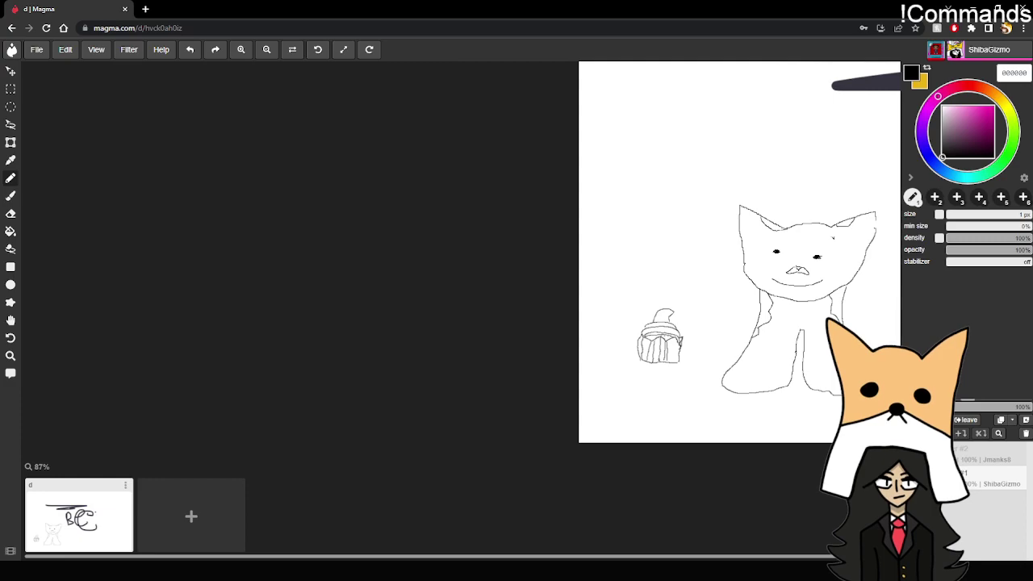
scroll(668, 270, "up", 3)
scroll(667, 271, "up", 4)
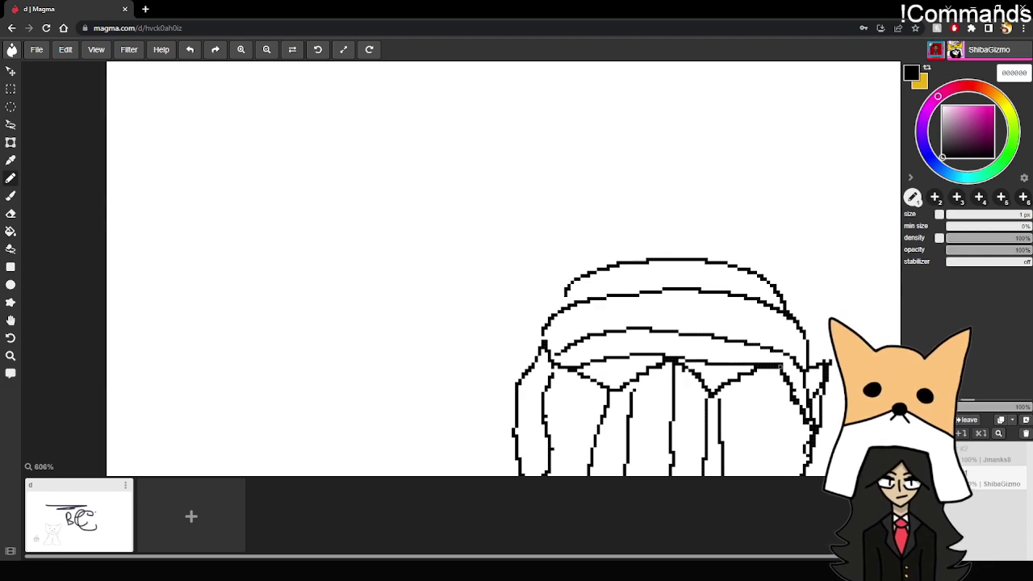
scroll(782, 210, "down", 6)
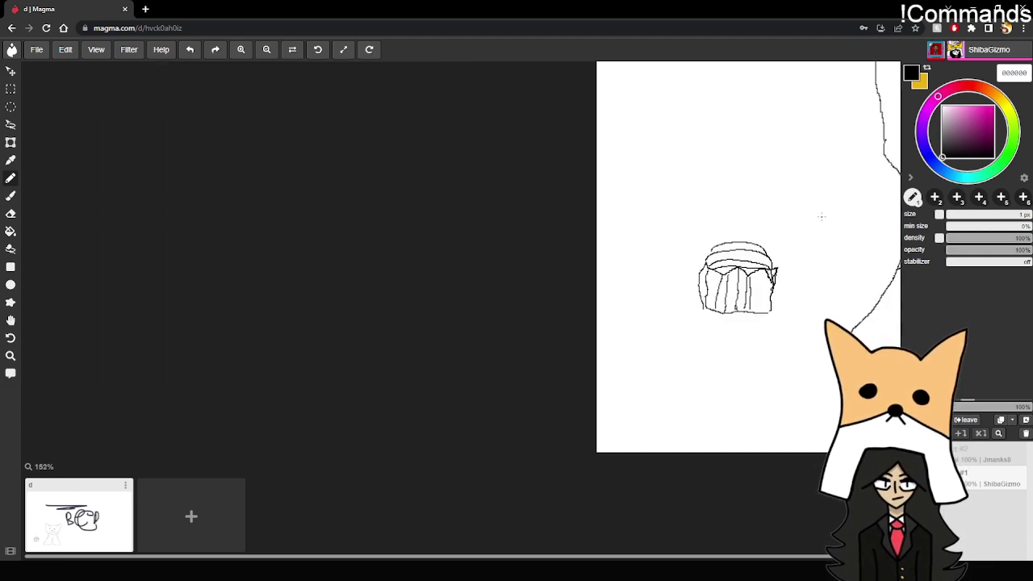
scroll(776, 208, "up", 3)
scroll(776, 207, "up", 2)
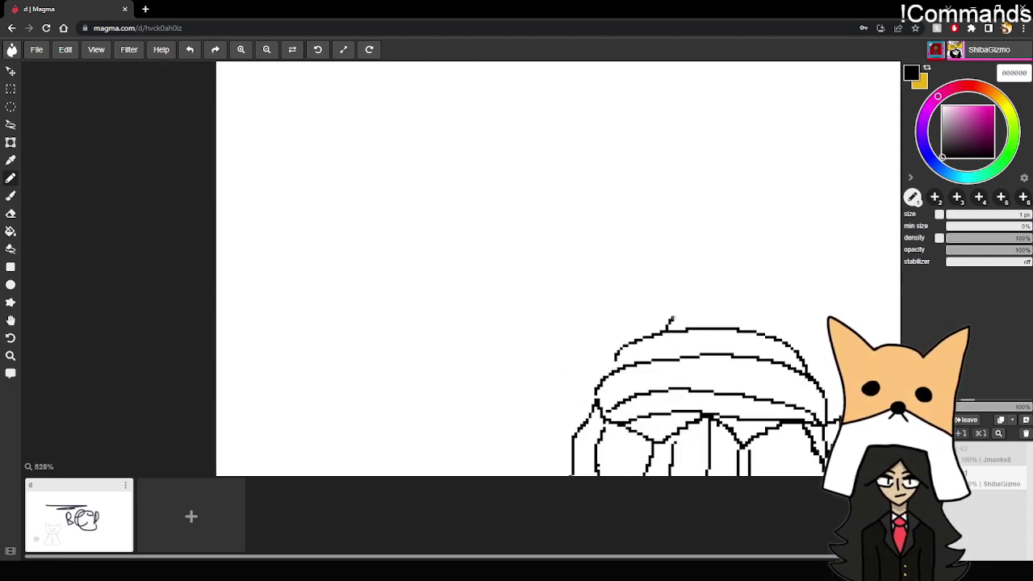
left_click_drag(671, 319, 751, 282)
scroll(670, 183, "down", 9)
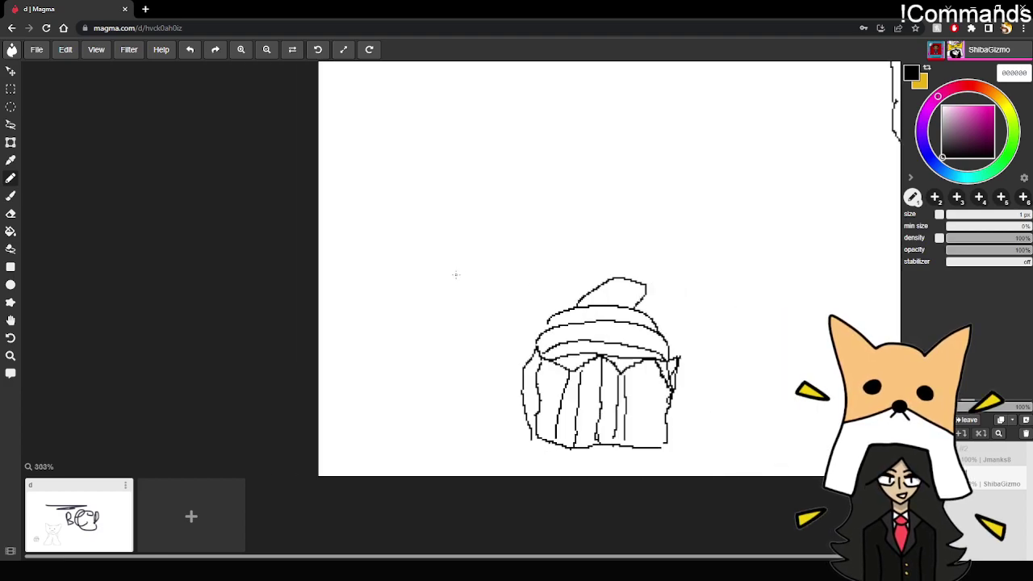
scroll(670, 184, "up", 3)
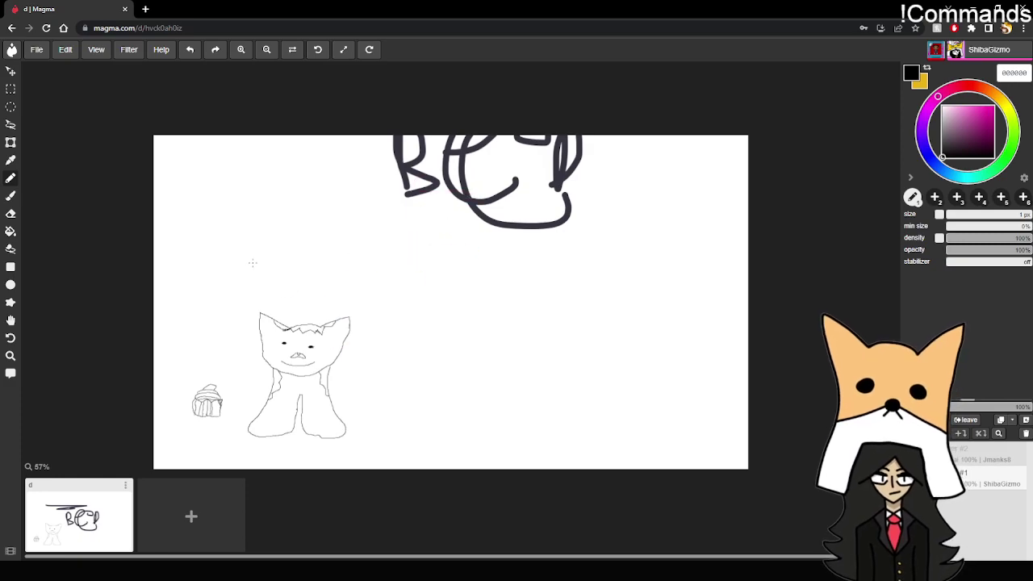
- Return to the pencil with B and draw a candle with a wick atop the cupcake
left_click(11, 89)
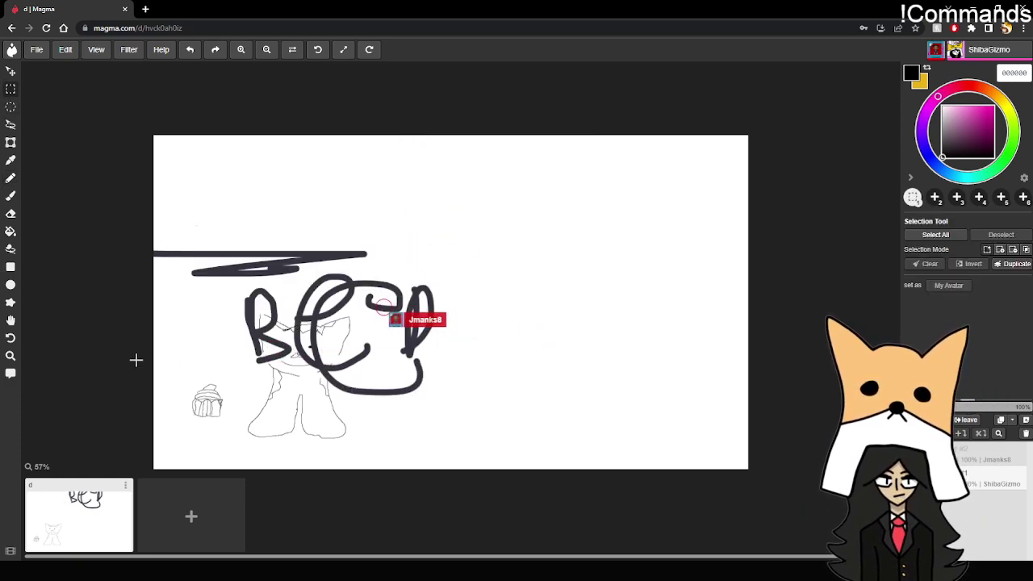
scroll(136, 358, "up", 3)
scroll(239, 393, "up", 4)
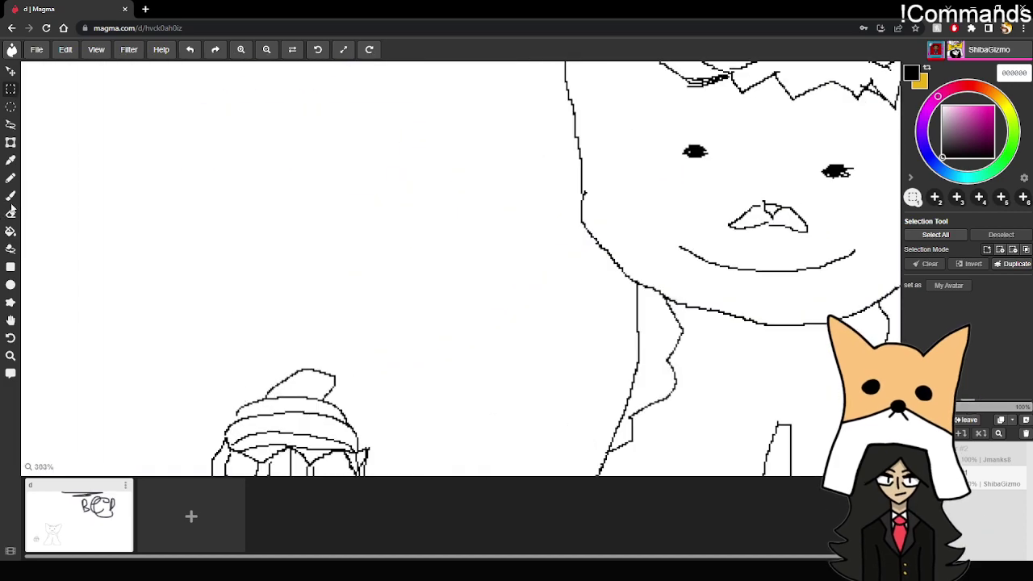
key("b")
scroll(176, 367, "up", 2)
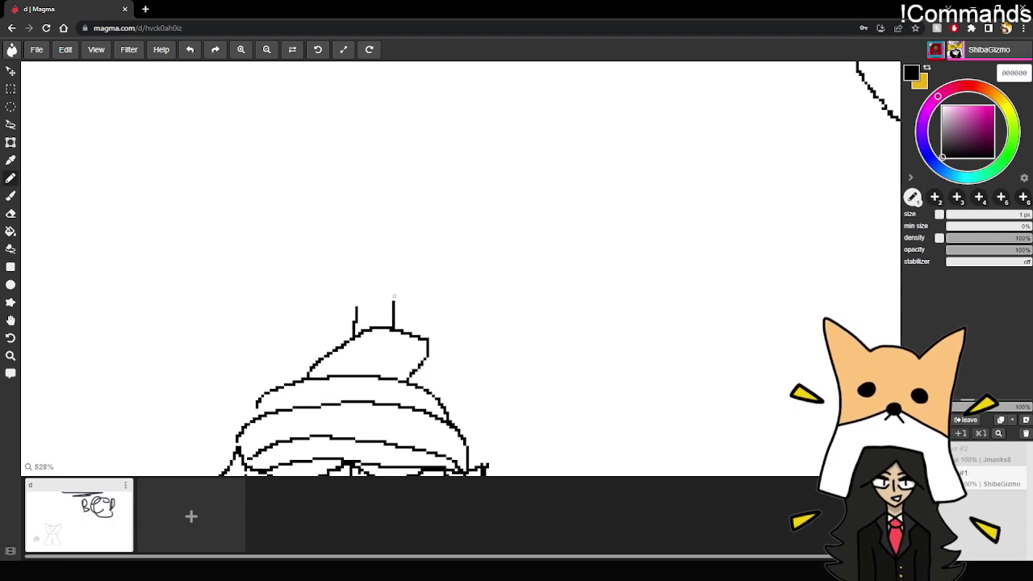
mouse_move(394, 302)
left_mouse_down()
mouse_move(394, 285)
mouse_move(358, 285)
mouse_move(353, 298)
left_mouse_up()
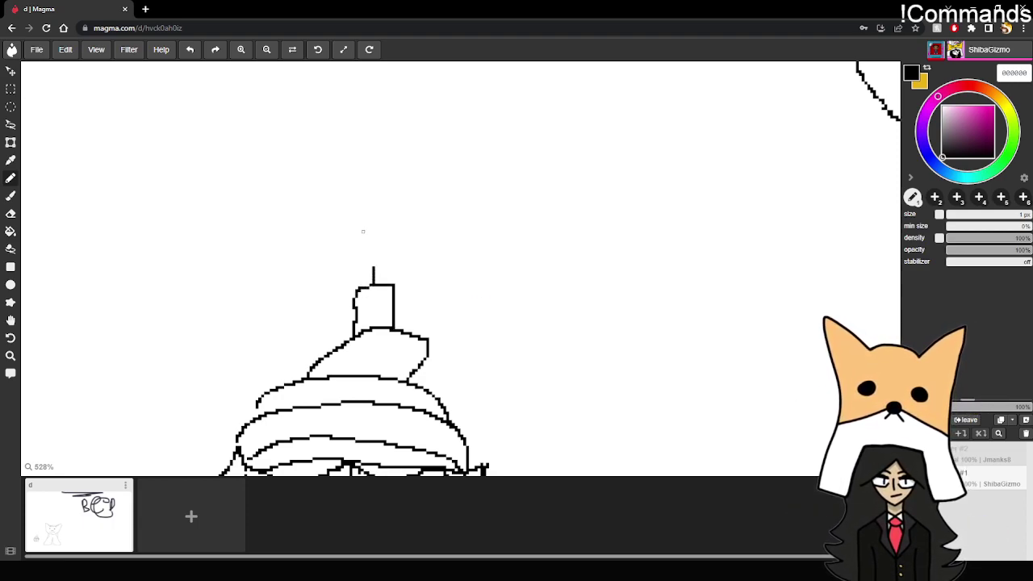
mouse_move(362, 239)
left_mouse_down()
mouse_move(374, 265)
mouse_move(391, 253)
mouse_move(360, 235)
left_mouse_up()
scroll(386, 250, "down", 6)
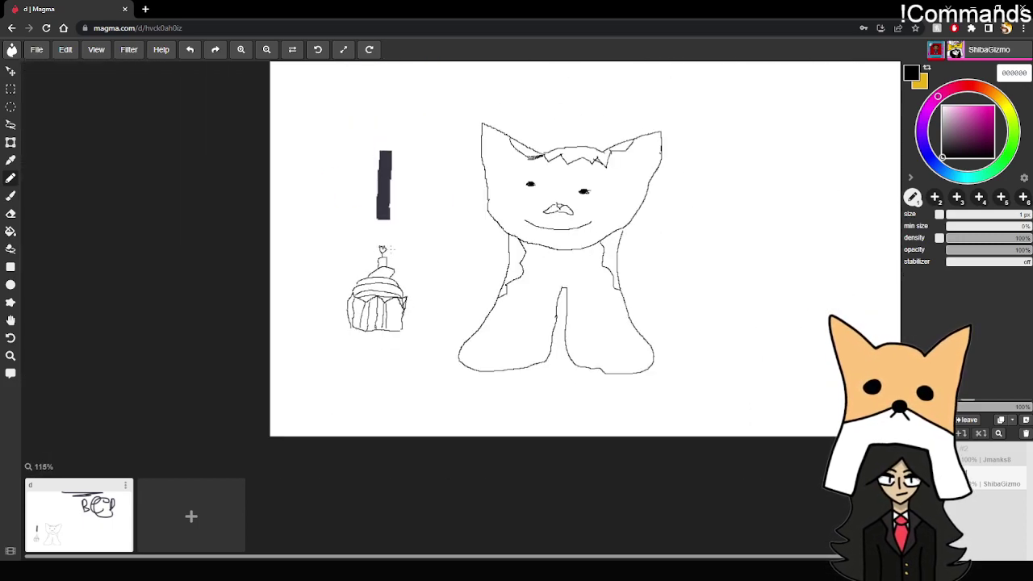
scroll(411, 272, "up", 4)
scroll(407, 262, "down", 9)
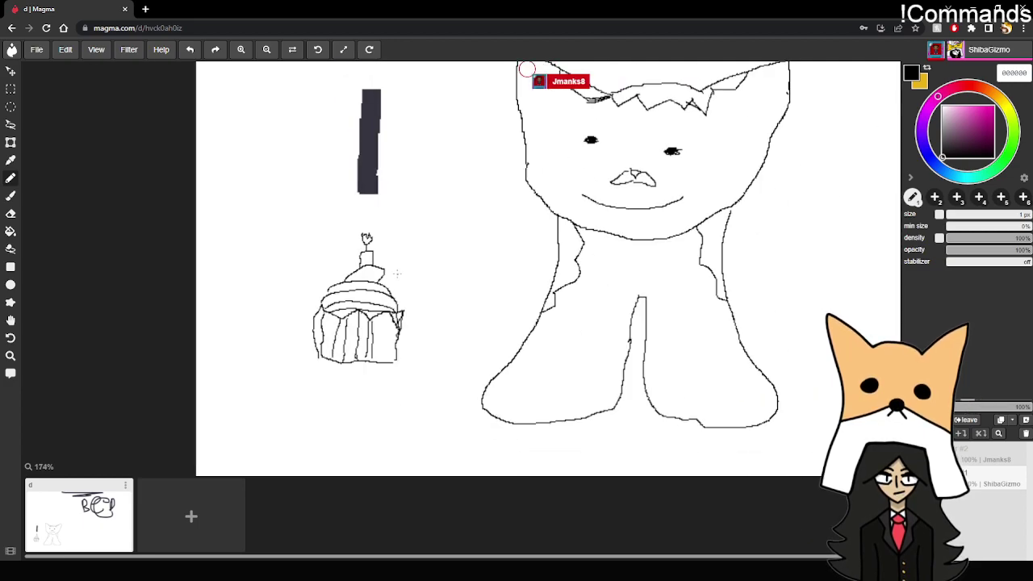
scroll(408, 258, "up", 4)
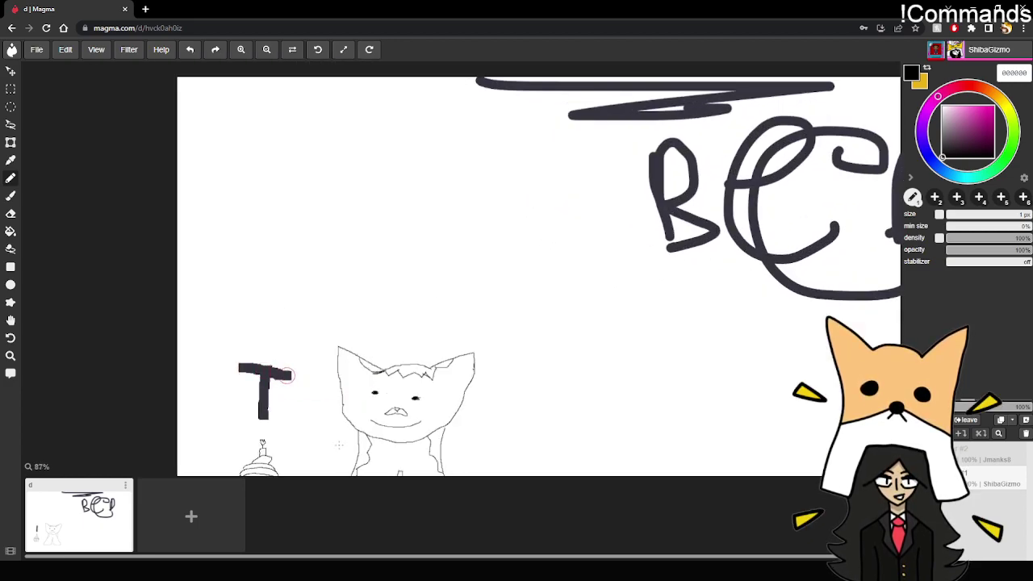
scroll(210, 323, "up", 3)
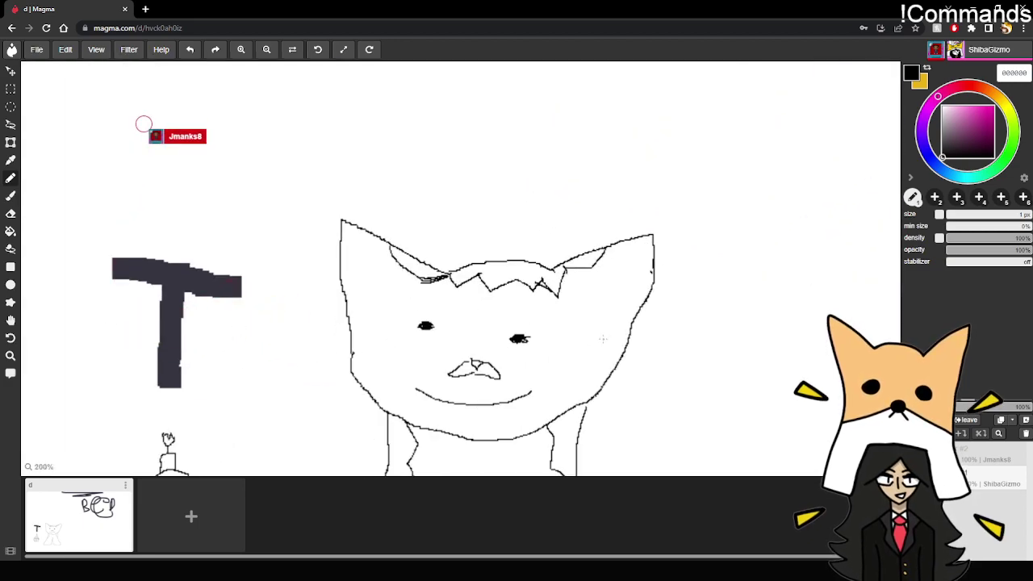
key("minus")
key("minus")
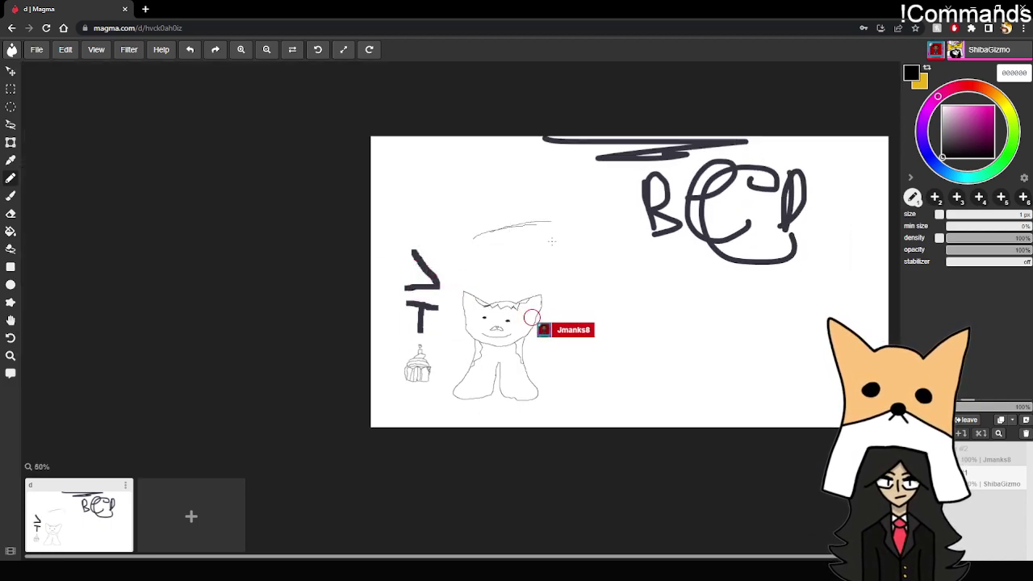
scroll(490, 359, "up", 4)
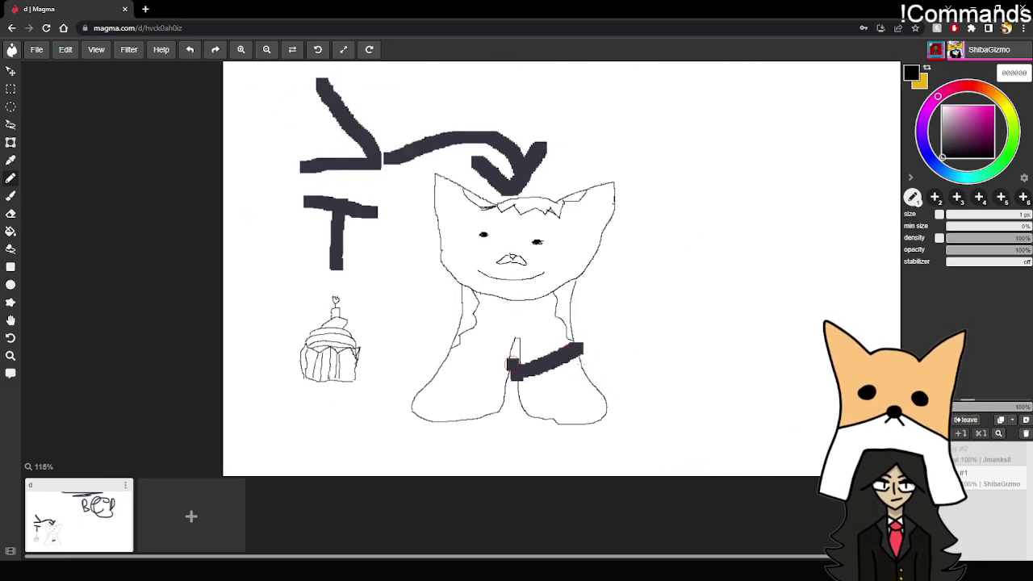
scroll(519, 406, "up", 3)
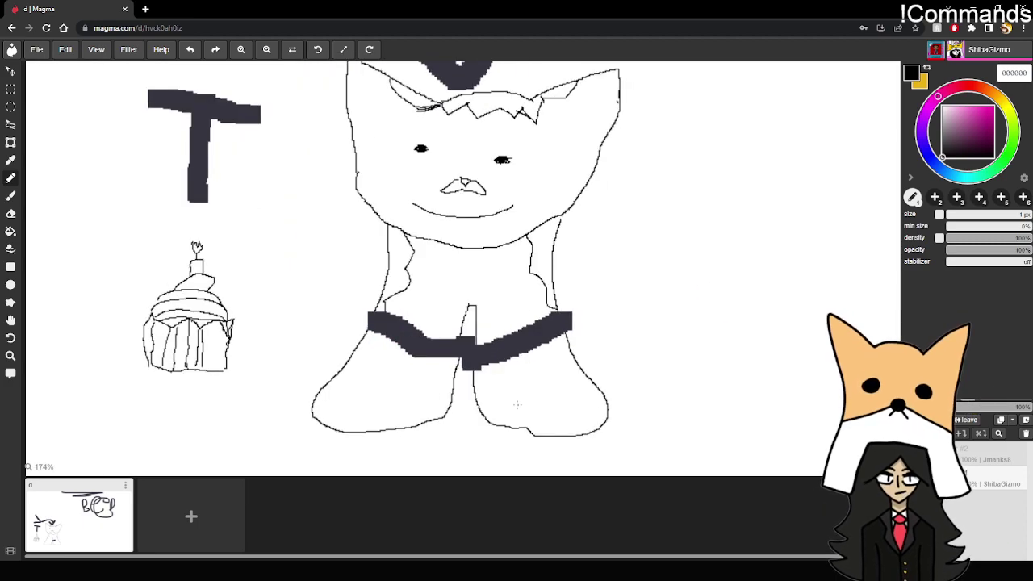
scroll(519, 406, "up", 2)
scroll(519, 406, "down", 4)
scroll(519, 406, "up", 2)
scroll(519, 406, "up", 1)
scroll(519, 406, "down", 3)
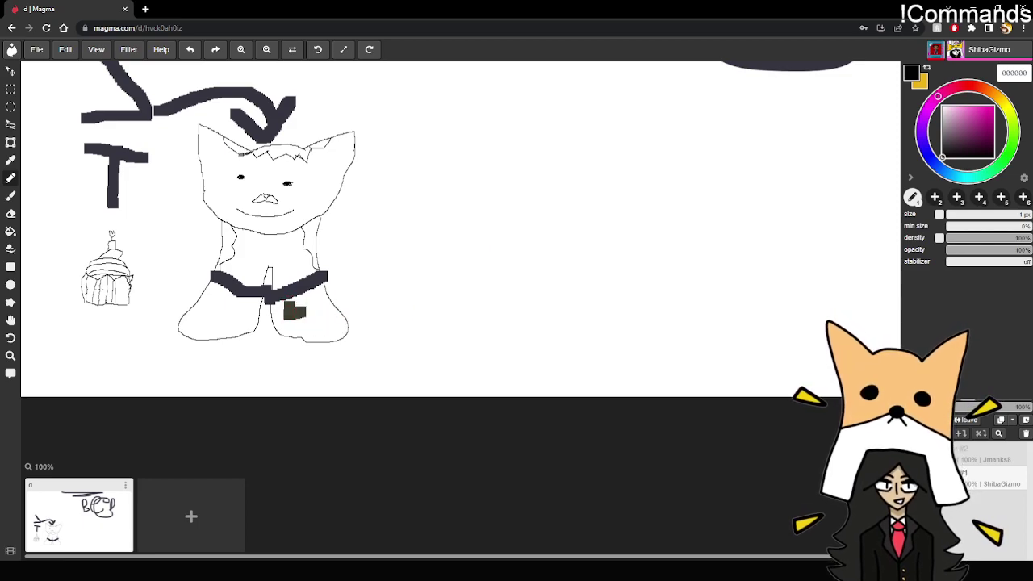
scroll(340, 250, "down", 2)
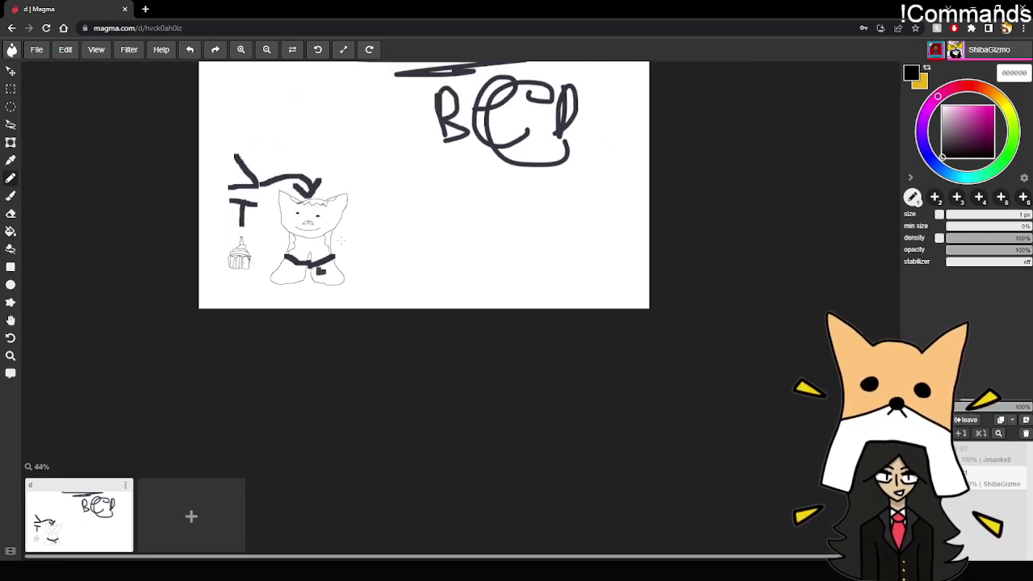
scroll(211, 260, "up", 3)
scroll(212, 260, "down", 2)
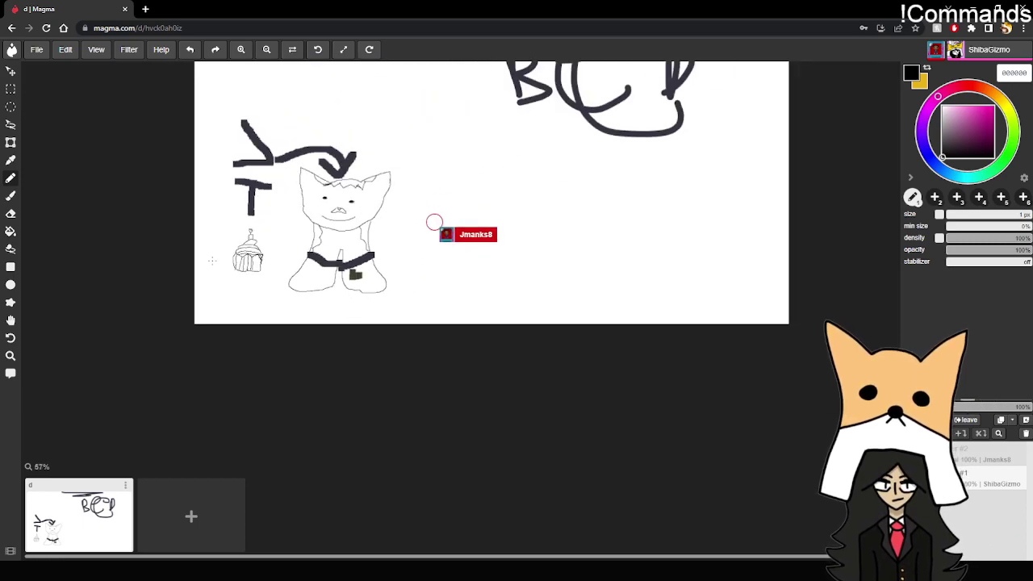
scroll(211, 260, "up", 2)
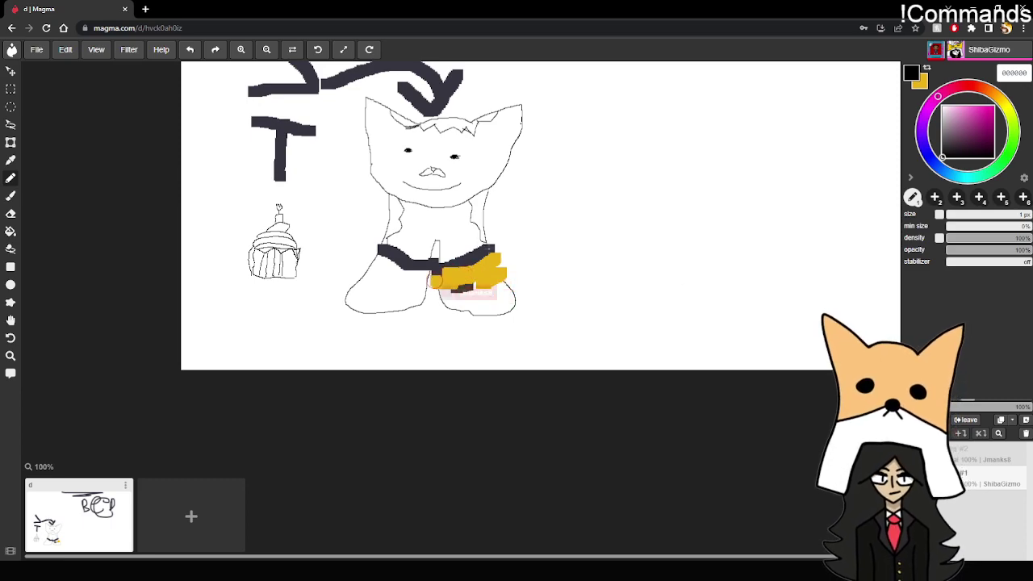
scroll(490, 247, "up", 1)
scroll(490, 248, "down", 2)
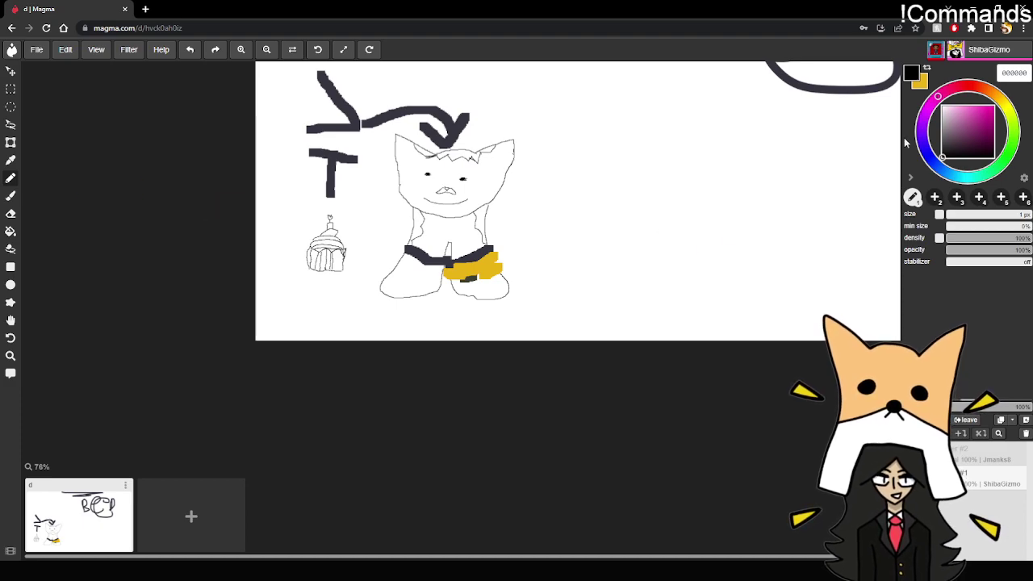
scroll(784, 170, "up", 3)
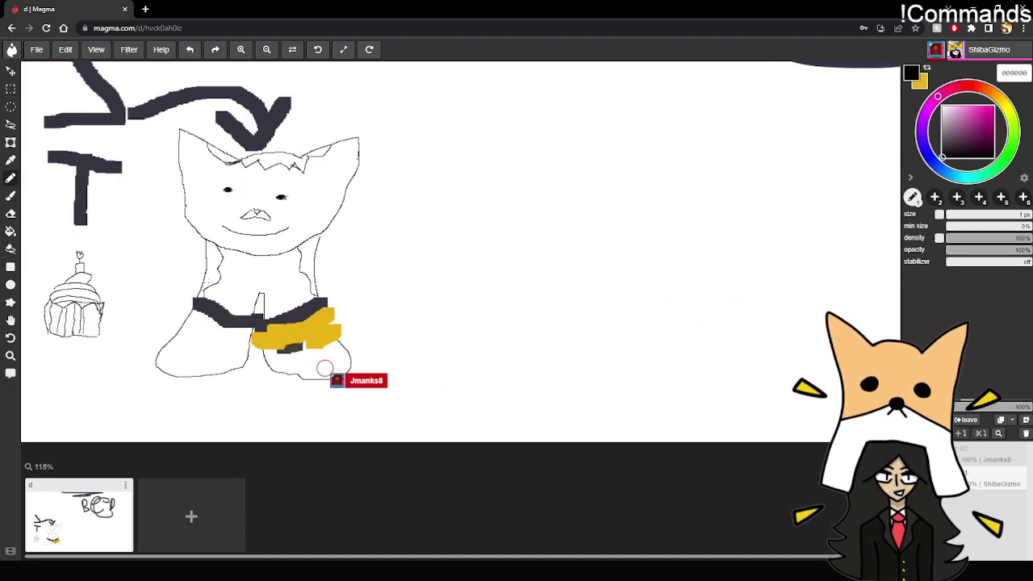
scroll(31, 283, "up", 5)
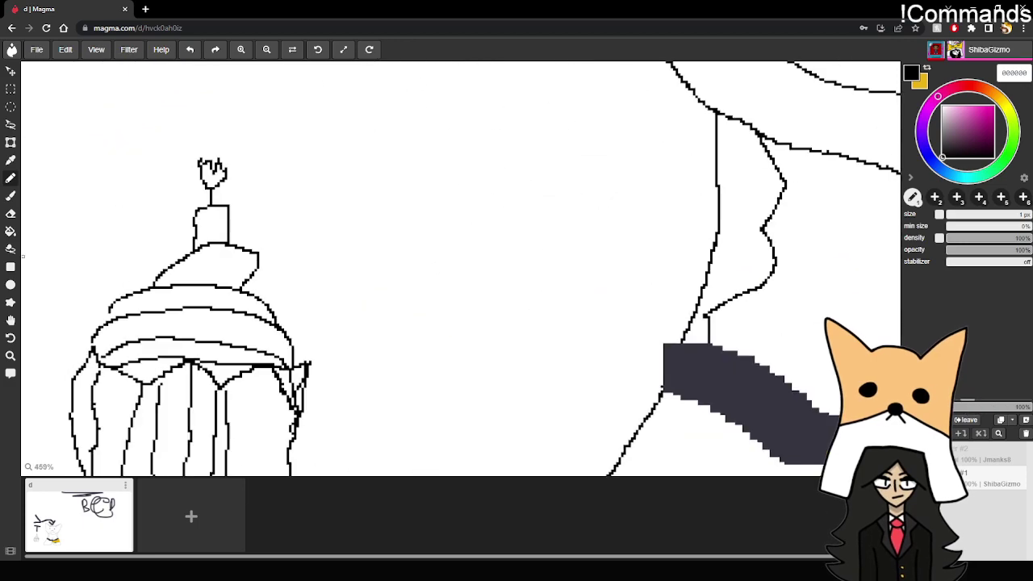
scroll(62, 297, "up", 2)
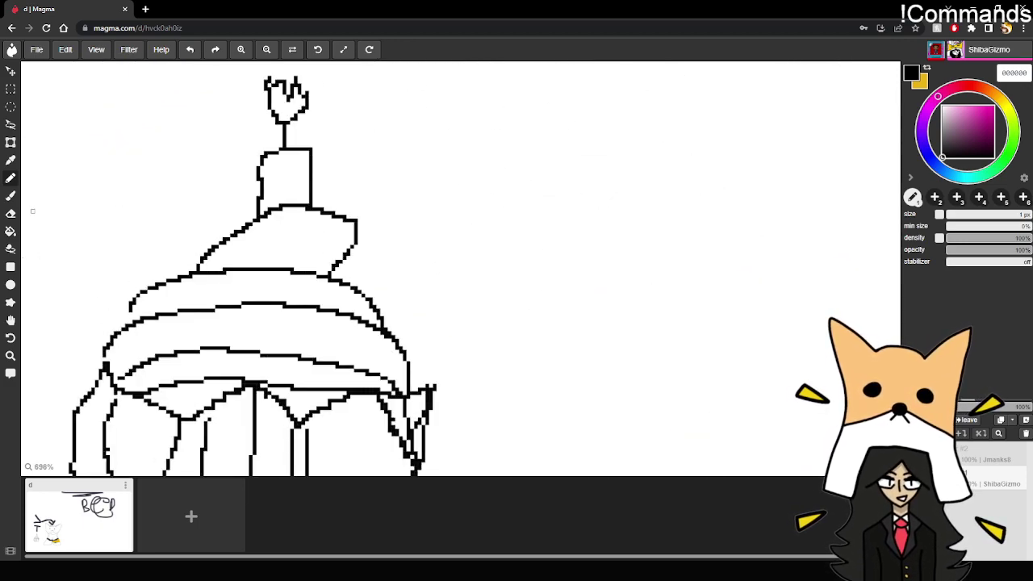
scroll(108, 337, "down", 7)
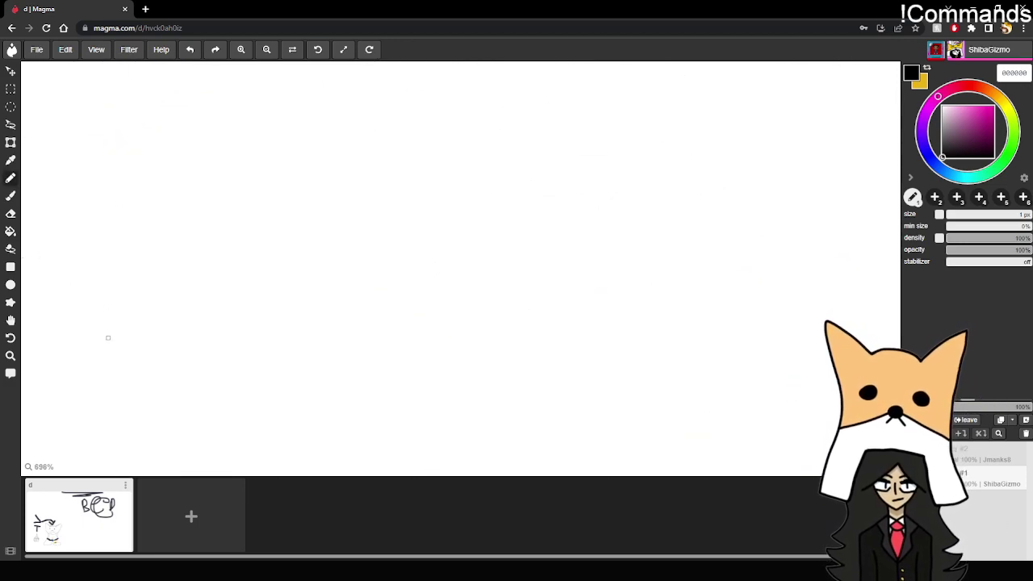
scroll(135, 278, "down", 3)
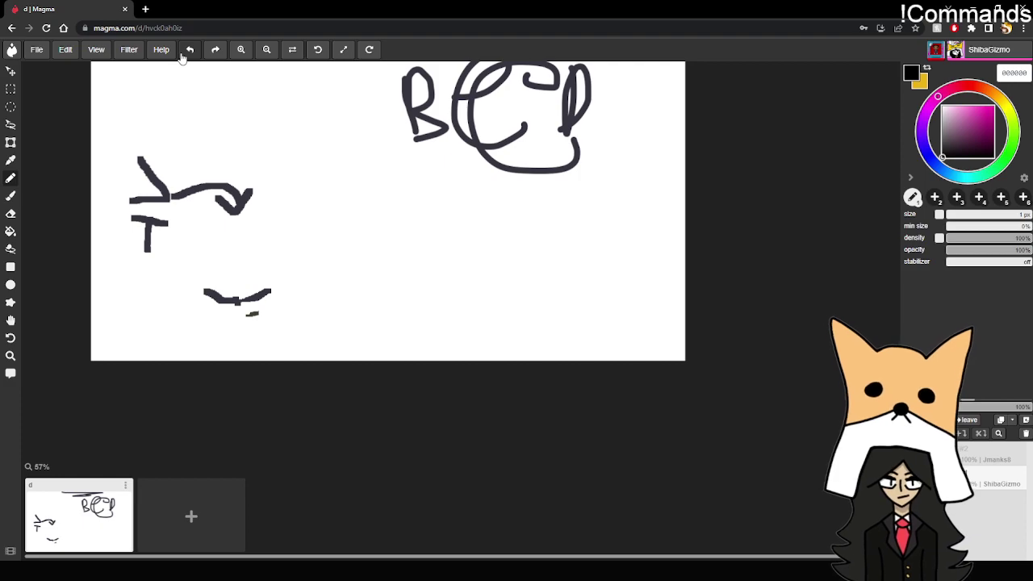
scroll(431, 243, "up", 5)
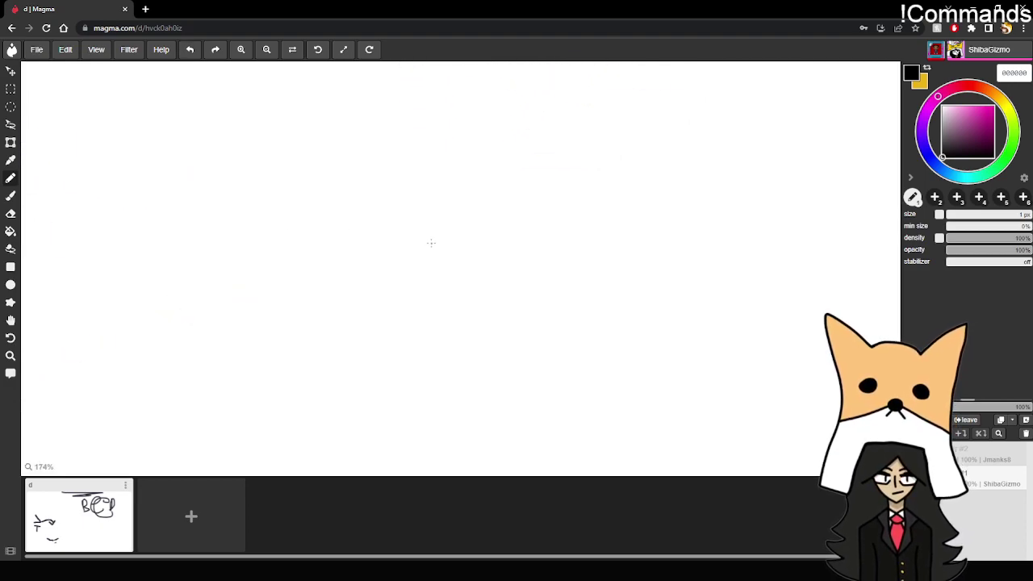
scroll(412, 241, "up", 2)
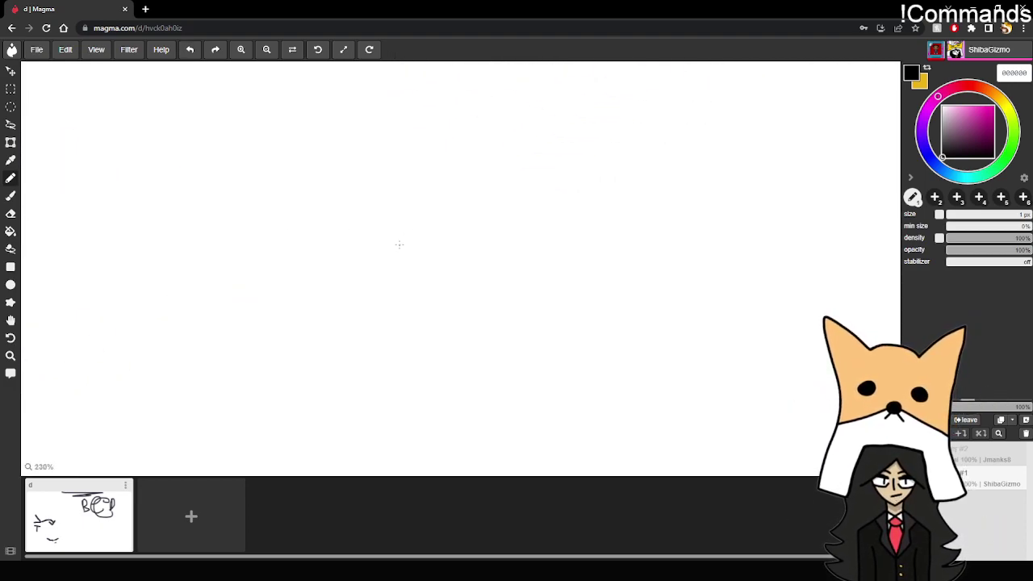
scroll(398, 244, "down", 4)
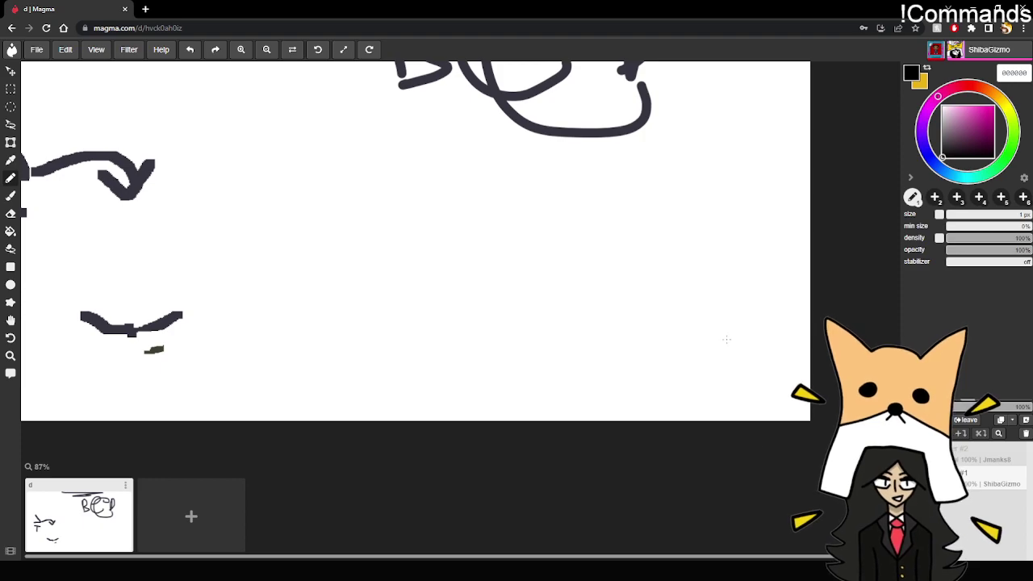
scroll(724, 342, "down", 2)
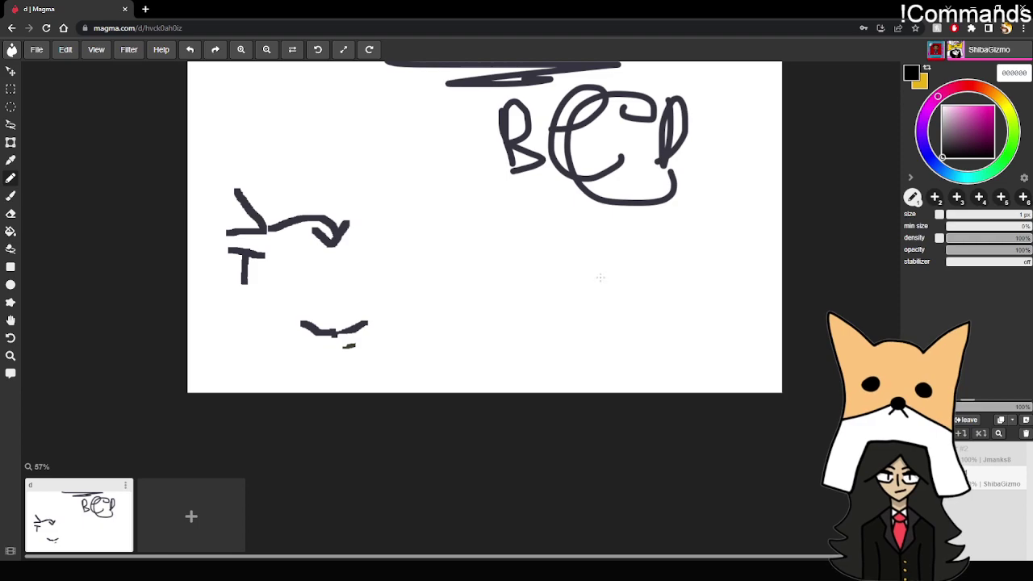
scroll(621, 282, "up", 4)
scroll(461, 276, "down", 3)
scroll(329, 242, "up", 4)
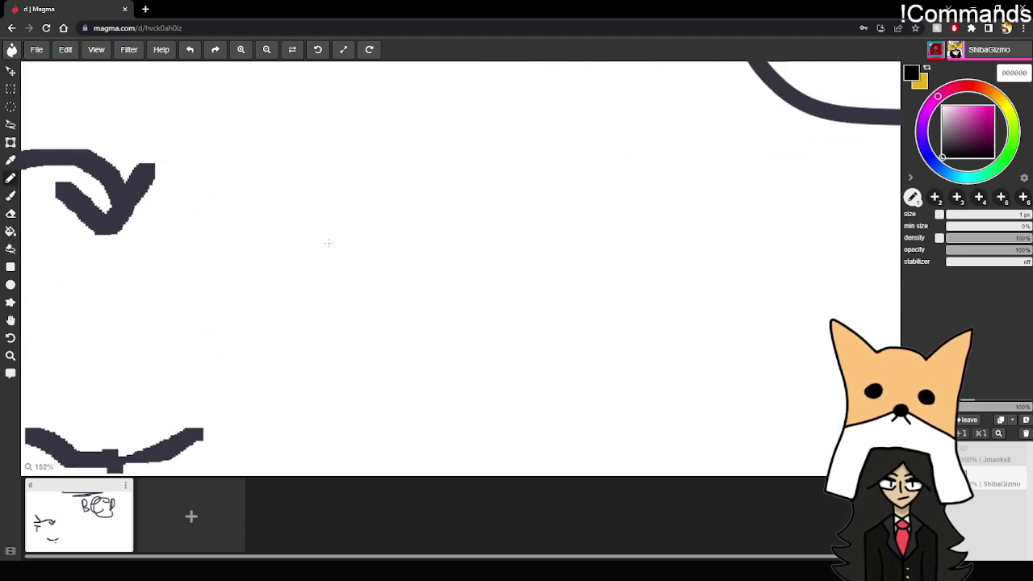
scroll(509, 282, "down", 3)
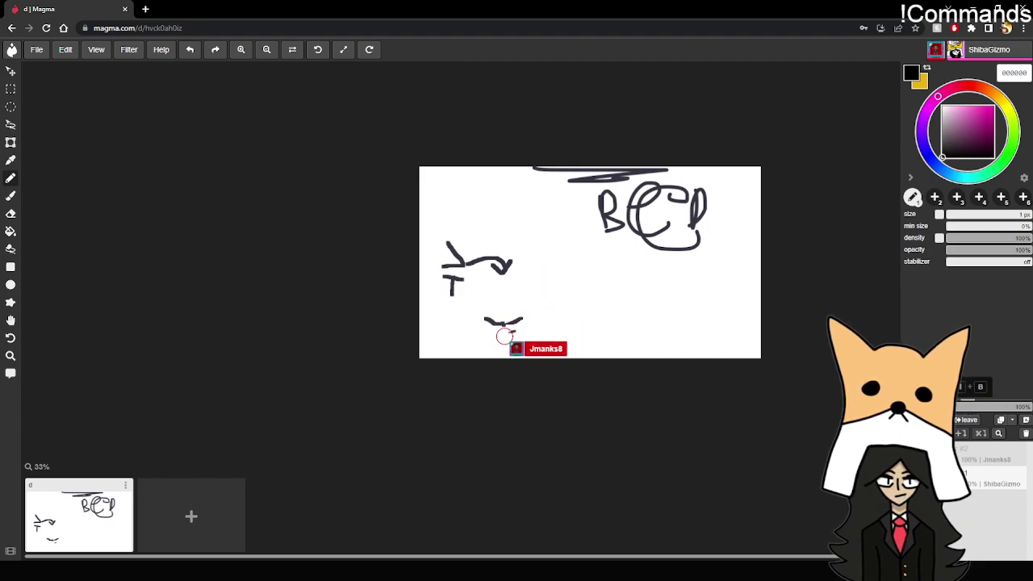
scroll(506, 291, "up", 8)
scroll(506, 291, "down", 4)
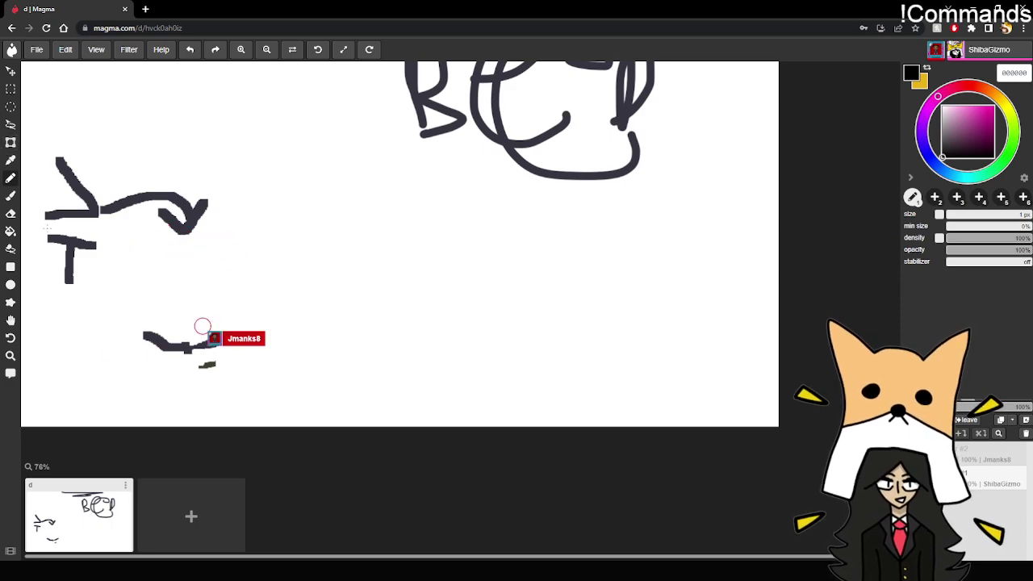
scroll(454, 236, "up", 3)
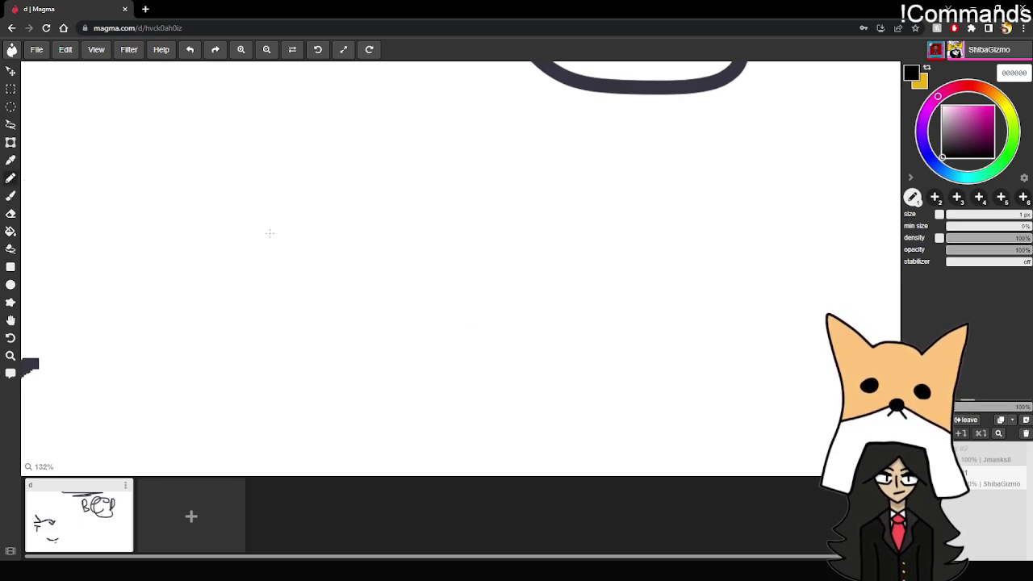
- Select the 20 px round brush, then open and close the session chat
left_click(10, 195)
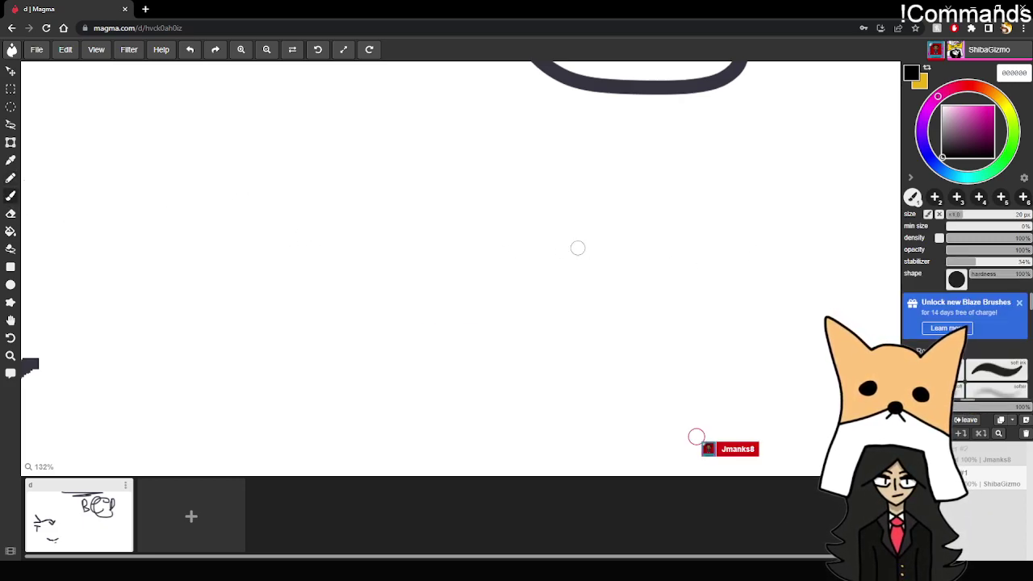
scroll(565, 249, "down", 1)
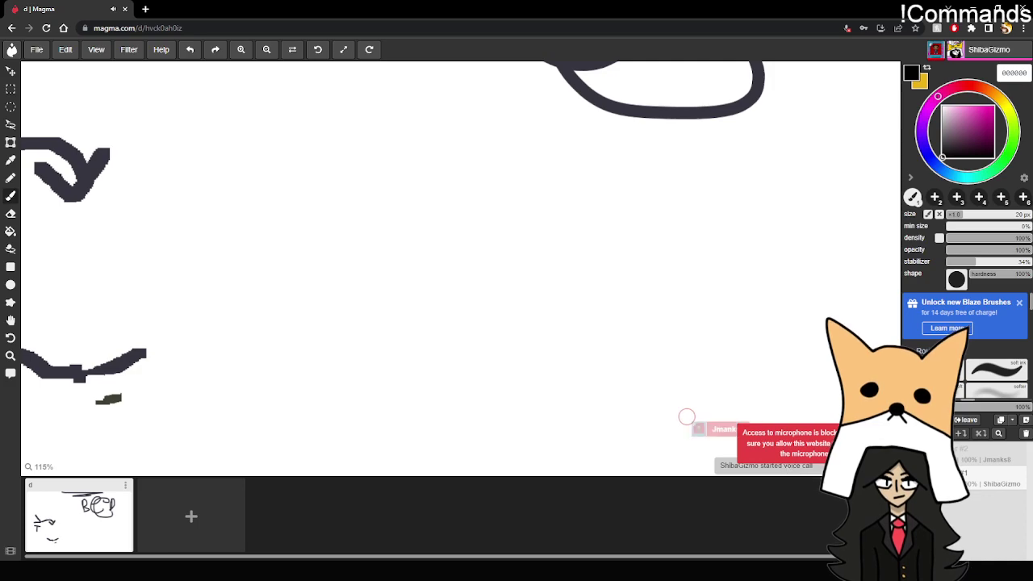
key("Return")
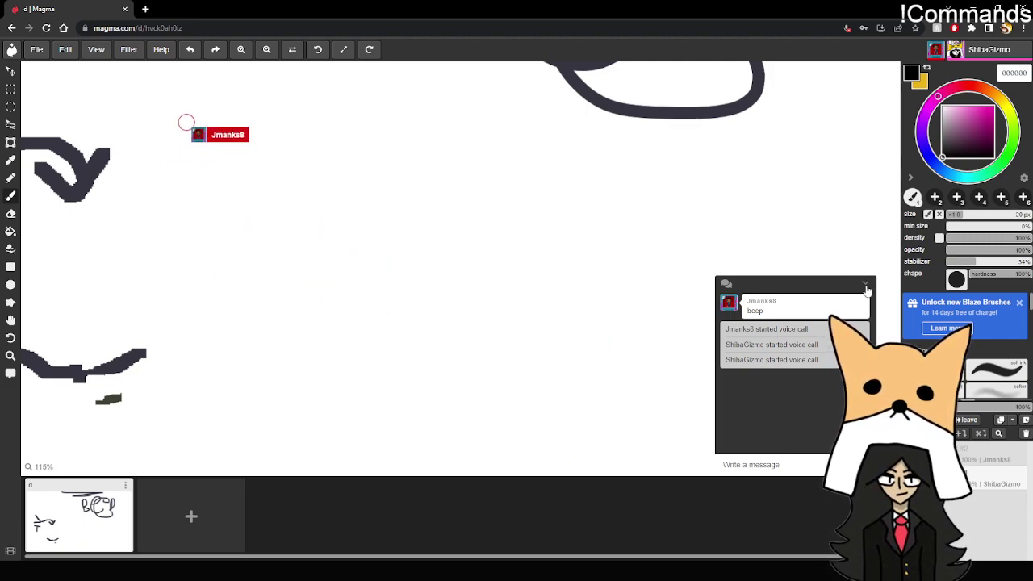
left_click(867, 287)
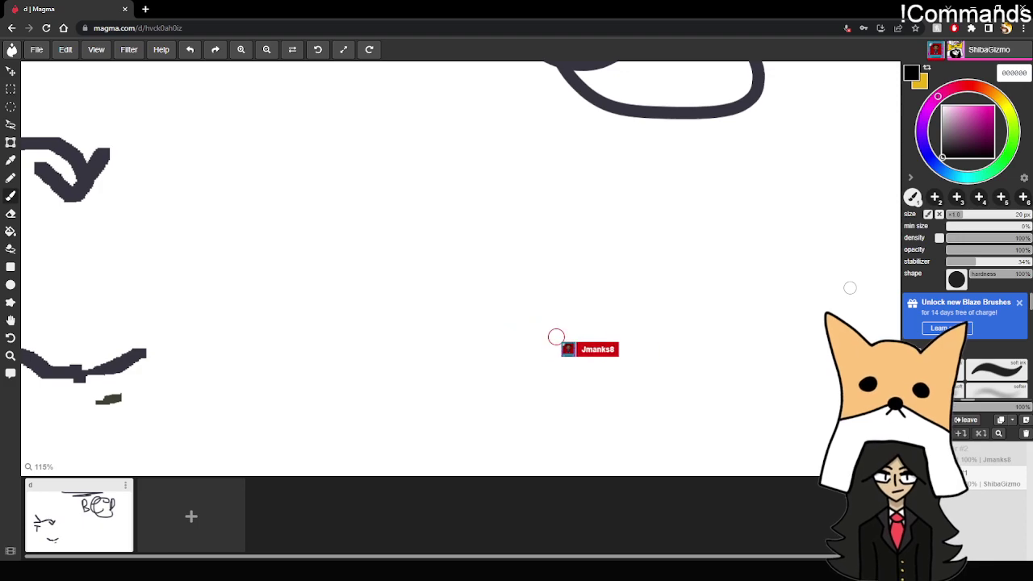
scroll(680, 328, "down", 4)
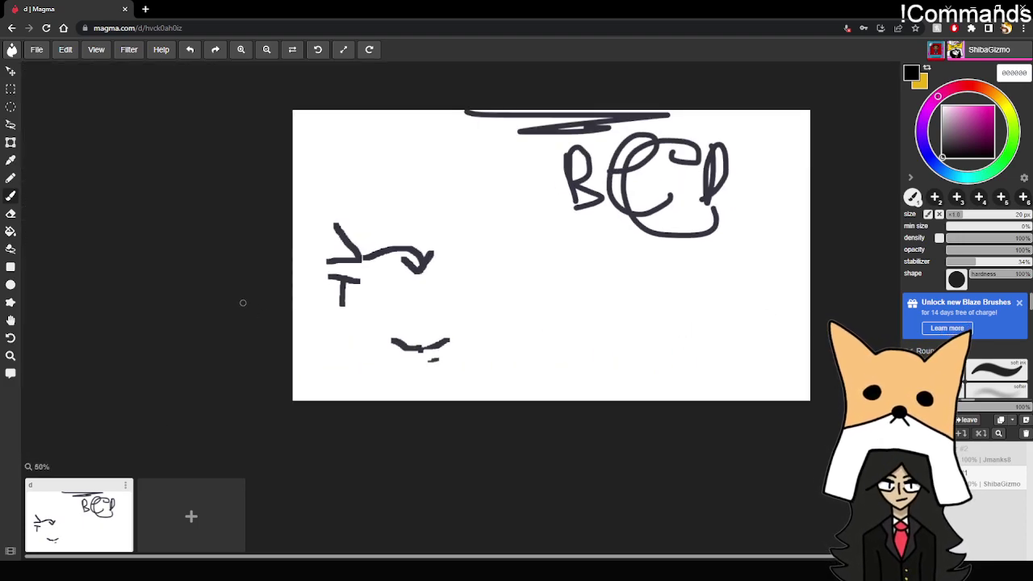
- With the 1 px pencil, add drawing d2 and sketch on it, then draw a thin line beside the cat in d
left_click(10, 179)
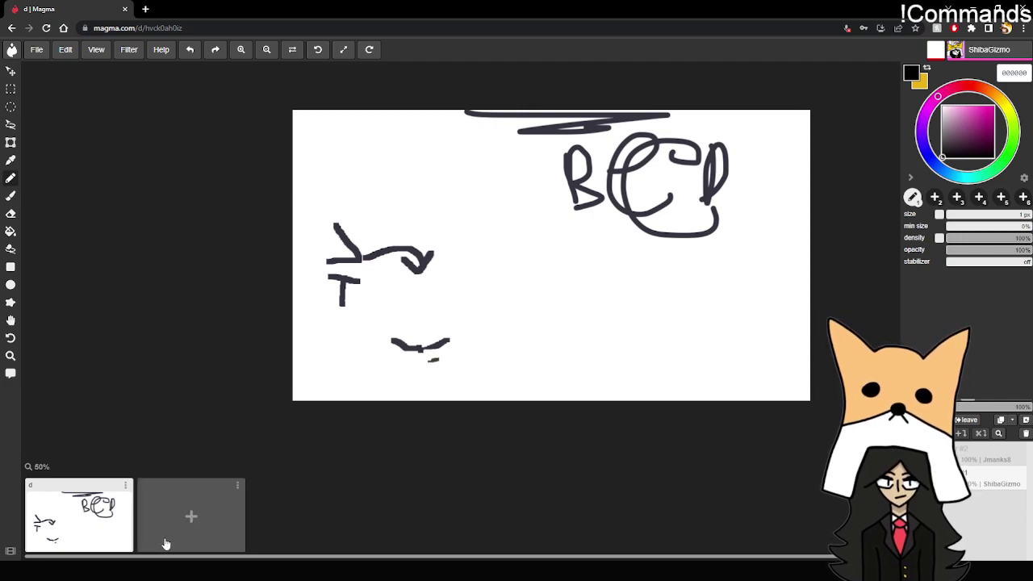
left_click(166, 546)
left_click(152, 522)
left_click_drag(426, 215, 396, 277)
left_click_drag(416, 236, 386, 291)
left_click(78, 521)
left_click_drag(528, 269, 540, 232)
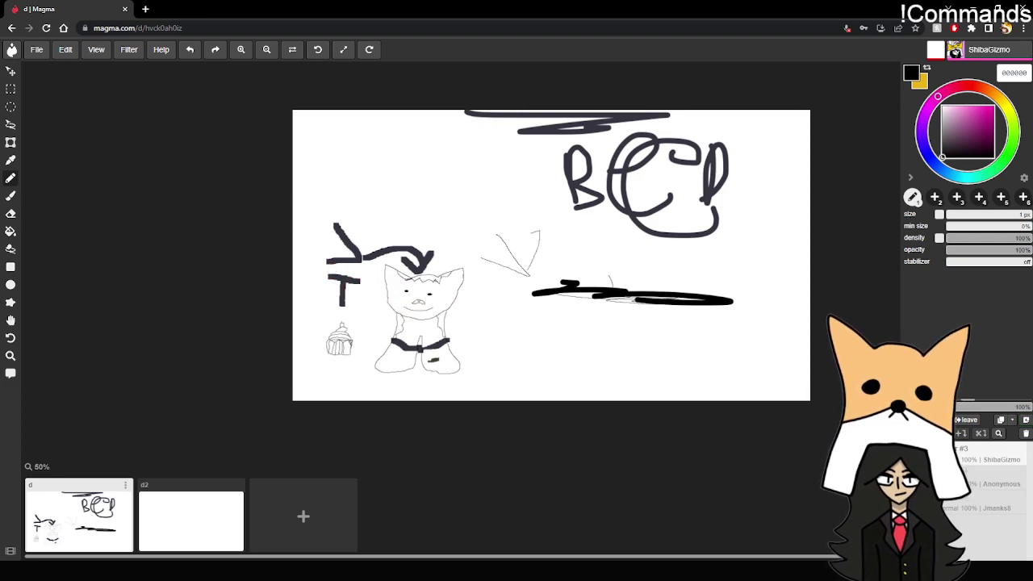
scroll(347, 330, "up", 8)
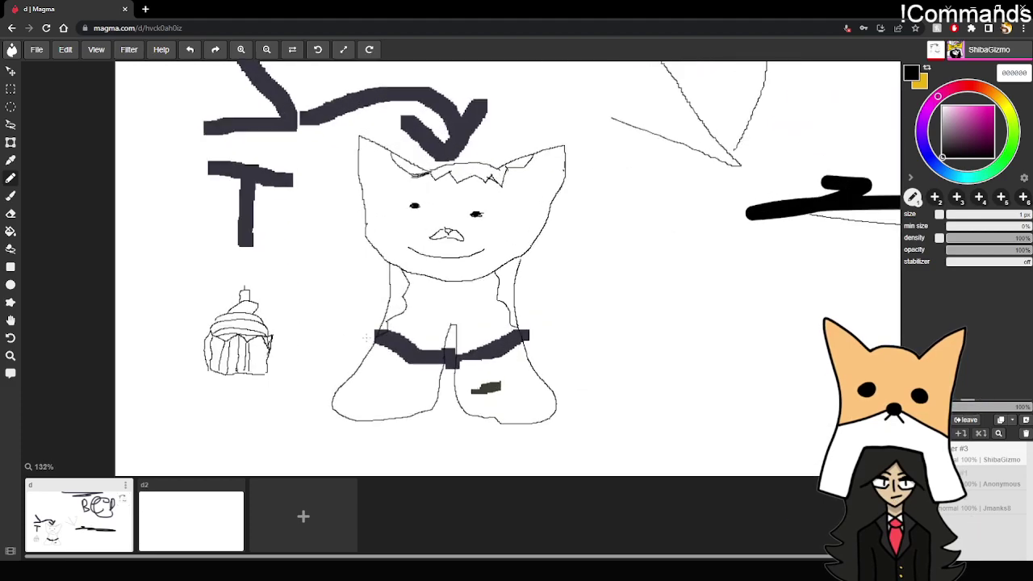
scroll(444, 363, "down", 2)
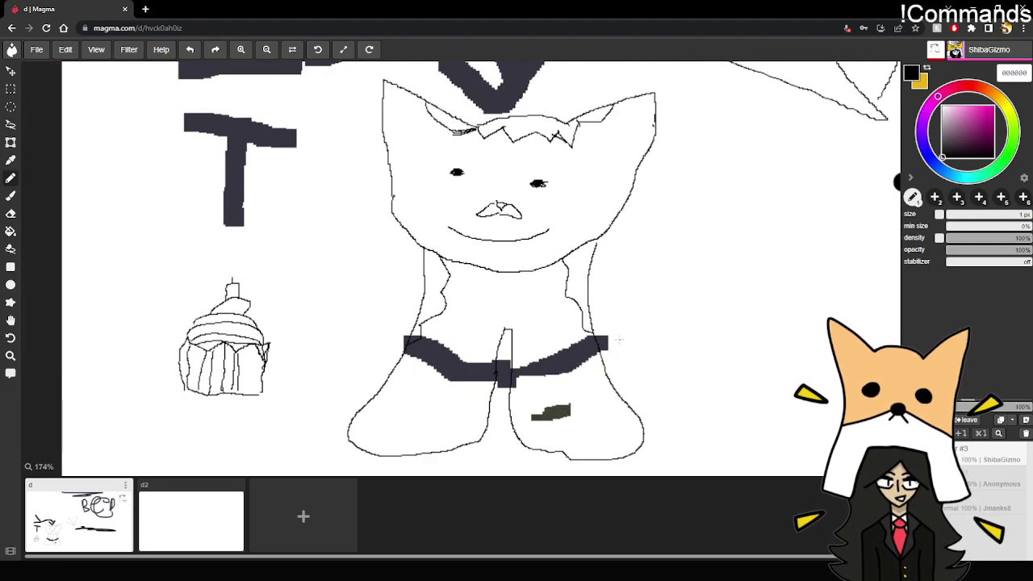
scroll(666, 334, "up", 3)
scroll(466, 211, "down", 6)
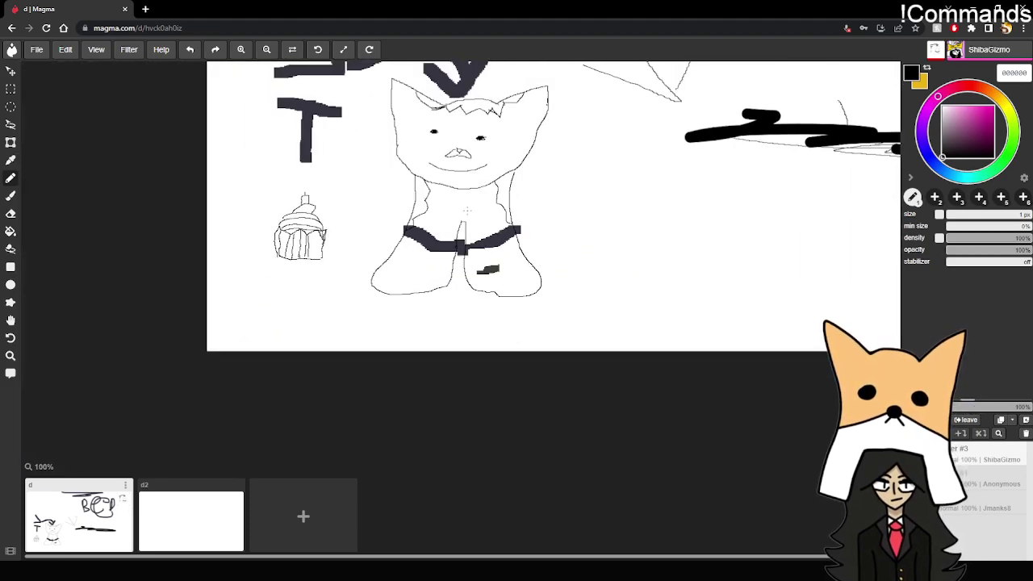
scroll(472, 105, "up", 5)
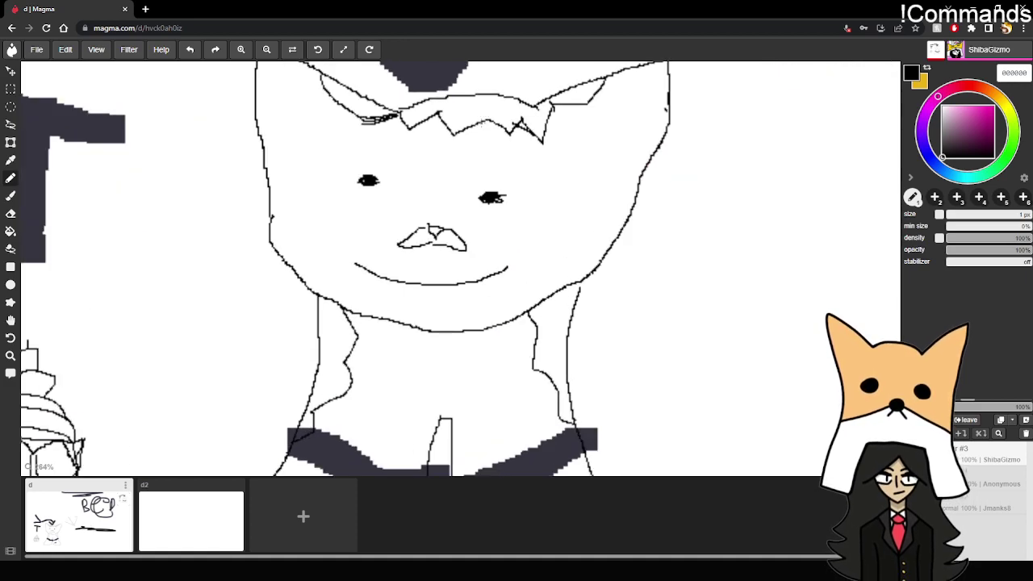
scroll(485, 130, "down", 5)
scroll(475, 195, "down", 2)
scroll(475, 195, "up", 4)
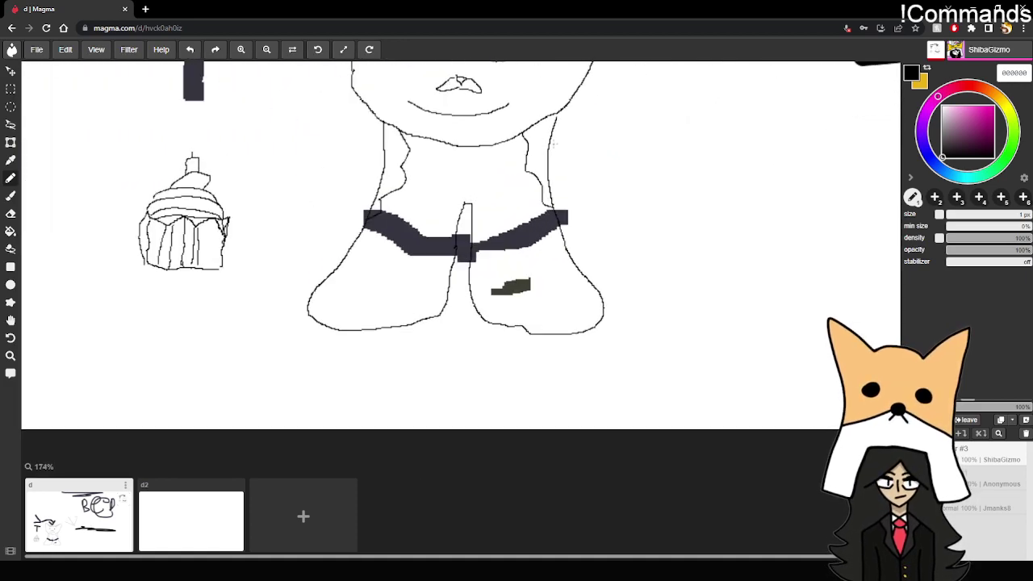
scroll(554, 143, "down", 4)
scroll(581, 83, "up", 3)
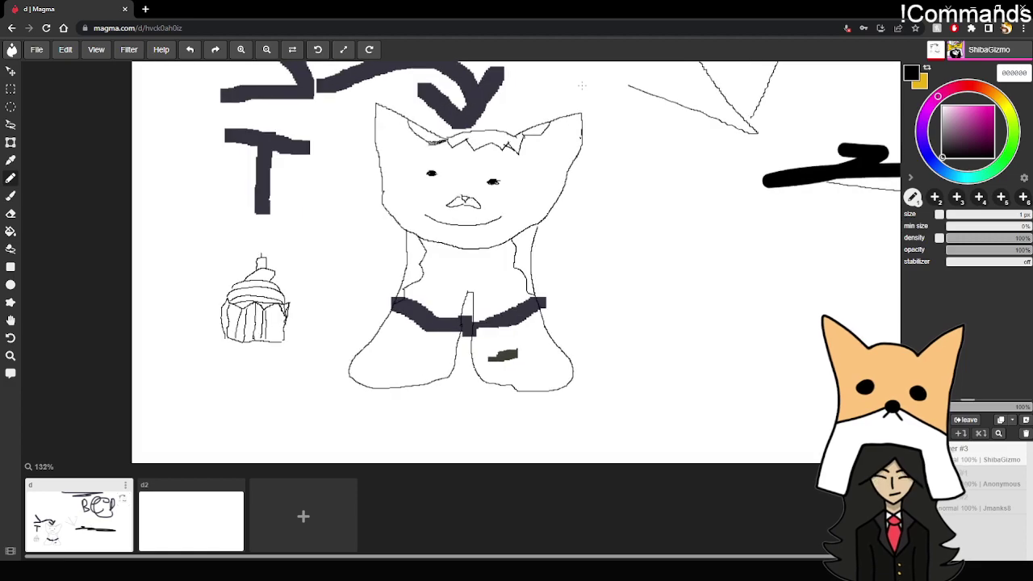
scroll(561, 240, "up", 2)
scroll(562, 240, "down", 4)
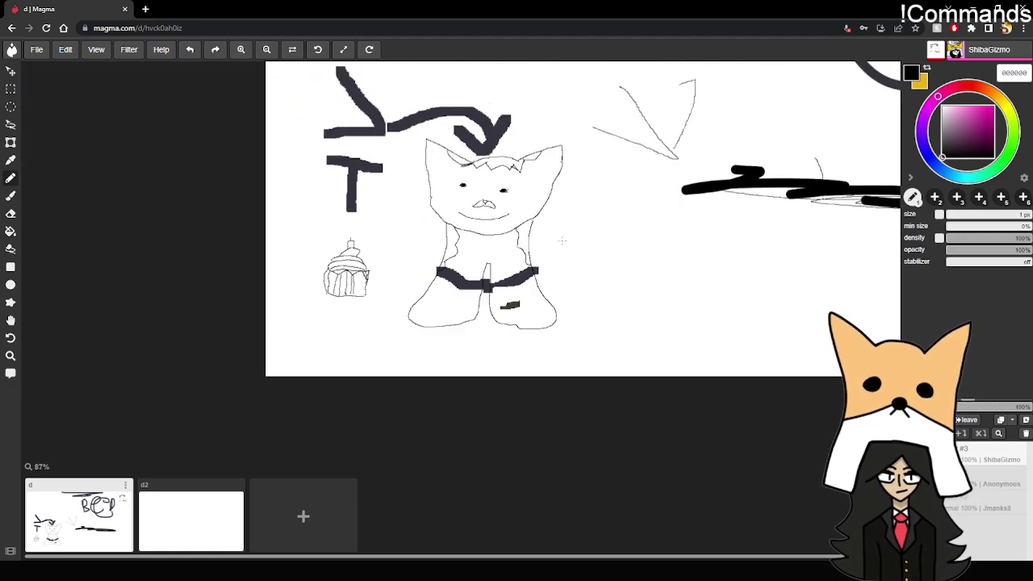
scroll(562, 239, "up", 2)
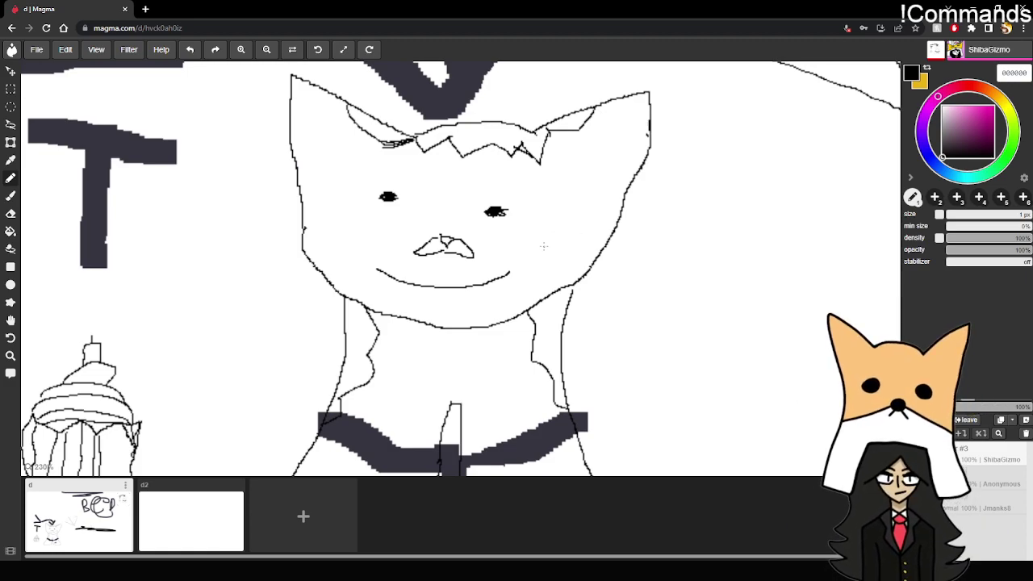
scroll(543, 246, "down", 3)
scroll(614, 246, "down", 2)
scroll(676, 245, "up", 4)
scroll(715, 218, "up", 1)
scroll(767, 231, "down", 5)
scroll(859, 251, "up", 5)
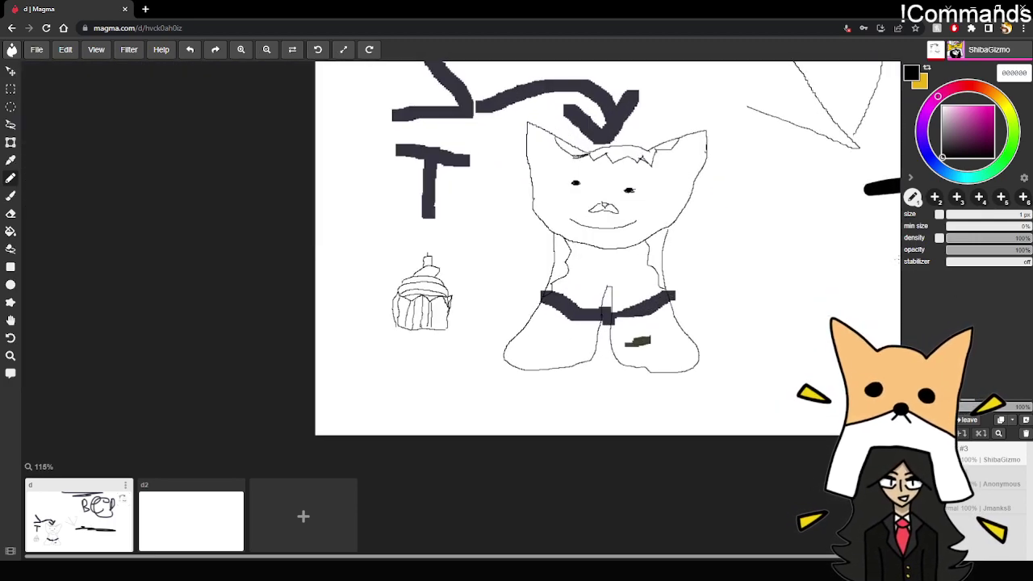
scroll(848, 276, "up", 3)
scroll(848, 276, "down", 4)
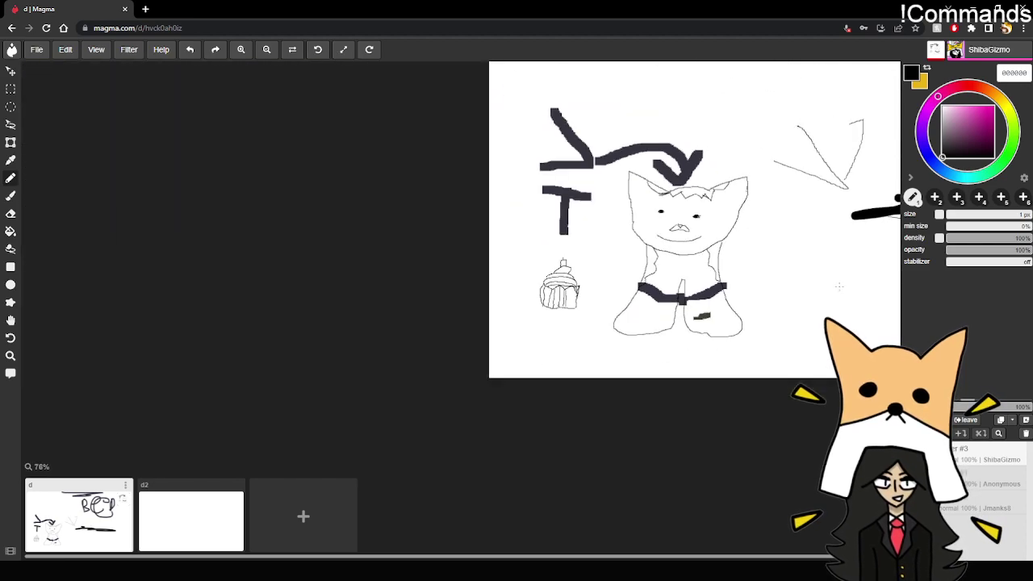
scroll(847, 276, "up", 1)
scroll(825, 286, "down", 3)
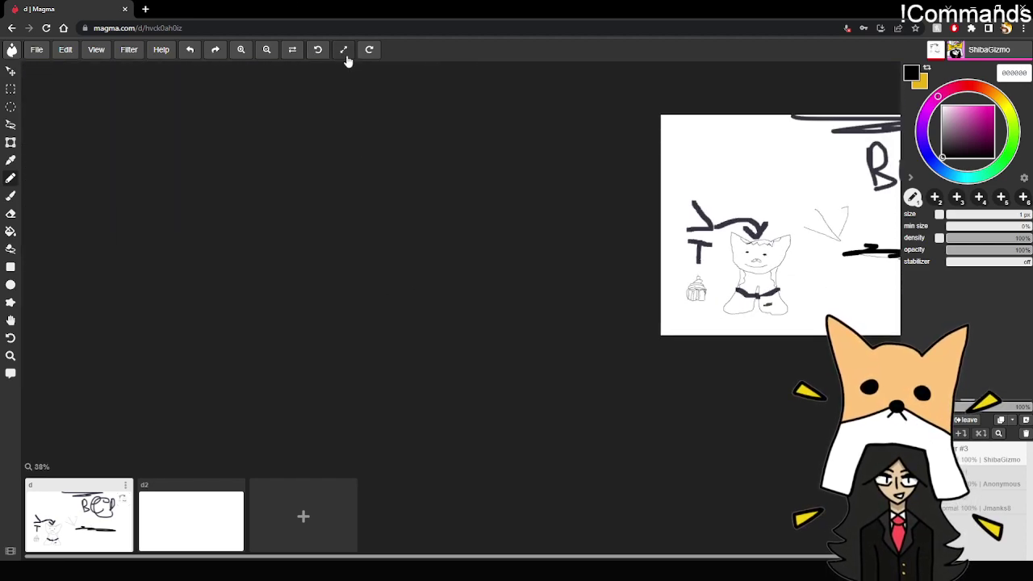
scroll(777, 202, "up", 2)
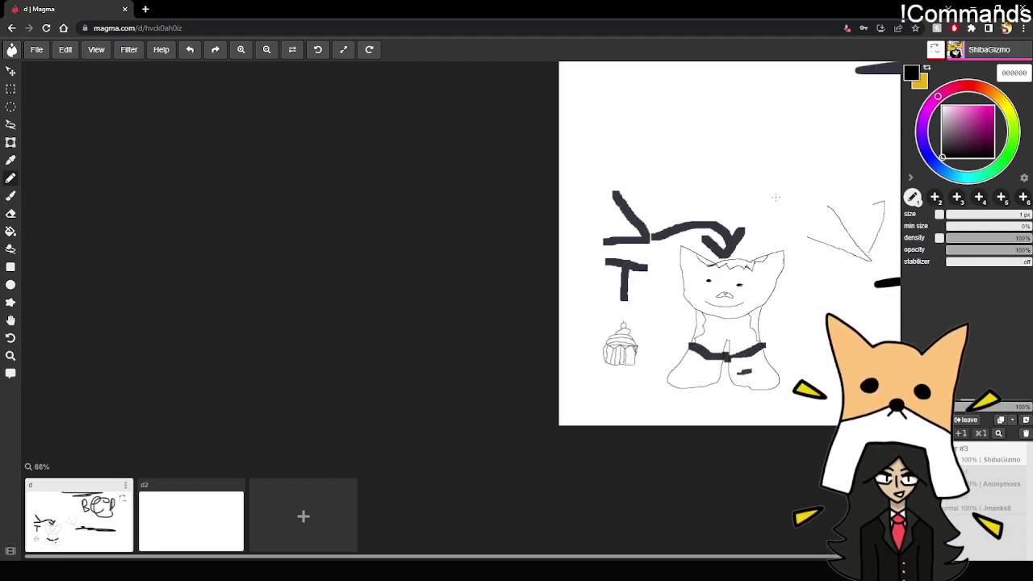
scroll(778, 202, "up", 3)
scroll(673, 161, "down", 2)
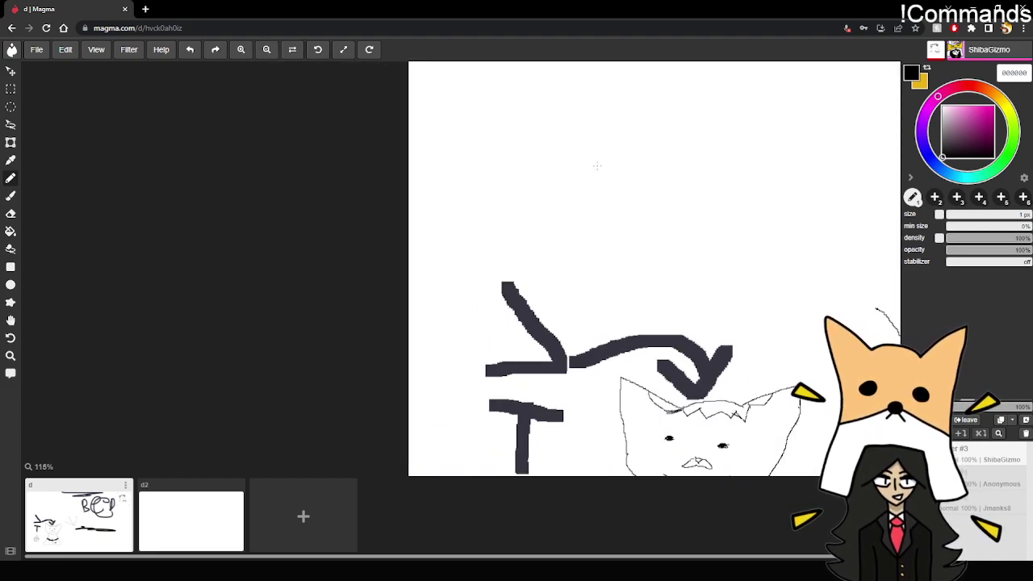
scroll(597, 164, "up", 2)
- Draw two thin test marks above the cat and undo the second one
left_click_drag(531, 223, 536, 256)
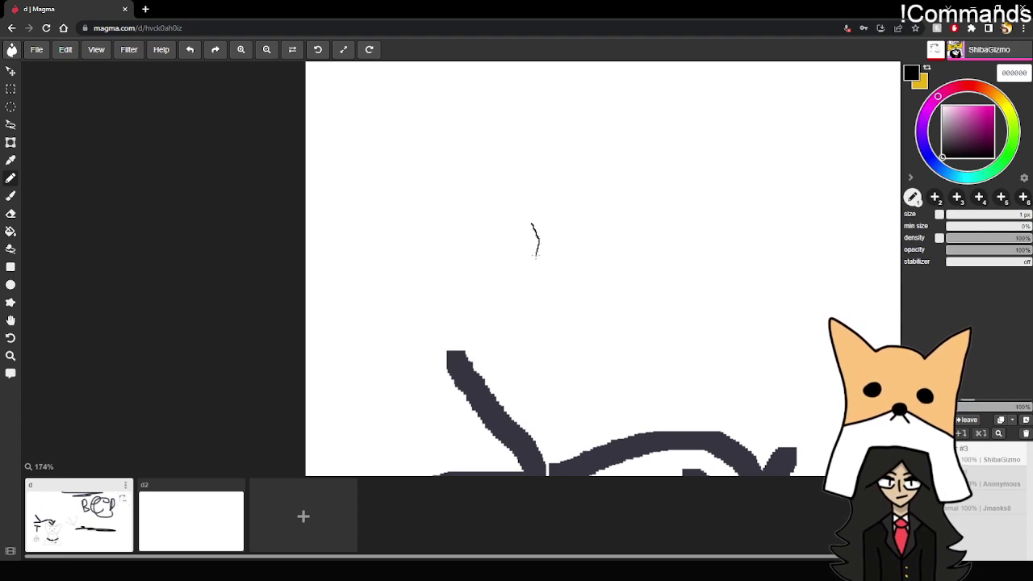
left_click_drag(617, 229, 623, 252)
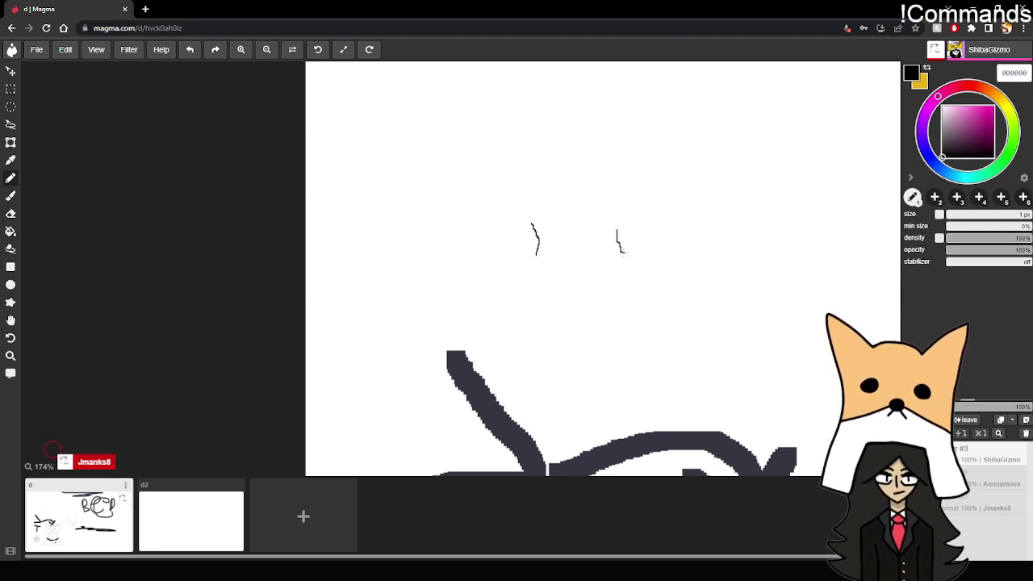
scroll(605, 239, "up", 3)
key("ctrl+z")
scroll(522, 174, "down", 8)
scroll(794, 238, "up", 3)
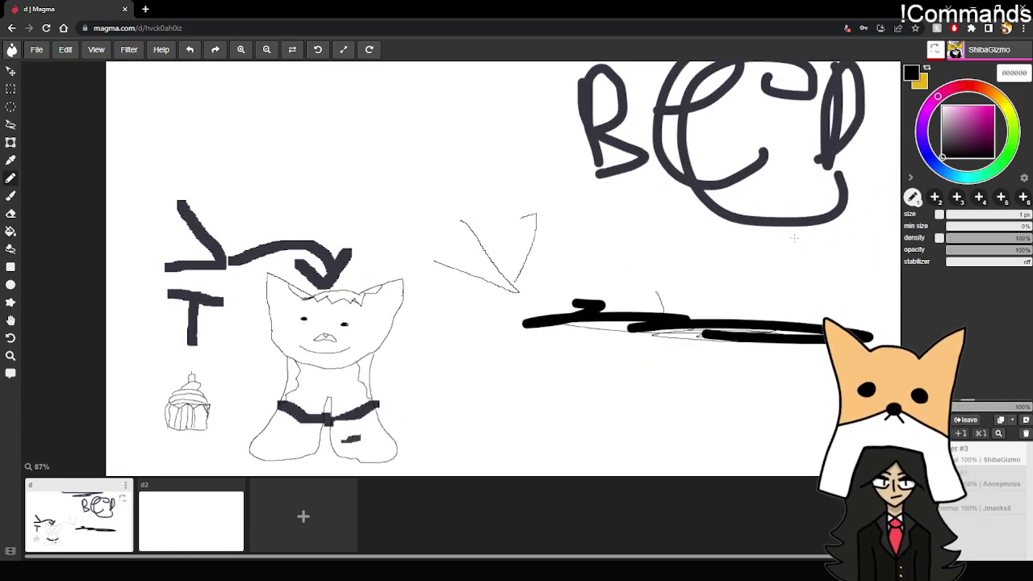
scroll(369, 363, "up", 2)
scroll(369, 363, "down", 1)
scroll(251, 284, "down", 1)
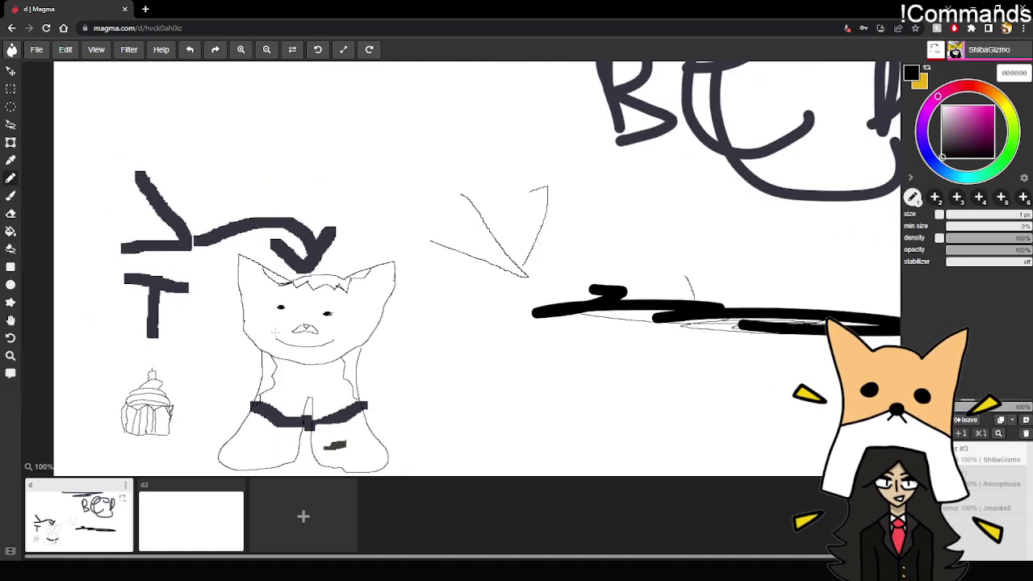
scroll(266, 366, "up", 3)
- Draw a thin tail curving up from the right side of the cat's body
left_click_drag(395, 376, 437, 307)
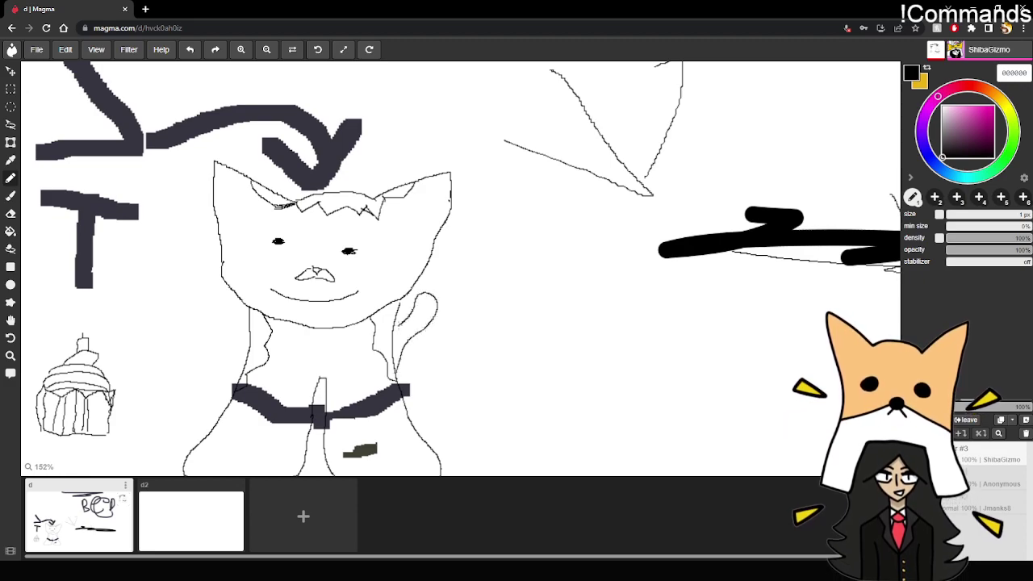
scroll(457, 335, "down", 4)
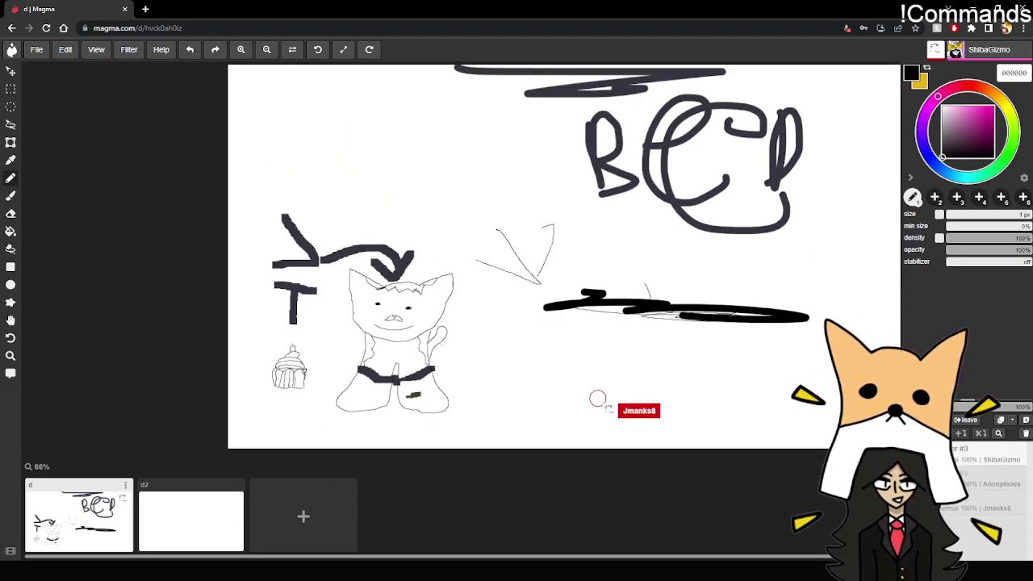
scroll(436, 323, "up", 5)
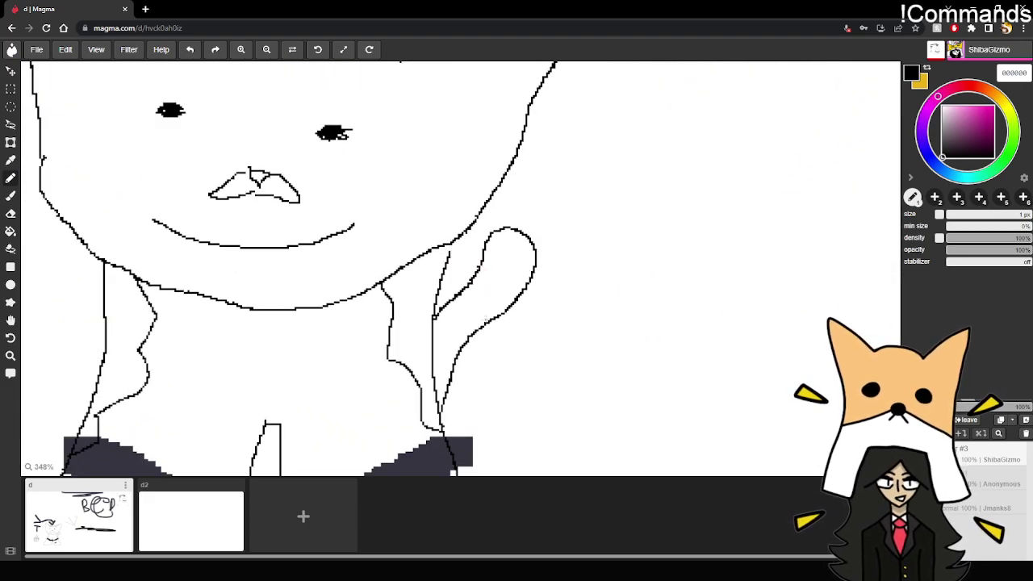
scroll(483, 263, "down", 4)
scroll(484, 266, "up", 4)
scroll(487, 269, "down", 5)
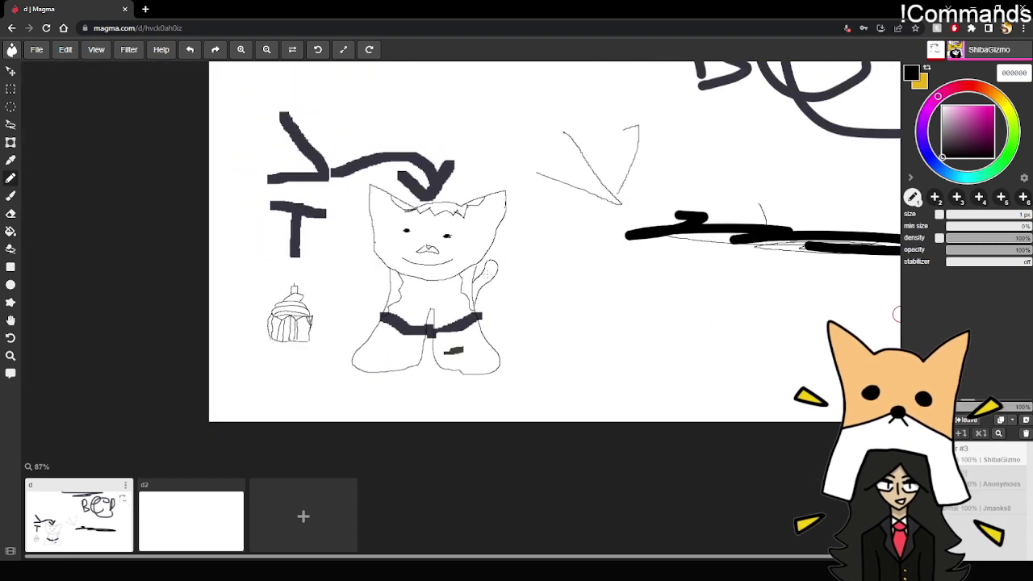
scroll(479, 290, "up", 3)
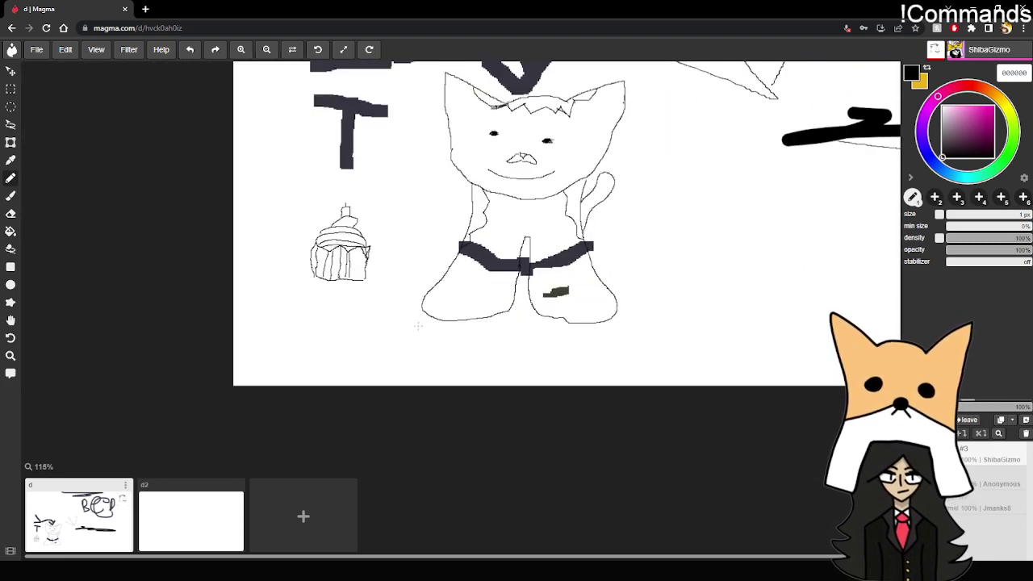
scroll(479, 291, "up", 2)
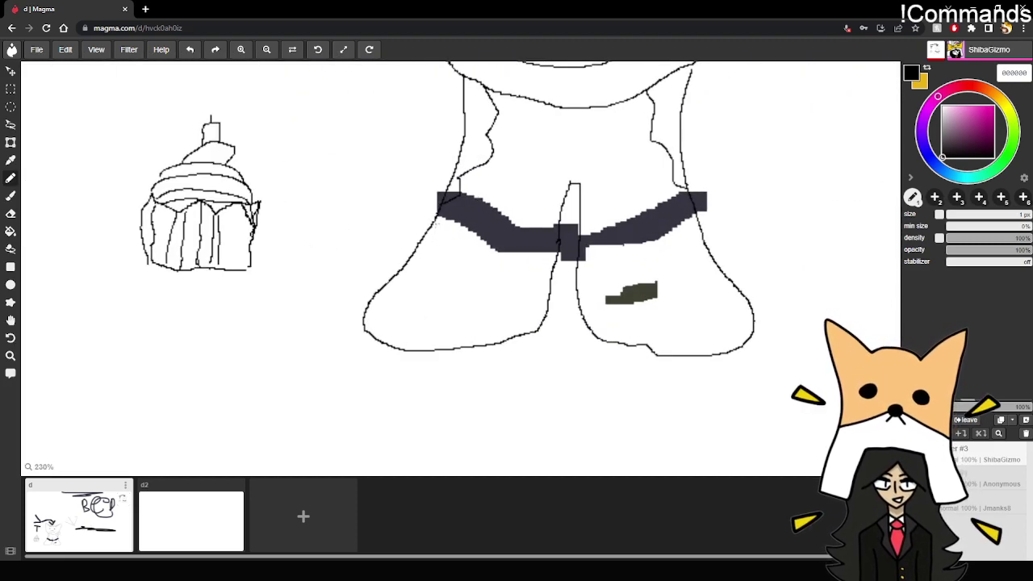
- Draw the shoe's sole and upper edge on the left foot, undoing a stray outline
mouse_move(436, 214)
left_mouse_down()
mouse_move(353, 258)
mouse_move(337, 292)
mouse_move(360, 348)
mouse_move(444, 360)
left_mouse_up()
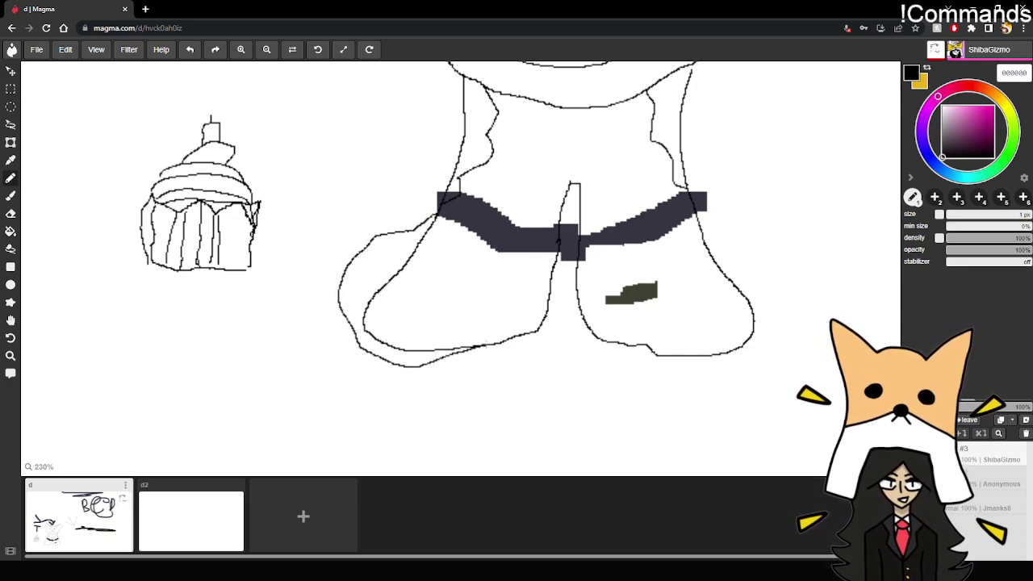
key("ctrl+z")
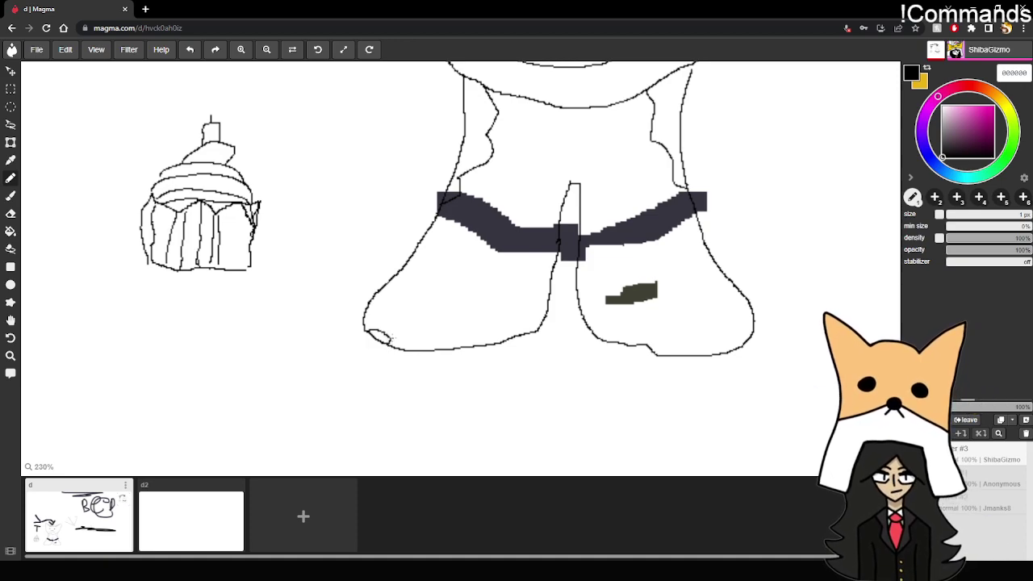
left_click_drag(392, 342, 428, 345)
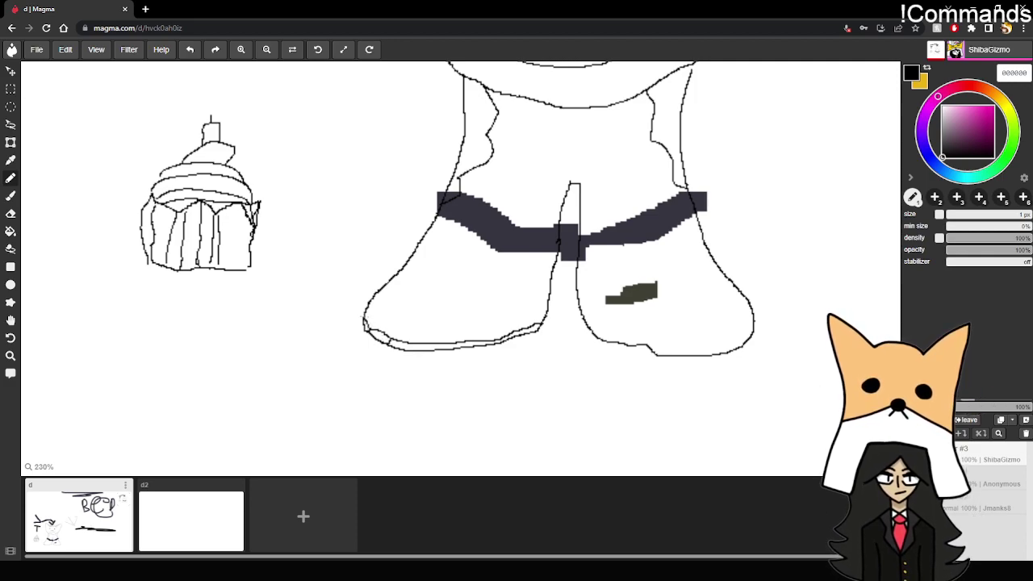
mouse_move(437, 235)
left_mouse_down()
mouse_move(480, 238)
mouse_move(503, 264)
mouse_move(486, 292)
left_mouse_up()
left_click_drag(437, 235, 426, 265)
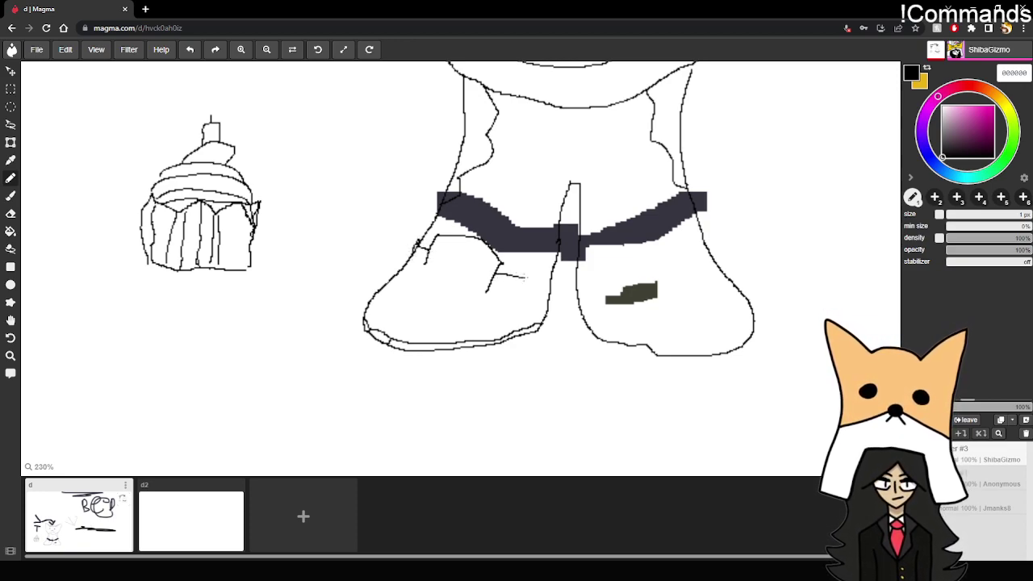
- Add crease lines and a small detail beside the lace on the shoe
mouse_move(536, 276)
left_mouse_down()
mouse_move(549, 261)
mouse_move(552, 287)
left_mouse_up()
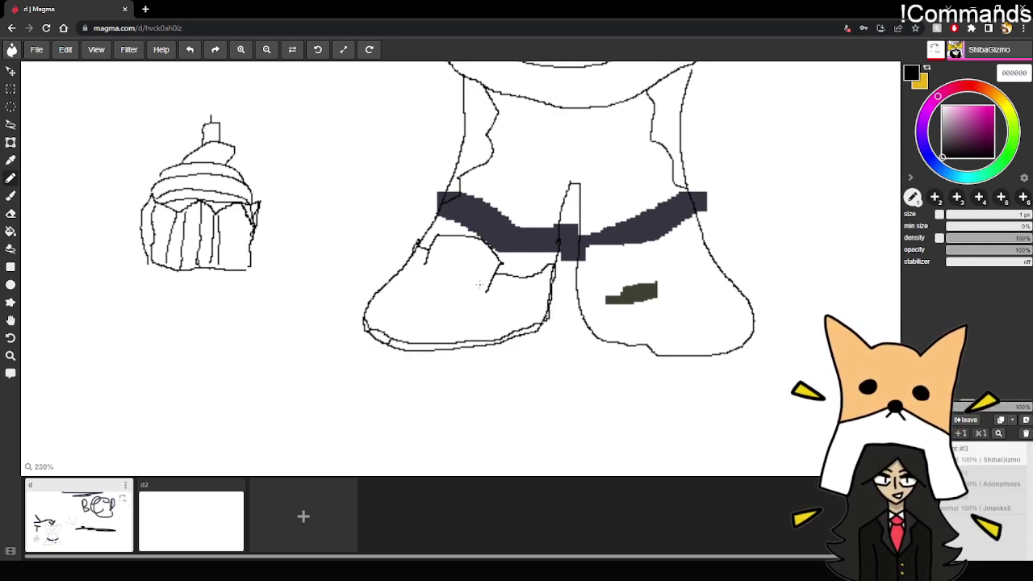
left_click_drag(417, 273, 452, 292)
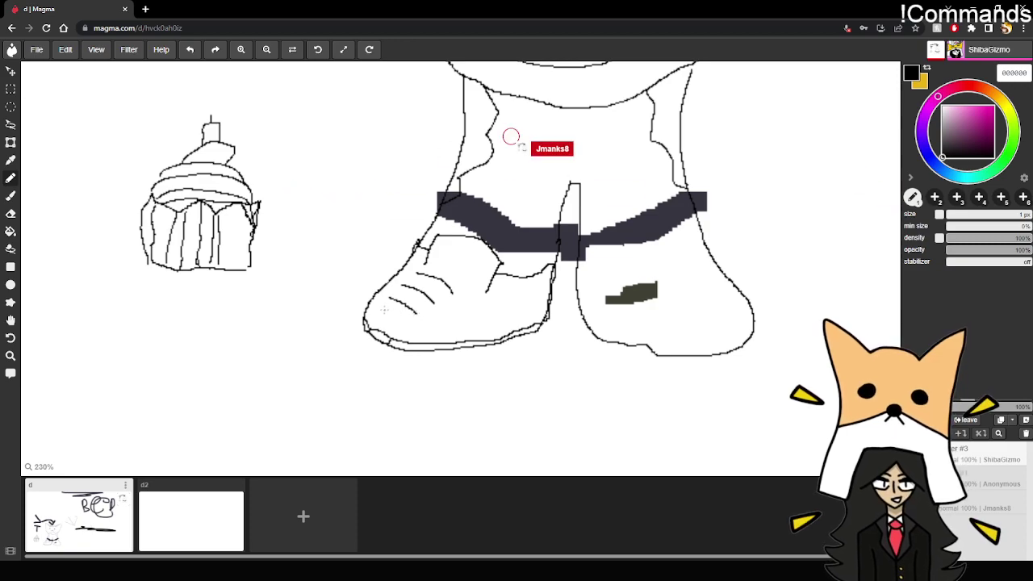
scroll(386, 317, "down", 5)
scroll(408, 338, "up", 6)
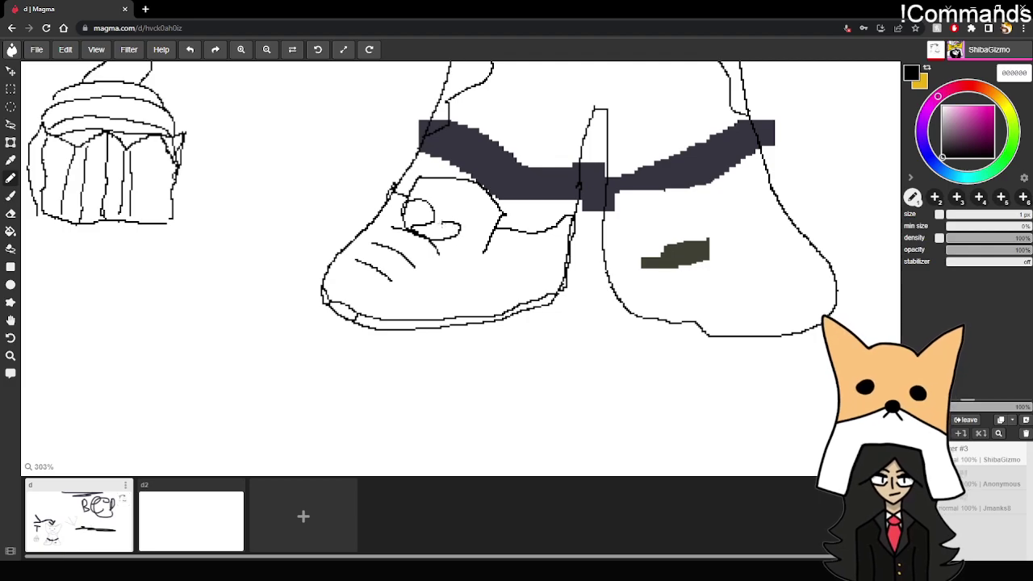
scroll(470, 251, "down", 5)
scroll(472, 254, "up", 5)
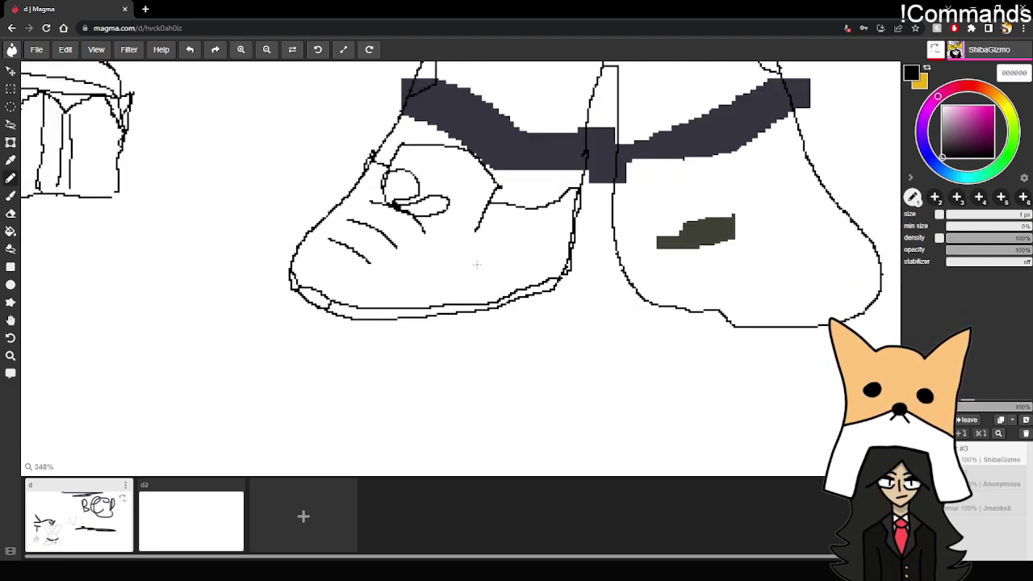
scroll(477, 264, "down", 3)
scroll(477, 265, "down", 3)
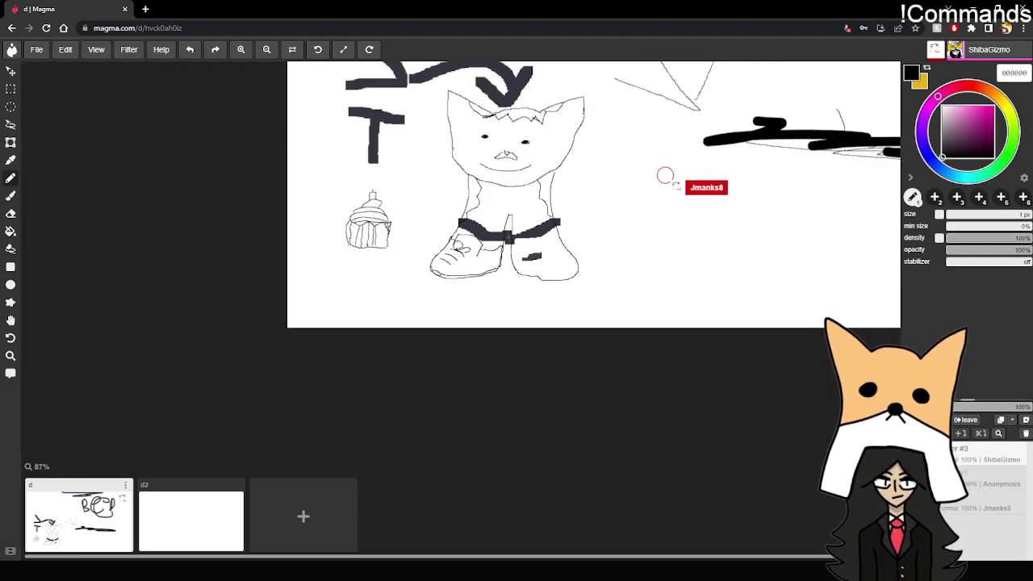
scroll(464, 268, "up", 5)
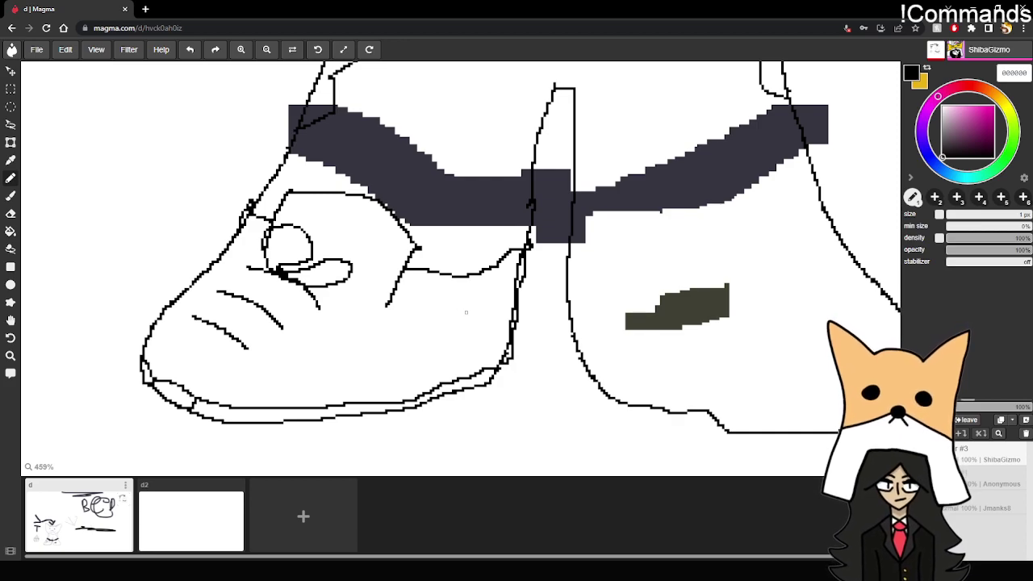
scroll(465, 313, "down", 1)
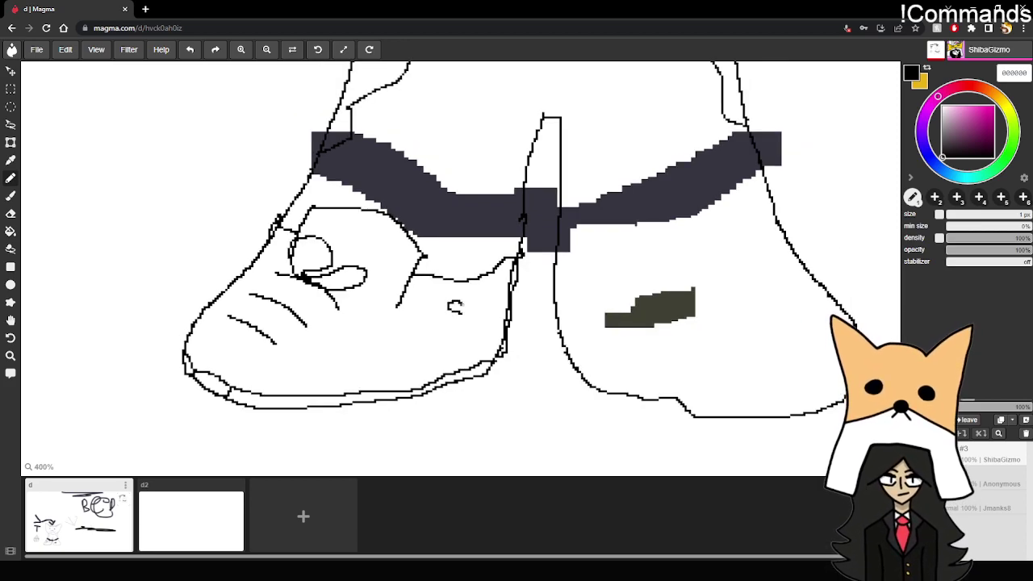
left_click_drag(464, 307, 489, 318)
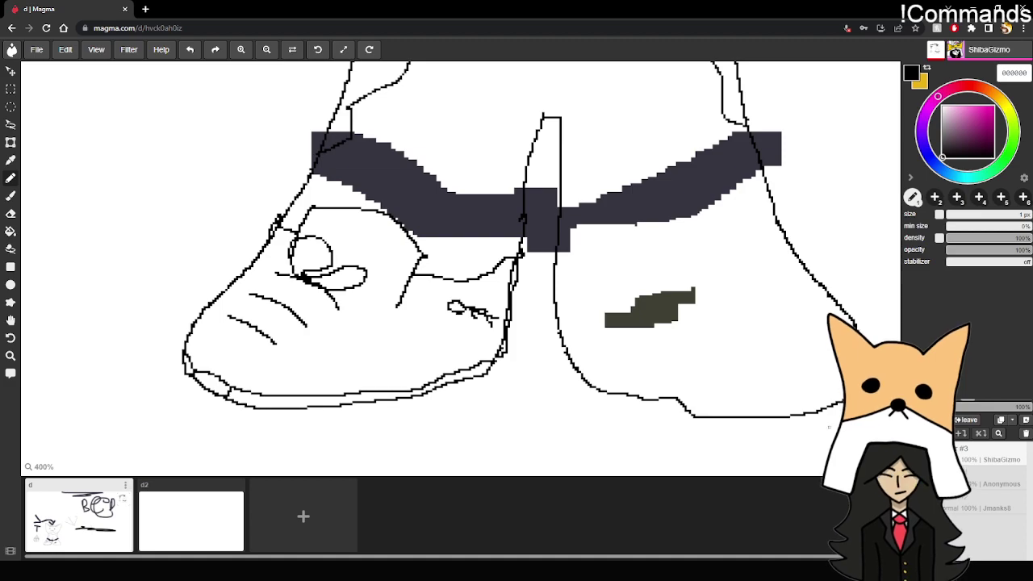
scroll(705, 400, "down", 4)
scroll(705, 399, "down", 1)
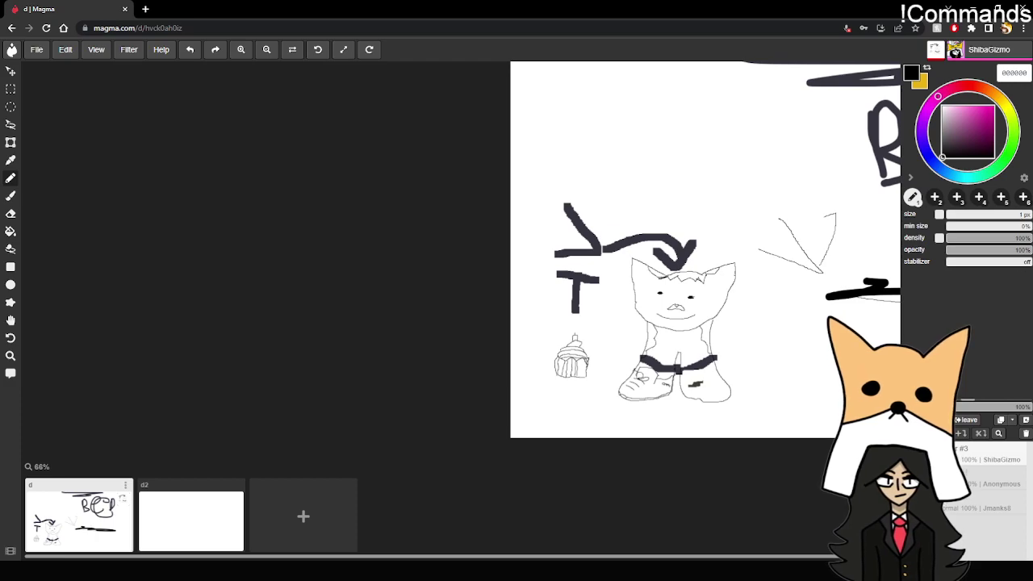
- Switch to the blank drawing d2
scroll(775, 427, "up", 2)
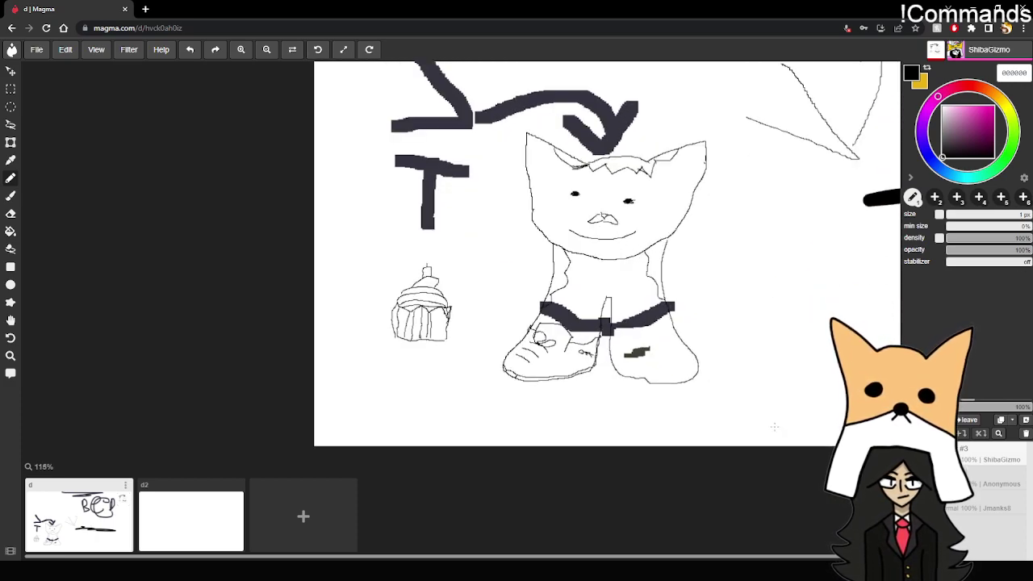
scroll(484, 293, "up", 3)
scroll(565, 353, "down", 2)
scroll(679, 454, "up", 3)
scroll(651, 332, "down", 5)
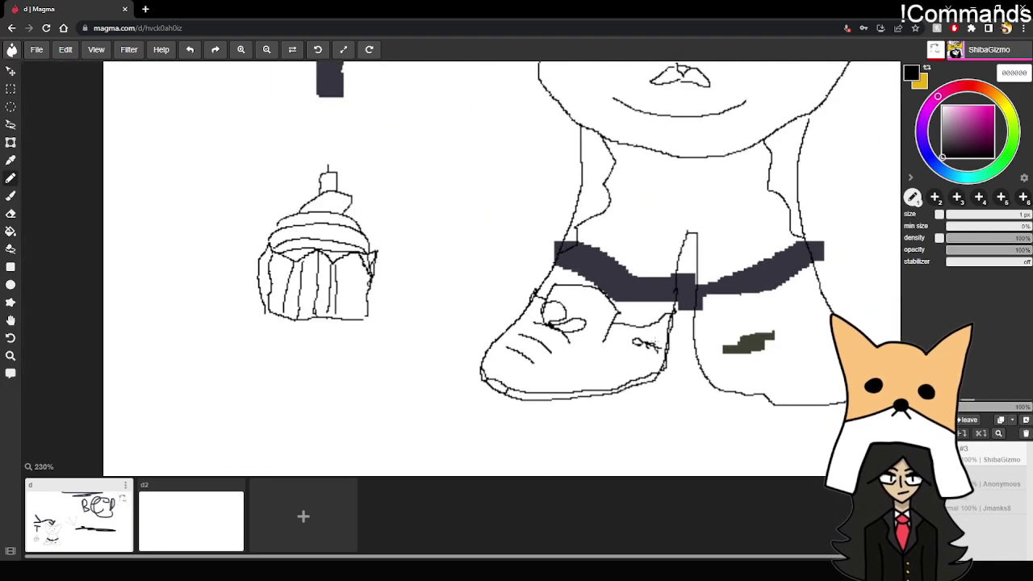
scroll(656, 331, "down", 3)
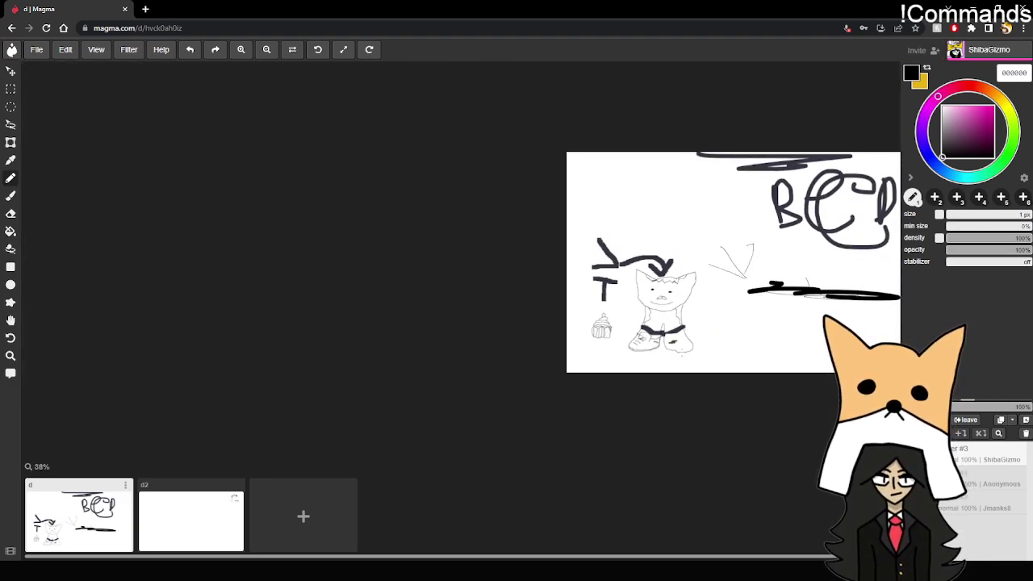
scroll(684, 349, "up", 3)
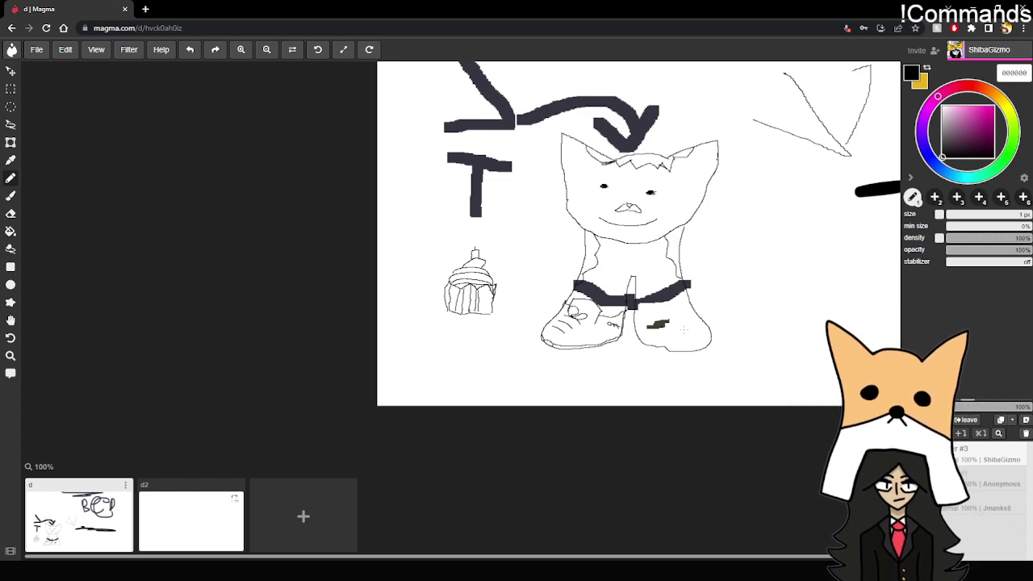
left_click(180, 536)
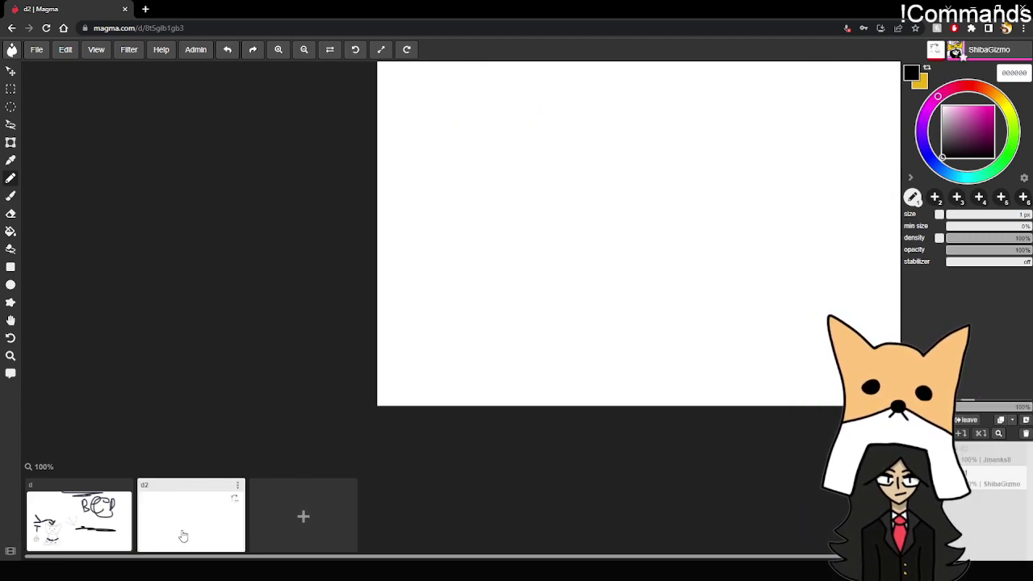
scroll(581, 299, "down", 1)
scroll(886, 262, "down", 2)
scroll(885, 261, "up", 2)
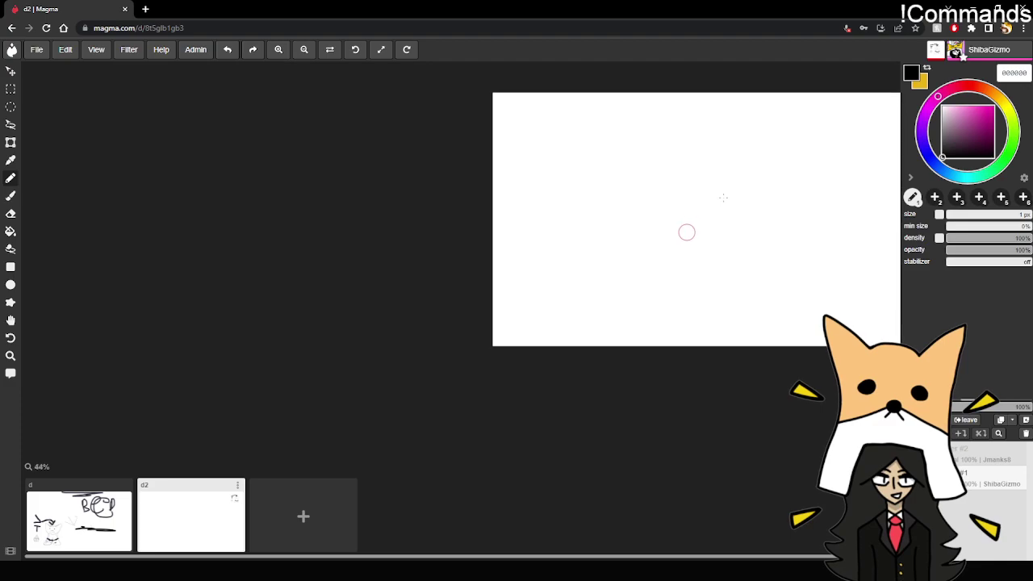
scroll(920, 209, "up", 1)
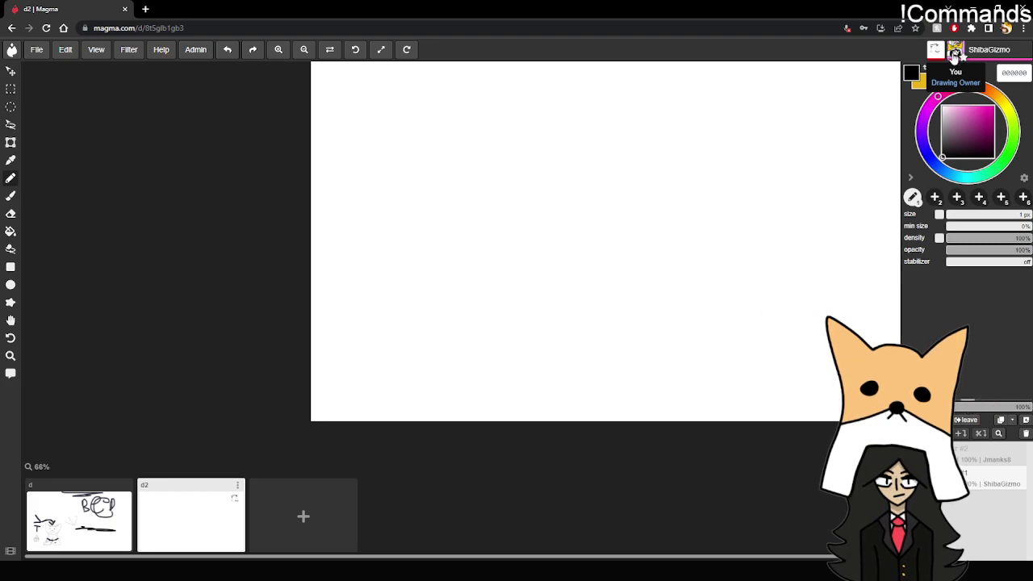
- Open and close the account menu, then return to drawing d
left_click(957, 54)
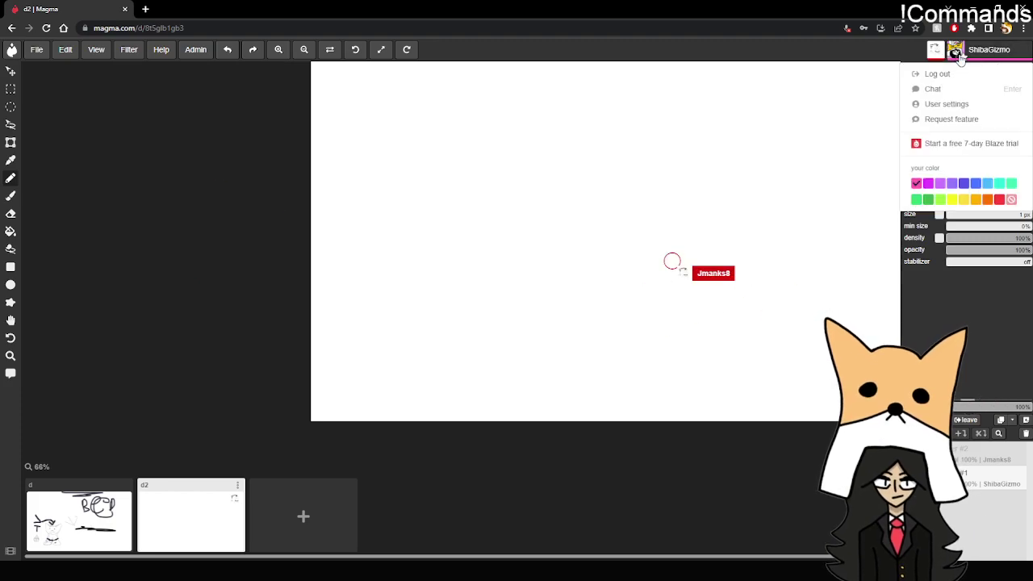
left_click(959, 55)
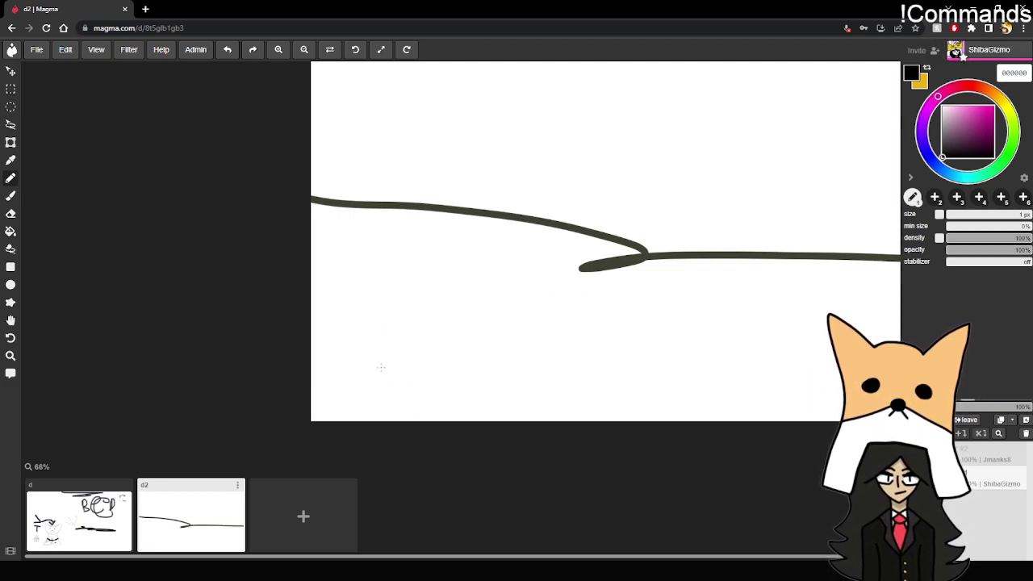
left_click(79, 520)
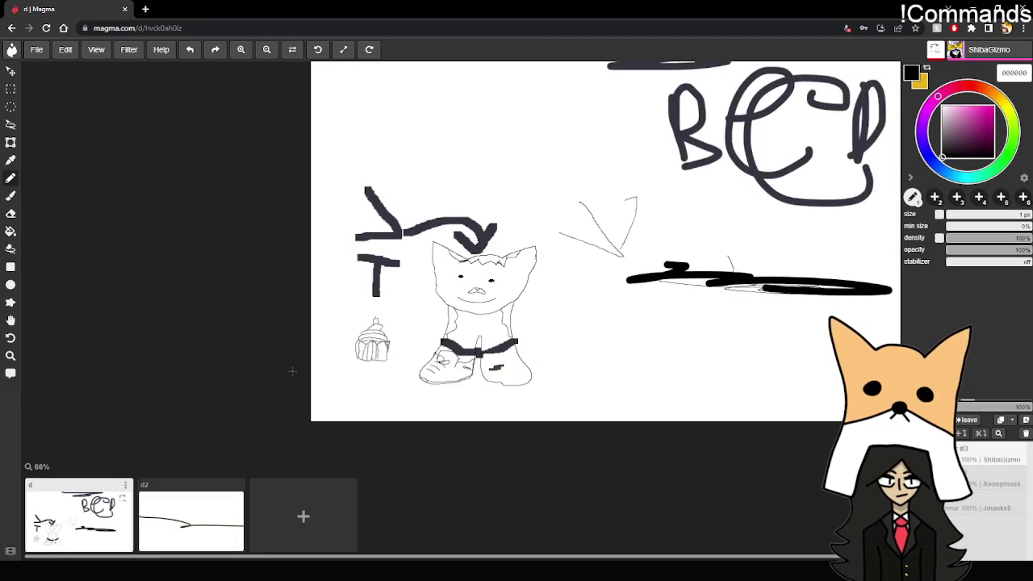
scroll(476, 286, "up", 3)
scroll(311, 364, "up", 5)
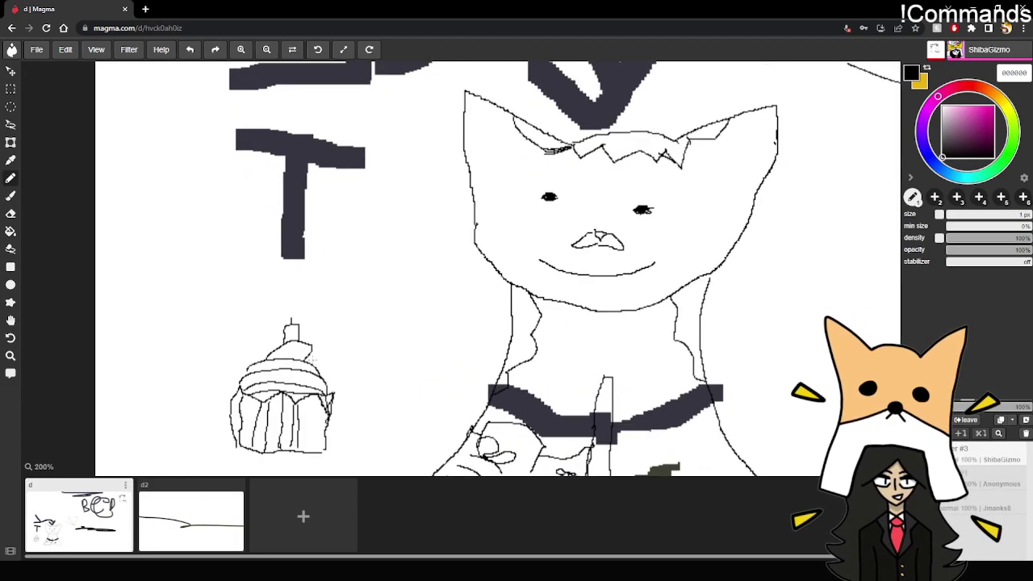
scroll(311, 363, "down", 8)
scroll(804, 234, "down", 2)
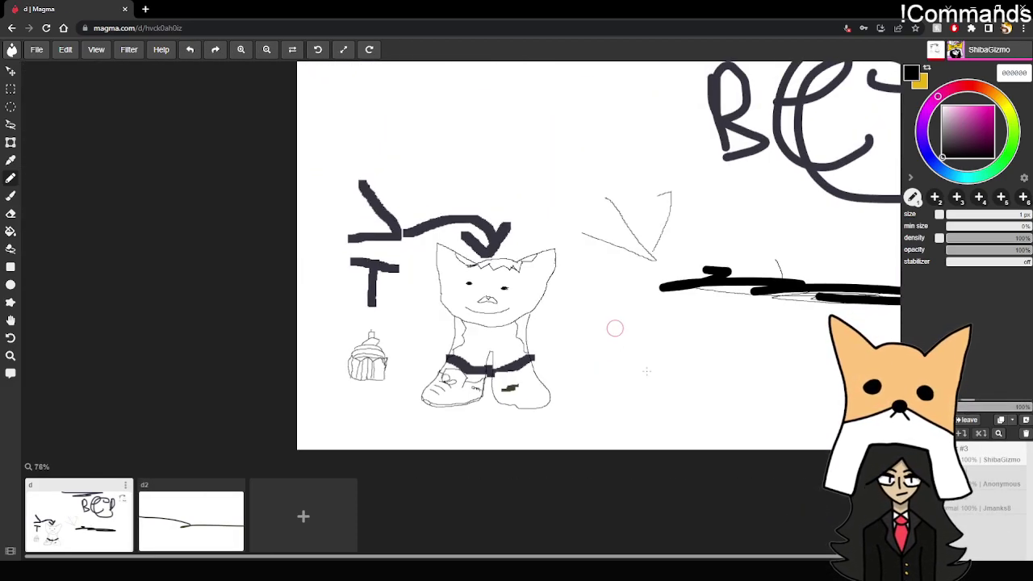
scroll(553, 369, "up", 6)
scroll(482, 362, "down", 4)
scroll(359, 396, "up", 2)
scroll(300, 405, "up", 3)
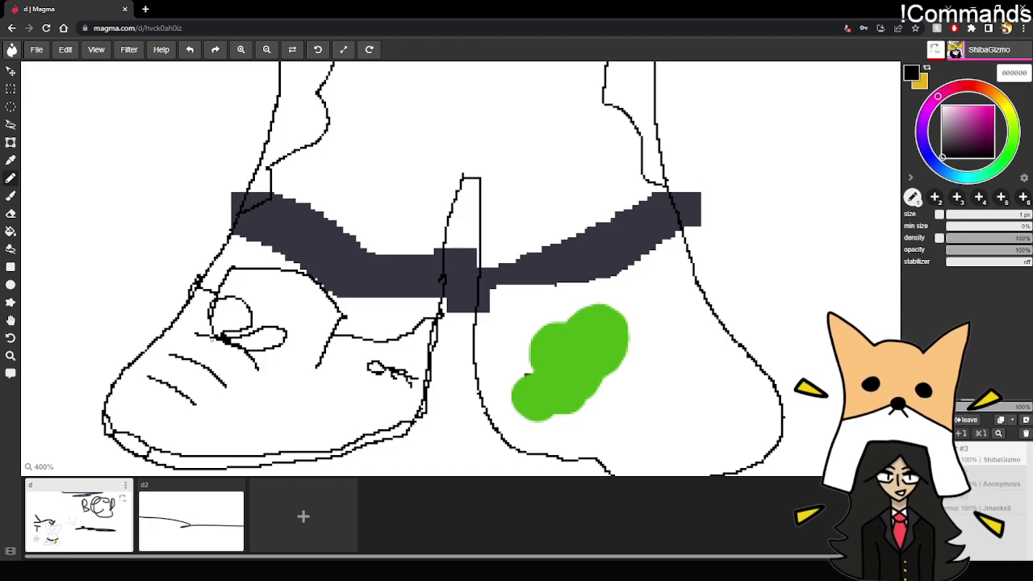
scroll(301, 330, "down", 5)
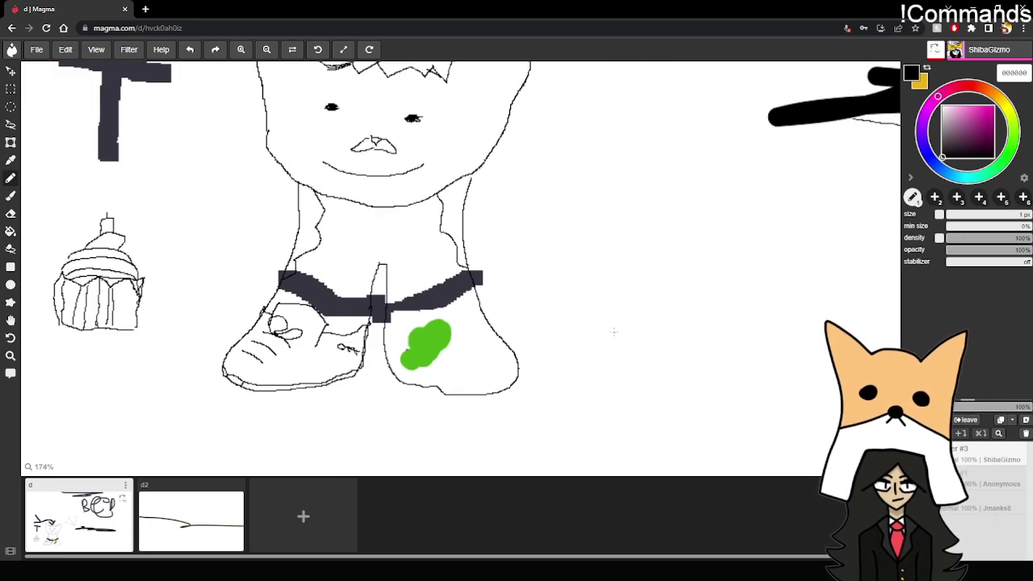
scroll(462, 312, "up", 4)
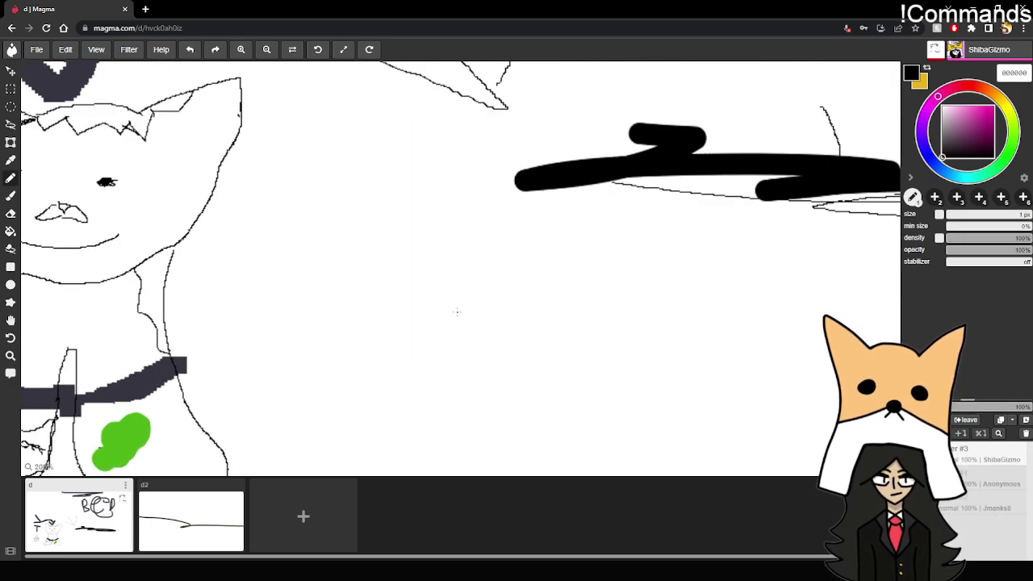
scroll(462, 316, "up", 1)
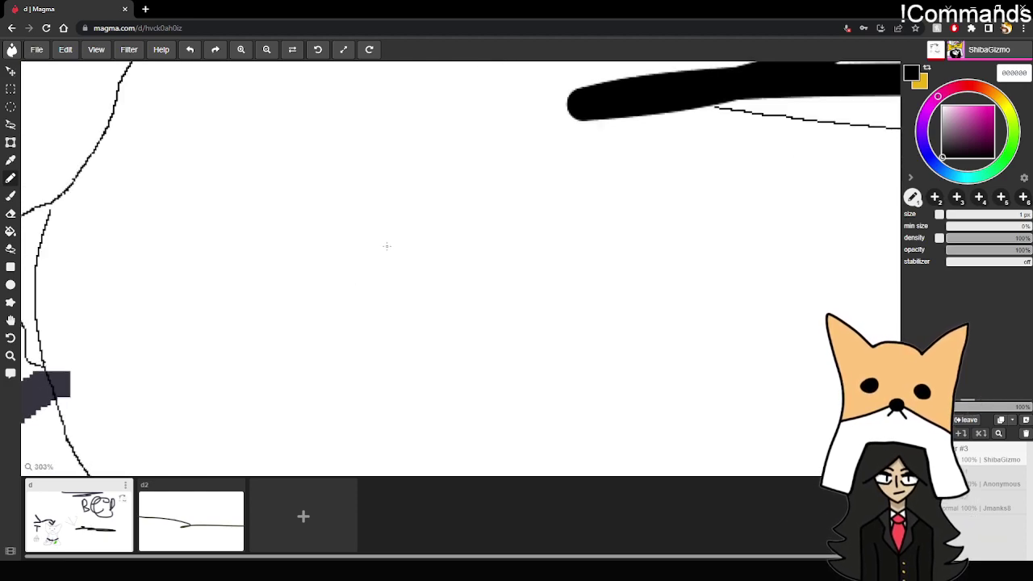
scroll(408, 232, "down", 4)
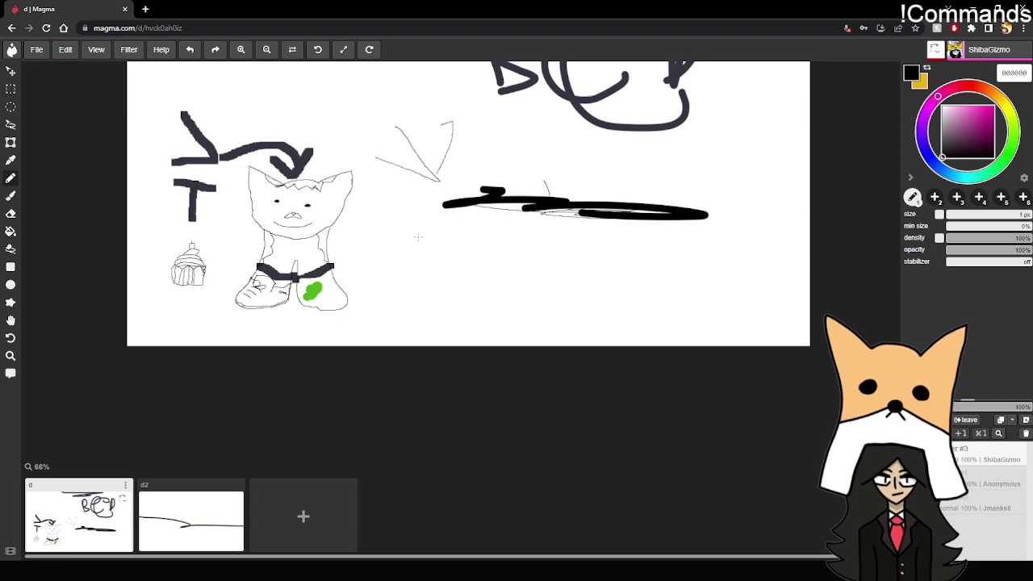
scroll(418, 236, "down", 2)
scroll(347, 129, "up", 3)
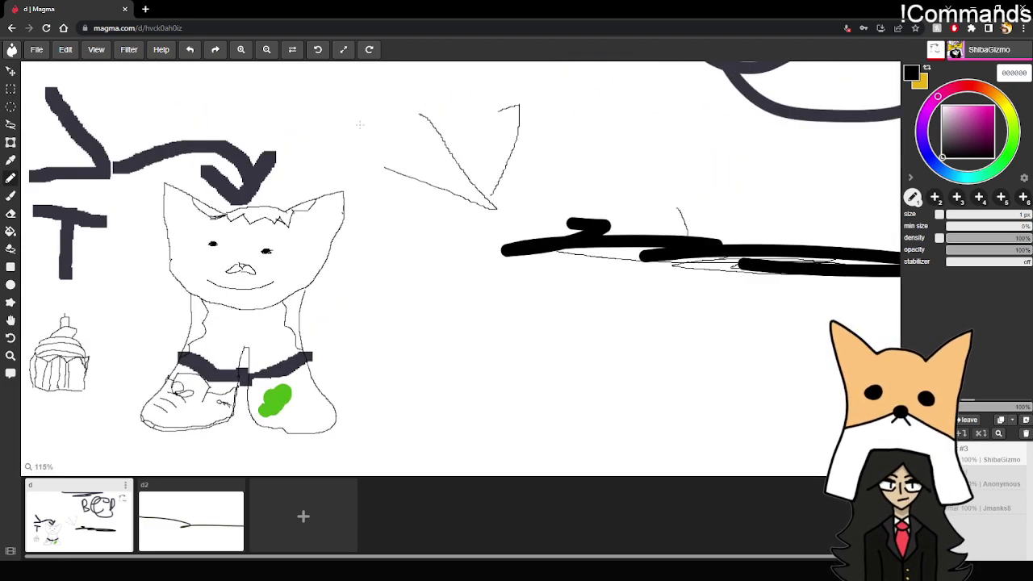
scroll(775, 178, "up", 1)
scroll(719, 202, "down", 4)
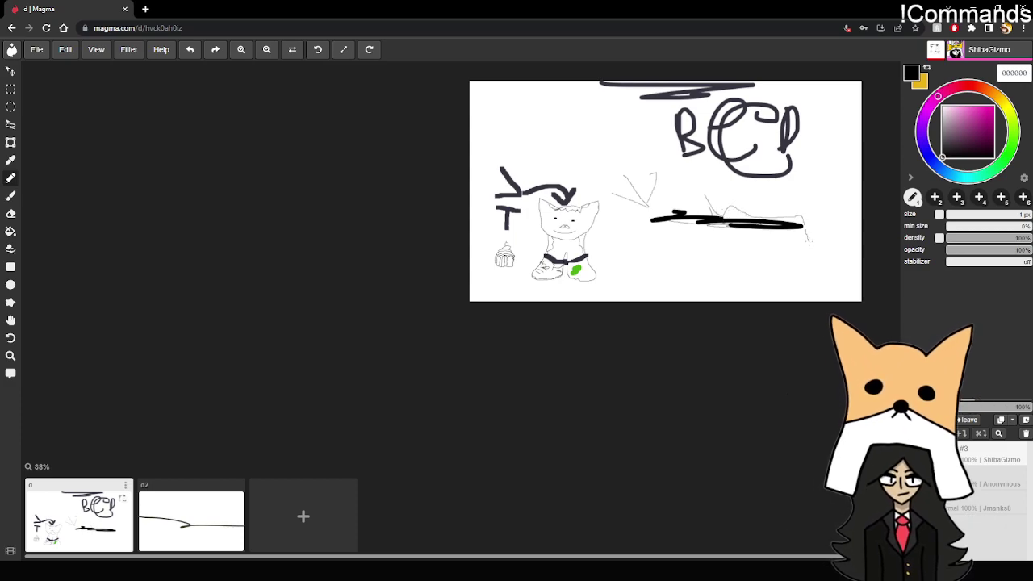
scroll(773, 257, "up", 4)
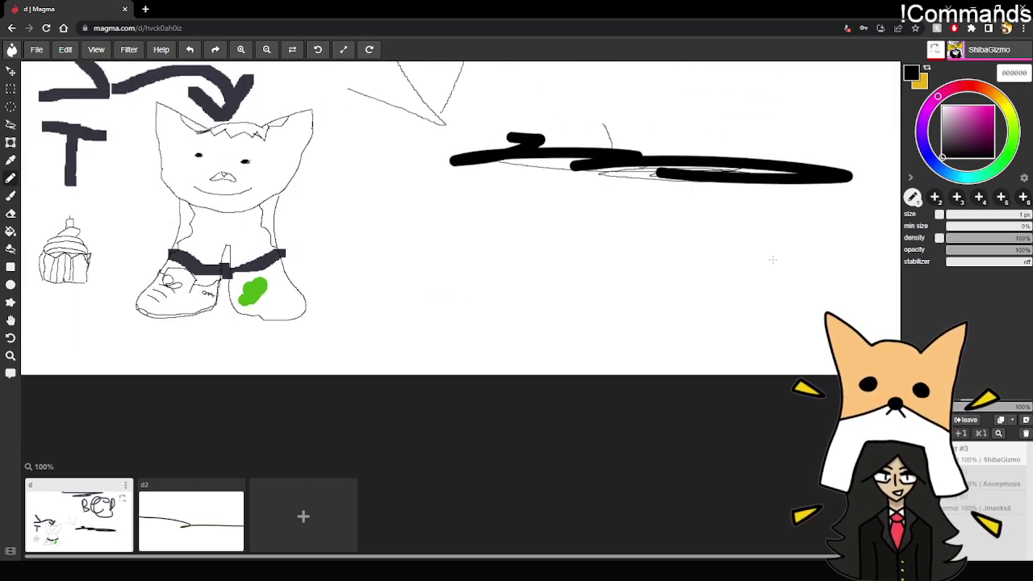
scroll(173, 325, "up", 5)
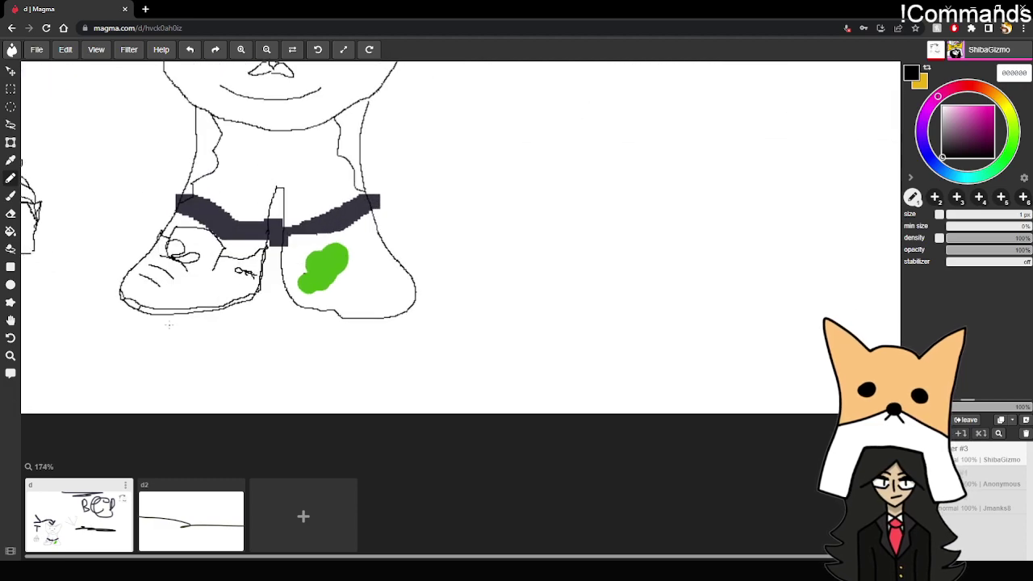
scroll(646, 231, "up", 2)
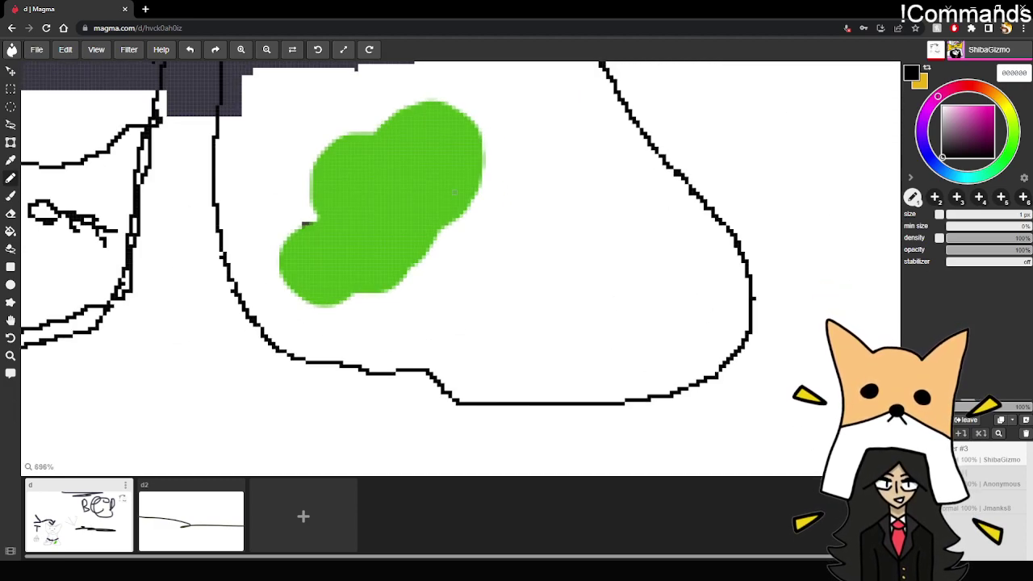
scroll(795, 143, "down", 12)
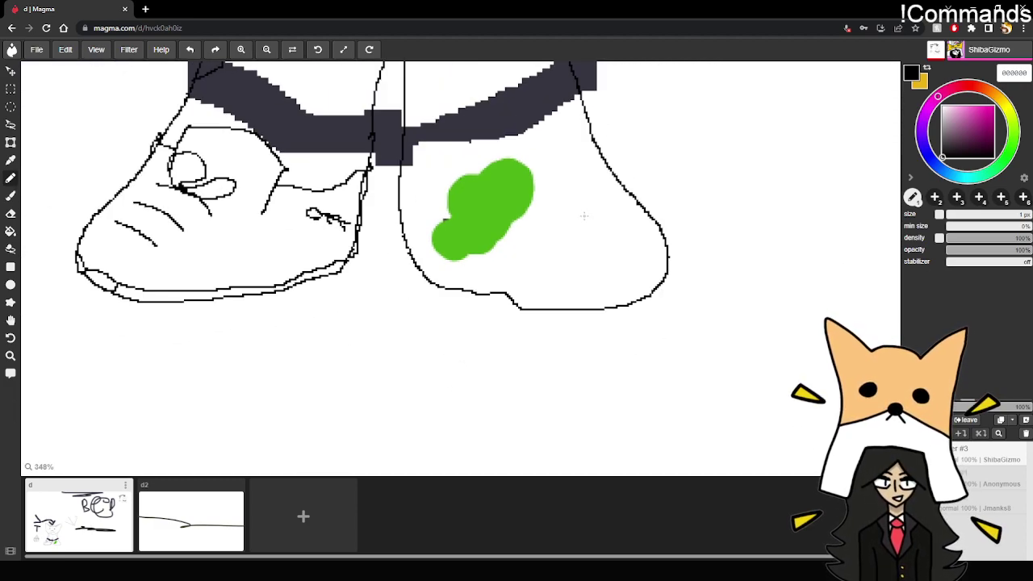
scroll(726, 154, "up", 9)
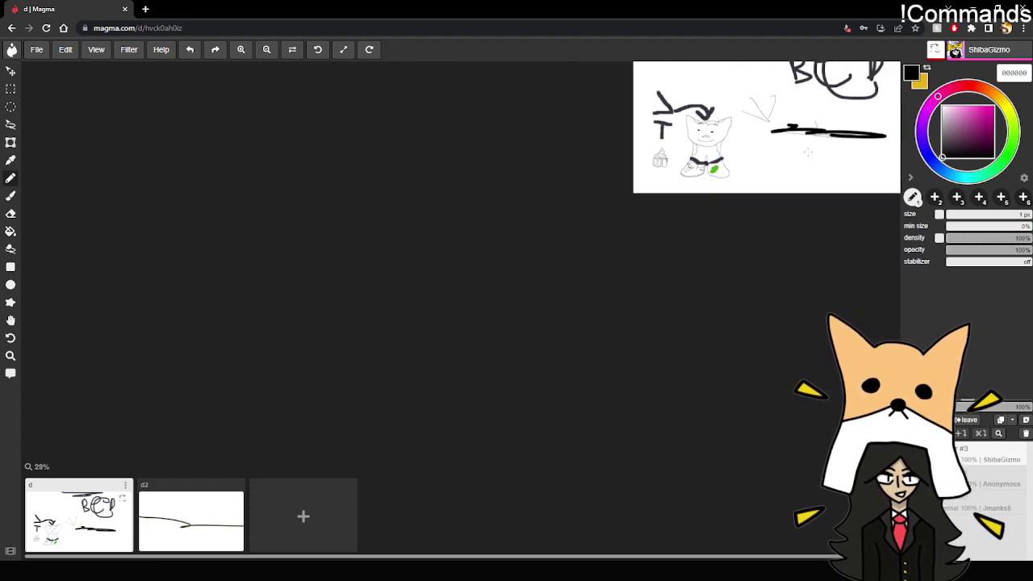
scroll(513, 231, "down", 5)
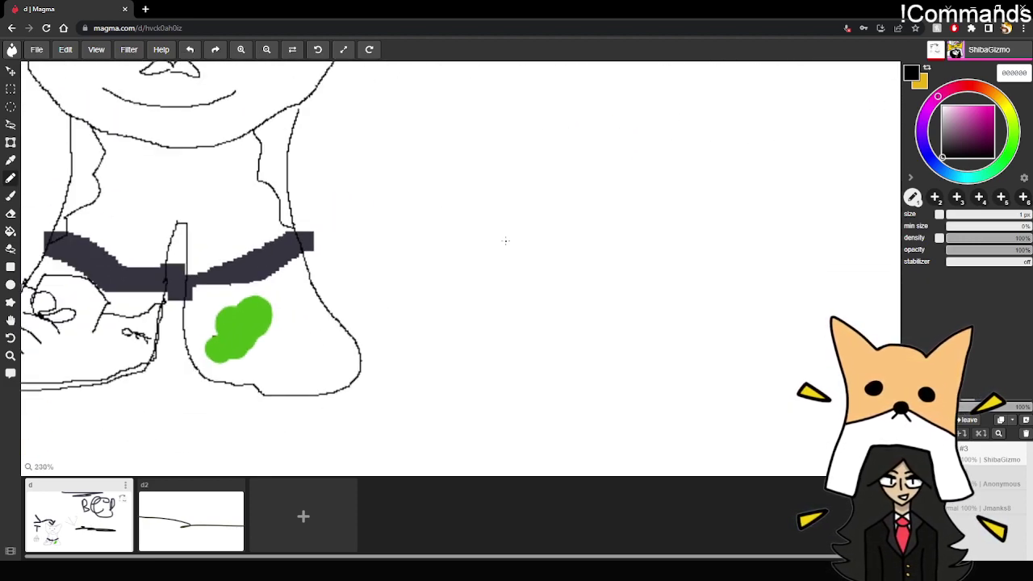
scroll(640, 214, "up", 3)
- Draw the arced top and wavy underside of the hair patch, undoing misdrawn strokes
mouse_move(426, 216)
left_mouse_down()
mouse_move(486, 208)
mouse_move(530, 228)
mouse_move(509, 250)
left_mouse_up()
key("ctrl+z")
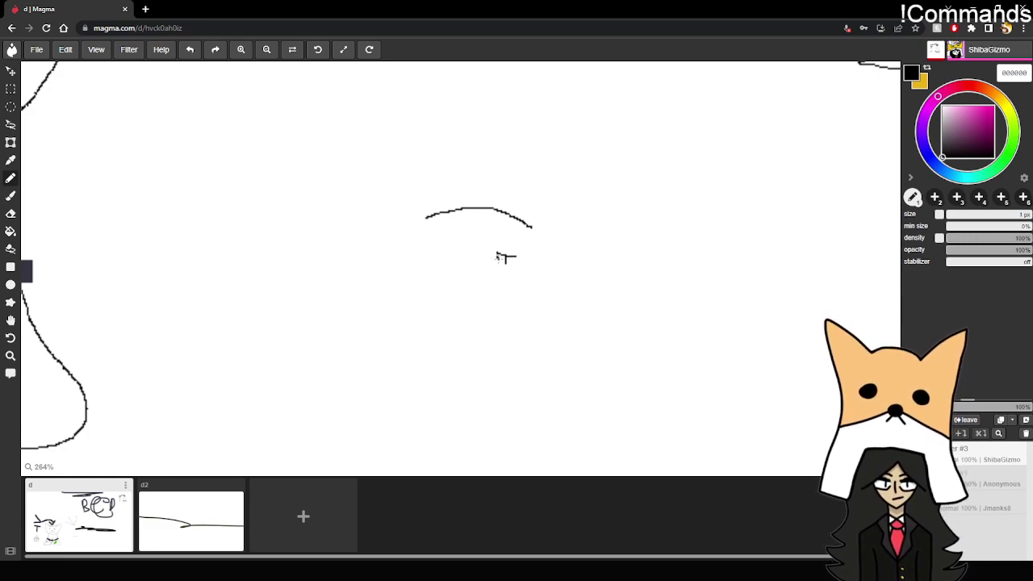
left_click_drag(494, 255, 498, 259)
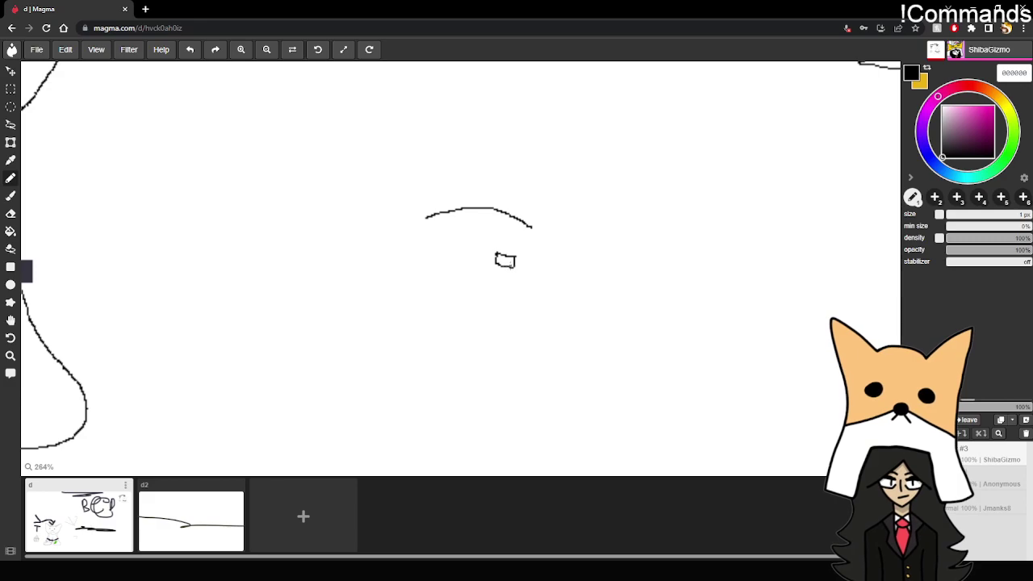
key("ctrl+z")
key("ctrl+z")
key("ctrl+z")
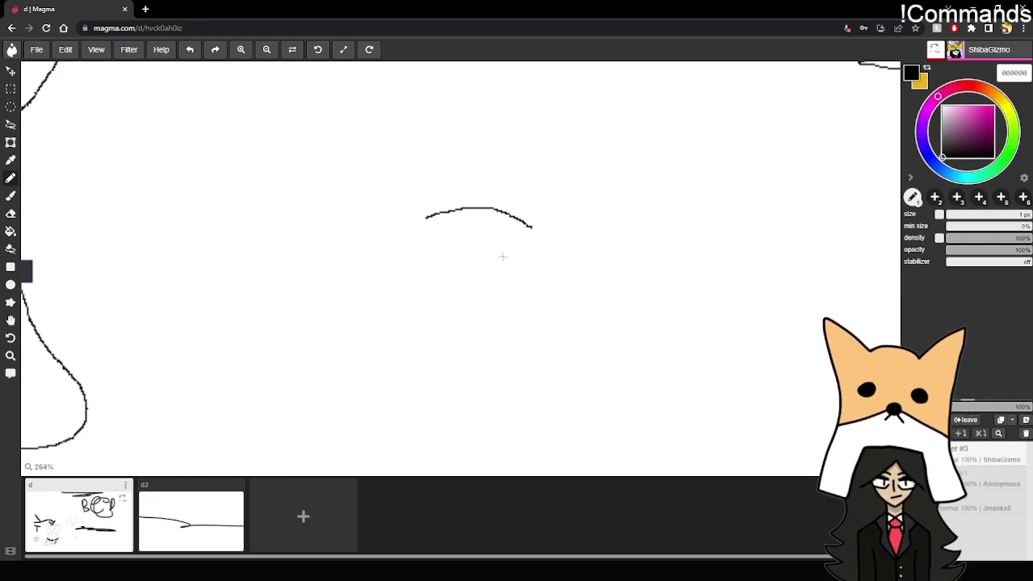
key("ctrl+z")
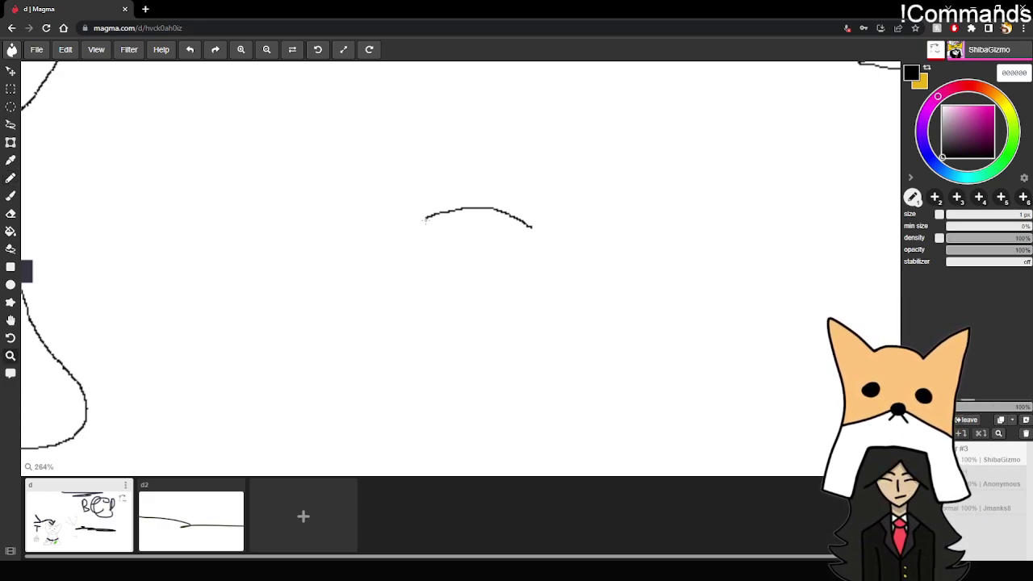
mouse_move(424, 223)
left_mouse_down()
mouse_move(449, 238)
mouse_move(507, 242)
left_mouse_up()
key("ctrl+z")
mouse_move(426, 217)
left_mouse_down()
mouse_move(512, 242)
mouse_move(592, 213)
mouse_move(567, 297)
mouse_move(532, 335)
left_mouse_up()
key("ctrl+z")
- Draw the right ear and both sides of the head outline, redrawing failed strokes
key("ctrl+z")
mouse_move(531, 232)
left_mouse_down()
mouse_move(575, 183)
mouse_move(581, 253)
left_mouse_up()
key("ctrl+z")
mouse_move(520, 219)
left_mouse_down()
mouse_move(555, 200)
mouse_move(578, 223)
mouse_move(567, 277)
mouse_move(520, 323)
mouse_move(475, 326)
left_mouse_up()
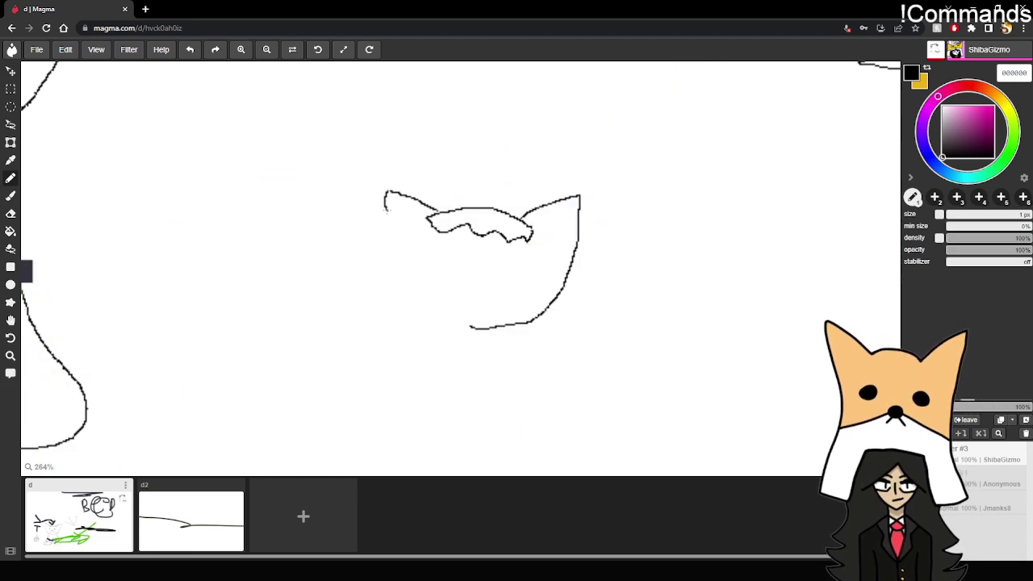
mouse_move(386, 192)
left_mouse_down()
mouse_move(389, 239)
mouse_move(415, 288)
left_mouse_up()
key("ctrl+z")
mouse_move(387, 192)
left_mouse_down()
mouse_move(386, 231)
mouse_move(404, 274)
mouse_move(428, 314)
mouse_move(456, 326)
left_mouse_up()
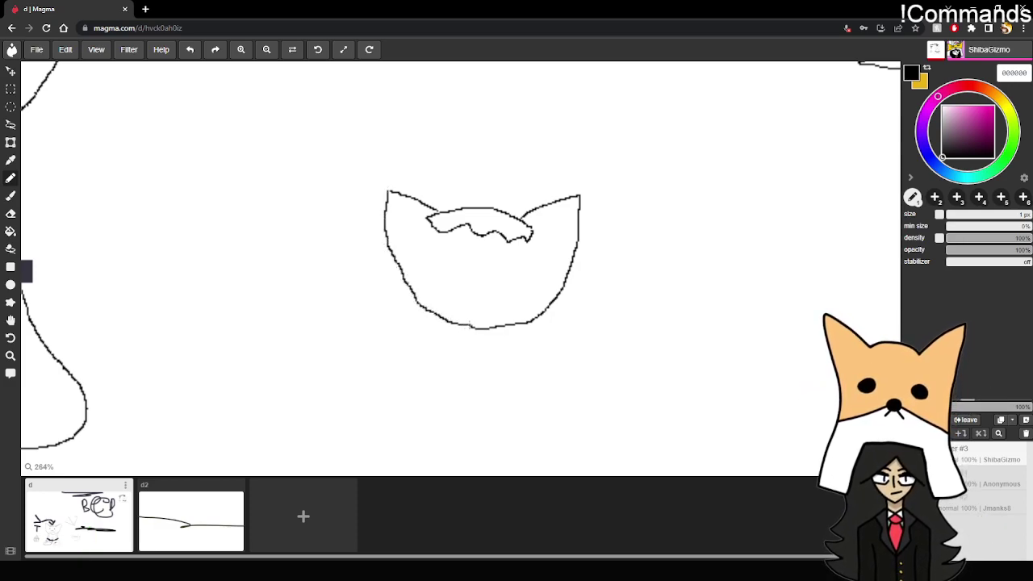
scroll(454, 286, "up", 2)
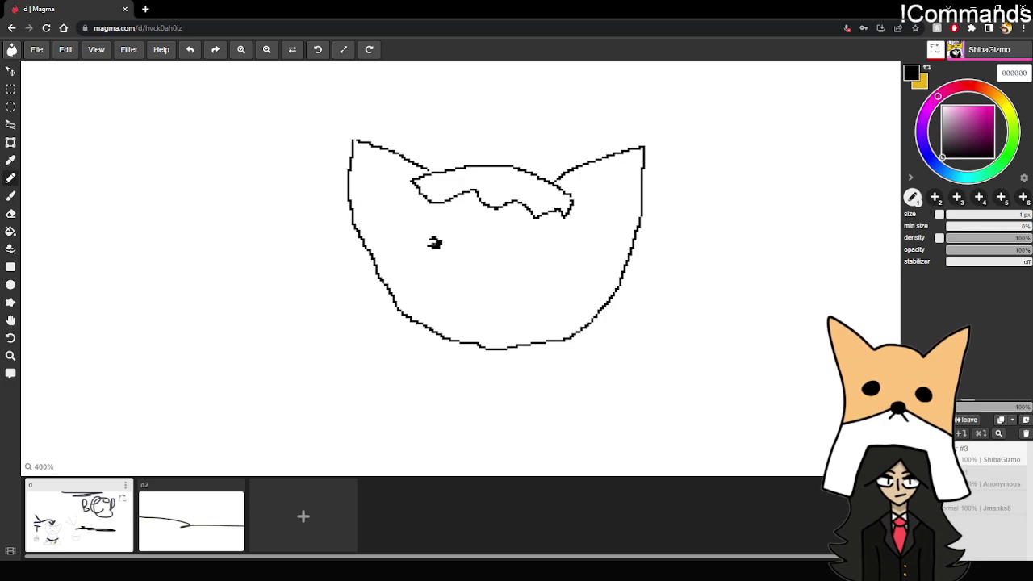
- Draw two closed-eye curves after undoing a first eye and mouth attempt
left_click_drag(518, 245, 526, 248)
mouse_move(447, 279)
left_mouse_down()
mouse_move(510, 282)
mouse_move(470, 295)
mouse_move(502, 296)
left_mouse_up()
key("ctrl+z")
key("ctrl+z")
key("ctrl+z")
key("ctrl+z")
left_click_drag(412, 223, 417, 245)
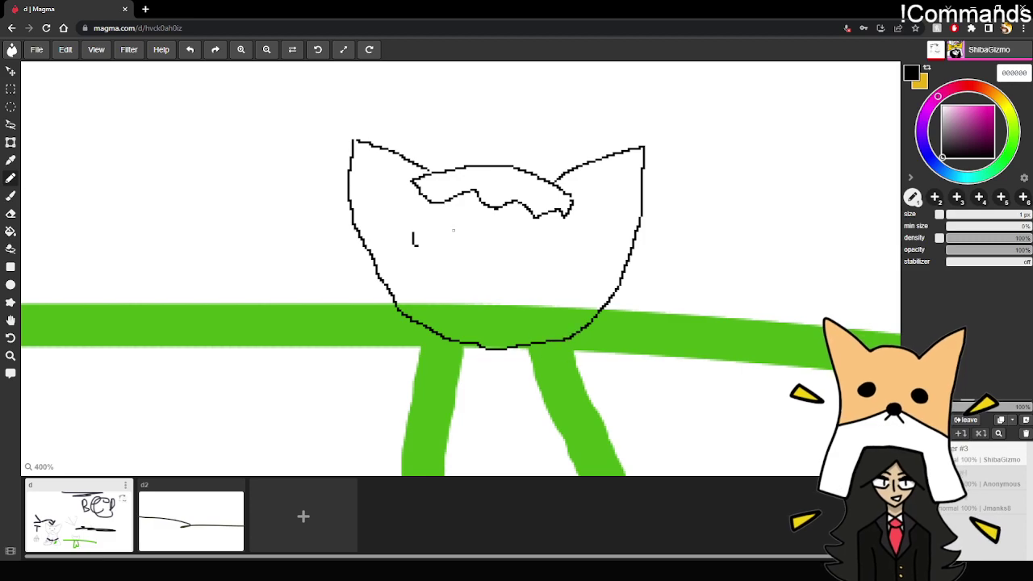
scroll(455, 230, "down", 3)
scroll(454, 230, "up", 3)
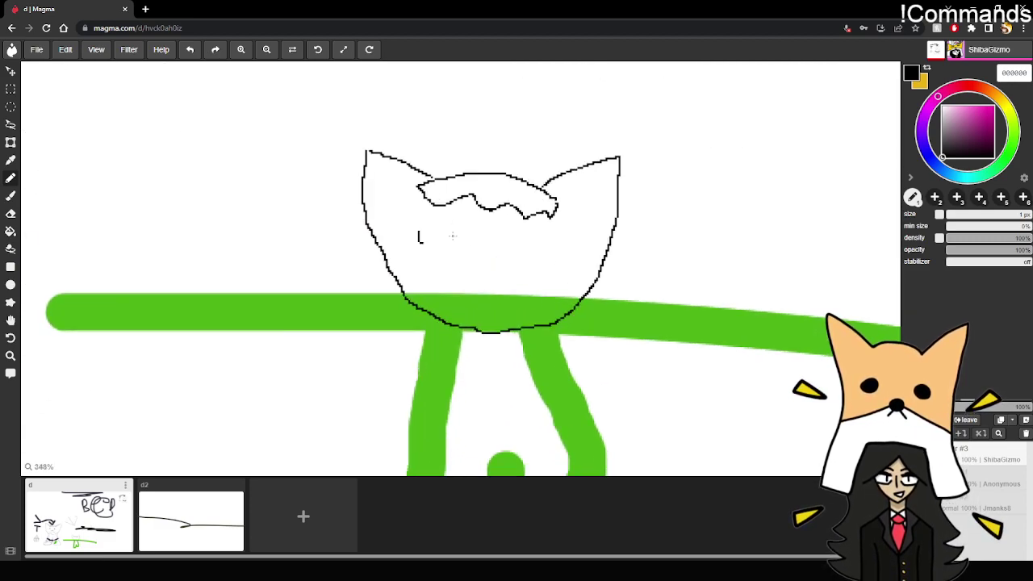
scroll(435, 233, "up", 2)
mouse_move(463, 240)
left_mouse_down()
mouse_move(456, 255)
mouse_move(406, 257)
left_mouse_up()
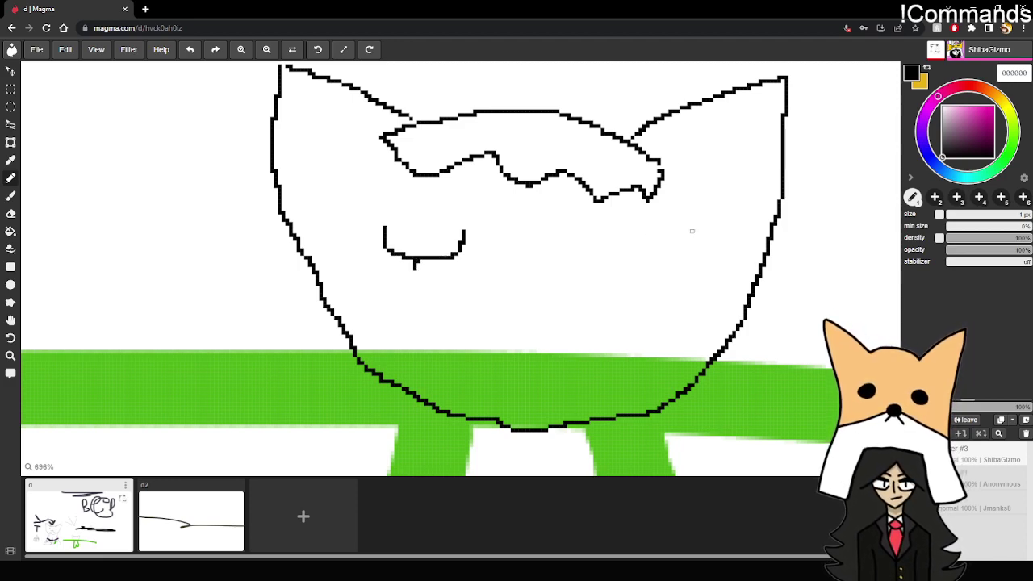
mouse_move(565, 239)
left_mouse_down()
mouse_move(571, 260)
mouse_move(613, 264)
mouse_move(619, 253)
left_mouse_up()
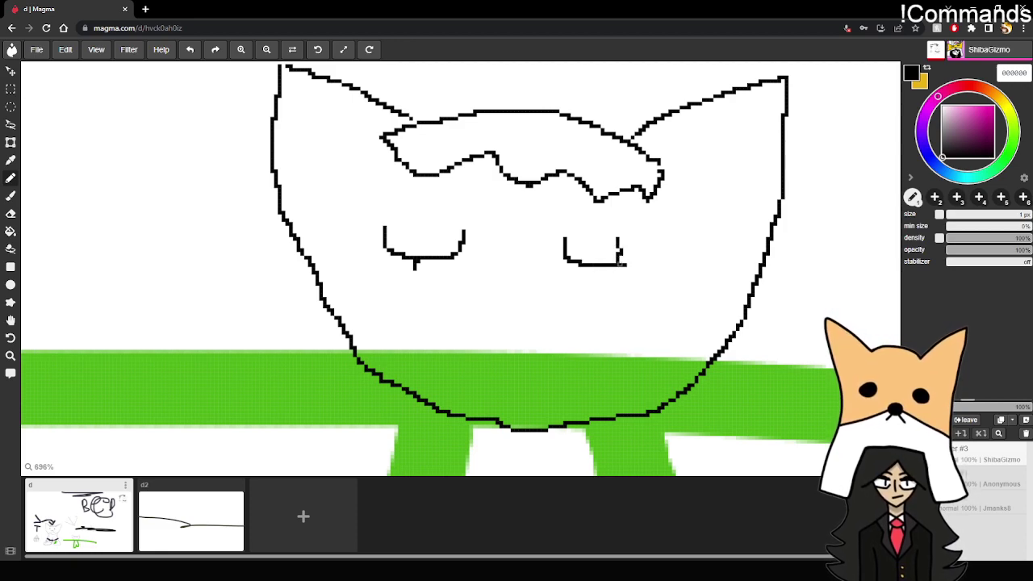
- Make a green oval nose with a white highlight, then switch the colour back to black
scroll(557, 283, "down", 3)
mouse_move(428, 332)
left_mouse_down()
mouse_move(446, 355)
mouse_move(429, 360)
left_mouse_up()
key("i")
left_click(436, 341)
key("b")
left_click(367, 251, "alt")
scroll(435, 343, "up", 5)
mouse_move(419, 328)
left_mouse_down()
mouse_move(398, 318)
mouse_move(441, 355)
left_mouse_up()
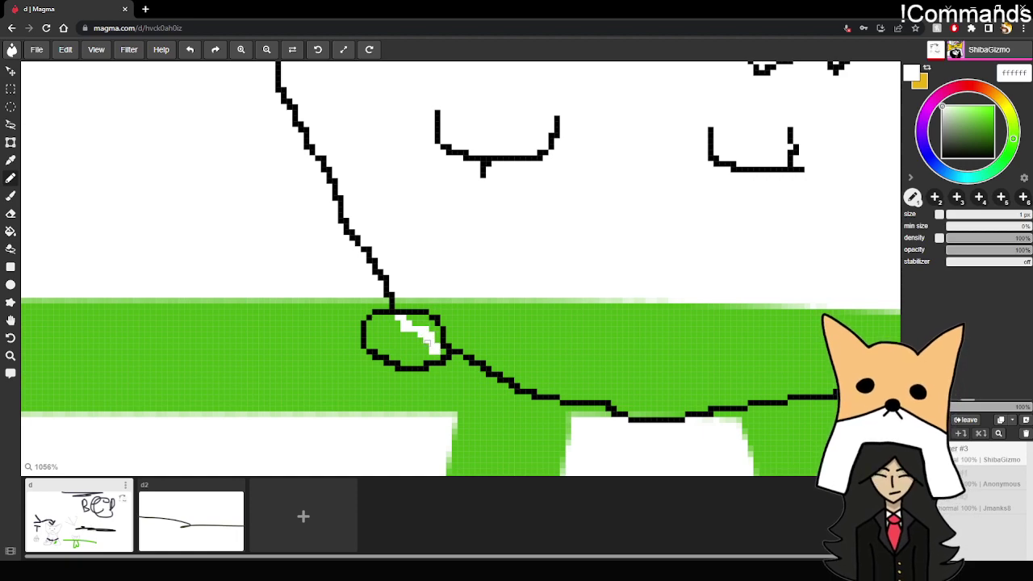
scroll(422, 339, "down", 5)
left_click(943, 157)
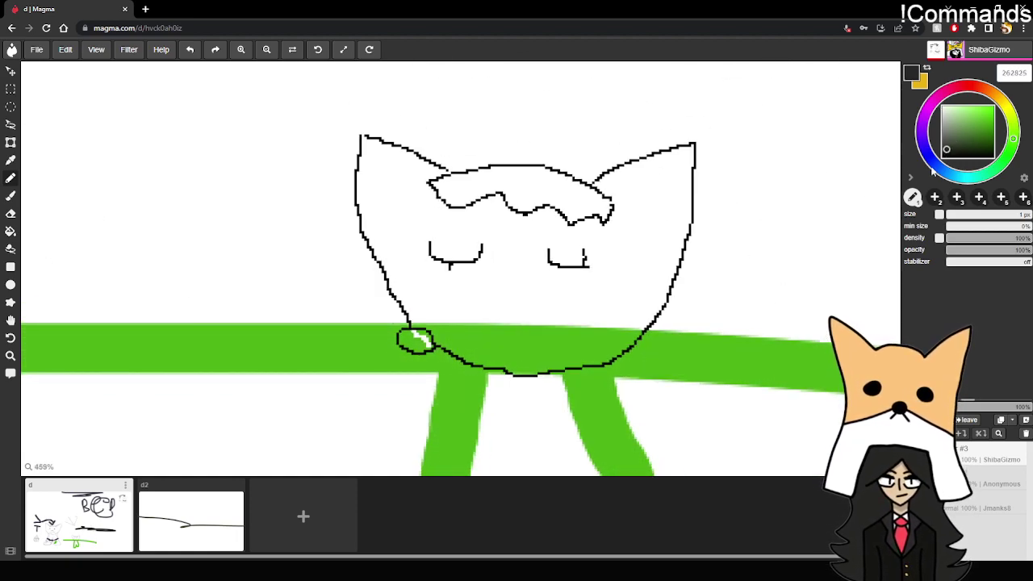
scroll(470, 284, "up", 4)
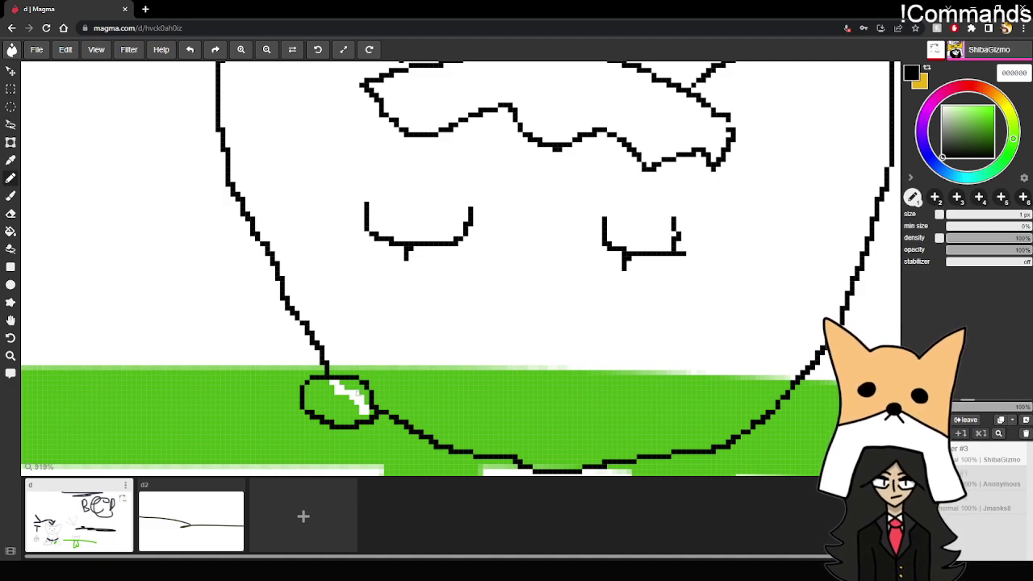
- Redraw and close the chin line, undoing stray strokes beside the oval
left_click_drag(346, 374, 483, 347)
left_click_drag(386, 413, 454, 396)
key("ctrl+z")
left_click_drag(370, 425, 517, 386)
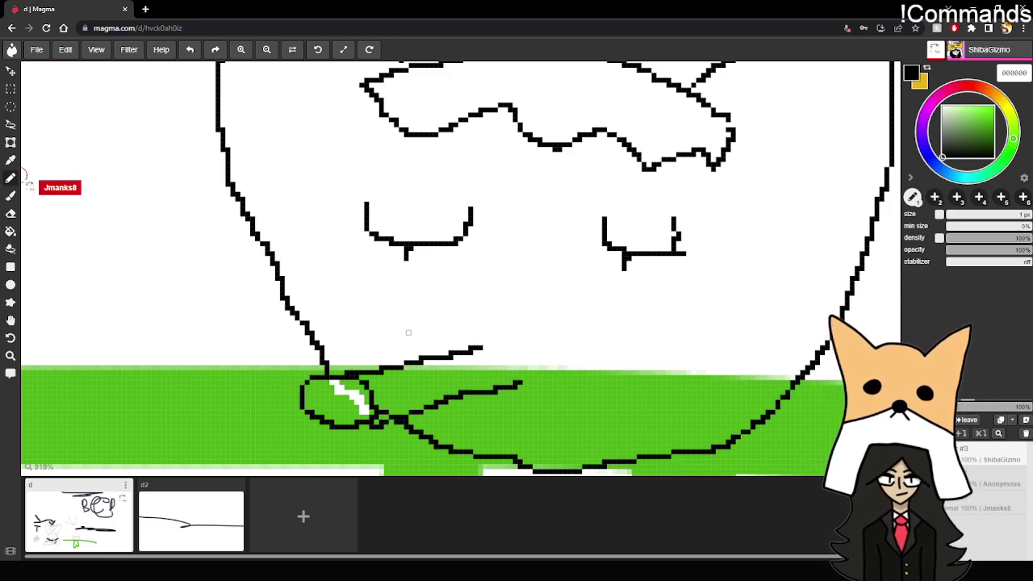
mouse_move(420, 344)
left_mouse_down()
mouse_move(604, 348)
mouse_move(618, 339)
mouse_move(481, 349)
left_mouse_up()
key("ctrl+z")
left_click_drag(514, 381, 560, 357)
left_click_drag(276, 303, 283, 361)
scroll(421, 345, "down", 1)
scroll(421, 345, "down", 3)
scroll(427, 322, "up", 4)
- Extend the mouth line rightward and draw short lines under both eyes
mouse_move(509, 307)
left_mouse_down()
mouse_move(533, 312)
mouse_move(489, 322)
mouse_move(506, 327)
mouse_move(526, 320)
mouse_move(457, 329)
mouse_move(552, 328)
mouse_move(523, 325)
left_mouse_up()
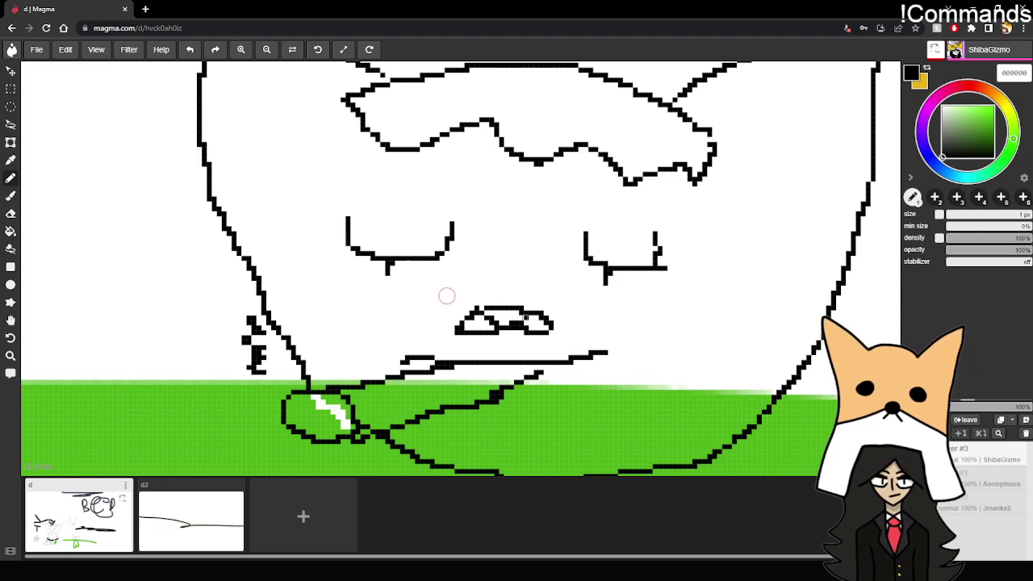
scroll(521, 315, "down", 3)
scroll(514, 310, "up", 2)
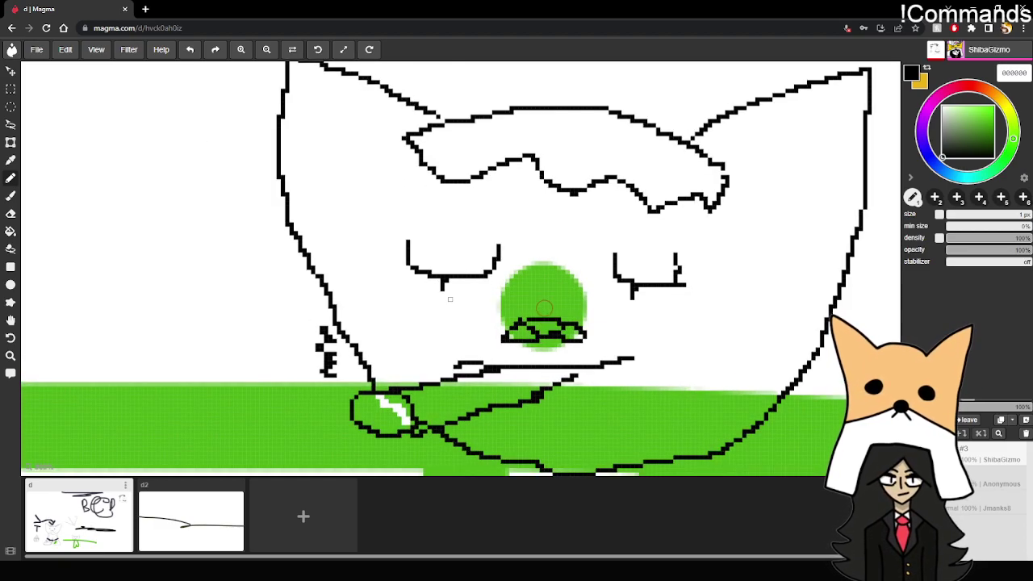
mouse_move(411, 293)
left_mouse_down()
mouse_move(471, 307)
mouse_move(488, 298)
left_mouse_up()
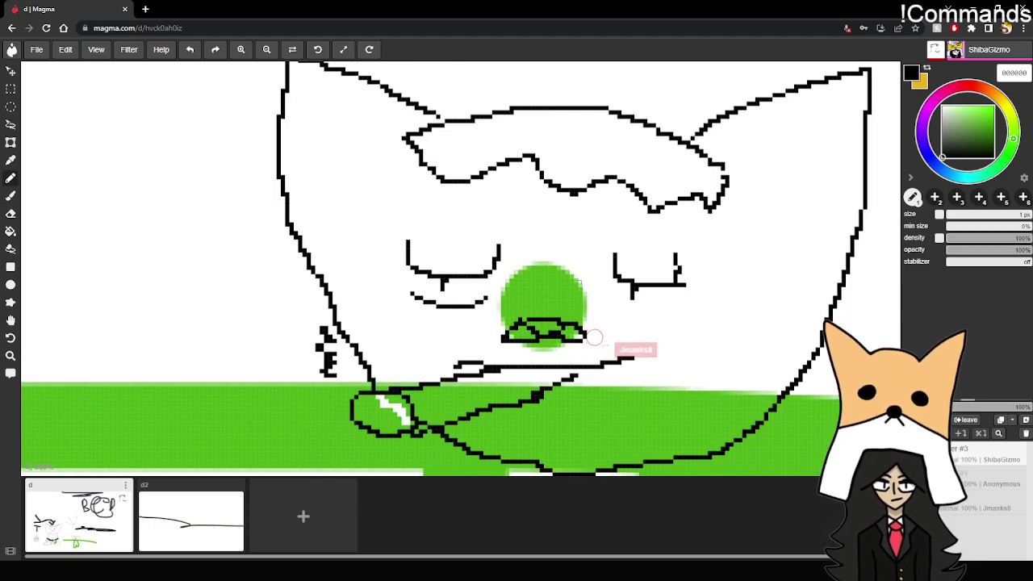
mouse_move(614, 301)
left_mouse_down()
mouse_move(629, 312)
mouse_move(682, 310)
left_mouse_up()
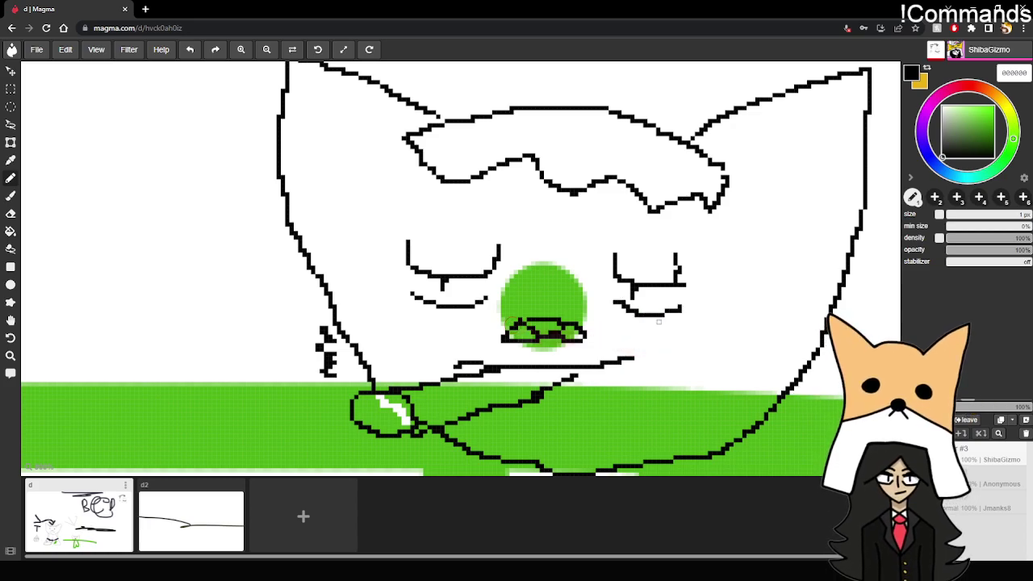
scroll(679, 309, "down", 3)
scroll(676, 311, "up", 3)
scroll(672, 313, "down", 1)
scroll(657, 341, "down", 4)
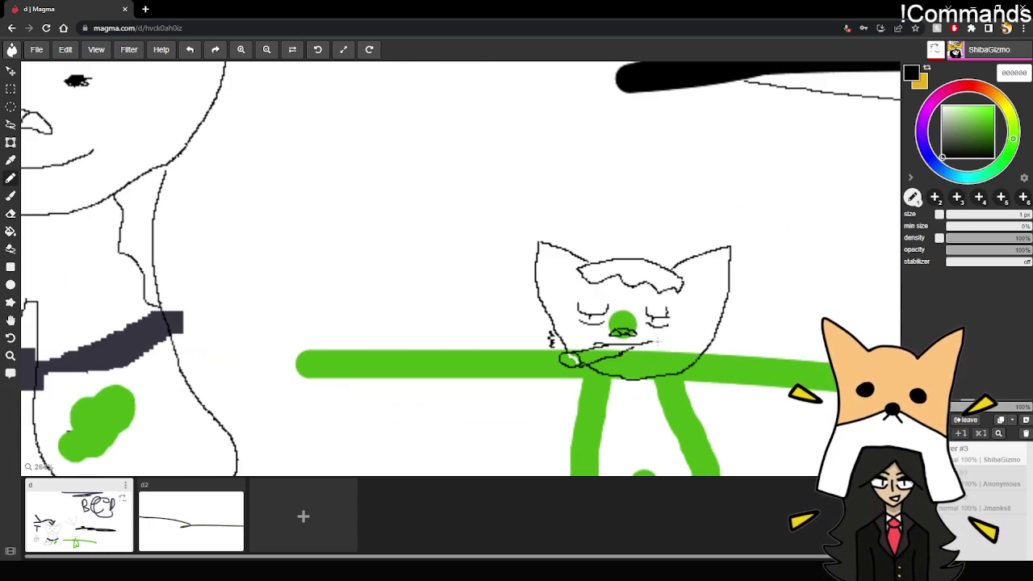
scroll(739, 385, "up", 3)
scroll(724, 377, "up", 1)
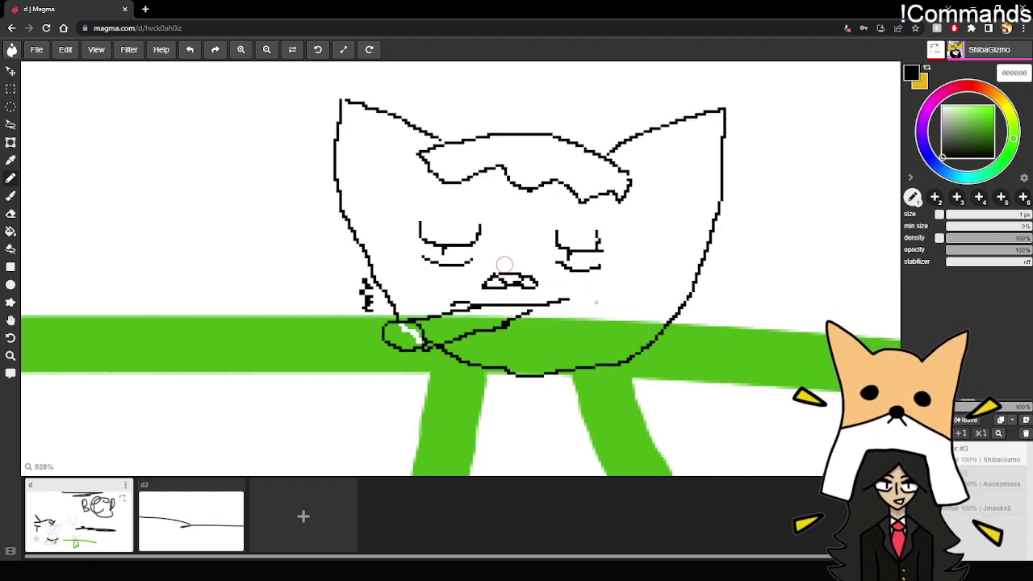
scroll(589, 302, "up", 3)
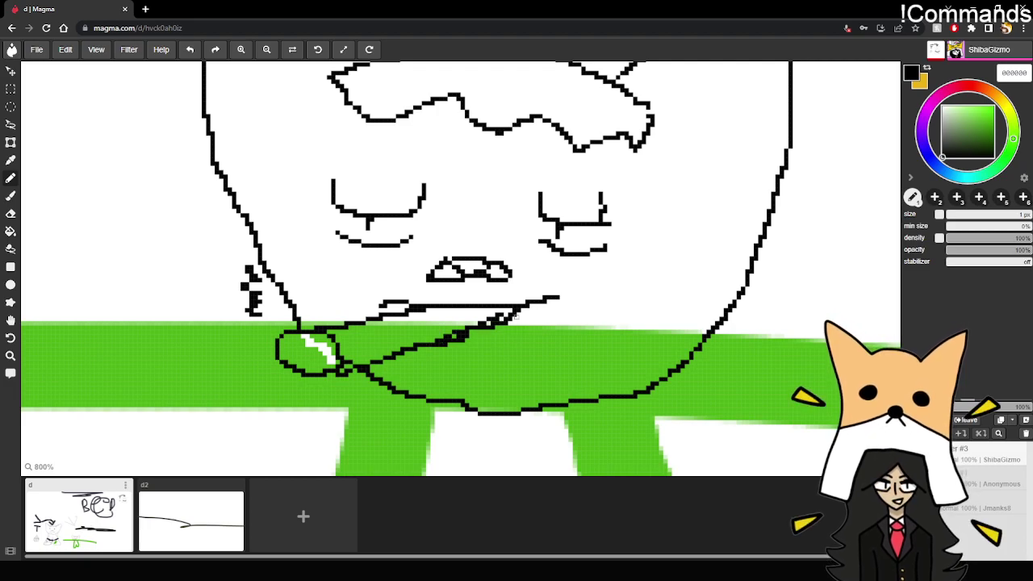
scroll(490, 287, "down", 3)
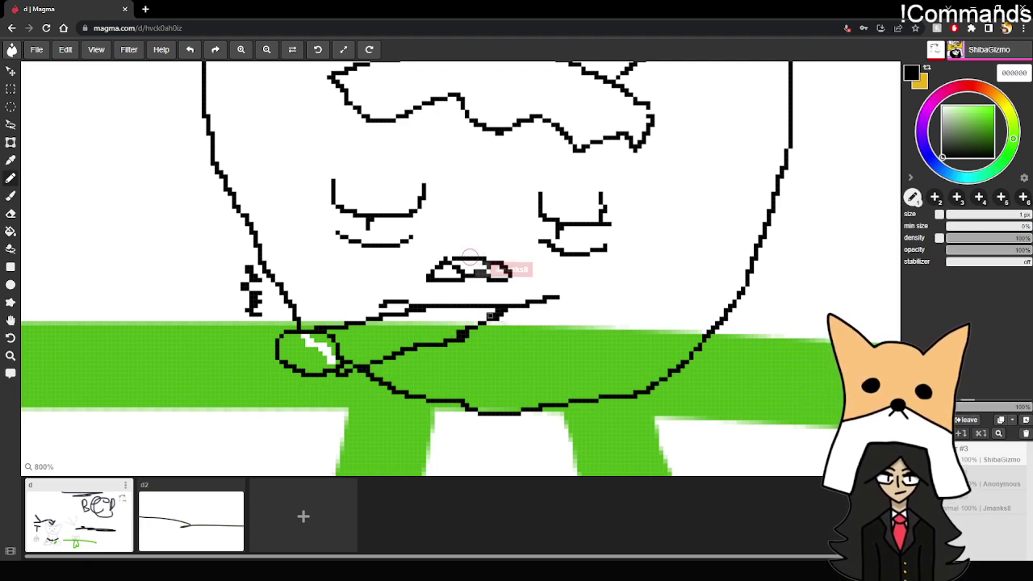
scroll(491, 284, "up", 2)
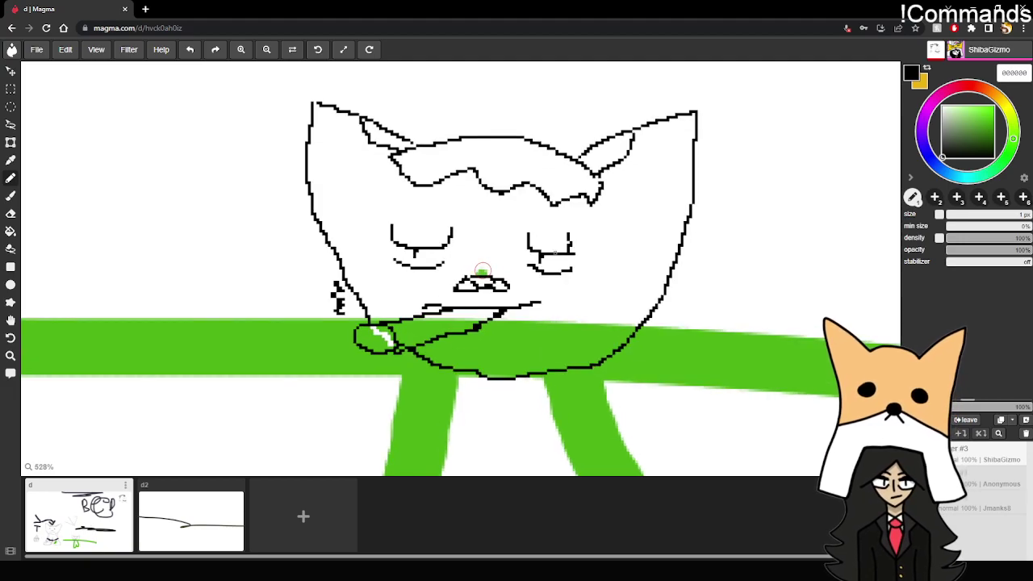
scroll(363, 355, "down", 5)
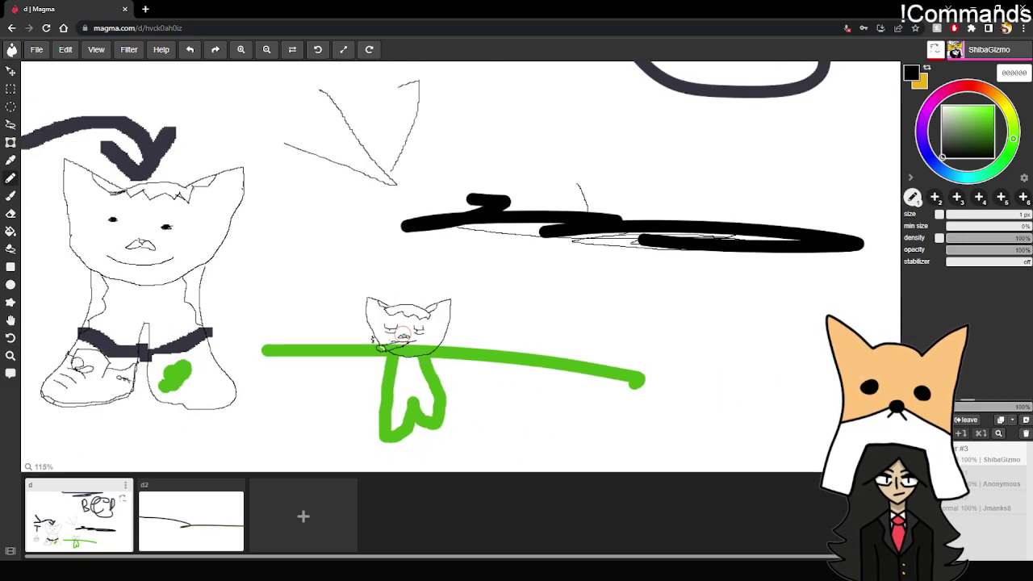
scroll(363, 355, "up", 2)
scroll(348, 383, "up", 2)
scroll(348, 384, "down", 4)
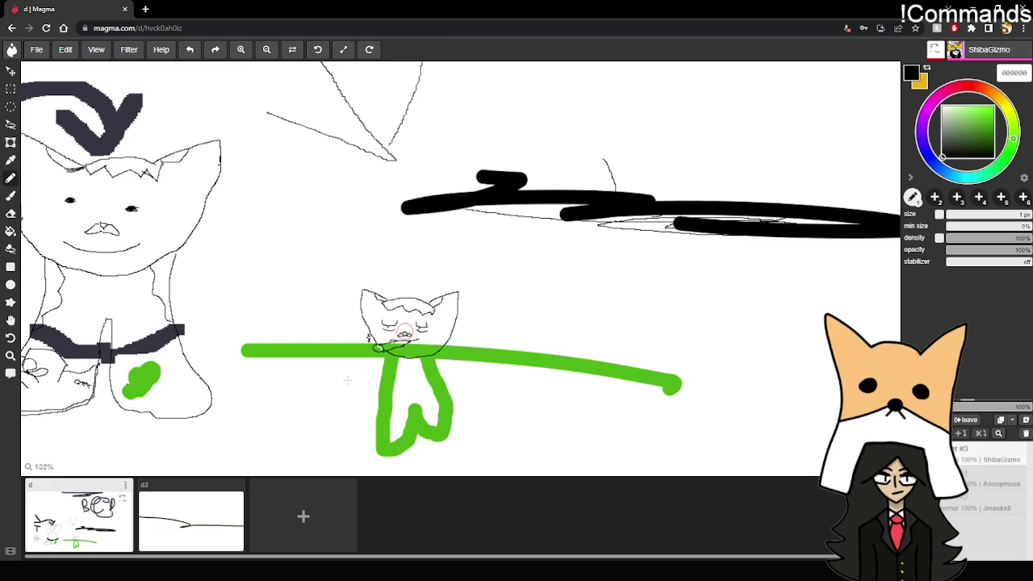
scroll(348, 384, "up", 4)
scroll(565, 275, "up", 2)
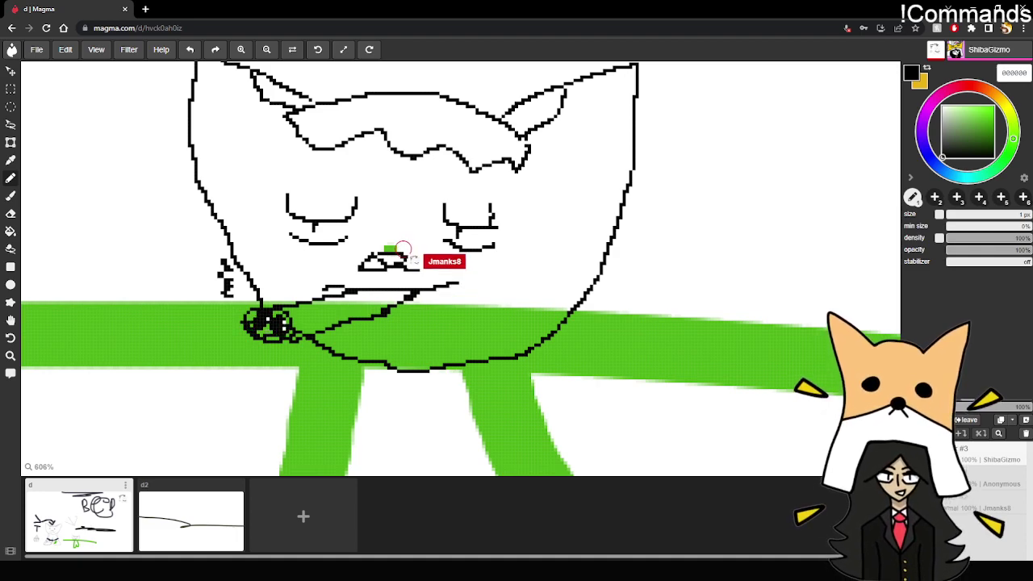
scroll(268, 323, "up", 2)
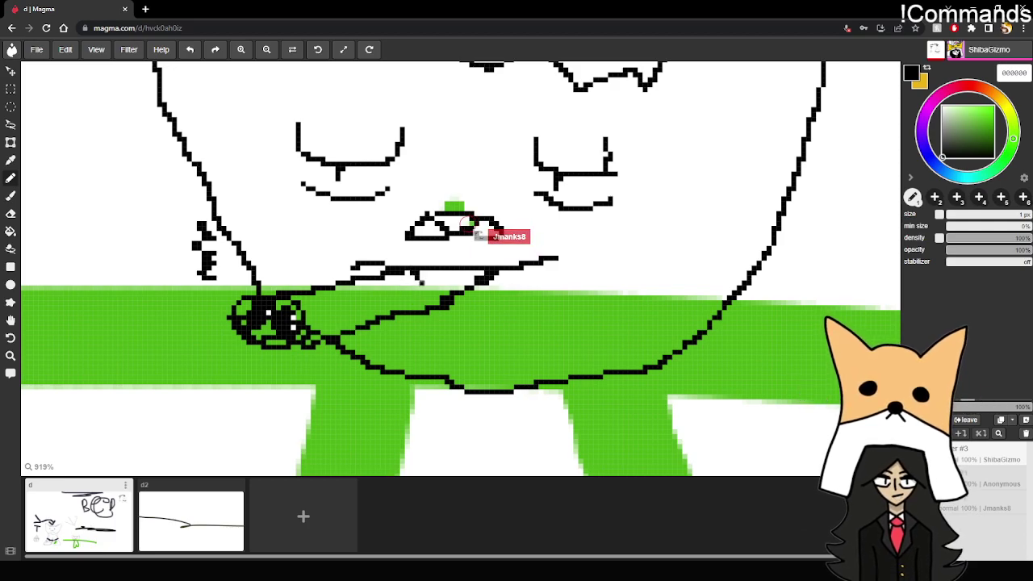
scroll(469, 276, "down", 2)
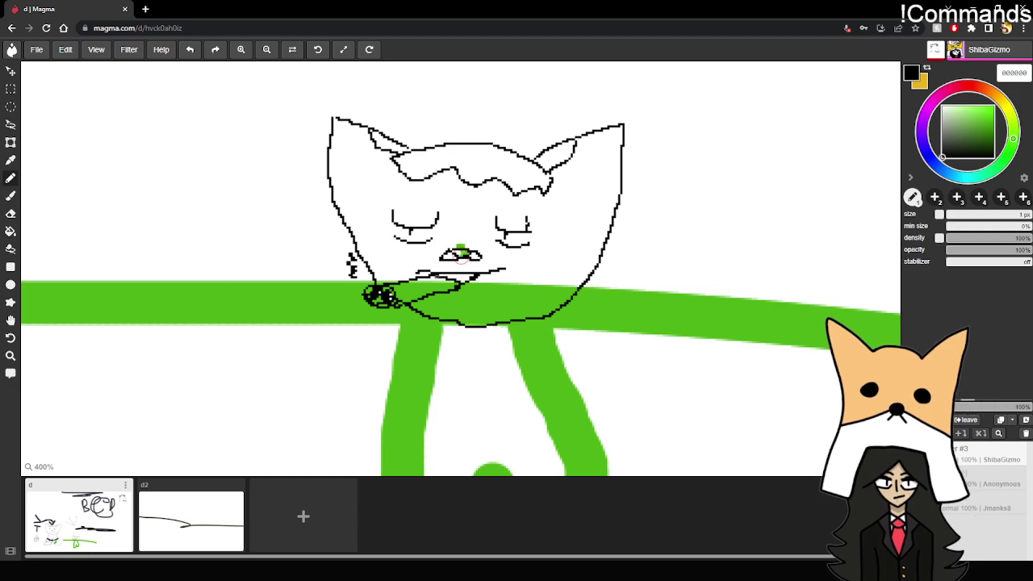
scroll(457, 273, "up", 2)
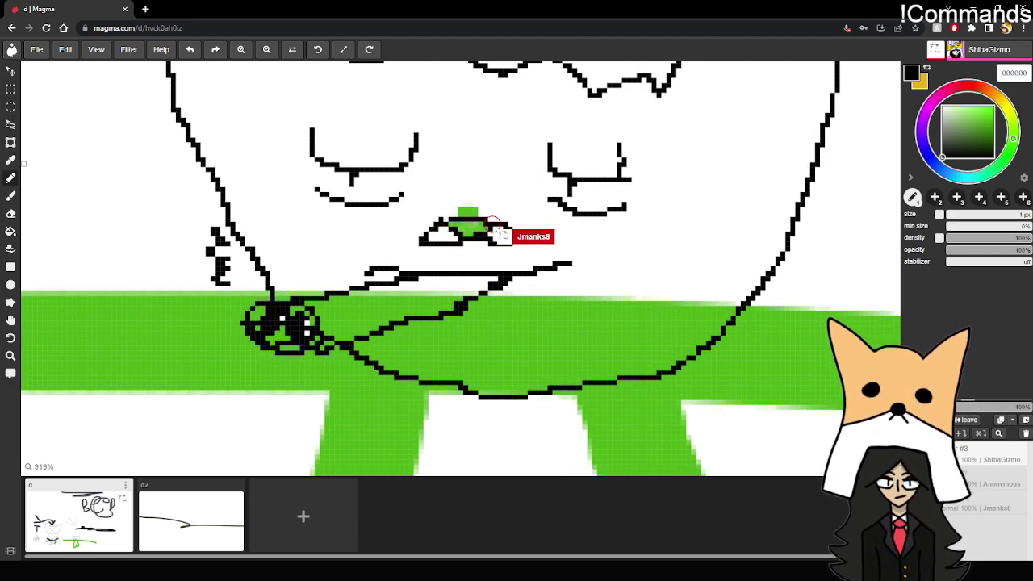
- Erase the lower cigarette line with a 6 px eraser, then return to the 1 px pencil
left_click(10, 231)
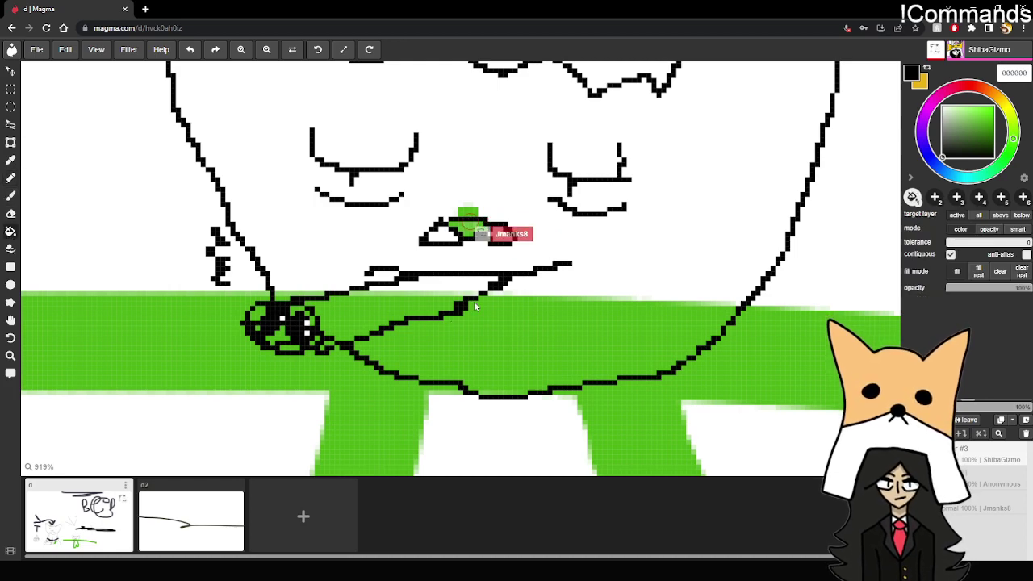
left_click(11, 215)
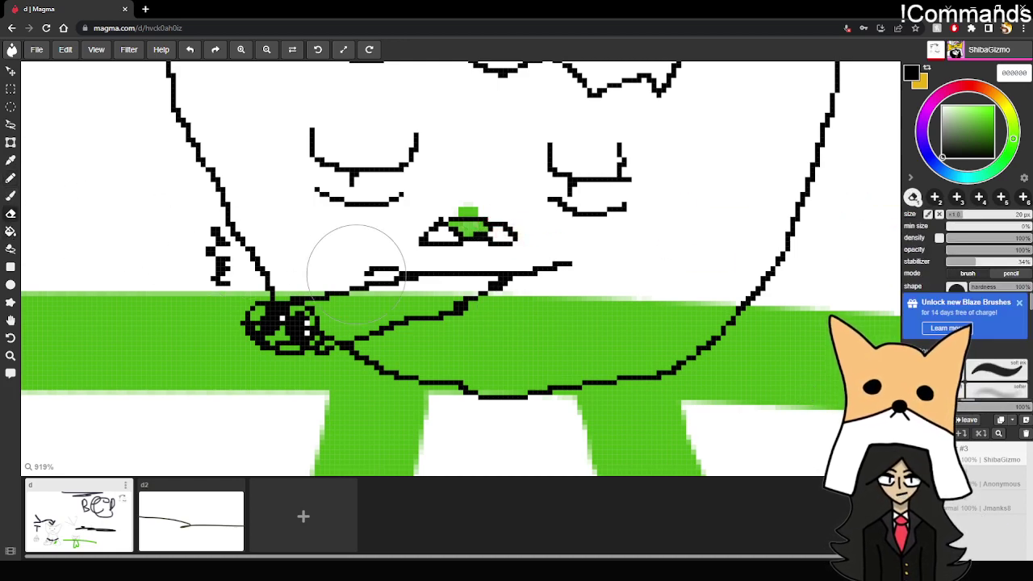
left_click_drag(956, 216, 955, 217)
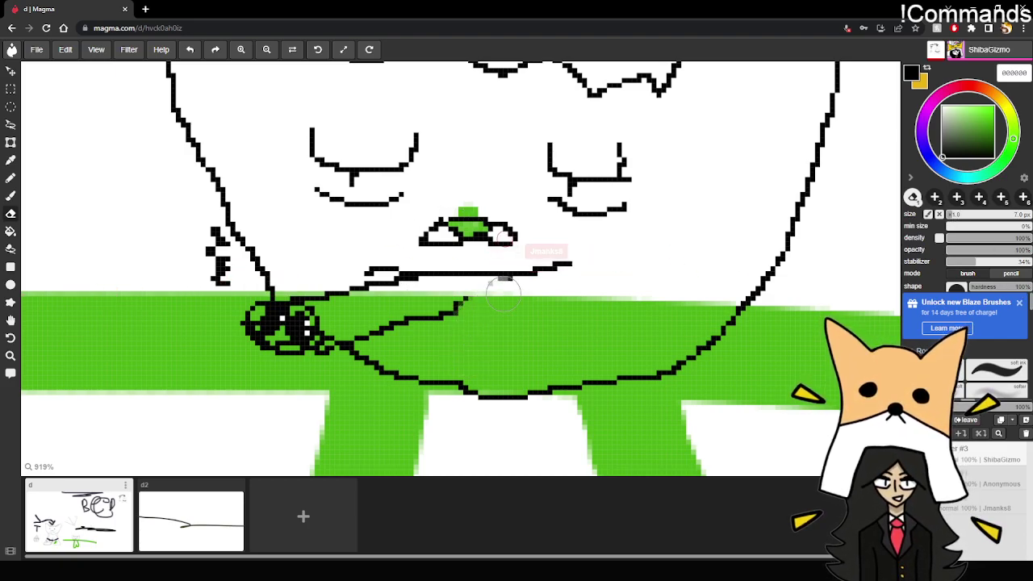
left_click_drag(446, 319, 352, 335)
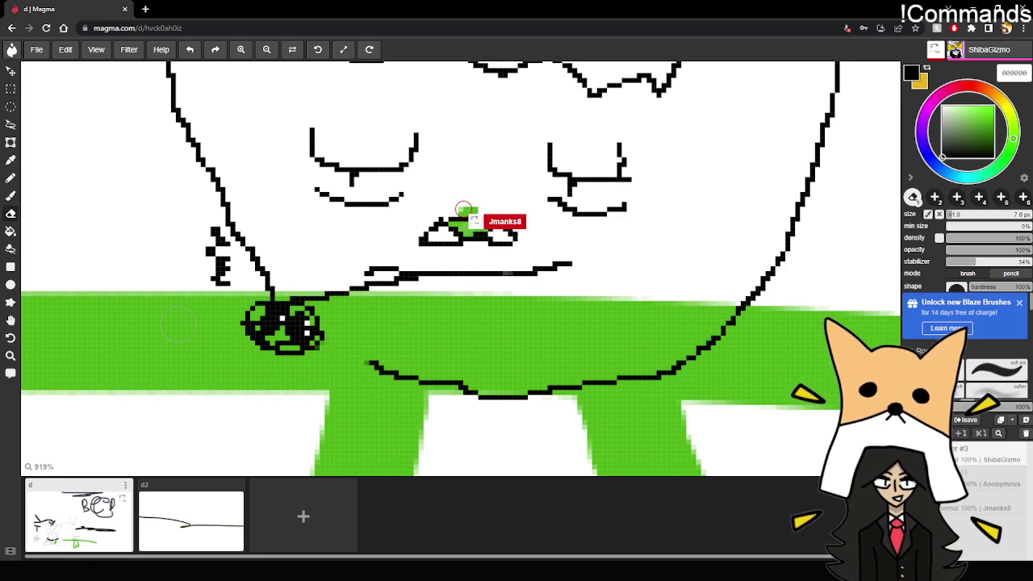
left_click(11, 198)
left_click(10, 178)
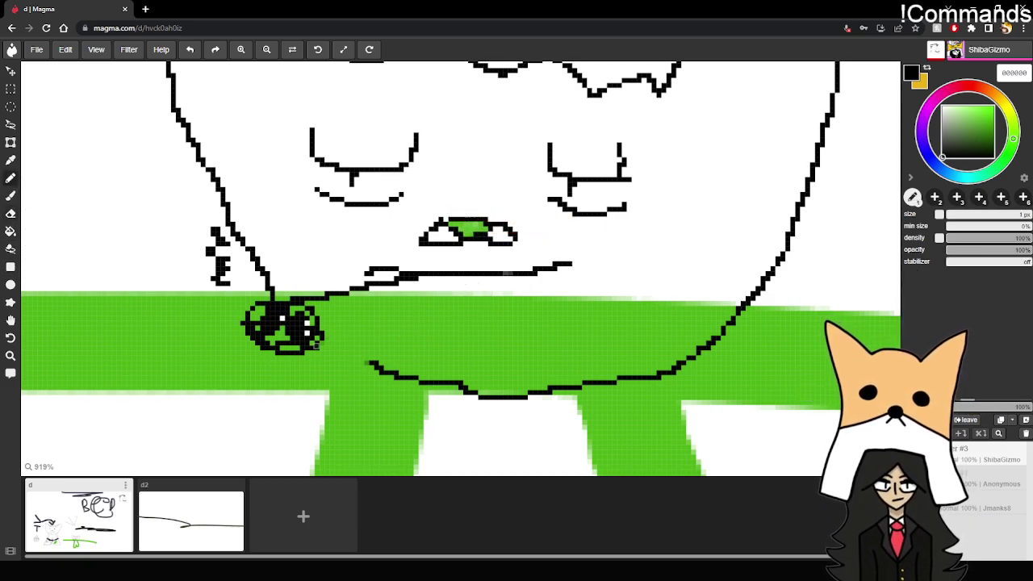
- Redraw the cigarette's thin lower edge and extend the mouth squiggle rightward, then pick the eraser
left_click_drag(318, 342, 444, 277)
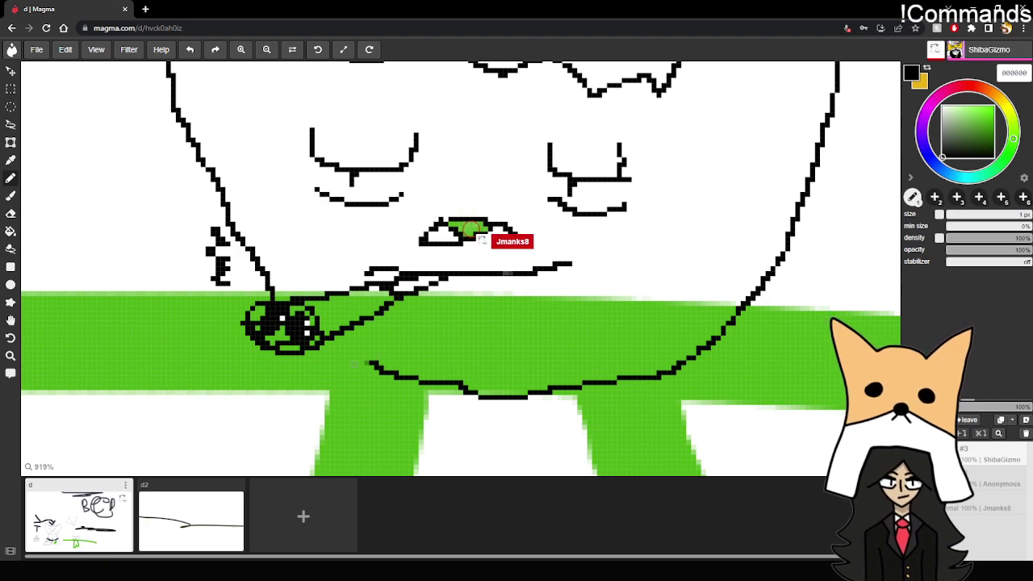
left_click_drag(371, 367, 336, 347)
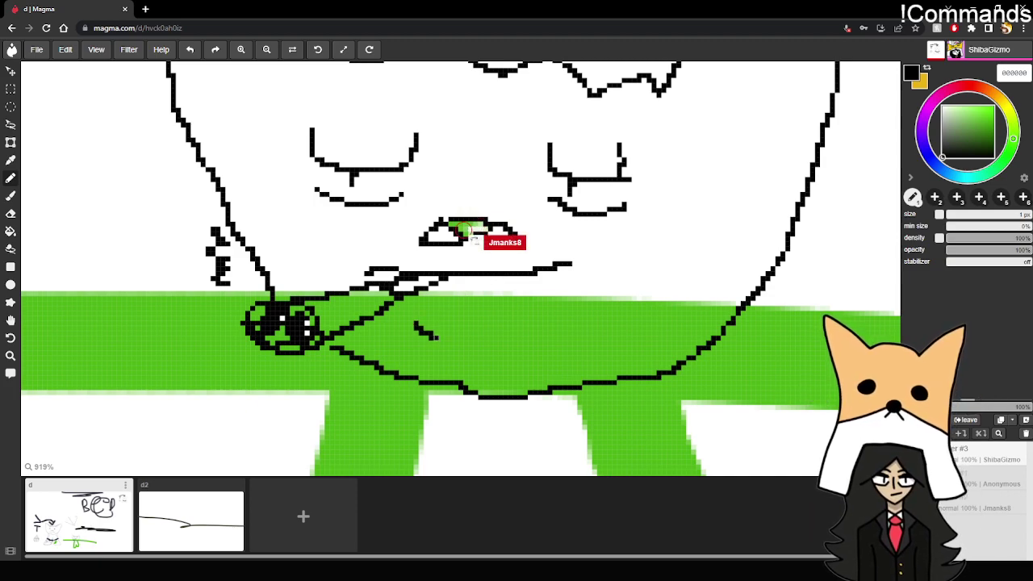
mouse_move(479, 331)
left_mouse_down()
mouse_move(521, 337)
mouse_move(526, 316)
left_mouse_up()
scroll(526, 318, "down", 4)
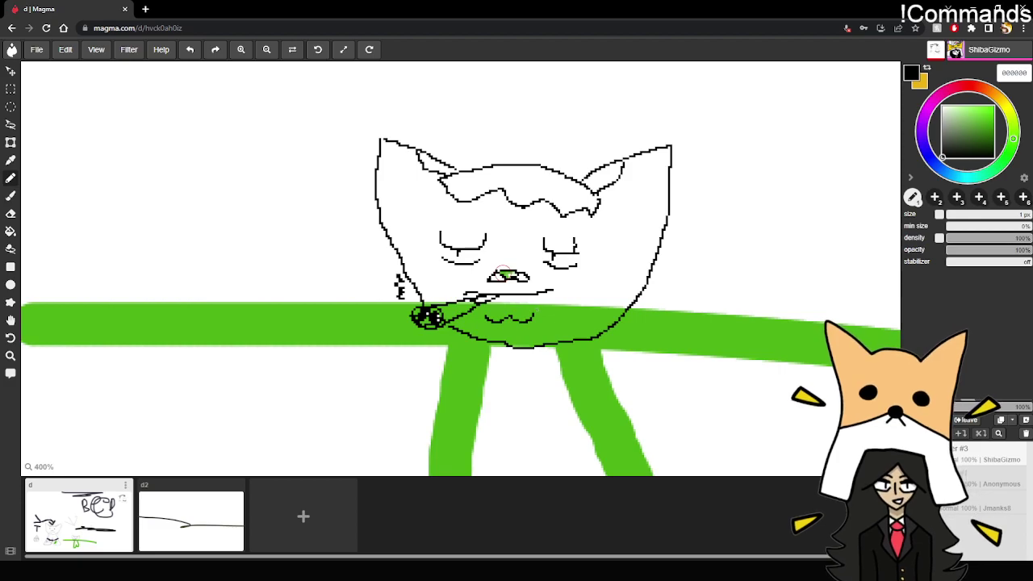
scroll(502, 272, "up", 3)
scroll(505, 274, "down", 4)
scroll(507, 276, "up", 3)
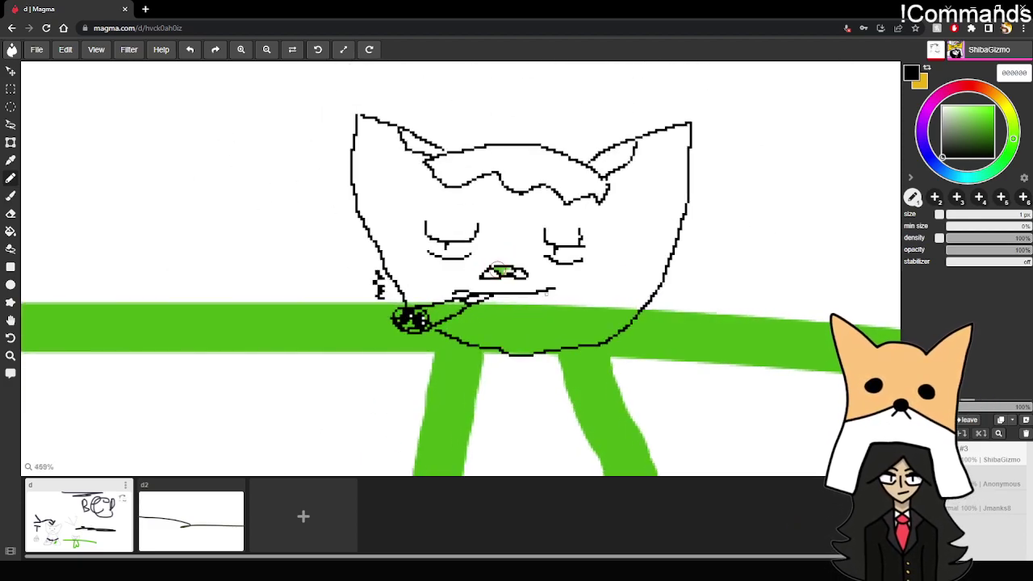
scroll(516, 281, "down", 4)
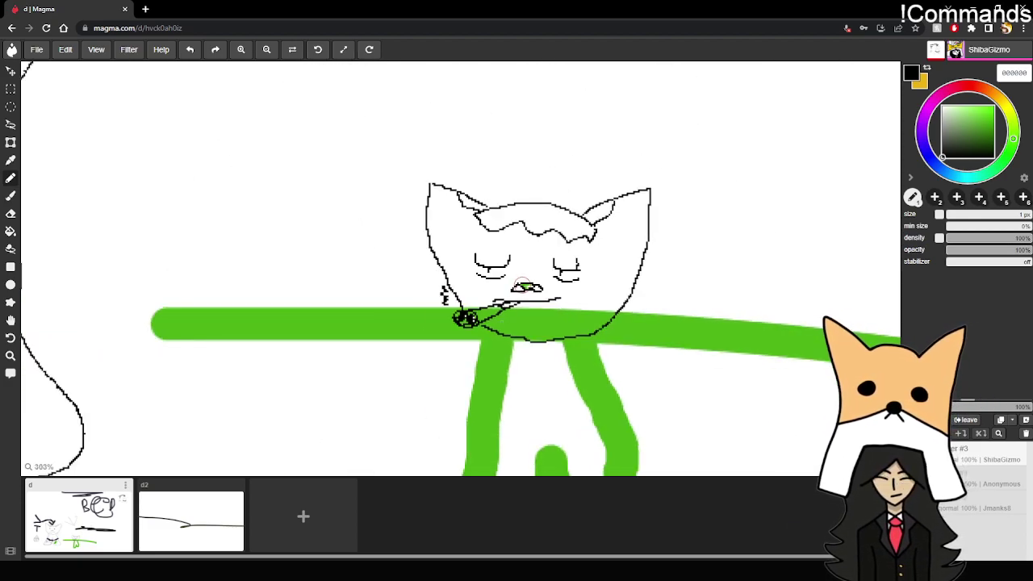
scroll(557, 347, "down", 1)
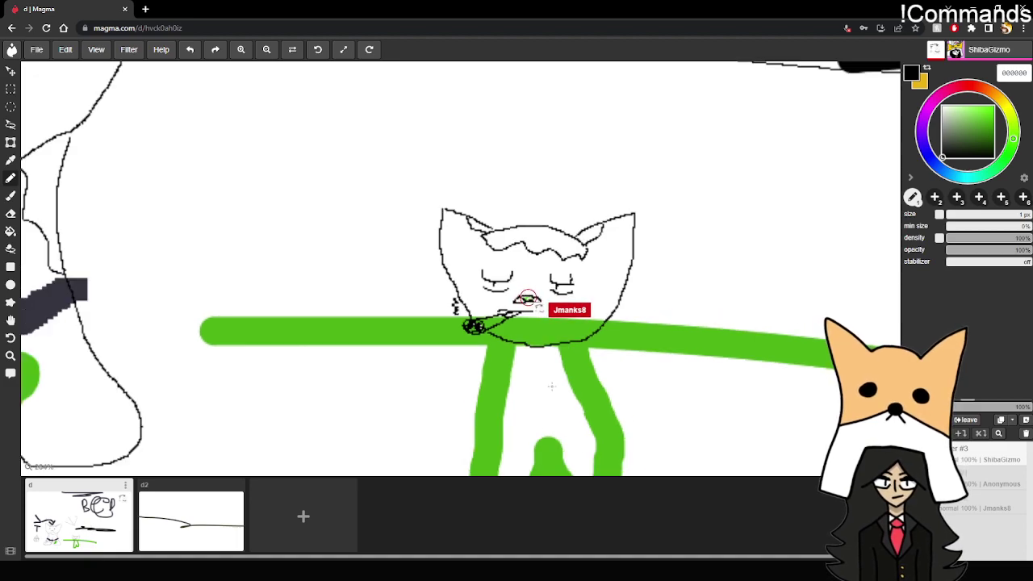
scroll(557, 347, "up", 5)
scroll(497, 218, "up", 3)
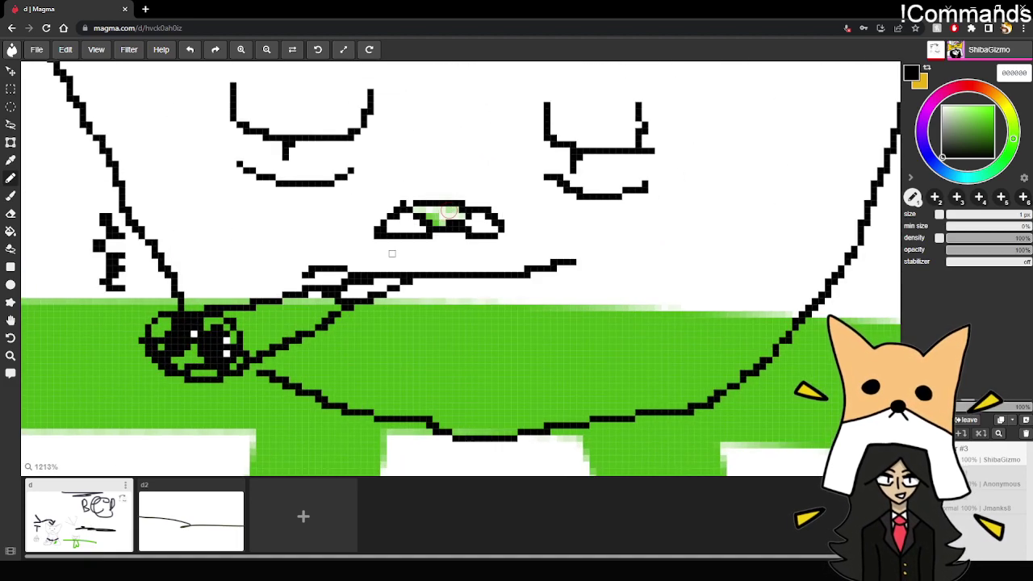
scroll(541, 264, "down", 8)
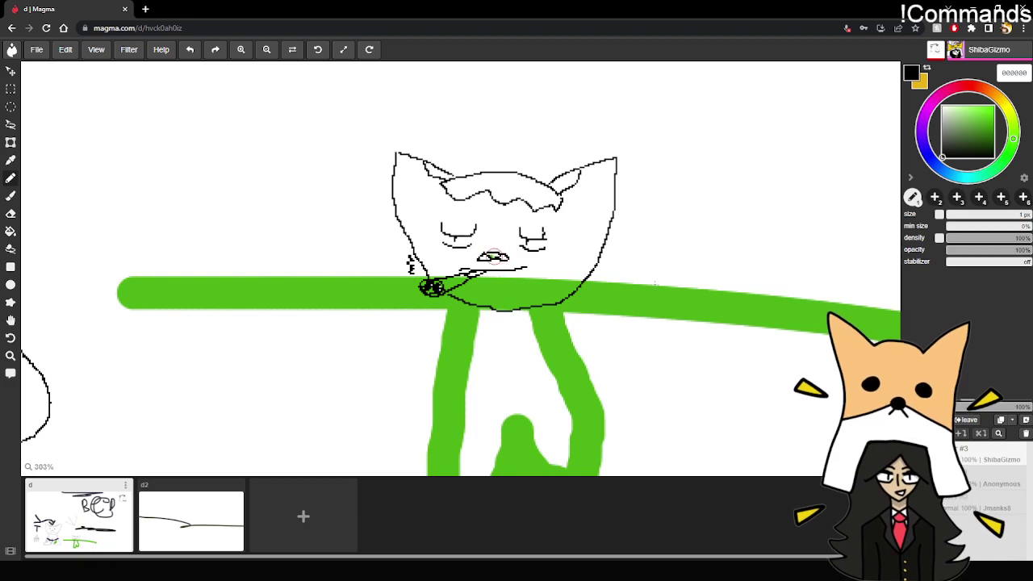
scroll(403, 271, "up", 4)
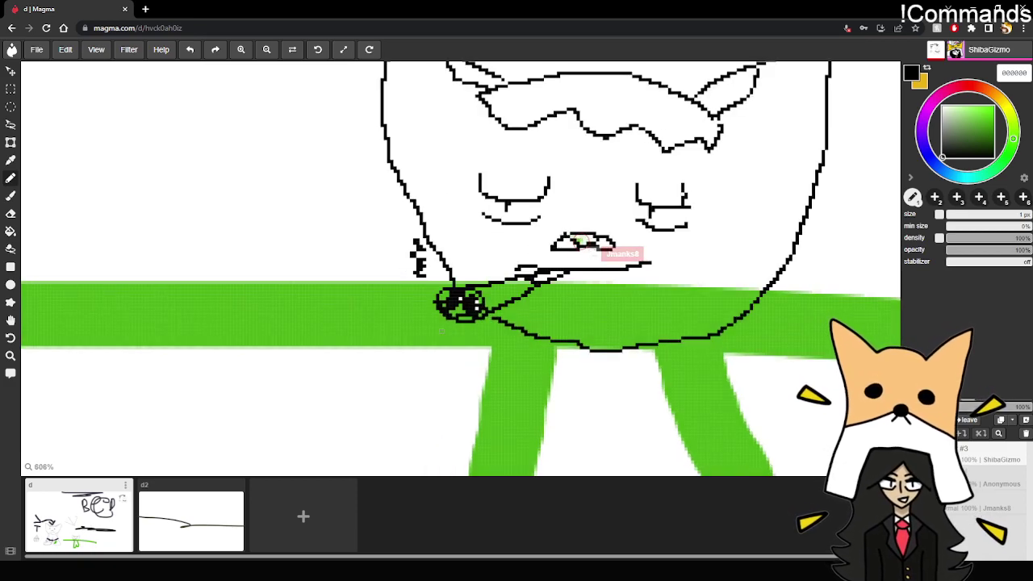
scroll(440, 331, "down", 6)
scroll(478, 293, "up", 6)
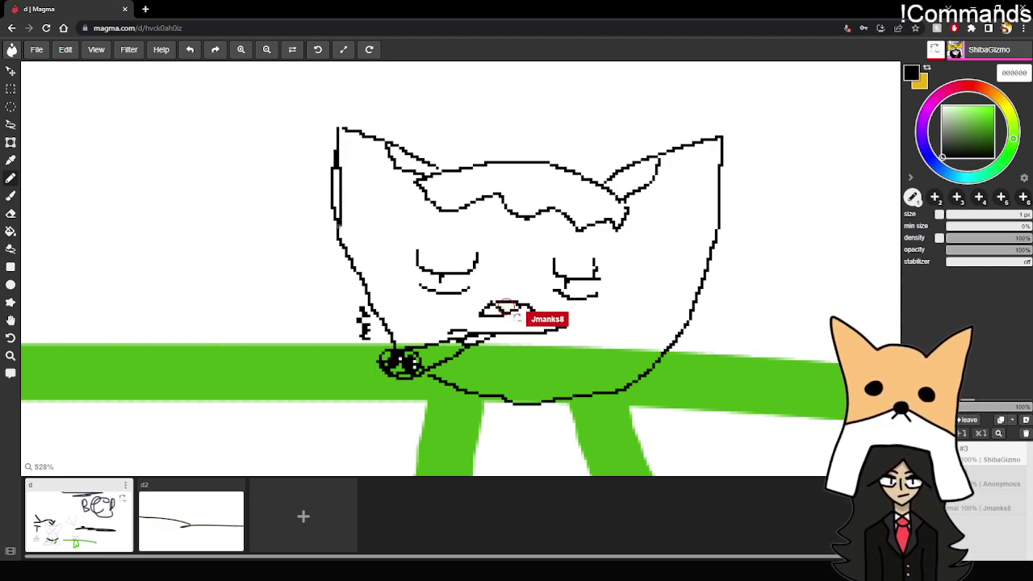
left_click(11, 213)
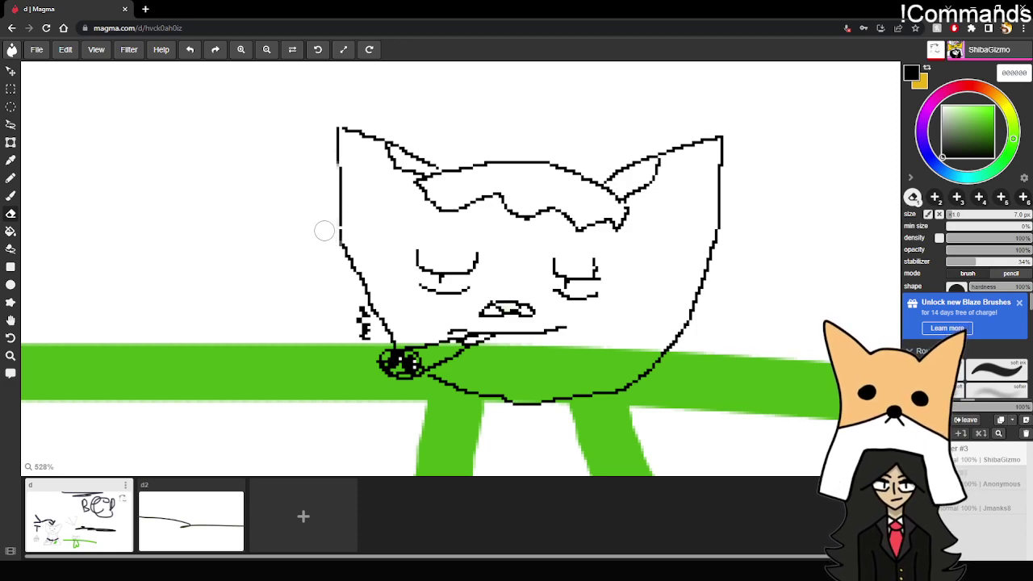
left_click(10, 178)
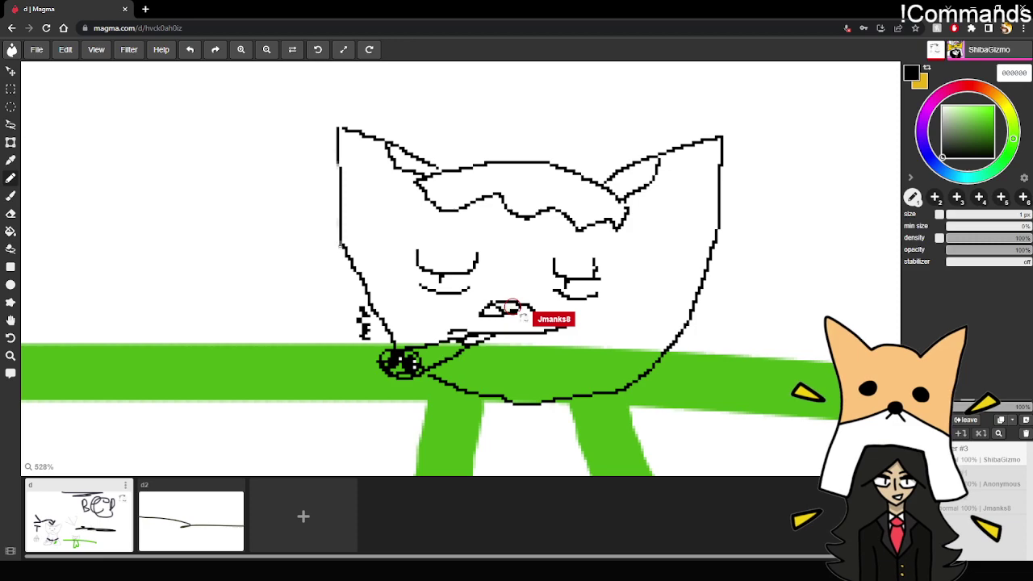
scroll(460, 266, "down", 3)
scroll(460, 266, "up", 3)
scroll(431, 306, "down", 3)
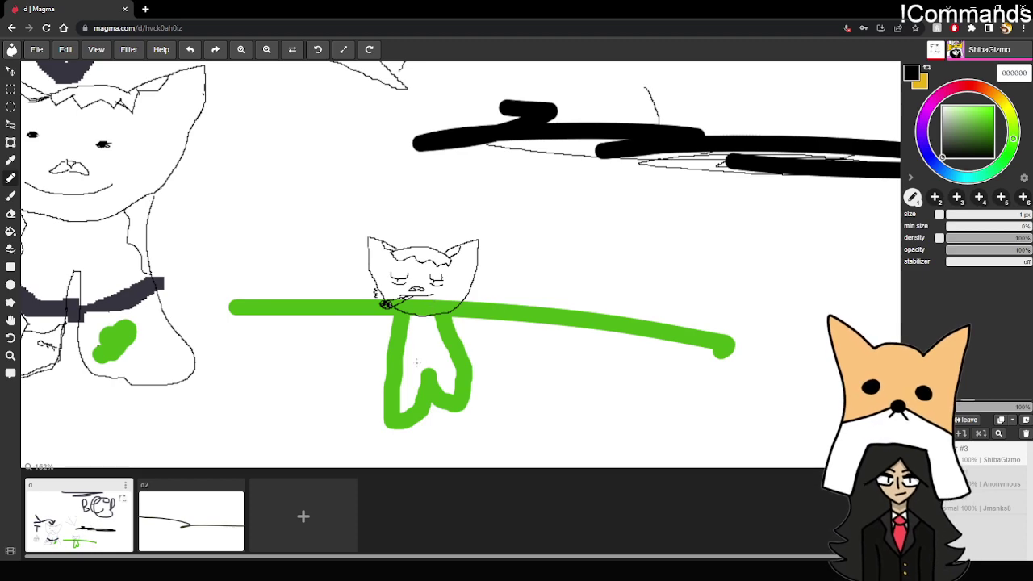
scroll(477, 404, "up", 1)
scroll(315, 276, "up", 6)
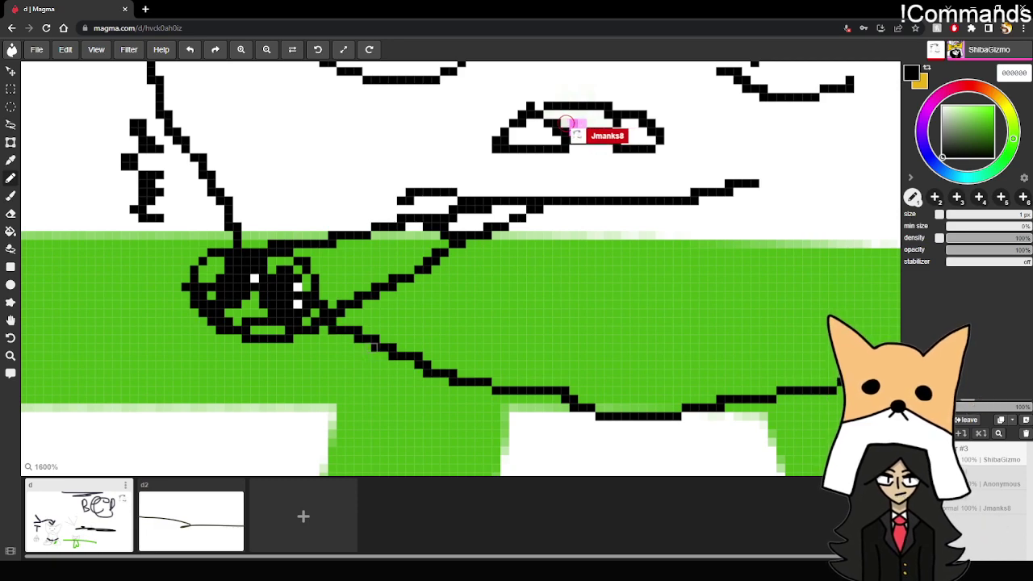
scroll(339, 329, "down", 3)
scroll(371, 343, "down", 2)
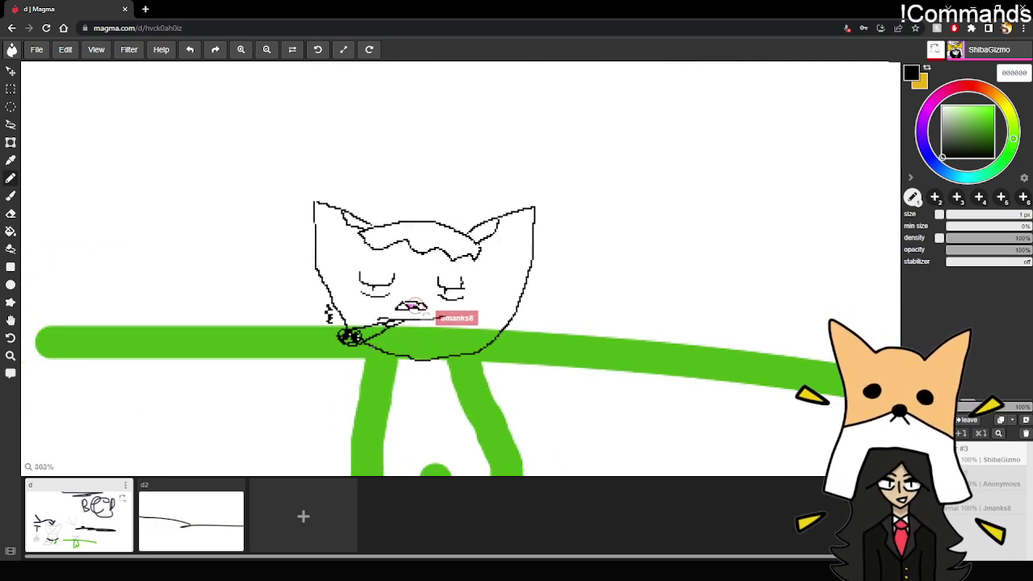
scroll(373, 347, "up", 5)
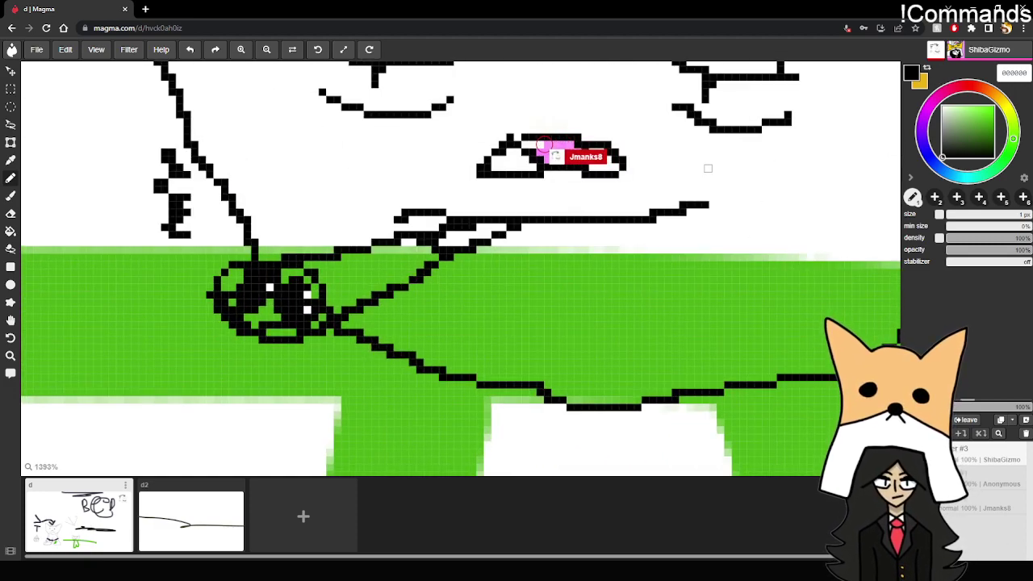
scroll(556, 215, "down", 2)
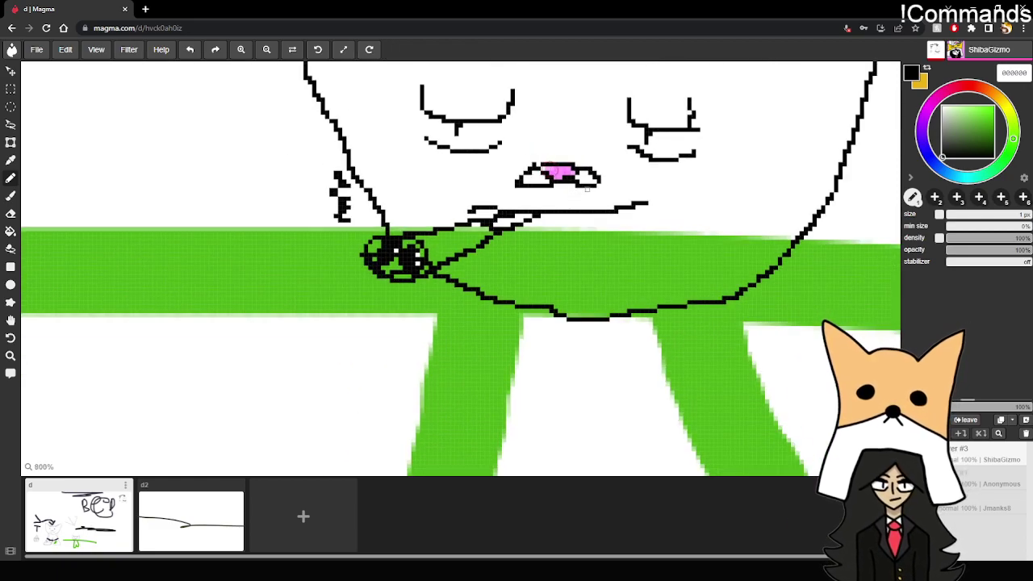
scroll(732, 183, "up", 2)
scroll(732, 183, "down", 4)
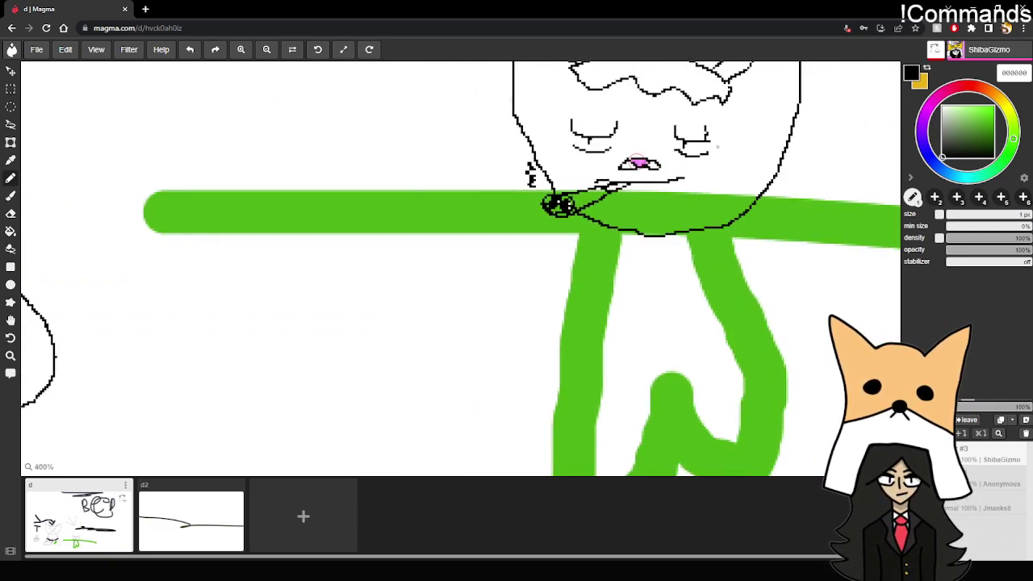
scroll(601, 174, "up", 4)
scroll(601, 174, "down", 3)
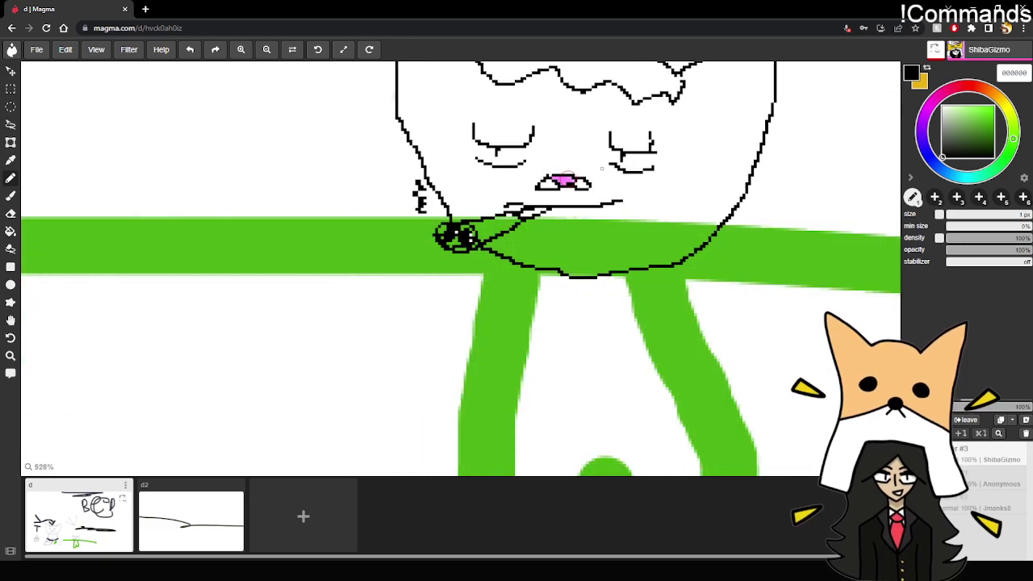
- Choose the Paint Bucket with orange ec8c00 as the fill colour
left_click(9, 232)
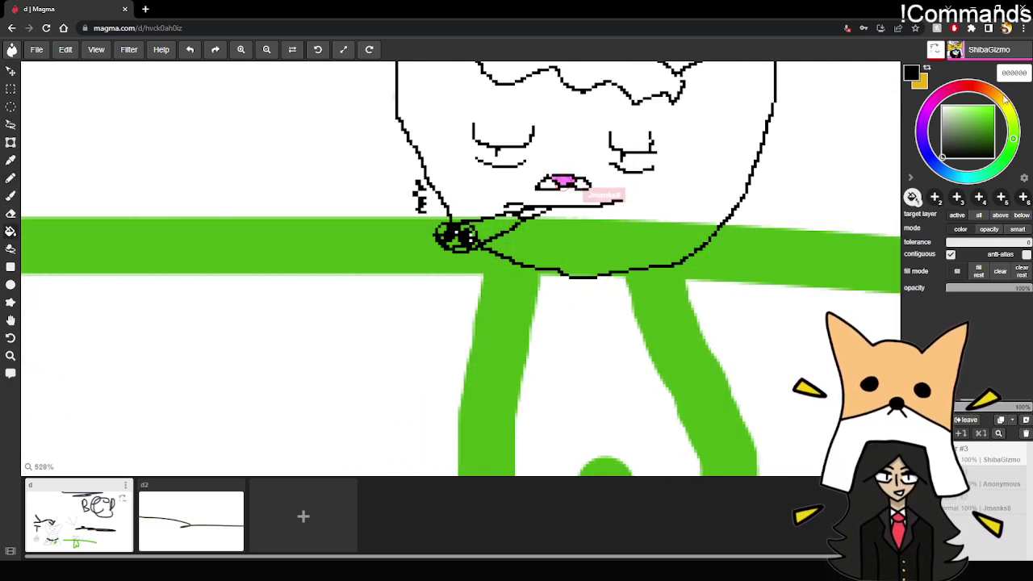
left_click(988, 131)
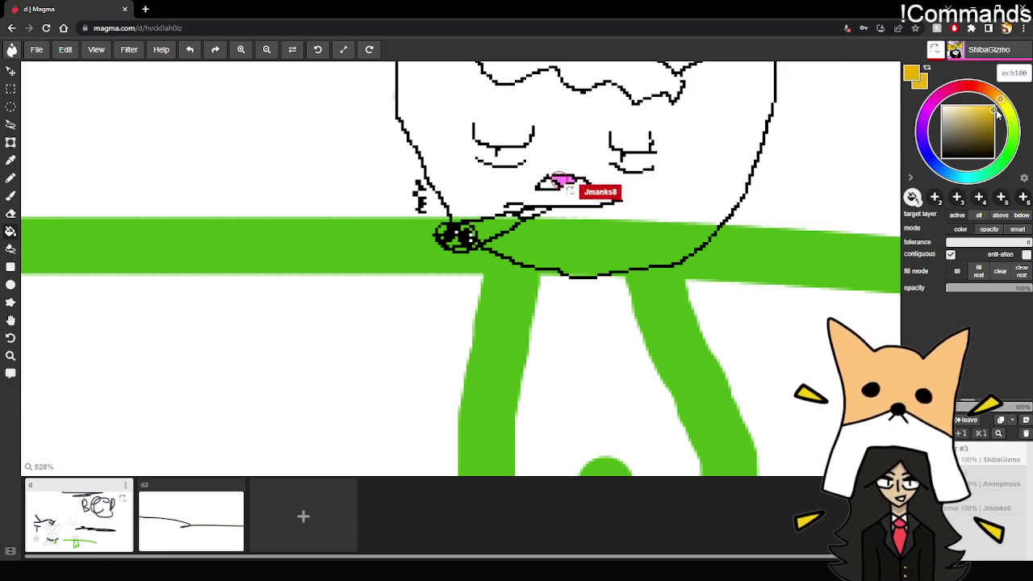
left_click(980, 116)
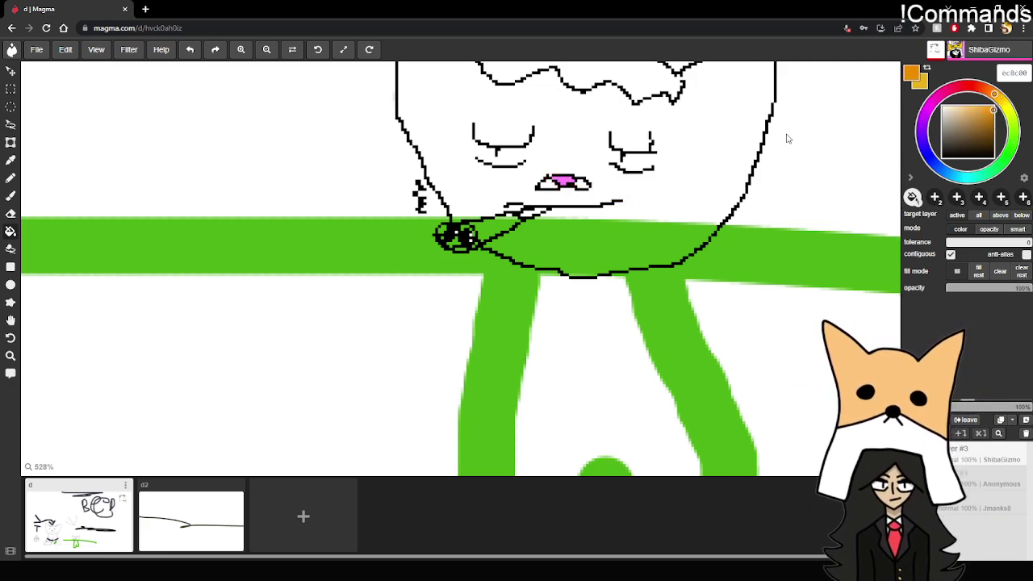
scroll(721, 142, "up", 3)
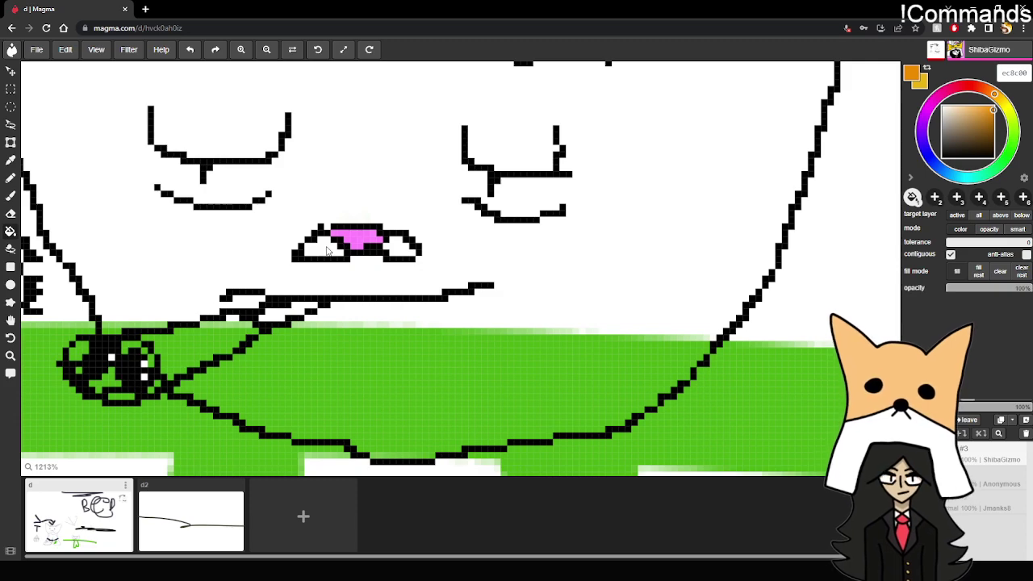
scroll(427, 199, "down", 3)
- Fill the cigarette's burning end and the hair area orange, undoing two accidental canvas floods
left_click(486, 103)
key("ctrl+z")
left_click(523, 91)
left_click(303, 73)
key("ctrl+z")
scroll(331, 238, "up", 1)
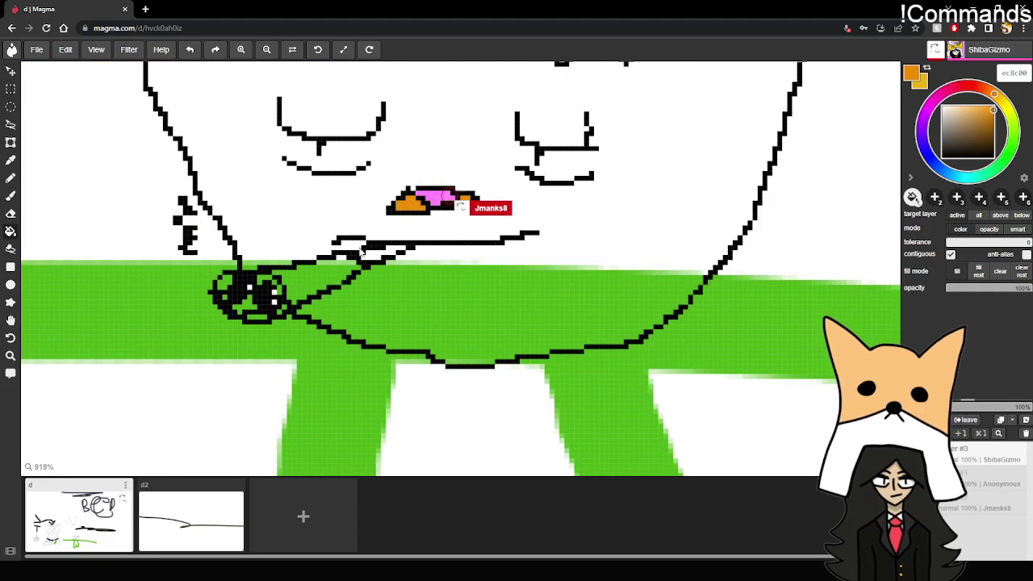
scroll(279, 226, "down", 2)
scroll(315, 258, "up", 2)
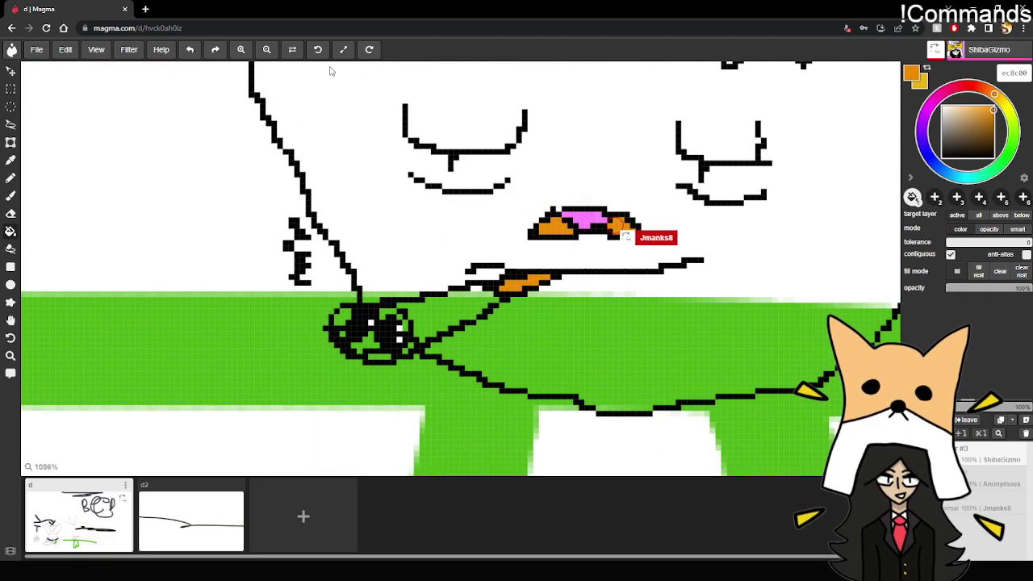
scroll(363, 242, "down", 1)
scroll(403, 177, "up", 3)
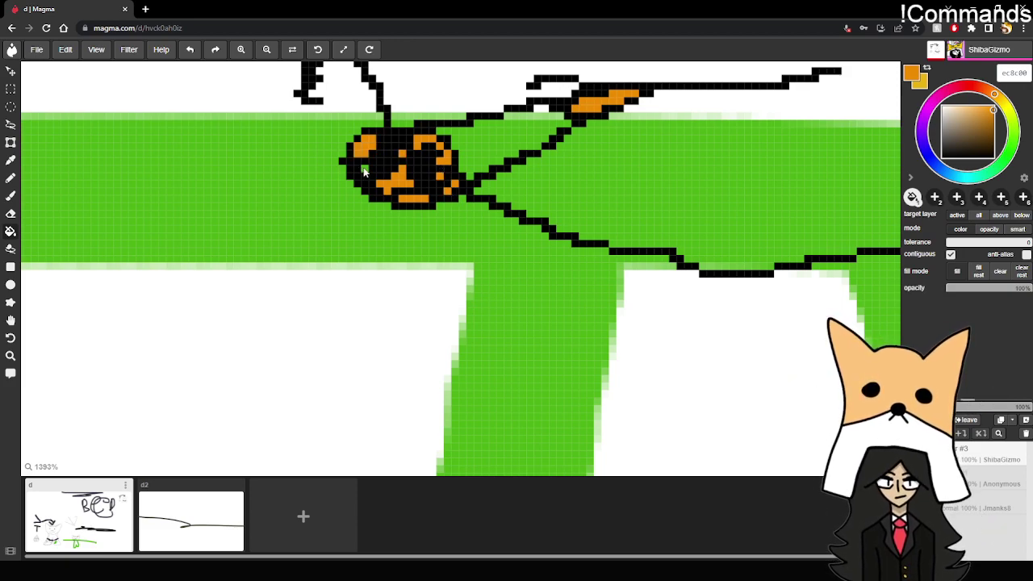
scroll(363, 172, "down", 4)
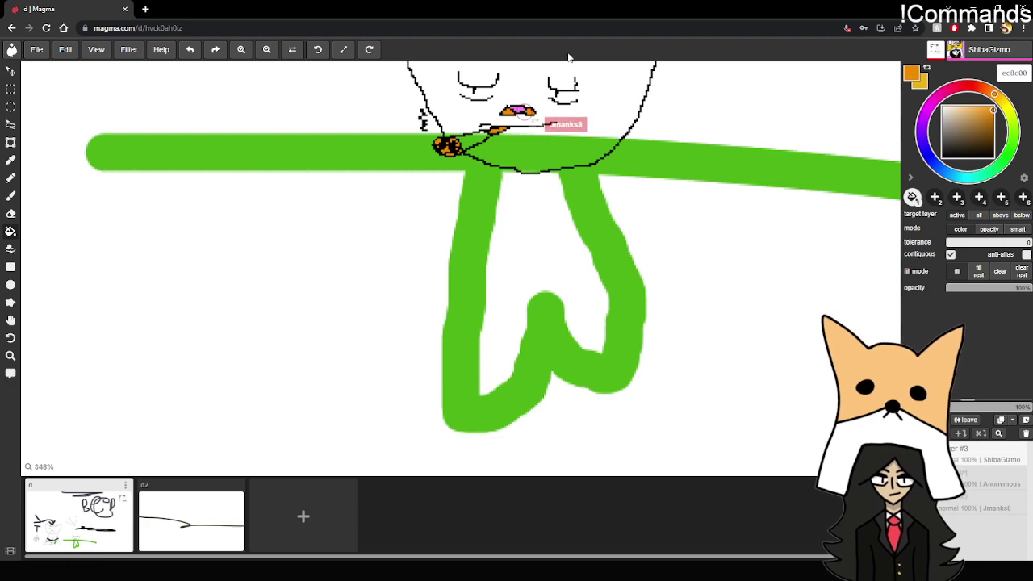
scroll(569, 58, "down", 2)
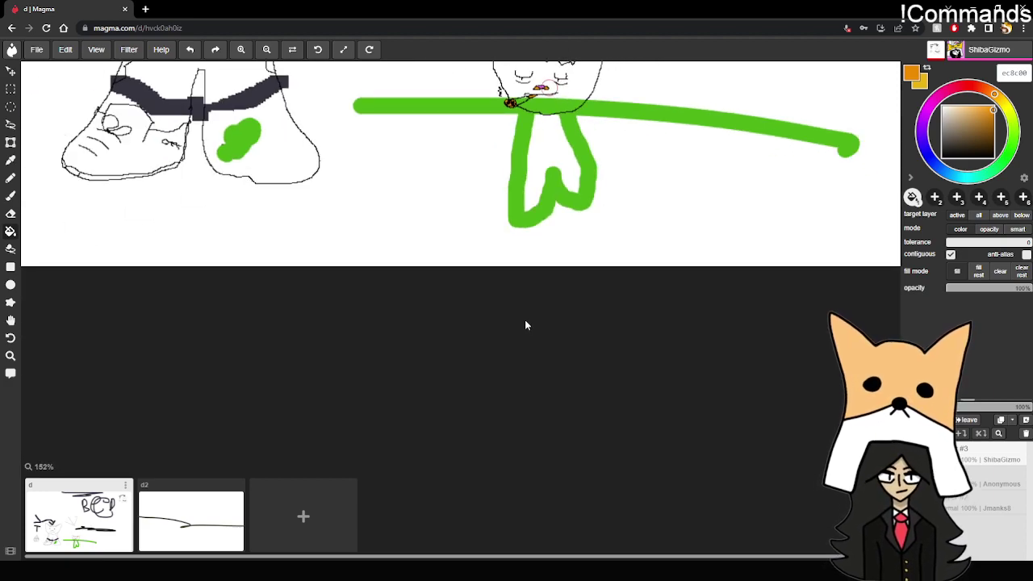
scroll(579, 77, "up", 4)
scroll(579, 74, "down", 1)
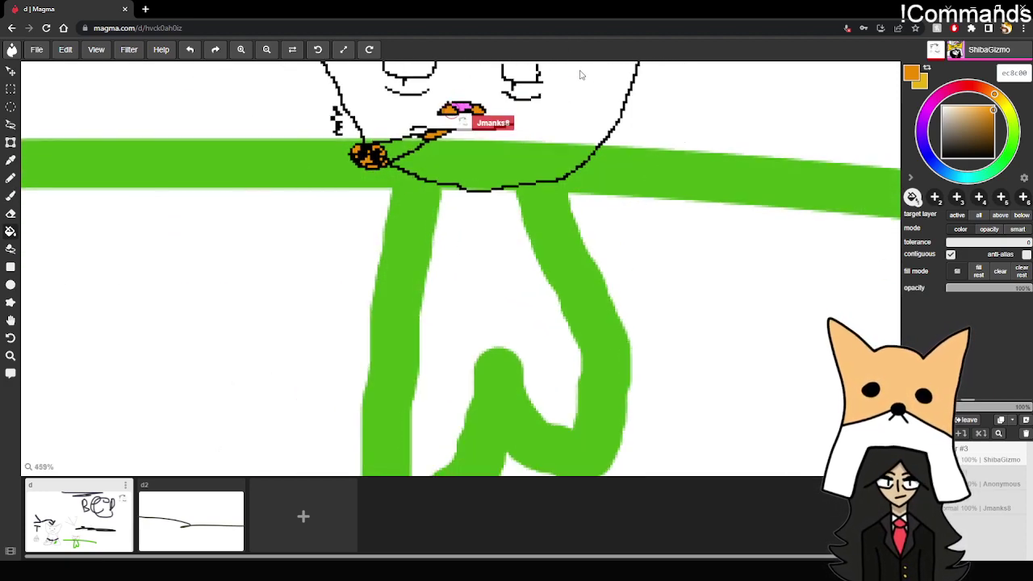
scroll(579, 74, "down", 6)
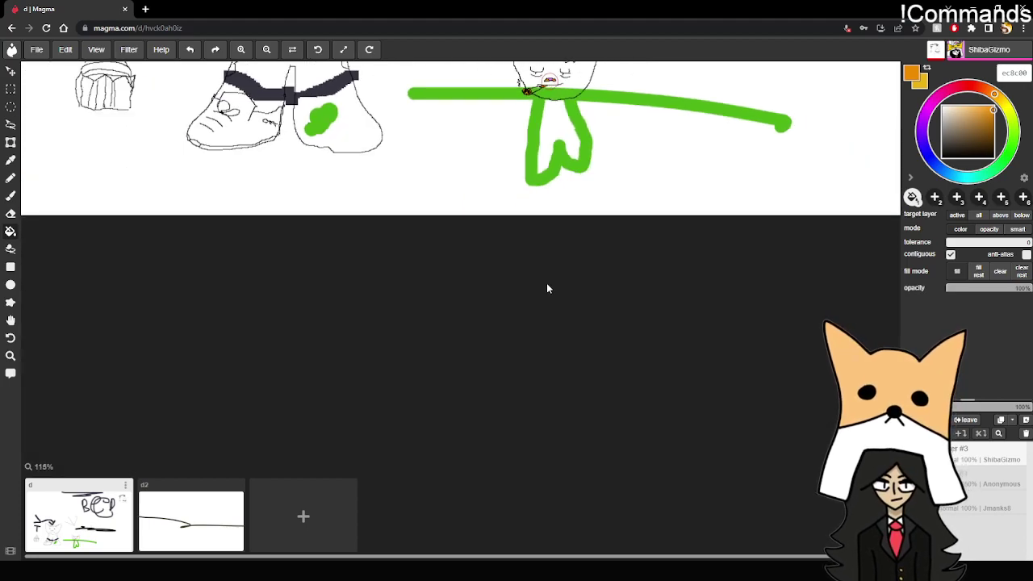
scroll(609, 182, "up", 8)
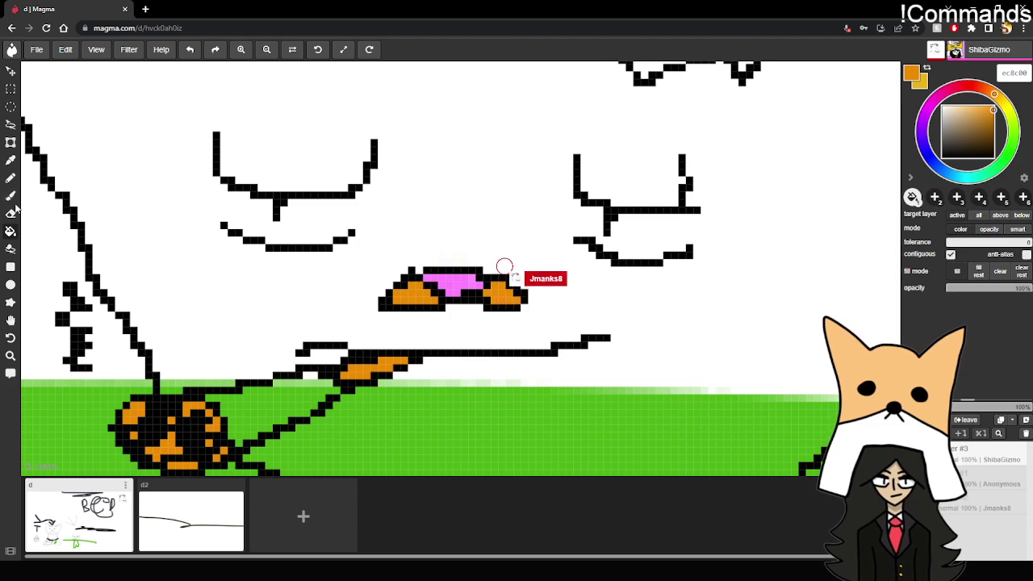
- Refill the left and right mouth patches white, then make orange active again
left_click(950, 110)
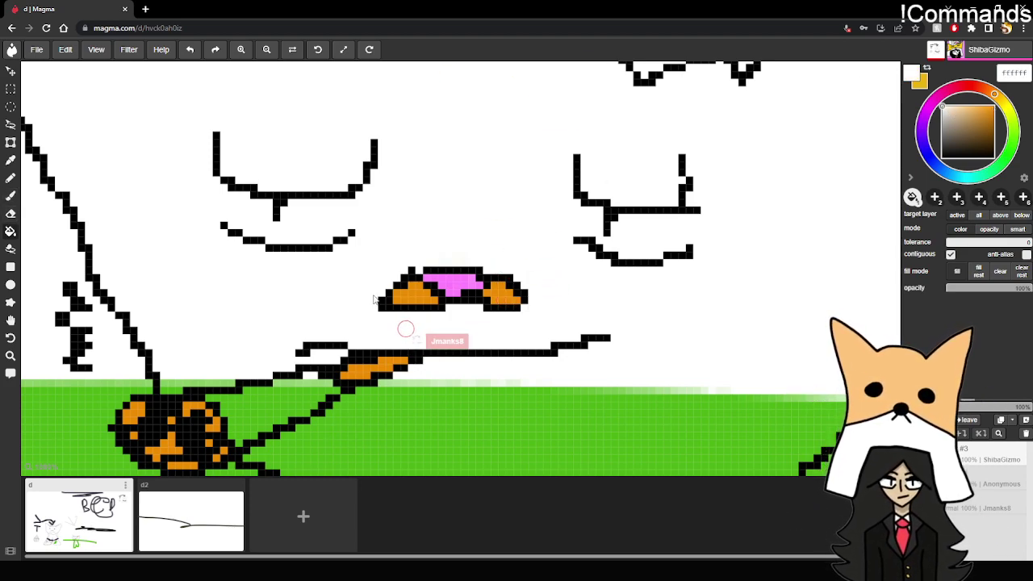
left_click(411, 297)
left_click(502, 300)
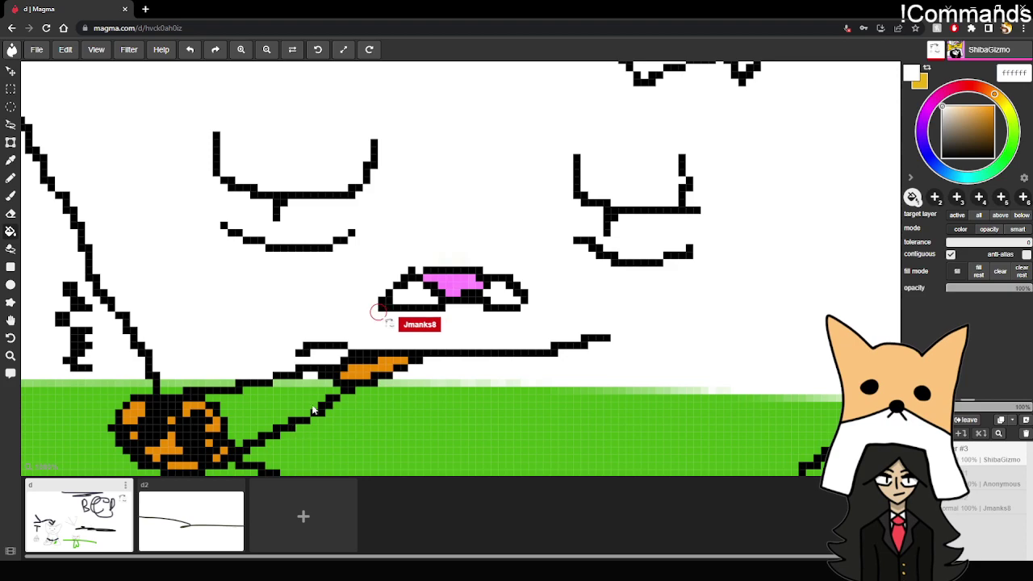
key("x")
scroll(451, 148, "down", 2)
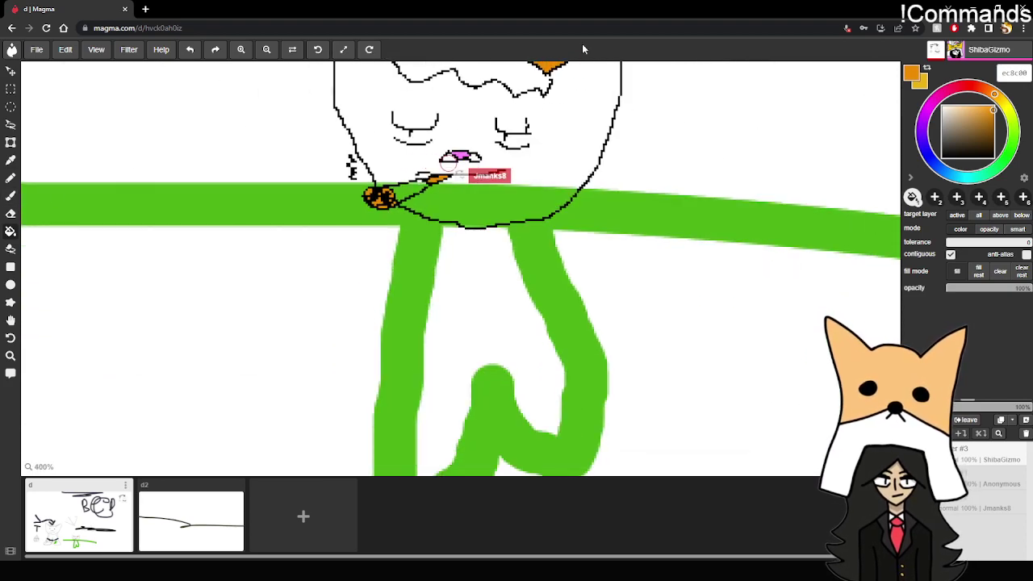
scroll(544, 75, "up", 1)
scroll(546, 75, "up", 4)
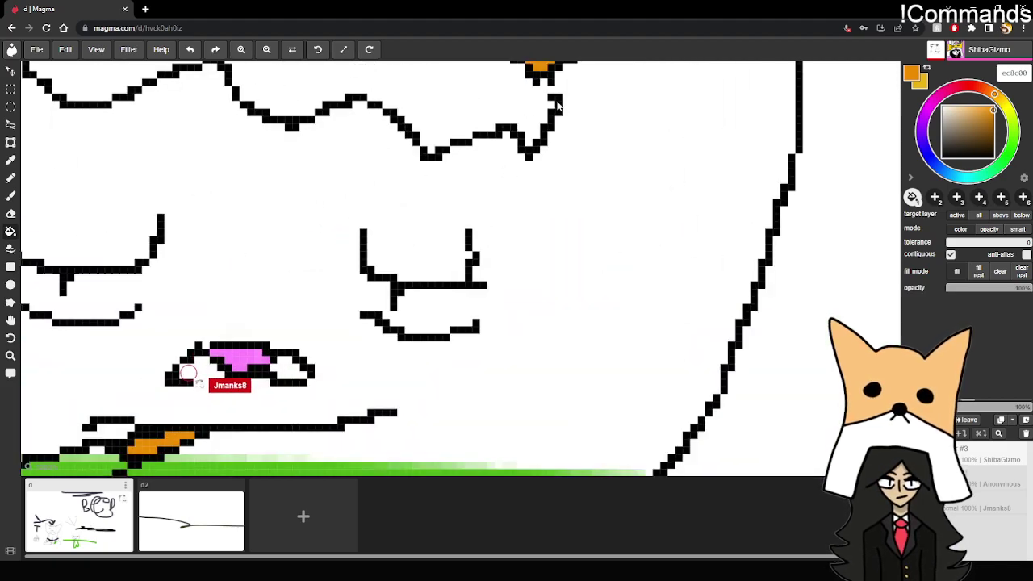
left_click(557, 95, "alt")
left_click(557, 95)
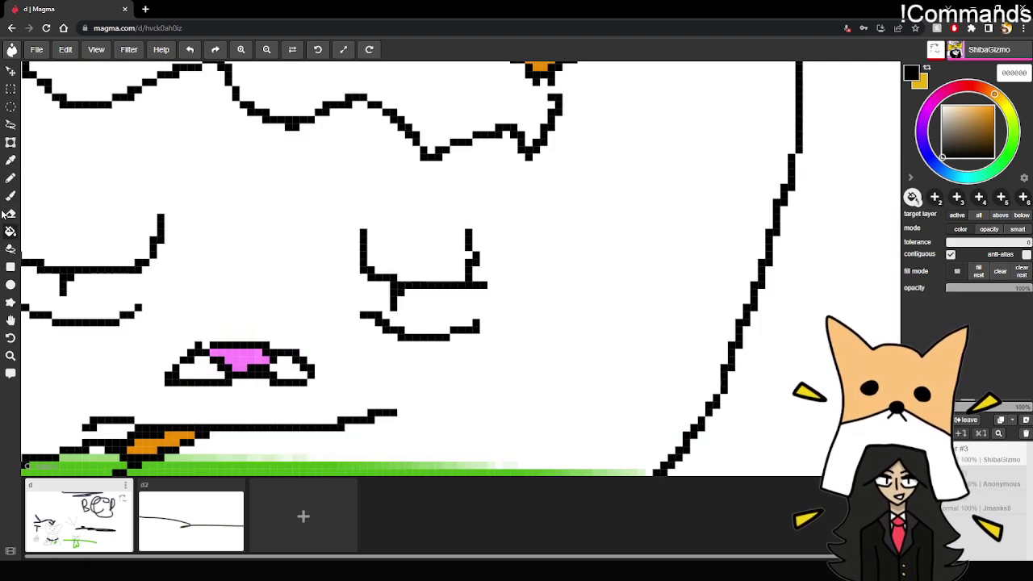
left_click(12, 179)
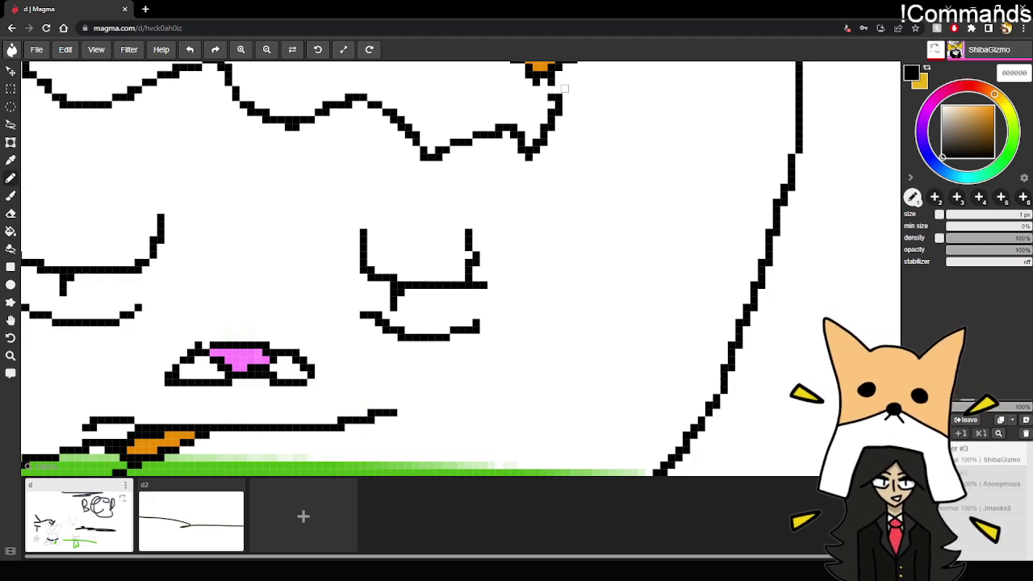
scroll(533, 113, "down", 2)
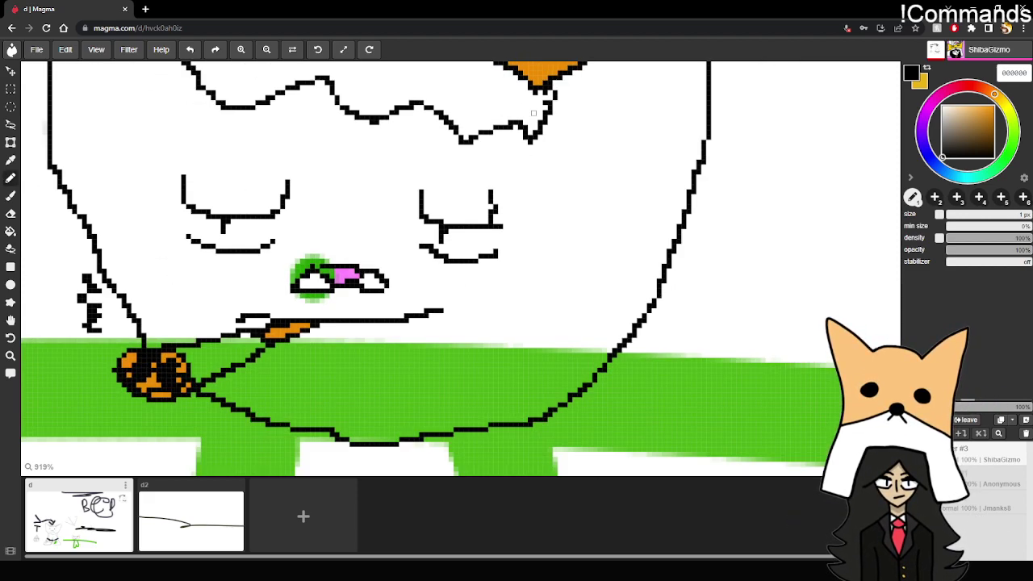
scroll(532, 113, "down", 2)
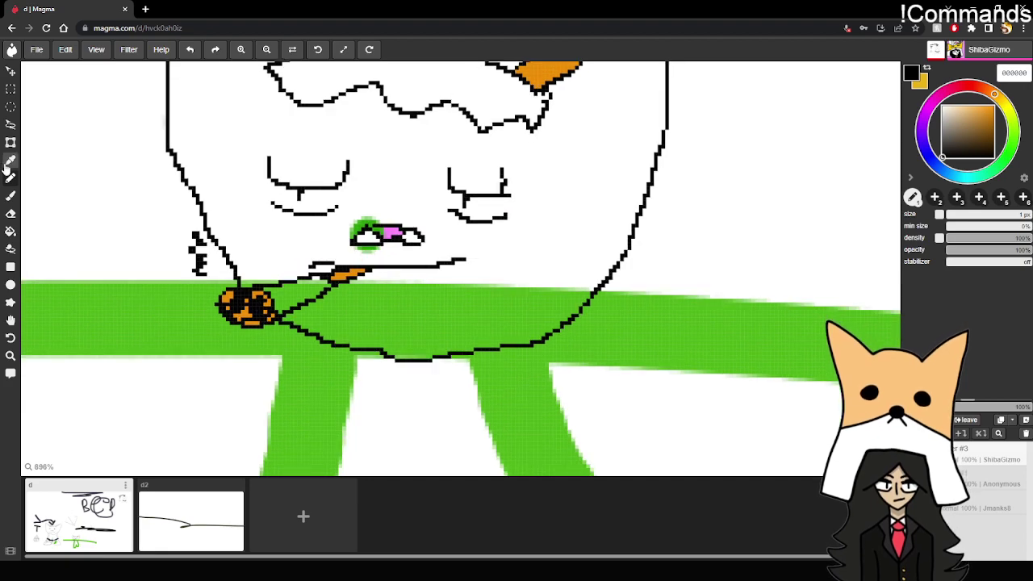
left_click(10, 162)
left_click(521, 72)
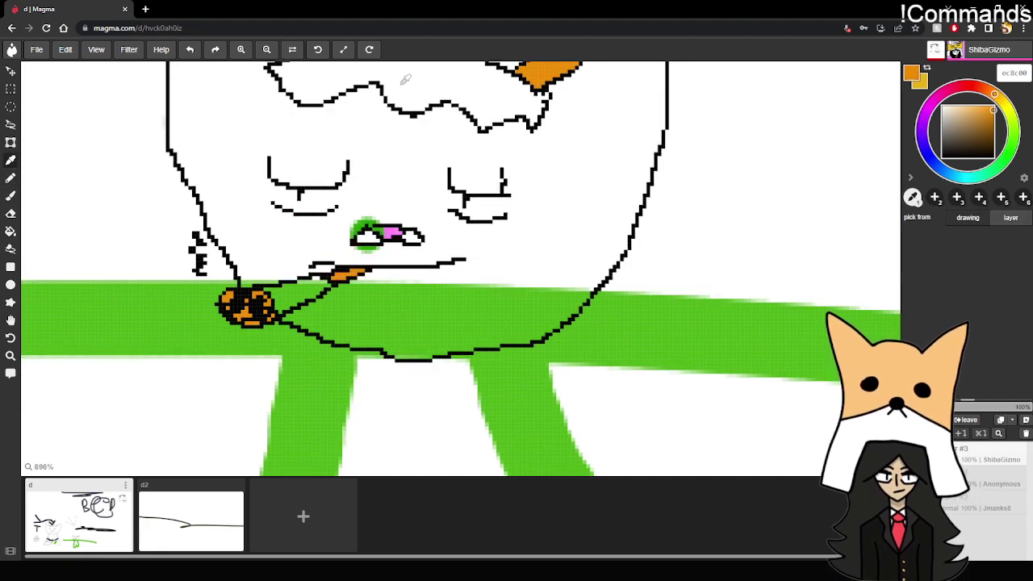
left_click(10, 230)
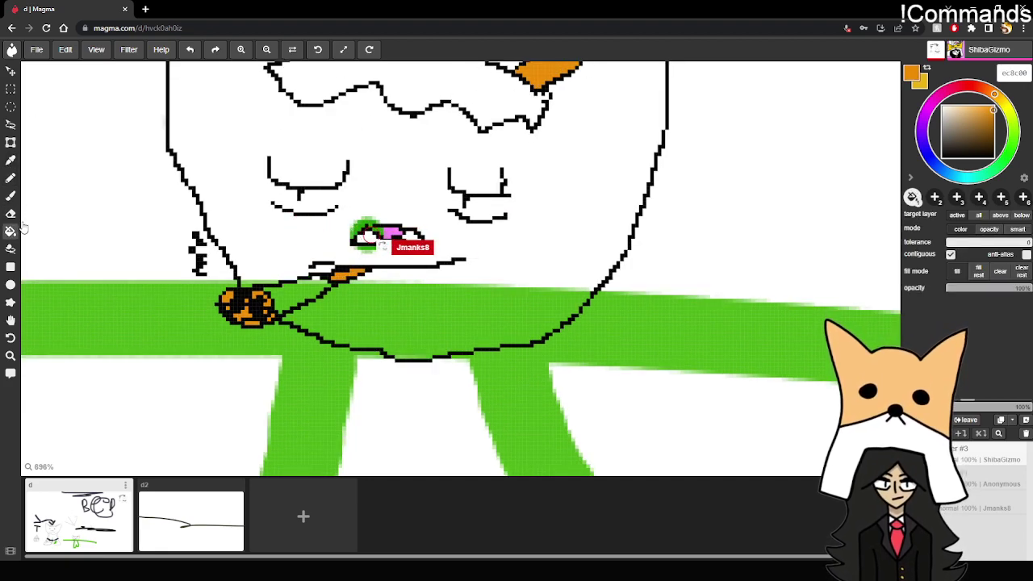
scroll(371, 246, "up", 3)
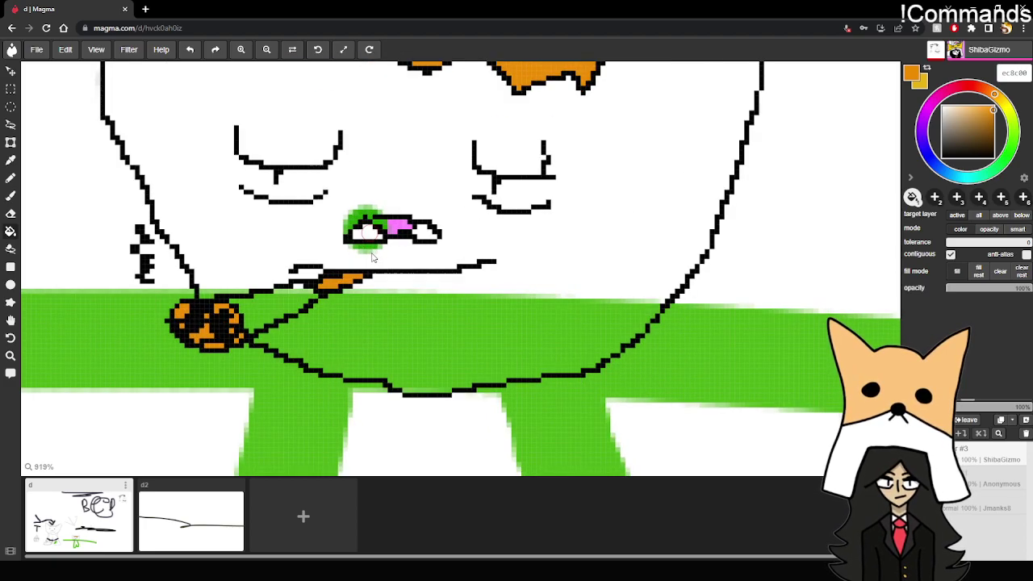
scroll(371, 248, "up", 1)
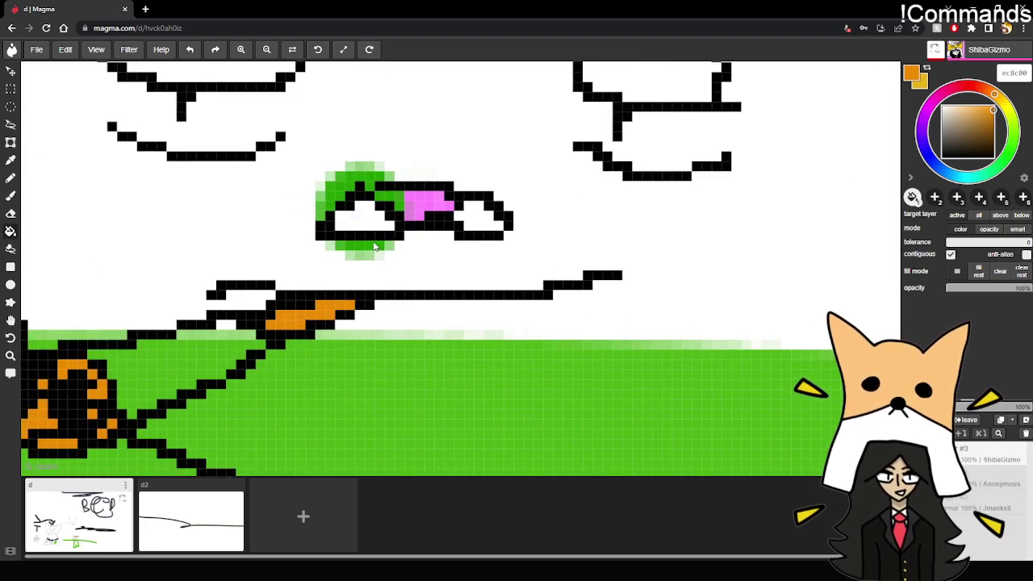
scroll(295, 67, "down", 2)
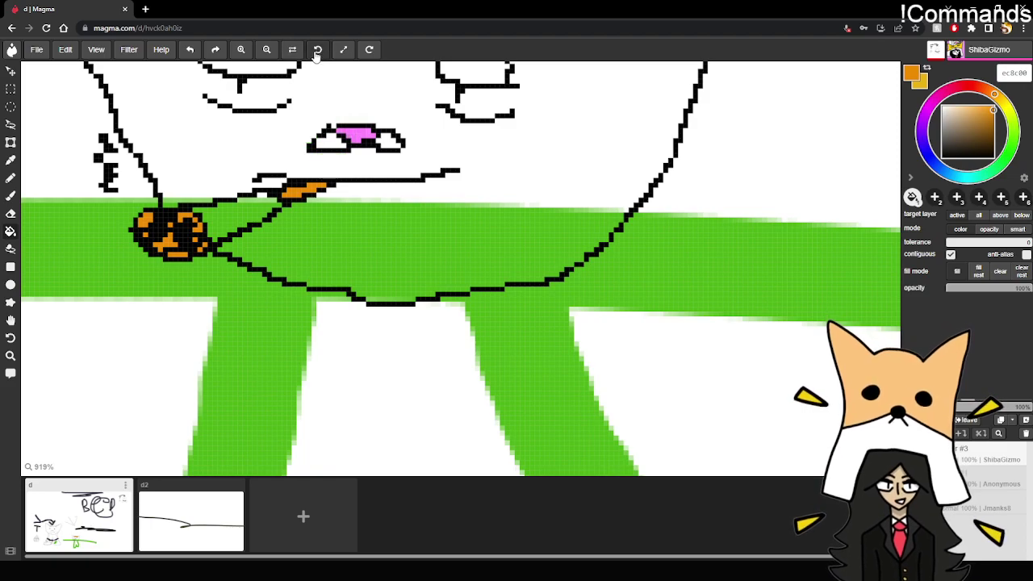
left_click(318, 49)
left_click(368, 52)
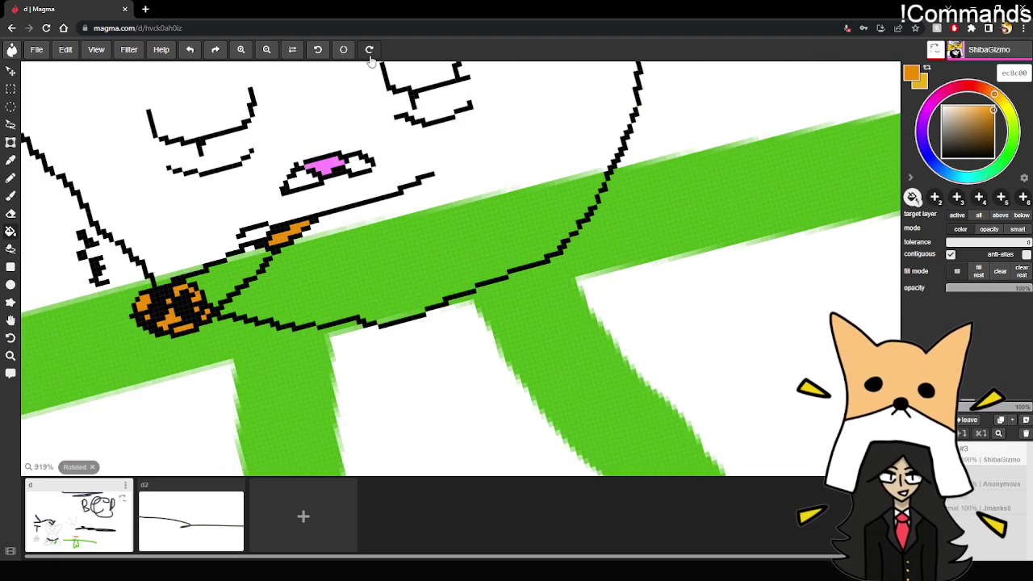
left_click(369, 51)
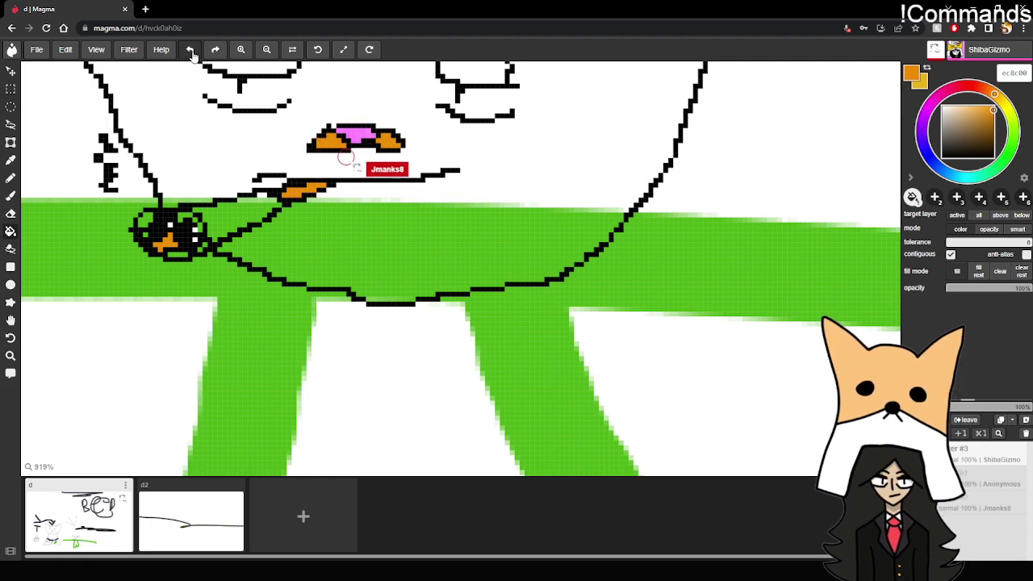
- Zoom out, undo an accidental full-canvas orange fill, and eyedrop white and black from the drawing
key("minus")
key("minus")
key("minus")
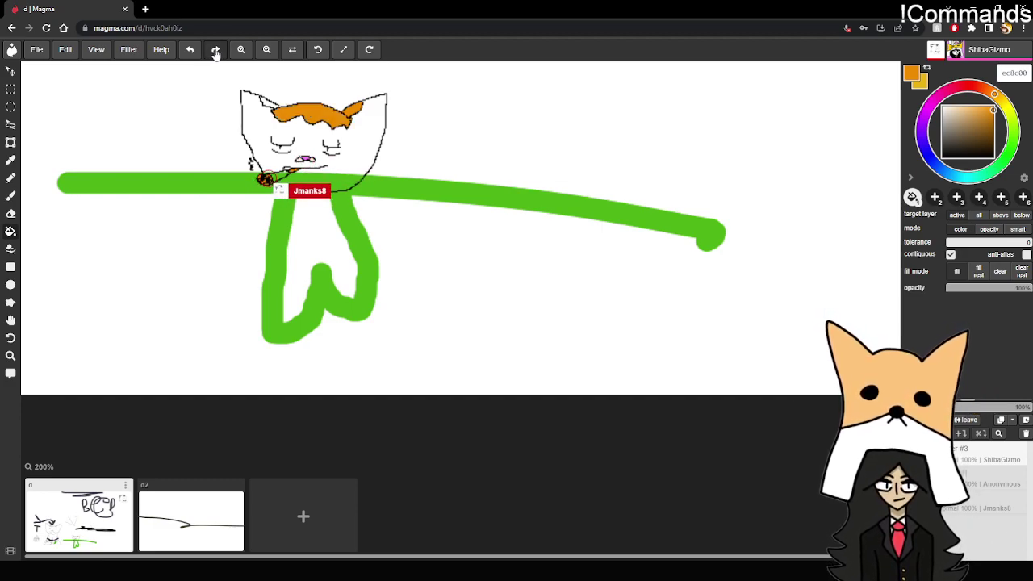
scroll(286, 101, "up", 5)
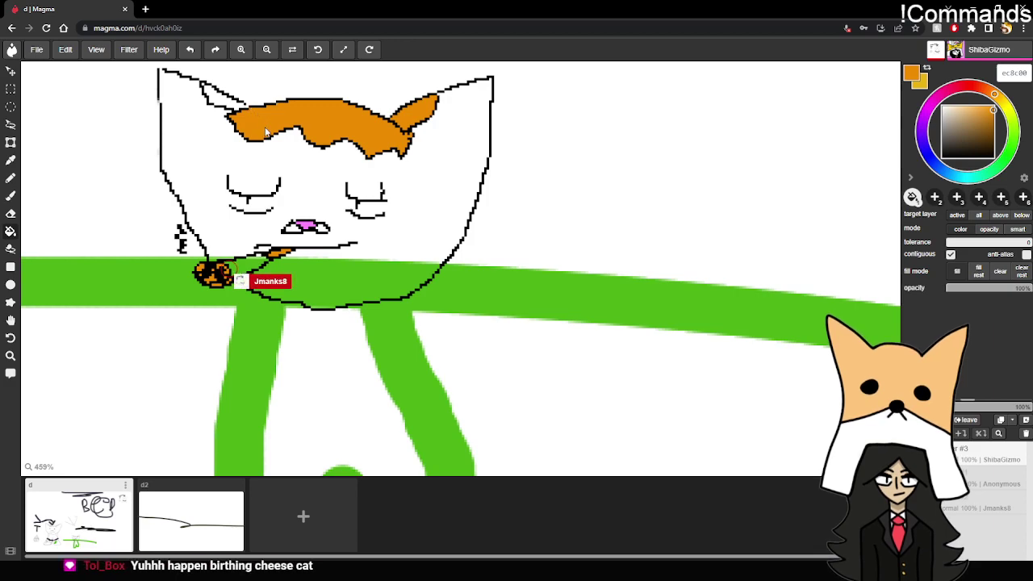
scroll(274, 104, "up", 2)
left_click(242, 105)
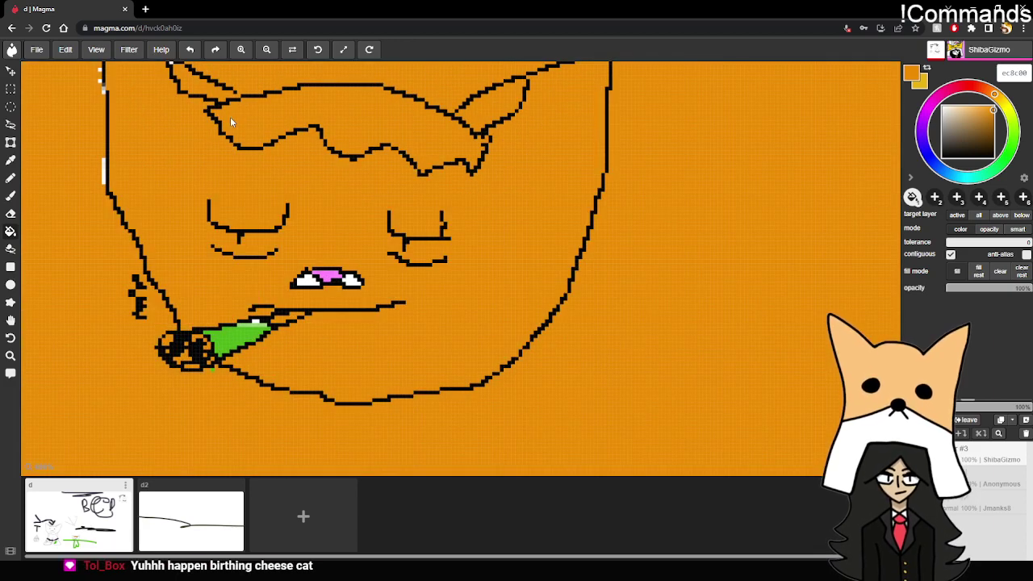
key("ctrl+z")
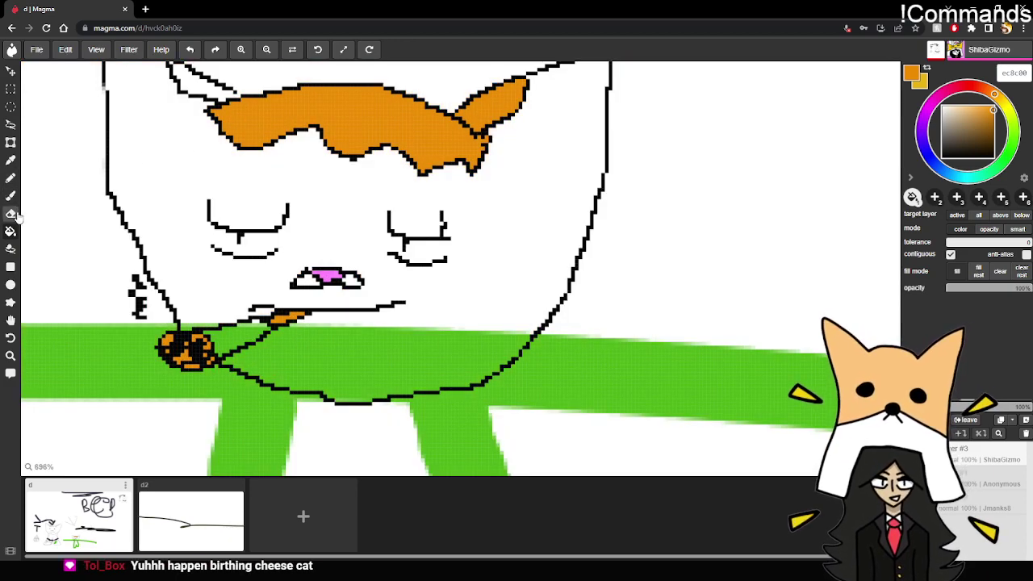
left_click(11, 161)
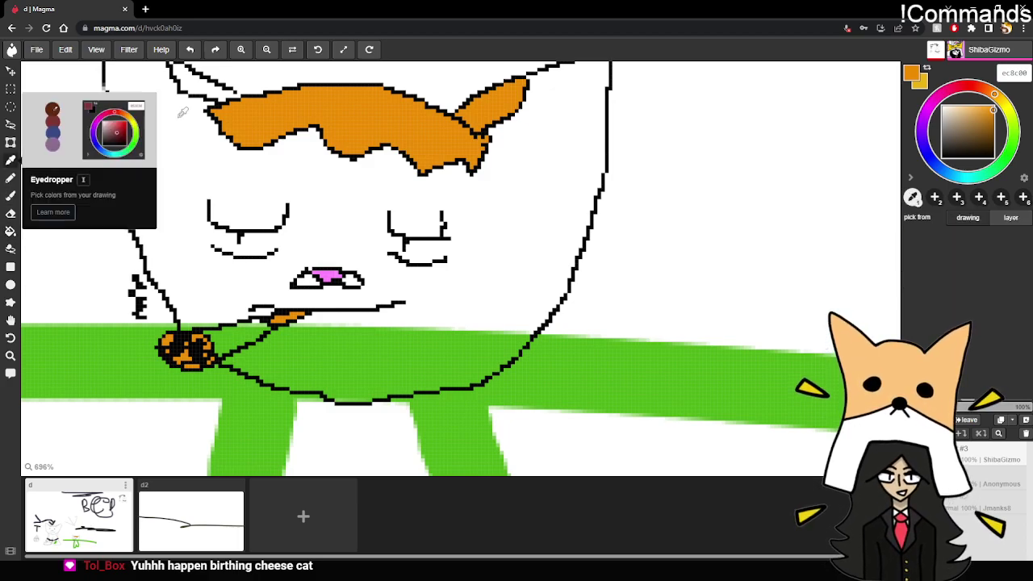
left_click(242, 95)
left_click(232, 94)
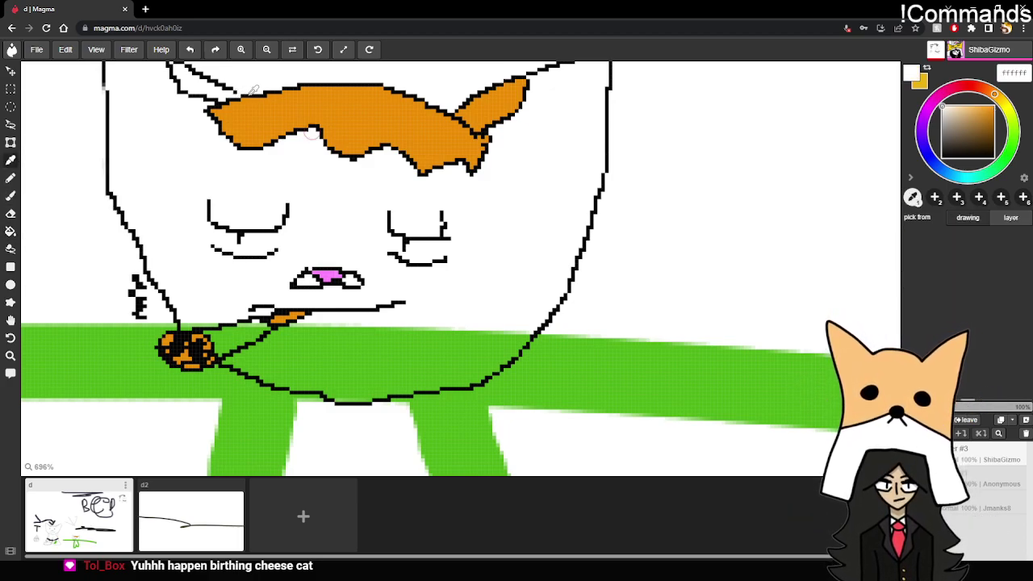
left_click(249, 94)
- Fill the cat's inner left ear with orange using the Paint Bucket
left_click(10, 177)
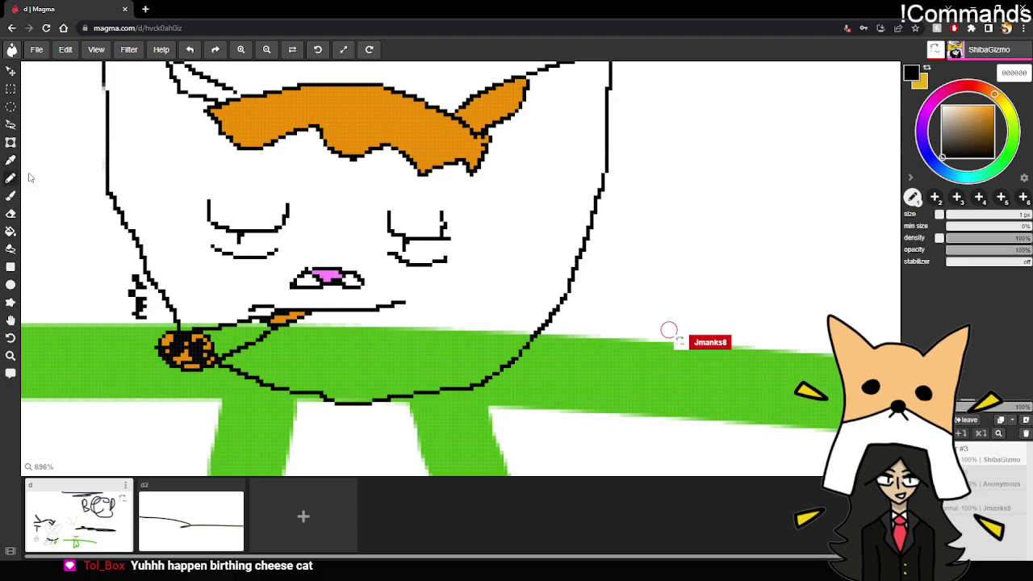
scroll(188, 113, "down", 2)
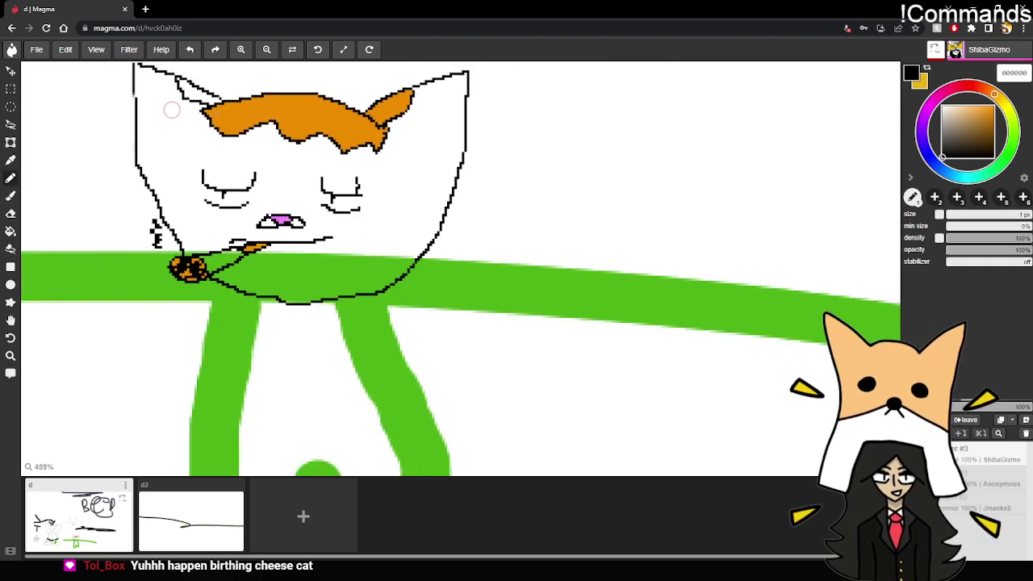
left_click(10, 231)
left_click(191, 95)
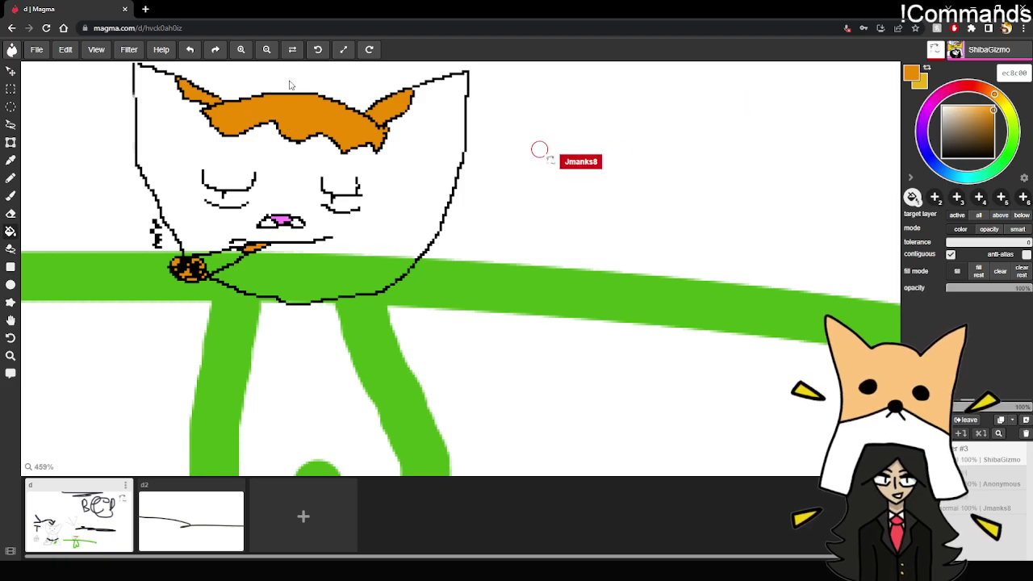
- Fill the cat's mouth orange around the tongue, undoing the purple background fill
scroll(452, 132, "up", 3)
scroll(282, 339, "down", 2)
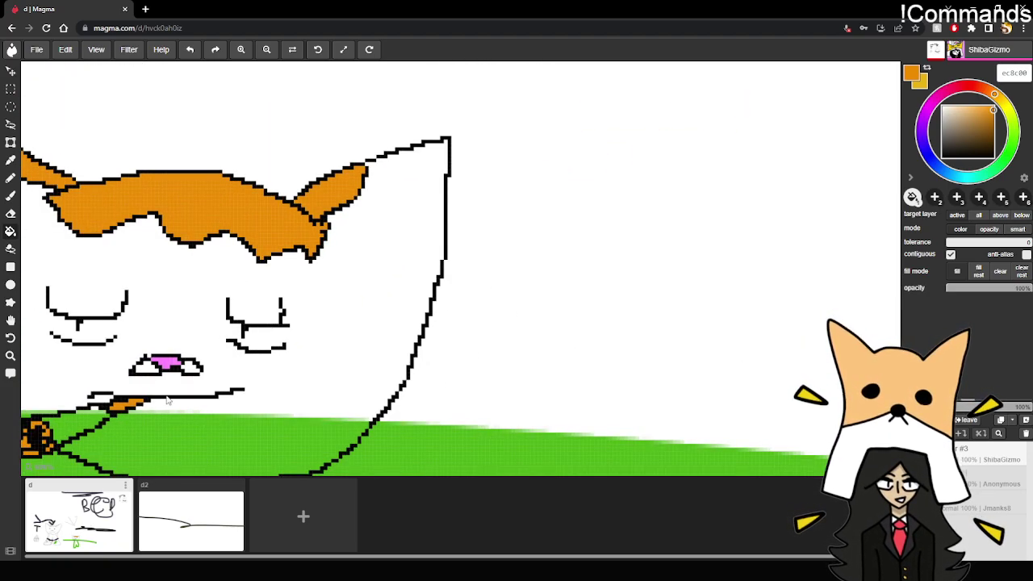
scroll(125, 390, "up", 2)
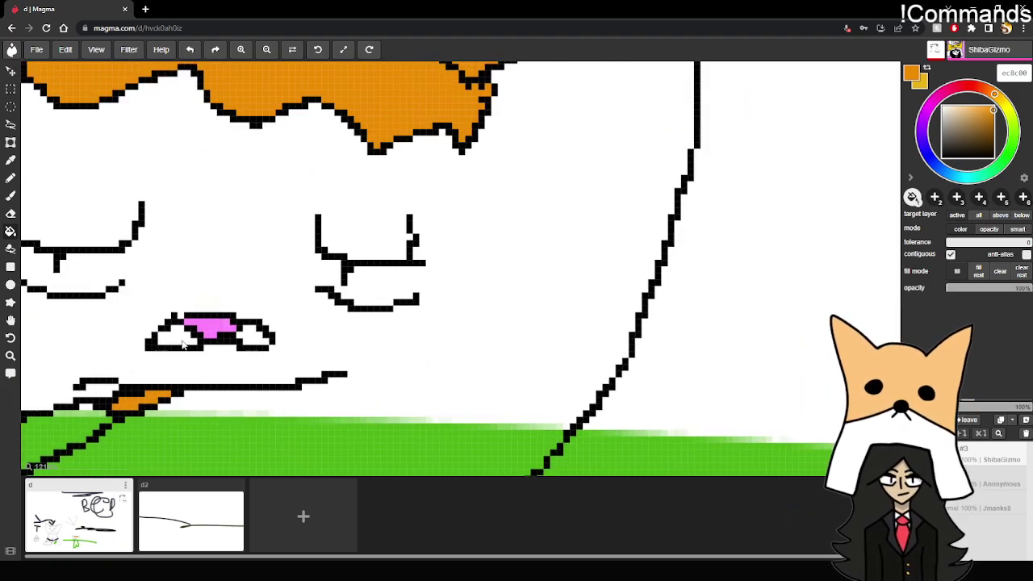
left_click(191, 361)
scroll(231, 378, "down", 3)
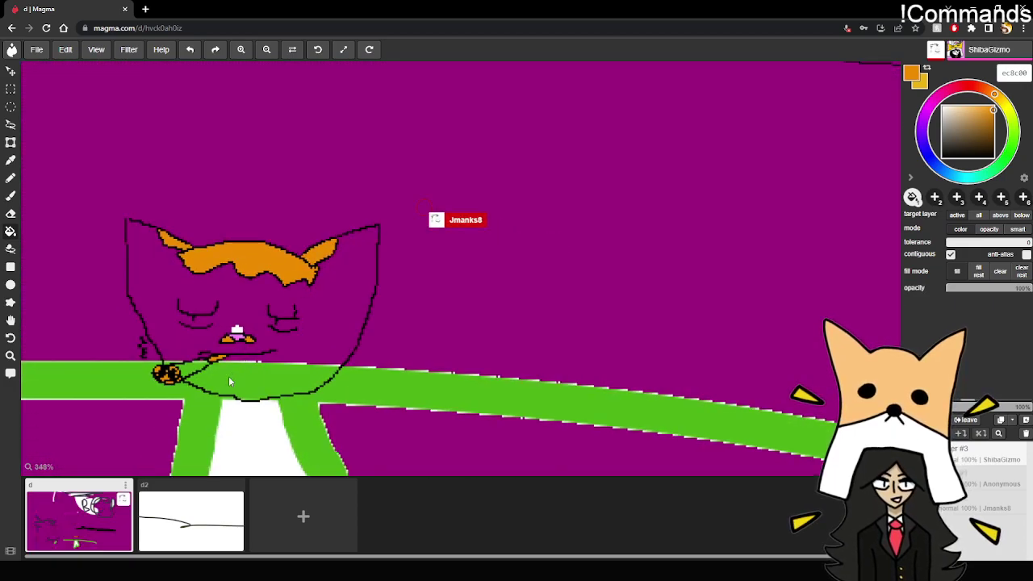
scroll(231, 373, "down", 2)
scroll(195, 395, "up", 4)
key("ctrl+z")
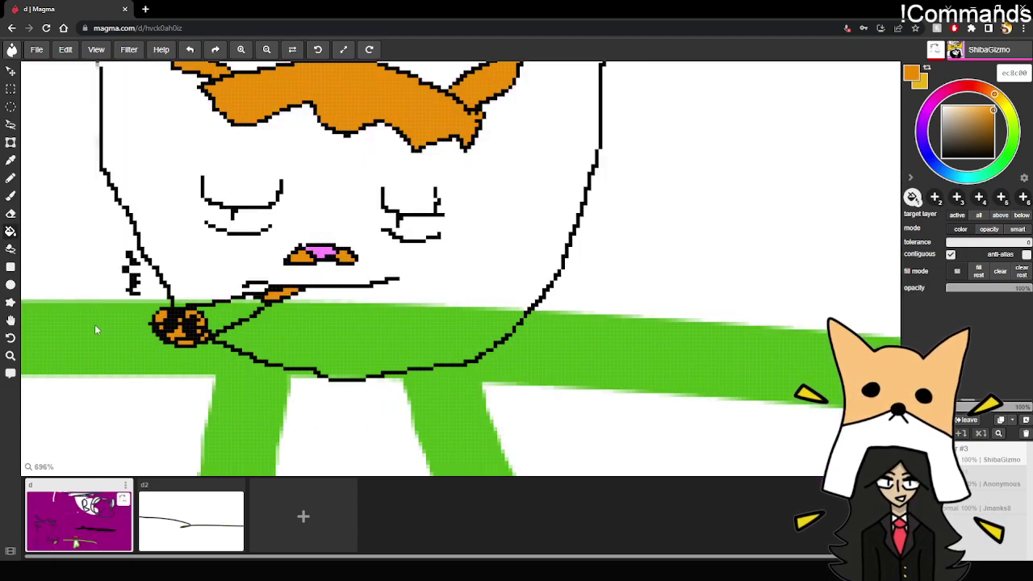
scroll(71, 340, "up", 2)
scroll(743, 189, "down", 1)
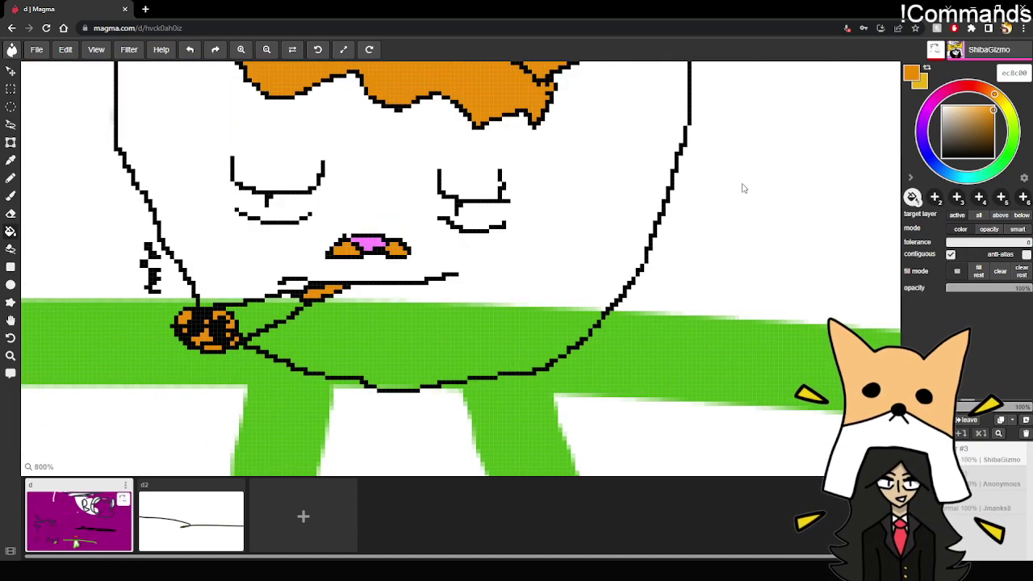
- Switch the active colour to yellow ecdc00 on the hue ring
left_click(1001, 117)
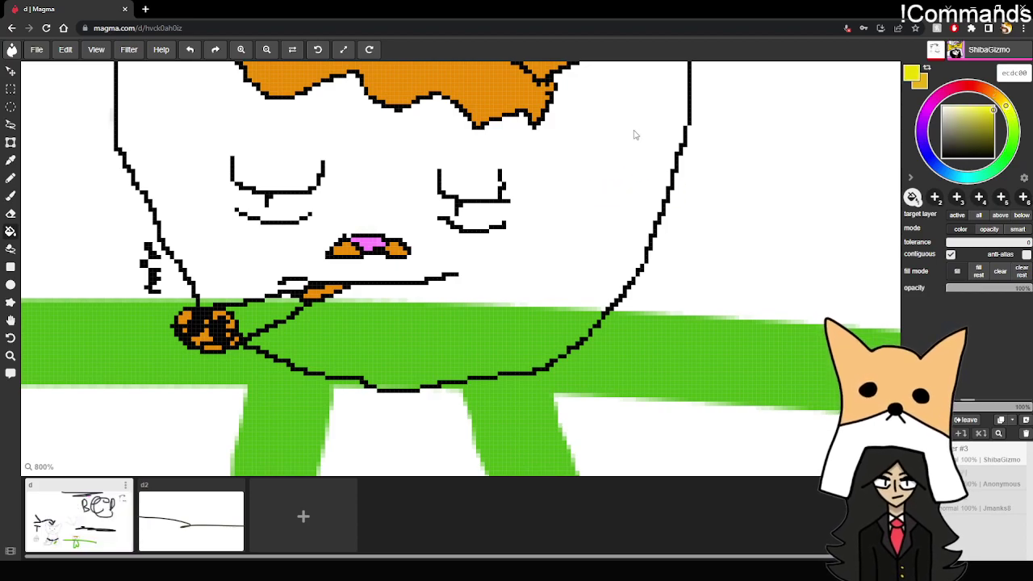
scroll(479, 99, "down", 4)
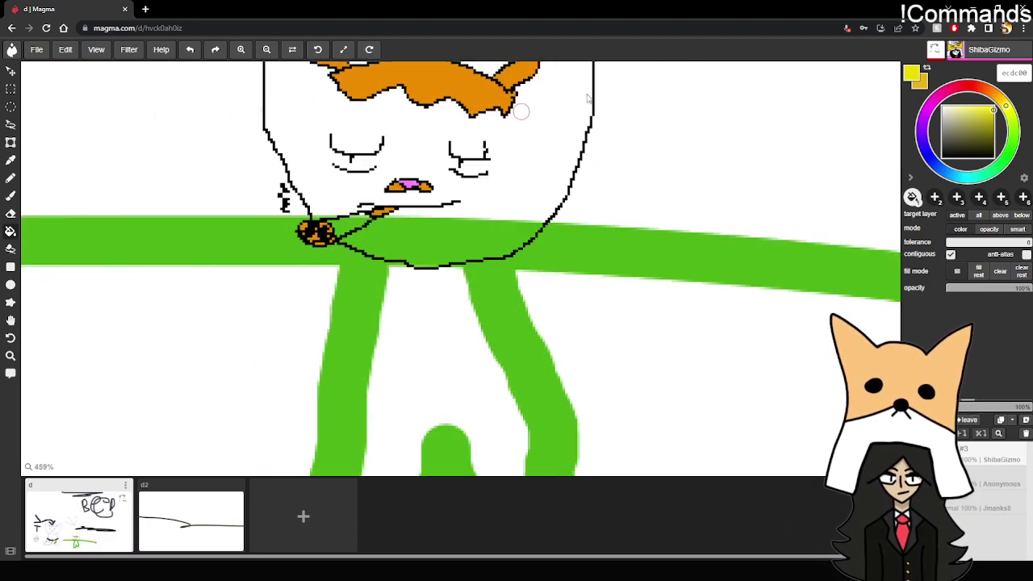
scroll(590, 88, "down", 4)
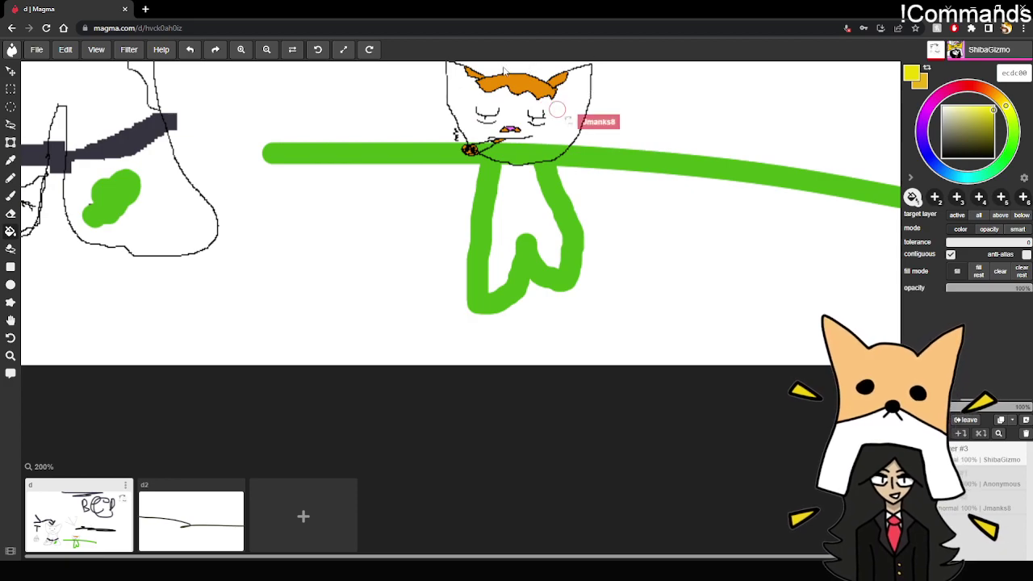
scroll(470, 77, "up", 5)
scroll(411, 85, "up", 6)
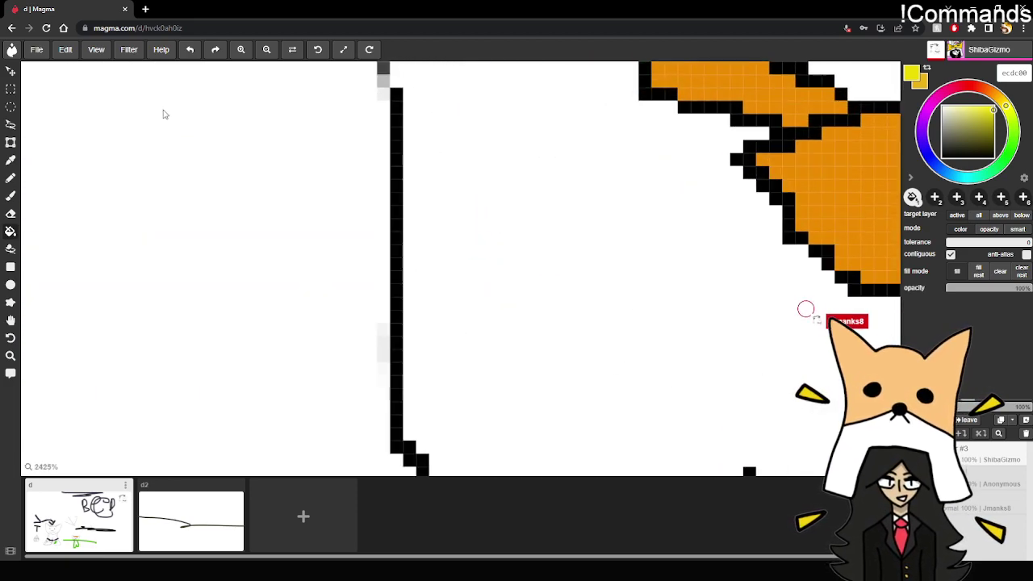
- With the 1 px pencil, eyedrop black from the outline and add a black pixel atop the head
left_click(11, 179)
left_click(396, 92, "alt")
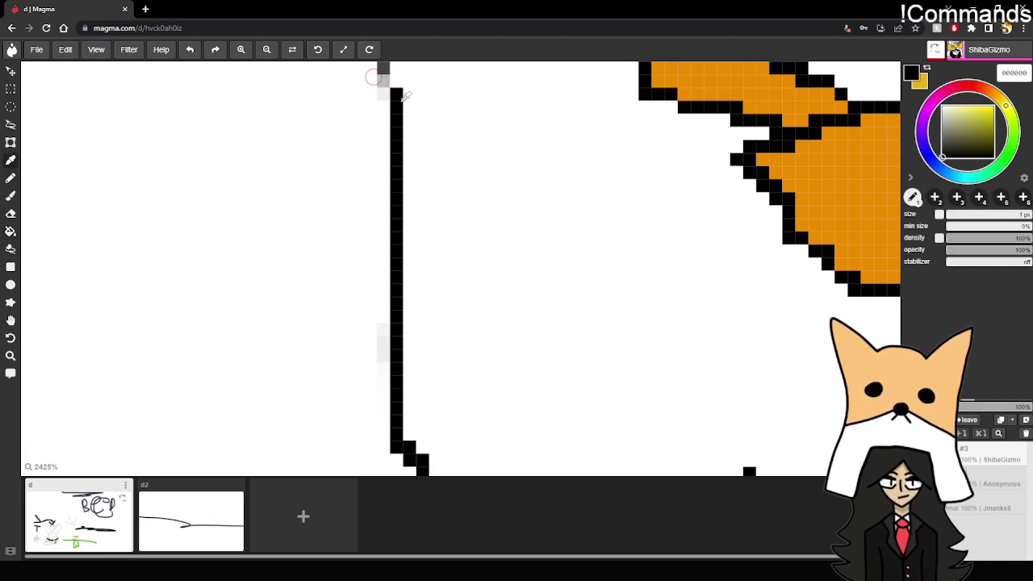
left_click(384, 81)
scroll(638, 205, "down", 10)
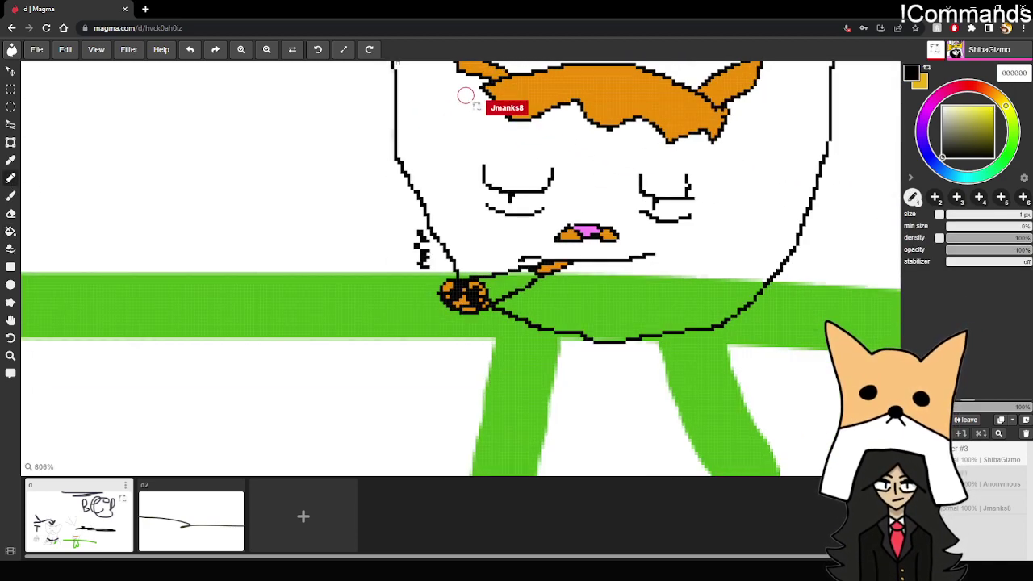
scroll(452, 266, "down", 3)
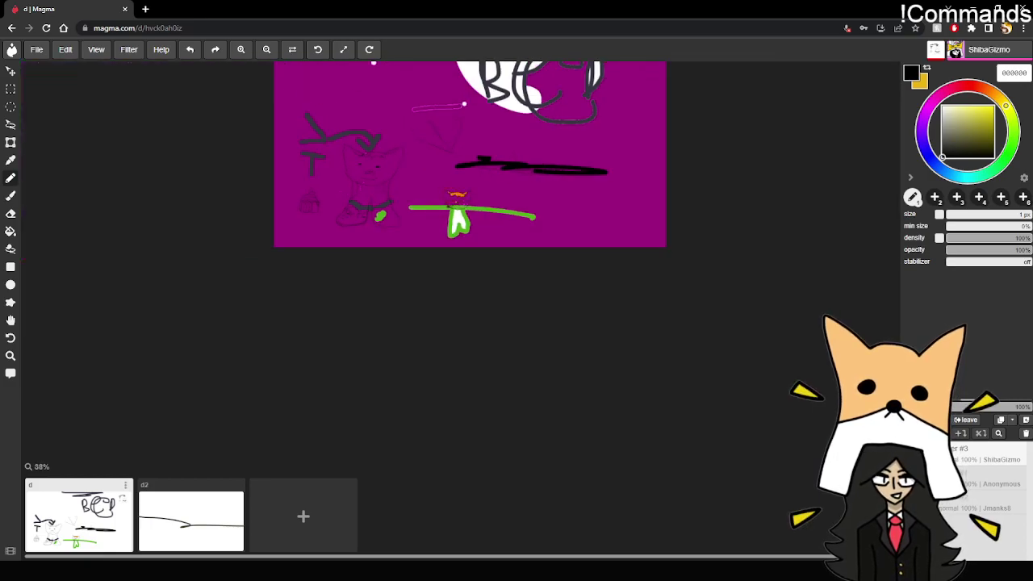
scroll(452, 267, "up", 5)
scroll(426, 225, "up", 3)
scroll(383, 211, "up", 3)
scroll(383, 202, "down", 3)
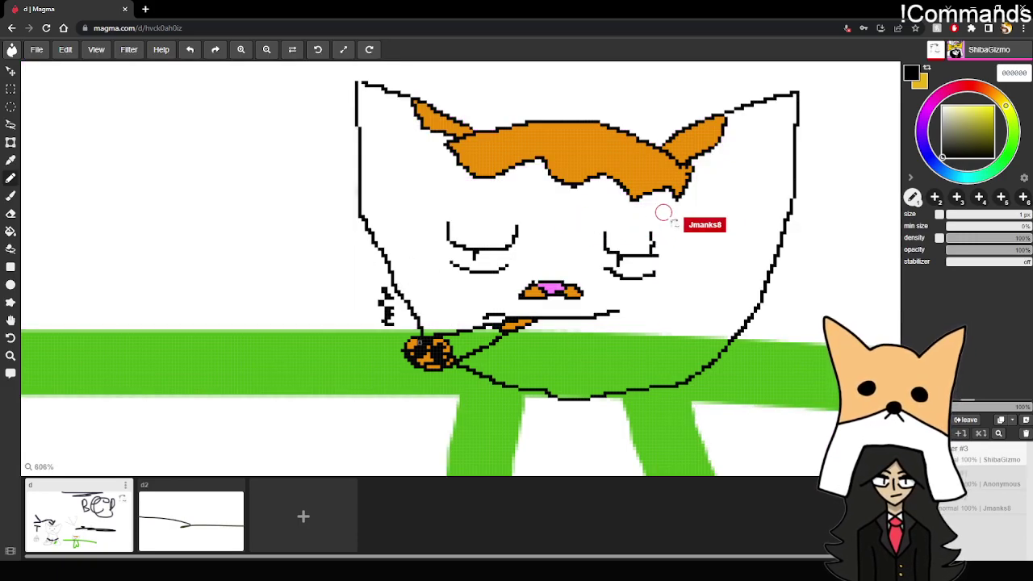
scroll(426, 332, "up", 2)
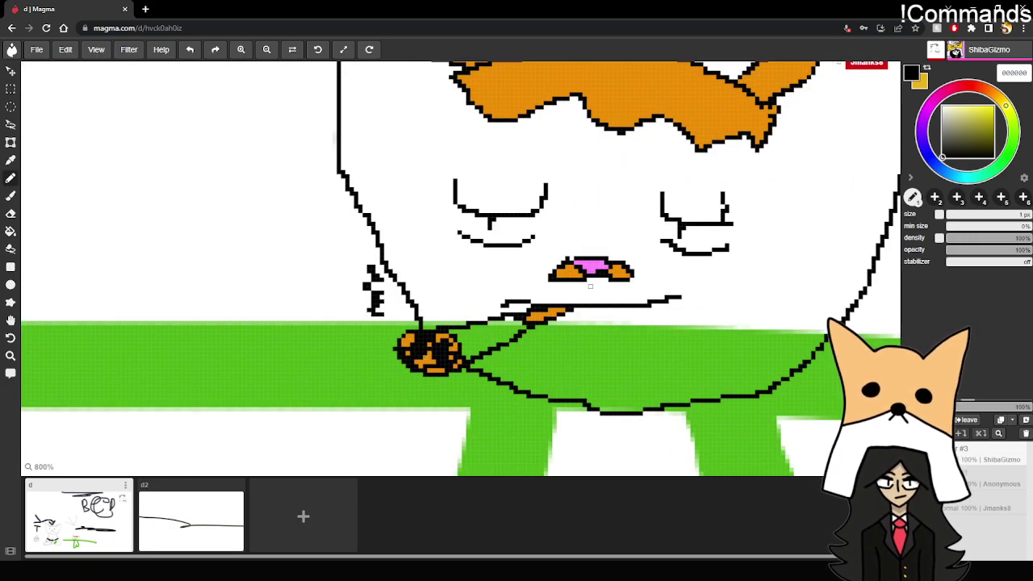
scroll(592, 287, "down", 4)
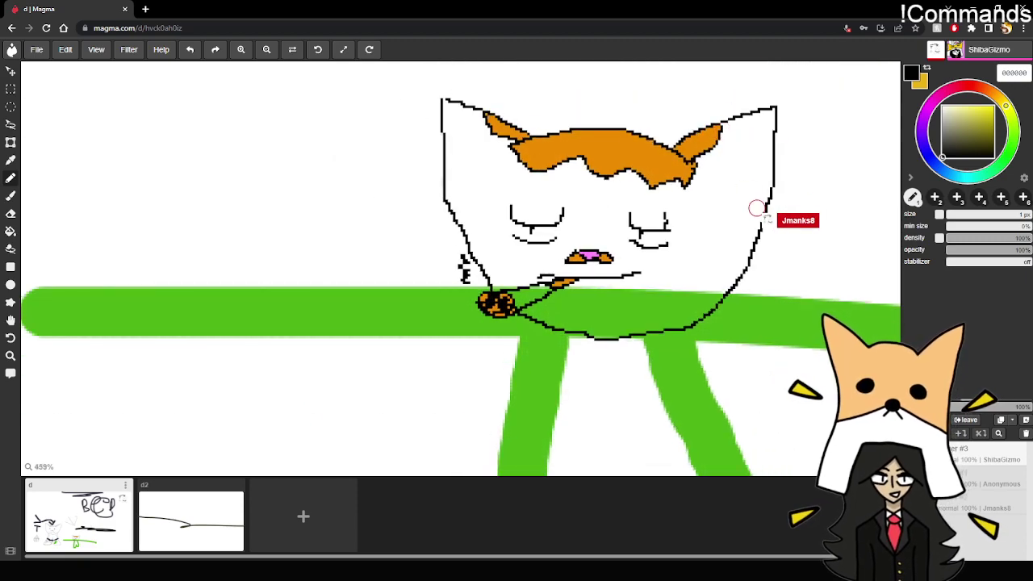
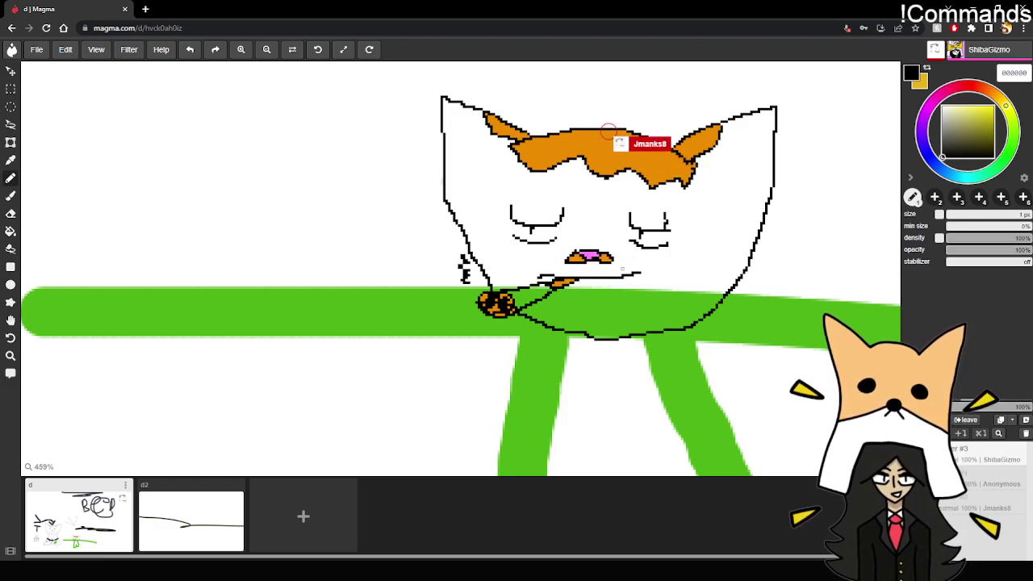
- Paint yellow pixels over the cigarette tip beside the cat's mouth, then add red ember pixels
scroll(640, 220, "up", 1)
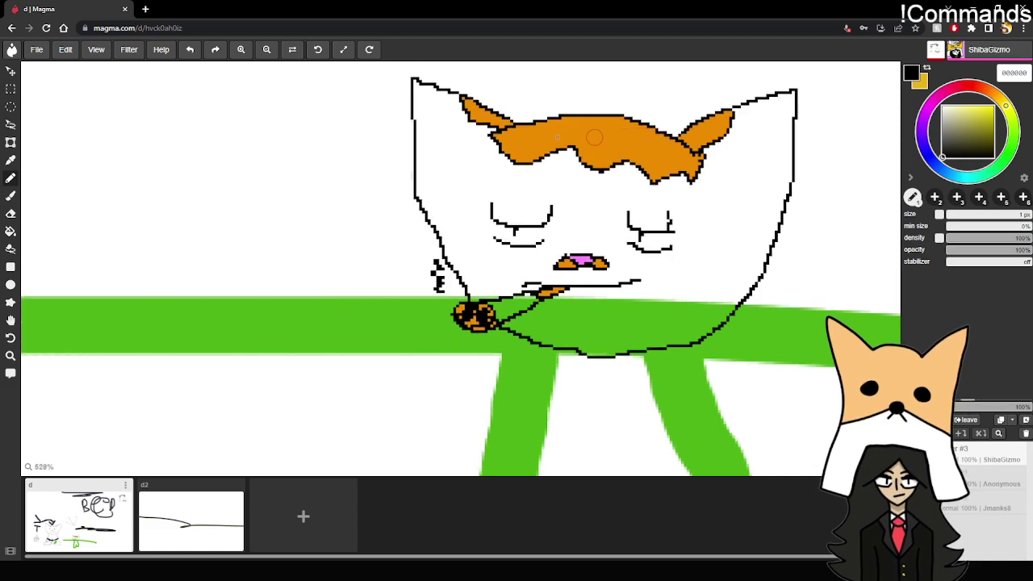
scroll(594, 138, "up", 1)
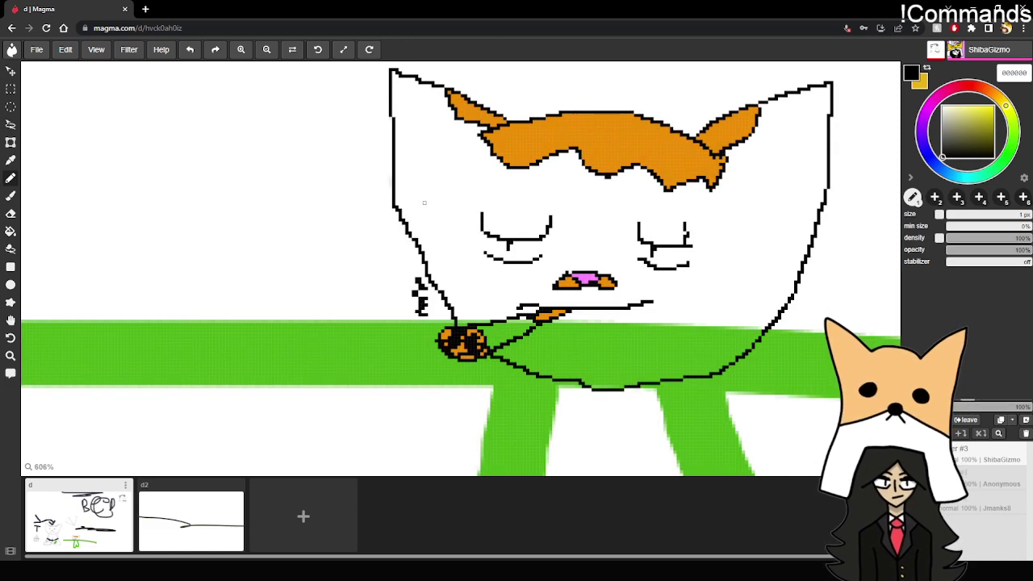
scroll(424, 203, "down", 5)
scroll(658, 164, "up", 8)
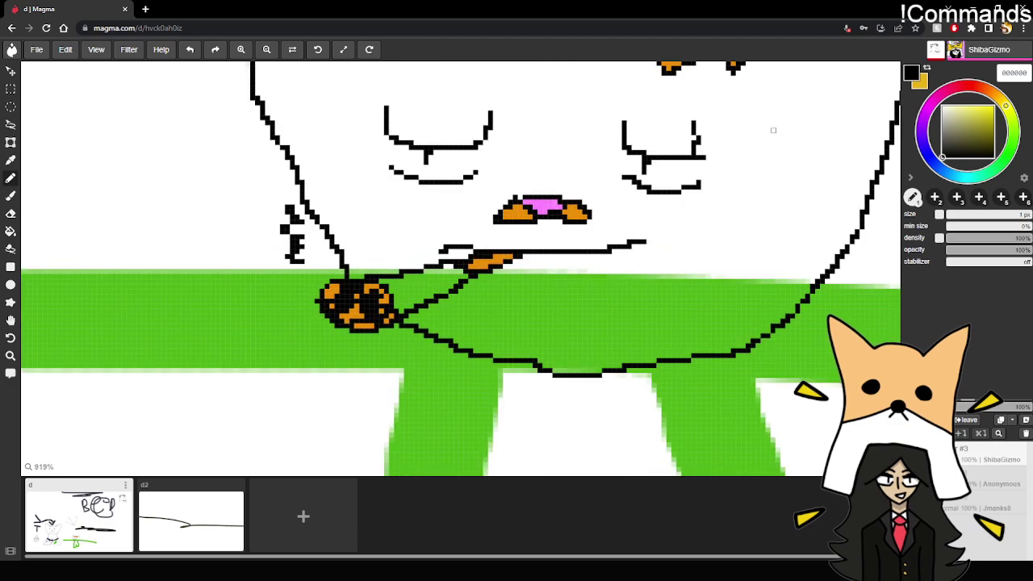
left_click_drag(973, 127, 992, 112)
scroll(195, 255, "up", 3)
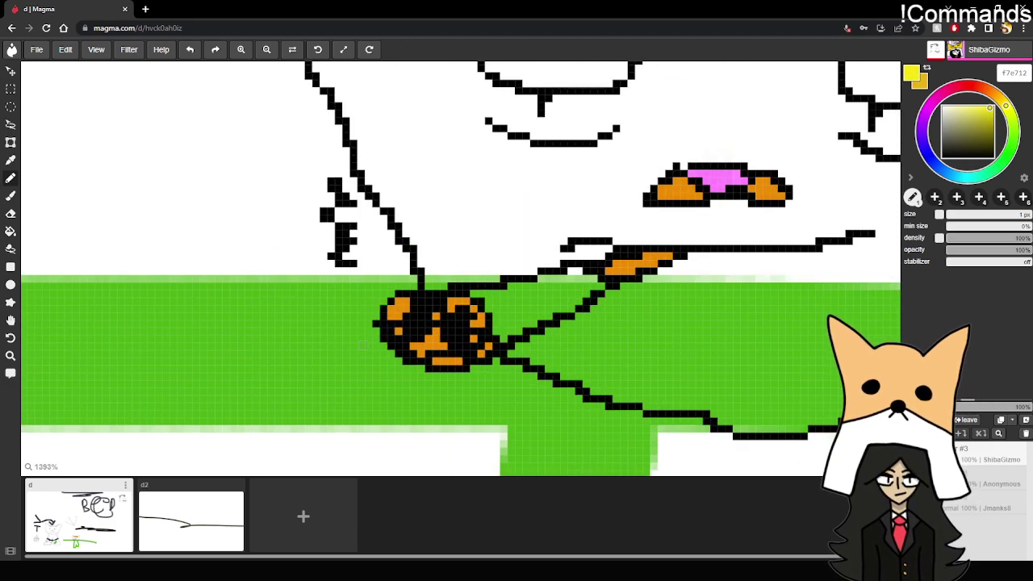
mouse_move(386, 320)
left_mouse_down()
mouse_move(429, 337)
mouse_move(432, 313)
mouse_move(450, 345)
left_mouse_up()
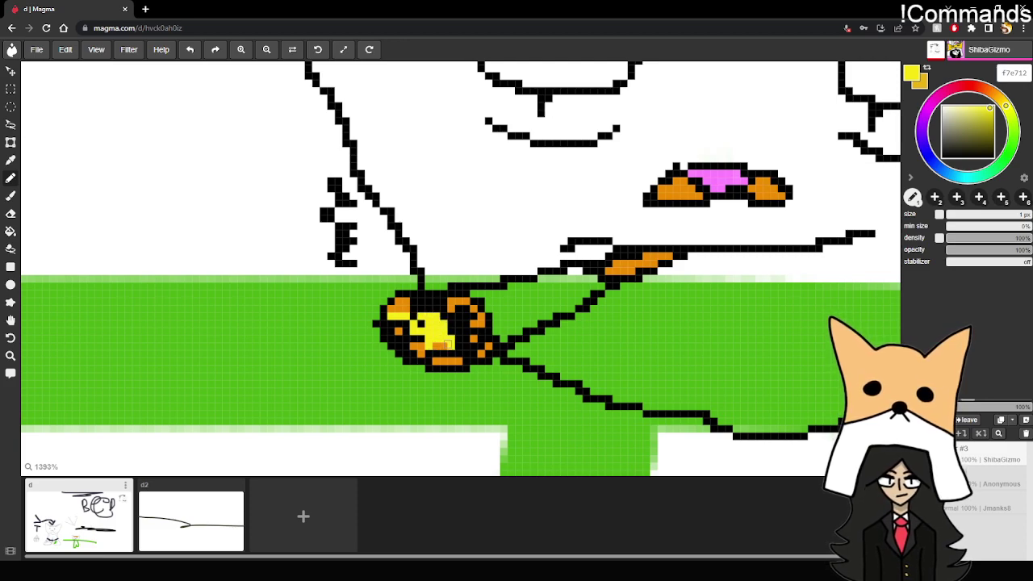
left_click(969, 95)
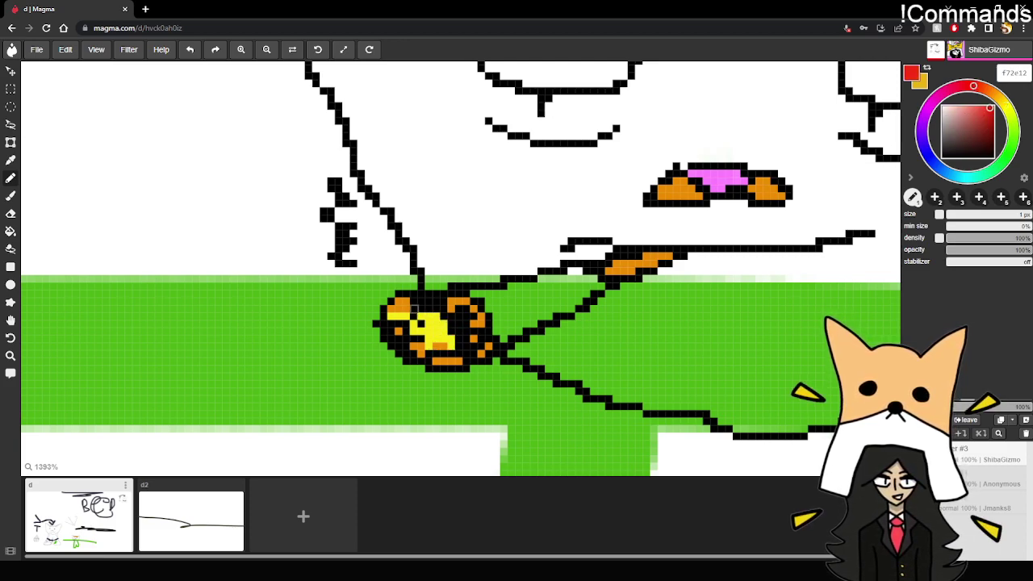
left_click_drag(436, 308, 448, 344)
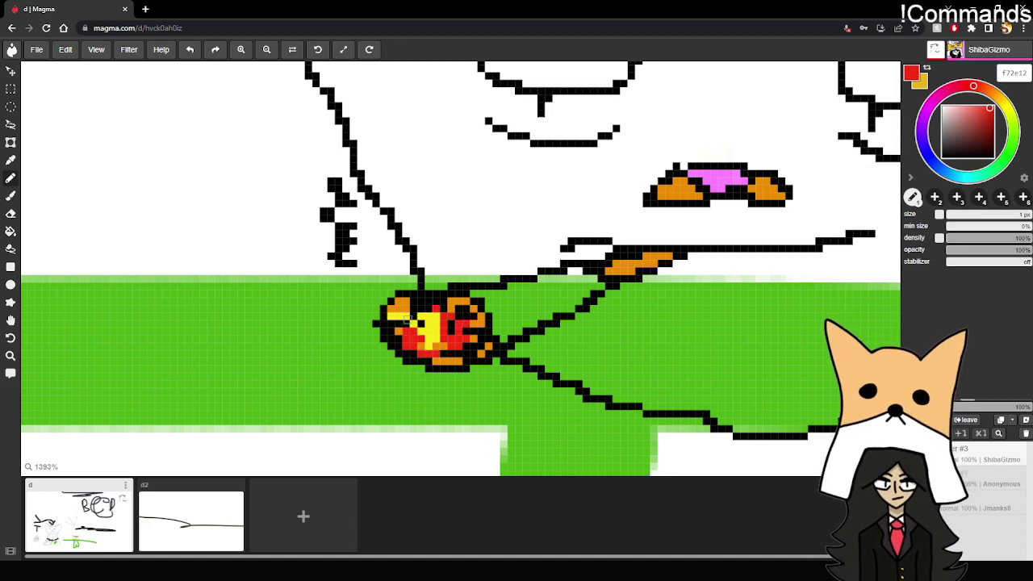
scroll(658, 185, "down", 10)
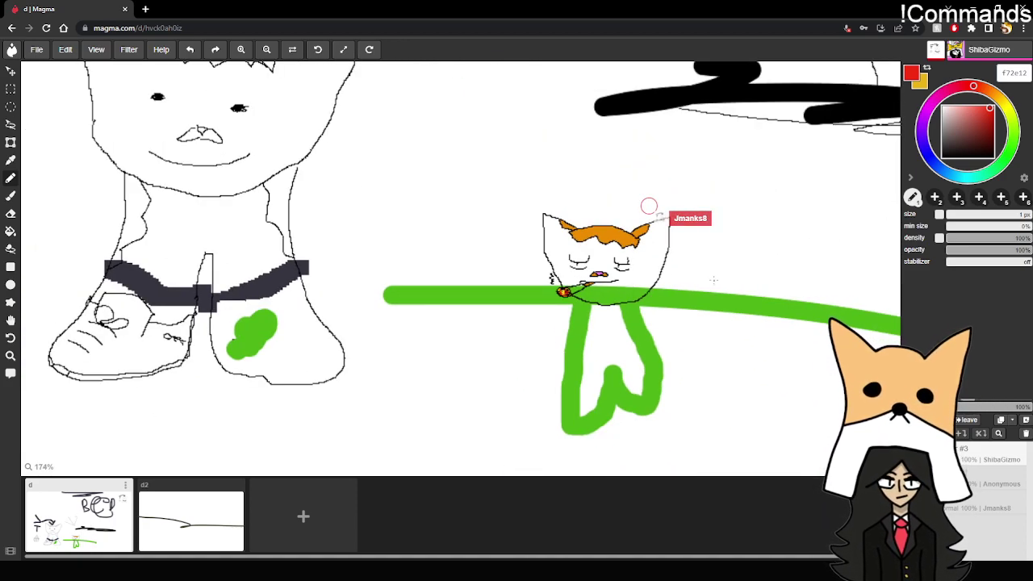
- Zoom around the shared canvas, then choose salmon pink ff7e61 as the painting colour
scroll(655, 187, "up", 3)
scroll(638, 315, "up", 1)
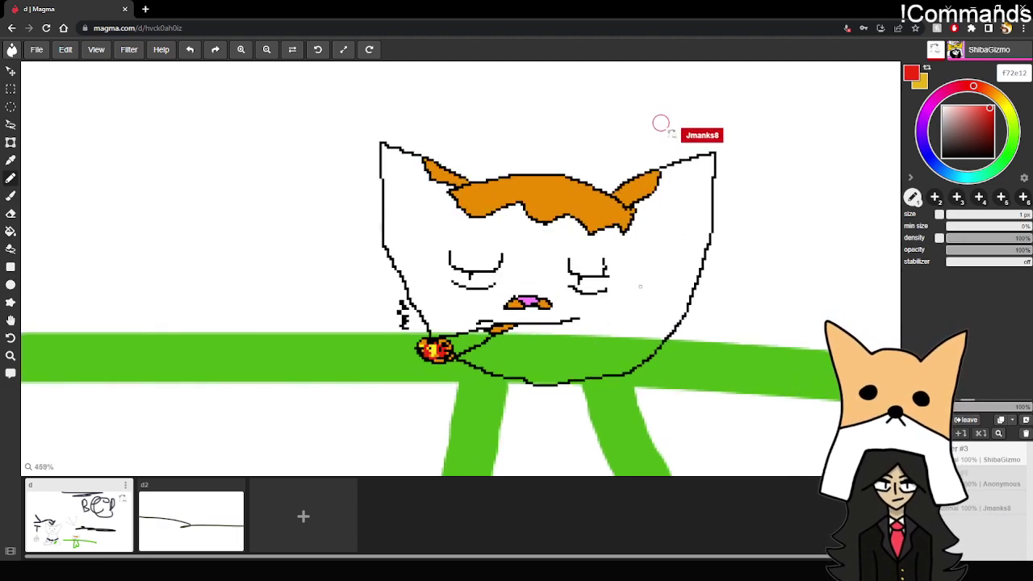
scroll(517, 319, "up", 1)
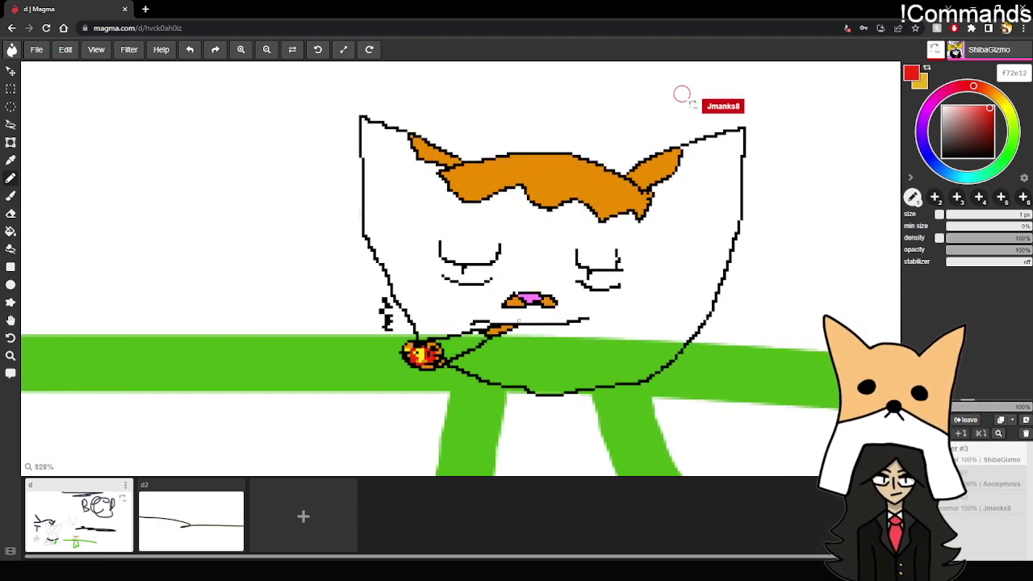
scroll(523, 327, "down", 10)
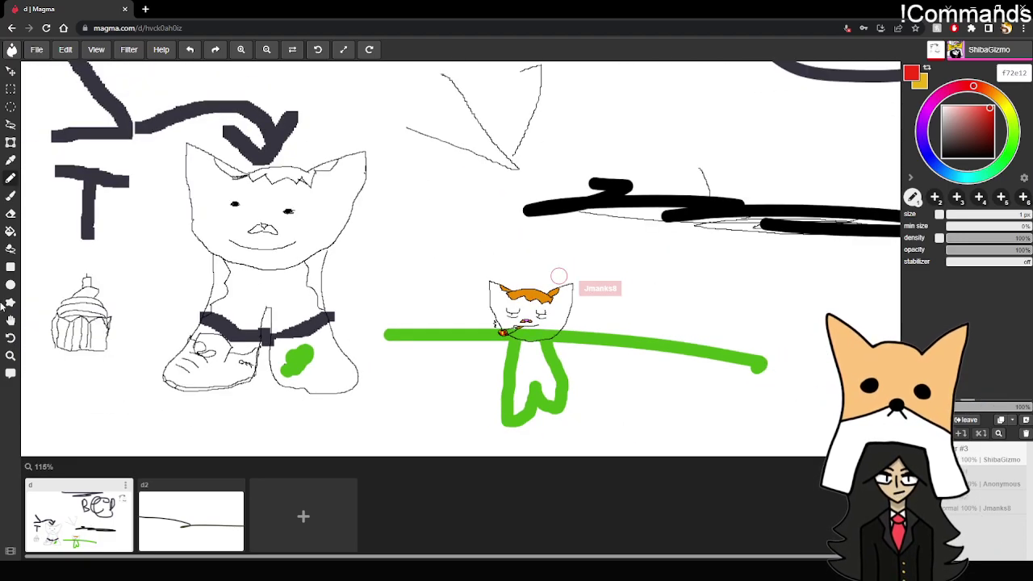
scroll(210, 354, "up", 3)
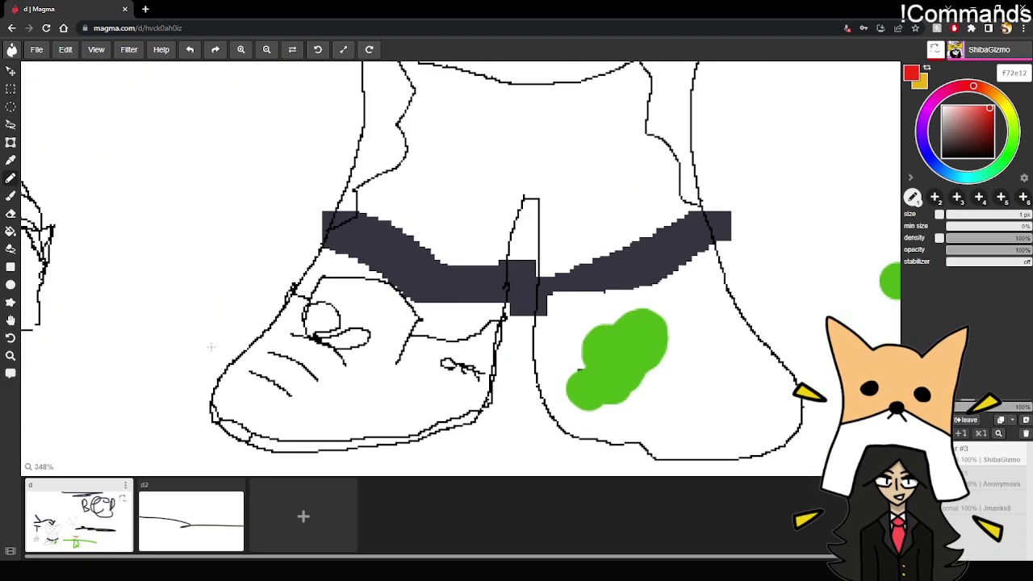
scroll(211, 354, "up", 2)
scroll(210, 334, "down", 6)
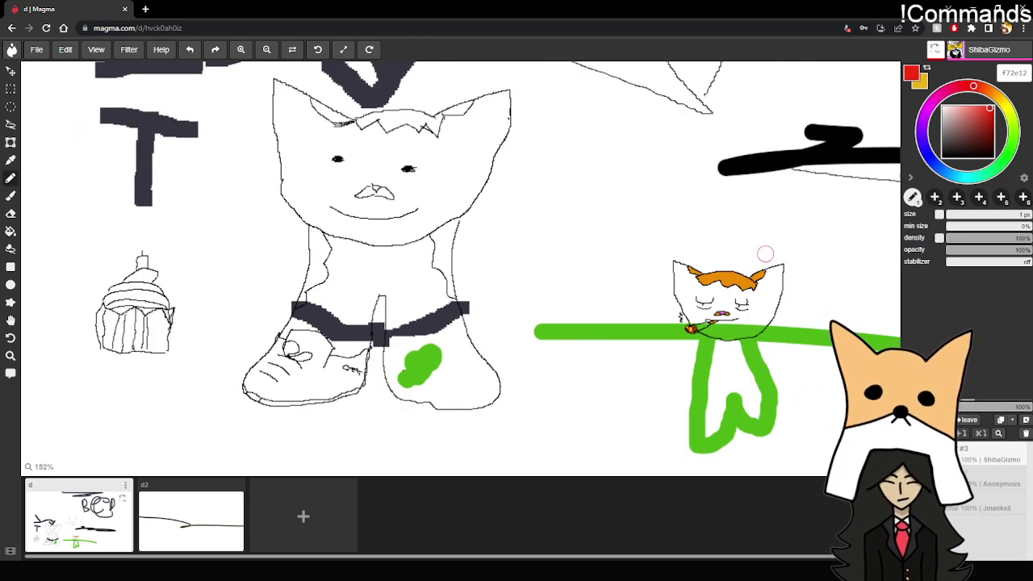
scroll(736, 355, "up", 2)
scroll(495, 162, "down", 3)
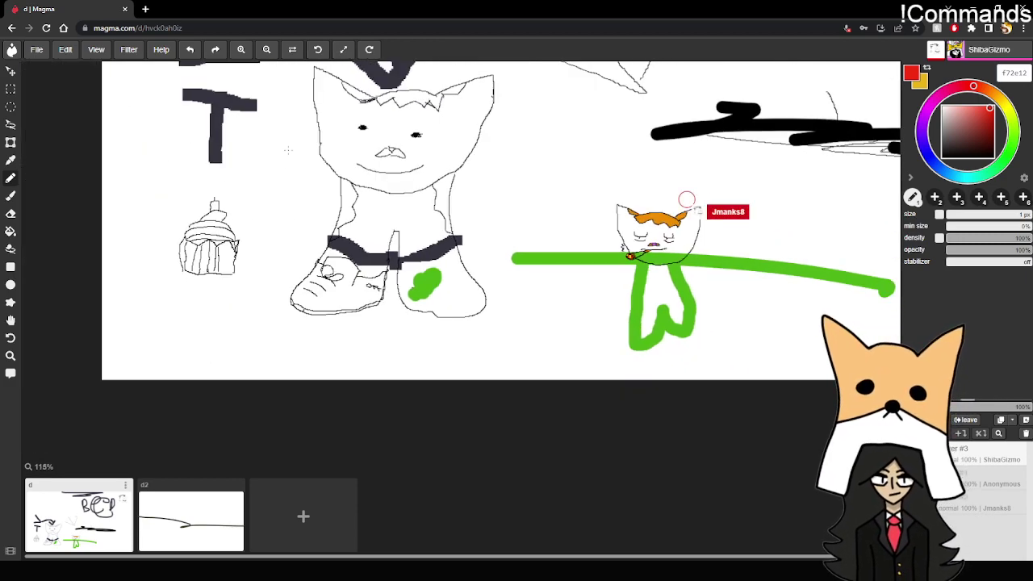
scroll(686, 263, "up", 2)
scroll(760, 178, "up", 2)
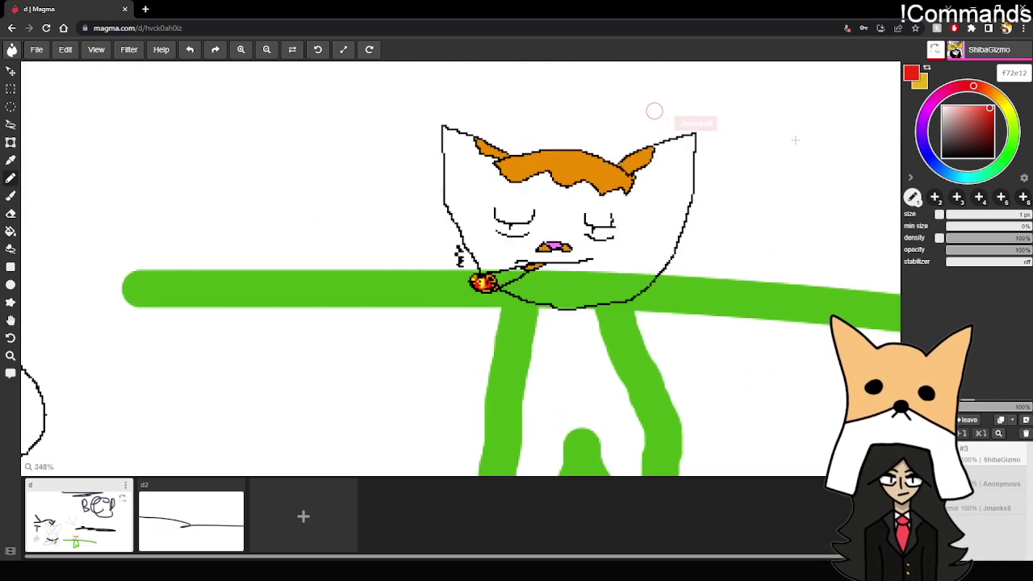
scroll(401, 254, "up", 1)
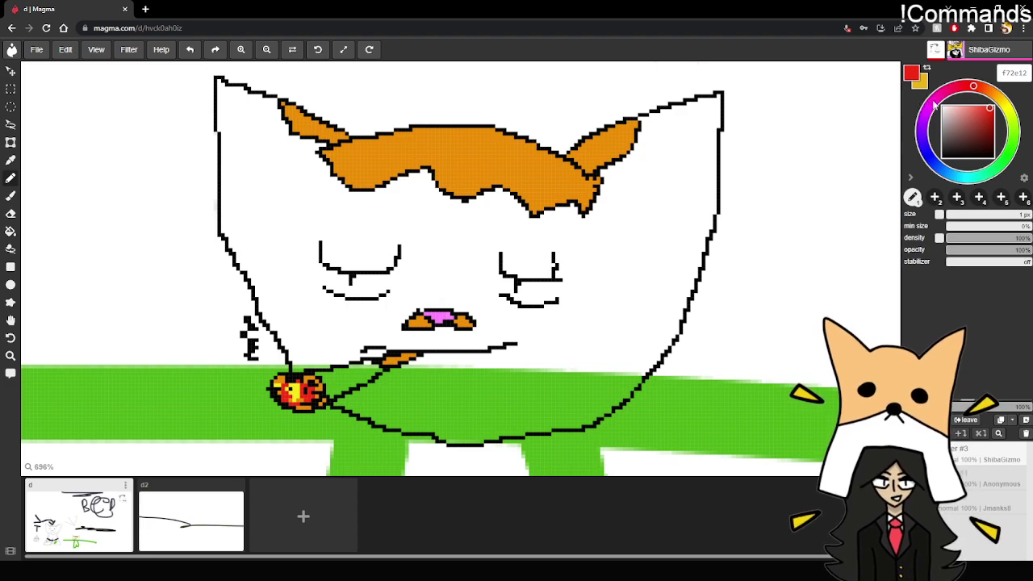
mouse_move(967, 126)
left_mouse_down()
mouse_move(954, 105)
mouse_move(978, 87)
mouse_move(964, 111)
mouse_move(974, 104)
left_mouse_up()
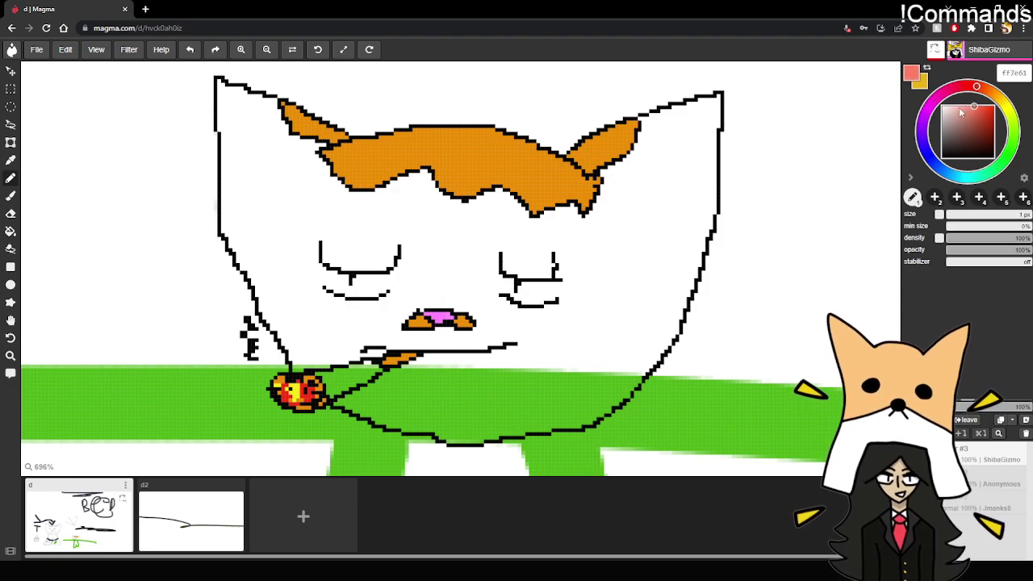
scroll(498, 267, "up", 2)
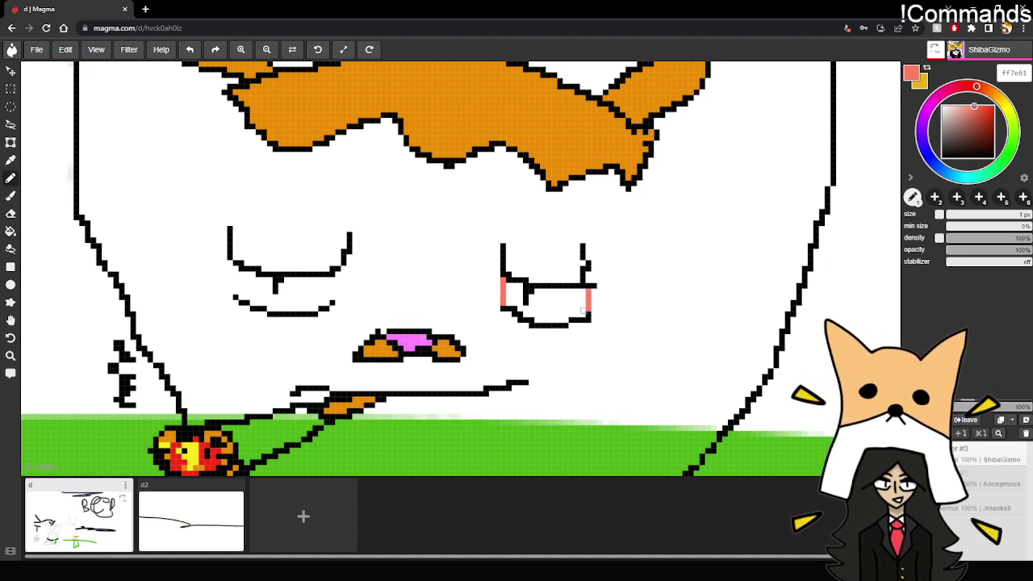
left_click(11, 231)
left_click(568, 314)
scroll(568, 315, "down", 5)
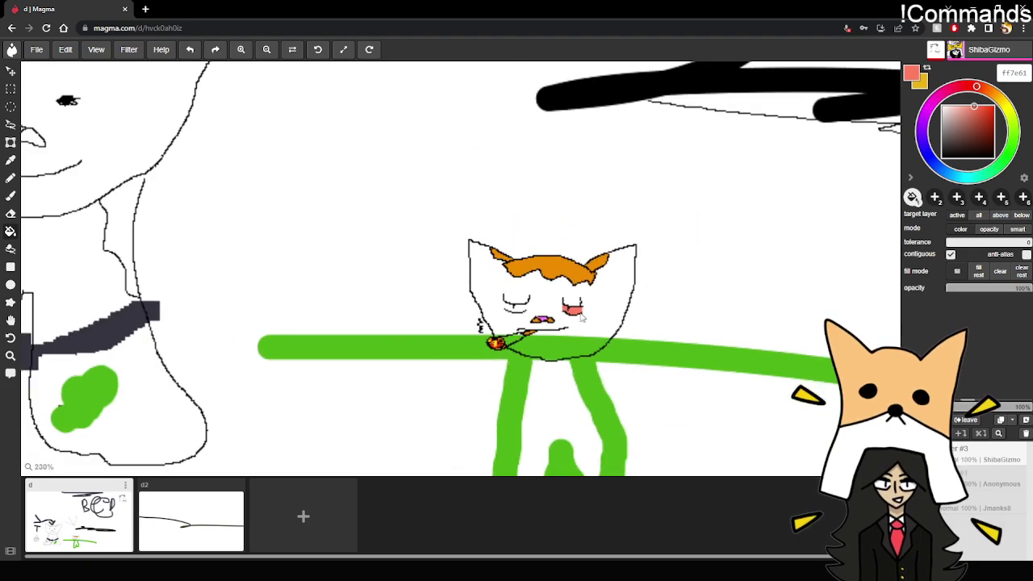
scroll(568, 331, "up", 4)
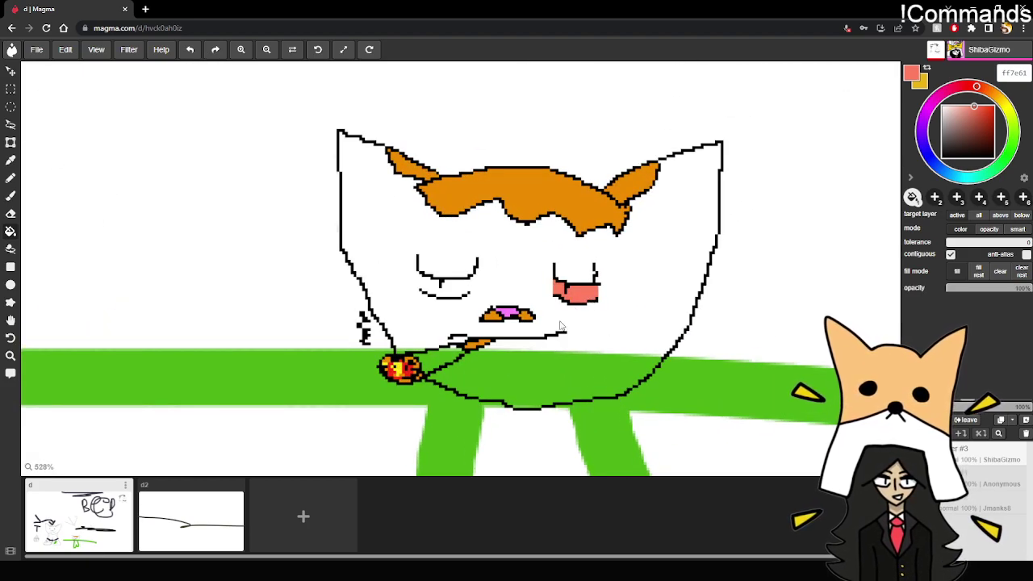
scroll(561, 327, "down", 6)
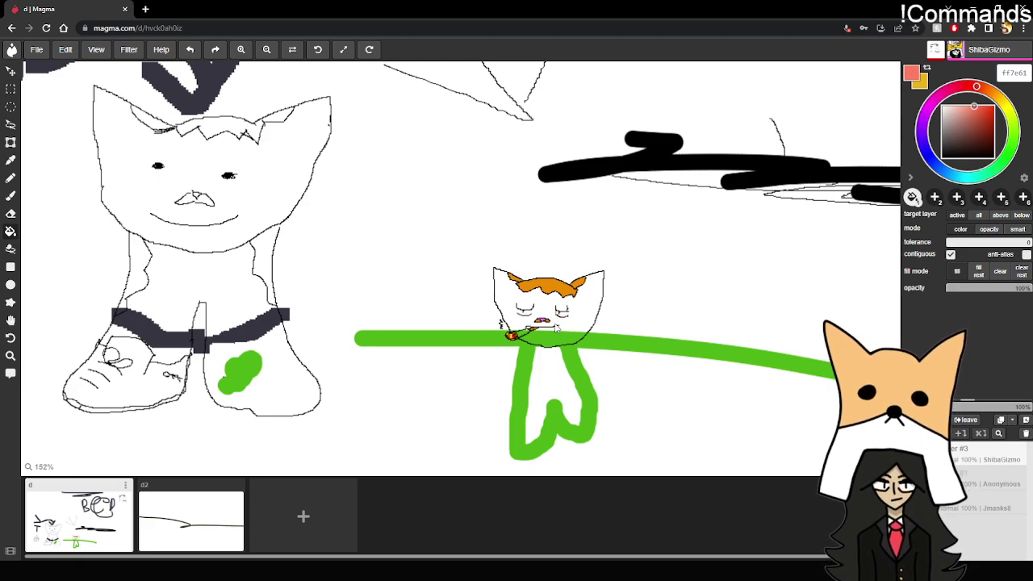
scroll(587, 356, "up", 5)
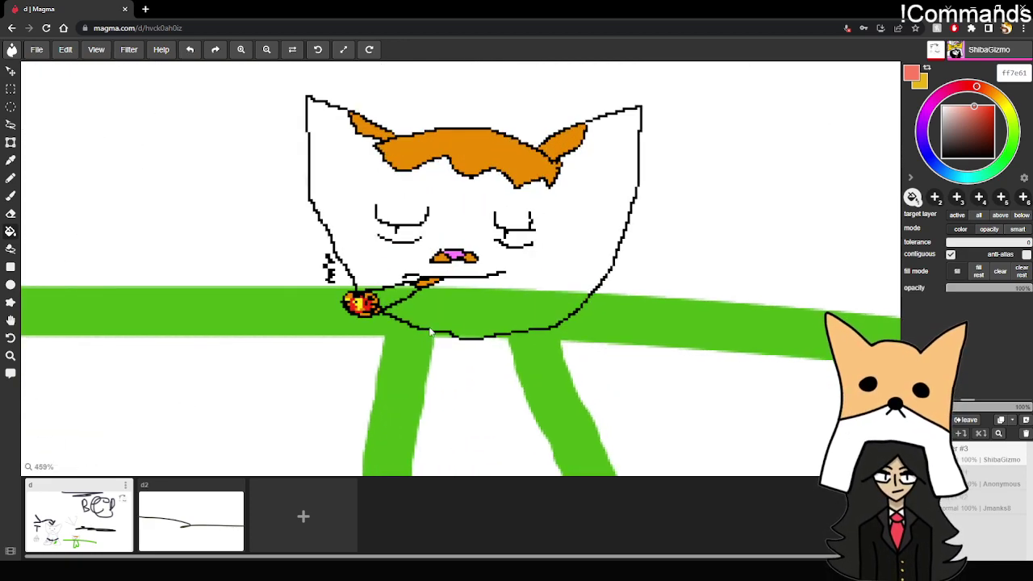
scroll(330, 369, "down", 6)
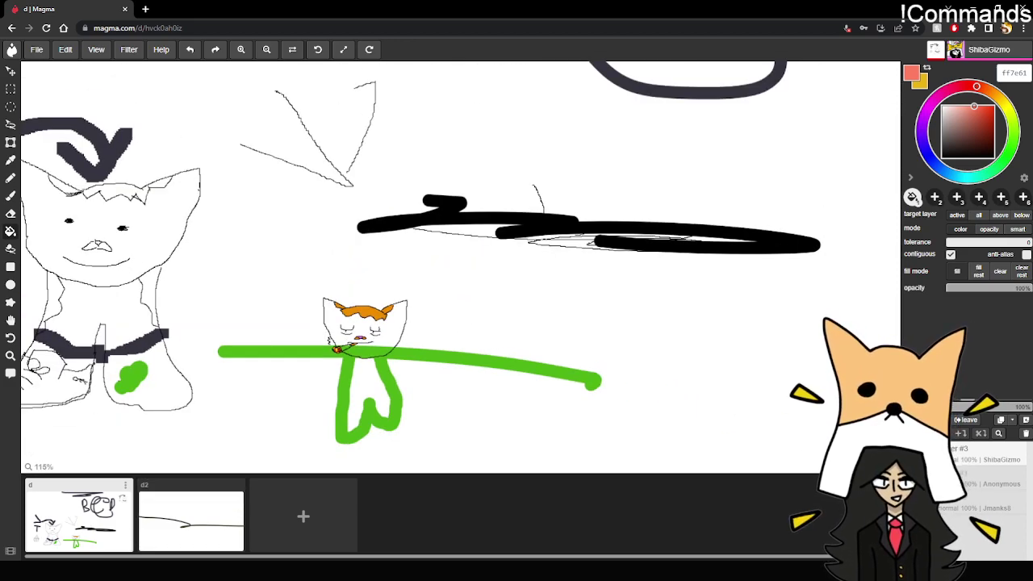
scroll(693, 388, "up", 3)
scroll(53, 299, "up", 6)
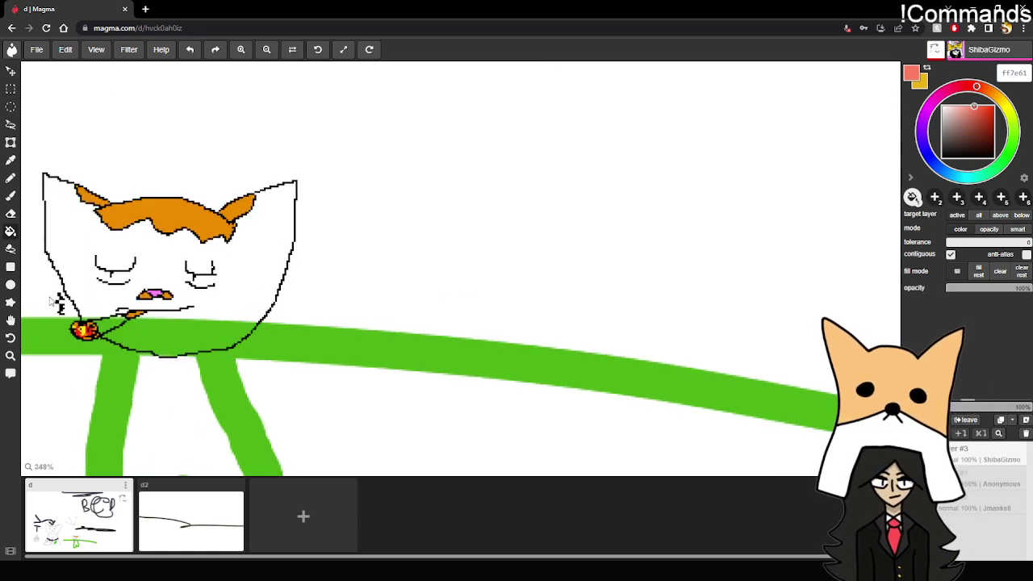
scroll(52, 301, "down", 2)
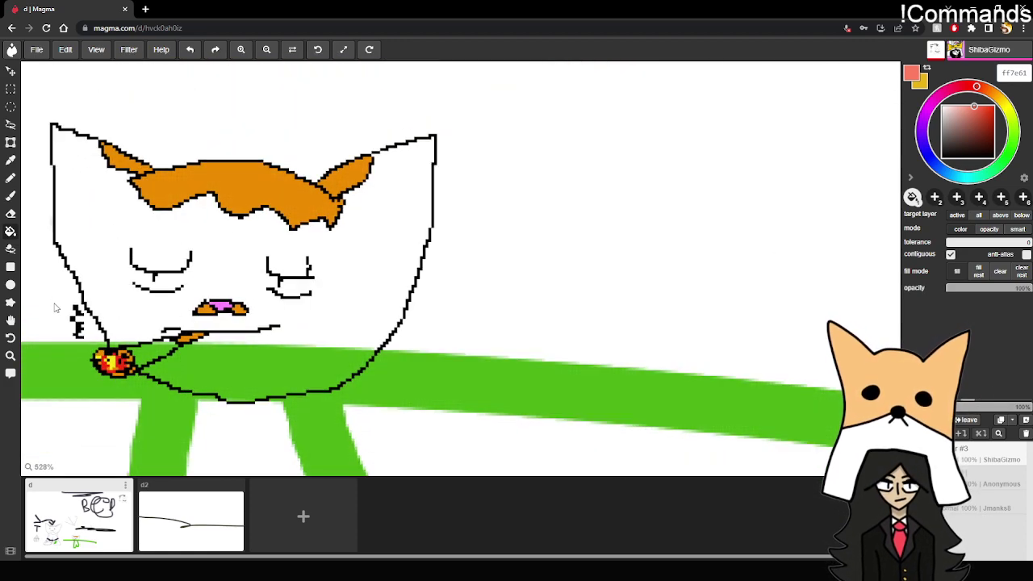
left_click(11, 178)
left_click_drag(973, 148, 919, 181)
scroll(133, 273, "up", 2)
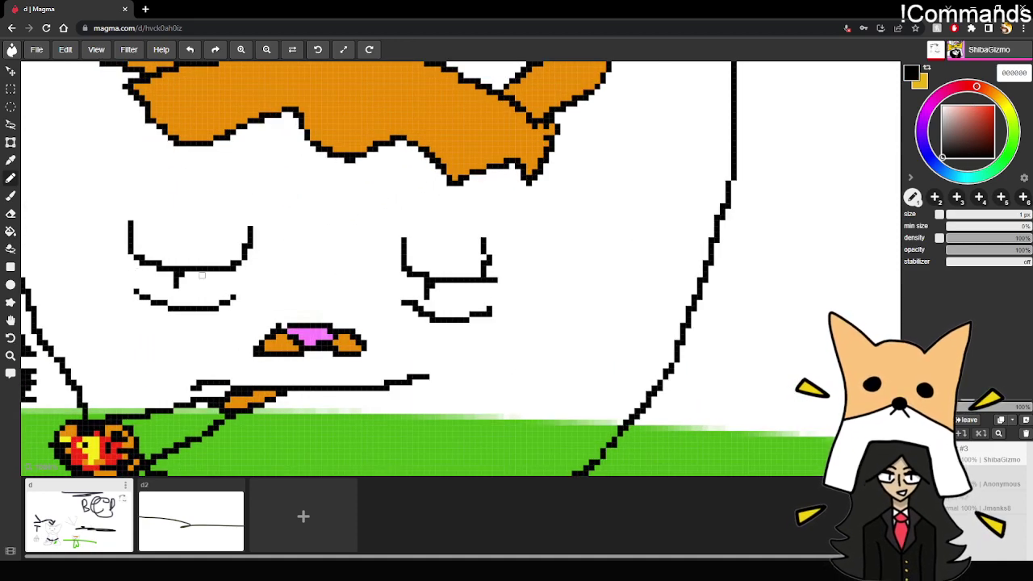
left_click_drag(256, 311, 215, 337)
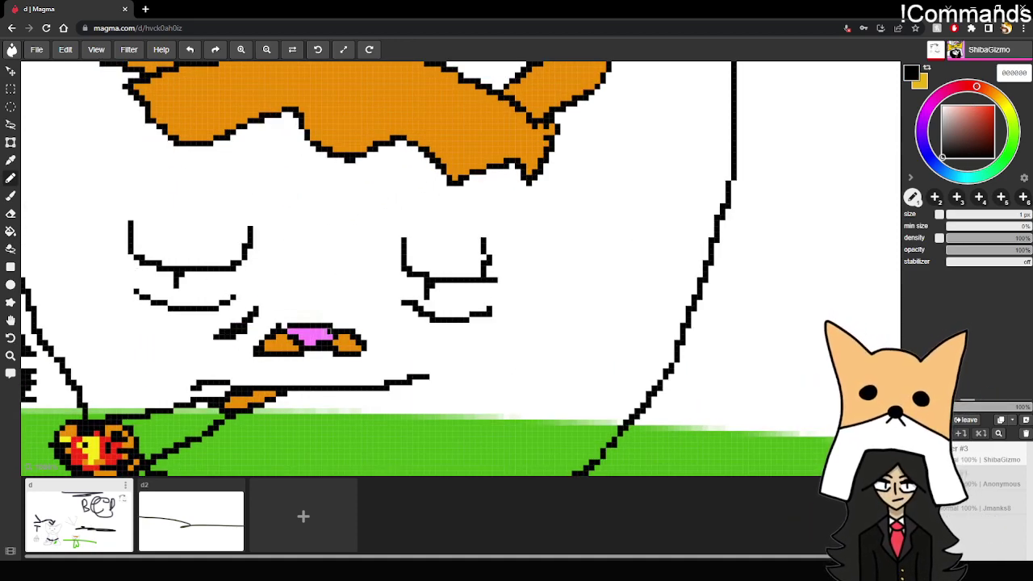
mouse_move(386, 309)
left_mouse_down()
mouse_move(416, 327)
mouse_move(391, 319)
left_mouse_up()
scroll(398, 331, "down", 5)
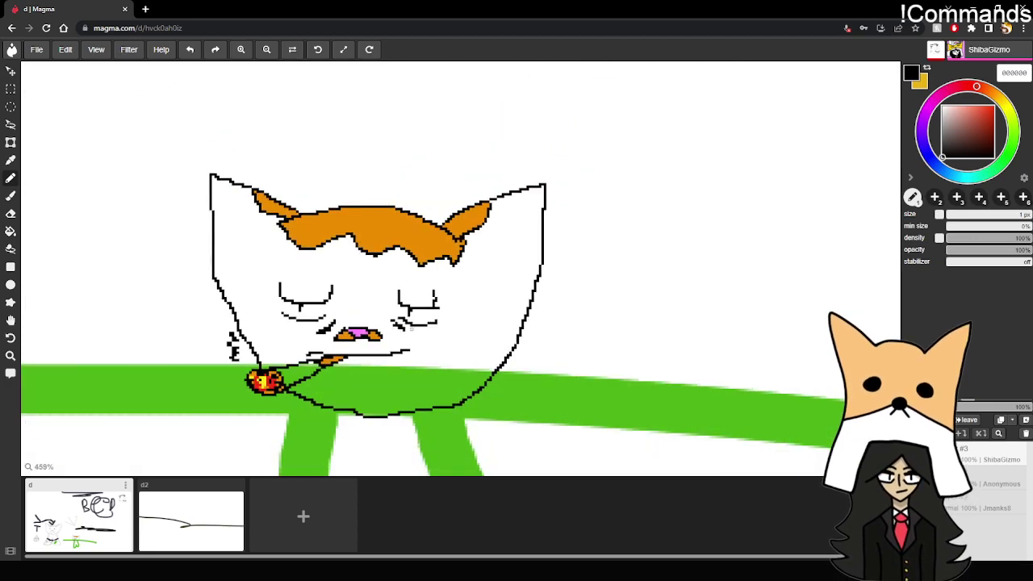
scroll(407, 329, "up", 5)
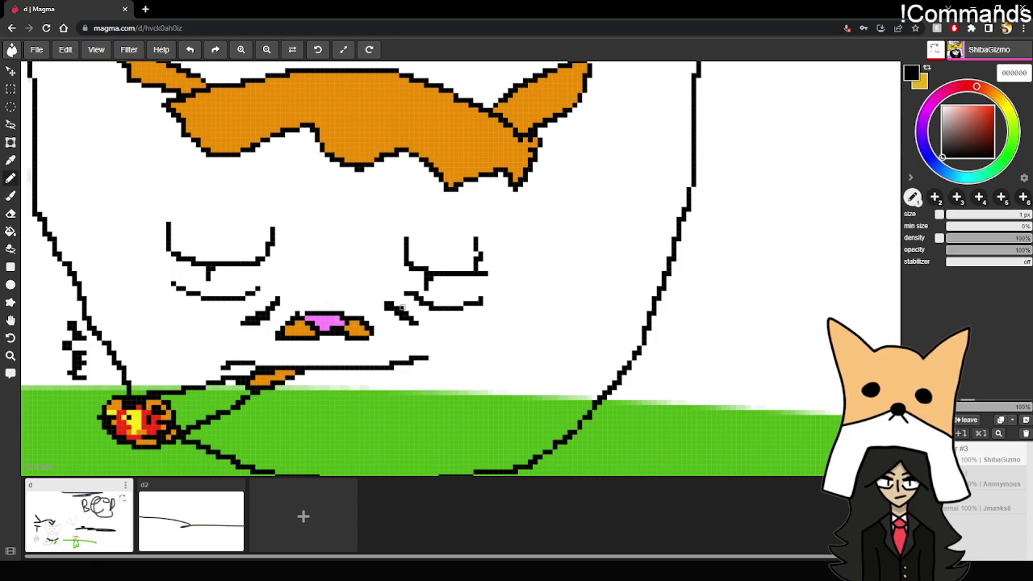
scroll(399, 310, "down", 5)
scroll(390, 374, "down", 8)
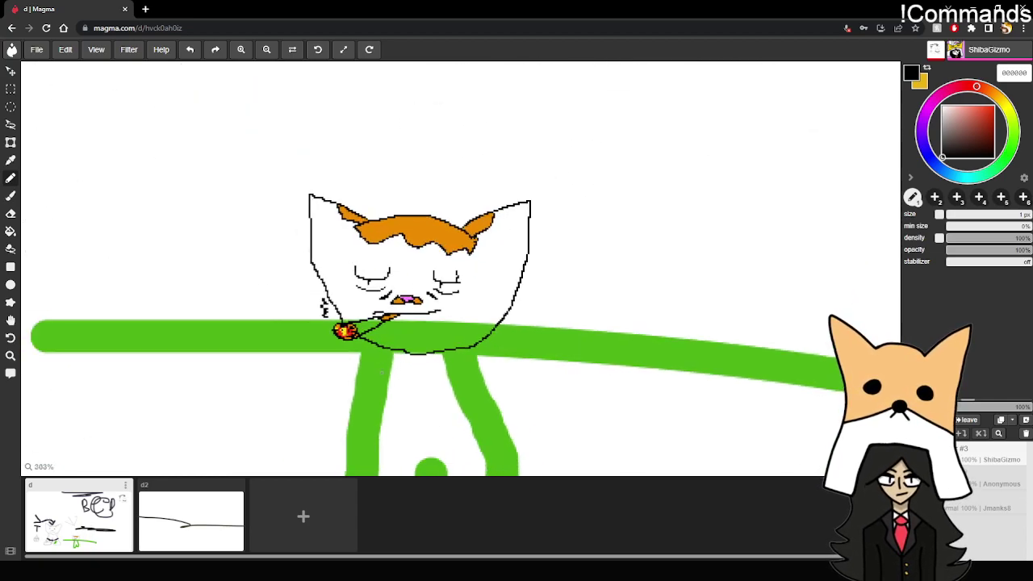
scroll(400, 346, "up", 8)
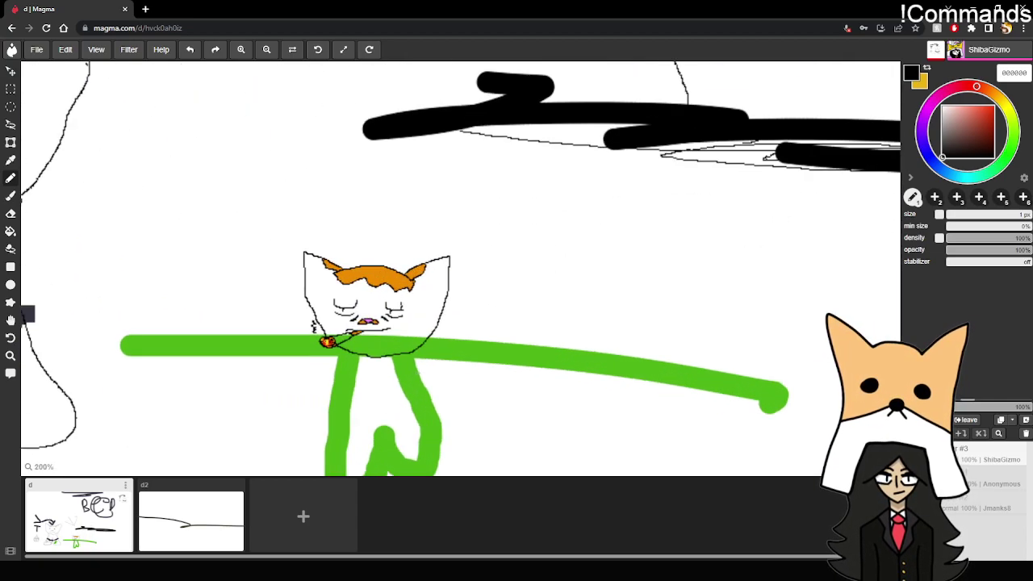
scroll(341, 305, "down", 2)
scroll(311, 373, "up", 2)
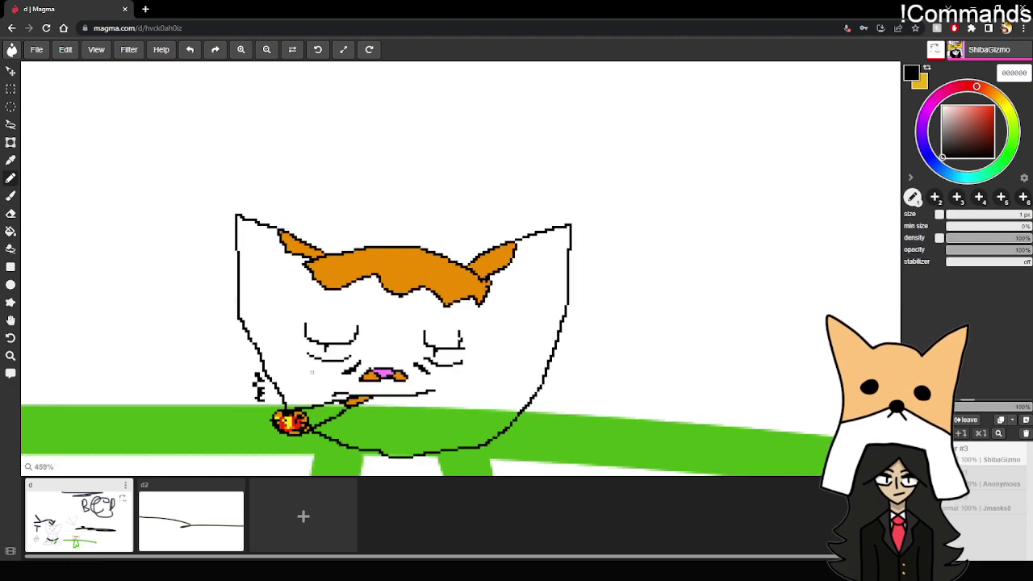
scroll(312, 372, "down", 4)
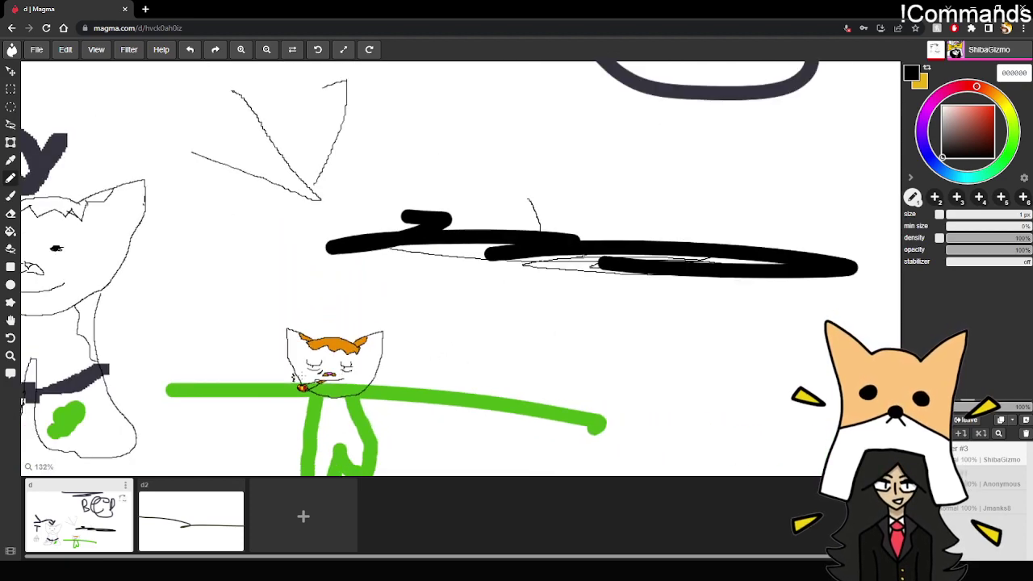
scroll(291, 383, "down", 1)
scroll(291, 383, "up", 3)
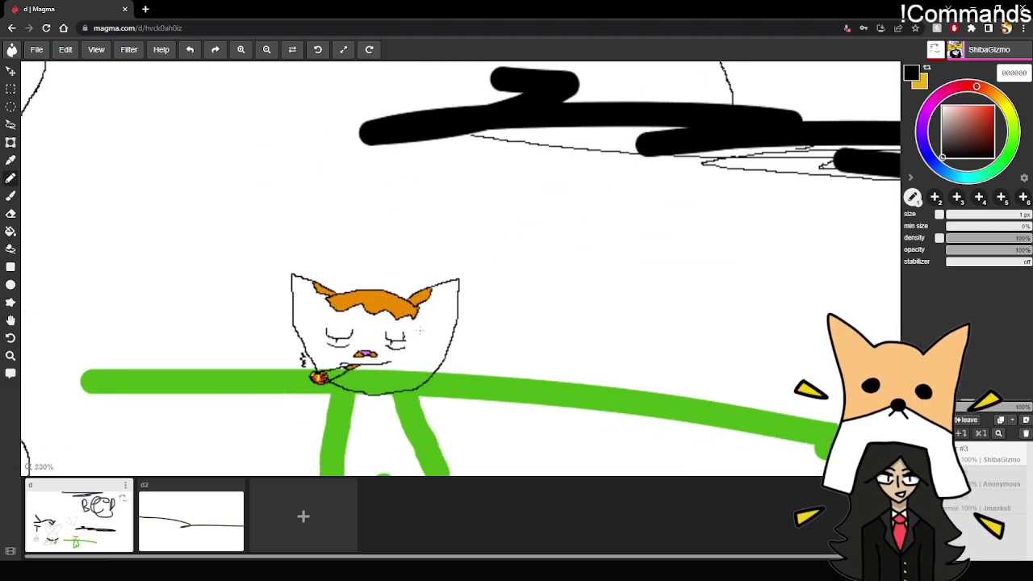
scroll(290, 383, "up", 2)
scroll(318, 319, "down", 5)
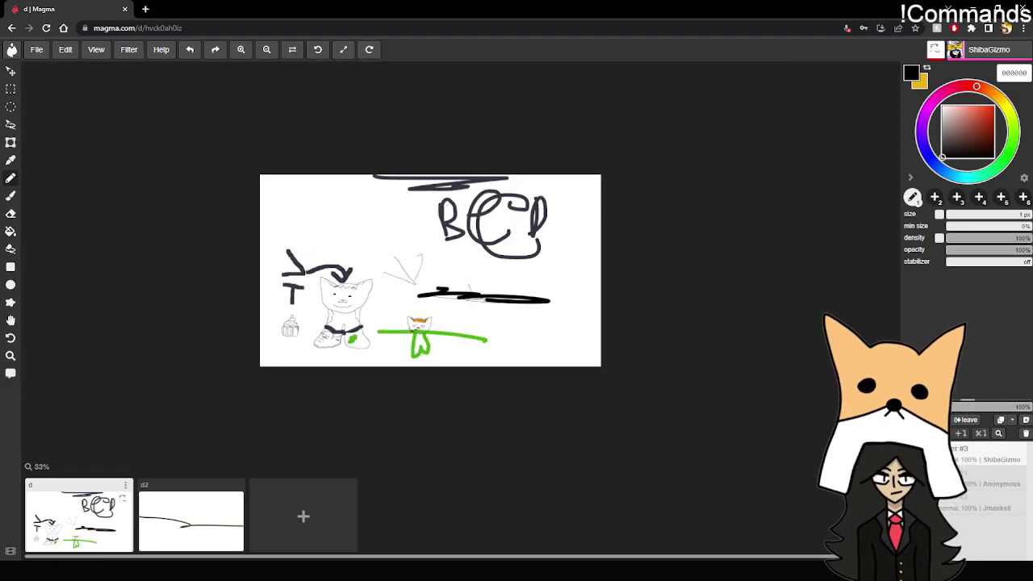
- Zoom out to see the whole canvas, then zoom back in near the cat
scroll(428, 232, "up", 5)
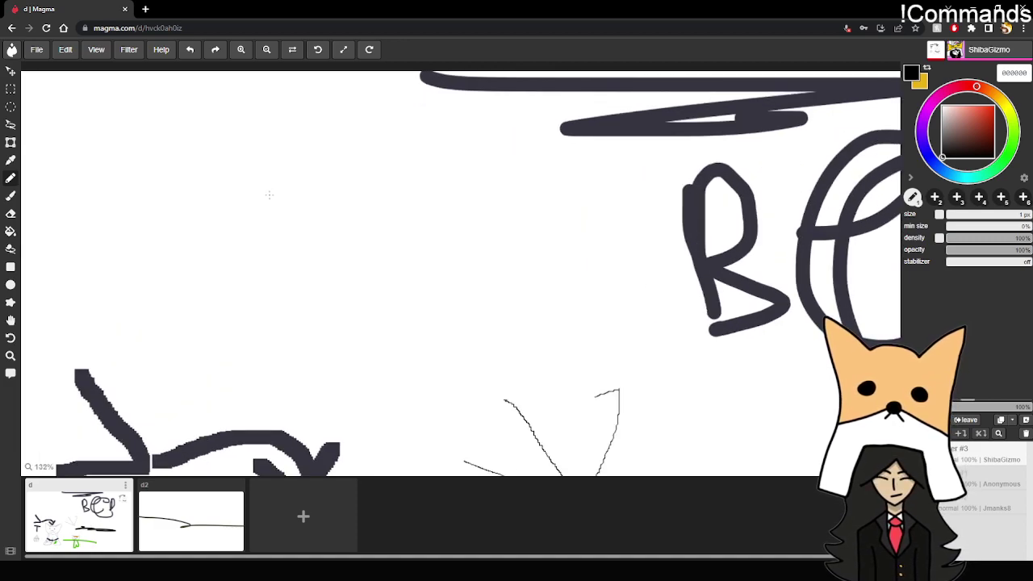
scroll(449, 344, "down", 5)
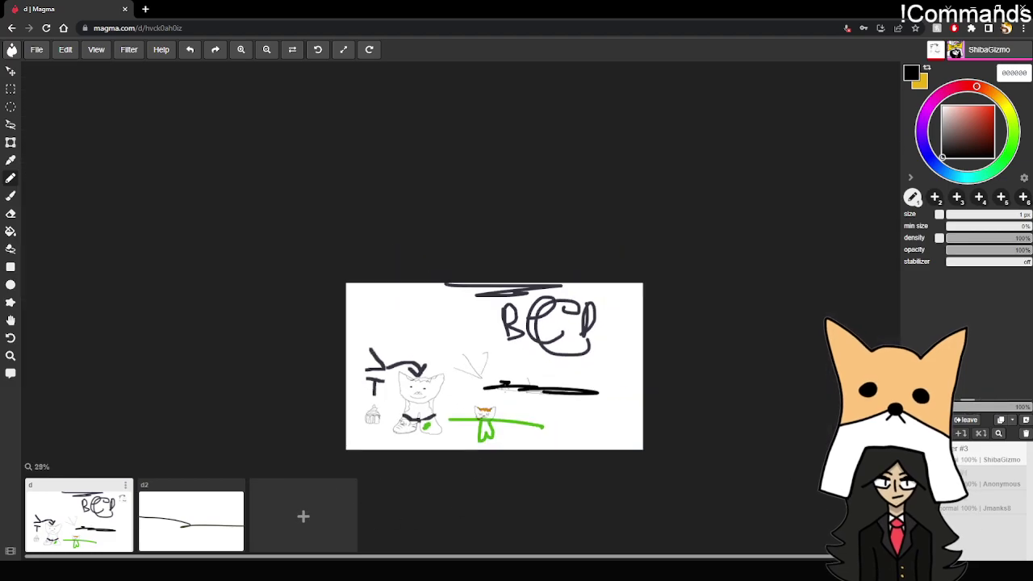
scroll(465, 278, "up", 7)
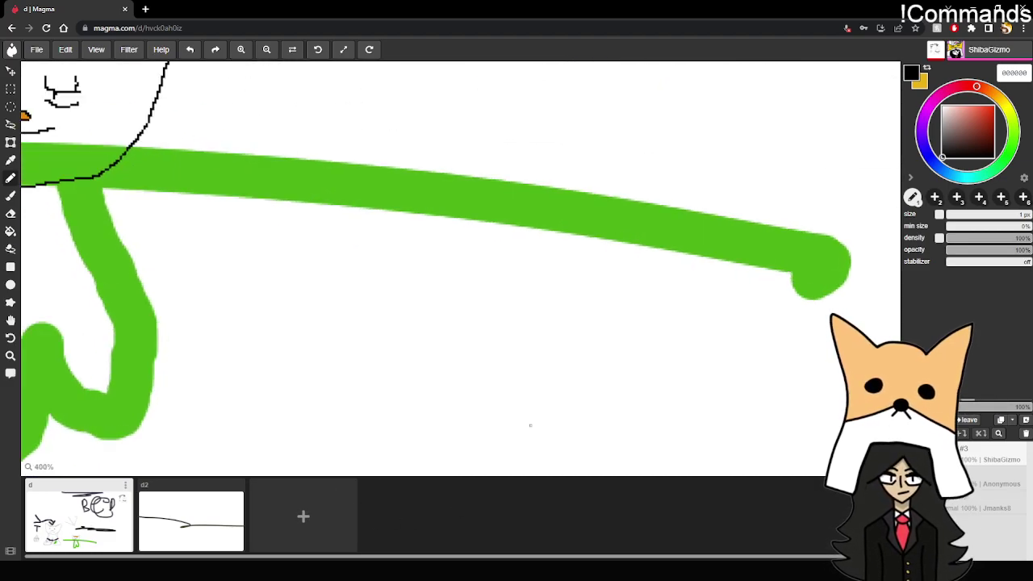
scroll(456, 224, "up", 3)
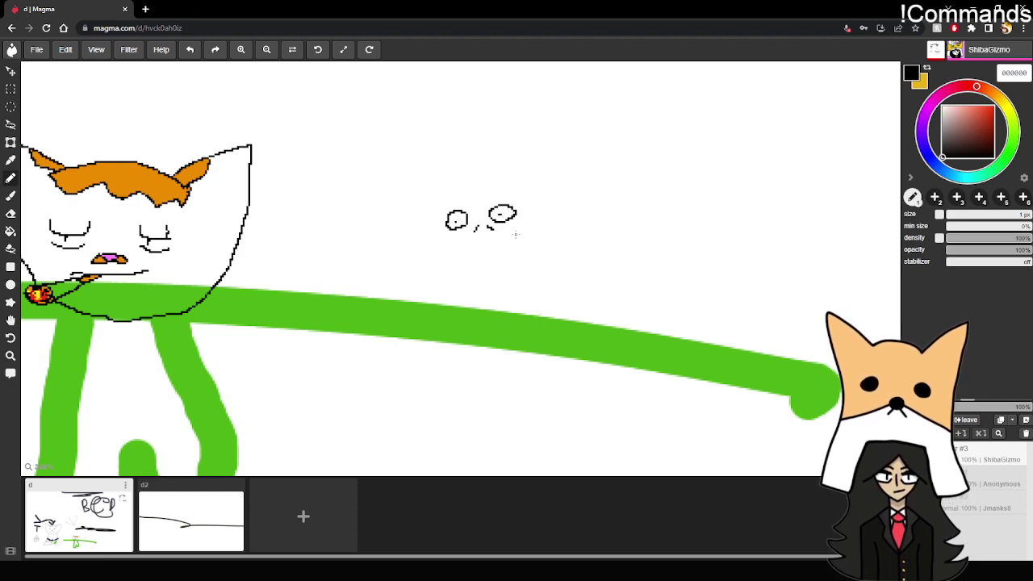
- Widen the mouth into a smile and outline the round head with a small ear
left_click_drag(471, 241, 511, 231)
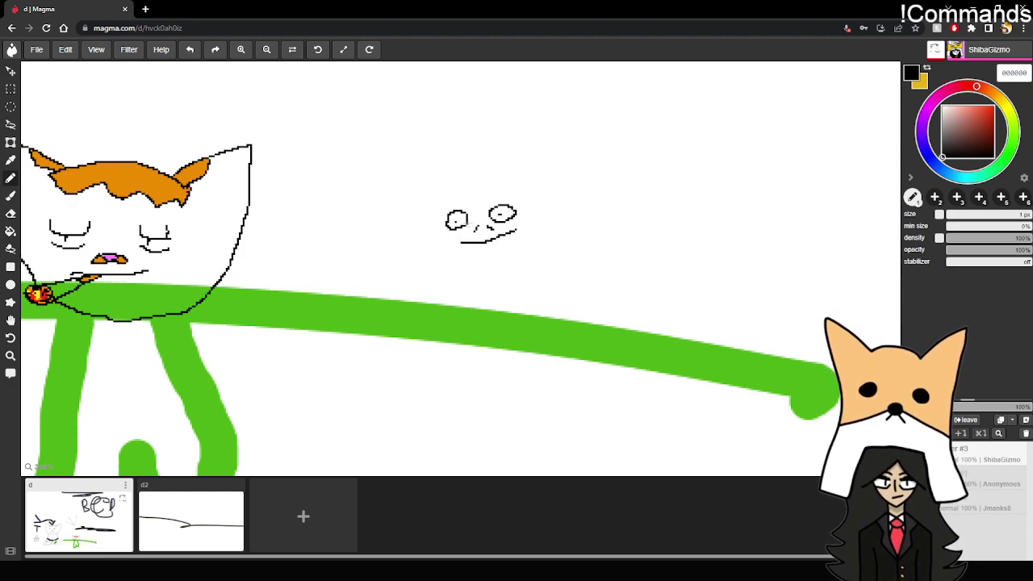
mouse_move(437, 231)
left_mouse_down()
mouse_move(478, 253)
mouse_move(518, 244)
mouse_move(532, 230)
mouse_move(529, 205)
mouse_move(501, 180)
mouse_move(472, 177)
mouse_move(450, 186)
mouse_move(449, 245)
left_mouse_up()
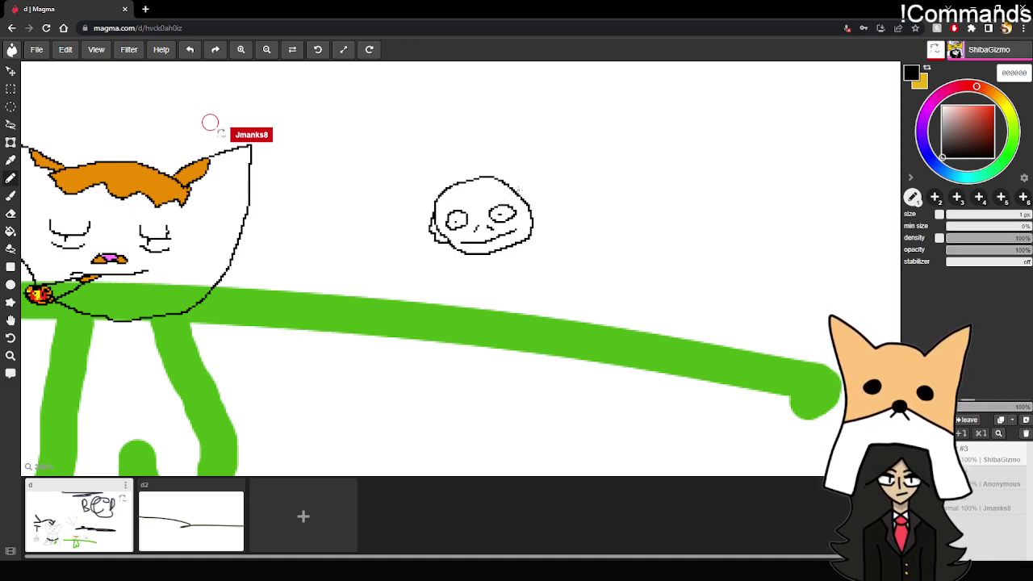
left_click_drag(517, 186, 536, 201)
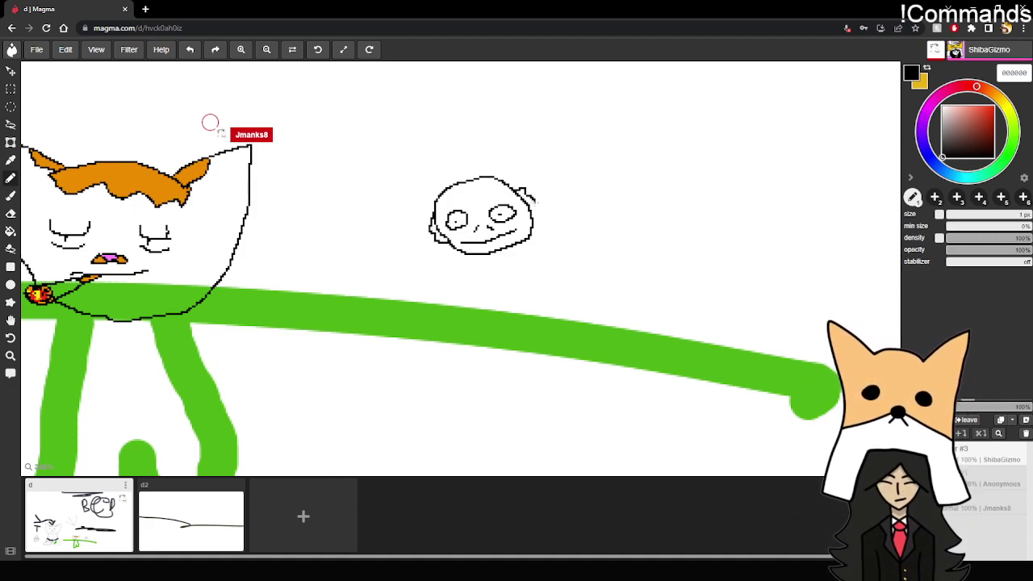
- Draw the wavy worm body and divide it with four vertical segment lines
mouse_move(517, 249)
left_mouse_down()
mouse_move(537, 271)
mouse_move(565, 272)
mouse_move(614, 237)
mouse_move(659, 280)
mouse_move(743, 249)
mouse_move(746, 282)
mouse_move(723, 303)
mouse_move(673, 316)
mouse_move(619, 289)
mouse_move(549, 312)
mouse_move(530, 306)
mouse_move(482, 257)
mouse_move(528, 283)
mouse_move(546, 276)
mouse_move(522, 300)
left_mouse_up()
key("ctrl+z")
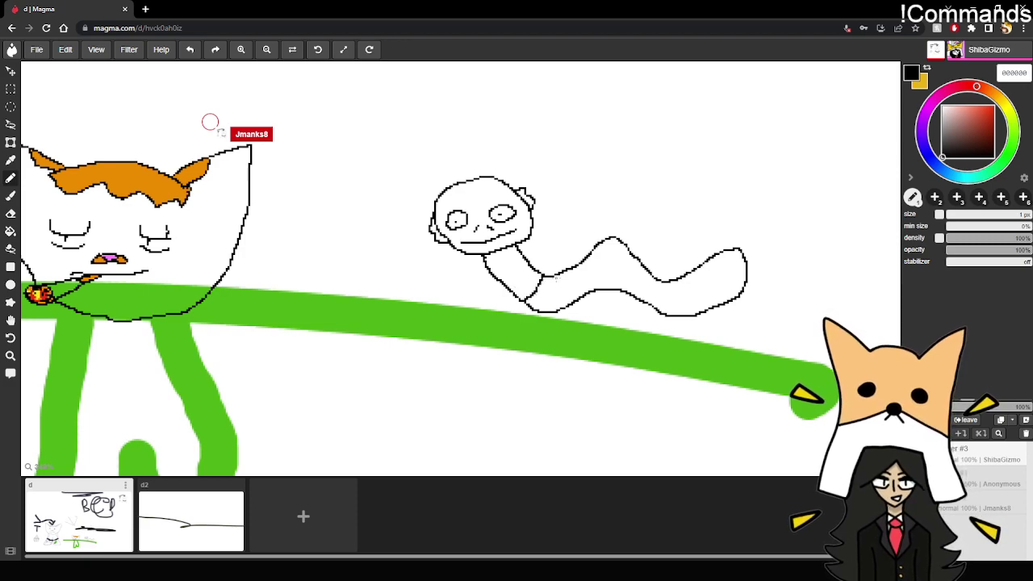
left_click_drag(573, 272, 575, 296)
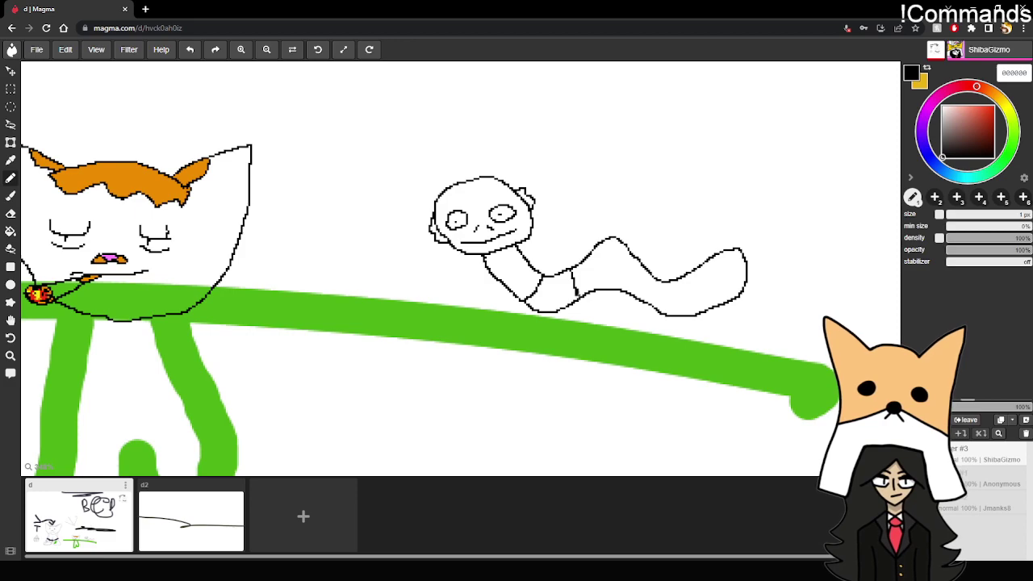
left_click_drag(629, 259, 633, 287)
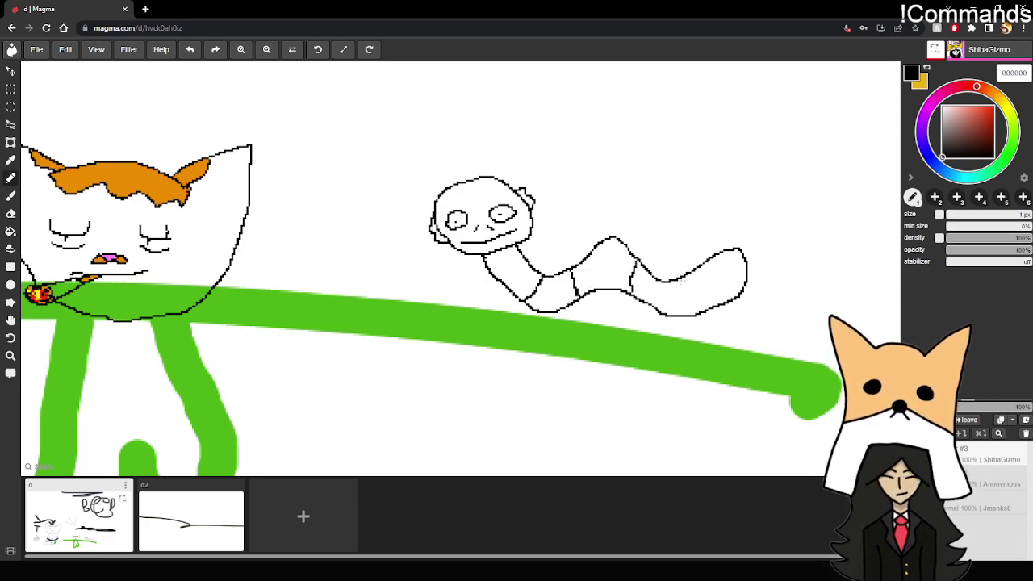
left_click_drag(661, 282, 663, 310)
left_click_drag(689, 277, 698, 296)
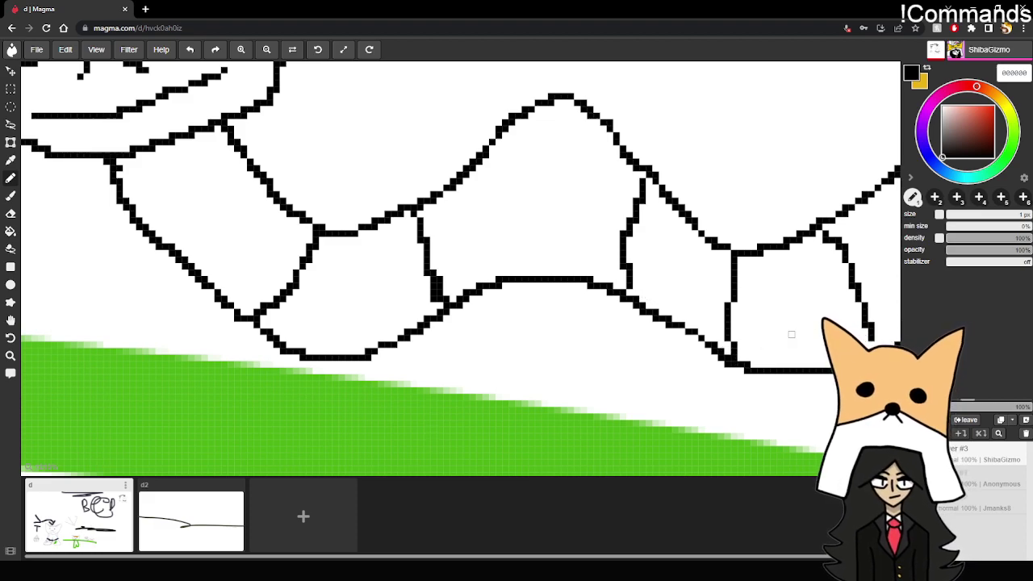
scroll(809, 317, "down", 5)
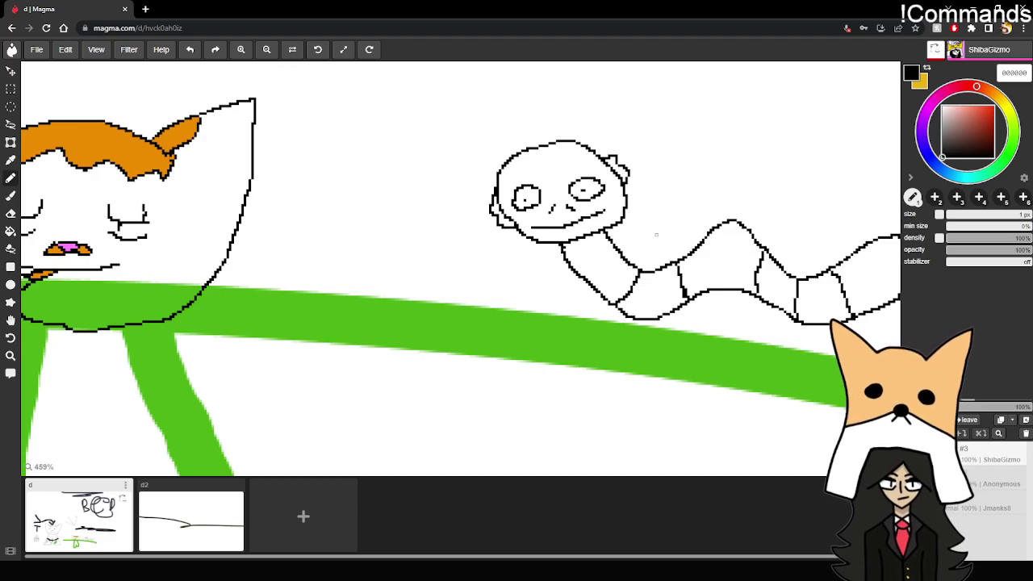
scroll(656, 235, "down", 3)
scroll(632, 248, "up", 3)
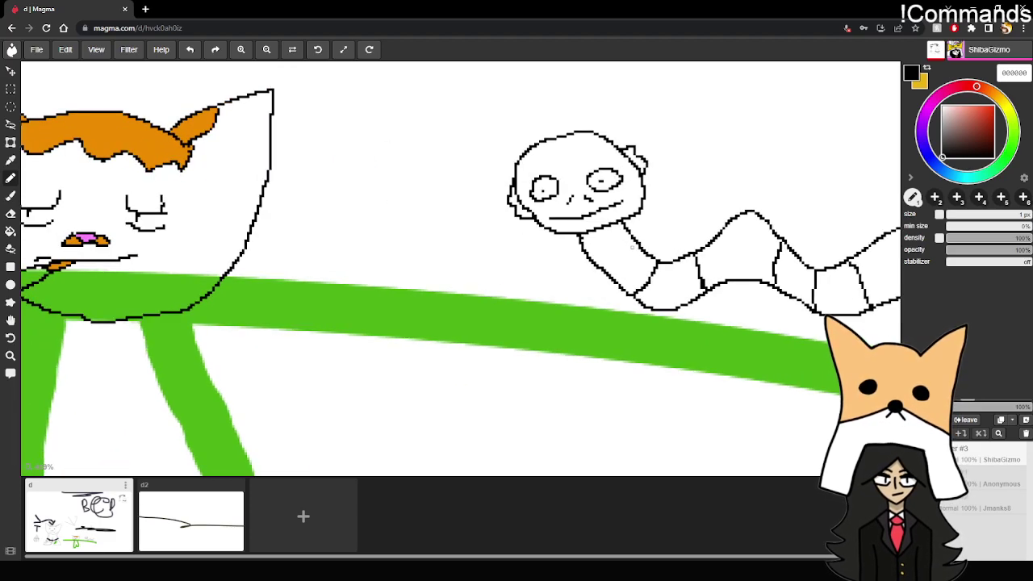
scroll(632, 248, "down", 5)
scroll(730, 178, "up", 4)
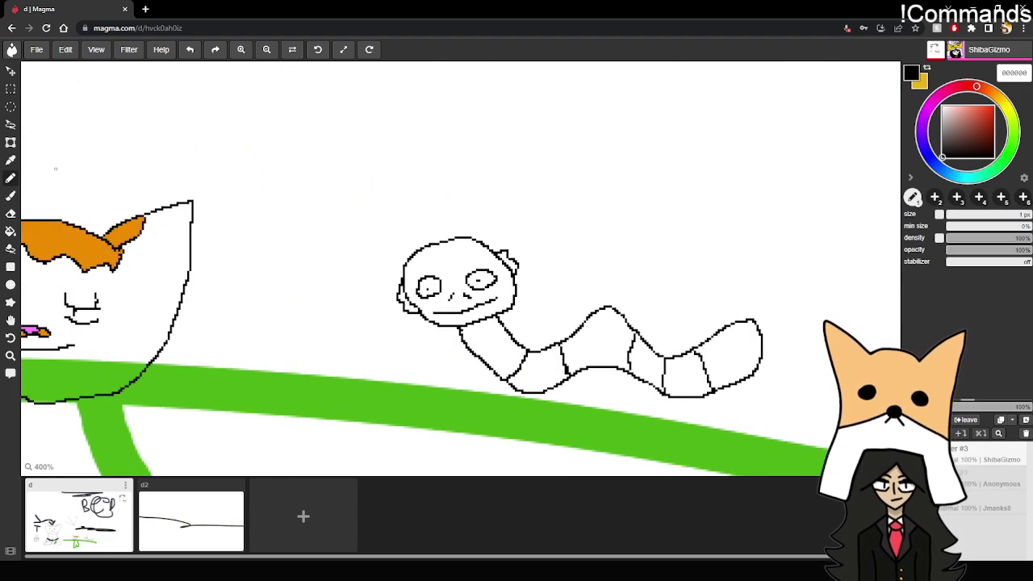
- Pick a saturated green and bucket-fill the worm's head, ear and left edge
left_click(1014, 147)
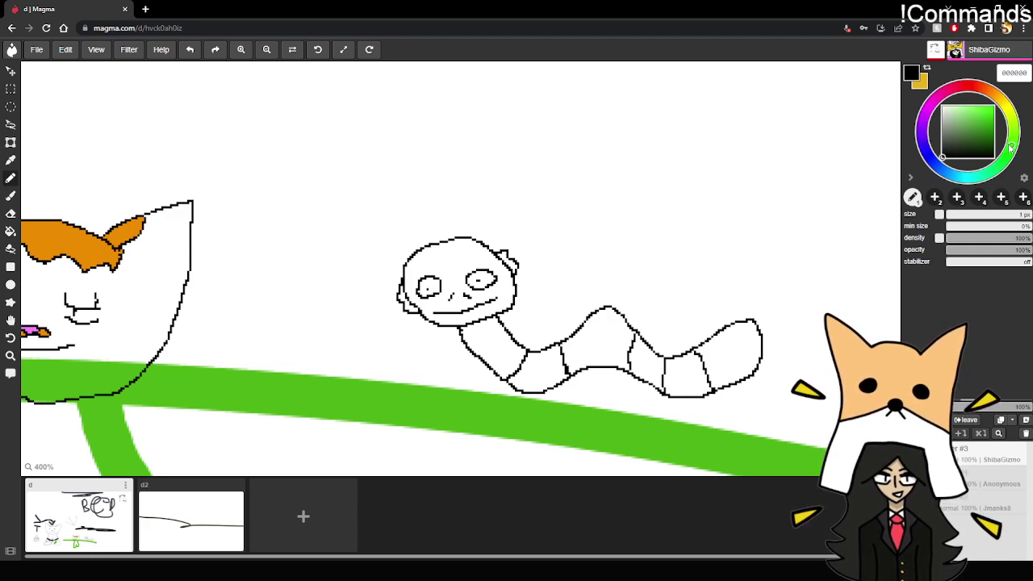
left_click(988, 118)
left_click_drag(988, 118, 1020, 118)
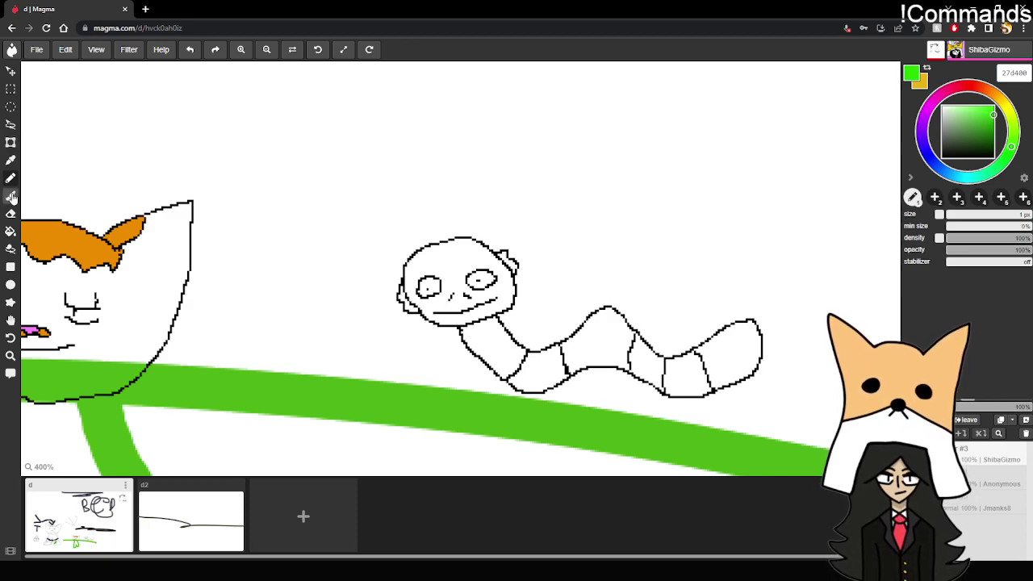
left_click(10, 231)
left_click(443, 256)
left_click(511, 262)
left_click(401, 297)
- Switch to a brighter yellow-green and refill the head, ear and lower-left edge
mouse_move(979, 119)
left_mouse_down()
mouse_move(962, 114)
mouse_move(971, 128)
mouse_move(976, 120)
left_mouse_up()
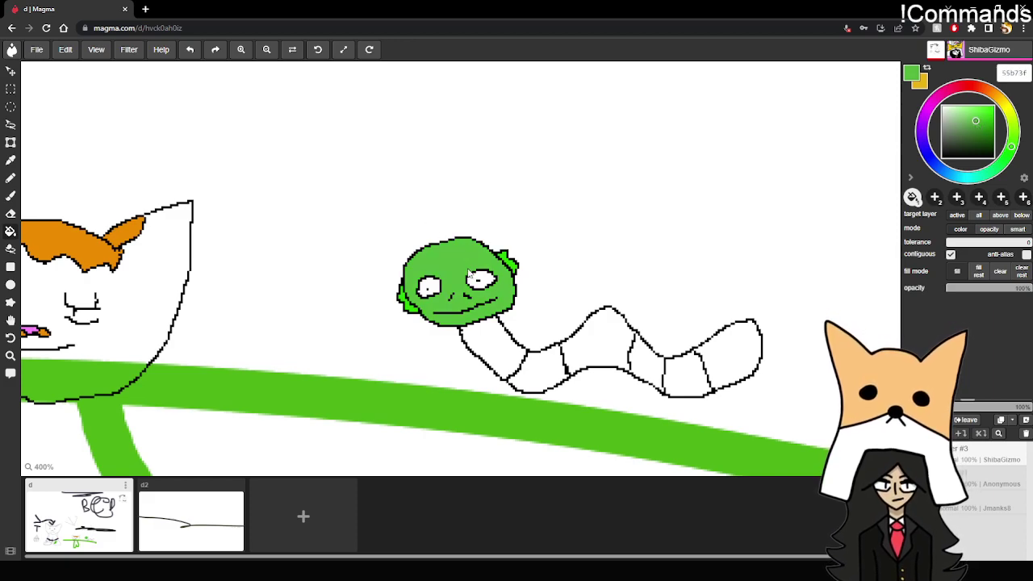
left_click(991, 114)
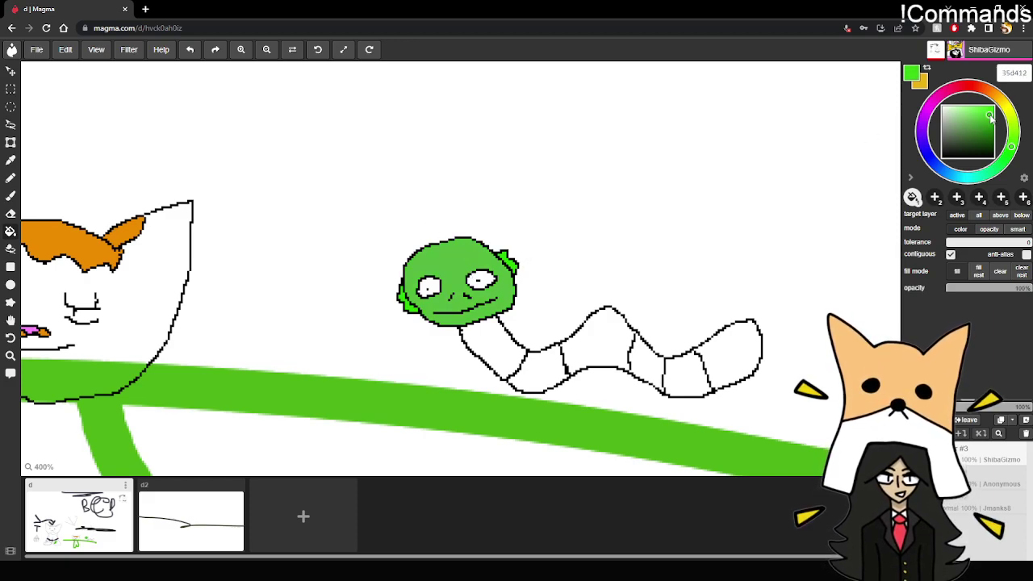
left_click(489, 264)
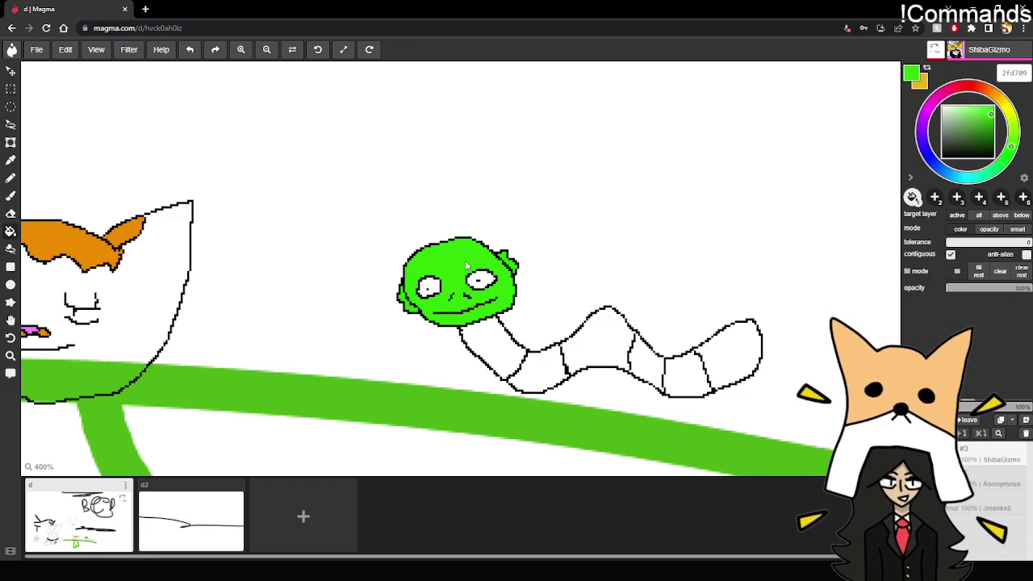
left_click(986, 105)
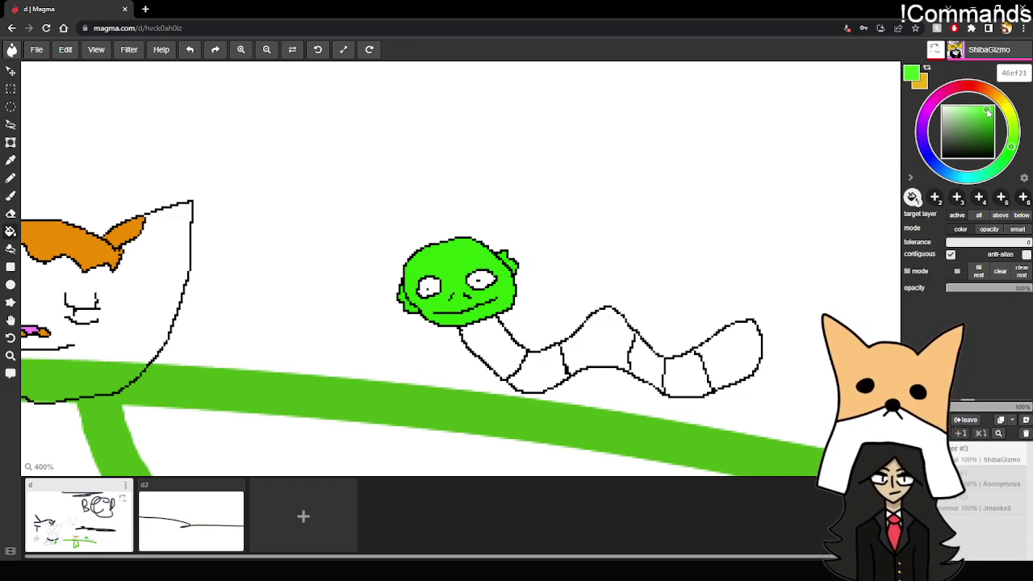
left_click_drag(1016, 146, 1014, 141)
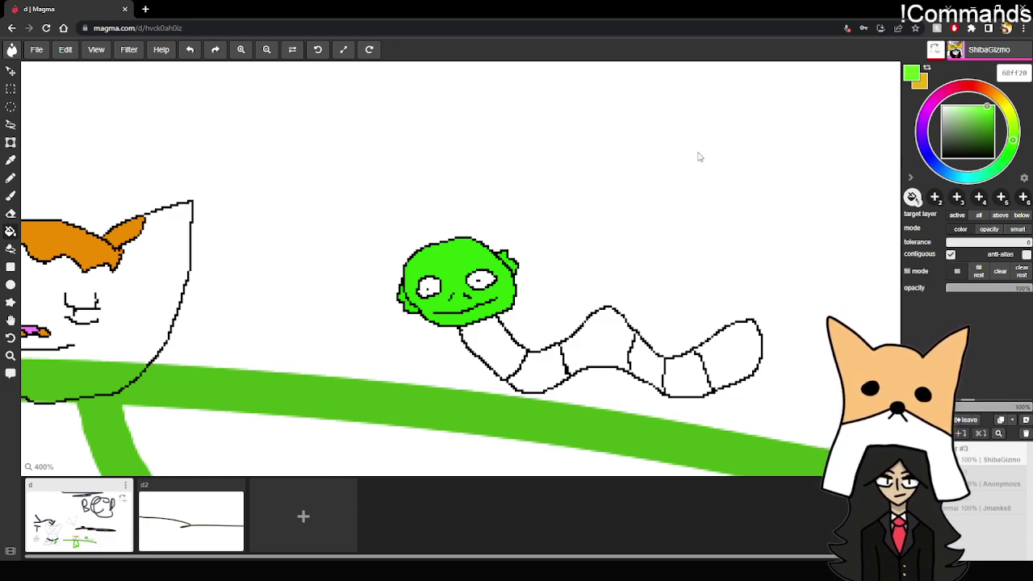
left_click(476, 268)
left_click(511, 265)
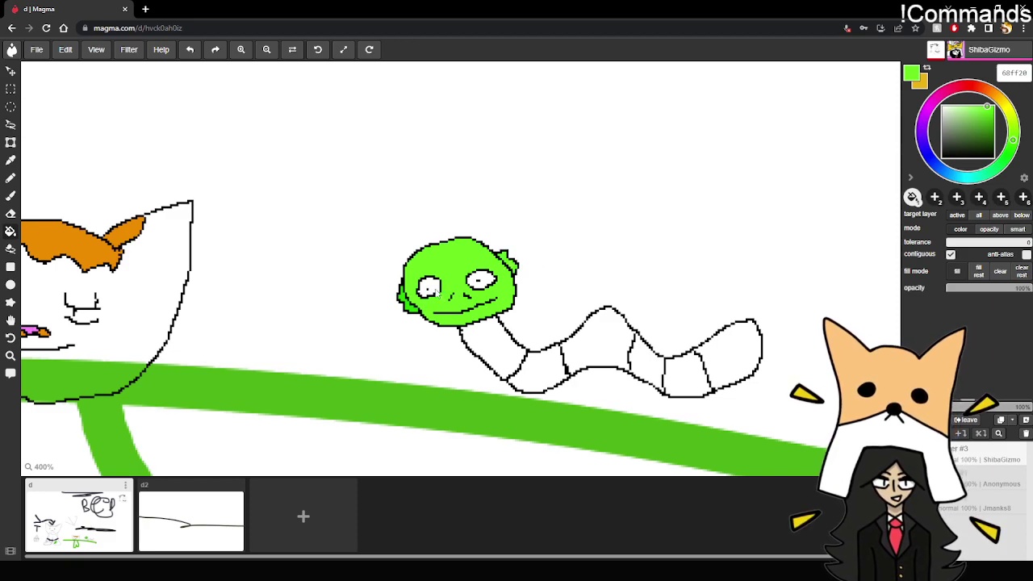
left_click(422, 316)
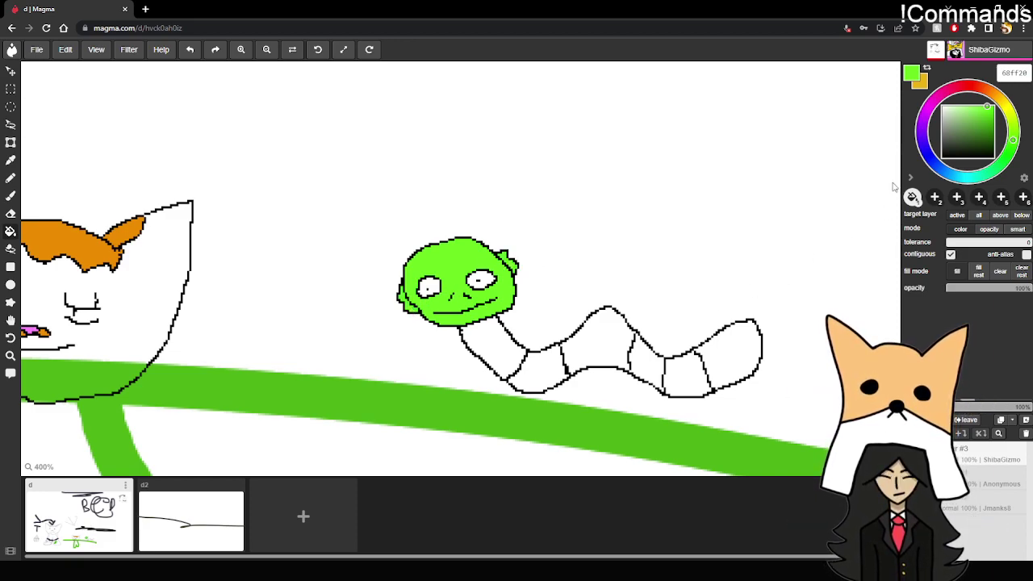
- Fill the neck, a body and tail segment bright green, and two segments dark green
left_click(531, 369)
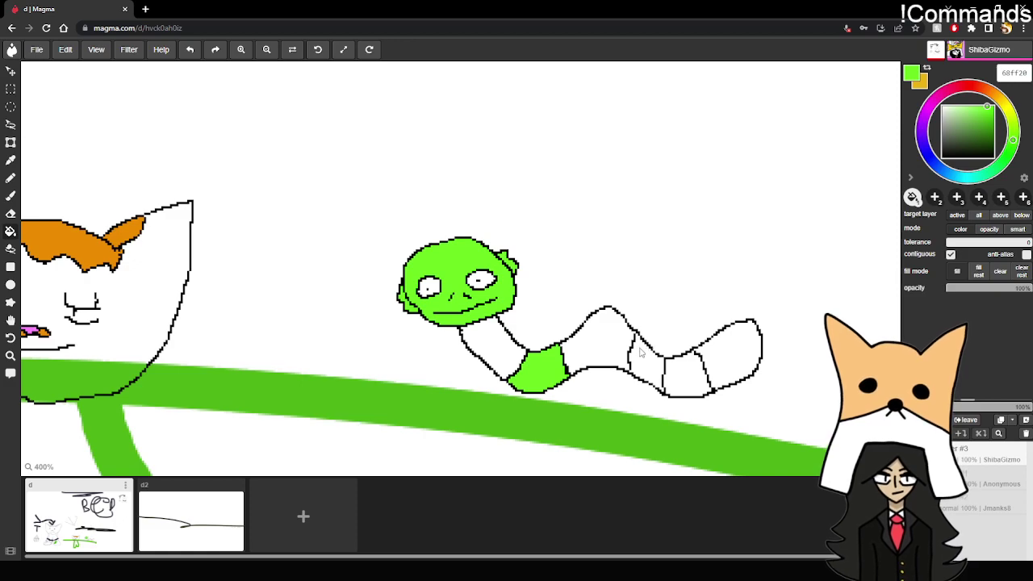
left_click(652, 362)
left_click(743, 354)
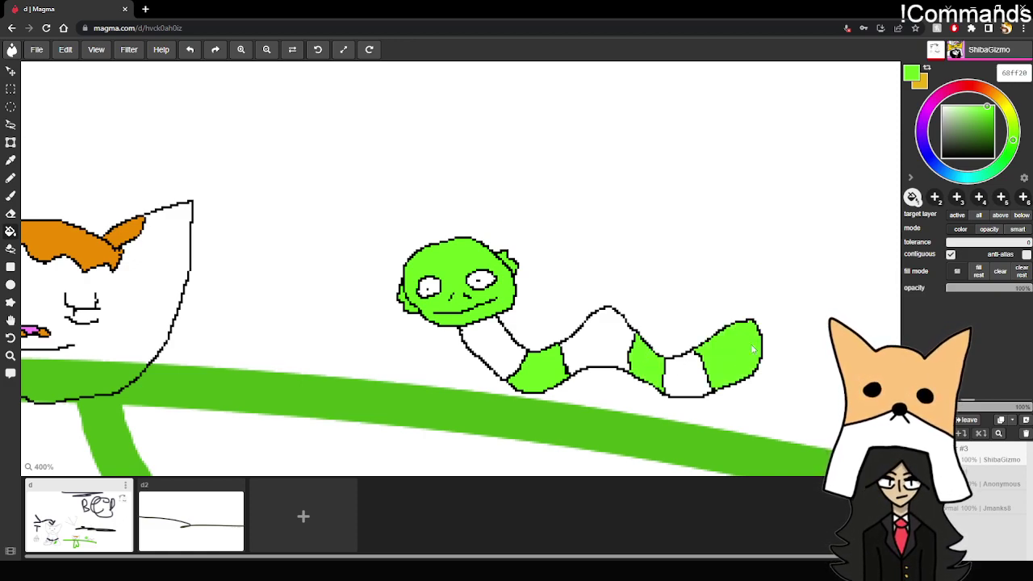
left_click_drag(959, 153, 984, 134)
left_click(681, 372)
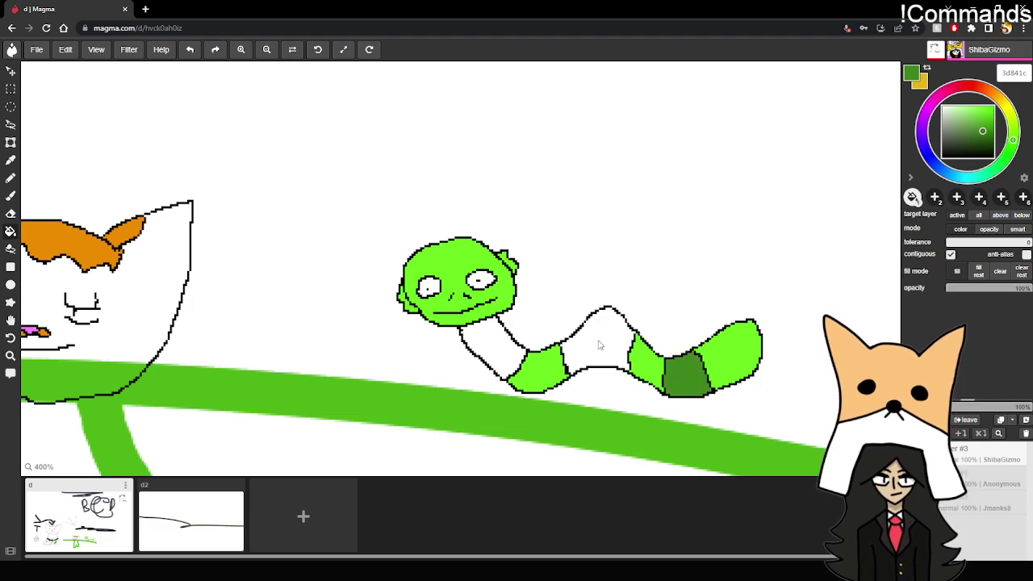
left_click(600, 346)
left_click(487, 353)
scroll(581, 367, "down", 5)
scroll(578, 318, "up", 8)
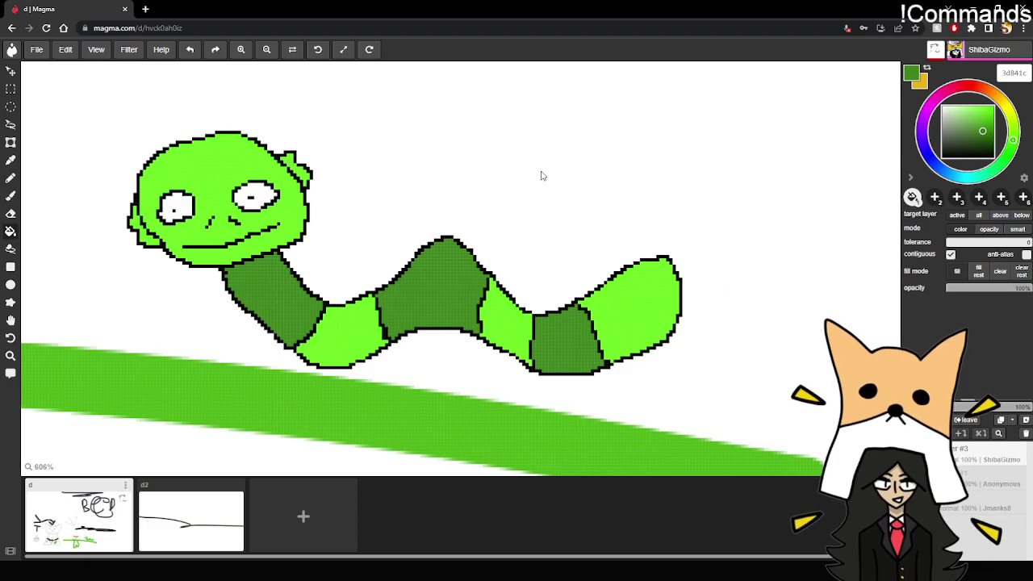
scroll(246, 284, "down", 4)
scroll(74, 196, "down", 3)
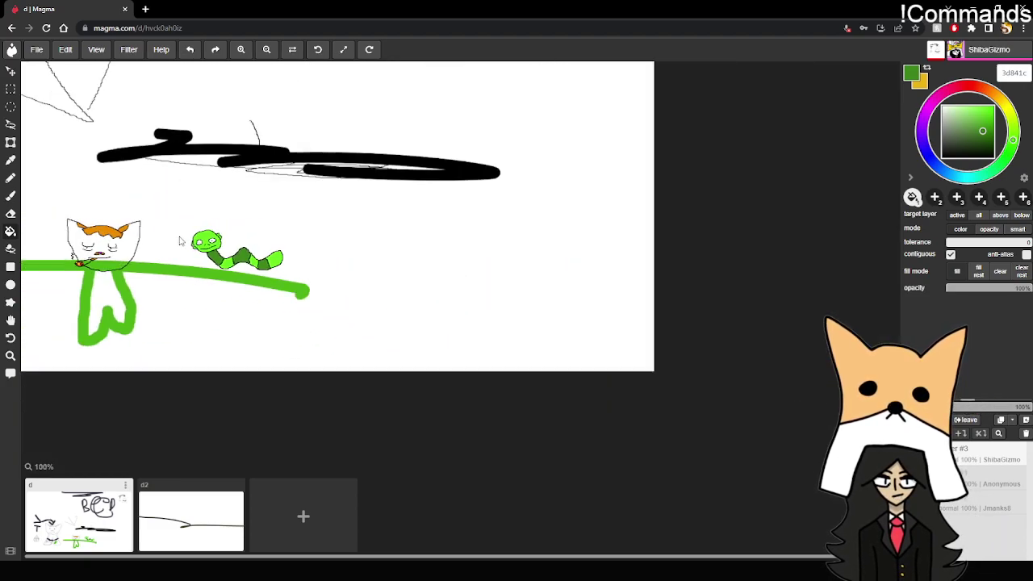
scroll(24, 223, "down", 2)
scroll(24, 223, "up", 2)
scroll(40, 177, "down", 6)
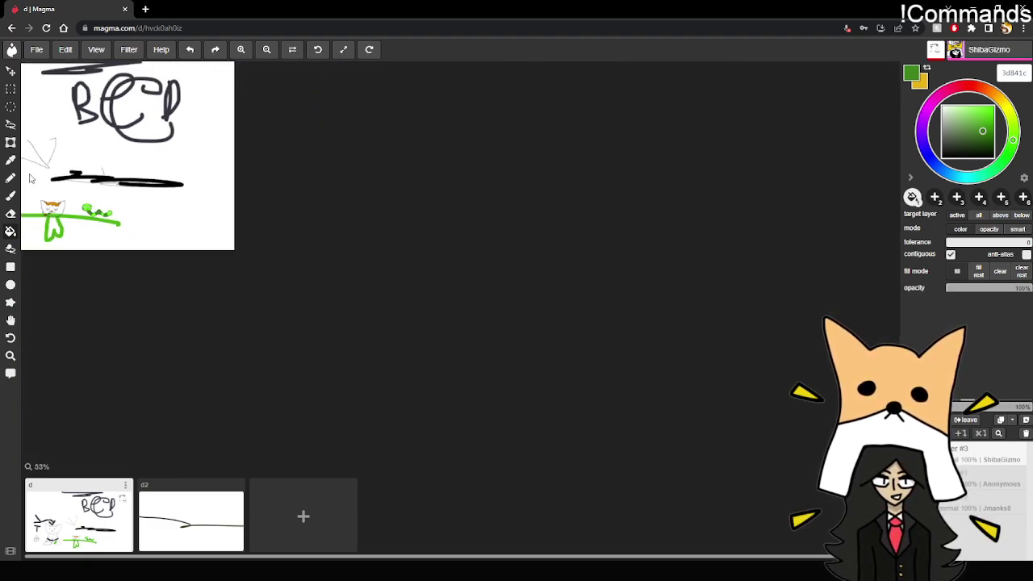
scroll(28, 153, "up", 7)
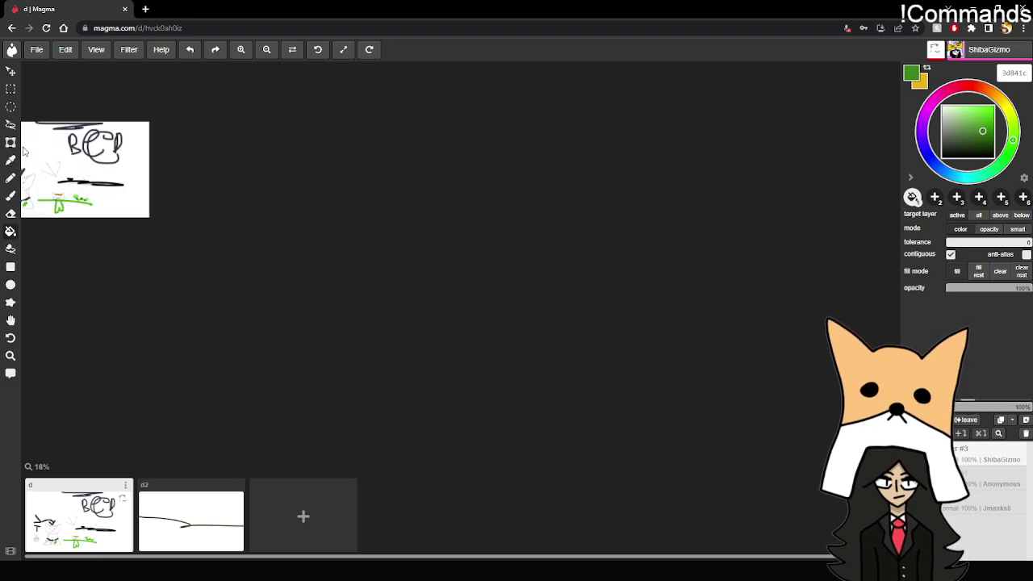
scroll(97, 457, "up", 1)
scroll(109, 420, "down", 5)
scroll(335, 394, "up", 3)
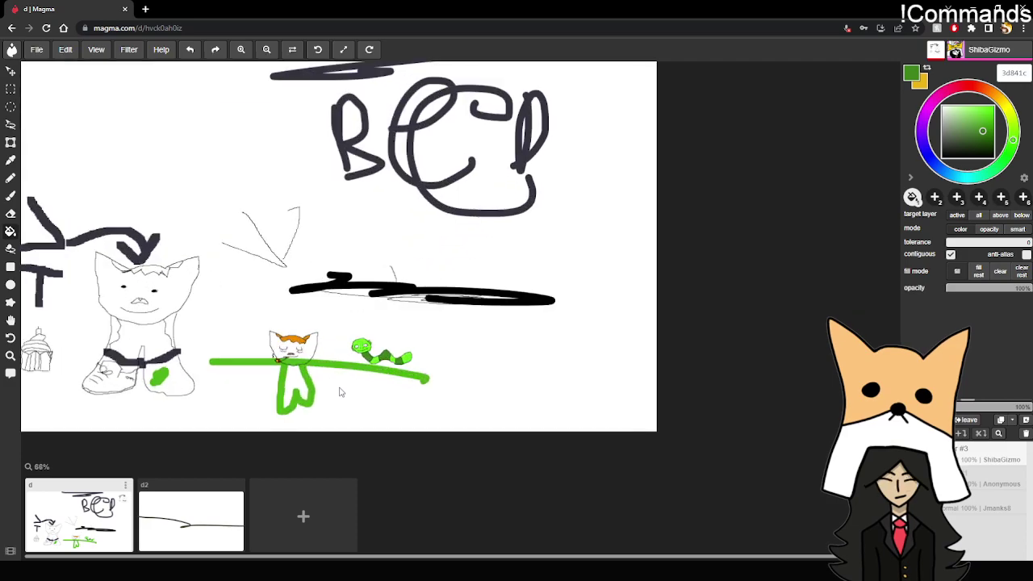
scroll(347, 388, "down", 4)
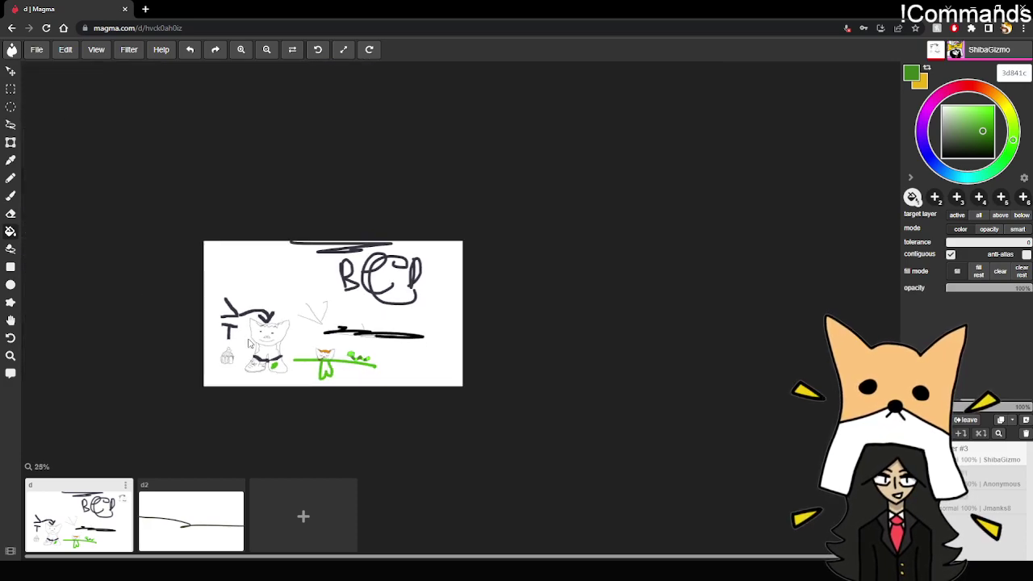
left_click(11, 322)
scroll(259, 347, "up", 5)
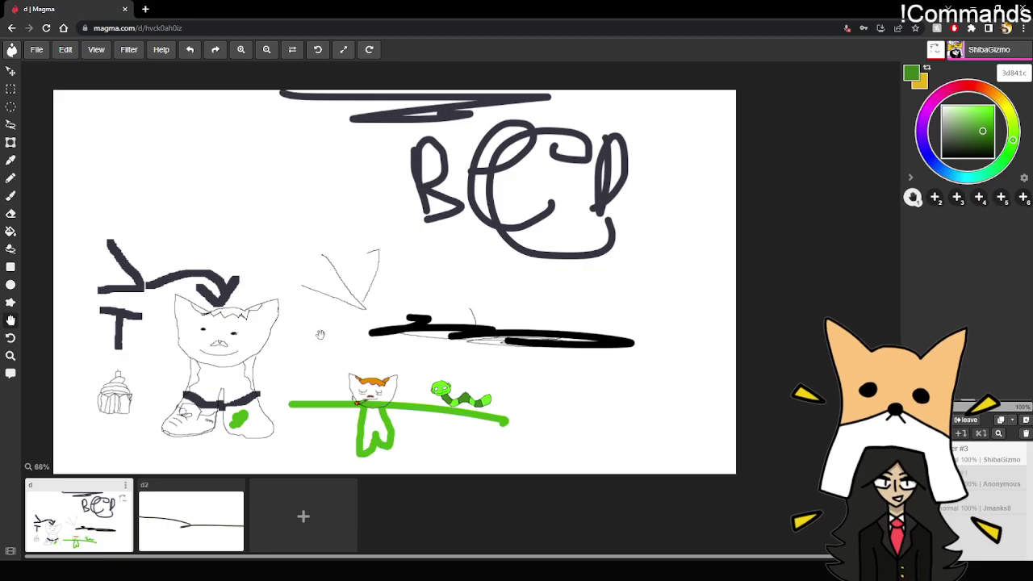
left_click_drag(381, 264, 397, 316)
scroll(422, 334, "up", 3)
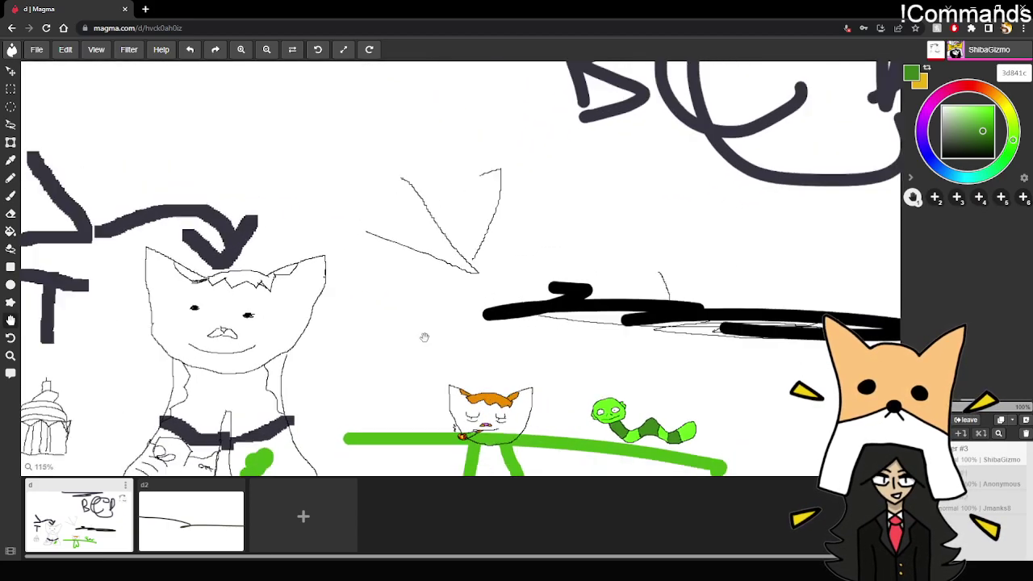
scroll(514, 312, "down", 2)
left_click_drag(515, 311, 446, 291)
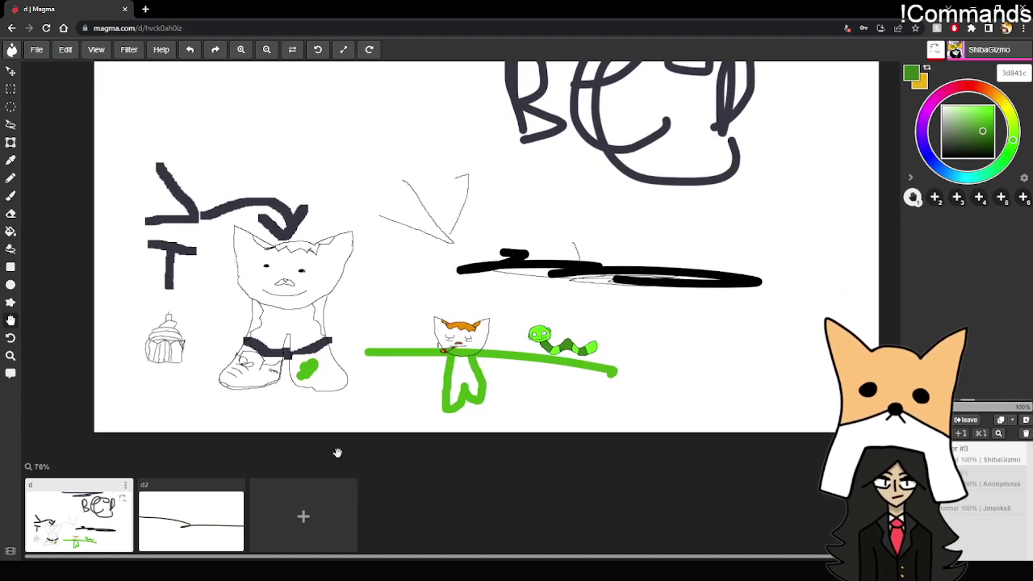
scroll(412, 388, "up", 3)
scroll(453, 362, "up", 3)
scroll(459, 362, "down", 3)
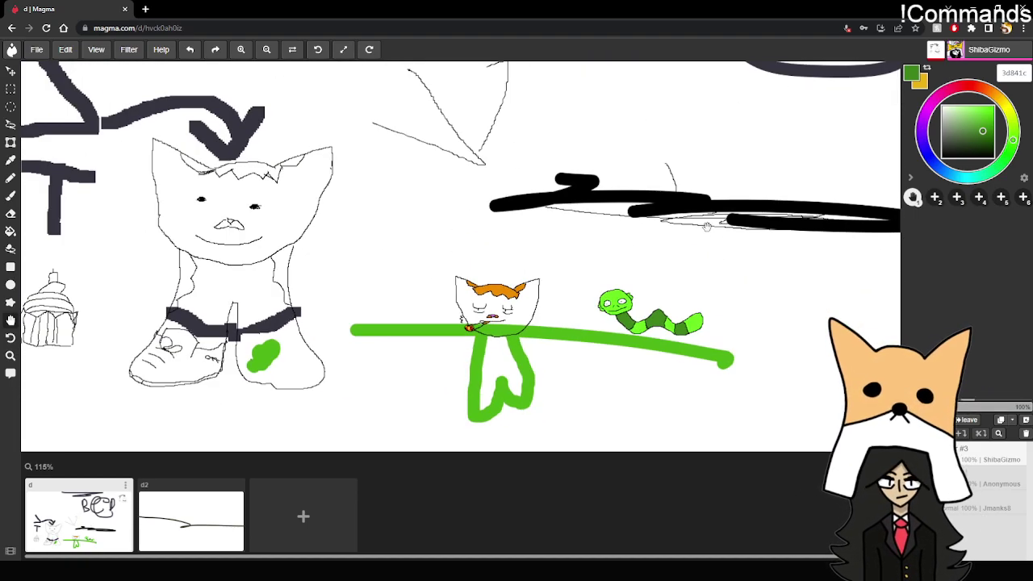
scroll(641, 264, "up", 4)
scroll(395, 425, "down", 3)
left_click_drag(396, 425, 664, 277)
scroll(419, 315, "up", 4)
scroll(419, 315, "up", 2)
scroll(664, 277, "down", 2)
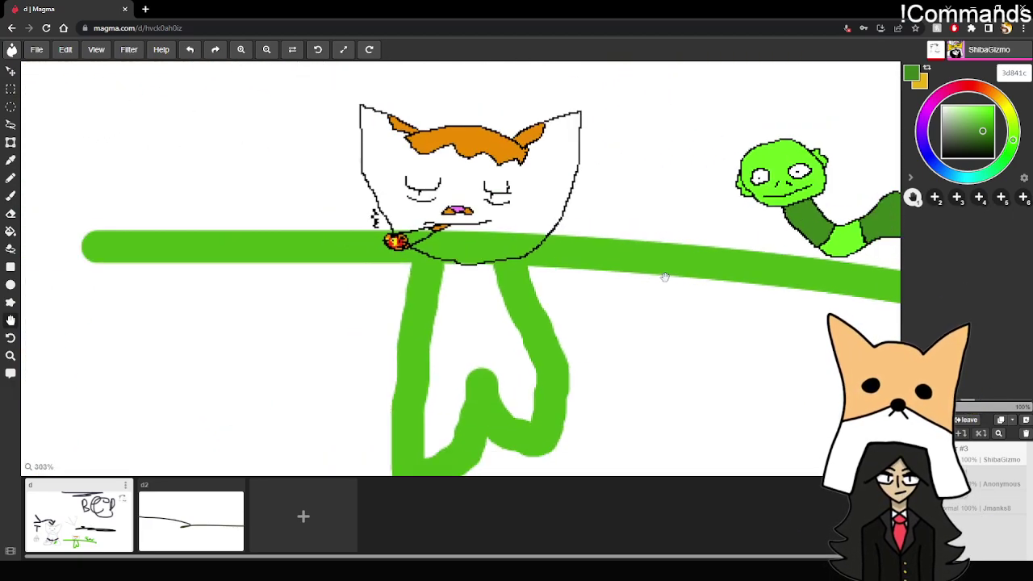
scroll(472, 199, "down", 5)
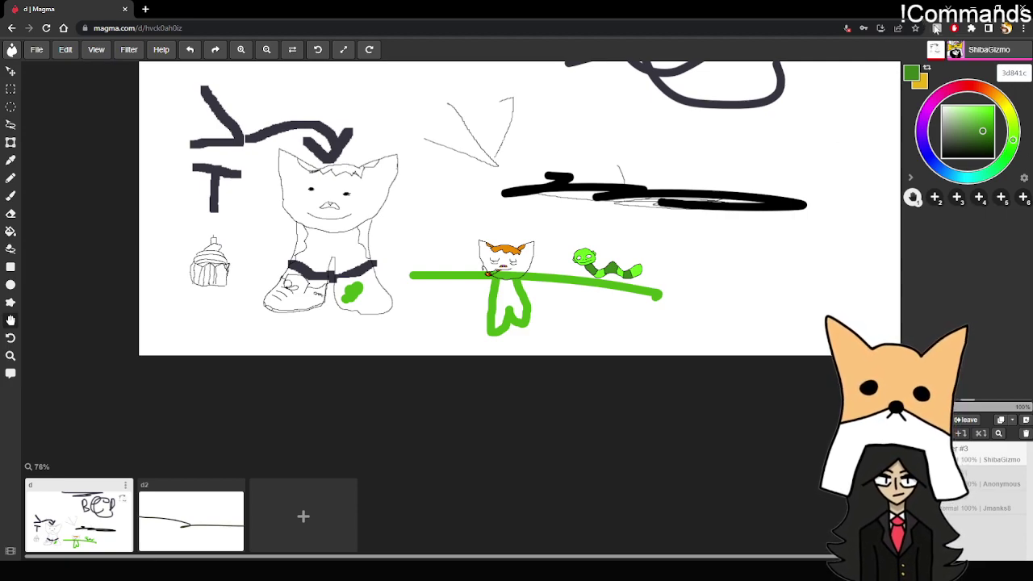
- Add Hand, Pixel Pencil and Fill as quick tool presets, then reselect the pencil preset
left_click(983, 49)
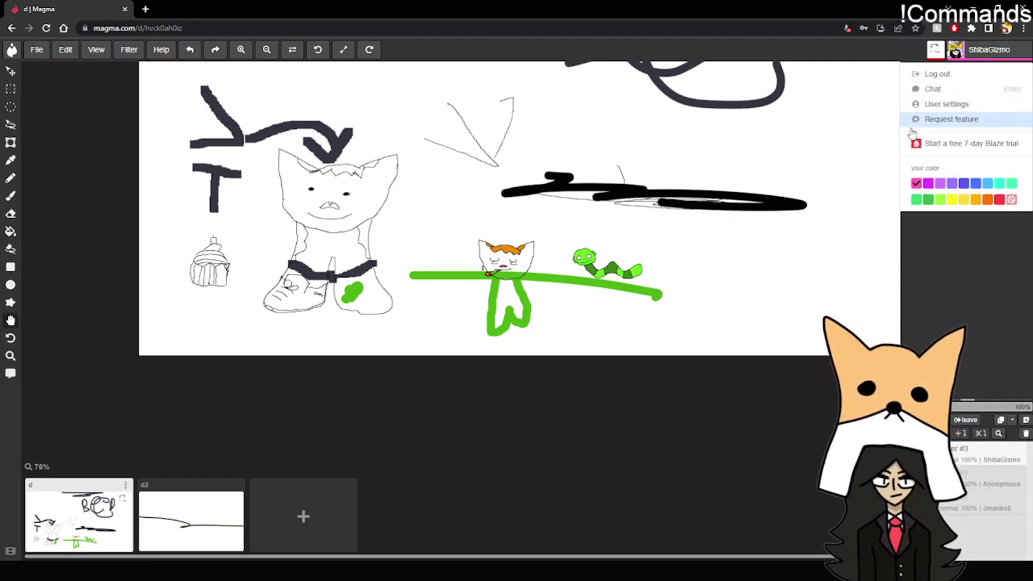
left_click(883, 155)
mouse_move(812, 226)
left_mouse_down()
mouse_move(685, 258)
mouse_move(814, 220)
left_mouse_up()
left_click(937, 201)
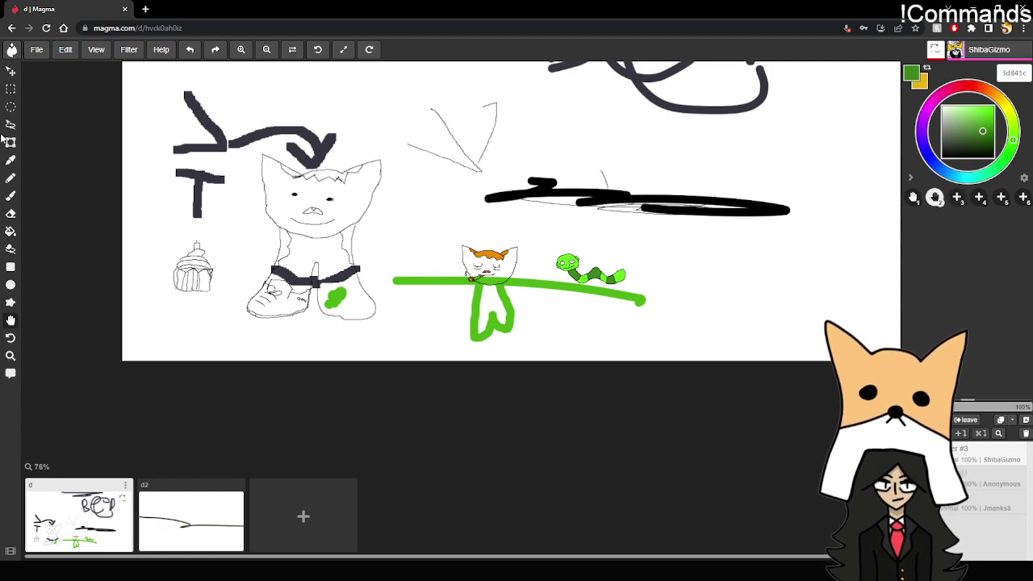
left_click(10, 178)
left_click(957, 197)
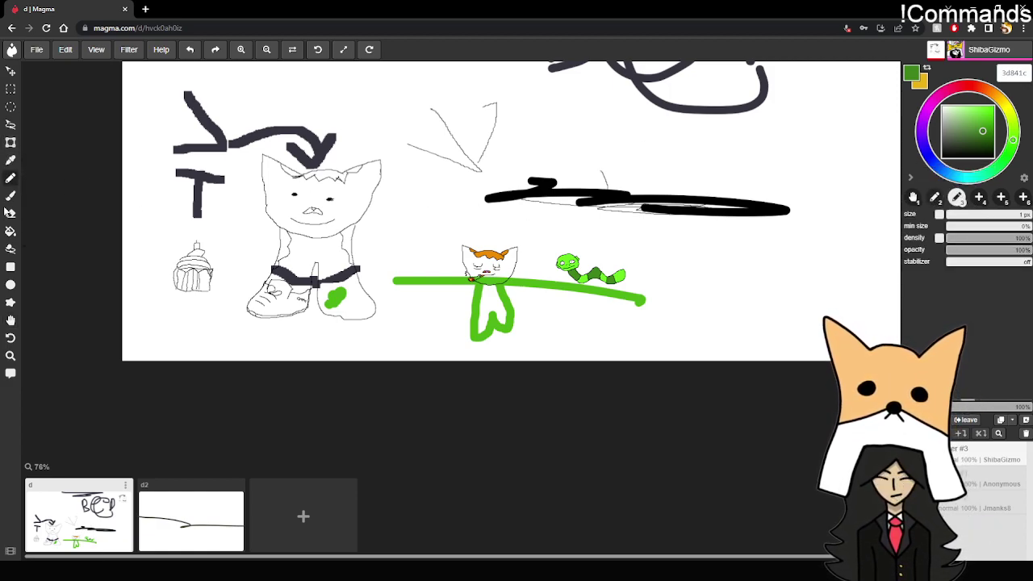
left_click(11, 231)
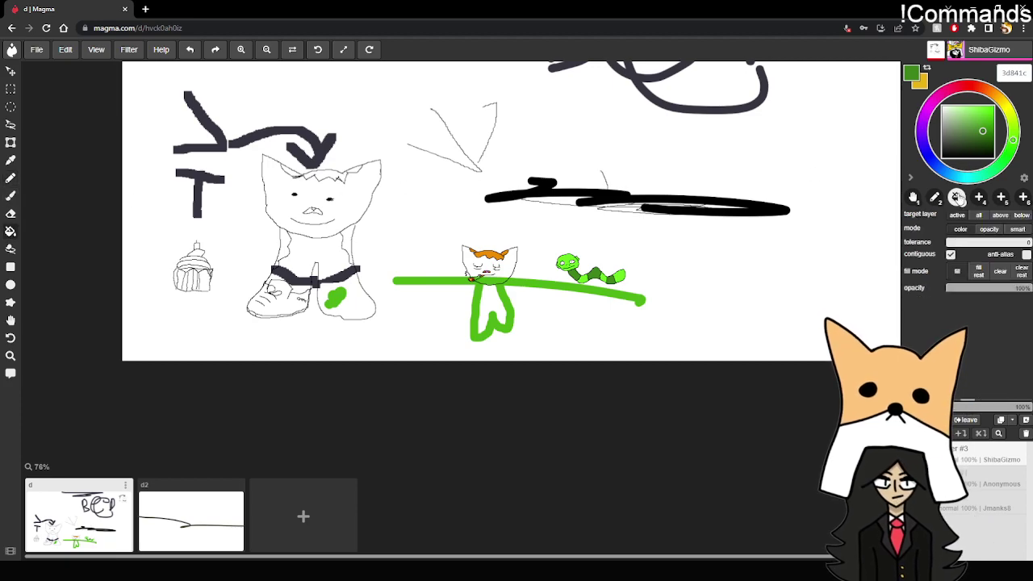
left_click(934, 197)
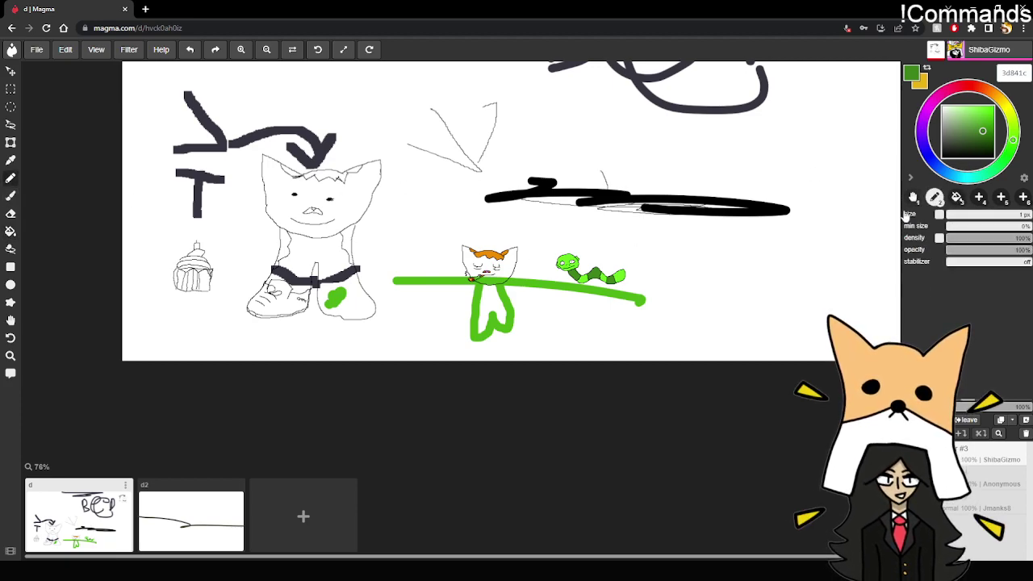
scroll(641, 346, "down", 3)
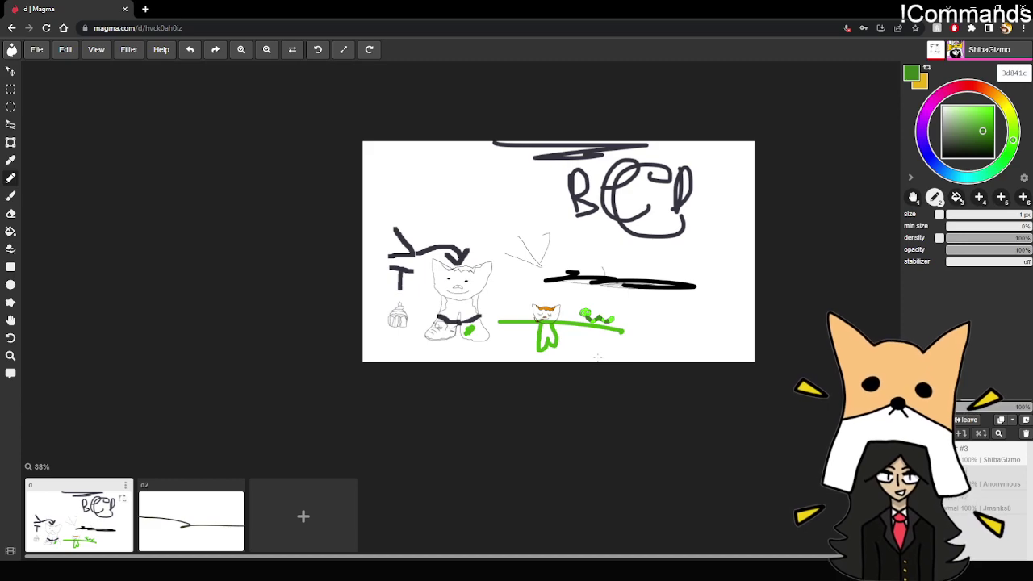
scroll(598, 355, "up", 5)
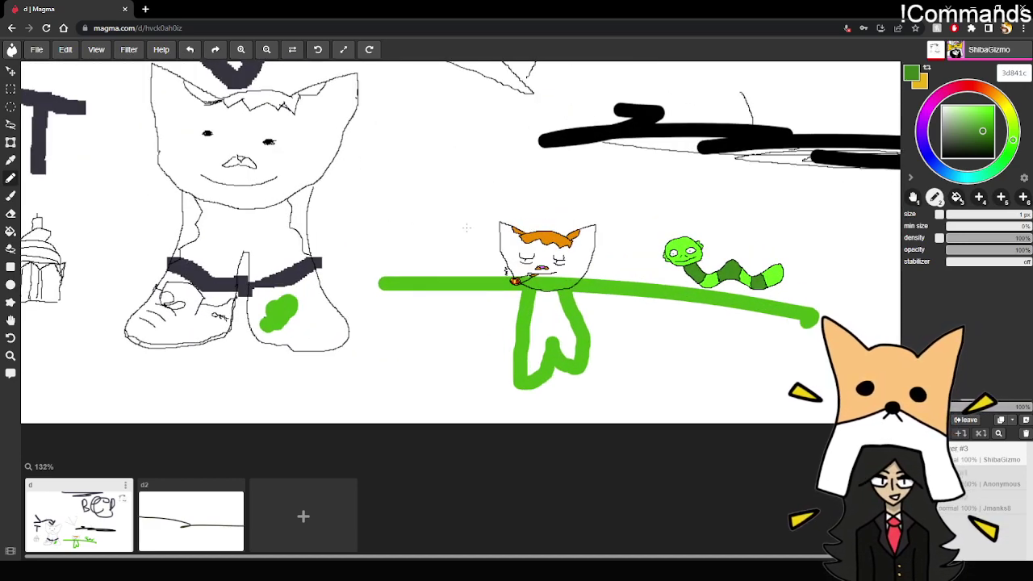
scroll(428, 151, "down", 2)
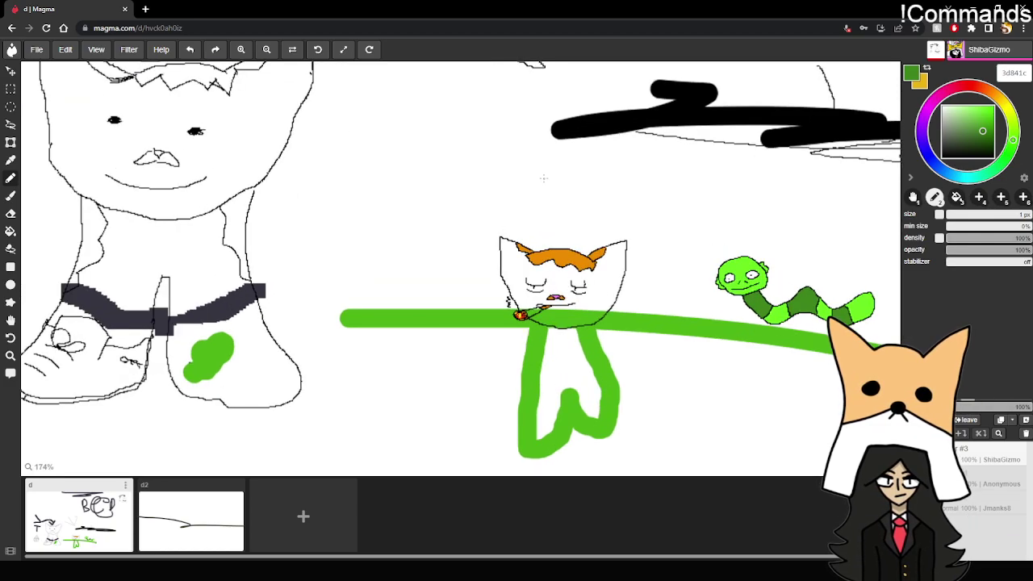
scroll(101, 233, "up", 6)
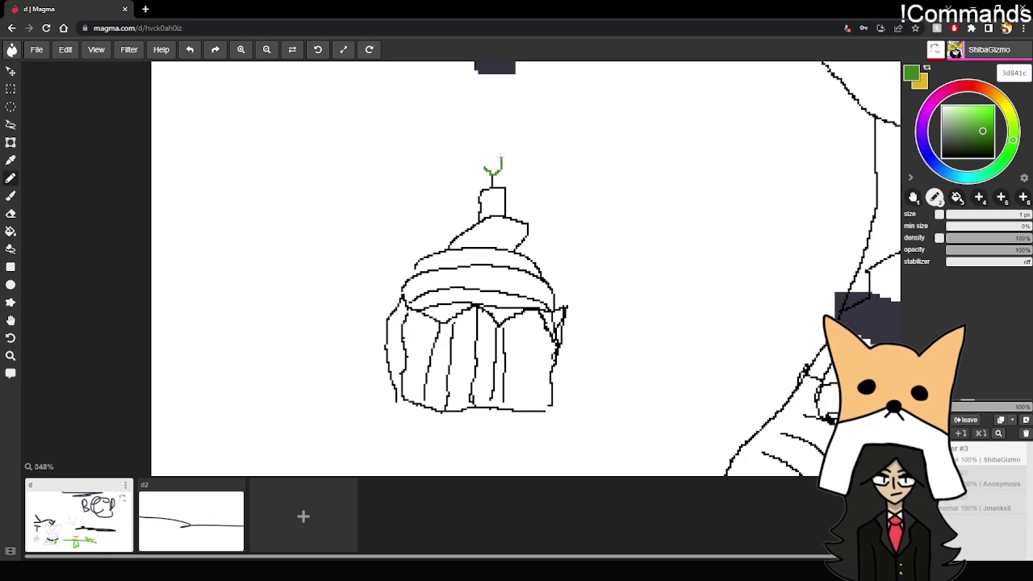
scroll(521, 202, "down", 5)
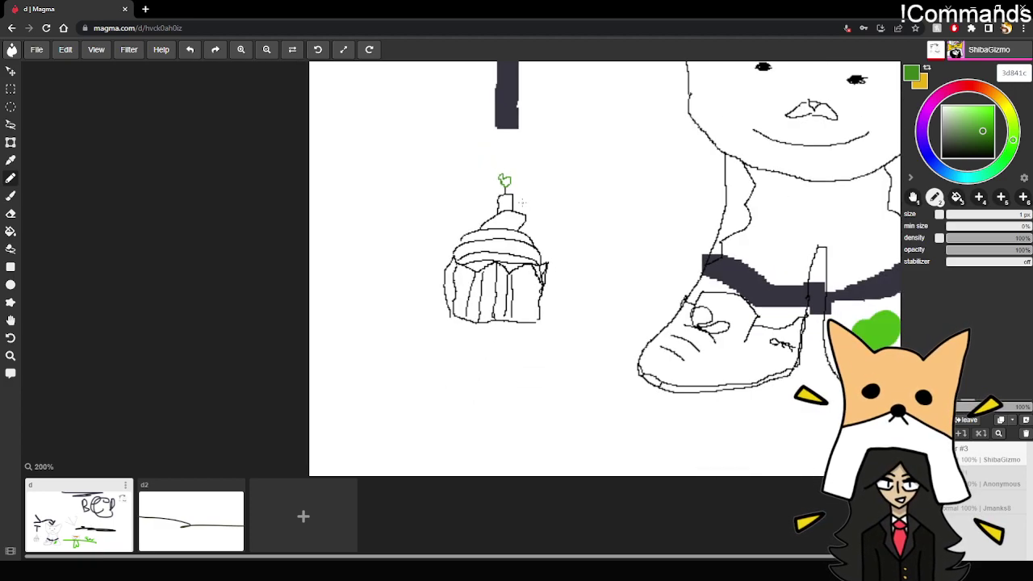
scroll(756, 192, "down", 3)
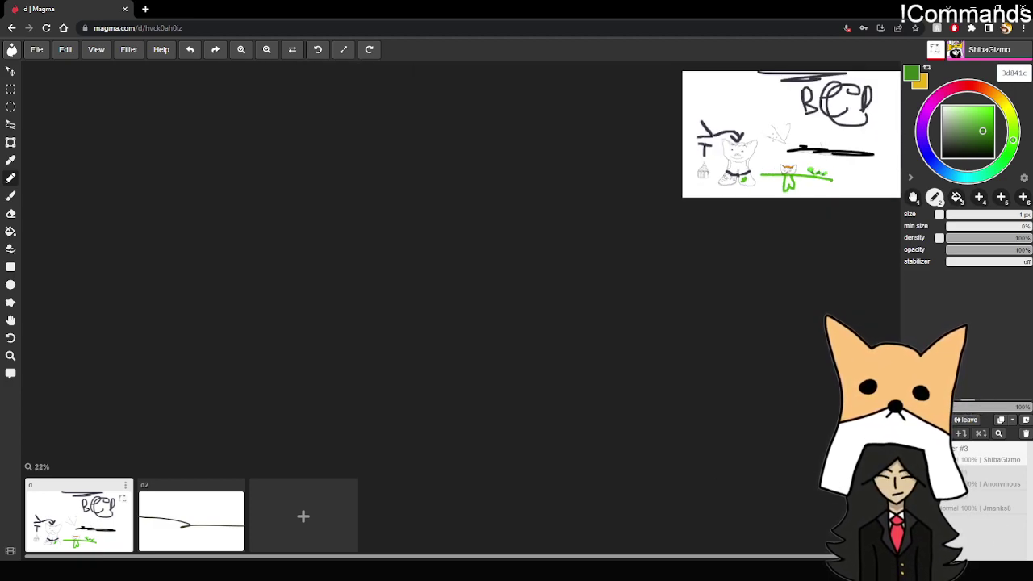
scroll(756, 191, "up", 1)
left_click(913, 198)
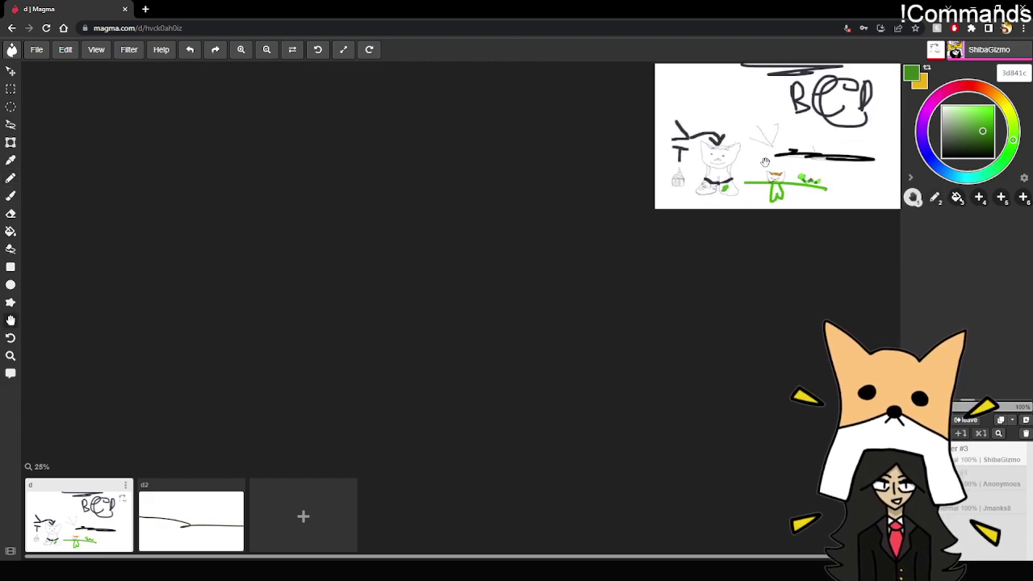
scroll(781, 170, "up", 5)
scroll(715, 217, "up", 5)
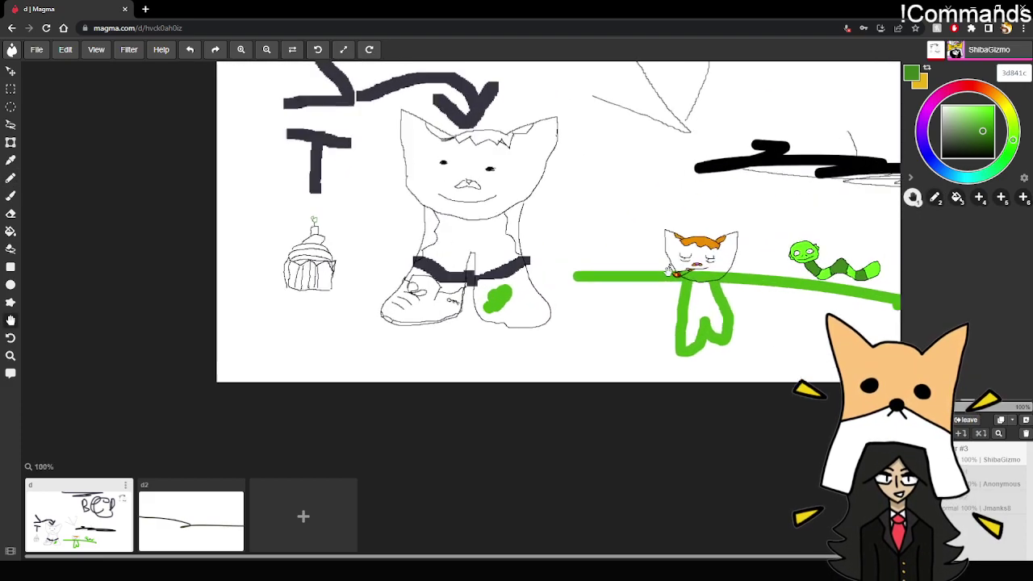
scroll(667, 339, "up", 4)
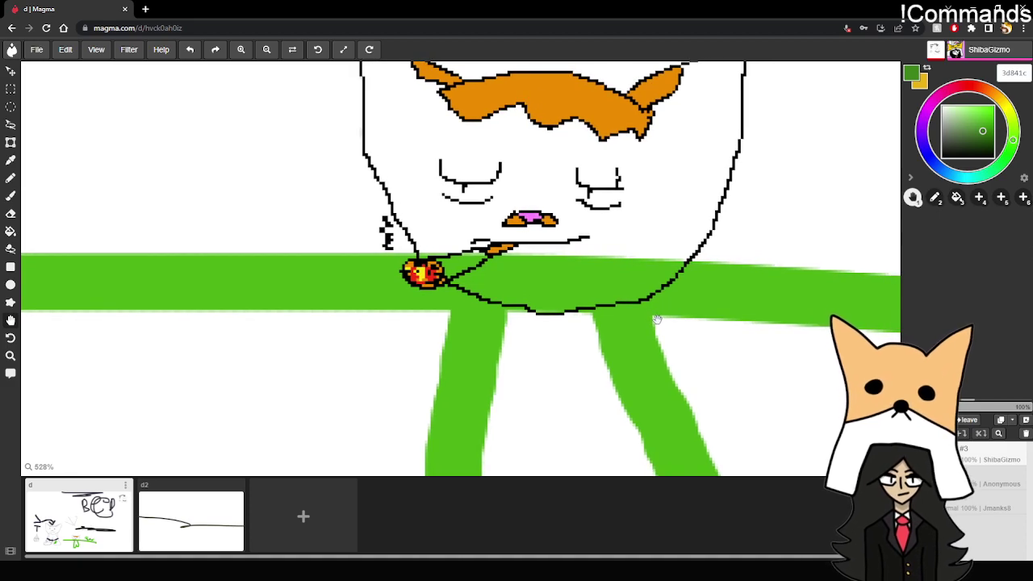
scroll(657, 319, "down", 3)
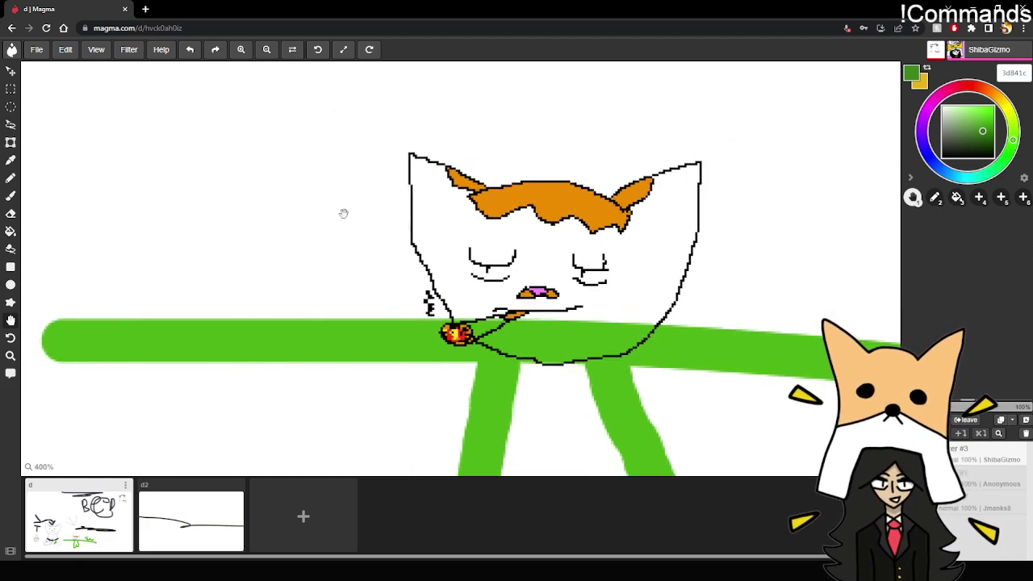
scroll(648, 213, "down", 2)
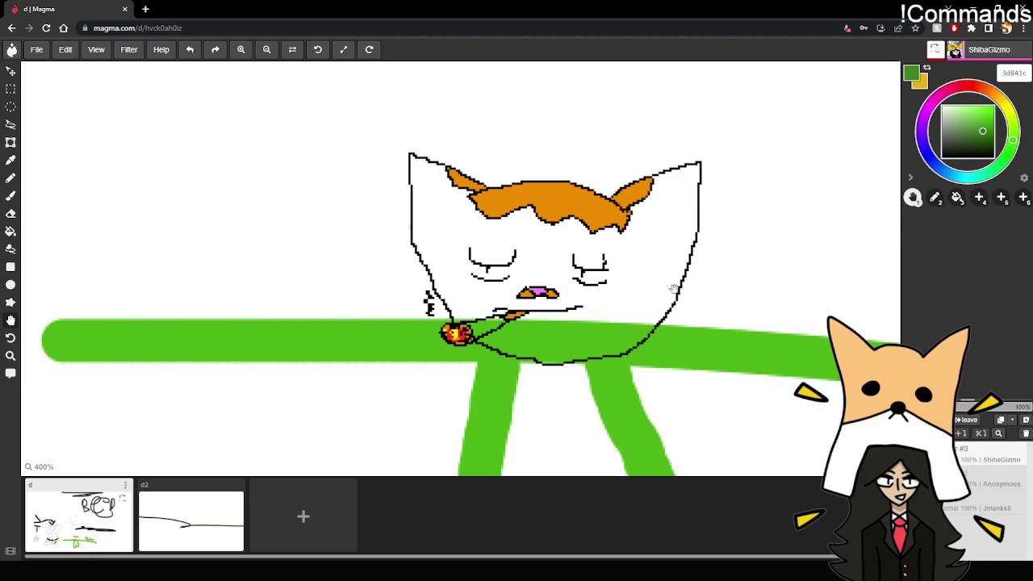
scroll(601, 236, "down", 1)
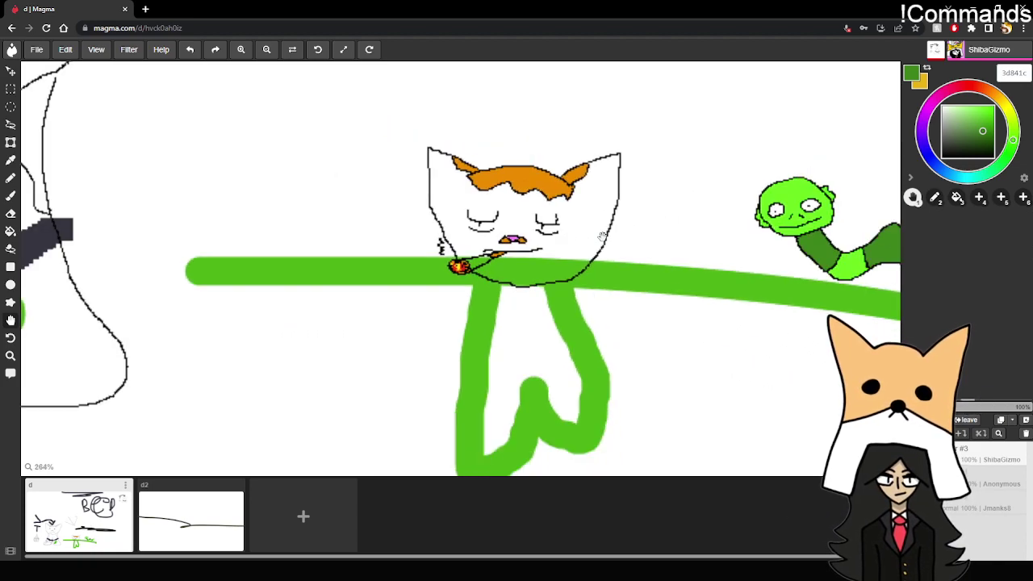
left_click_drag(601, 235, 414, 239)
scroll(558, 234, "down", 1)
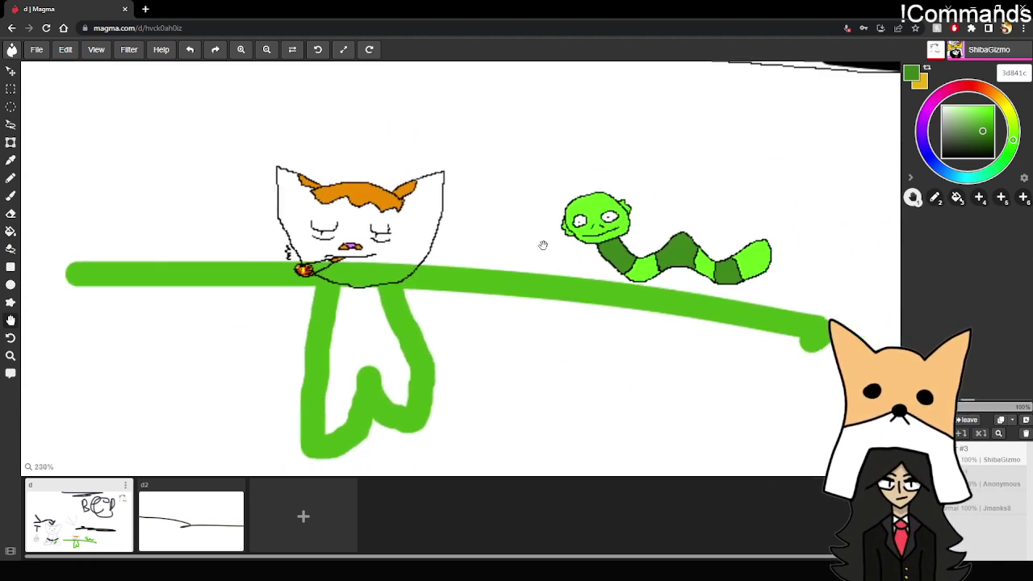
scroll(569, 236, "up", 2)
scroll(486, 261, "up", 5)
left_click_drag(487, 260, 449, 258)
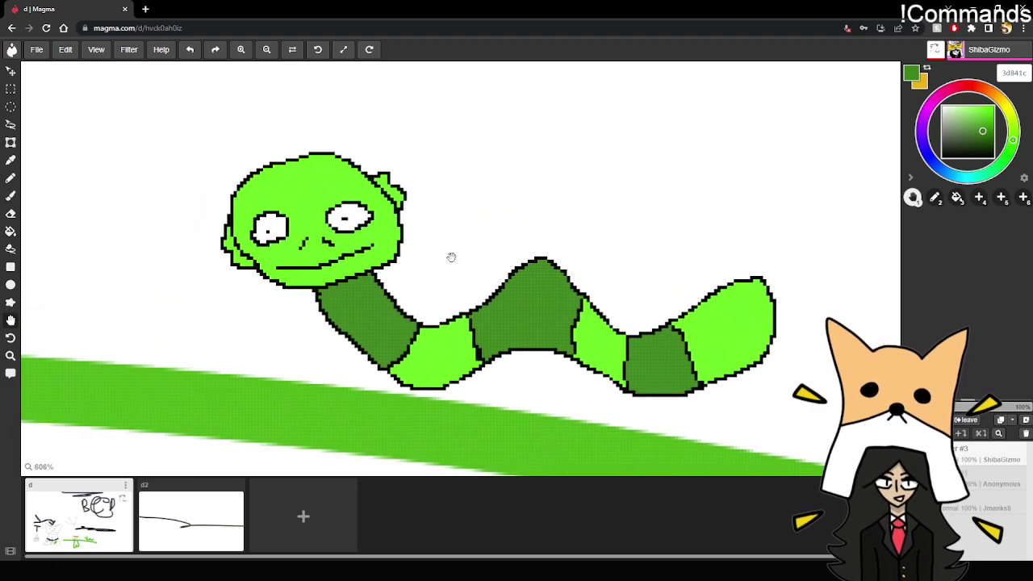
scroll(450, 258, "up", 5)
scroll(737, 291, "down", 15)
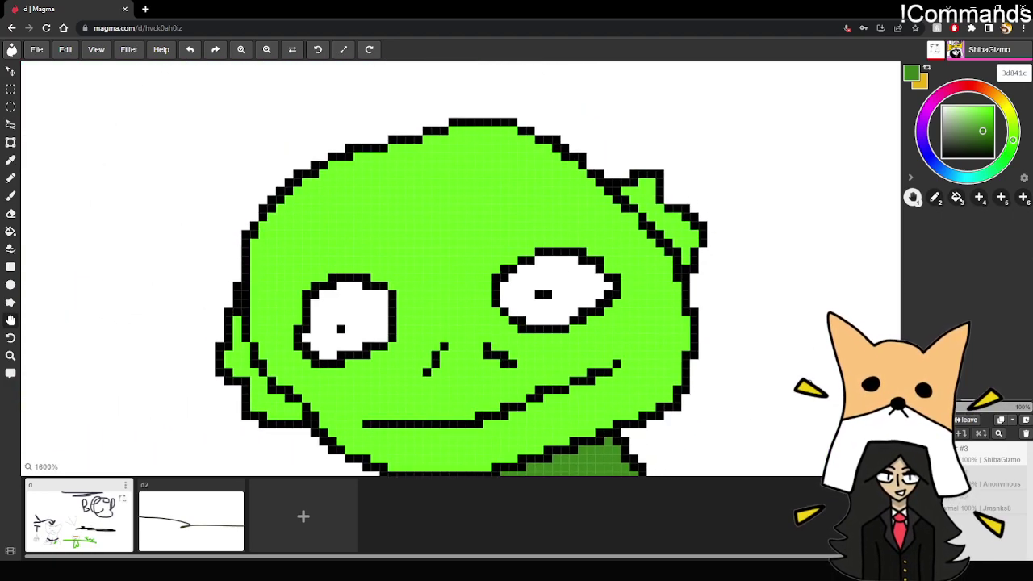
scroll(690, 285, "down", 4)
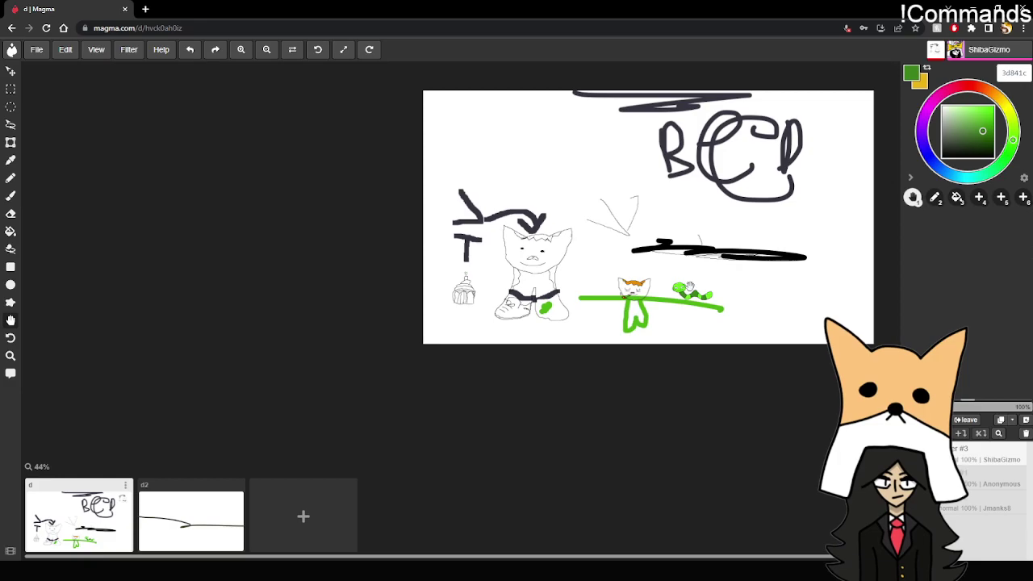
scroll(592, 158, "up", 4)
scroll(620, 401, "down", 1)
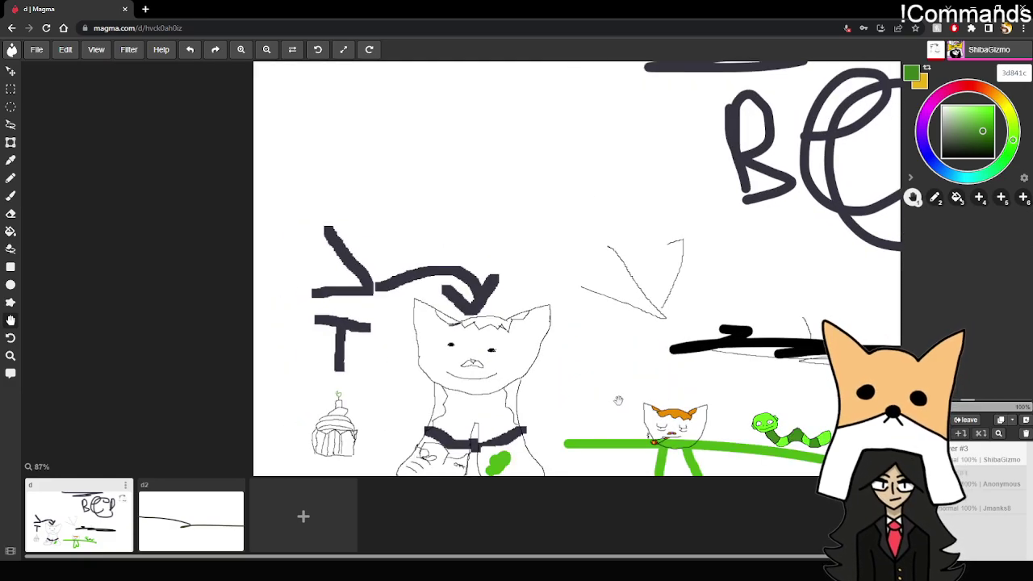
left_click_drag(621, 401, 477, 247)
scroll(479, 266, "up", 7)
scroll(427, 201, "down", 4)
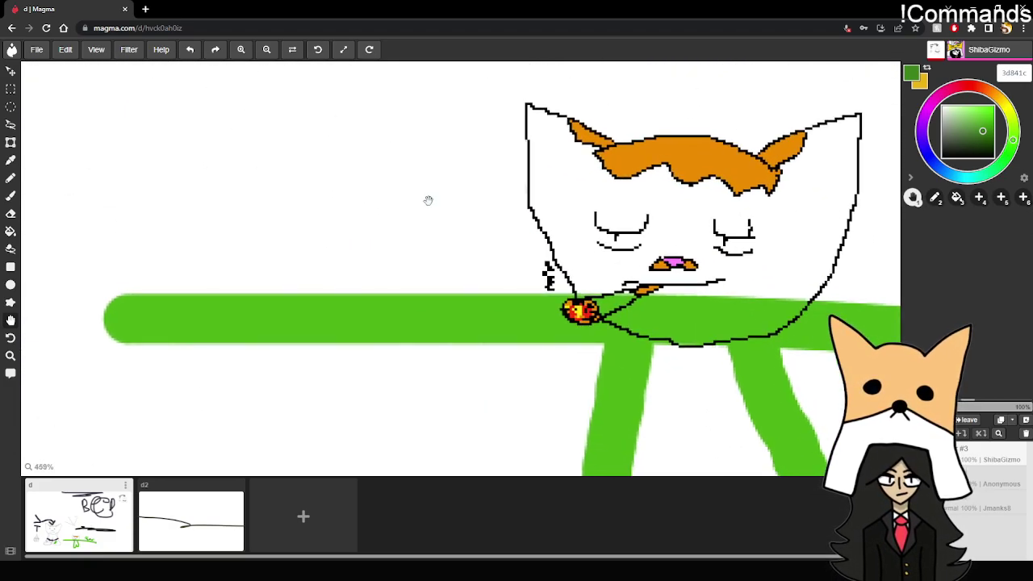
scroll(459, 339, "down", 4)
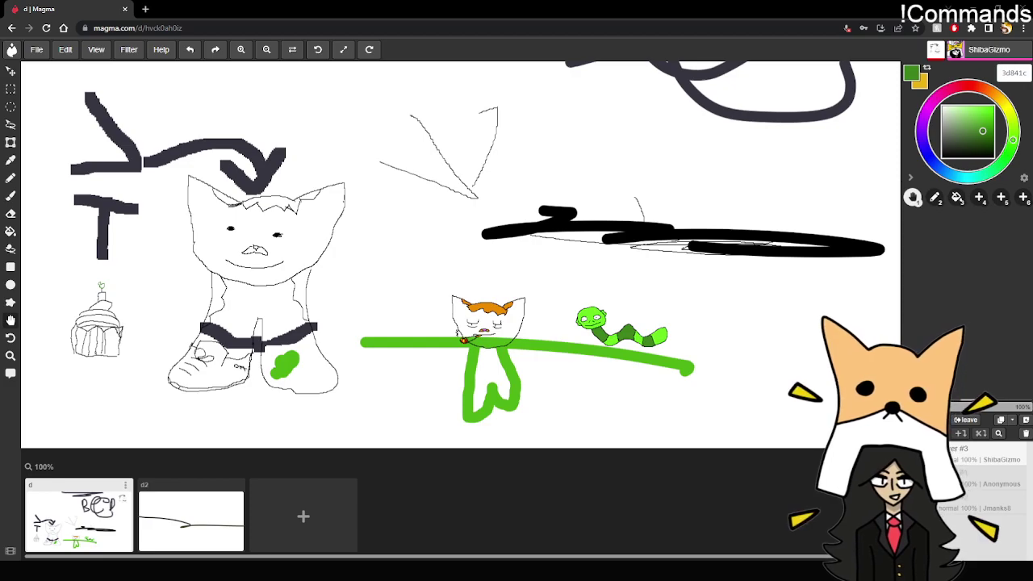
scroll(511, 349, "up", 3)
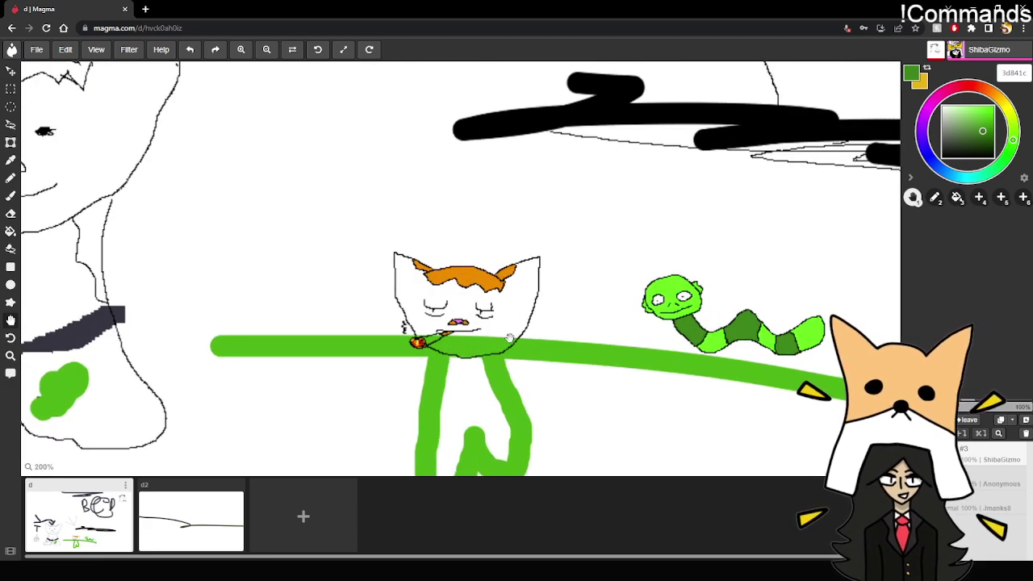
scroll(511, 350, "down", 6)
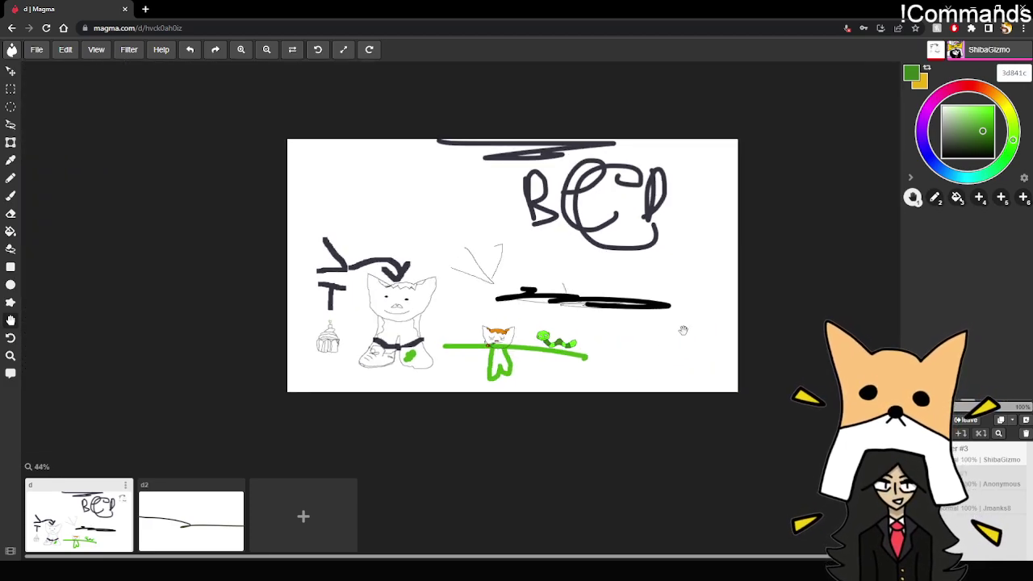
scroll(594, 388, "up", 2)
scroll(297, 280, "up", 2)
scroll(296, 280, "down", 1)
scroll(130, 229, "up", 3)
scroll(131, 228, "down", 3)
scroll(130, 228, "down", 2)
left_click_drag(134, 218, 161, 252)
scroll(635, 405, "up", 2)
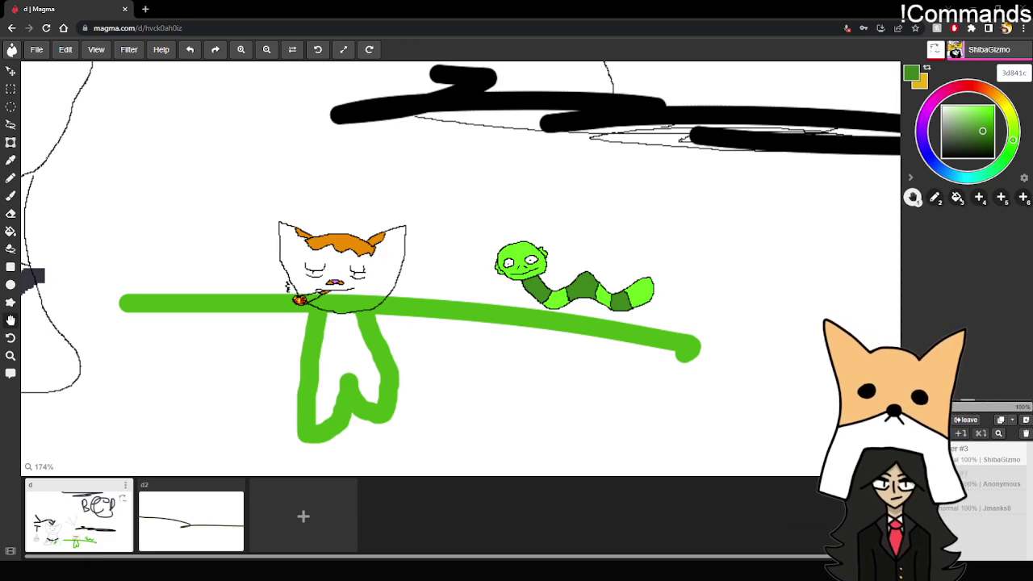
scroll(477, 386, "down", 5)
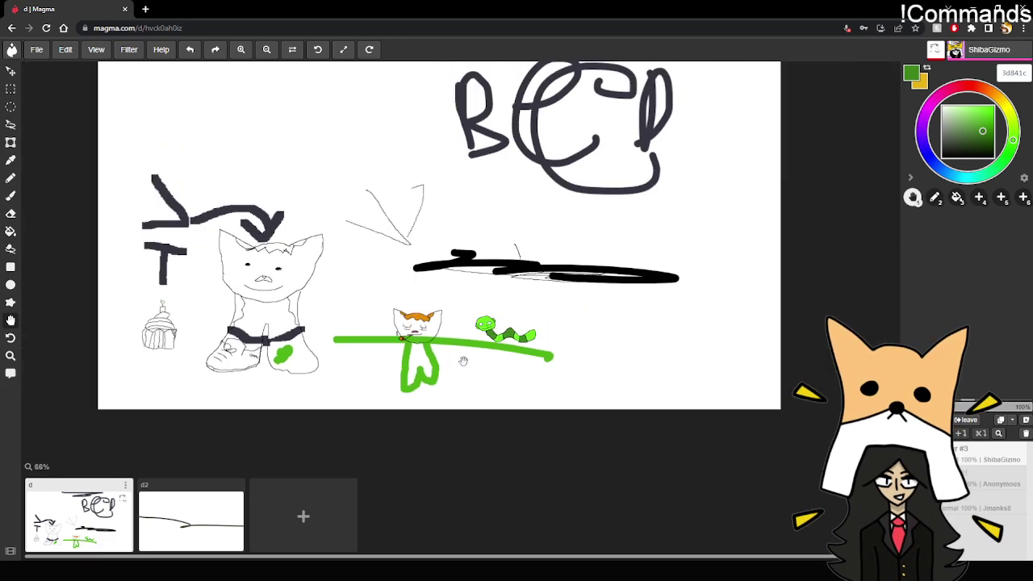
left_click(140, 517)
left_click(86, 529)
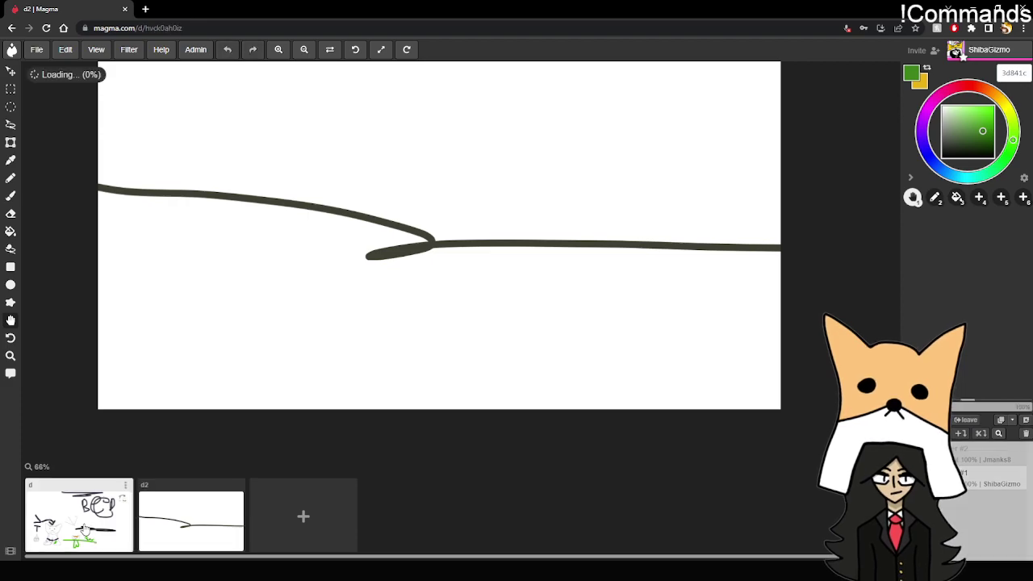
scroll(440, 346, "up", 10)
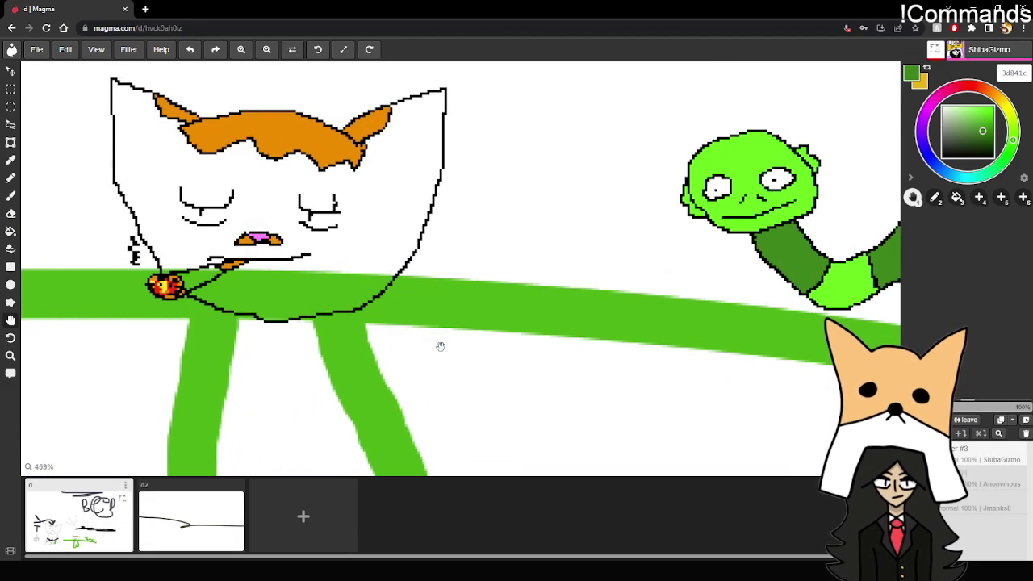
left_click_drag(421, 311, 505, 292)
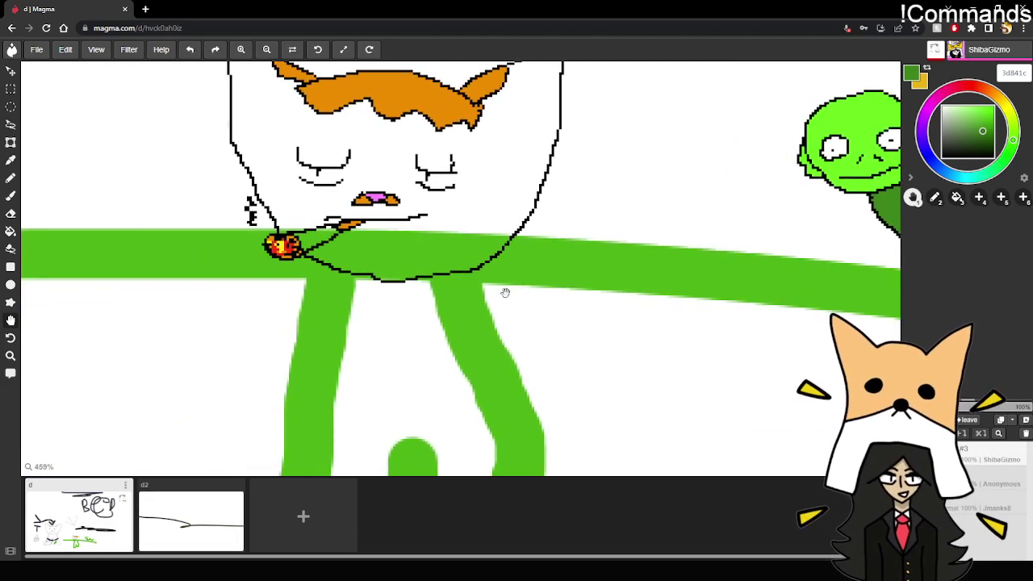
scroll(505, 292, "down", 10)
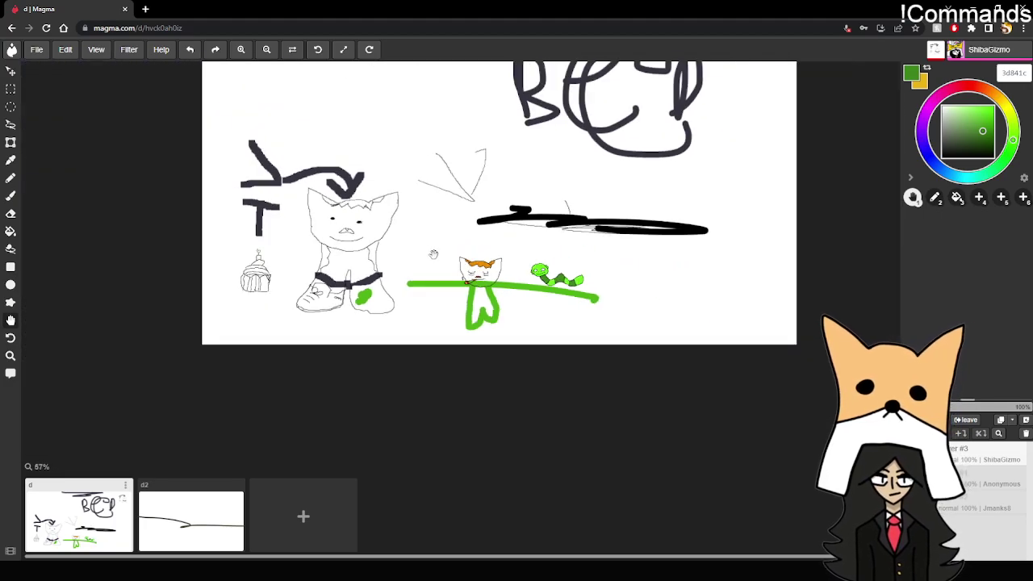
- Switch to the pencil with B and zoom into a blank area, undoing a test stroke
key("b")
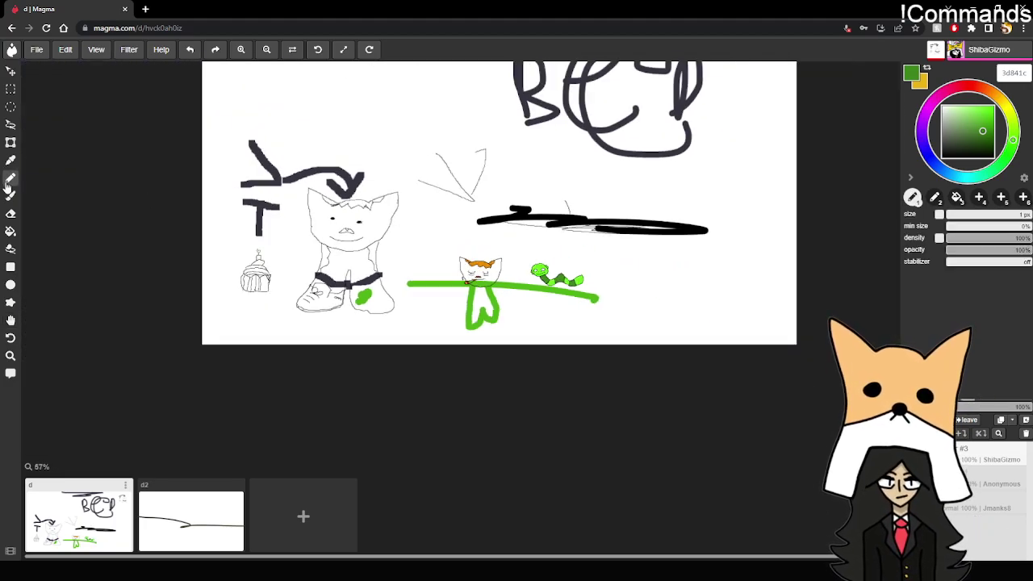
scroll(327, 121, "down", 2)
scroll(274, 122, "up", 5)
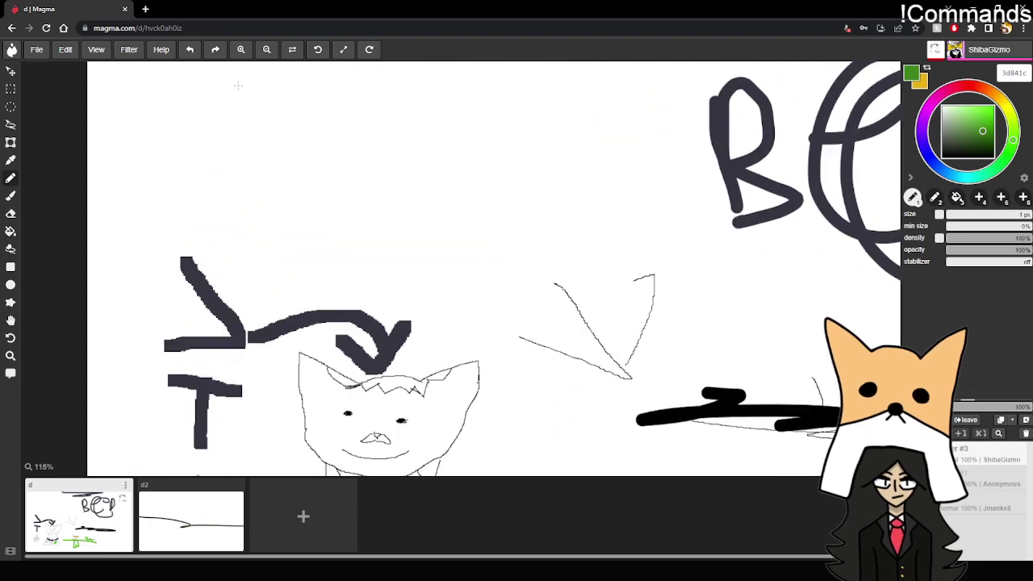
scroll(268, 125, "down", 4)
scroll(279, 92, "up", 4)
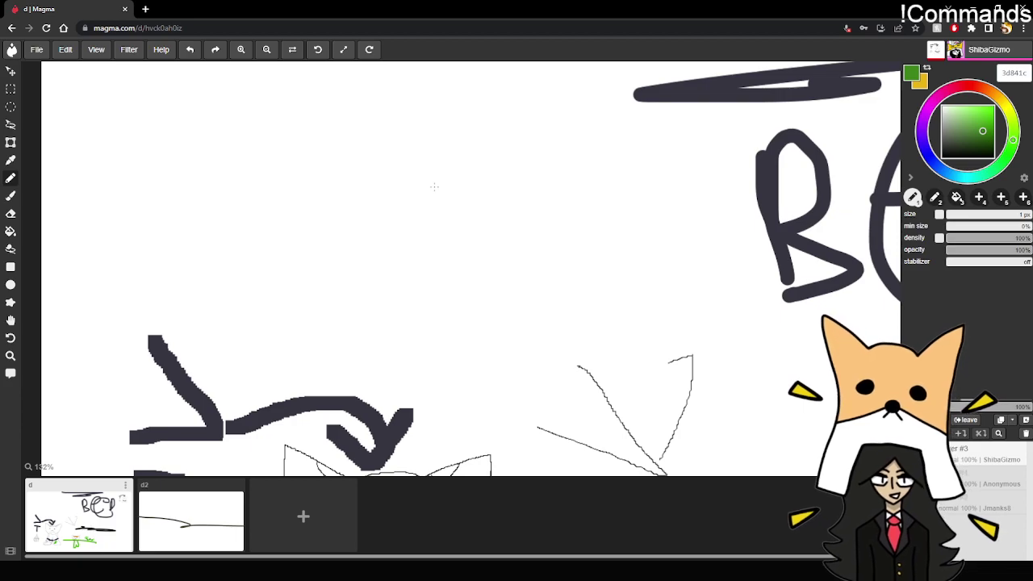
scroll(434, 186, "up", 3)
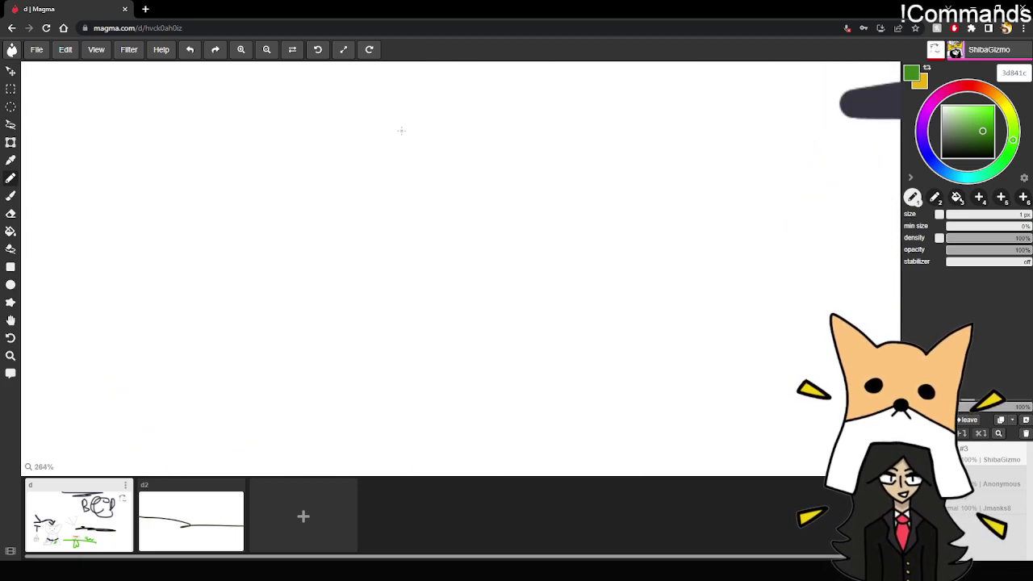
left_click_drag(303, 278, 277, 265)
key("ctrl+z")
- Set the drawing colour to black, 000000
left_click(989, 158)
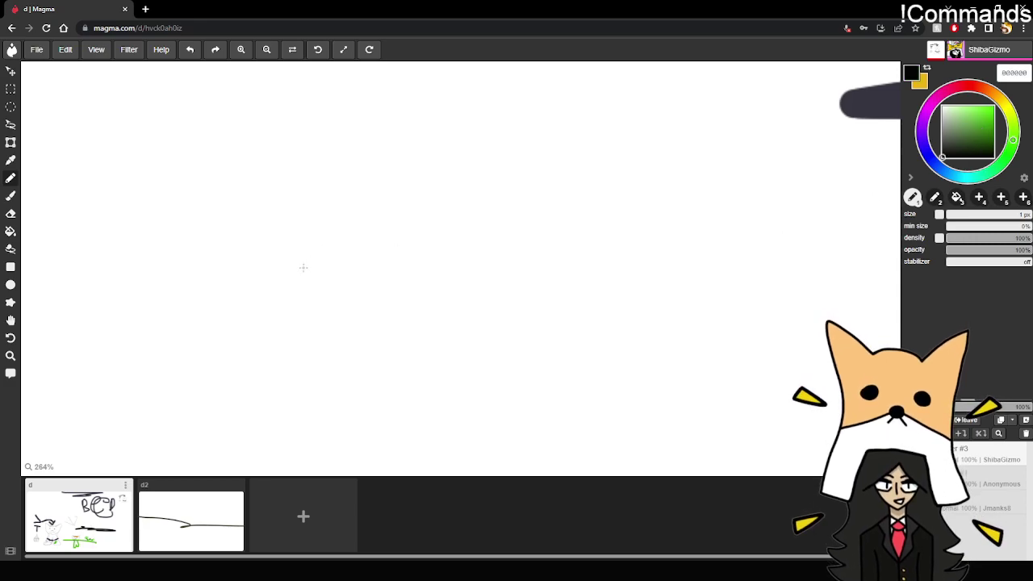
scroll(232, 234, "down", 3)
scroll(233, 218, "up", 2)
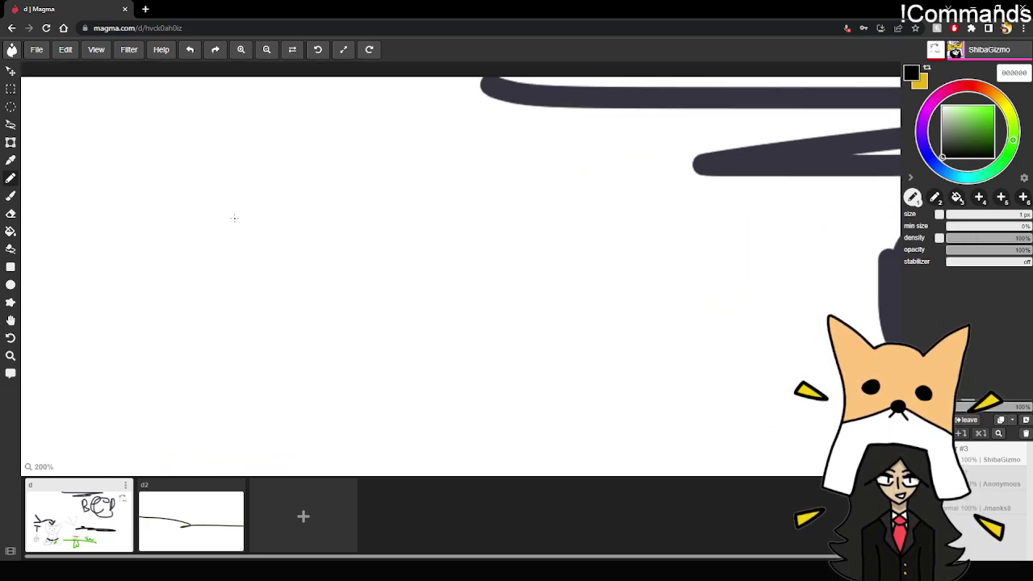
scroll(263, 328, "down", 5)
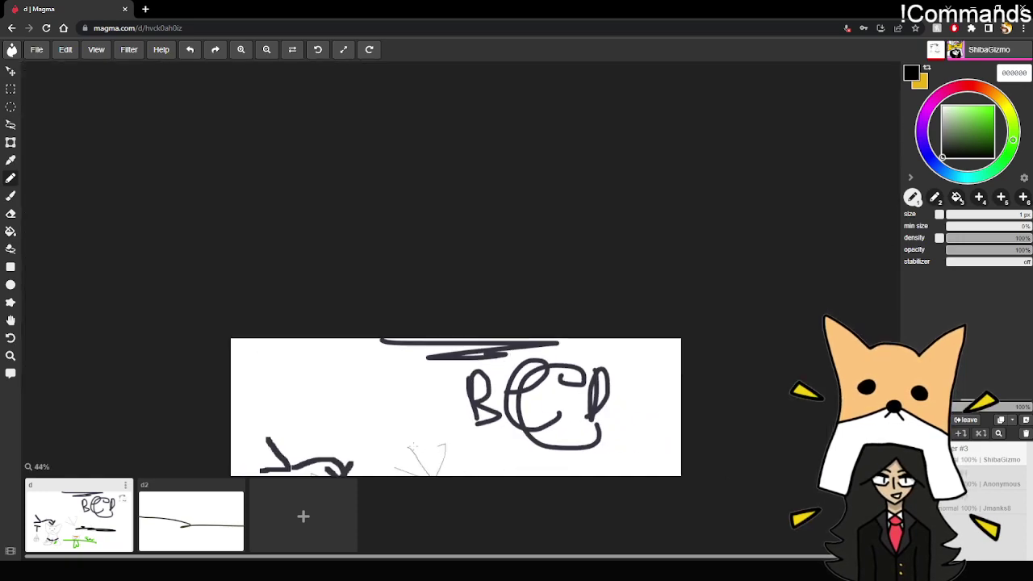
scroll(237, 367, "up", 2)
scroll(236, 366, "up", 3)
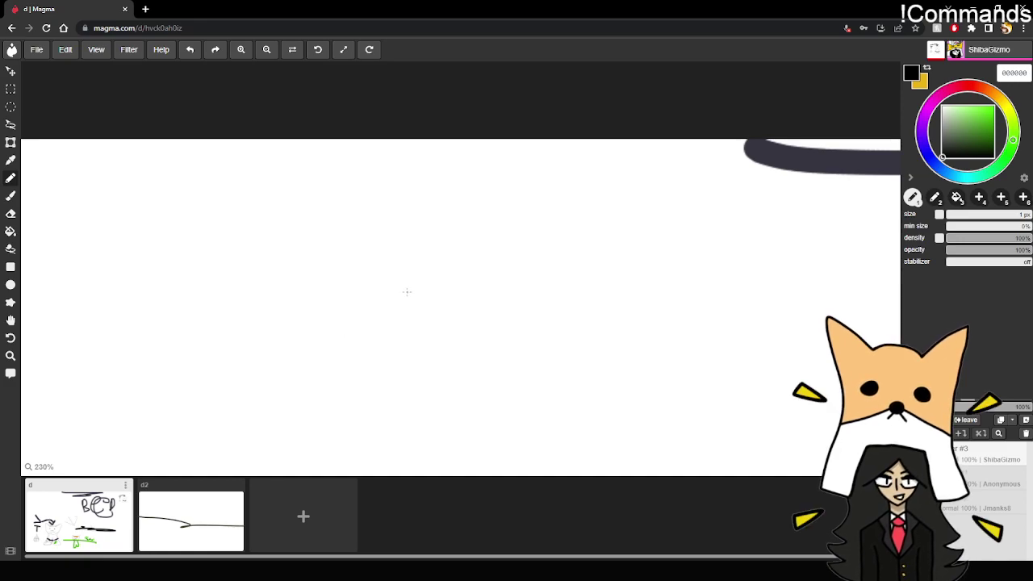
- Draw a small black circle outline in the blank area, redrawing misplaced segments
mouse_move(347, 411)
left_mouse_down()
mouse_move(381, 399)
mouse_move(384, 418)
mouse_move(348, 408)
mouse_move(350, 379)
mouse_move(360, 377)
mouse_move(379, 407)
mouse_move(365, 421)
mouse_move(344, 399)
mouse_move(344, 375)
mouse_move(360, 366)
mouse_move(345, 391)
left_mouse_up()
key("ctrl+z")
key("ctrl+z")
key("ctrl+z")
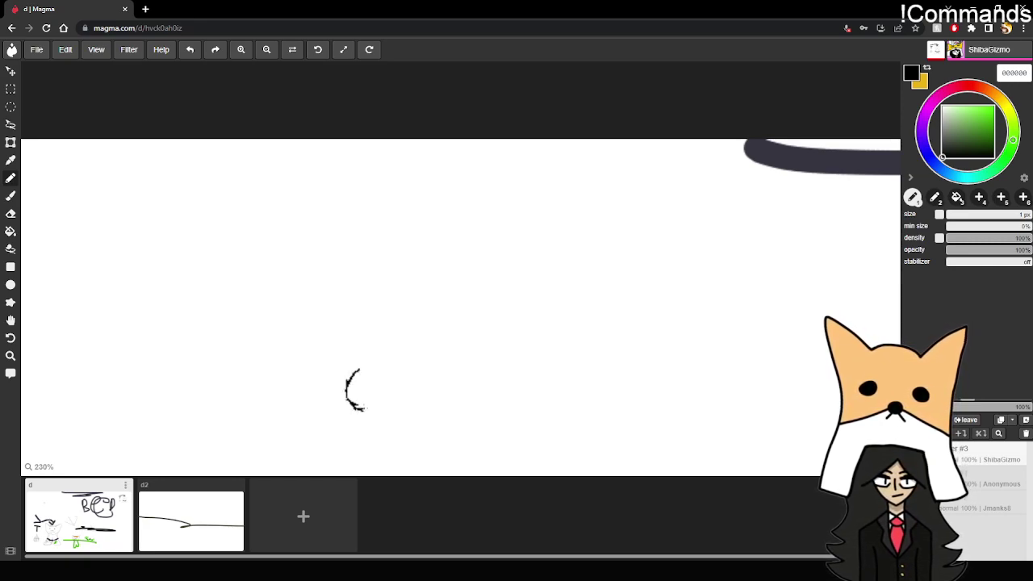
left_click_drag(389, 395, 390, 376)
key("ctrl+z")
key("ctrl+z")
left_click_drag(388, 369, 358, 372)
- Pick a bright red and add red marks inside the circle and at its upper-right edge
scroll(367, 389, "up", 3)
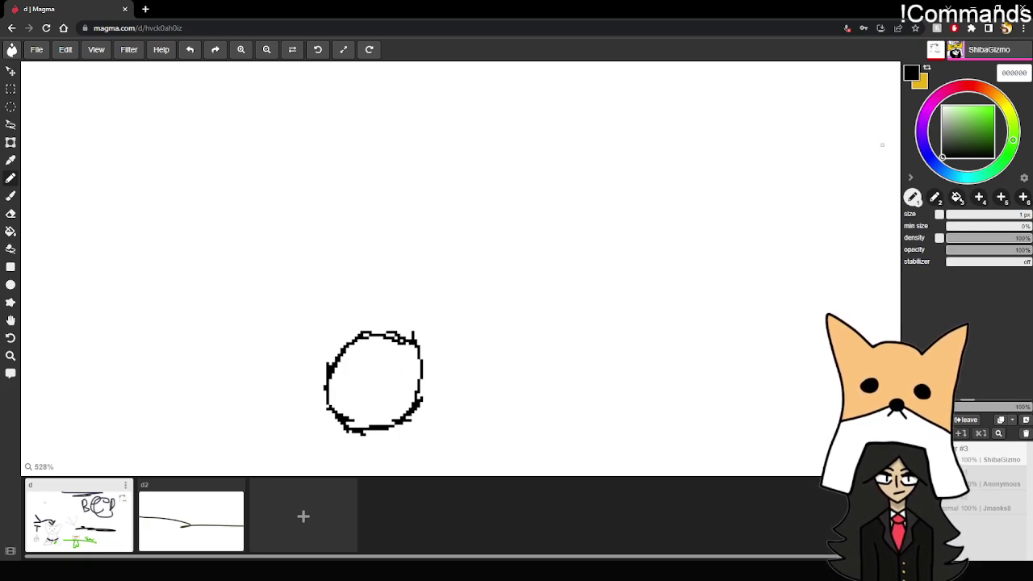
left_click(973, 85)
left_click(986, 105)
left_click(995, 103)
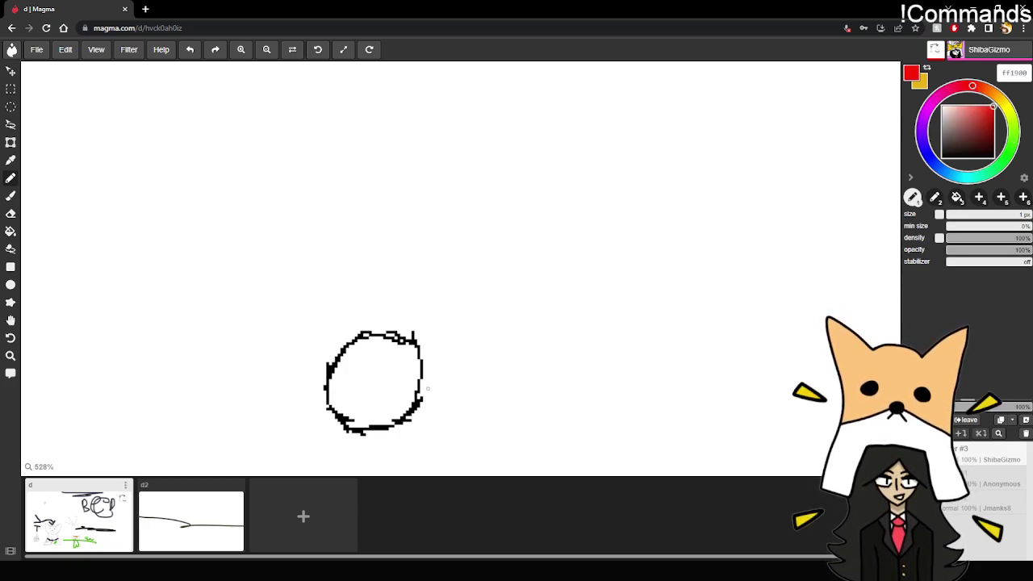
mouse_move(371, 387)
left_mouse_down()
mouse_move(380, 376)
mouse_move(355, 379)
mouse_move(383, 391)
left_mouse_up()
key("ctrl+z")
key("ctrl+z")
scroll(408, 345, "down", 3)
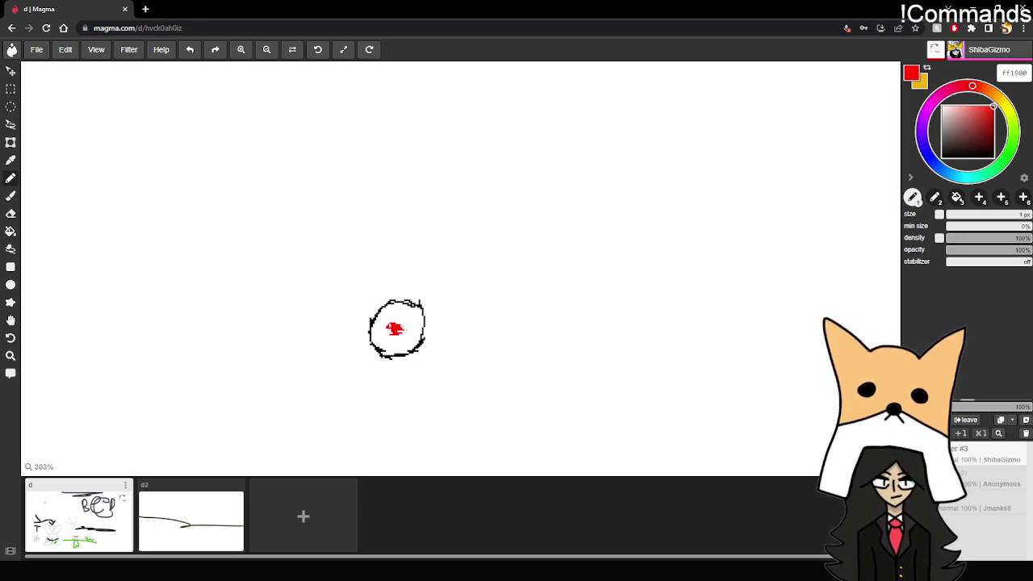
mouse_move(421, 317)
left_mouse_down()
mouse_move(437, 304)
mouse_move(418, 321)
left_mouse_up()
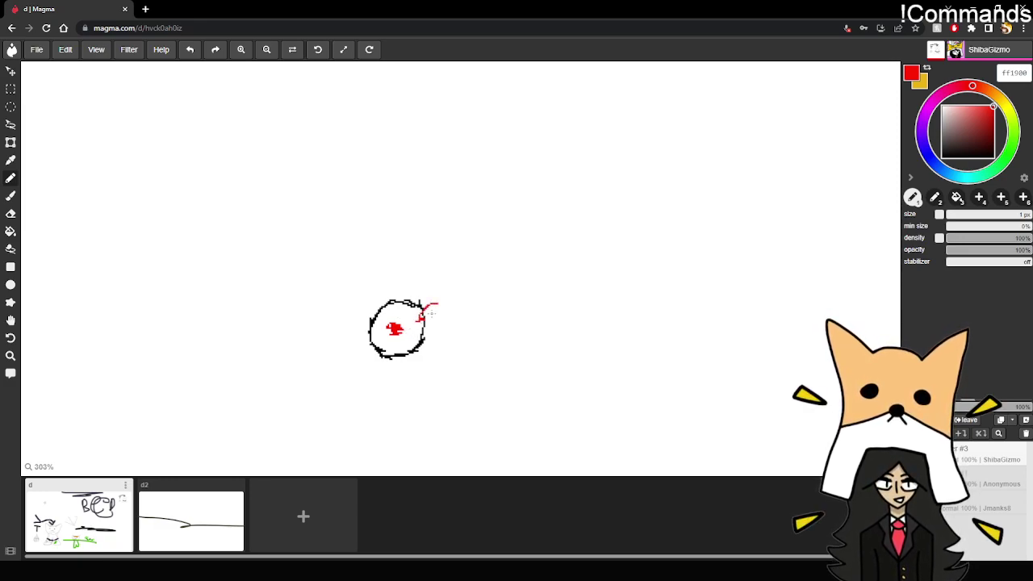
scroll(440, 332, "down", 2)
scroll(685, 247, "up", 3)
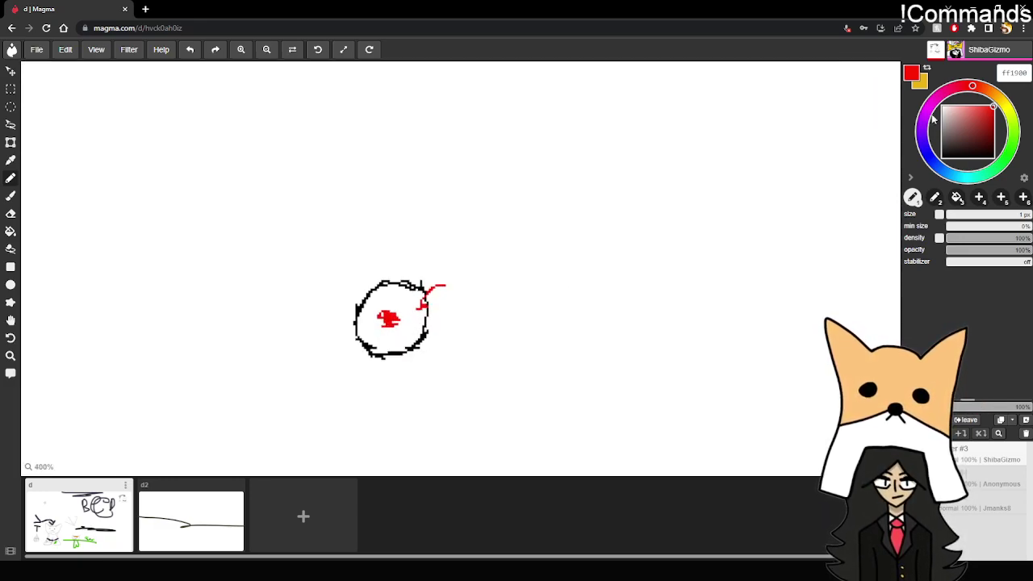
- Switch back to black and try strokes beside the circle, undoing them all
left_click_drag(945, 142, 941, 159)
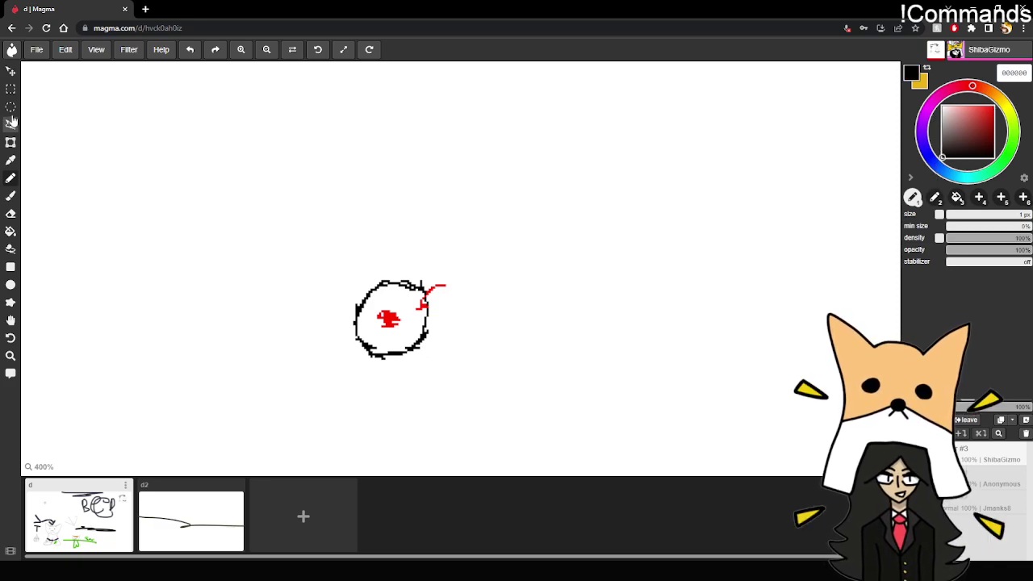
scroll(546, 315, "down", 1)
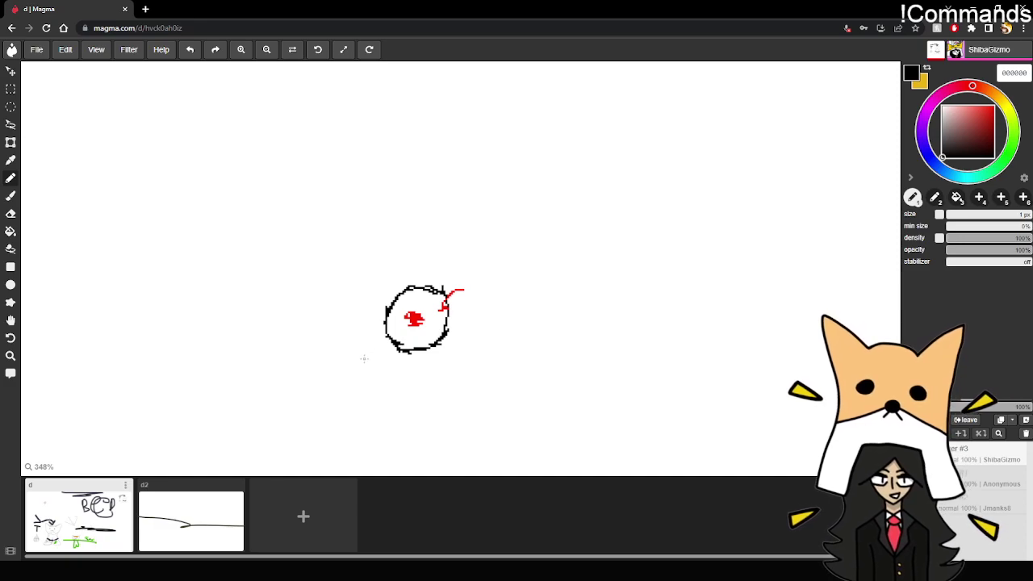
mouse_move(333, 365)
left_mouse_down()
mouse_move(323, 353)
mouse_move(325, 283)
left_mouse_up()
key("ctrl+z")
scroll(352, 315, "down", 3)
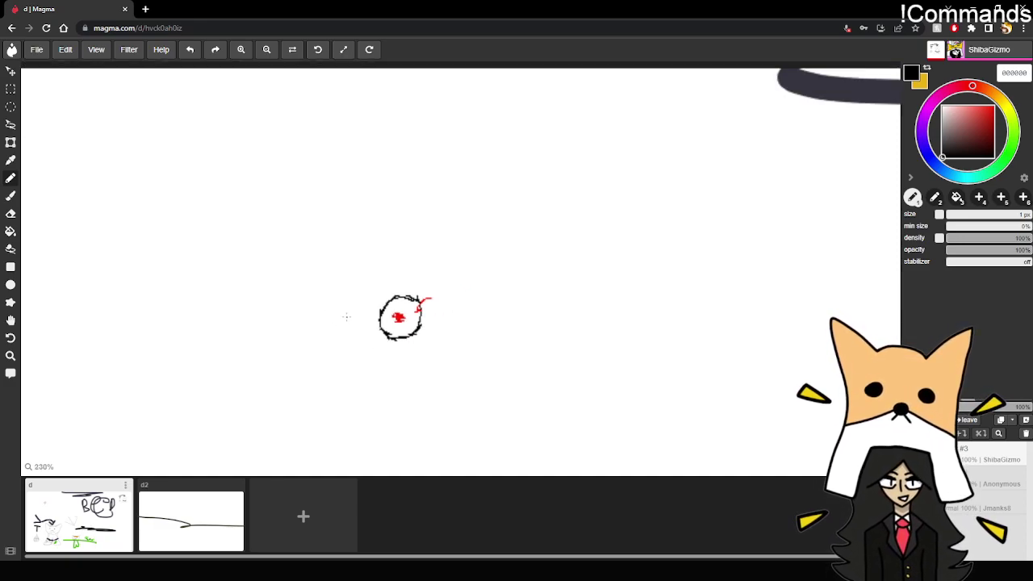
left_click_drag(345, 334, 346, 271)
key("ctrl+z")
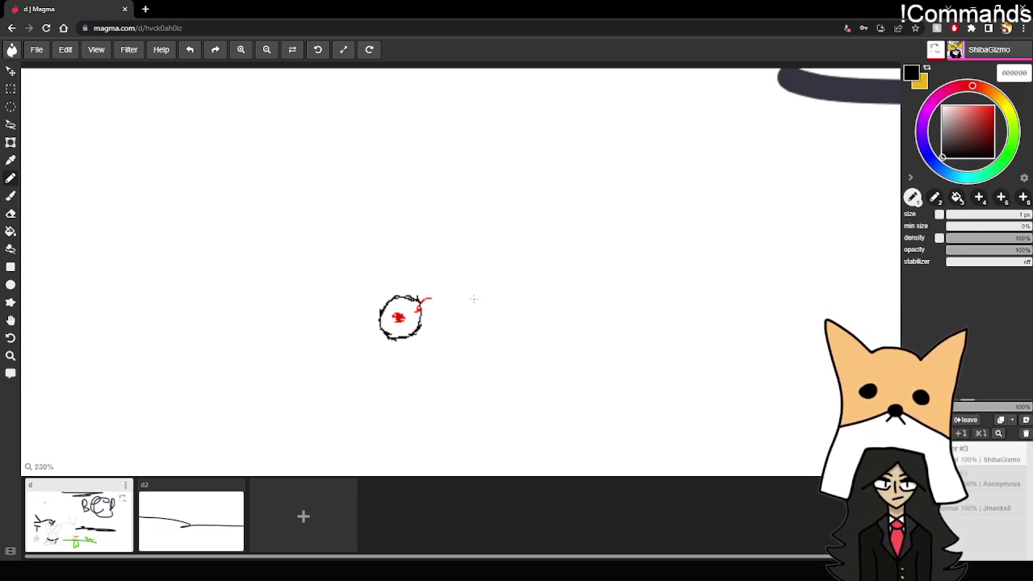
scroll(487, 300, "down", 2)
scroll(490, 300, "up", 2)
left_click_drag(480, 328, 501, 343)
key("ctrl+z")
left_click_drag(402, 283, 427, 348)
left_click_drag(401, 282, 371, 278)
key("ctrl+z")
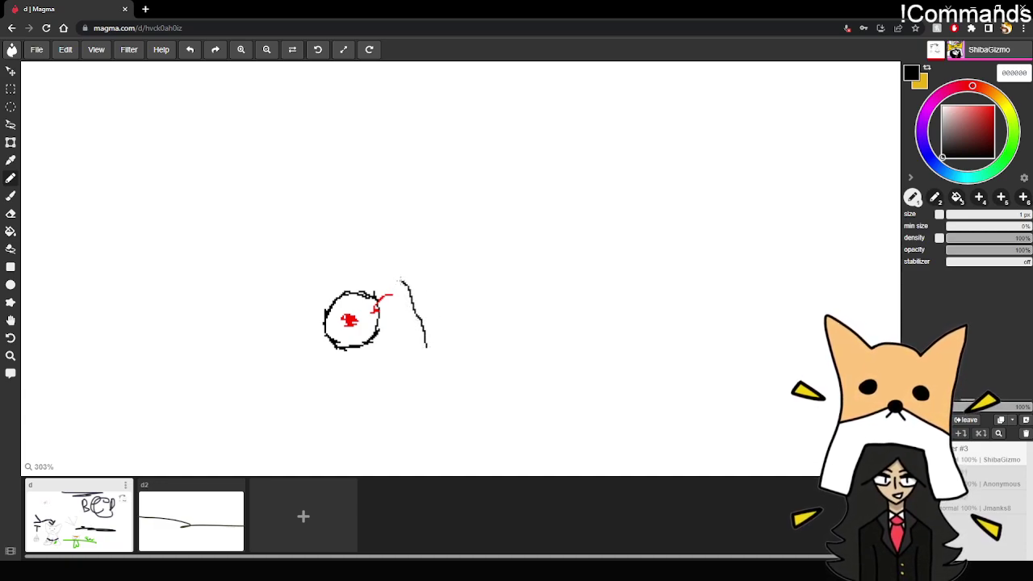
key("ctrl+z")
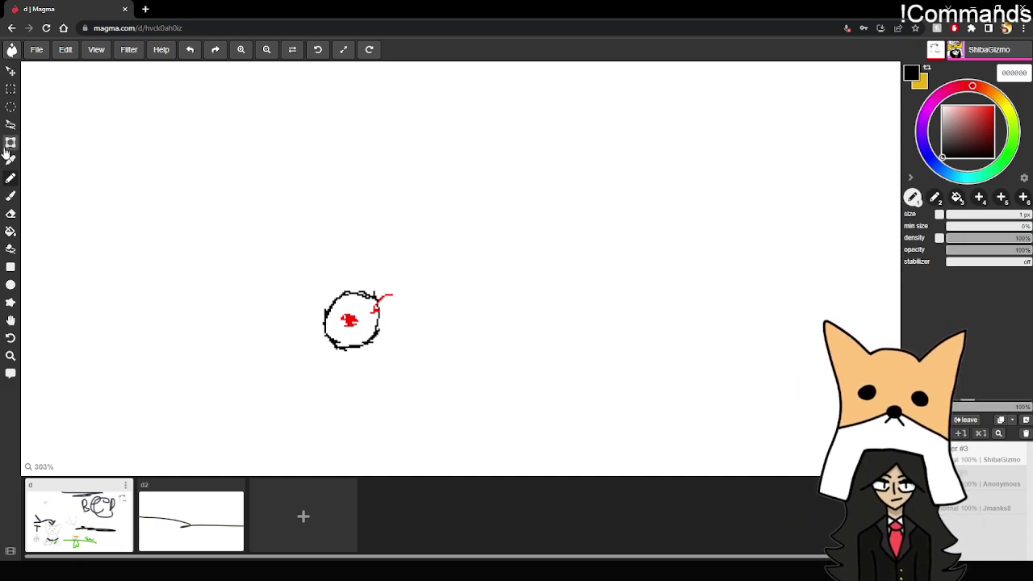
- Fill the circle's interior solid black with the paint bucket
left_click(10, 231)
left_click(365, 317)
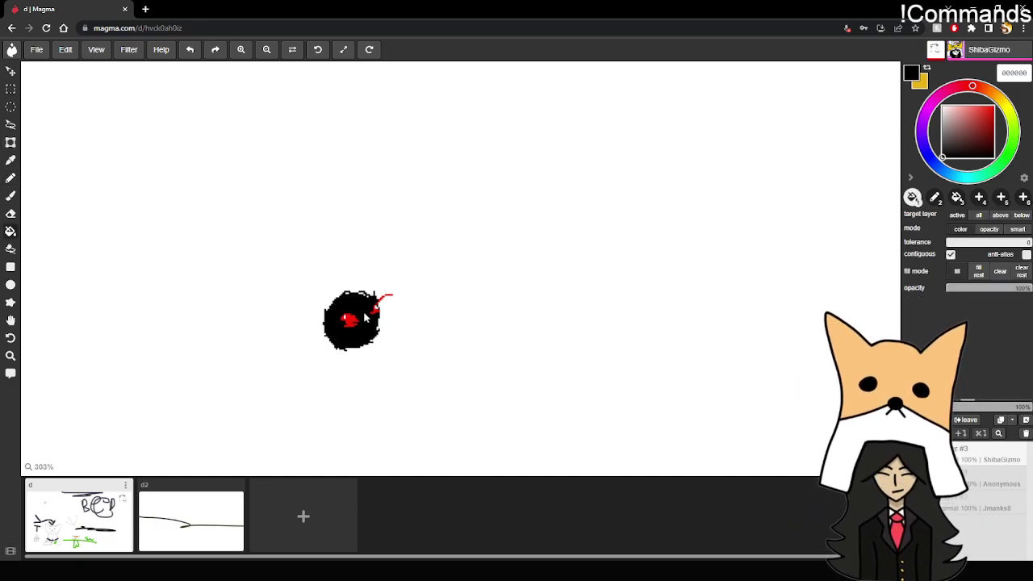
scroll(366, 317, "down", 6)
scroll(574, 472, "up", 3)
scroll(574, 477, "down", 4)
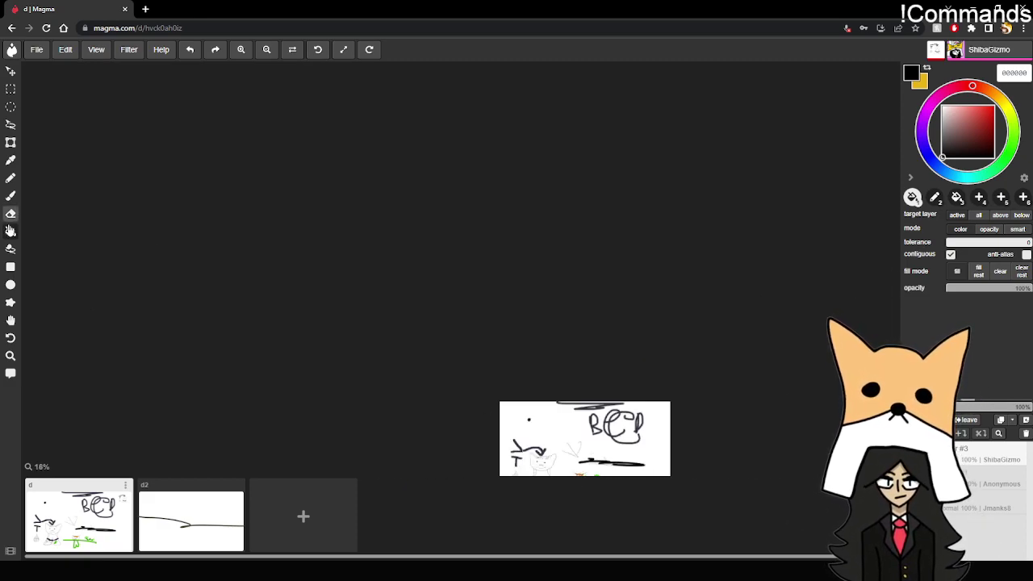
left_click(10, 321)
left_click_drag(466, 428, 439, 293)
scroll(654, 384, "up", 2)
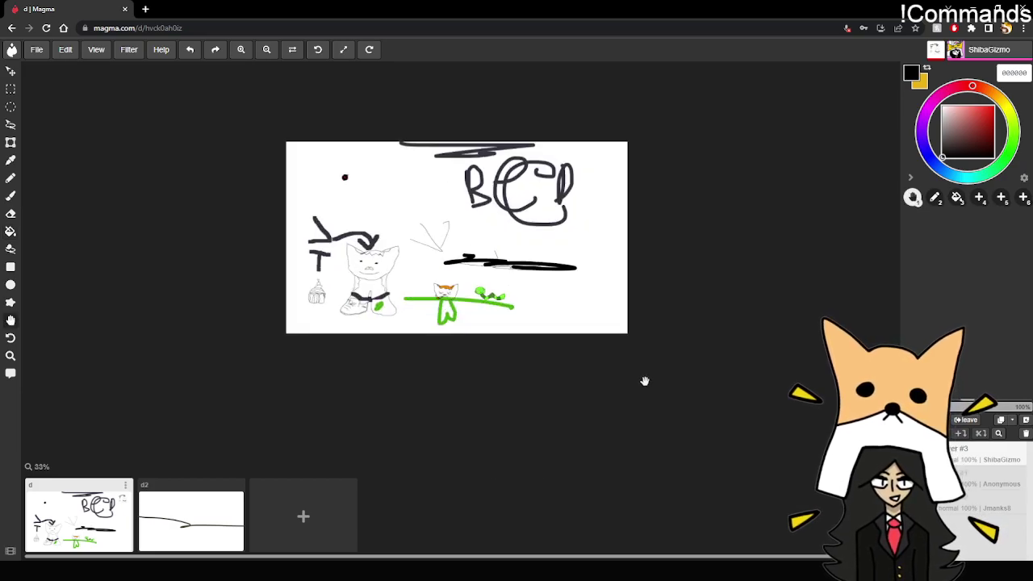
scroll(571, 257, "up", 8)
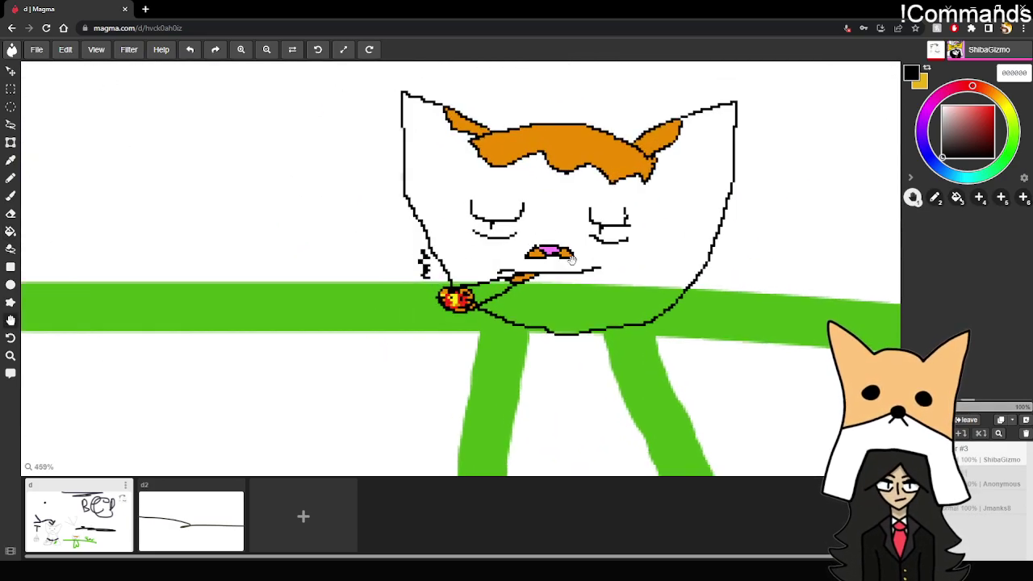
scroll(570, 257, "up", 3)
left_click_drag(487, 102, 332, 221)
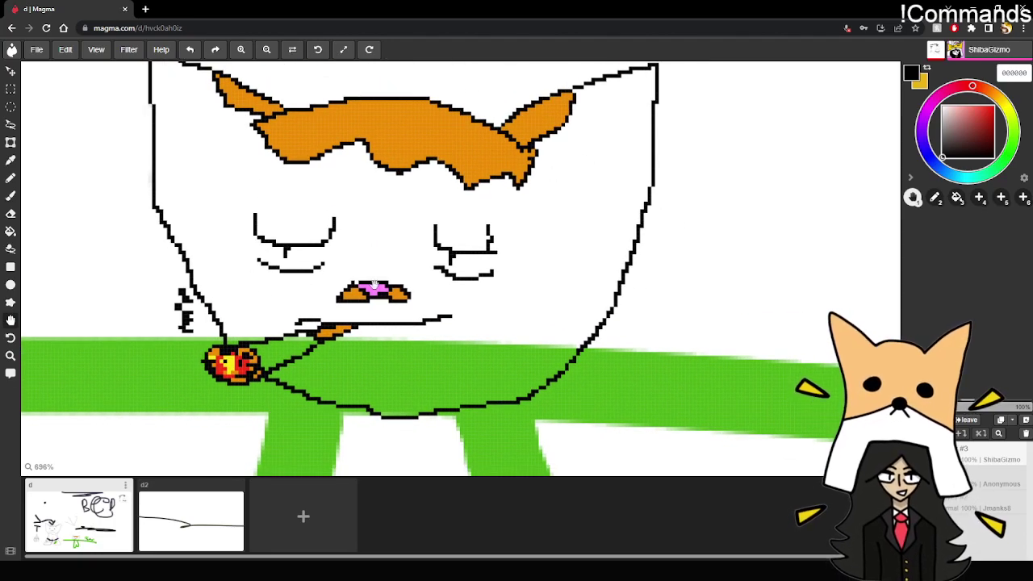
left_click_drag(487, 315, 503, 338)
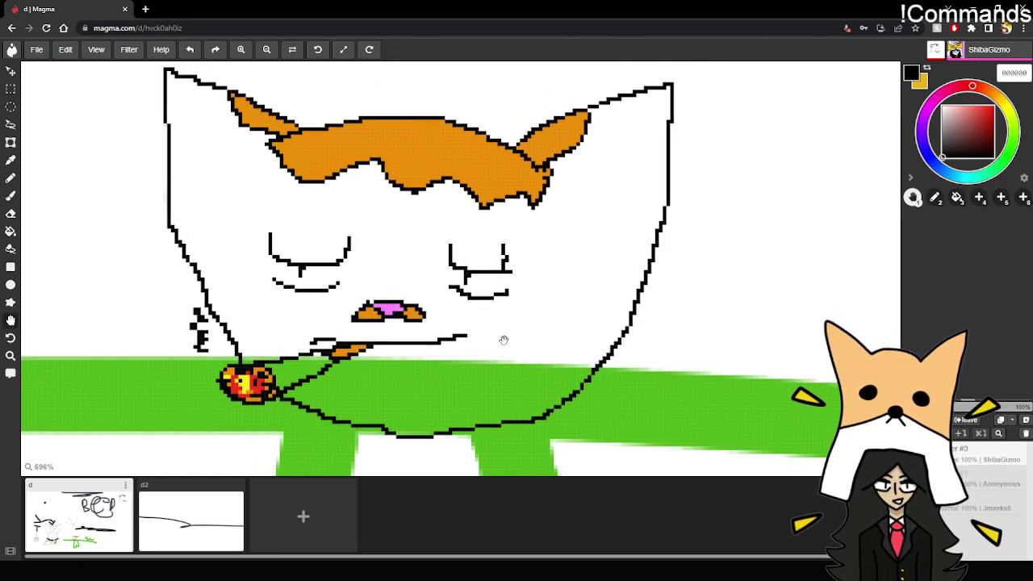
scroll(503, 338, "down", 5)
scroll(519, 326, "up", 3)
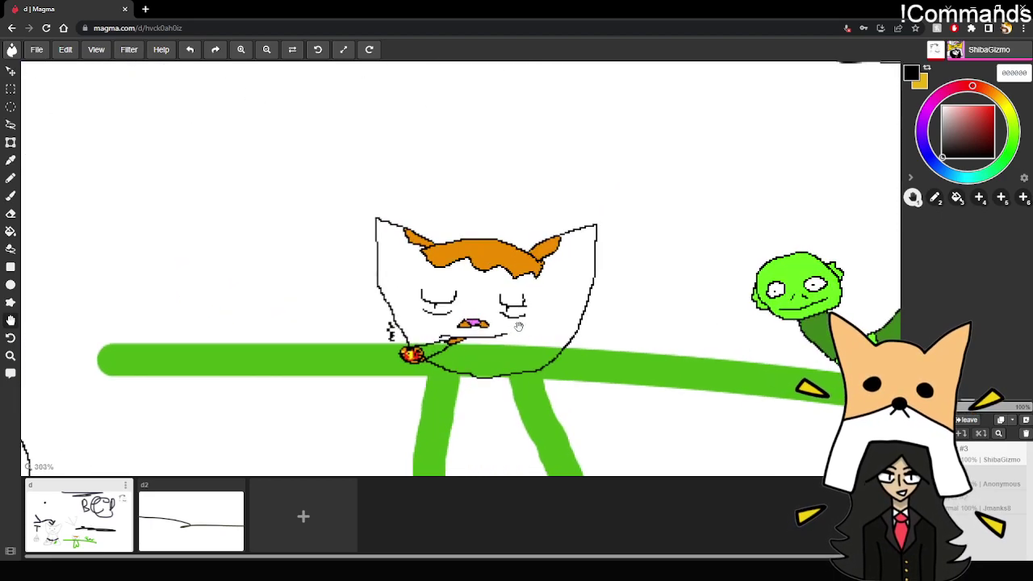
scroll(519, 326, "up", 4)
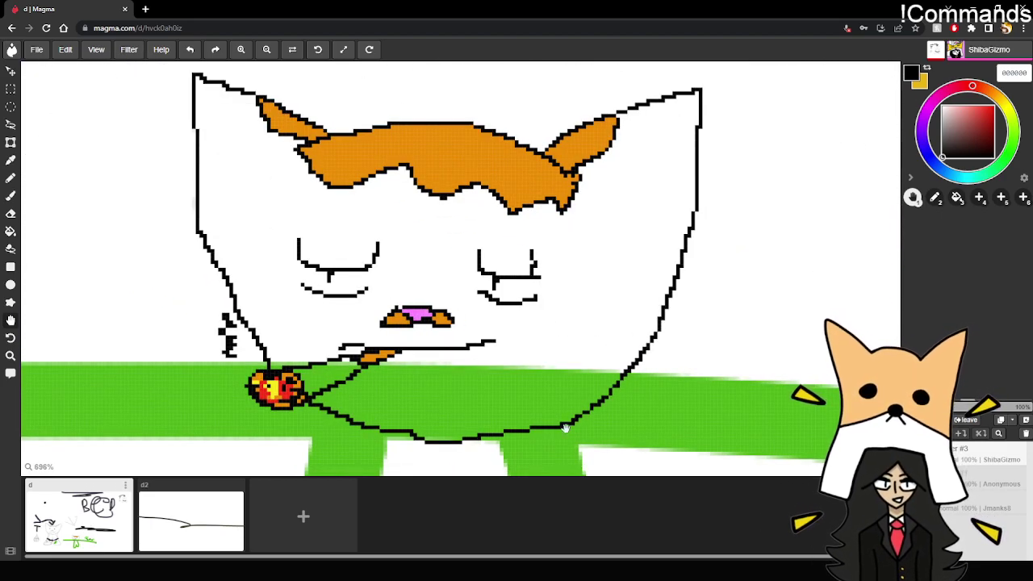
scroll(566, 427, "down", 8)
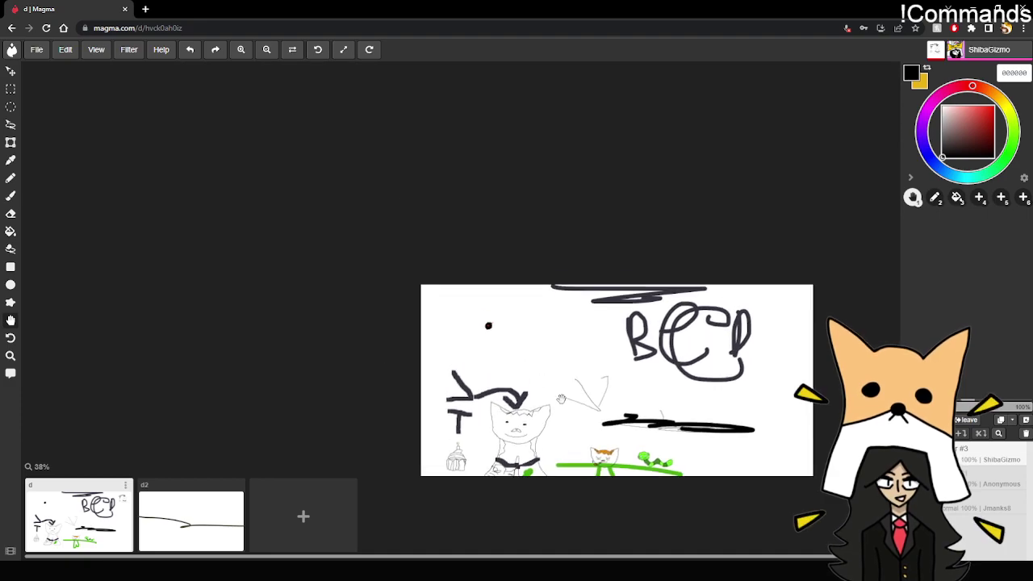
scroll(454, 339, "up", 7)
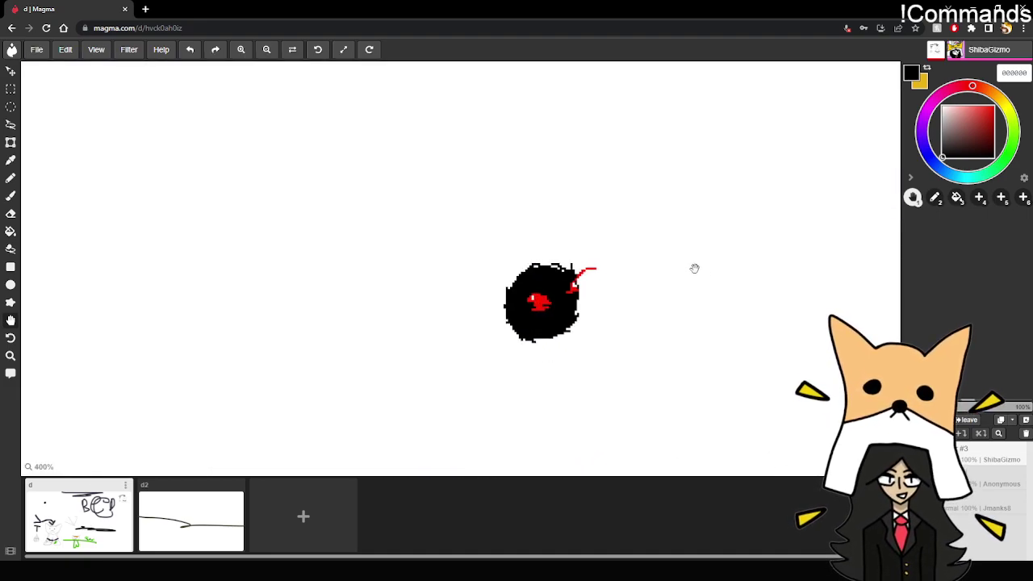
scroll(611, 271, "up", 1)
scroll(518, 246, "down", 1)
left_click(10, 178)
scroll(427, 222, "up", 1)
scroll(421, 279, "down", 2)
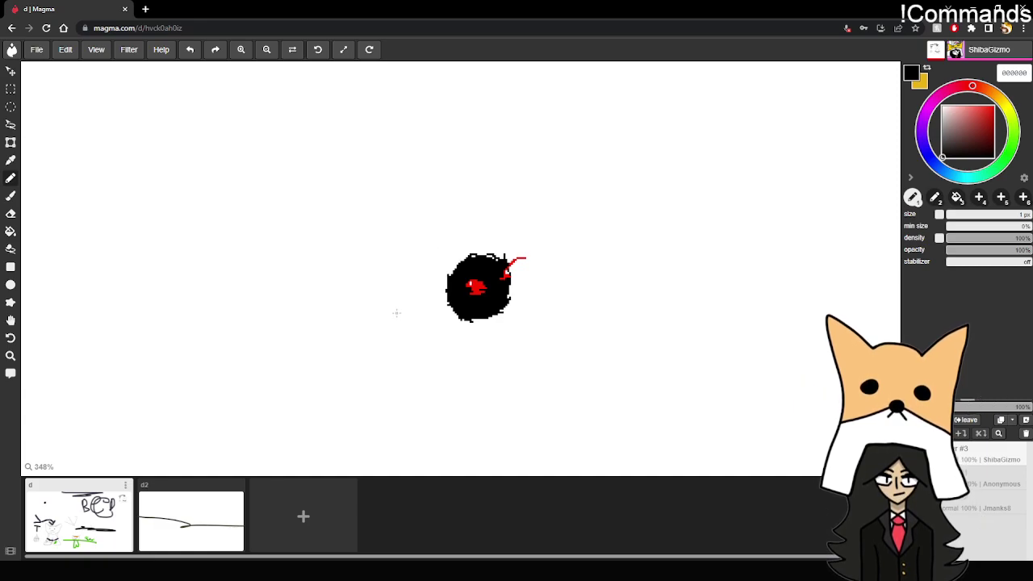
- Draw the body's top arc around the blob, curving down the right side into a pointed fin
mouse_move(395, 304)
left_mouse_down()
mouse_move(419, 255)
mouse_move(455, 237)
mouse_move(428, 211)
mouse_move(410, 238)
mouse_move(401, 327)
left_mouse_up()
key("ctrl+z")
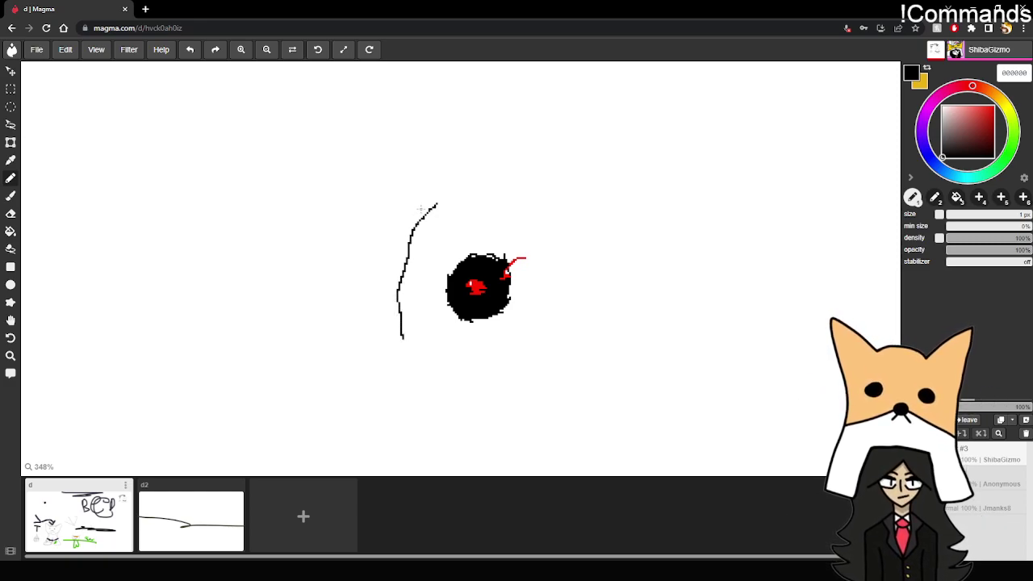
mouse_move(436, 206)
left_mouse_down()
mouse_move(484, 197)
mouse_move(531, 212)
mouse_move(564, 241)
left_mouse_up()
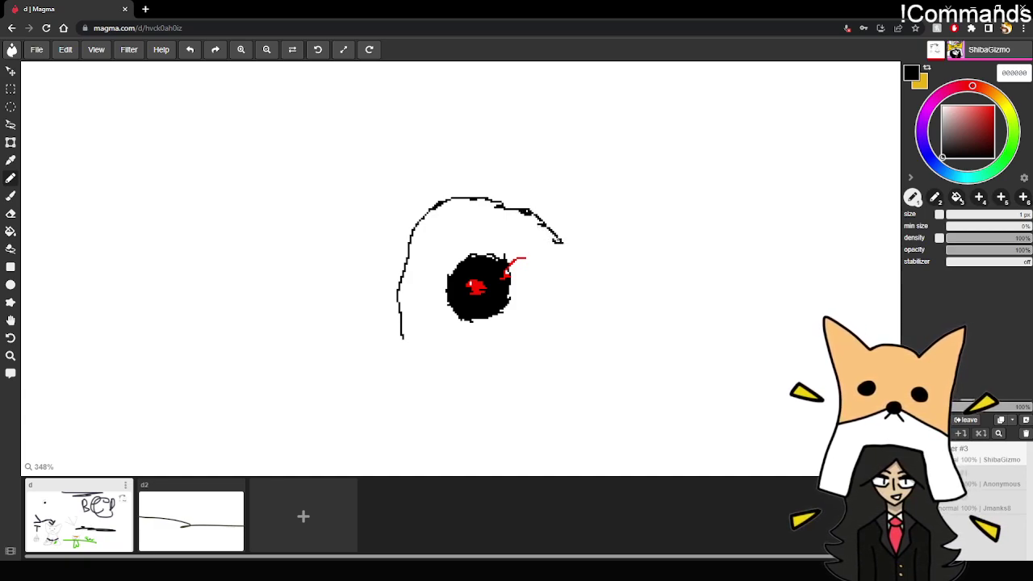
key("ctrl+z")
mouse_move(494, 203)
left_mouse_down()
mouse_move(554, 222)
mouse_move(579, 266)
mouse_move(588, 319)
left_mouse_up()
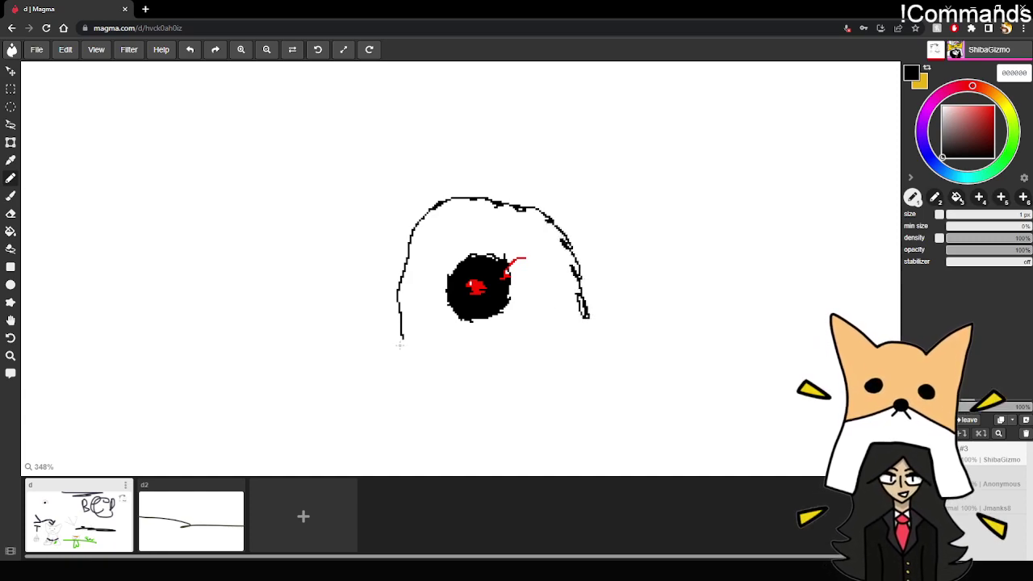
mouse_move(398, 345)
left_mouse_down()
mouse_move(482, 368)
mouse_move(540, 357)
mouse_move(591, 317)
mouse_move(628, 329)
mouse_move(601, 344)
mouse_move(585, 340)
mouse_move(586, 330)
mouse_move(589, 345)
mouse_move(580, 326)
mouse_move(590, 367)
mouse_move(573, 343)
left_mouse_up()
key("ctrl+z")
- Thicken the body's lower-left outline, undoing extra strokes along and below it
scroll(502, 364, "up", 1)
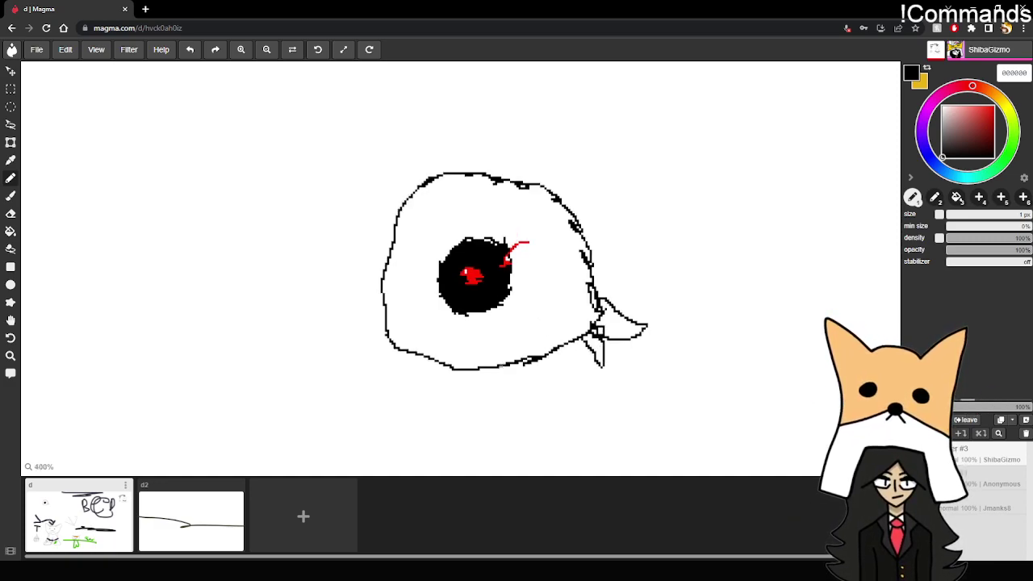
mouse_move(416, 356)
left_mouse_down()
mouse_move(442, 368)
mouse_move(394, 342)
mouse_move(386, 349)
left_mouse_up()
scroll(400, 334, "up", 1)
scroll(400, 335, "down", 3)
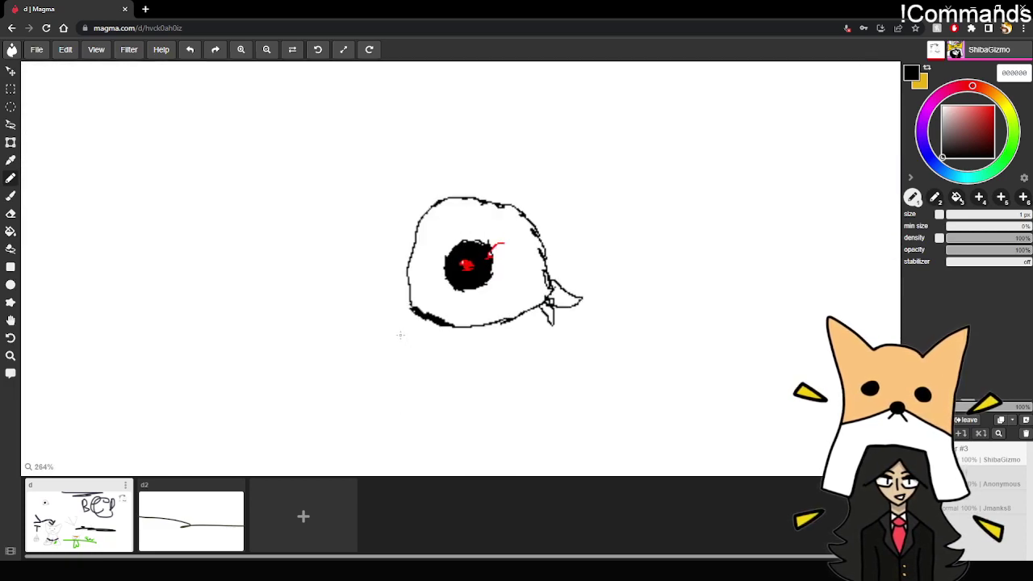
left_click_drag(416, 313, 402, 331)
key("ctrl+z")
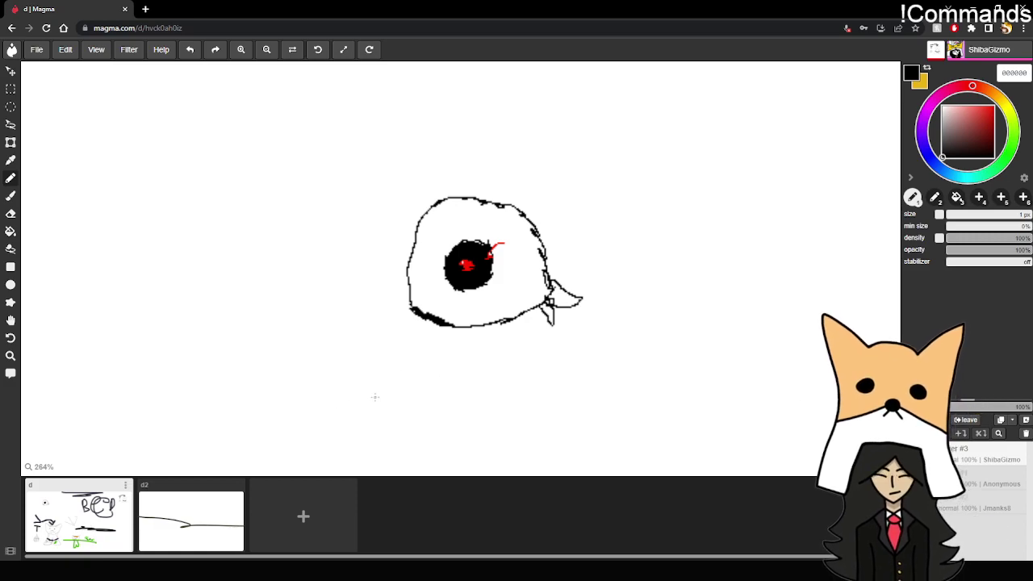
left_click_drag(369, 395, 348, 410)
key("ctrl+z")
- Draw a rounded bottom under the creature's body, discarding a stroke under the chin
scroll(482, 348, "up", 3)
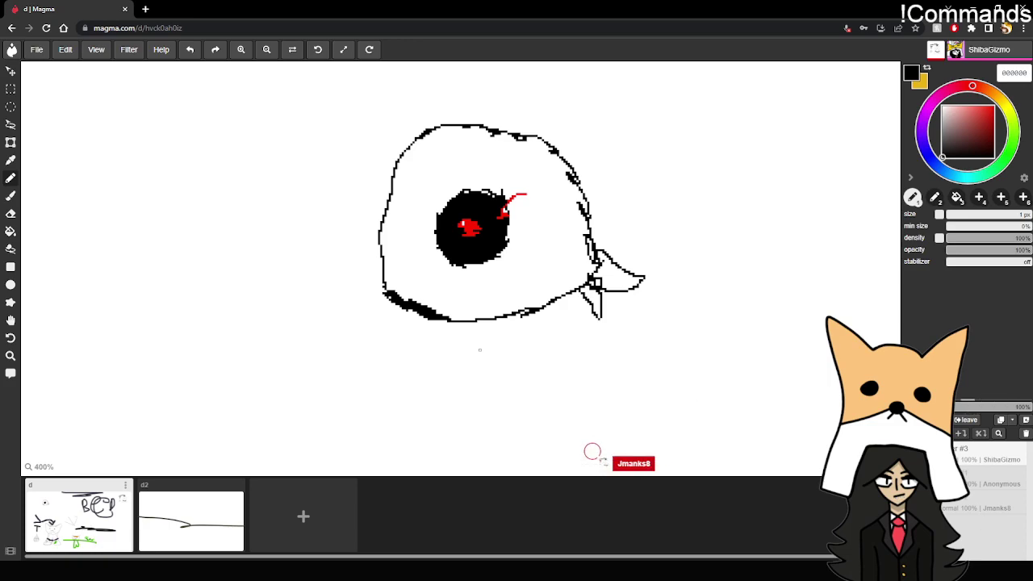
scroll(481, 348, "down", 5)
scroll(478, 358, "up", 5)
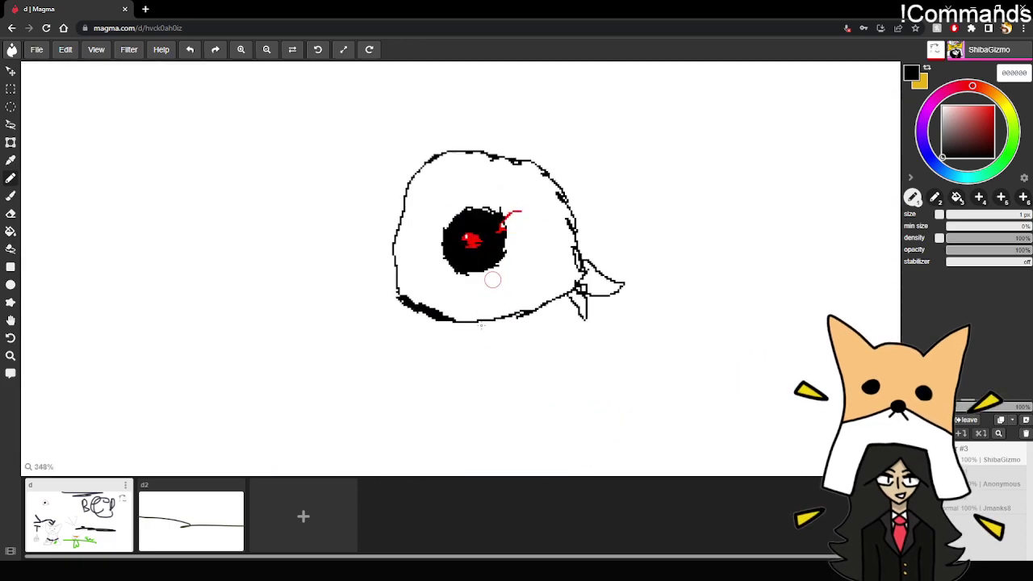
scroll(466, 252, "down", 5)
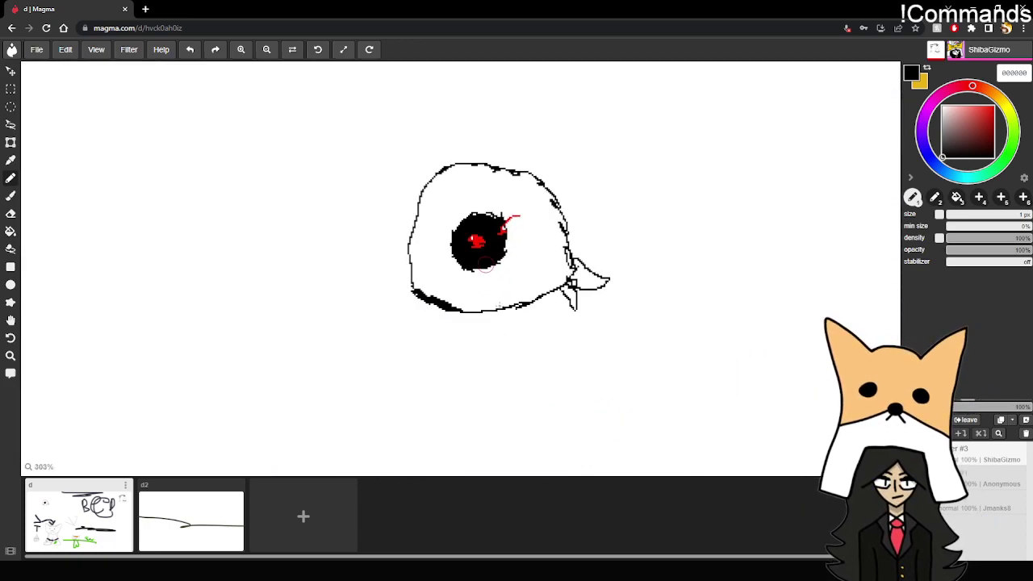
scroll(404, 347, "up", 3)
scroll(741, 206, "up", 2)
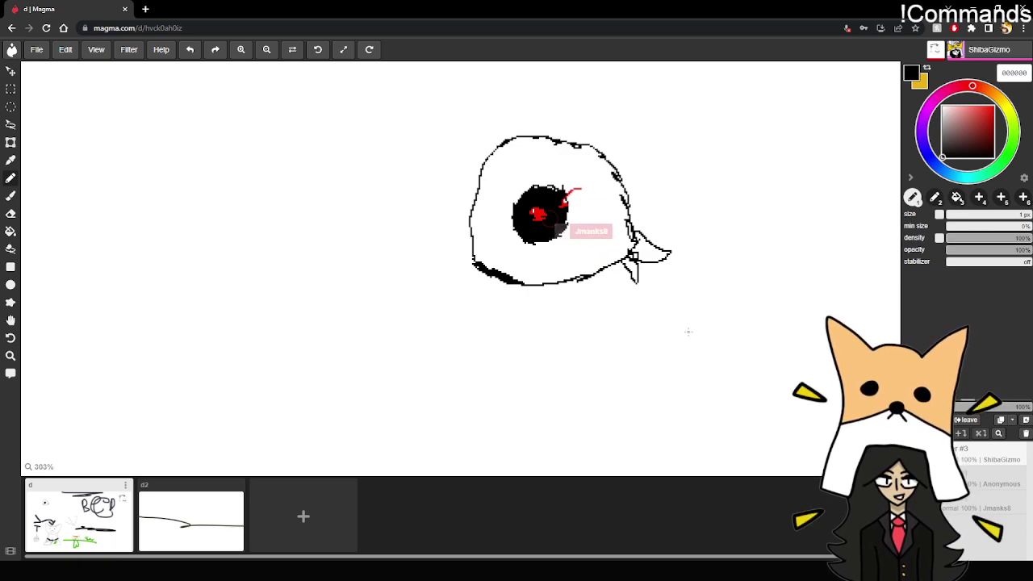
scroll(535, 327, "up", 2)
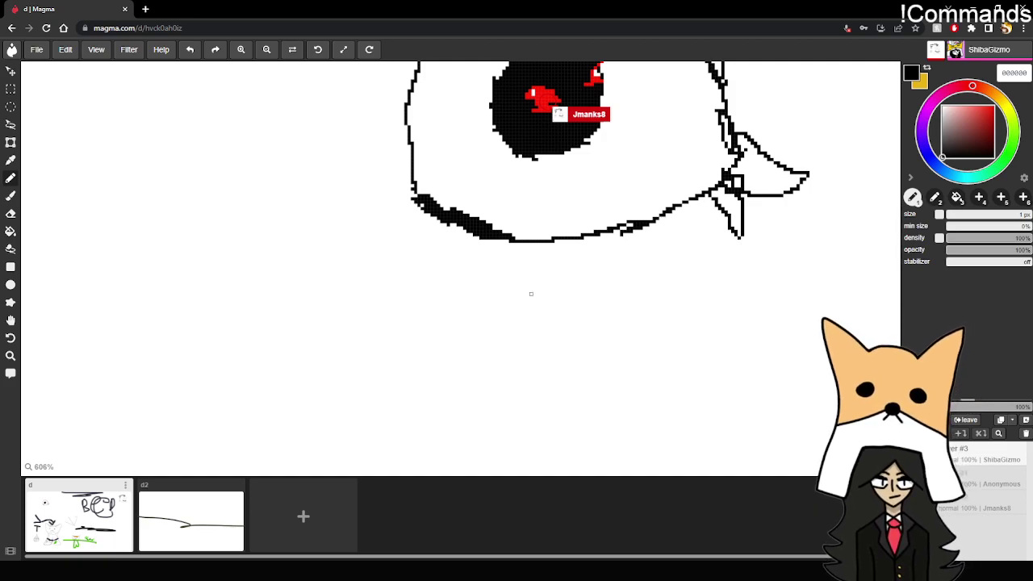
scroll(532, 293, "down", 3)
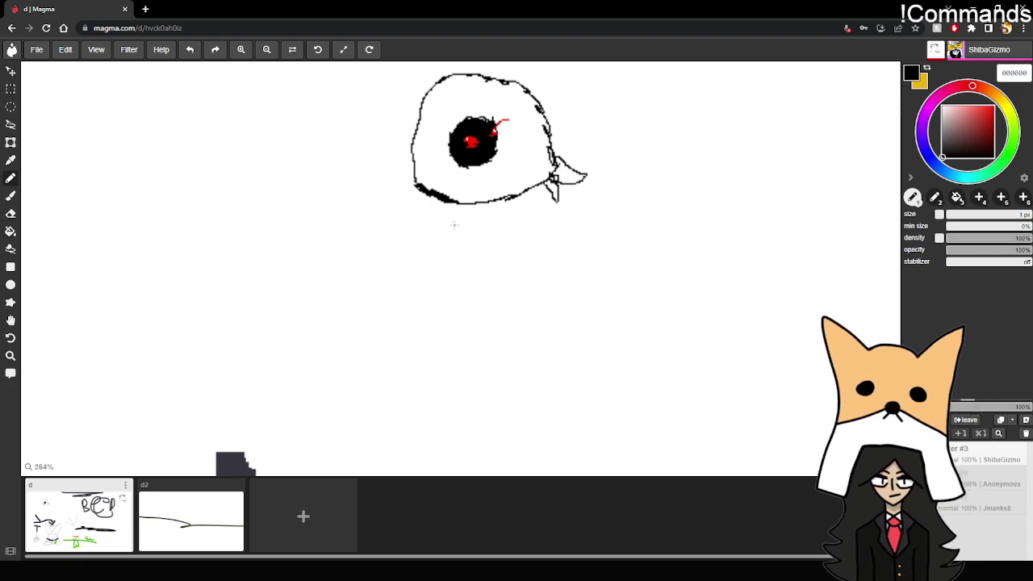
scroll(454, 225, "up", 4)
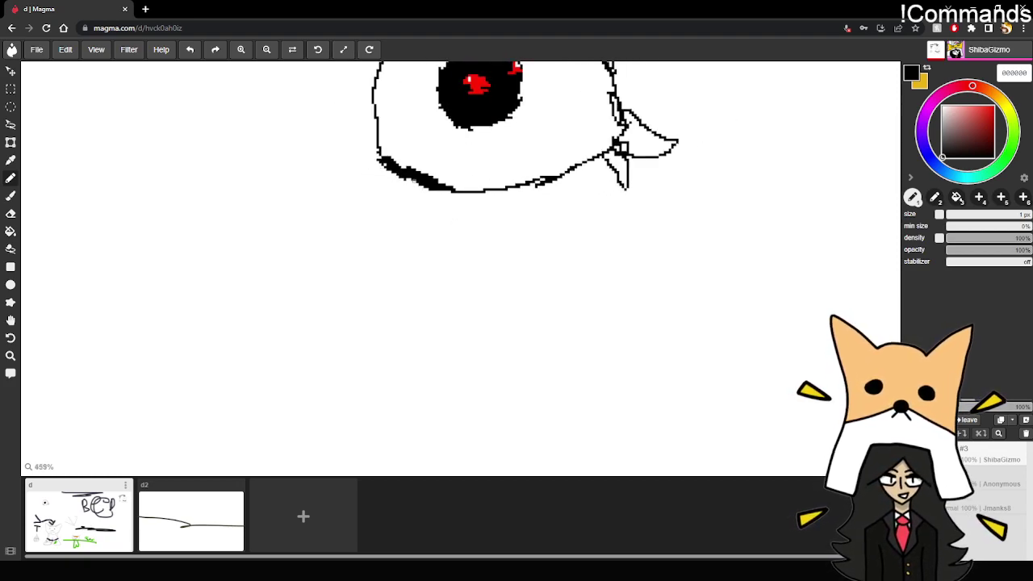
left_click_drag(397, 182, 391, 201)
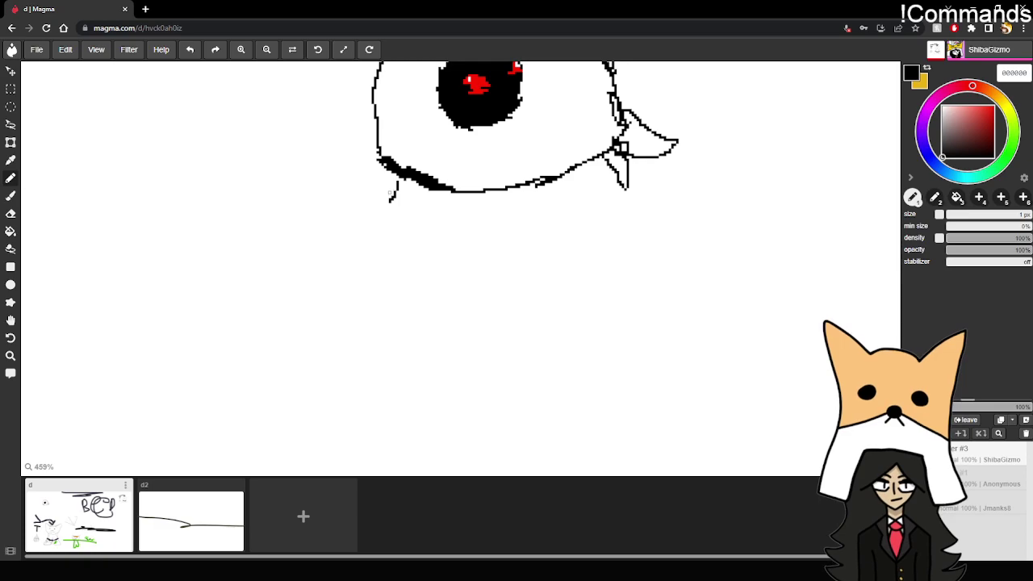
key("ctrl+z")
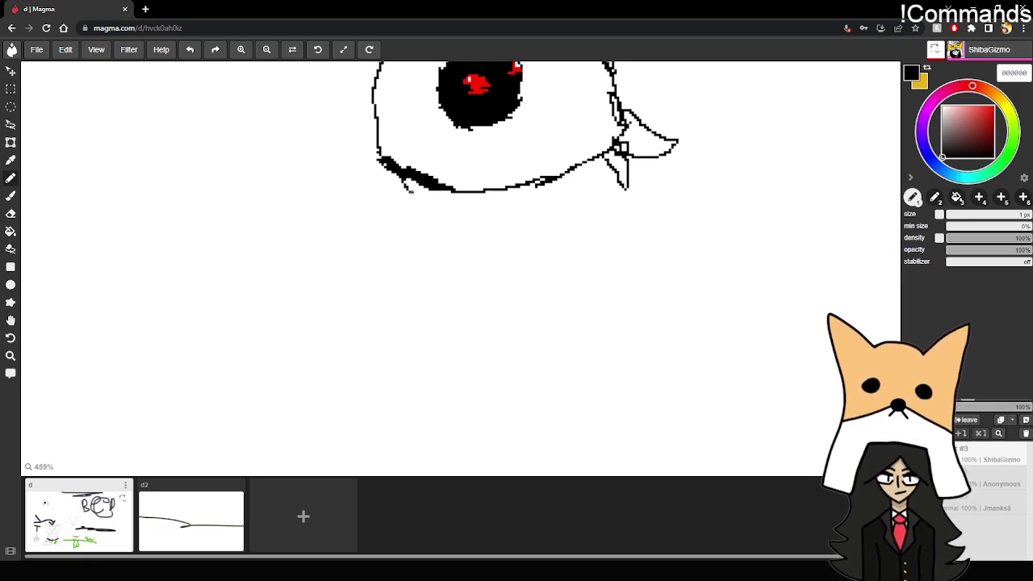
mouse_move(469, 209)
left_mouse_down()
mouse_move(527, 201)
mouse_move(575, 170)
left_mouse_up()
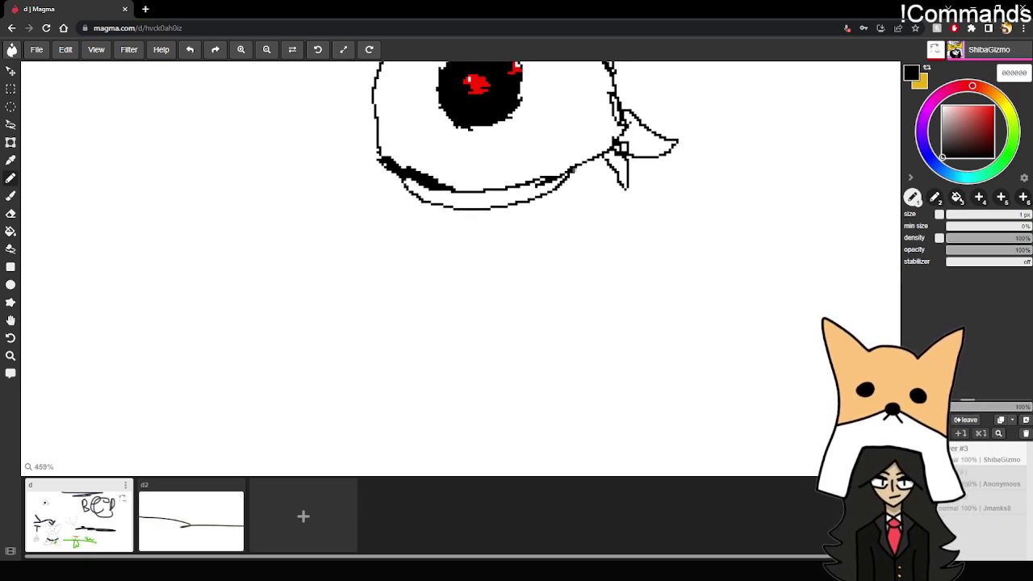
- Erase the thick stroke along the body's lower outline
scroll(575, 171, "down", 3)
scroll(570, 174, "up", 1)
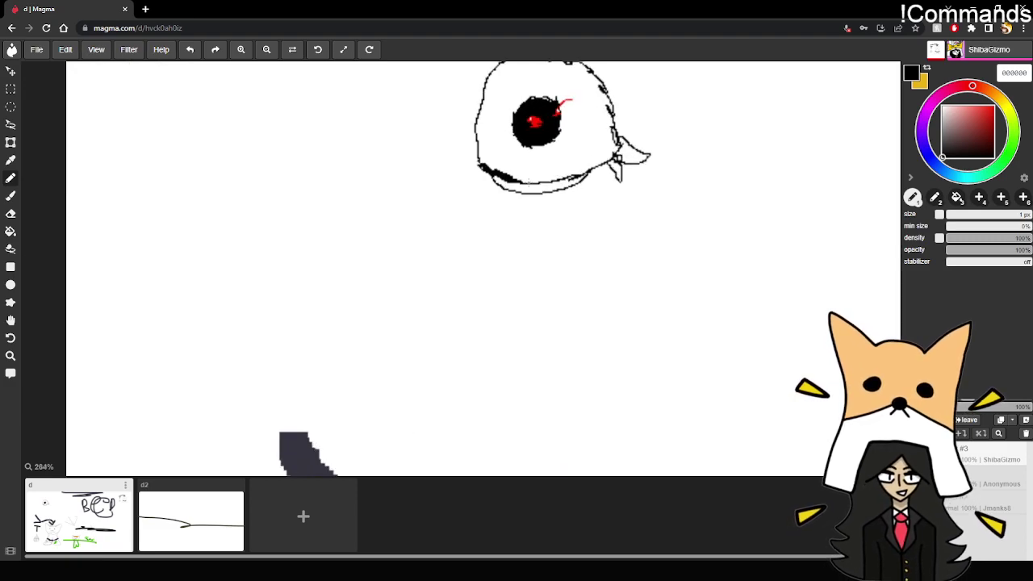
scroll(529, 182, "up", 2)
left_click(11, 214)
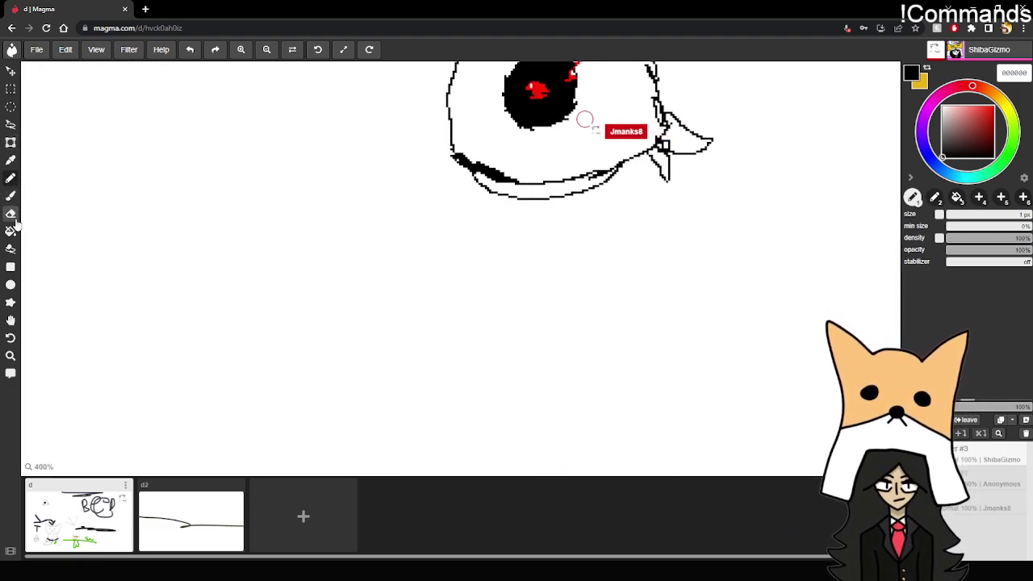
mouse_move(562, 166)
left_mouse_down()
mouse_move(608, 165)
mouse_move(526, 187)
mouse_move(460, 150)
left_mouse_up()
scroll(508, 169, "down", 1)
scroll(507, 168, "down", 2)
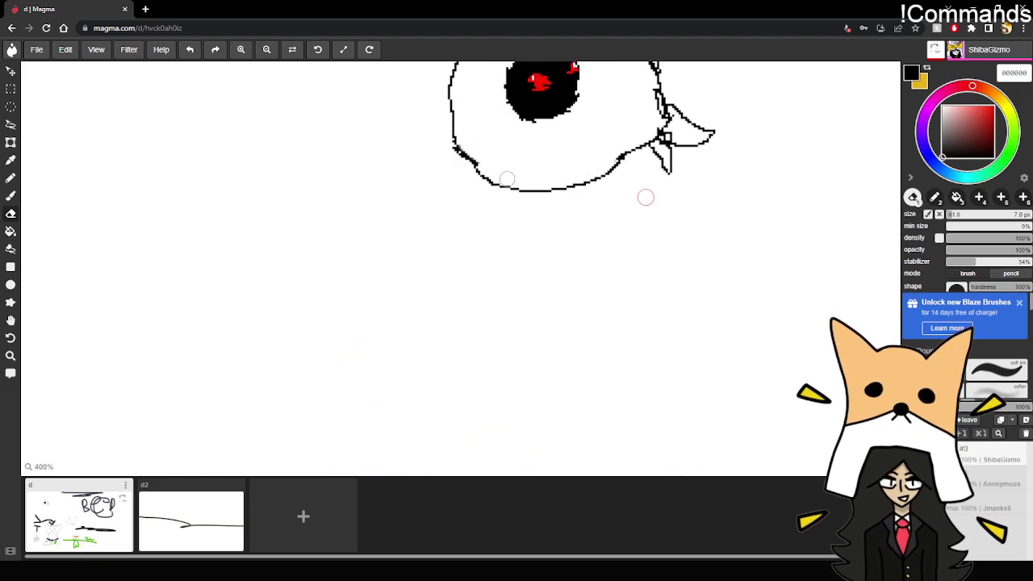
scroll(527, 168, "down", 4)
scroll(527, 168, "up", 2)
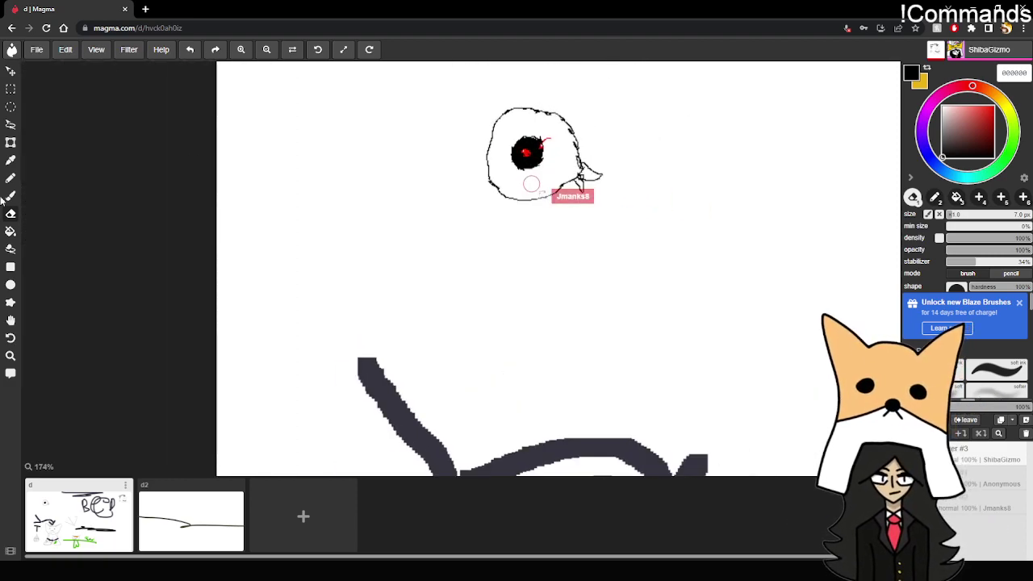
- Switch to the hard-edged 1 px Pencil for fine lines
left_click(11, 178)
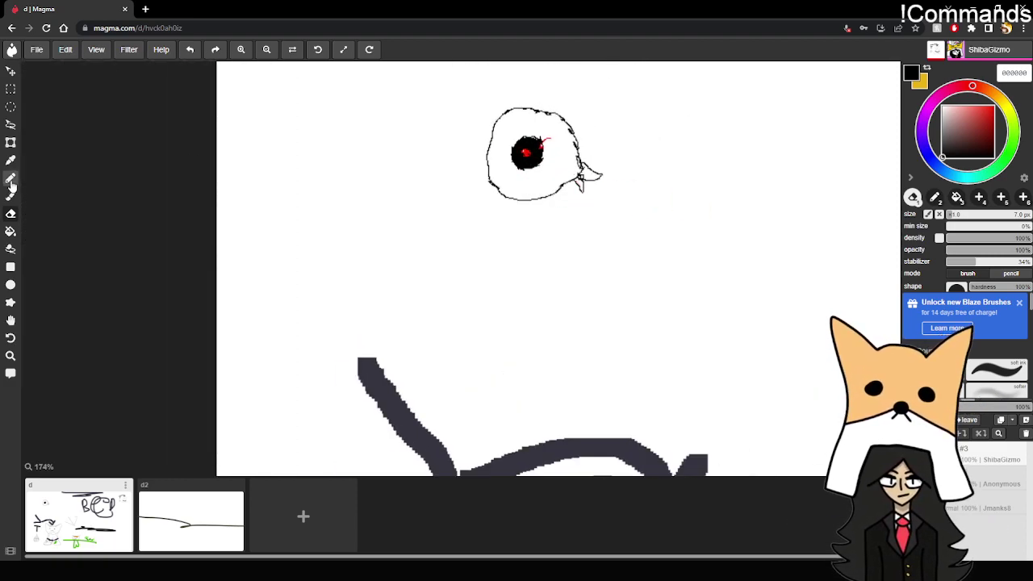
scroll(485, 220, "up", 2)
scroll(490, 173, "up", 2)
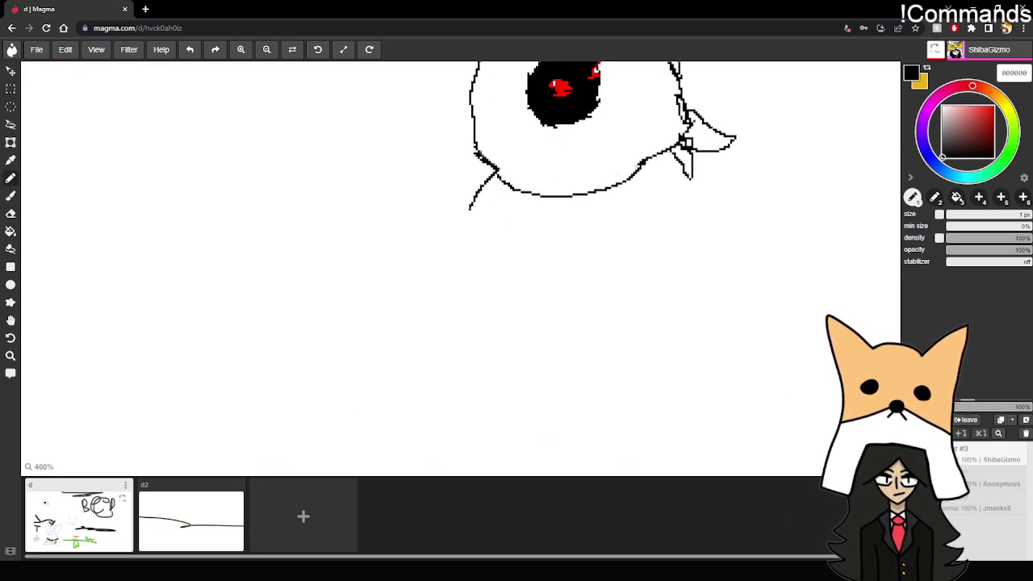
scroll(500, 174, "down", 3)
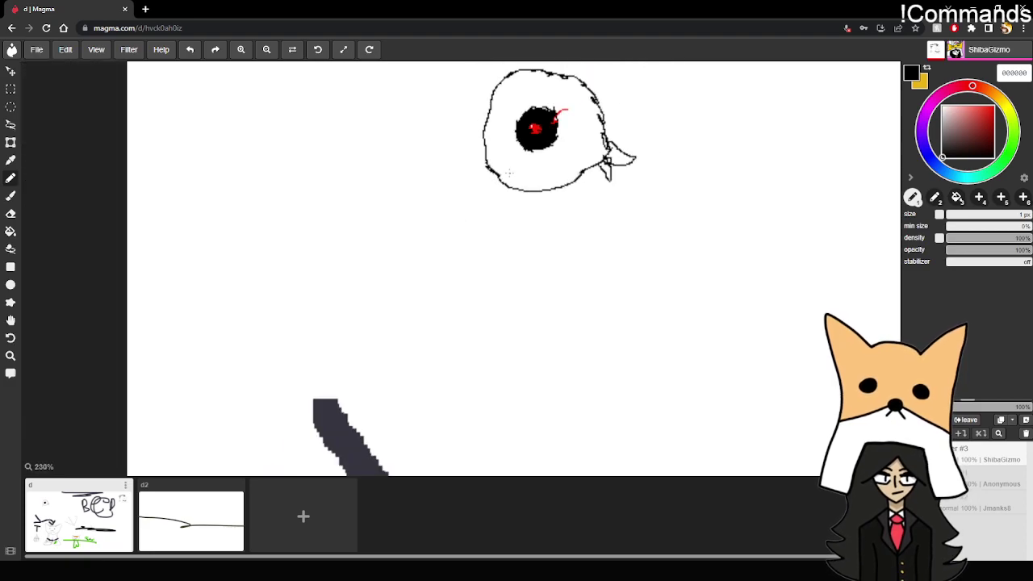
scroll(501, 174, "up", 2)
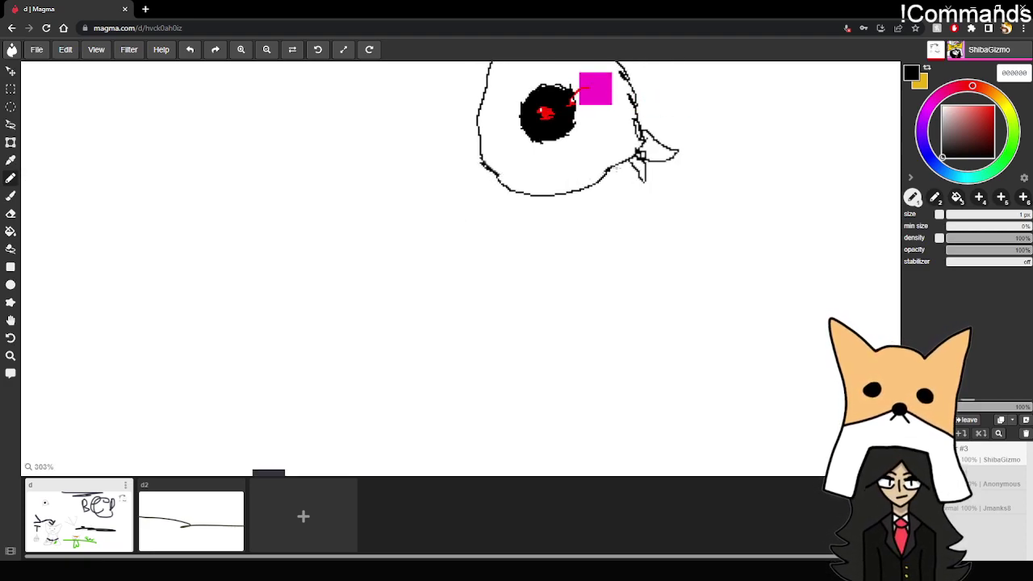
- Thicken the thin tail-base line into a dark stroke ending in a small foot
scroll(612, 160, "up", 2)
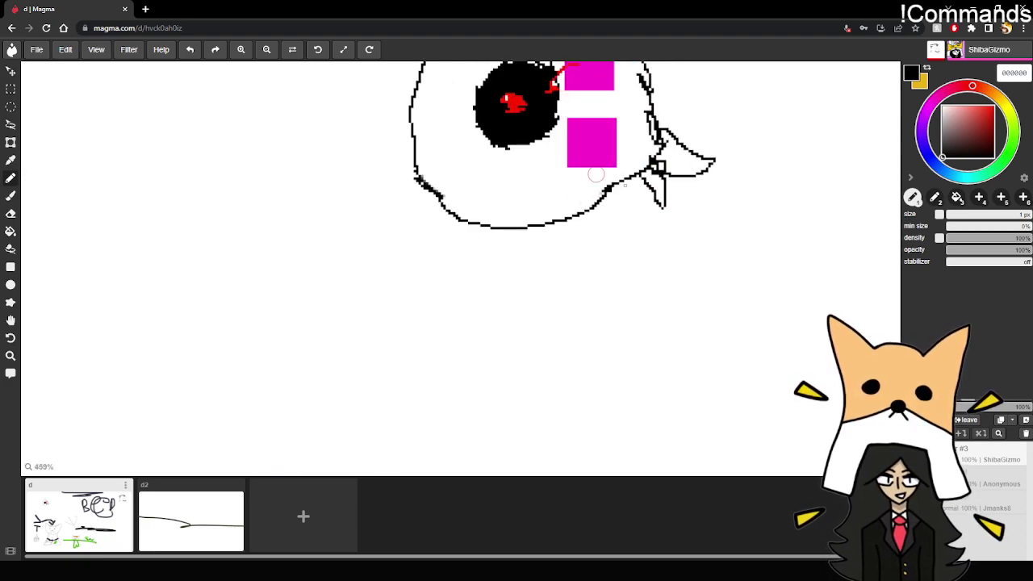
left_click_drag(611, 187, 613, 214)
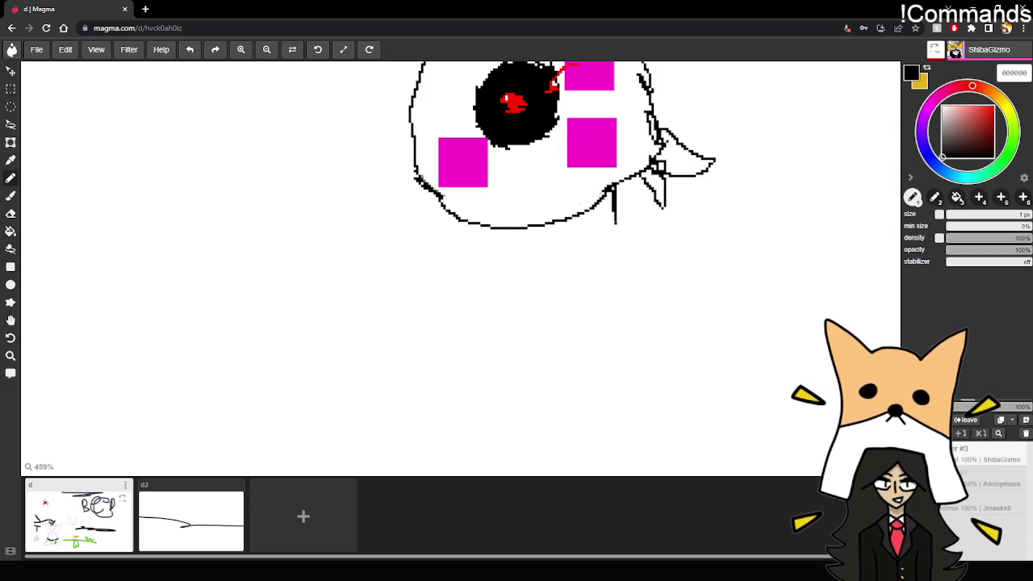
left_click_drag(610, 221, 617, 218)
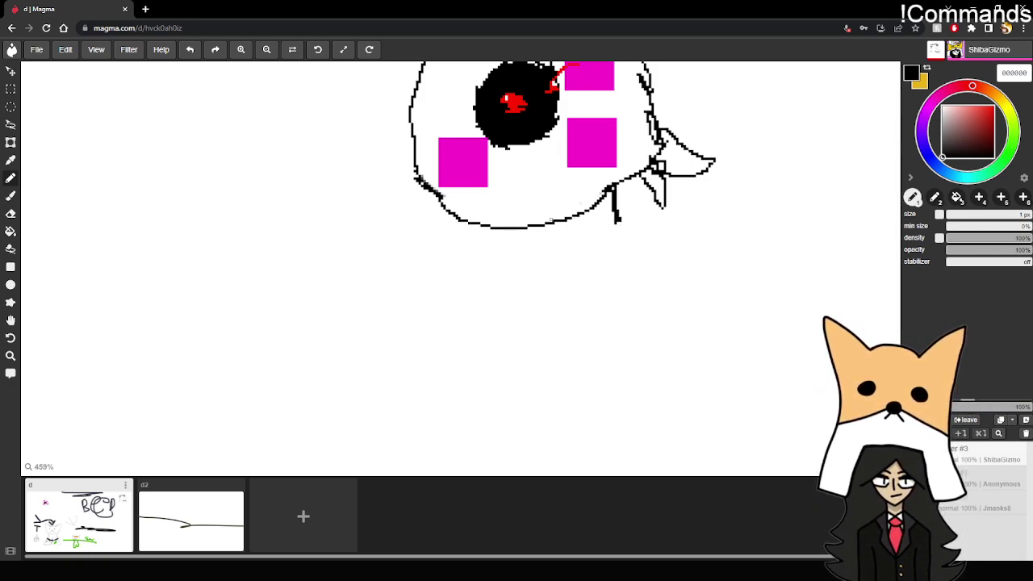
key("minus")
key("plus")
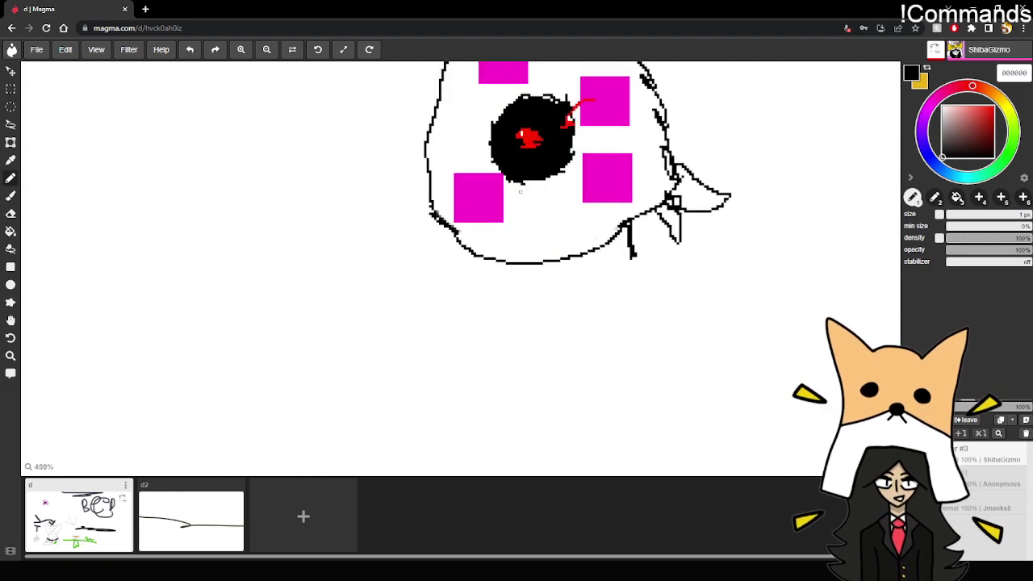
scroll(534, 284, "up", 2)
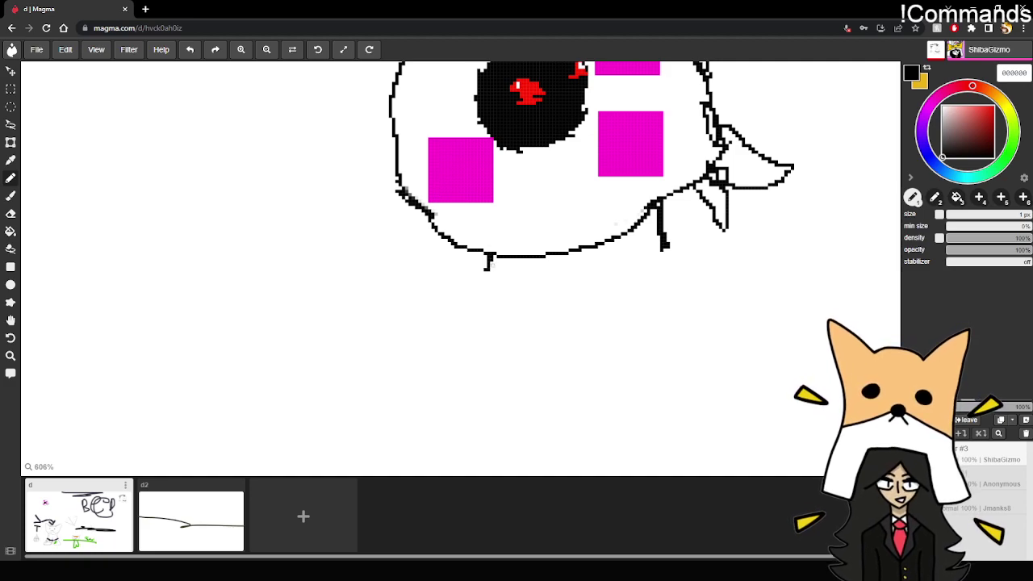
- Draw a row of short vertical ticks under the jaw line
scroll(494, 265, "down", 3)
scroll(504, 267, "up", 2)
scroll(496, 263, "up", 2)
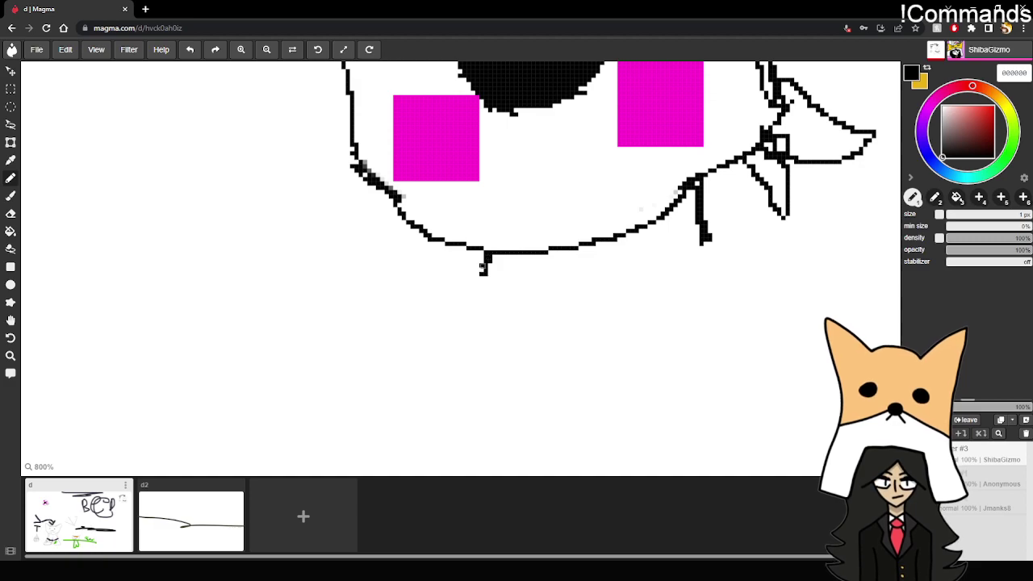
mouse_move(546, 252)
left_mouse_down()
mouse_move(546, 267)
mouse_move(654, 252)
left_mouse_up()
left_click_drag(665, 211, 676, 243)
key("ctrl+z")
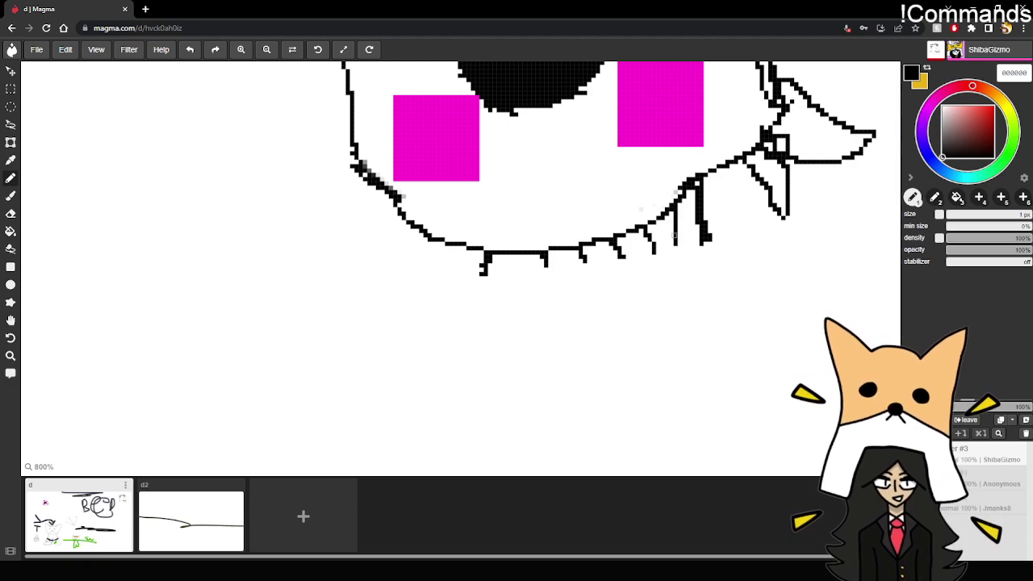
- Close the ticks with a line along their bottom to form a segmented band
scroll(516, 270, "down", 8)
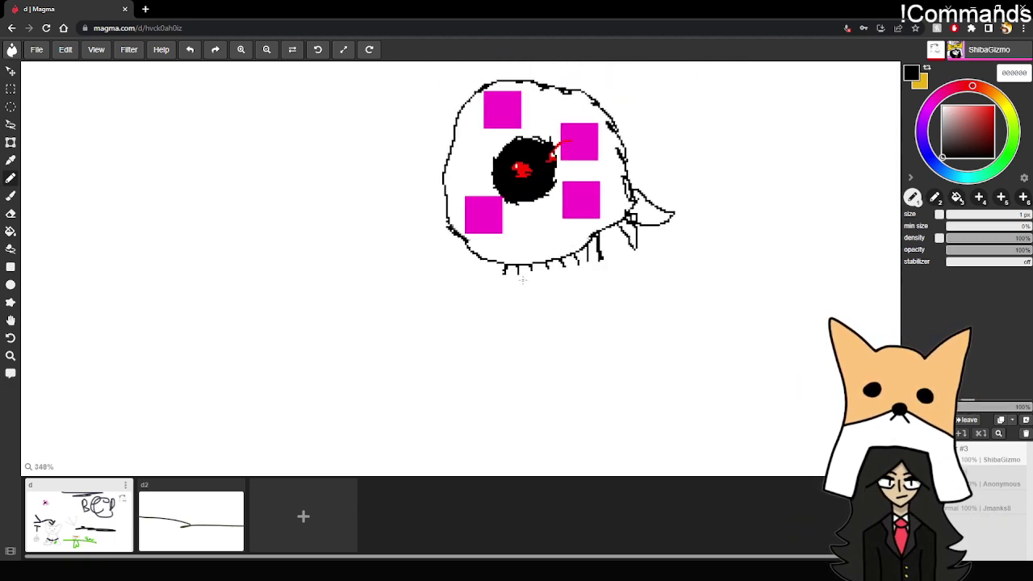
scroll(526, 284, "up", 4)
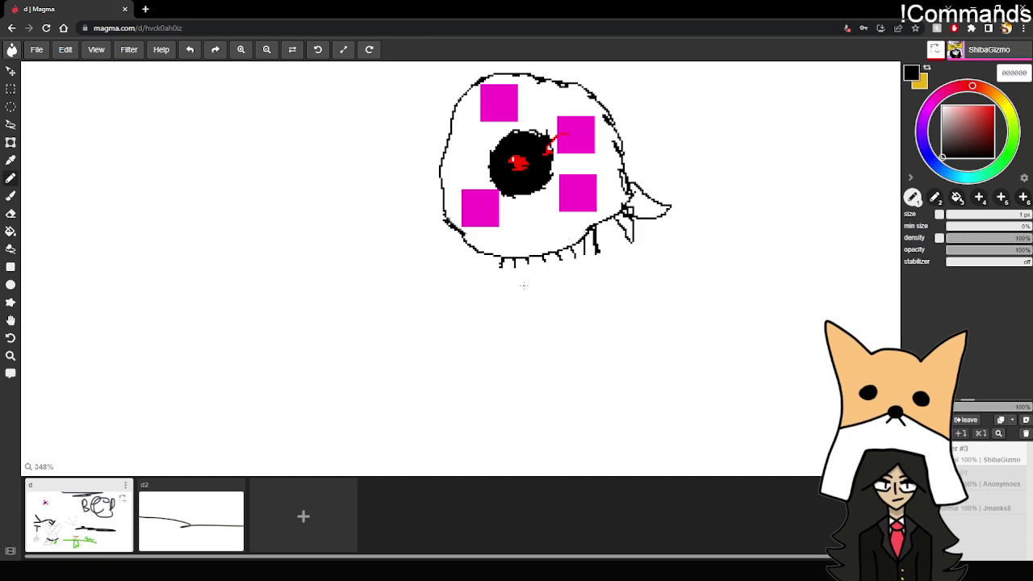
scroll(524, 285, "up", 4)
mouse_move(495, 256)
left_mouse_down()
mouse_move(532, 262)
mouse_move(717, 224)
left_mouse_up()
scroll(555, 266, "down", 5)
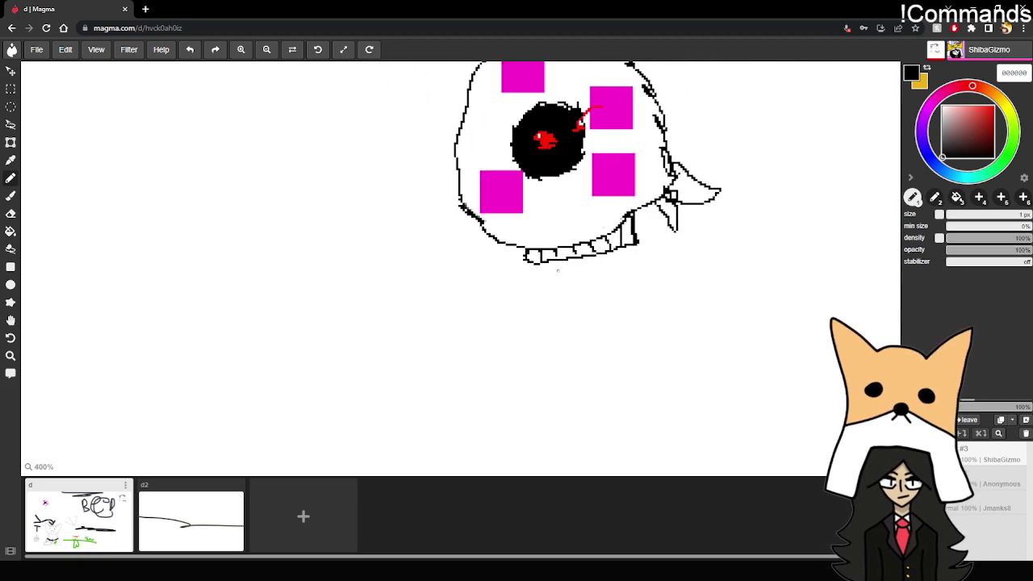
scroll(556, 266, "up", 3)
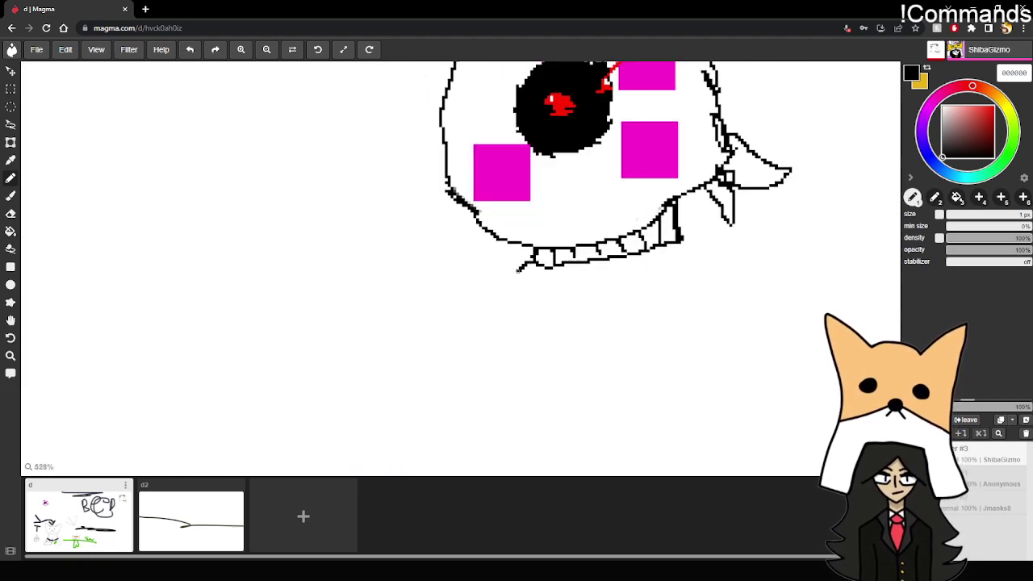
- Draw a smooth line sloping down-left from the jaw, redrawing rough attempts
left_click_drag(519, 268, 460, 301)
key("ctrl+z")
mouse_move(516, 269)
left_mouse_down()
mouse_move(481, 296)
mouse_move(482, 345)
left_mouse_up()
left_click_drag(487, 302, 460, 344)
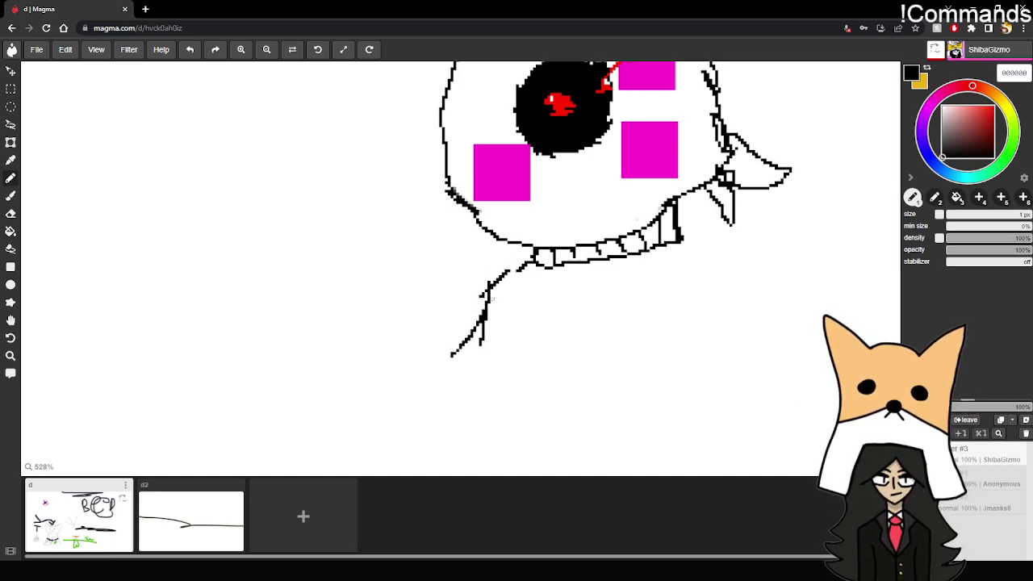
key("ctrl+z")
key("ctrl+z")
key("ctrl+z")
key("ctrl+z")
mouse_move(521, 267)
left_mouse_down()
mouse_move(455, 333)
mouse_move(458, 363)
left_mouse_up()
left_click_drag(462, 325, 443, 381)
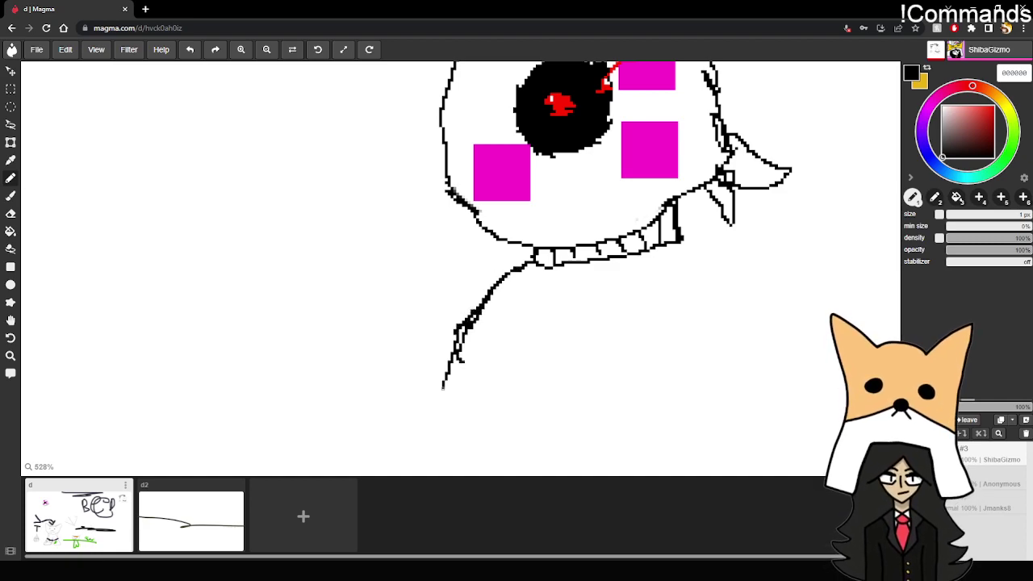
- Redraw the lower part of the left line and continue it further down
scroll(610, 300, "down", 3)
scroll(540, 323, "up", 2)
scroll(540, 322, "up", 2)
key("ctrl+z")
mouse_move(488, 310)
left_mouse_down()
mouse_move(473, 346)
mouse_move(476, 376)
left_mouse_up()
left_click_drag(472, 332, 444, 446)
scroll(500, 396, "down", 8)
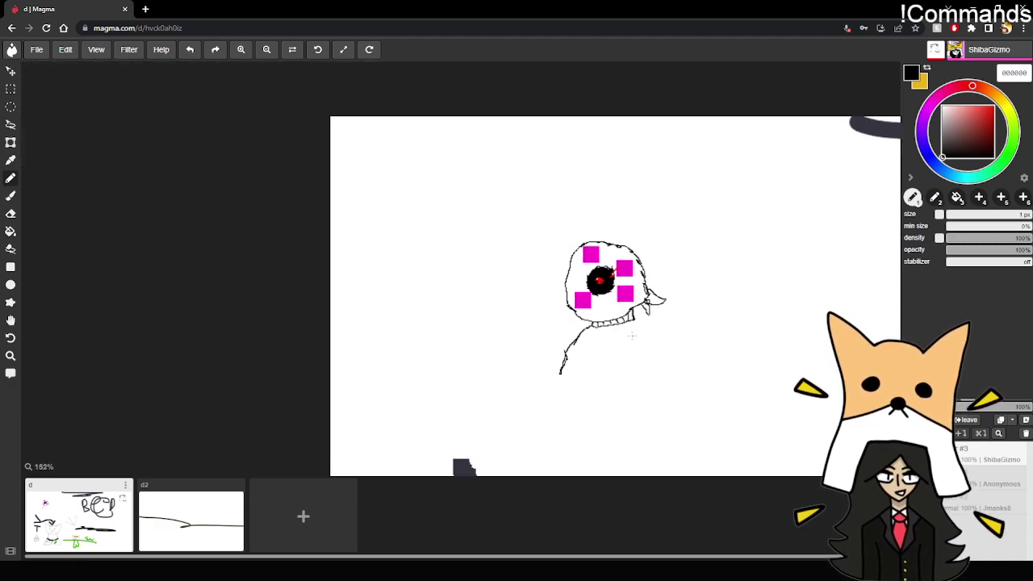
scroll(645, 334, "up", 5)
scroll(646, 333, "up", 3)
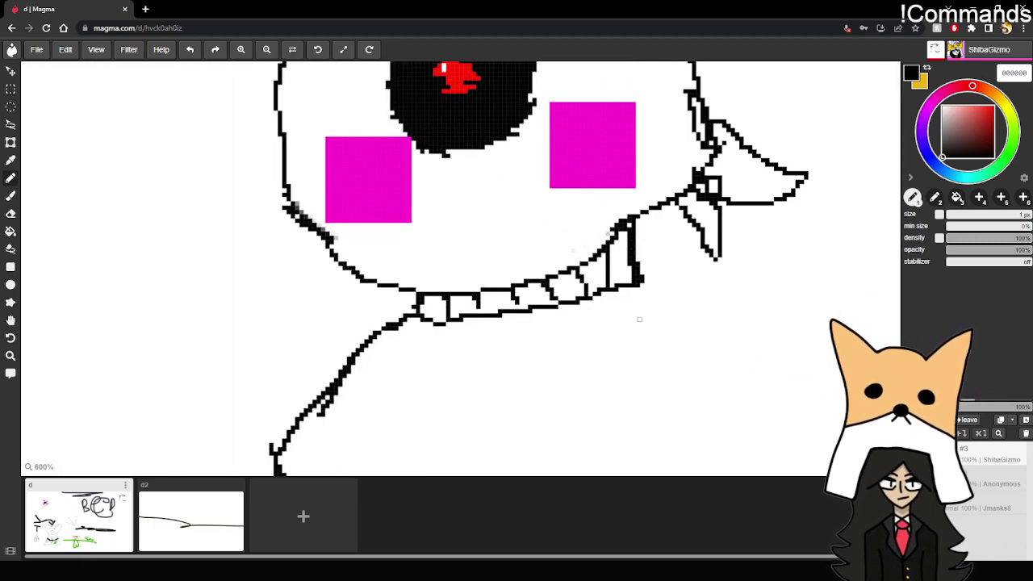
- Draw a long line sloping down-right from the jaw's right end
mouse_move(637, 285)
left_mouse_down()
mouse_move(677, 310)
mouse_move(744, 325)
mouse_move(790, 365)
left_mouse_up()
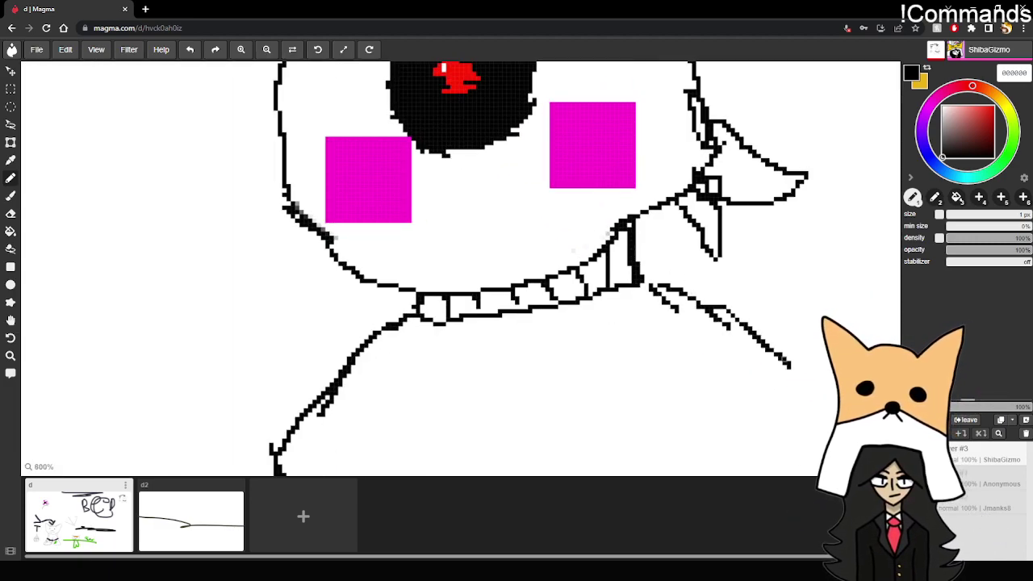
scroll(823, 404, "down", 8)
scroll(823, 404, "up", 4)
scroll(870, 447, "down", 5)
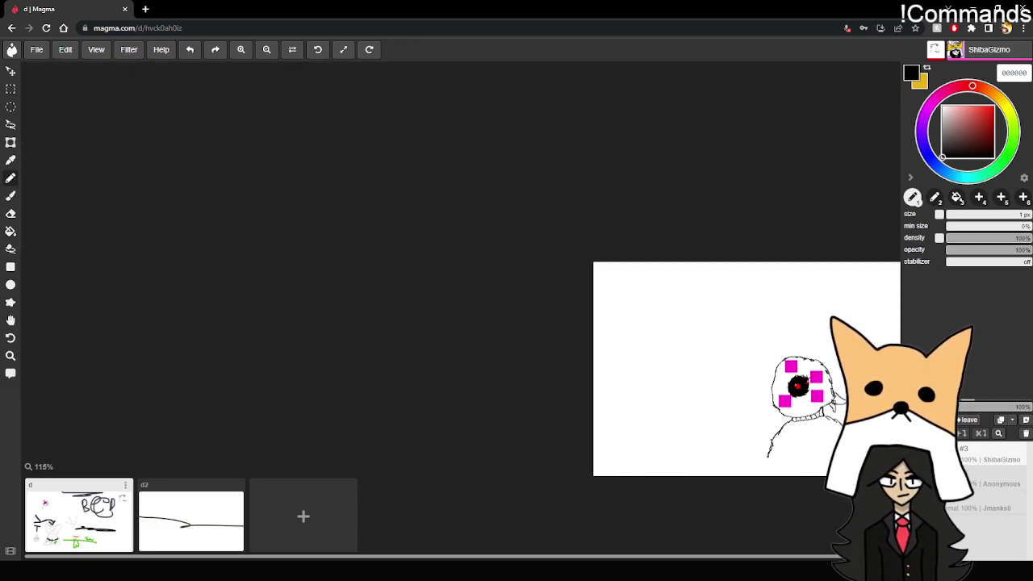
- Pan the canvas with the Hand tool to bring the creature into view
left_click(11, 320)
left_click_drag(516, 408, 132, 247)
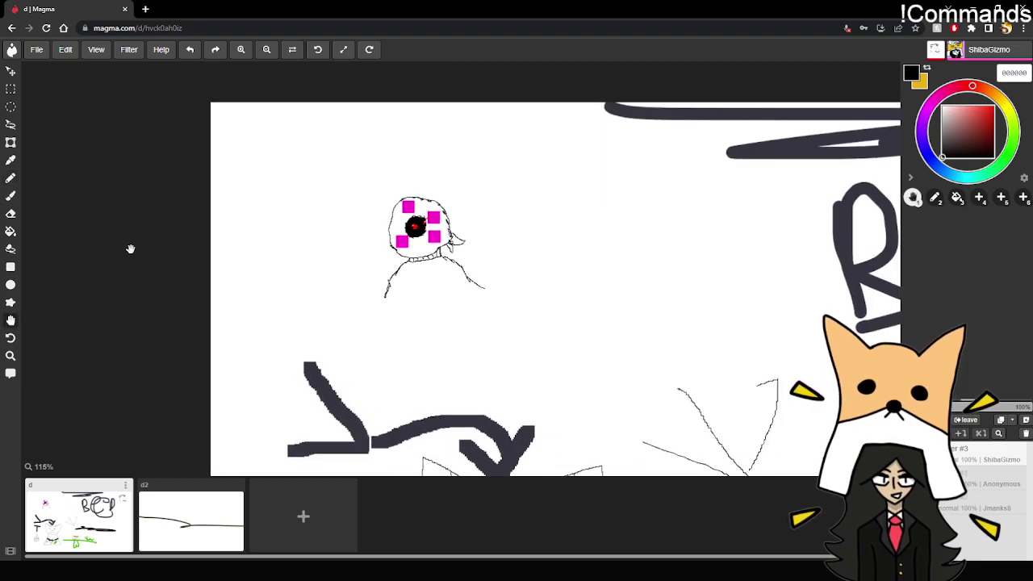
scroll(447, 271, "up", 4)
scroll(446, 271, "up", 2)
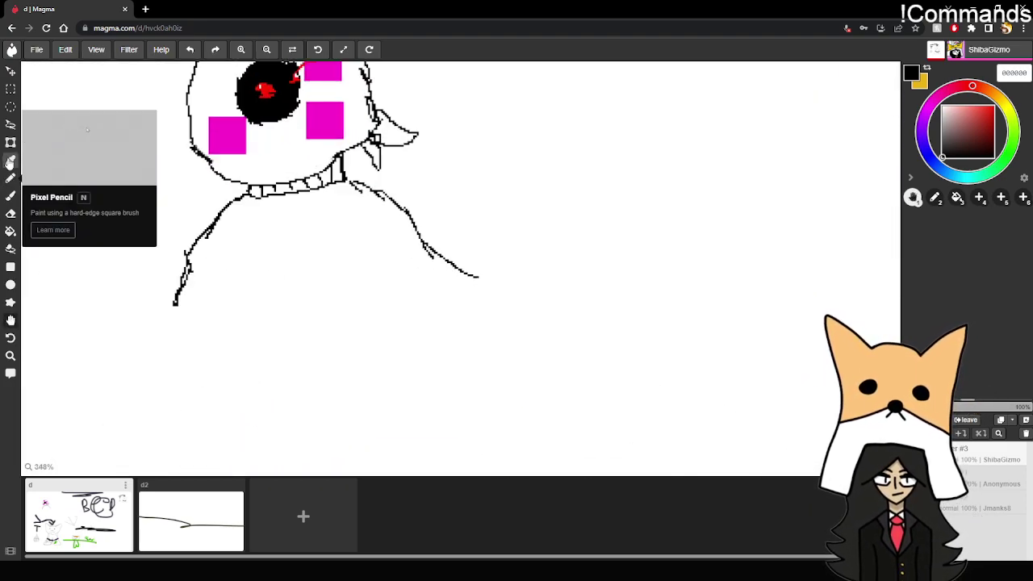
- Erase the end of the right-hand outline
left_click(11, 178)
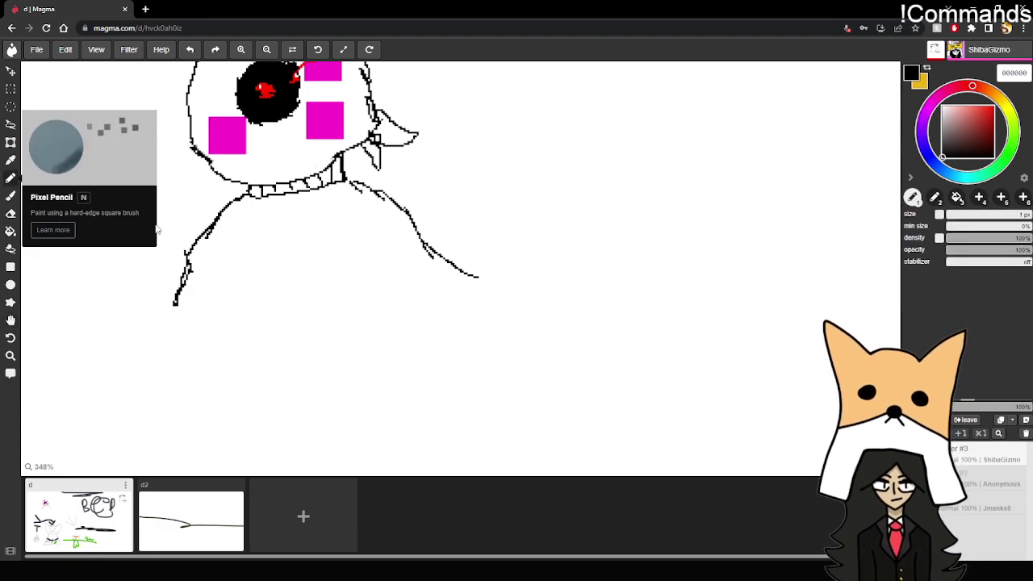
scroll(222, 295, "up", 2)
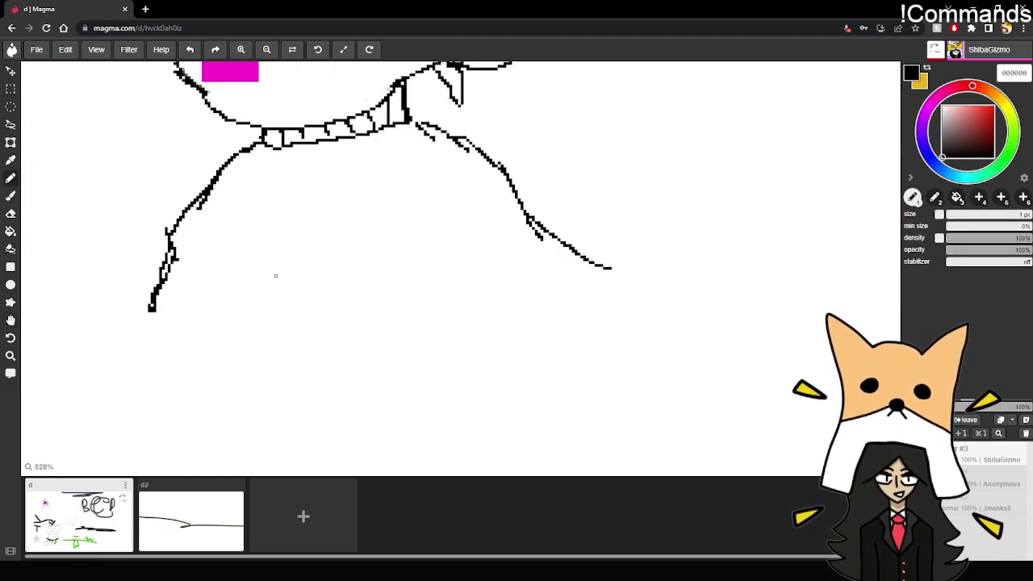
left_click(11, 213)
mouse_move(685, 270)
left_mouse_down()
mouse_move(573, 259)
mouse_move(623, 274)
mouse_move(570, 242)
mouse_move(561, 216)
mouse_move(584, 257)
mouse_move(563, 217)
mouse_move(576, 271)
mouse_move(561, 232)
left_mouse_up()
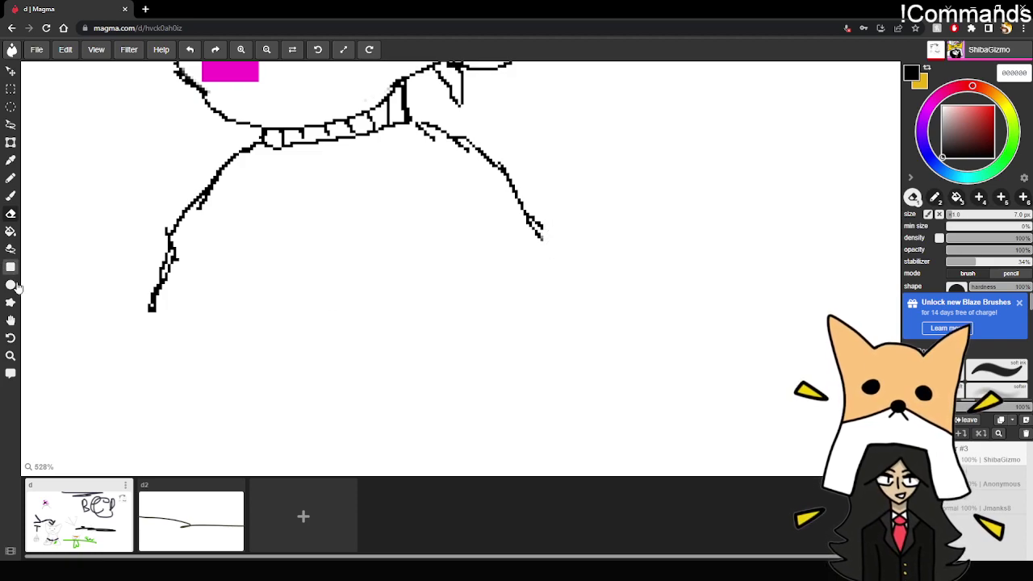
- Redraw the right line's tip lower with the 1 px pencil, ending in a small claw
left_click(10, 179)
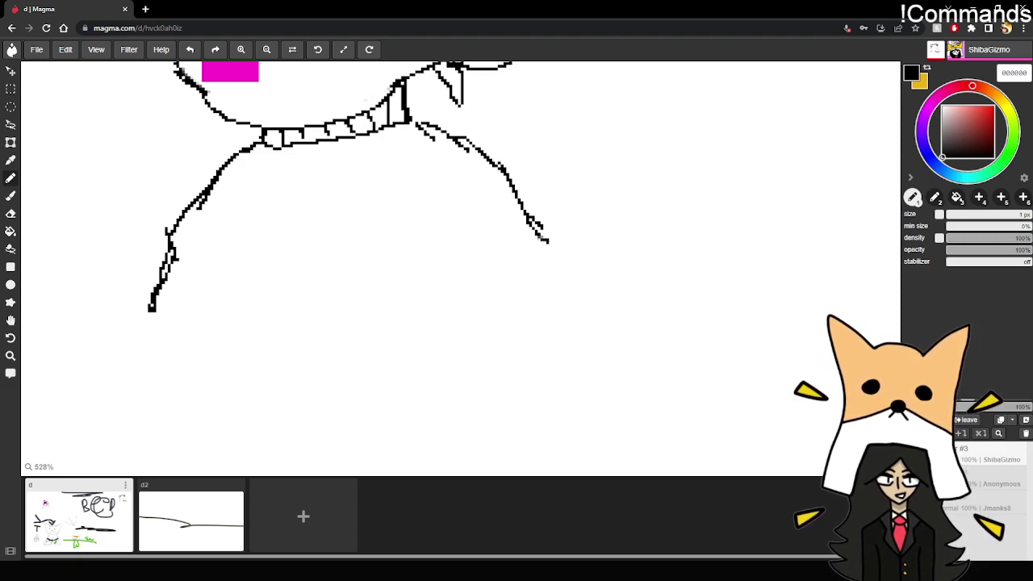
mouse_move(557, 245)
left_mouse_down()
mouse_move(571, 258)
mouse_move(556, 256)
mouse_move(580, 307)
mouse_move(578, 373)
left_mouse_up()
key("ctrl+z")
key("ctrl+z")
left_click_drag(581, 299, 602, 321)
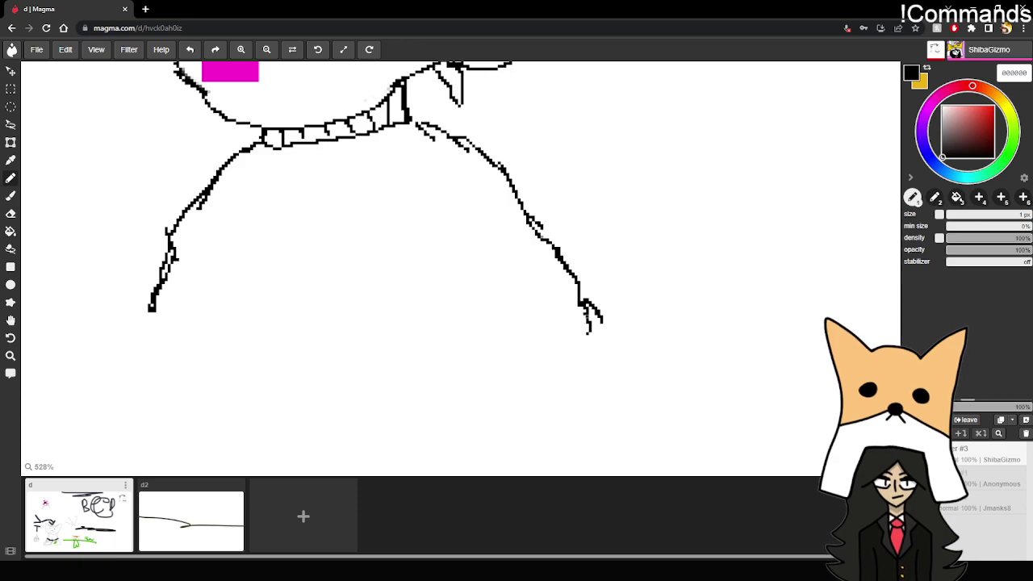
scroll(252, 320, "down", 3)
scroll(186, 331, "up", 3)
- Extend the left line's tip slightly further down
left_click_drag(205, 326, 218, 300)
scroll(380, 356, "down", 3)
scroll(380, 356, "up", 2)
scroll(329, 198, "up", 5)
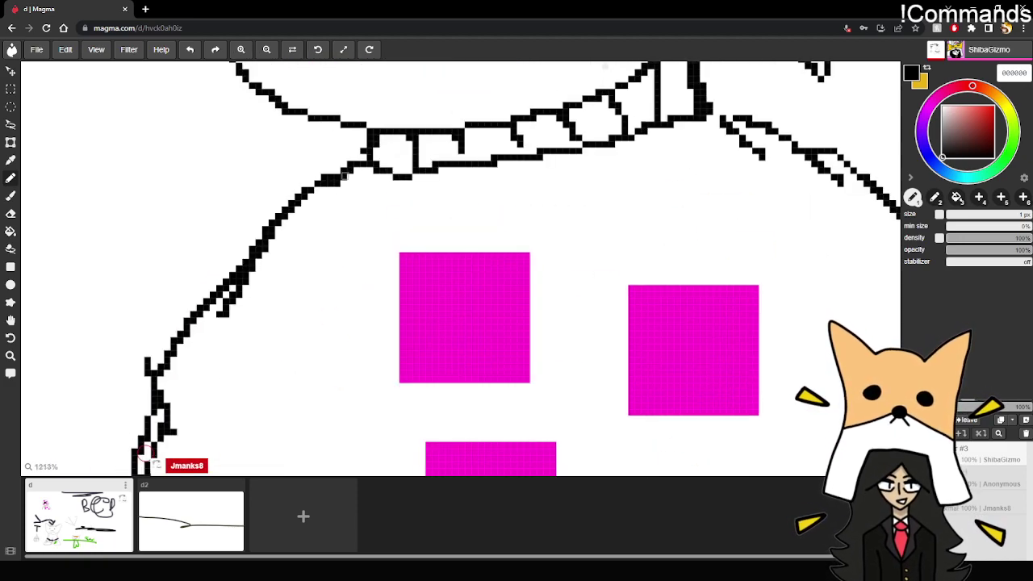
- Draw a small black cross-shaped mark hanging from the middle of the segmented band
left_click_drag(489, 165, 494, 230)
mouse_move(466, 204)
left_mouse_down()
mouse_move(516, 194)
mouse_move(453, 198)
left_mouse_up()
scroll(467, 220, "down", 3)
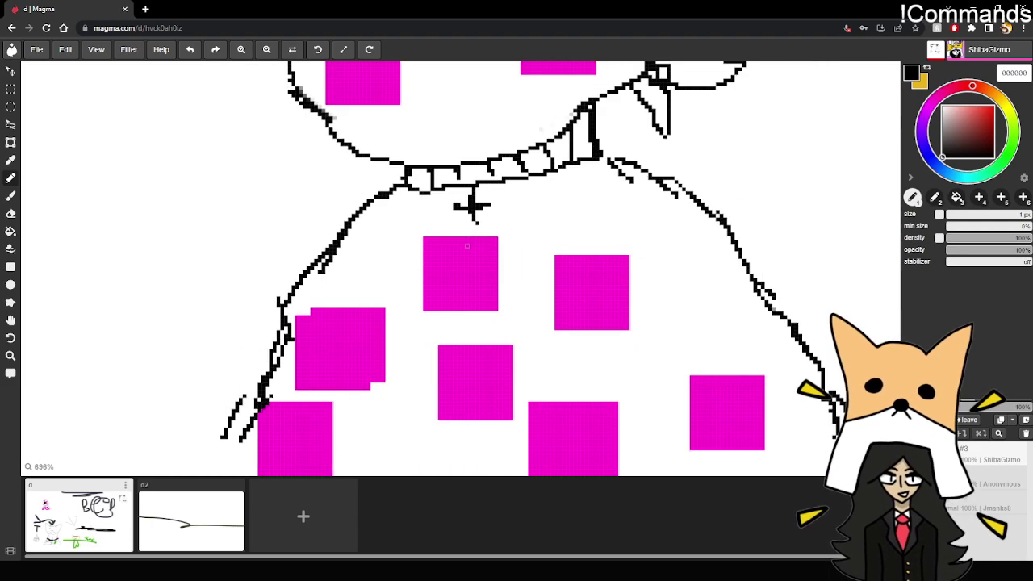
scroll(485, 290, "up", 1)
scroll(479, 209, "down", 5)
- Stamp another magenta square on the right side of the lower body
scroll(593, 250, "up", 5)
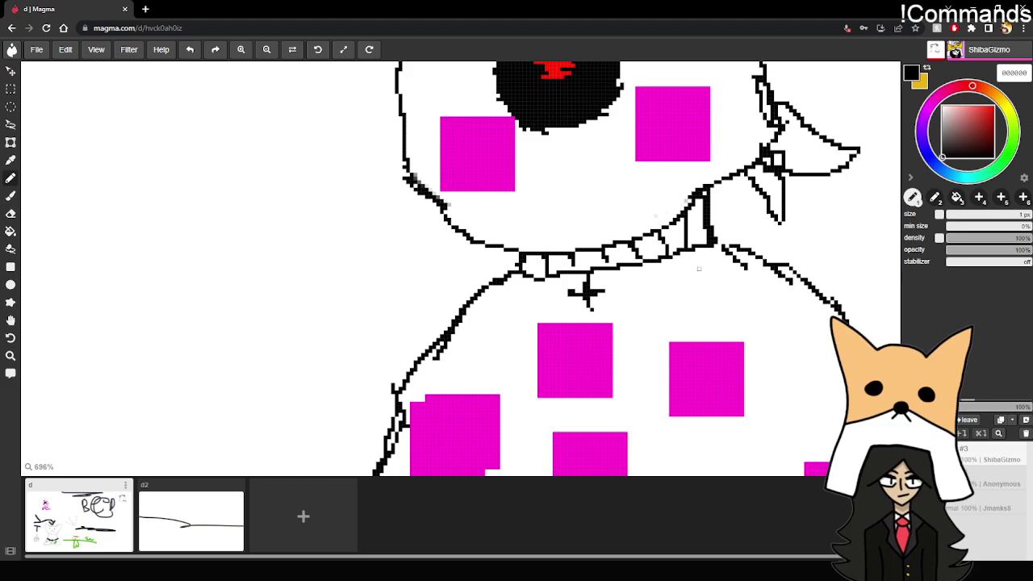
scroll(695, 266, "down", 5)
scroll(713, 315, "up", 6)
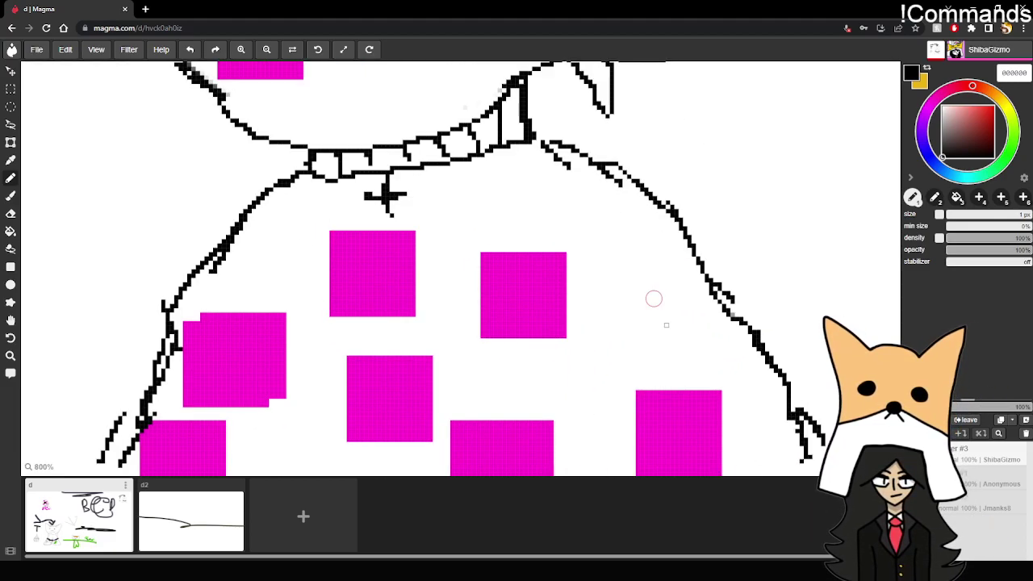
left_click(653, 299)
- Draw black banana outlines over the body's magenta squares, undoing a stray stroke
mouse_move(473, 226)
left_mouse_down()
mouse_move(507, 255)
mouse_move(495, 290)
mouse_move(456, 297)
mouse_move(499, 313)
mouse_move(530, 250)
mouse_move(500, 212)
mouse_move(461, 206)
mouse_move(478, 227)
left_mouse_up()
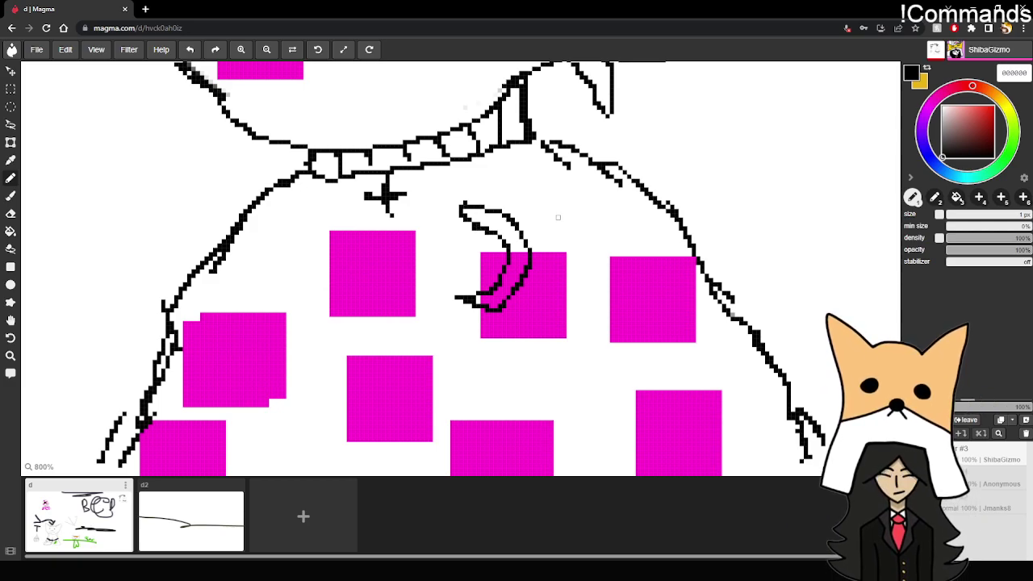
scroll(460, 276, "down", 2)
scroll(348, 313, "up", 3)
mouse_move(313, 333)
left_mouse_down()
mouse_move(370, 315)
mouse_move(406, 268)
mouse_move(408, 258)
mouse_move(385, 258)
mouse_move(377, 314)
mouse_move(329, 338)
mouse_move(295, 338)
mouse_move(338, 357)
mouse_move(413, 311)
mouse_move(419, 283)
mouse_move(384, 242)
left_mouse_up()
key("ctrl+z")
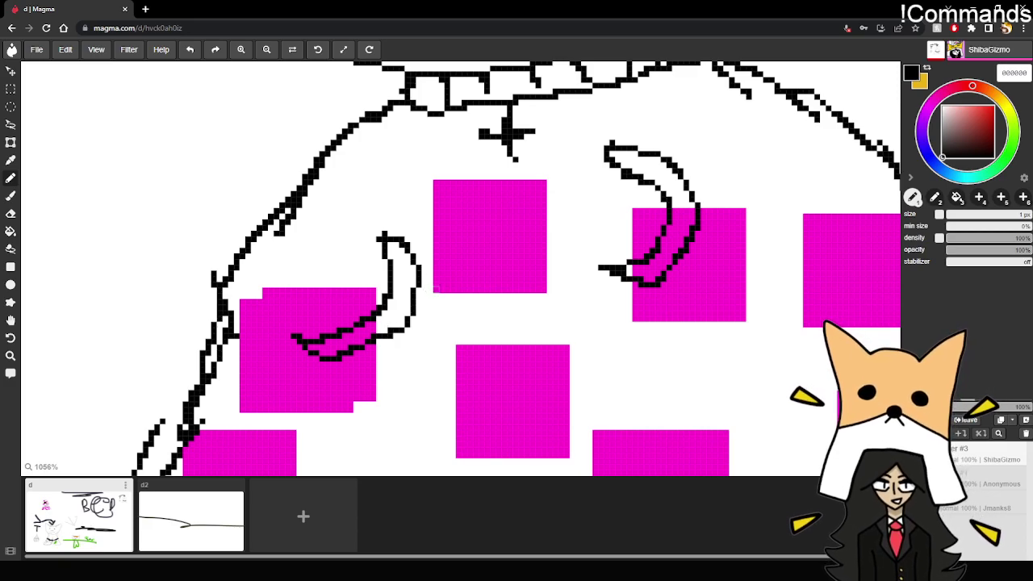
scroll(434, 285, "down", 3)
scroll(544, 329, "up", 3)
scroll(545, 344, "down", 3)
scroll(641, 346, "up", 3)
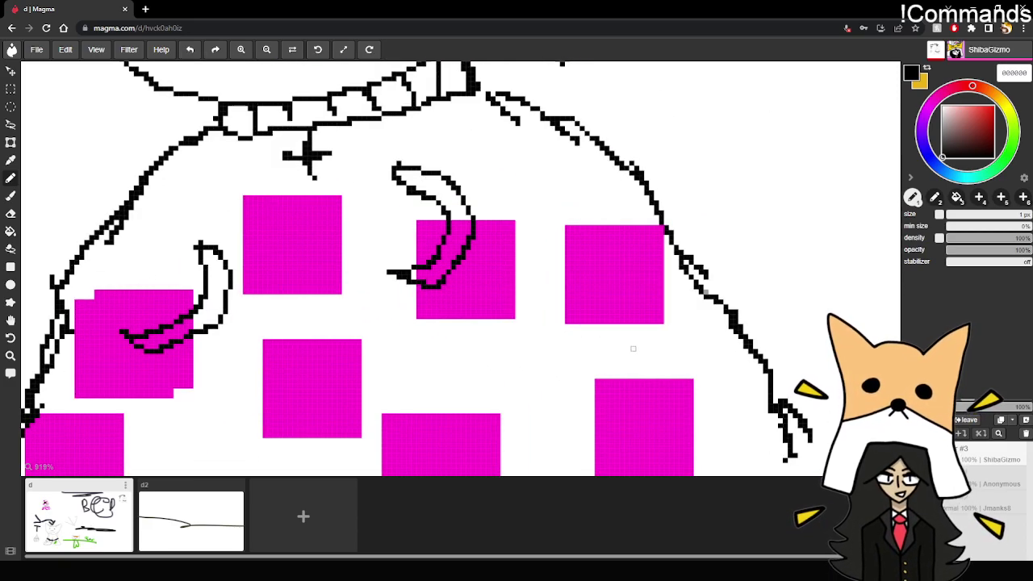
mouse_move(589, 317)
left_mouse_down()
mouse_move(583, 358)
mouse_move(522, 368)
mouse_move(563, 377)
mouse_move(605, 355)
mouse_move(613, 293)
mouse_move(589, 265)
mouse_move(580, 276)
left_mouse_up()
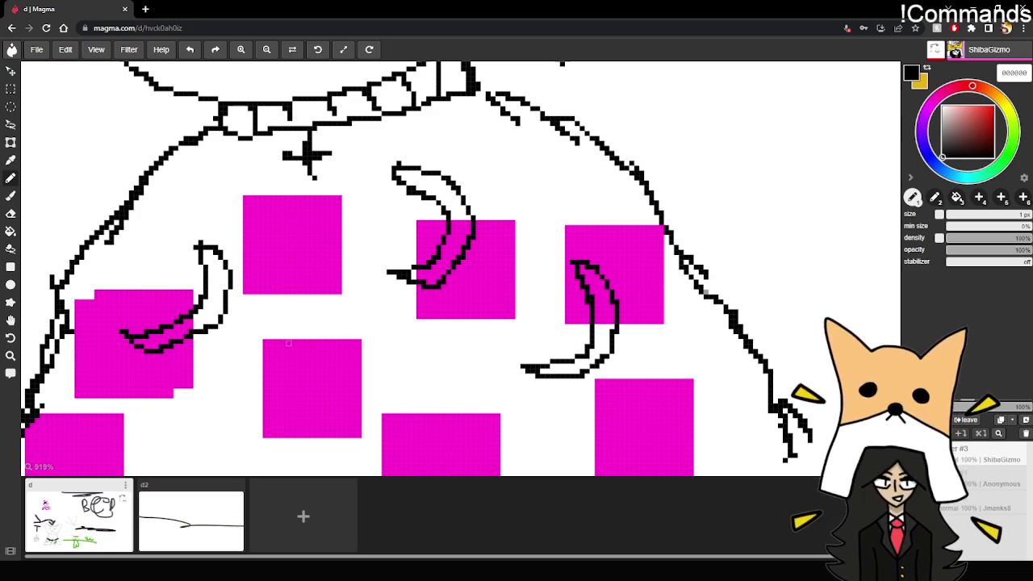
scroll(288, 343, "down", 1)
scroll(295, 348, "up", 3)
- Draw banana outlines inside and across the lower squares, removing a bad one near the bottom
mouse_move(314, 309)
left_mouse_down()
mouse_move(334, 338)
mouse_move(310, 372)
mouse_move(272, 383)
mouse_move(242, 368)
mouse_move(262, 399)
mouse_move(309, 400)
mouse_move(342, 372)
mouse_move(347, 322)
mouse_move(312, 285)
left_mouse_up()
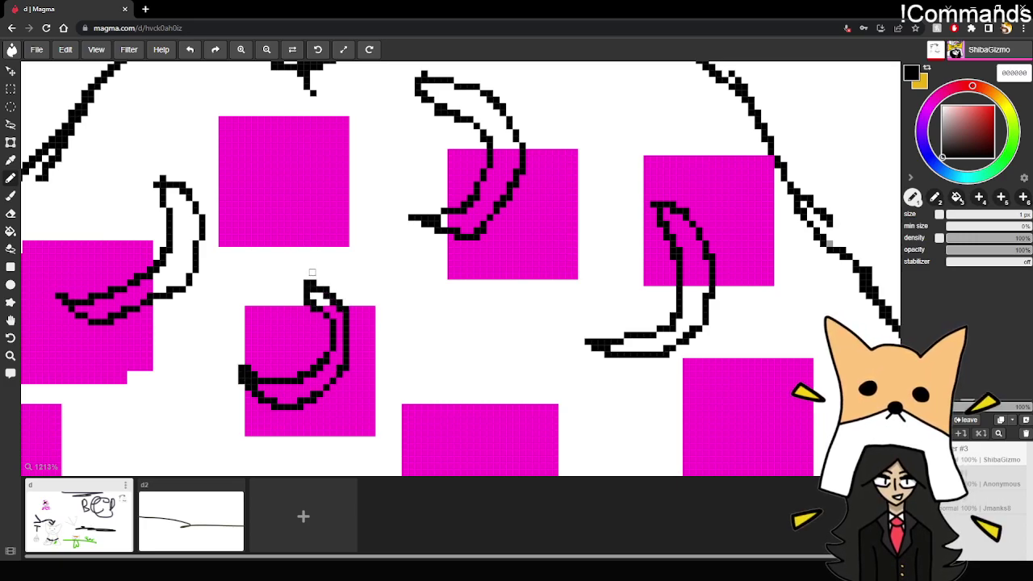
scroll(306, 284, "down", 5)
scroll(442, 313, "up", 5)
mouse_move(374, 279)
left_mouse_down()
mouse_move(346, 320)
mouse_move(293, 344)
mouse_move(241, 332)
mouse_move(253, 356)
mouse_move(332, 372)
mouse_move(364, 353)
mouse_move(396, 286)
mouse_move(377, 251)
mouse_move(373, 279)
left_mouse_up()
scroll(482, 305, "down", 3)
scroll(258, 362, "up", 3)
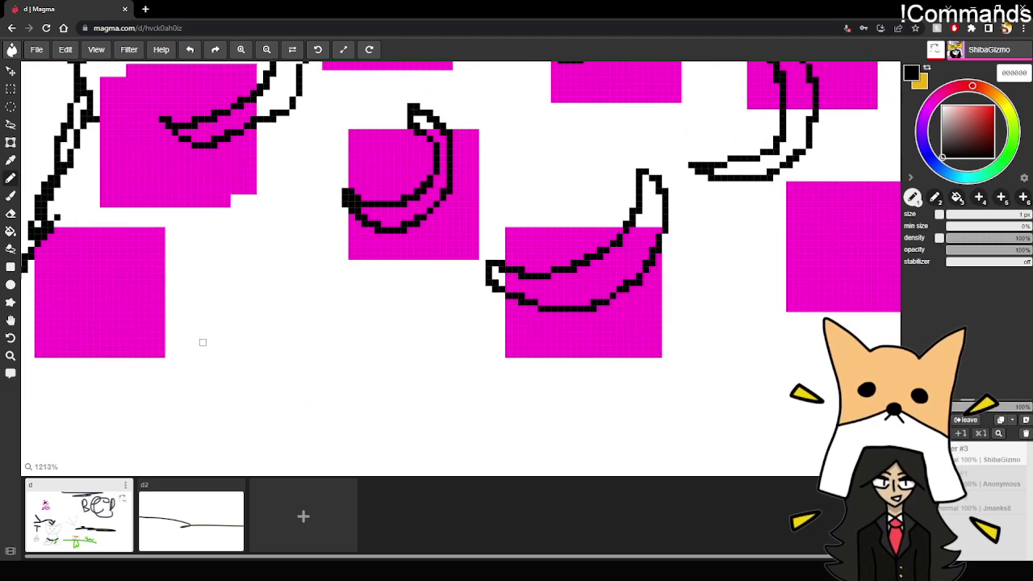
mouse_move(181, 326)
left_mouse_down()
mouse_move(250, 282)
mouse_move(262, 236)
mouse_move(272, 271)
mouse_move(259, 303)
mouse_move(207, 336)
left_mouse_up()
key("ctrl+z")
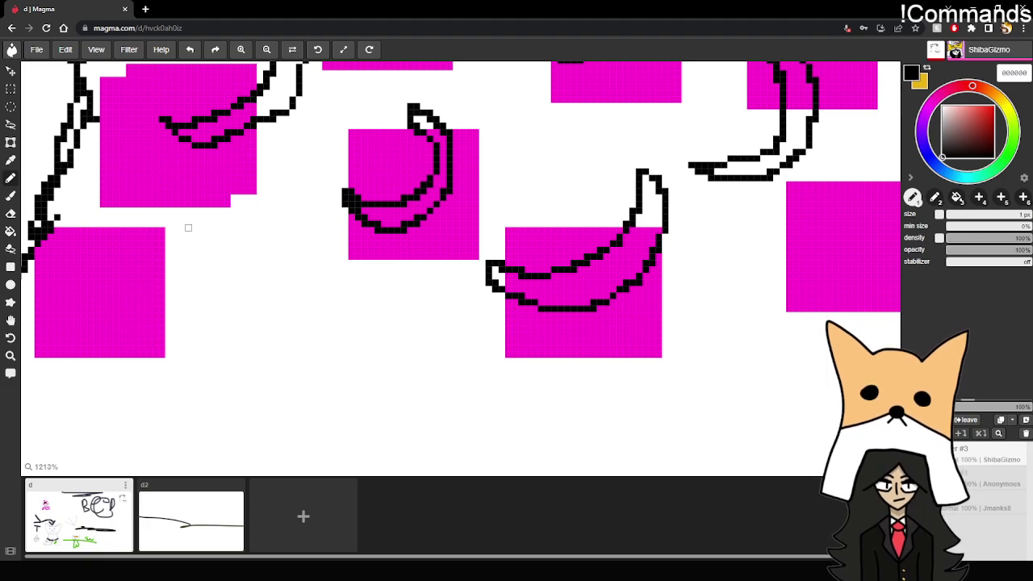
- Add a curve at the body's left edge, detail along the collar's right side, and a small banana below the collar
mouse_move(52, 220)
left_mouse_down()
mouse_move(102, 187)
mouse_move(77, 236)
mouse_move(41, 248)
left_mouse_up()
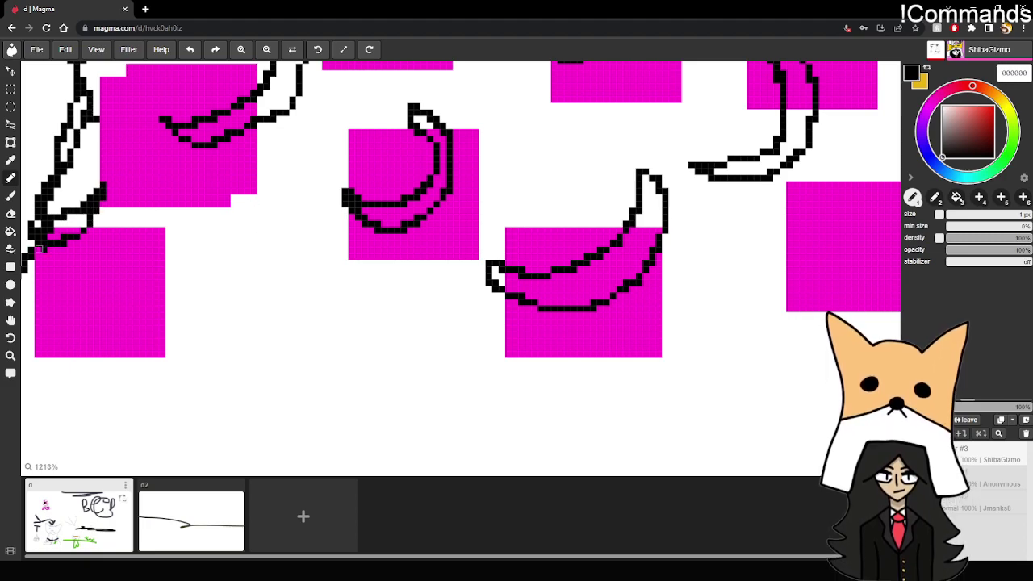
scroll(186, 249, "down", 5)
scroll(208, 168, "up", 3)
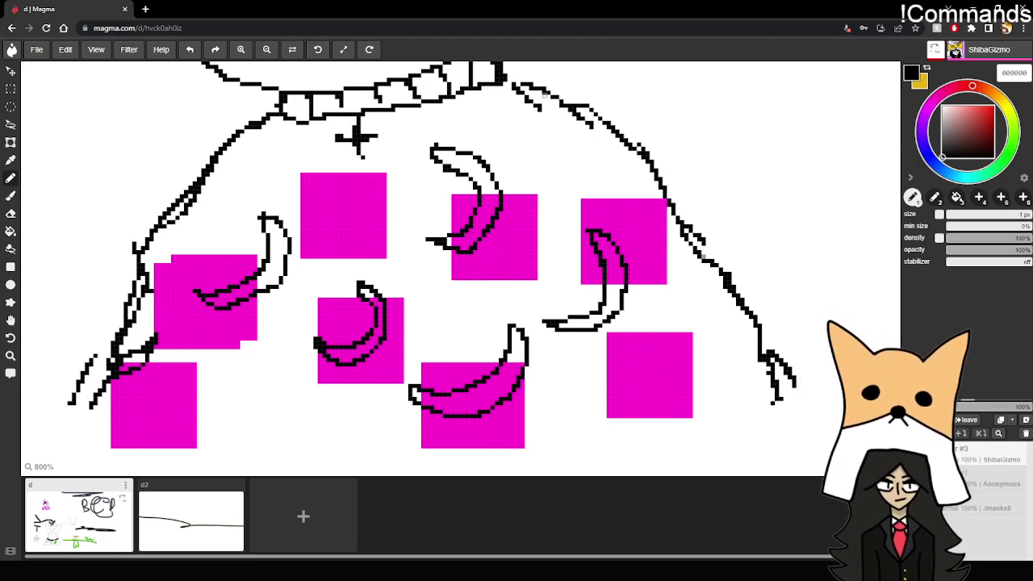
mouse_move(554, 97)
left_mouse_down()
mouse_move(547, 123)
mouse_move(581, 118)
left_mouse_up()
left_click_drag(517, 87, 546, 97)
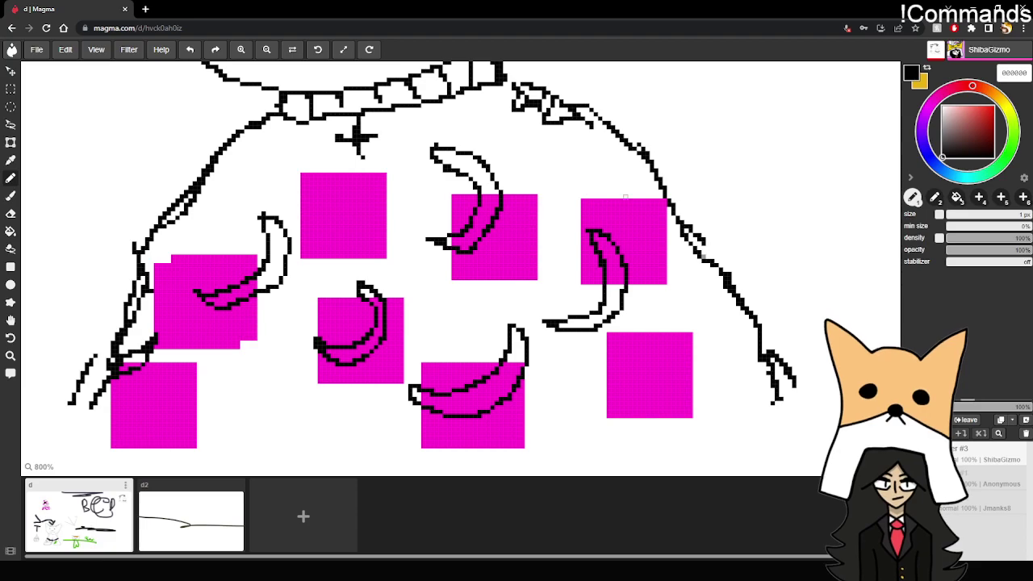
scroll(621, 193, "down", 2)
scroll(466, 200, "up", 2)
mouse_move(327, 137)
left_mouse_down()
mouse_move(334, 158)
mouse_move(297, 176)
mouse_move(336, 190)
mouse_move(353, 164)
mouse_move(338, 132)
left_mouse_up()
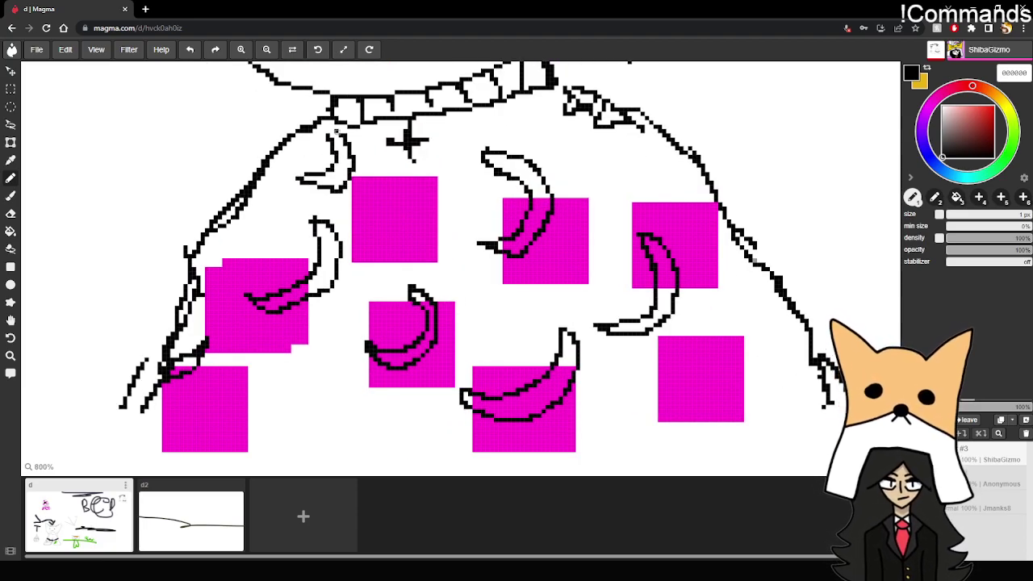
- Draw one more banana outline at lower left and dot the body's right side
mouse_move(317, 369)
left_mouse_down()
mouse_move(245, 386)
mouse_move(284, 406)
mouse_move(336, 360)
mouse_move(313, 365)
left_mouse_up()
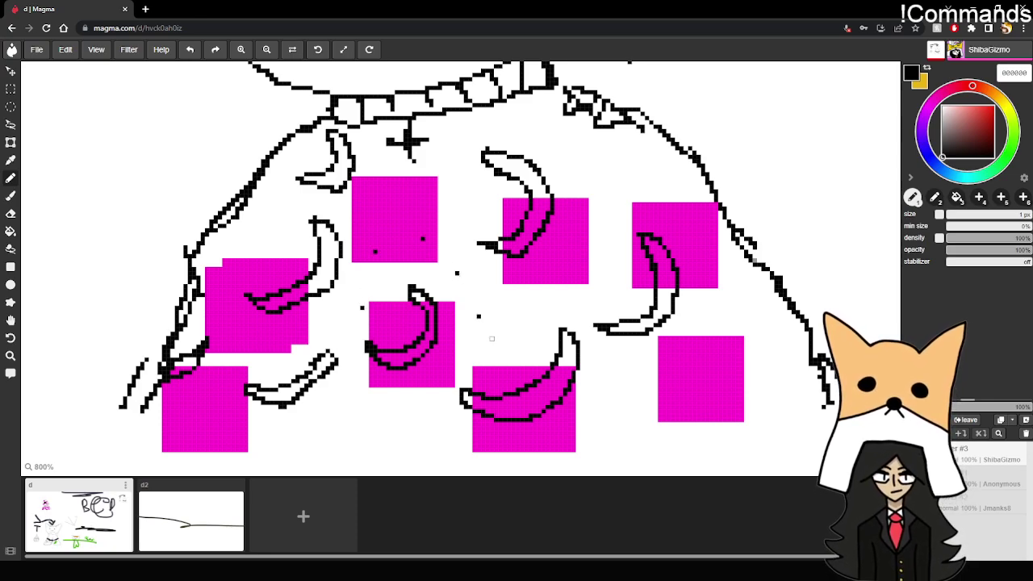
left_click(625, 268)
left_click(597, 226)
left_click(599, 196)
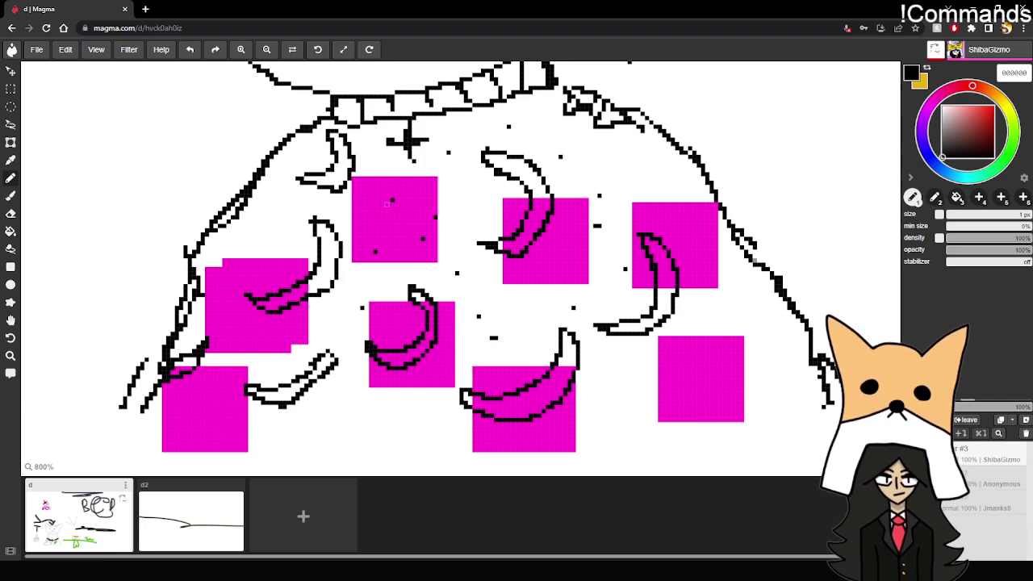
- Sprinkle single-pixel black dots over the body's left, lower and right areas
left_click(280, 209)
left_click(272, 251)
left_click(224, 303)
left_click(250, 359)
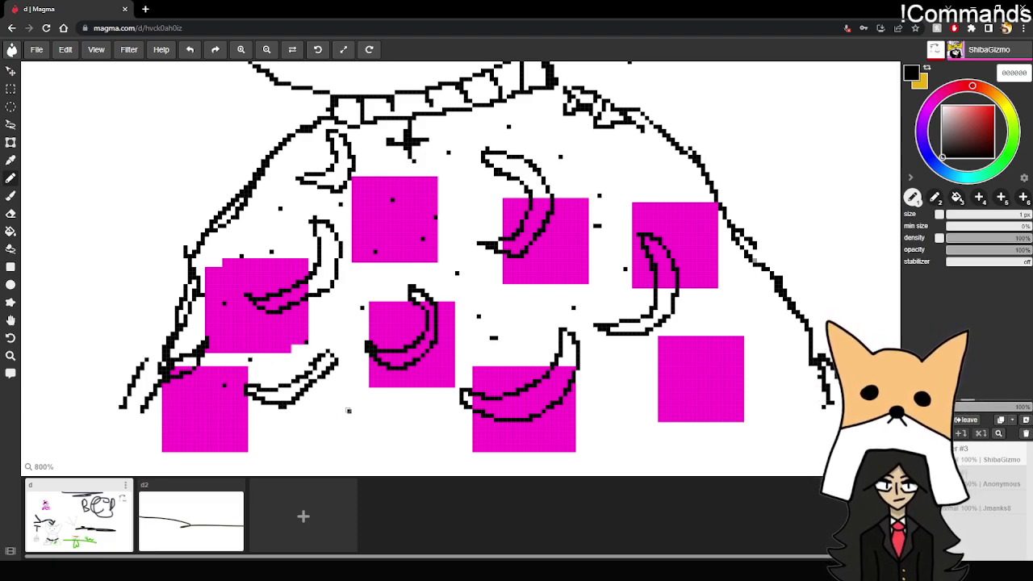
left_click(404, 390)
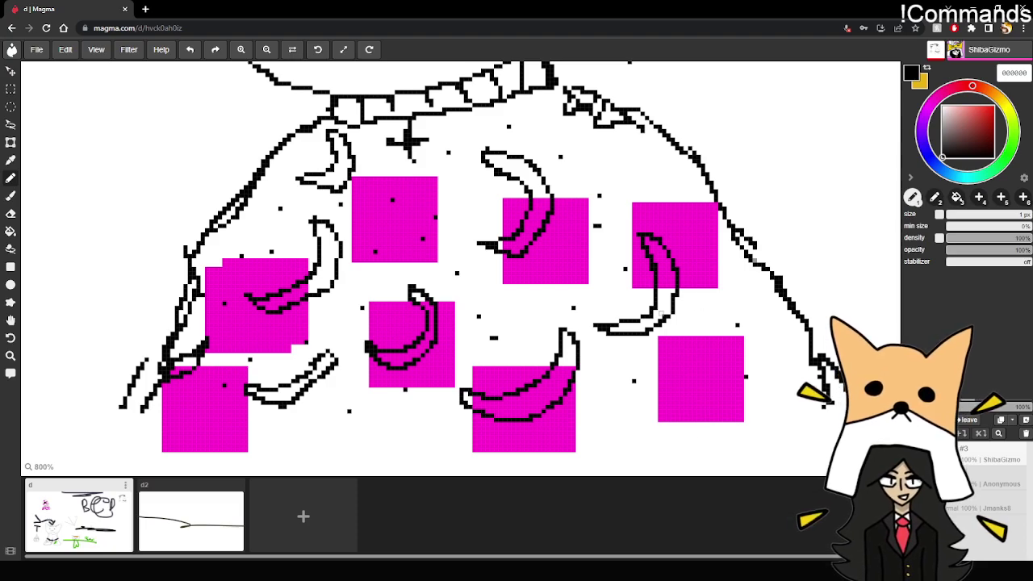
left_click(647, 170)
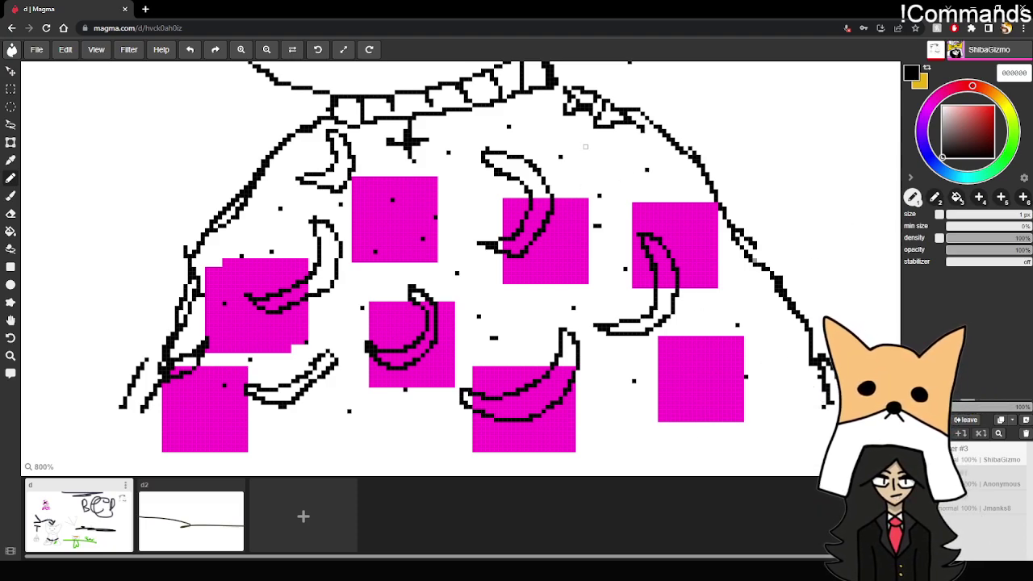
scroll(598, 163, "down", 5)
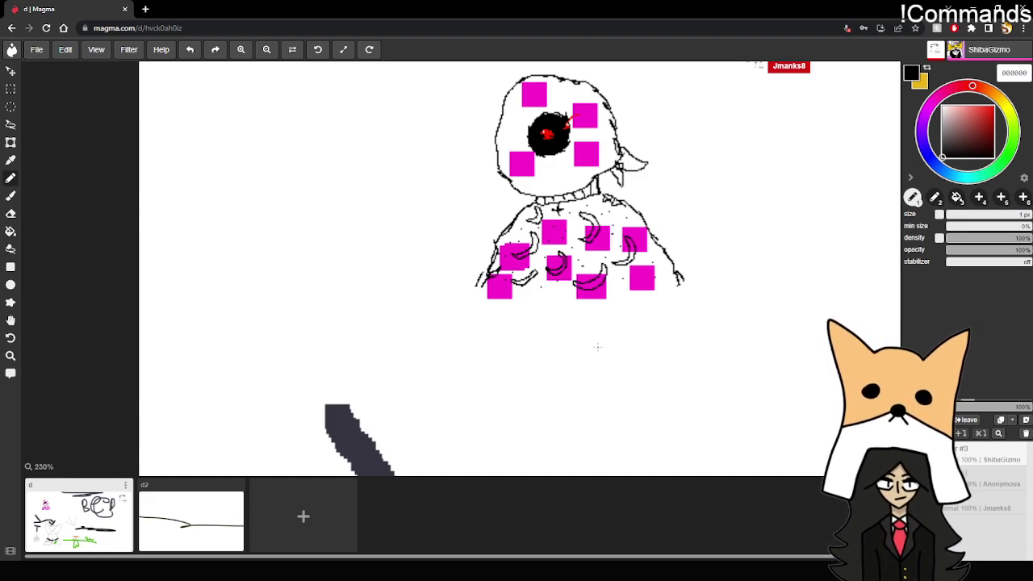
scroll(528, 105, "up", 3)
scroll(528, 104, "down", 3)
- Draw a paw foot outline at the body's lower left, undoing the stray piece
scroll(584, 134, "up", 2)
scroll(607, 178, "up", 3)
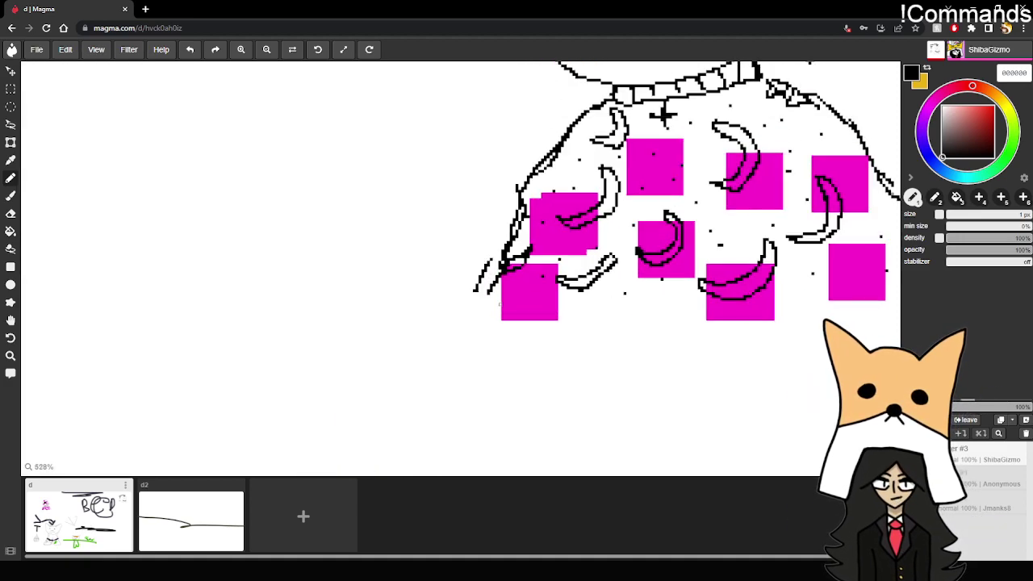
scroll(628, 163, "down", 2)
scroll(633, 307, "down", 2)
scroll(607, 339, "up", 5)
scroll(451, 293, "up", 1)
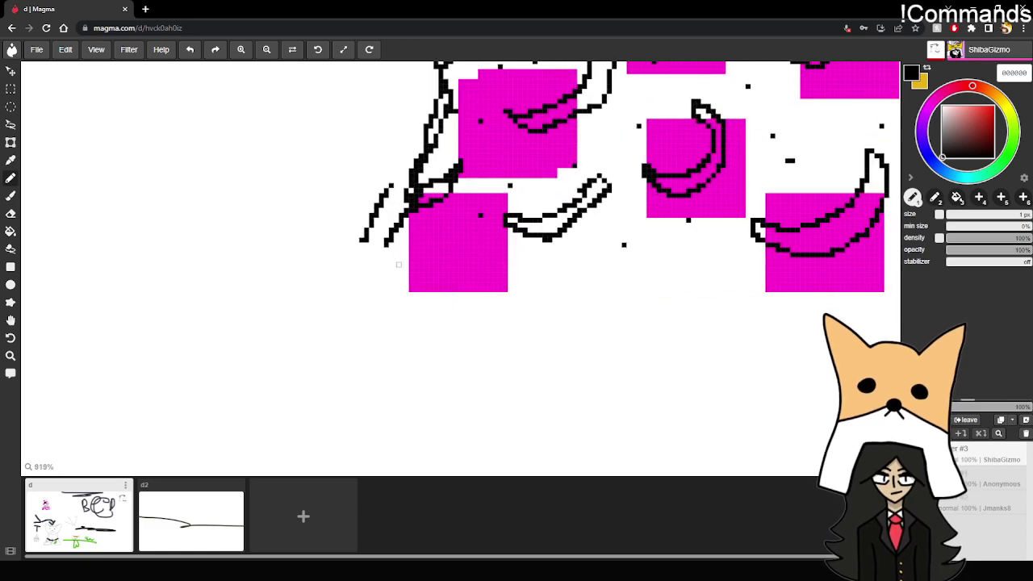
mouse_move(392, 271)
left_mouse_down()
mouse_move(355, 331)
mouse_move(385, 353)
mouse_move(388, 378)
mouse_move(416, 381)
mouse_move(414, 409)
mouse_move(441, 389)
mouse_move(450, 408)
mouse_move(470, 381)
mouse_move(445, 384)
mouse_move(460, 399)
mouse_move(476, 365)
left_mouse_up()
key("ctrl+z")
key("ctrl+z")
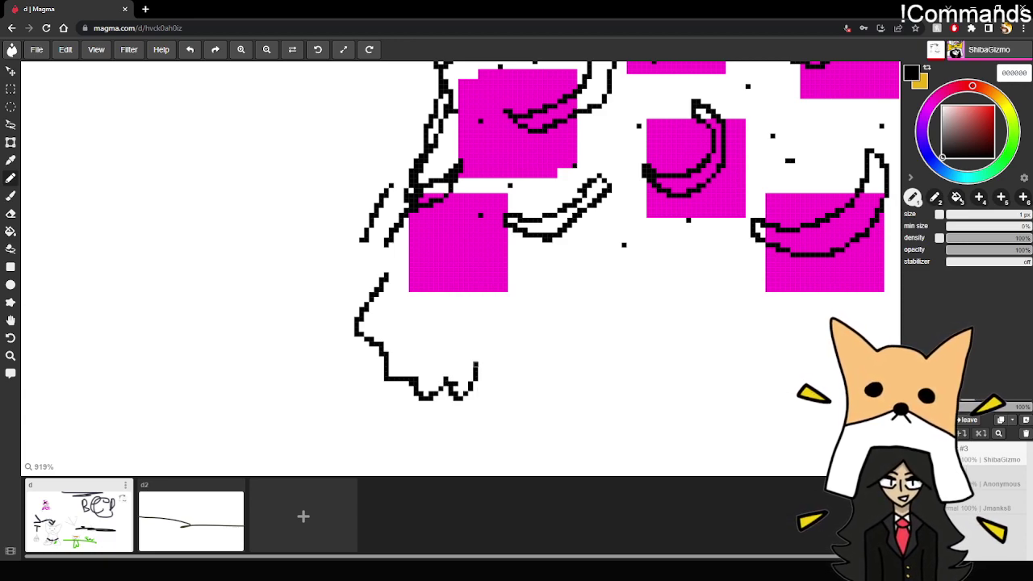
- Connect the foot's top and right side to the body outline, undoing missteps
left_click_drag(385, 277, 412, 266)
key("ctrl+z")
left_click_drag(478, 365, 482, 342)
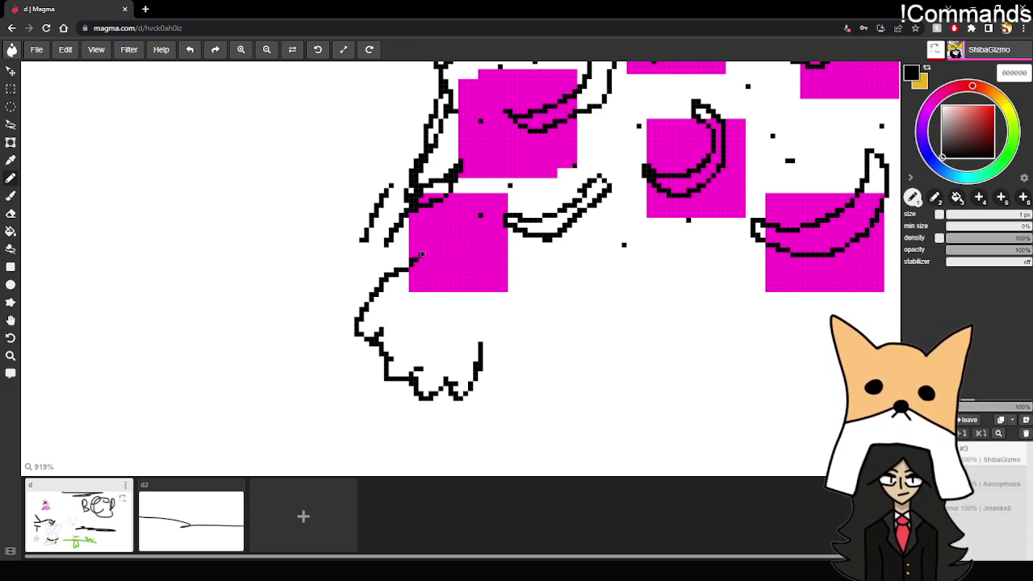
mouse_move(389, 242)
left_mouse_down()
mouse_move(439, 274)
mouse_move(435, 285)
mouse_move(423, 239)
mouse_move(401, 232)
mouse_move(495, 339)
left_mouse_up()
scroll(438, 274, "down", 5)
scroll(438, 275, "up", 5)
key("ctrl+z")
- Draw the long rounded bottom outline sweeping from the left foot along the underside
scroll(501, 333, "down", 8)
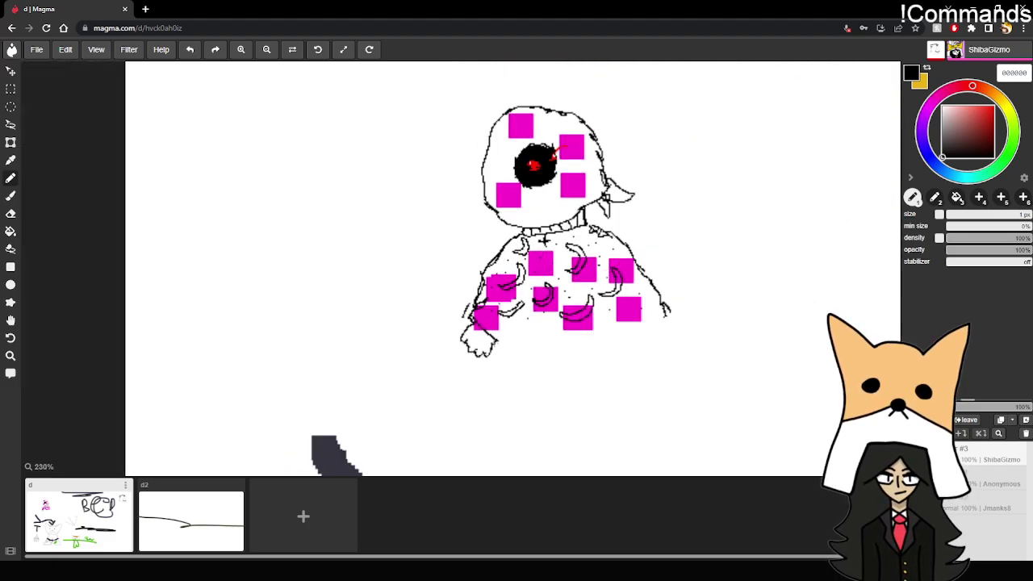
scroll(490, 333, "up", 6)
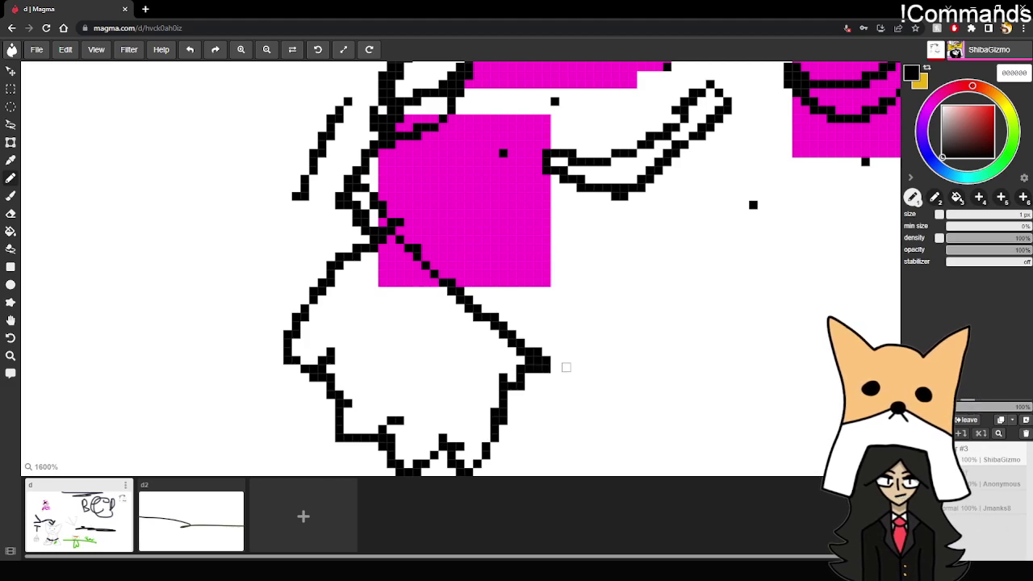
scroll(557, 367, "down", 4)
scroll(789, 219, "down", 4)
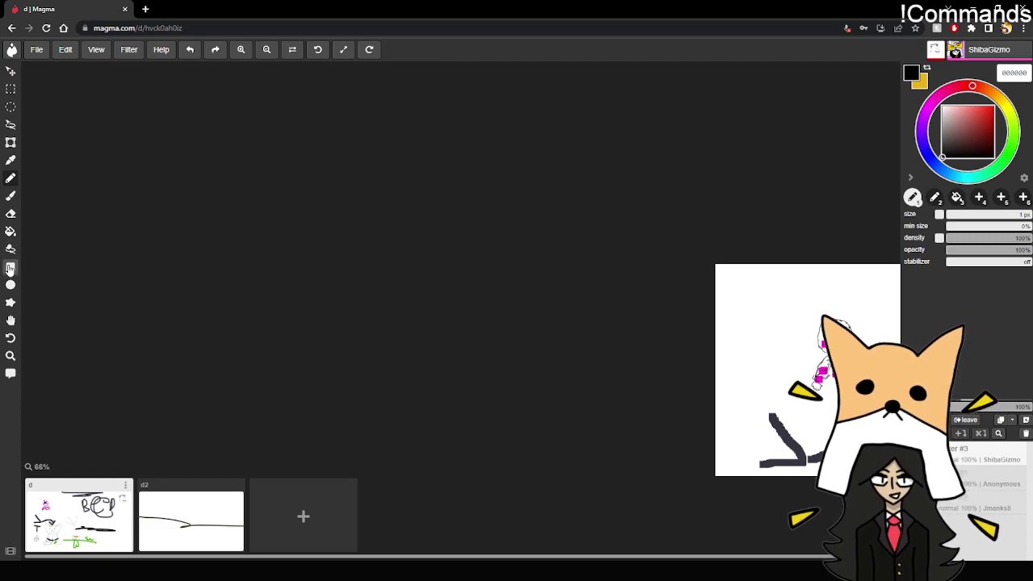
left_click(10, 321)
scroll(247, 272, "up", 5)
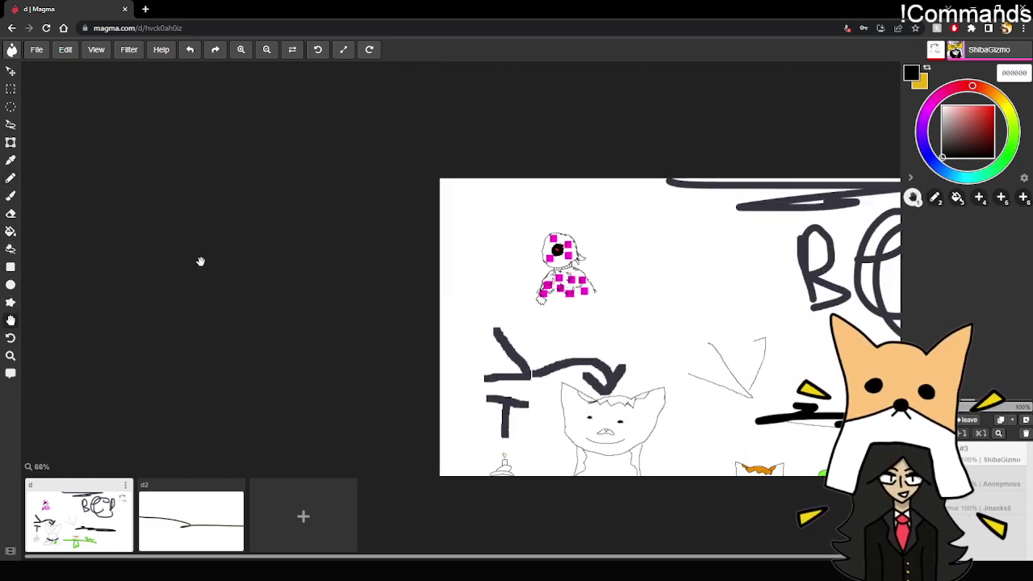
scroll(343, 321, "up", 4)
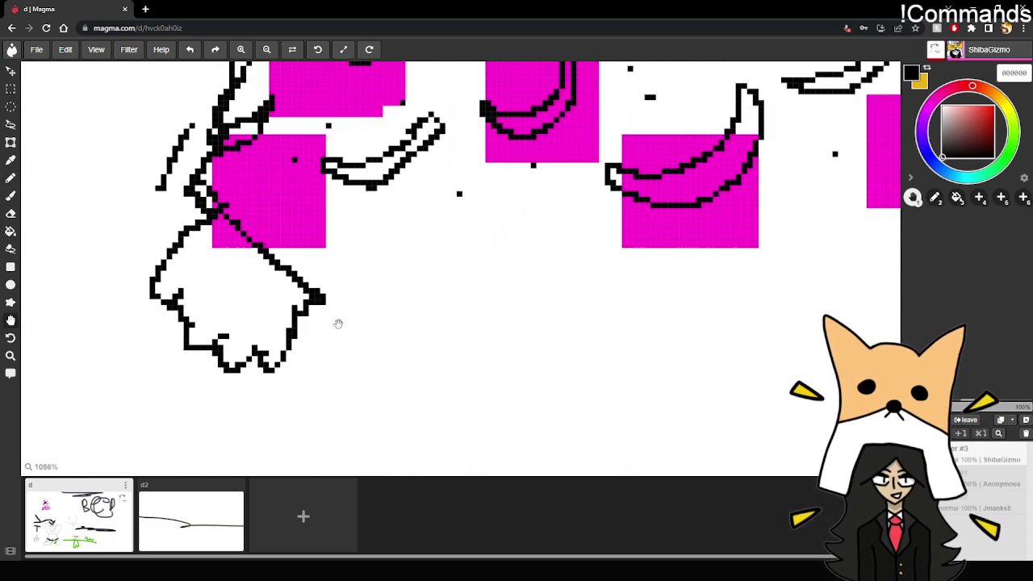
left_click(10, 178)
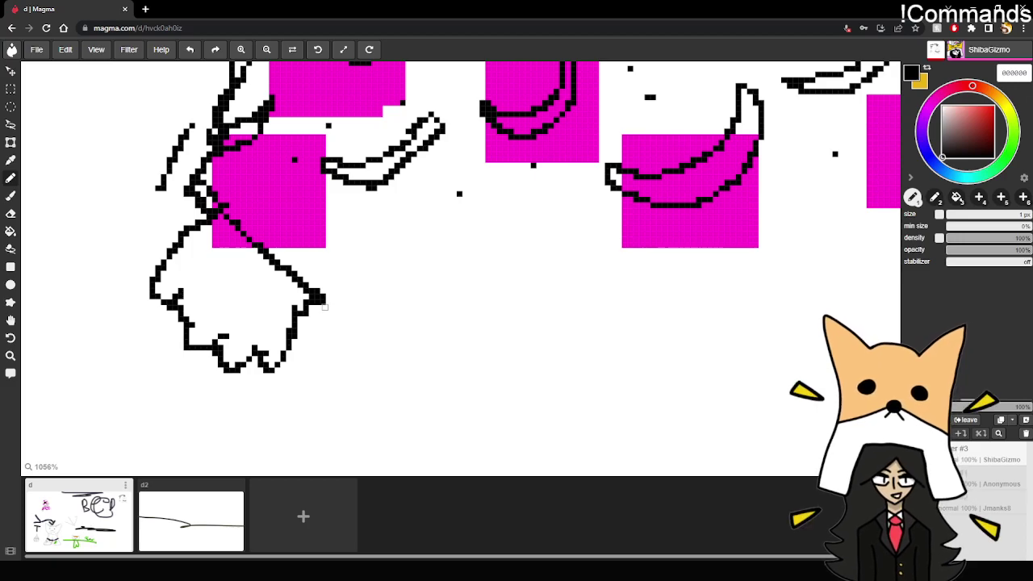
mouse_move(325, 306)
left_mouse_down()
mouse_move(485, 381)
mouse_move(580, 400)
mouse_move(692, 404)
mouse_move(800, 385)
left_mouse_up()
scroll(714, 350, "down", 5)
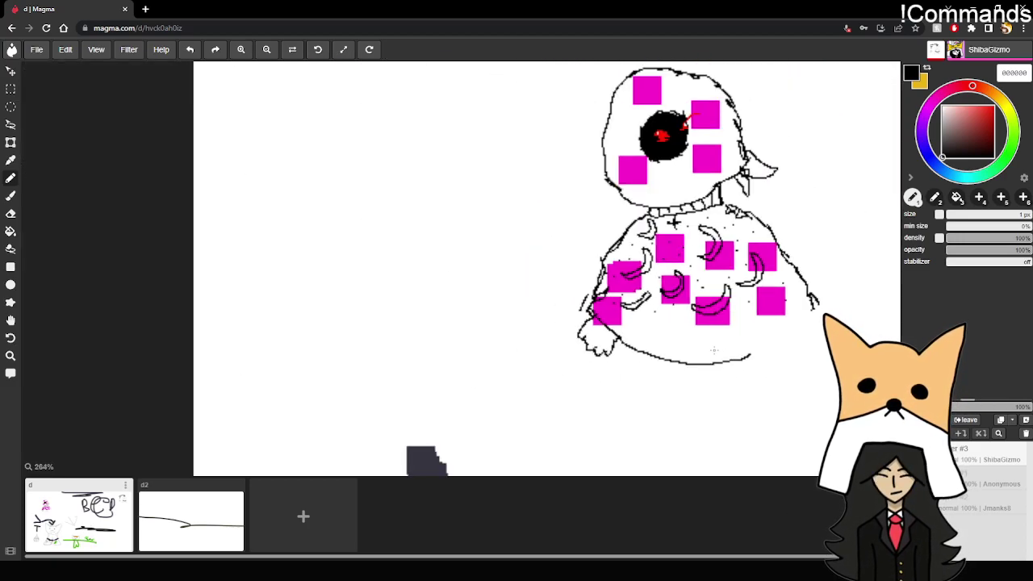
- Draw a banana curve near the body's bottom, redrawing it until it sits right
scroll(714, 350, "up", 4)
scroll(645, 331, "down", 1)
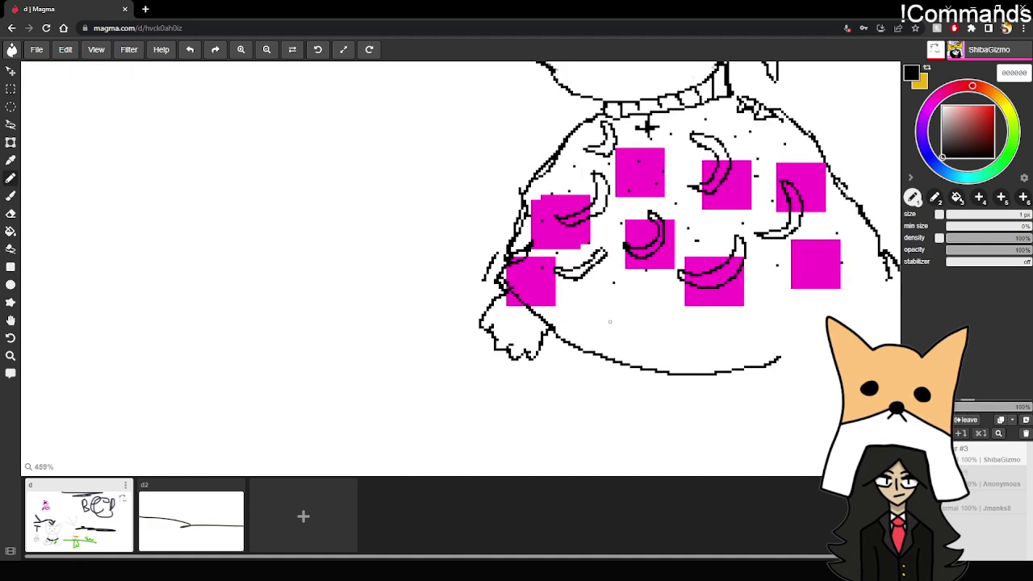
scroll(611, 322, "up", 2)
scroll(617, 304, "up", 2)
mouse_move(656, 297)
left_mouse_down()
mouse_move(615, 335)
mouse_move(554, 343)
mouse_move(522, 330)
mouse_move(527, 351)
mouse_move(570, 381)
mouse_move(619, 369)
mouse_move(680, 296)
mouse_move(676, 279)
mouse_move(660, 273)
mouse_move(651, 305)
left_mouse_up()
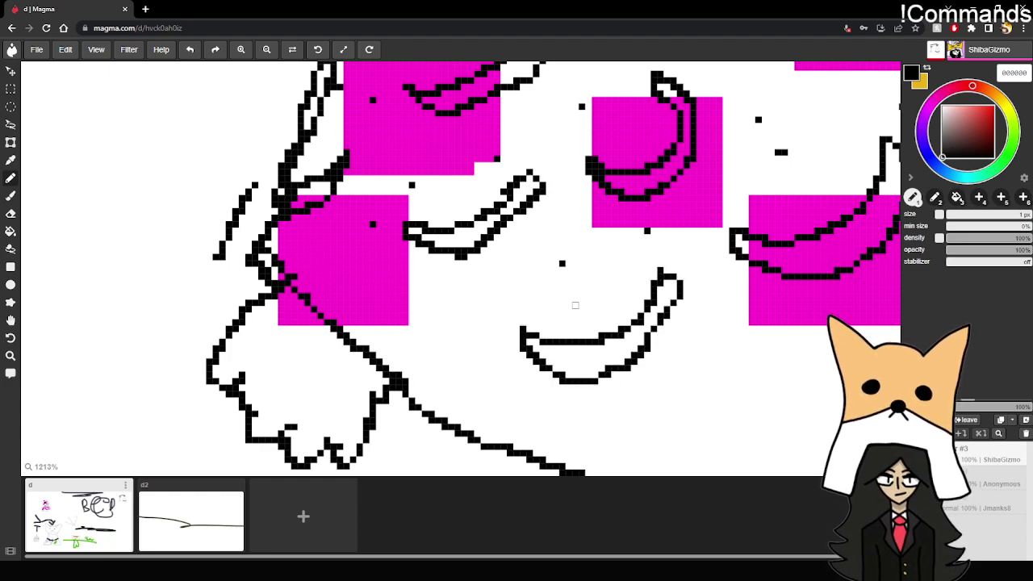
key("ctrl+z")
key("ctrl+z")
mouse_move(607, 276)
left_mouse_down()
mouse_move(627, 304)
mouse_move(595, 348)
mouse_move(515, 355)
left_mouse_up()
key("ctrl+z")
mouse_move(582, 287)
left_mouse_down()
mouse_move(586, 323)
mouse_move(537, 321)
mouse_move(559, 349)
mouse_move(620, 332)
mouse_move(622, 311)
mouse_move(598, 270)
mouse_move(578, 269)
mouse_move(592, 292)
left_mouse_up()
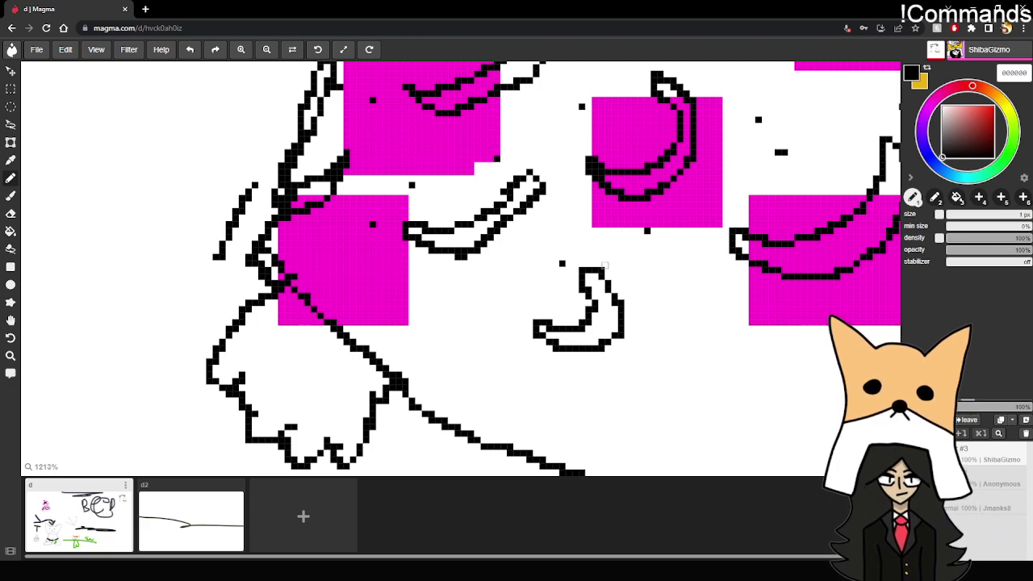
- Add a second banana outline with a small tip loop just above the rounded bottom
mouse_move(437, 322)
left_mouse_down()
mouse_move(405, 373)
mouse_move(386, 369)
left_mouse_up()
mouse_move(429, 317)
left_mouse_down()
mouse_move(406, 307)
mouse_move(415, 325)
mouse_move(399, 342)
left_mouse_up()
scroll(375, 349, "down", 2)
scroll(523, 355, "up", 2)
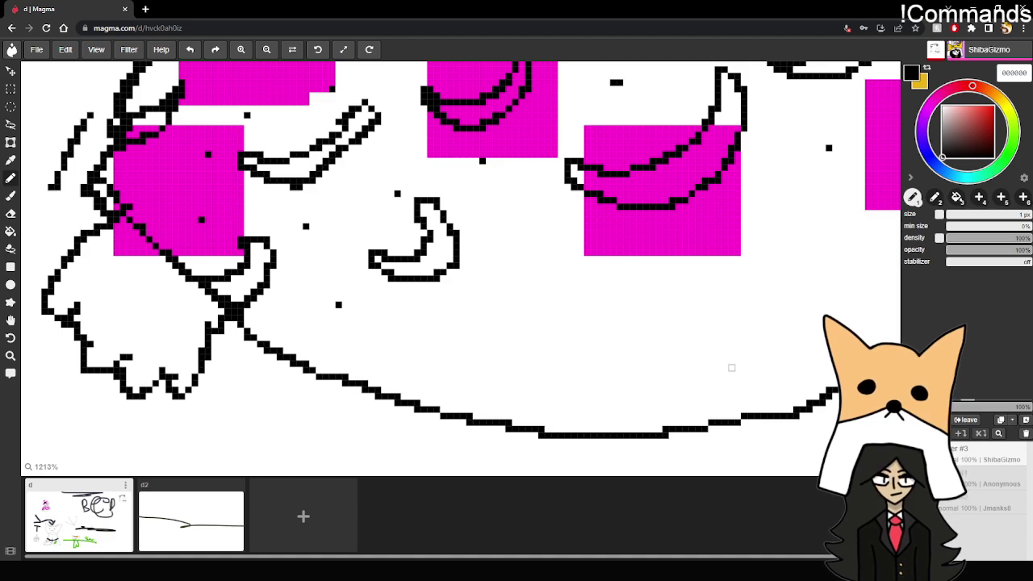
mouse_move(455, 348)
left_mouse_down()
mouse_move(387, 372)
mouse_move(433, 326)
mouse_move(425, 294)
mouse_move(458, 314)
mouse_move(456, 347)
mouse_move(429, 374)
mouse_move(384, 377)
left_mouse_up()
key("ctrl+z")
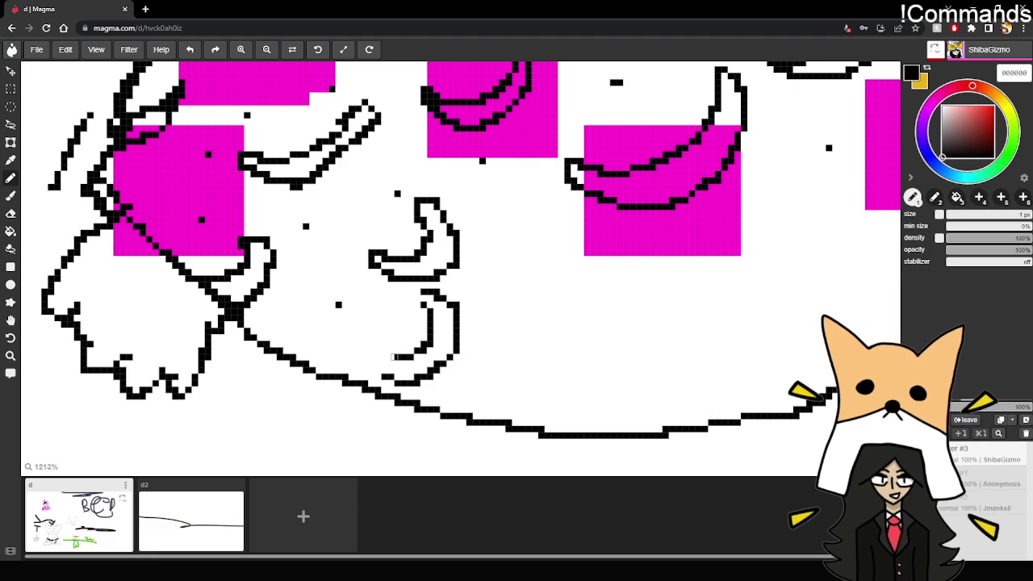
mouse_move(393, 356)
left_mouse_down()
mouse_move(376, 346)
mouse_move(393, 372)
left_mouse_up()
scroll(393, 370, "down", 4)
scroll(412, 316, "up", 5)
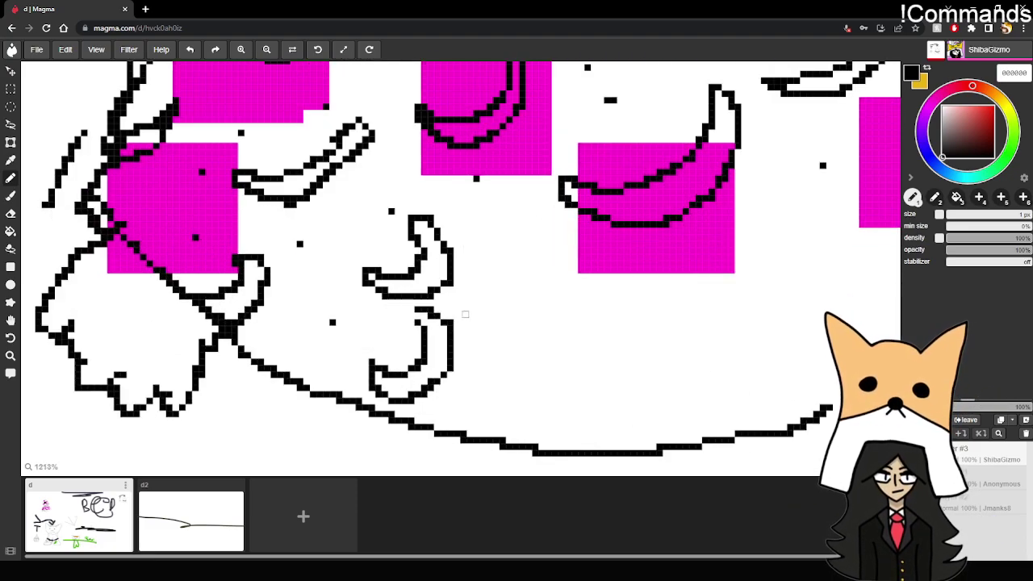
- Draw a banana outline in the lower body, redoing its top edge until it fits
scroll(412, 317, "down", 4)
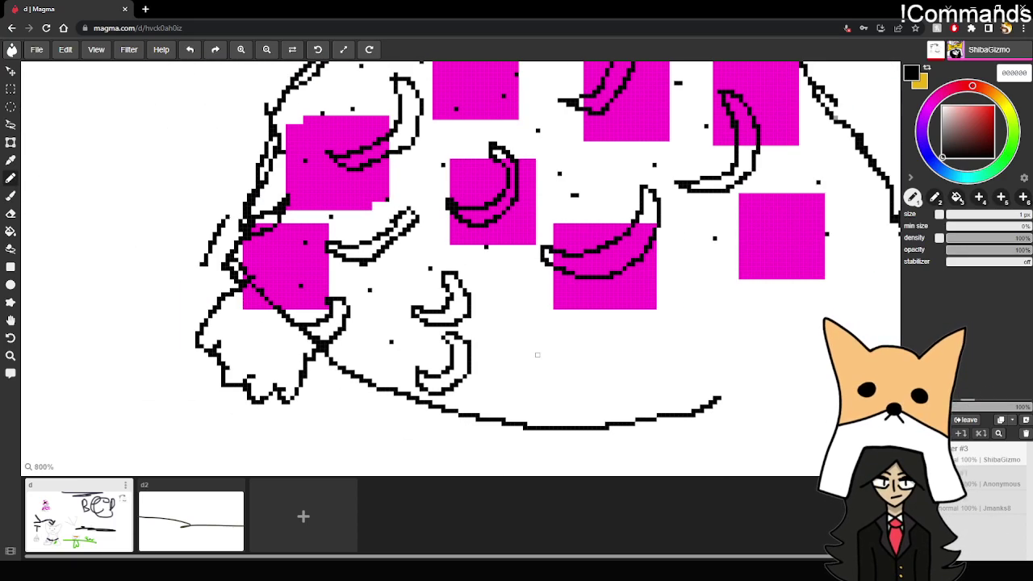
scroll(443, 347, "up", 3)
mouse_move(444, 317)
left_mouse_down()
mouse_move(442, 348)
mouse_move(406, 369)
mouse_move(377, 362)
mouse_move(408, 397)
mouse_move(436, 396)
mouse_move(482, 346)
mouse_move(474, 310)
mouse_move(437, 320)
left_mouse_up()
scroll(568, 313, "down", 5)
scroll(542, 277, "up", 5)
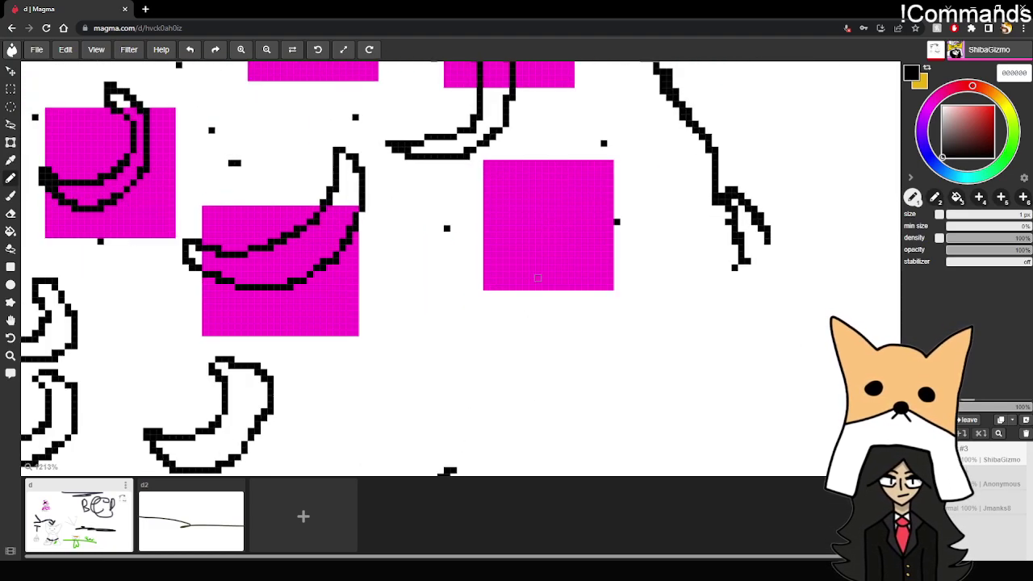
mouse_move(460, 280)
left_mouse_down()
mouse_move(466, 343)
mouse_move(432, 376)
mouse_move(386, 369)
mouse_move(361, 345)
left_mouse_up()
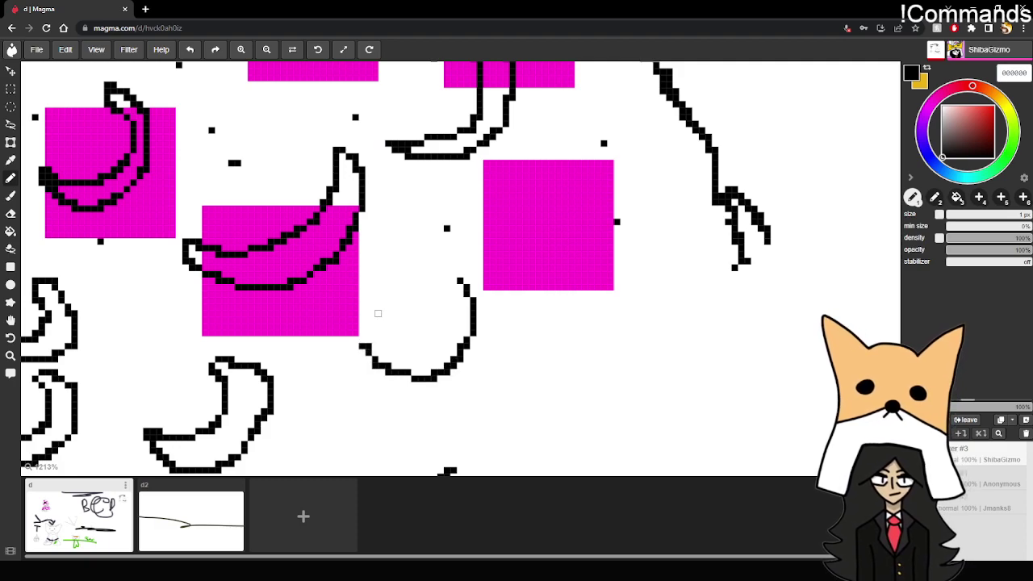
mouse_move(460, 281)
left_mouse_down()
mouse_move(433, 267)
mouse_move(440, 291)
mouse_move(385, 313)
left_mouse_up()
key("ctrl+z")
mouse_move(452, 273)
left_mouse_down()
mouse_move(433, 262)
mouse_move(449, 286)
mouse_move(420, 307)
mouse_move(380, 310)
left_mouse_up()
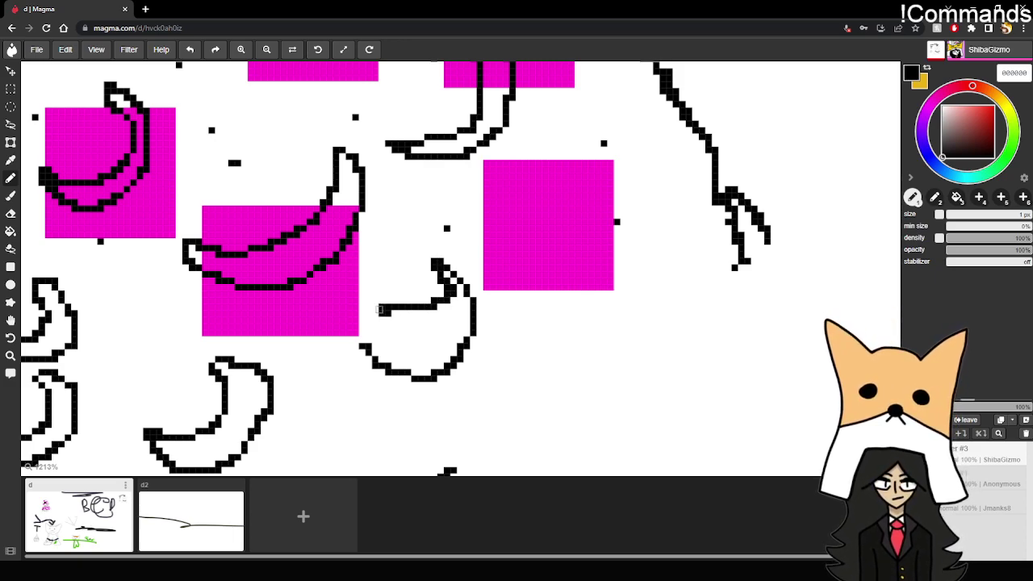
key("ctrl+z")
mouse_move(426, 274)
left_mouse_down()
mouse_move(425, 315)
mouse_move(405, 322)
mouse_move(356, 314)
mouse_move(368, 344)
left_mouse_up()
mouse_move(433, 269)
left_mouse_down()
mouse_move(415, 255)
mouse_move(464, 291)
left_mouse_up()
- Add another curved banana beneath the magenta square
scroll(464, 291, "down", 5)
scroll(514, 312, "up", 4)
scroll(598, 291, "down", 7)
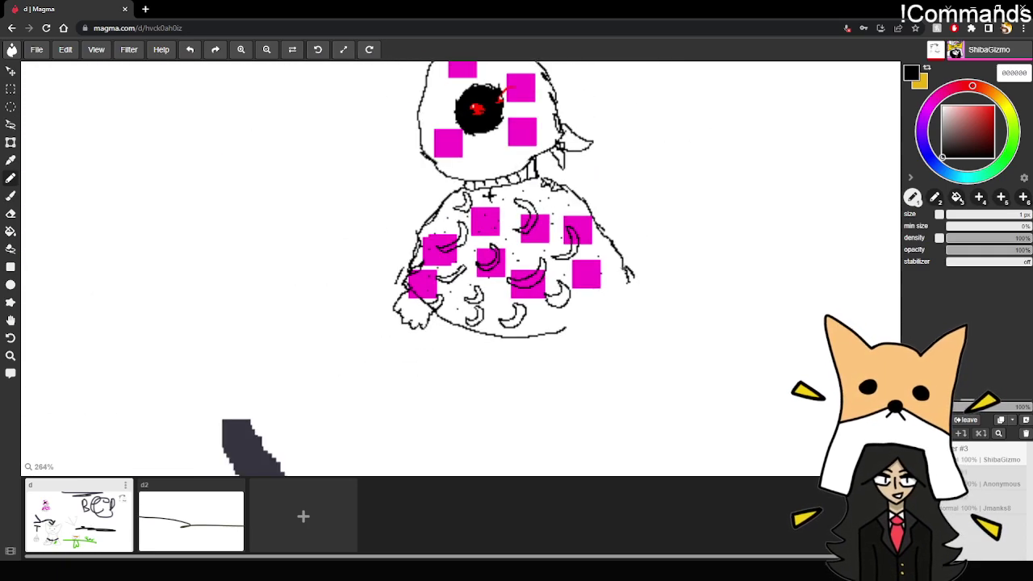
scroll(619, 276, "up", 5)
mouse_move(555, 345)
left_mouse_down()
mouse_move(538, 405)
mouse_move(502, 415)
mouse_move(472, 381)
mouse_move(505, 378)
left_mouse_up()
mouse_move(507, 341)
left_mouse_down()
mouse_move(506, 317)
mouse_move(545, 347)
left_mouse_up()
- Fill the line crossing between the bananas with black pixels
scroll(546, 347, "down", 5)
scroll(556, 355, "up", 4)
scroll(503, 390, "up", 1)
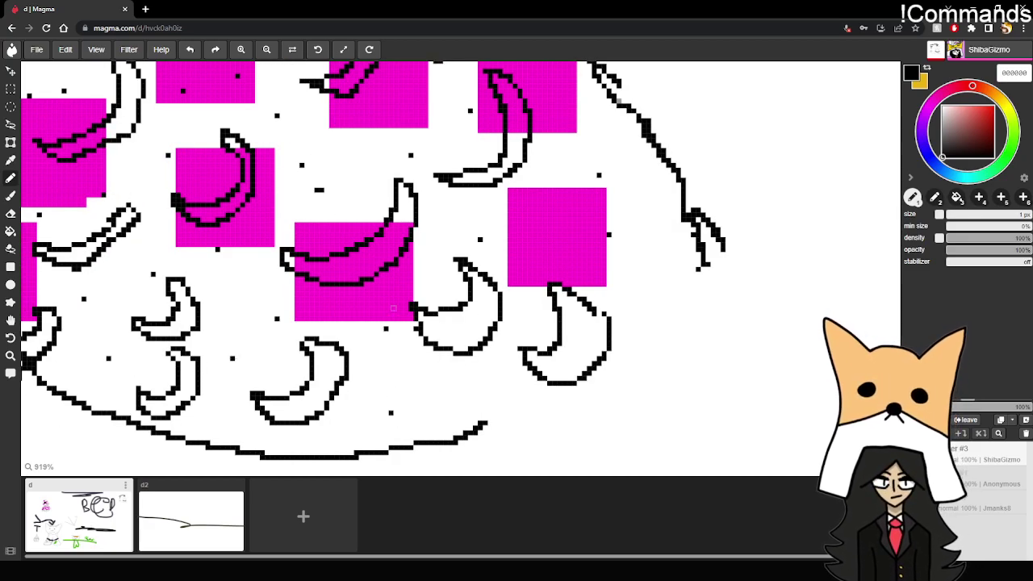
scroll(399, 101, "down", 5)
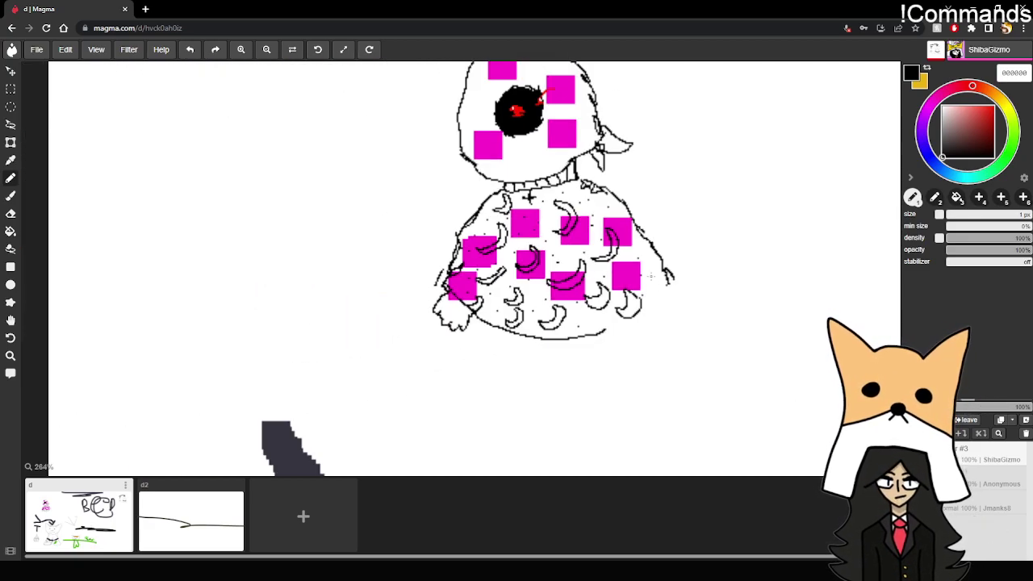
scroll(420, 134, "up", 3)
scroll(420, 133, "down", 4)
scroll(500, 173, "up", 3)
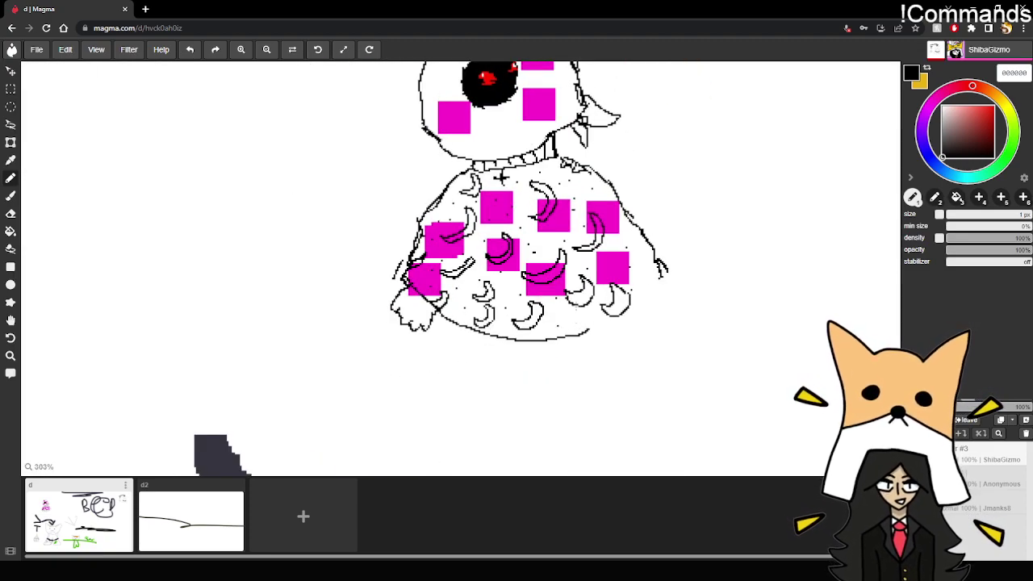
scroll(575, 291, "up", 1)
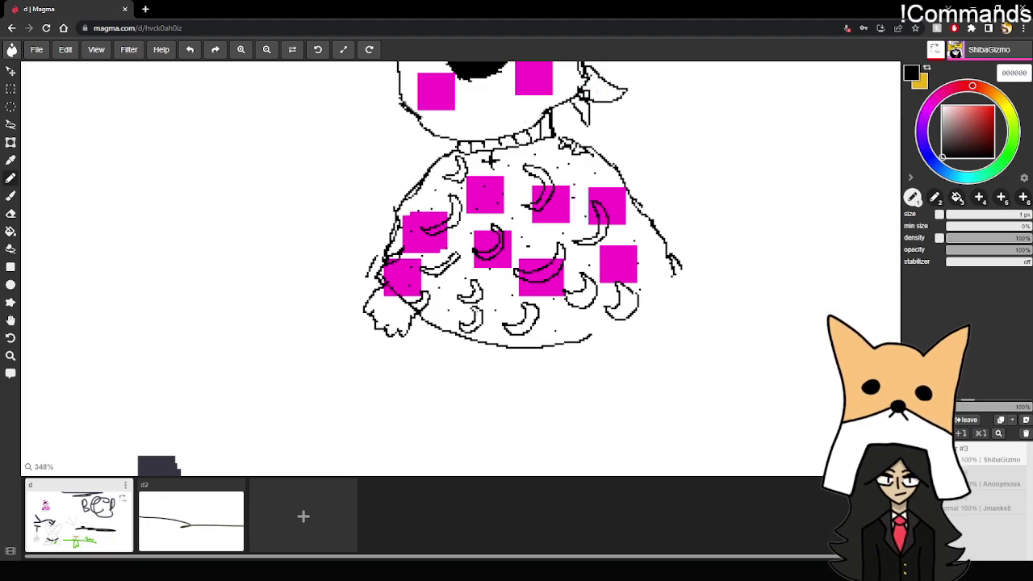
scroll(416, 311, "up", 3)
scroll(407, 320, "up", 2)
mouse_move(408, 321)
left_mouse_down()
mouse_move(373, 316)
mouse_move(390, 309)
left_mouse_up()
scroll(390, 308, "down", 7)
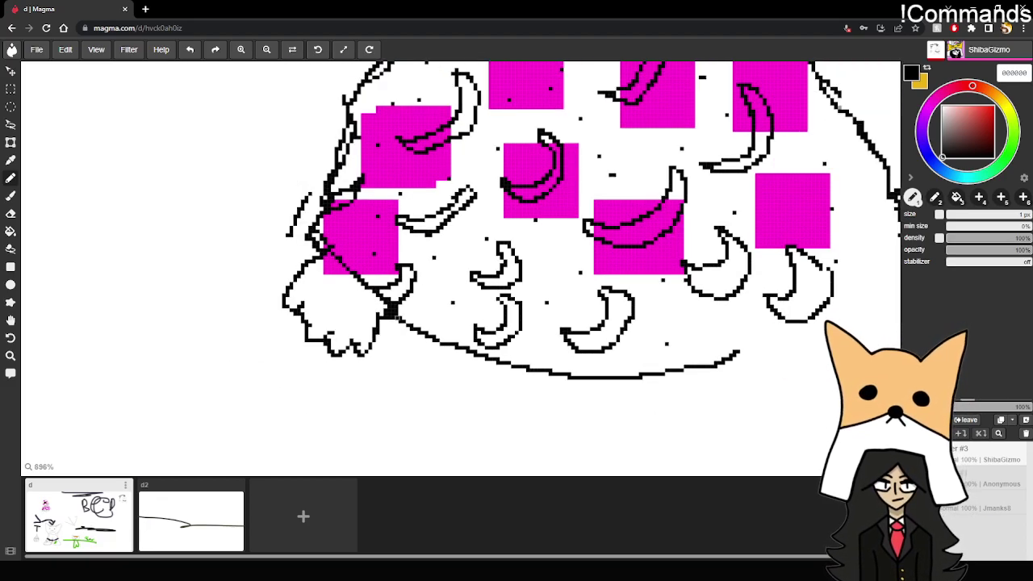
scroll(496, 323, "up", 4)
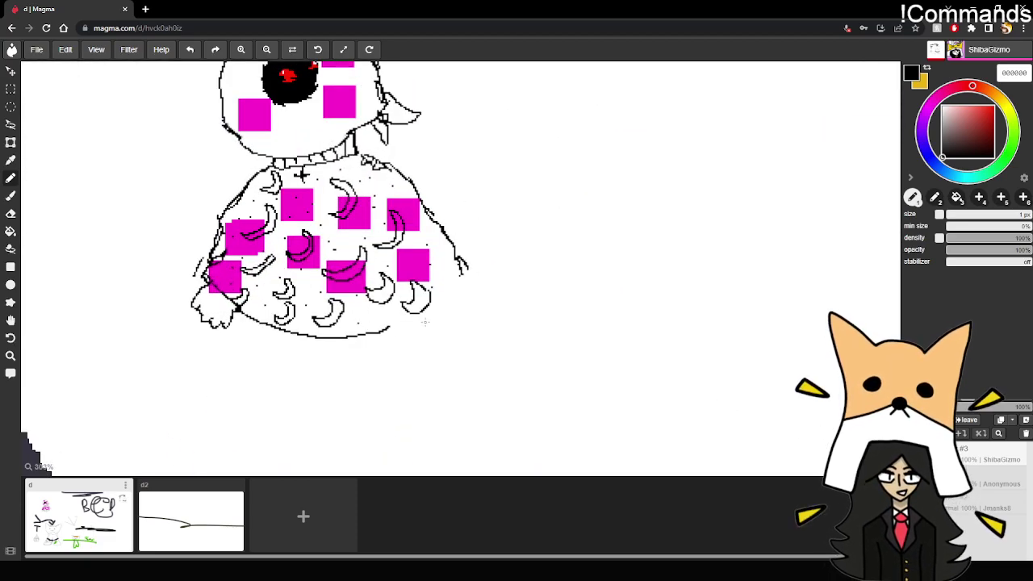
- Start the paw foot at the body's bottom right, undoing the first outline attempts
mouse_move(365, 327)
left_mouse_down()
mouse_move(424, 322)
mouse_move(491, 257)
left_mouse_up()
key("ctrl+z")
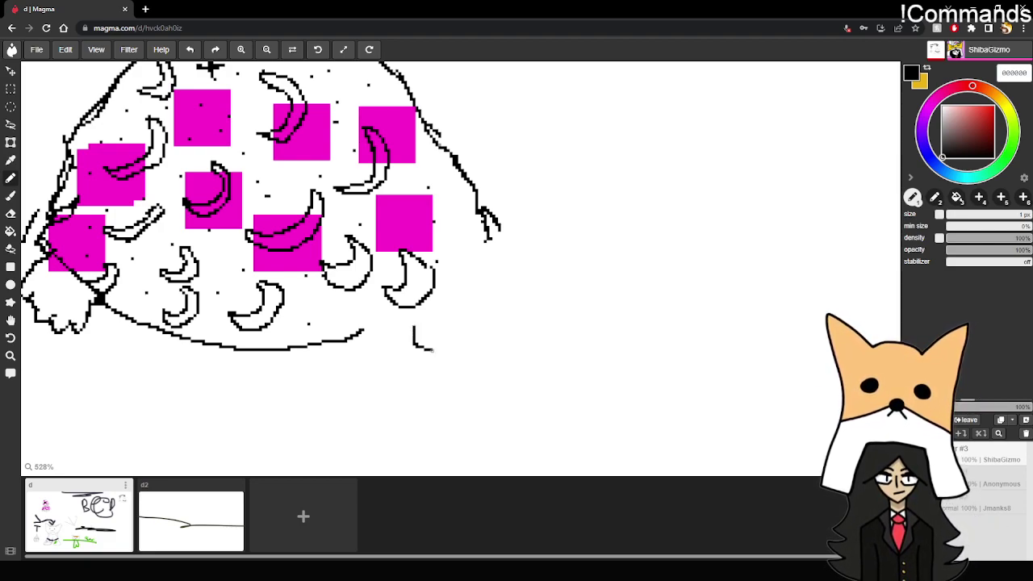
left_click_drag(436, 360, 460, 349)
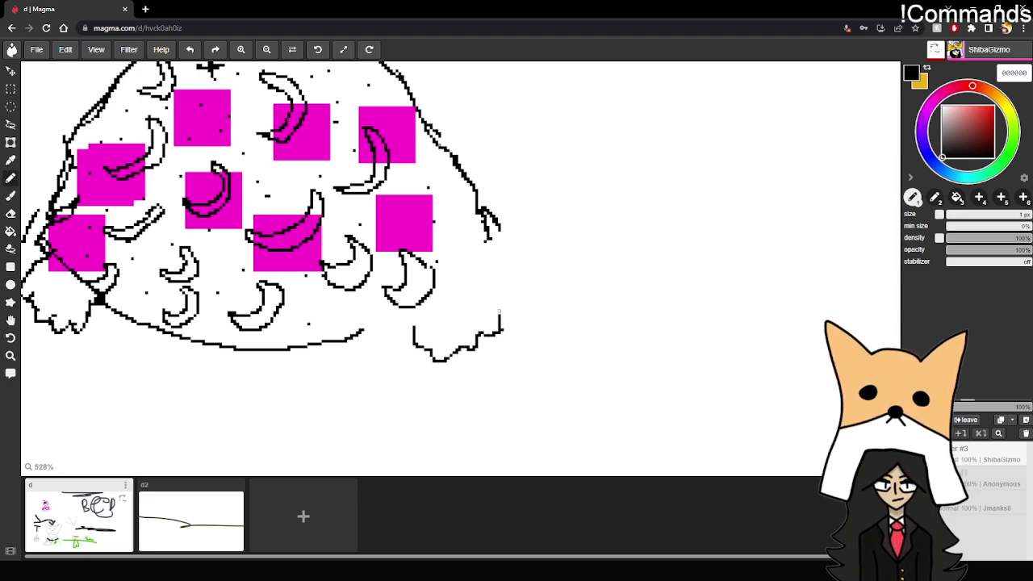
left_click_drag(506, 315, 472, 291)
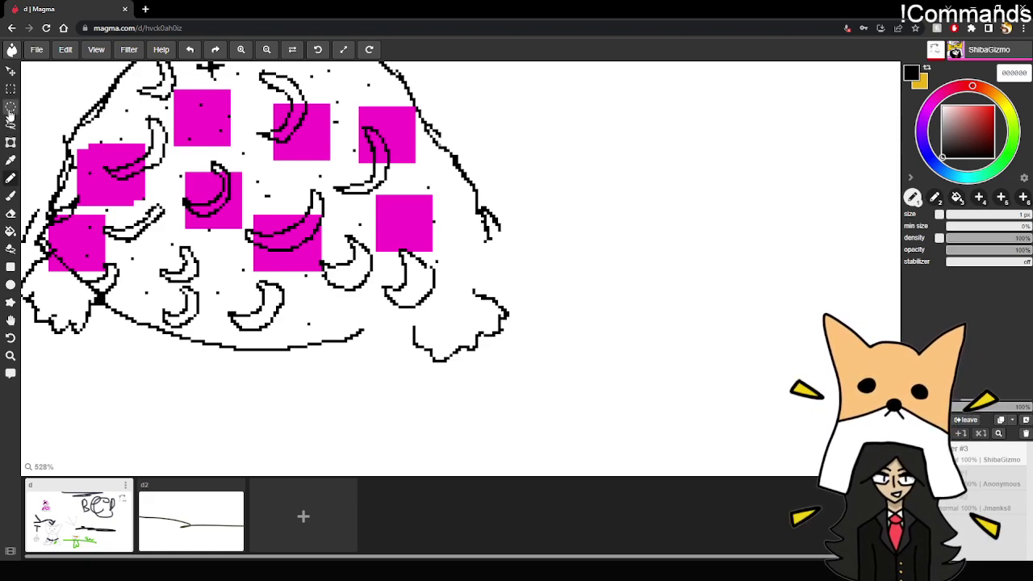
key("ctrl+z")
key("ctrl+z")
key("ctrl+z")
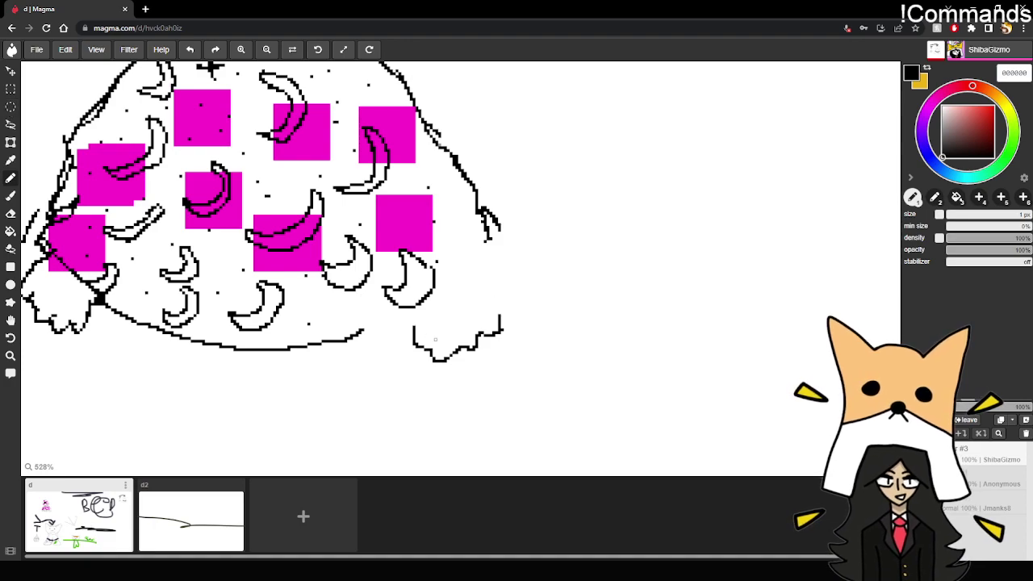
key("ctrl+z")
key("ctrl+z")
key("ctrl+z")
key("ctrl+z")
key("ctrl+z")
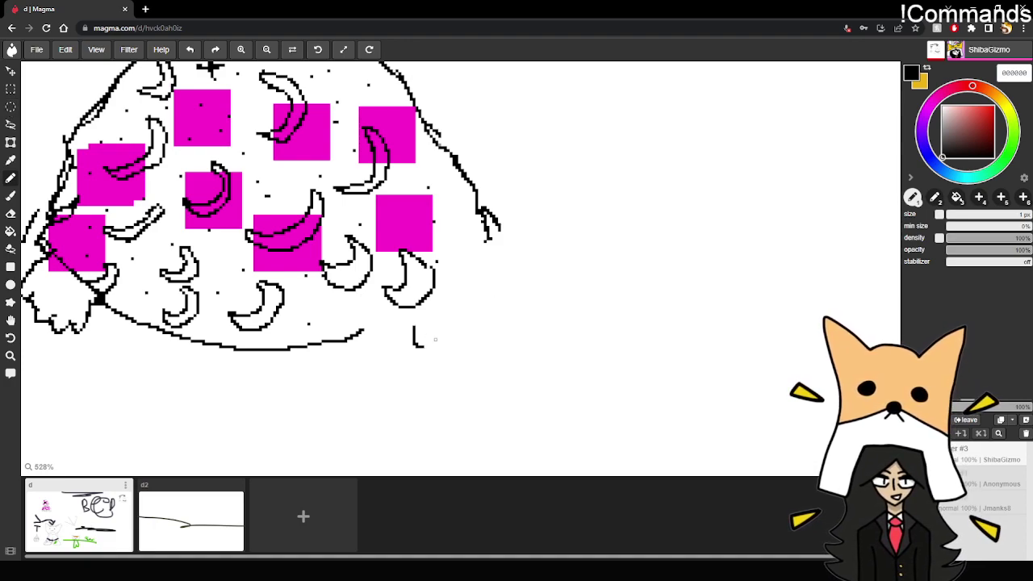
scroll(435, 339, "up", 2)
- Redraw the right foot's outline so its top edge joins the body
mouse_move(410, 320)
left_mouse_down()
mouse_move(426, 350)
mouse_move(456, 360)
mouse_move(507, 339)
mouse_move(520, 310)
mouse_move(544, 312)
mouse_move(569, 277)
mouse_move(510, 260)
left_mouse_up()
key("ctrl+z")
left_click_drag(405, 328, 434, 355)
key("ctrl+z")
mouse_move(409, 320)
left_mouse_down()
mouse_move(402, 342)
mouse_move(430, 353)
left_mouse_up()
key("ctrl+z")
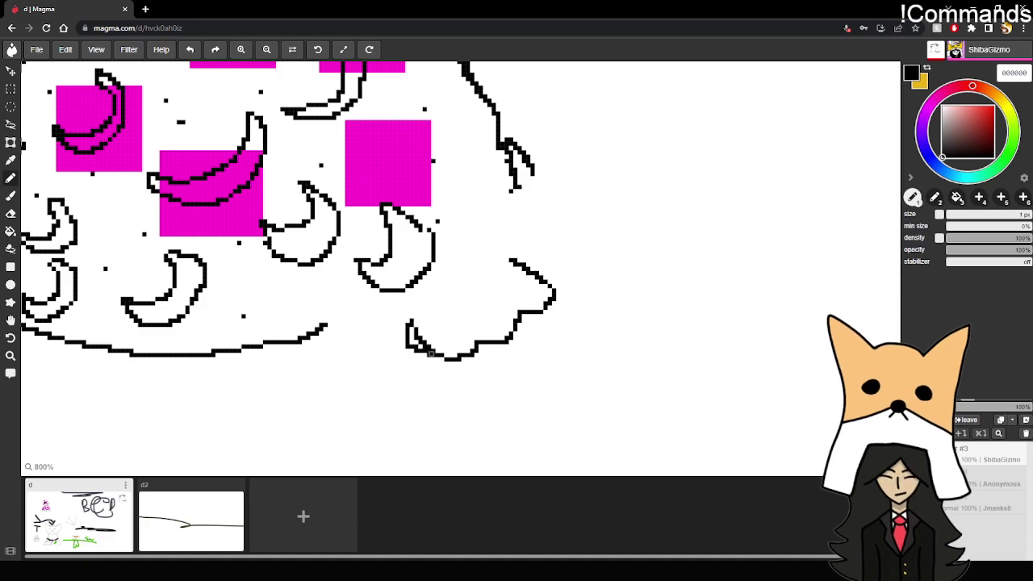
mouse_move(316, 328)
left_mouse_down()
mouse_move(385, 320)
mouse_move(444, 292)
mouse_move(521, 206)
mouse_move(523, 240)
mouse_move(516, 218)
mouse_move(503, 253)
left_mouse_up()
key("ctrl+z")
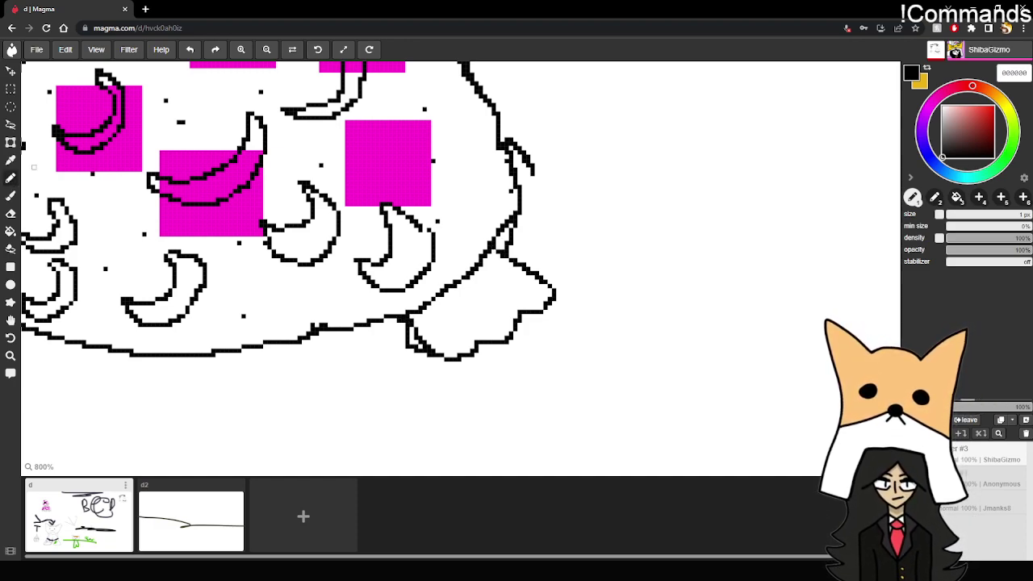
left_click(10, 231)
- Lasso-select the right paw foot and the empty space beside it
scroll(503, 234, "down", 8)
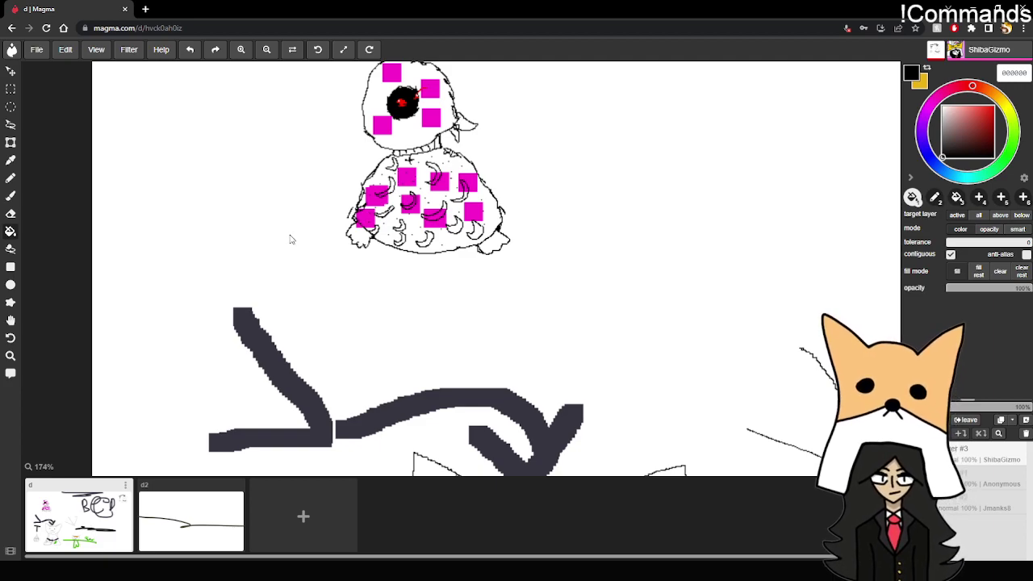
scroll(291, 240, "up", 7)
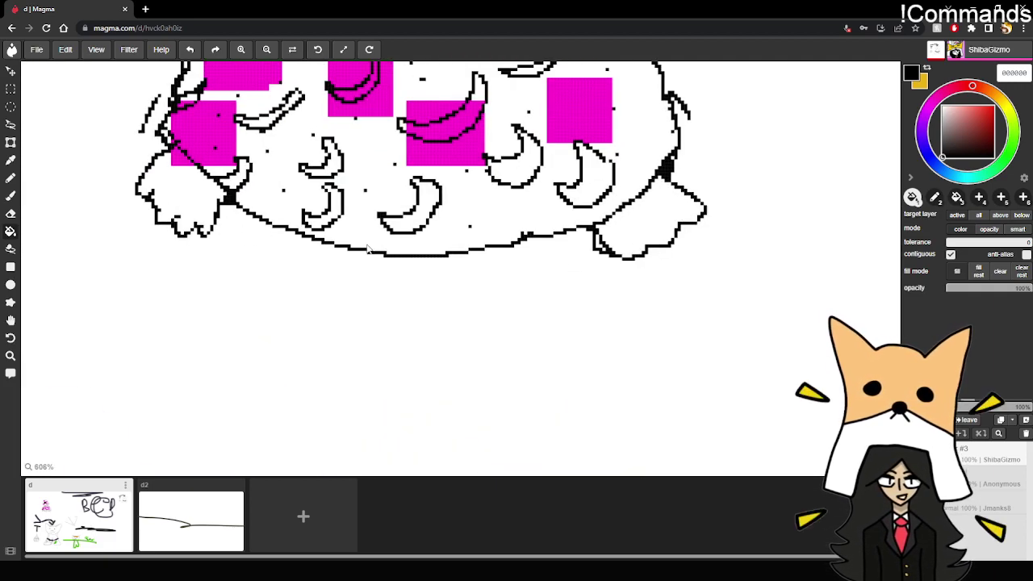
left_click(11, 88)
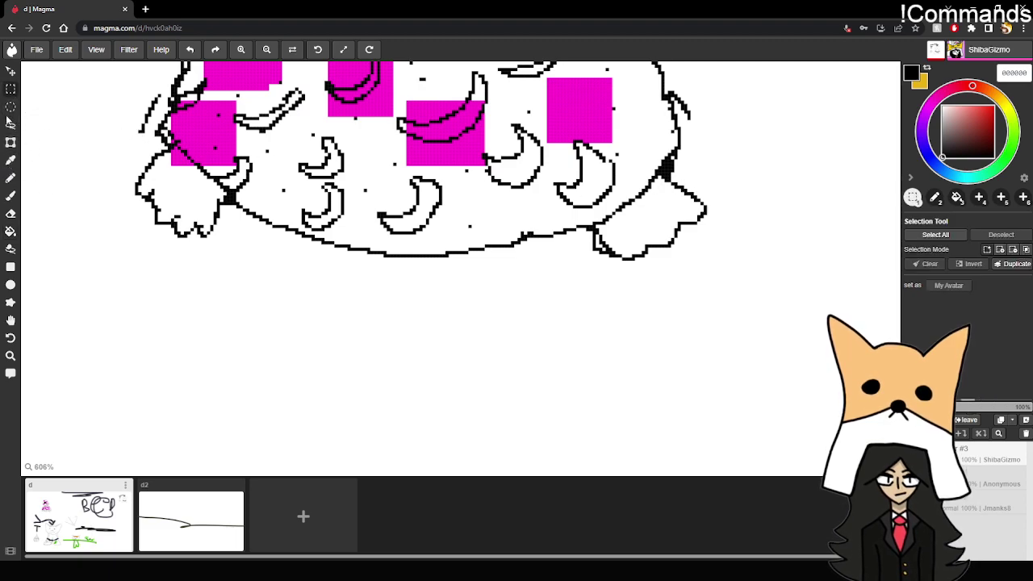
left_click(10, 124)
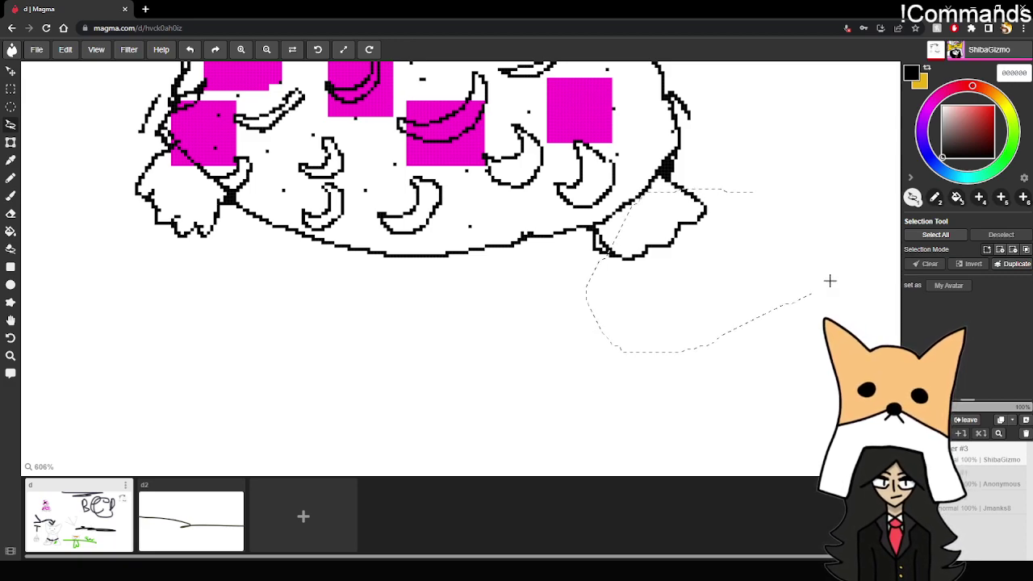
left_click_drag(712, 182, 713, 184)
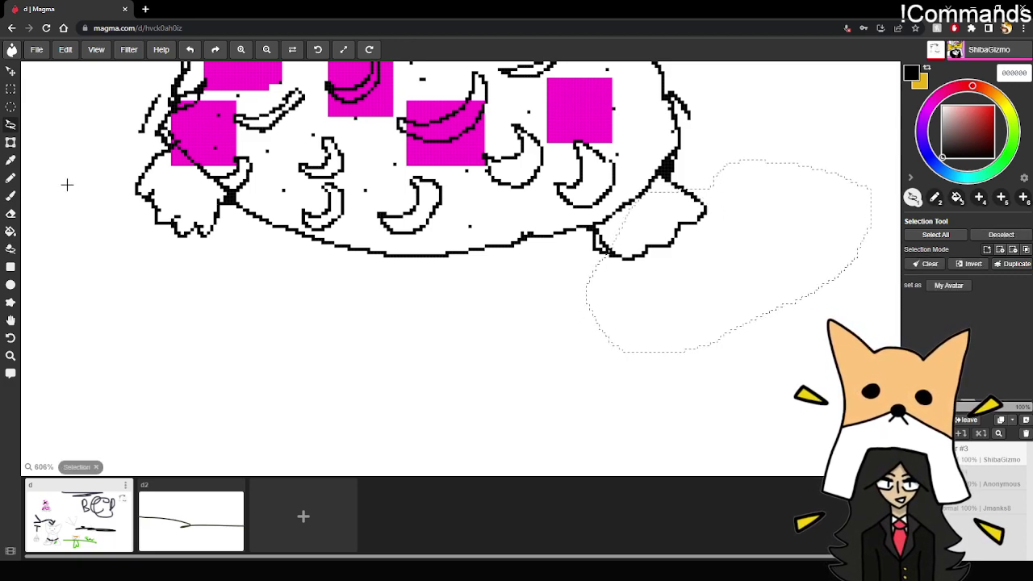
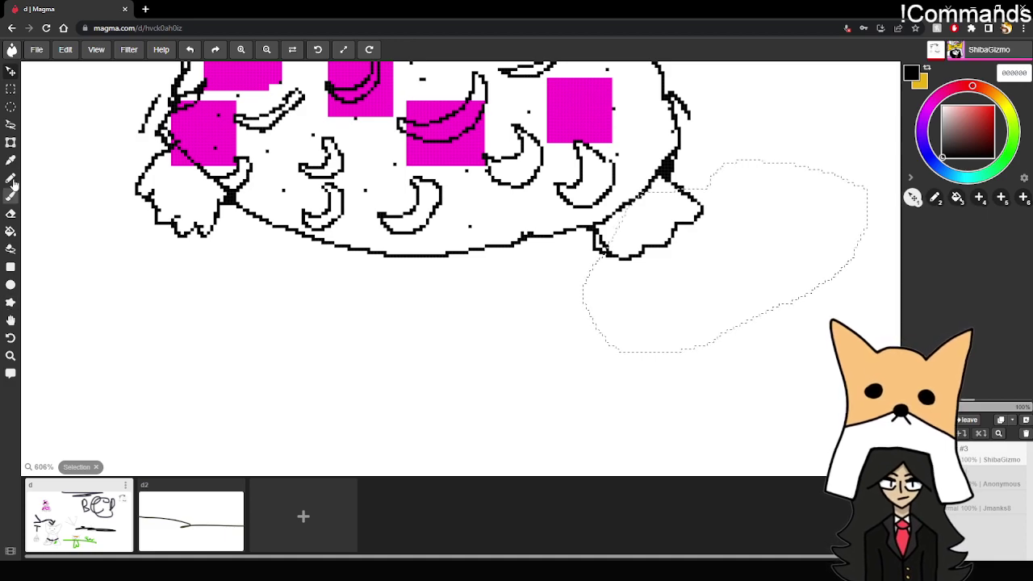
- Lasso the lower-right paw and the blank area below it in a closed freehand selection
left_click(10, 125)
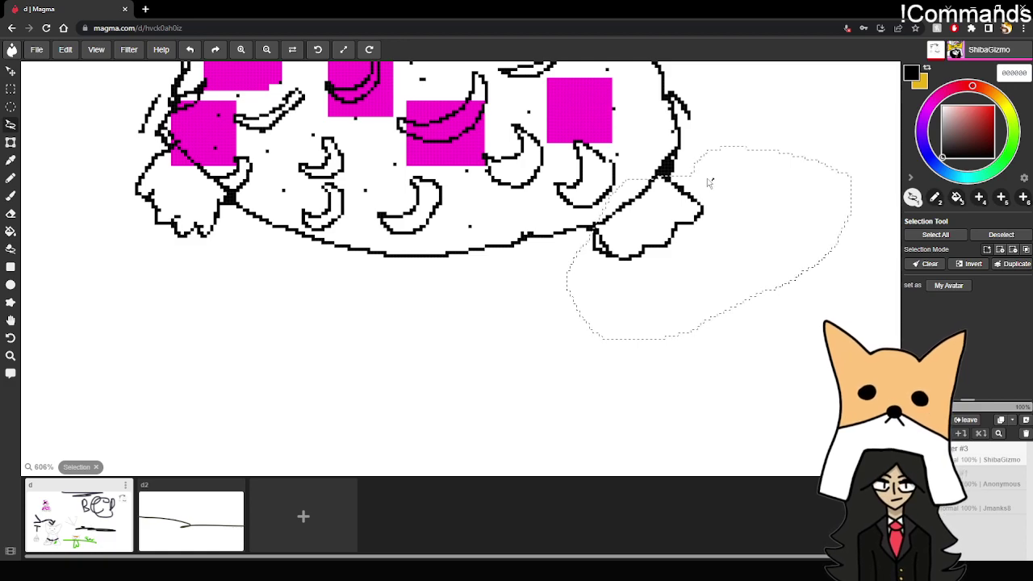
left_click(709, 181)
mouse_move(748, 202)
left_mouse_down()
mouse_move(708, 172)
mouse_move(647, 164)
mouse_move(619, 188)
left_mouse_up()
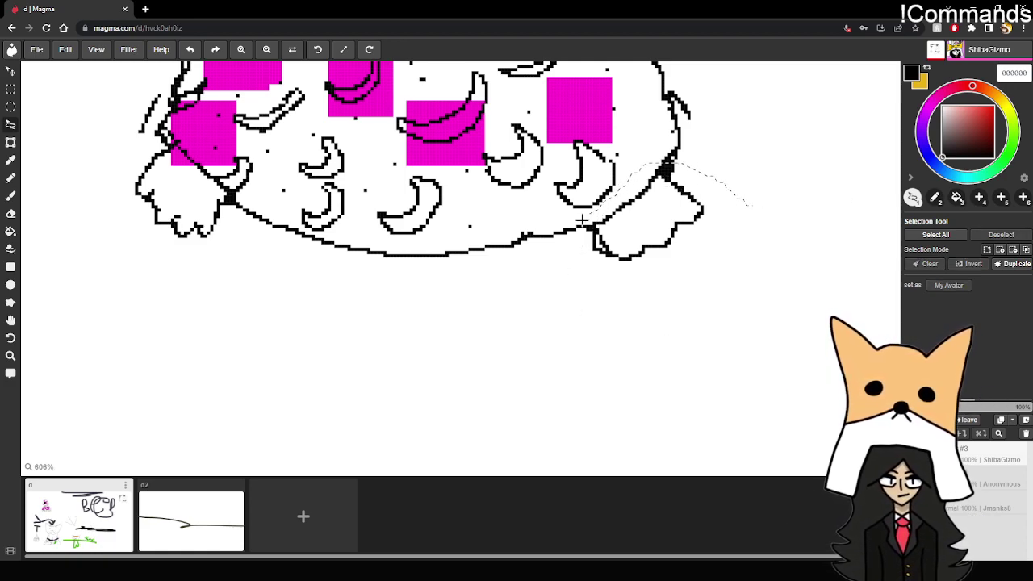
left_click_drag(796, 280, 768, 219)
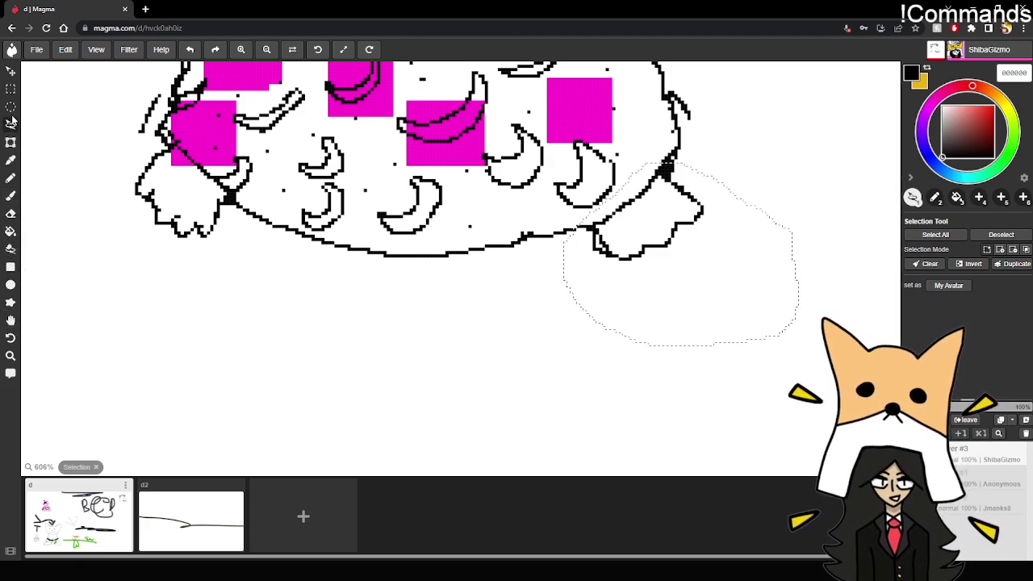
left_click(10, 250)
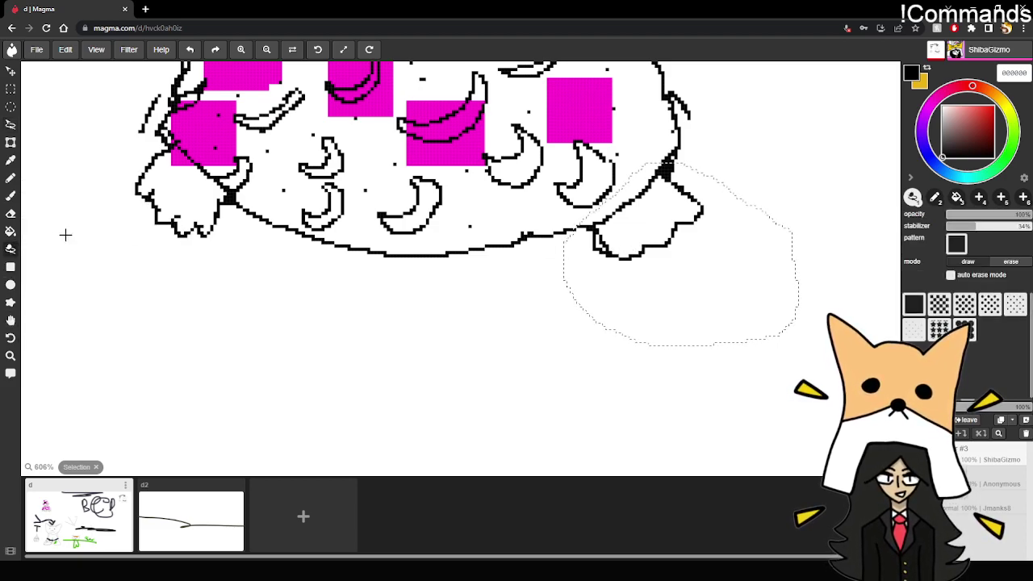
left_click(11, 125)
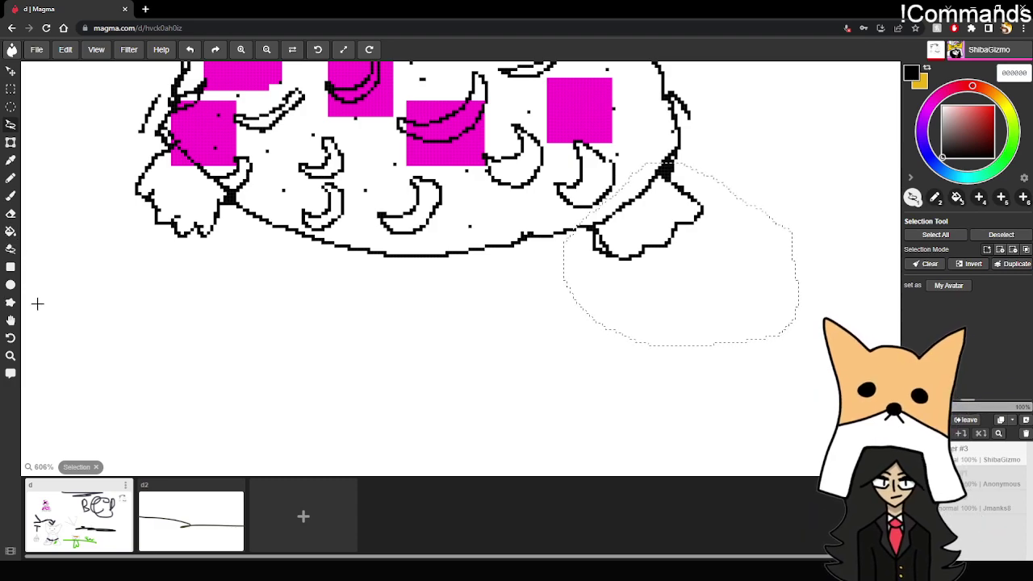
left_click(10, 321)
- Nudge the selected paw a few pixels up and to the left
left_click_drag(643, 251, 651, 276)
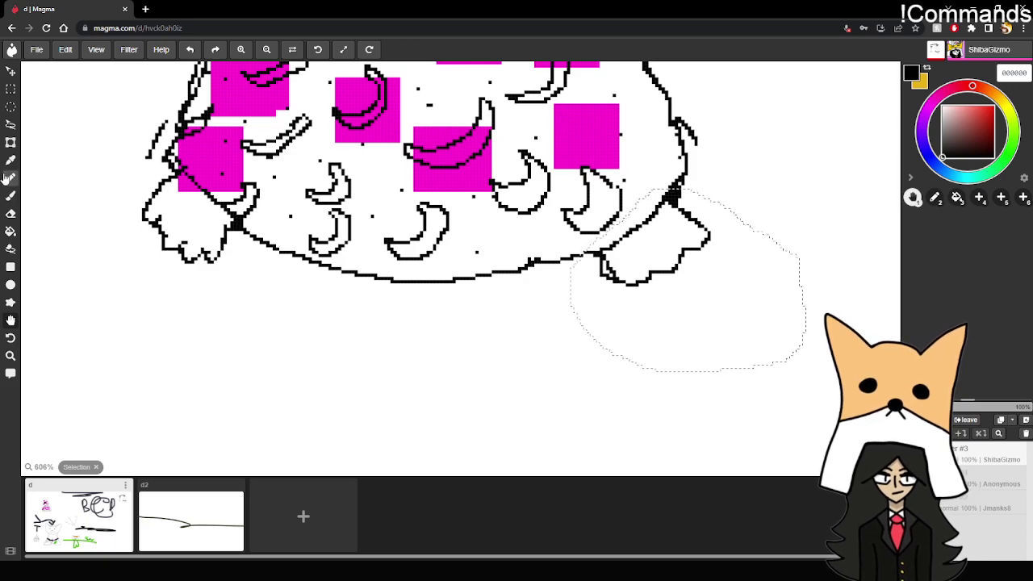
left_click(10, 70)
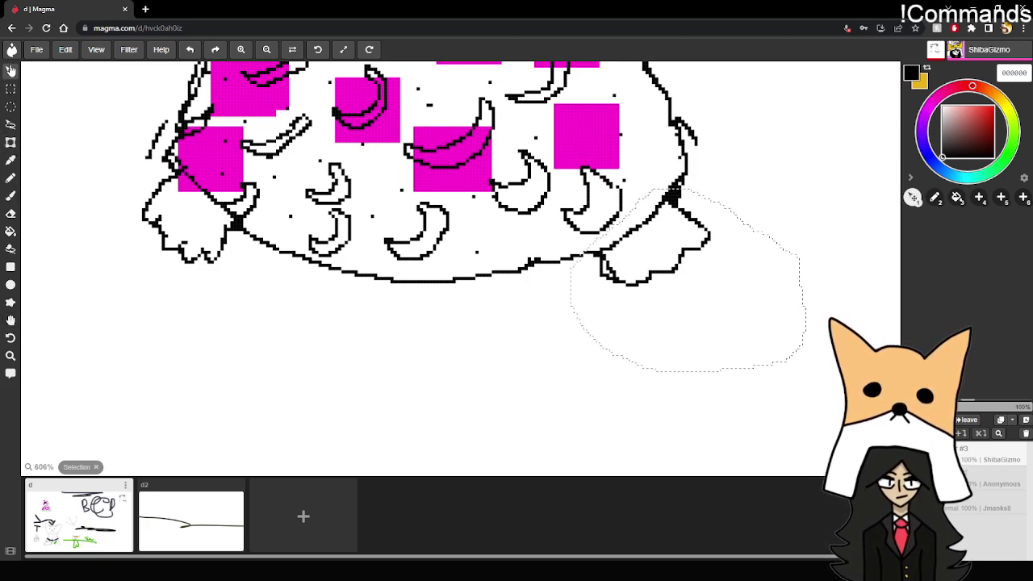
left_click_drag(636, 277, 630, 271)
scroll(633, 271, "down", 5)
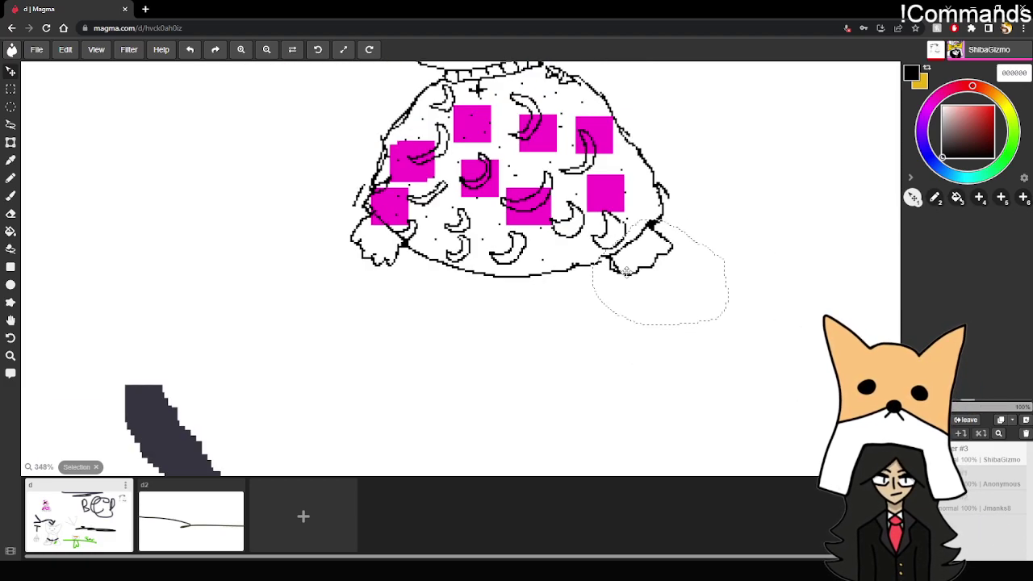
scroll(623, 284, "up", 3)
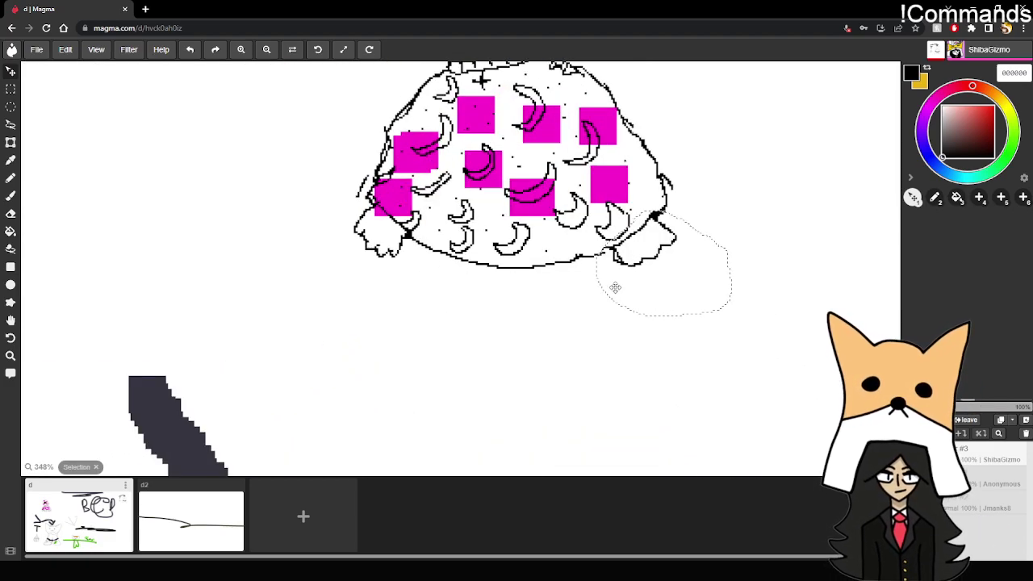
- Sample white from the canvas as the new drawing colour
left_click(10, 178)
scroll(578, 274, "up", 2)
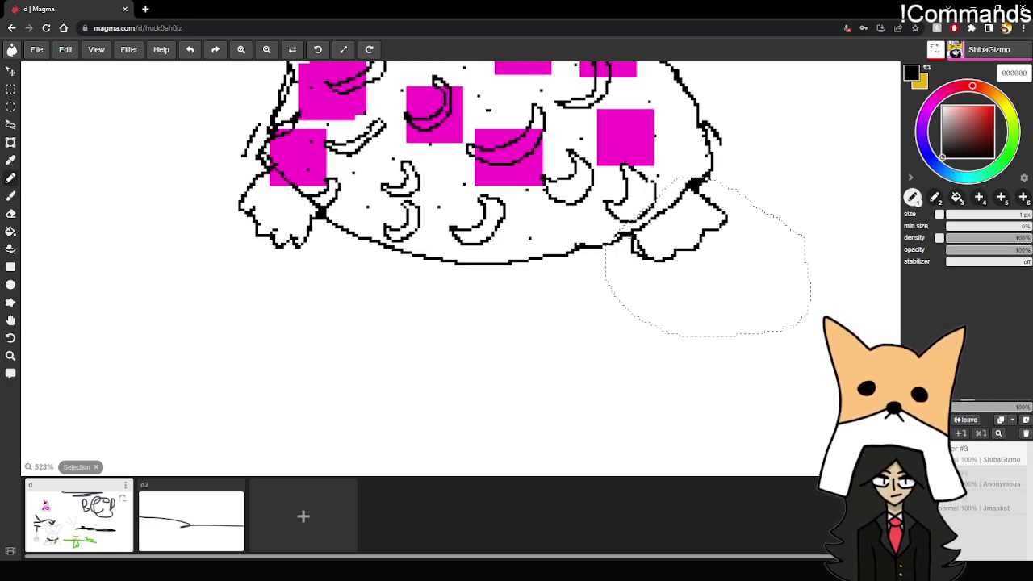
scroll(492, 301, "down", 6)
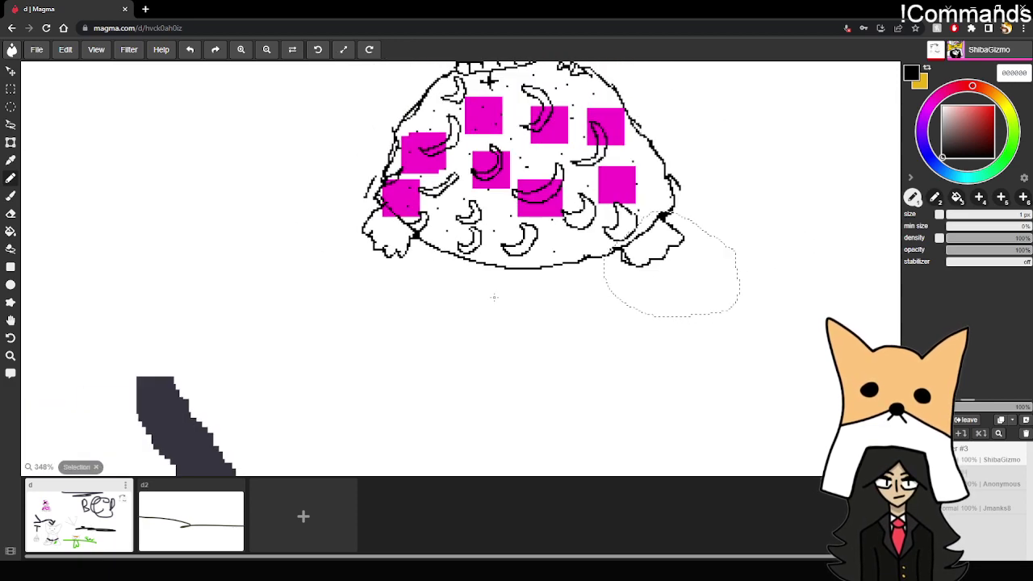
scroll(492, 301, "up", 3)
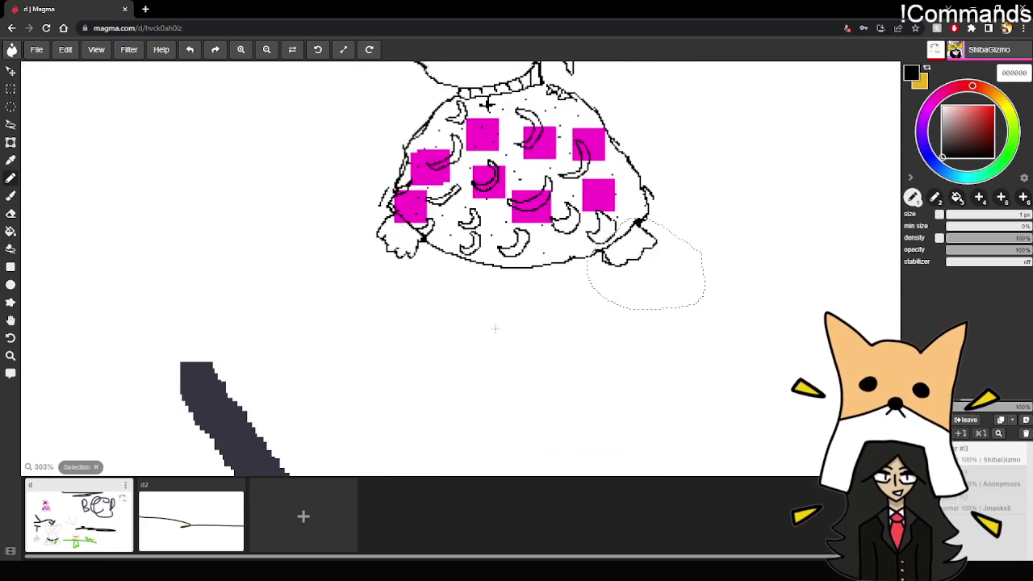
left_click(11, 198)
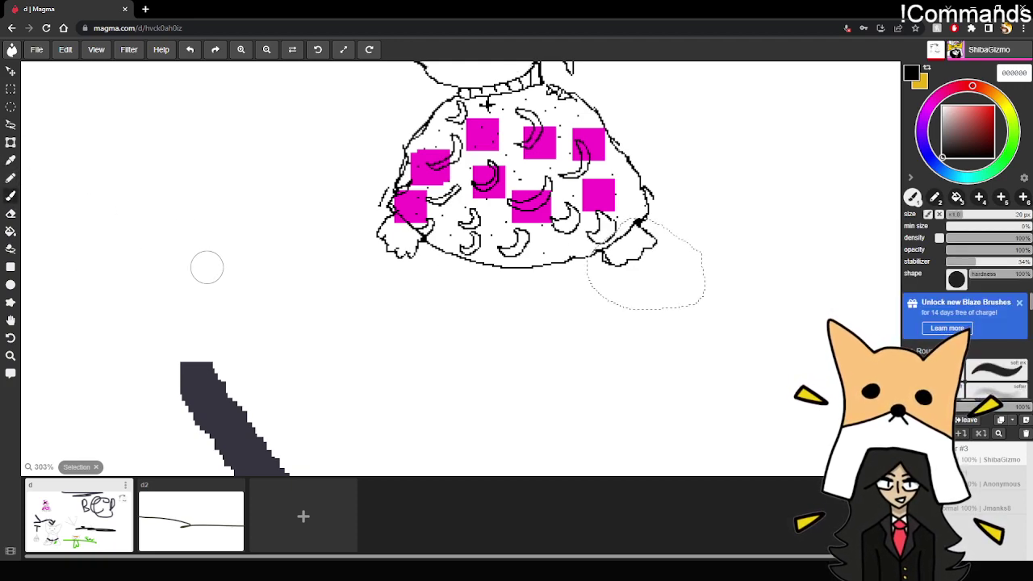
left_click(11, 178)
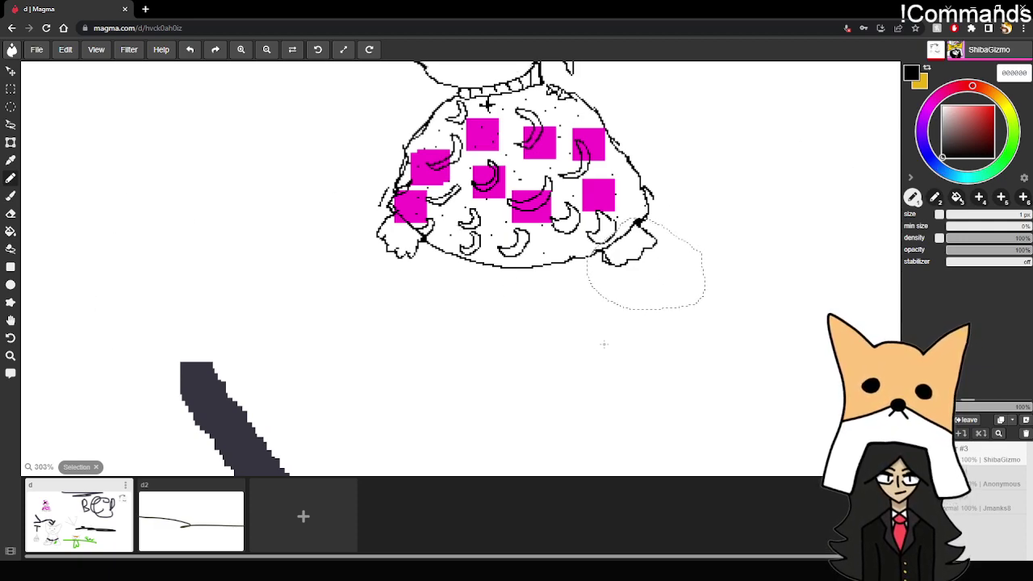
left_click(505, 282, "alt")
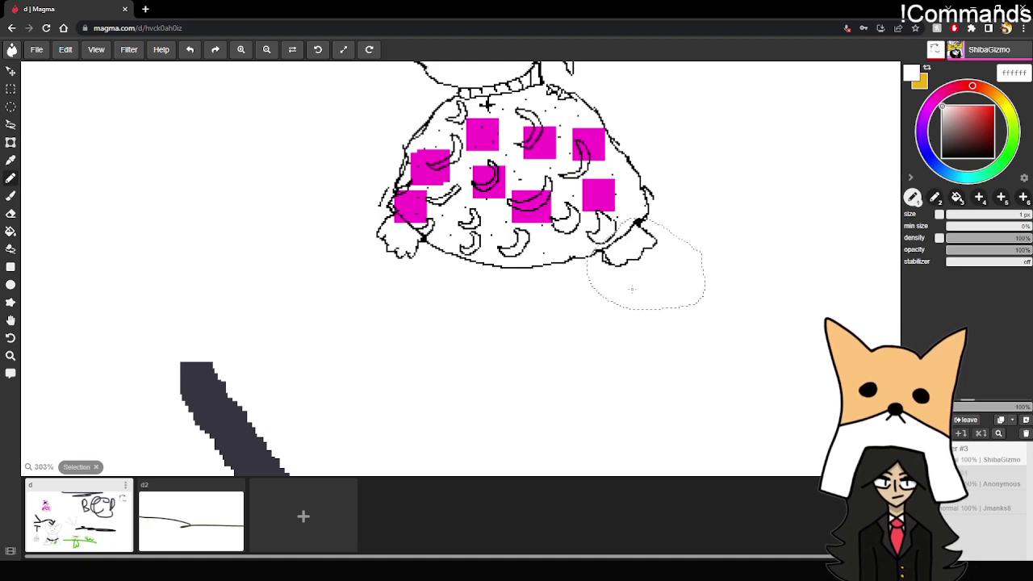
left_click(10, 248)
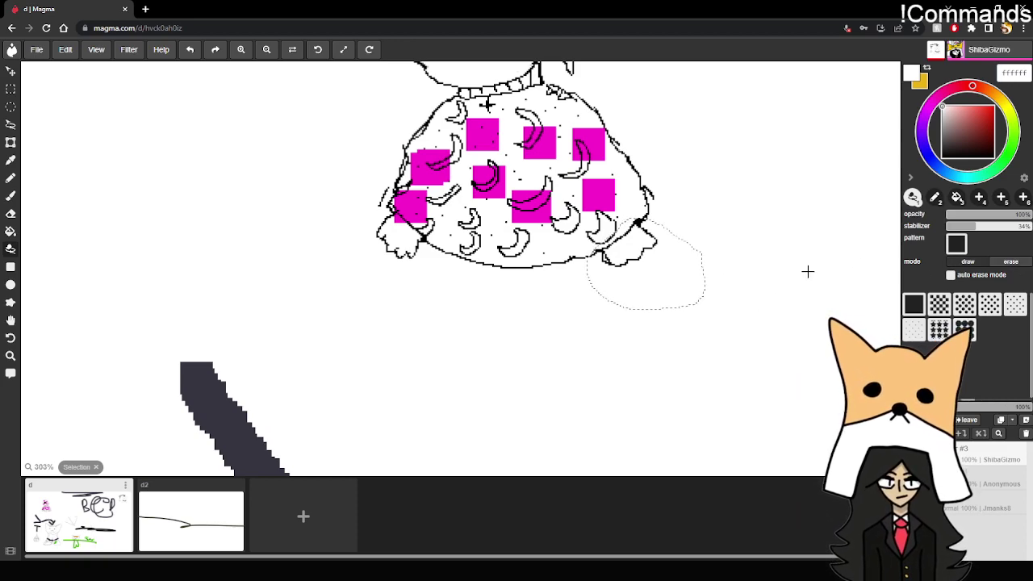
scroll(699, 291, "up", 3)
scroll(723, 292, "down", 2)
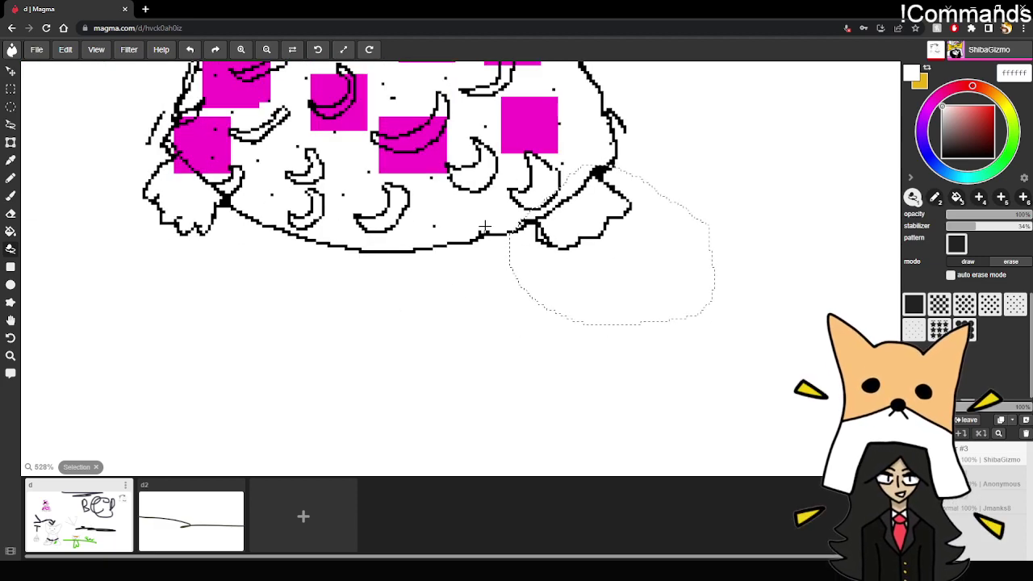
- Try Transform handles on the paw selection and set black as the drawing colour
left_click(9, 143)
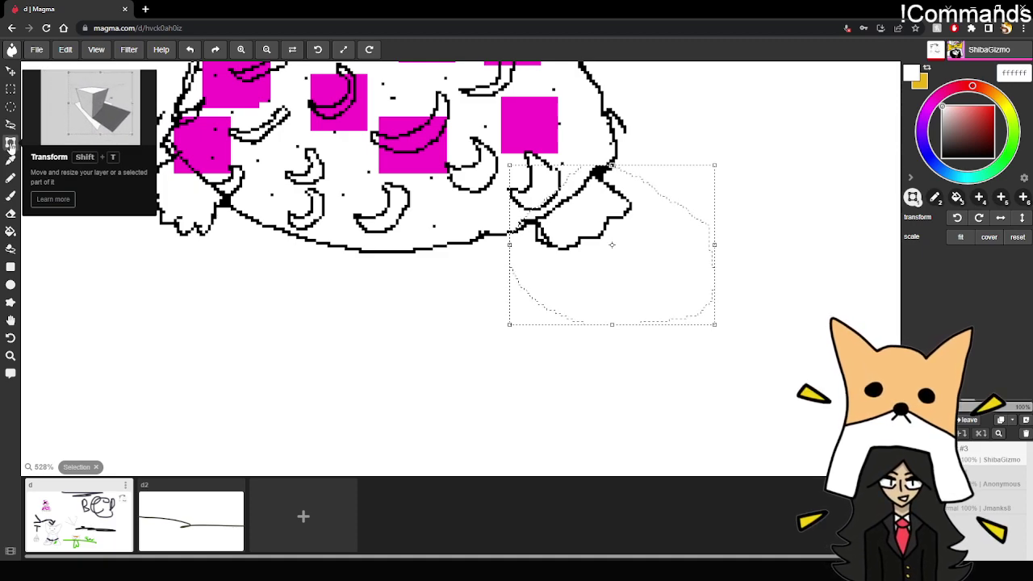
left_click(10, 126)
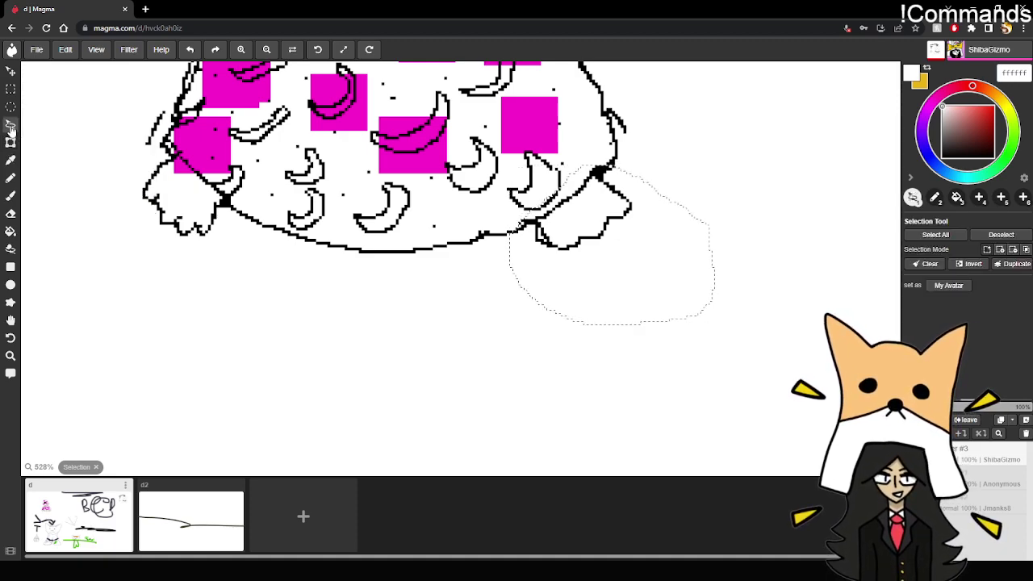
left_click(10, 71)
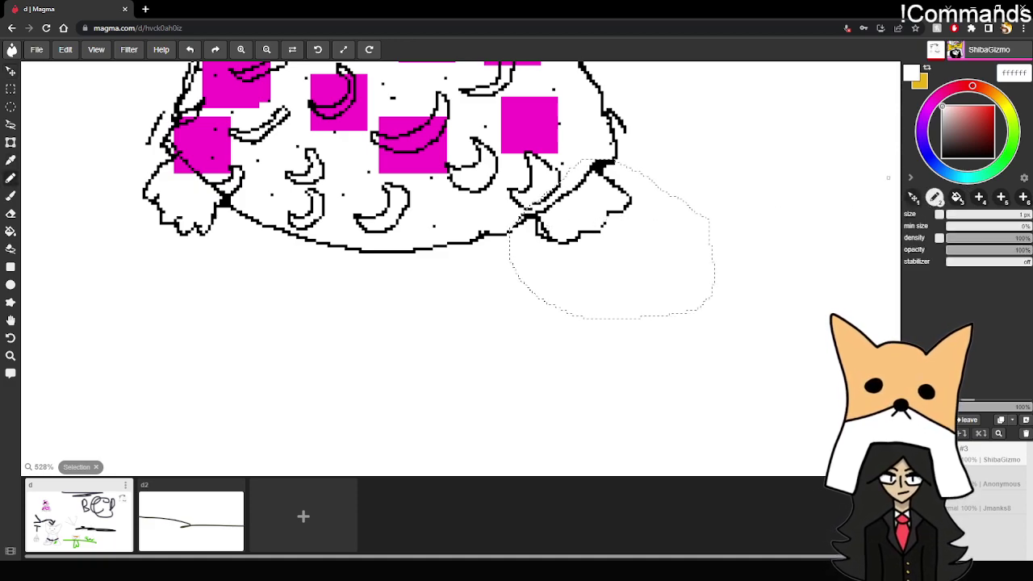
left_click_drag(951, 139, 684, 209)
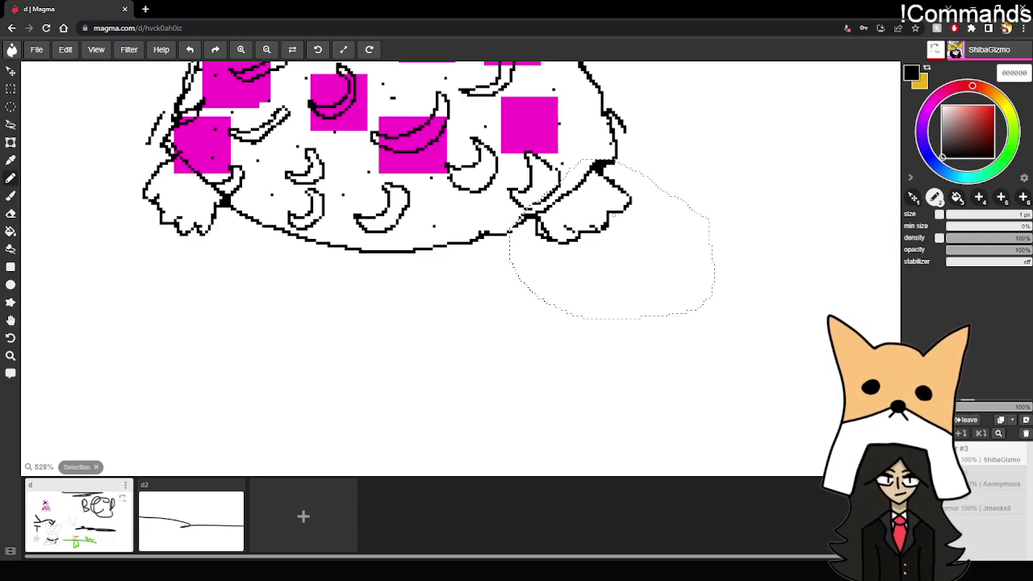
scroll(279, 250, "up", 3)
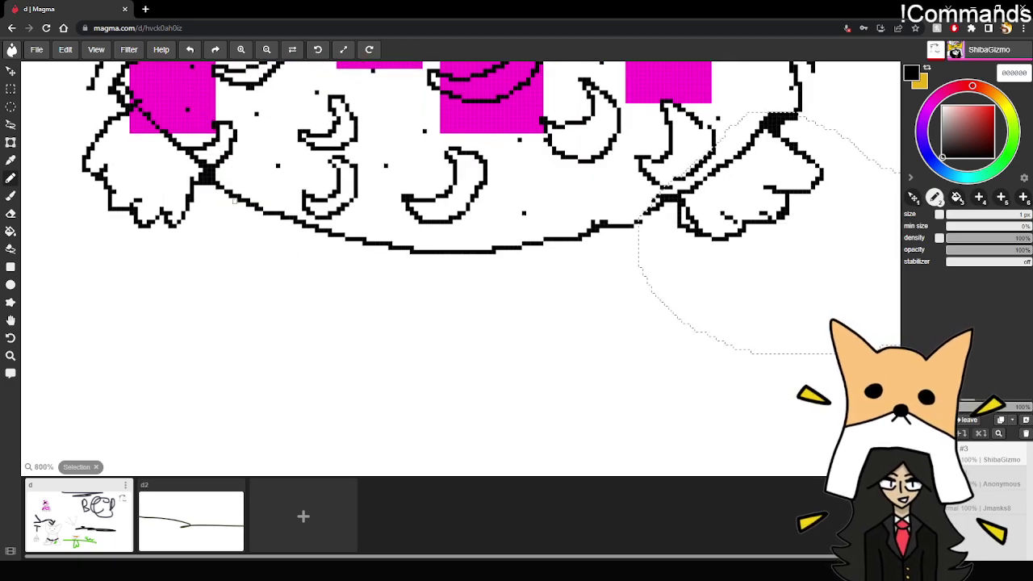
scroll(259, 234, "down", 4)
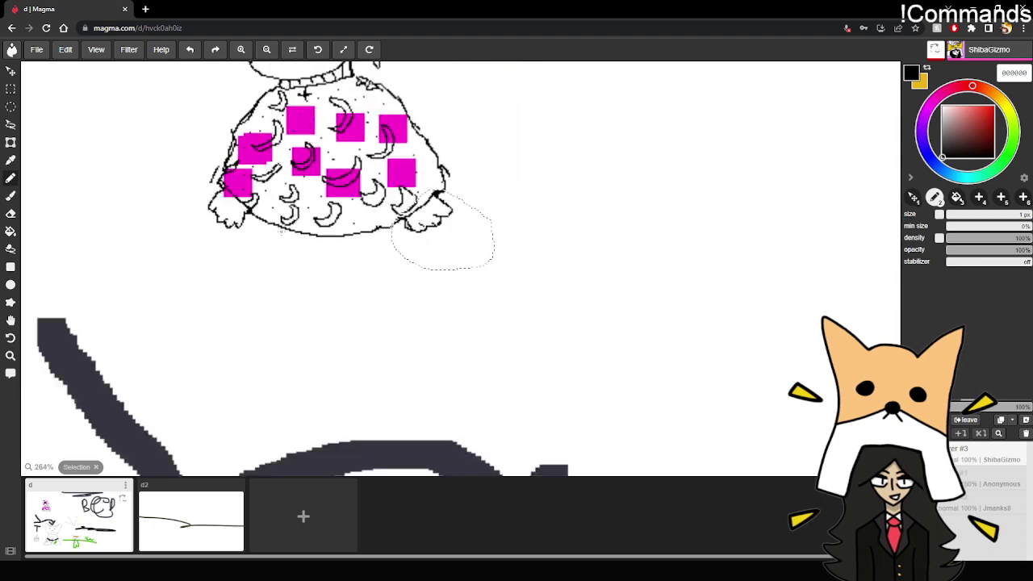
scroll(203, 237, "up", 3)
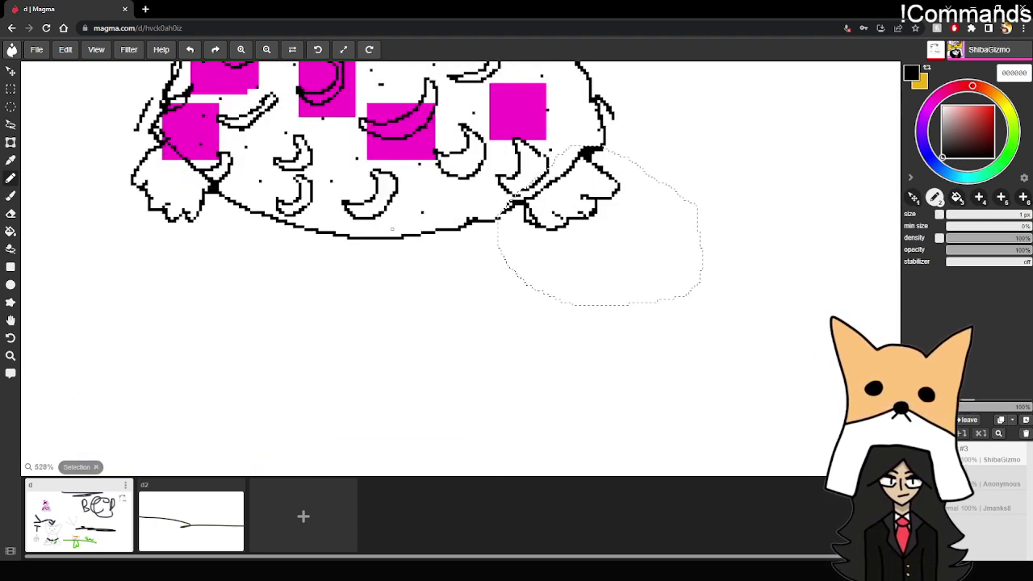
- Make a few trial rectangle and lasso selections, set white, then deselect everything
left_click(10, 89)
left_click_drag(127, 212, 194, 286)
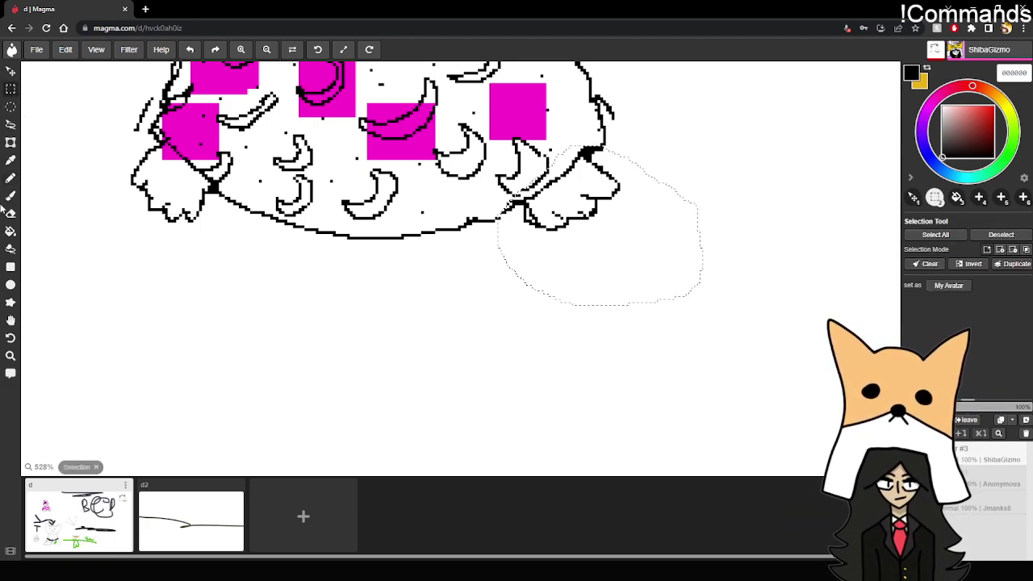
left_click(295, 272)
left_click_drag(295, 272, 318, 286)
left_click_drag(545, 169, 504, 211)
left_click_drag(512, 261, 604, 363)
left_click(605, 363, "alt")
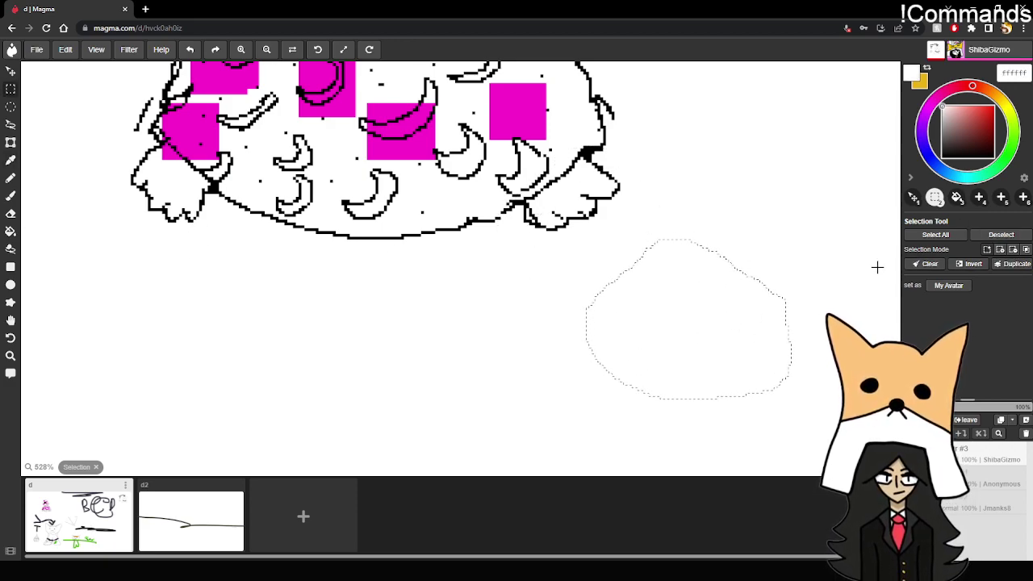
left_click_drag(800, 288, 691, 316)
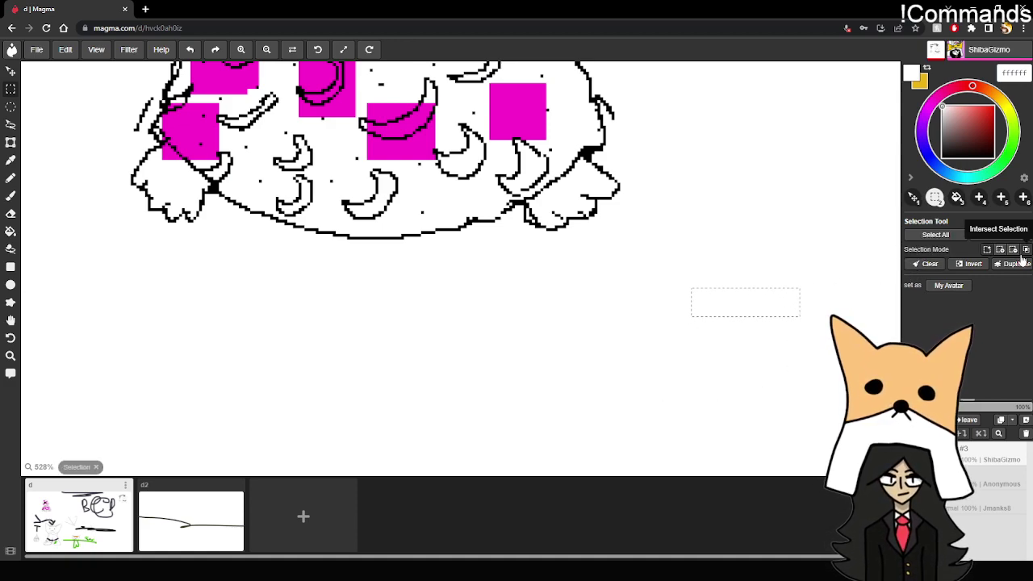
left_click(1001, 234)
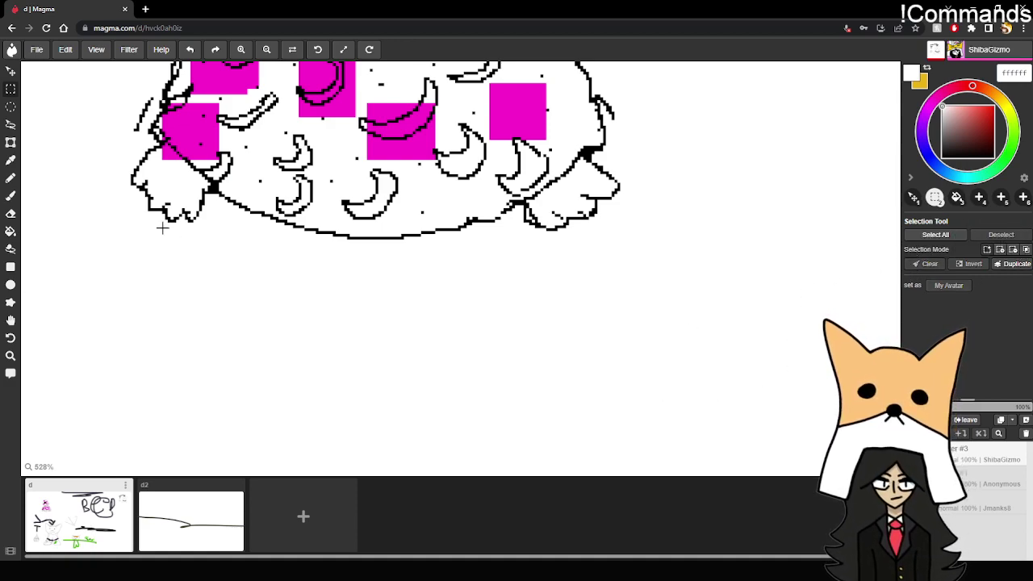
- Draw the left leg below the body in black 1 px pencil, undoing misplaced strokes
left_click(11, 178)
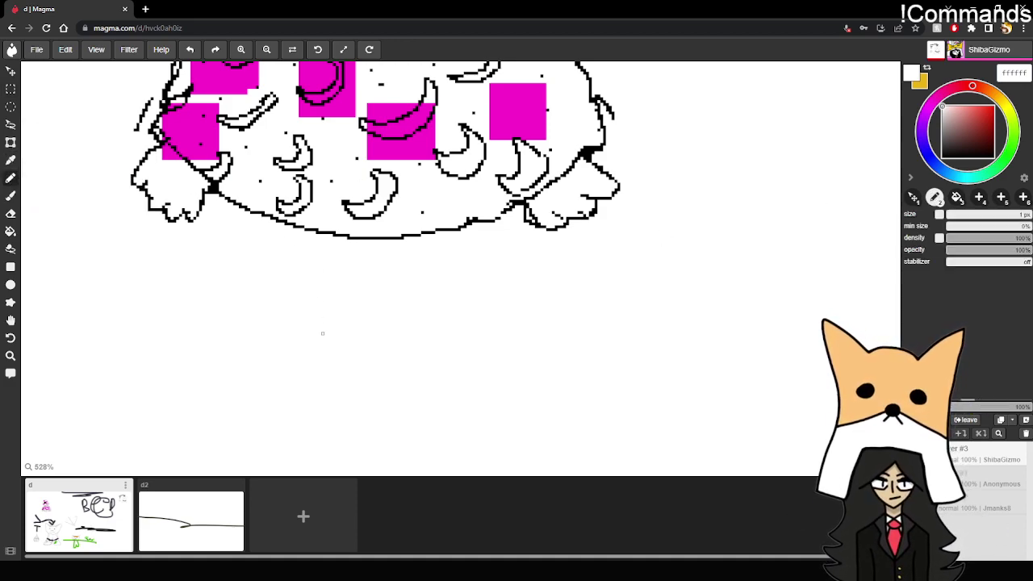
key("d")
left_click_drag(317, 267, 315, 384)
scroll(345, 307, "down", 3)
scroll(324, 375, "up", 4)
key("ctrl+z")
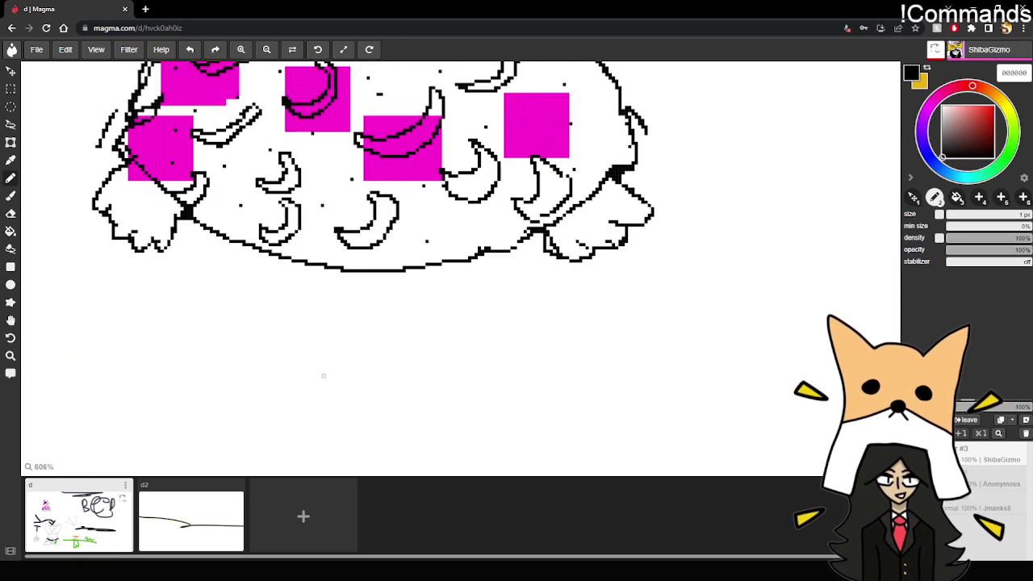
mouse_move(328, 297)
left_mouse_down()
mouse_move(325, 395)
mouse_move(307, 429)
left_mouse_up()
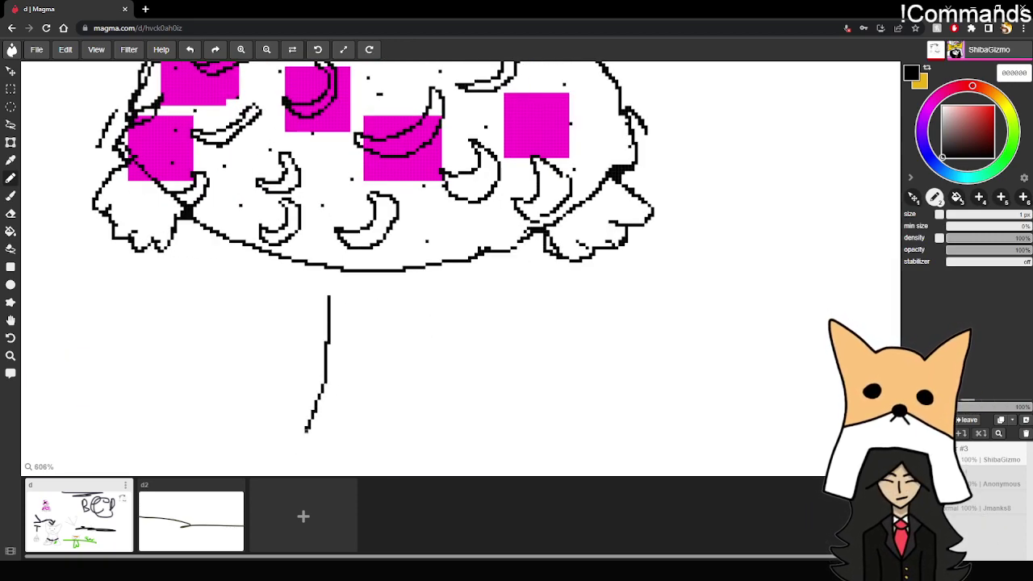
key("ctrl+z")
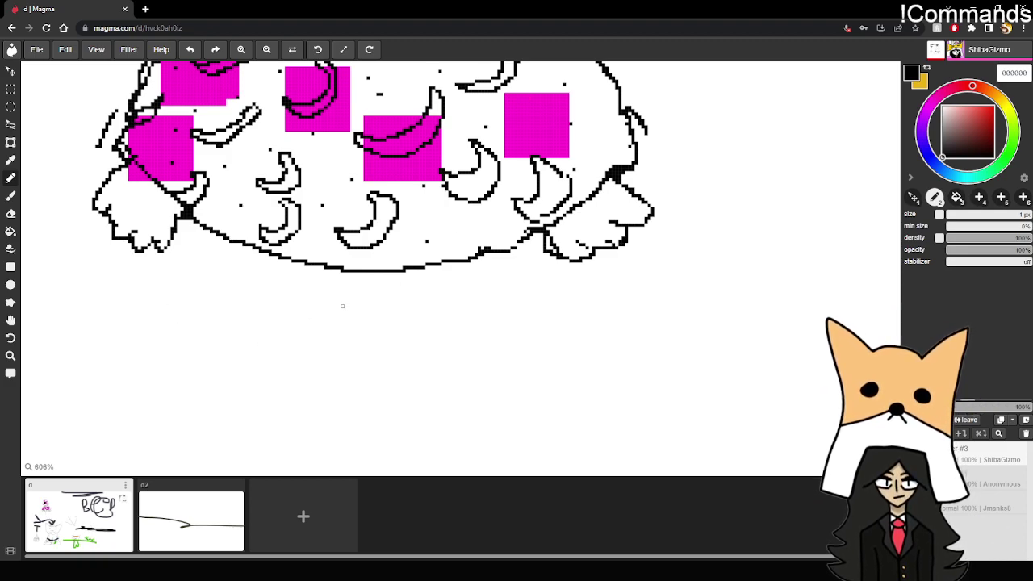
left_click_drag(198, 233, 178, 382)
key("ctrl+z")
left_click_drag(208, 232, 173, 404)
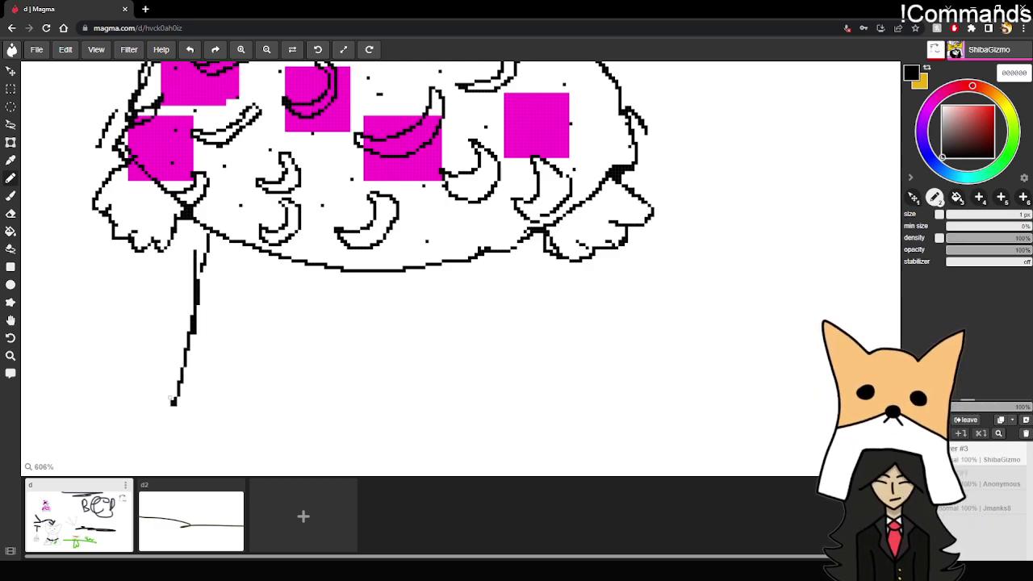
- Draw the right leg line down from the body, redrawing it after an undo
left_click_drag(538, 236, 543, 299)
left_click_drag(537, 258, 546, 384)
key("ctrl+z")
key("ctrl+z")
left_click_drag(517, 243, 517, 415)
scroll(517, 385, "down", 5)
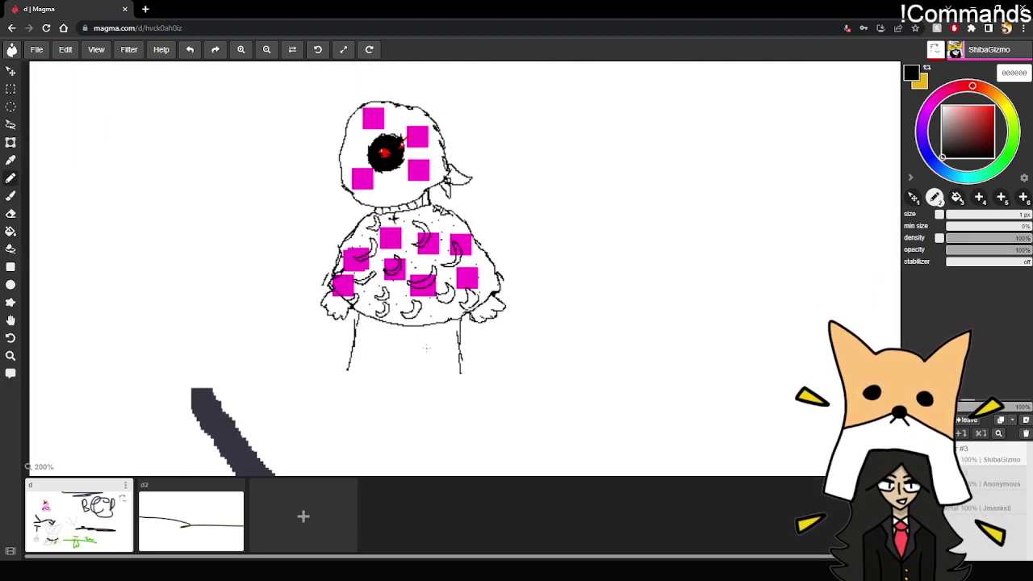
- Extend the left leg line up to the wing joint
scroll(337, 308, "up", 8)
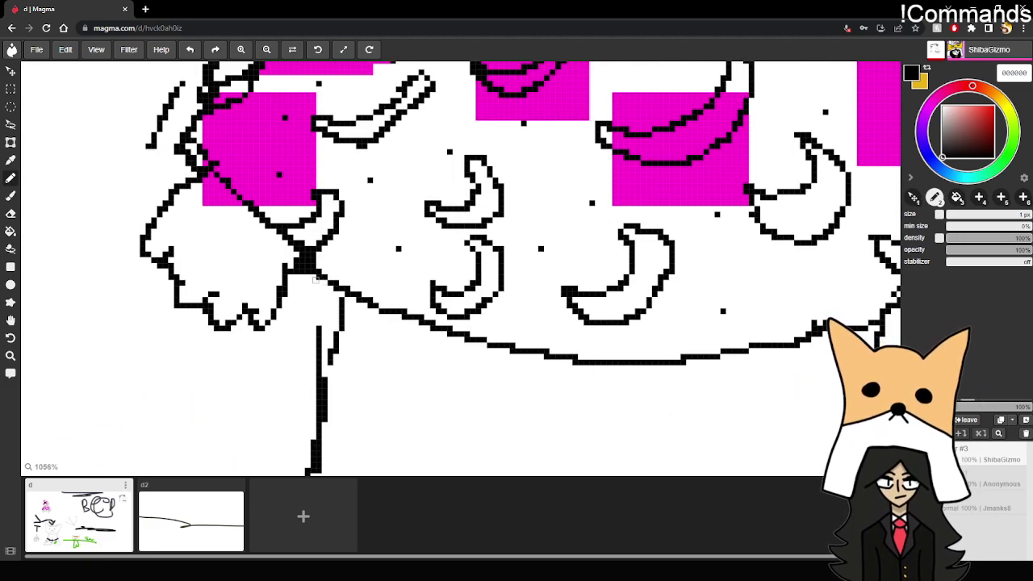
mouse_move(307, 276)
left_mouse_down()
mouse_move(362, 355)
mouse_move(529, 419)
mouse_move(831, 421)
left_mouse_up()
scroll(793, 454, "down", 10)
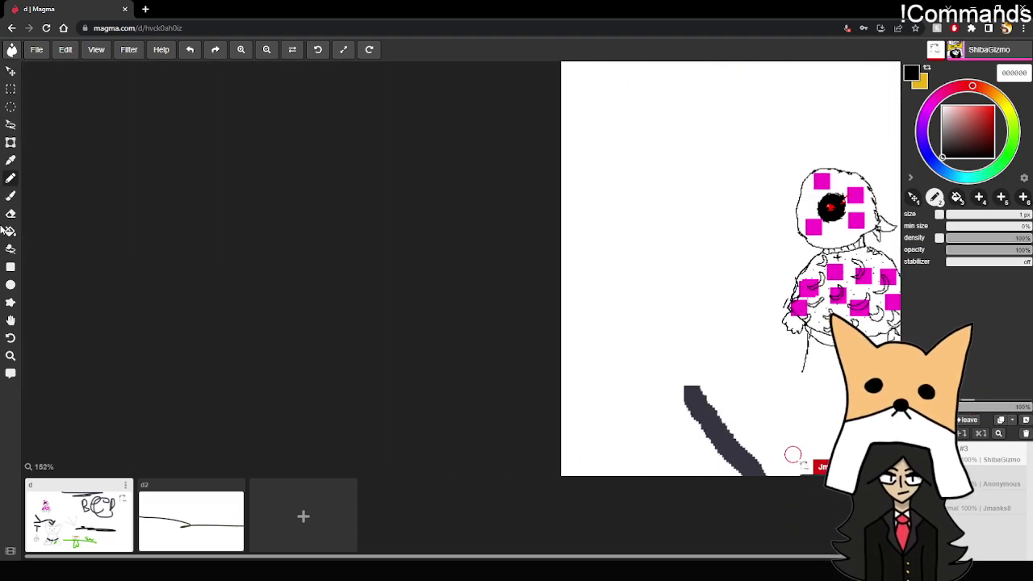
- Draw a second curved hem line under the sweater between the legs
left_click(10, 321)
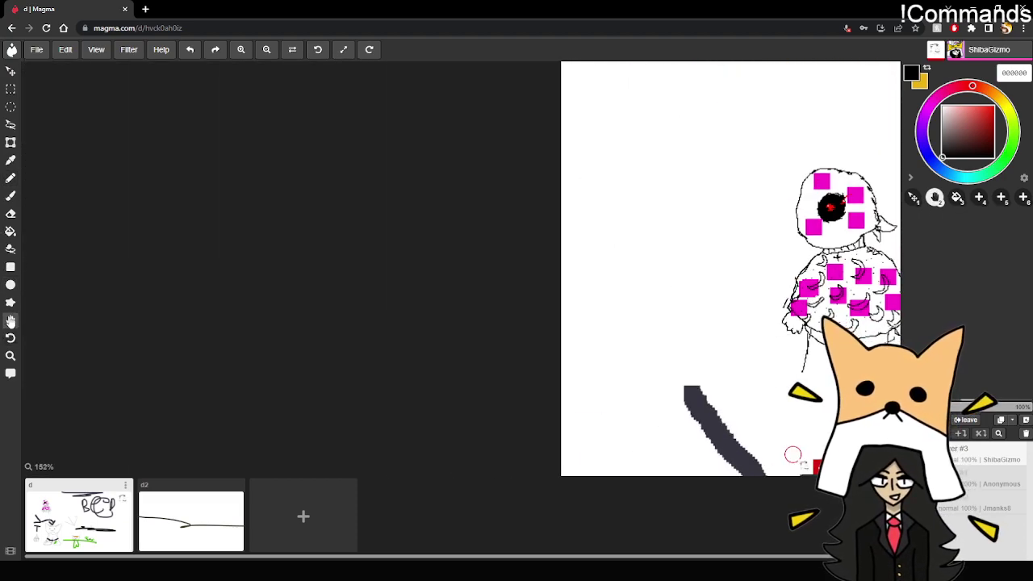
left_click_drag(467, 315, 457, 316)
scroll(130, 215, "up", 7)
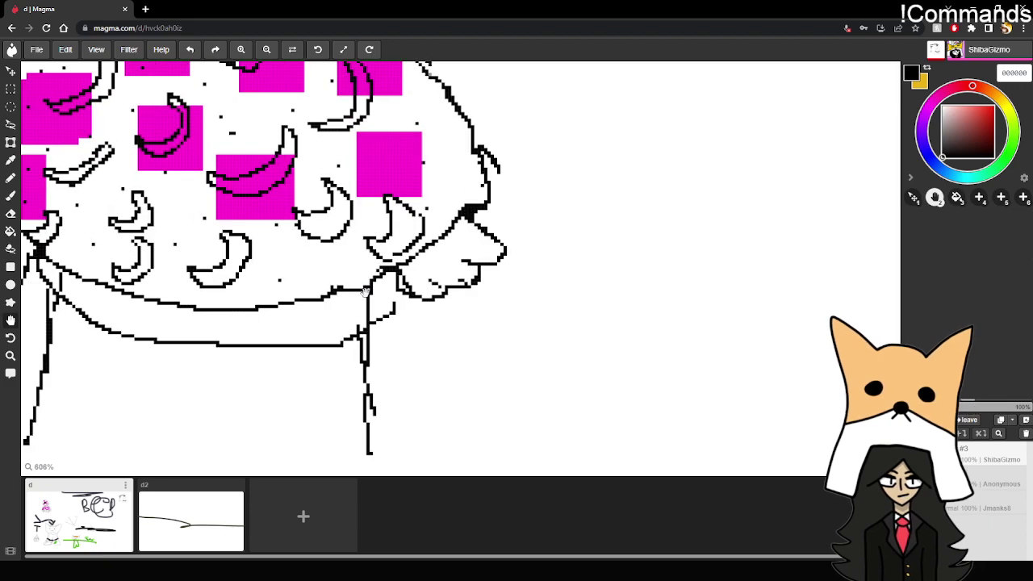
left_click_drag(107, 271, 246, 254)
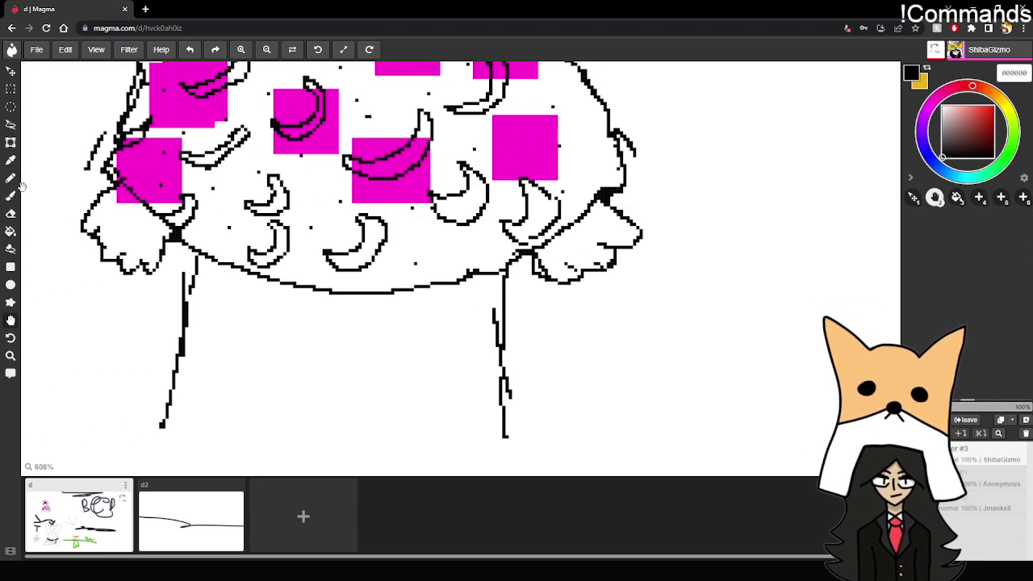
left_click(12, 179)
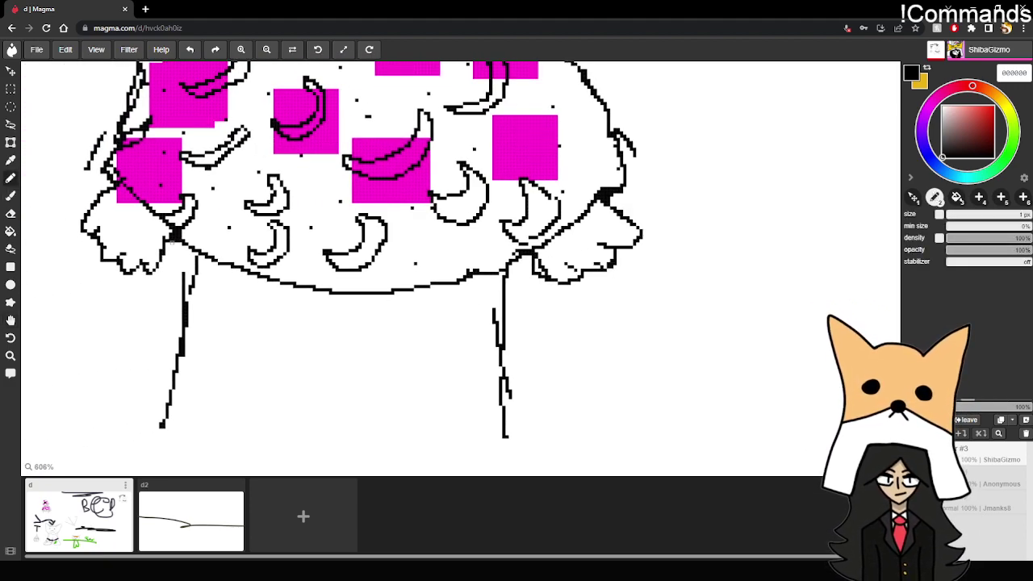
mouse_move(172, 240)
left_mouse_down()
mouse_move(224, 280)
mouse_move(348, 309)
mouse_move(430, 301)
mouse_move(508, 280)
mouse_move(534, 258)
left_mouse_up()
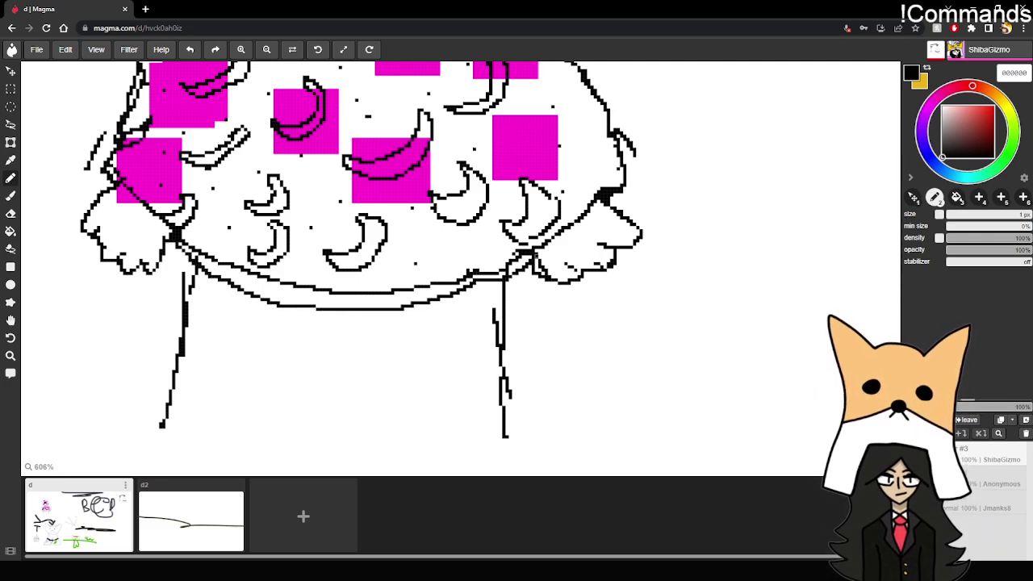
- Erase the extra lower hem line so only one body outline remains
left_click(11, 214)
mouse_move(600, 254)
left_mouse_down()
mouse_move(520, 252)
mouse_move(359, 292)
mouse_move(283, 284)
mouse_move(186, 242)
left_mouse_up()
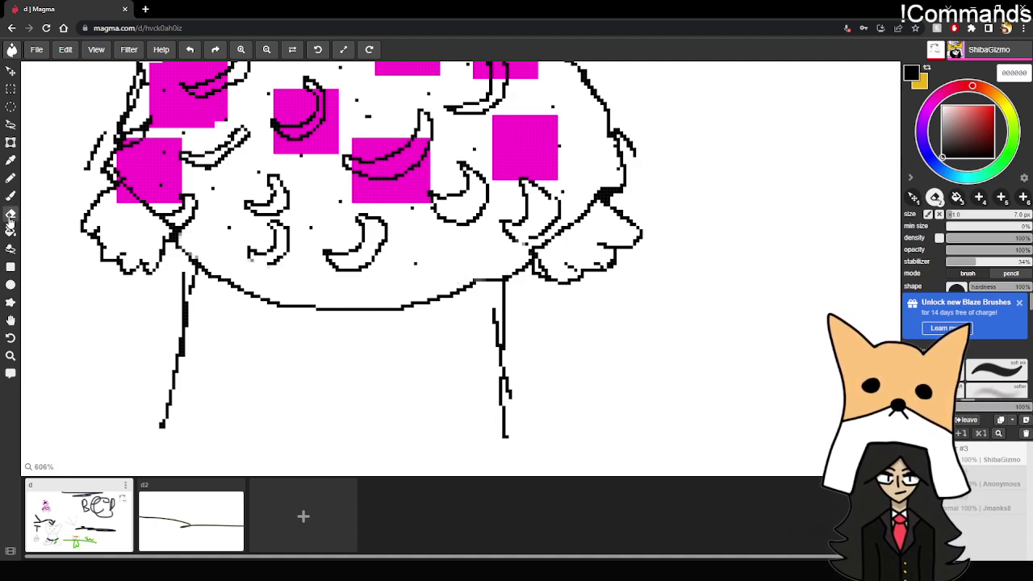
left_click(11, 179)
scroll(168, 242, "up", 3)
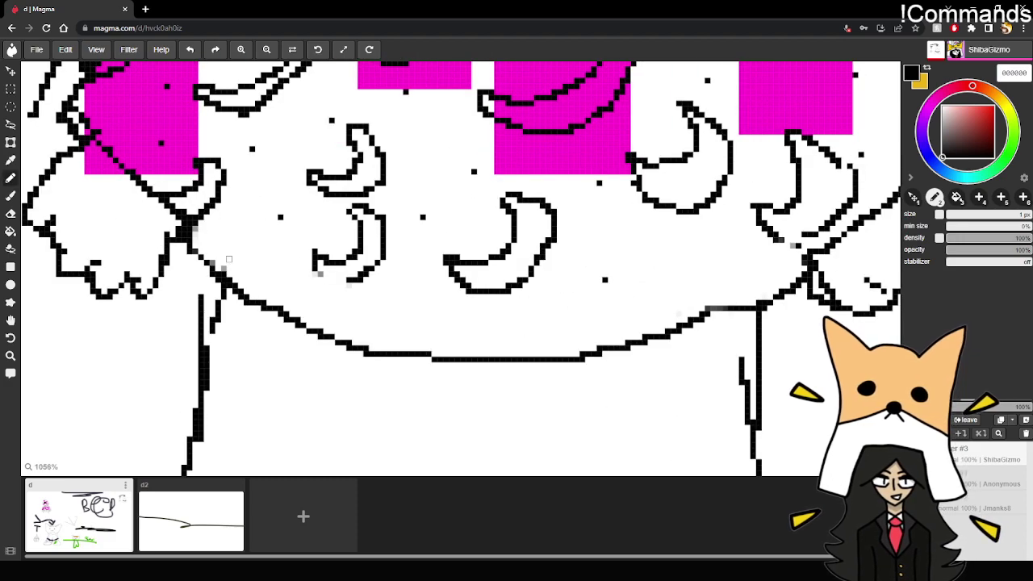
- Blacken the grey pixels on the belly line, right wing line and small crescent
left_click_drag(707, 309, 734, 308)
left_click_drag(803, 241, 780, 243)
left_click(321, 278)
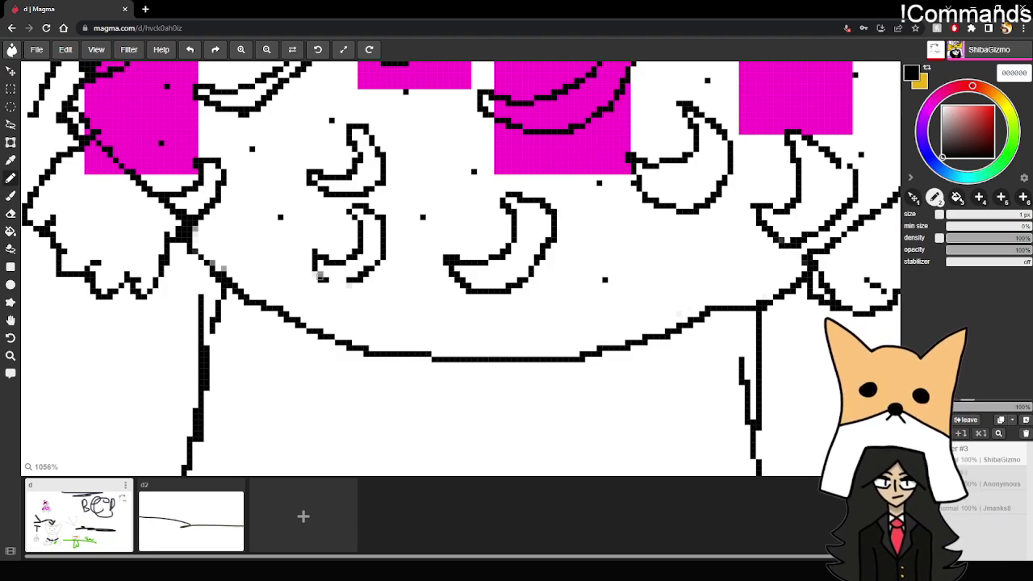
scroll(333, 280, "down", 3)
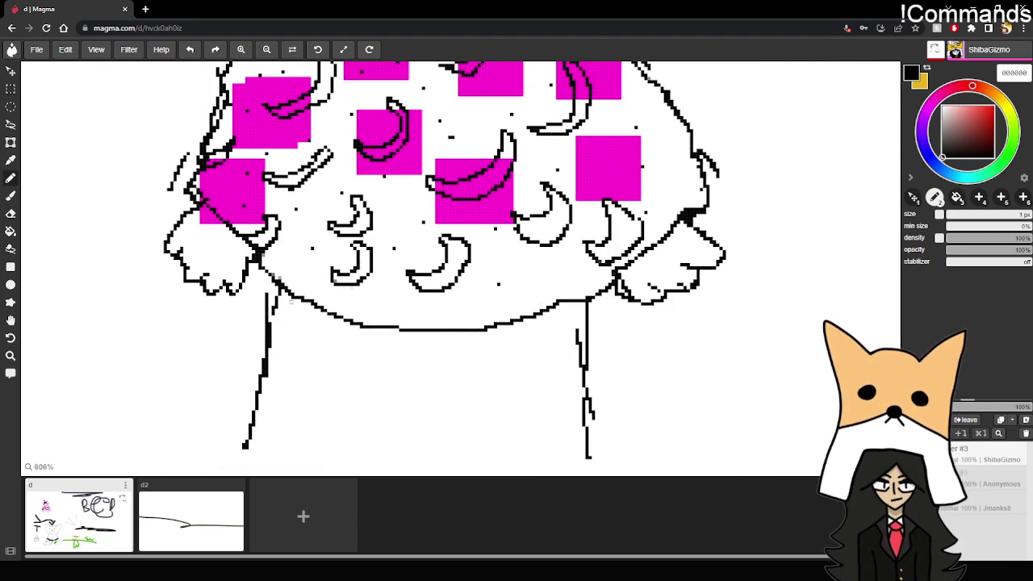
scroll(376, 304, "down", 5)
scroll(376, 303, "up", 3)
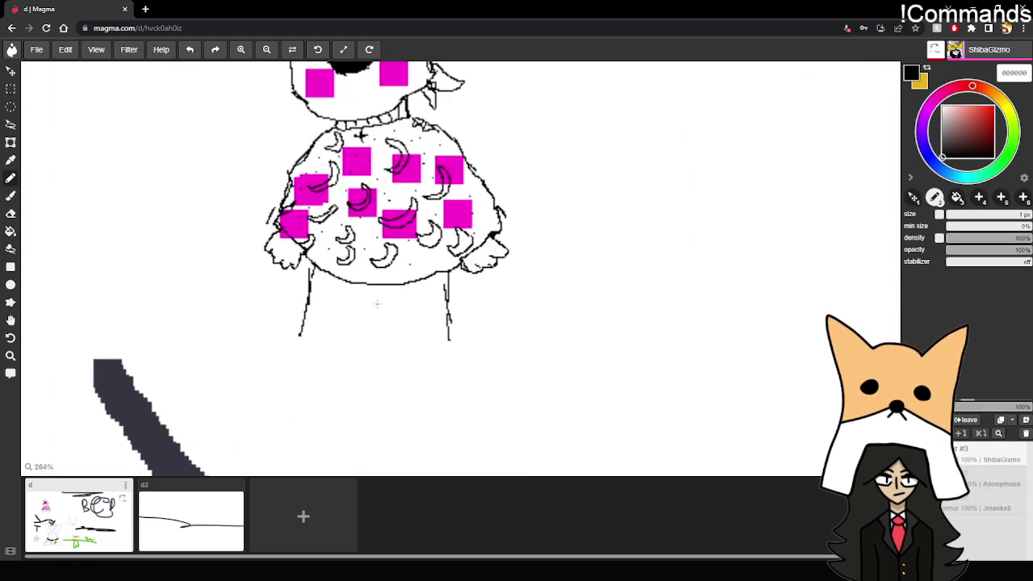
scroll(311, 262, "up", 3)
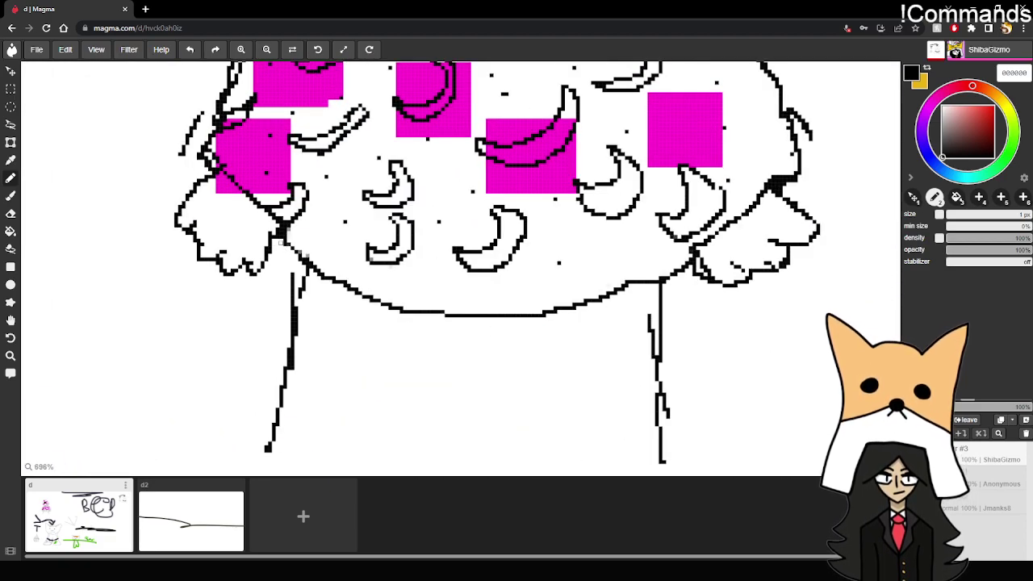
- Darken the sweater's left edge and redraw the top of the right leg
left_click_drag(274, 236, 303, 266)
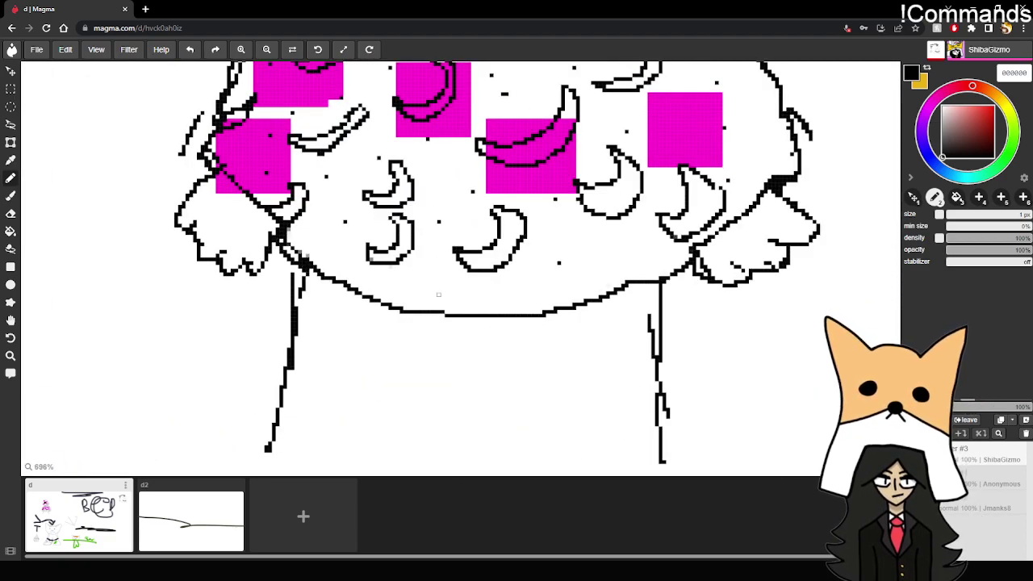
left_click_drag(699, 260, 667, 289)
key("ctrl+z")
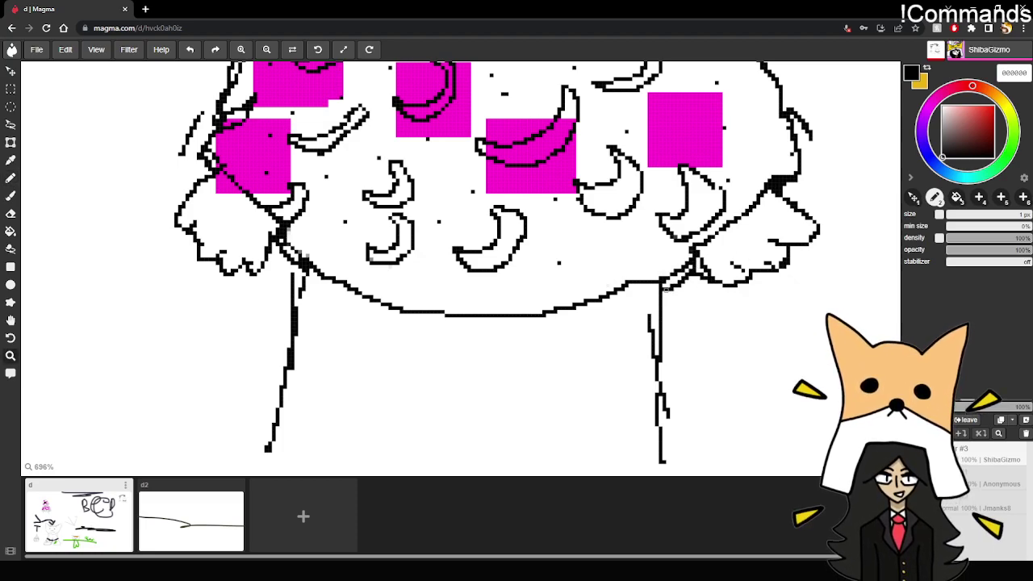
scroll(672, 284, "down", 5)
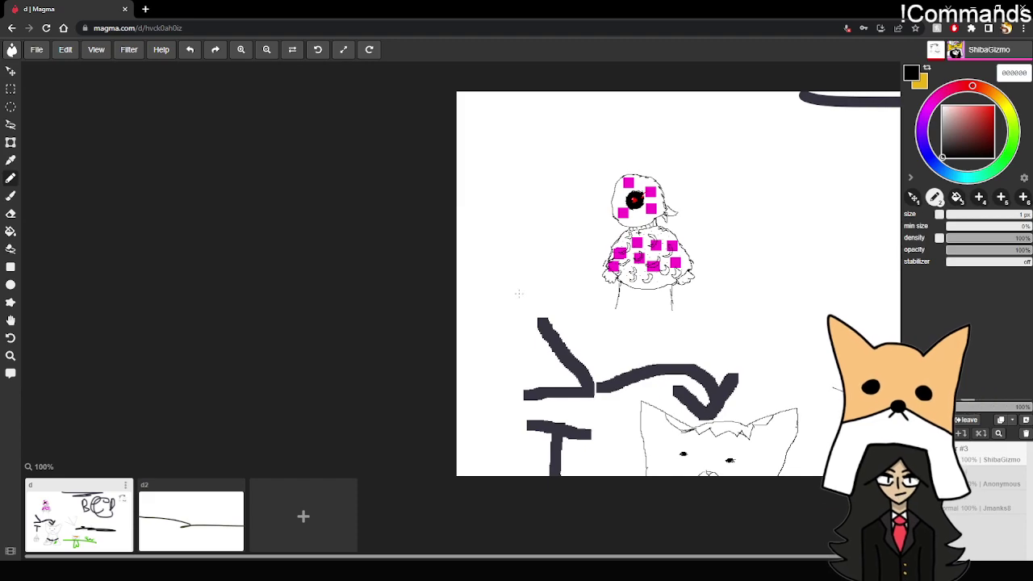
scroll(833, 187, "up", 4)
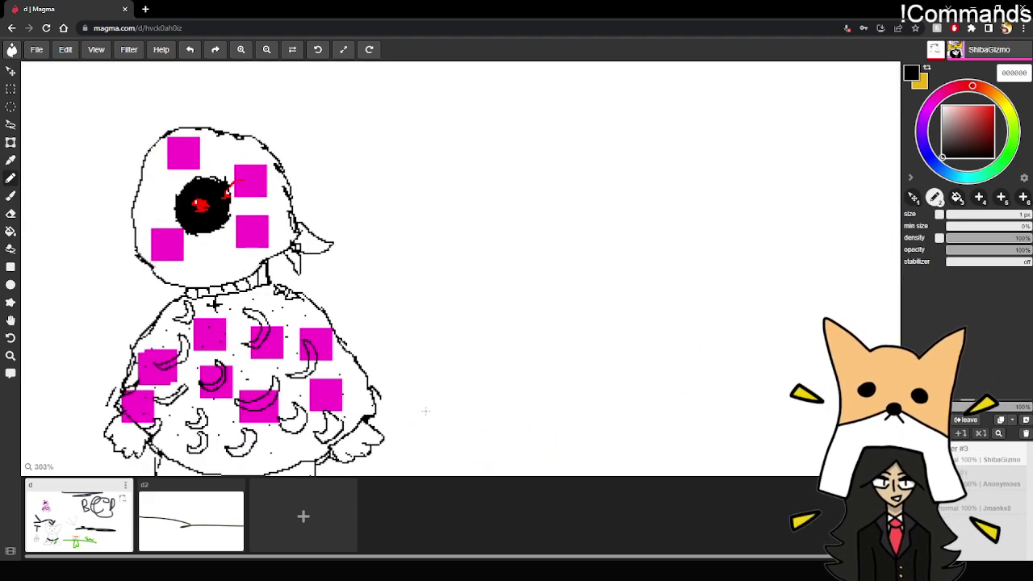
scroll(425, 411, "down", 3)
scroll(452, 410, "up", 3)
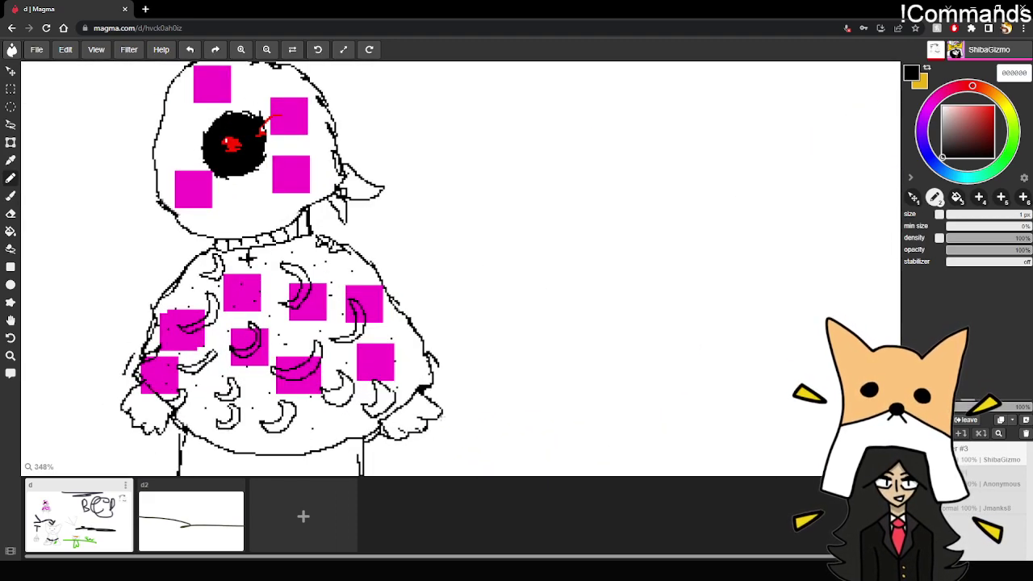
scroll(400, 390, "down", 7)
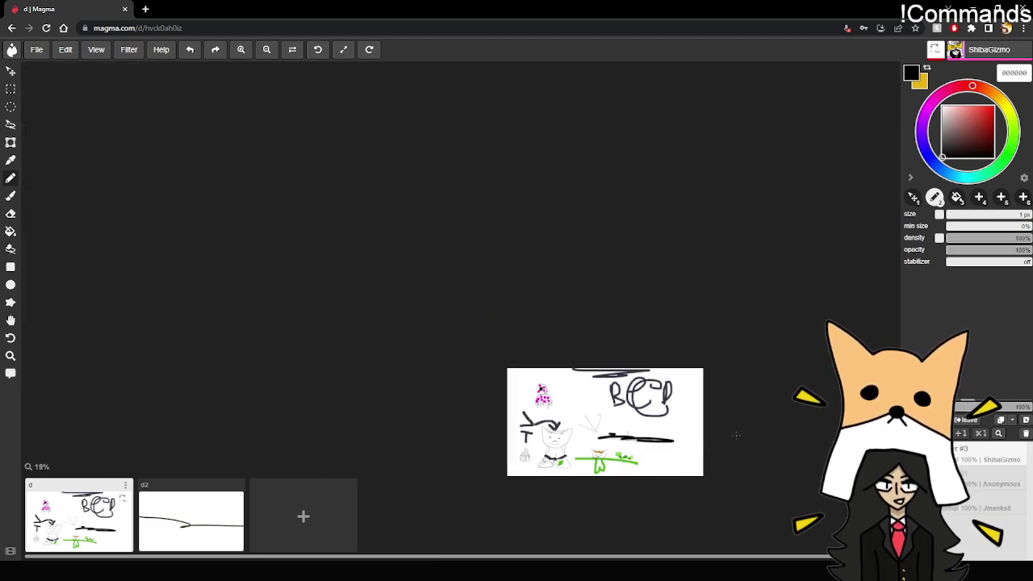
- Pencil a pointed cone hat on the cat's head, a pom-pom on top, and two stripes
scroll(670, 460, "up", 8)
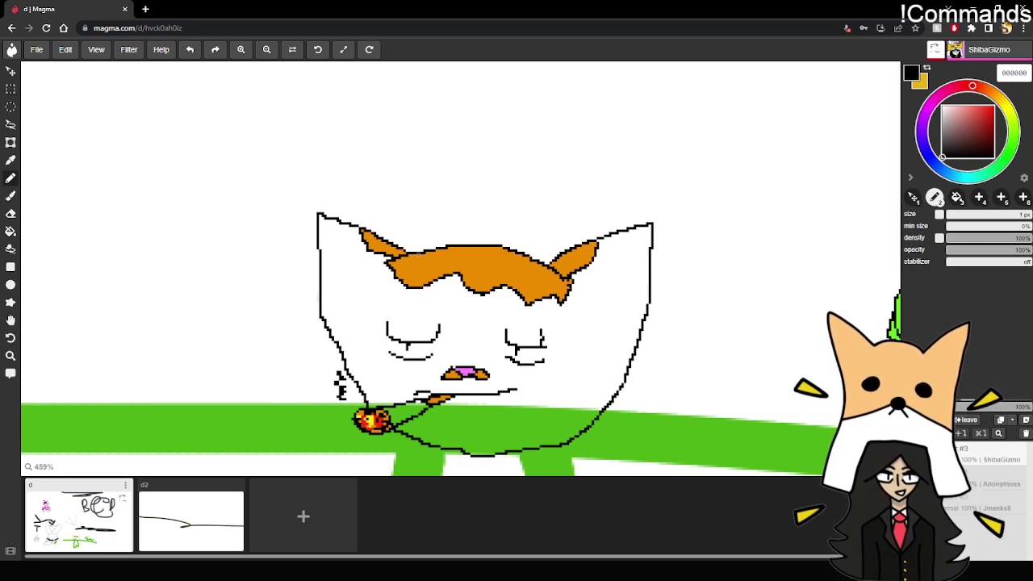
scroll(147, 266, "down", 5)
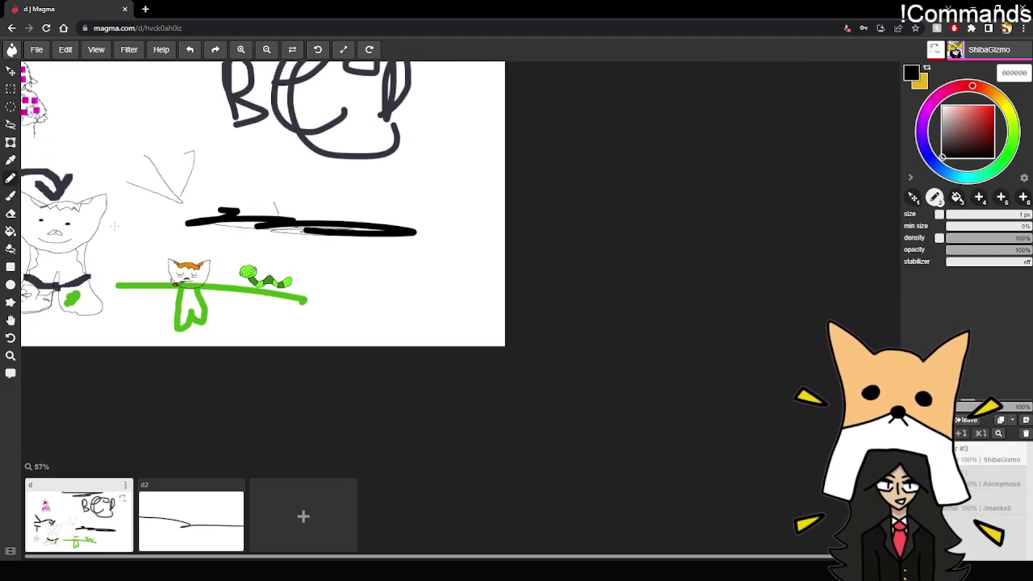
scroll(184, 265, "up", 8)
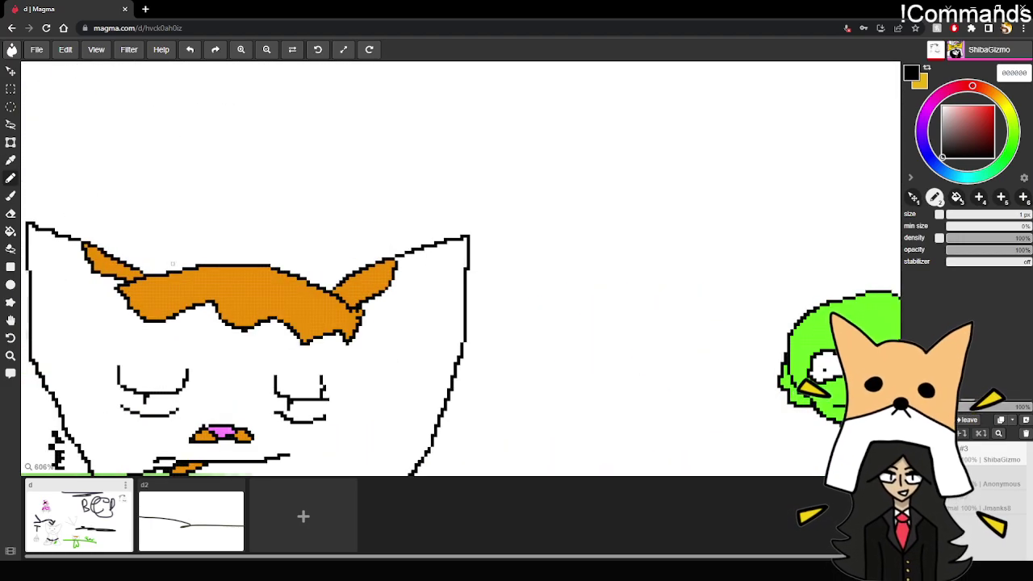
mouse_move(168, 273)
left_mouse_down()
mouse_move(267, 170)
mouse_move(293, 211)
mouse_move(299, 266)
left_mouse_up()
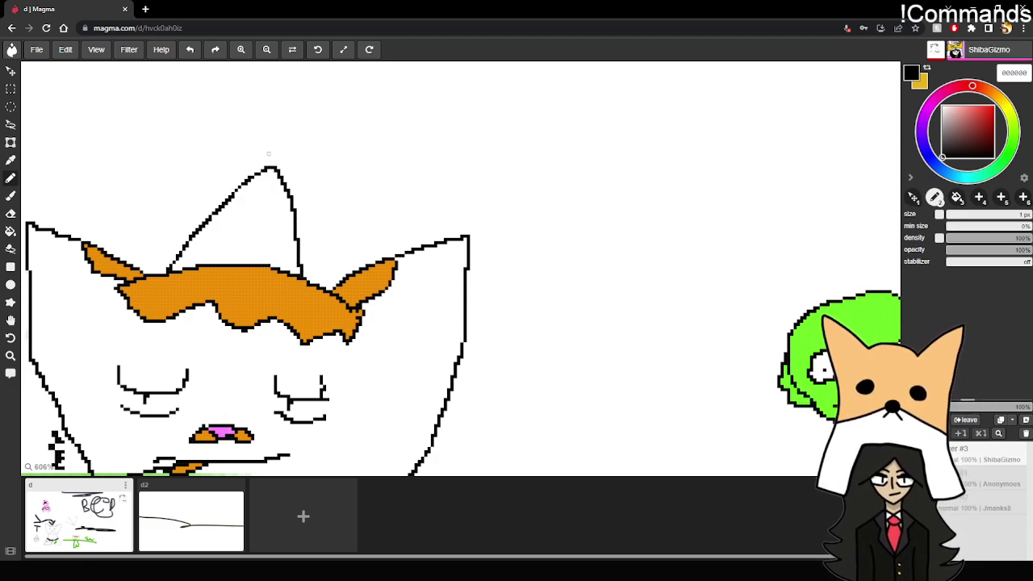
mouse_move(259, 170)
left_mouse_down()
mouse_move(244, 154)
mouse_move(266, 134)
mouse_move(291, 155)
mouse_move(293, 168)
mouse_move(277, 179)
mouse_move(286, 194)
left_mouse_up()
left_click_drag(213, 218, 295, 219)
left_click_drag(189, 242, 298, 246)
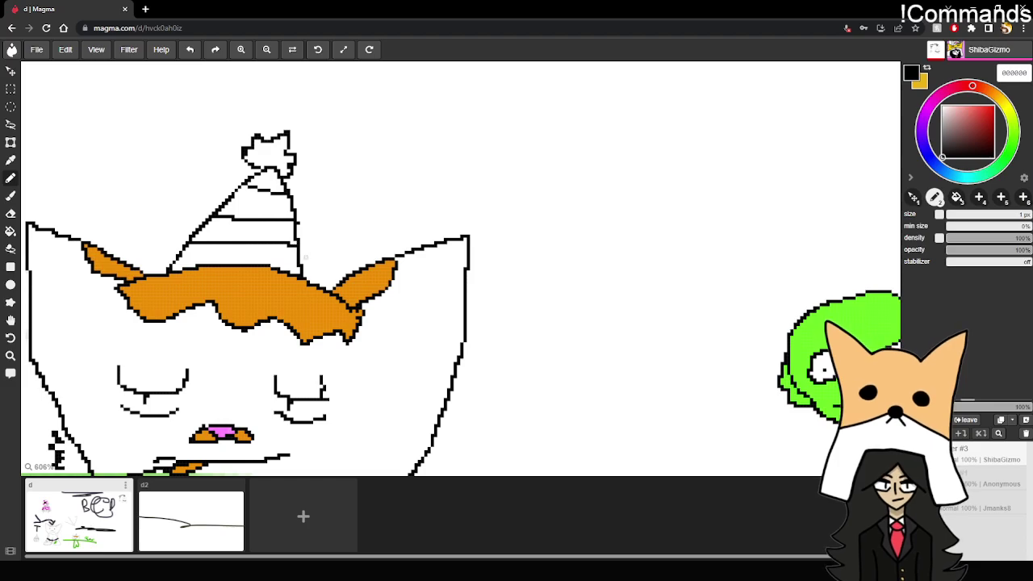
scroll(298, 245, "down", 5)
scroll(305, 347, "up", 5)
scroll(293, 349, "down", 3)
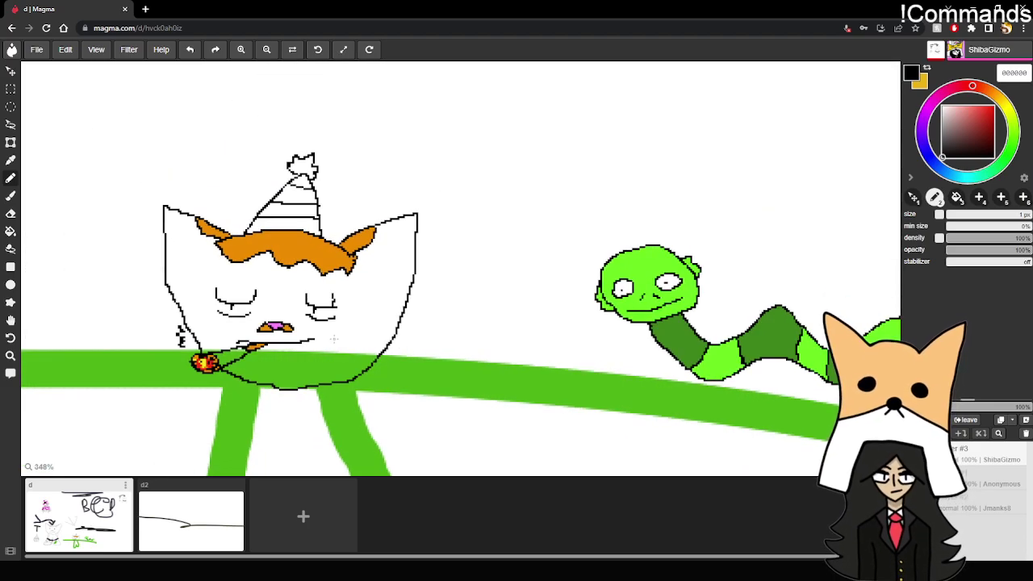
scroll(395, 231, "up", 3)
scroll(380, 283, "down", 6)
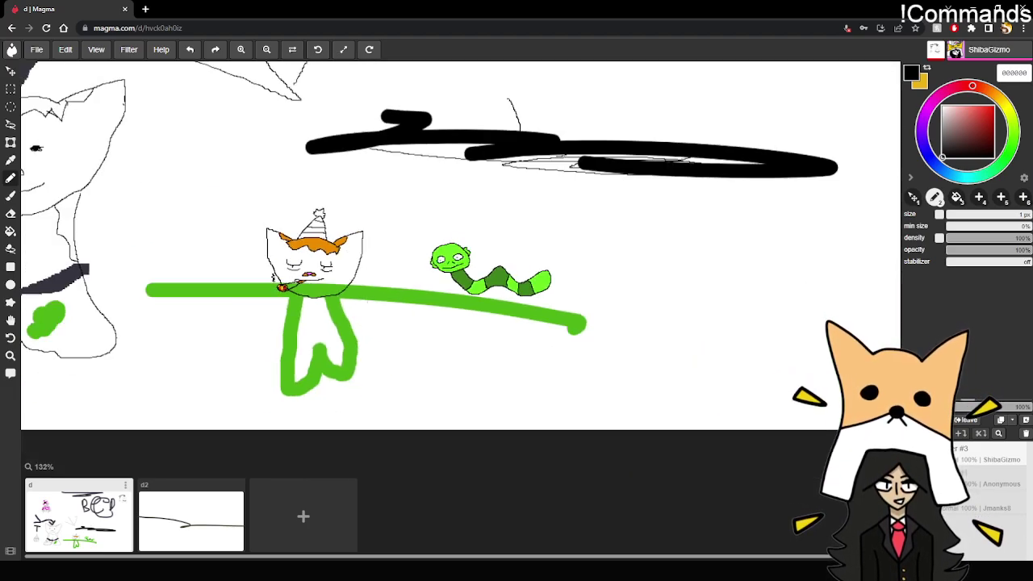
scroll(363, 340, "up", 4)
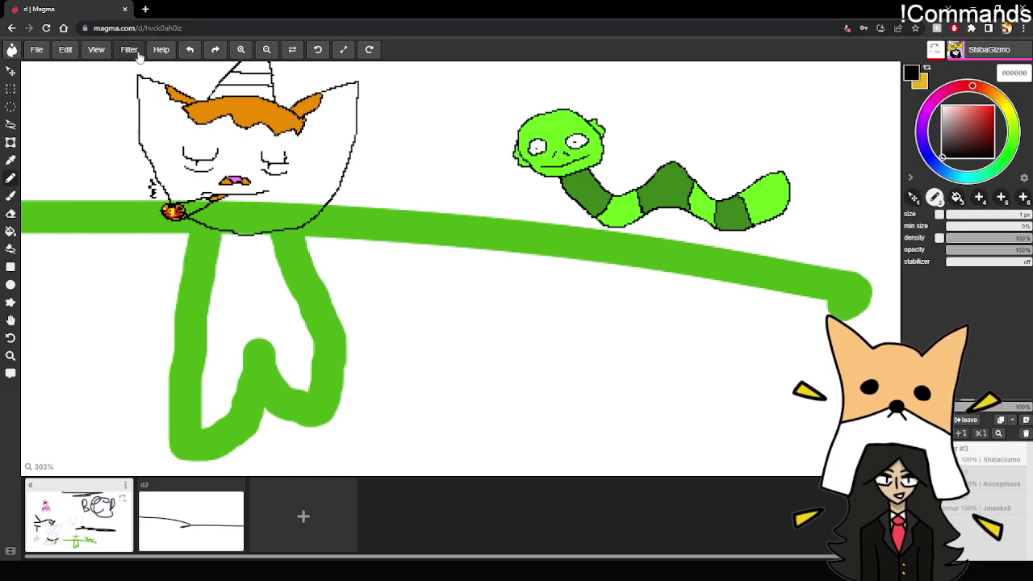
scroll(274, 258, "up", 3)
scroll(242, 278, "down", 5)
scroll(449, 241, "up", 2)
scroll(449, 241, "down", 4)
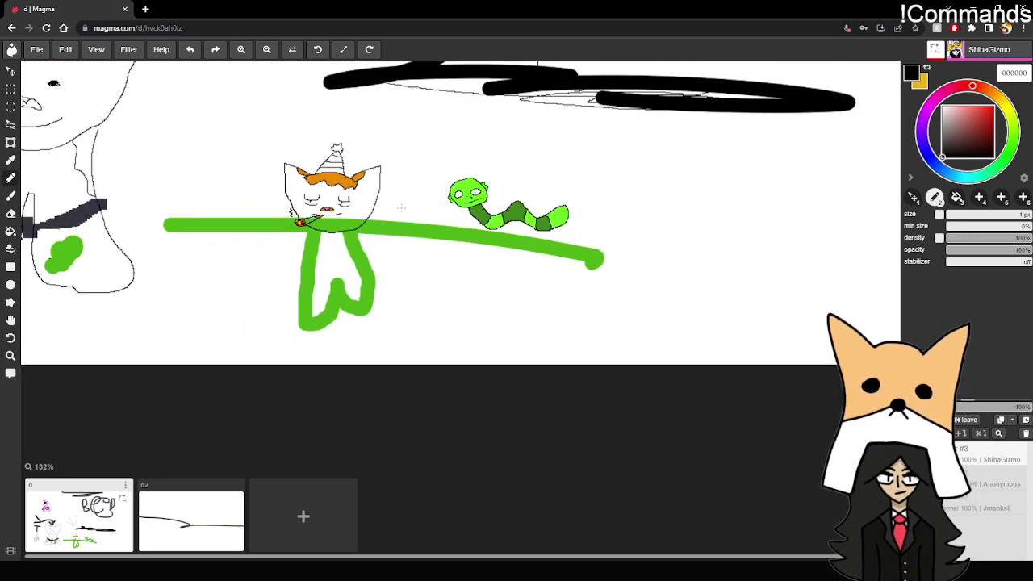
scroll(401, 208, "up", 1)
scroll(403, 213, "up", 1)
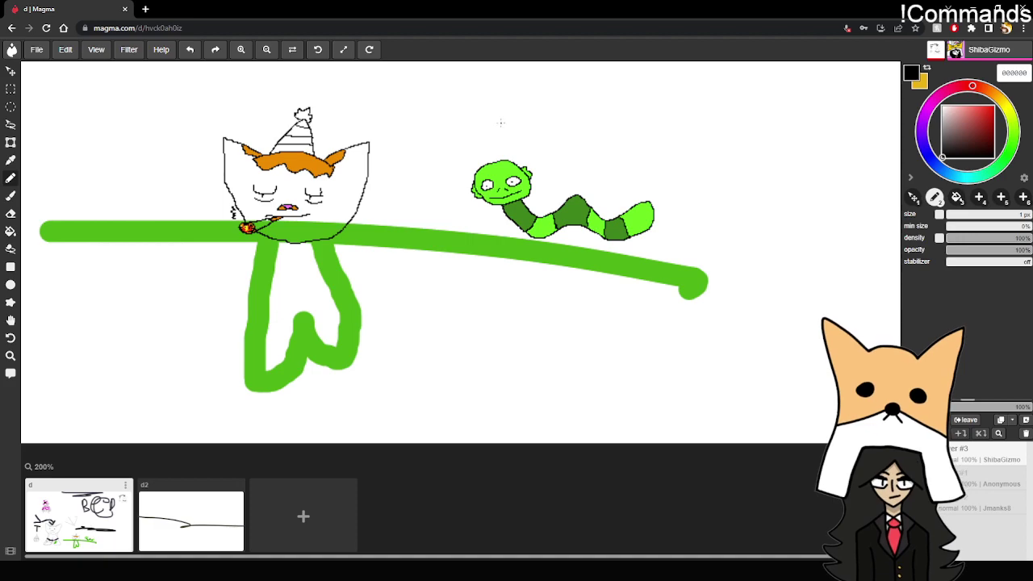
scroll(507, 128, "up", 3)
mouse_move(466, 184)
left_mouse_down()
mouse_move(474, 129)
mouse_move(528, 188)
left_mouse_up()
mouse_move(470, 131)
left_mouse_down()
mouse_move(449, 133)
mouse_move(476, 111)
mouse_move(489, 134)
left_mouse_up()
scroll(465, 153, "down", 3)
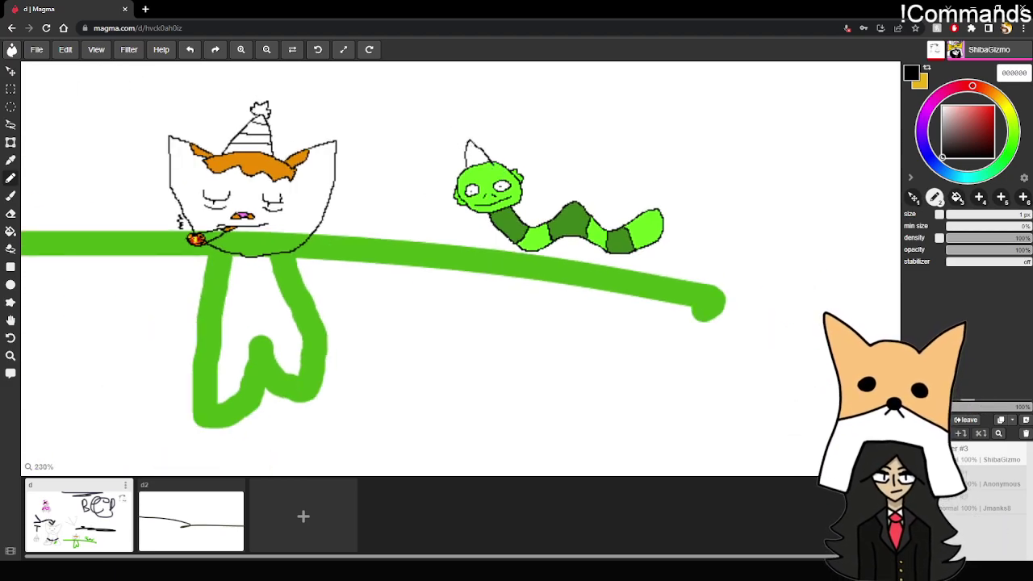
scroll(494, 165, "down", 5)
scroll(286, 176, "down", 5)
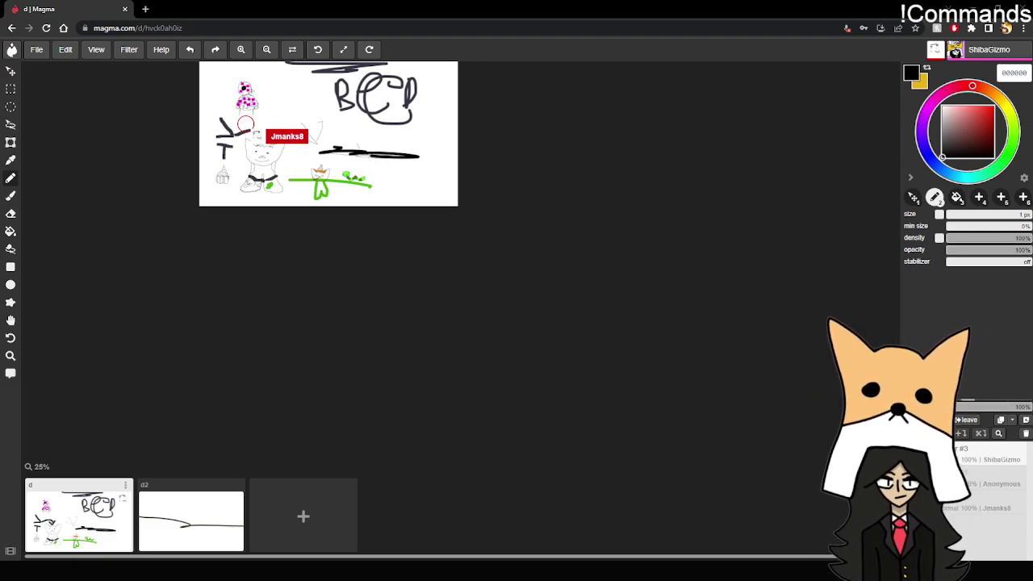
scroll(320, 146, "up", 3)
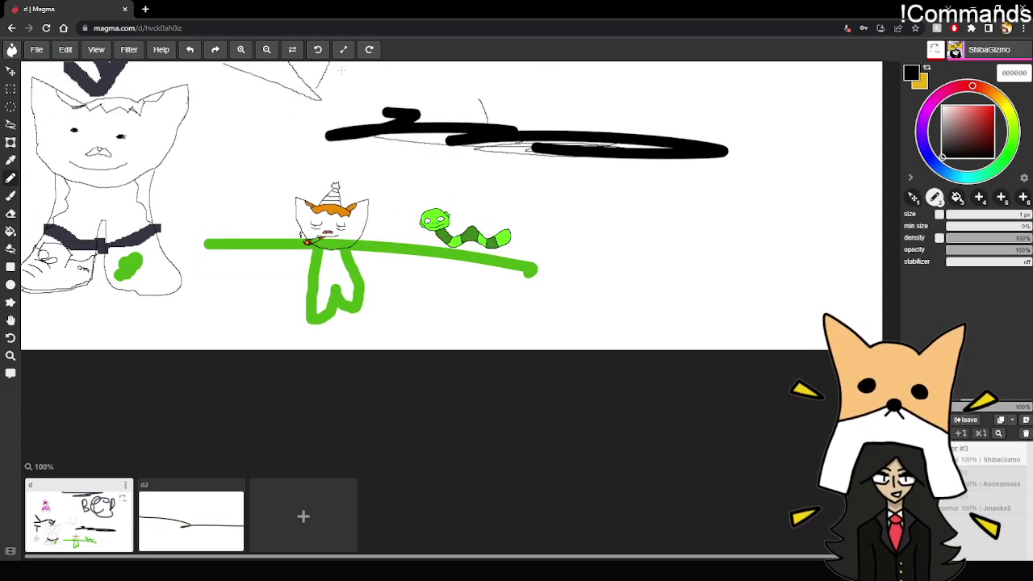
scroll(384, 342, "up", 3)
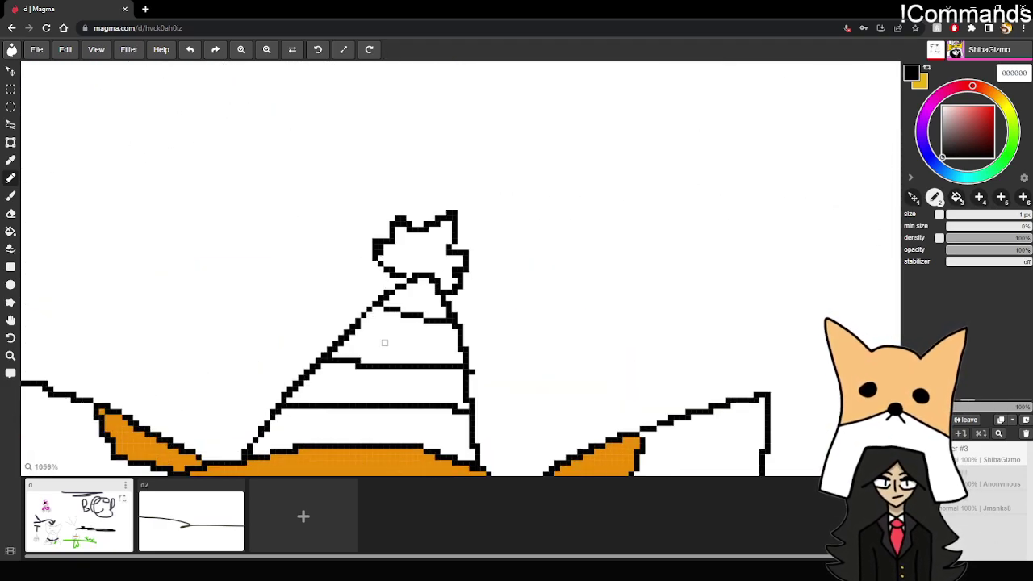
- Bucket-fill the hat's stripes alternately red and teal and the pom-pom magenta
mouse_move(986, 114)
left_mouse_down()
mouse_move(981, 107)
mouse_move(997, 109)
mouse_move(995, 118)
left_mouse_up()
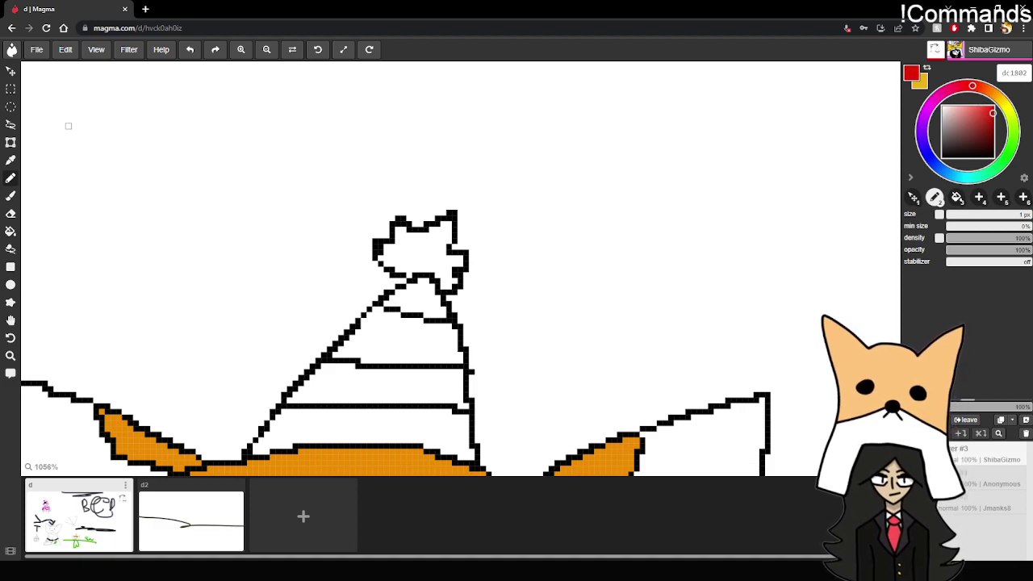
left_click(11, 231)
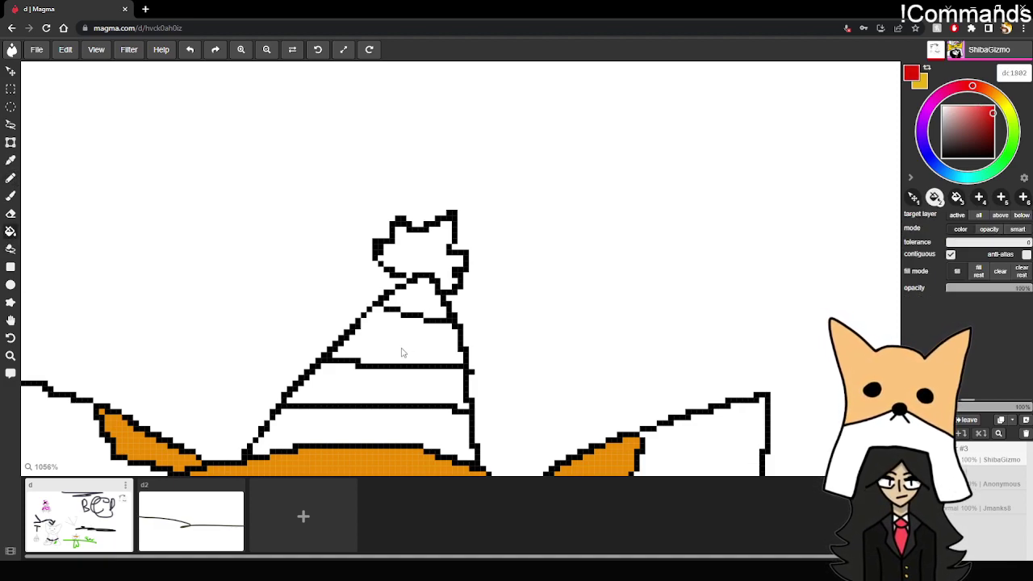
left_click(422, 309)
left_click(378, 391)
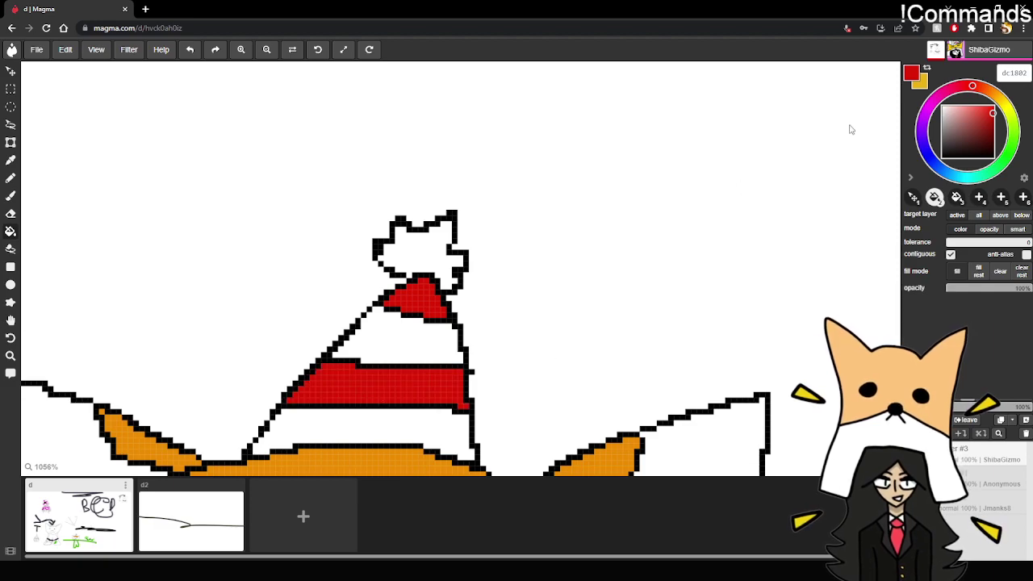
left_click(975, 177)
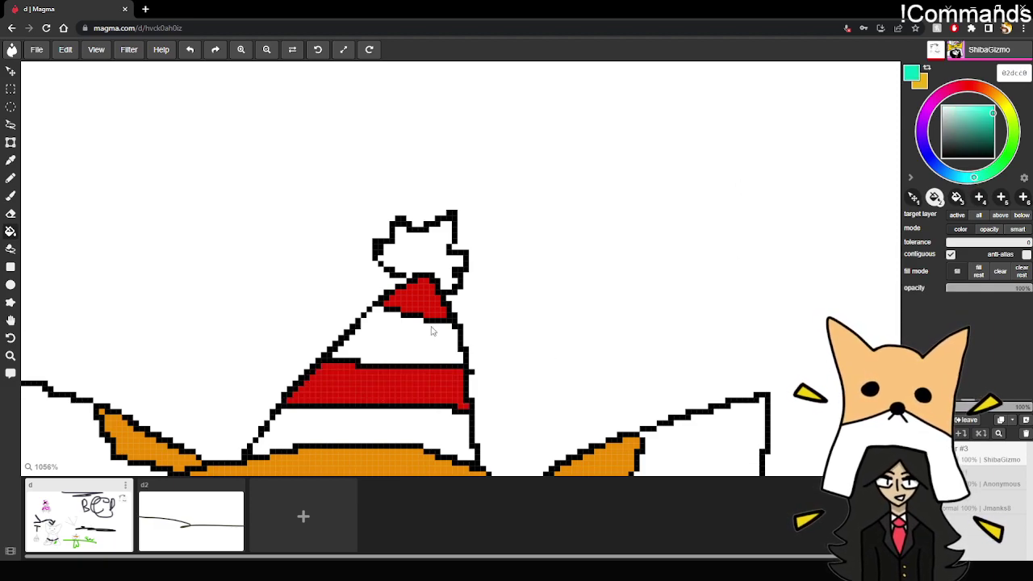
left_click(370, 346)
left_click(382, 424)
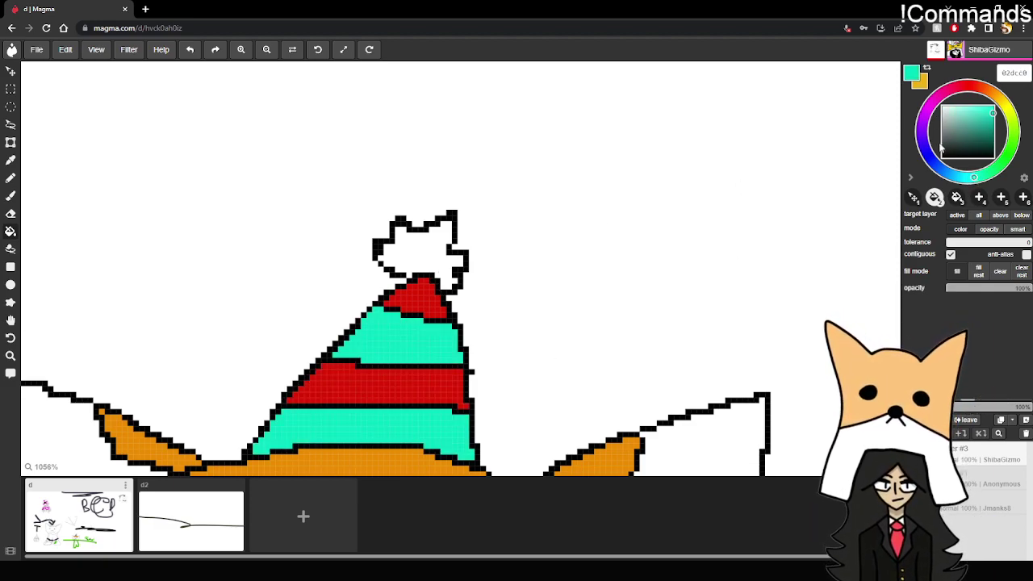
left_click(931, 104)
left_click(421, 239)
scroll(420, 242, "down", 5)
scroll(410, 448, "up", 3)
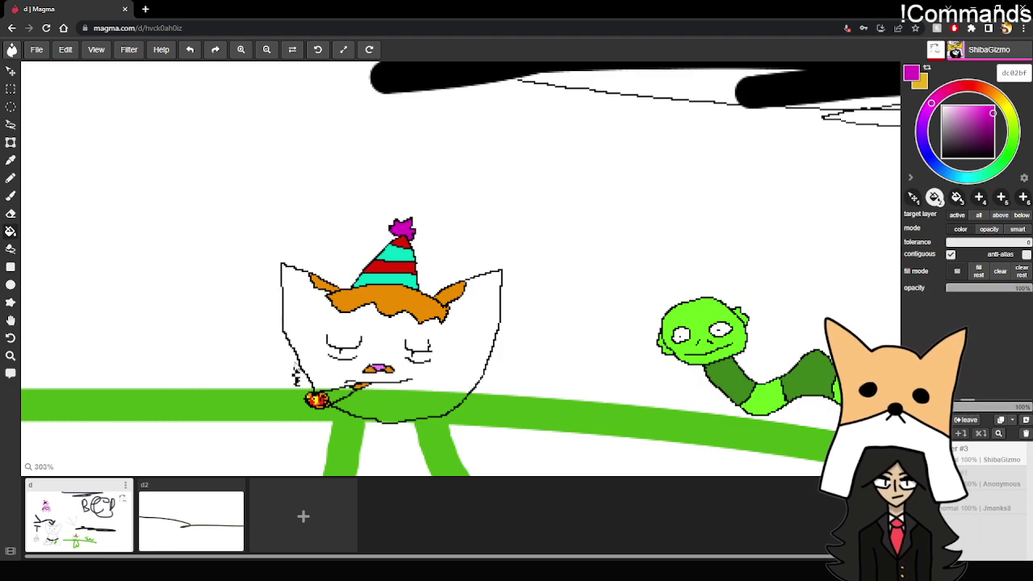
scroll(317, 333, "up", 2)
scroll(307, 331, "down", 3)
scroll(307, 331, "up", 2)
scroll(301, 360, "down", 5)
scroll(294, 369, "up", 3)
scroll(295, 370, "up", 7)
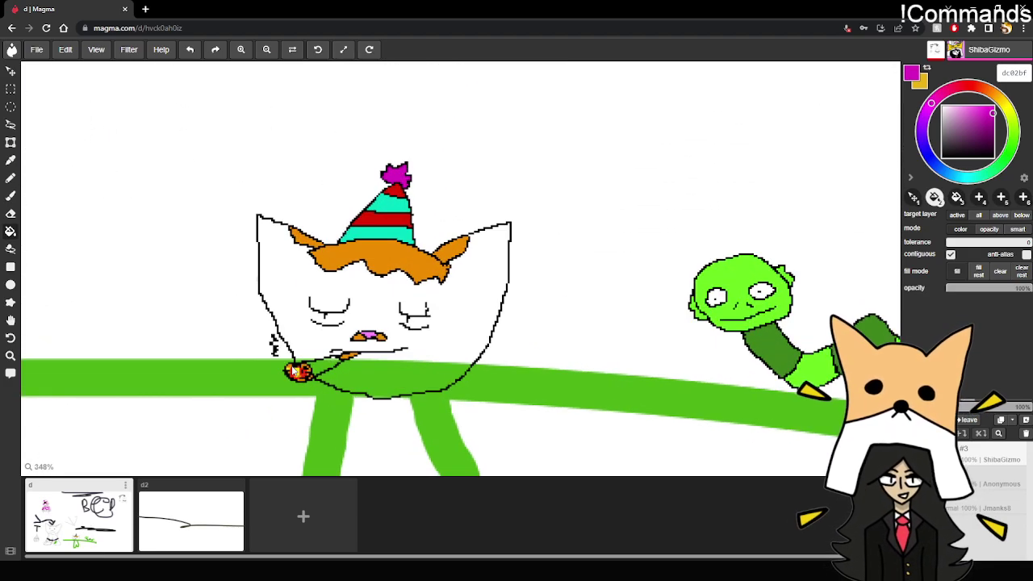
scroll(288, 194, "down", 11)
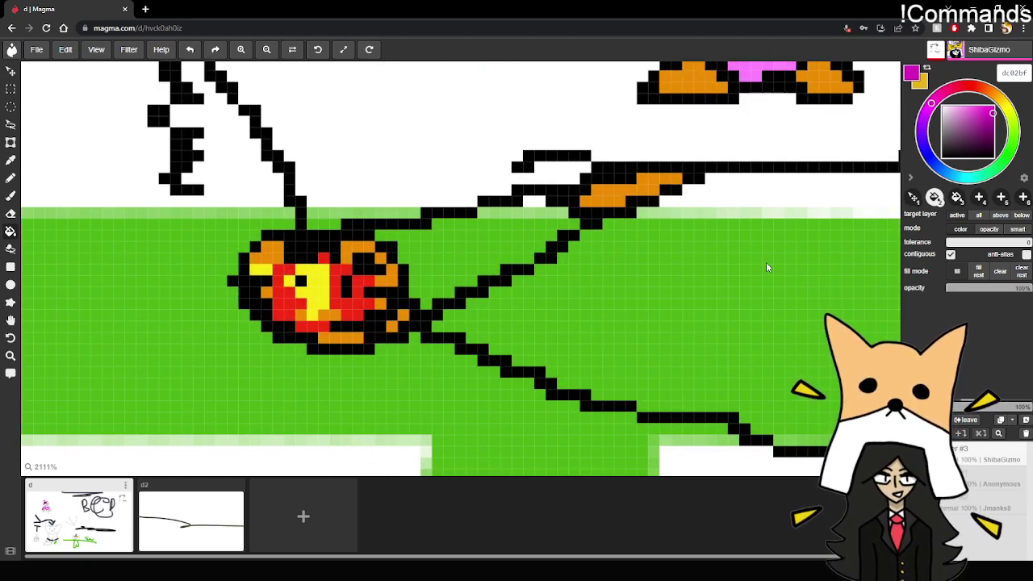
scroll(279, 234, "down", 5)
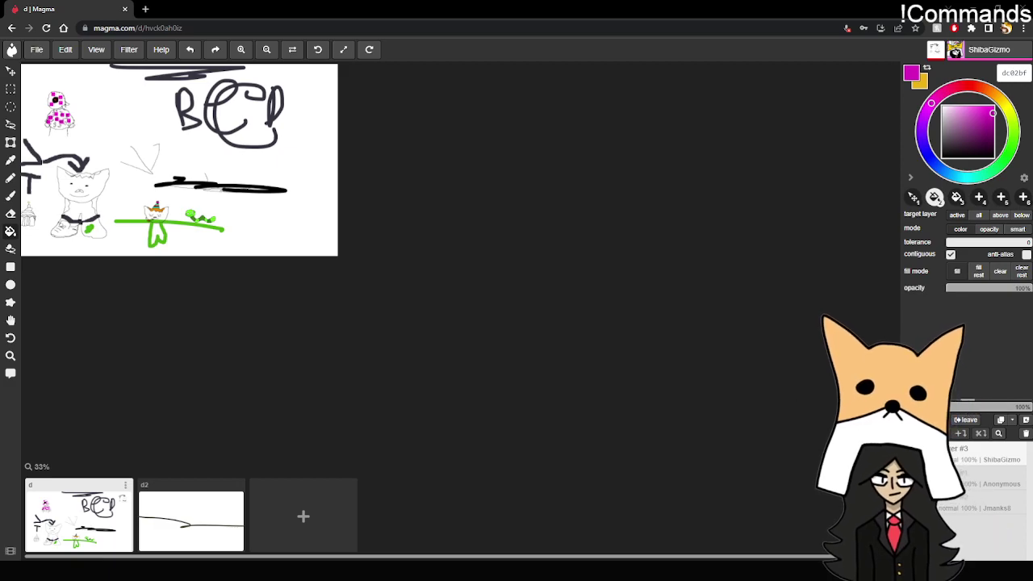
scroll(484, 325, "up", 5)
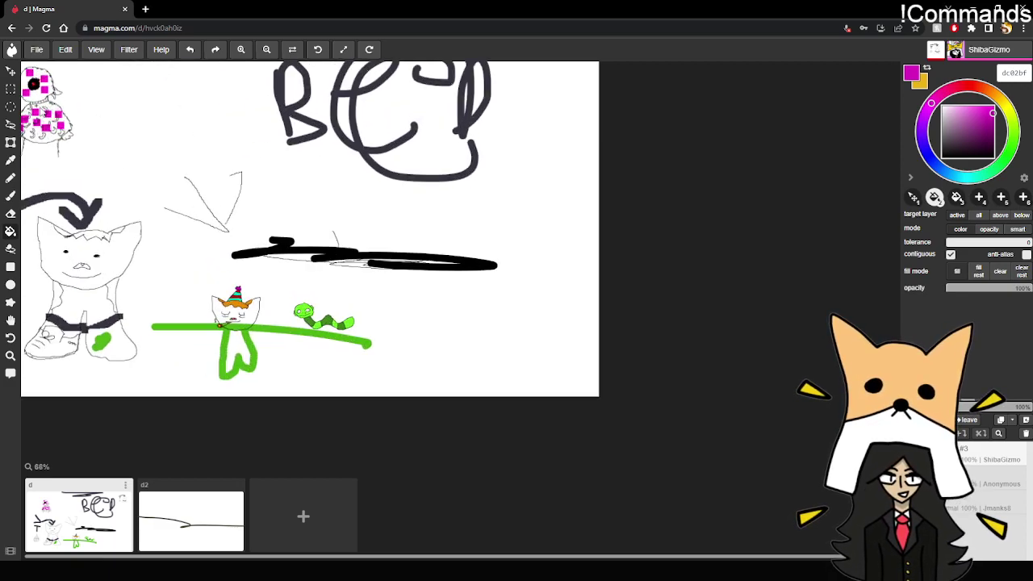
scroll(452, 226, "down", 5)
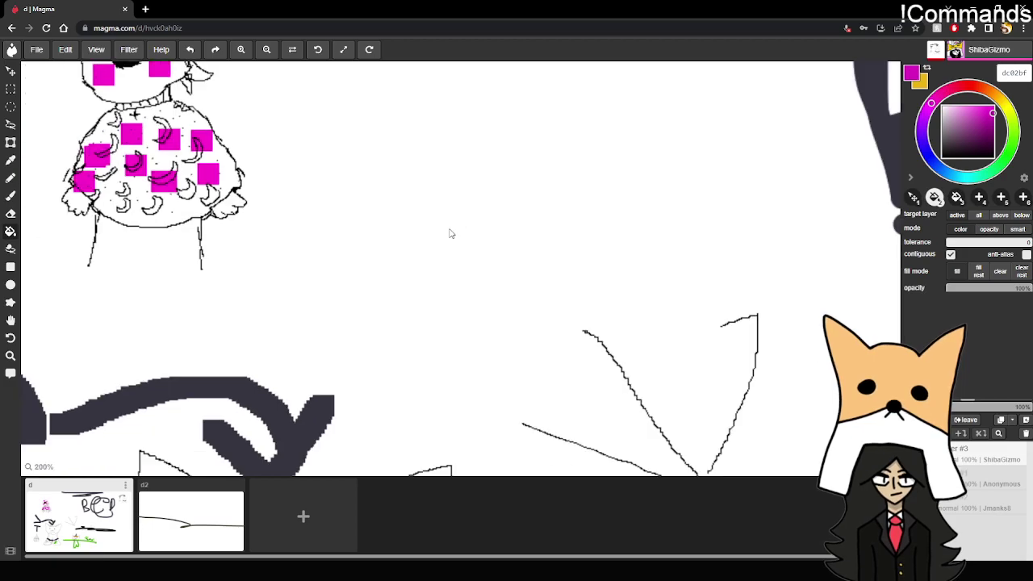
scroll(453, 369, "up", 6)
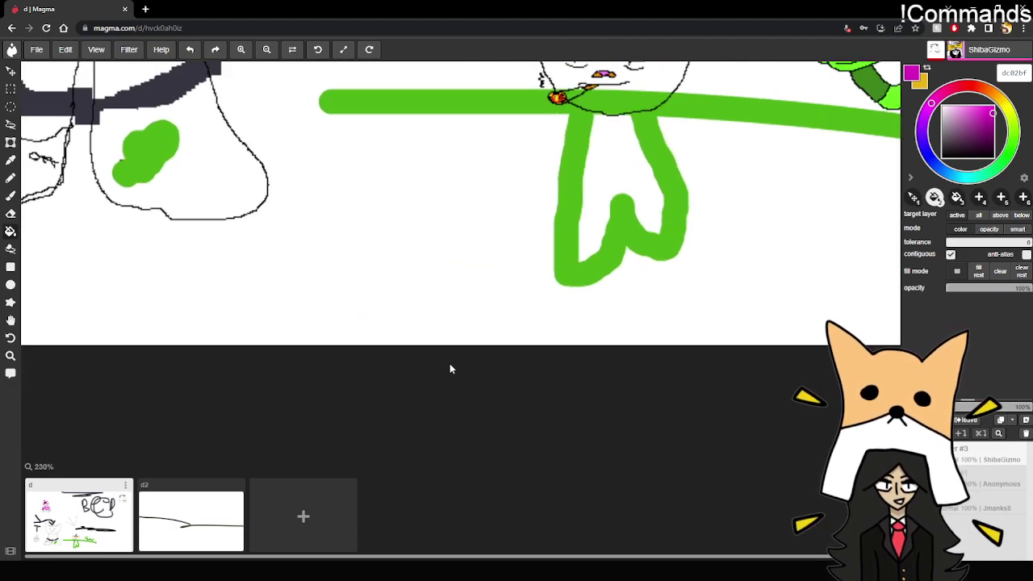
scroll(311, 311, "down", 3)
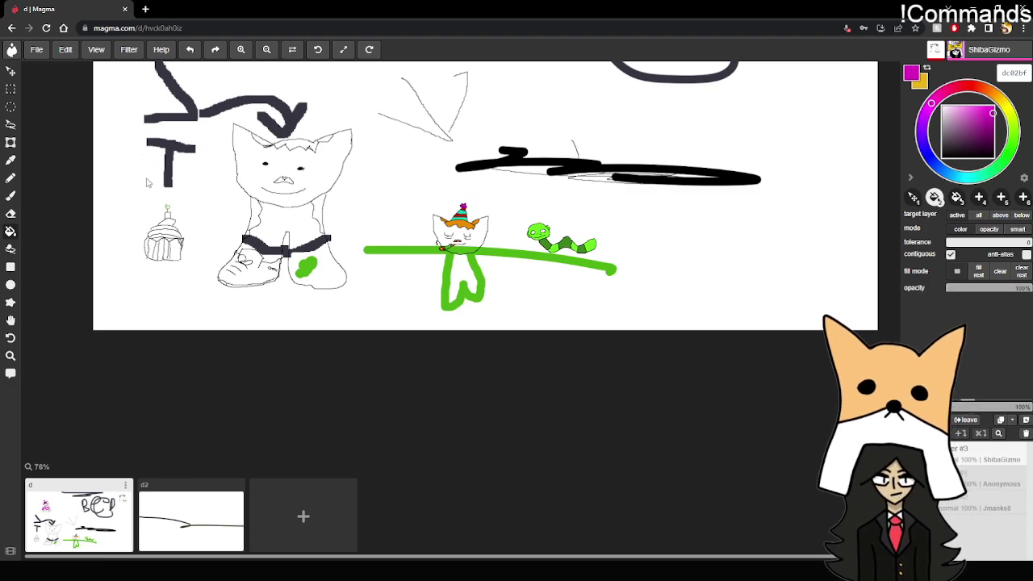
scroll(161, 214, "up", 2)
scroll(457, 366, "up", 3)
scroll(849, 311, "down", 13)
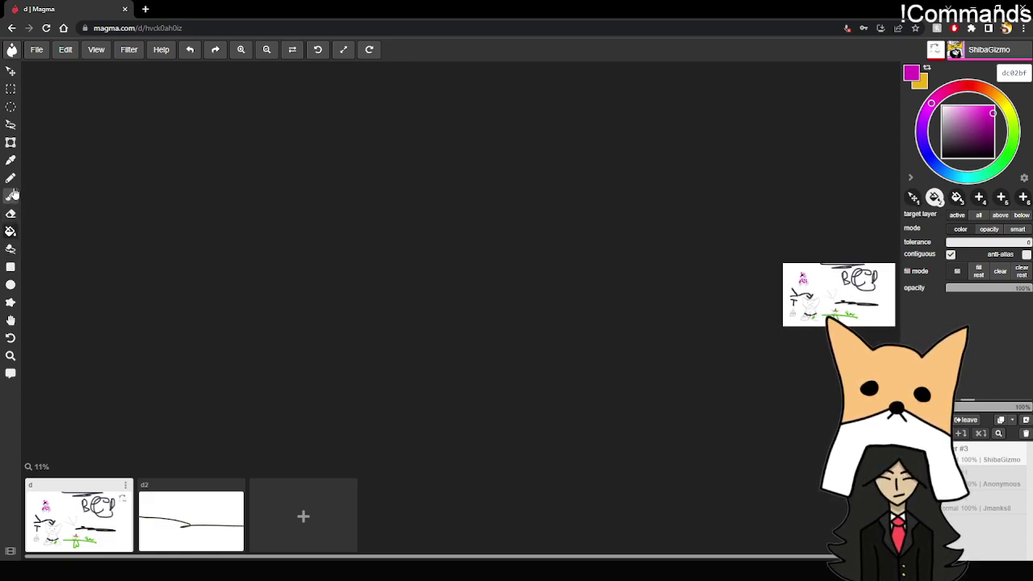
scroll(147, 241, "up", 8)
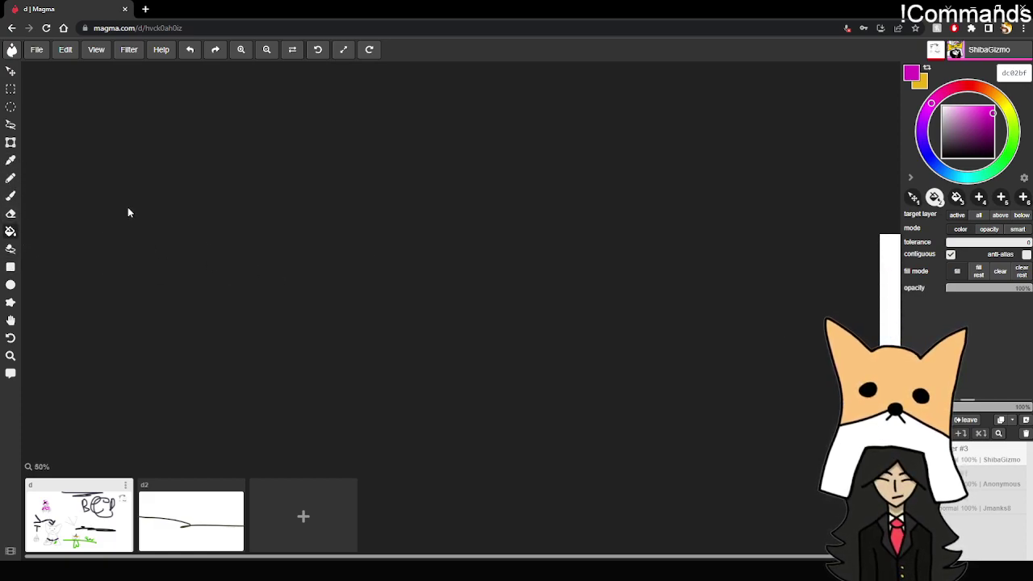
left_click(10, 322)
left_click_drag(509, 417, 102, 266)
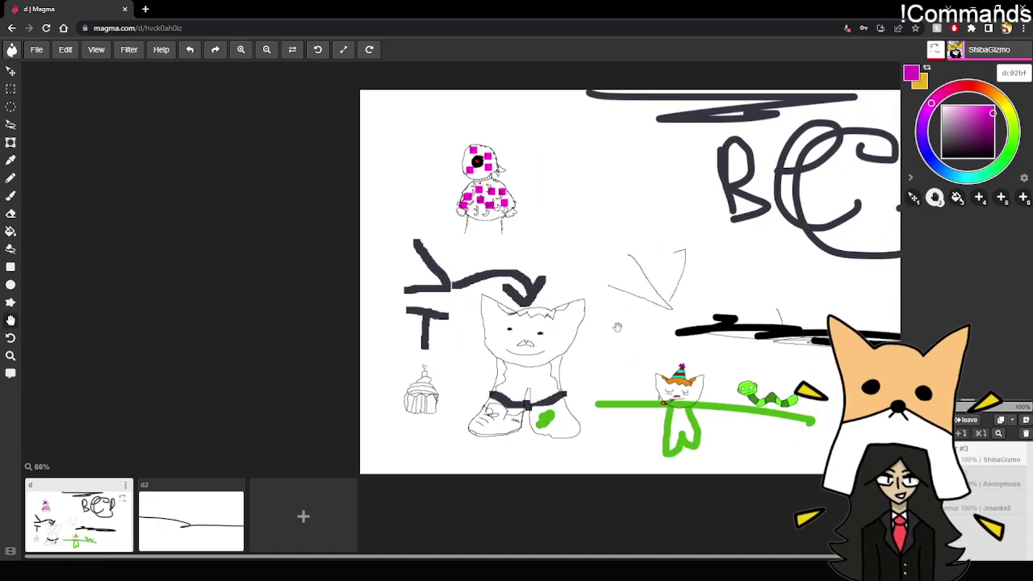
left_click_drag(737, 429, 507, 348)
scroll(507, 348, "up", 4)
scroll(507, 348, "up", 3)
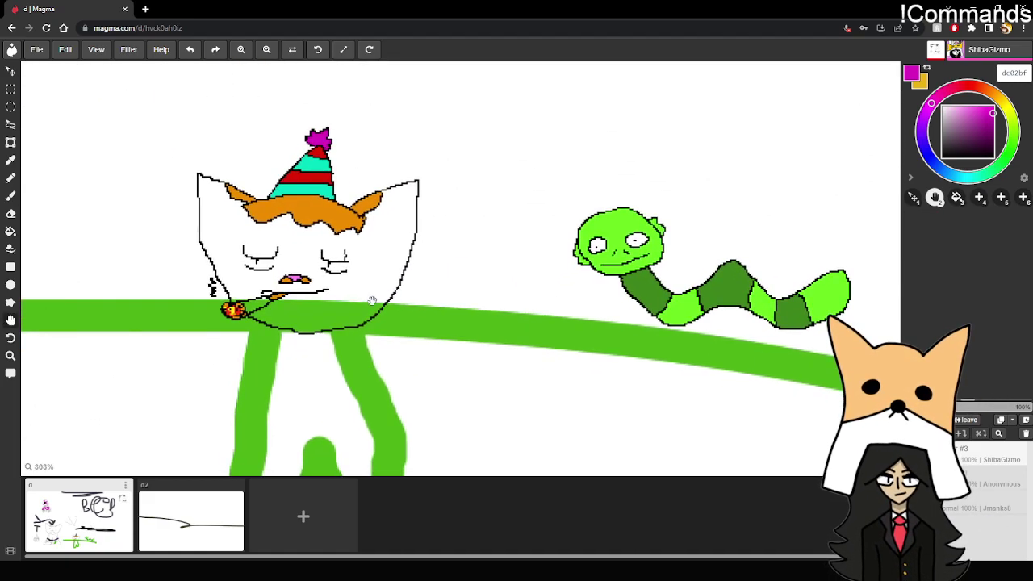
scroll(369, 295, "up", 4)
left_click_drag(372, 301, 408, 307)
scroll(410, 306, "up", 2)
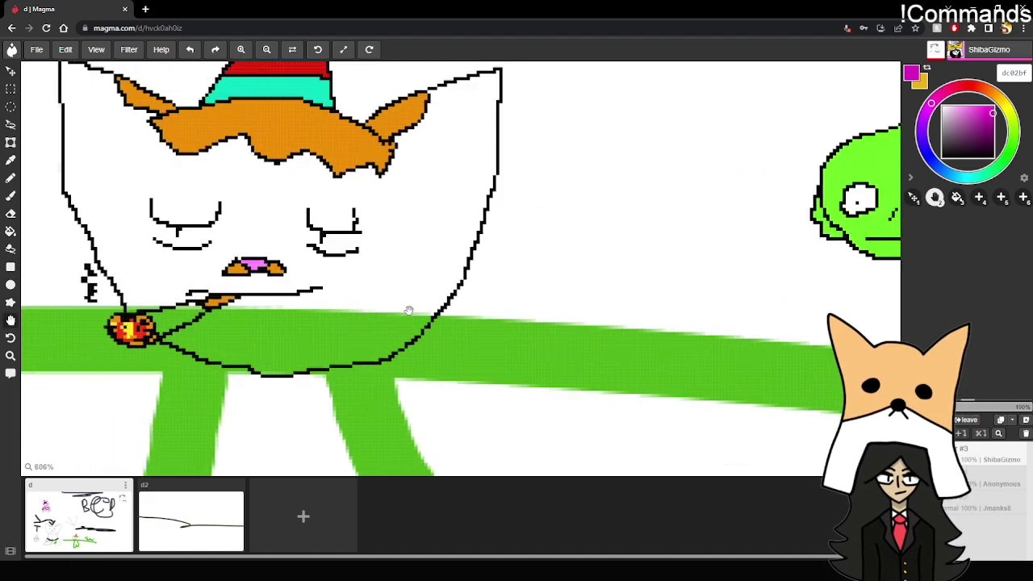
scroll(410, 315, "down", 3)
scroll(430, 325, "up", 1)
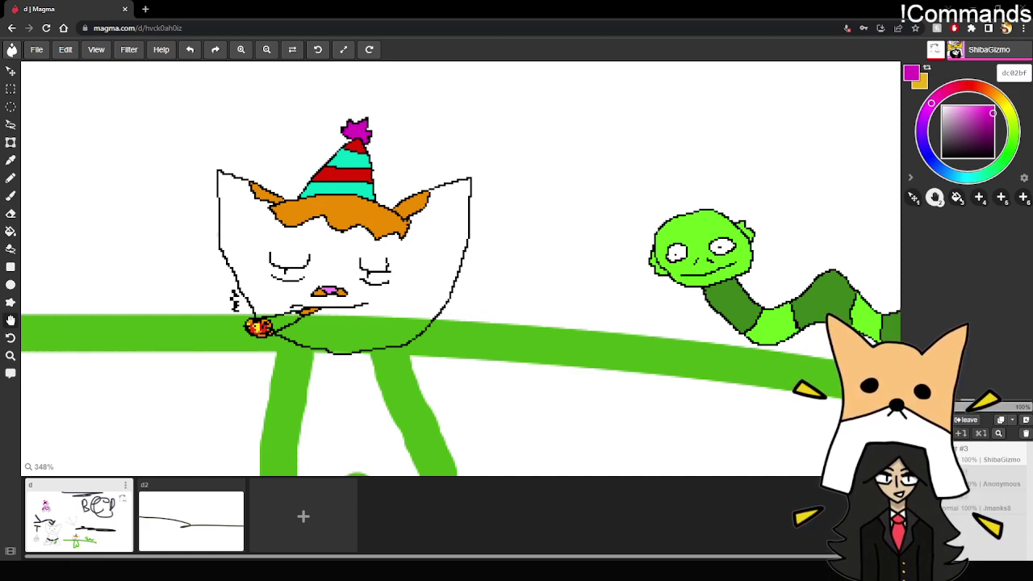
scroll(655, 255, "down", 5)
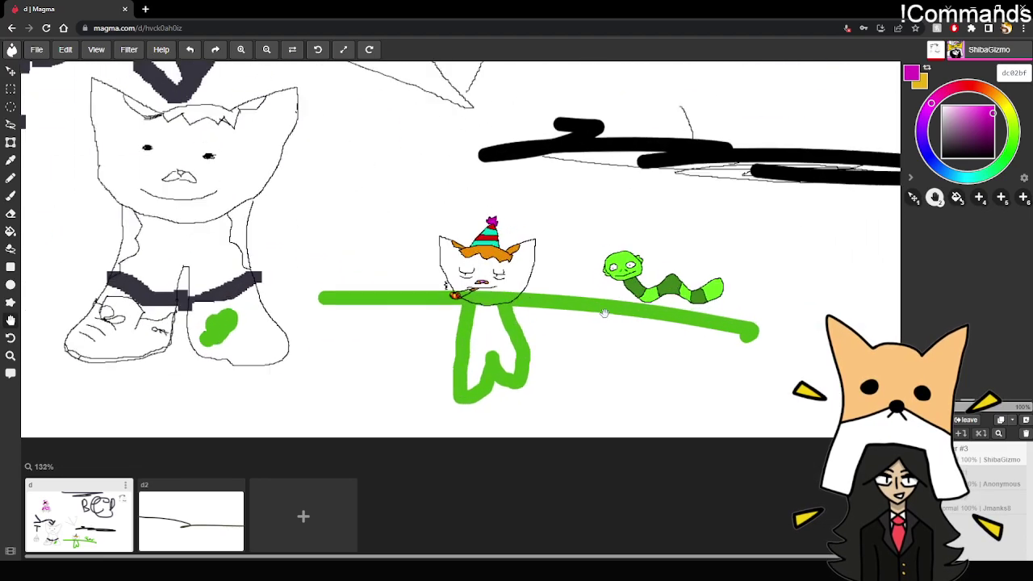
scroll(656, 256, "up", 6)
scroll(655, 256, "up", 3)
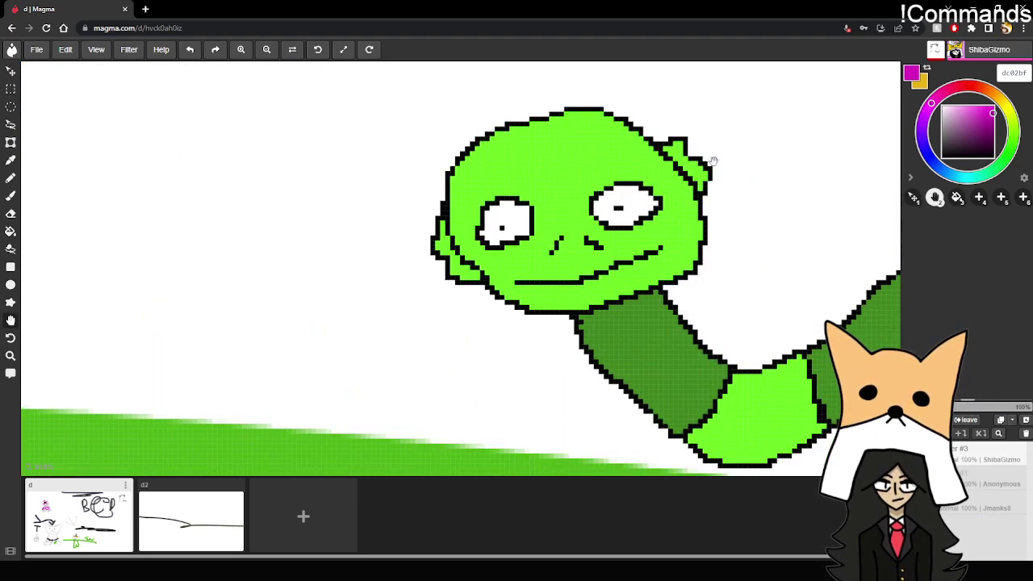
scroll(367, 348, "down", 5)
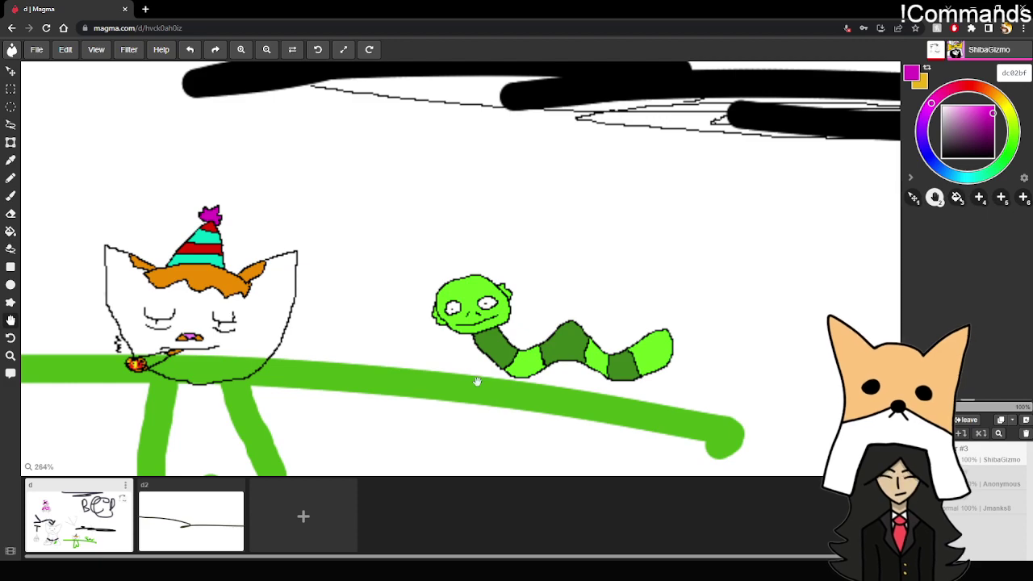
scroll(485, 392, "down", 3)
scroll(396, 414, "up", 4)
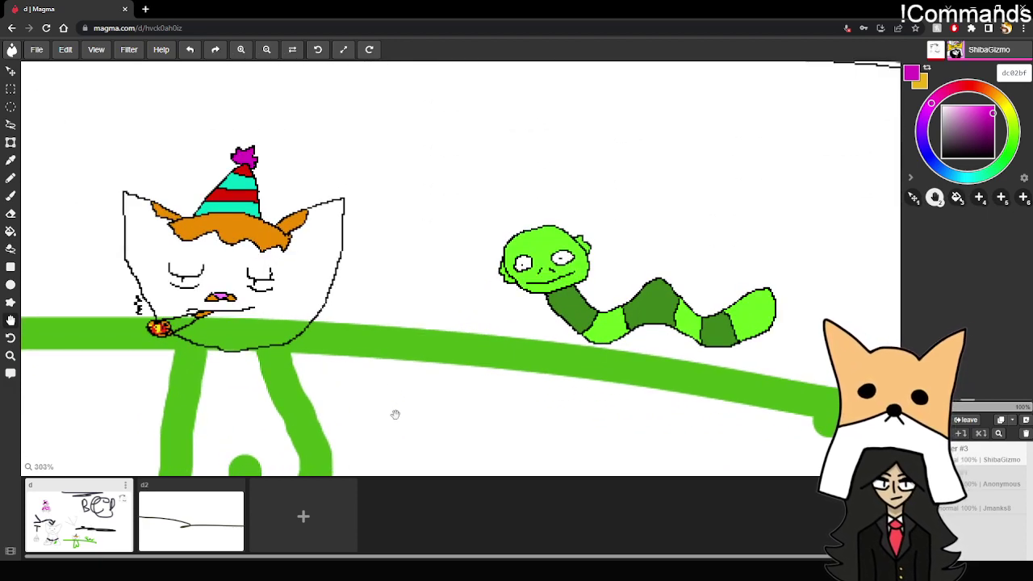
scroll(487, 328, "up", 2)
scroll(488, 328, "down", 5)
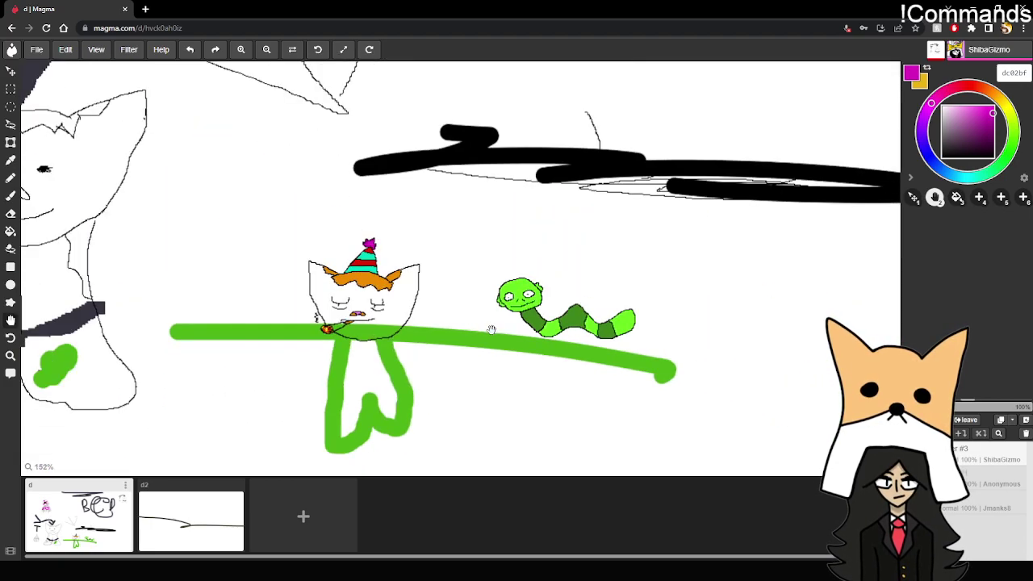
scroll(491, 330, "down", 2)
scroll(535, 377, "up", 5)
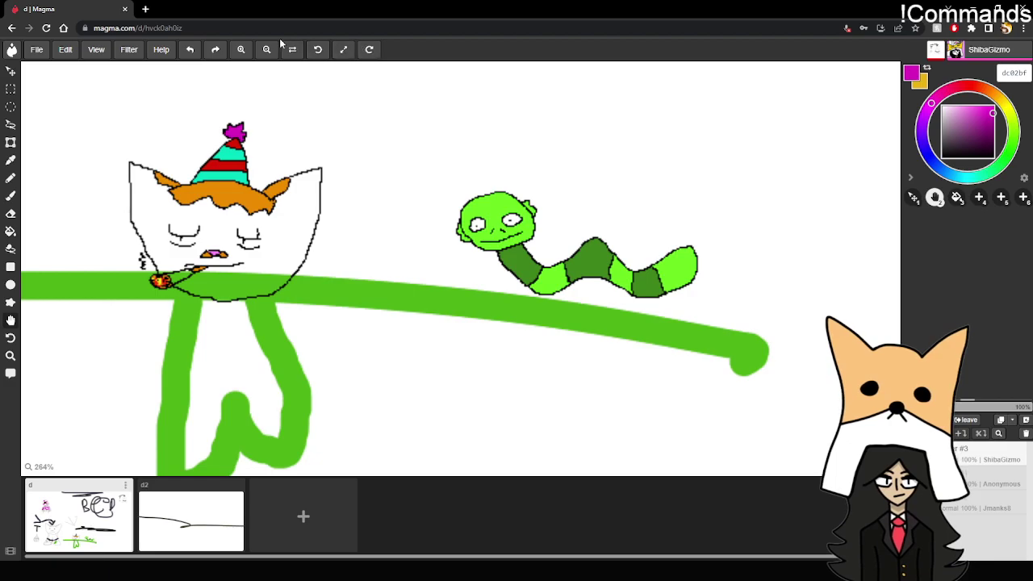
- Rotate the canvas view counter-clockwise back to level
left_click(318, 50)
left_click(318, 50)
left_click(318, 50)
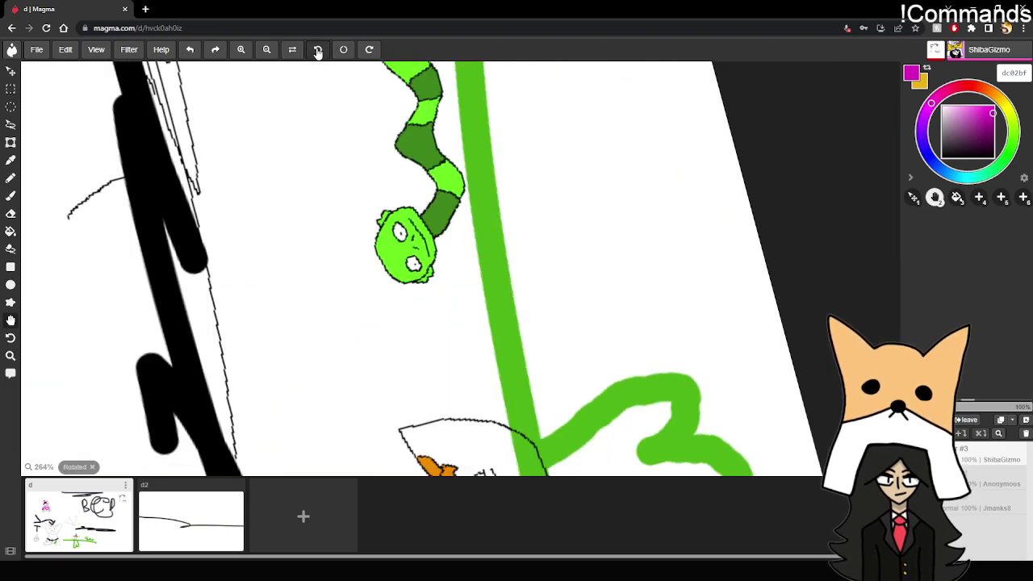
left_click(318, 50)
left_click(318, 50)
left_click(319, 50)
left_click(318, 50)
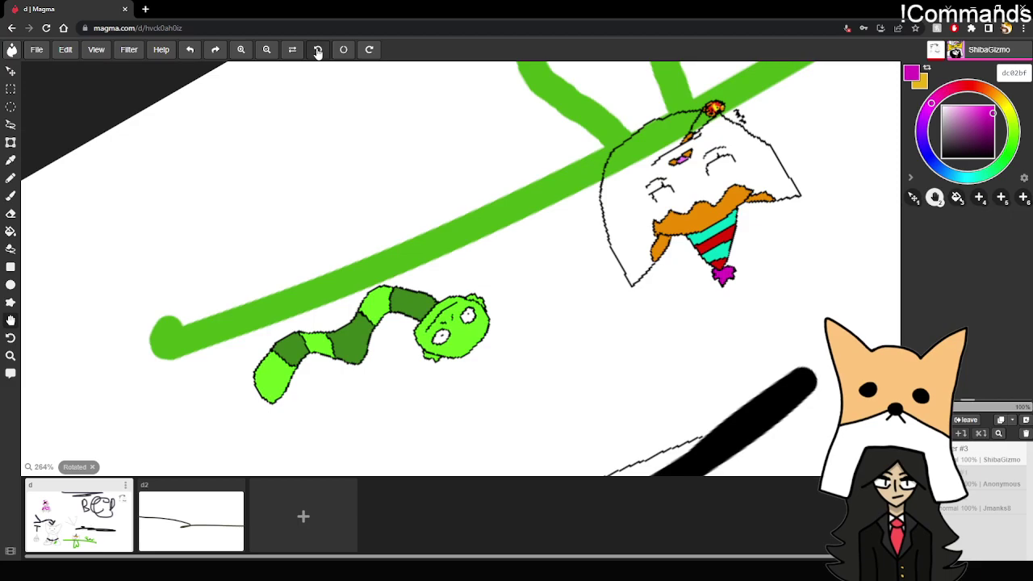
left_click(318, 50)
left_click(318, 50)
left_click(318, 50)
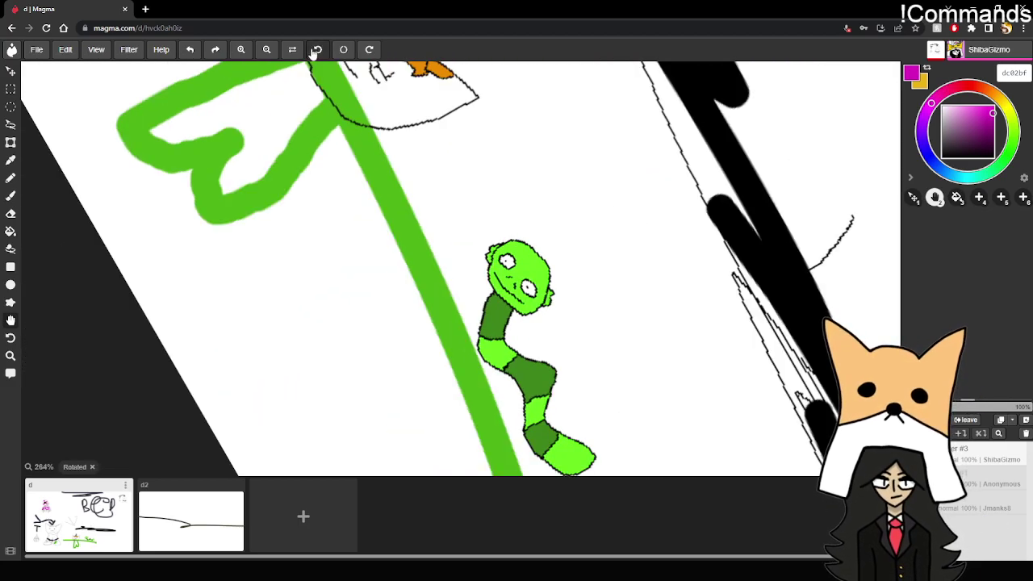
left_click(316, 51)
left_click(316, 51)
left_click(316, 51)
- Zoom and pan the view to an empty white area of the shared canvas
scroll(357, 195, "down", 4)
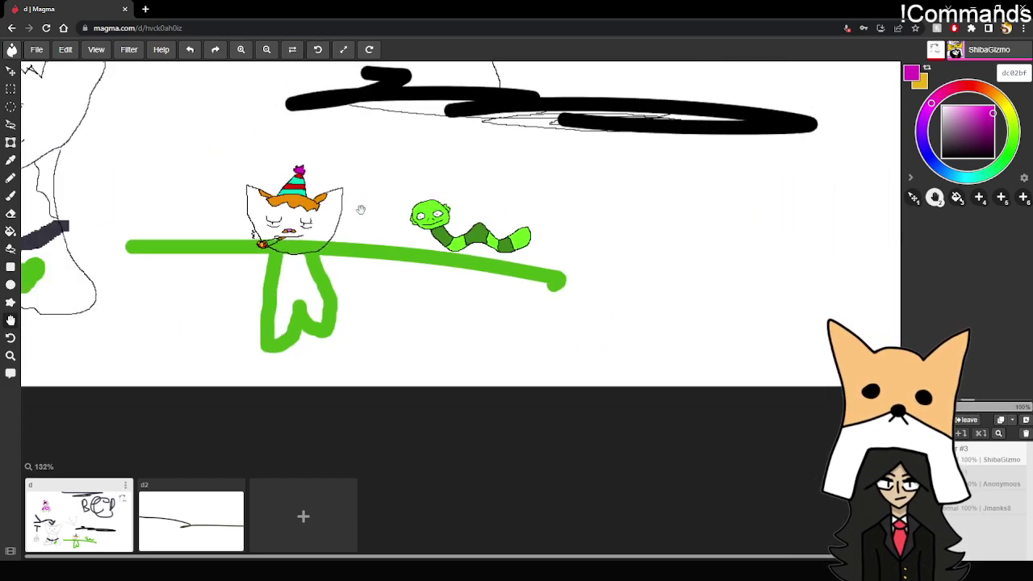
scroll(357, 196, "up", 2)
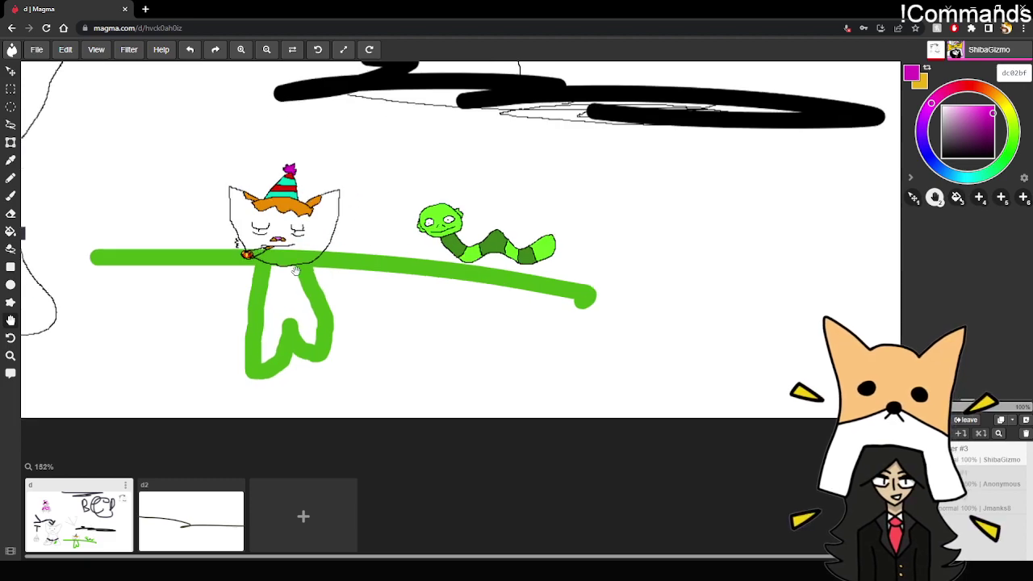
scroll(297, 272, "up", 3)
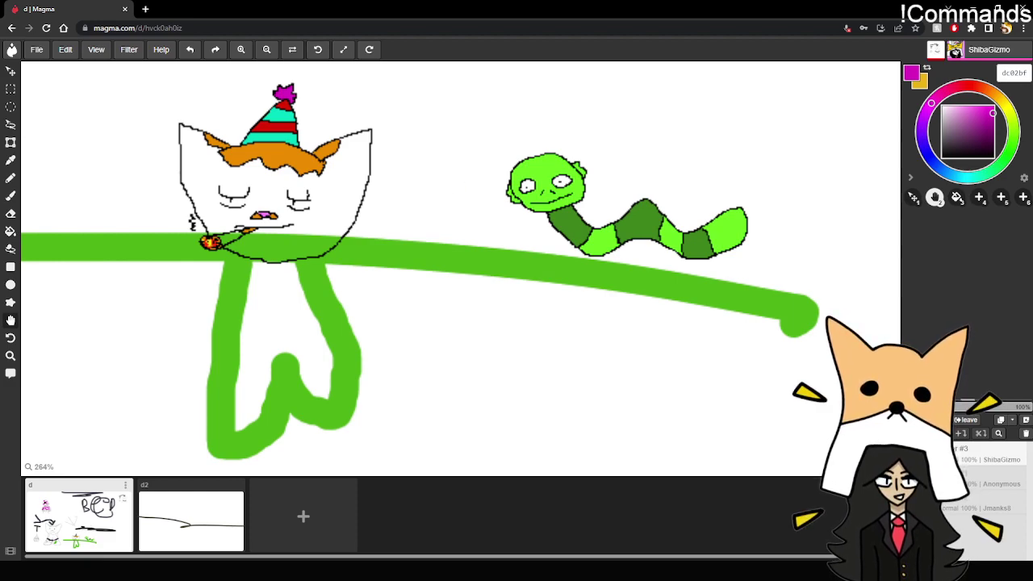
scroll(494, 370, "down", 4)
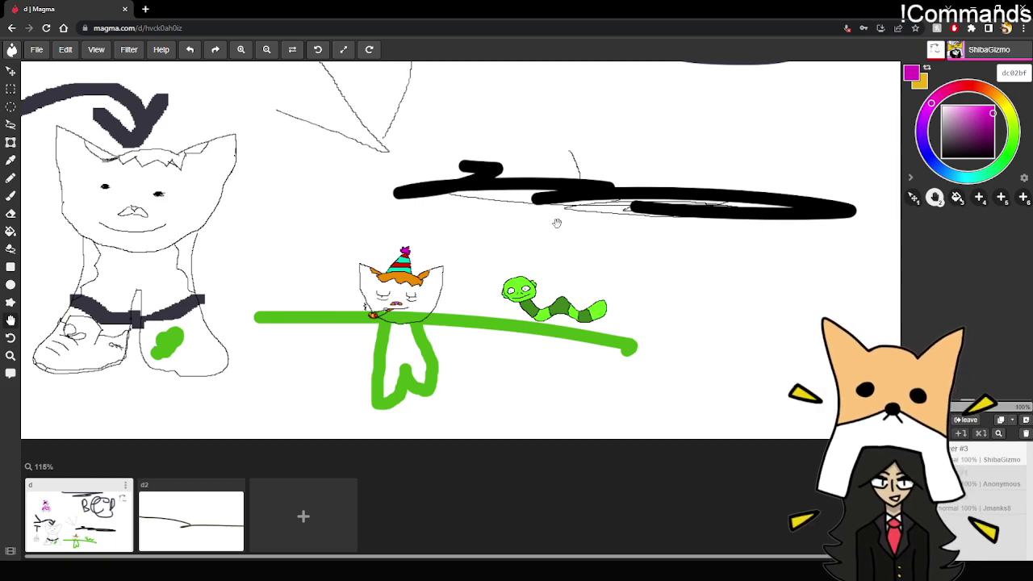
scroll(553, 216, "up", 4)
scroll(188, 329, "up", 2)
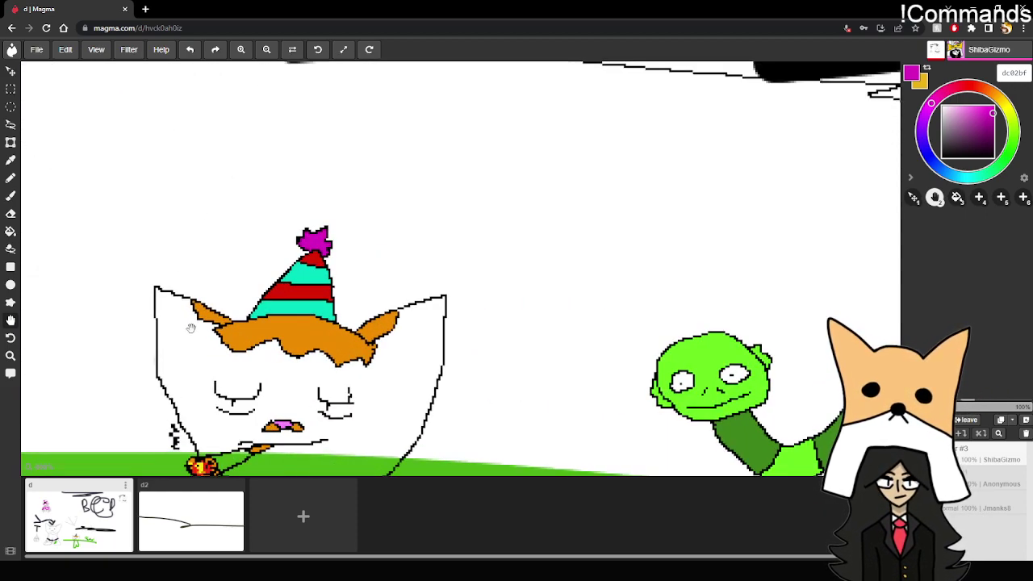
scroll(189, 329, "down", 3)
scroll(194, 327, "up", 4)
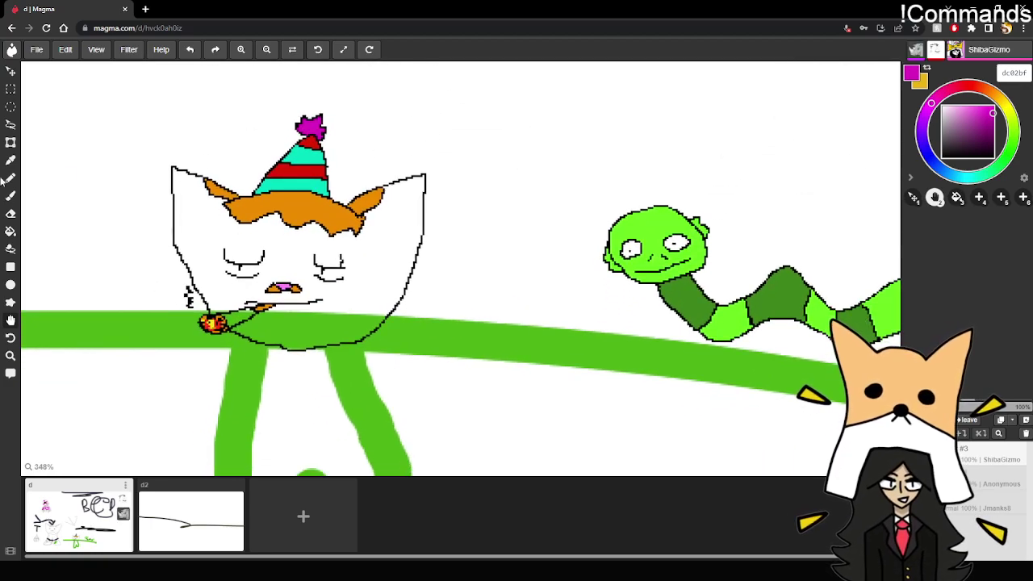
mouse_move(30, 201)
left_mouse_down()
mouse_move(146, 348)
mouse_move(206, 265)
left_mouse_up()
scroll(269, 302, "down", 5)
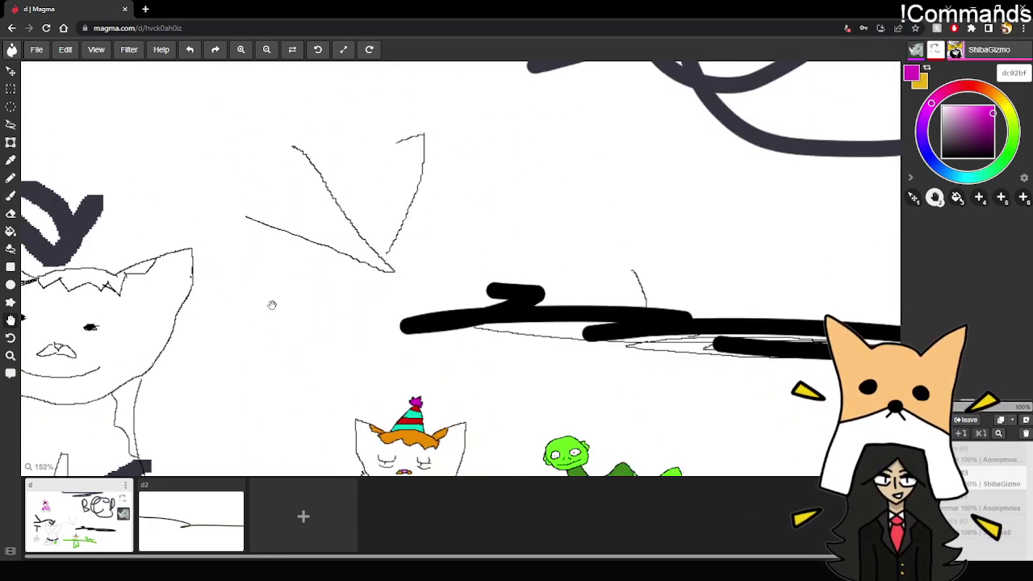
scroll(318, 353, "up", 4)
left_click_drag(313, 344, 229, 251)
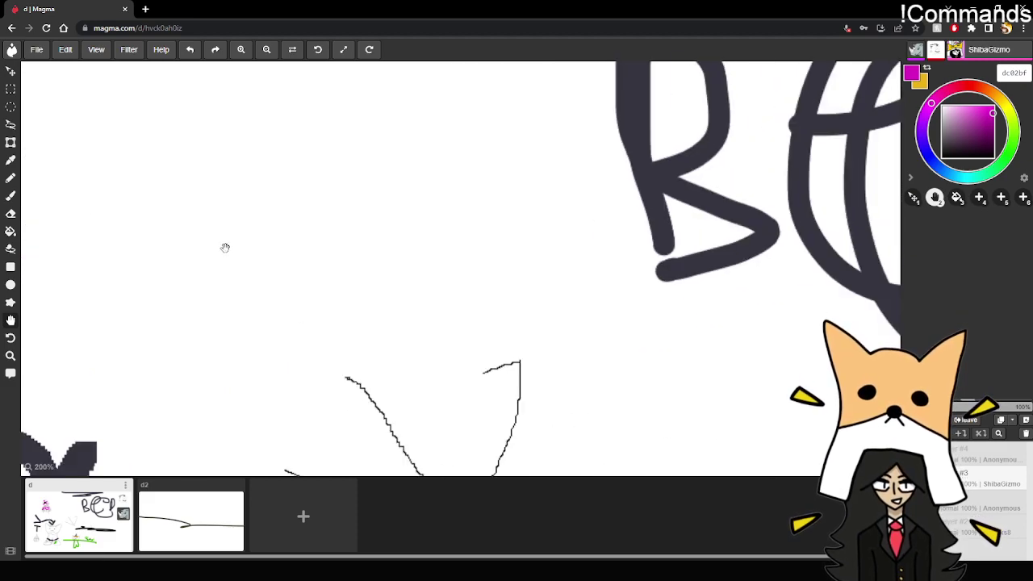
scroll(32, 208, "up", 4)
- Test a magenta stroke with the thin pen, undo it, and switch to black 000000
left_click(11, 177)
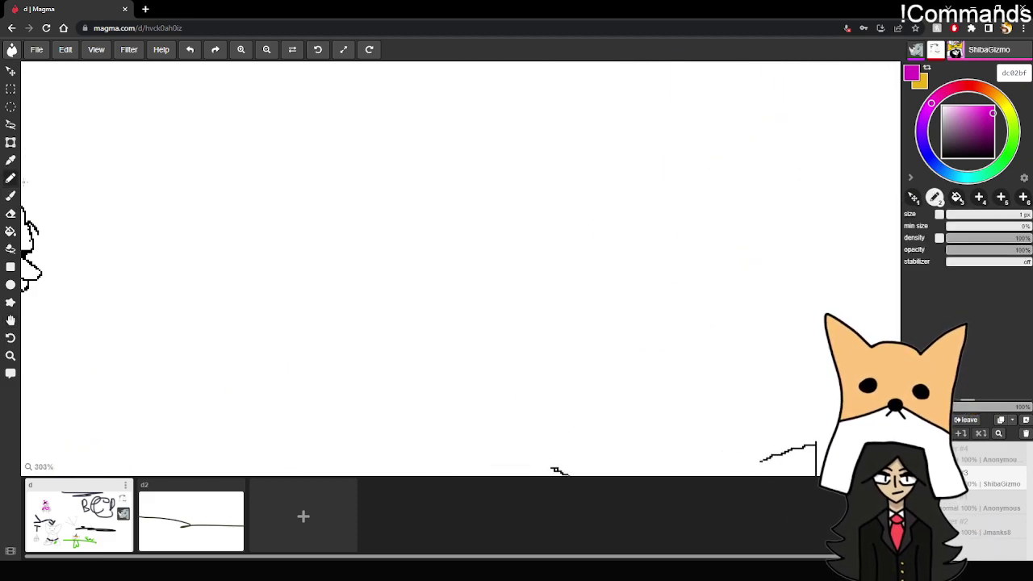
scroll(230, 242, "up", 2)
mouse_move(293, 173)
left_mouse_down()
mouse_move(456, 195)
mouse_move(476, 279)
left_mouse_up()
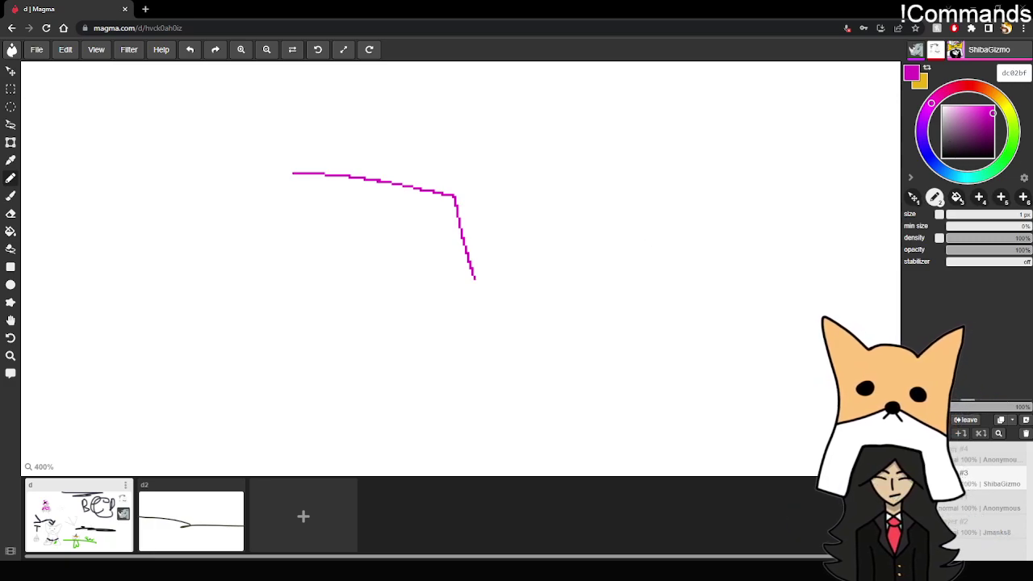
key("ctrl+z")
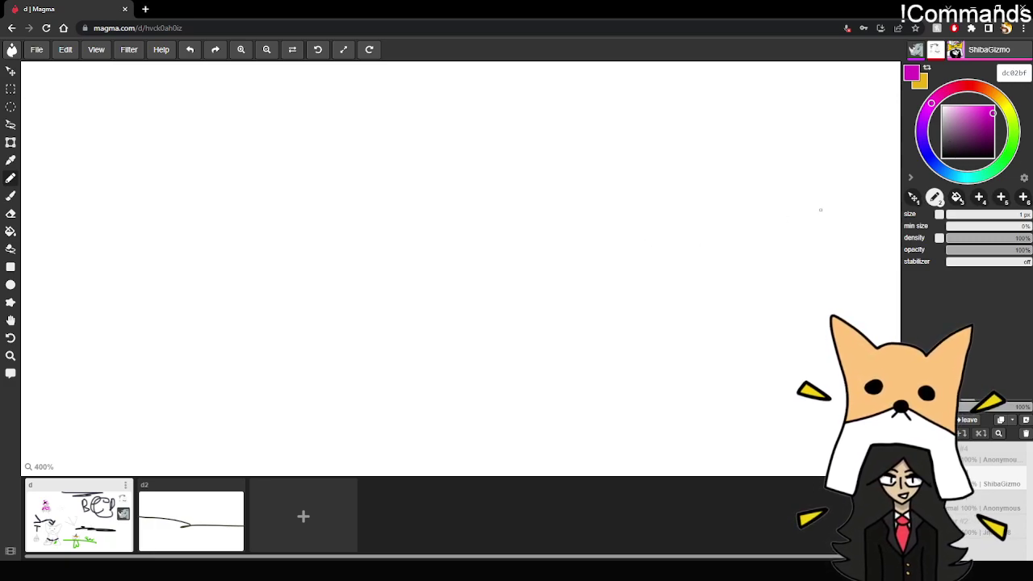
left_click(942, 158)
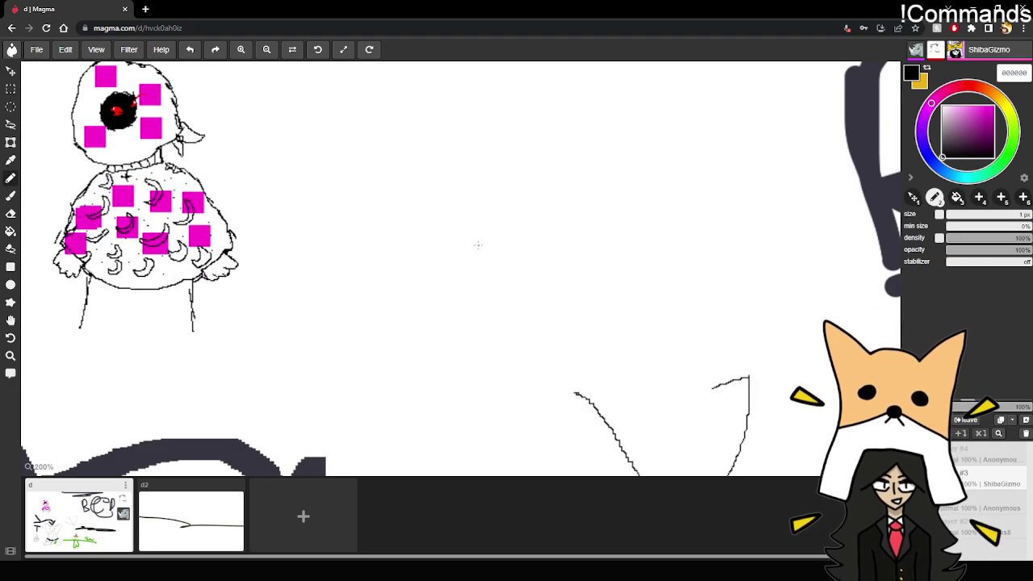
- Pencil the pan's oval rim, sides and pointed base in black, undoing stray strokes
mouse_move(330, 215)
left_mouse_down()
mouse_move(384, 240)
mouse_move(342, 238)
mouse_move(290, 213)
mouse_move(330, 213)
left_mouse_up()
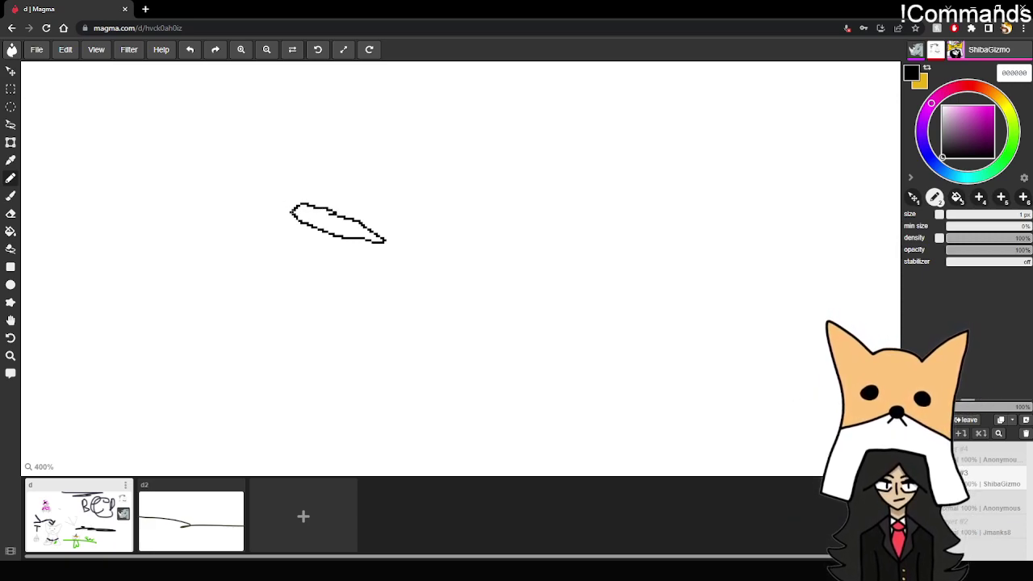
mouse_move(377, 245)
left_mouse_down()
mouse_move(370, 267)
mouse_move(380, 271)
mouse_move(326, 282)
left_mouse_up()
key("ctrl+z")
key("ctrl+z")
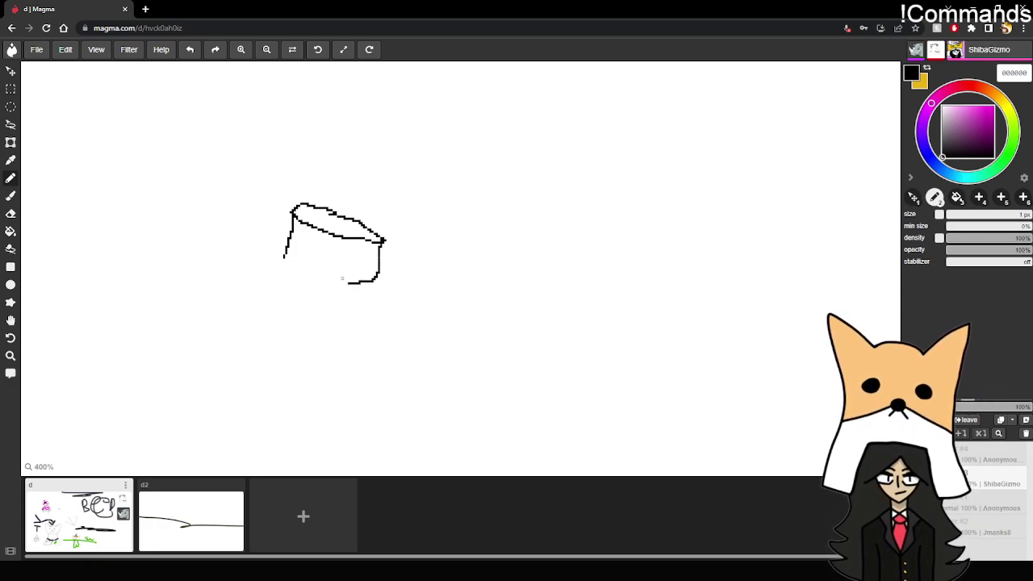
key("ctrl+z")
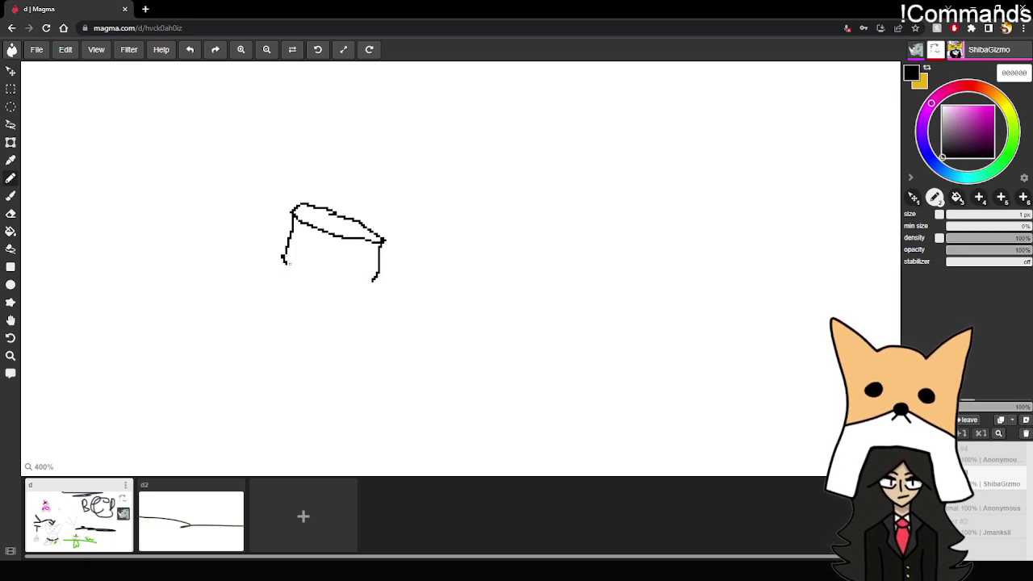
left_click_drag(310, 282, 327, 284)
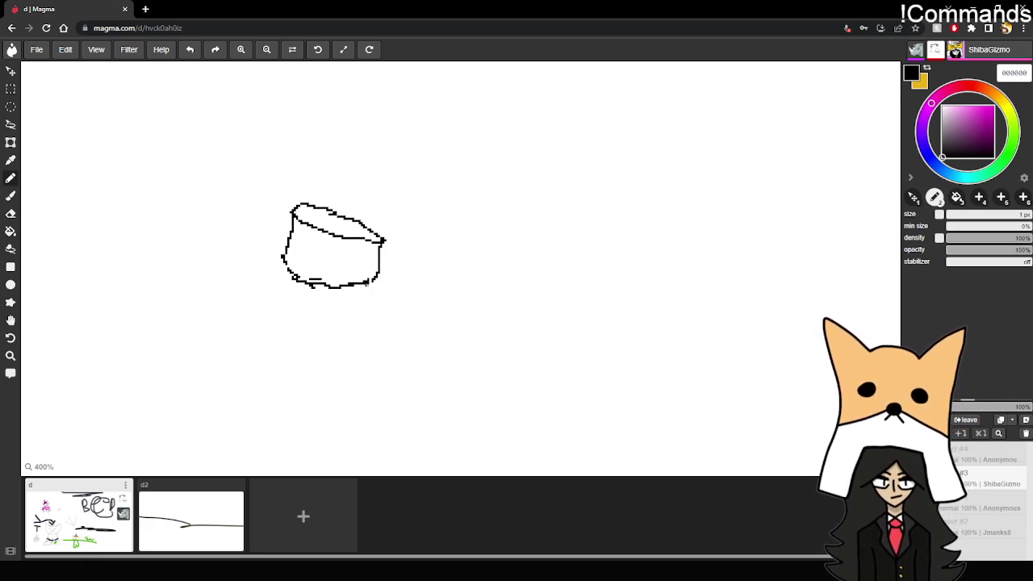
left_click_drag(364, 294, 350, 306)
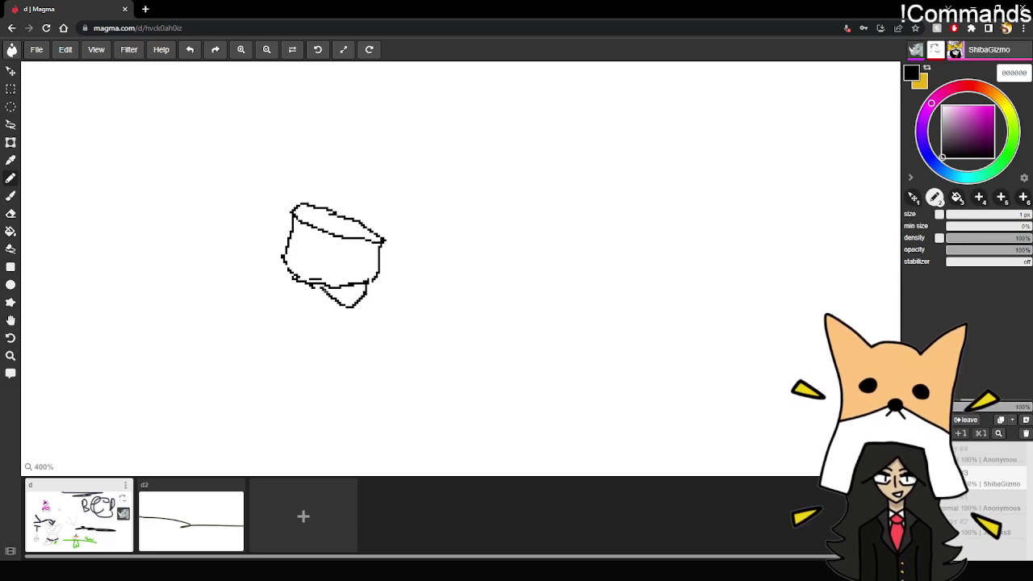
left_click_drag(332, 299, 312, 287)
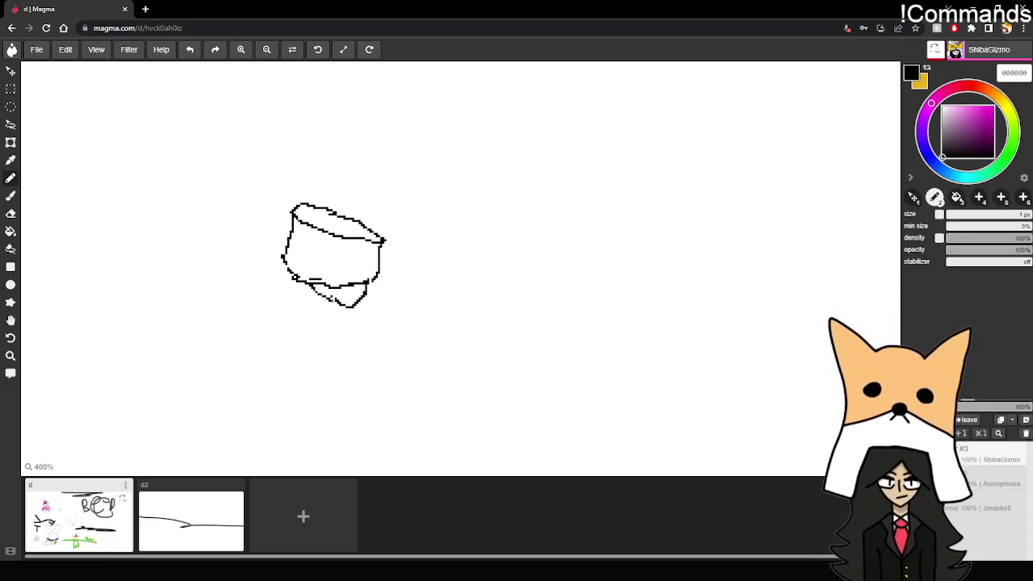
- Draw a black line linking the pan bottom to the small face, undoing stray marks
scroll(371, 293, "up", 2)
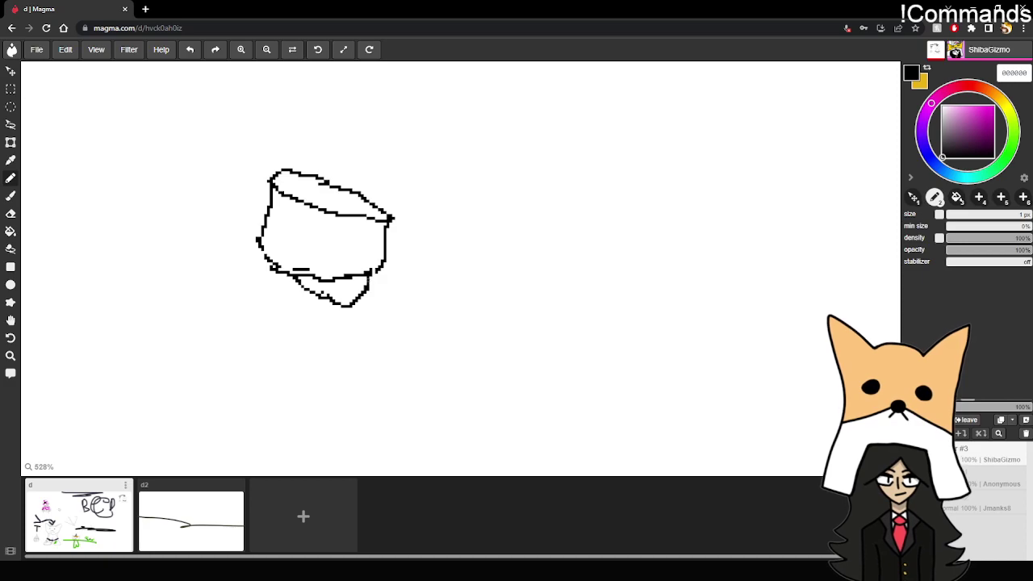
mouse_move(380, 317)
left_mouse_down()
mouse_move(430, 280)
mouse_move(423, 252)
mouse_move(447, 245)
mouse_move(439, 276)
mouse_move(422, 276)
mouse_move(420, 252)
mouse_move(447, 255)
left_mouse_up()
key("ctrl+z")
mouse_move(421, 264)
left_mouse_down()
mouse_move(415, 270)
mouse_move(441, 268)
mouse_move(436, 285)
left_mouse_up()
key("ctrl+z")
key("ctrl+z")
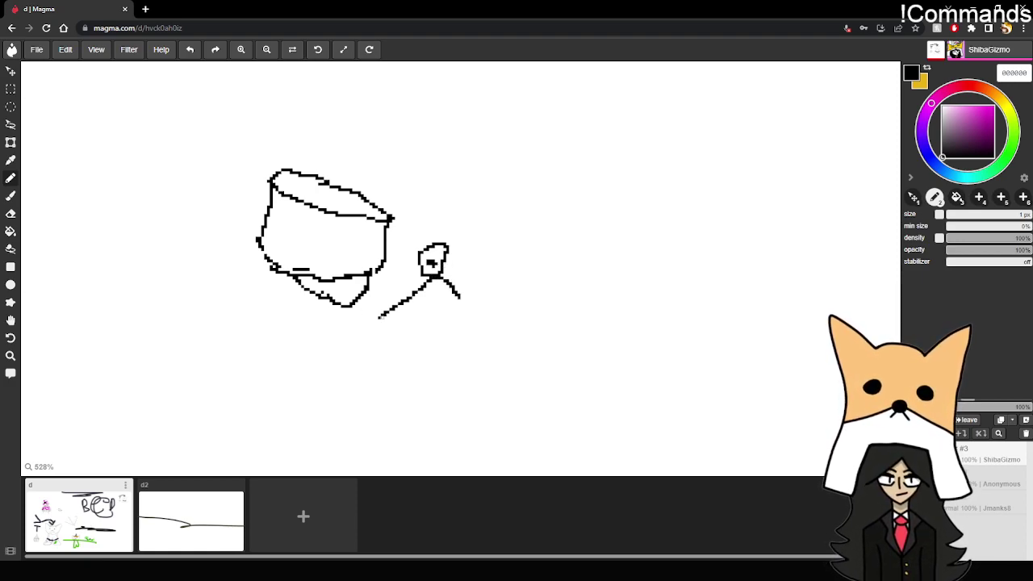
mouse_move(361, 320)
left_mouse_down()
mouse_move(341, 309)
mouse_move(329, 322)
mouse_move(357, 321)
mouse_move(333, 306)
left_mouse_up()
key("ctrl+z")
key("ctrl+z")
key("ctrl+z")
key("ctrl+z")
key("ctrl+z")
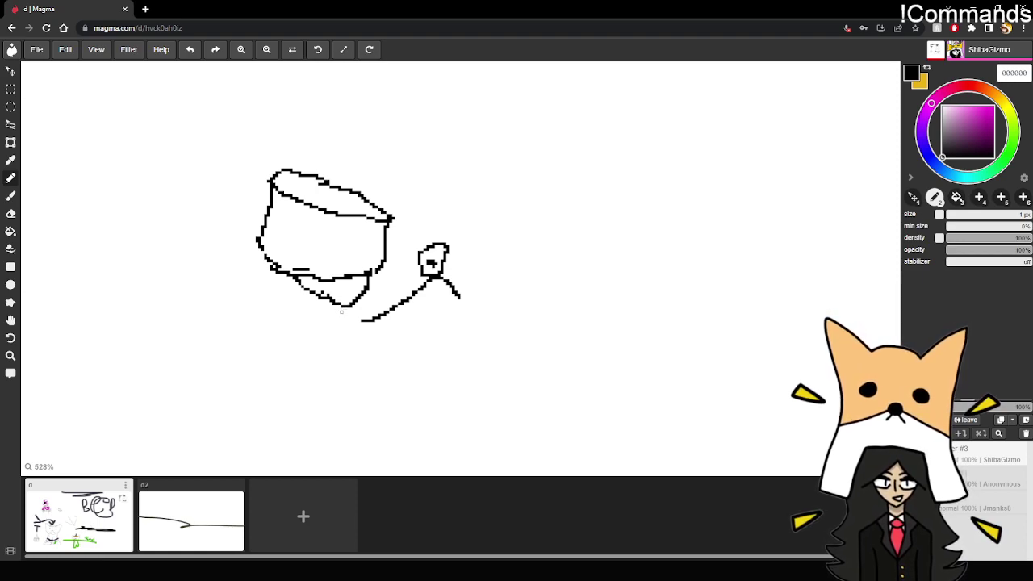
left_click_drag(341, 315, 364, 324)
mouse_move(461, 295)
left_mouse_down()
mouse_move(450, 254)
mouse_move(421, 255)
mouse_move(431, 279)
left_mouse_up()
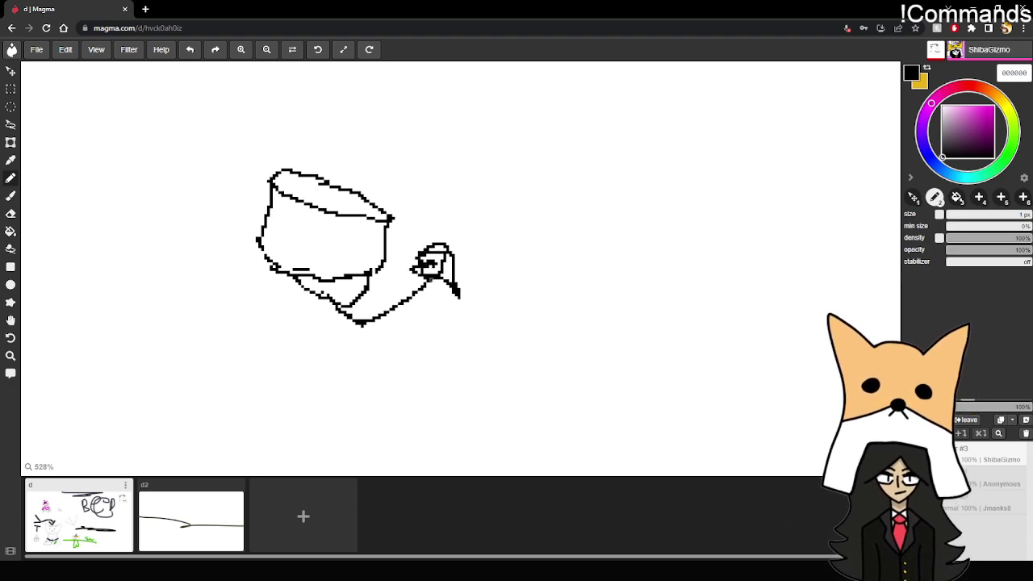
scroll(422, 267, "down", 2)
scroll(420, 266, "up", 2)
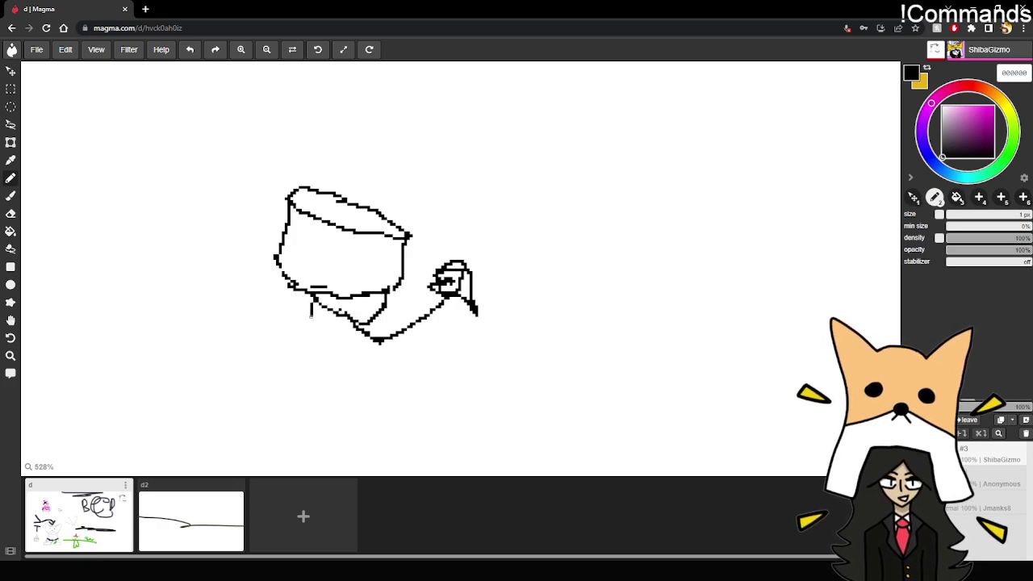
key("ctrl+z")
- Draw a long diagonal line trailing down-left from the pan
mouse_move(311, 294)
left_mouse_down()
mouse_move(310, 321)
mouse_move(265, 340)
mouse_move(246, 397)
left_mouse_up()
left_click_drag(277, 367, 257, 413)
key("ctrl+z")
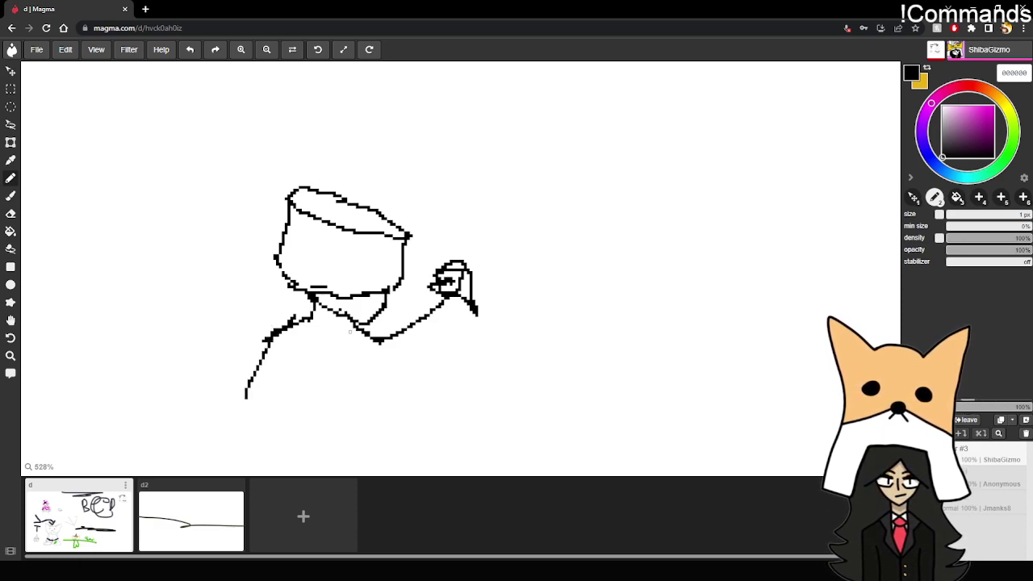
- Draw a box outline beside the face with a left antenna above it
mouse_move(417, 189)
left_mouse_down()
mouse_move(442, 192)
mouse_move(517, 270)
mouse_move(511, 281)
left_mouse_up()
mouse_move(418, 189)
left_mouse_down()
mouse_move(394, 191)
mouse_move(387, 218)
mouse_move(465, 220)
mouse_move(483, 246)
mouse_move(481, 275)
left_mouse_up()
left_click_drag(418, 214, 420, 269)
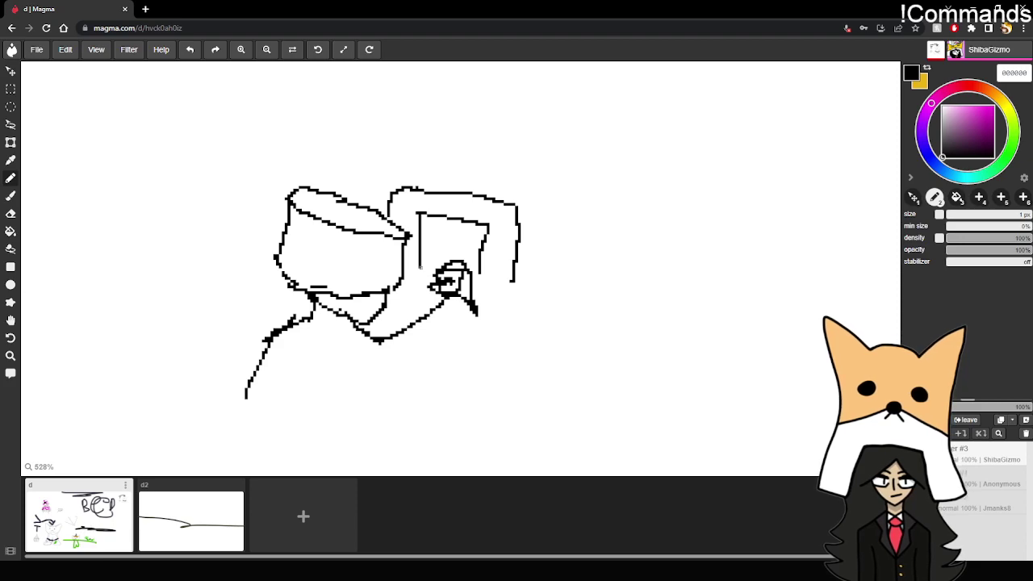
key("ctrl+z")
key("ctrl+z")
left_click_drag(410, 211, 408, 252)
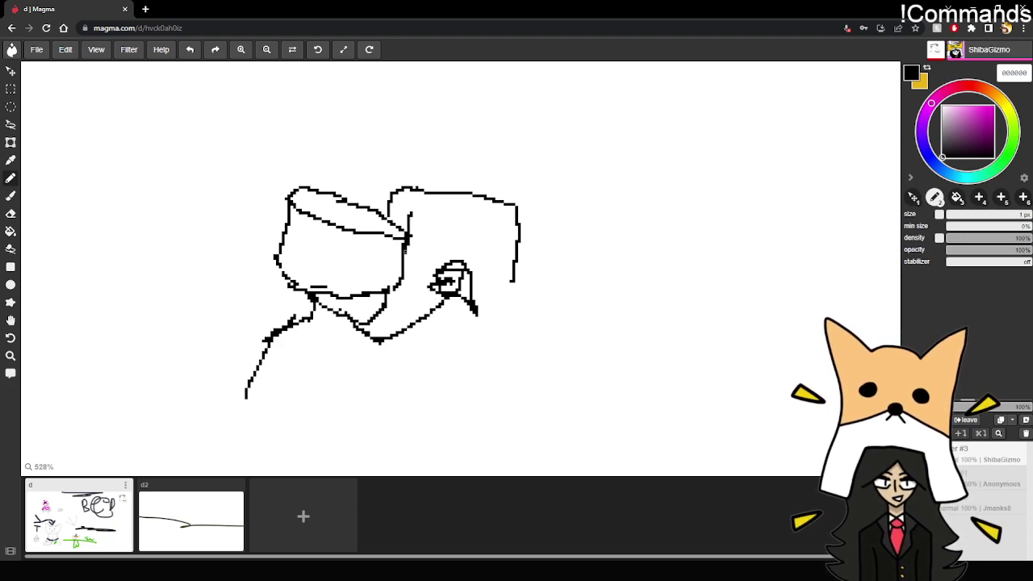
mouse_move(409, 208)
left_mouse_down()
mouse_move(482, 216)
mouse_move(497, 241)
mouse_move(491, 271)
left_mouse_up()
key("ctrl+z")
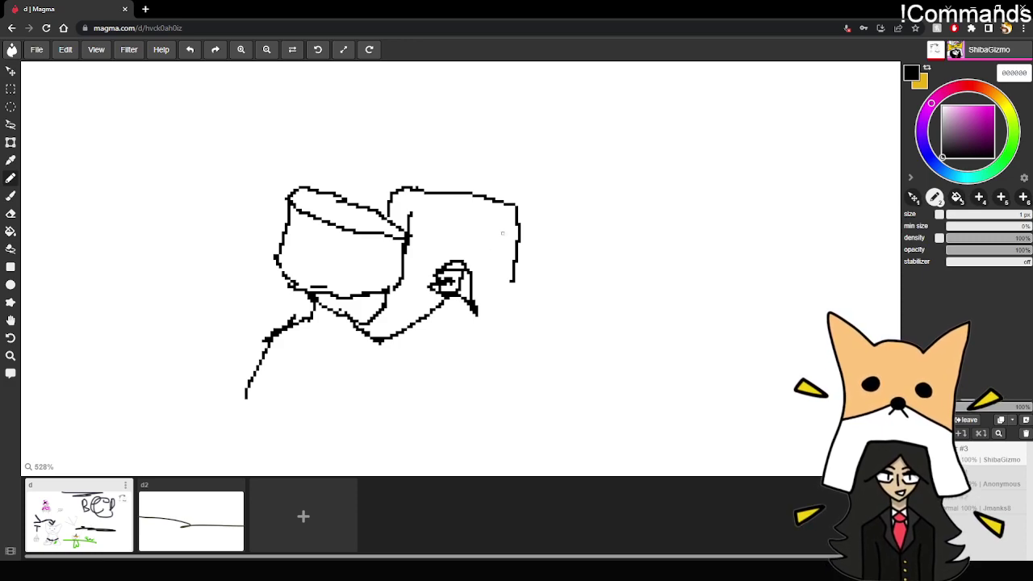
mouse_move(410, 209)
left_mouse_down()
mouse_move(500, 222)
mouse_move(496, 276)
mouse_move(474, 292)
left_mouse_up()
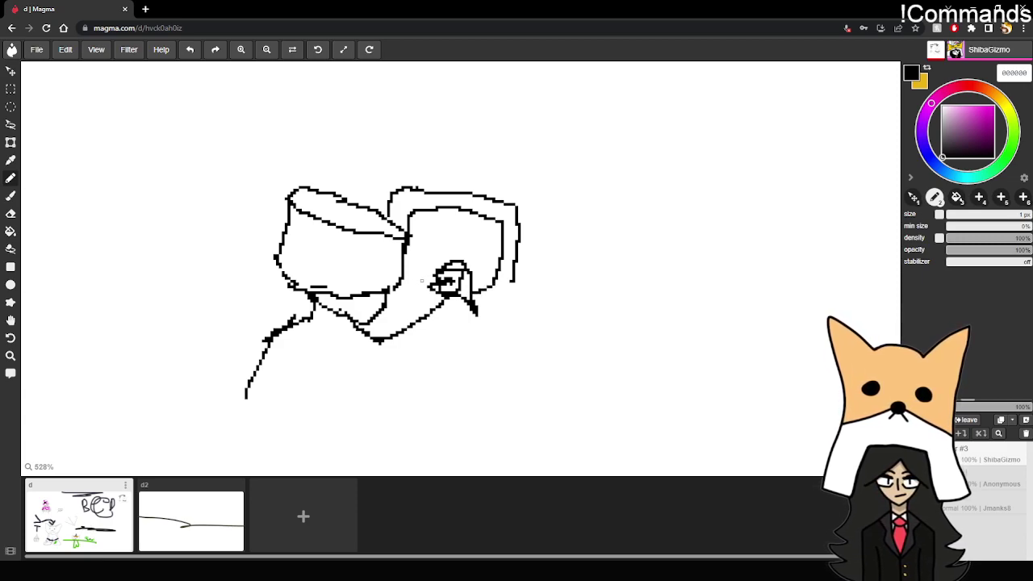
mouse_move(433, 193)
left_mouse_down()
mouse_move(420, 164)
mouse_move(506, 135)
left_mouse_up()
key("ctrl+z")
- Add the right antenna above the box head
left_click_drag(461, 192, 501, 139)
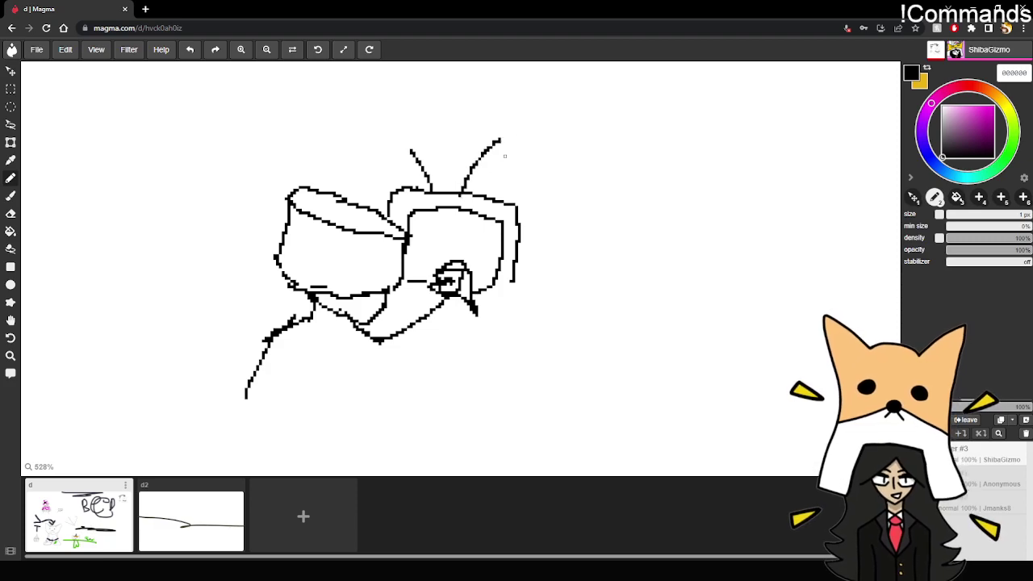
scroll(445, 274, "up", 1)
scroll(445, 274, "up", 1)
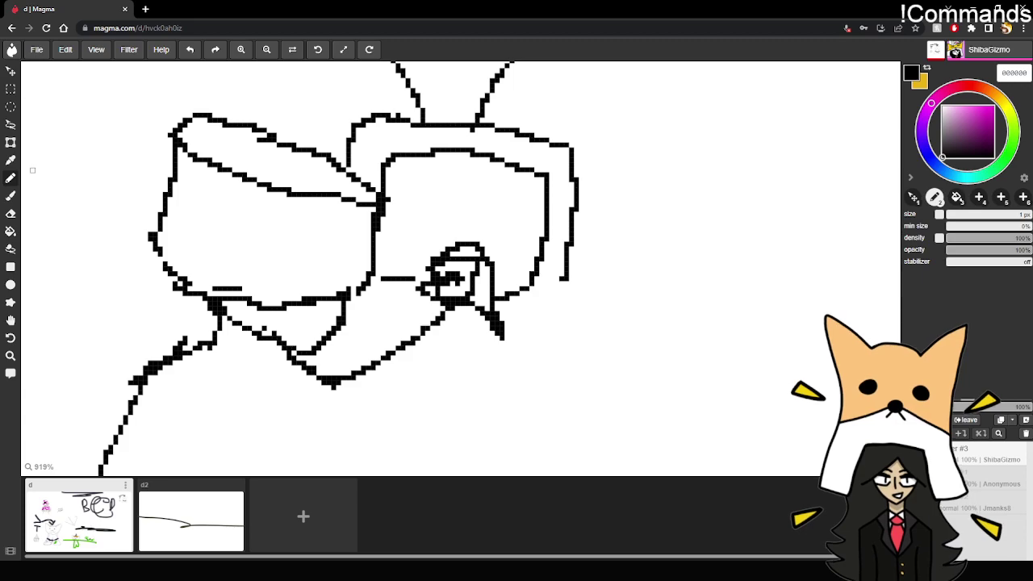
scroll(246, 242, "down", 2)
scroll(248, 371, "up", 2)
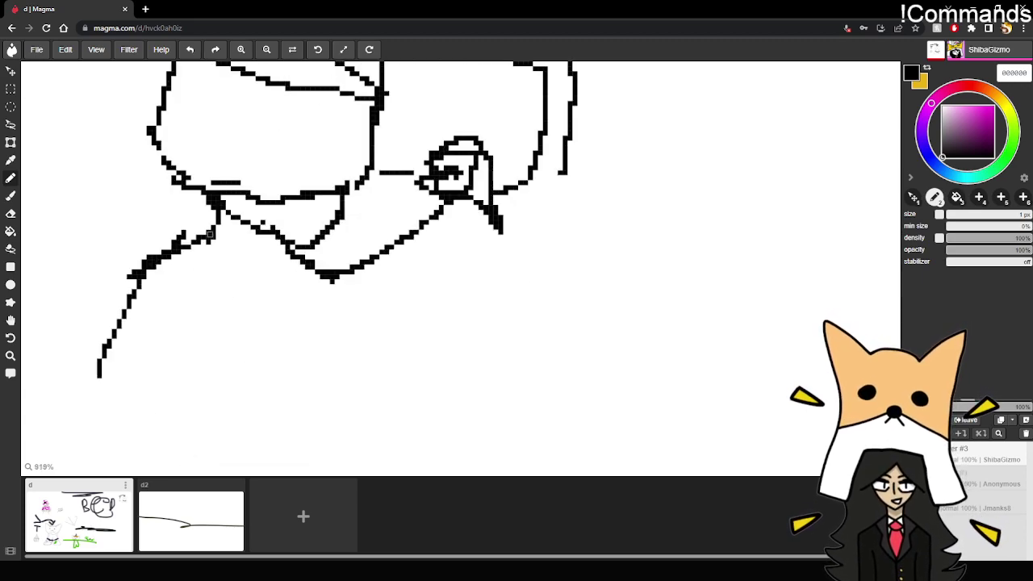
- Draw a loop with scribbled strokes below the pan's lower edge
mouse_move(215, 229)
left_mouse_down()
mouse_move(166, 256)
mouse_move(287, 295)
mouse_move(301, 256)
left_mouse_up()
mouse_move(213, 228)
left_mouse_down()
mouse_move(209, 256)
mouse_move(270, 255)
mouse_move(282, 244)
left_mouse_up()
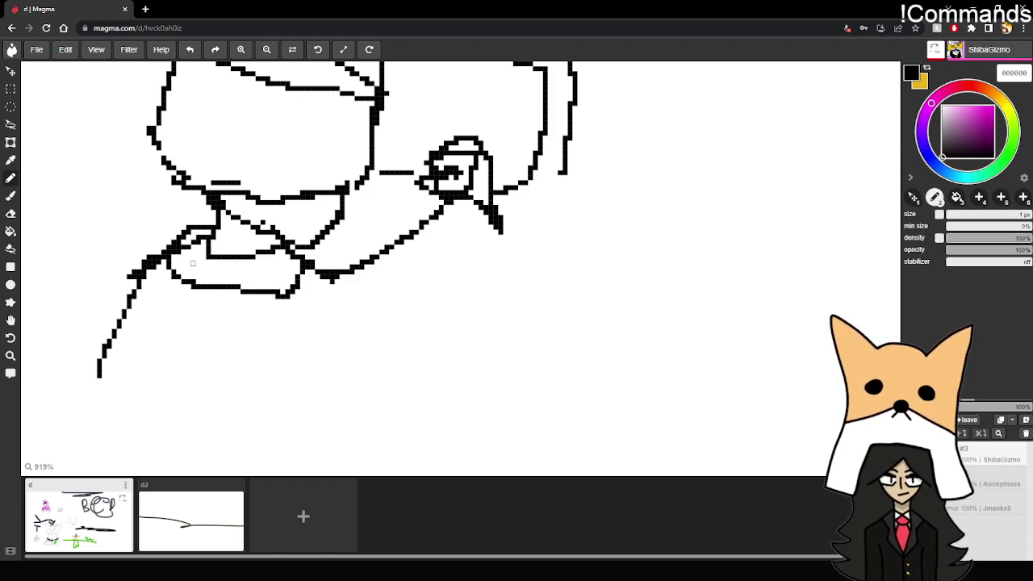
mouse_move(218, 245)
left_mouse_down()
mouse_move(257, 249)
mouse_move(213, 249)
mouse_move(279, 246)
mouse_move(313, 279)
left_mouse_up()
scroll(288, 275, "down", 5)
scroll(205, 342, "up", 4)
scroll(219, 379, "down", 3)
scroll(256, 336, "up", 2)
- Draw a vertical line and rising curve for the figure's arm and body, undoing stray strokes
mouse_move(277, 323)
left_mouse_down()
mouse_move(277, 351)
mouse_move(246, 353)
left_mouse_up()
key("ctrl+z")
mouse_move(333, 339)
left_mouse_down()
mouse_move(332, 360)
mouse_move(356, 355)
mouse_move(438, 303)
left_mouse_up()
key("ctrl+z")
key("ctrl+z")
key("ctrl+z")
left_click_drag(368, 326, 375, 367)
mouse_move(376, 326)
left_mouse_down()
mouse_move(413, 310)
mouse_move(352, 363)
left_mouse_up()
key("ctrl+z")
key("ctrl+z")
key("ctrl+z")
mouse_move(363, 326)
left_mouse_down()
mouse_move(356, 360)
mouse_move(464, 262)
left_mouse_up()
scroll(463, 262, "down", 3)
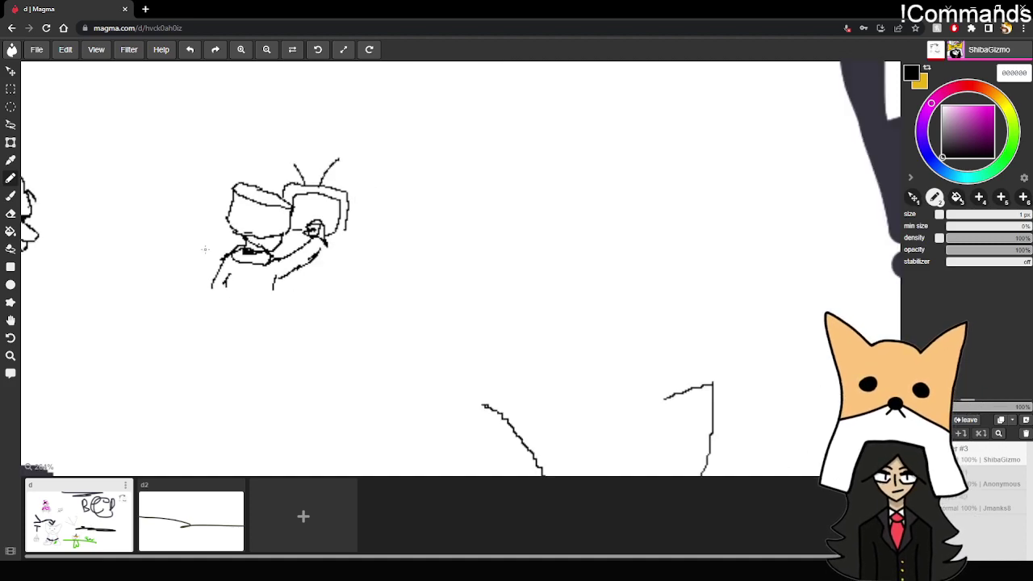
scroll(214, 272, "up", 2)
scroll(311, 188, "up", 1)
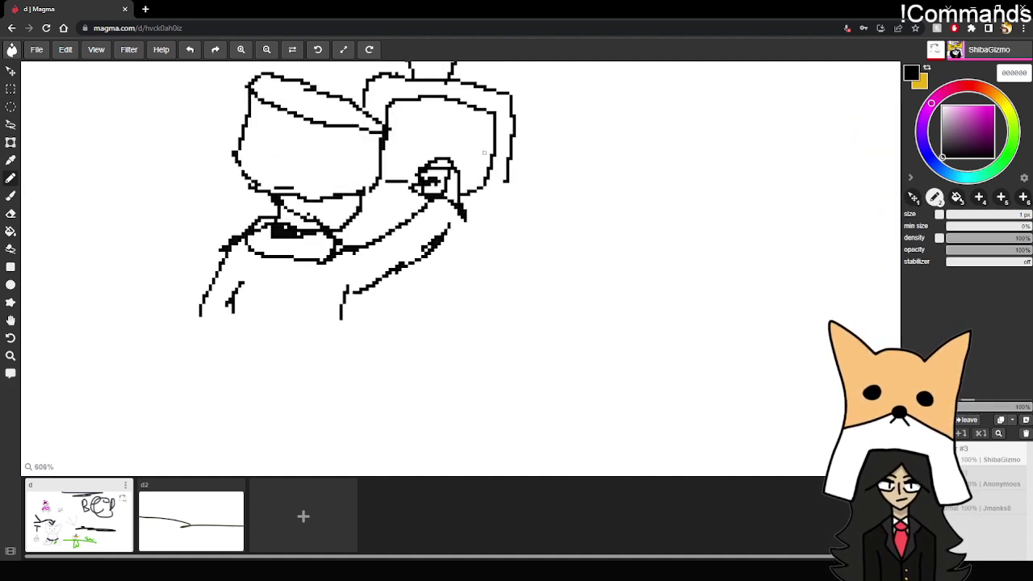
- Draw a short vertical eye mark on the square head, undoing one stray stroke
mouse_move(431, 120)
left_mouse_down()
mouse_move(429, 136)
mouse_move(456, 145)
mouse_move(460, 123)
mouse_move(453, 135)
left_mouse_up()
key("ctrl+z")
key("ctrl+z")
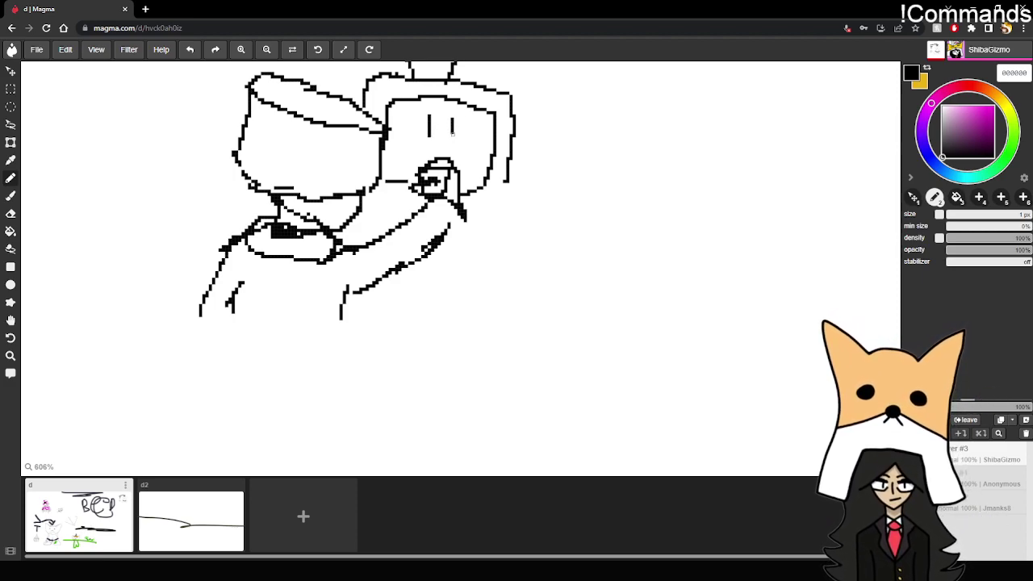
scroll(428, 234, "down", 10)
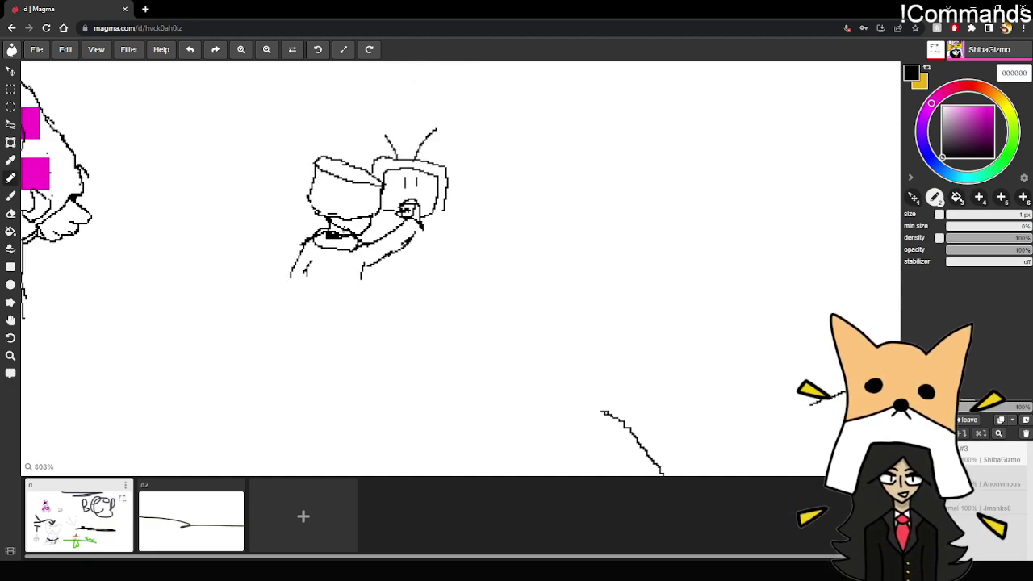
scroll(472, 147, "up", 11)
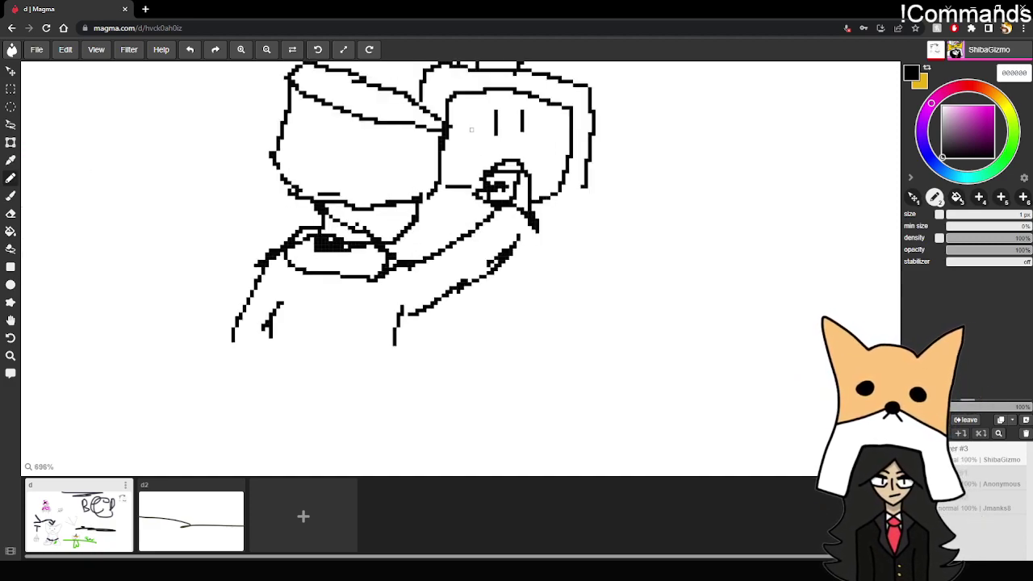
scroll(484, 330, "down", 3)
scroll(408, 333, "down", 10)
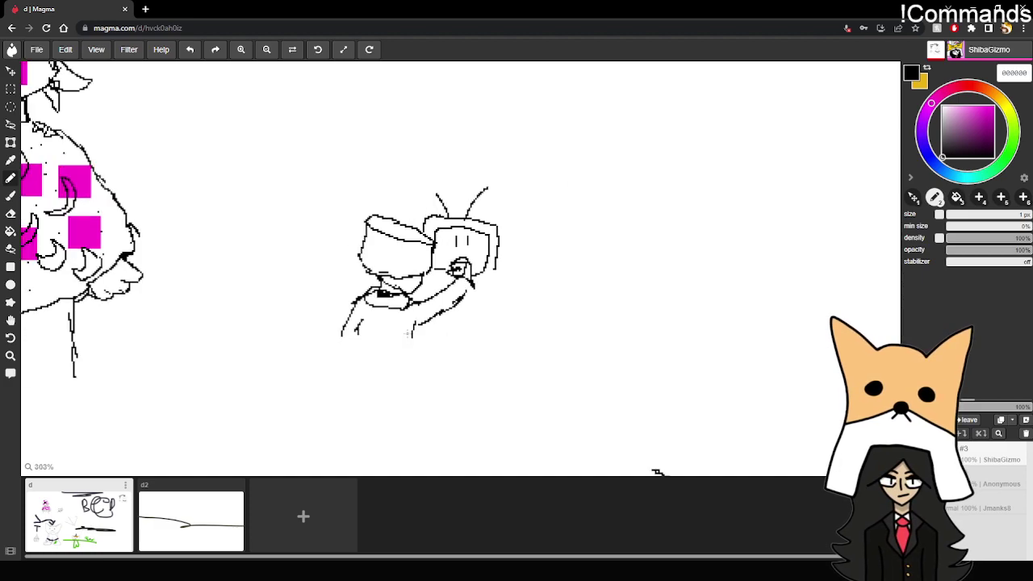
scroll(413, 280, "up", 4)
scroll(412, 280, "up", 6)
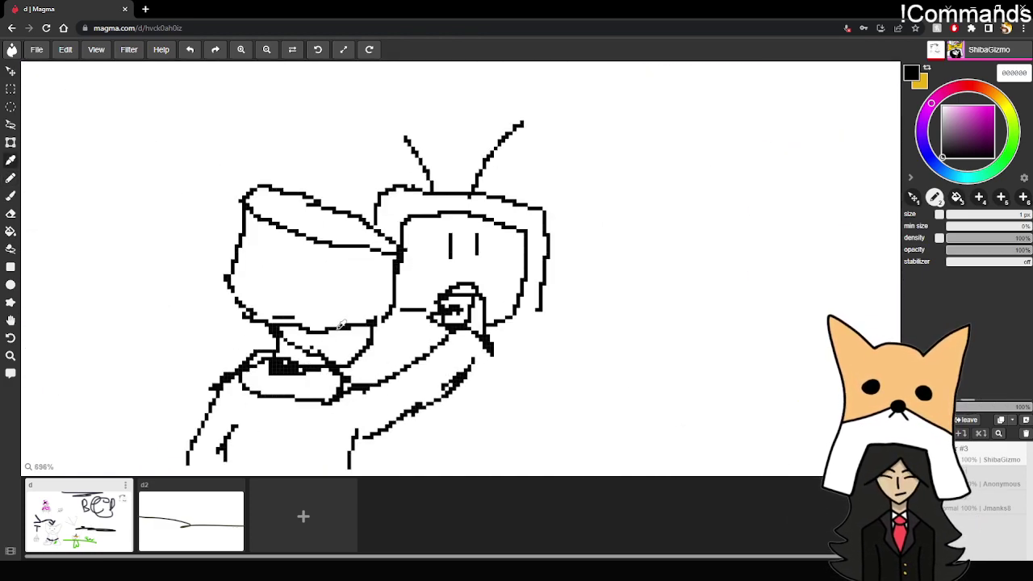
scroll(807, 384, "down", 8)
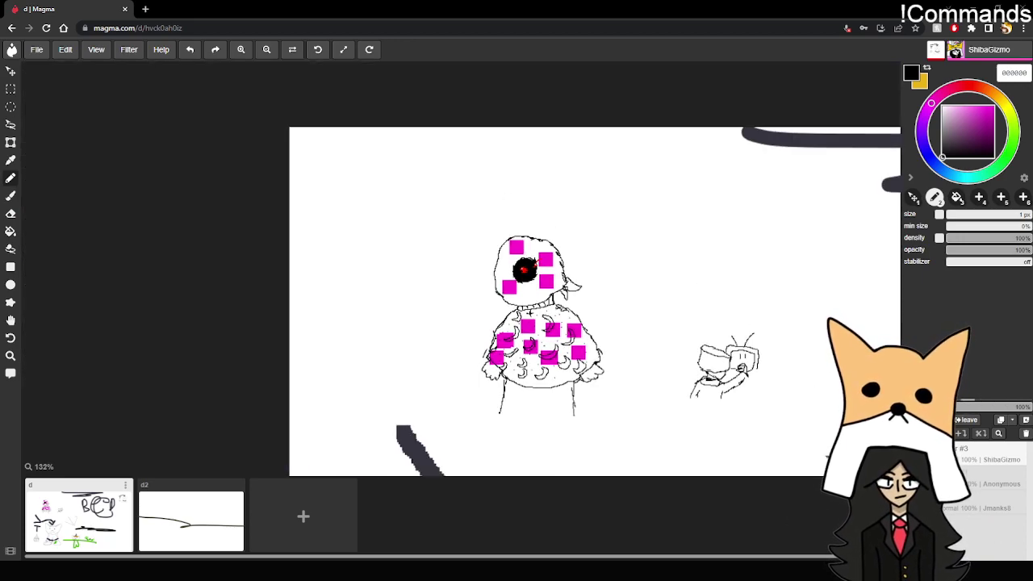
scroll(675, 432, "down", 5)
scroll(675, 433, "up", 7)
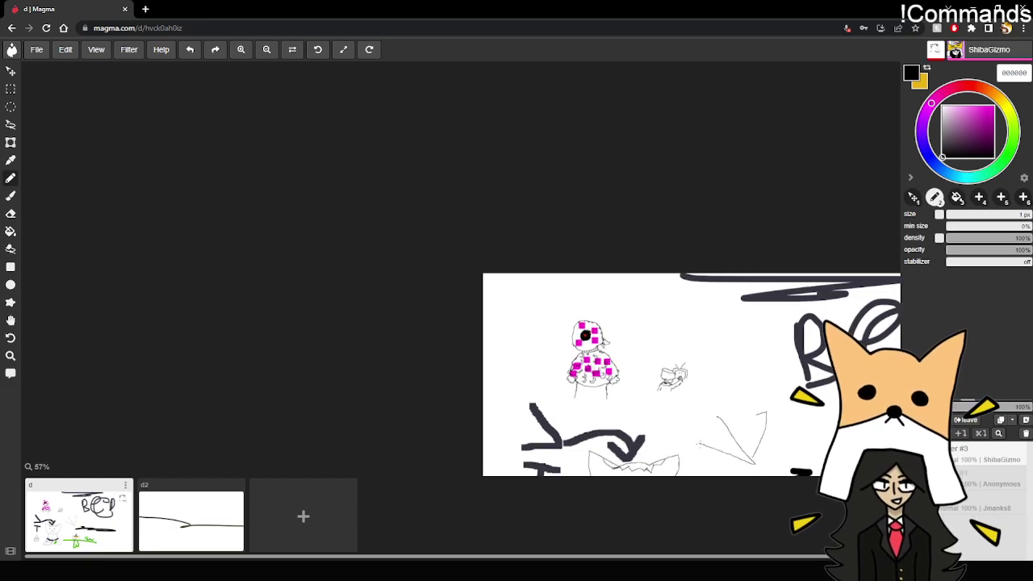
scroll(701, 434, "down", 13)
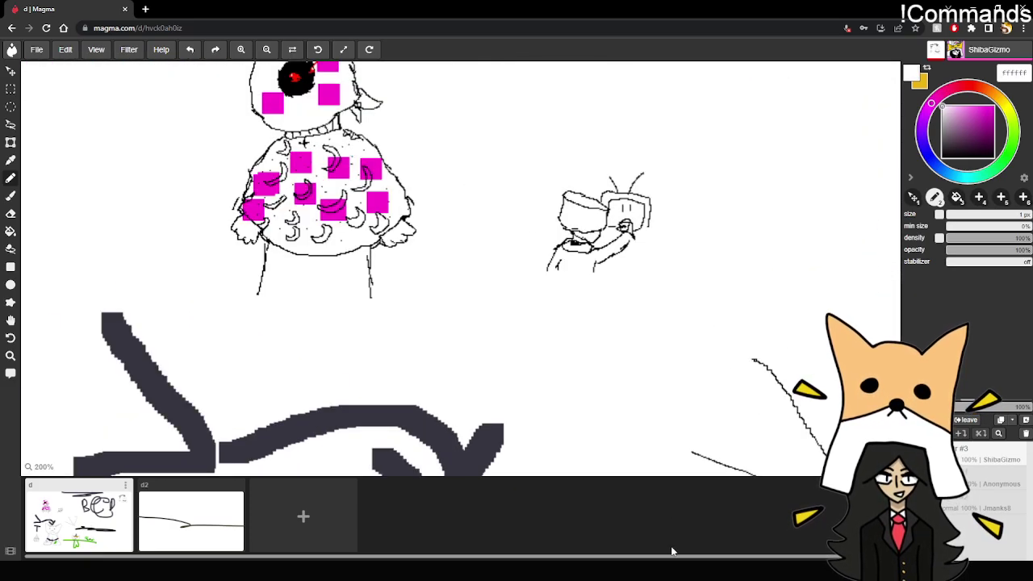
scroll(795, 478, "down", 1)
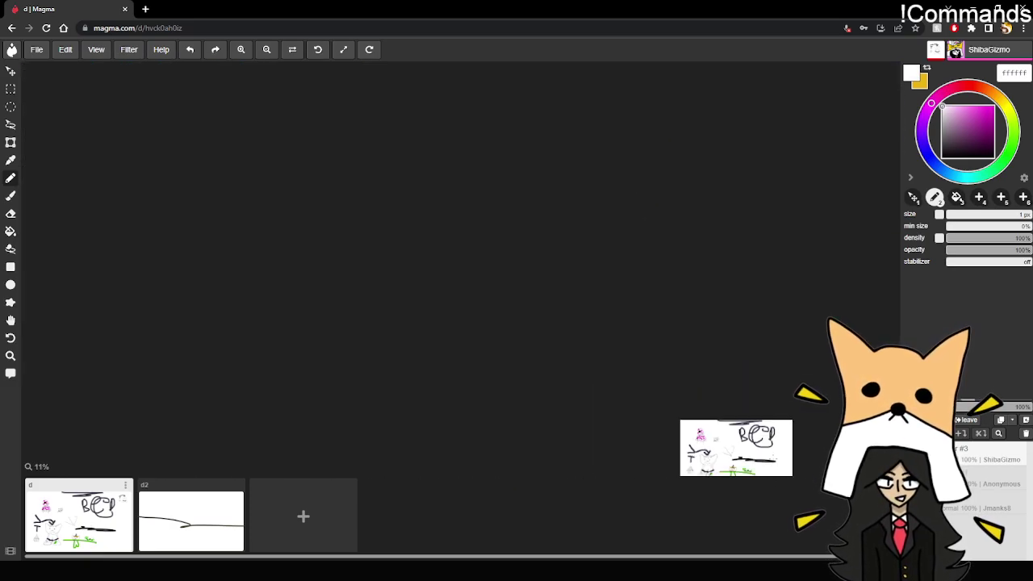
scroll(795, 478, "up", 3)
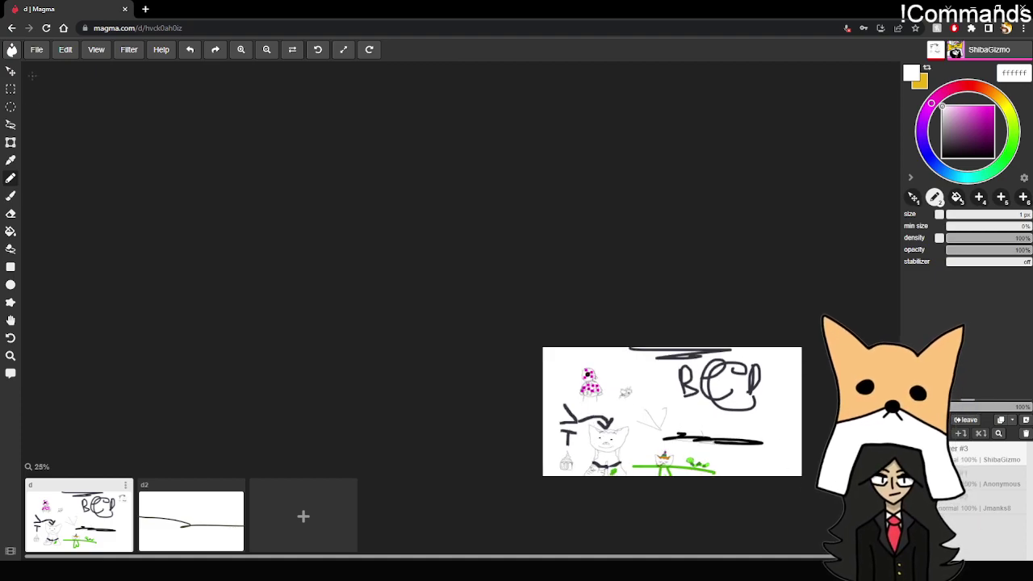
left_click(11, 320)
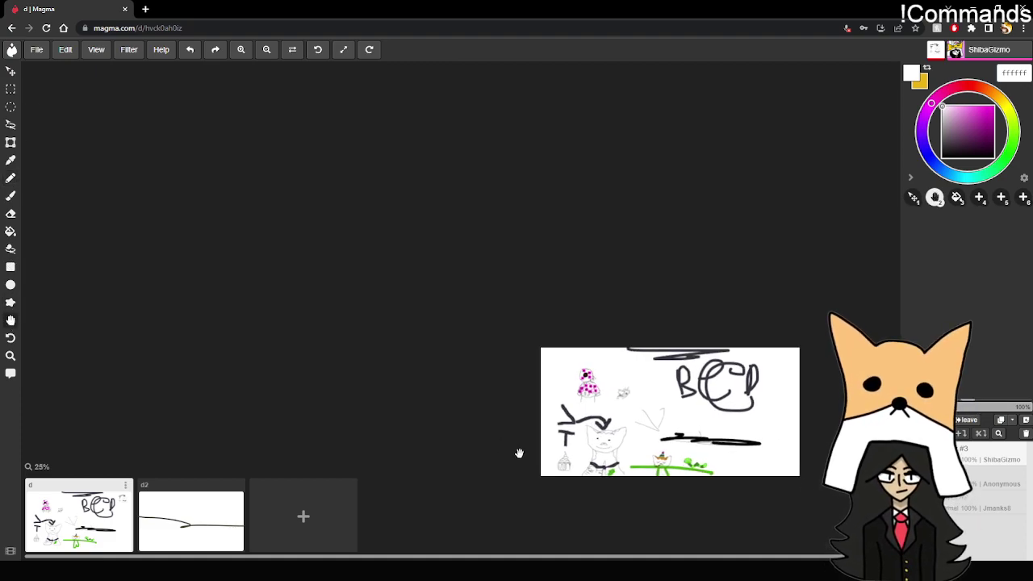
left_click_drag(521, 452, 376, 253)
scroll(517, 266, "up", 5)
scroll(734, 314, "up", 3)
left_click_drag(654, 299, 741, 373)
scroll(656, 274, "down", 3)
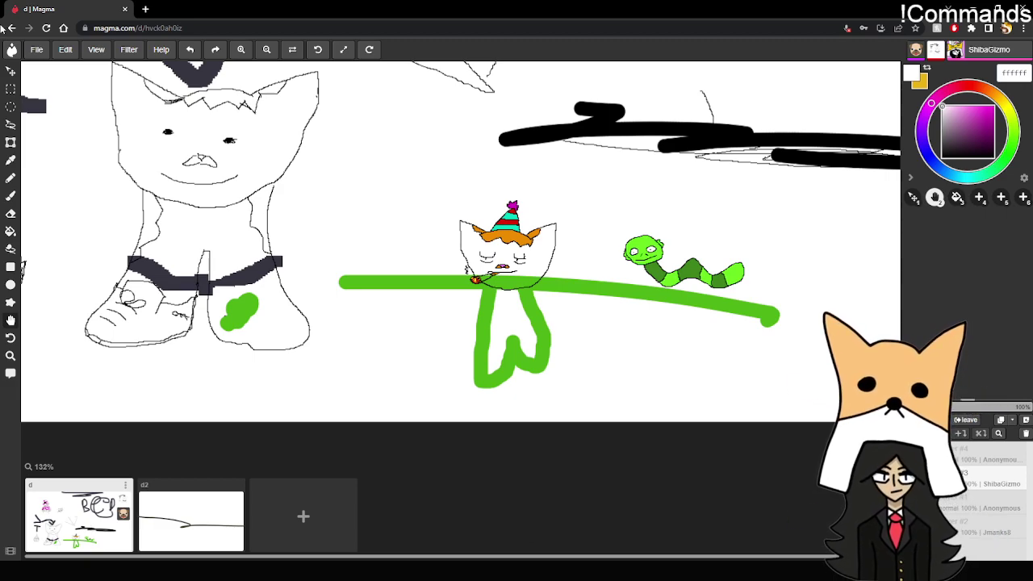
scroll(457, 295, "up", 7)
scroll(555, 227, "down", 7)
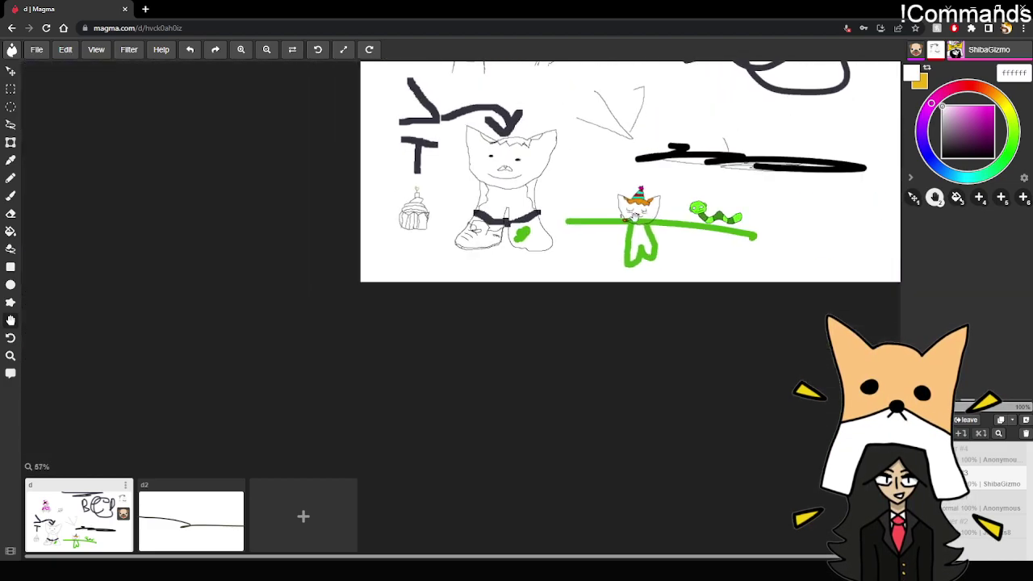
scroll(284, 247, "up", 1)
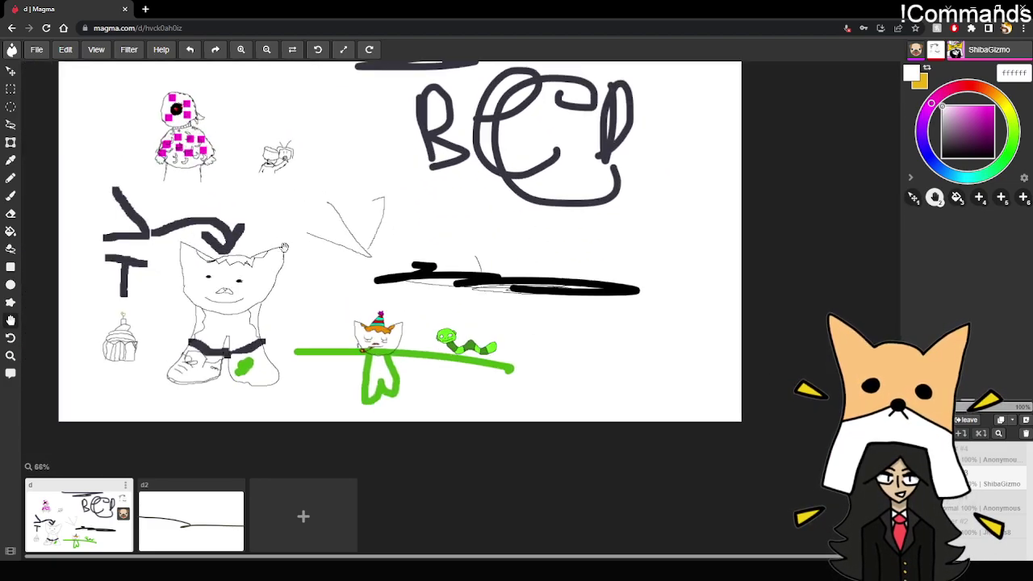
scroll(284, 247, "up", 3)
scroll(284, 247, "down", 3)
scroll(284, 247, "up", 4)
left_click_drag(284, 247, 492, 356)
scroll(580, 119, "down", 7)
scroll(493, 357, "up", 3)
scroll(493, 358, "up", 6)
left_click_drag(526, 468, 405, 281)
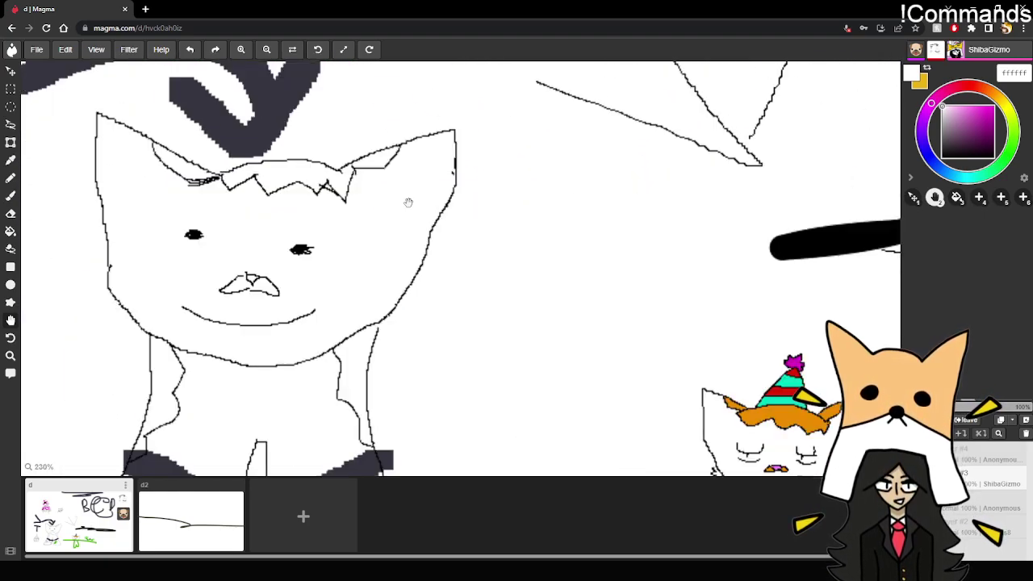
scroll(299, 132, "down", 3)
left_click_drag(299, 131, 312, 150)
scroll(567, 210, "down", 4)
scroll(557, 306, "up", 3)
scroll(557, 306, "down", 2)
scroll(405, 228, "up", 5)
scroll(420, 254, "up", 2)
scroll(464, 295, "up", 5)
scroll(339, 184, "up", 2)
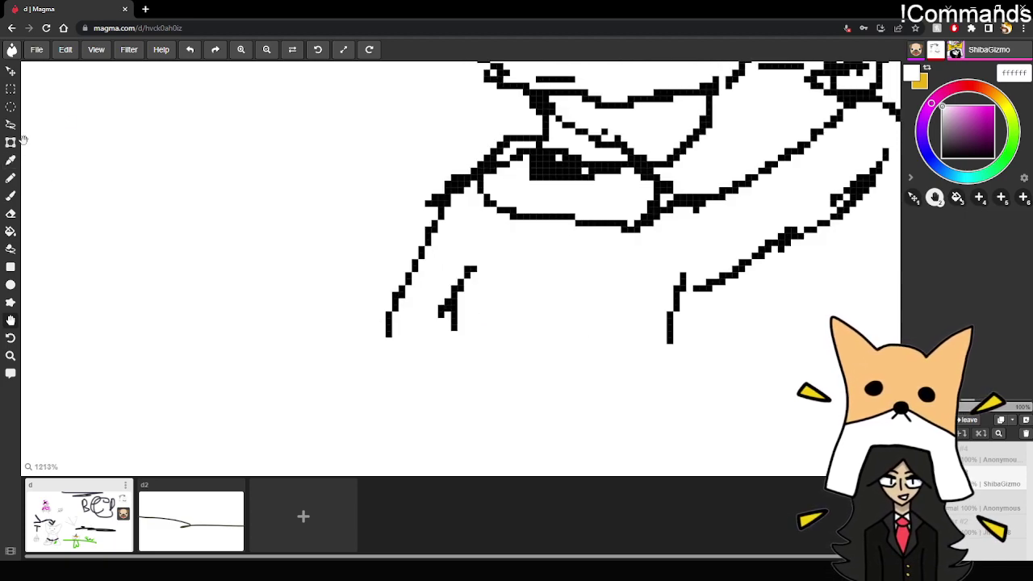
scroll(376, 270, "down", 9)
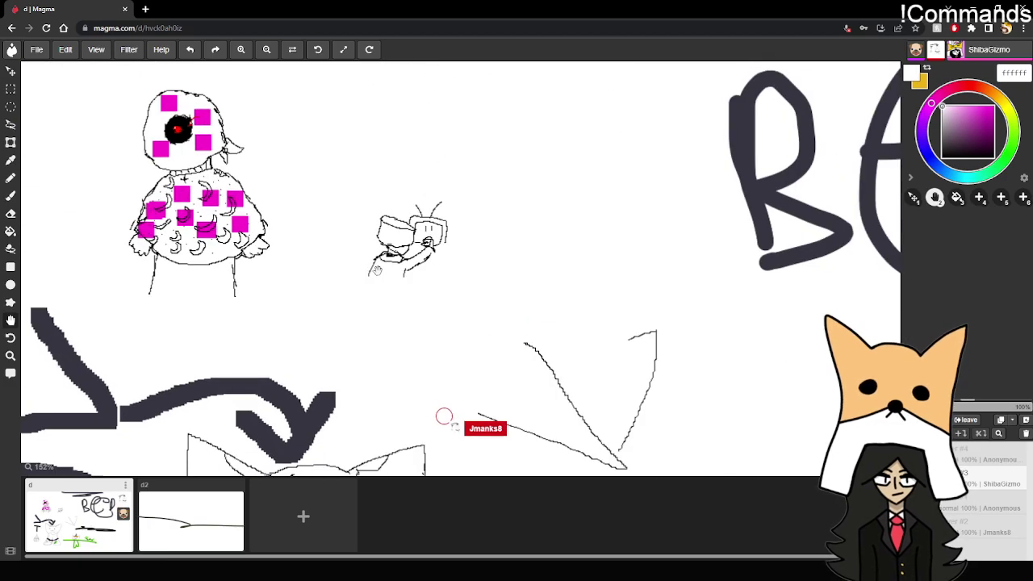
scroll(376, 270, "down", 6)
left_click_drag(482, 391, 422, 253)
scroll(410, 269, "up", 5)
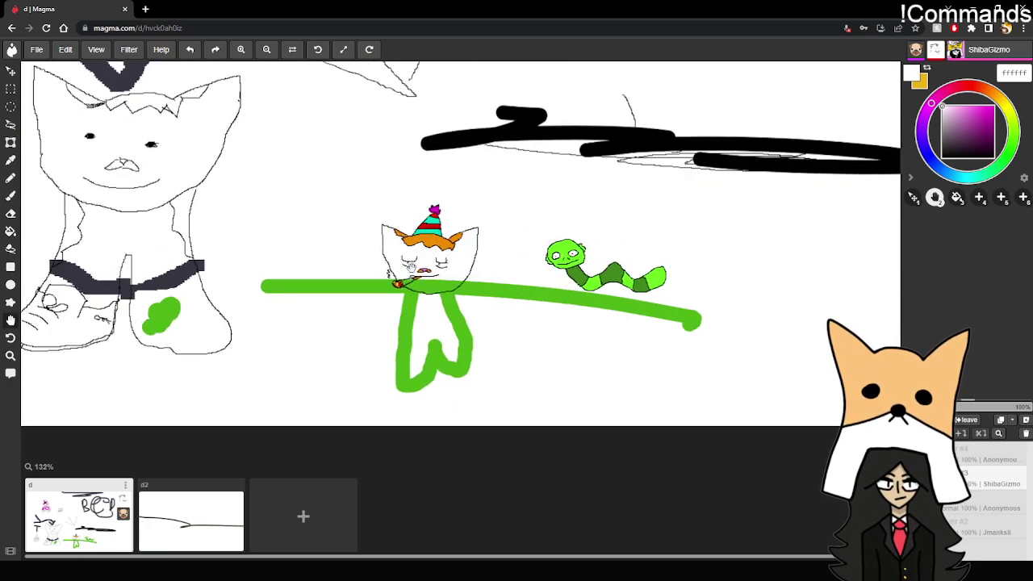
scroll(410, 269, "up", 4)
scroll(387, 233, "up", 4)
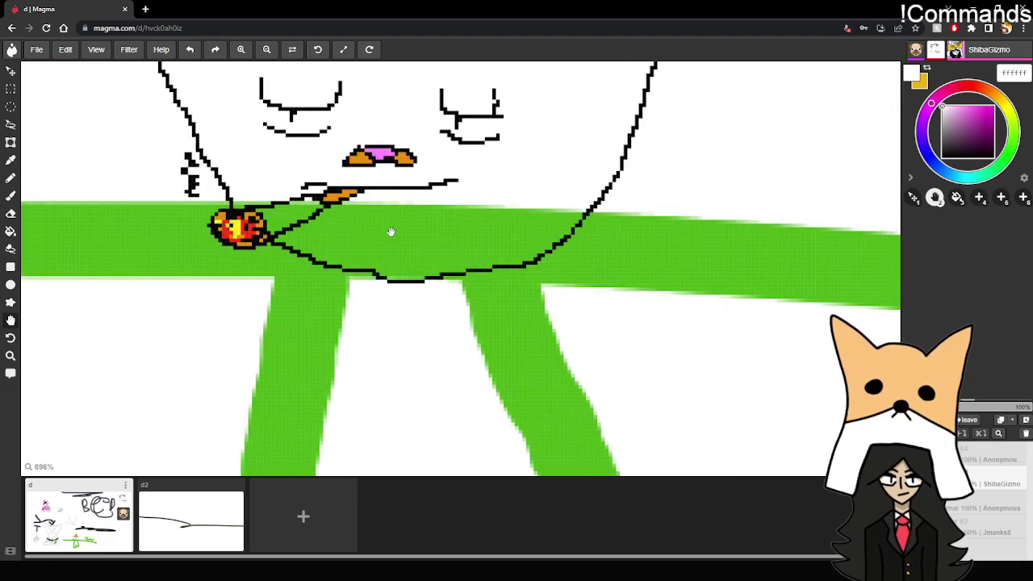
left_click_drag(392, 308, 431, 369)
scroll(405, 290, "up", 3)
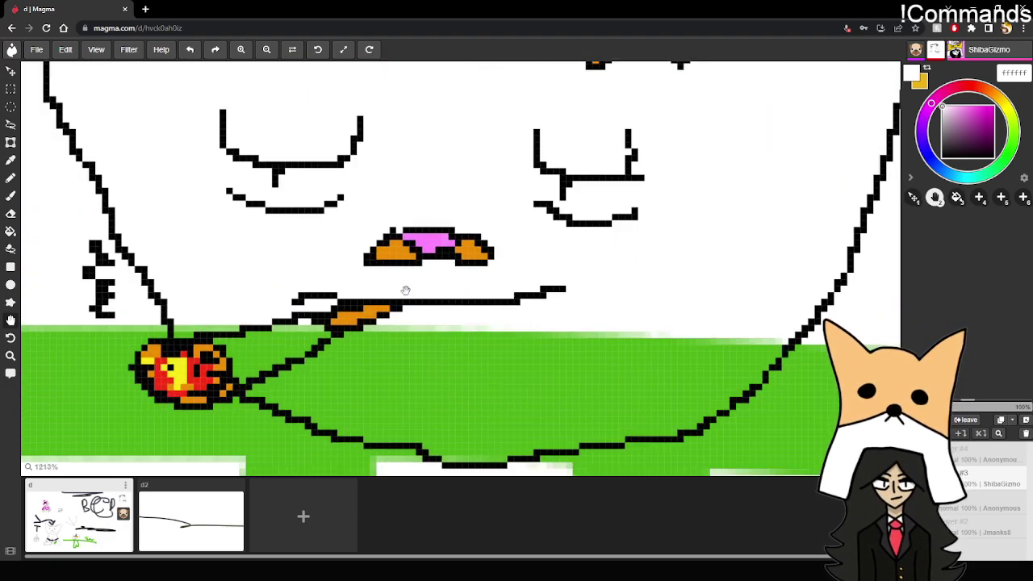
scroll(405, 291, "up", 3)
left_click_drag(404, 289, 415, 392)
scroll(415, 392, "down", 10)
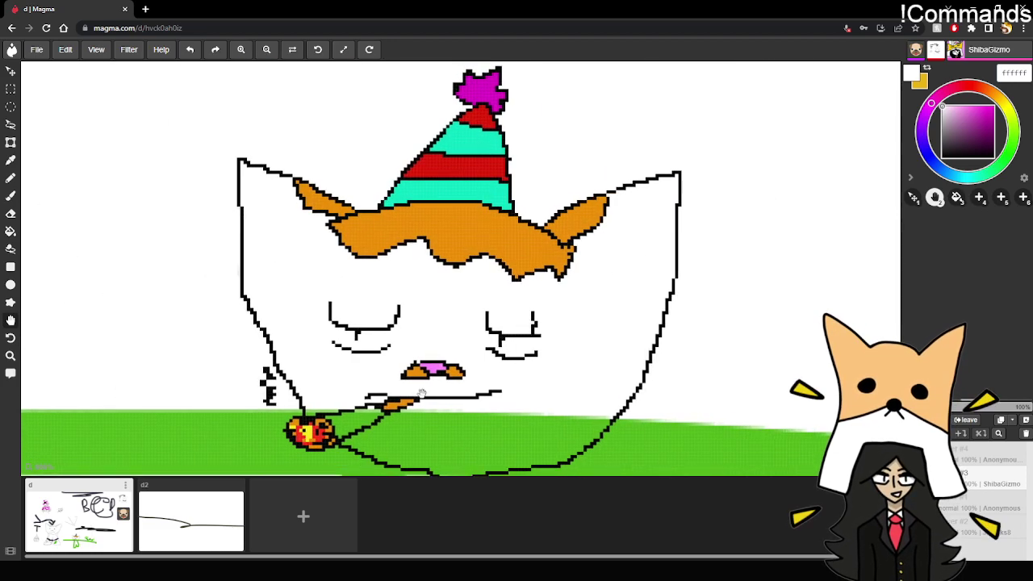
scroll(446, 360, "down", 5)
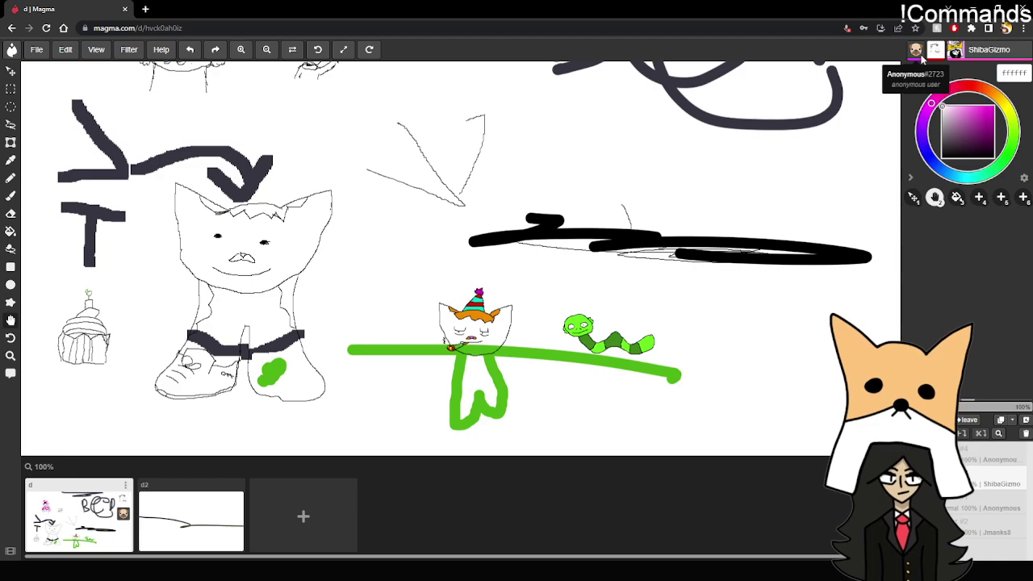
scroll(678, 255, "down", 5)
scroll(587, 223, "up", 10)
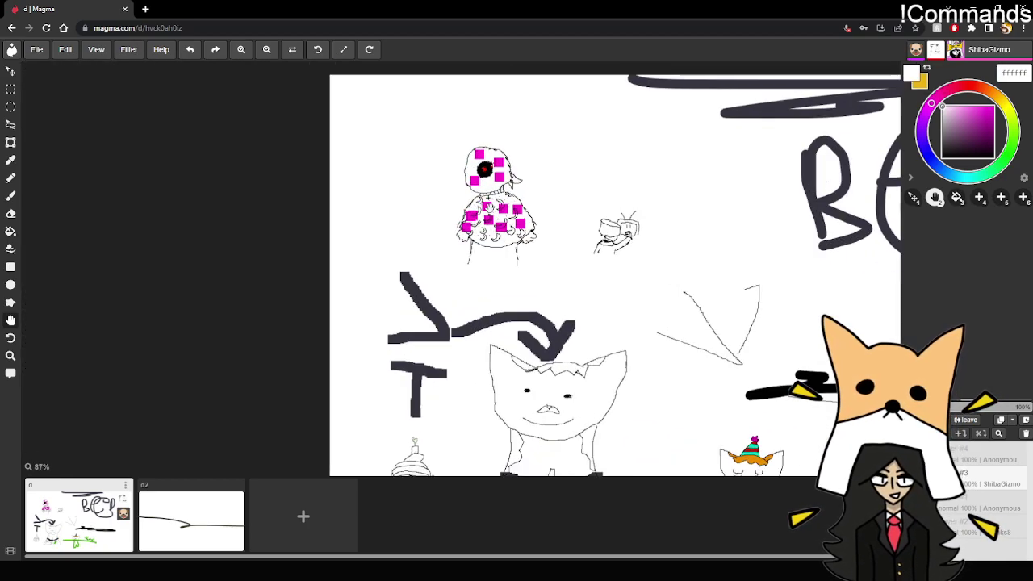
scroll(432, 238, "up", 3)
- Erase part of the mouth line and redraw it with black pencil strokes
key("e")
mouse_move(483, 229)
left_mouse_down()
mouse_move(417, 222)
mouse_move(515, 215)
left_mouse_up()
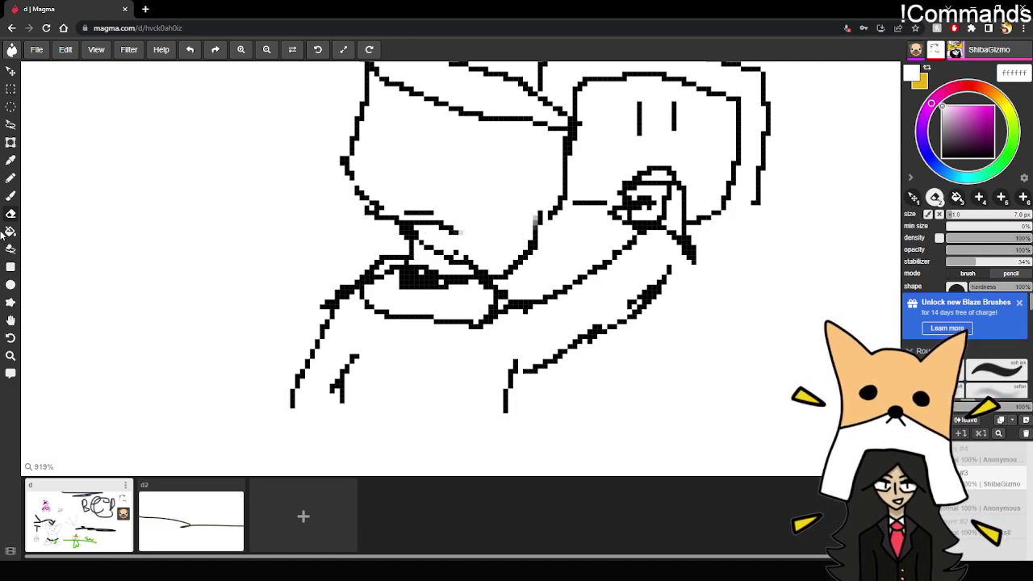
left_click(11, 178)
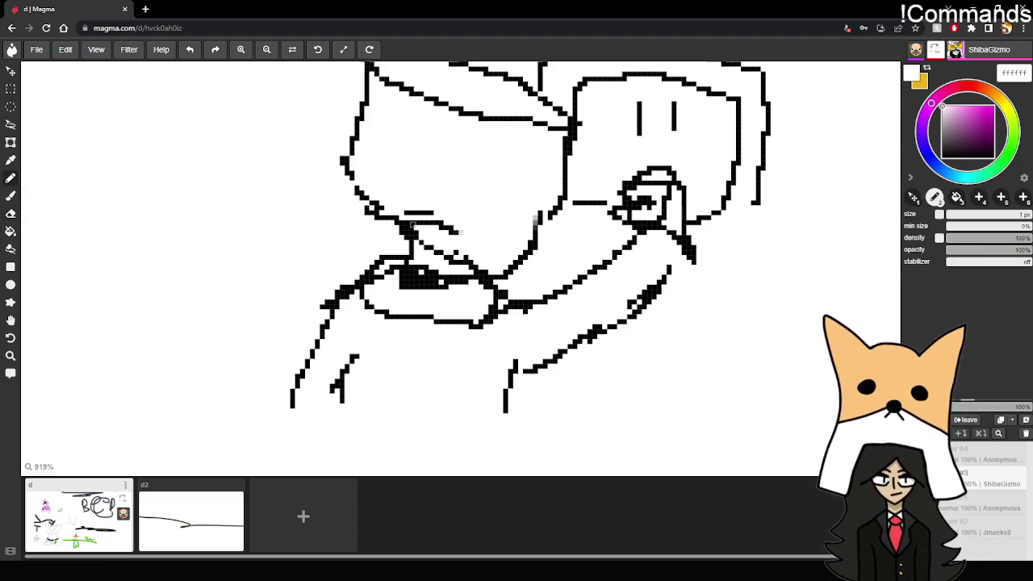
left_click(942, 158)
mouse_move(455, 234)
left_mouse_down()
mouse_move(478, 218)
mouse_move(541, 210)
mouse_move(490, 221)
mouse_move(507, 216)
mouse_move(496, 230)
left_mouse_up()
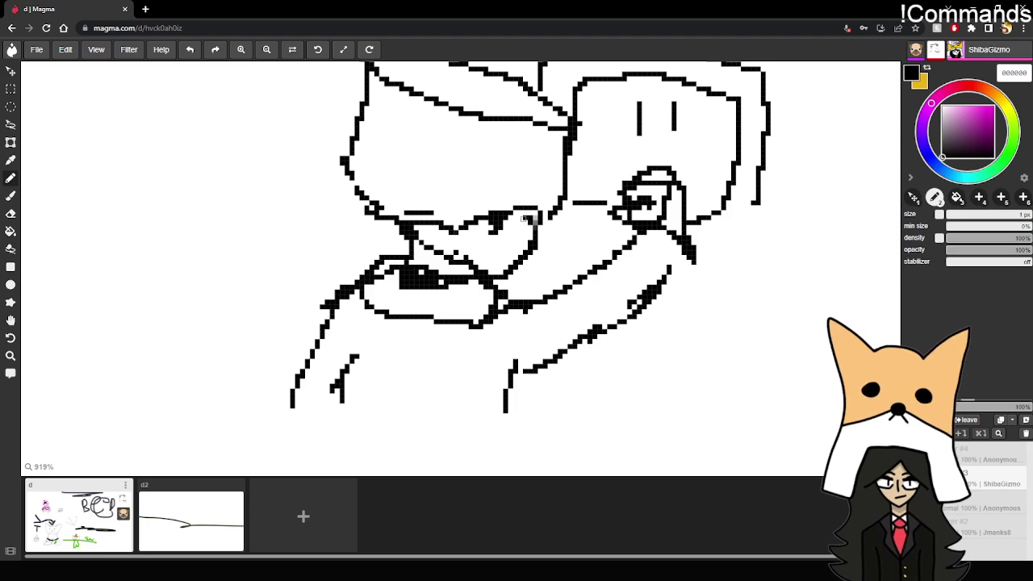
left_click_drag(533, 216, 515, 213)
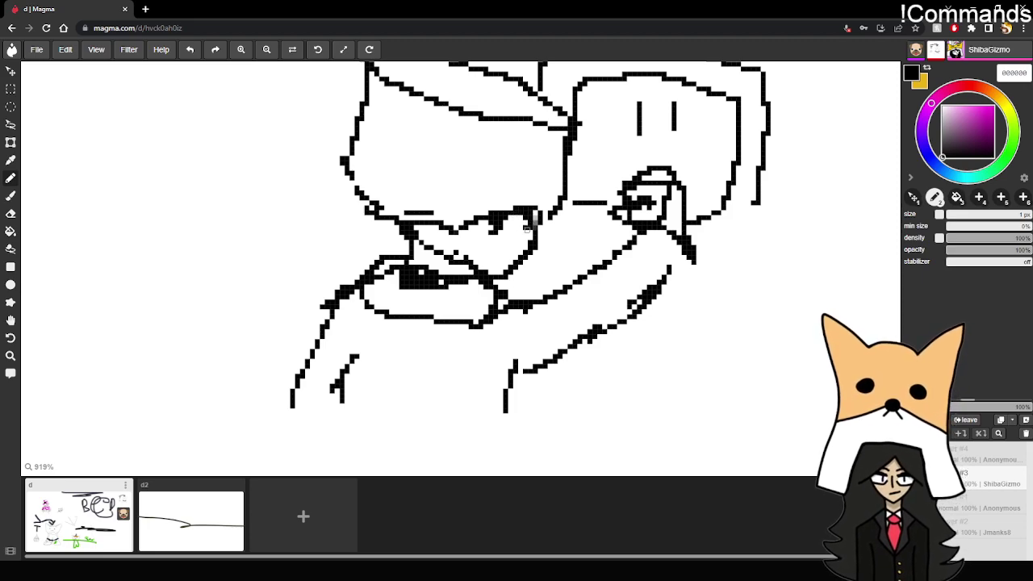
scroll(529, 222, "down", 6)
scroll(537, 242, "up", 6)
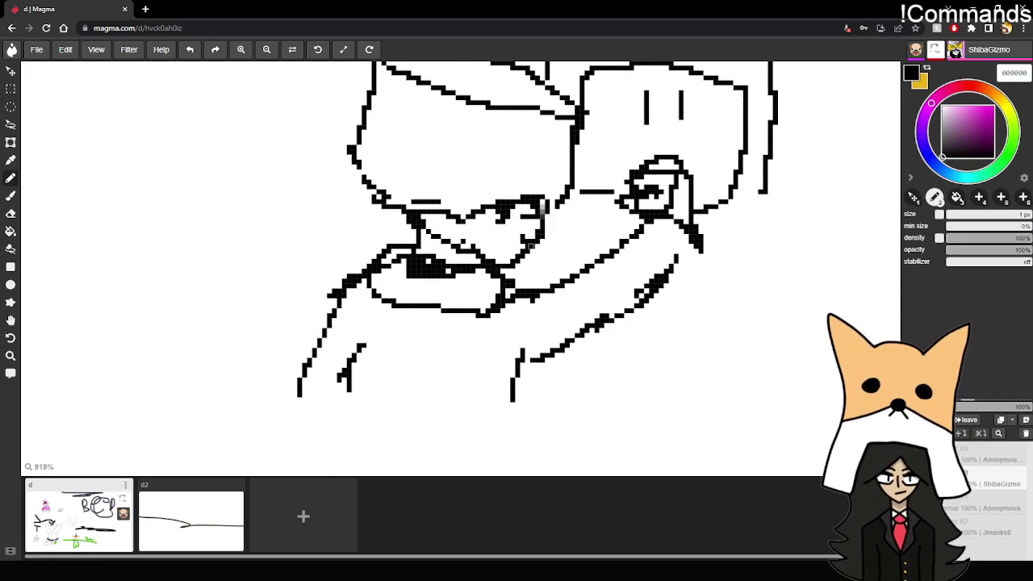
scroll(549, 211, "down", 3)
scroll(565, 214, "up", 6)
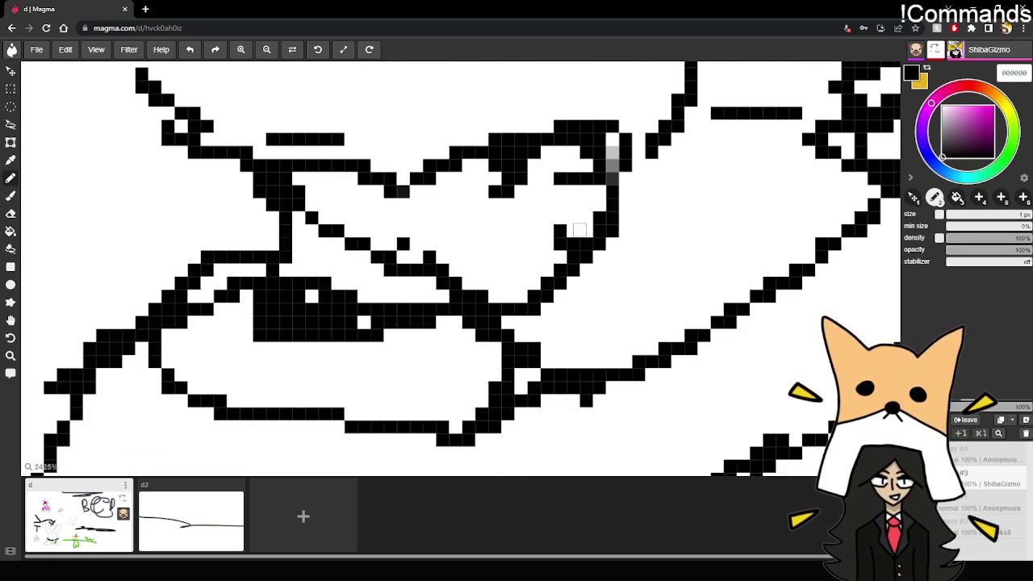
scroll(628, 221, "down", 6)
scroll(627, 222, "down", 1)
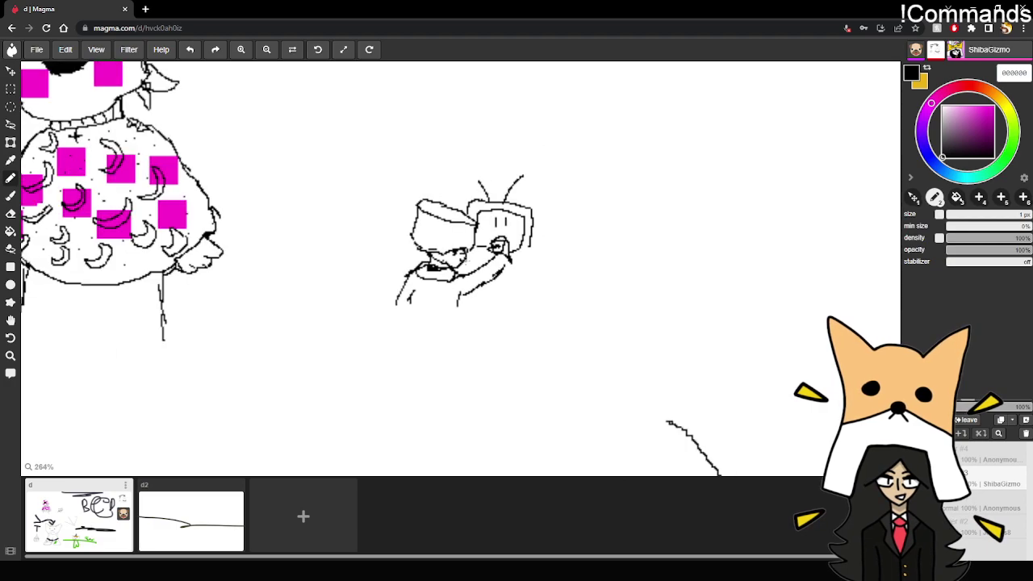
scroll(376, 266, "down", 3)
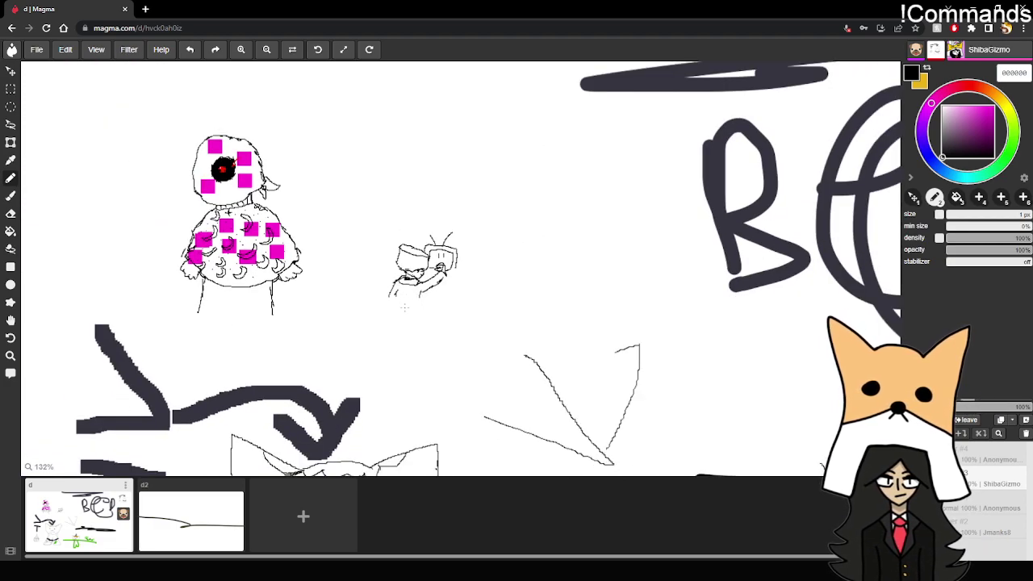
- Draw a small thin black open box among the BE letter strokes with the 1 px pencil
scroll(404, 307, "down", 5)
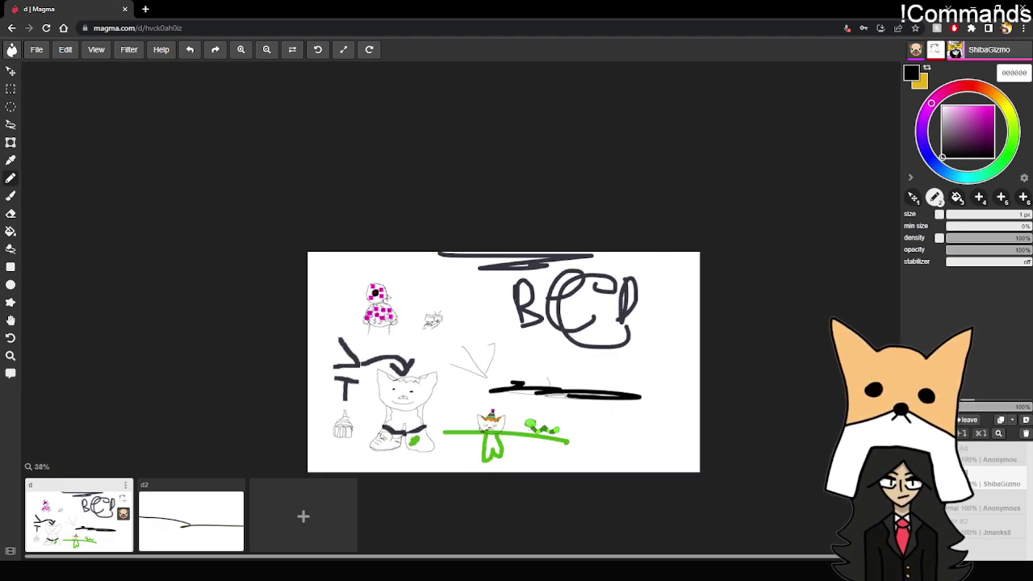
scroll(533, 436, "up", 3)
scroll(648, 158, "up", 5)
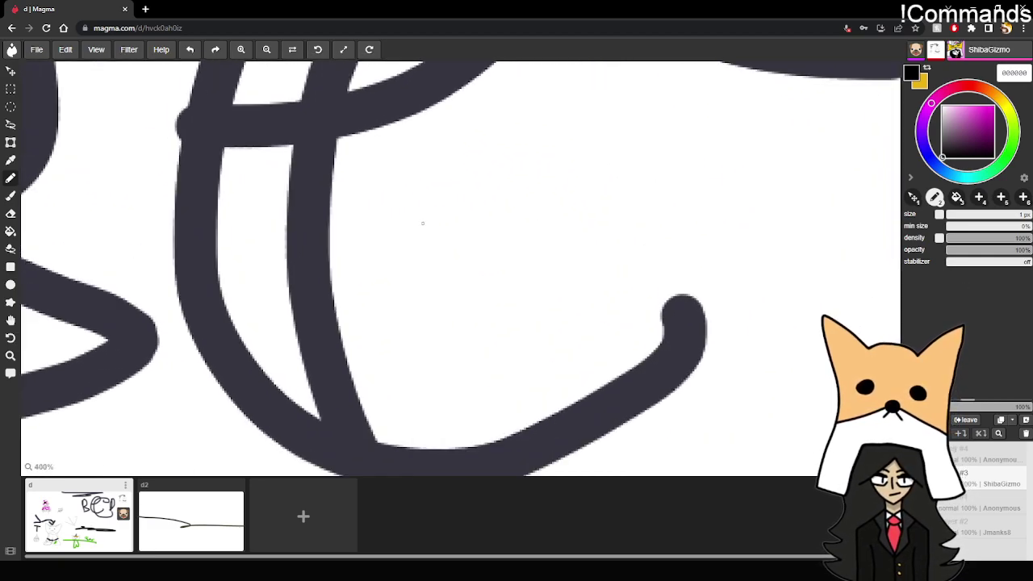
mouse_move(455, 203)
left_mouse_down()
mouse_move(466, 238)
mouse_move(381, 248)
mouse_move(381, 200)
mouse_move(531, 193)
left_mouse_up()
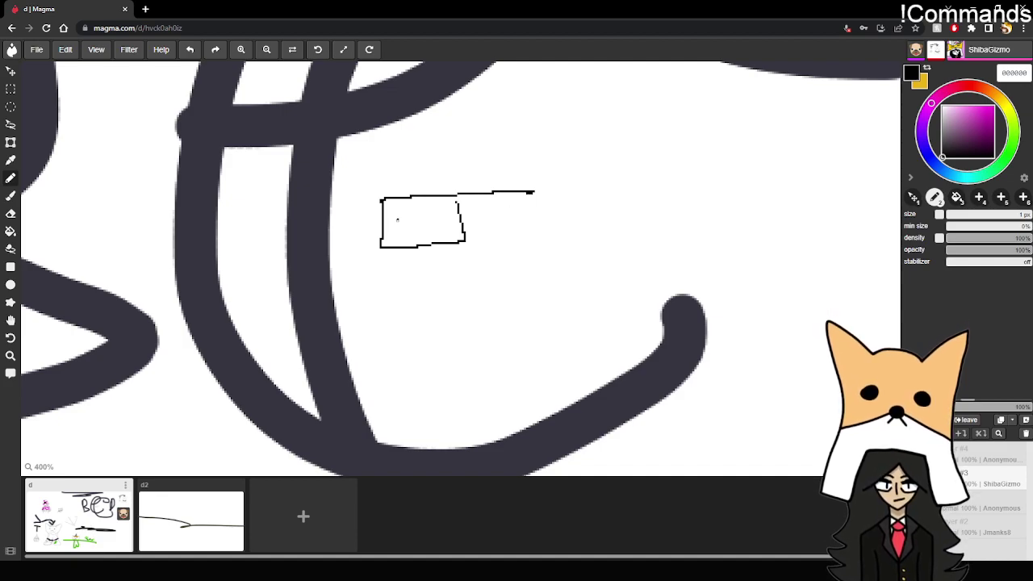
- Zoom and scroll the canvas over to the black strokes area
scroll(461, 274, "down", 7)
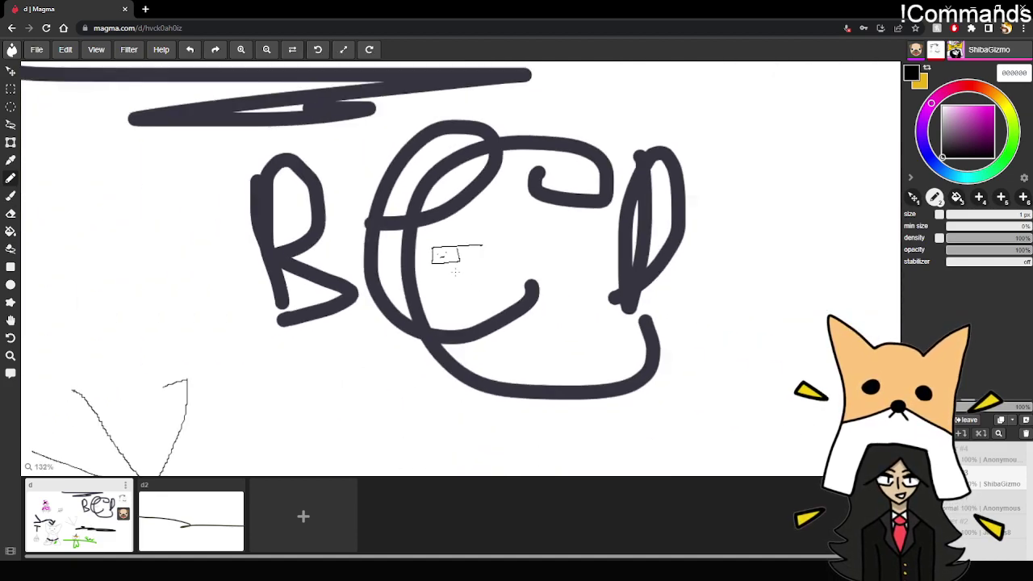
scroll(463, 292, "up", 3)
scroll(463, 292, "up", 2)
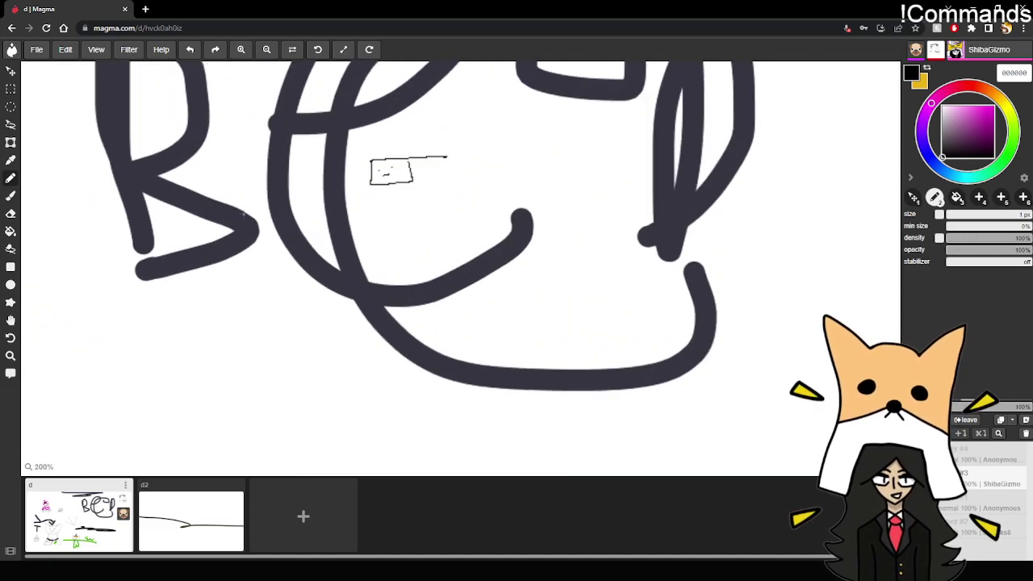
scroll(462, 292, "down", 3)
scroll(286, 381, "down", 1)
scroll(286, 381, "up", 3)
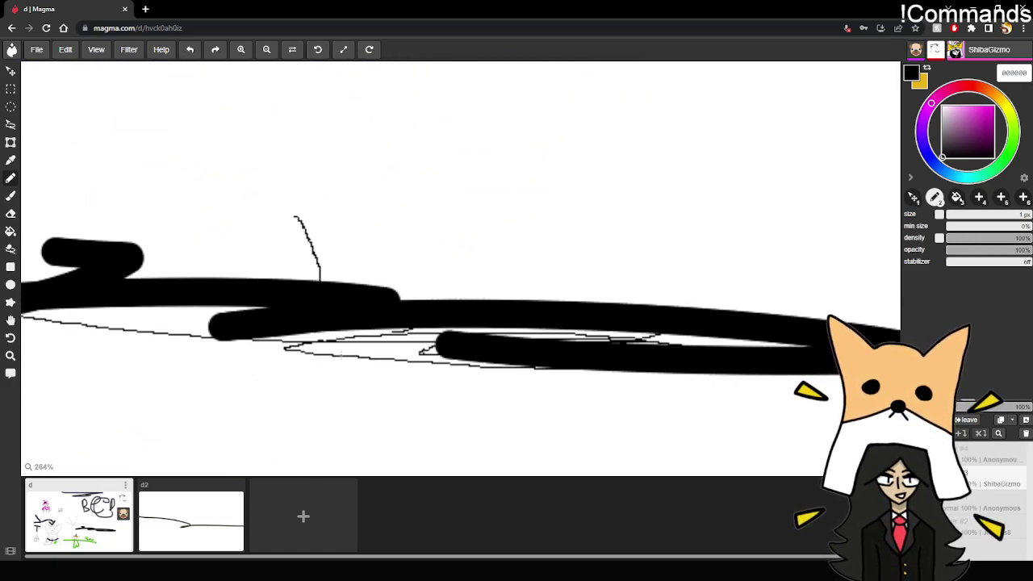
scroll(634, 368, "down", 5)
scroll(634, 369, "down", 1)
scroll(565, 404, "up", 6)
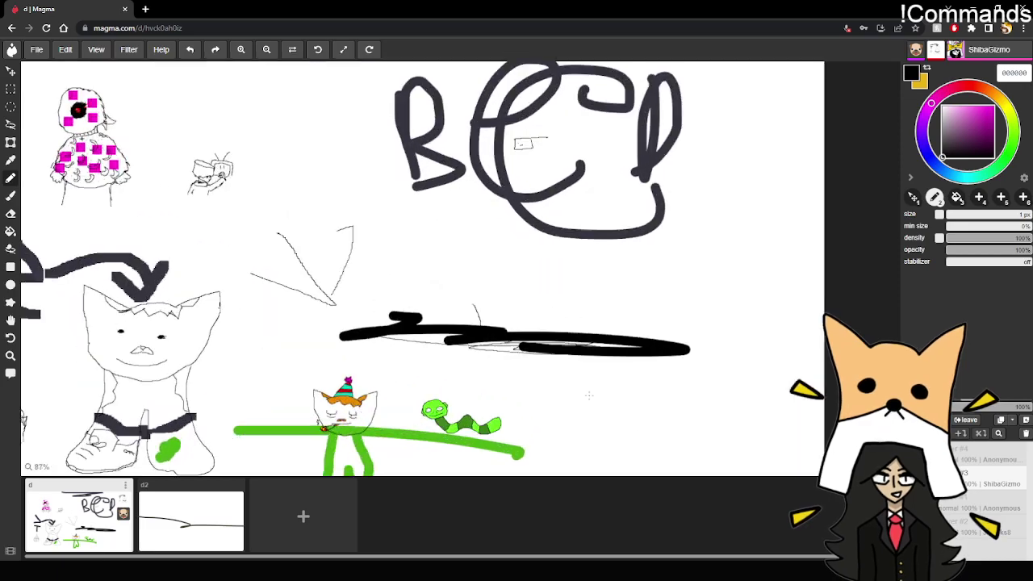
scroll(605, 437, "down", 5)
scroll(404, 323, "up", 2)
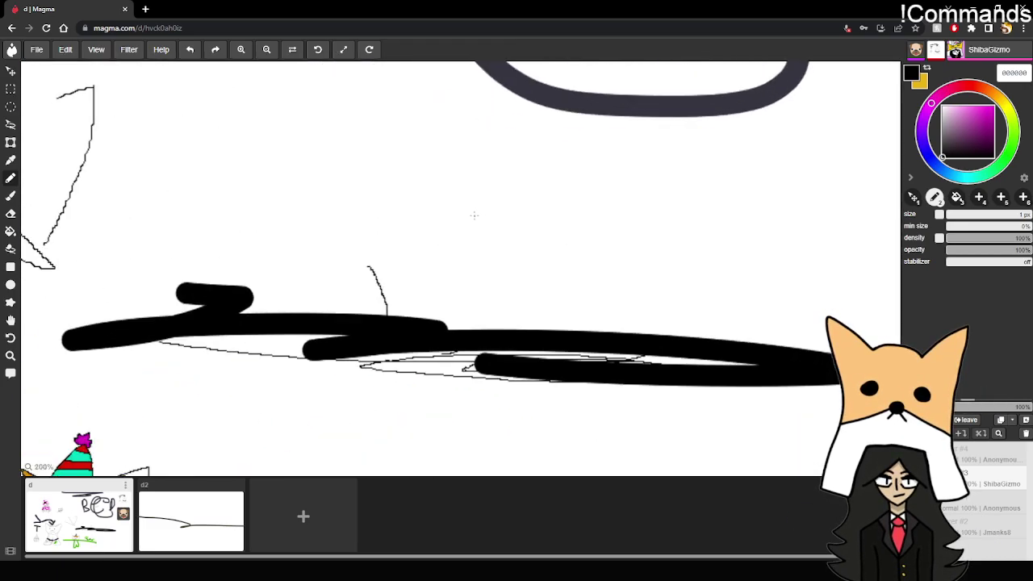
scroll(404, 323, "down", 2)
scroll(191, 189, "up", 5)
scroll(190, 190, "down", 3)
scroll(194, 182, "up", 2)
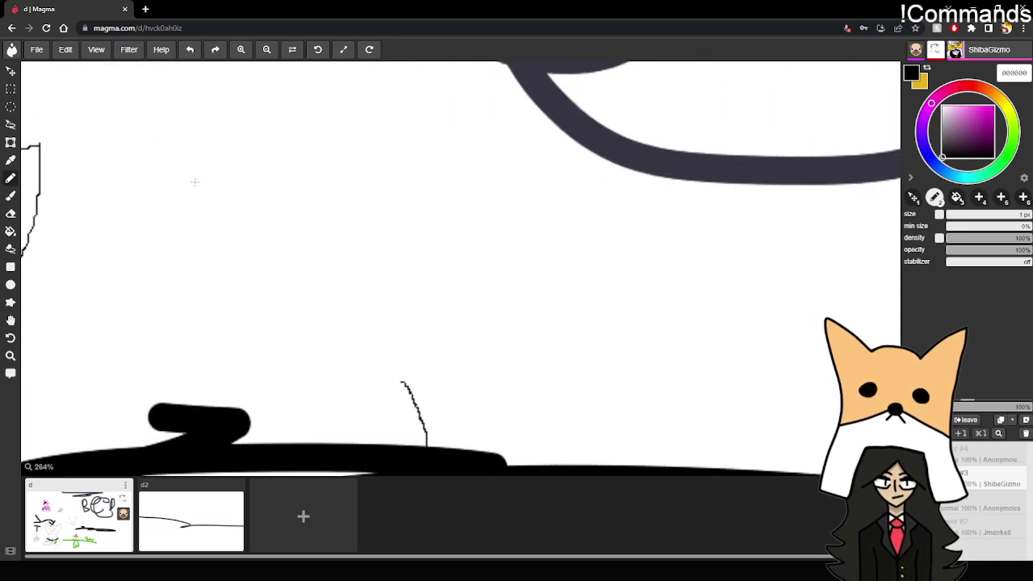
- Draw the frying pan's top edge, sides and long right handle, undoing failed attempts
mouse_move(278, 244)
left_mouse_down()
mouse_move(278, 208)
mouse_move(293, 202)
mouse_move(377, 192)
mouse_move(378, 223)
mouse_move(337, 232)
left_mouse_up()
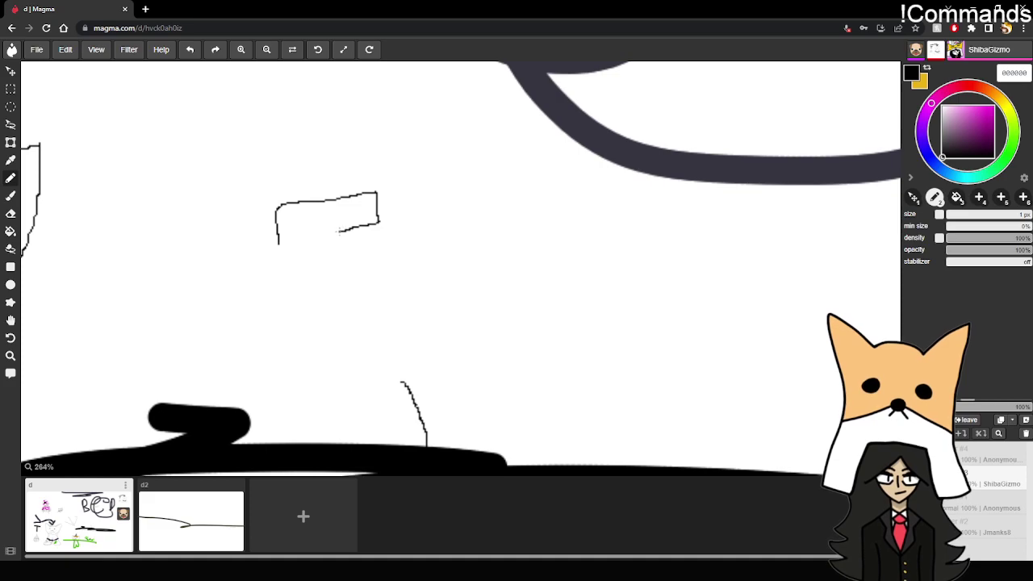
left_click(191, 50)
mouse_move(250, 238)
left_mouse_down()
mouse_move(235, 190)
mouse_move(252, 183)
mouse_move(377, 153)
mouse_move(380, 202)
left_mouse_up()
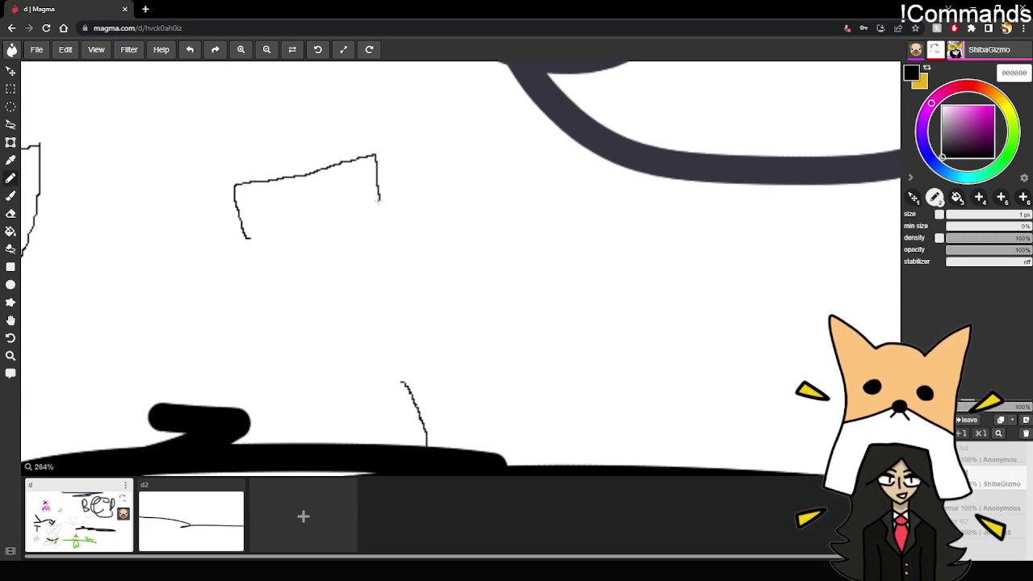
left_click(191, 50)
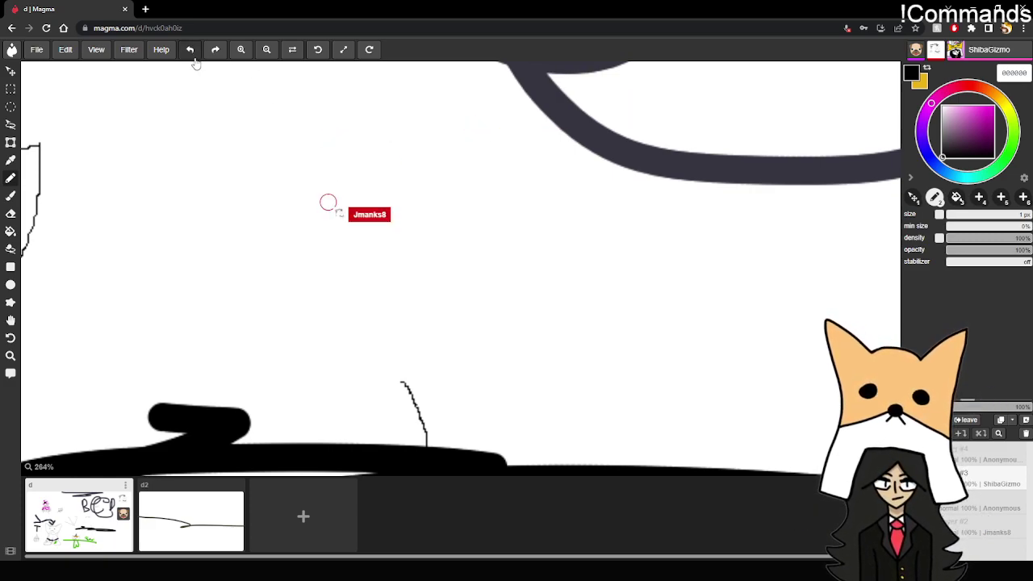
mouse_move(246, 200)
left_mouse_down()
mouse_move(362, 182)
mouse_move(365, 208)
left_mouse_up()
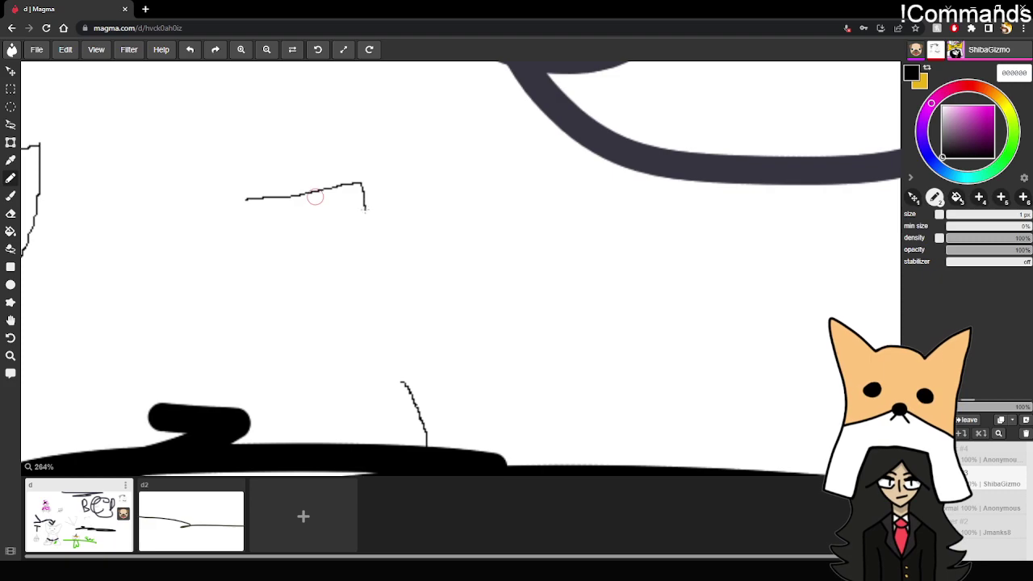
mouse_move(245, 200)
left_mouse_down()
mouse_move(262, 232)
mouse_move(244, 211)
mouse_move(245, 226)
mouse_move(268, 237)
mouse_move(244, 203)
mouse_move(254, 247)
mouse_move(270, 249)
mouse_move(368, 232)
mouse_move(361, 207)
left_mouse_up()
key("ctrl+z")
key("ctrl+z")
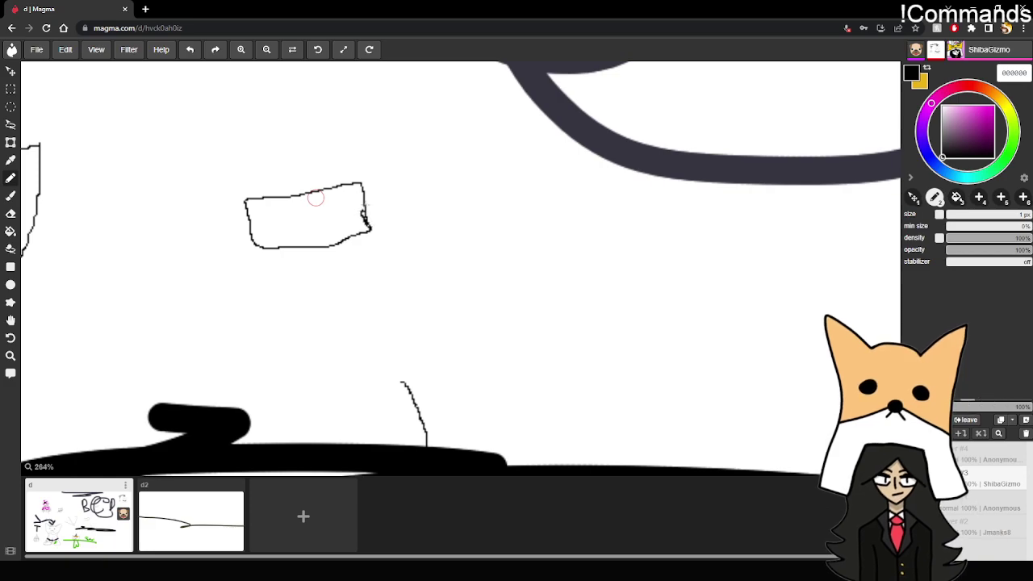
mouse_move(365, 193)
left_mouse_down()
mouse_move(442, 179)
mouse_move(429, 193)
mouse_move(373, 205)
left_mouse_up()
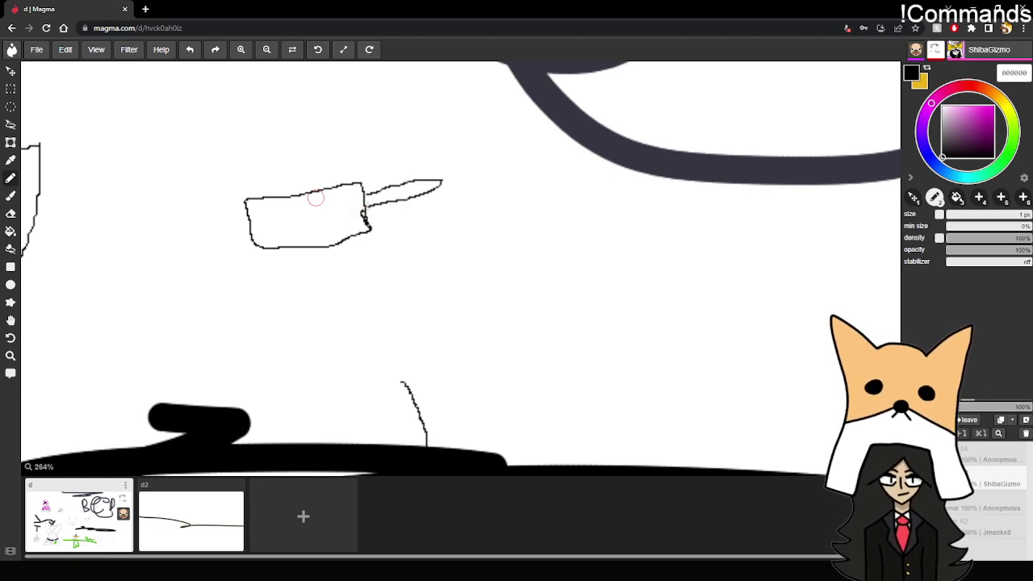
- Try small marks and a curved stroke below the pan, then undo and erase them
scroll(225, 284, "up", 5)
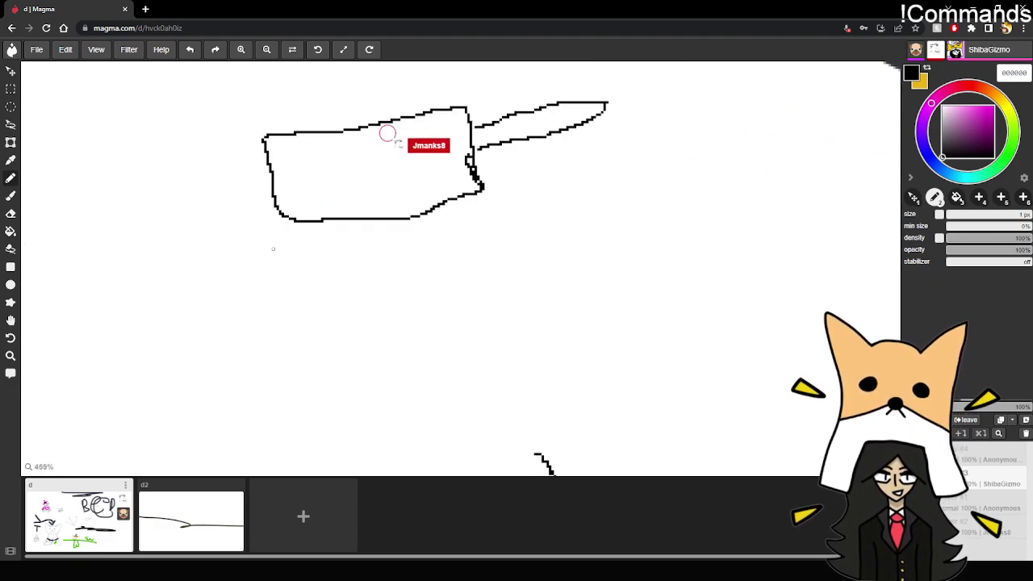
mouse_move(315, 236)
left_mouse_down()
mouse_move(342, 235)
mouse_move(307, 244)
mouse_move(312, 251)
left_mouse_up()
key("ctrl+z")
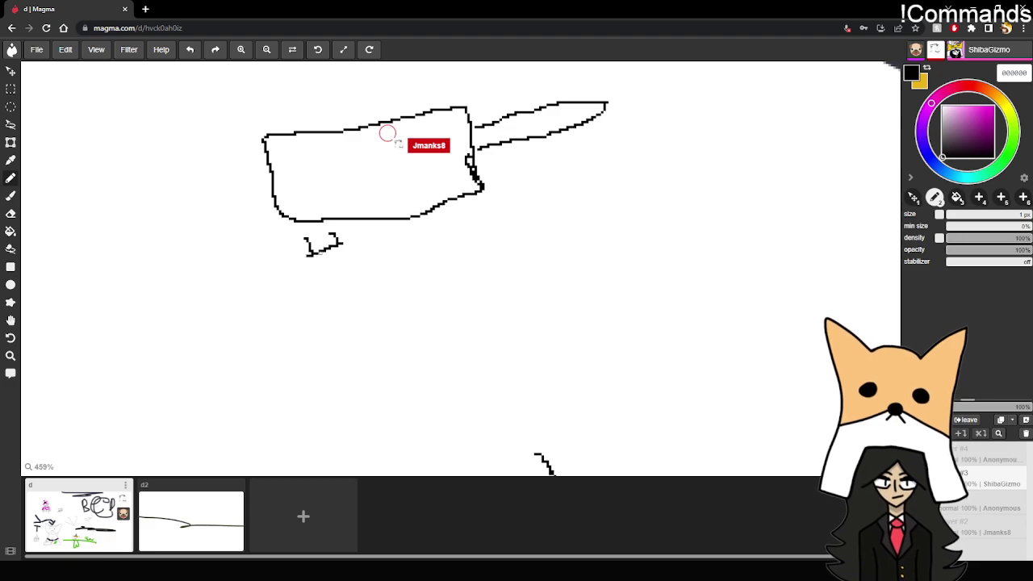
key("ctrl+z")
key("ctrl+z")
key("ctrl+z")
key("ctrl+z")
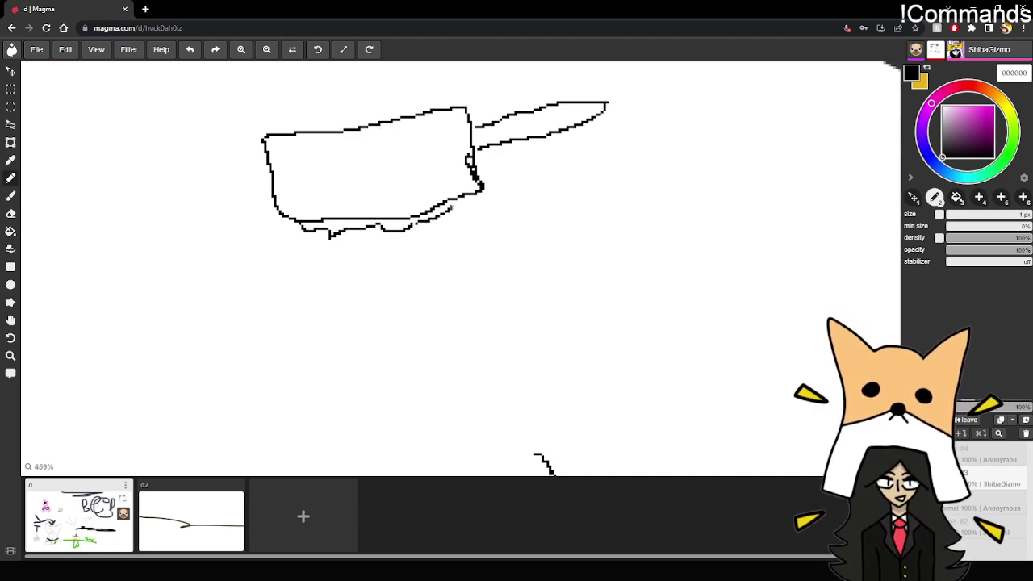
mouse_move(374, 248)
left_mouse_down()
mouse_move(363, 278)
mouse_move(373, 284)
left_mouse_up()
key("ctrl+z")
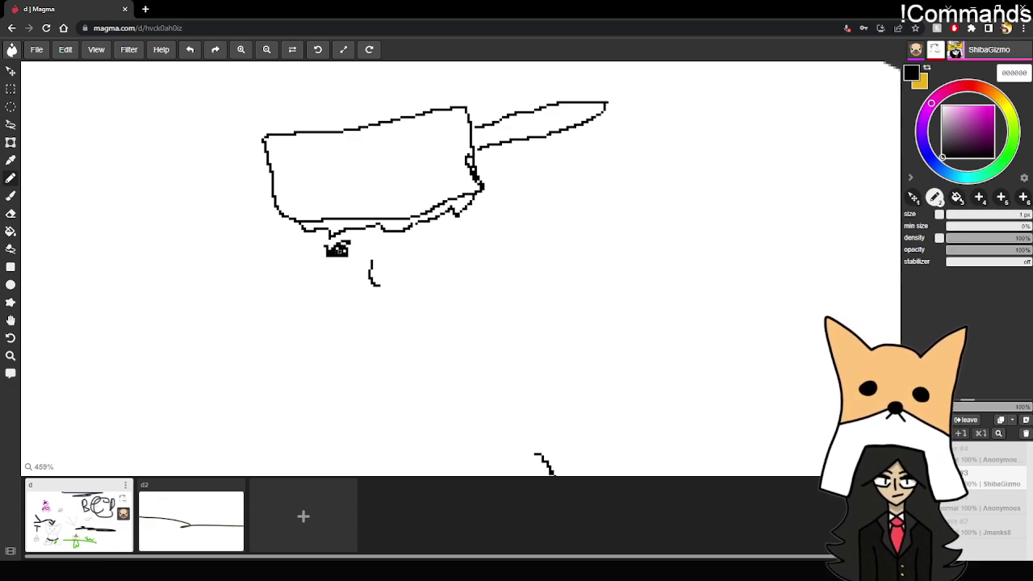
left_click_drag(352, 249, 306, 245)
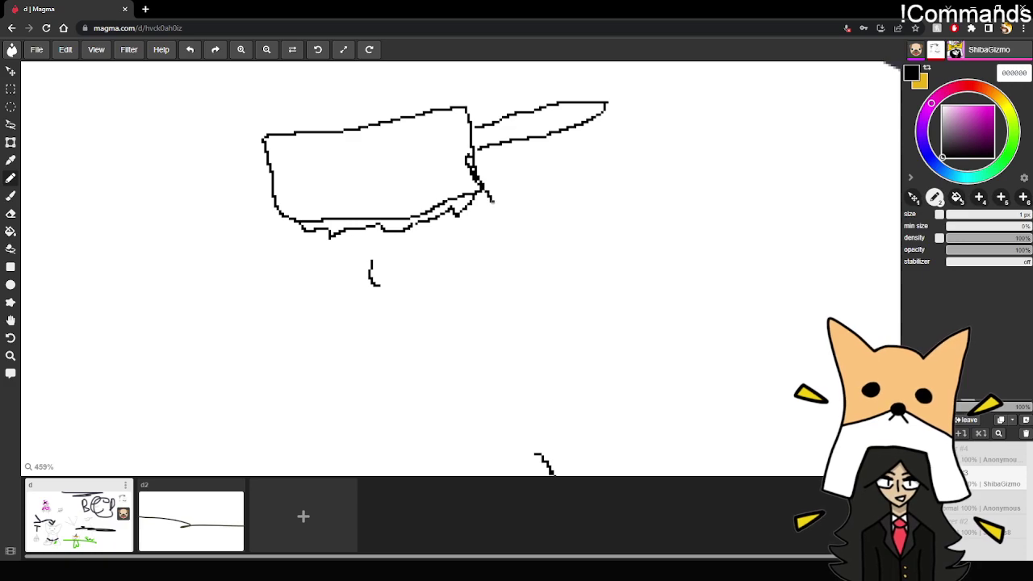
- Zoom in and draw the left eye oval below the pan
left_click_drag(504, 219, 517, 246)
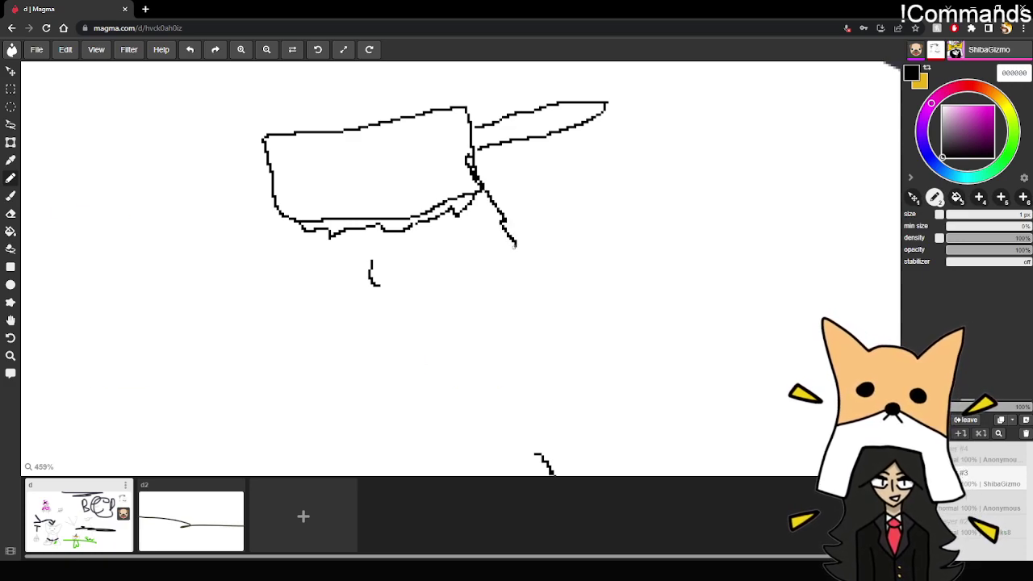
key("ctrl+z")
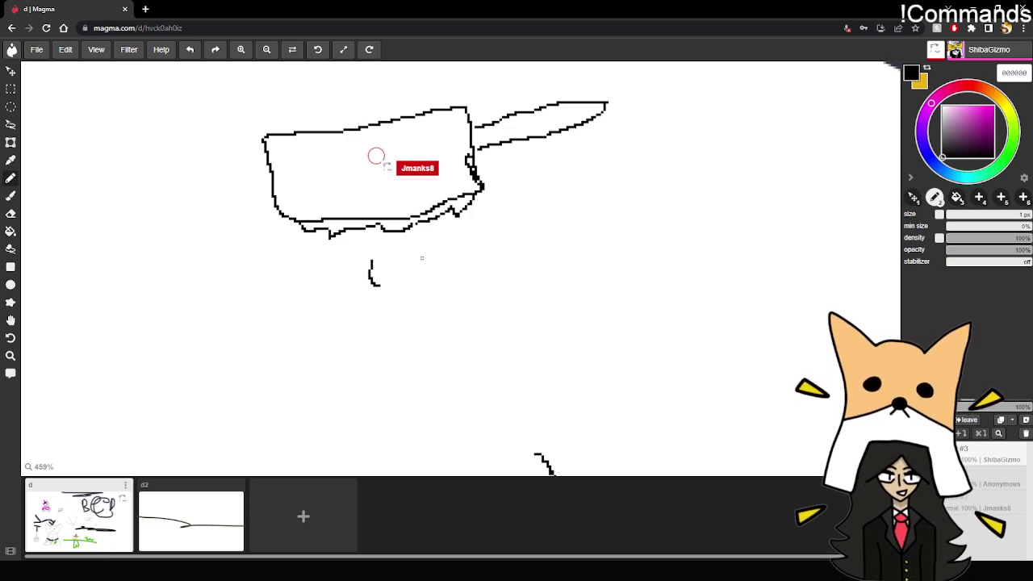
scroll(374, 238, "up", 4)
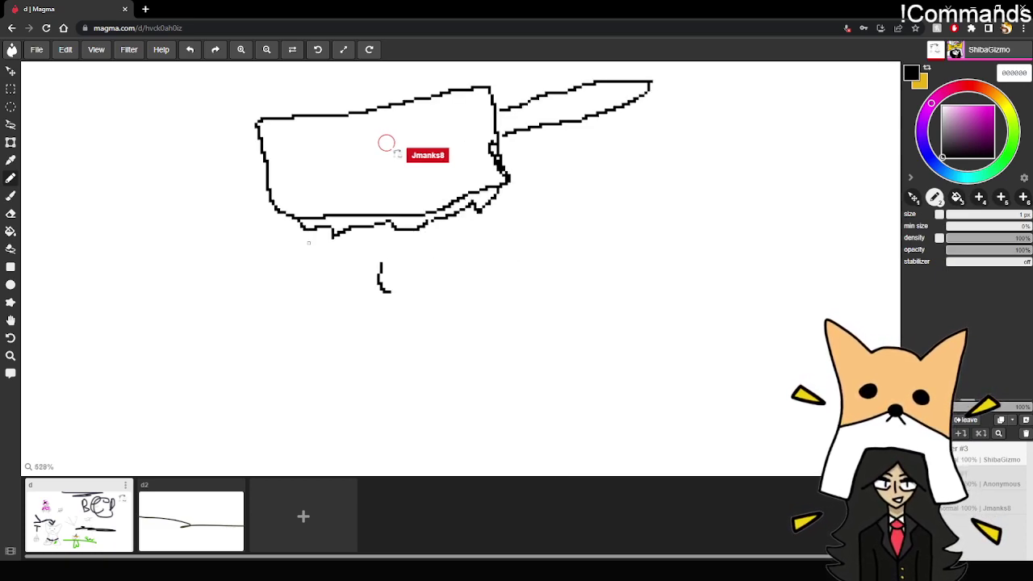
mouse_move(390, 261)
left_mouse_down()
mouse_move(330, 264)
mouse_move(325, 278)
mouse_move(332, 288)
mouse_move(384, 289)
mouse_move(416, 277)
mouse_move(393, 256)
mouse_move(376, 300)
mouse_move(366, 297)
mouse_move(372, 304)
mouse_move(328, 310)
mouse_move(384, 323)
mouse_move(416, 306)
left_mouse_up()
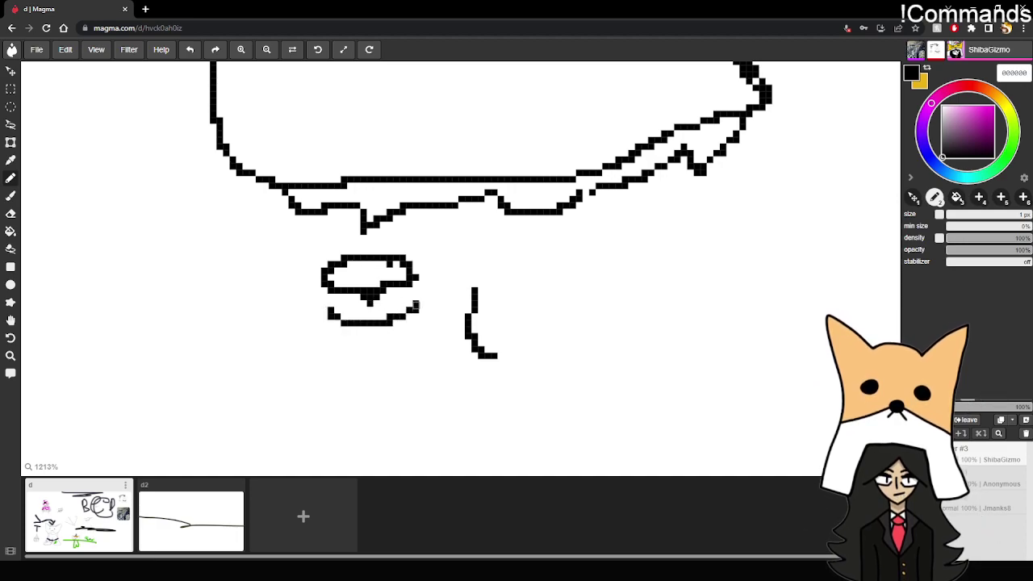
- Add a left eyebrow, then the right eye with its lower lid and eyebrow
scroll(472, 283, "down", 3)
scroll(519, 162, "up", 3)
mouse_move(416, 232)
left_mouse_down()
mouse_move(362, 228)
mouse_move(287, 244)
left_mouse_up()
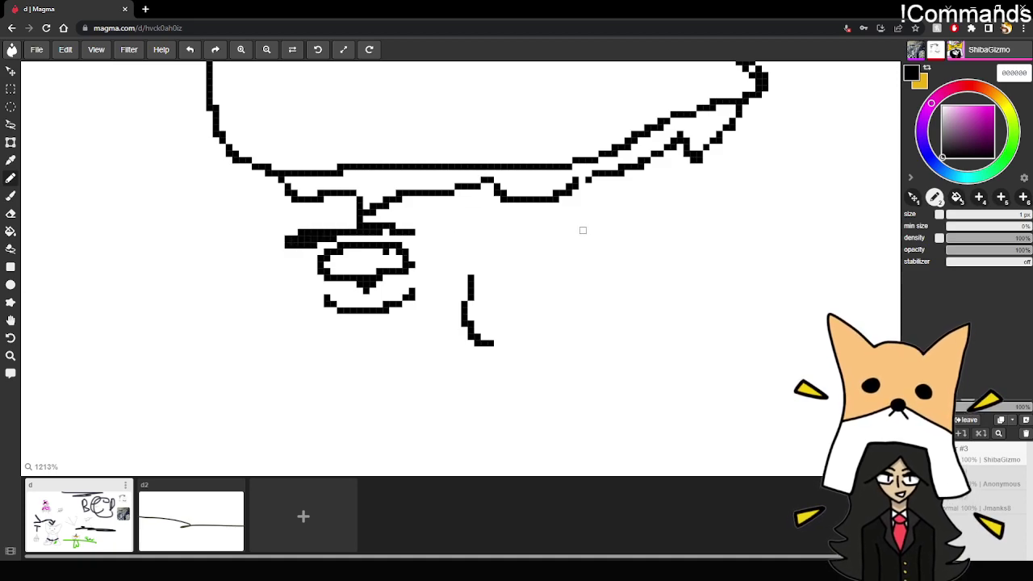
mouse_move(523, 264)
left_mouse_down()
mouse_move(599, 257)
mouse_move(605, 275)
mouse_move(582, 285)
mouse_move(525, 268)
mouse_move(555, 296)
mouse_move(590, 290)
left_mouse_up()
mouse_move(516, 303)
left_mouse_down()
mouse_move(566, 316)
mouse_move(612, 300)
left_mouse_up()
scroll(547, 300, "down", 1)
scroll(548, 300, "down", 1)
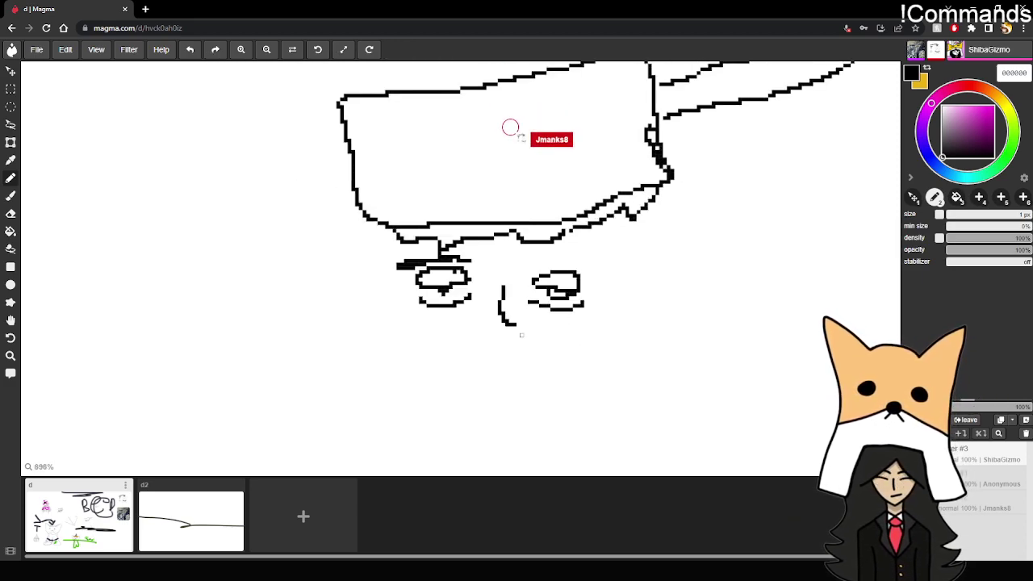
left_click_drag(529, 256, 594, 257)
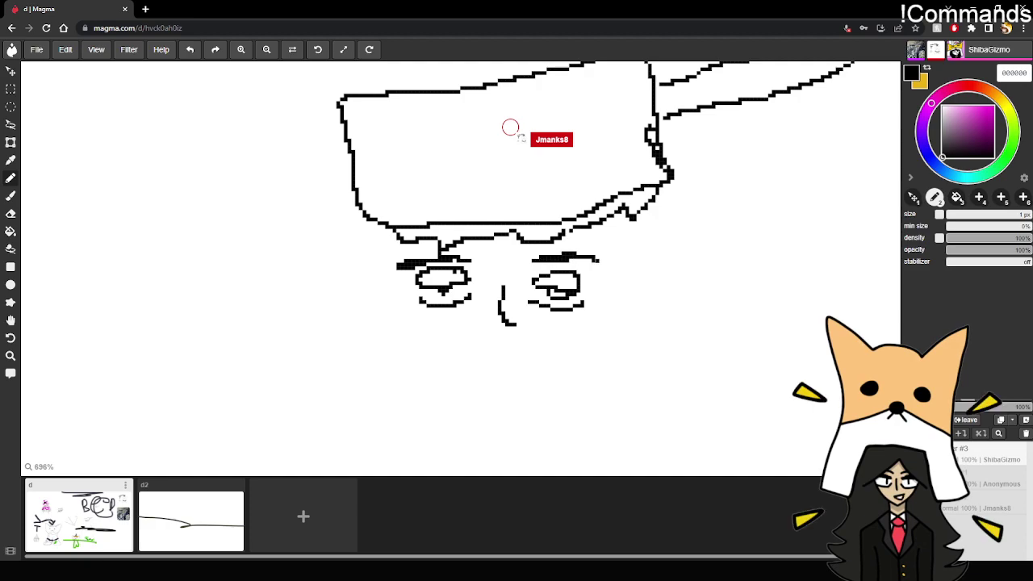
scroll(503, 407, "up", 3)
- Sketch a beard outline below the face, then undo it
mouse_move(470, 297)
left_mouse_down()
mouse_move(413, 329)
mouse_move(383, 321)
mouse_move(384, 390)
mouse_move(337, 380)
mouse_move(381, 448)
mouse_move(499, 426)
mouse_move(520, 471)
left_mouse_up()
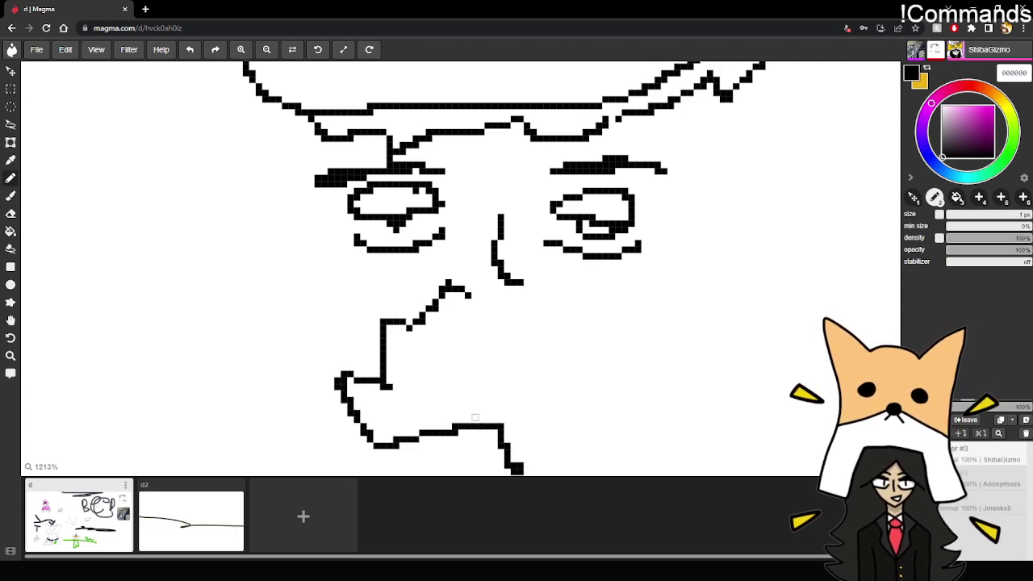
key("ctrl+z")
scroll(498, 433, "down", 7)
scroll(516, 444, "up", 9)
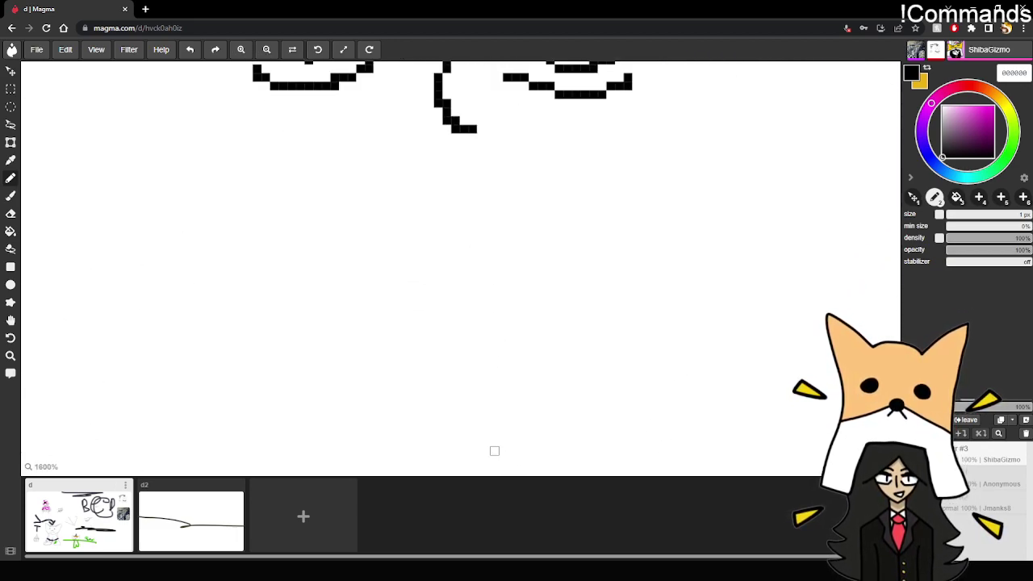
scroll(466, 372, "down", 1)
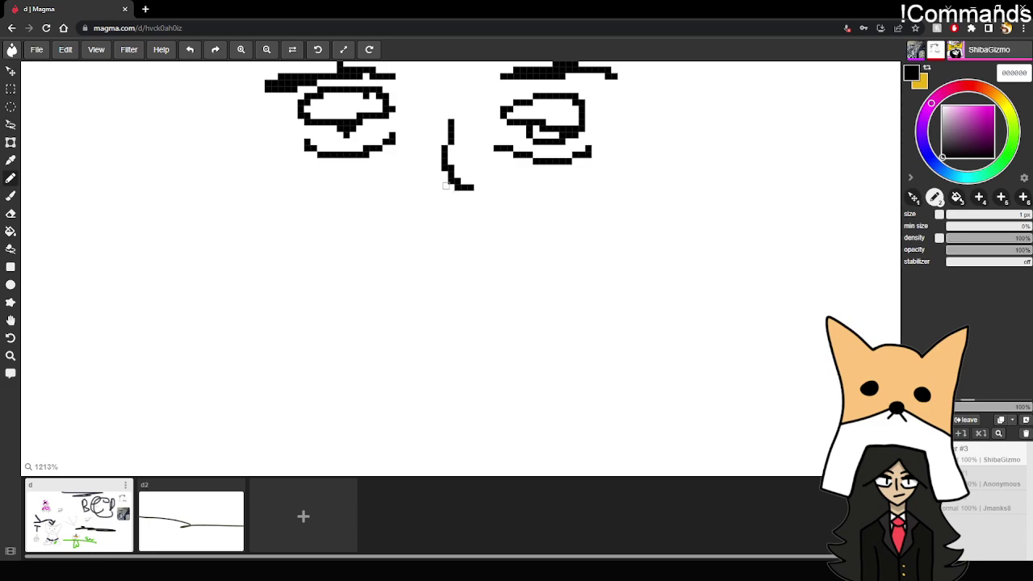
- Erase the old nose line and redraw an angular nose between the eyes
left_click(10, 214)
left_click_drag(456, 202, 452, 129)
left_click(11, 177)
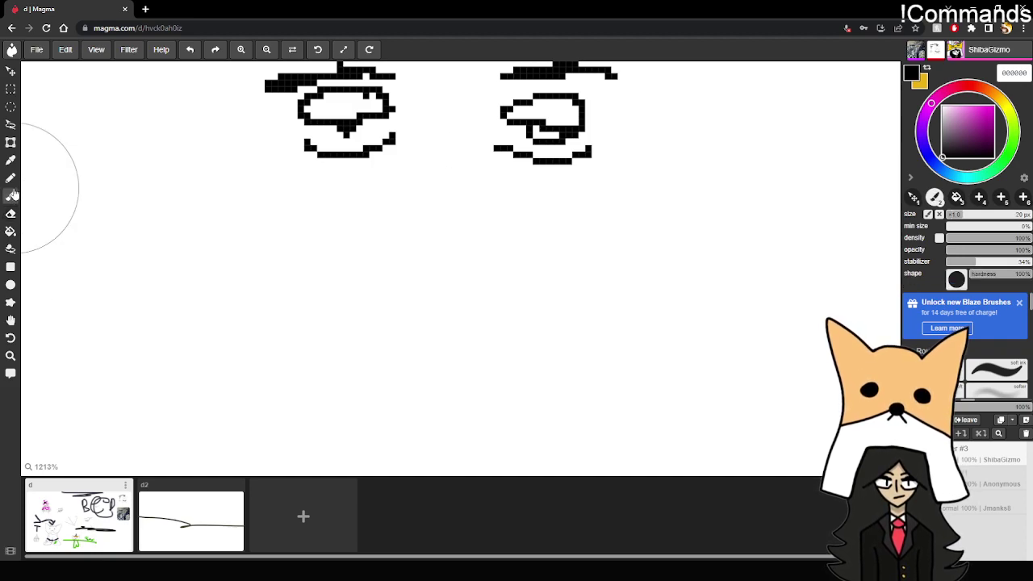
mouse_move(440, 127)
left_mouse_down()
mouse_move(412, 151)
mouse_move(411, 178)
mouse_move(444, 199)
left_mouse_up()
mouse_move(426, 131)
left_mouse_down()
mouse_move(442, 127)
mouse_move(473, 150)
left_mouse_up()
key("ctrl+z")
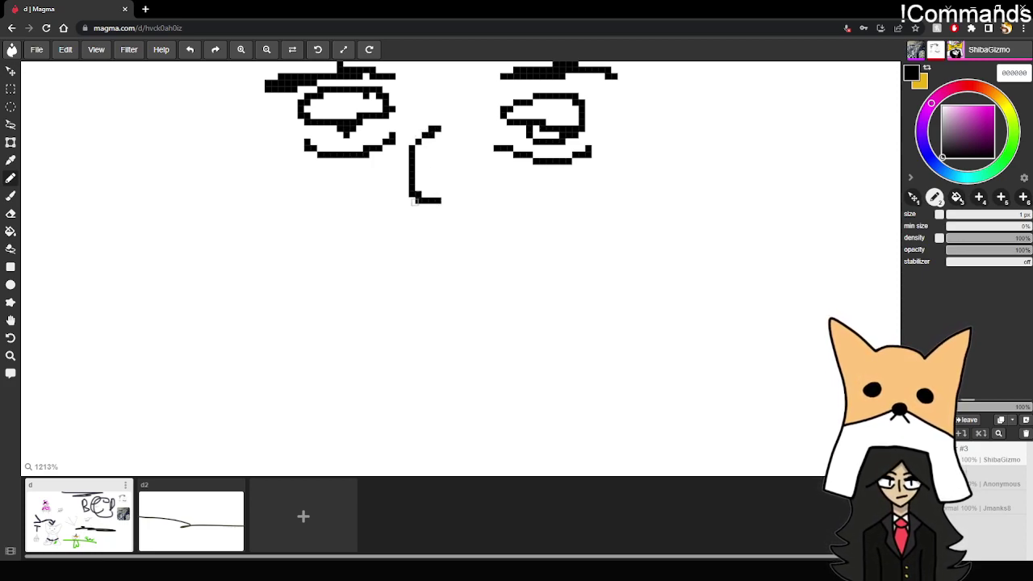
left_click_drag(440, 199, 478, 195)
- Scroll the canvas to check the finished face
scroll(447, 177, "down", 1)
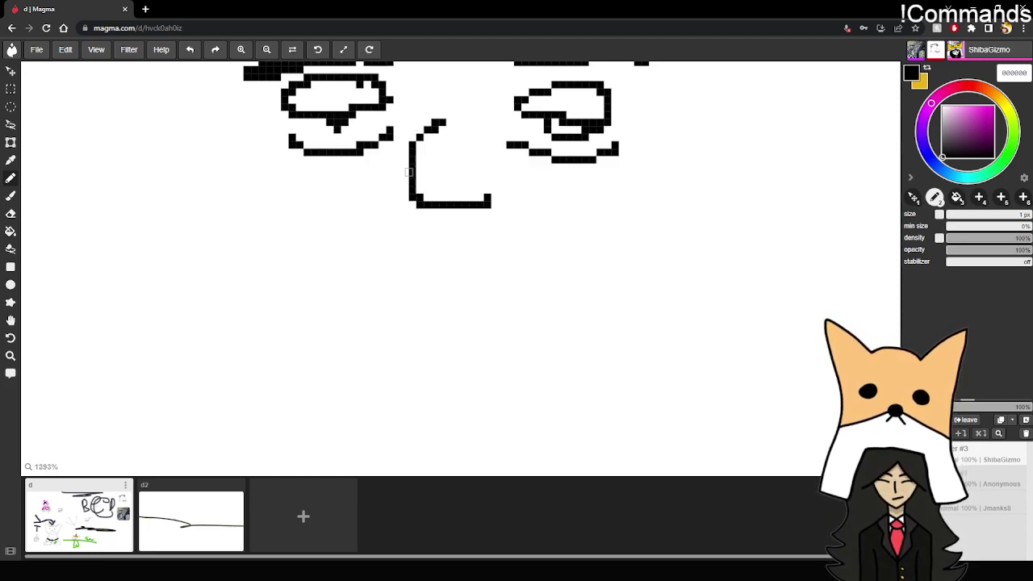
- Draw the jagged beard outline below the nose, undoing a stray stroke, and add the mouth and lower lip
mouse_move(412, 201)
left_mouse_down()
mouse_move(376, 194)
mouse_move(376, 222)
mouse_move(330, 237)
mouse_move(365, 275)
mouse_move(350, 271)
mouse_move(313, 310)
mouse_move(341, 315)
mouse_move(323, 328)
mouse_move(333, 357)
mouse_move(424, 342)
mouse_move(405, 339)
mouse_move(417, 371)
mouse_move(474, 340)
mouse_move(487, 363)
mouse_move(517, 371)
mouse_move(573, 318)
mouse_move(632, 327)
mouse_move(627, 269)
left_mouse_up()
key("ctrl+z")
mouse_move(556, 333)
left_mouse_down()
mouse_move(619, 304)
mouse_move(603, 269)
mouse_move(652, 253)
mouse_move(624, 229)
mouse_move(635, 194)
mouse_move(584, 191)
mouse_move(558, 168)
mouse_move(525, 199)
mouse_move(479, 183)
mouse_move(463, 202)
mouse_move(412, 194)
left_mouse_up()
left_click_drag(426, 260, 524, 253)
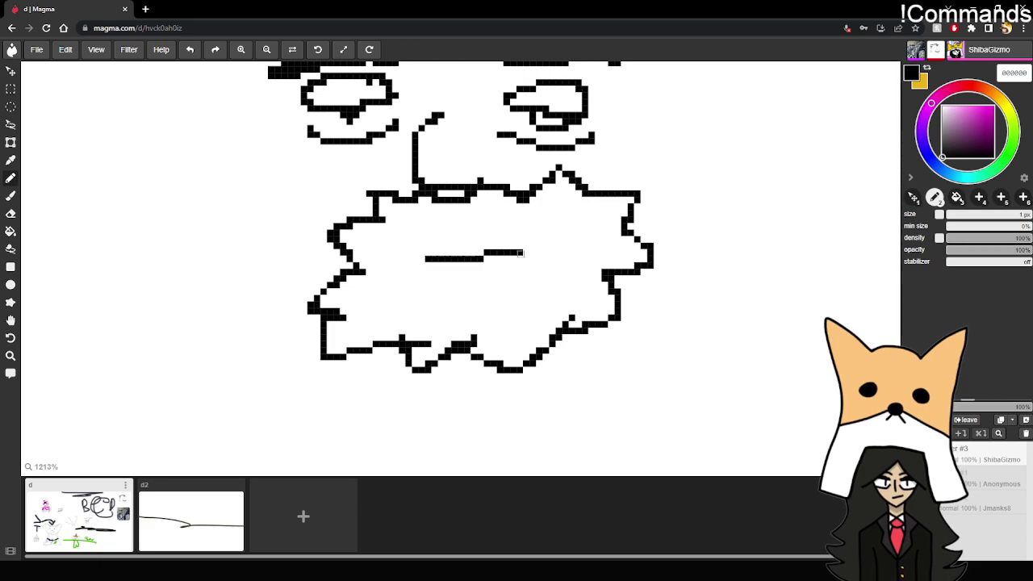
mouse_move(428, 262)
left_mouse_down()
mouse_move(479, 264)
mouse_move(498, 275)
mouse_move(504, 258)
mouse_move(514, 264)
mouse_move(481, 252)
mouse_move(498, 241)
mouse_move(460, 256)
left_mouse_up()
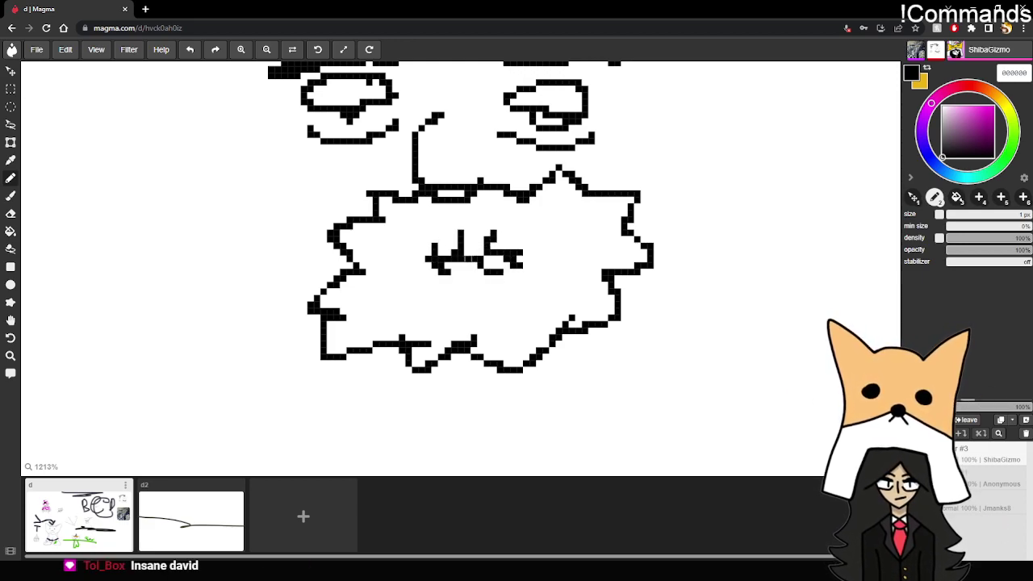
scroll(435, 251, "down", 3)
scroll(431, 241, "up", 3)
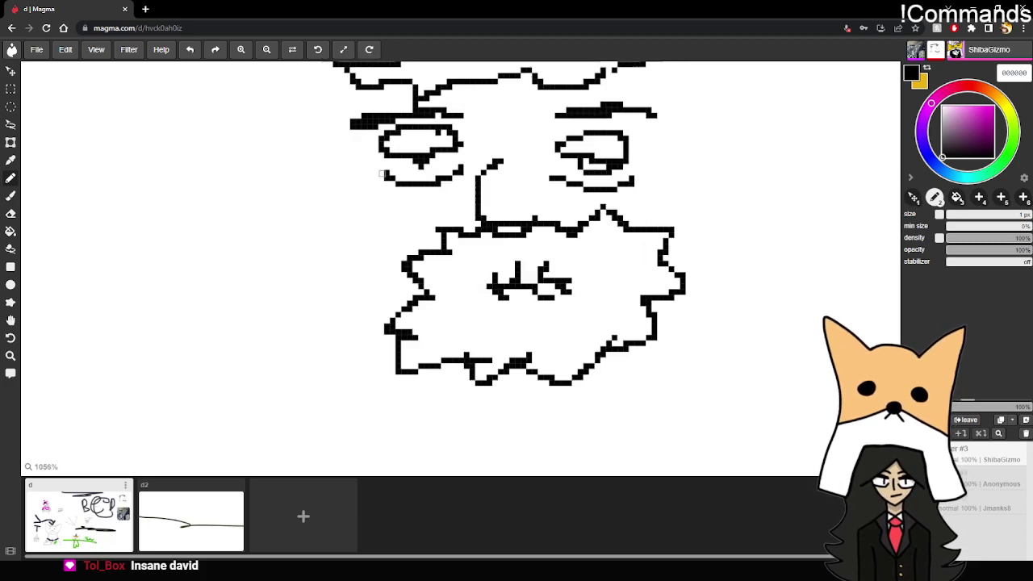
- Add cheek lines from the eyes to the beard and hair strands down the face's right side
mouse_move(378, 182)
left_mouse_down()
mouse_move(385, 234)
mouse_move(407, 272)
left_mouse_up()
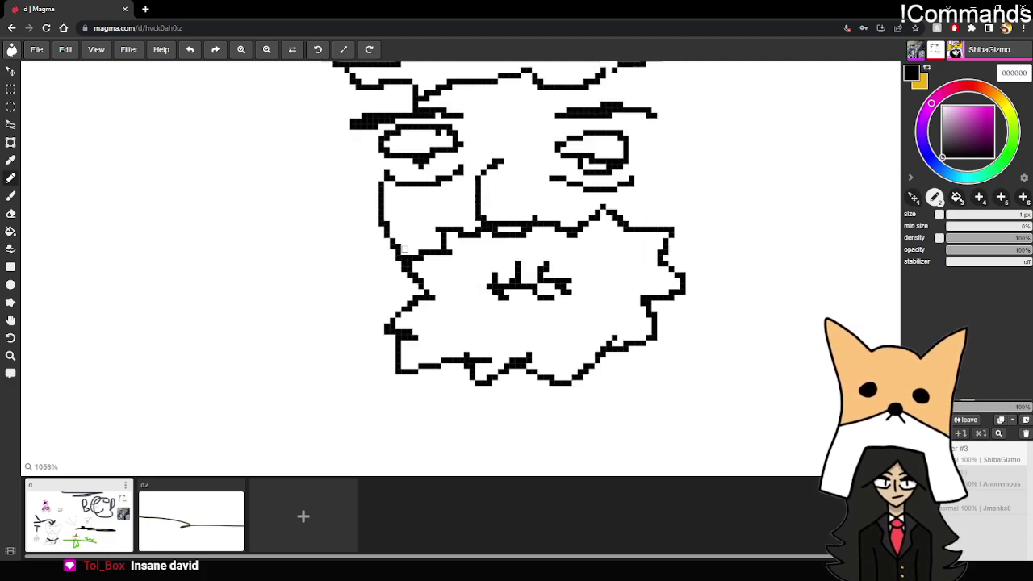
scroll(383, 159, "down", 2)
mouse_move(371, 130)
left_mouse_down()
mouse_move(385, 184)
mouse_move(368, 101)
left_mouse_up()
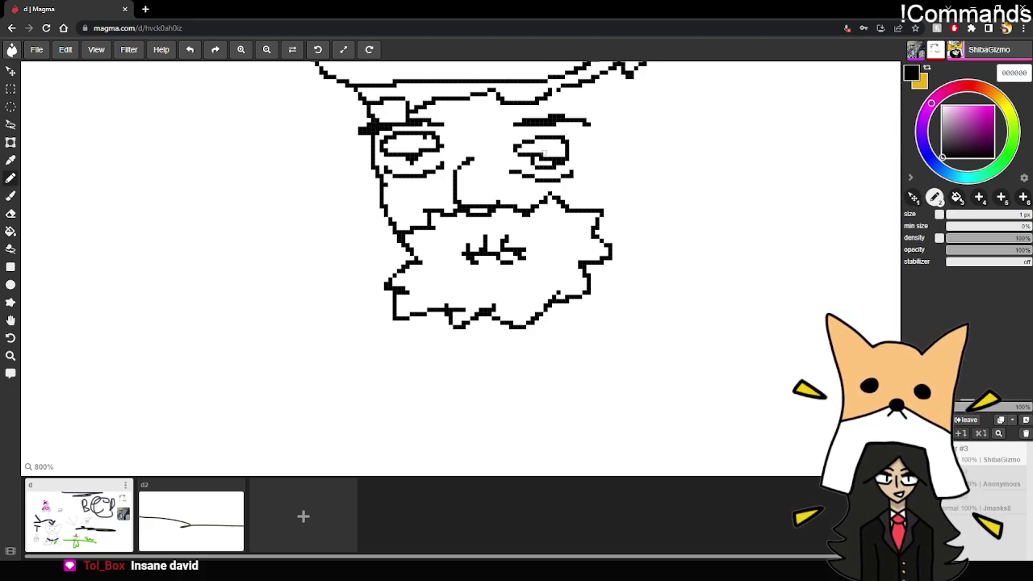
mouse_move(595, 84)
left_mouse_down()
mouse_move(626, 218)
mouse_move(610, 245)
left_mouse_up()
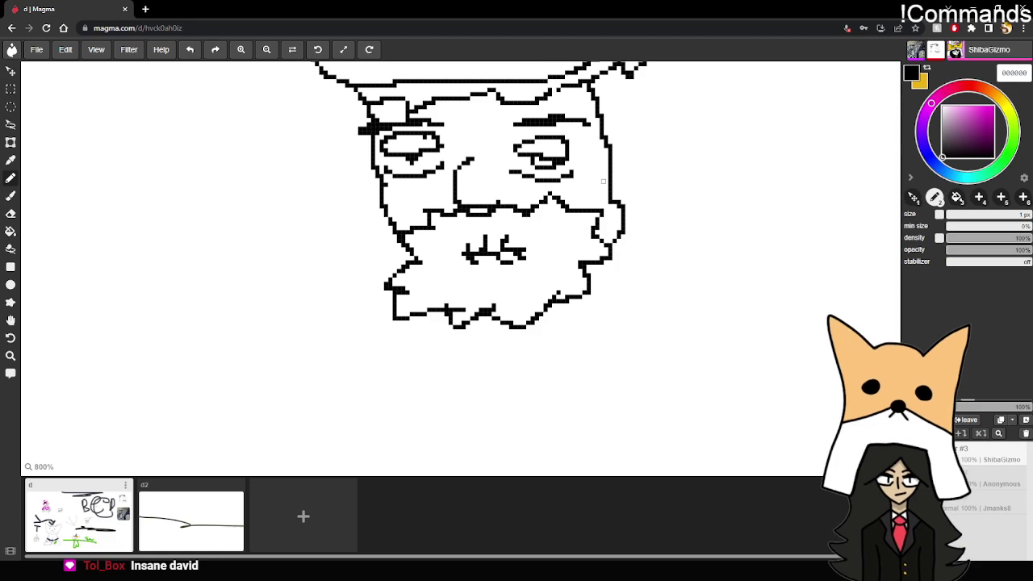
scroll(603, 181, "down", 5)
scroll(592, 149, "up", 5)
scroll(590, 147, "up", 2)
mouse_move(583, 145)
left_mouse_down()
mouse_move(636, 211)
mouse_move(637, 240)
mouse_move(588, 215)
left_mouse_up()
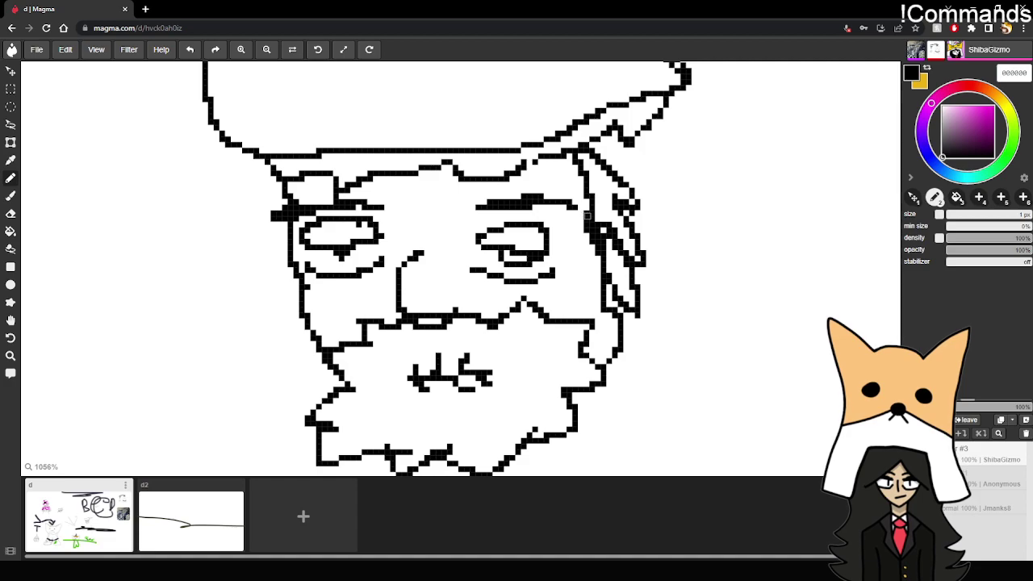
- Draw ragged hair down the left side of the bearded man's face
mouse_move(263, 170)
left_mouse_down()
mouse_move(246, 266)
mouse_move(263, 284)
mouse_move(298, 288)
left_mouse_up()
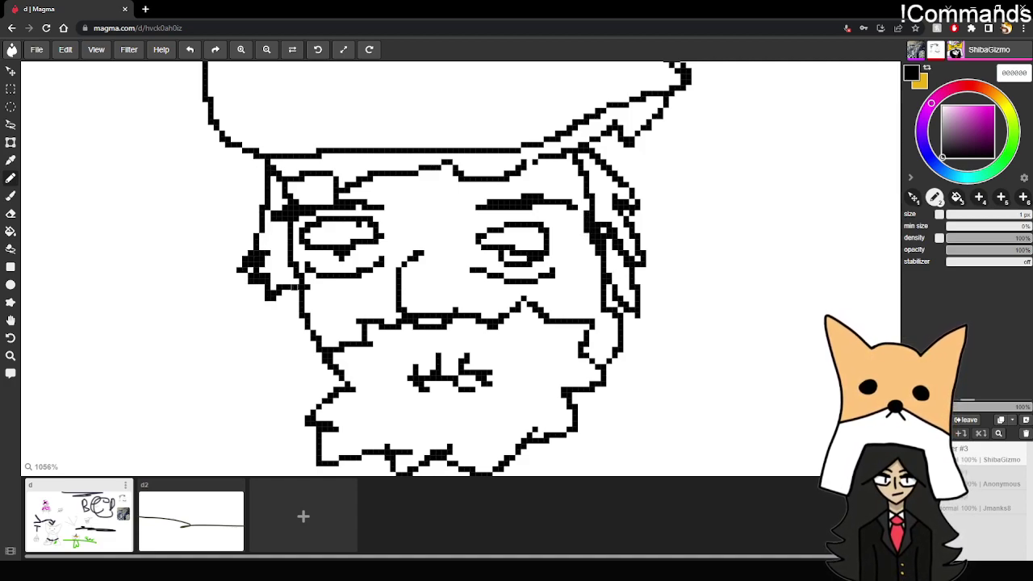
scroll(401, 296, "down", 5)
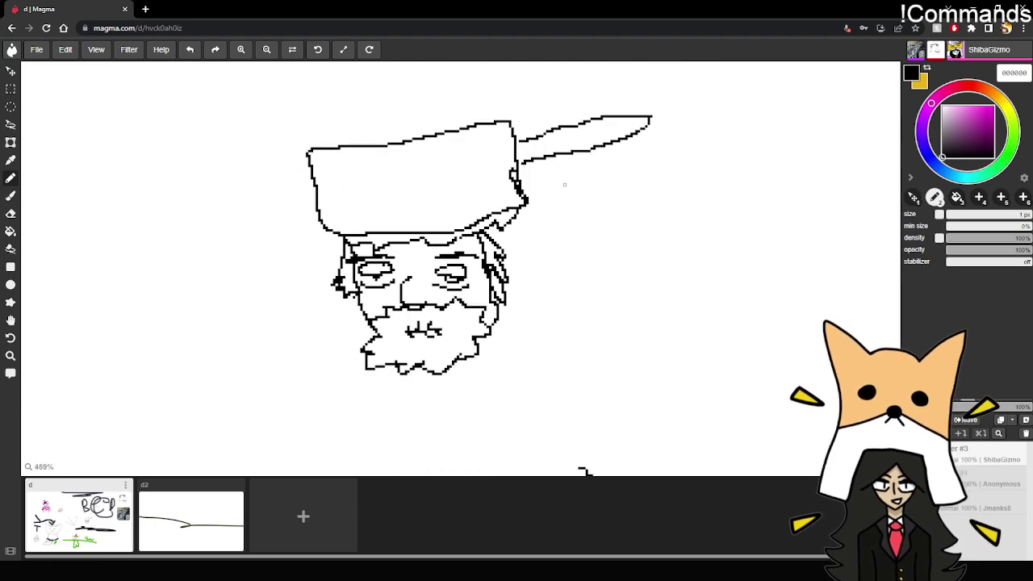
scroll(434, 208, "down", 3)
scroll(477, 222, "up", 8)
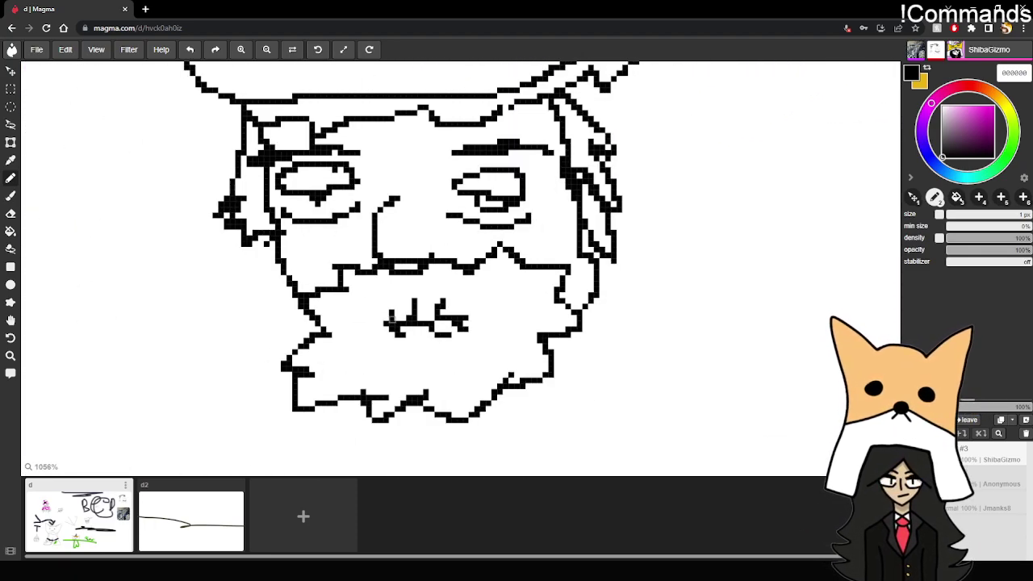
scroll(356, 321, "down", 1)
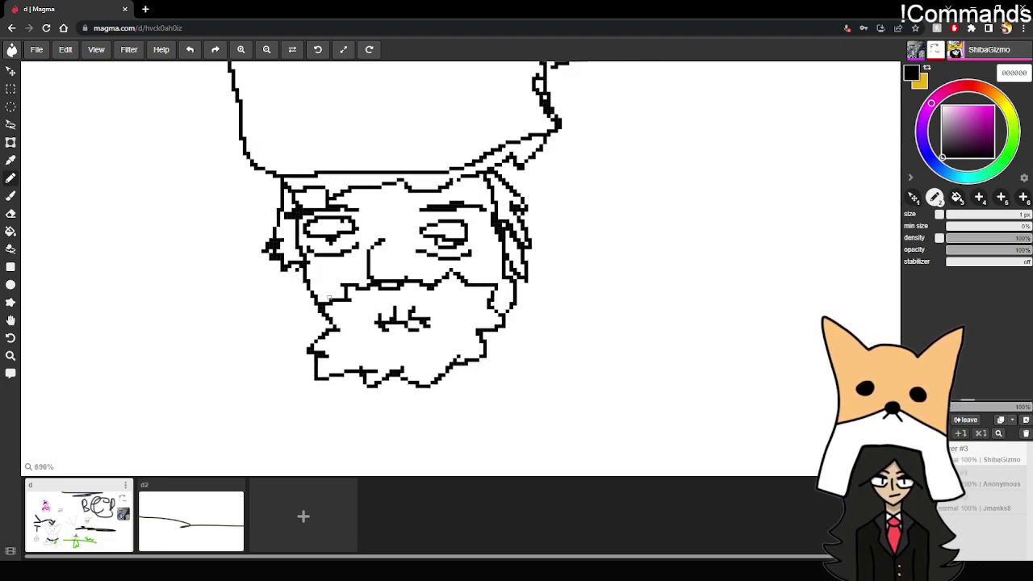
scroll(351, 262, "up", 2)
- Add a crease left of the nose and a line under the right eye
left_click_drag(368, 234, 347, 271)
left_click_drag(452, 241, 479, 276)
scroll(477, 275, "down", 12)
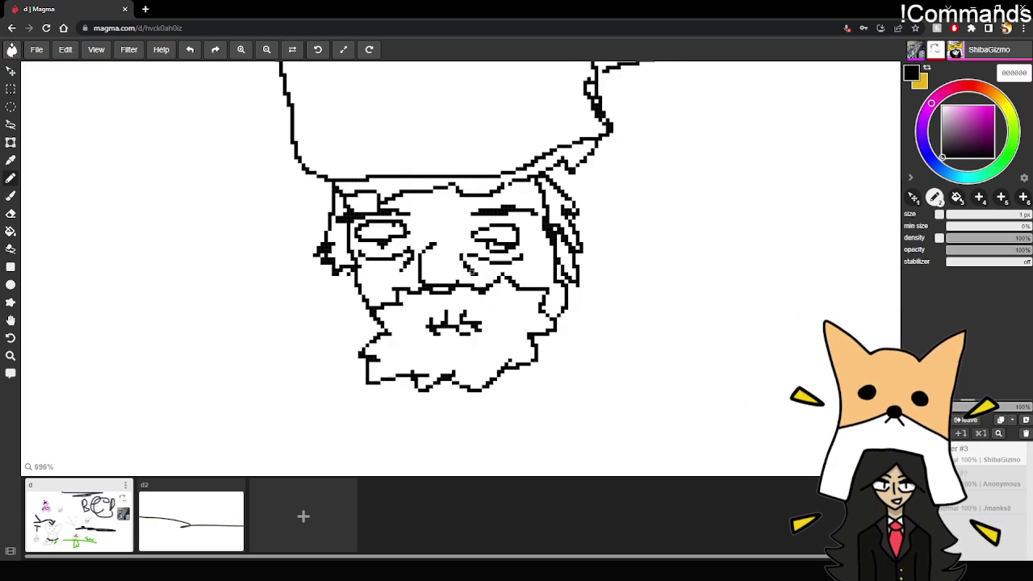
- Draw a short hair strand hanging down from the frying-pan hat's brim
scroll(480, 302, "down", 5)
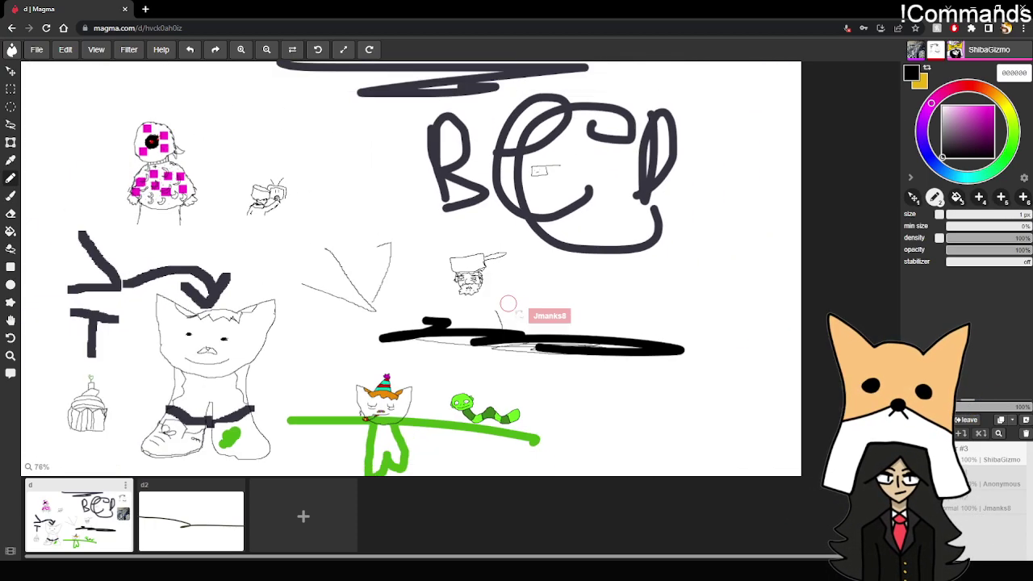
scroll(418, 372, "up", 5)
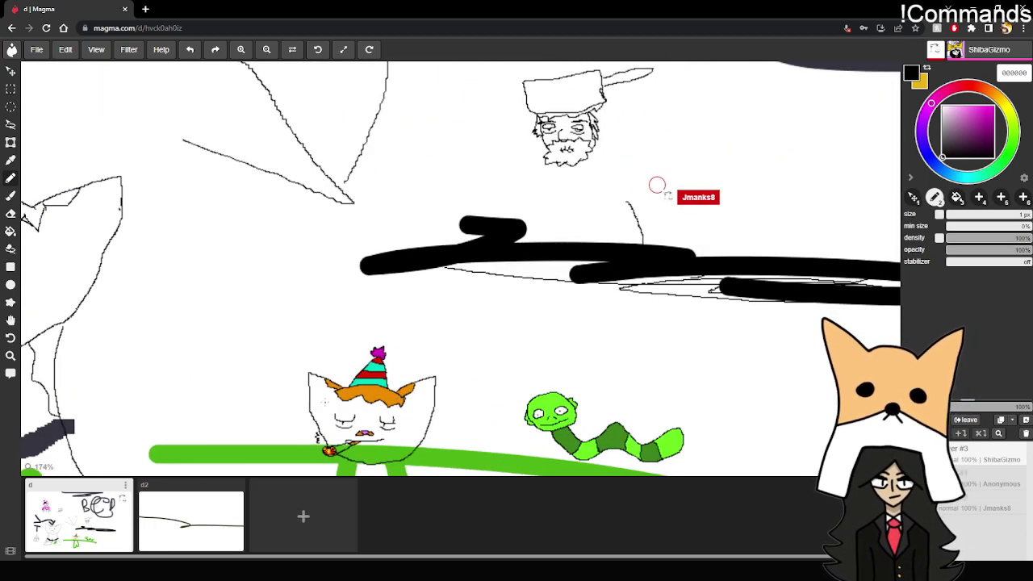
scroll(322, 409, "up", 4)
scroll(322, 408, "down", 10)
scroll(362, 404, "up", 1)
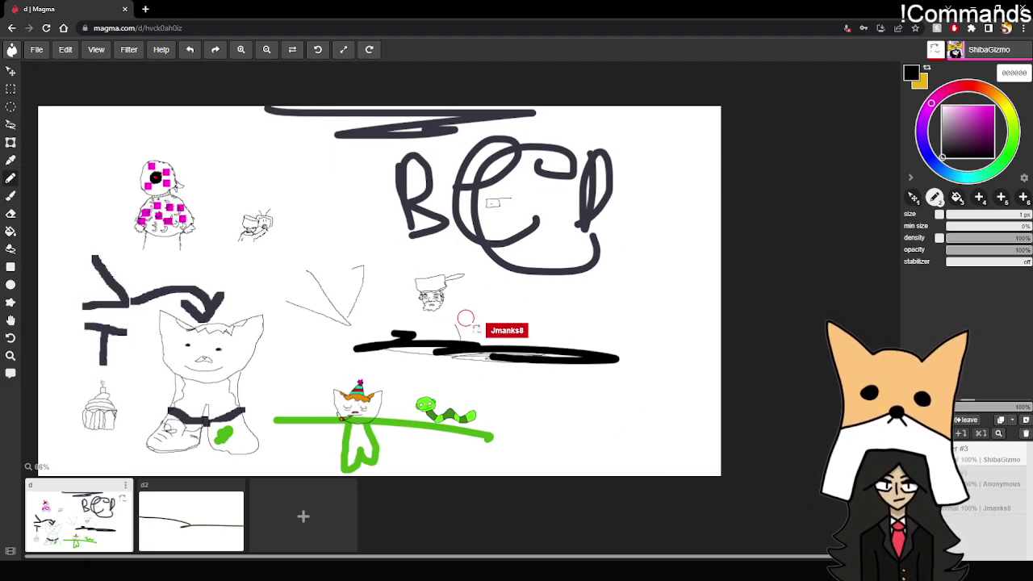
scroll(432, 300, "up", 16)
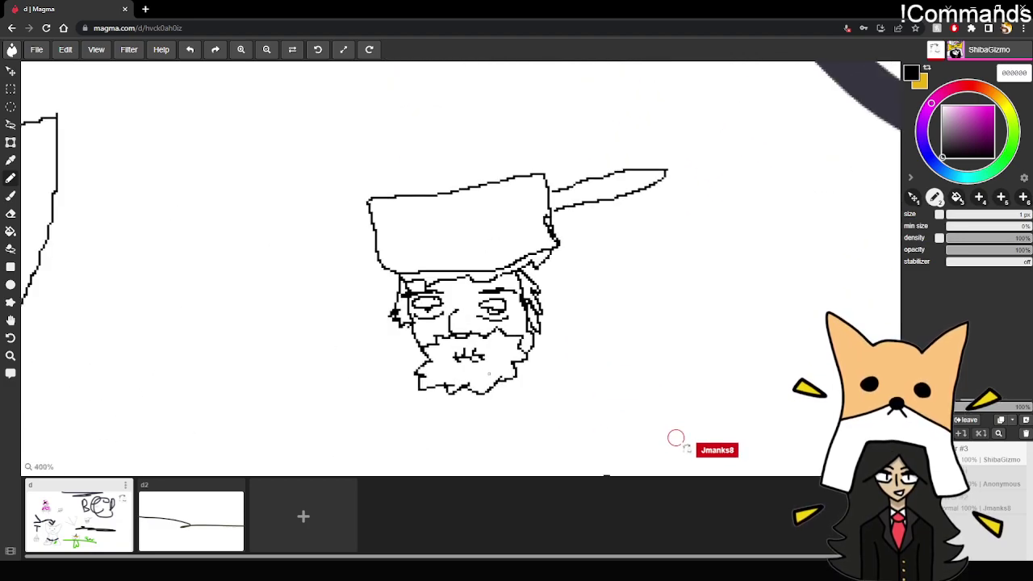
scroll(587, 291, "down", 2)
scroll(588, 291, "up", 3)
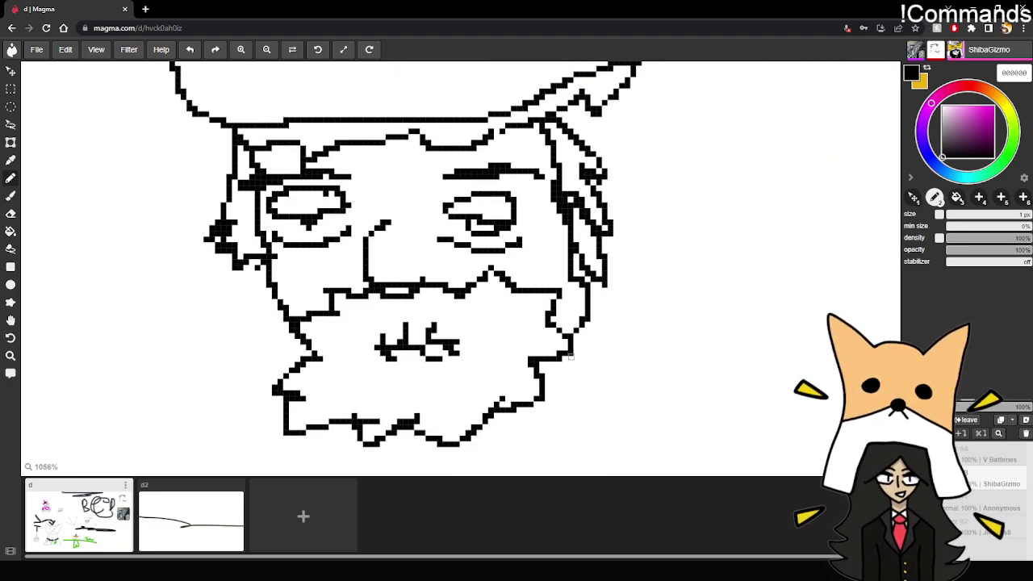
scroll(435, 382, "down", 4)
scroll(559, 256, "up", 2)
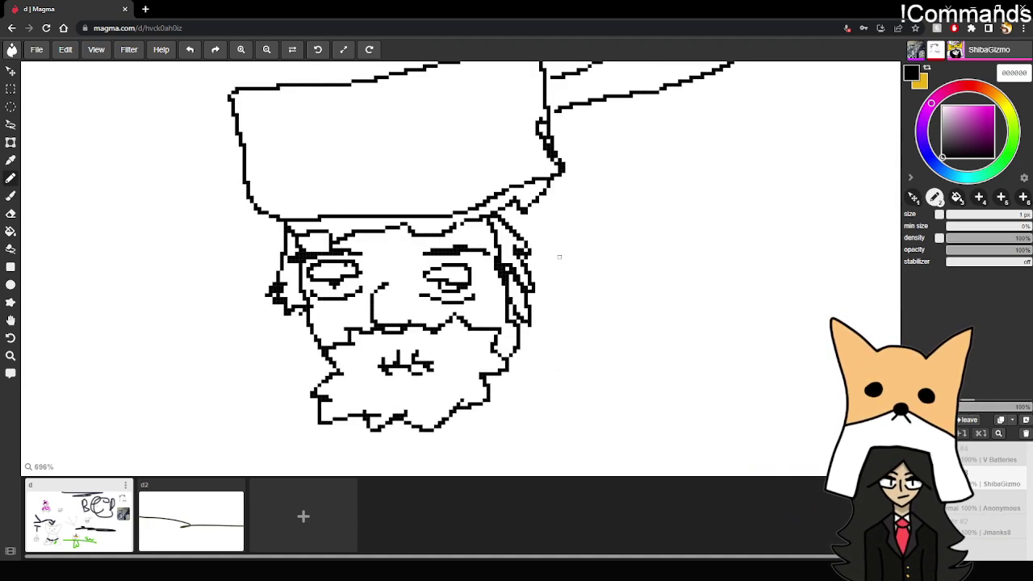
scroll(550, 179, "down", 3)
scroll(524, 189, "up", 4)
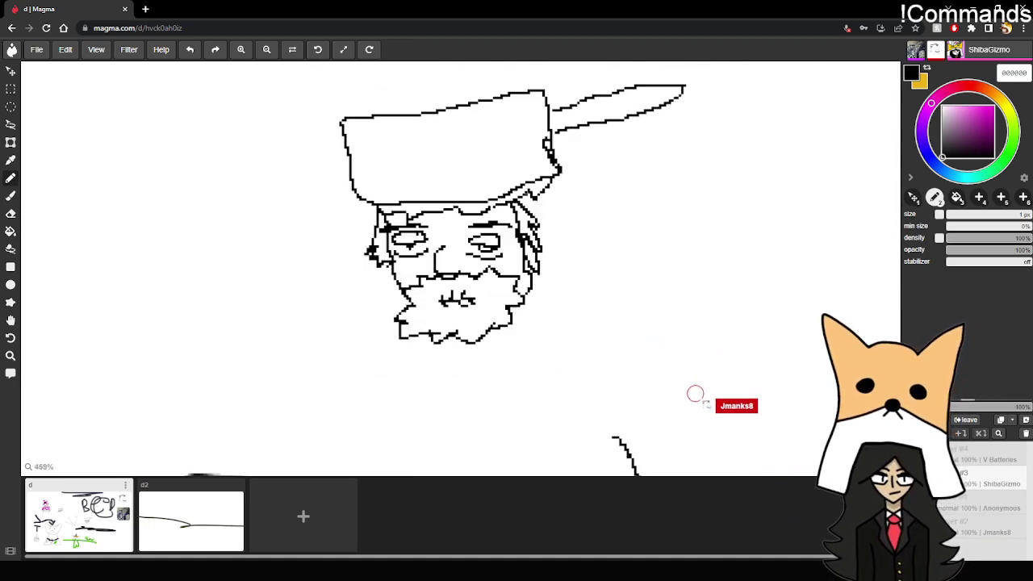
left_click_drag(531, 196, 527, 242)
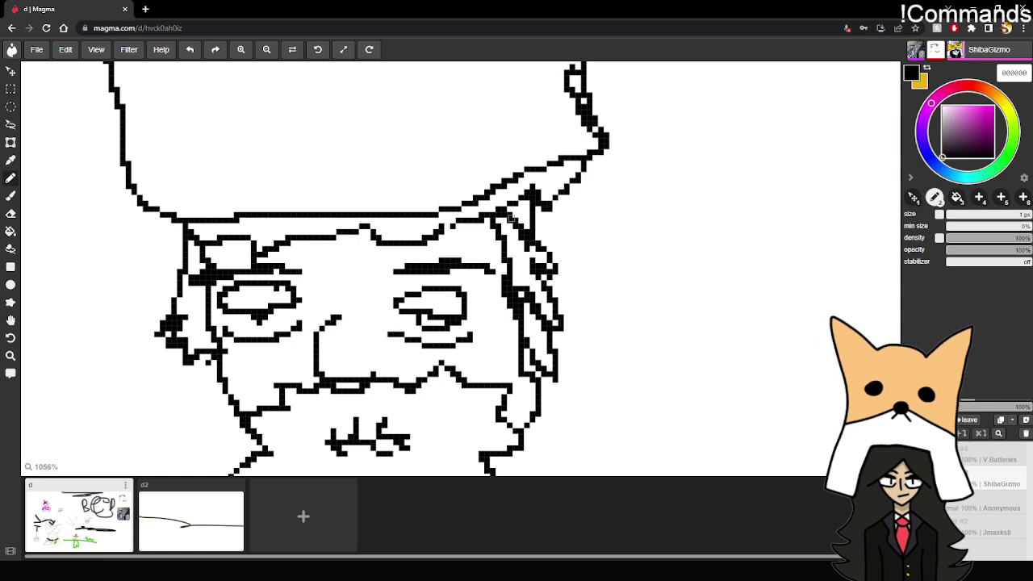
- Dot single-pixel stubble onto the cheek below the right eye
scroll(534, 232, "down", 3)
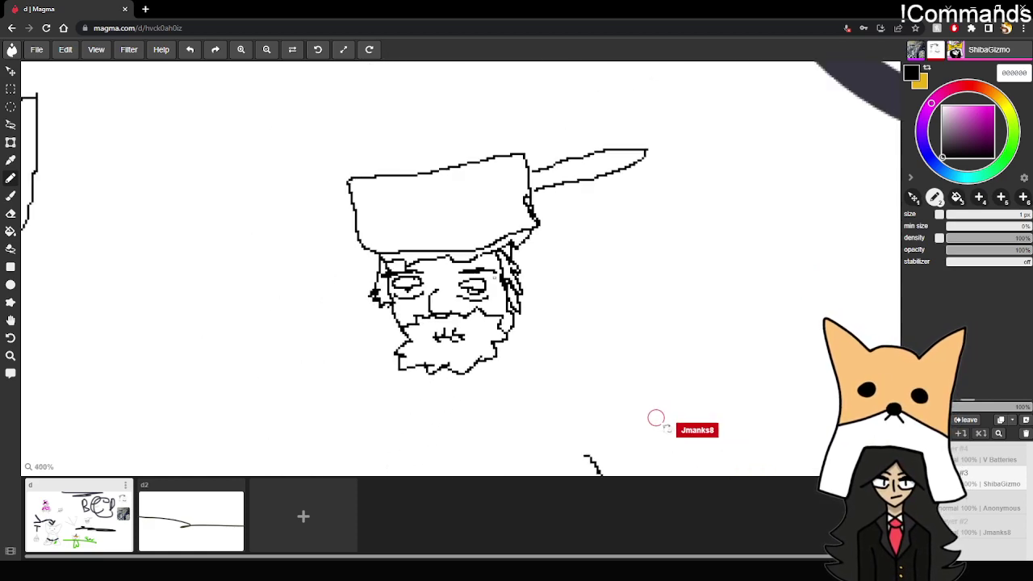
scroll(656, 418, "up", 2)
left_click(511, 284)
left_click(522, 278)
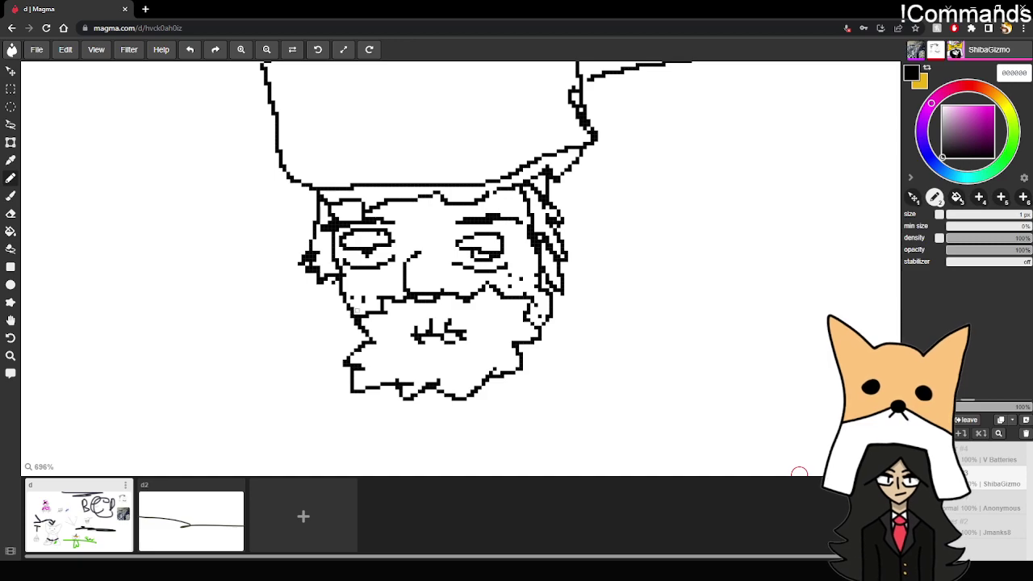
scroll(279, 290, "down", 3)
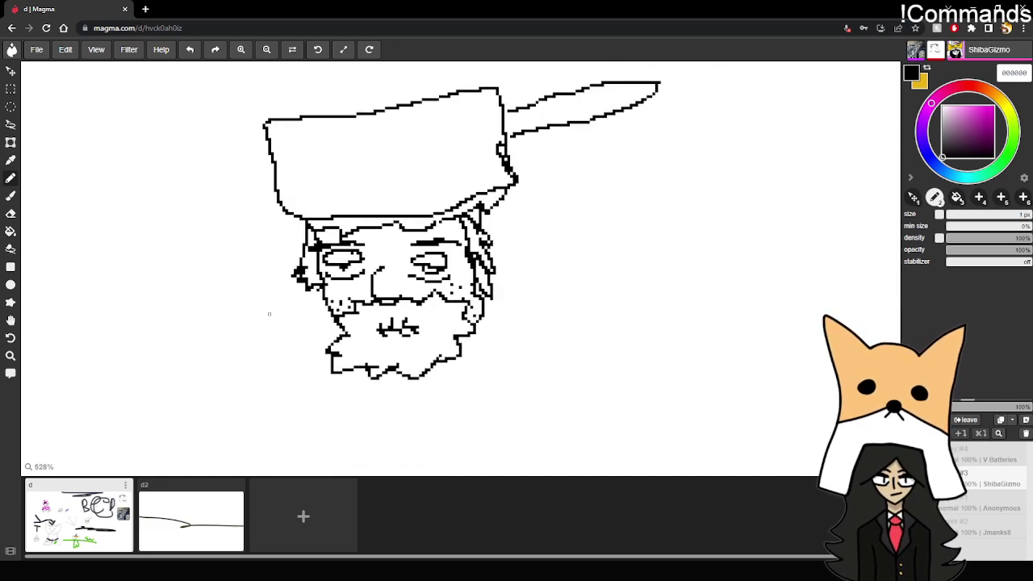
scroll(278, 290, "up", 6)
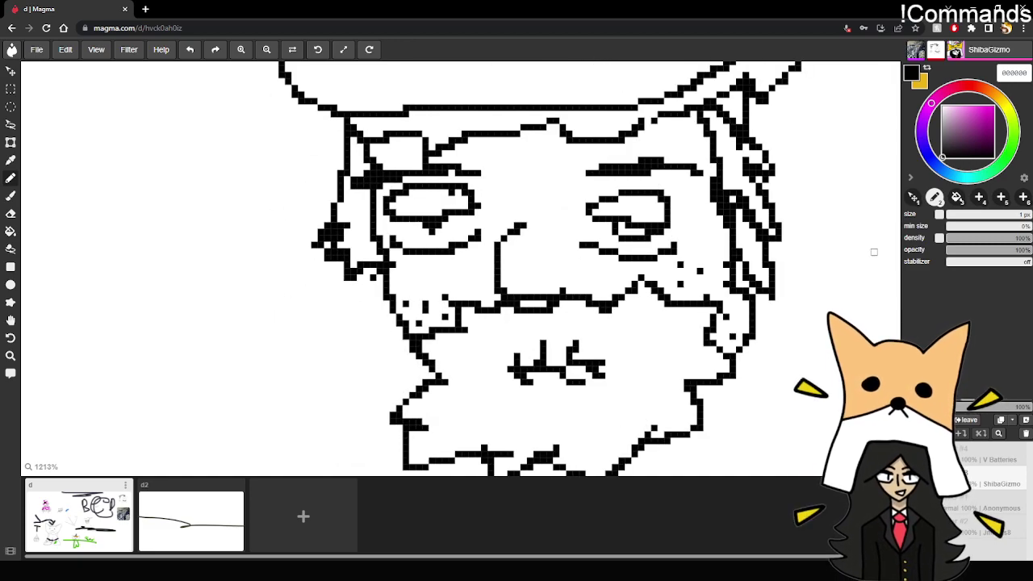
scroll(528, 274, "down", 4)
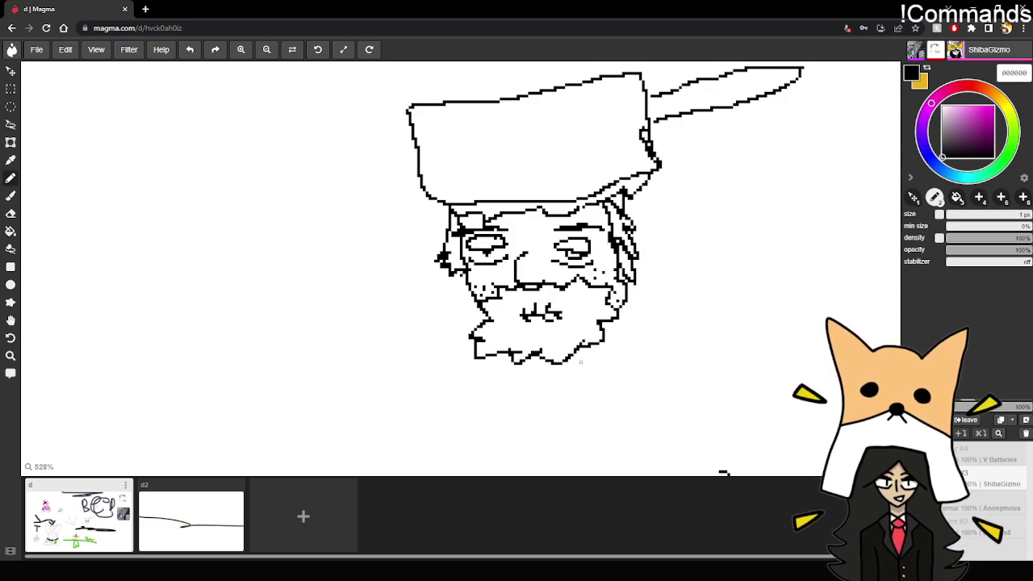
scroll(579, 358, "up", 2)
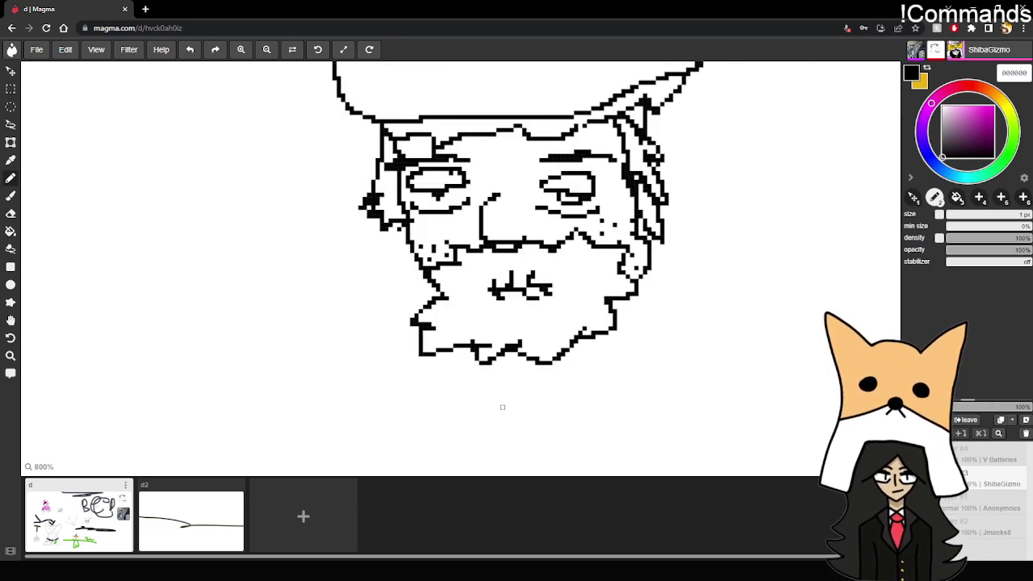
scroll(502, 408, "down", 8)
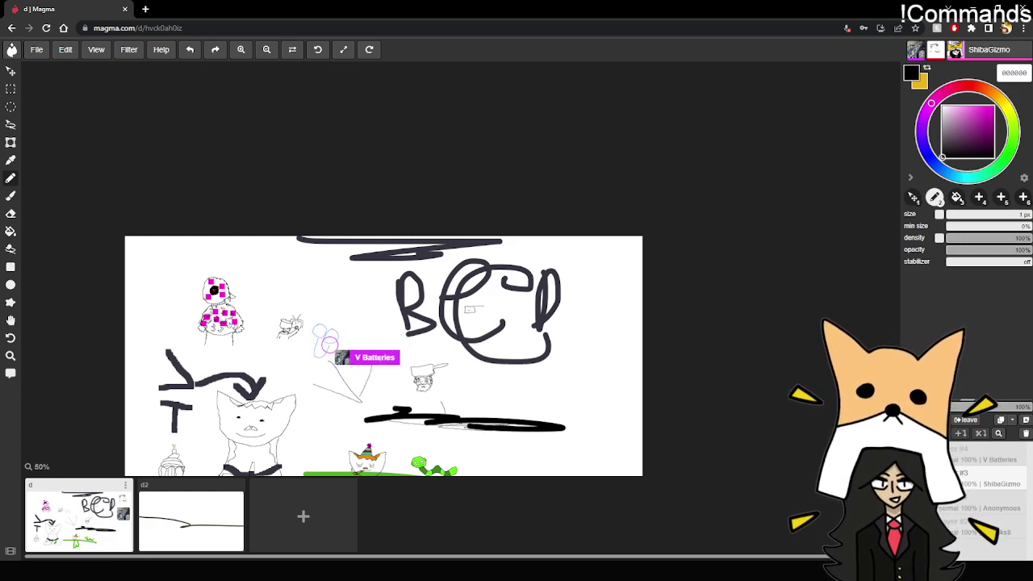
scroll(206, 380, "up", 1)
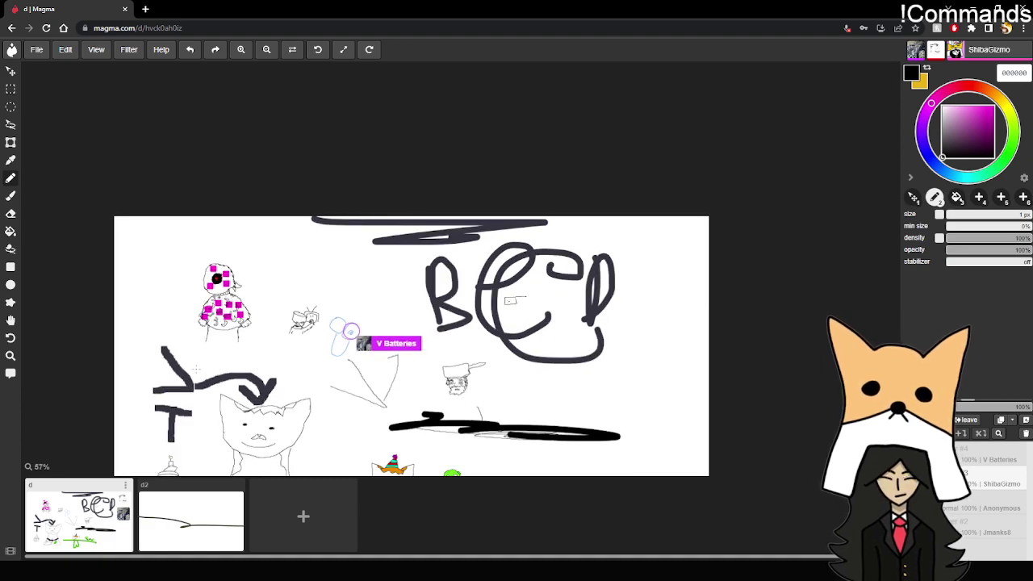
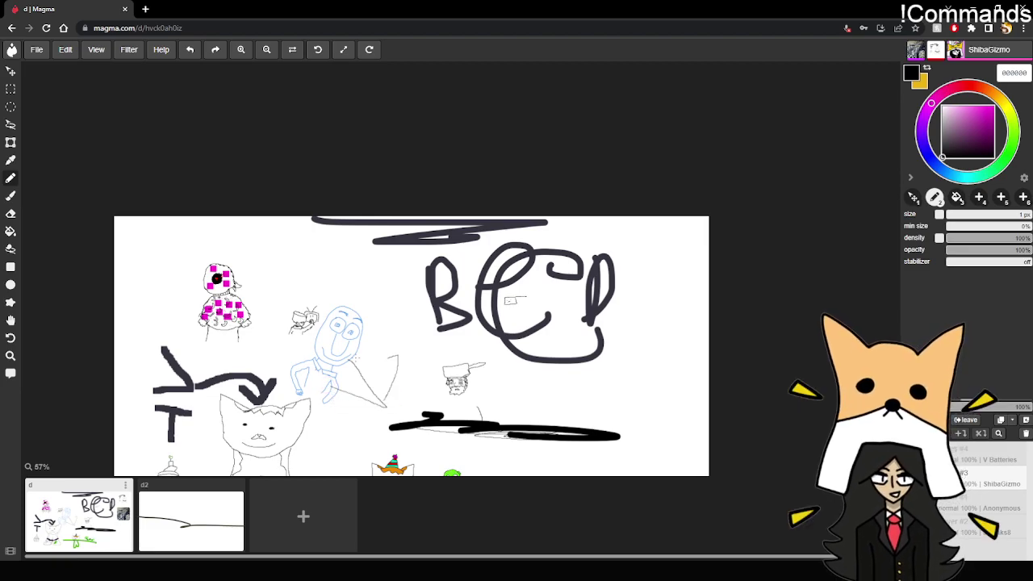
- Pan and zoom the canvas to the empty area beside the blue bearded figure
scroll(530, 417, "up", 6)
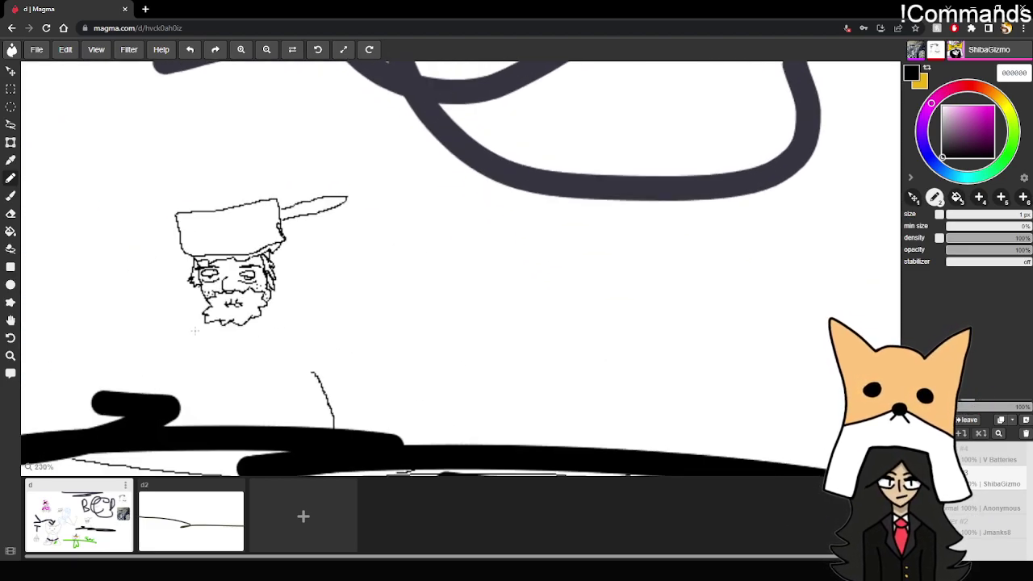
scroll(201, 329, "down", 8)
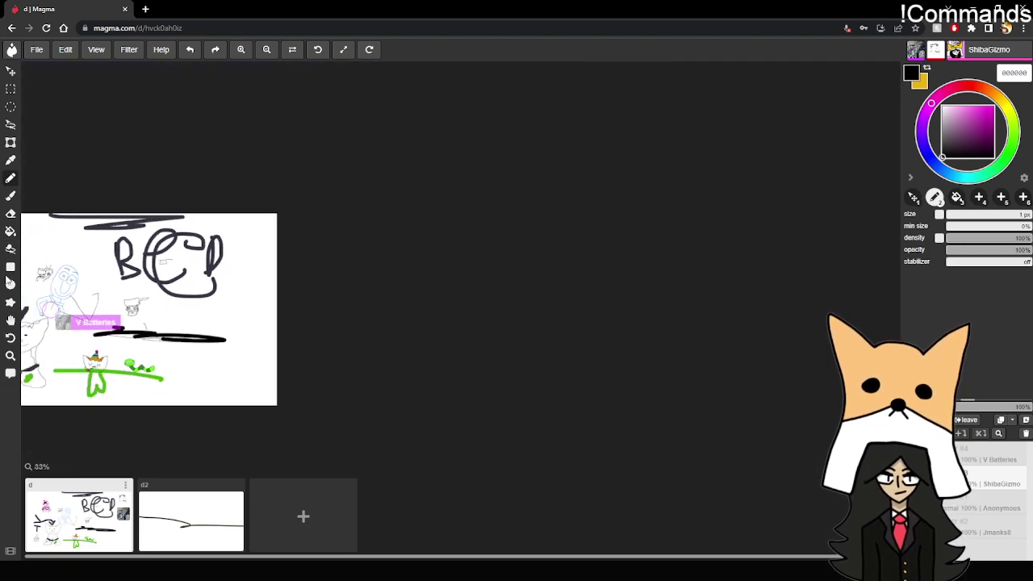
left_click(11, 320)
scroll(187, 319, "up", 3)
scroll(187, 319, "up", 4)
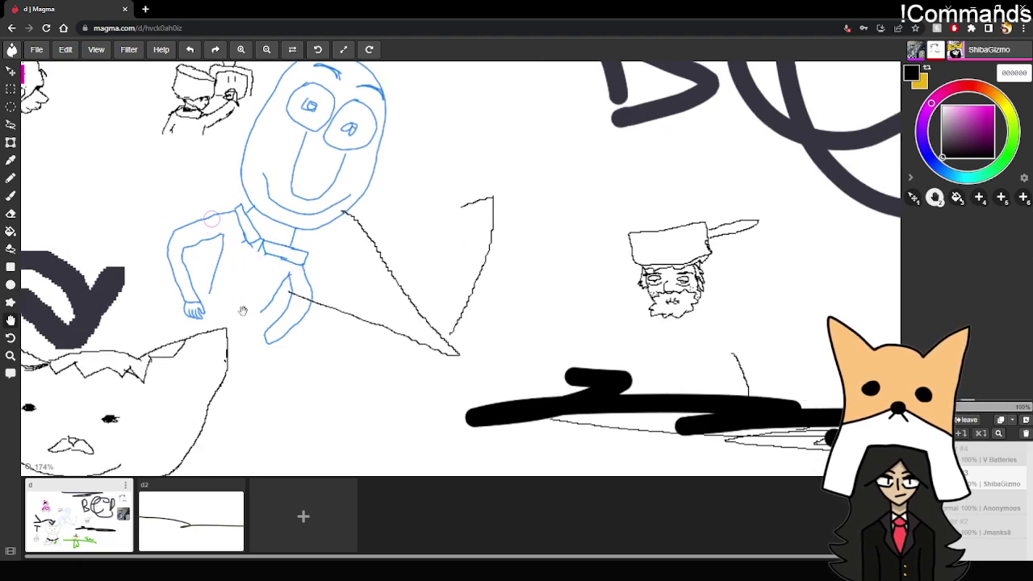
left_click_drag(243, 311, 249, 358)
scroll(290, 200, "up", 3)
scroll(314, 247, "up", 3)
scroll(310, 335, "down", 5)
left_click_drag(408, 250, 309, 148)
scroll(323, 89, "down", 2)
- Return to the 1px pencil, trying and undoing a short test stroke
left_click(10, 178)
scroll(428, 210, "up", 3)
left_click_drag(565, 167, 509, 206)
key("ctrl+z")
scroll(605, 149, "down", 3)
scroll(683, 145, "up", 3)
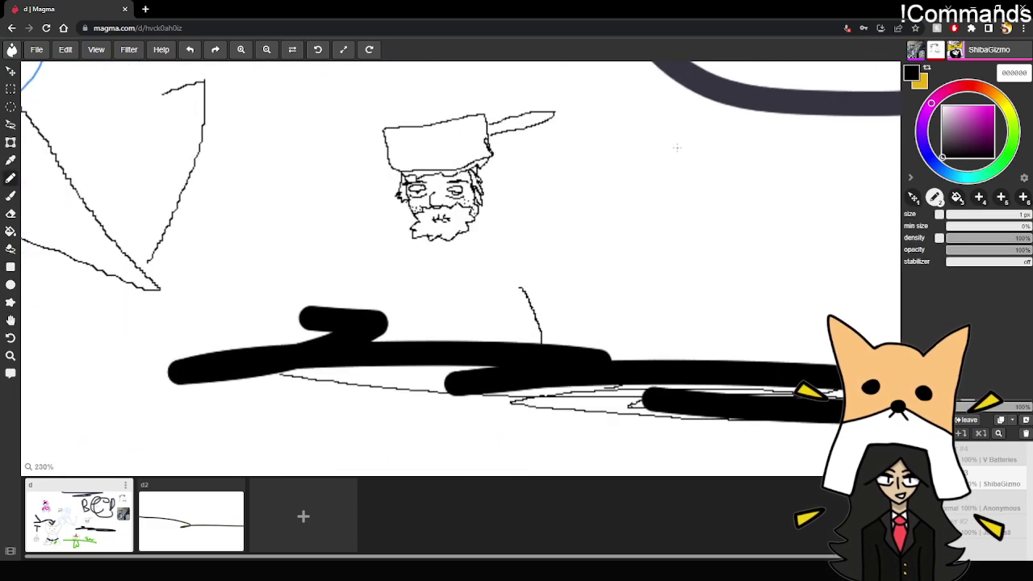
scroll(683, 145, "up", 2)
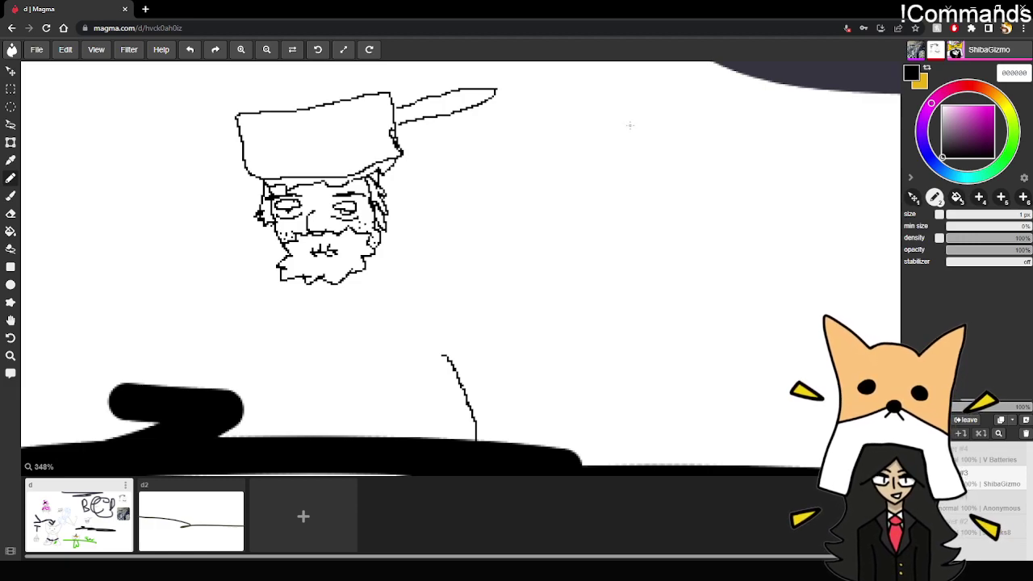
scroll(572, 164, "up", 1)
- Draw the bumpy brain-shaped head outline, undoing the stray arcs and curls
mouse_move(444, 262)
left_mouse_down()
mouse_move(454, 219)
mouse_move(485, 228)
mouse_move(449, 224)
mouse_move(475, 216)
mouse_move(486, 198)
mouse_move(561, 215)
mouse_move(576, 265)
left_mouse_up()
key("ctrl+z")
mouse_move(486, 223)
left_mouse_down()
mouse_move(504, 236)
mouse_move(515, 217)
mouse_move(481, 242)
mouse_move(552, 224)
mouse_move(548, 259)
left_mouse_up()
key("ctrl+z")
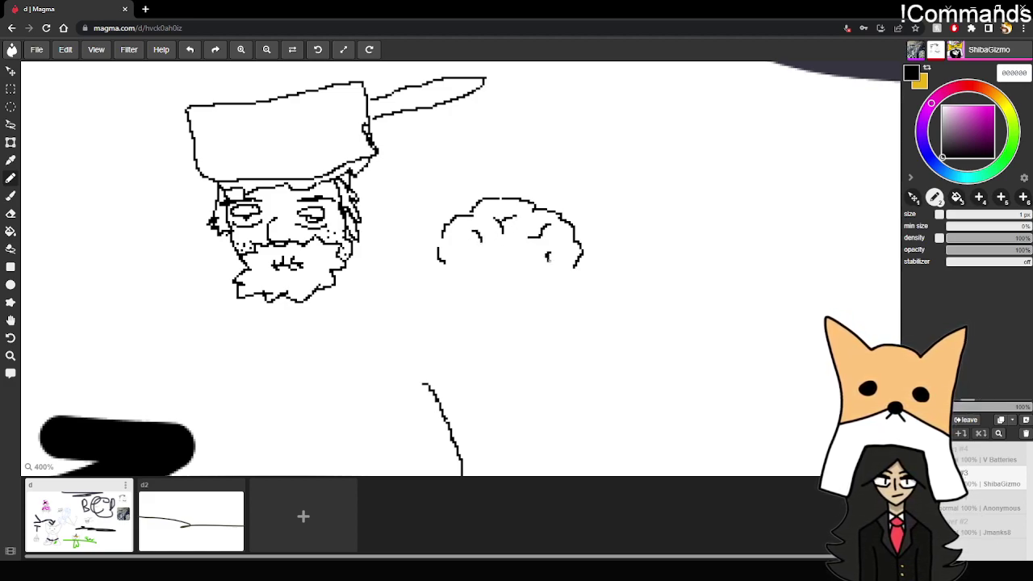
left_click_drag(448, 235, 461, 236)
scroll(497, 265, "up", 3)
mouse_move(471, 305)
left_mouse_down()
mouse_move(450, 280)
mouse_move(481, 275)
mouse_move(474, 300)
mouse_move(428, 294)
mouse_move(431, 273)
mouse_move(462, 284)
mouse_move(462, 301)
mouse_move(444, 306)
mouse_move(426, 280)
mouse_move(462, 284)
left_mouse_up()
key("ctrl+z")
- Add two eyes with pupils and a nose line between them
left_click(446, 294)
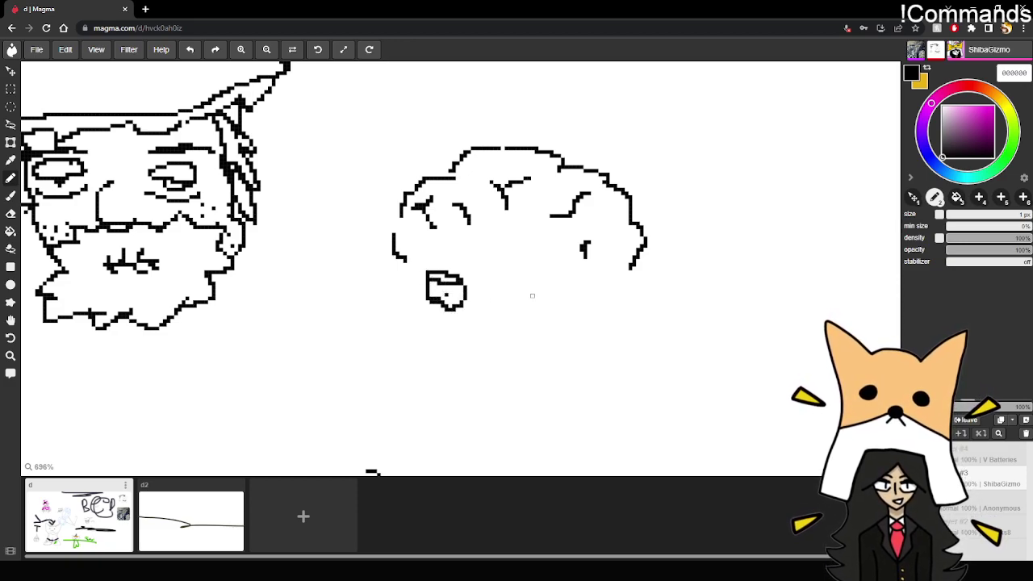
mouse_move(543, 317)
left_mouse_down()
mouse_move(521, 298)
mouse_move(555, 286)
mouse_move(558, 304)
mouse_move(539, 315)
mouse_move(525, 297)
mouse_move(555, 293)
left_mouse_up()
left_click(540, 303)
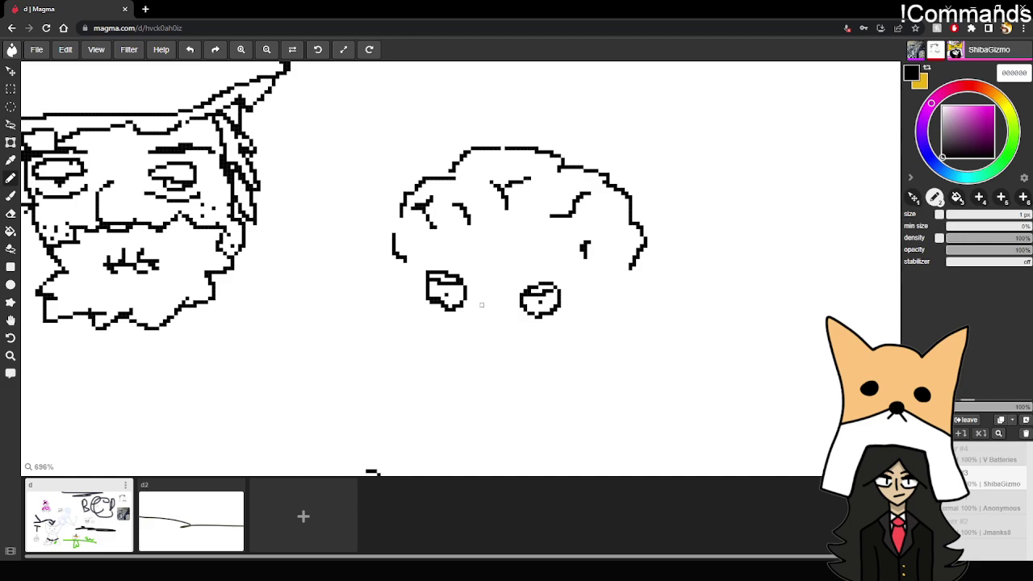
mouse_move(485, 299)
left_mouse_down()
mouse_move(476, 313)
mouse_move(488, 337)
left_mouse_up()
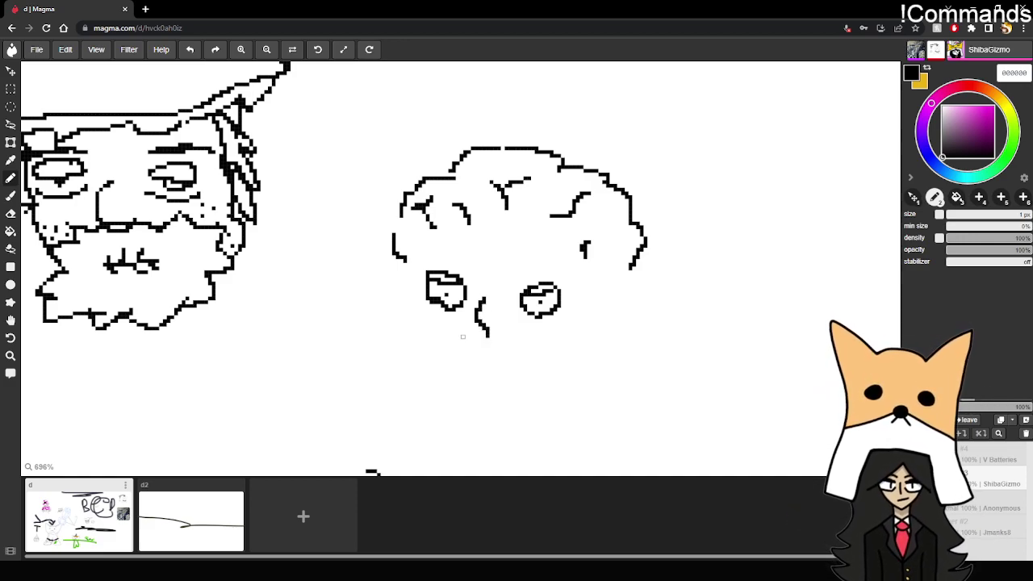
- Draw the face sides and closed jaw, redoing misplaced outline strokes
left_click_drag(406, 259, 412, 312)
key("ctrl+z")
left_click_drag(406, 264, 423, 294)
key("ctrl+z")
left_click_drag(630, 269, 606, 318)
key("ctrl+z")
mouse_move(624, 273)
left_mouse_down()
mouse_move(597, 313)
mouse_move(601, 333)
mouse_move(570, 377)
mouse_move(484, 395)
mouse_move(430, 356)
mouse_move(406, 301)
left_mouse_up()
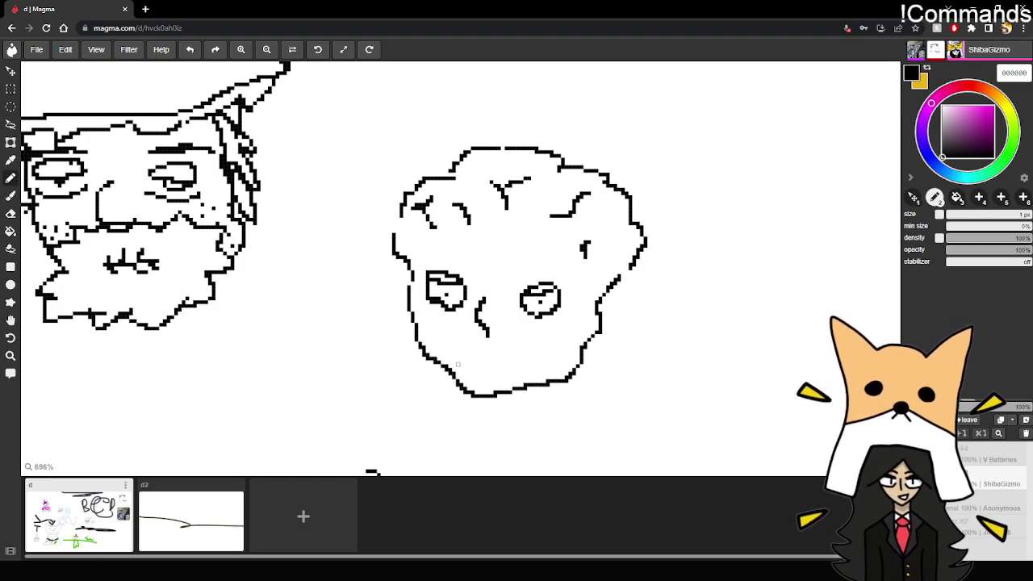
- Draw a flat mouth across the lower face, replacing a first attempt
mouse_move(442, 365)
left_mouse_down()
mouse_move(468, 356)
mouse_move(468, 366)
mouse_move(512, 363)
left_mouse_up()
key("ctrl+z")
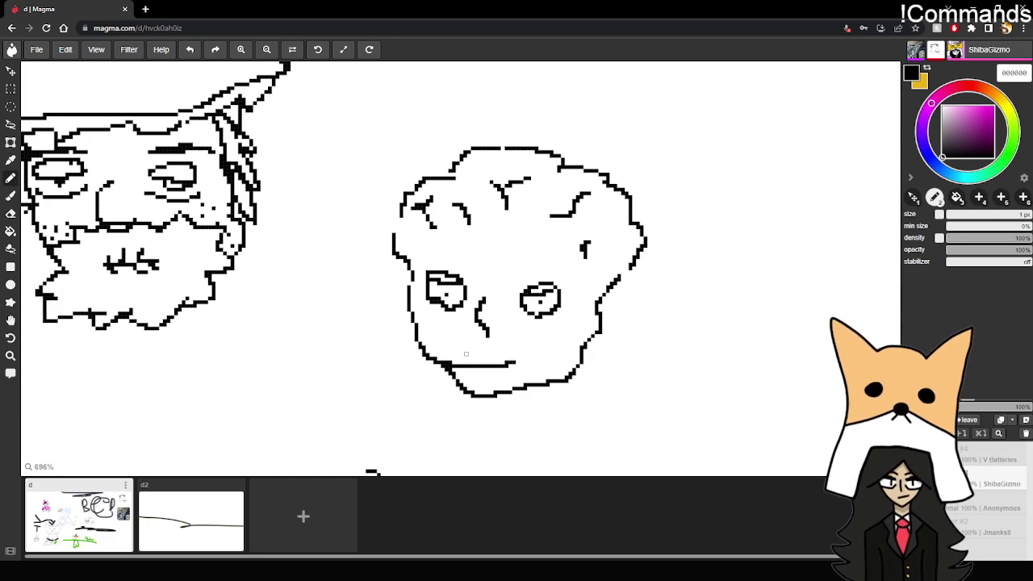
key("ctrl+z")
left_click_drag(456, 357, 511, 355)
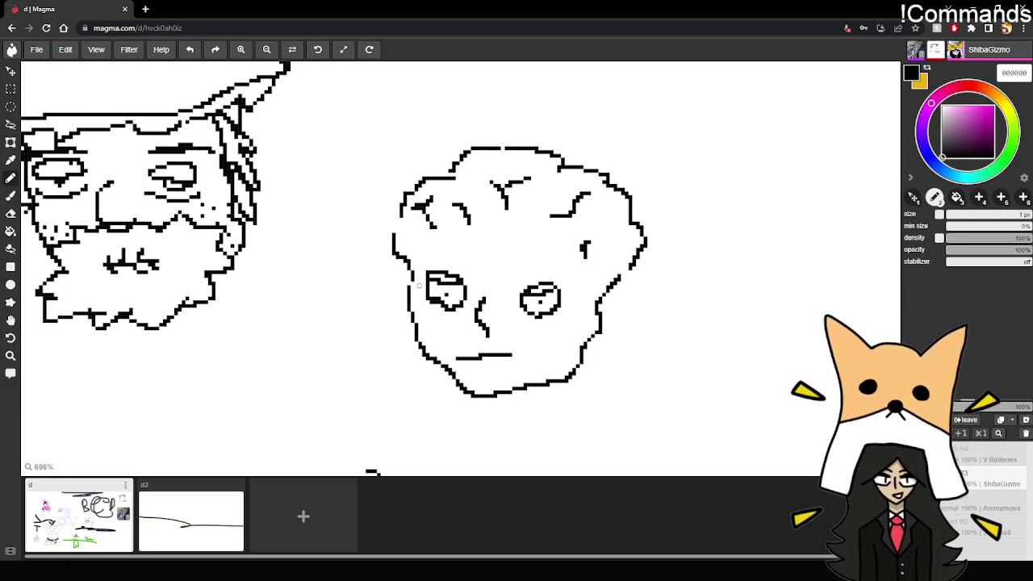
- Draw angled frowning brow strokes above both eyes of the brain head, redoing the right one
scroll(479, 265, "up", 1)
scroll(479, 265, "down", 3)
scroll(566, 328, "up", 1)
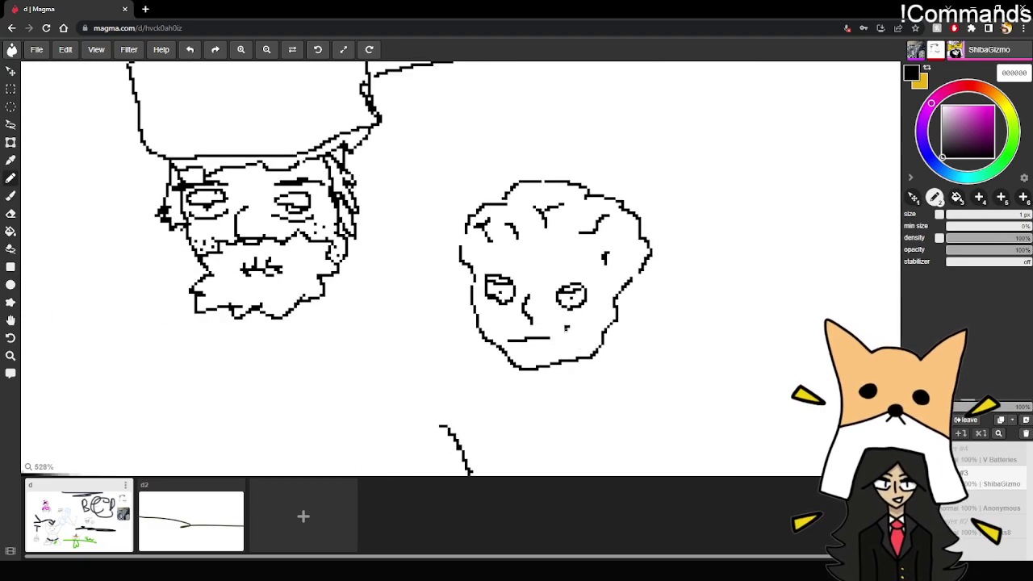
scroll(542, 316, "up", 3)
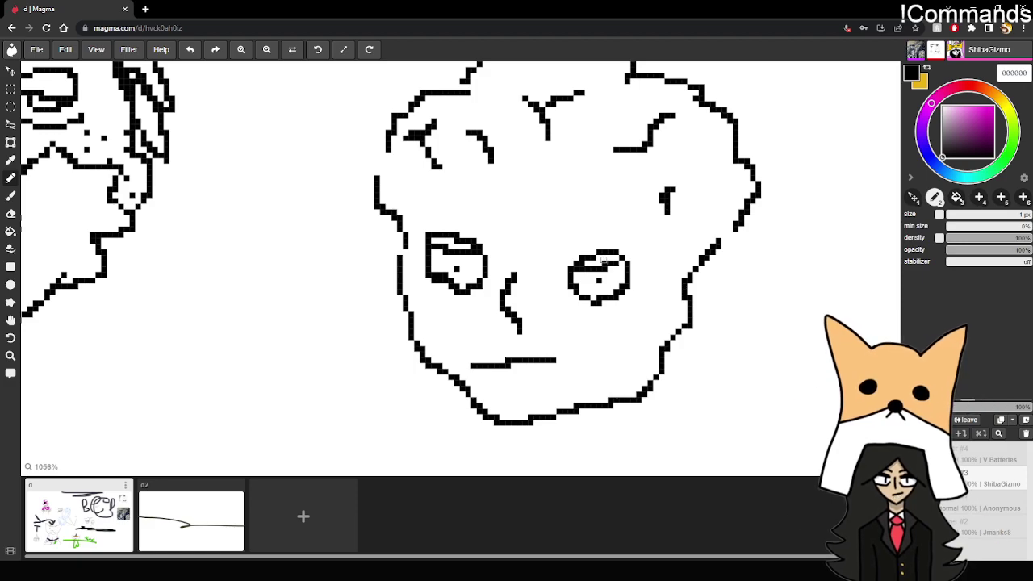
left_click_drag(489, 209, 567, 208)
left_click_drag(512, 231, 568, 224)
mouse_move(613, 230)
left_mouse_down()
mouse_move(579, 231)
mouse_move(592, 234)
mouse_move(575, 246)
left_mouse_up()
key("ctrl+z")
left_click_drag(487, 236, 467, 217)
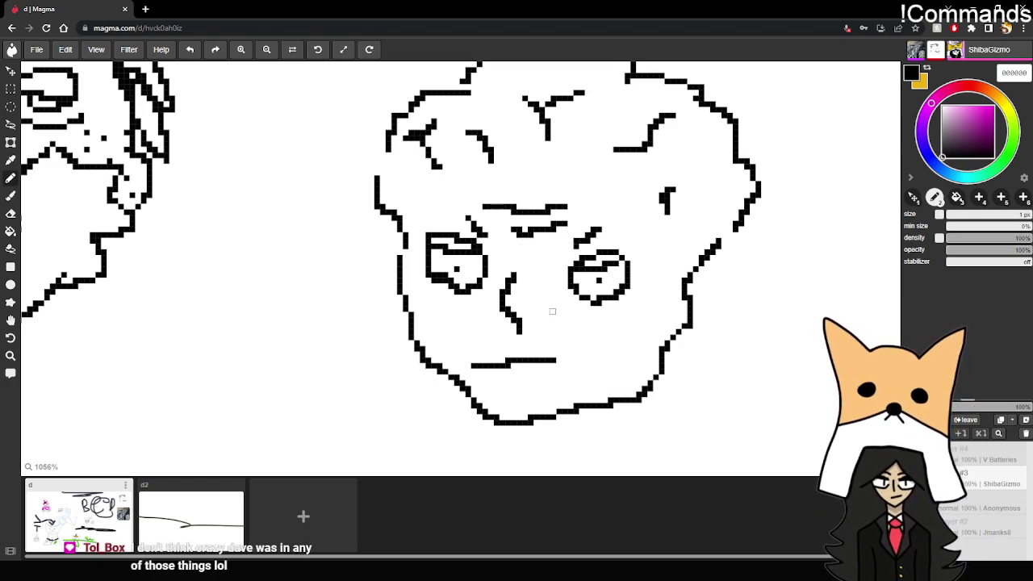
scroll(533, 297, "down", 5)
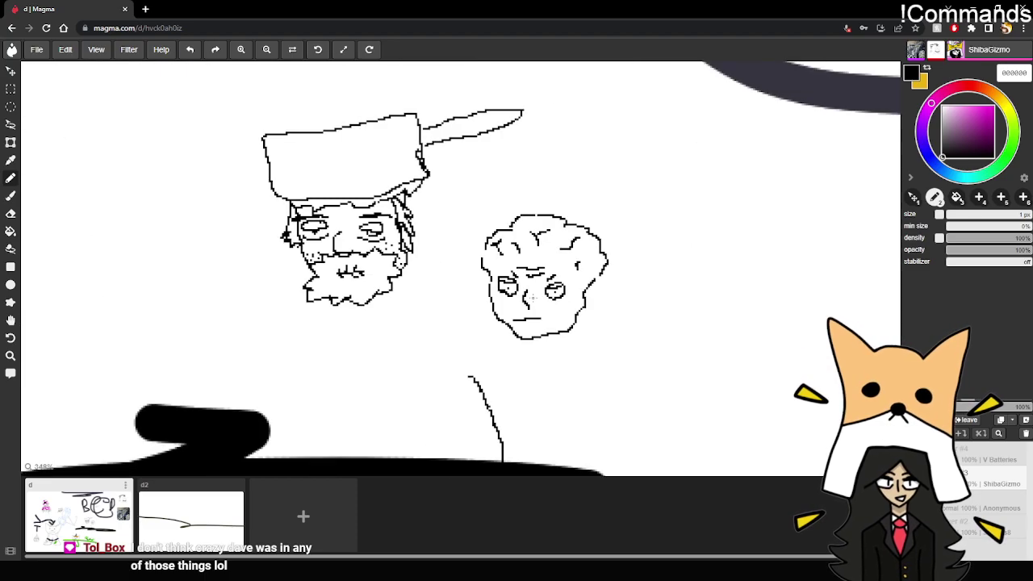
scroll(452, 266, "up", 4)
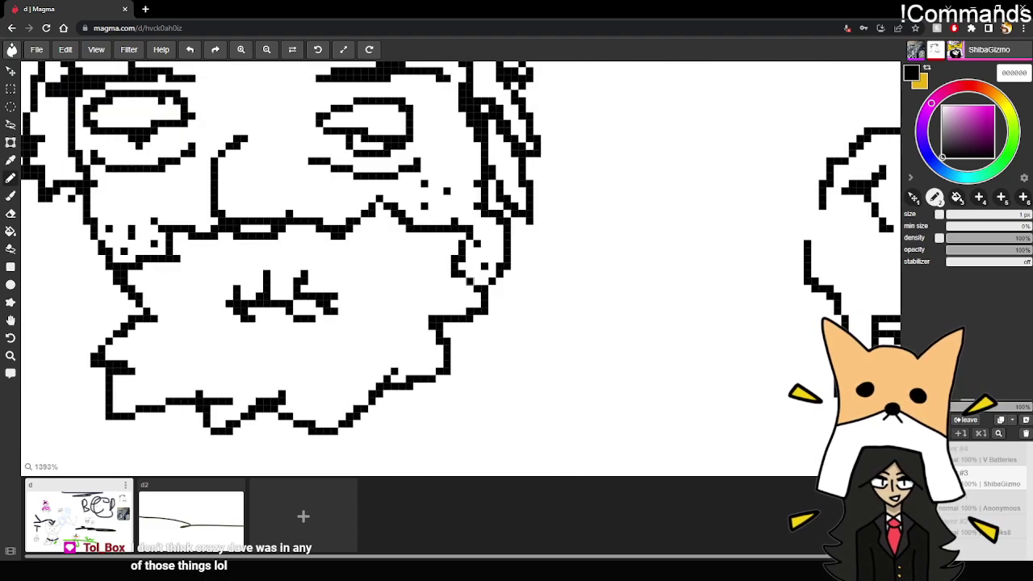
scroll(452, 266, "down", 2)
scroll(447, 255, "down", 4)
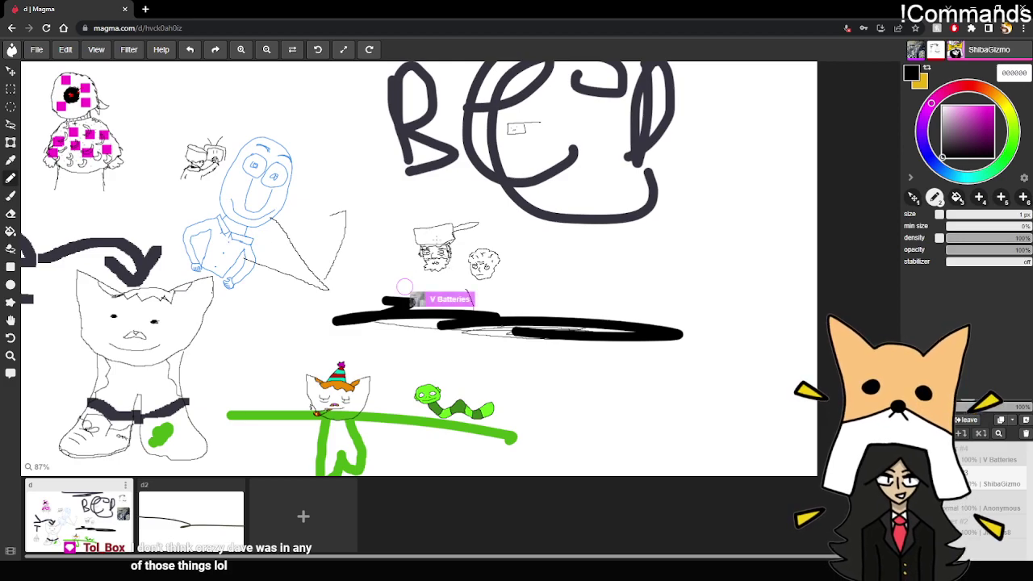
scroll(454, 270, "up", 3)
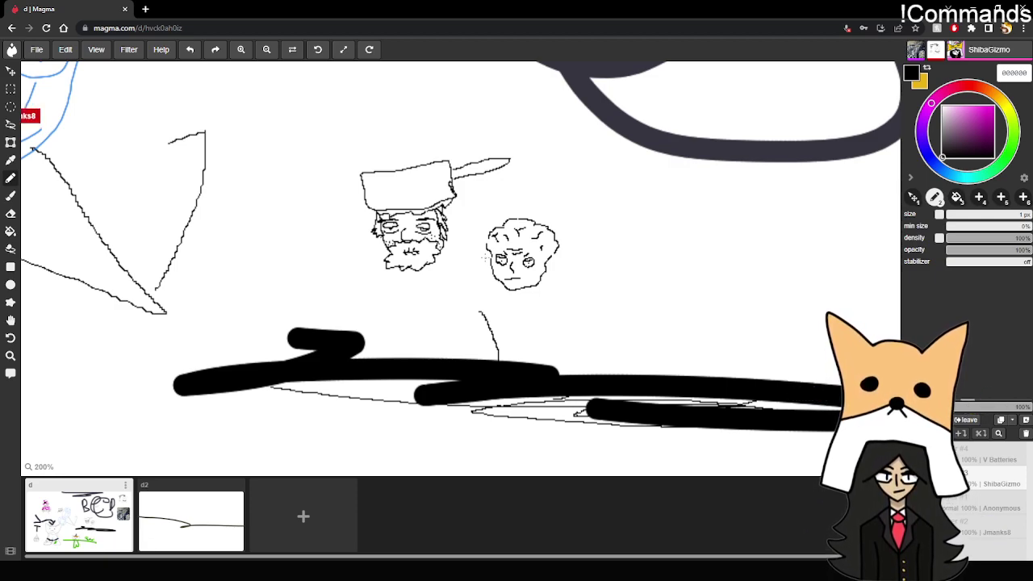
key("ctrl+minus")
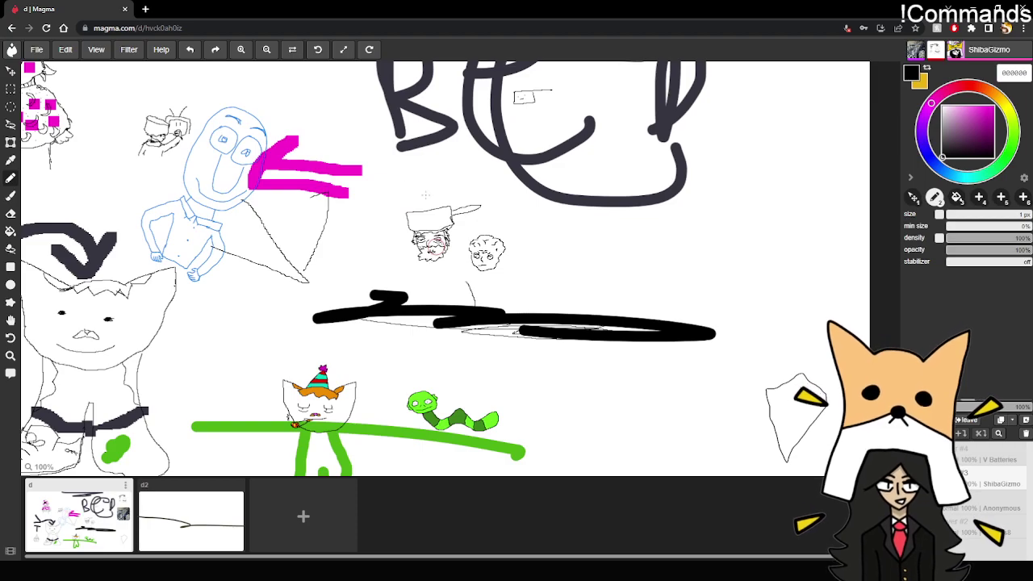
scroll(414, 272, "up", 2)
scroll(452, 229, "up", 5)
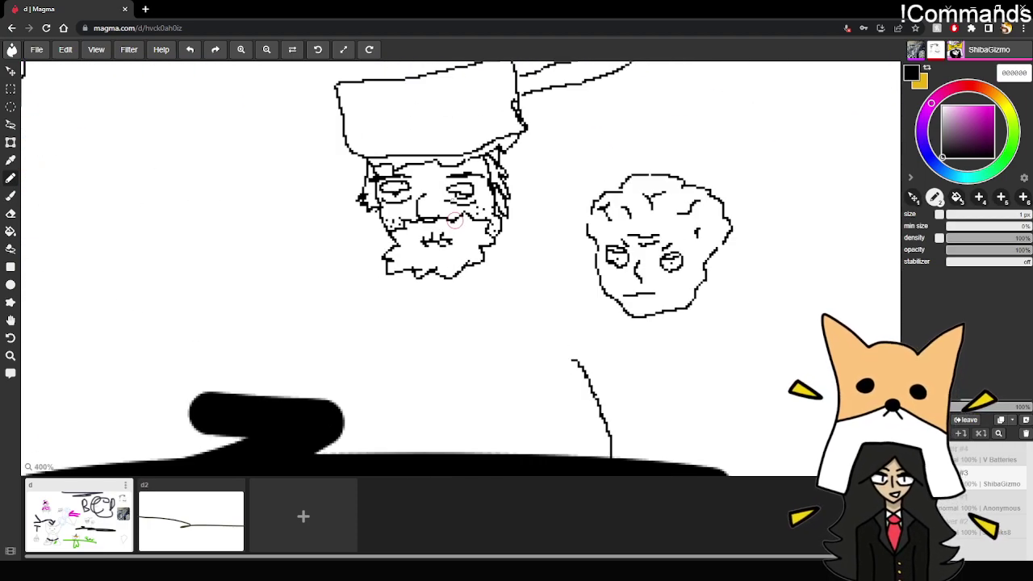
scroll(421, 314, "down", 9)
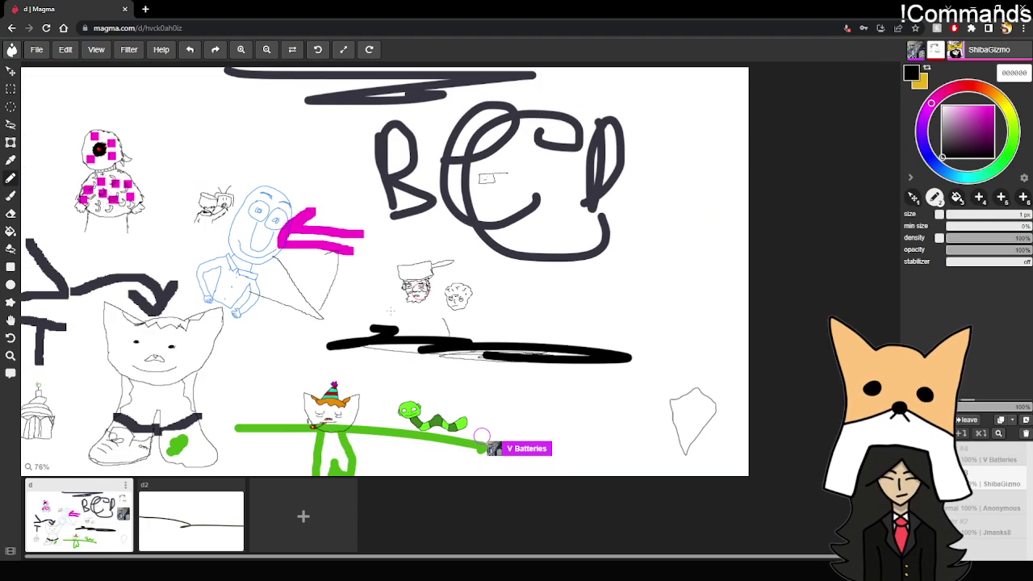
scroll(162, 279, "up", 3)
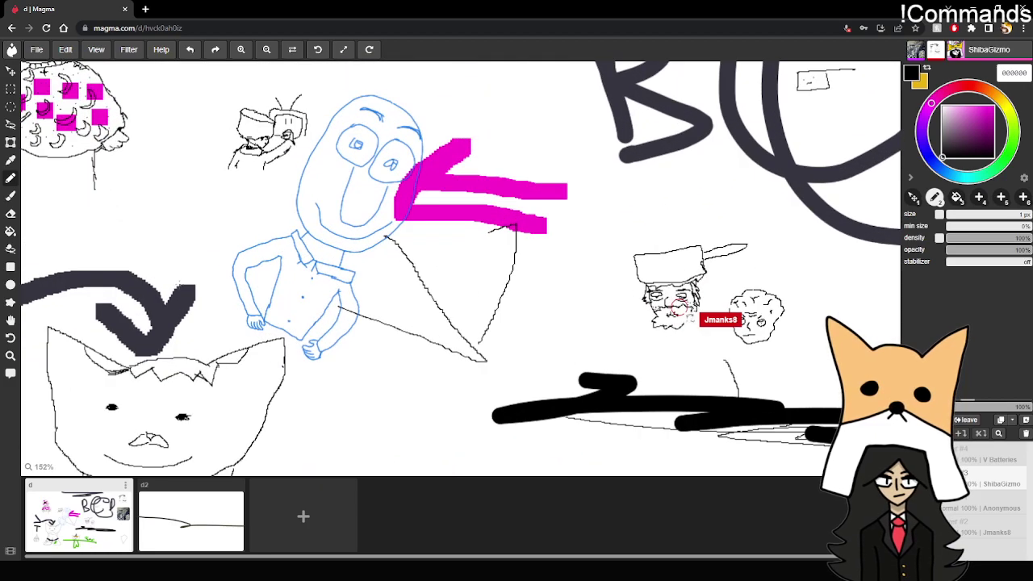
scroll(222, 233, "down", 4)
scroll(349, 413, "up", 3)
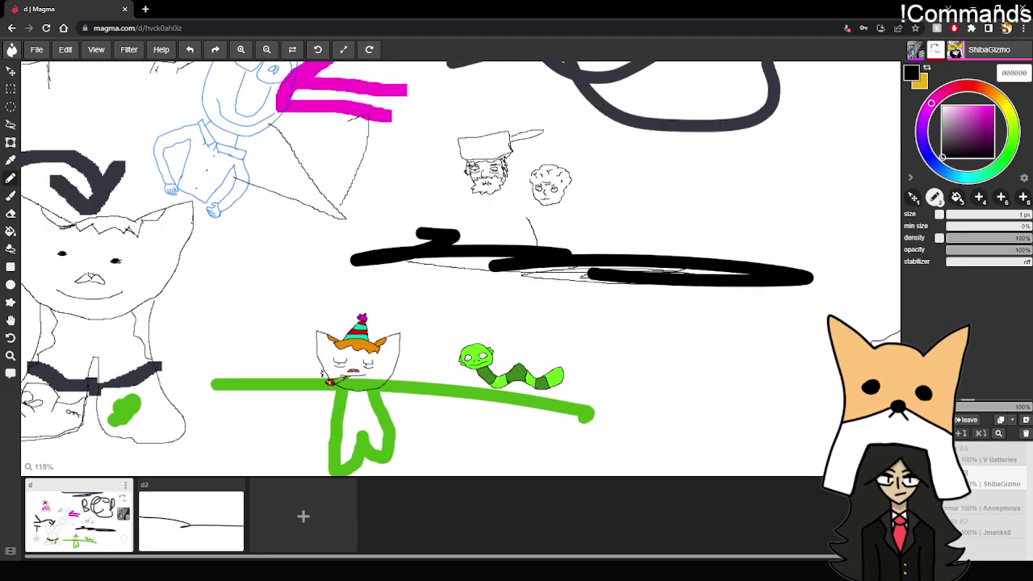
scroll(432, 161, "down", 3)
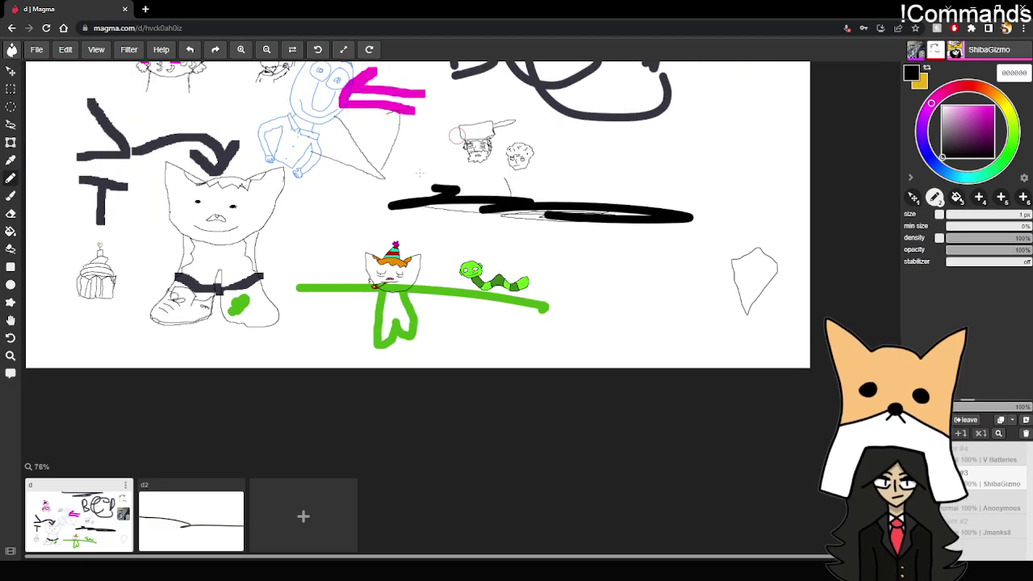
scroll(419, 172, "down", 2)
scroll(419, 172, "up", 2)
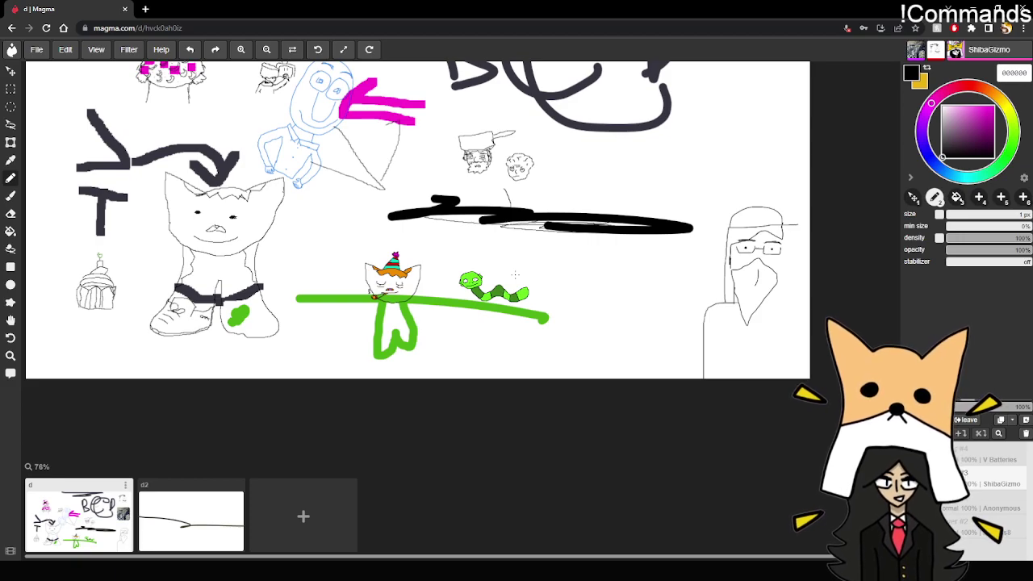
- Zoom in below the bearded chef head and draw a round oval outline
scroll(706, 249, "up", 2)
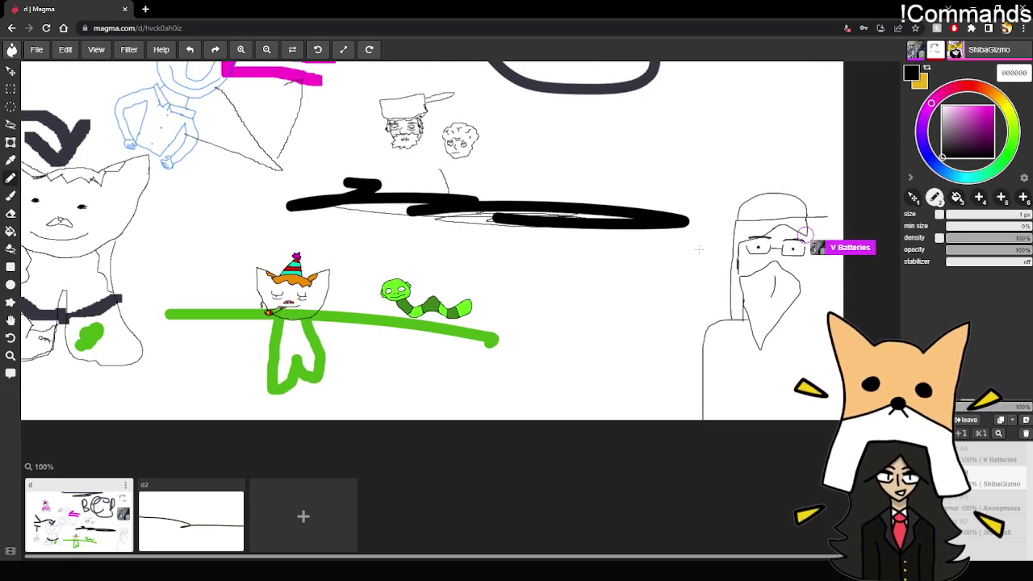
scroll(704, 250, "up", 2)
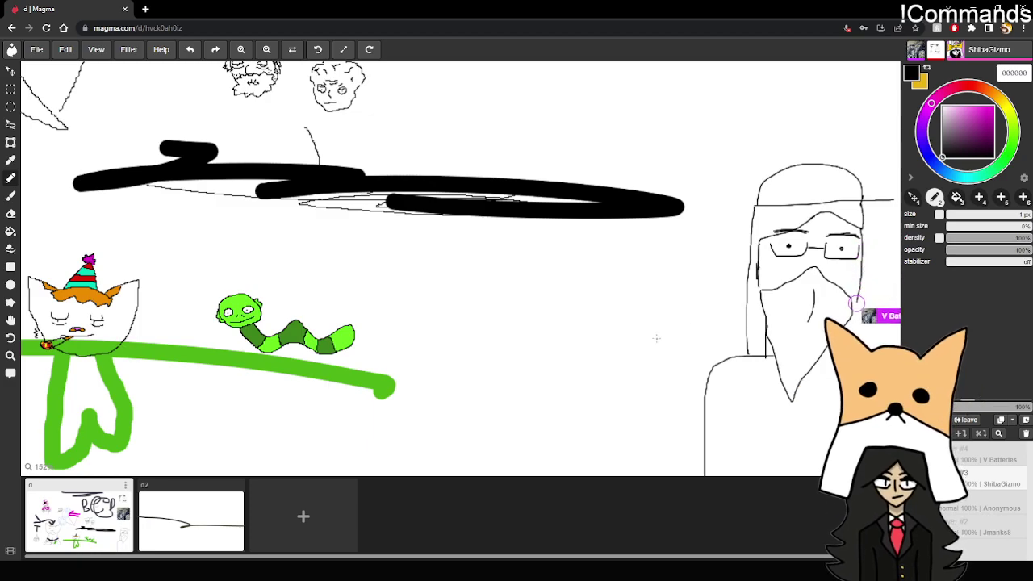
scroll(661, 337, "down", 4)
scroll(571, 344, "up", 2)
scroll(581, 323, "down", 3)
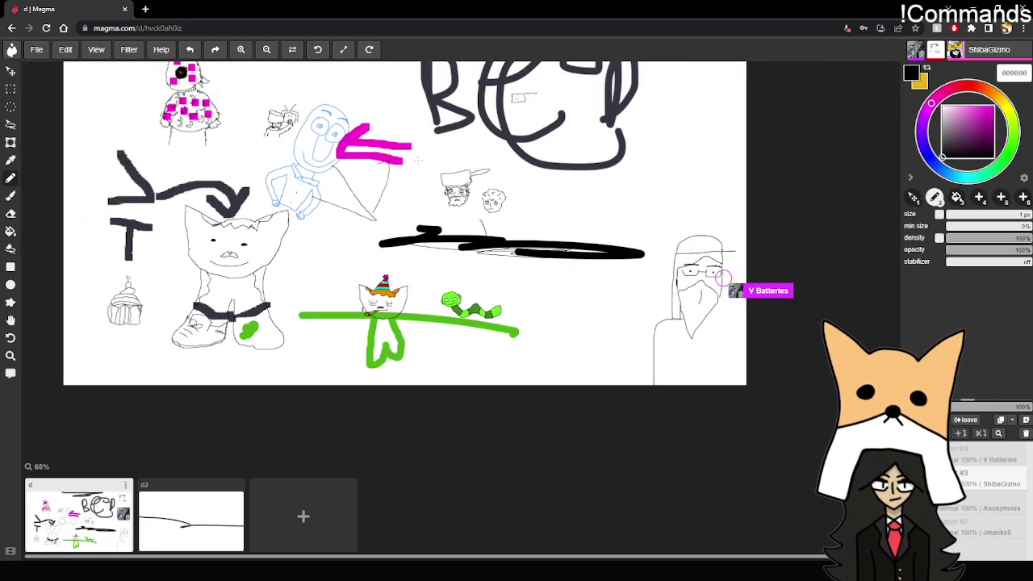
scroll(600, 260, "up", 6)
scroll(499, 201, "up", 1)
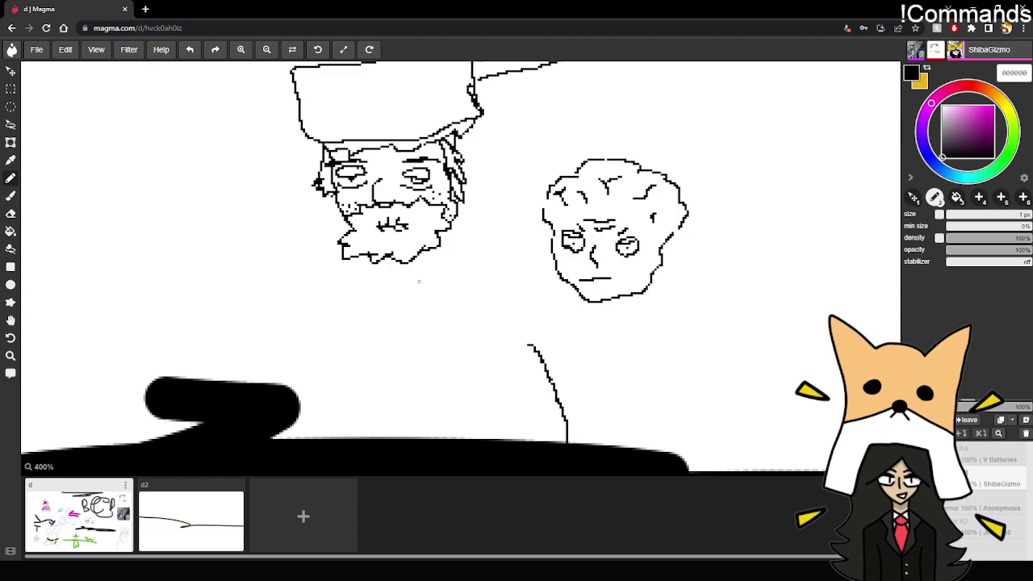
scroll(427, 358, "up", 1)
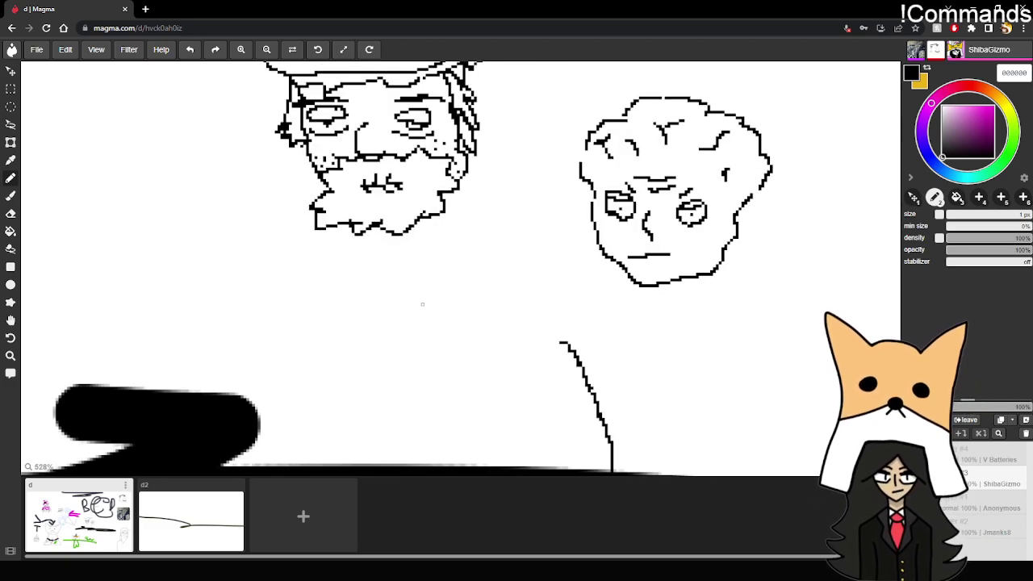
mouse_move(431, 293)
left_mouse_down()
mouse_move(406, 312)
mouse_move(403, 348)
mouse_move(440, 365)
mouse_move(479, 355)
mouse_move(498, 333)
mouse_move(486, 304)
mouse_move(463, 293)
mouse_move(433, 293)
mouse_move(426, 320)
left_mouse_up()
- Add an eye and start outlining petals around the oval flower face
mouse_move(427, 315)
left_mouse_down()
mouse_move(427, 324)
mouse_move(461, 325)
mouse_move(429, 337)
mouse_move(469, 339)
left_mouse_up()
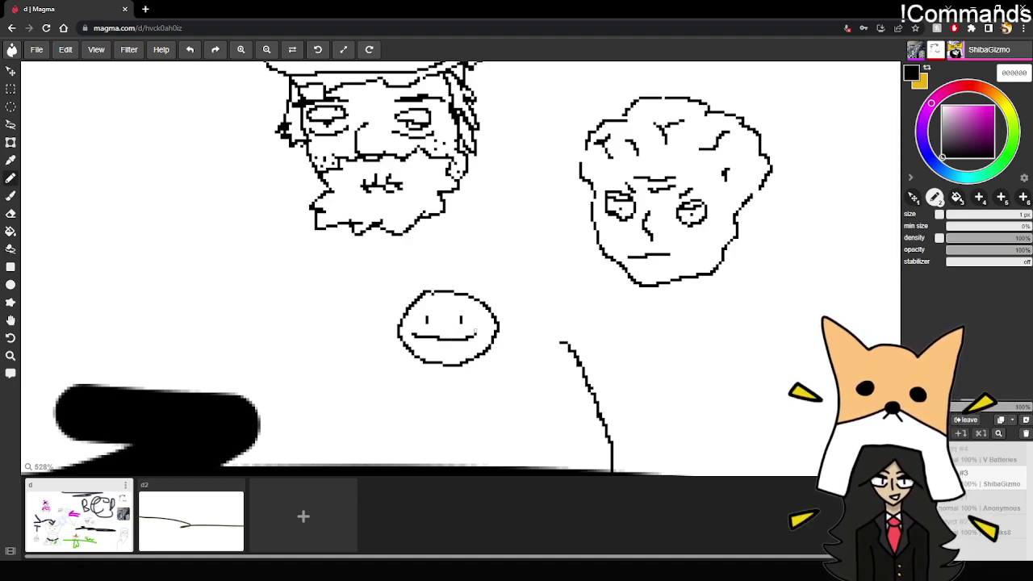
mouse_move(457, 286)
left_mouse_down()
mouse_move(488, 276)
mouse_move(523, 325)
mouse_move(511, 330)
mouse_move(518, 360)
mouse_move(501, 355)
mouse_move(502, 384)
mouse_move(476, 375)
mouse_move(464, 395)
mouse_move(378, 355)
mouse_move(384, 340)
mouse_move(373, 319)
mouse_move(390, 309)
mouse_move(381, 287)
mouse_move(404, 287)
mouse_move(392, 279)
mouse_move(406, 271)
mouse_move(419, 281)
mouse_move(436, 265)
mouse_move(462, 281)
left_mouse_up()
scroll(415, 418, "down", 2)
scroll(414, 418, "up", 2)
- Draw the stem and a flowerpot beneath the flower, removing a stray leaf stroke
mouse_move(432, 368)
left_mouse_down()
mouse_move(421, 420)
mouse_move(378, 422)
mouse_move(367, 434)
left_mouse_up()
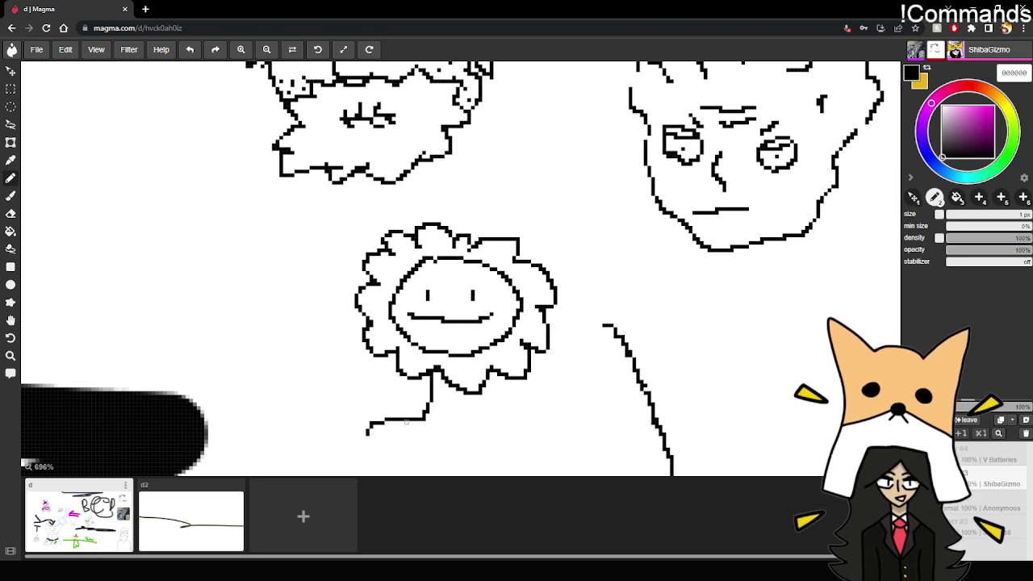
mouse_move(427, 416)
left_mouse_down()
mouse_move(473, 438)
mouse_move(468, 454)
mouse_move(427, 444)
mouse_move(447, 413)
mouse_move(478, 419)
mouse_move(488, 446)
mouse_move(436, 454)
mouse_move(368, 430)
mouse_move(363, 465)
left_mouse_up()
key("ctrl+z")
scroll(367, 432, "down", 2)
scroll(368, 433, "up", 4)
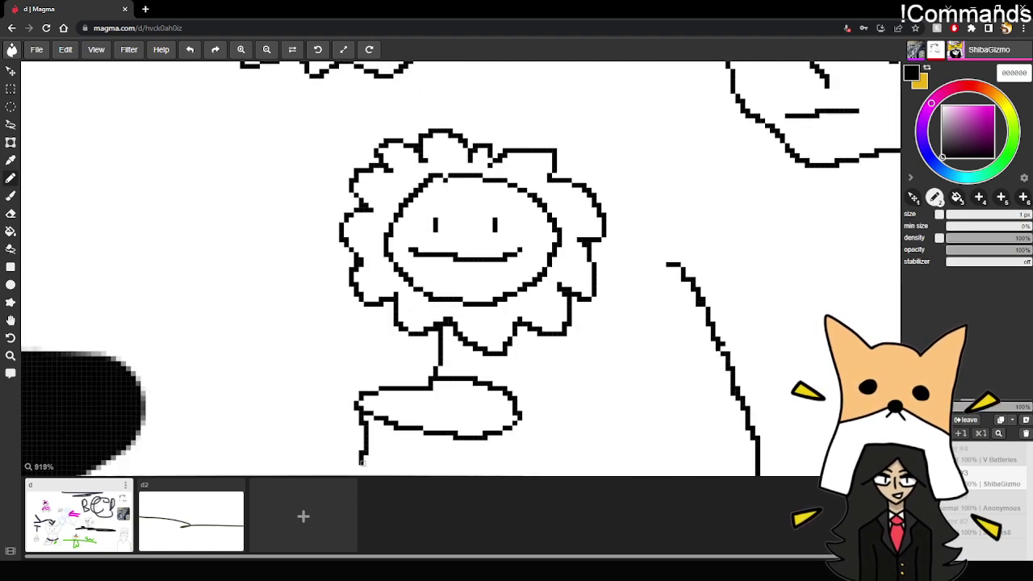
mouse_move(523, 416)
left_mouse_down()
mouse_move(514, 466)
mouse_move(364, 460)
left_mouse_up()
left_click_drag(431, 386, 431, 411)
left_click_drag(452, 336, 446, 405)
scroll(446, 404, "down", 5)
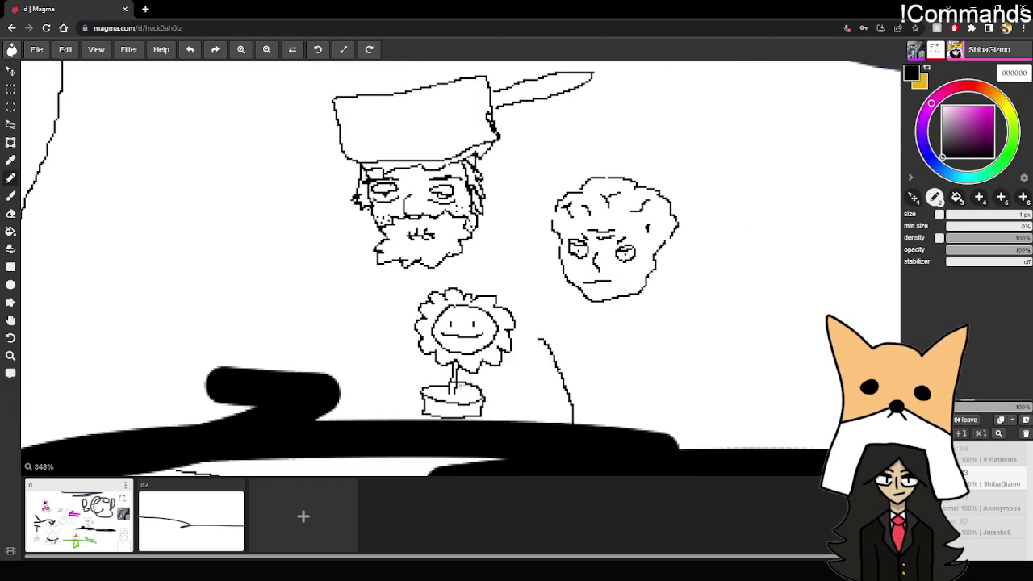
scroll(459, 385, "up", 5)
scroll(517, 349, "down", 4)
scroll(553, 319, "up", 2)
scroll(517, 307, "down", 5)
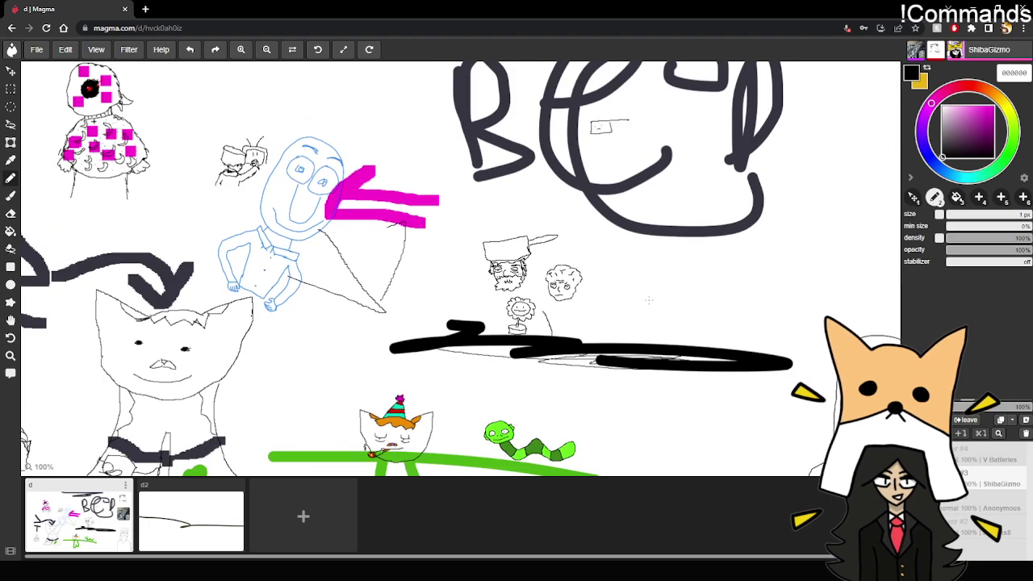
scroll(517, 307, "up", 2)
scroll(517, 306, "down", 2)
scroll(711, 282, "down", 1)
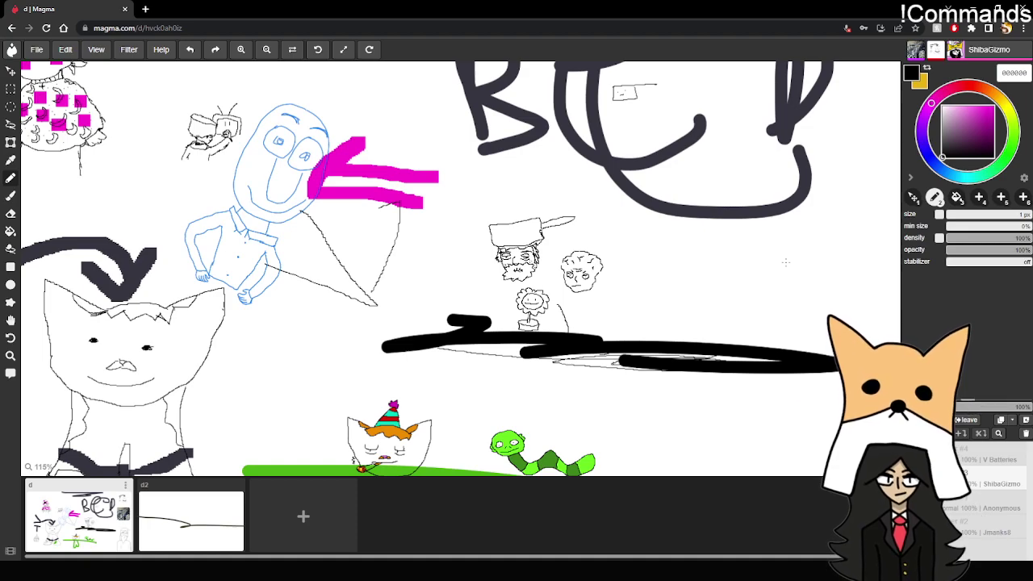
scroll(614, 124, "up", 3)
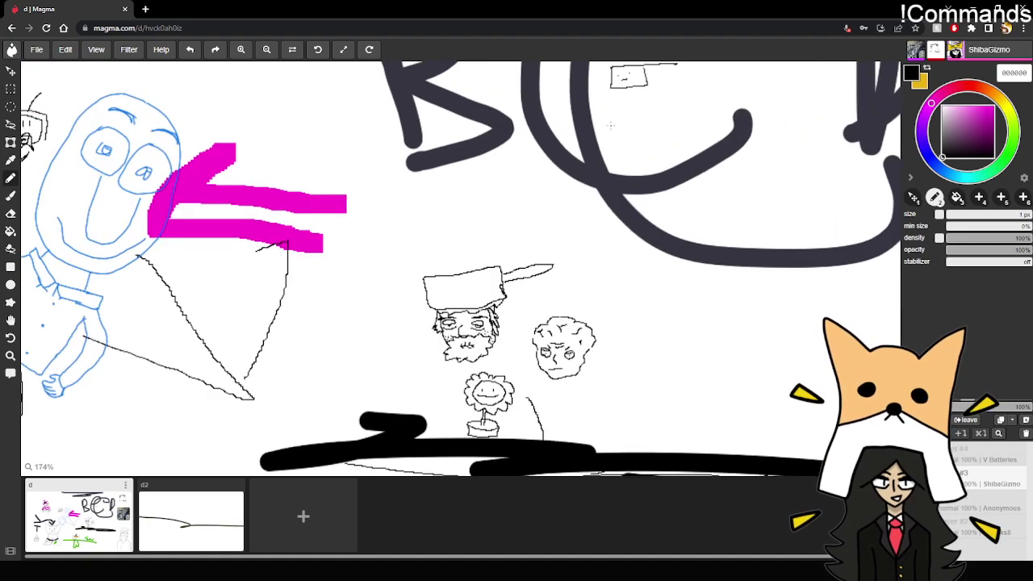
scroll(588, 355, "up", 2)
scroll(588, 355, "down", 5)
scroll(587, 355, "up", 5)
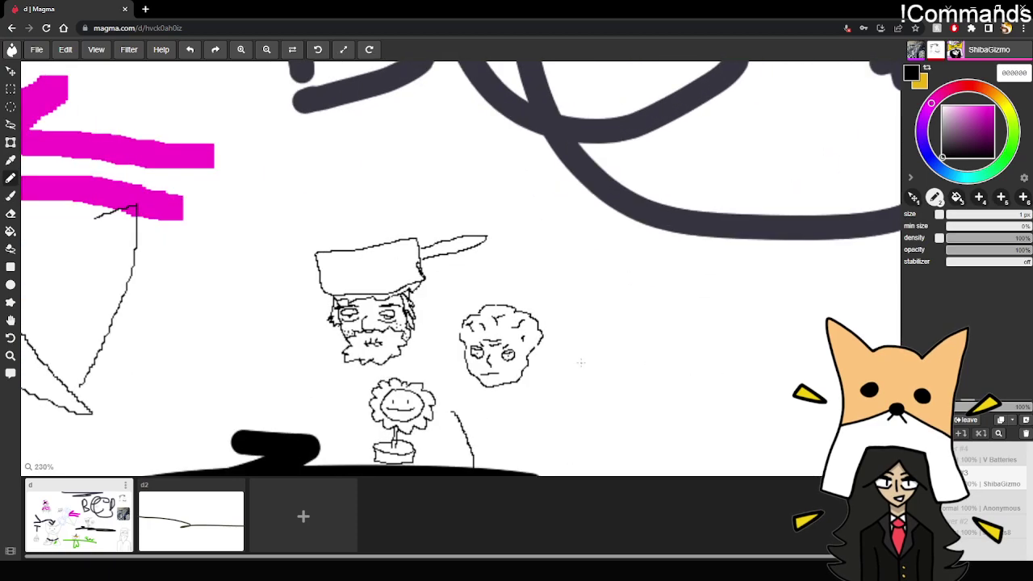
scroll(487, 308, "down", 6)
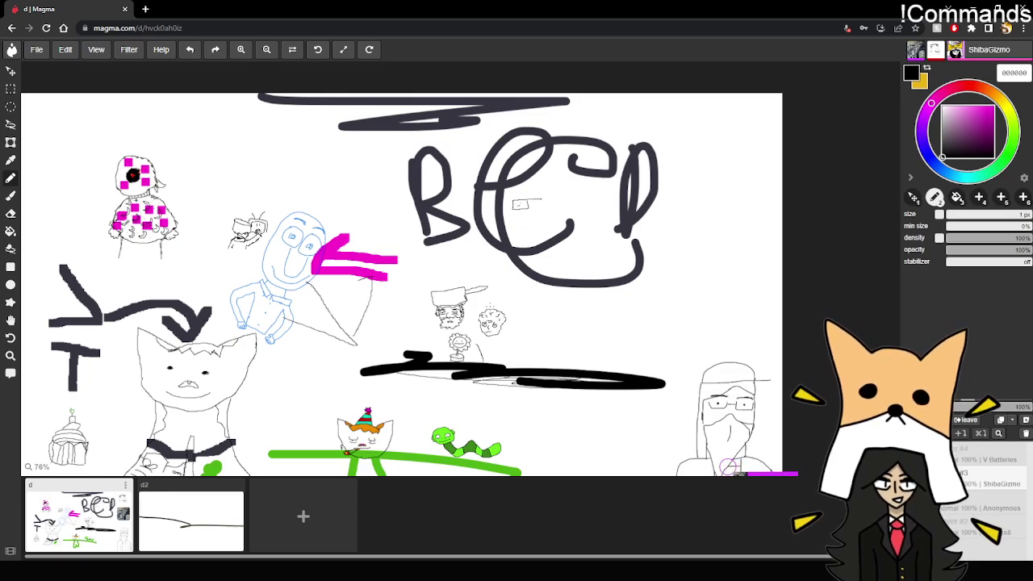
scroll(415, 355, "up", 6)
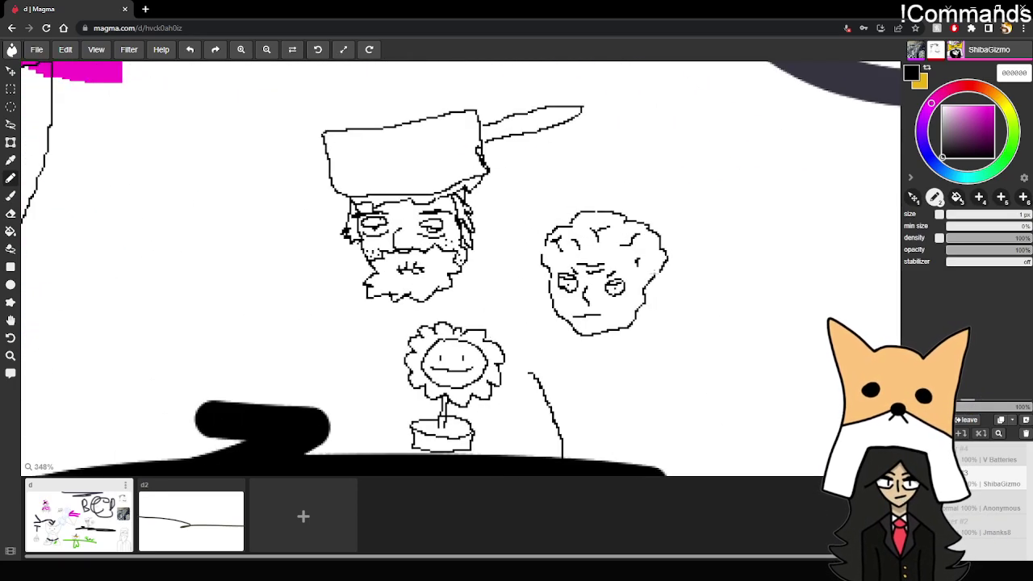
scroll(734, 244, "down", 7)
scroll(698, 212, "up", 2)
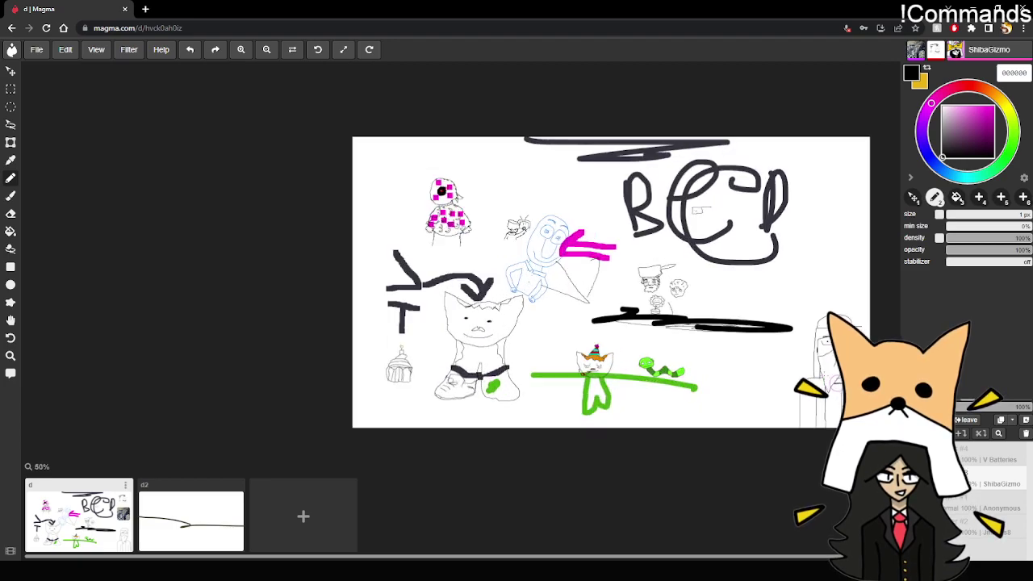
scroll(711, 412, "up", 4)
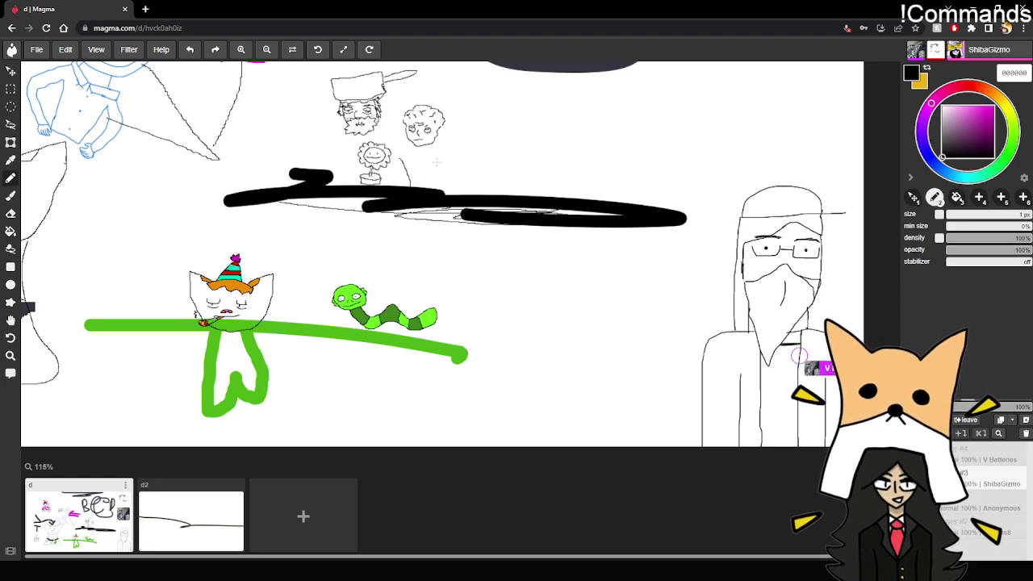
scroll(436, 163, "up", 1)
scroll(442, 173, "up", 1)
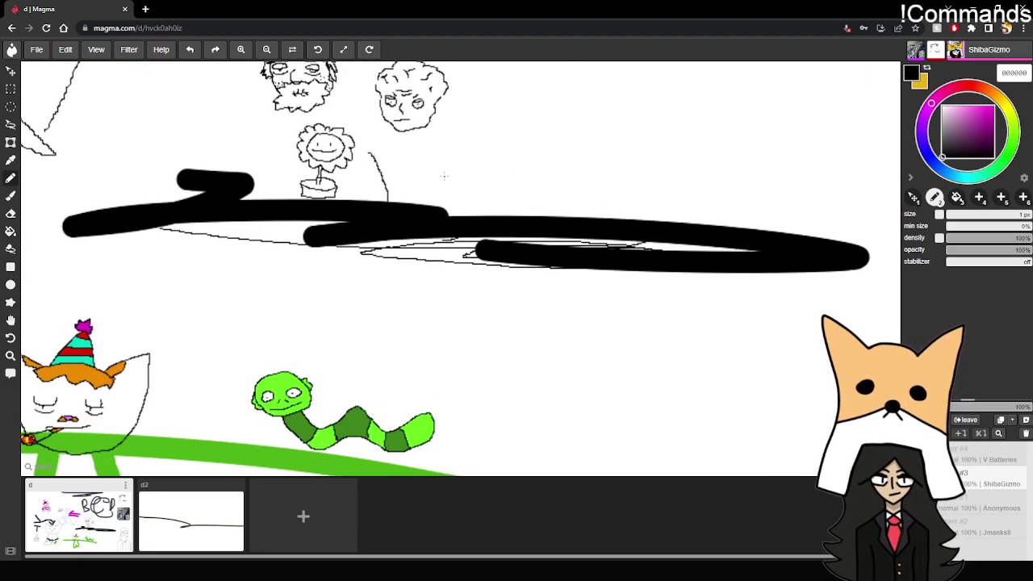
scroll(573, 329, "down", 2)
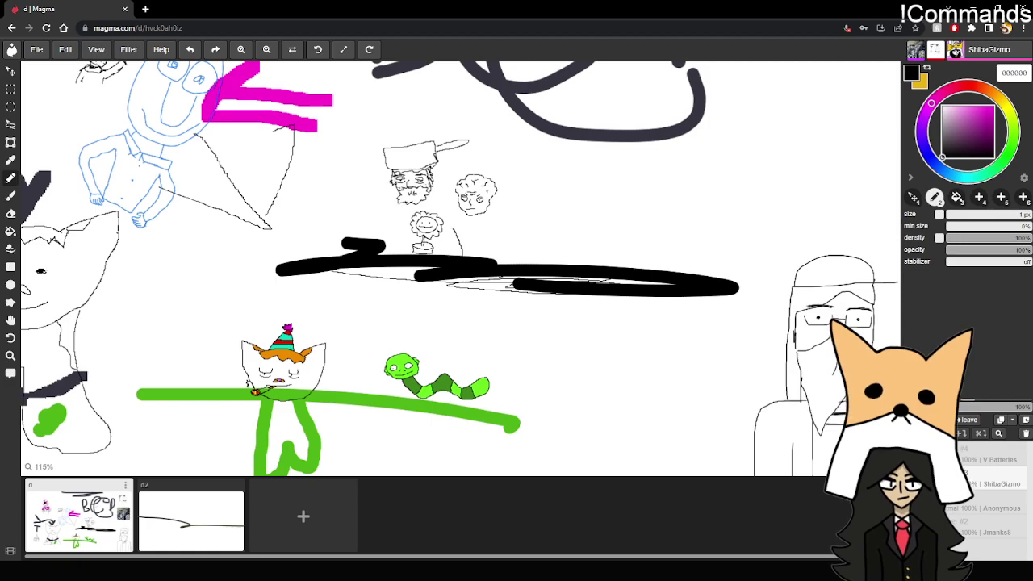
scroll(523, 274, "down", 2)
scroll(523, 275, "up", 3)
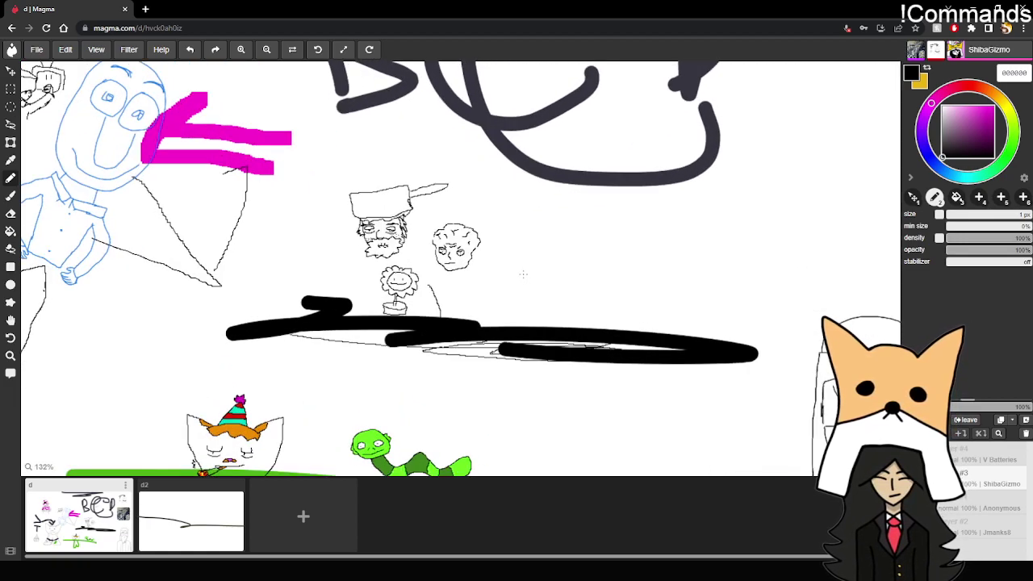
scroll(523, 274, "up", 3)
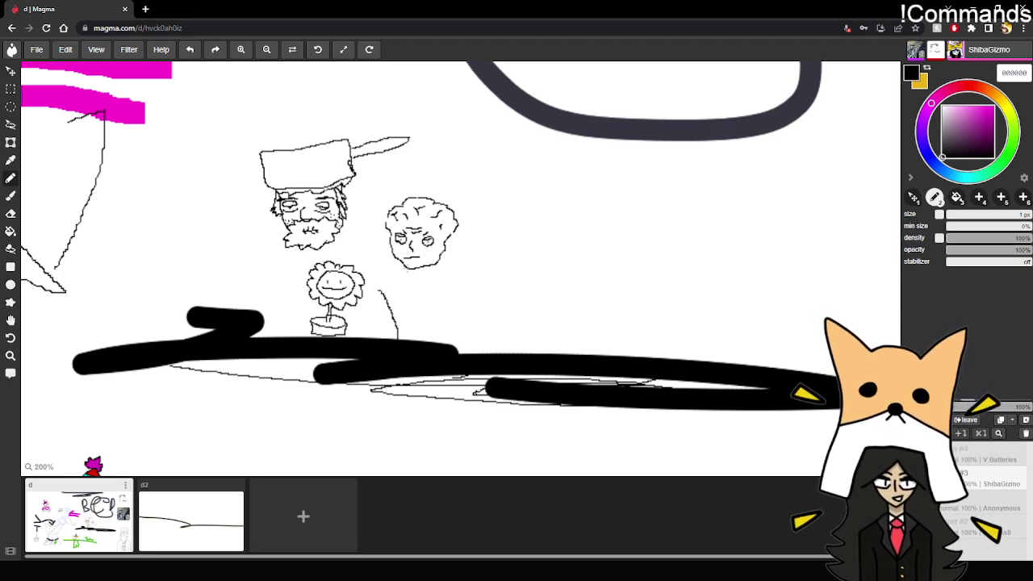
- Zoom in and out around the canvas doodles
scroll(388, 184, "up", 5)
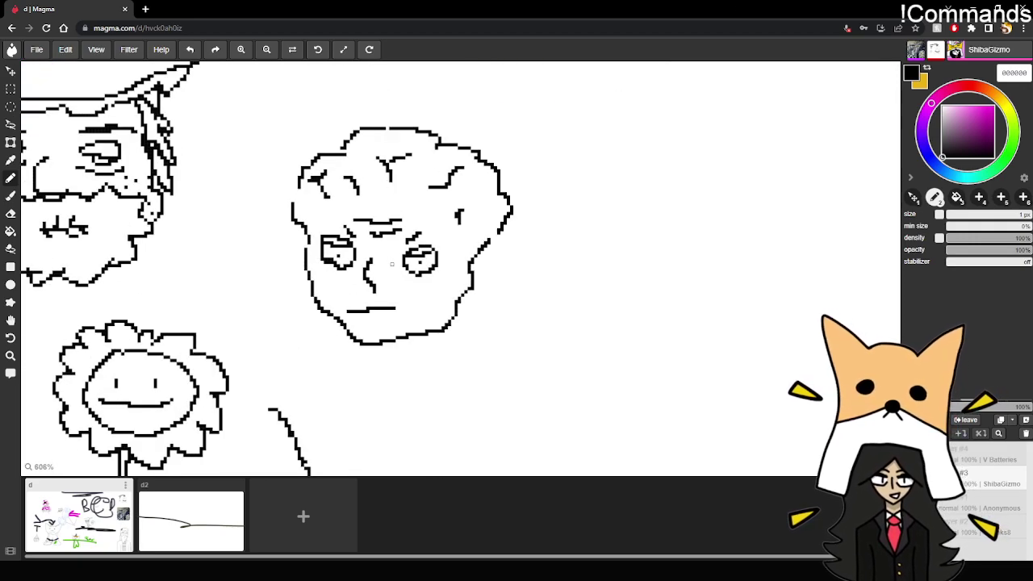
scroll(494, 237, "down", 2)
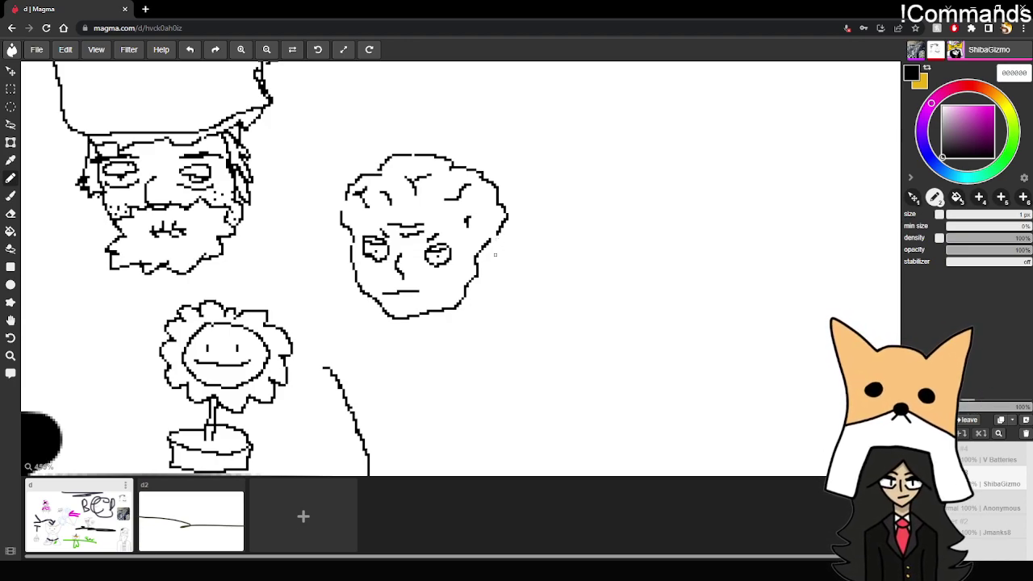
scroll(495, 255, "up", 3)
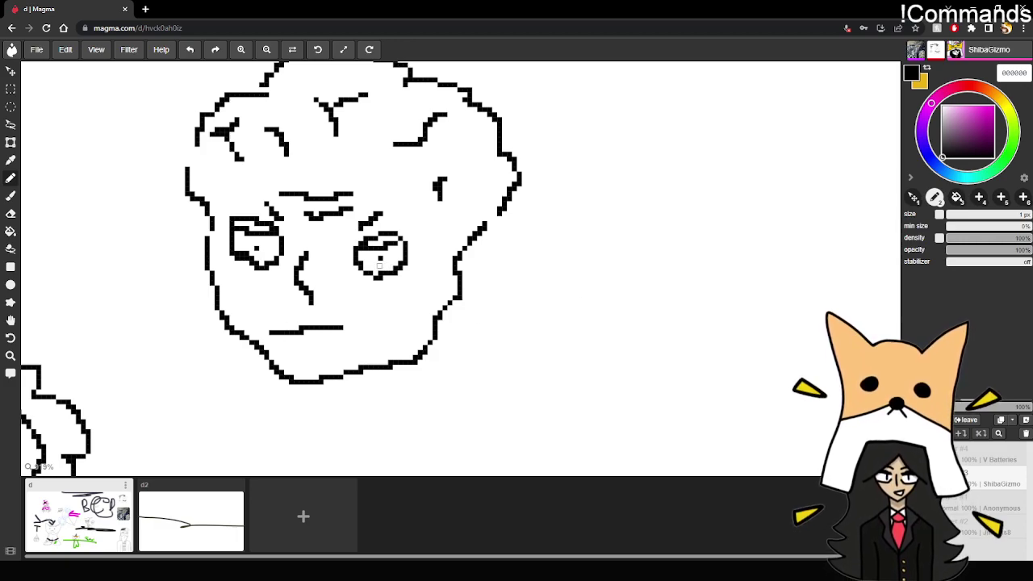
scroll(384, 283, "down", 3)
scroll(385, 325, "down", 5)
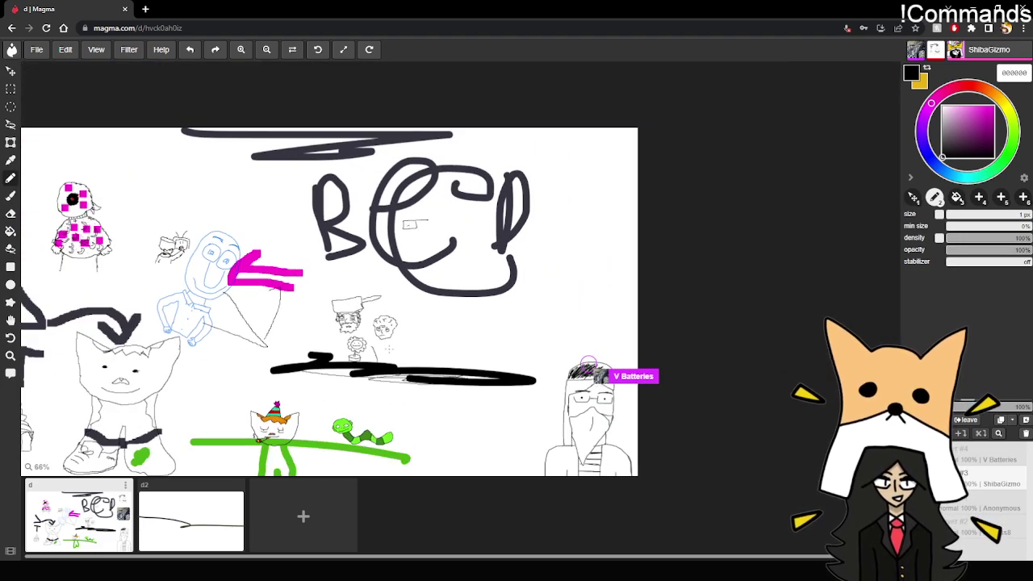
scroll(388, 337, "up", 5)
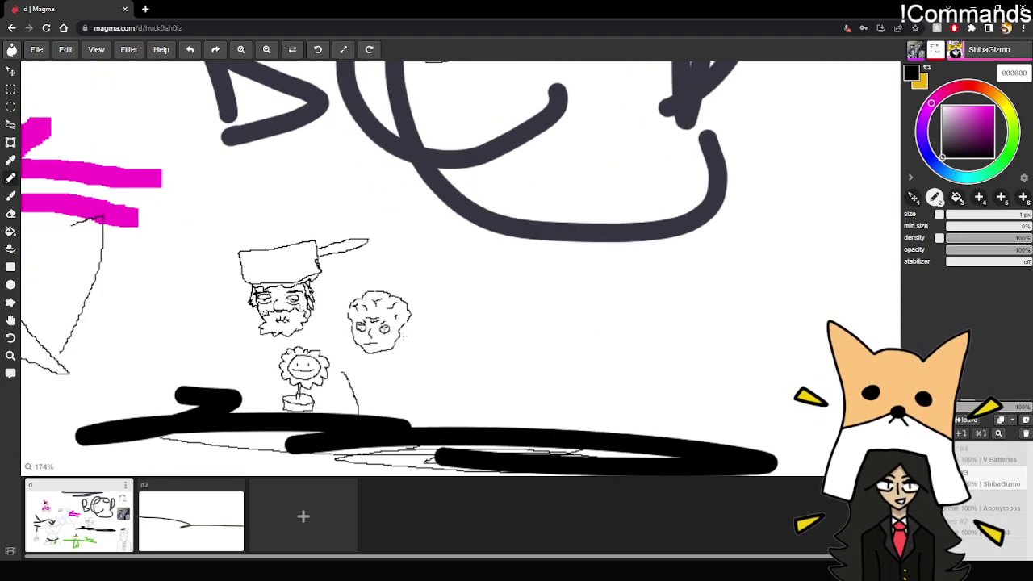
scroll(501, 361, "down", 3)
scroll(531, 361, "down", 2)
scroll(565, 408, "up", 2)
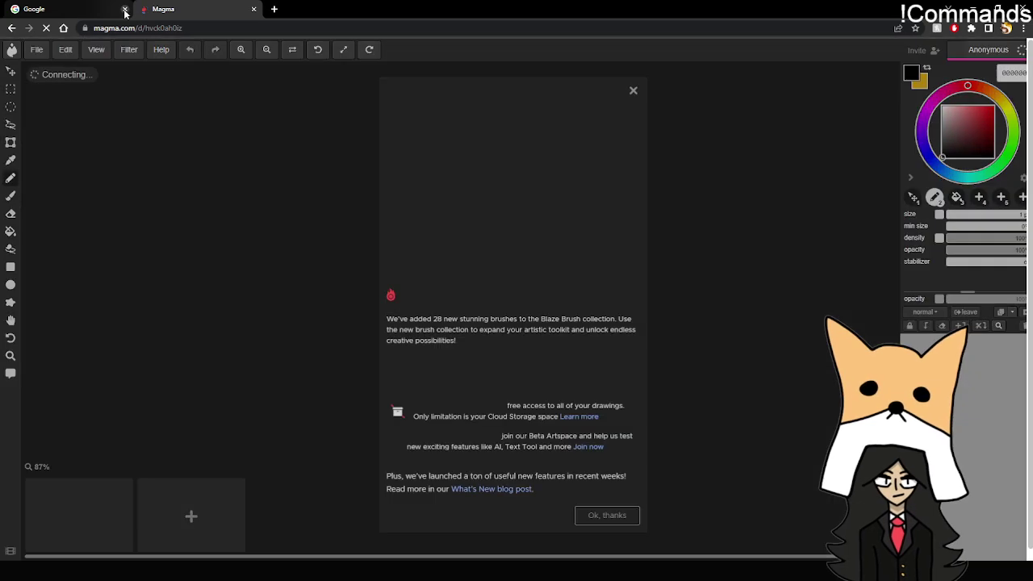
- Close the extra Google tab and dismiss the What's New announcement
left_click(124, 10)
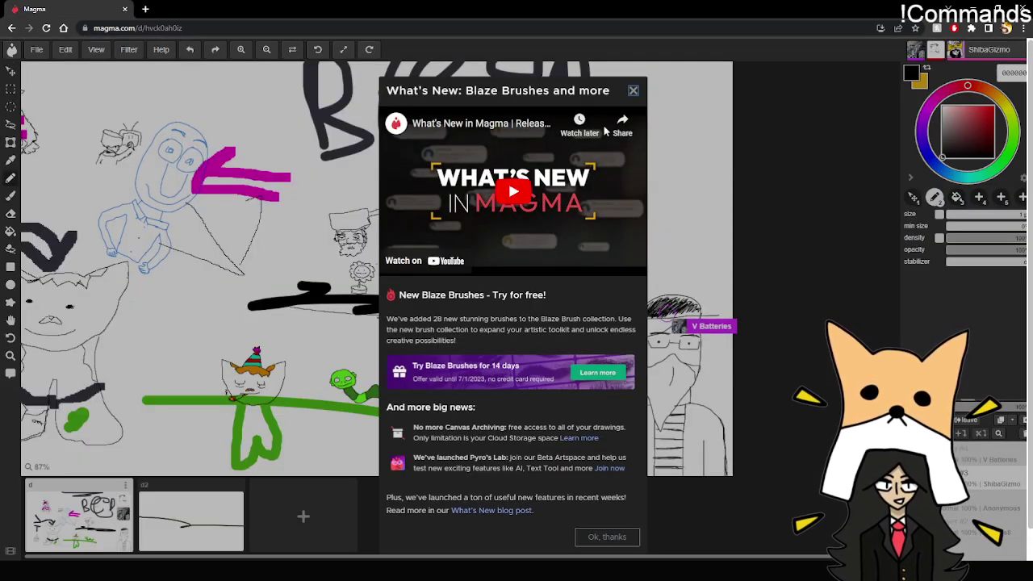
left_click(633, 92)
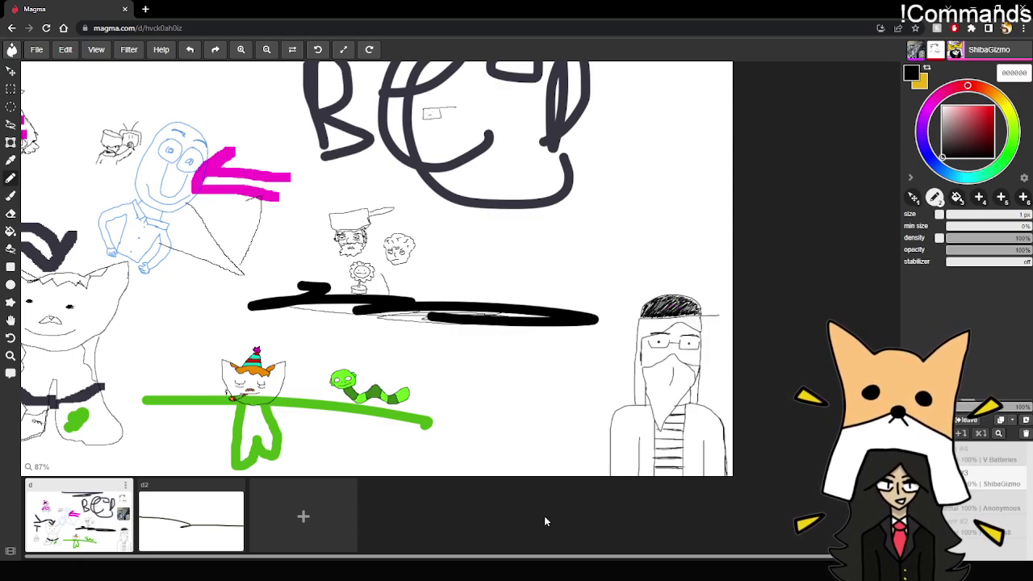
scroll(602, 325, "up", 3)
scroll(614, 432, "down", 5)
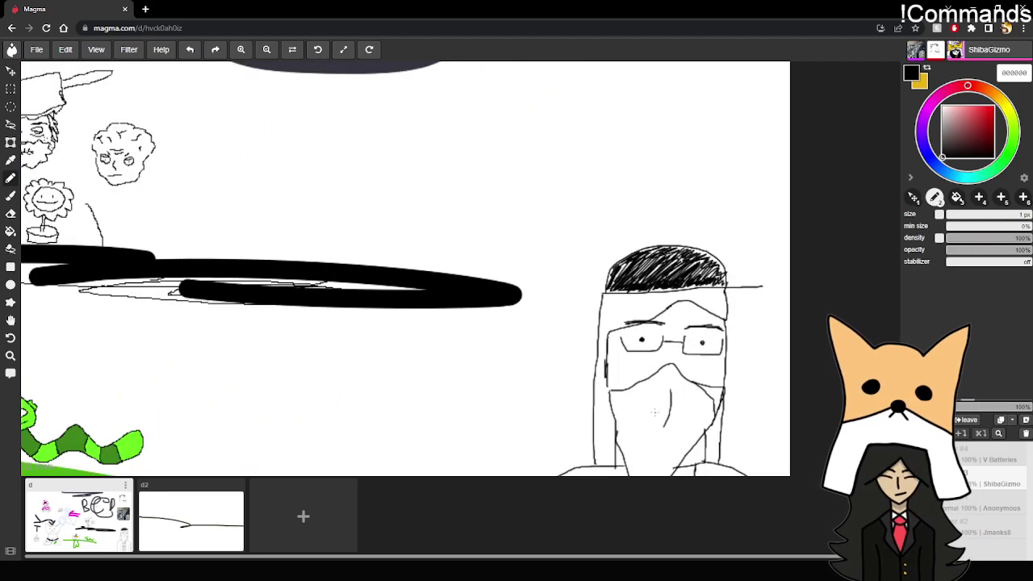
scroll(591, 448, "up", 8)
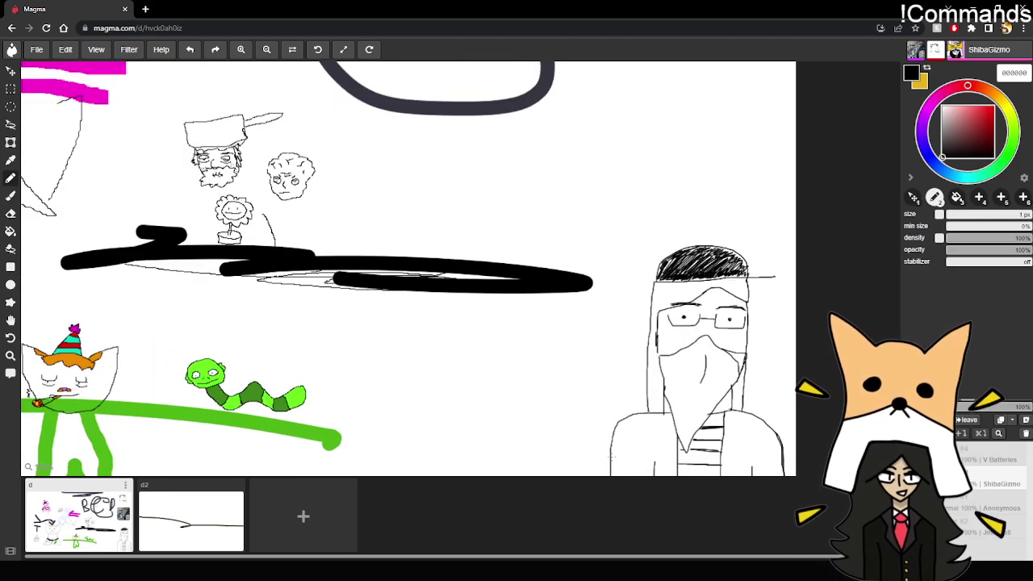
scroll(591, 448, "down", 8)
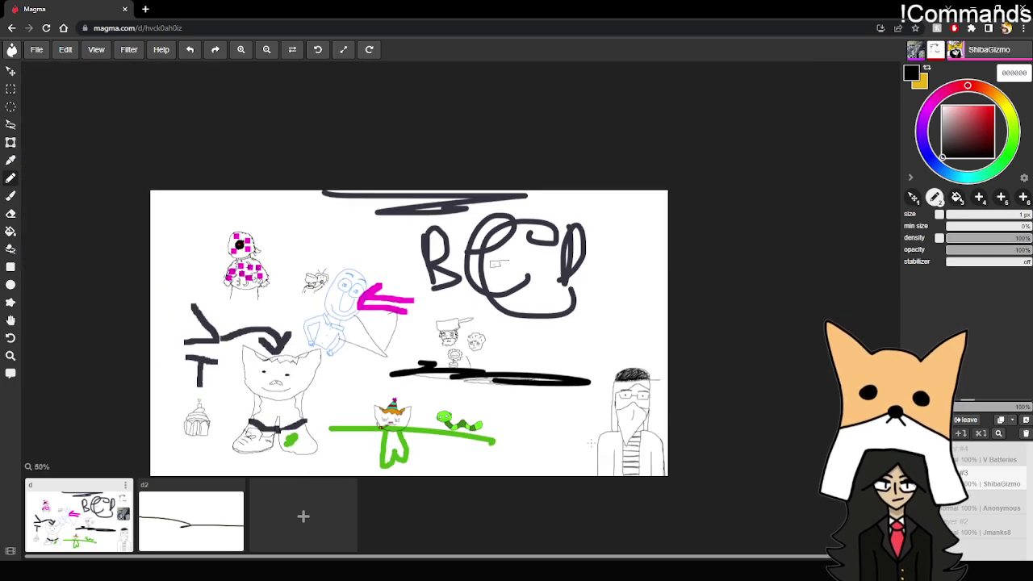
scroll(591, 474, "up", 8)
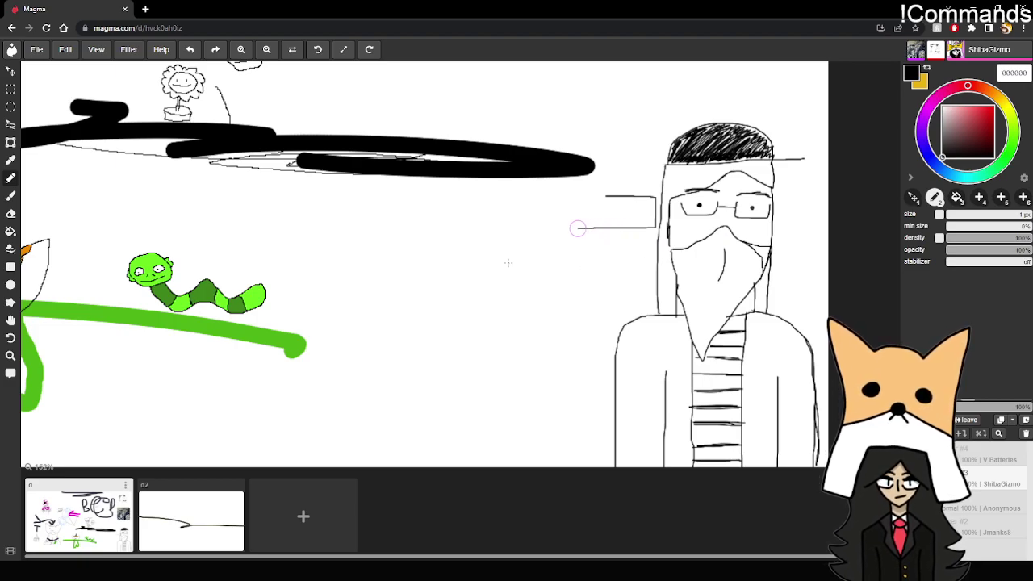
scroll(157, 204, "down", 5)
scroll(31, 263, "up", 8)
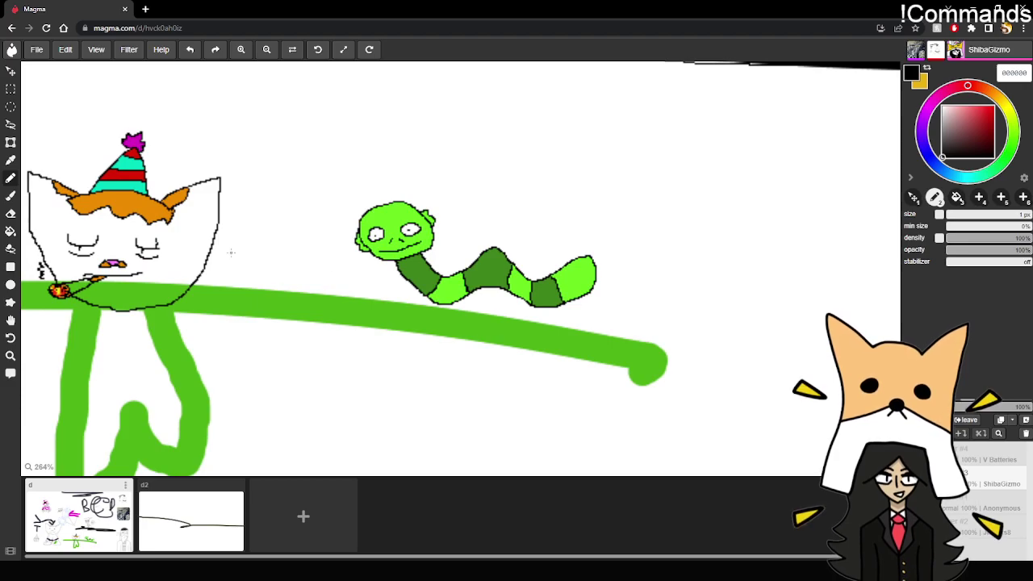
scroll(187, 256, "down", 4)
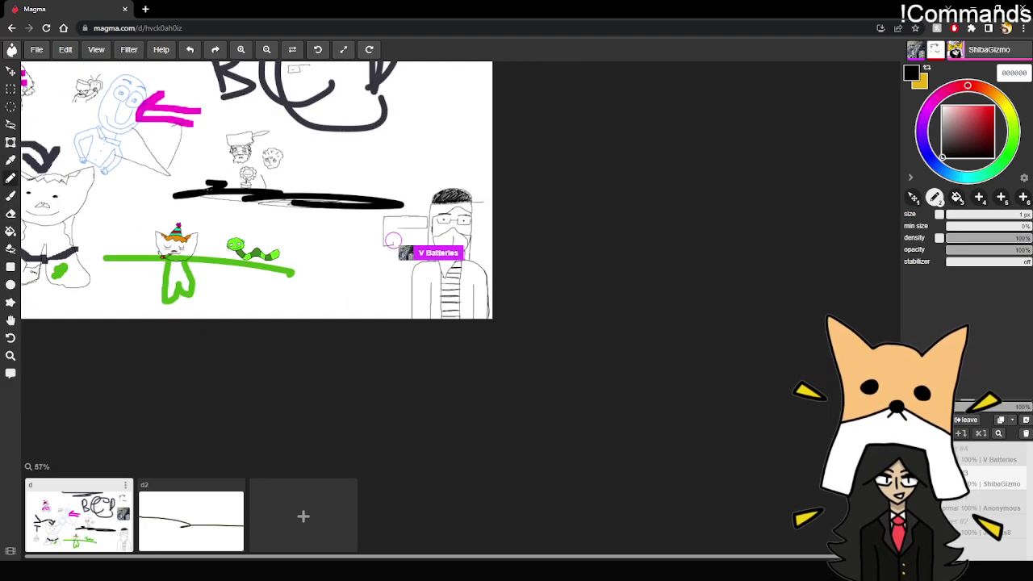
scroll(49, 65, "up", 6)
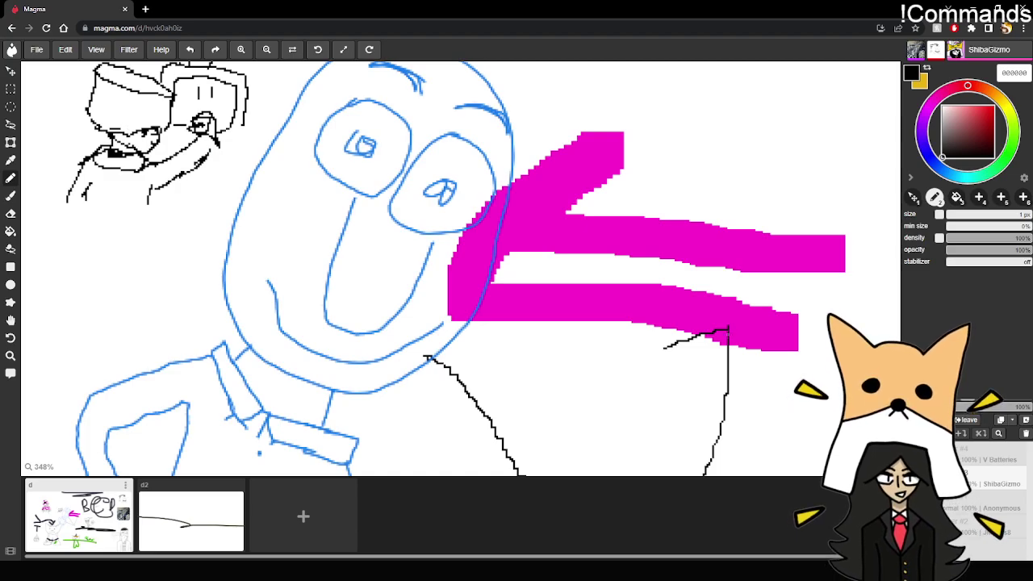
scroll(726, 325, "down", 4)
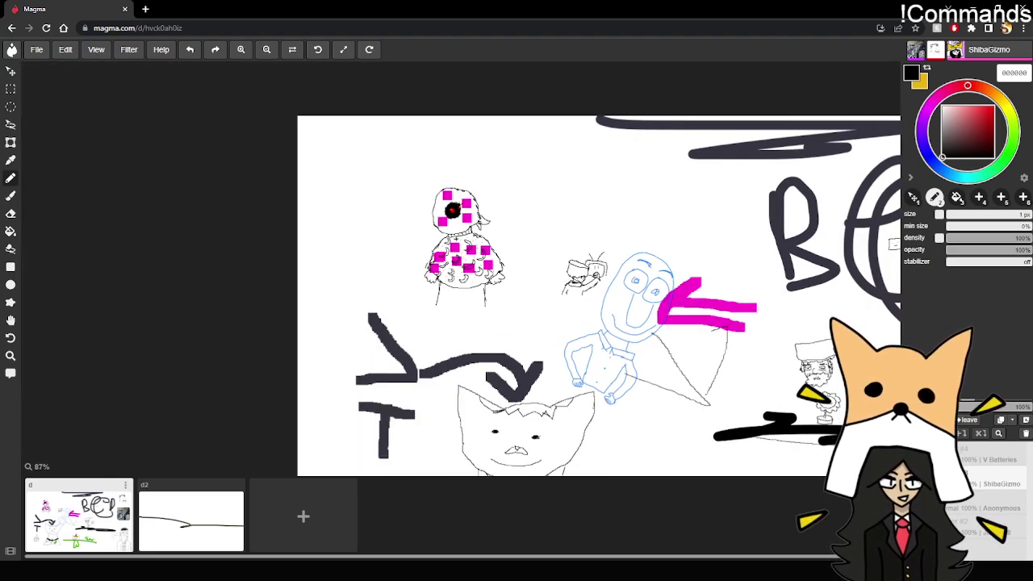
scroll(823, 380, "up", 6)
scroll(832, 399, "down", 6)
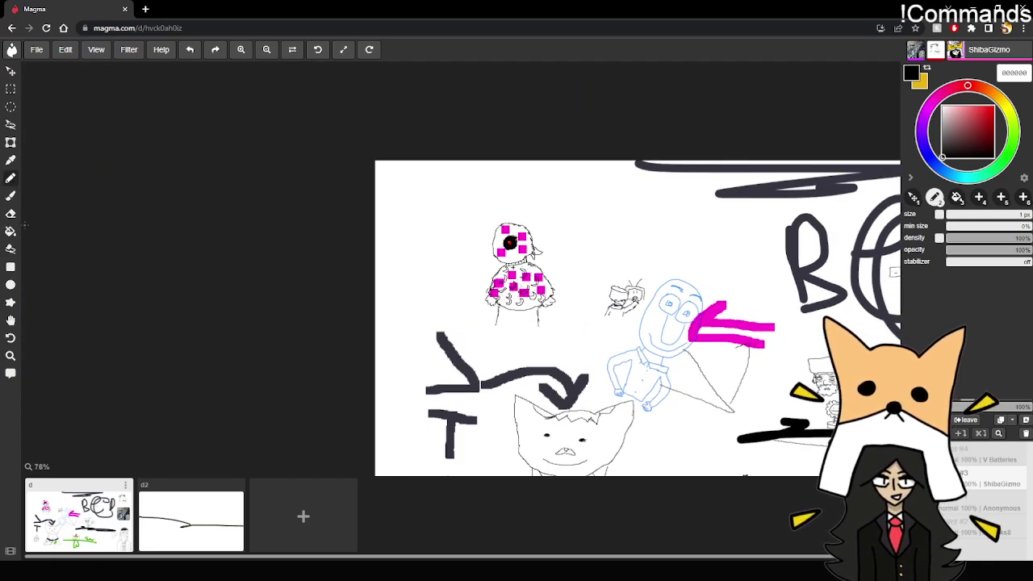
- With the Hand tool, pan across the zombie head, flower, worm, cat and bearded man
left_click(10, 320)
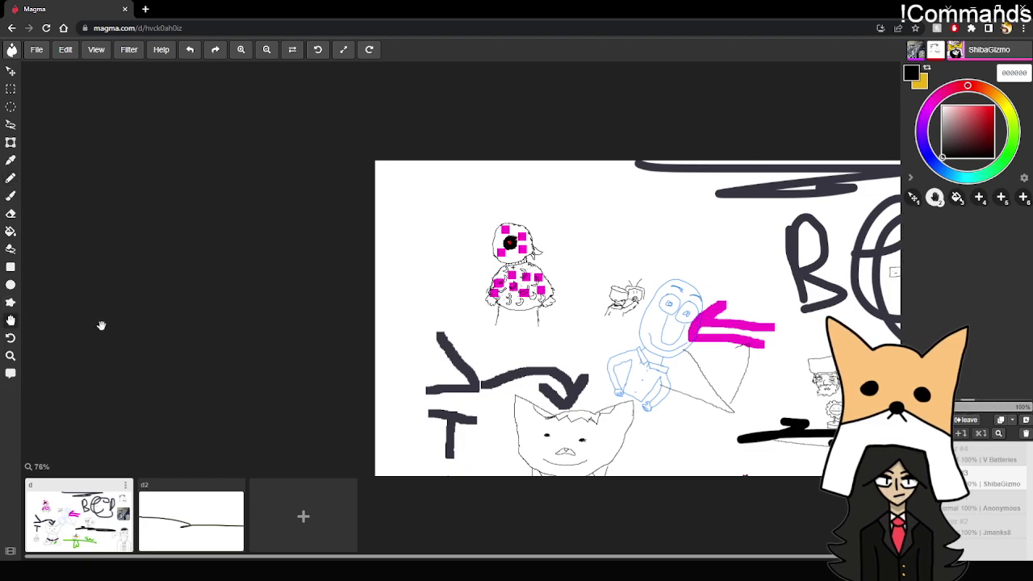
scroll(706, 316, "up", 6)
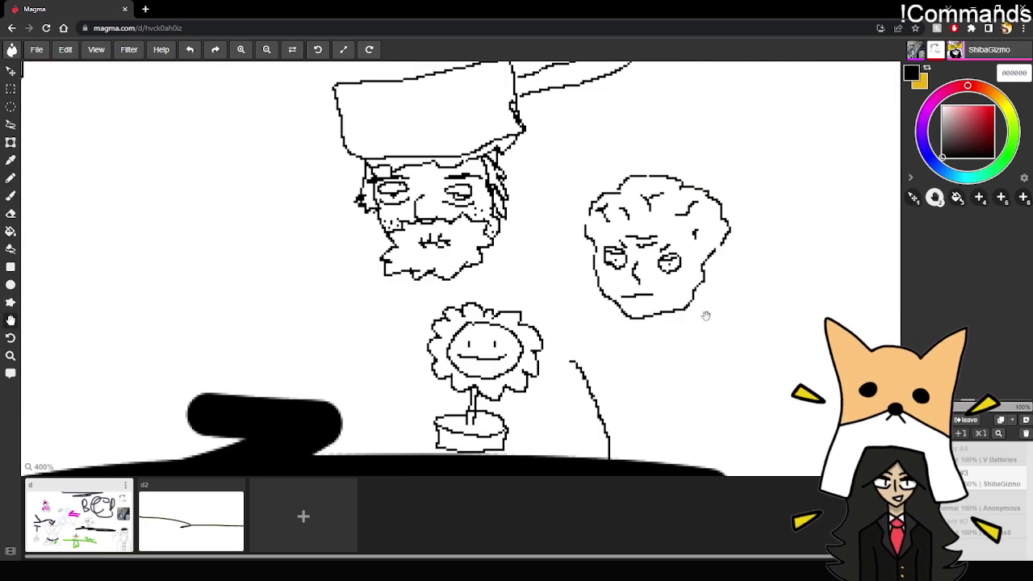
scroll(638, 282, "up", 5)
scroll(619, 267, "down", 4)
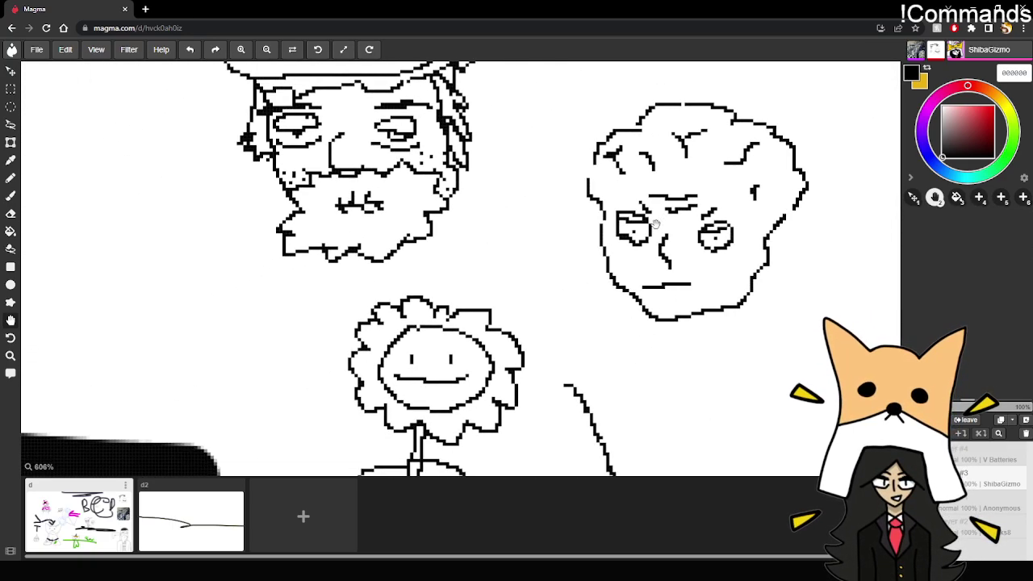
scroll(651, 224, "down", 1)
mouse_move(615, 227)
left_mouse_down()
mouse_move(579, 334)
mouse_move(581, 190)
mouse_move(618, 216)
mouse_move(458, 191)
left_mouse_up()
scroll(458, 192, "down", 2)
left_click_drag(571, 293, 509, 315)
left_click_drag(613, 242, 122, 85)
scroll(328, 230, "down", 3)
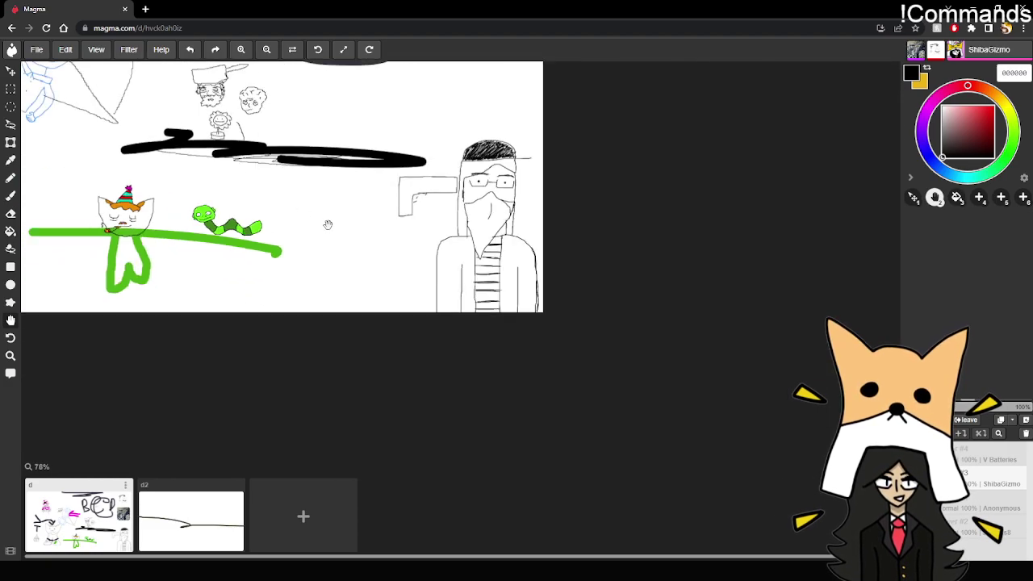
scroll(328, 230, "up", 3)
scroll(494, 209, "up", 1)
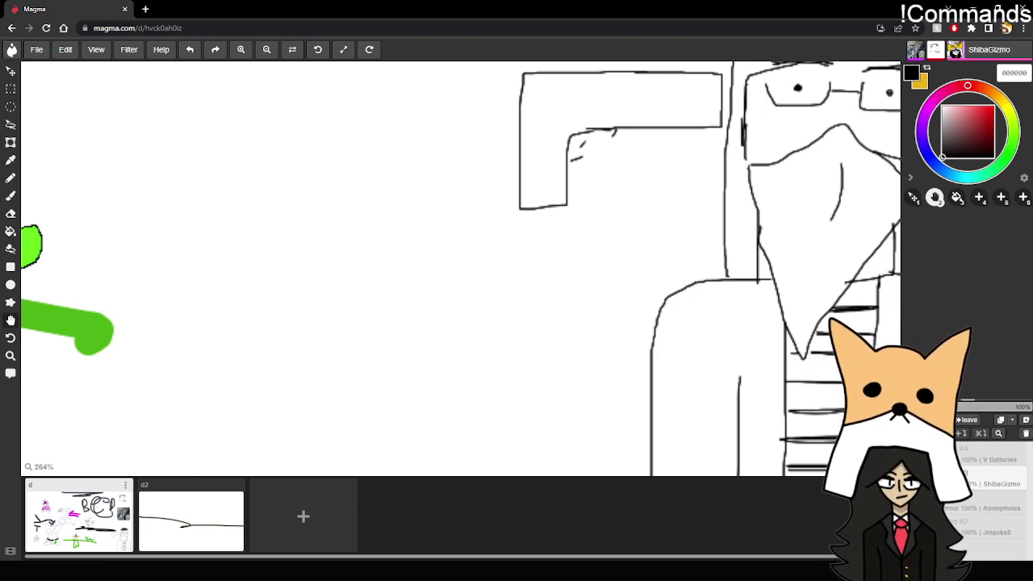
scroll(436, 287, "down", 3)
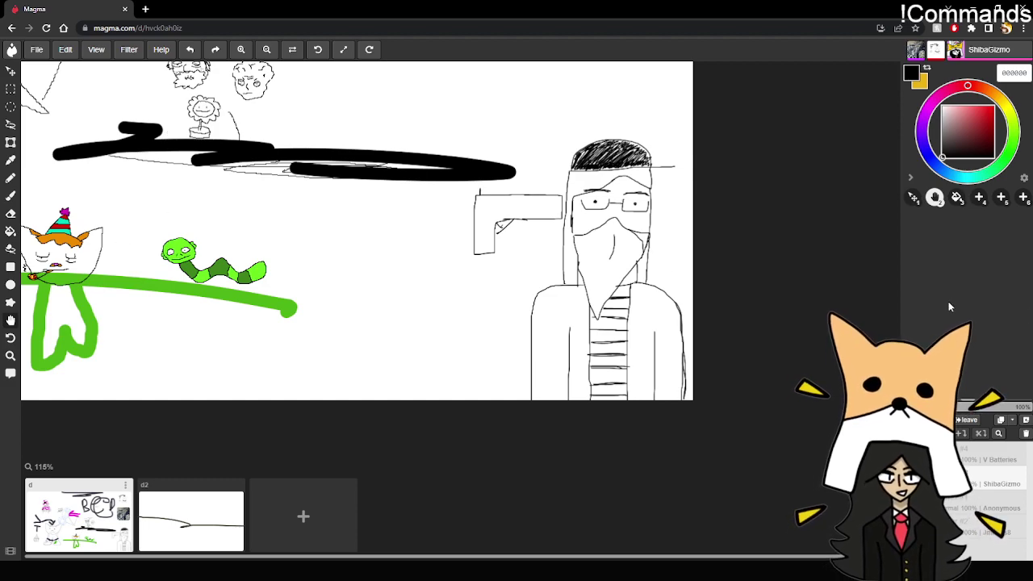
- Bring the party-hat cat and worm into view, then sample white with the eyedropper (I)
scroll(293, 247, "down", 3)
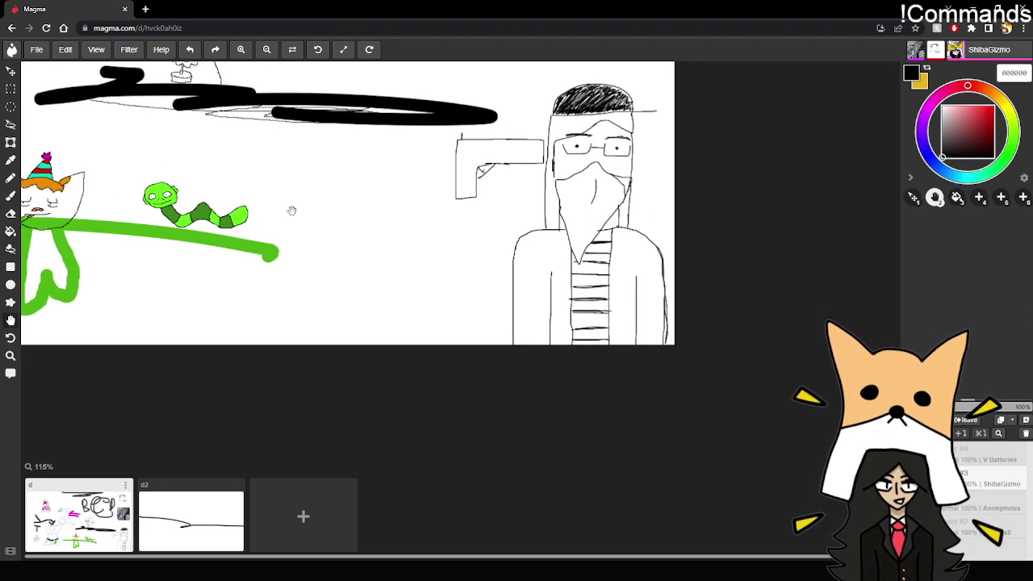
scroll(525, 363, "up", 1)
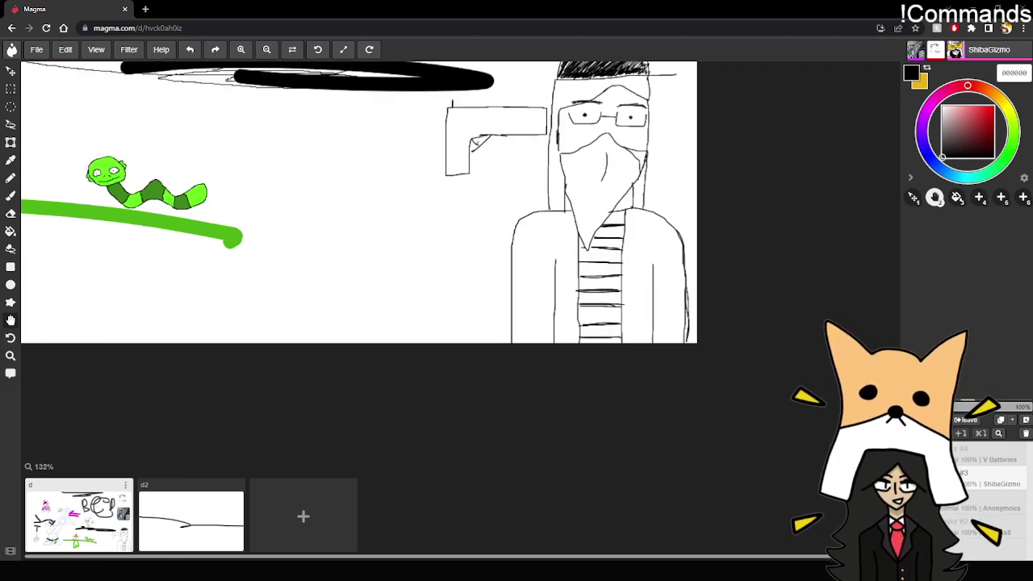
scroll(450, 195, "up", 1)
scroll(455, 198, "down", 2)
scroll(464, 226, "up", 3)
left_click_drag(474, 254, 777, 325)
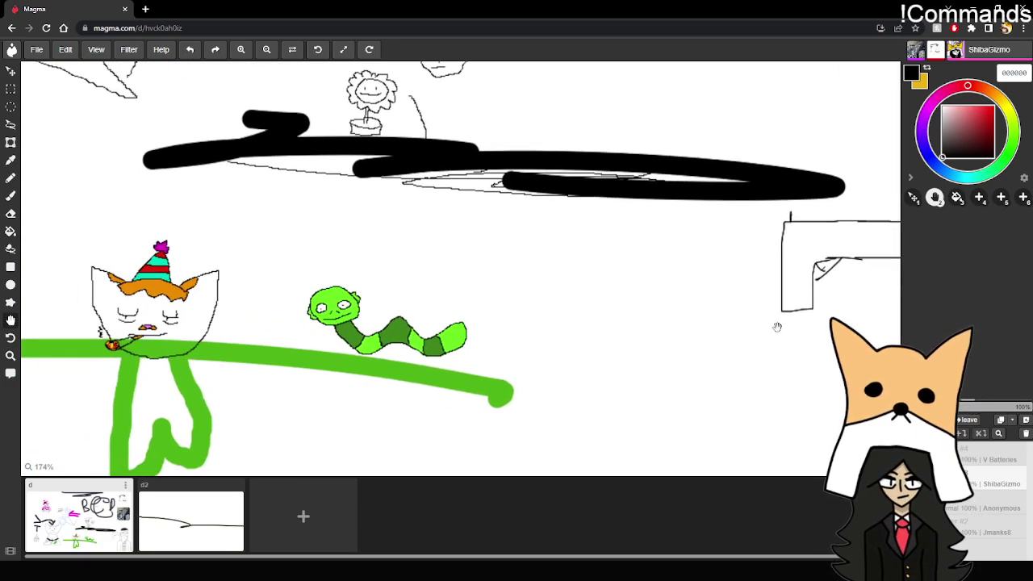
left_click_drag(657, 286, 928, 317)
left_click_drag(738, 342, 479, 169)
left_click_drag(251, 190, 459, 189)
scroll(445, 217, "up", 4)
scroll(477, 173, "down", 5)
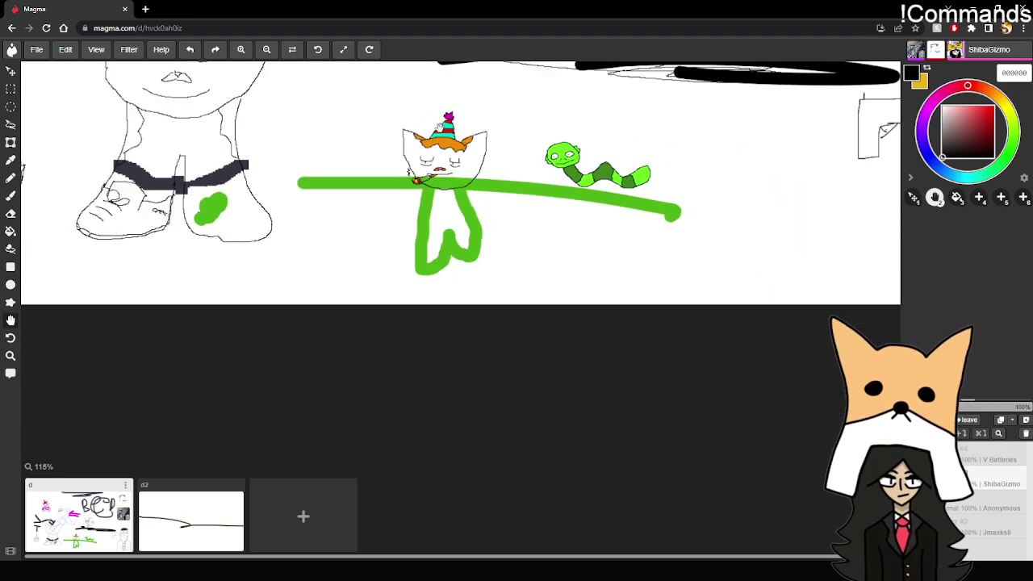
scroll(500, 154, "down", 5)
left_click_drag(456, 135, 422, 262)
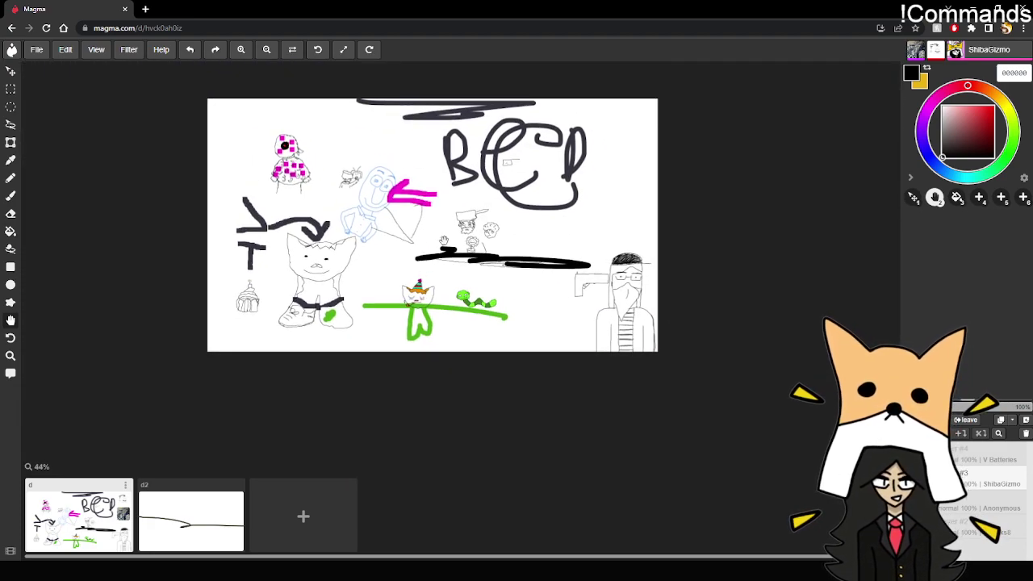
key("i")
left_click(400, 228)
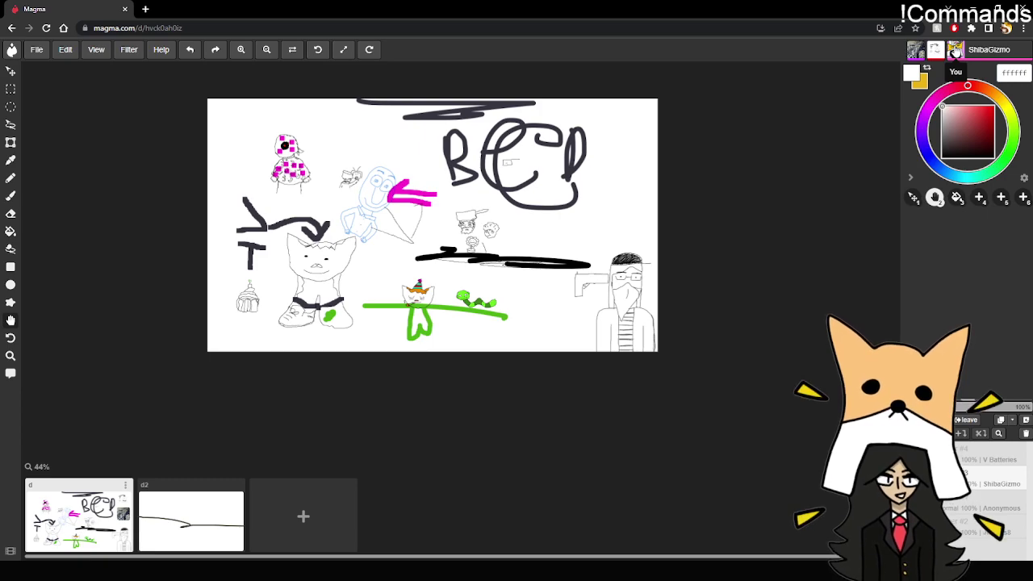
- Pan and zoom across the small heads, flower, bearded figure and green worm
scroll(496, 299, "up", 2)
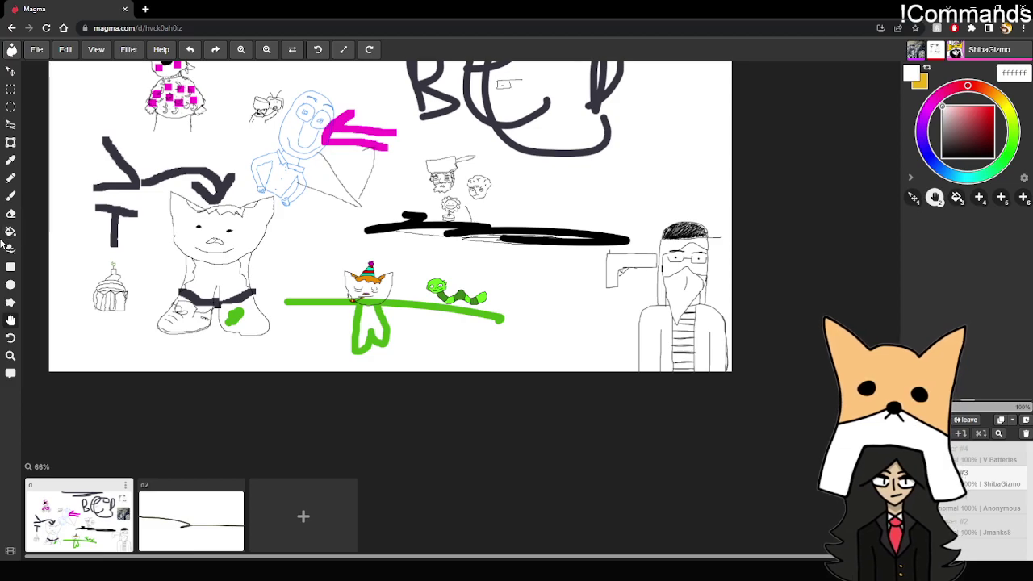
scroll(429, 260, "up", 3)
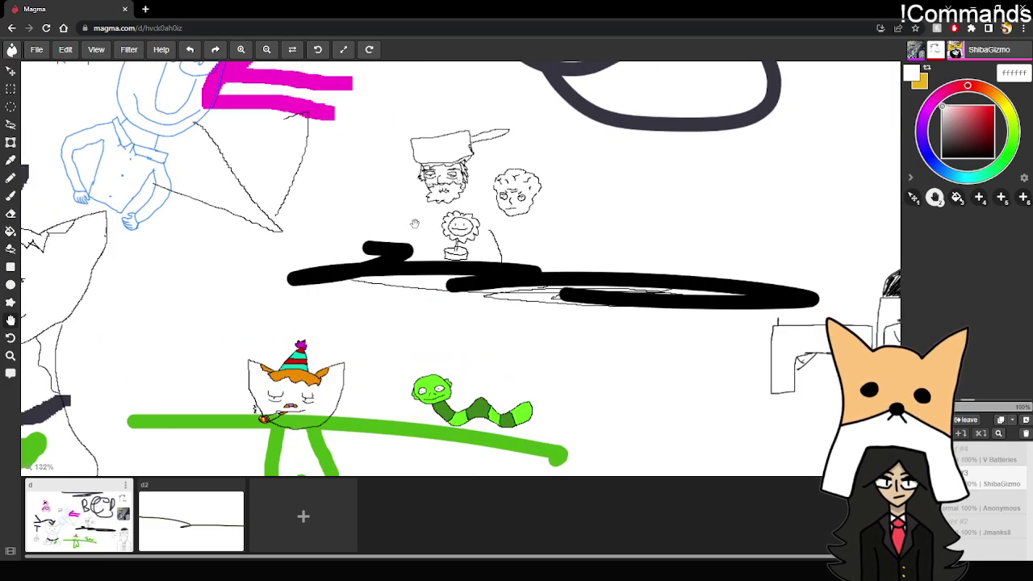
left_click_drag(413, 222, 207, 143)
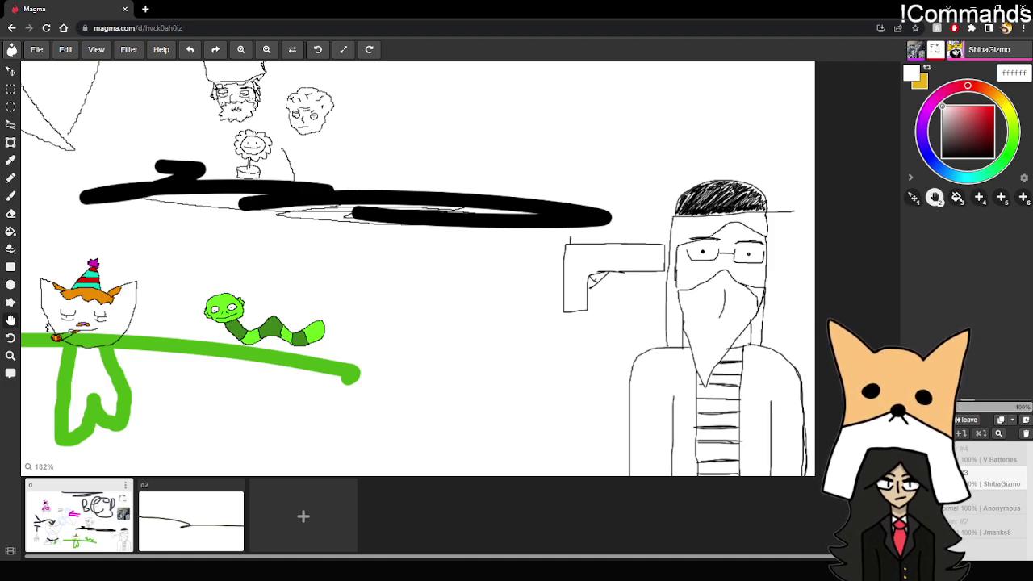
left_click_drag(489, 330, 501, 250)
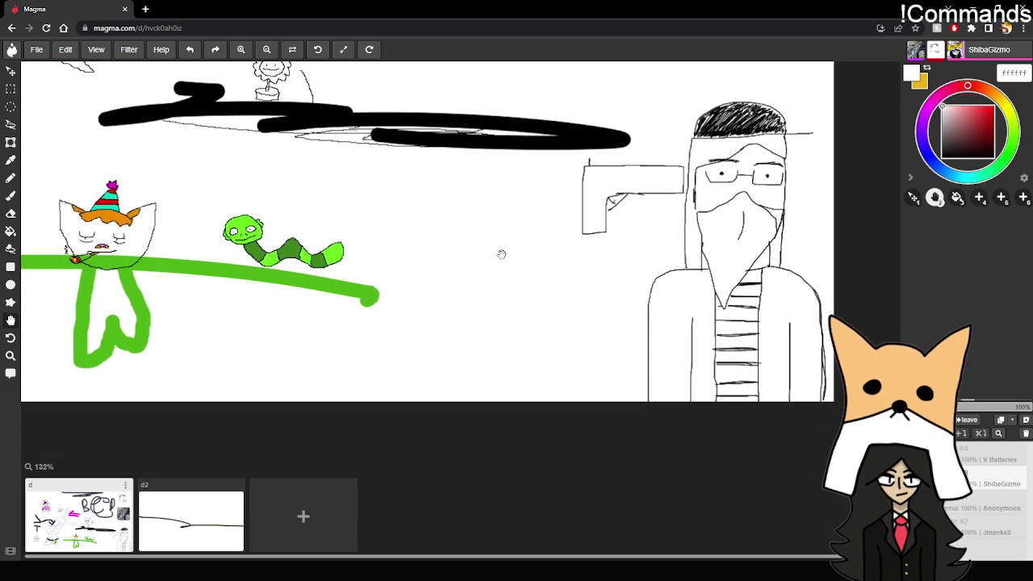
scroll(615, 269, "up", 5)
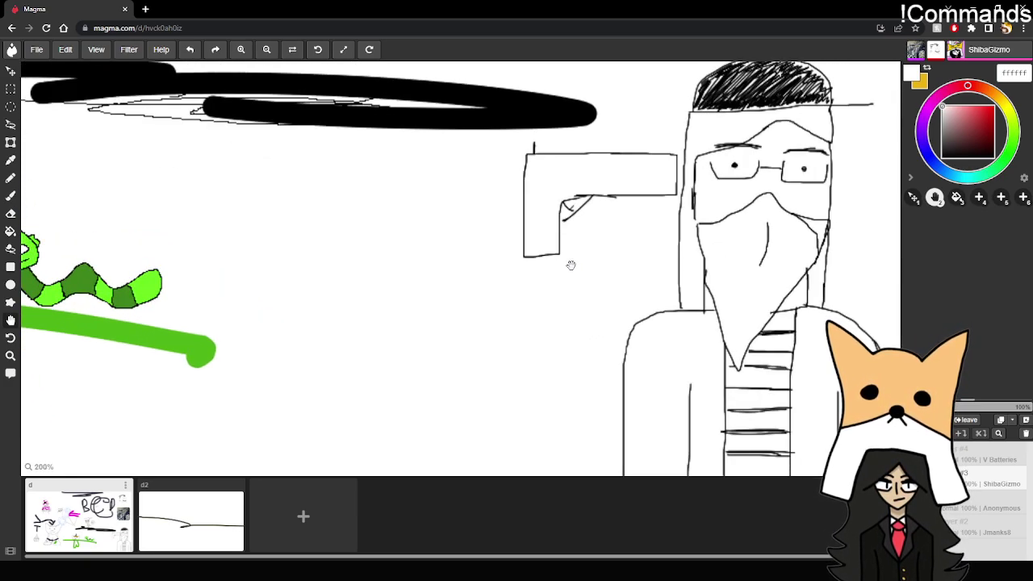
scroll(341, 279, "down", 6)
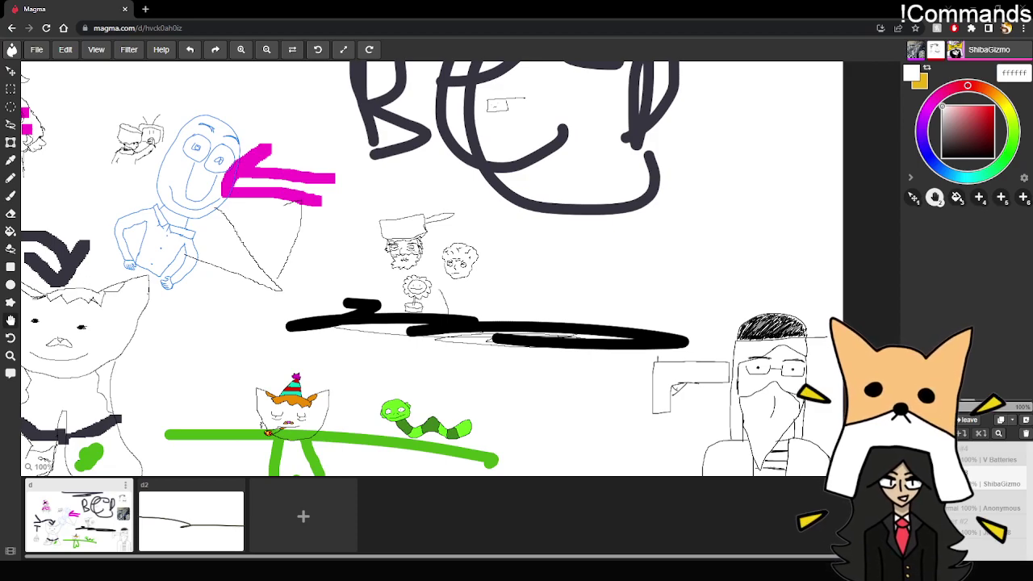
scroll(639, 326, "up", 5)
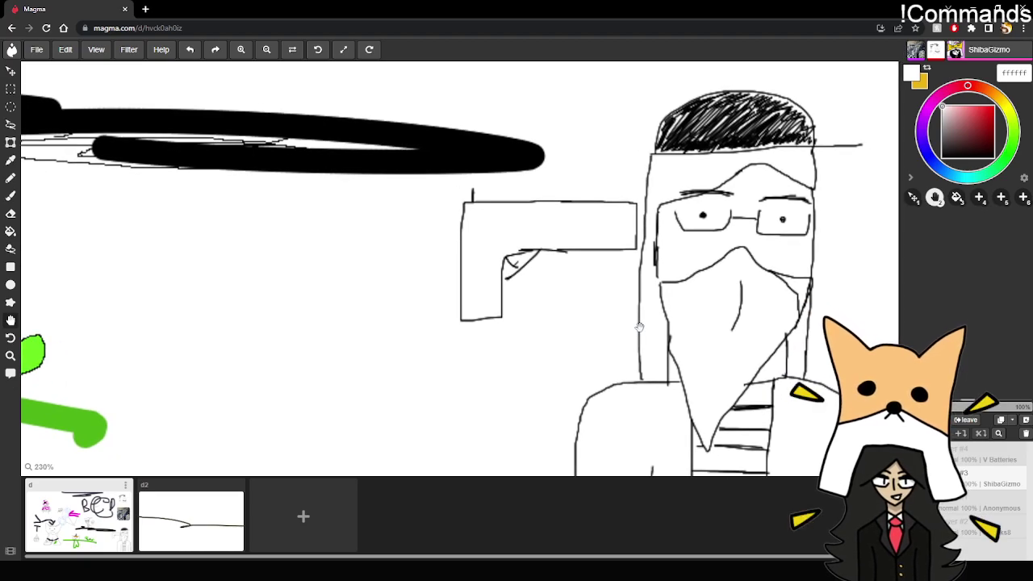
mouse_move(639, 326)
left_mouse_down()
mouse_move(620, 200)
mouse_move(643, 355)
mouse_move(564, 220)
left_mouse_up()
scroll(637, 355, "down", 5)
left_click_drag(419, 339, 420, 268)
scroll(361, 364, "up", 2)
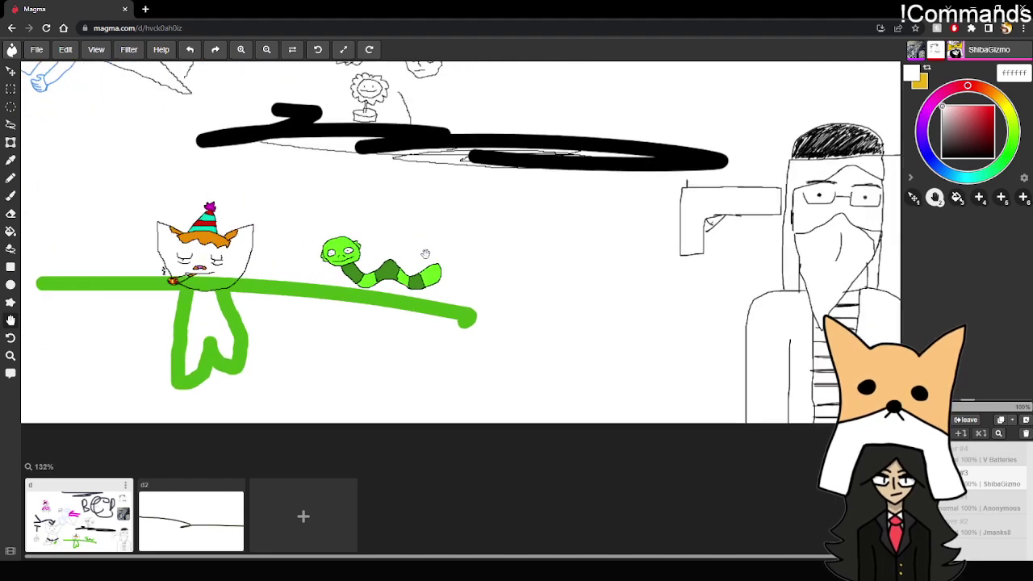
left_click_drag(361, 364, 375, 429)
- Switch back to the pixel pencil (B) and zoom in on the pirate, brain and sunflower doodles
key("b")
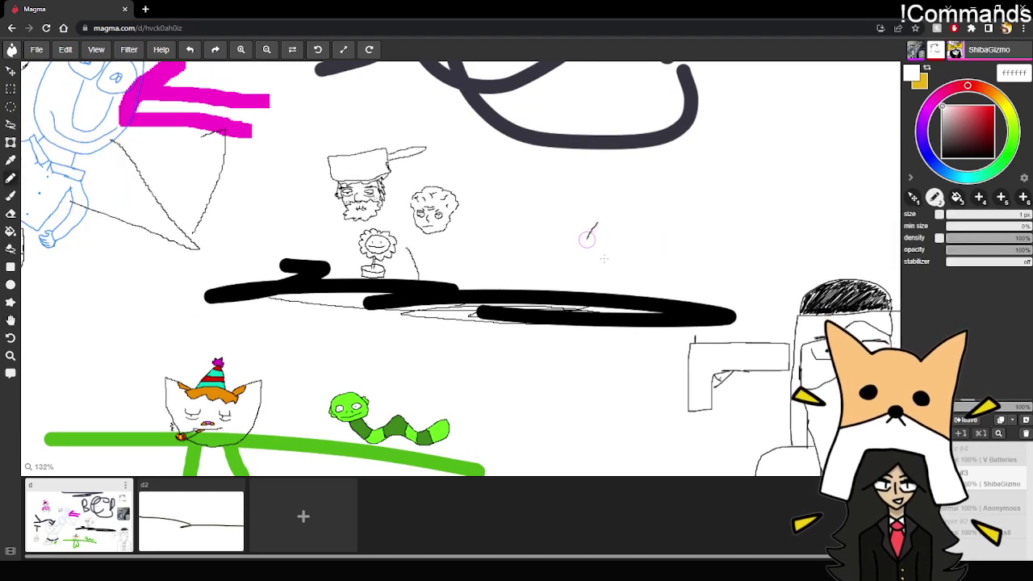
scroll(557, 375, "down", 3)
scroll(364, 286, "up", 4)
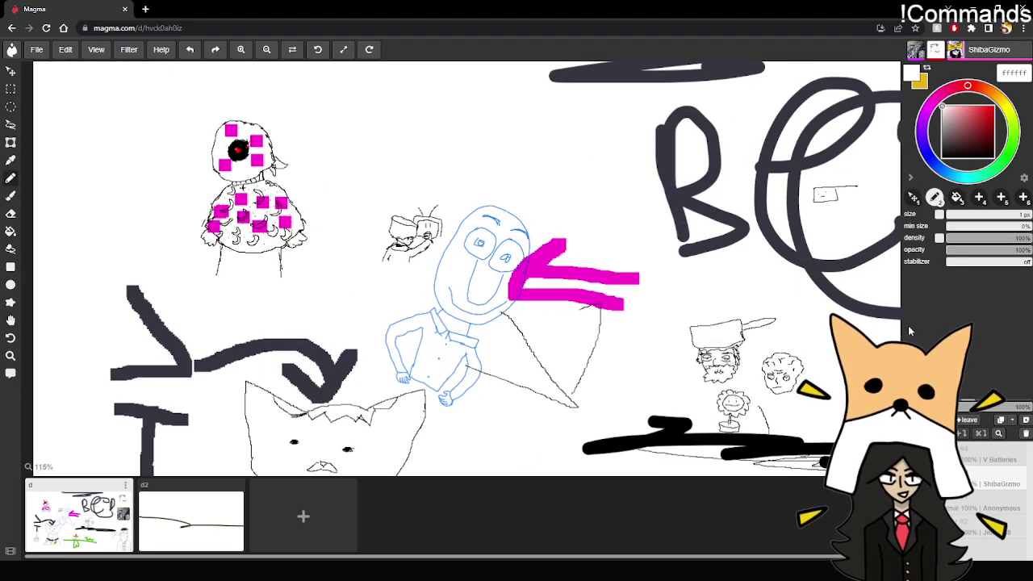
scroll(773, 402, "down", 4)
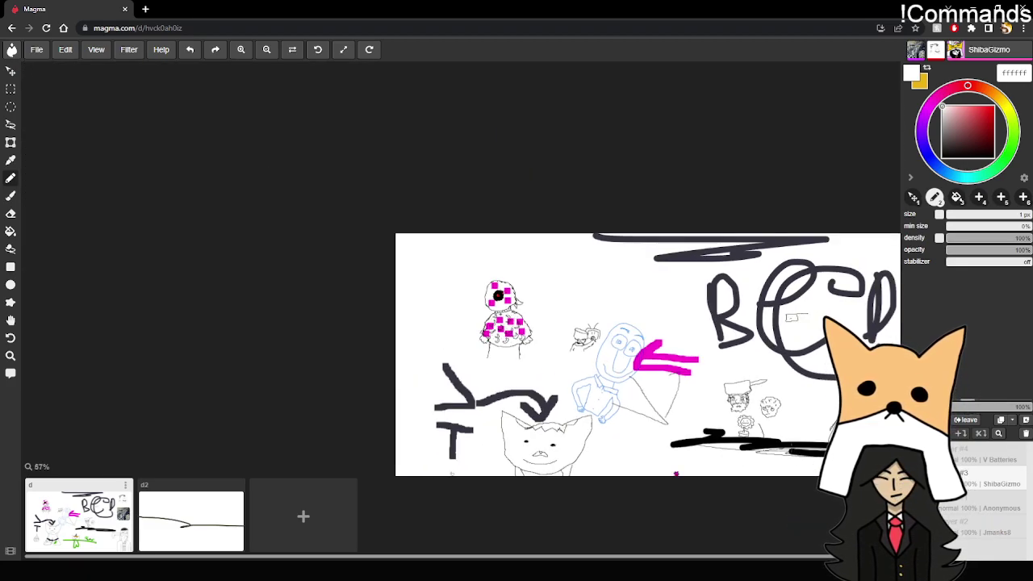
scroll(812, 440, "up", 5)
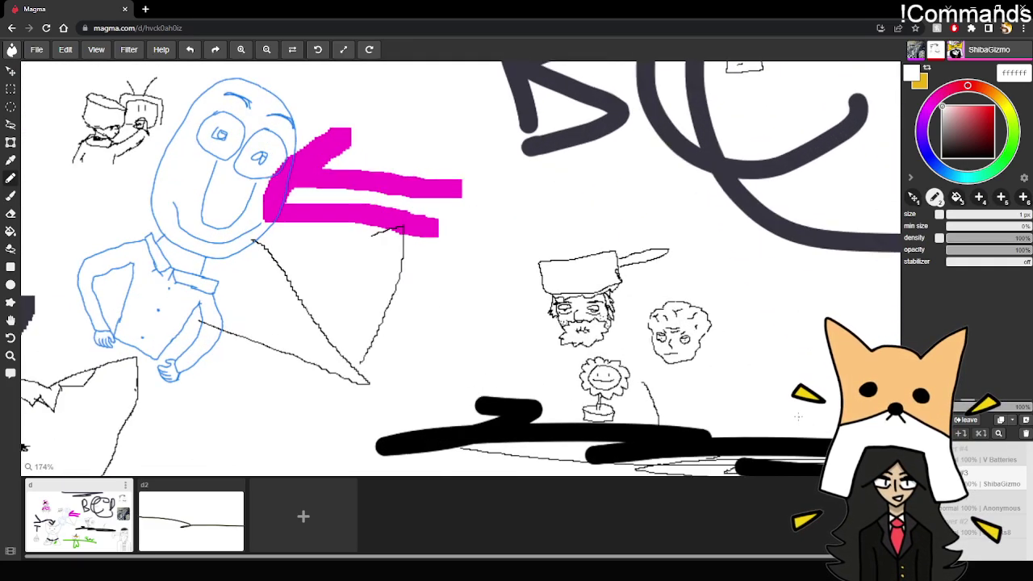
scroll(785, 390, "up", 2)
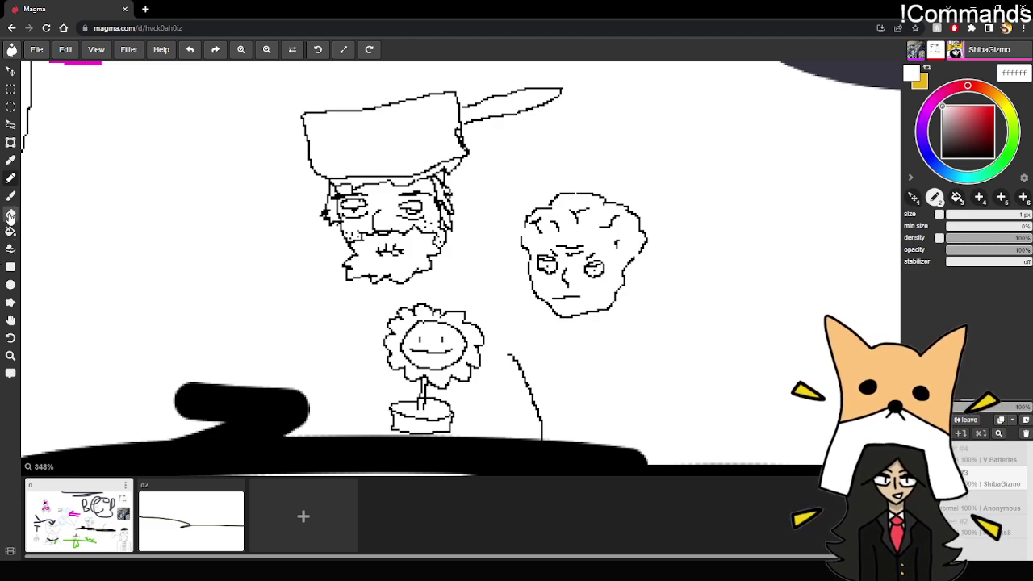
- Draw a black mushroom cap beside the sunflower and add two spots on it
left_click(952, 157)
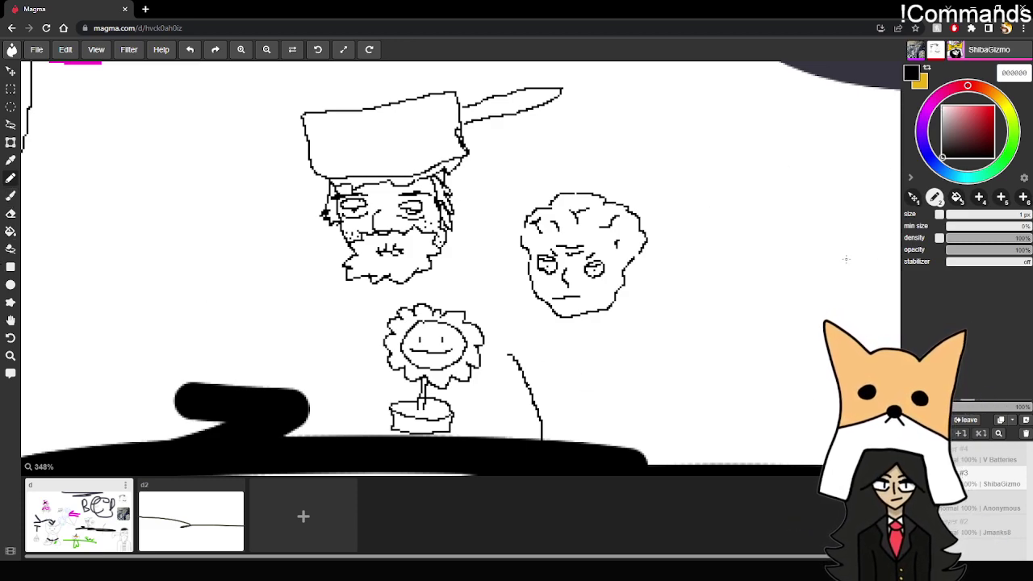
mouse_move(582, 384)
left_mouse_down()
mouse_move(603, 357)
mouse_move(635, 362)
mouse_move(646, 393)
mouse_move(601, 395)
left_mouse_up()
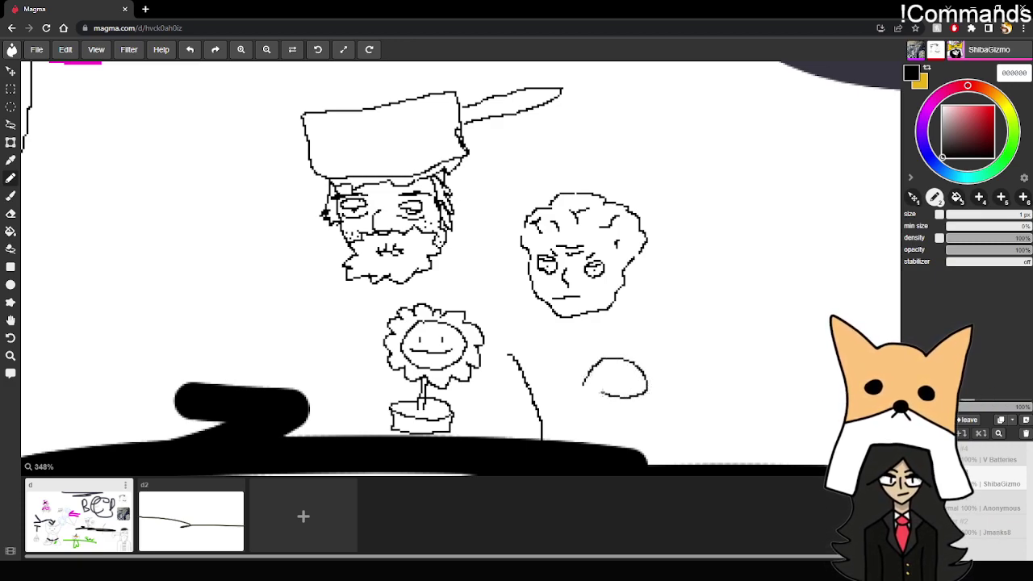
scroll(633, 403, "up", 3)
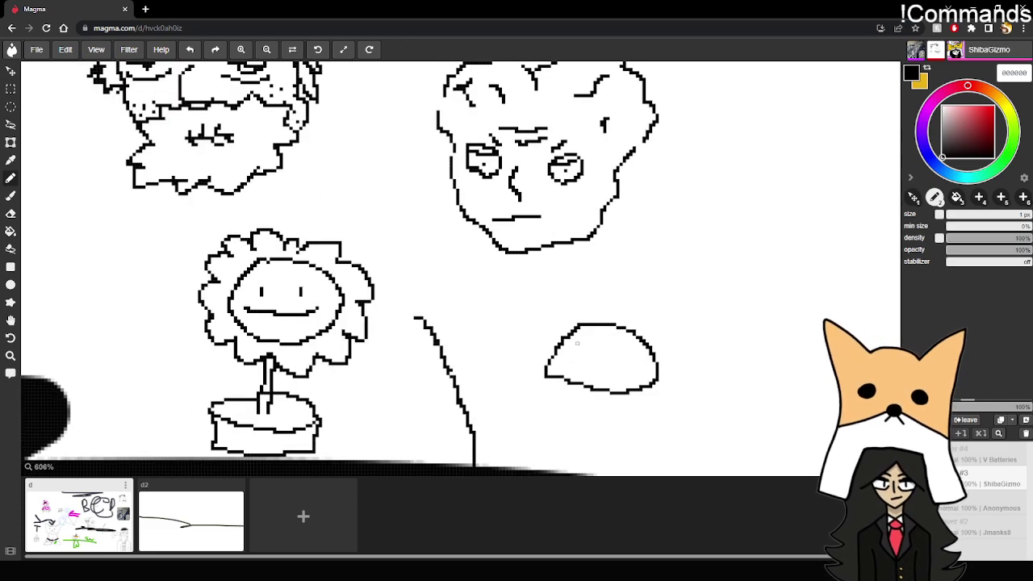
mouse_move(590, 352)
left_mouse_down()
mouse_move(634, 330)
mouse_move(641, 378)
mouse_move(648, 374)
mouse_move(590, 377)
left_mouse_up()
left_click_drag(549, 349, 568, 379)
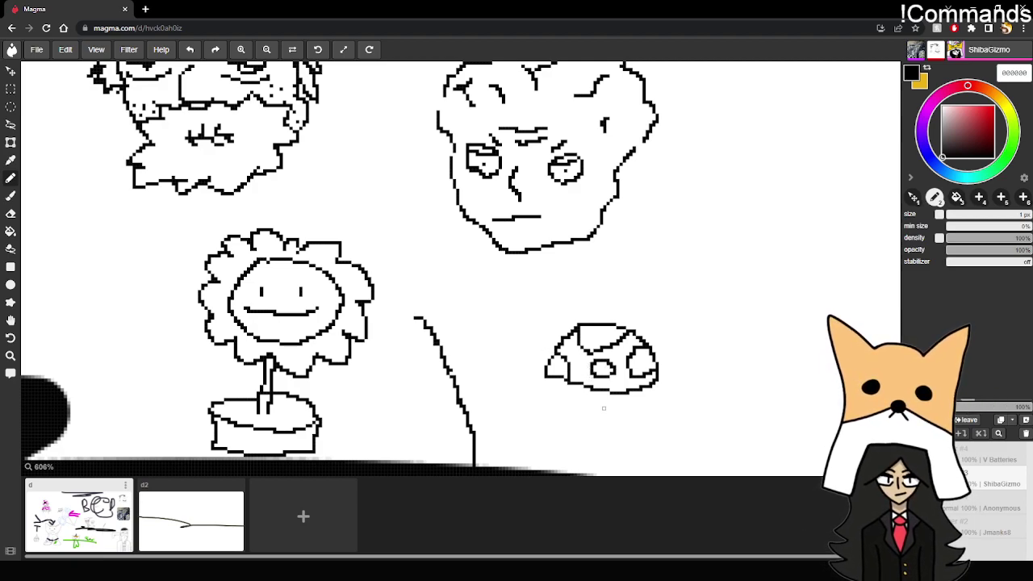
scroll(601, 401, "up", 3)
- Add the mushroom's two legs, redoing the right one nearer the cap, and a smiling mouth
left_click_drag(546, 342, 549, 408)
left_click_drag(668, 361, 670, 405)
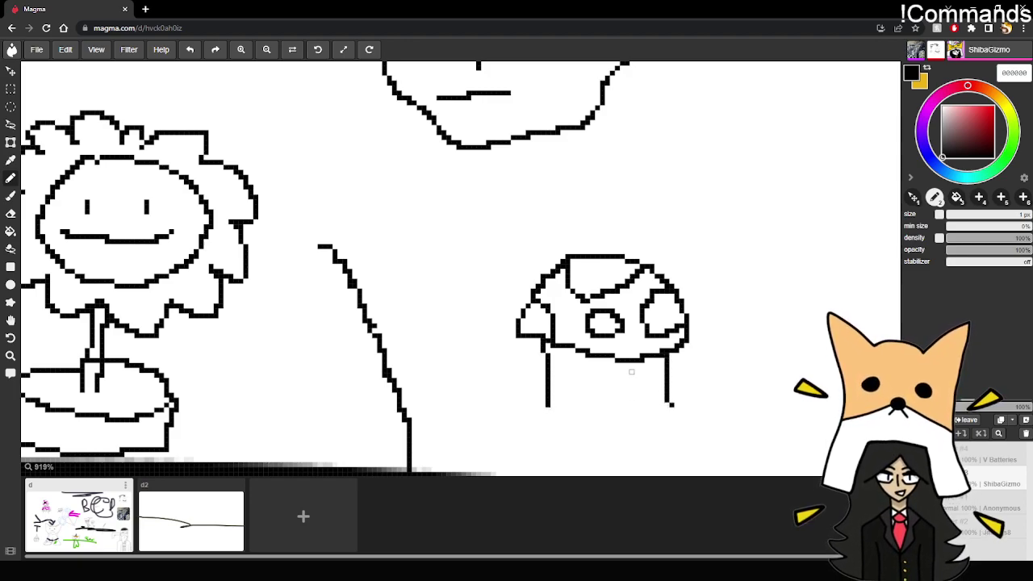
key("ctrl+z")
left_click_drag(656, 356, 656, 400)
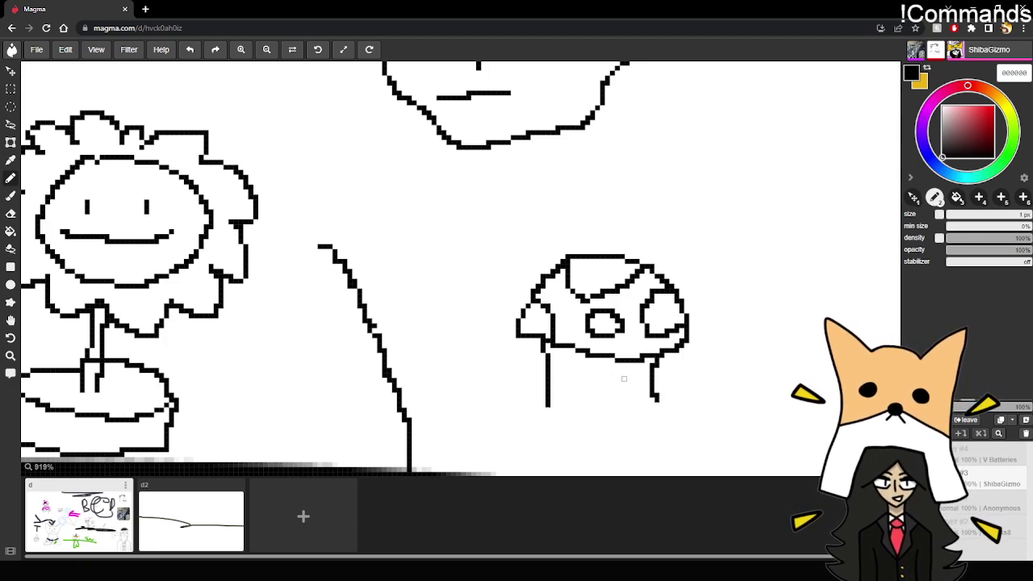
left_click_drag(575, 385, 628, 397)
scroll(633, 430, "down", 1)
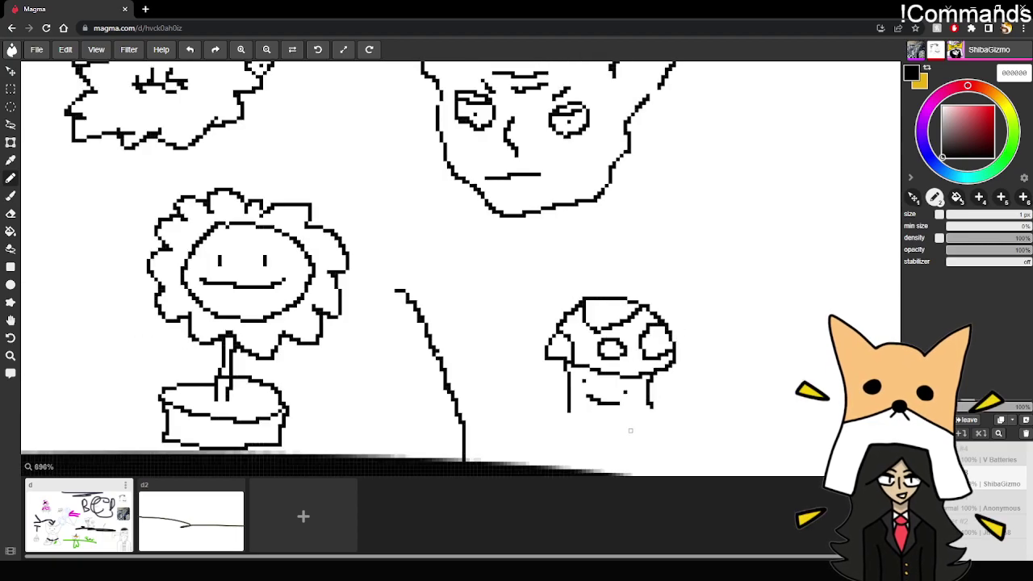
scroll(632, 430, "up", 2)
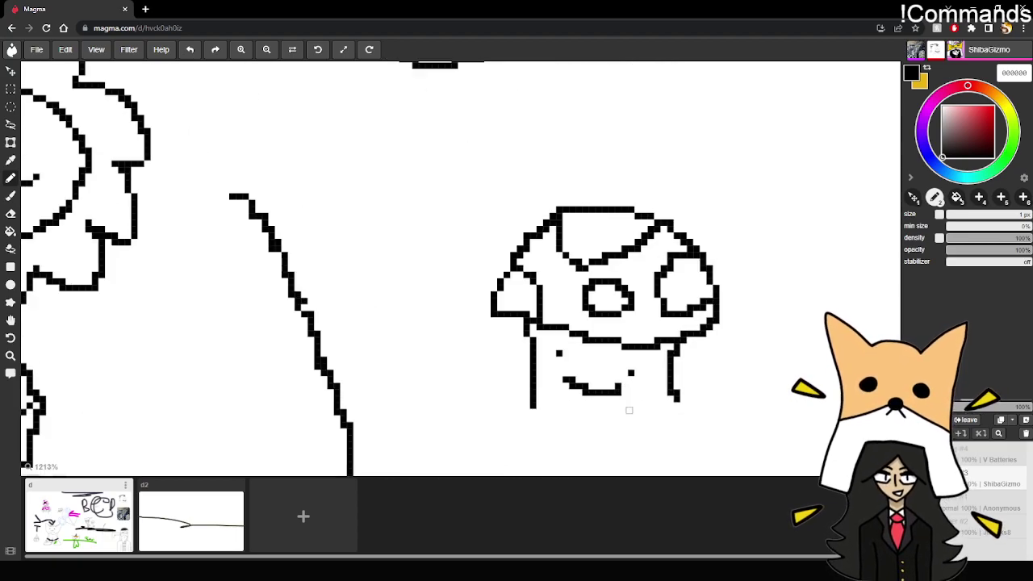
scroll(633, 414, "down", 6)
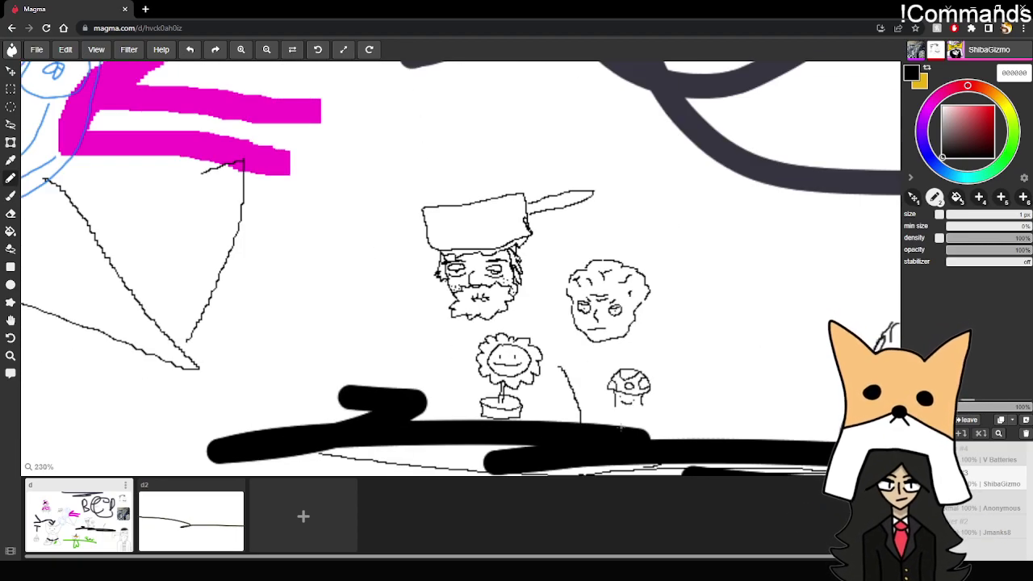
- Zoom around the canvas and switch the drawing colour back to white
scroll(679, 369, "down", 5)
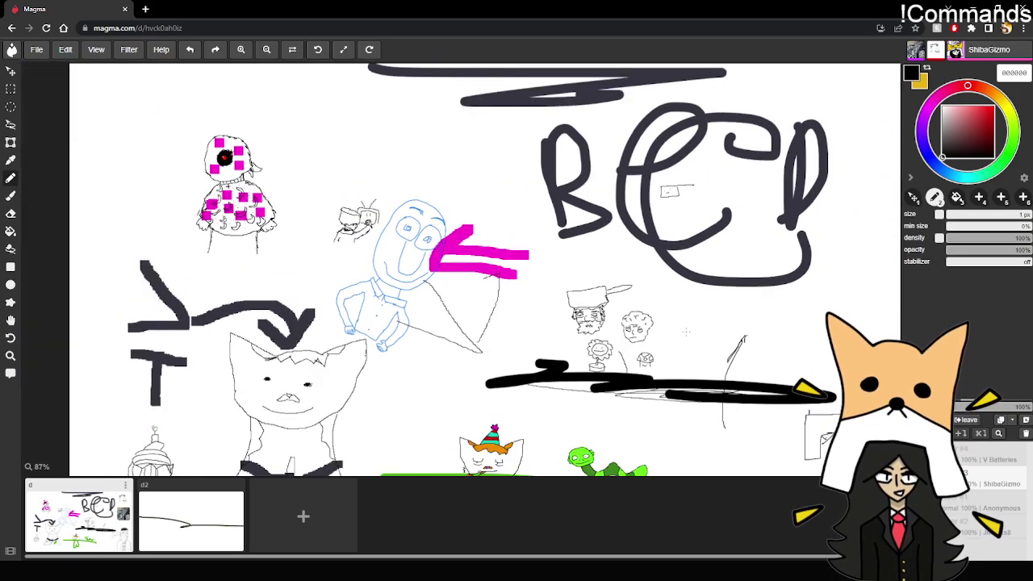
scroll(679, 360, "up", 3)
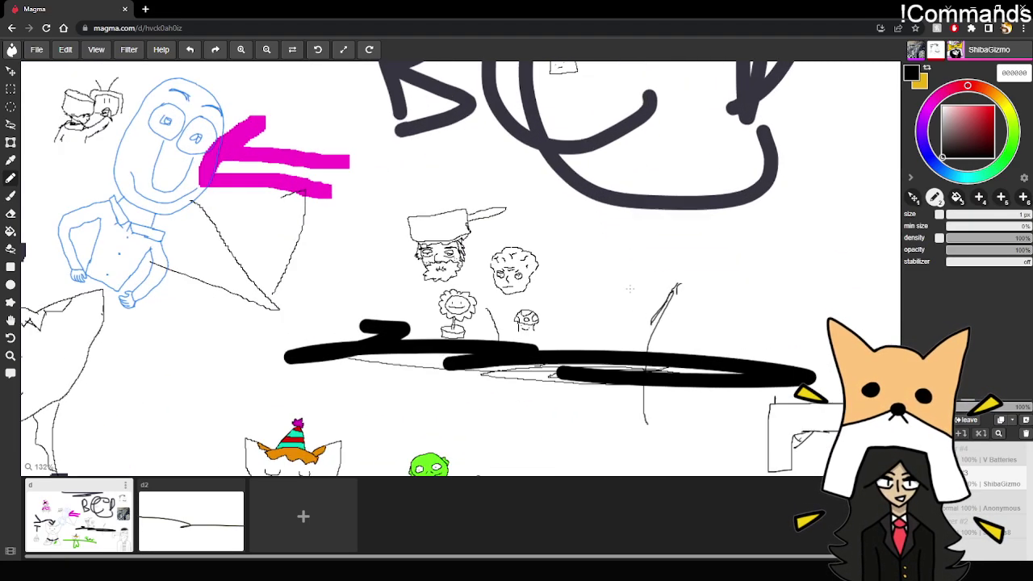
scroll(563, 309, "down", 3)
scroll(659, 377, "up", 3)
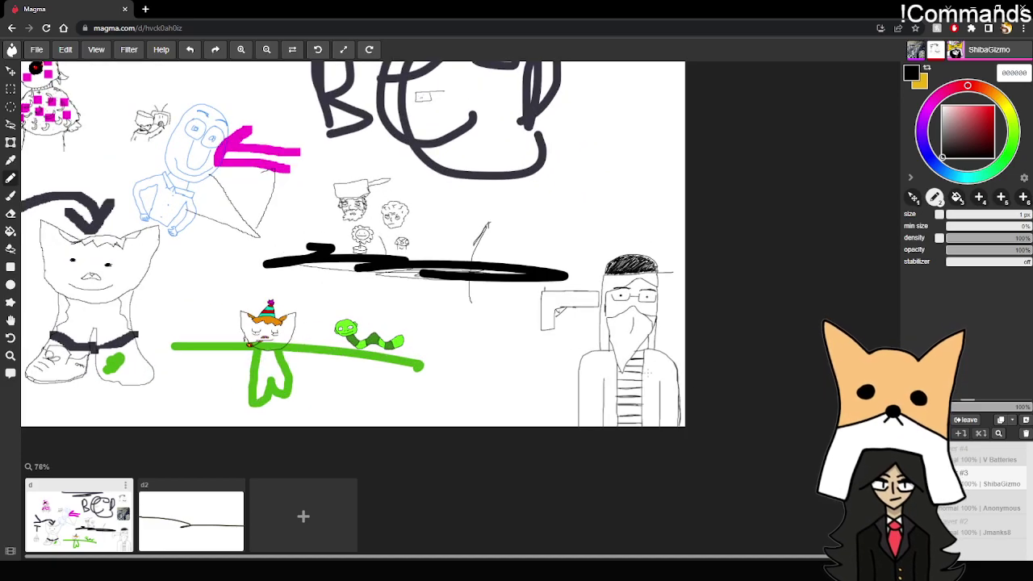
scroll(419, 219, "up", 8)
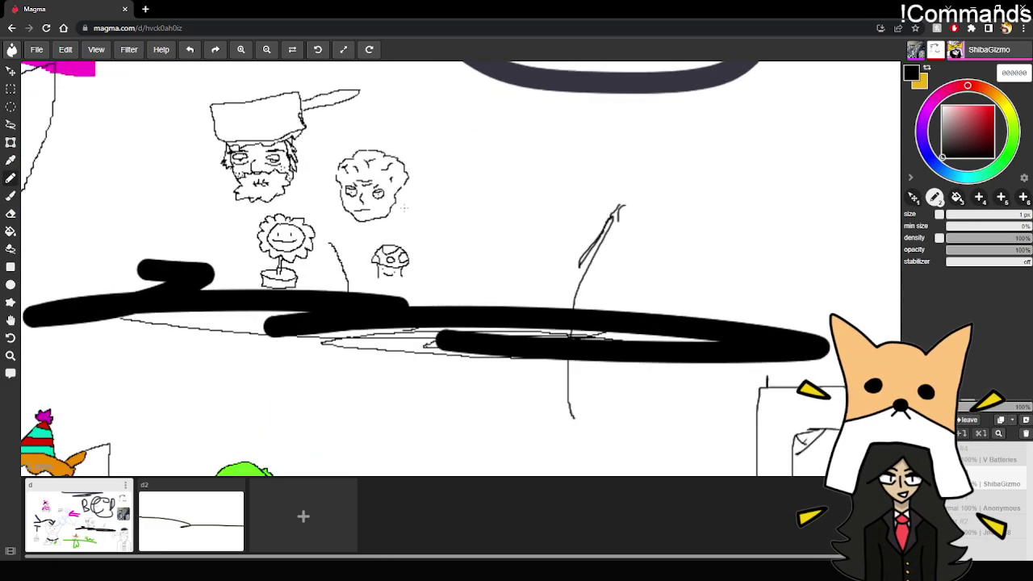
scroll(345, 223, "down", 5)
scroll(346, 223, "up", 2)
scroll(214, 242, "down", 4)
scroll(215, 242, "up", 4)
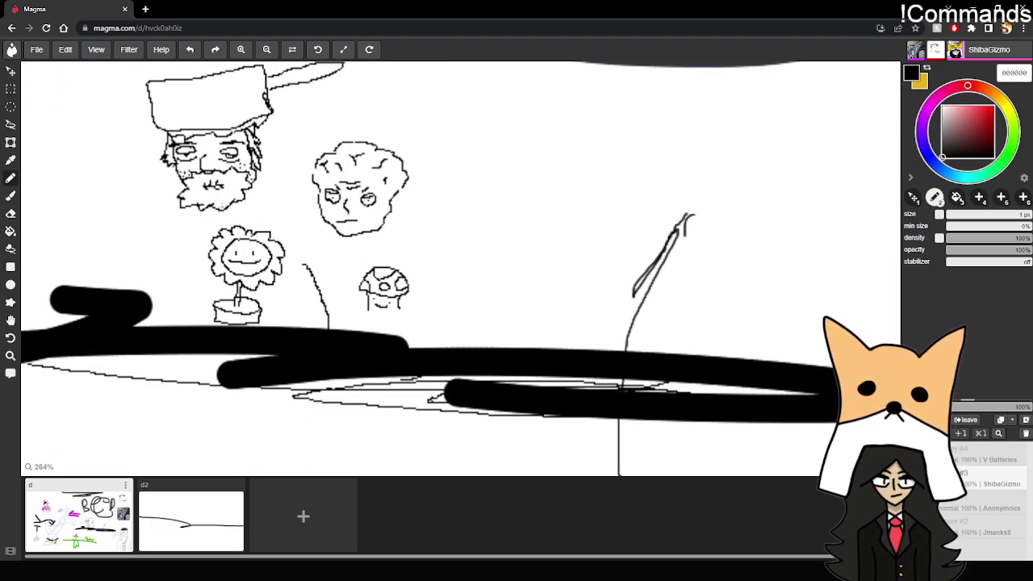
scroll(236, 216, "down", 5)
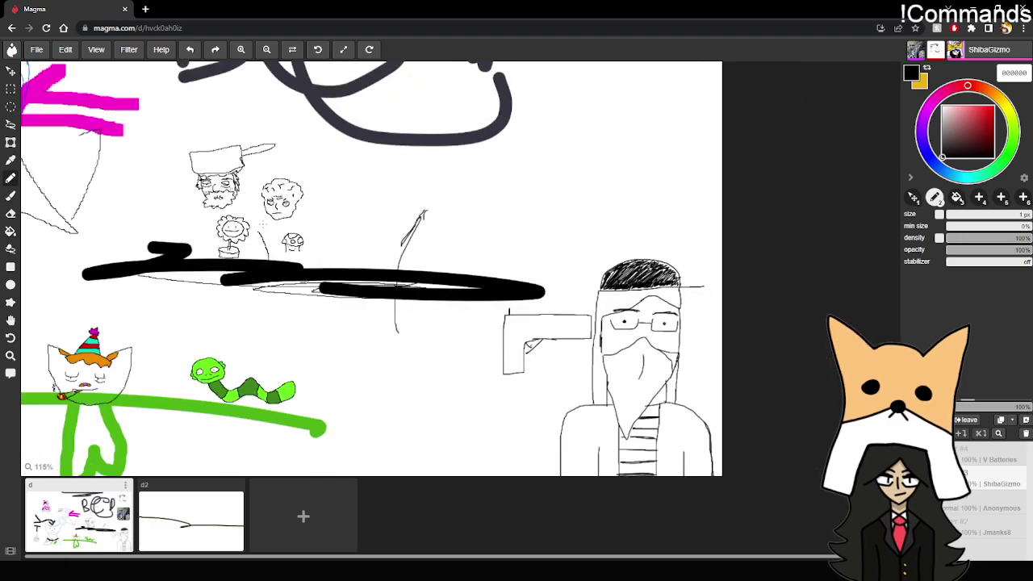
scroll(251, 216, "down", 2)
left_click(250, 215, "alt")
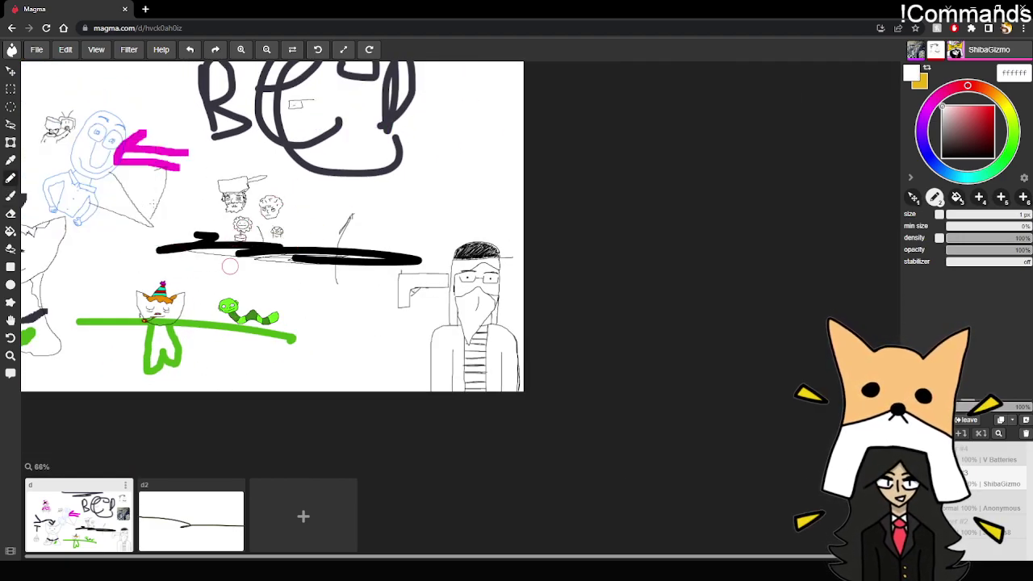
scroll(238, 261, "up", 2)
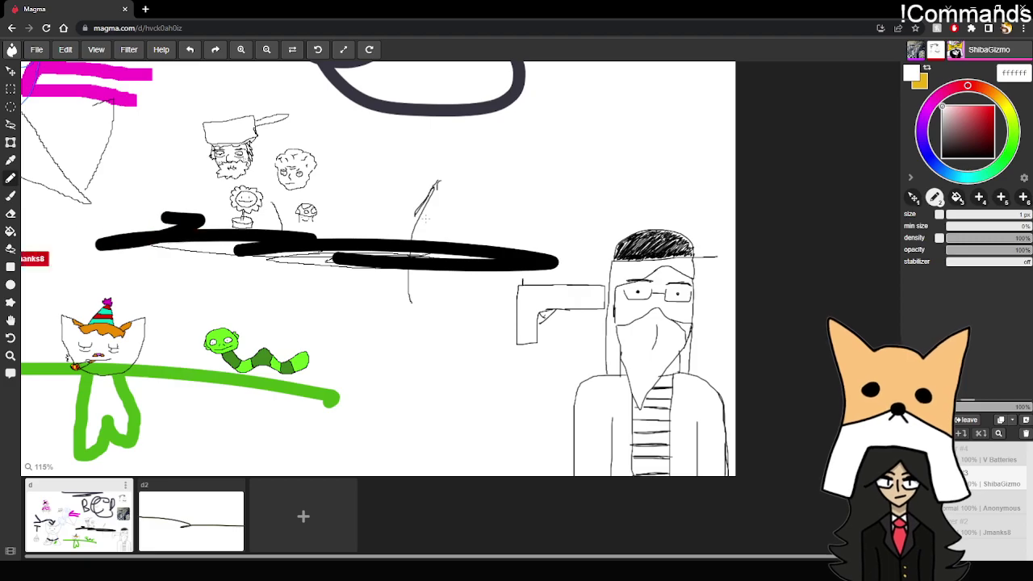
scroll(434, 221, "down", 3)
scroll(313, 333, "up", 3)
scroll(313, 333, "up", 2)
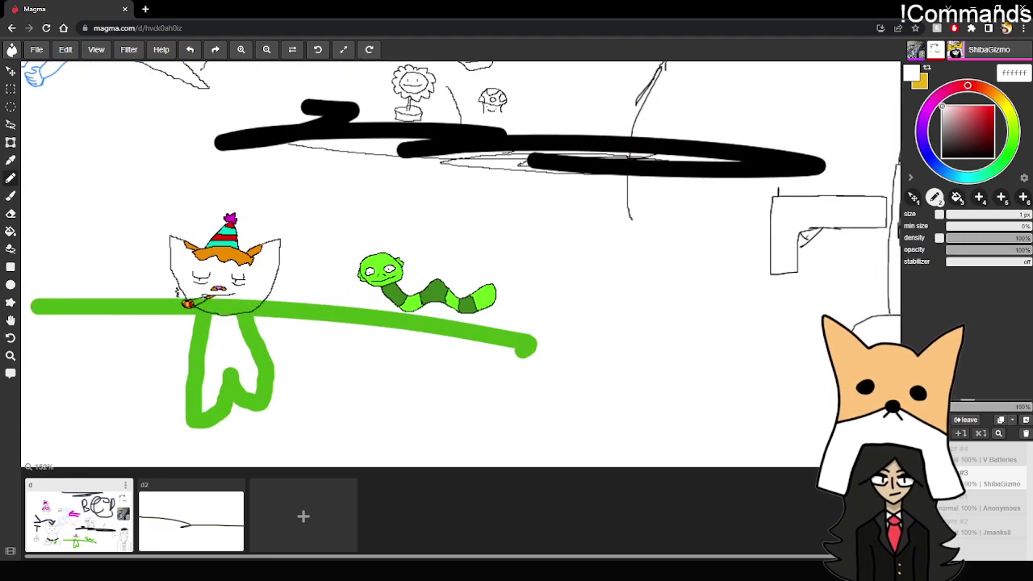
scroll(276, 331, "up", 3)
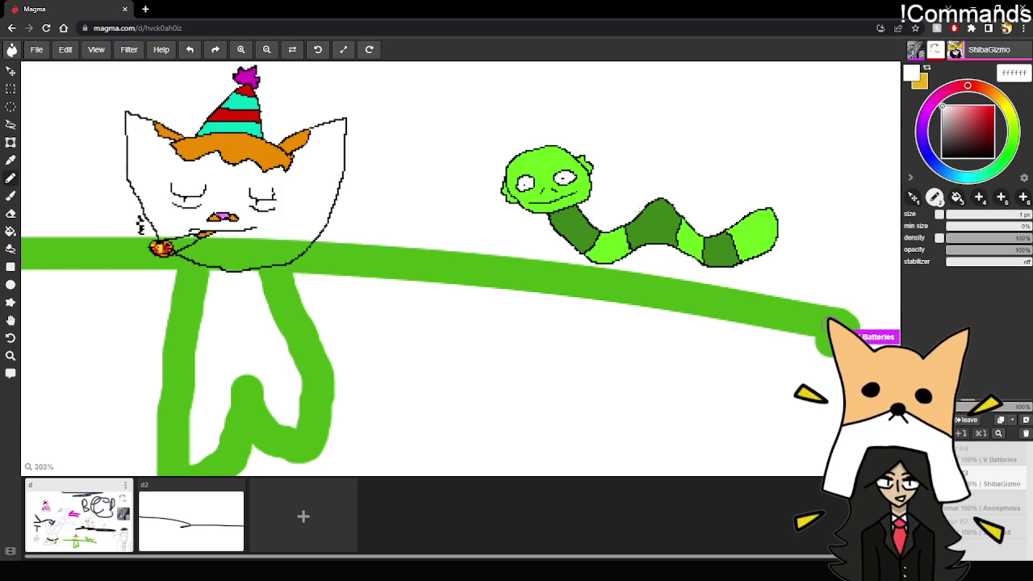
scroll(604, 203, "down", 1)
scroll(604, 203, "up", 2)
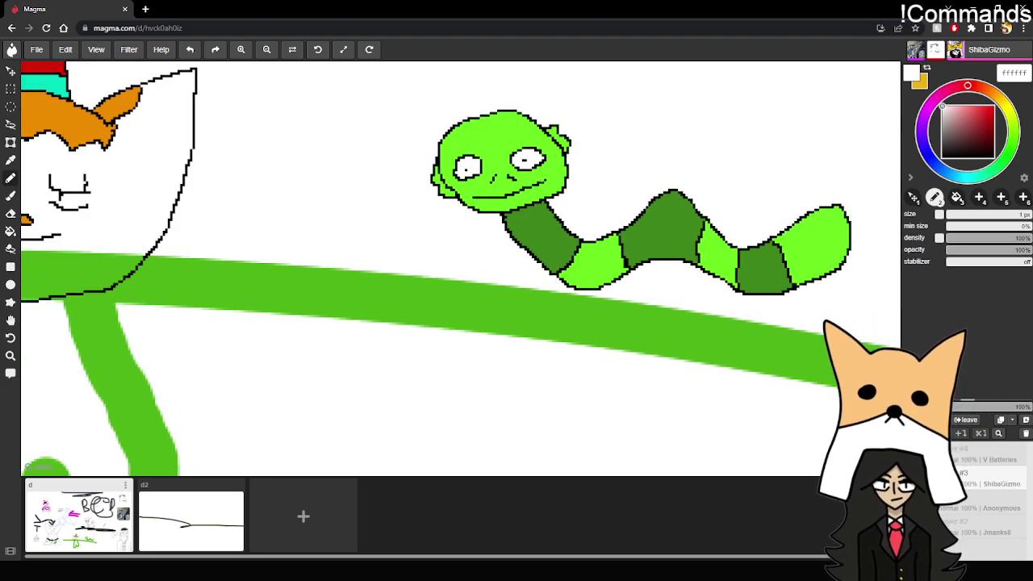
scroll(537, 179, "down", 4)
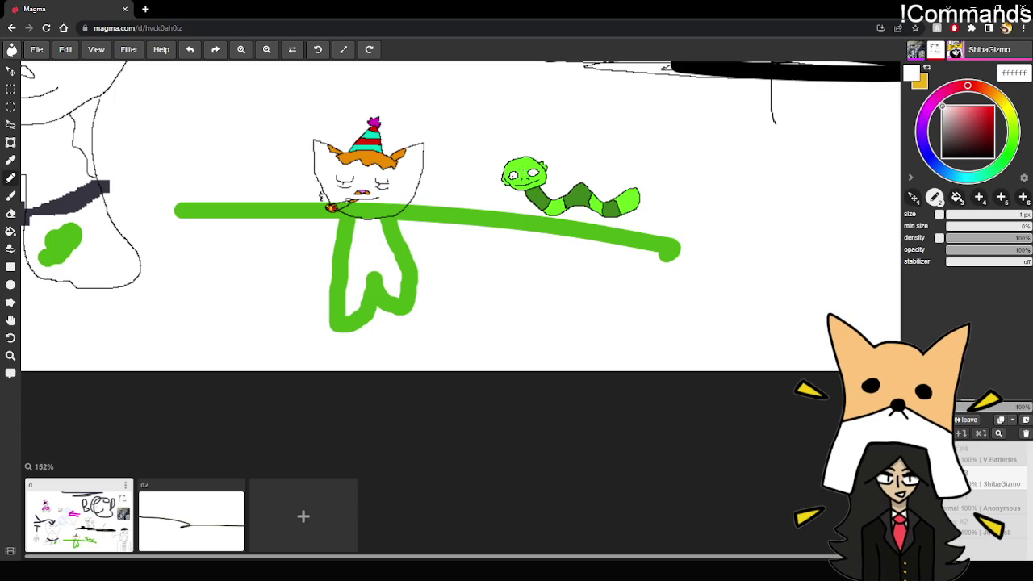
scroll(561, 176, "down", 3)
scroll(814, 135, "up", 2)
scroll(814, 136, "down", 5)
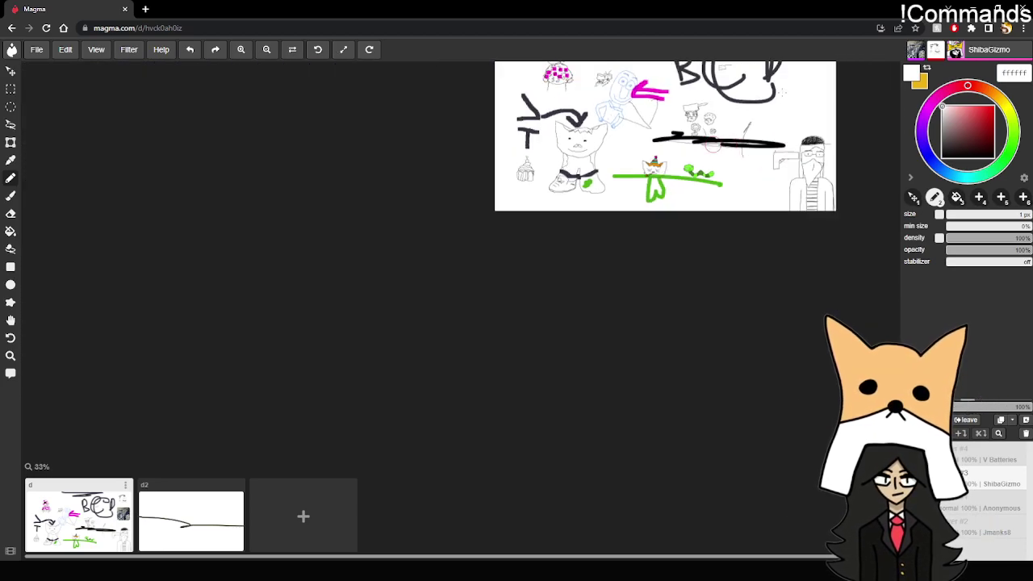
scroll(741, 113, "up", 6)
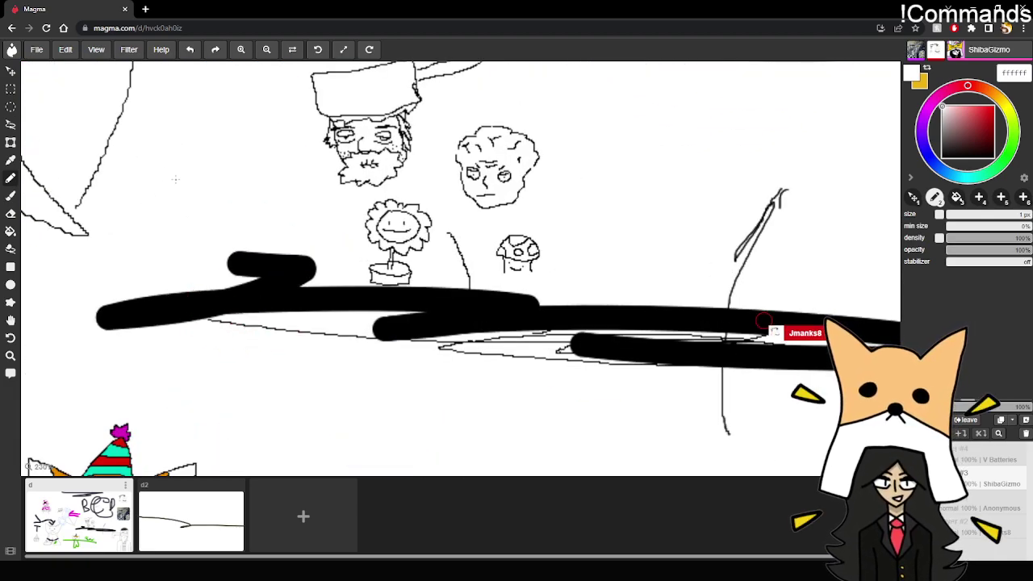
- Use the eraser to clear the thick black streaks across the middle of the canvas
left_click(11, 214)
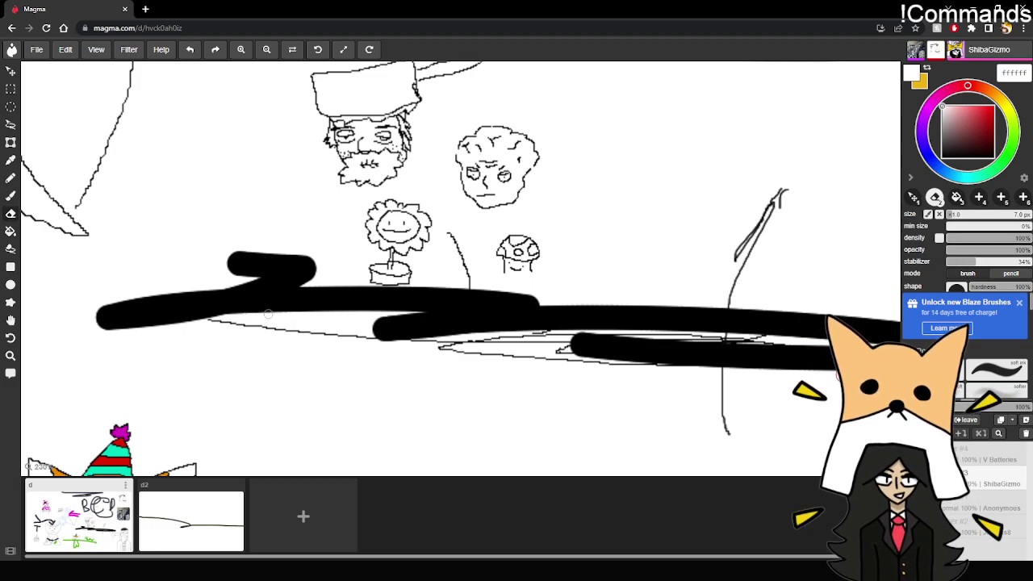
scroll(270, 303, "down", 5)
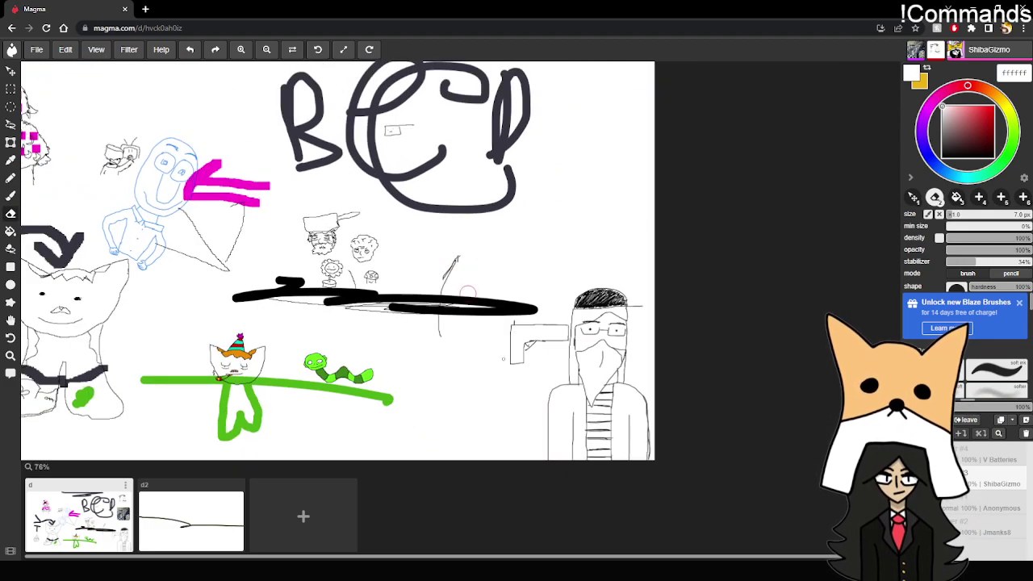
scroll(655, 399, "up", 2)
scroll(580, 375, "up", 2)
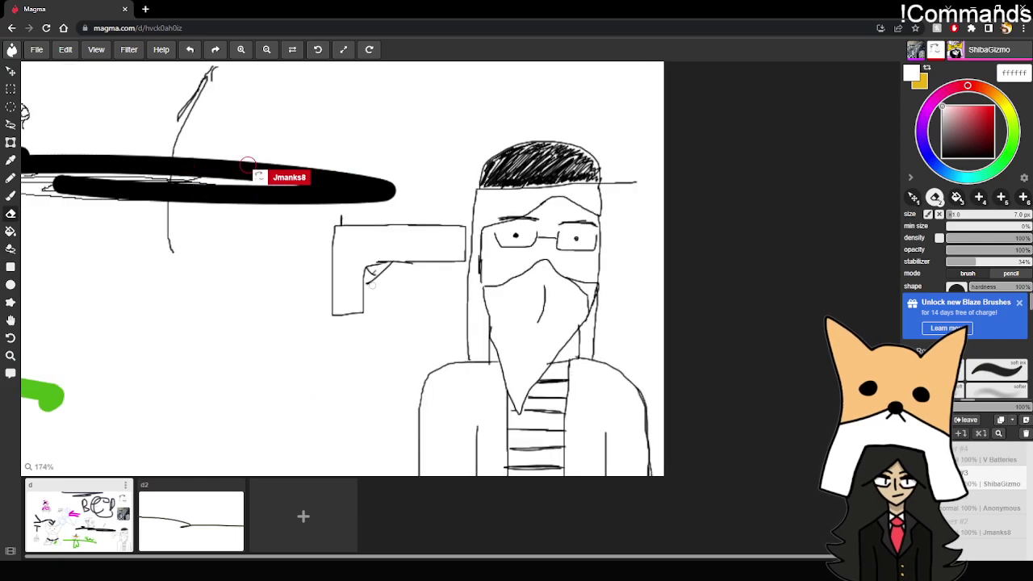
scroll(371, 286, "down", 4)
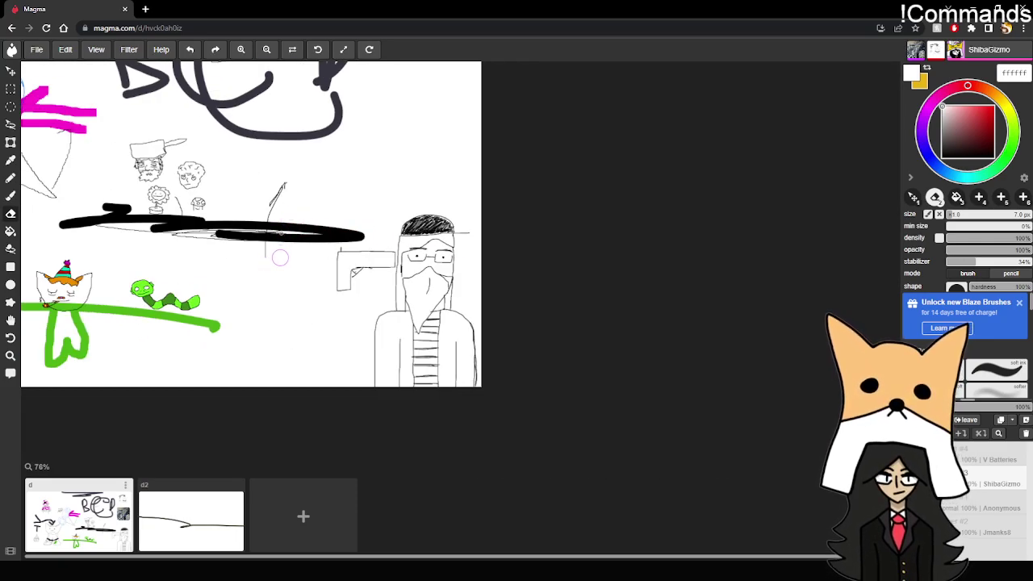
scroll(280, 227, "up", 2)
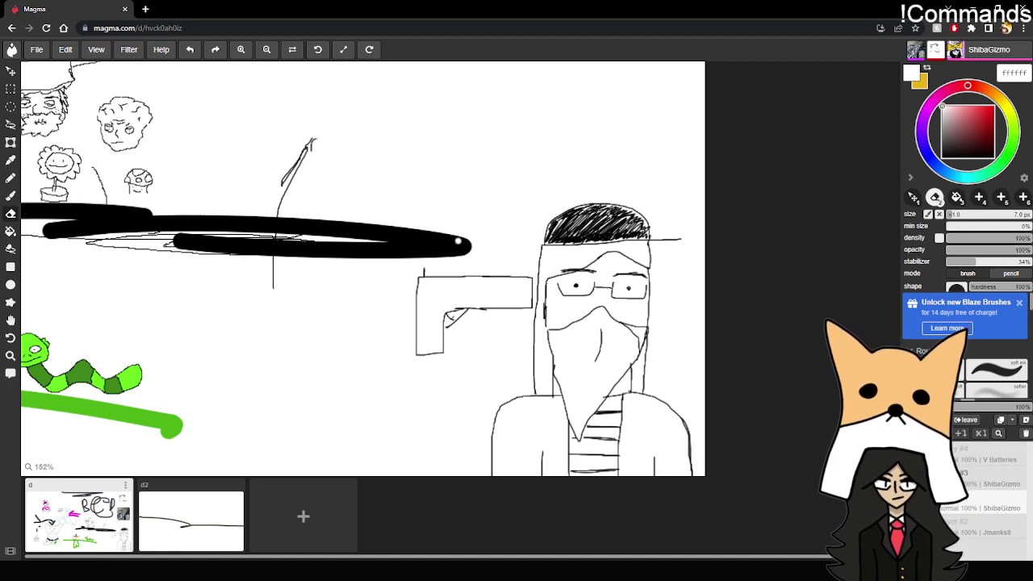
scroll(52, 331, "down", 3)
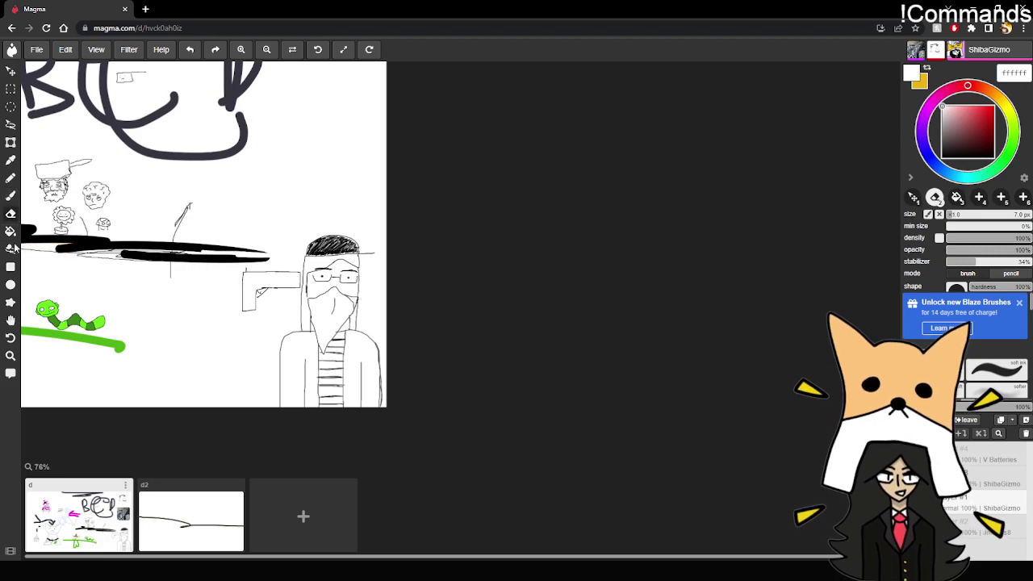
- Pan the canvas right toward the hooded figure and plant doodles
left_click(11, 319)
left_click_drag(121, 315, 448, 343)
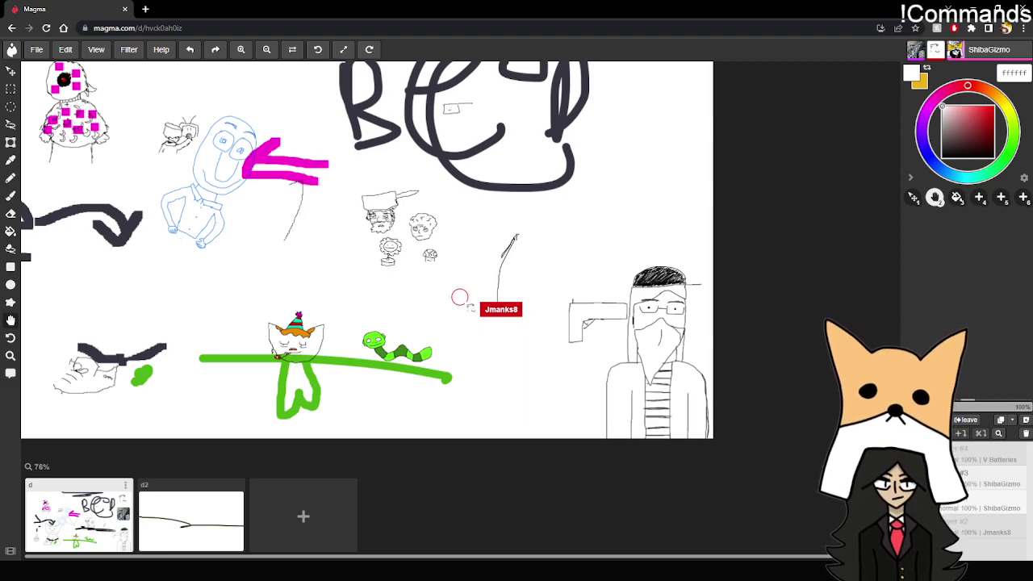
scroll(643, 362, "up", 1)
scroll(631, 350, "up", 3)
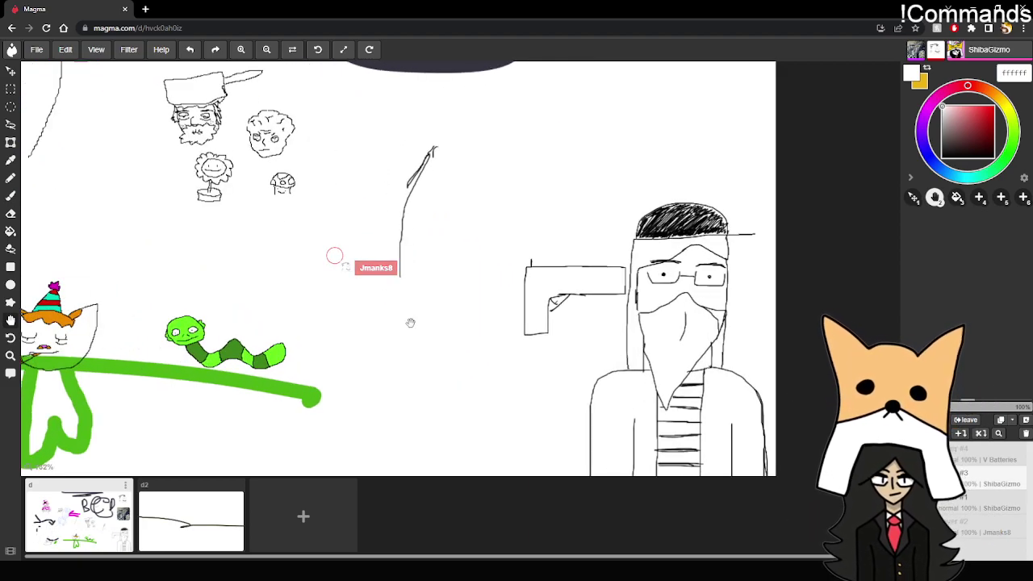
- With the pixel pencil in black (000000), close the mushroom's bottom outline
scroll(218, 197, "up", 7)
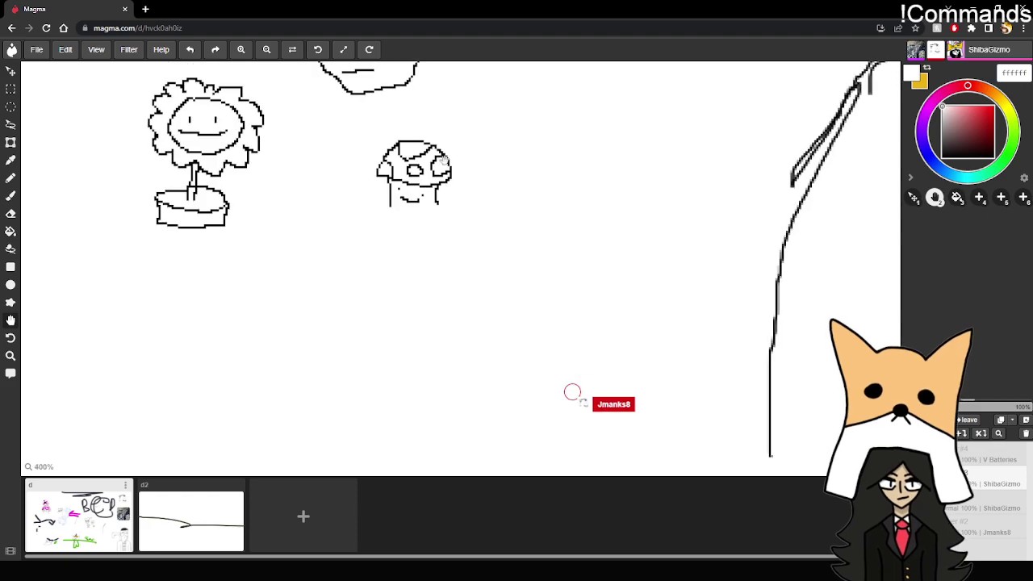
left_click(11, 178)
scroll(326, 165, "up", 3)
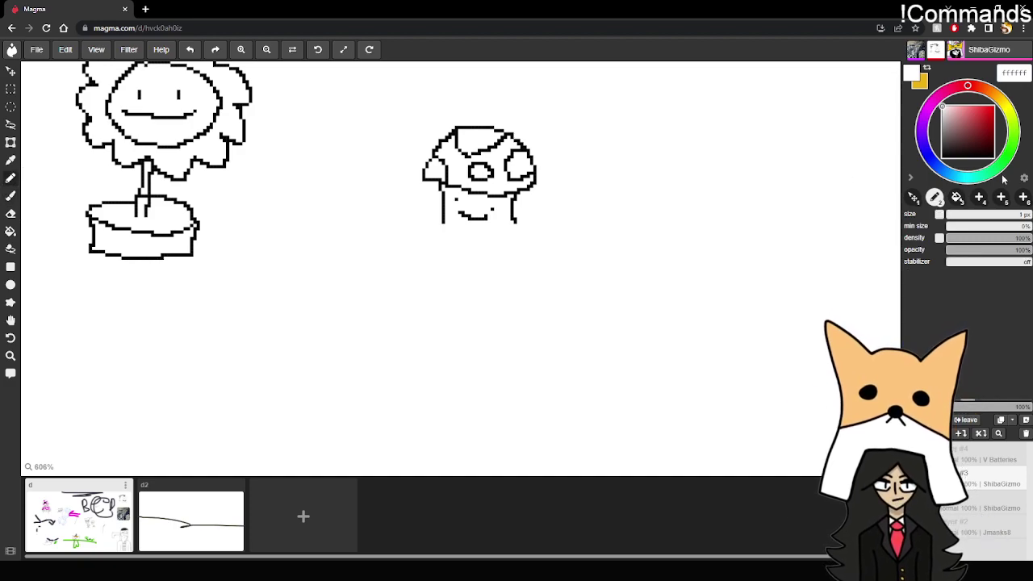
left_click(943, 158)
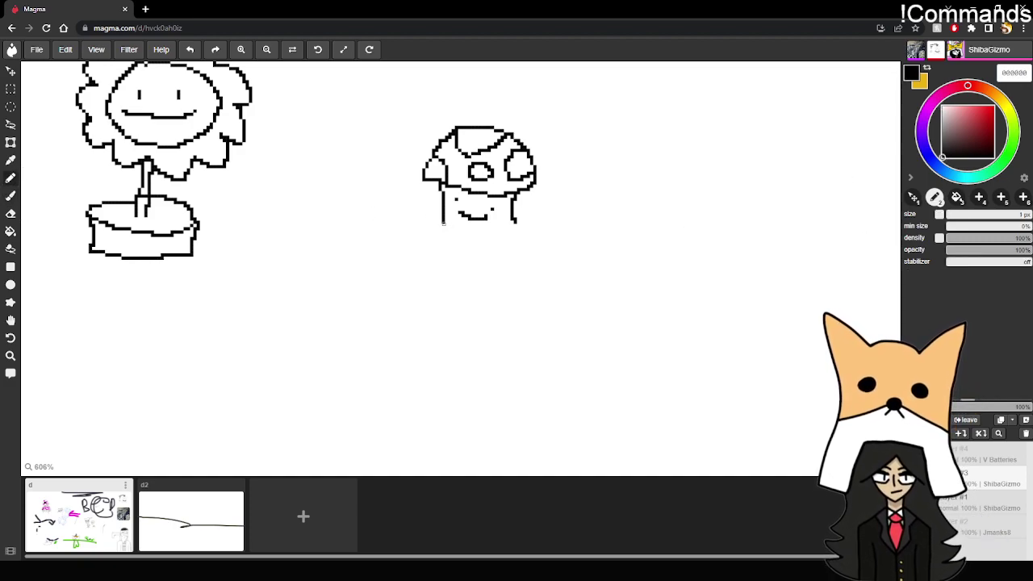
left_click_drag(464, 229, 513, 225)
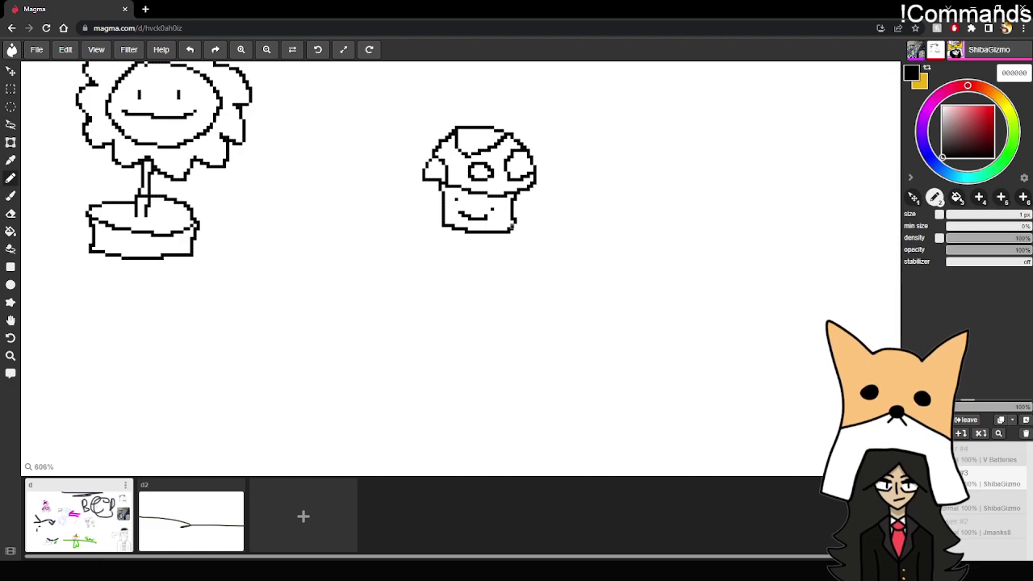
scroll(519, 259, "down", 1)
scroll(533, 273, "down", 5)
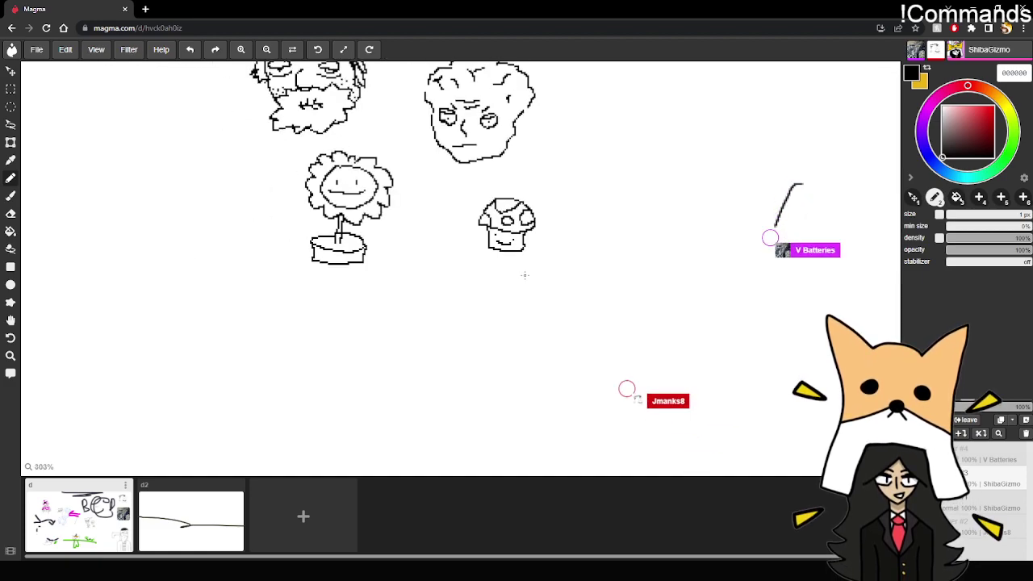
scroll(357, 220, "up", 5)
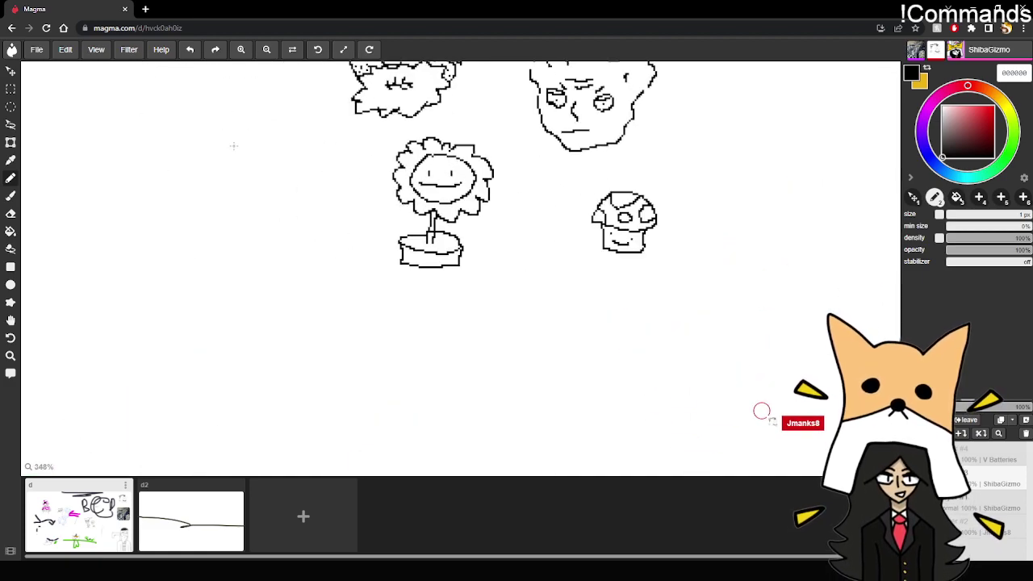
scroll(814, 246, "down", 5)
scroll(814, 245, "down", 3)
scroll(888, 266, "up", 4)
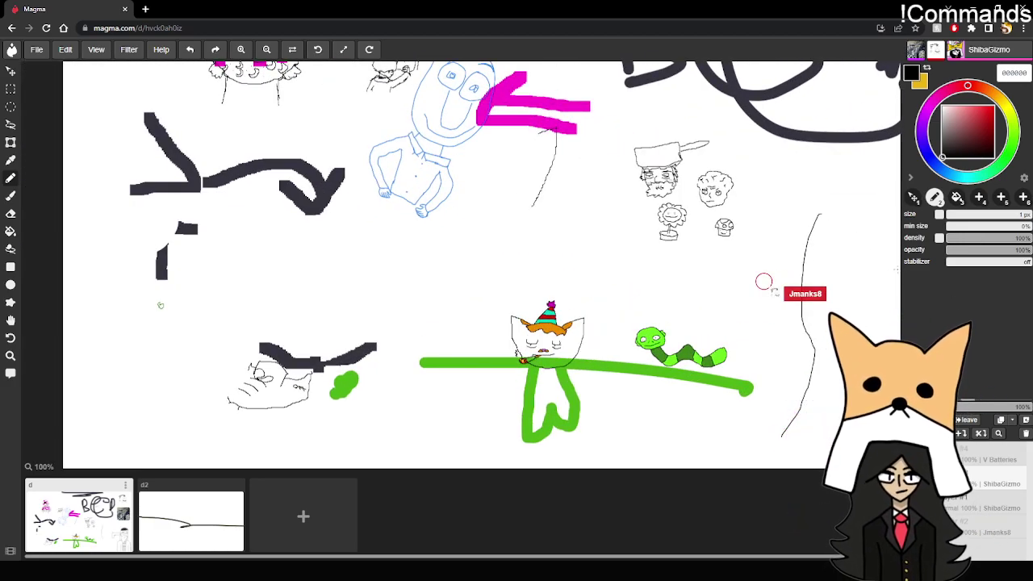
scroll(765, 242, "up", 4)
scroll(643, 302, "up", 2)
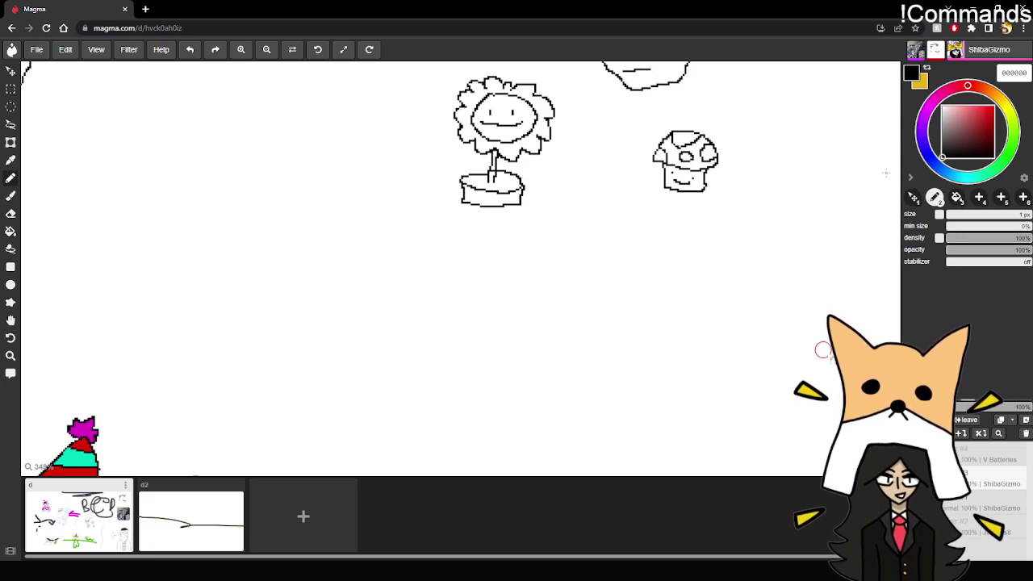
scroll(807, 162, "up", 1)
scroll(686, 185, "down", 2)
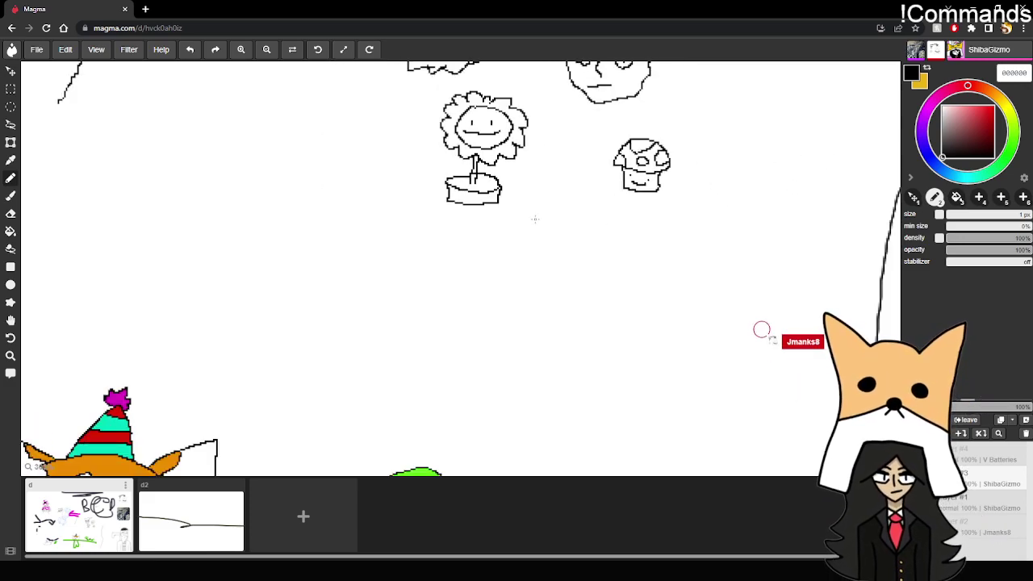
scroll(687, 315, "down", 2)
scroll(755, 325, "down", 2)
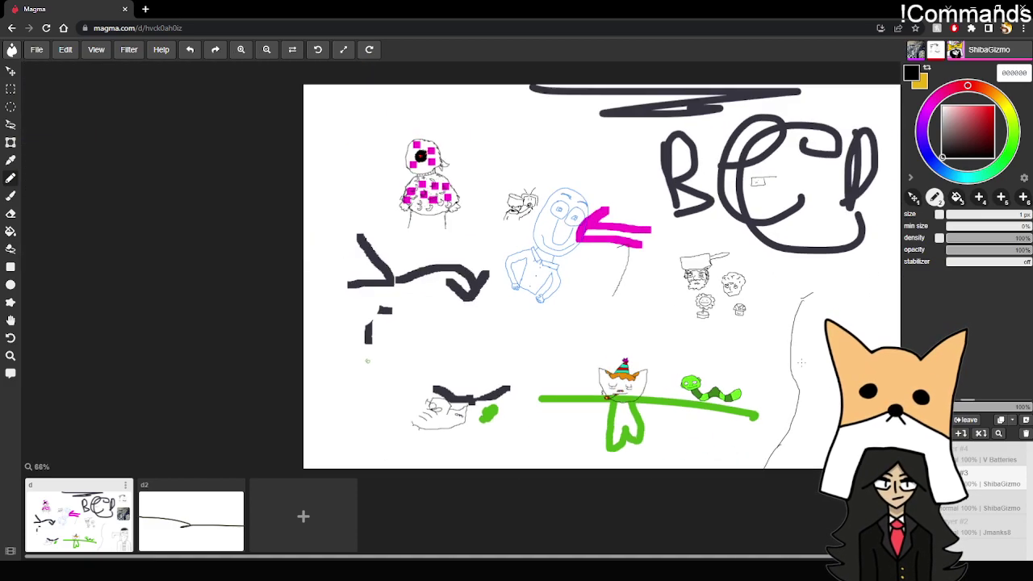
scroll(735, 315, "down", 3)
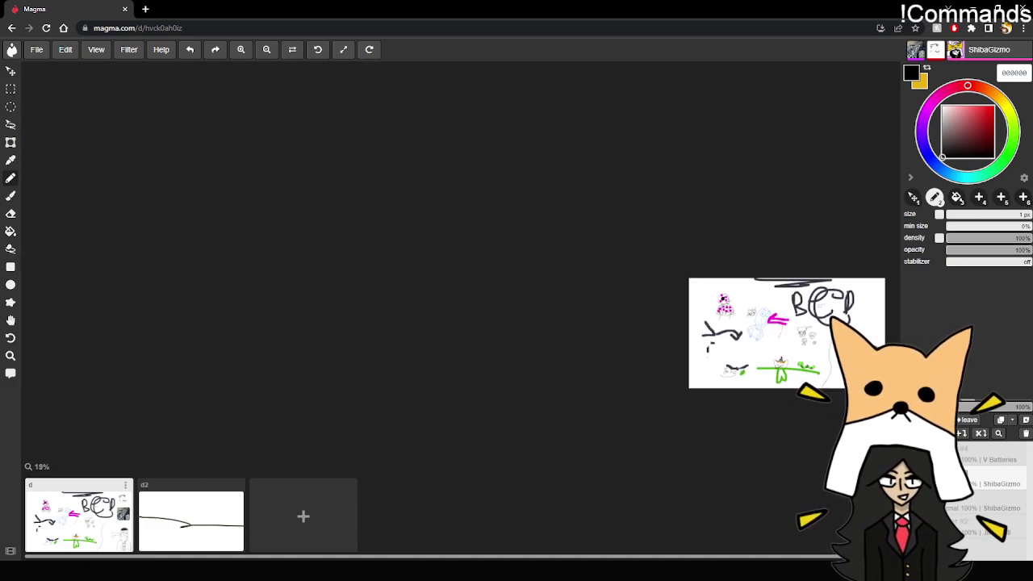
scroll(894, 376, "up", 5)
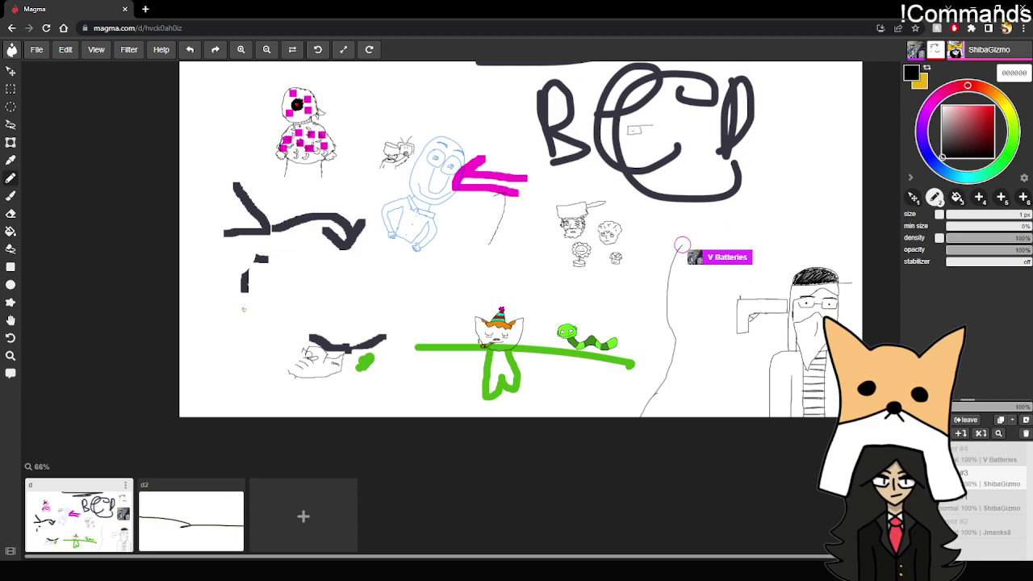
scroll(894, 355, "up", 3)
scroll(678, 323, "up", 2)
scroll(393, 99, "down", 3)
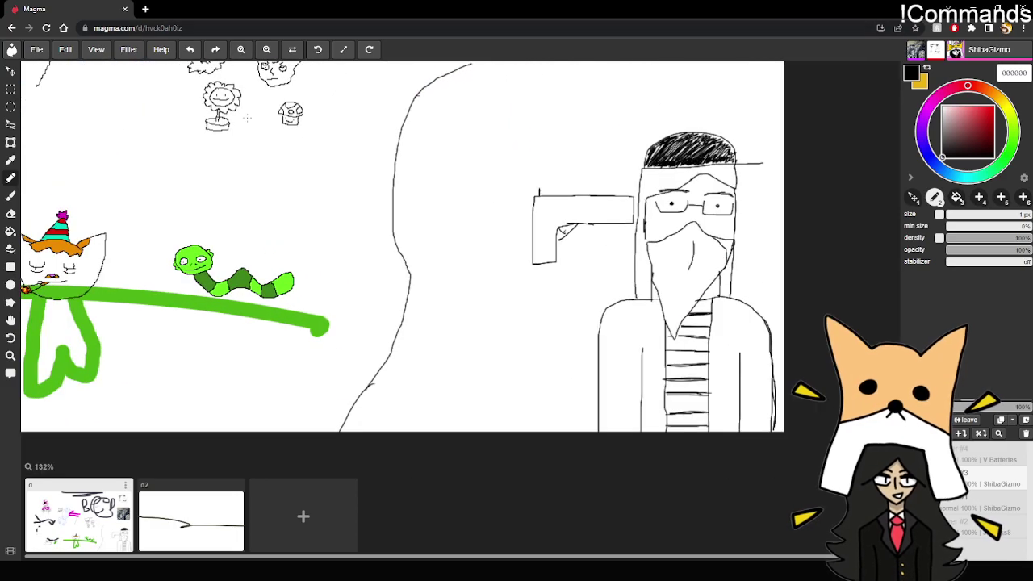
scroll(393, 99, "up", 3)
scroll(229, 77, "up", 4)
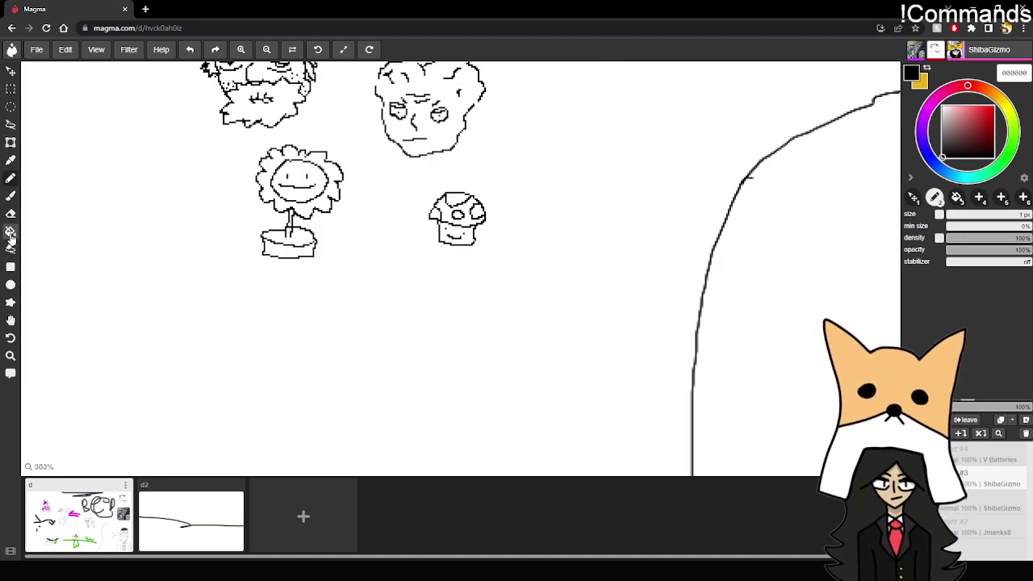
- Pan the view toward the plant doodles and return to the pixel pencil
left_click(11, 319)
left_click_drag(212, 281, 255, 372)
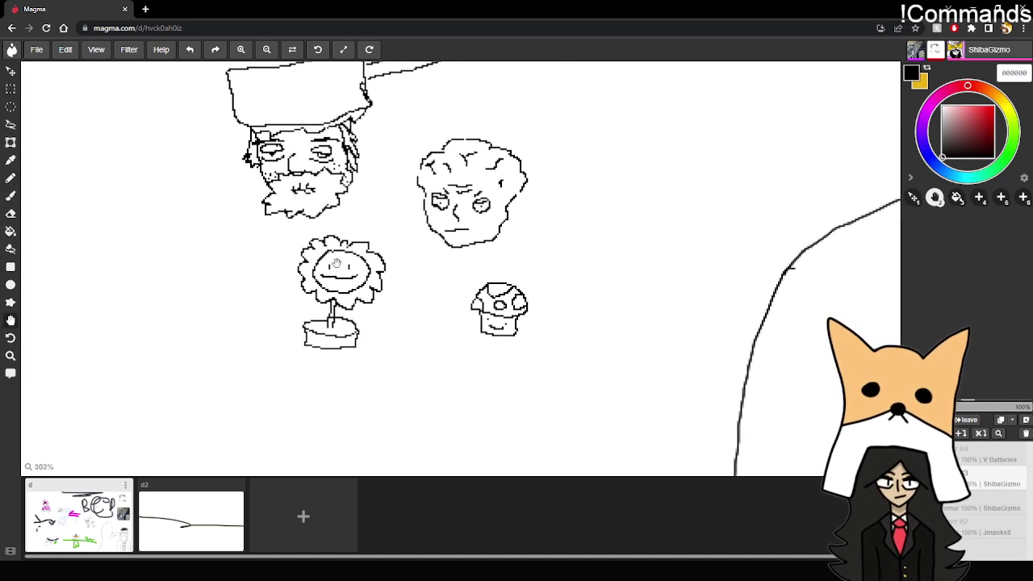
scroll(353, 300, "up", 3)
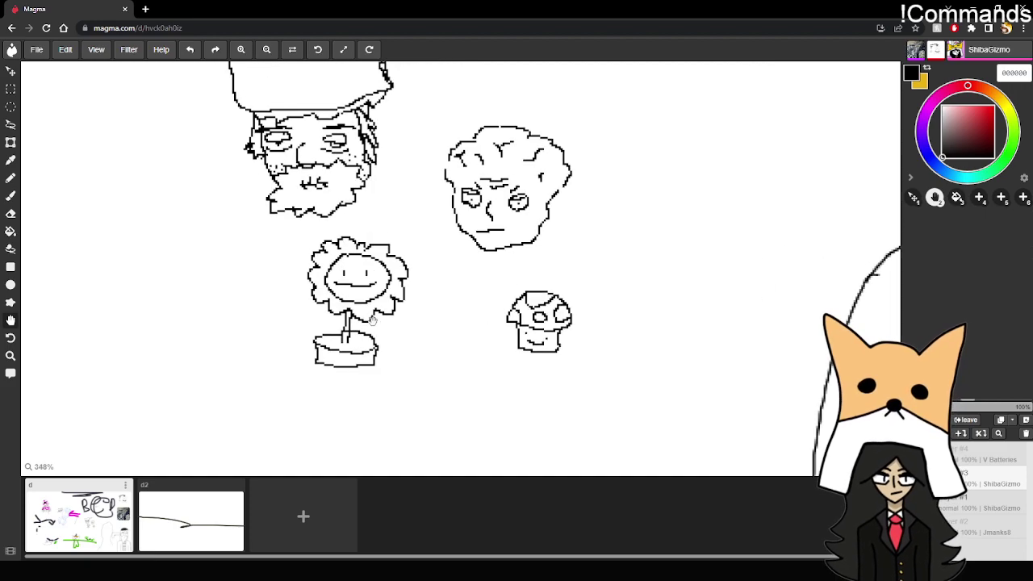
scroll(367, 379, "up", 2)
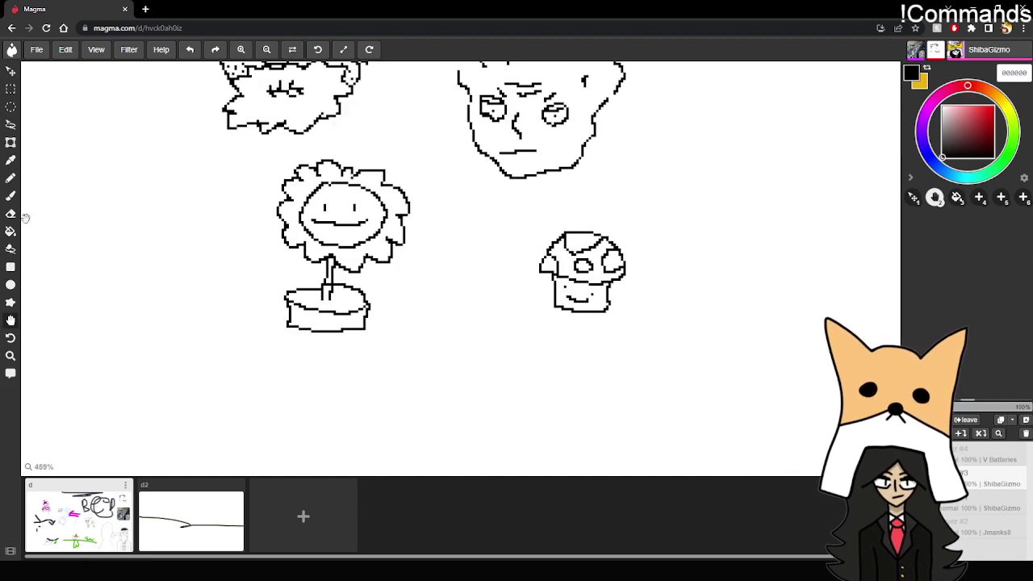
left_click(11, 178)
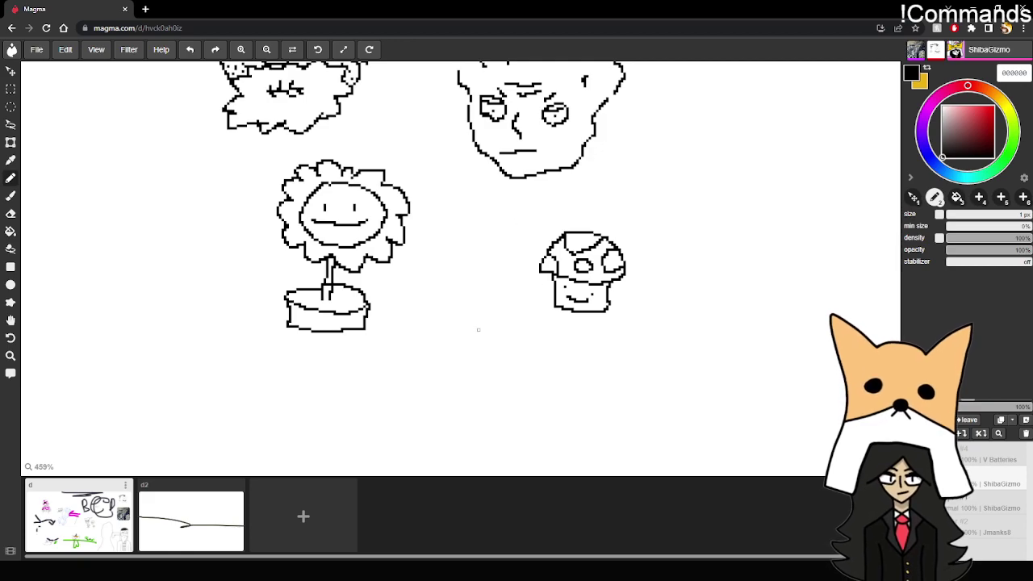
scroll(478, 330, "down", 5)
- Try and undo several small circles for the peashooter head, keeping a short stroke left of the arc
scroll(419, 339, "up", 5)
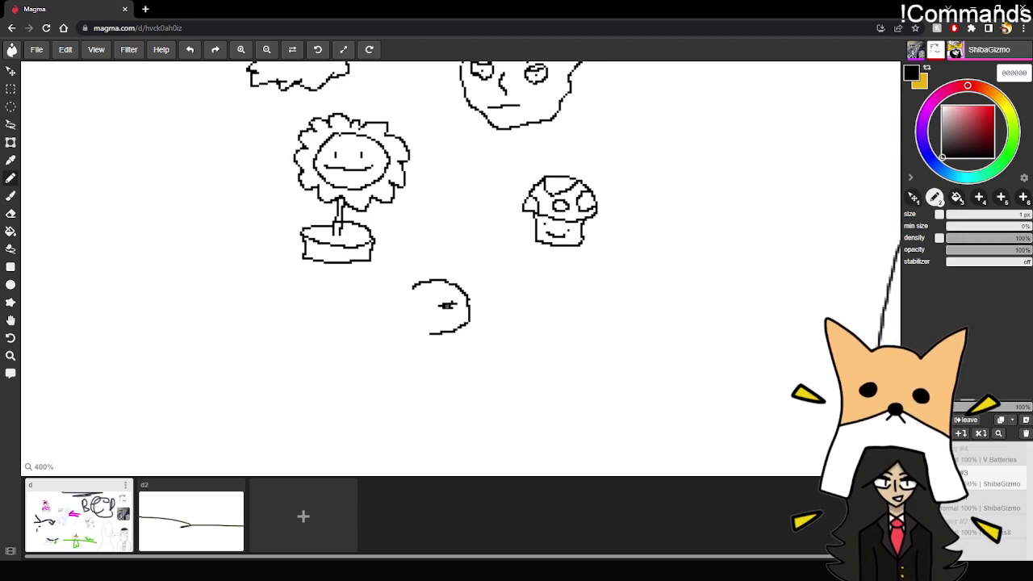
scroll(446, 304, "up", 2)
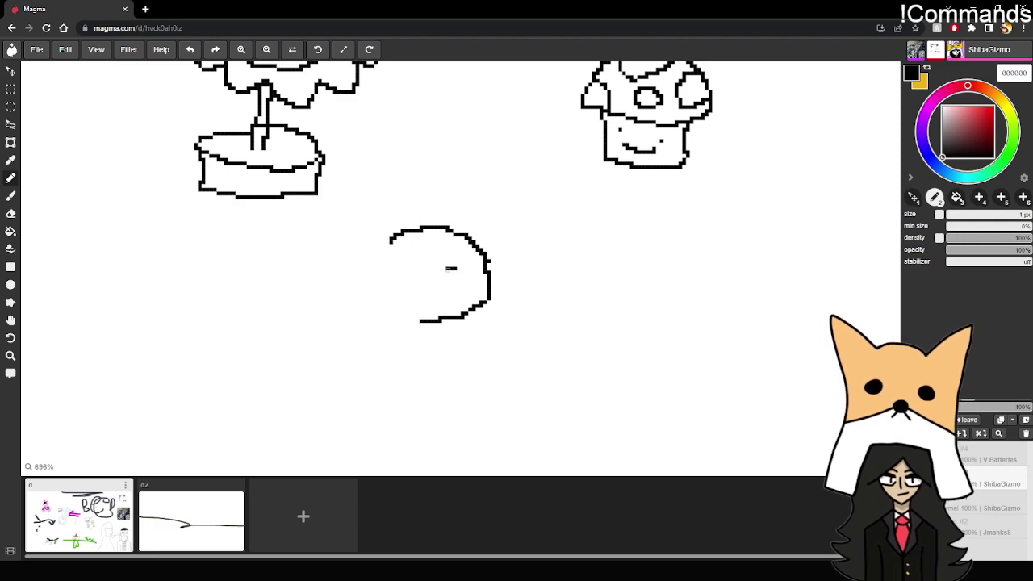
key("ctrl+z")
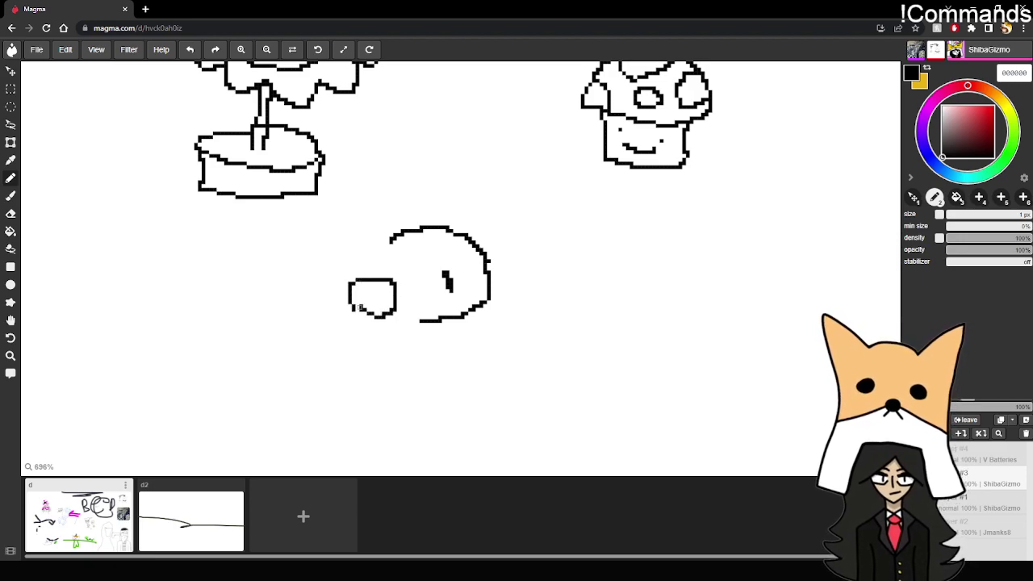
key("ctrl+z")
mouse_move(365, 307)
left_mouse_down()
mouse_move(395, 302)
mouse_move(355, 302)
left_mouse_up()
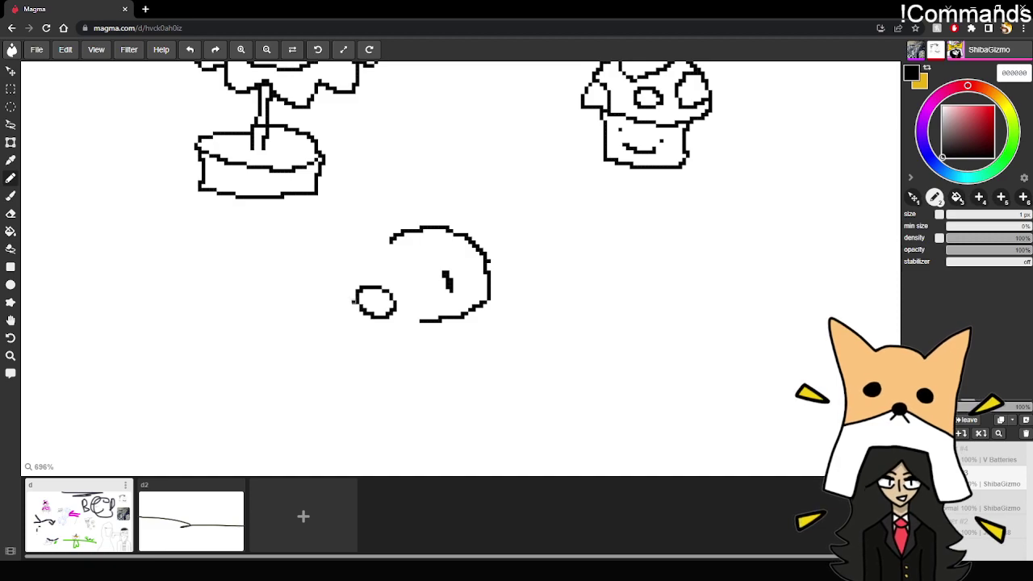
key("ctrl+z")
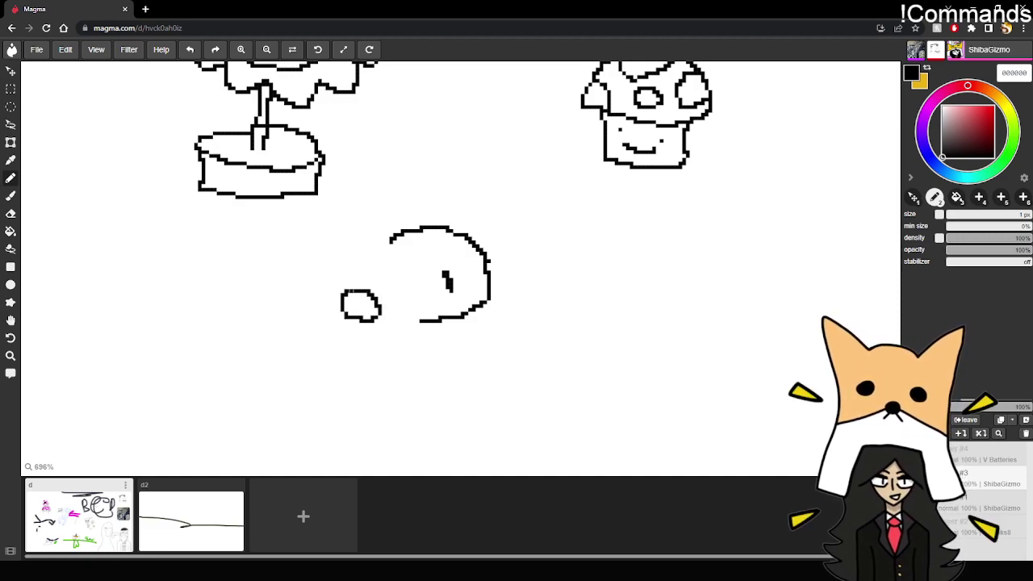
left_click_drag(349, 288, 377, 278)
key("ctrl+z")
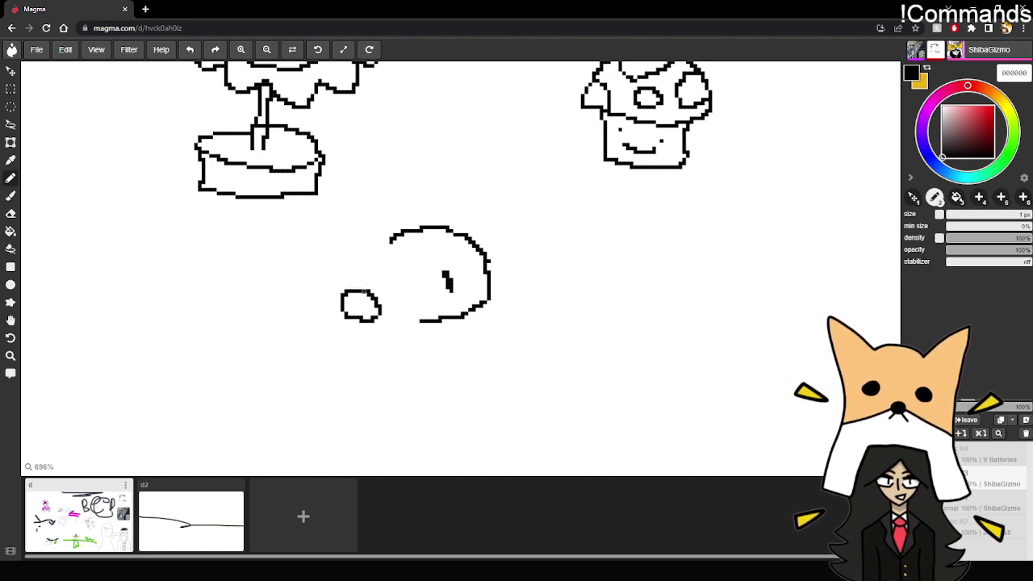
key("ctrl+z")
left_click_drag(345, 323, 331, 309)
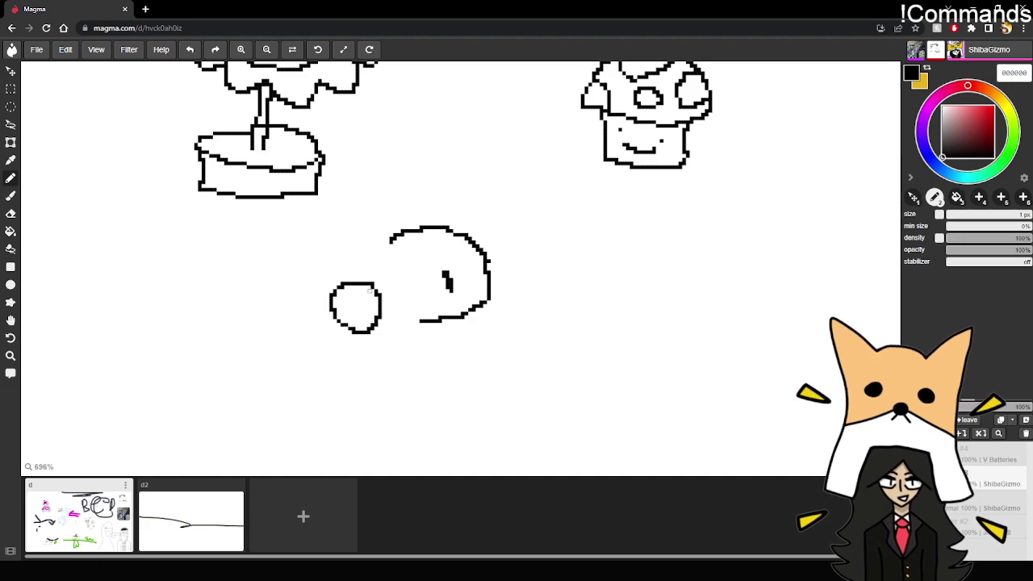
key("z")
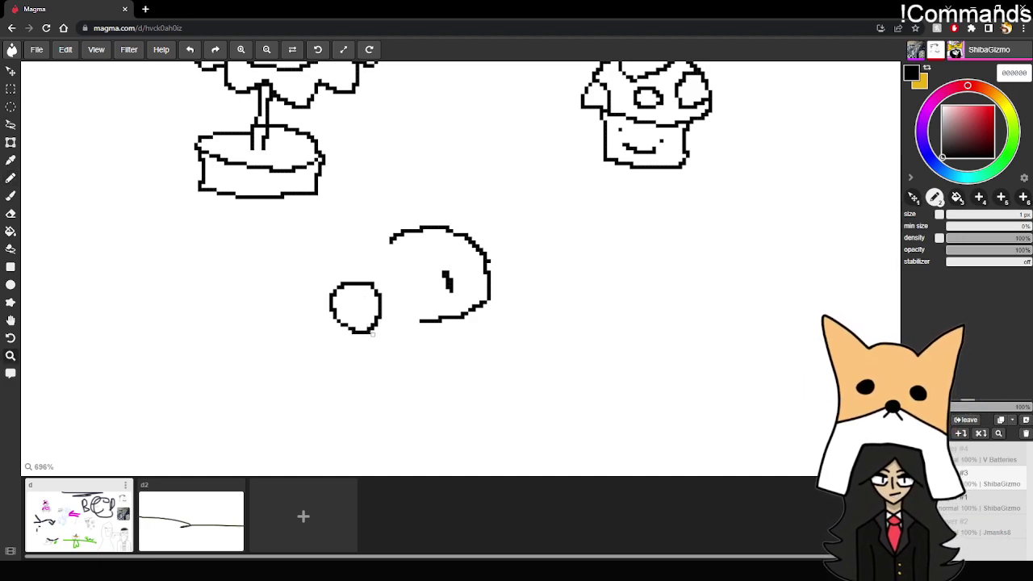
- Extend the head's right side and draw the peashooter's two-line stem beneath it
left_click_drag(390, 324, 388, 298)
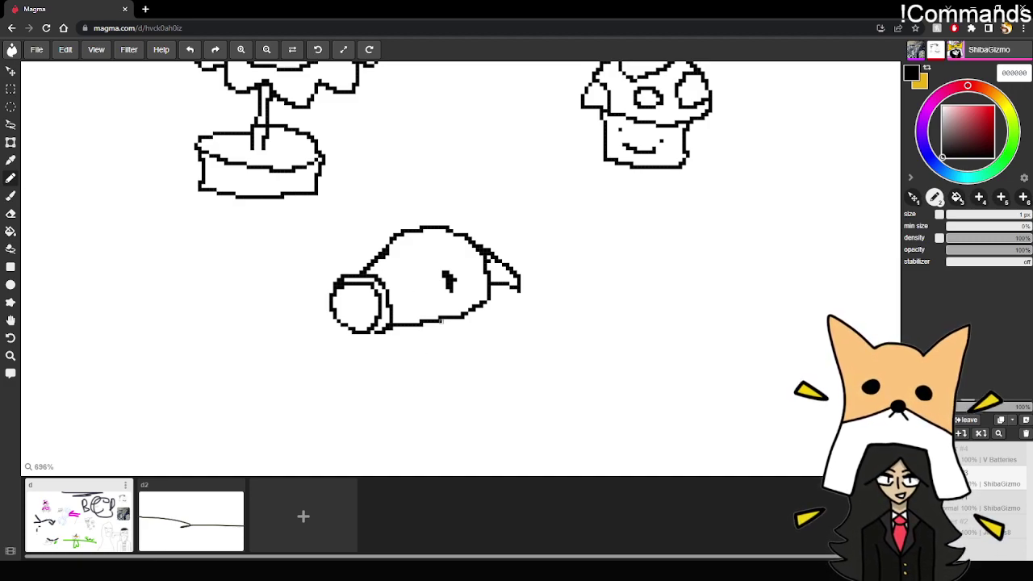
left_click_drag(450, 320, 450, 368)
left_click_drag(417, 325, 417, 341)
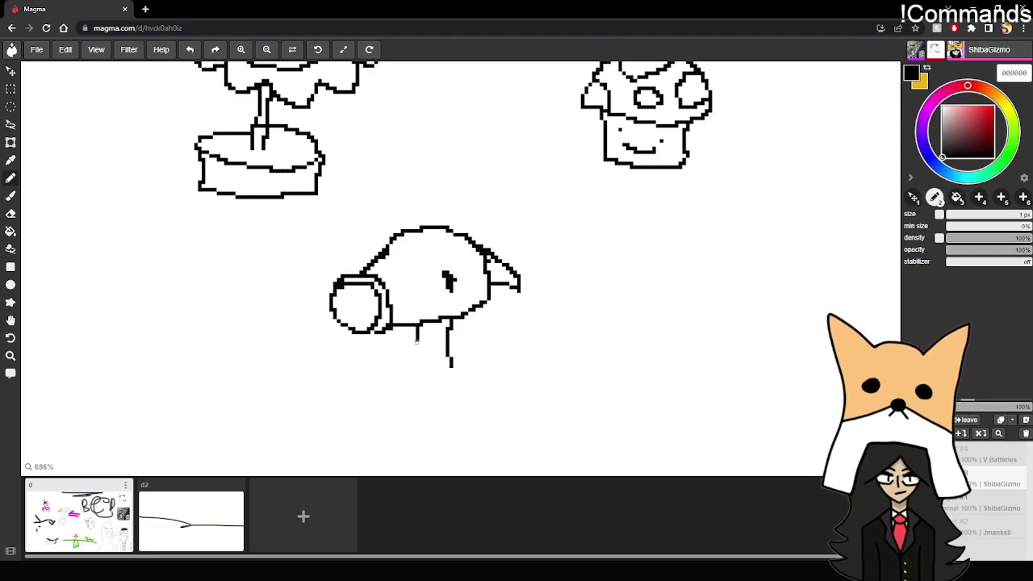
scroll(417, 341, "down", 5)
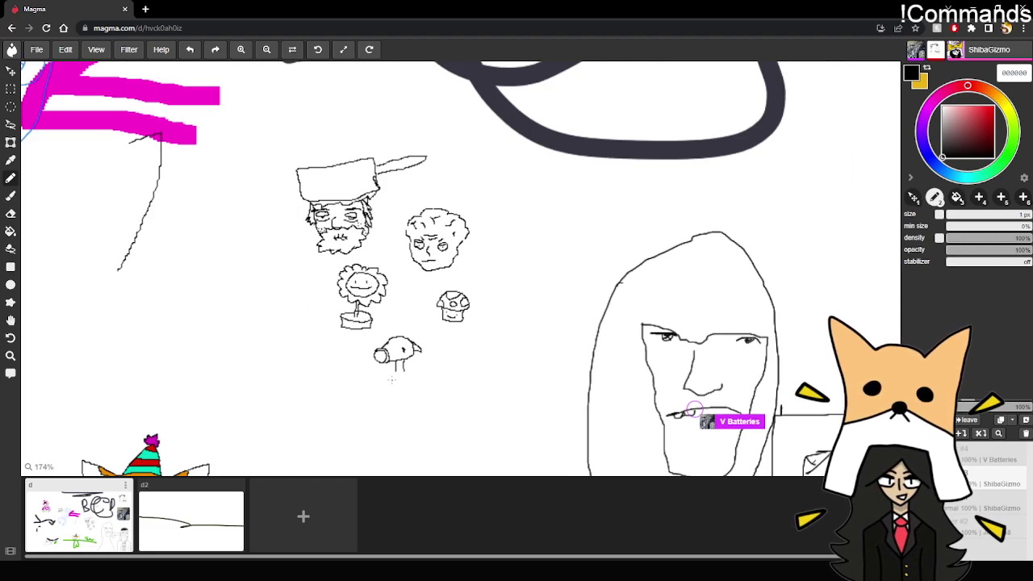
scroll(392, 379, "down", 4)
scroll(710, 459, "up", 2)
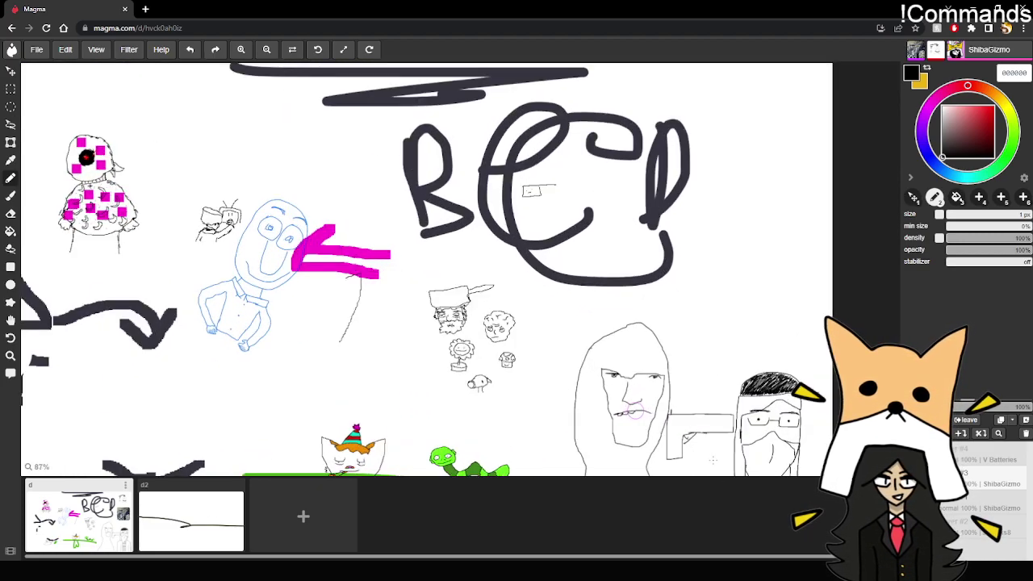
scroll(710, 458, "down", 1)
scroll(657, 415, "up", 3)
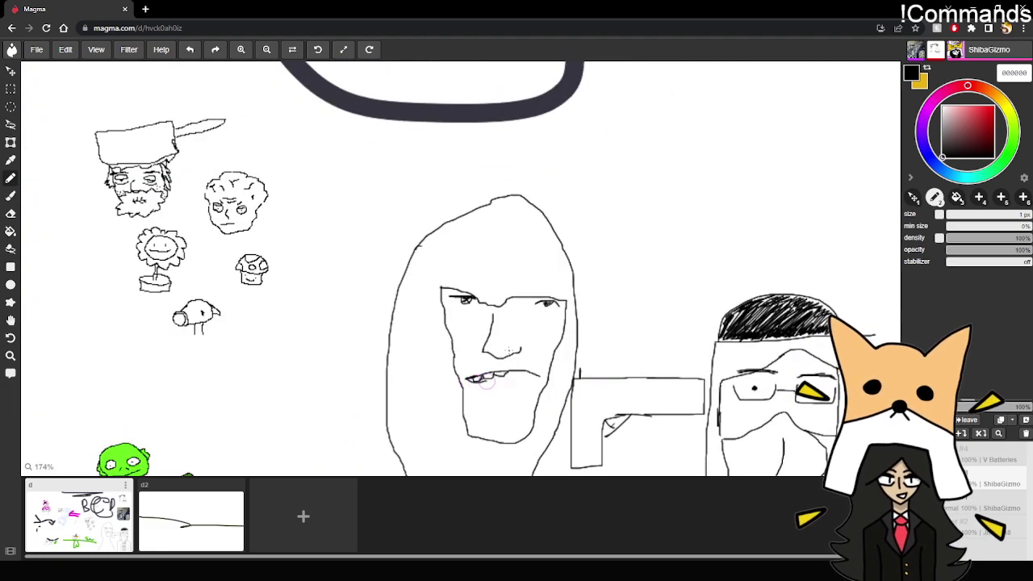
scroll(483, 381, "up", 2)
scroll(595, 376, "down", 4)
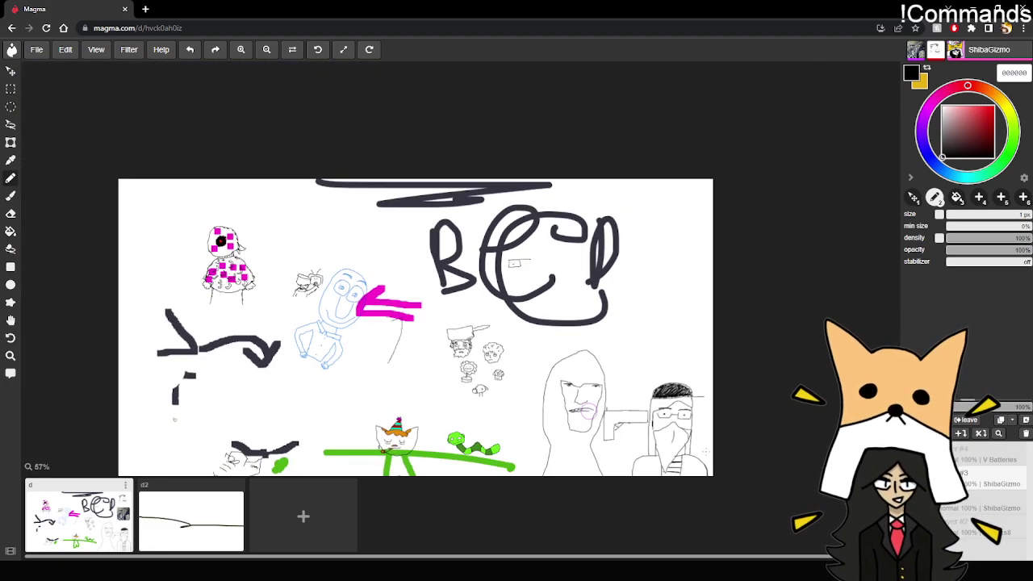
scroll(708, 456, "down", 2)
scroll(695, 478, "up", 4)
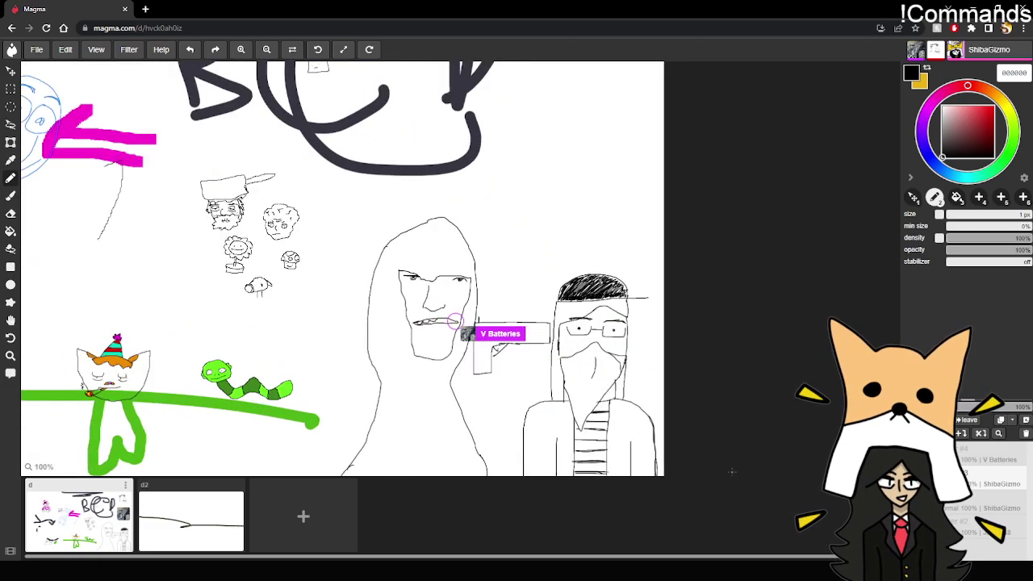
scroll(729, 415, "up", 1)
scroll(726, 414, "down", 1)
scroll(710, 468, "up", 1)
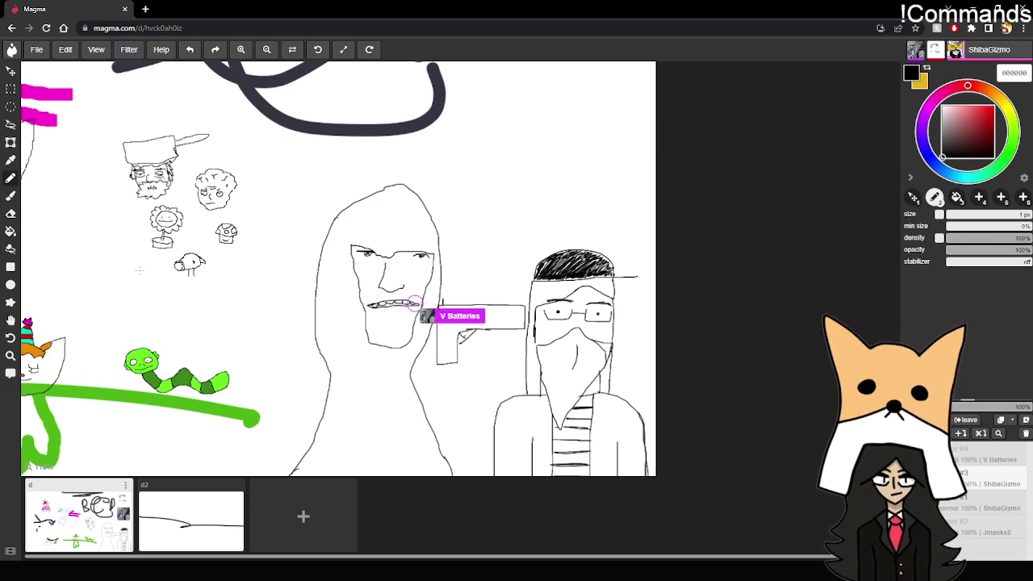
scroll(139, 271, "down", 3)
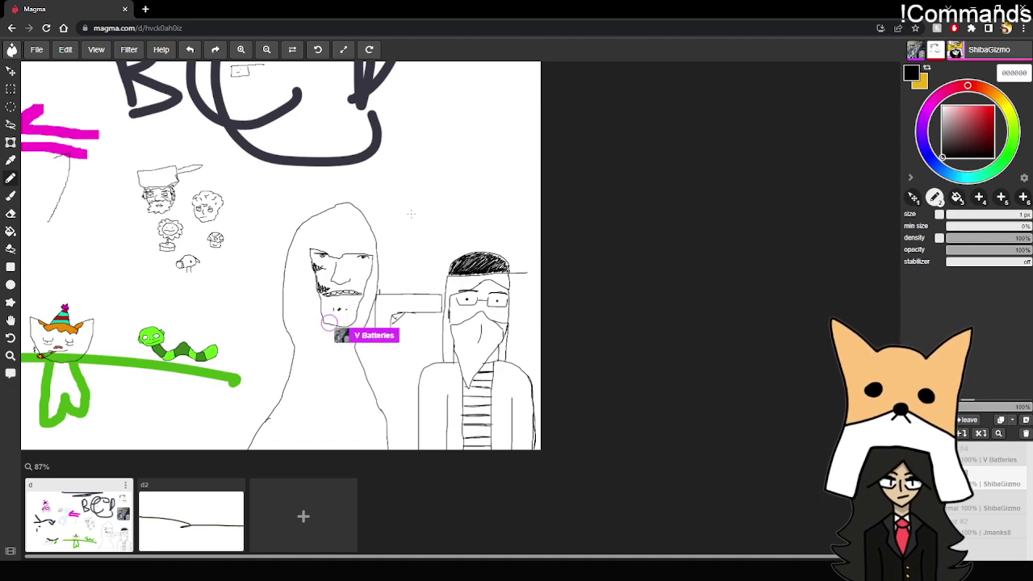
scroll(48, 204, "up", 1)
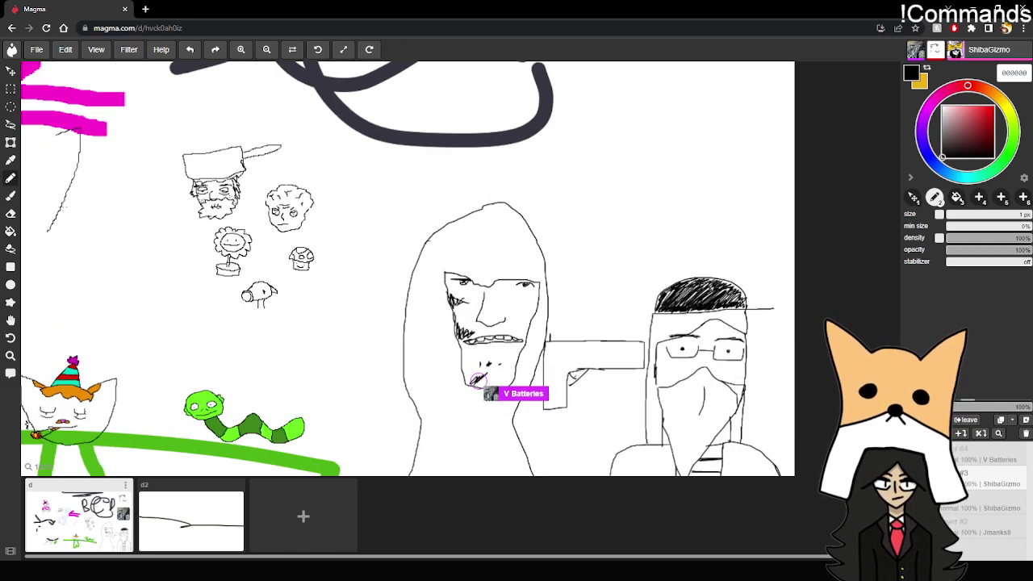
scroll(178, 208, "up", 1)
scroll(178, 208, "up", 1)
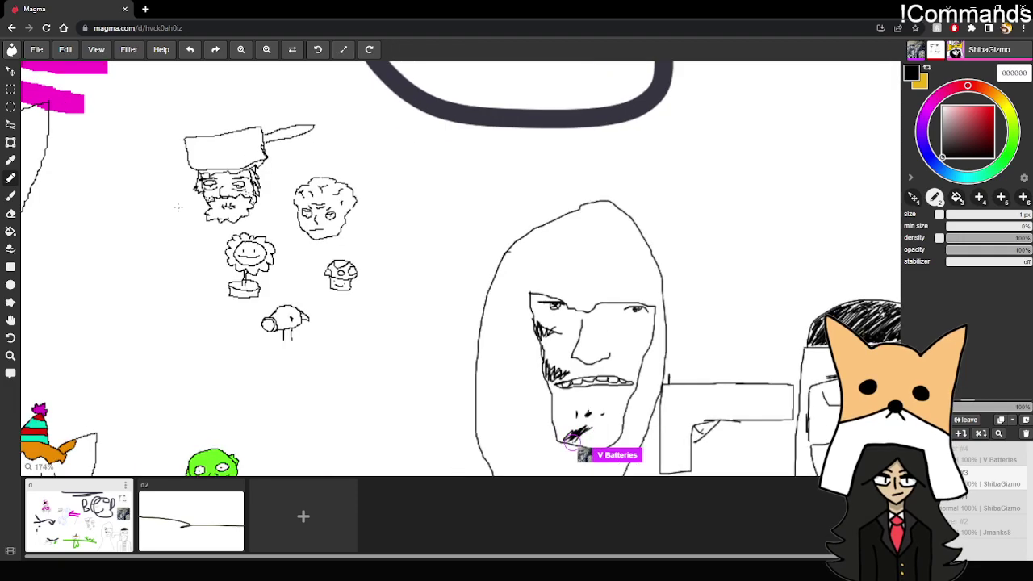
scroll(178, 212, "down", 4)
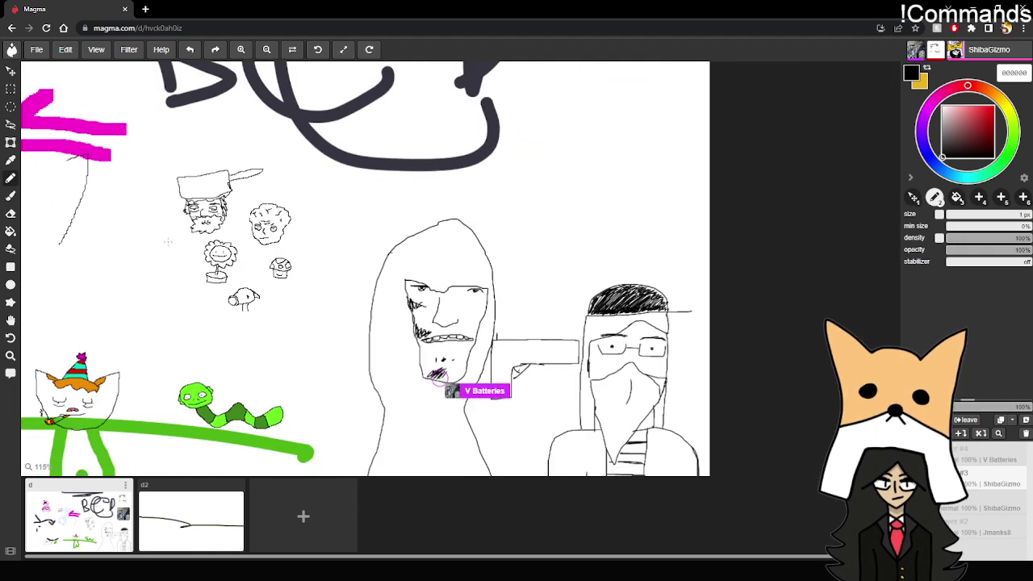
scroll(248, 279, "up", 2)
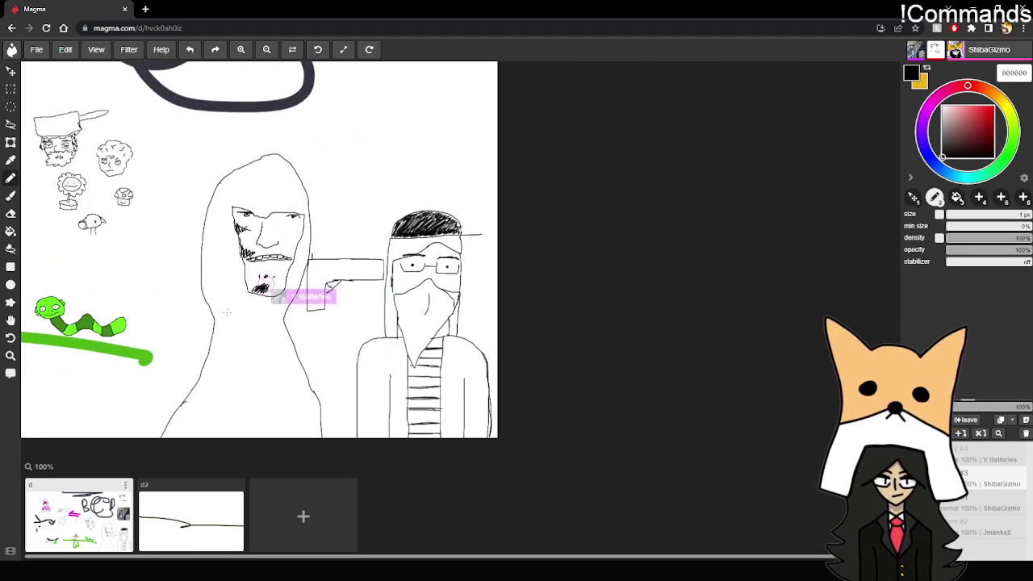
scroll(249, 279, "up", 1)
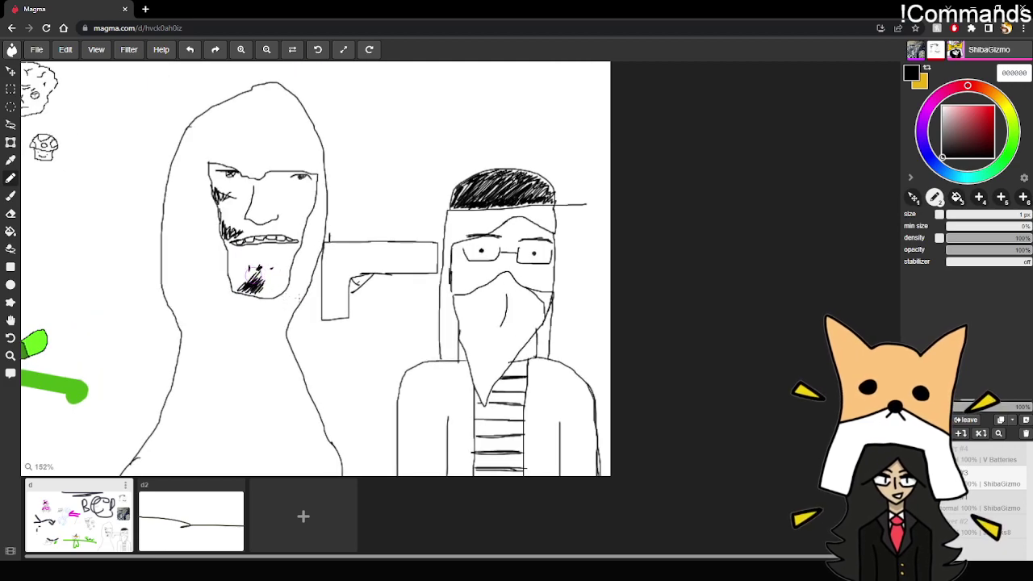
scroll(255, 271, "up", 1)
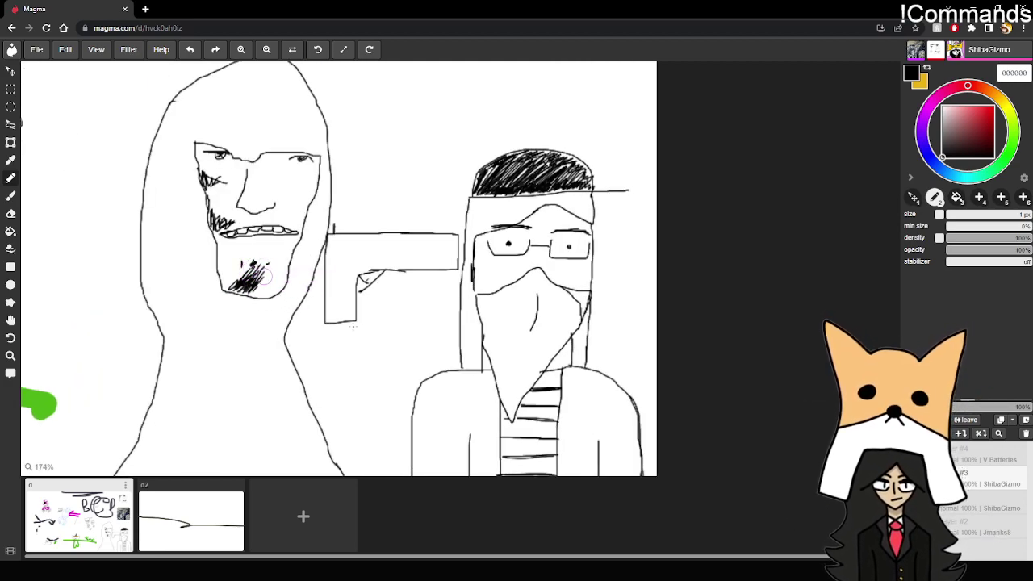
scroll(255, 292, "down", 4)
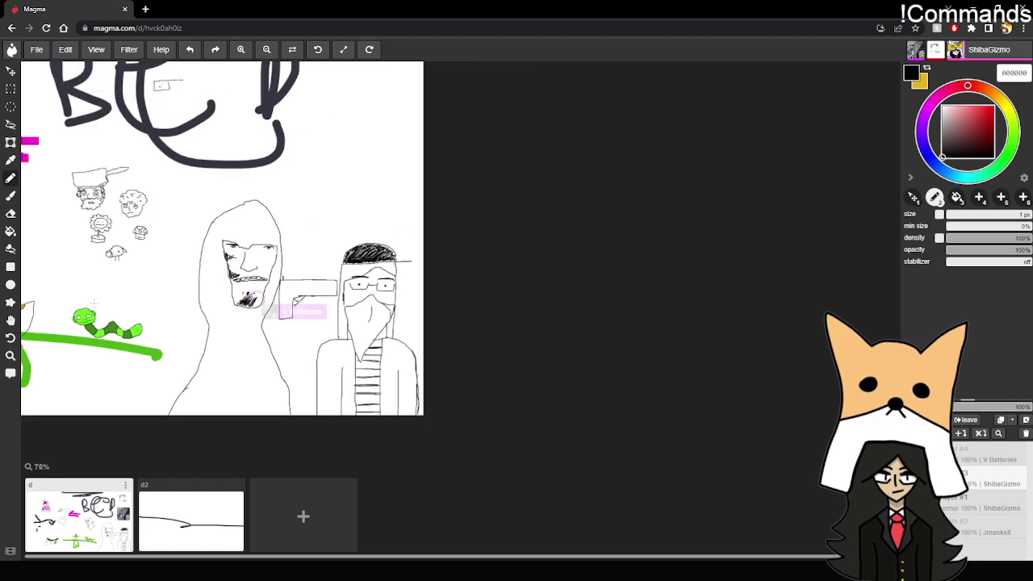
scroll(14, 297, "down", 1)
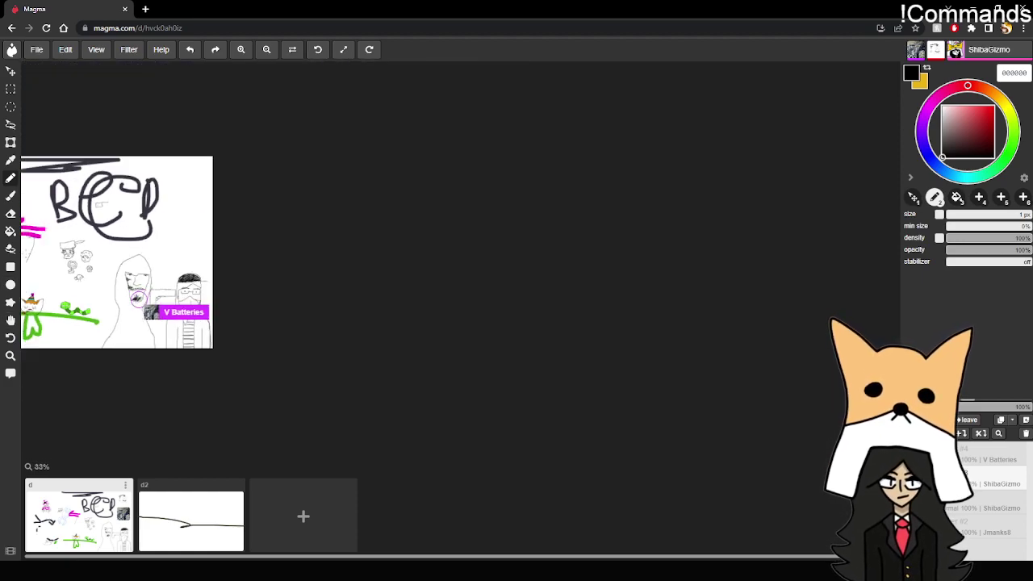
- Pan across the canvas past the cat on the green branch and the hooded figures
left_click(10, 322)
scroll(171, 280, "up", 3)
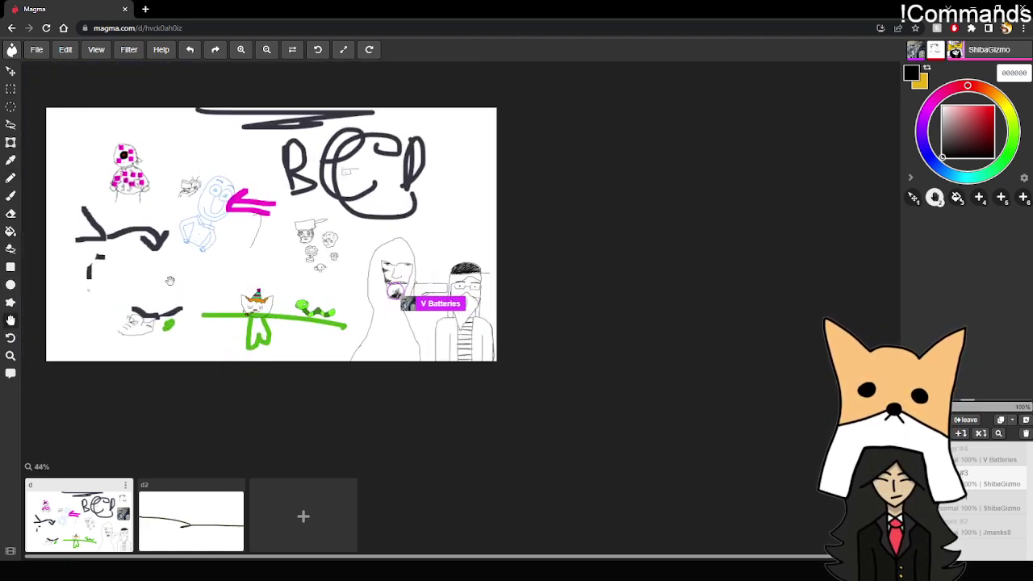
scroll(170, 281, "up", 3)
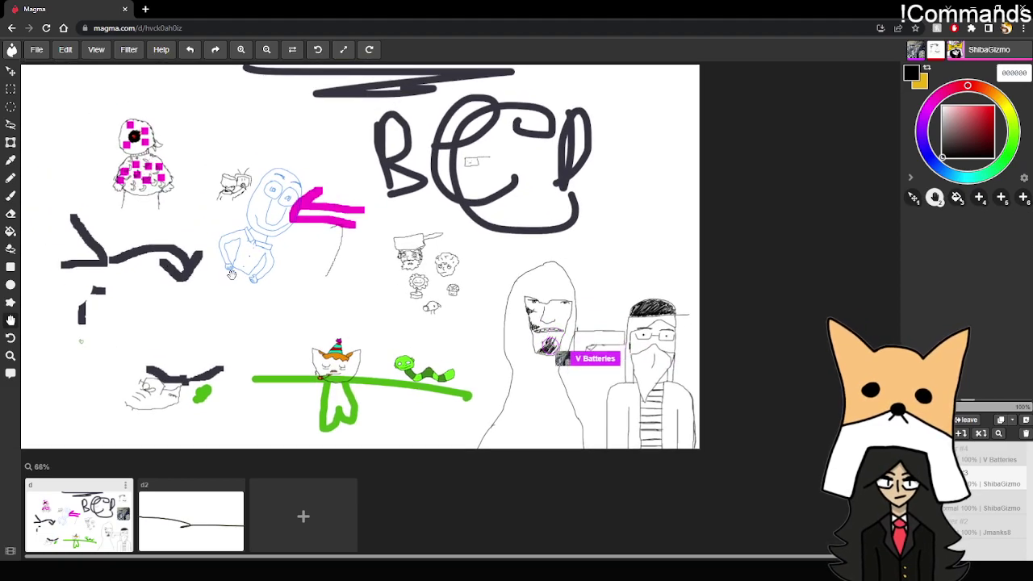
left_click_drag(286, 275, 274, 228)
scroll(171, 390, "up", 2)
left_click_drag(170, 390, 340, 332)
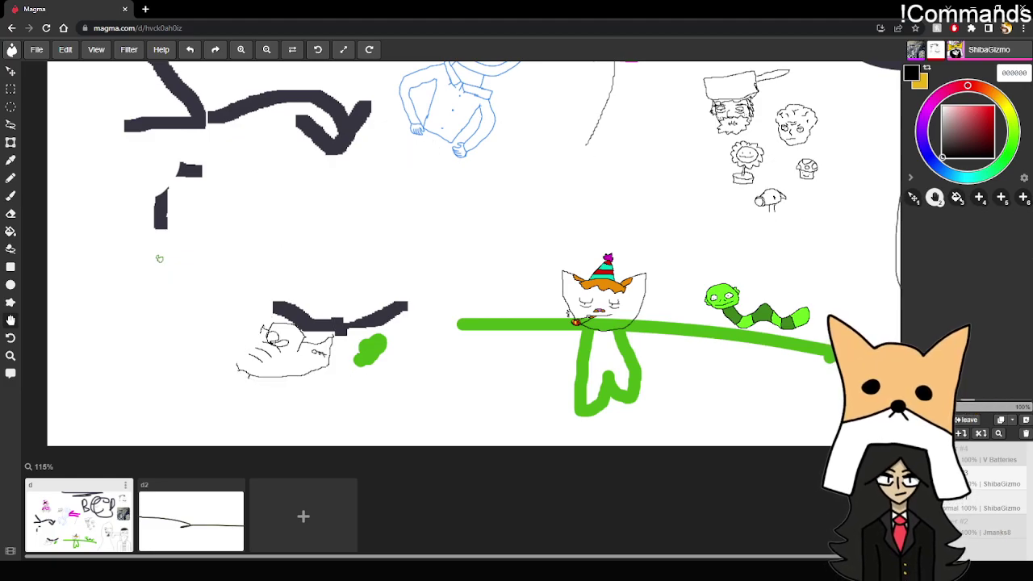
mouse_move(747, 418)
left_mouse_down()
mouse_move(387, 382)
mouse_move(389, 442)
left_mouse_up()
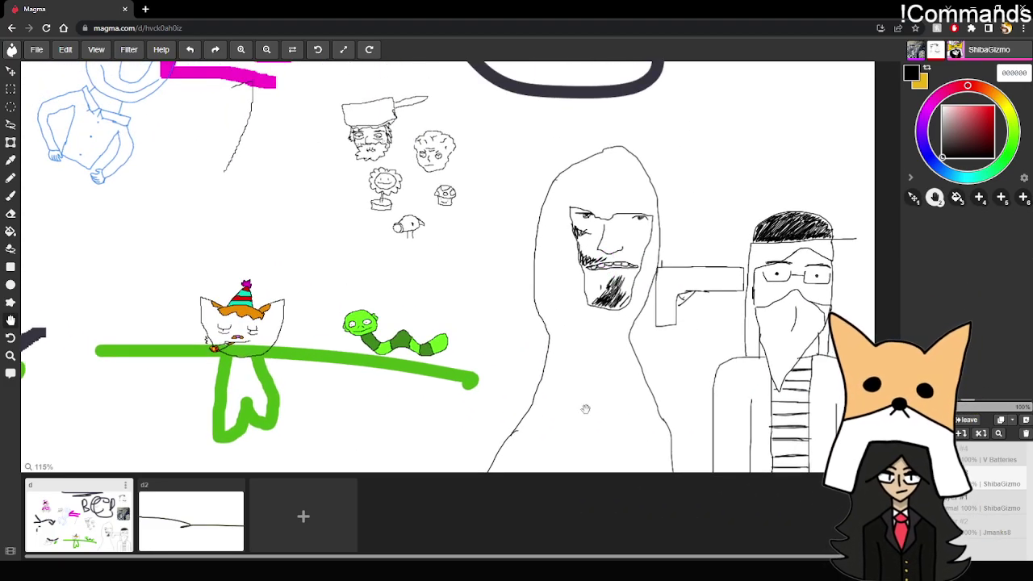
mouse_move(605, 355)
left_mouse_down()
mouse_move(297, 250)
mouse_move(716, 359)
left_mouse_up()
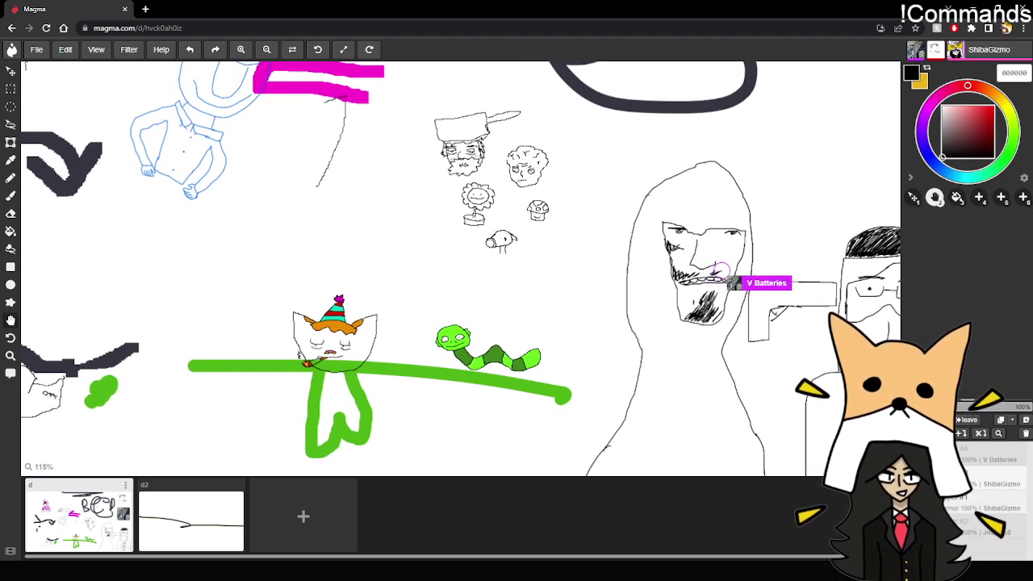
left_click_drag(210, 391, 595, 386)
- Zoom in on the peashooter until it fills the view at about 606%
scroll(407, 418, "up", 5)
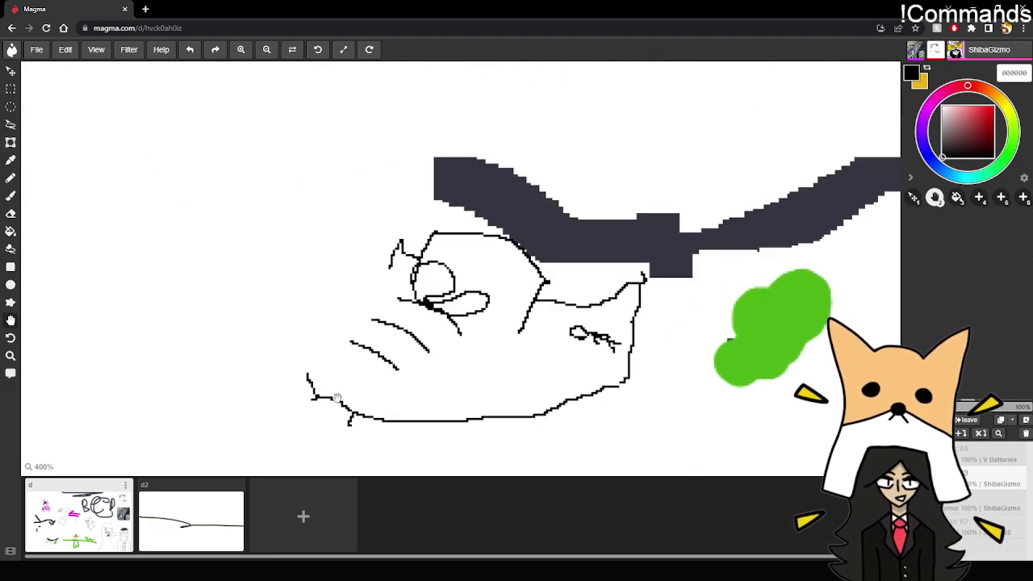
scroll(314, 408, "down", 3)
scroll(314, 408, "down", 5)
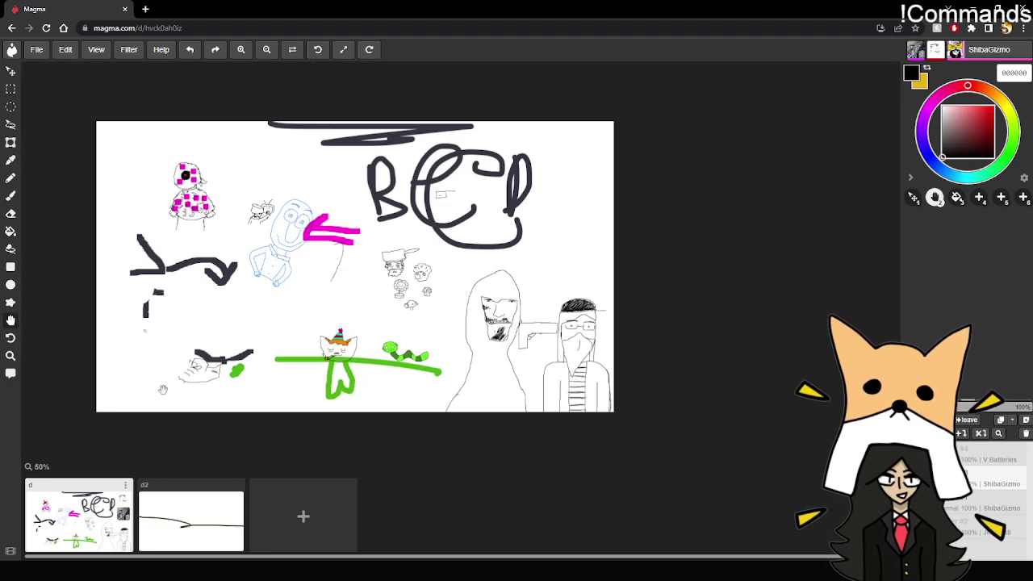
scroll(365, 337, "up", 5)
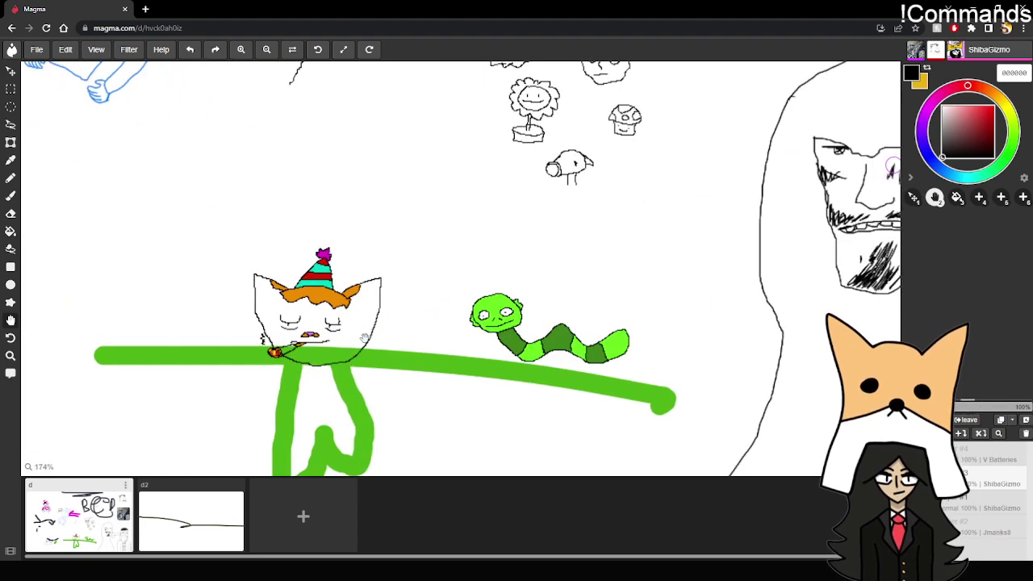
scroll(365, 338, "up", 4)
left_click_drag(142, 200, 188, 201)
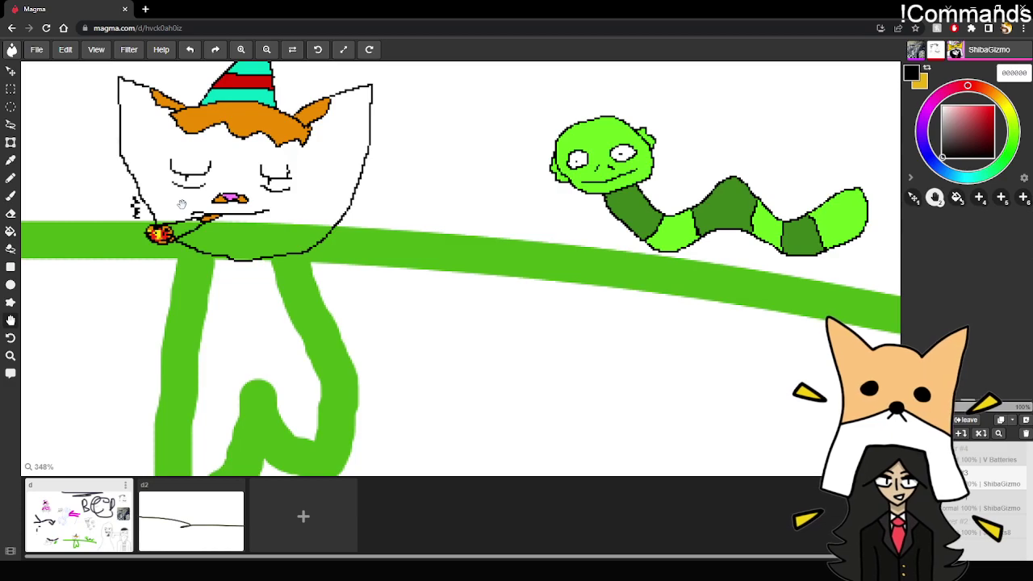
scroll(182, 205, "down", 5)
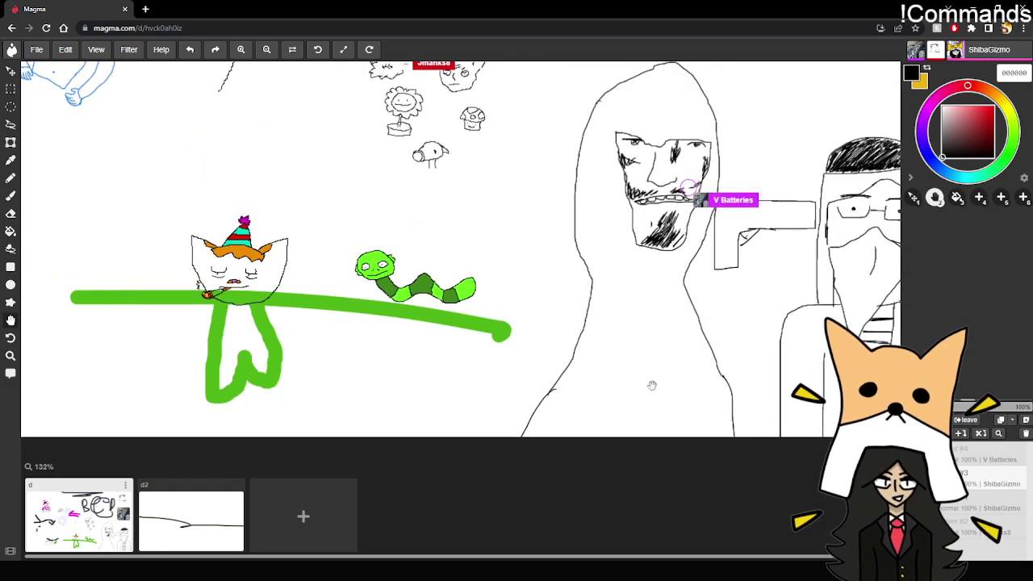
scroll(840, 400, "down", 1)
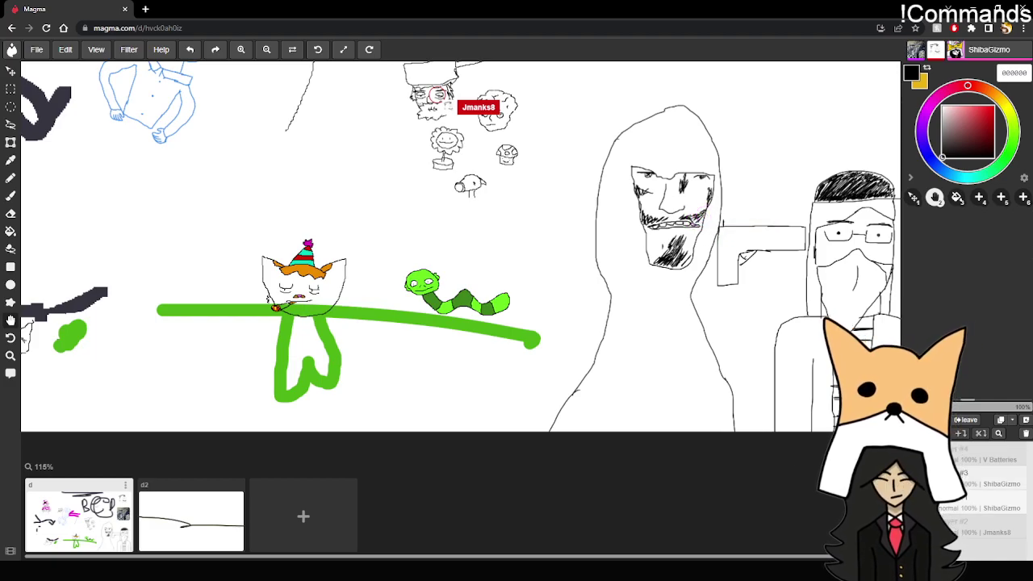
scroll(620, 422, "down", 2)
scroll(476, 181, "up", 5)
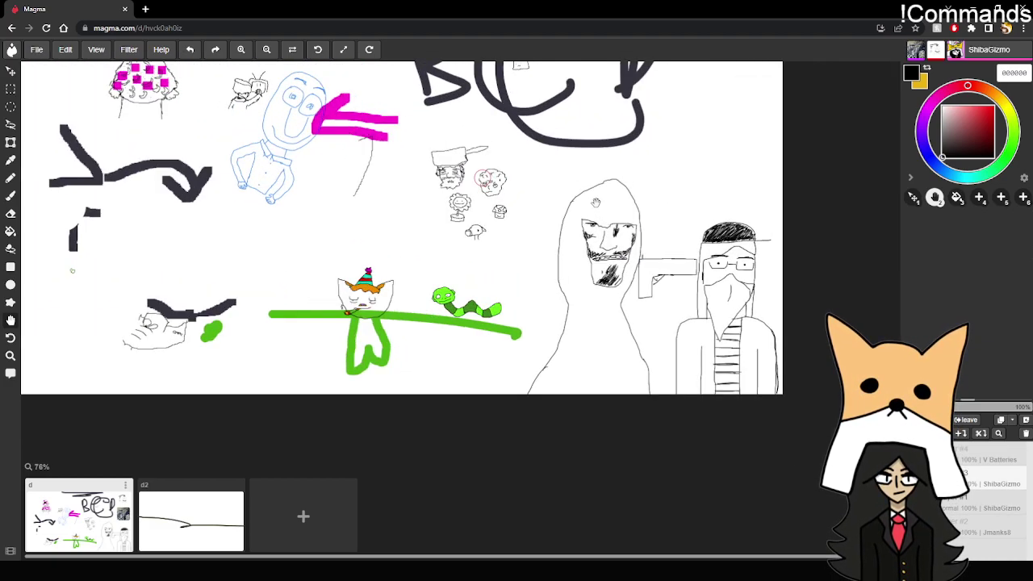
scroll(536, 194, "up", 4)
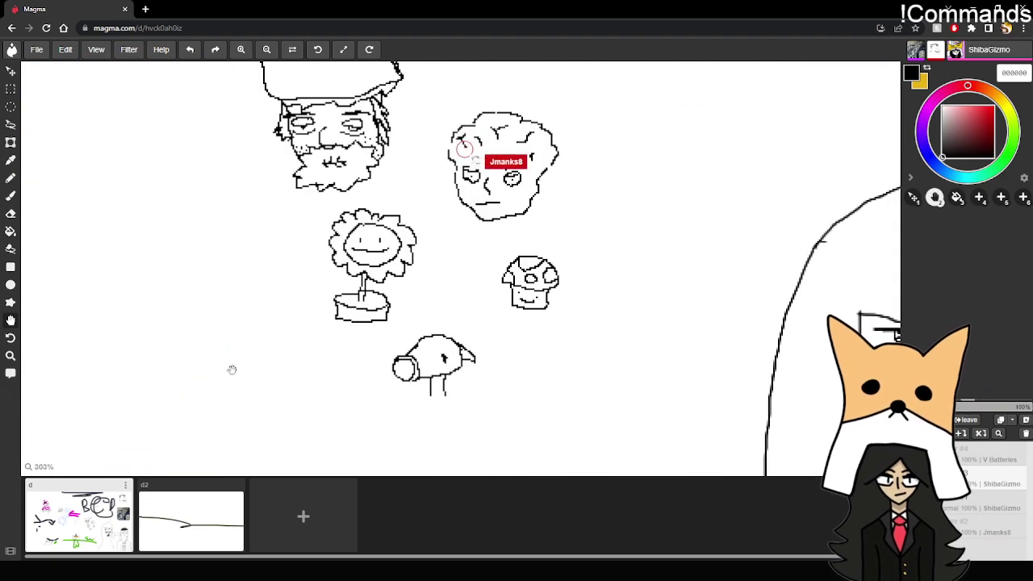
scroll(363, 436, "down", 4)
scroll(407, 448, "up", 3)
scroll(402, 435, "up", 5)
- With the 1 px pixel pencil, redraw the peashooter's left foot and add a second leg beside it
left_click(10, 196)
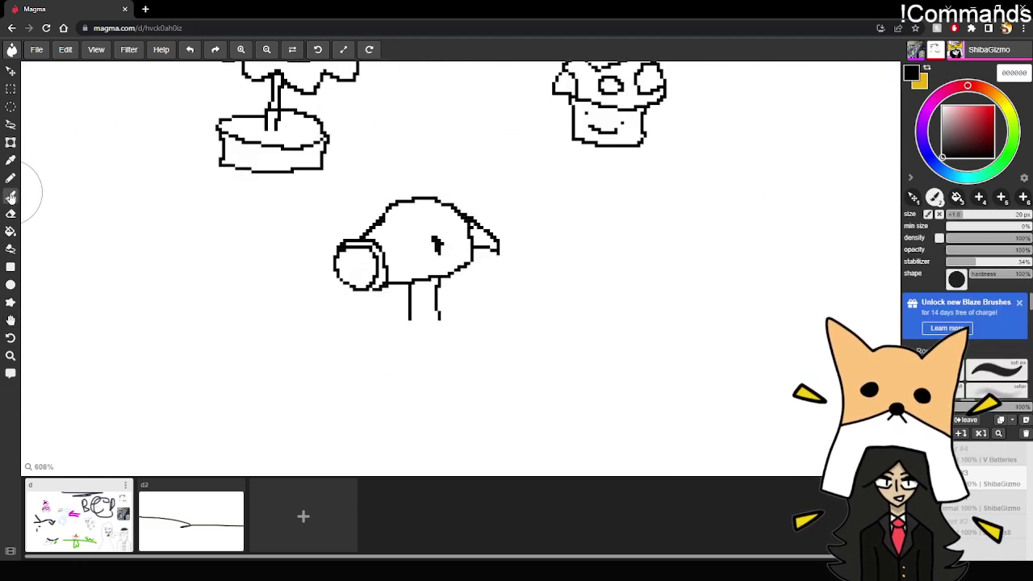
left_click(10, 178)
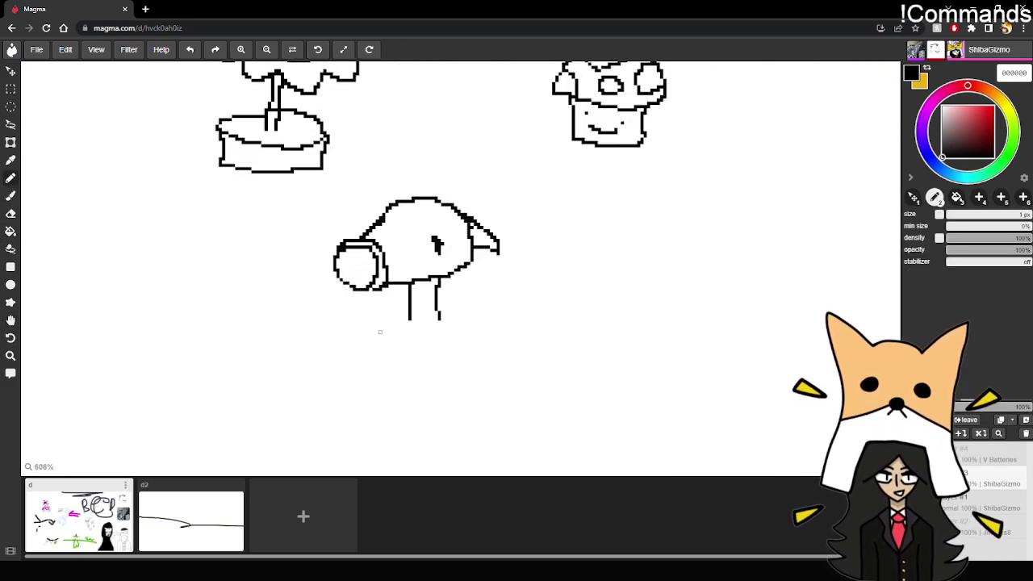
key("ctrl+z")
left_click_drag(409, 320, 398, 329)
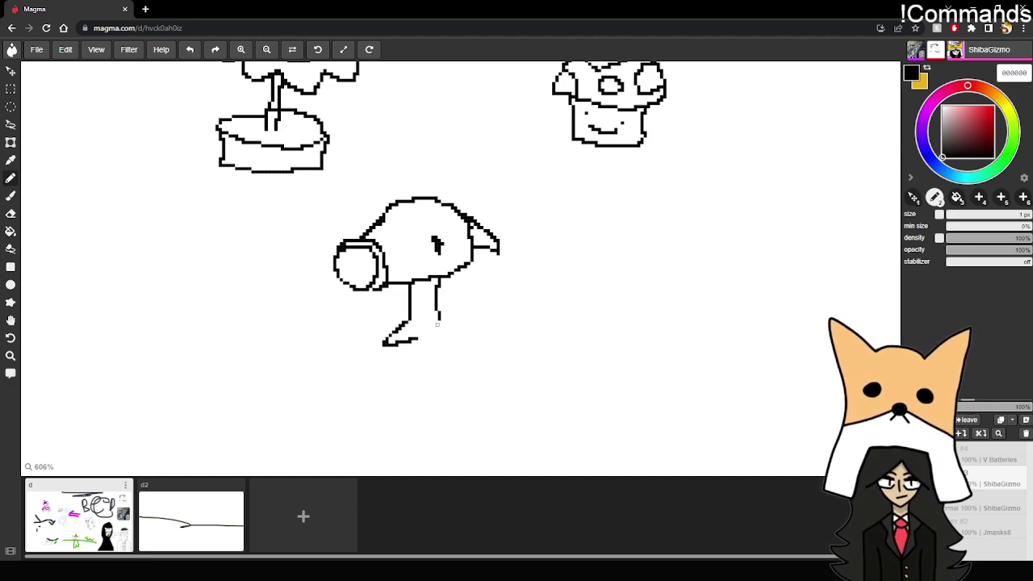
key("ctrl+z")
key("ctrl+z")
mouse_move(409, 320)
left_mouse_down()
mouse_move(376, 359)
mouse_move(408, 358)
left_mouse_up()
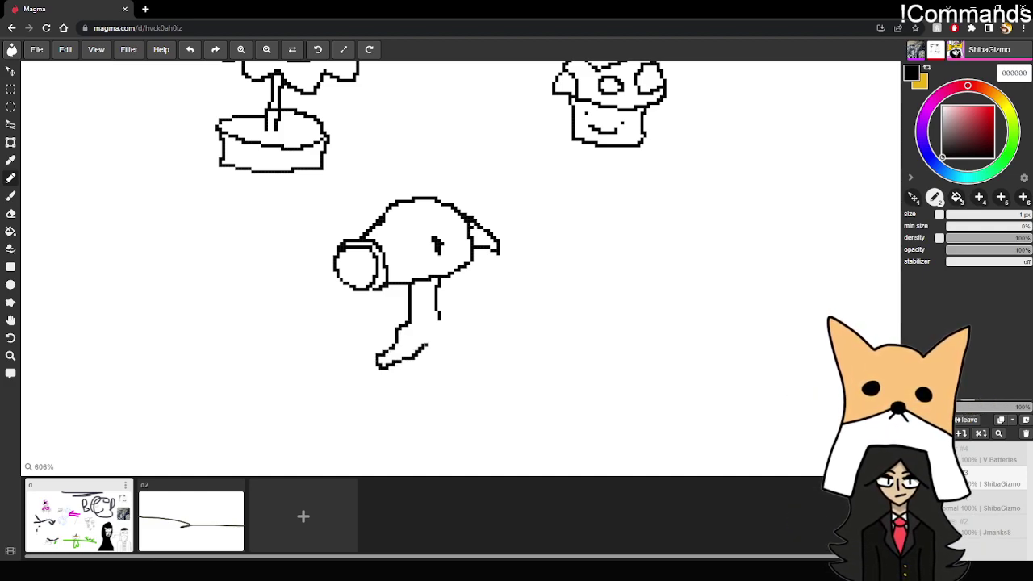
left_click_drag(425, 319, 467, 359)
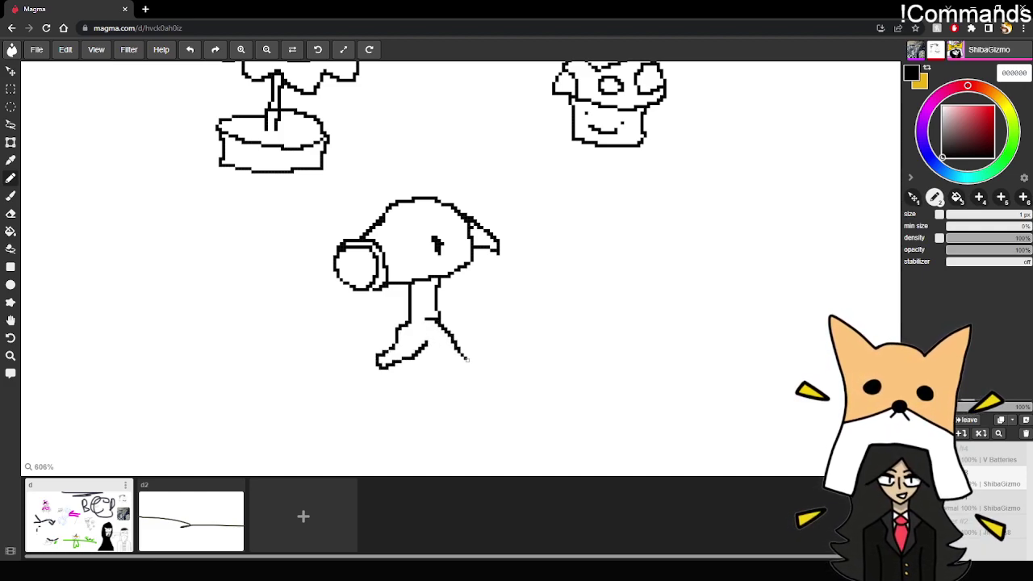
left_click_drag(442, 321, 476, 342)
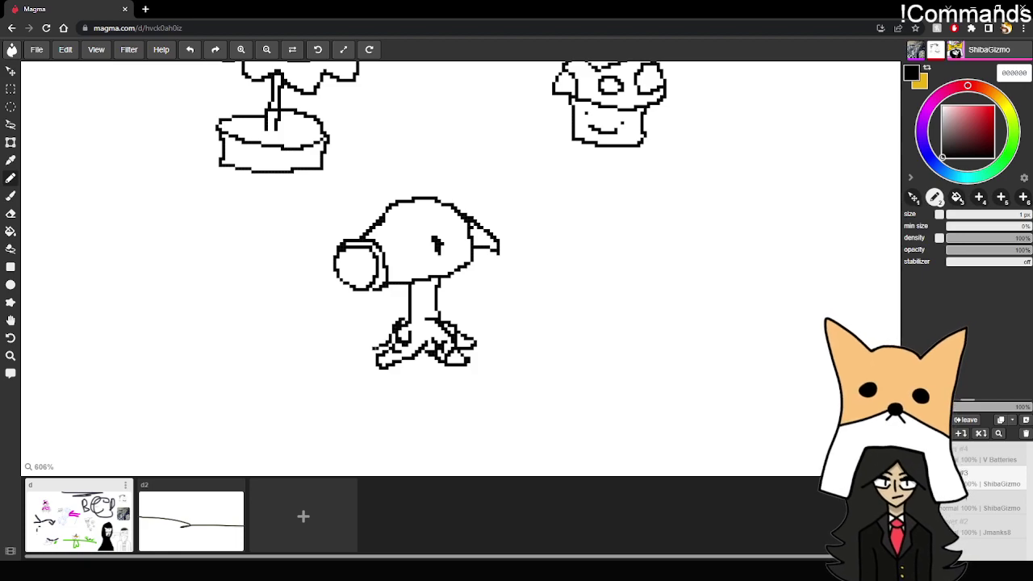
scroll(482, 348, "down", 3)
scroll(370, 364, "down", 4)
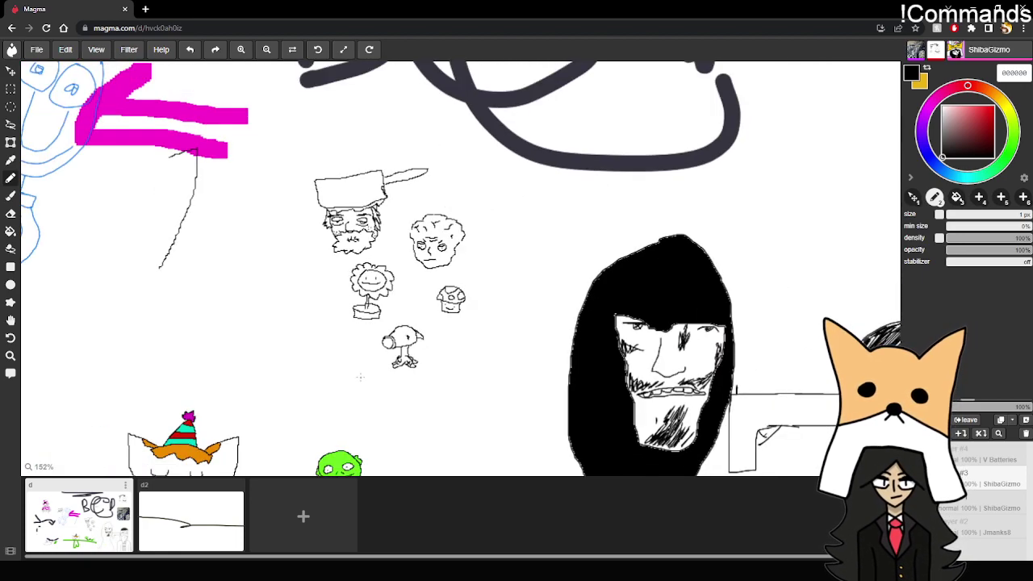
scroll(363, 380, "up", 3)
scroll(353, 402, "down", 2)
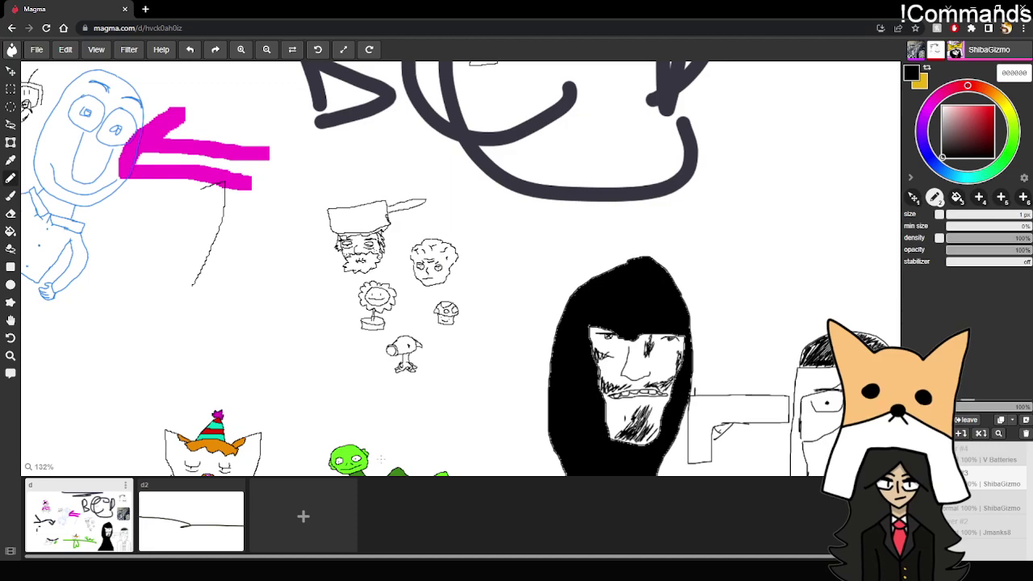
scroll(451, 449, "down", 2)
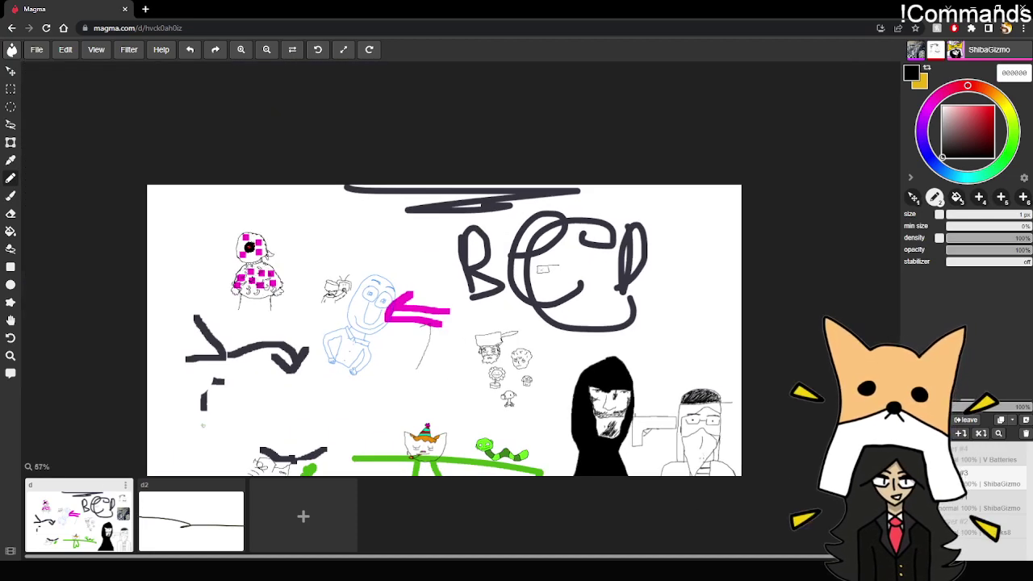
scroll(710, 488, "down", 3)
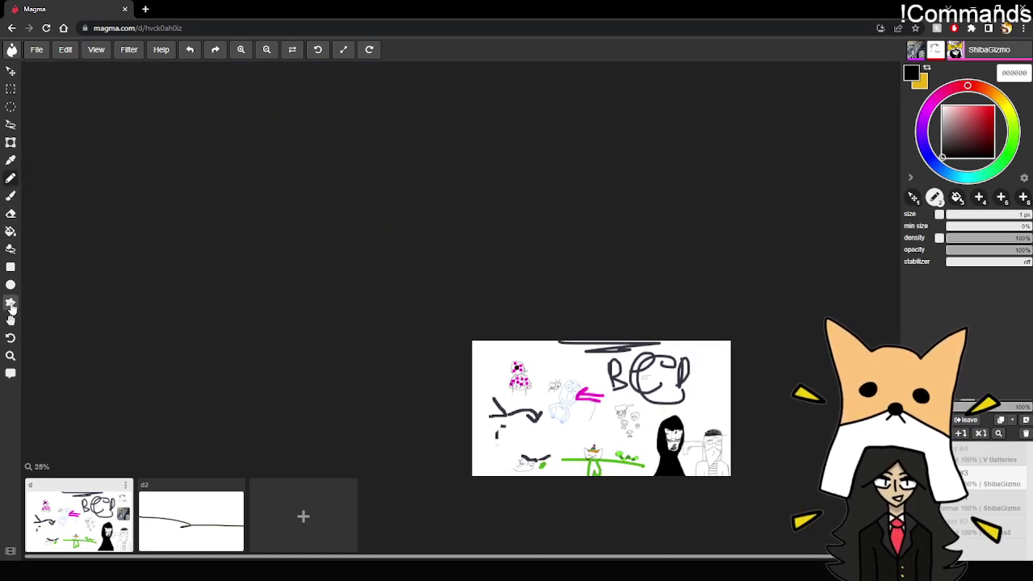
left_click(11, 320)
left_click_drag(608, 396, 504, 281)
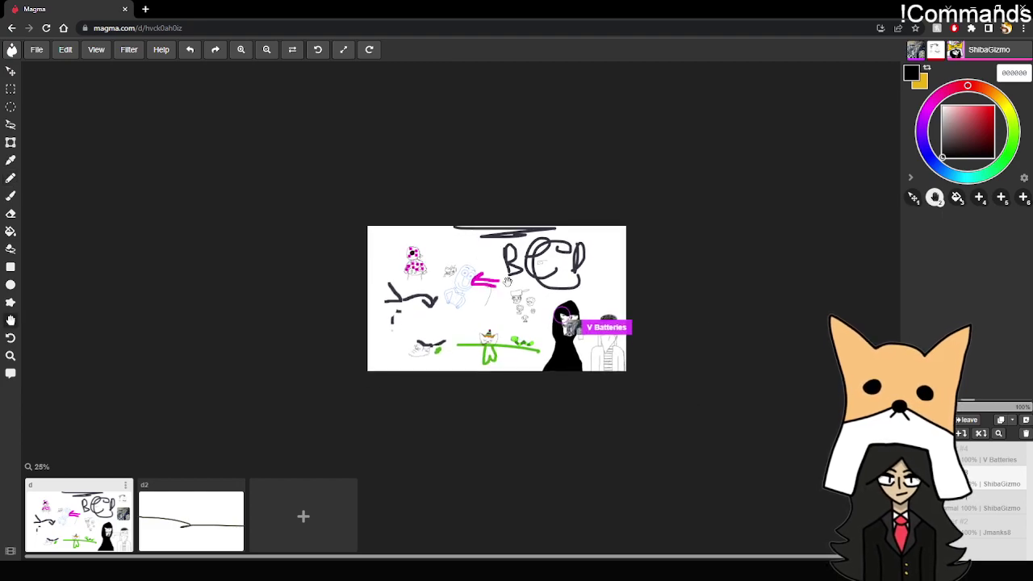
scroll(504, 281, "up", 5)
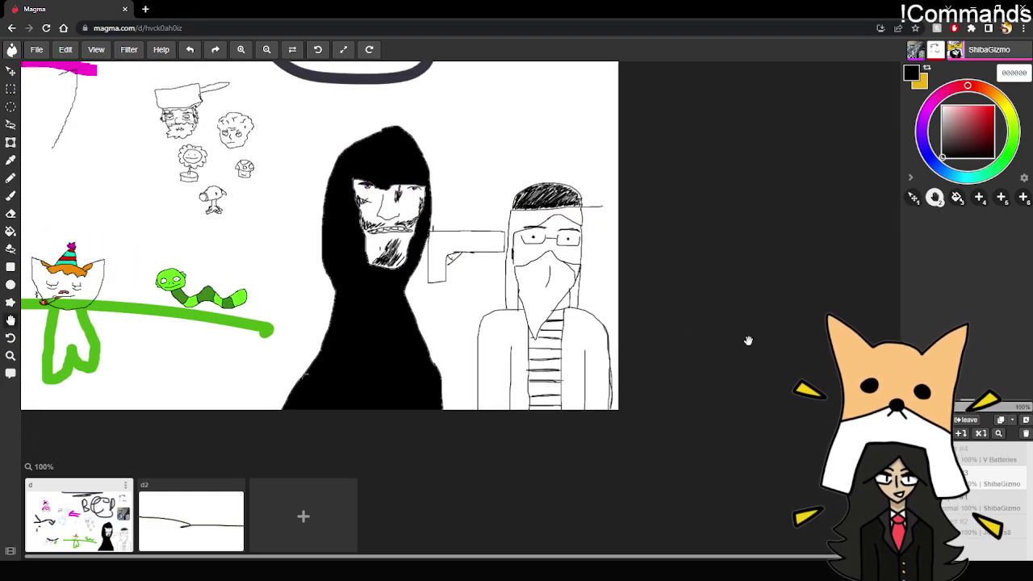
scroll(484, 327, "up", 2)
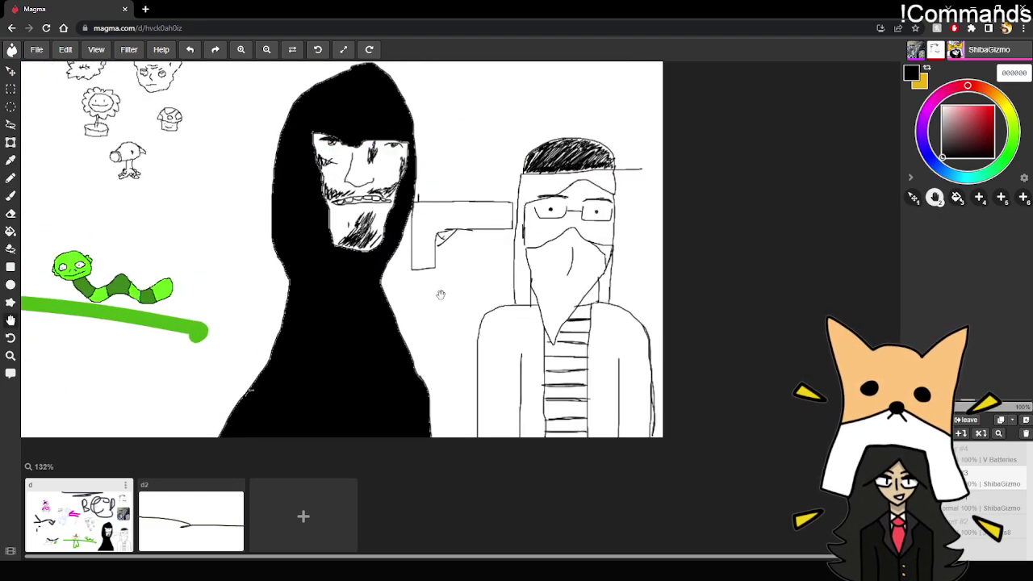
scroll(450, 301, "down", 1)
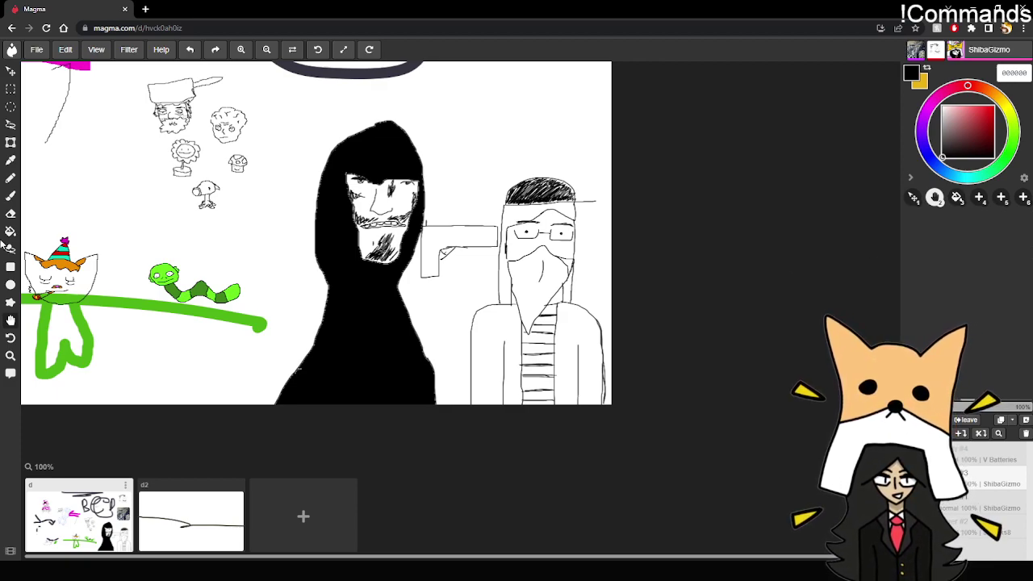
left_click_drag(211, 261, 298, 309)
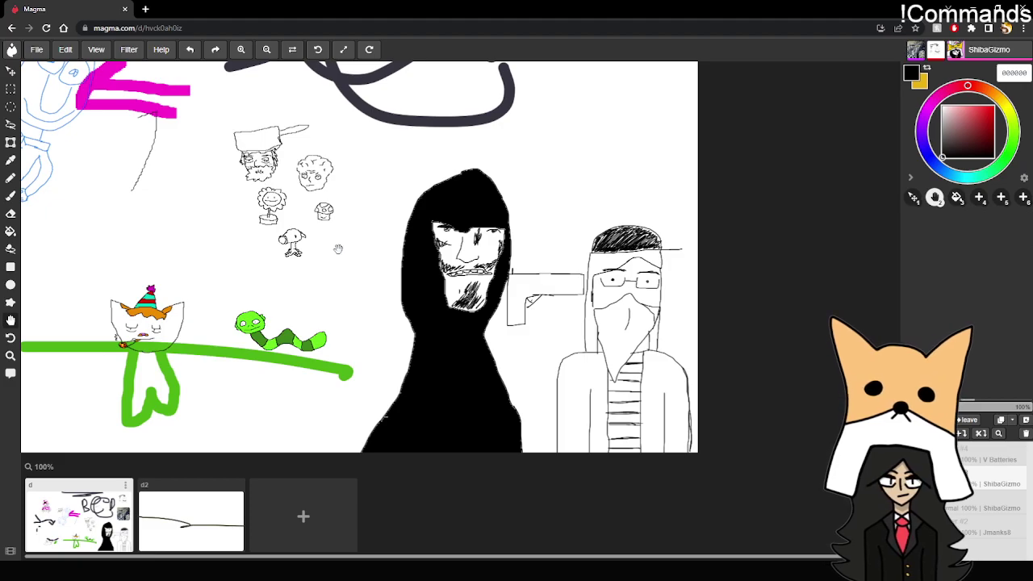
left_click_drag(325, 260, 415, 295)
scroll(236, 247, "up", 2)
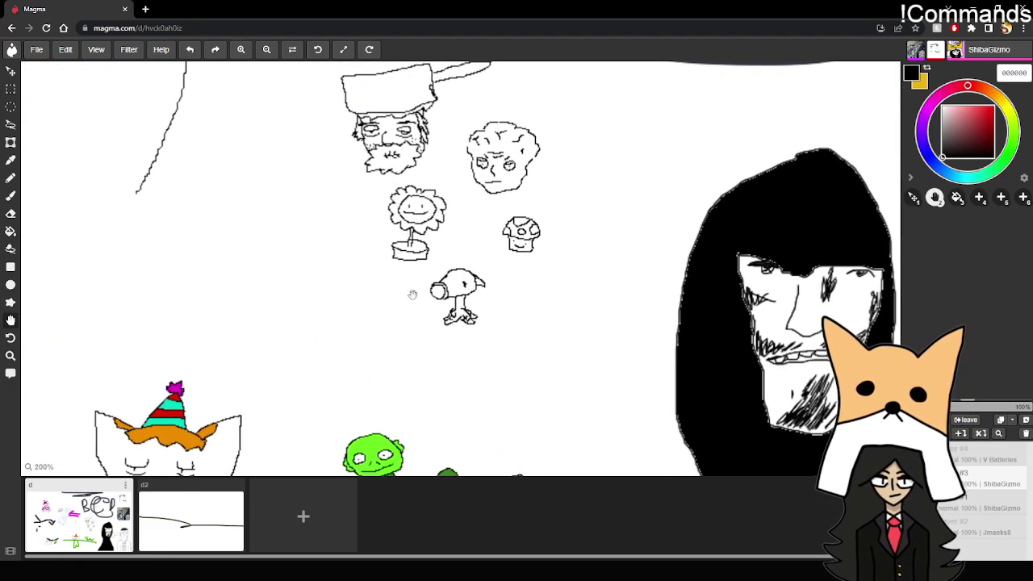
scroll(383, 279, "up", 2)
scroll(335, 278, "up", 1)
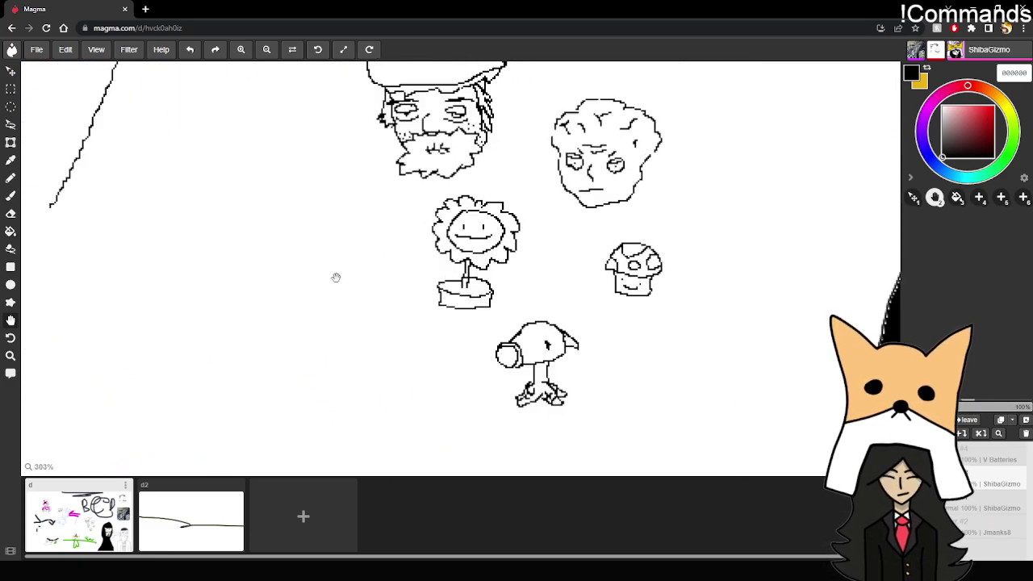
scroll(336, 277, "down", 3)
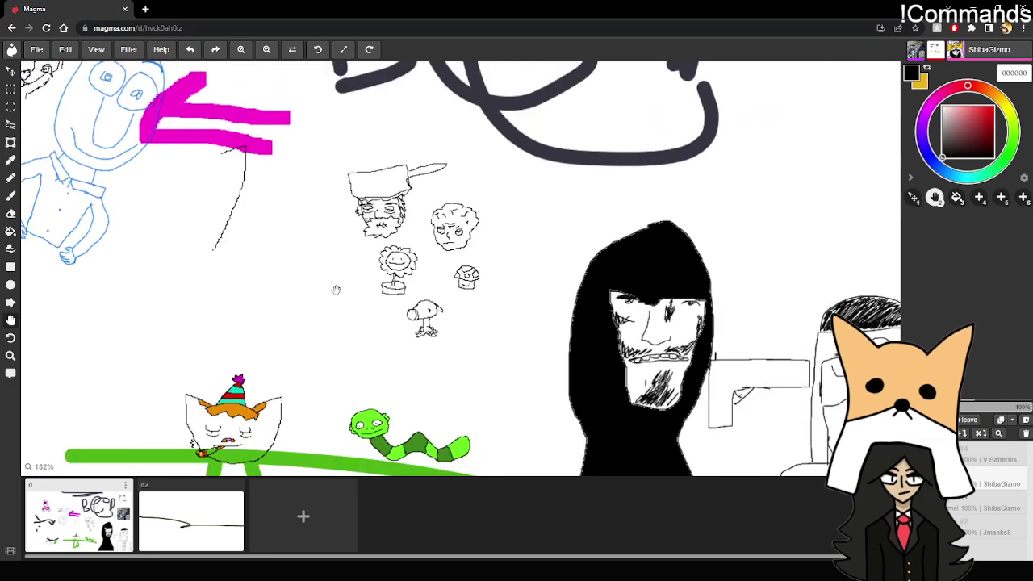
left_click(10, 178)
scroll(420, 335, "up", 3)
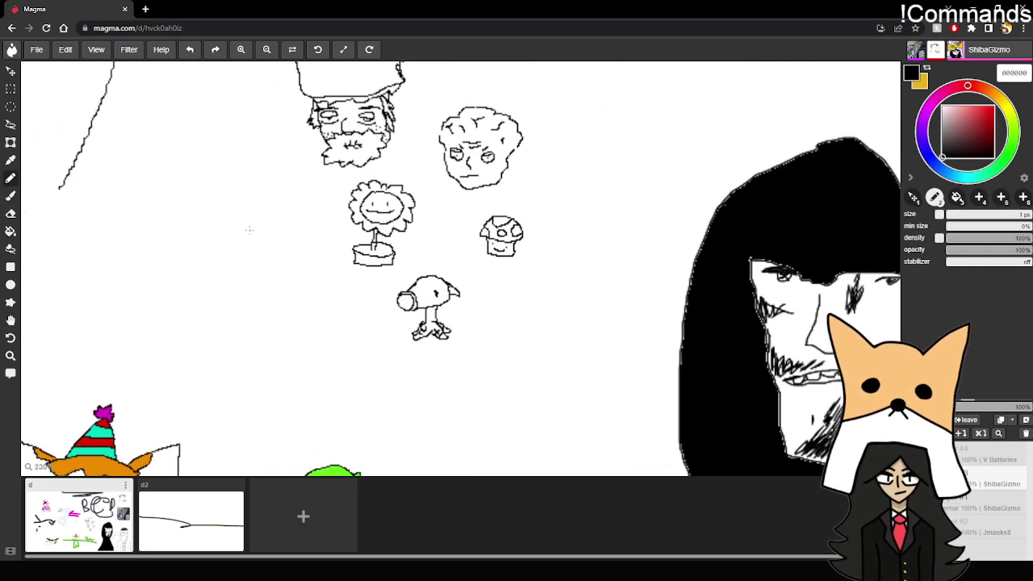
scroll(249, 233, "down", 3)
scroll(365, 264, "up", 5)
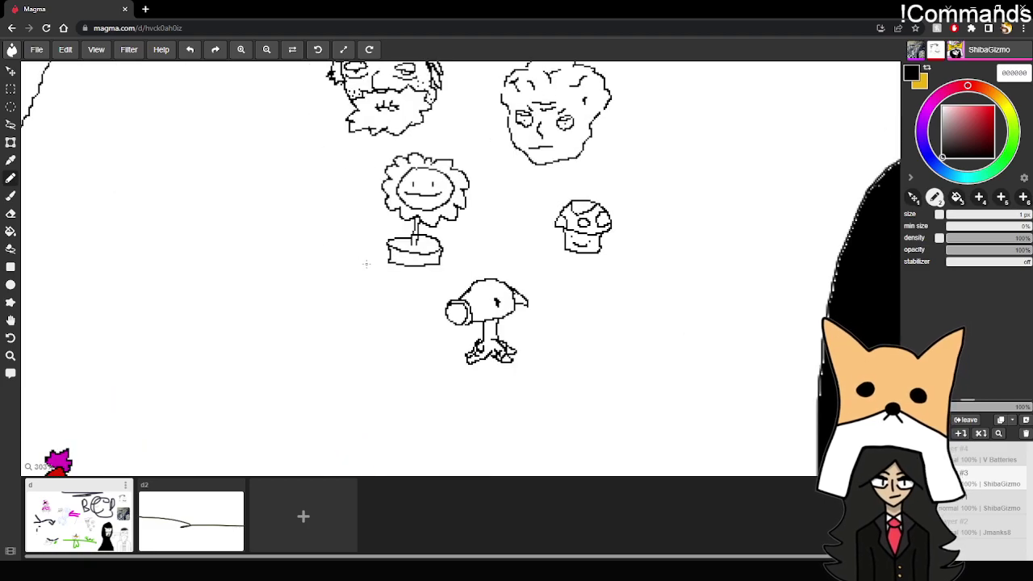
scroll(365, 264, "down", 3)
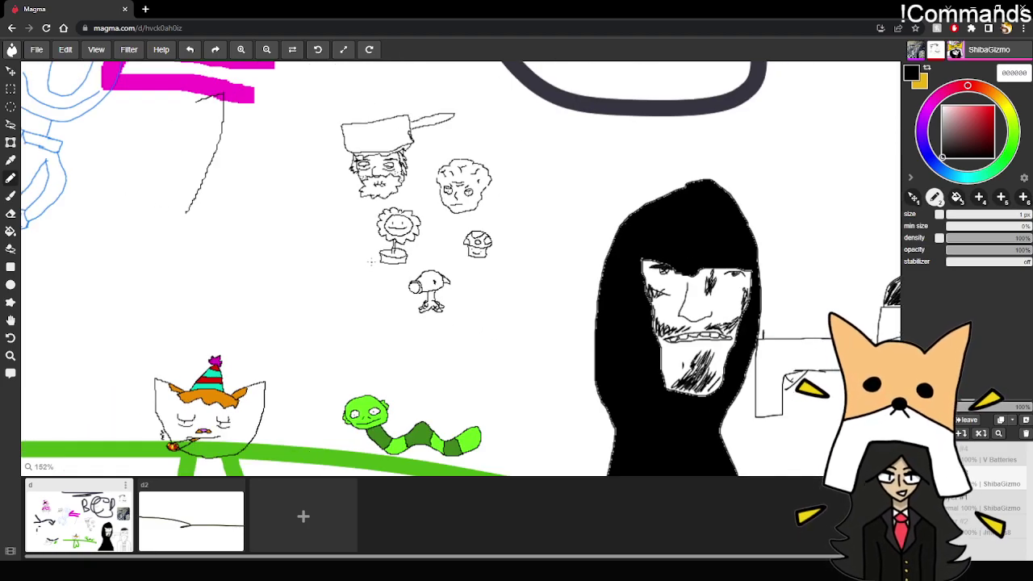
scroll(442, 297, "up", 6)
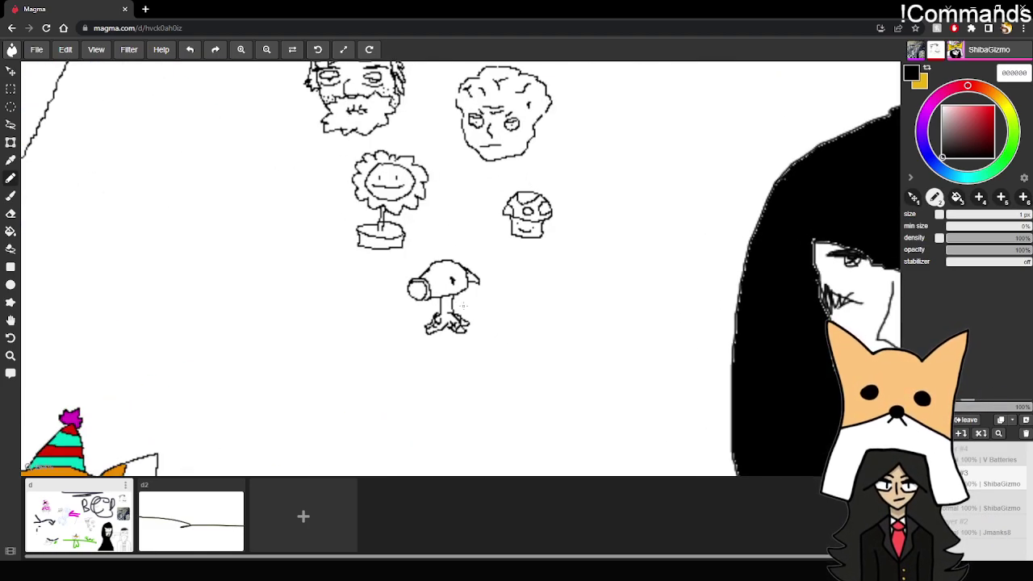
scroll(441, 323, "down", 4)
scroll(441, 323, "up", 3)
scroll(336, 158, "down", 7)
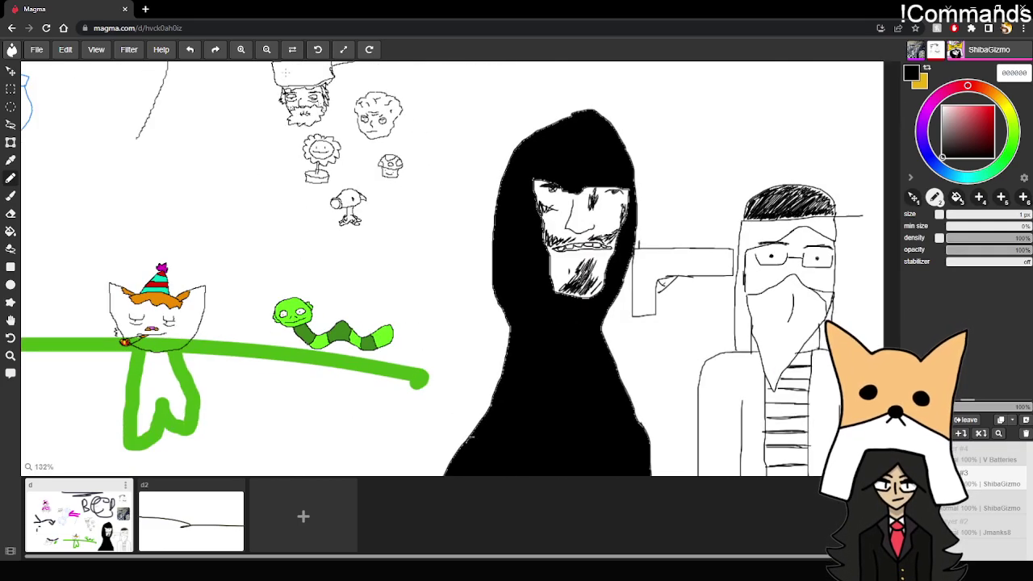
scroll(169, 233, "up", 5)
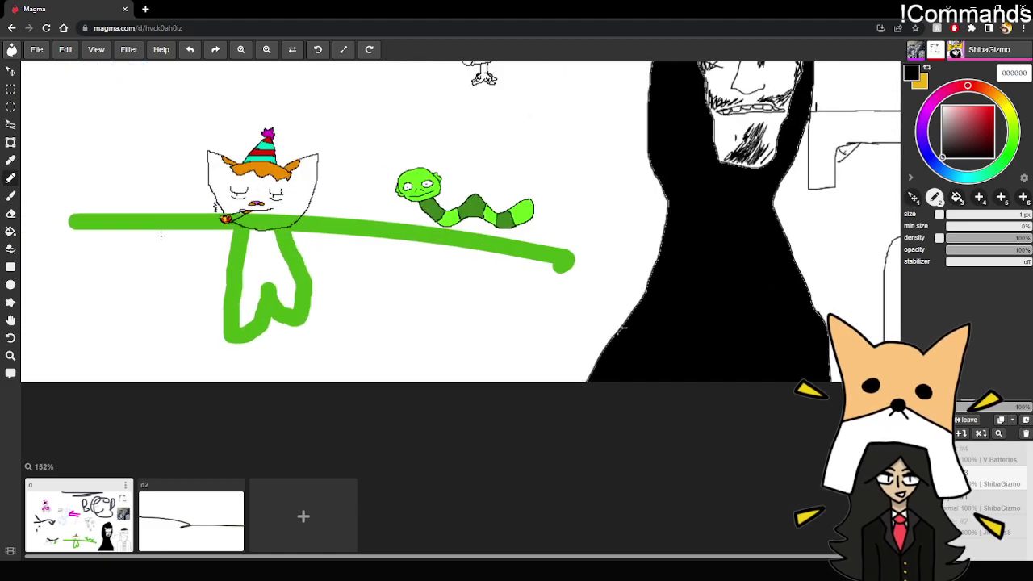
scroll(352, 244, "up", 1)
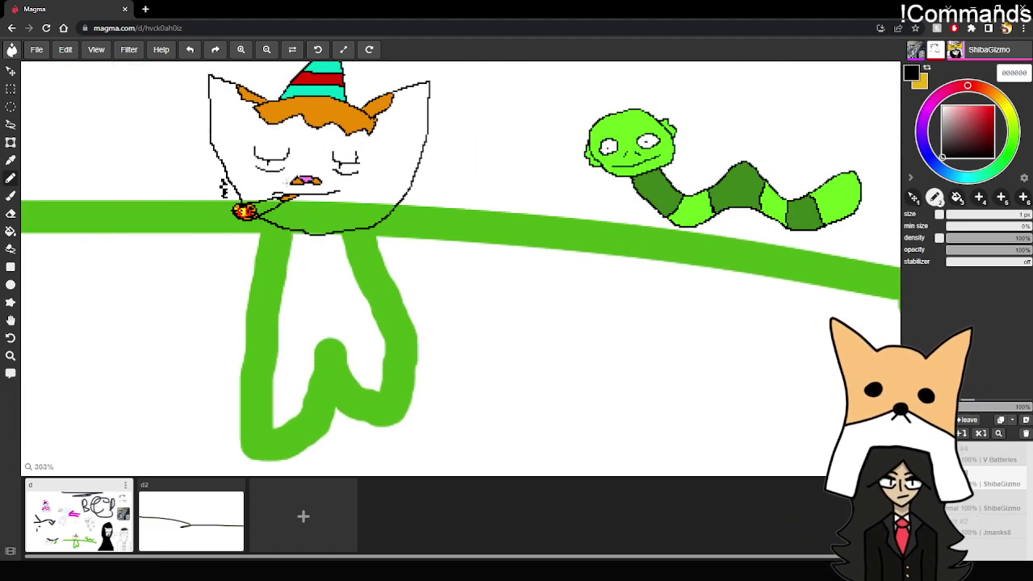
scroll(224, 188, "down", 10)
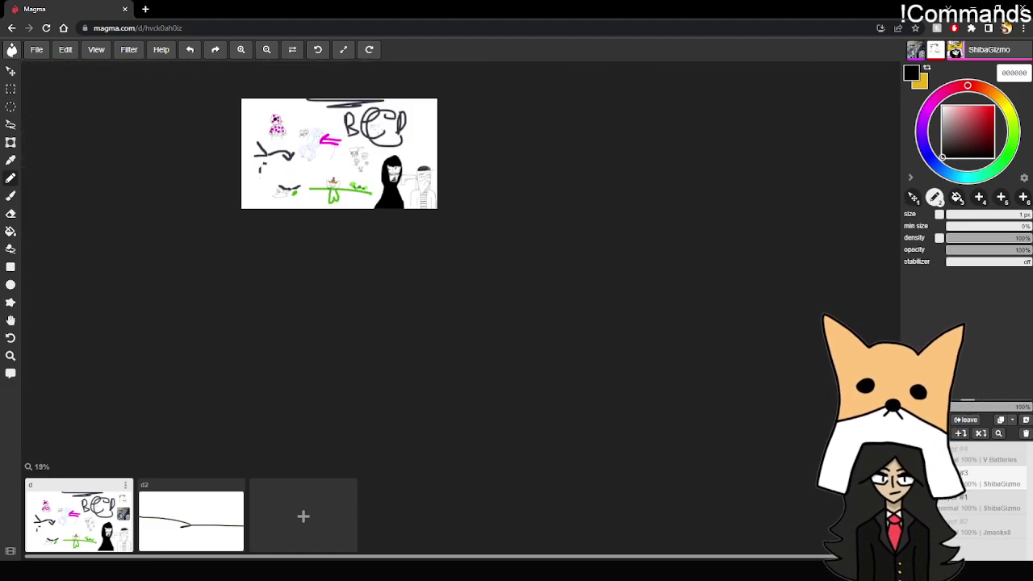
scroll(311, 227, "up", 7)
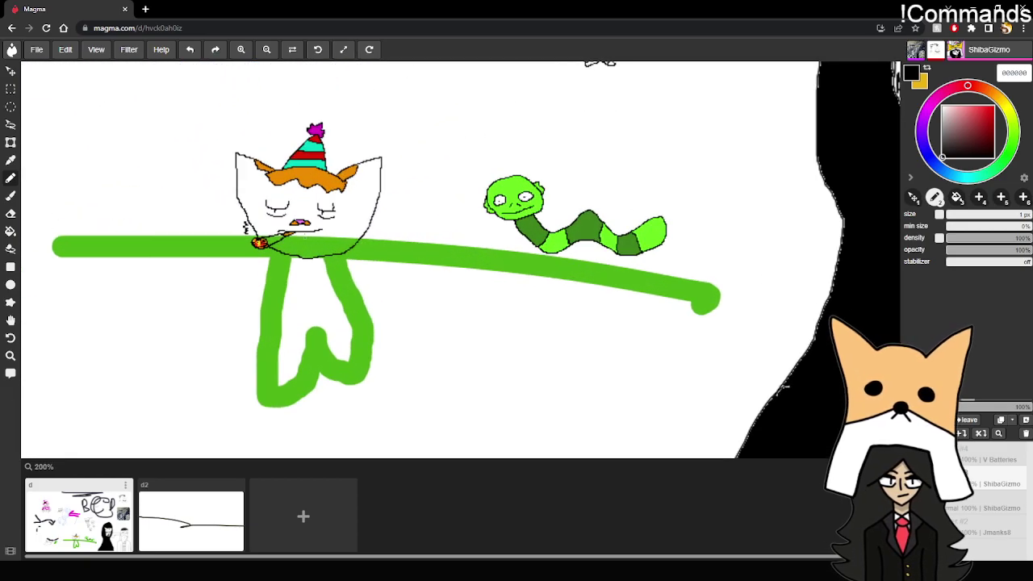
scroll(390, 182, "down", 6)
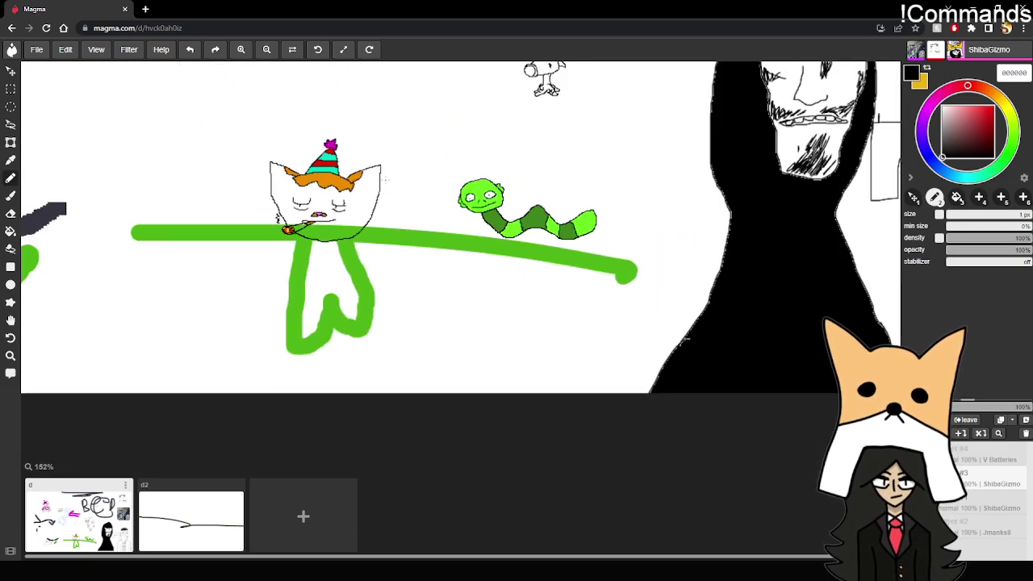
scroll(481, 97, "up", 3)
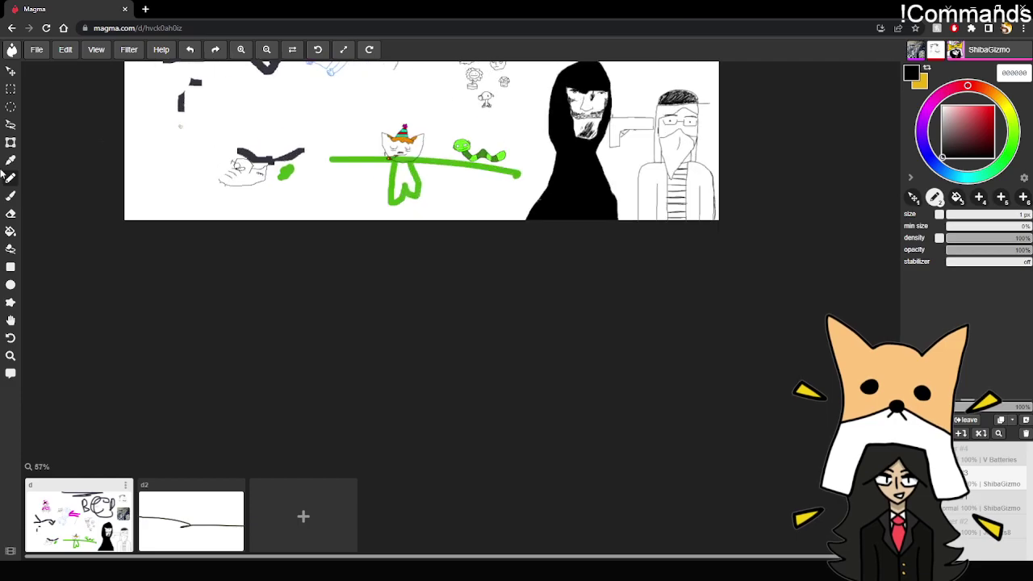
left_click(11, 321)
left_click_drag(327, 233, 335, 345)
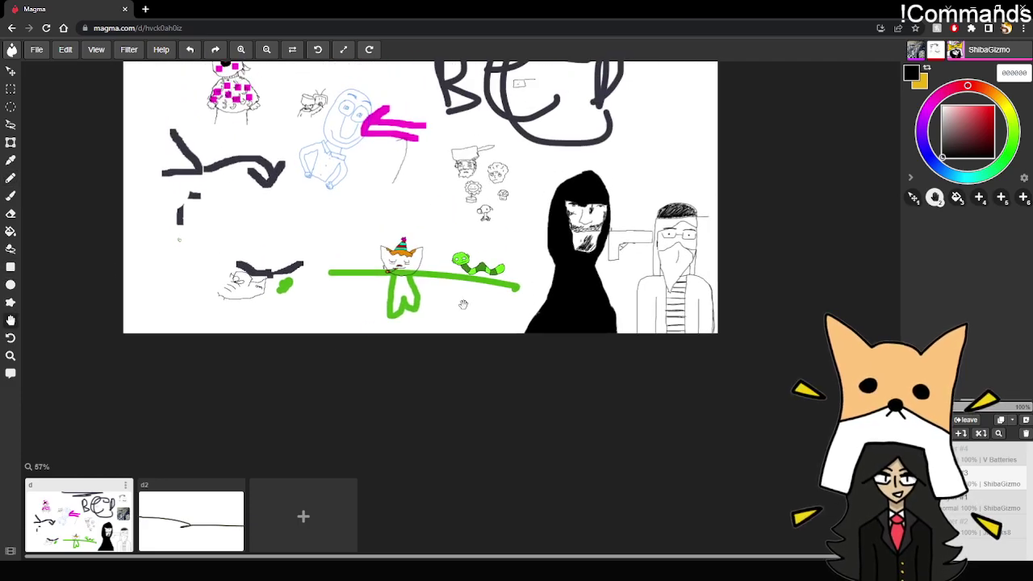
scroll(445, 259, "up", 2)
left_click_drag(548, 136, 508, 311)
scroll(515, 263, "up", 3)
left_click_drag(423, 295, 449, 312)
left_click_drag(525, 297, 504, 217)
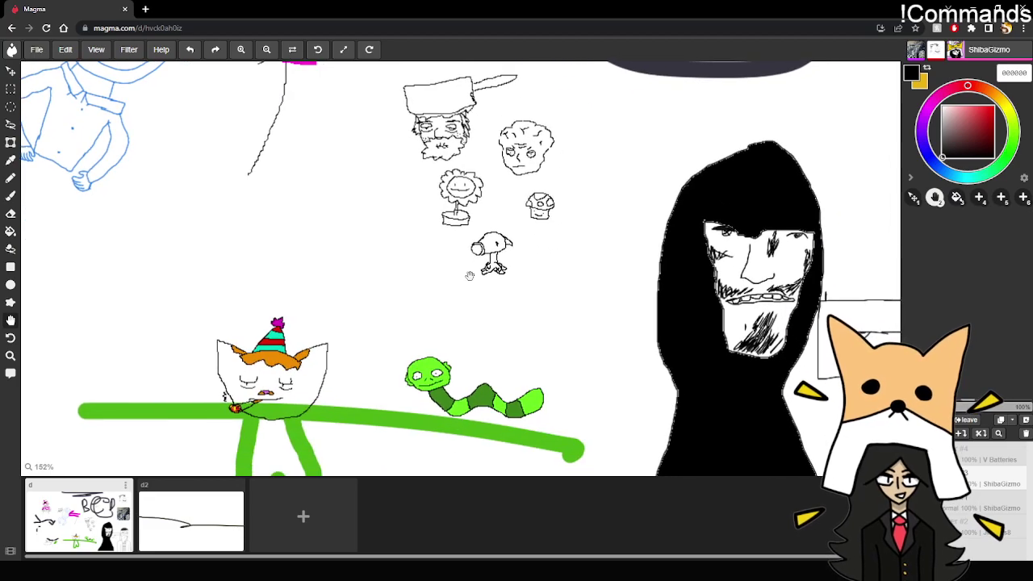
scroll(468, 272, "up", 3)
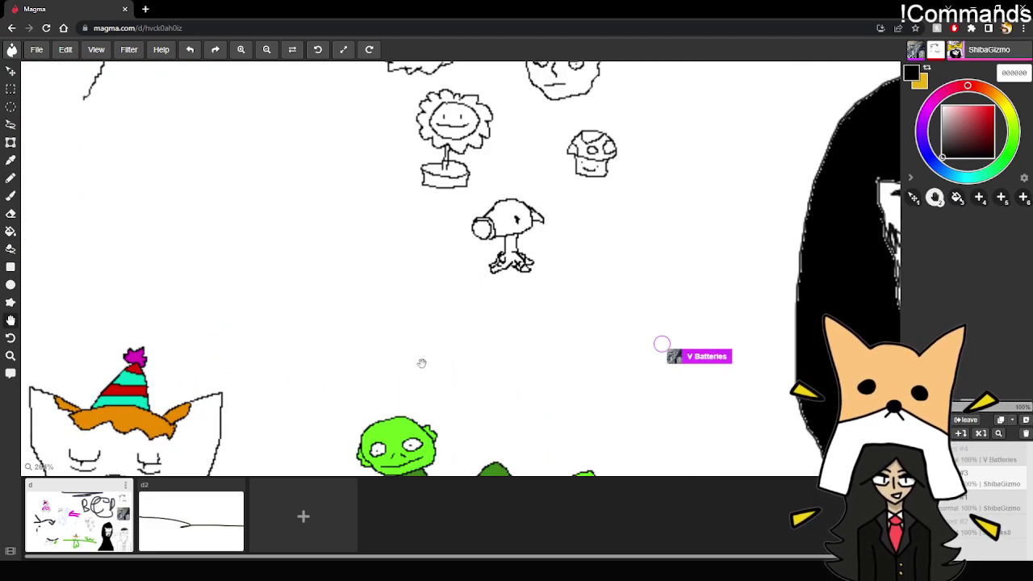
scroll(398, 343, "down", 4)
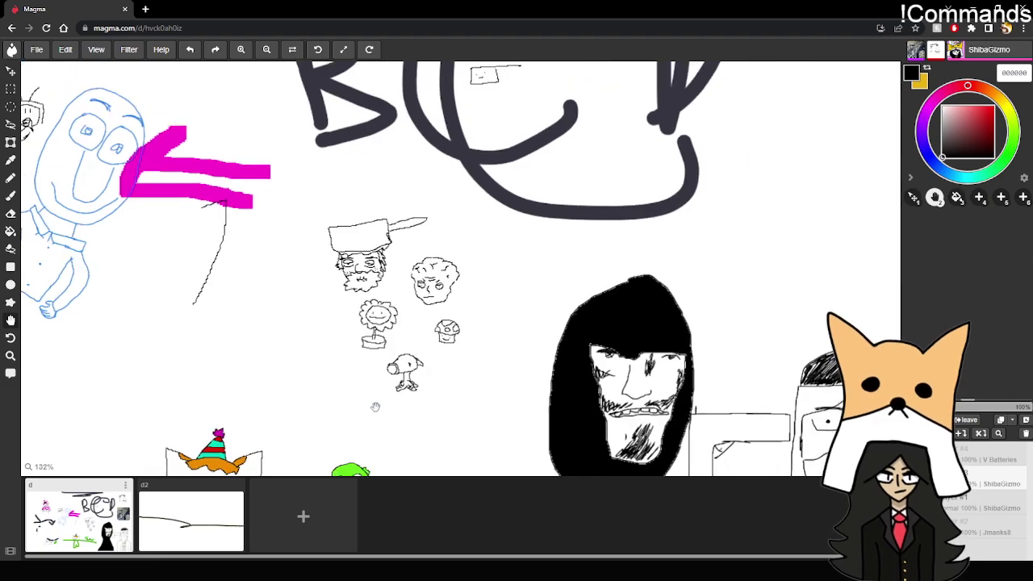
scroll(407, 280, "down", 2)
scroll(323, 355, "up", 3)
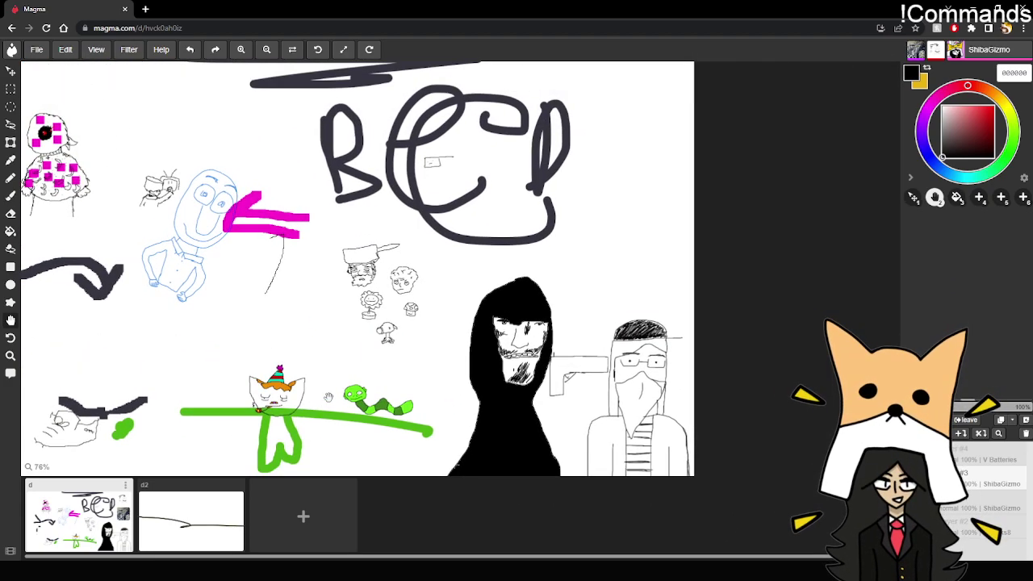
scroll(313, 383, "up", 2)
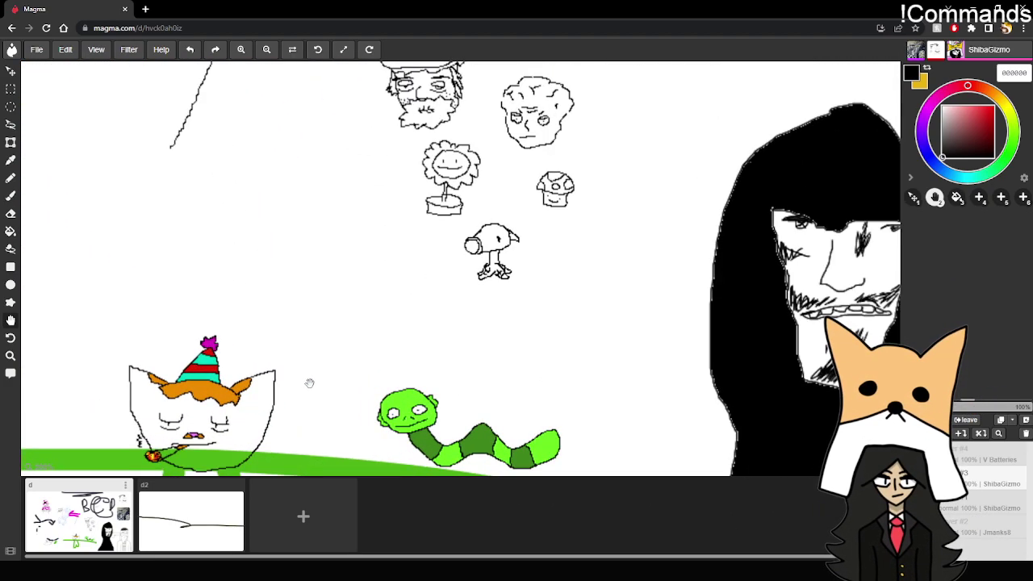
left_click_drag(305, 404, 325, 302)
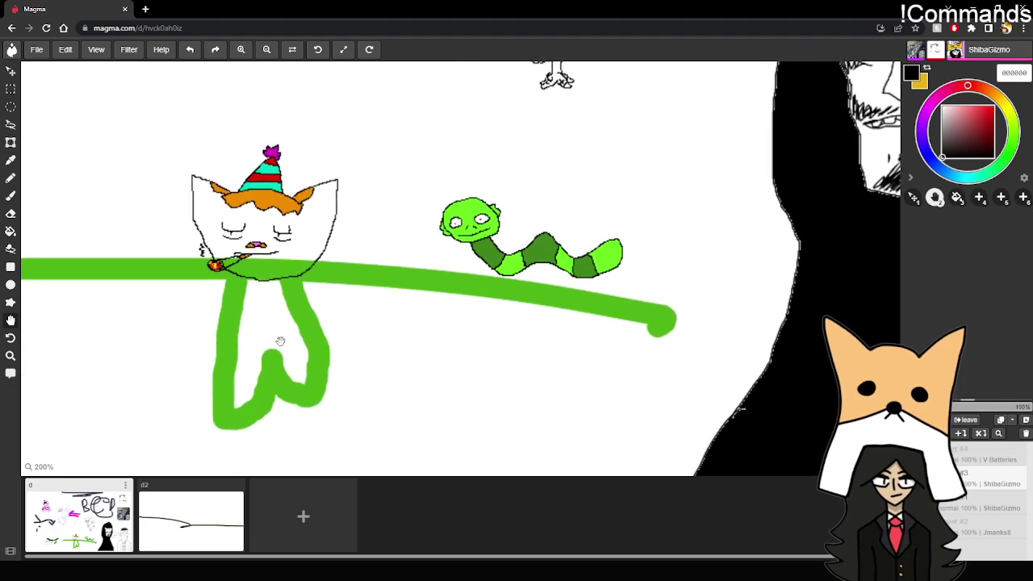
scroll(276, 342, "down", 4)
mouse_move(568, 350)
left_mouse_down()
mouse_move(533, 339)
mouse_move(507, 358)
left_mouse_up()
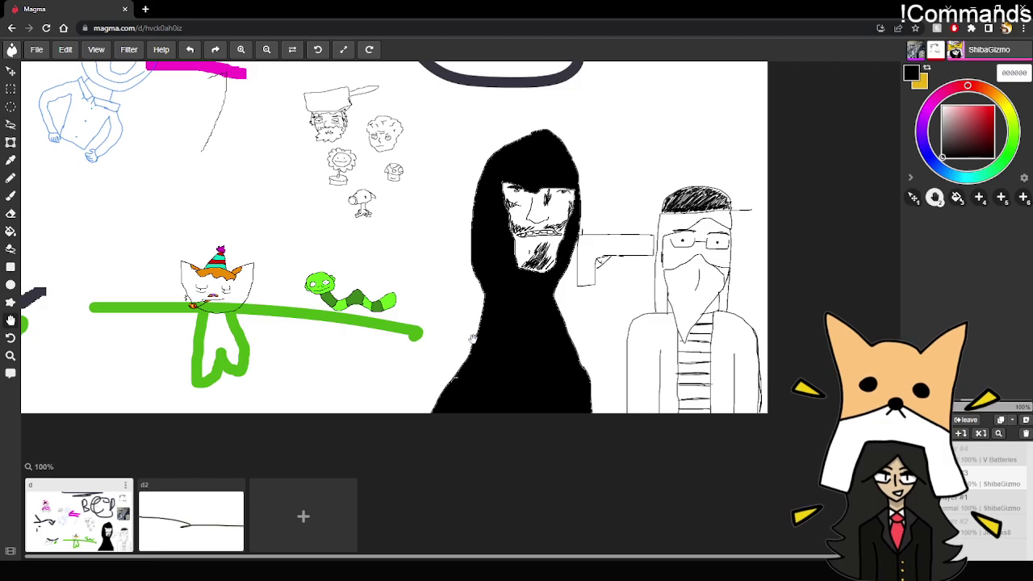
mouse_move(594, 216)
left_mouse_down()
mouse_move(624, 301)
mouse_move(585, 437)
left_mouse_up()
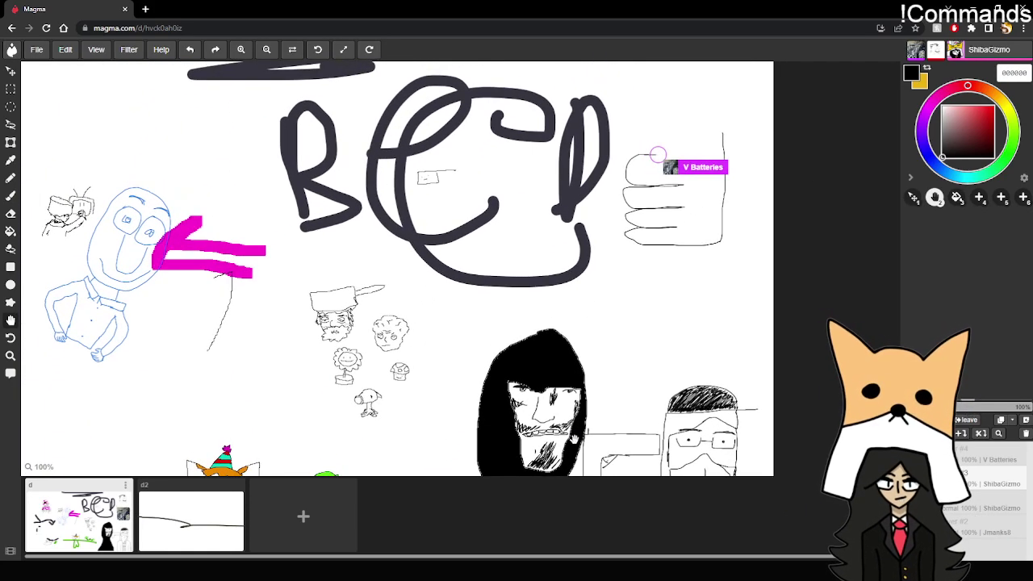
left_click_drag(550, 326, 547, 371)
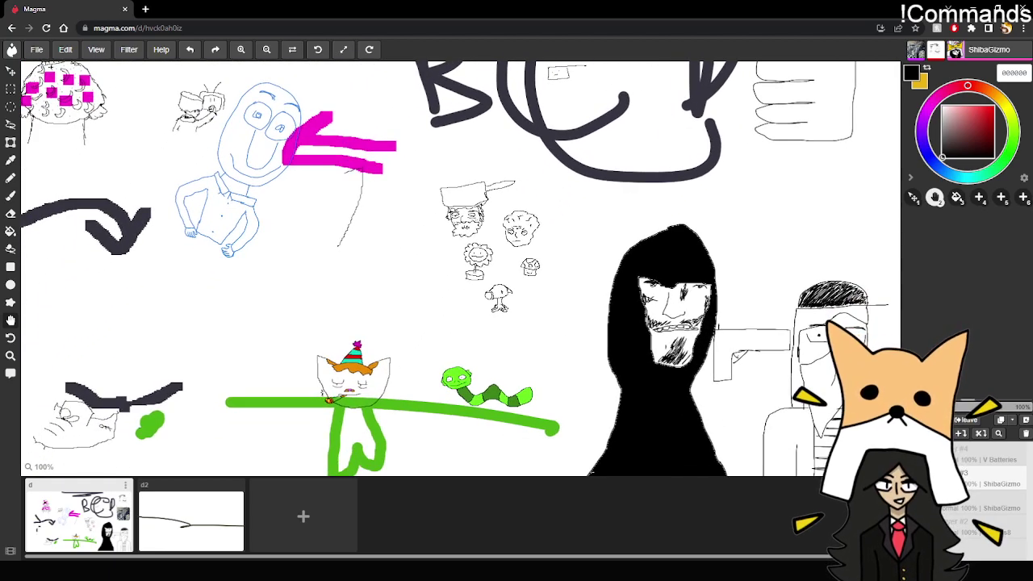
- Enlarge the eraser and wipe the black strokes off the hooded figure's face
key("e")
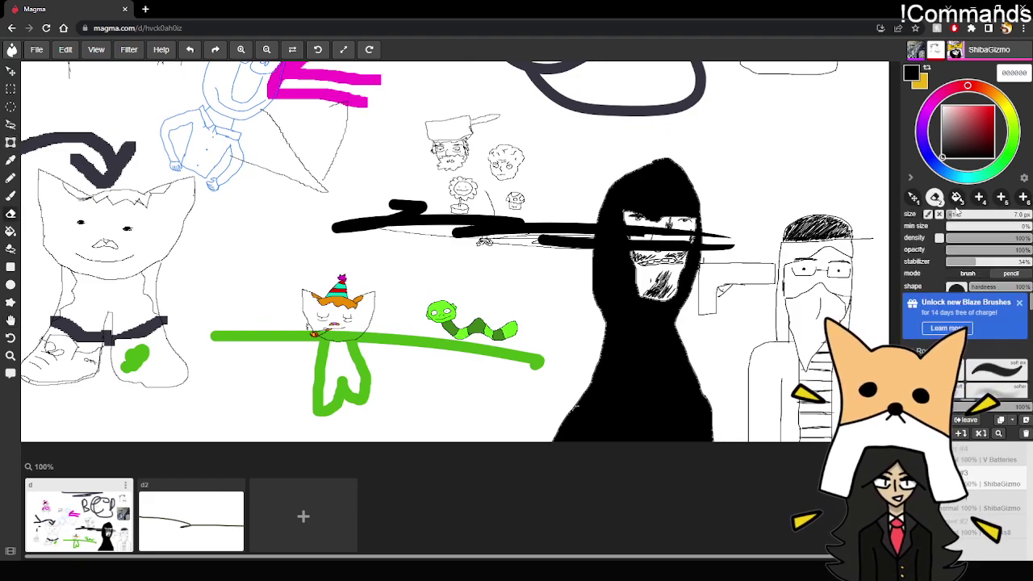
left_click_drag(965, 215, 973, 215)
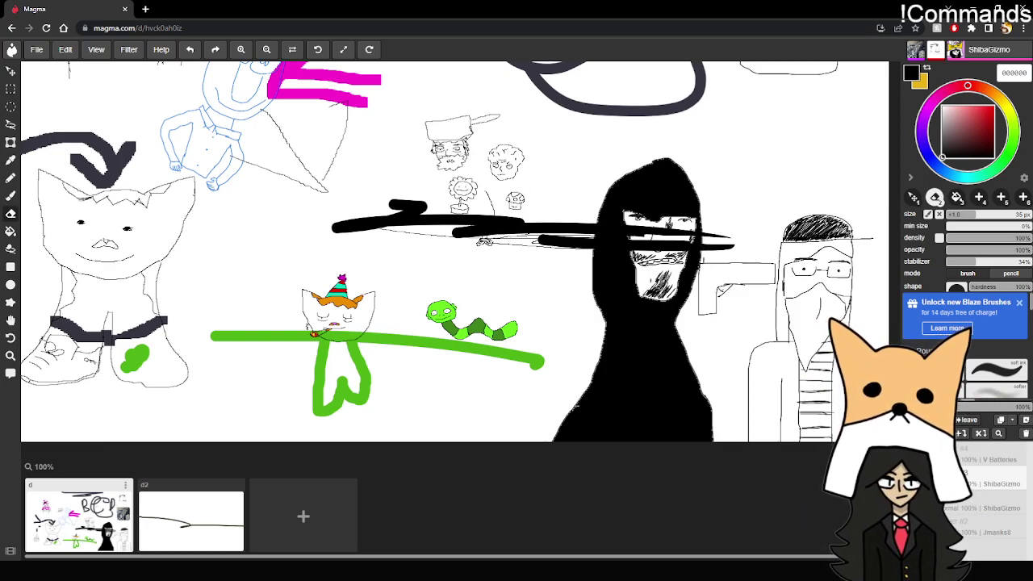
mouse_move(741, 242)
left_mouse_down()
mouse_move(619, 232)
mouse_move(745, 237)
mouse_move(707, 230)
mouse_move(742, 273)
mouse_move(721, 249)
mouse_move(403, 191)
mouse_move(373, 220)
mouse_move(340, 226)
mouse_move(556, 257)
mouse_move(548, 243)
mouse_move(595, 251)
left_mouse_up()
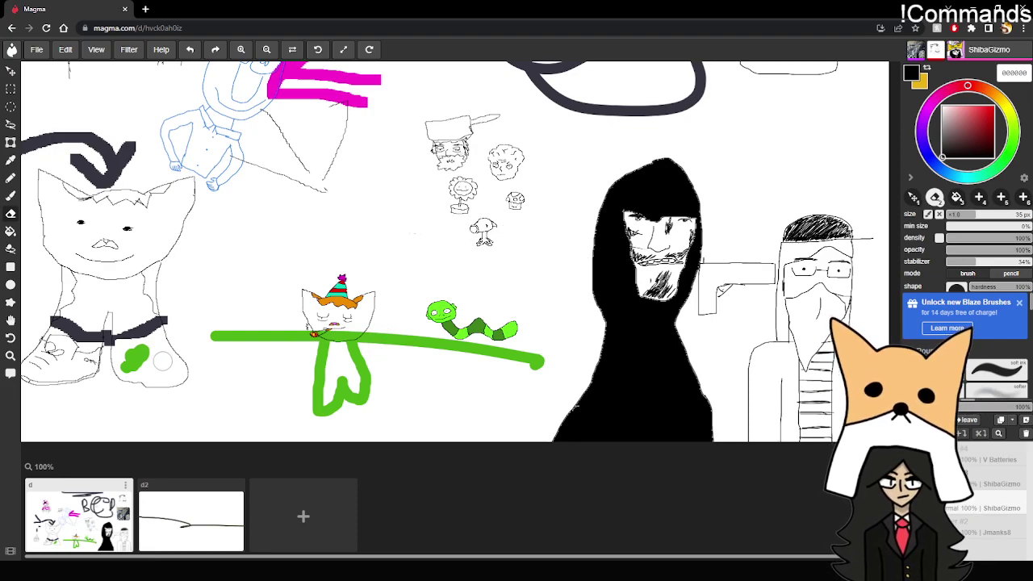
scroll(198, 268, "down", 3)
scroll(199, 268, "up", 3)
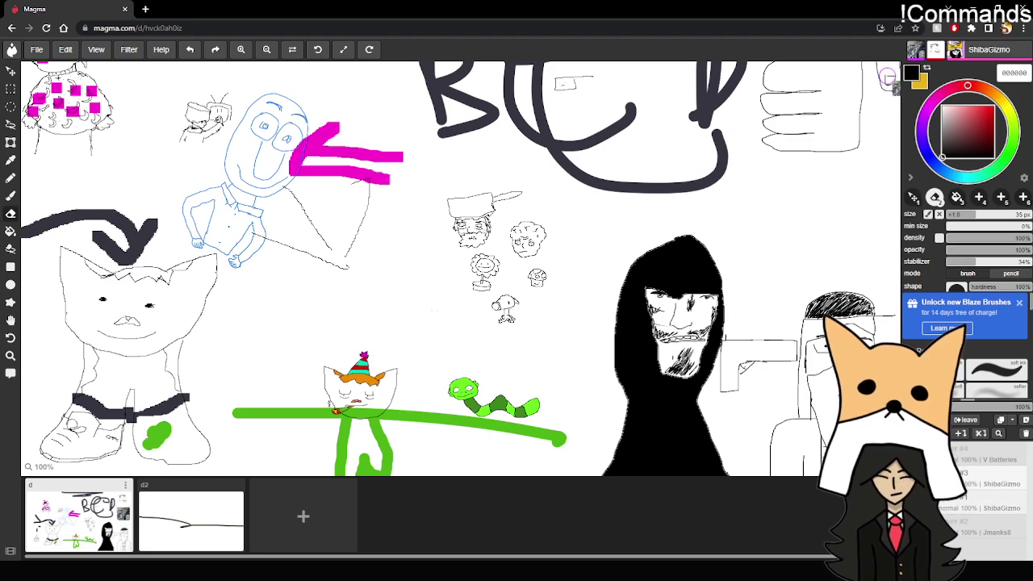
scroll(662, 355, "up", 2)
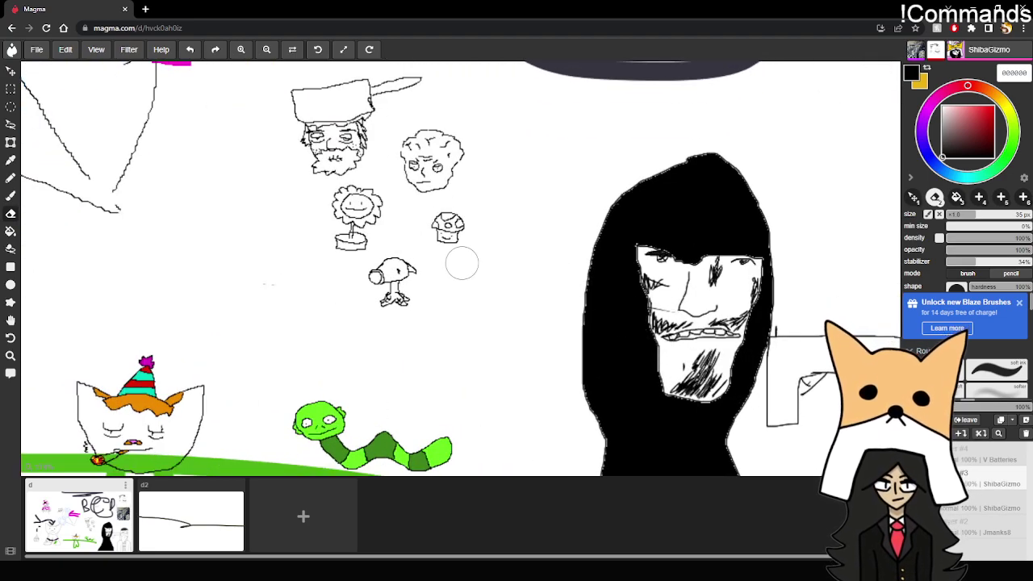
scroll(460, 261, "down", 3)
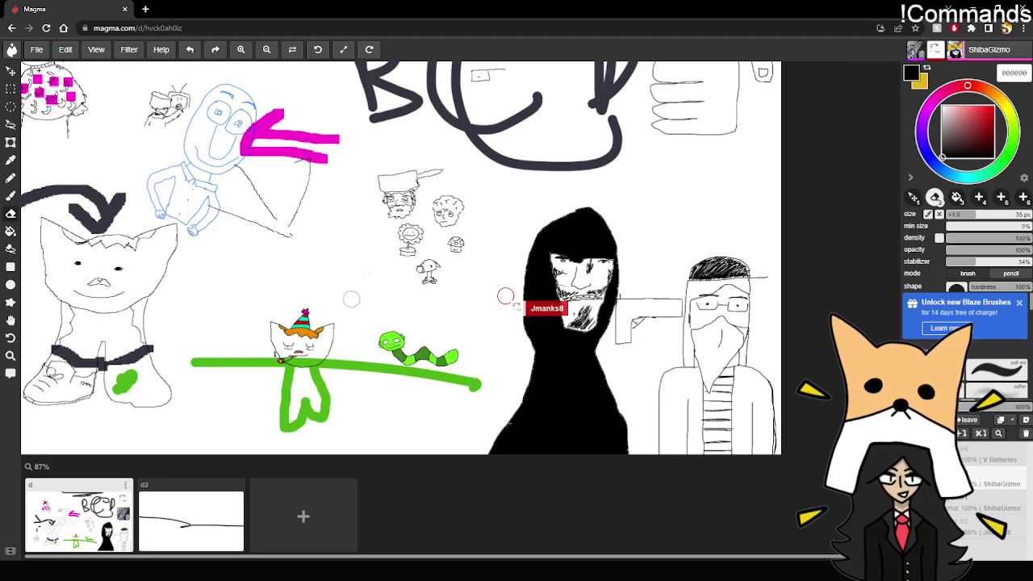
key("n")
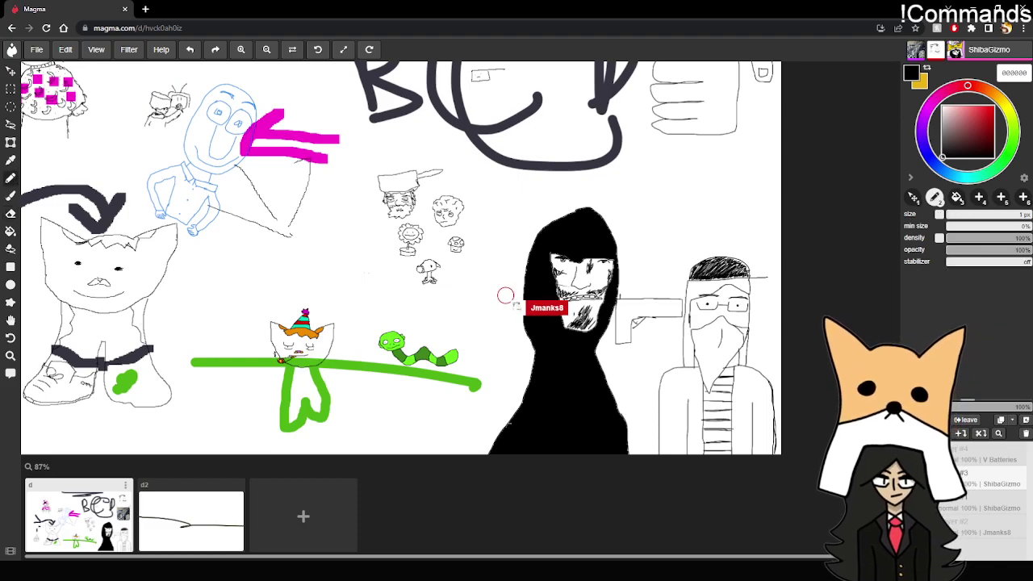
scroll(619, 276, "down", 3)
scroll(554, 285, "up", 2)
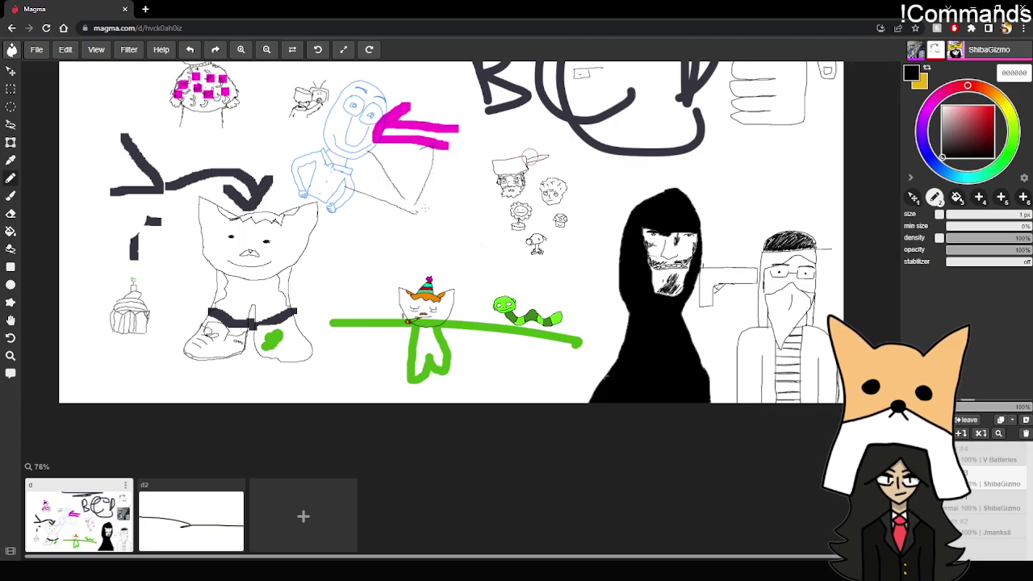
scroll(536, 222, "up", 3)
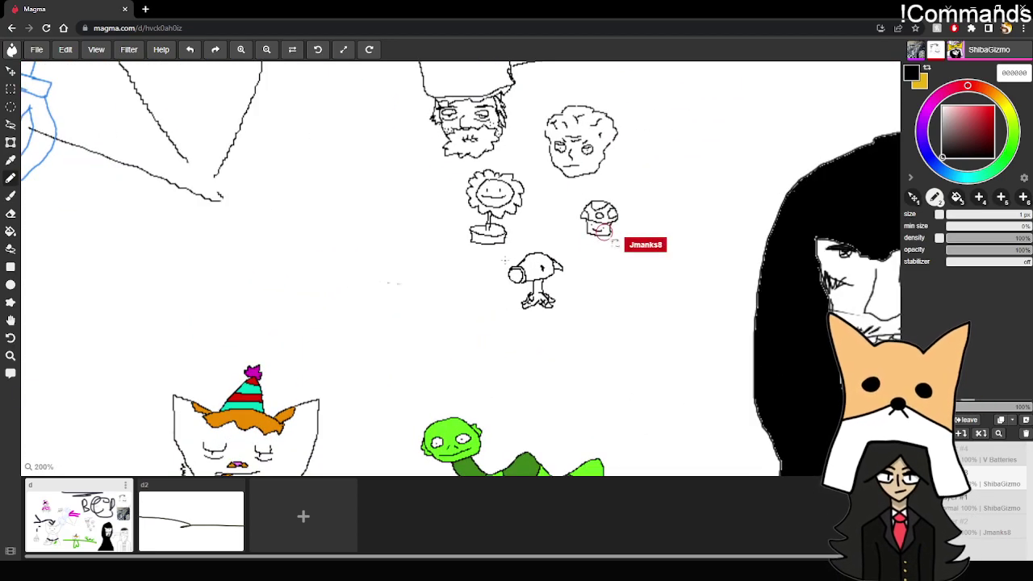
scroll(351, 258, "down", 3)
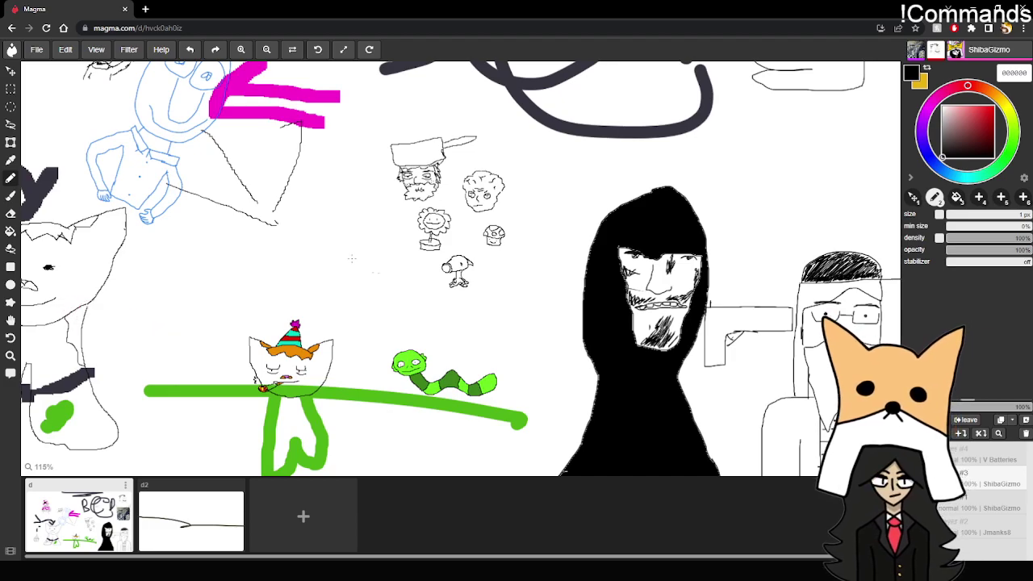
scroll(331, 156, "up", 2)
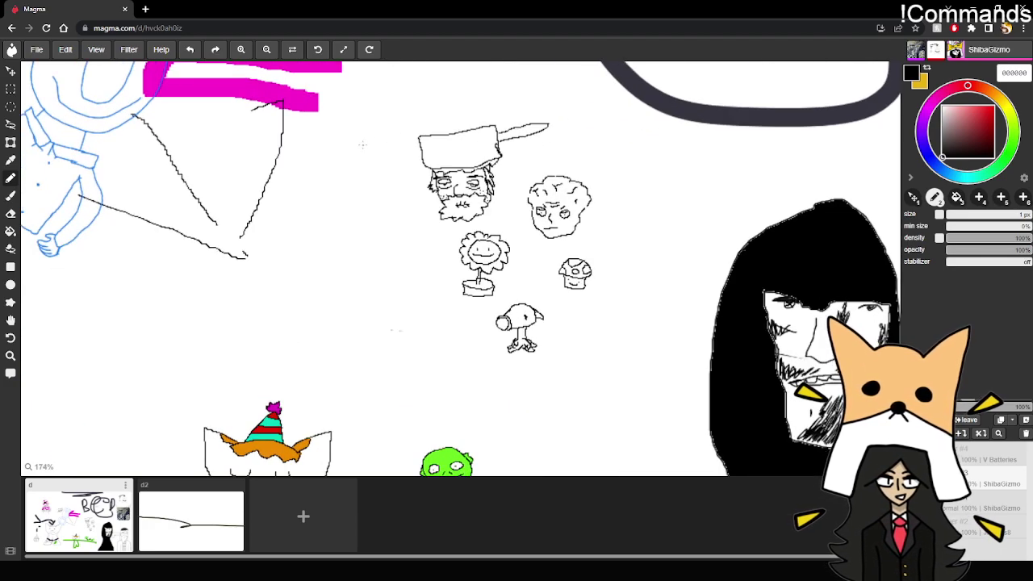
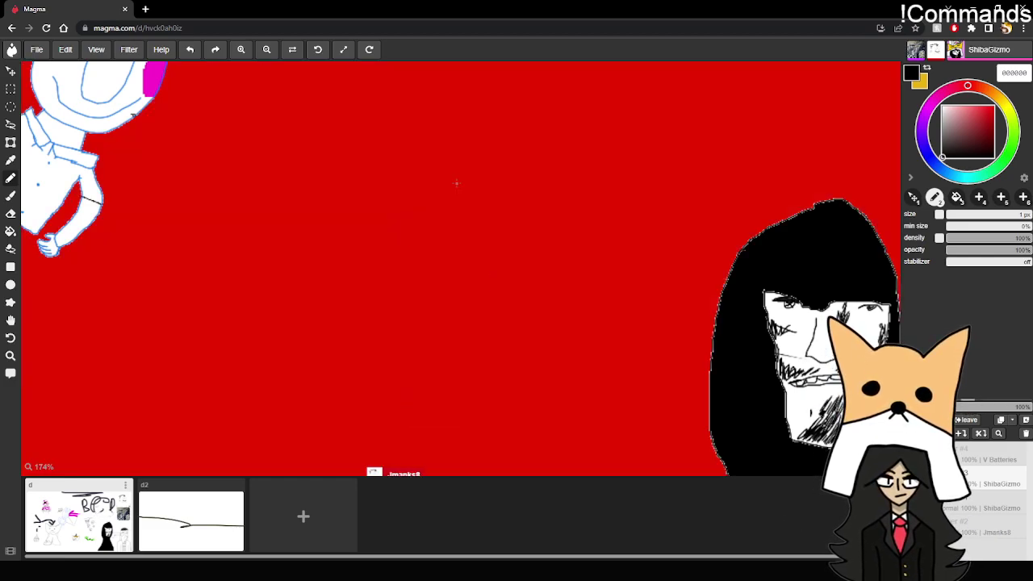
- Undo the red fill so the white canvas with everyone's doodles shows again
scroll(410, 110, "down", 5)
scroll(410, 111, "down", 3)
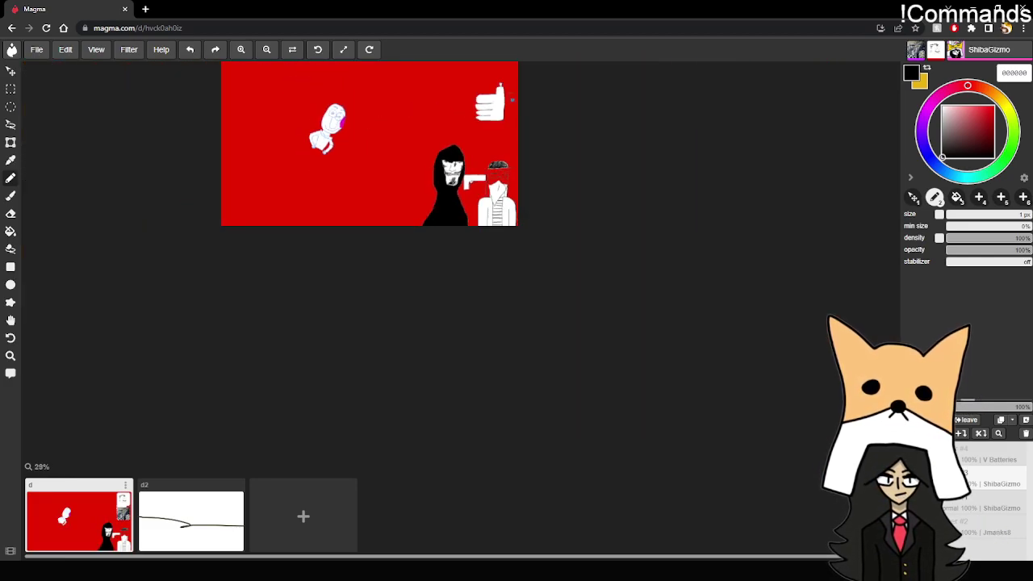
scroll(484, 202, "up", 2)
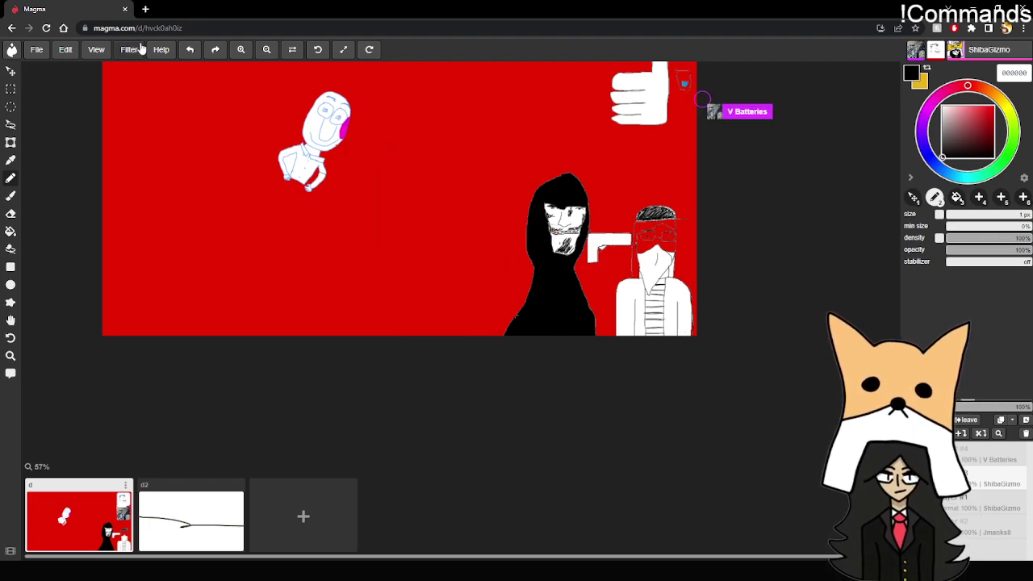
left_click(192, 50)
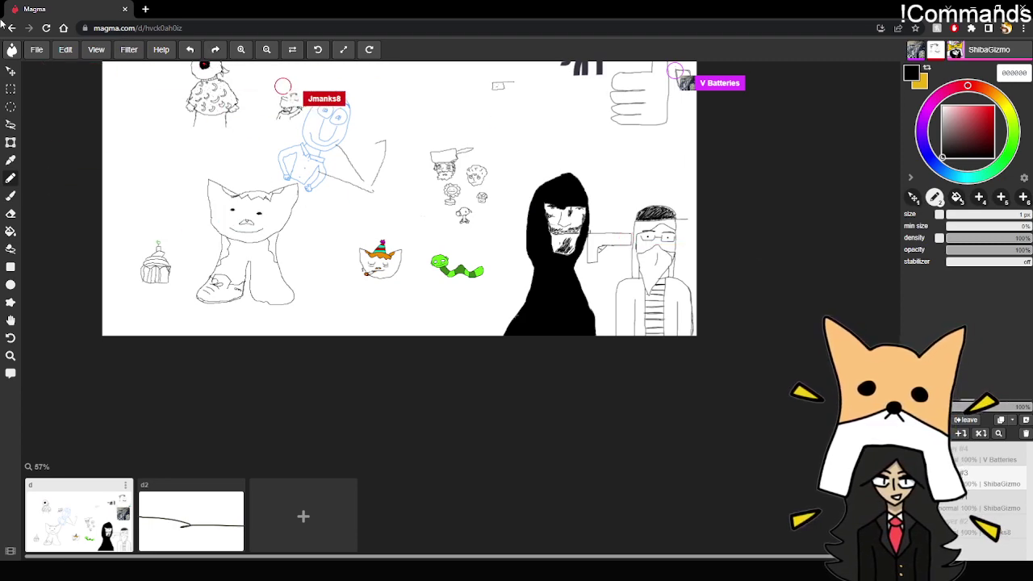
scroll(388, 152, "up", 2)
scroll(387, 152, "down", 2)
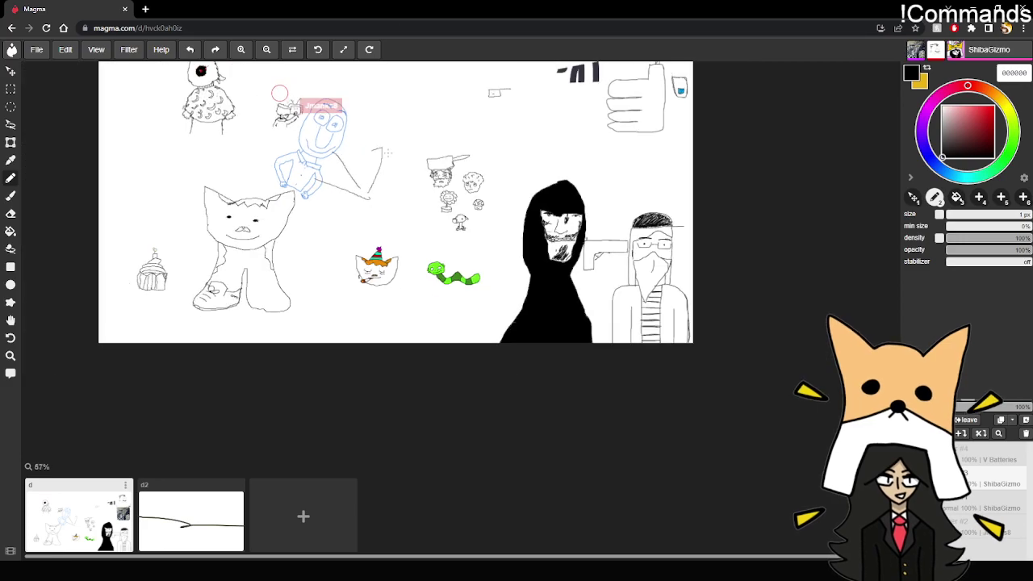
scroll(387, 153, "down", 2)
scroll(420, 189, "up", 8)
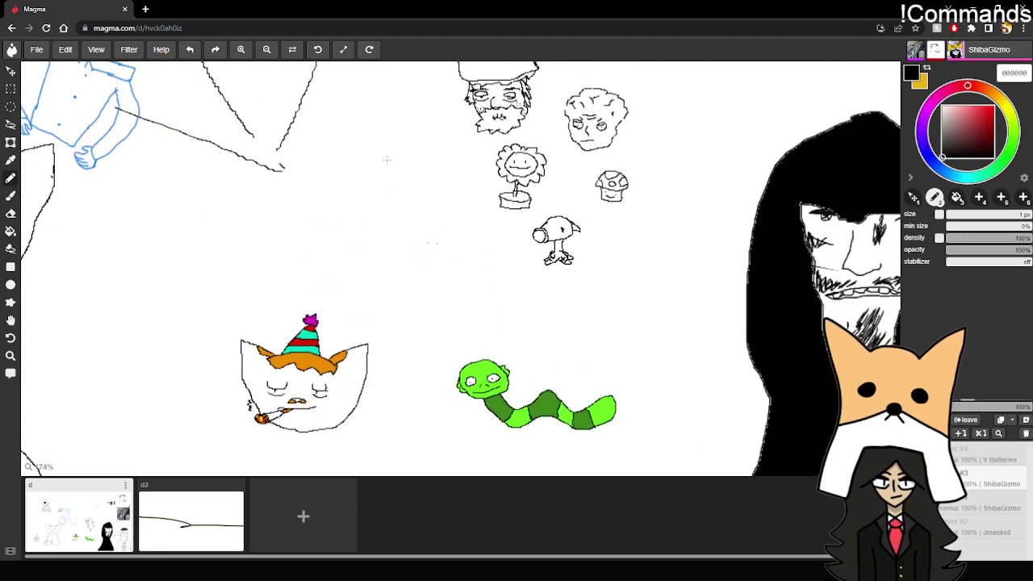
scroll(459, 209, "down", 4)
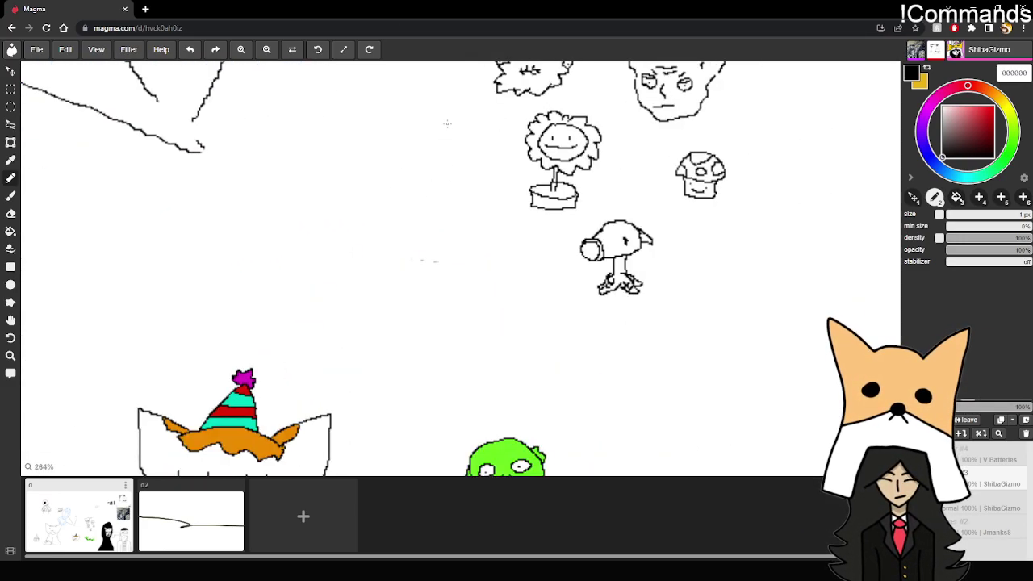
scroll(468, 107, "up", 5)
scroll(473, 239, "up", 1)
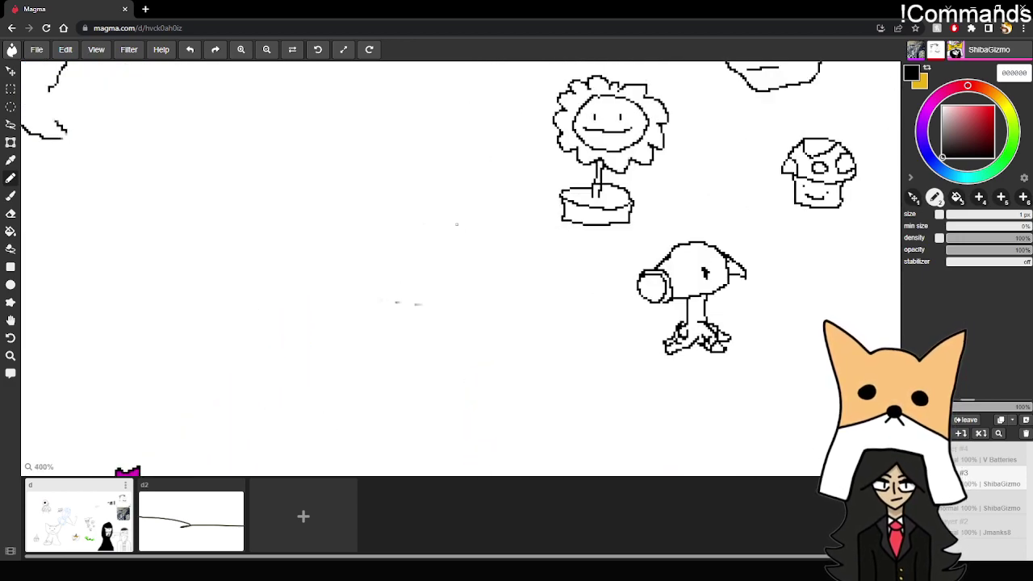
mouse_move(472, 250)
left_mouse_down()
mouse_move(461, 240)
mouse_move(483, 241)
left_mouse_up()
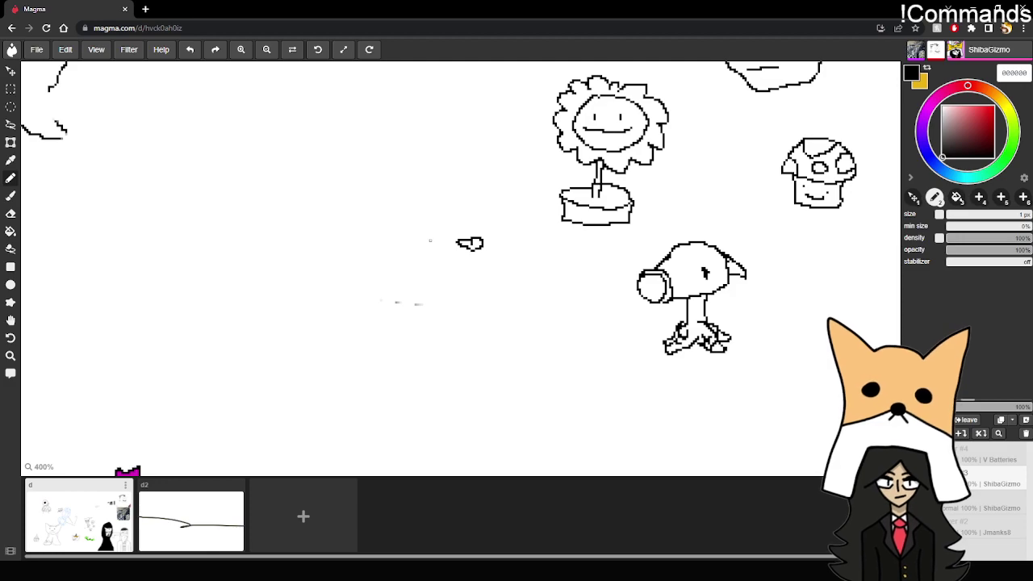
key("ctrl+z")
scroll(402, 215, "down", 6)
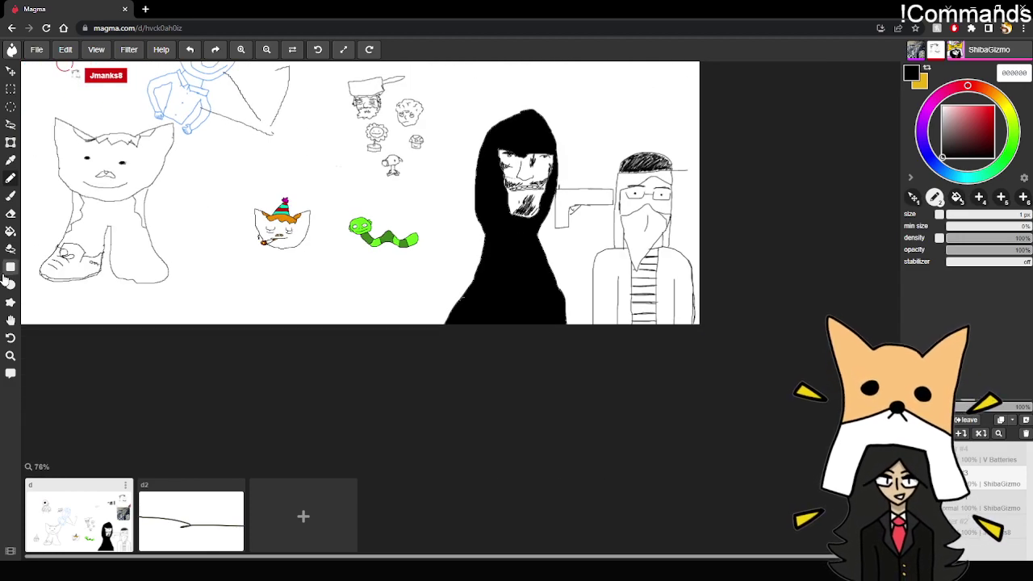
left_click(11, 320)
scroll(336, 216, "up", 2)
scroll(319, 209, "up", 3)
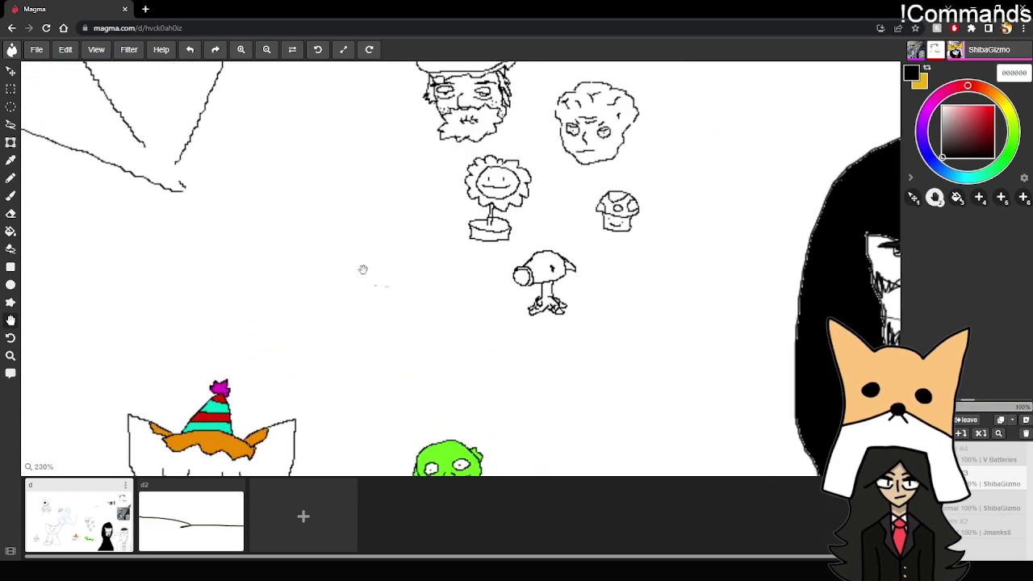
left_click(11, 184)
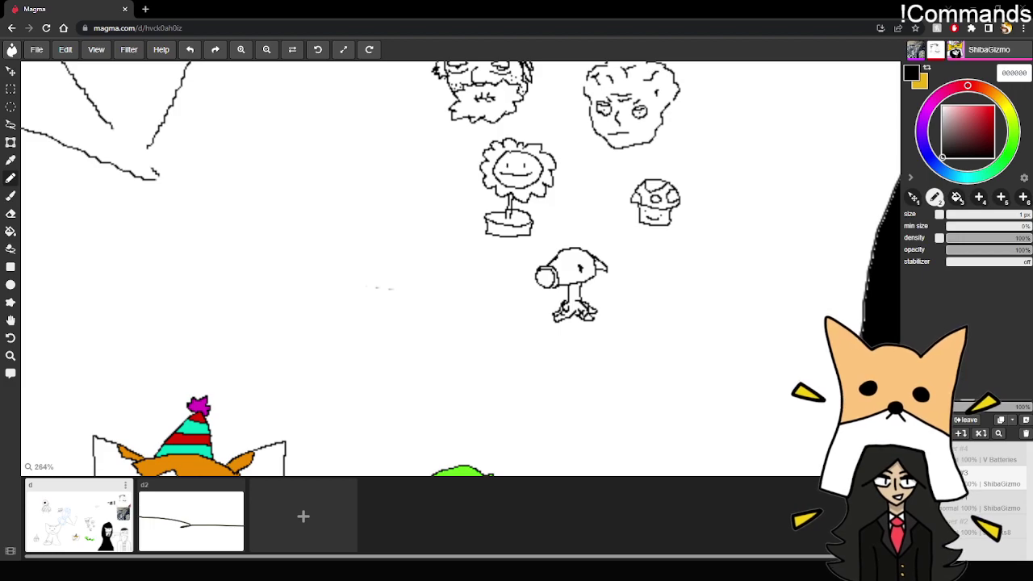
- Zoom in and sketch a trial short line and small oval left of the sunflower
scroll(430, 418, "down", 5)
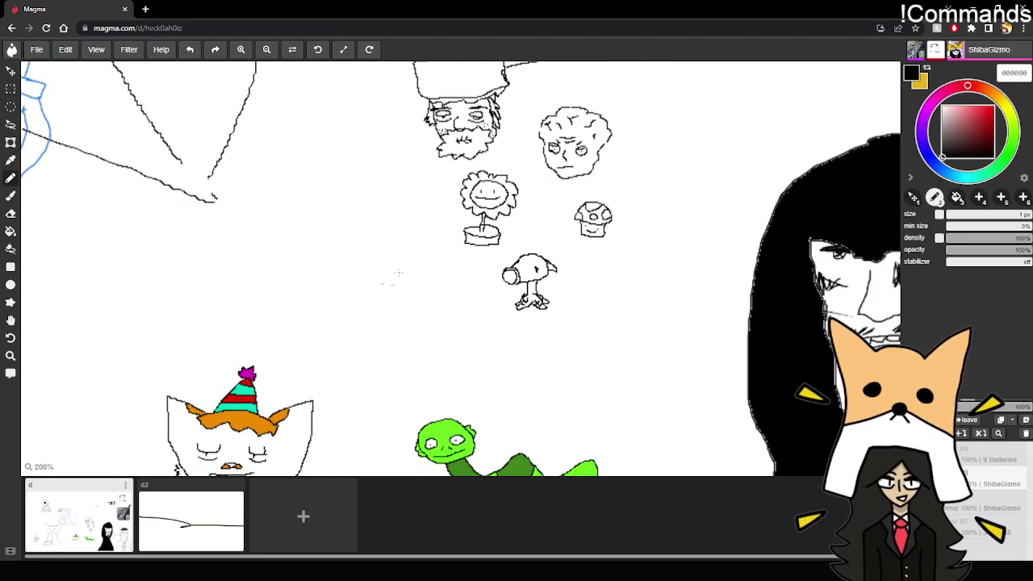
scroll(468, 218, "up", 3)
scroll(422, 220, "up", 2)
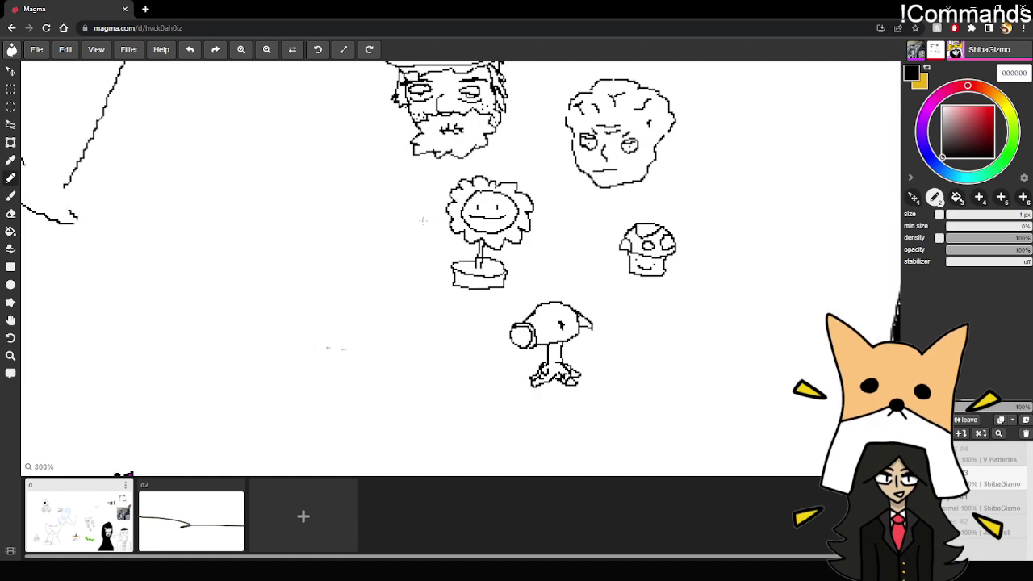
scroll(360, 267, "up", 1)
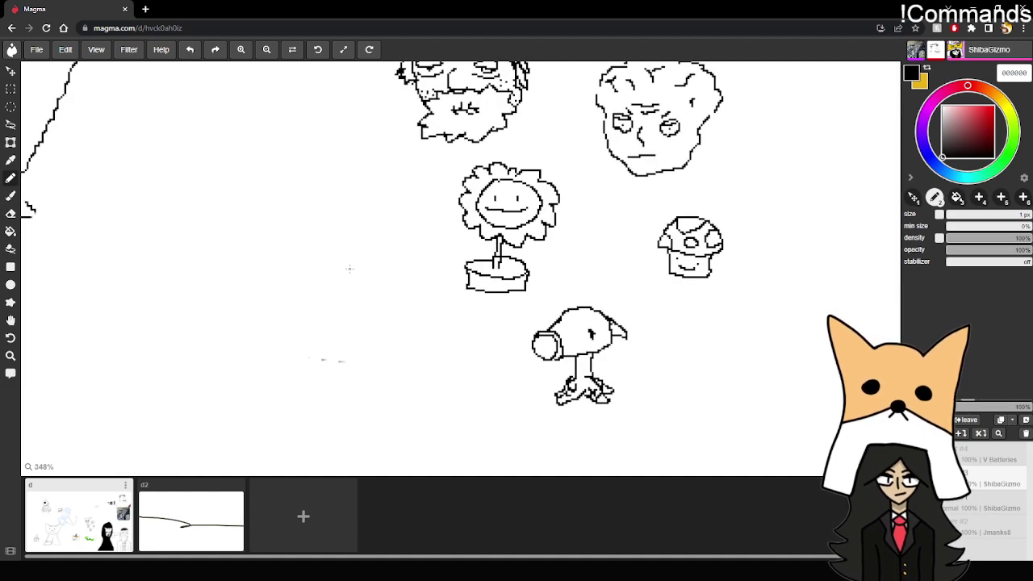
scroll(299, 259, "up", 3)
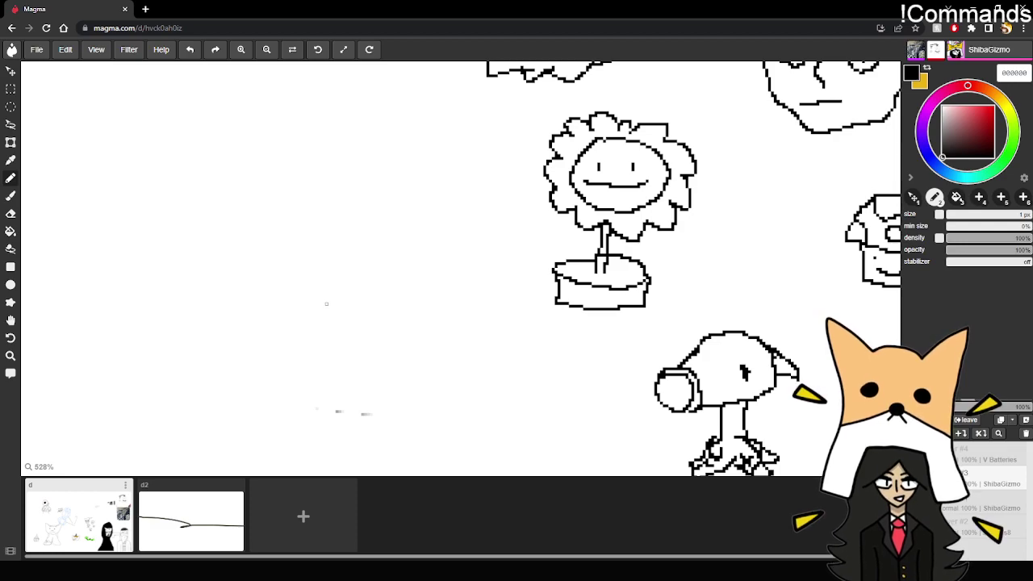
left_click_drag(314, 301, 302, 301)
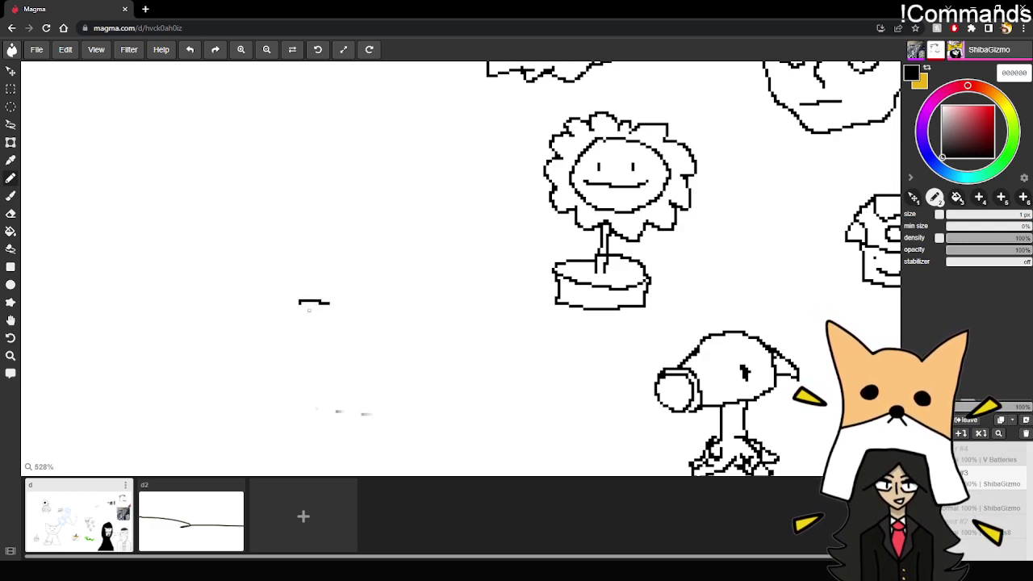
mouse_move(309, 328)
left_mouse_down()
mouse_move(335, 320)
mouse_move(310, 332)
left_mouse_up()
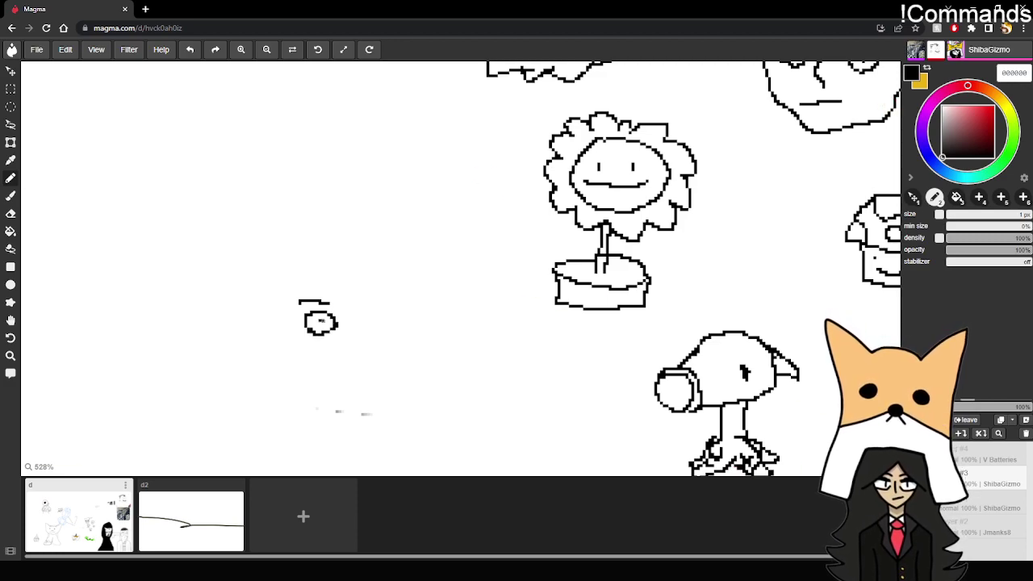
- Undo the trial marks and draw a wavy line with a hook under its left end
key("ctrl+z")
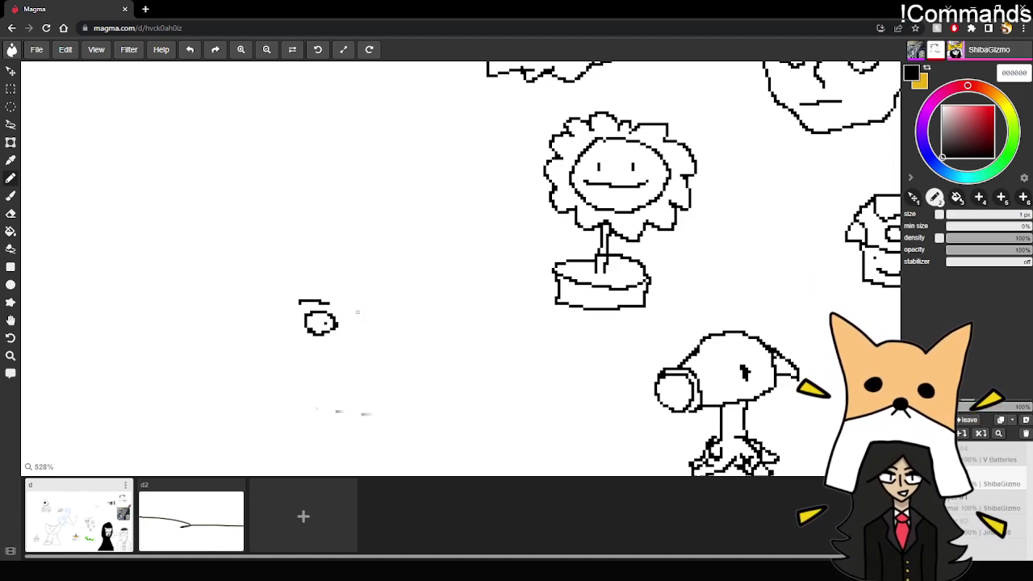
key("ctrl+z")
key("ctrl+z")
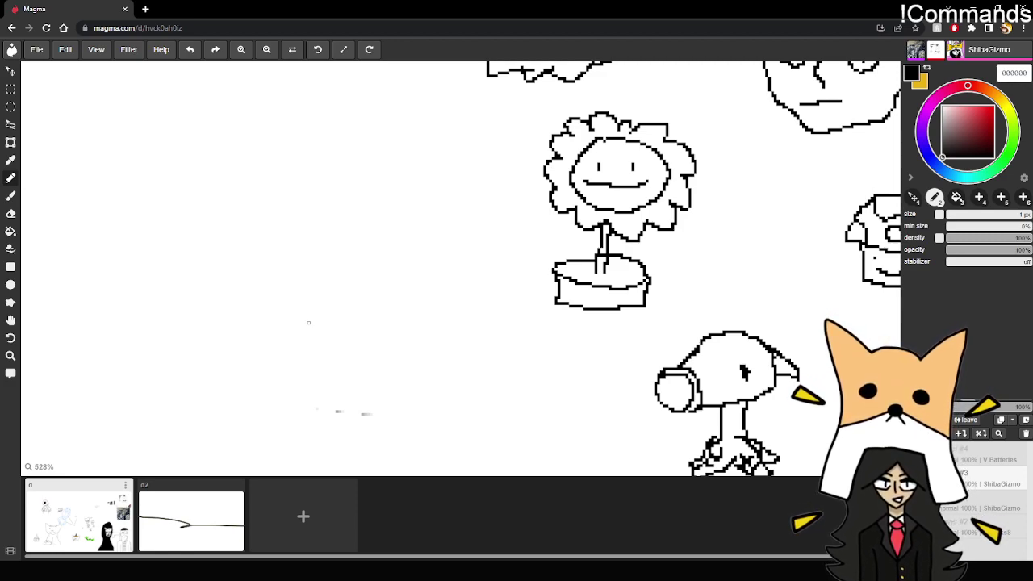
mouse_move(286, 320)
left_mouse_down()
mouse_move(429, 322)
mouse_move(415, 311)
left_mouse_up()
left_click_drag(297, 326, 346, 337)
- At 606% zoom, draw two small pixel ovals above the wavy line, undoing one bad stroke
scroll(353, 336, "down", 5)
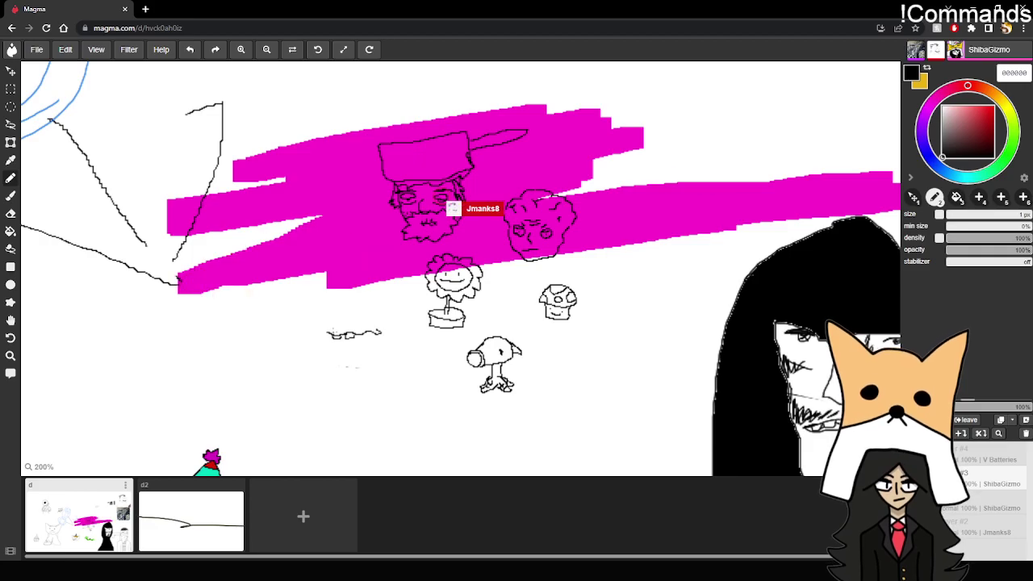
scroll(339, 315, "up", 3)
scroll(339, 314, "down", 5)
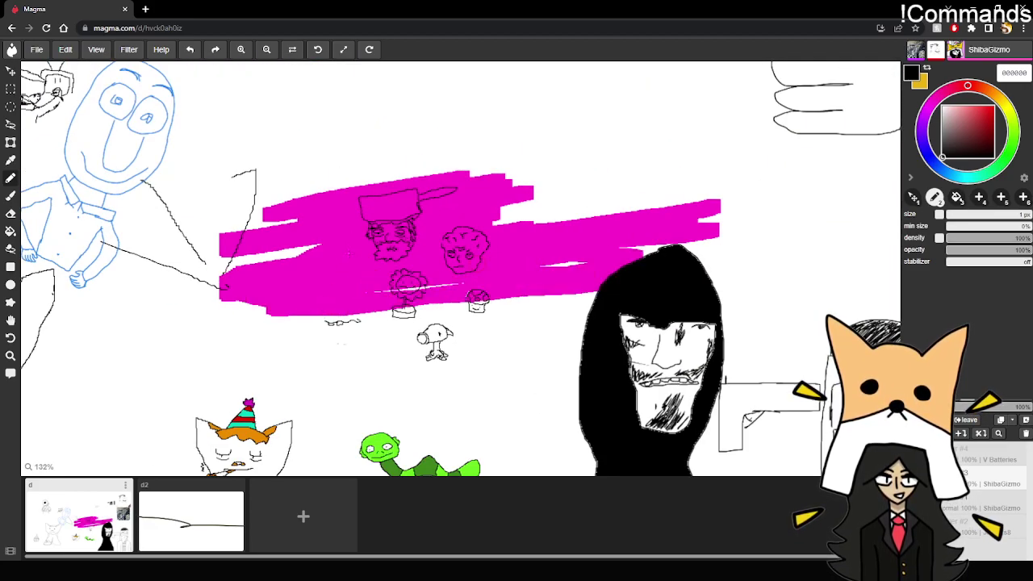
scroll(334, 341, "up", 3)
scroll(338, 266, "up", 2)
scroll(339, 266, "down", 4)
scroll(323, 243, "up", 3)
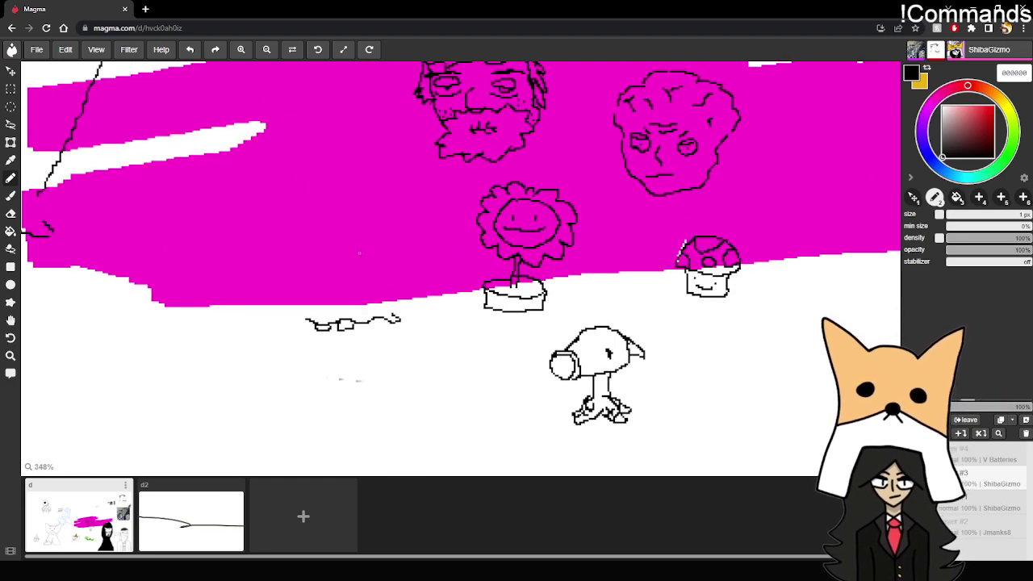
scroll(210, 283, "up", 1)
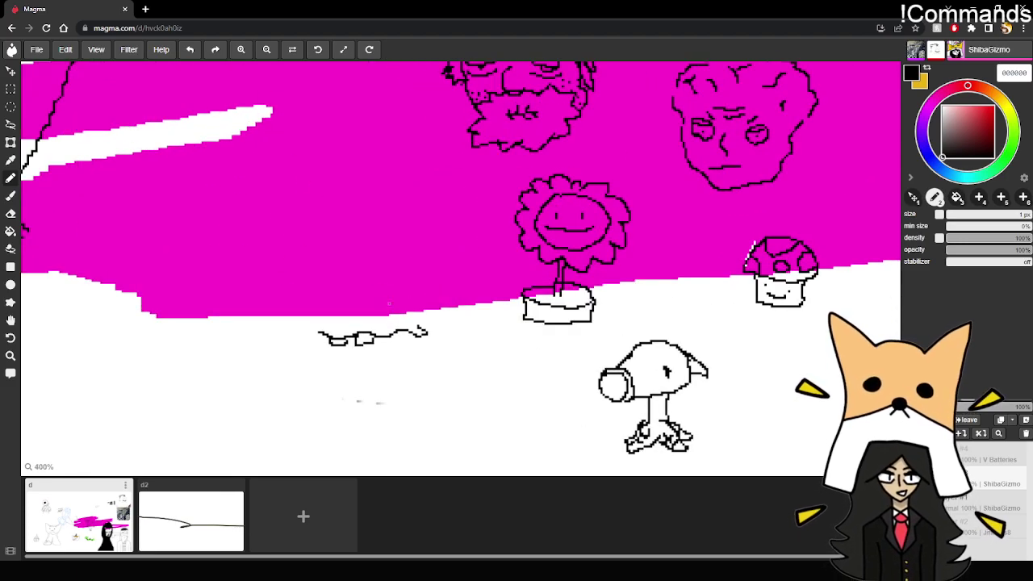
scroll(342, 325, "down", 1)
scroll(318, 296, "up", 4)
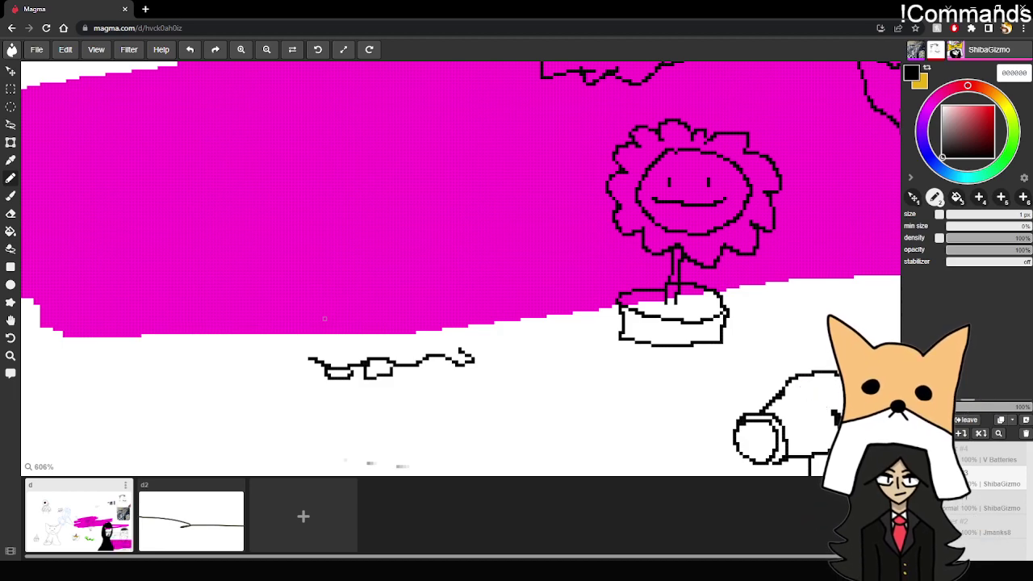
mouse_move(321, 318)
left_mouse_down()
mouse_move(314, 307)
mouse_move(334, 286)
mouse_move(355, 297)
mouse_move(353, 317)
mouse_move(329, 321)
left_mouse_up()
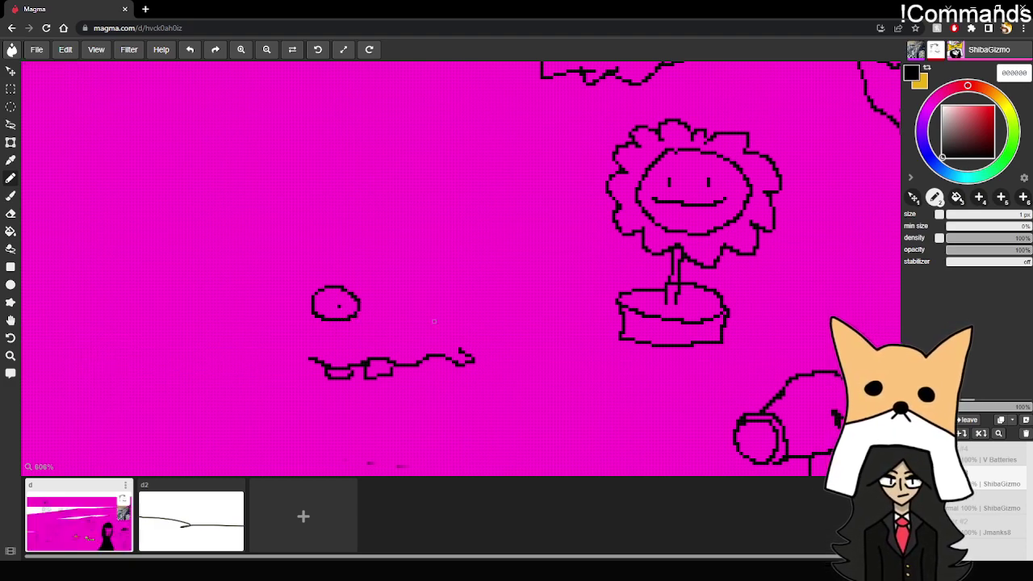
mouse_move(461, 313)
left_mouse_down()
mouse_move(444, 311)
mouse_move(452, 294)
mouse_move(468, 294)
mouse_move(473, 309)
mouse_move(457, 312)
left_mouse_up()
key("ctrl+z")
key("ctrl+z")
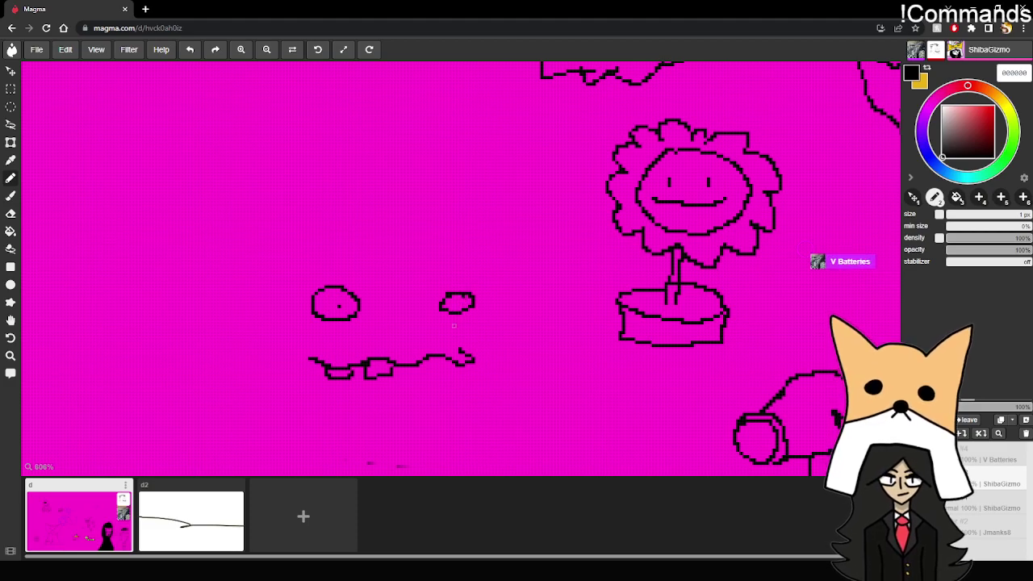
scroll(465, 301, "down", 10)
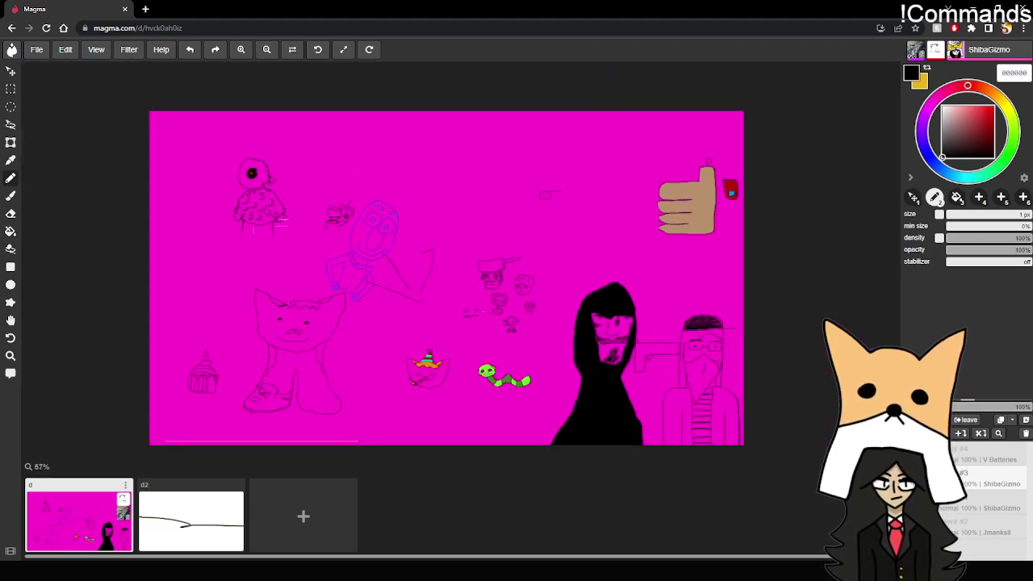
scroll(658, 201, "up", 2)
scroll(460, 354, "down", 4)
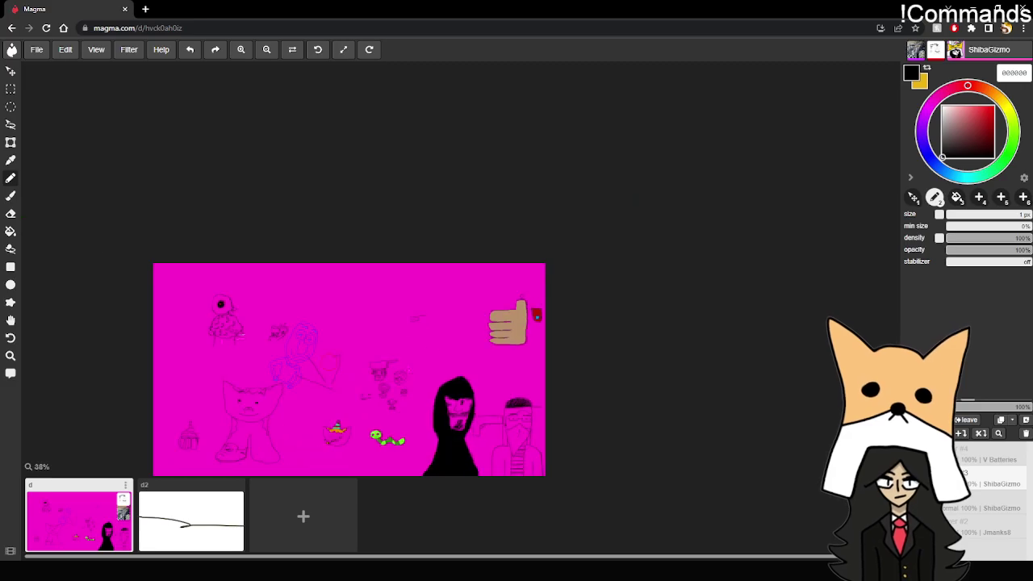
scroll(344, 419, "up", 3)
scroll(411, 452, "up", 7)
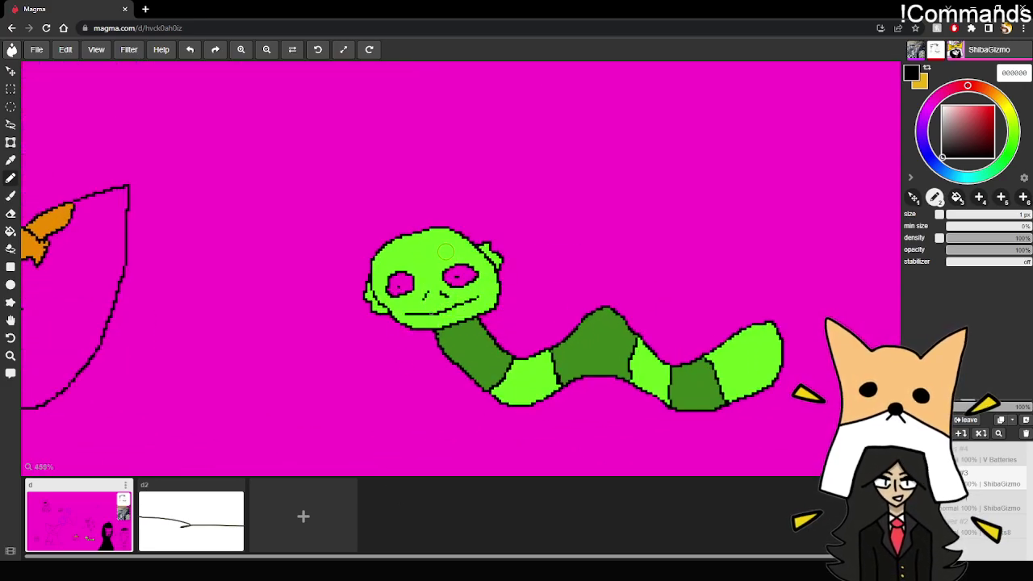
scroll(424, 291, "down", 3)
left_click(415, 297, "alt")
scroll(416, 297, "up", 3)
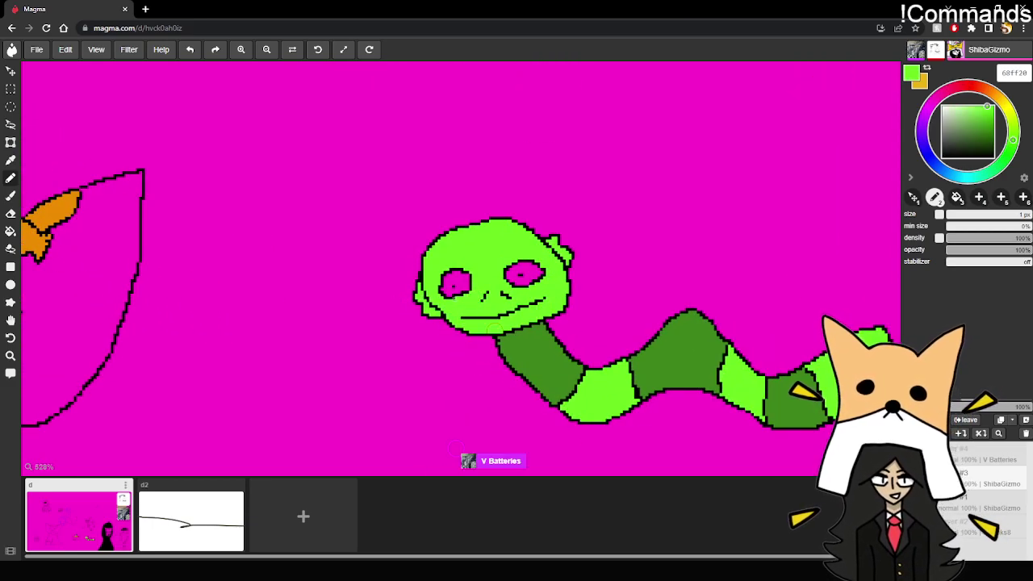
scroll(398, 302, "down", 4)
scroll(291, 234, "down", 4)
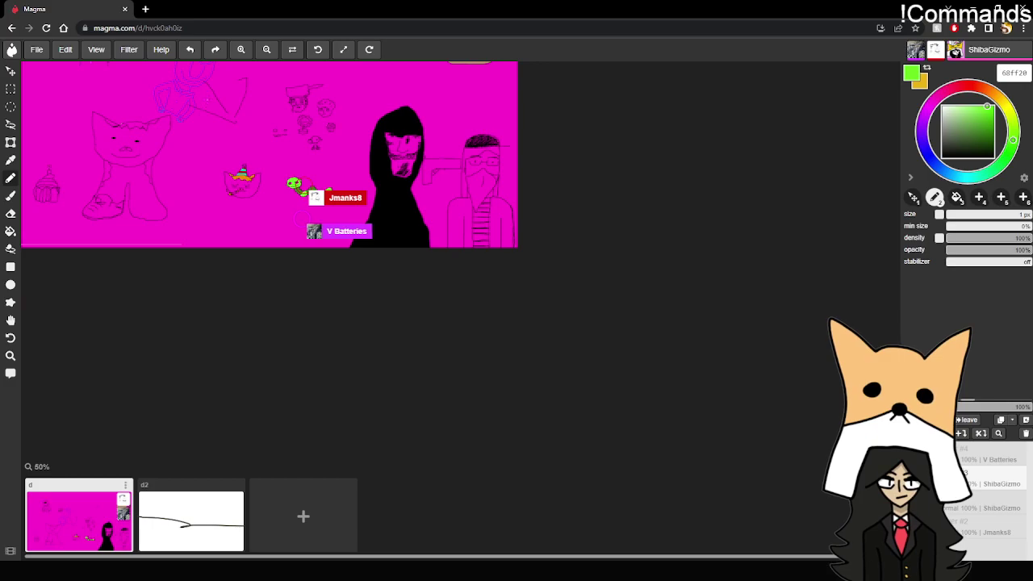
scroll(291, 234, "up", 2)
scroll(331, 141, "up", 6)
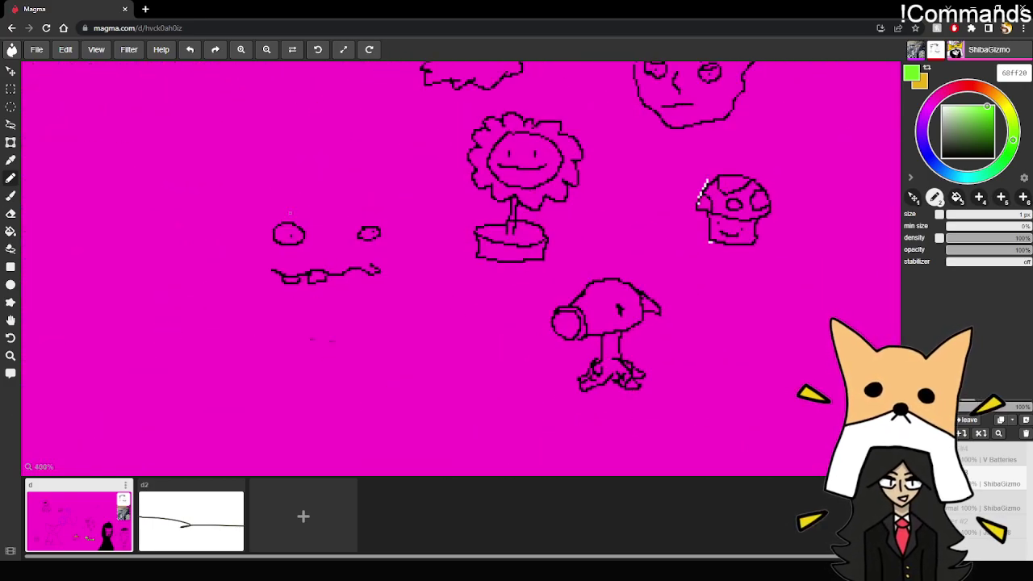
scroll(296, 132, "down", 3)
scroll(290, 137, "up", 4)
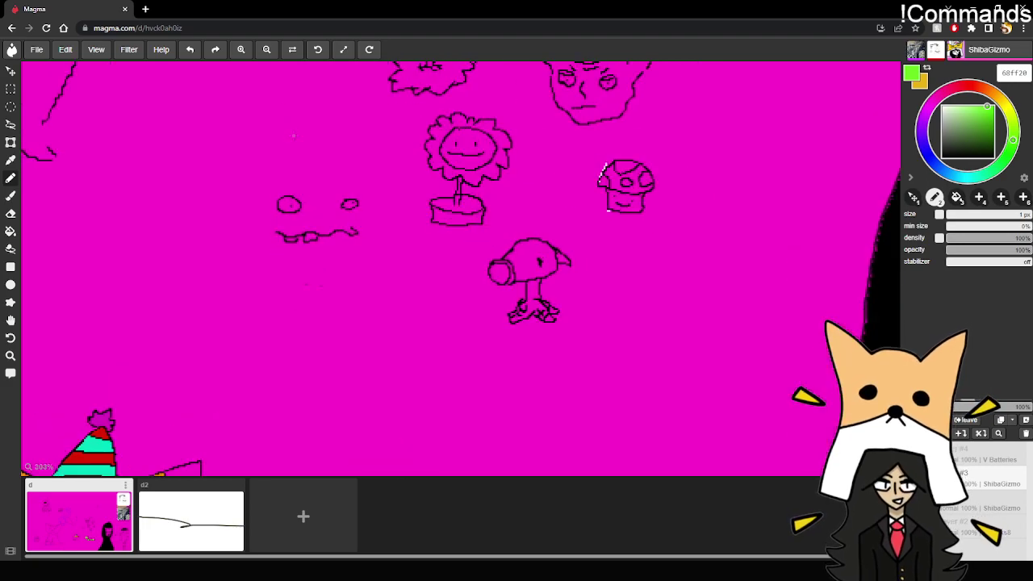
scroll(279, 153, "up", 1)
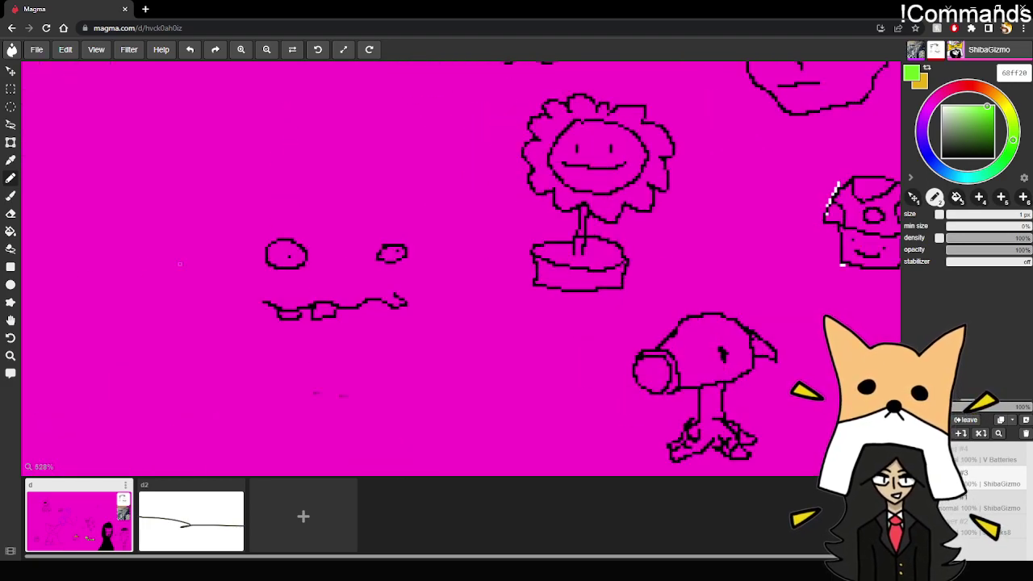
scroll(179, 263, "up", 1)
scroll(163, 113, "down", 2)
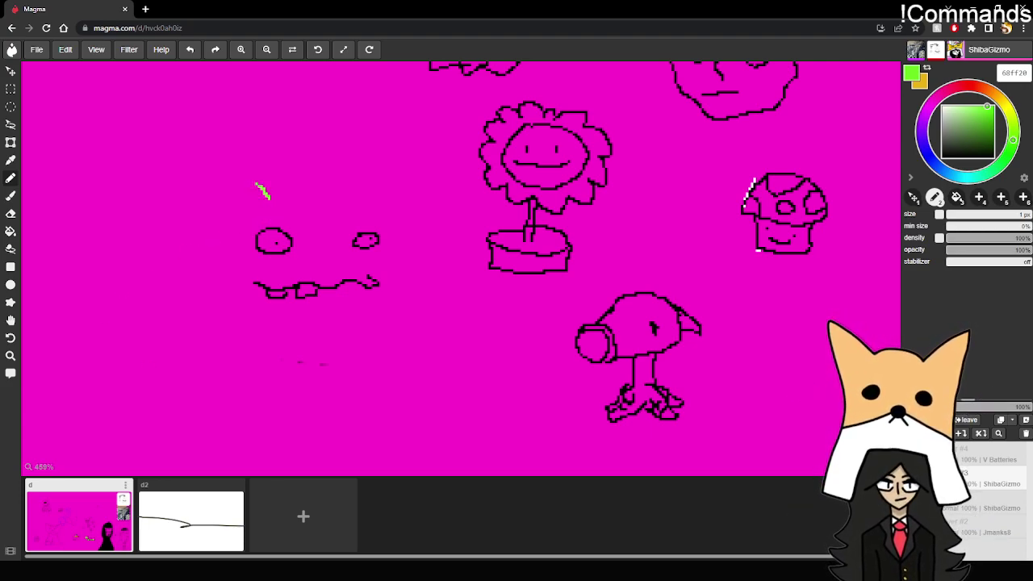
- Switch to black and draw curling leaf sprouts above the plant face, redoing misdrawn strokes
left_click_drag(956, 142, 924, 182)
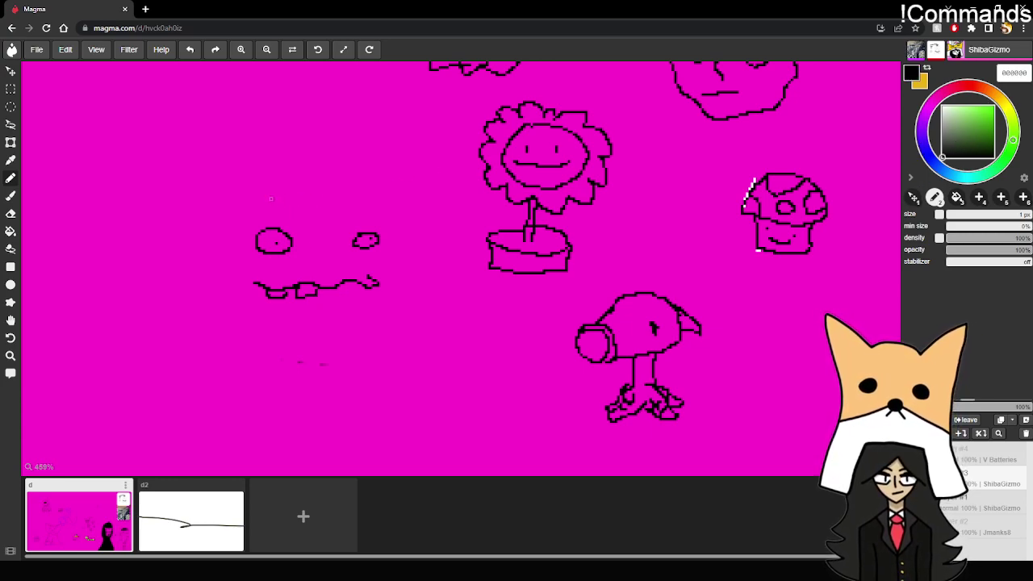
mouse_move(271, 201)
left_mouse_down()
mouse_move(251, 178)
mouse_move(233, 188)
mouse_move(256, 164)
left_mouse_up()
key("ctrl+z")
key("ctrl+z")
left_click_drag(272, 203, 246, 176)
key("ctrl+z")
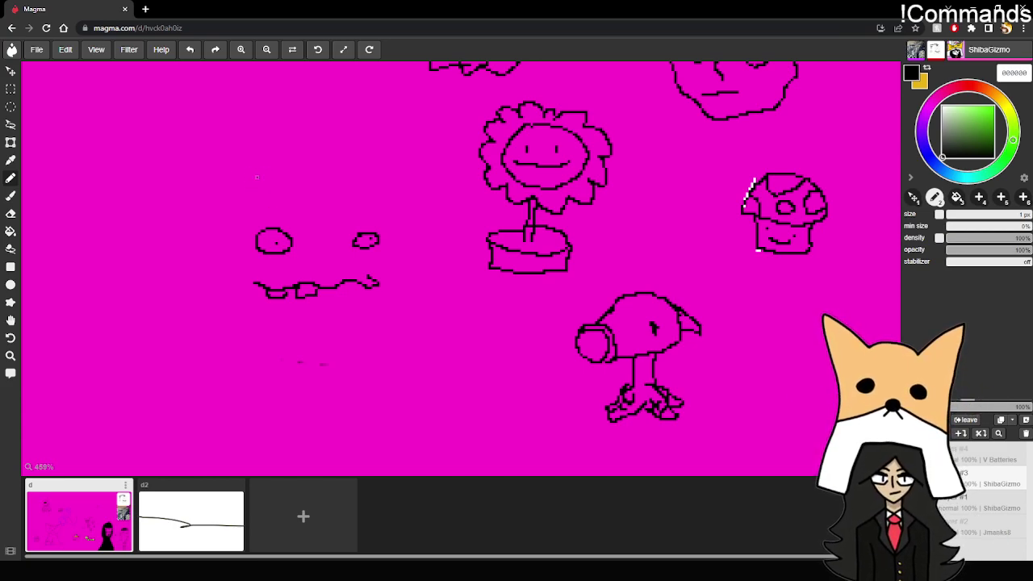
left_click_drag(259, 187, 270, 203)
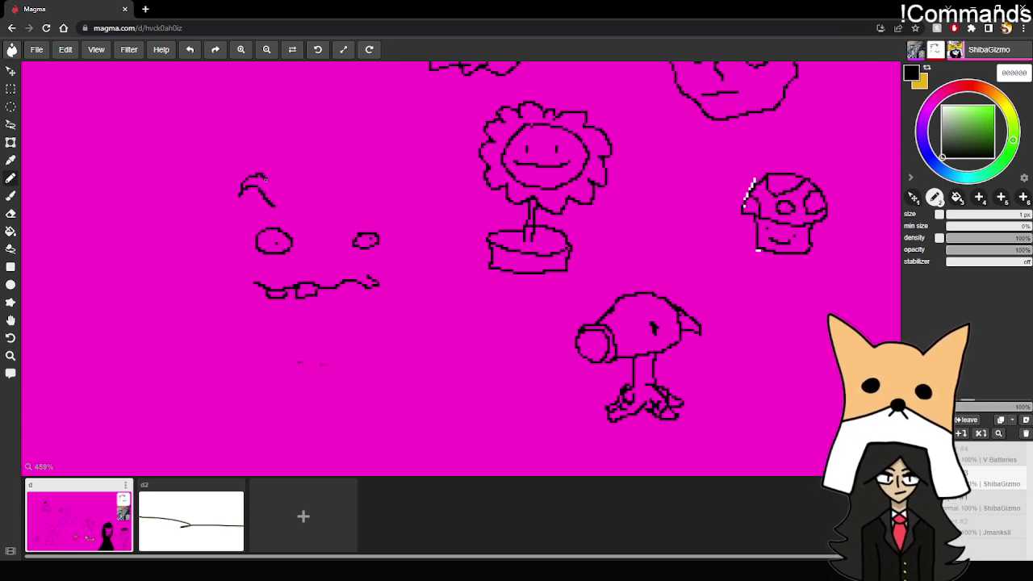
mouse_move(259, 180)
left_mouse_down()
mouse_move(279, 199)
mouse_move(287, 158)
mouse_move(305, 147)
mouse_move(326, 167)
left_mouse_up()
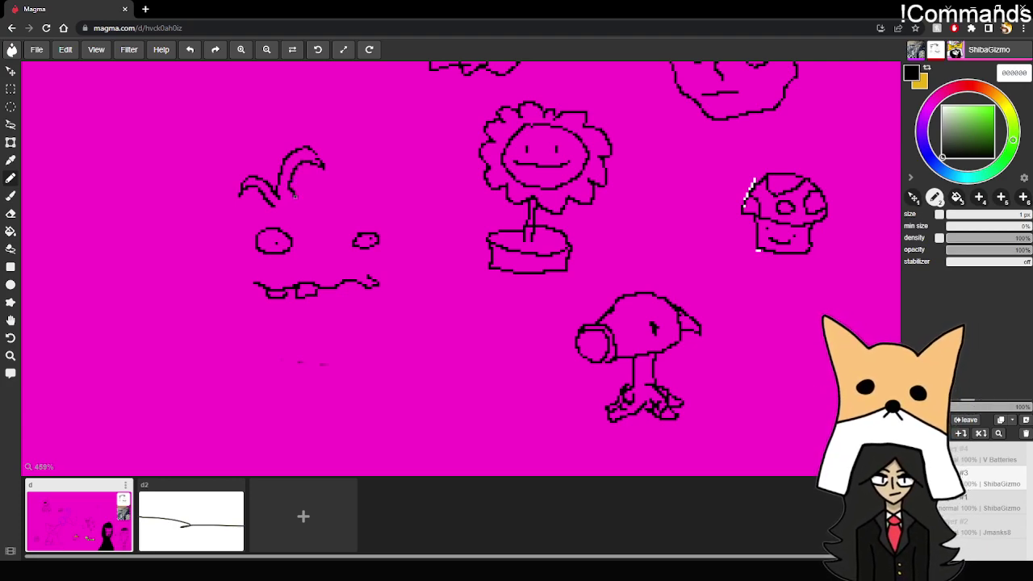
left_click_drag(310, 176, 332, 188)
- Outline the left side of the plant's body with a long curved stroke
scroll(750, 189, "down", 8)
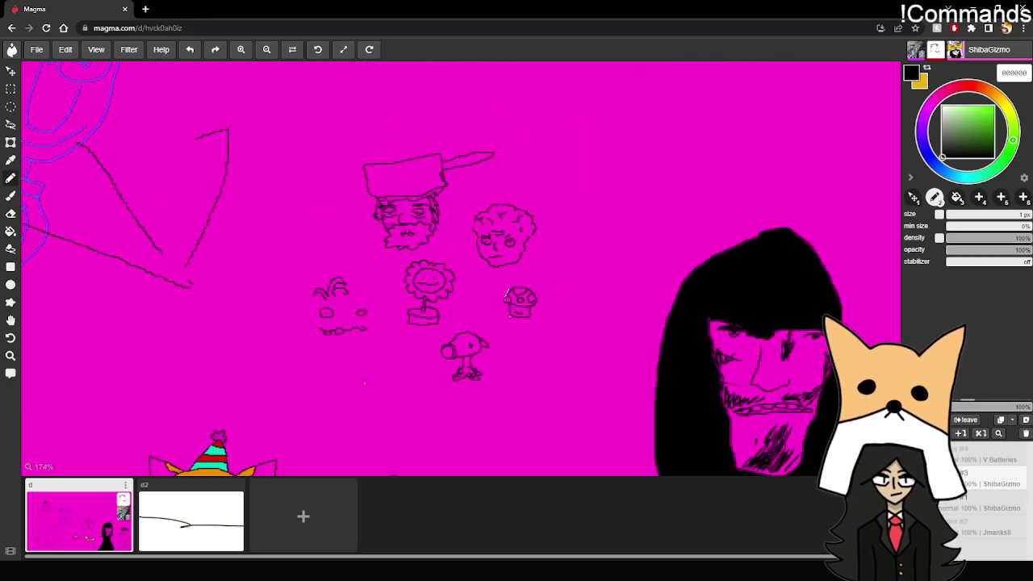
scroll(363, 344, "up", 7)
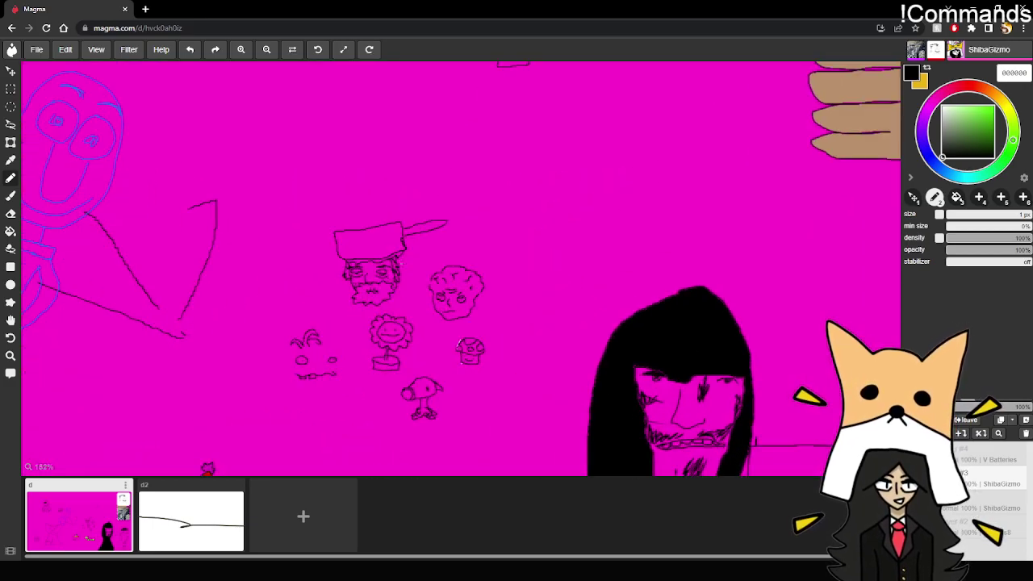
scroll(589, 397, "down", 7)
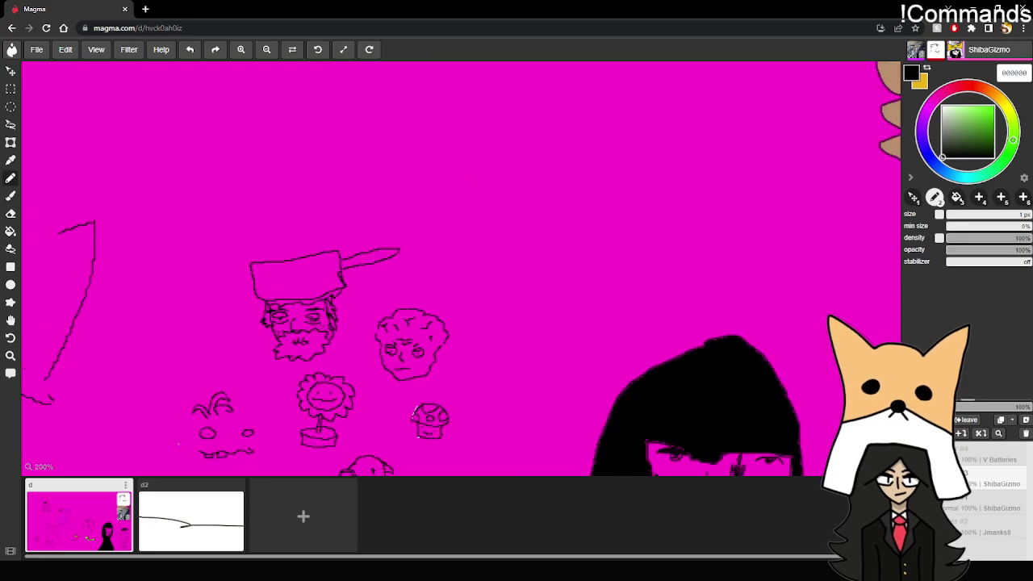
scroll(166, 463, "up", 9)
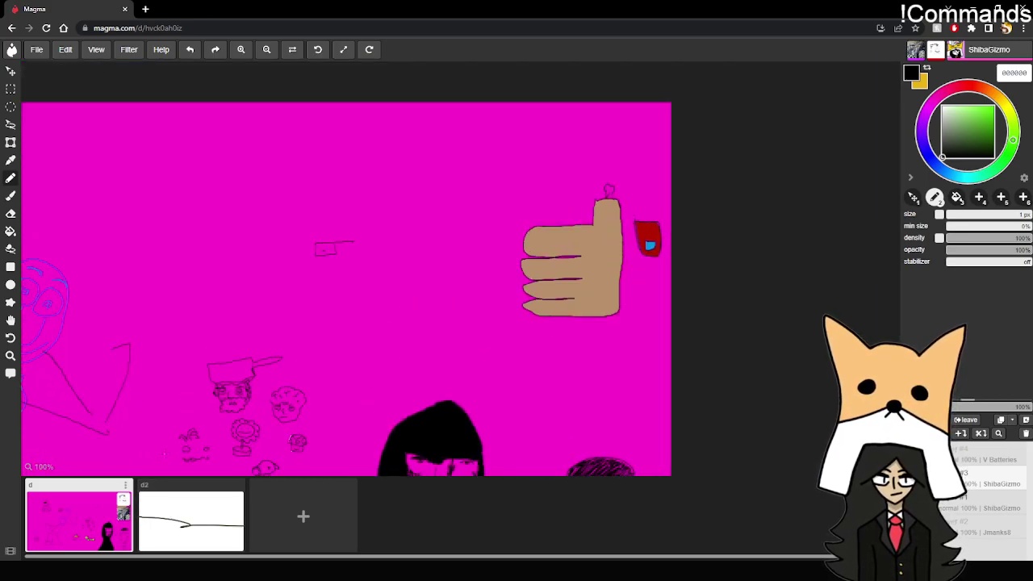
scroll(198, 459, "up", 2)
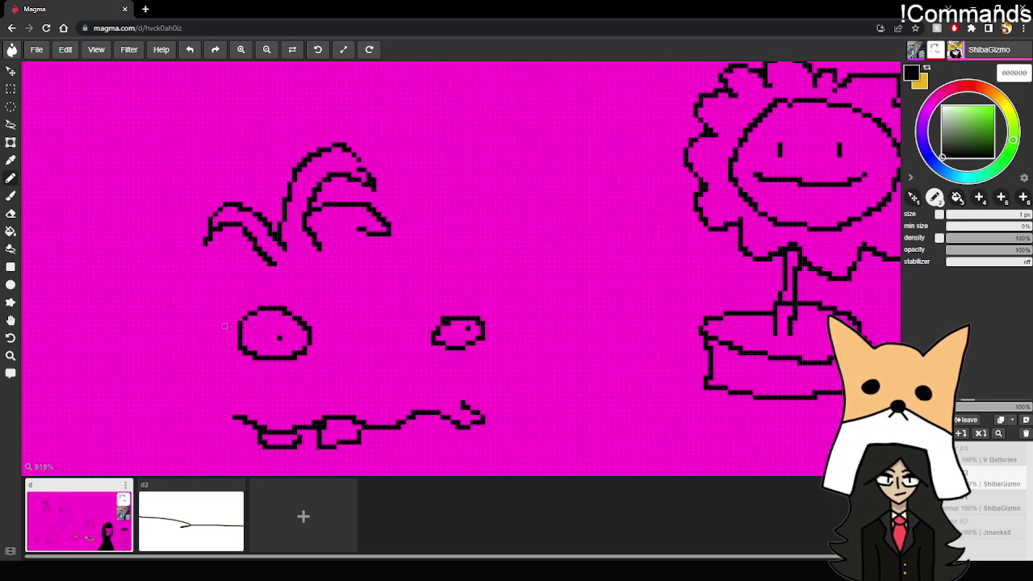
mouse_move(268, 268)
left_mouse_down()
mouse_move(219, 302)
mouse_move(201, 330)
mouse_move(188, 404)
mouse_move(201, 464)
left_mouse_up()
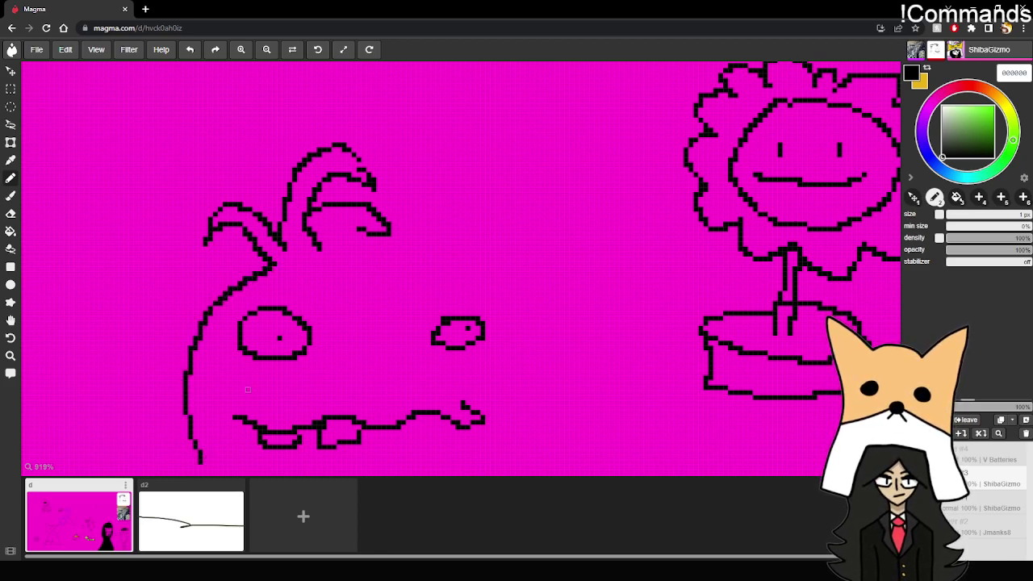
- Redraw the body's left side shorter, then add its rounded bottom and right side
key("ctrl+z")
key("ctrl+z")
mouse_move(268, 257)
left_mouse_down()
mouse_move(227, 289)
mouse_move(176, 386)
mouse_move(175, 419)
mouse_move(230, 467)
left_mouse_up()
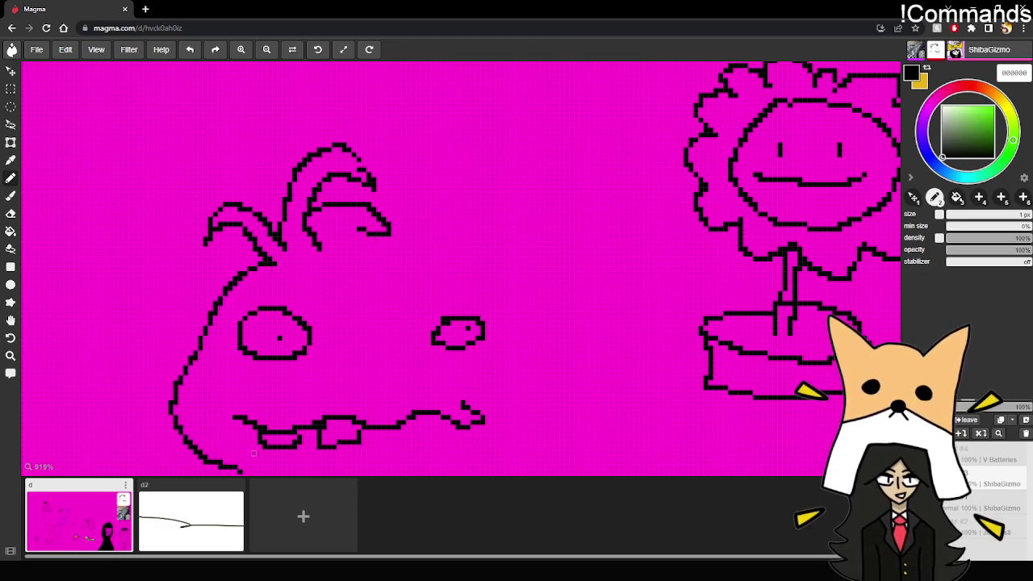
scroll(256, 452, "down", 6)
scroll(263, 452, "down", 2)
scroll(263, 452, "up", 8)
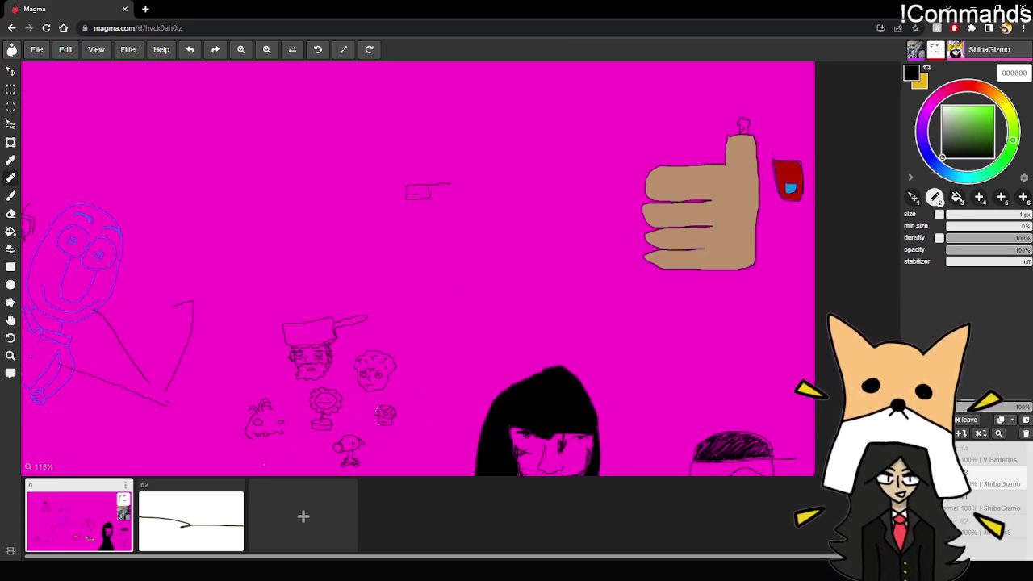
scroll(262, 452, "up", 2)
scroll(244, 252, "down", 4)
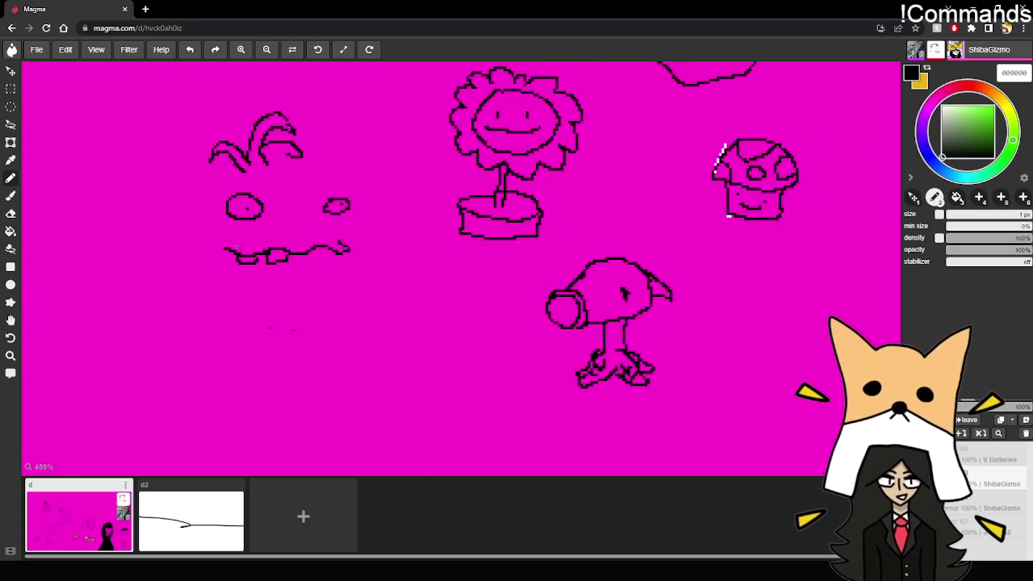
scroll(231, 244, "down", 3)
scroll(323, 321, "up", 3)
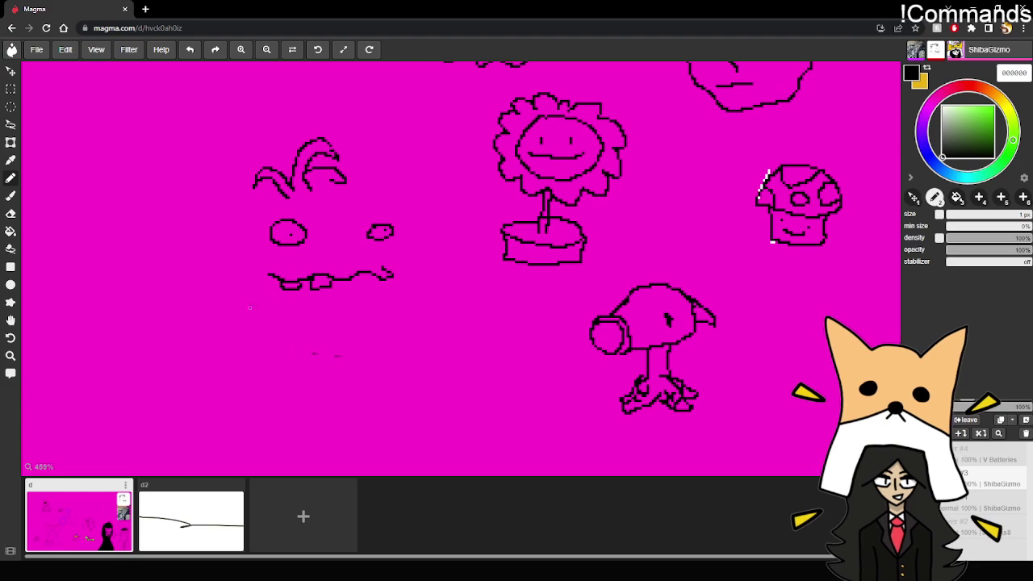
scroll(324, 320, "up", 1)
mouse_move(383, 294)
left_mouse_down()
mouse_move(363, 327)
mouse_move(313, 320)
left_mouse_up()
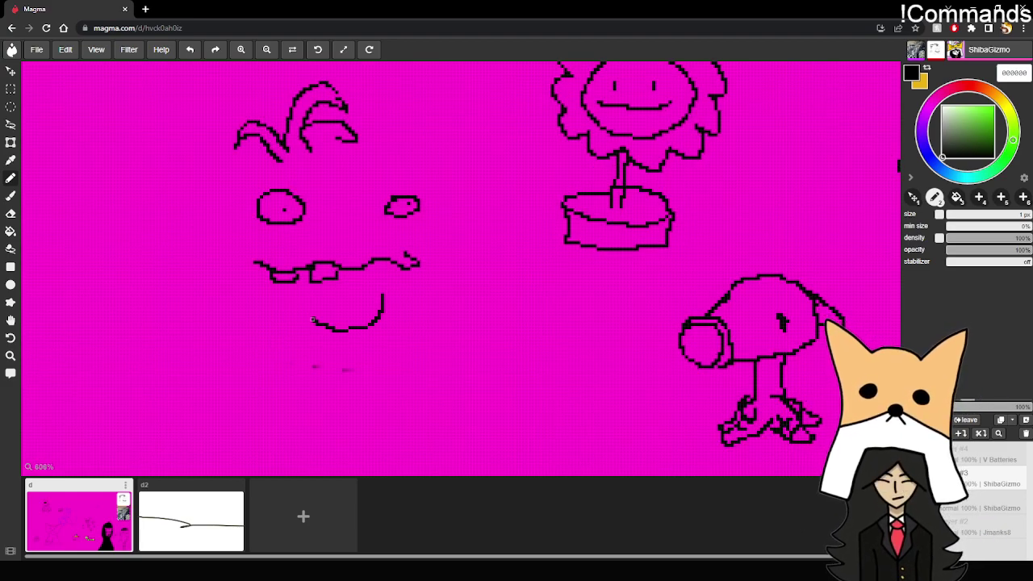
mouse_move(384, 295)
left_mouse_down()
mouse_move(402, 312)
mouse_move(429, 281)
mouse_move(425, 234)
left_mouse_up()
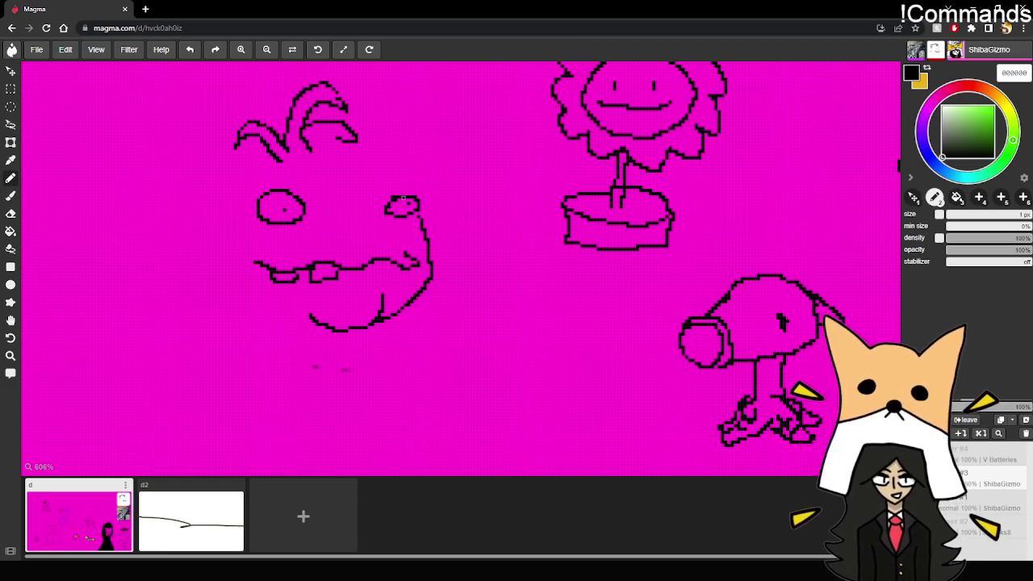
- Outline the body's top and right edge near the eye and add inner ridge lines
mouse_move(390, 194)
left_mouse_down()
mouse_move(347, 159)
mouse_move(345, 140)
mouse_move(325, 175)
mouse_move(353, 224)
left_mouse_up()
key("ctrl+z")
left_click_drag(332, 173, 366, 209)
mouse_move(282, 167)
left_mouse_down()
mouse_move(279, 185)
mouse_move(236, 193)
mouse_move(206, 295)
mouse_move(237, 322)
mouse_move(282, 331)
mouse_move(310, 313)
left_mouse_up()
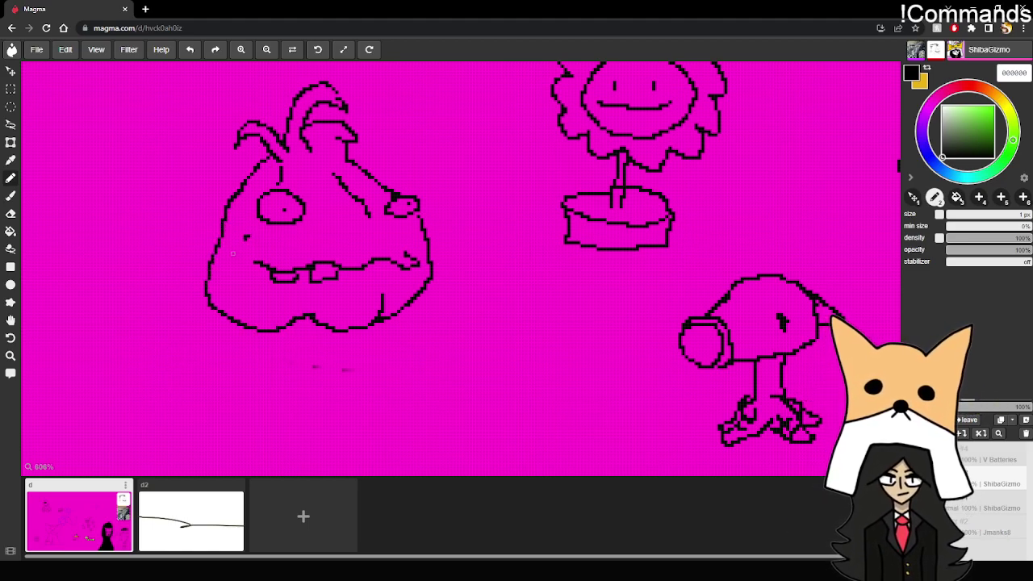
mouse_move(233, 257)
left_mouse_down()
mouse_move(255, 319)
mouse_move(234, 276)
mouse_move(231, 314)
left_mouse_up()
key("ctrl+z")
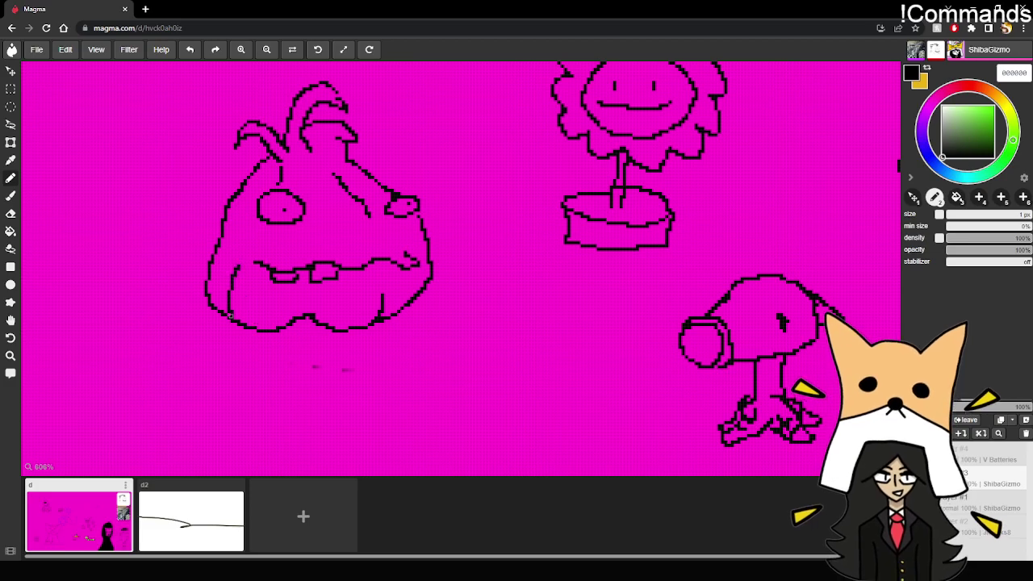
scroll(393, 274, "down", 5)
scroll(330, 276, "up", 4)
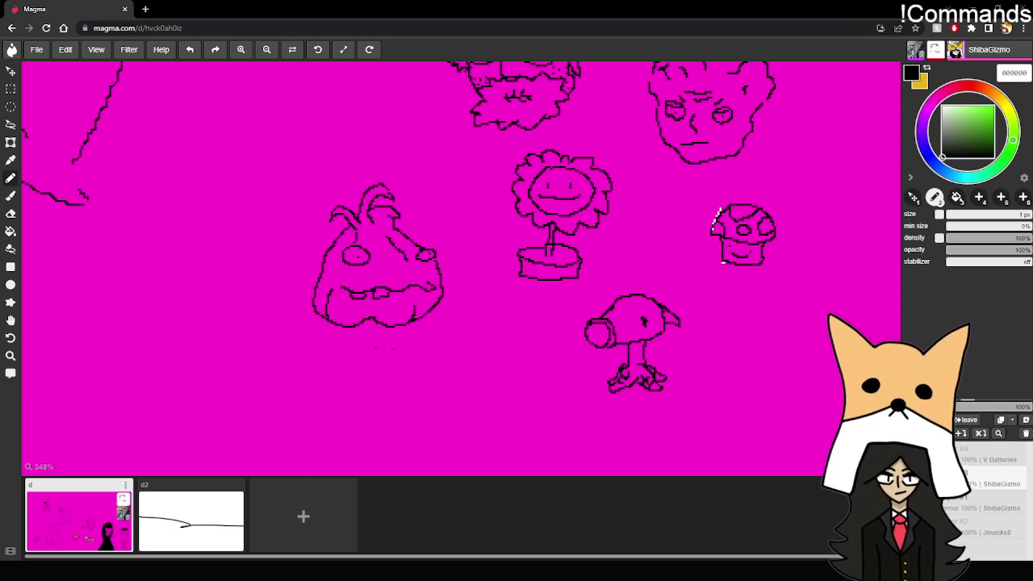
scroll(601, 291, "down", 6)
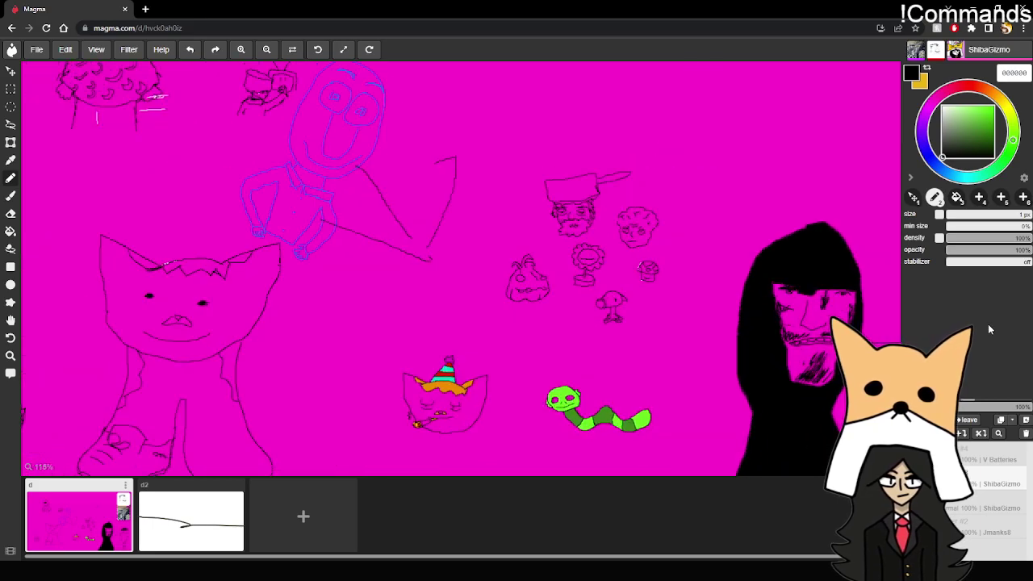
scroll(669, 210, "down", 5)
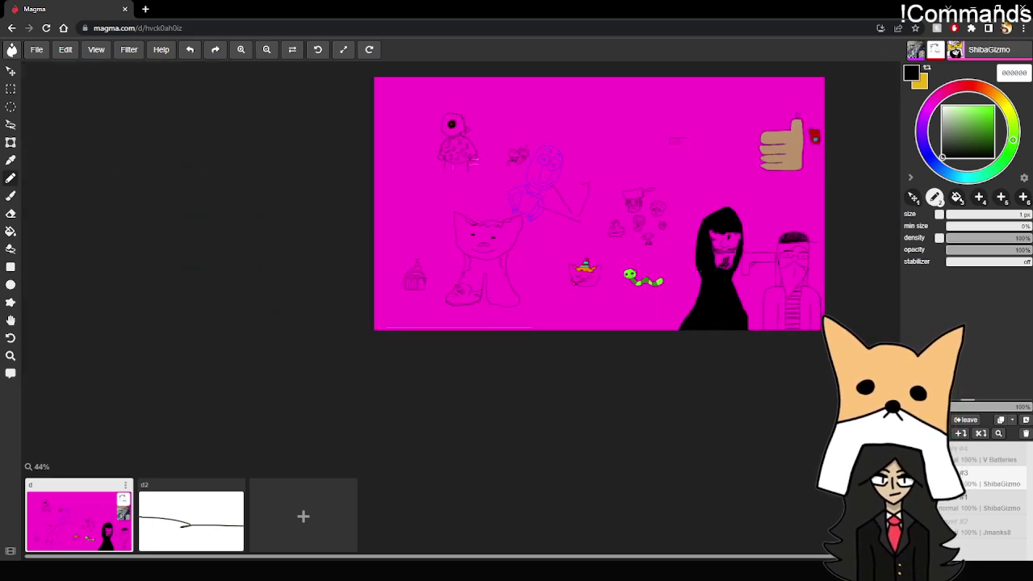
scroll(703, 240, "up", 7)
scroll(773, 55, "down", 8)
scroll(773, 55, "up", 6)
scroll(536, 196, "down", 4)
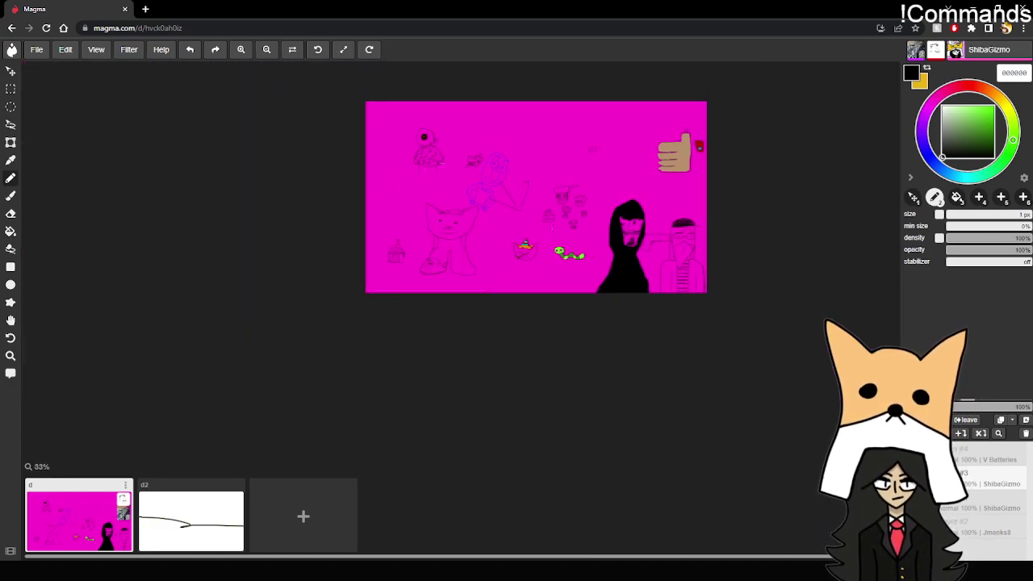
scroll(603, 198, "up", 4)
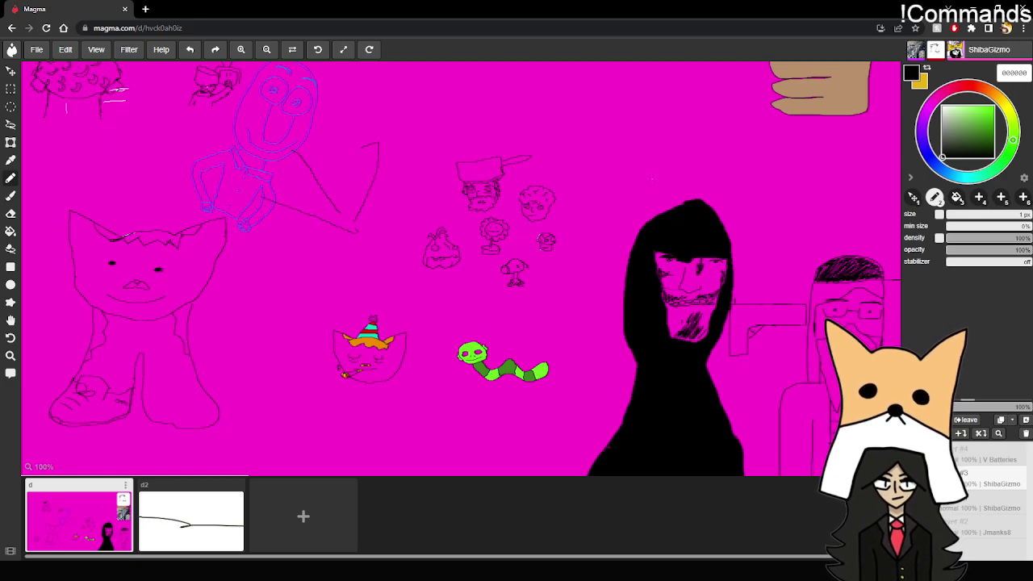
scroll(474, 296, "up", 3)
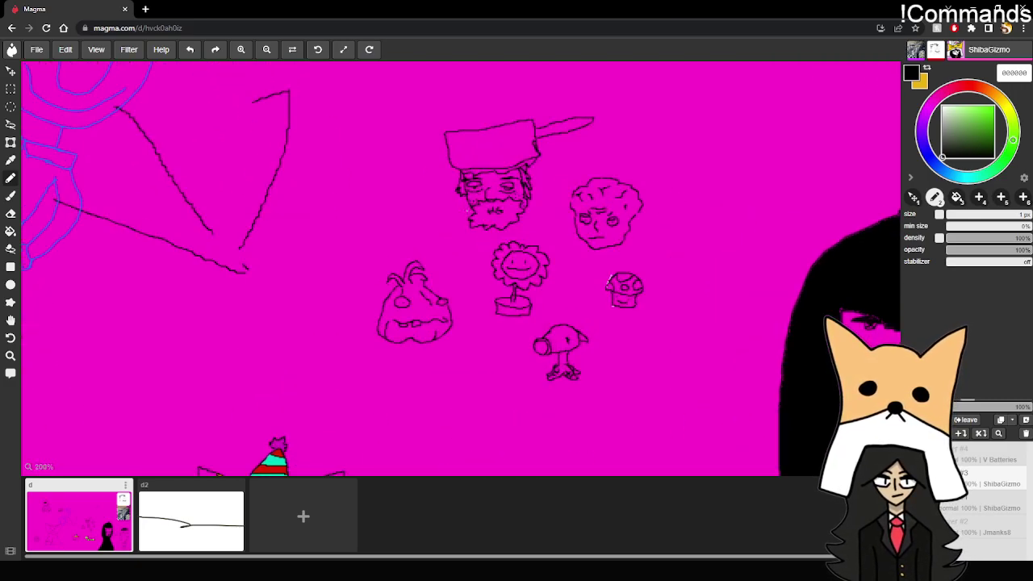
scroll(474, 296, "down", 4)
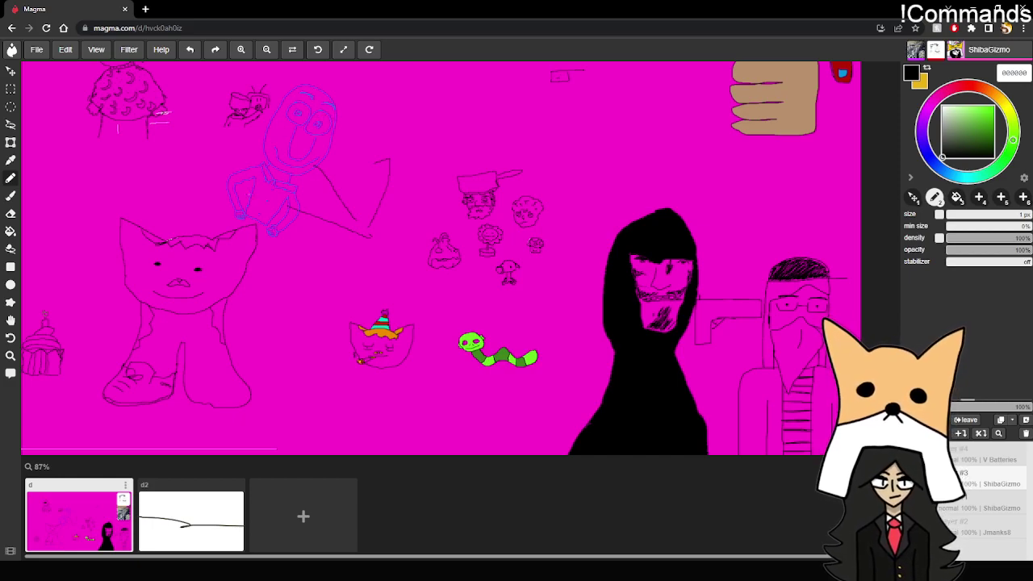
scroll(195, 172, "up", 2)
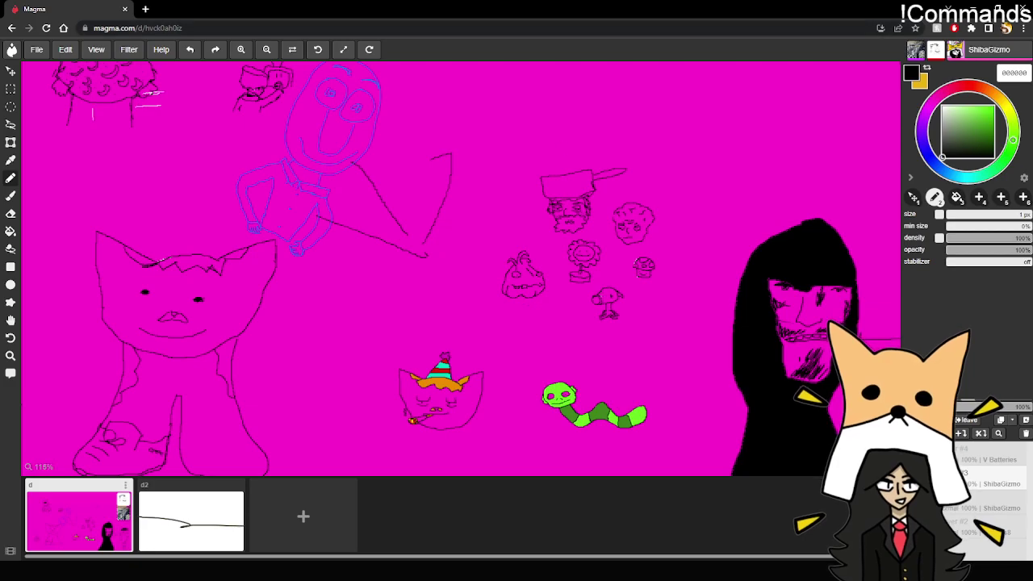
scroll(586, 297, "up", 4)
scroll(553, 352, "up", 2)
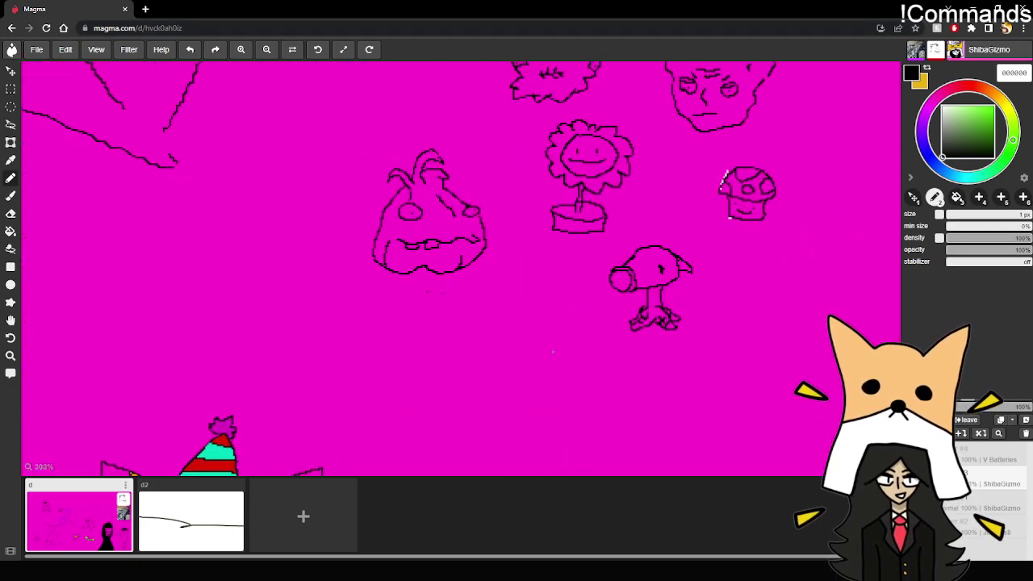
scroll(564, 275, "down", 5)
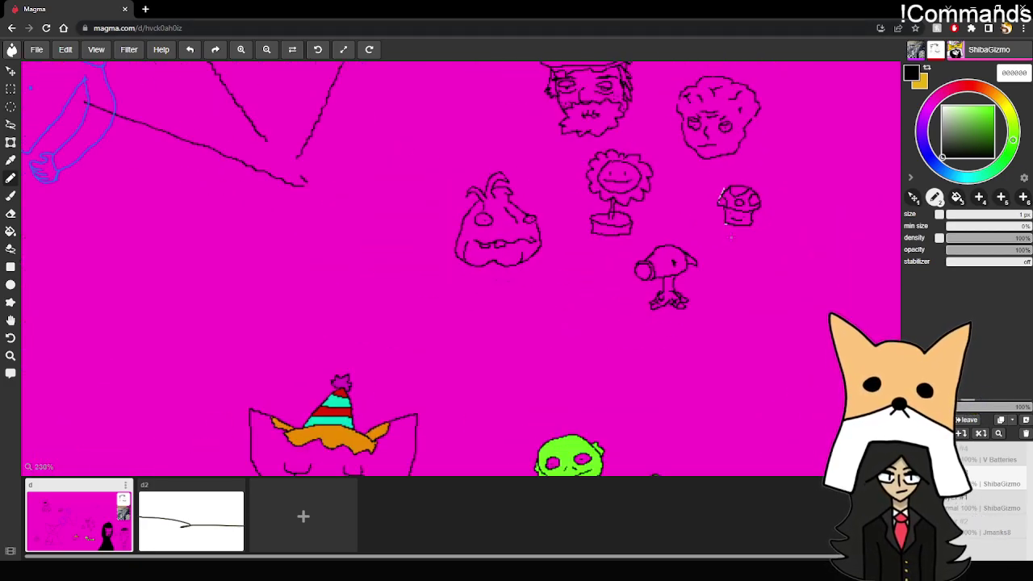
scroll(694, 109, "up", 2)
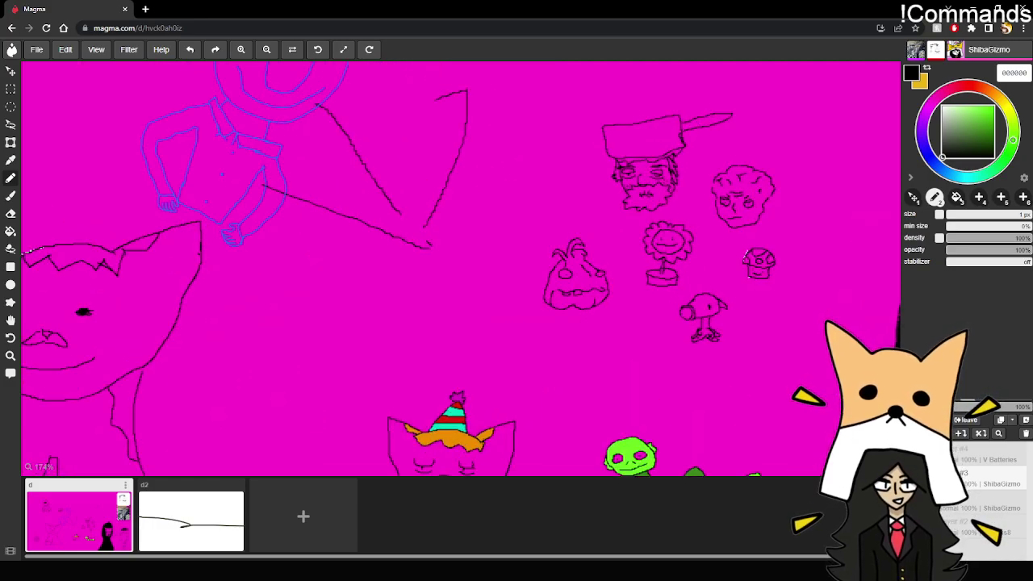
scroll(861, 411, "up", 2)
scroll(900, 206, "down", 2)
left_click_drag(675, 426, 630, 357)
key("ctrl+z")
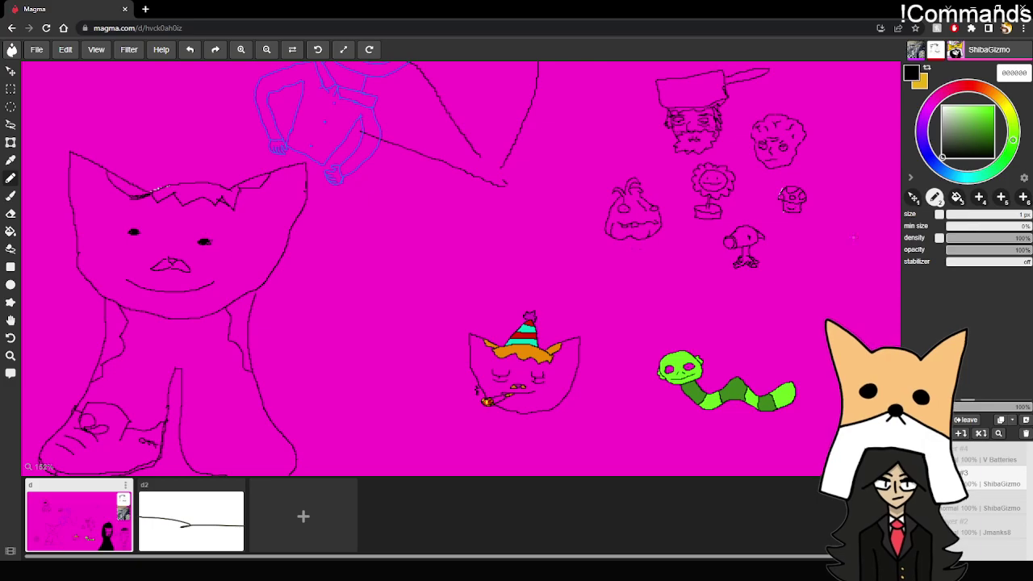
scroll(854, 236, "up", 3)
scroll(825, 192, "up", 2)
scroll(565, 266, "down", 3)
scroll(482, 285, "up", 1)
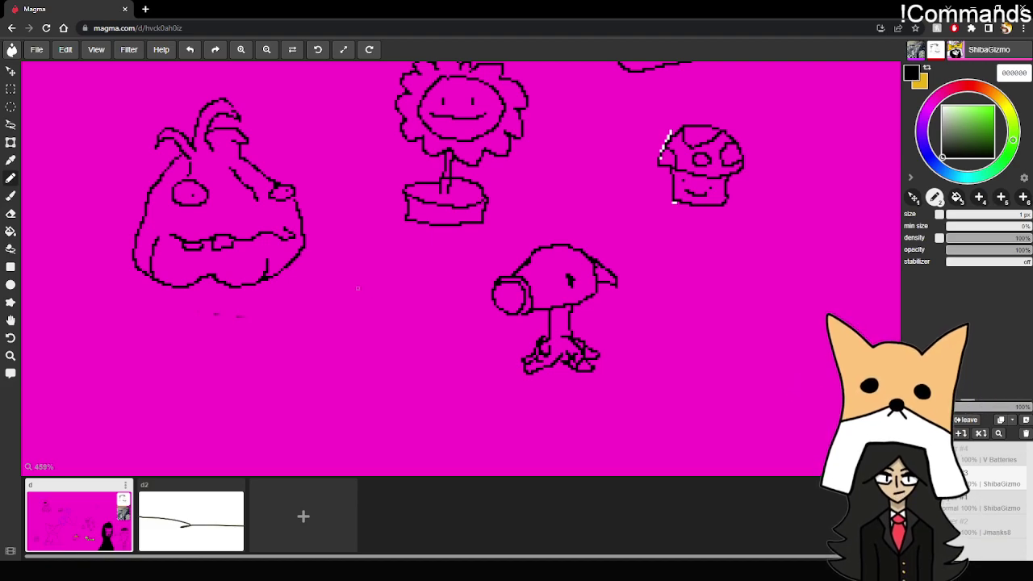
scroll(358, 288, "up", 1)
scroll(357, 288, "down", 1)
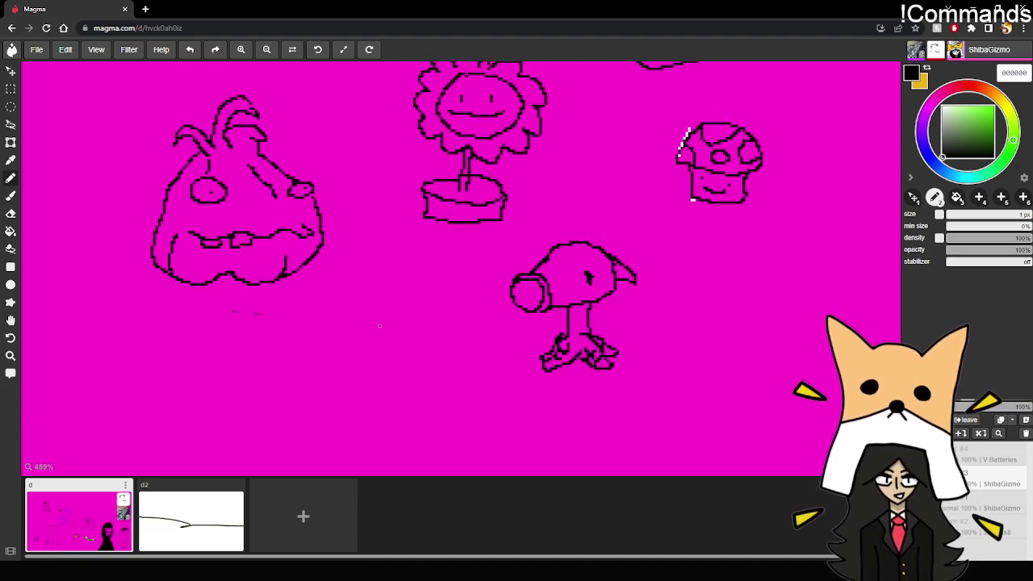
- Draw a small smile and rounded head outline between the pepper plant and peashooter
mouse_move(382, 321)
left_mouse_down()
mouse_move(364, 301)
mouse_move(385, 300)
left_mouse_up()
key("ctrl+z")
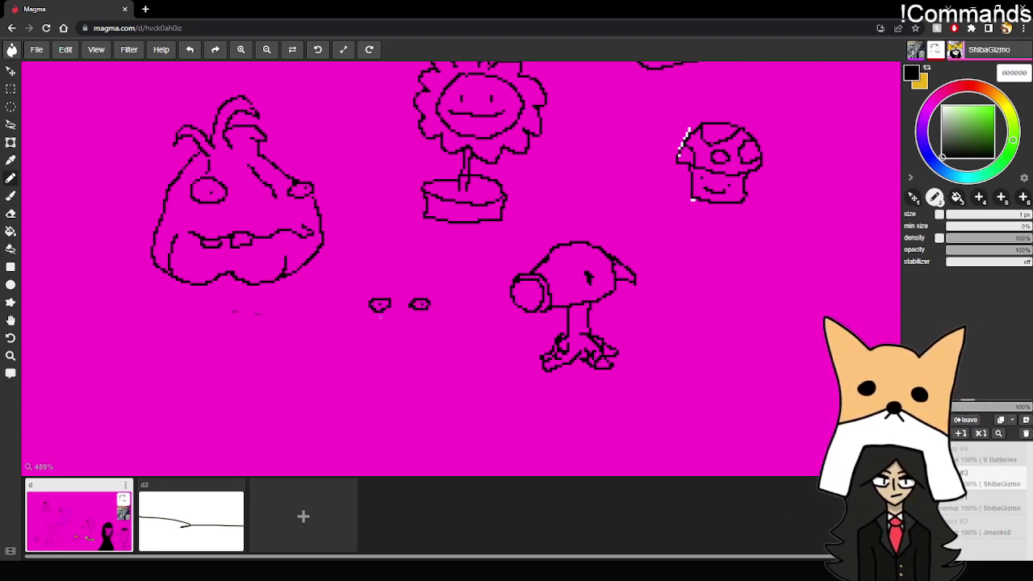
scroll(385, 321, "up", 2)
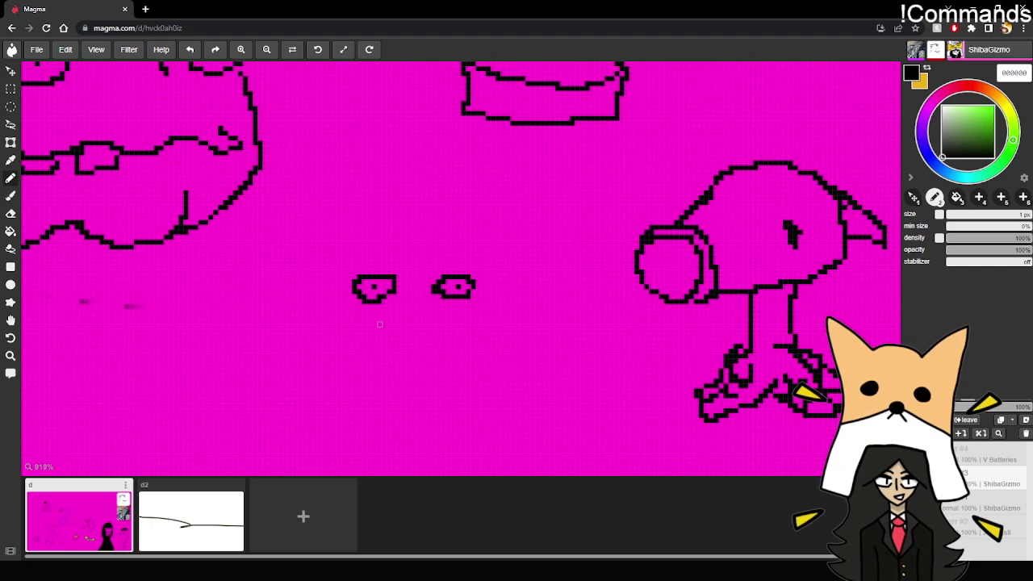
left_click_drag(389, 322, 435, 313)
key("ctrl+z")
scroll(392, 243, "down", 2)
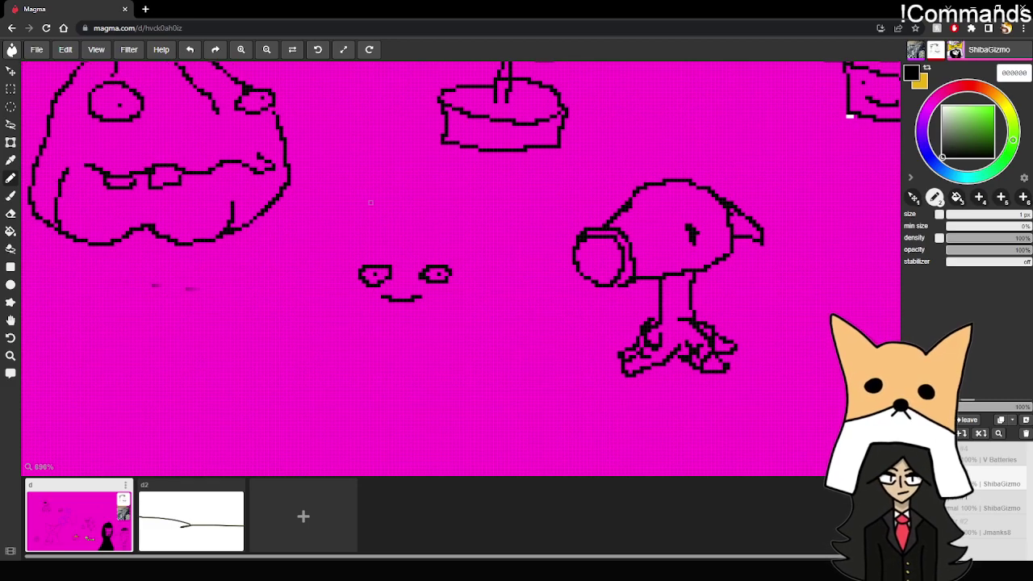
mouse_move(351, 232)
left_mouse_down()
mouse_move(346, 285)
mouse_move(364, 330)
mouse_move(430, 335)
mouse_move(457, 320)
mouse_move(473, 289)
mouse_move(446, 217)
mouse_move(414, 203)
mouse_move(350, 221)
left_mouse_up()
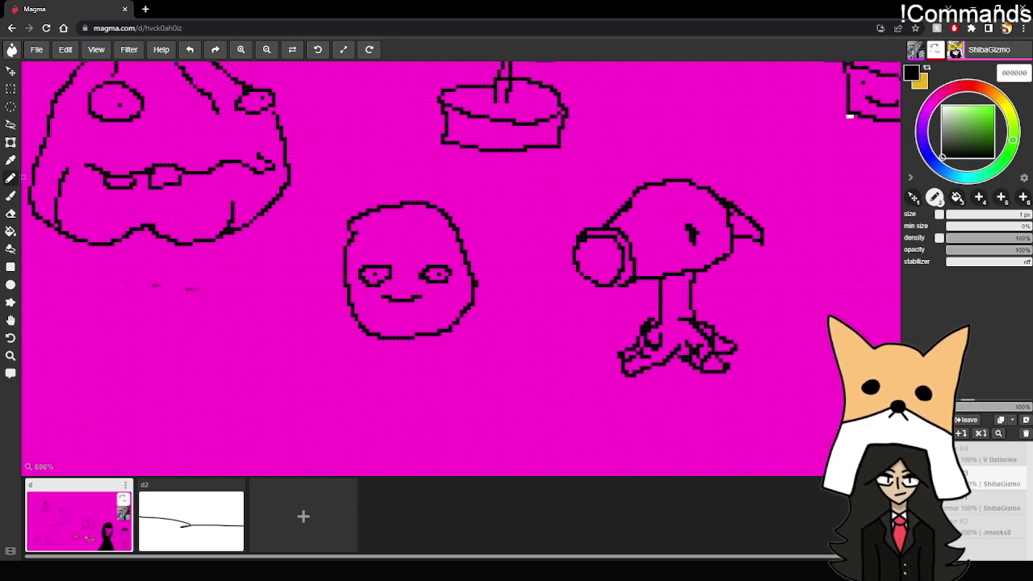
- Erase the face's upper-left outline with a 1 px eraser and redraw it with the pencil
left_click(10, 214)
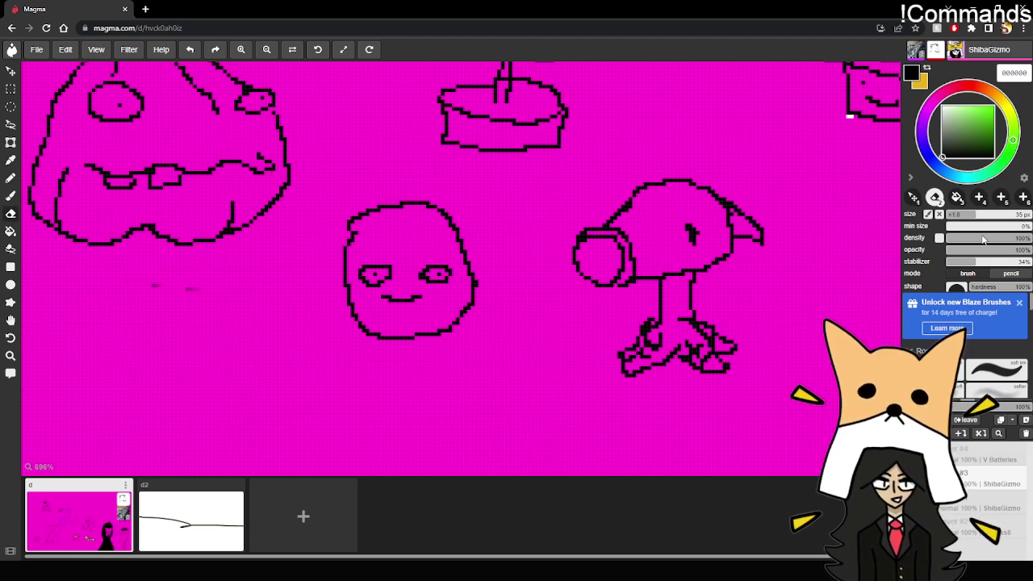
left_click(938, 214)
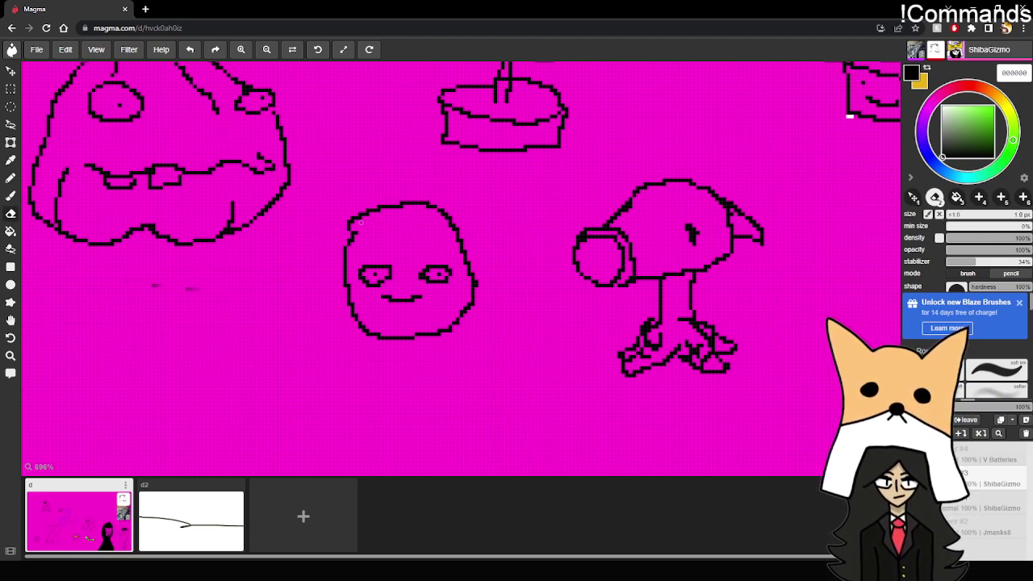
mouse_move(349, 234)
left_mouse_down()
mouse_move(351, 221)
mouse_move(349, 231)
left_mouse_up()
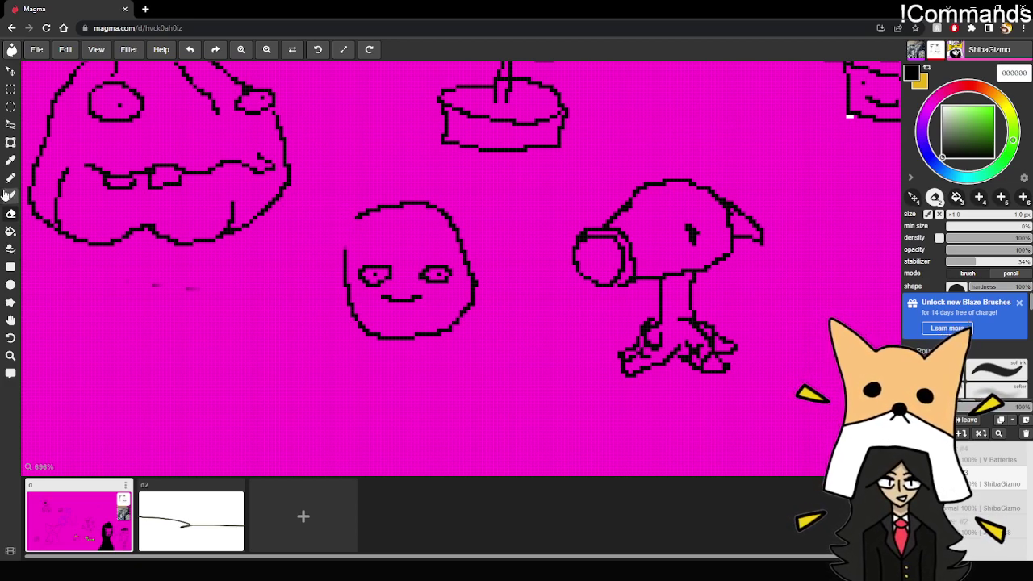
key("b")
left_click_drag(352, 218, 344, 251)
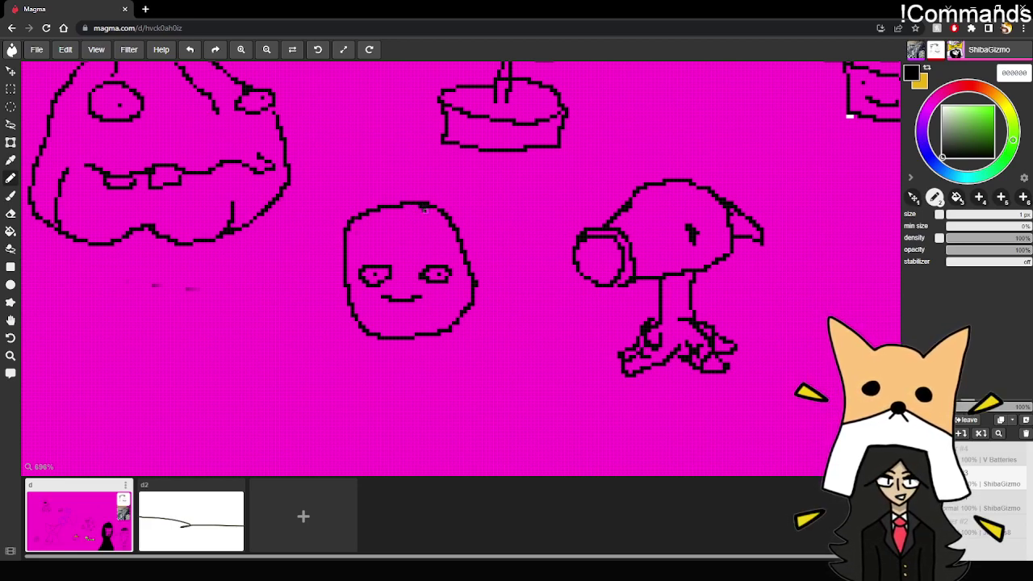
- Discard trial lines on the face's right side, then erase both eyes
left_click_drag(420, 220, 455, 280)
key("ctrl+z")
mouse_move(420, 214)
left_mouse_down()
mouse_move(456, 263)
mouse_move(465, 316)
left_mouse_up()
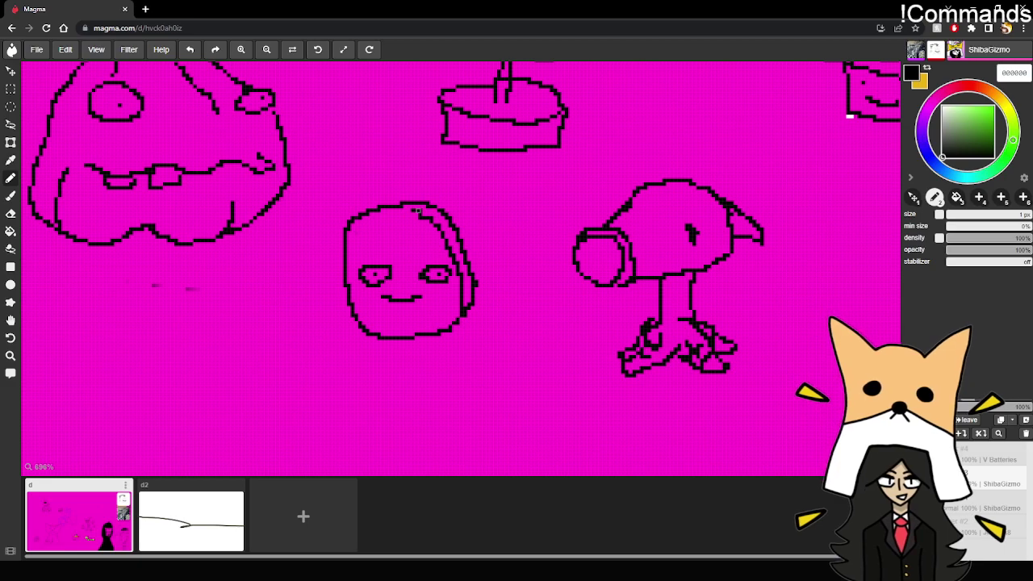
key("ctrl+z")
scroll(401, 285, "up", 3)
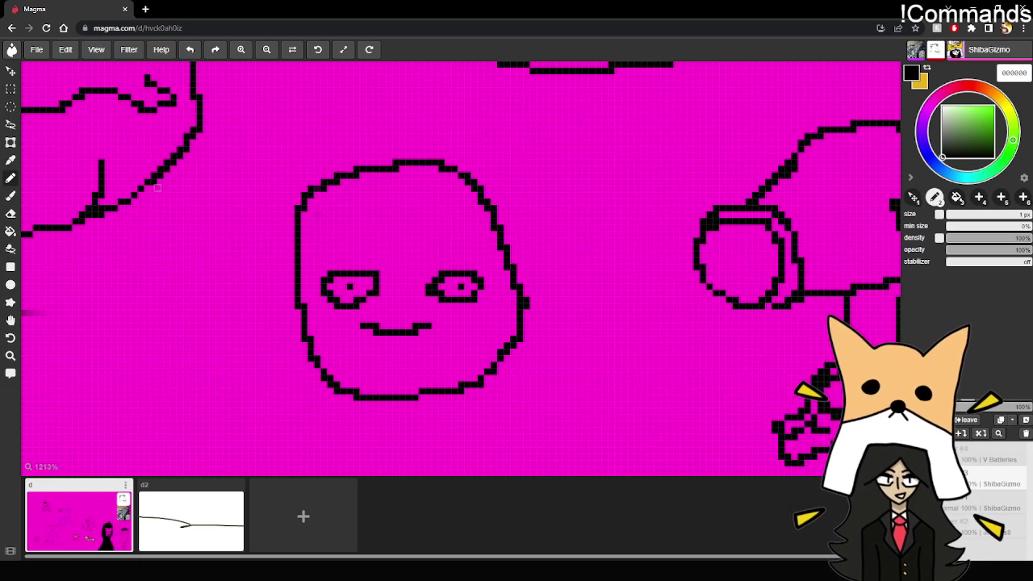
left_click(10, 213)
mouse_move(460, 292)
left_mouse_down()
mouse_move(426, 290)
mouse_move(446, 288)
mouse_move(430, 281)
mouse_move(443, 271)
mouse_move(480, 276)
mouse_move(462, 275)
mouse_move(473, 287)
mouse_move(456, 287)
mouse_move(476, 297)
mouse_move(459, 297)
mouse_move(478, 285)
mouse_move(333, 299)
mouse_move(342, 308)
mouse_move(329, 289)
mouse_move(342, 310)
mouse_move(324, 283)
mouse_move(326, 295)
mouse_move(335, 265)
mouse_move(328, 290)
mouse_move(348, 287)
mouse_move(371, 271)
left_mouse_up()
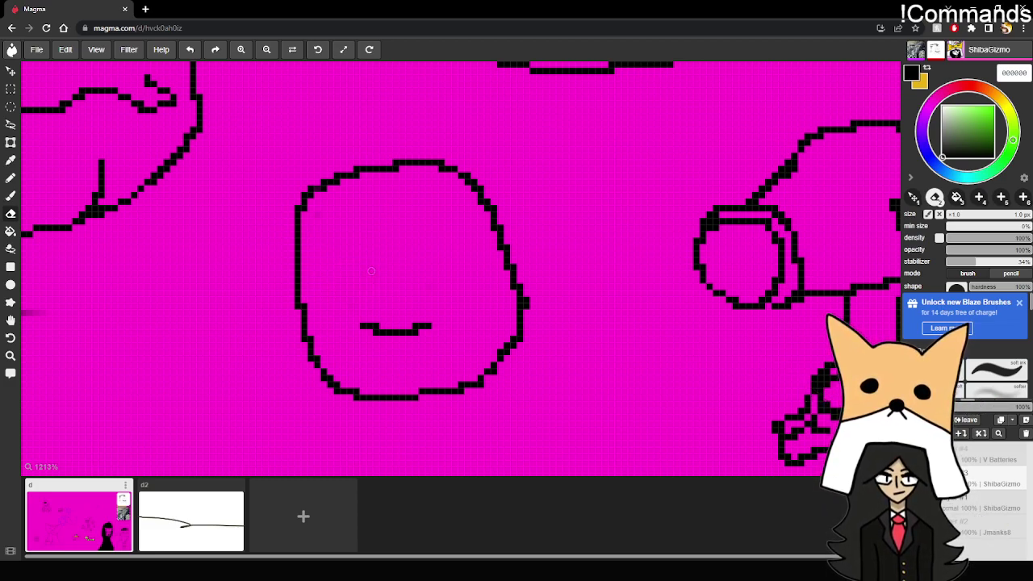
- Redraw the blob face's eyes with a single pupil pixel in each
left_click(10, 179)
scroll(237, 304, "up", 2)
mouse_move(371, 280)
left_mouse_down()
mouse_move(389, 262)
mouse_move(432, 265)
mouse_move(434, 295)
mouse_move(401, 306)
mouse_move(365, 272)
mouse_move(402, 247)
mouse_move(423, 246)
mouse_move(435, 267)
mouse_move(422, 287)
mouse_move(367, 278)
left_mouse_up()
key("ctrl+z")
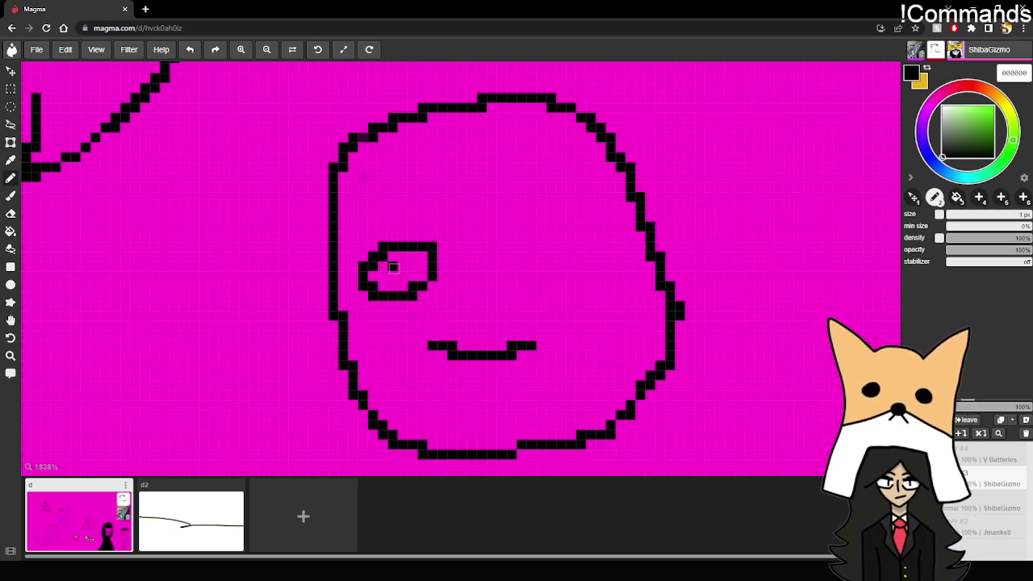
left_click(392, 275)
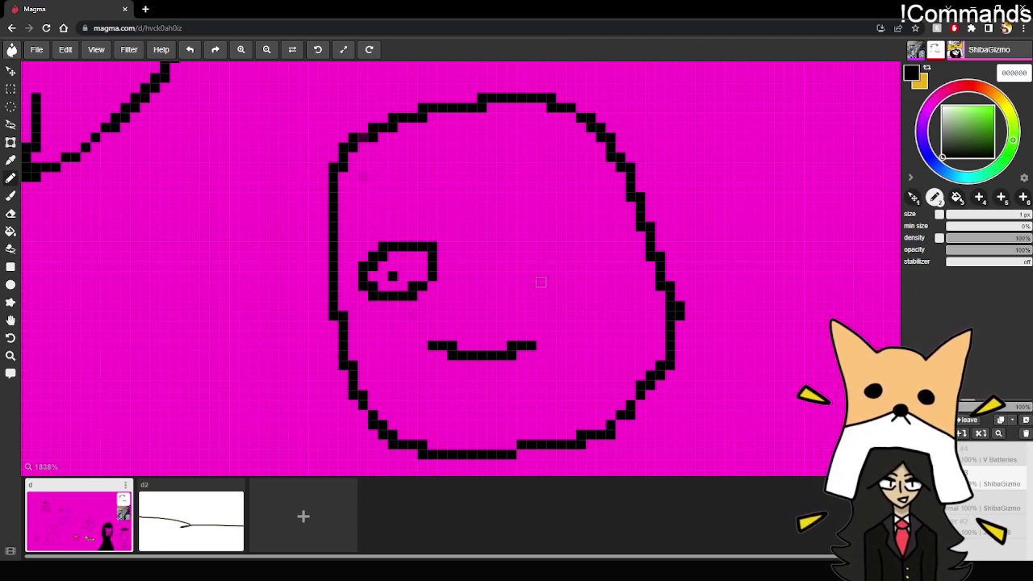
mouse_move(546, 285)
left_mouse_down()
mouse_move(501, 268)
mouse_move(512, 249)
mouse_move(572, 274)
mouse_move(573, 294)
mouse_move(548, 287)
mouse_move(541, 298)
mouse_move(509, 273)
mouse_move(521, 248)
mouse_move(569, 262)
mouse_move(573, 297)
left_mouse_up()
key("ctrl+z")
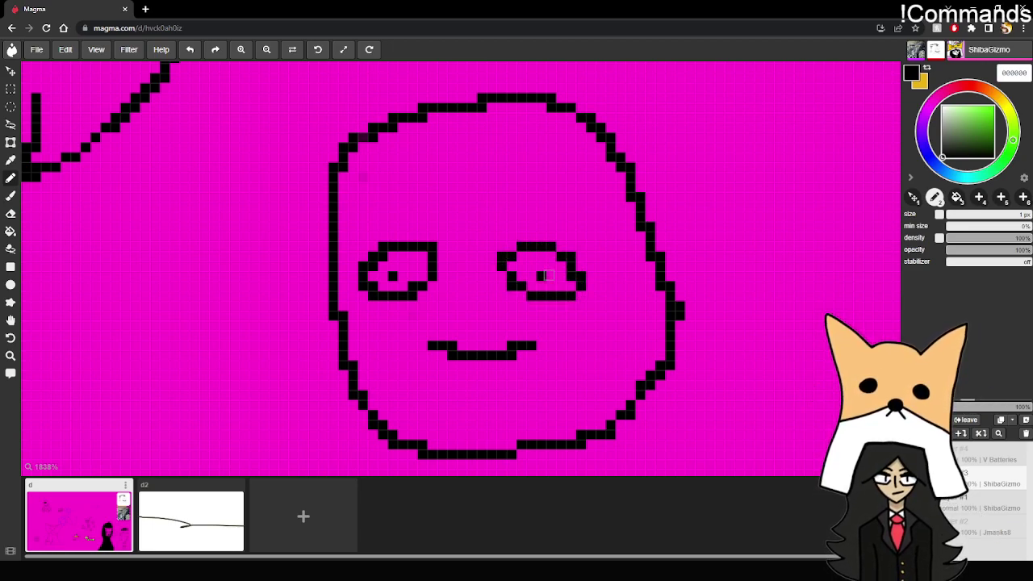
left_click(550, 266)
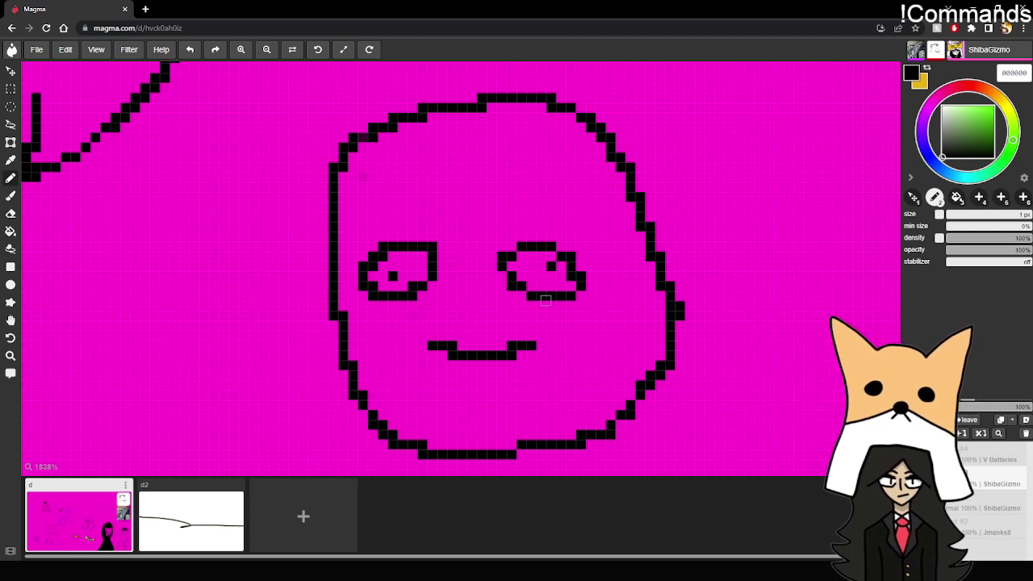
- Add a left eyebrow and an arched right eyebrow after discarding stray head strokes
mouse_move(512, 118)
left_mouse_down()
mouse_move(554, 153)
mouse_move(660, 352)
left_mouse_up()
key("ctrl+z")
mouse_move(561, 117)
left_mouse_down()
mouse_move(594, 161)
mouse_move(602, 201)
left_mouse_up()
key("ctrl+z")
left_click(492, 186)
key("ctrl+z")
left_click_drag(418, 167, 466, 177)
mouse_move(531, 210)
left_mouse_down()
mouse_move(555, 200)
mouse_move(563, 218)
left_mouse_up()
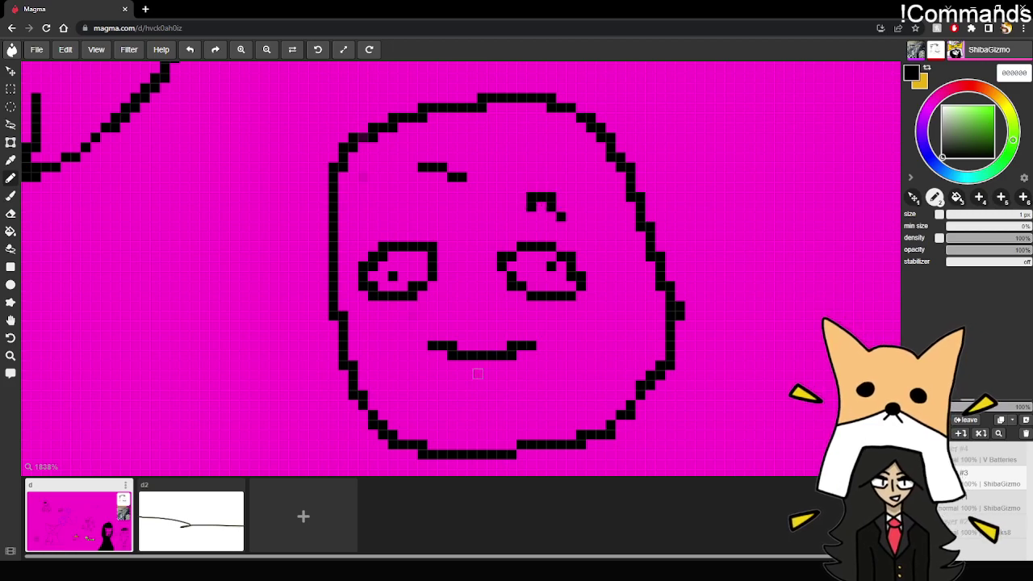
- Add small marks at the face's lower left and right cheek, undoing misplaced lines, then zoom out
left_click_drag(373, 353, 384, 375)
key("ctrl+z")
key("ctrl+z")
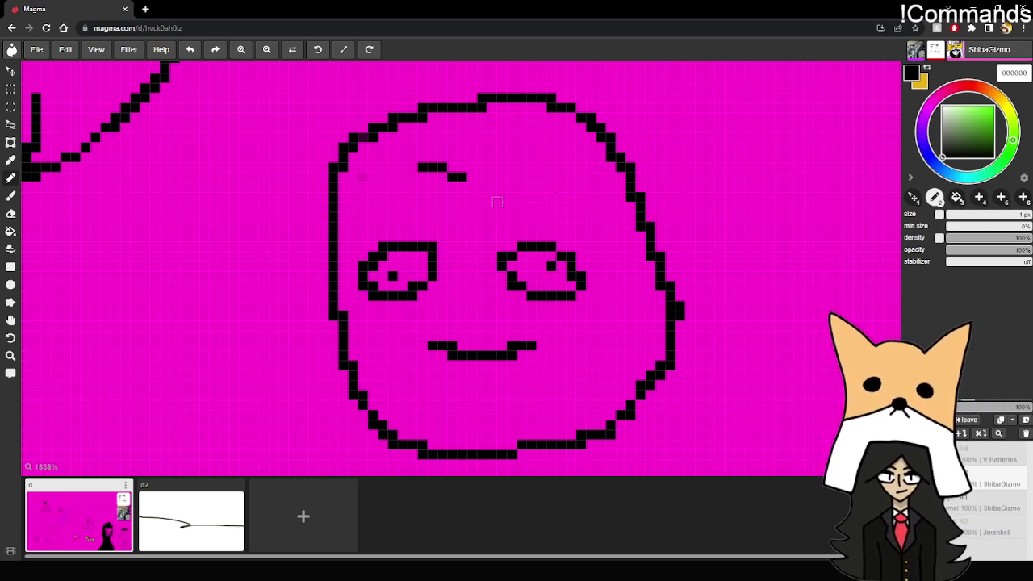
mouse_move(482, 216)
left_mouse_down()
mouse_move(508, 216)
mouse_move(530, 196)
left_mouse_up()
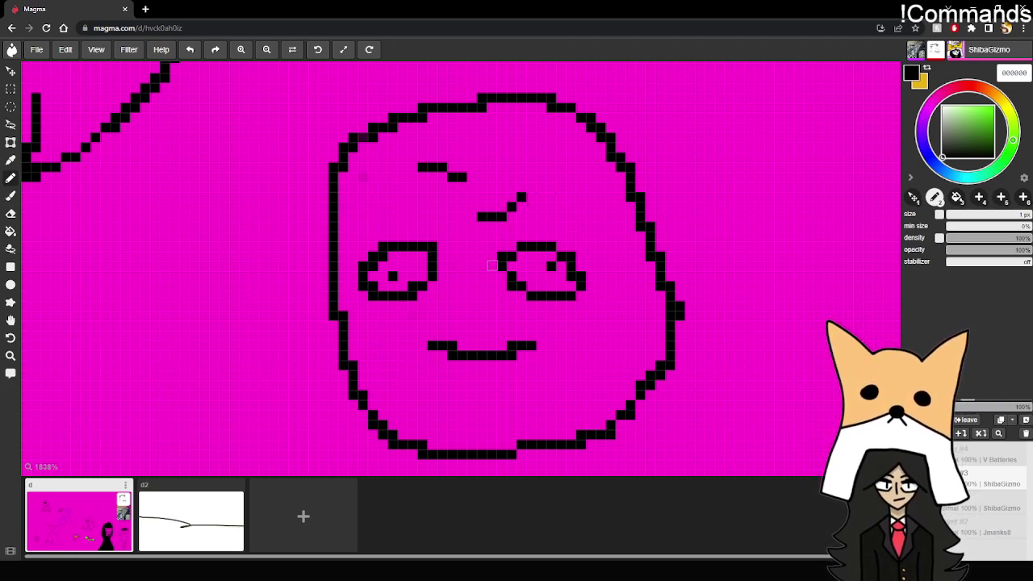
key("ctrl+z")
key("ctrl+z")
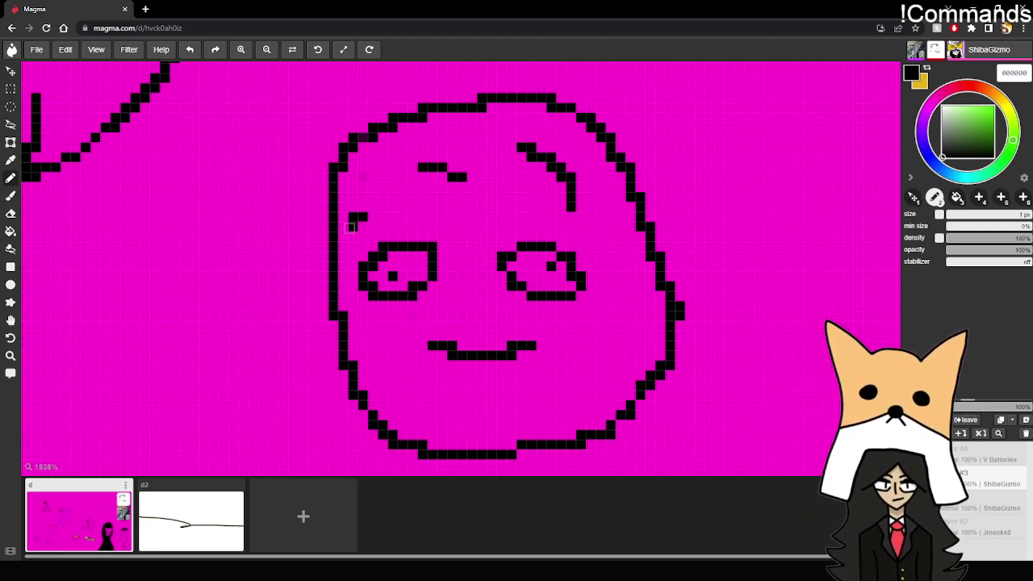
scroll(456, 363, "down", 3)
scroll(457, 363, "up", 2)
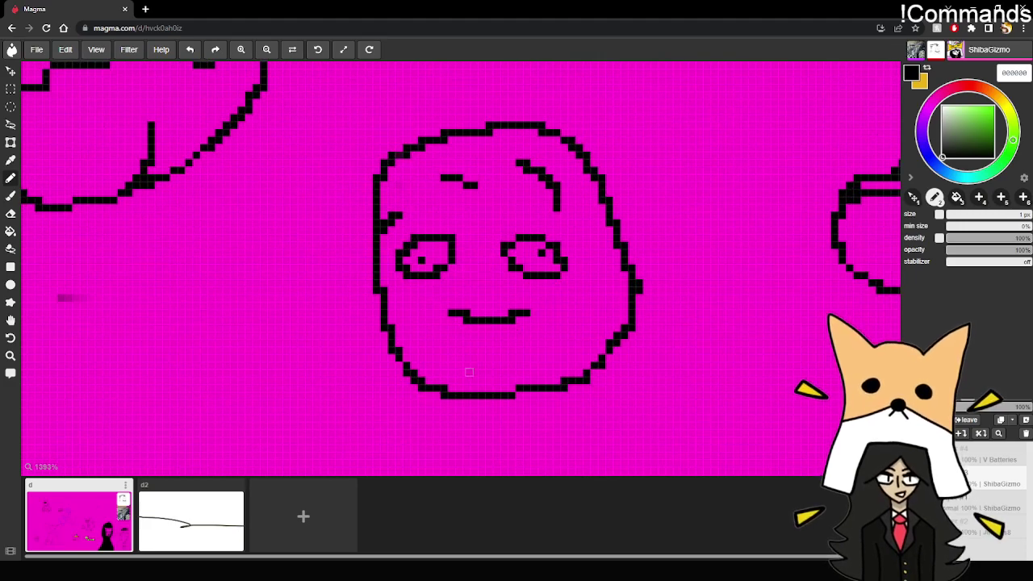
mouse_move(444, 364)
left_mouse_down()
mouse_move(476, 365)
mouse_move(456, 358)
mouse_move(473, 353)
mouse_move(432, 355)
mouse_move(440, 359)
left_mouse_up()
key("ctrl+z")
key("ctrl+z")
left_click_drag(596, 304, 571, 329)
scroll(629, 331, "down", 2)
scroll(672, 335, "down", 6)
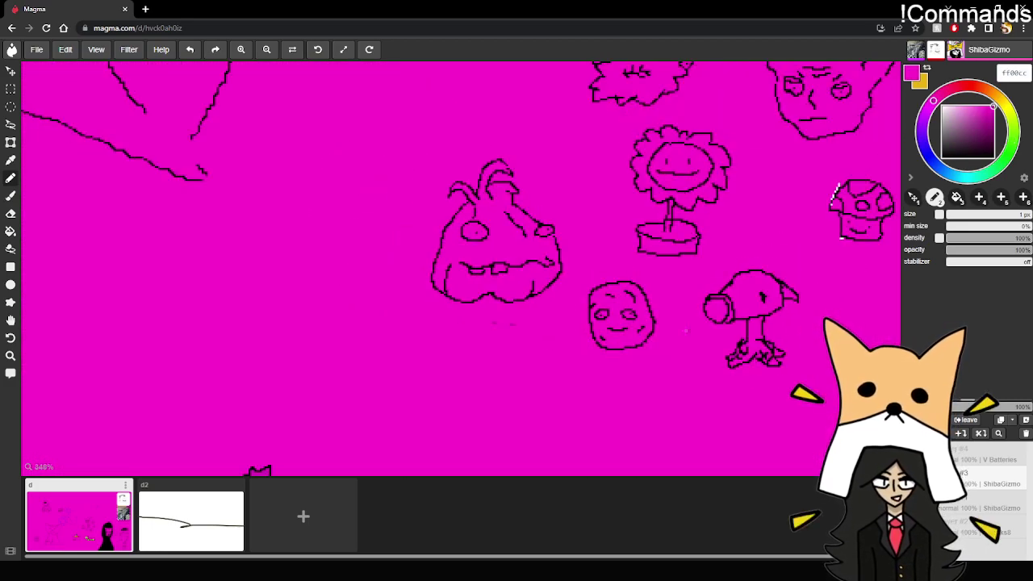
scroll(824, 301, "up", 4)
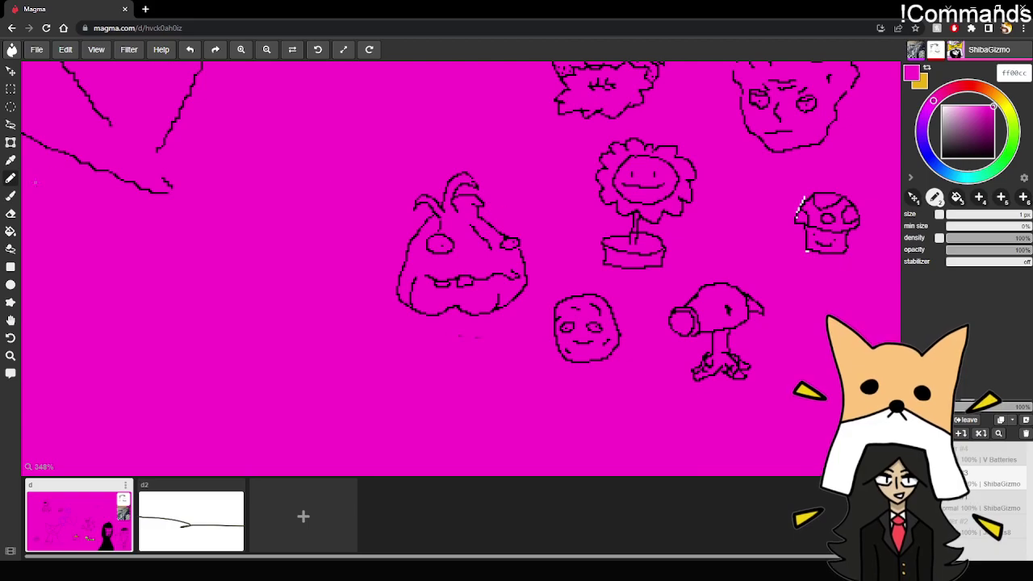
left_click(11, 195)
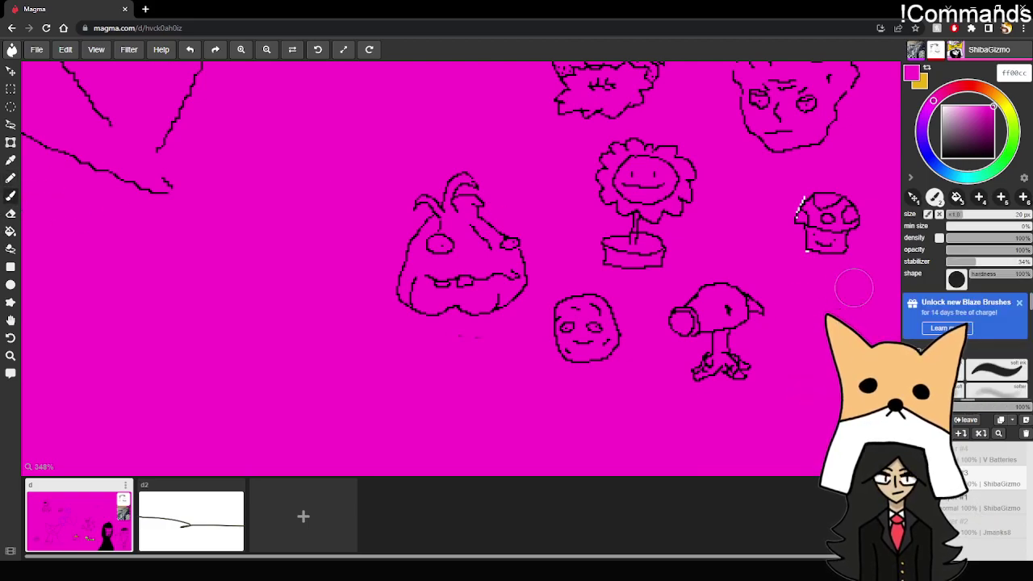
scroll(854, 287, "down", 5)
scroll(886, 284, "up", 3)
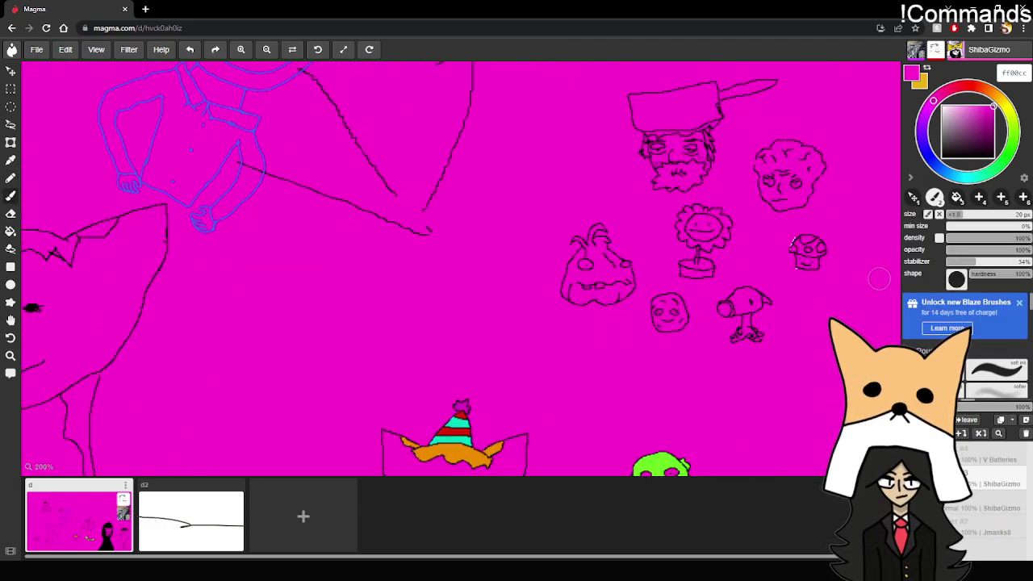
left_click(10, 177)
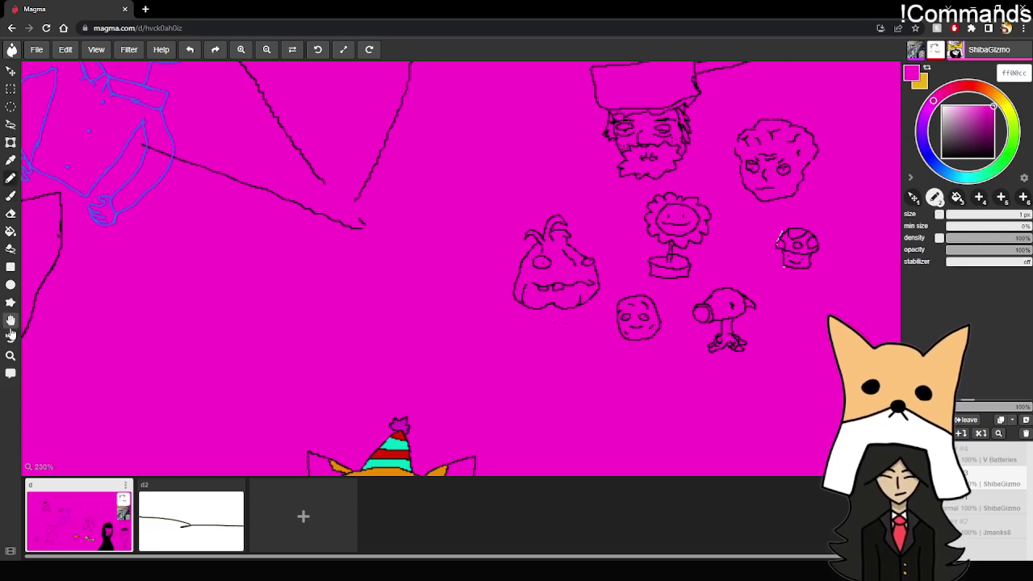
left_click(10, 320)
left_click_drag(473, 363, 338, 372)
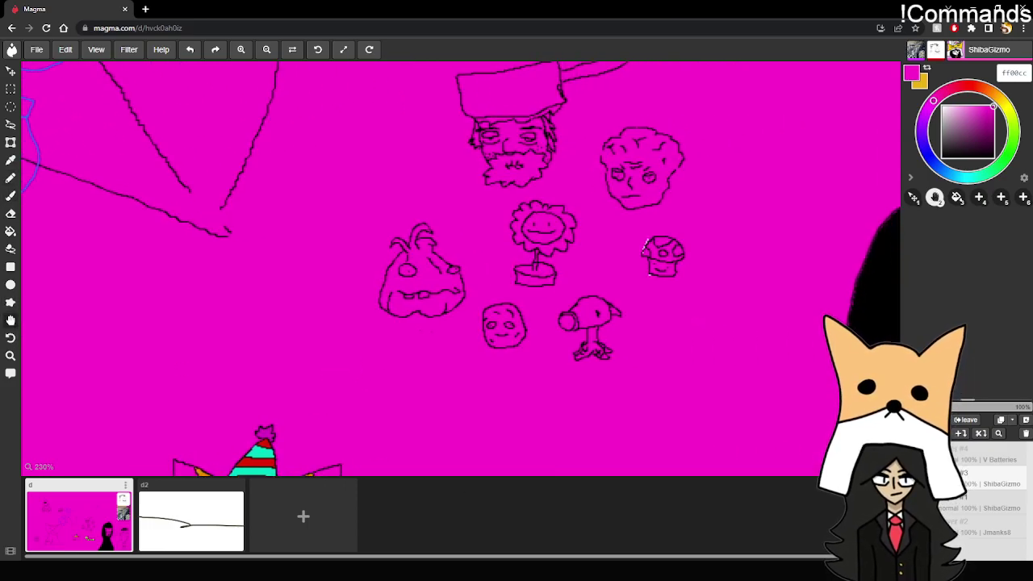
mouse_move(631, 318)
left_mouse_down()
mouse_move(549, 392)
mouse_move(553, 329)
left_mouse_up()
scroll(549, 319, "down", 1)
scroll(546, 307, "up", 2)
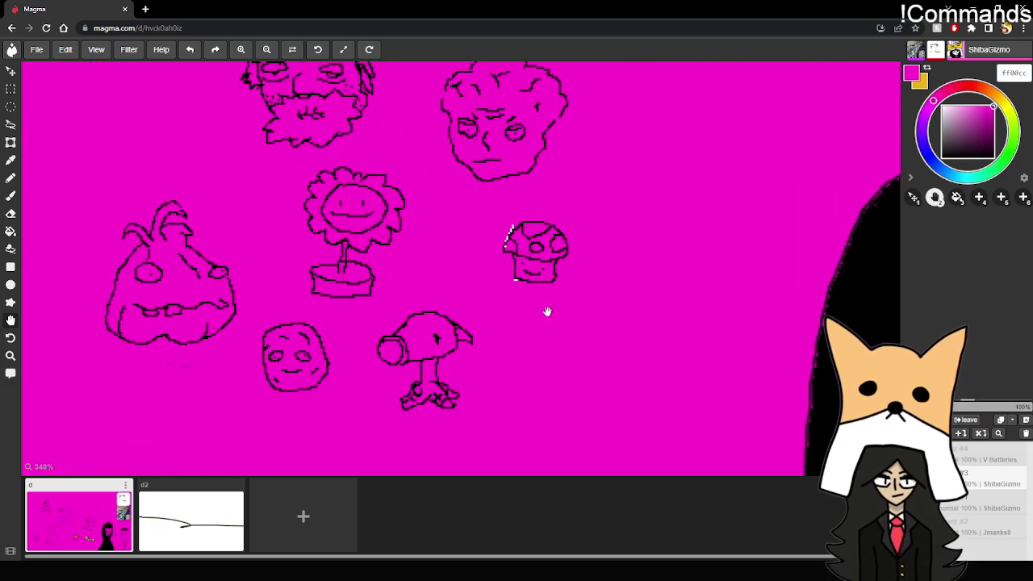
scroll(526, 301, "down", 3)
scroll(527, 304, "down", 3)
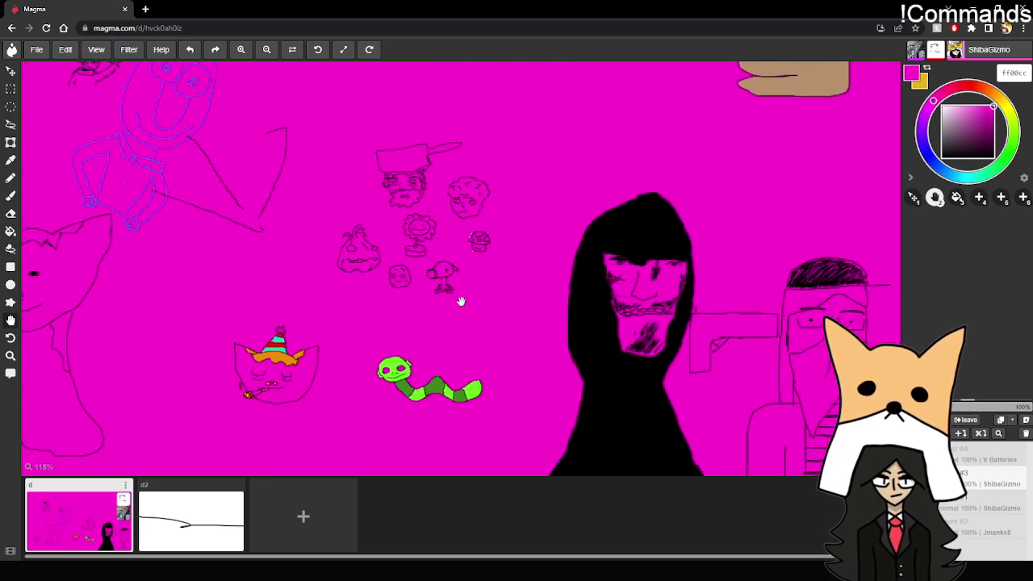
scroll(461, 301, "down", 5)
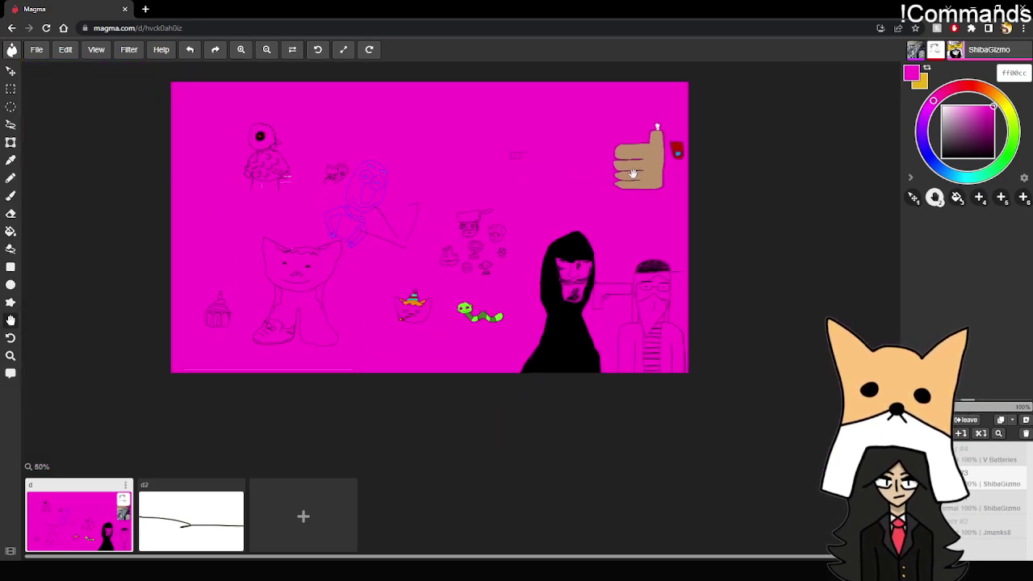
scroll(441, 329, "up", 4)
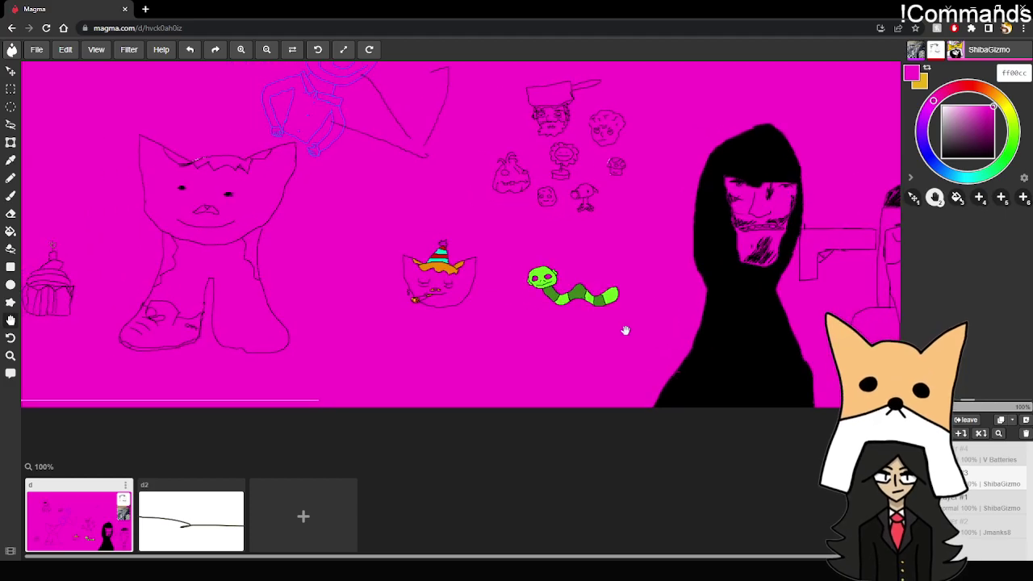
left_click_drag(702, 338, 716, 340)
mouse_move(544, 287)
left_mouse_down()
mouse_move(551, 294)
mouse_move(525, 364)
mouse_move(452, 403)
mouse_move(490, 446)
left_mouse_up()
left_click_drag(540, 309, 372, 199)
mouse_move(788, 98)
left_mouse_down()
mouse_move(707, 114)
mouse_move(626, 206)
mouse_move(602, 295)
mouse_move(561, 296)
mouse_move(845, 108)
left_mouse_up()
scroll(581, 298, "up", 5)
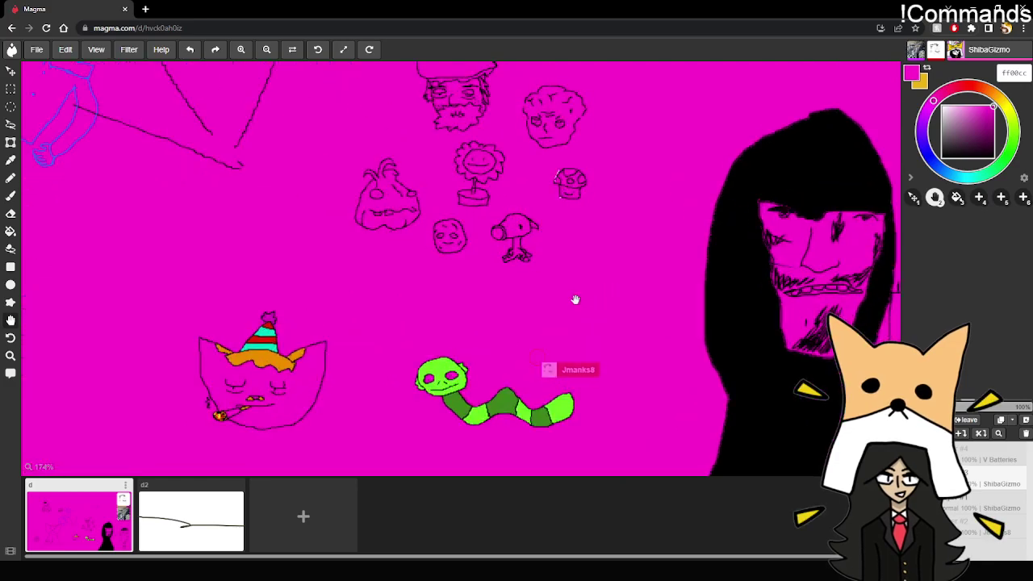
- Zoom around the Plants vs. Zombies cluster, then add blank page d3 beside d and d2
left_click(10, 179)
scroll(476, 166, "down", 4)
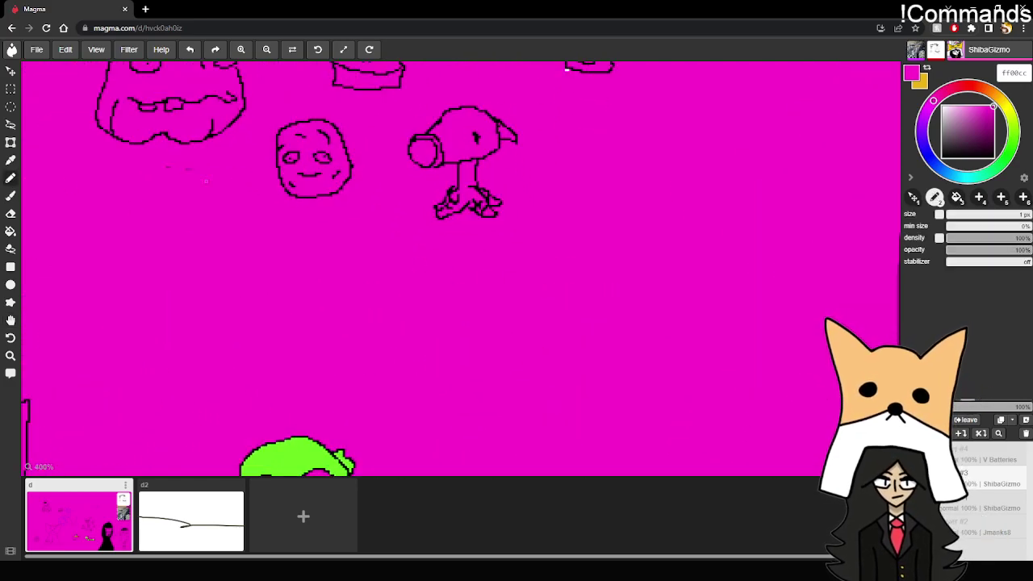
scroll(477, 165, "up", 2)
scroll(481, 147, "down", 2)
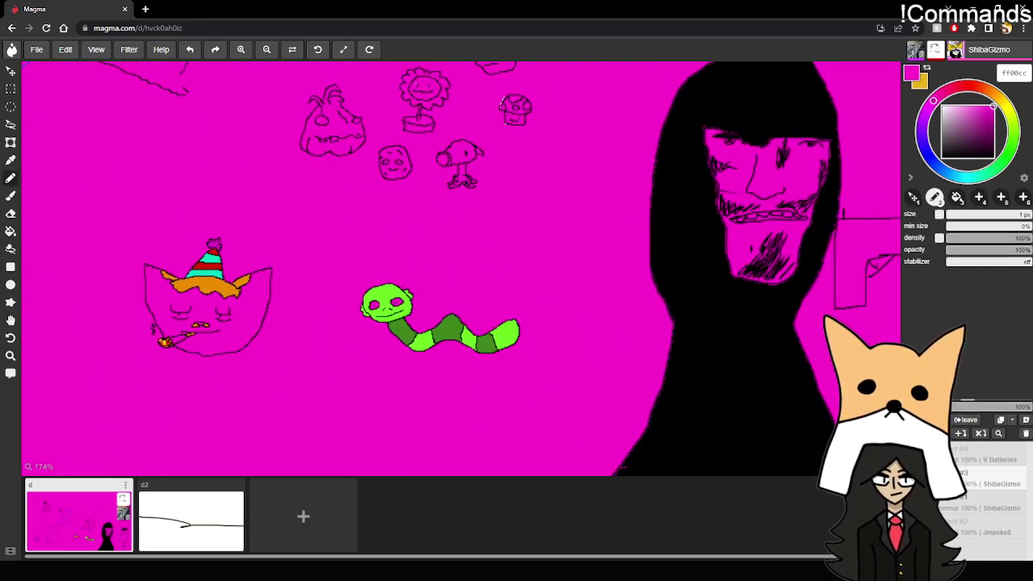
scroll(534, 141, "down", 10)
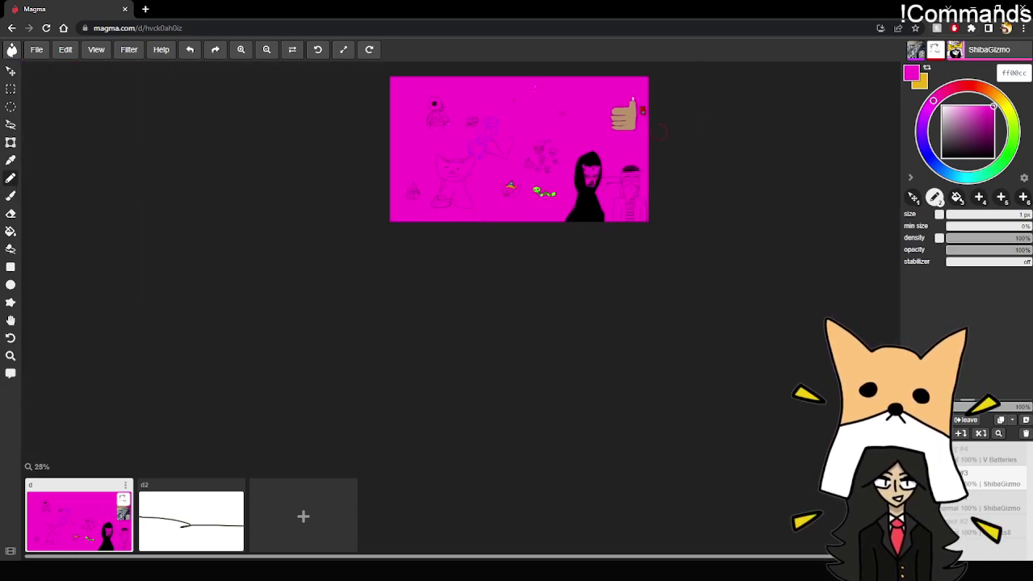
scroll(524, 129, "up", 10)
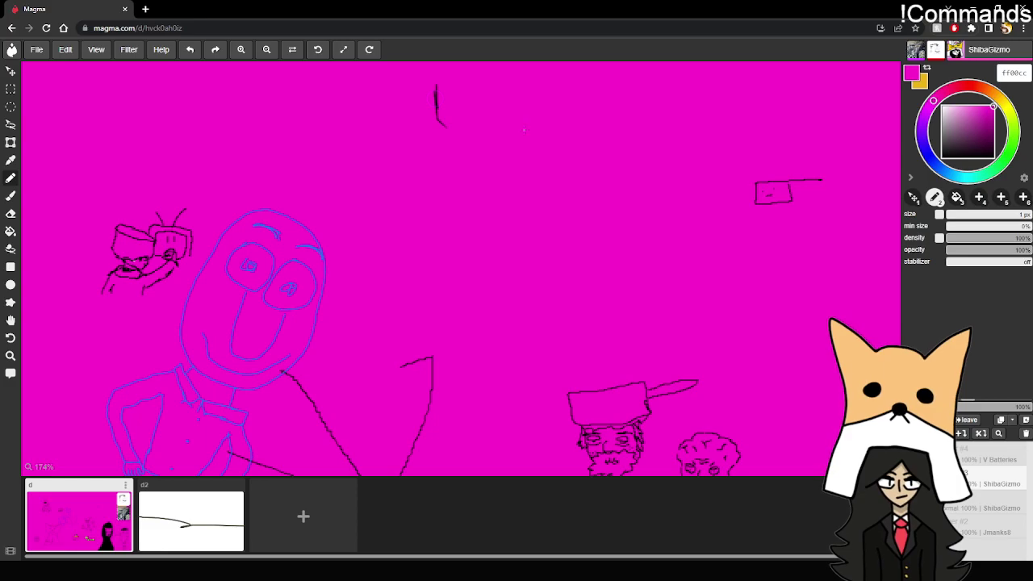
scroll(503, 121, "down", 10)
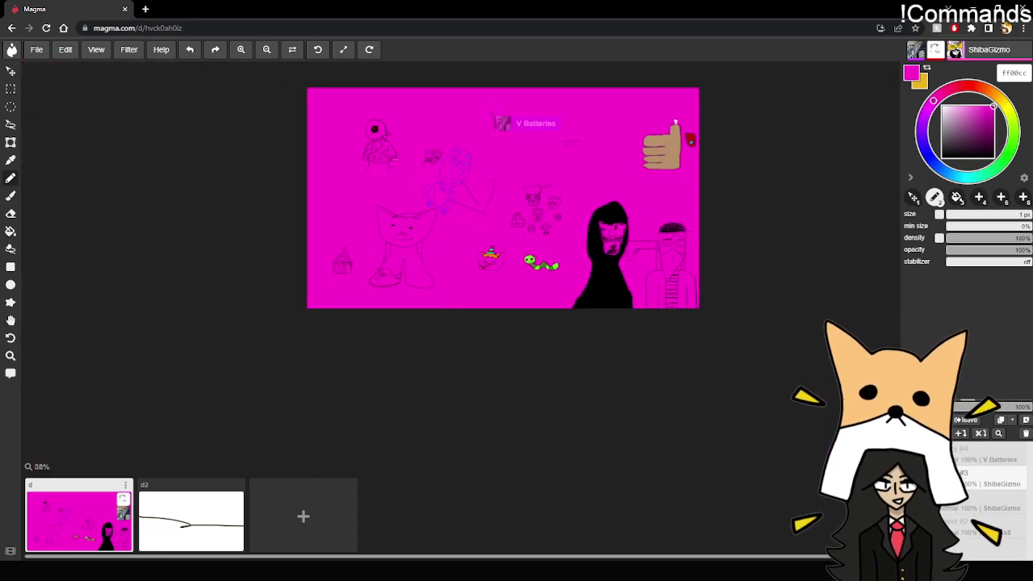
scroll(504, 121, "up", 6)
scroll(657, 238, "up", 4)
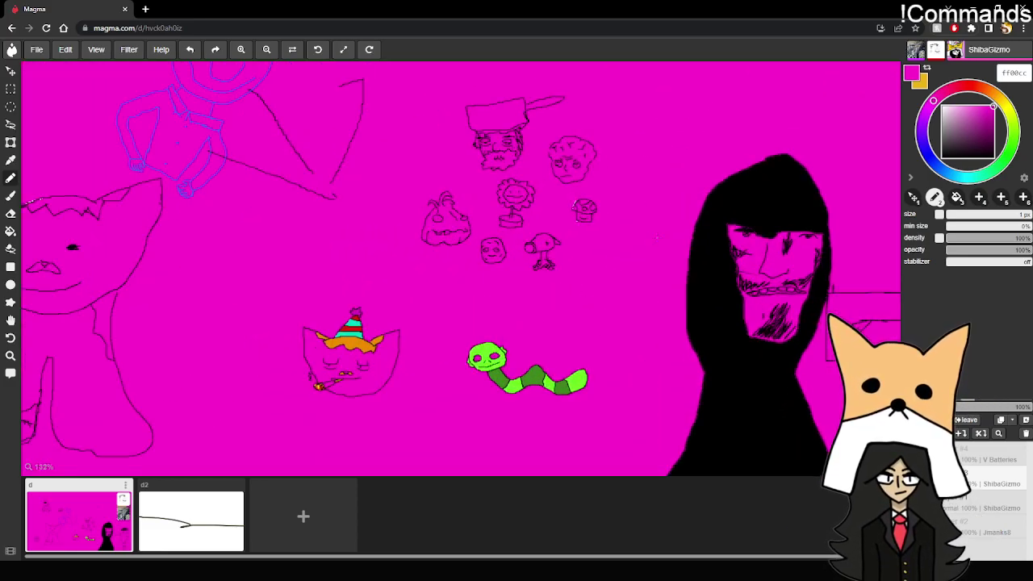
scroll(627, 114, "up", 1)
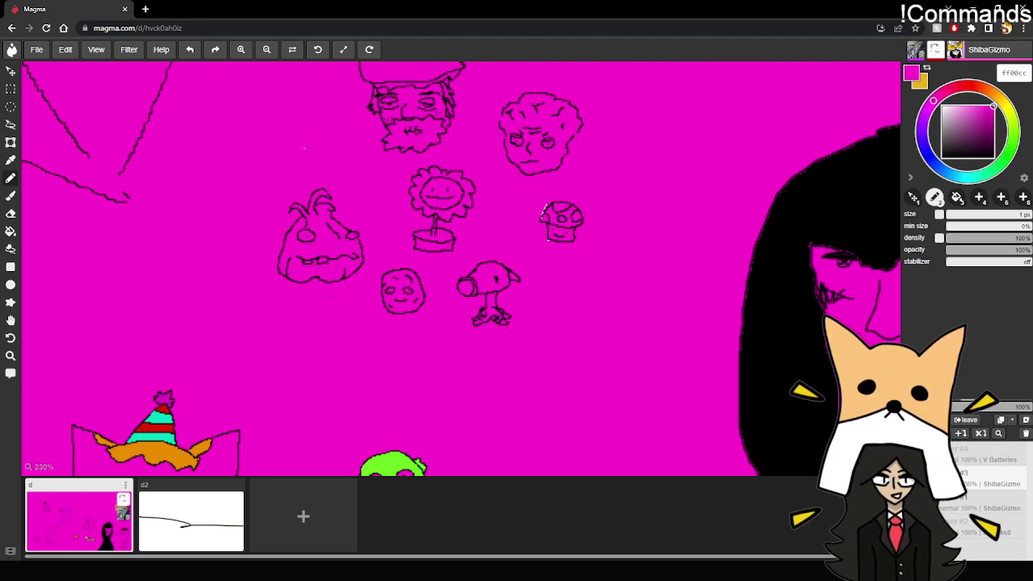
left_click(303, 517)
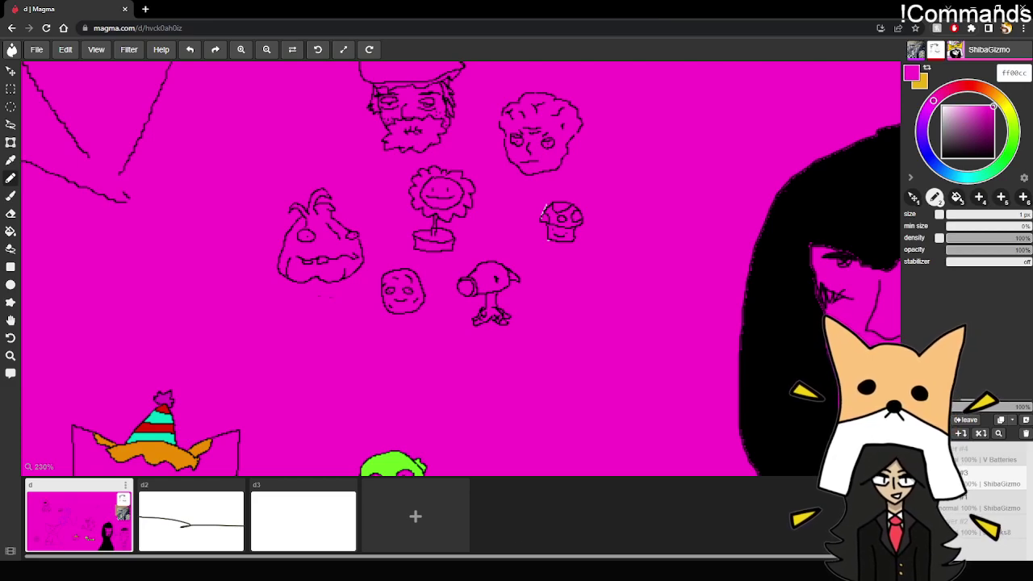
scroll(546, 213, "down", 6)
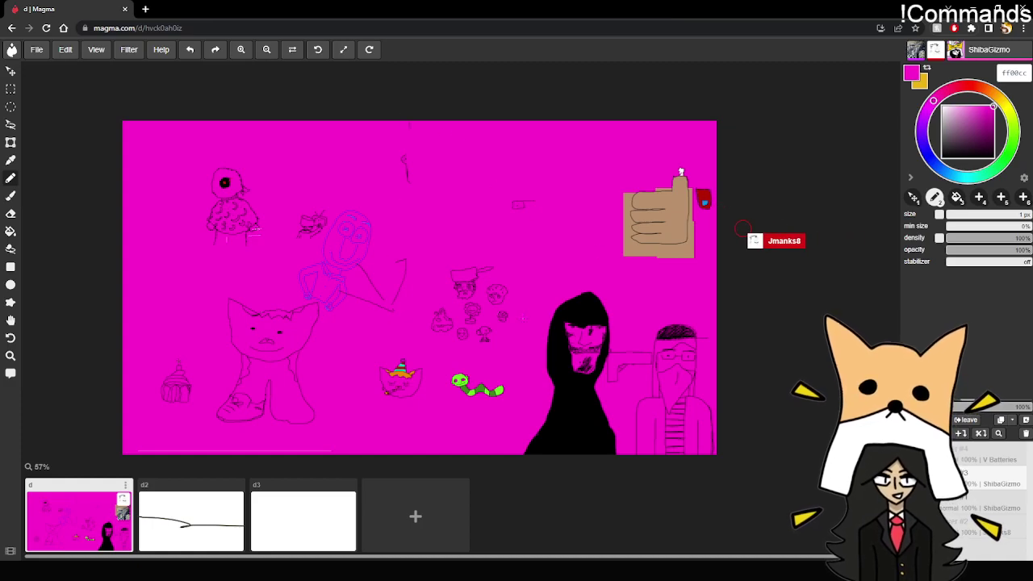
scroll(555, 207, "up", 1)
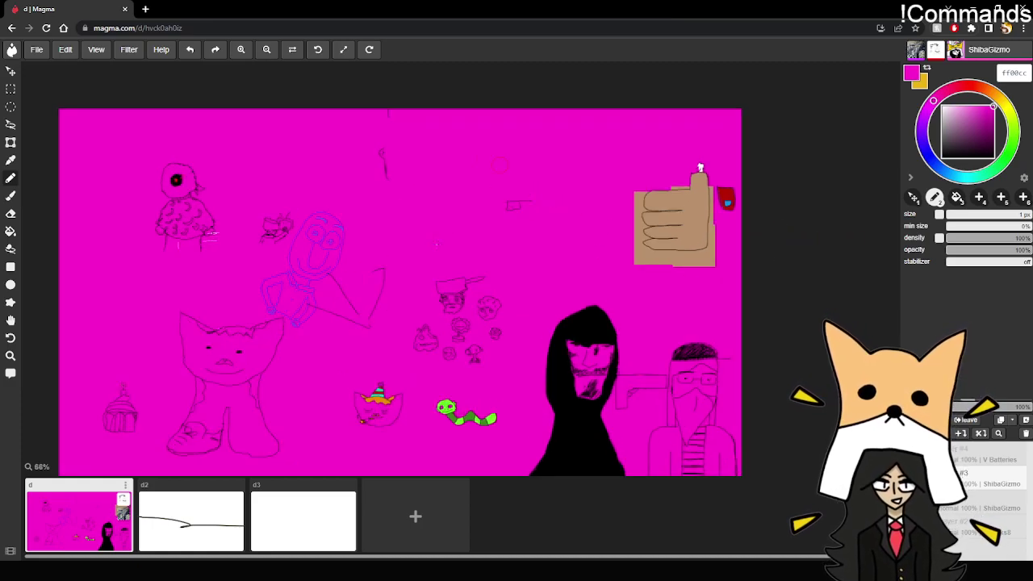
scroll(514, 136, "up", 2)
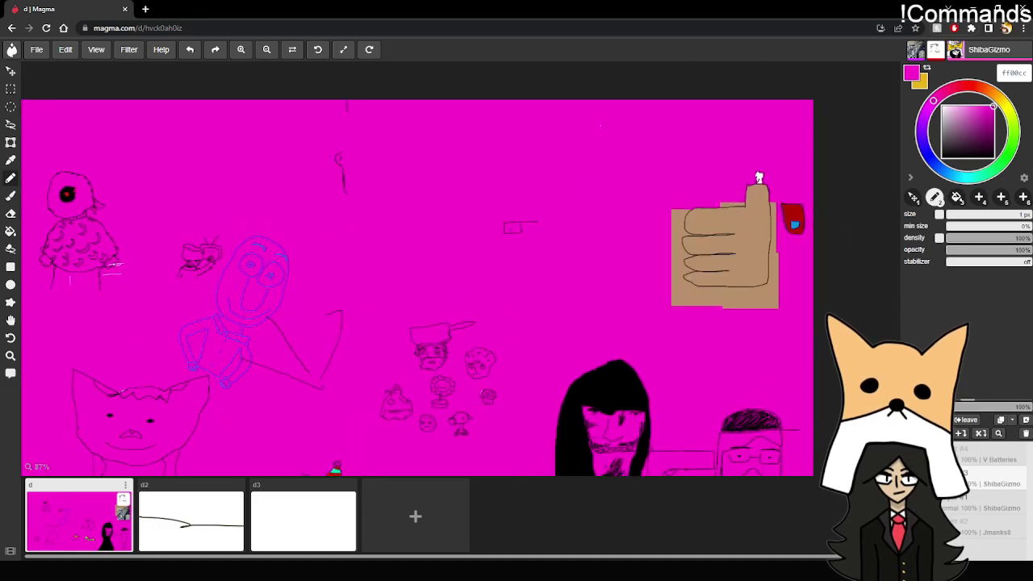
scroll(598, 125, "down", 1)
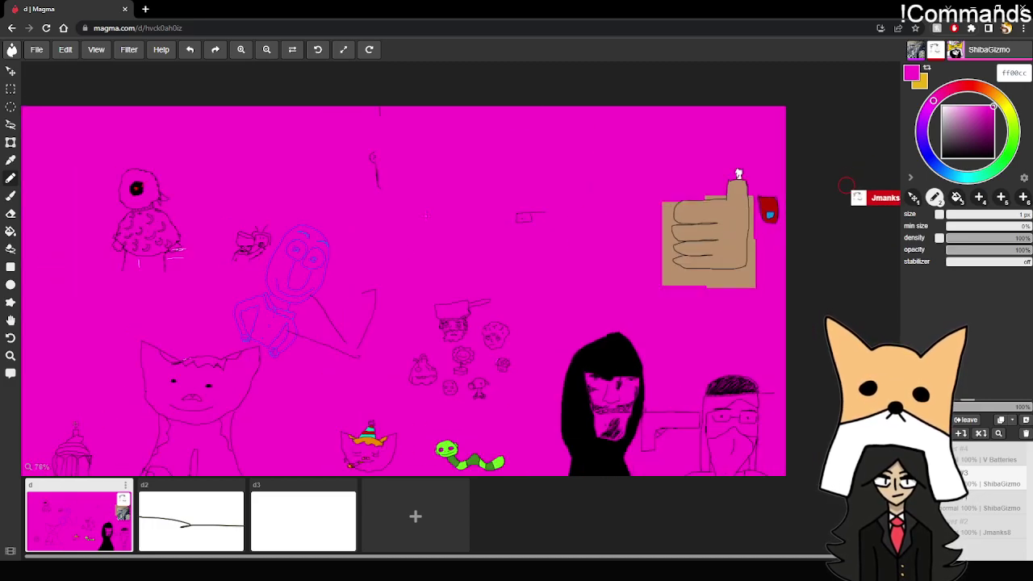
scroll(529, 343, "up", 4)
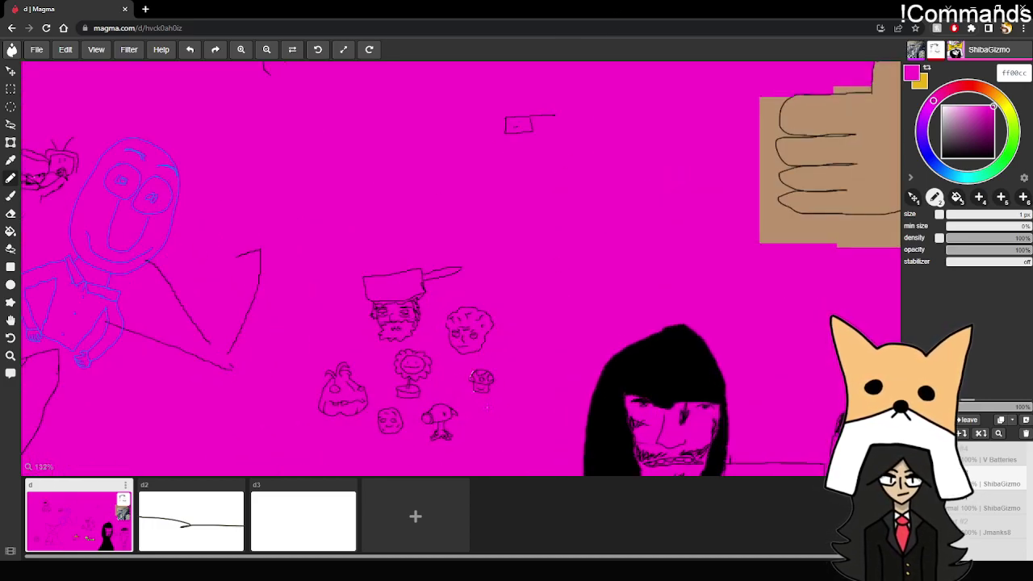
scroll(690, 184, "down", 3)
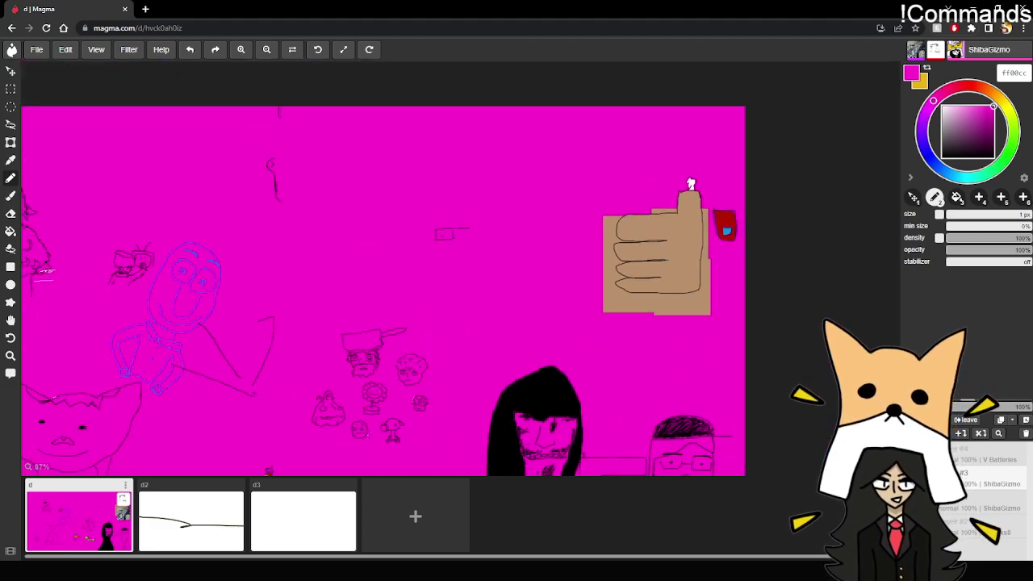
scroll(357, 445, "up", 3)
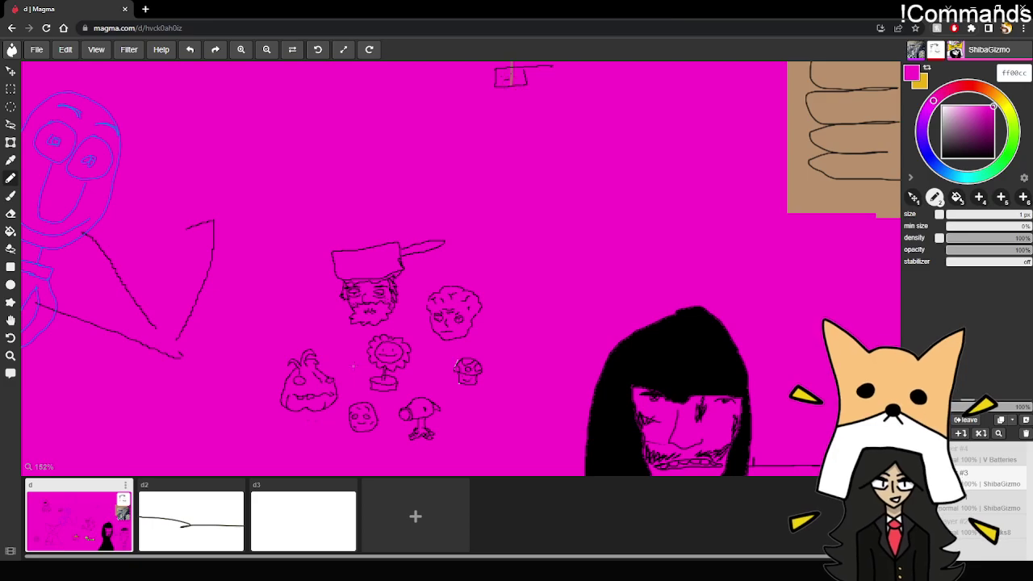
scroll(581, 202, "down", 3)
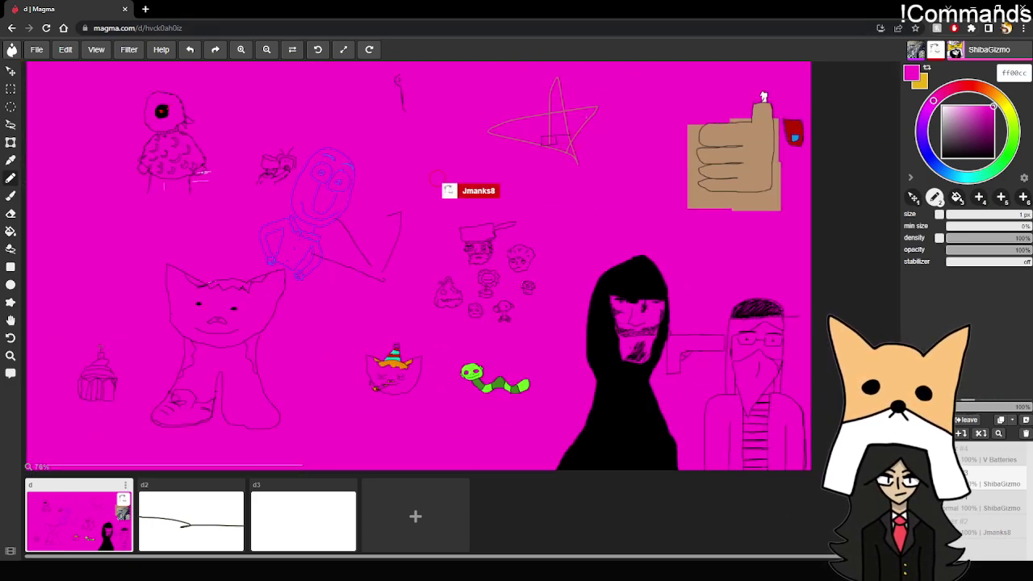
scroll(587, 109, "up", 2)
scroll(545, 207, "down", 2)
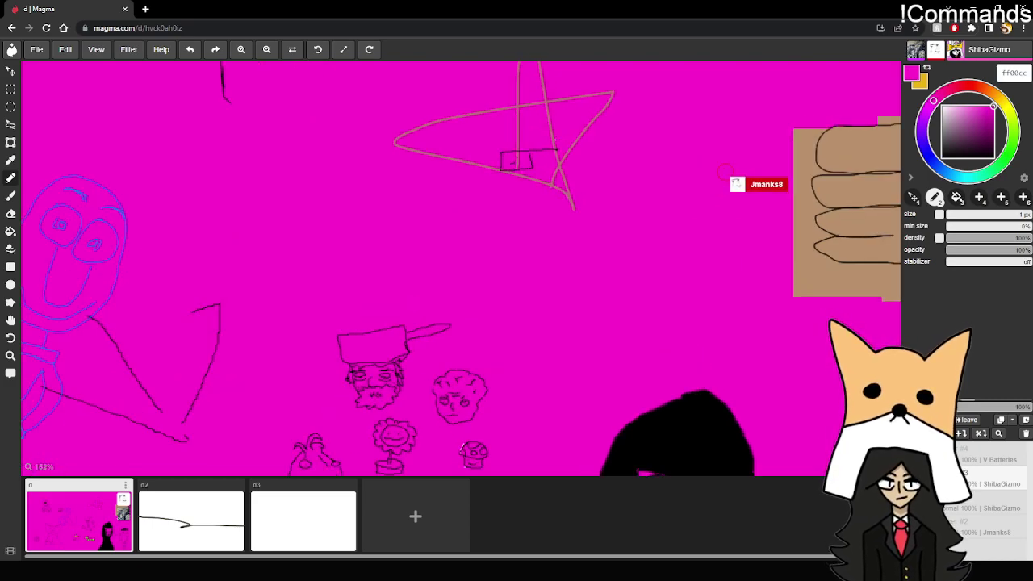
scroll(469, 226, "down", 1)
scroll(468, 226, "up", 3)
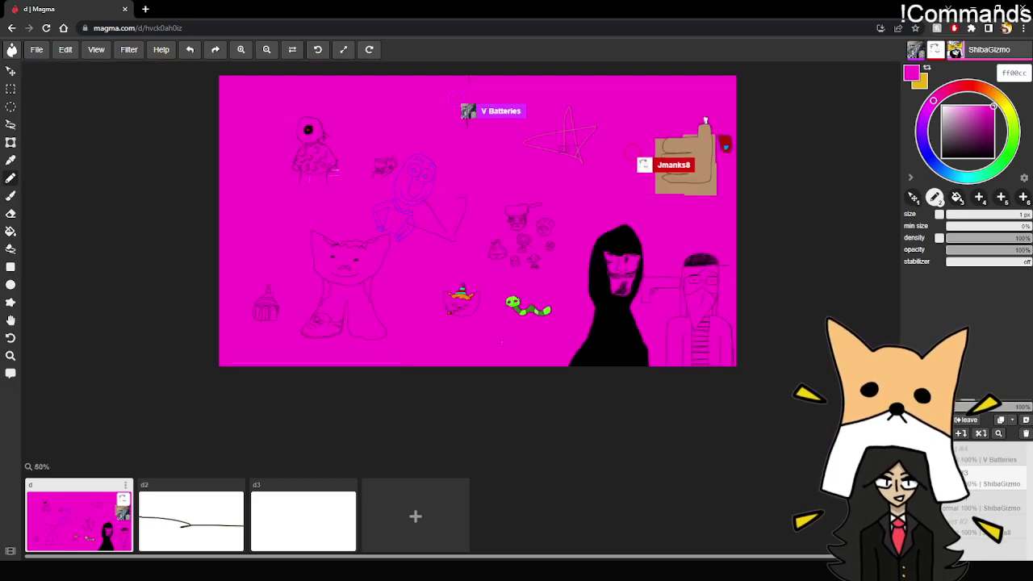
scroll(525, 286, "up", 2)
scroll(531, 162, "up", 6)
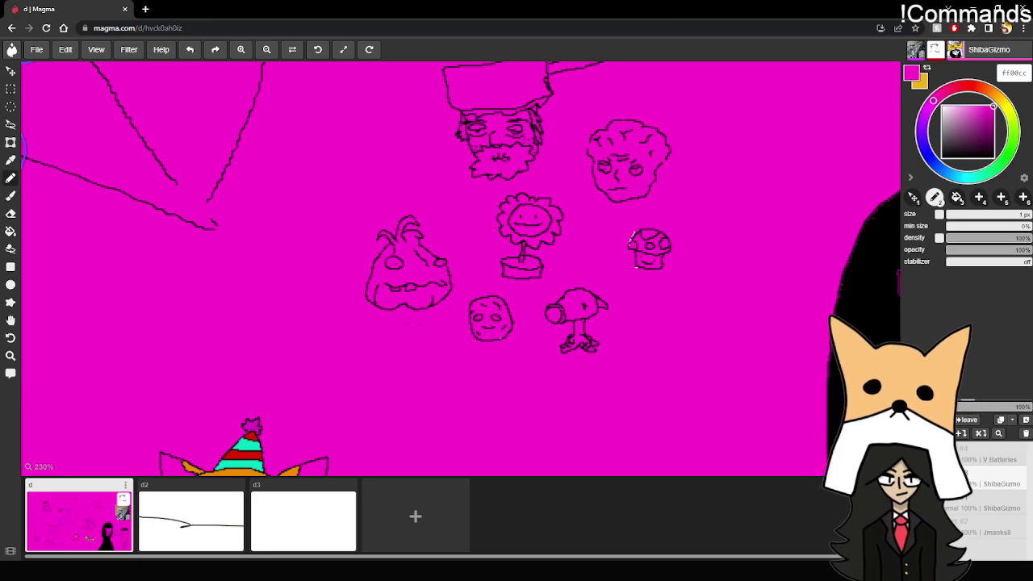
scroll(460, 266, "up", 1)
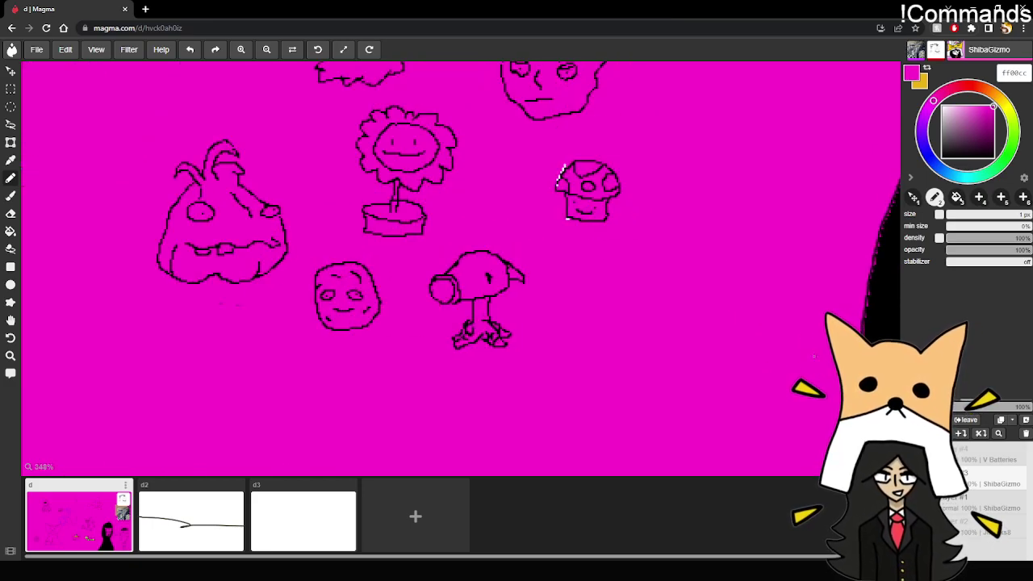
scroll(804, 204, "up", 3)
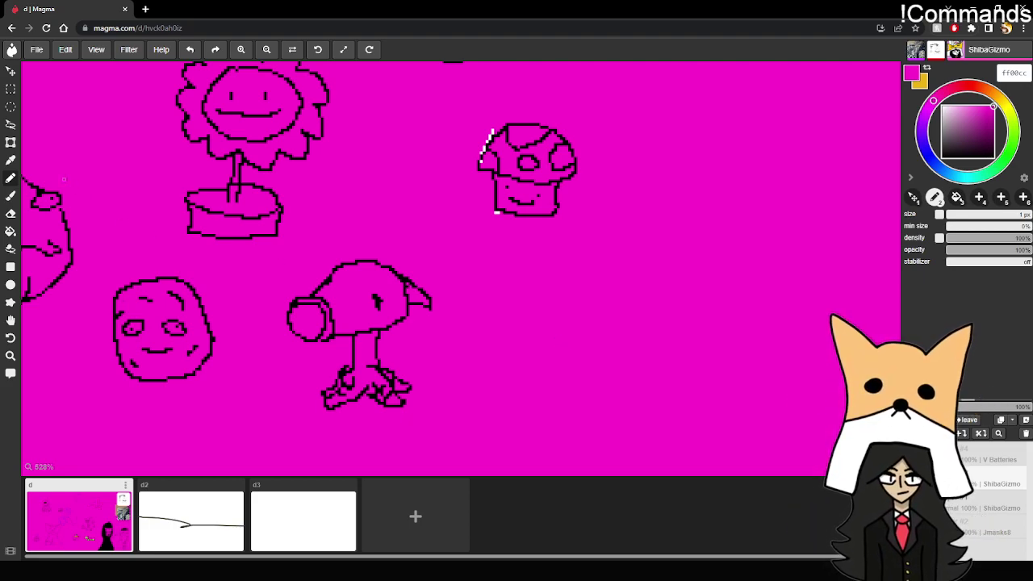
- Set the colour to black and try, then undo, first curves for a plant right of the peashooter
left_click(943, 156)
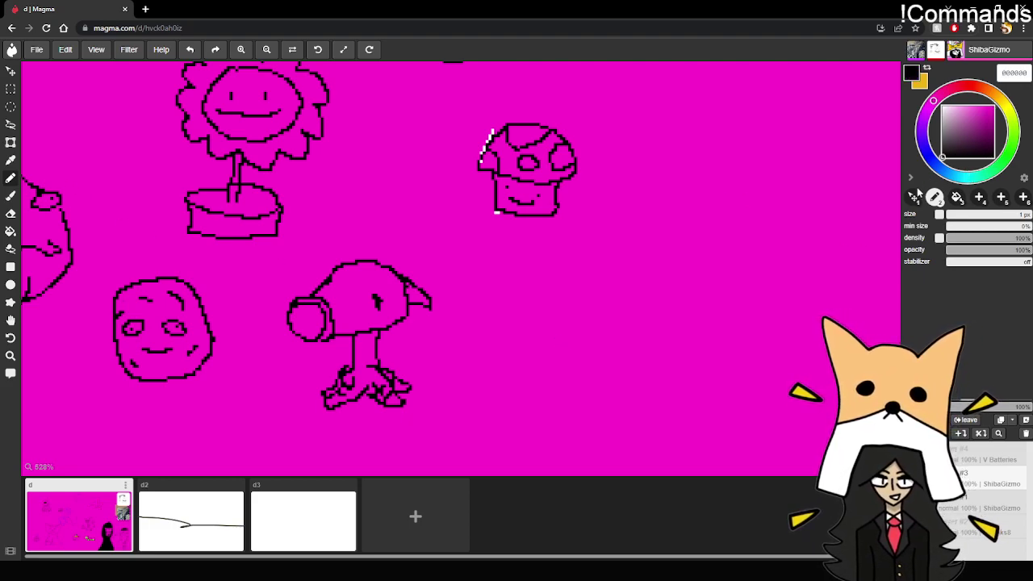
mouse_move(543, 353)
left_mouse_down()
mouse_move(514, 337)
mouse_move(510, 308)
left_mouse_up()
key("ctrl+z")
mouse_move(545, 351)
left_mouse_down()
mouse_move(519, 302)
mouse_move(540, 294)
mouse_move(583, 304)
mouse_move(593, 319)
mouse_move(585, 343)
mouse_move(543, 343)
mouse_move(551, 351)
mouse_move(519, 339)
mouse_move(528, 307)
mouse_move(556, 308)
mouse_move(577, 342)
mouse_move(545, 350)
left_mouse_up()
key("ctrl+z")
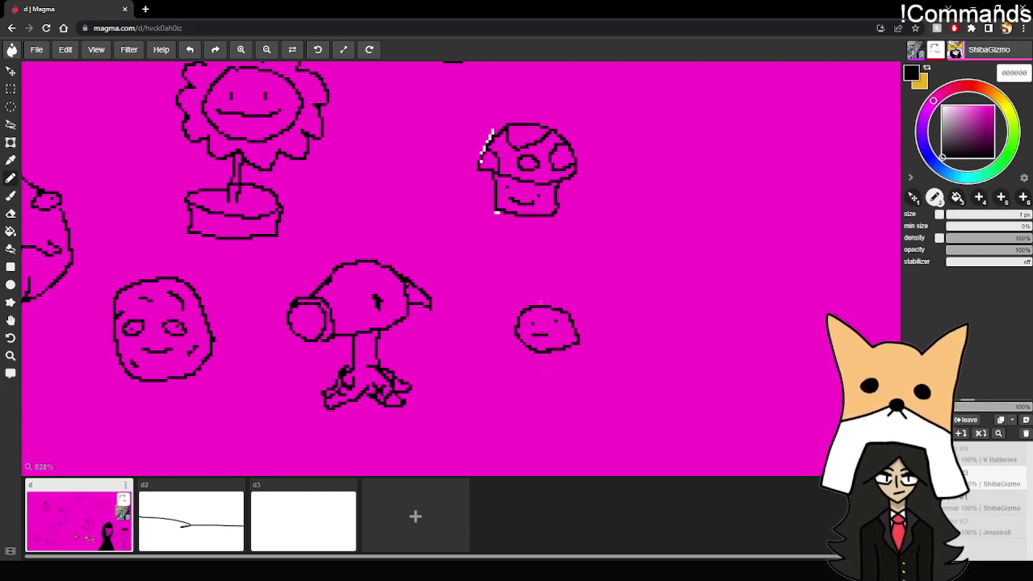
mouse_move(526, 311)
left_mouse_down()
mouse_move(542, 270)
mouse_move(585, 309)
mouse_move(577, 321)
mouse_move(596, 372)
mouse_move(555, 360)
left_mouse_up()
key("ctrl+z")
key("ctrl+z")
- Draw the plant's domed head outline and its left and right drooping leaves
mouse_move(520, 314)
left_mouse_down()
mouse_move(522, 271)
mouse_move(560, 273)
mouse_move(569, 313)
mouse_move(515, 320)
mouse_move(501, 367)
left_mouse_up()
key("ctrl+z")
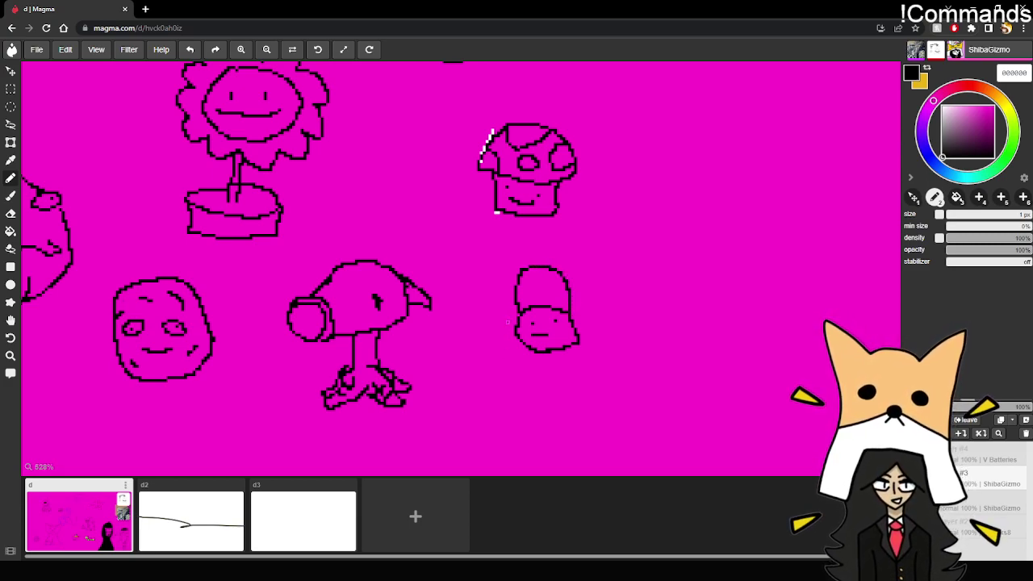
mouse_move(516, 317)
left_mouse_down()
mouse_move(495, 352)
mouse_move(506, 369)
mouse_move(546, 353)
left_mouse_up()
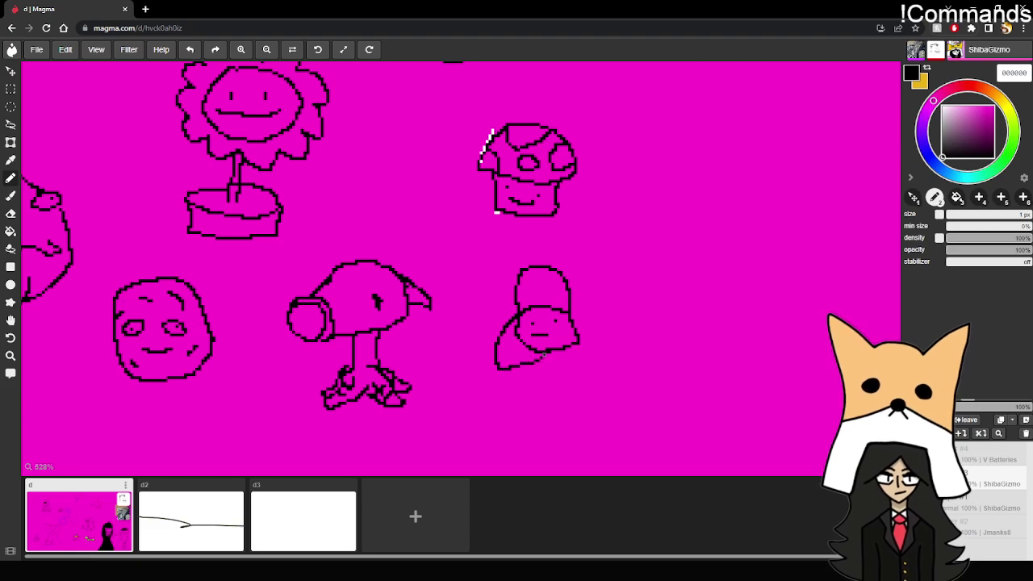
mouse_move(571, 313)
left_mouse_down()
mouse_move(599, 360)
mouse_move(575, 364)
mouse_move(554, 348)
mouse_move(537, 370)
mouse_move(540, 391)
left_mouse_up()
- Zoom in and out on the canvas around the new plant sketch
scroll(554, 391, "down", 1)
scroll(554, 390, "up", 1)
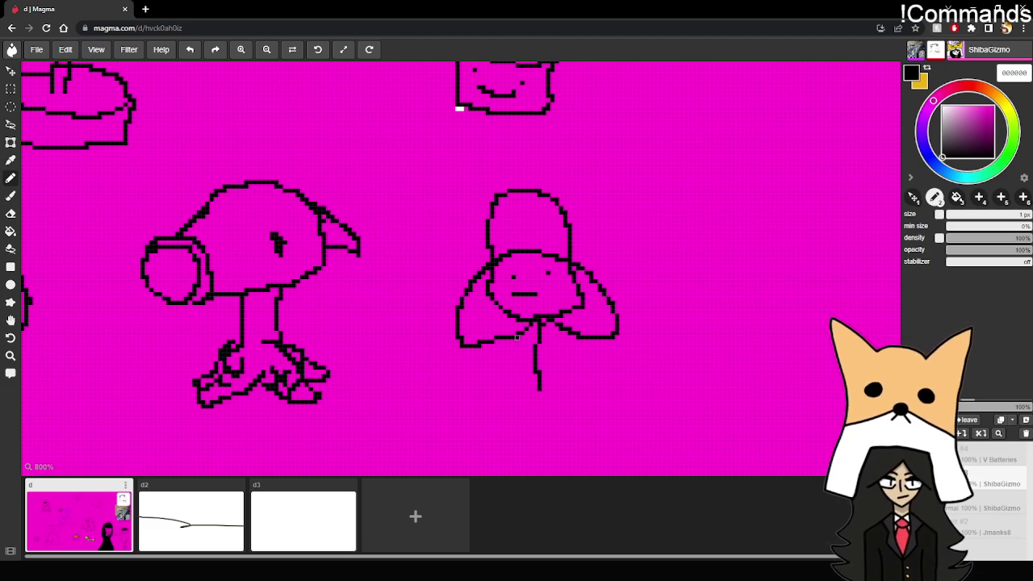
scroll(523, 381, "down", 3)
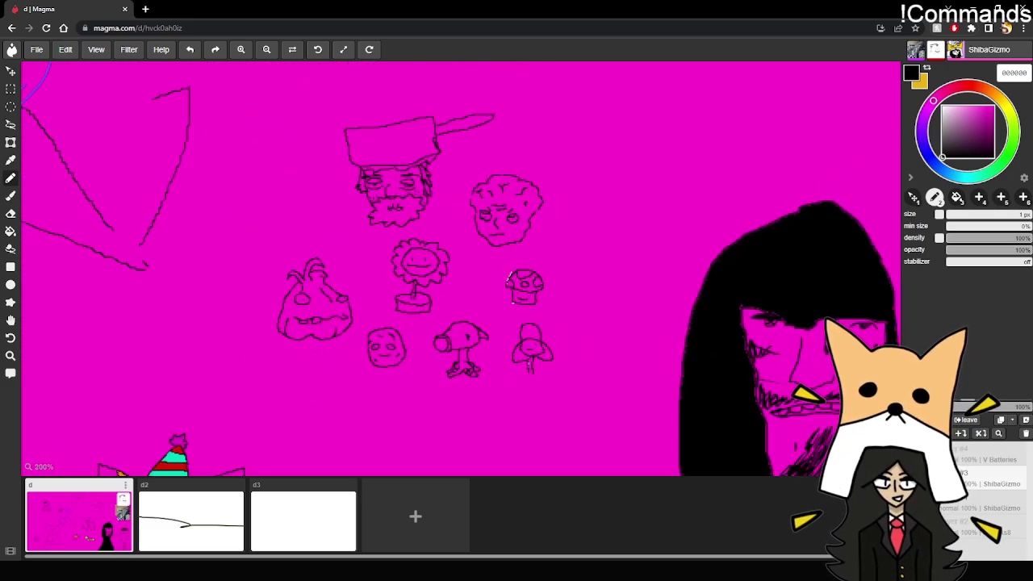
scroll(565, 305, "up", 1)
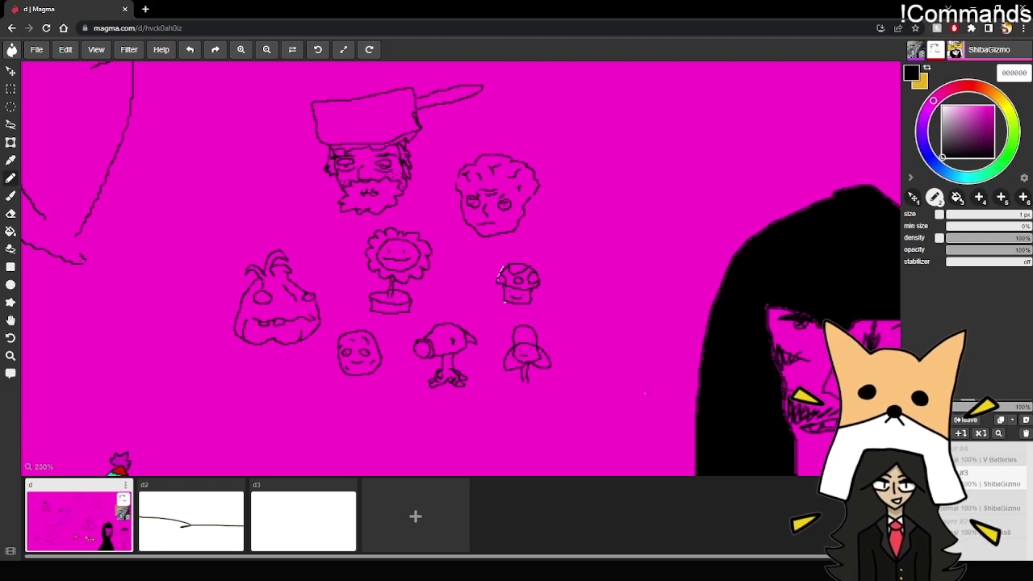
scroll(645, 394, "down", 5)
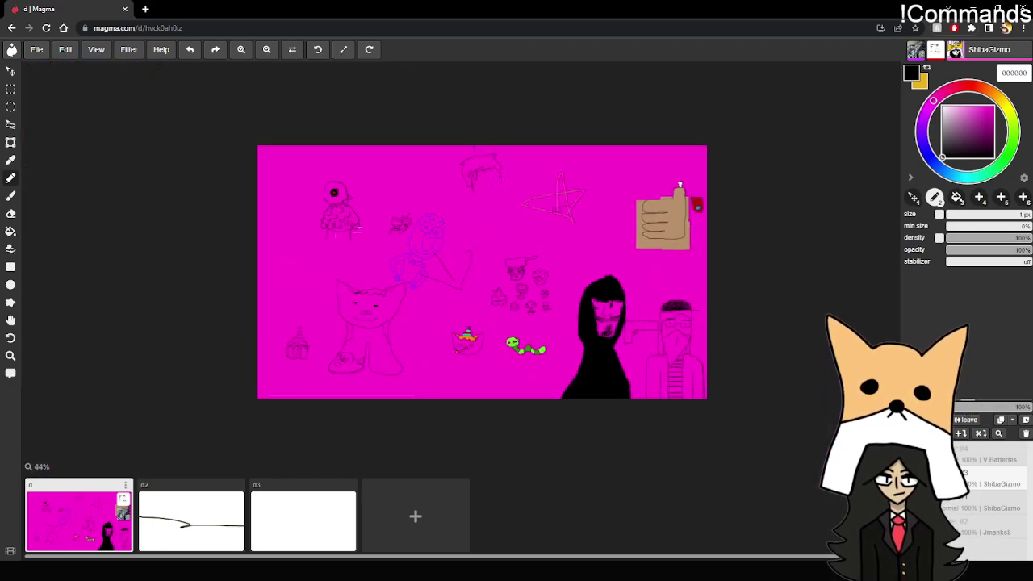
scroll(494, 173, "up", 6)
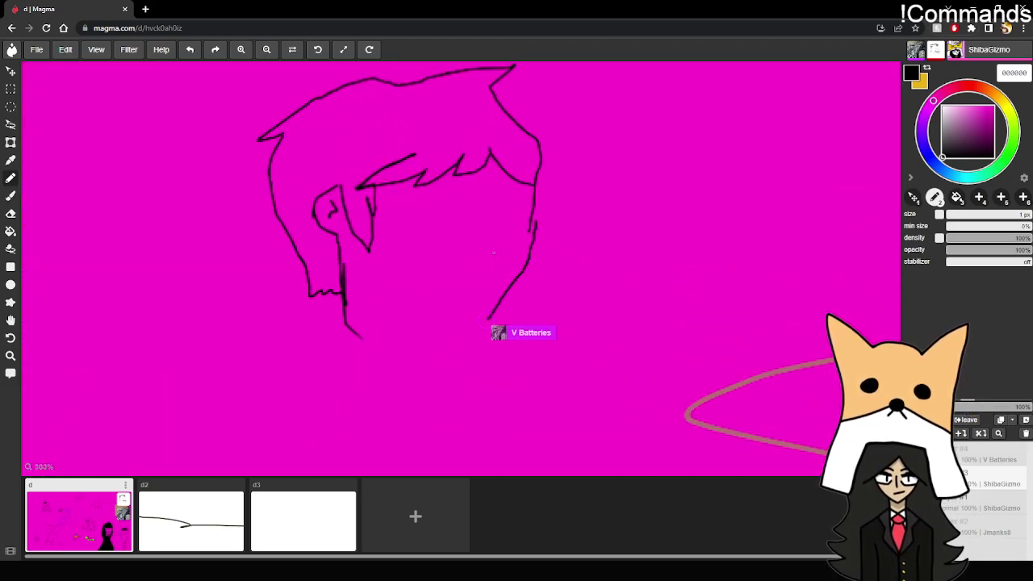
scroll(474, 363, "down", 3)
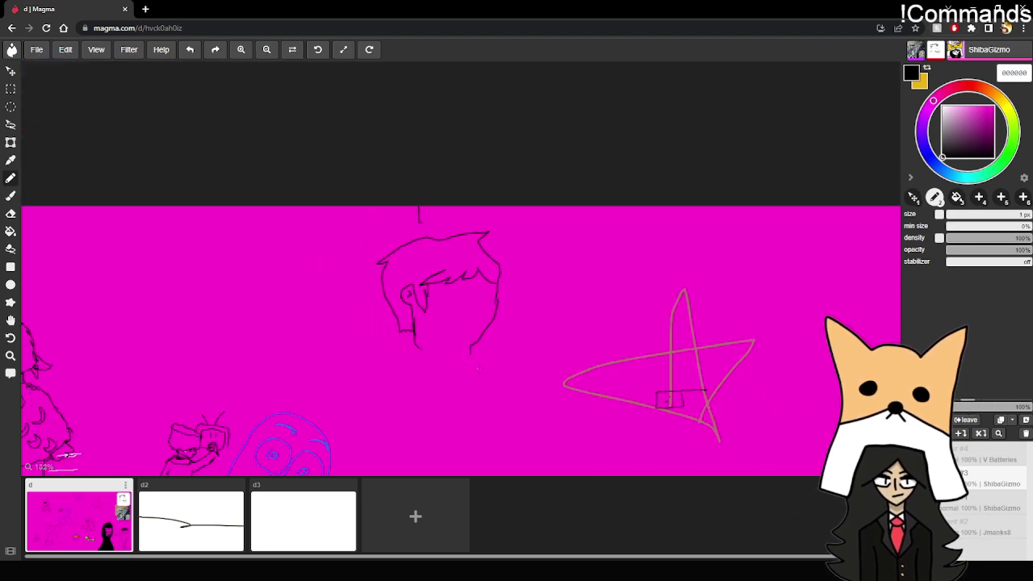
scroll(497, 385, "down", 2)
scroll(532, 417, "down", 2)
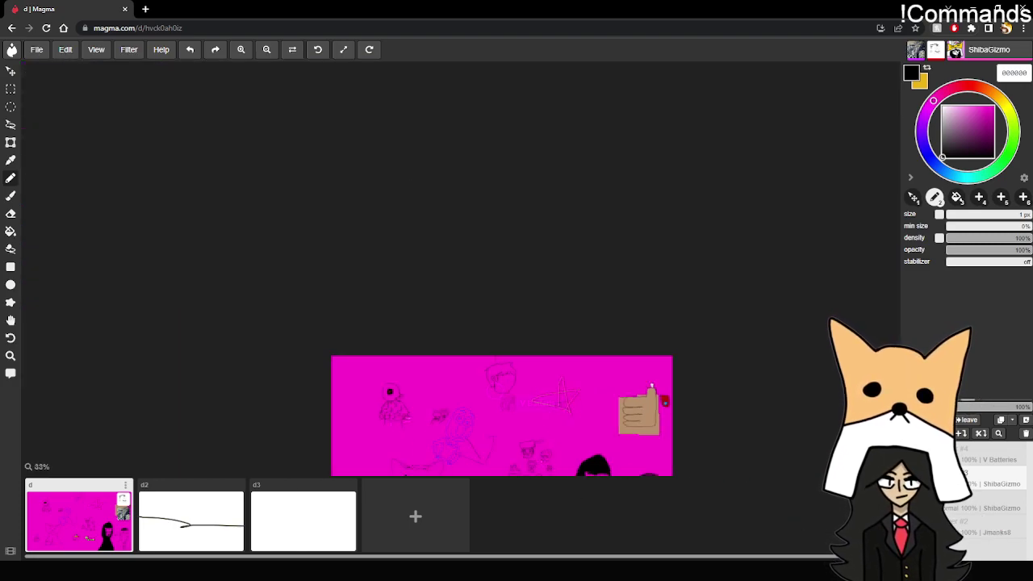
scroll(532, 464, "up", 4)
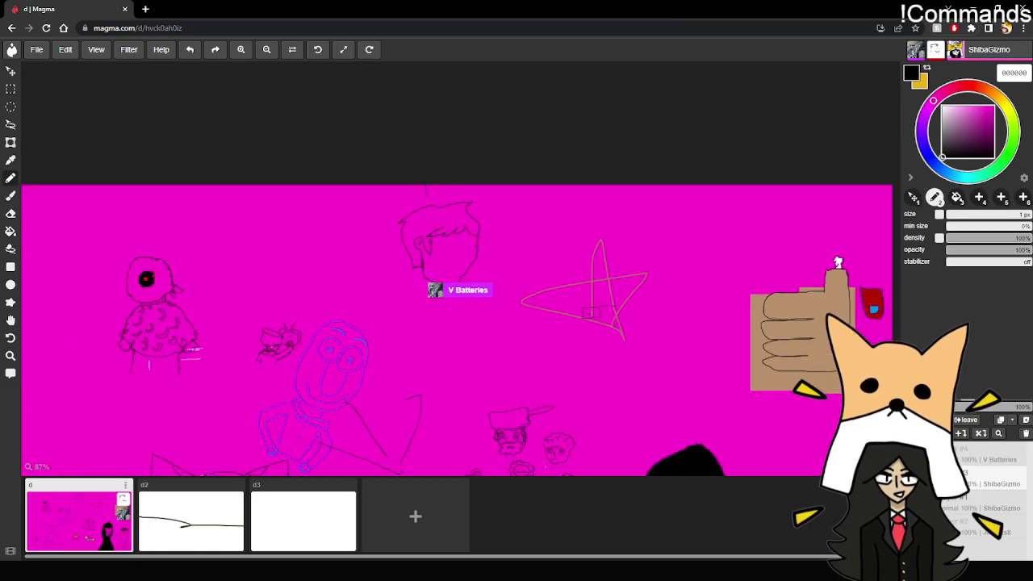
scroll(551, 472, "down", 5)
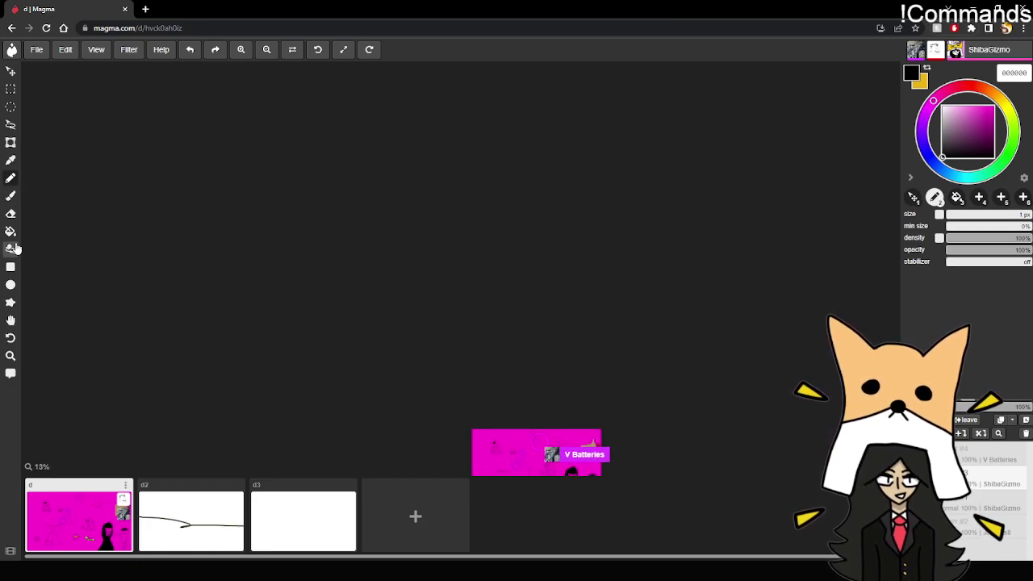
- Switch to the Hand tool and pan across the canvas, adjusting the zoom
left_click(11, 321)
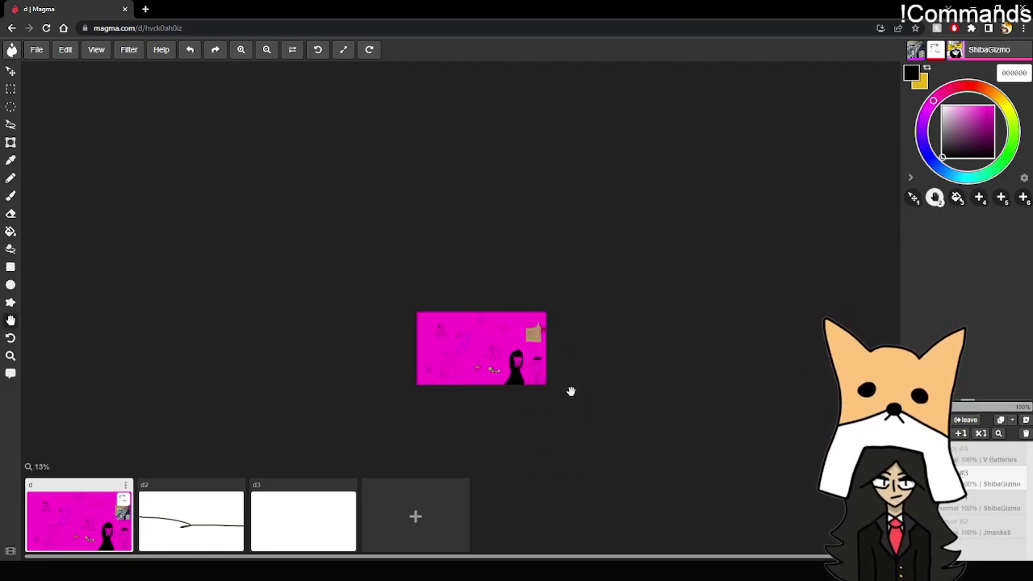
scroll(560, 385, "up", 8)
scroll(485, 299, "up", 3)
scroll(496, 330, "down", 6)
scroll(516, 331, "up", 2)
scroll(530, 339, "down", 4)
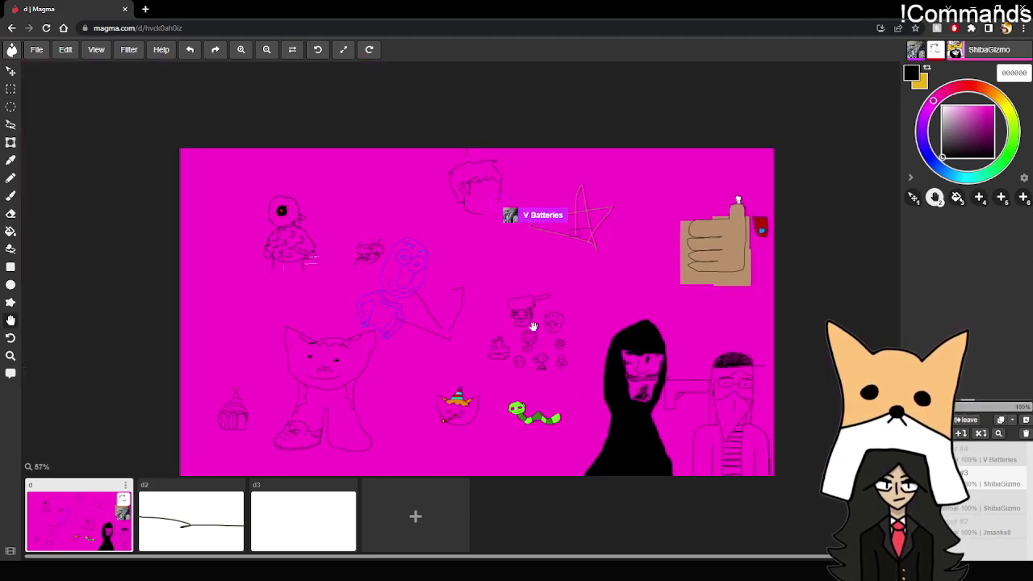
scroll(699, 255, "up", 3)
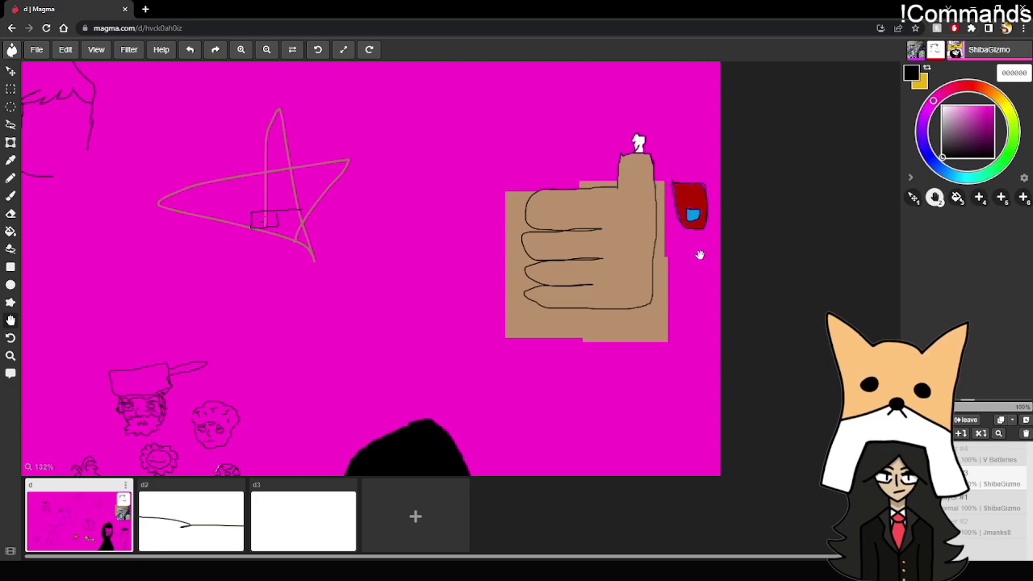
scroll(727, 278, "left", 5)
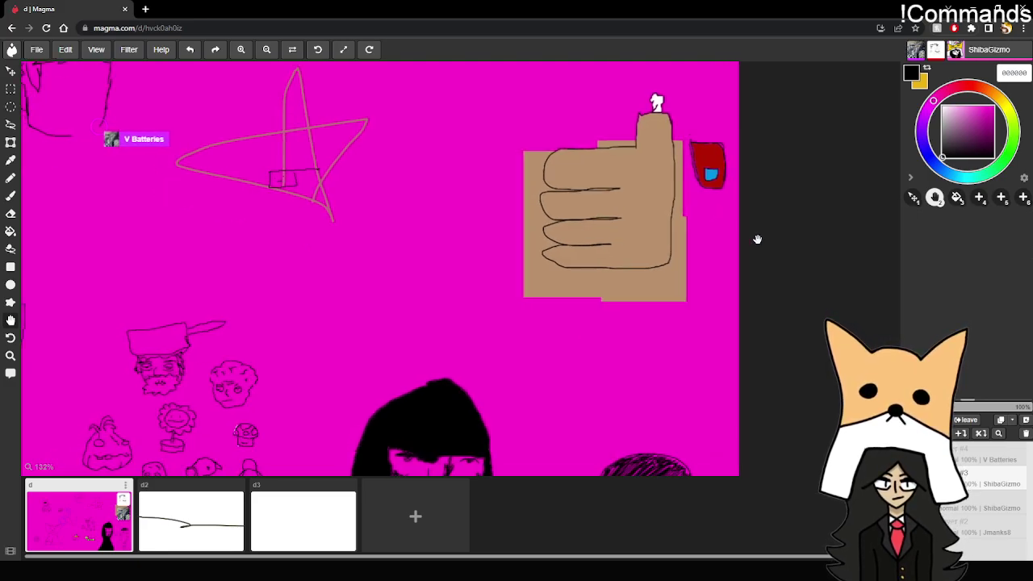
left_click_drag(533, 219, 694, 122)
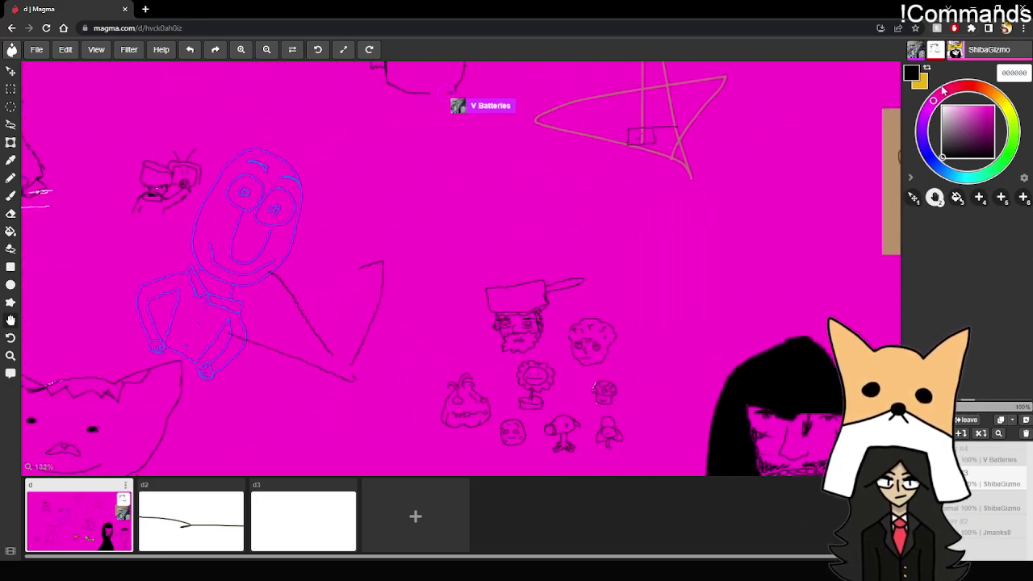
left_click_drag(484, 224, 708, 127)
scroll(580, 316, "down", 3)
- Recentre the view on the Plants vs. Zombies plant doodles
mouse_move(579, 316)
left_mouse_down()
mouse_move(560, 286)
mouse_move(371, 357)
left_mouse_up()
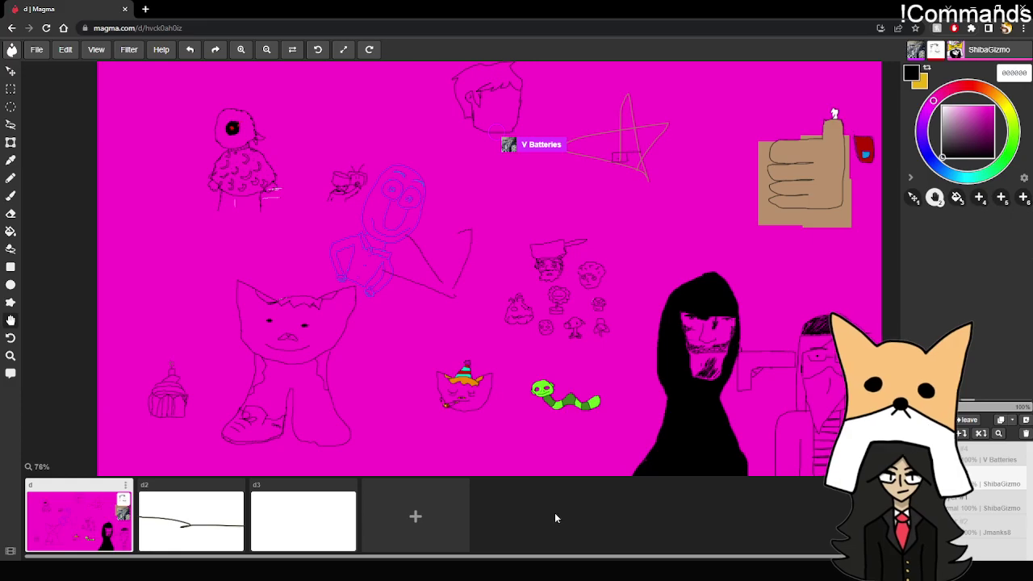
left_click_drag(505, 240, 456, 226)
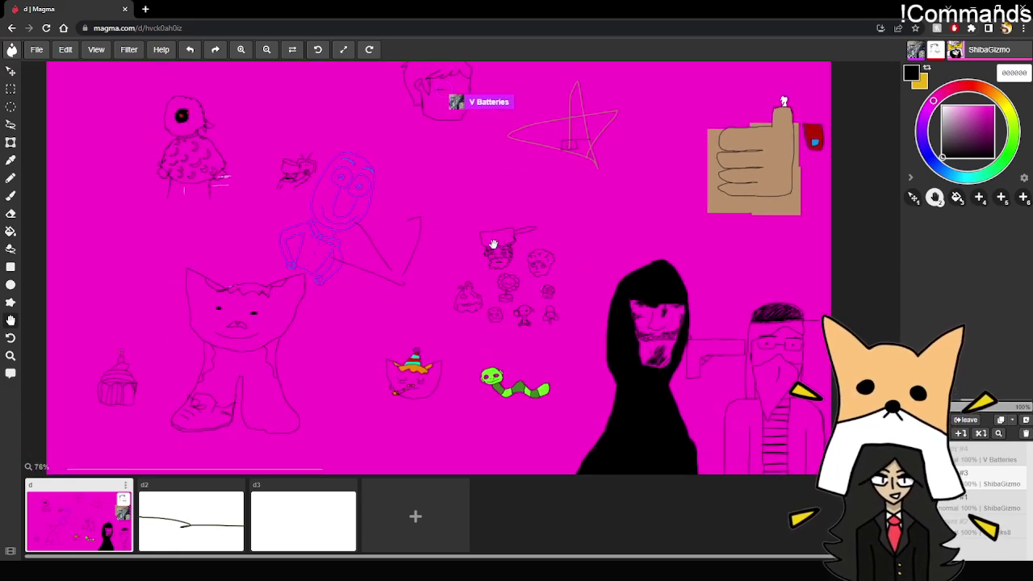
scroll(476, 243, "up", 2)
scroll(506, 178, "up", 1)
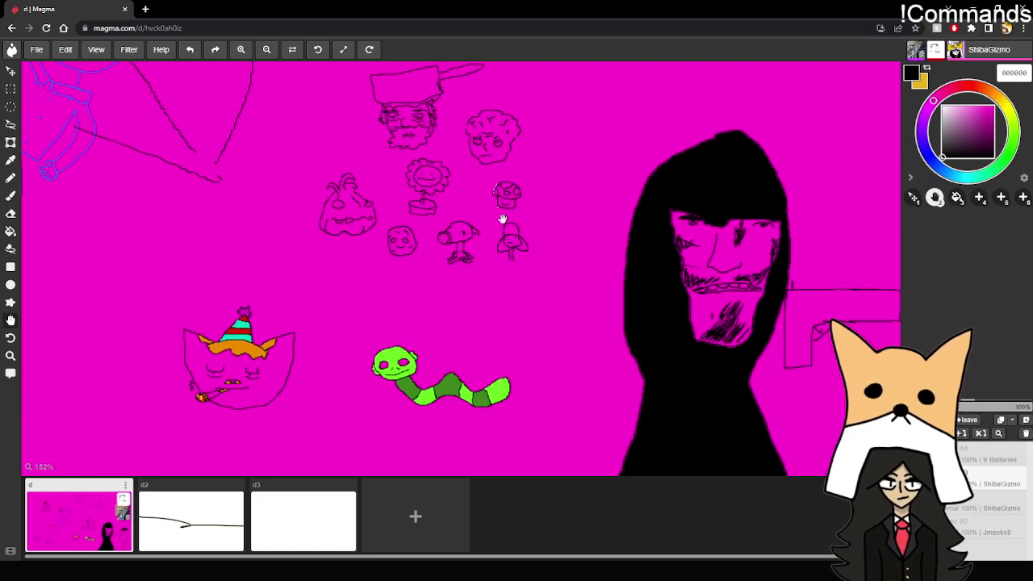
scroll(470, 288, "up", 1)
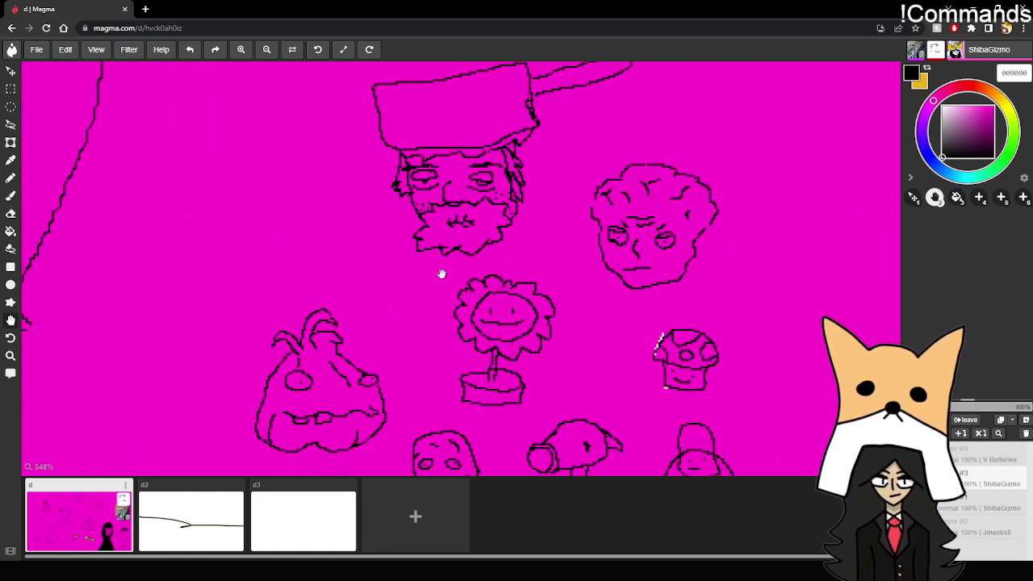
scroll(496, 166, "up", 2)
scroll(502, 161, "down", 4)
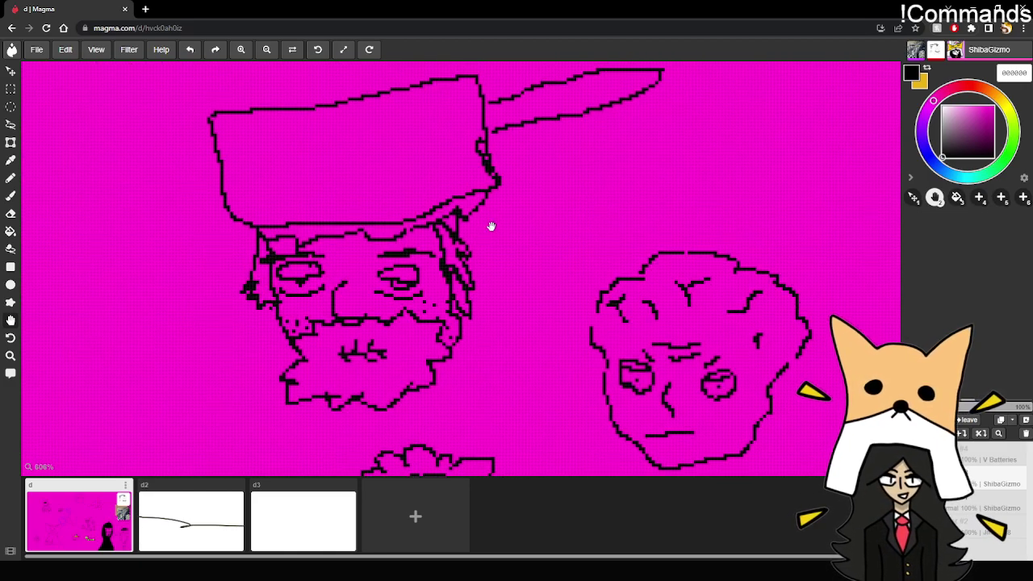
left_click_drag(493, 97, 531, 213)
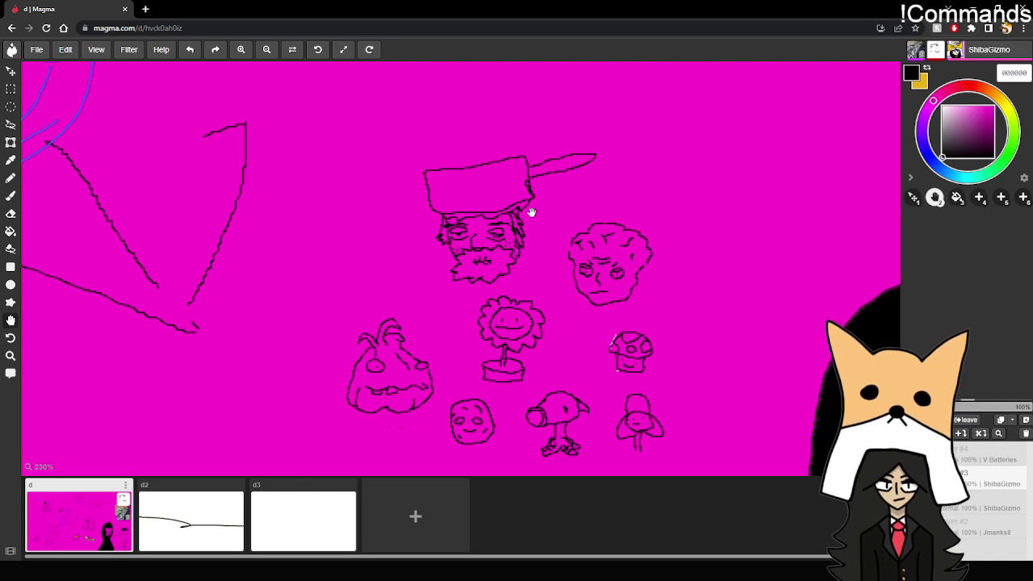
left_click_drag(544, 251, 486, 219)
left_click_drag(575, 276, 521, 247)
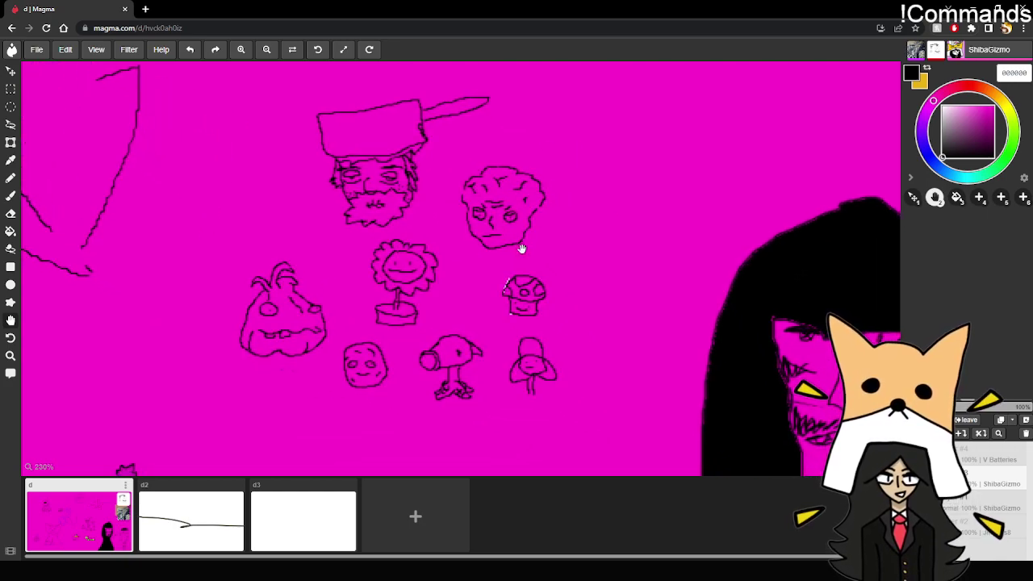
- Switch from the Hand tool back to the 1 px black Pencil
left_click(11, 179)
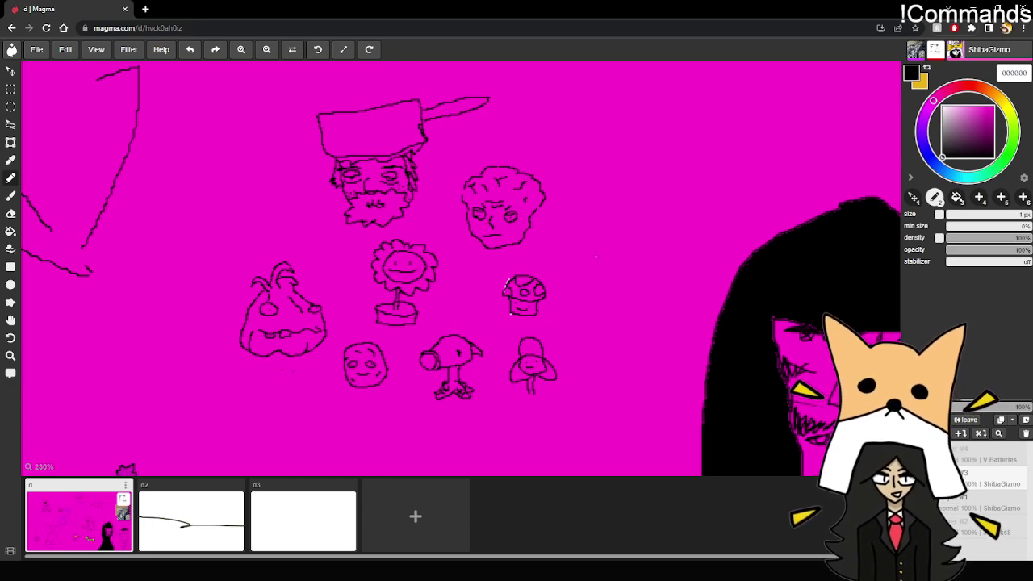
- Zoom in and draw a flat cloud-shaped outline right of the mushroom, undoing one stray stroke
scroll(692, 331, "up", 2)
scroll(692, 330, "up", 3)
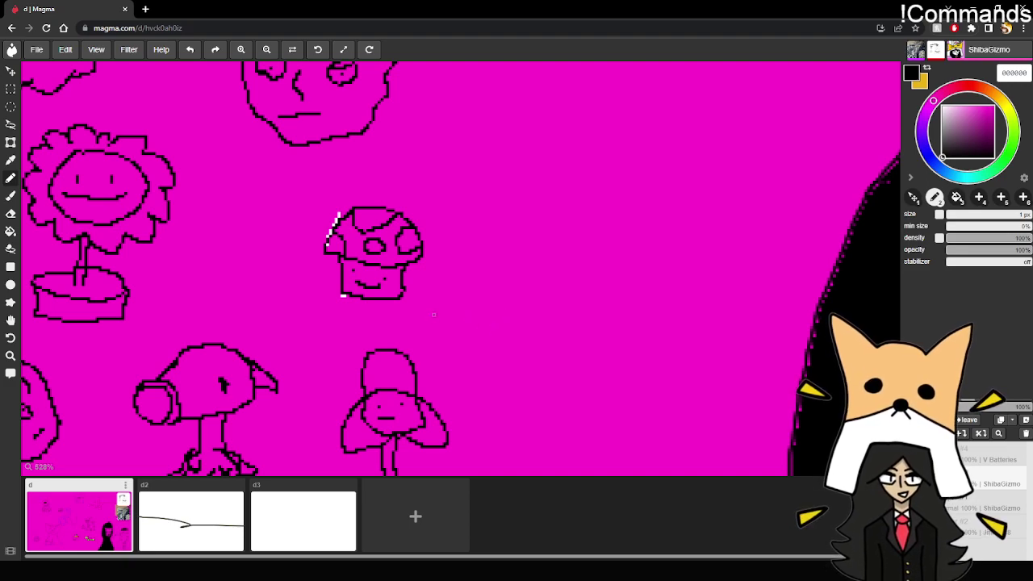
mouse_move(453, 318)
left_mouse_down()
mouse_move(491, 321)
mouse_move(463, 328)
mouse_move(531, 326)
mouse_move(505, 314)
mouse_move(545, 308)
mouse_move(556, 324)
mouse_move(541, 326)
left_mouse_up()
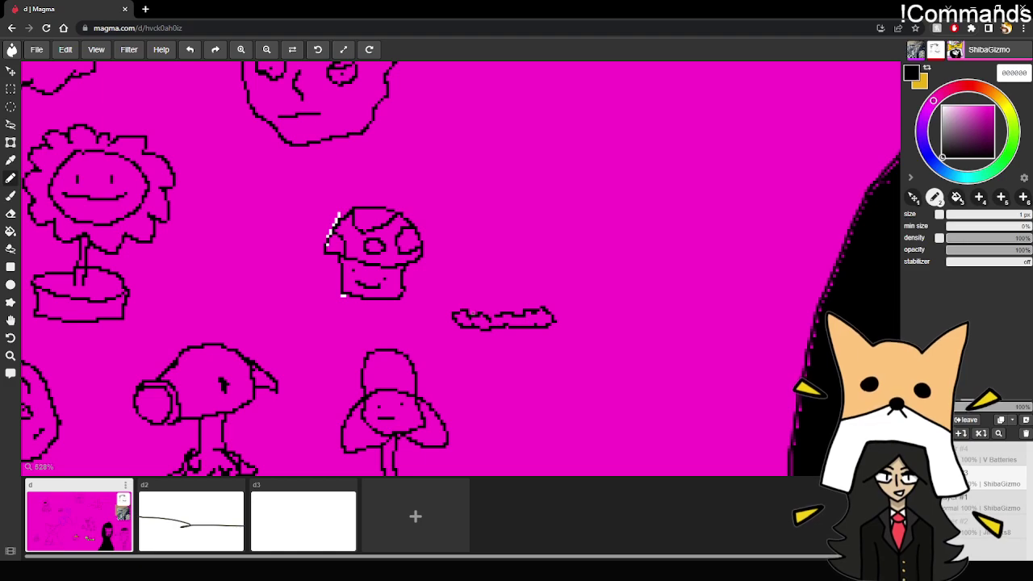
mouse_move(457, 312)
left_mouse_down()
mouse_move(506, 290)
mouse_move(478, 290)
mouse_move(501, 288)
mouse_move(543, 308)
mouse_move(536, 295)
mouse_move(496, 287)
mouse_move(452, 307)
mouse_move(500, 288)
mouse_move(547, 307)
left_mouse_up()
key("ctrl+z")
key("ctrl+z")
key("ctrl+z")
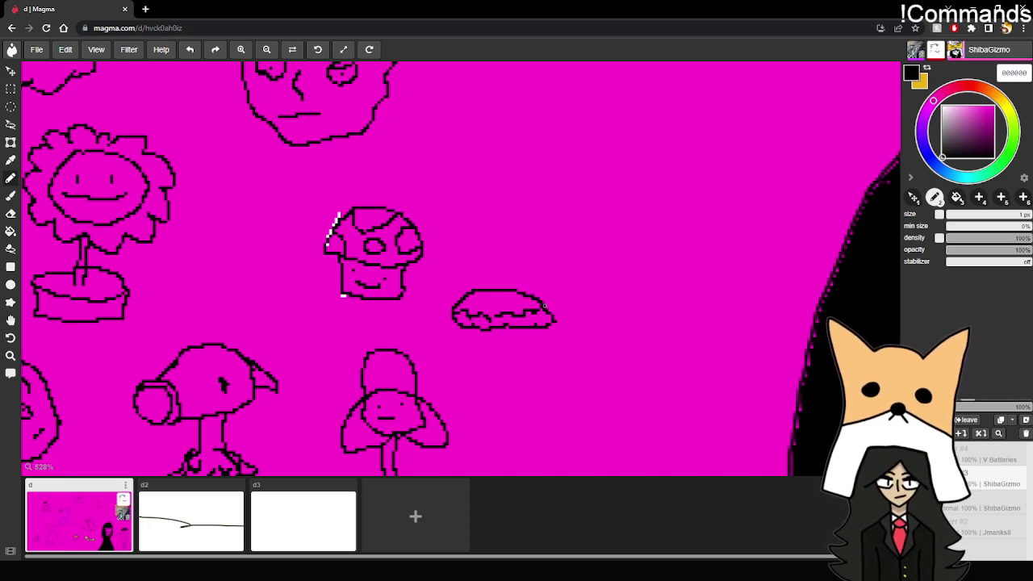
mouse_move(480, 307)
left_mouse_down()
mouse_move(505, 306)
mouse_move(484, 267)
mouse_move(500, 270)
mouse_move(494, 290)
left_mouse_up()
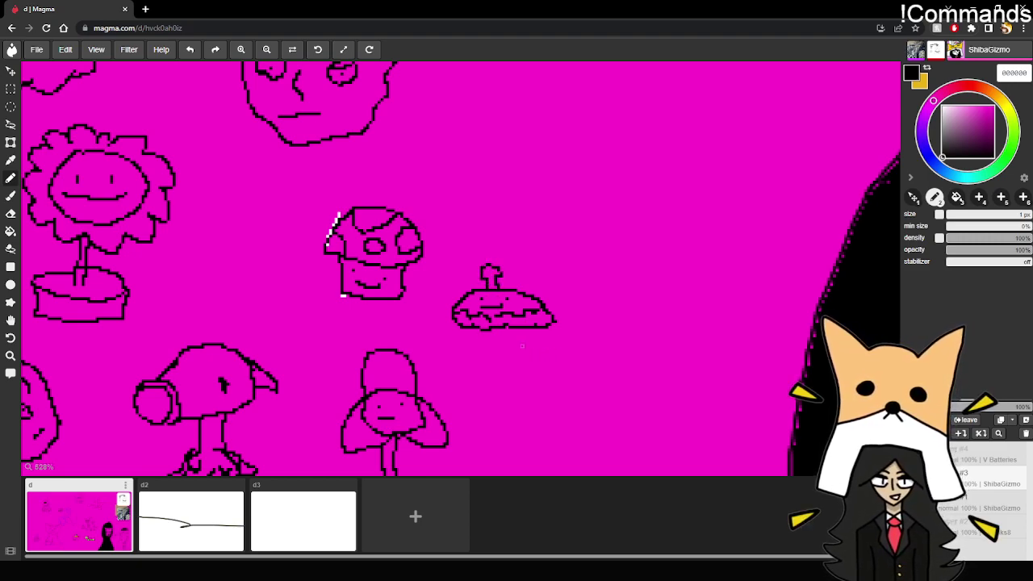
- Close the cloud plant's upper-left outline and extend its right edge, then zoom out
scroll(448, 307, "up", 2)
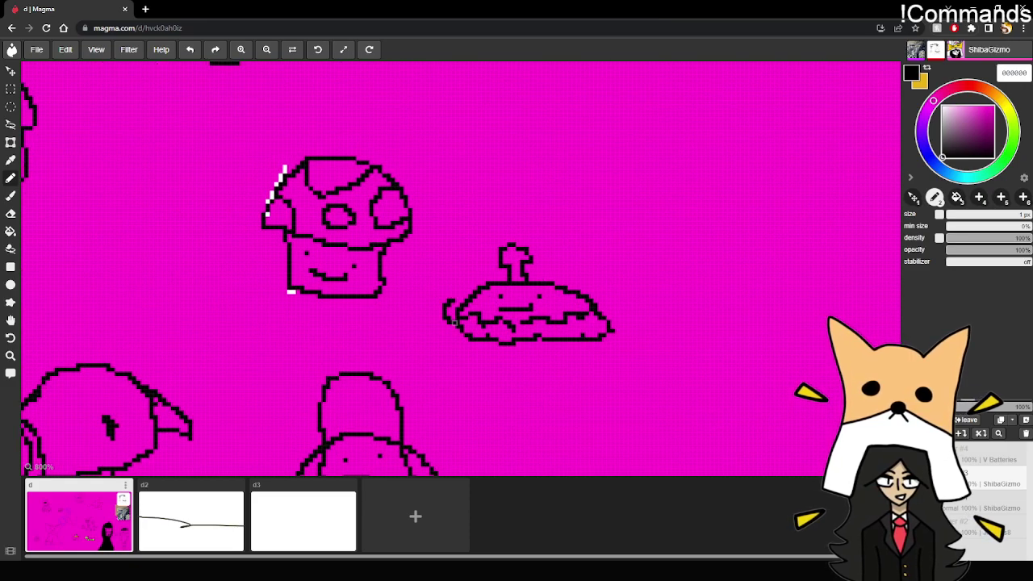
left_click_drag(447, 297, 474, 312)
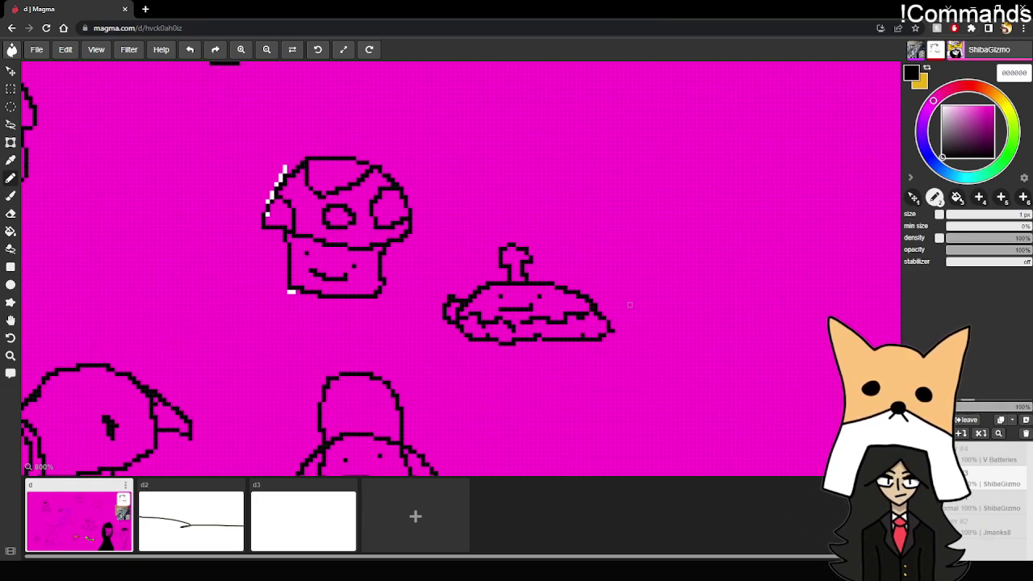
mouse_move(598, 305)
left_mouse_down()
mouse_move(607, 304)
mouse_move(616, 334)
left_mouse_up()
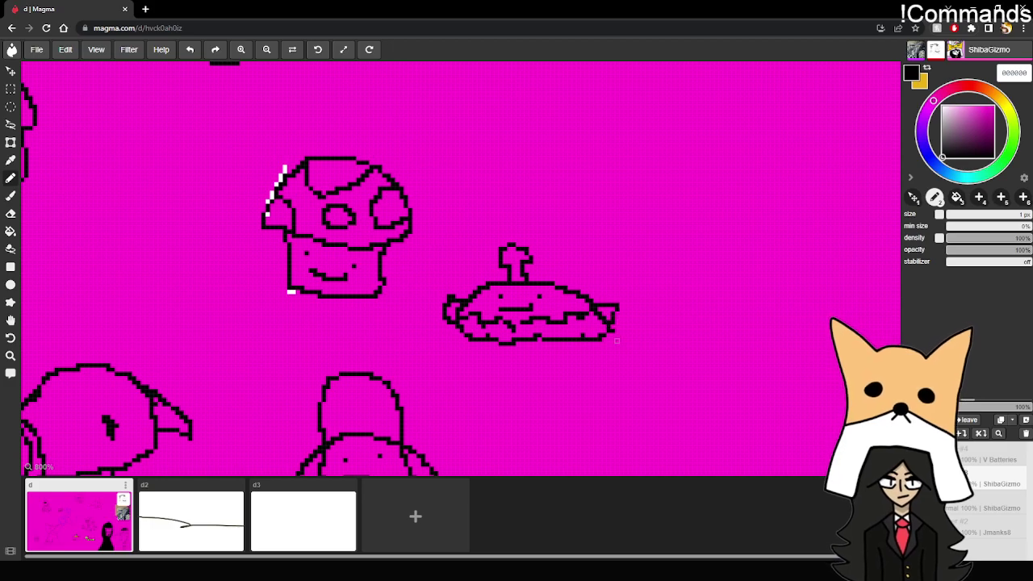
scroll(615, 334, "down", 6)
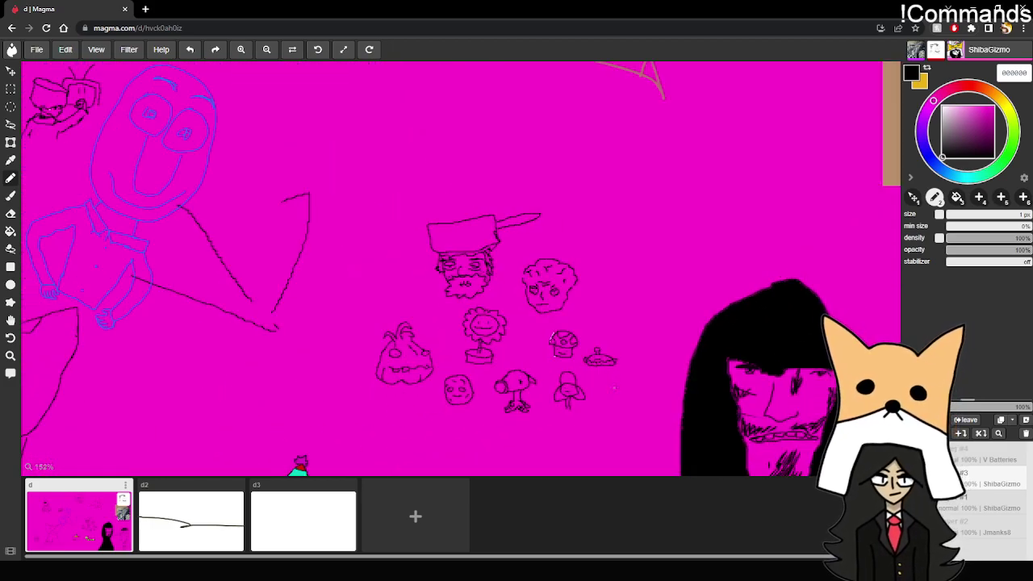
scroll(615, 389, "down", 4)
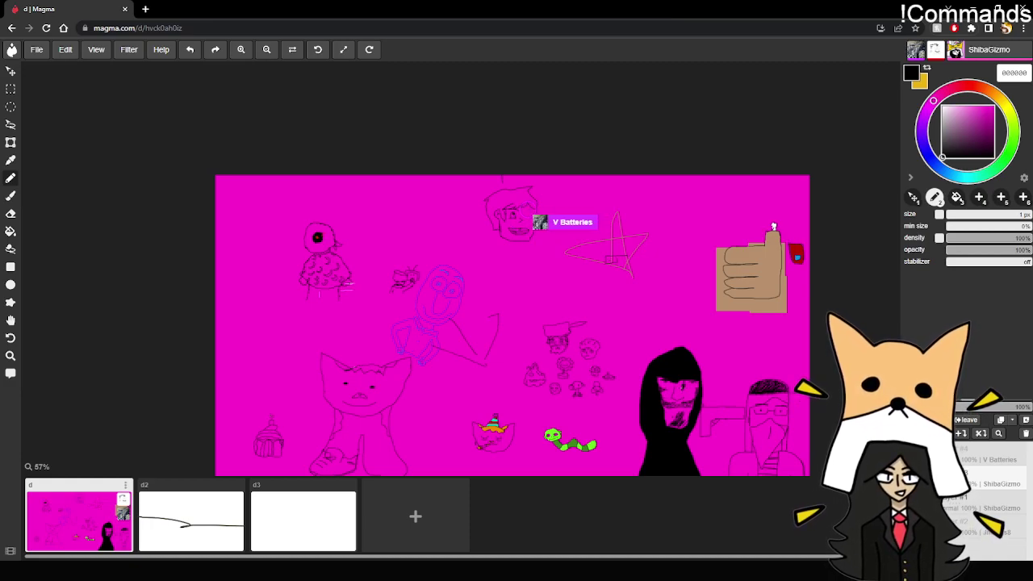
scroll(602, 353, "up", 8)
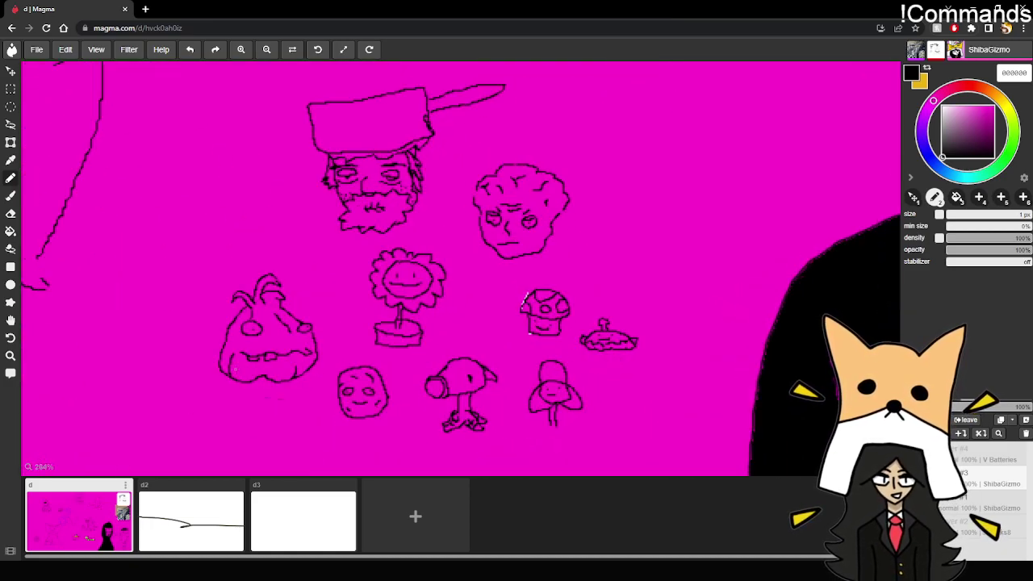
scroll(545, 266, "up", 1)
scroll(545, 266, "down", 5)
scroll(546, 266, "up", 5)
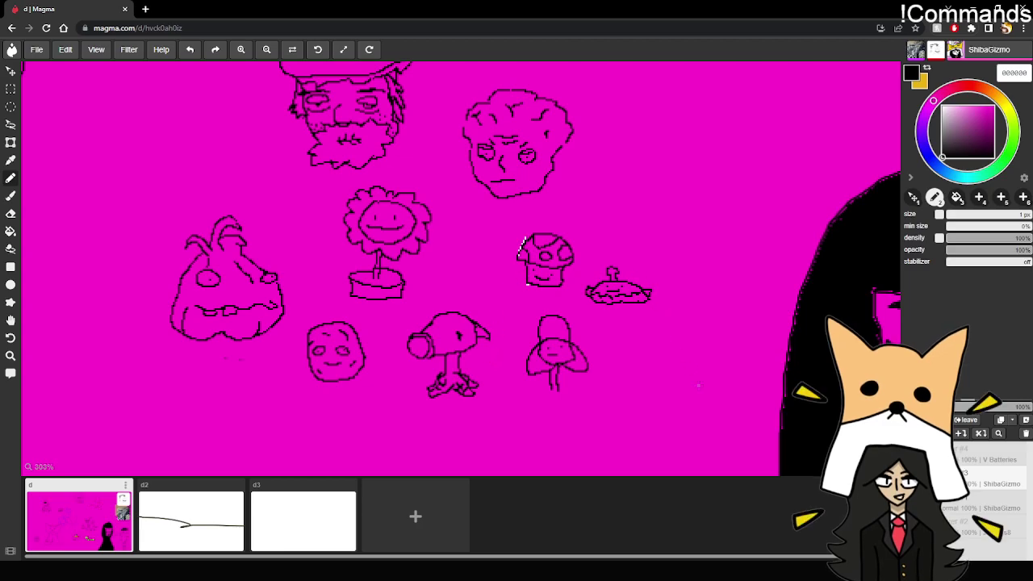
scroll(625, 307, "up", 2)
scroll(646, 307, "up", 2)
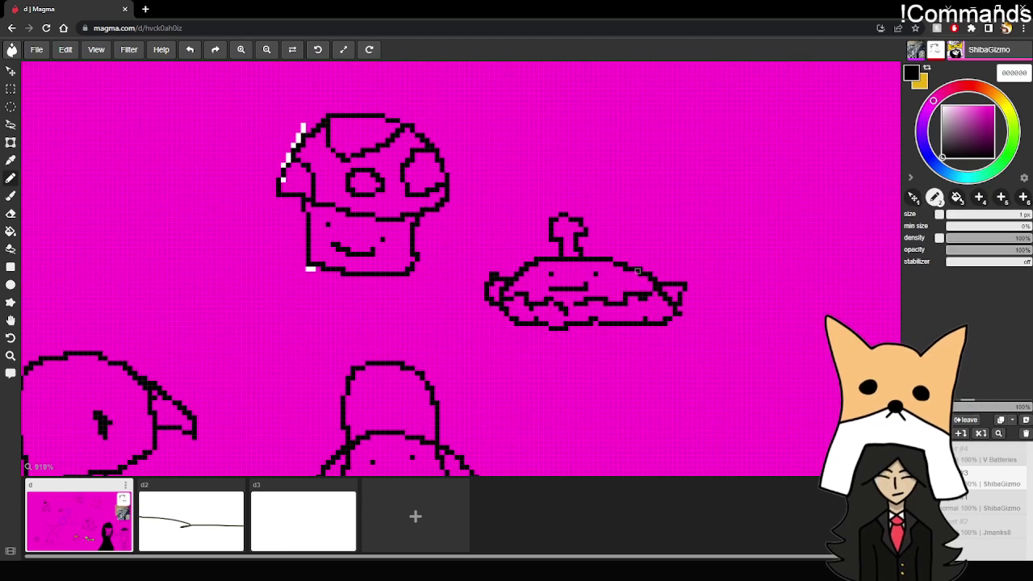
scroll(646, 307, "down", 4)
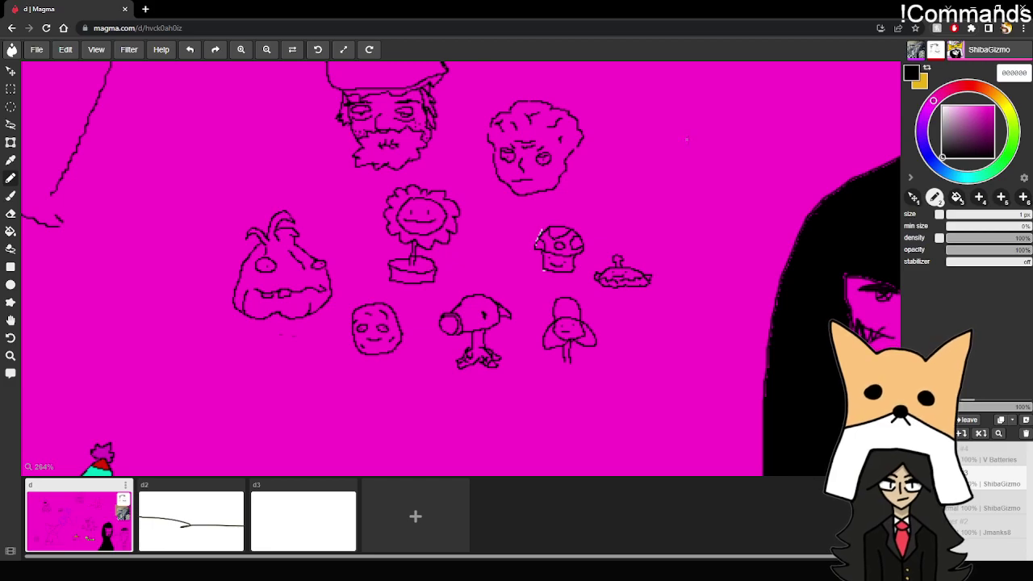
scroll(684, 339, "down", 4)
scroll(684, 339, "up", 4)
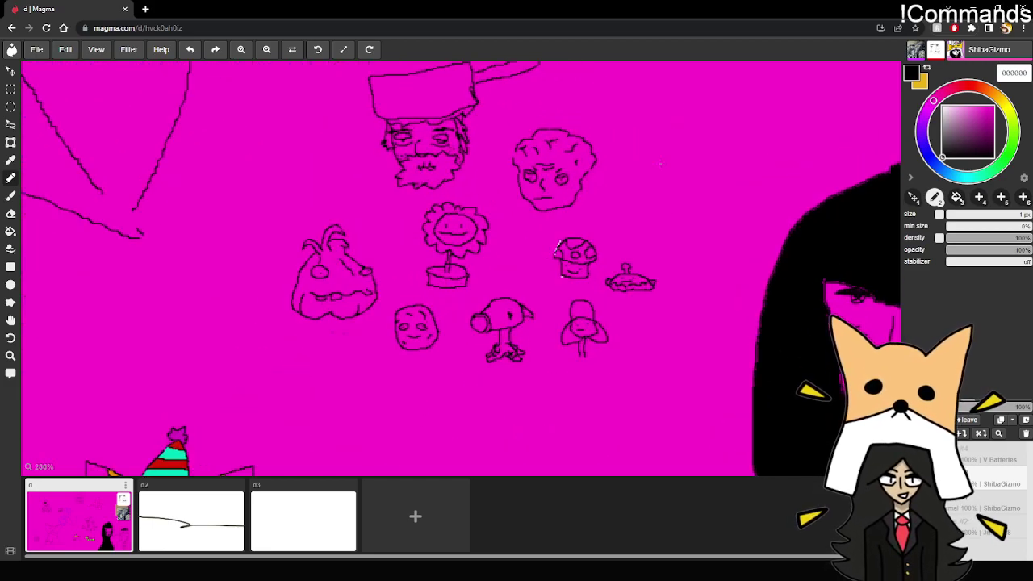
scroll(660, 165, "up", 1)
scroll(657, 148, "down", 3)
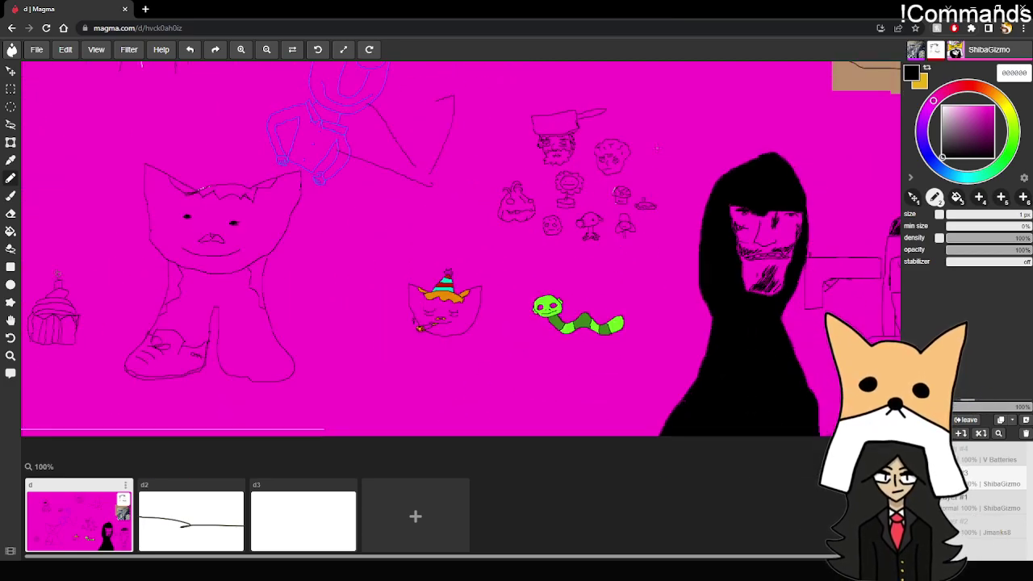
scroll(657, 147, "up", 2)
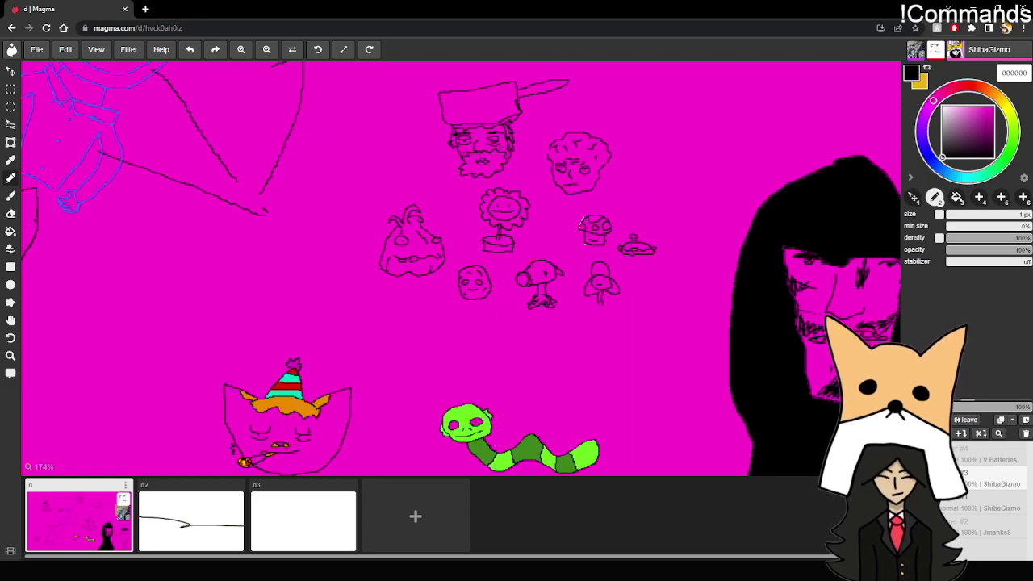
scroll(724, 204, "up", 2)
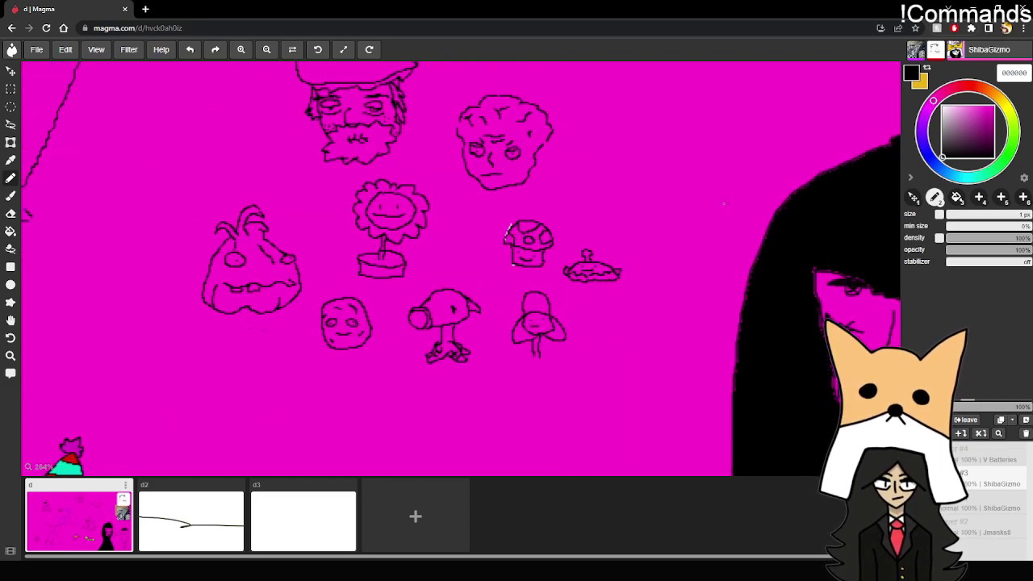
scroll(745, 157, "down", 3)
scroll(717, 195, "up", 4)
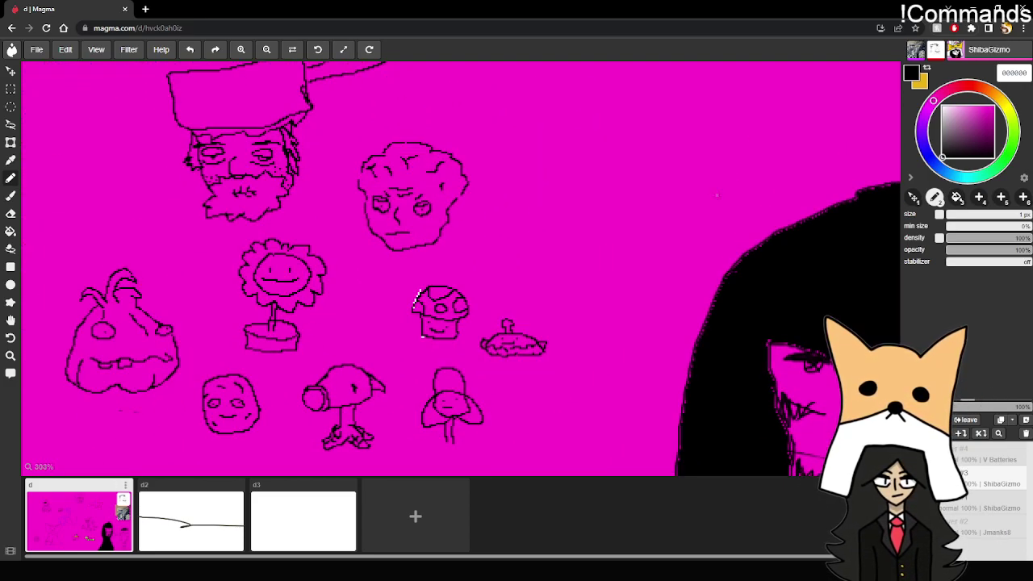
scroll(702, 194, "down", 1)
scroll(646, 212, "up", 2)
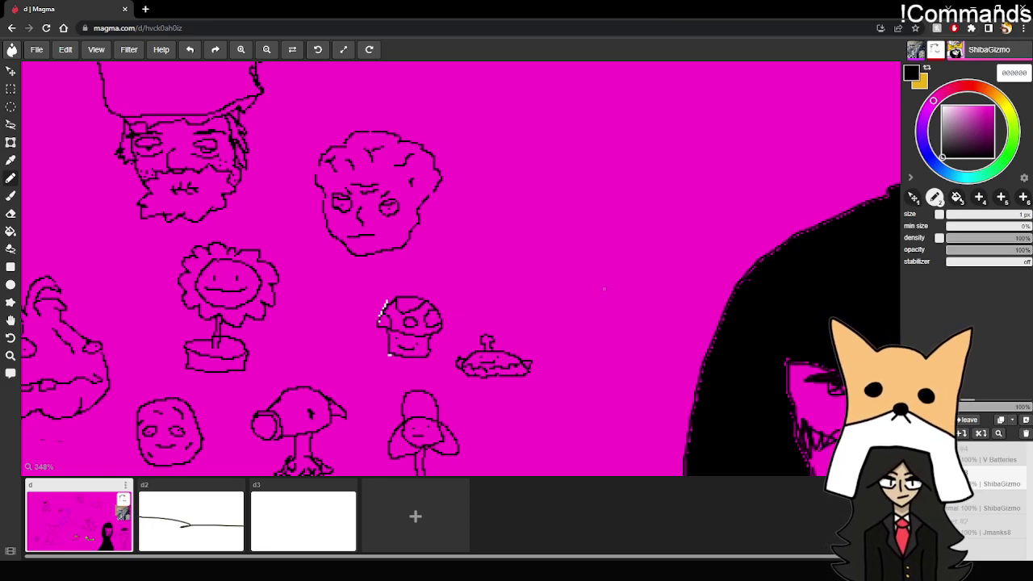
scroll(549, 329, "up", 1)
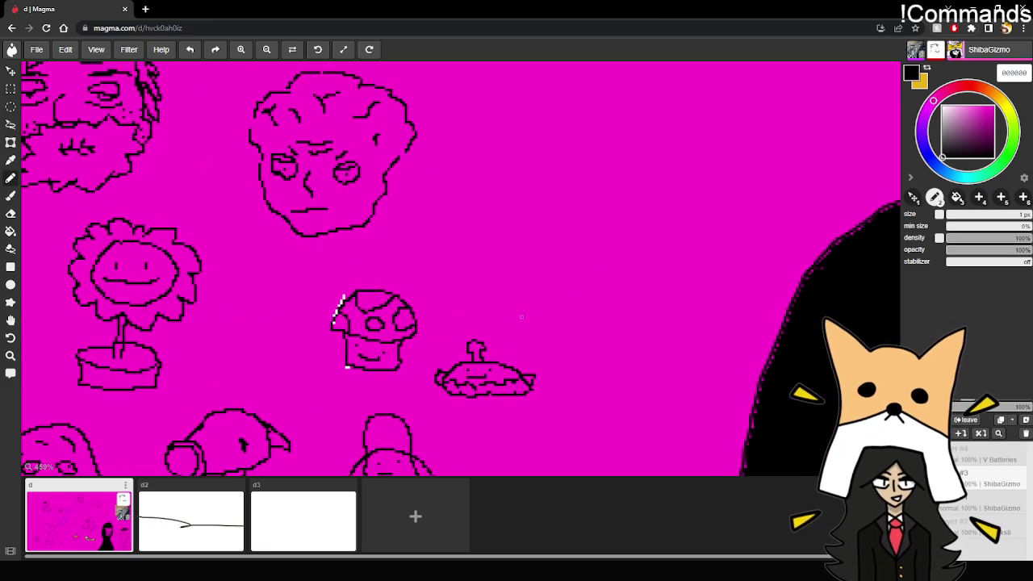
scroll(549, 242, "up", 2)
scroll(508, 274, "down", 2)
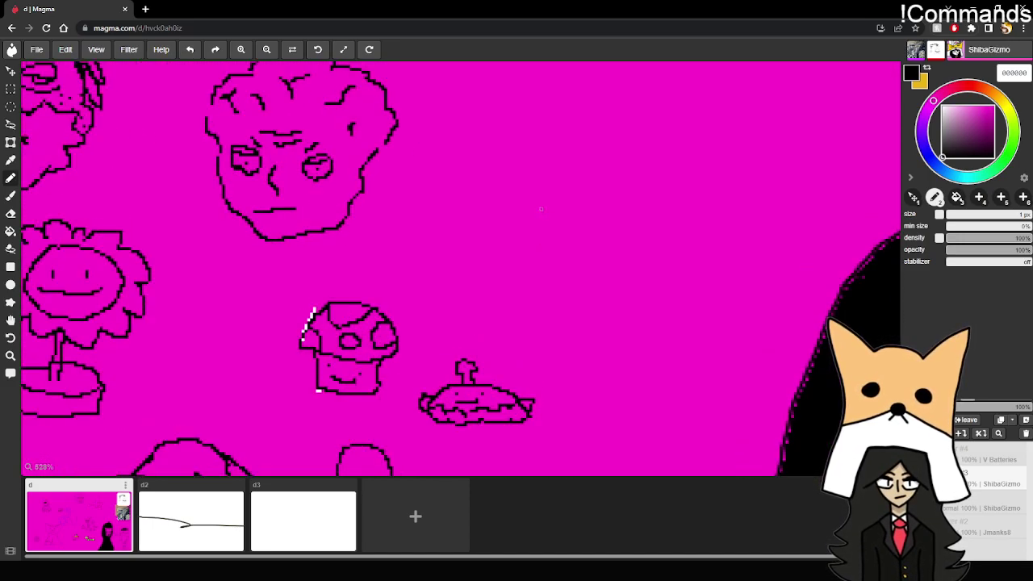
scroll(478, 303, "up", 1)
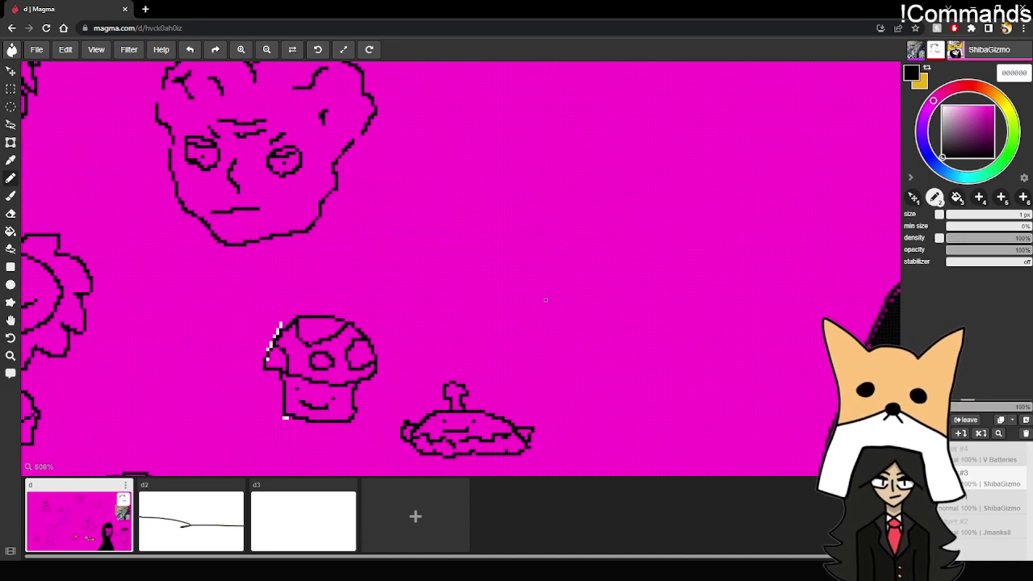
- Draw the new plant's arched body outline after undoing several side-stroke attempts
left_click_drag(529, 332, 534, 258)
key("ctrl+z")
mouse_move(517, 347)
left_mouse_down()
mouse_move(516, 276)
mouse_move(548, 249)
mouse_move(583, 261)
mouse_move(615, 335)
left_mouse_up()
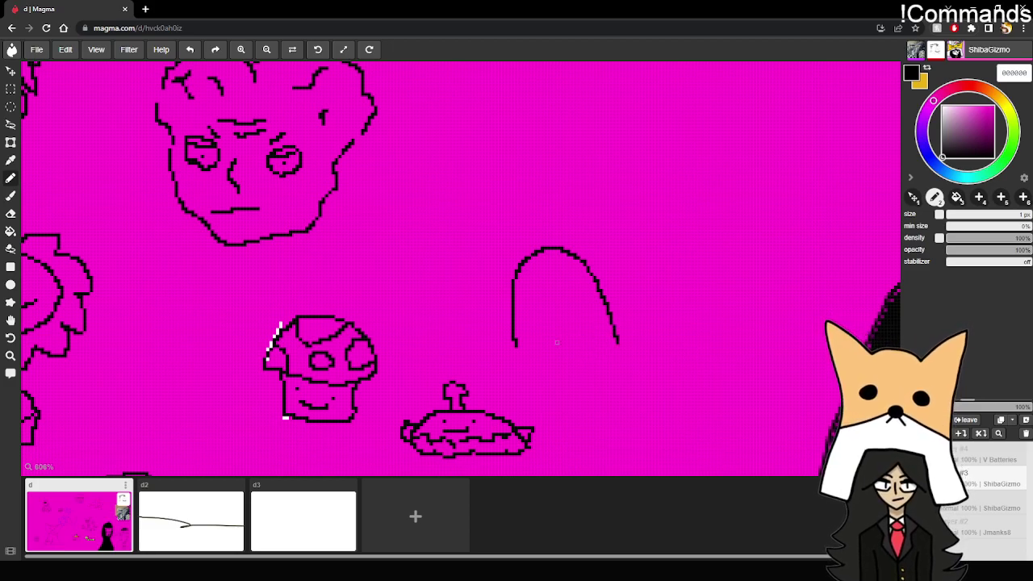
key("ctrl+z")
mouse_move(510, 343)
left_mouse_down()
mouse_move(515, 288)
mouse_move(530, 273)
mouse_move(516, 318)
mouse_move(533, 288)
left_mouse_up()
key("ctrl+z")
key("ctrl+z")
mouse_move(510, 350)
left_mouse_down()
mouse_move(520, 282)
mouse_move(546, 274)
mouse_move(567, 286)
mouse_move(594, 340)
left_mouse_up()
- Add an eye mark inside the arch and a pointed tip at the right base
mouse_move(559, 310)
left_mouse_down()
mouse_move(563, 321)
mouse_move(527, 324)
left_mouse_up()
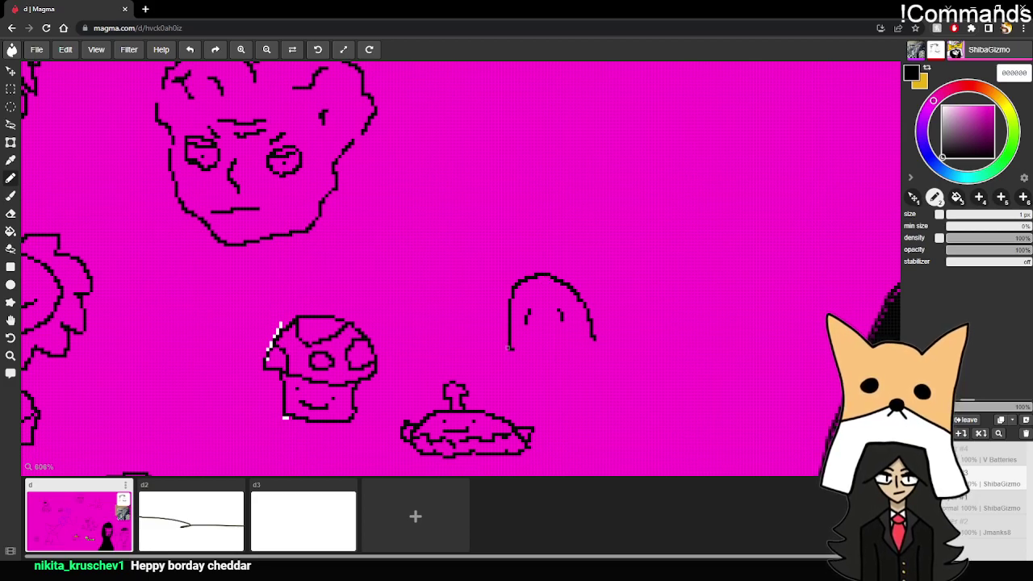
mouse_move(510, 350)
left_mouse_down()
mouse_move(538, 349)
mouse_move(502, 372)
mouse_move(529, 371)
mouse_move(547, 353)
mouse_move(525, 355)
mouse_move(524, 378)
mouse_move(553, 353)
mouse_move(506, 346)
mouse_move(487, 364)
mouse_move(558, 352)
mouse_move(574, 375)
mouse_move(574, 352)
mouse_move(589, 356)
mouse_move(594, 368)
mouse_move(562, 365)
mouse_move(591, 368)
mouse_move(566, 365)
mouse_move(595, 371)
left_mouse_up()
key("ctrl+z")
key("ctrl+z")
key("ctrl+z")
key("ctrl+z")
key("ctrl+z")
key("ctrl+z")
mouse_move(594, 334)
left_mouse_down()
mouse_move(620, 350)
mouse_move(606, 357)
left_mouse_up()
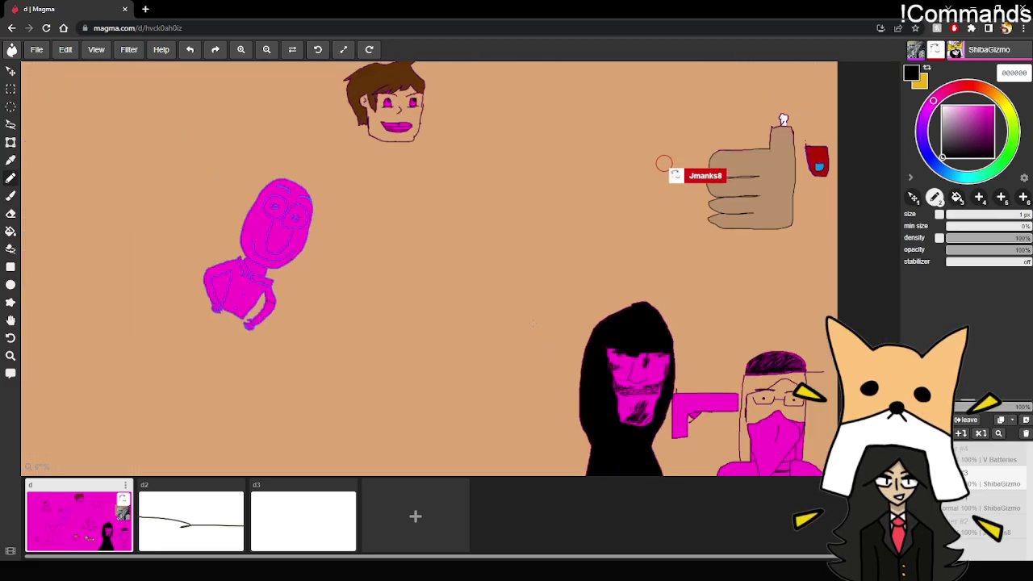
scroll(448, 245, "up", 10)
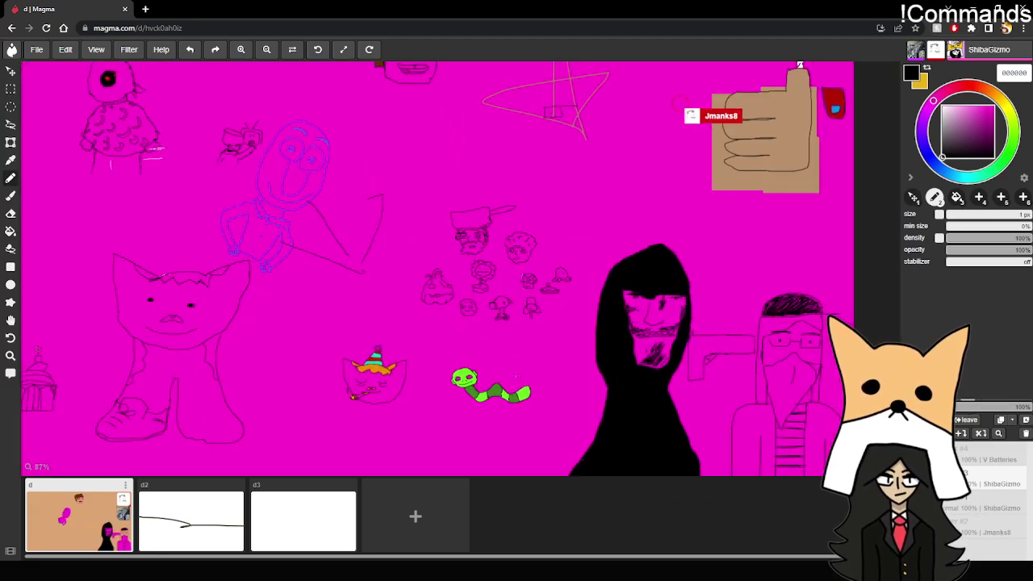
scroll(633, 246, "up", 3)
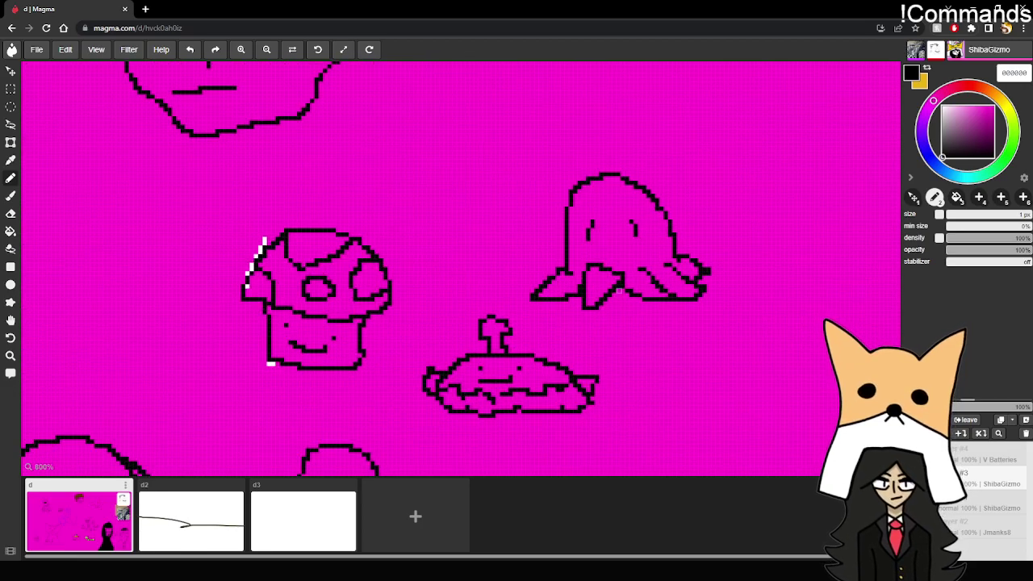
left_click_drag(633, 270, 670, 261)
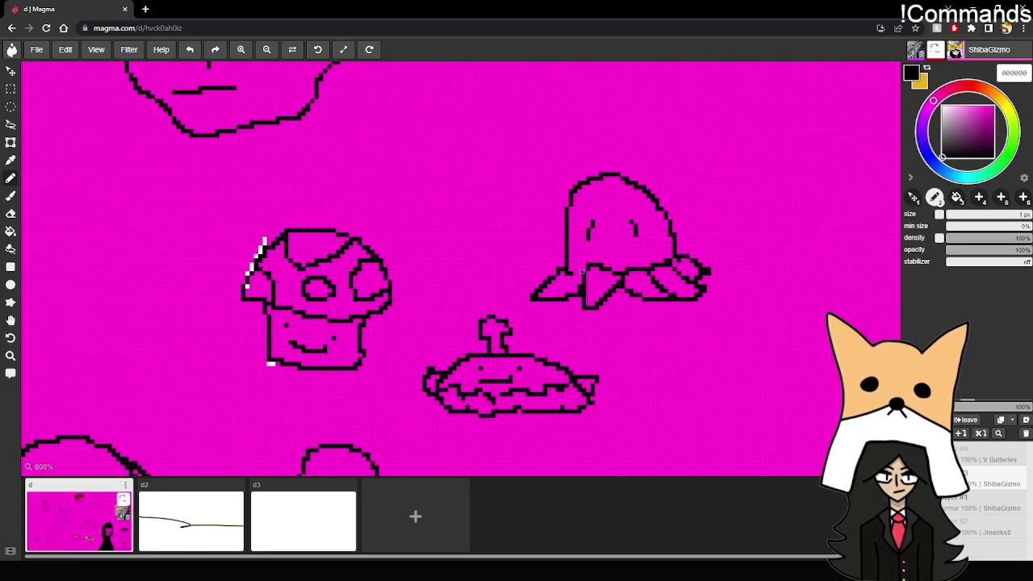
scroll(649, 197, "down", 2)
scroll(646, 194, "up", 2)
scroll(645, 169, "down", 5)
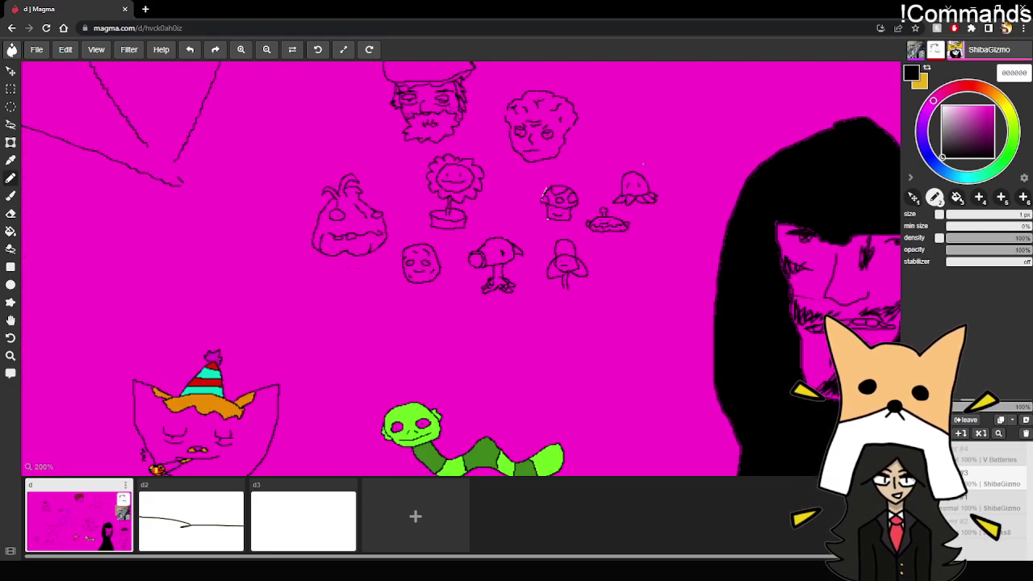
scroll(642, 174, "down", 6)
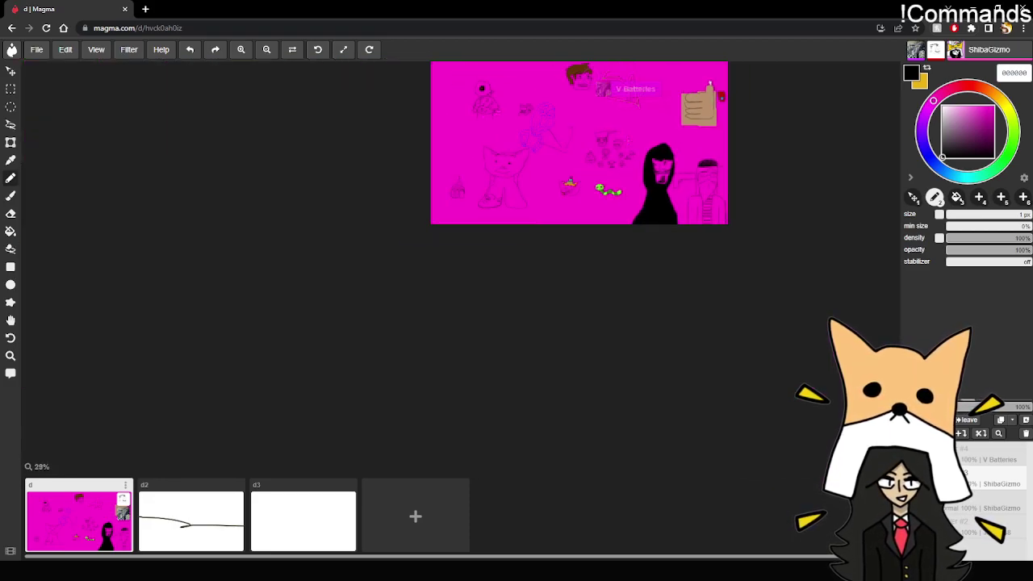
scroll(622, 123, "up", 3)
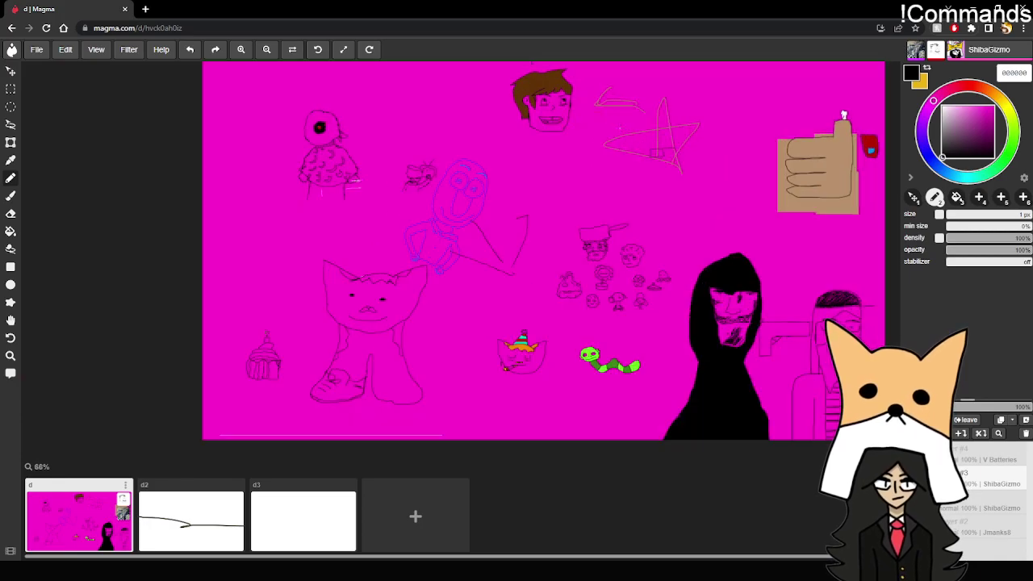
scroll(564, 200, "up", 1)
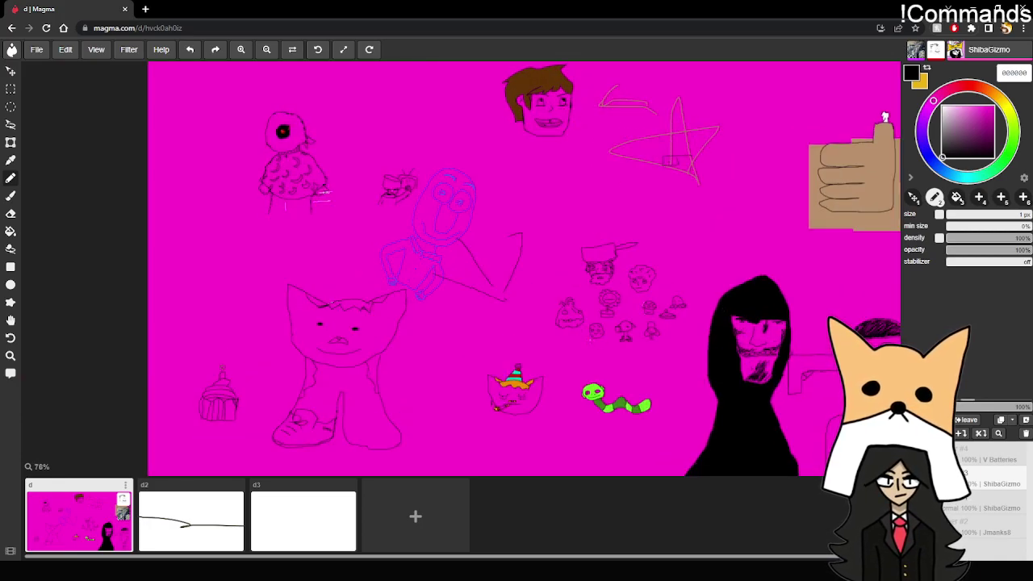
scroll(572, 348, "up", 1)
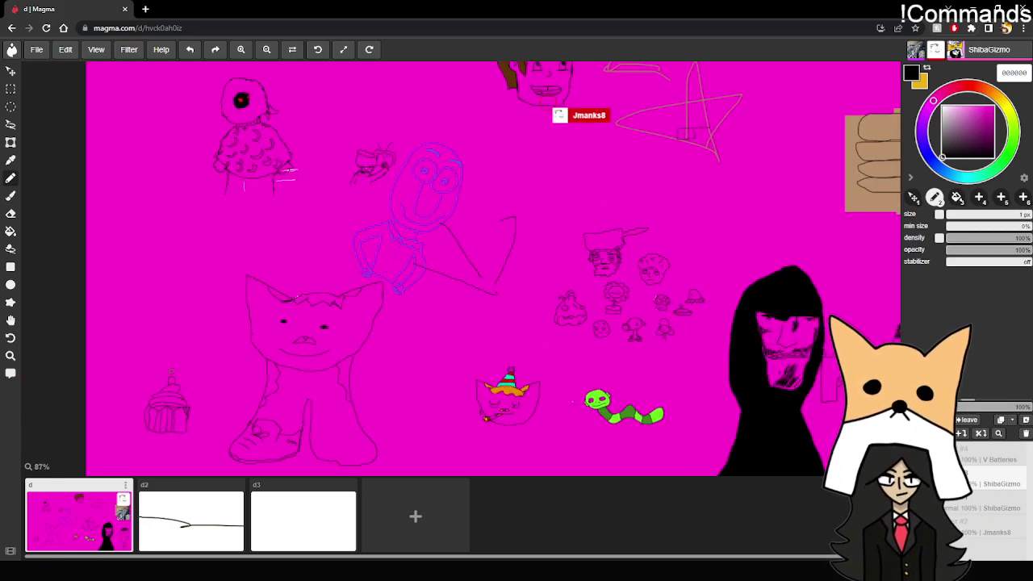
scroll(687, 274, "up", 8)
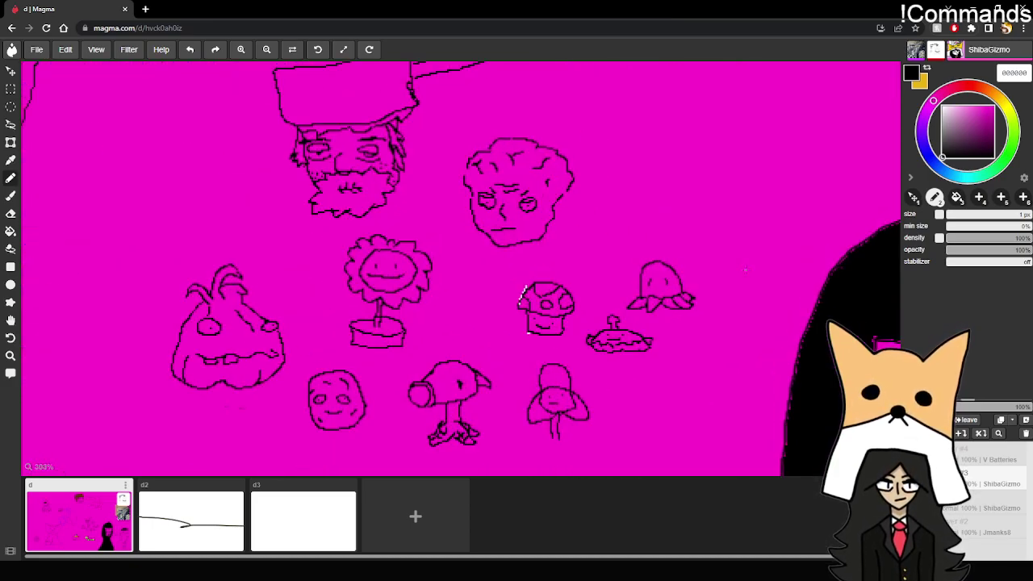
scroll(657, 225, "up", 2)
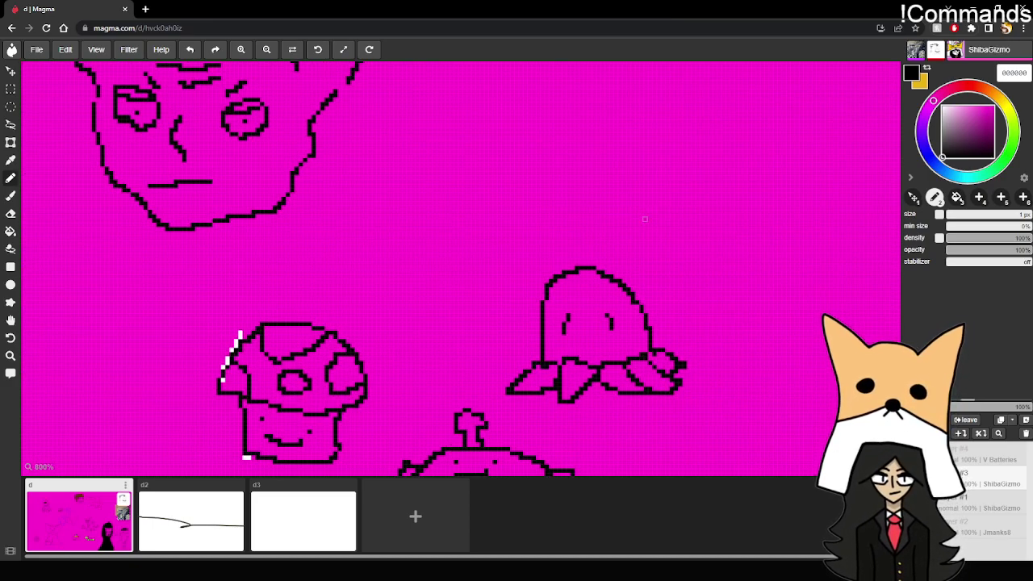
mouse_move(635, 238)
left_mouse_down()
mouse_move(709, 239)
mouse_move(719, 263)
mouse_move(670, 270)
mouse_move(639, 253)
mouse_move(638, 239)
left_mouse_up()
mouse_move(648, 242)
left_mouse_down()
mouse_move(688, 255)
mouse_move(586, 269)
left_mouse_up()
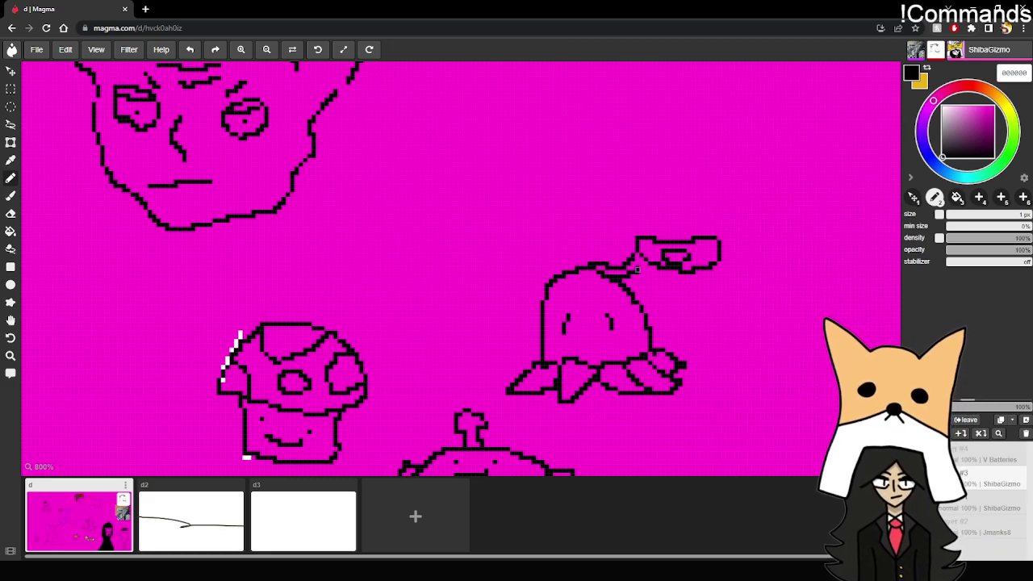
scroll(596, 300, "down", 1)
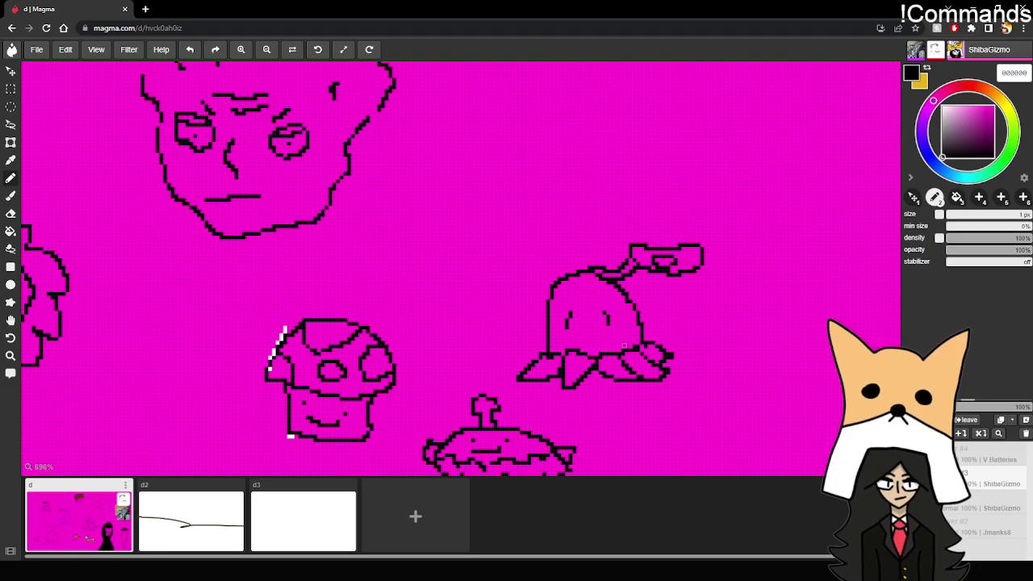
scroll(624, 345, "up", 4)
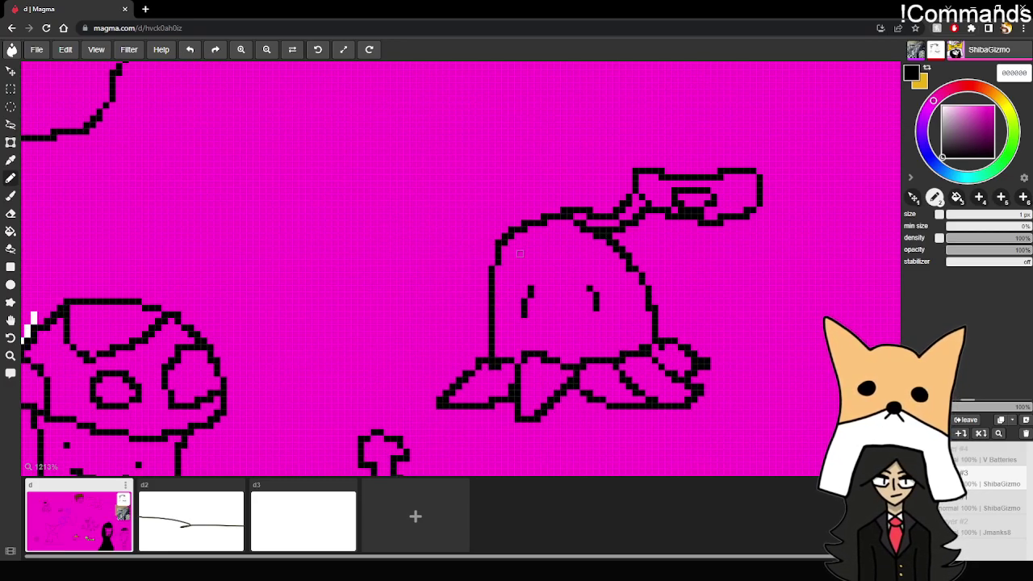
scroll(520, 254, "down", 13)
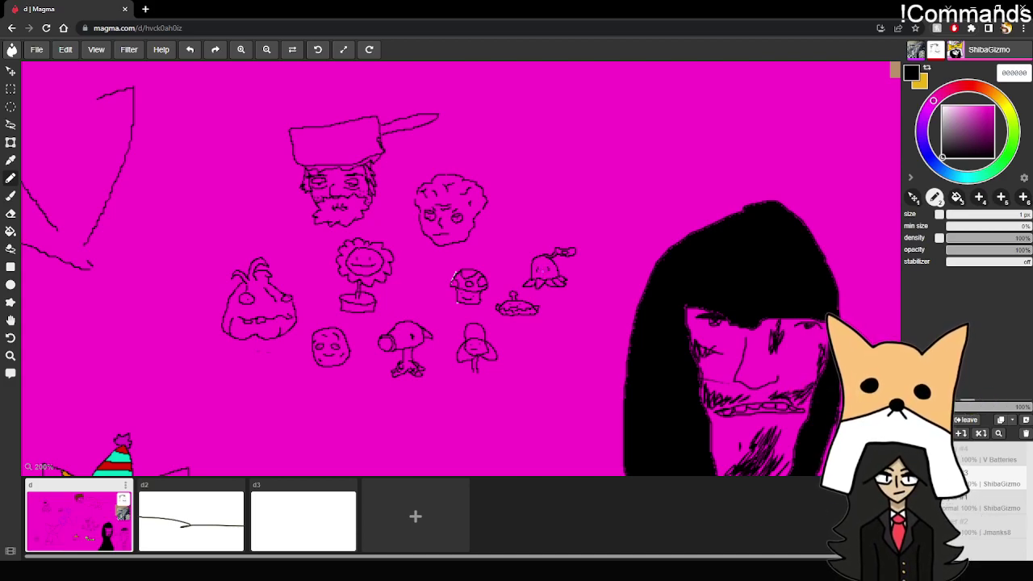
scroll(549, 275, "down", 1)
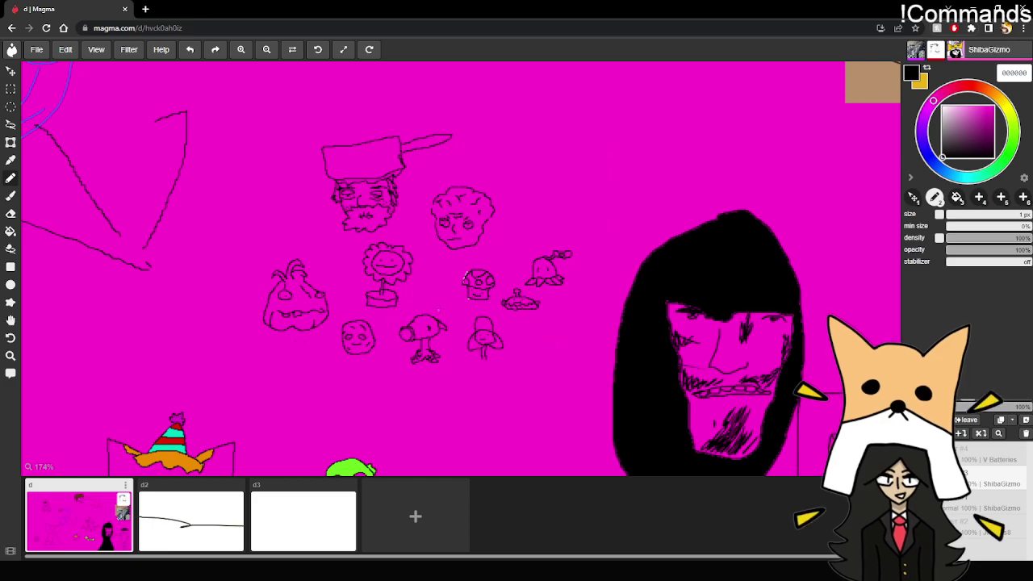
scroll(447, 327, "up", 3)
scroll(568, 233, "up", 1)
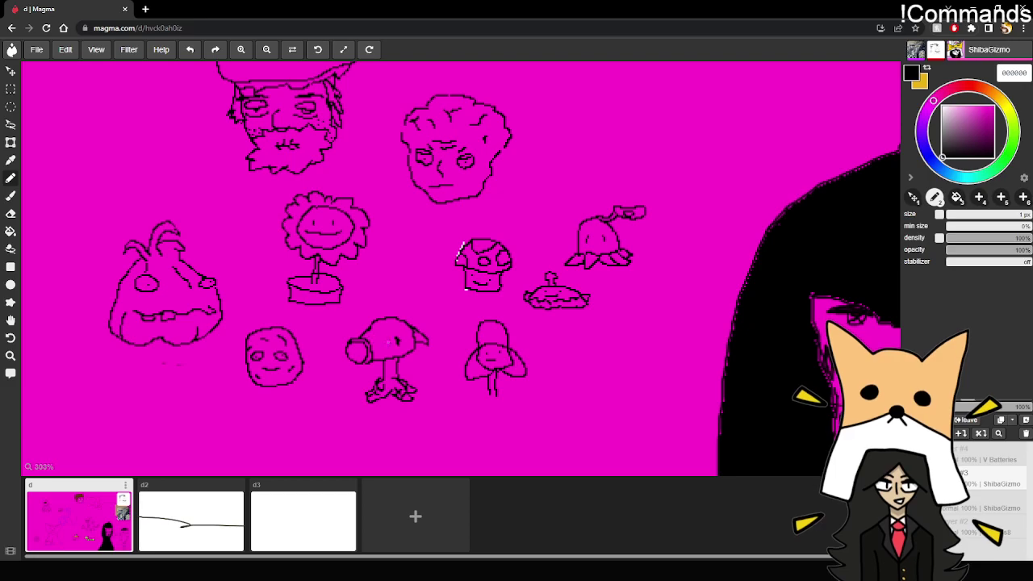
scroll(309, 367, "down", 2)
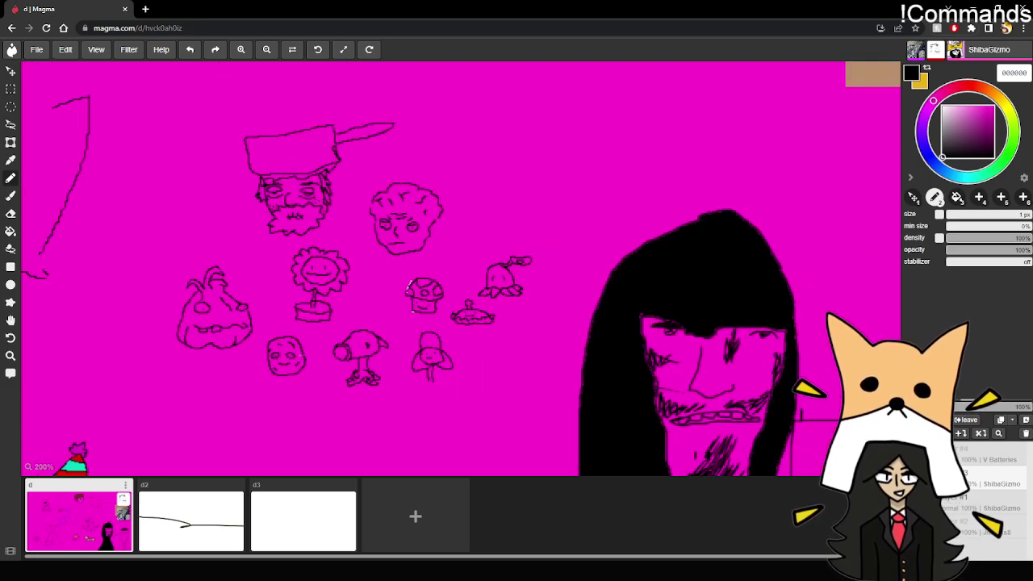
scroll(330, 357, "up", 2)
scroll(569, 287, "down", 3)
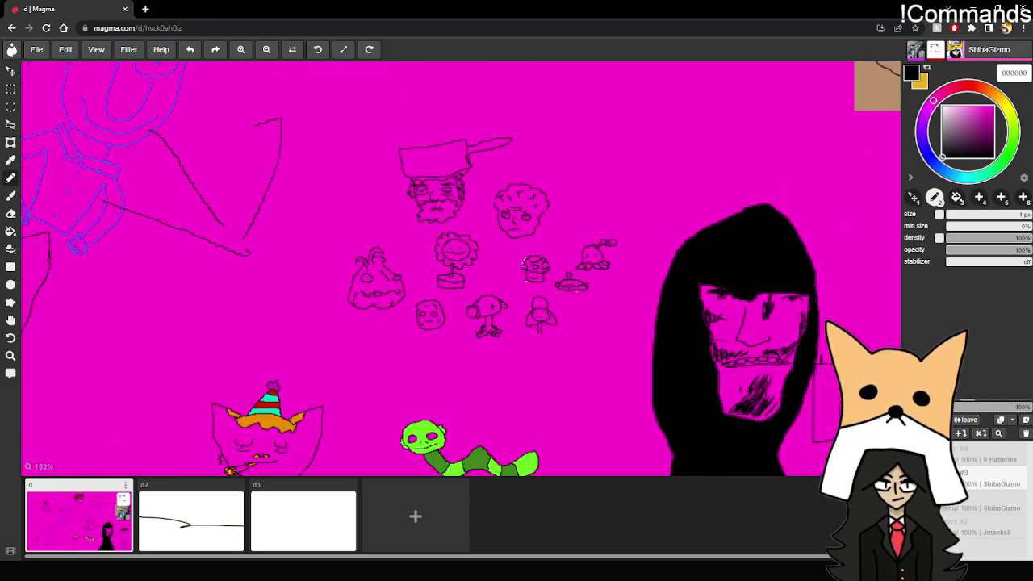
scroll(568, 288, "up", 1)
scroll(517, 275, "down", 3)
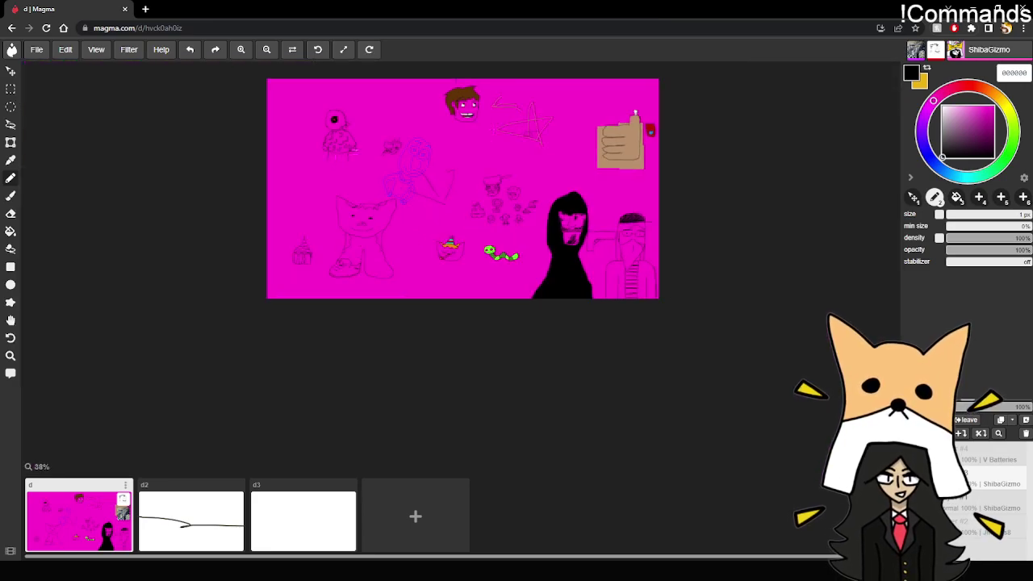
scroll(517, 274, "up", 2)
scroll(517, 274, "up", 3)
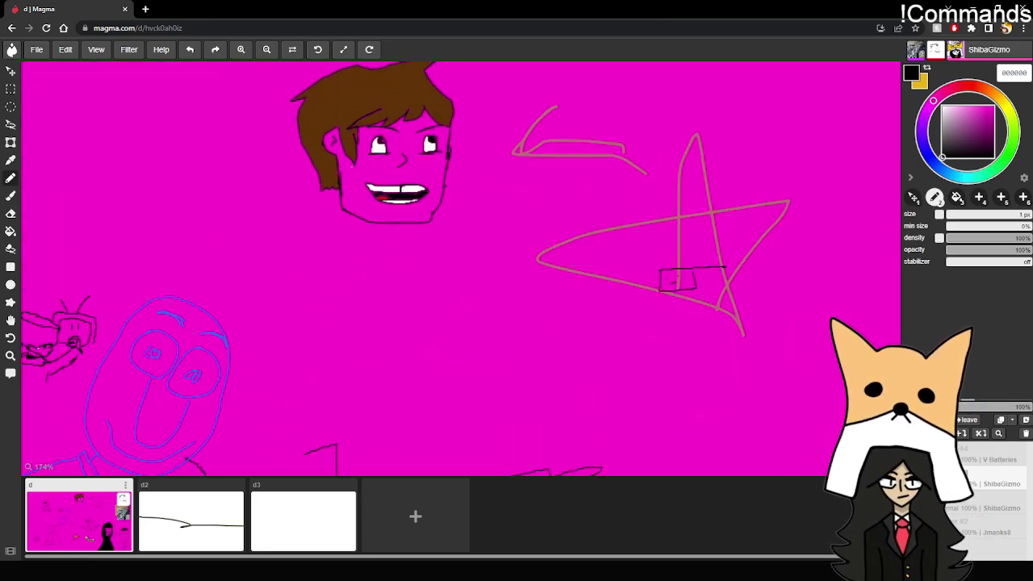
scroll(516, 274, "down", 4)
scroll(137, 121, "up", 1)
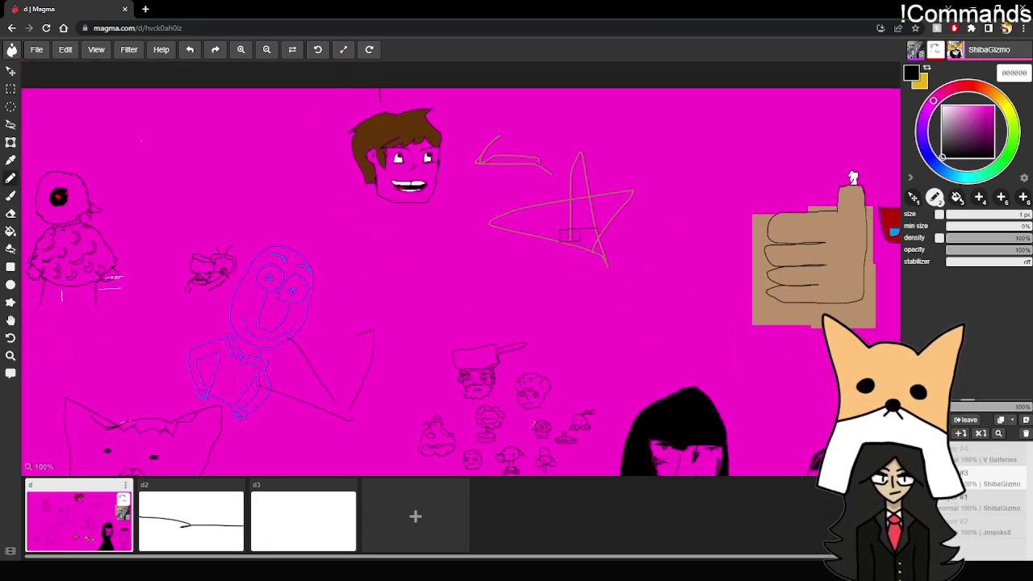
scroll(460, 274, "down", 4)
scroll(460, 275, "up", 3)
scroll(323, 475, "up", 5)
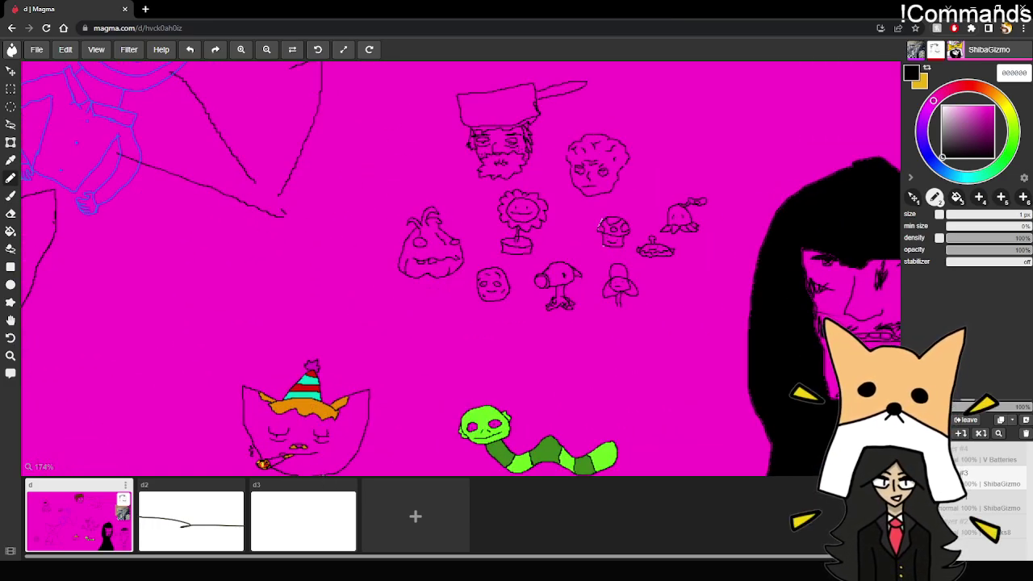
scroll(323, 474, "up", 3)
scroll(323, 475, "down", 3)
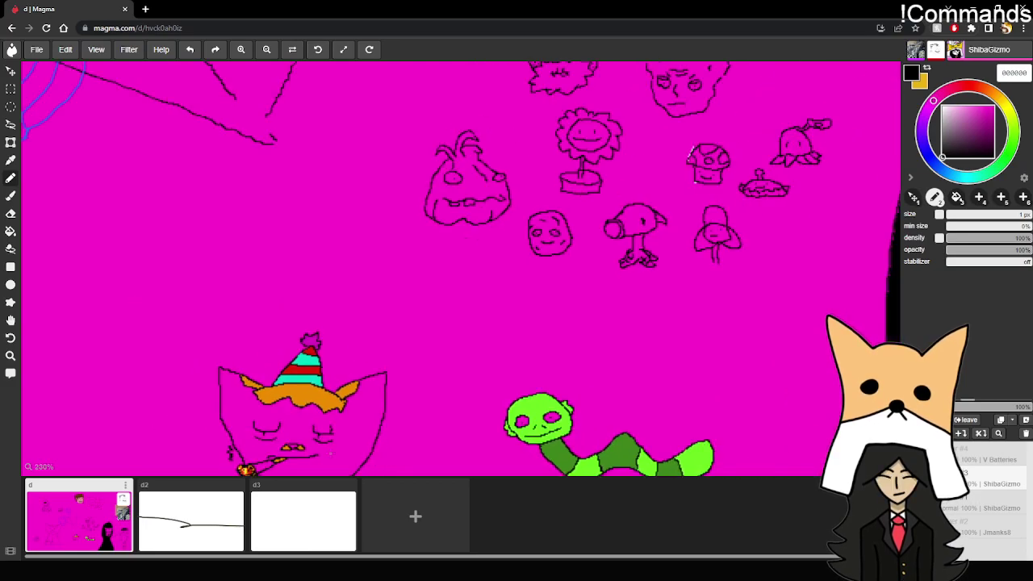
scroll(322, 444, "down", 4)
scroll(323, 444, "up", 3)
scroll(358, 399, "up", 2)
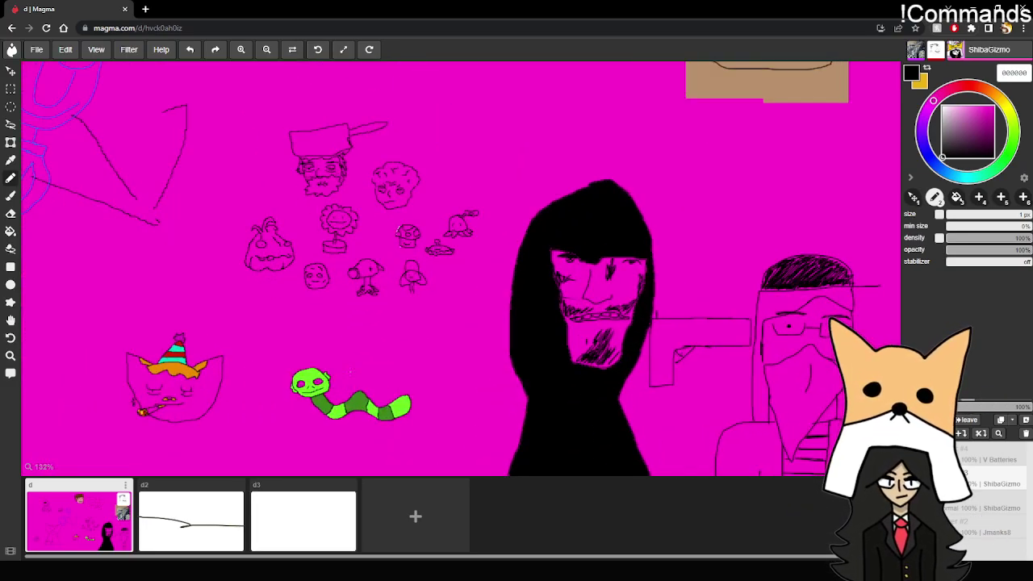
scroll(351, 367, "up", 1)
scroll(396, 222, "down", 6)
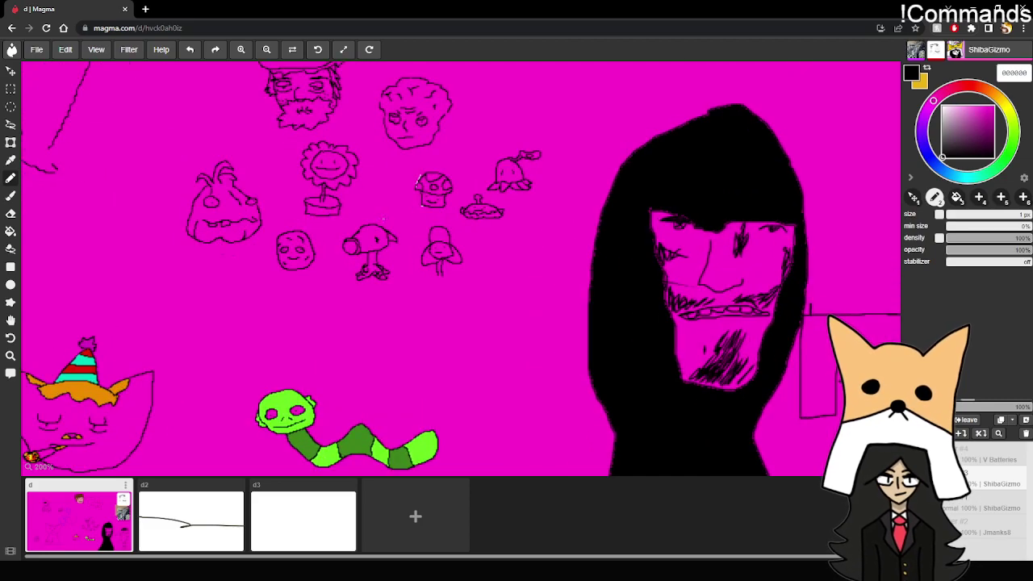
scroll(421, 145, "up", 2)
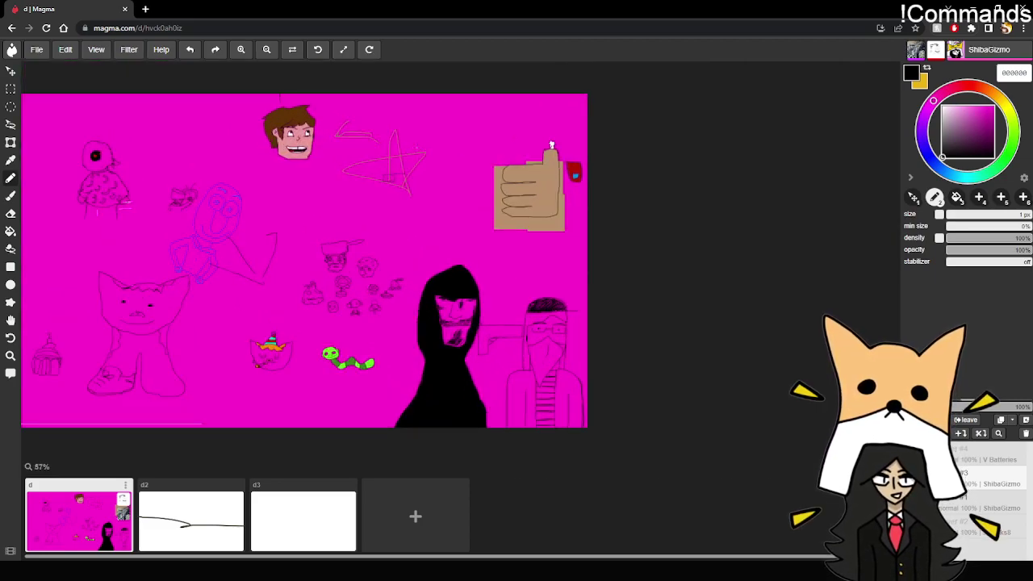
scroll(303, 129, "up", 3)
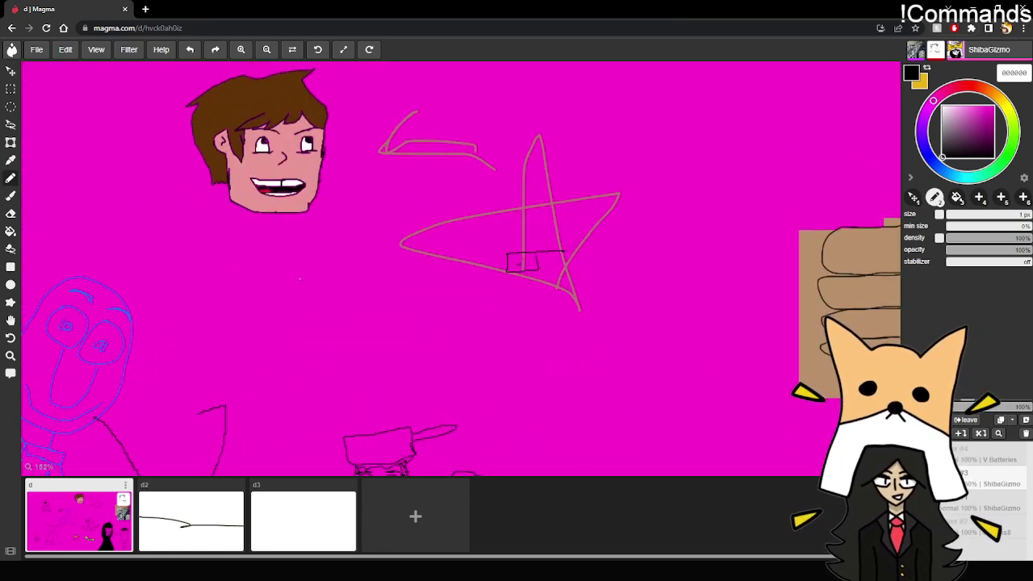
scroll(343, 295, "down", 4)
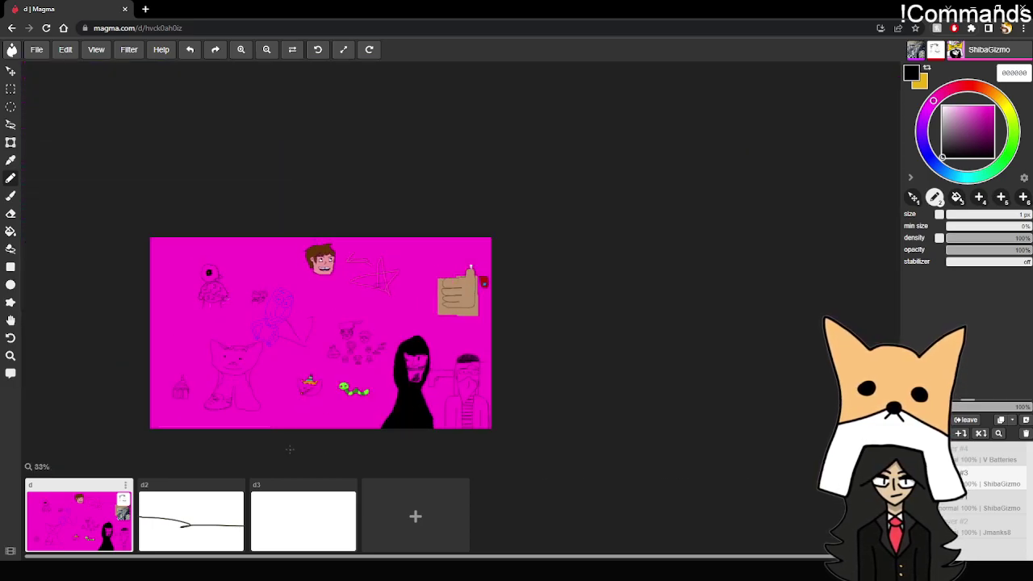
scroll(375, 384, "up", 2)
scroll(190, 267, "down", 2)
scroll(266, 202, "up", 1)
scroll(270, 174, "up", 3)
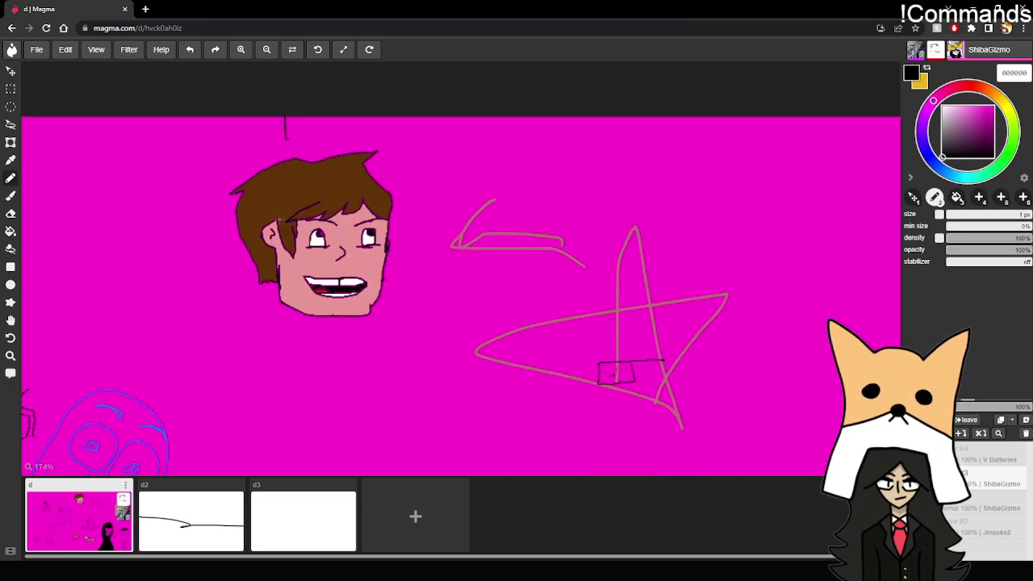
scroll(284, 219, "down", 4)
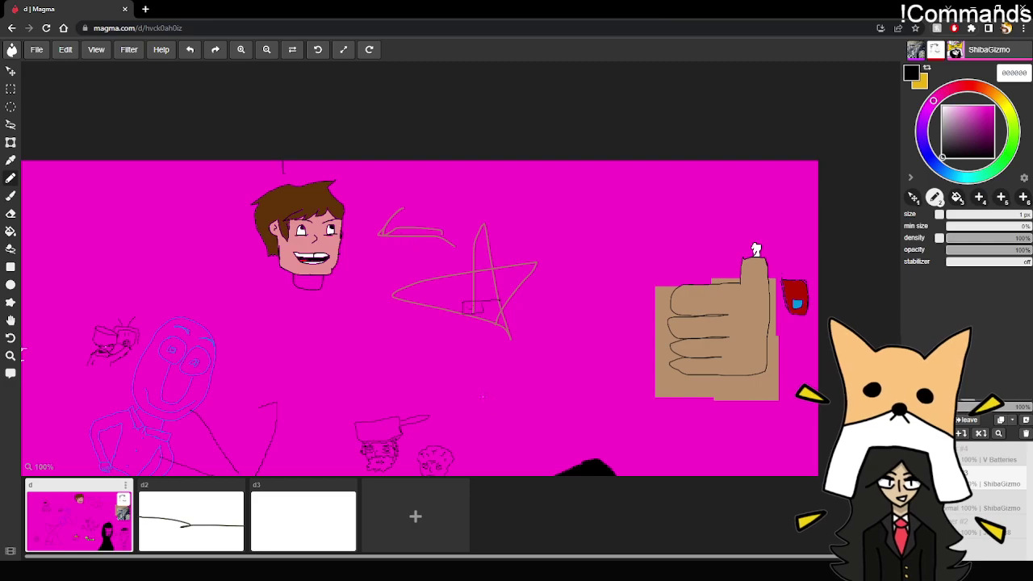
key("minus")
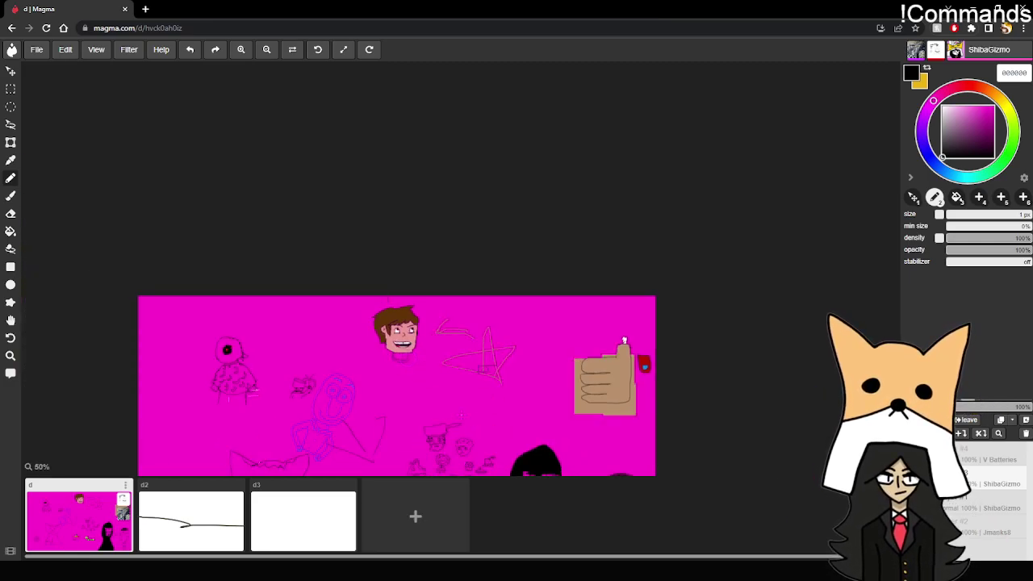
key("minus")
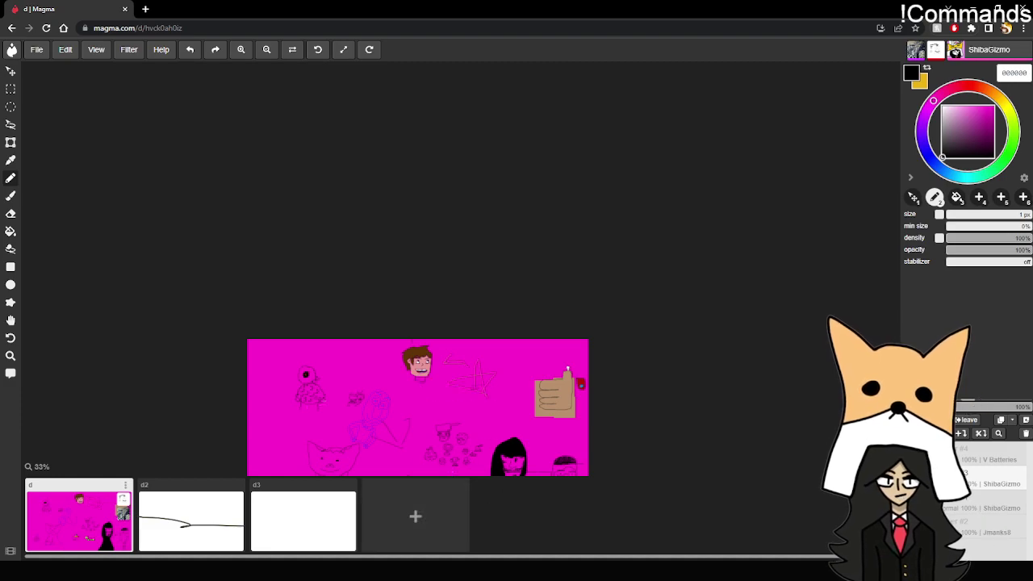
scroll(416, 408, "up", 5)
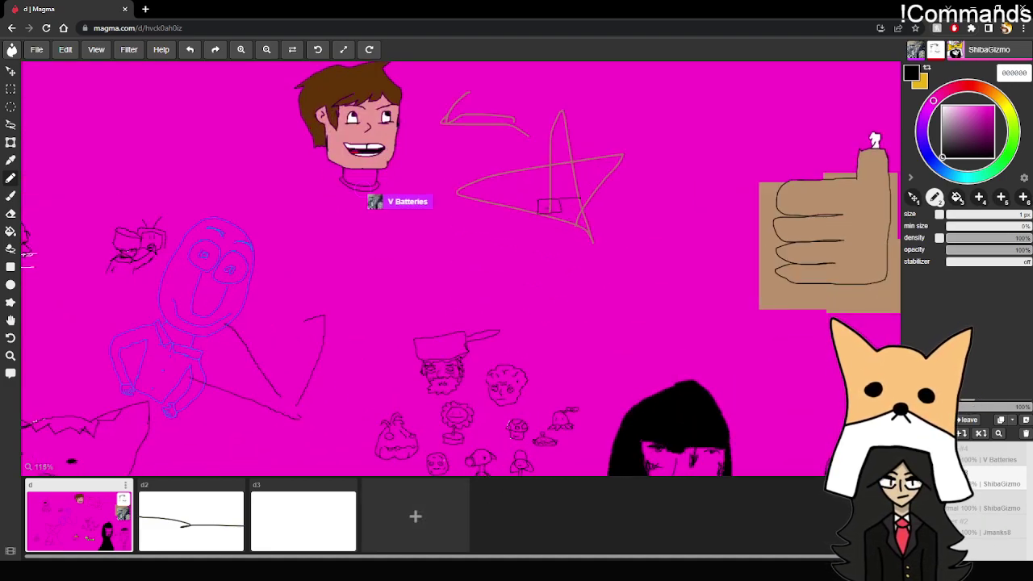
scroll(416, 388, "down", 4)
scroll(439, 450, "down", 4)
scroll(453, 467, "up", 4)
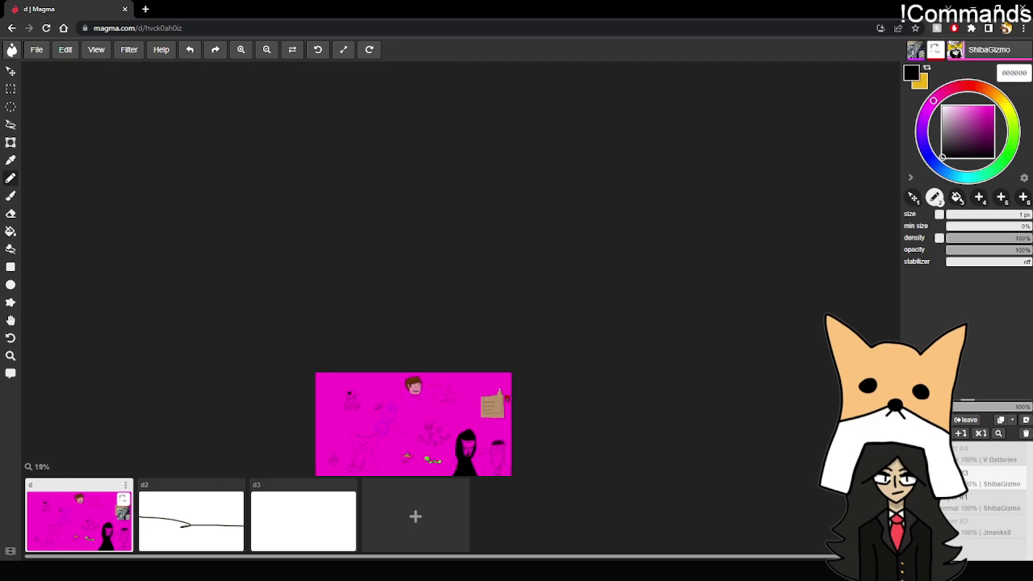
scroll(438, 460, "up", 3)
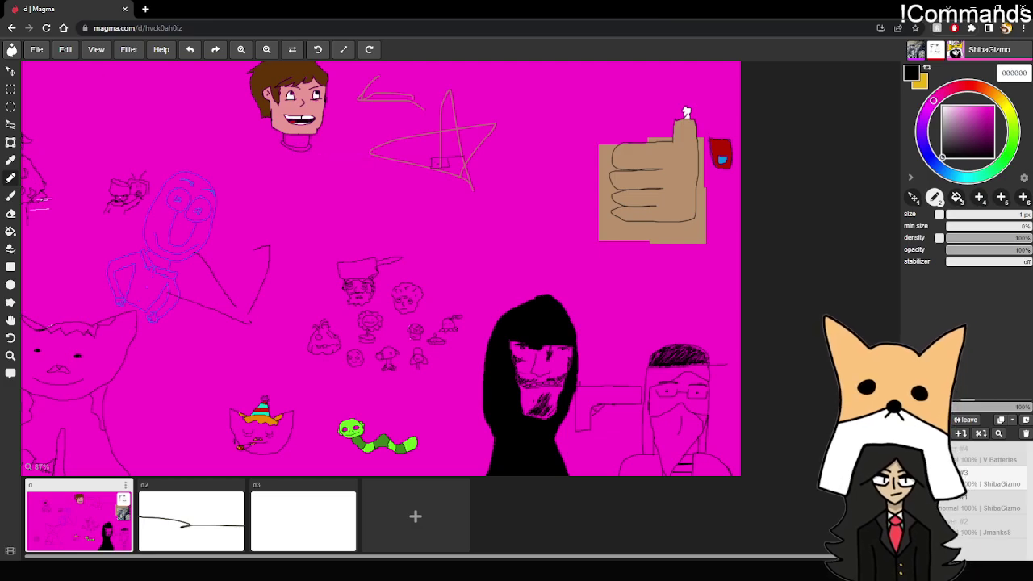
scroll(308, 105, "up", 1)
scroll(308, 104, "up", 2)
scroll(308, 105, "down", 3)
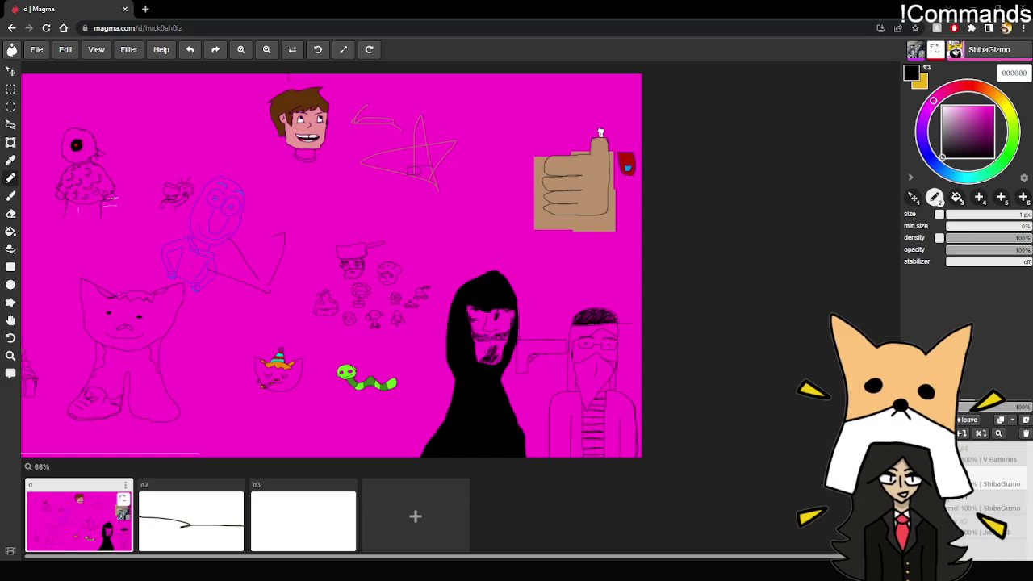
scroll(373, 308, "up", 4)
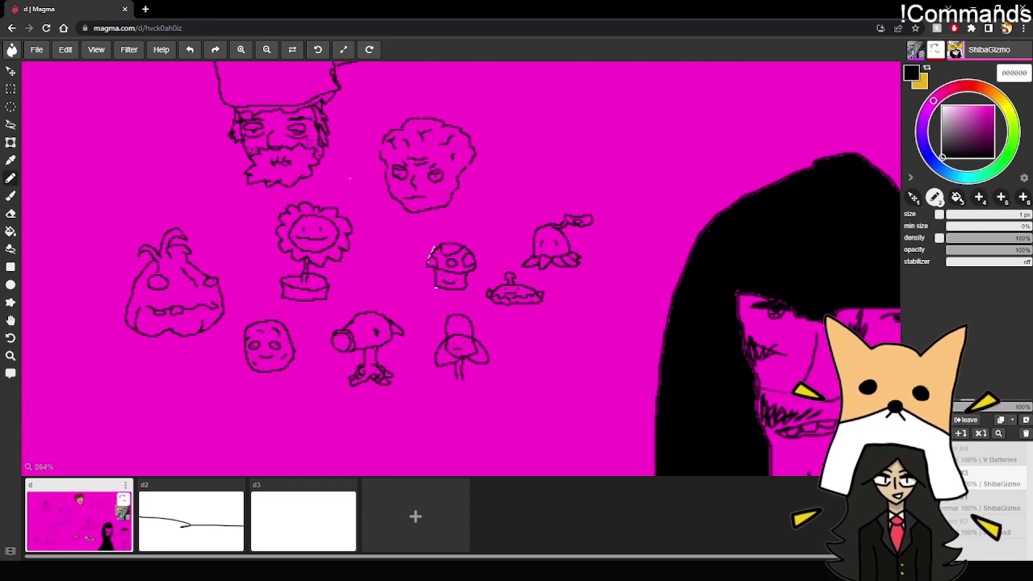
scroll(297, 148, "up", 3)
scroll(267, 116, "down", 5)
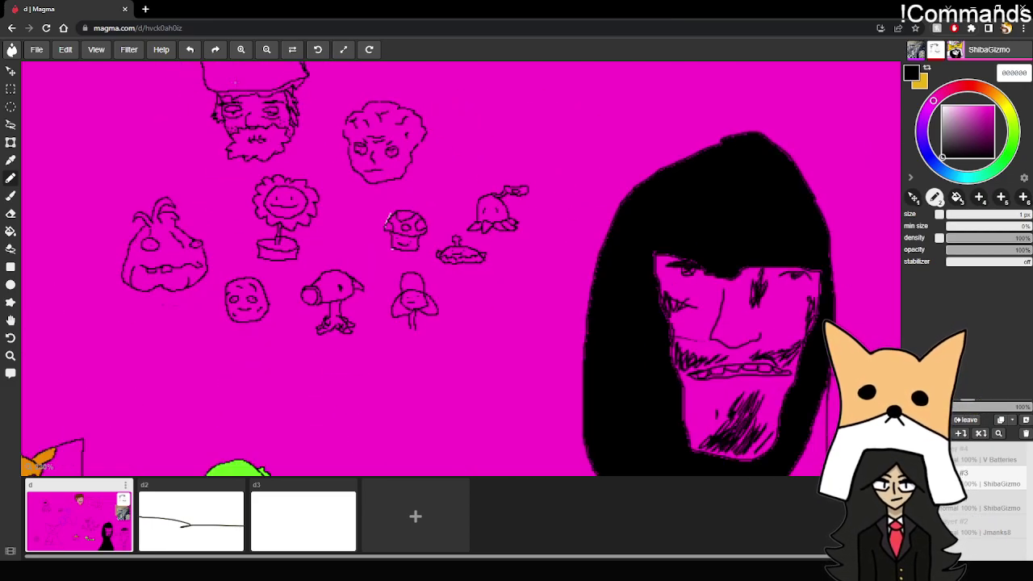
scroll(267, 115, "up", 4)
scroll(237, 115, "down", 5)
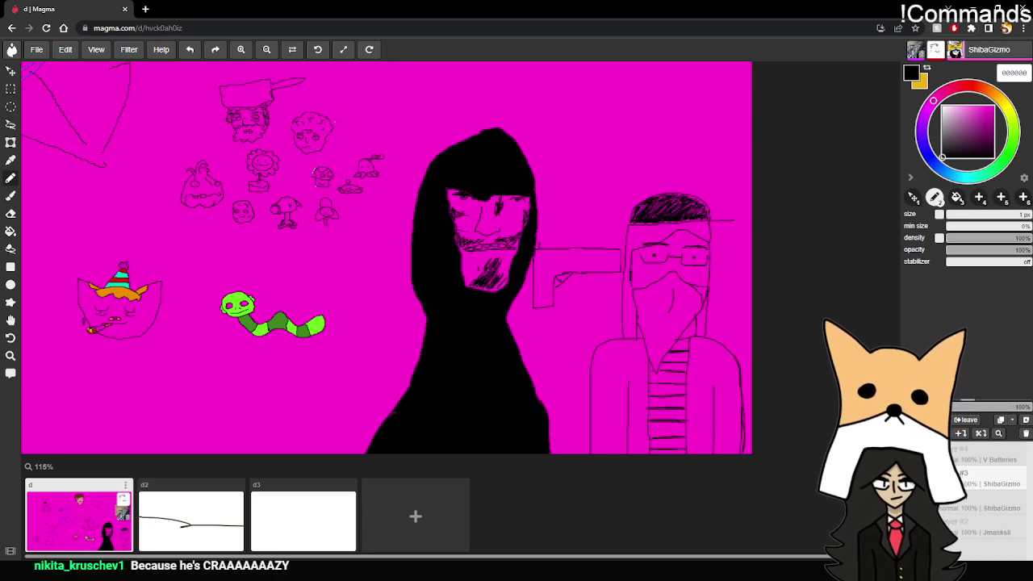
scroll(314, 360, "up", 6)
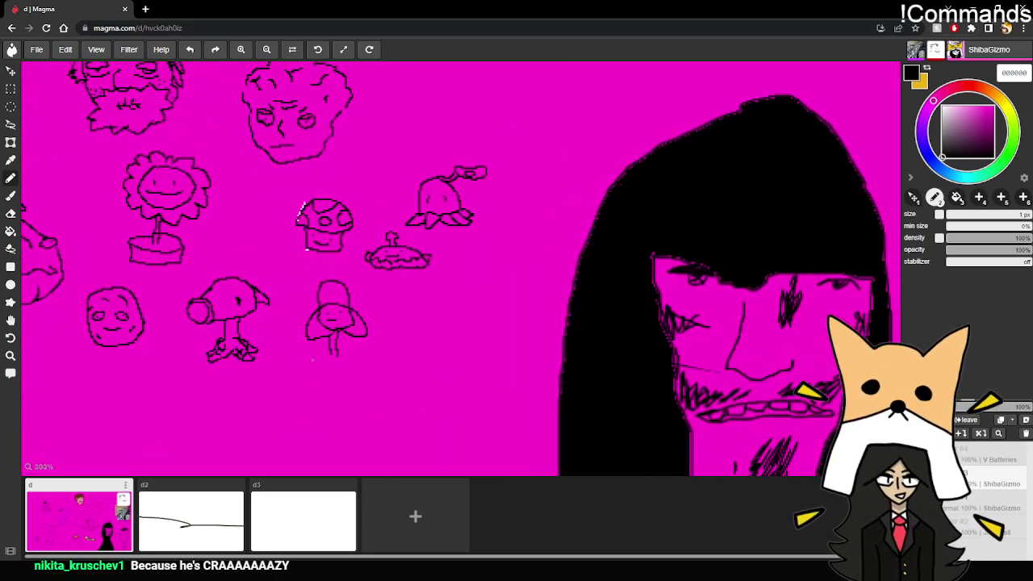
scroll(314, 361, "up", 3)
mouse_move(348, 346)
left_mouse_down()
mouse_move(299, 372)
mouse_move(347, 376)
mouse_move(381, 369)
mouse_move(379, 357)
mouse_move(406, 378)
mouse_move(387, 381)
left_mouse_up()
scroll(387, 381, "down", 7)
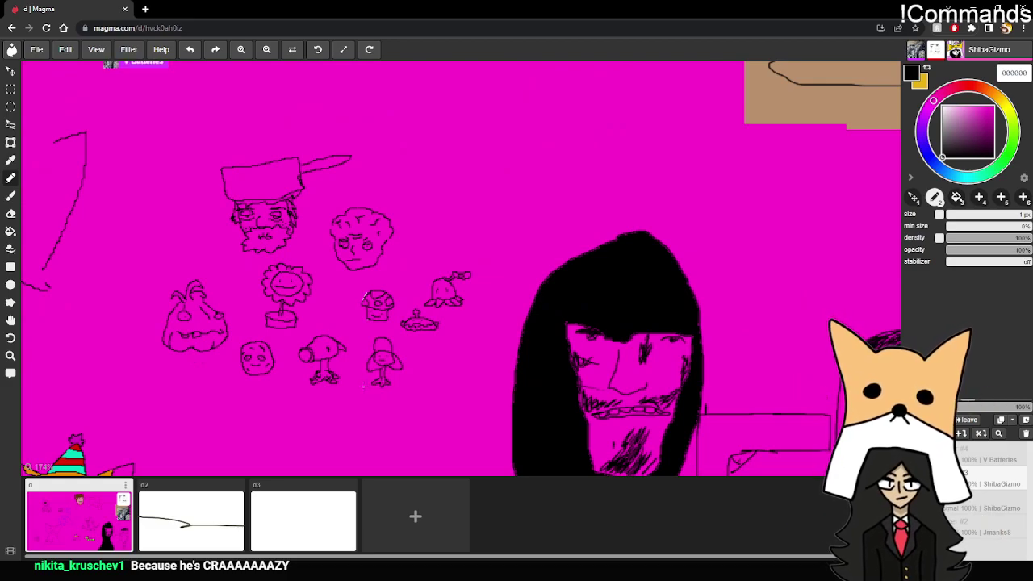
scroll(355, 395, "down", 2)
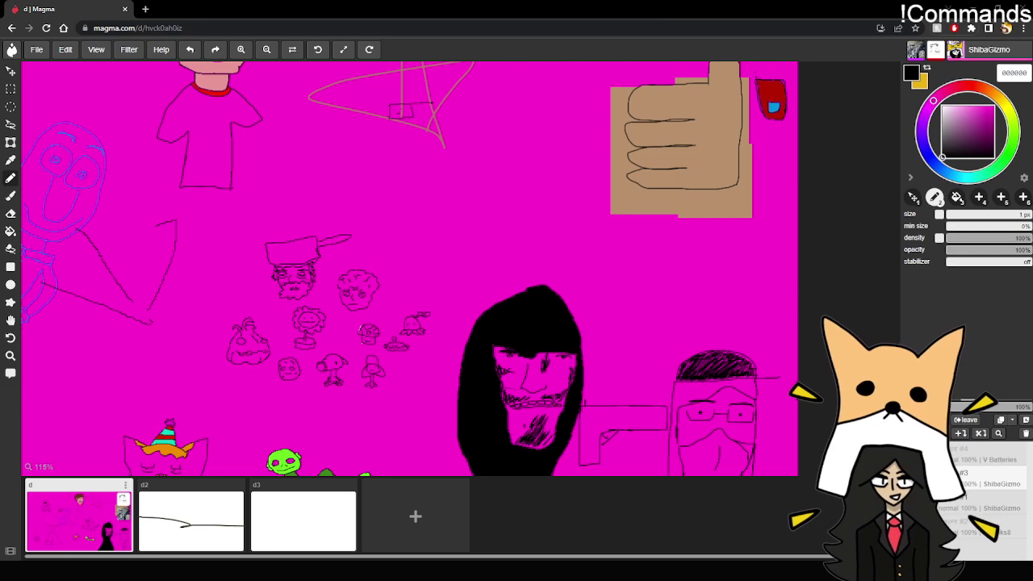
scroll(311, 361, "up", 6)
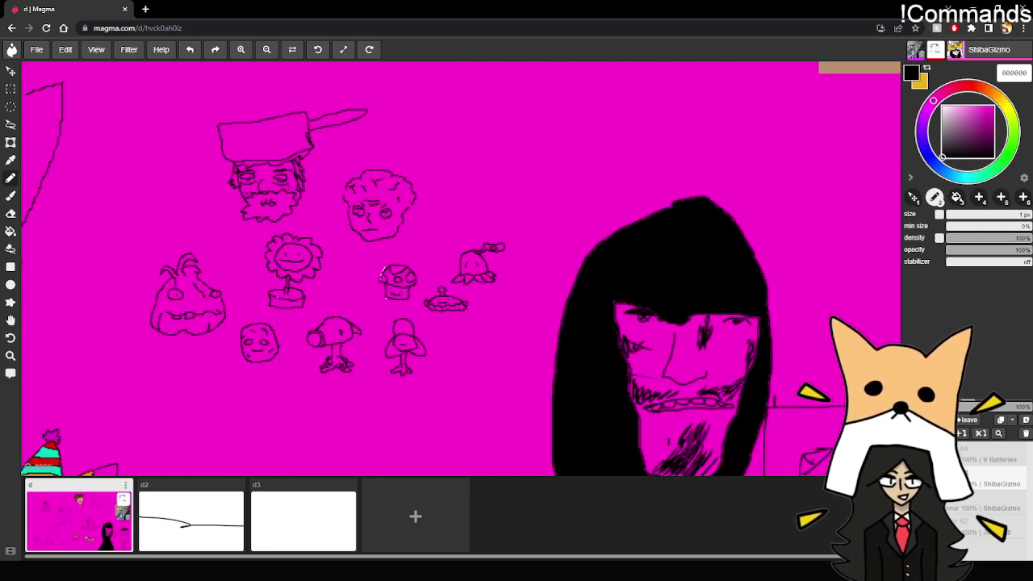
scroll(307, 314, "down", 6)
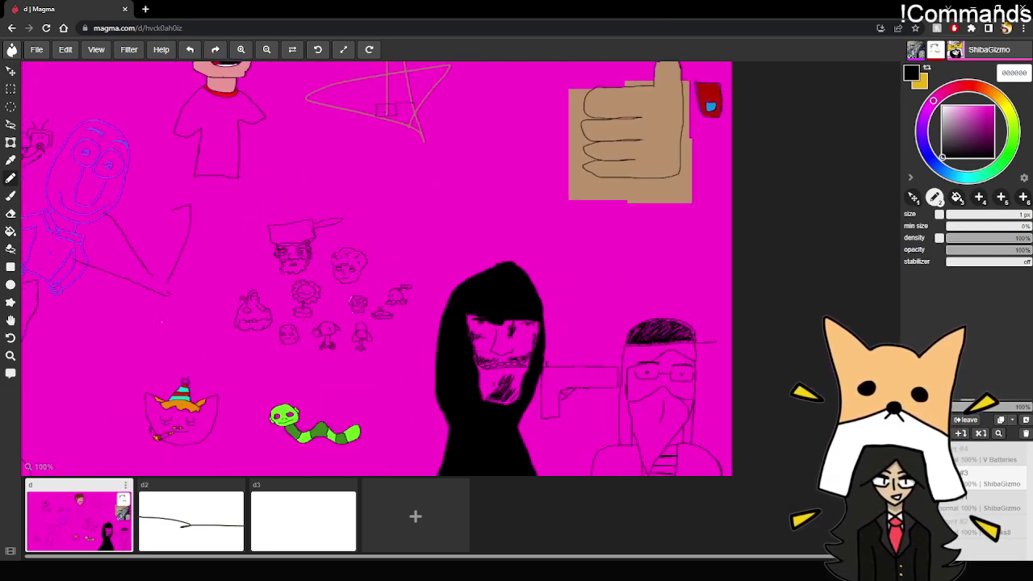
scroll(286, 359, "up", 5)
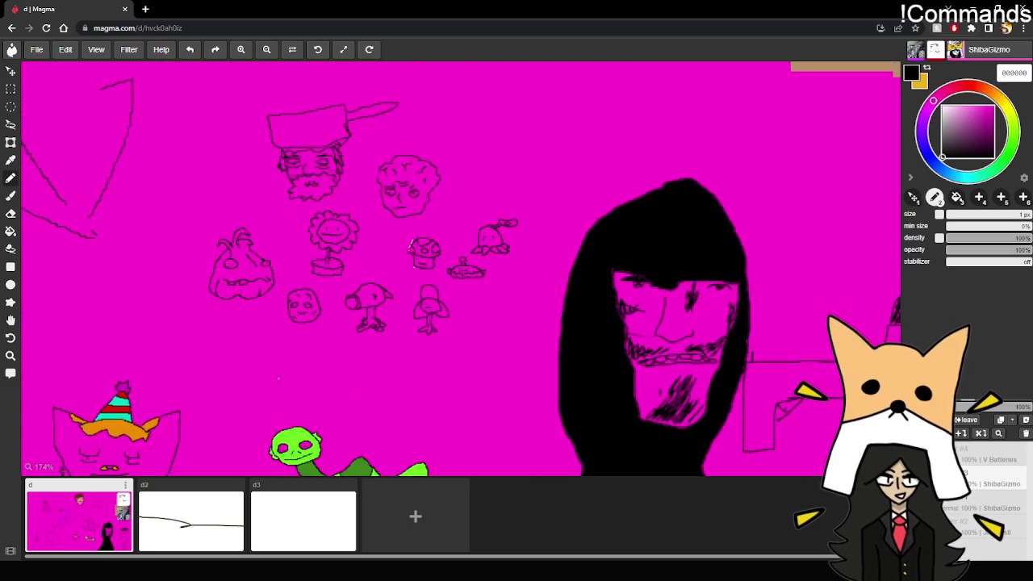
scroll(313, 194, "down", 2)
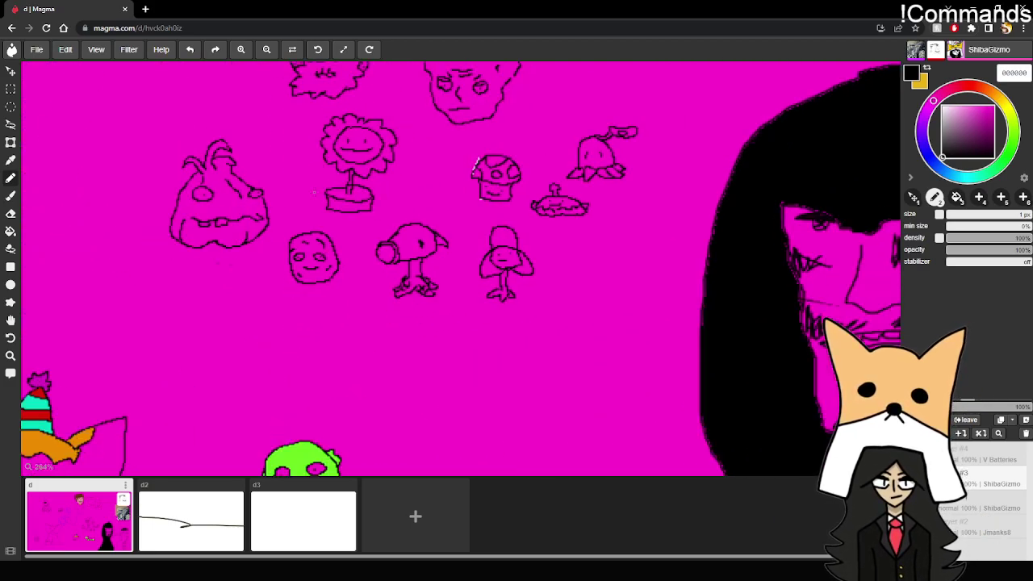
scroll(297, 174, "down", 4)
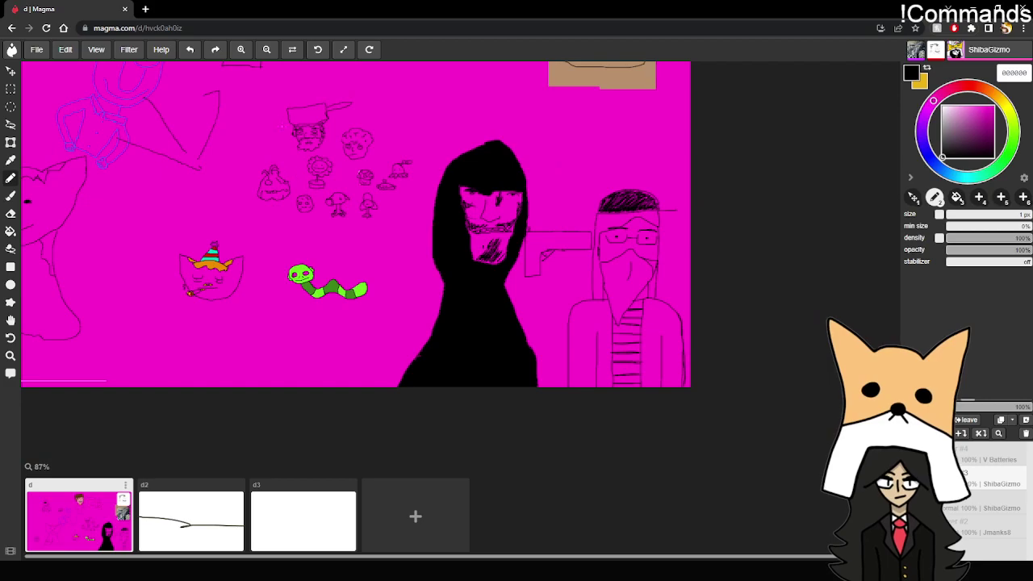
scroll(265, 162, "up", 3)
scroll(552, 213, "up", 2)
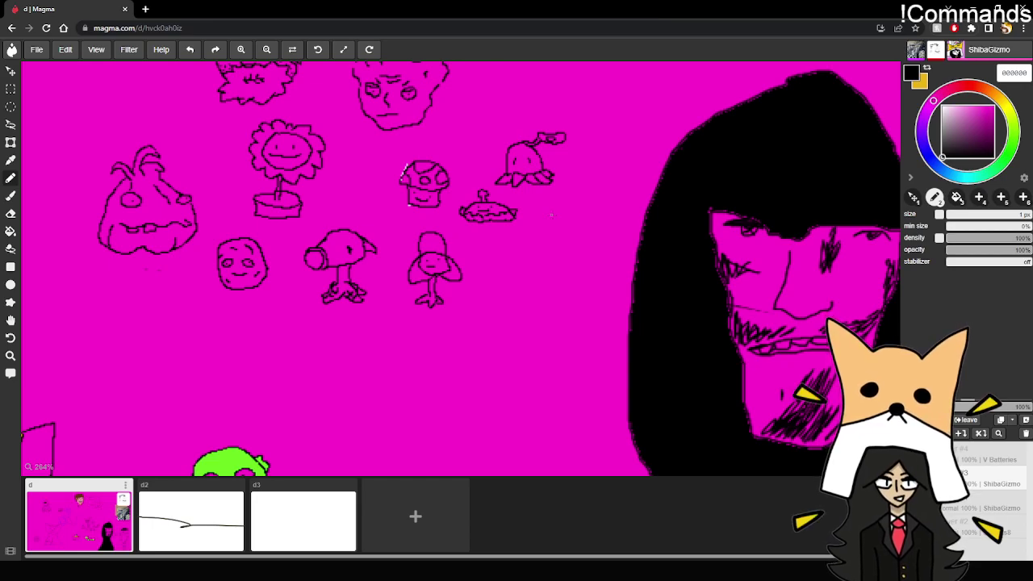
scroll(551, 215, "down", 10)
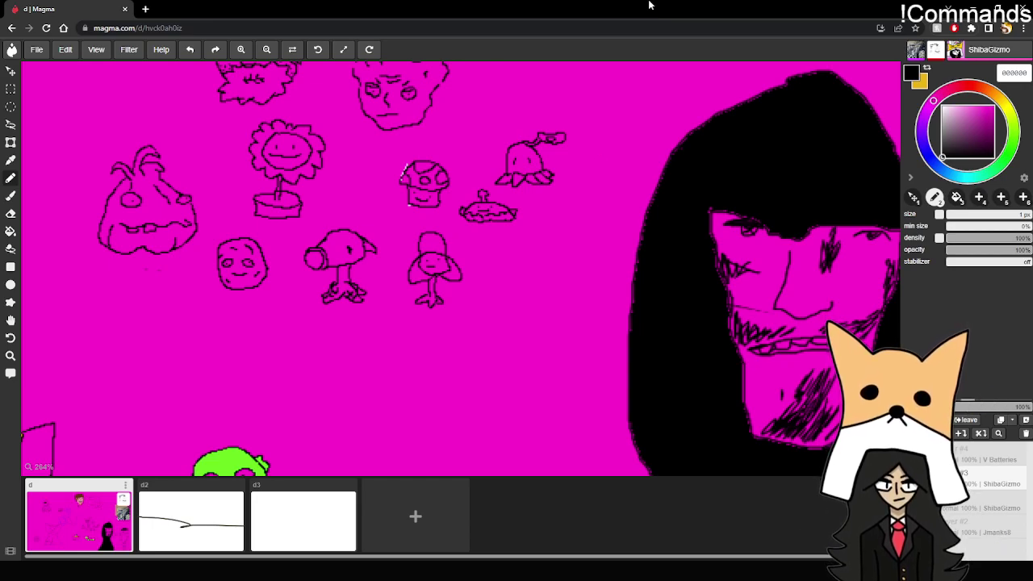
scroll(487, 138, "up", 5)
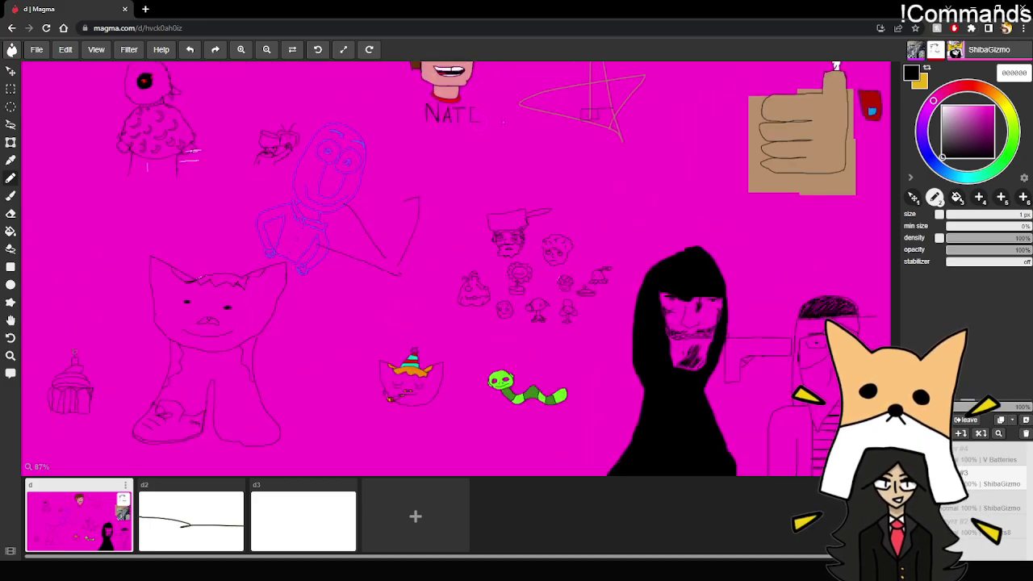
scroll(488, 138, "down", 3)
scroll(487, 137, "up", 3)
scroll(484, 85, "up", 2)
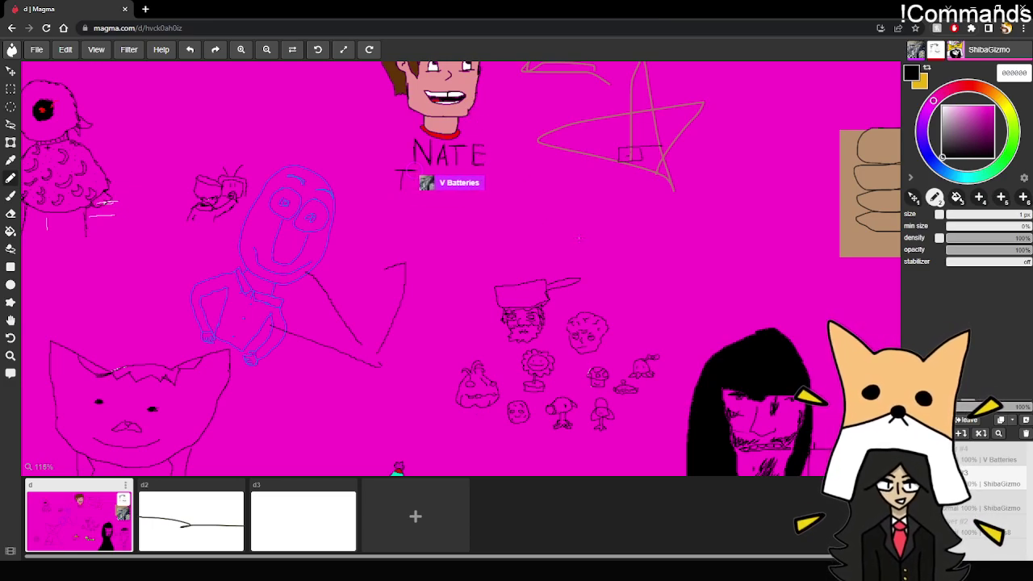
scroll(583, 270, "down", 1)
scroll(876, 65, "down", 4)
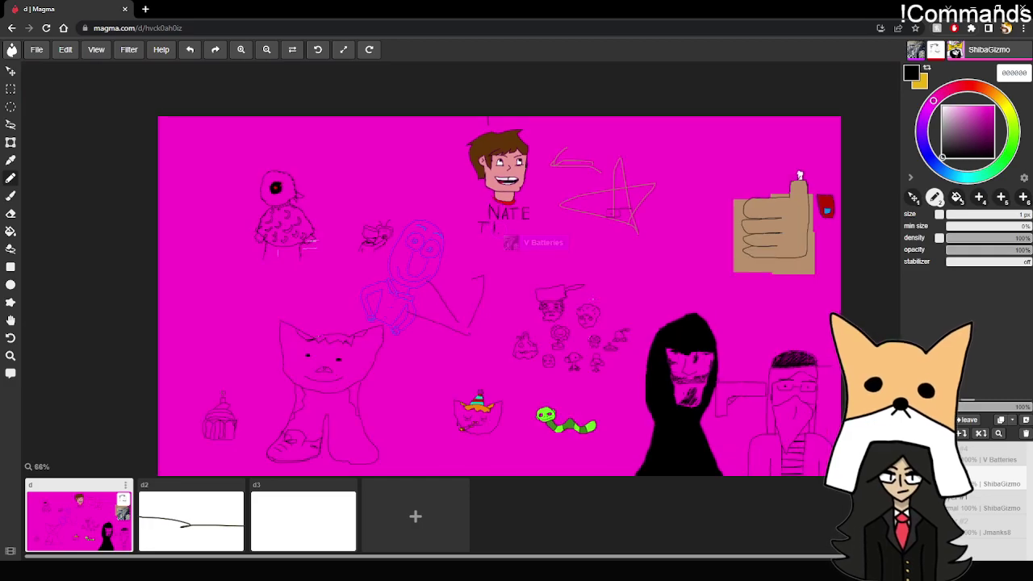
scroll(876, 65, "up", 4)
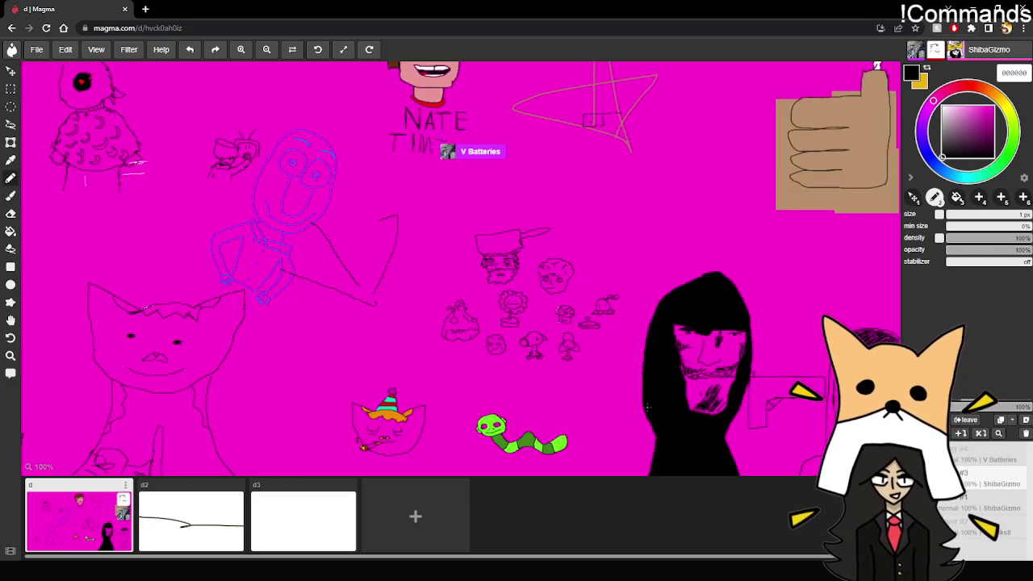
scroll(613, 394, "up", 3)
scroll(537, 319, "up", 1)
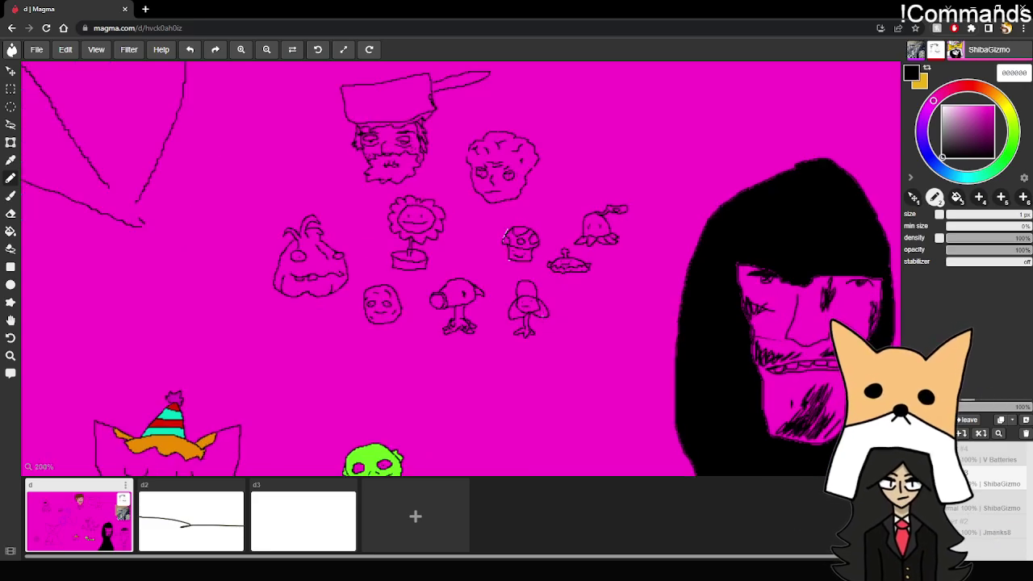
scroll(504, 236, "down", 6)
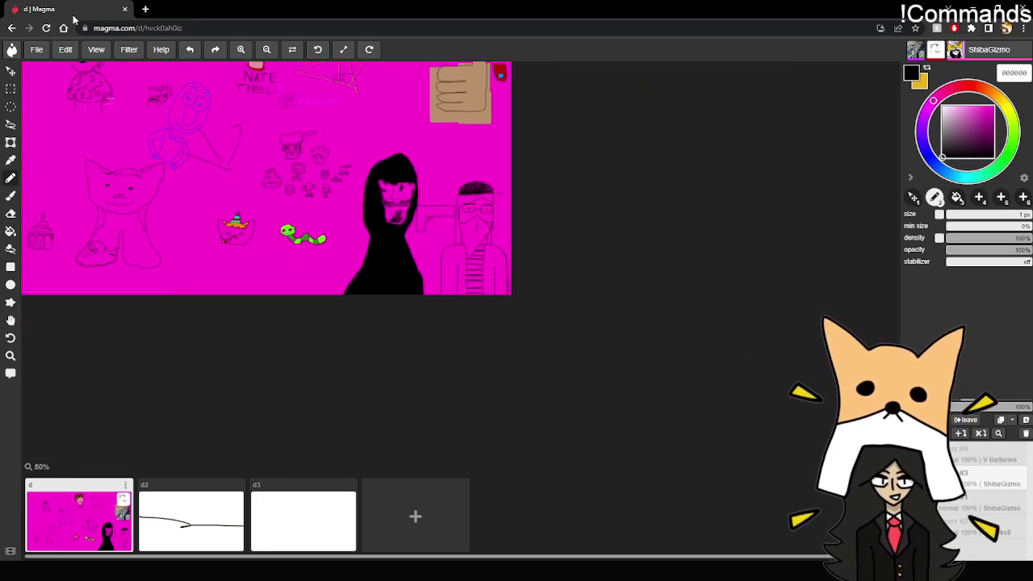
scroll(323, 201, "up", 3)
scroll(322, 202, "down", 2)
scroll(364, 105, "down", 3)
scroll(359, 89, "up", 7)
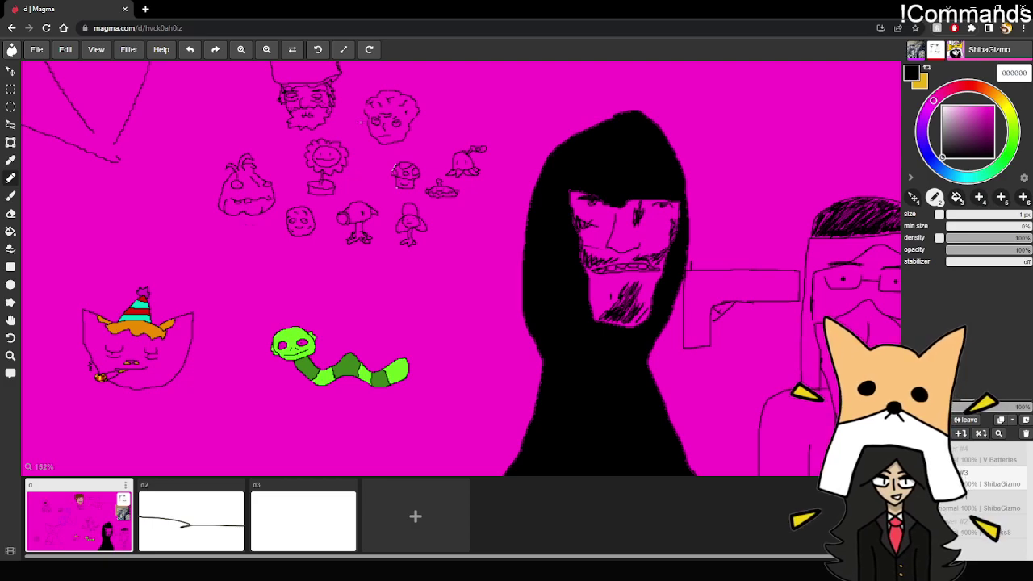
- Zoom in beside the sprout sketch and draw the new plant's arched top after undone tries
scroll(439, 215, "up", 8)
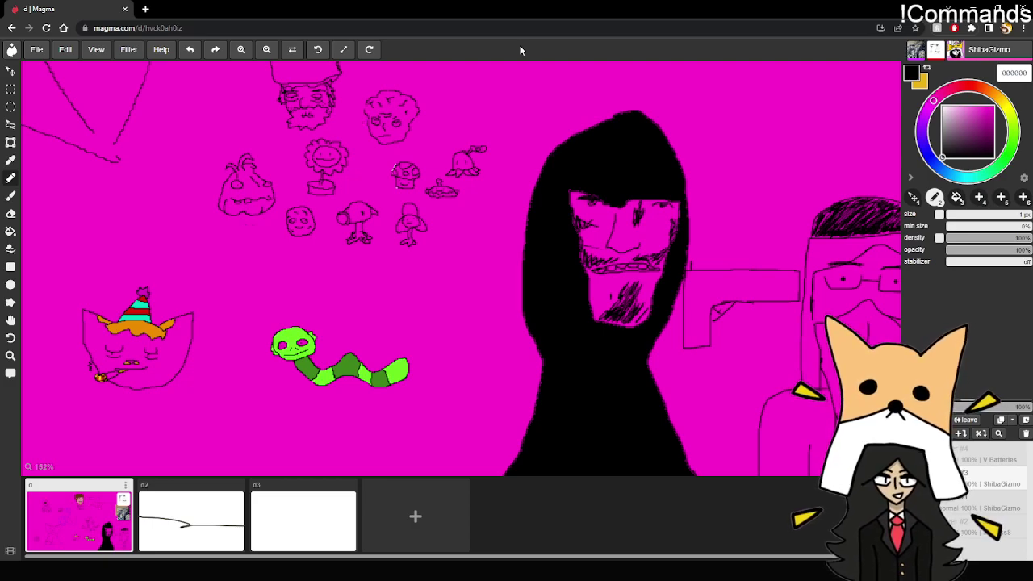
scroll(481, 286, "up", 3)
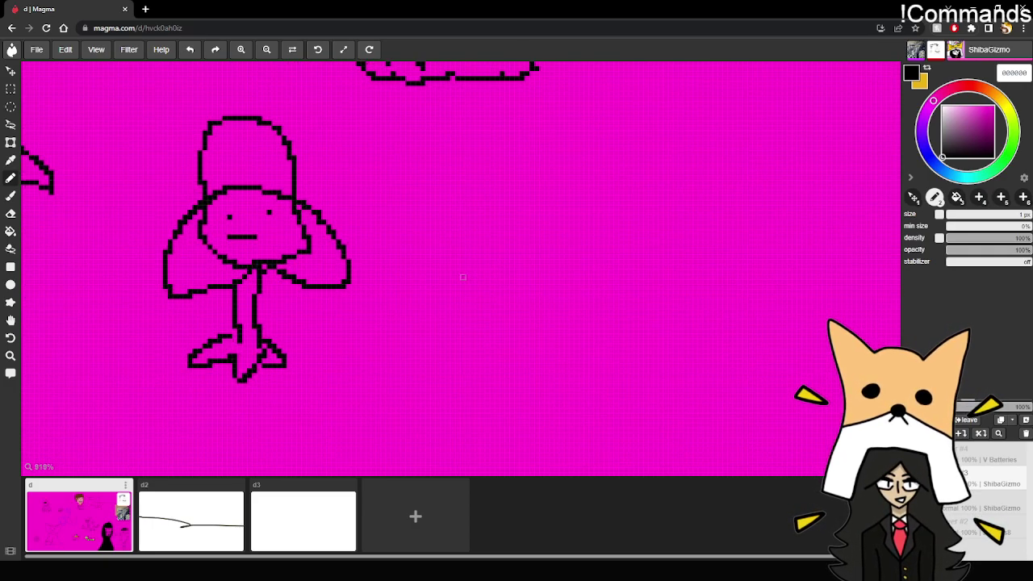
scroll(468, 274, "down", 4)
scroll(460, 265, "up", 1)
mouse_move(475, 283)
left_mouse_down()
mouse_move(457, 270)
mouse_move(455, 226)
left_mouse_up()
key("ctrl+z")
left_click_drag(456, 273, 457, 231)
key("ctrl+z")
mouse_move(462, 278)
left_mouse_down()
mouse_move(454, 253)
mouse_move(471, 217)
mouse_move(492, 218)
mouse_move(515, 248)
mouse_move(518, 265)
mouse_move(449, 257)
mouse_move(451, 225)
left_mouse_up()
key("ctrl+z")
key("ctrl+z")
mouse_move(458, 276)
left_mouse_down()
mouse_move(456, 229)
mouse_move(470, 220)
mouse_move(507, 236)
mouse_move(517, 299)
left_mouse_up()
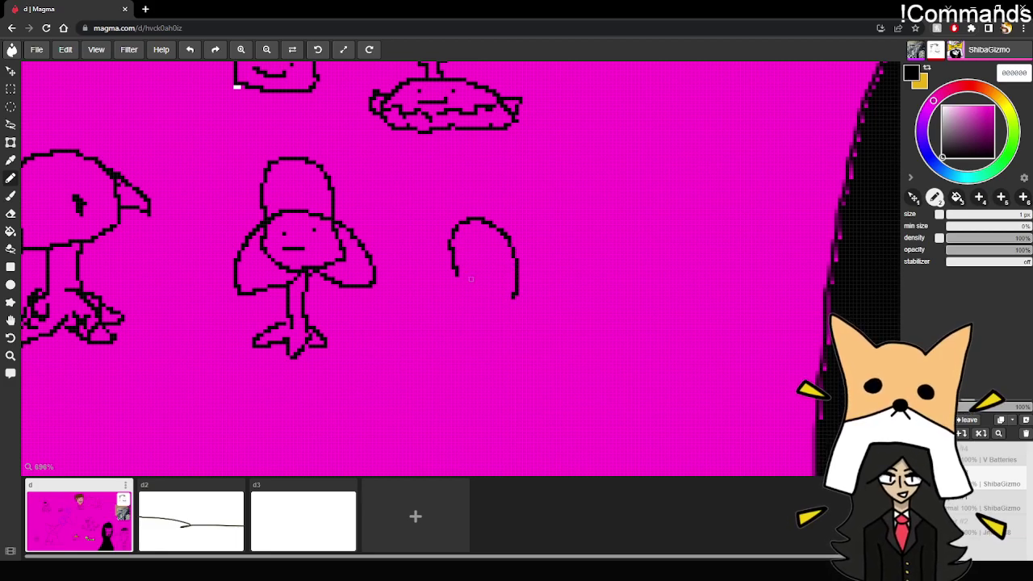
mouse_move(458, 274)
left_mouse_down()
mouse_move(447, 285)
mouse_move(452, 268)
mouse_move(429, 265)
mouse_move(451, 277)
mouse_move(429, 305)
mouse_move(502, 294)
mouse_move(523, 279)
mouse_move(538, 321)
mouse_move(500, 295)
left_mouse_up()
key("ctrl+z")
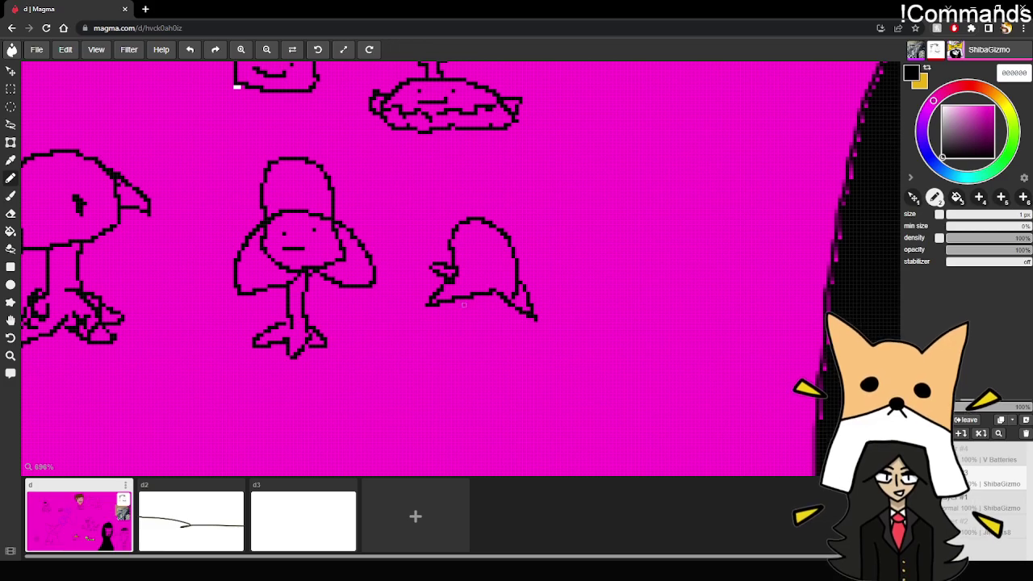
- Draw the lower body beneath the arch and mark a small round eye
mouse_move(430, 323)
left_mouse_down()
mouse_move(449, 339)
mouse_move(494, 327)
mouse_move(473, 311)
mouse_move(496, 303)
mouse_move(491, 326)
left_mouse_up()
mouse_move(439, 305)
left_mouse_down()
mouse_move(436, 330)
mouse_move(429, 307)
mouse_move(448, 303)
mouse_move(457, 315)
mouse_move(442, 322)
mouse_move(431, 316)
mouse_move(452, 305)
mouse_move(456, 320)
mouse_move(434, 305)
left_mouse_up()
key("ctrl+z")
key("ctrl+z")
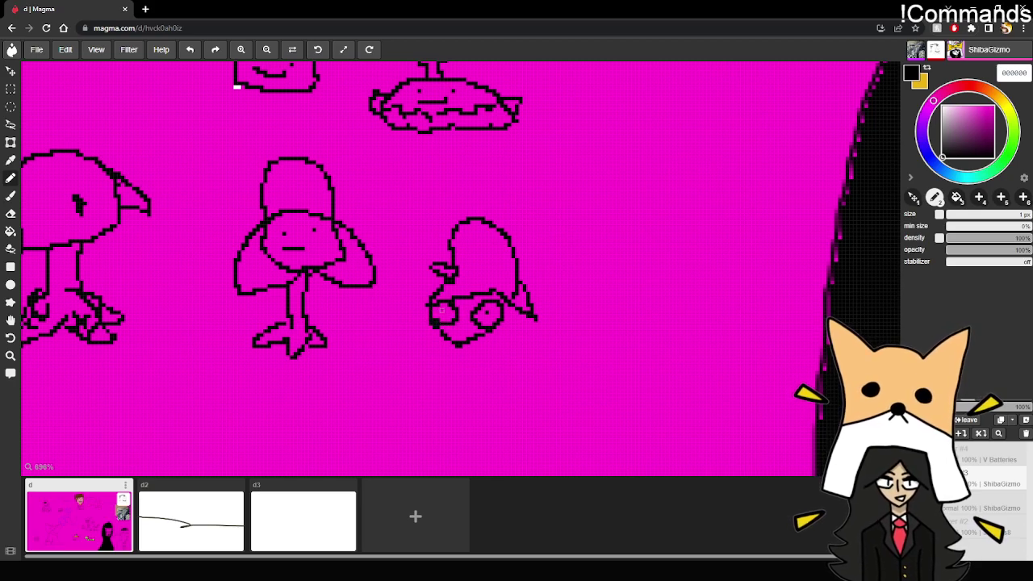
scroll(476, 343, "up", 1)
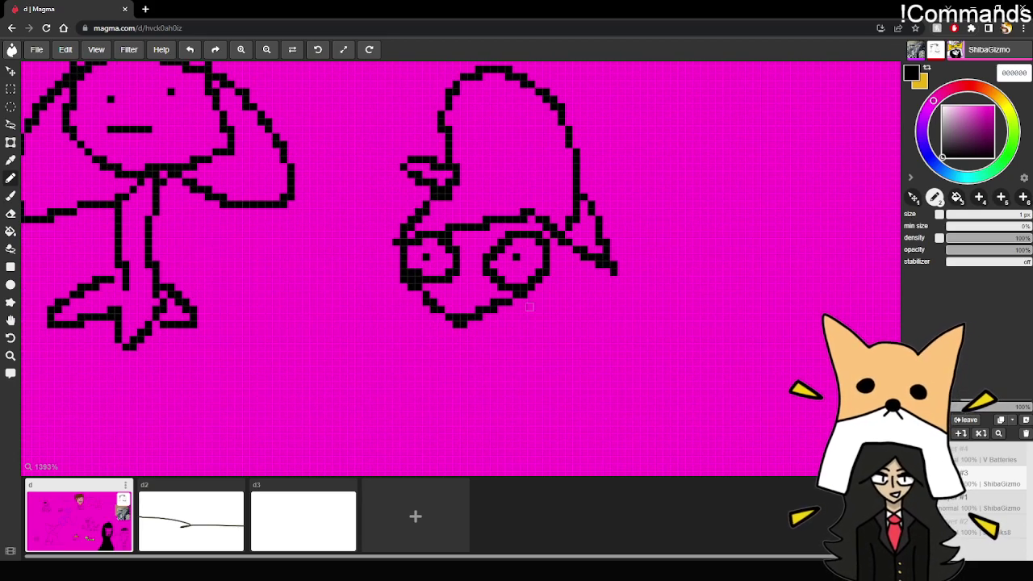
scroll(560, 281, "down", 1)
left_click(455, 285)
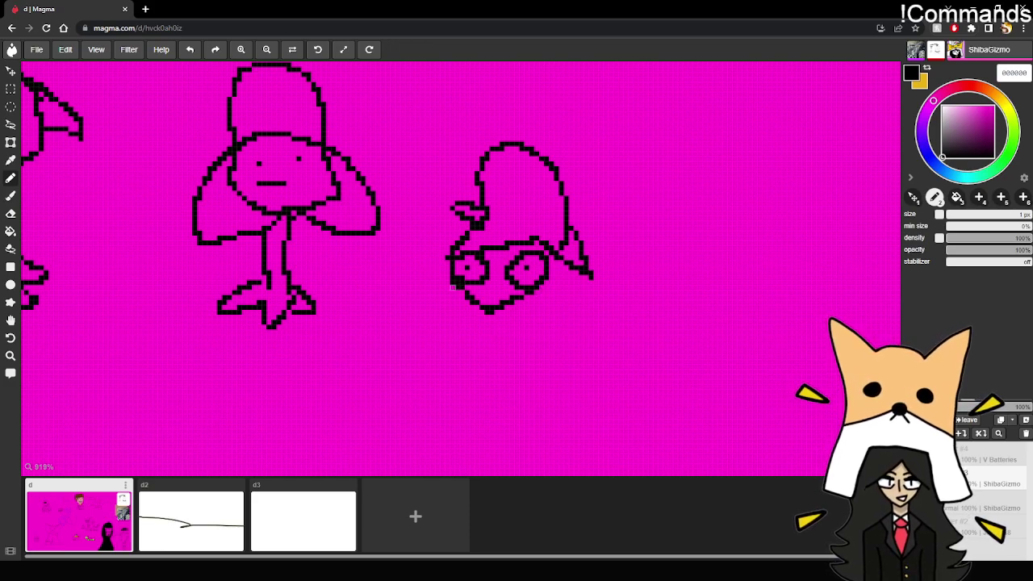
- Try a curved tail below the plant several times, undoing each attempt
mouse_move(458, 288)
left_mouse_down()
mouse_move(438, 326)
mouse_move(413, 344)
mouse_move(449, 353)
left_mouse_up()
key("ctrl+z")
mouse_move(454, 285)
left_mouse_down()
mouse_move(424, 340)
mouse_move(448, 353)
mouse_move(515, 327)
left_mouse_up()
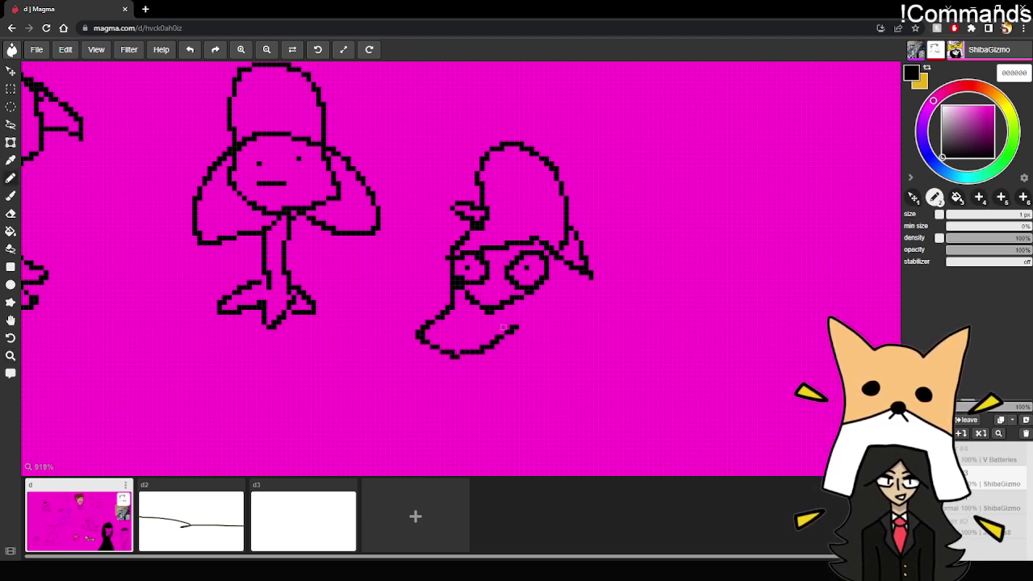
key("ctrl+z")
mouse_move(453, 297)
left_mouse_down()
mouse_move(419, 328)
mouse_move(446, 357)
left_mouse_up()
key("ctrl+z")
mouse_move(453, 294)
left_mouse_down()
mouse_move(408, 349)
mouse_move(435, 375)
mouse_move(471, 372)
mouse_move(518, 342)
mouse_move(561, 290)
mouse_move(520, 321)
mouse_move(468, 338)
mouse_move(429, 327)
mouse_move(417, 306)
mouse_move(458, 285)
left_mouse_up()
key("ctrl+z")
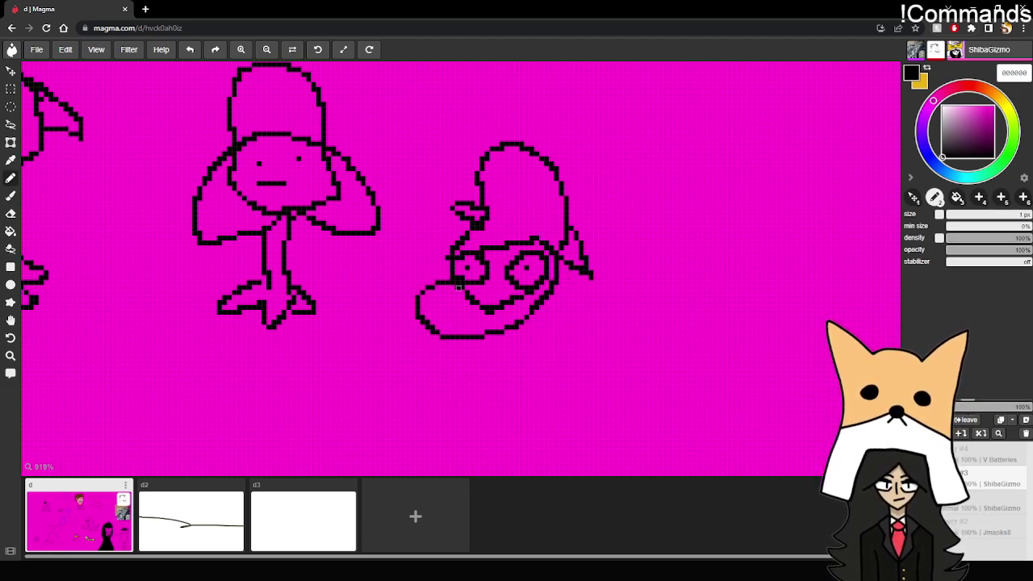
scroll(419, 351, "down", 5)
scroll(428, 335, "up", 5)
- Undo the last stroke and draw a band arcing across the head above the eyes
key("ctrl+z")
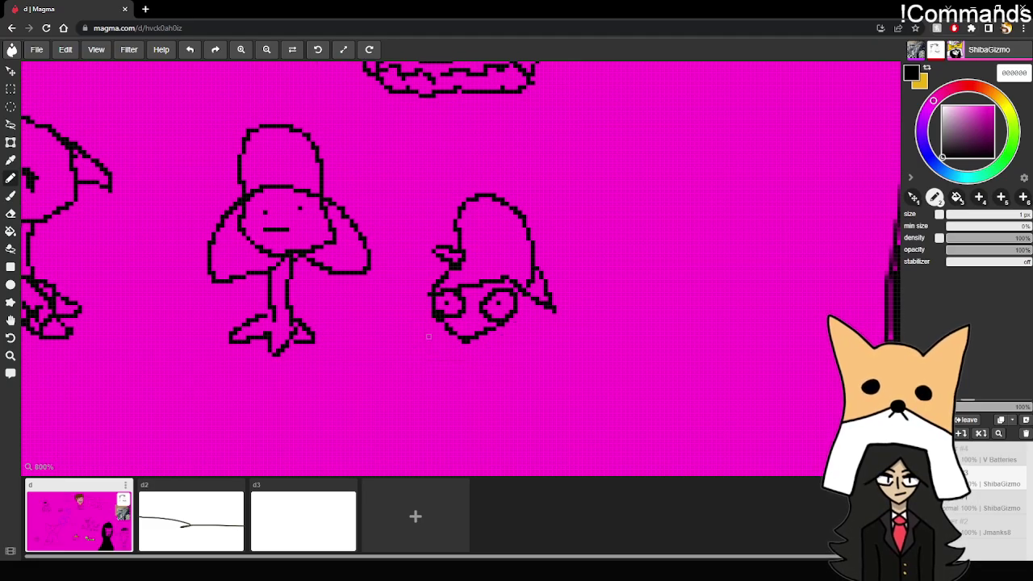
scroll(437, 322, "up", 2)
scroll(437, 321, "down", 3)
scroll(452, 282, "up", 4)
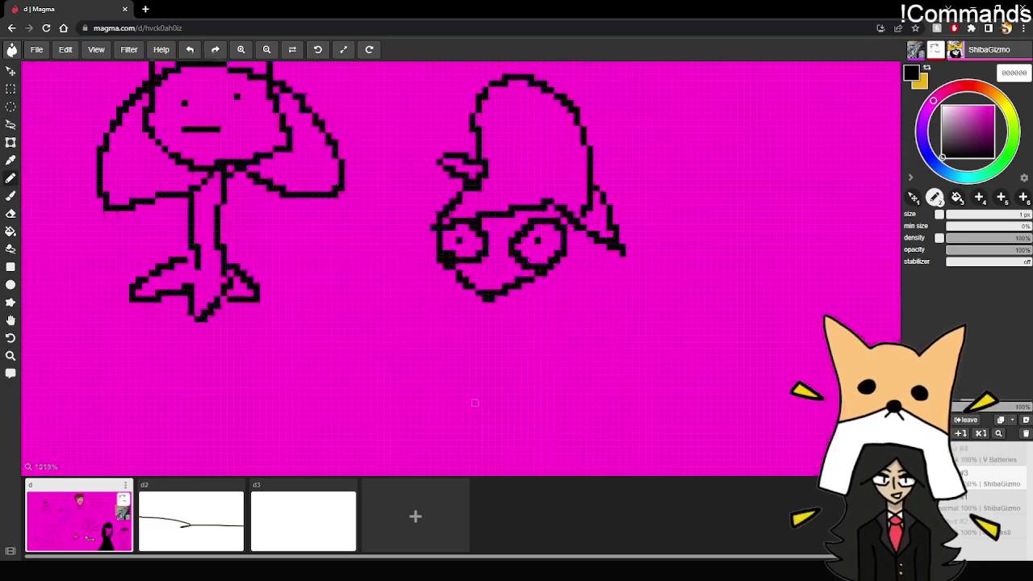
mouse_move(439, 248)
left_mouse_down()
mouse_move(352, 313)
mouse_move(355, 339)
mouse_move(373, 356)
mouse_move(448, 367)
mouse_move(482, 352)
mouse_move(541, 313)
mouse_move(598, 233)
left_mouse_up()
scroll(599, 234, "down", 5)
scroll(533, 290, "up", 4)
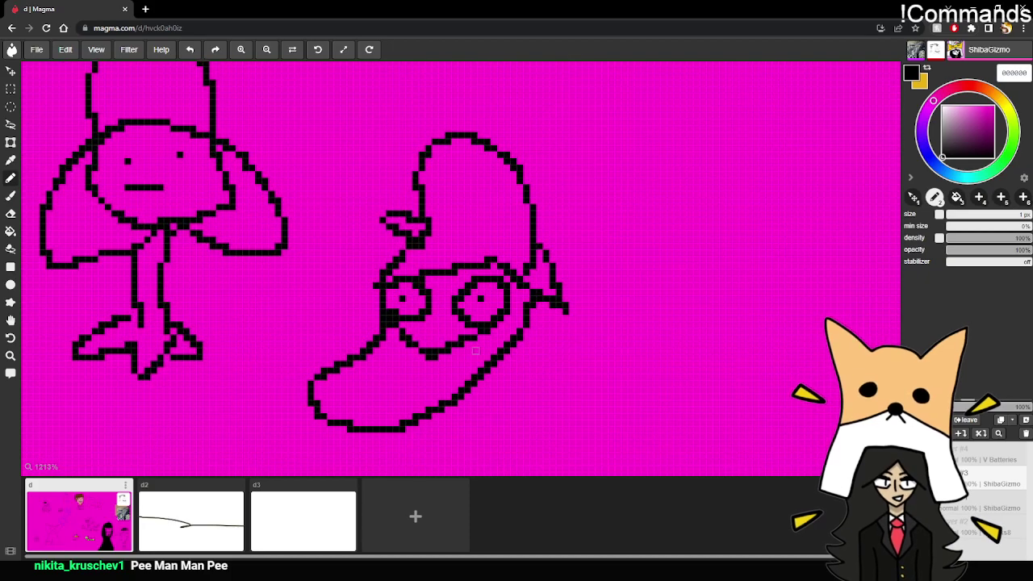
- Thicken the lower right body and eye, and extend the leaf tip to the right
left_click_drag(521, 318, 479, 336)
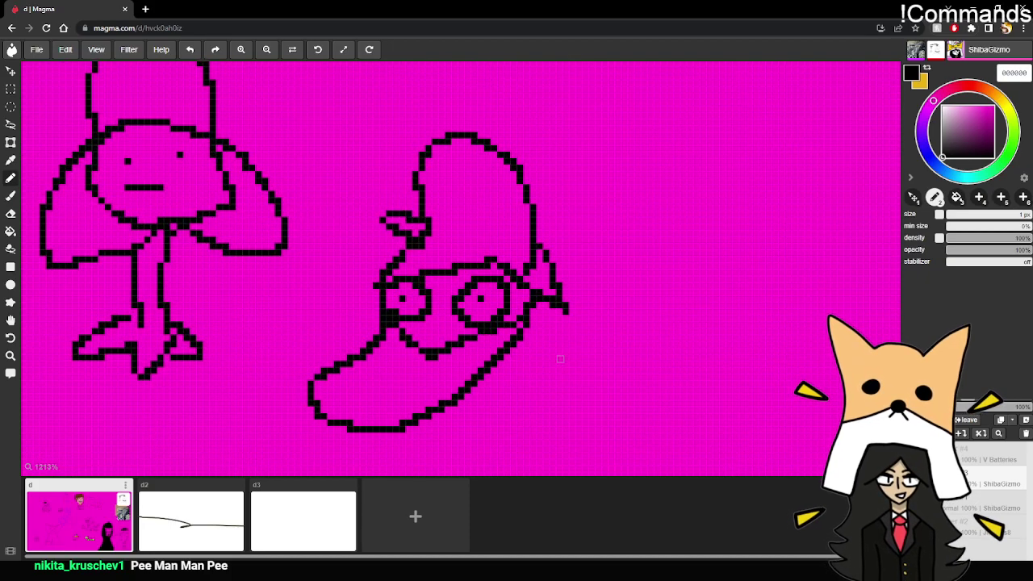
scroll(477, 366, "down", 5)
scroll(472, 347, "up", 4)
scroll(464, 319, "down", 1)
scroll(462, 311, "up", 3)
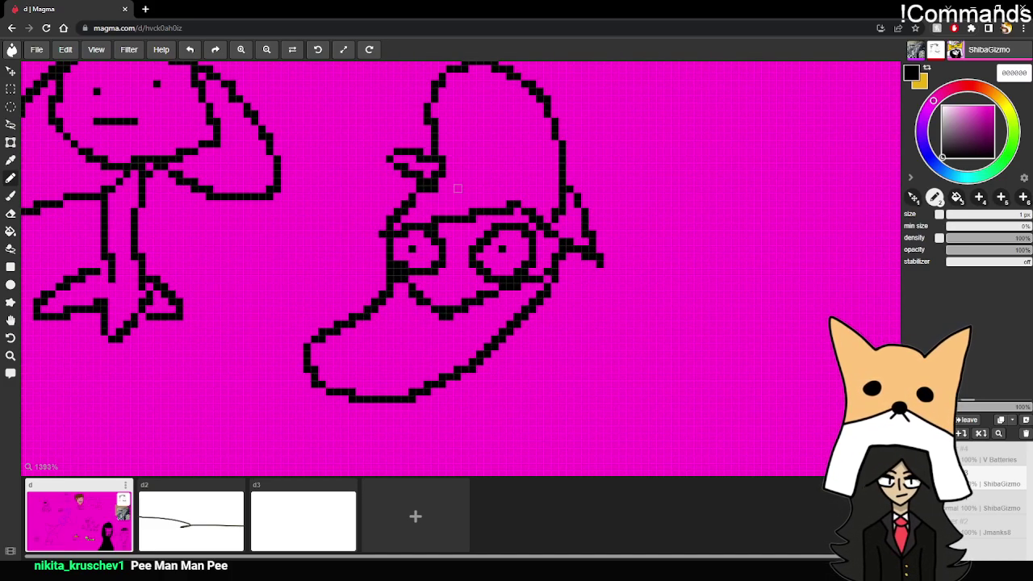
mouse_move(443, 172)
left_mouse_down()
mouse_move(523, 208)
mouse_move(516, 200)
mouse_move(557, 195)
left_mouse_up()
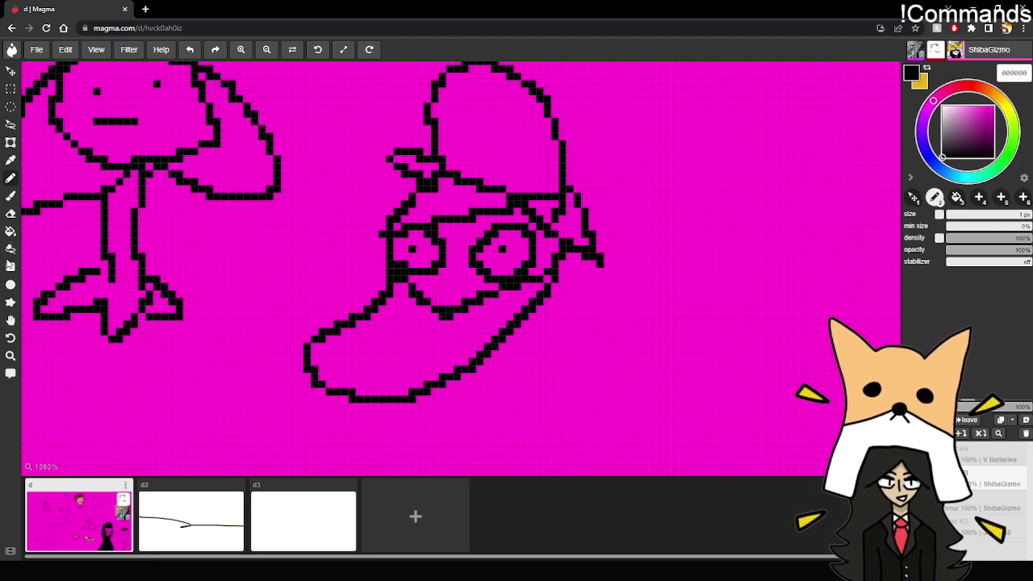
- Sample the magenta background colour and erase the pepper's old rounded hat top
left_click(11, 160)
left_click(646, 334)
left_click(11, 178)
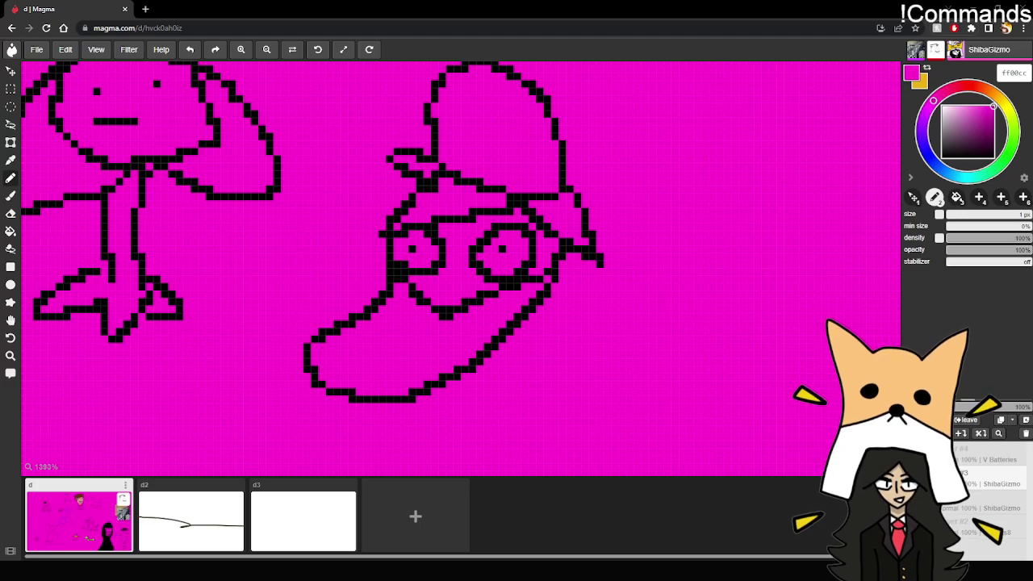
scroll(510, 308, "down", 3)
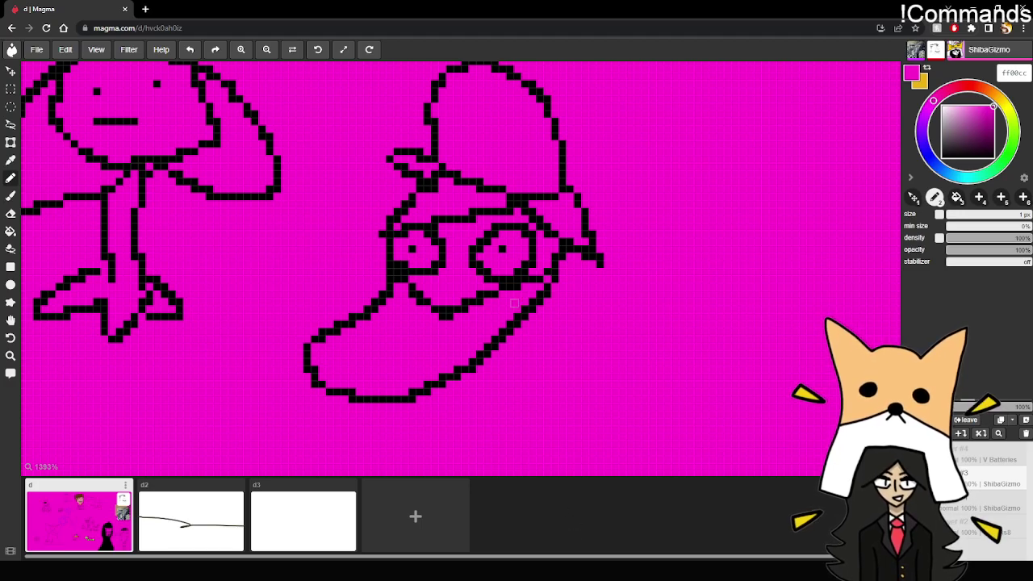
scroll(477, 291, "up", 3)
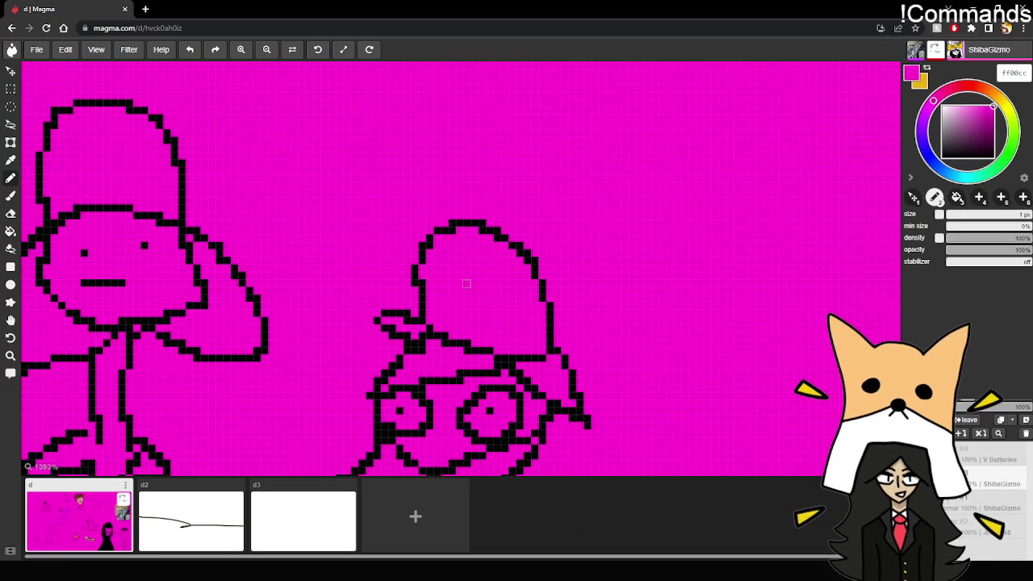
scroll(385, 316, "down", 4)
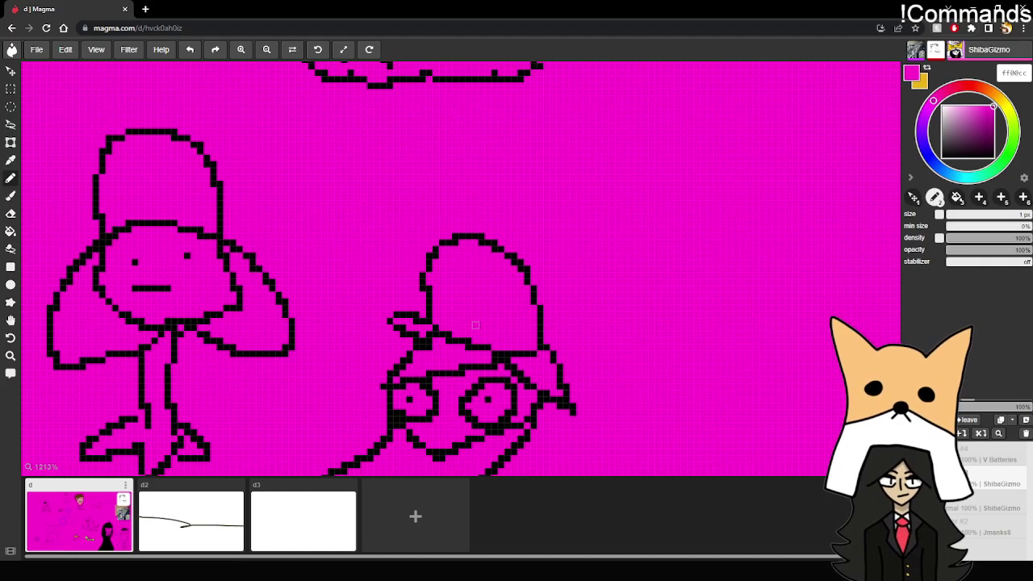
scroll(384, 316, "up", 3)
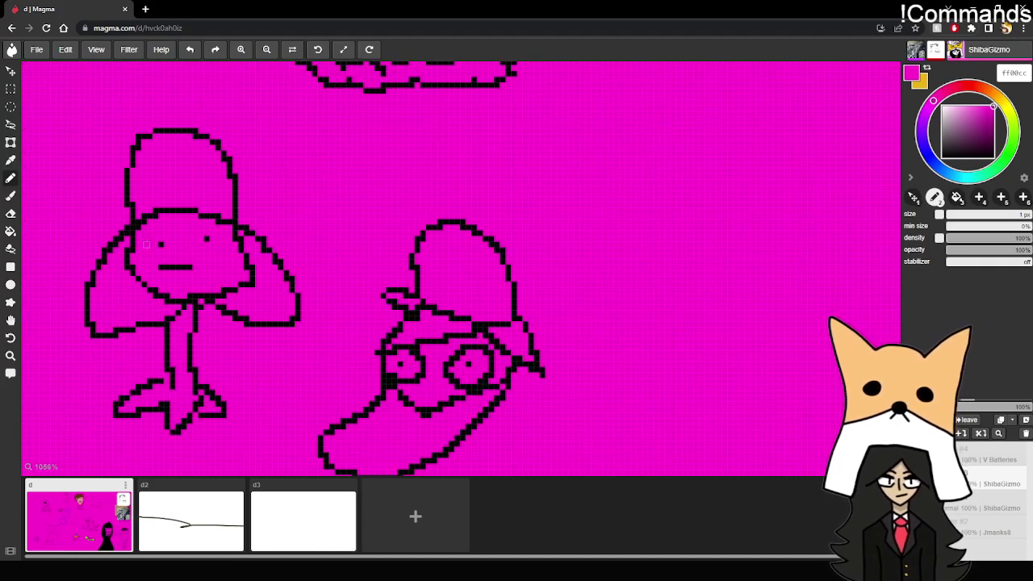
left_click(10, 213)
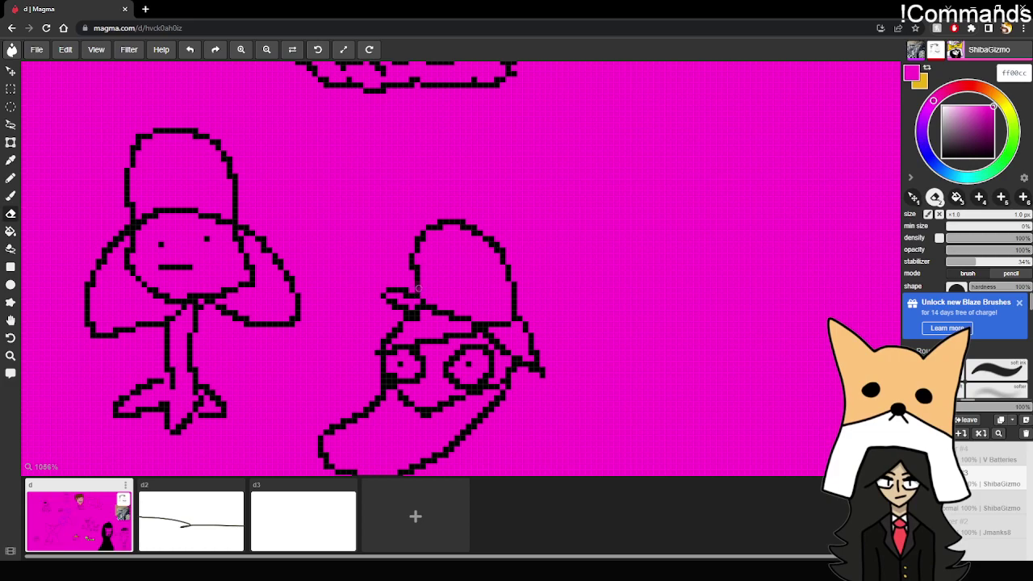
mouse_move(417, 286)
left_mouse_down()
mouse_move(402, 244)
mouse_move(423, 260)
mouse_move(457, 231)
mouse_move(415, 229)
mouse_move(405, 211)
mouse_move(418, 240)
mouse_move(441, 225)
mouse_move(468, 242)
mouse_move(464, 228)
mouse_move(487, 232)
mouse_move(480, 222)
mouse_move(492, 222)
mouse_move(499, 257)
mouse_move(511, 248)
mouse_move(504, 271)
left_mouse_up()
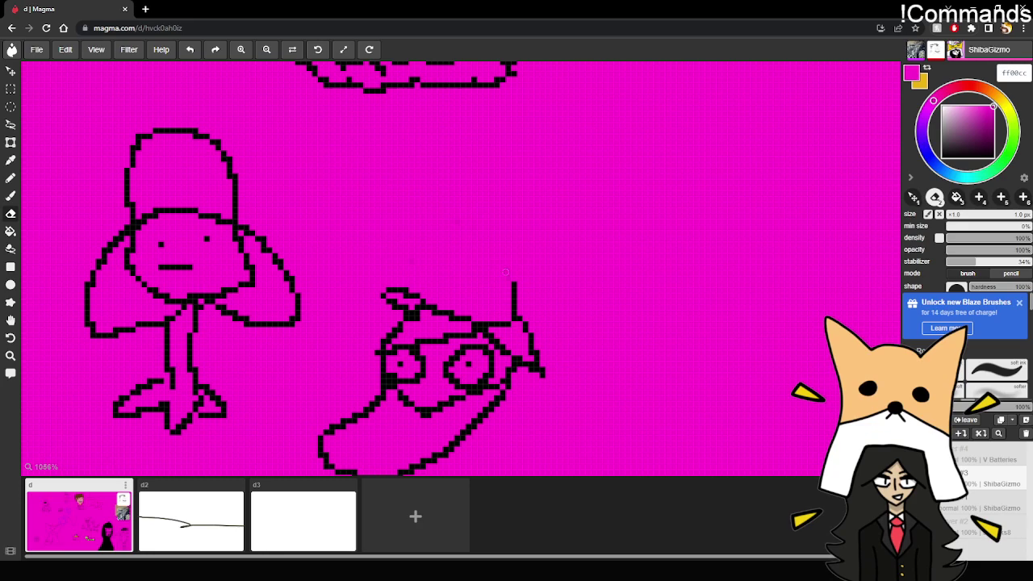
- Return to the pencil in black and draw an arched hat top, undoing it once
left_click(10, 178)
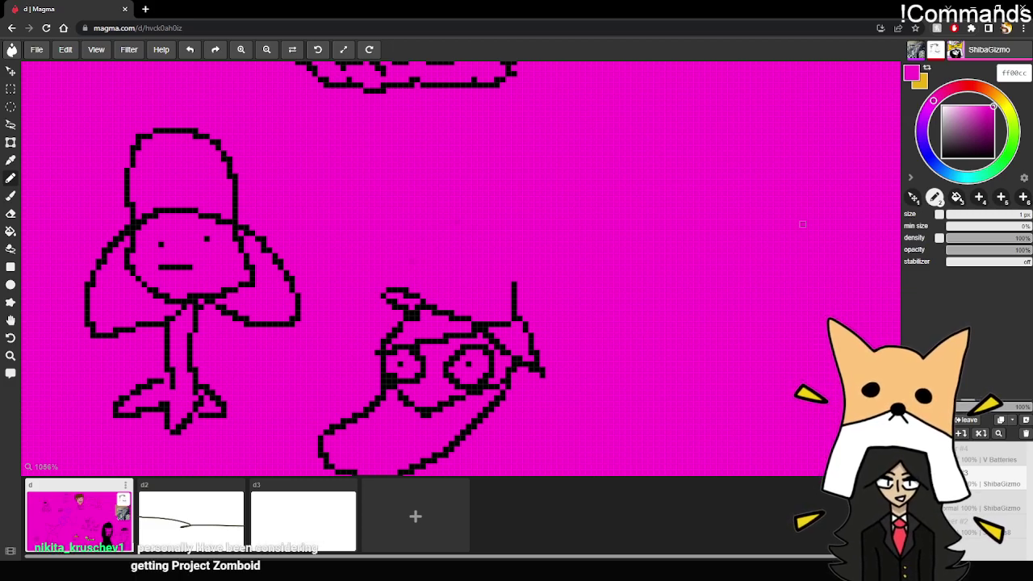
scroll(557, 250, "up", 1)
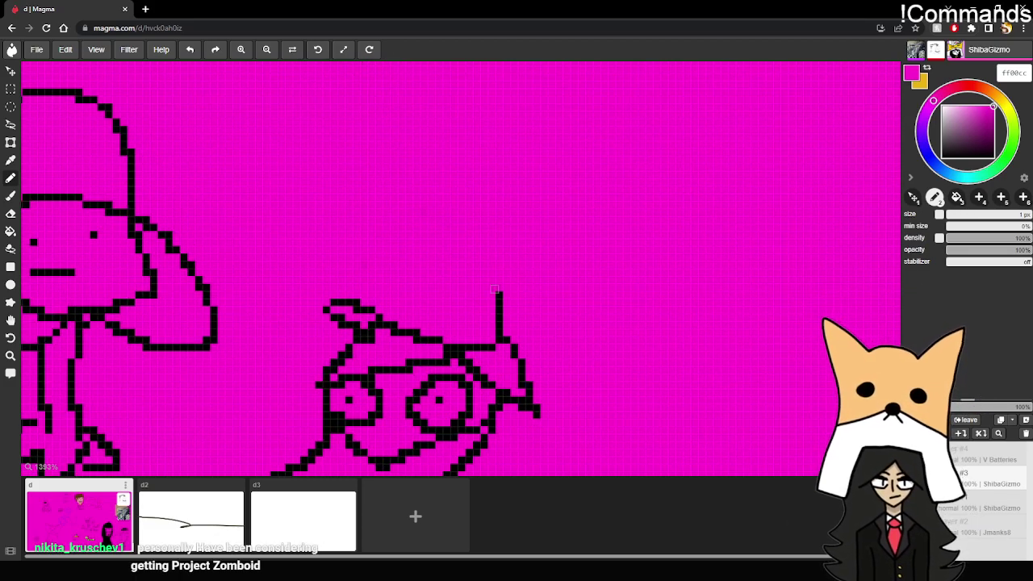
left_click_drag(963, 164, 919, 187)
mouse_move(501, 294)
left_mouse_down()
mouse_move(500, 234)
mouse_move(486, 211)
mouse_move(448, 195)
mouse_move(415, 200)
mouse_move(400, 227)
mouse_move(385, 317)
mouse_move(376, 275)
mouse_move(386, 228)
mouse_move(412, 198)
mouse_move(448, 196)
mouse_move(472, 209)
mouse_move(501, 291)
left_mouse_up()
key("ctrl+z")
- Try hooked and rounded hat-top curves over the pepper, undoing both
scroll(499, 291, "down", 5)
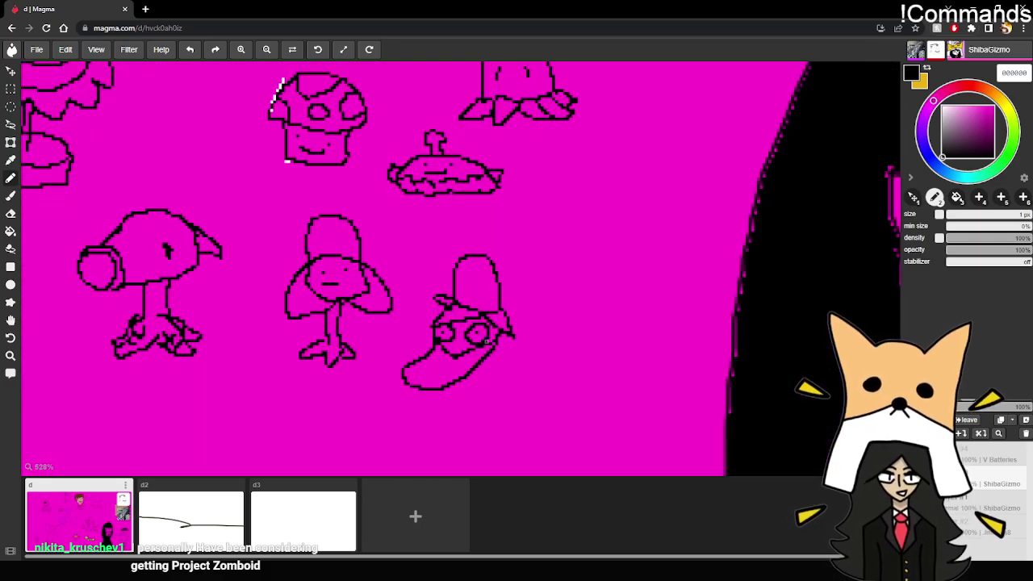
scroll(486, 342, "up", 3)
scroll(485, 339, "up", 1)
scroll(422, 318, "up", 1)
scroll(412, 323, "down", 3)
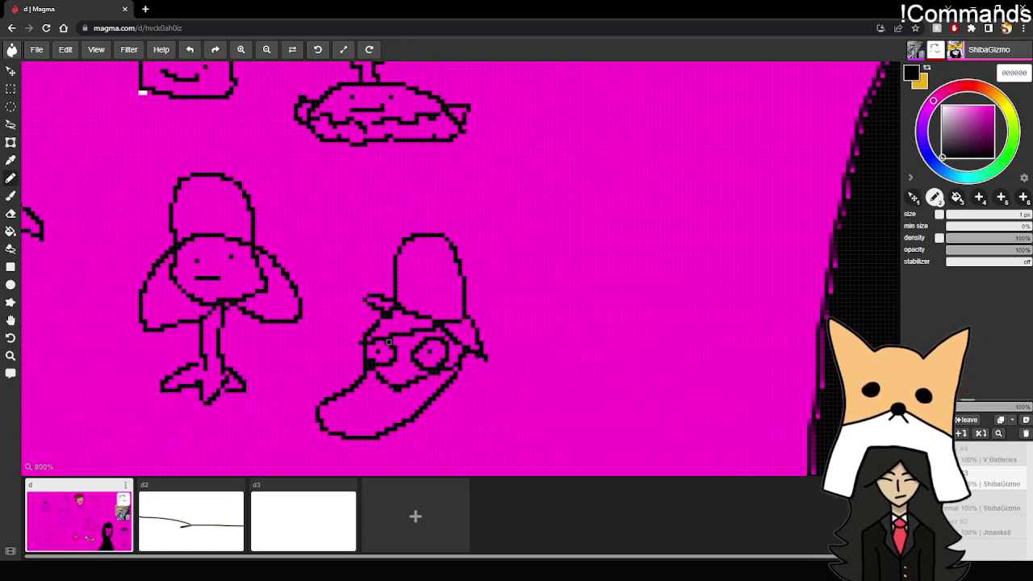
scroll(412, 344, "down", 1)
scroll(412, 339, "up", 3)
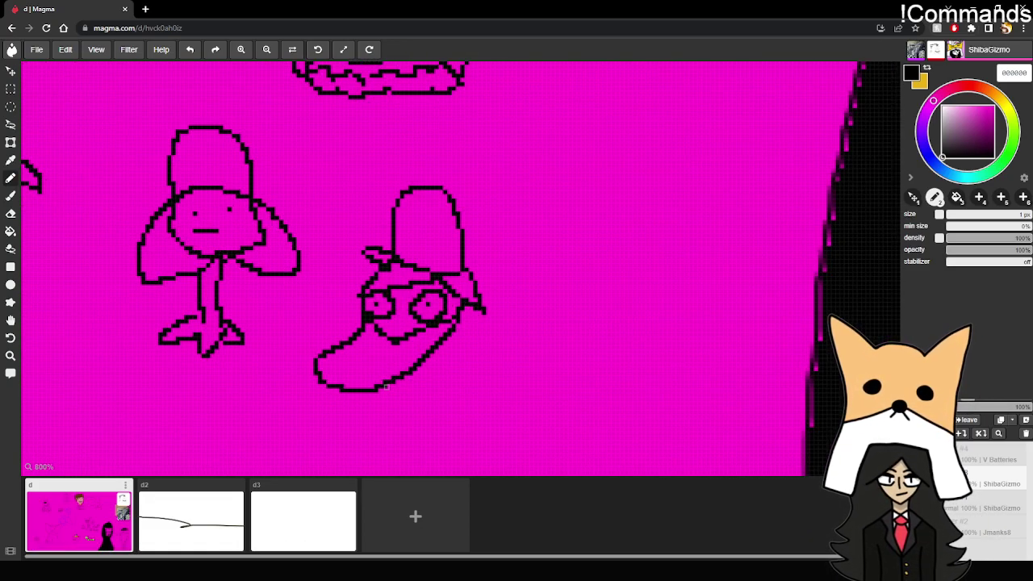
key("ctrl+z")
mouse_move(391, 256)
left_mouse_down()
mouse_move(402, 218)
mouse_move(429, 218)
mouse_move(461, 273)
left_mouse_up()
key("ctrl+z")
mouse_move(397, 259)
left_mouse_down()
mouse_move(422, 204)
mouse_move(464, 229)
mouse_move(466, 243)
mouse_move(441, 212)
mouse_move(400, 259)
left_mouse_up()
key("ctrl+z")
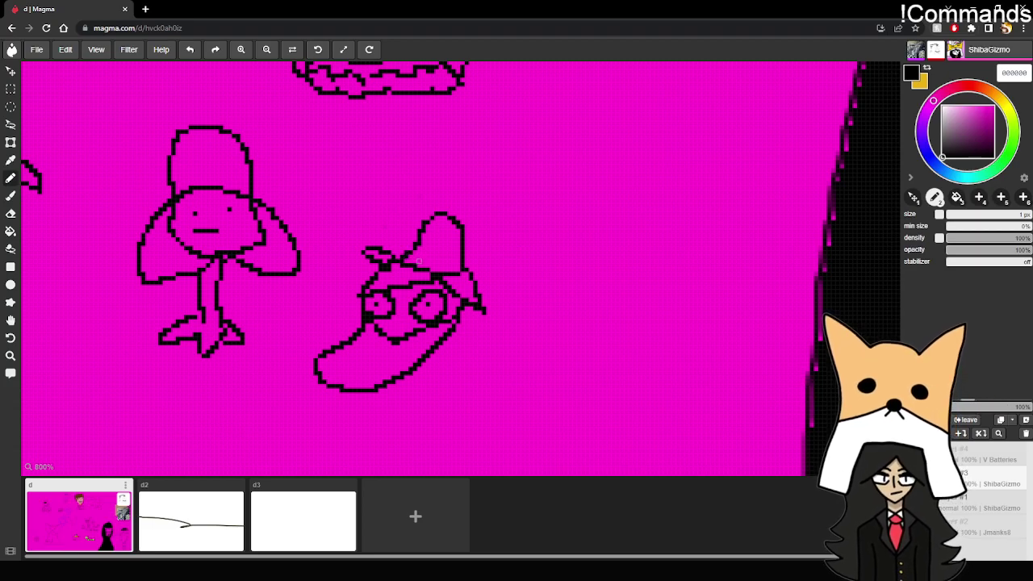
- After more undone attempts, draw a fresh rounded hat top over the pepper
scroll(471, 331, "down", 5)
scroll(393, 287, "up", 8)
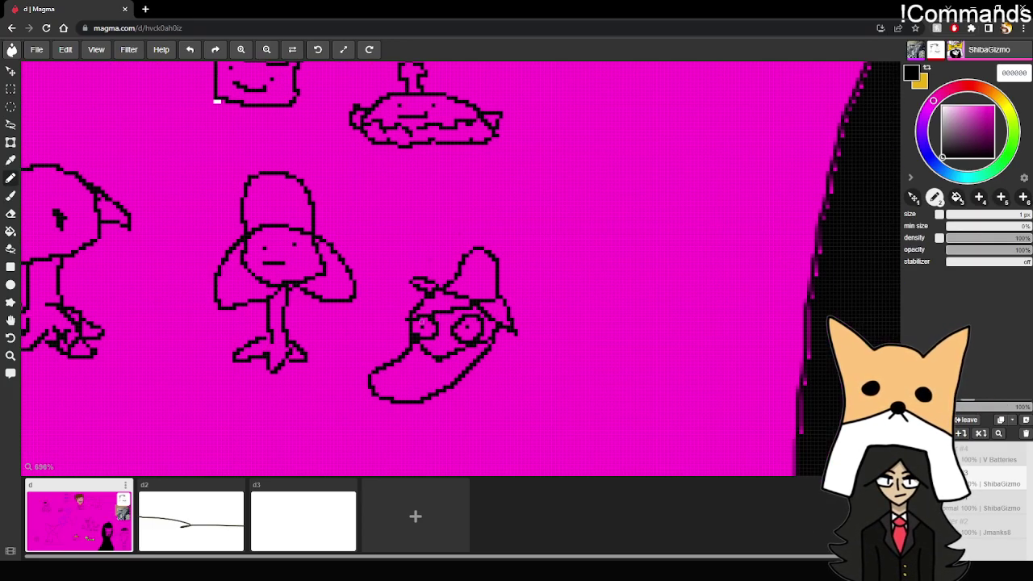
mouse_move(368, 297)
left_mouse_down()
mouse_move(428, 239)
mouse_move(462, 227)
mouse_move(371, 290)
mouse_move(448, 233)
mouse_move(481, 264)
left_mouse_up()
key("ctrl+z")
scroll(453, 274, "down", 4)
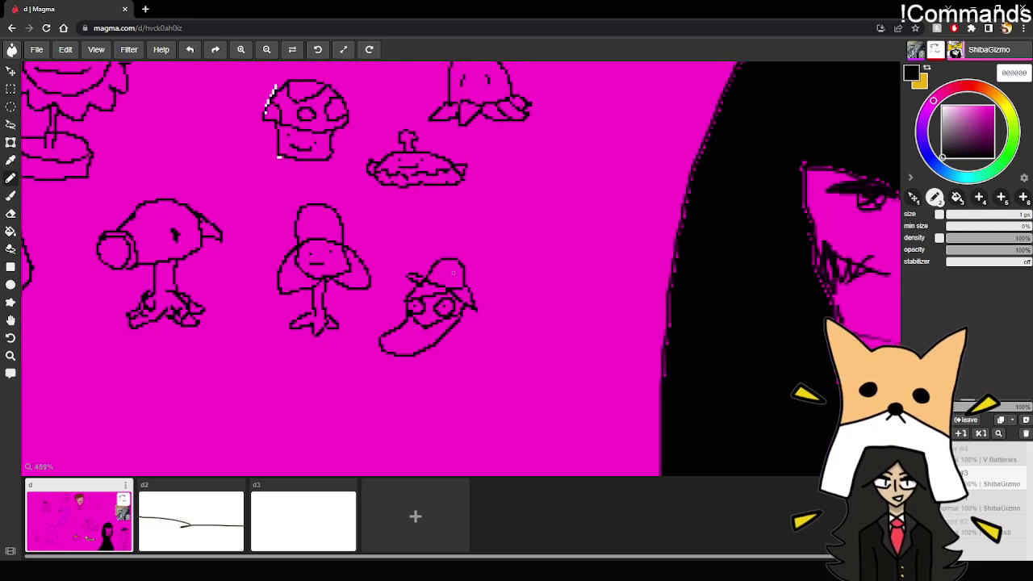
scroll(454, 274, "up", 4)
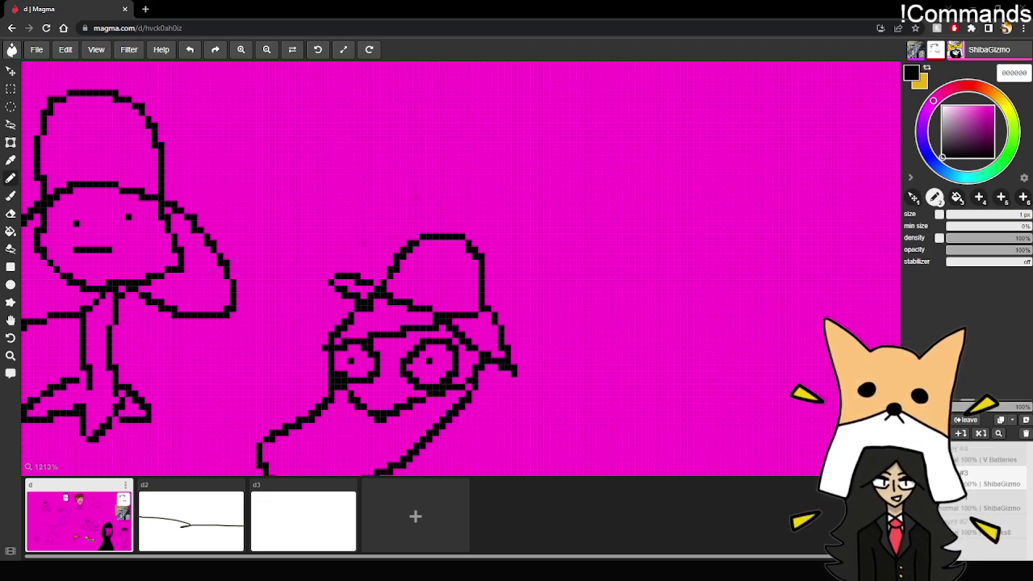
key("ctrl+z")
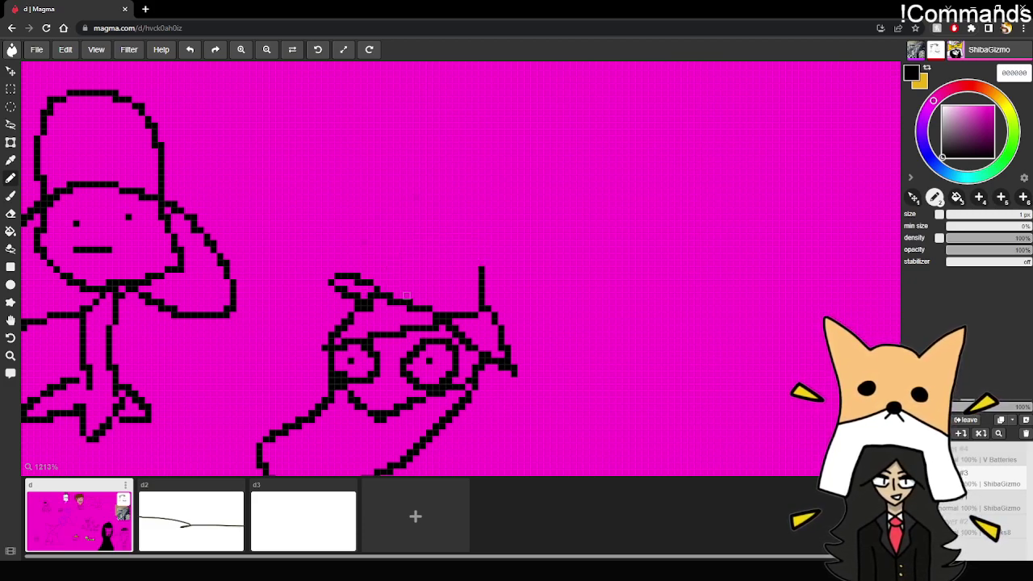
mouse_move(397, 296)
left_mouse_down()
mouse_move(385, 276)
mouse_move(405, 223)
mouse_move(452, 233)
mouse_move(483, 275)
left_mouse_up()
scroll(484, 274, "down", 5)
scroll(322, 161, "up", 5)
key("ctrl+z")
mouse_move(443, 314)
left_mouse_down()
mouse_move(446, 269)
mouse_move(469, 259)
mouse_move(501, 271)
mouse_move(510, 309)
left_mouse_up()
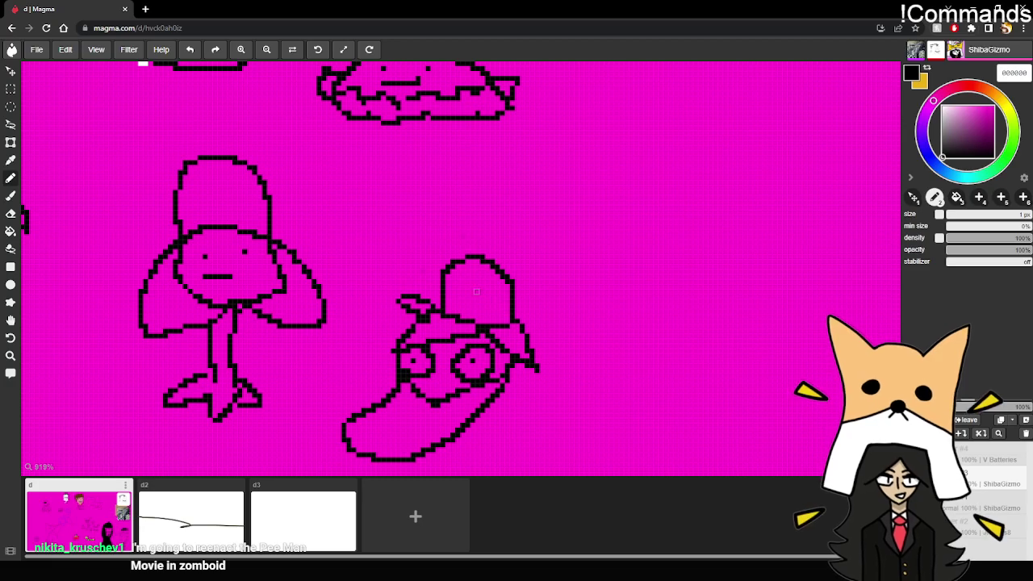
scroll(464, 293, "down", 12)
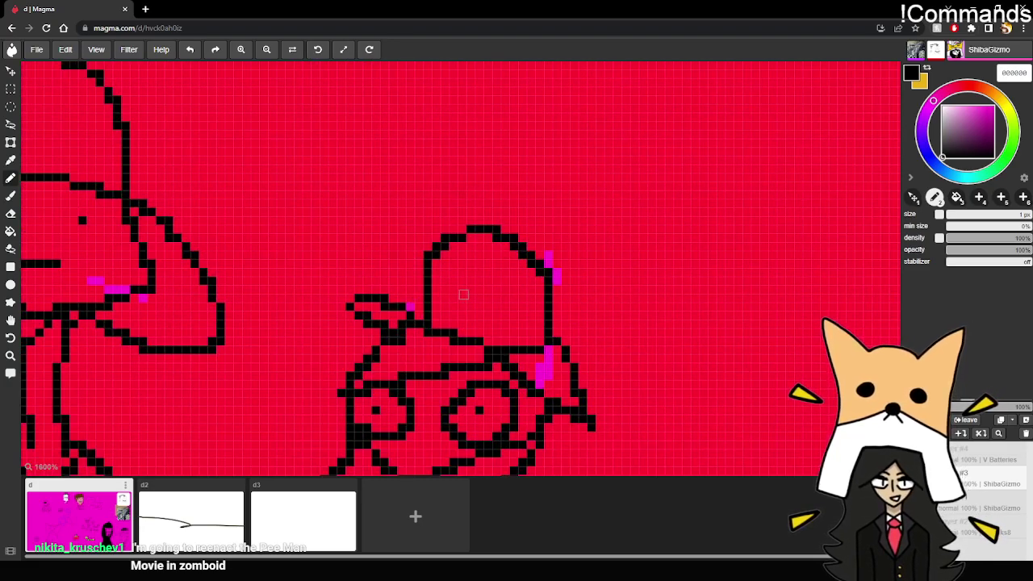
scroll(392, 295, "up", 4)
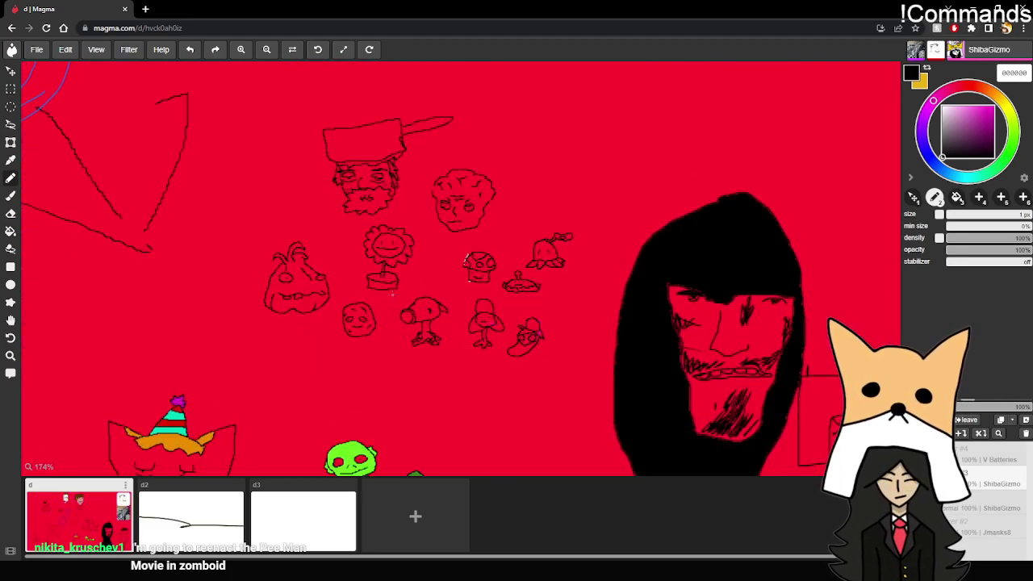
scroll(388, 152, "up", 5)
scroll(300, 239, "up", 1)
scroll(301, 239, "down", 10)
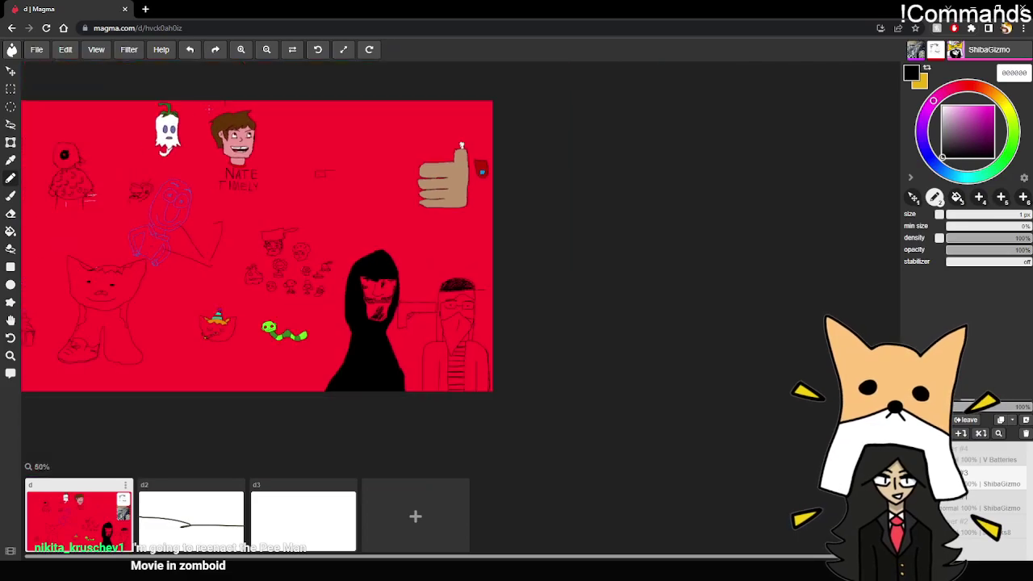
scroll(157, 120, "up", 4)
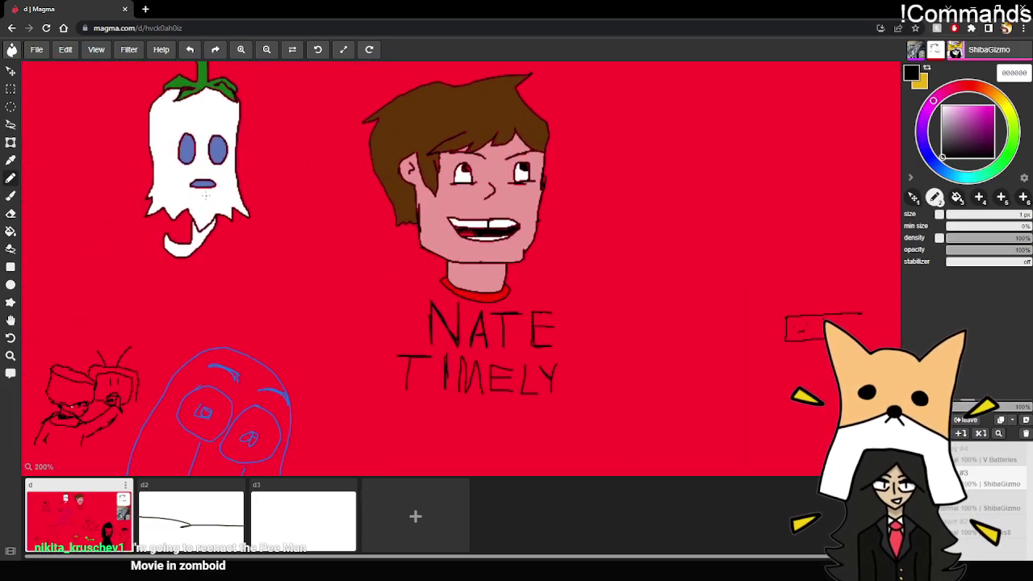
scroll(184, 178, "down", 4)
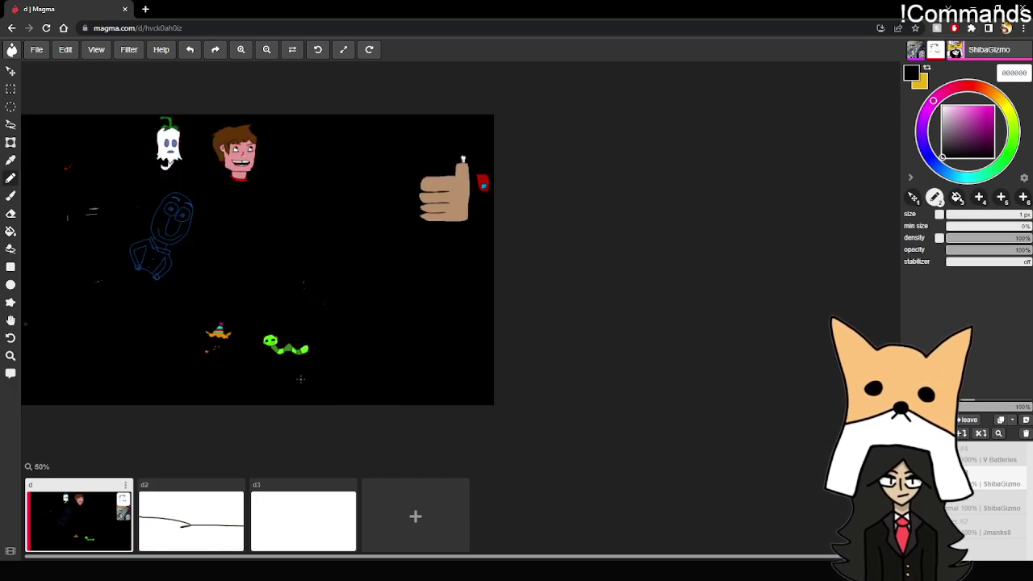
scroll(286, 366, "up", 1)
scroll(173, 327, "down", 2)
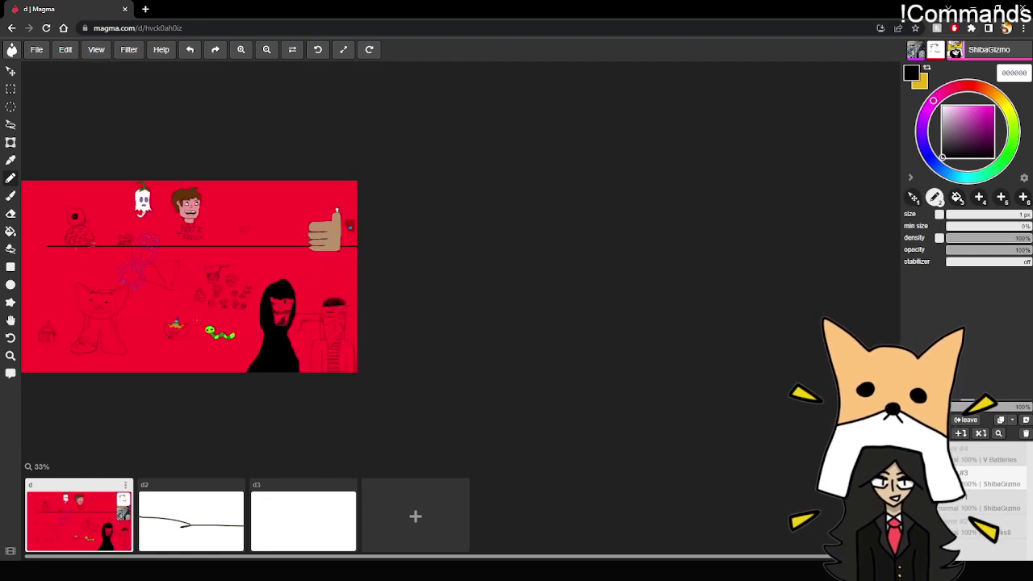
scroll(296, 332, "up", 3)
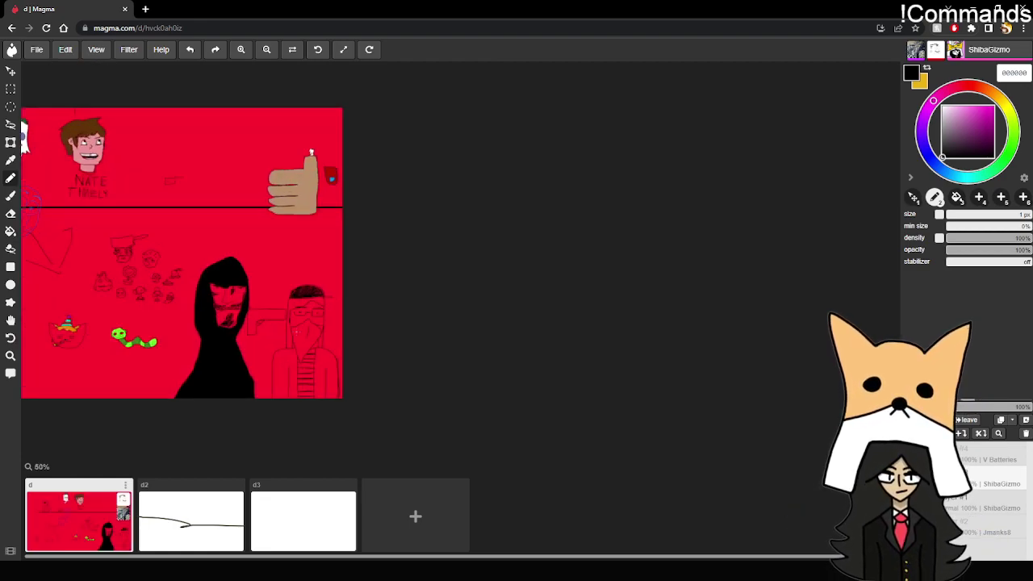
scroll(411, 295, "down", 1)
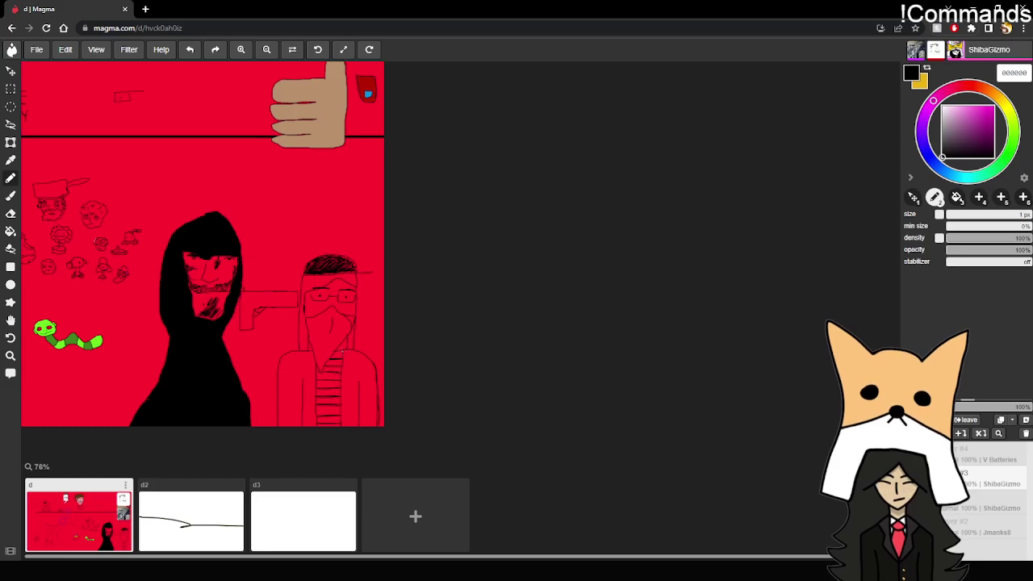
scroll(326, 341, "down", 2)
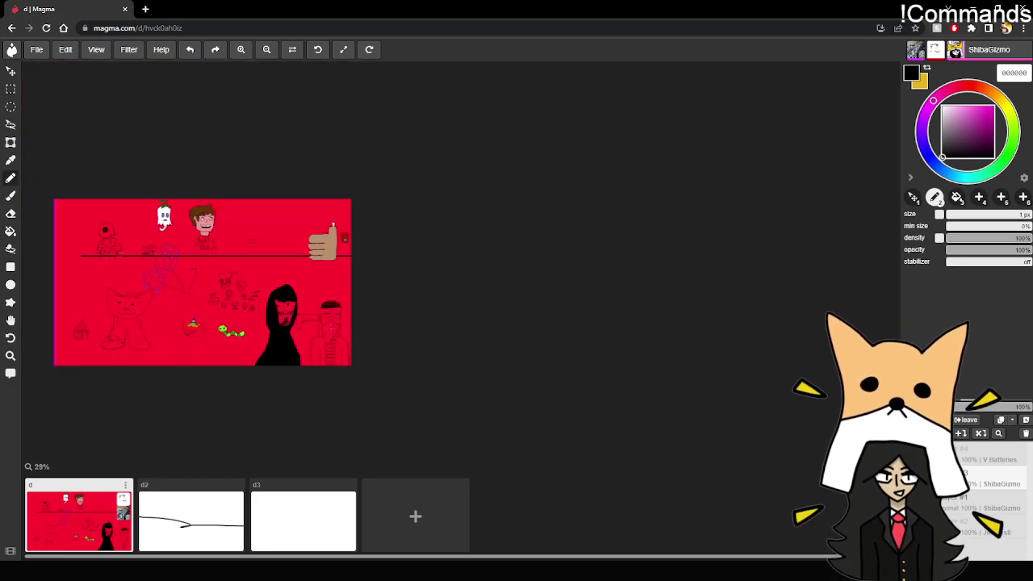
scroll(88, 301, "up", 1)
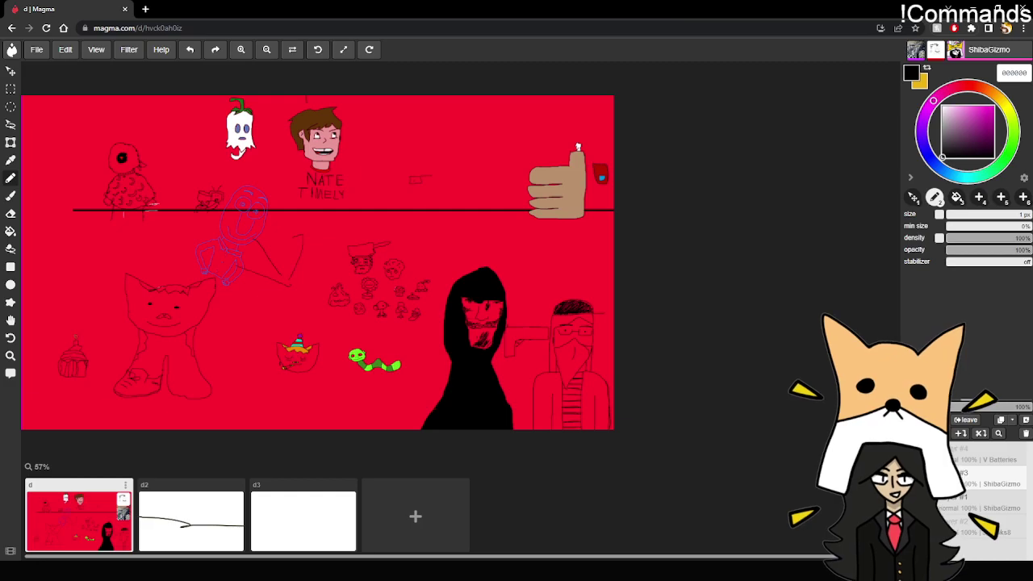
scroll(410, 282, "up", 2)
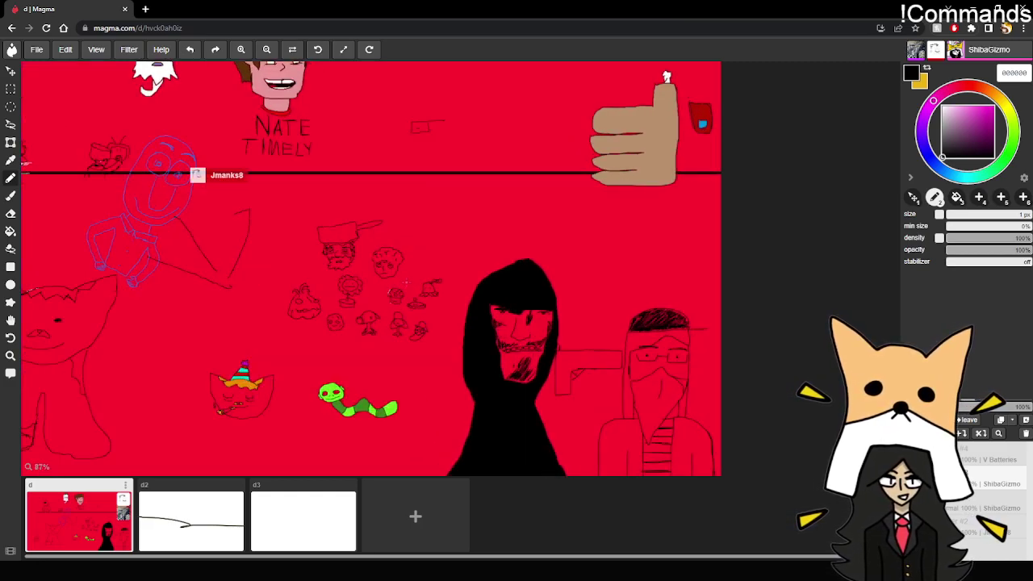
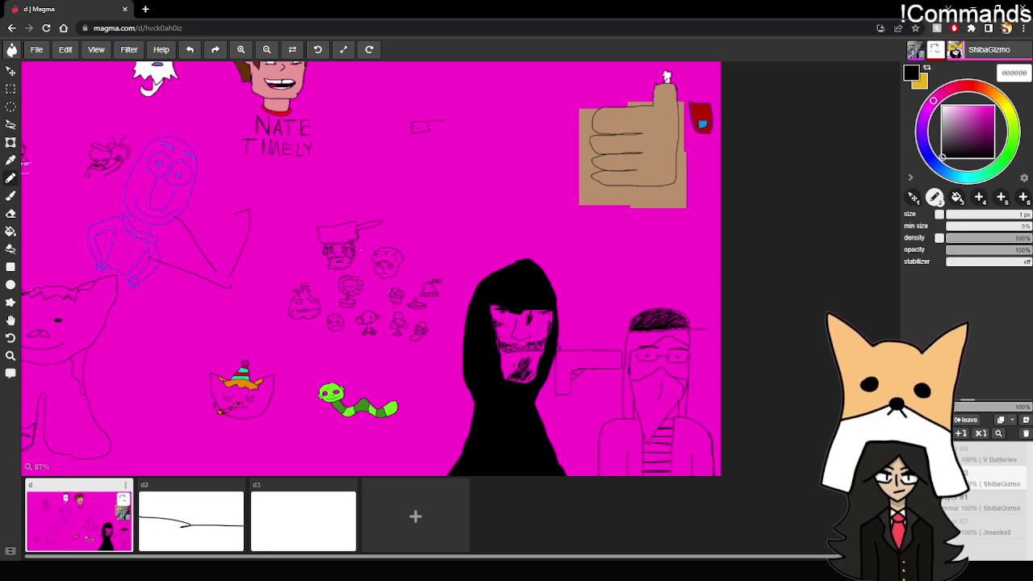
- Zoom in on the pickle doodle and erase part of its hat outline
left_click(266, 49)
left_click(266, 49)
left_click(240, 49)
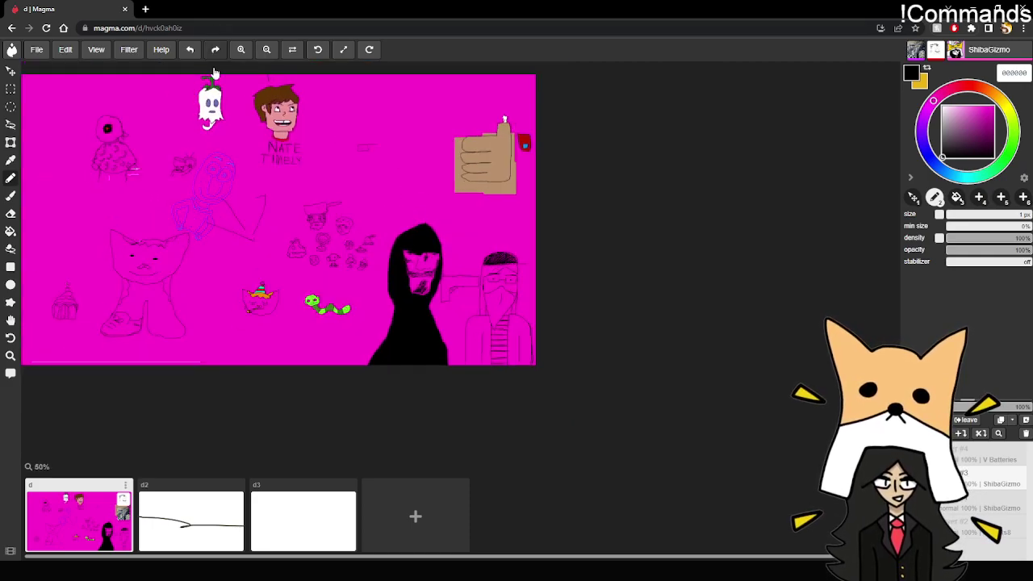
scroll(327, 251, "up", 5)
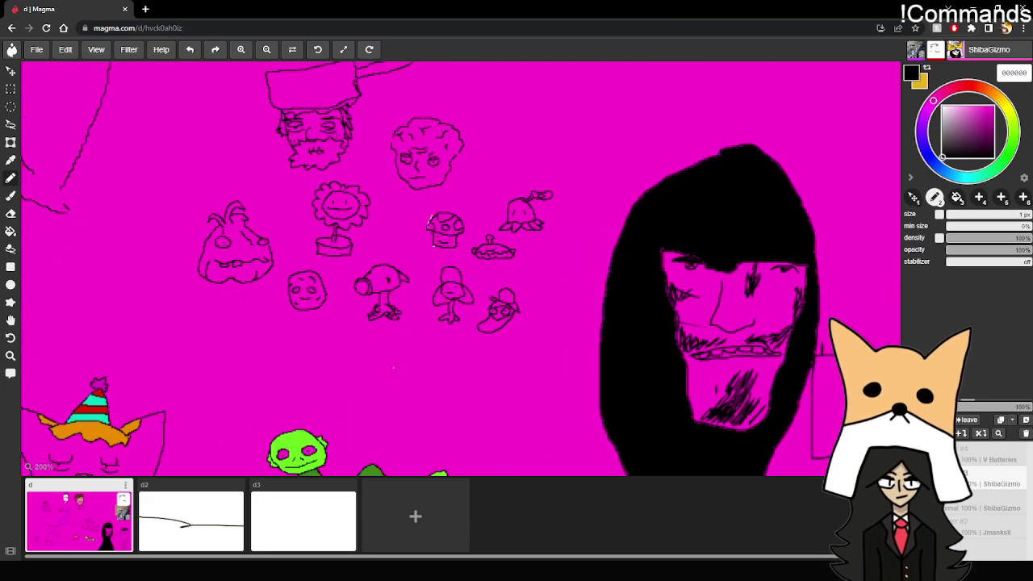
scroll(597, 202, "up", 1)
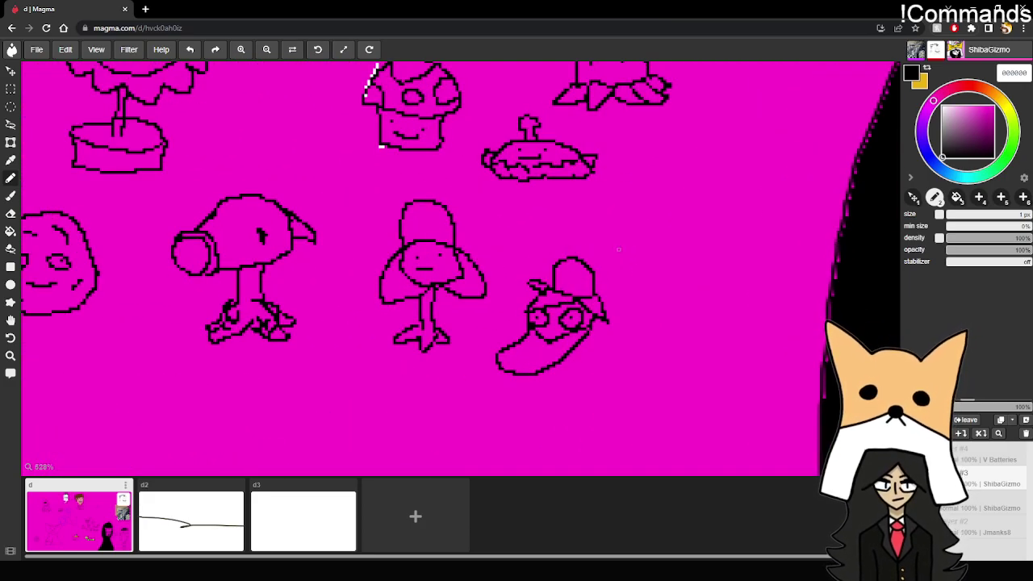
scroll(615, 251, "up", 1)
left_click(11, 214)
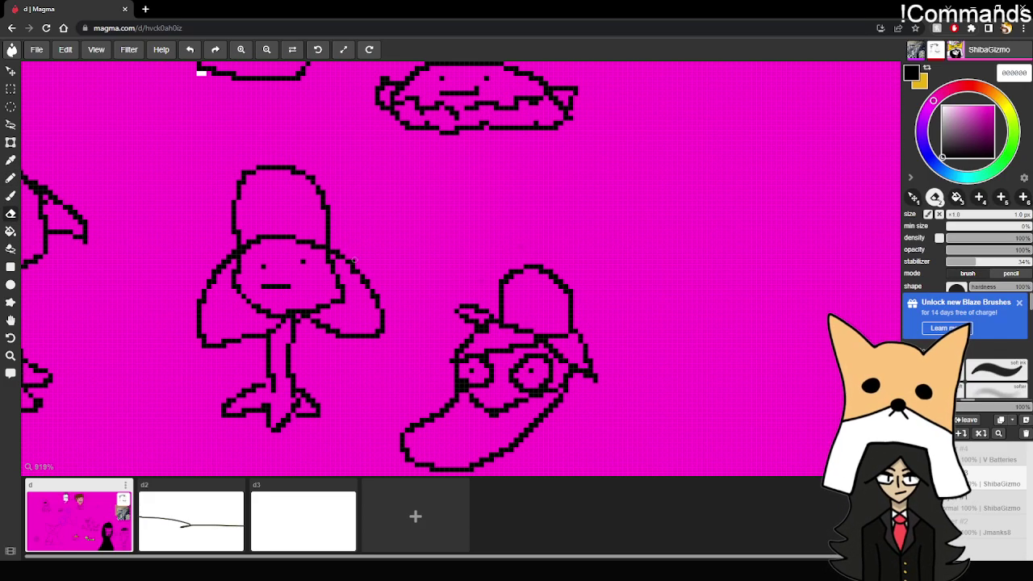
mouse_move(557, 270)
left_mouse_down()
mouse_move(530, 259)
mouse_move(525, 280)
mouse_move(539, 276)
mouse_move(525, 295)
mouse_move(505, 275)
left_mouse_up()
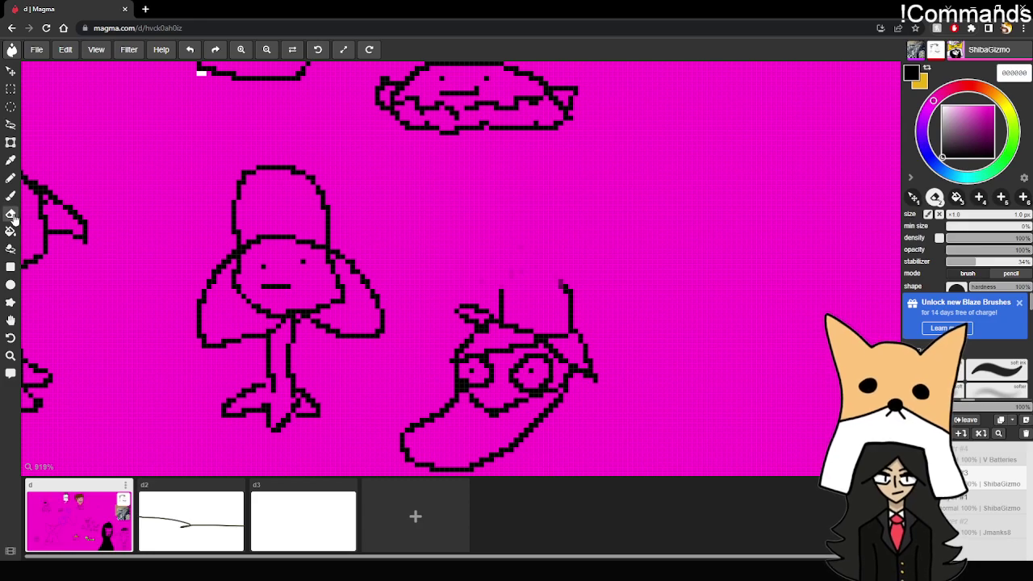
- Redraw a taller rounded dome on the pickle with the 1 px Pencil and thicken its left side
left_click(11, 177)
mouse_move(571, 326)
left_mouse_down()
mouse_move(548, 253)
mouse_move(506, 255)
mouse_move(497, 286)
mouse_move(496, 256)
mouse_move(506, 250)
mouse_move(562, 276)
mouse_move(508, 242)
left_mouse_up()
key("ctrl+z")
key("ctrl+z")
key("ctrl+z")
key("ctrl+y")
scroll(515, 304, "up", 3)
left_click_drag(496, 262, 494, 315)
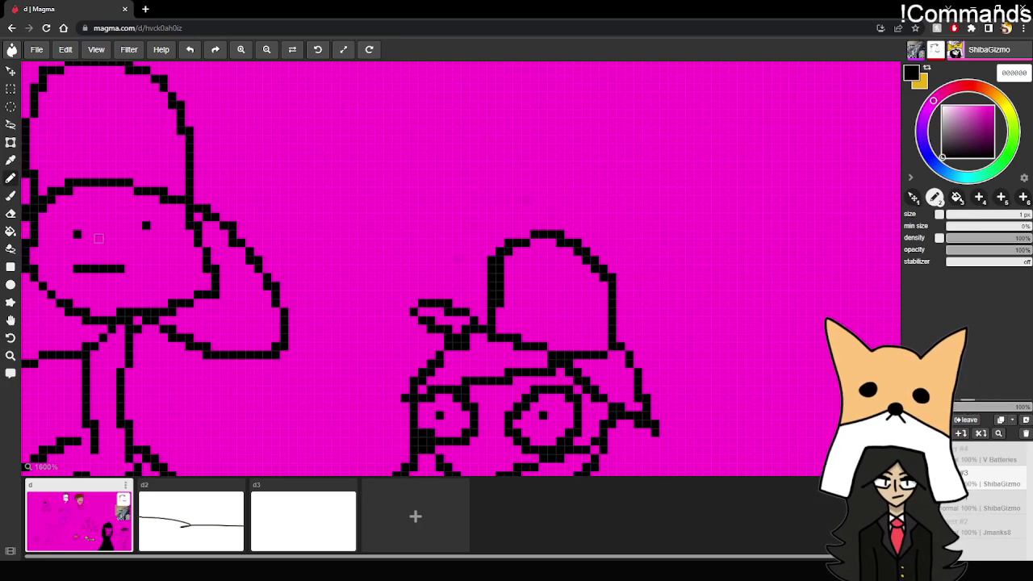
- Try the Eraser and 20 px brush, then return to the 1 px Pencil while zooming around
left_click(10, 213)
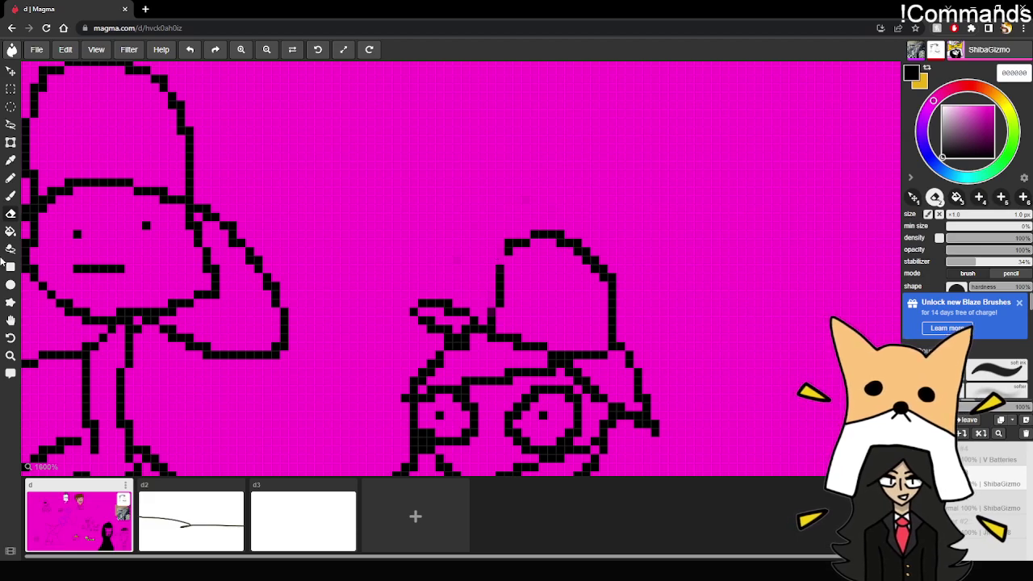
left_click(11, 196)
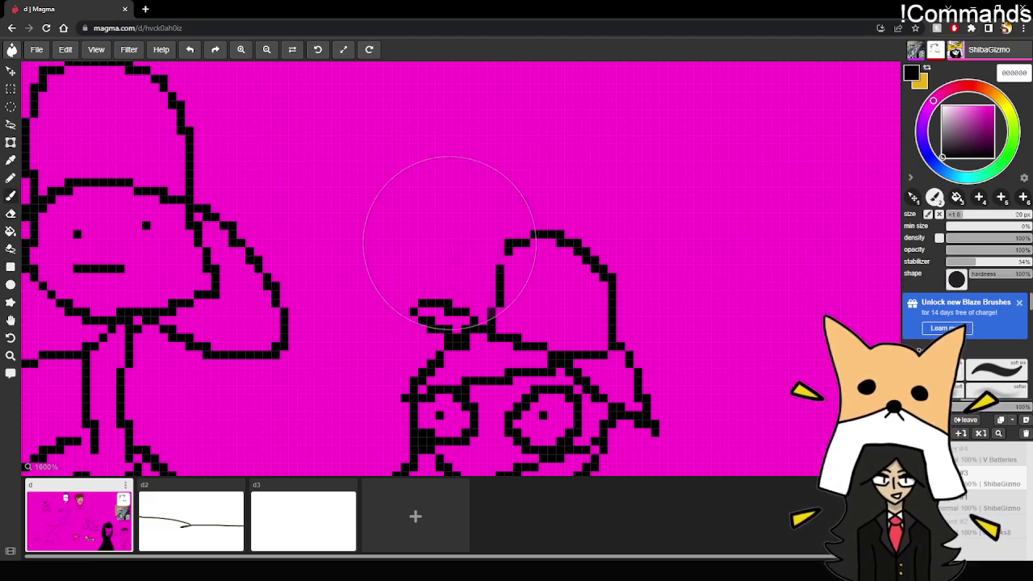
left_click(11, 177)
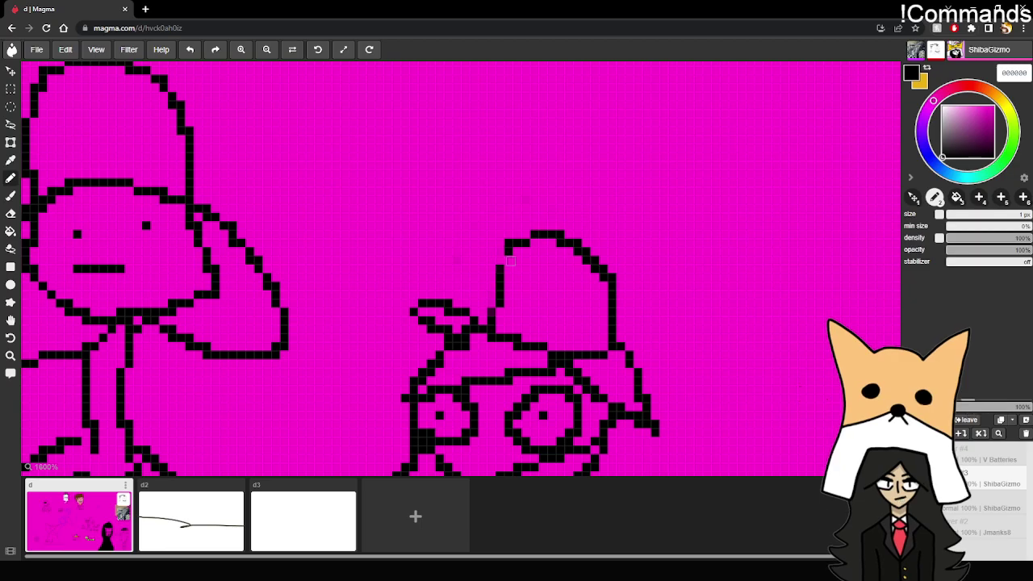
scroll(602, 287, "down", 2)
scroll(557, 302, "down", 4)
scroll(561, 307, "up", 2)
scroll(565, 309, "down", 5)
scroll(565, 307, "down", 5)
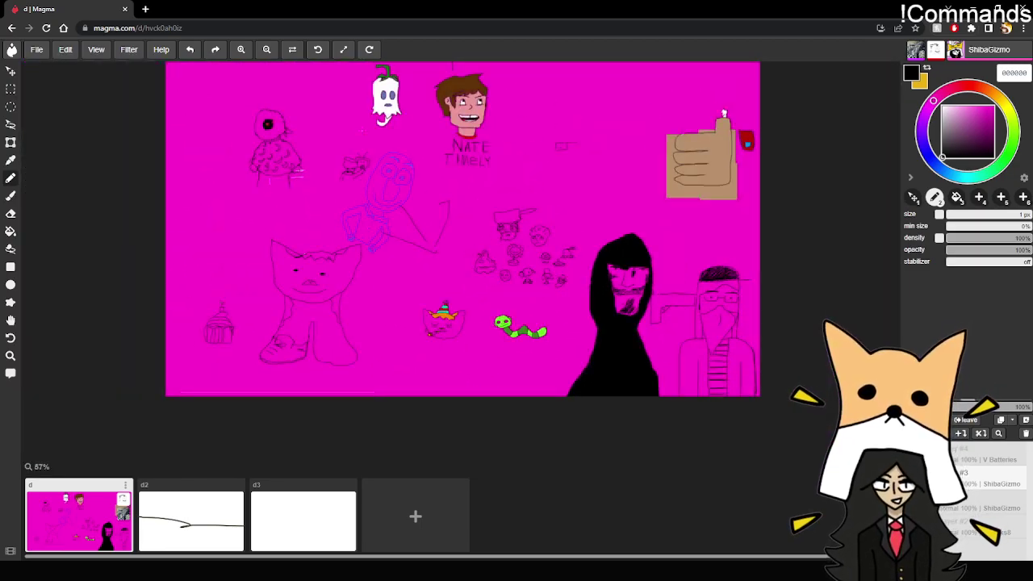
scroll(565, 307, "up", 4)
scroll(625, 203, "up", 5)
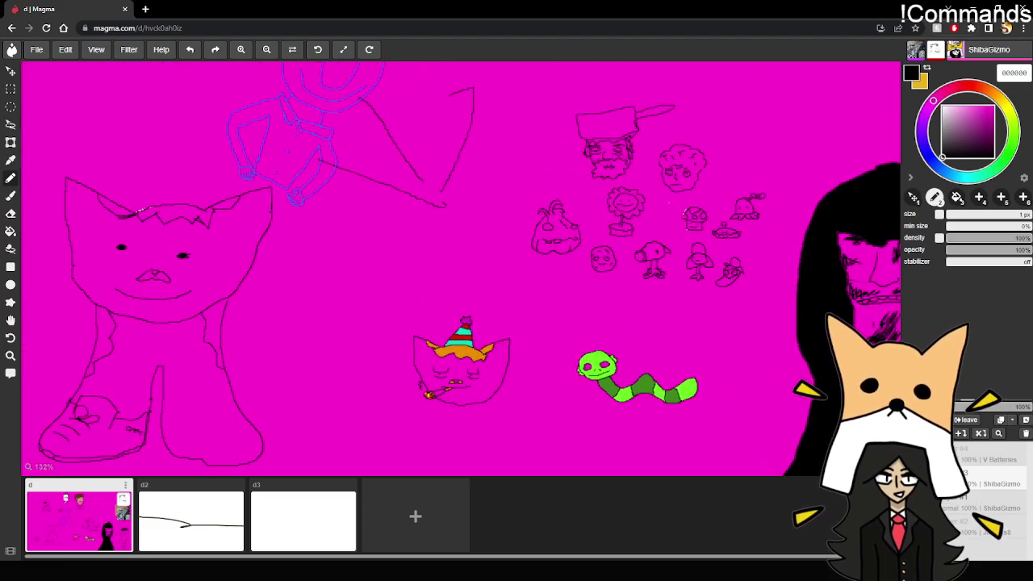
scroll(678, 186, "up", 3)
scroll(678, 185, "down", 3)
scroll(677, 186, "up", 3)
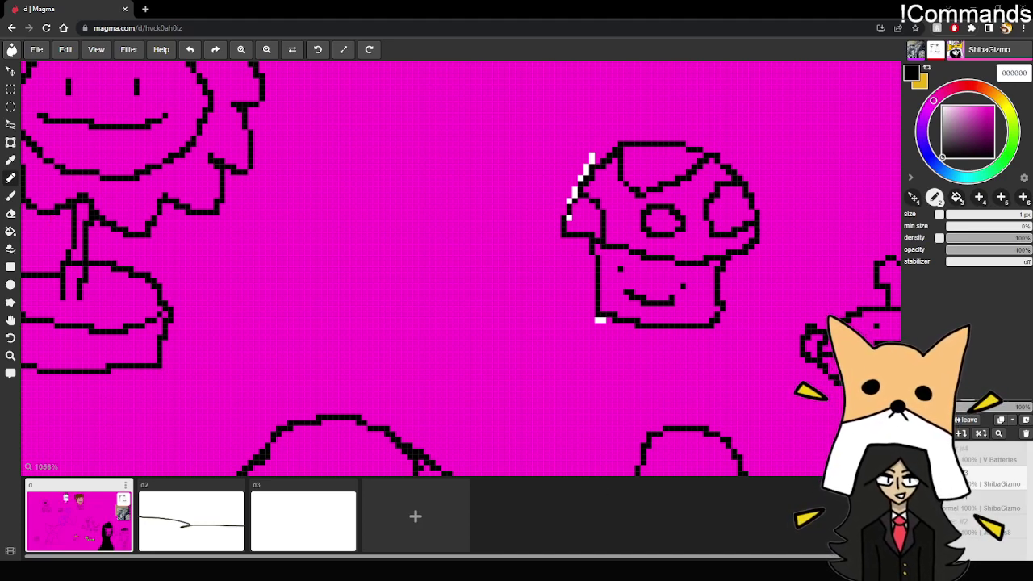
scroll(581, 373, "down", 5)
scroll(598, 373, "up", 5)
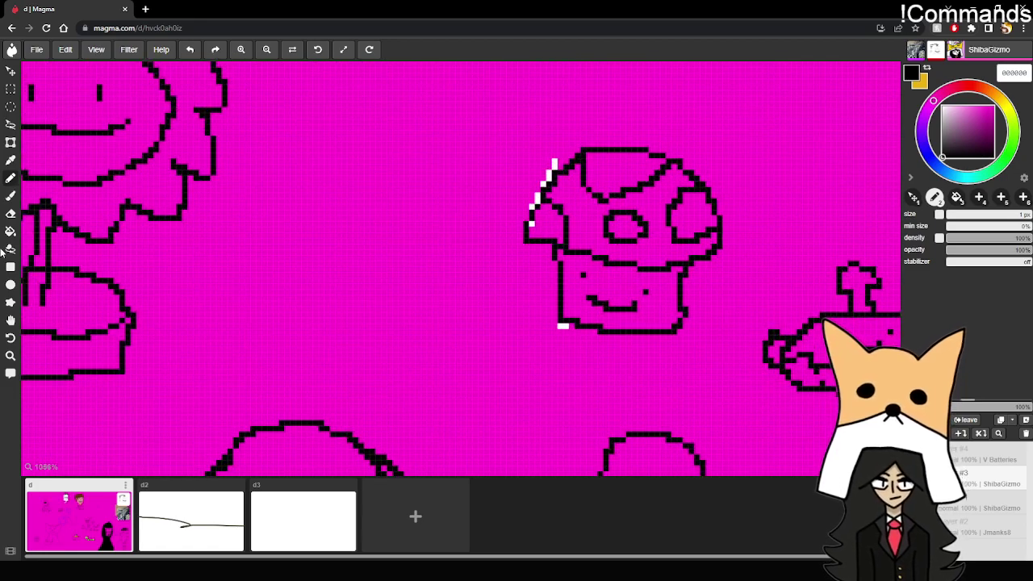
- Sample the magenta colour, then undo the magenta background fill and zoom out to 200%
left_click(360, 285, "alt")
scroll(616, 367, "up", 1)
scroll(613, 363, "up", 5)
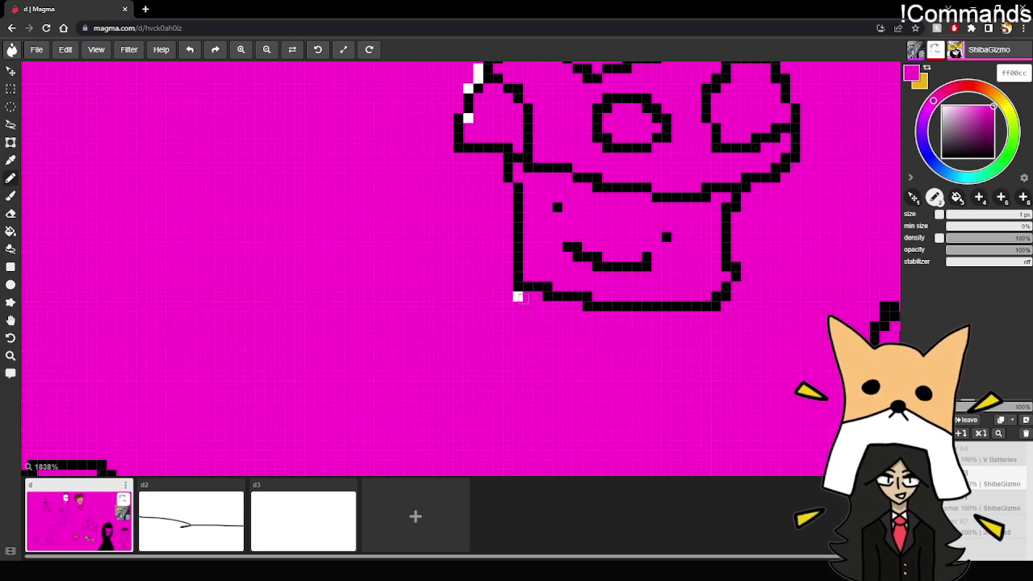
key("ctrl+z")
scroll(488, 201, "down", 6)
scroll(499, 213, "down", 12)
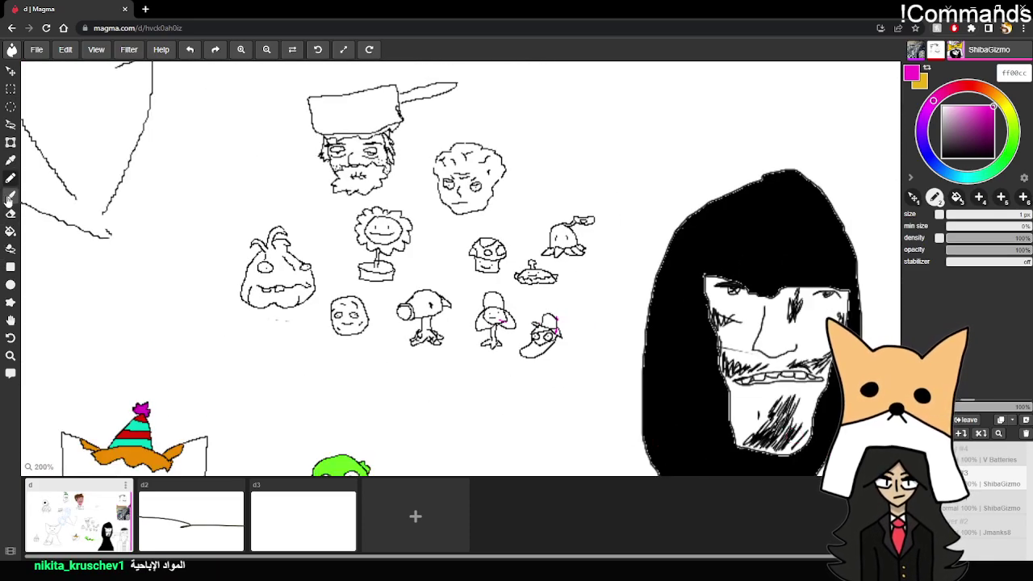
- Set the drawing colour to white and zoom in on the pickle's hat
left_click_drag(952, 144, 865, 224)
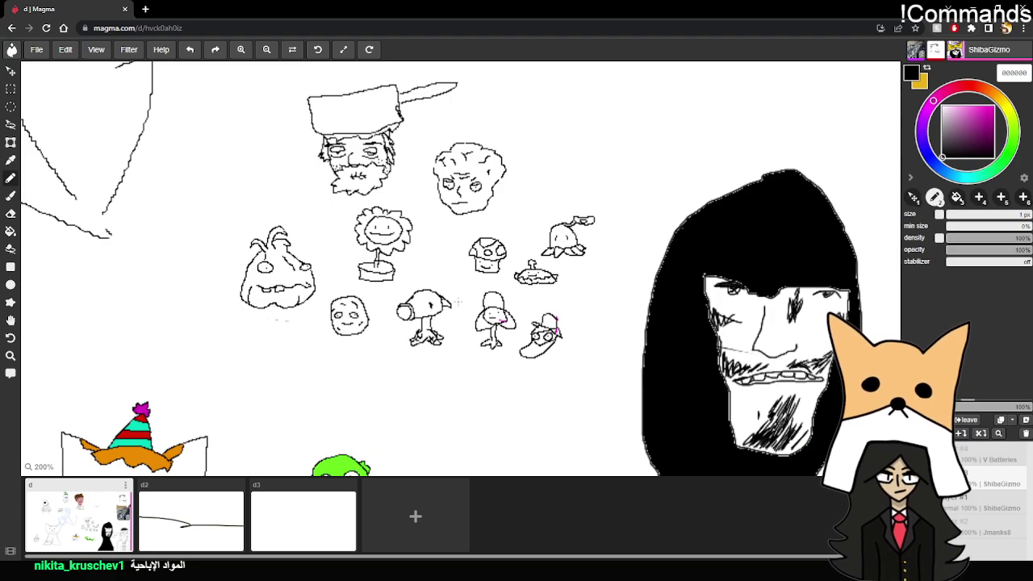
scroll(485, 280, "up", 2)
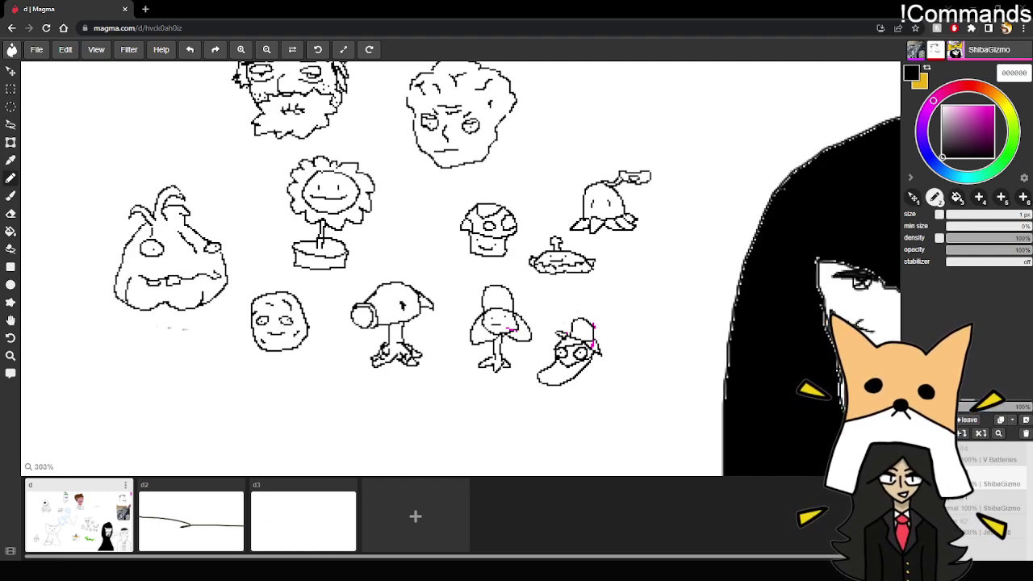
scroll(565, 372, "up", 6)
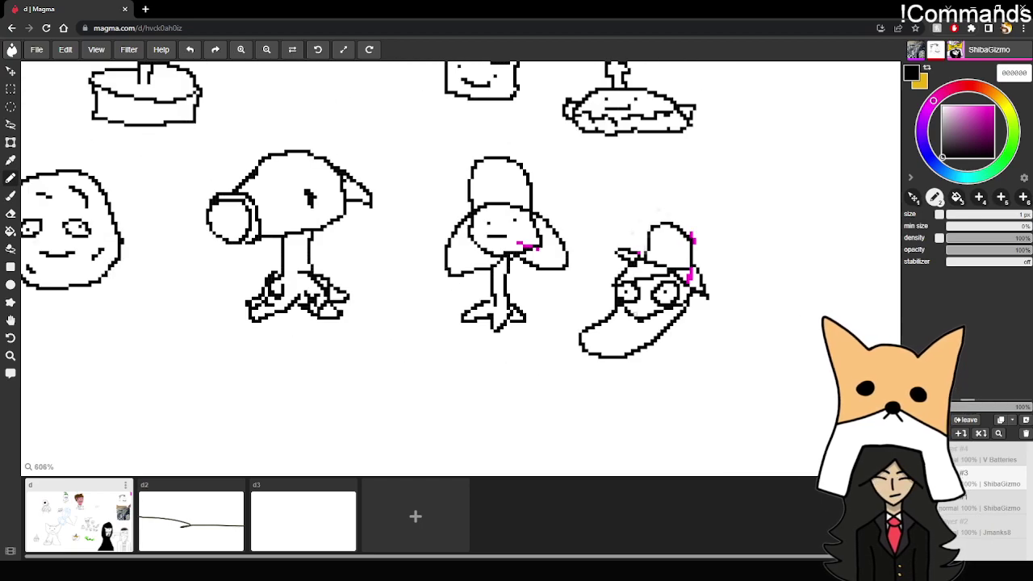
left_click_drag(968, 128, 942, 103)
- Paint white over the stray magenta pixels on the pickle's hat and the plant's mouth blush
left_click_drag(654, 305, 665, 272)
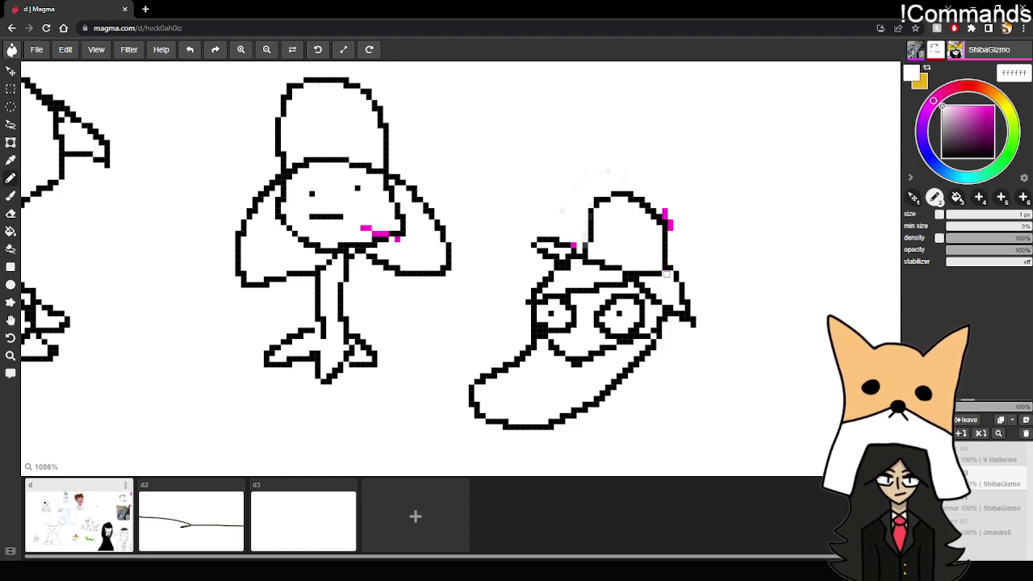
left_click_drag(670, 220, 671, 227)
left_click(666, 213)
left_click(574, 244)
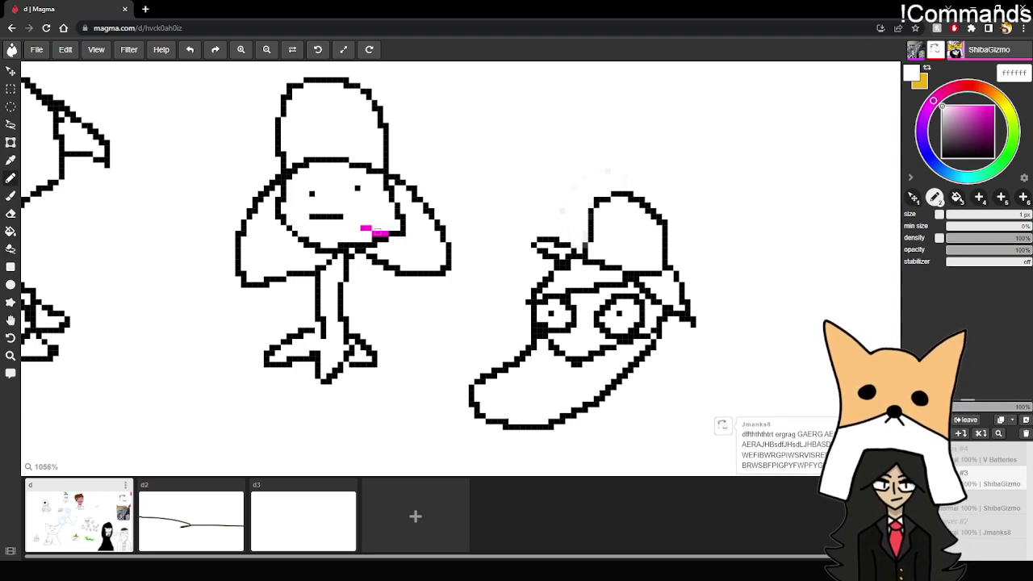
left_click_drag(362, 228, 385, 235)
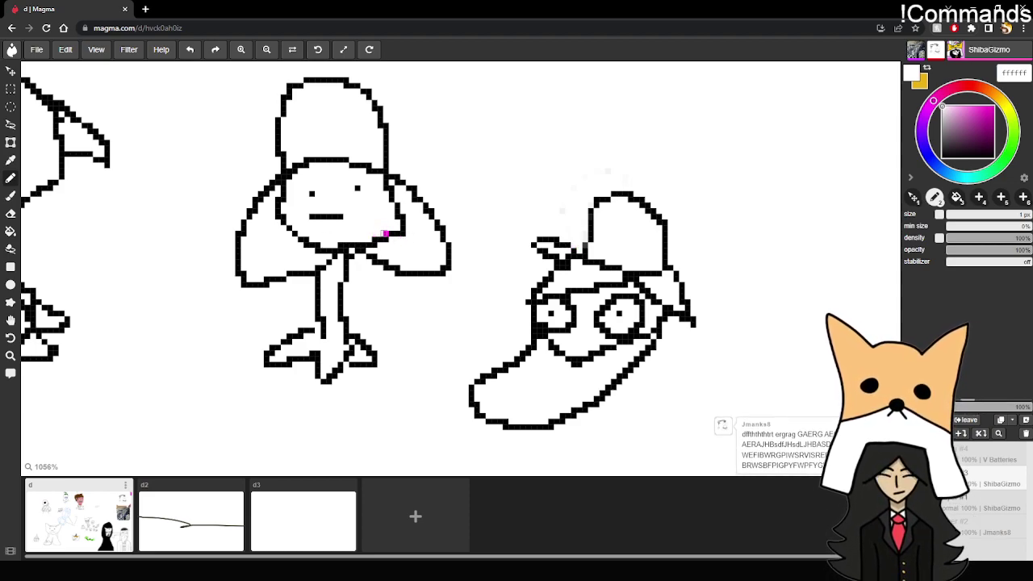
scroll(395, 235, "down", 10)
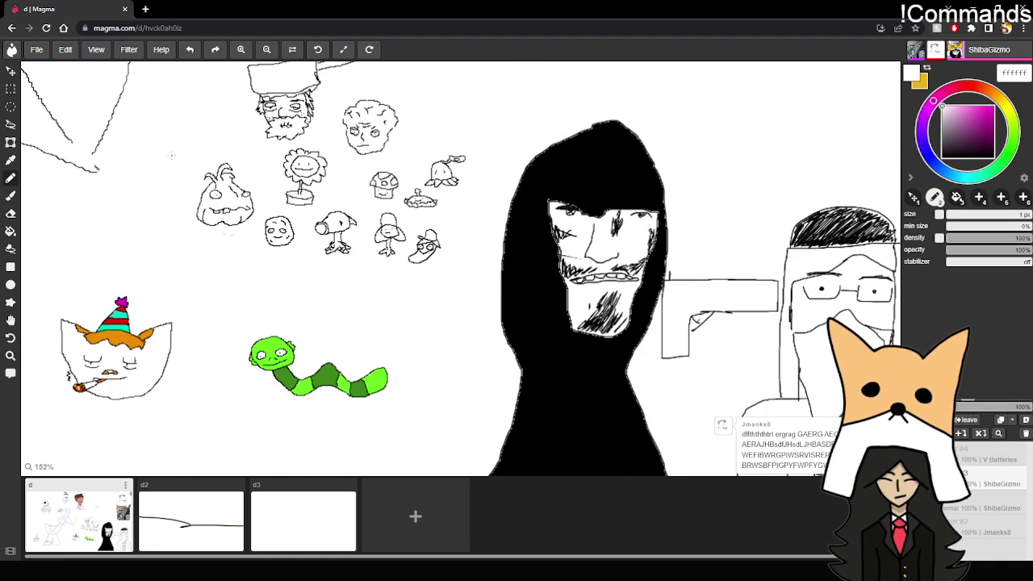
scroll(171, 155, "down", 8)
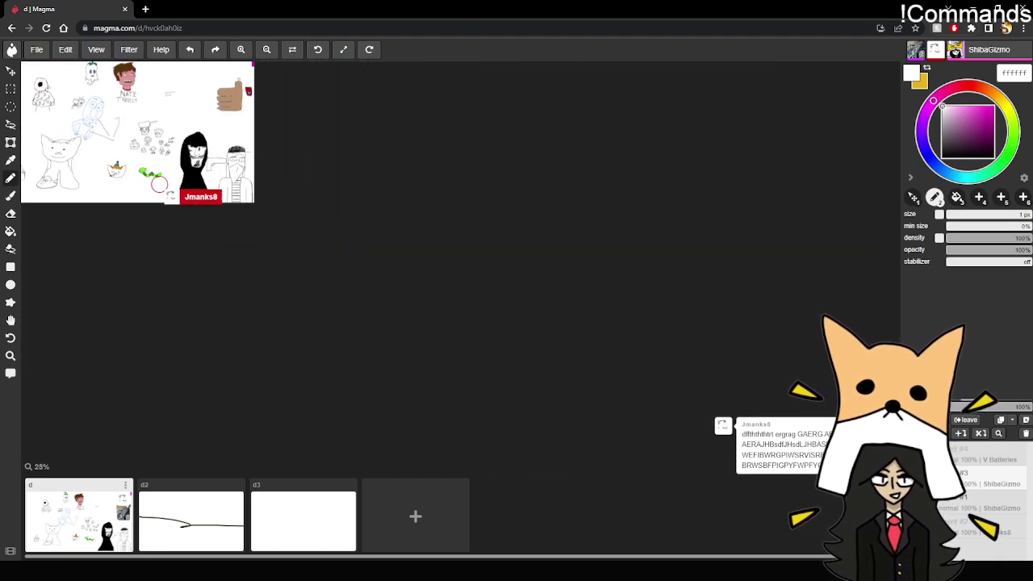
scroll(77, 116, "down", 2)
scroll(86, 77, "up", 10)
scroll(145, 167, "down", 4)
scroll(138, 167, "up", 3)
scroll(127, 166, "down", 1)
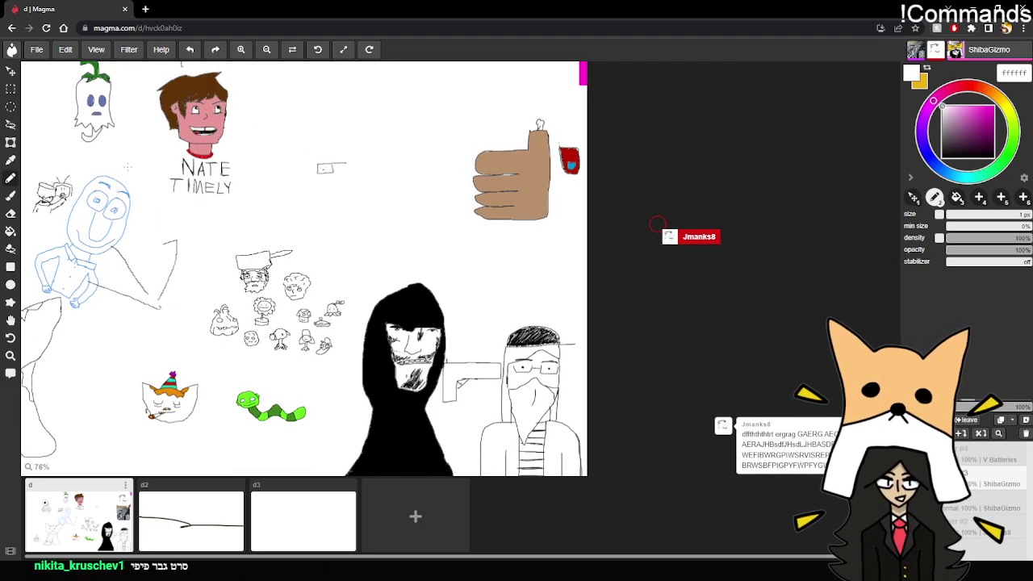
scroll(167, 205, "down", 1)
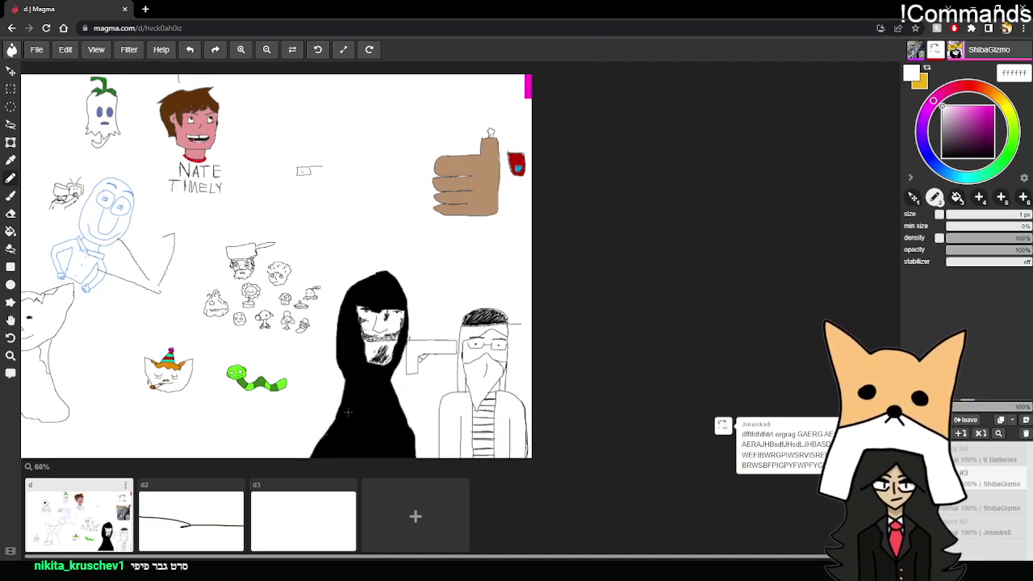
scroll(347, 411, "down", 1)
scroll(242, 339, "up", 1)
scroll(162, 330, "up", 3)
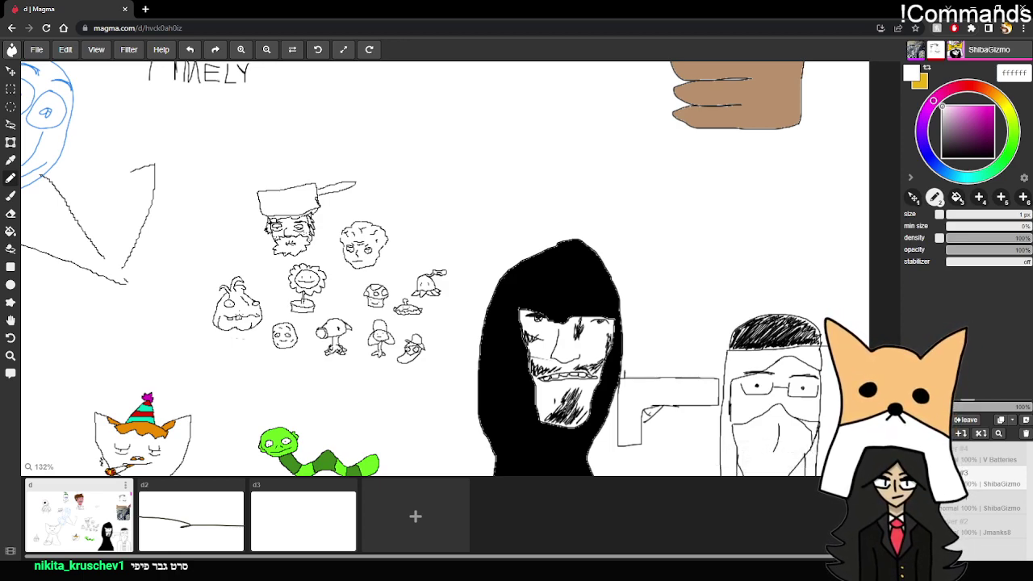
scroll(263, 274, "up", 3)
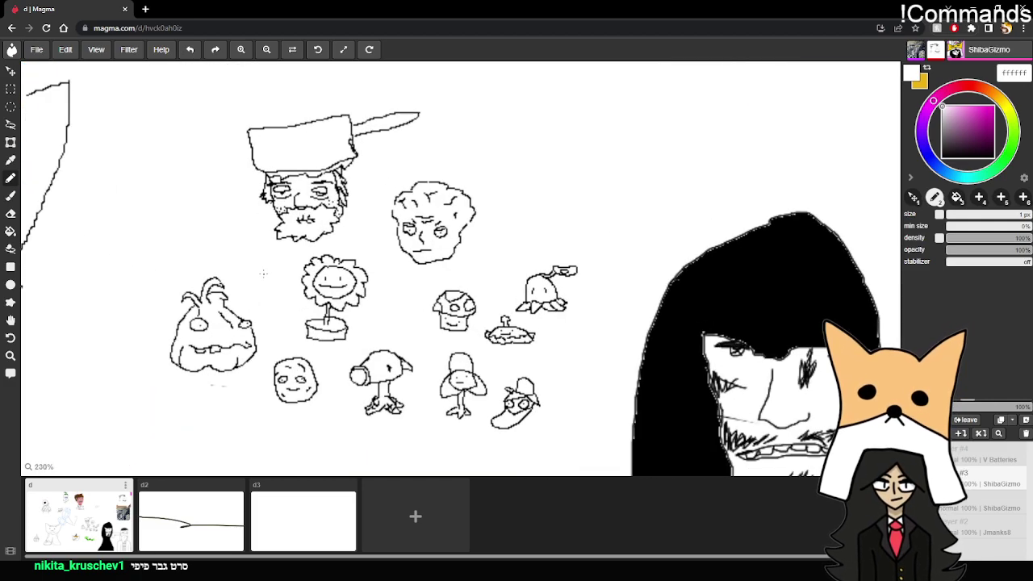
scroll(288, 291, "down", 5)
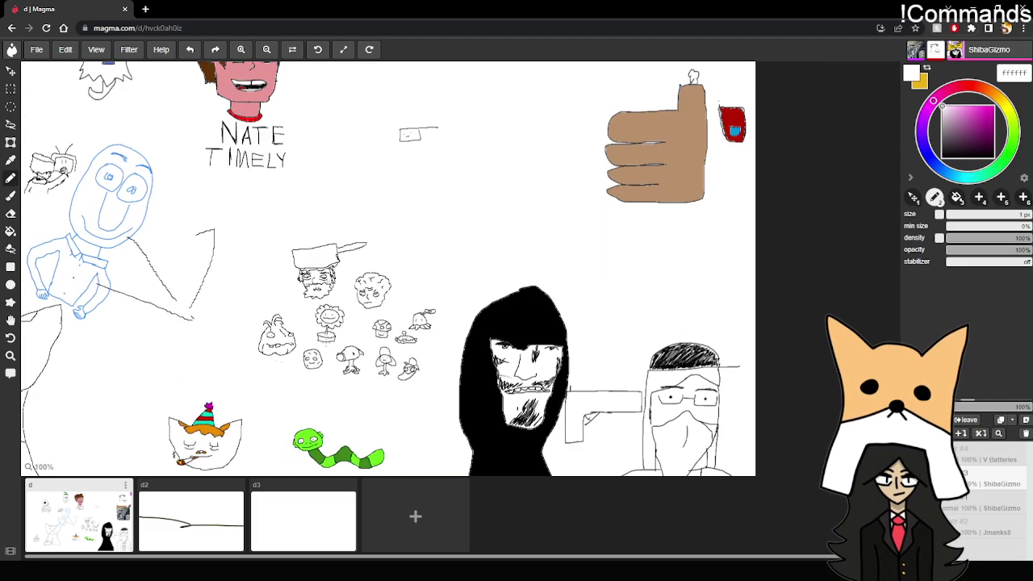
scroll(288, 291, "down", 2)
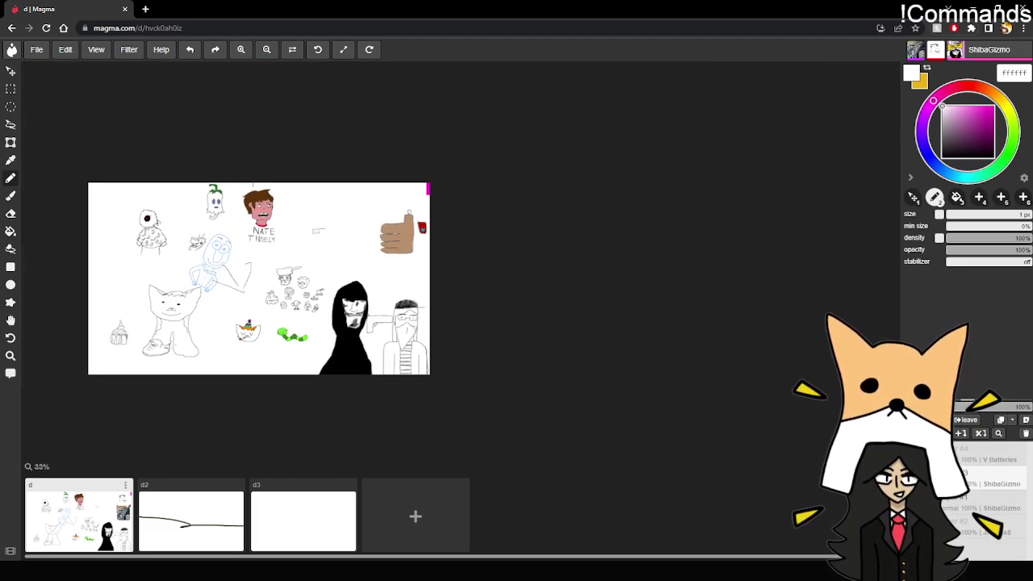
scroll(288, 291, "up", 3)
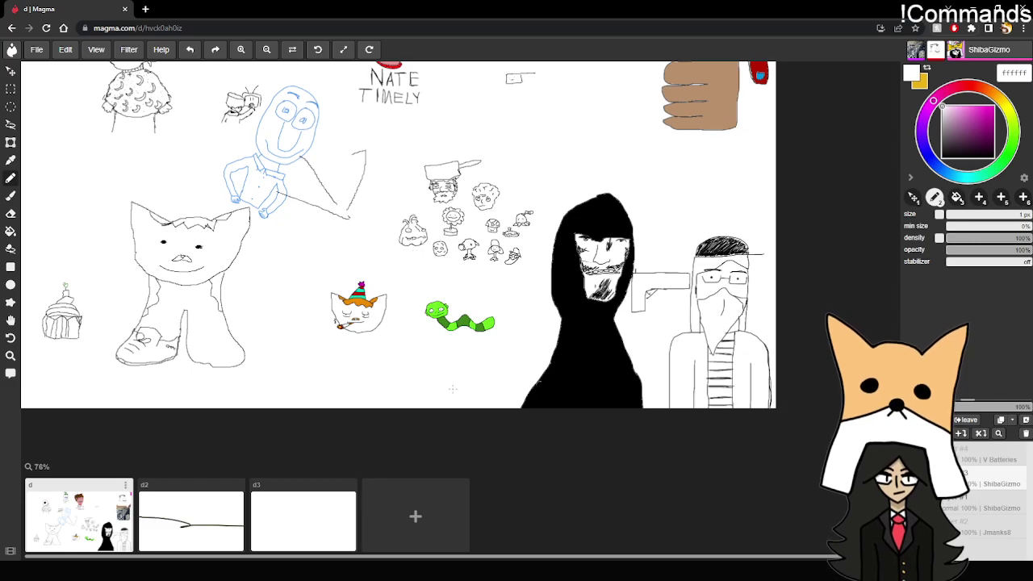
scroll(544, 276, "up", 6)
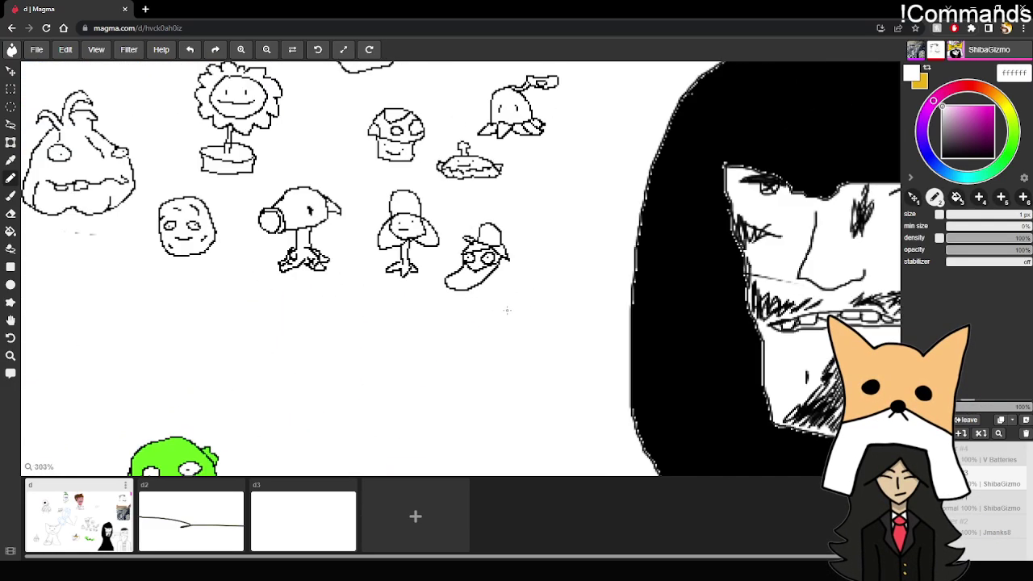
scroll(508, 234, "up", 4)
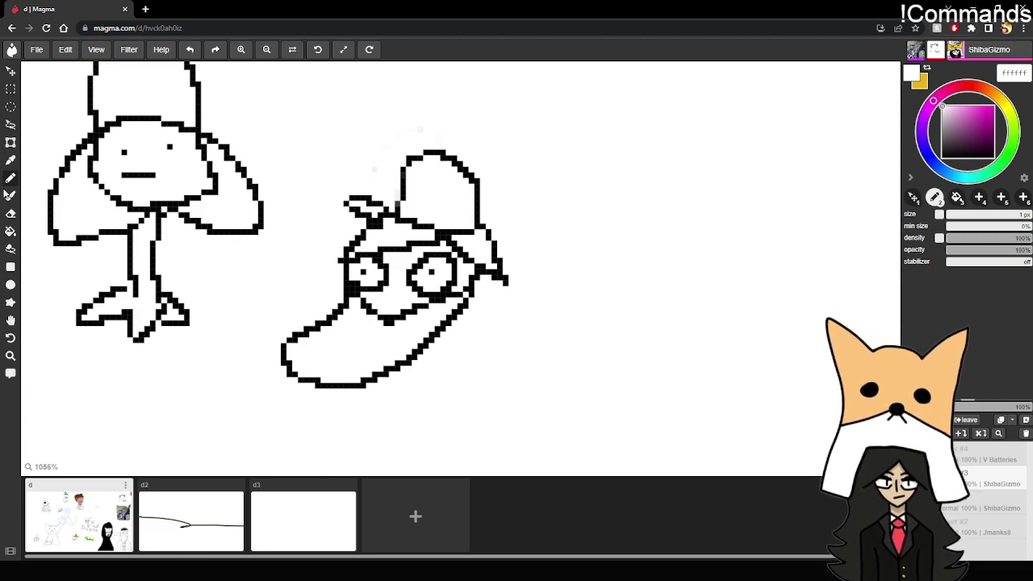
- Pick black and add a short stroke to the right side of the eggplant's hat
left_click(942, 158)
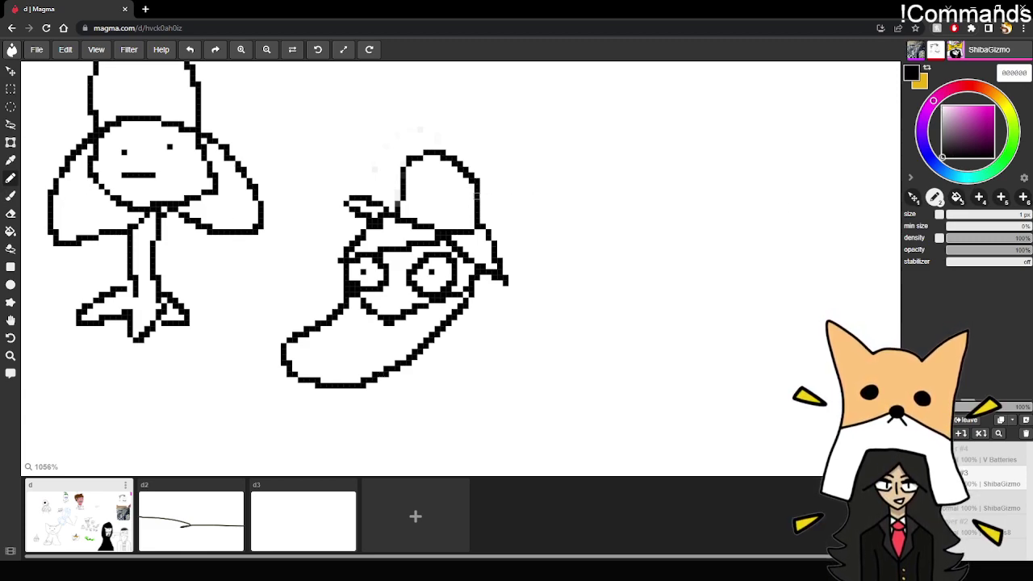
mouse_move(482, 197)
left_mouse_down()
mouse_move(500, 210)
mouse_move(483, 222)
left_mouse_up()
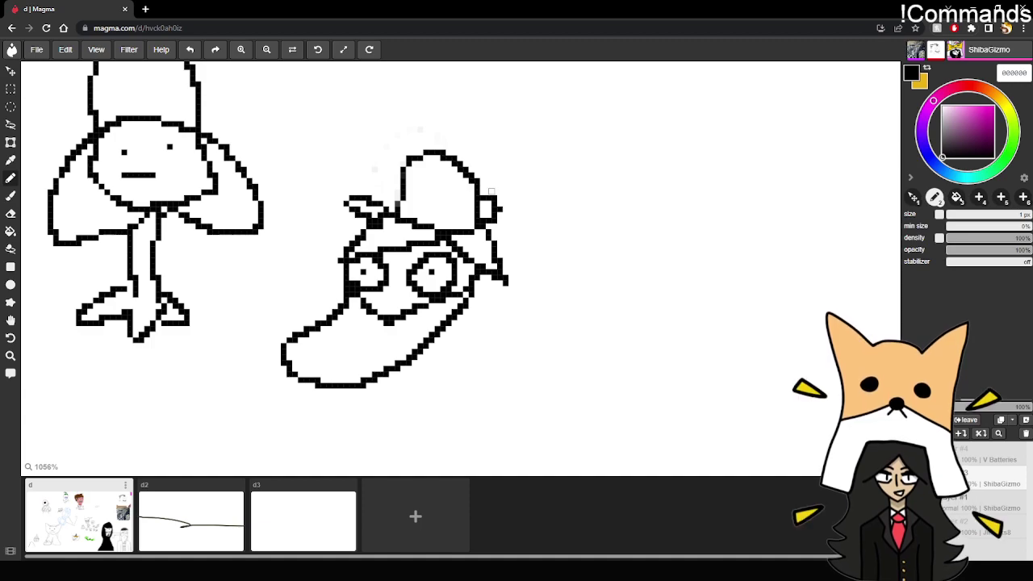
key("ctrl+z")
mouse_move(484, 227)
left_mouse_down()
mouse_move(501, 196)
mouse_move(476, 197)
left_mouse_up()
scroll(484, 234, "down", 4)
scroll(440, 286, "up", 2)
scroll(440, 287, "down", 4)
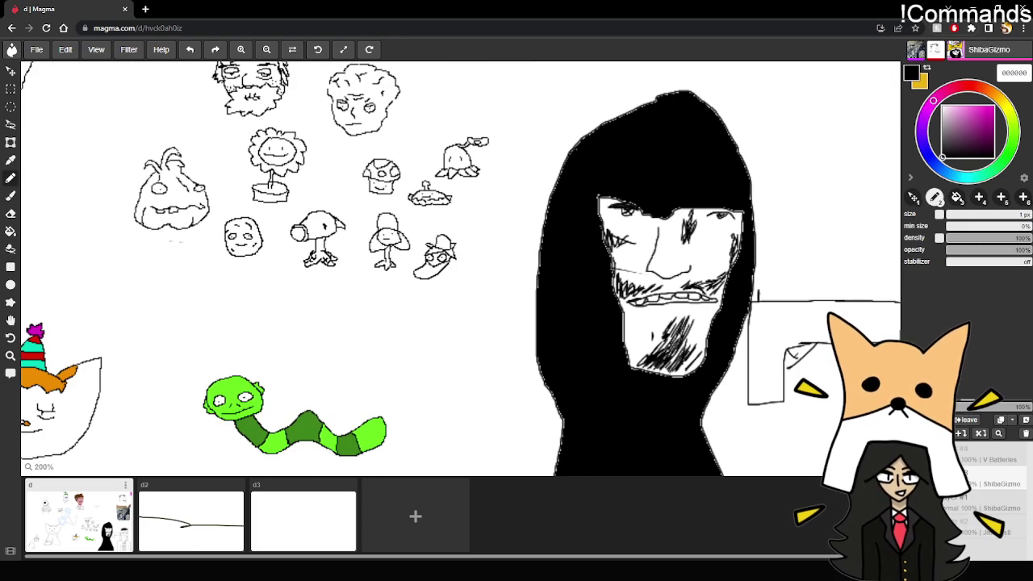
scroll(430, 263, "down", 2)
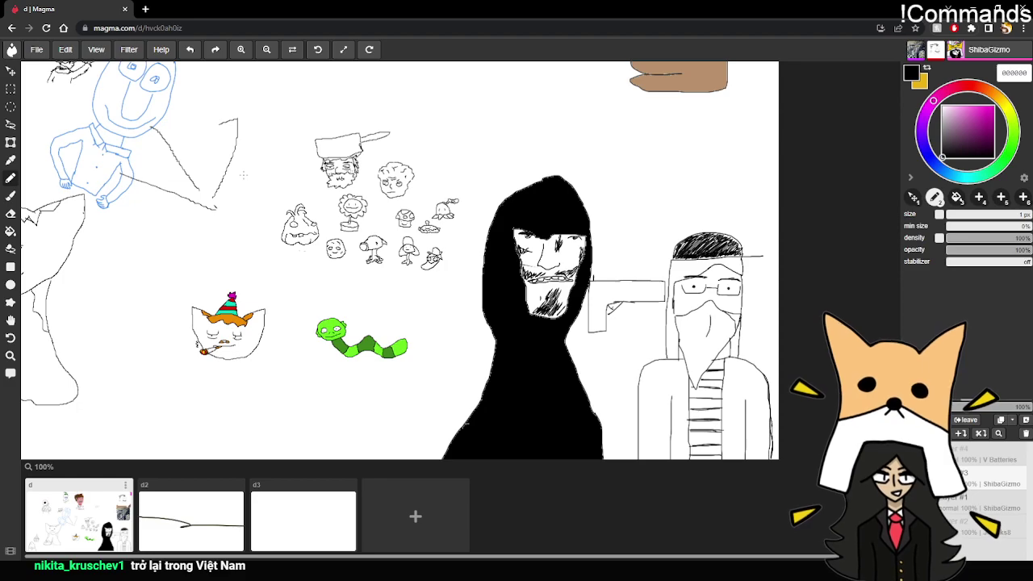
- Try different stroke smoothing values, drawing and undoing trial loops beside the plants
scroll(575, 307, "up", 8)
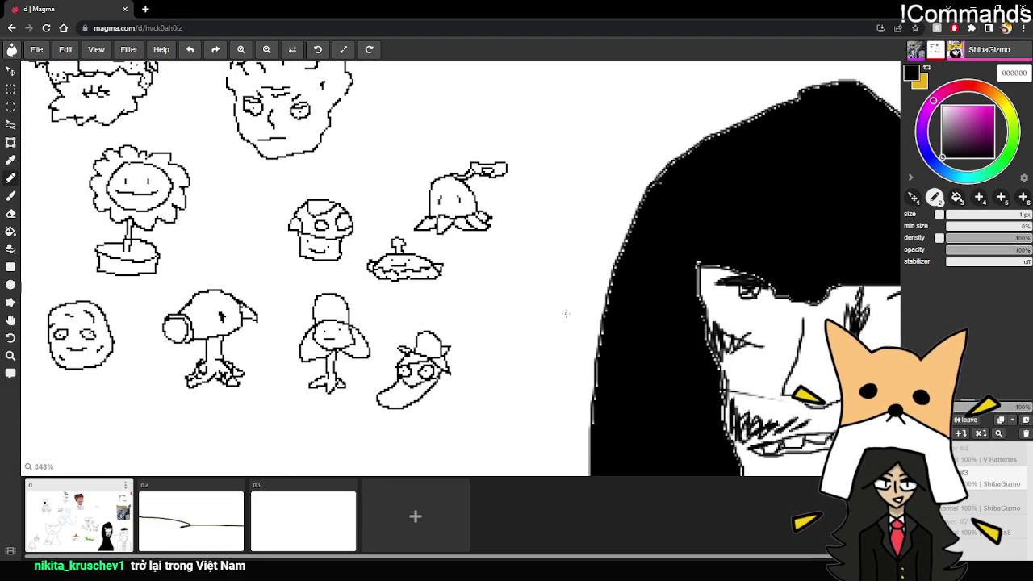
scroll(529, 245, "down", 3)
scroll(525, 255, "up", 4)
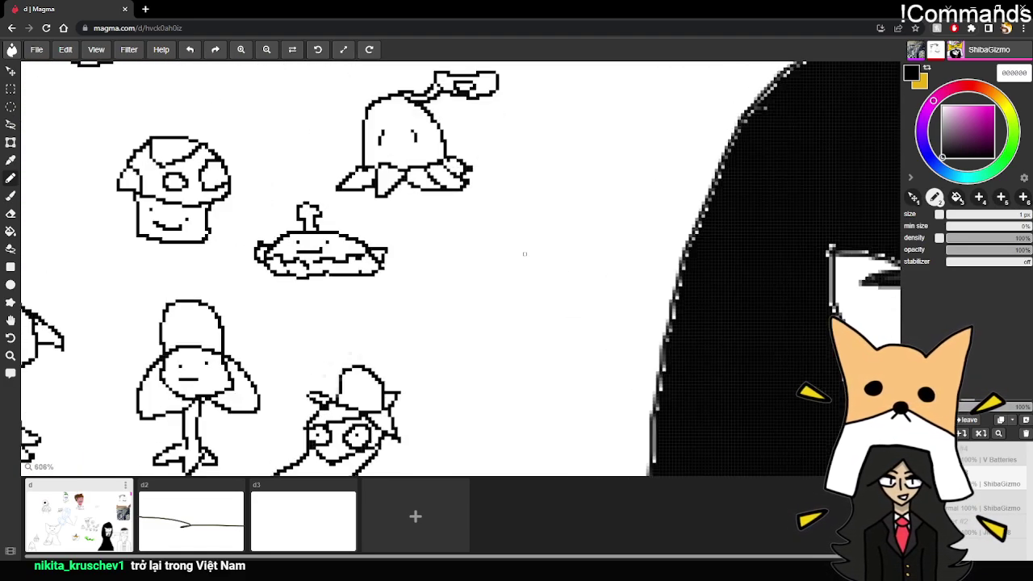
scroll(459, 299, "up", 2)
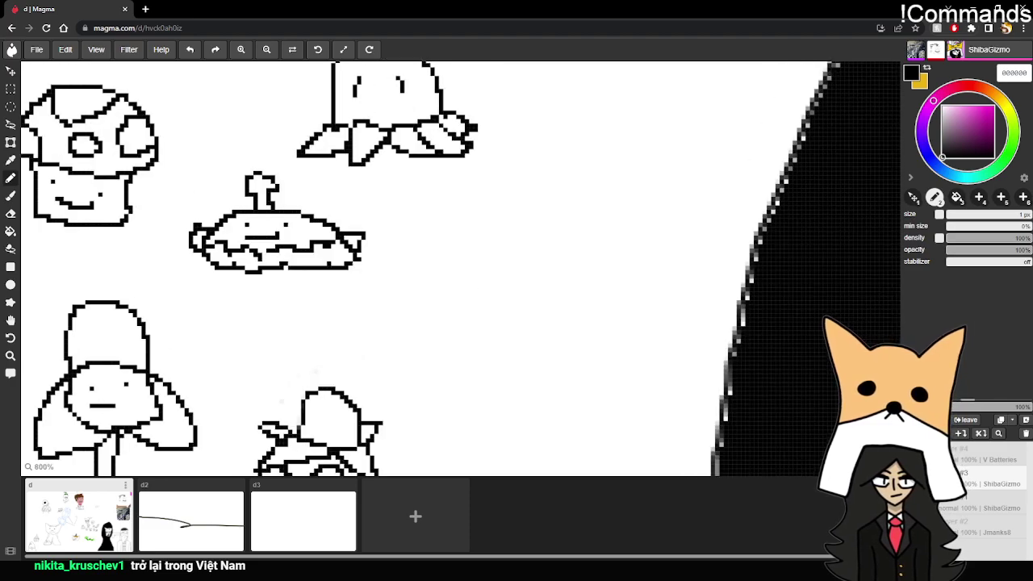
left_click_drag(1001, 263, 993, 262)
mouse_move(440, 300)
left_mouse_down()
mouse_move(544, 274)
mouse_move(599, 317)
mouse_move(594, 390)
mouse_move(476, 361)
mouse_move(438, 314)
mouse_move(547, 274)
mouse_move(630, 275)
mouse_move(641, 228)
left_mouse_up()
key("ctrl+z")
key("ctrl+z")
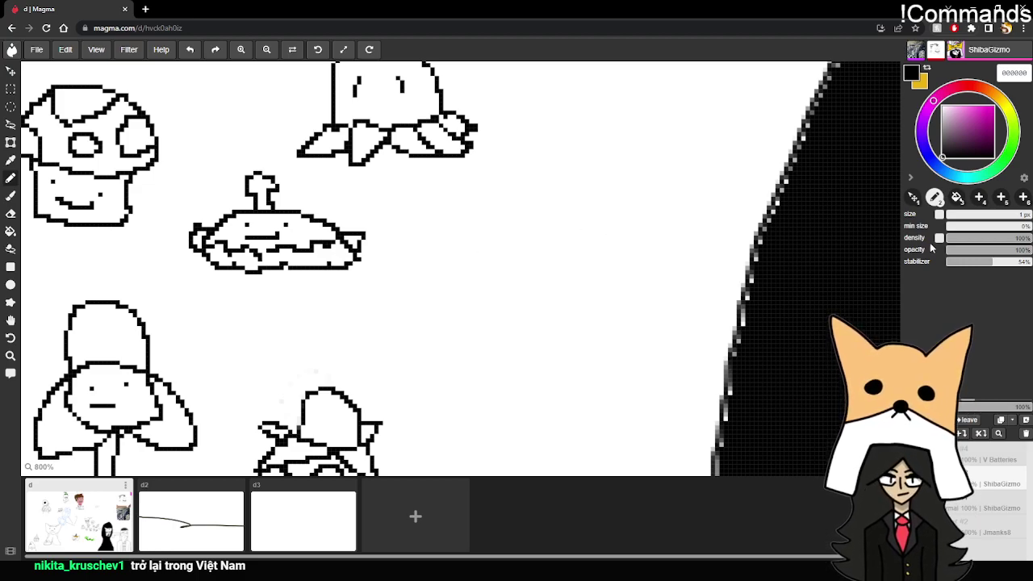
left_click_drag(953, 261, 1029, 261)
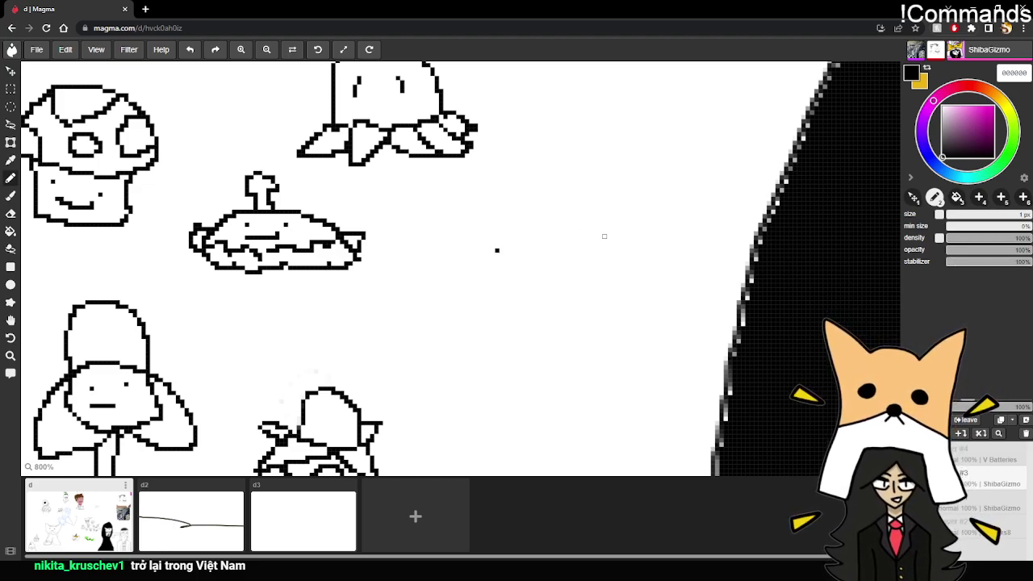
left_click_drag(496, 249, 646, 268)
mouse_move(604, 347)
left_mouse_down()
mouse_move(461, 315)
mouse_move(443, 239)
mouse_move(536, 212)
mouse_move(602, 260)
mouse_move(600, 304)
left_mouse_up()
key("ctrl+z")
left_click_drag(979, 262, 946, 262)
mouse_move(496, 277)
left_mouse_down()
mouse_move(653, 343)
mouse_move(612, 278)
mouse_move(484, 243)
mouse_move(544, 242)
left_mouse_up()
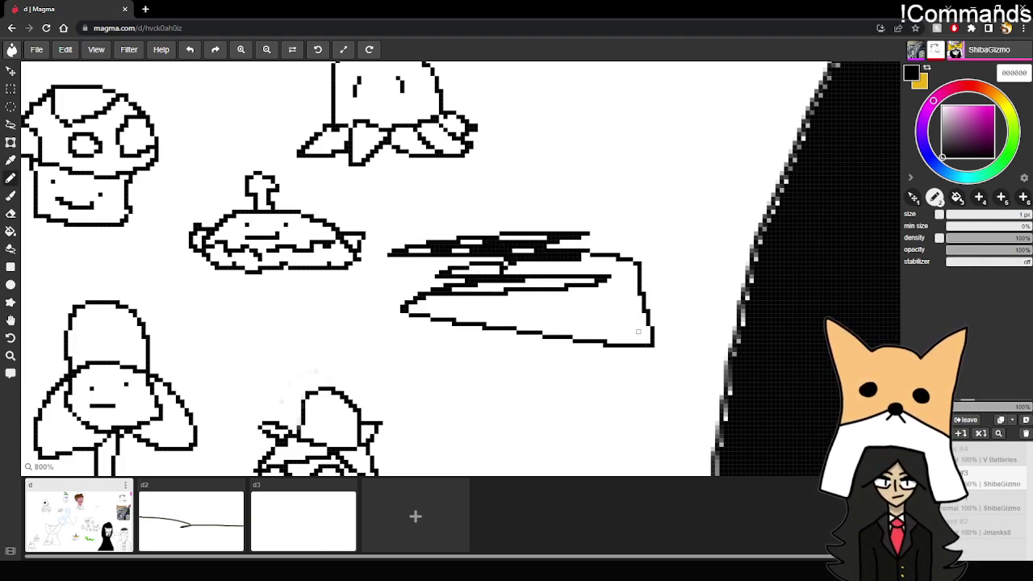
key("ctrl+z")
- Set stroke smoothing to 30% and draw a closed oval right of the plant doodles
left_click_drag(939, 262, 973, 262)
mouse_move(471, 277)
left_mouse_down()
mouse_move(513, 245)
mouse_move(602, 272)
mouse_move(600, 323)
mouse_move(499, 315)
mouse_move(470, 281)
left_mouse_up()
scroll(425, 277, "down", 10)
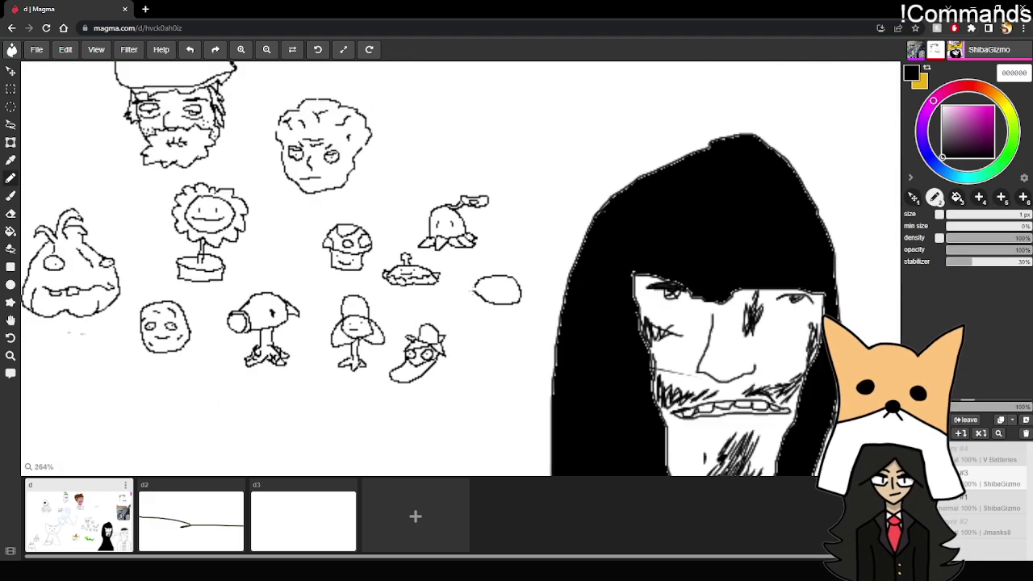
scroll(370, 249, "down", 5)
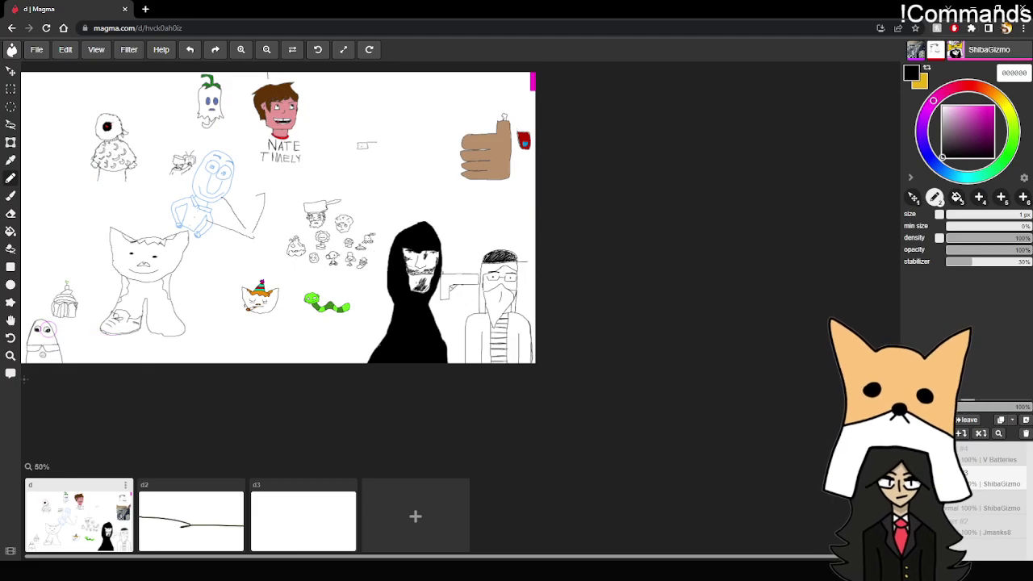
- Turn stroke smoothing off and zoom in above the black hooded figure
scroll(56, 354, "up", 4)
scroll(57, 354, "up", 4)
scroll(65, 355, "down", 6)
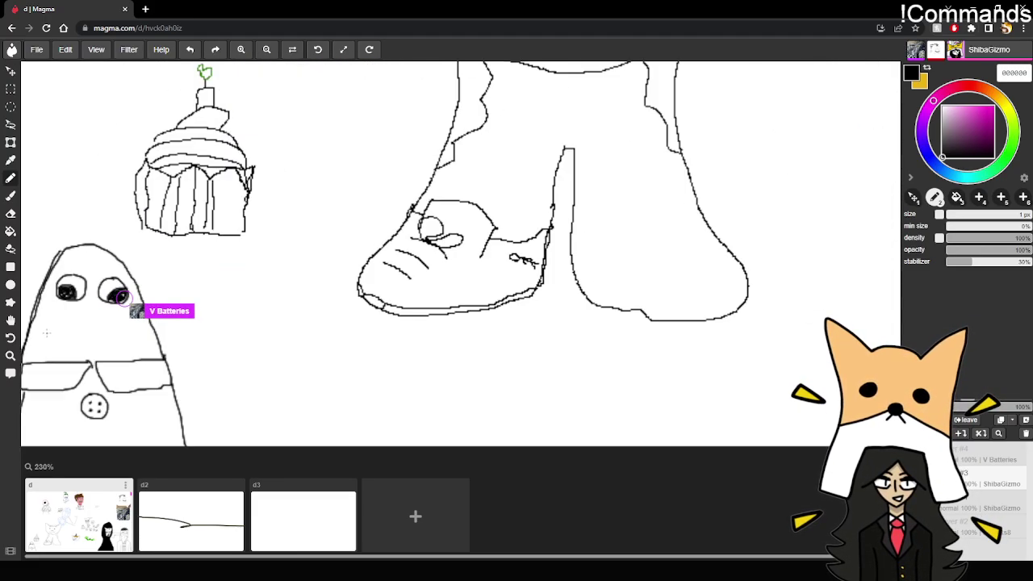
scroll(72, 357, "down", 4)
scroll(72, 357, "up", 3)
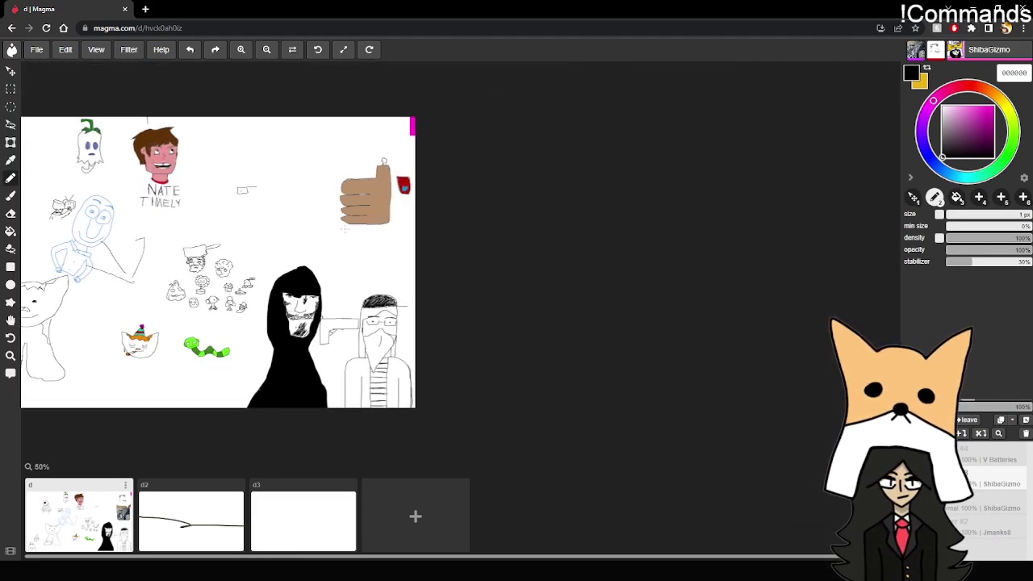
scroll(245, 339, "up", 2)
left_click_drag(1003, 262, 946, 261)
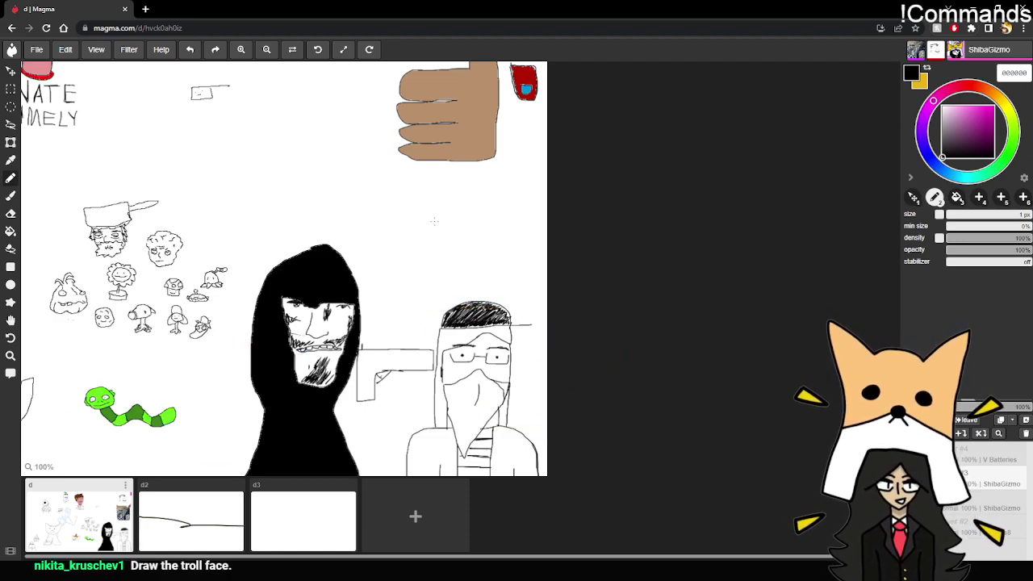
scroll(430, 210, "down", 2)
scroll(426, 194, "up", 4)
scroll(424, 186, "up", 2)
scroll(381, 185, "down", 3)
scroll(339, 193, "up", 2)
- Draw two narrow eyes and a wide toothy grin above the hooded figure
mouse_move(295, 192)
left_mouse_down()
mouse_move(326, 193)
mouse_move(282, 205)
mouse_move(305, 201)
left_mouse_up()
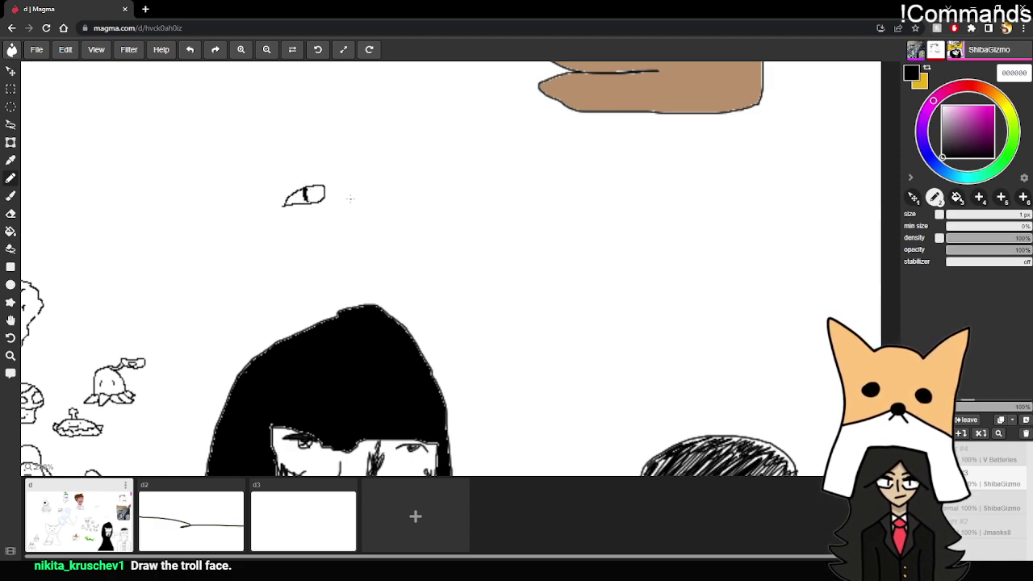
mouse_move(353, 188)
left_mouse_down()
mouse_move(379, 186)
mouse_move(389, 204)
mouse_move(343, 193)
mouse_move(374, 202)
left_mouse_up()
mouse_move(302, 217)
left_mouse_down()
mouse_move(356, 214)
mouse_move(347, 235)
mouse_move(313, 246)
mouse_move(288, 235)
mouse_move(298, 248)
mouse_move(307, 236)
mouse_move(344, 232)
mouse_move(301, 243)
mouse_move(313, 221)
mouse_move(319, 230)
mouse_move(303, 243)
mouse_move(341, 230)
left_mouse_up()
left_click_drag(346, 222, 339, 239)
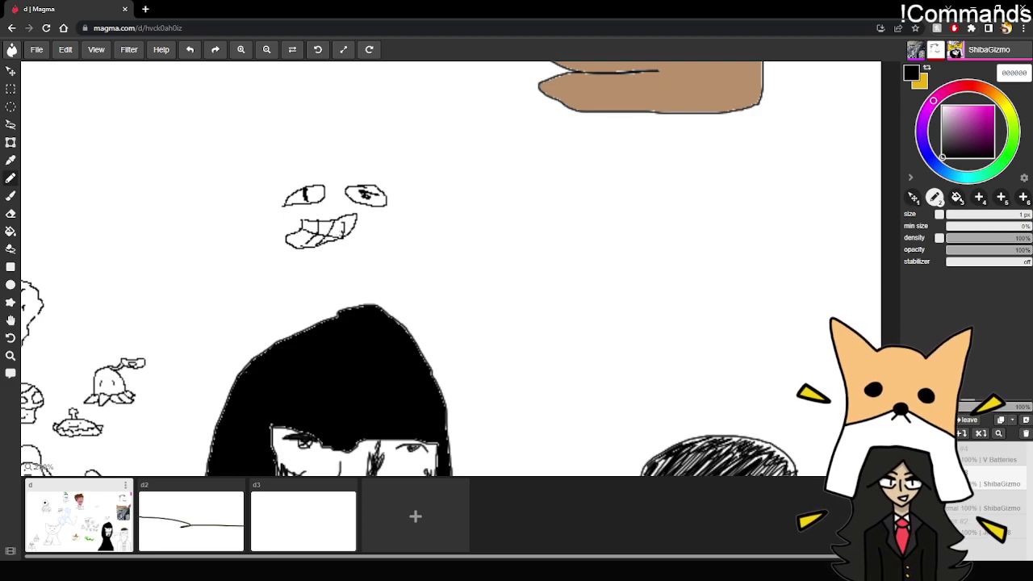
scroll(299, 230, "down", 3)
scroll(299, 230, "up", 5)
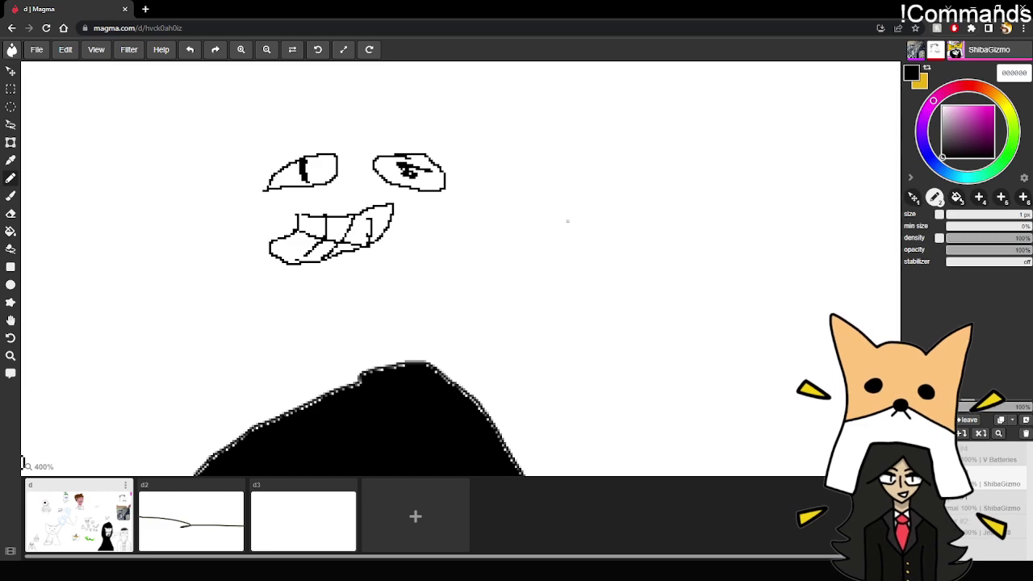
scroll(543, 220, "down", 3)
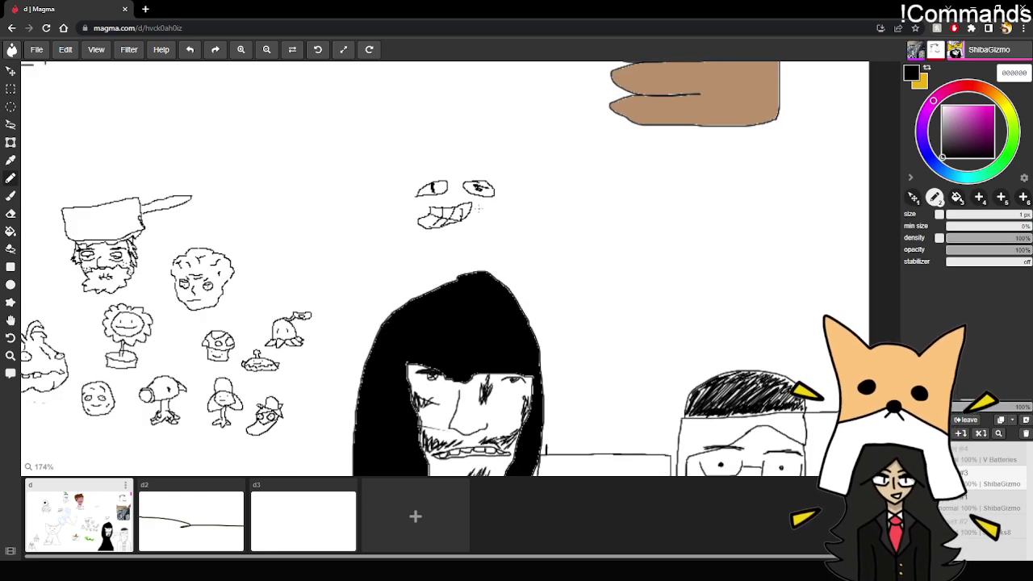
key("ctrl+z")
key("ctrl+z")
key("ctrl+z")
key("ctrl+z")
key("ctrl+z")
key("ctrl+z")
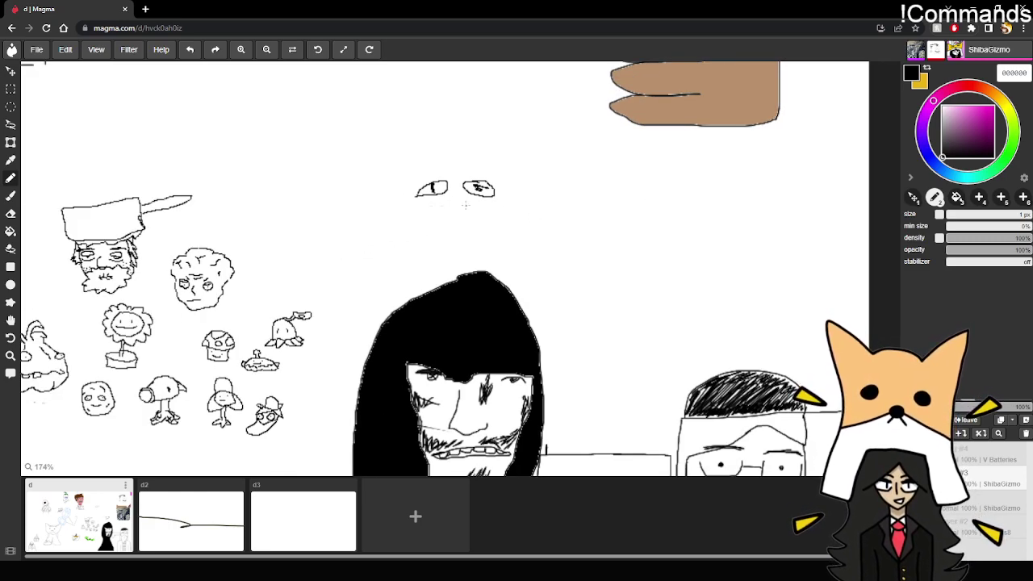
key("ctrl+z")
key("ctrl+z")
key("ctrl+z")
key("ctrl+z")
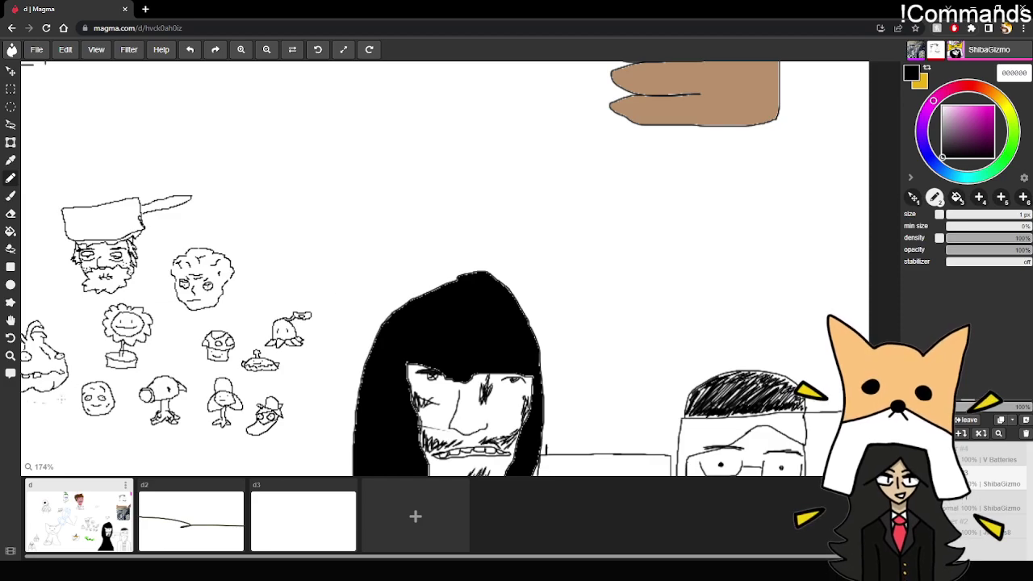
scroll(19, 365, "down", 10)
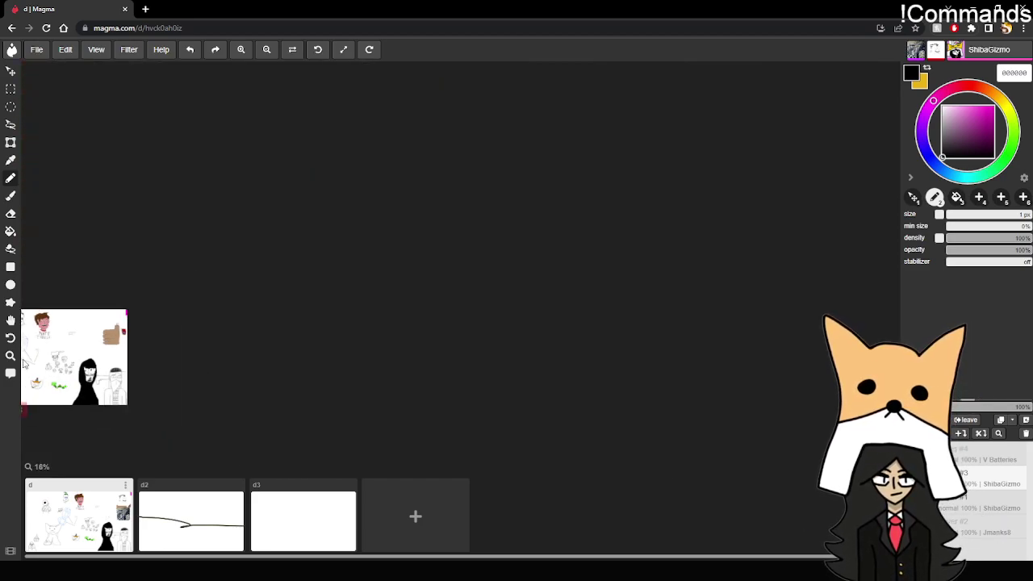
left_click(11, 321)
left_click_drag(27, 335, 158, 379)
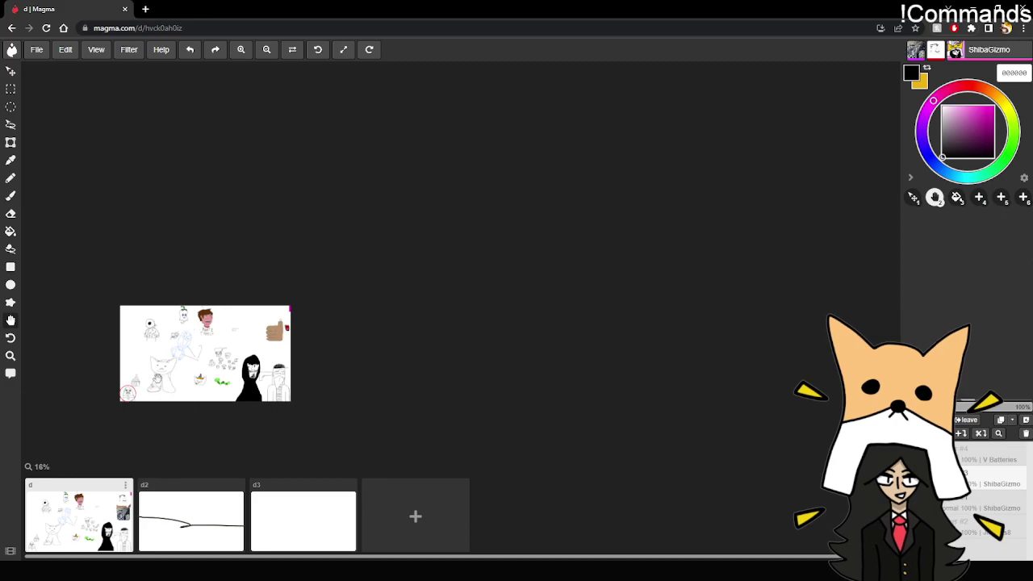
scroll(157, 379, "up", 7)
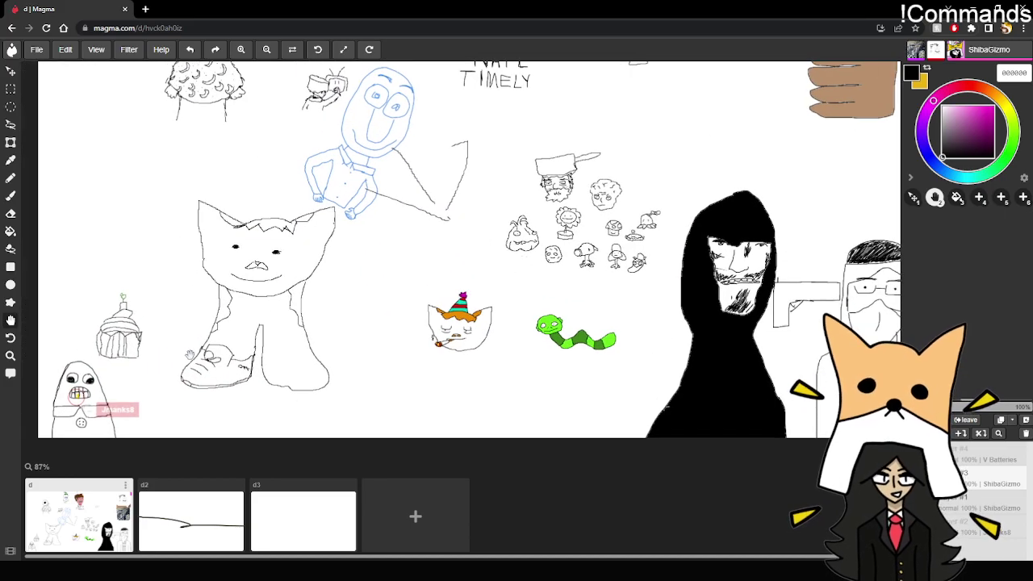
scroll(642, 194, "up", 4)
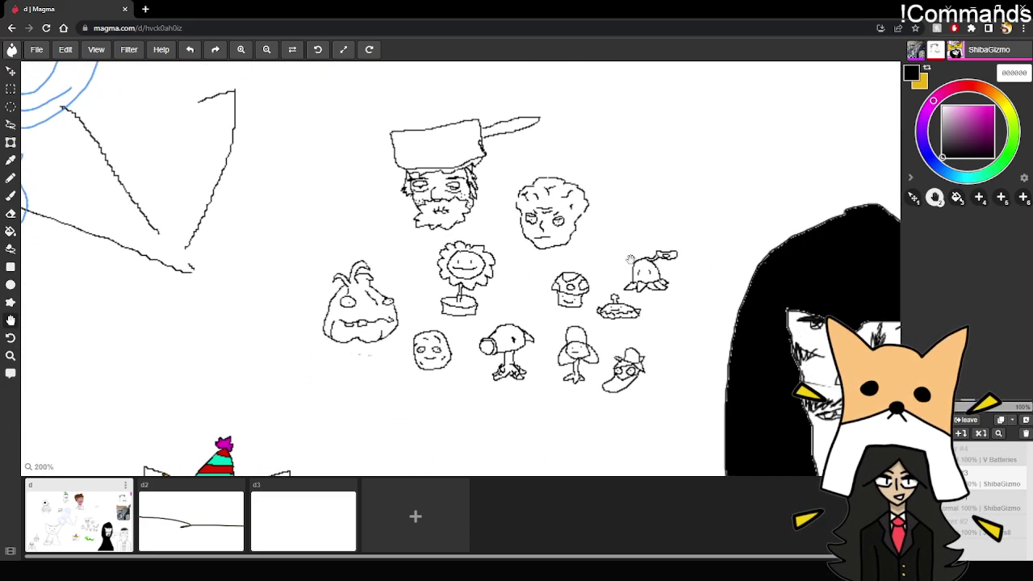
left_click_drag(631, 259, 540, 293)
scroll(448, 312, "up", 3)
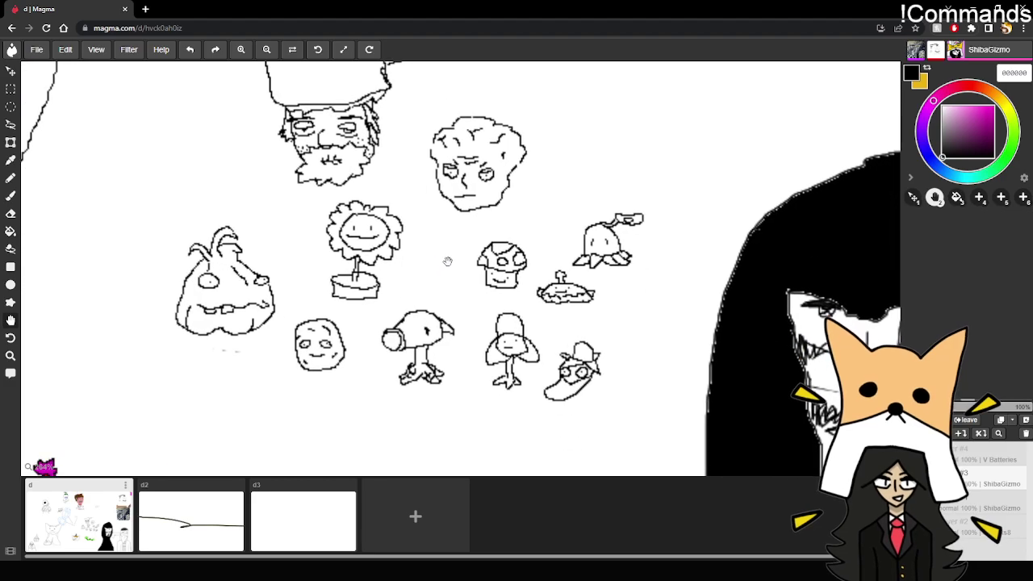
left_click_drag(447, 261, 431, 215)
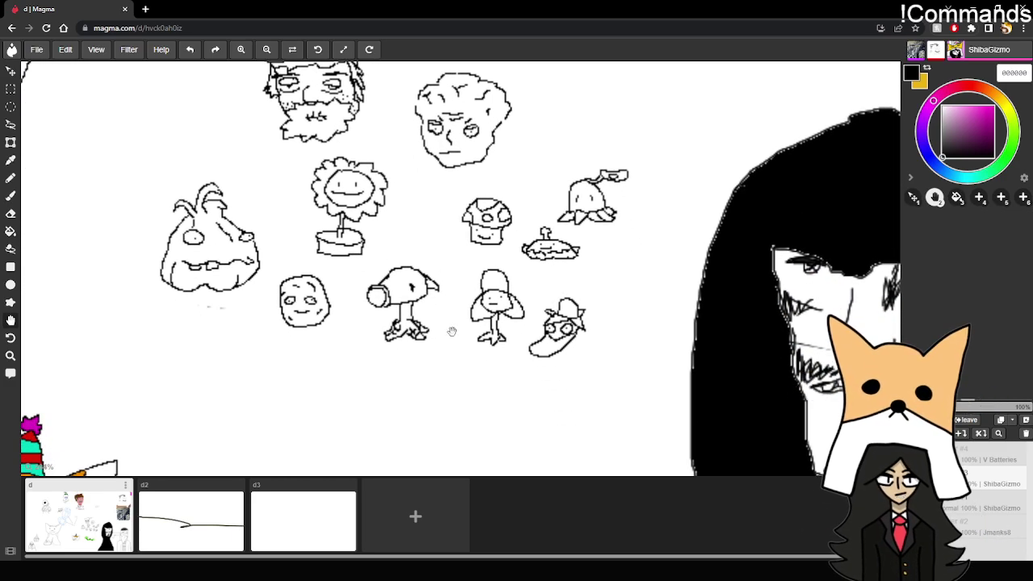
left_click_drag(451, 331, 377, 341)
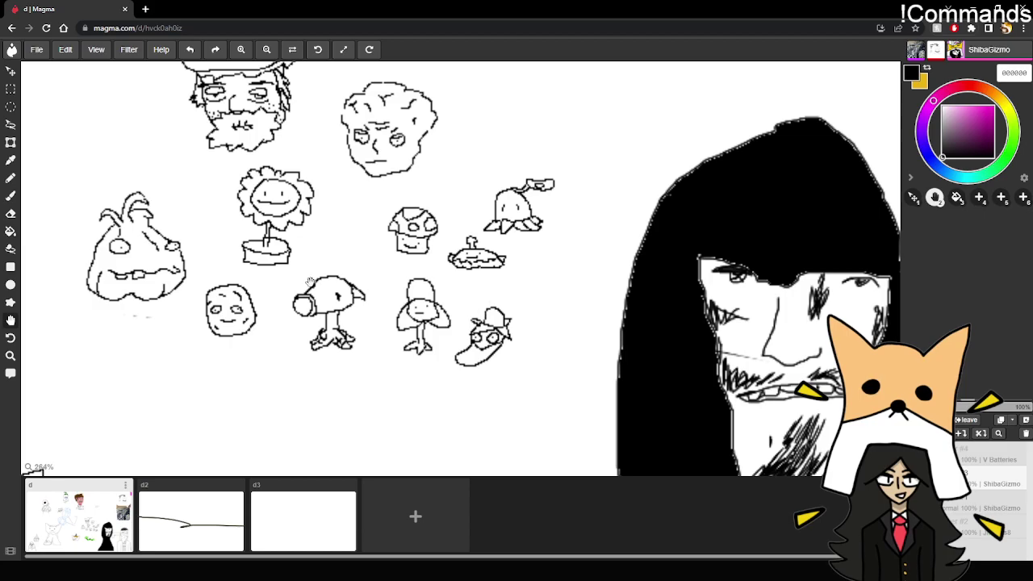
scroll(311, 284, "down", 5)
scroll(219, 322, "up", 4)
left_click_drag(514, 305, 394, 342)
left_click_drag(696, 281, 567, 242)
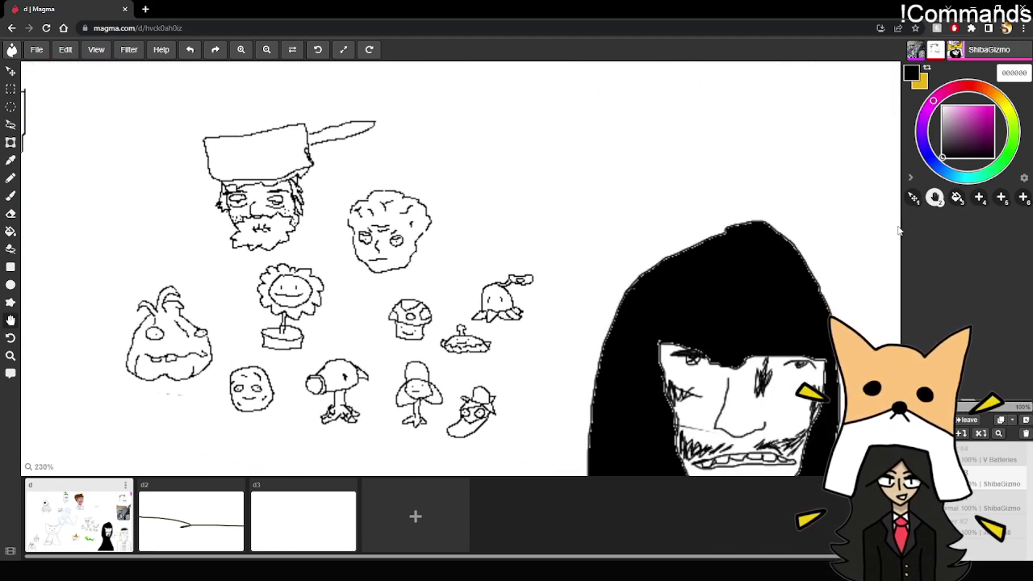
left_click_drag(678, 255, 610, 155)
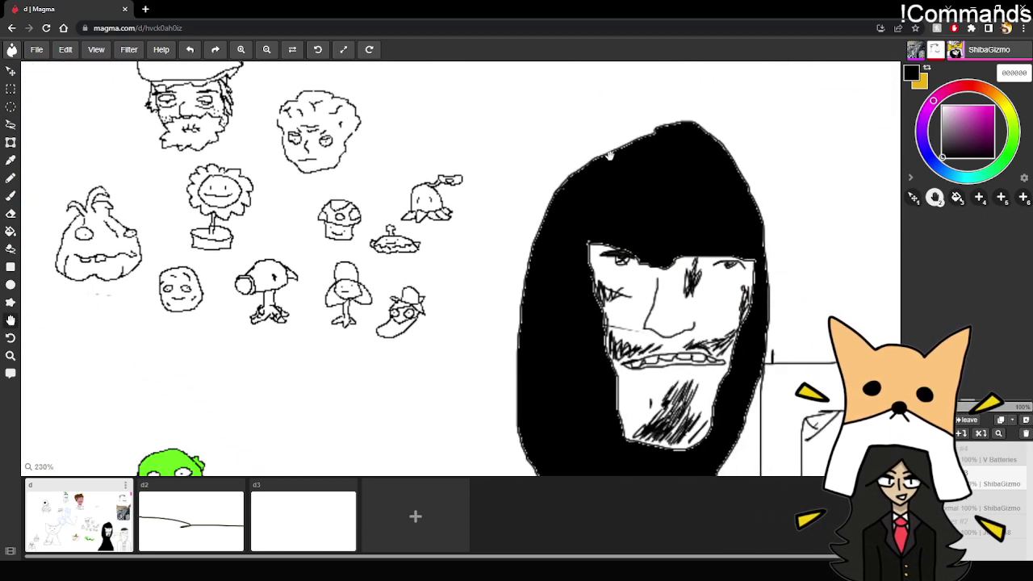
left_click(11, 176)
- Zoom out and back in to 200% while the green worm is drawn below the plants
scroll(172, 213, "down", 5)
scroll(150, 212, "up", 4)
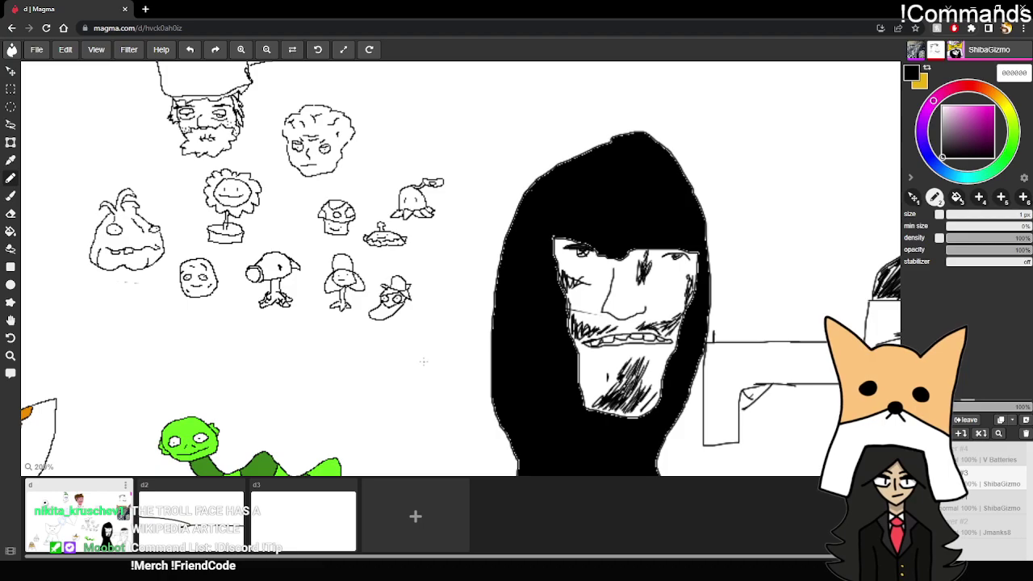
- With the Hand tool, pan to the lower-left drawings and the pink creature
scroll(423, 360, "down", 4)
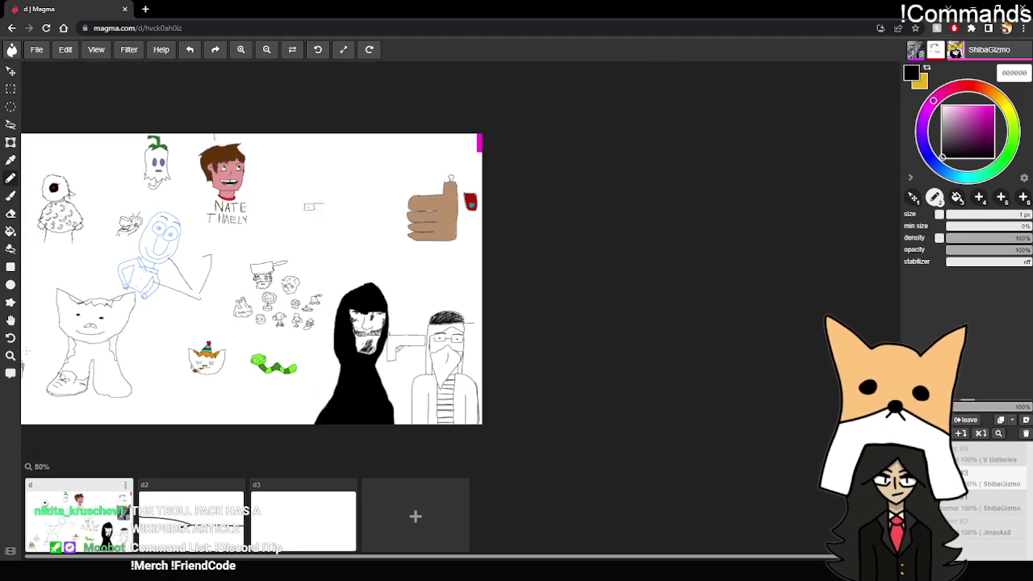
left_click(10, 321)
left_click_drag(32, 355, 202, 327)
scroll(186, 395, "up", 6)
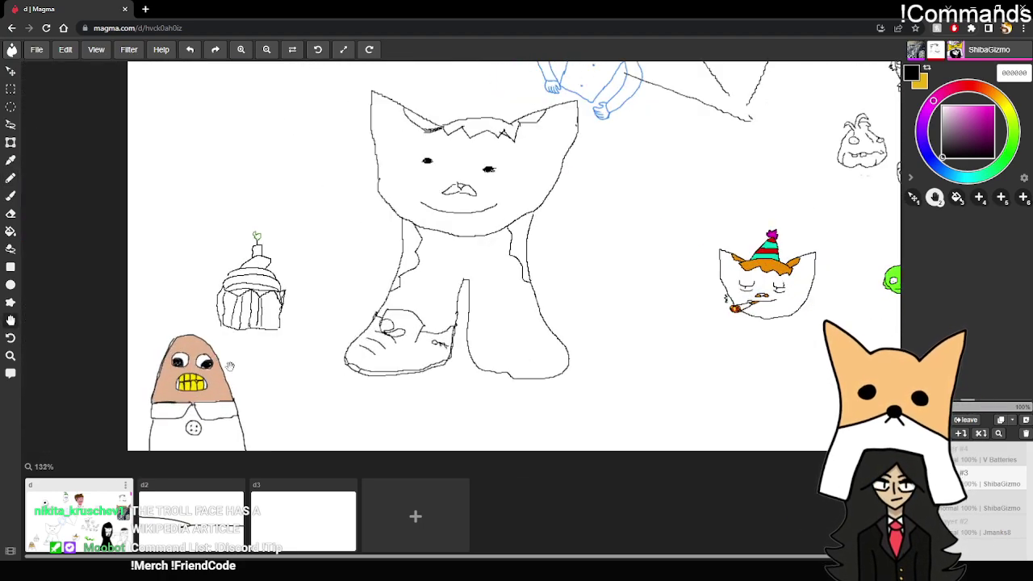
left_click_drag(179, 401, 395, 295)
scroll(399, 306, "up", 1)
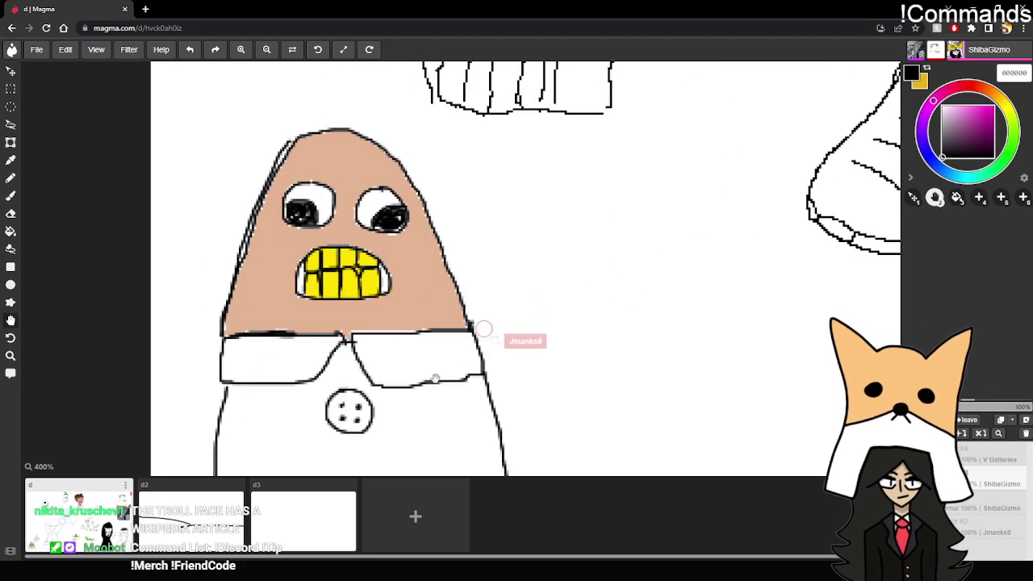
scroll(466, 217, "down", 4)
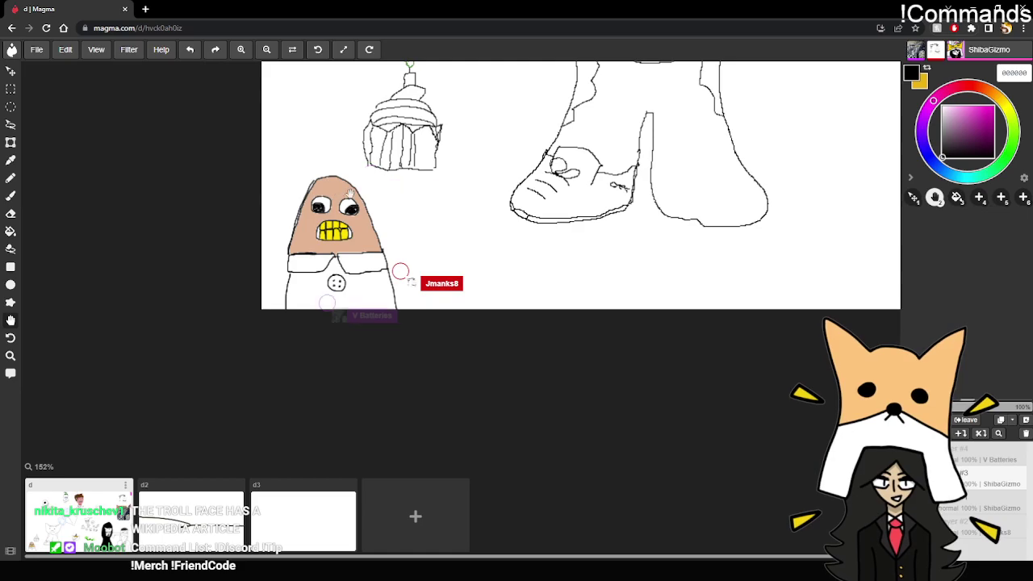
scroll(319, 264, "up", 2)
- Pan across the cupcake, cat and drawings to its right, then zoom out to 44%
left_click_drag(319, 265, 327, 293)
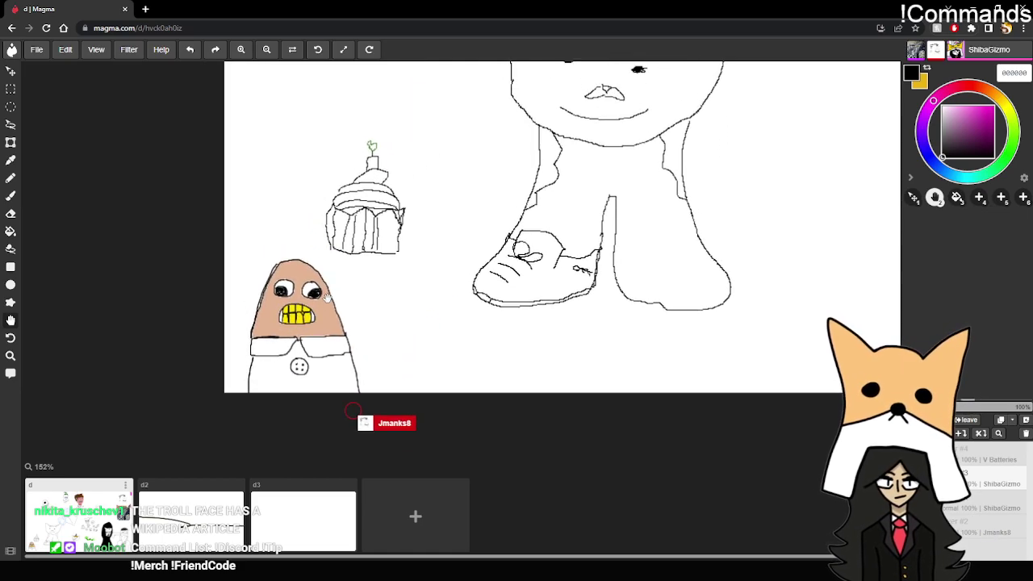
left_click_drag(358, 222, 273, 291)
left_click_drag(507, 272, 749, 361)
left_click_drag(499, 381, 318, 348)
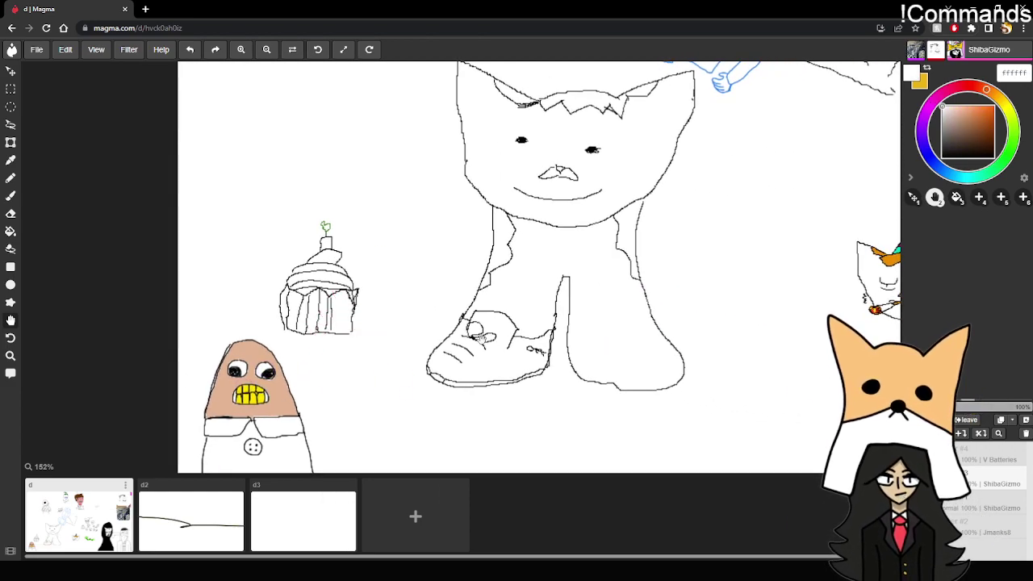
left_click_drag(834, 244, 670, 251)
scroll(640, 276, "down", 5)
scroll(640, 276, "up", 4)
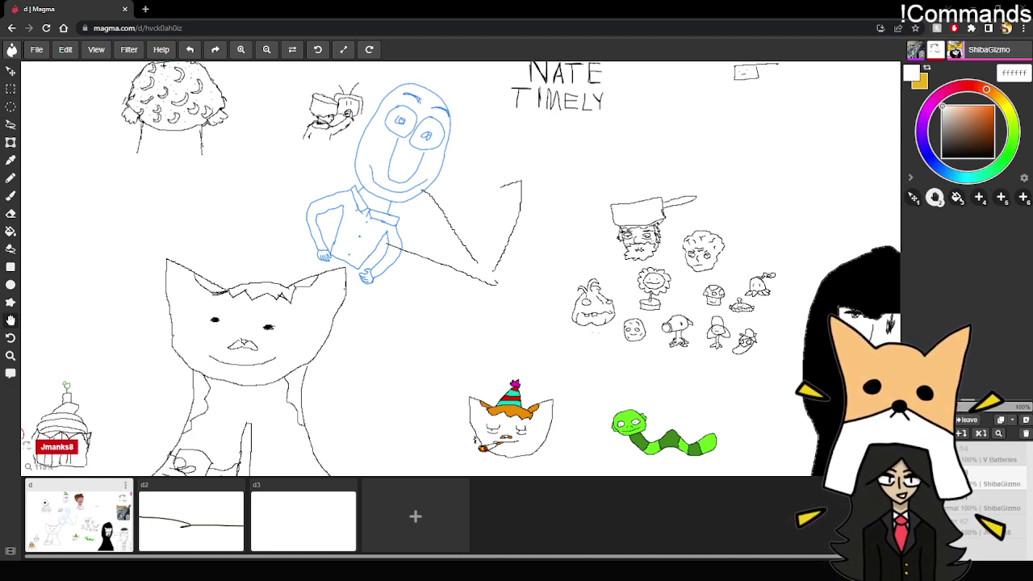
mouse_move(717, 369)
left_mouse_down()
mouse_move(632, 341)
mouse_move(499, 340)
left_mouse_up()
scroll(499, 340, "down", 5)
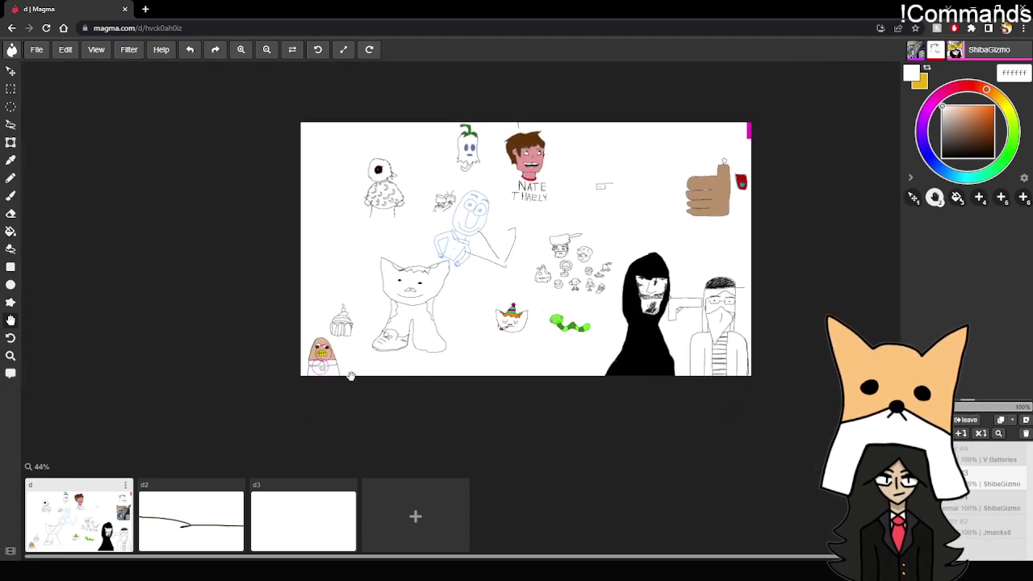
- Zoom in on the pink creature, draw and undo a brown Pixel Pencil stroke, then zoom out to 14%
scroll(313, 355, "up", 5)
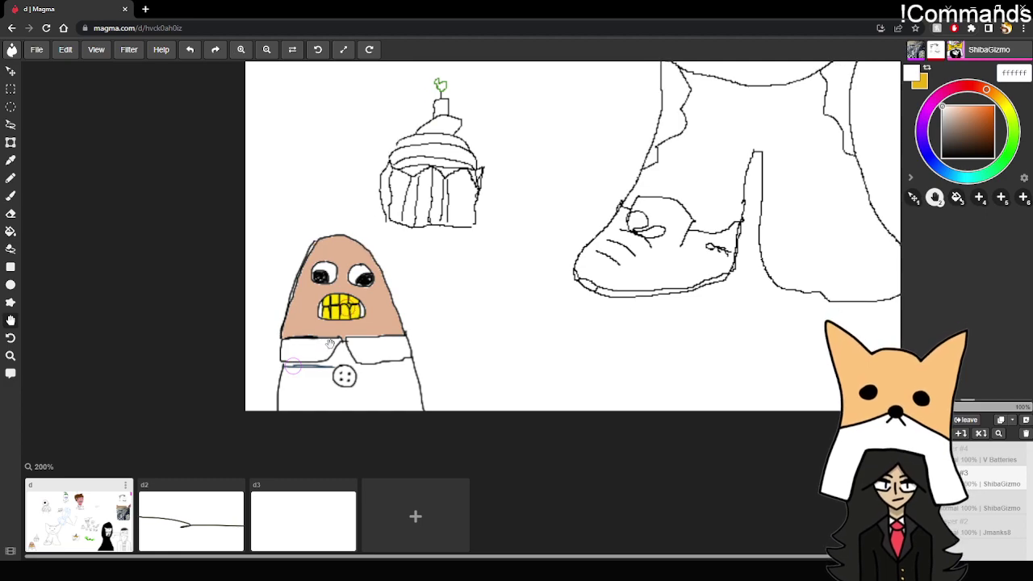
scroll(321, 358, "up", 3)
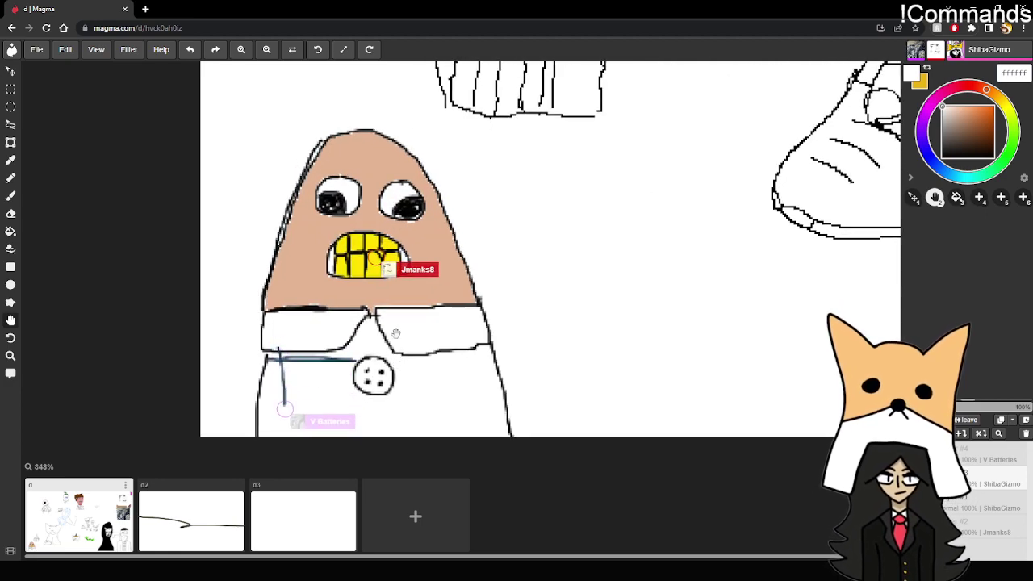
scroll(394, 321, "up", 2)
scroll(408, 312, "down", 3)
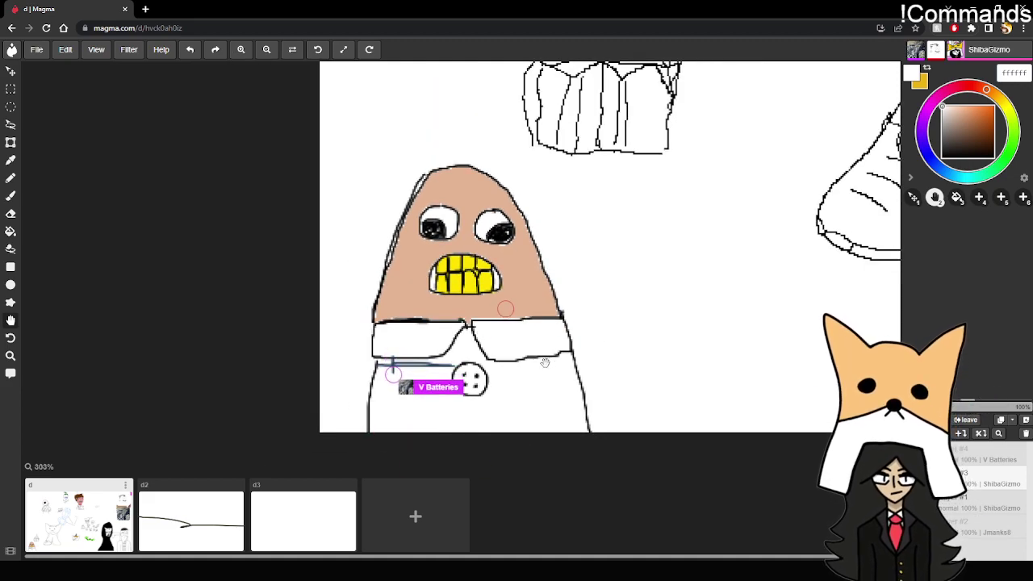
left_click(11, 179)
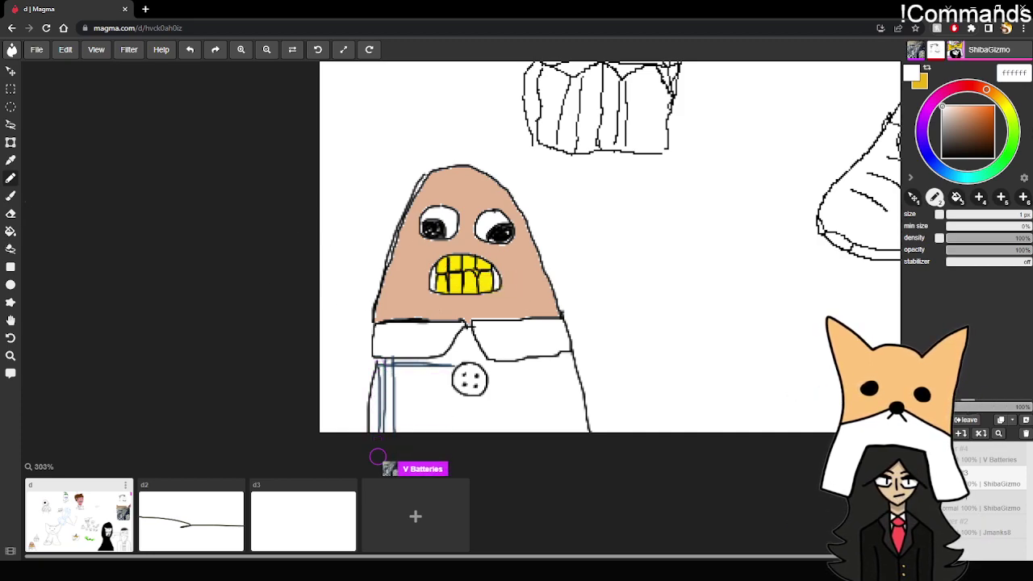
left_click_drag(355, 270, 363, 250)
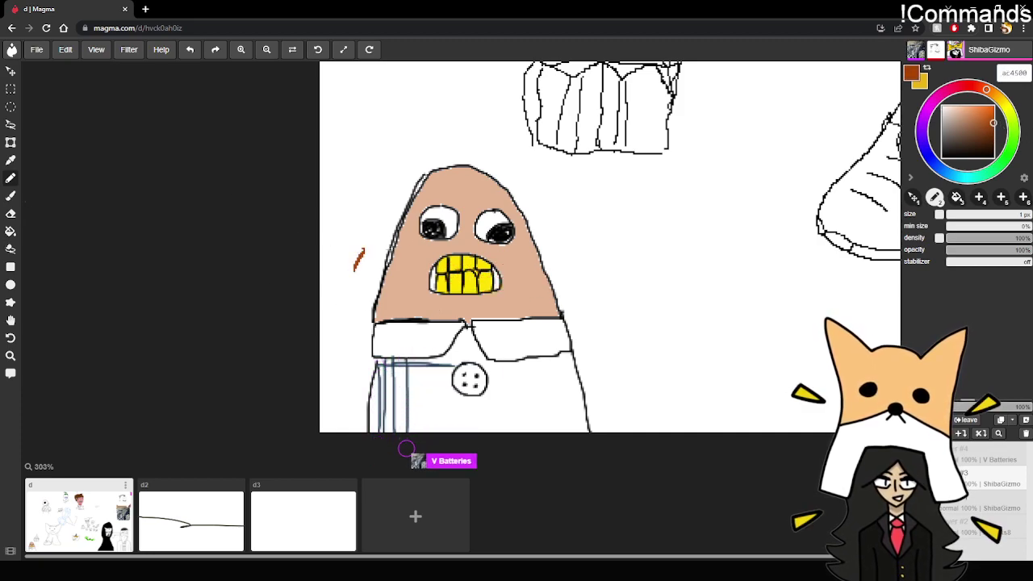
key("ctrl+z")
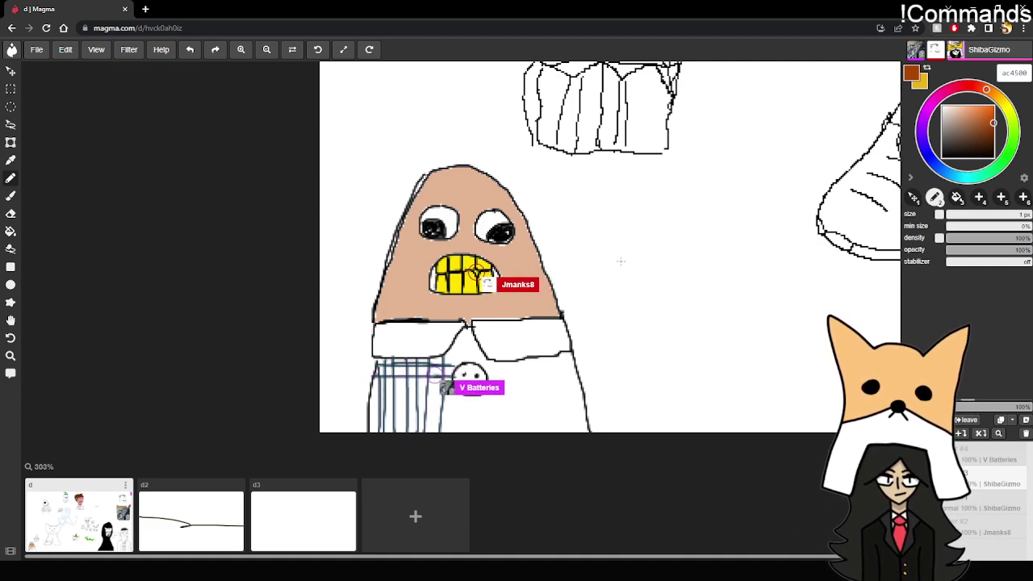
scroll(620, 260, "down", 10)
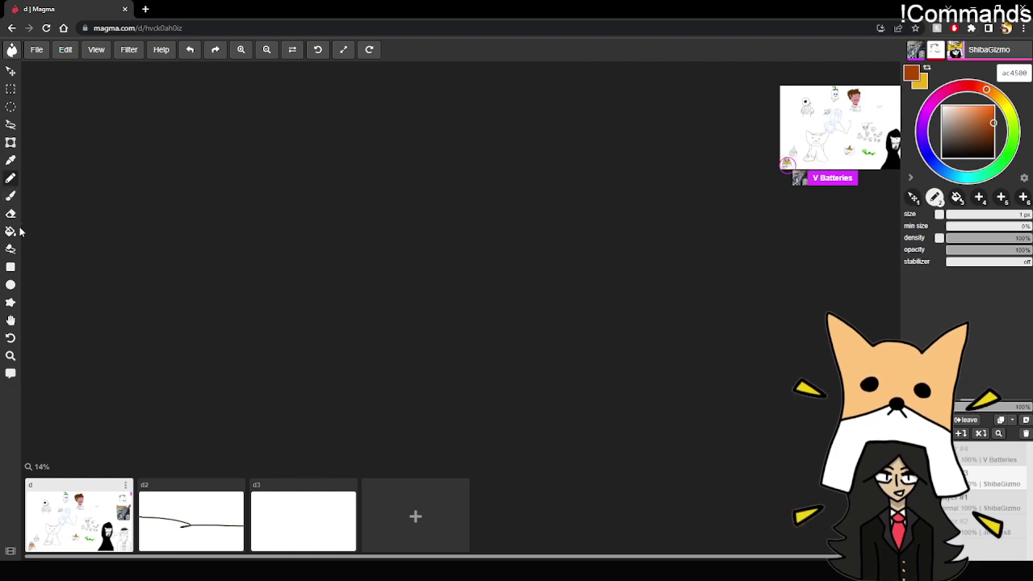
left_click(11, 320)
left_click_drag(664, 288, 519, 223)
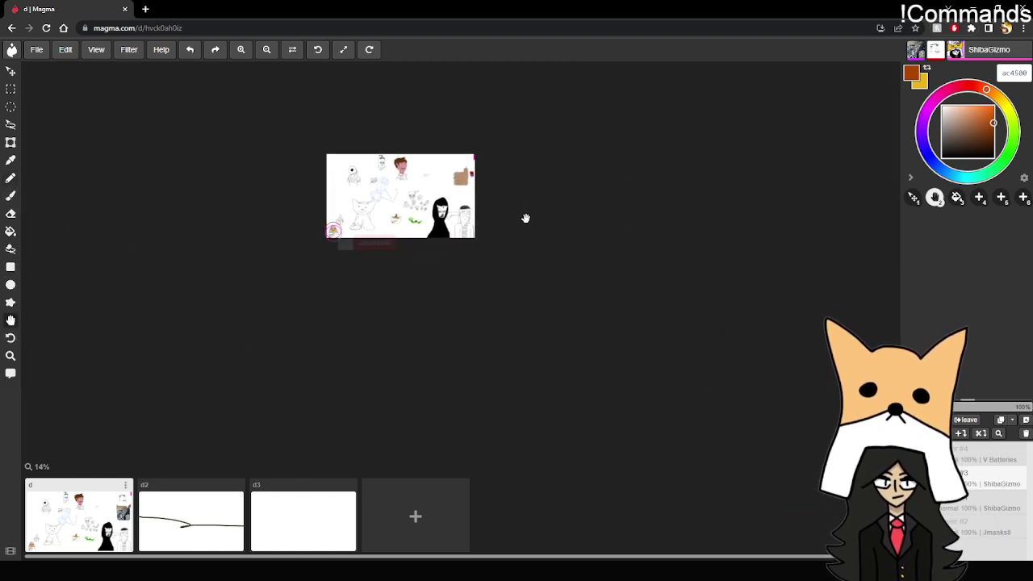
scroll(416, 175, "up", 5)
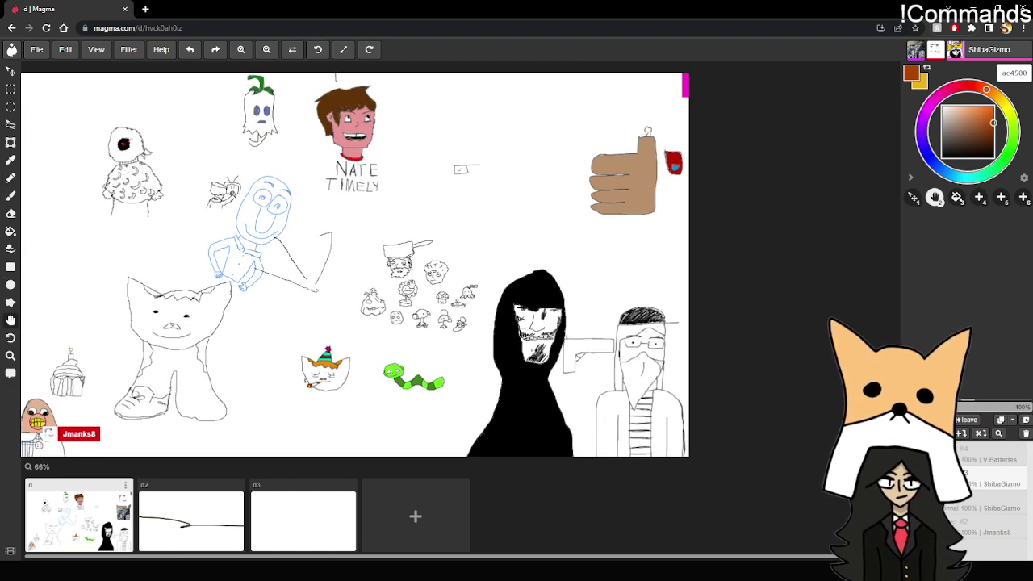
scroll(395, 339, "up", 5)
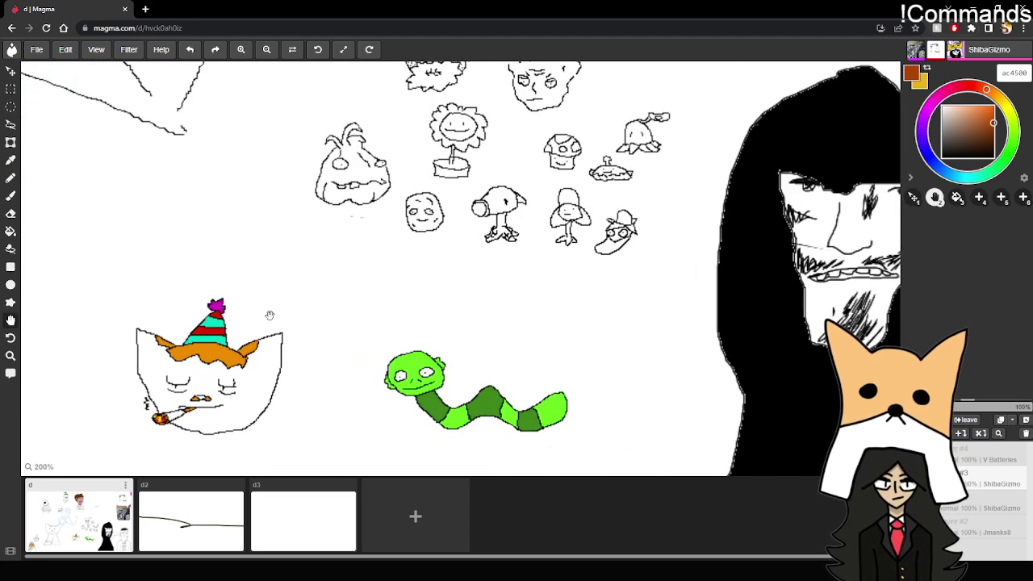
left_click_drag(267, 316, 277, 339)
left_click_drag(393, 284, 619, 131)
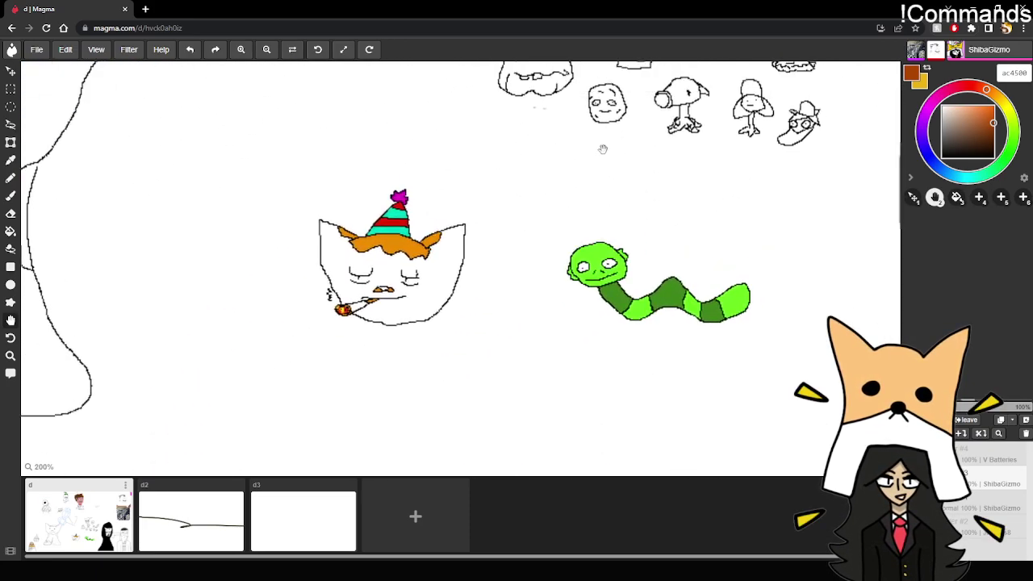
scroll(619, 131, "down", 5)
scroll(574, 211, "up", 4)
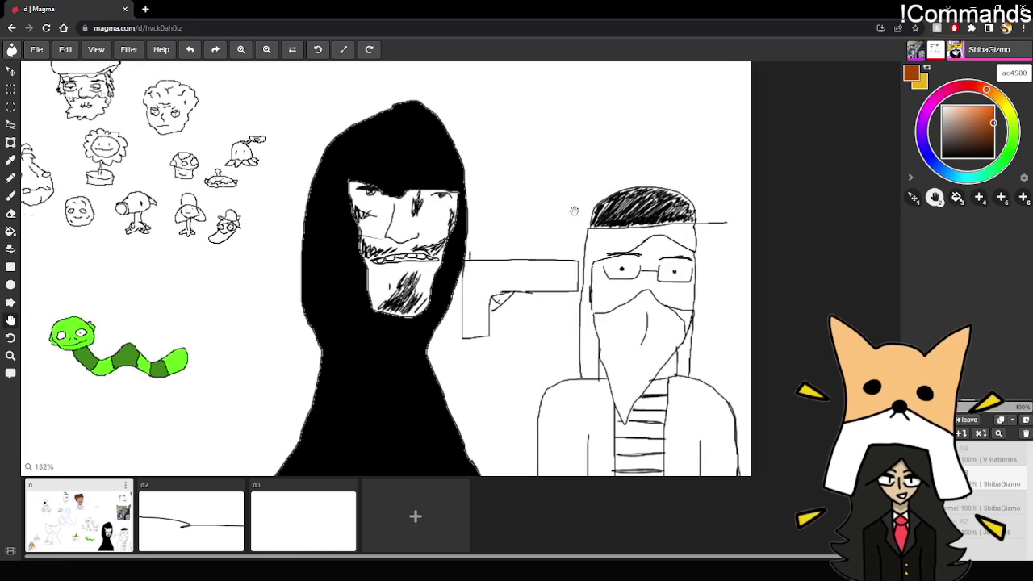
scroll(574, 211, "up", 2)
left_click_drag(573, 210, 429, 104)
scroll(648, 129, "down", 4)
left_click_drag(648, 129, 810, 311)
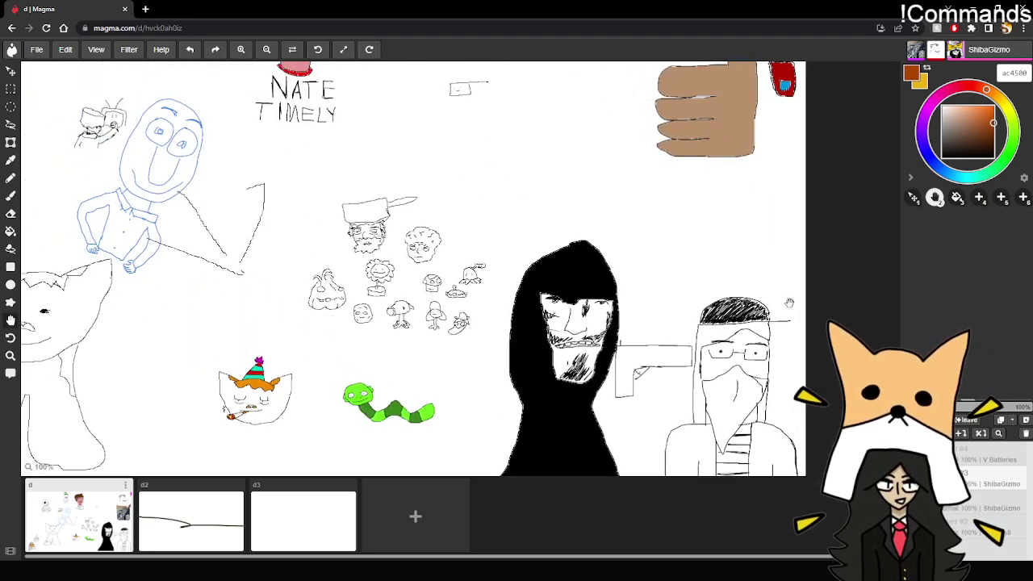
left_click_drag(517, 291, 811, 315)
scroll(578, 187, "up", 5)
scroll(578, 187, "down", 5)
left_click_drag(578, 188, 682, 198)
scroll(498, 319, "up", 4)
scroll(498, 319, "down", 2)
mouse_move(498, 315)
left_mouse_down()
mouse_move(606, 331)
mouse_move(515, 282)
left_mouse_up()
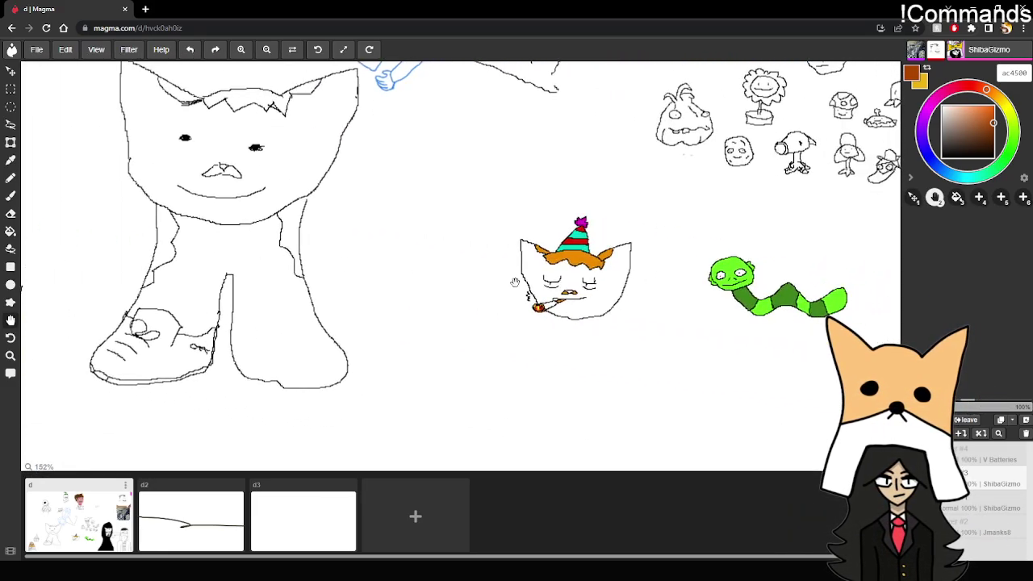
scroll(515, 282, "up", 10)
scroll(686, 159, "down", 3)
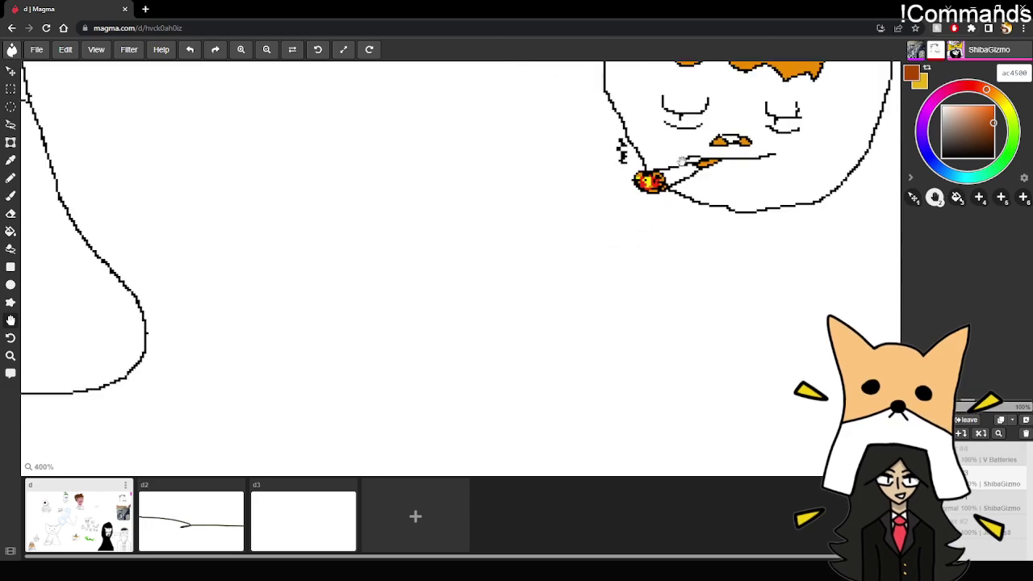
scroll(686, 159, "down", 6)
left_click_drag(686, 159, 831, 379)
scroll(398, 436, "up", 2)
scroll(398, 436, "down", 4)
left_click_drag(543, 257, 522, 310)
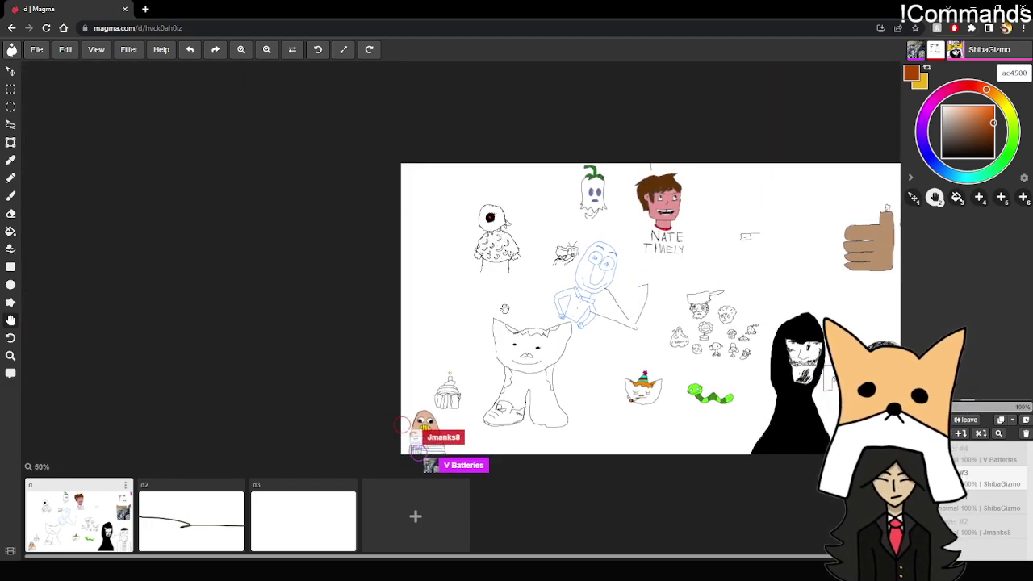
scroll(502, 212, "up", 5)
left_click_drag(450, 238, 399, 299)
scroll(450, 345, "up", 4)
scroll(399, 299, "down", 3)
mouse_move(484, 243)
left_mouse_down()
mouse_move(443, 282)
mouse_move(419, 236)
mouse_move(327, 190)
left_mouse_up()
left_click_drag(614, 161, 328, 352)
scroll(328, 352, "down", 5)
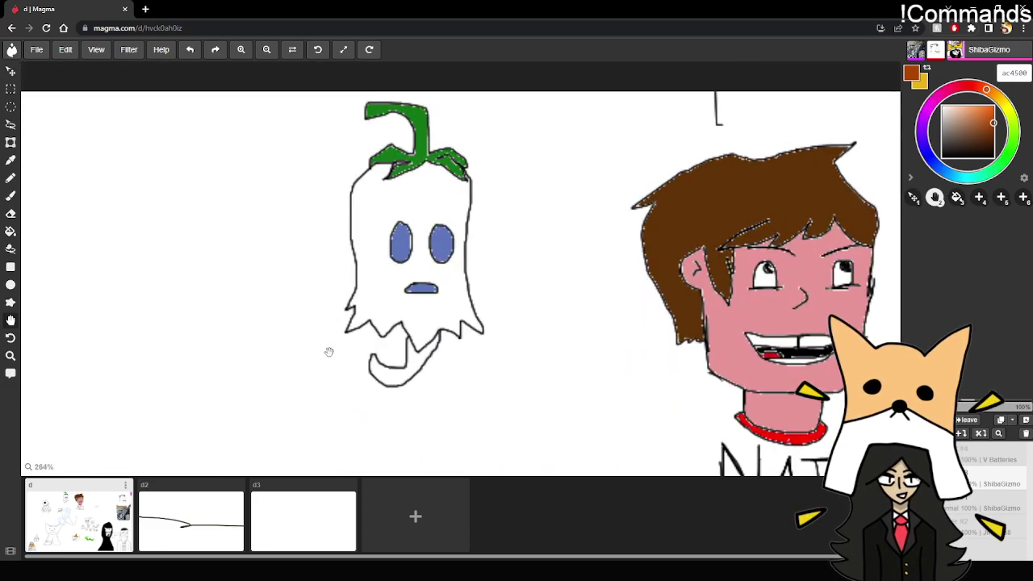
scroll(362, 293, "up", 8)
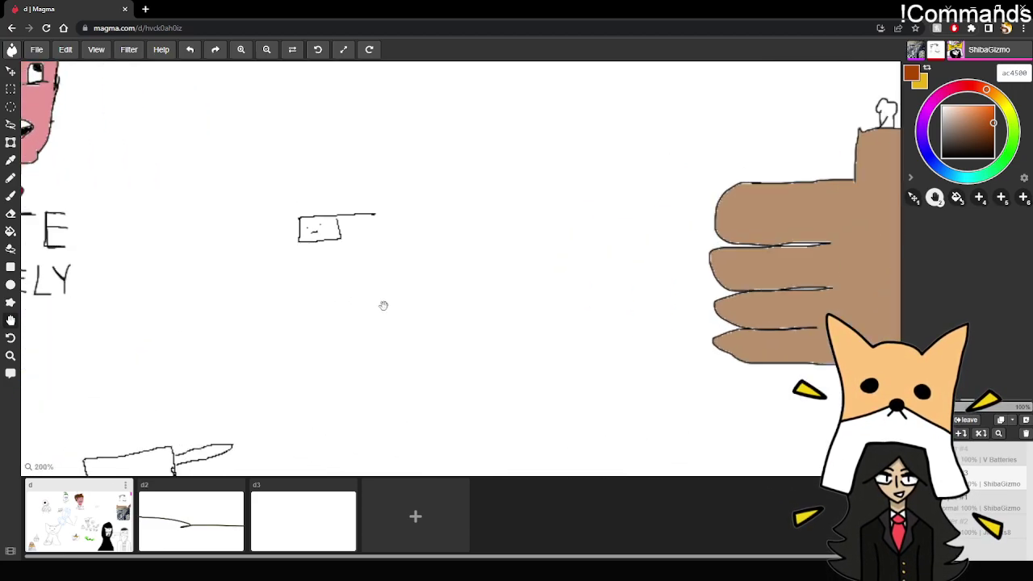
left_click_drag(408, 395, 524, 440)
scroll(242, 339, "down", 8)
scroll(477, 278, "up", 6)
scroll(477, 278, "down", 4)
scroll(478, 323, "up", 5)
scroll(479, 328, "down", 6)
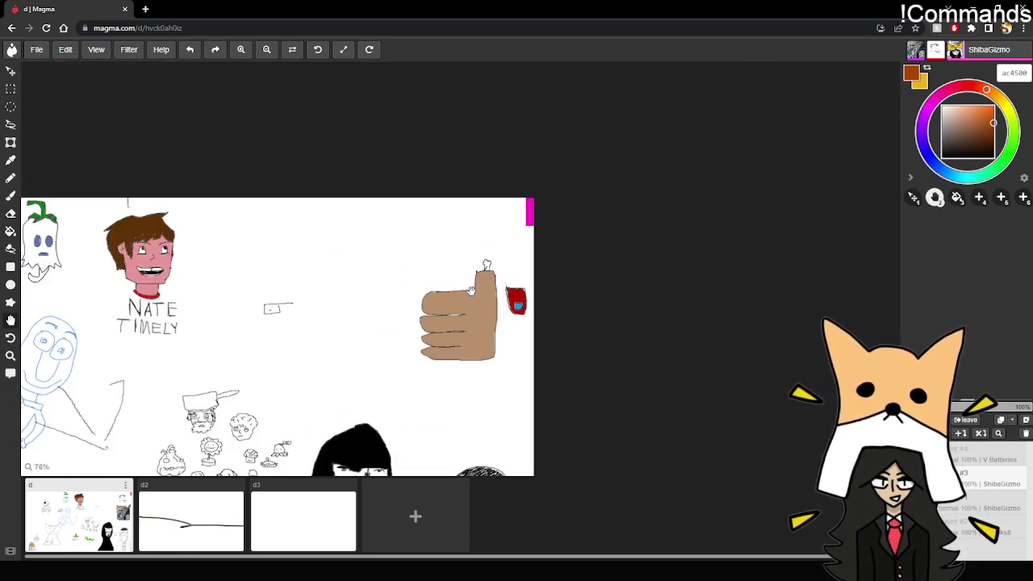
left_click_drag(186, 323, 150, 292)
scroll(417, 357, "up", 10)
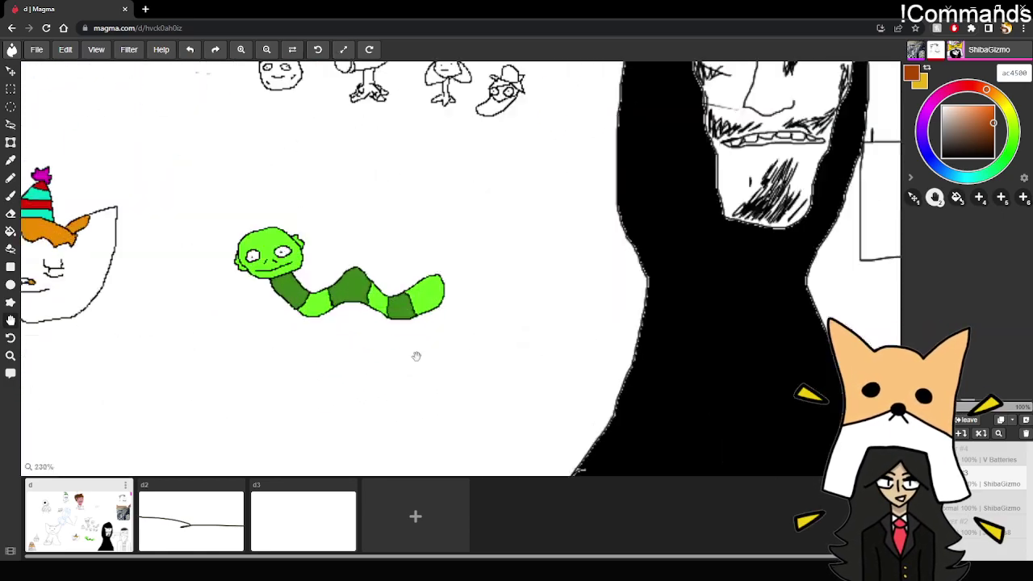
scroll(376, 312, "down", 8)
left_click_drag(252, 445, 372, 348)
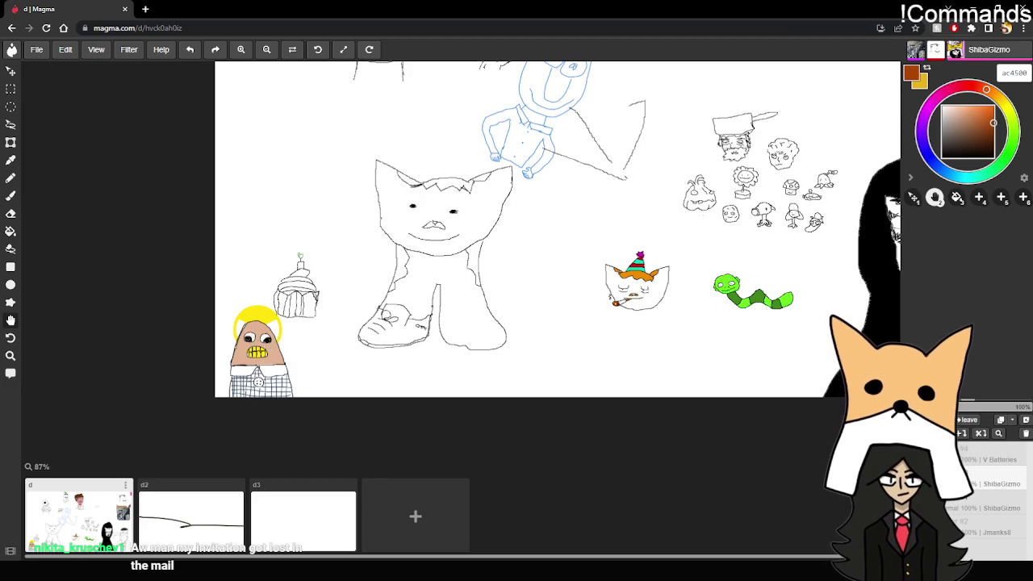
scroll(340, 352, "up", 5)
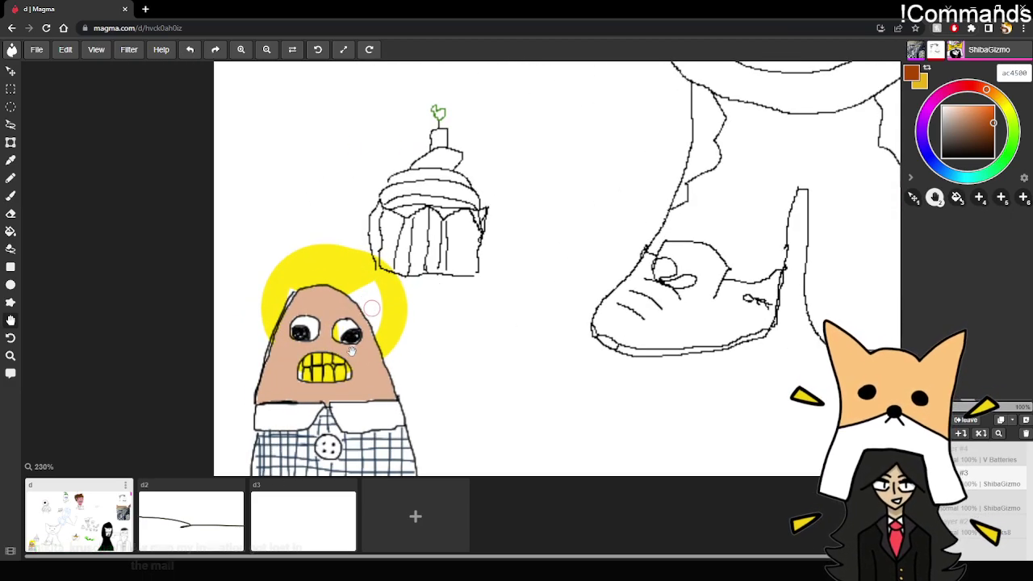
scroll(340, 352, "up", 2)
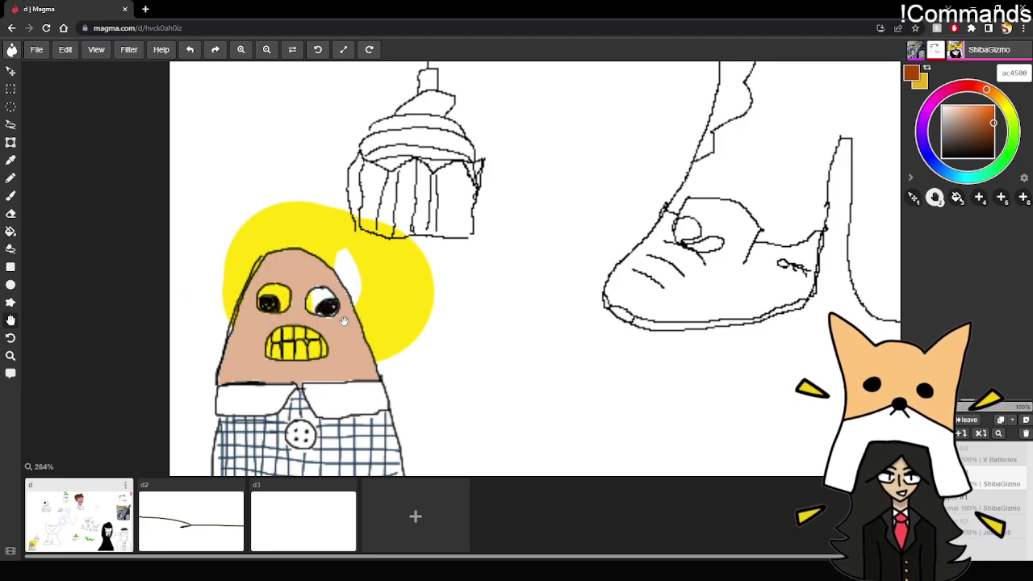
scroll(344, 322, "down", 5)
scroll(260, 365, "down", 5)
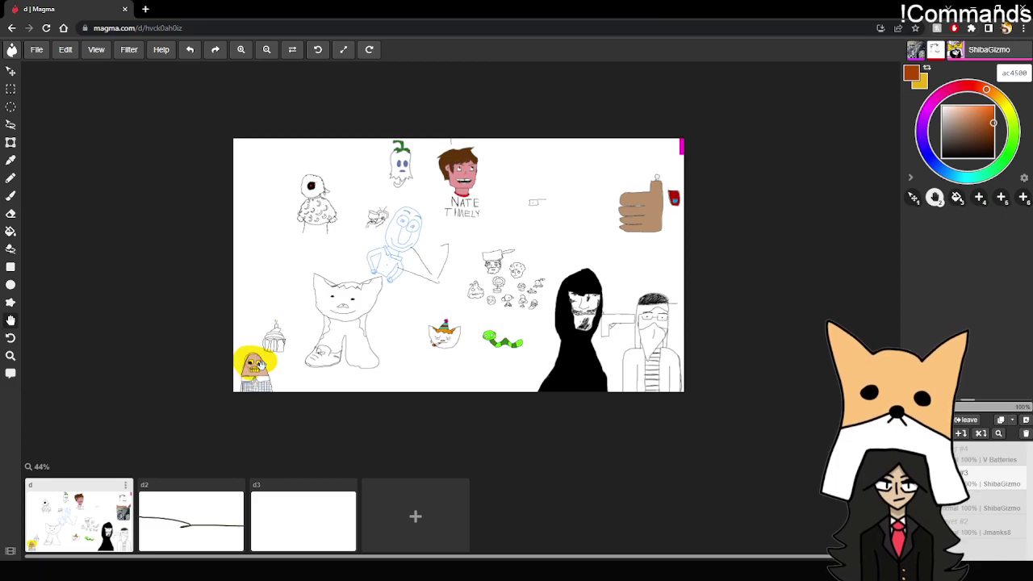
scroll(260, 364, "up", 4)
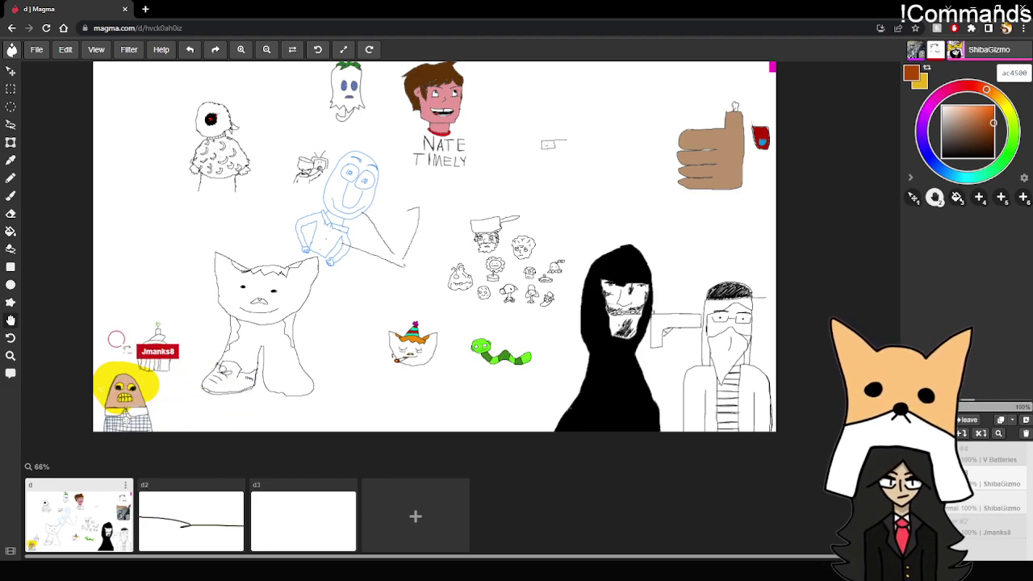
left_click_drag(512, 403, 533, 426)
scroll(178, 281, "up", 5)
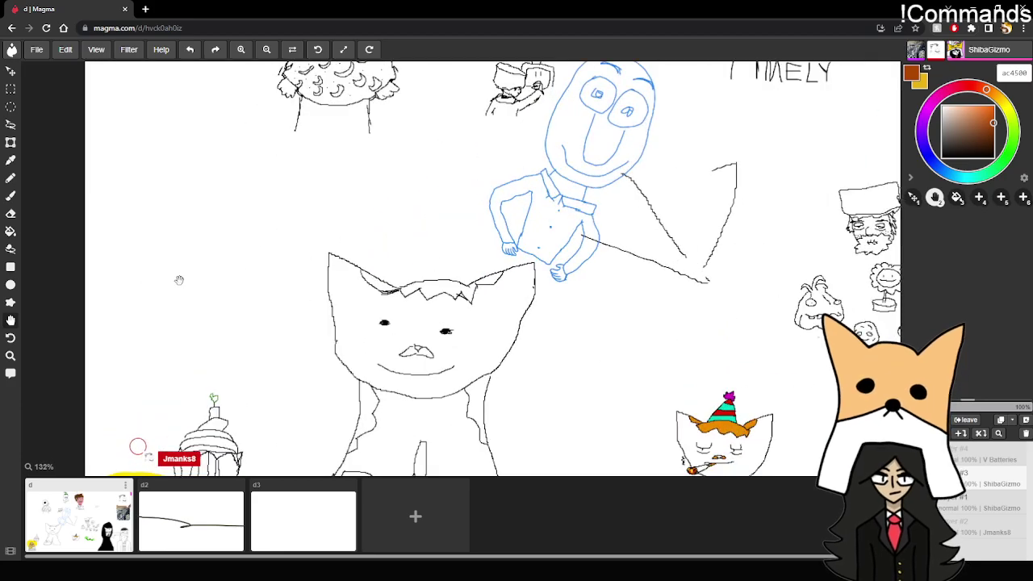
scroll(290, 299, "down", 4)
left_click_drag(416, 320, 414, 297)
scroll(415, 297, "up", 8)
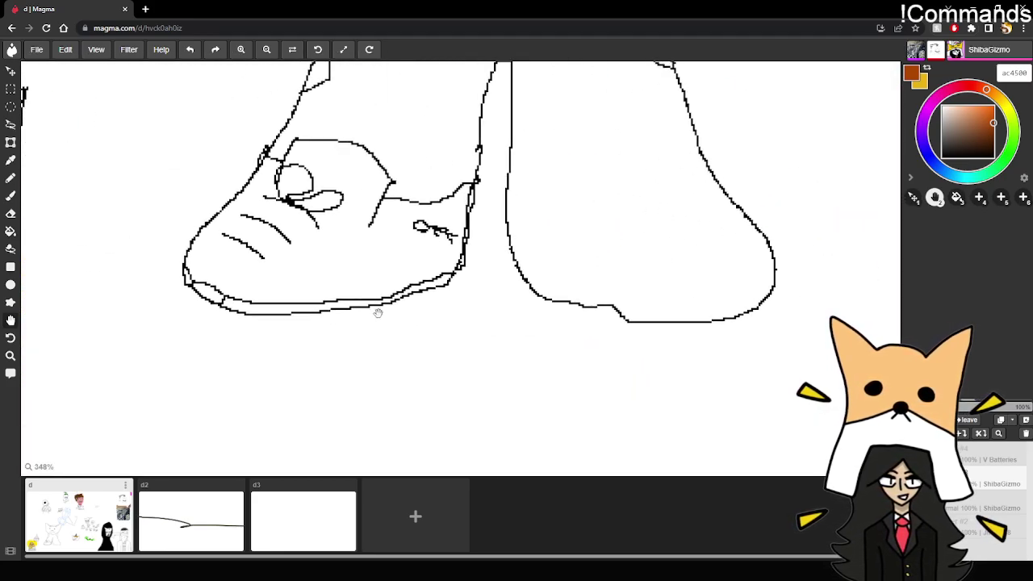
scroll(660, 415, "down", 3)
scroll(661, 415, "down", 8)
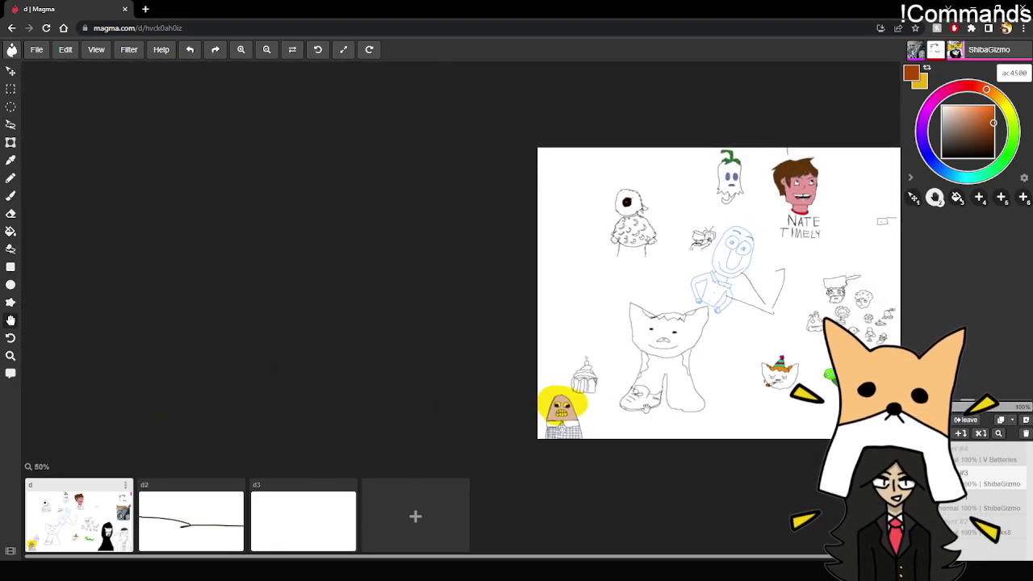
left_click_drag(638, 452, 262, 440)
scroll(356, 406, "up", 3)
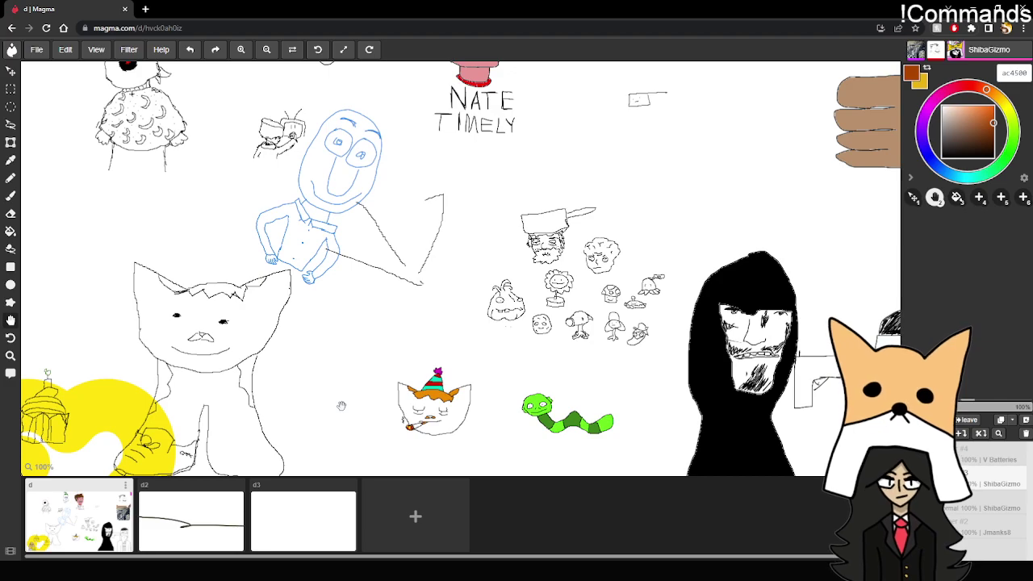
scroll(342, 406, "down", 3)
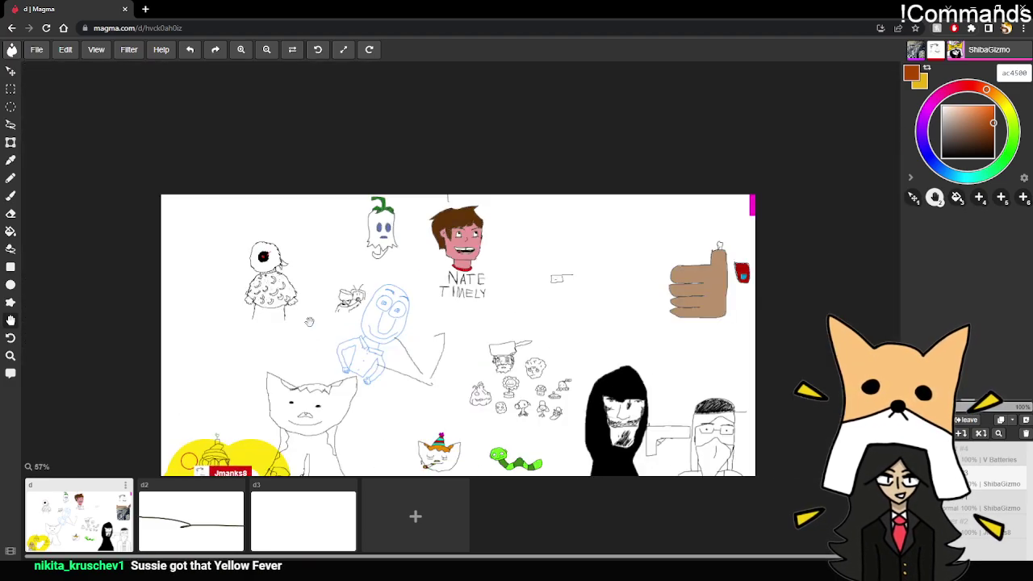
left_click_drag(310, 325, 229, 252)
scroll(228, 252, "up", 1)
left_click_drag(271, 317, 257, 268)
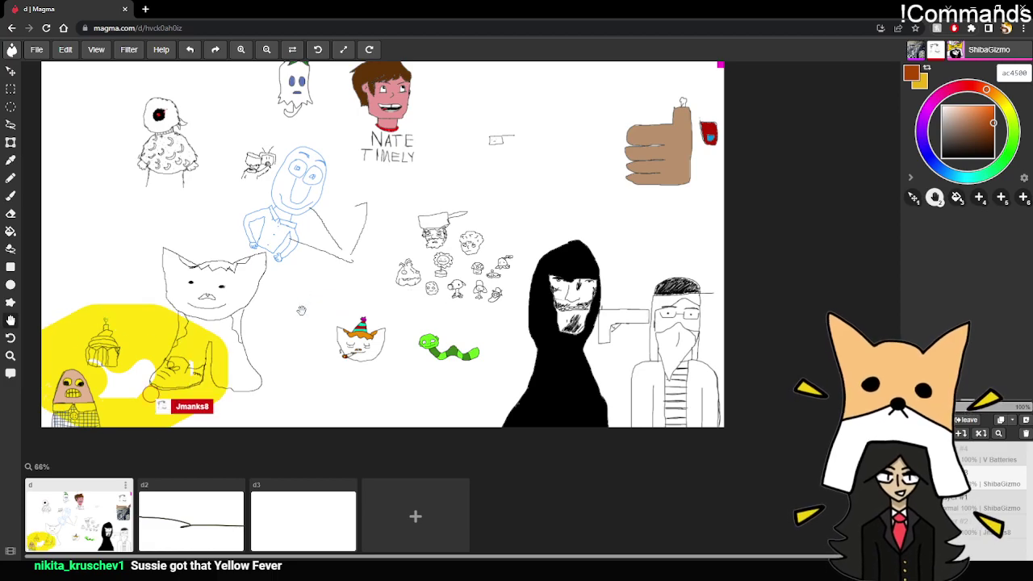
scroll(301, 310, "up", 3)
scroll(578, 299, "up", 2)
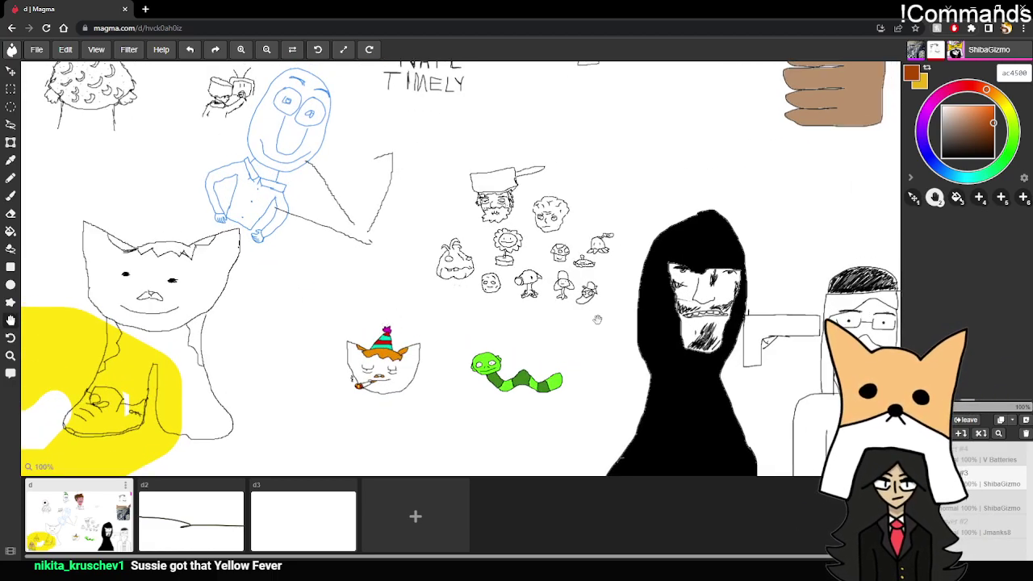
- Select the Pixel Pencil and zoom in on the black-outlined plant doodles
left_click(9, 179)
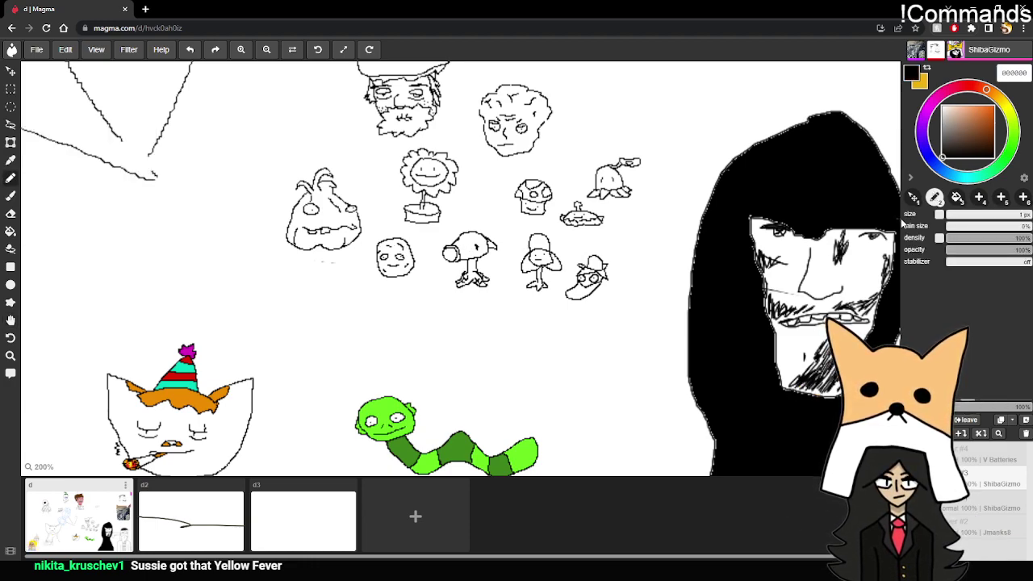
scroll(565, 273, "up", 2)
scroll(529, 187, "down", 4)
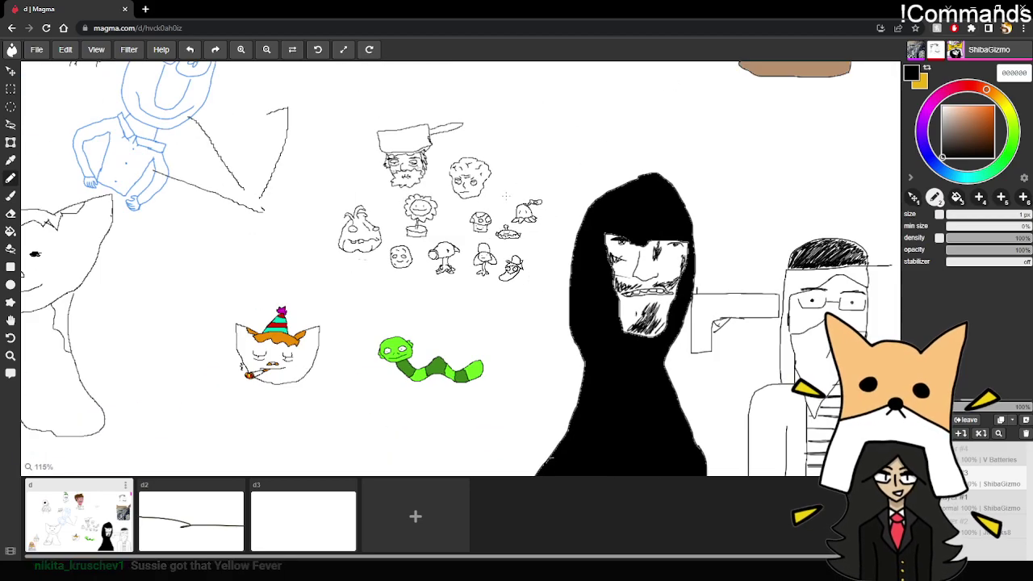
scroll(539, 246, "up", 3)
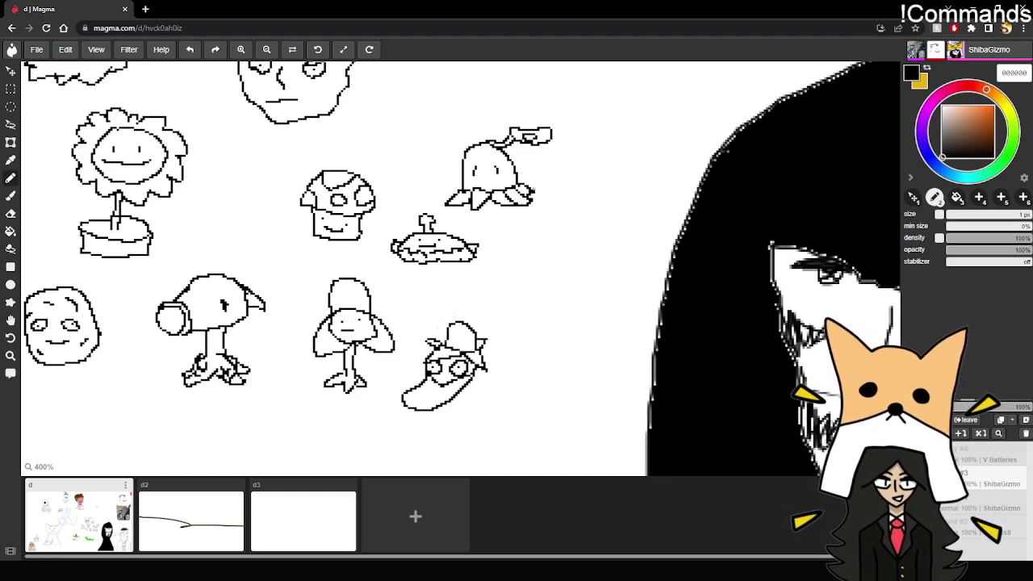
scroll(561, 172, "down", 5)
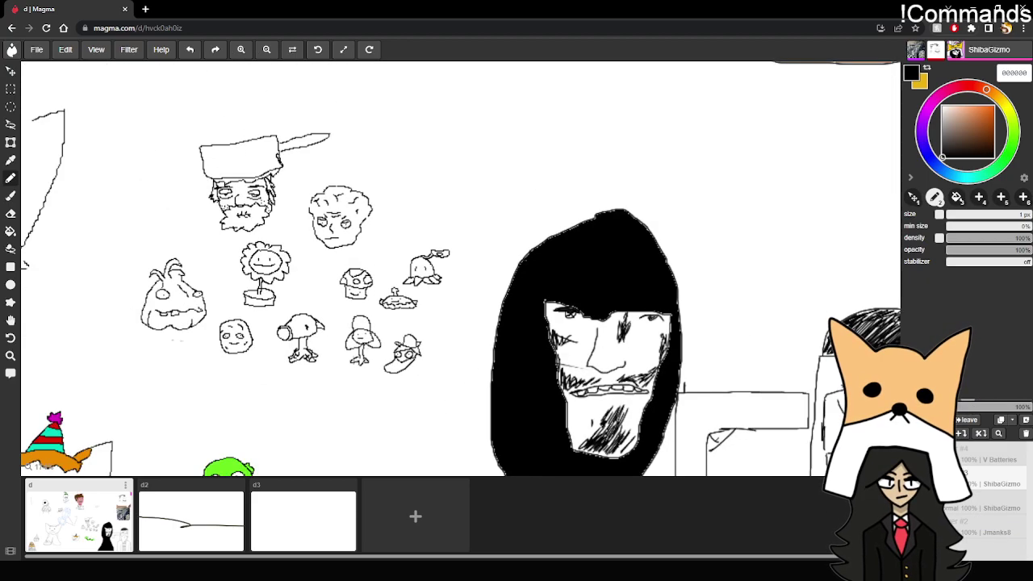
scroll(259, 323, "up", 4)
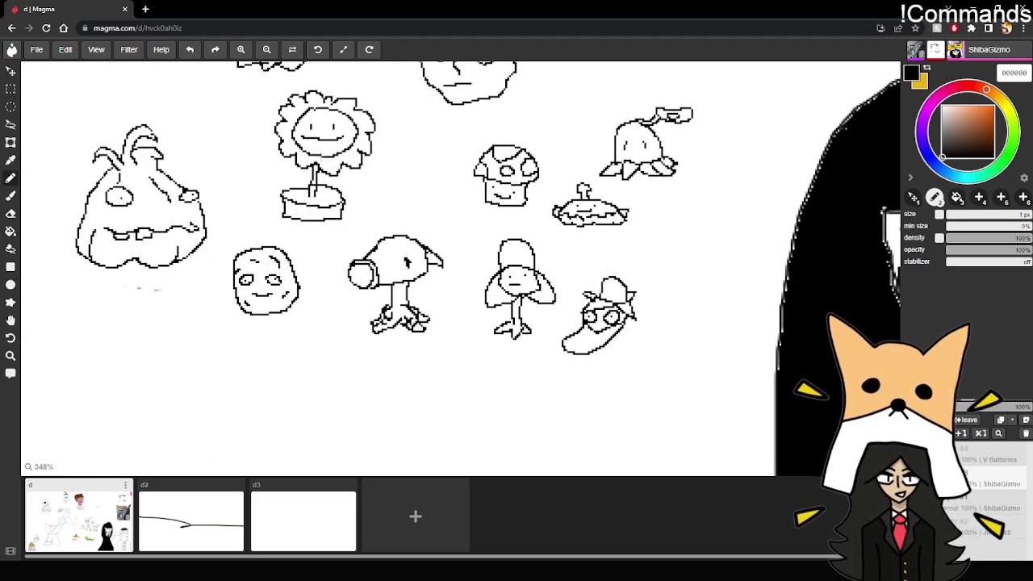
scroll(355, 251, "down", 4)
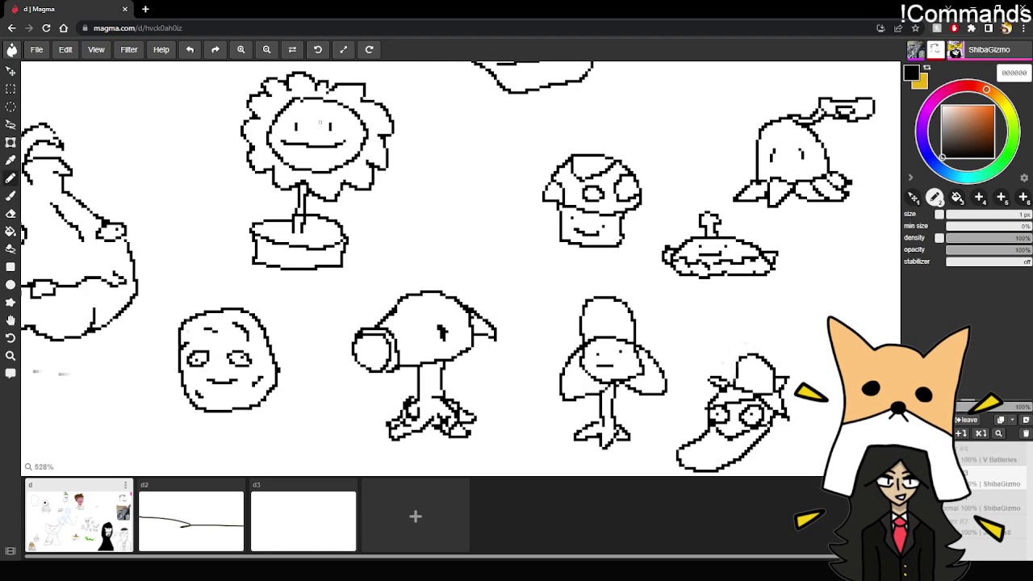
scroll(323, 270, "up", 3)
scroll(323, 270, "up", 3)
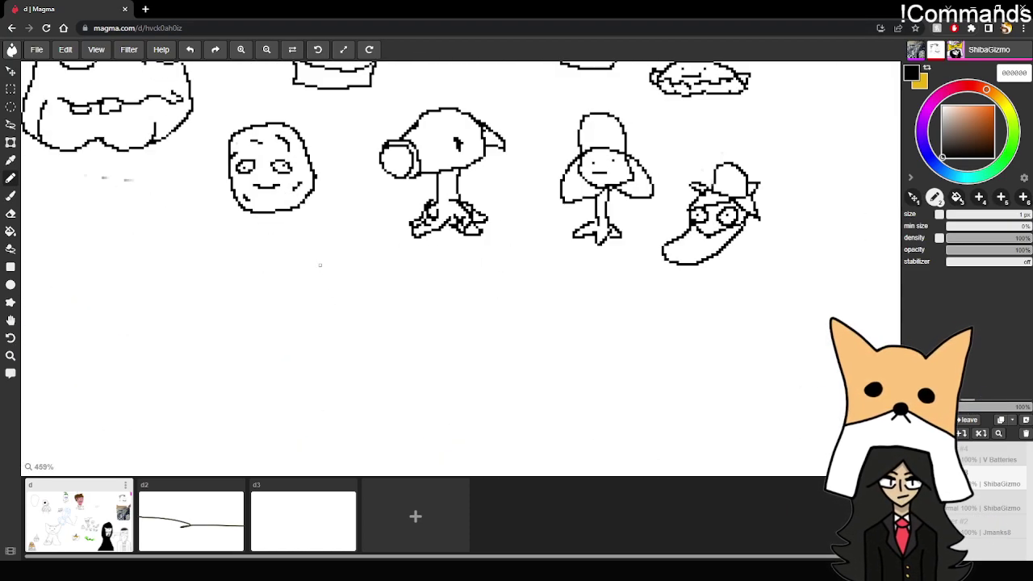
mouse_move(301, 308)
left_mouse_down()
mouse_move(259, 264)
mouse_move(271, 239)
mouse_move(319, 234)
mouse_move(365, 267)
left_mouse_up()
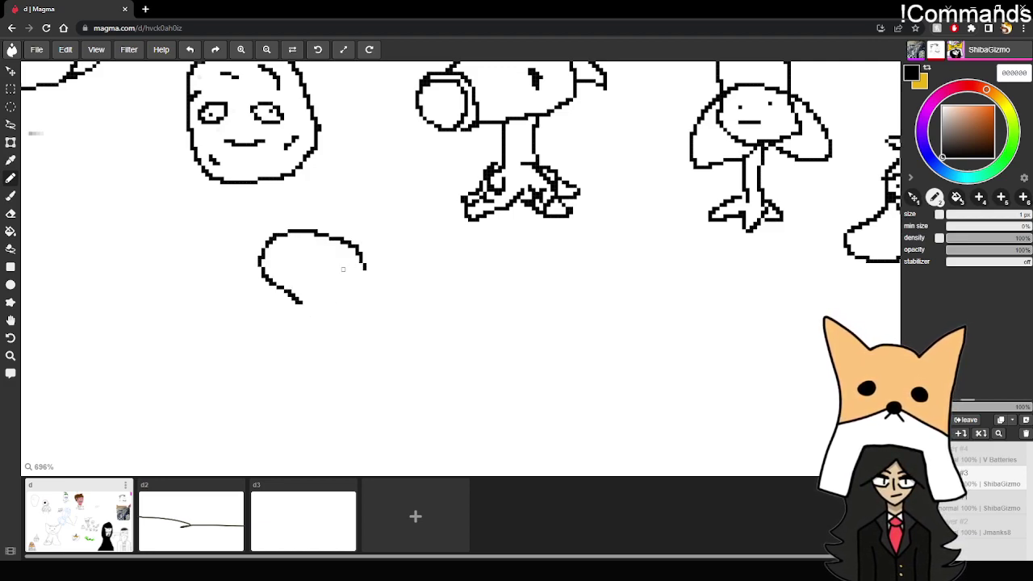
key("ctrl+z")
mouse_move(271, 292)
left_mouse_down()
mouse_move(270, 265)
mouse_move(301, 237)
mouse_move(354, 257)
mouse_move(353, 306)
mouse_move(315, 373)
left_mouse_up()
key("ctrl+z")
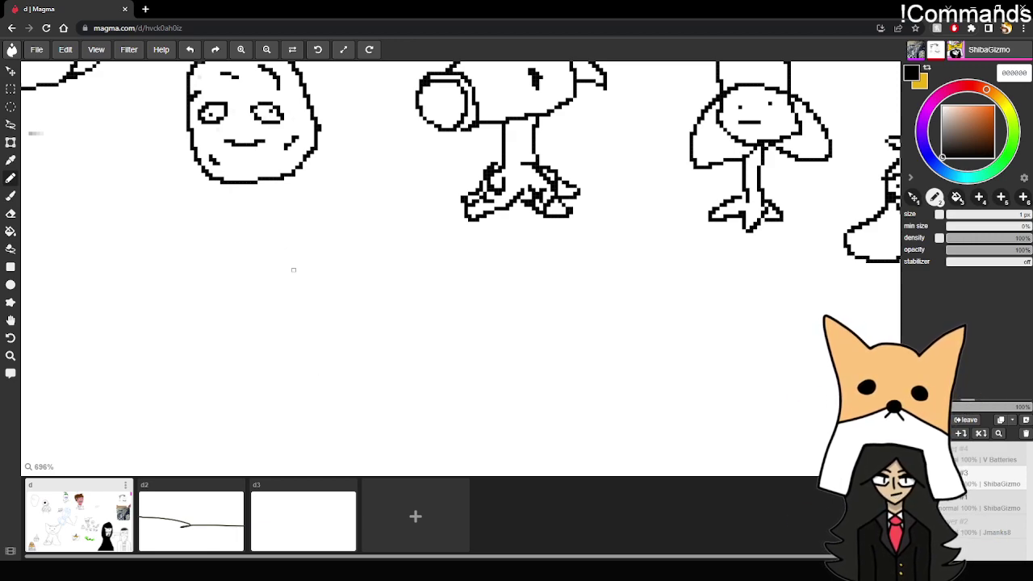
mouse_move(279, 284)
left_mouse_down()
mouse_move(336, 246)
mouse_move(366, 266)
mouse_move(377, 307)
mouse_move(352, 356)
mouse_move(299, 389)
mouse_move(262, 390)
mouse_move(233, 356)
mouse_move(231, 333)
mouse_move(281, 281)
left_mouse_up()
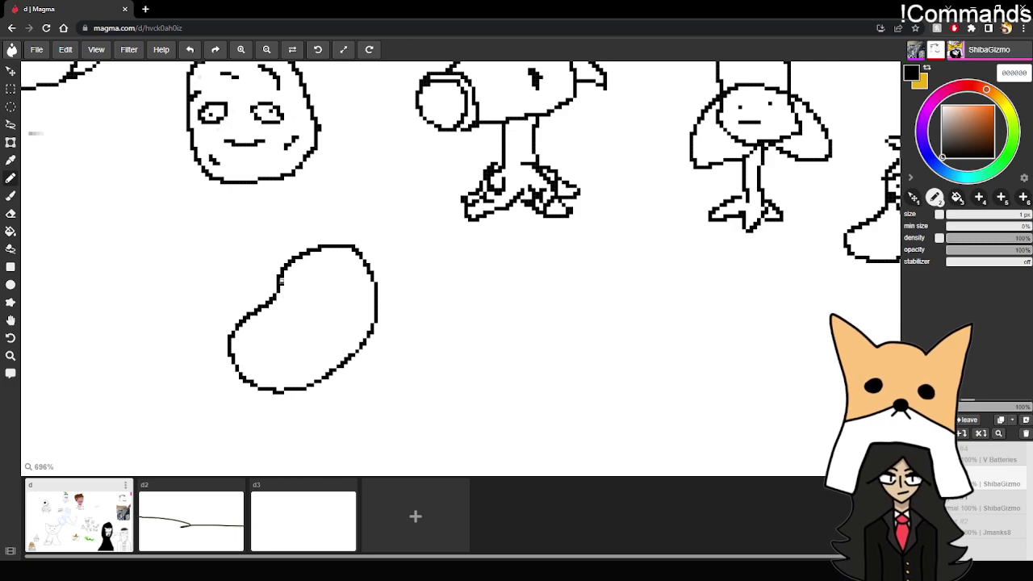
scroll(279, 287, "up", 2)
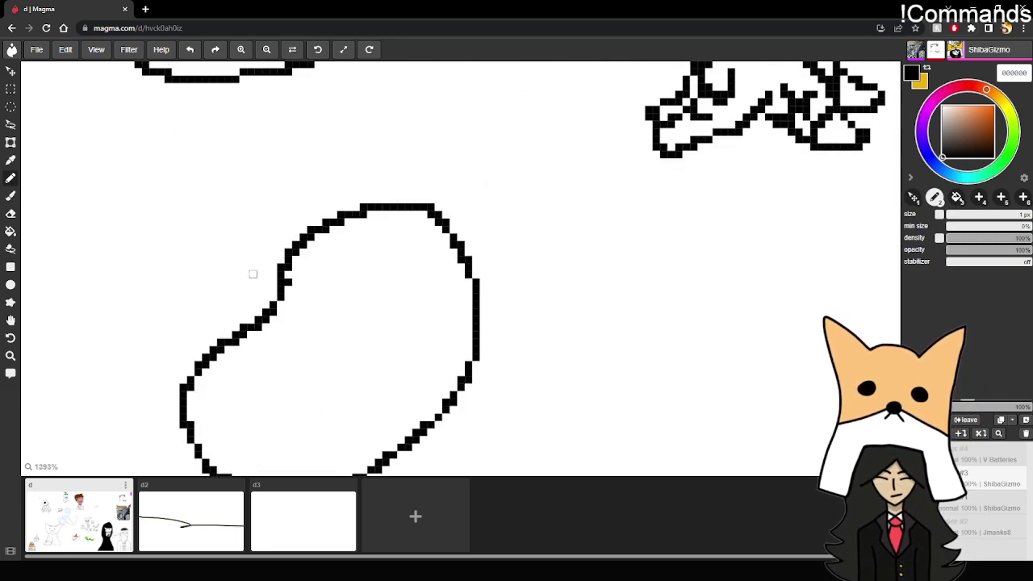
left_click_drag(320, 289, 314, 305)
left_click_drag(394, 280, 386, 305)
left_click_drag(273, 334, 373, 352)
scroll(314, 392, "down", 3)
scroll(295, 373, "up", 2)
key("ctrl+z")
left_click_drag(279, 377, 340, 376)
key("ctrl+z")
mouse_move(275, 376)
left_mouse_down()
mouse_move(299, 377)
mouse_move(369, 376)
left_mouse_up()
key("ctrl+z")
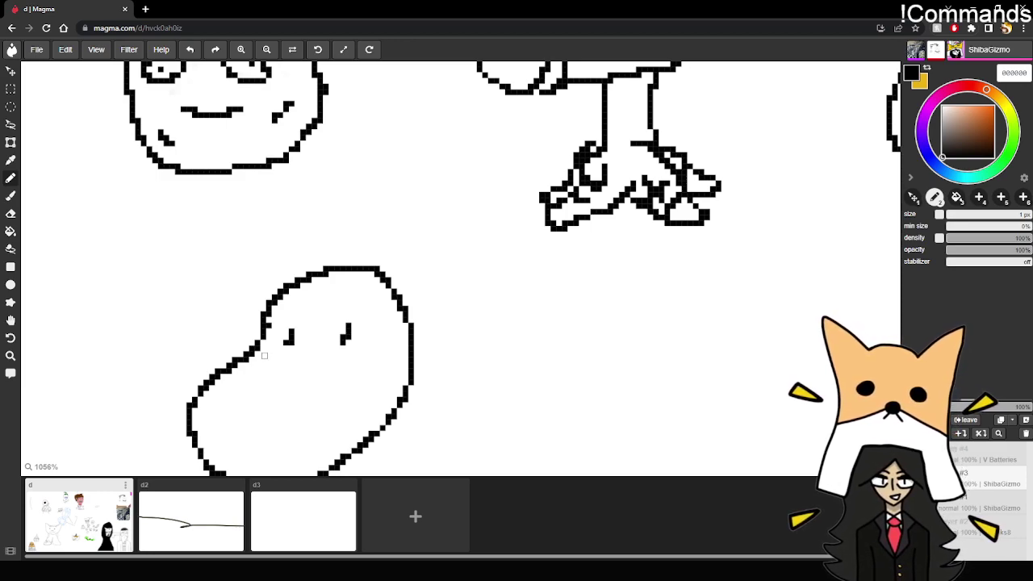
mouse_move(254, 365)
left_mouse_down()
mouse_move(261, 374)
mouse_move(349, 381)
mouse_move(362, 371)
left_mouse_up()
key("ctrl+z")
mouse_move(269, 359)
left_mouse_down()
mouse_move(332, 382)
mouse_move(359, 369)
left_mouse_up()
scroll(325, 356, "up", 2)
scroll(325, 356, "down", 8)
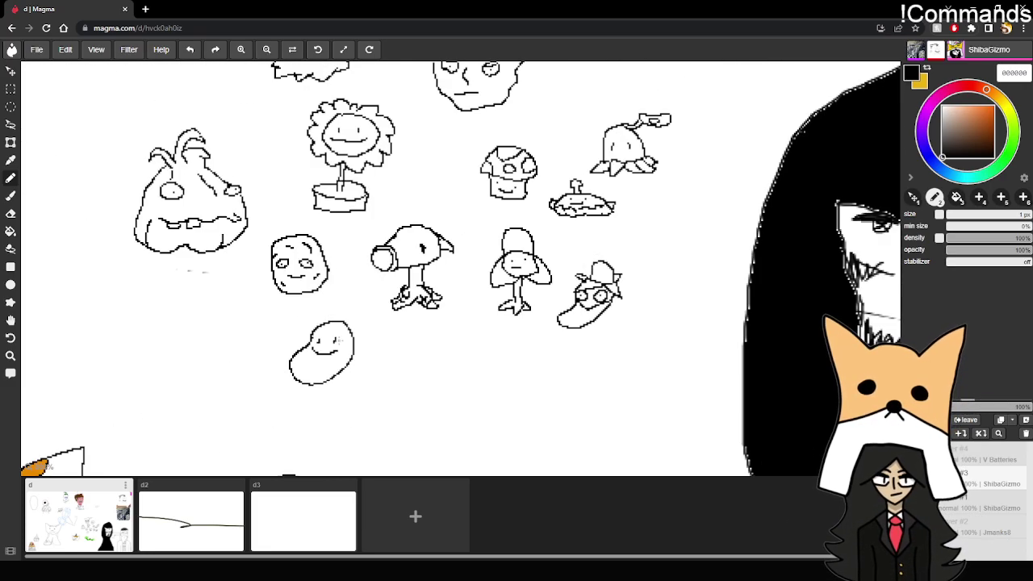
scroll(346, 332, "up", 2)
scroll(419, 282, "down", 5)
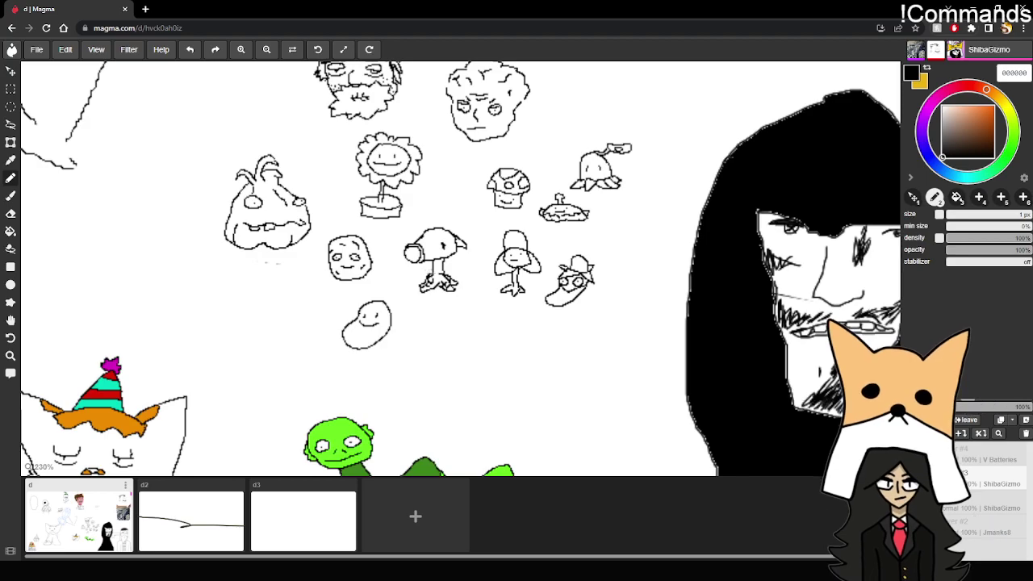
scroll(402, 317, "up", 4)
scroll(339, 319, "up", 4)
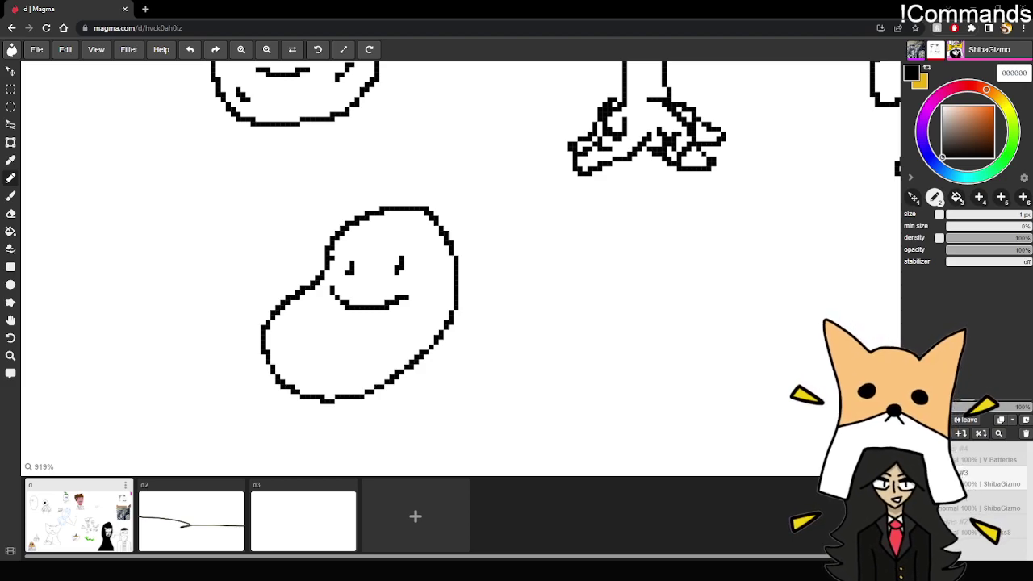
scroll(282, 356, "down", 15)
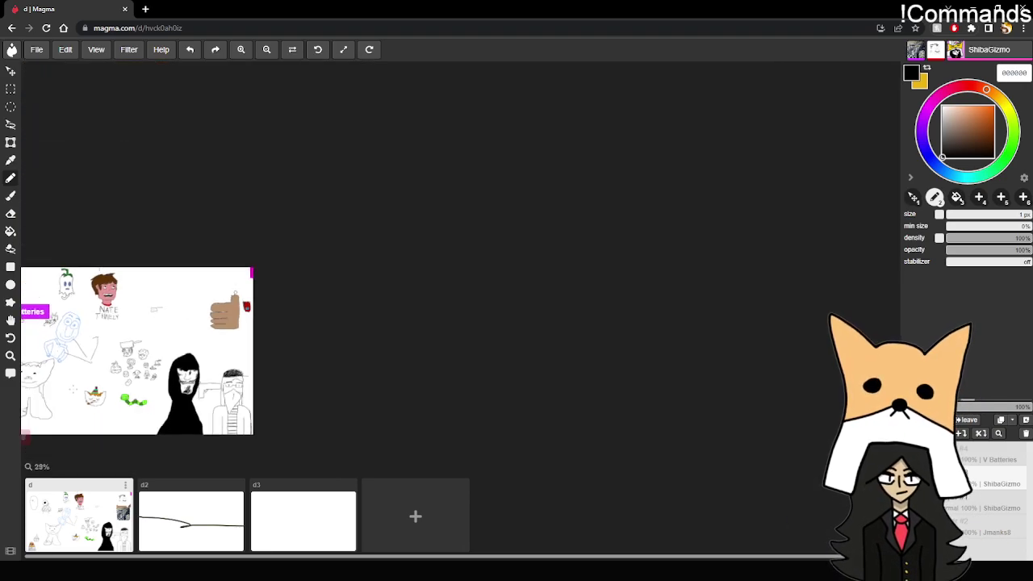
left_click(11, 320)
left_click_drag(39, 409, 192, 397)
scroll(192, 397, "up", 3)
scroll(192, 397, "up", 8)
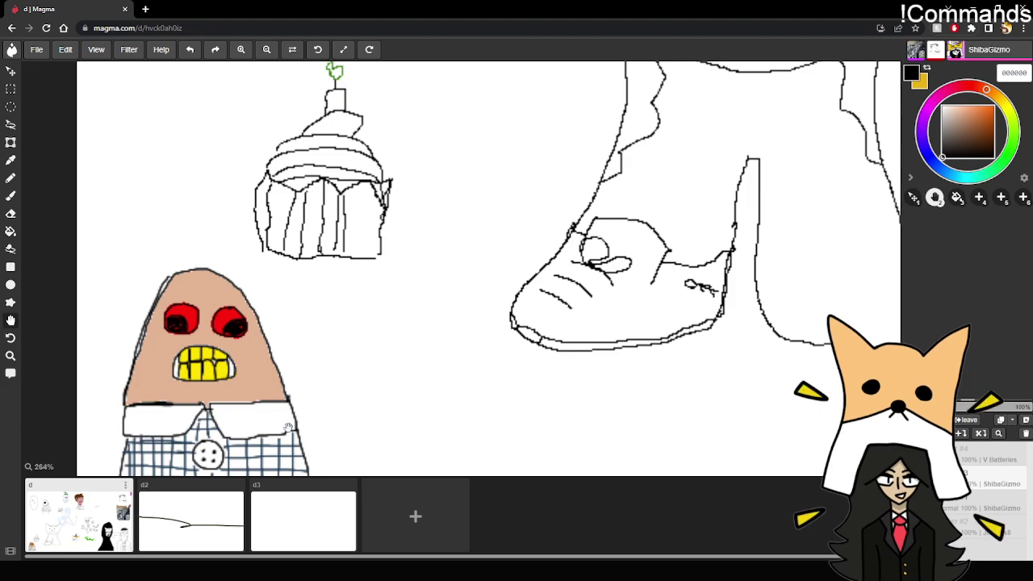
scroll(284, 438, "right", 2)
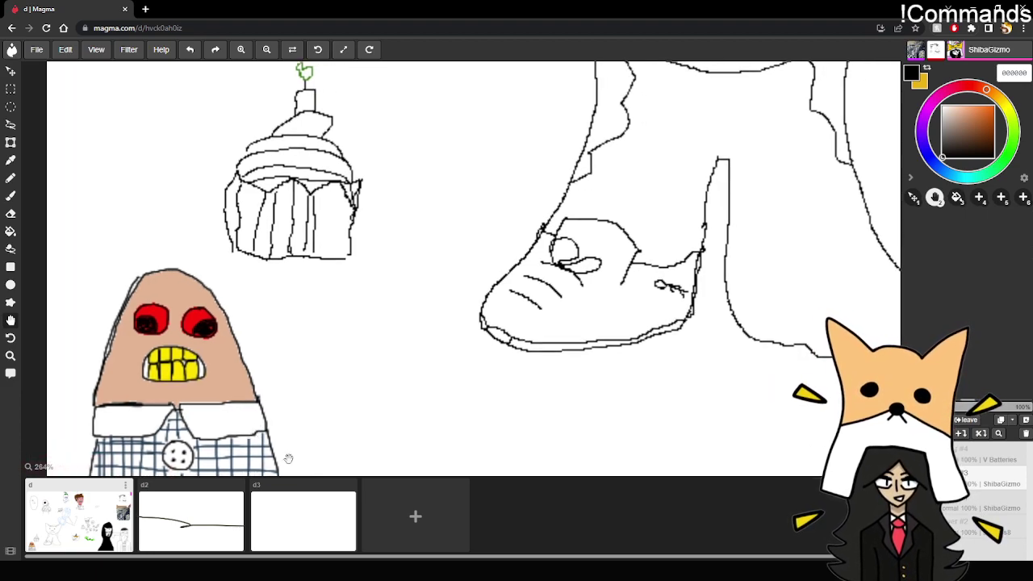
scroll(288, 459, "up", 2)
scroll(288, 415, "up", 1)
scroll(484, 371, "down", 1)
scroll(346, 393, "up", 1)
scroll(342, 415, "down", 1)
scroll(342, 415, "up", 2)
scroll(342, 414, "down", 1)
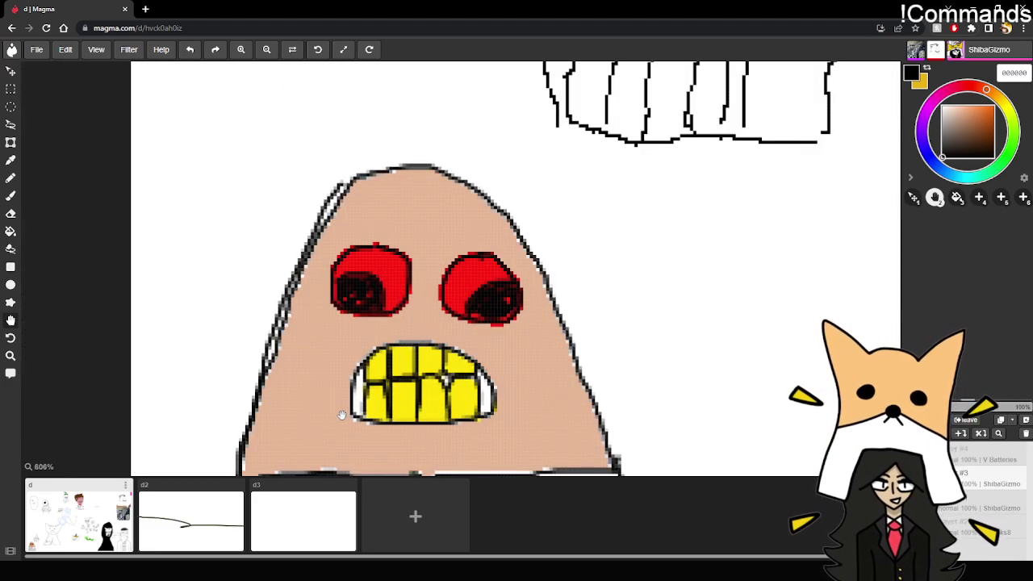
scroll(342, 415, "down", 3)
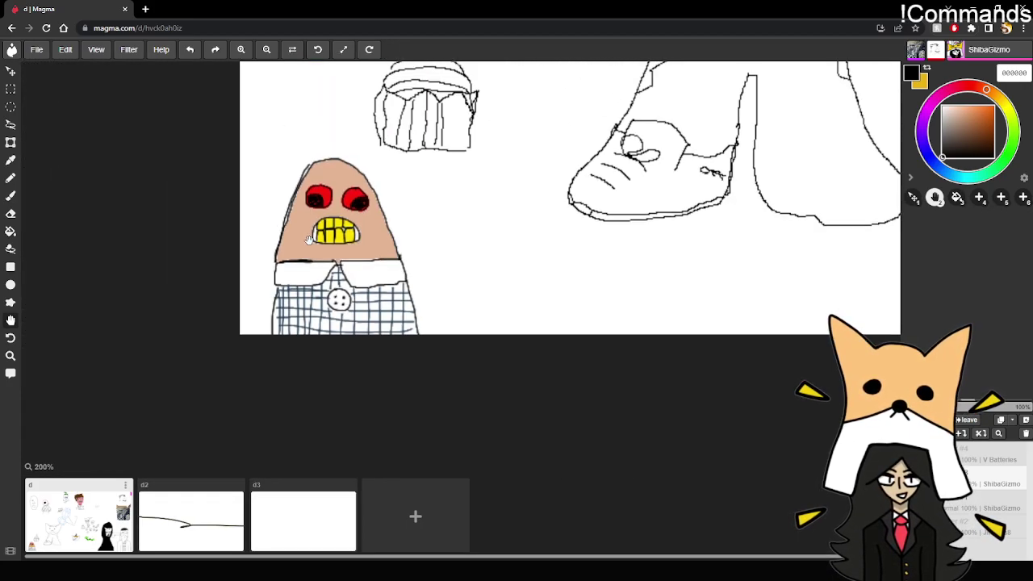
scroll(309, 241, "down", 3)
scroll(616, 279, "up", 2)
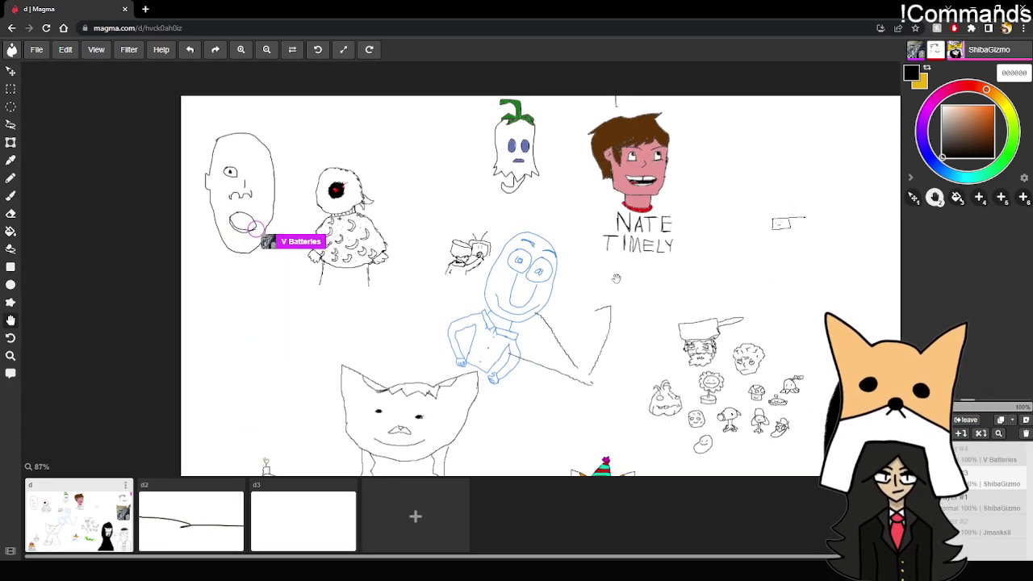
scroll(250, 234, "up", 4)
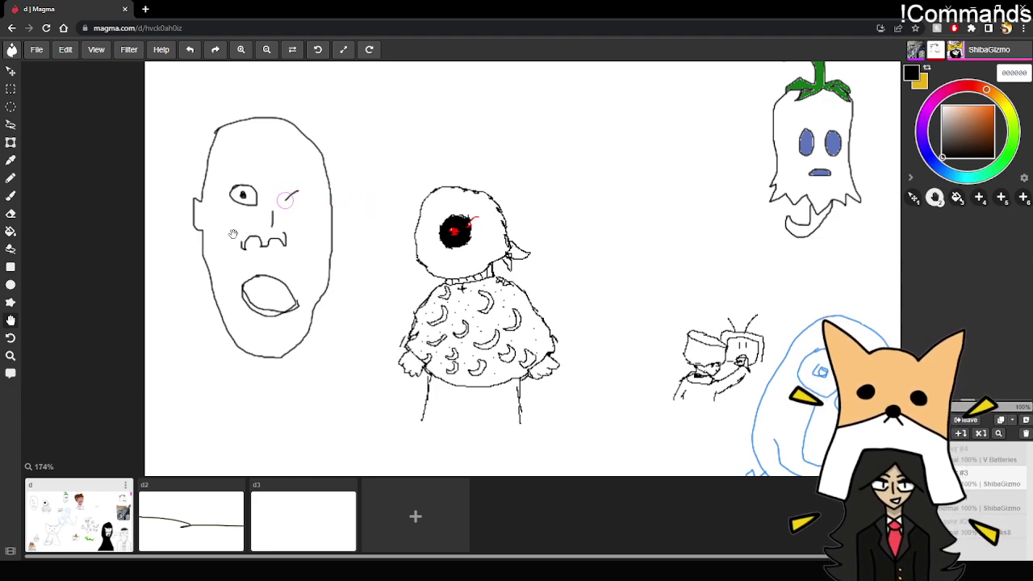
left_click_drag(572, 325, 253, 300)
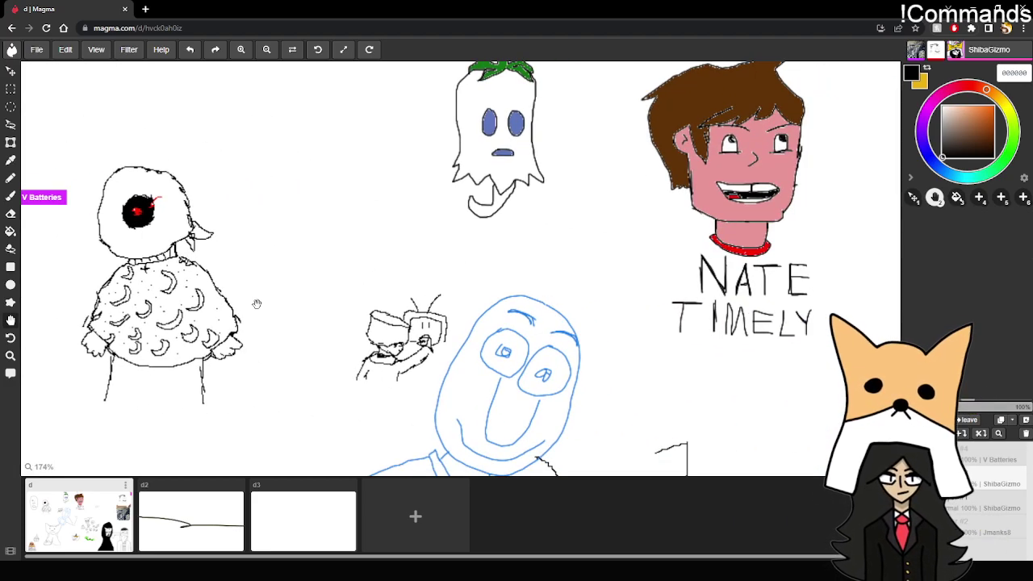
scroll(257, 304, "down", 2)
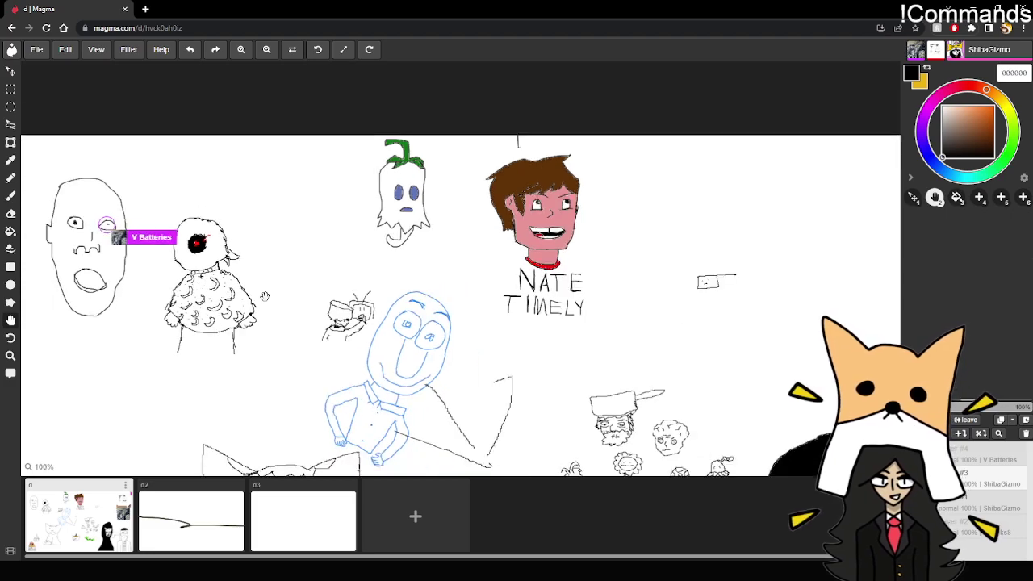
mouse_move(264, 297)
left_mouse_down()
mouse_move(257, 216)
mouse_move(238, 190)
left_mouse_up()
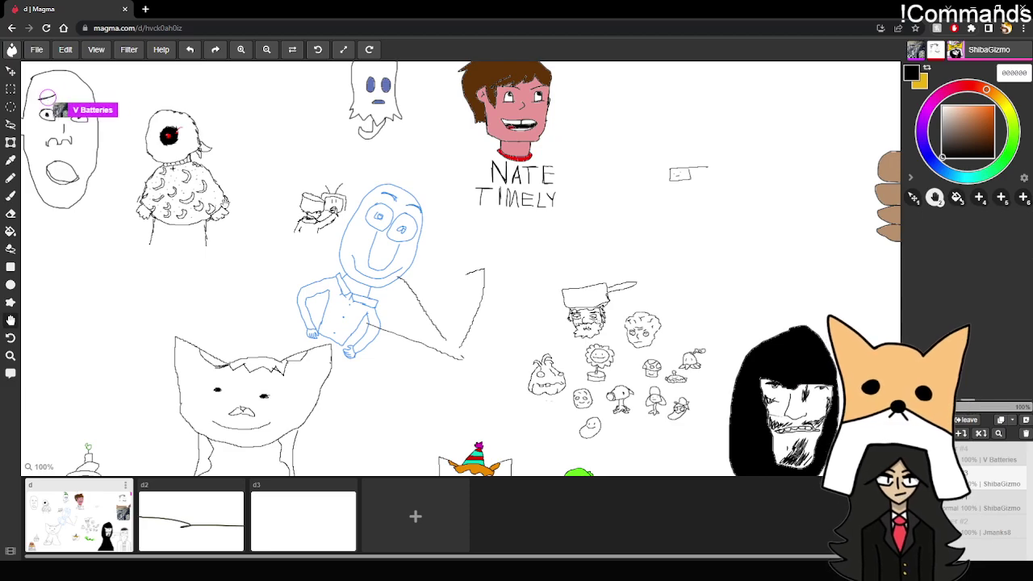
mouse_move(66, 174)
left_mouse_down()
mouse_move(69, 149)
mouse_move(206, 169)
mouse_move(271, 242)
mouse_move(310, 230)
mouse_move(330, 272)
left_mouse_up()
scroll(270, 242, "up", 2)
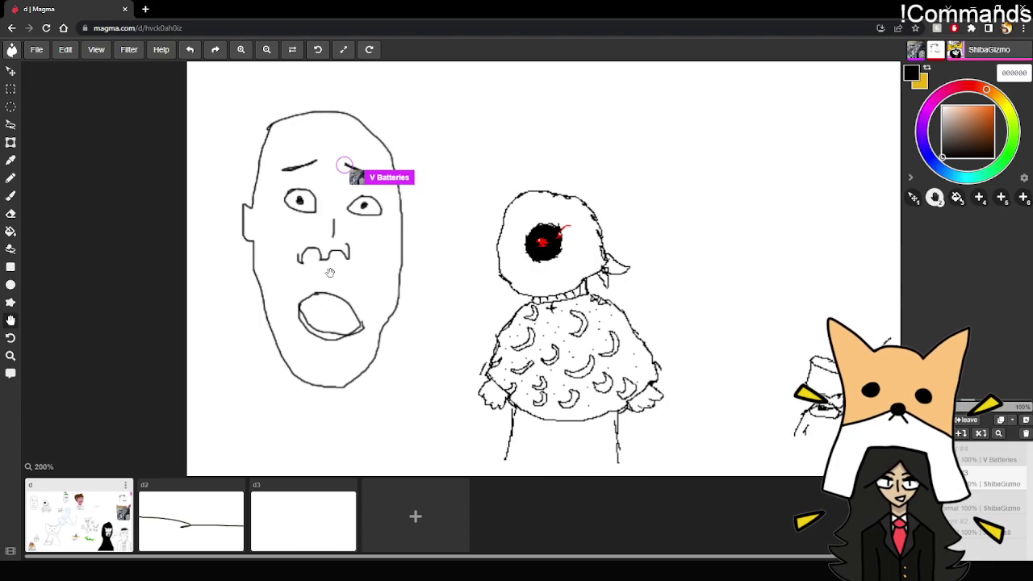
scroll(330, 272, "down", 2)
left_click_drag(330, 352, 329, 226)
scroll(329, 225, "down", 2)
left_click_drag(411, 314, 373, 299)
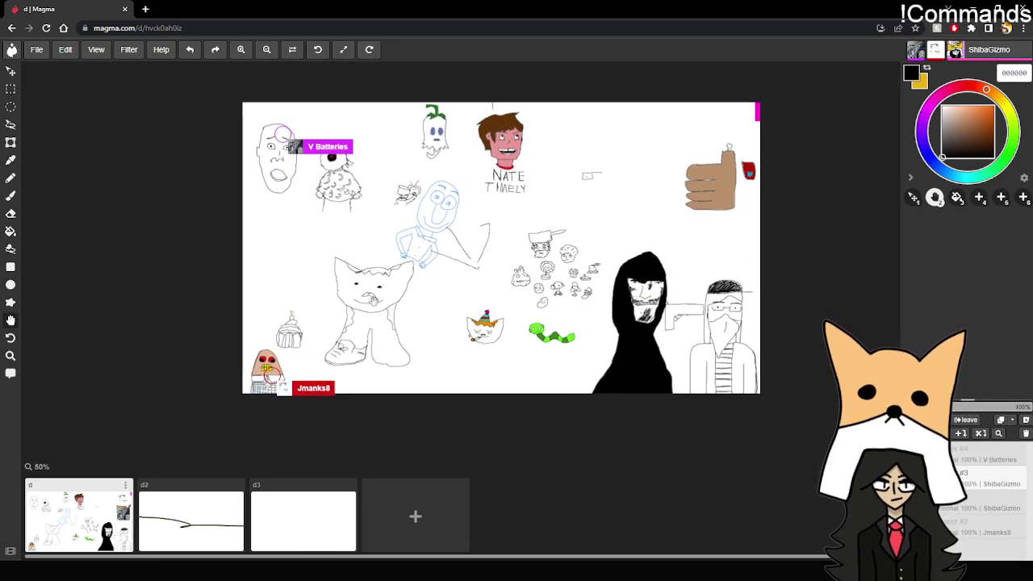
scroll(431, 357, "up", 2)
mouse_move(587, 324)
left_mouse_down()
mouse_move(542, 350)
mouse_move(535, 340)
left_mouse_up()
scroll(621, 271, "up", 2)
left_click_drag(606, 279, 393, 385)
mouse_move(150, 271)
left_mouse_down()
mouse_move(265, 331)
mouse_move(281, 277)
left_mouse_up()
left_click_drag(597, 244, 538, 203)
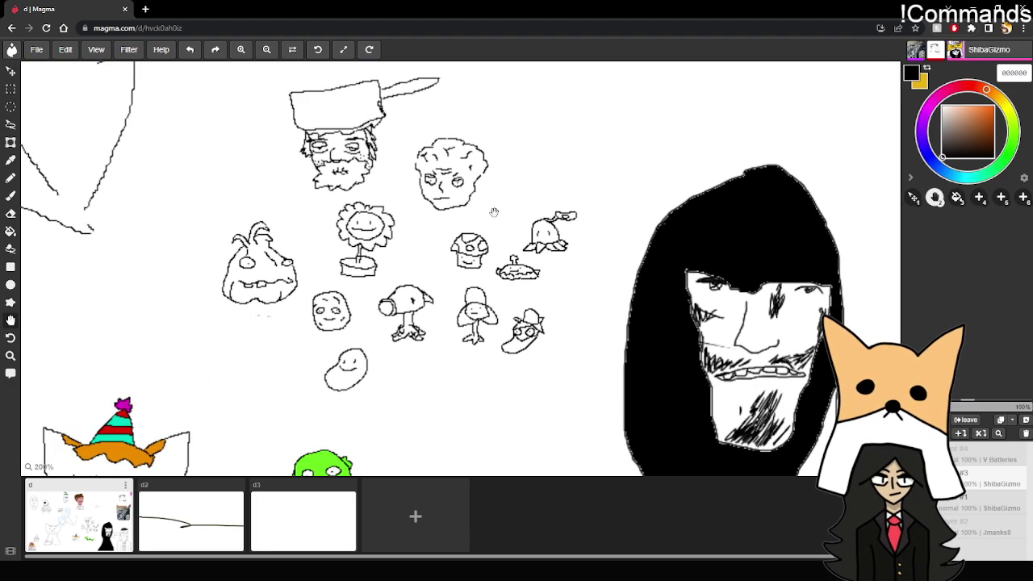
scroll(356, 236, "up", 3)
mouse_move(378, 292)
left_mouse_down()
mouse_move(411, 240)
mouse_move(422, 256)
mouse_move(375, 250)
left_mouse_up()
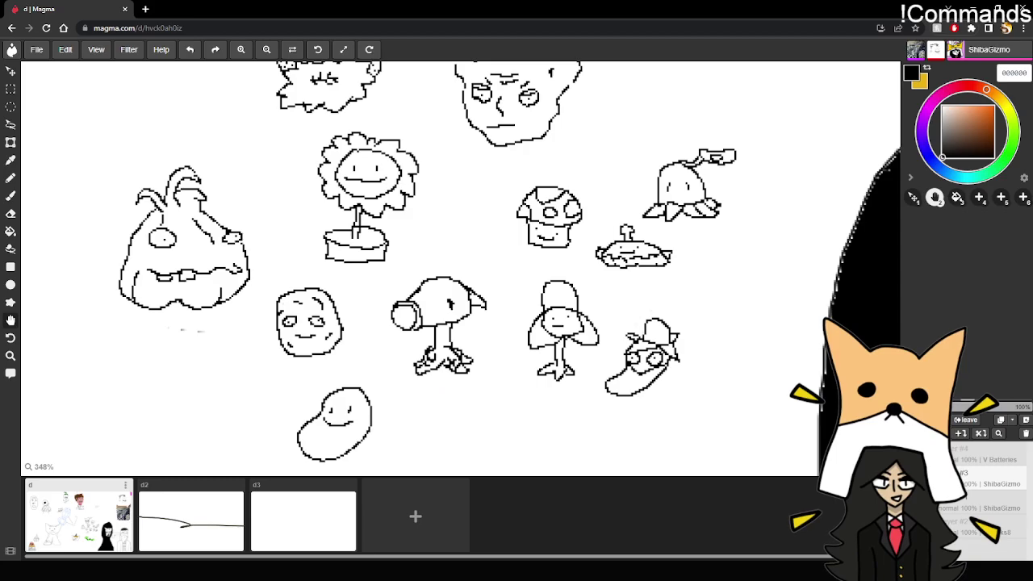
mouse_move(572, 449)
left_mouse_down()
mouse_move(302, 363)
mouse_move(62, 363)
mouse_move(92, 374)
mouse_move(445, 341)
left_mouse_up()
scroll(215, 364, "up", 2)
scroll(244, 351, "up", 1)
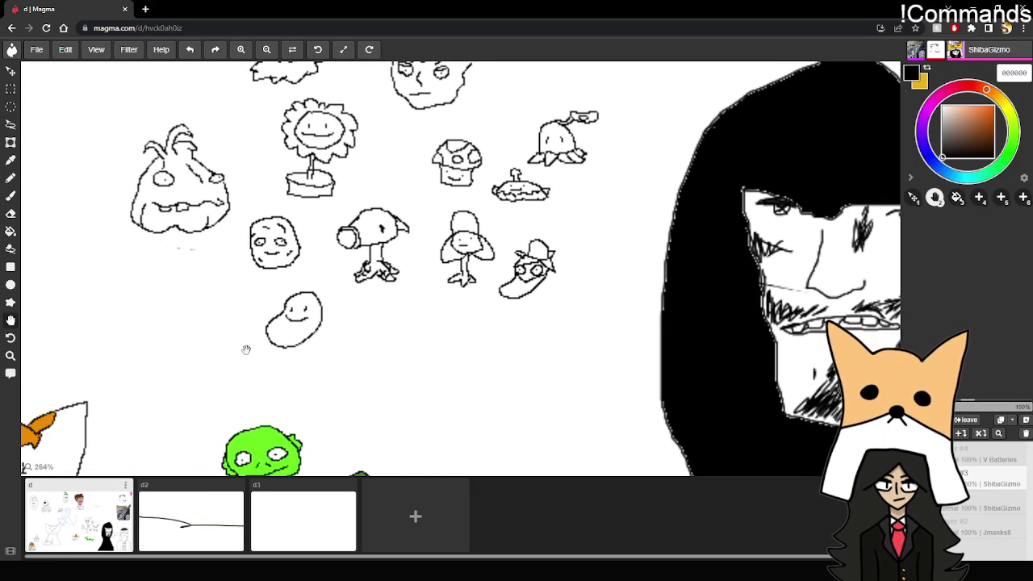
scroll(248, 337, "up", 2)
scroll(355, 282, "up", 3)
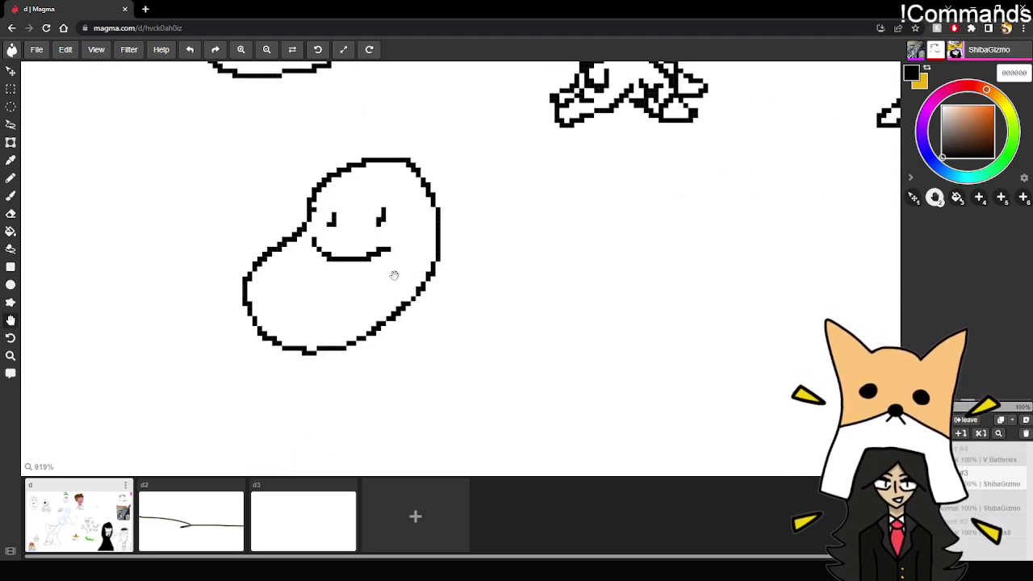
scroll(394, 275, "up", 1)
left_click_drag(388, 282, 526, 277)
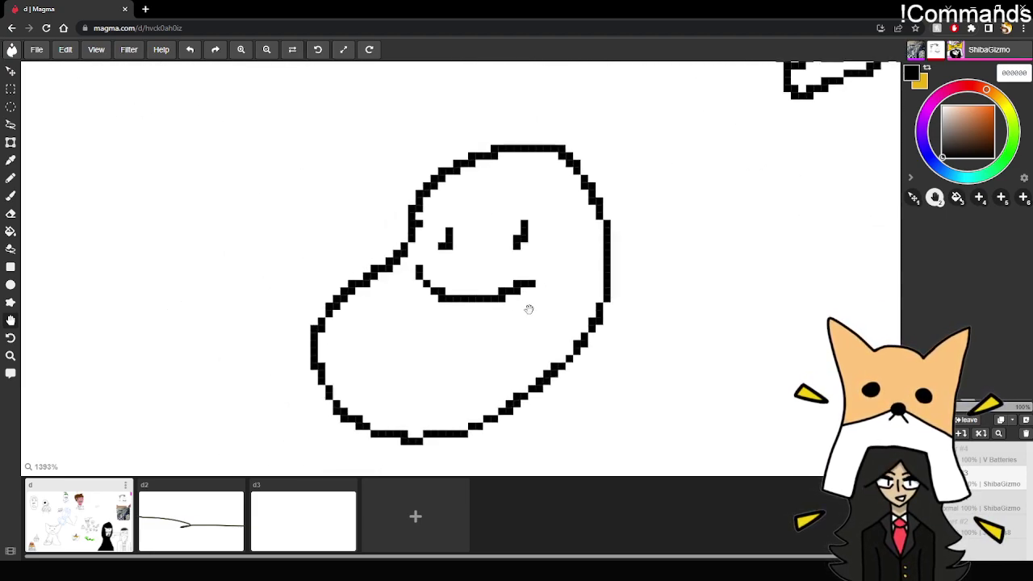
scroll(527, 274, "down", 3)
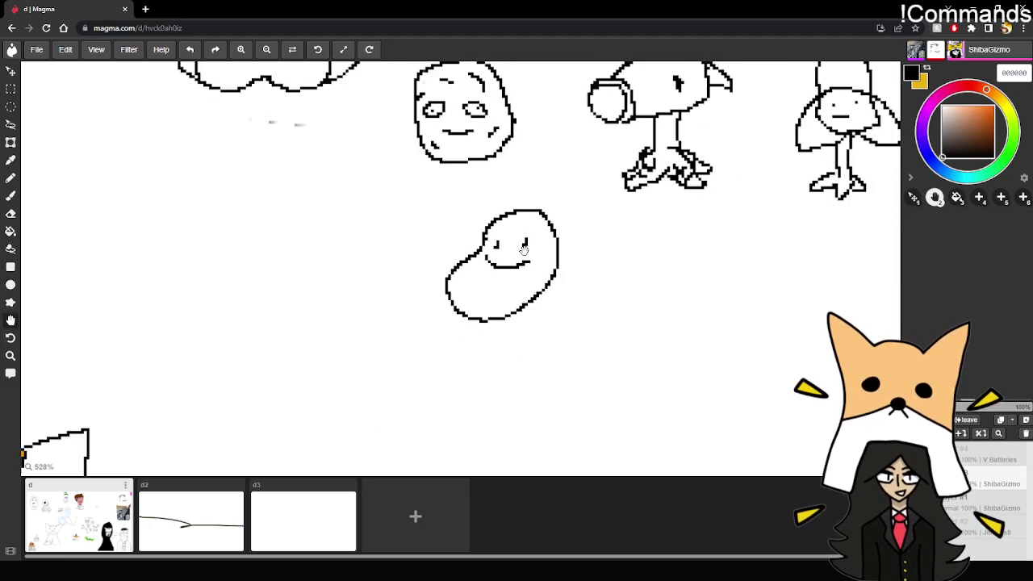
left_click_drag(523, 250, 501, 268)
scroll(495, 273, "up", 2)
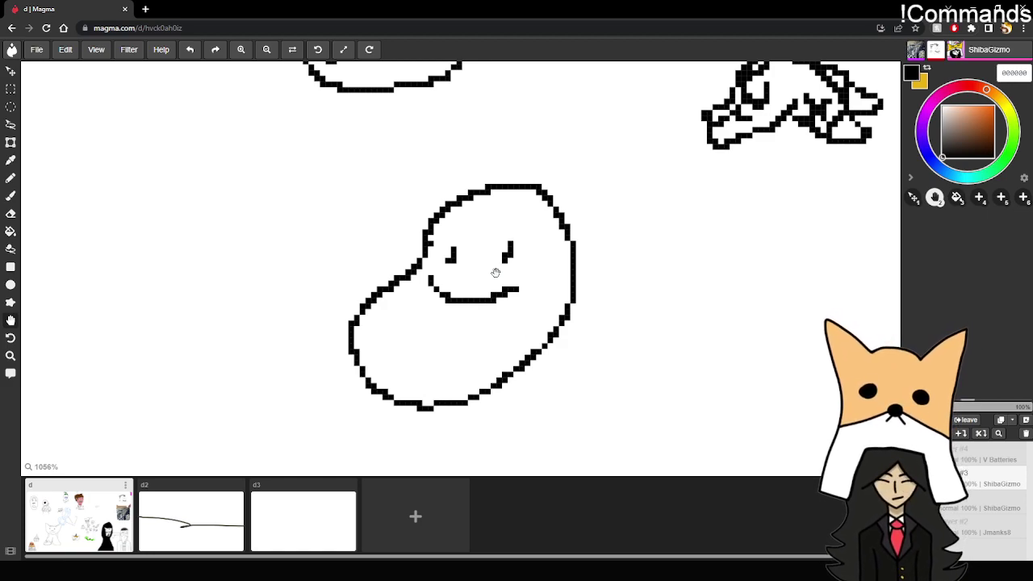
scroll(496, 273, "down", 3)
scroll(495, 273, "up", 3)
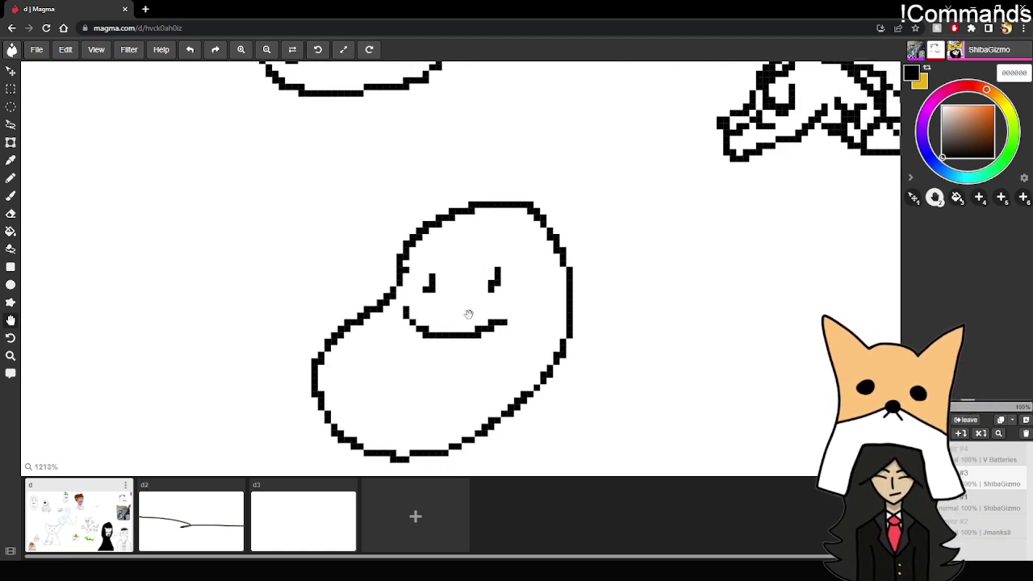
left_click_drag(479, 304, 533, 250)
scroll(547, 255, "down", 2)
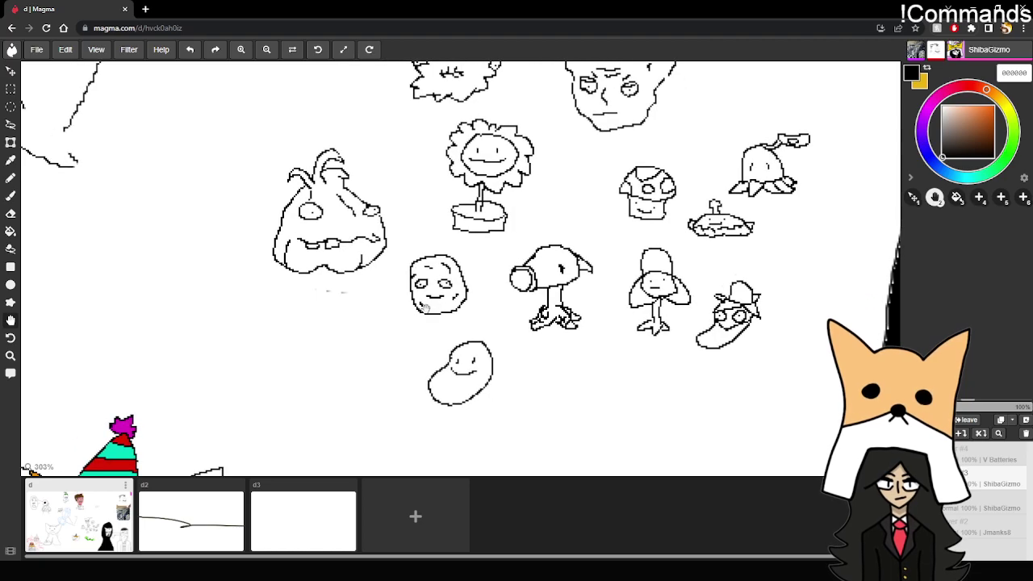
- Draw two swirl eyes between the sunflower and the mushroom, undoing misplaced strokes
key("b")
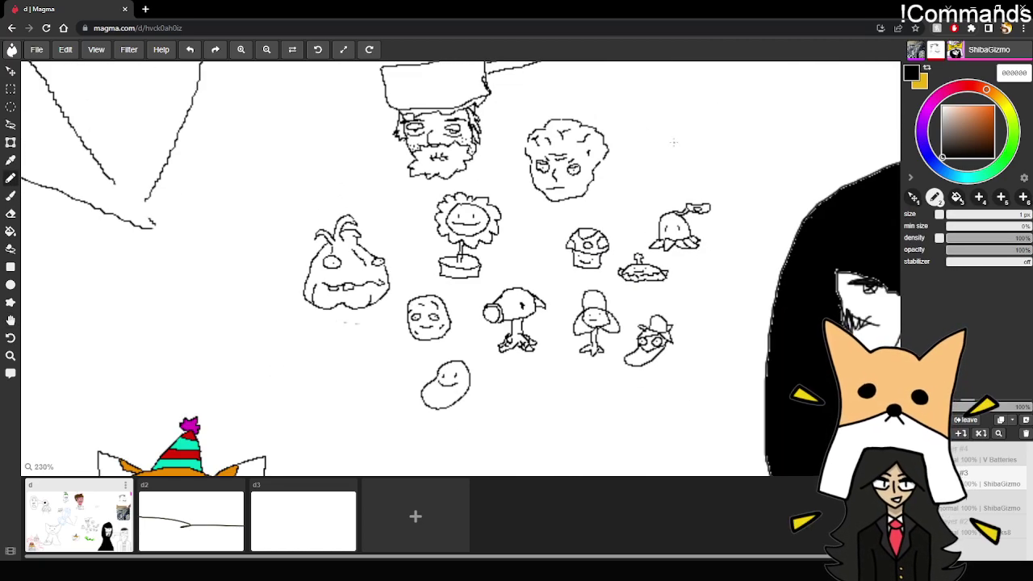
scroll(658, 138, "up", 5)
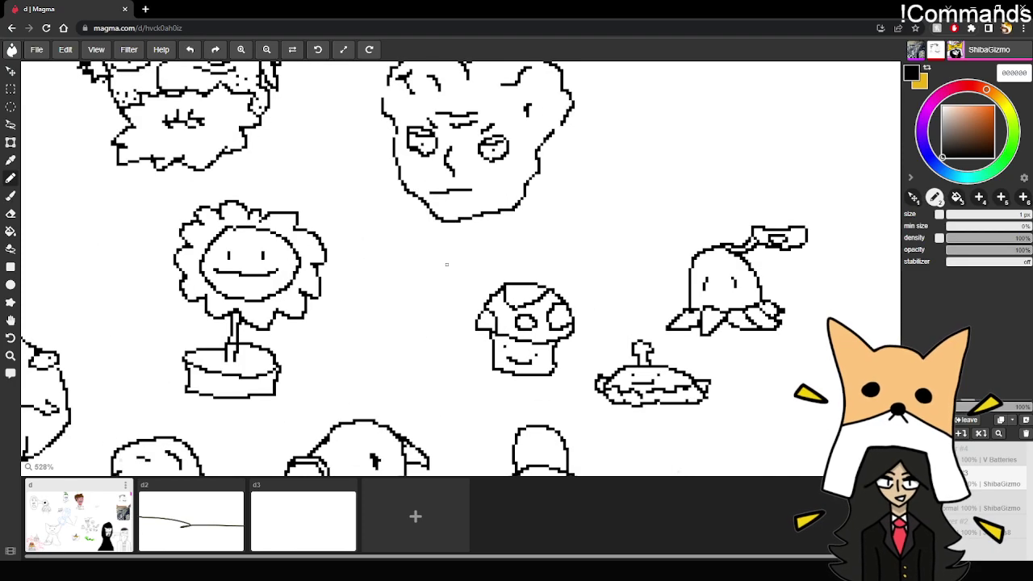
scroll(379, 295, "up", 3)
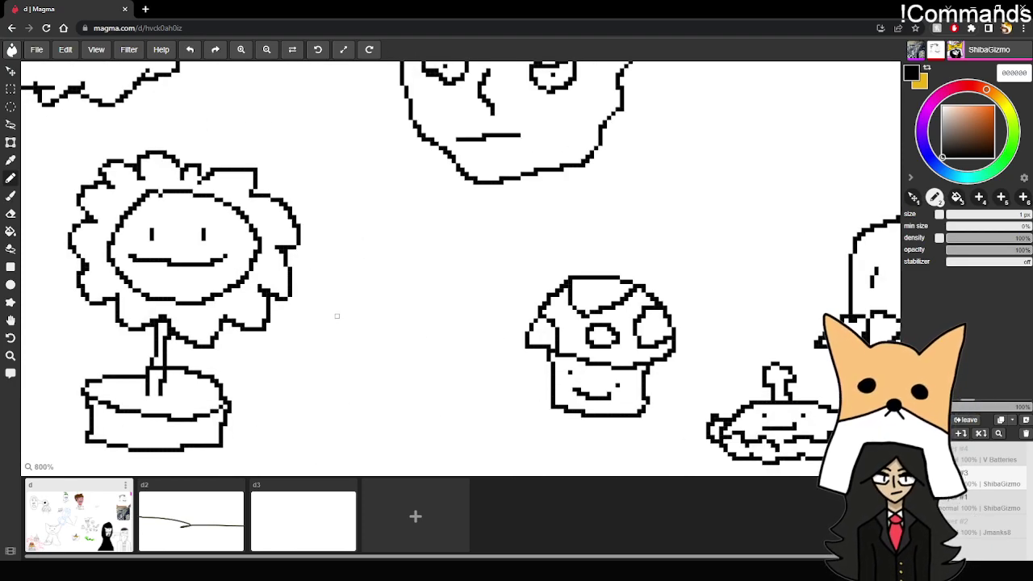
mouse_move(356, 298)
left_mouse_down()
mouse_move(336, 323)
mouse_move(364, 328)
mouse_move(339, 317)
mouse_move(364, 299)
mouse_move(356, 326)
mouse_move(370, 312)
left_mouse_up()
key("ctrl+z")
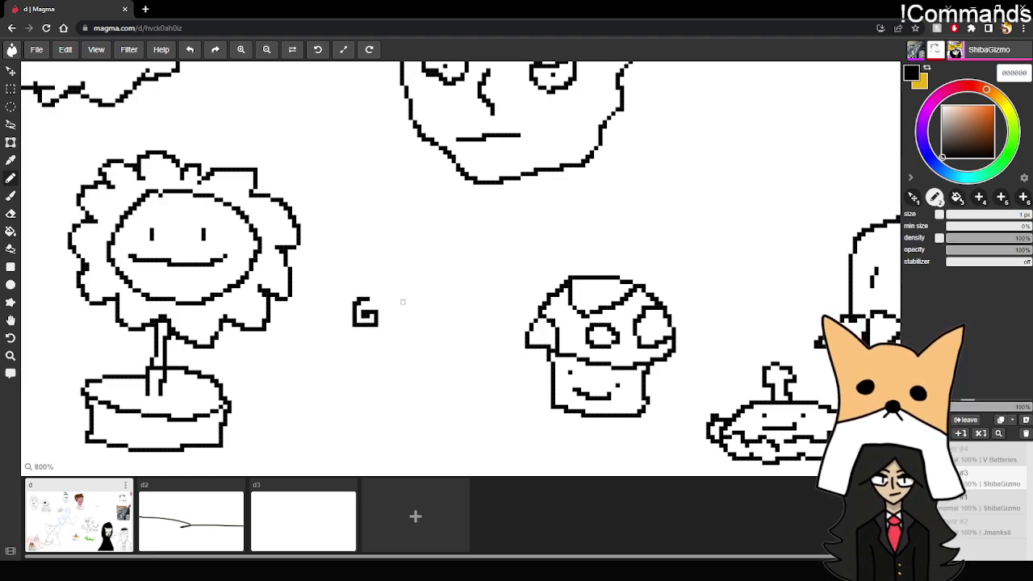
mouse_move(401, 300)
left_mouse_down()
mouse_move(415, 324)
mouse_move(397, 317)
mouse_move(410, 303)
mouse_move(404, 326)
left_mouse_up()
key("ctrl+z")
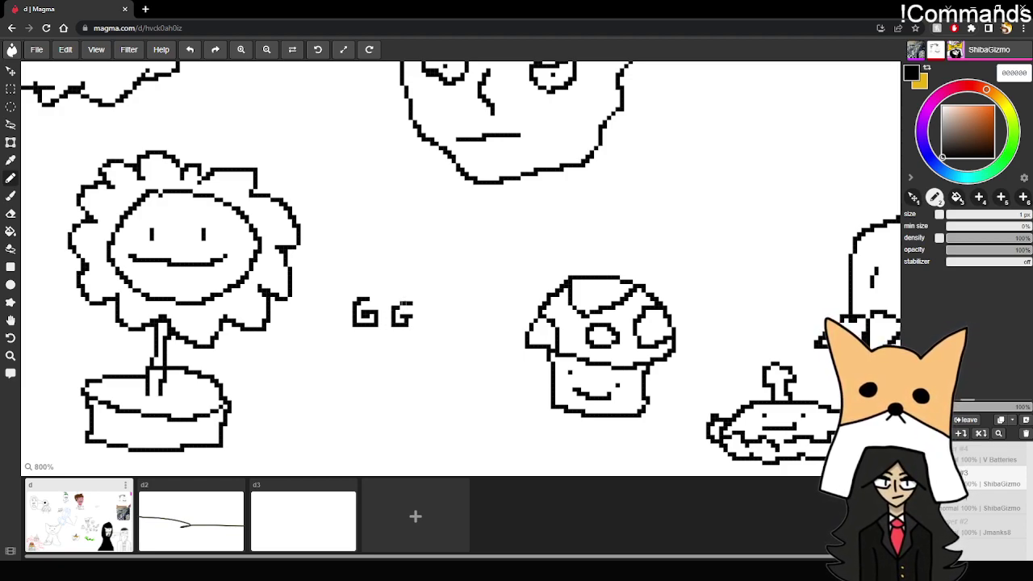
left_click_drag(344, 295, 350, 355)
key("ctrl+z")
left_click_drag(334, 297, 342, 363)
key("ctrl+z")
key("ctrl+z")
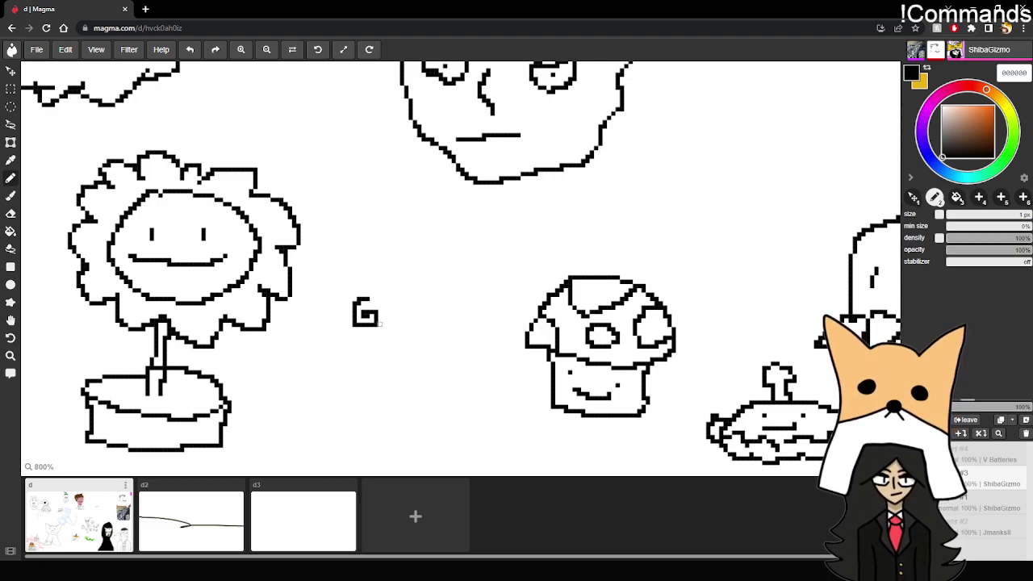
key("ctrl+z")
mouse_move(370, 306)
left_mouse_down()
mouse_move(349, 323)
mouse_move(371, 336)
mouse_move(363, 325)
left_mouse_up()
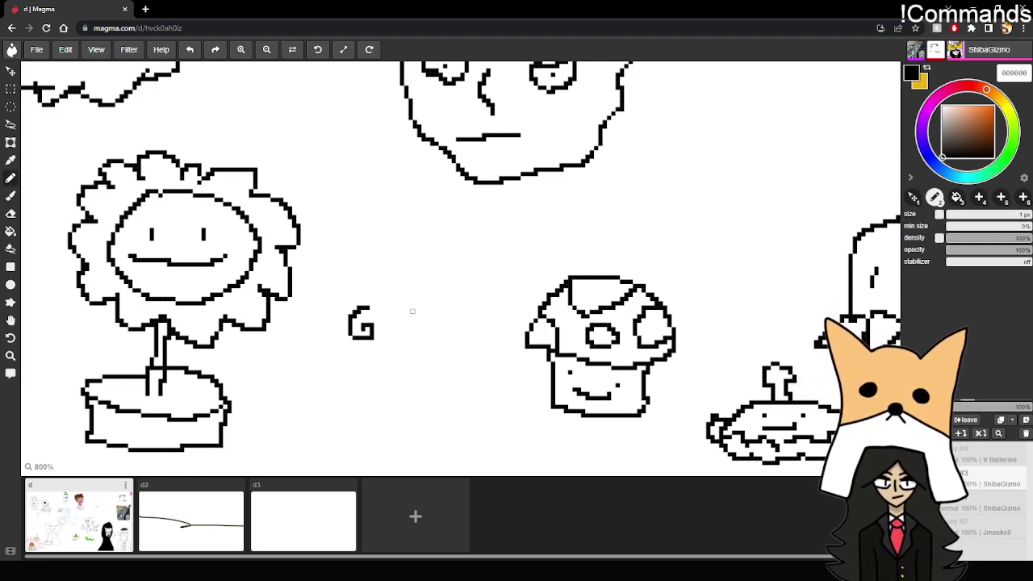
key("ctrl+z")
mouse_move(376, 299)
left_mouse_down()
mouse_move(346, 322)
mouse_move(372, 325)
left_mouse_up()
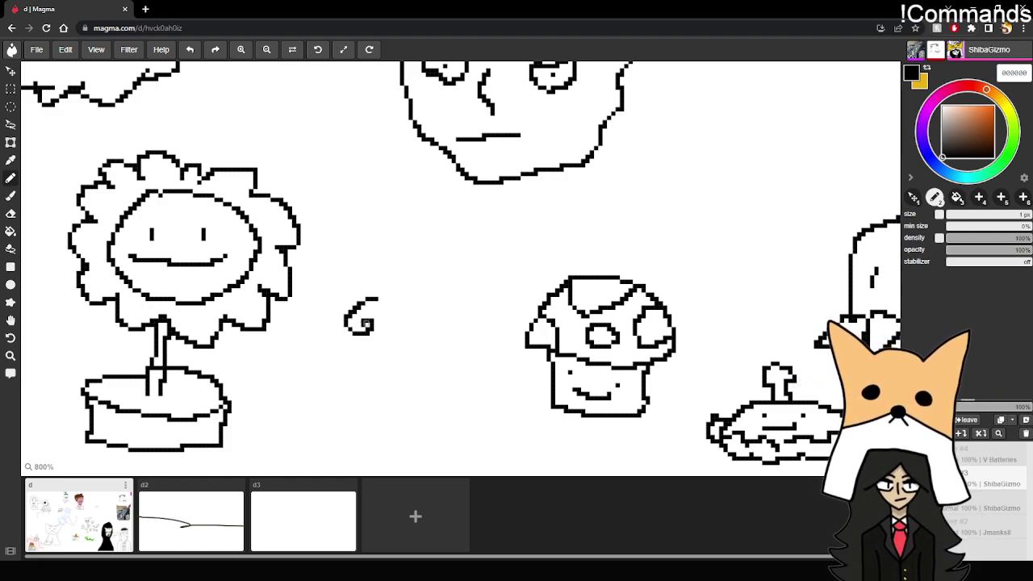
mouse_move(418, 299)
left_mouse_down()
mouse_move(398, 327)
mouse_move(420, 326)
mouse_move(384, 335)
mouse_move(392, 349)
left_mouse_up()
- Outline a dome-shaped head over the swirl eyes, redoing stray side strokes
key("ctrl+z")
key("ctrl+z")
scroll(369, 368, "up", 2)
left_click_drag(319, 293, 331, 367)
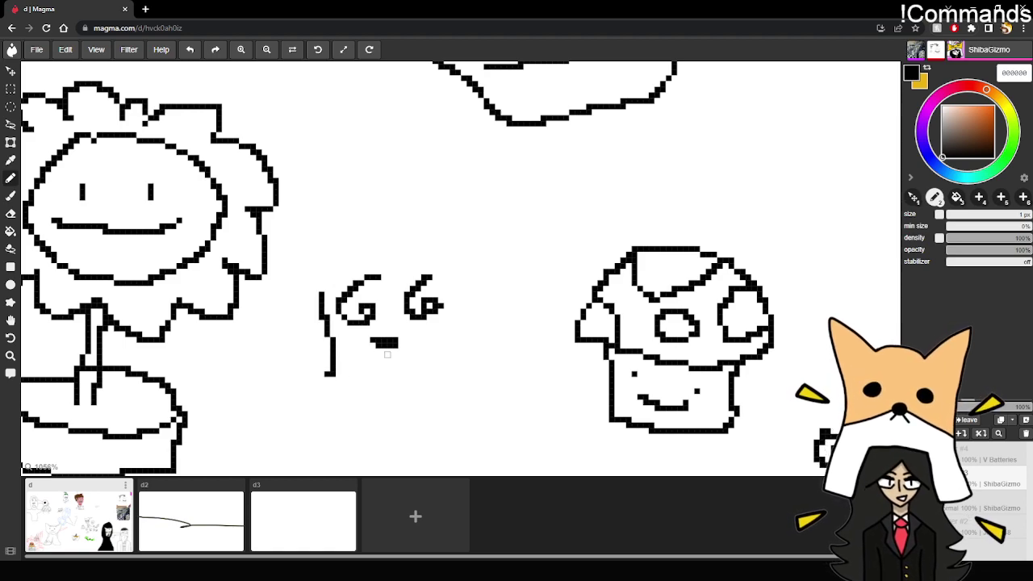
mouse_move(458, 296)
left_mouse_down()
mouse_move(441, 355)
mouse_move(456, 310)
mouse_move(452, 358)
left_mouse_up()
key("ctrl+z")
scroll(314, 264, "down", 3)
mouse_move(329, 282)
left_mouse_down()
mouse_move(306, 274)
mouse_move(315, 236)
mouse_move(351, 209)
mouse_move(388, 217)
mouse_move(418, 246)
mouse_move(426, 287)
left_mouse_up()
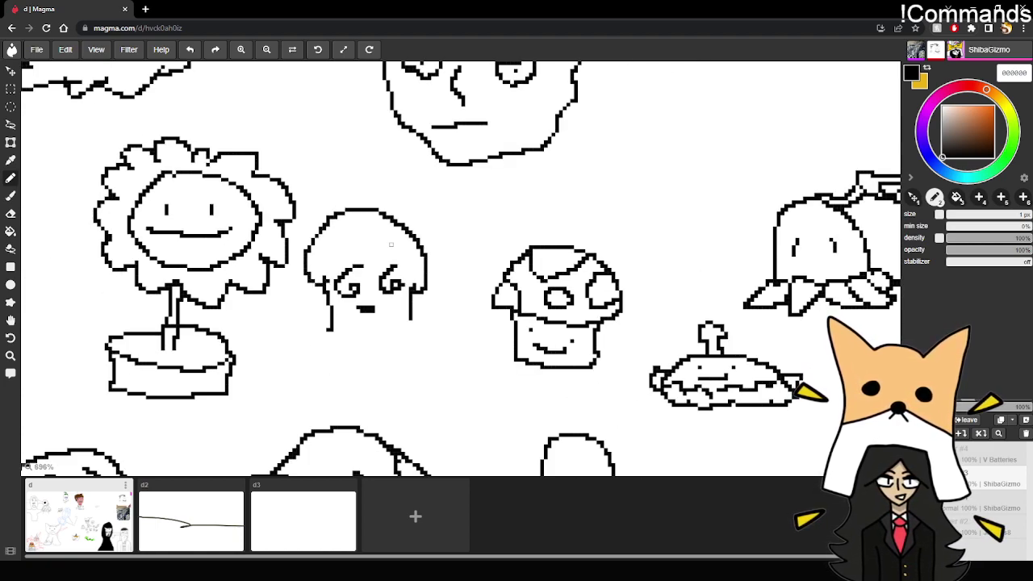
key("ctrl+z")
mouse_move(320, 285)
left_mouse_down()
mouse_move(310, 251)
mouse_move(327, 227)
mouse_move(377, 199)
mouse_move(415, 218)
mouse_move(431, 254)
mouse_move(436, 284)
mouse_move(383, 266)
left_mouse_up()
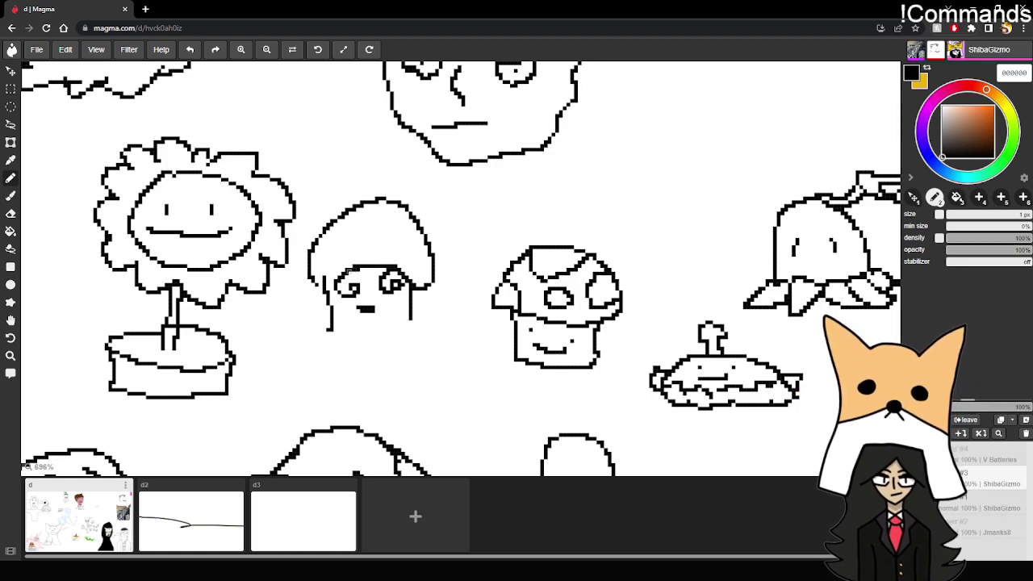
- Add four round spots across the mushroom cap
scroll(345, 245, "up", 1)
mouse_move(348, 212)
left_mouse_down()
mouse_move(334, 235)
mouse_move(386, 202)
left_mouse_up()
mouse_move(415, 250)
left_mouse_down()
mouse_move(427, 228)
mouse_move(415, 252)
left_mouse_up()
mouse_move(349, 261)
left_mouse_down()
mouse_move(384, 267)
mouse_move(350, 265)
mouse_move(339, 279)
mouse_move(306, 262)
mouse_move(331, 236)
left_mouse_up()
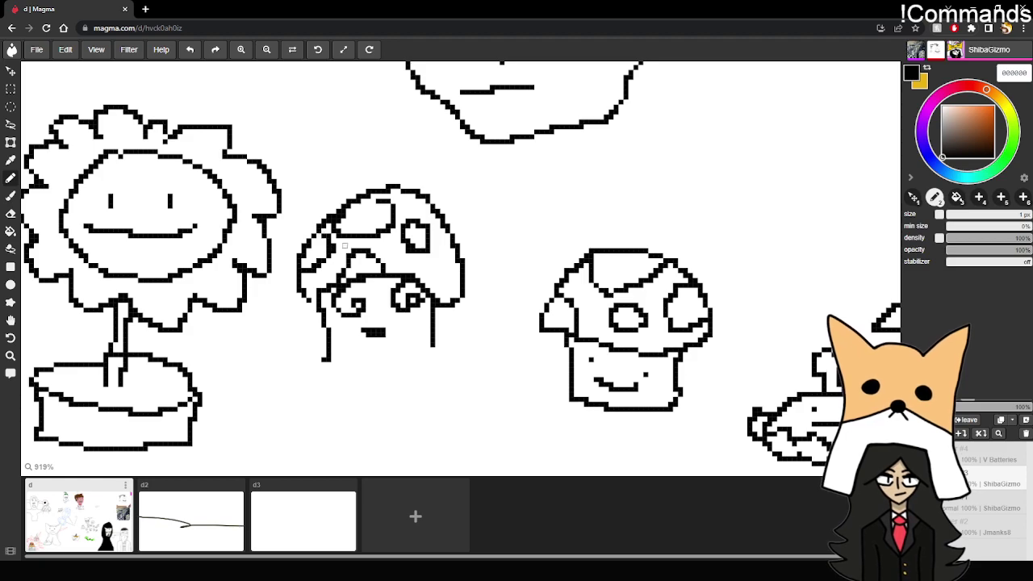
mouse_move(424, 281)
left_mouse_down()
mouse_move(434, 257)
mouse_move(441, 270)
left_mouse_up()
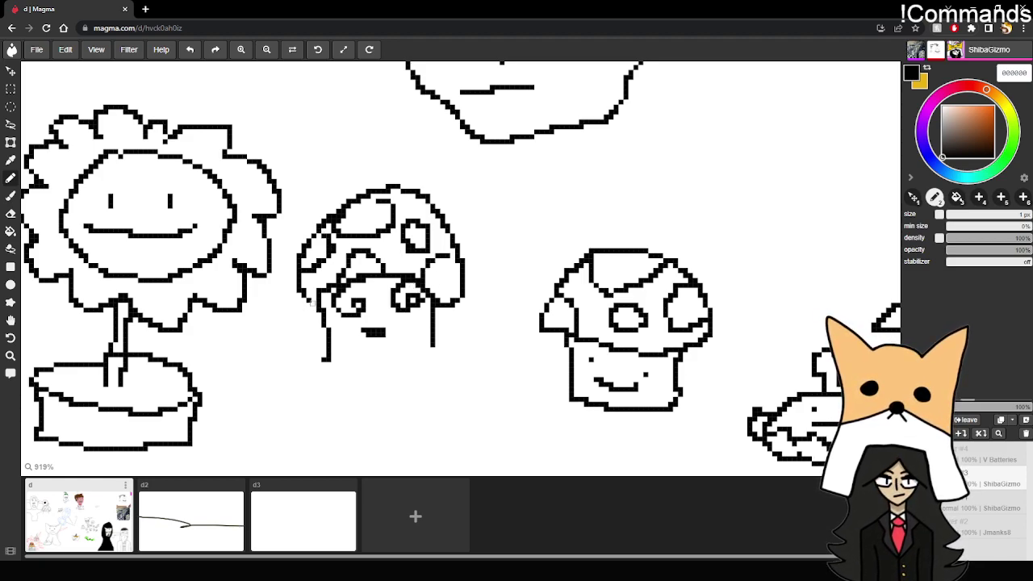
- Draw a flat horizontal line closing the bottom of the spotted-cap doodle's face
scroll(338, 302, "down", 4)
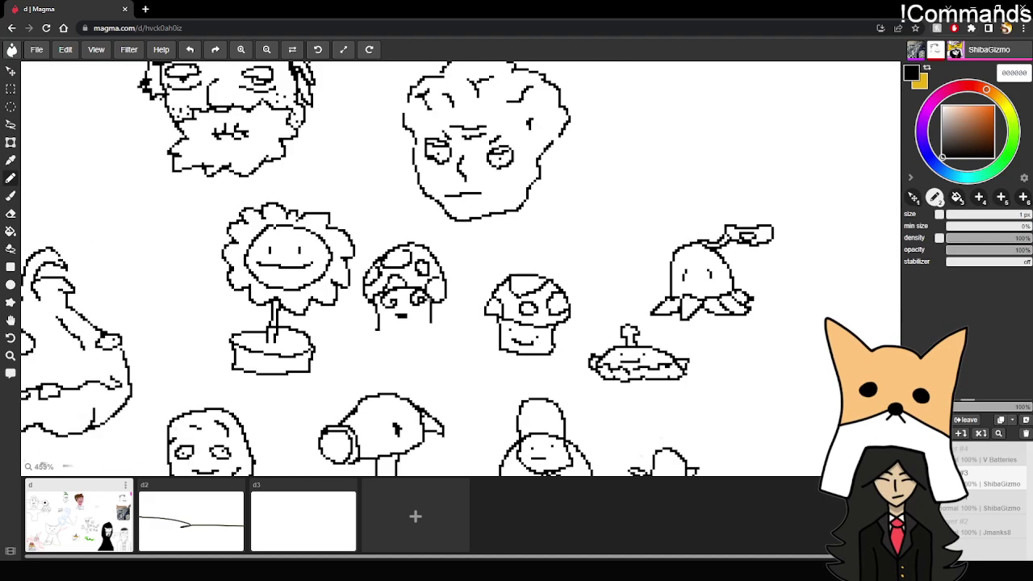
scroll(419, 324, "up", 2)
scroll(425, 292, "up", 1)
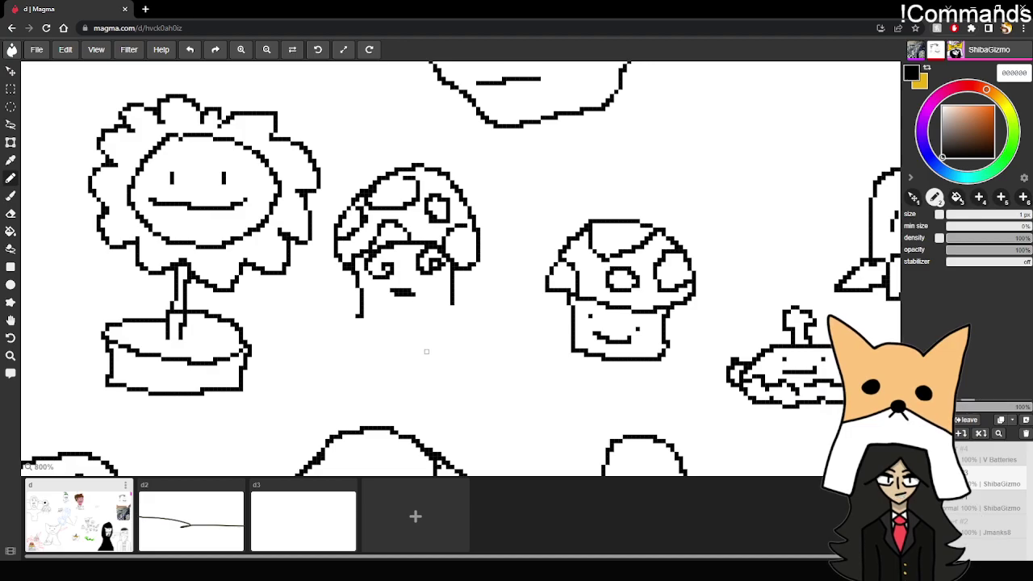
scroll(426, 352, "down", 3)
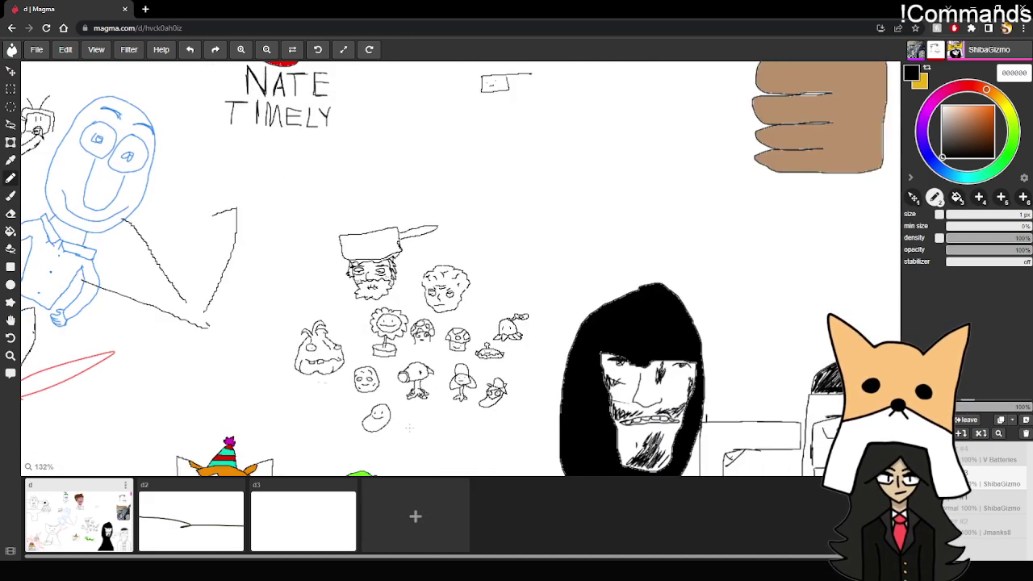
scroll(433, 388, "up", 2)
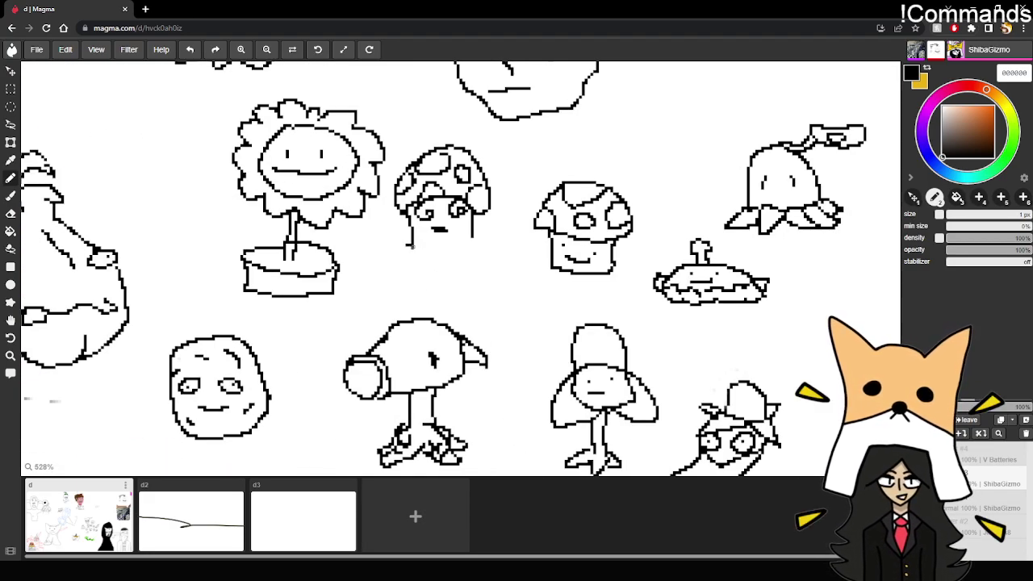
left_click_drag(409, 247, 452, 247)
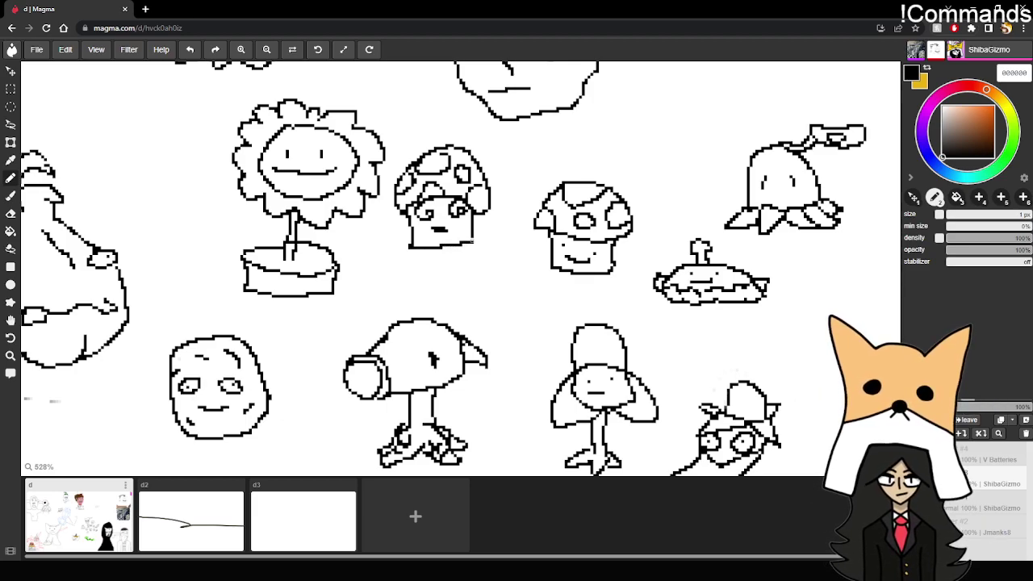
- With the Hand tool, zoom out and pan to view the whole shared board
scroll(468, 275, "down", 4)
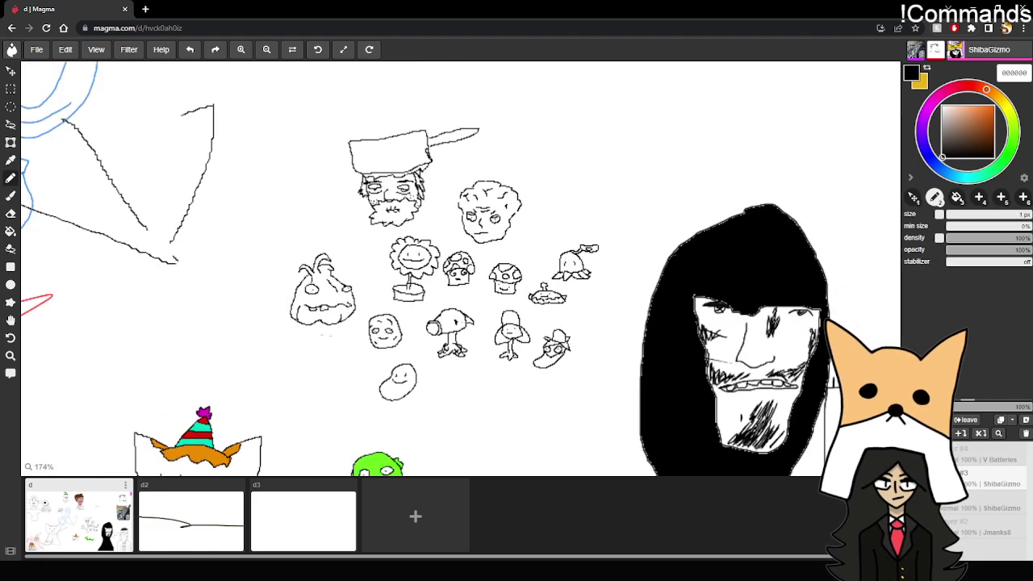
scroll(438, 404, "up", 2)
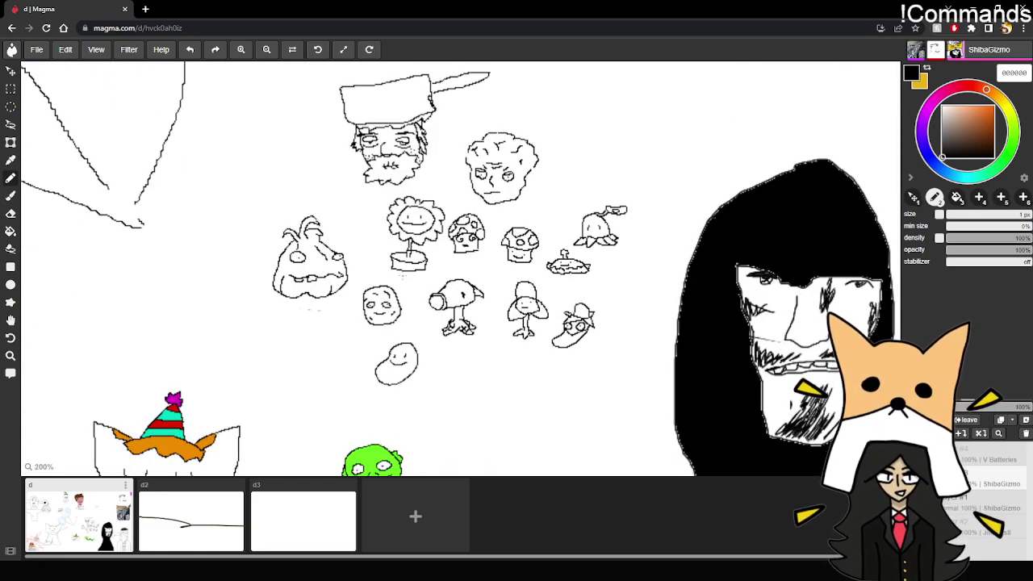
scroll(161, 226, "down", 4)
scroll(162, 226, "up", 1)
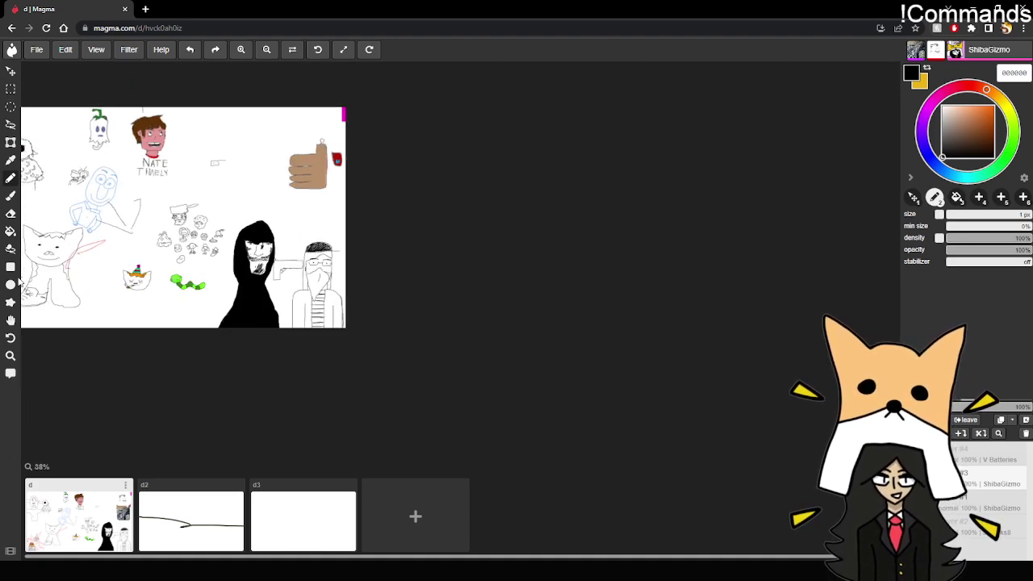
left_click(11, 320)
scroll(407, 319, "up", 3)
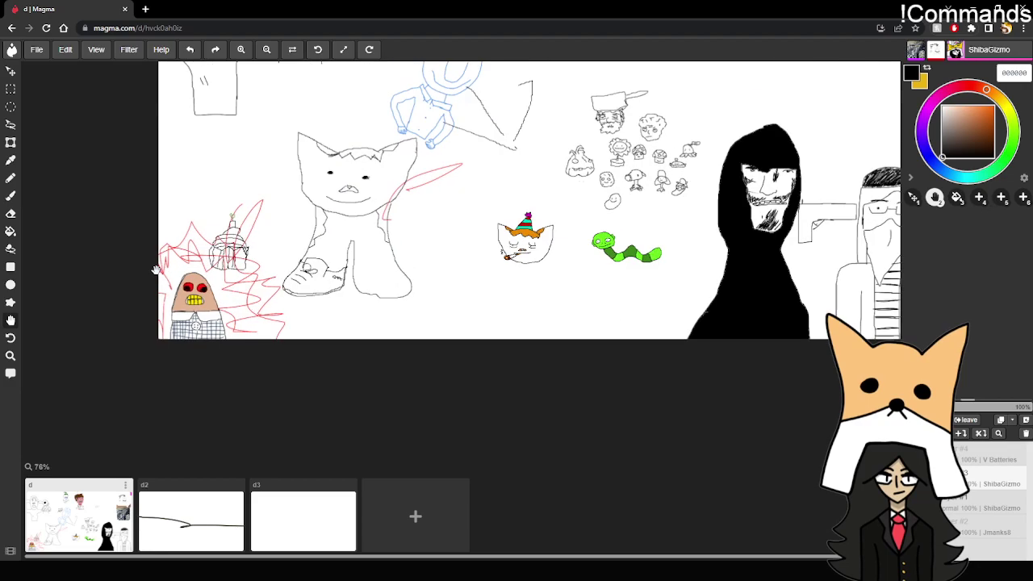
scroll(406, 318, "up", 3)
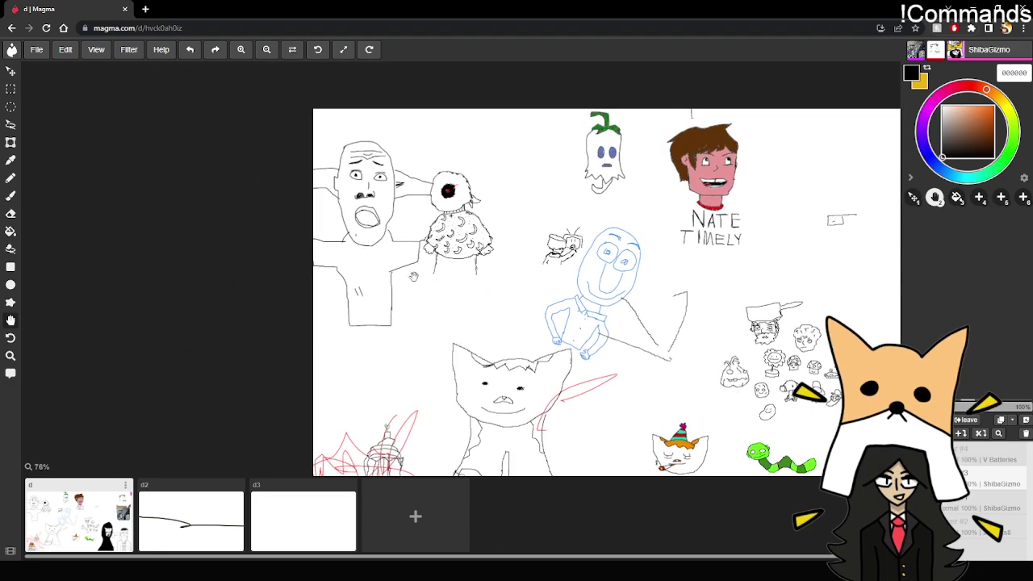
scroll(382, 240, "up", 3)
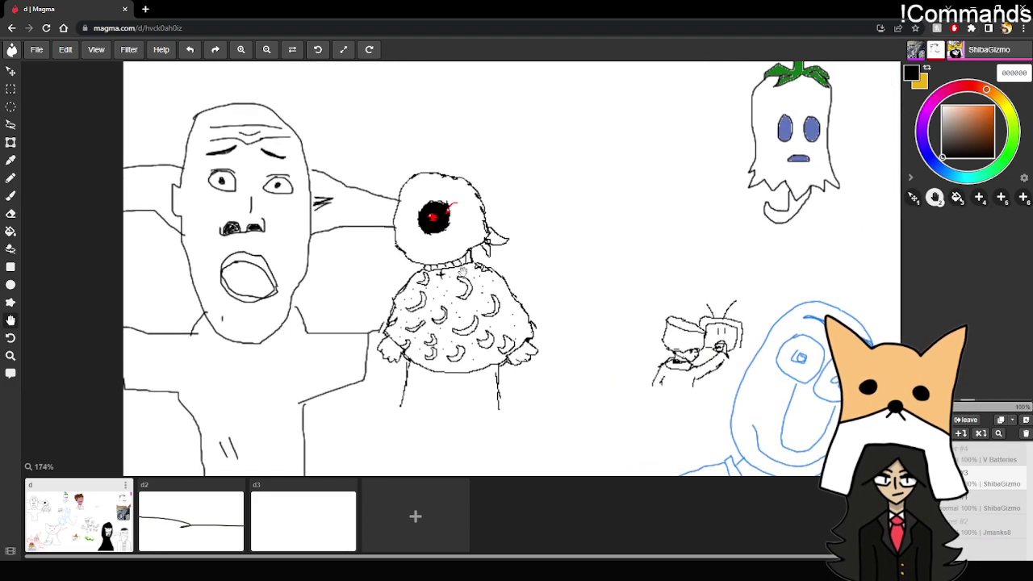
scroll(548, 277, "down", 5)
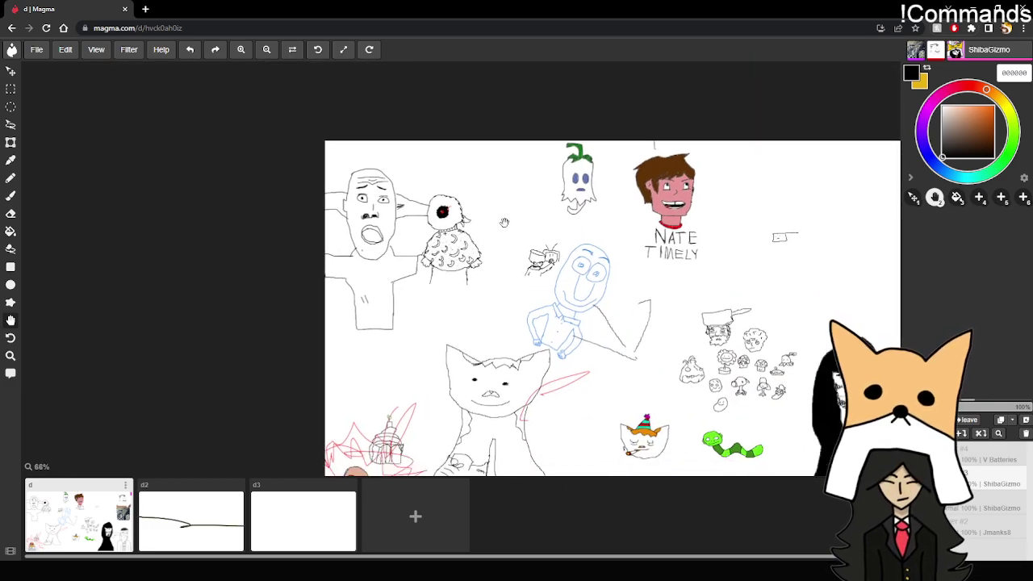
scroll(502, 171, "up", 2)
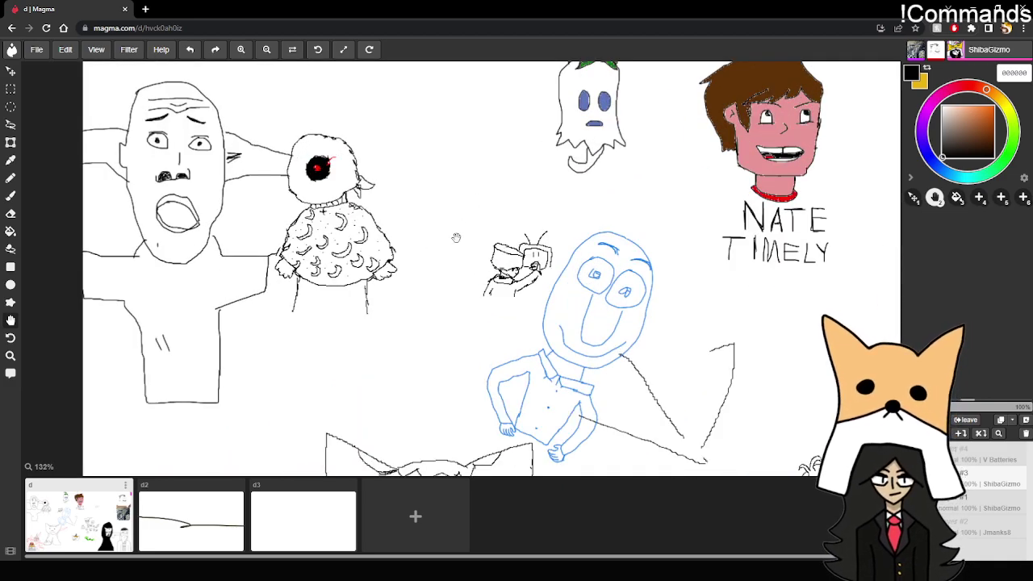
scroll(445, 234, "down", 3)
scroll(444, 233, "right", 4)
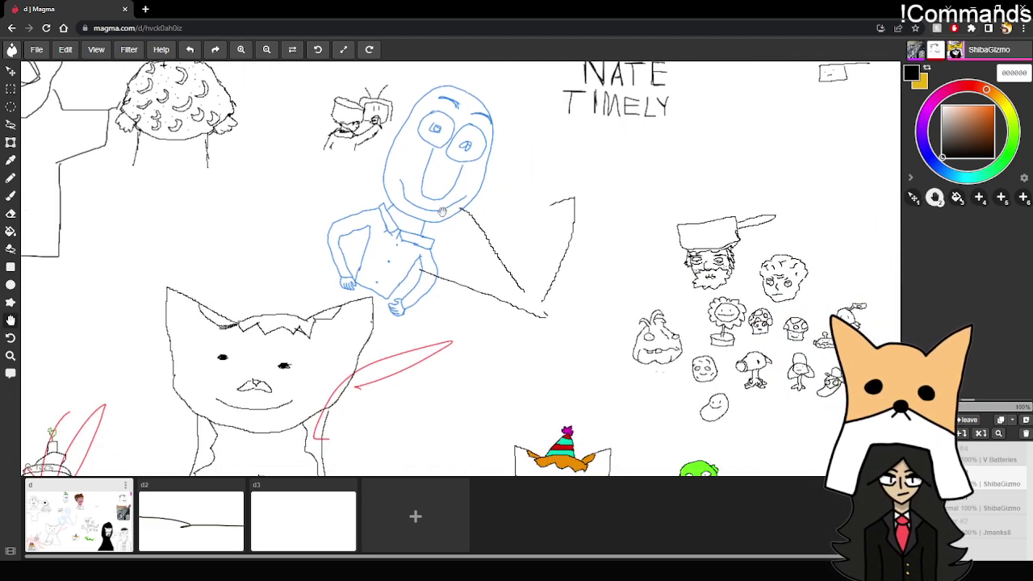
scroll(448, 214, "down", 4)
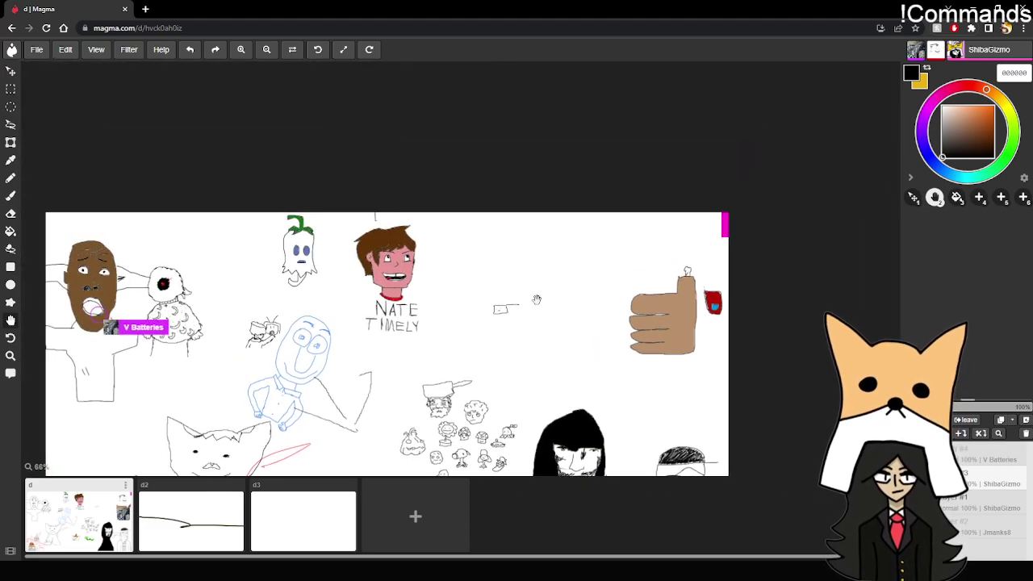
scroll(537, 300, "up", 2)
left_click_drag(537, 299, 559, 257)
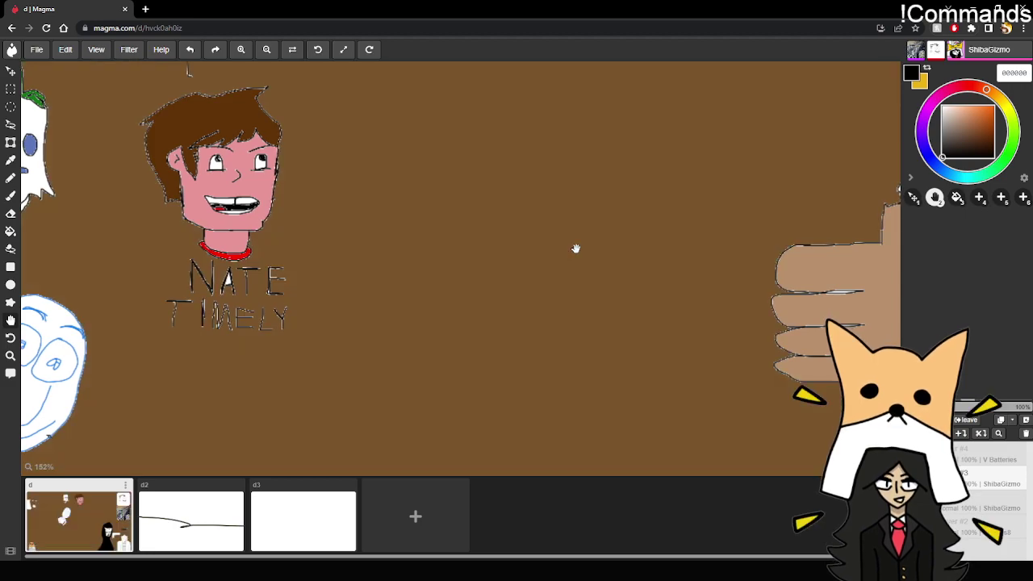
scroll(646, 210, "down", 3)
left_click_drag(646, 210, 646, 188)
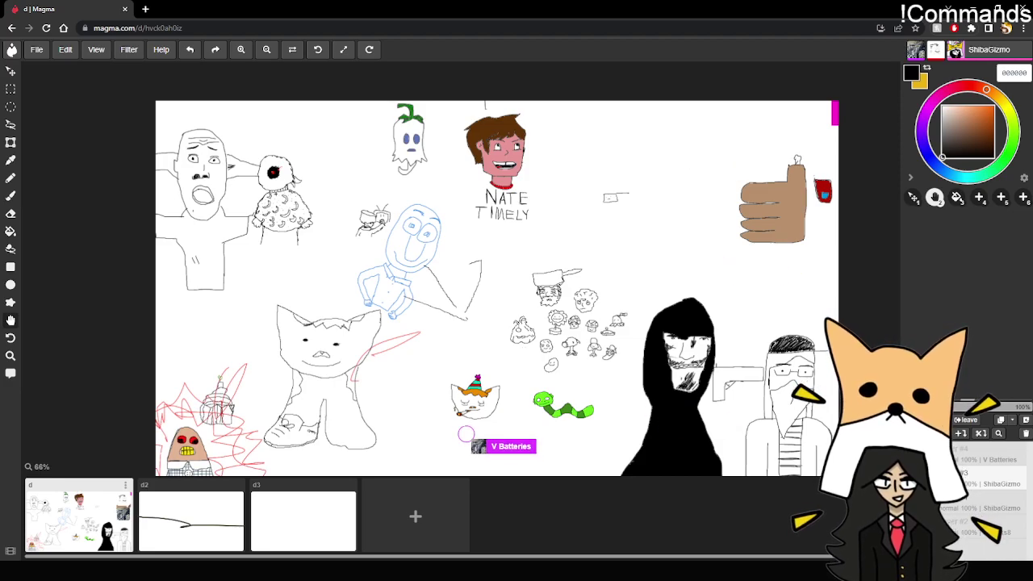
- Pan and zoom around the shared board to survey its existing doodles
scroll(212, 451, "up", 2)
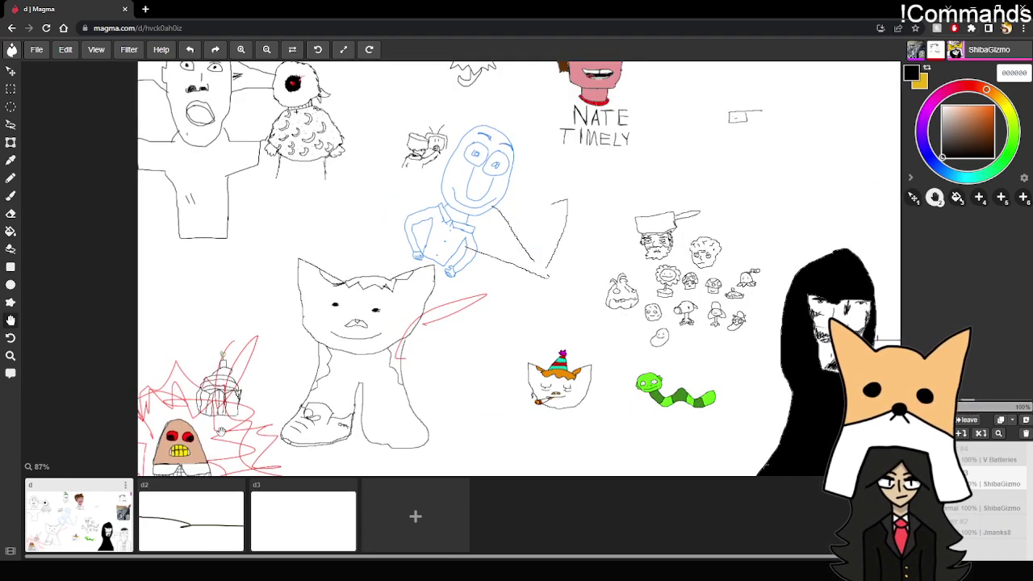
scroll(222, 432, "down", 4)
left_click_drag(222, 432, 242, 451)
scroll(261, 368, "up", 1)
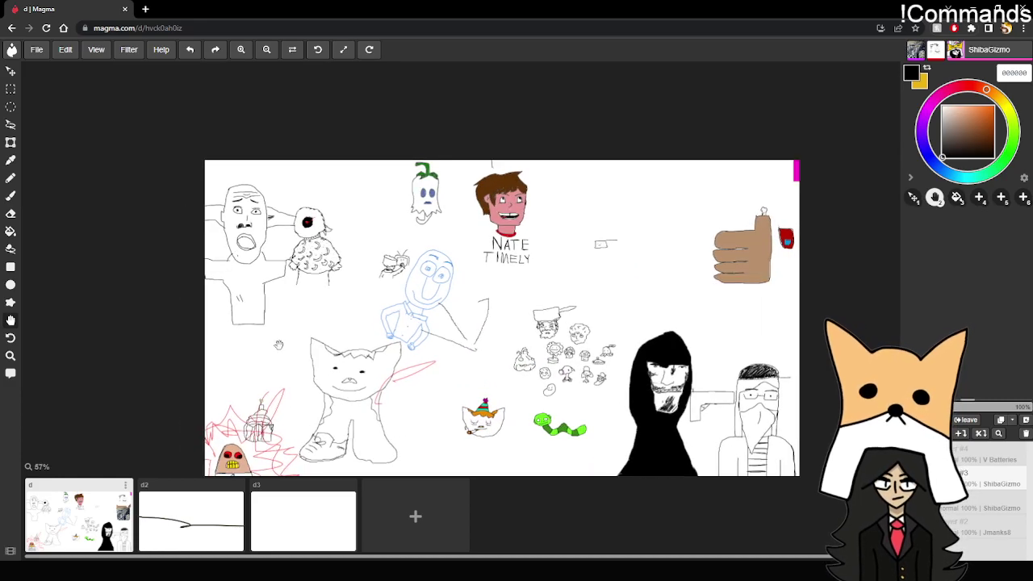
left_click_drag(274, 347, 198, 248)
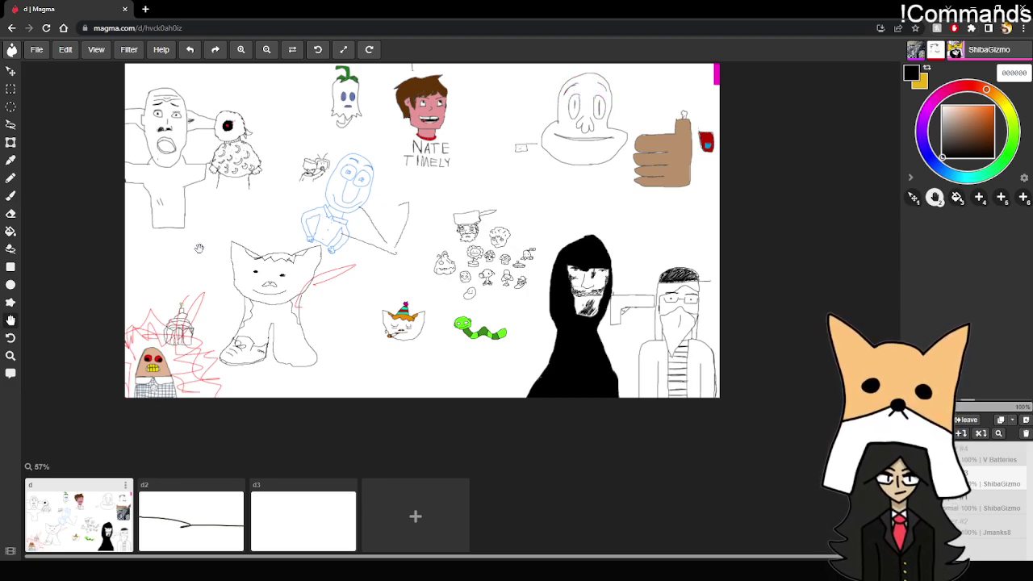
scroll(613, 104, "up", 2)
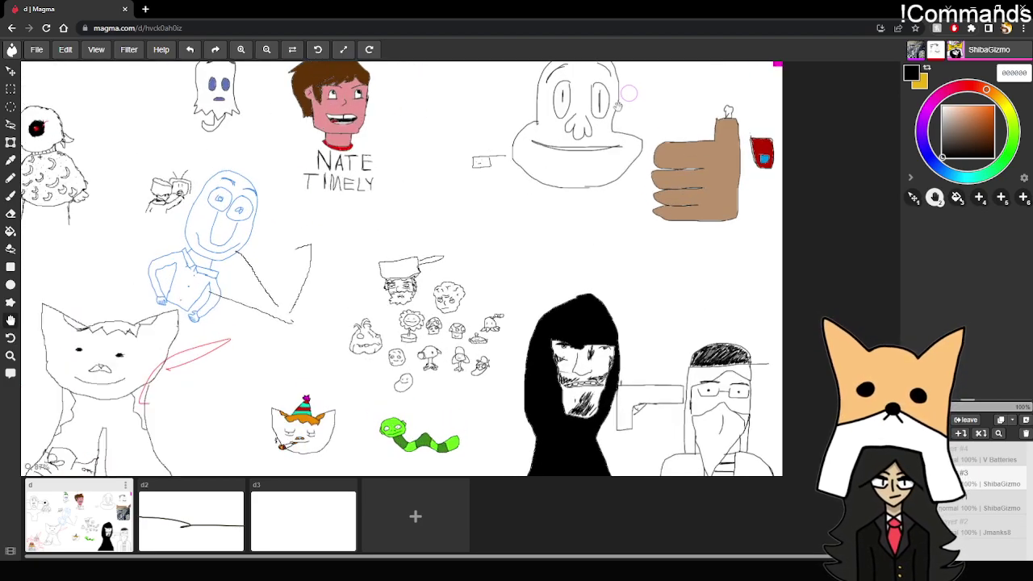
scroll(641, 101, "down", 4)
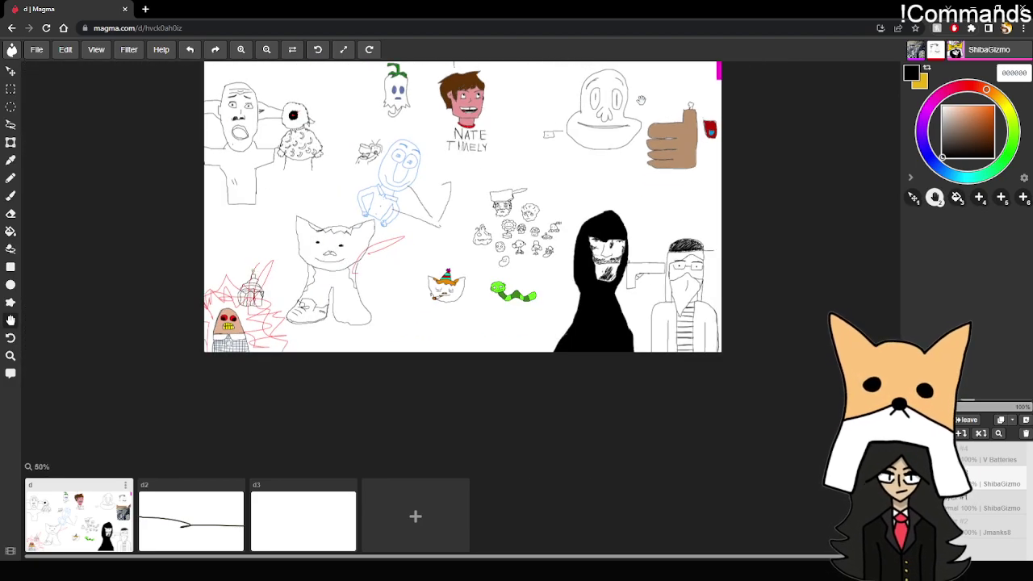
scroll(637, 103, "up", 3)
scroll(479, 233, "up", 2)
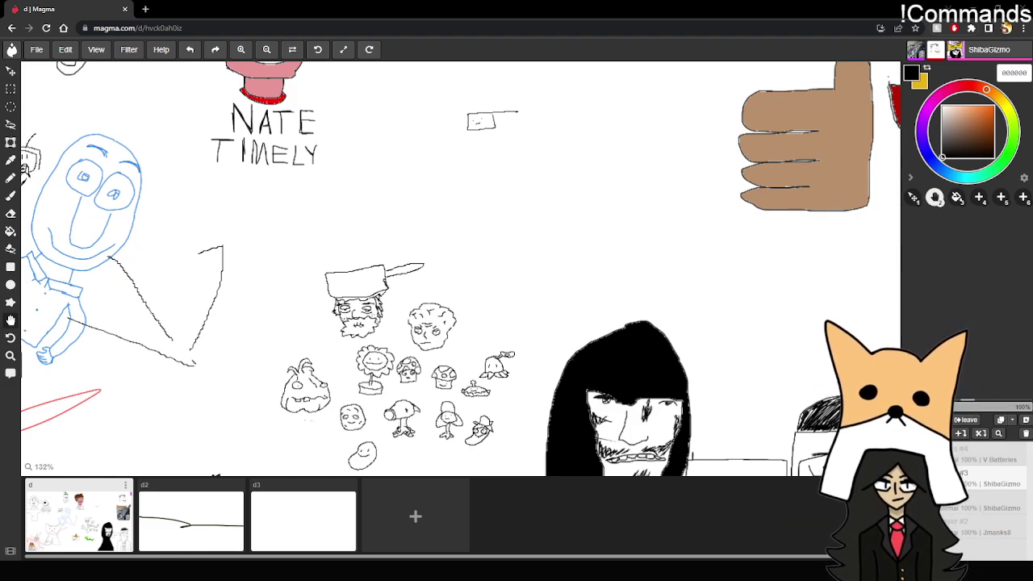
- Pan toward the cat drawing to find empty space and select the 1 px Pen
scroll(426, 408, "down", 4)
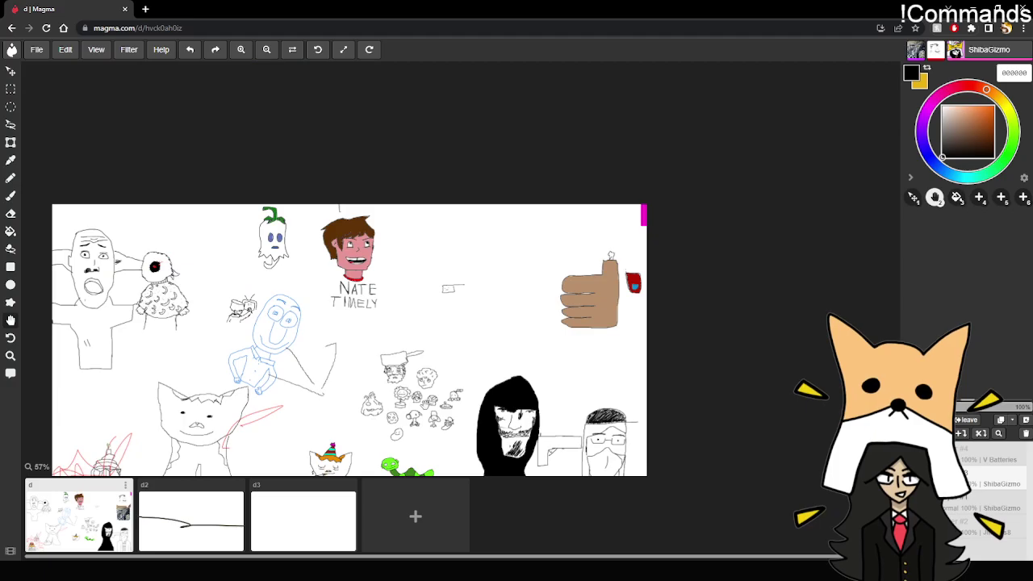
scroll(509, 347, "up", 5)
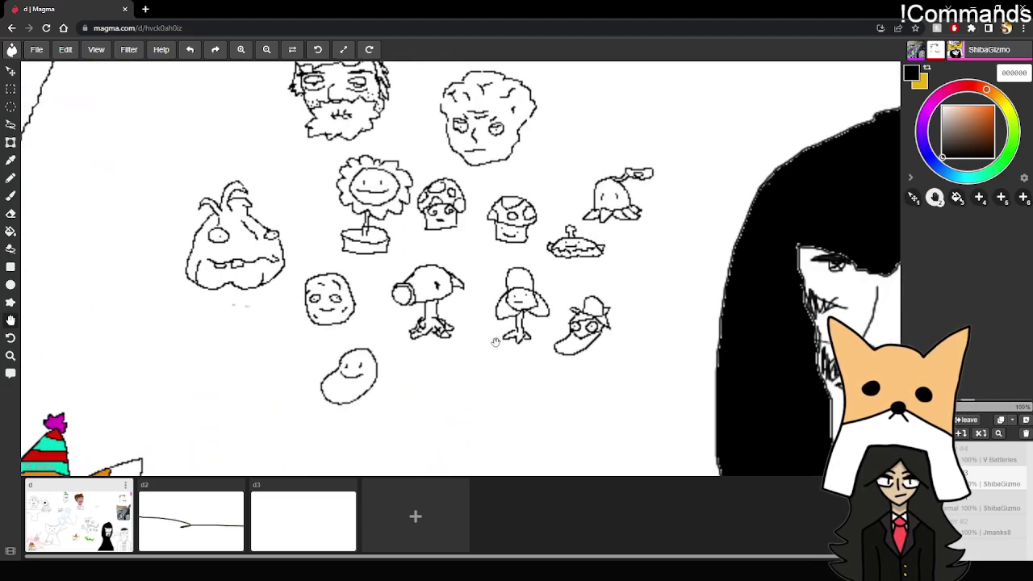
scroll(541, 307, "down", 5)
left_click_drag(545, 306, 957, 225)
left_click_drag(577, 269, 731, 305)
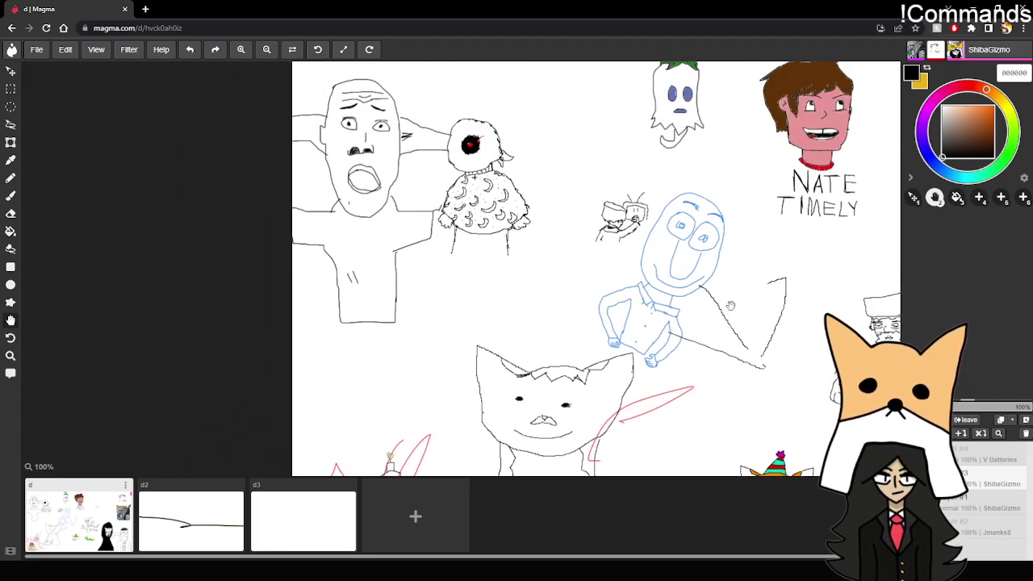
left_click_drag(604, 286, 281, 185)
scroll(347, 186, "down", 4)
left_click_drag(363, 174, 330, 222)
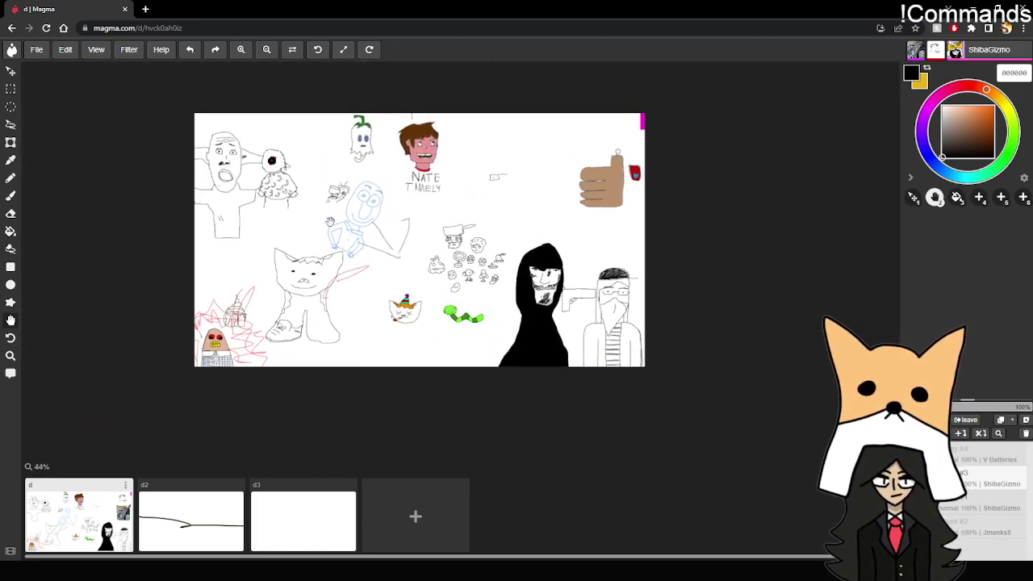
left_click_drag(266, 254, 317, 231)
scroll(397, 291, "up", 4)
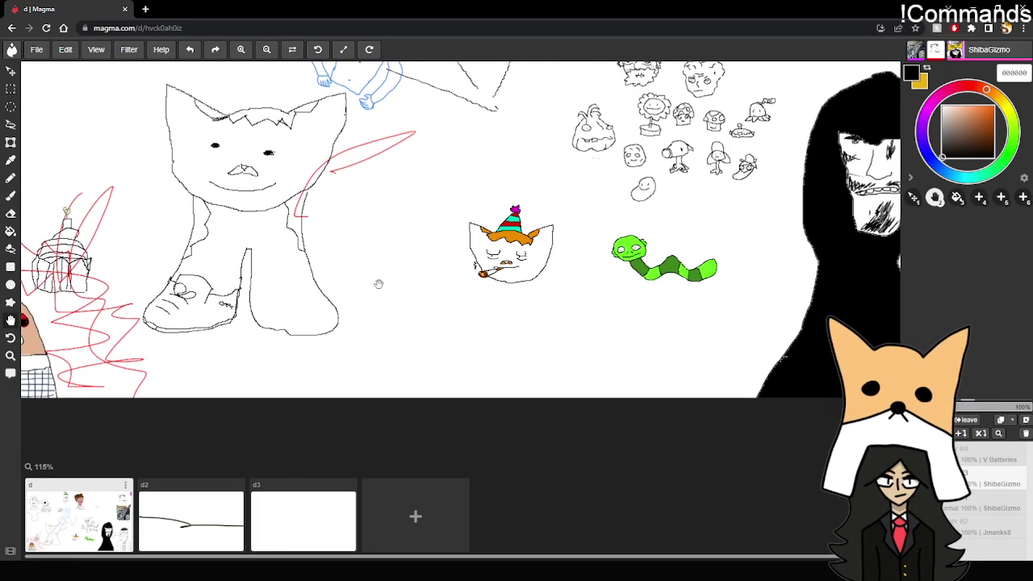
left_click(10, 178)
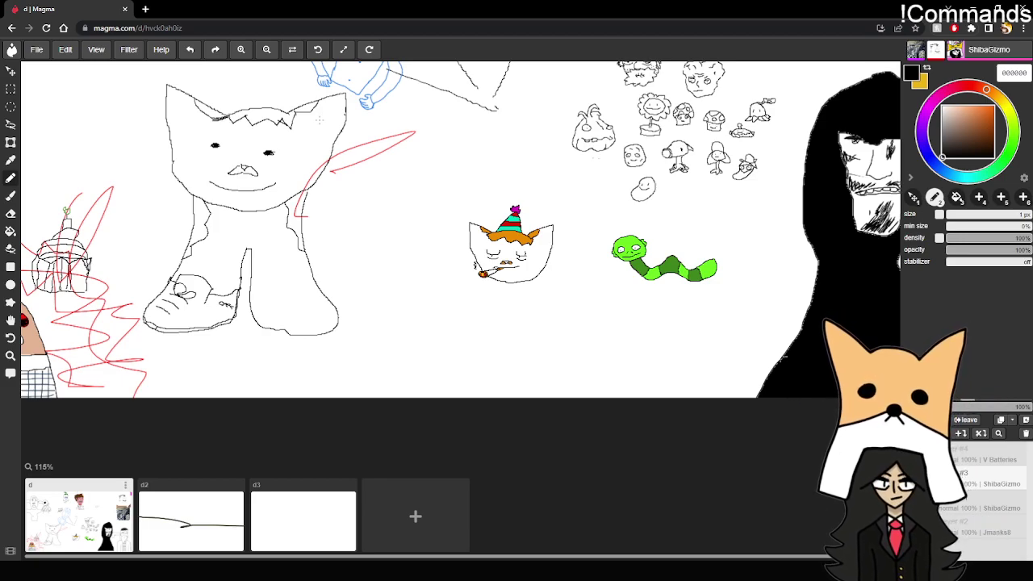
- Zoom in left of the cat and draw a zigzag spiky hairline with features below
scroll(145, 202, "down", 3)
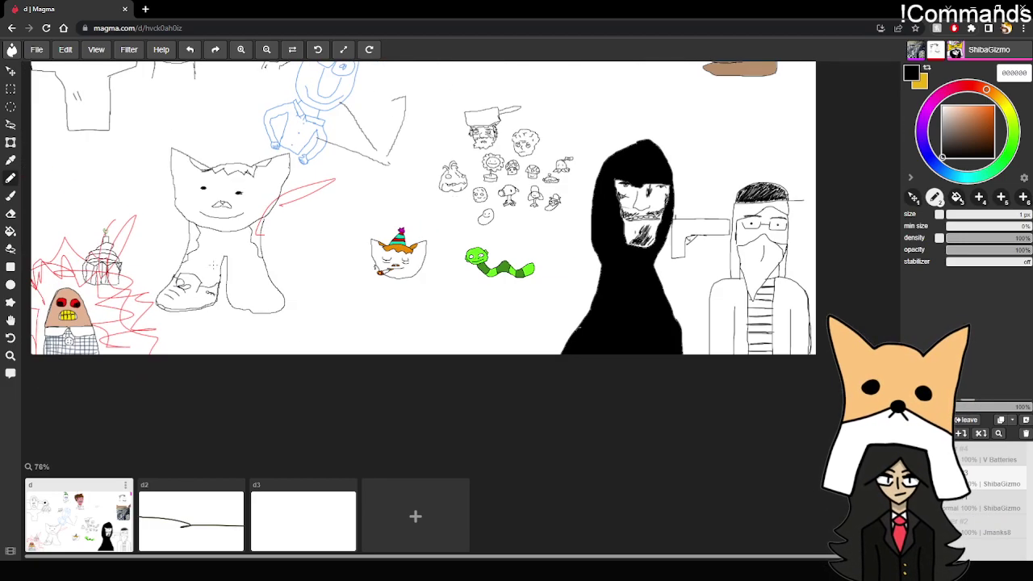
scroll(75, 178, "up", 5)
scroll(75, 179, "up", 1)
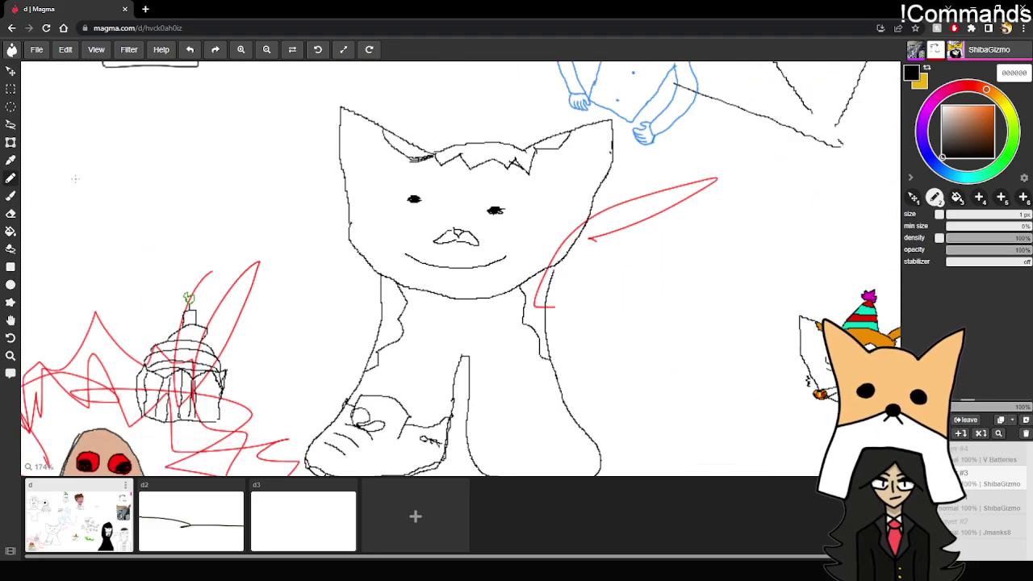
scroll(71, 171, "down", 4)
scroll(64, 162, "up", 6)
scroll(64, 162, "up", 2)
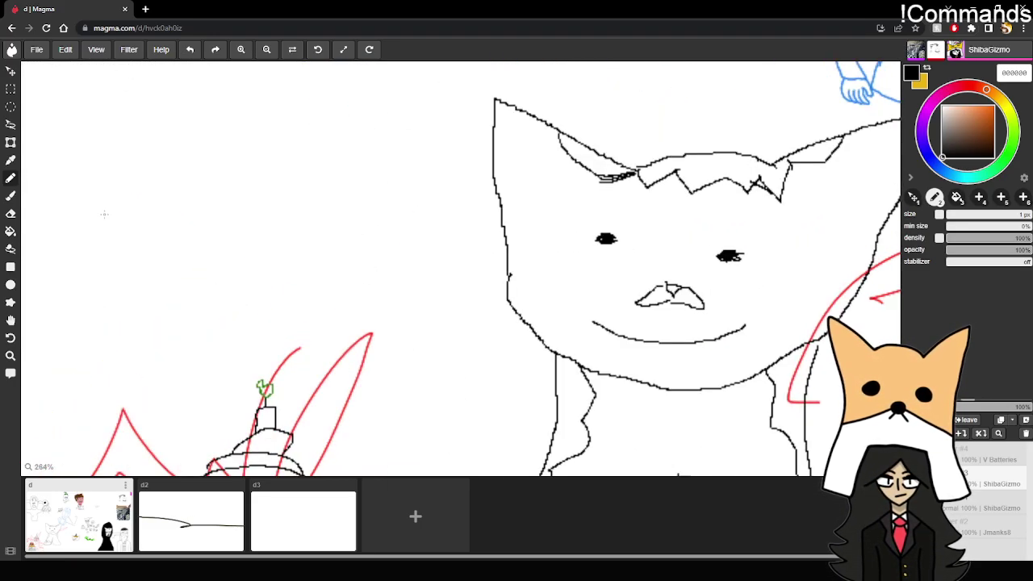
mouse_move(97, 213)
left_mouse_down()
mouse_move(123, 223)
mouse_move(133, 209)
mouse_move(136, 222)
mouse_move(168, 209)
left_mouse_up()
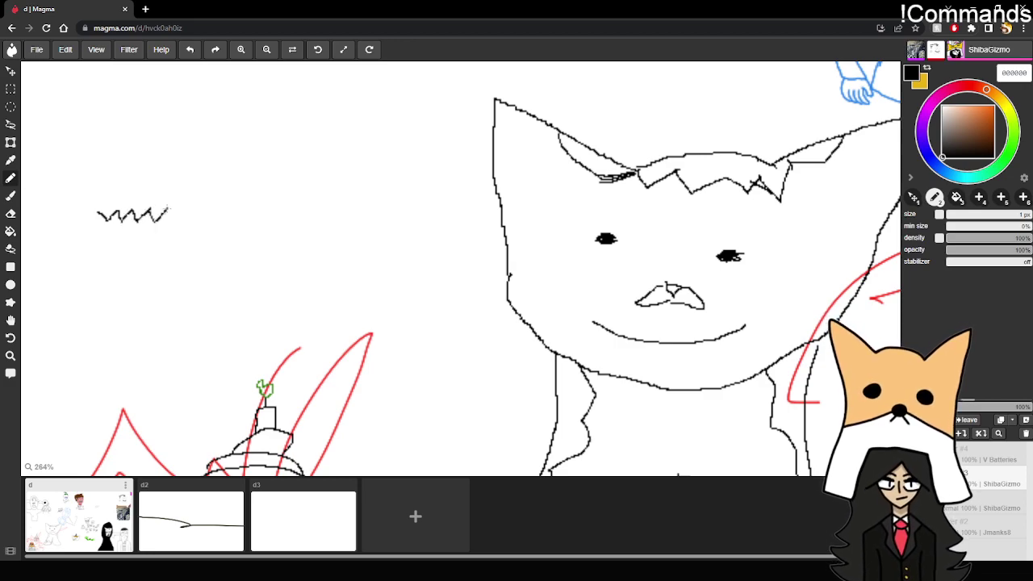
scroll(142, 234, "up", 1)
mouse_move(113, 232)
left_mouse_down()
mouse_move(170, 232)
mouse_move(117, 262)
mouse_move(159, 258)
mouse_move(147, 249)
mouse_move(150, 271)
mouse_move(160, 268)
mouse_move(124, 282)
mouse_move(173, 271)
left_mouse_up()
- Draw the left side of the head, a flat mouth and a cheek line, redoing misplaced strokes
key("ctrl+z")
key("ctrl+z")
key("ctrl+z")
left_click_drag(116, 284, 160, 282)
key("ctrl+z")
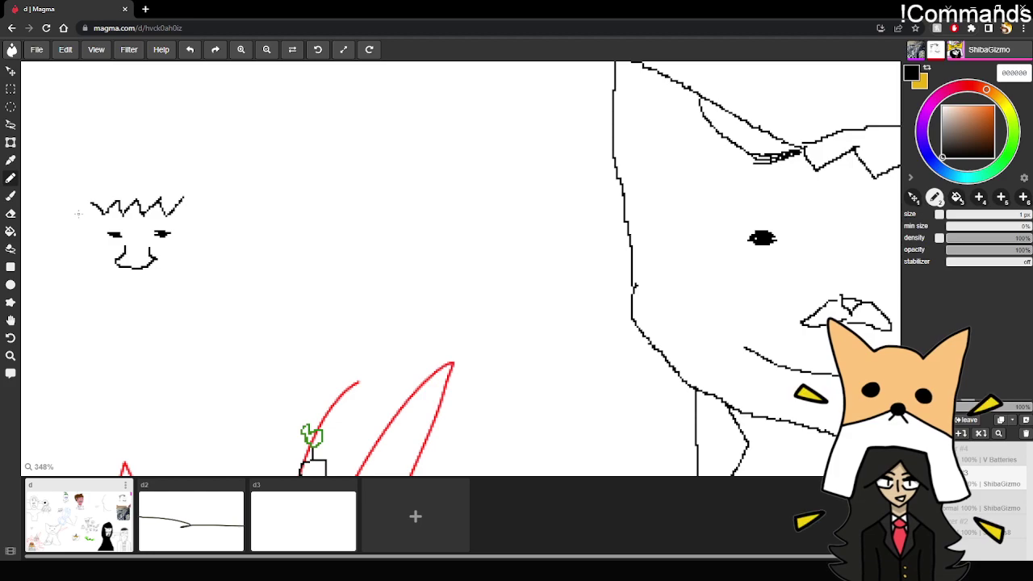
mouse_move(91, 202)
left_mouse_down()
mouse_move(85, 239)
mouse_move(97, 283)
left_mouse_up()
key("ctrl+z")
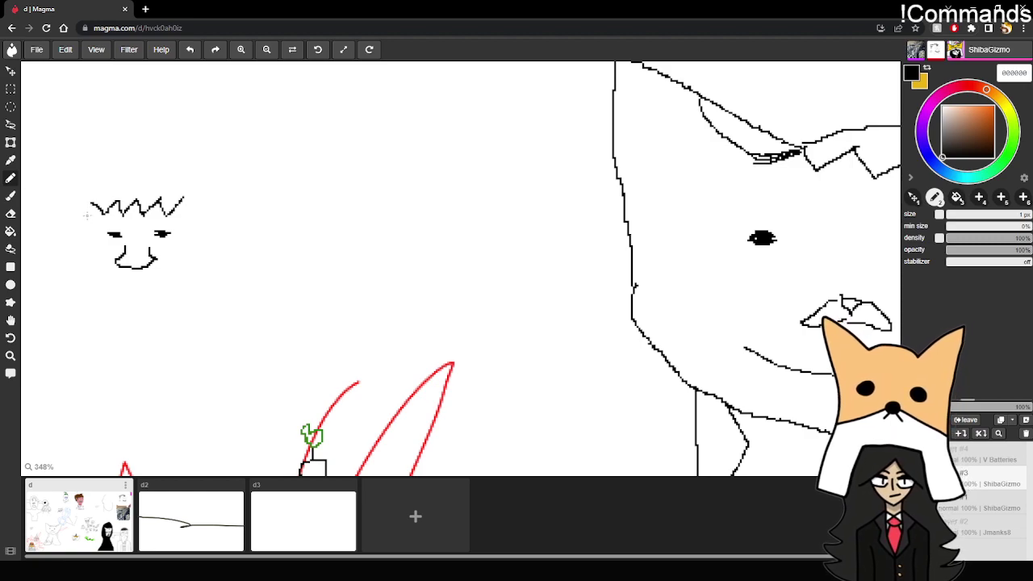
mouse_move(90, 204)
left_mouse_down()
mouse_move(96, 275)
mouse_move(144, 292)
mouse_move(175, 275)
mouse_move(186, 195)
left_mouse_up()
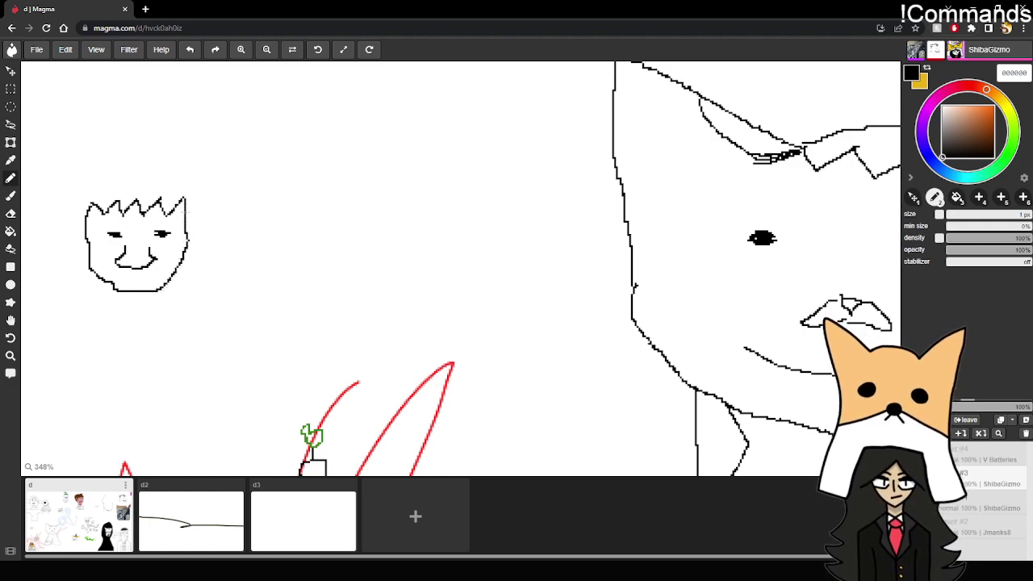
scroll(121, 275, "up", 3)
left_click_drag(116, 276, 179, 272)
mouse_move(127, 277)
left_mouse_down()
mouse_move(171, 273)
mouse_move(131, 280)
left_mouse_up()
key("ctrl+z")
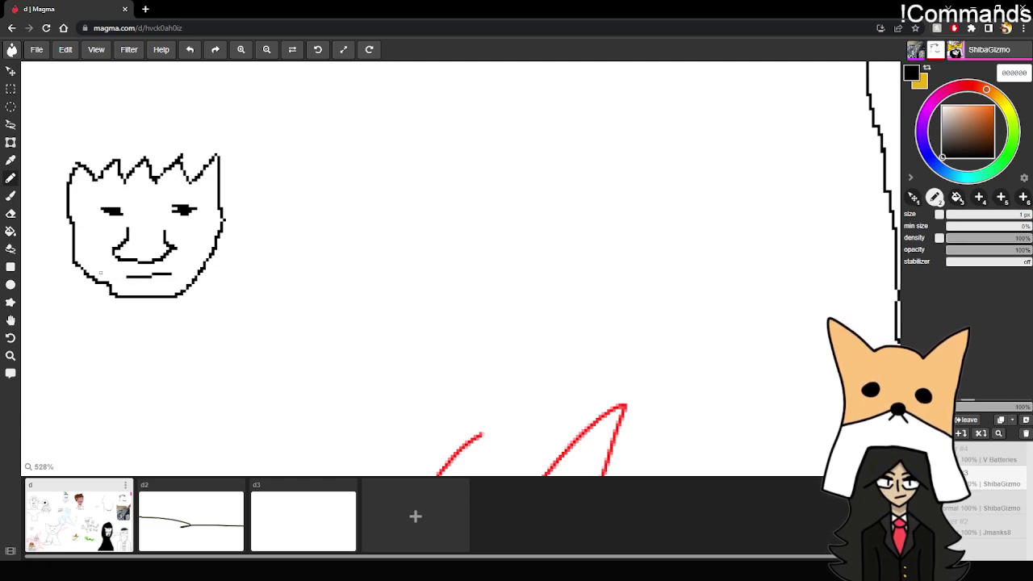
mouse_move(76, 239)
left_mouse_down()
mouse_move(112, 253)
mouse_move(214, 238)
left_mouse_up()
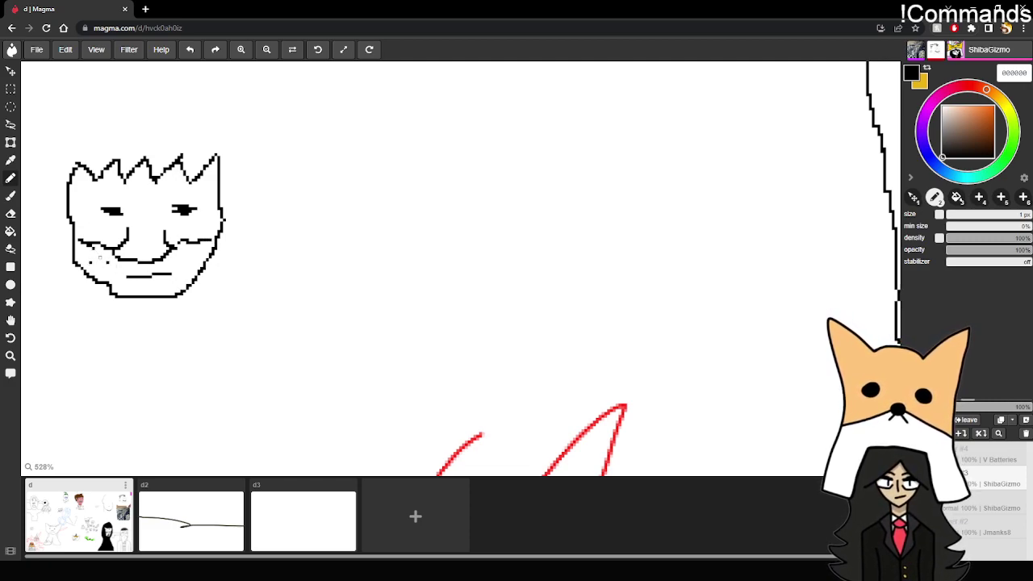
- Dot eight stubble marks across the face's chin and jaw
left_click(104, 262)
left_click(119, 268)
left_click(120, 279)
left_click(131, 285)
left_click(142, 287)
left_click(146, 267)
left_click(191, 253)
left_click(199, 251)
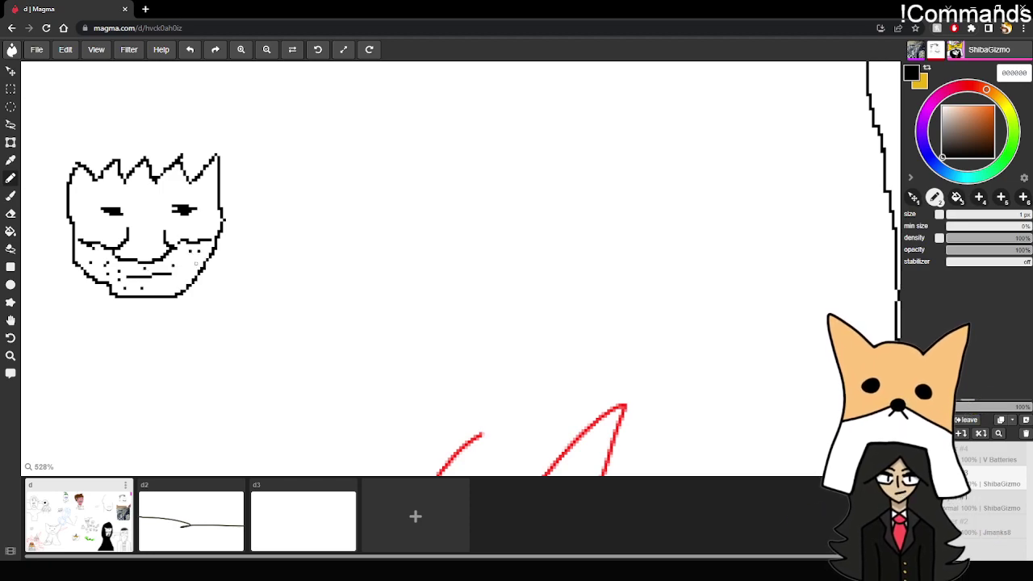
- Draw shaggy hair outlines down the left and right sides of the face
scroll(113, 161, "down", 3)
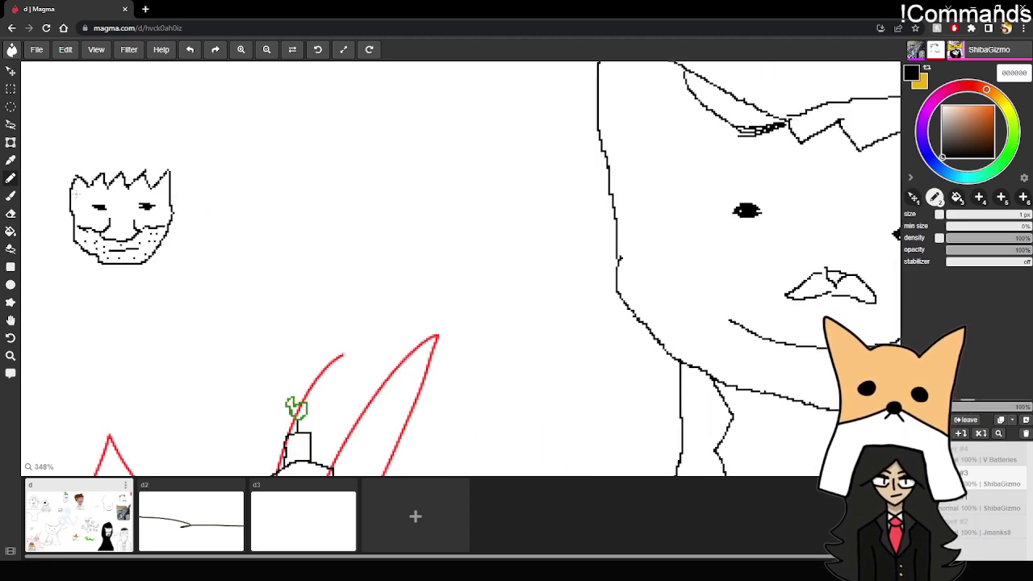
scroll(82, 127, "up", 3)
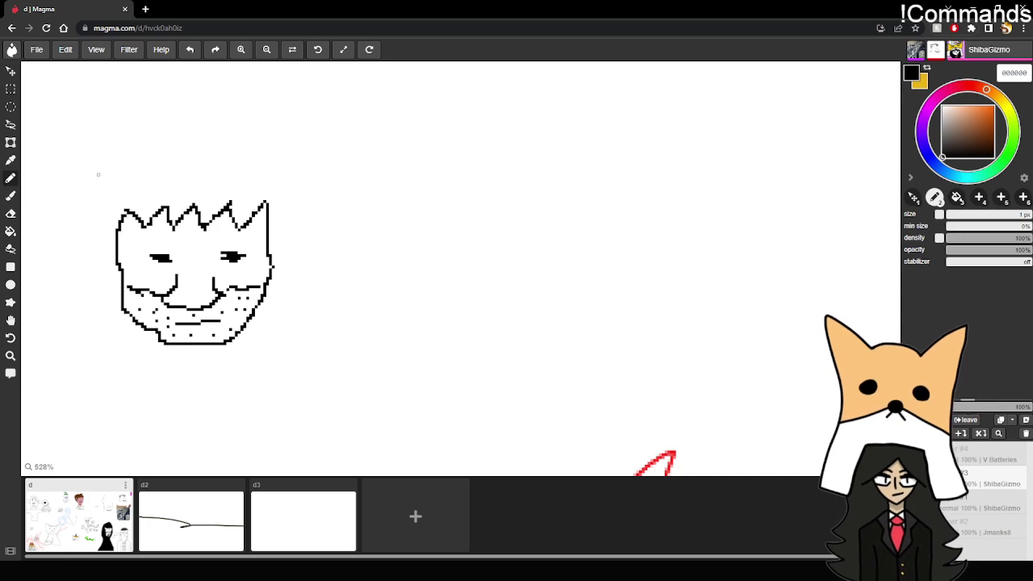
mouse_move(62, 222)
left_mouse_down()
mouse_move(54, 295)
mouse_move(73, 346)
mouse_move(120, 350)
mouse_move(144, 329)
left_mouse_up()
key("ctrl+z")
mouse_move(81, 247)
left_mouse_down()
mouse_move(68, 268)
mouse_move(65, 335)
mouse_move(100, 352)
mouse_move(154, 323)
left_mouse_up()
mouse_move(303, 210)
left_mouse_down()
mouse_move(331, 282)
mouse_move(317, 344)
mouse_move(298, 360)
mouse_move(260, 365)
mouse_move(246, 343)
left_mouse_up()
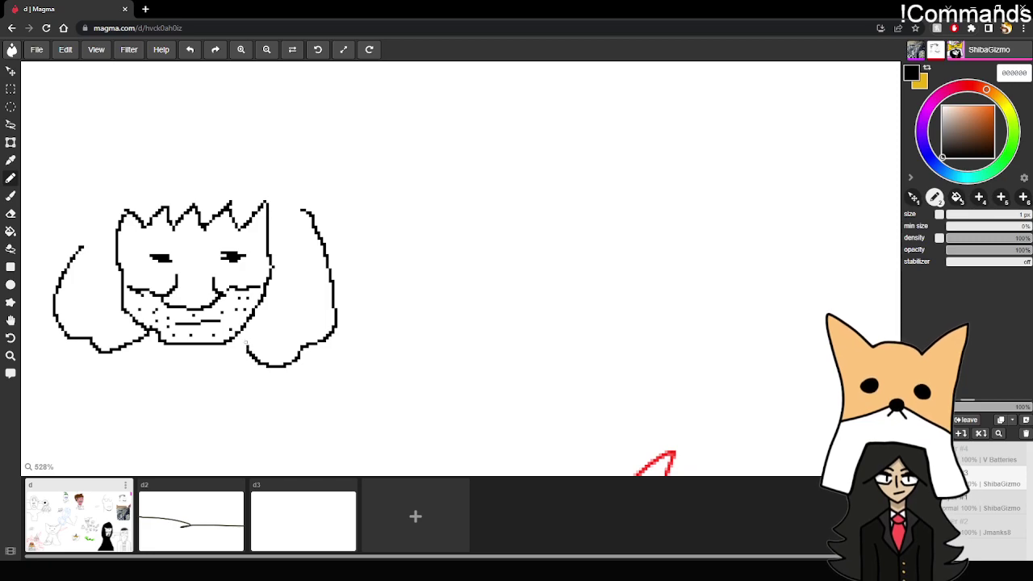
mouse_move(79, 247)
left_mouse_down()
mouse_move(96, 210)
mouse_move(162, 166)
mouse_move(84, 233)
mouse_move(144, 169)
mouse_move(247, 152)
mouse_move(327, 255)
mouse_move(311, 213)
mouse_move(299, 208)
mouse_move(332, 283)
mouse_move(335, 324)
left_mouse_up()
key("ctrl+z")
- Erase the stray lower hair outline segments with a 57 px eraser
left_click(10, 213)
left_click_drag(949, 214, 995, 214)
mouse_move(407, 339)
left_mouse_down()
mouse_move(347, 380)
mouse_move(299, 403)
left_mouse_up()
left_click_drag(120, 418, 111, 405)
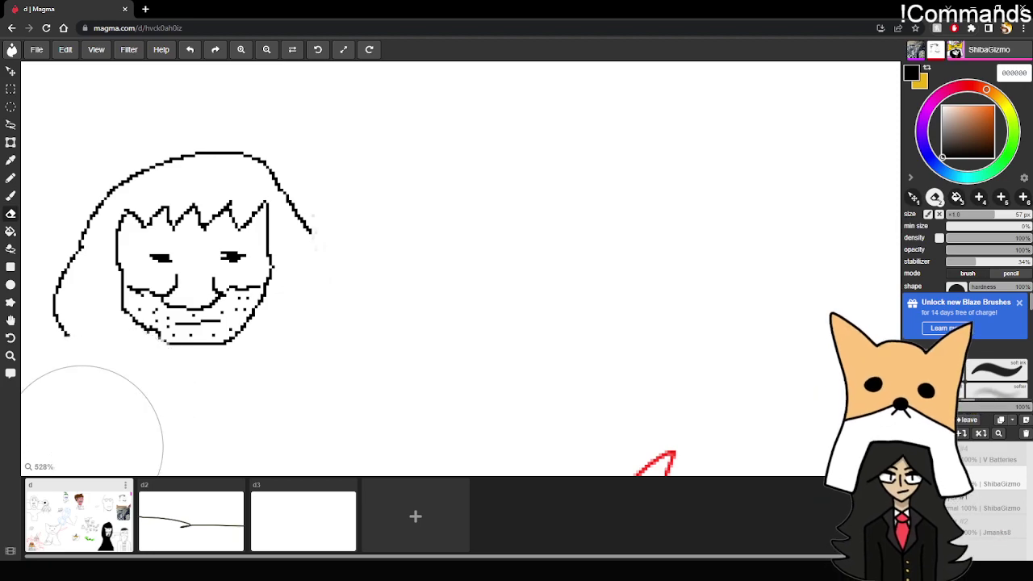
- With the fine pencil, extend the right hair outline and close the bottom-left edge
left_click(11, 179)
scroll(100, 320, "down", 1)
mouse_move(274, 244)
left_mouse_down()
mouse_move(285, 321)
mouse_move(229, 346)
mouse_move(212, 329)
left_mouse_up()
scroll(57, 327, "up", 1)
mouse_move(53, 339)
left_mouse_down()
mouse_move(134, 349)
mouse_move(153, 334)
left_mouse_up()
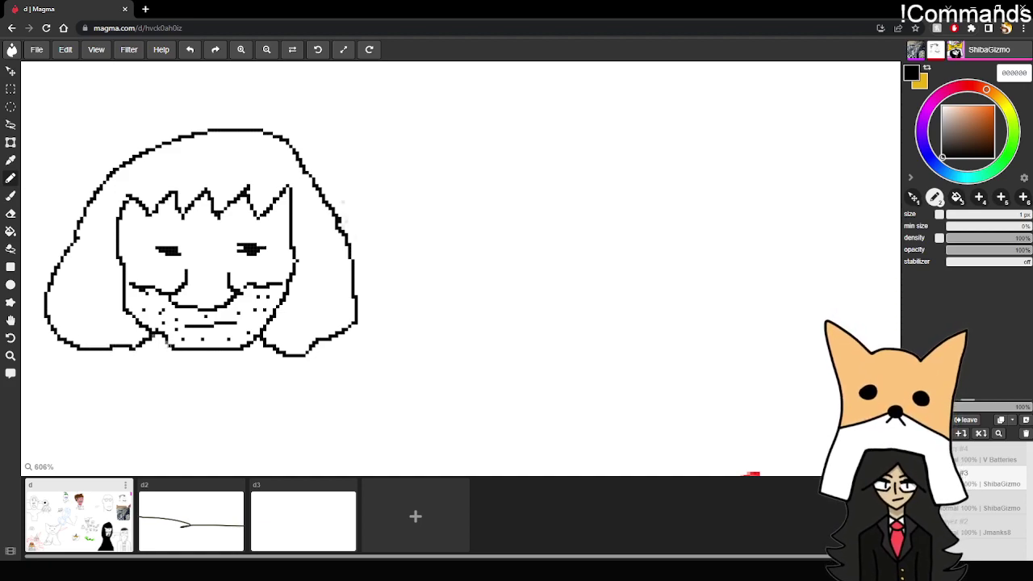
scroll(134, 343, "down", 4)
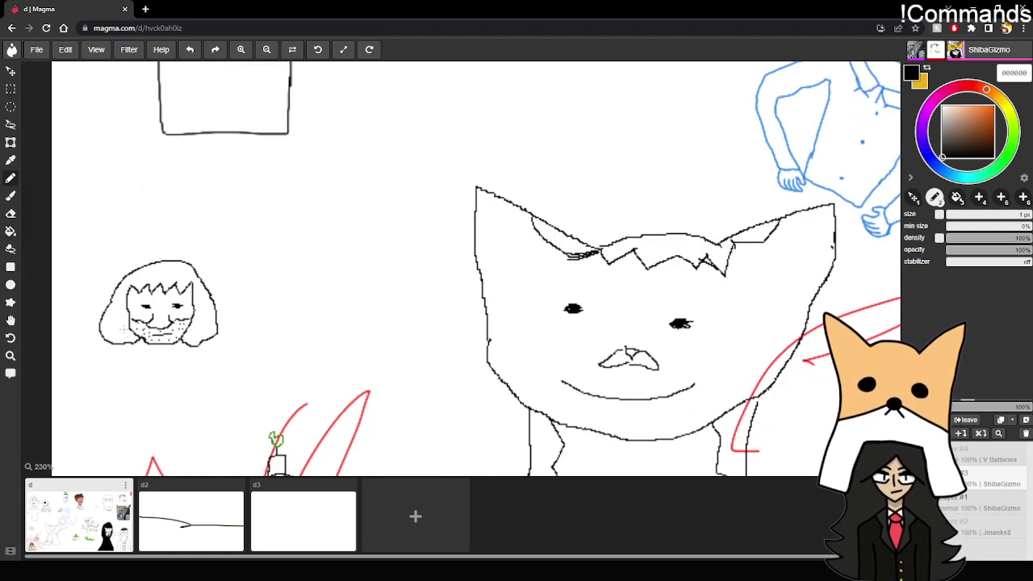
scroll(125, 336, "up", 4)
left_click_drag(186, 248, 150, 247)
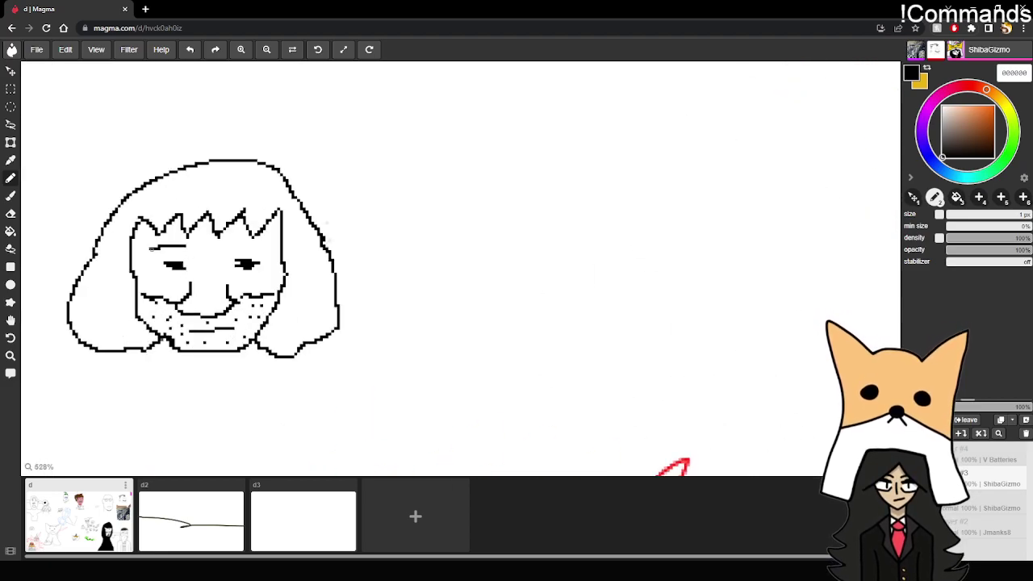
key("ctrl+z")
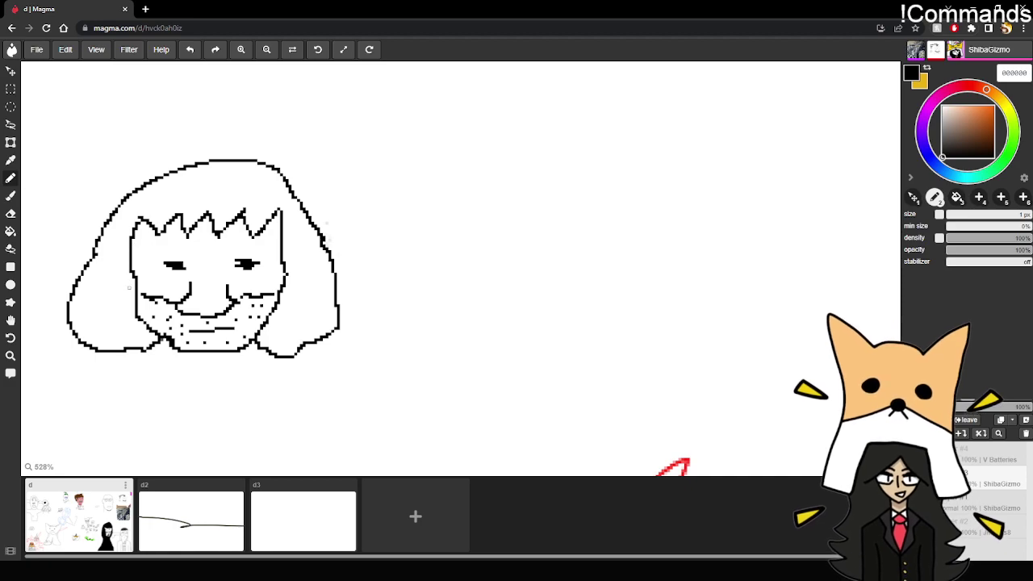
- Zoom out over the whole canvas, then zoom to about 528% on the shaggy-haired face
scroll(129, 284, "down", 3)
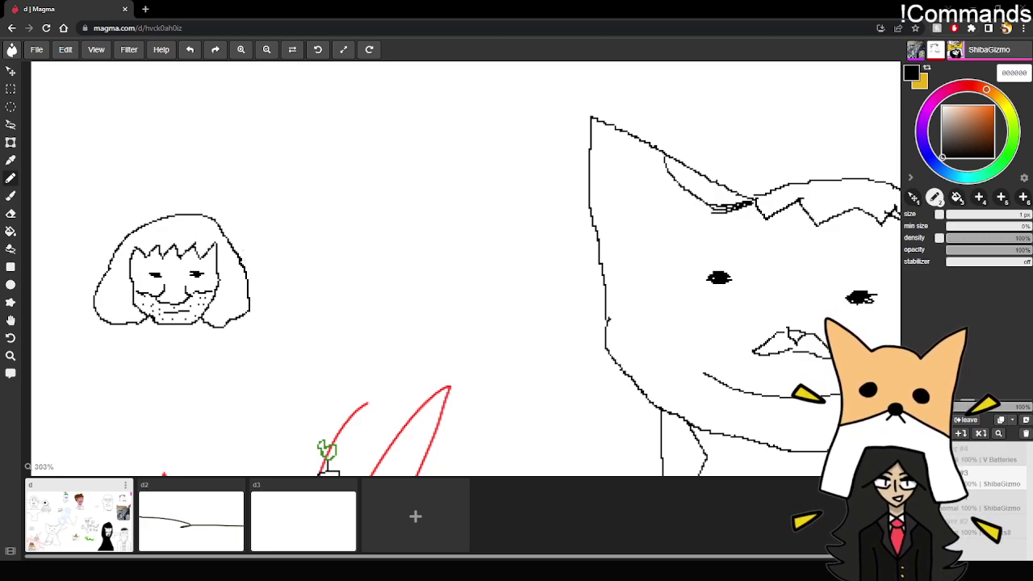
scroll(465, 266, "down", 10)
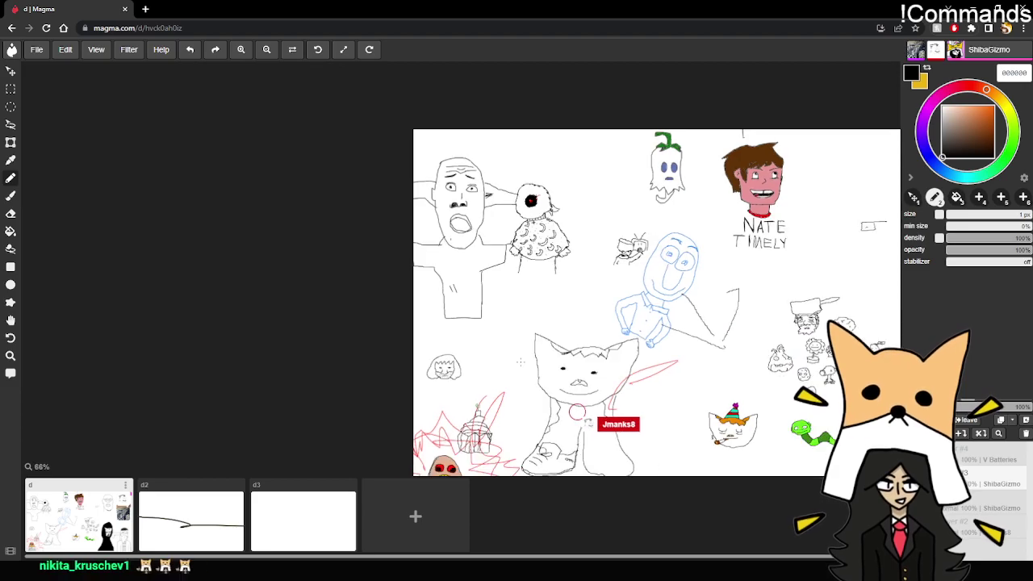
scroll(807, 320, "up", 5)
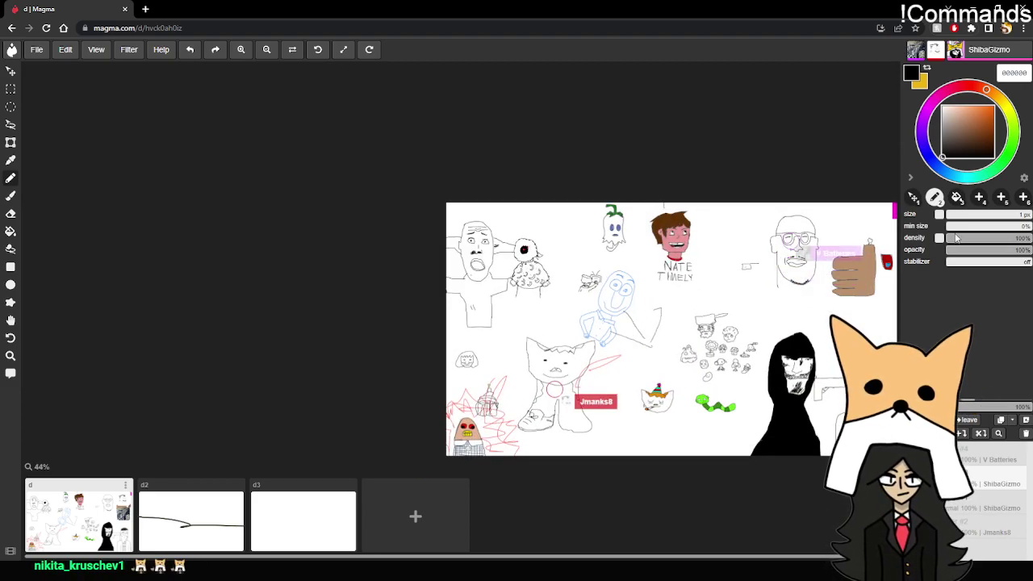
scroll(855, 257, "up", 4)
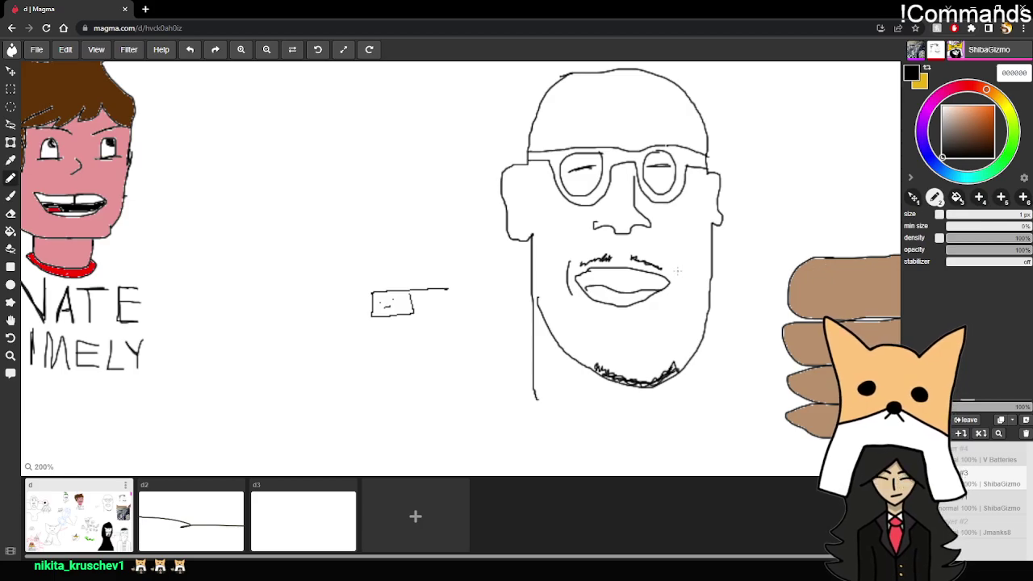
scroll(680, 275, "down", 8)
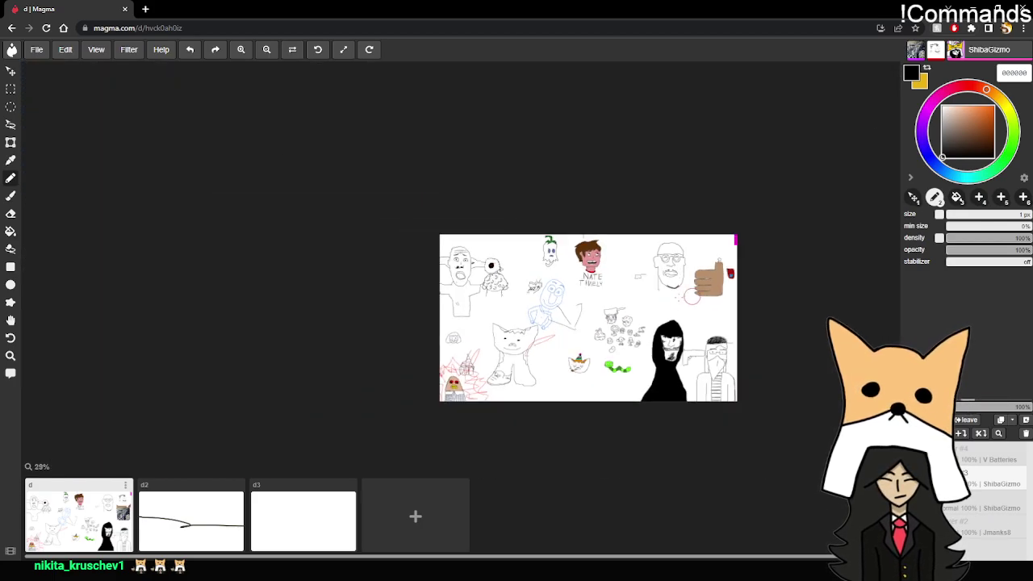
scroll(687, 289, "up", 3)
scroll(687, 289, "up", 2)
scroll(614, 311, "down", 4)
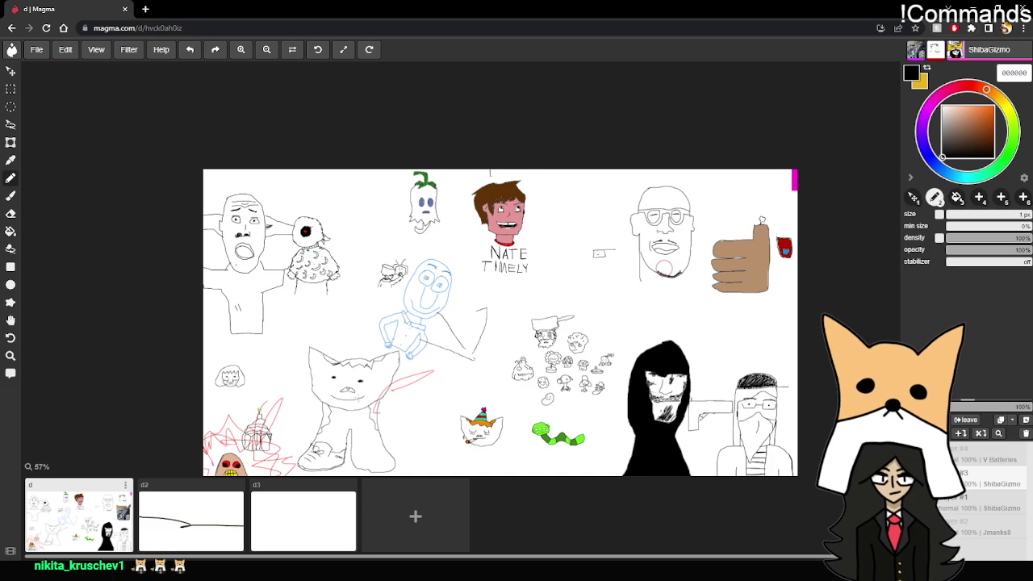
scroll(274, 386, "up", 8)
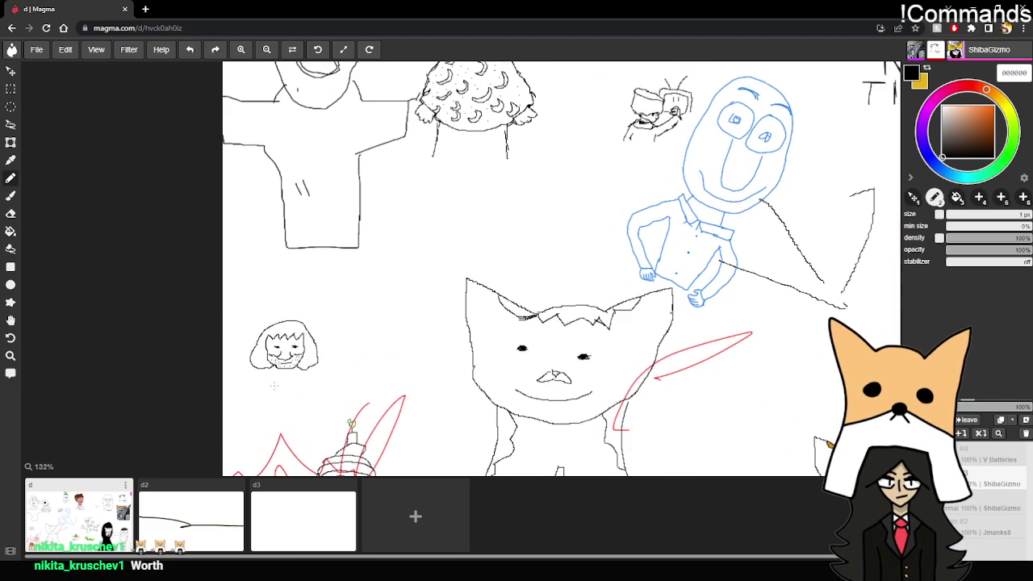
scroll(273, 386, "up", 3)
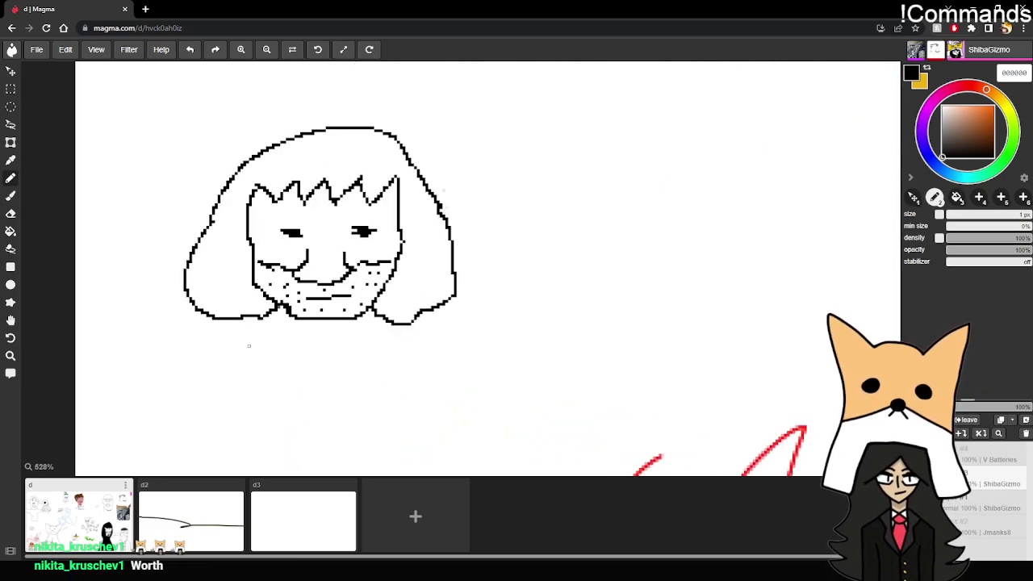
scroll(248, 346, "down", 3)
scroll(234, 384, "up", 3)
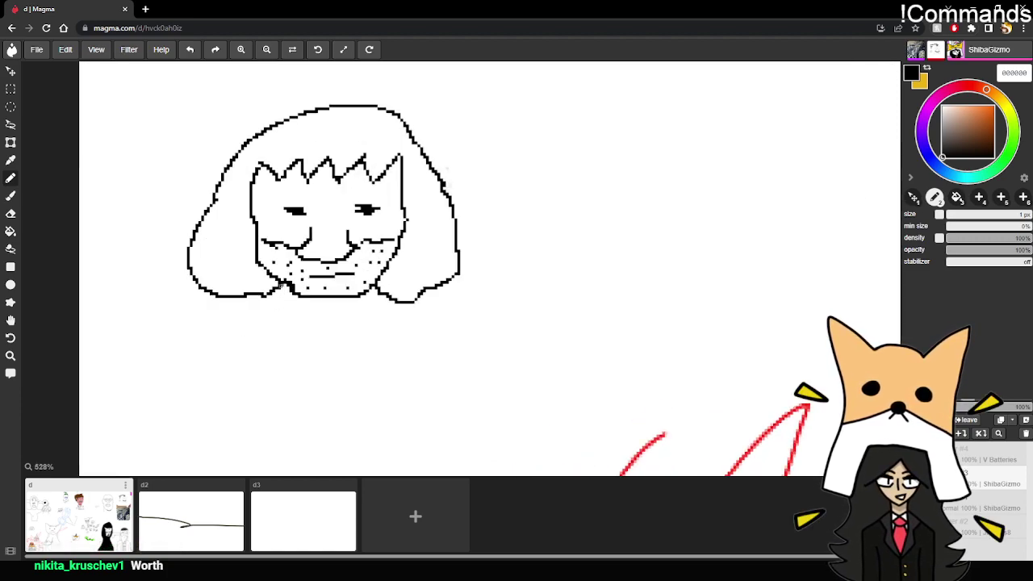
- Draw the line under the chin and the collar line beneath it
mouse_move(284, 302)
left_mouse_down()
mouse_move(345, 318)
mouse_move(376, 285)
left_mouse_up()
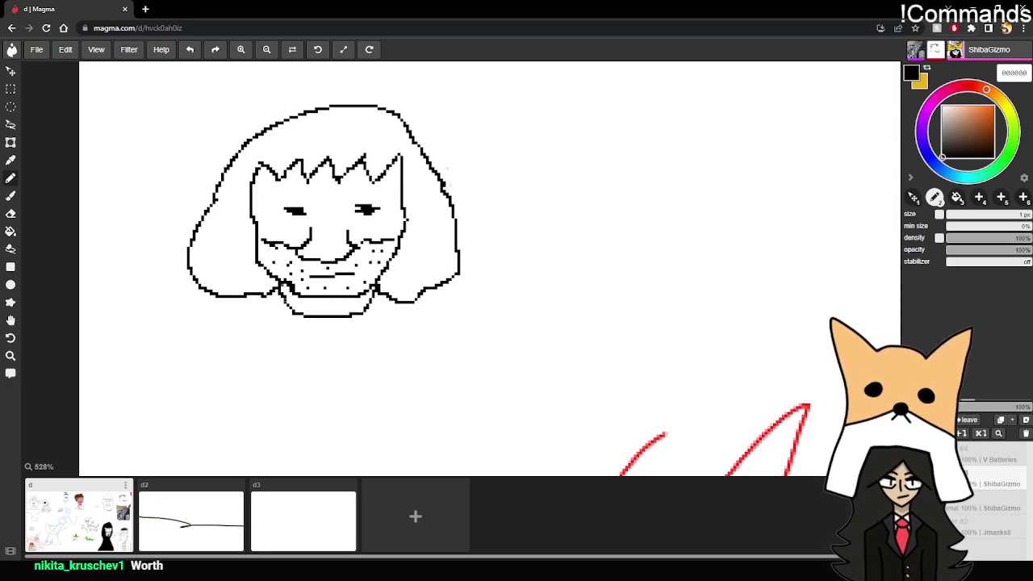
key("ctrl+z")
mouse_move(287, 297)
left_mouse_down()
mouse_move(352, 308)
mouse_move(377, 287)
left_mouse_up()
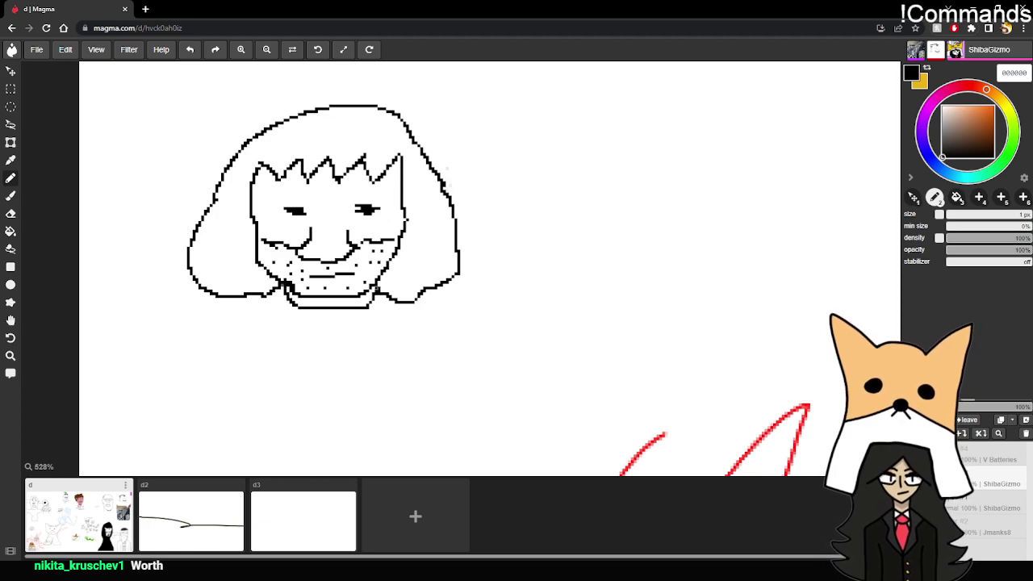
mouse_move(279, 287)
left_mouse_down()
mouse_move(289, 309)
mouse_move(318, 315)
mouse_move(352, 318)
mouse_move(388, 294)
left_mouse_up()
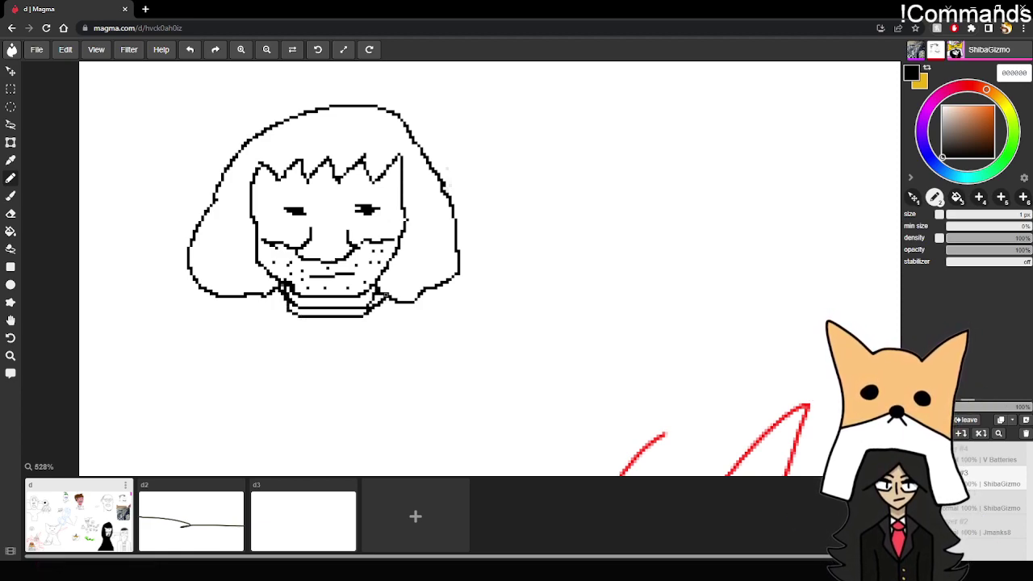
- Draw the left shoulder and both sides of the body below the face
mouse_move(258, 293)
left_mouse_down()
mouse_move(247, 327)
mouse_move(268, 323)
mouse_move(248, 323)
mouse_move(239, 395)
left_mouse_up()
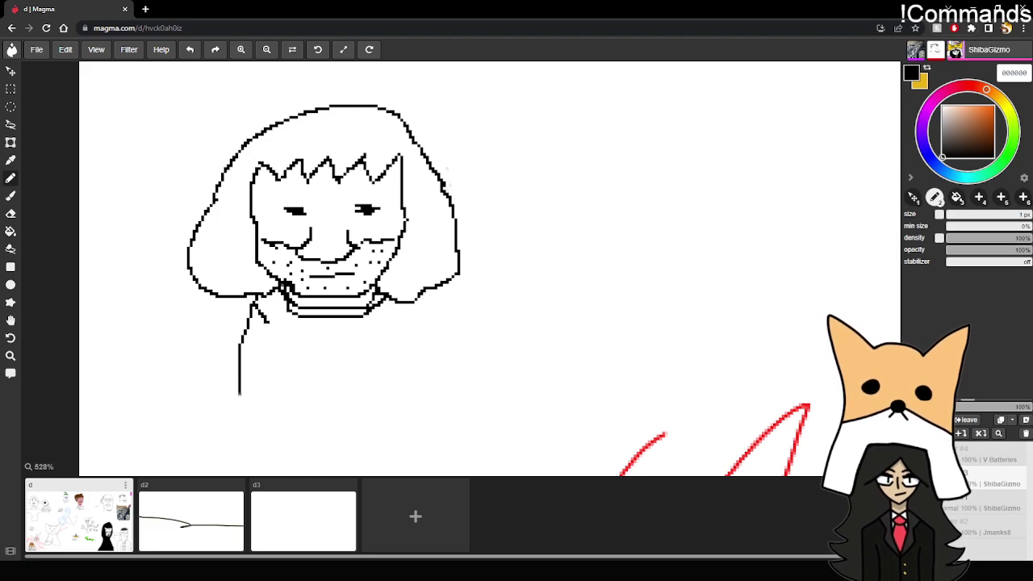
left_click_drag(265, 322, 271, 414)
mouse_move(393, 306)
left_mouse_down()
mouse_move(379, 348)
mouse_move(385, 413)
left_mouse_up()
key("ctrl+z")
left_click_drag(401, 321, 392, 397)
key("ctrl+z")
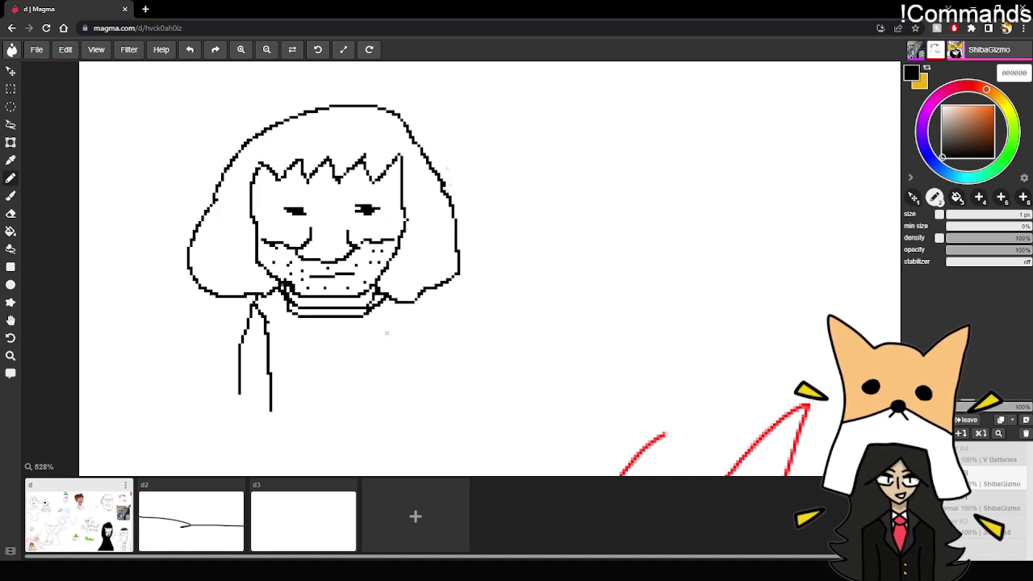
left_click_drag(392, 316, 396, 410)
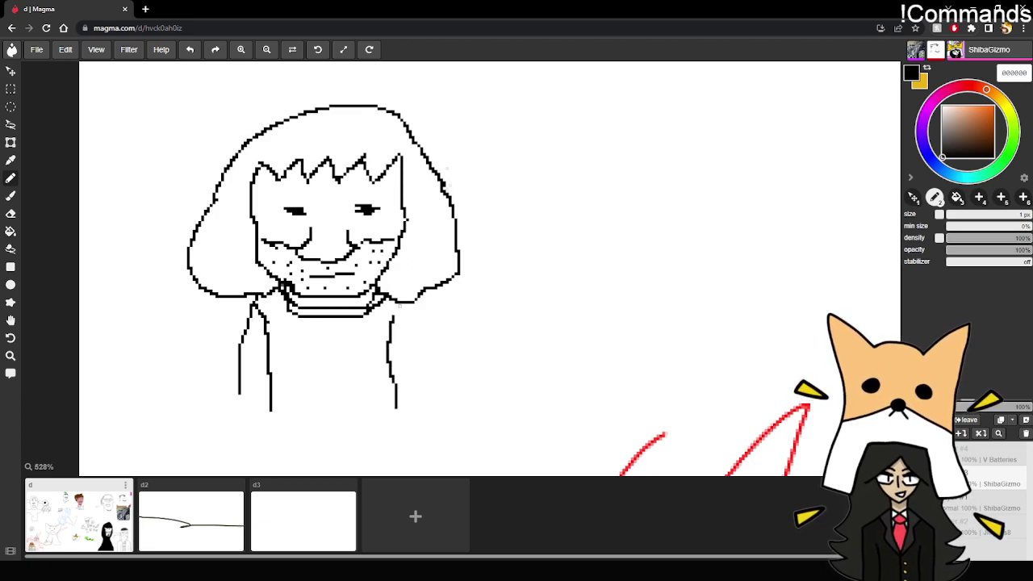
- Scatter leaf-shaped spots across the shirt, from collar to hem
scroll(284, 343, "up", 2)
mouse_move(282, 326)
left_mouse_down()
mouse_move(294, 344)
mouse_move(281, 328)
left_mouse_up()
mouse_move(357, 321)
left_mouse_down()
mouse_move(343, 331)
mouse_move(360, 331)
mouse_move(344, 339)
left_mouse_up()
mouse_move(295, 391)
left_mouse_down()
mouse_move(310, 370)
mouse_move(296, 392)
left_mouse_up()
mouse_move(363, 389)
left_mouse_down()
mouse_move(352, 397)
mouse_move(359, 391)
left_mouse_up()
mouse_move(377, 352)
left_mouse_down()
mouse_move(381, 334)
mouse_move(390, 350)
mouse_move(331, 373)
left_mouse_up()
mouse_move(390, 315)
left_mouse_down()
mouse_move(405, 297)
mouse_move(387, 320)
left_mouse_up()
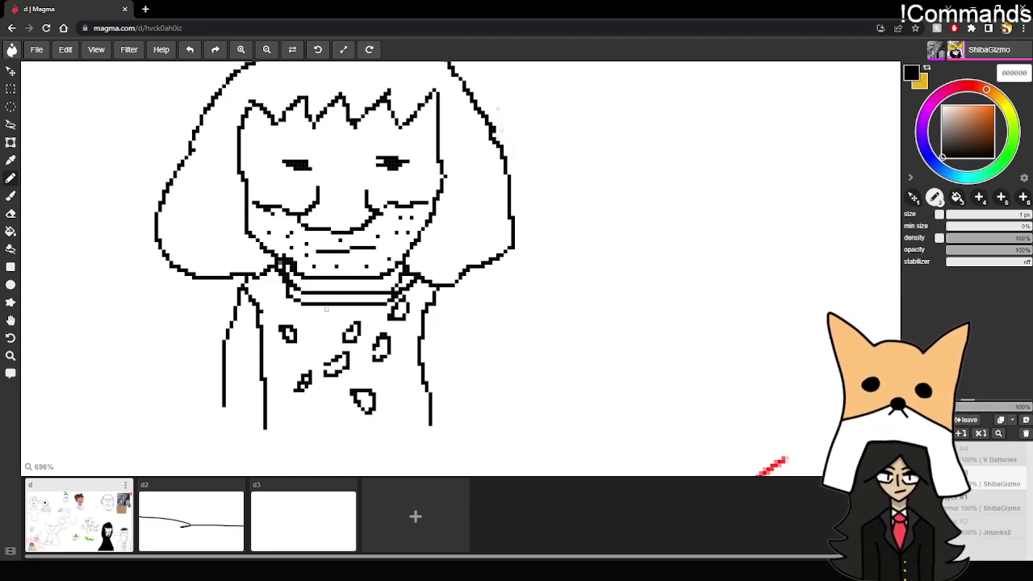
mouse_move(266, 283)
left_mouse_down()
mouse_move(271, 297)
mouse_move(264, 284)
left_mouse_up()
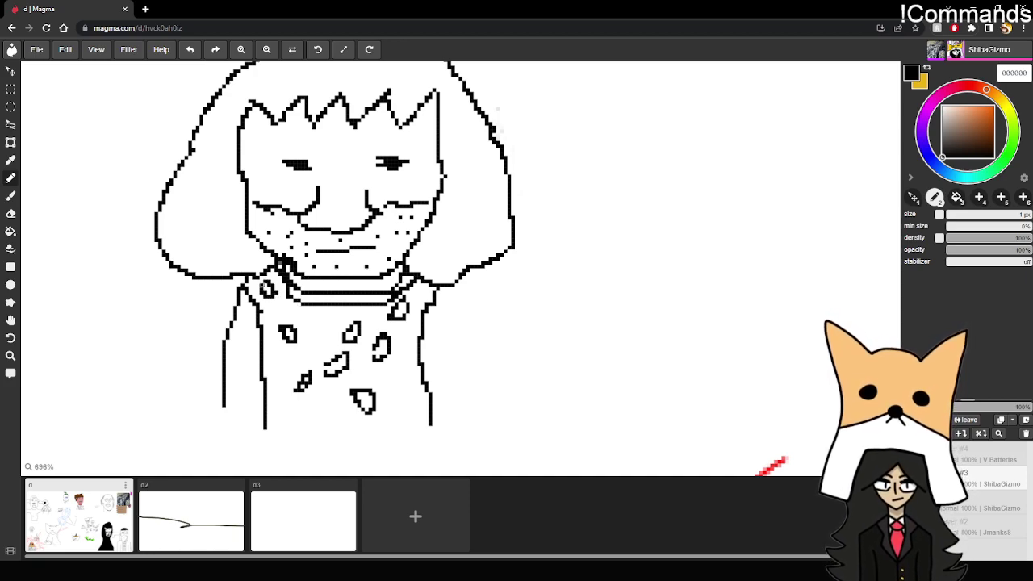
mouse_move(411, 386)
left_mouse_down()
mouse_move(413, 404)
mouse_move(398, 386)
left_mouse_up()
mouse_move(294, 420)
left_mouse_down()
mouse_move(324, 417)
mouse_move(298, 420)
left_mouse_up()
mouse_move(310, 329)
left_mouse_down()
mouse_move(344, 320)
mouse_move(304, 349)
mouse_move(323, 331)
mouse_move(313, 322)
left_mouse_up()
key("ctrl+z")
mouse_move(276, 365)
left_mouse_down()
mouse_move(279, 376)
mouse_move(284, 357)
left_mouse_up()
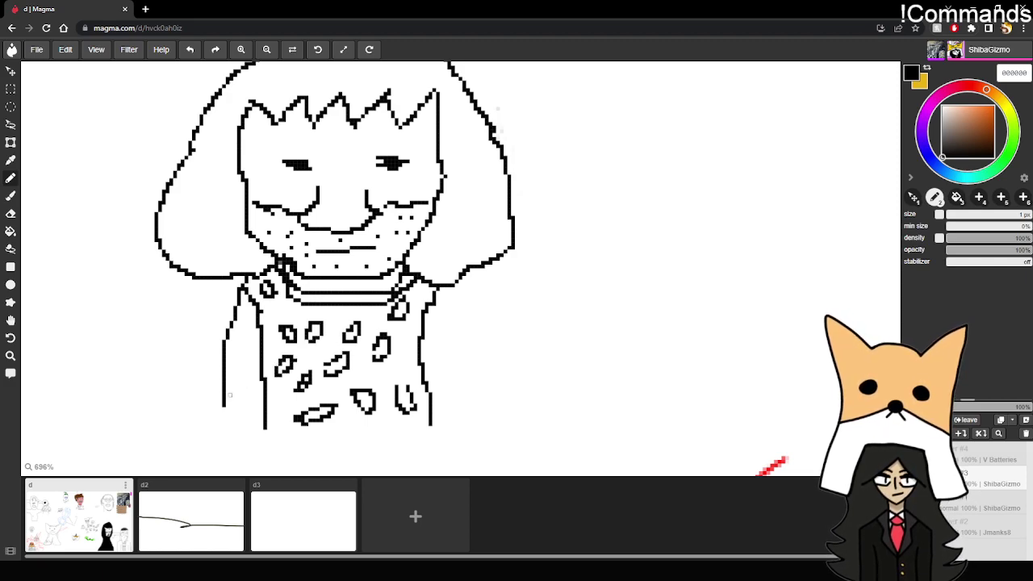
scroll(225, 404, "down", 3)
scroll(226, 404, "up", 3)
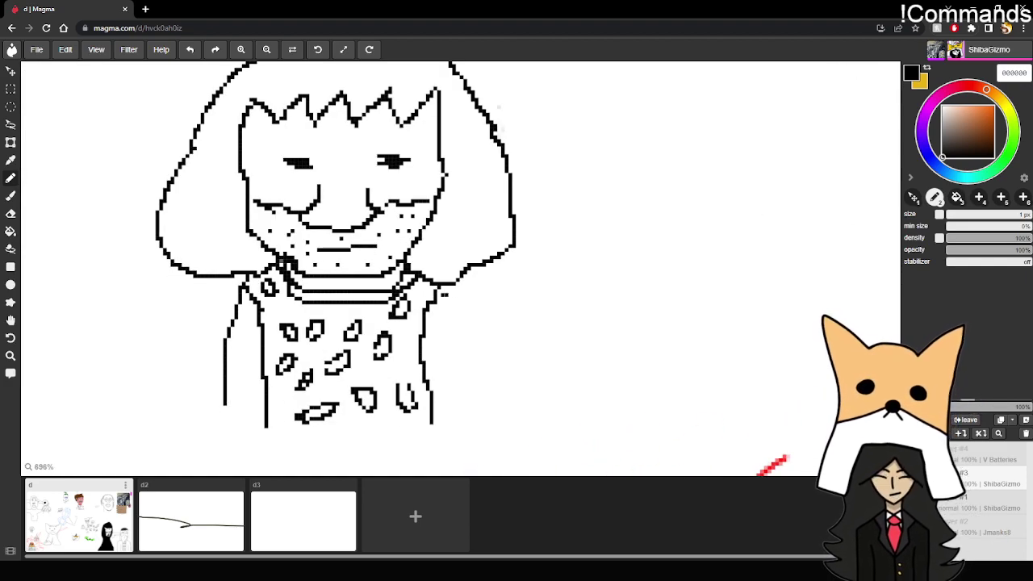
- Draw the right arm and mark cuff edges on both sleeves
left_click_drag(452, 301, 469, 424)
mouse_move(226, 406)
left_mouse_down()
mouse_move(225, 430)
mouse_move(225, 409)
mouse_move(267, 400)
left_mouse_up()
key("ctrl+z")
left_click_drag(225, 426, 267, 420)
key("ctrl+z")
mouse_move(431, 406)
left_mouse_down()
mouse_move(467, 394)
mouse_move(427, 419)
mouse_move(458, 421)
left_mouse_up()
scroll(460, 266, "down", 3)
scroll(460, 266, "up", 3)
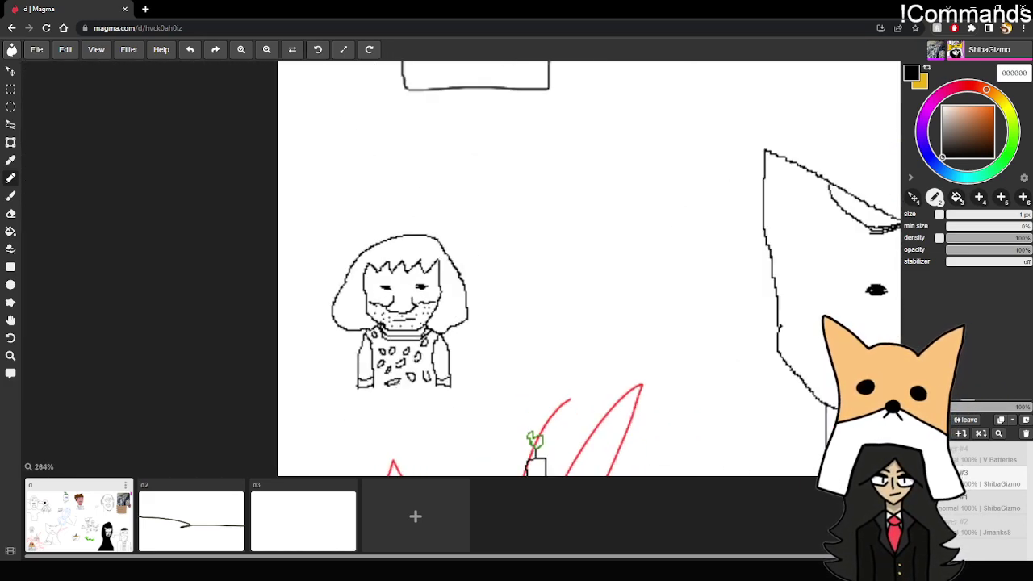
scroll(421, 253, "up", 1)
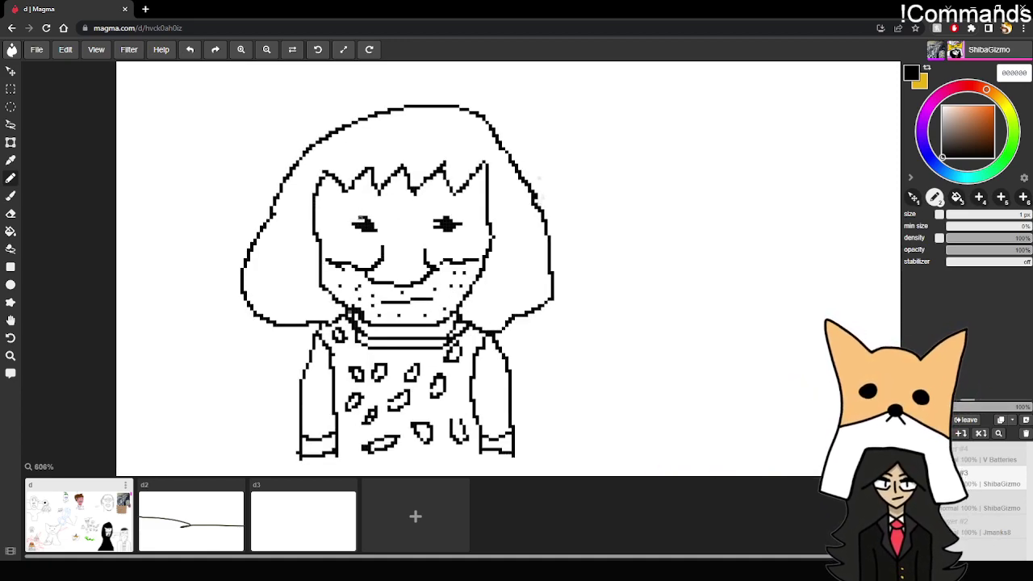
scroll(431, 253, "down", 10)
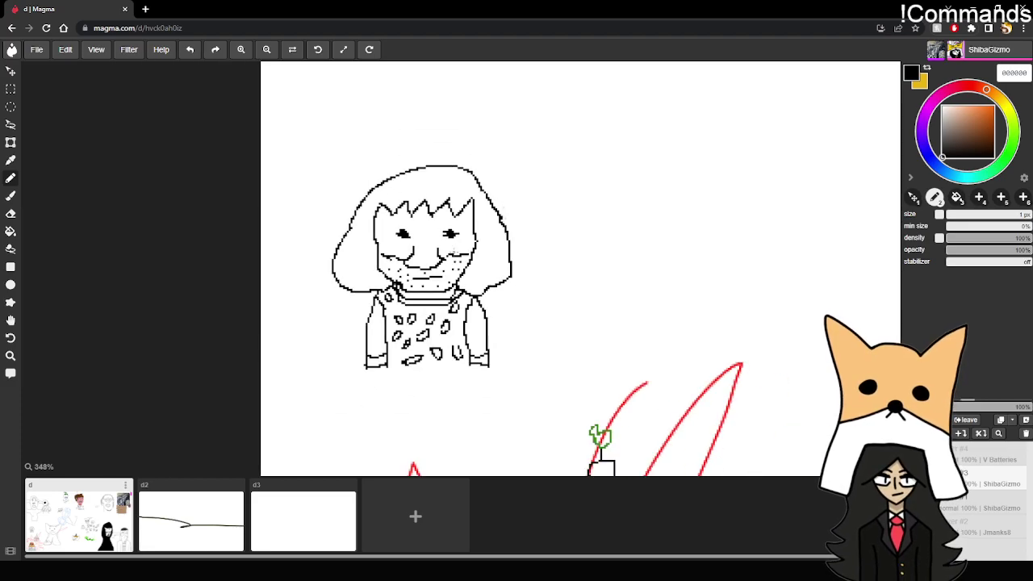
scroll(509, 271, "up", 3)
scroll(508, 270, "down", 6)
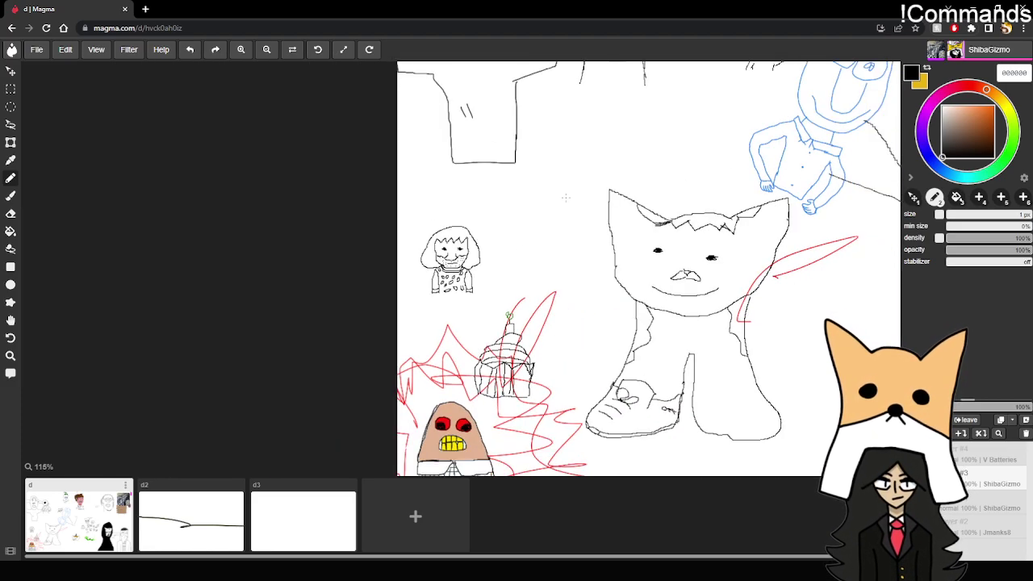
scroll(572, 188, "up", 3)
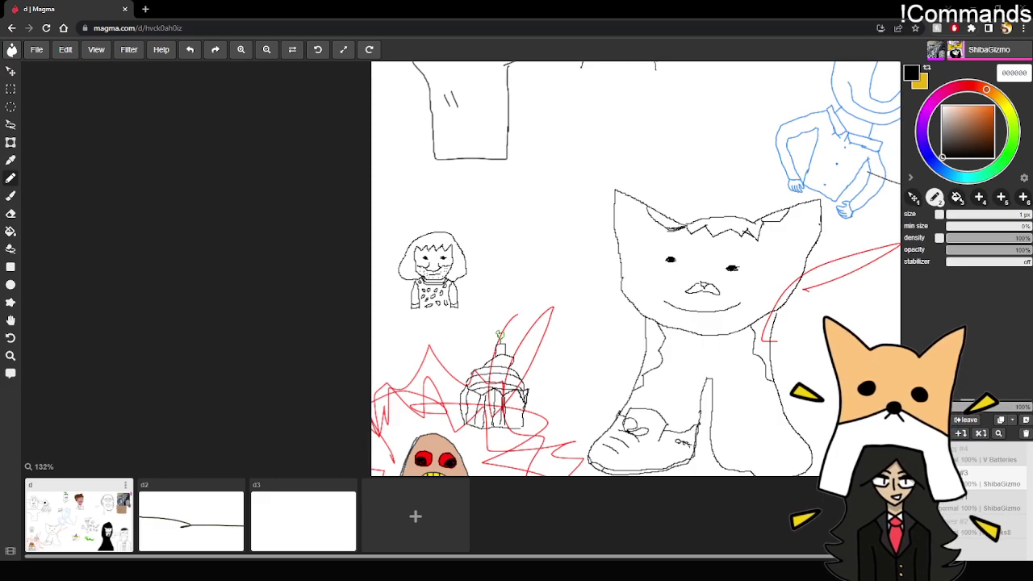
scroll(585, 254, "up", 3)
scroll(581, 210, "up", 3)
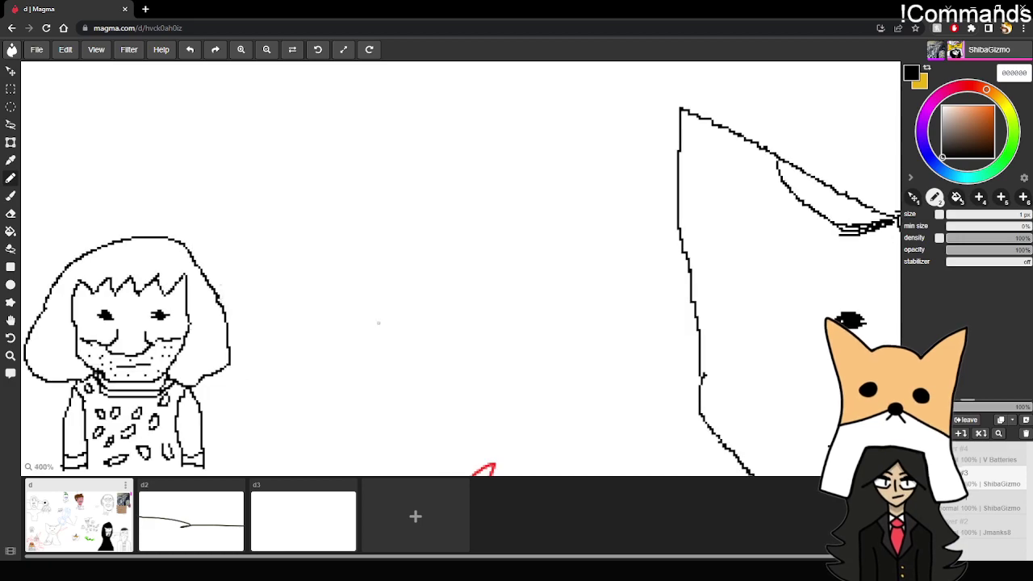
- Draw the round head outline to the right of the spotted-shirt figure
mouse_move(402, 267)
left_mouse_down()
mouse_move(377, 321)
mouse_move(398, 336)
mouse_move(457, 335)
mouse_move(469, 290)
mouse_move(447, 269)
left_mouse_up()
key("ctrl+z")
mouse_move(360, 273)
left_mouse_down()
mouse_move(363, 328)
mouse_move(386, 342)
mouse_move(440, 316)
left_mouse_up()
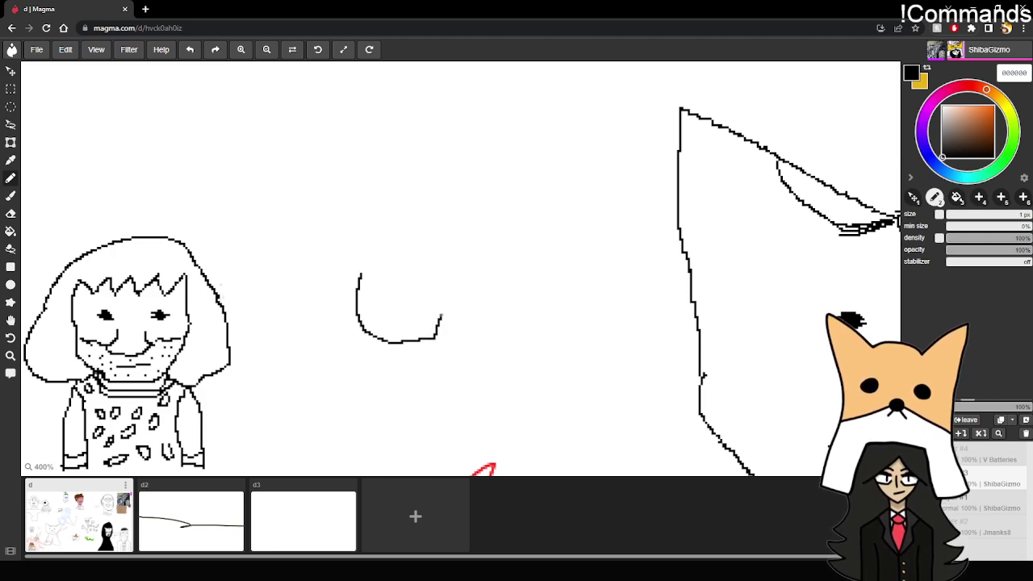
key("ctrl+z")
mouse_move(374, 270)
left_mouse_down()
mouse_move(358, 342)
mouse_move(390, 347)
mouse_move(436, 324)
mouse_move(448, 291)
mouse_move(439, 276)
mouse_move(345, 297)
mouse_move(346, 325)
mouse_move(393, 340)
mouse_move(414, 321)
mouse_move(420, 283)
mouse_move(344, 305)
mouse_move(353, 335)
mouse_move(397, 341)
mouse_move(424, 321)
mouse_move(405, 270)
left_mouse_up()
key("ctrl+z")
key("ctrl+z")
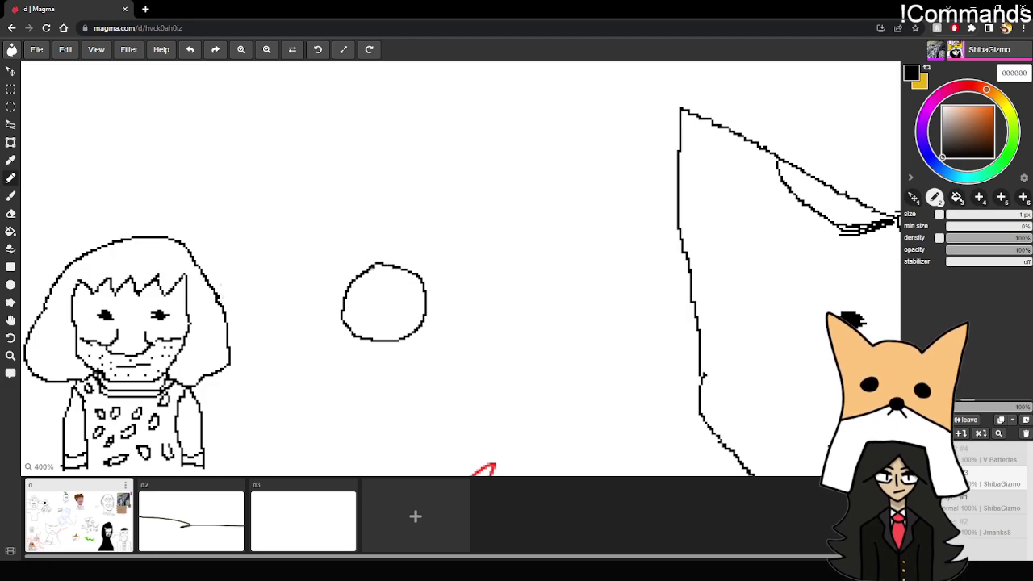
scroll(359, 325, "up", 2)
- Draw the curved oval eye inside the circle and thicken its lower outline
mouse_move(373, 267)
left_mouse_down()
mouse_move(412, 265)
mouse_move(436, 285)
left_mouse_up()
key("ctrl+z")
mouse_move(375, 261)
left_mouse_down()
mouse_move(408, 258)
mouse_move(443, 286)
mouse_move(408, 310)
mouse_move(372, 307)
mouse_move(365, 281)
mouse_move(376, 262)
mouse_move(395, 285)
mouse_move(395, 274)
left_mouse_up()
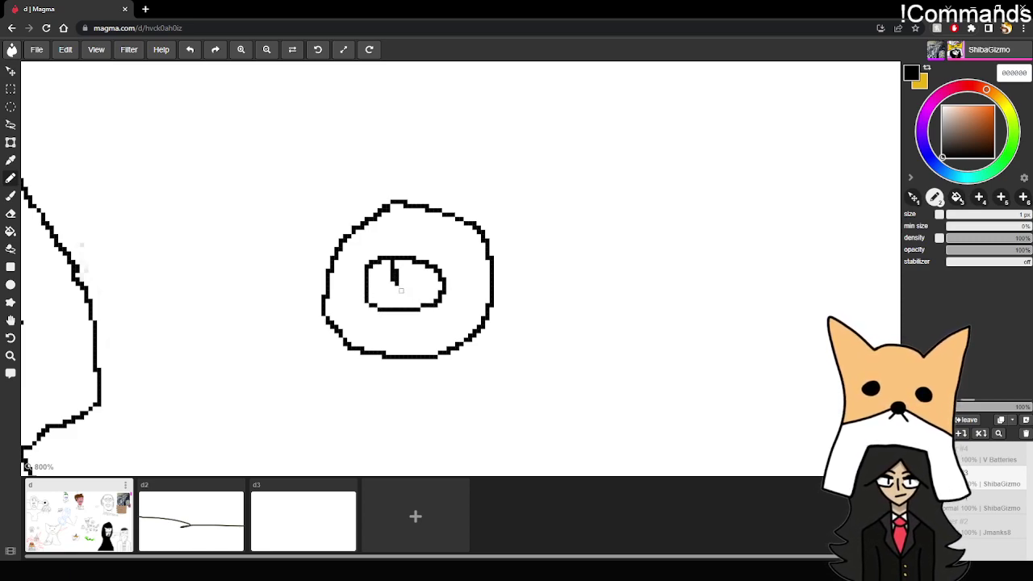
scroll(405, 332, "down", 3)
scroll(401, 347, "up", 3)
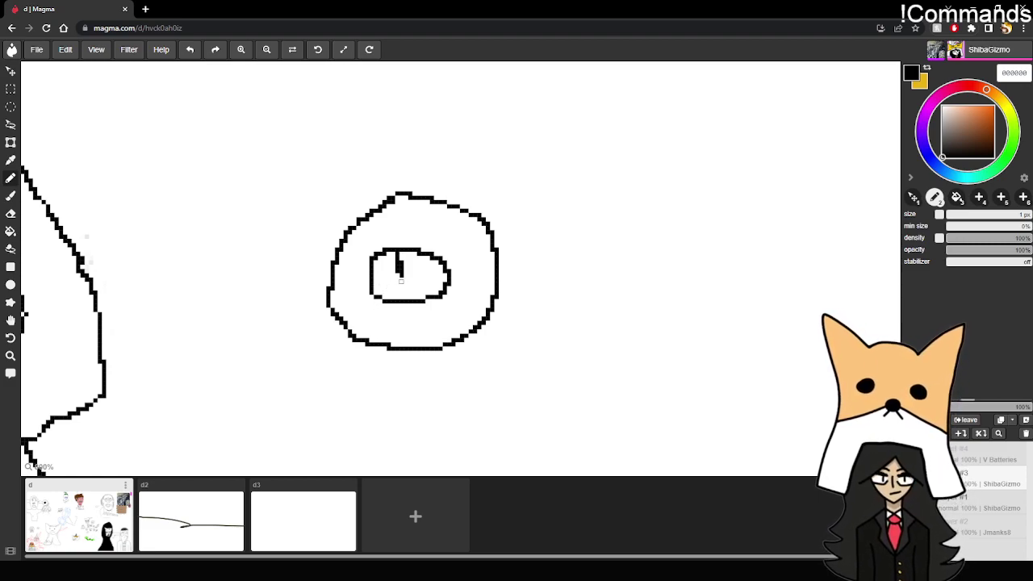
scroll(398, 299, "down", 3)
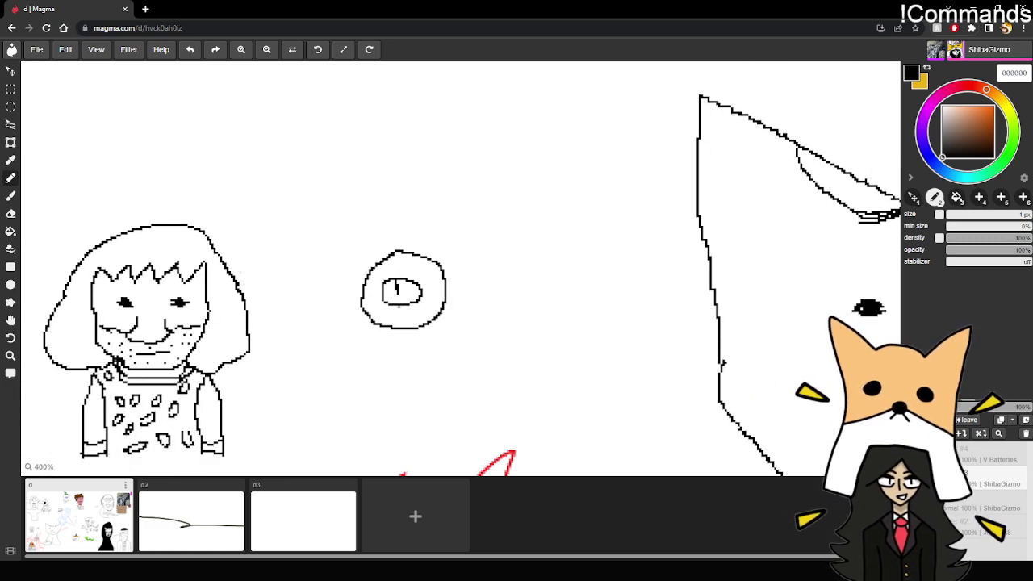
scroll(399, 299, "up", 3)
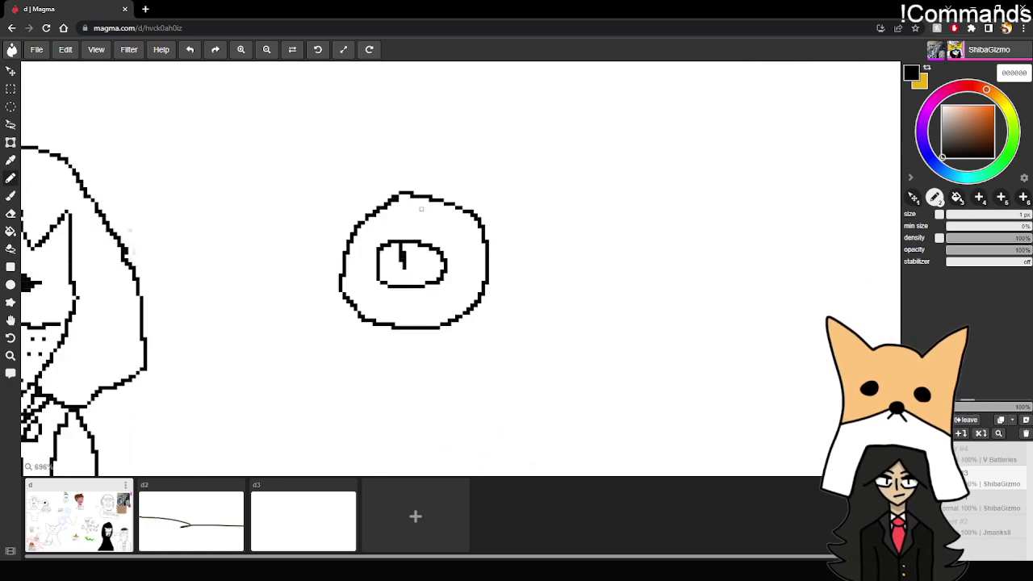
scroll(421, 209, "down", 3)
scroll(415, 180, "up", 3)
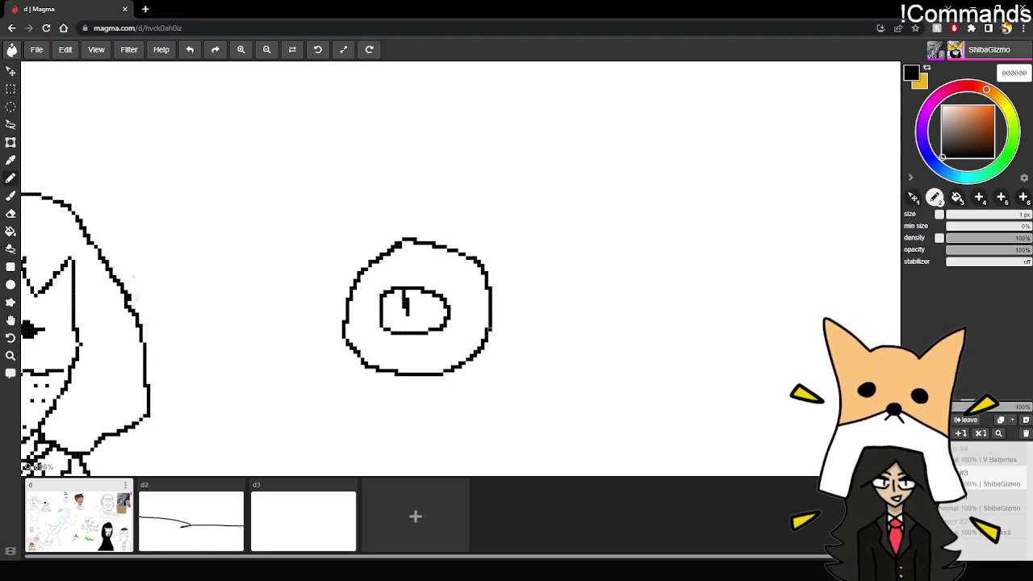
mouse_move(497, 349)
left_mouse_down()
mouse_move(497, 360)
mouse_move(416, 386)
mouse_move(360, 373)
left_mouse_up()
- Draw the cloak's left and right edges hanging down from the head
scroll(395, 432, "up", 3)
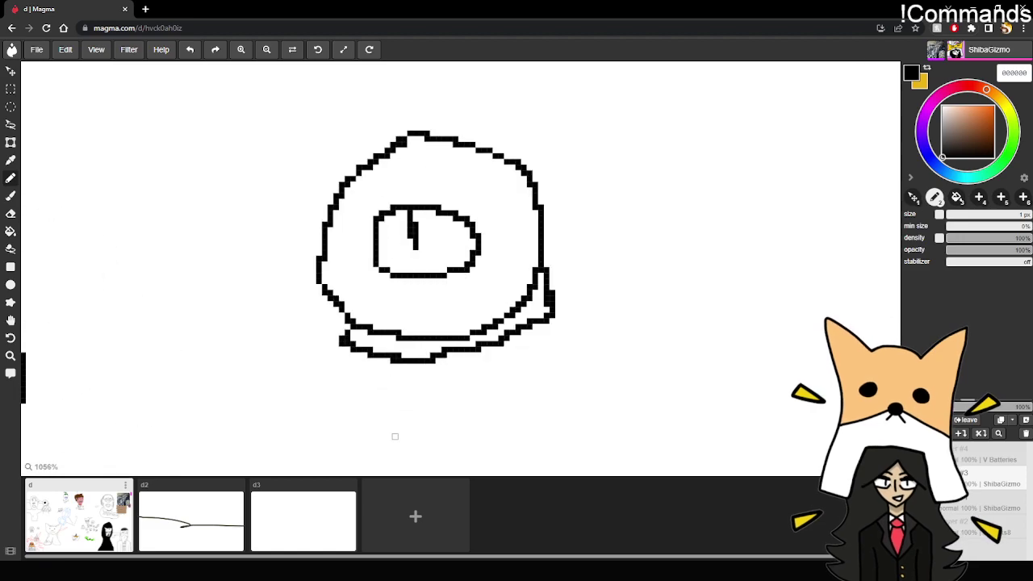
mouse_move(394, 334)
left_mouse_down()
mouse_move(354, 440)
mouse_move(352, 427)
mouse_move(331, 457)
left_mouse_up()
key("ctrl+z")
left_click_drag(430, 339, 363, 451)
left_click_drag(322, 307, 294, 376)
key("ctrl+z")
left_click_drag(320, 319, 275, 476)
left_click_drag(374, 443, 387, 489)
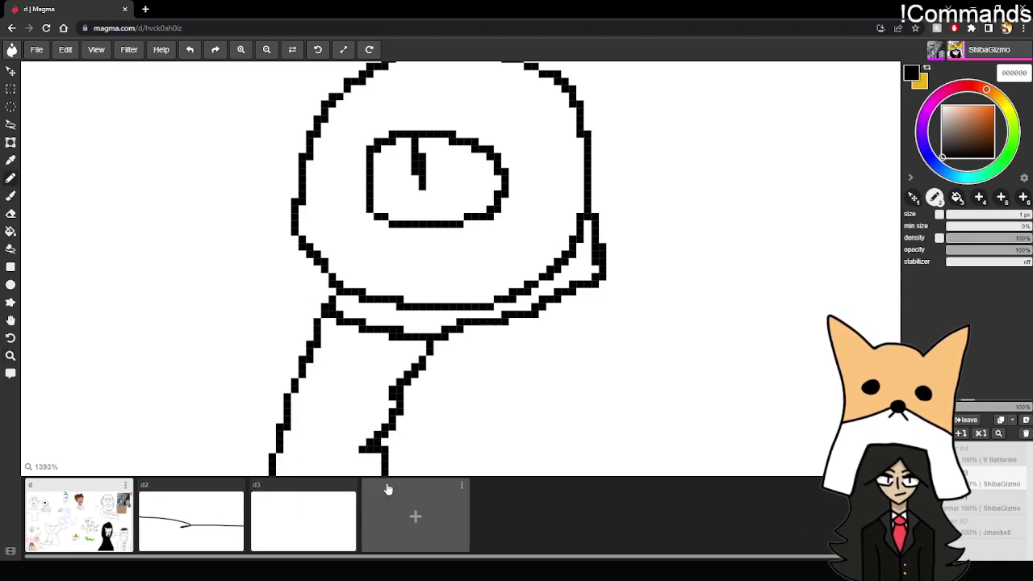
- Add diagonal hatch lines inside the cloak and redraw its right edge further out
left_click_drag(370, 352, 345, 386)
left_click_drag(350, 380, 316, 415)
scroll(331, 416, "down", 5)
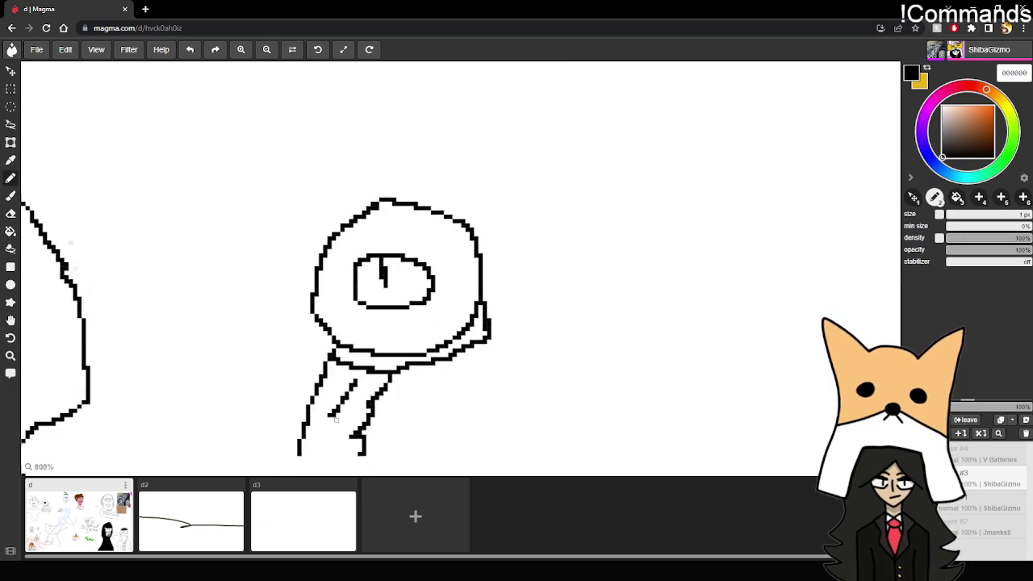
scroll(413, 399, "up", 3)
mouse_move(360, 371)
left_mouse_down()
mouse_move(378, 421)
mouse_move(409, 468)
mouse_move(415, 461)
left_mouse_up()
mouse_move(460, 336)
left_mouse_down()
mouse_move(453, 372)
mouse_move(460, 440)
left_mouse_up()
key("ctrl+z")
key("ctrl+z")
mouse_move(443, 346)
left_mouse_down()
mouse_move(464, 386)
mouse_move(478, 485)
left_mouse_up()
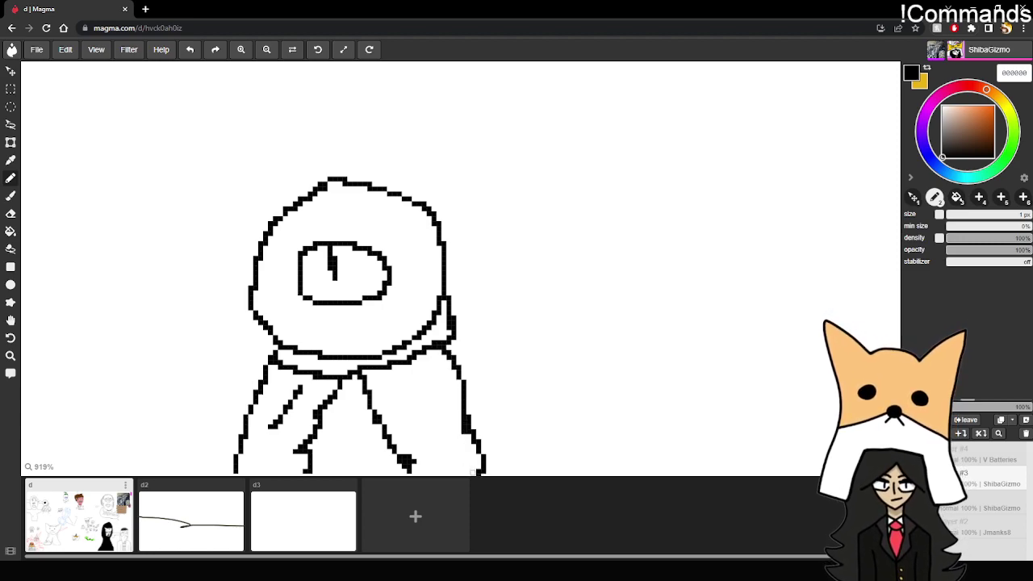
- Draw a short dash on the cloak and extend it into an arm line
left_click_drag(405, 408, 442, 398)
left_click_drag(419, 453, 460, 467)
scroll(373, 354, "up", 2)
scroll(346, 234, "down", 5)
scroll(342, 255, "up", 5)
scroll(365, 282, "down", 6)
scroll(380, 94, "up", 3)
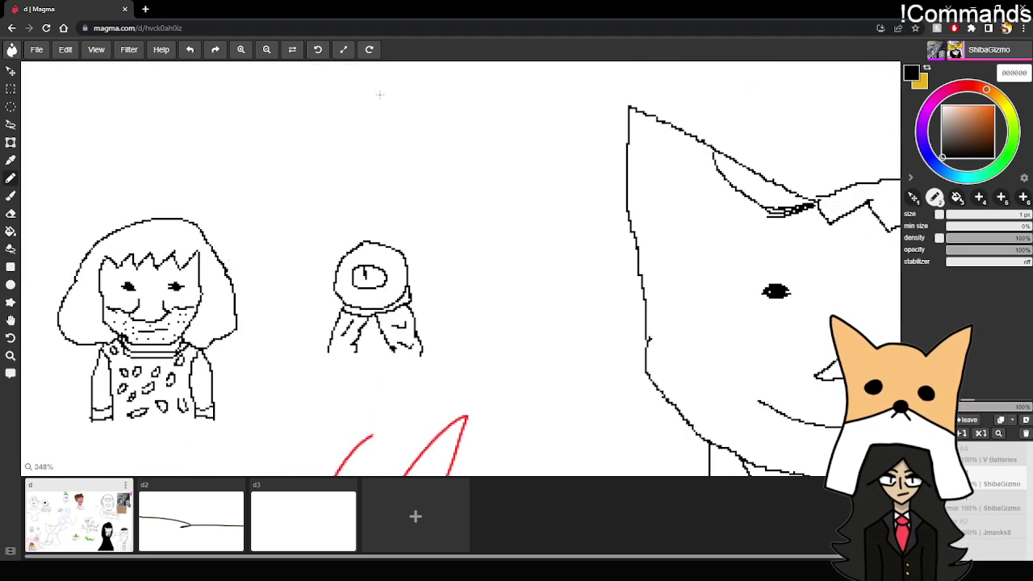
scroll(380, 190, "up", 2)
scroll(367, 254, "up", 1)
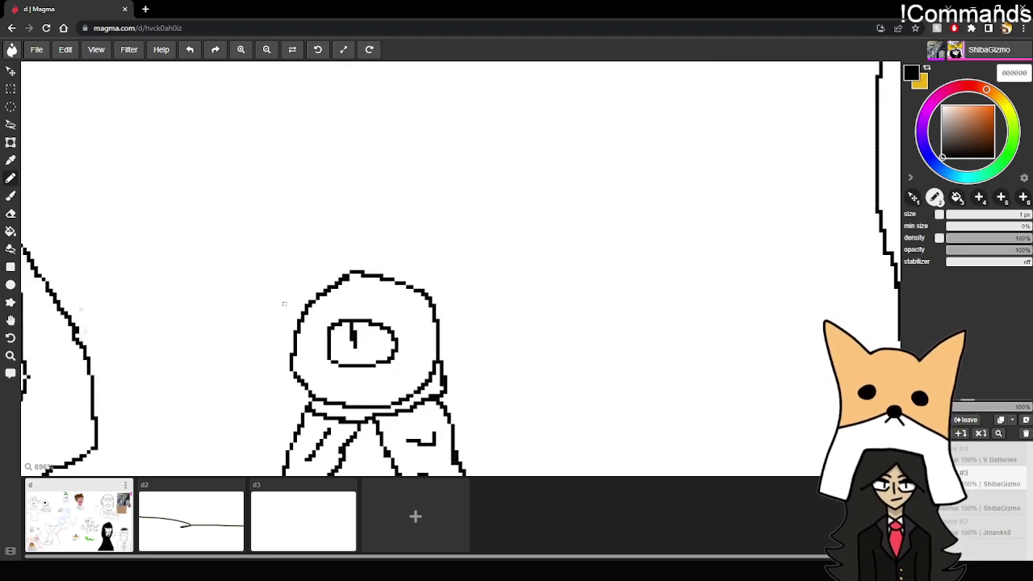
- Sketch hair curves over and right of the head, undoing attempts that look wrong
mouse_move(294, 320)
left_mouse_down()
mouse_move(315, 242)
mouse_move(373, 212)
left_mouse_up()
key("ctrl+z")
mouse_move(300, 315)
left_mouse_down()
mouse_move(307, 244)
mouse_move(379, 211)
left_mouse_up()
key("ctrl+z")
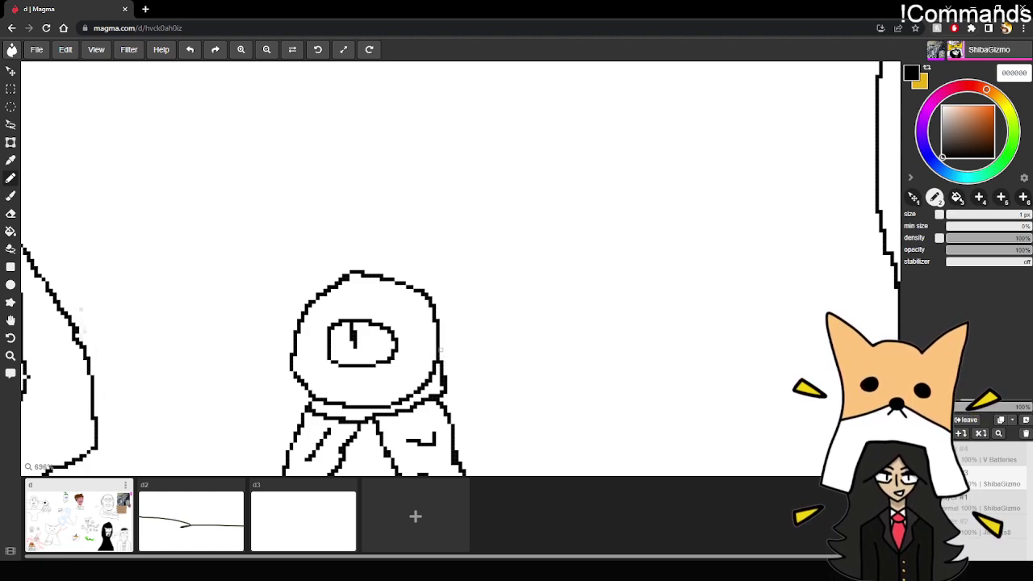
mouse_move(450, 350)
left_mouse_down()
mouse_move(465, 385)
mouse_move(443, 379)
mouse_move(451, 351)
mouse_move(487, 344)
mouse_move(463, 319)
mouse_move(504, 283)
mouse_move(467, 280)
mouse_move(491, 240)
mouse_move(418, 242)
left_mouse_up()
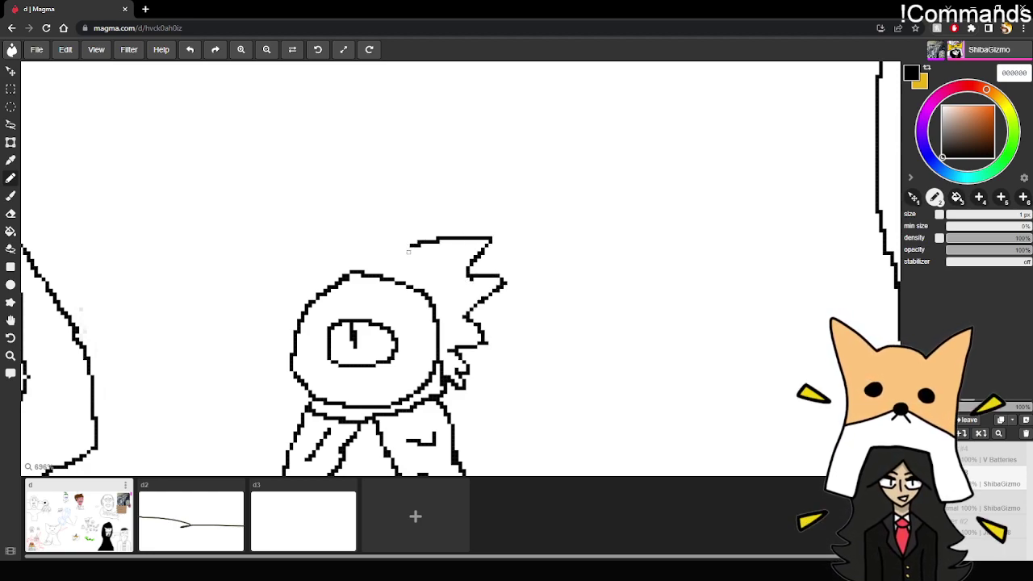
key("ctrl+z")
key("ctrl+z")
key("ctrl+z")
key("ctrl+z")
key("ctrl+z")
mouse_move(454, 343)
left_mouse_down()
mouse_move(481, 342)
mouse_move(497, 372)
mouse_move(494, 323)
mouse_move(520, 338)
mouse_move(474, 278)
mouse_move(489, 286)
mouse_move(503, 268)
mouse_move(510, 231)
mouse_move(452, 240)
mouse_move(445, 200)
mouse_move(377, 226)
left_mouse_up()
key("ctrl+z")
key("ctrl+z")
mouse_move(453, 232)
left_mouse_down()
mouse_move(494, 197)
mouse_move(520, 197)
left_mouse_up()
key("ctrl+z")
mouse_move(455, 237)
left_mouse_down()
mouse_move(466, 218)
mouse_move(526, 209)
mouse_move(383, 194)
mouse_move(363, 176)
mouse_move(374, 189)
mouse_move(432, 155)
left_mouse_up()
key("ctrl+z")
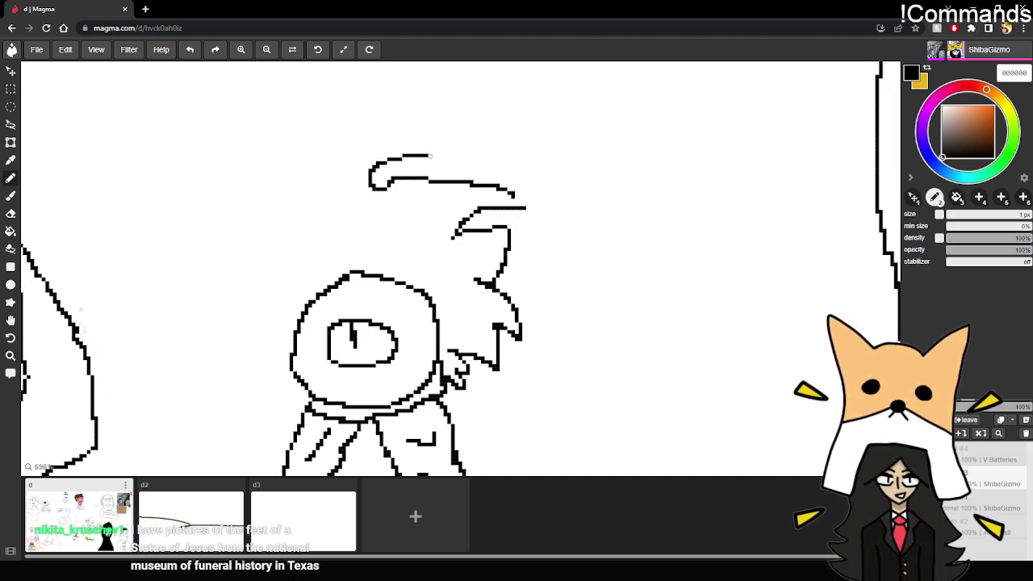
key("ctrl+z")
mouse_move(384, 190)
left_mouse_down()
mouse_move(431, 154)
mouse_move(363, 166)
mouse_move(338, 194)
mouse_move(357, 172)
mouse_move(337, 191)
mouse_move(301, 170)
mouse_move(313, 246)
left_mouse_up()
key("ctrl+z")
key("ctrl+z")
- Draw spiky hair sweeping down the head's upper-left side
mouse_move(339, 191)
left_mouse_down()
mouse_move(264, 207)
mouse_move(291, 218)
mouse_move(239, 312)
mouse_move(289, 312)
left_mouse_up()
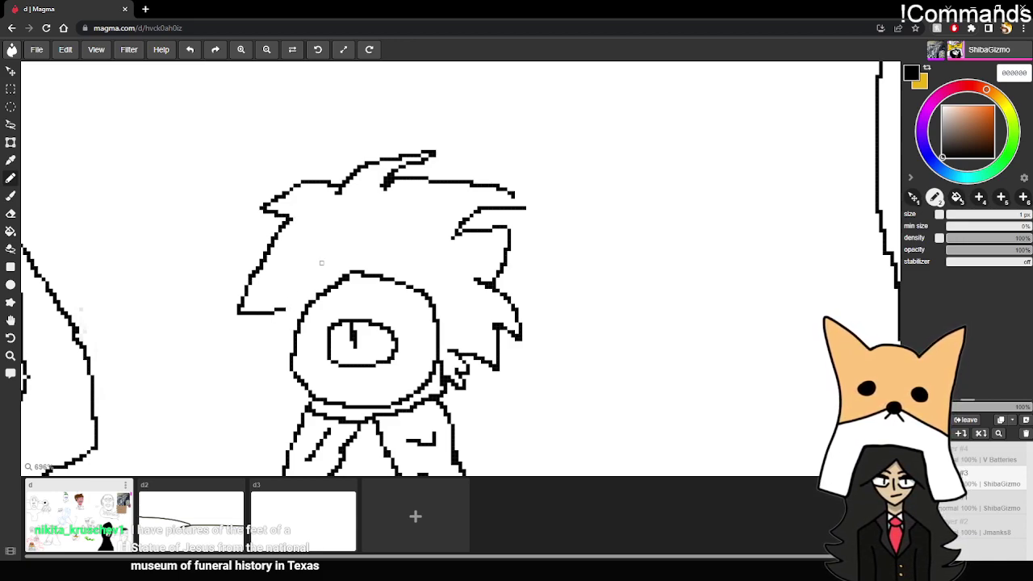
key("ctrl+z")
key("ctrl+z")
key("ctrl+z")
mouse_move(339, 192)
left_mouse_down()
mouse_move(284, 240)
mouse_move(280, 283)
left_mouse_up()
key("ctrl+z")
mouse_move(337, 192)
left_mouse_down()
mouse_move(259, 241)
mouse_move(232, 298)
mouse_move(322, 264)
left_mouse_up()
key("ctrl+z")
mouse_move(317, 304)
left_mouse_down()
mouse_move(276, 325)
mouse_move(287, 263)
left_mouse_up()
key("ctrl+z")
key("ctrl+z")
mouse_move(290, 251)
left_mouse_down()
mouse_move(327, 218)
mouse_move(313, 250)
mouse_move(360, 195)
mouse_move(366, 252)
left_mouse_up()
key("ctrl+z")
key("ctrl+z")
left_click_drag(323, 226, 334, 186)
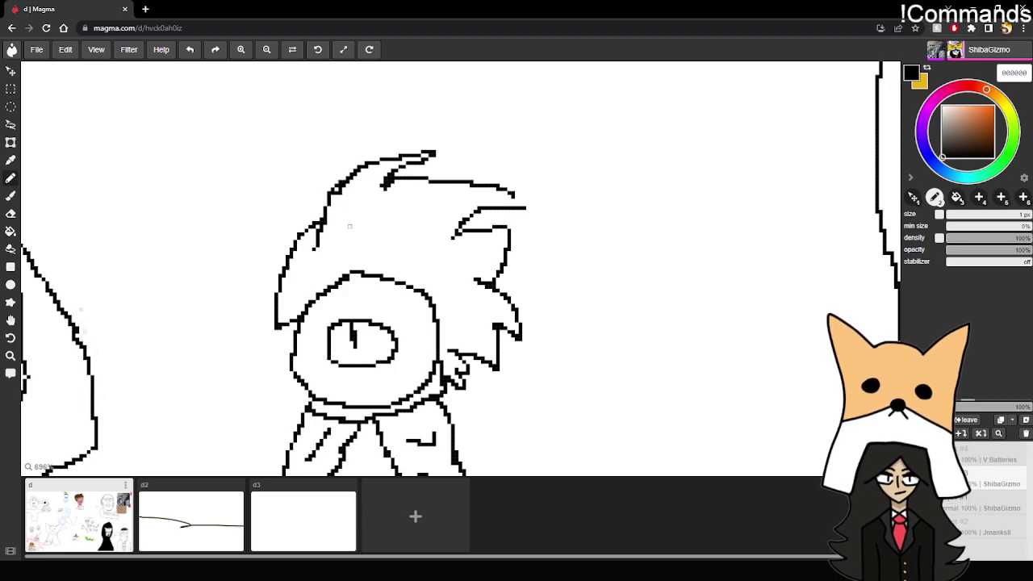
scroll(350, 222, "down", 5)
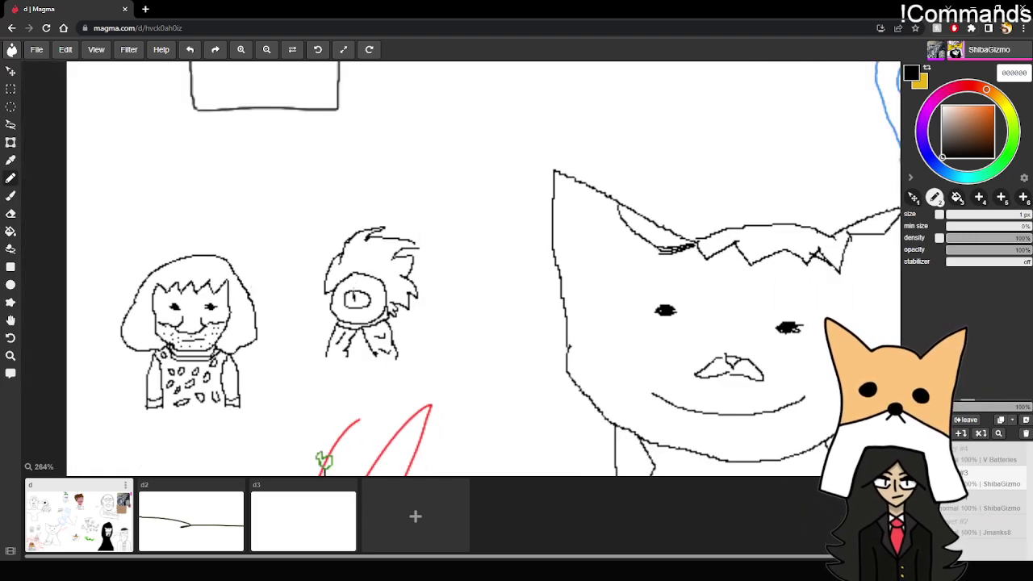
scroll(357, 300, "up", 4)
scroll(357, 300, "down", 2)
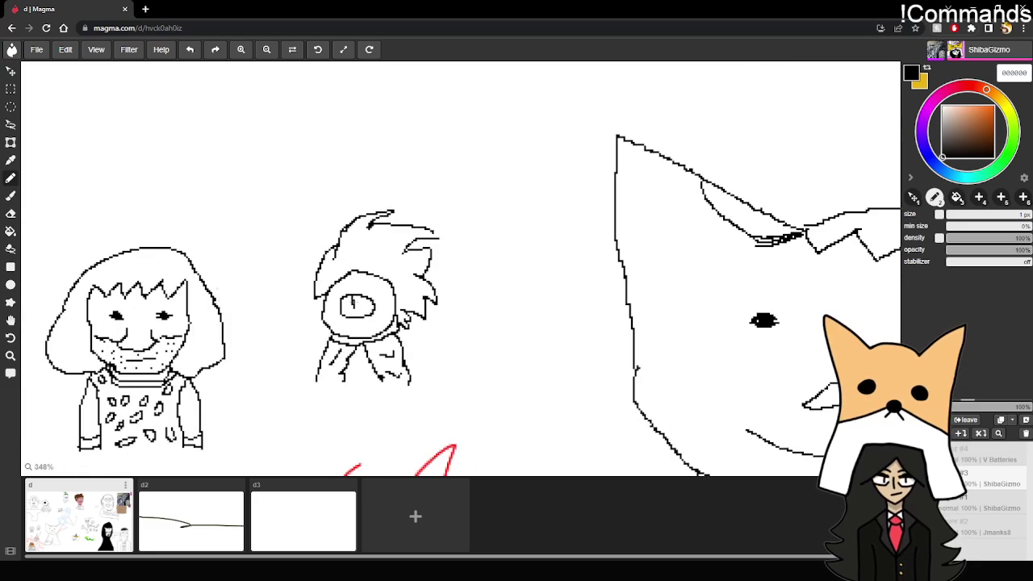
scroll(351, 299, "down", 2)
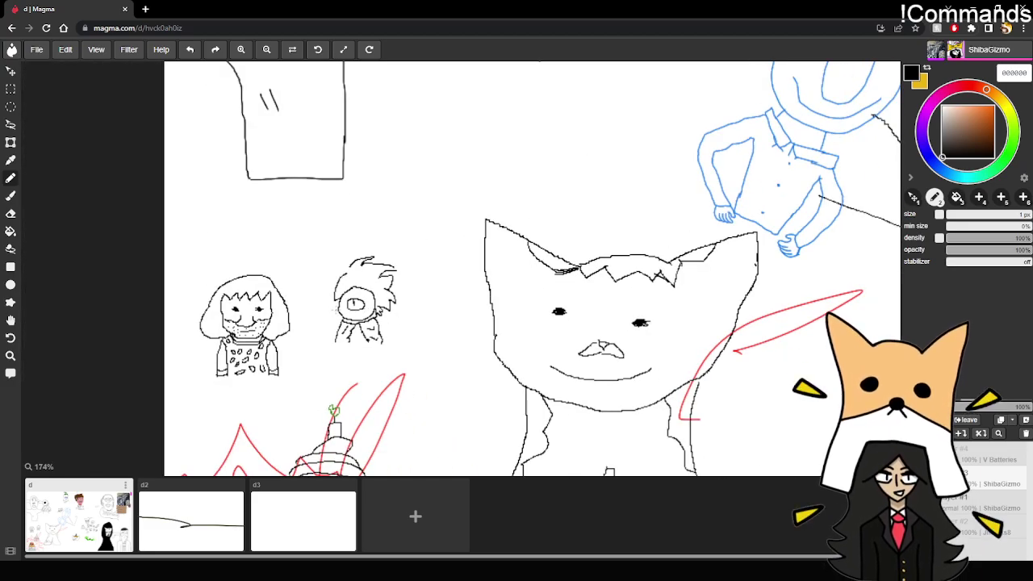
scroll(339, 299, "up", 4)
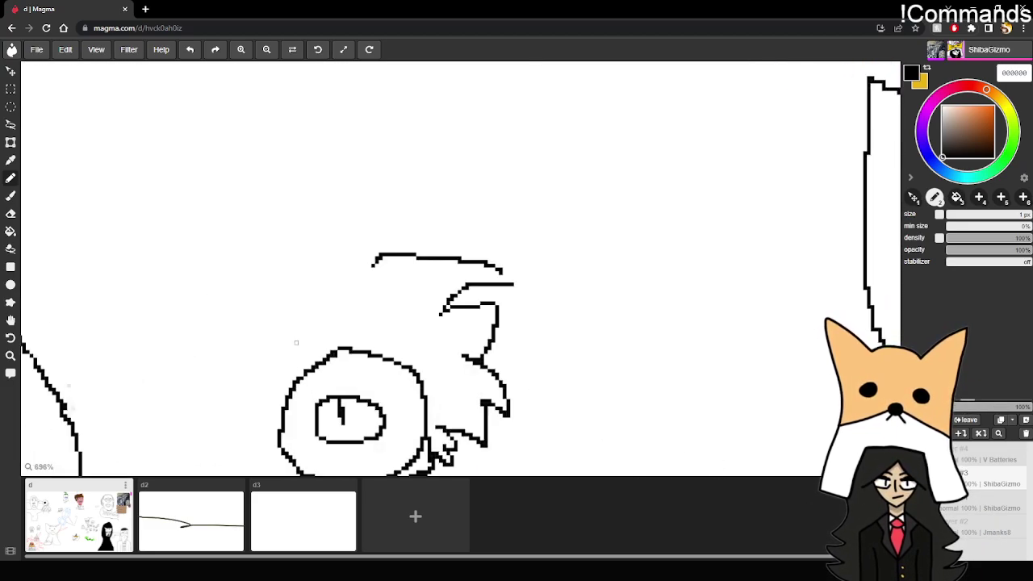
scroll(291, 368, "up", 1)
- Shape the hair's left edge and a pointed peak rising on top
mouse_move(280, 418)
left_mouse_down()
mouse_move(267, 427)
mouse_move(282, 331)
mouse_move(324, 275)
left_mouse_up()
key("ctrl+z")
mouse_move(289, 404)
left_mouse_down()
mouse_move(259, 408)
mouse_move(243, 389)
mouse_move(281, 304)
mouse_move(311, 270)
mouse_move(315, 308)
mouse_move(371, 214)
mouse_move(391, 205)
mouse_move(423, 215)
mouse_move(415, 240)
left_mouse_up()
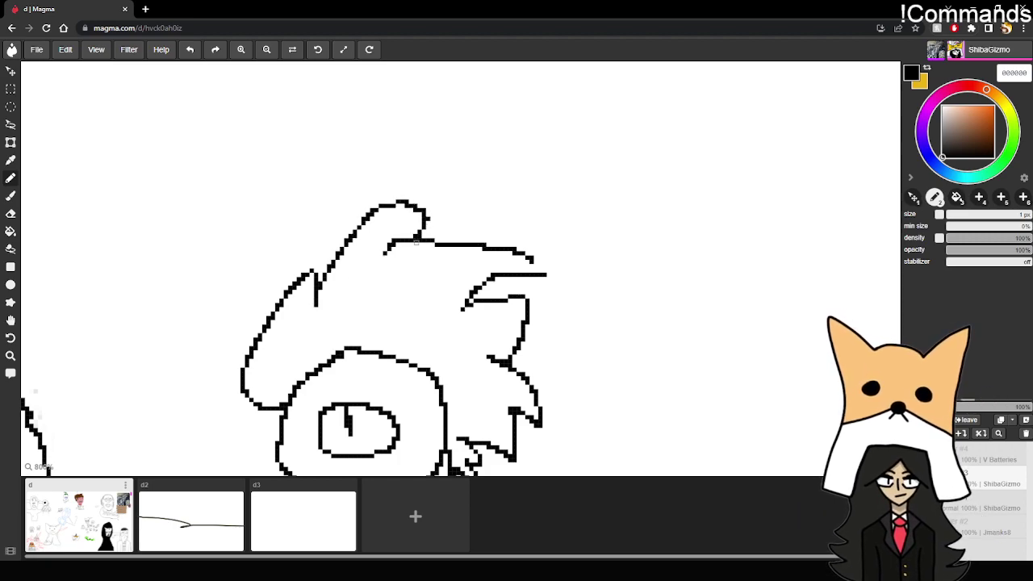
key("ctrl+z")
mouse_move(379, 205)
left_mouse_down()
mouse_move(421, 188)
mouse_move(410, 239)
mouse_move(405, 229)
mouse_move(444, 225)
mouse_move(418, 244)
mouse_move(430, 226)
left_mouse_up()
scroll(414, 253, "down", 3)
key("ctrl+z")
key("ctrl+z")
key("ctrl+z")
key("ctrl+z")
mouse_move(429, 226)
left_mouse_down()
mouse_move(421, 253)
mouse_move(447, 209)
mouse_move(472, 212)
mouse_move(461, 231)
left_mouse_up()
key("ctrl+z")
key("ctrl+z")
key("ctrl+z")
scroll(375, 267, "up", 2)
scroll(511, 318, "down", 2)
scroll(511, 318, "down", 3)
scroll(565, 290, "up", 3)
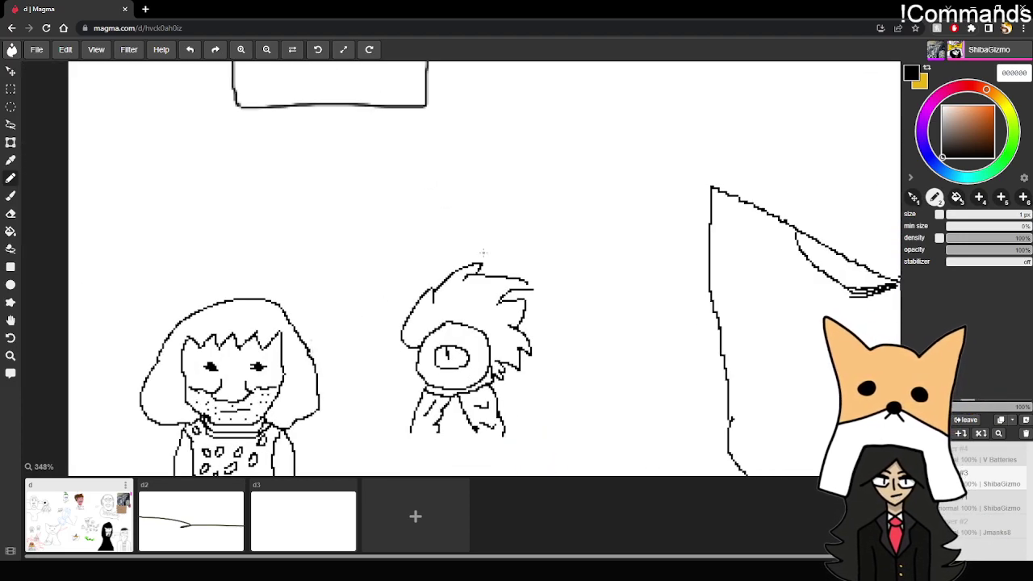
- Switch to the eraser and set its size to 12 px
scroll(564, 290, "up", 2)
left_click(11, 214)
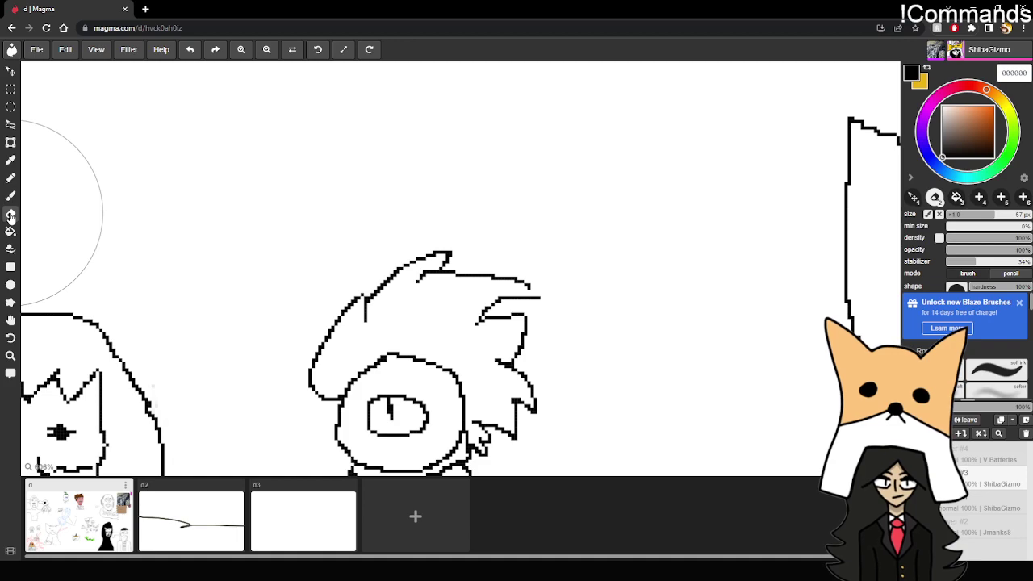
mouse_move(969, 218)
left_mouse_down()
mouse_move(948, 226)
mouse_move(958, 217)
left_mouse_up()
mouse_move(496, 291)
left_mouse_down()
mouse_move(541, 281)
mouse_move(507, 302)
mouse_move(527, 267)
mouse_move(492, 284)
mouse_move(470, 314)
mouse_move(442, 291)
left_mouse_up()
- With the pencil, redraw a sharper curl at the hair top and add a cheek line
left_click(10, 178)
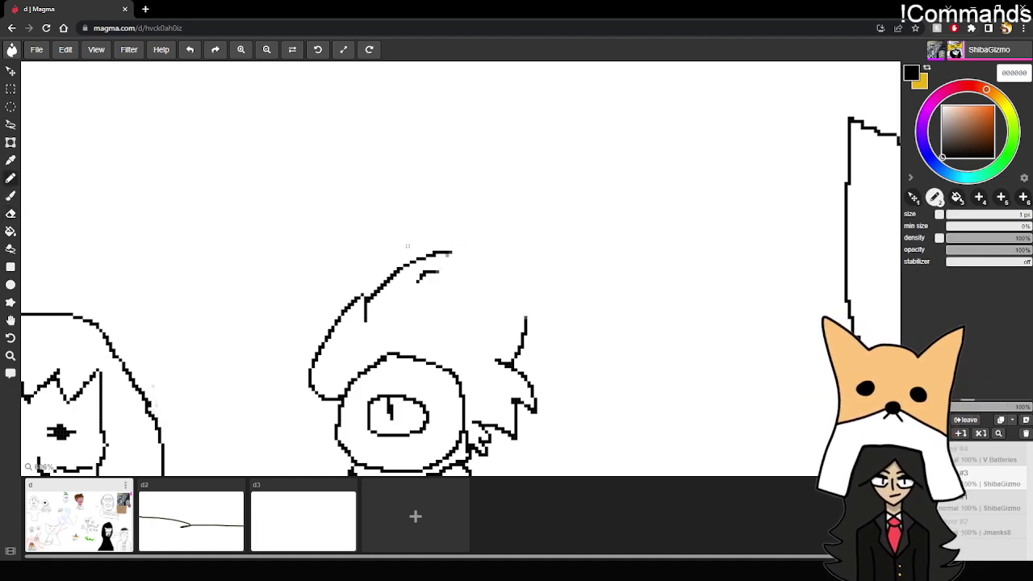
mouse_move(450, 254)
left_mouse_down()
mouse_move(479, 249)
mouse_move(521, 250)
mouse_move(486, 281)
mouse_move(558, 288)
mouse_move(528, 324)
left_mouse_up()
scroll(537, 347, "down", 4)
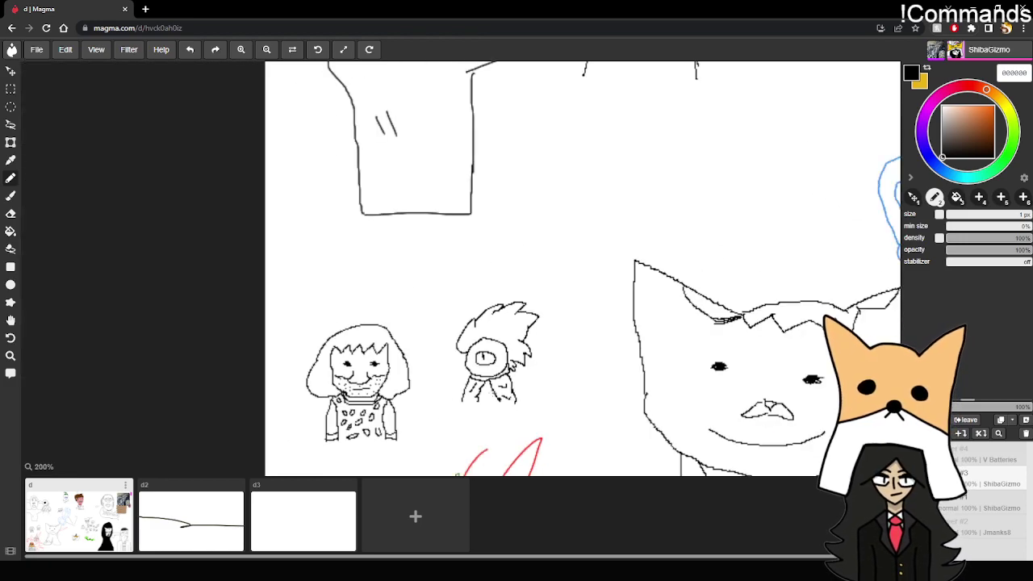
scroll(501, 392, "up", 5)
scroll(504, 395, "down", 2)
scroll(504, 396, "up", 3)
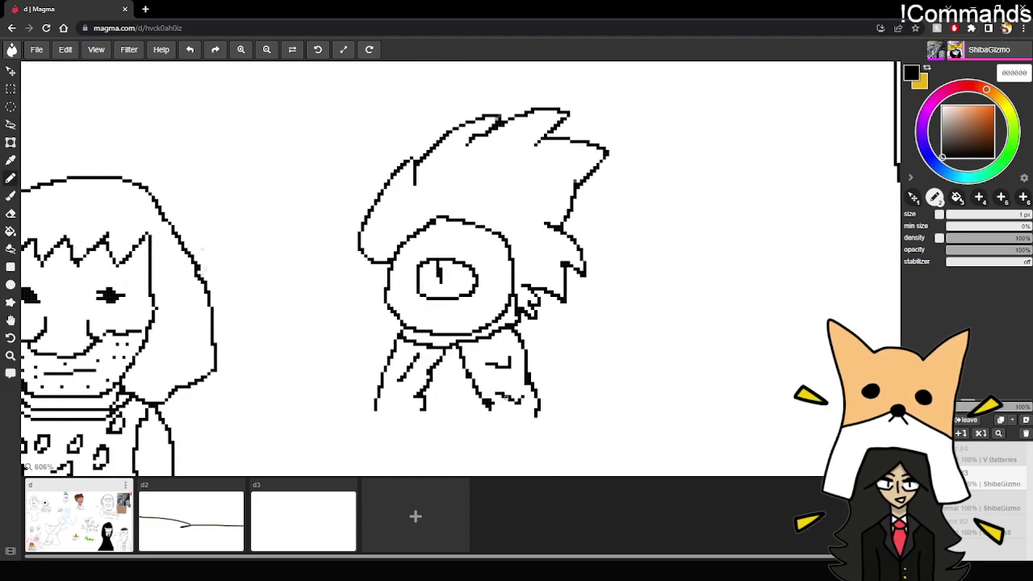
left_click_drag(373, 263, 382, 285)
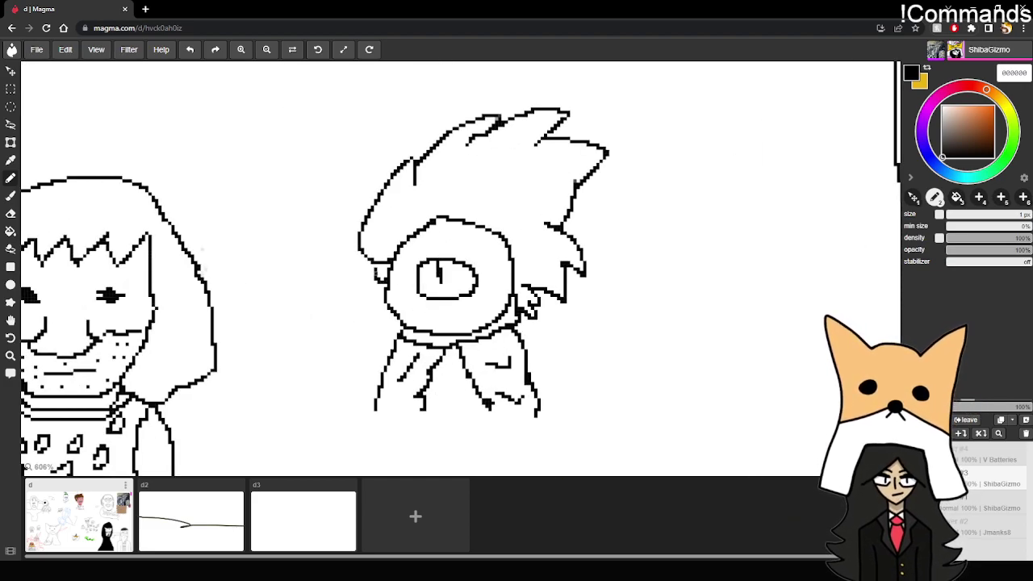
scroll(404, 310, "down", 4)
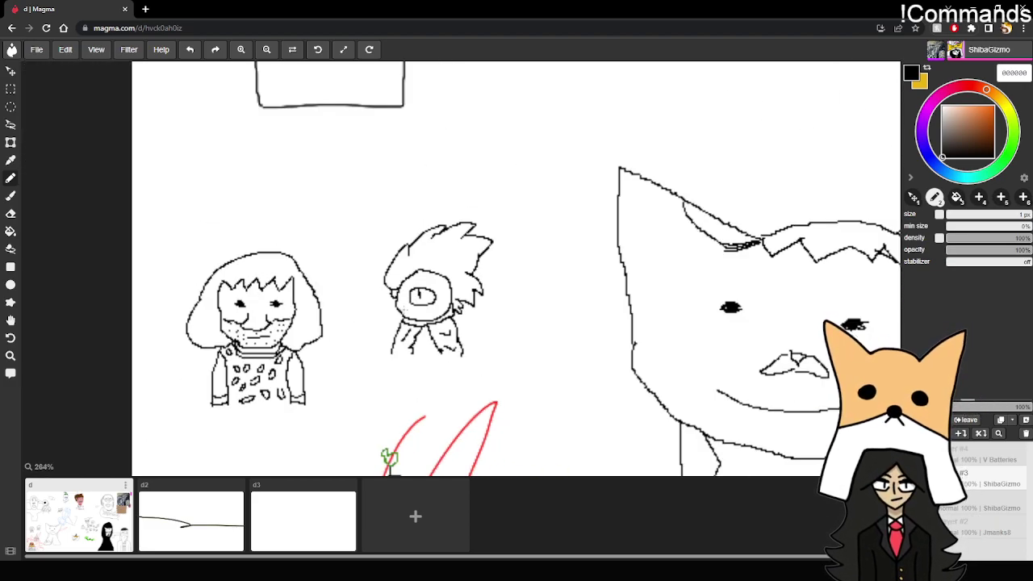
scroll(401, 307, "up", 2)
scroll(391, 283, "up", 2)
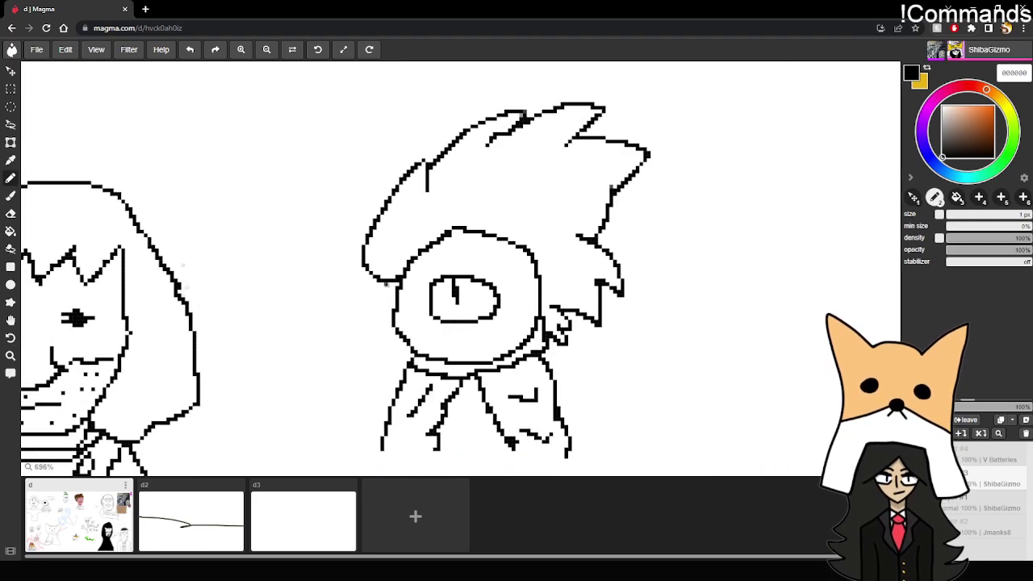
scroll(444, 383, "down", 2)
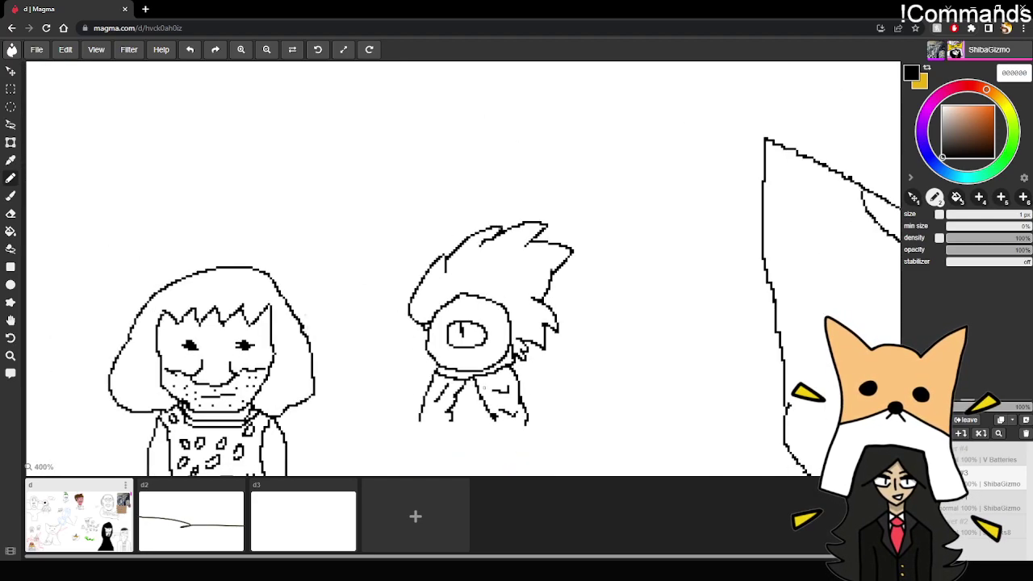
scroll(500, 390, "up", 2)
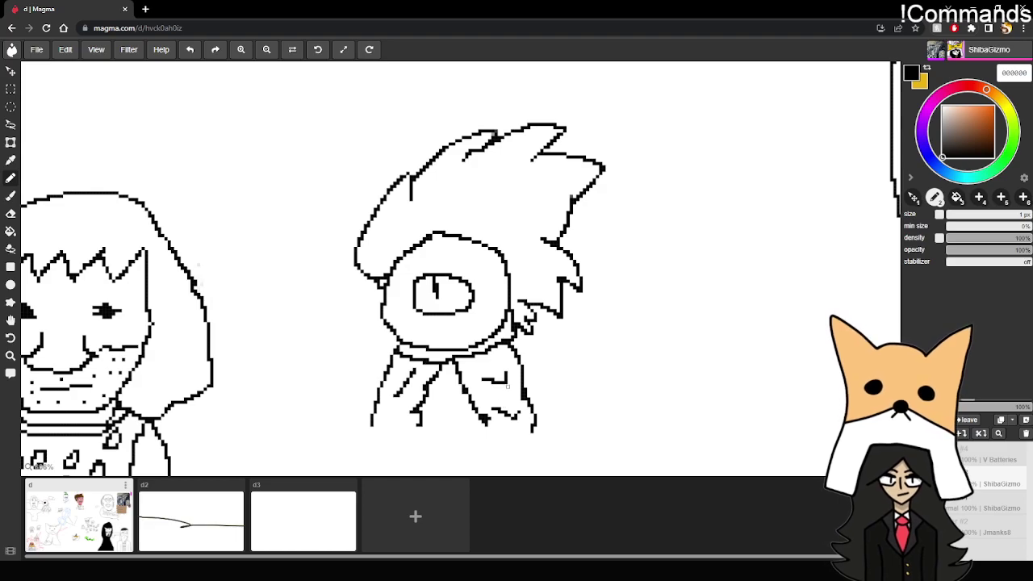
scroll(447, 416, "down", 8)
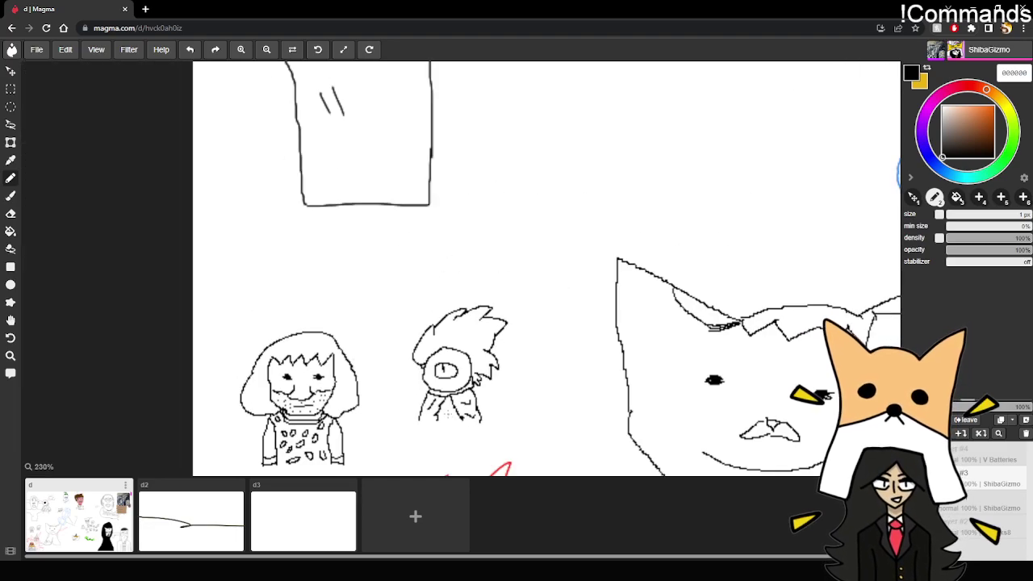
scroll(638, 156, "up", 4)
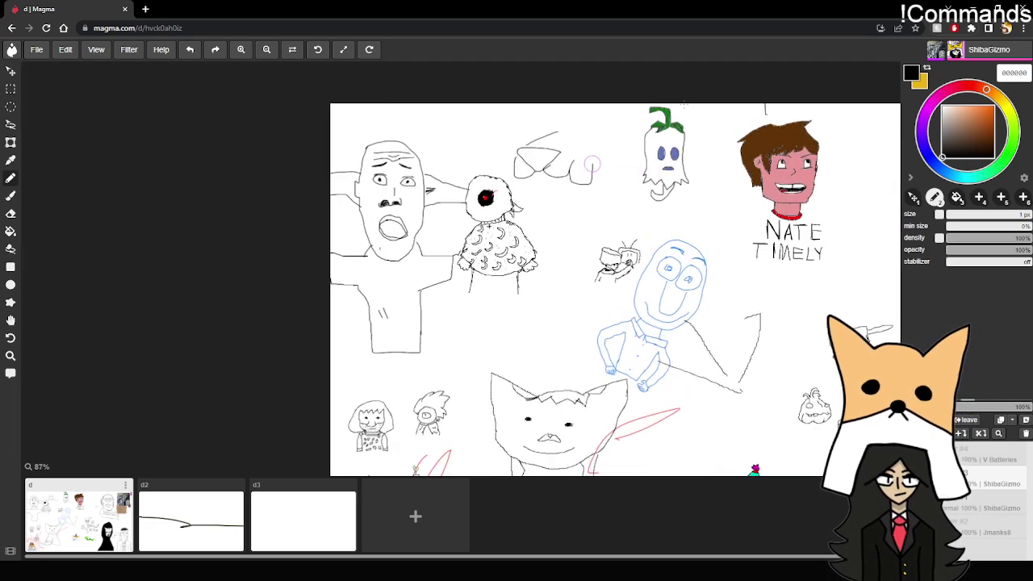
scroll(590, 188, "down", 3)
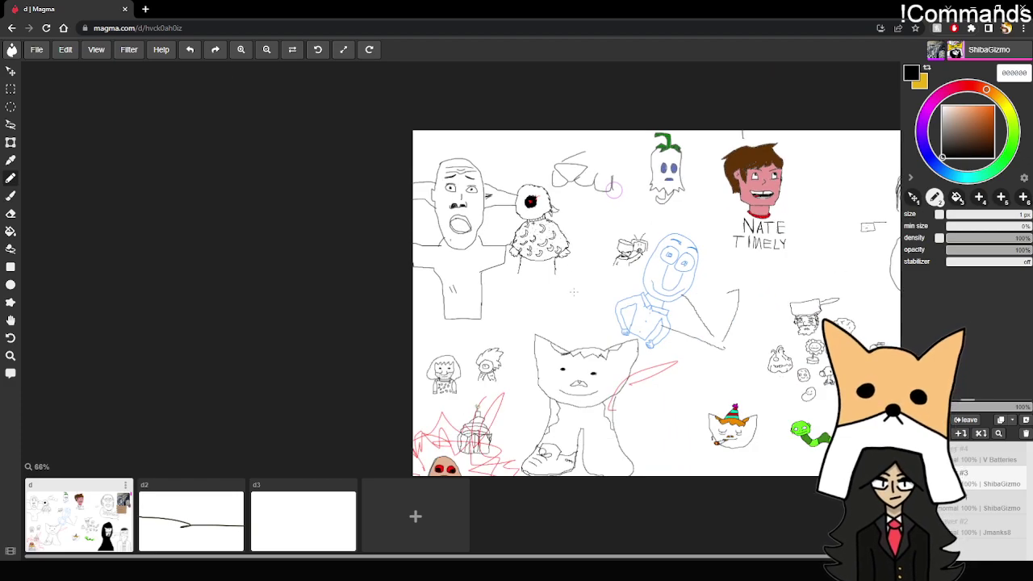
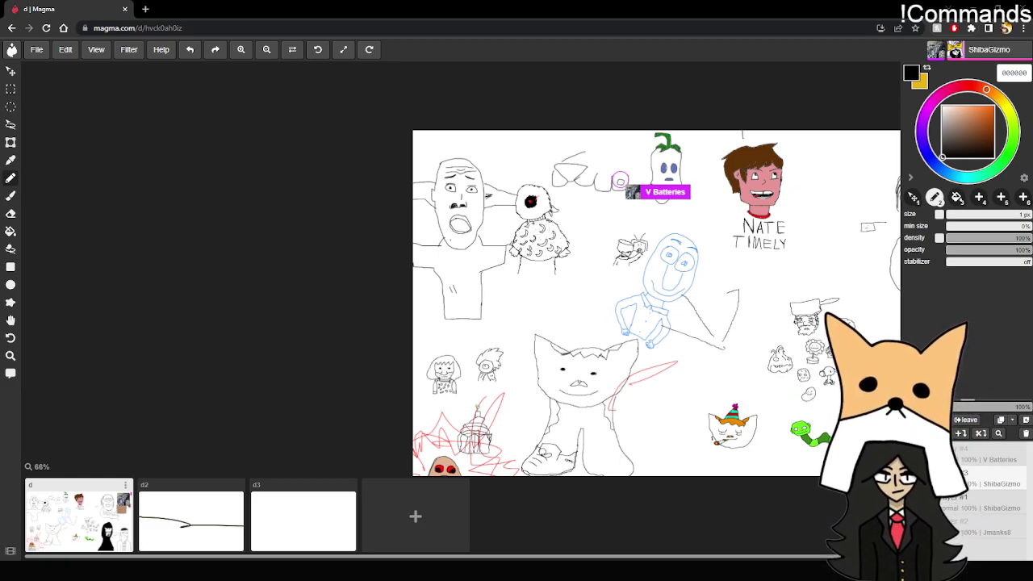
- Pan and zoom across the shared canvas to survey the drawings, ending on the girl and spiky-haired figures
scroll(460, 378, "up", 8)
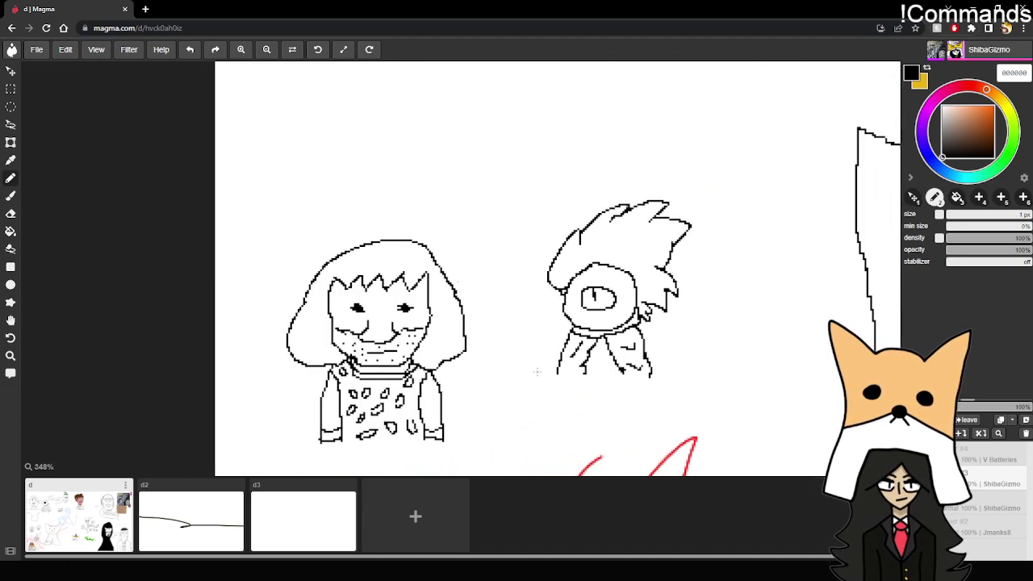
scroll(537, 371, "up", 1)
scroll(537, 371, "up", 1)
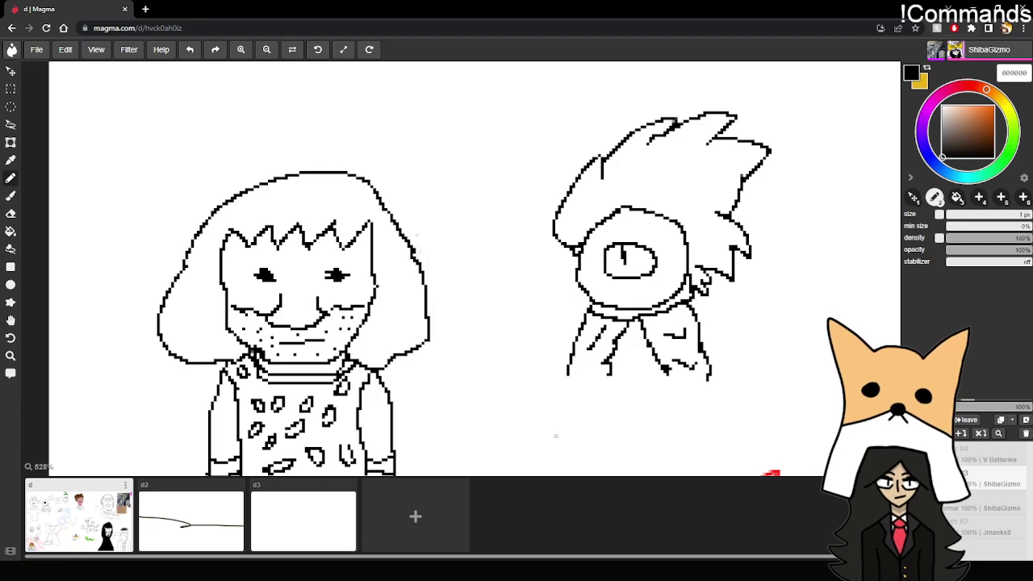
scroll(443, 254, "down", 8)
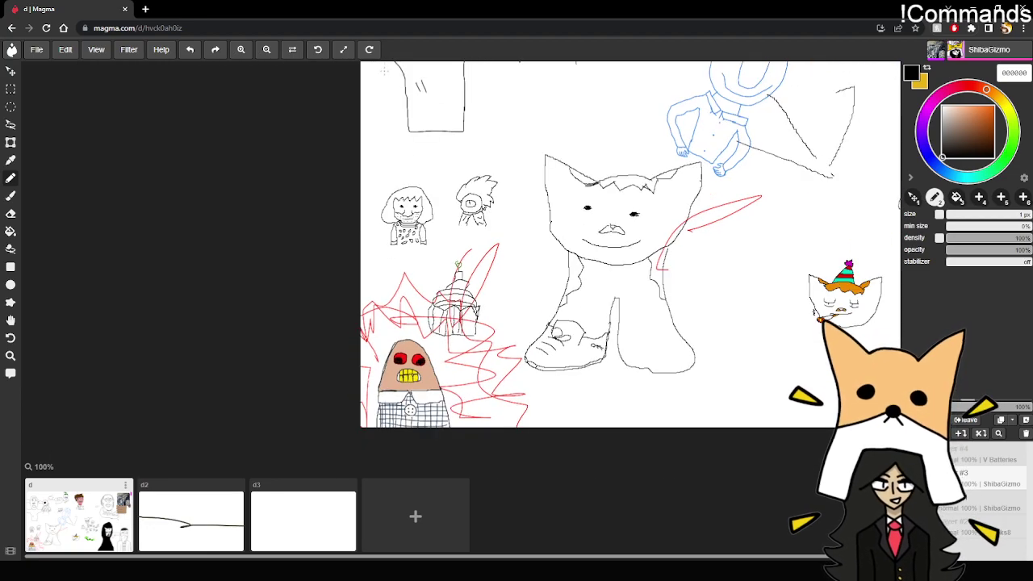
scroll(456, 246, "up", 6)
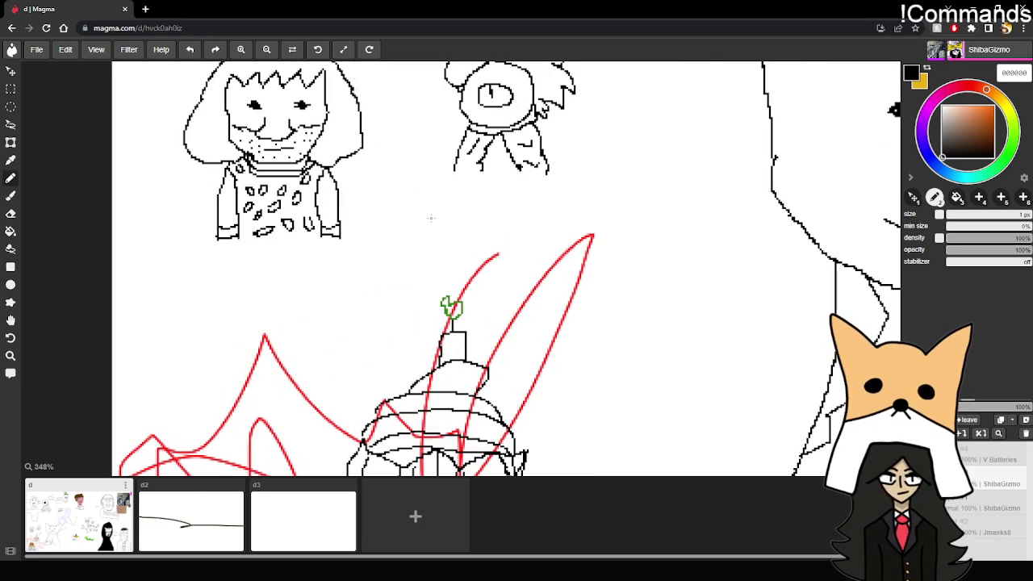
scroll(431, 218, "down", 3)
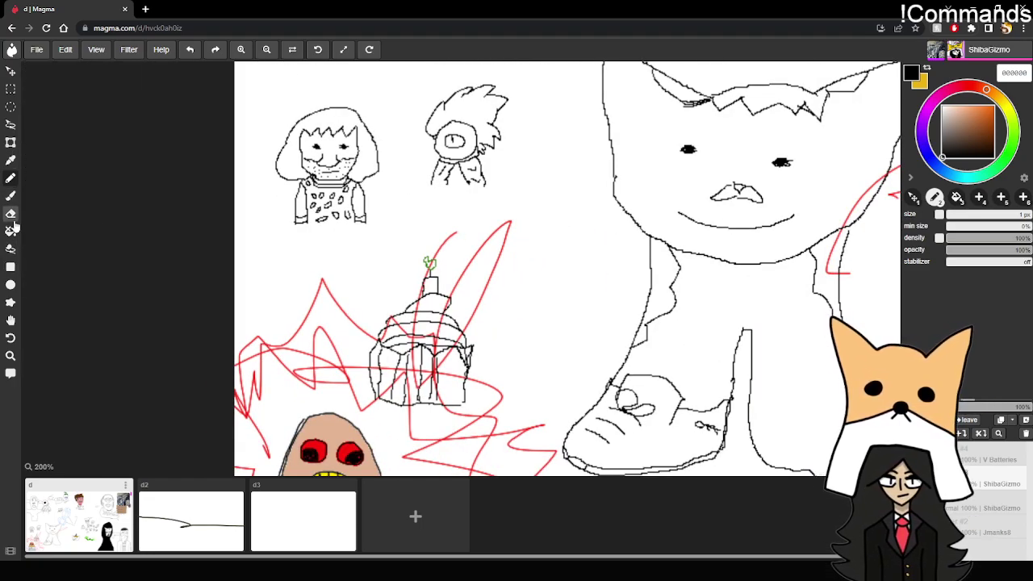
left_click(10, 320)
mouse_move(360, 161)
left_mouse_down()
mouse_move(349, 368)
mouse_move(153, 402)
left_mouse_up()
scroll(349, 369, "down", 3)
scroll(319, 259, "up", 4)
left_click_drag(320, 258, 454, 284)
left_click_drag(428, 338, 484, 261)
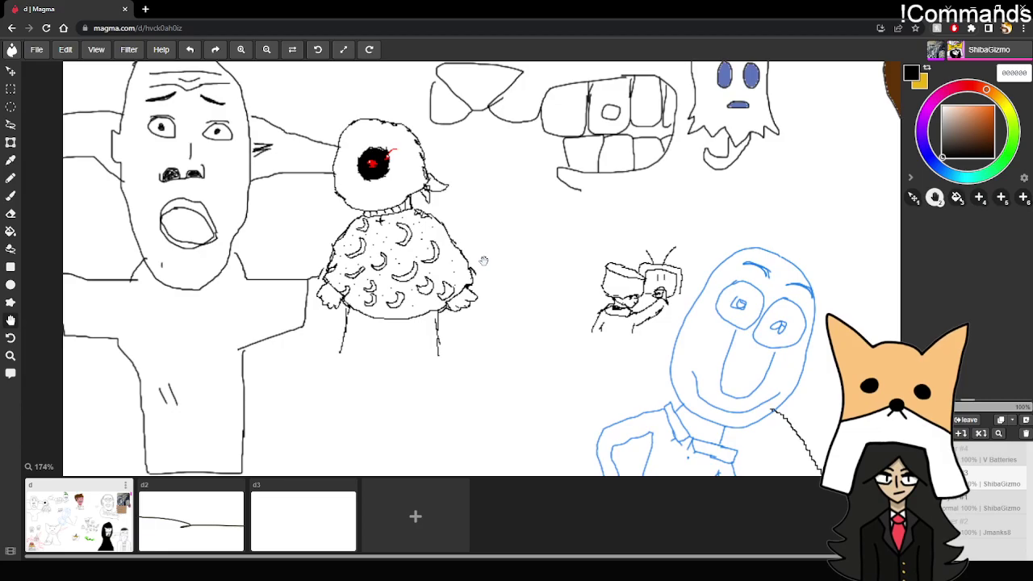
scroll(483, 261, "down", 4)
scroll(501, 274, "up", 2)
left_click_drag(589, 323, 490, 299)
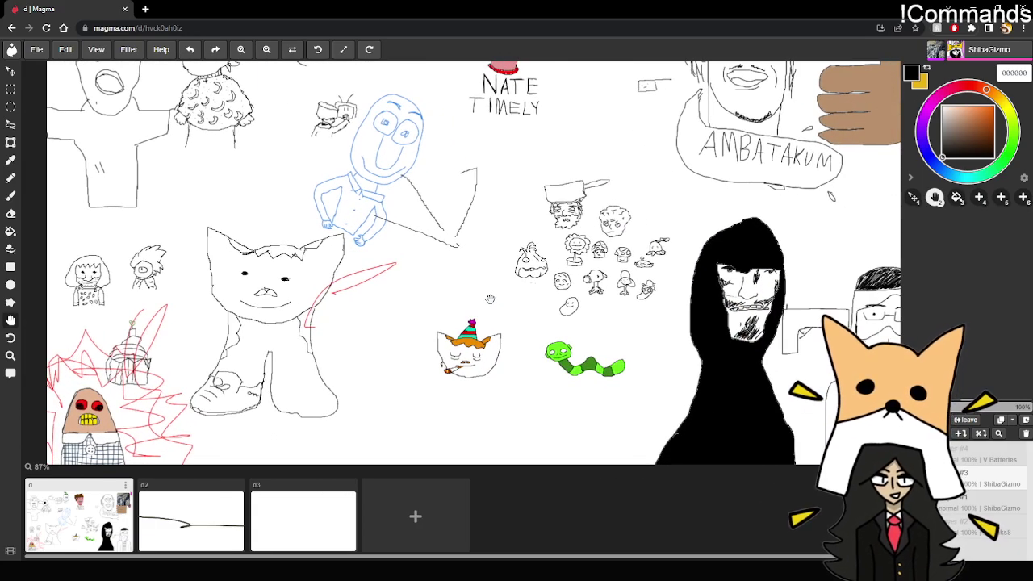
scroll(643, 234, "up", 3)
scroll(581, 278, "down", 2)
scroll(458, 260, "down", 3)
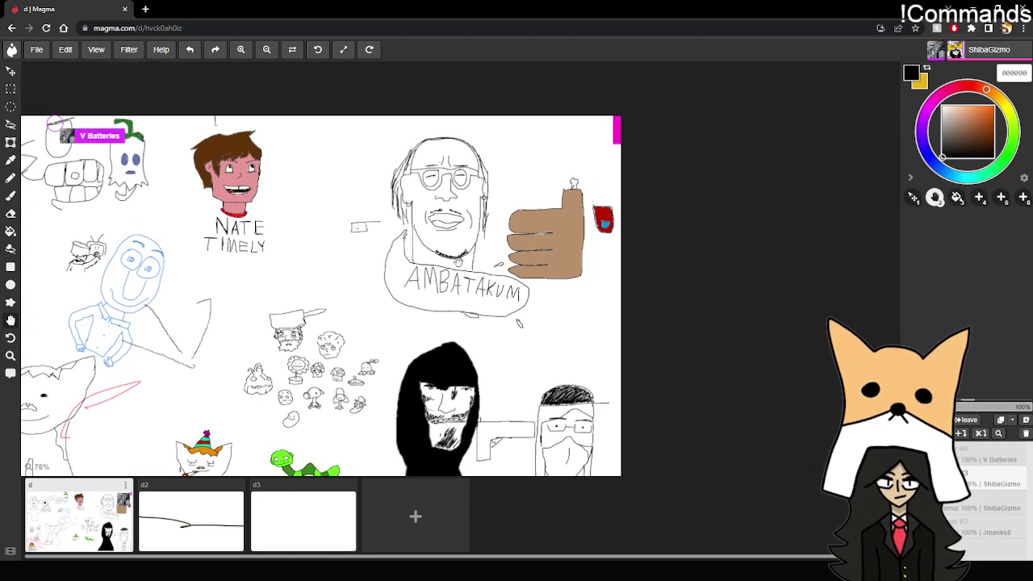
scroll(458, 260, "up", 2)
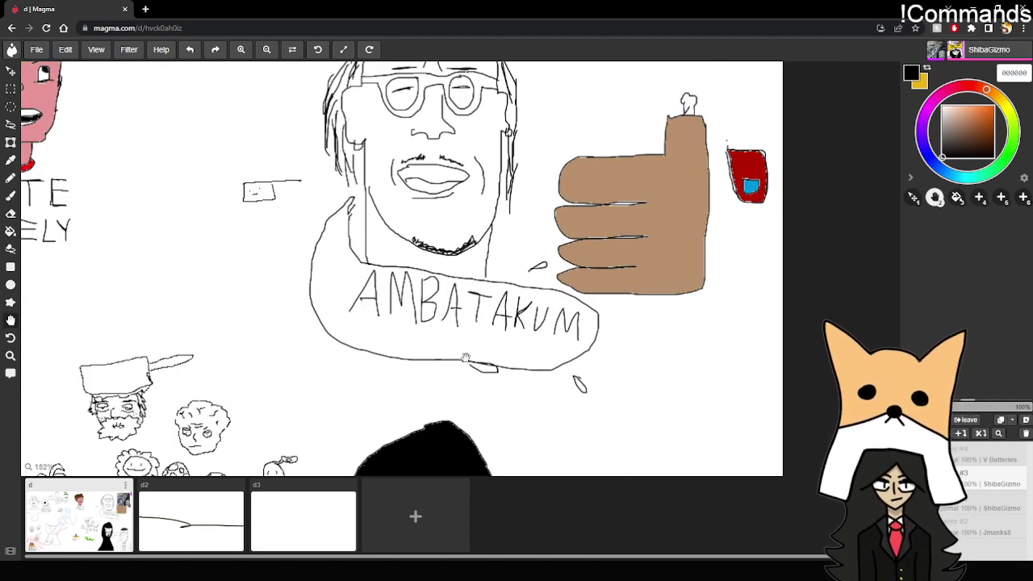
scroll(466, 357, "down", 3)
left_click_drag(473, 288, 816, 163)
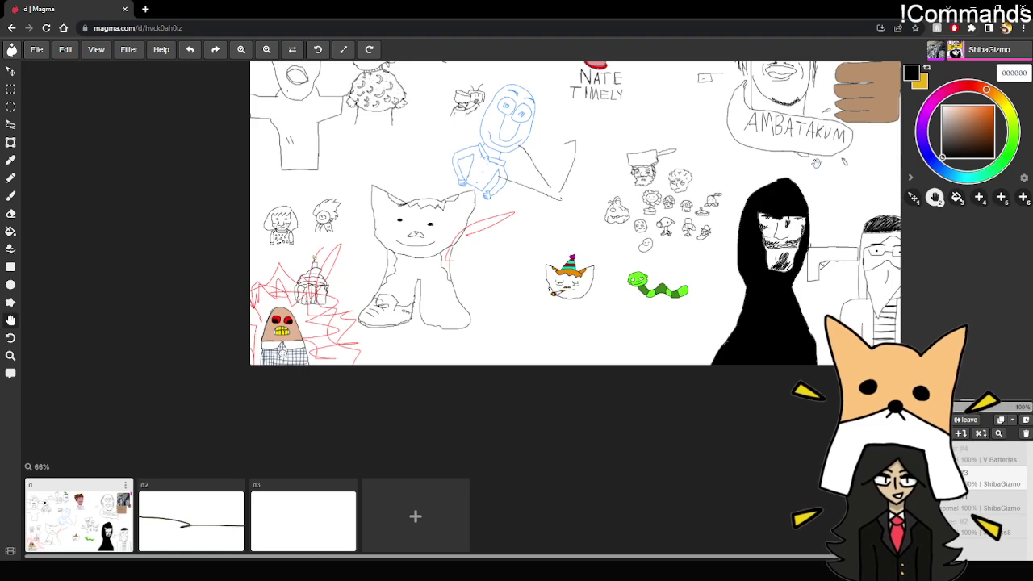
left_click_drag(817, 163, 846, 268)
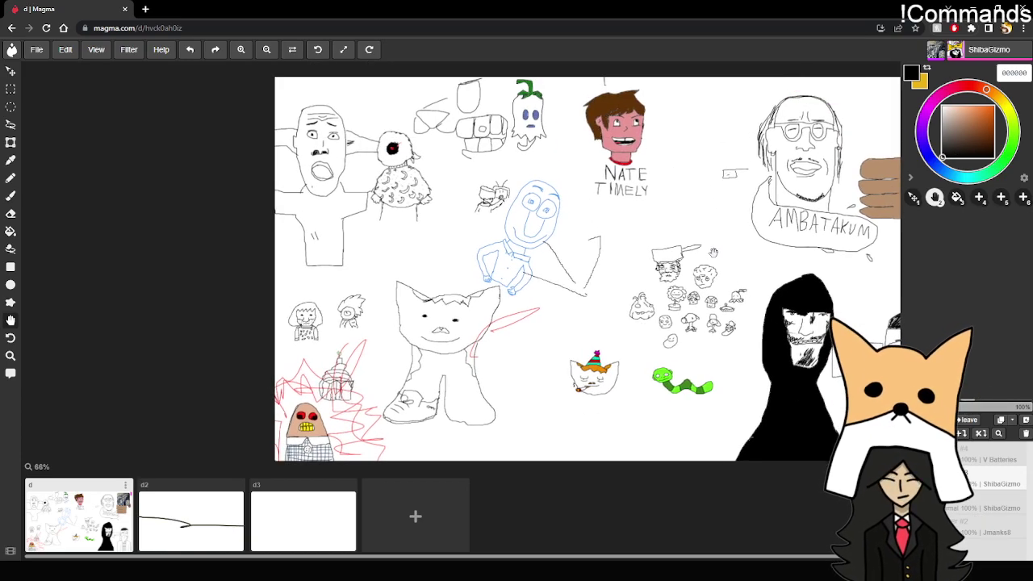
left_click_drag(714, 265, 665, 281)
left_click_drag(898, 230, 839, 224)
scroll(840, 224, "up", 1)
scroll(822, 226, "up", 2)
left_click_drag(612, 309, 744, 191)
left_click_drag(456, 245, 626, 132)
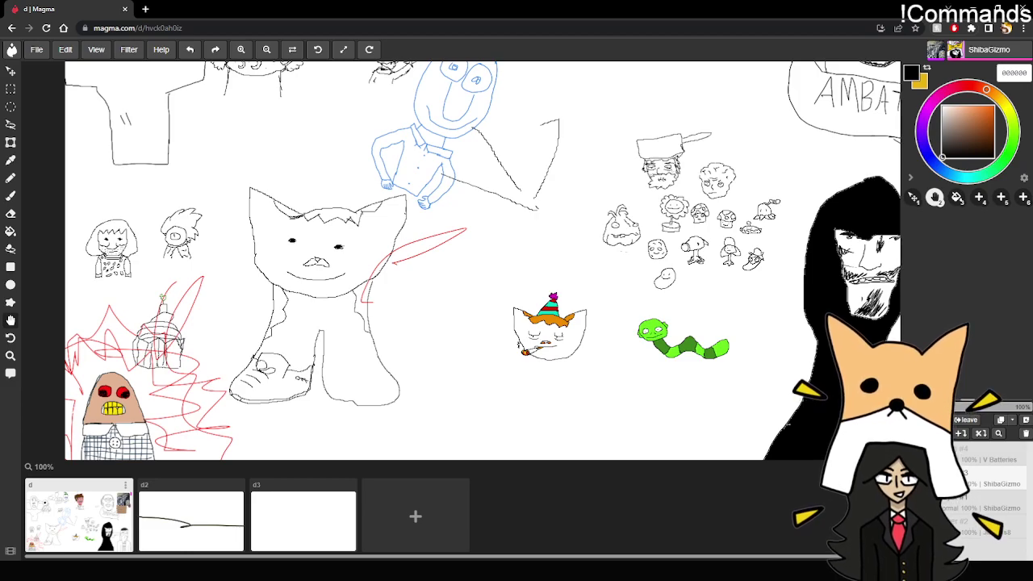
left_click_drag(105, 194, 301, 216)
scroll(318, 212, "up", 5)
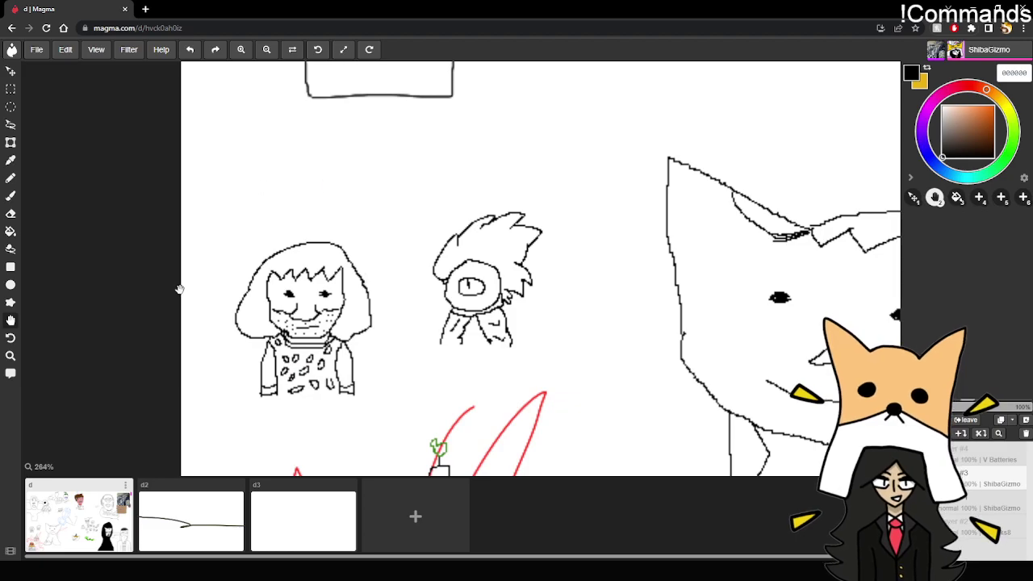
- Switch to the 1 px Pencil and zoom to about 459% on the empty area above the figures
left_click(11, 180)
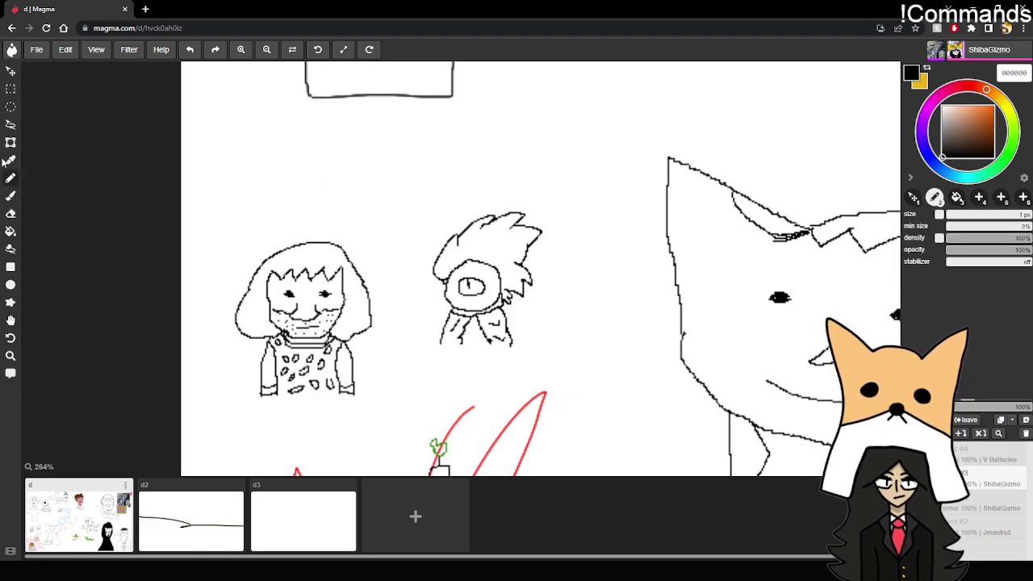
scroll(319, 170, "down", 4)
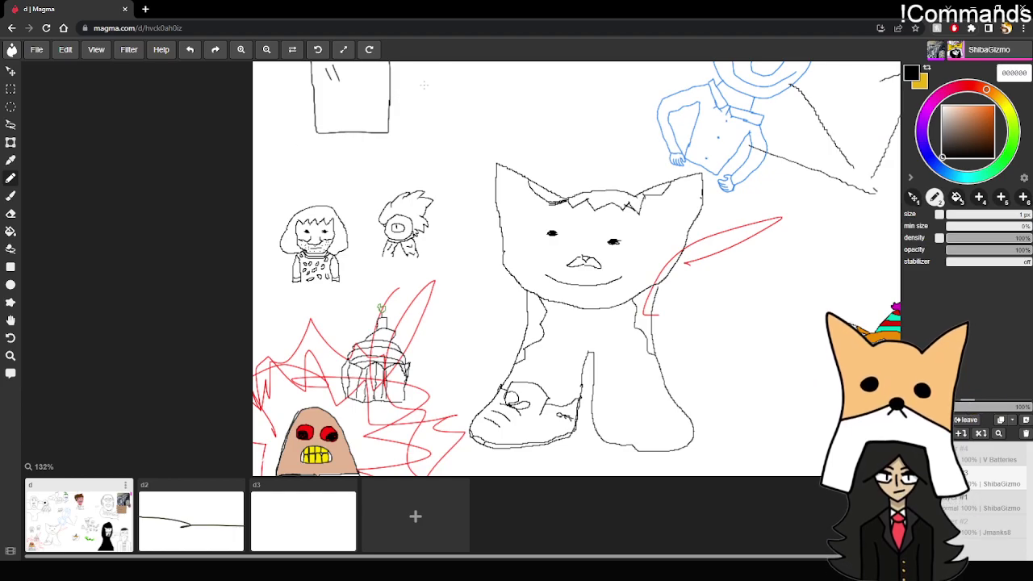
scroll(435, 86, "up", 1)
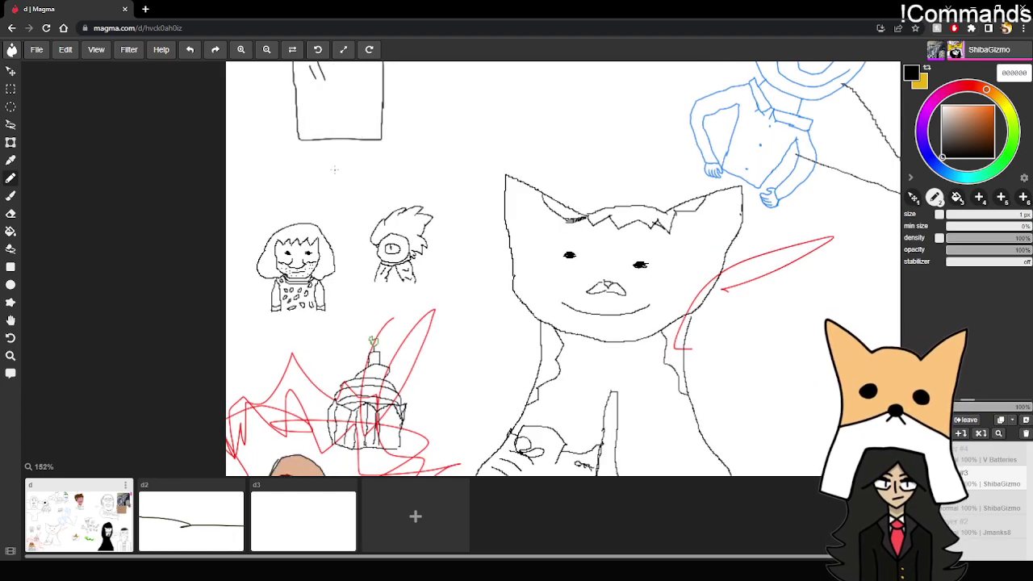
scroll(353, 204, "up", 5)
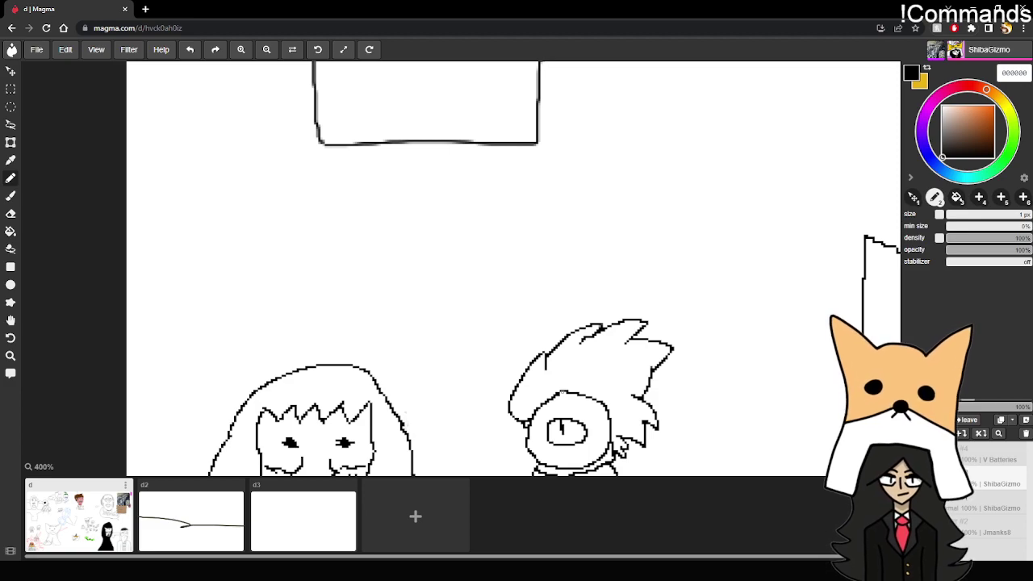
scroll(402, 300, "up", 1)
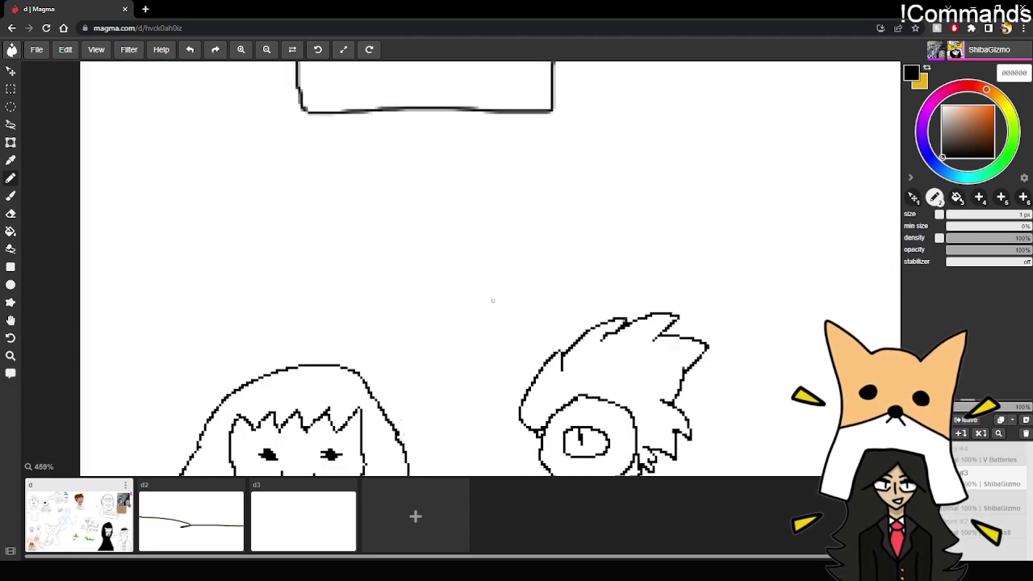
- Draw the top hat's sides, top line and band, undoing misplaced strokes
mouse_move(388, 308)
left_mouse_down()
mouse_move(393, 240)
mouse_move(437, 222)
mouse_move(482, 220)
mouse_move(490, 284)
left_mouse_up()
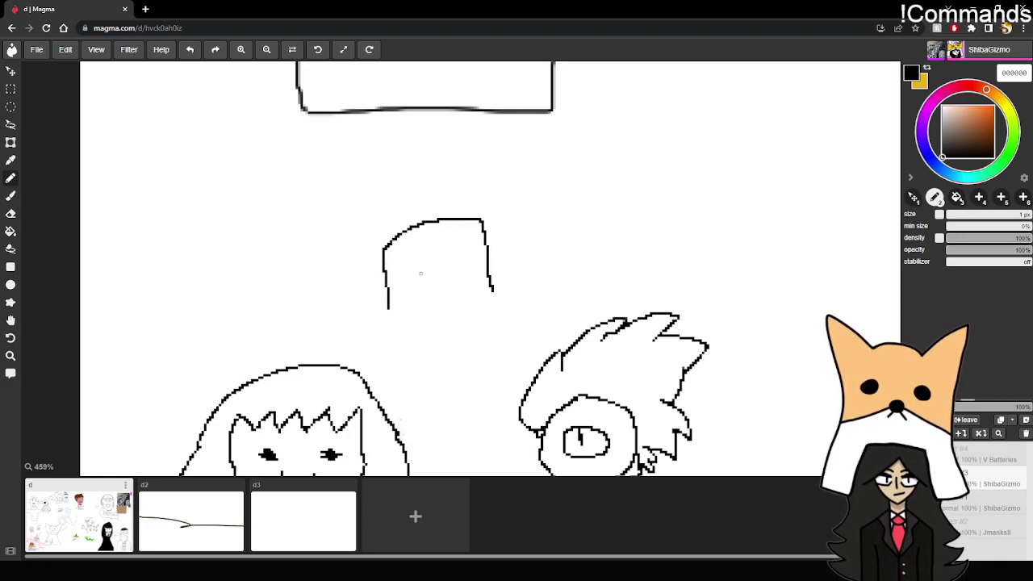
left_click_drag(386, 266, 487, 234)
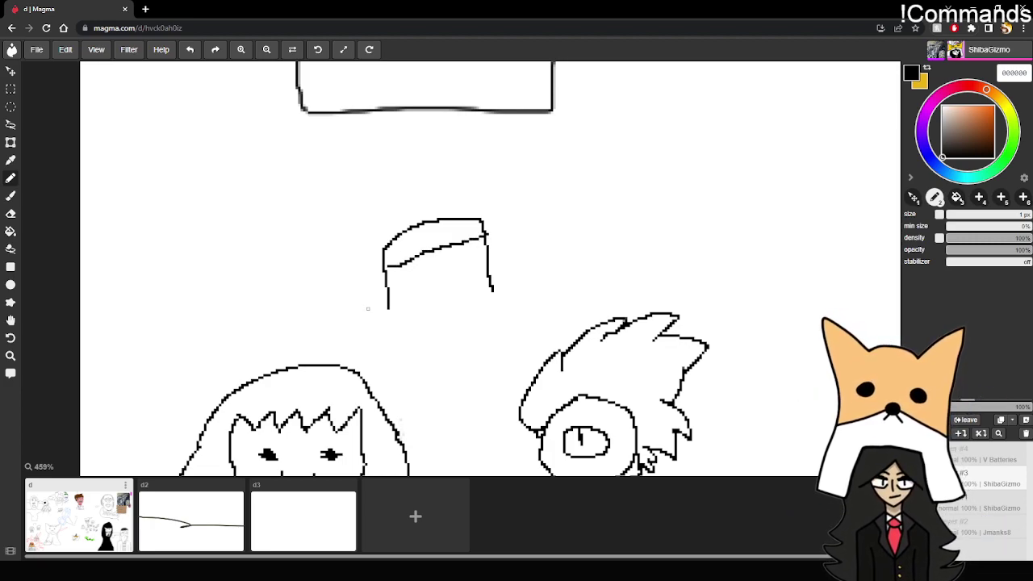
key("ctrl+z")
left_click_drag(384, 257, 484, 226)
left_click_drag(391, 308, 462, 295)
key("ctrl+z")
left_click_drag(387, 305, 491, 291)
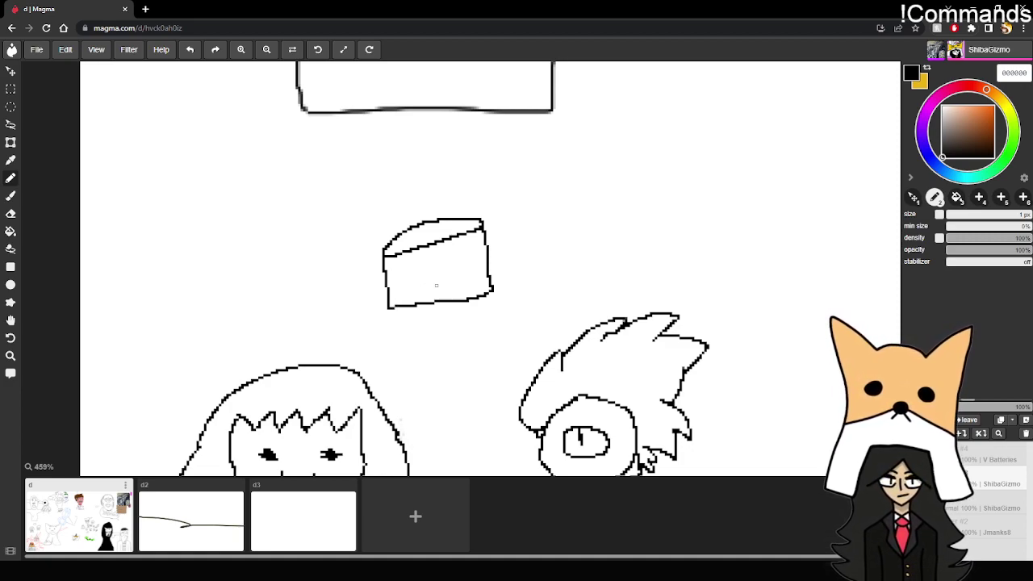
mouse_move(431, 290)
left_mouse_down()
mouse_move(423, 266)
mouse_move(441, 279)
mouse_move(417, 282)
left_mouse_up()
key("ctrl+z")
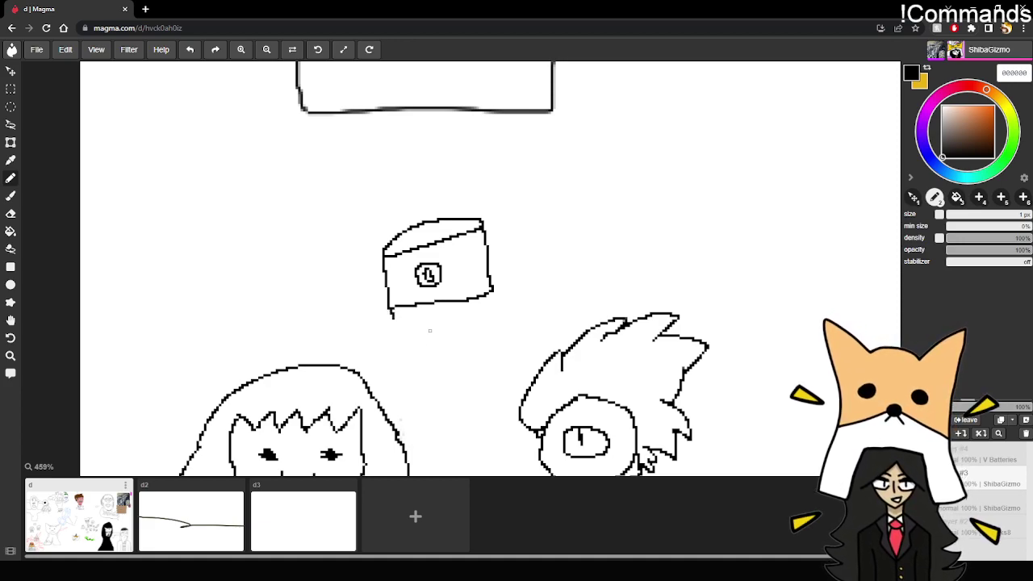
- Strengthen the hat's lower-right edge and draw the brim with a short stroke at its left end
scroll(473, 311, "up", 2)
left_click_drag(506, 293, 501, 276)
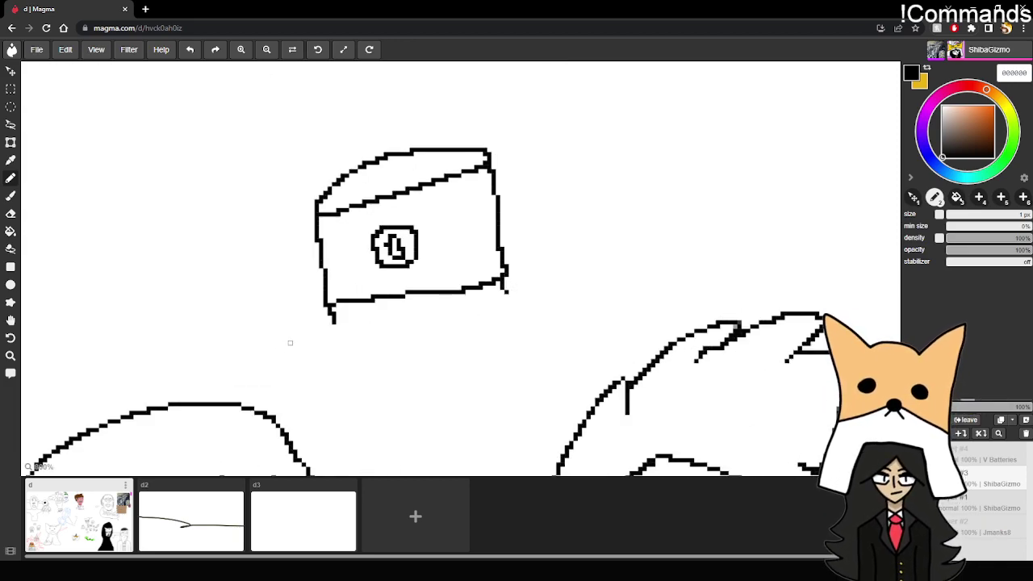
mouse_move(316, 317)
left_mouse_down()
mouse_move(339, 344)
mouse_move(331, 336)
mouse_move(477, 331)
mouse_move(565, 297)
mouse_move(496, 317)
mouse_move(508, 320)
mouse_move(555, 290)
mouse_move(541, 299)
mouse_move(561, 272)
mouse_move(528, 265)
left_mouse_up()
key("ctrl+z")
key("ctrl+z")
key("ctrl+z")
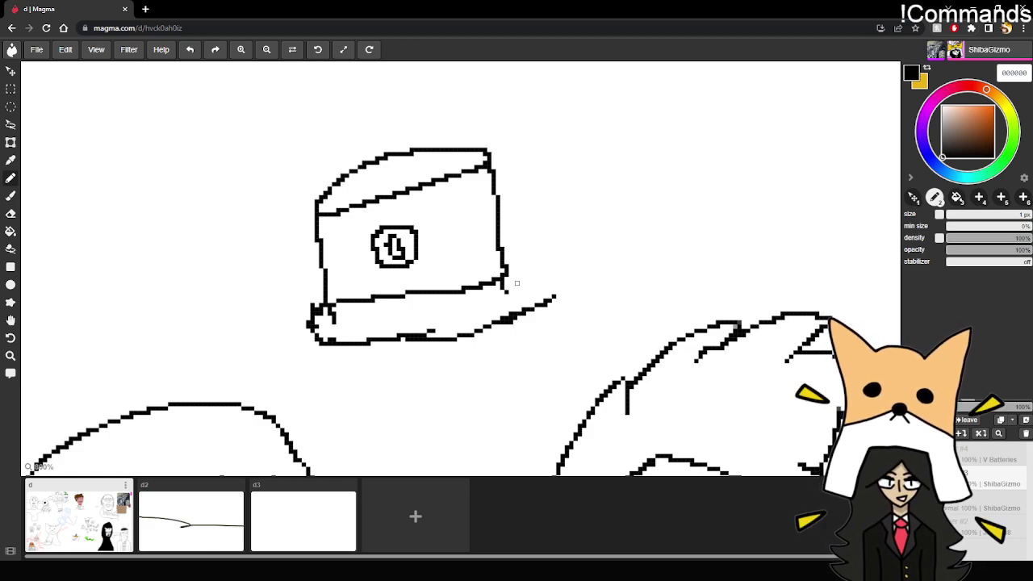
left_click_drag(505, 276, 526, 315)
mouse_move(383, 310)
left_mouse_down()
mouse_move(433, 317)
mouse_move(509, 293)
left_mouse_up()
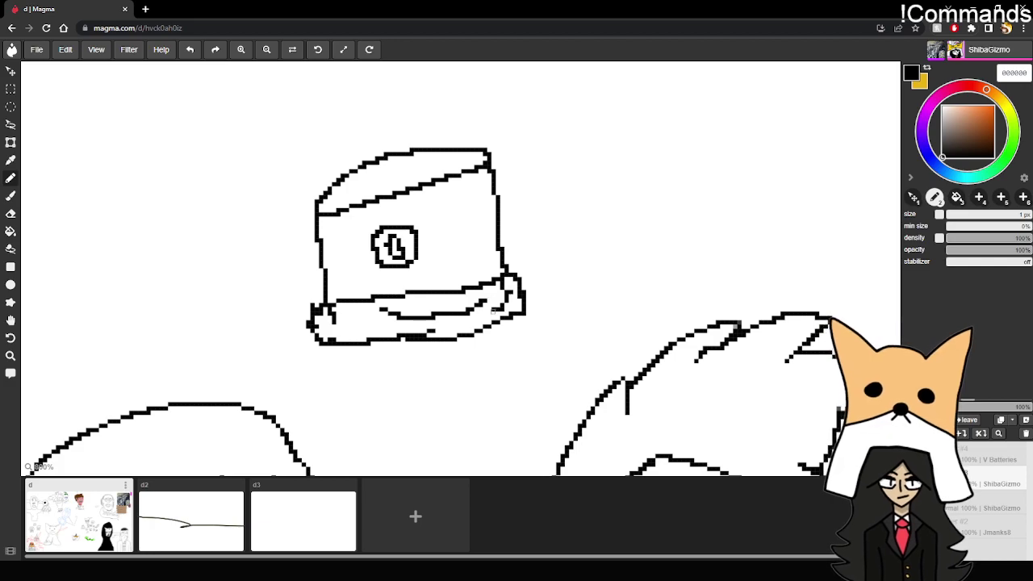
left_click_drag(325, 310, 366, 322)
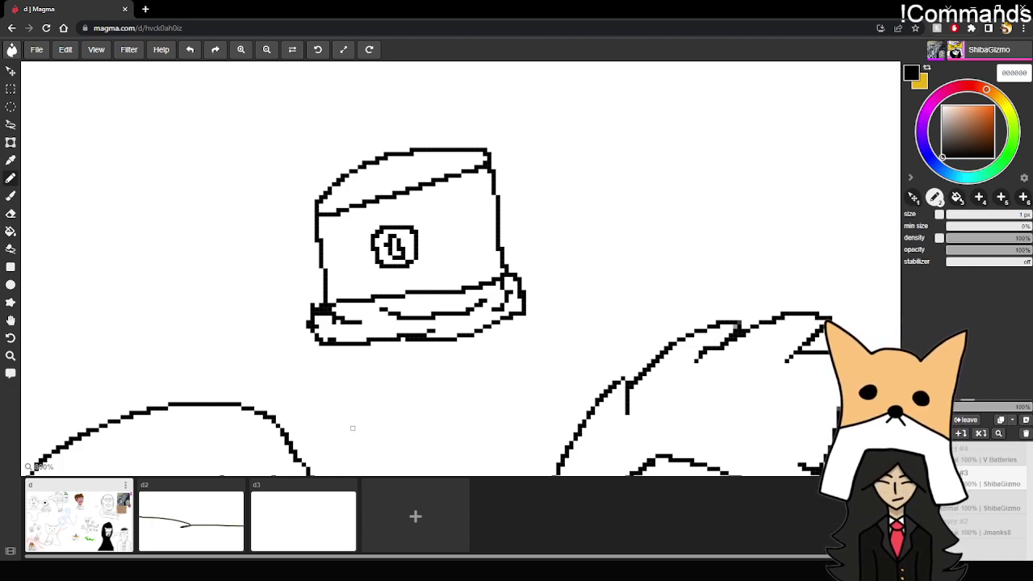
- Line the top of the brim, remove the stray stroke beneath the hat, and zoom out
scroll(363, 347, "up", 1)
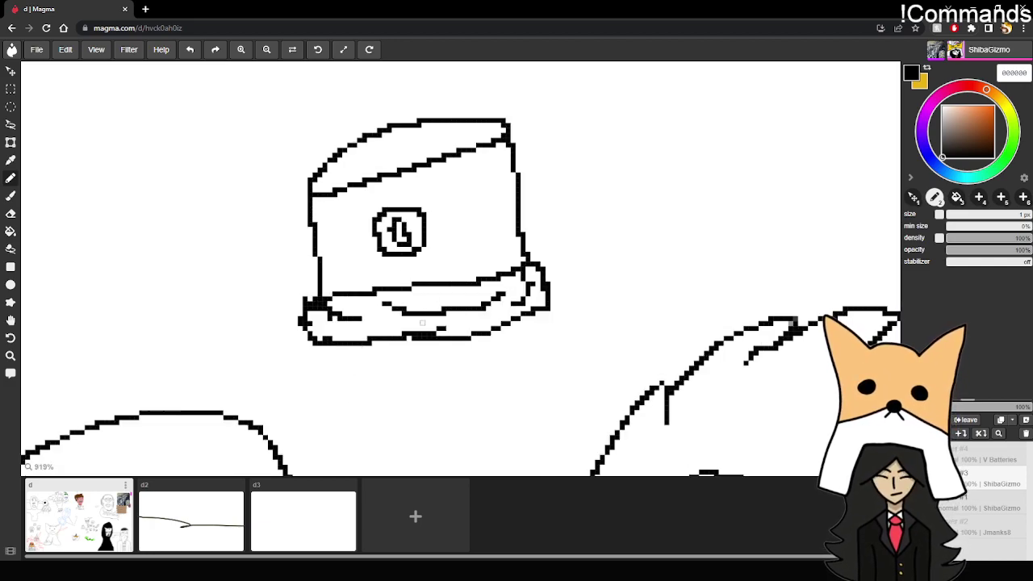
scroll(453, 326, "down", 3)
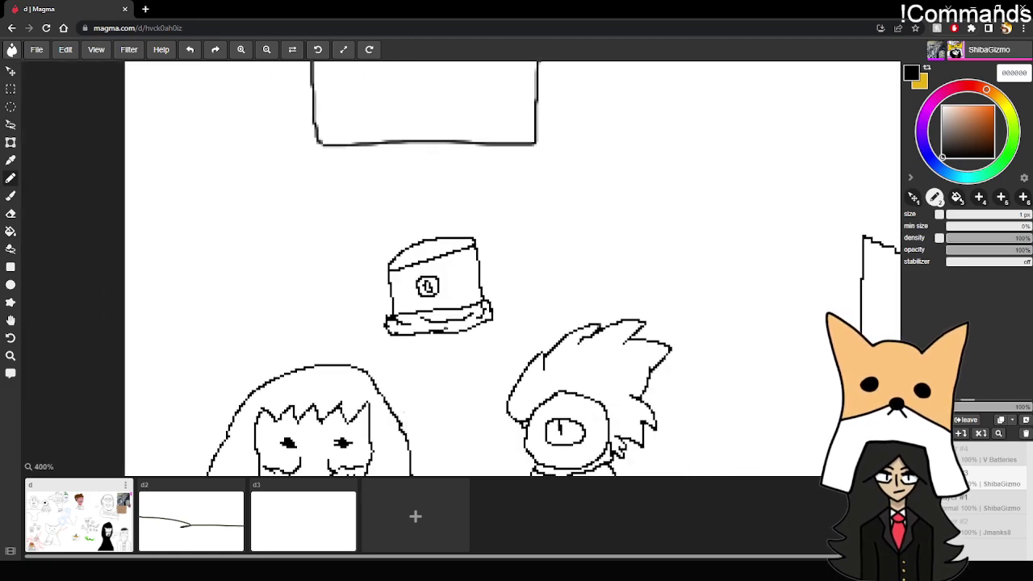
scroll(453, 327, "up", 1)
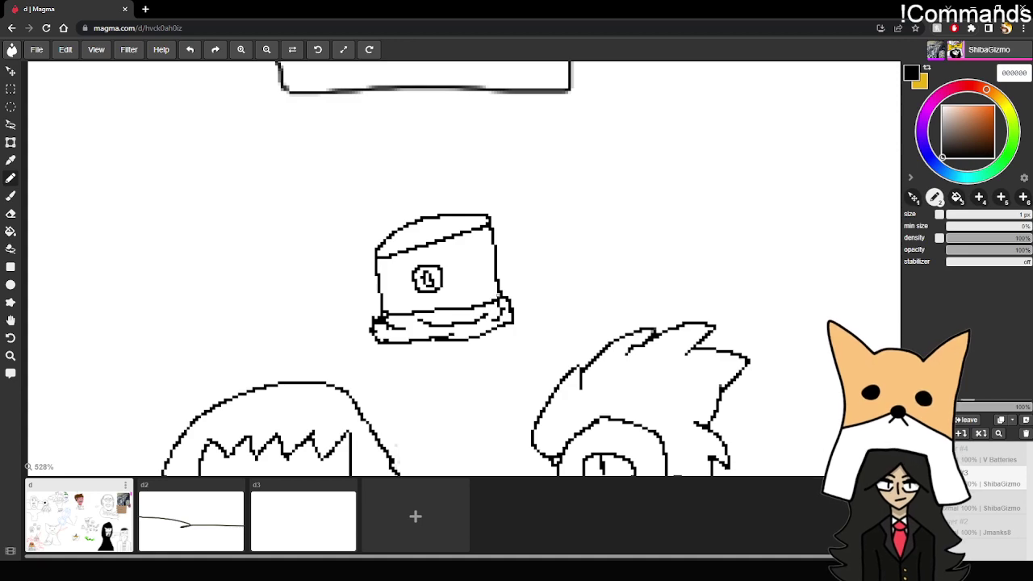
left_click_drag(498, 294, 457, 308)
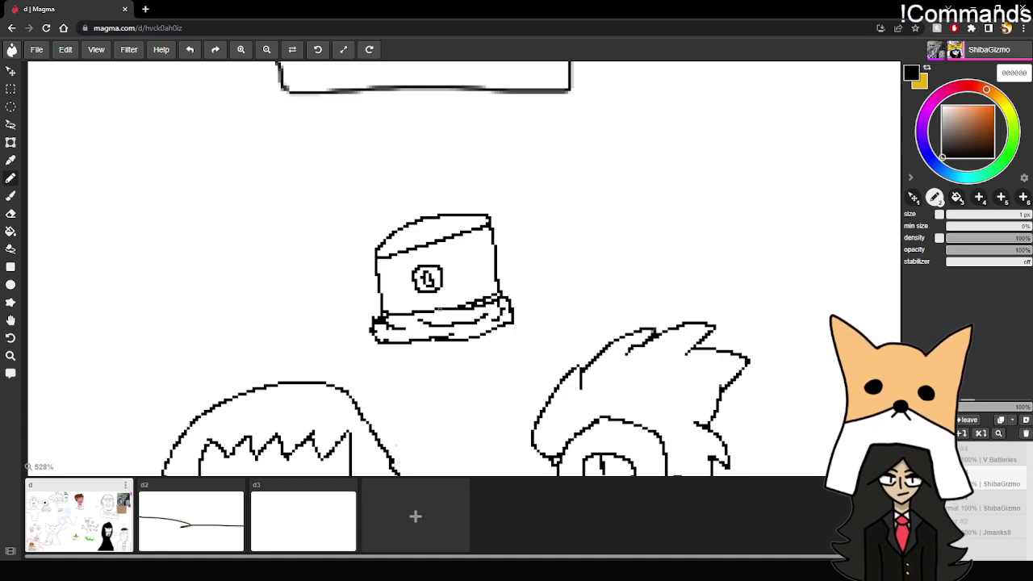
scroll(444, 311, "down", 3)
scroll(452, 331, "up", 4)
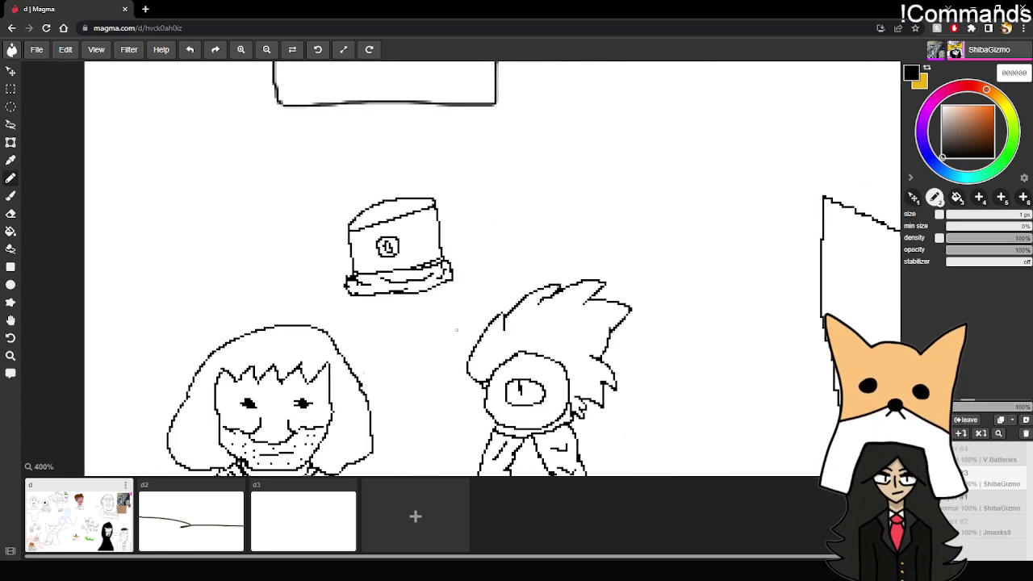
mouse_move(317, 292)
left_mouse_down()
mouse_move(310, 322)
mouse_move(327, 368)
mouse_move(348, 362)
mouse_move(344, 338)
left_mouse_up()
key("ctrl+z")
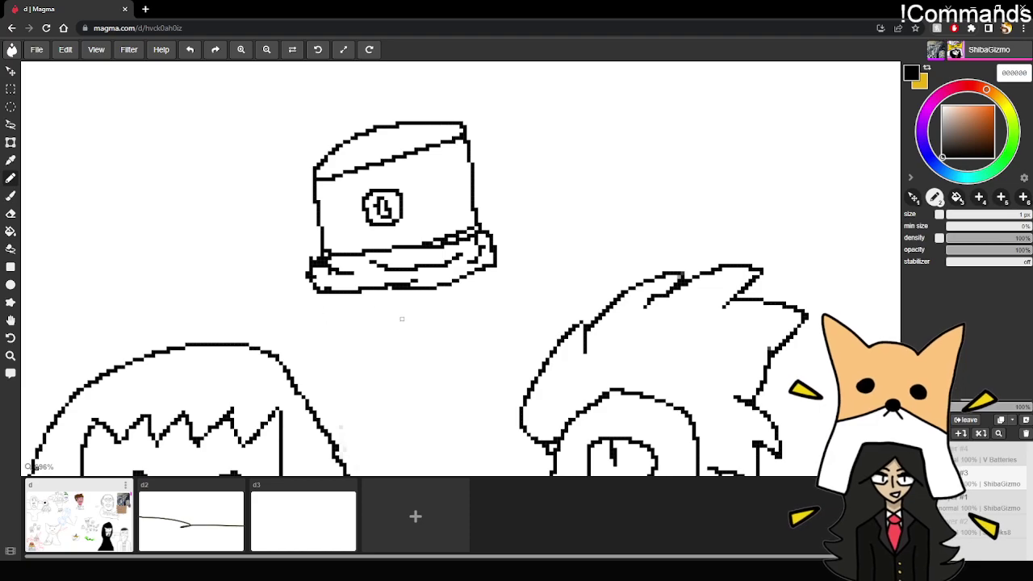
scroll(404, 323, "down", 6)
scroll(406, 327, "down", 3)
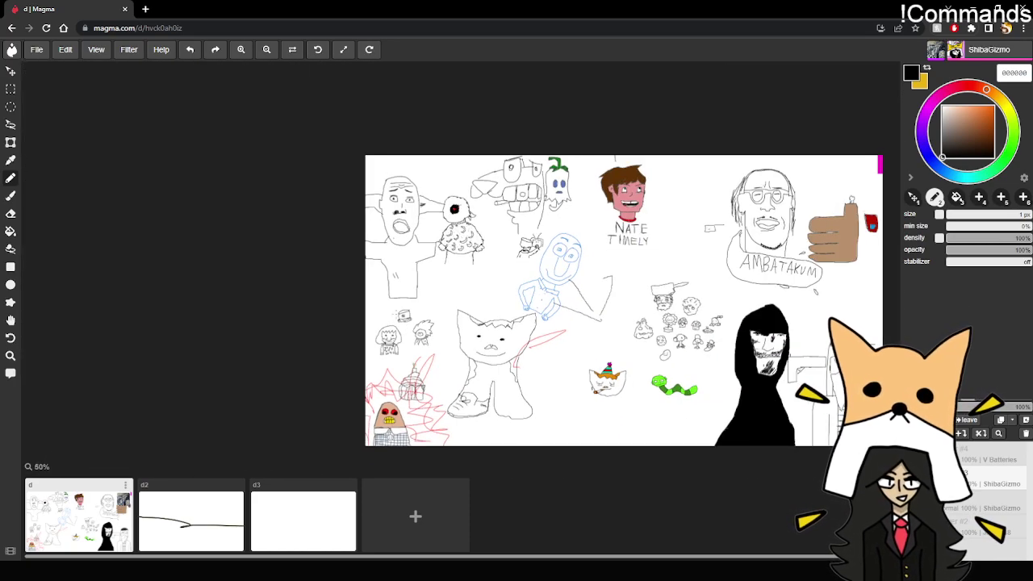
scroll(634, 191, "up", 2)
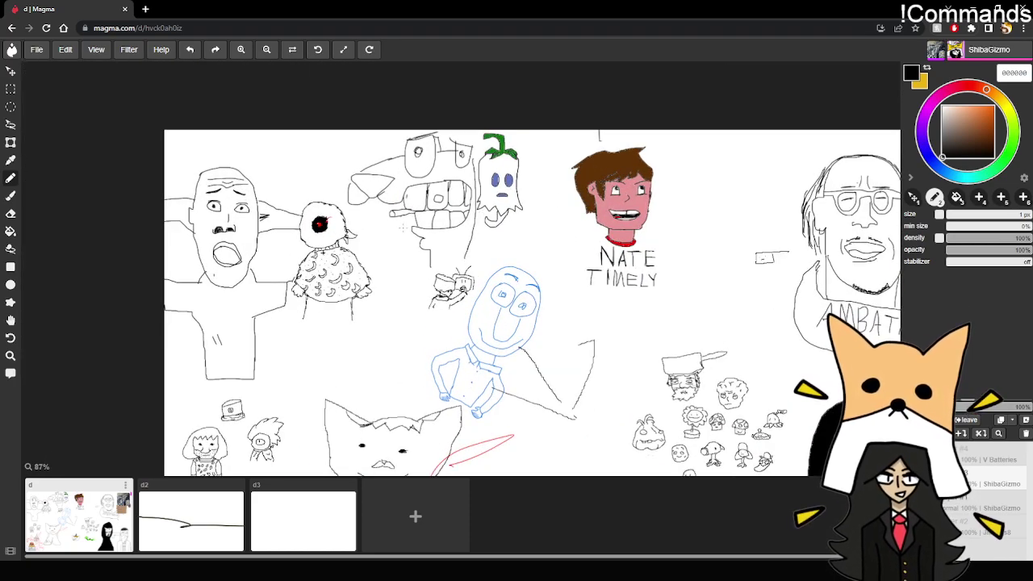
scroll(402, 226, "up", 2)
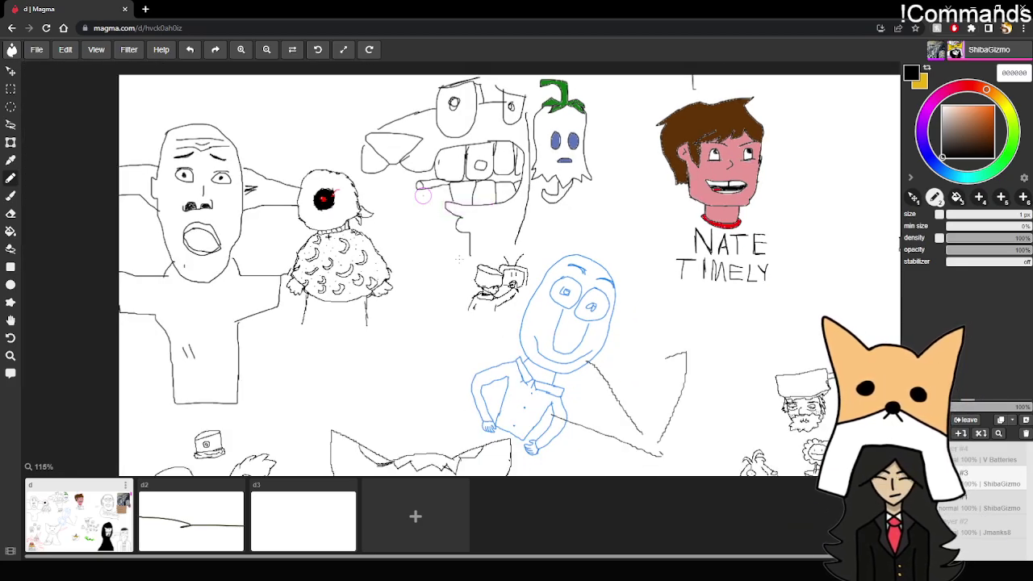
scroll(448, 225, "up", 4)
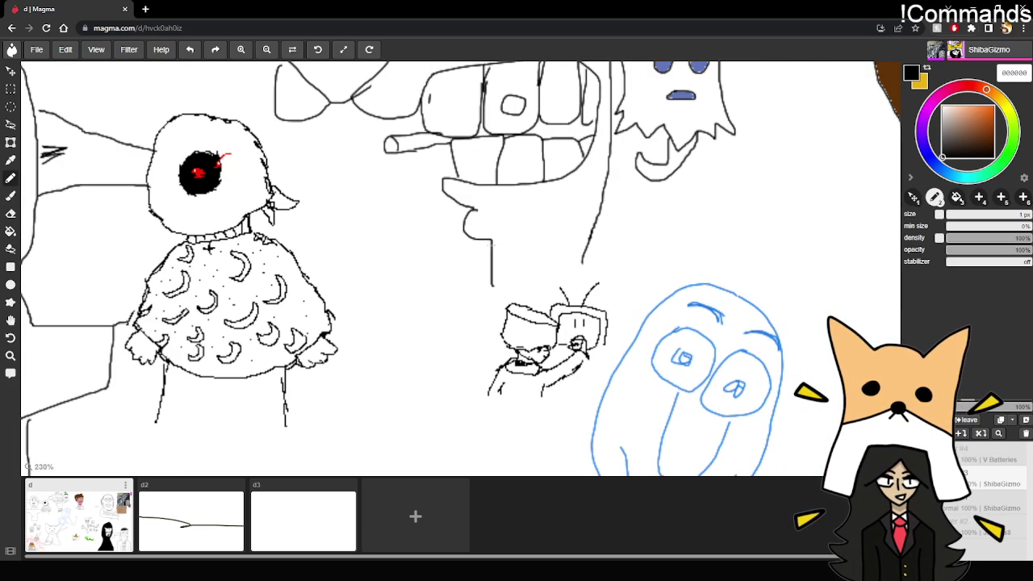
scroll(620, 307, "down", 8)
scroll(620, 307, "up", 3)
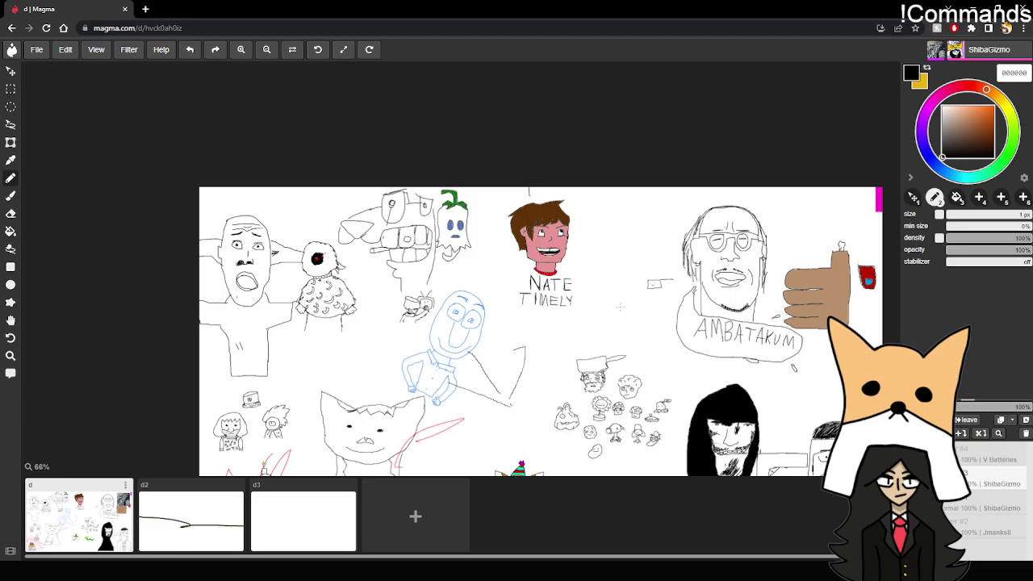
scroll(620, 307, "up", 5)
scroll(626, 305, "down", 4)
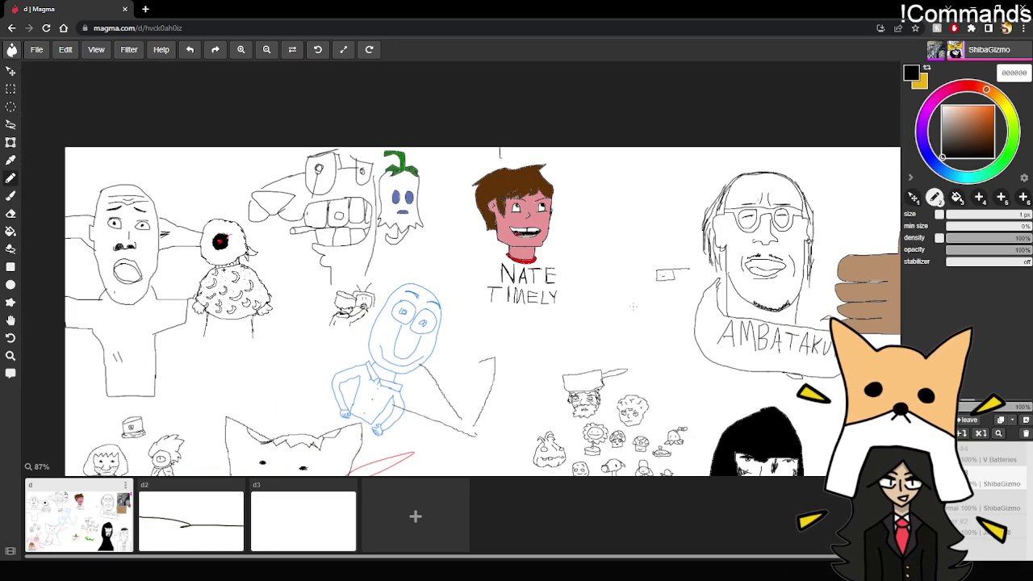
scroll(637, 327, "down", 4)
scroll(654, 403, "up", 3)
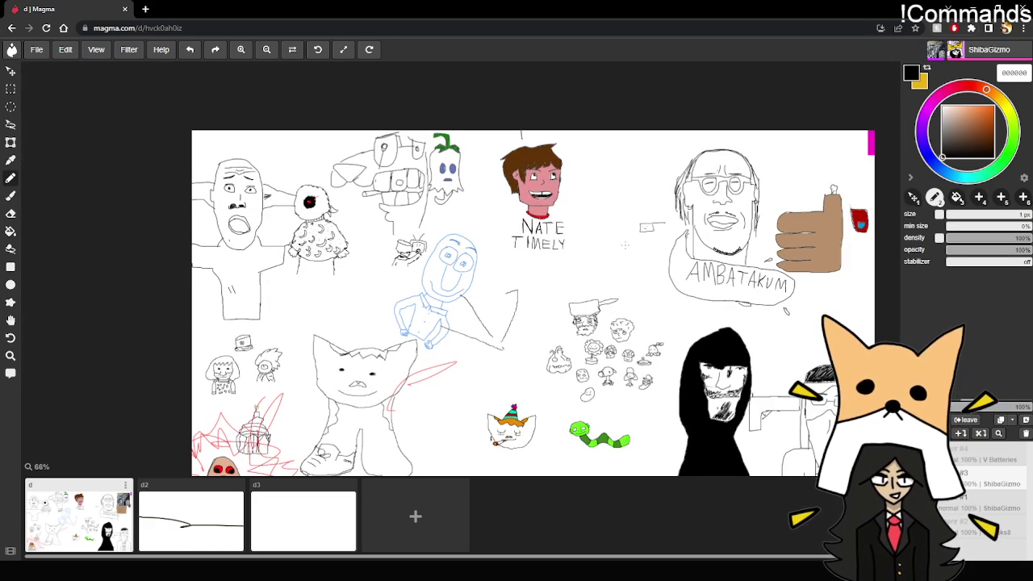
scroll(624, 159, "up", 7)
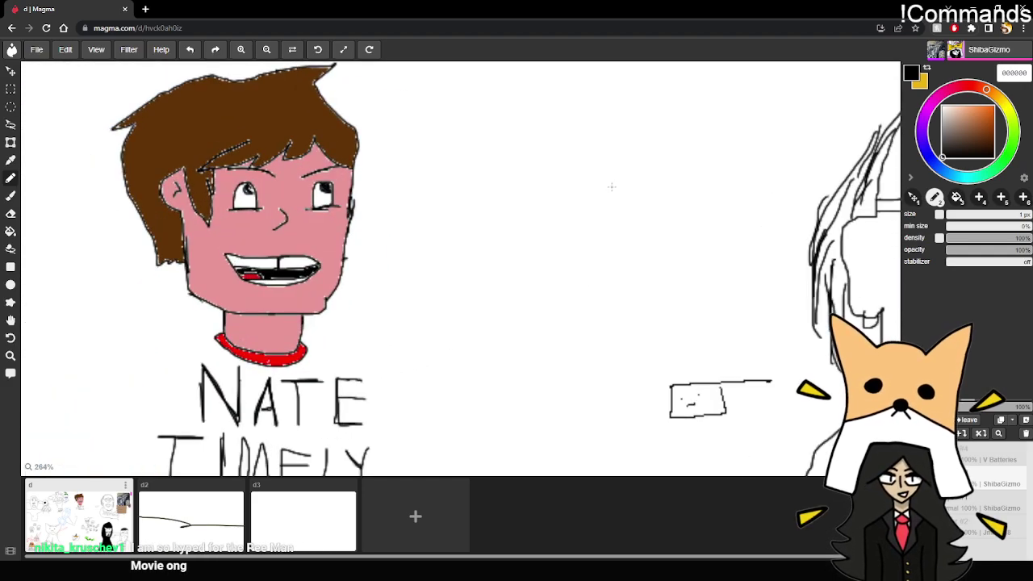
scroll(583, 202, "down", 3)
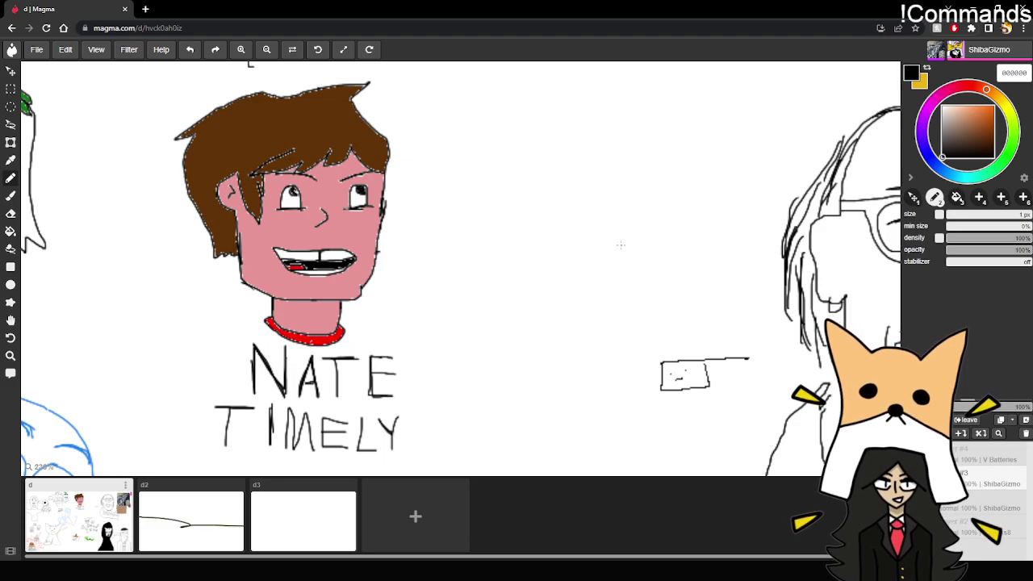
scroll(524, 185, "up", 1)
scroll(573, 160, "up", 1)
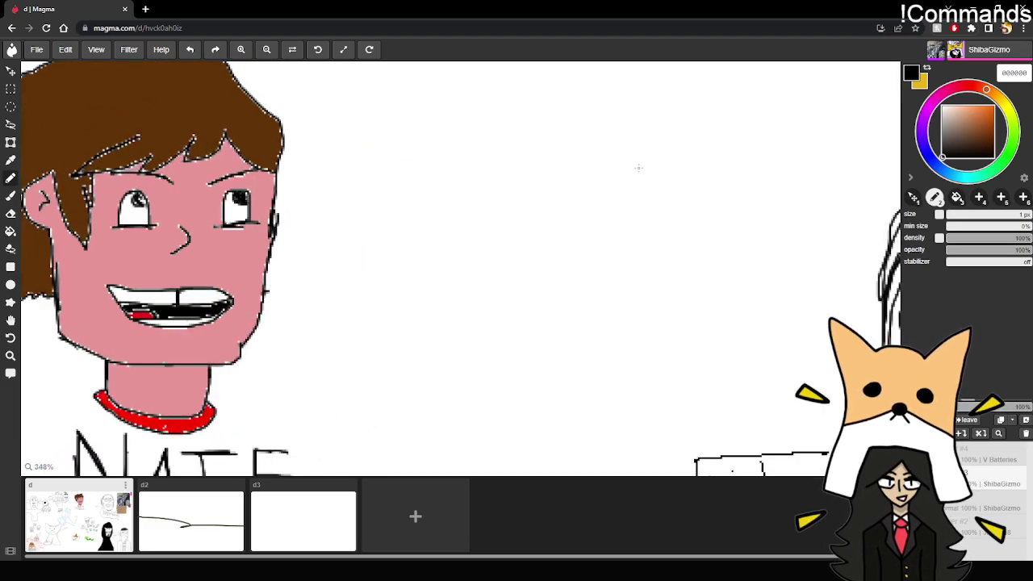
scroll(637, 166, "down", 4)
scroll(512, 315, "down", 2)
scroll(488, 323, "up", 4)
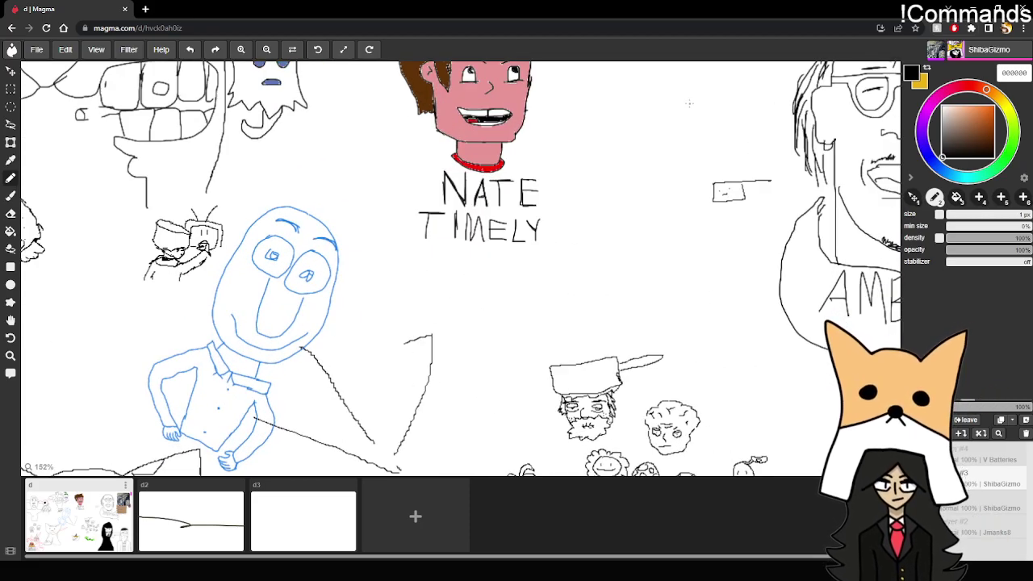
scroll(691, 109, "down", 2)
scroll(360, 233, "up", 2)
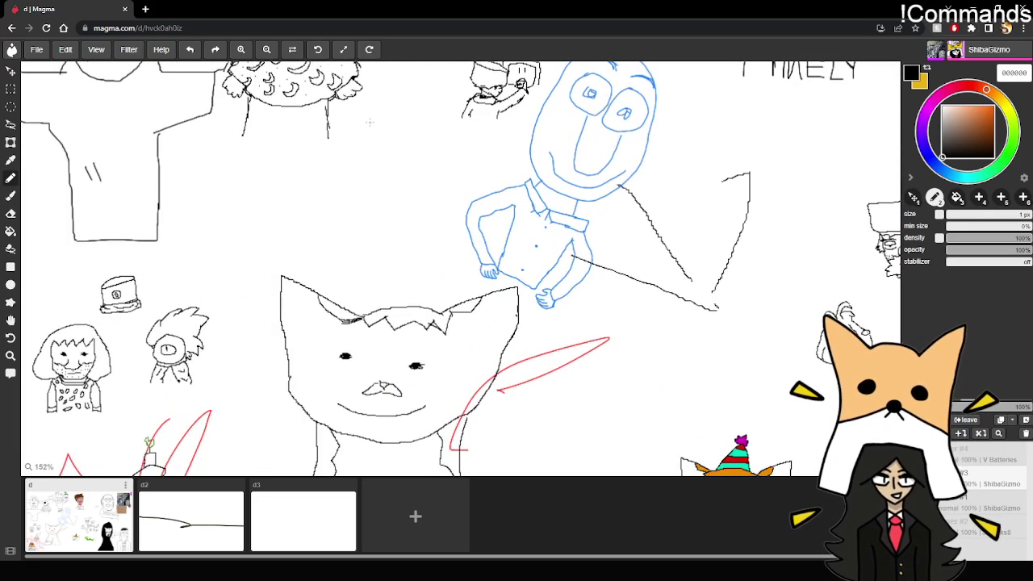
scroll(369, 121, "up", 3)
scroll(322, 232, "down", 1)
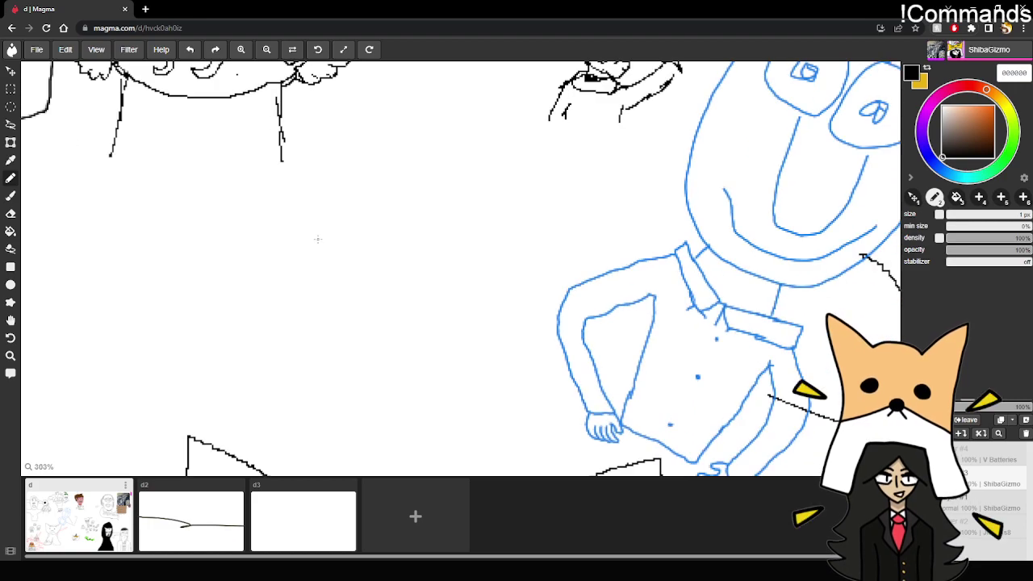
- Start the round head on an empty patch, undoing a false start, then return from the eraser to the 1 px pencil
mouse_move(304, 249)
left_mouse_down()
mouse_move(303, 288)
mouse_move(325, 301)
mouse_move(354, 299)
mouse_move(293, 271)
mouse_move(297, 289)
mouse_move(336, 292)
mouse_move(358, 285)
mouse_move(366, 251)
mouse_move(349, 224)
mouse_move(296, 235)
mouse_move(284, 250)
mouse_move(304, 237)
mouse_move(348, 238)
mouse_move(362, 268)
mouse_move(338, 302)
mouse_move(305, 307)
mouse_move(284, 298)
mouse_move(275, 273)
mouse_move(303, 250)
mouse_move(336, 273)
mouse_move(352, 248)
mouse_move(397, 274)
mouse_move(423, 250)
mouse_move(438, 272)
mouse_move(462, 251)
left_mouse_up()
key("ctrl+z")
key("ctrl+z")
scroll(279, 257, "up", 3)
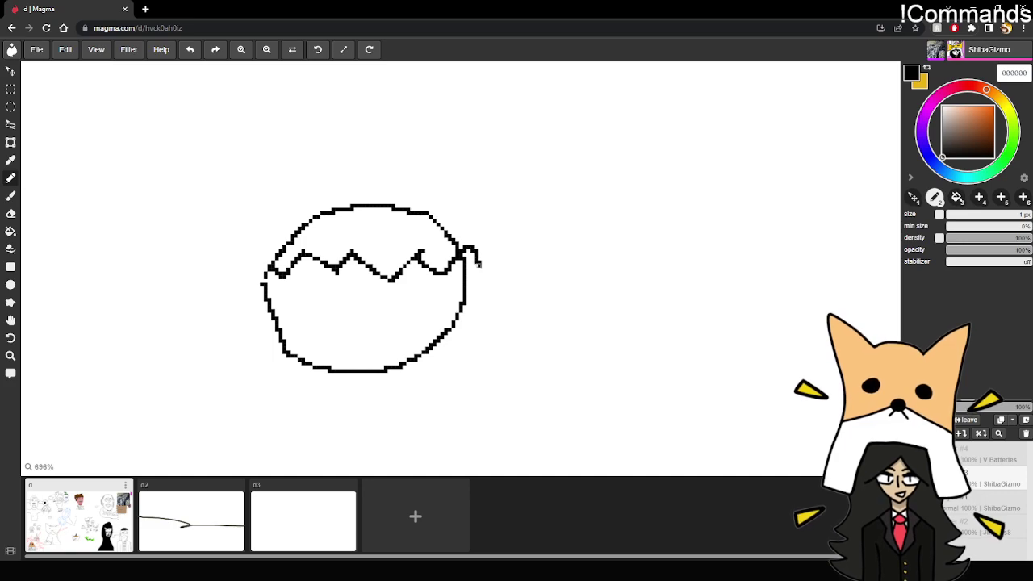
left_click(10, 214)
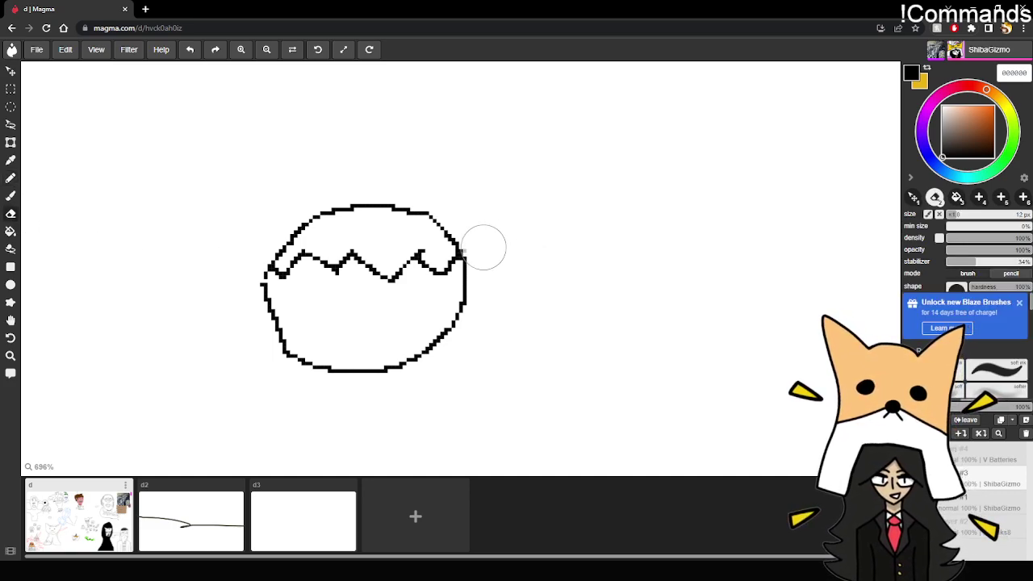
left_click(10, 177)
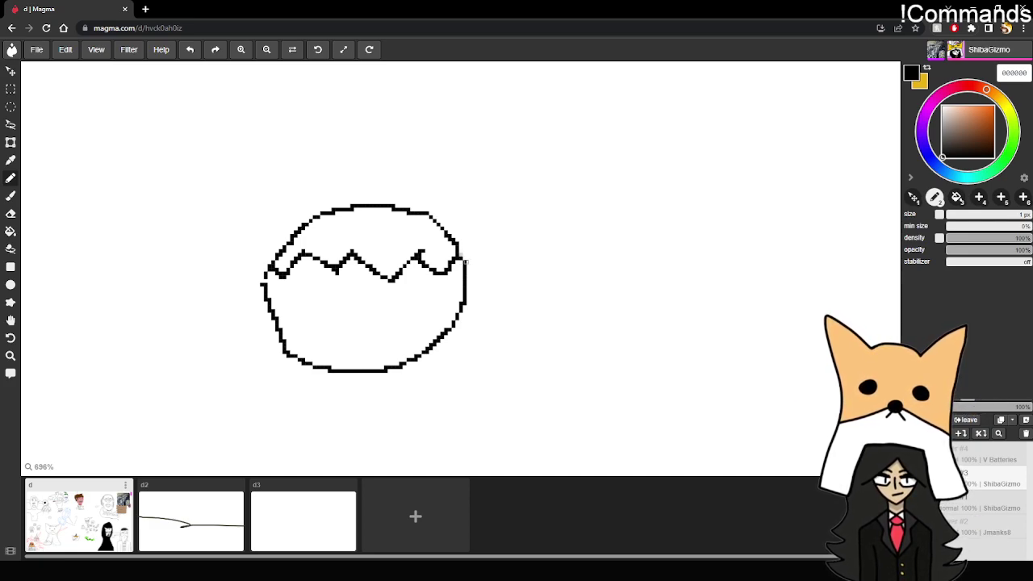
- Thicken the head's right outline and draw two slit eyes and a vertical nose line
left_click_drag(457, 261, 456, 275)
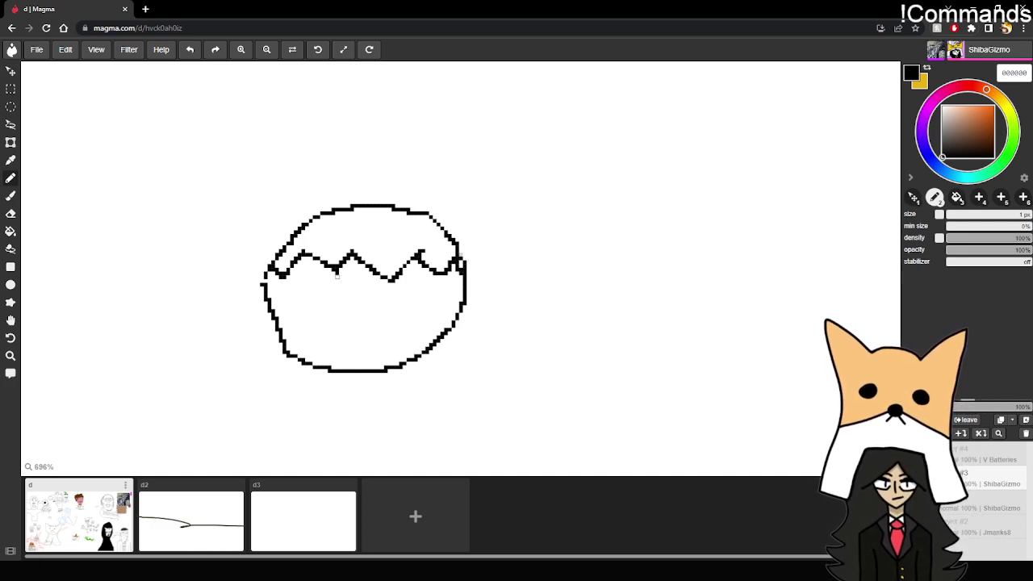
scroll(461, 255, "up", 2)
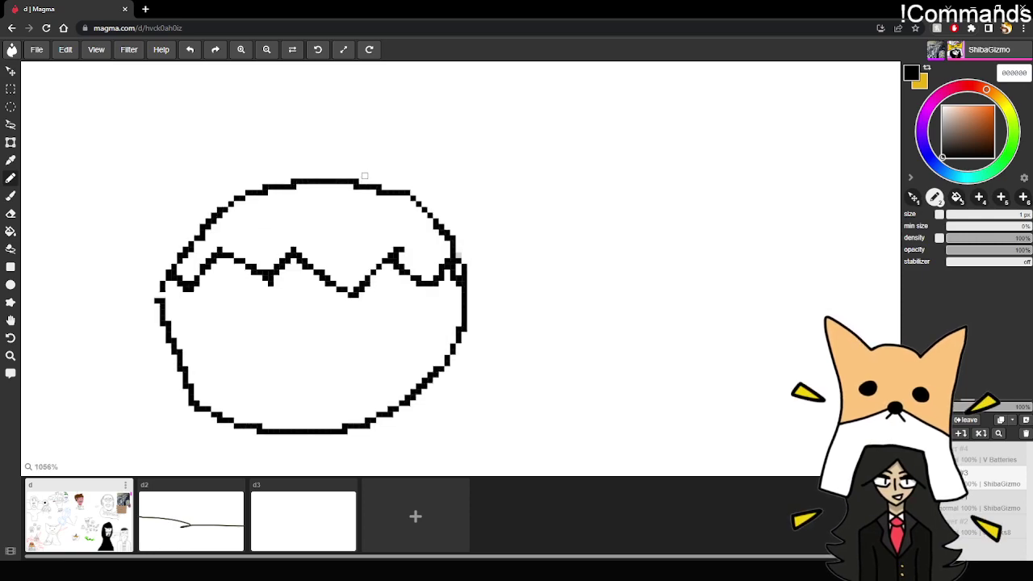
scroll(266, 288, "down", 3)
scroll(260, 291, "up", 2)
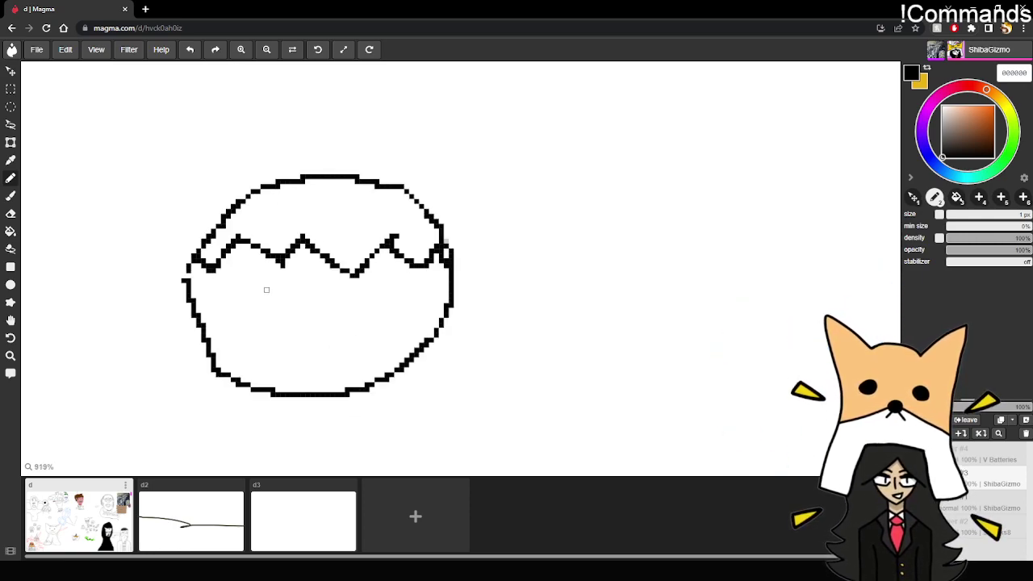
left_click_drag(260, 290, 257, 289)
left_click_drag(382, 290, 376, 293)
left_click_drag(292, 300, 292, 321)
- Try a straight mouth, a smiling curve and a hooked stroke, undoing each attempt
left_click_drag(242, 344, 328, 344)
key("ctrl+z")
left_click_drag(236, 346, 380, 350)
key("ctrl+z")
scroll(232, 377, "down", 3)
scroll(233, 377, "up", 3)
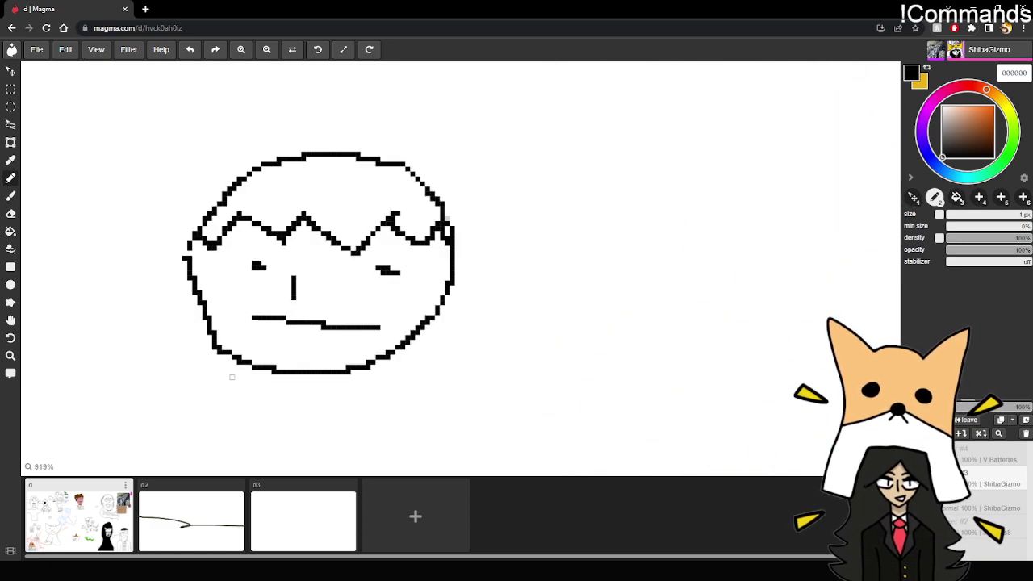
scroll(233, 377, "down", 3)
scroll(155, 434, "up", 3)
scroll(258, 326, "down", 3)
scroll(259, 327, "up", 3)
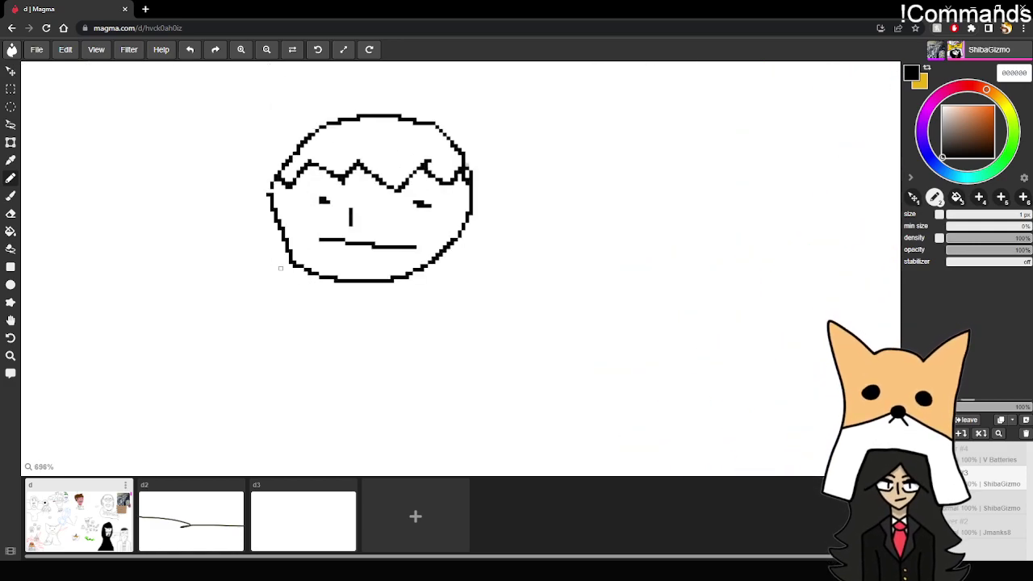
mouse_move(276, 271)
left_mouse_down()
mouse_move(249, 302)
mouse_move(268, 326)
left_mouse_up()
key("ctrl+z")
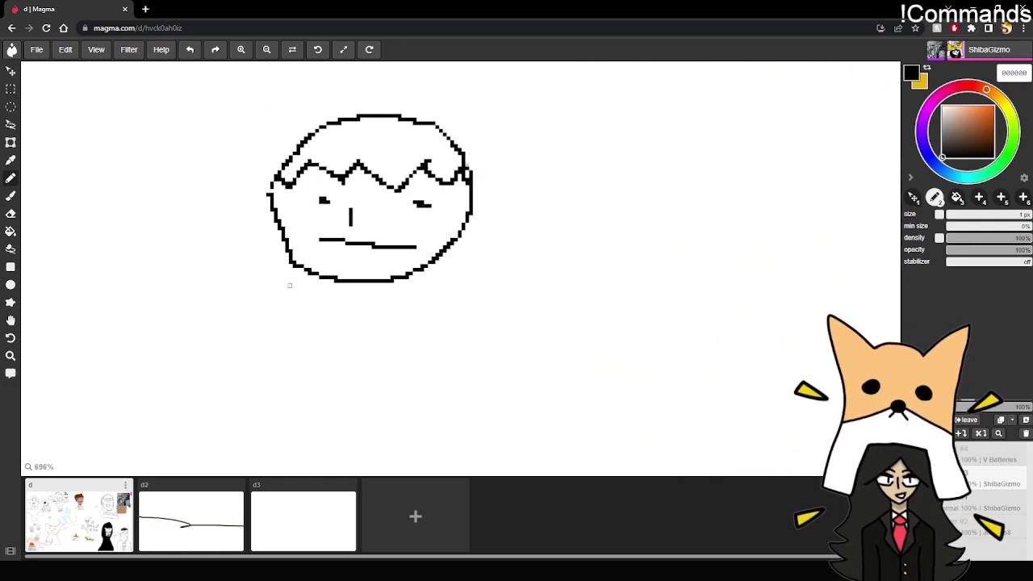
- Draw two short neck strokes under the chin, redrawing them until they fit
left_click_drag(308, 273, 305, 289)
mouse_move(407, 276)
left_mouse_down()
mouse_move(406, 297)
mouse_move(387, 303)
mouse_move(398, 301)
left_mouse_up()
key("ctrl+z")
key("ctrl+z")
key("ctrl+z")
key("ctrl+z")
left_click_drag(307, 277, 314, 294)
key("ctrl+z")
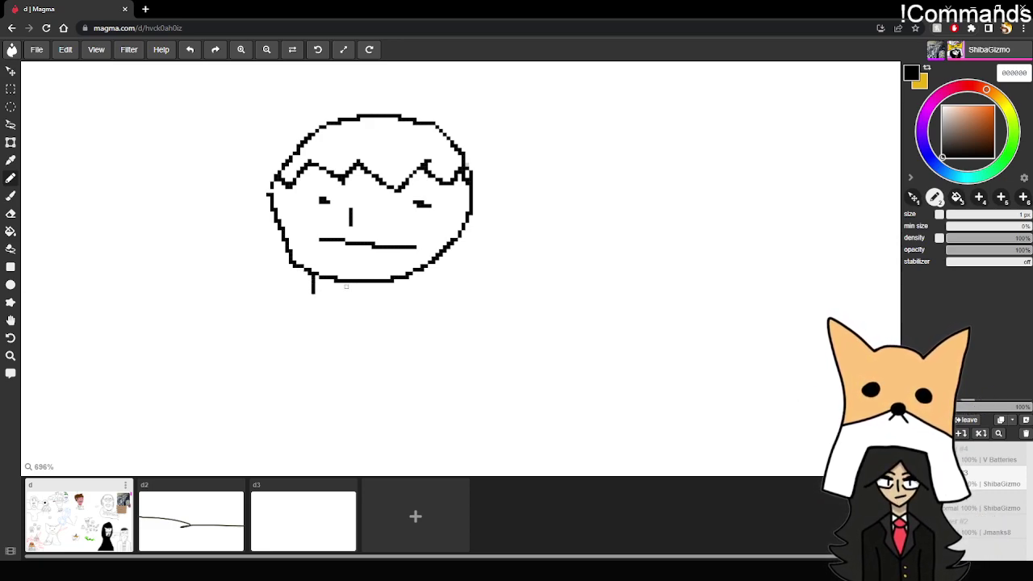
mouse_move(410, 276)
left_mouse_down()
mouse_move(411, 300)
mouse_move(410, 290)
left_mouse_up()
key("ctrl+z")
scroll(410, 290, "down", 10)
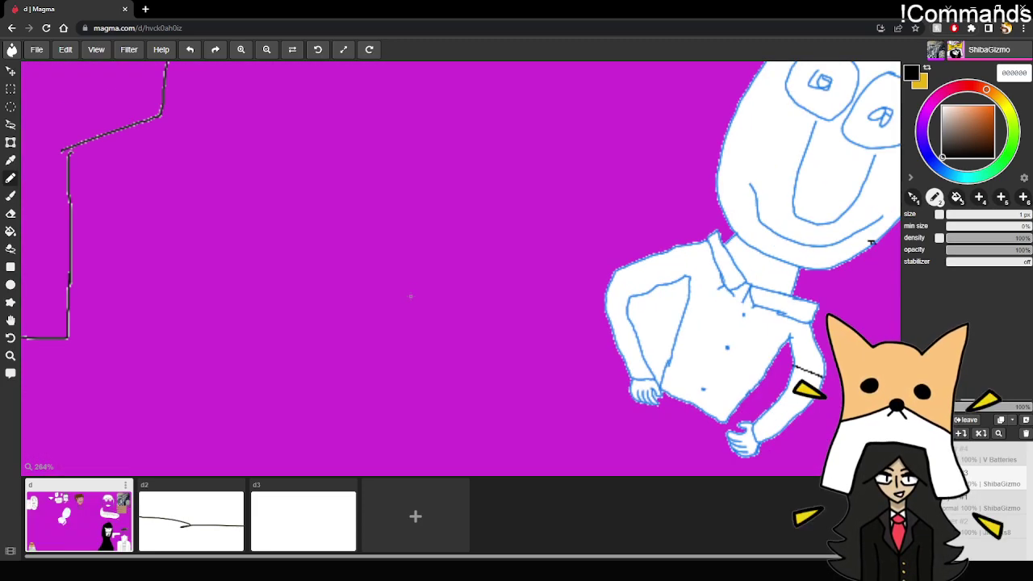
scroll(428, 287, "up", 5)
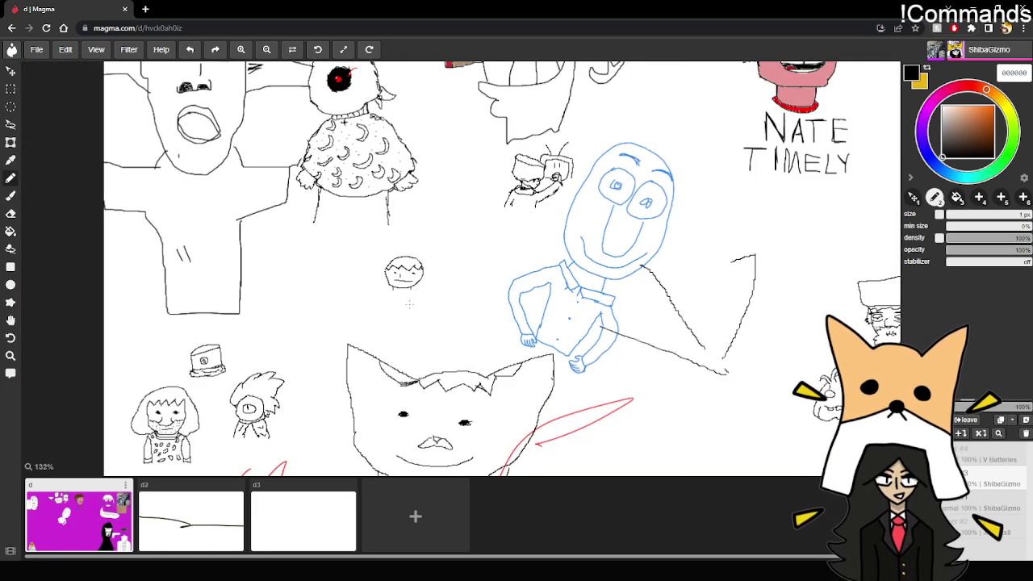
scroll(428, 287, "down", 4)
scroll(409, 288, "up", 8)
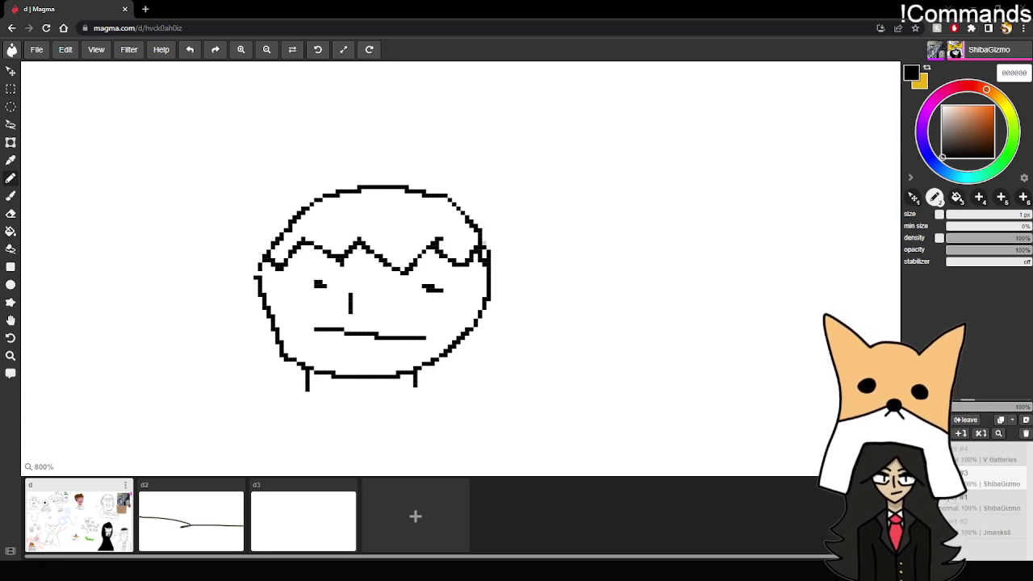
scroll(332, 377, "up", 3)
scroll(307, 418, "down", 5)
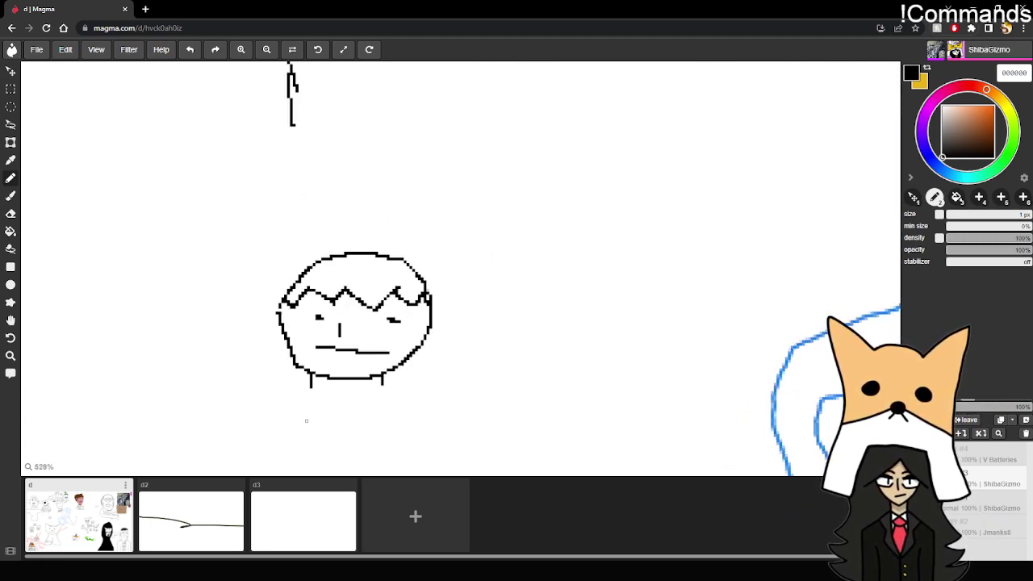
scroll(315, 379, "up", 6)
- Draw a flat jaw line across the chin, extending its bottom edge to the left
mouse_move(319, 326)
left_mouse_down()
mouse_move(397, 350)
mouse_move(482, 327)
left_mouse_up()
scroll(482, 326, "down", 2)
scroll(419, 339, "up", 2)
key("ctrl+z")
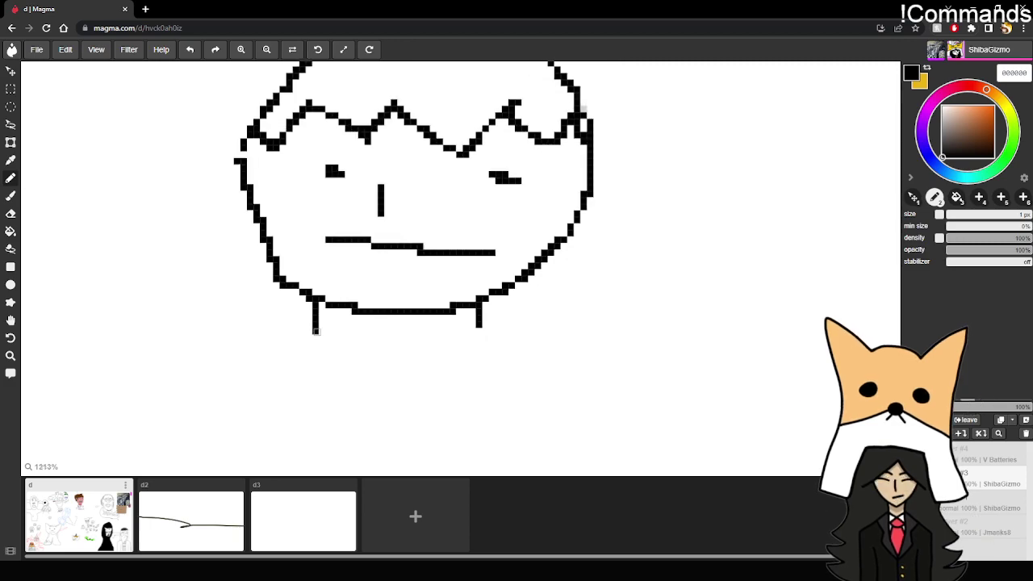
scroll(317, 331, "down", 3)
mouse_move(317, 331)
left_mouse_down()
mouse_move(352, 358)
mouse_move(411, 328)
left_mouse_up()
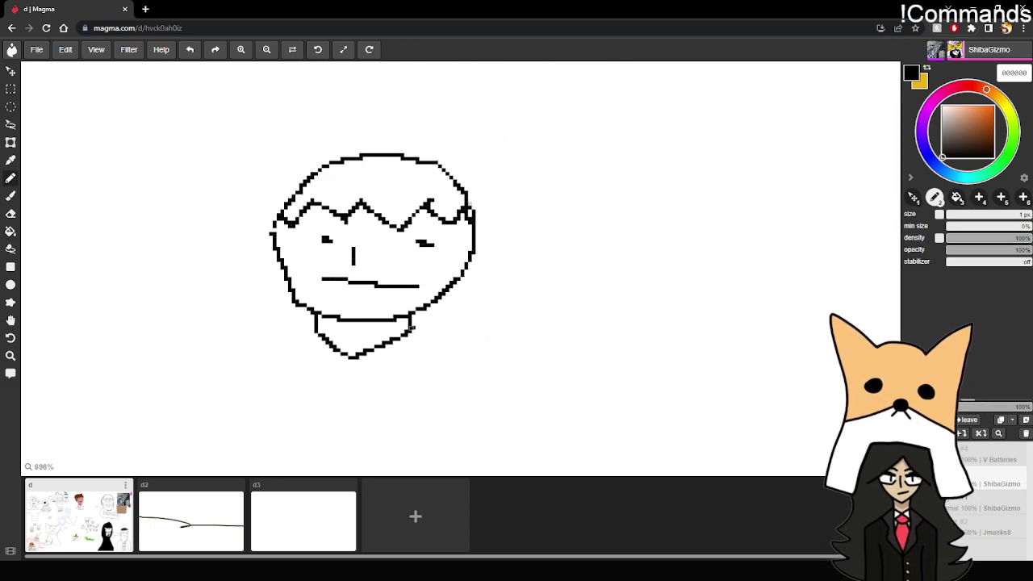
key("ctrl+z")
mouse_move(317, 326)
left_mouse_down()
mouse_move(377, 335)
mouse_move(410, 324)
left_mouse_up()
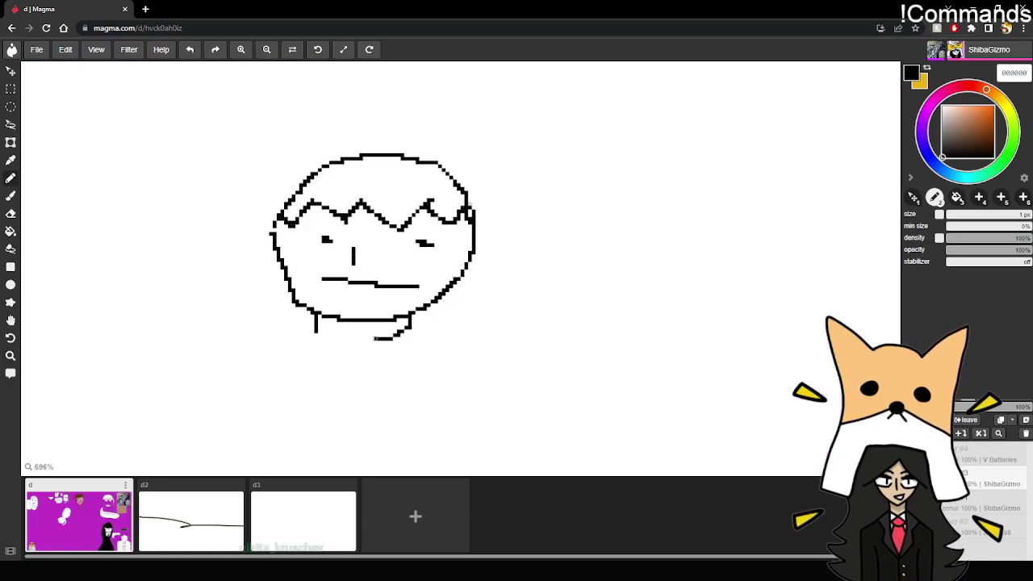
left_click_drag(337, 335, 317, 336)
- Draw the left and right shoulders sloping down, redrawing each after an undo
scroll(325, 355, "up", 3)
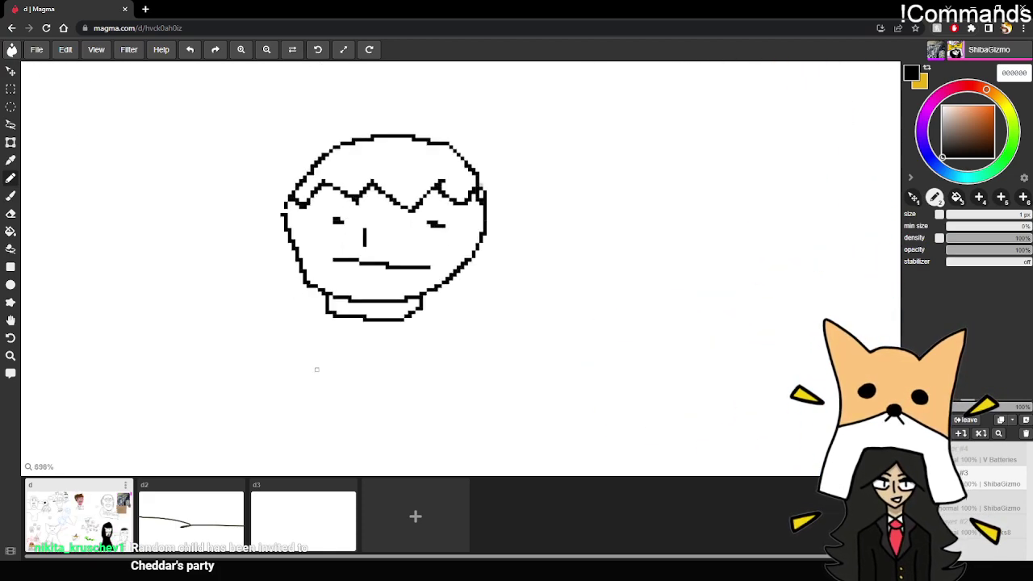
scroll(314, 359, "up", 2)
left_click_drag(327, 290, 245, 356)
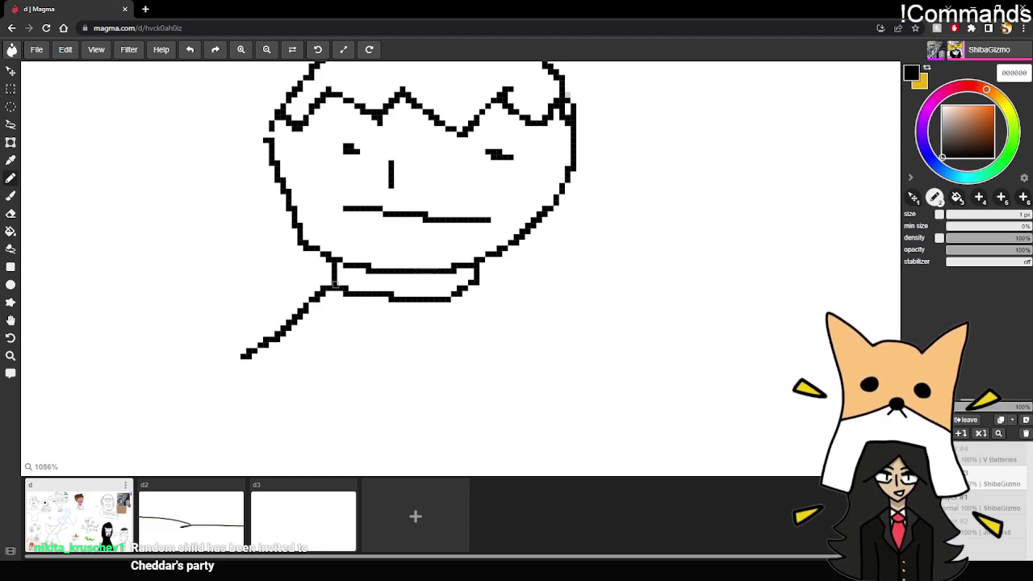
key("ctrl+z")
mouse_move(327, 285)
left_mouse_down()
mouse_move(254, 329)
mouse_move(236, 356)
mouse_move(266, 401)
left_mouse_up()
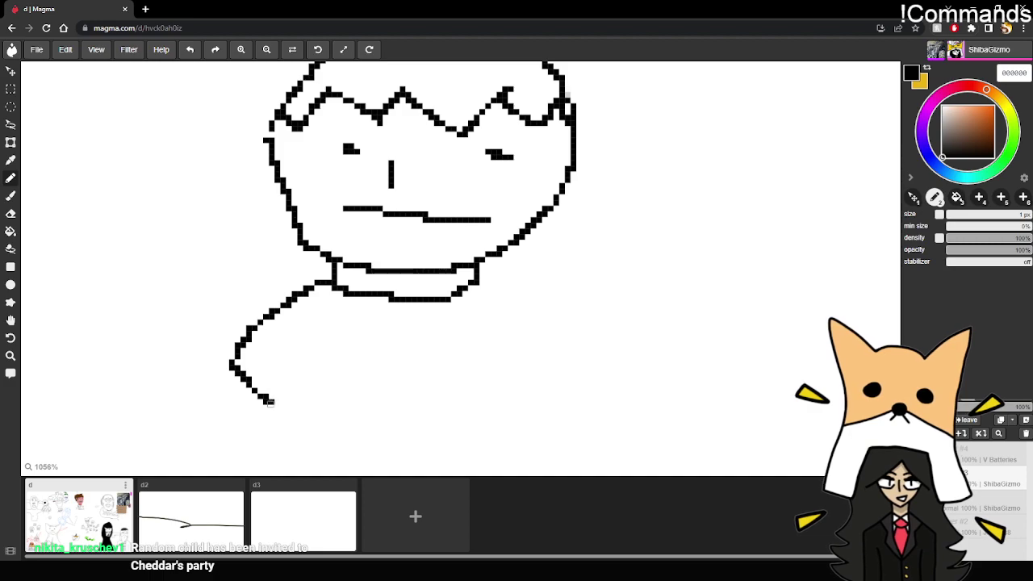
left_click_drag(478, 283, 554, 354)
key("ctrl+z")
mouse_move(485, 283)
left_mouse_down()
mouse_move(560, 352)
mouse_move(573, 381)
mouse_move(547, 412)
left_mouse_up()
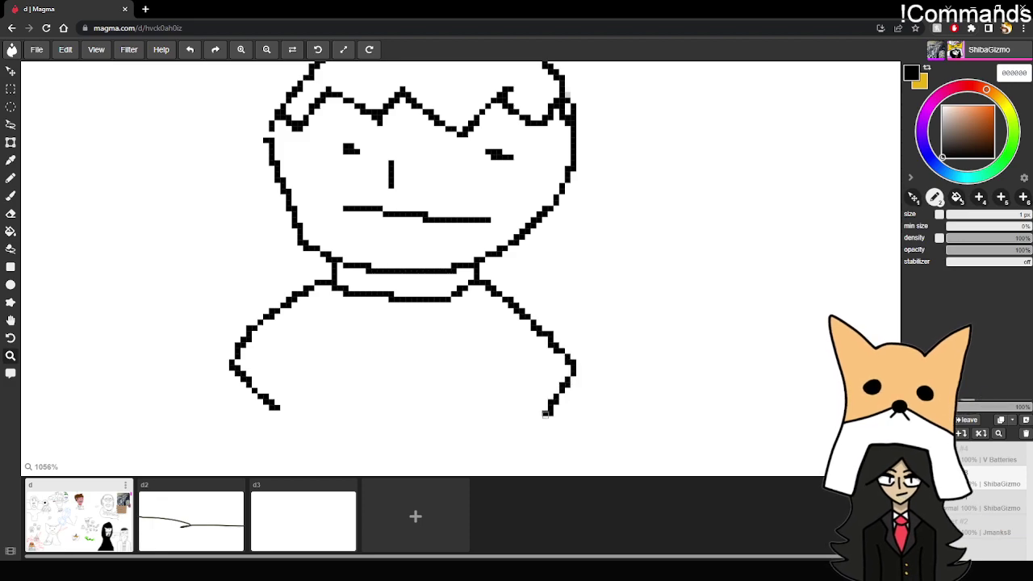
- Extend both arms down the sides, drop the inner arm lines, and add a short line reaching left
scroll(546, 412, "down", 6)
scroll(455, 467, "up", 4)
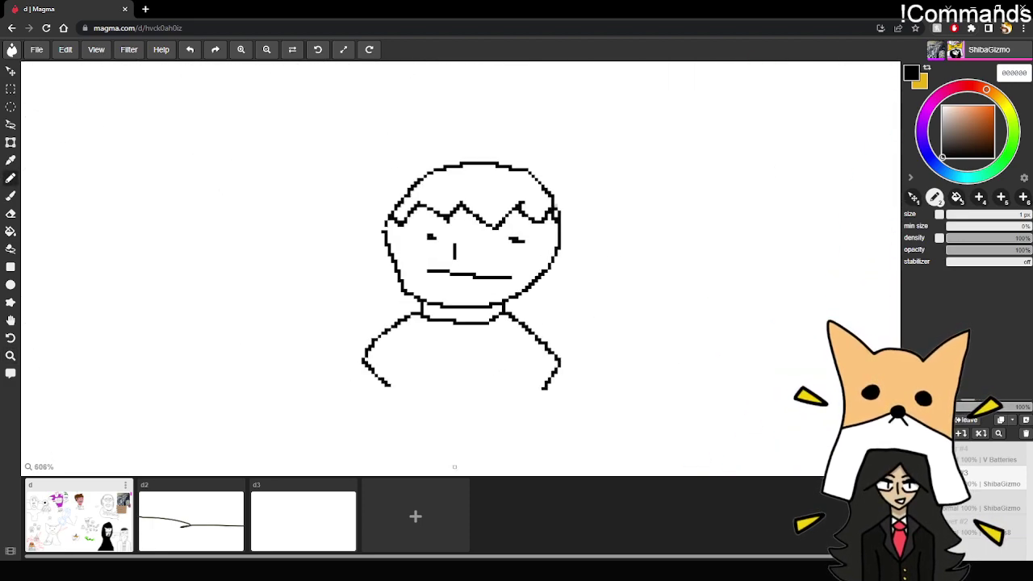
scroll(454, 466, "up", 2)
left_click_drag(361, 343, 367, 447)
left_click_drag(583, 353, 578, 423)
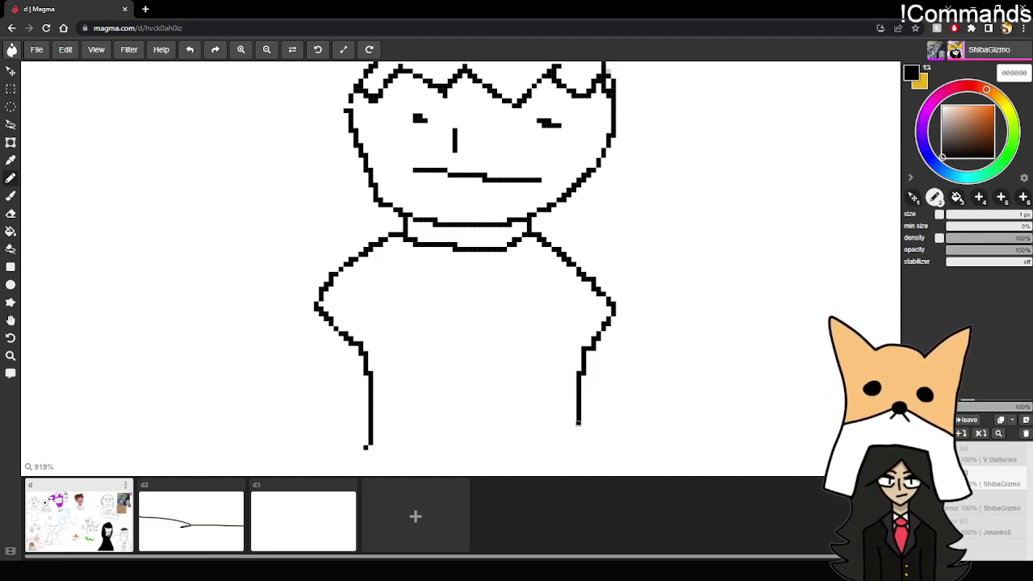
left_click_drag(328, 323, 327, 432)
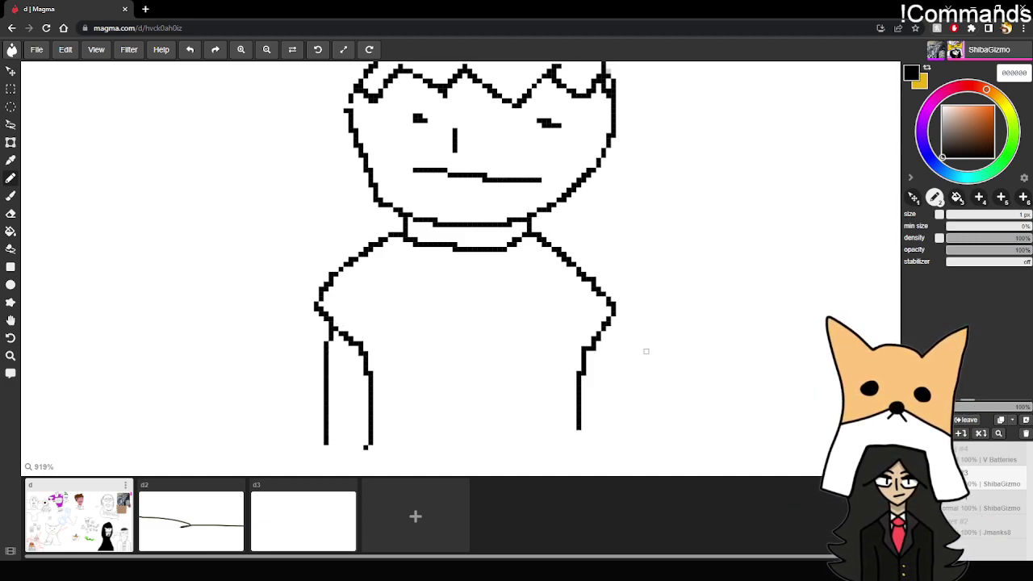
left_click_drag(605, 313, 603, 423)
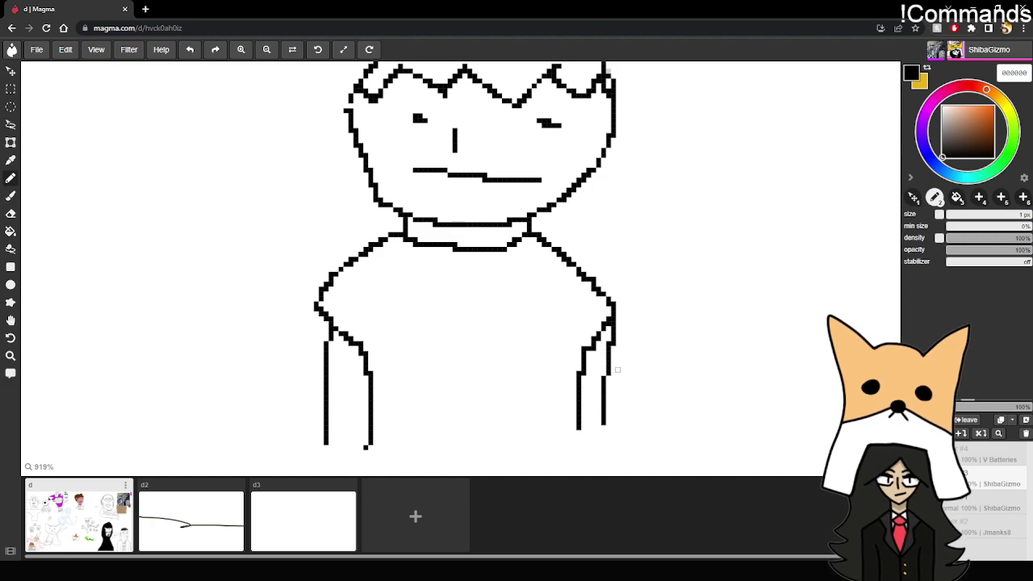
key("ctrl+z")
key("ctrl+z")
left_click_drag(337, 328, 273, 328)
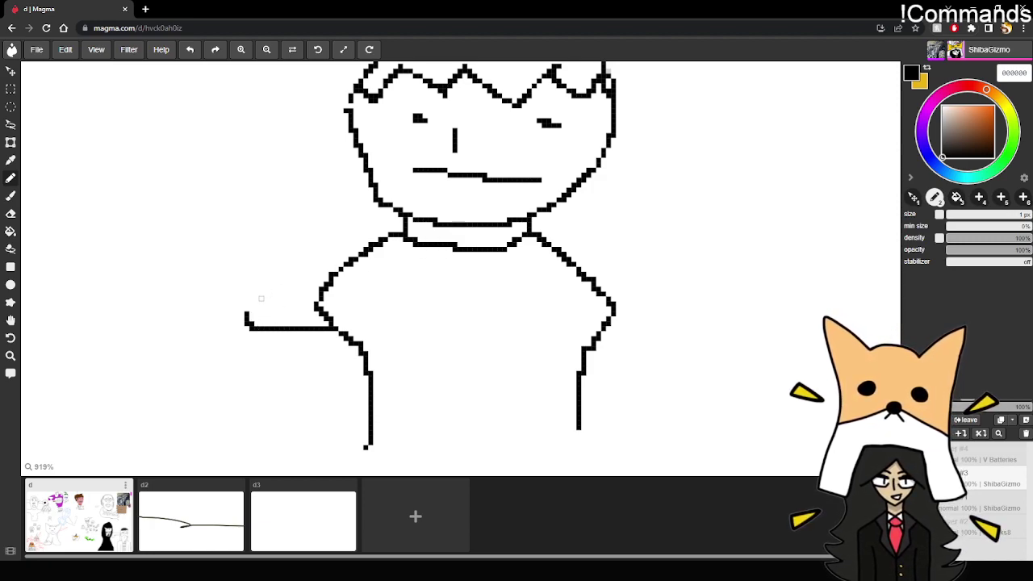
- Erase the old stepped mouth and stray head-outline pixels with the eraser enlarged to 4 px
scroll(391, 263, "down", 2)
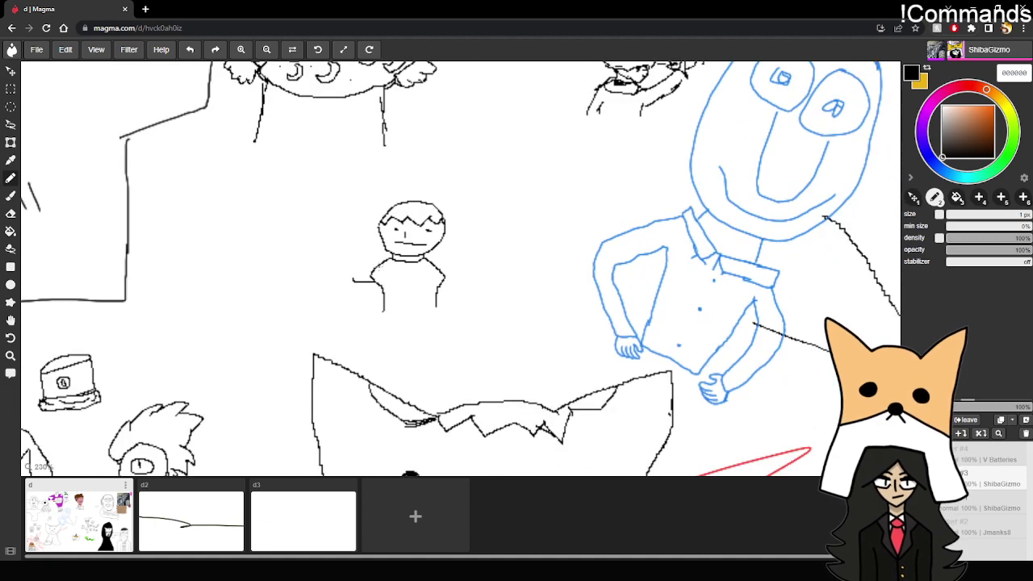
scroll(368, 267, "up", 1)
scroll(340, 261, "up", 3)
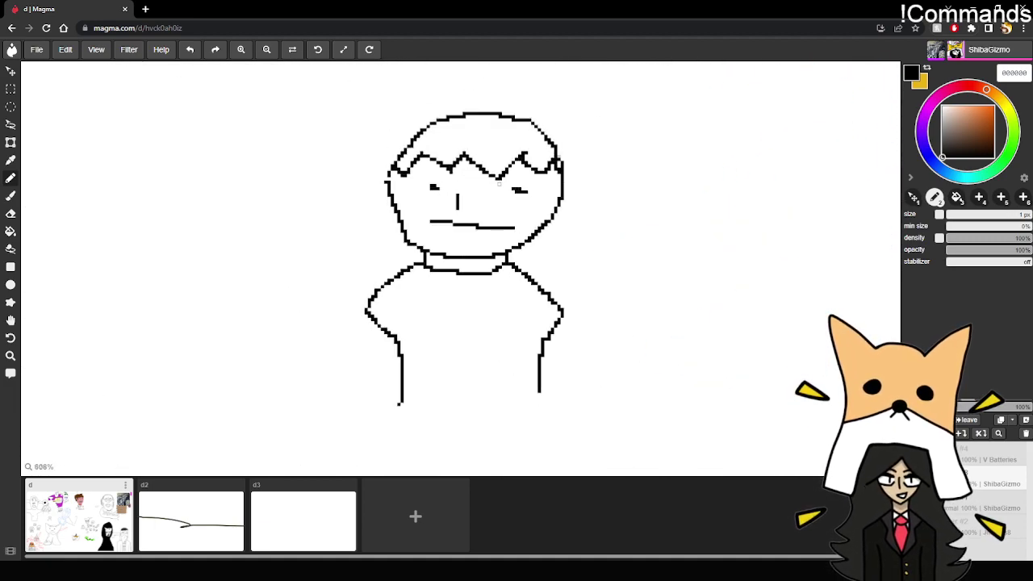
left_click(10, 214)
left_click(429, 294)
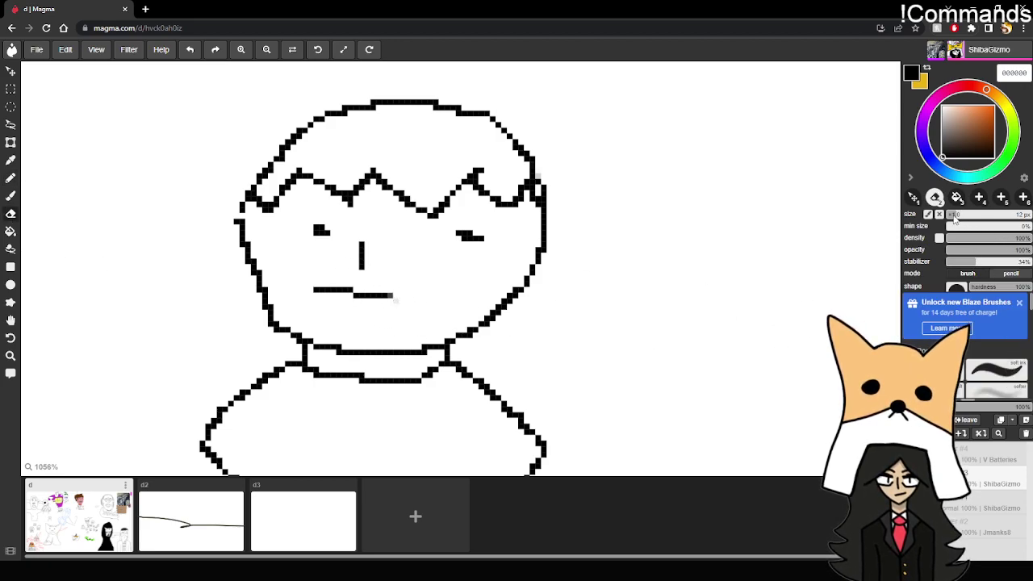
left_click(951, 215)
left_click_drag(395, 296, 298, 286)
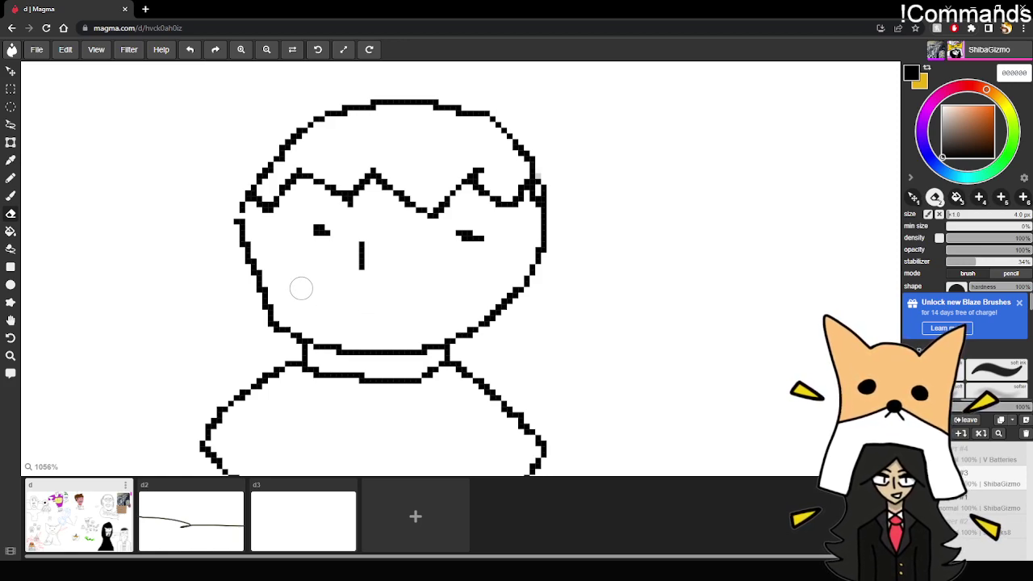
left_click(230, 222)
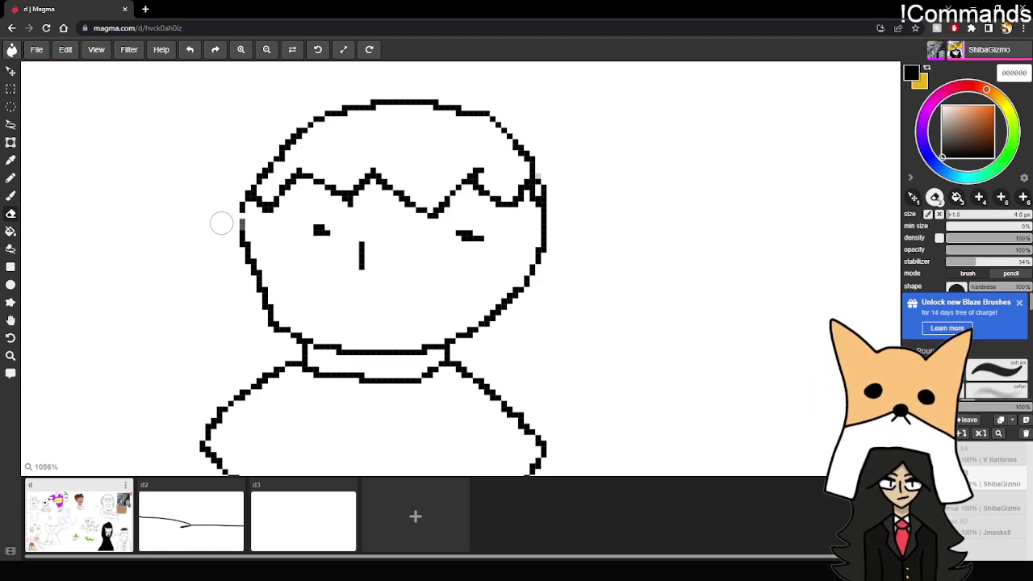
- Redraw the mouth with the 1 px pencil, trying and undoing several straight lines
left_click(10, 178)
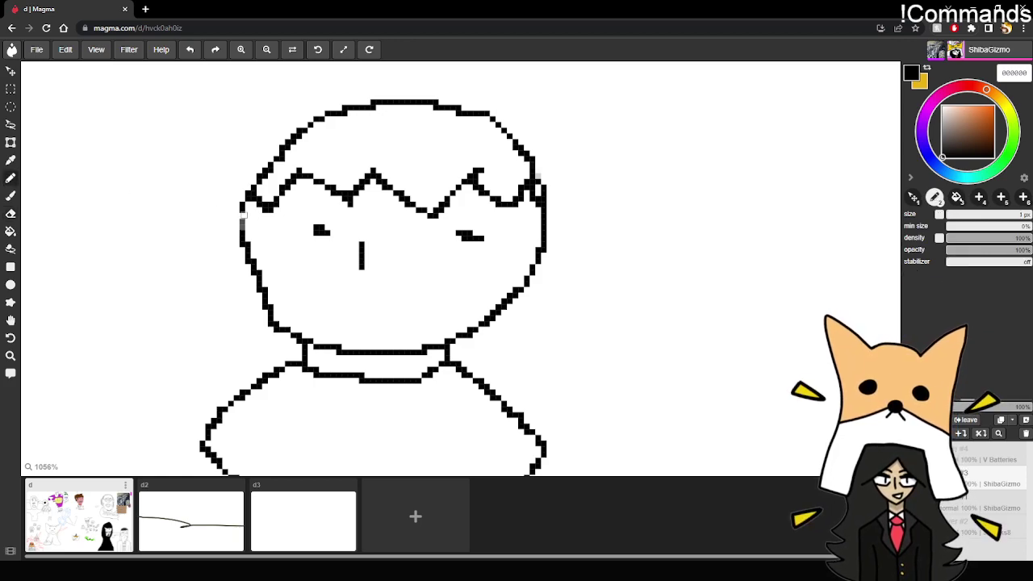
left_click_drag(309, 295, 394, 299)
key("ctrl+z")
left_click_drag(310, 294, 436, 295)
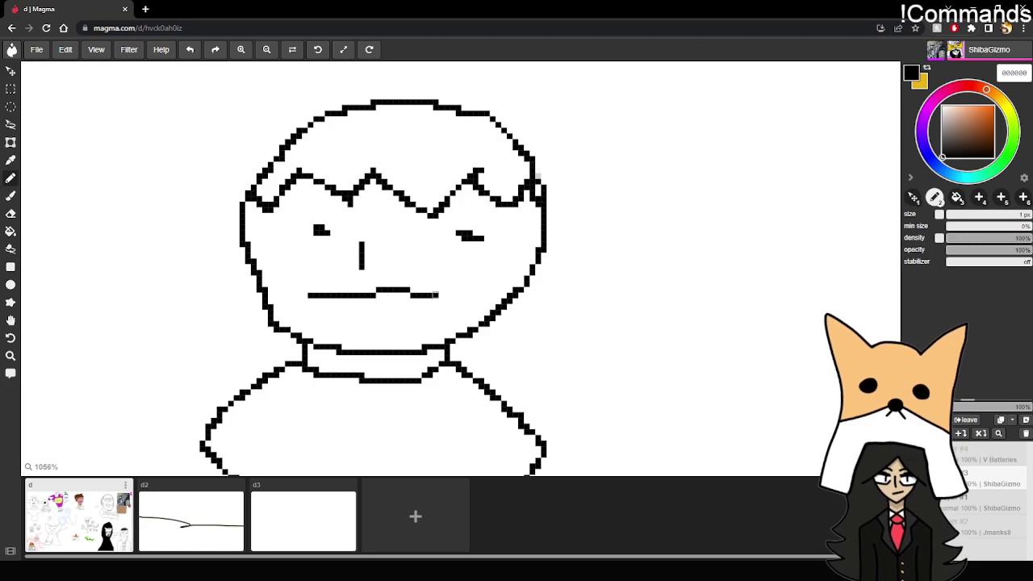
scroll(395, 291, "down", 2)
key("ctrl+z")
left_click_drag(323, 304, 429, 299)
key("ctrl+z")
- Draw a shorter straight mouth and an inner edge line down the right arm
left_click_drag(324, 303, 400, 304)
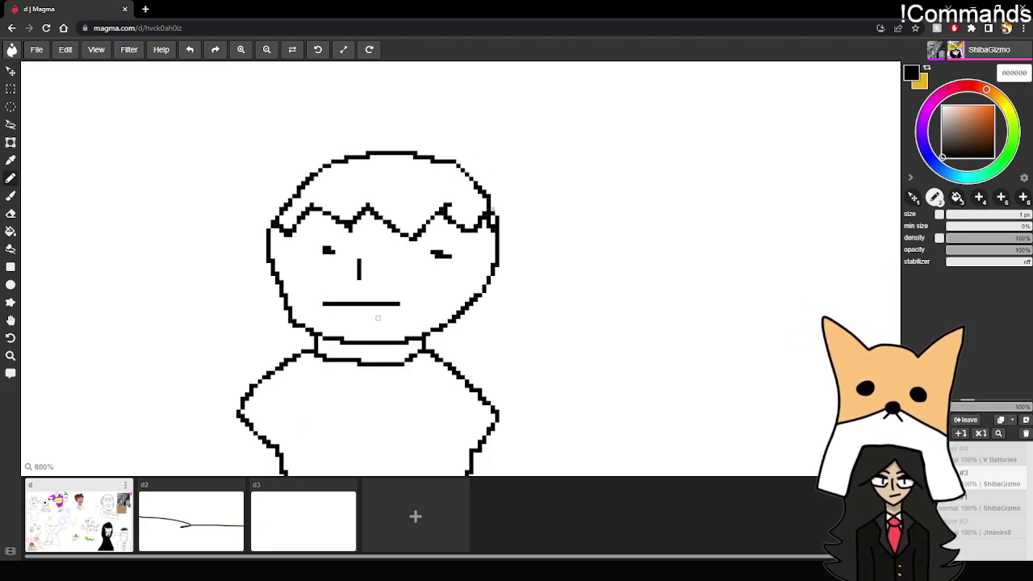
scroll(380, 336, "down", 3)
scroll(358, 388, "up", 4)
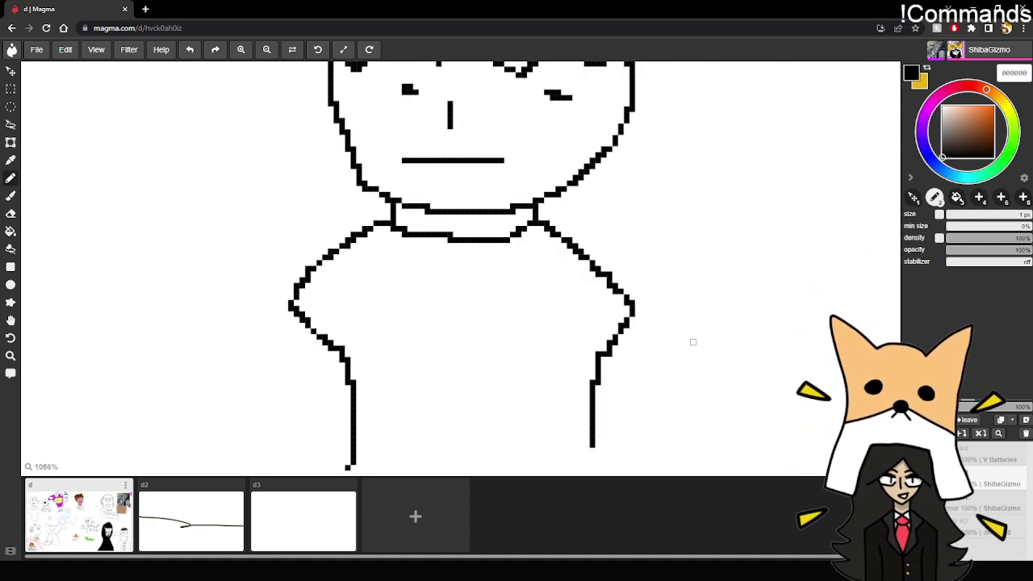
left_click_drag(635, 315, 629, 450)
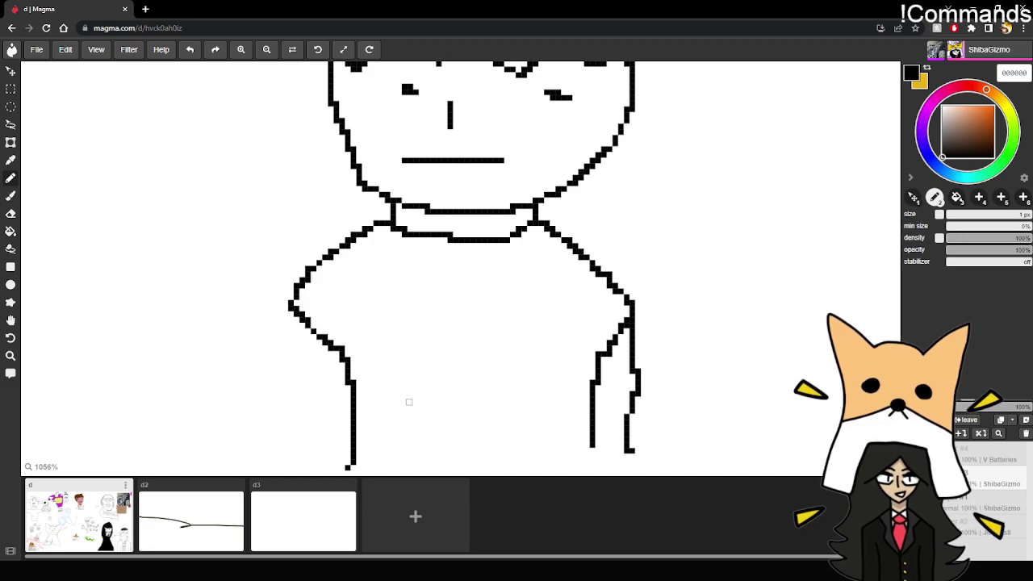
- Draw the round chest emblem arch, a small inner circle and leg strokes beneath it
mouse_move(401, 400)
left_mouse_down()
mouse_move(398, 365)
mouse_move(436, 313)
mouse_move(491, 333)
mouse_move(501, 404)
mouse_move(462, 428)
mouse_move(425, 425)
mouse_move(398, 398)
left_mouse_up()
mouse_move(462, 362)
left_mouse_down()
mouse_move(435, 358)
mouse_move(437, 339)
mouse_move(457, 333)
mouse_move(468, 346)
mouse_move(454, 359)
mouse_move(447, 351)
mouse_move(464, 366)
mouse_move(444, 371)
mouse_move(433, 348)
mouse_move(440, 377)
mouse_move(462, 377)
mouse_move(416, 387)
mouse_move(476, 388)
mouse_move(503, 359)
mouse_move(497, 388)
mouse_move(508, 382)
mouse_move(515, 413)
left_mouse_up()
mouse_move(394, 393)
left_mouse_down()
mouse_move(381, 420)
mouse_move(423, 452)
mouse_move(415, 459)
left_mouse_up()
key("ctrl+z")
left_click_drag(481, 434, 481, 465)
key("ctrl+z")
key("ctrl+z")
left_click_drag(418, 422, 408, 449)
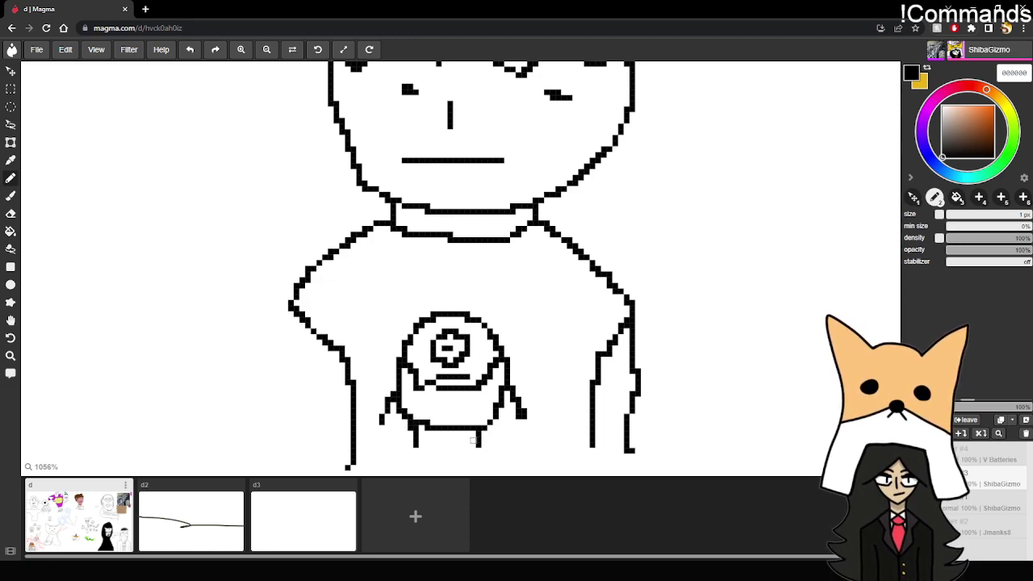
- Add small inner strokes and detail lines inside the emblem's lower part
left_click_drag(441, 407, 454, 422)
scroll(477, 451, "up", 1)
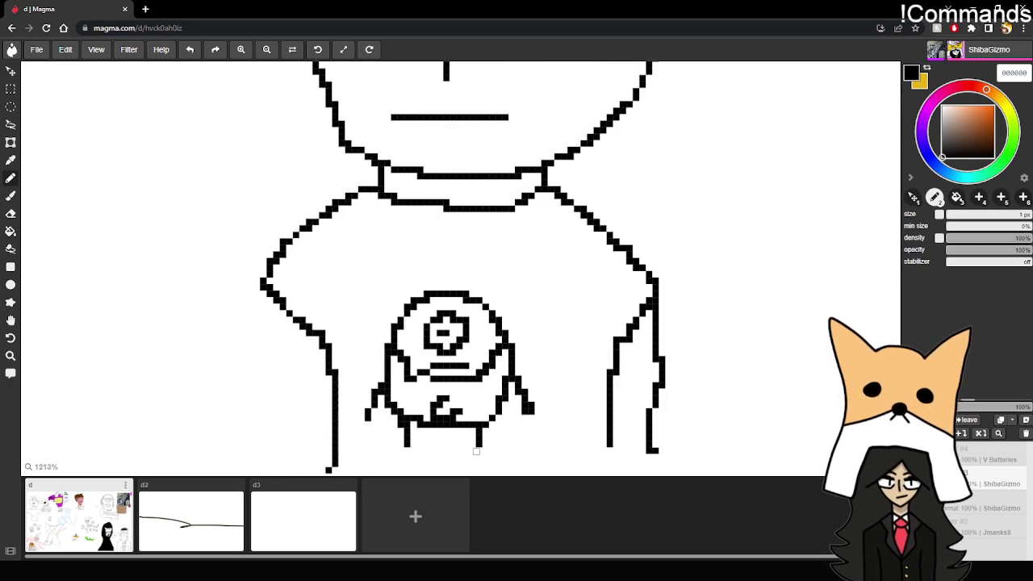
scroll(476, 449, "down", 5)
scroll(469, 440, "up", 5)
key("ctrl+z")
mouse_move(462, 397)
left_mouse_down()
mouse_move(449, 419)
mouse_move(473, 418)
left_mouse_up()
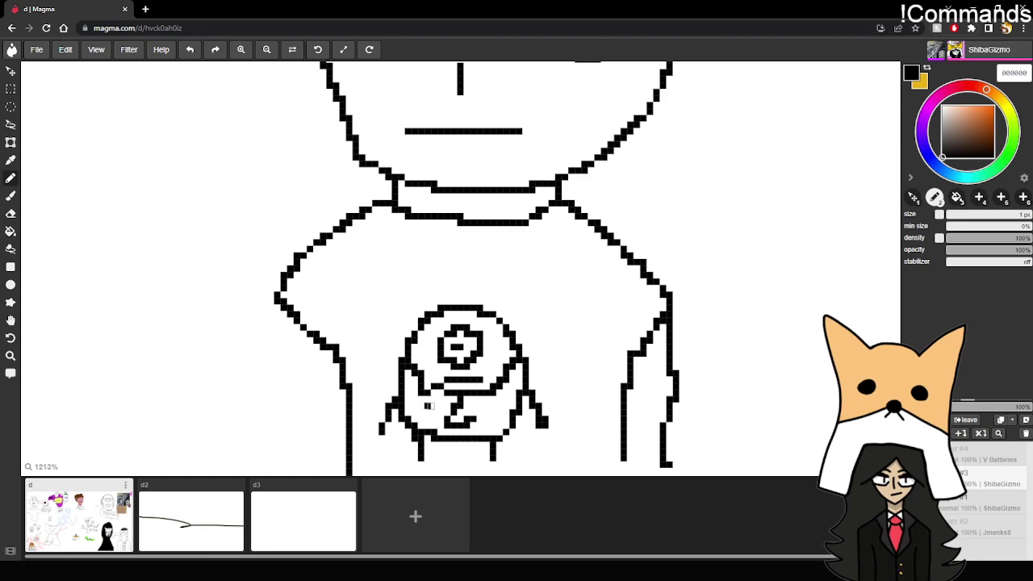
mouse_move(419, 398)
left_mouse_down()
mouse_move(438, 413)
mouse_move(428, 397)
left_mouse_up()
left_click_drag(492, 397, 493, 418)
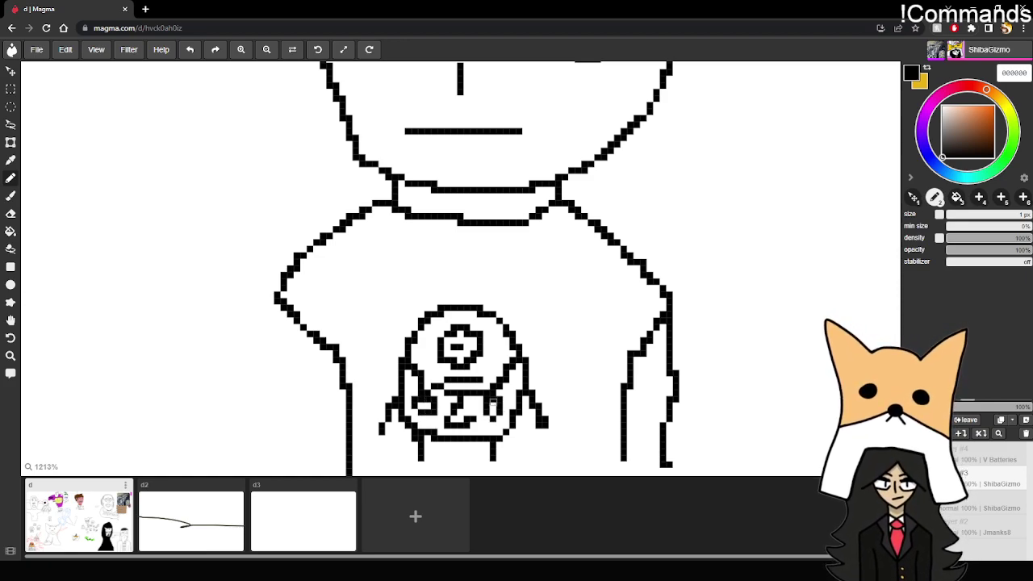
scroll(494, 401, "down", 6)
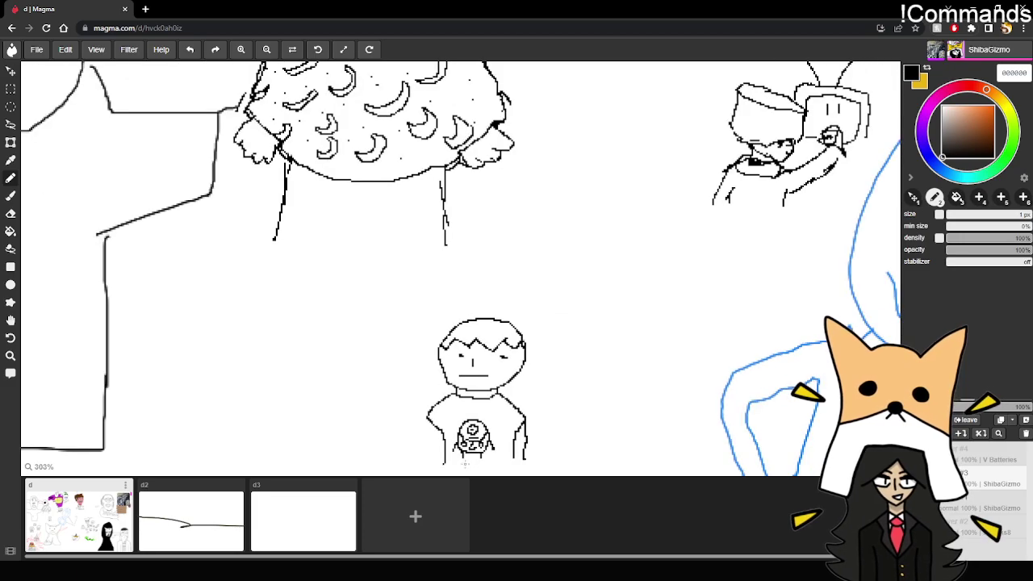
- Start the bottle outline, redrawing the top of its right side after undoing missteps
scroll(468, 382, "up", 4)
scroll(468, 382, "down", 3)
scroll(447, 428, "down", 2)
scroll(448, 428, "up", 5)
mouse_move(423, 384)
left_mouse_down()
mouse_move(383, 384)
mouse_move(380, 373)
left_mouse_up()
key("ctrl+z")
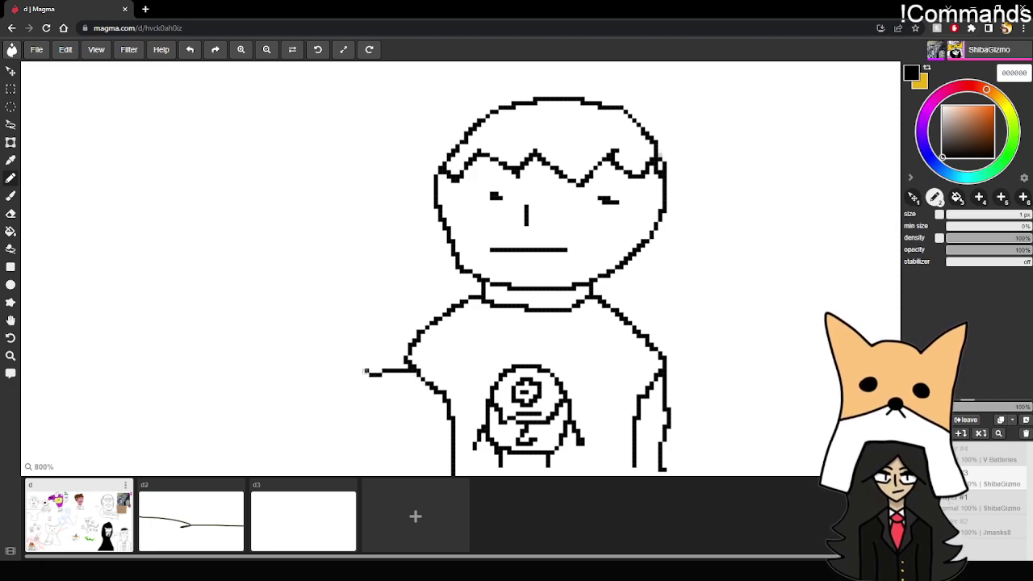
mouse_move(281, 305)
left_mouse_down()
mouse_move(276, 342)
mouse_move(302, 310)
mouse_move(298, 348)
mouse_move(307, 317)
mouse_move(310, 345)
left_mouse_up()
key("ctrl+z")
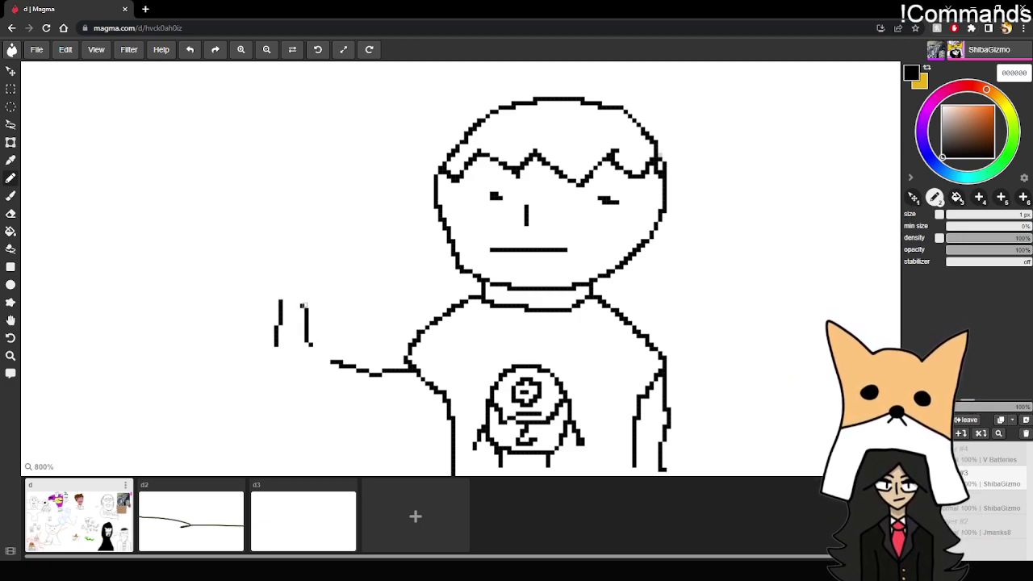
key("ctrl+z")
left_click_drag(307, 297, 307, 310)
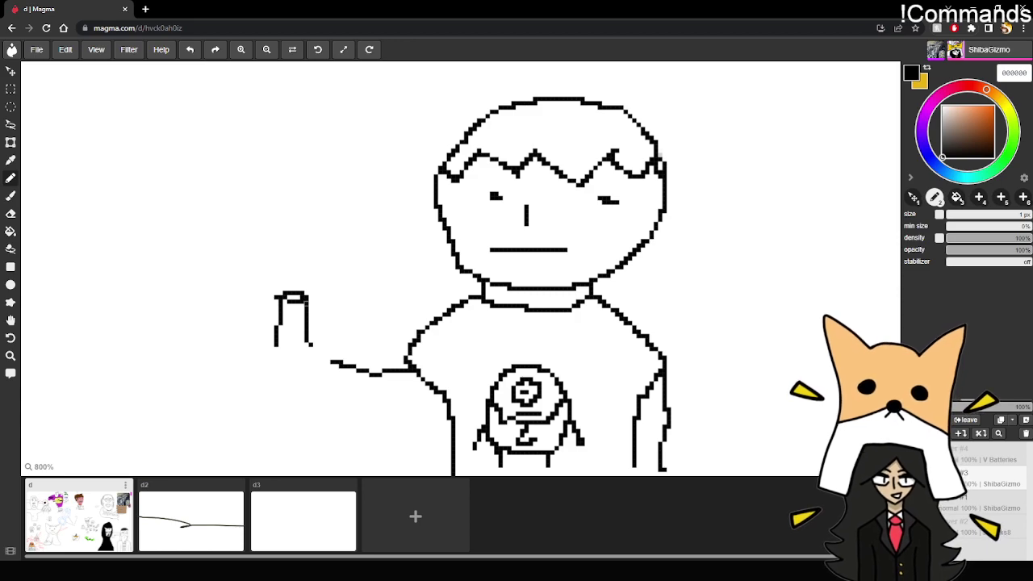
- Draw the bottle's sloping left shoulder and longer right side, trimming the slope's end
scroll(255, 456, "up", 3)
left_click_drag(292, 274, 252, 310)
key("ctrl+z")
left_click_drag(291, 273, 238, 319)
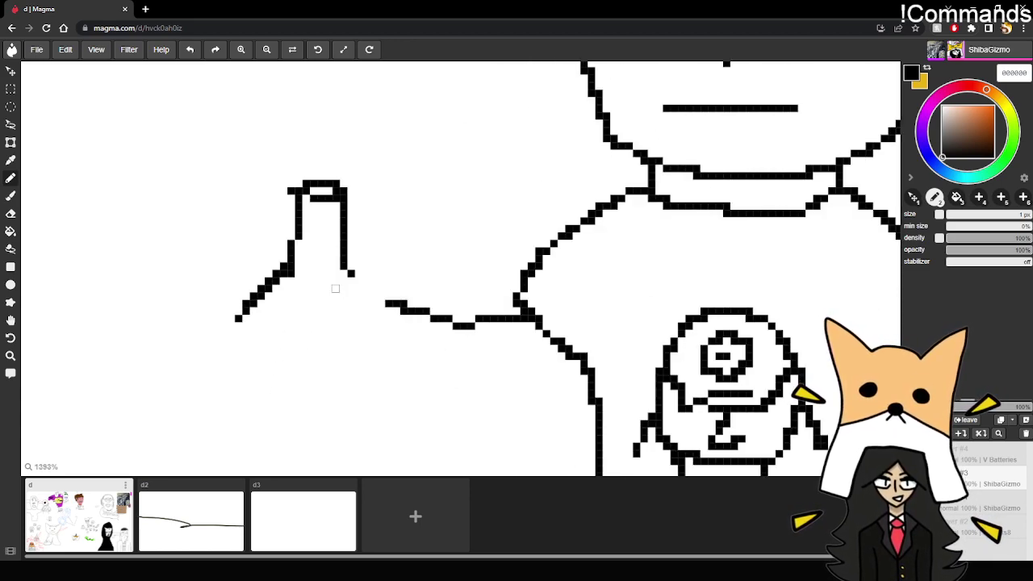
mouse_move(345, 264)
left_mouse_down()
mouse_move(368, 285)
mouse_move(366, 388)
left_mouse_up()
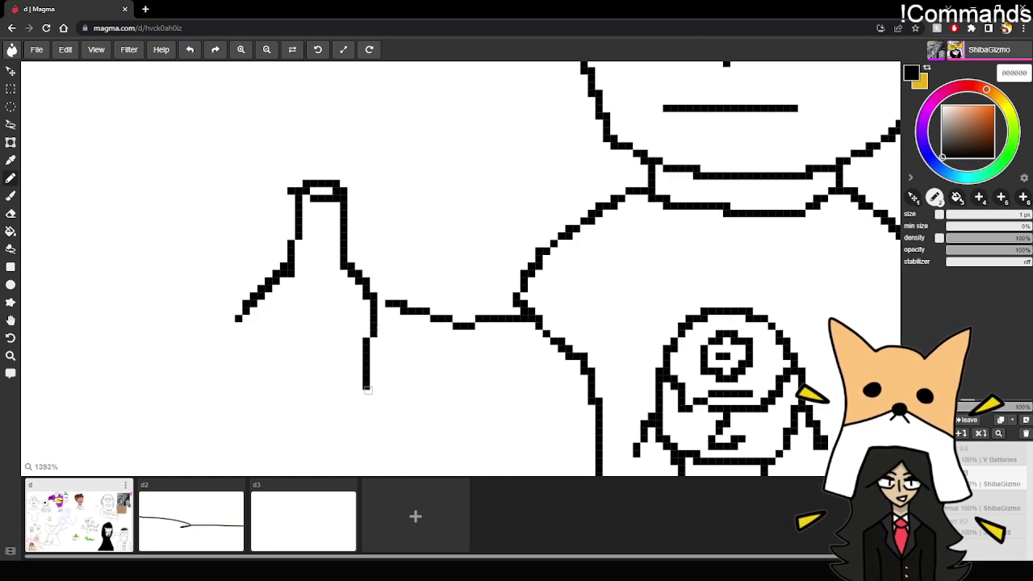
key("e")
mouse_move(233, 320)
left_mouse_down()
mouse_move(231, 308)
mouse_move(244, 320)
left_mouse_up()
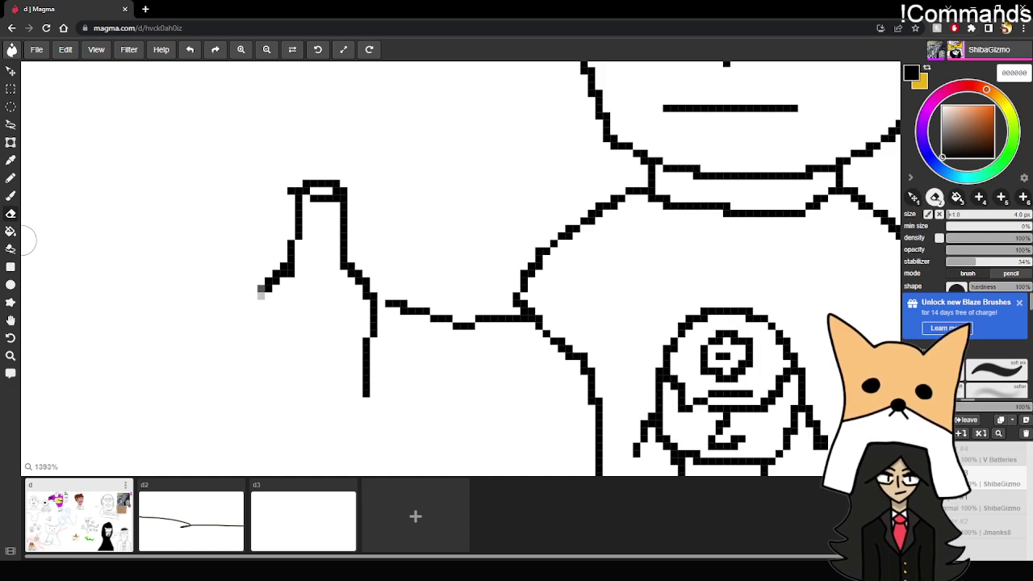
left_click(11, 178)
- Draw the bottle's left side, the fist's edges across it, the arm's lower edge and fingers
left_click_drag(263, 292, 263, 392)
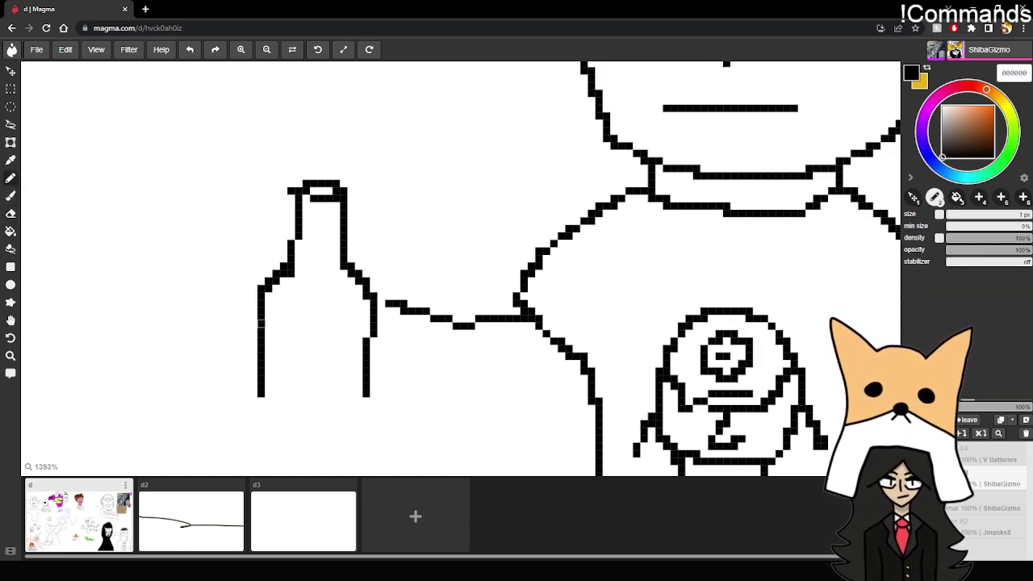
left_click_drag(263, 306, 368, 300)
left_click_drag(263, 364, 367, 368)
left_click_drag(386, 306, 368, 305)
mouse_move(366, 349)
left_mouse_down()
mouse_move(366, 373)
mouse_move(494, 393)
mouse_move(570, 387)
mouse_move(579, 375)
left_mouse_up()
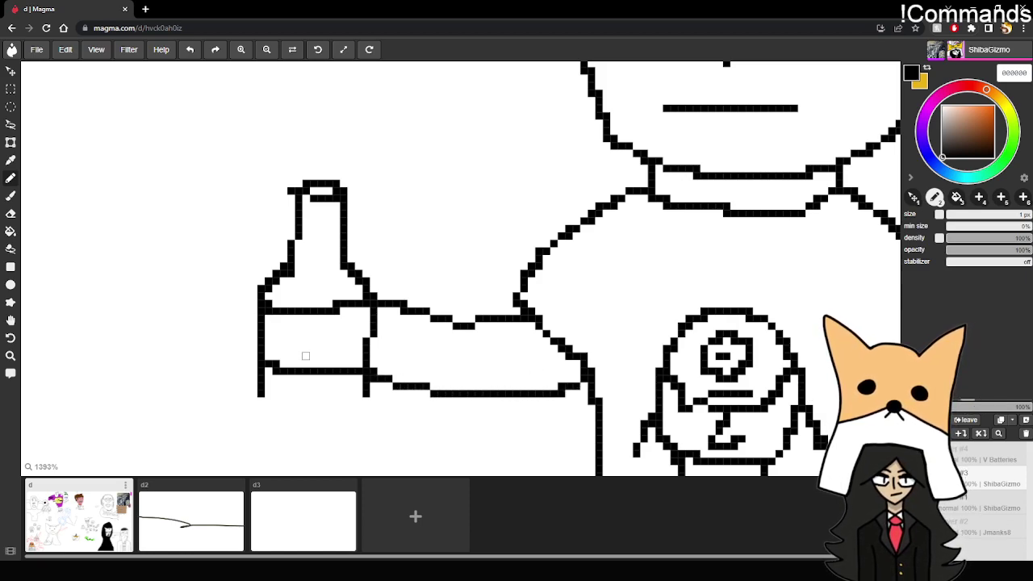
mouse_move(254, 301)
left_mouse_down()
mouse_move(251, 345)
mouse_move(237, 357)
mouse_move(248, 368)
mouse_move(284, 355)
mouse_move(276, 297)
left_mouse_up()
- Add extra pixels to the lower-left corner of the fist
scroll(274, 378, "down", 3)
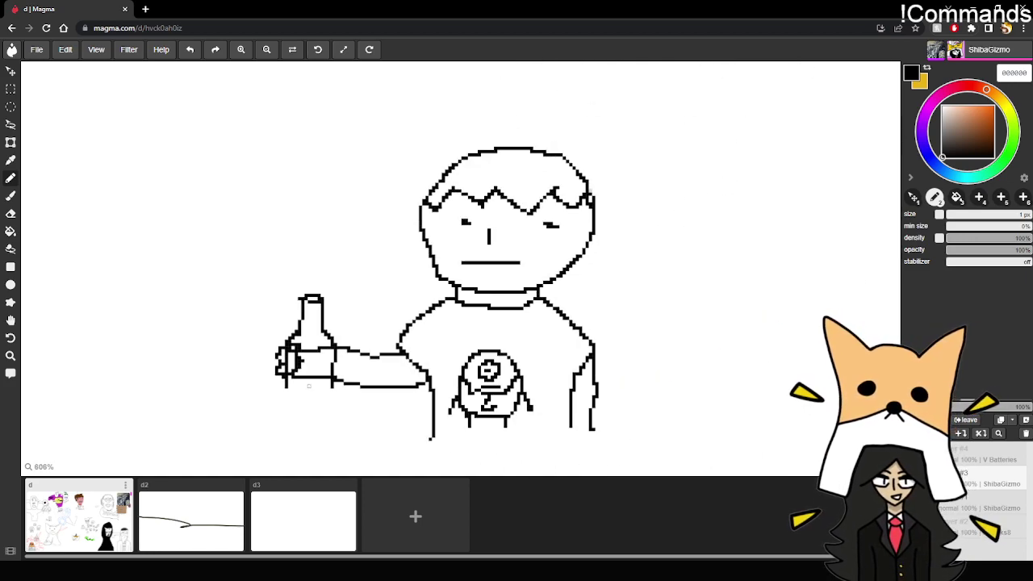
scroll(276, 377, "up", 4)
left_click_drag(301, 365, 288, 379)
scroll(289, 393, "down", 2)
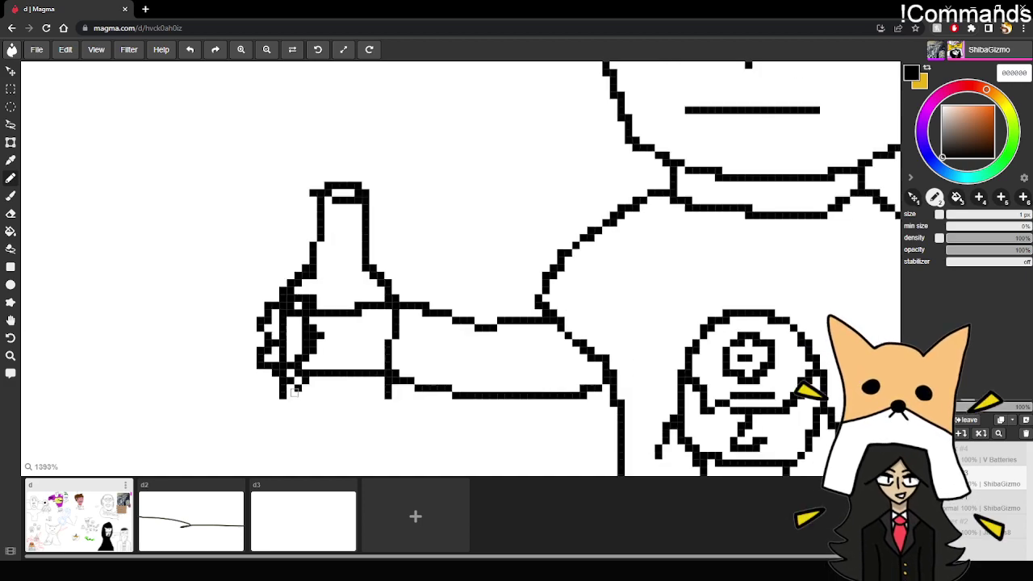
scroll(294, 392, "up", 3)
mouse_move(262, 363)
left_mouse_down()
mouse_move(250, 378)
mouse_move(282, 389)
mouse_move(311, 358)
left_mouse_up()
scroll(336, 396, "down", 5)
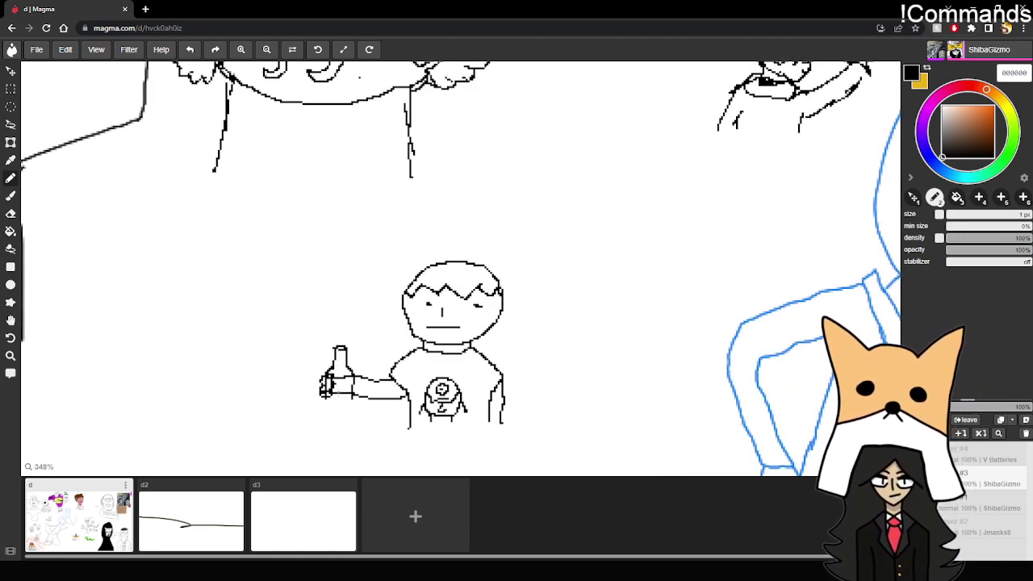
scroll(376, 395, "up", 5)
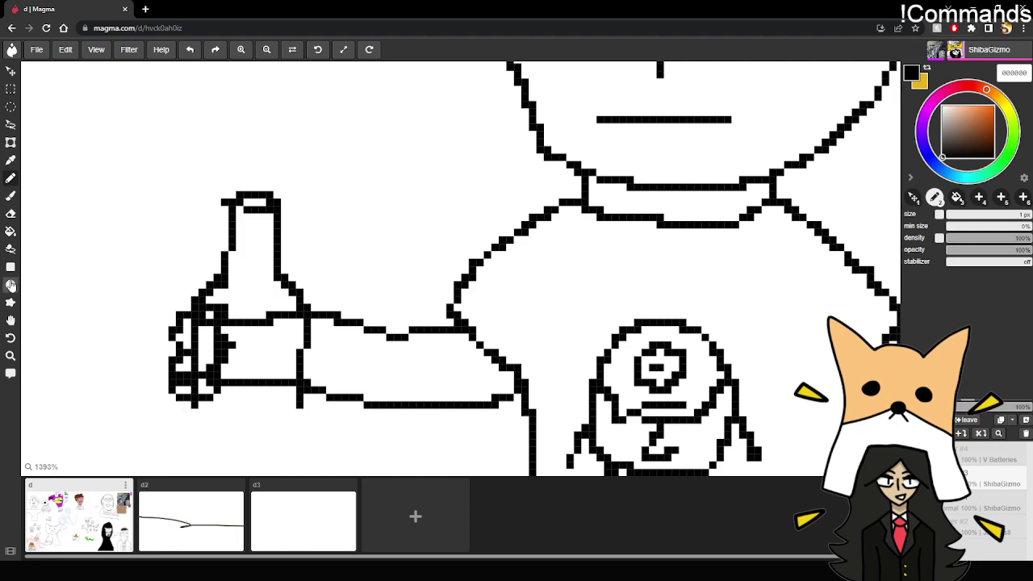
- Erase the old lower arm line beside the fist and draw the fist's rounded bottom
left_click(11, 213)
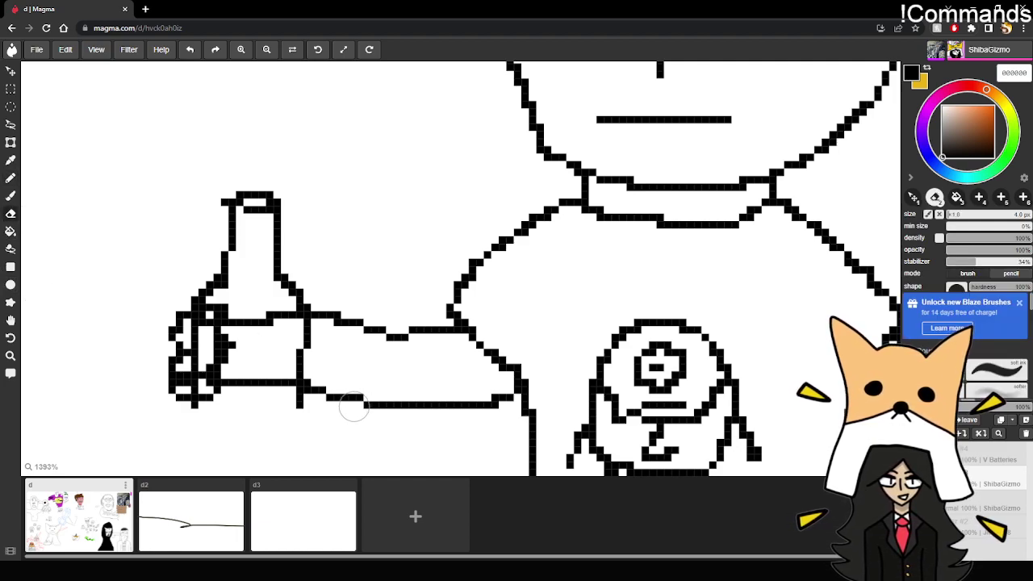
mouse_move(349, 402)
left_mouse_down()
mouse_move(324, 375)
mouse_move(327, 402)
mouse_move(322, 376)
mouse_move(323, 401)
mouse_move(510, 399)
left_mouse_up()
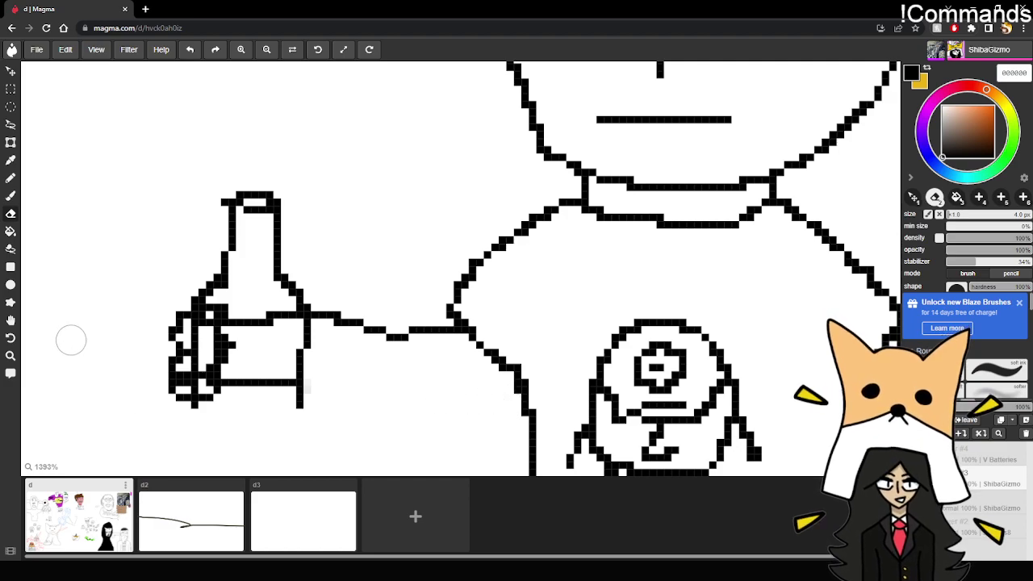
left_click(15, 195)
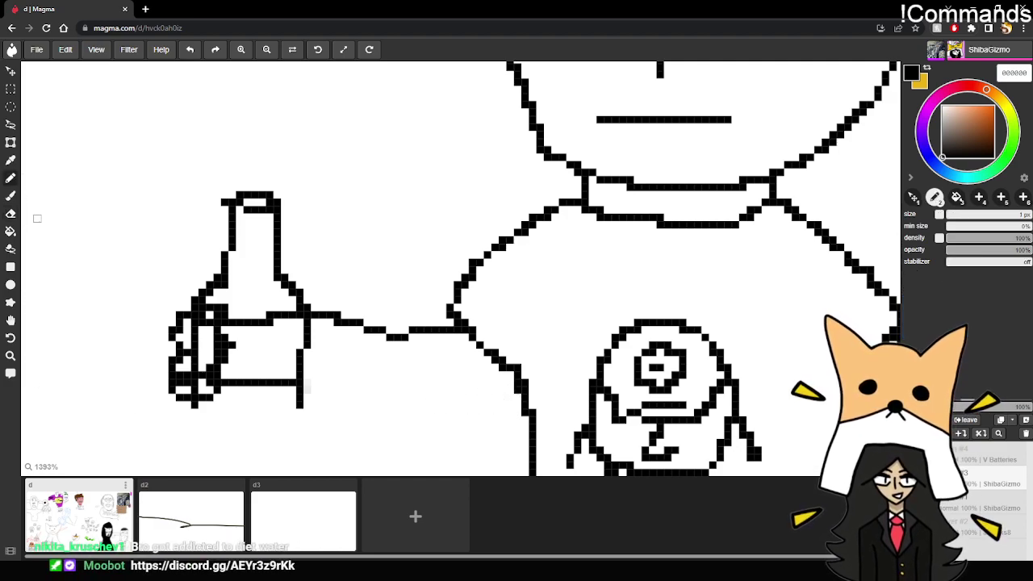
scroll(199, 450, "up", 2)
mouse_move(192, 368)
left_mouse_down()
mouse_move(205, 416)
mouse_move(244, 429)
mouse_move(310, 426)
mouse_move(362, 403)
mouse_move(402, 358)
mouse_move(393, 384)
mouse_move(566, 391)
mouse_move(722, 367)
mouse_move(756, 330)
left_mouse_up()
scroll(757, 330, "down", 5)
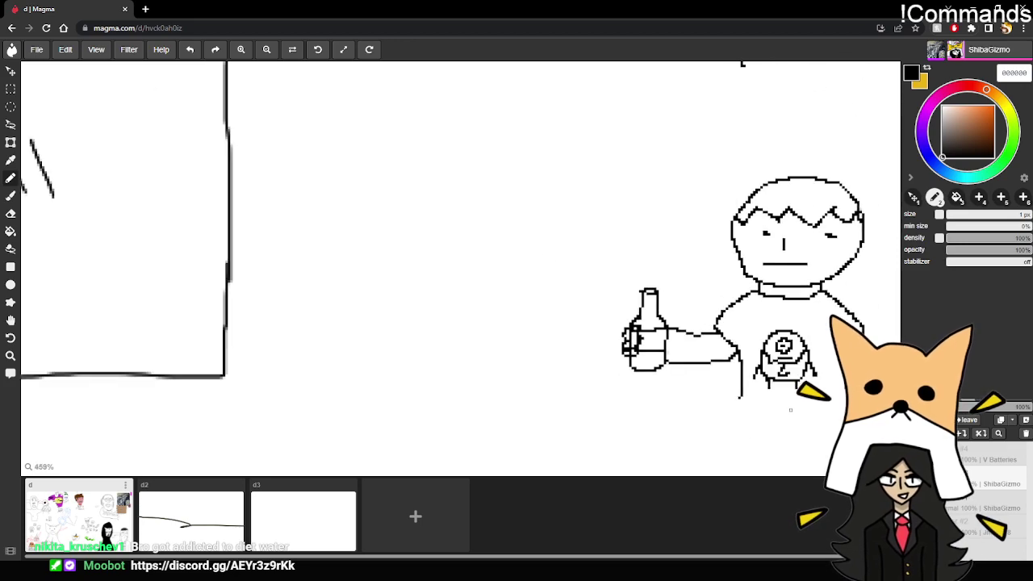
- Switch to white and paint over the unwanted fist outline pixels
scroll(751, 408, "up", 3)
scroll(782, 190, "up", 2)
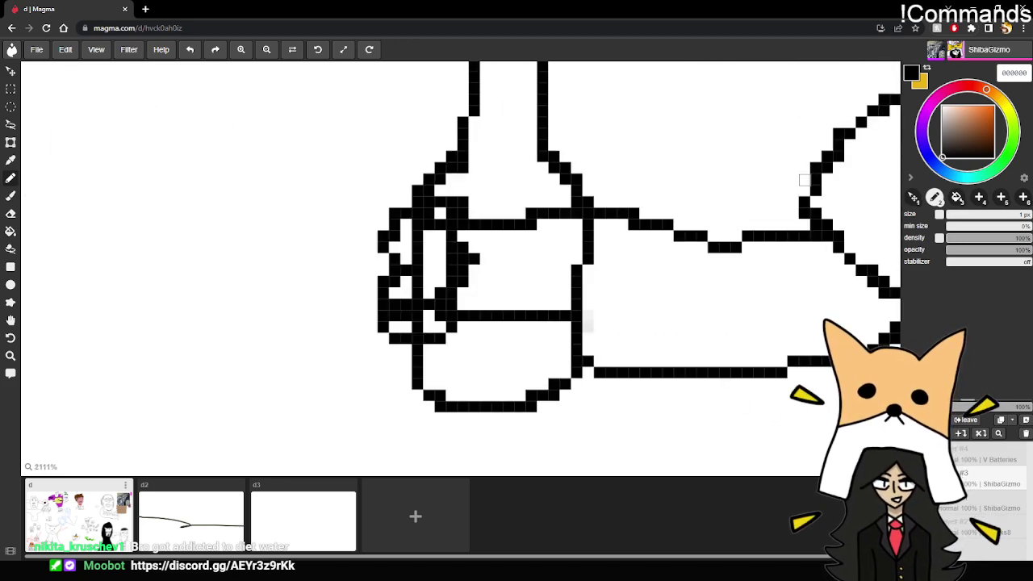
left_click_drag(936, 139, 942, 106)
scroll(230, 186, "up", 2)
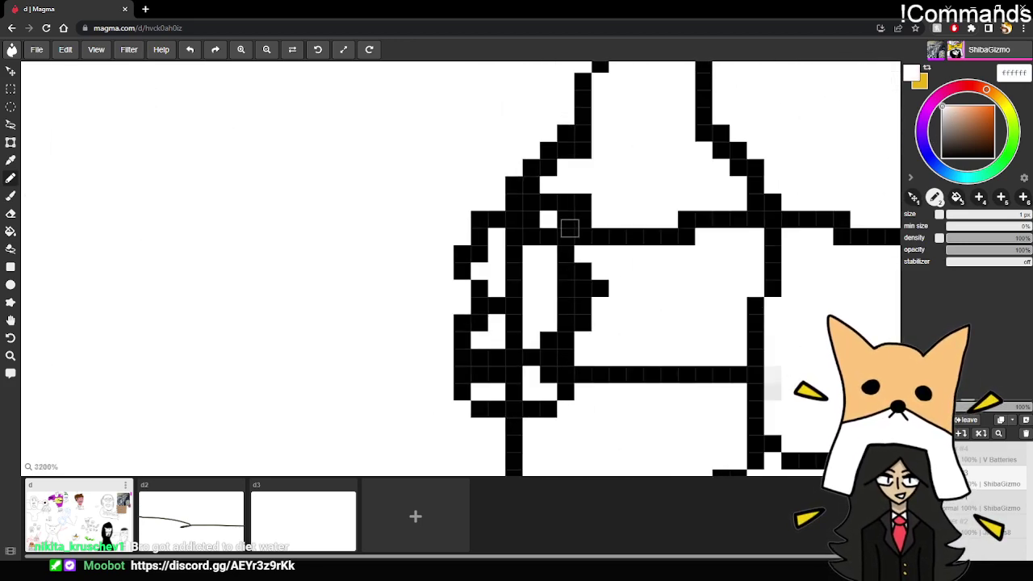
mouse_move(523, 236)
left_mouse_down()
mouse_move(537, 219)
mouse_move(508, 270)
mouse_move(514, 315)
mouse_move(500, 335)
mouse_move(514, 359)
mouse_move(488, 357)
mouse_move(500, 358)
mouse_move(508, 386)
mouse_move(528, 384)
mouse_move(484, 376)
mouse_move(524, 373)
left_mouse_up()
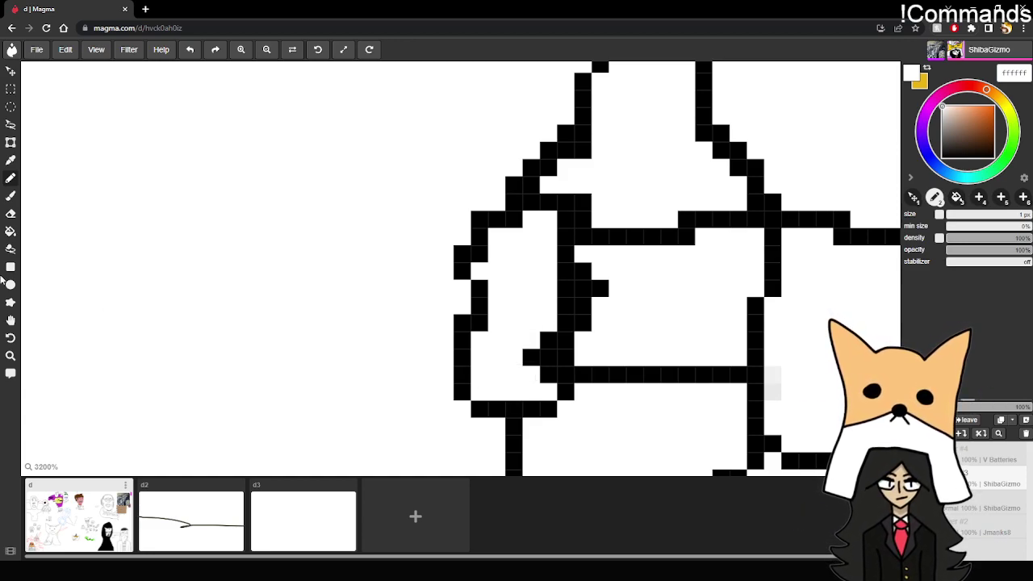
- Return to the black 1 px pencil, add finger detail in the fist and fill the bottle outline gap
left_click(10, 196)
left_click(10, 177)
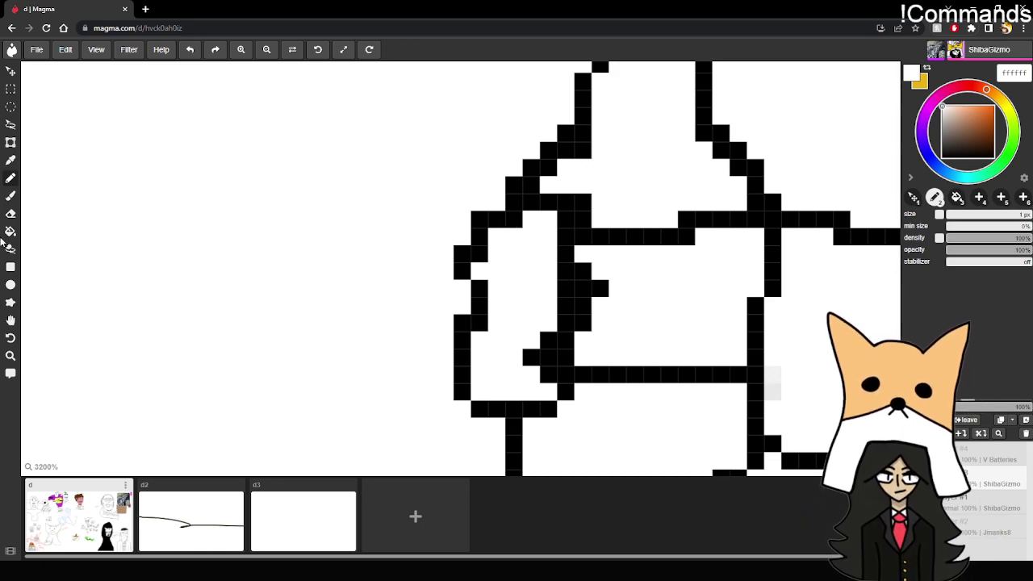
left_click(942, 155)
left_click(548, 270)
left_click(548, 287)
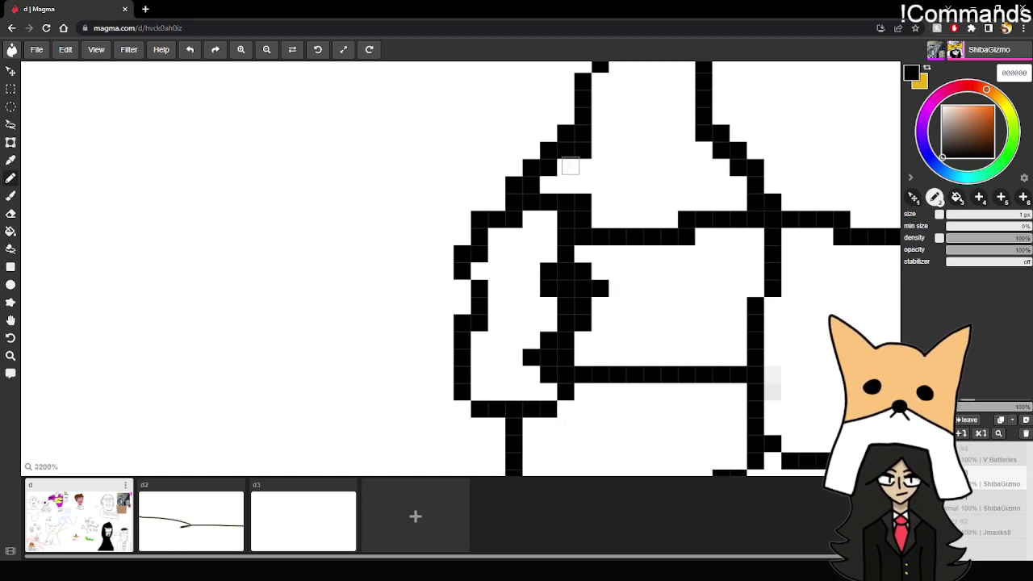
left_click(566, 167)
scroll(610, 245, "down", 5)
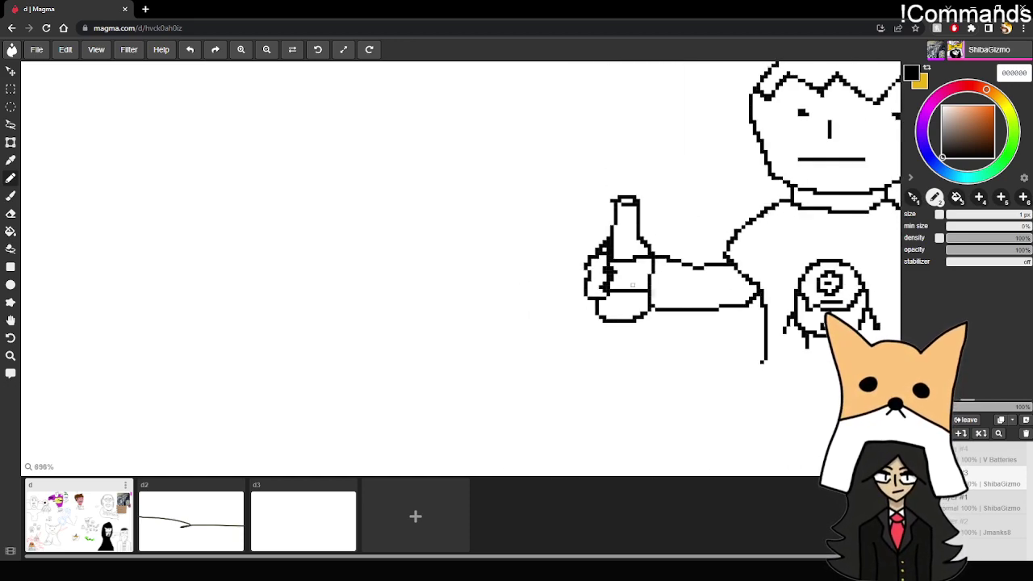
scroll(762, 236, "down", 3)
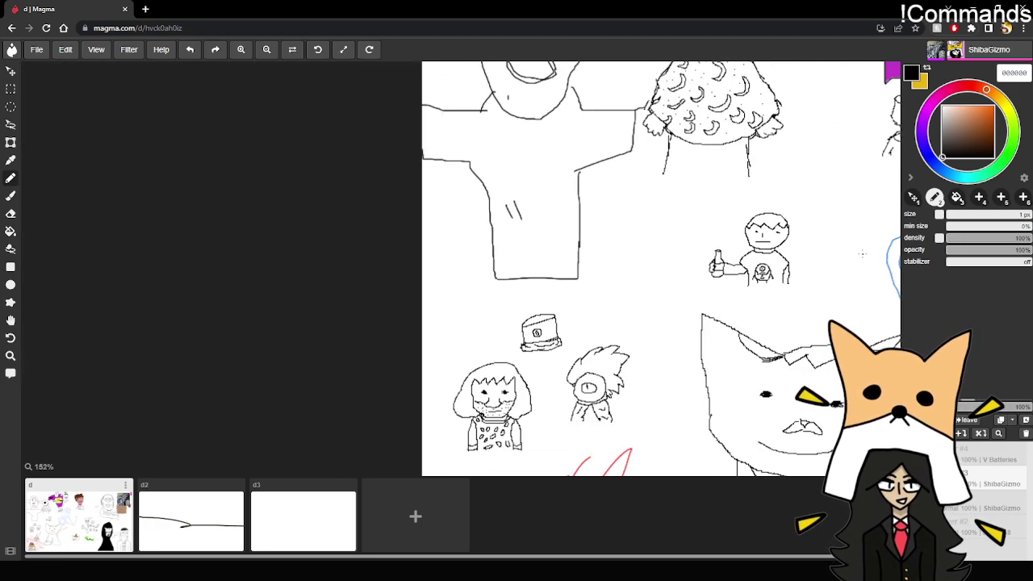
scroll(726, 250, "up", 6)
scroll(669, 266, "down", 2)
scroll(668, 267, "down", 6)
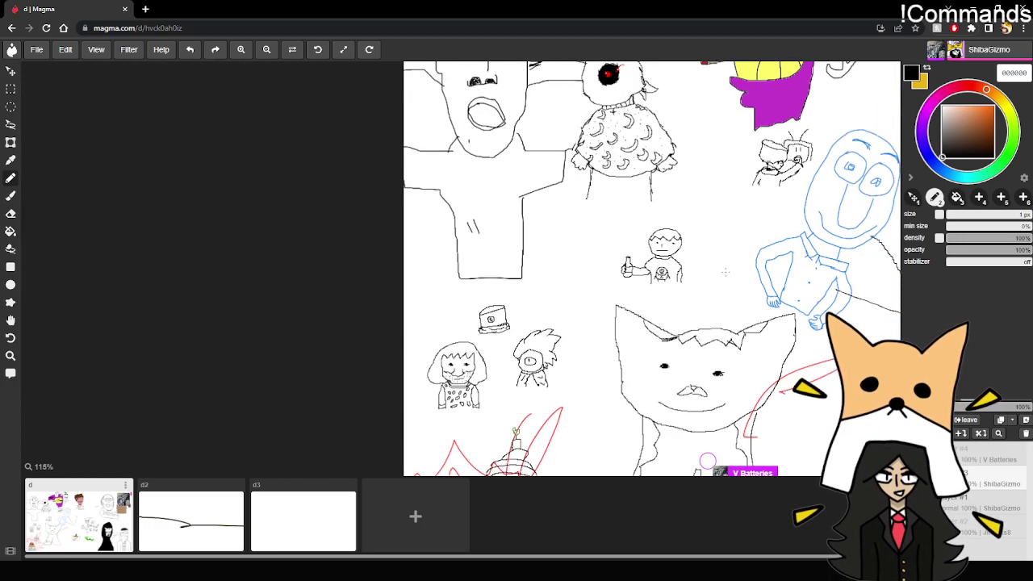
scroll(824, 375, "up", 3)
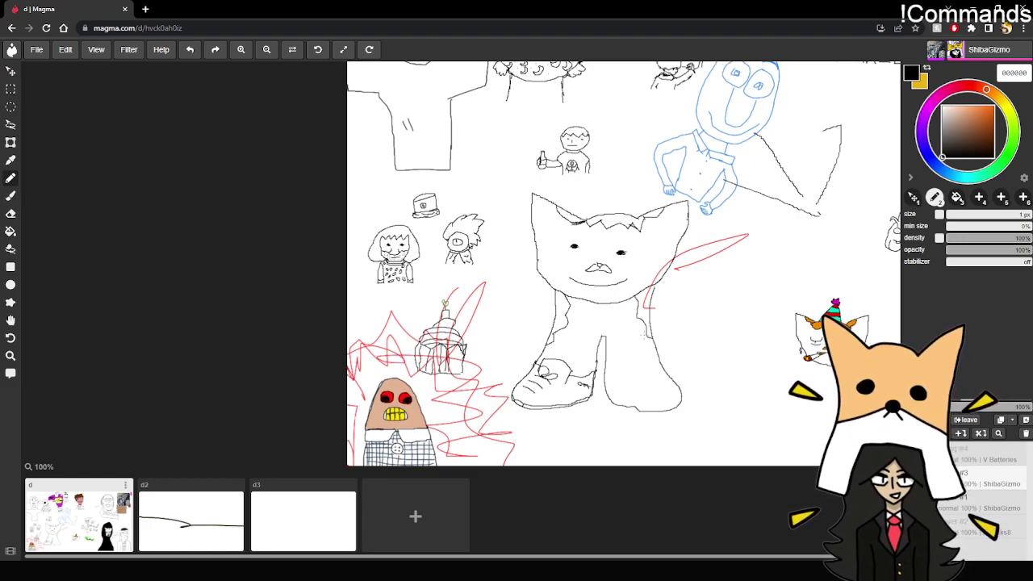
scroll(585, 162, "up", 3)
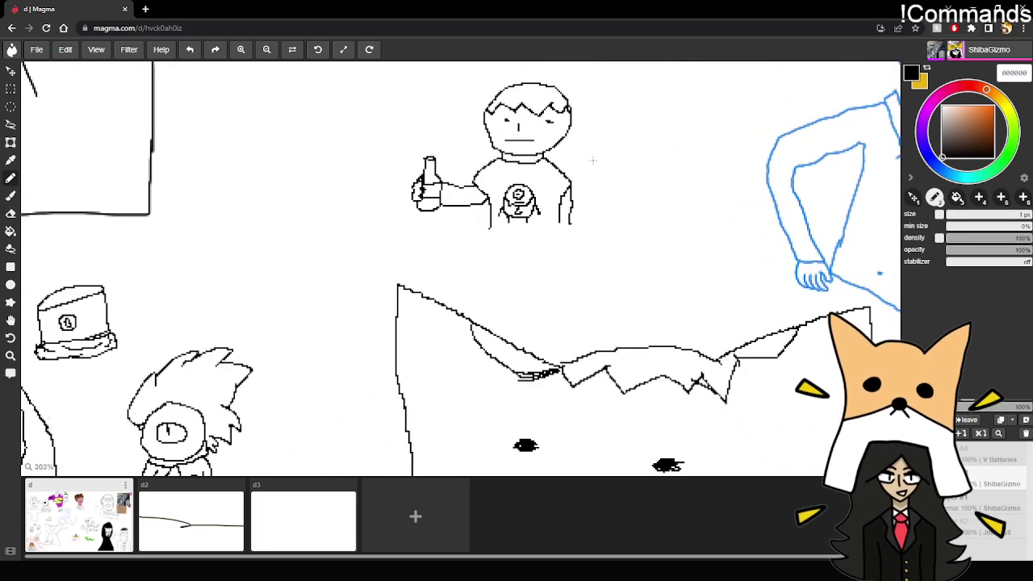
- Join the arm line to the body and erase the inner diagonal pixels at the joint
scroll(395, 230, "up", 1)
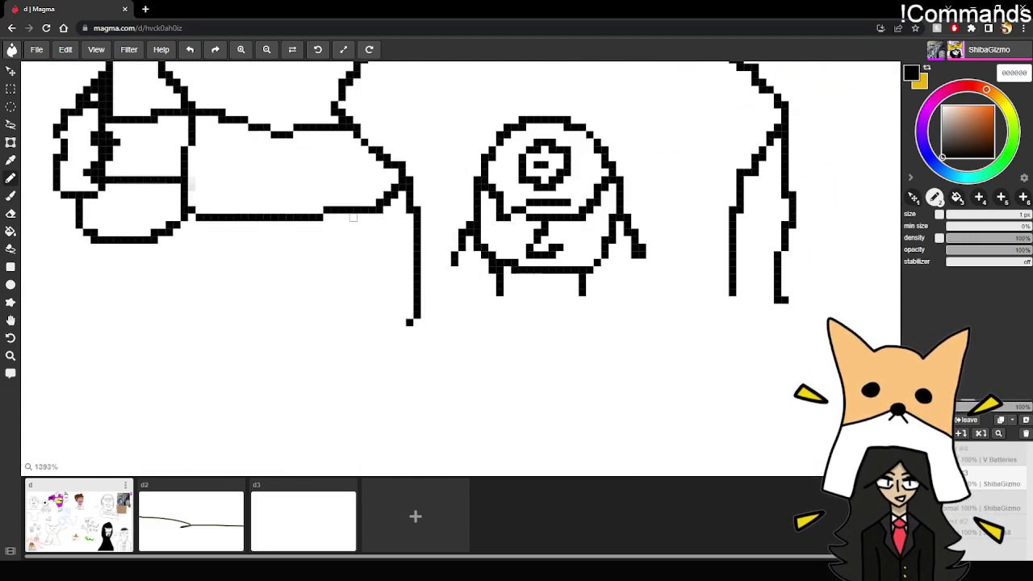
mouse_move(370, 214)
left_mouse_down()
mouse_move(402, 223)
mouse_move(389, 215)
left_mouse_up()
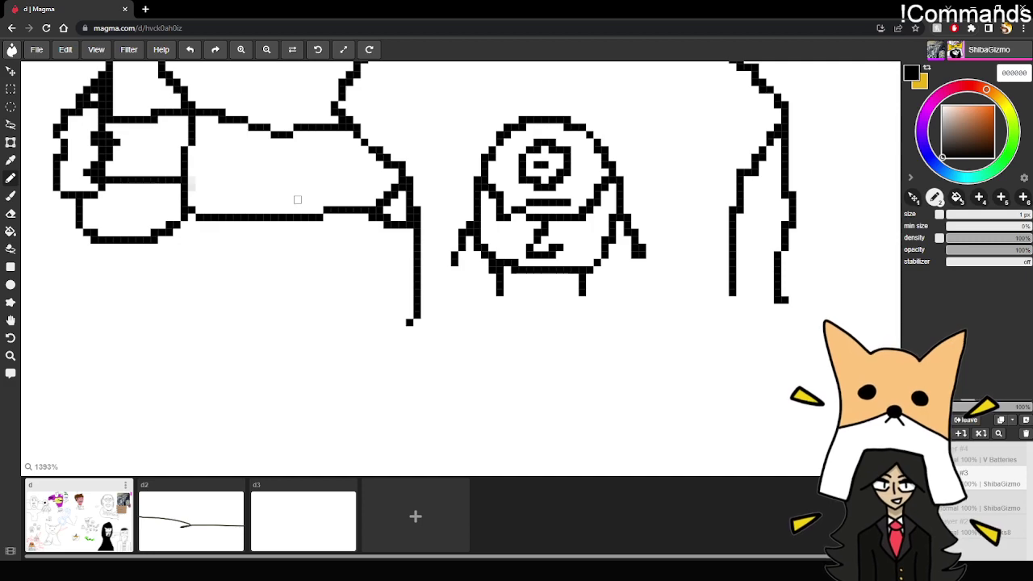
left_click(11, 213)
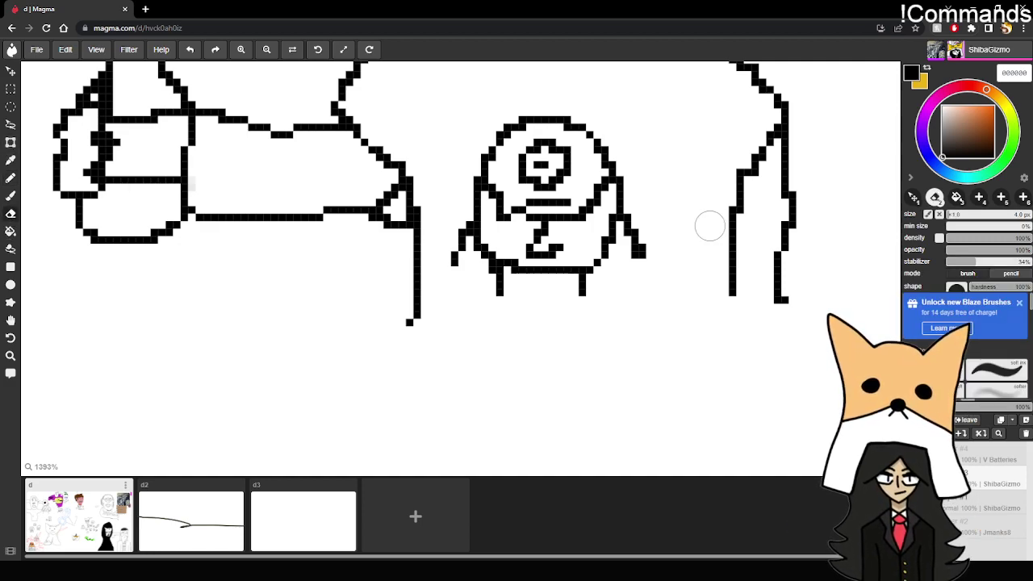
left_click(385, 192)
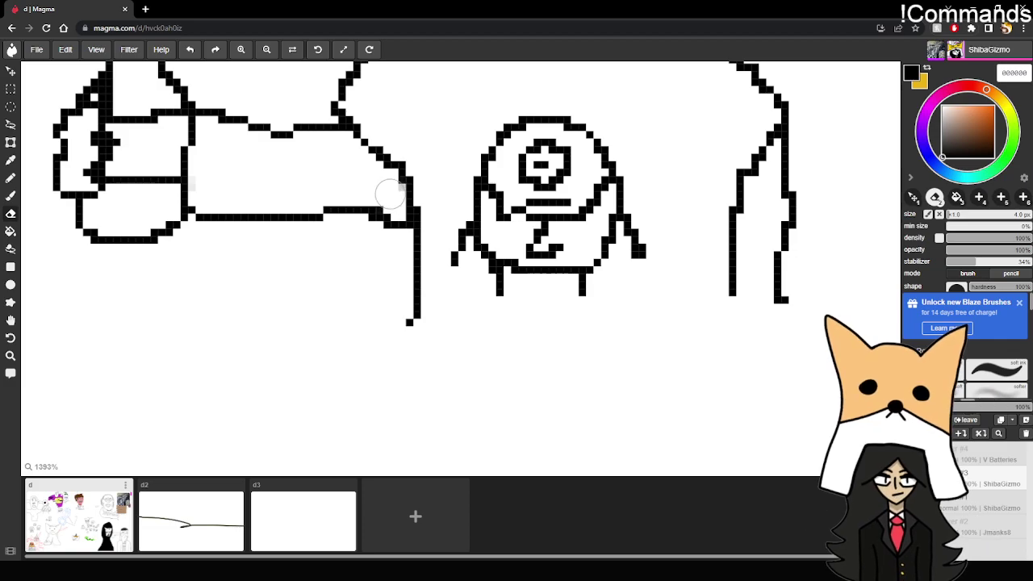
- Redraw the arm's lower edge into the body with a short extra segment
scroll(399, 234, "down", 5)
scroll(399, 244, "down", 5)
key("b")
scroll(394, 234, "up", 10)
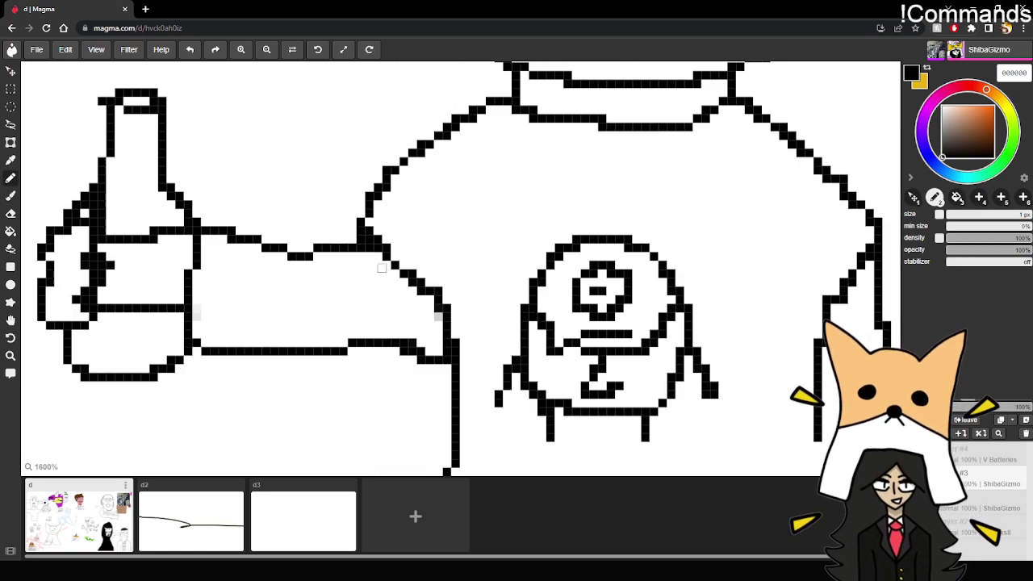
mouse_move(374, 257)
left_mouse_down()
mouse_move(398, 296)
mouse_move(444, 323)
left_mouse_up()
mouse_move(399, 272)
left_mouse_down()
mouse_move(394, 292)
mouse_move(415, 294)
mouse_move(438, 325)
left_mouse_up()
- Select the eraser and zoom out to view the whole bottle-holding figure
scroll(424, 339, "down", 4)
scroll(422, 346, "up", 2)
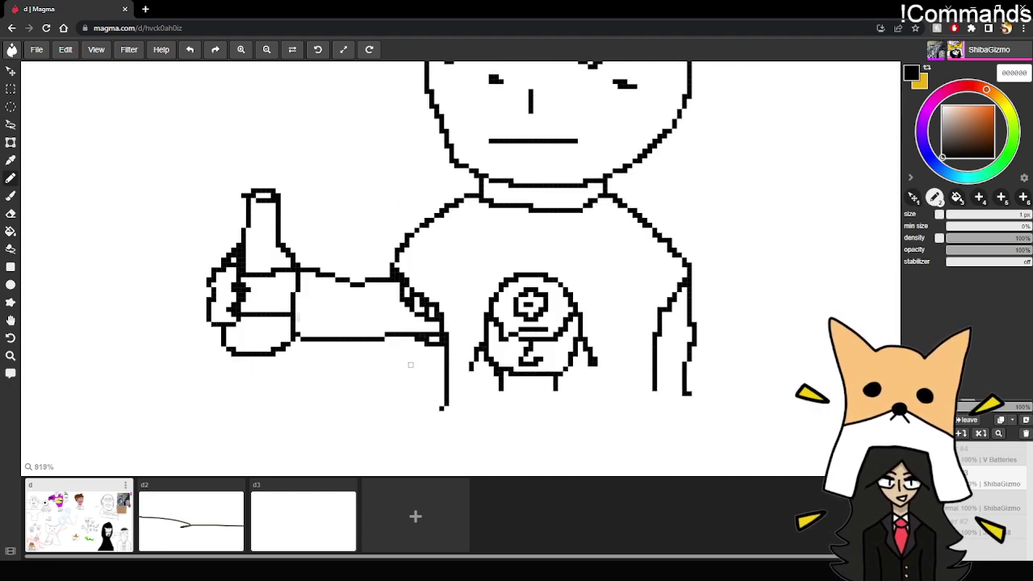
scroll(392, 361, "down", 1)
scroll(390, 361, "up", 2)
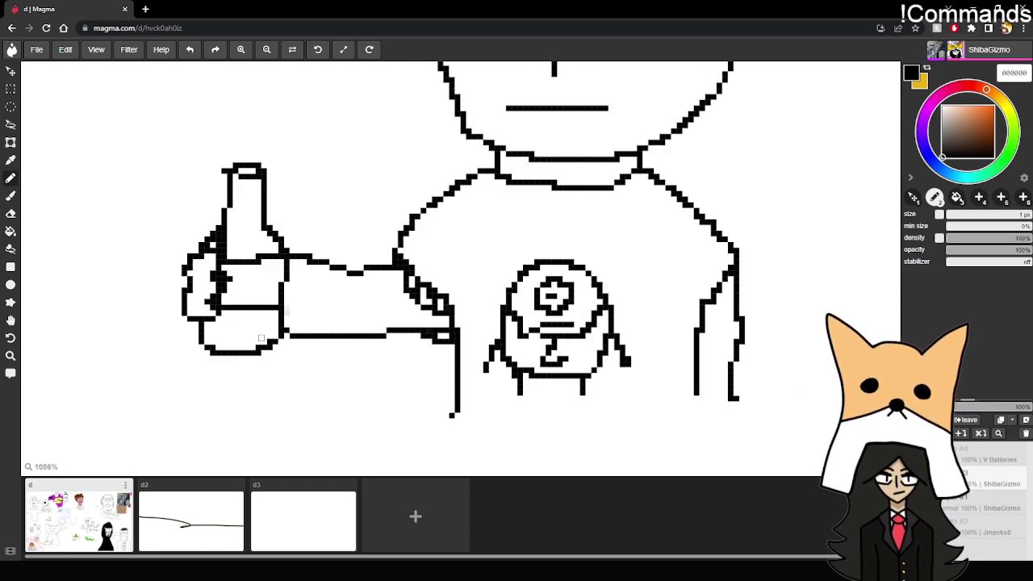
scroll(86, 290, "up", 1)
left_click(10, 213)
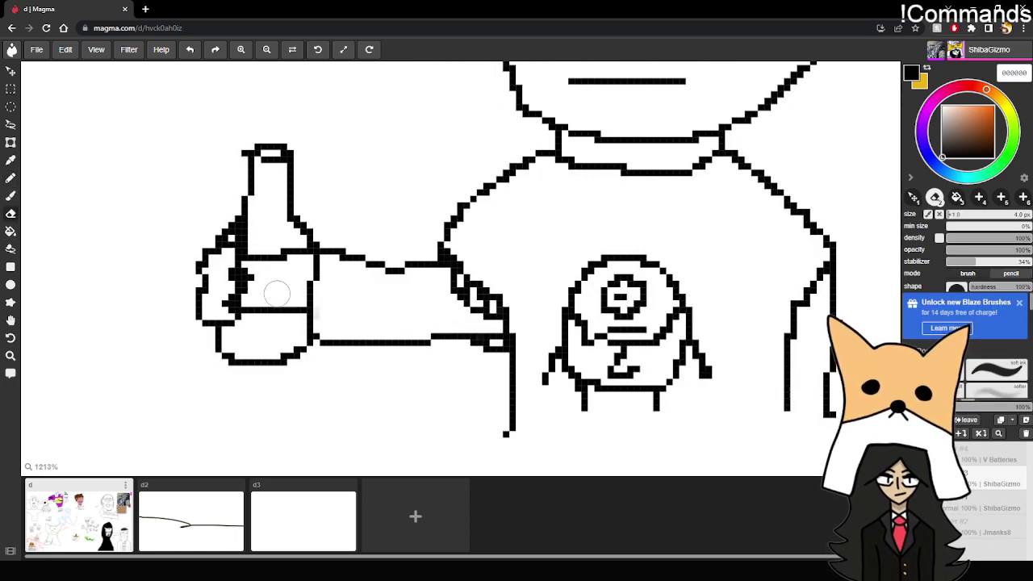
scroll(485, 355, "down", 3)
scroll(427, 362, "down", 5)
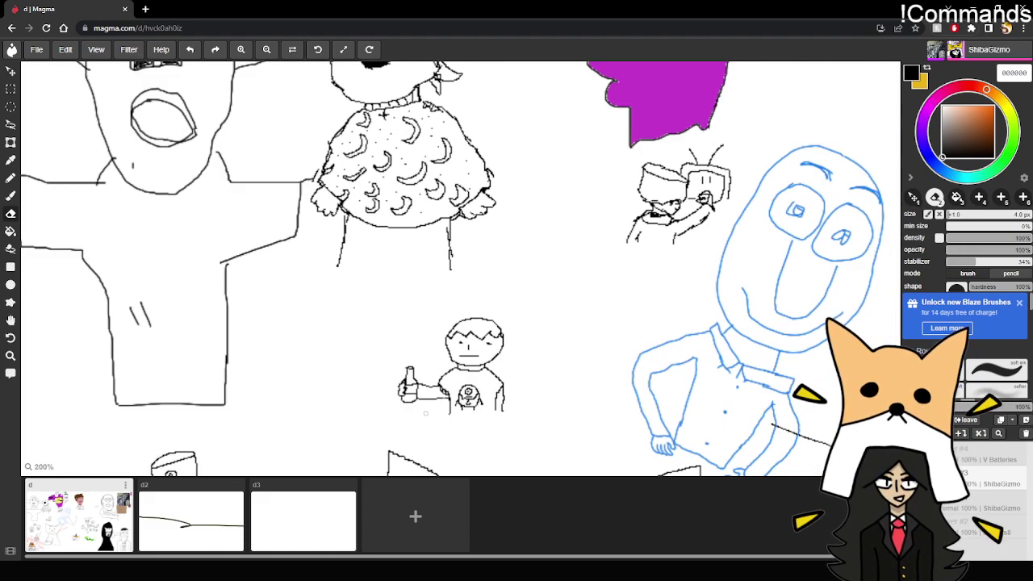
scroll(429, 405, "down", 4)
scroll(534, 449, "up", 2)
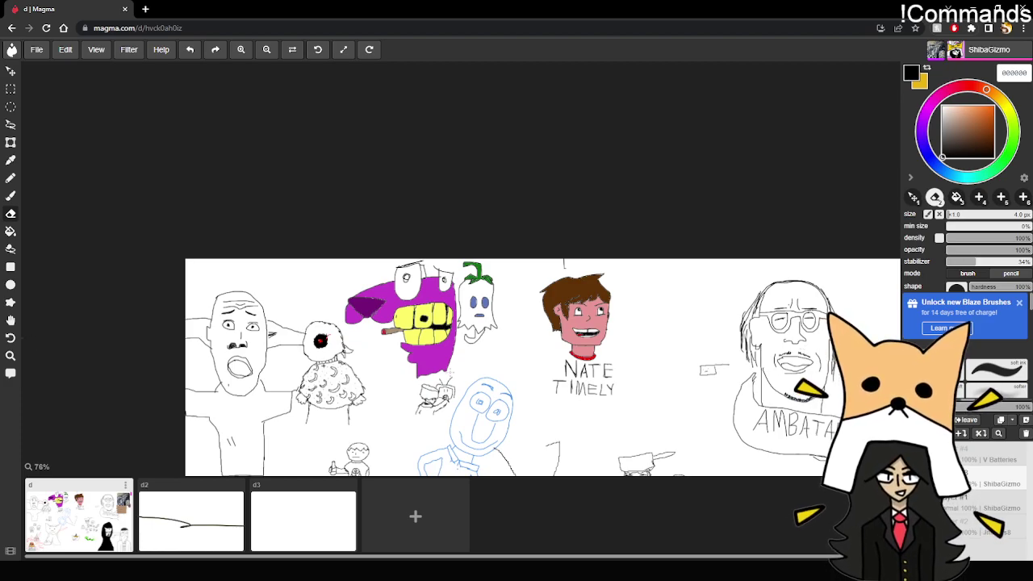
scroll(388, 330, "up", 10)
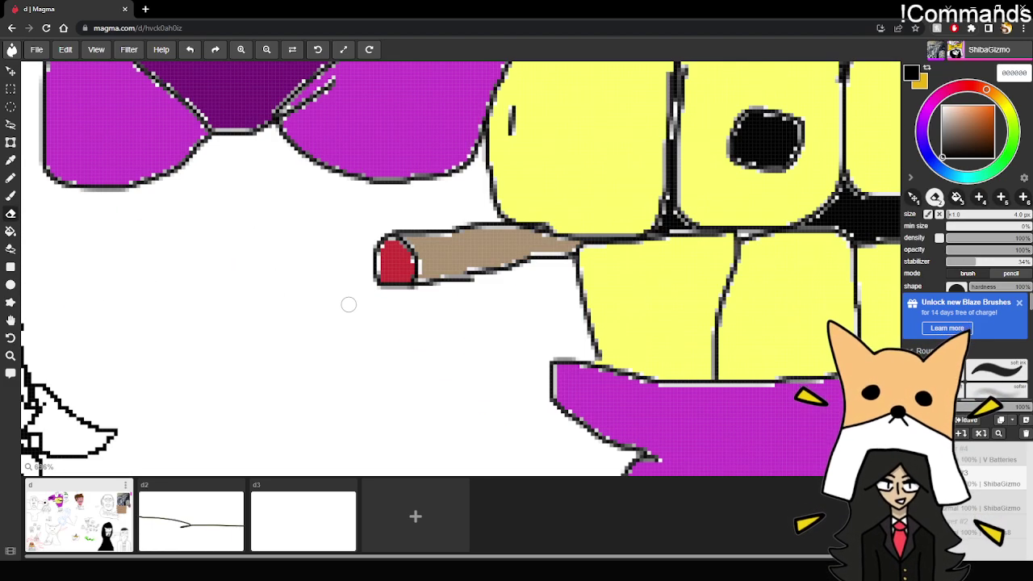
scroll(349, 305, "down", 10)
scroll(159, 395, "up", 8)
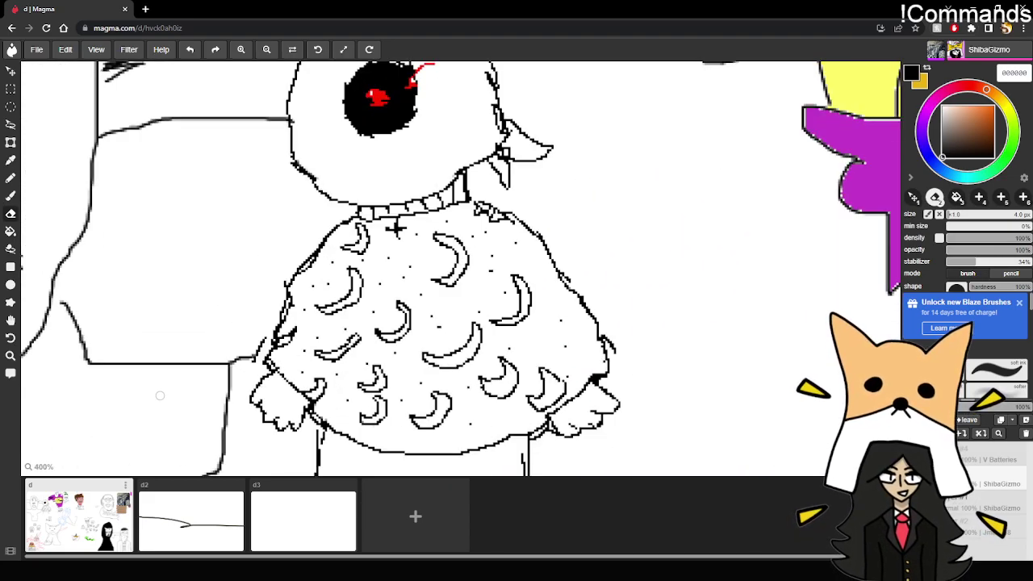
scroll(361, 322, "down", 3)
scroll(322, 255, "down", 8)
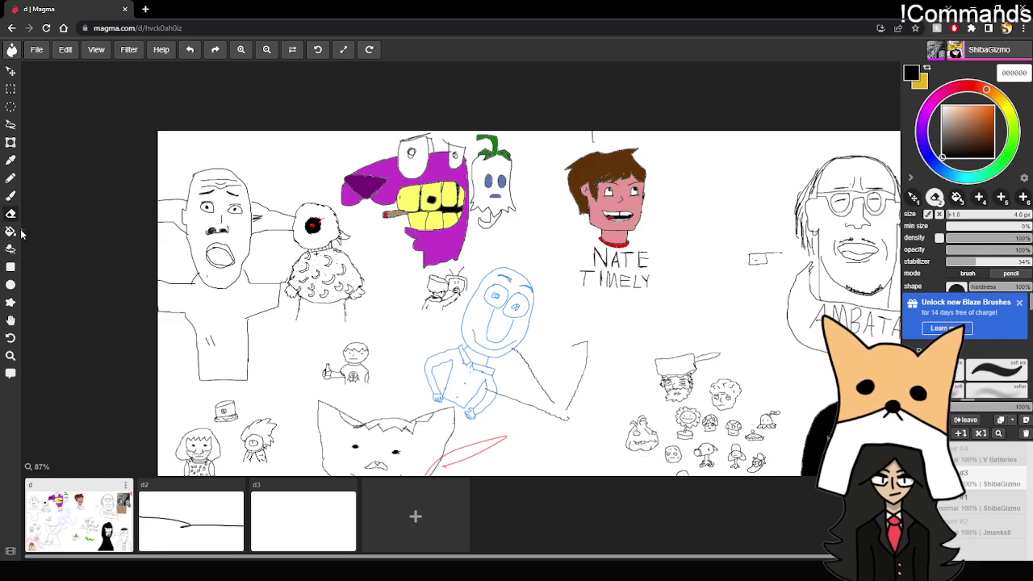
left_click(10, 320)
left_click_drag(73, 342, 88, 251)
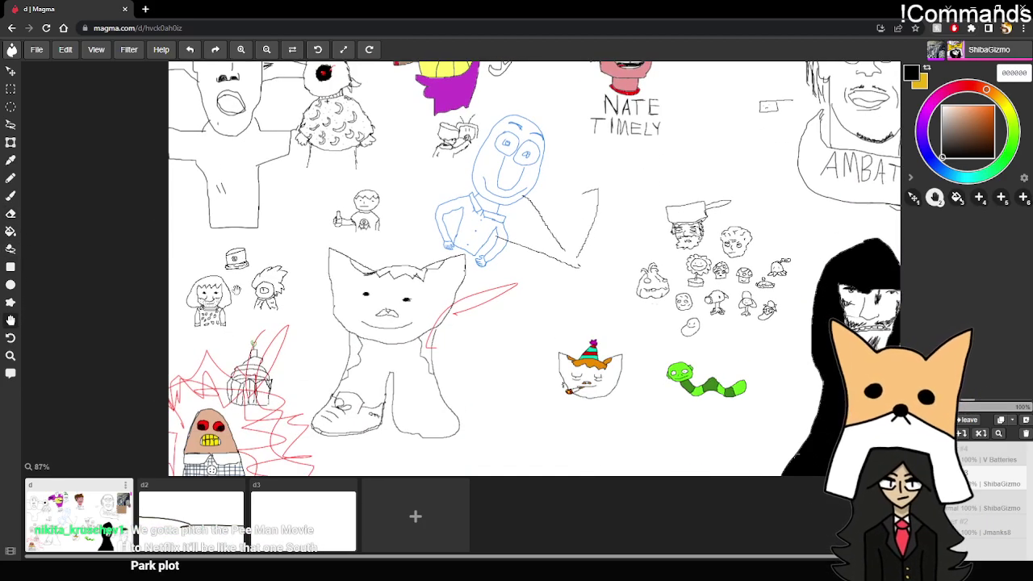
scroll(242, 245, "up", 5)
scroll(242, 245, "down", 3)
left_click_drag(242, 245, 185, 32)
left_click_drag(702, 177, 655, 270)
scroll(559, 275, "up", 5)
scroll(559, 275, "up", 3)
scroll(680, 290, "down", 2)
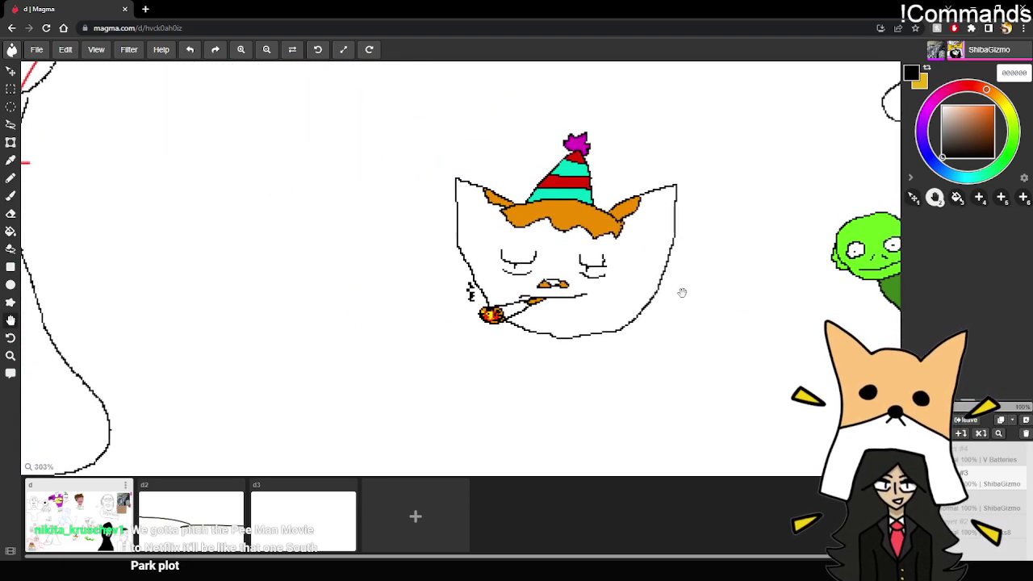
scroll(682, 306, "down", 3)
left_click_drag(879, 233, 729, 385)
scroll(734, 364, "up", 3)
scroll(742, 353, "down", 5)
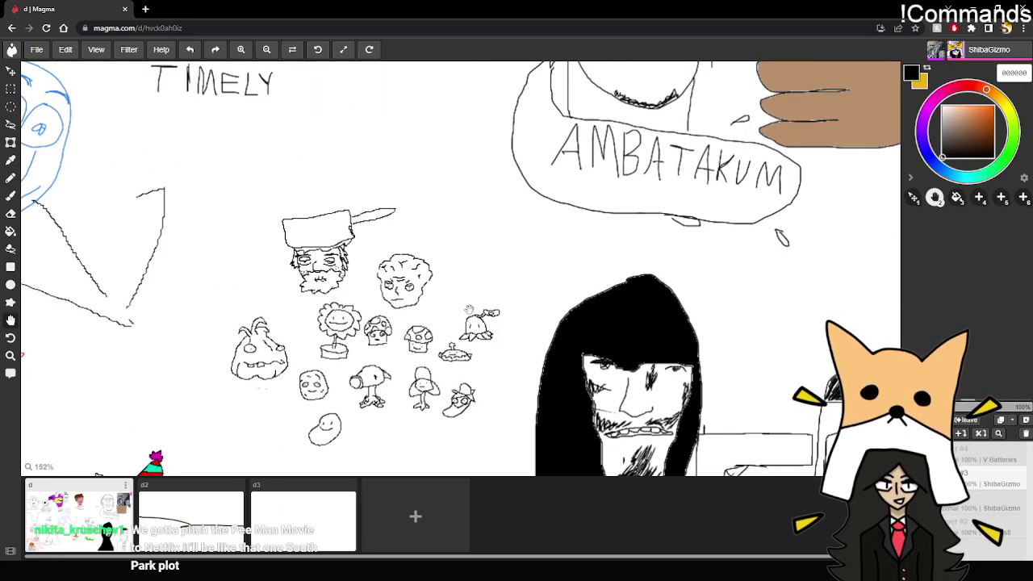
left_click_drag(527, 159, 393, 303)
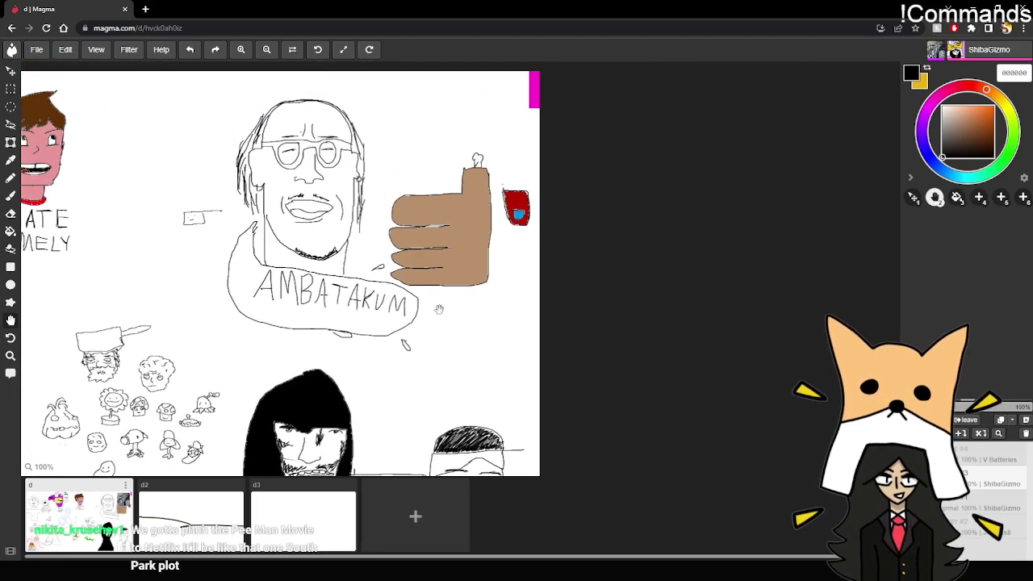
left_click_drag(556, 174, 550, 244)
scroll(551, 244, "up", 3)
scroll(729, 182, "down", 5)
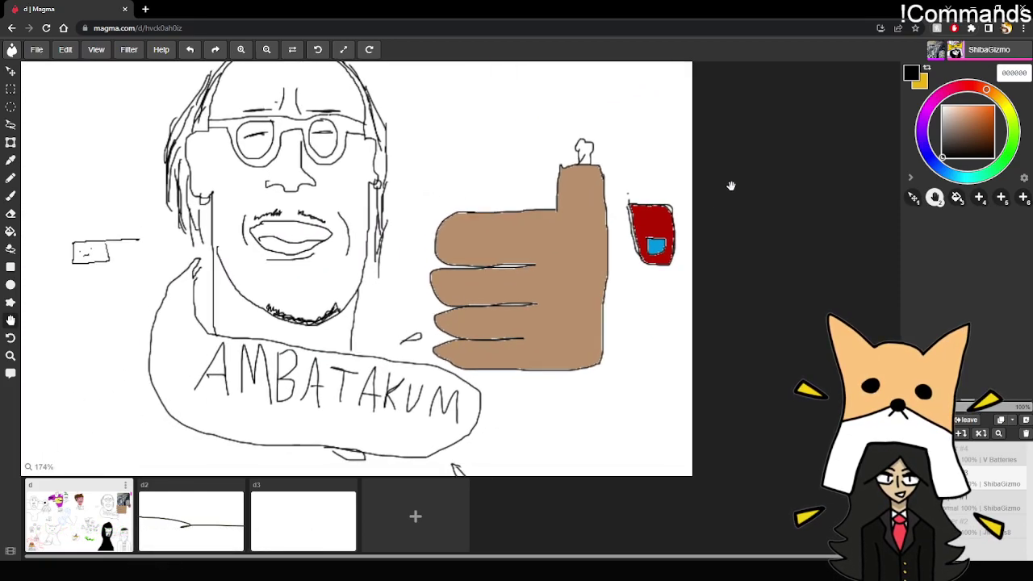
mouse_move(733, 188)
left_mouse_down()
mouse_move(905, 240)
mouse_move(977, 230)
mouse_move(988, 116)
left_mouse_up()
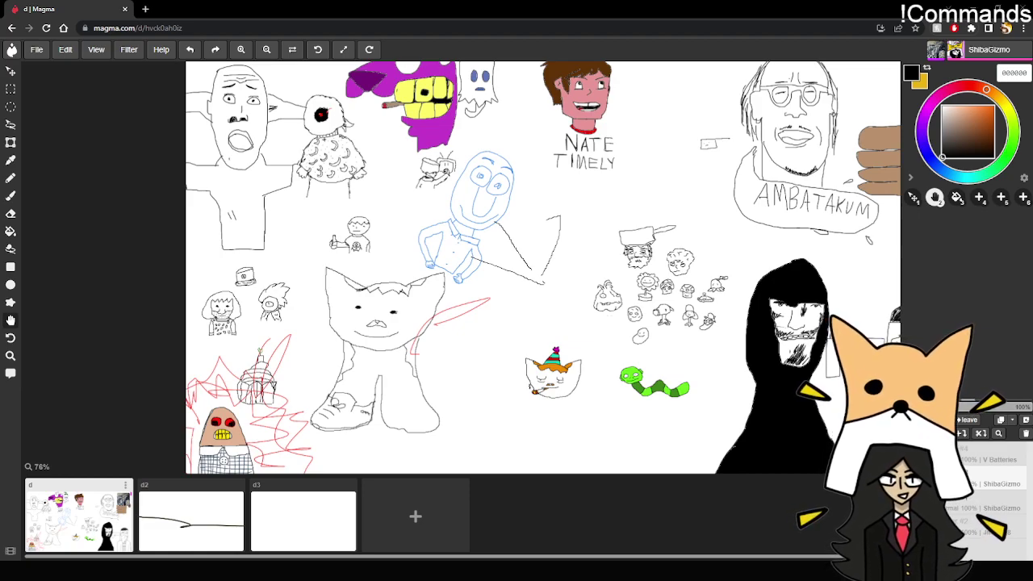
left_click_drag(448, 286, 589, 188)
scroll(426, 252, "up", 2)
scroll(446, 303, "down", 1)
scroll(661, 84, "down", 1)
left_click_drag(746, 230, 580, 185)
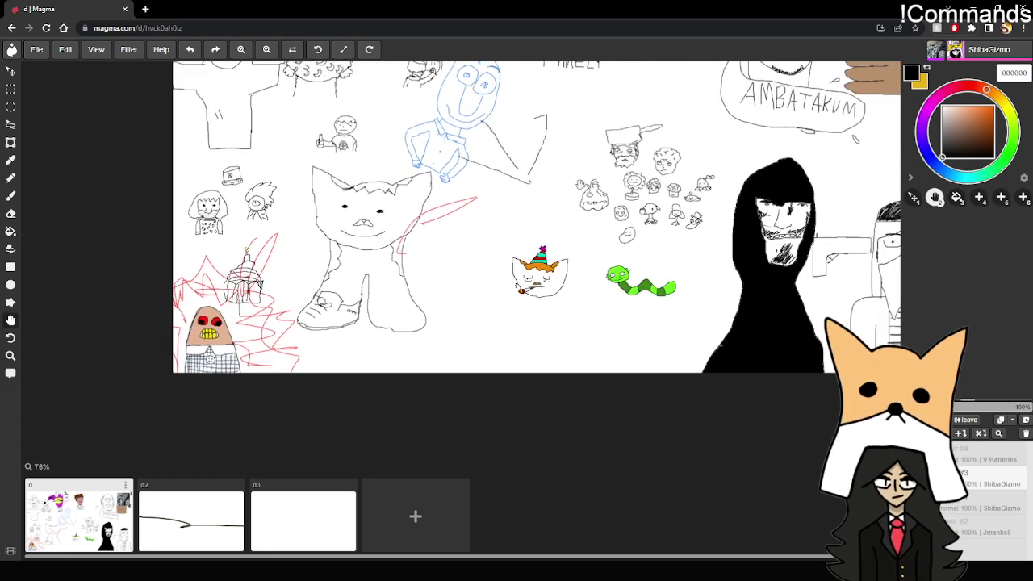
left_click_drag(701, 232, 403, 212)
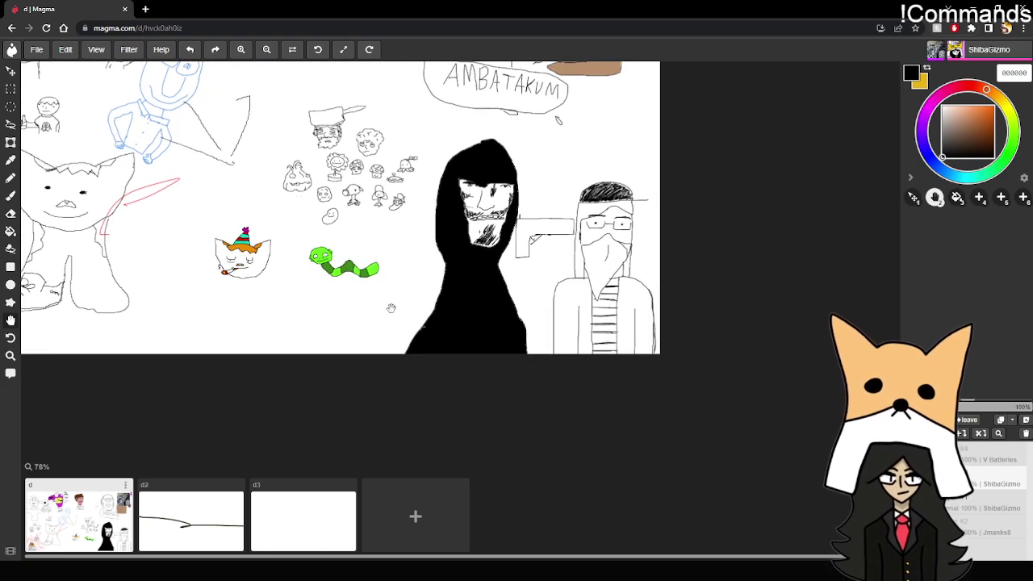
left_click_drag(524, 233, 625, 311)
left_click_drag(622, 225, 802, 303)
scroll(633, 252, "up", 5)
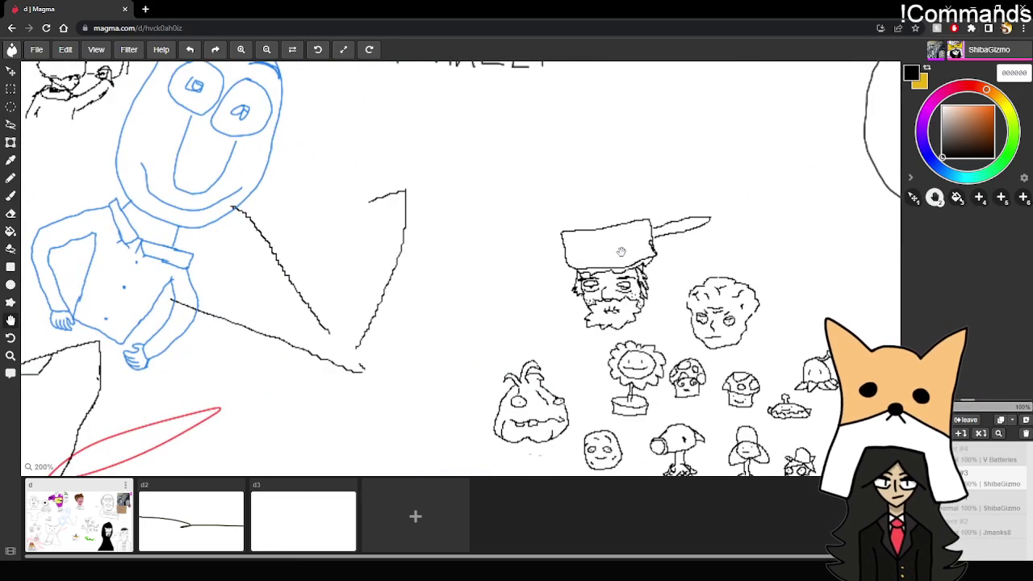
scroll(585, 244, "down", 5)
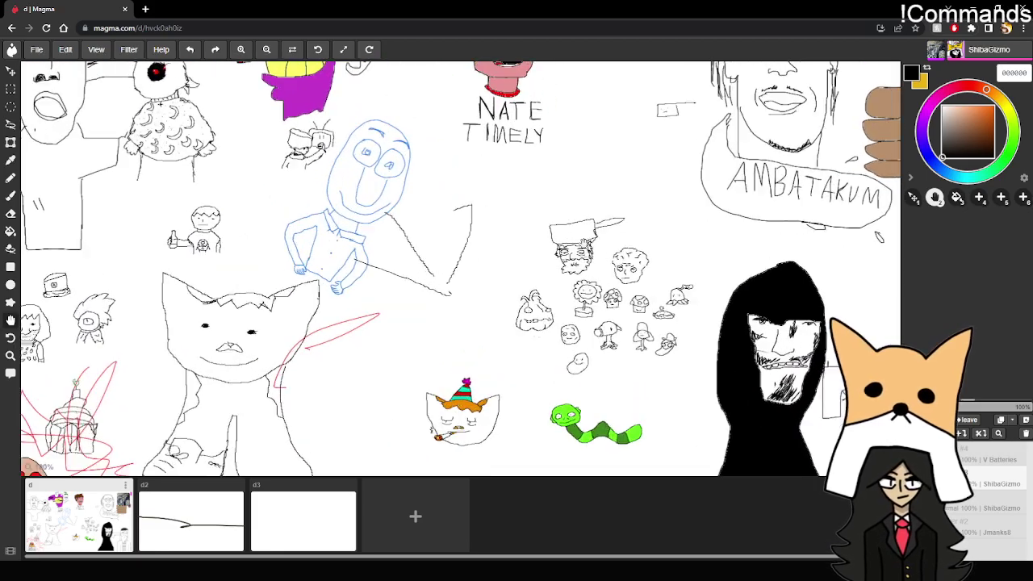
scroll(631, 234, "up", 3)
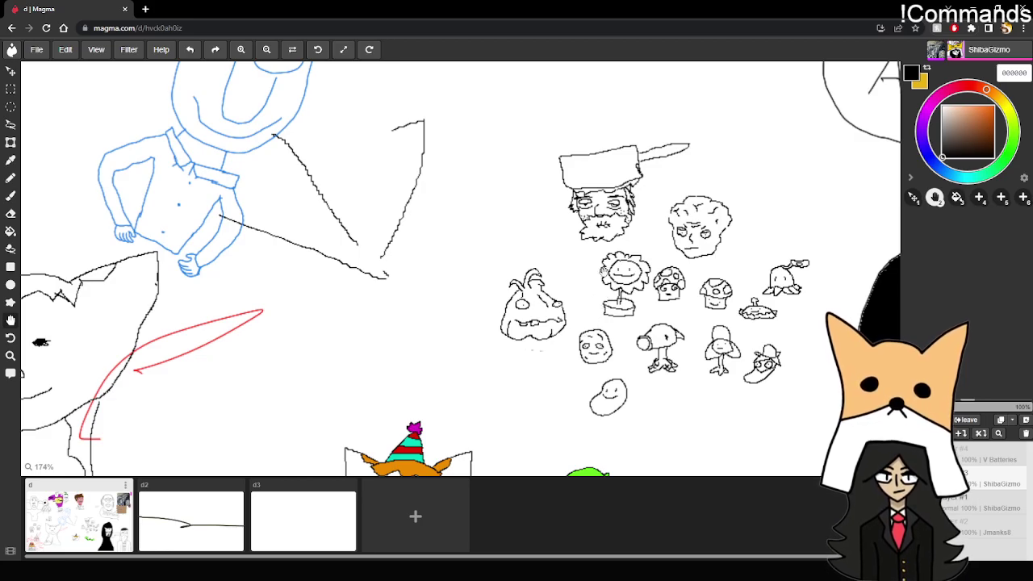
scroll(603, 271, "down", 5)
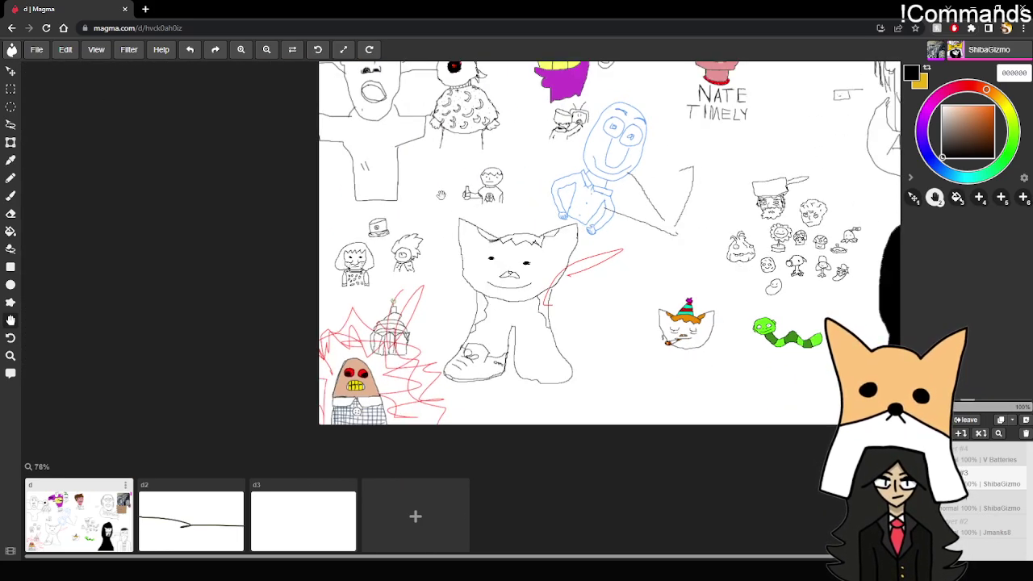
scroll(436, 202, "up", 8)
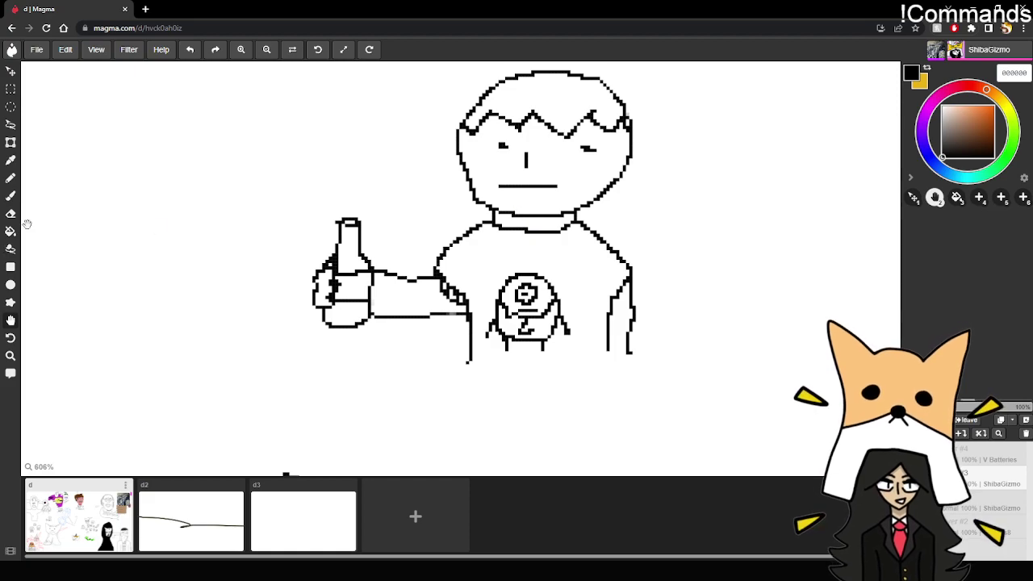
- Extend the shirt's left and right side lines downward with the 1 px pencil
left_click(10, 177)
scroll(428, 380, "up", 1)
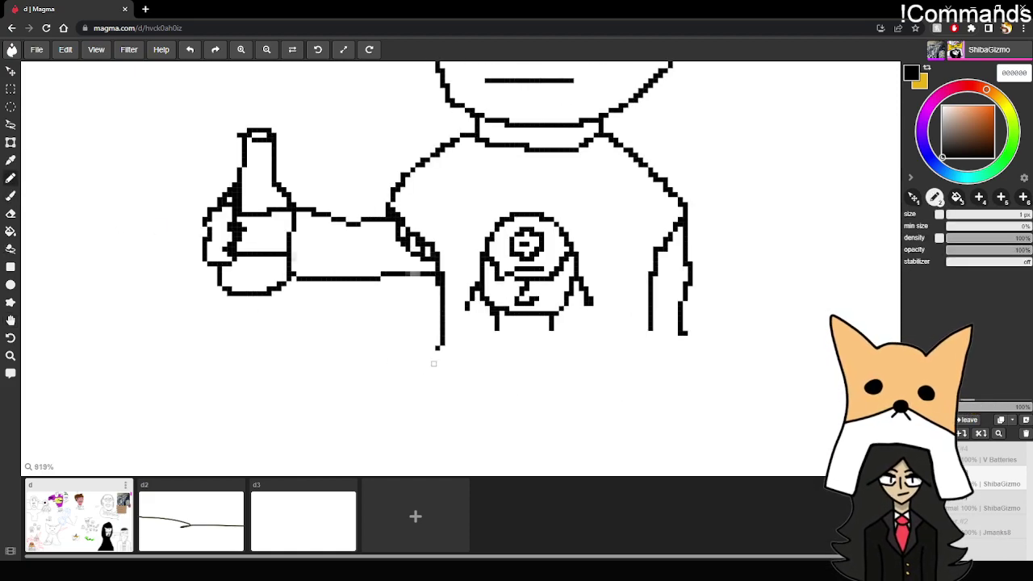
left_click_drag(439, 364, 444, 350)
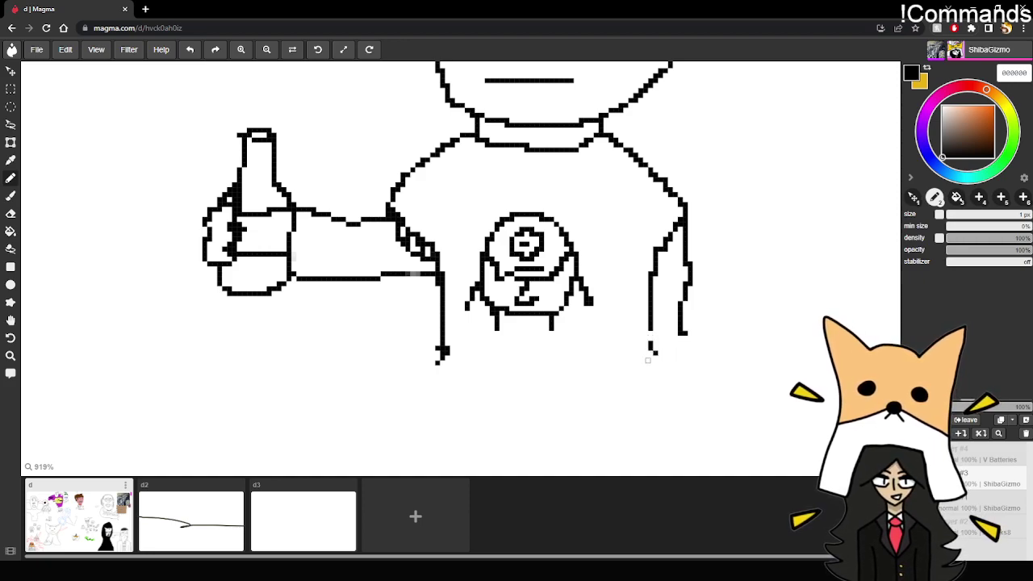
left_click_drag(646, 358, 648, 342)
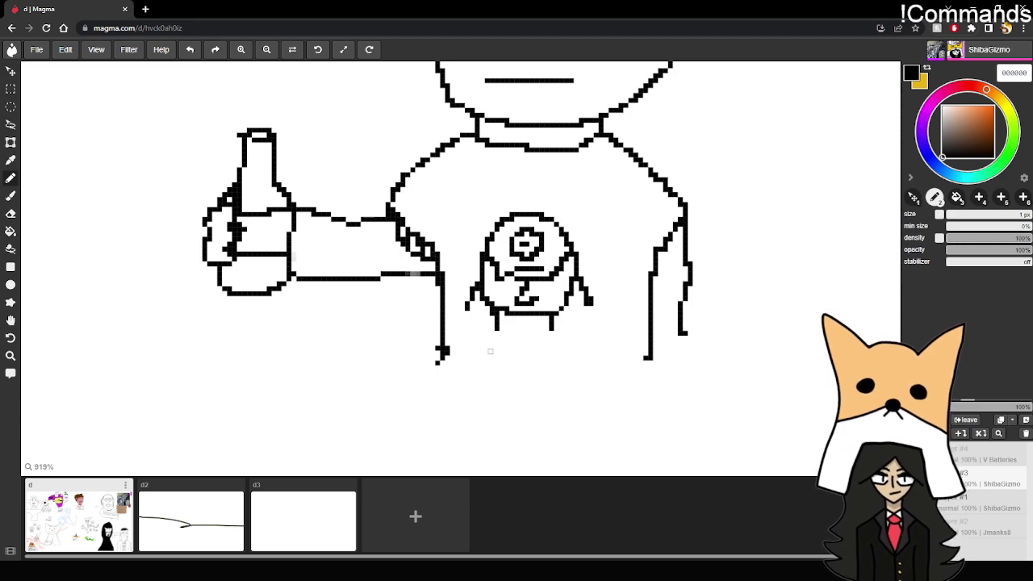
- Try a line across the shirt's bottom, undo it, then pick the Move and Zoom tools
left_click_drag(480, 350, 578, 351)
key("ctrl+z")
left_click_drag(494, 339, 587, 347)
key("ctrl+z")
key("ctrl+z")
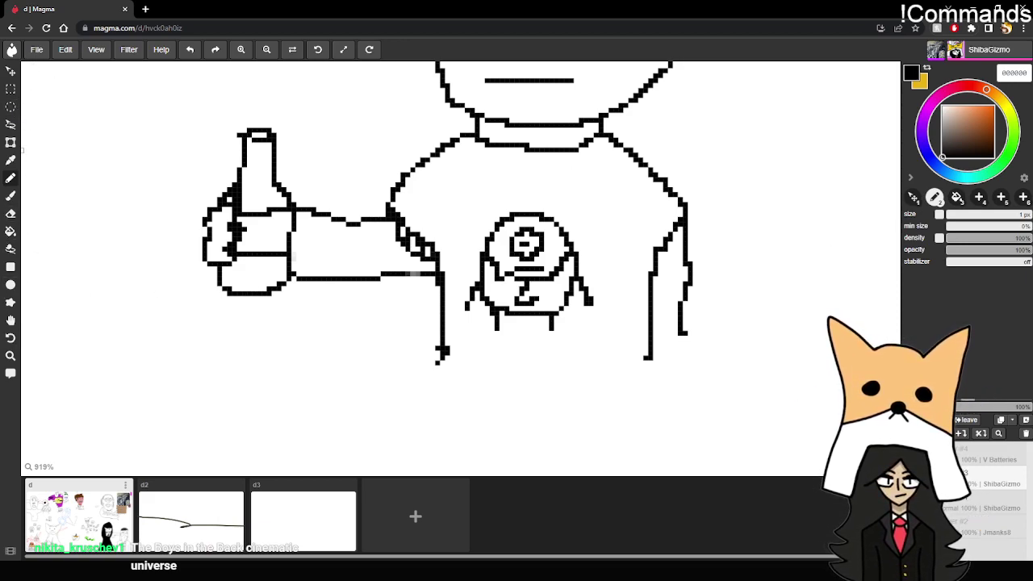
left_click(12, 143)
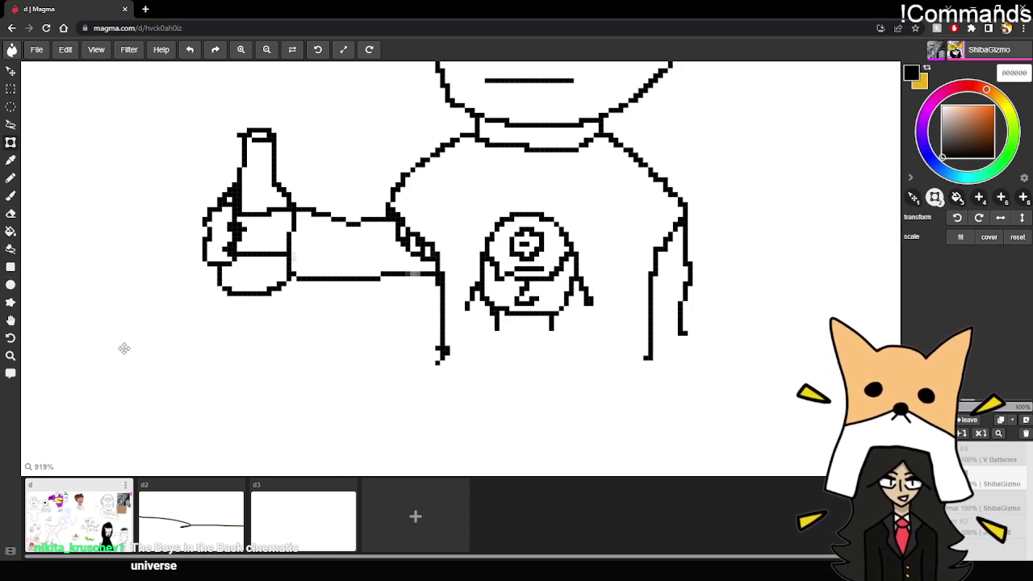
left_click(9, 356)
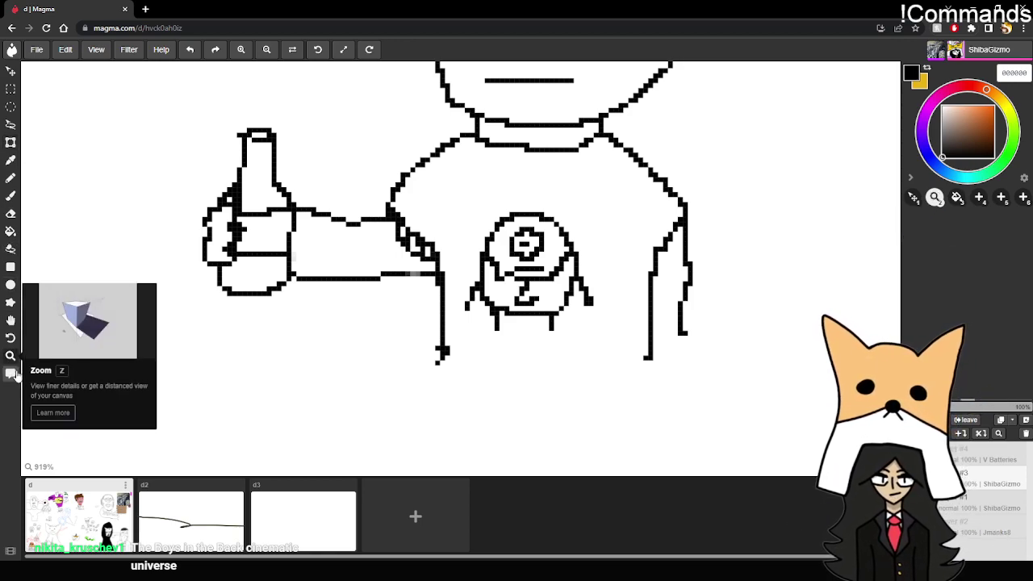
- Zoom in near the boy's bottle hand and make white the drawing colour
left_click(280, 348)
left_click(284, 347, "alt")
scroll(71, 322, "down", 1)
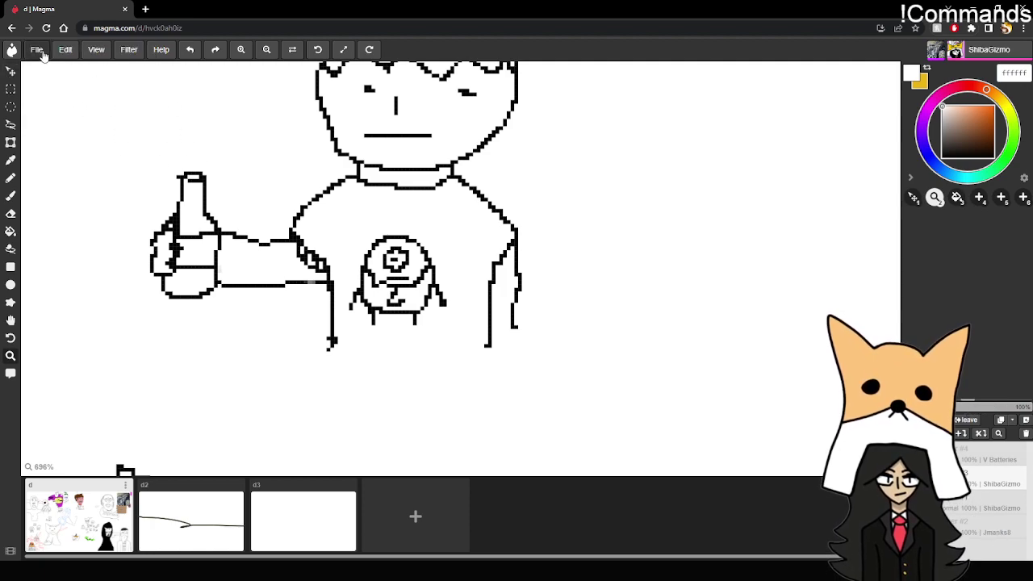
- Browse the File, Edit, View, Filter and Help menus, then return to the brush
left_click(38, 50)
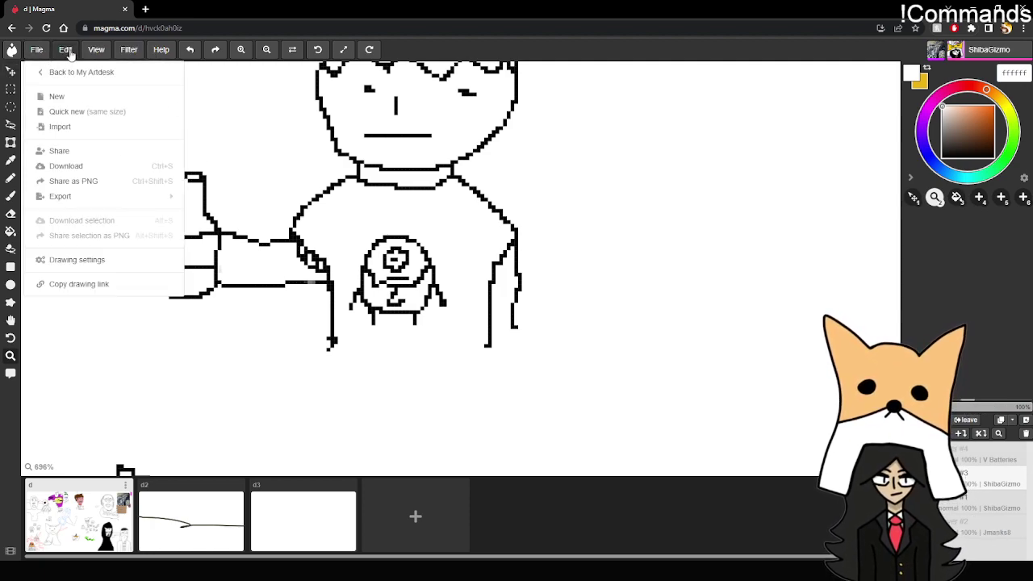
left_click(70, 51)
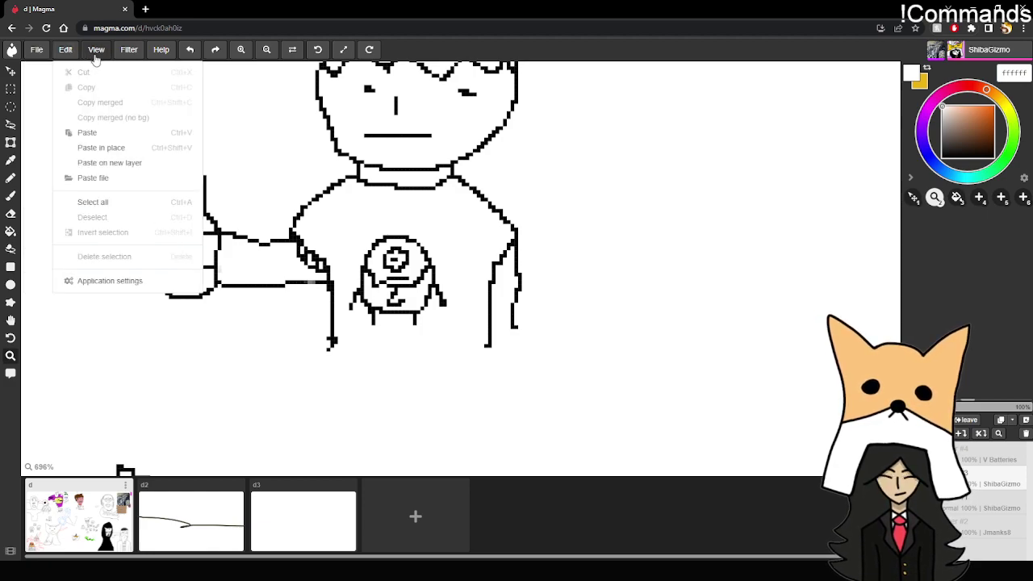
left_click(96, 54)
left_click(130, 52)
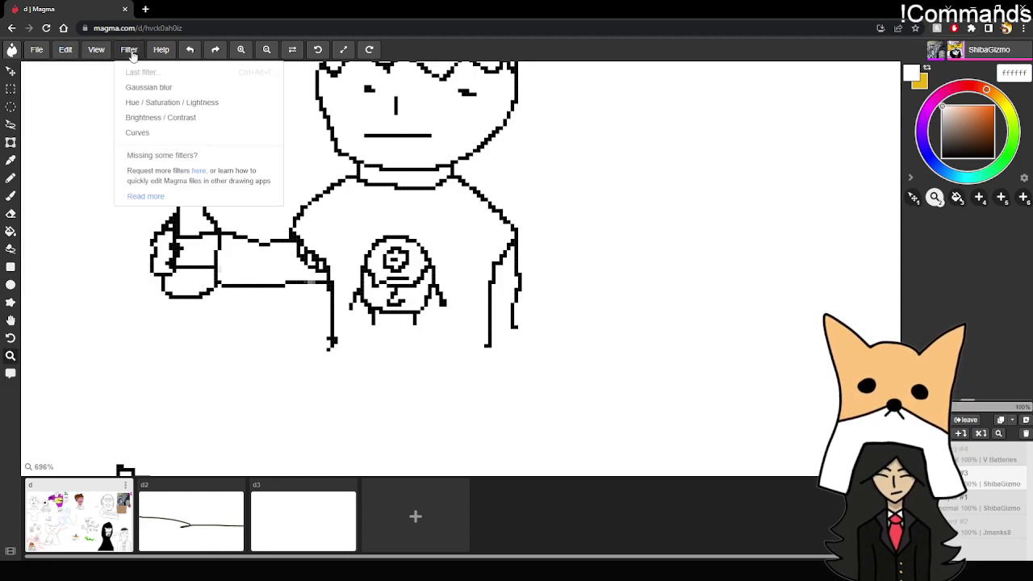
left_click(157, 54)
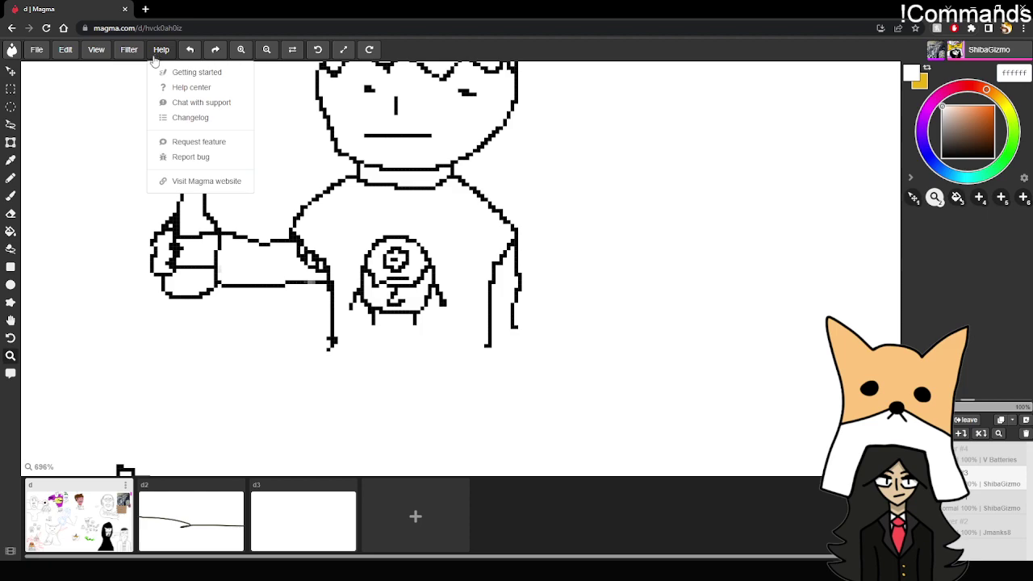
left_click(11, 179)
- Set the colour back to black (000000) and draw a base line beneath the shirt emblem
scroll(512, 402, "up", 2)
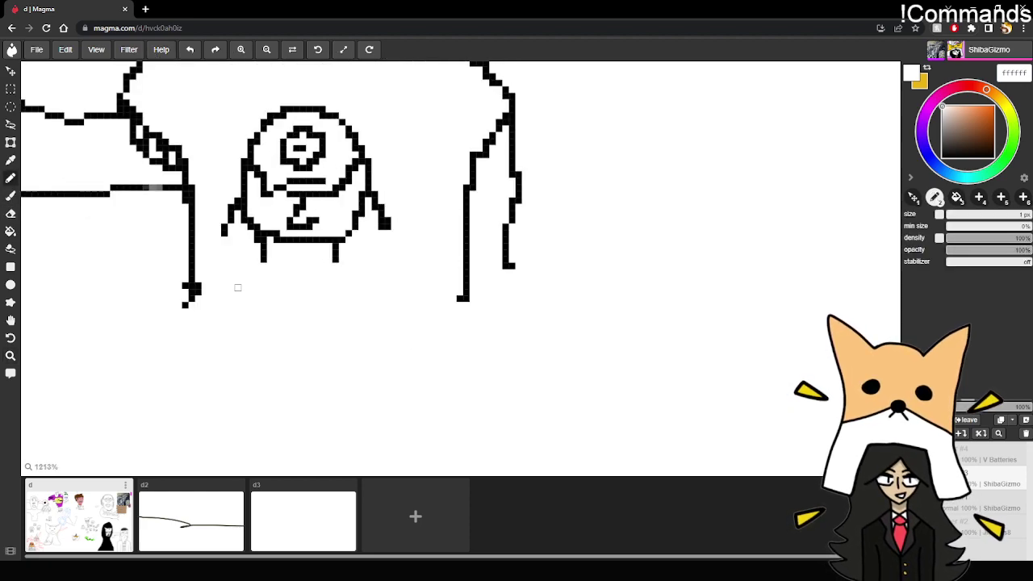
left_click(235, 240, "alt")
mouse_move(228, 289)
left_mouse_down()
mouse_move(257, 280)
mouse_move(414, 280)
mouse_move(420, 265)
mouse_move(366, 282)
mouse_move(323, 272)
left_mouse_up()
key("ctrl+z")
mouse_move(285, 275)
left_mouse_down()
mouse_move(236, 268)
mouse_move(220, 281)
left_mouse_up()
scroll(340, 311, "down", 2)
scroll(340, 311, "down", 3)
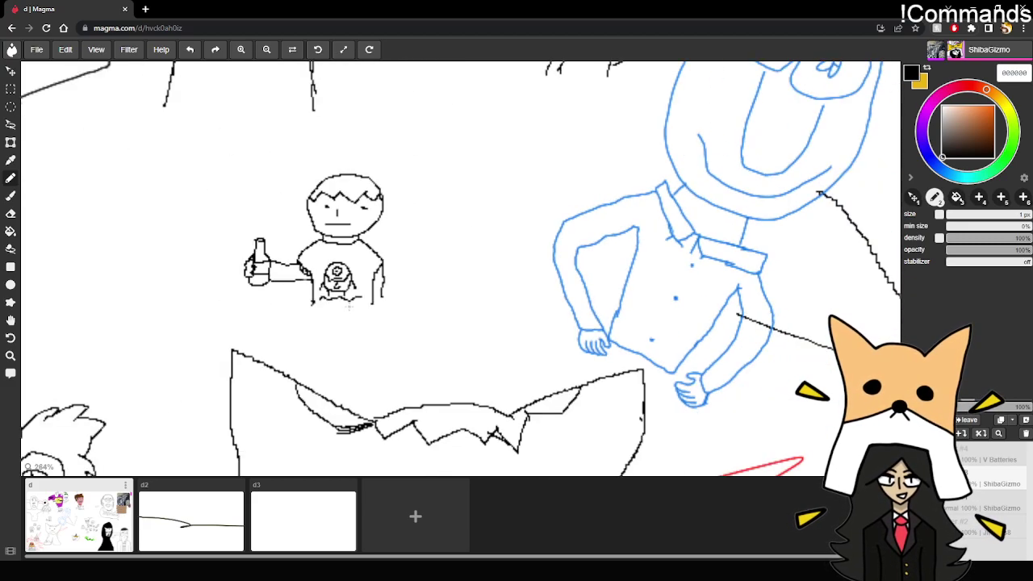
scroll(340, 310, "up", 1)
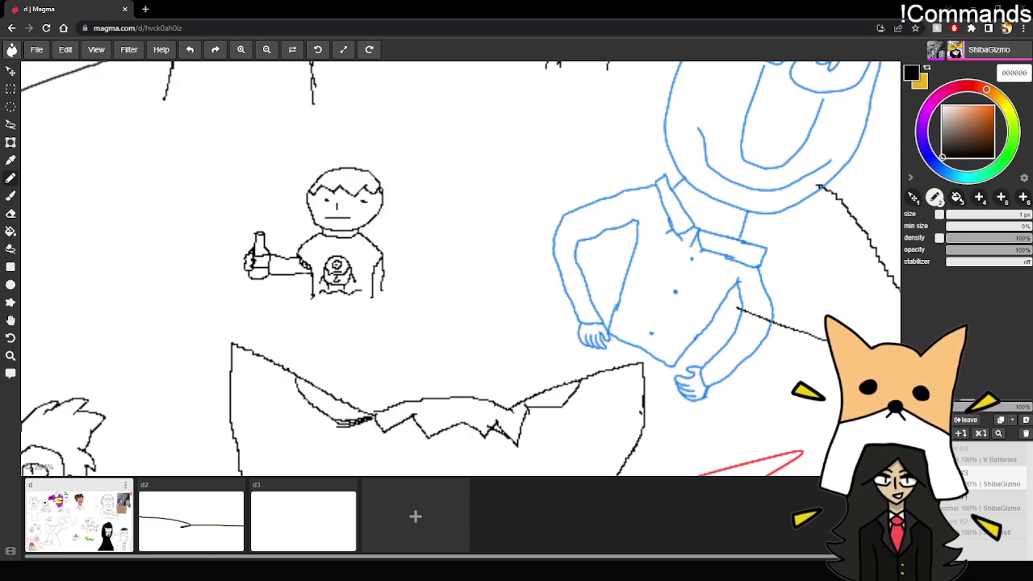
- Fill in extra black pixels where the crescent-patterned creature's leg meets its body
scroll(483, 284, "down", 5)
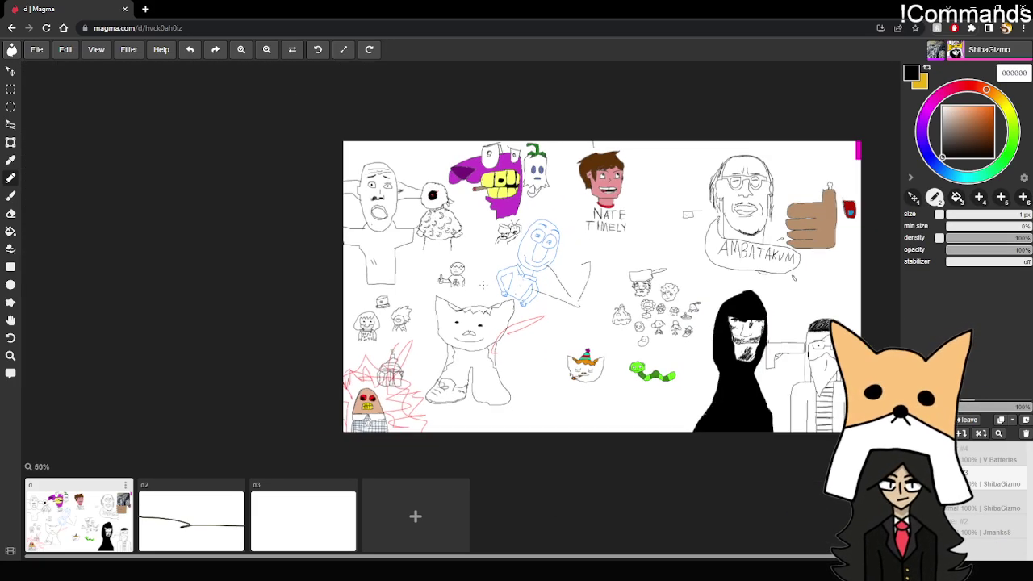
scroll(680, 357, "up", 5)
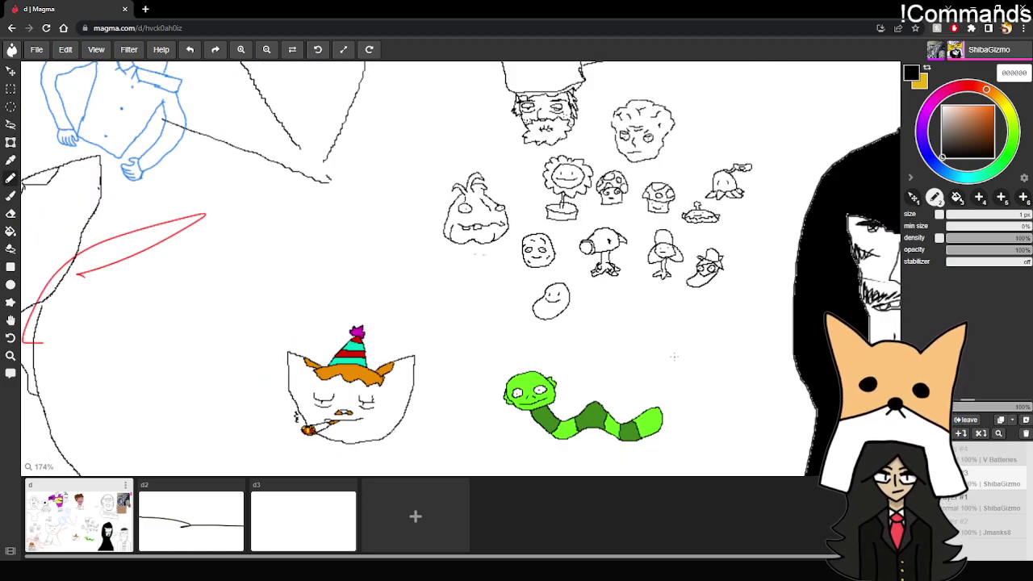
scroll(669, 352, "down", 2)
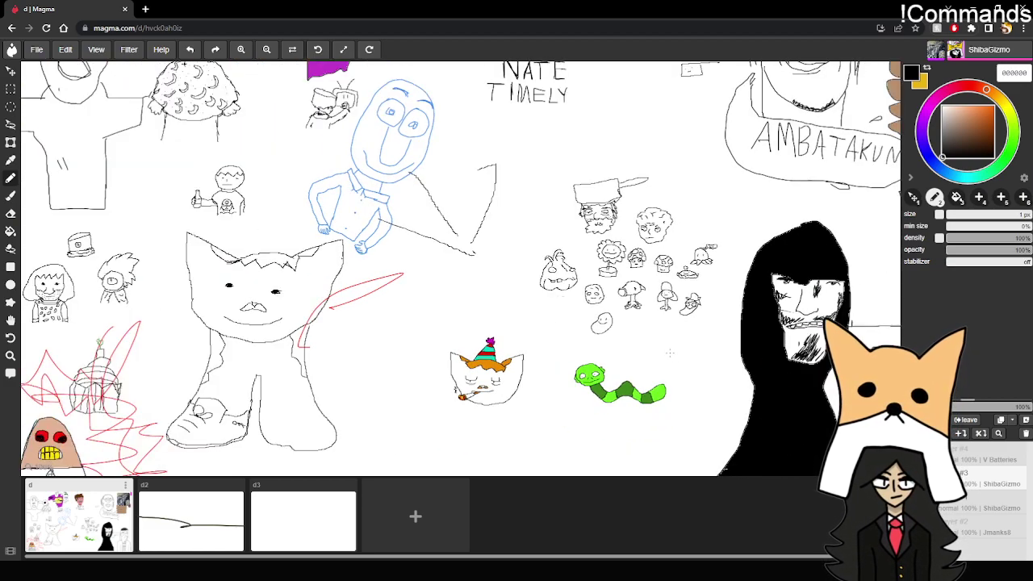
scroll(265, 251, "down", 3)
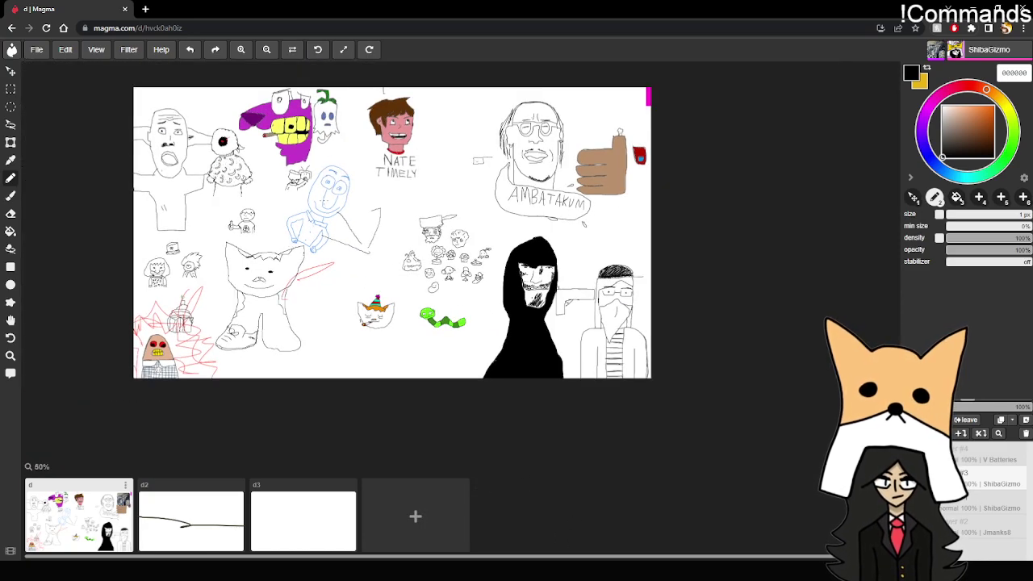
scroll(276, 214, "up", 2)
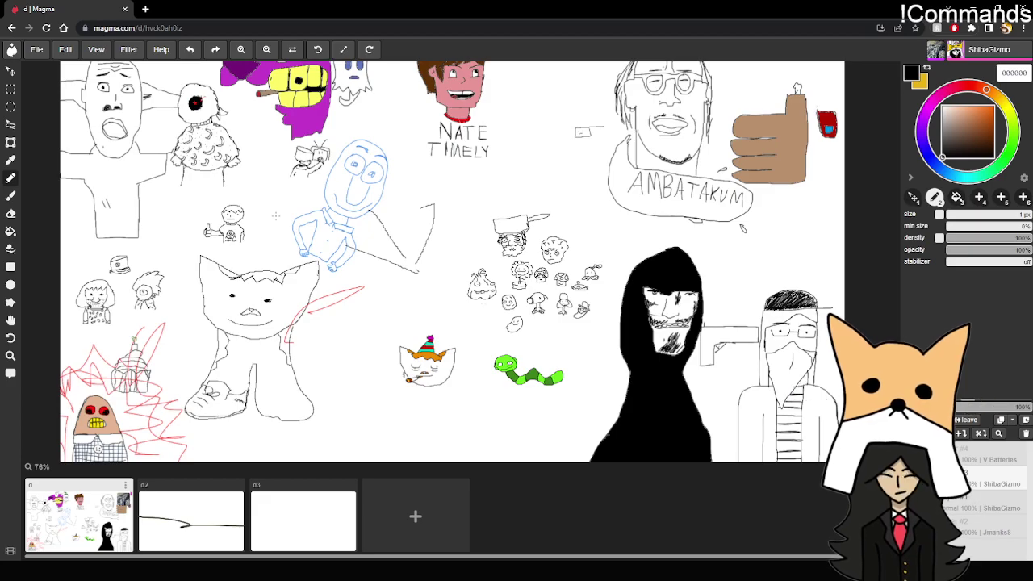
scroll(256, 204, "up", 2)
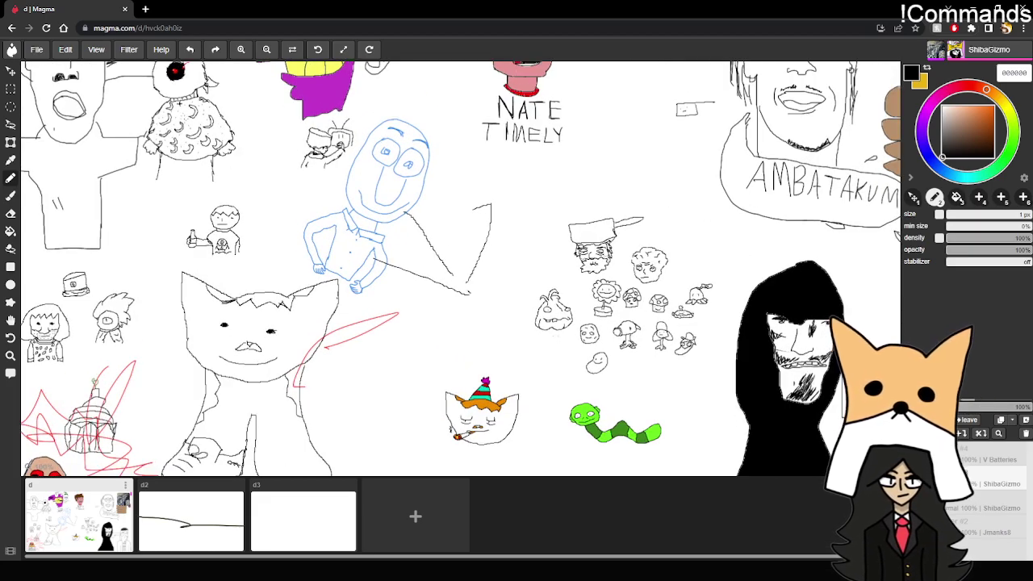
scroll(255, 210, "up", 8)
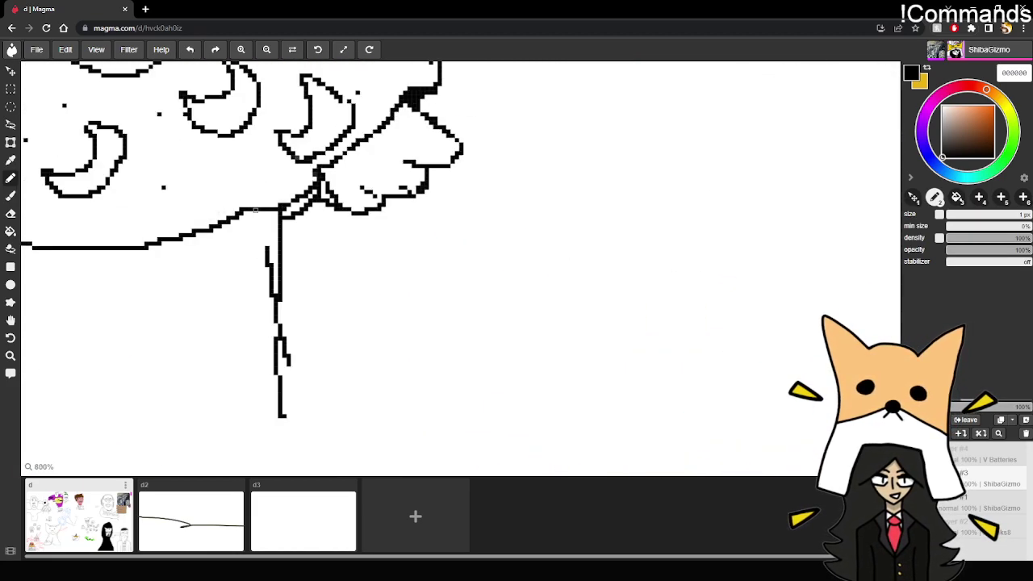
scroll(316, 206, "down", 2)
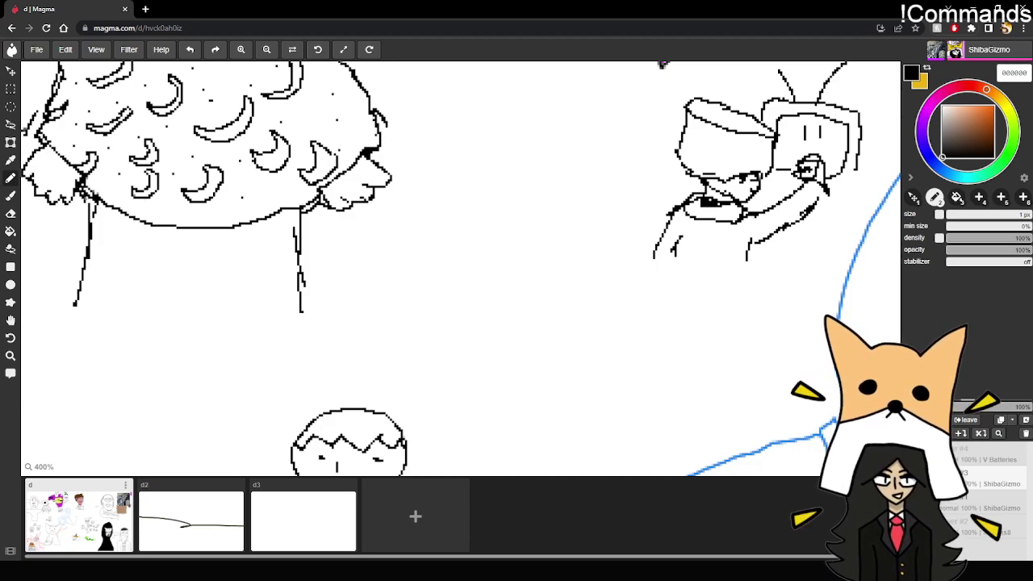
scroll(127, 241, "down", 4)
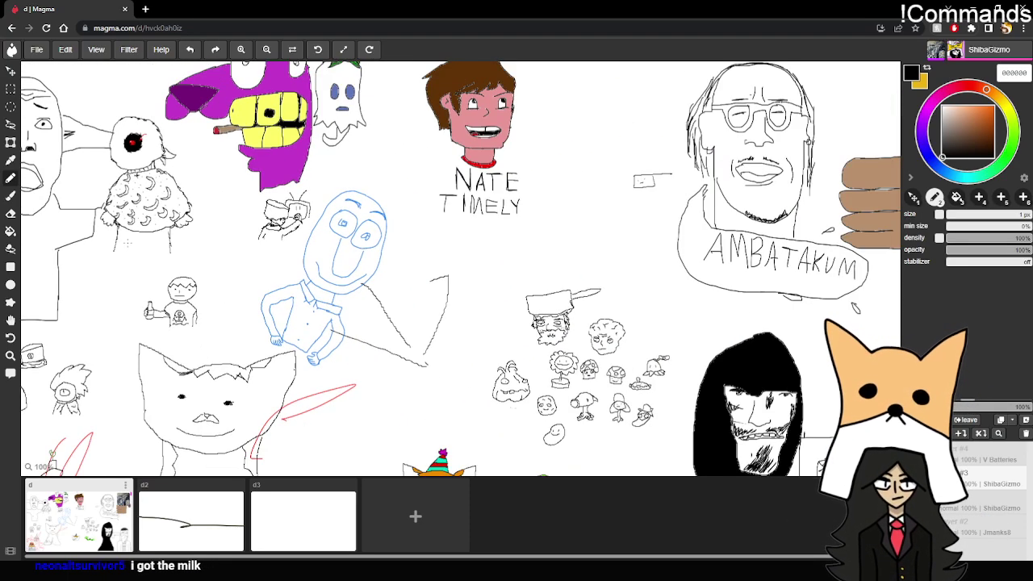
scroll(126, 242, "down", 1)
scroll(145, 230, "up", 6)
scroll(174, 210, "up", 1)
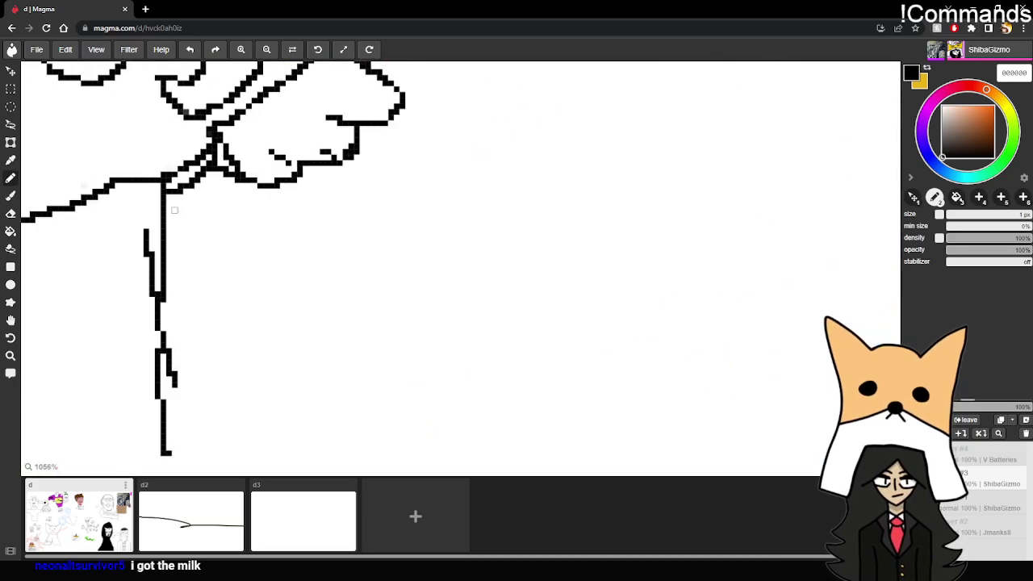
mouse_move(164, 197)
left_mouse_down()
mouse_move(206, 164)
mouse_move(200, 153)
mouse_move(221, 145)
mouse_move(174, 184)
left_mouse_up()
scroll(178, 194, "down", 3)
scroll(141, 242, "down", 5)
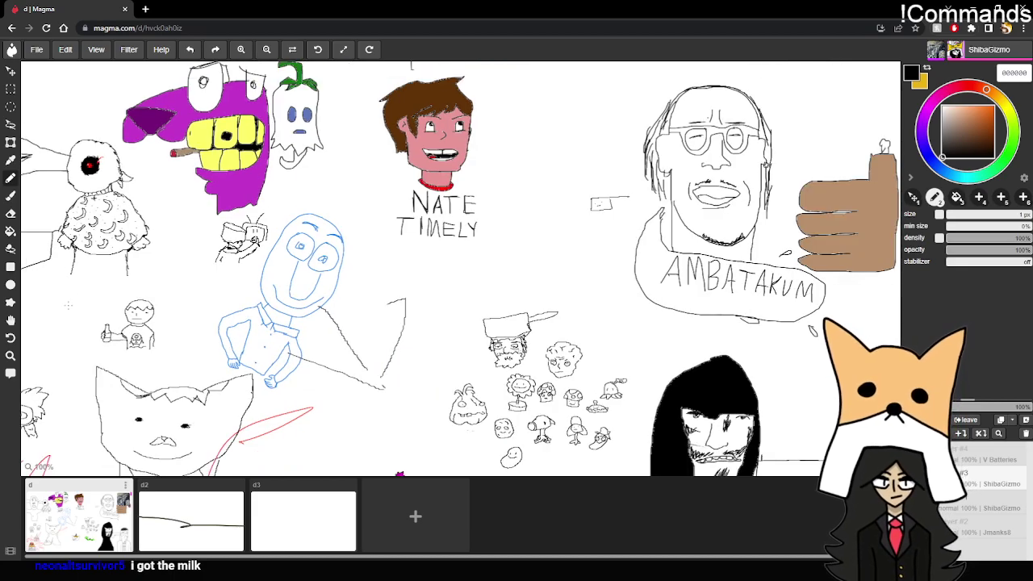
scroll(68, 305, "down", 2)
scroll(100, 332, "up", 2)
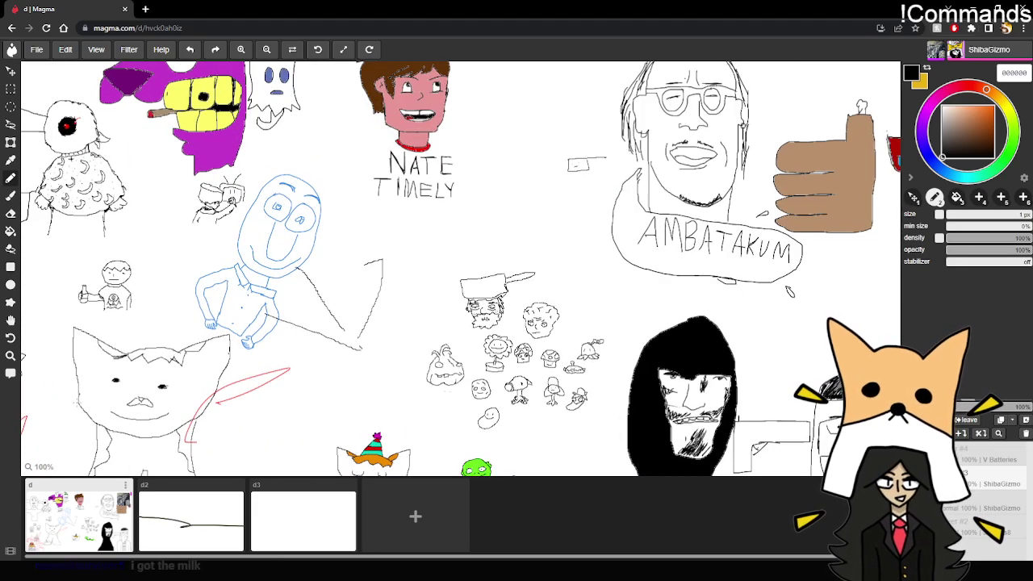
scroll(79, 376, "down", 3)
scroll(25, 462, "up", 5)
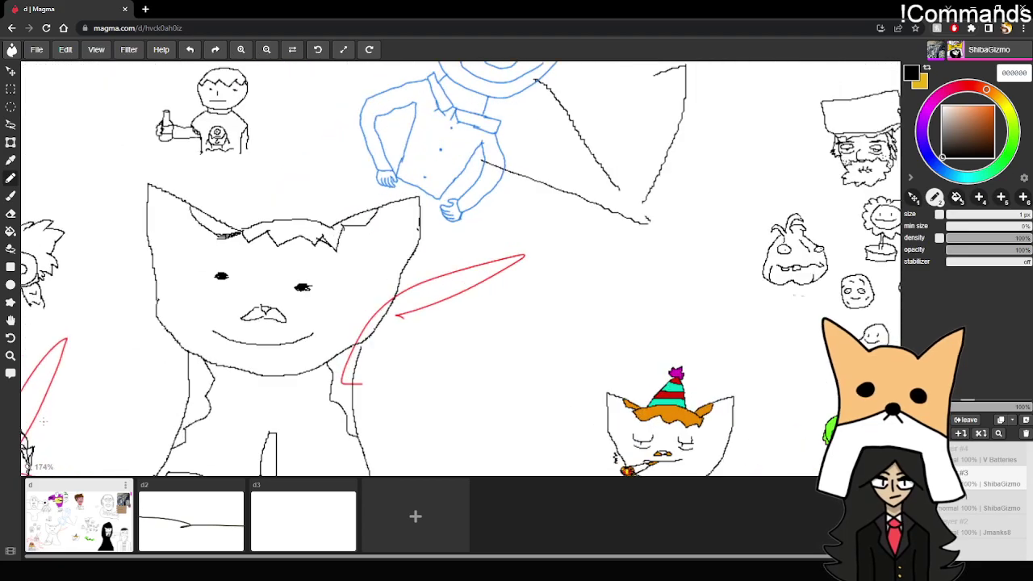
scroll(230, 83, "down", 4)
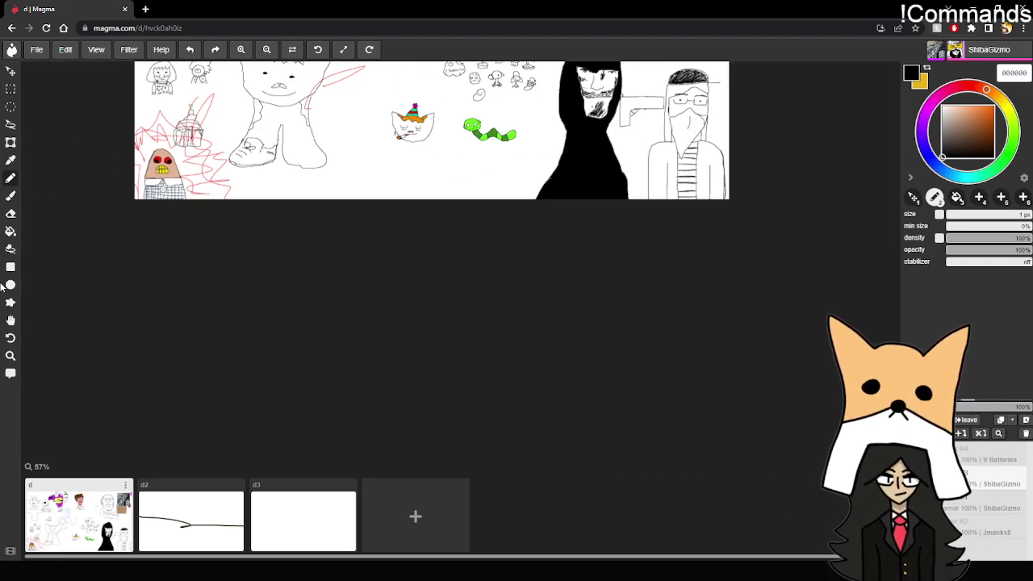
- Switch to the Hand tool and zoom in on the board
left_click(11, 320)
scroll(238, 199, "up", 3)
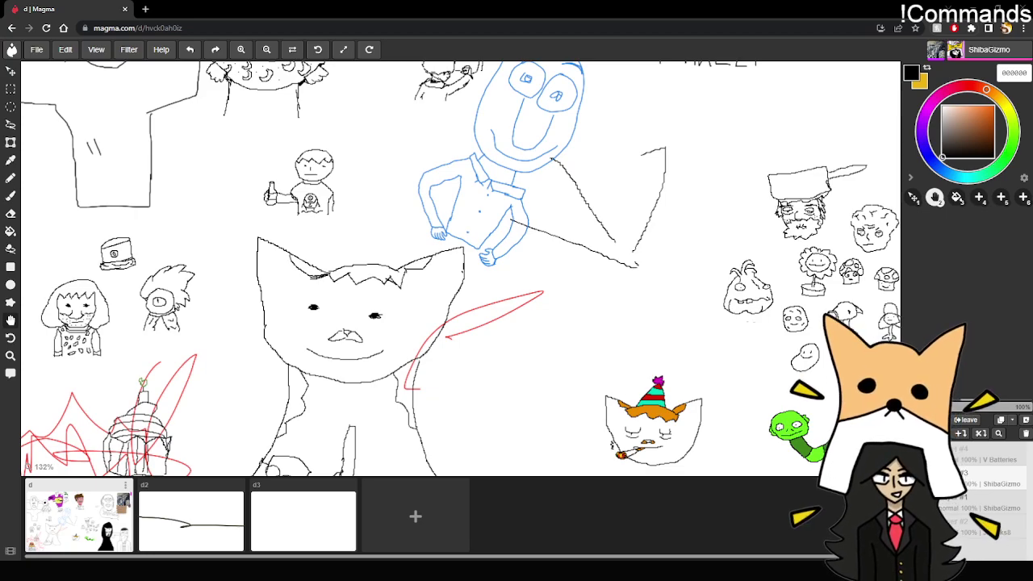
scroll(307, 185, "up", 5)
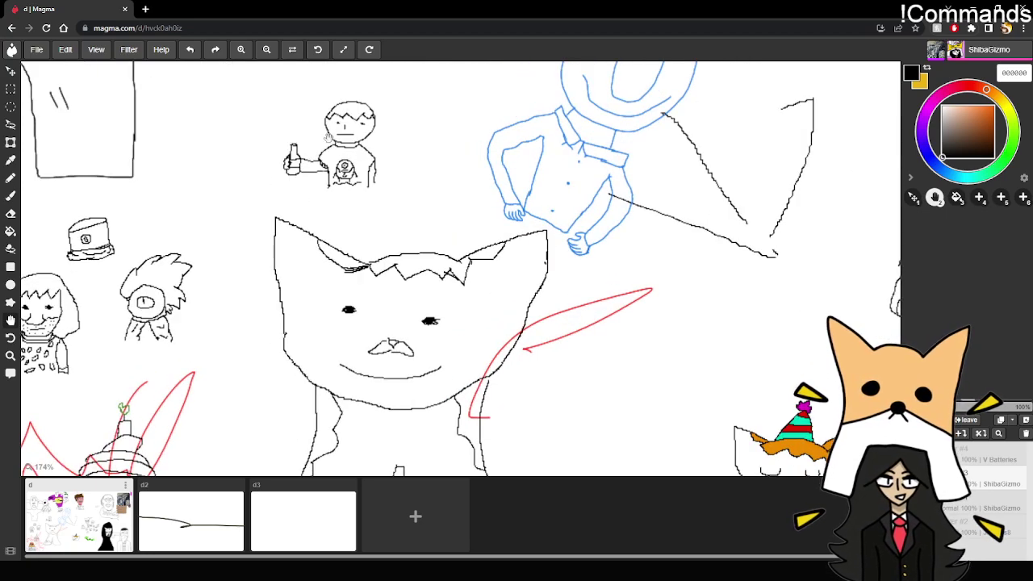
scroll(339, 153, "up", 1)
- Draw the rounded bottom hem that closes the boy's shirt
left_click(11, 177)
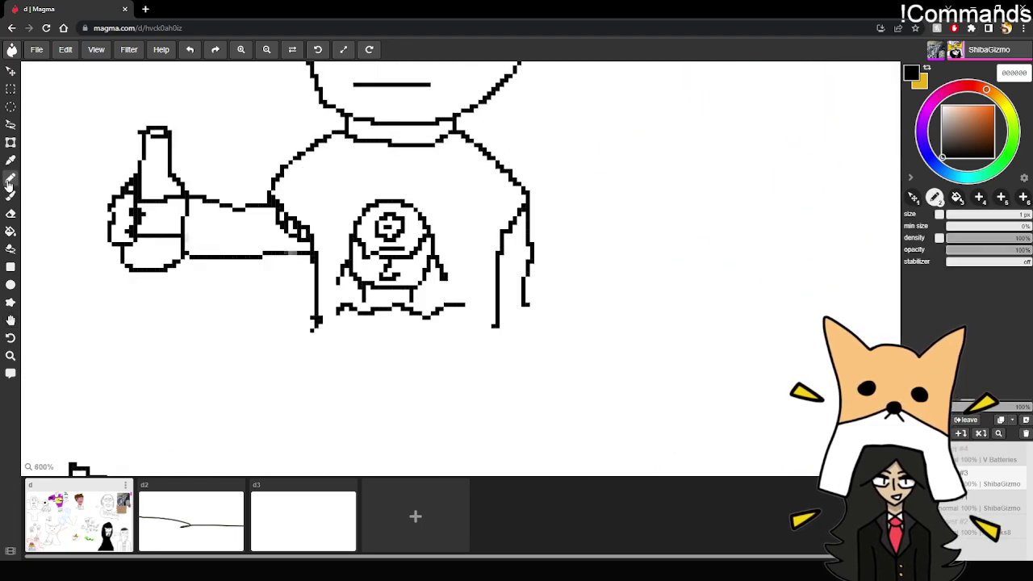
mouse_move(315, 325)
left_mouse_down()
mouse_move(309, 341)
mouse_move(350, 360)
mouse_move(436, 365)
mouse_move(515, 334)
mouse_move(508, 345)
left_mouse_up()
left_click(11, 213)
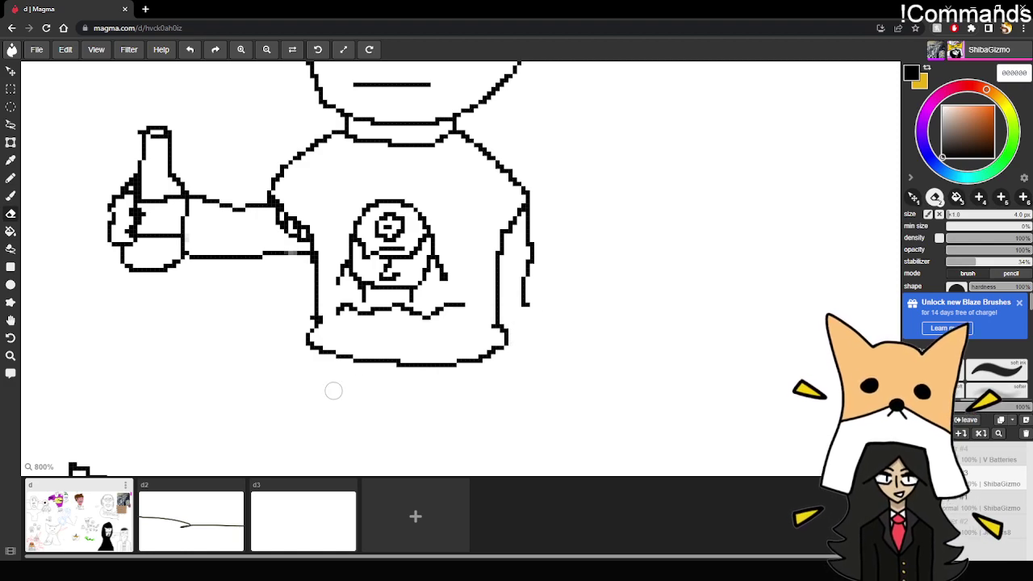
scroll(327, 394, "down", 4)
scroll(312, 436, "up", 2)
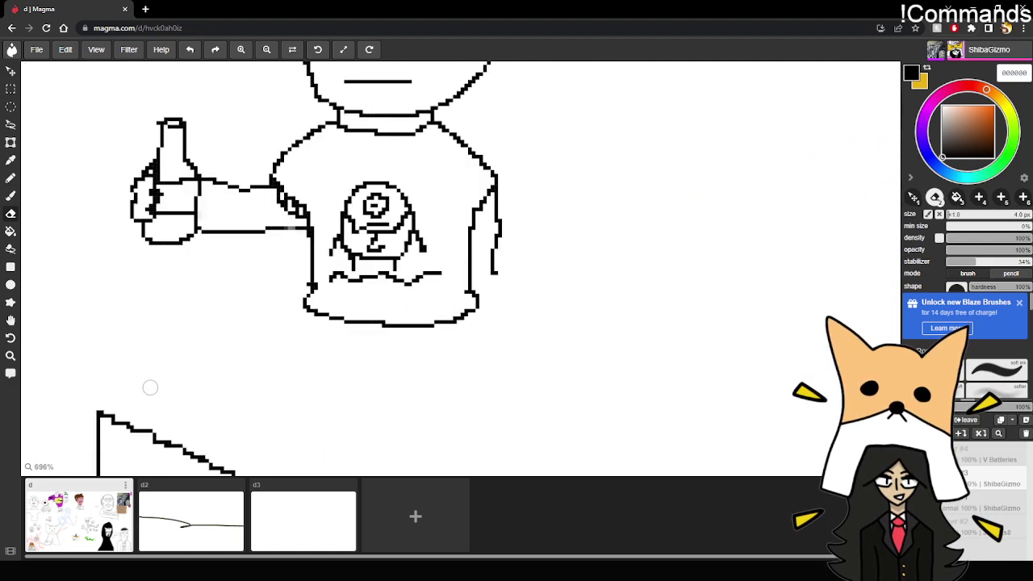
left_click(10, 178)
- Draw the left leg lines down from the shirt, undoing stray strokes
left_click_drag(369, 359, 372, 464)
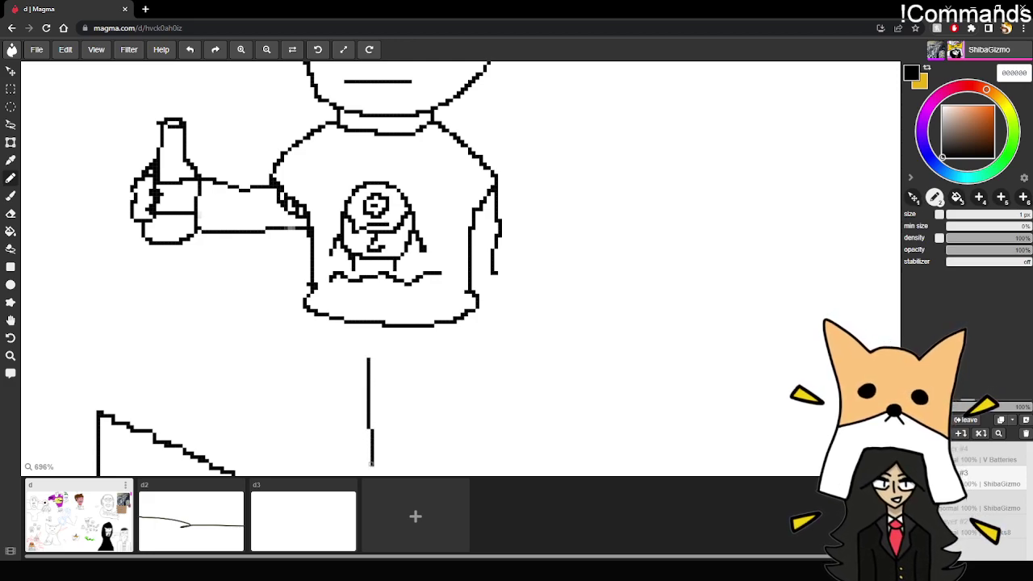
left_click_drag(373, 362, 388, 449)
key("ctrl+z")
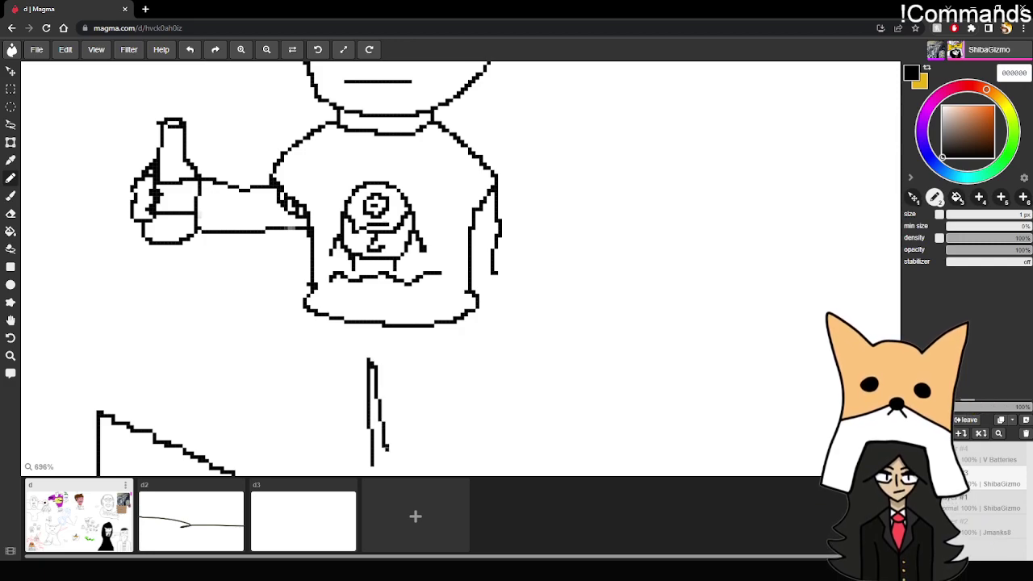
left_click_drag(300, 315, 294, 452)
key("ctrl+z")
left_click_drag(305, 301, 310, 462)
- Draw the right leg's outer line, redrawing it until it sits right
left_click_drag(471, 313, 455, 428)
key("ctrl+z")
left_click_drag(471, 315, 466, 451)
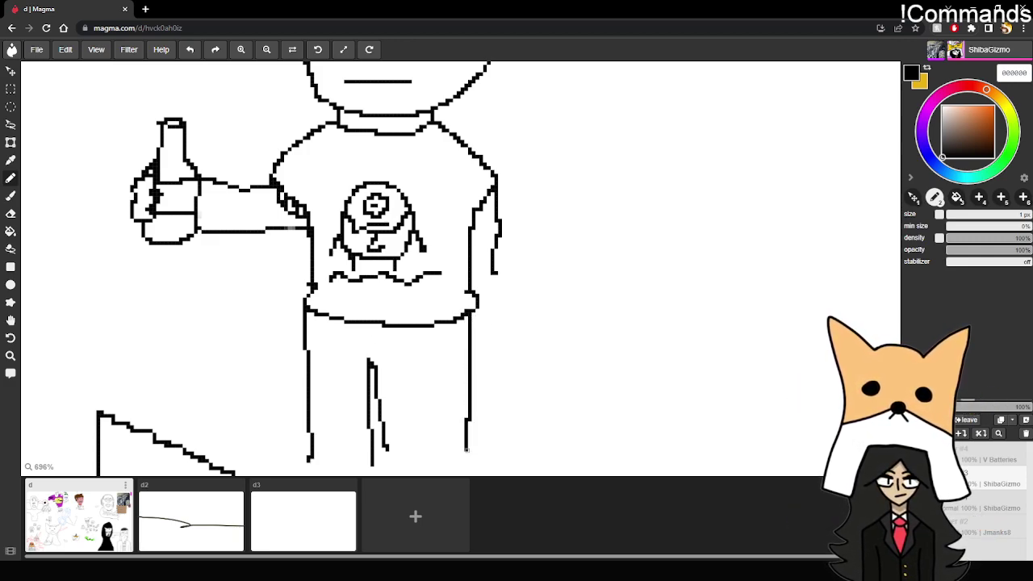
scroll(414, 401, "down", 1)
key("ctrl+z")
scroll(409, 397, "up", 1)
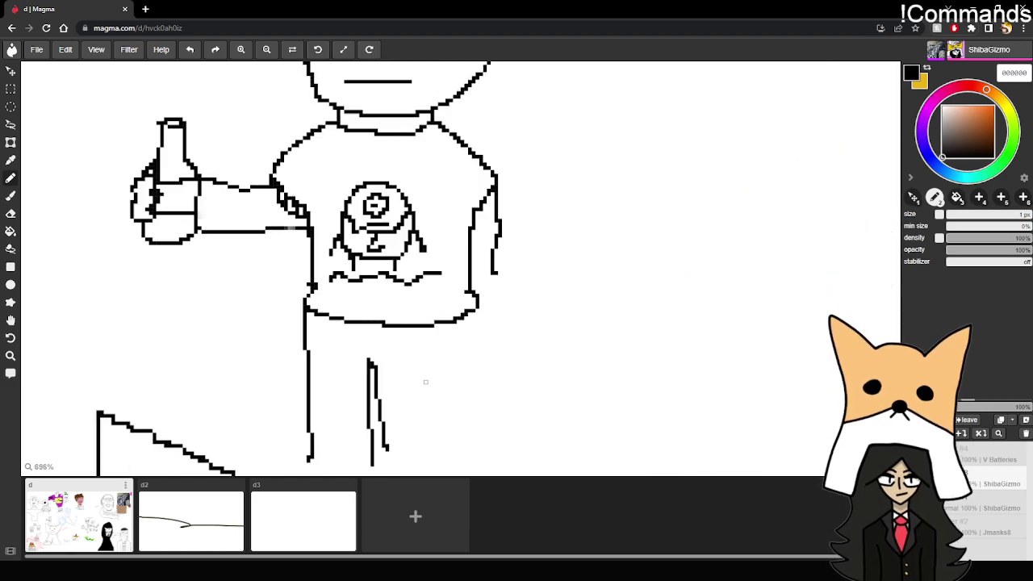
left_click_drag(466, 317, 460, 458)
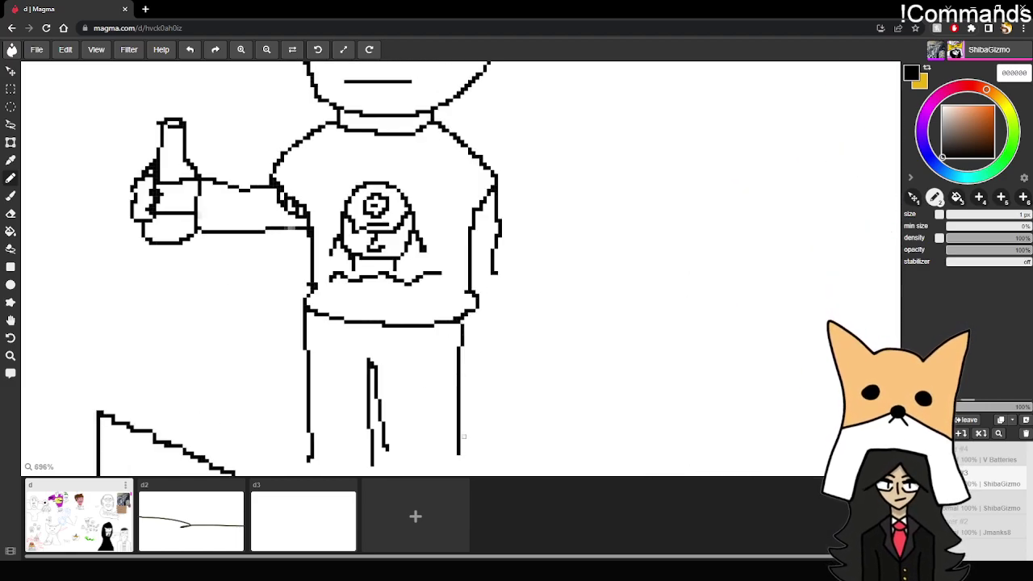
scroll(442, 394, "down", 1)
scroll(442, 394, "down", 3)
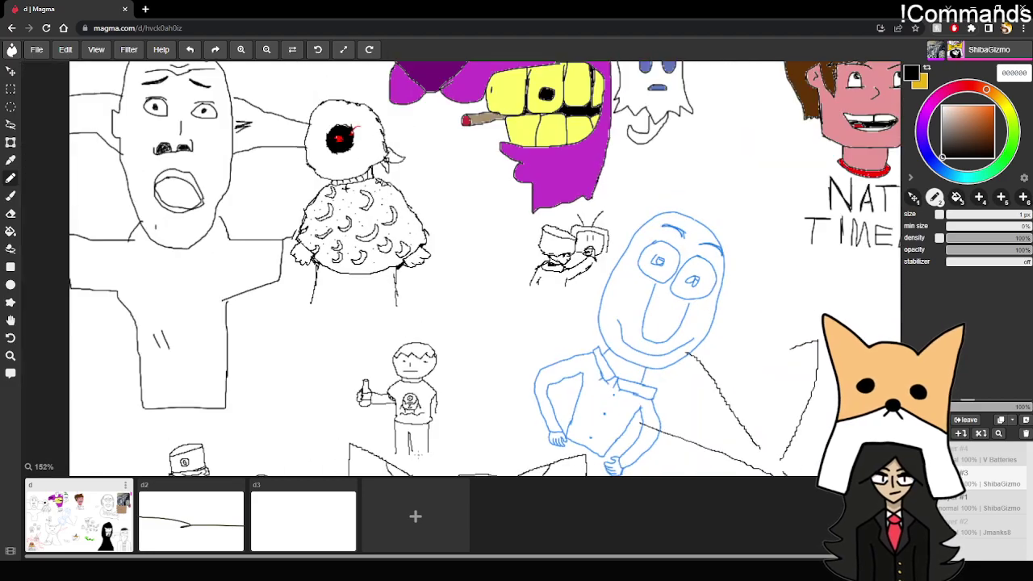
- Draw the left foot angling out from the bottom of the left leg
scroll(387, 436, "up", 5)
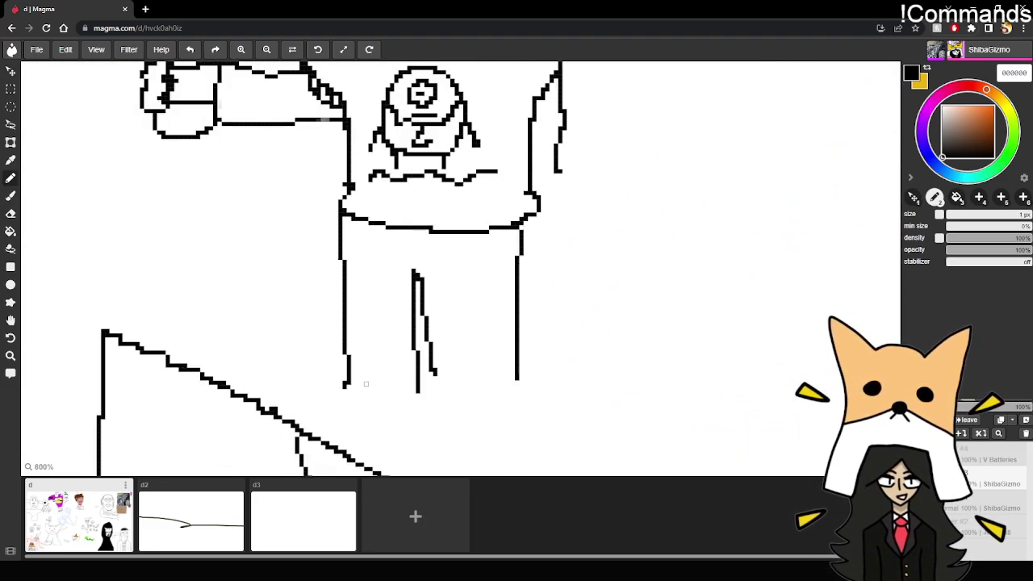
mouse_move(349, 376)
left_mouse_down()
mouse_move(374, 390)
mouse_move(419, 386)
left_mouse_up()
mouse_move(344, 386)
left_mouse_down()
mouse_move(313, 402)
mouse_move(315, 419)
mouse_move(390, 418)
mouse_move(411, 400)
left_mouse_up()
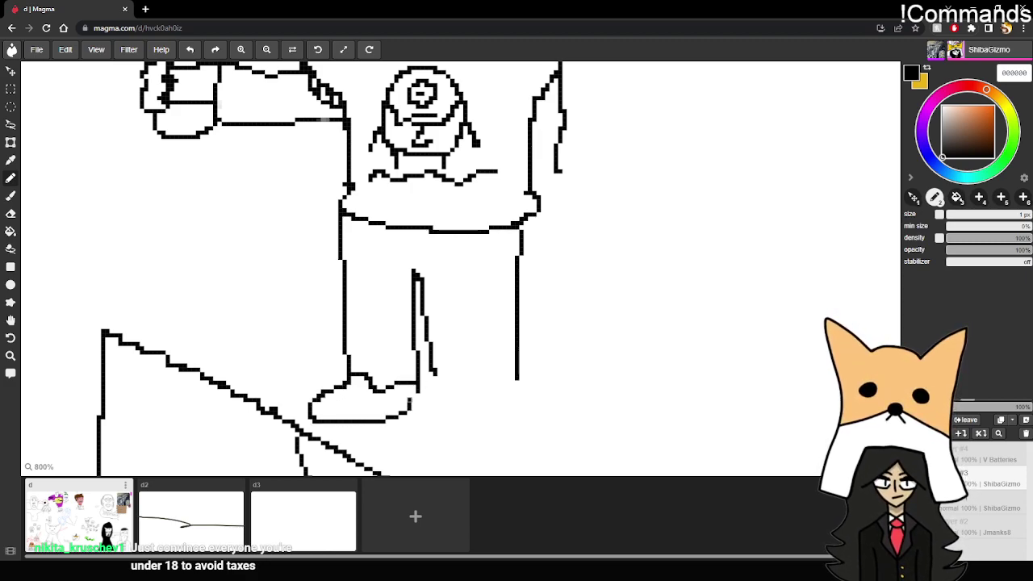
key("ctrl+z")
mouse_move(342, 385)
left_mouse_down()
mouse_move(318, 389)
mouse_move(314, 411)
mouse_move(392, 427)
mouse_move(441, 369)
mouse_move(434, 399)
left_mouse_up()
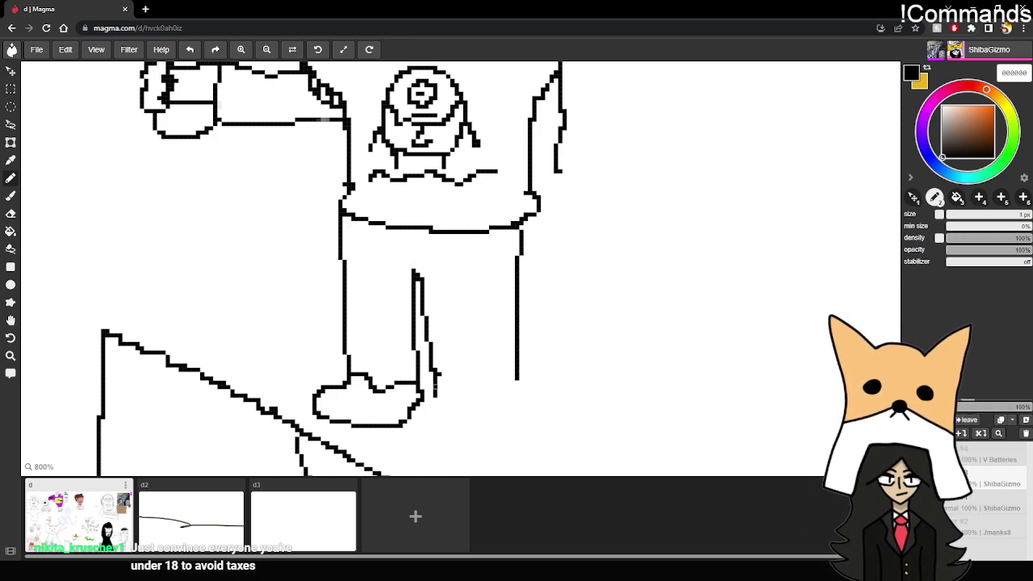
- Outline the right shoe with a detail line and touch up the left shoe
left_click_drag(512, 378, 440, 388)
mouse_move(515, 379)
left_mouse_down()
mouse_move(544, 407)
mouse_move(536, 422)
mouse_move(470, 427)
mouse_move(435, 420)
mouse_move(430, 393)
left_mouse_up()
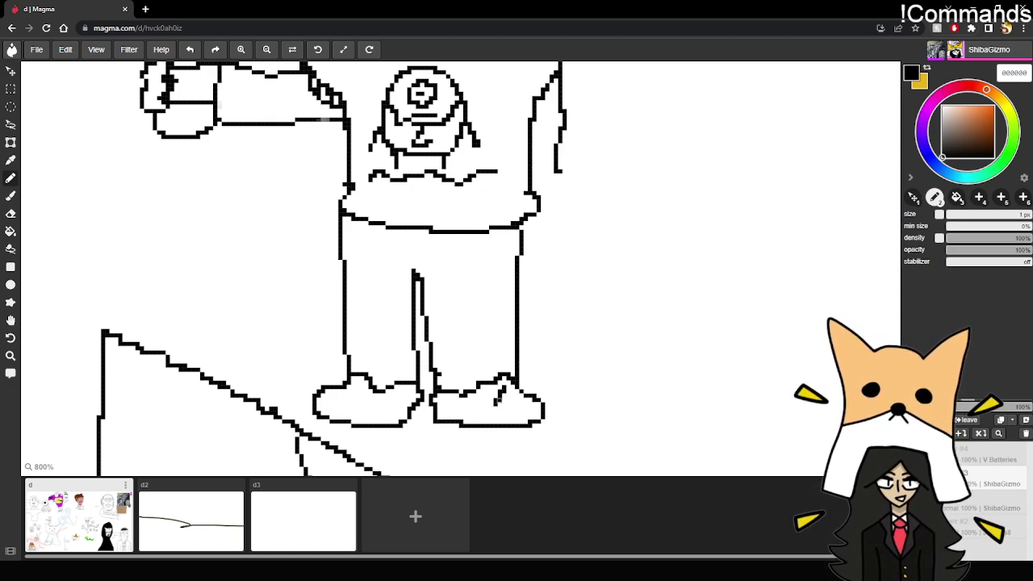
left_click_drag(536, 400, 526, 409)
mouse_move(342, 396)
left_mouse_down()
mouse_move(326, 392)
mouse_move(331, 407)
left_mouse_up()
scroll(419, 218, "down", 5)
scroll(420, 218, "up", 4)
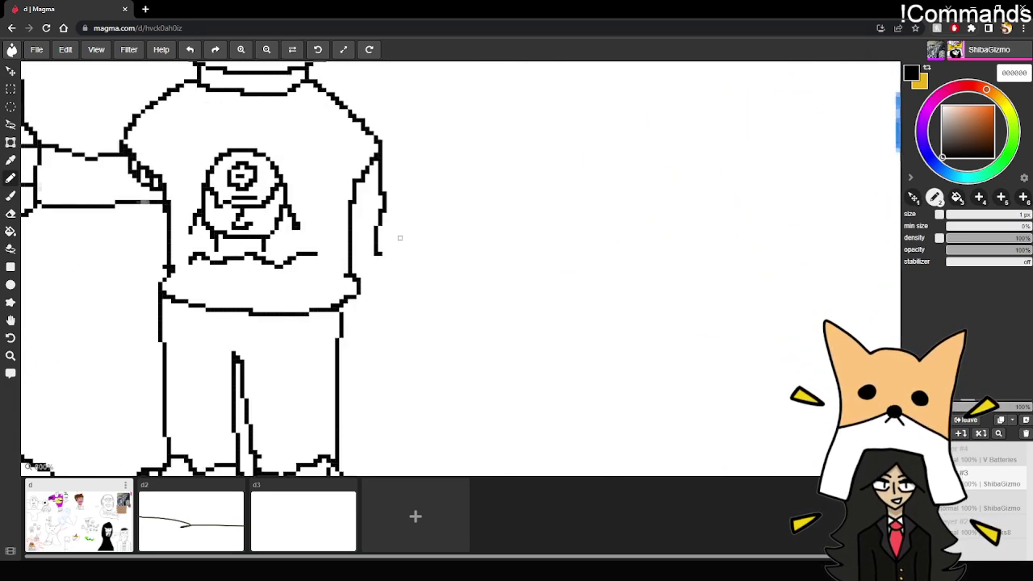
- Extend the boy's right arm down into a small hooked hand
mouse_move(378, 256)
left_mouse_down()
mouse_move(383, 305)
mouse_move(362, 332)
mouse_move(345, 334)
mouse_move(345, 318)
left_mouse_up()
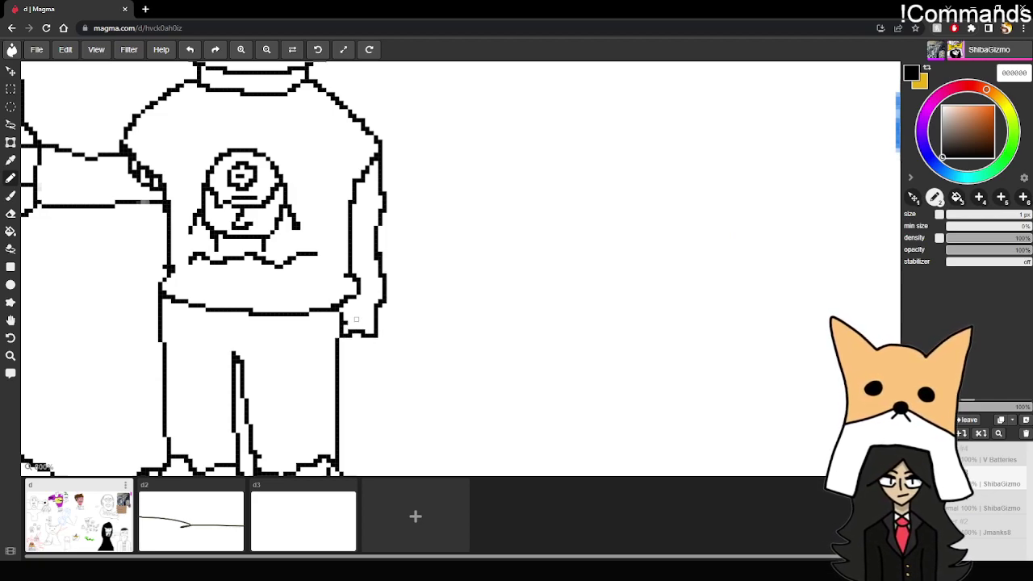
scroll(357, 320, "down", 5)
scroll(401, 315, "up", 3)
scroll(401, 315, "down", 3)
scroll(266, 218, "up", 3)
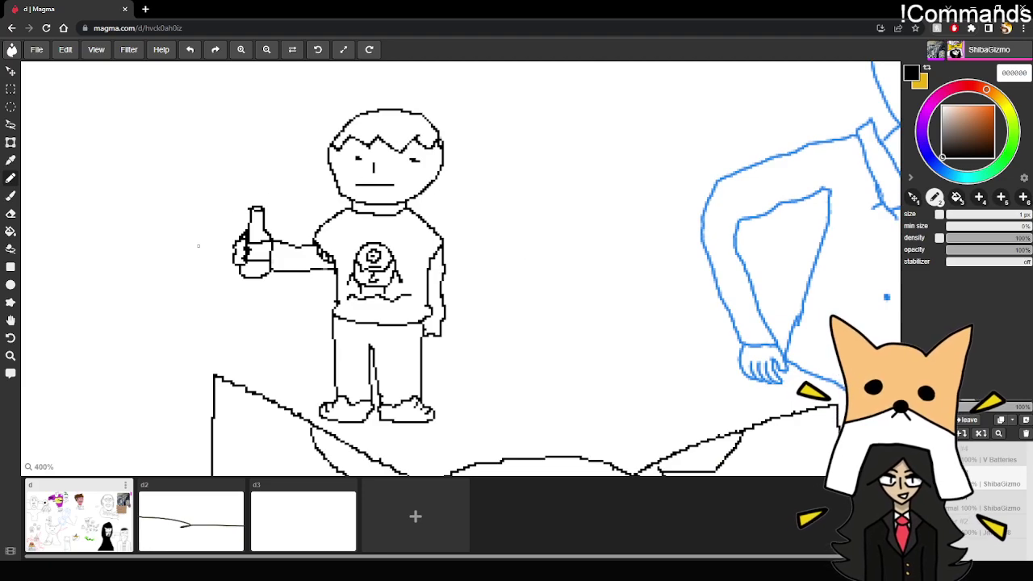
scroll(387, 266, "up", 4)
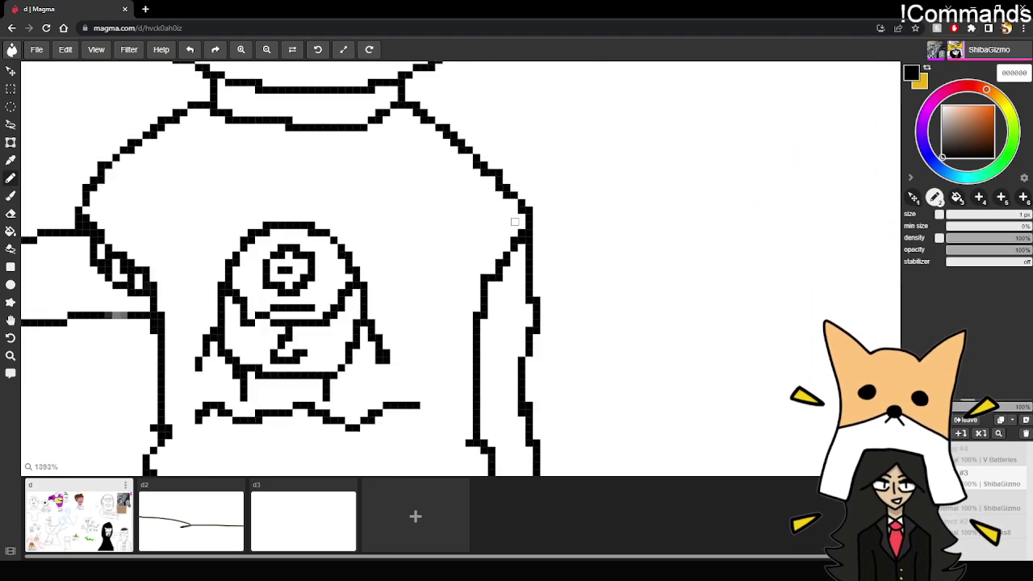
- Thicken the right sleeve edge of the boy's shirt
left_click_drag(504, 288, 484, 297)
mouse_move(505, 252)
left_mouse_down()
mouse_move(535, 272)
mouse_move(513, 257)
mouse_move(515, 270)
mouse_move(537, 219)
mouse_move(539, 252)
left_mouse_up()
scroll(562, 244, "down", 6)
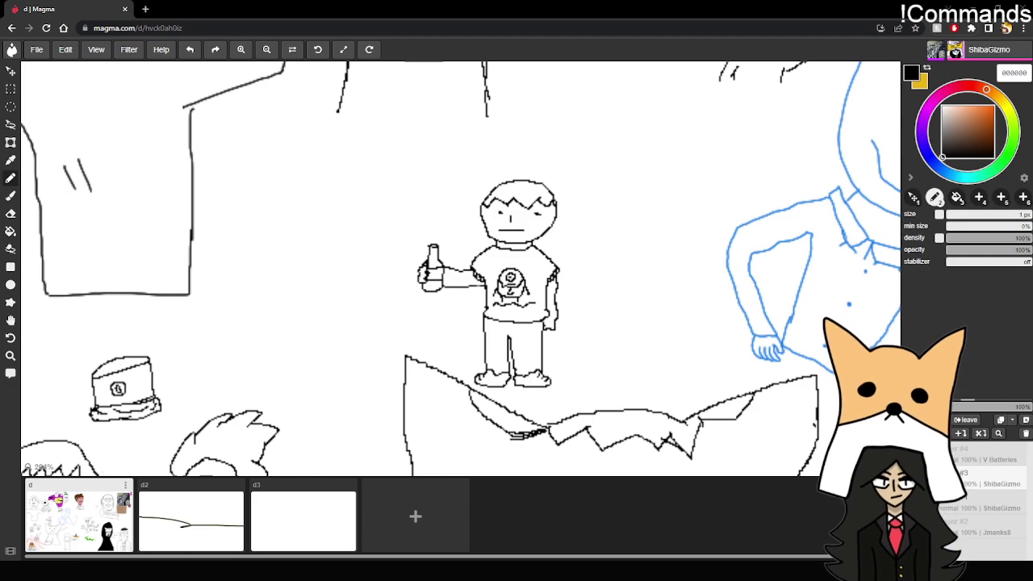
scroll(554, 326, "down", 2)
scroll(554, 327, "up", 6)
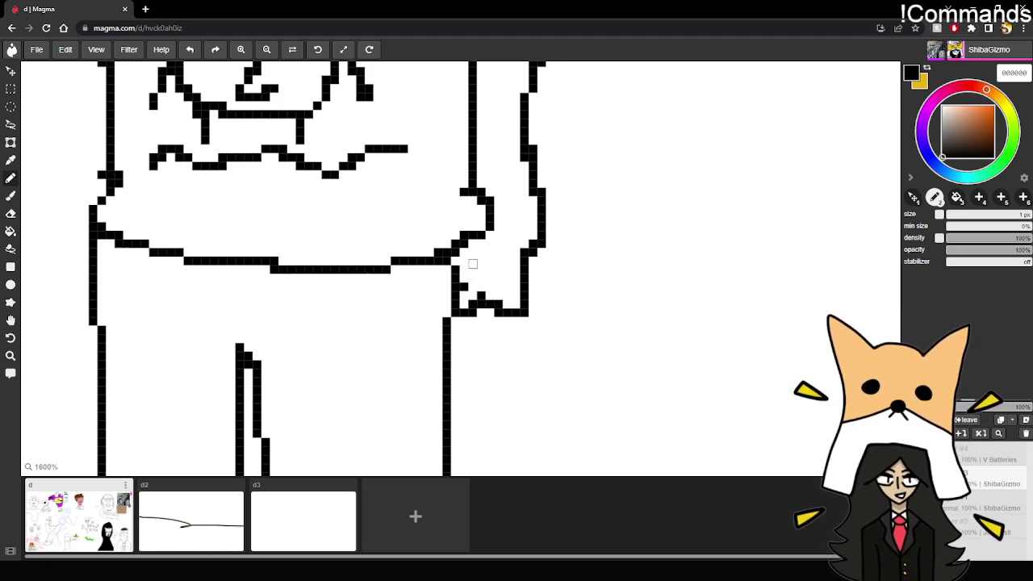
scroll(486, 300, "down", 3)
scroll(498, 313, "down", 2)
scroll(501, 313, "up", 5)
scroll(502, 317, "down", 5)
scroll(499, 331, "up", 3)
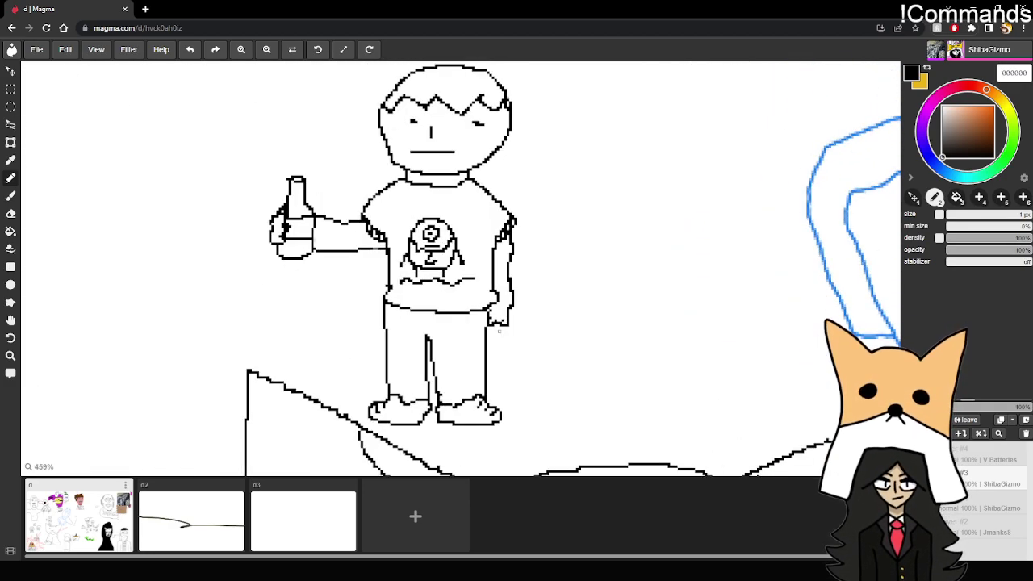
scroll(498, 329, "up", 3)
- Erase stray pixels by the right hand and join the arm line to it
left_click(11, 213)
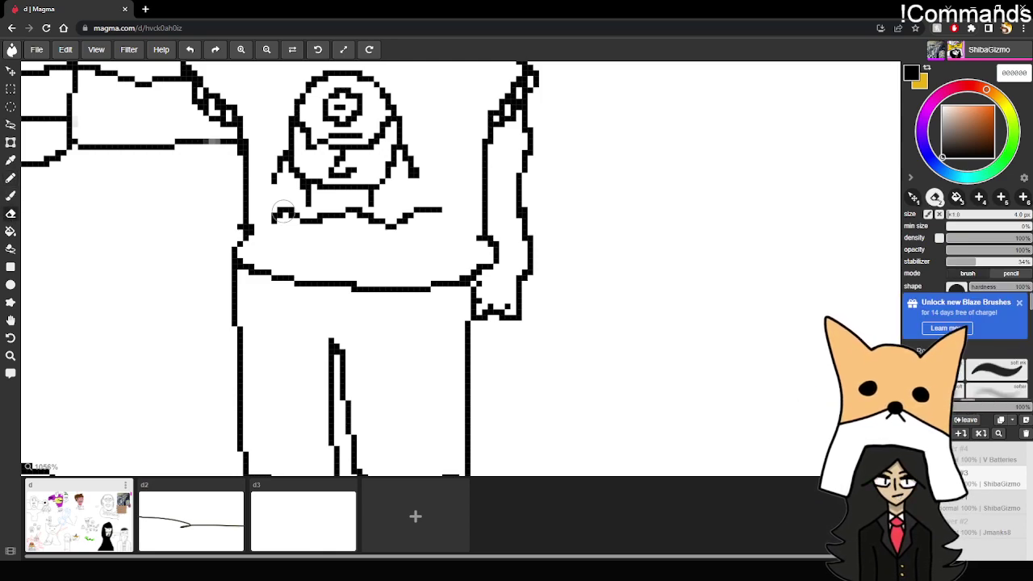
left_click_drag(530, 266, 537, 235)
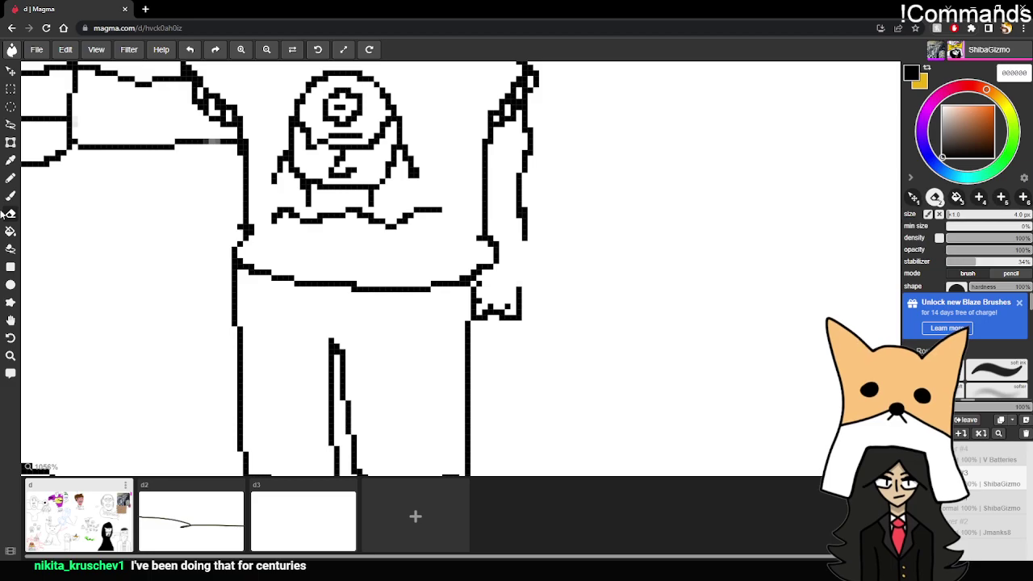
left_click(10, 178)
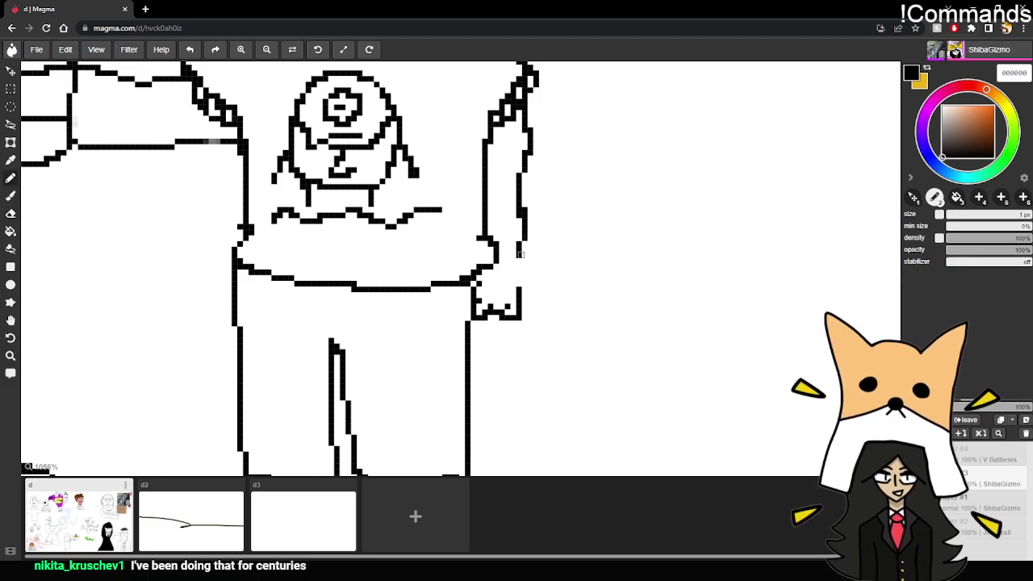
left_click_drag(525, 242, 525, 277)
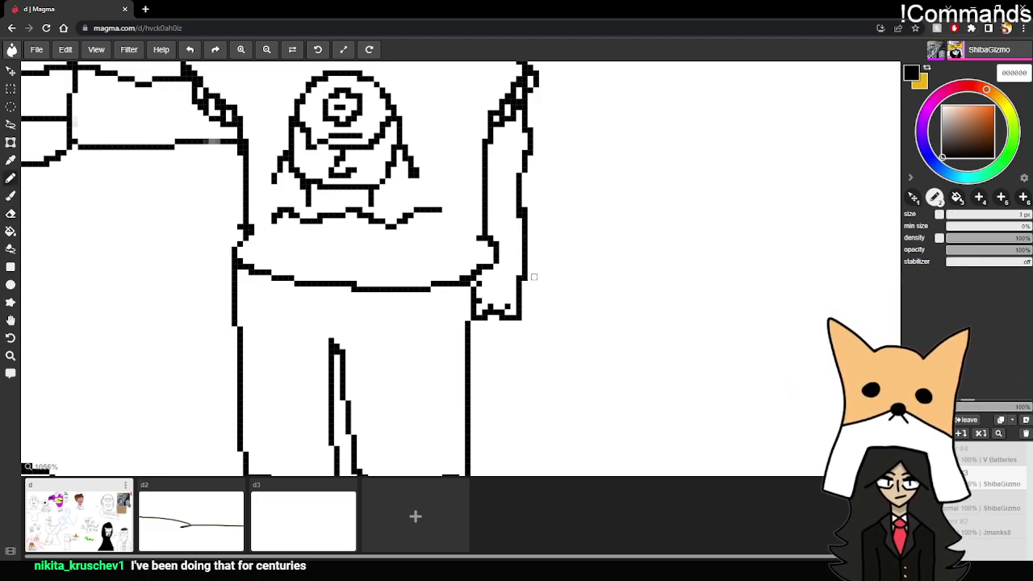
- Erase the existing outline on the right side of the boy's head
scroll(534, 277, "down", 10)
scroll(509, 205, "up", 7)
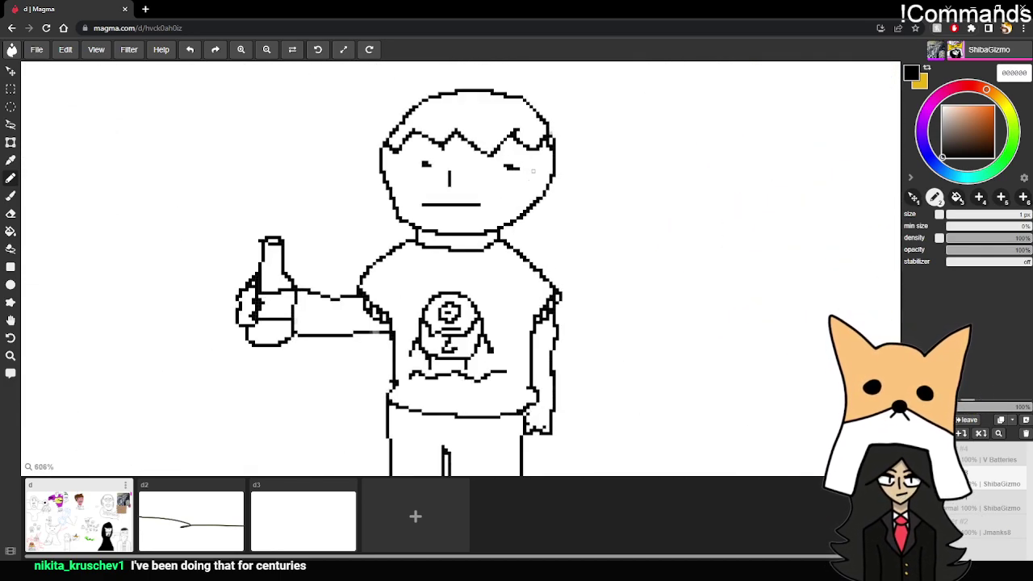
scroll(606, 113, "up", 2)
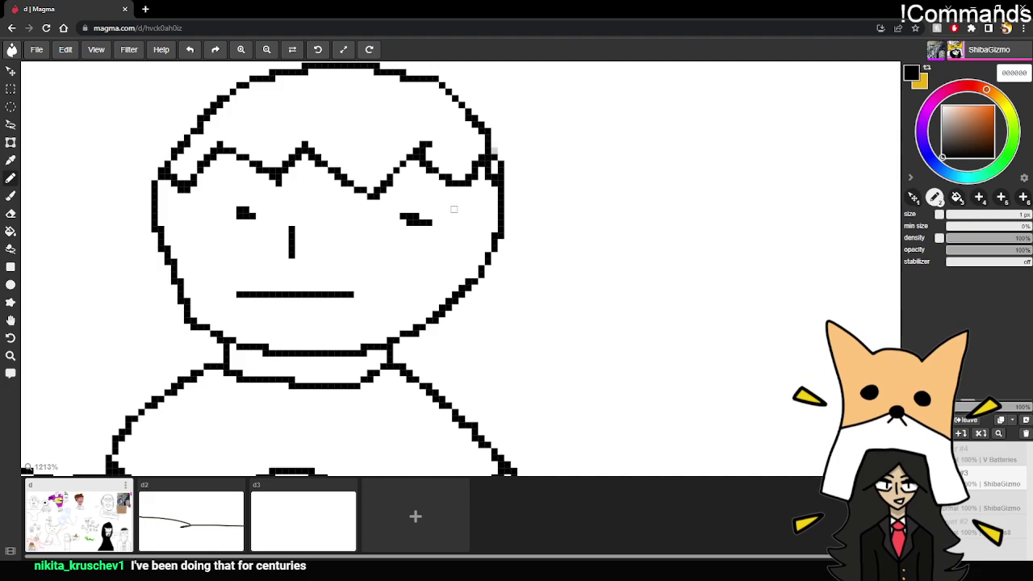
left_click_drag(487, 197, 487, 234)
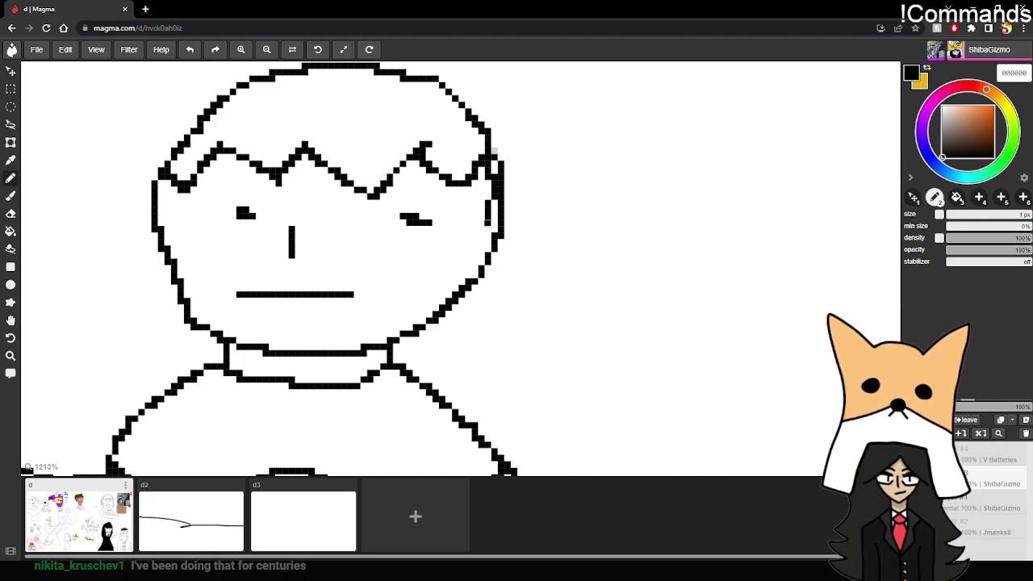
key("ctrl+z")
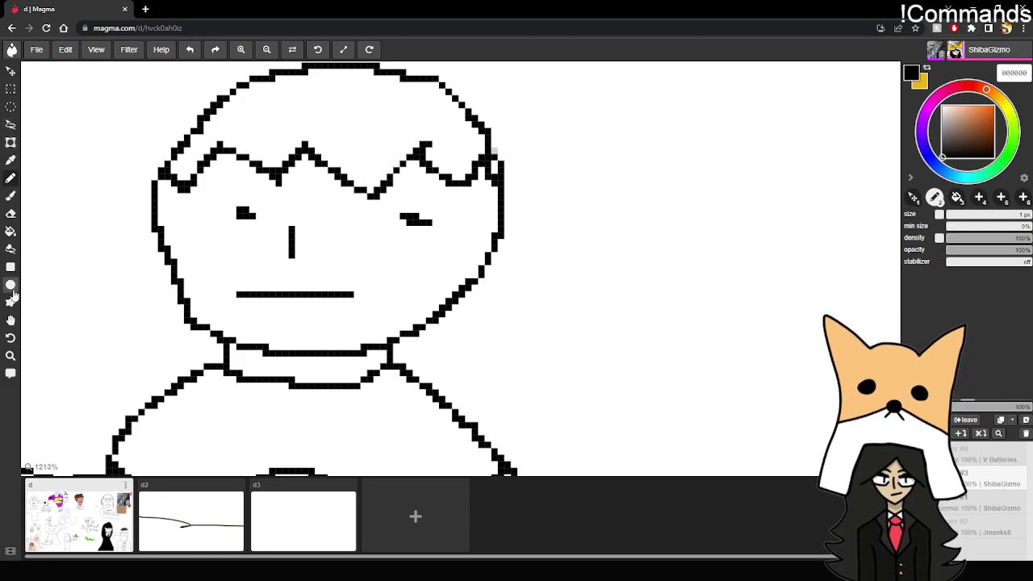
left_click(11, 213)
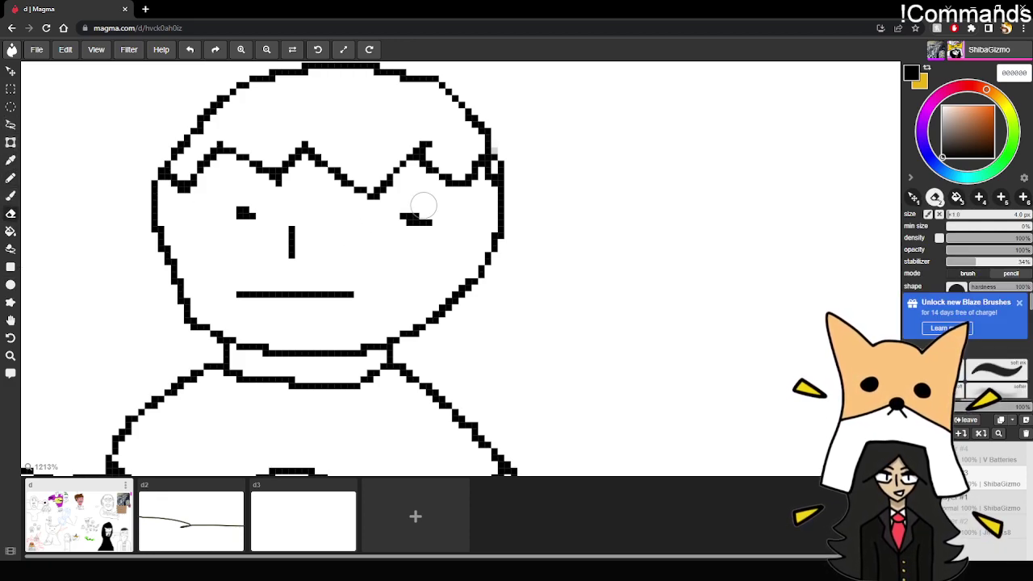
mouse_move(519, 204)
left_mouse_down()
mouse_move(499, 218)
mouse_move(506, 166)
mouse_move(503, 259)
mouse_move(482, 228)
mouse_move(464, 255)
mouse_move(461, 293)
left_mouse_up()
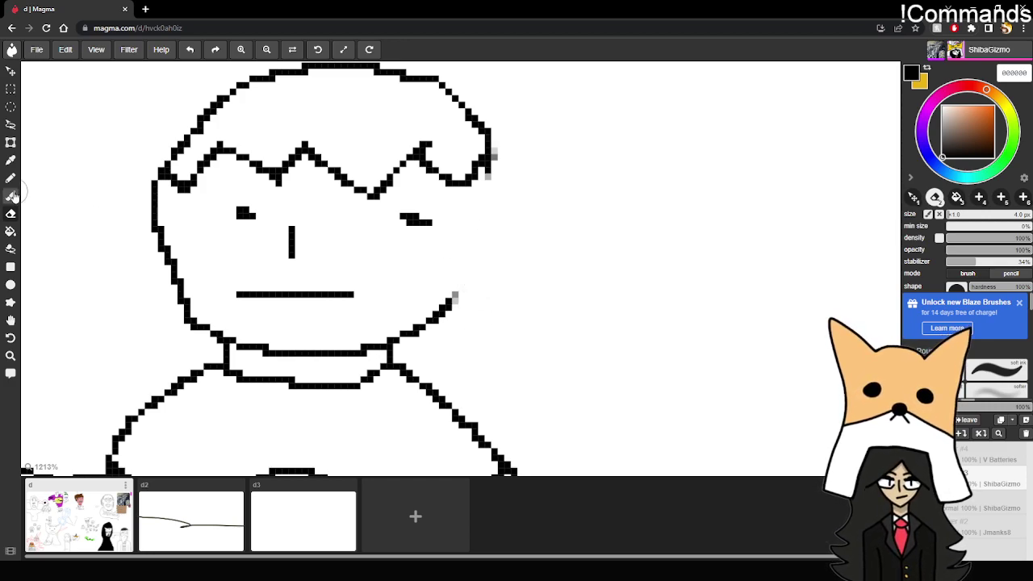
- Redraw the head's right outline from the hair tip, shortening the overlong lower part
left_click(10, 178)
left_click_drag(486, 170, 452, 306)
scroll(452, 305, "down", 3)
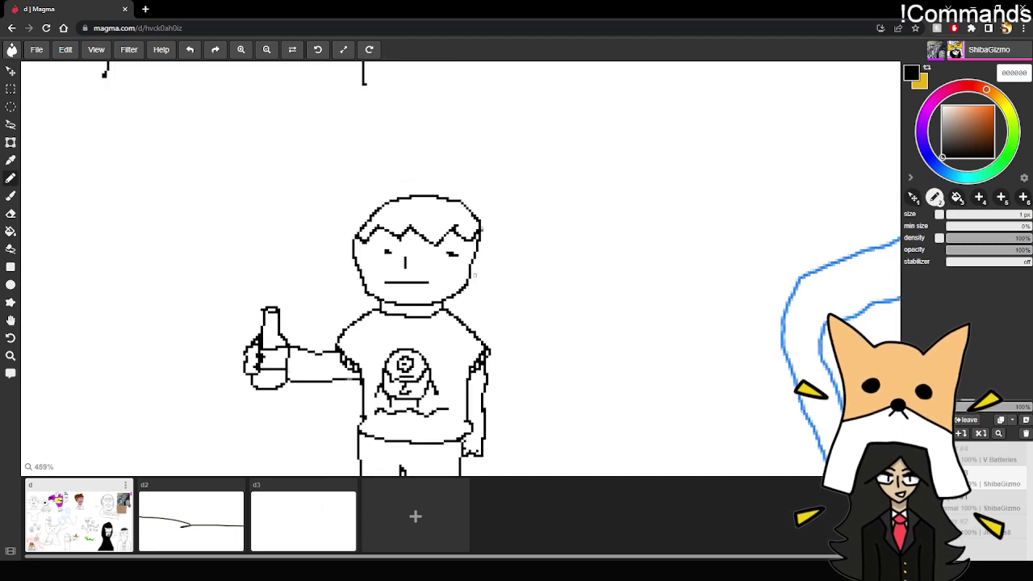
scroll(481, 245, "up", 2)
scroll(481, 244, "up", 3)
key("ctrl+z")
mouse_move(489, 211)
left_mouse_down()
mouse_move(476, 294)
mouse_move(447, 373)
left_mouse_up()
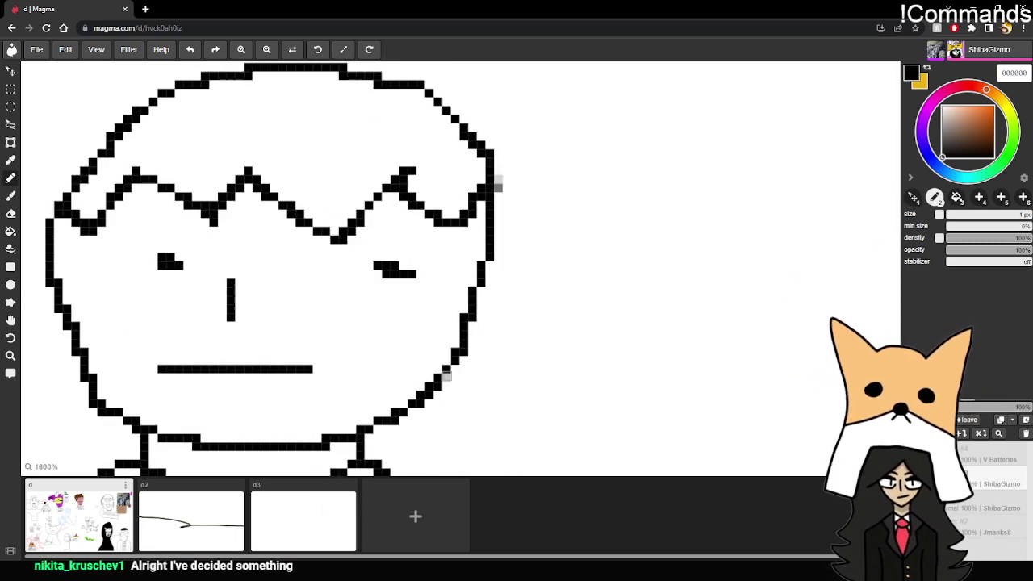
scroll(452, 376, "down", 5)
scroll(399, 409, "up", 2)
scroll(338, 286, "up", 6)
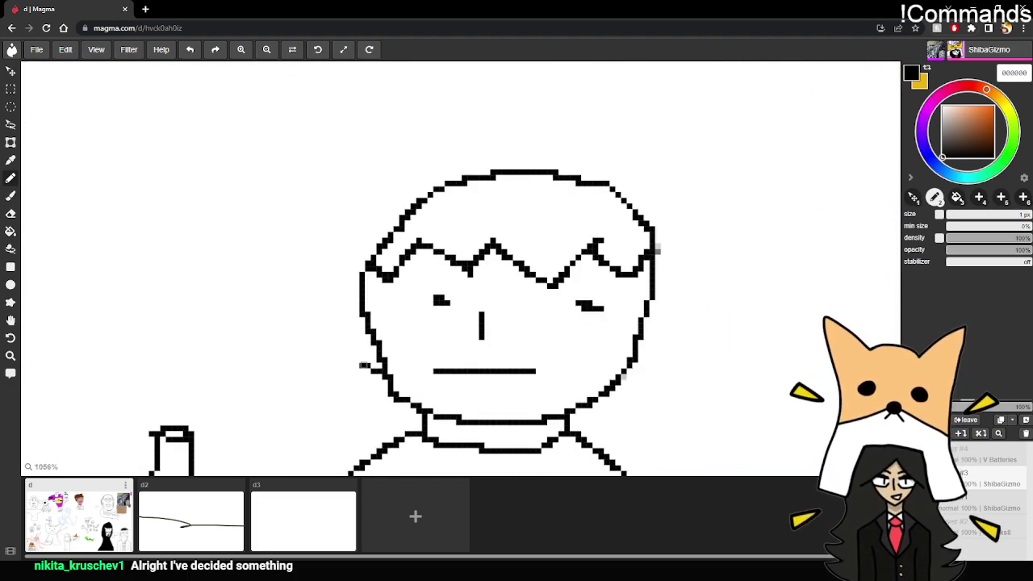
- Thicken the right outline of the boy's head
mouse_move(656, 279)
left_mouse_down()
mouse_move(655, 323)
mouse_move(636, 362)
left_mouse_up()
scroll(640, 379, "down", 10)
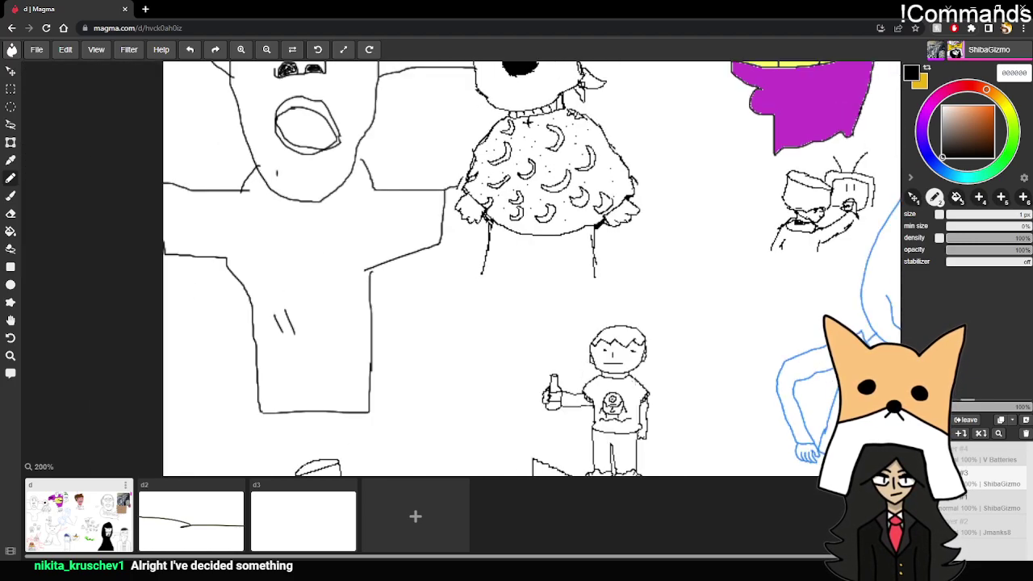
scroll(658, 450, "up", 5)
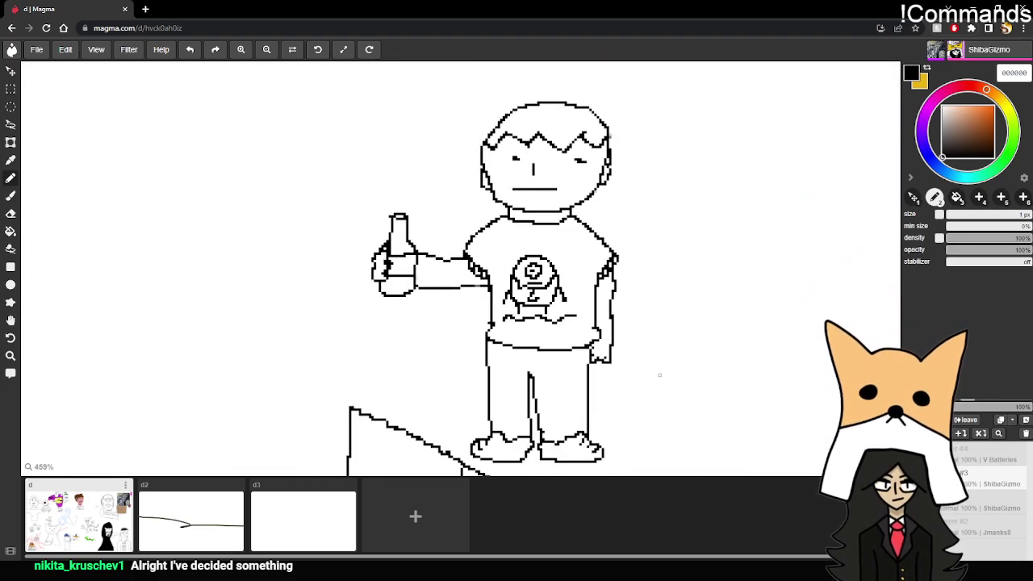
scroll(674, 385, "down", 3)
scroll(674, 385, "down", 2)
scroll(597, 318, "up", 4)
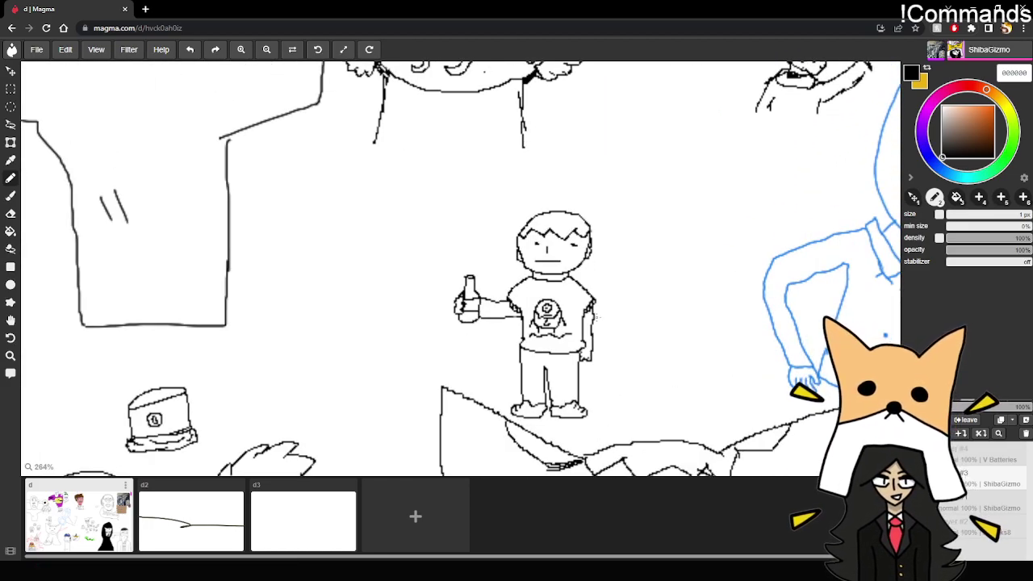
scroll(614, 280, "down", 6)
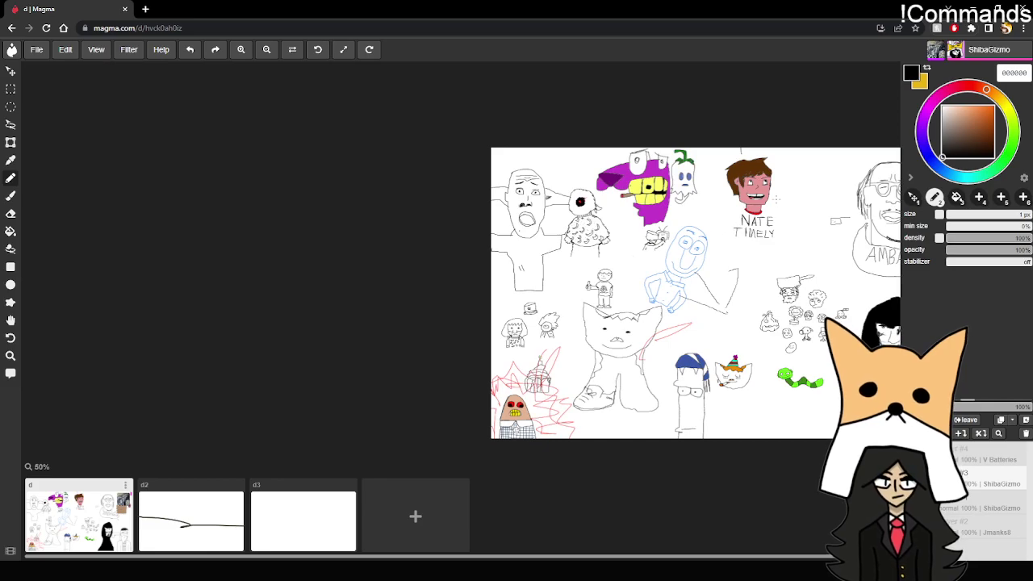
scroll(718, 440, "up", 4)
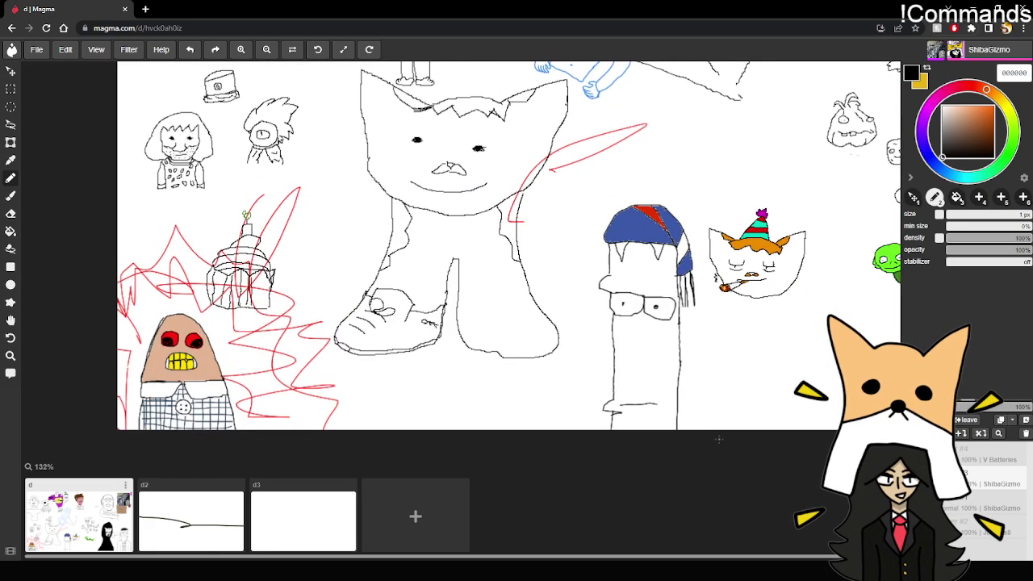
scroll(719, 440, "up", 1)
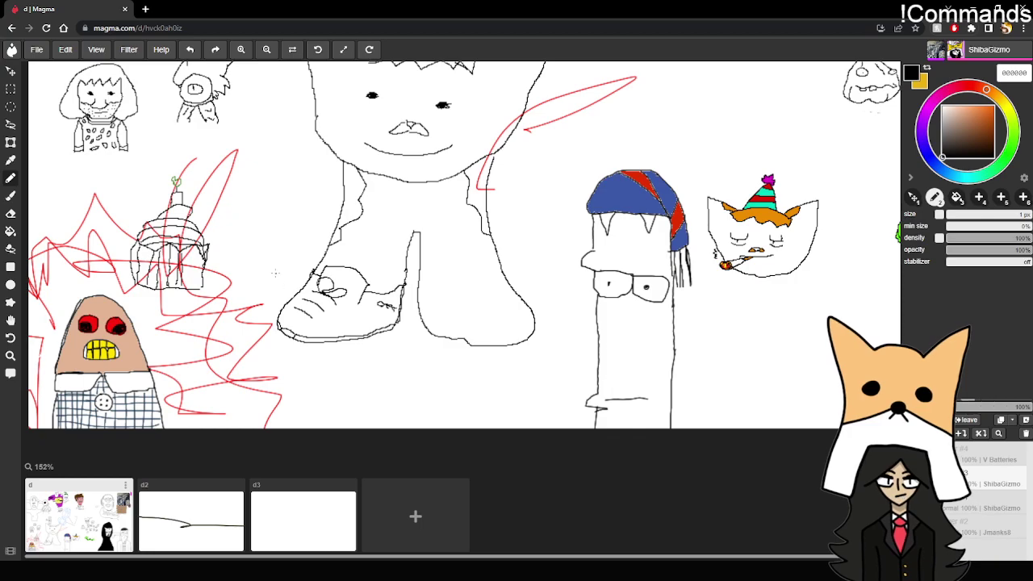
- Zoom out to check the finished bottle-holding boy above the large cat
scroll(276, 277, "down", 6)
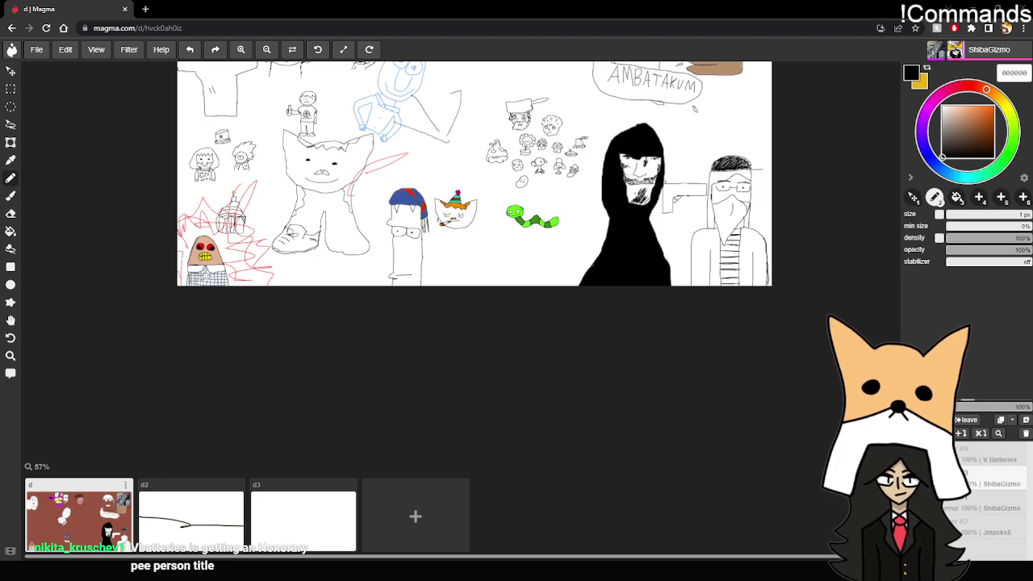
scroll(468, 361, "down", 3)
scroll(468, 361, "up", 5)
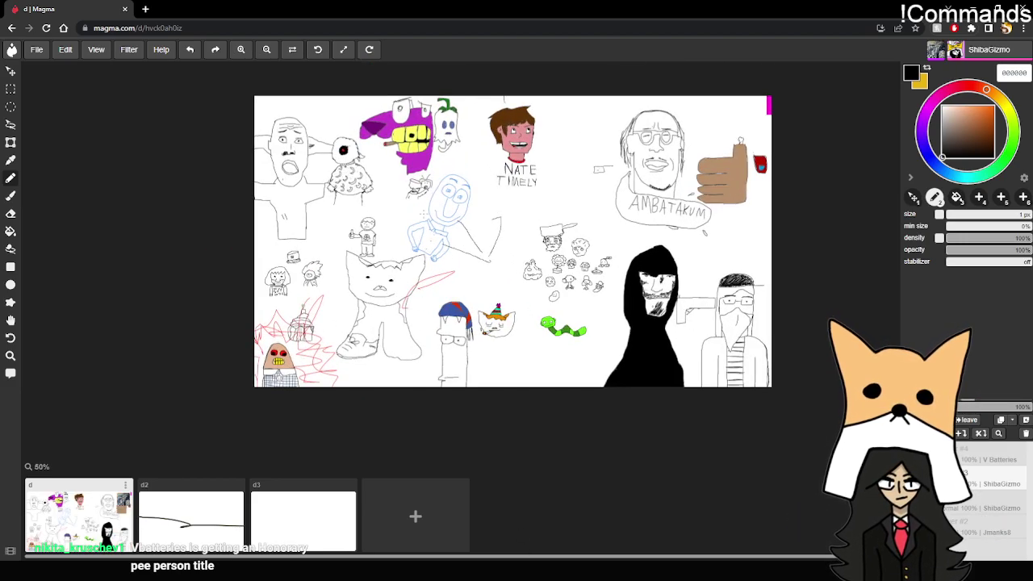
scroll(361, 249, "up", 3)
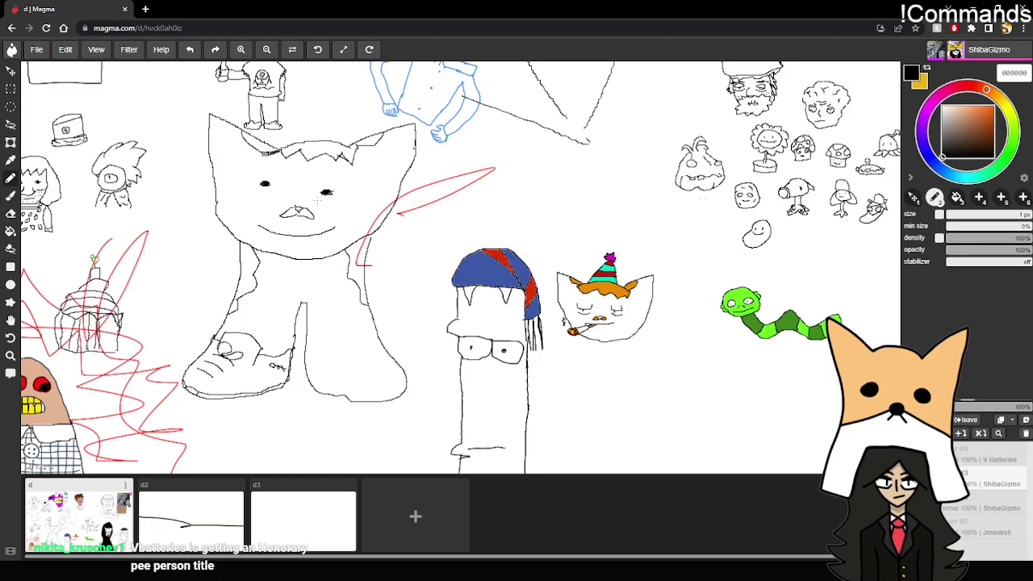
scroll(461, 162, "down", 4)
scroll(461, 161, "up", 3)
scroll(242, 66, "down", 3)
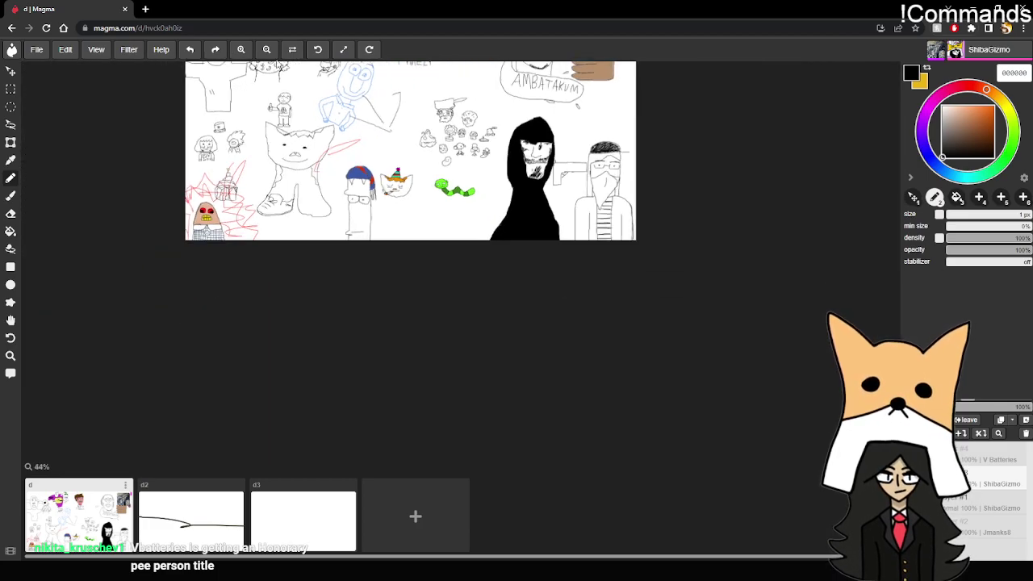
scroll(238, 65, "up", 5)
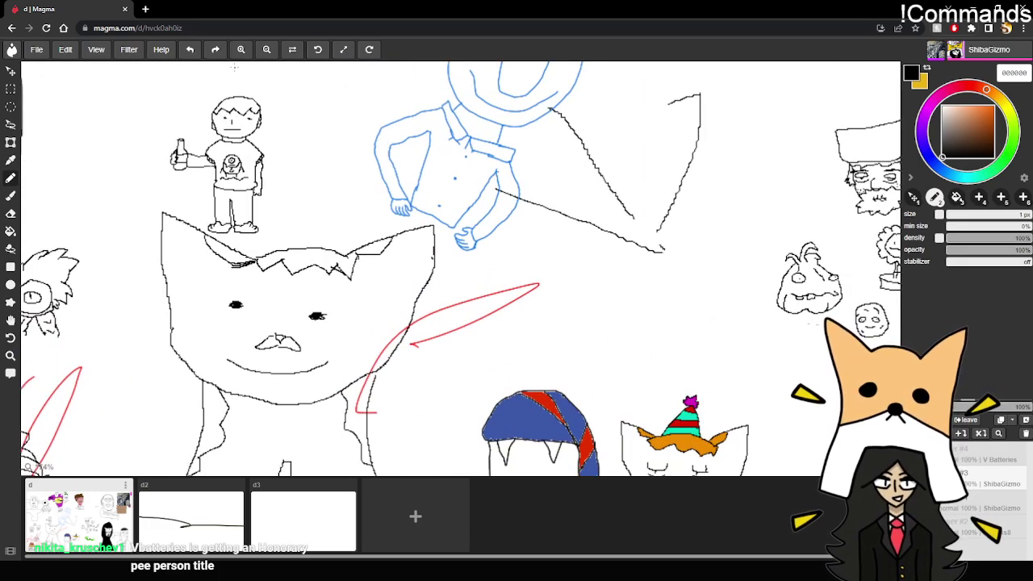
scroll(239, 95, "up", 2)
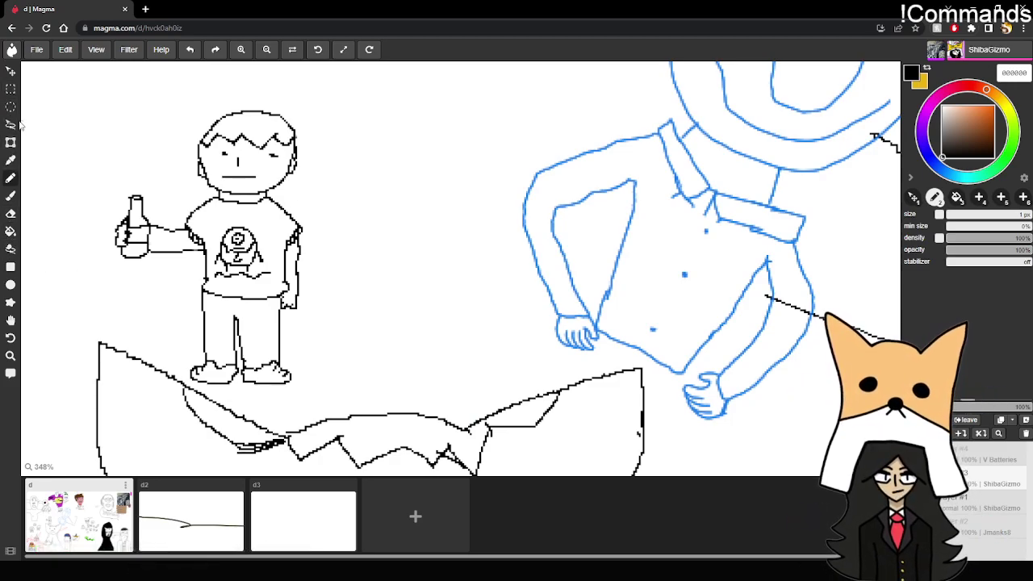
scroll(414, 98, "down", 3)
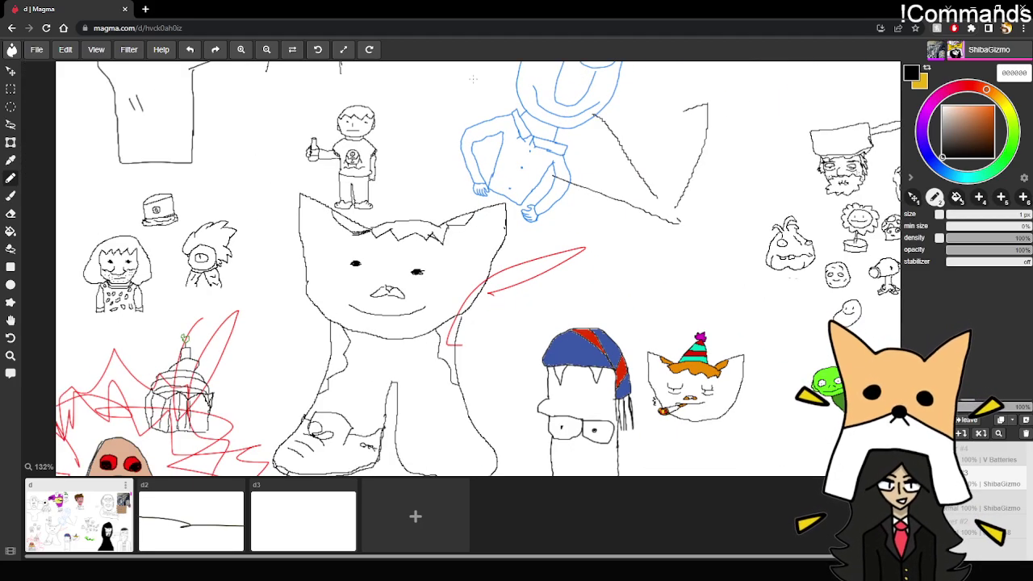
scroll(413, 98, "down", 1)
left_click(10, 321)
- Pan toward the blue-outlined figure and zoom around the canvas to review the drawings
left_click_drag(447, 283, 461, 364)
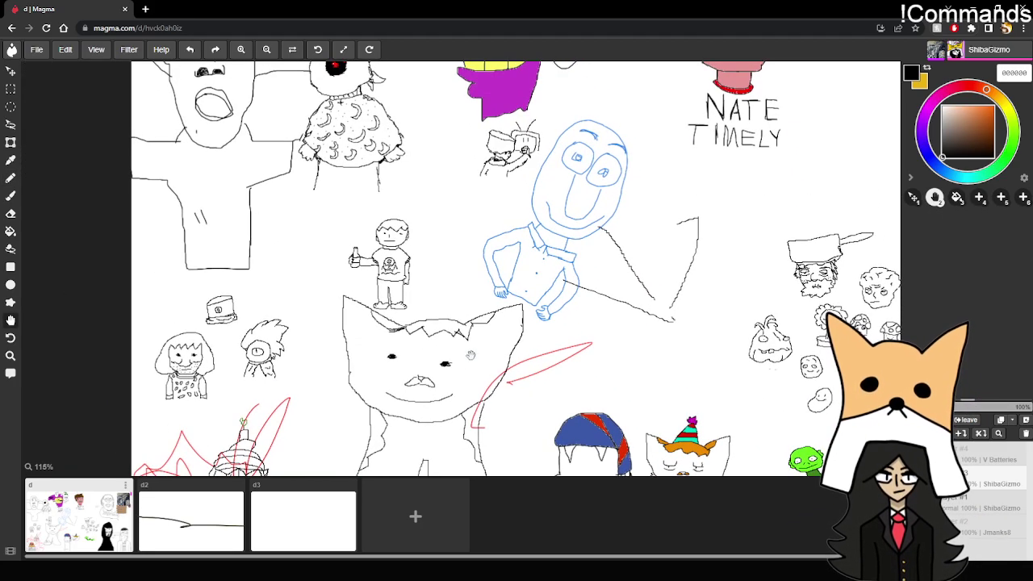
scroll(484, 234, "up", 2)
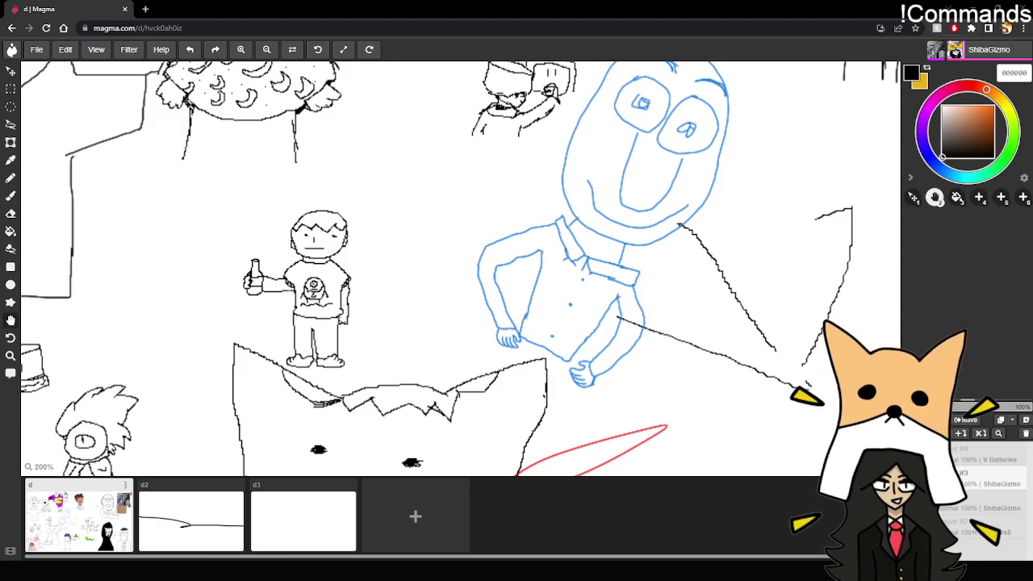
scroll(367, 298, "up", 3)
scroll(368, 299, "down", 5)
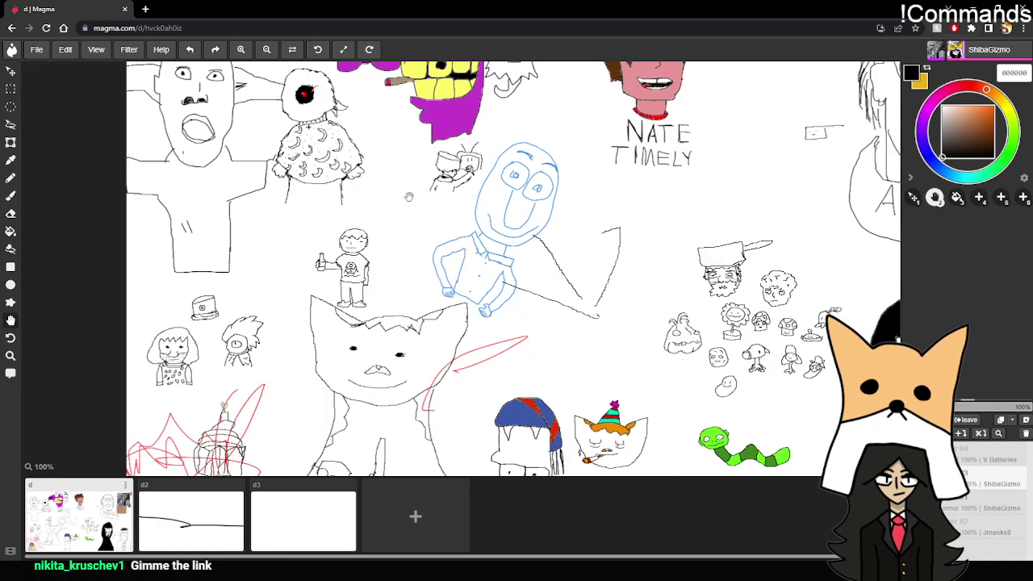
scroll(424, 228, "up", 3)
scroll(360, 259, "down", 4)
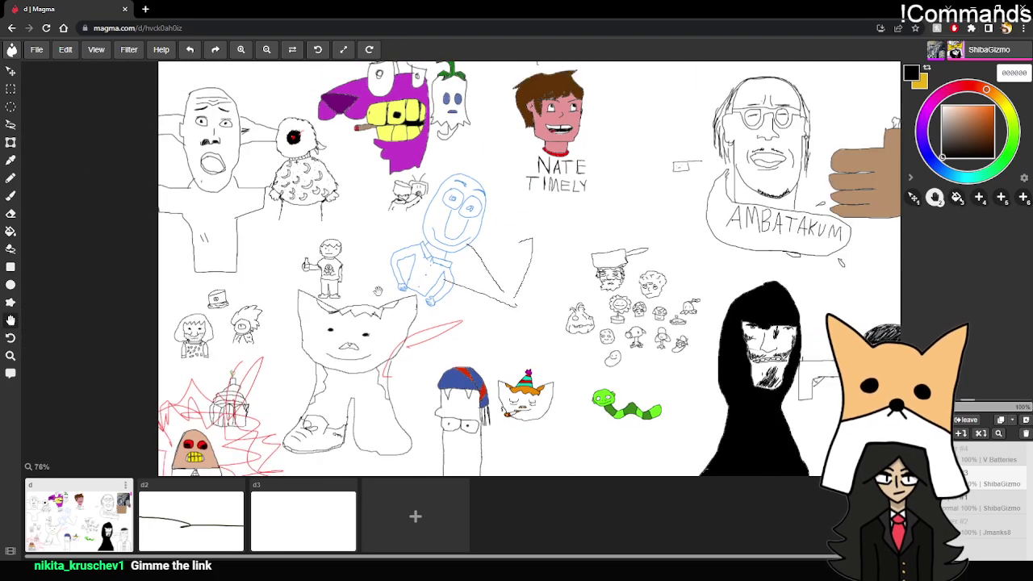
scroll(613, 229, "down", 2)
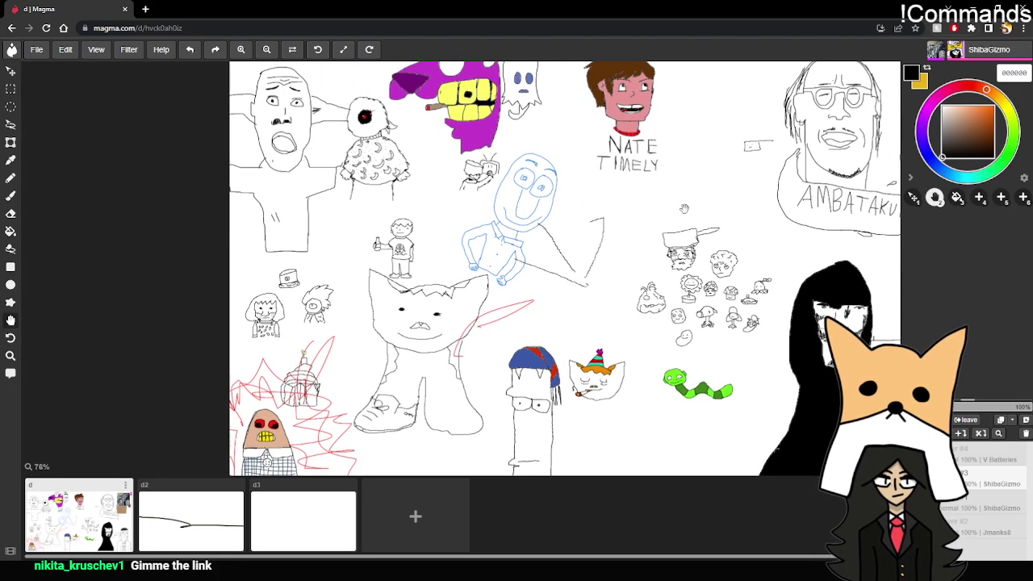
scroll(401, 208, "down", 4)
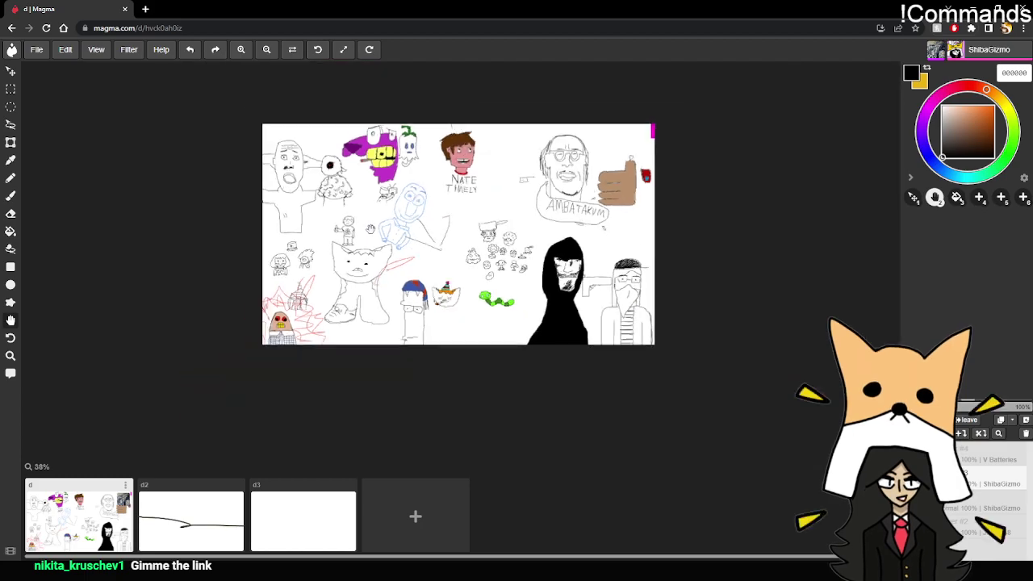
scroll(238, 212, "up", 3)
scroll(295, 222, "up", 3)
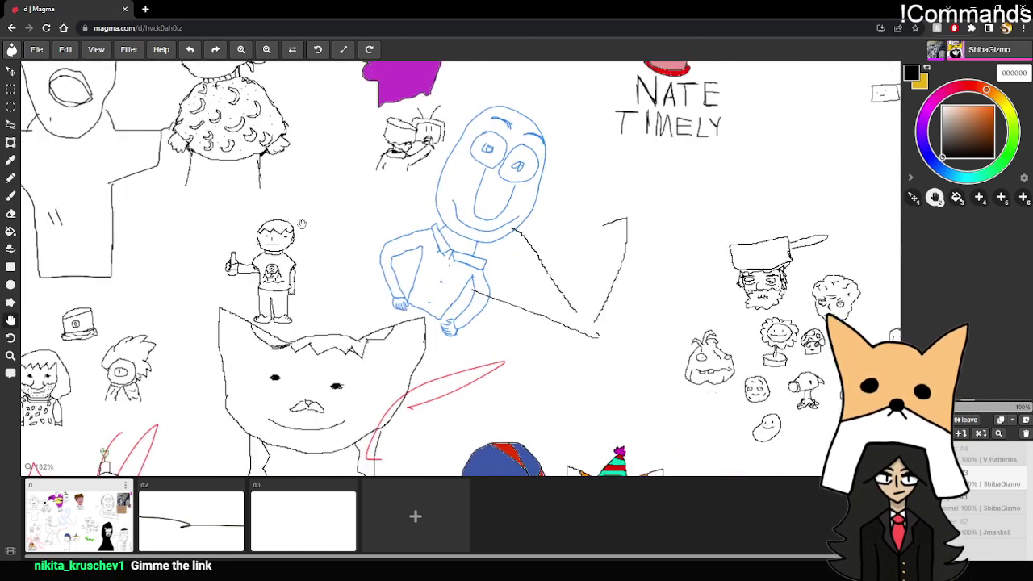
left_click(11, 177)
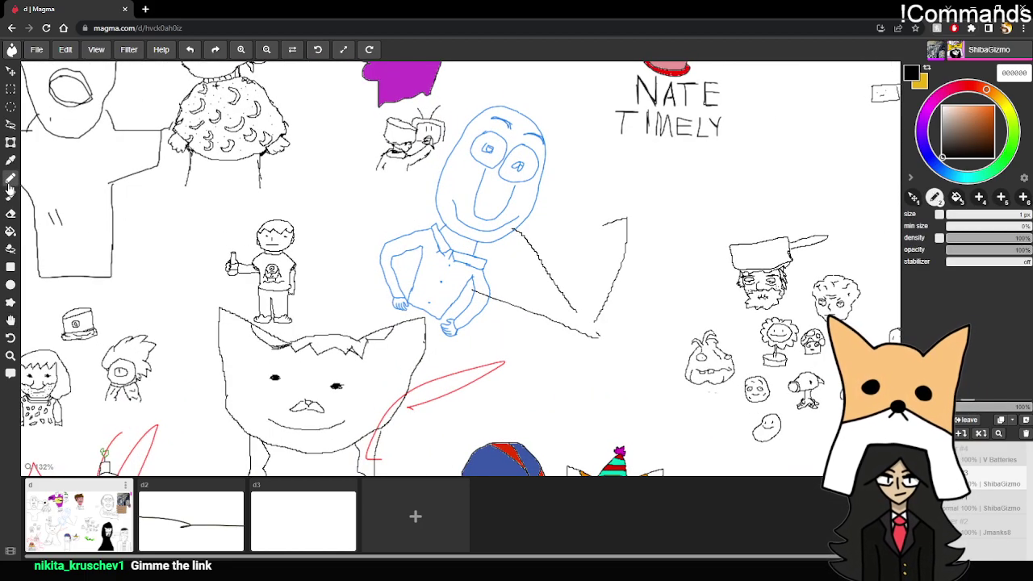
scroll(412, 202, "down", 4)
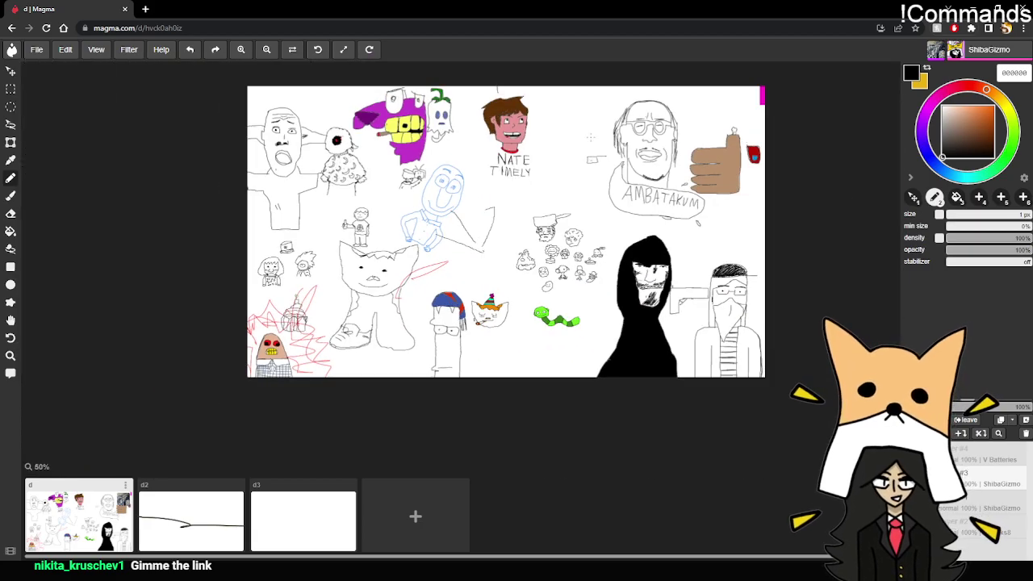
scroll(748, 306, "up", 4)
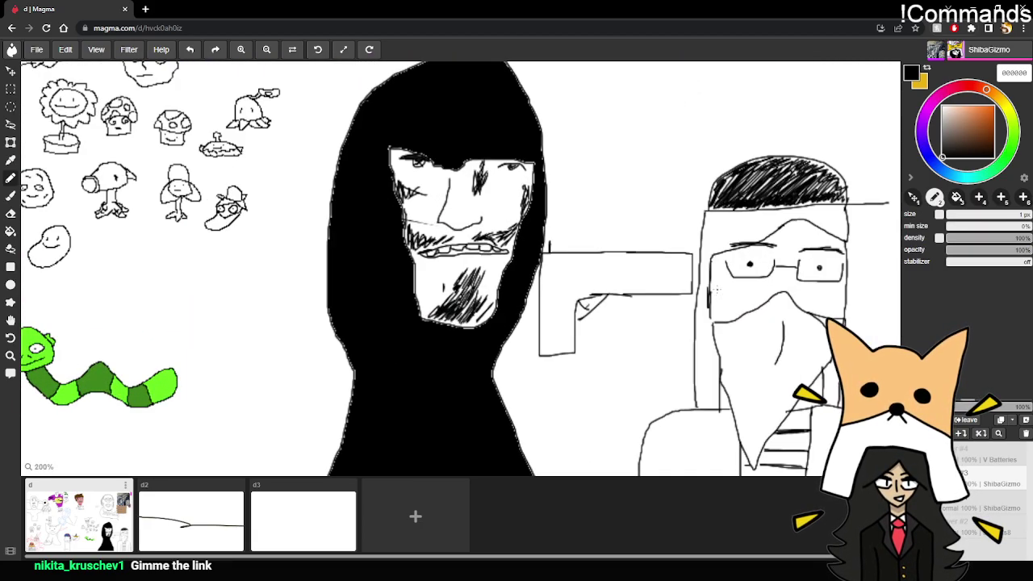
scroll(634, 284, "down", 4)
scroll(600, 323, "up", 5)
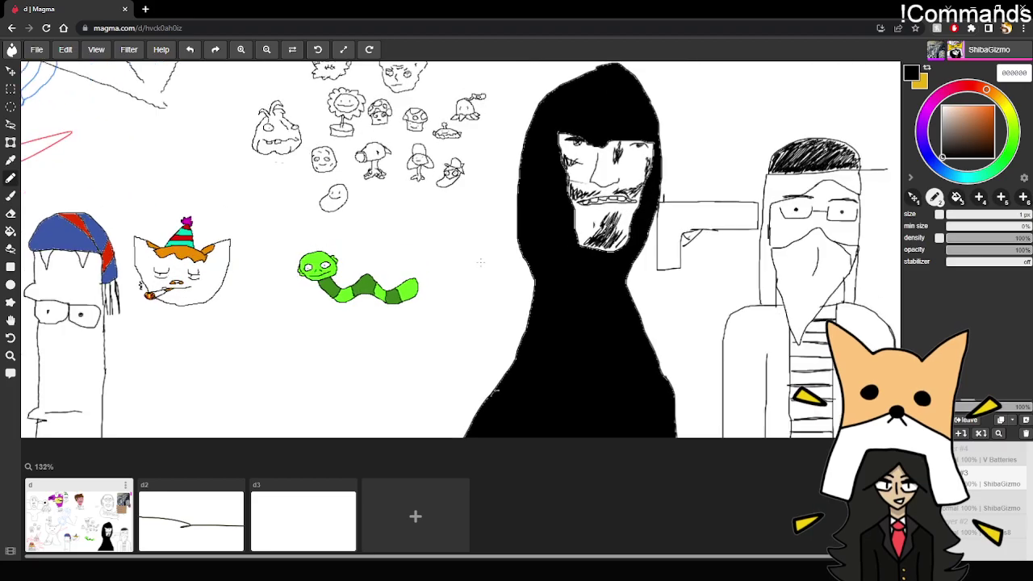
scroll(484, 266, "down", 3)
scroll(351, 232, "up", 1)
scroll(351, 232, "down", 5)
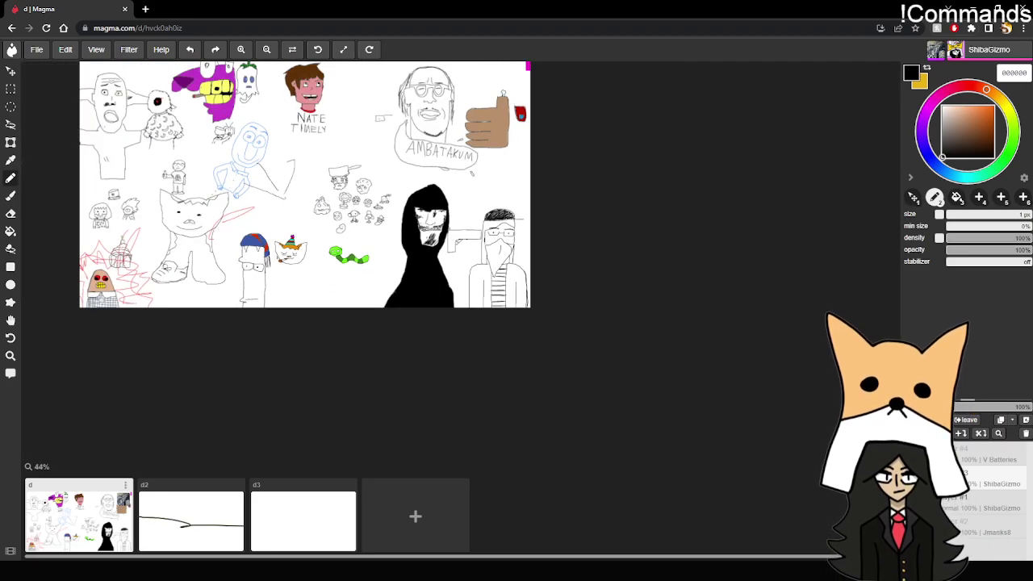
scroll(351, 231, "up", 4)
scroll(256, 188, "up", 2)
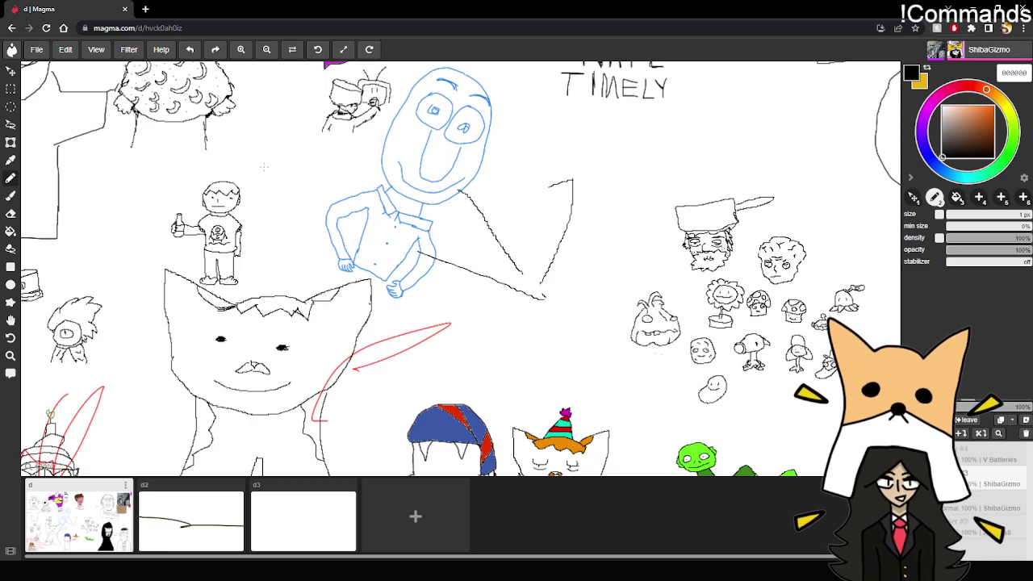
scroll(331, 133, "up", 1)
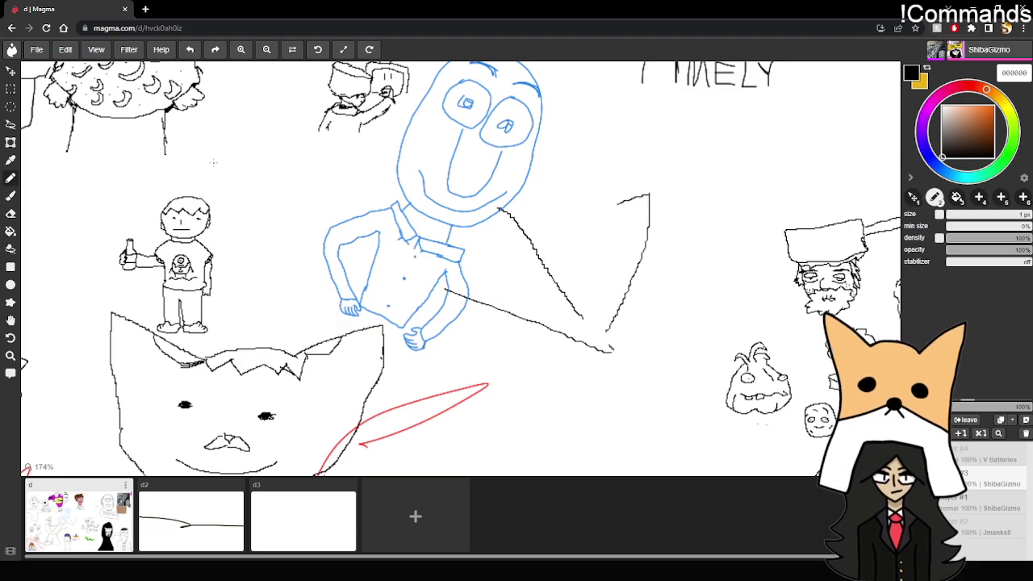
scroll(213, 162, "up", 1)
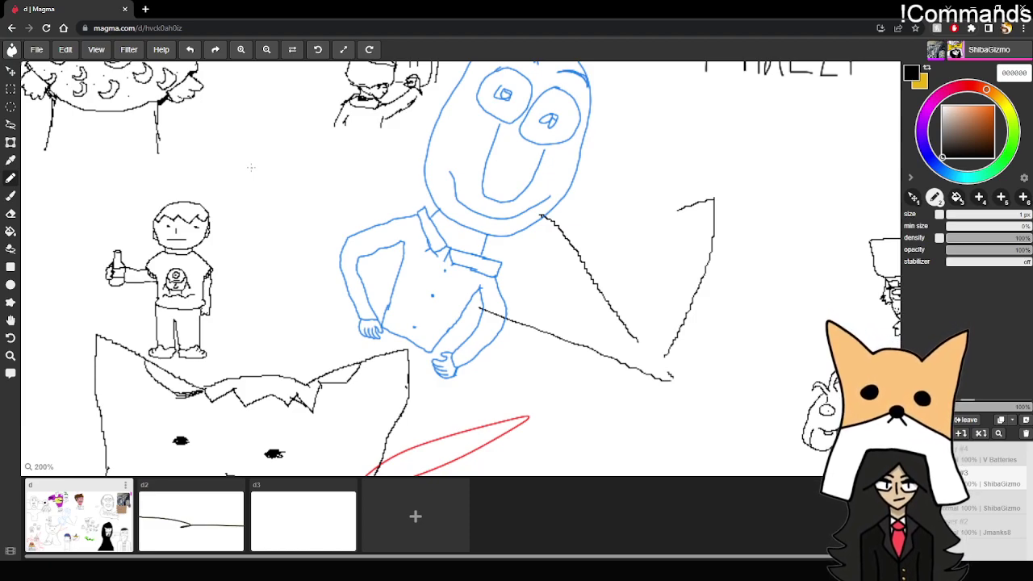
scroll(265, 162, "down", 1)
scroll(264, 162, "up", 4)
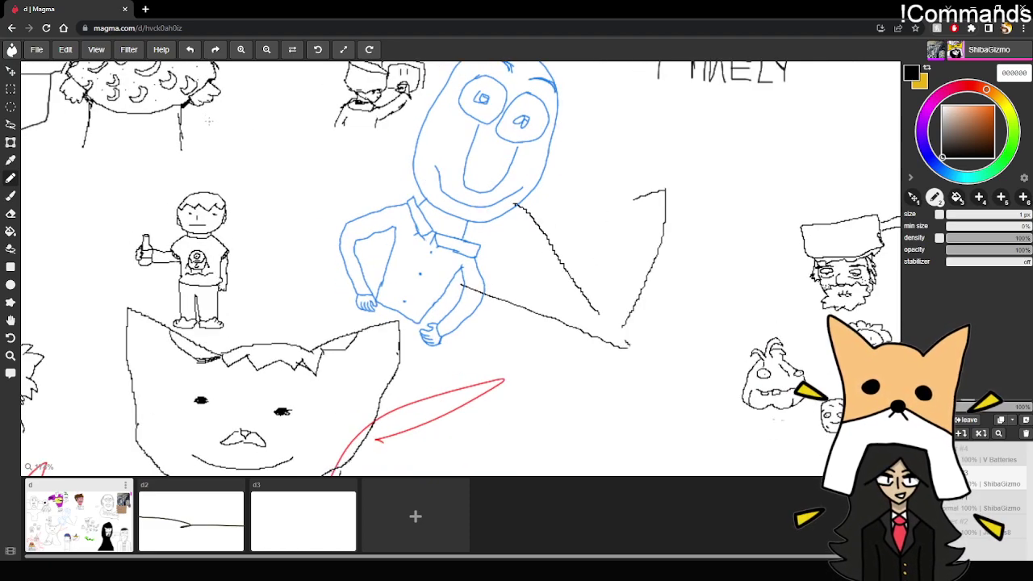
scroll(259, 223, "down", 1)
scroll(275, 250, "up", 1)
scroll(299, 277, "down", 2)
scroll(303, 287, "up", 3)
scroll(263, 317, "down", 5)
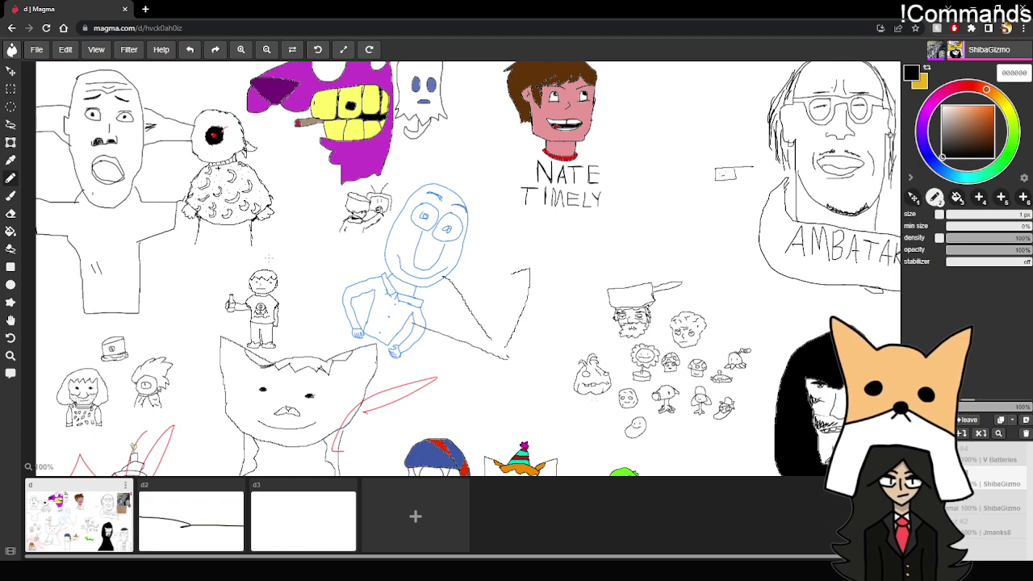
scroll(172, 265, "up", 2)
scroll(435, 231, "up", 2)
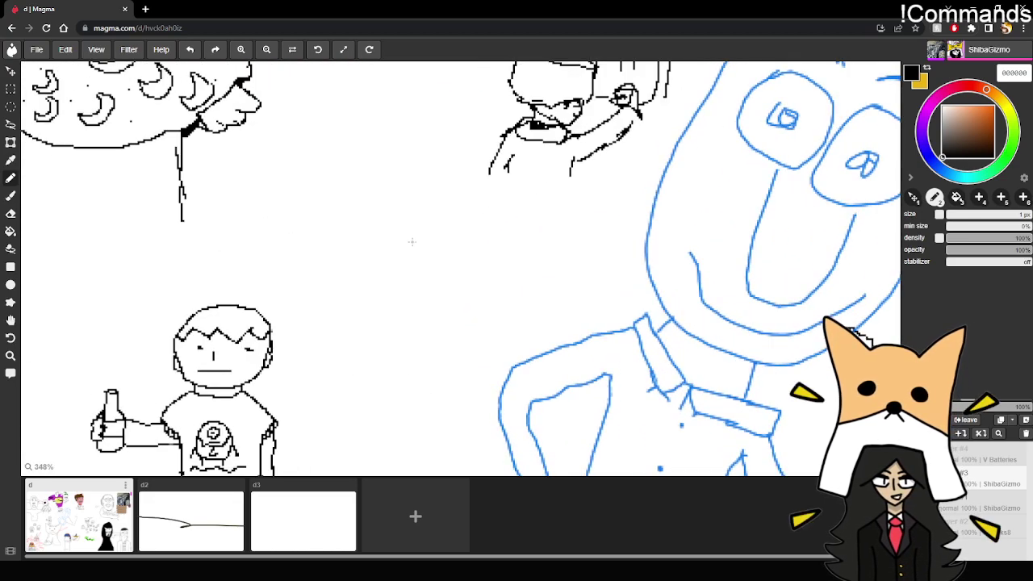
scroll(396, 234, "up", 1)
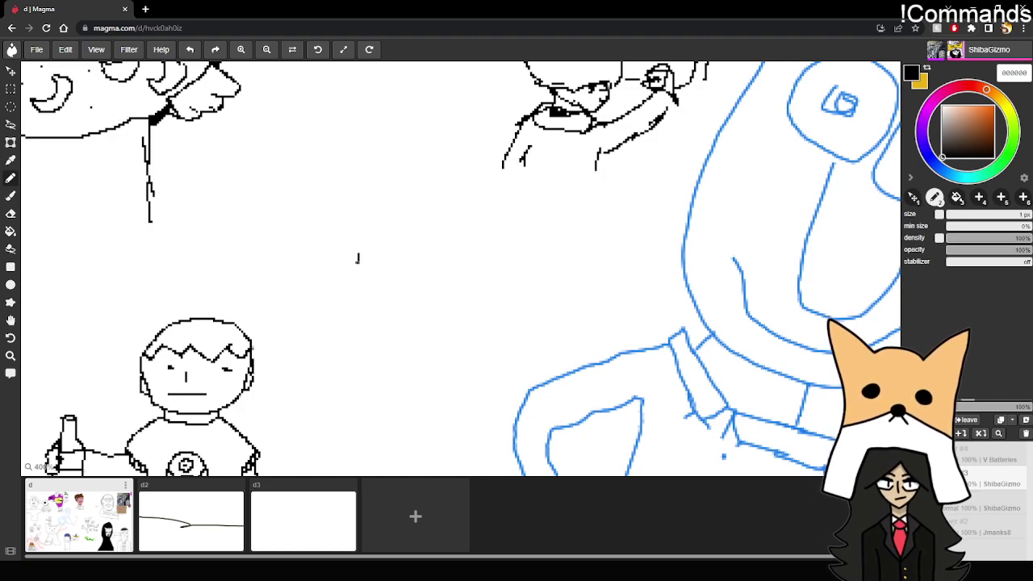
- Try a stroke in the empty space above the boy, undo it, and zoom around that area
mouse_move(358, 249)
left_mouse_down()
mouse_move(336, 263)
mouse_move(347, 243)
mouse_move(345, 296)
mouse_move(385, 299)
mouse_move(350, 252)
mouse_move(362, 280)
mouse_move(388, 291)
mouse_move(419, 287)
mouse_move(426, 233)
left_mouse_up()
key("ctrl+z")
key("ctrl+z")
scroll(378, 245, "up", 2)
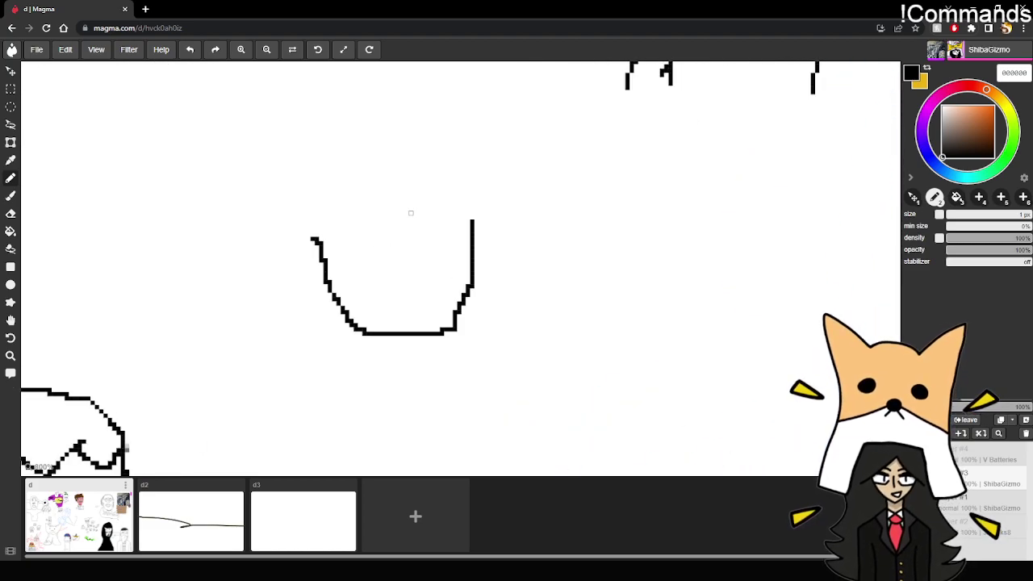
scroll(414, 214, "up", 1)
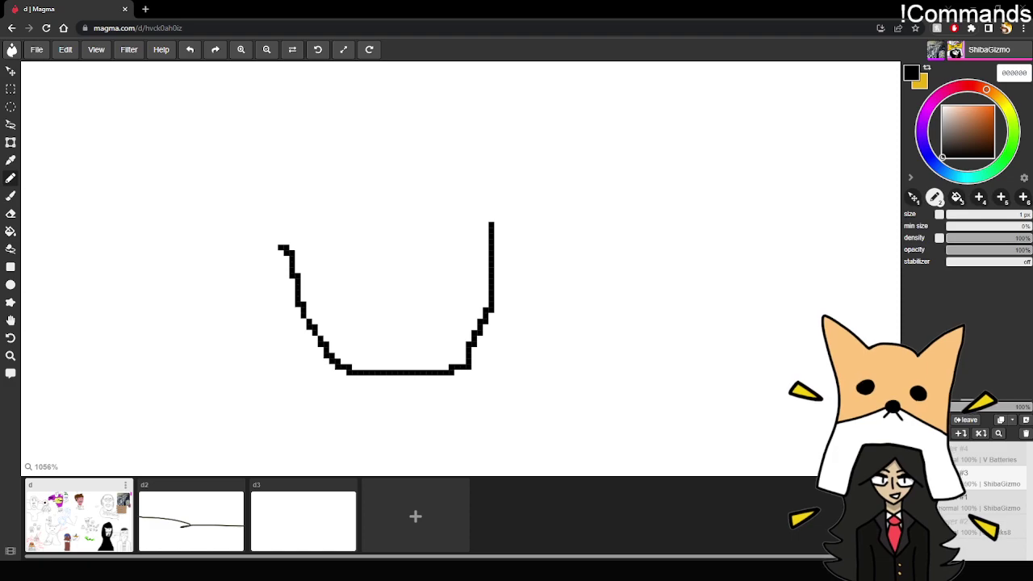
scroll(402, 148, "down", 3)
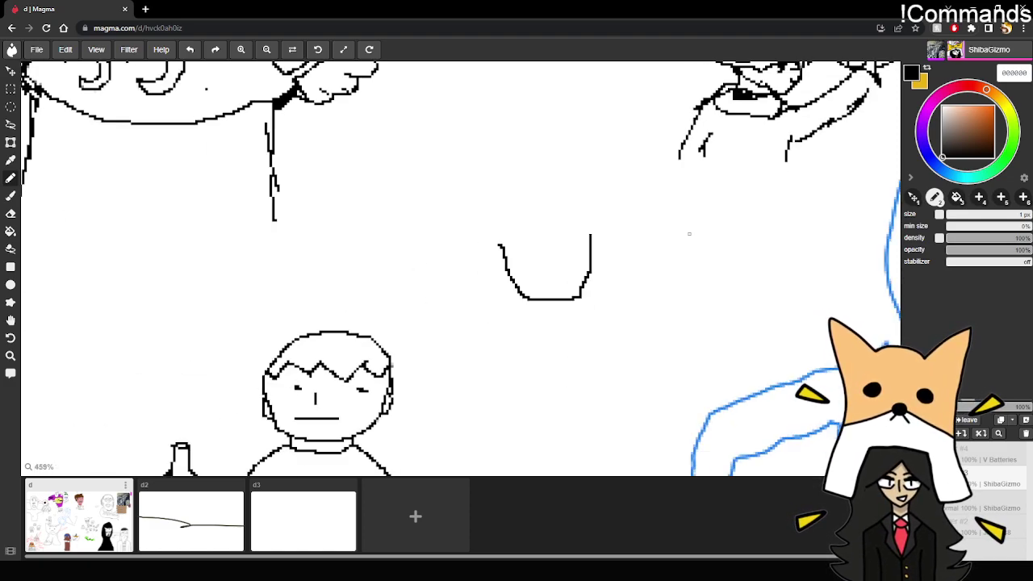
scroll(401, 148, "down", 1)
scroll(401, 149, "down", 1)
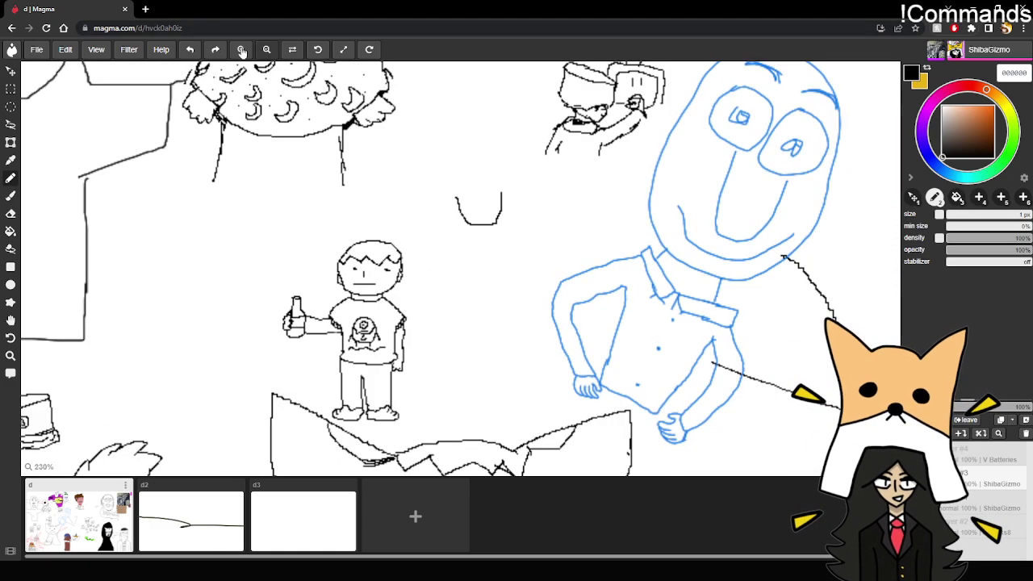
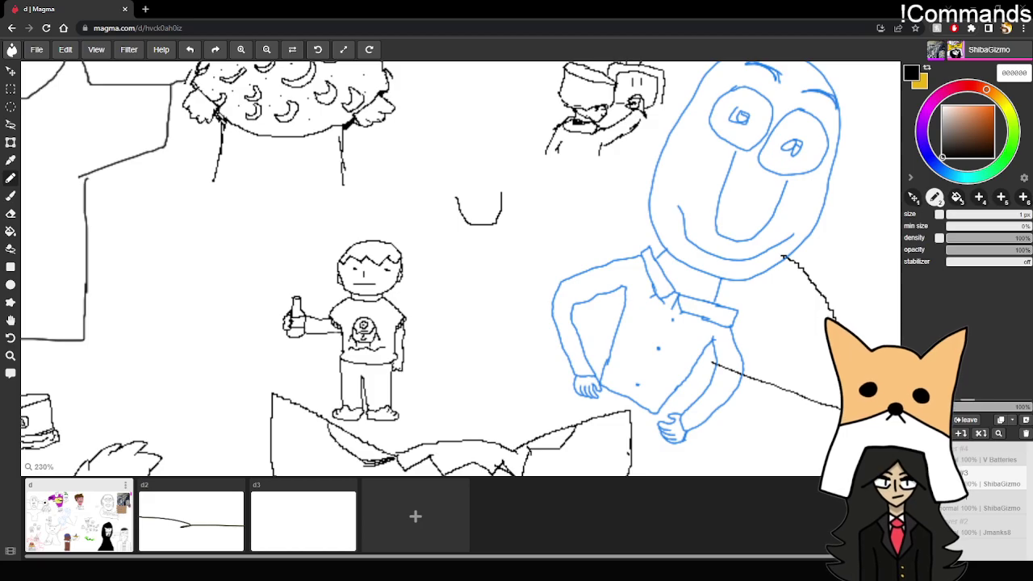
- Zoom in and try two eyebrow marks inside the U shape, then undo them
scroll(472, 446, "down", 2)
scroll(455, 292, "up", 6)
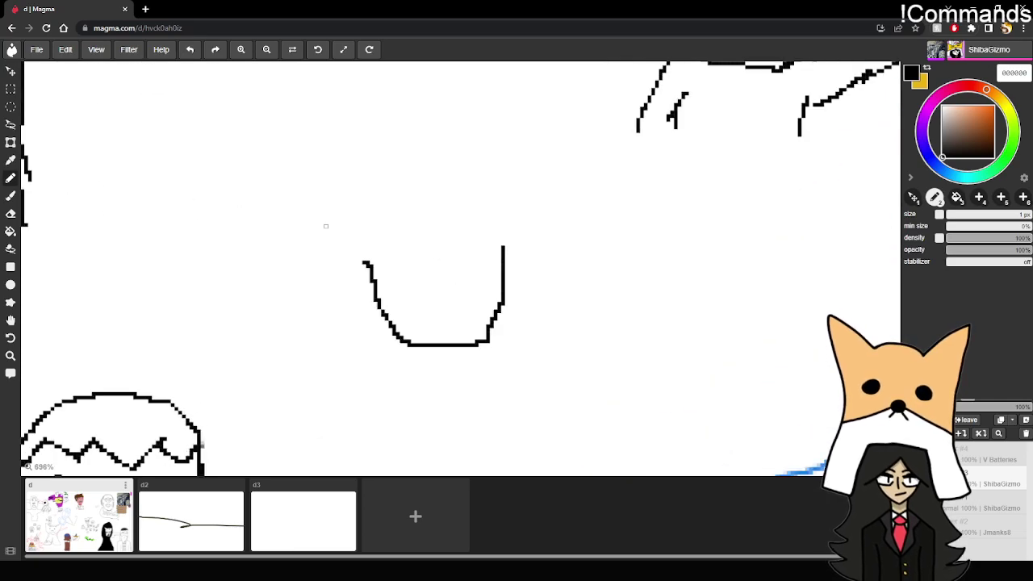
scroll(410, 228, "up", 1)
mouse_move(383, 264)
left_mouse_down()
mouse_move(424, 259)
mouse_move(405, 285)
left_mouse_up()
mouse_move(470, 265)
left_mouse_down()
mouse_move(511, 255)
mouse_move(493, 292)
mouse_move(484, 271)
left_mouse_up()
key("ctrl+z")
key("ctrl+z")
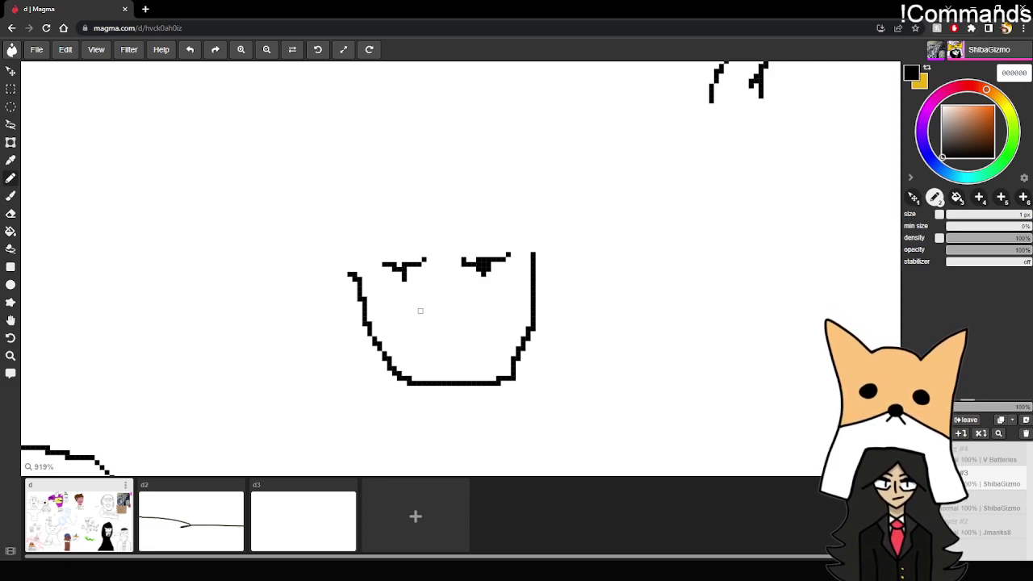
scroll(420, 309, "up", 2)
key("ctrl+z")
key("ctrl+z")
key("ctrl+z")
key("ctrl+z")
key("ctrl+z")
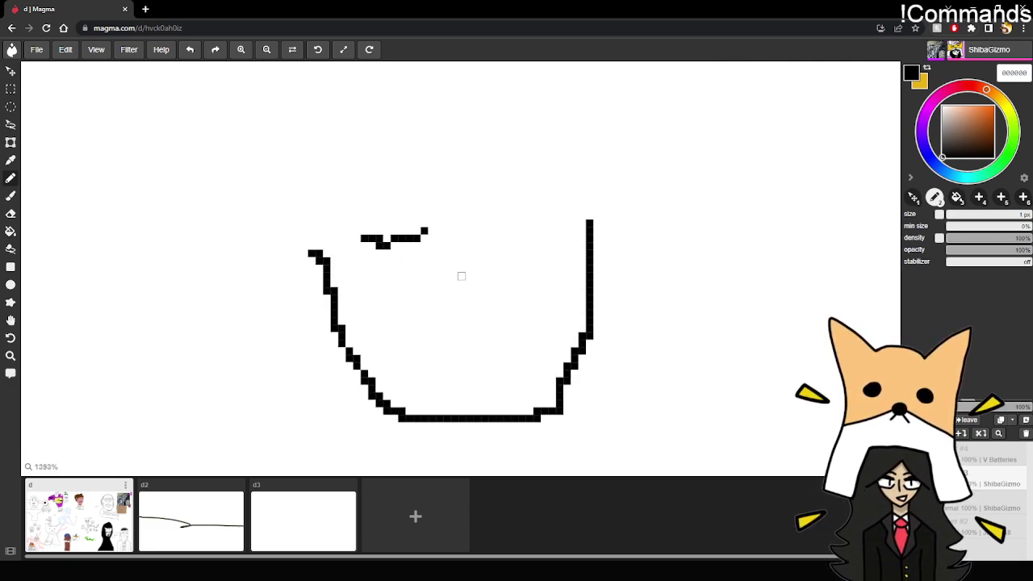
key("ctrl+z")
- Try curved, diagonal and bracket marks inside the U, keeping a small squiggle
mouse_move(448, 252)
left_mouse_down()
mouse_move(435, 275)
mouse_move(444, 340)
mouse_move(470, 343)
left_mouse_up()
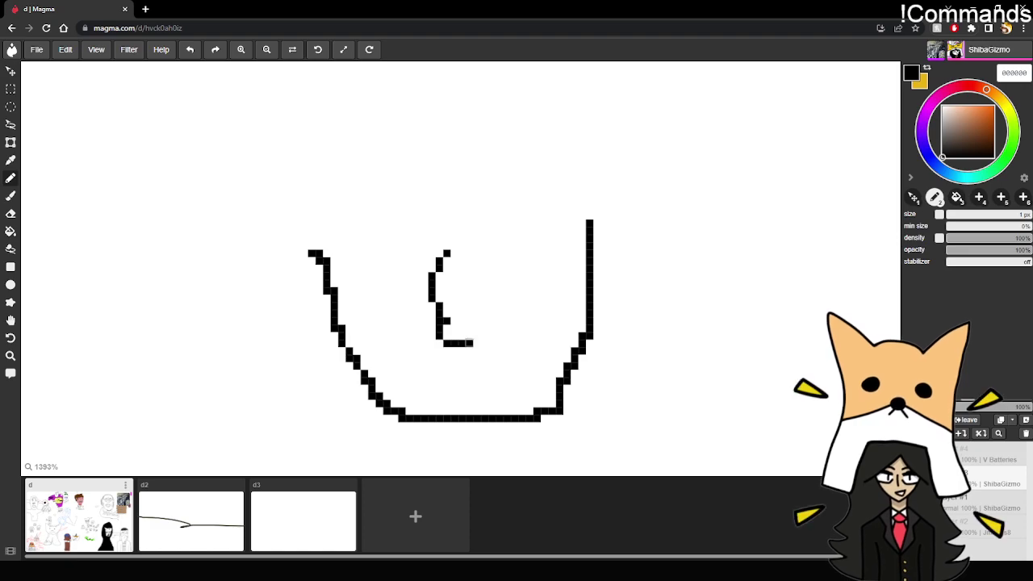
key("ctrl+z")
mouse_move(431, 237)
left_mouse_down()
mouse_move(454, 269)
mouse_move(455, 303)
left_mouse_up()
key("ctrl+z")
mouse_move(447, 236)
left_mouse_down()
mouse_move(436, 295)
mouse_move(446, 319)
mouse_move(475, 321)
left_mouse_up()
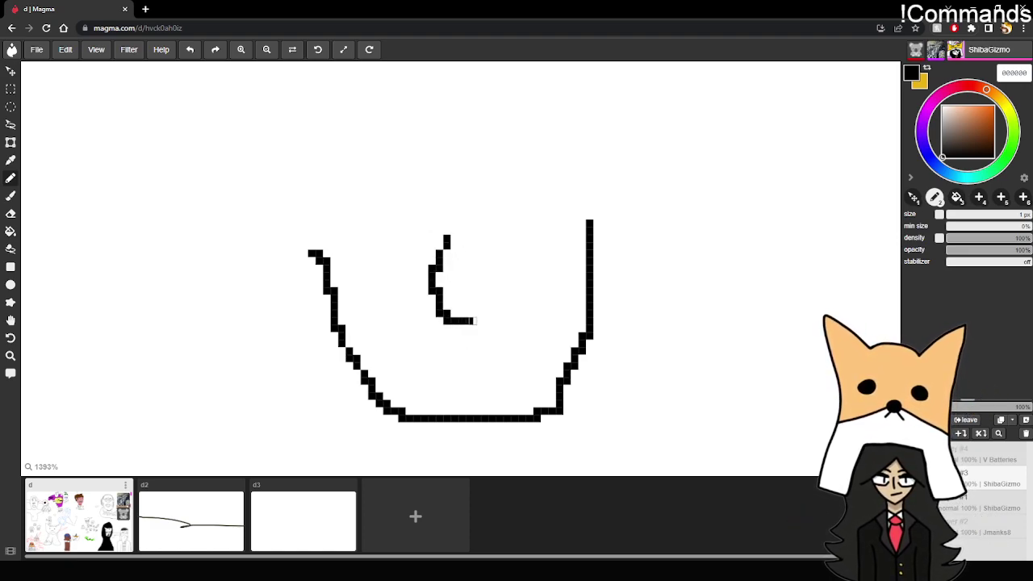
key("ctrl+z")
mouse_move(432, 243)
left_mouse_down()
mouse_move(419, 313)
mouse_move(449, 328)
left_mouse_up()
scroll(589, 358, "down", 2)
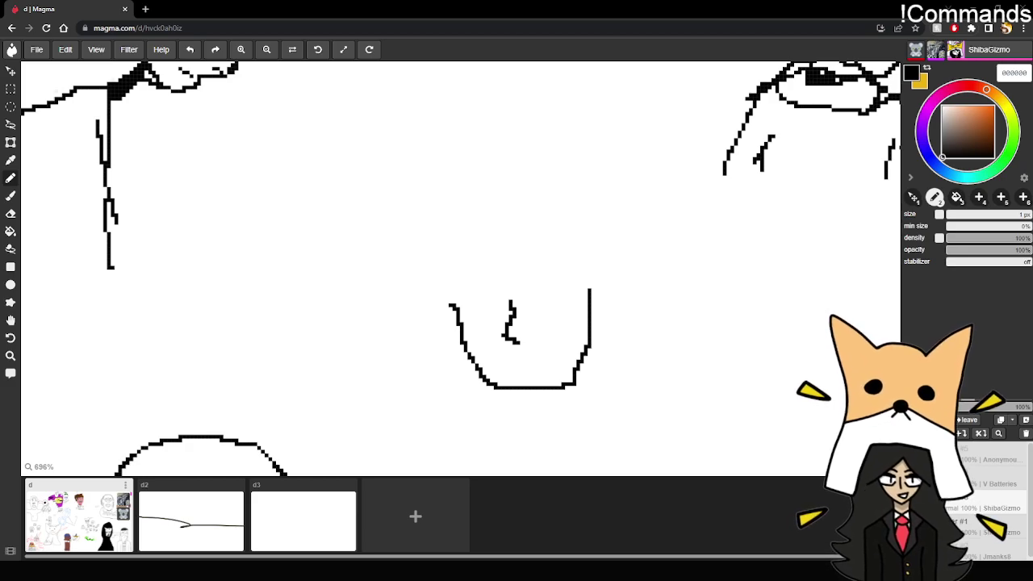
- Draw the animal's eye and a hooked snout with a nostril and jaw line
scroll(512, 315, "down", 3)
scroll(509, 323, "down", 3)
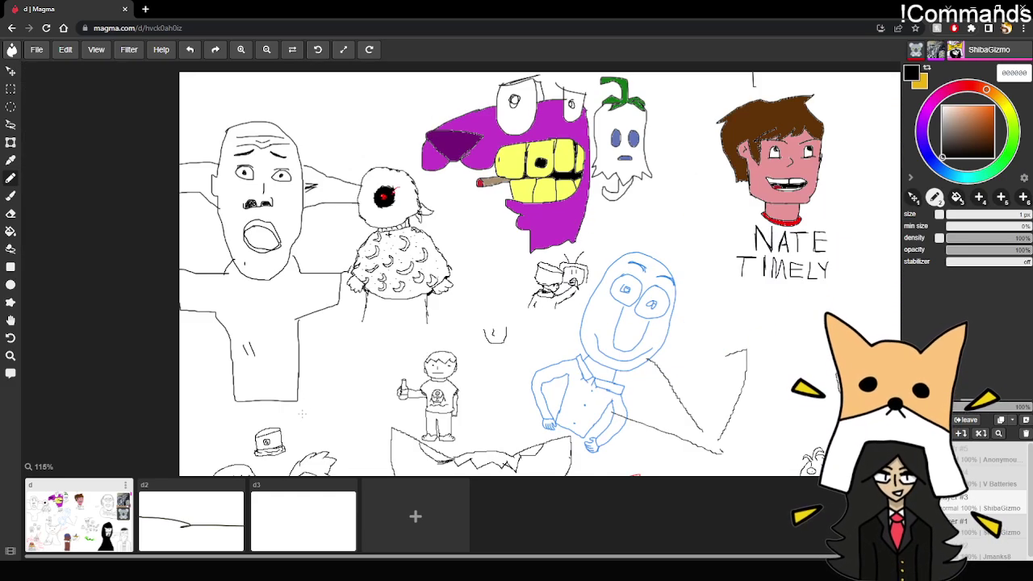
scroll(330, 401, "up", 5)
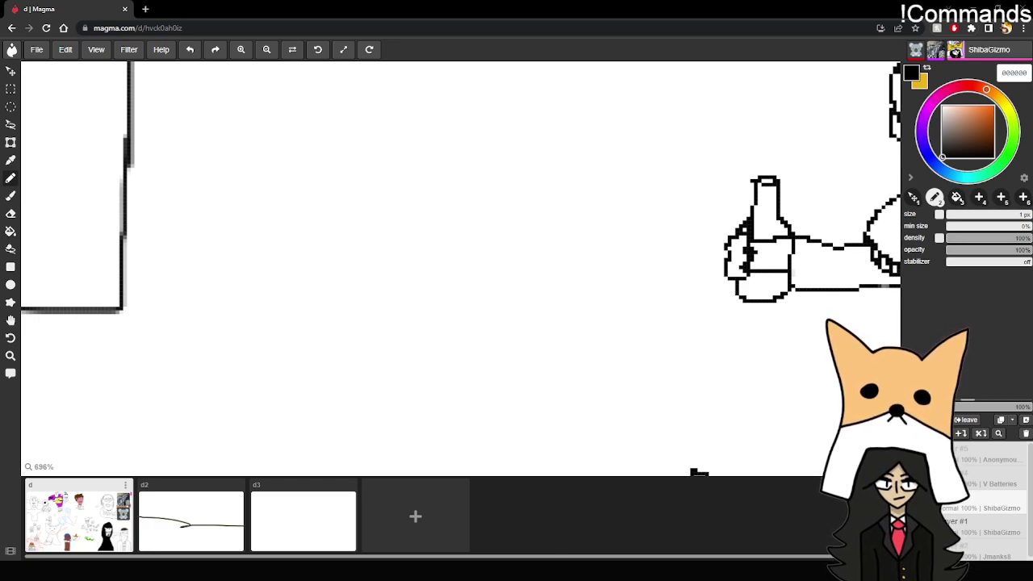
mouse_move(295, 265)
left_mouse_down()
mouse_move(353, 296)
mouse_move(376, 286)
mouse_move(403, 300)
mouse_move(365, 301)
mouse_move(336, 330)
mouse_move(382, 323)
mouse_move(367, 301)
left_mouse_up()
key("ctrl+z")
key("ctrl+z")
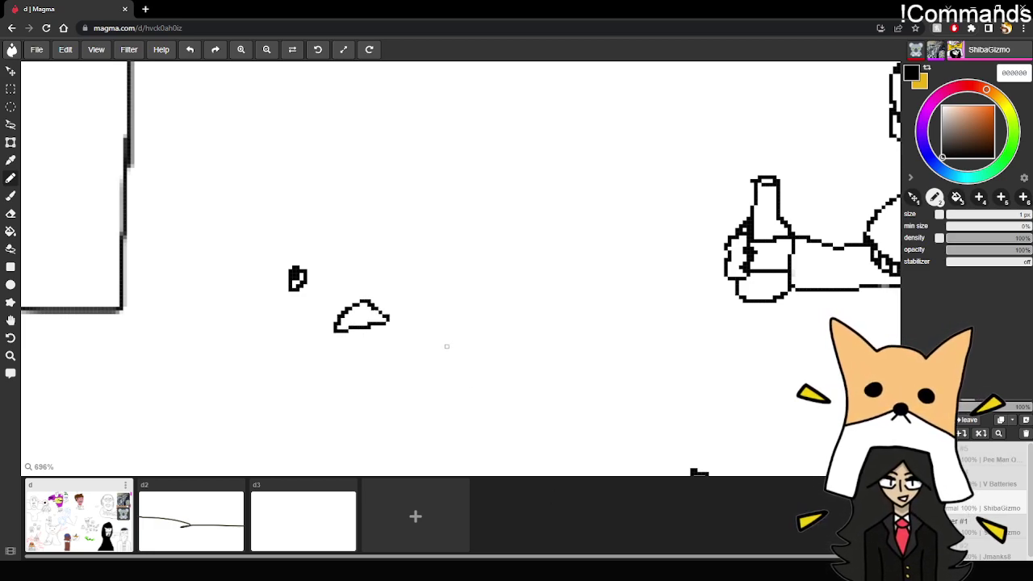
key("ctrl+z")
left_click_drag(360, 292, 396, 330)
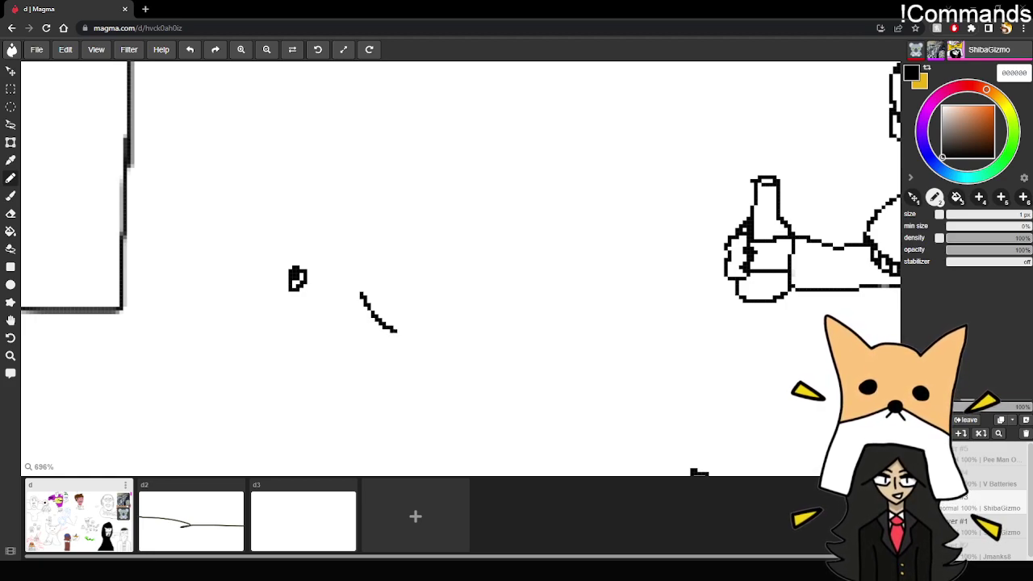
mouse_move(397, 331)
left_mouse_down()
mouse_move(403, 343)
mouse_move(386, 377)
mouse_move(342, 374)
left_mouse_up()
left_click_drag(390, 344, 375, 343)
key("ctrl+z")
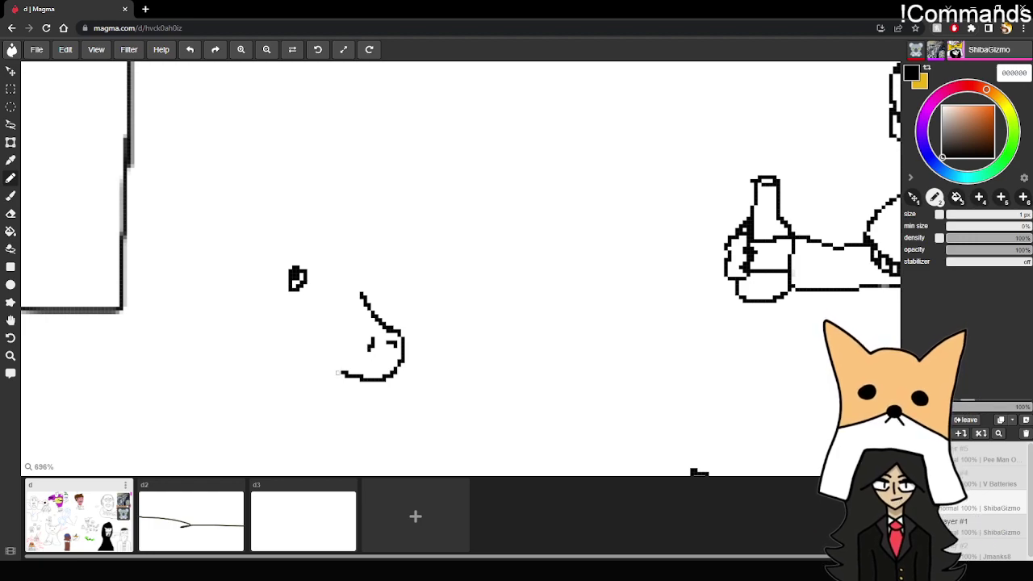
left_click_drag(344, 375, 292, 354)
mouse_move(362, 292)
left_mouse_down()
mouse_move(355, 271)
mouse_move(354, 283)
left_mouse_up()
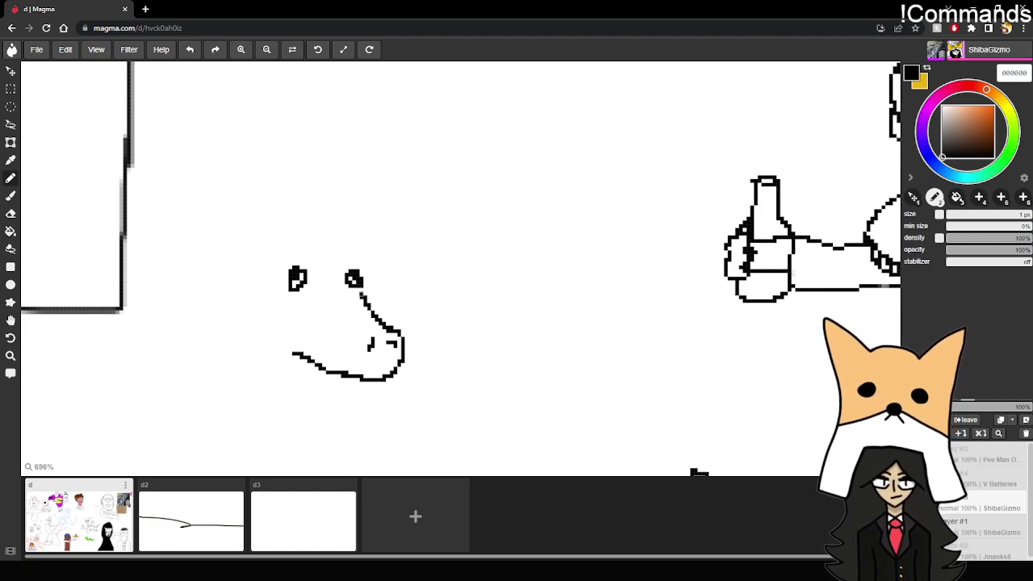
- Add lines around the eyes, a hooked brow, and the face outline with chin and cheek
scroll(278, 257, "up", 2)
mouse_move(264, 264)
left_mouse_down()
mouse_move(236, 308)
mouse_move(246, 318)
mouse_move(294, 301)
left_mouse_up()
mouse_move(376, 233)
left_mouse_down()
mouse_move(428, 261)
mouse_move(430, 284)
mouse_move(411, 296)
mouse_move(416, 253)
mouse_move(408, 287)
left_mouse_up()
key("ctrl+z")
left_click_drag(439, 365, 404, 386)
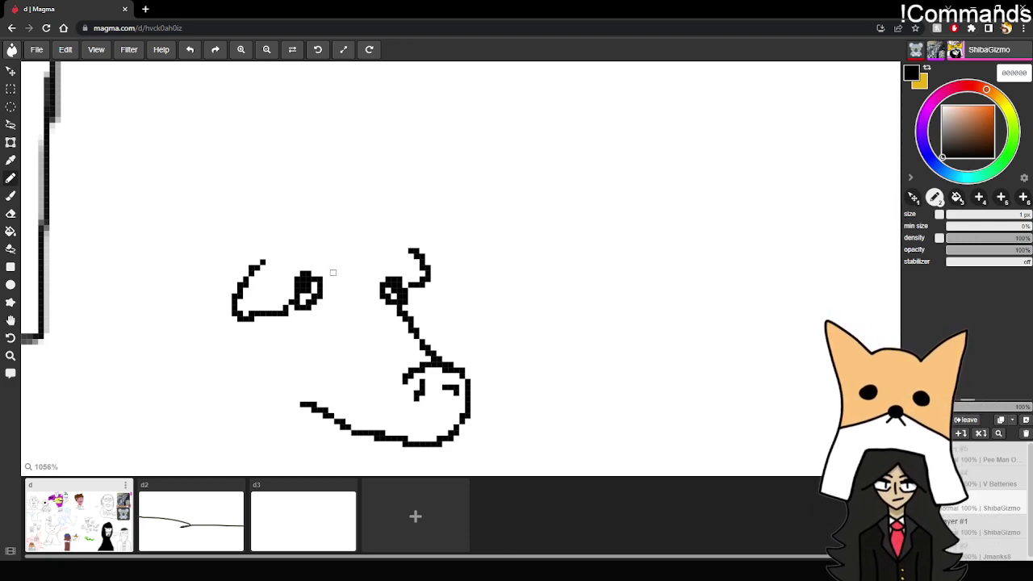
mouse_move(300, 267)
left_mouse_down()
mouse_move(346, 288)
mouse_move(348, 315)
left_mouse_up()
key("ctrl+z")
mouse_move(312, 274)
left_mouse_down()
mouse_move(346, 324)
mouse_move(331, 364)
mouse_move(309, 376)
mouse_move(289, 367)
left_mouse_up()
mouse_move(251, 315)
left_mouse_down()
mouse_move(268, 373)
mouse_move(298, 400)
mouse_move(286, 386)
left_mouse_up()
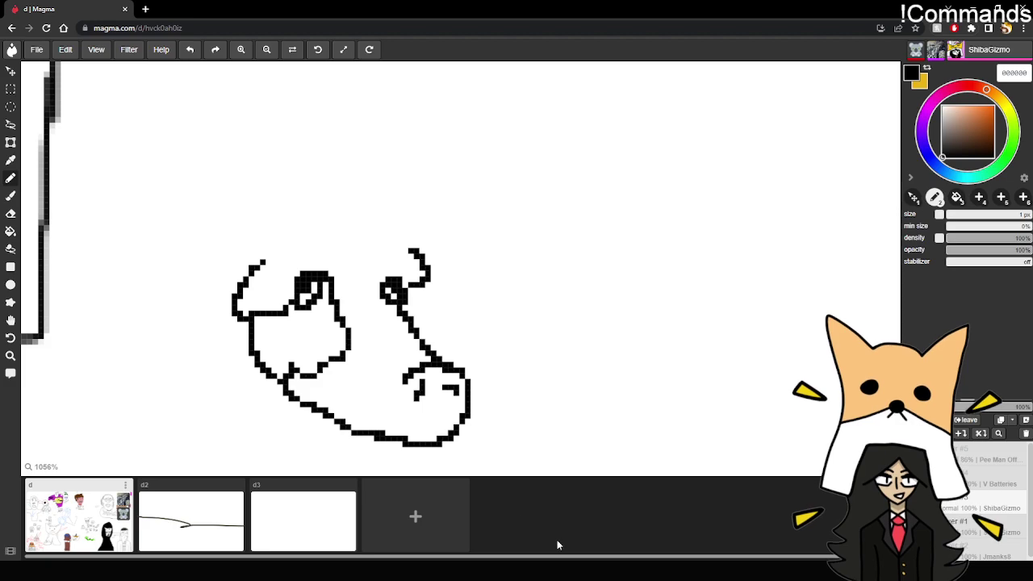
- Draw an arc for the top of the head connecting to the snout
scroll(435, 235, "up", 1)
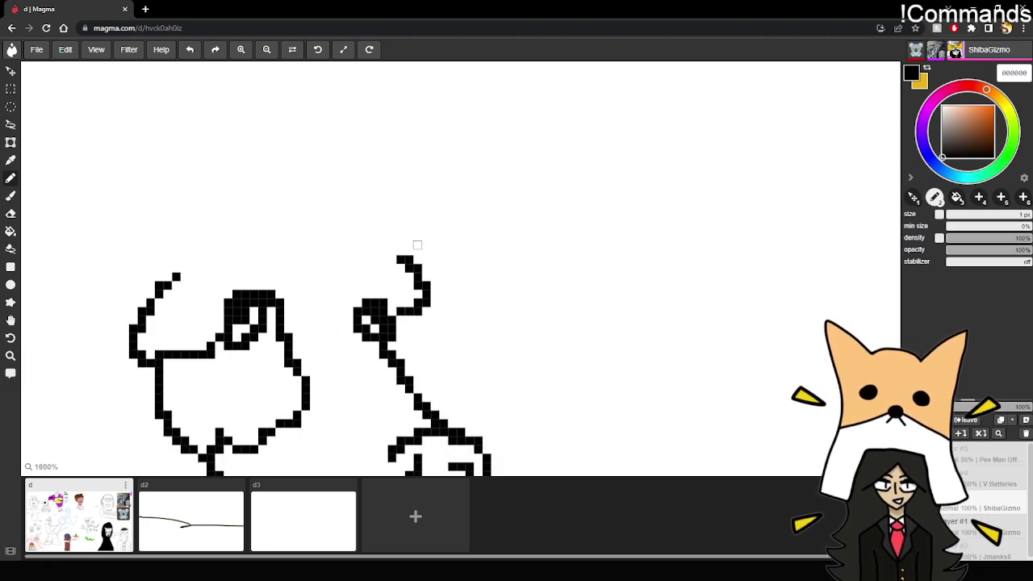
key("ctrl+z")
mouse_move(350, 252)
left_mouse_down()
mouse_move(311, 238)
mouse_move(226, 254)
mouse_move(185, 277)
left_mouse_up()
mouse_move(343, 256)
left_mouse_down()
mouse_move(356, 270)
mouse_move(386, 262)
mouse_move(409, 274)
left_mouse_up()
scroll(398, 357, "down", 4)
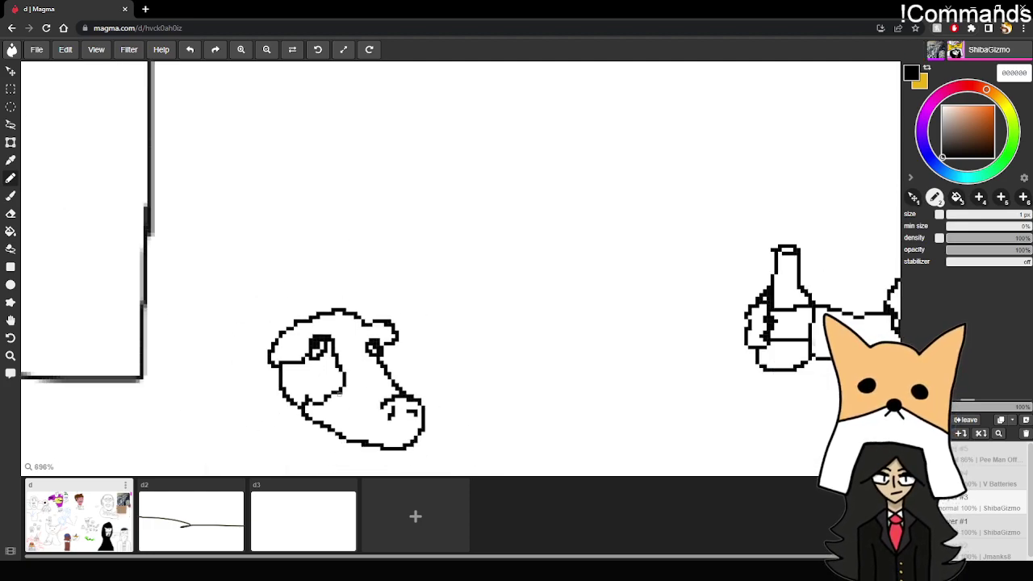
scroll(285, 408, "down", 2)
scroll(284, 408, "up", 5)
- Draw the back line and a long neck line trailing left of the head
left_click_drag(273, 254, 99, 301)
left_click_drag(336, 352, 288, 386)
key("ctrl+z")
mouse_move(373, 348)
left_mouse_down()
mouse_move(318, 398)
mouse_move(213, 426)
left_mouse_up()
scroll(281, 393, "down", 5)
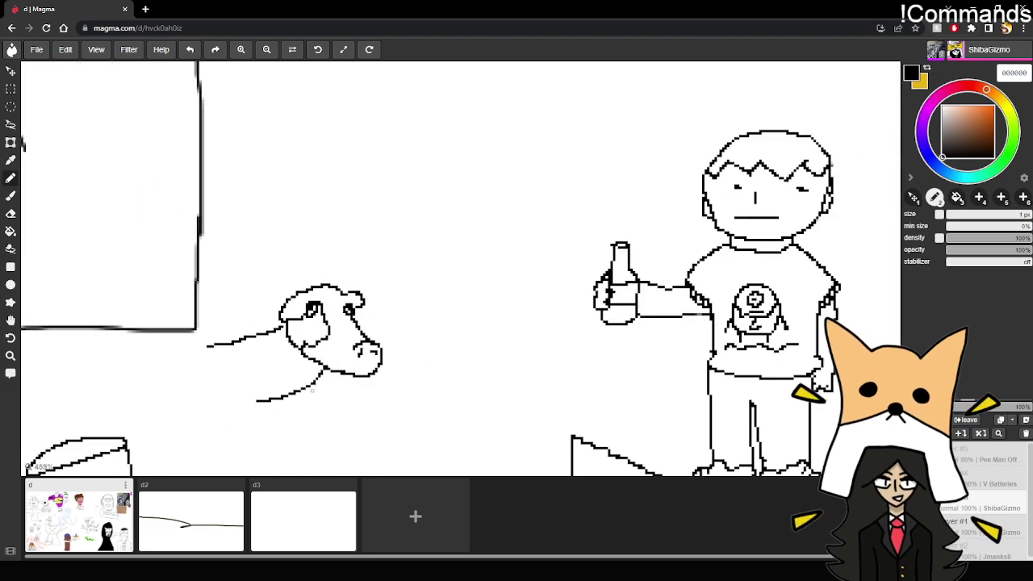
scroll(281, 393, "down", 4)
scroll(775, 409, "down", 3)
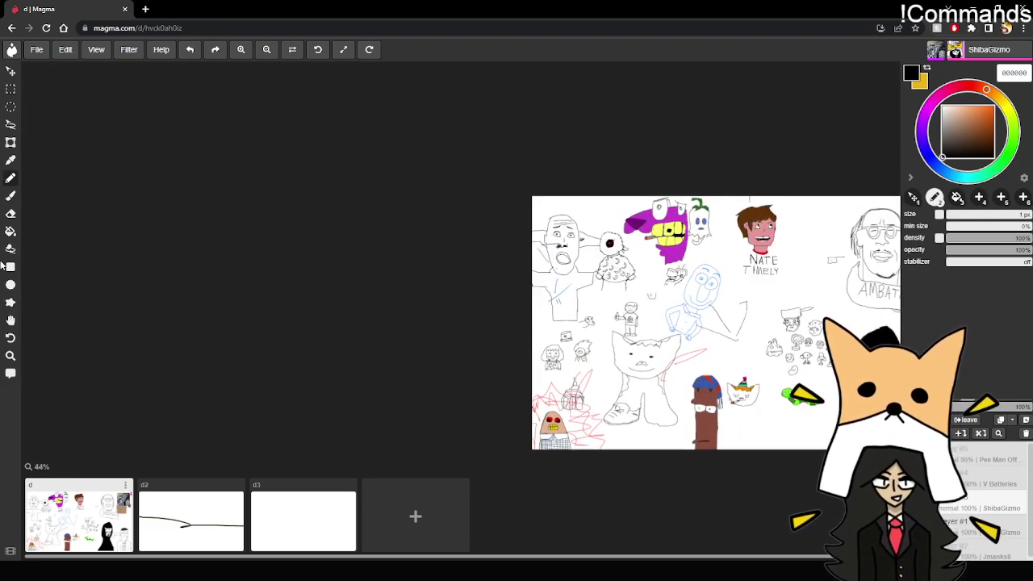
- Pan the canvas to centre the drawings and return to the pixel-line pencil
left_click(10, 321)
left_click_drag(444, 353, 346, 265)
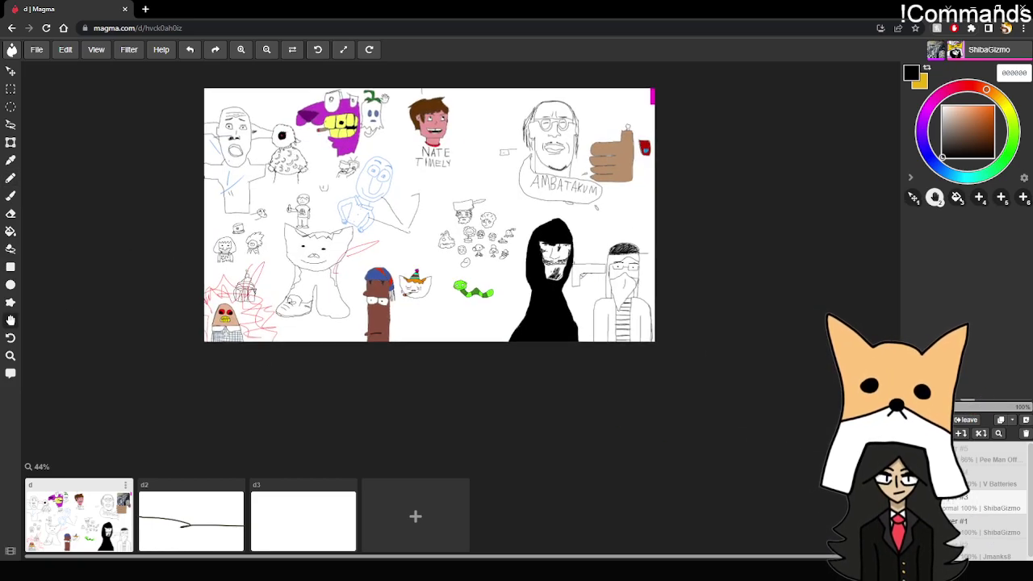
scroll(382, 101, "up", 3)
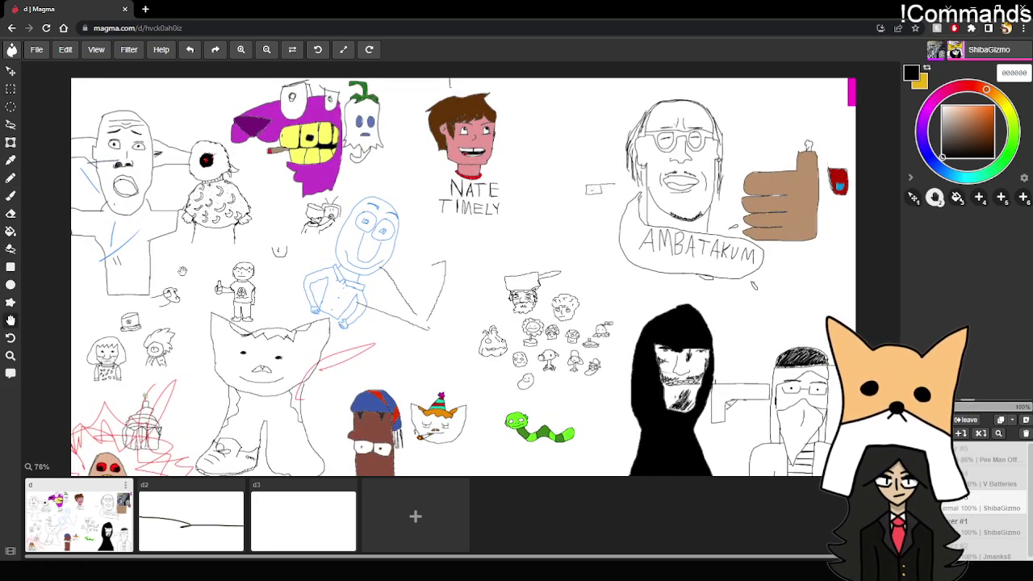
scroll(184, 291, "up", 3)
scroll(184, 291, "up", 5)
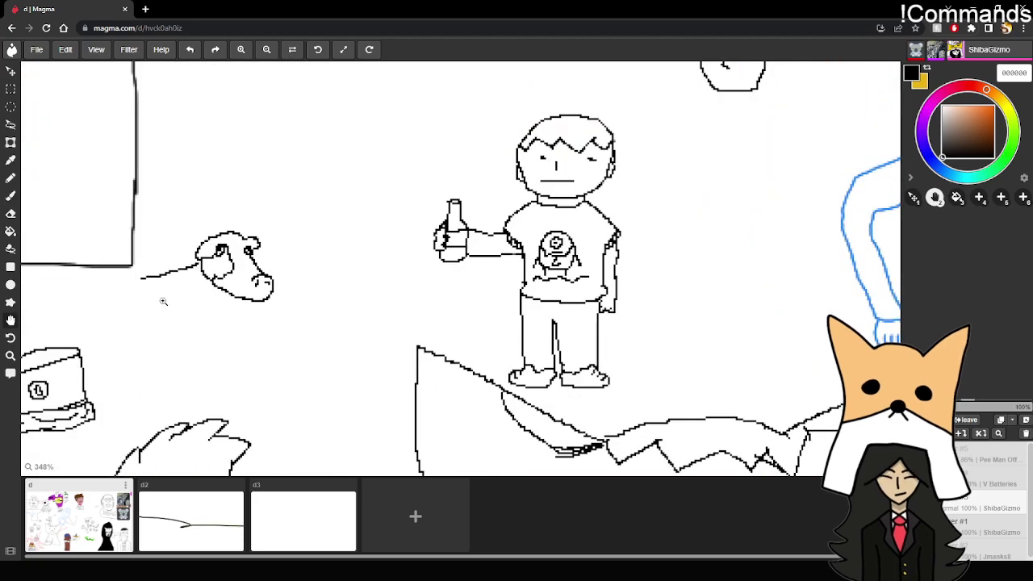
scroll(161, 299, "up", 3)
left_click(10, 178)
scroll(149, 295, "up", 2)
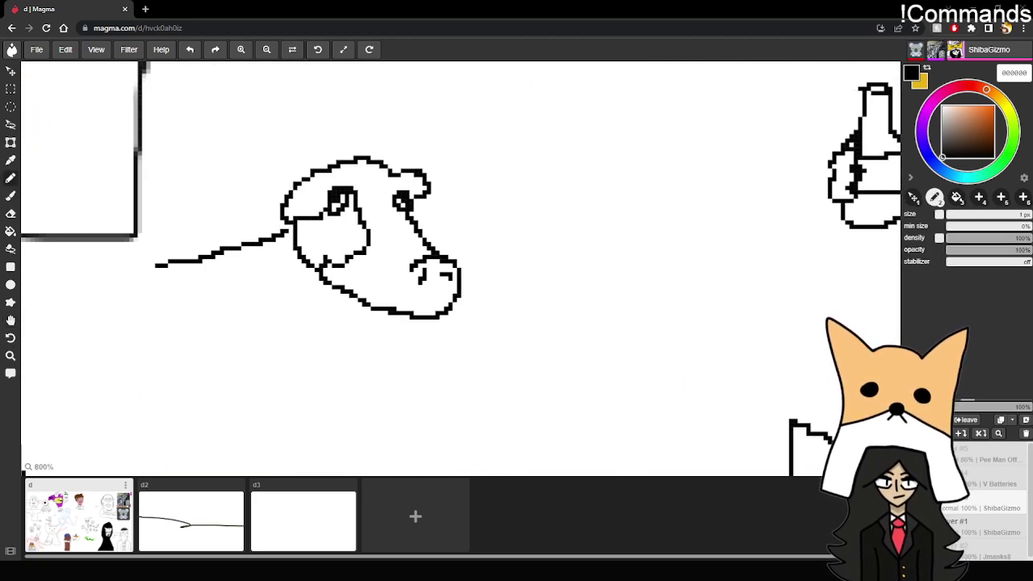
- Draw the cow's chest and shoulder outline and its front legs with a foot
mouse_move(225, 251)
left_mouse_down()
mouse_move(200, 313)
mouse_move(240, 330)
mouse_move(268, 313)
mouse_move(272, 288)
mouse_move(313, 268)
left_mouse_up()
left_click_drag(356, 305, 378, 396)
left_click_drag(326, 338, 329, 413)
key("ctrl+z")
mouse_move(328, 334)
left_mouse_down()
mouse_move(324, 397)
mouse_move(352, 416)
mouse_move(379, 407)
mouse_move(367, 399)
mouse_move(355, 407)
mouse_move(367, 408)
left_mouse_up()
mouse_move(313, 339)
left_mouse_down()
mouse_move(326, 415)
mouse_move(295, 423)
mouse_move(312, 413)
mouse_move(302, 417)
mouse_move(295, 430)
mouse_move(279, 418)
mouse_move(256, 357)
left_mouse_up()
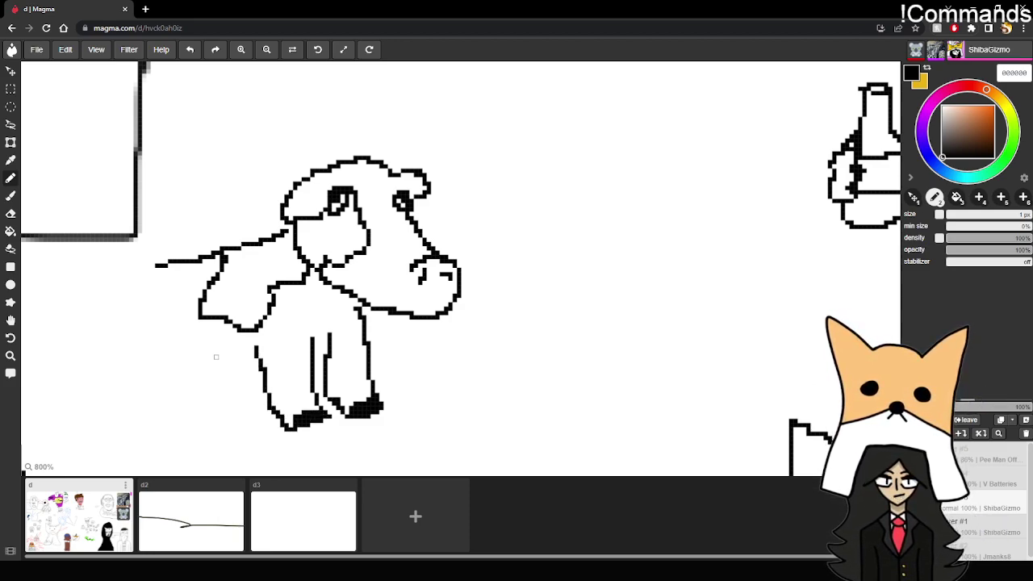
- Try strokes for the back and rear leg, undoing them and the thick front-leg marks
scroll(154, 284, "down", 1)
mouse_move(154, 273)
left_mouse_down()
mouse_move(121, 312)
mouse_move(134, 351)
mouse_move(187, 354)
mouse_move(160, 355)
mouse_move(168, 391)
left_mouse_up()
key("ctrl+z")
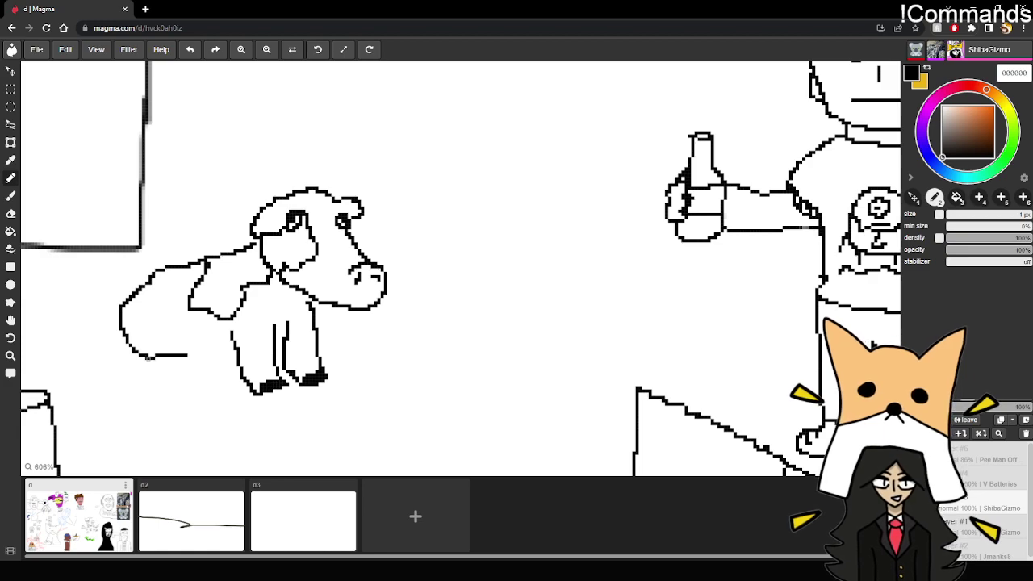
mouse_move(154, 331)
left_mouse_down()
mouse_move(144, 355)
mouse_move(160, 397)
mouse_move(187, 404)
mouse_move(176, 373)
mouse_move(202, 368)
mouse_move(197, 397)
left_mouse_up()
key("ctrl+z")
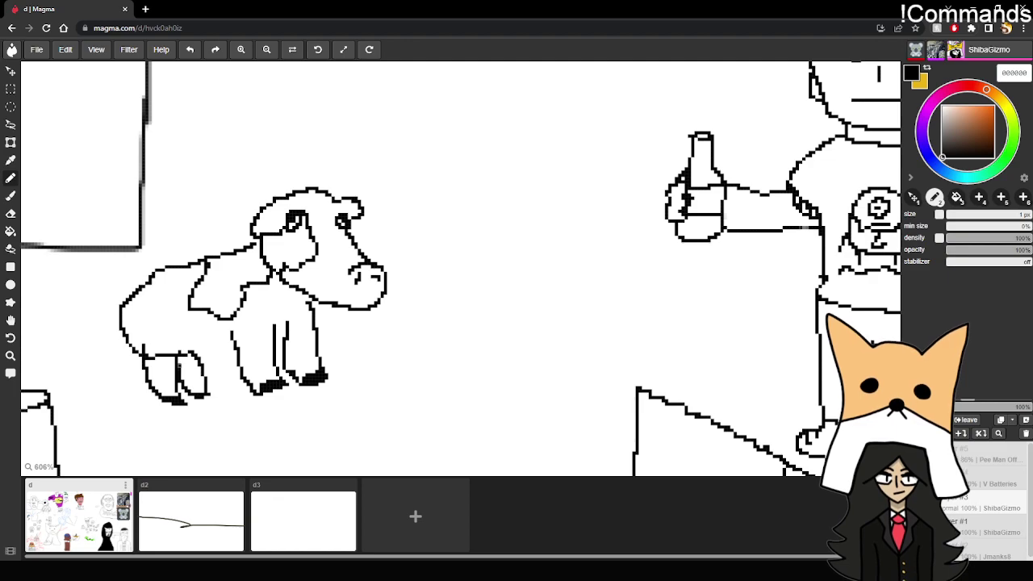
key("ctrl+z")
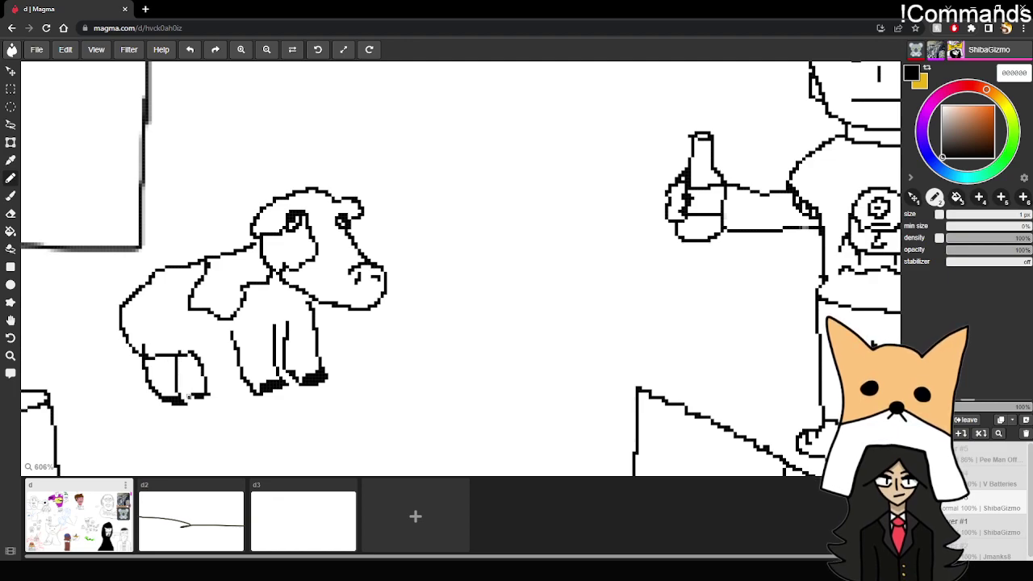
- Remove a messy belly line and draw a tail loop off the cow's rump
scroll(165, 348, "up", 2)
mouse_move(204, 352)
left_mouse_down()
mouse_move(257, 335)
mouse_move(221, 367)
left_mouse_up()
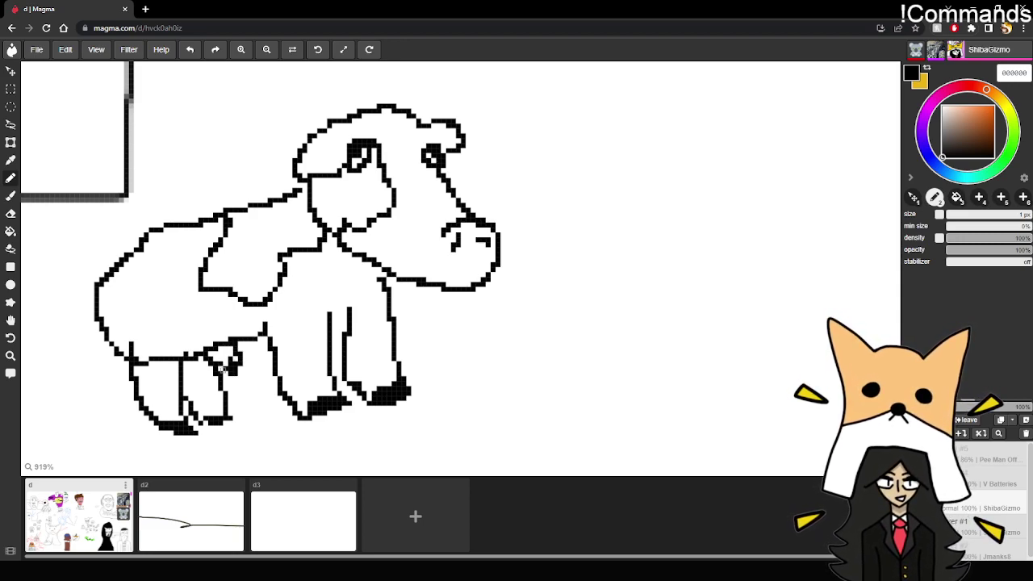
key("ctrl+z")
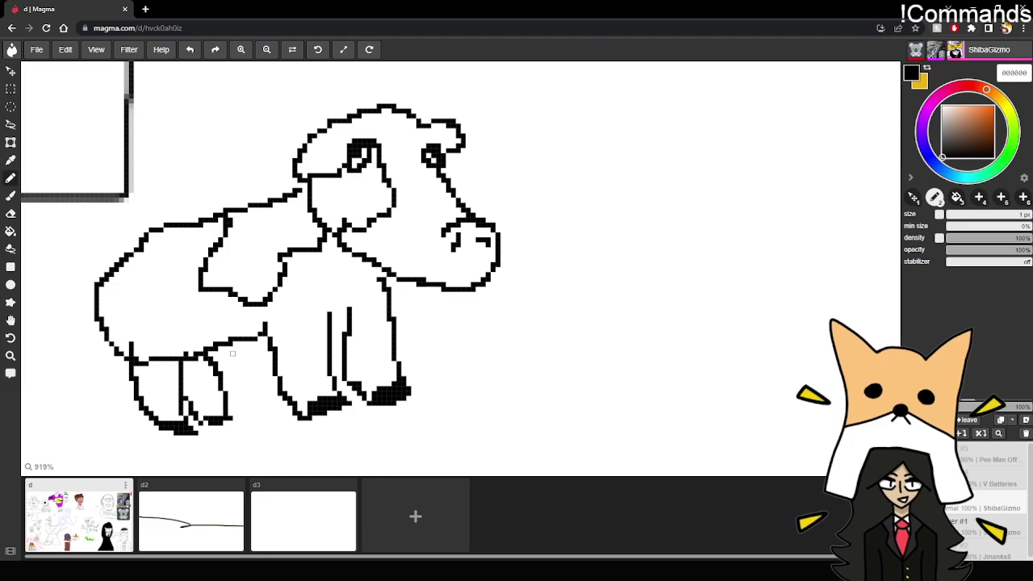
scroll(169, 329, "down", 4)
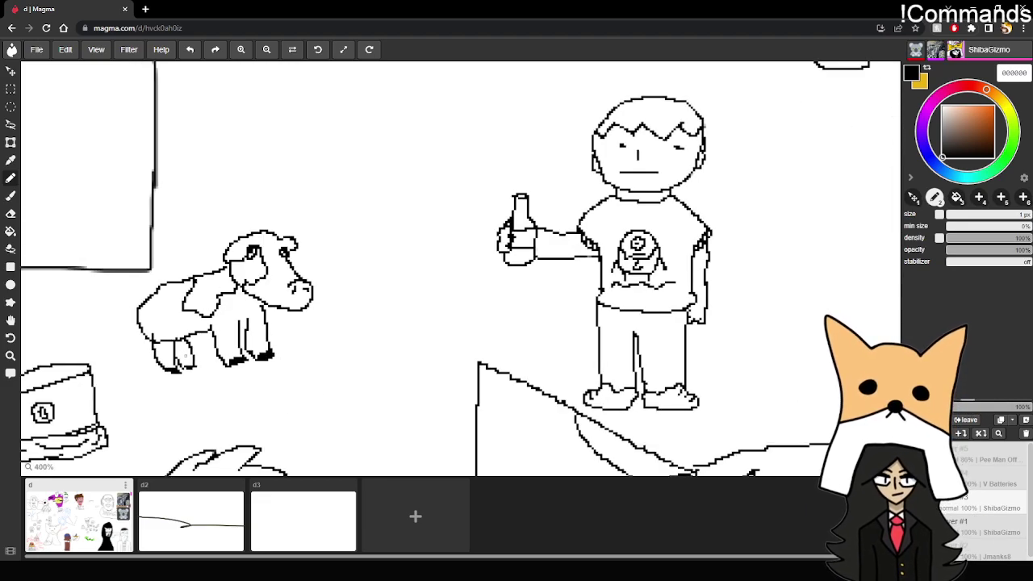
scroll(137, 317, "up", 4)
mouse_move(121, 303)
left_mouse_down()
mouse_move(96, 337)
mouse_move(123, 329)
left_mouse_up()
scroll(123, 329, "down", 3)
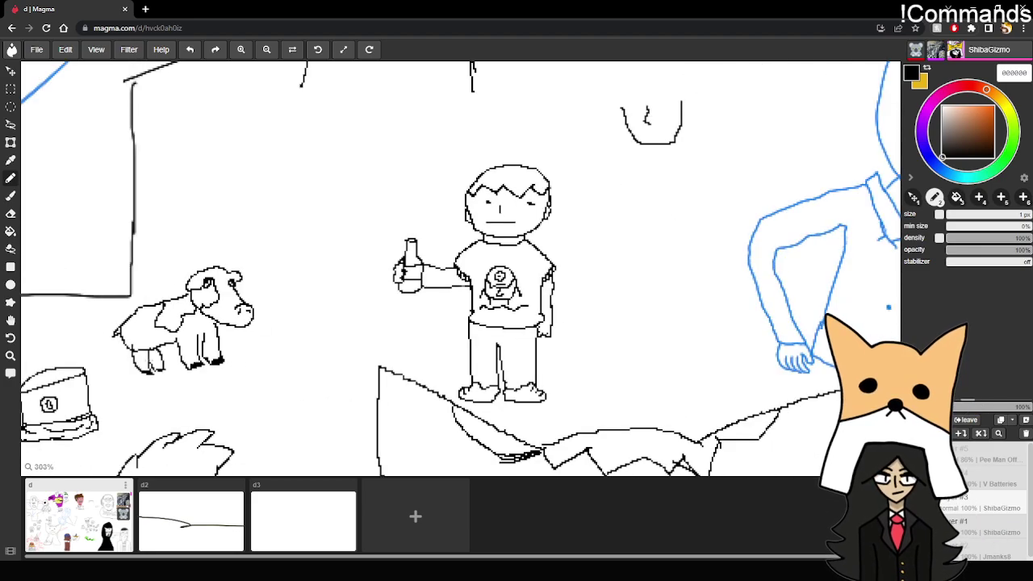
scroll(129, 331, "up", 1)
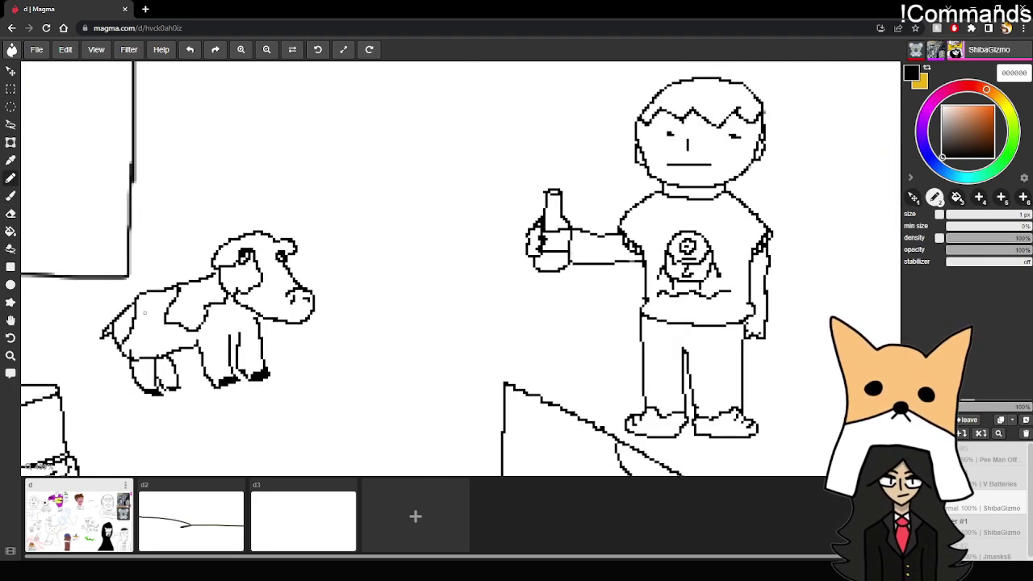
scroll(141, 308, "down", 3)
scroll(146, 413, "up", 2)
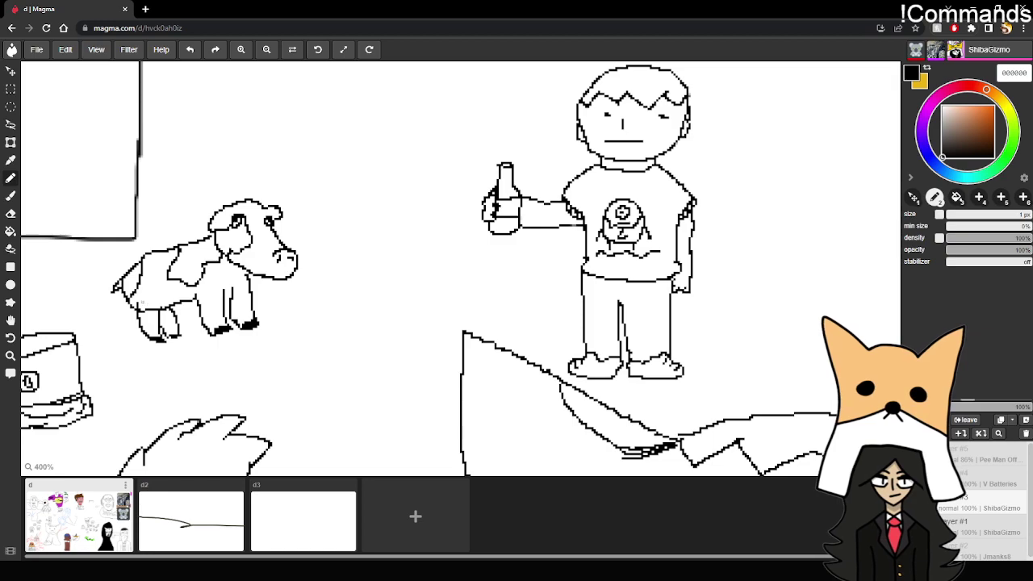
- Draw the thin board line under the cow's feet, extending it under both feet
mouse_move(134, 339)
left_mouse_down()
mouse_move(208, 341)
mouse_move(273, 309)
left_mouse_up()
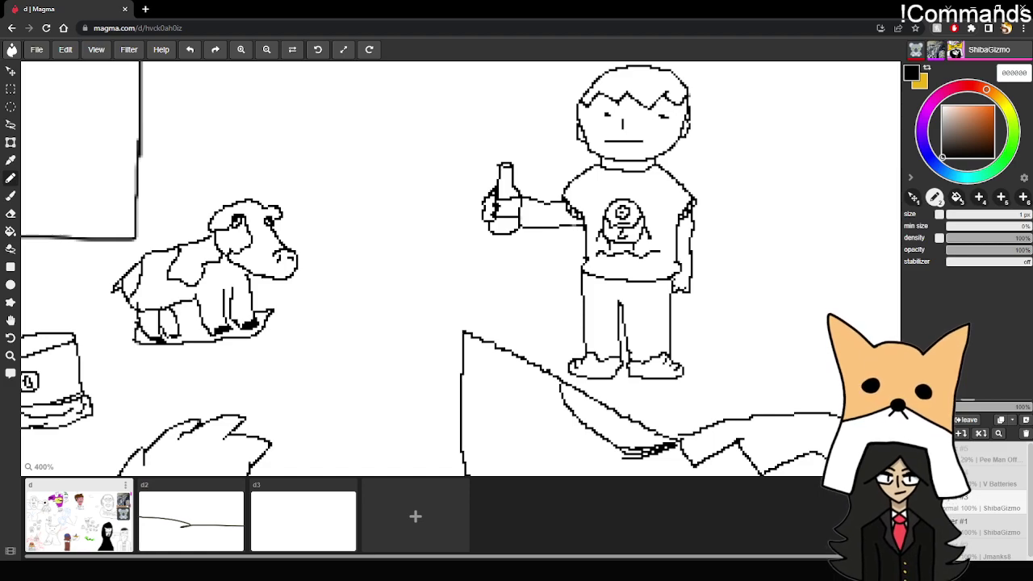
scroll(155, 348, "up", 2)
mouse_move(125, 343)
left_mouse_down()
mouse_move(148, 360)
mouse_move(166, 342)
left_mouse_up()
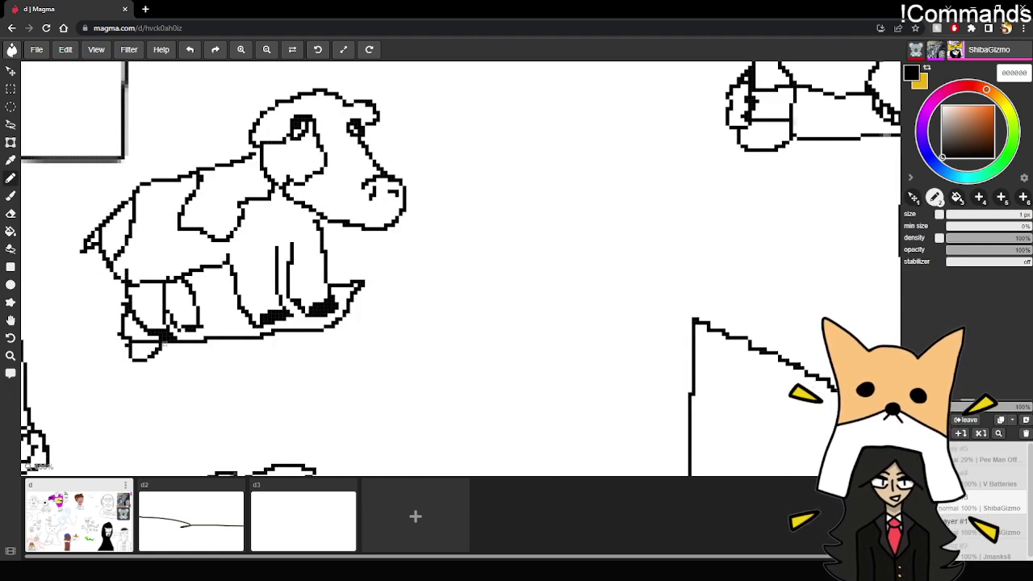
left_click_drag(275, 333, 311, 336)
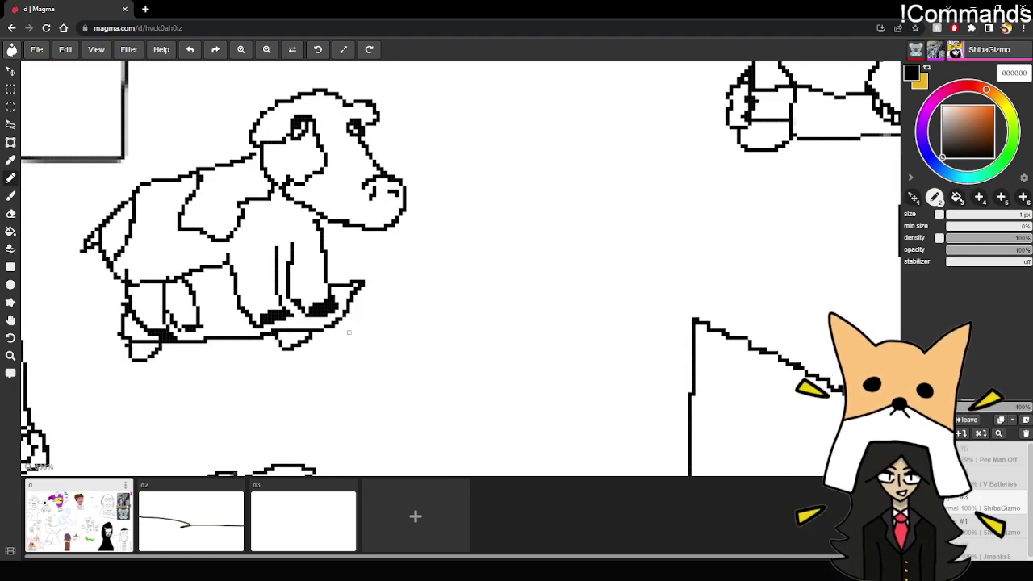
scroll(348, 332, "down", 3)
scroll(402, 186, "up", 3)
- Remove the stray strokes drawn above the cow and near its nose
left_click_drag(212, 258, 399, 239)
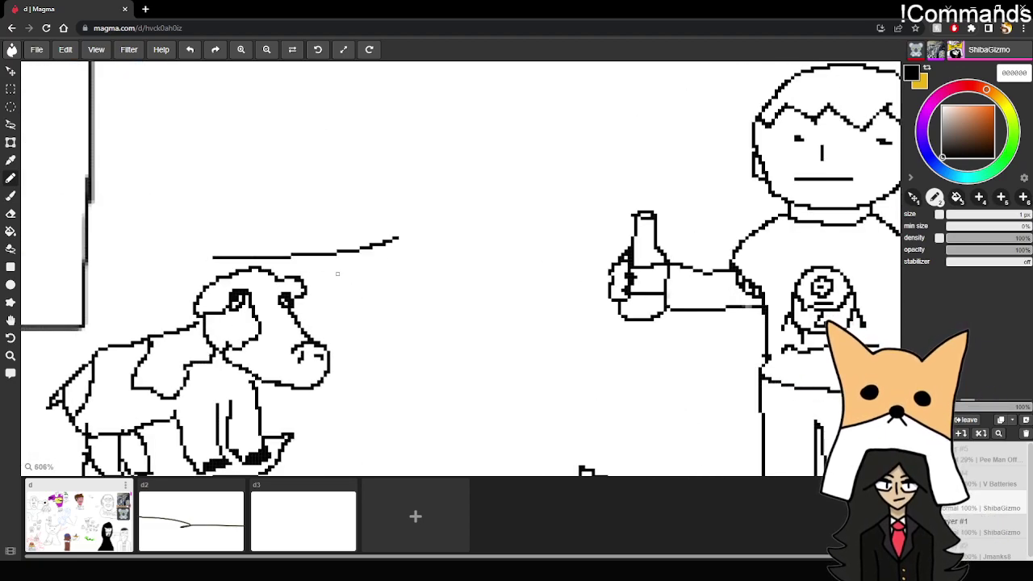
left_click_drag(391, 286, 335, 341)
key("ctrl+z")
key("ctrl+z")
scroll(355, 402, "down", 5)
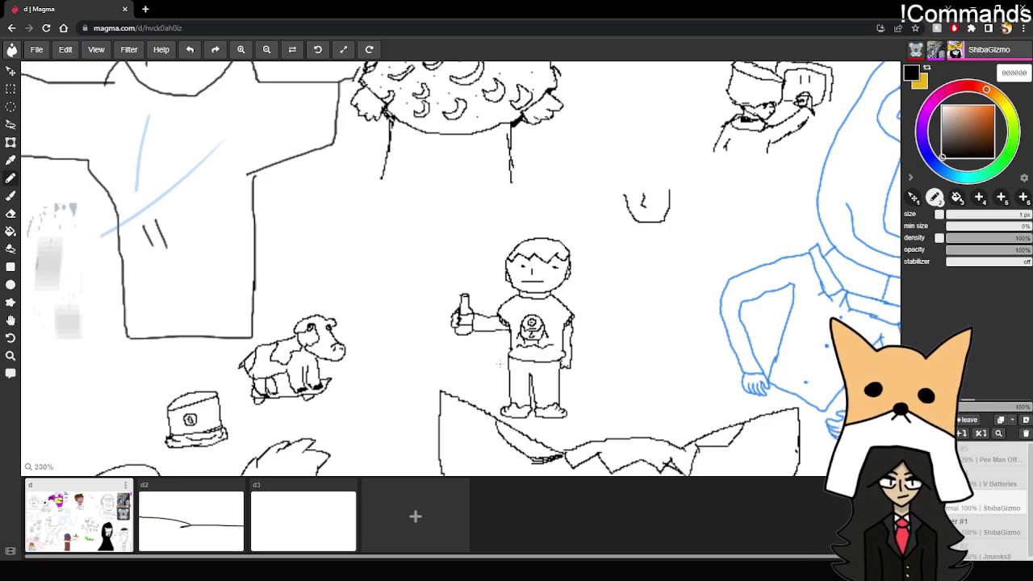
scroll(500, 378, "down", 8)
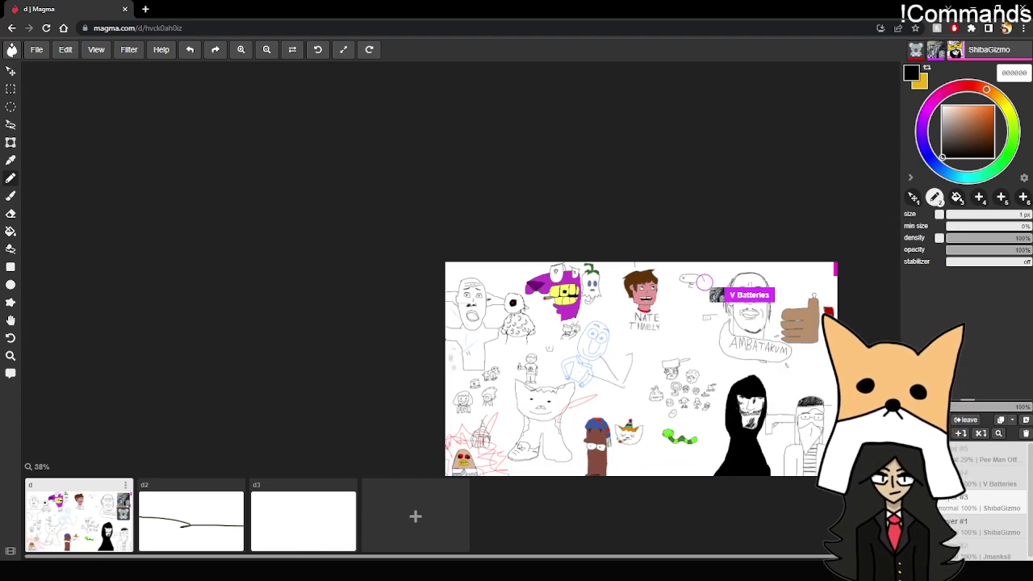
scroll(704, 302, "up", 2)
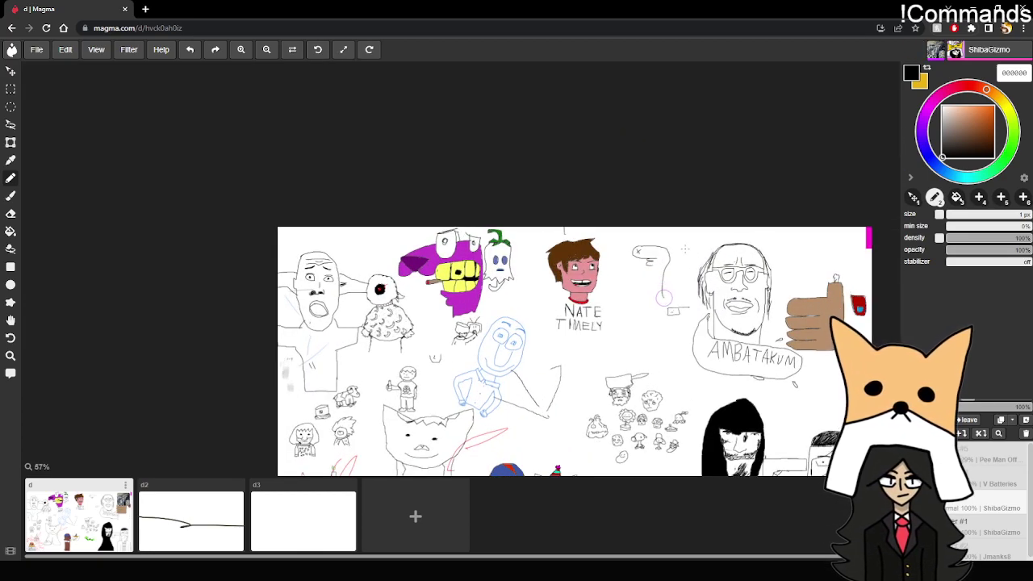
scroll(662, 295, "up", 3)
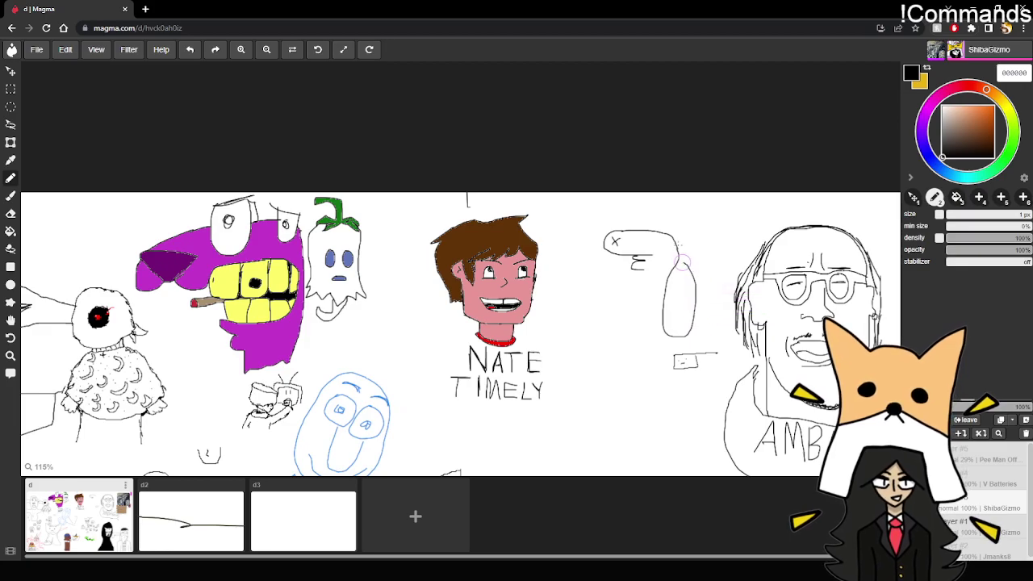
scroll(679, 263, "up", 3)
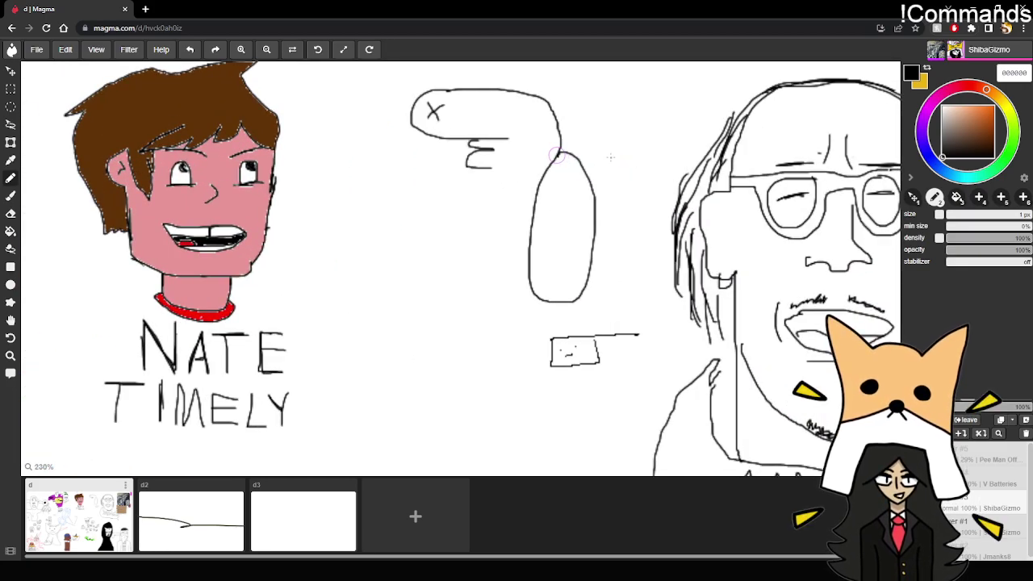
scroll(611, 157, "down", 6)
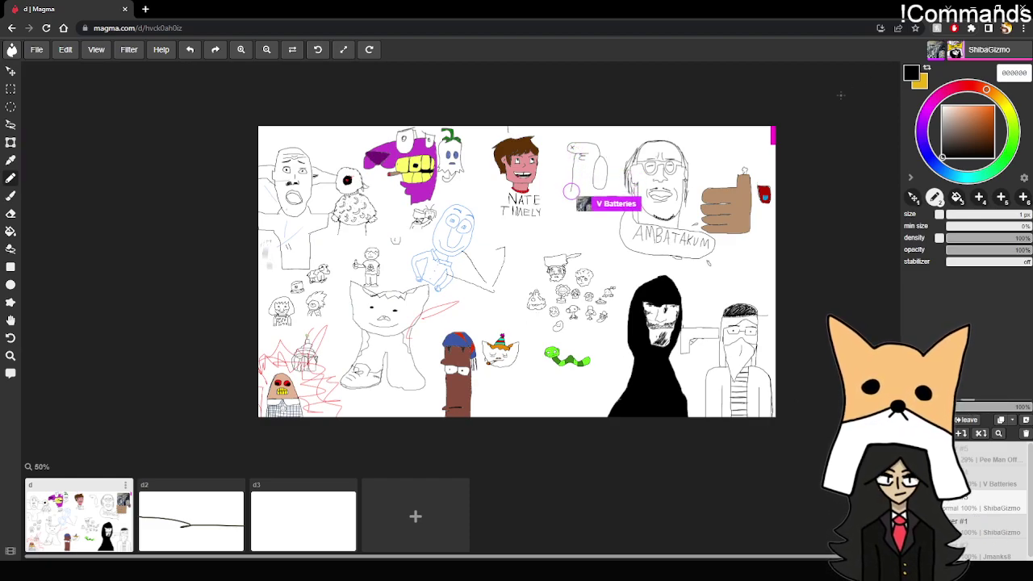
scroll(576, 151, "up", 1)
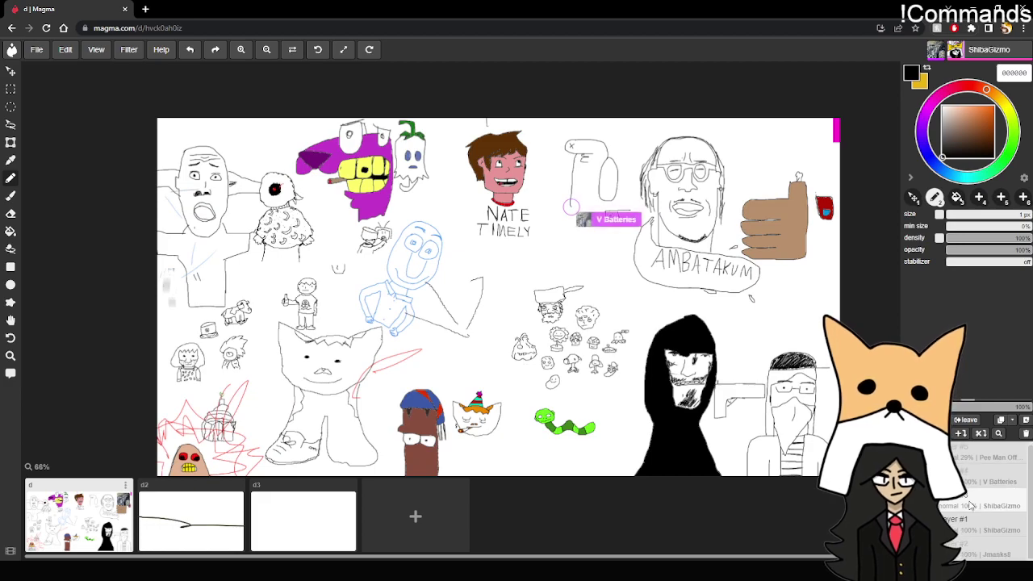
scroll(31, 293, "up", 1)
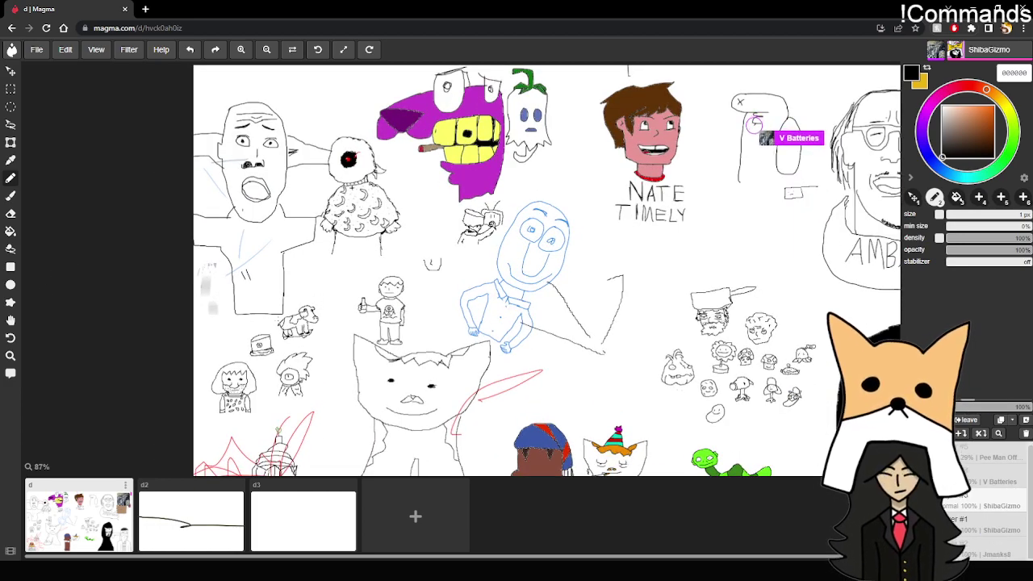
scroll(413, 274, "up", 1)
scroll(267, 339, "up", 4)
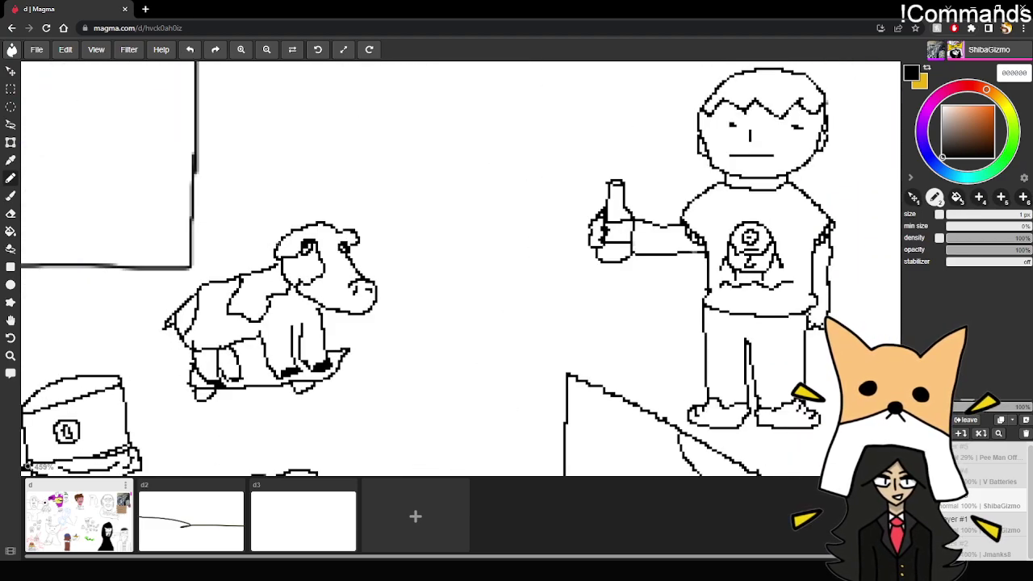
- Draw speed lines above the cow's back and beside its head, removing the misplaced ones
left_click_drag(200, 283, 138, 302)
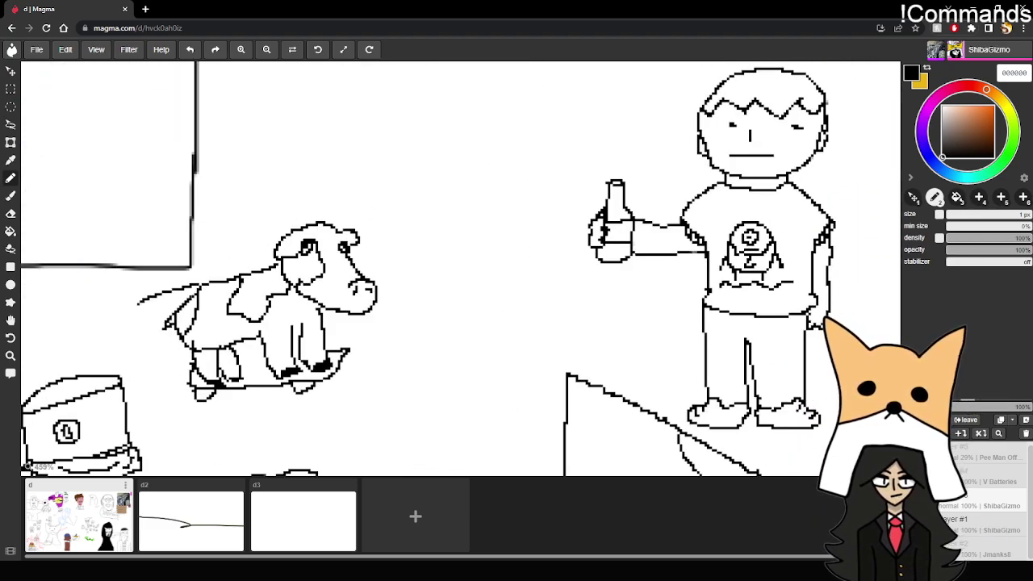
key("ctrl+z")
mouse_move(257, 250)
left_mouse_down()
mouse_move(116, 290)
mouse_move(197, 275)
mouse_move(162, 288)
left_mouse_up()
key("ctrl+z")
left_click_drag(299, 216, 223, 231)
left_click_drag(372, 189, 317, 219)
left_click_drag(439, 209, 382, 244)
left_click_drag(458, 255, 391, 278)
key("ctrl+z")
- Add speed lines behind the cow's rear, its legs, and a short one below it
left_click_drag(166, 319, 113, 337)
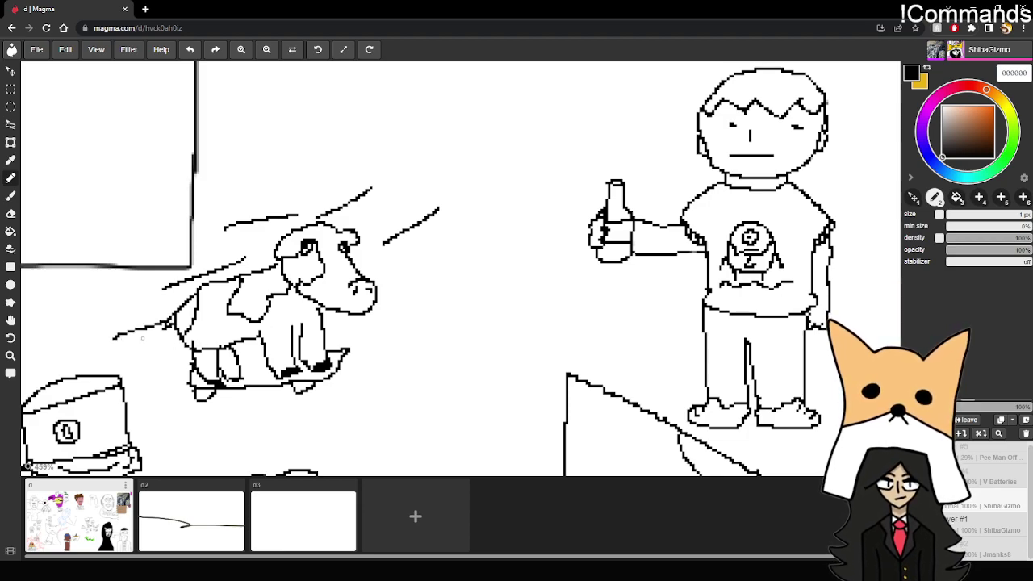
left_click_drag(191, 355, 135, 375)
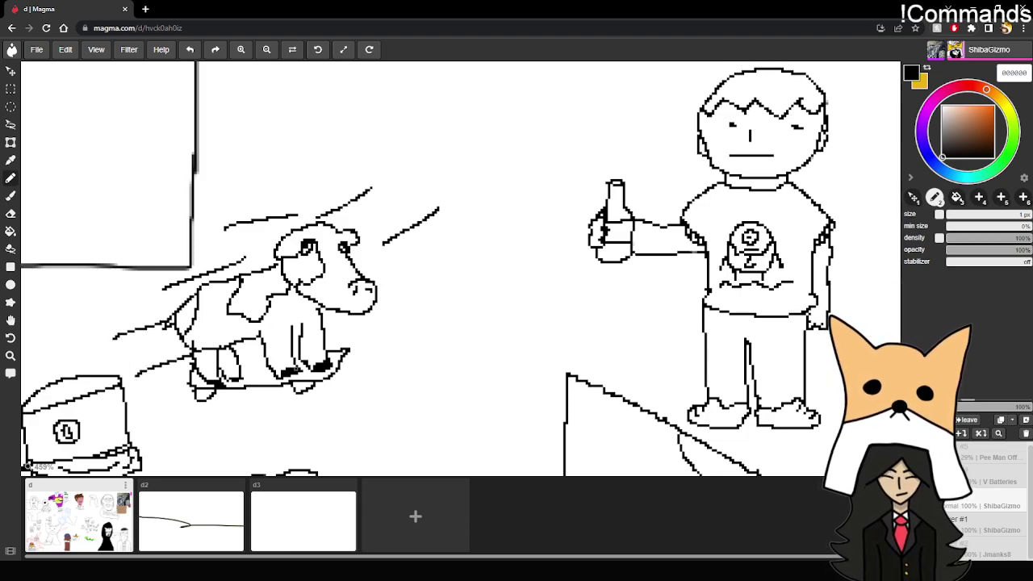
left_click_drag(194, 394, 127, 418)
key("ctrl+z")
left_click_drag(192, 391, 152, 403)
- Zoom in on the cow and try a short mouth line on its snout
scroll(403, 357, "down", 2)
scroll(736, 221, "up", 3)
scroll(270, 266, "down", 4)
scroll(409, 218, "up", 5)
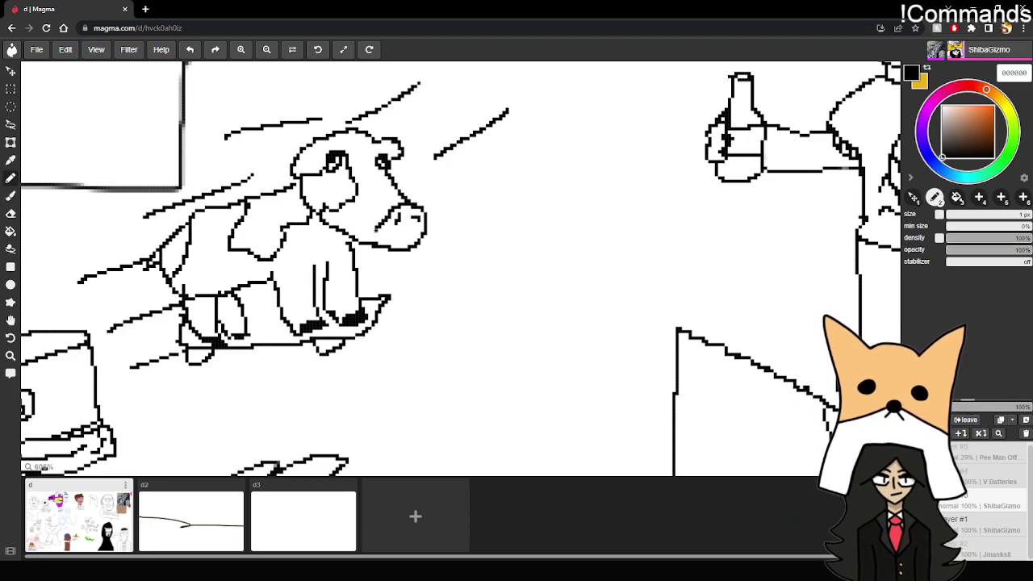
mouse_move(381, 234)
left_mouse_down()
mouse_move(339, 239)
mouse_move(386, 247)
left_mouse_up()
key("ctrl+z")
key("ctrl+z")
- Zoom the view over to the U shape
scroll(379, 242, "down", 5)
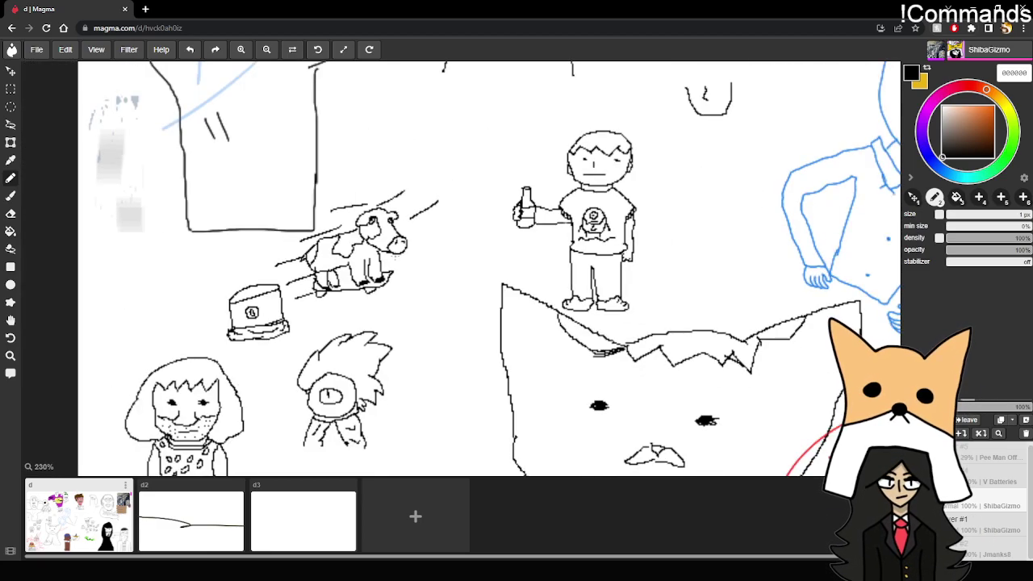
scroll(480, 276, "up", 2)
scroll(404, 242, "down", 6)
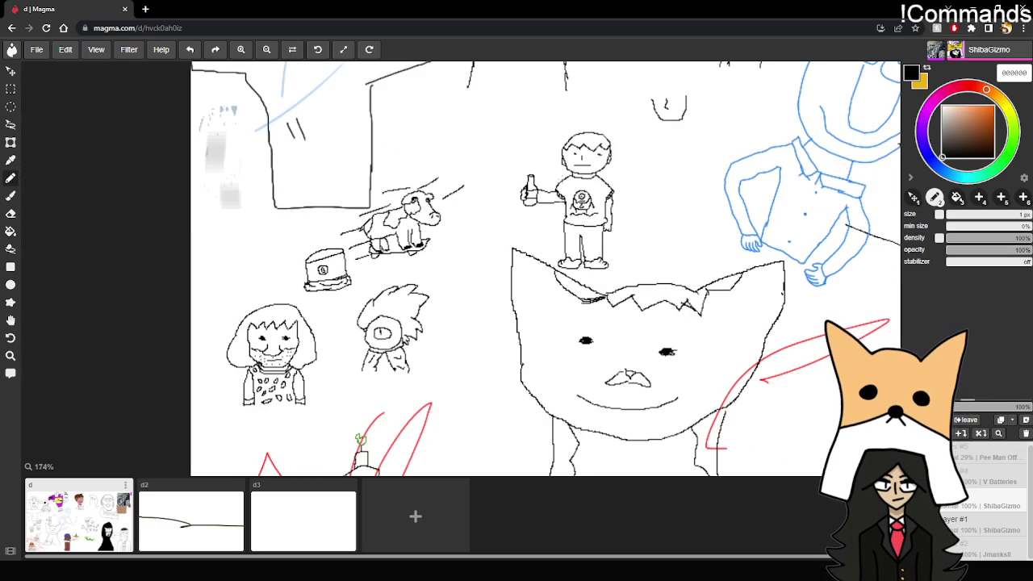
scroll(320, 202, "up", 4)
scroll(202, 175, "up", 4)
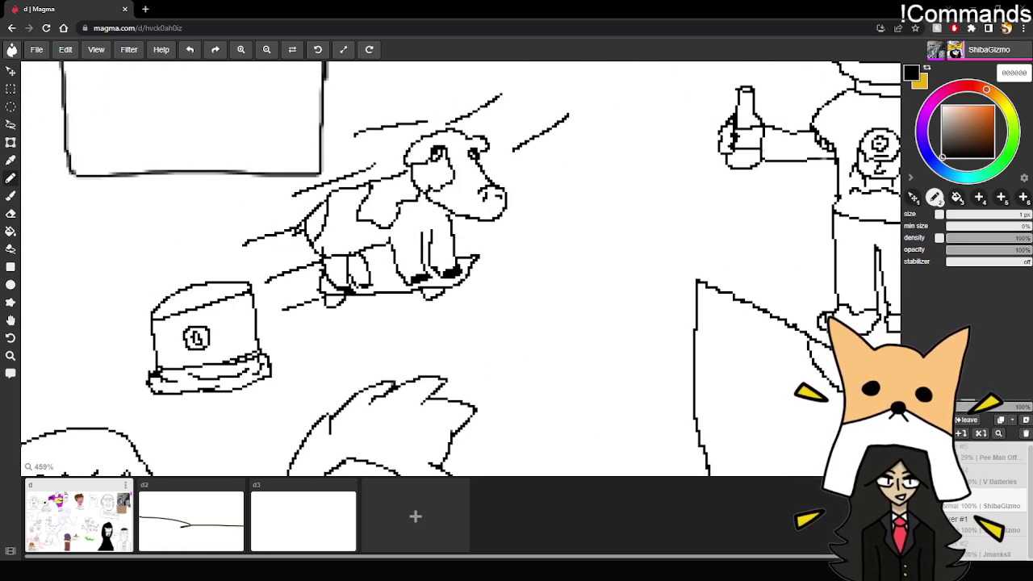
scroll(843, 194, "down", 4)
scroll(842, 194, "down", 3)
scroll(843, 195, "up", 2)
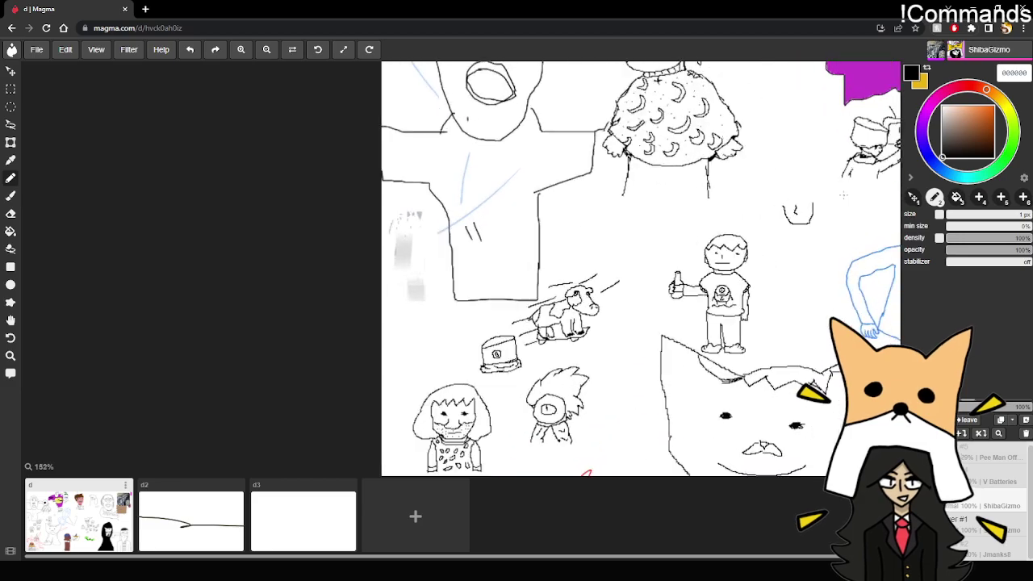
scroll(843, 194, "up", 7)
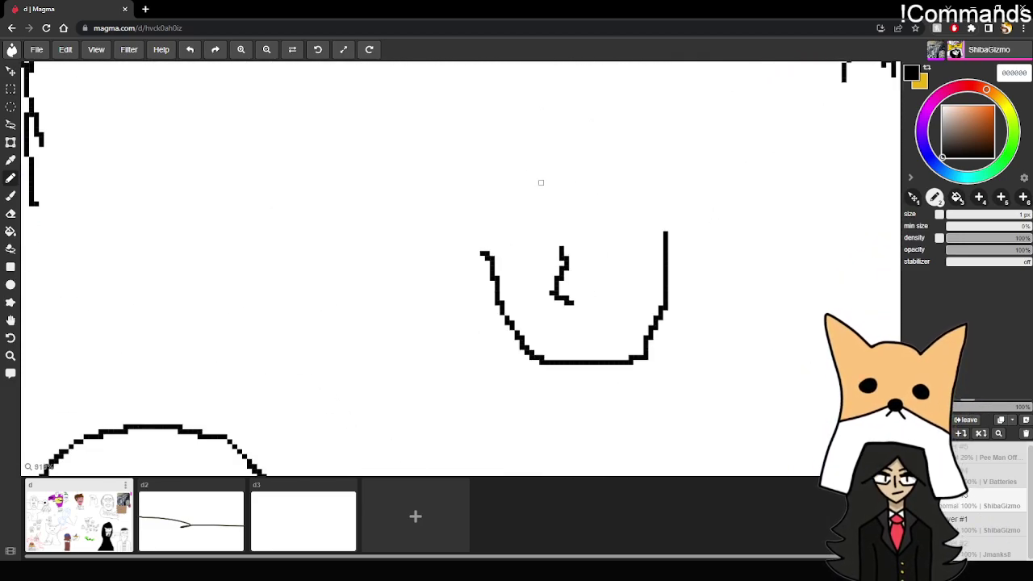
- Draw the right eye, the left eye with the nose, and the mouth inside the U face
mouse_move(595, 240)
left_mouse_down()
mouse_move(635, 237)
mouse_move(615, 249)
mouse_move(614, 272)
left_mouse_up()
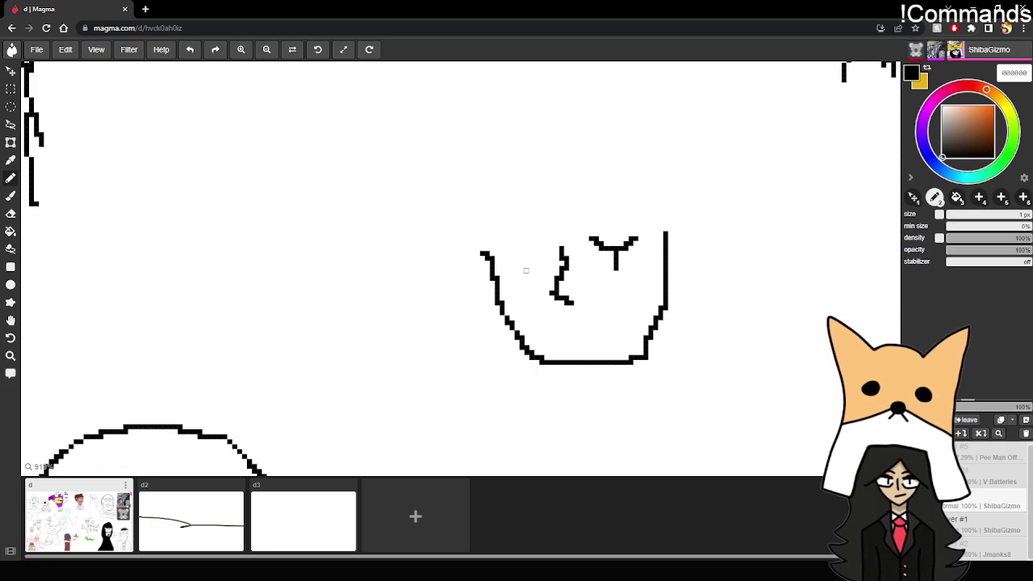
mouse_move(535, 252)
left_mouse_down()
mouse_move(507, 260)
mouse_move(527, 282)
left_mouse_up()
key("ctrl+z")
key("ctrl+z")
key("ctrl+z")
mouse_move(544, 248)
left_mouse_down()
mouse_move(501, 269)
mouse_move(532, 265)
mouse_move(535, 280)
left_mouse_up()
mouse_move(551, 327)
left_mouse_down()
mouse_move(582, 322)
mouse_move(571, 337)
mouse_move(590, 347)
mouse_move(594, 336)
left_mouse_up()
- Add curly hair, lines along both sides of the face, and a brow line over the left eye
scroll(593, 354, "down", 4)
scroll(628, 335, "up", 5)
scroll(644, 323, "down", 5)
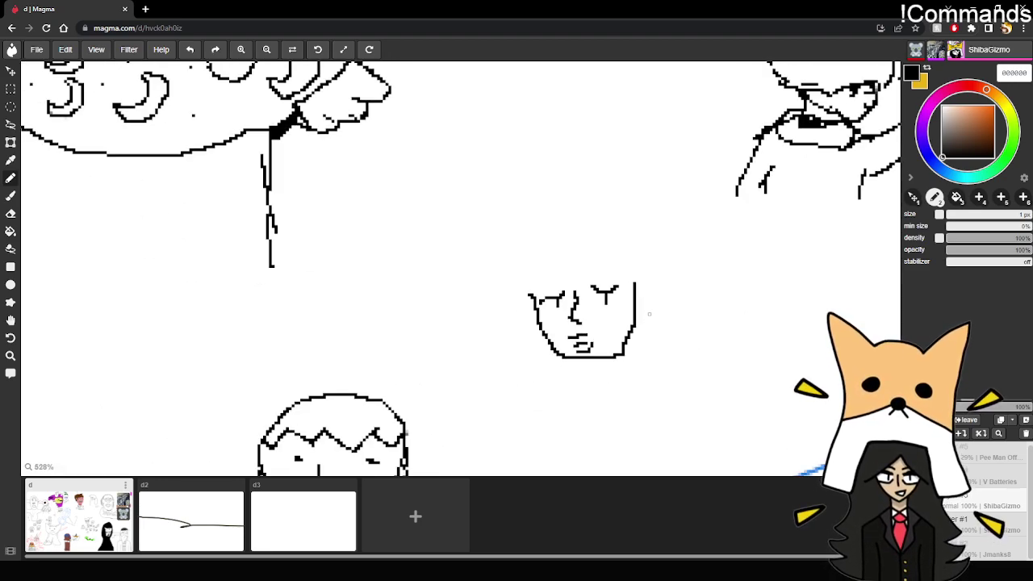
scroll(669, 311, "up", 3)
scroll(577, 340, "up", 3)
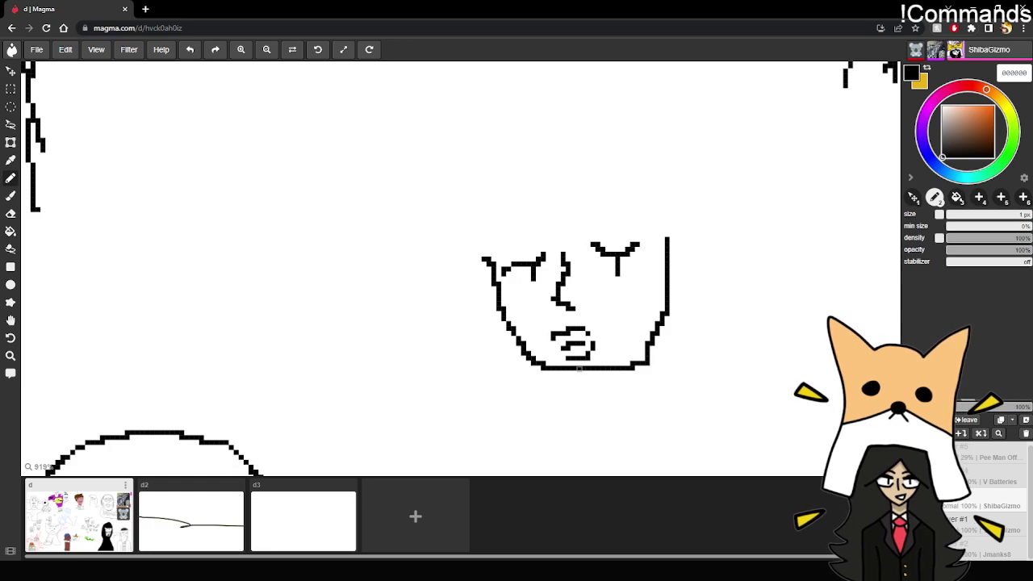
scroll(579, 369, "down", 3)
scroll(638, 247, "up", 3)
scroll(614, 263, "down", 3)
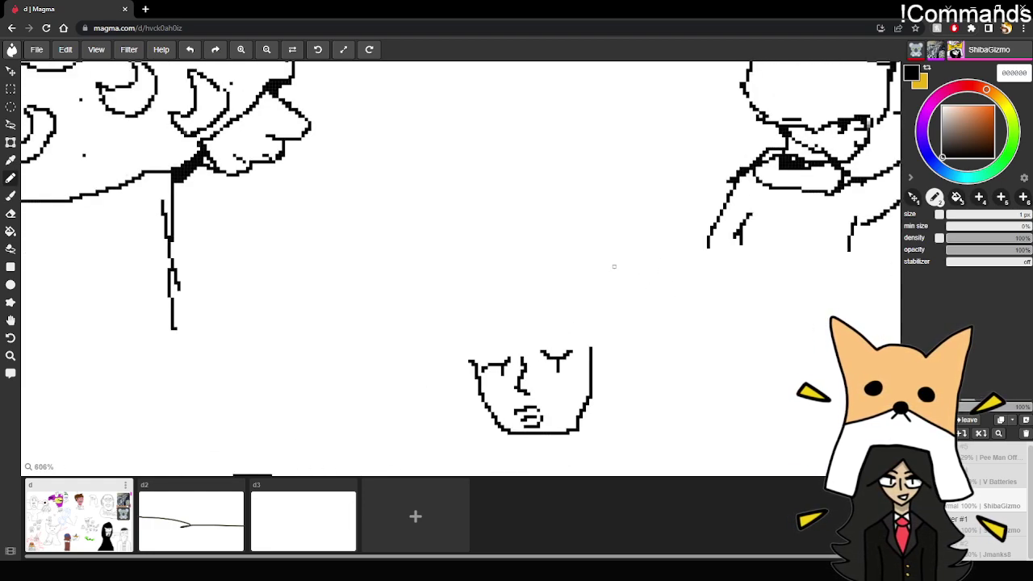
scroll(611, 281, "up", 1)
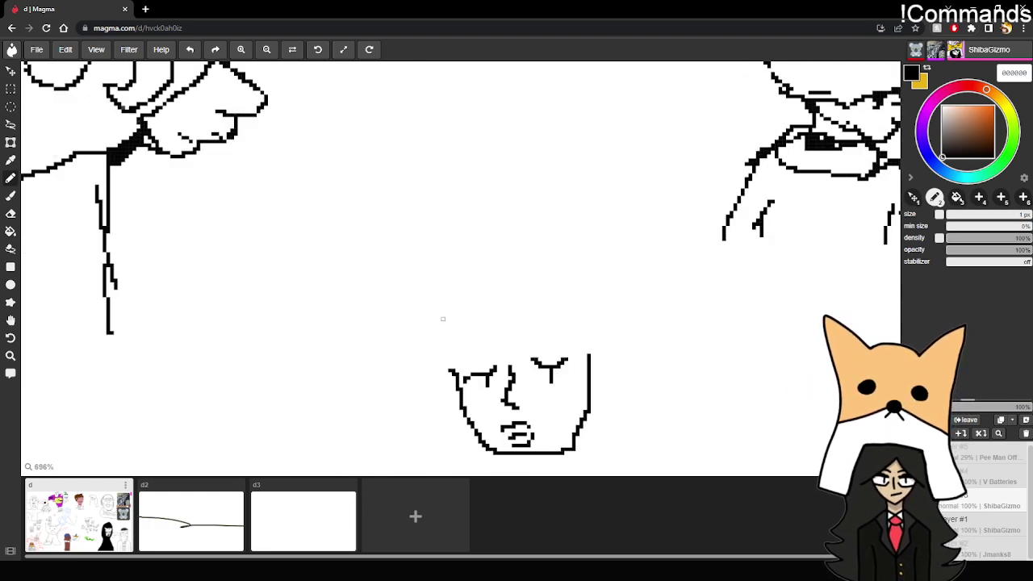
scroll(443, 323, "up", 1)
mouse_move(450, 331)
left_mouse_down()
mouse_move(456, 298)
mouse_move(487, 278)
mouse_move(498, 289)
mouse_move(526, 275)
mouse_move(561, 299)
mouse_move(606, 274)
mouse_move(583, 273)
mouse_move(590, 287)
mouse_move(618, 284)
mouse_move(616, 369)
mouse_move(598, 375)
mouse_move(607, 378)
mouse_move(598, 361)
mouse_move(610, 384)
left_mouse_up()
key("ctrl+z")
key("ctrl+z")
key("ctrl+z")
left_click_drag(614, 394, 611, 413)
left_click_drag(438, 342, 443, 365)
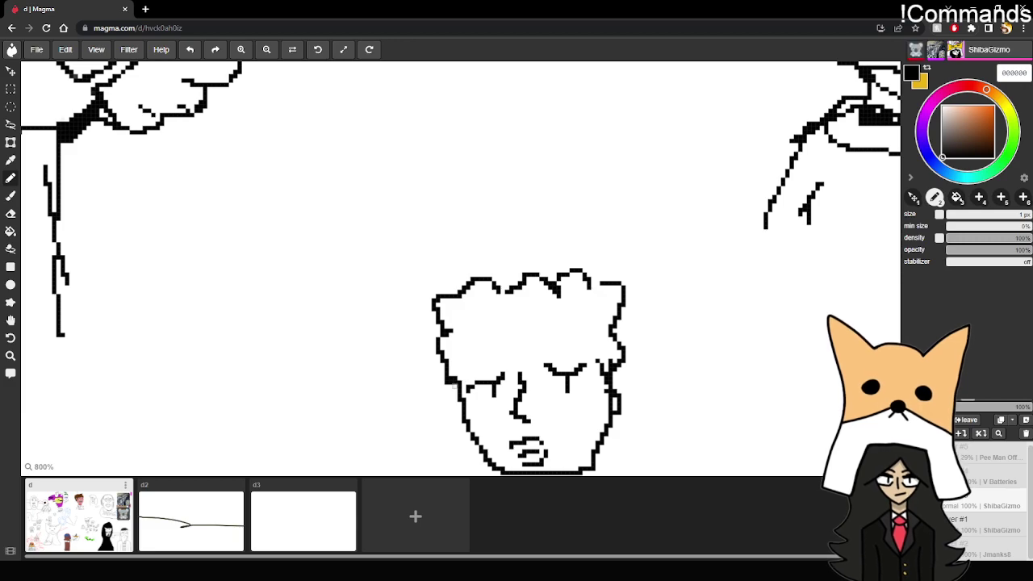
mouse_move(470, 370)
left_mouse_down()
mouse_move(520, 347)
mouse_move(588, 360)
left_mouse_up()
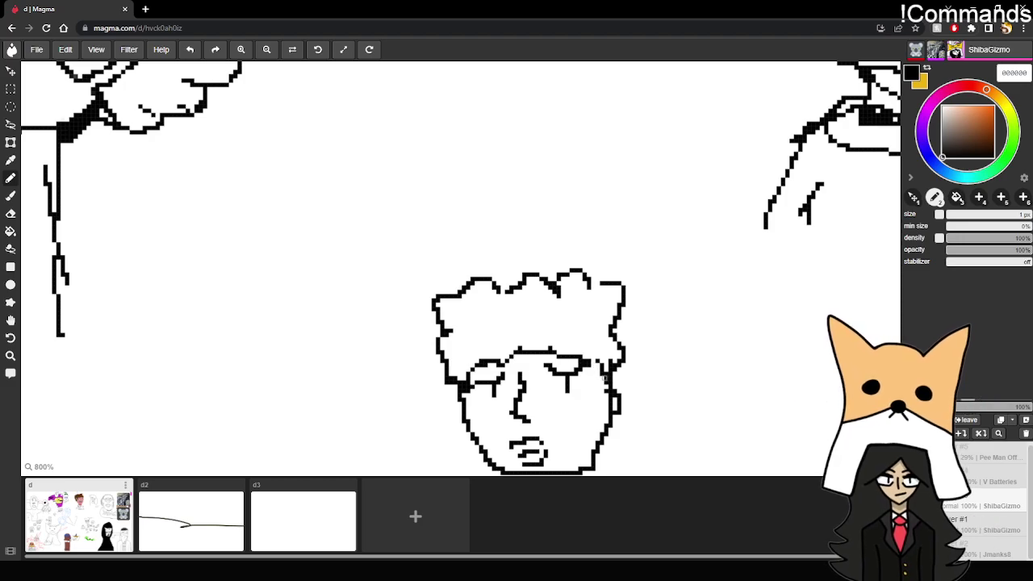
scroll(592, 370, "down", 3)
scroll(568, 431, "up", 5)
scroll(567, 430, "down", 2)
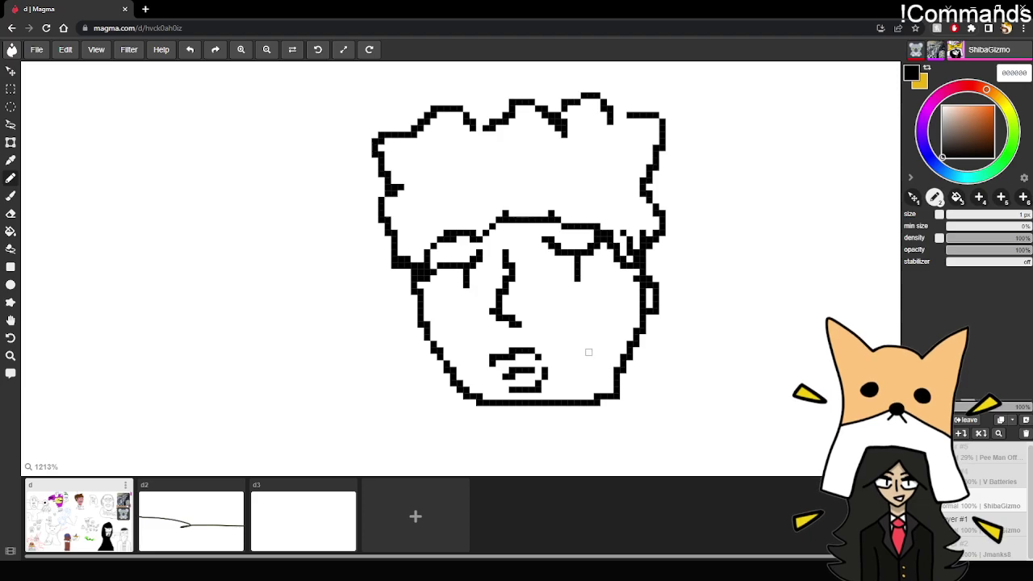
scroll(586, 350, "down", 2)
scroll(719, 406, "down", 3)
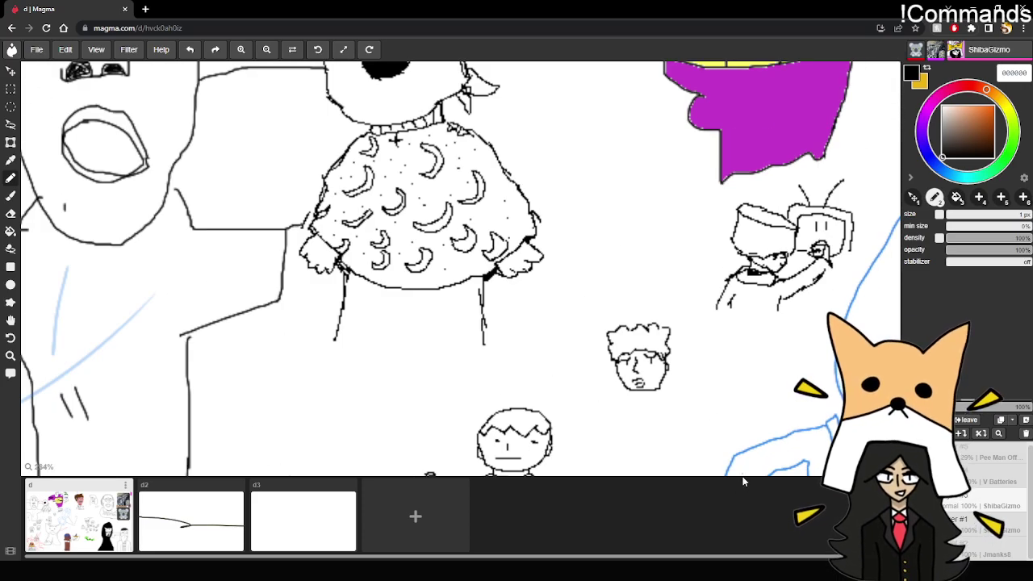
scroll(742, 461, "up", 2)
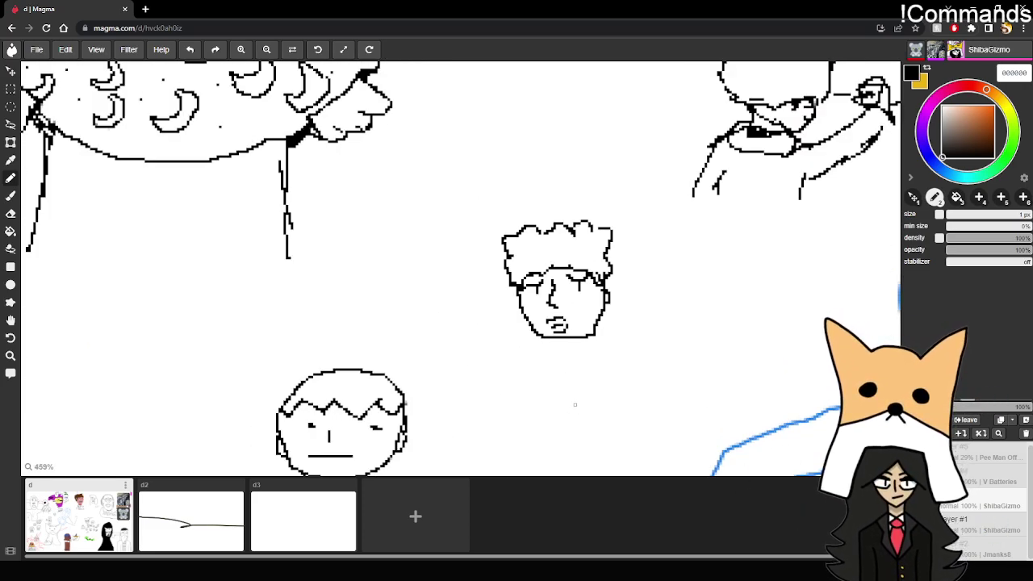
scroll(612, 428, "down", 3)
scroll(612, 427, "up", 2)
scroll(553, 420, "down", 3)
scroll(770, 487, "down", 4)
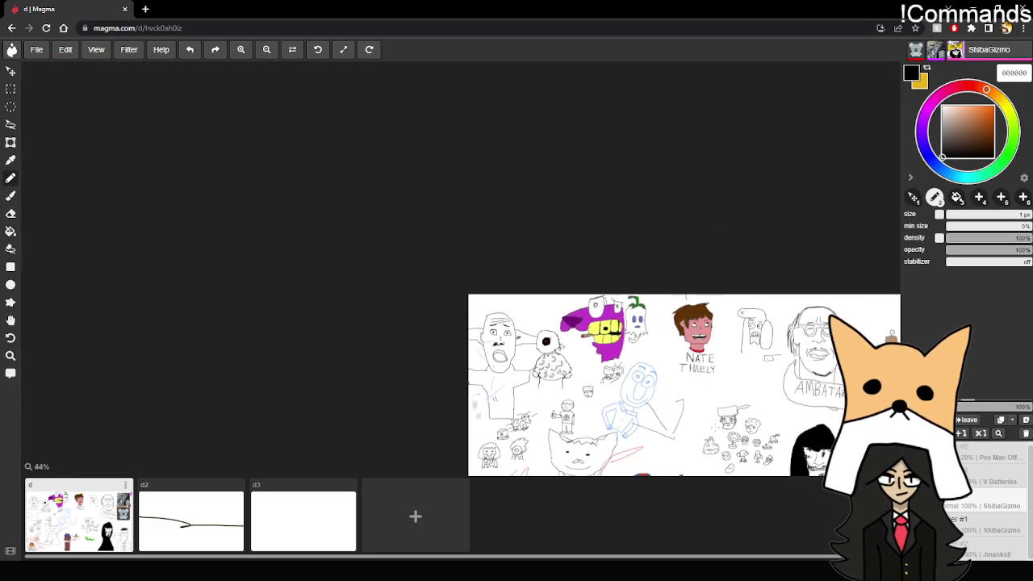
scroll(771, 484, "up", 4)
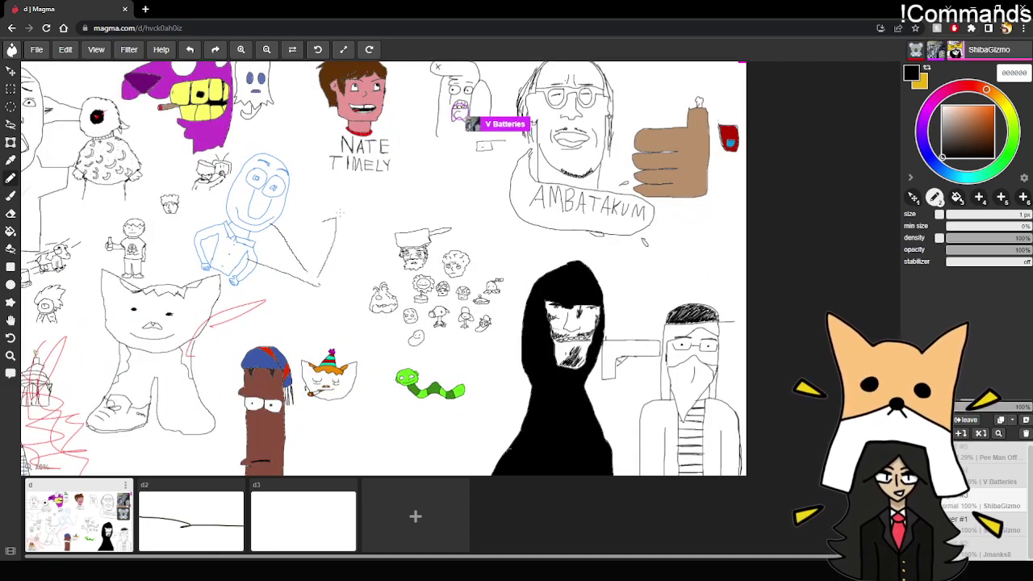
scroll(351, 225, "up", 1)
scroll(481, 132, "up", 5)
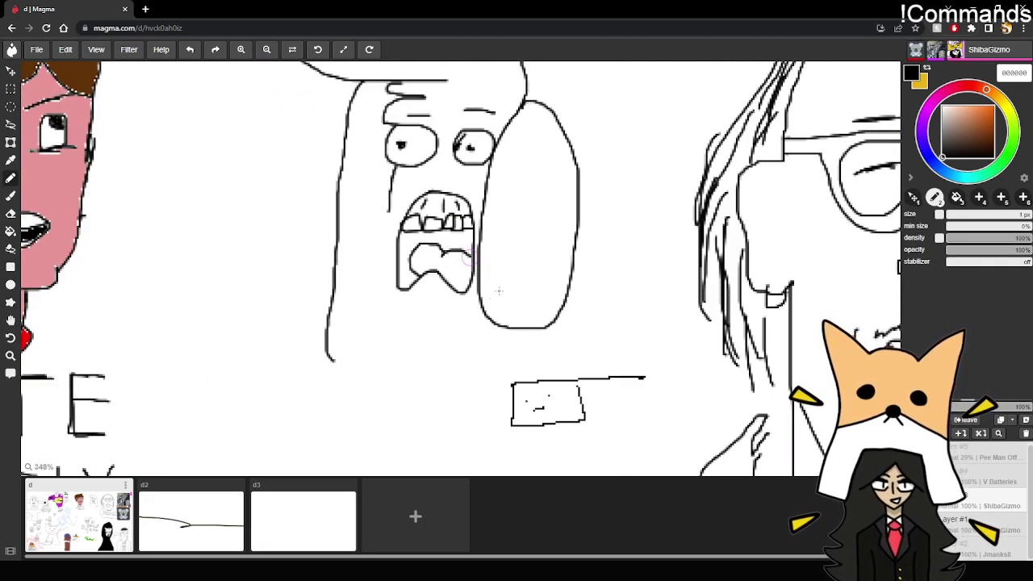
scroll(468, 251, "down", 5)
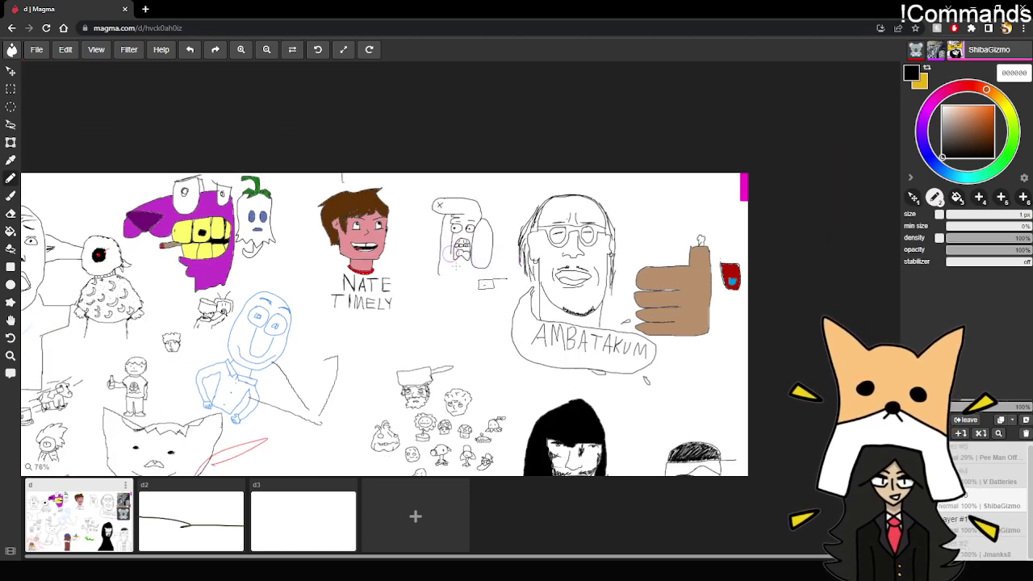
scroll(449, 257, "up", 2)
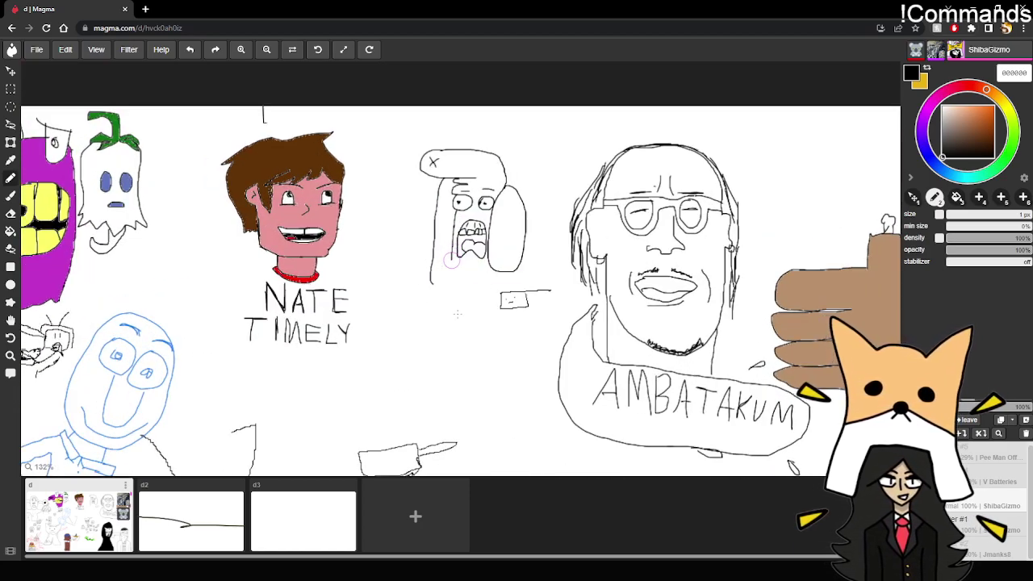
scroll(447, 273, "down", 2)
scroll(446, 273, "down", 2)
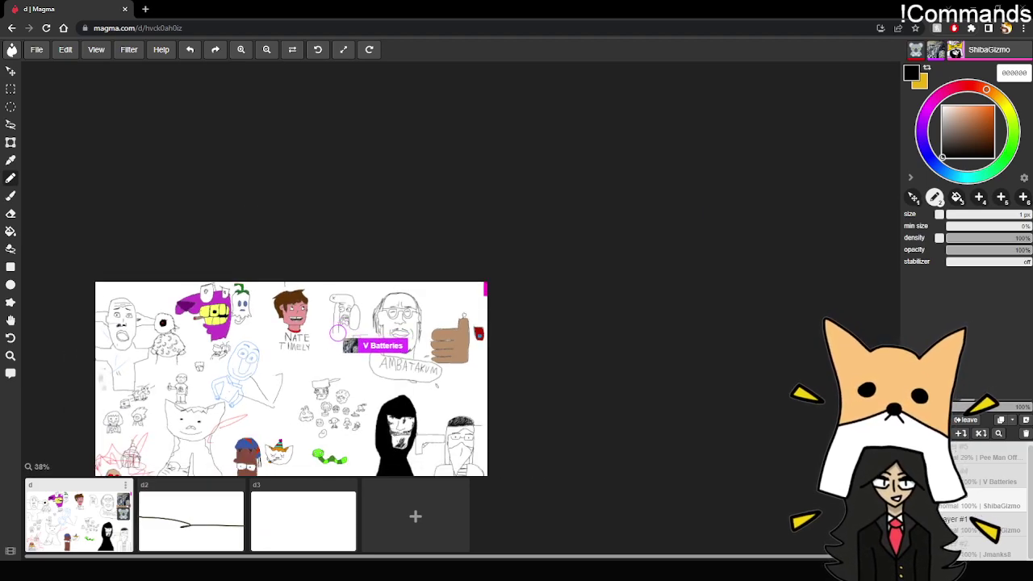
scroll(134, 411, "up", 1)
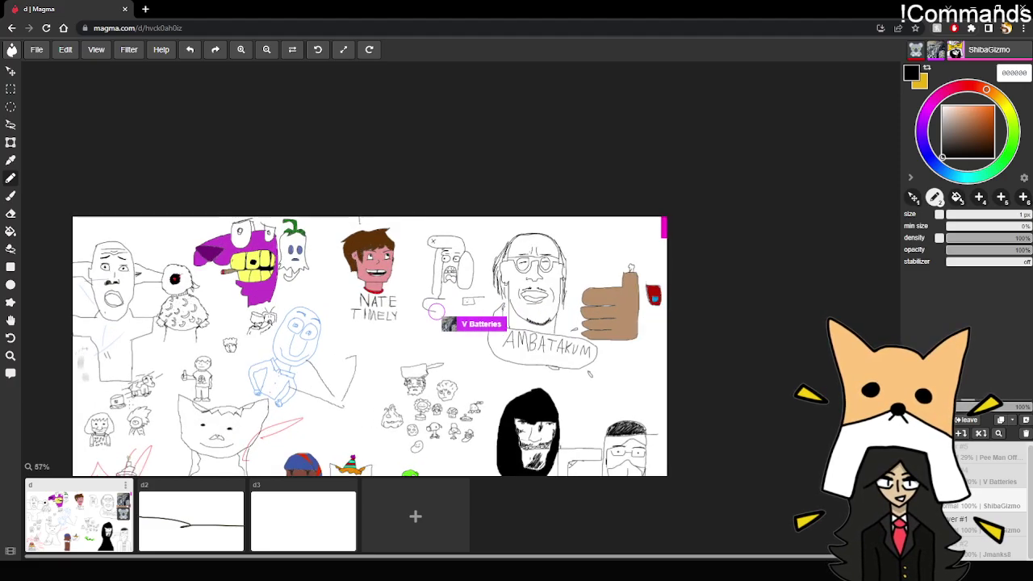
scroll(229, 352, "up", 5)
scroll(294, 284, "up", 1)
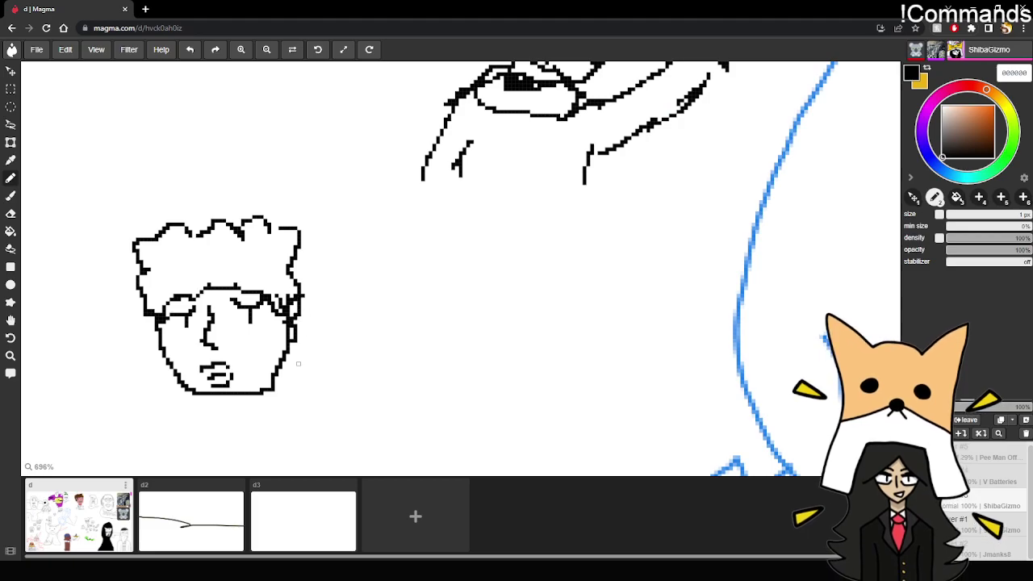
scroll(203, 446, "down", 2)
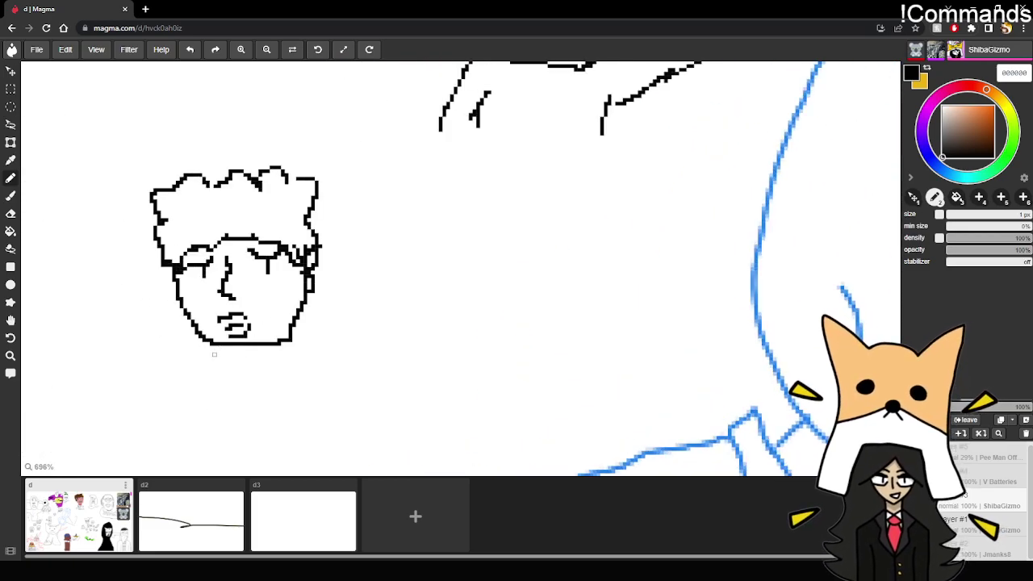
scroll(212, 354, "down", 2)
scroll(192, 286, "up", 2)
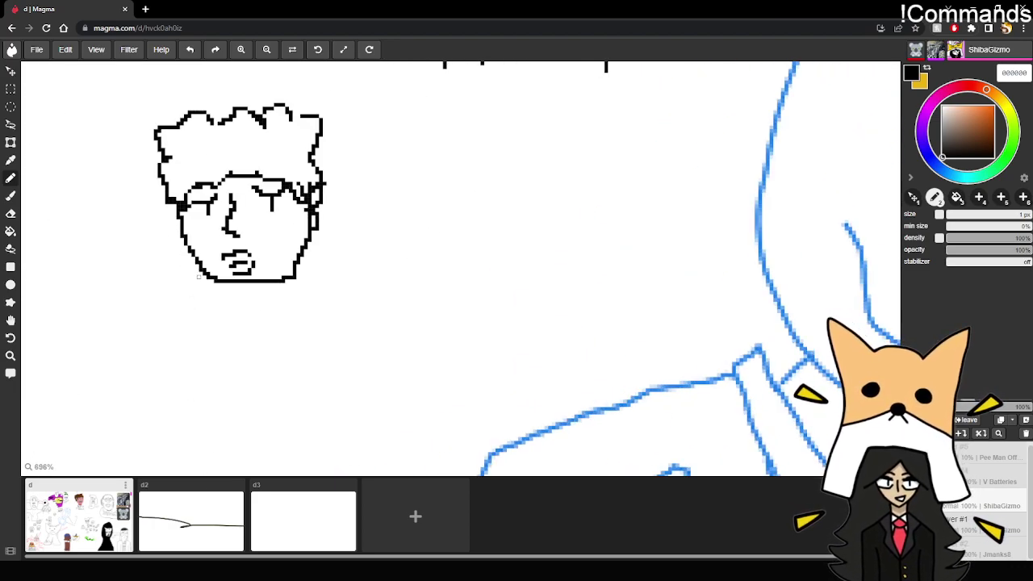
- Draw the chin line, the left shoulder, and the left side and sleeve edges under the head
mouse_move(203, 276)
left_mouse_down()
mouse_move(228, 296)
mouse_move(289, 287)
left_mouse_up()
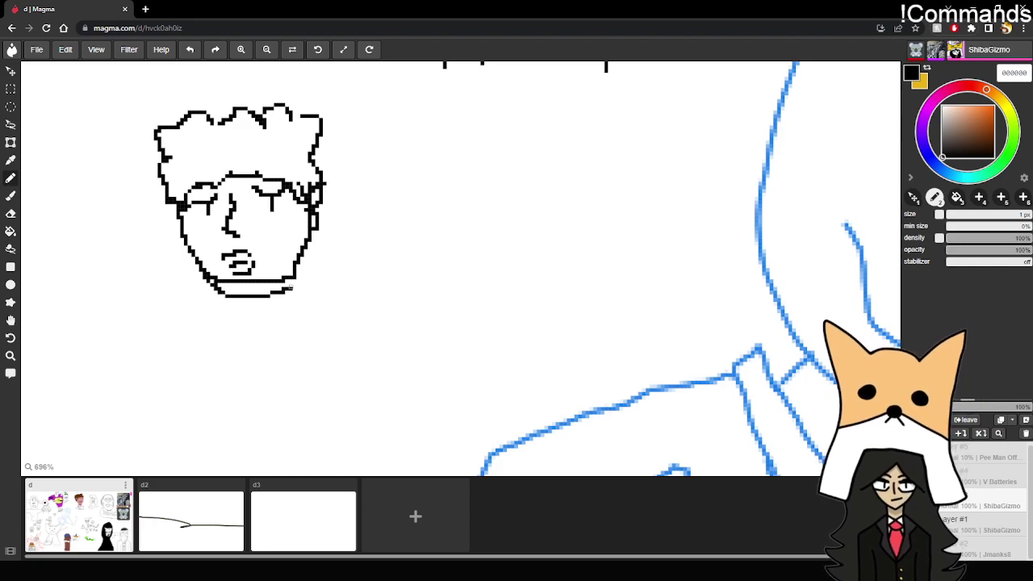
left_click_drag(194, 284, 168, 322)
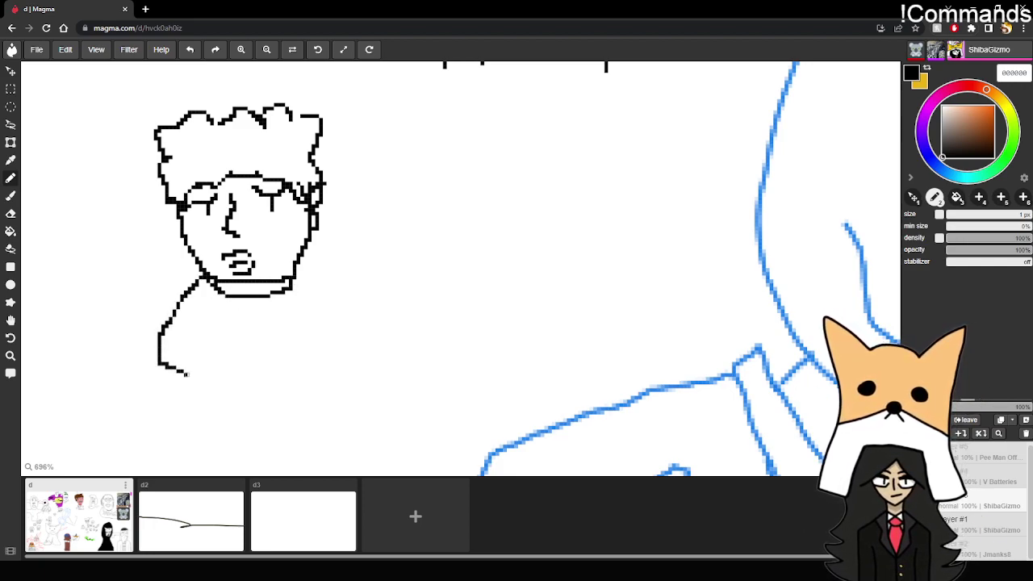
key("ctrl+z")
mouse_move(208, 276)
left_mouse_down()
mouse_move(150, 316)
mouse_move(153, 334)
mouse_move(187, 348)
mouse_move(161, 339)
mouse_move(149, 378)
left_mouse_up()
key("ctrl+z")
left_click_drag(147, 331, 137, 400)
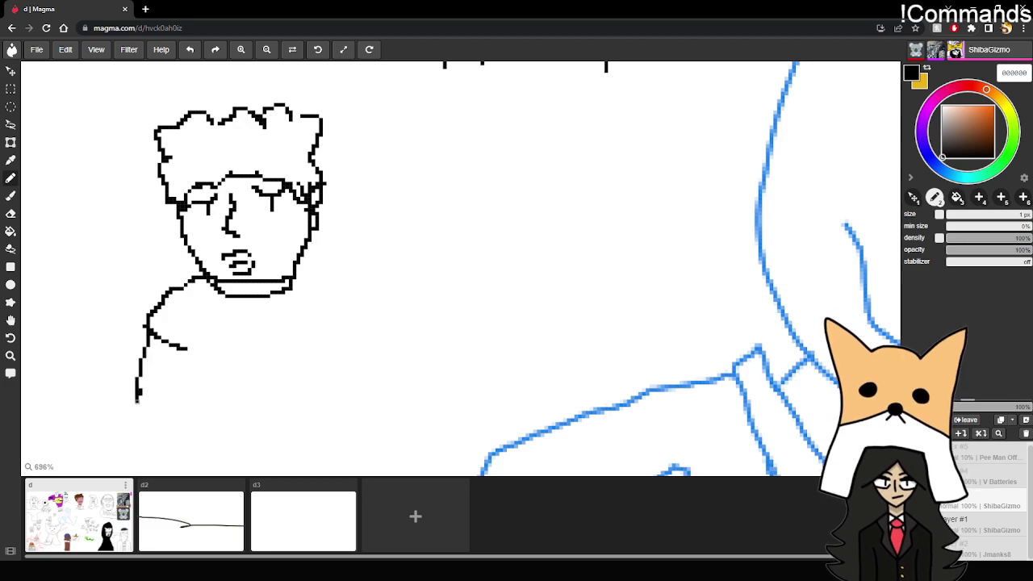
left_click_drag(186, 351, 191, 392)
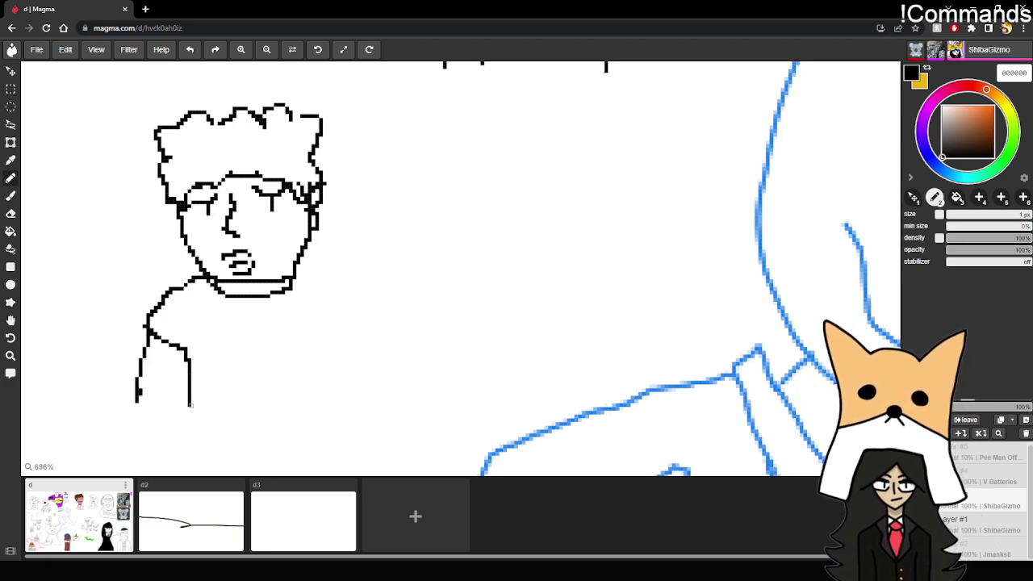
key("ctrl+z")
key("ctrl+z")
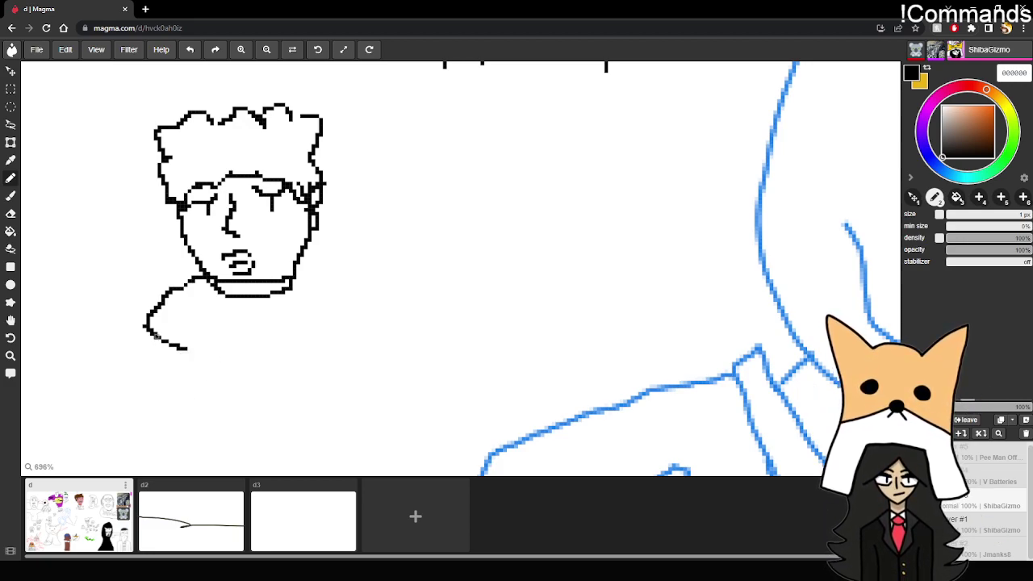
key("ctrl+z")
left_click_drag(150, 337, 151, 379)
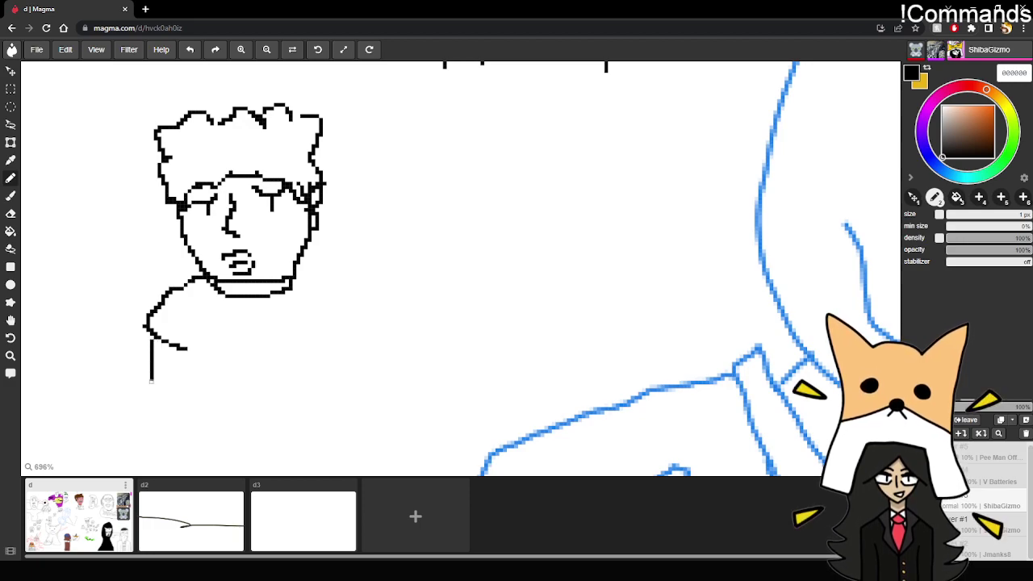
left_click_drag(188, 348, 187, 391)
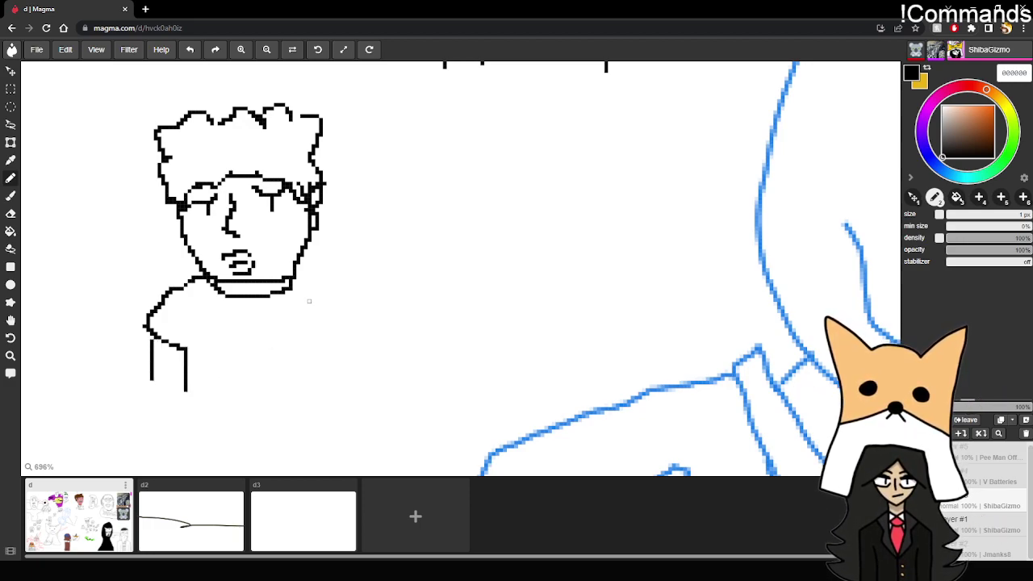
- Draw the right sleeve's inner edge on the body's right side
left_click_drag(294, 330, 294, 384)
key("ctrl+z")
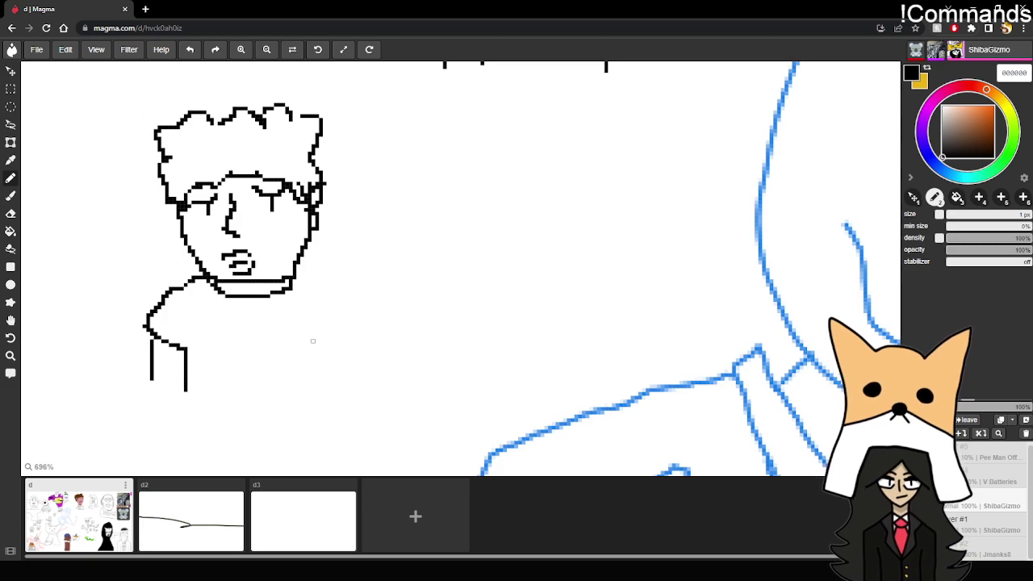
left_click_drag(304, 346, 302, 388)
mouse_move(291, 278)
left_mouse_down()
mouse_move(317, 314)
mouse_move(324, 297)
mouse_move(341, 318)
mouse_move(314, 341)
mouse_move(332, 340)
mouse_move(328, 387)
left_mouse_up()
key("ctrl+z")
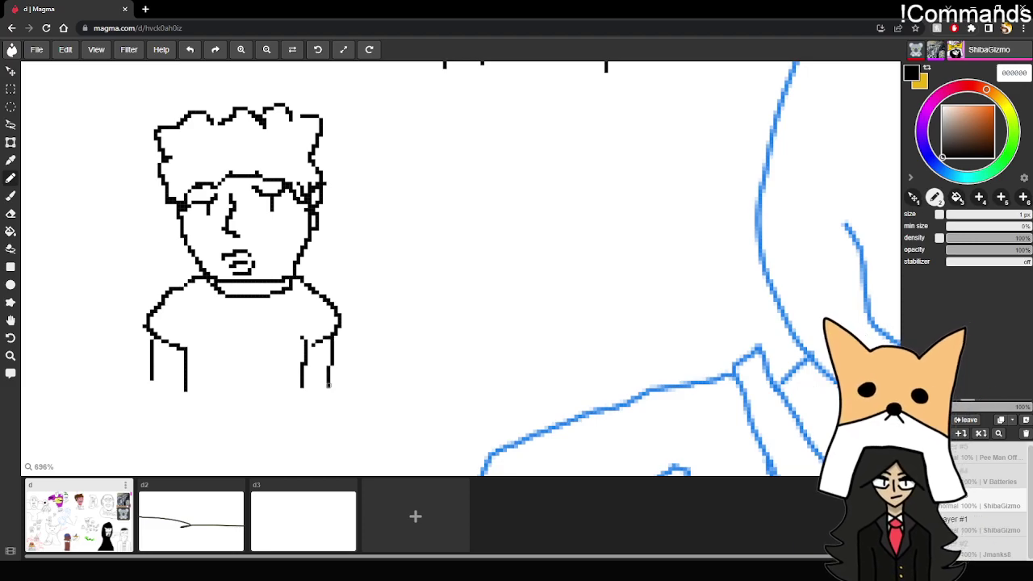
scroll(223, 385, "down", 3)
scroll(212, 435, "up", 3)
scroll(206, 424, "up", 2)
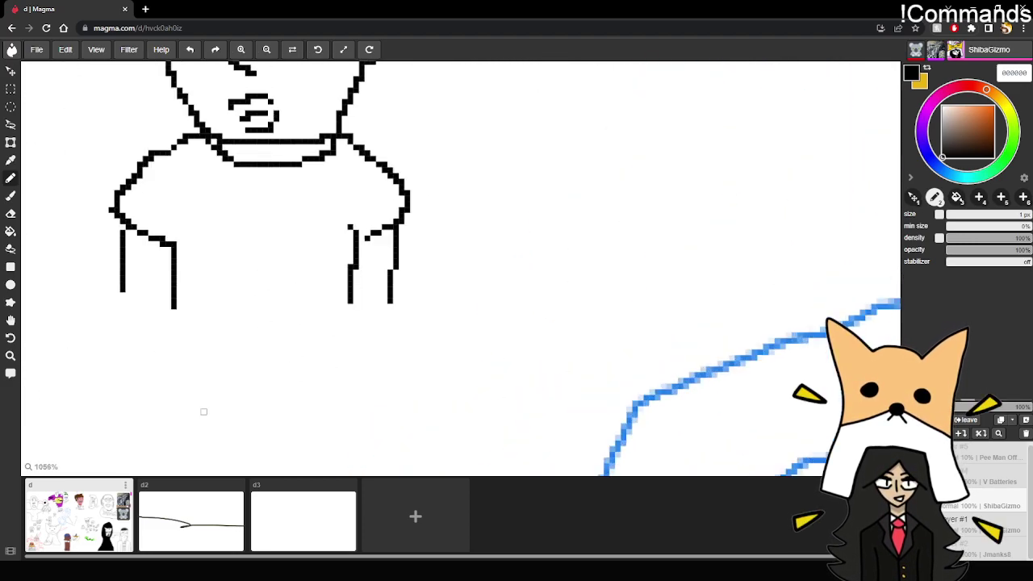
- Draw the shirt's bottom arm line and the shorts with a gap between the legs
mouse_move(173, 310)
left_mouse_down()
mouse_move(175, 368)
mouse_move(271, 369)
mouse_move(359, 358)
mouse_move(351, 303)
left_mouse_up()
scroll(173, 426, "up", 2)
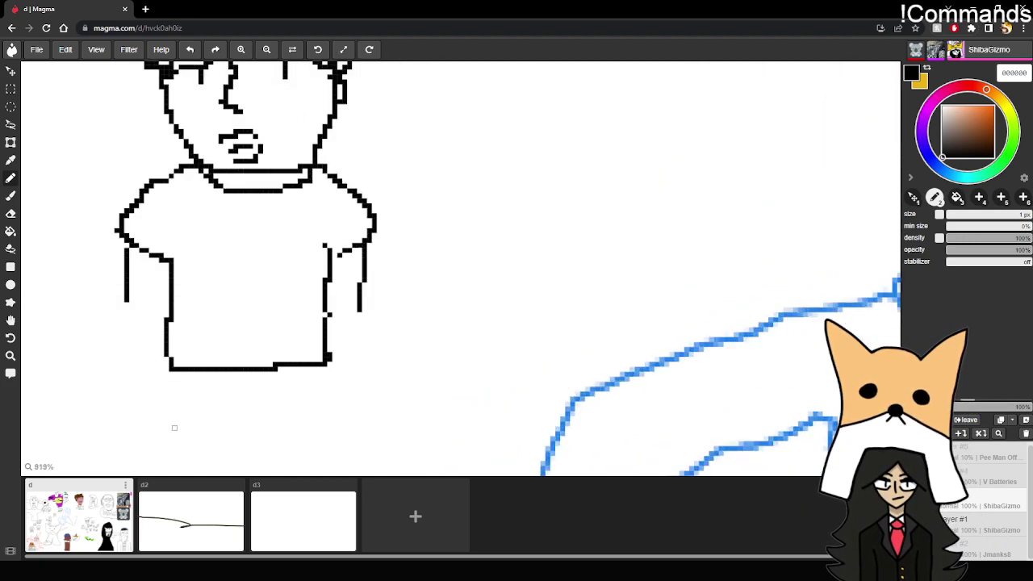
scroll(194, 473, "up", 1)
mouse_move(161, 322)
left_mouse_down()
mouse_move(152, 442)
mouse_move(187, 463)
mouse_move(301, 452)
left_mouse_up()
left_click_drag(291, 383, 282, 449)
mouse_move(293, 384)
left_mouse_down()
mouse_move(309, 455)
mouse_move(403, 442)
mouse_move(414, 406)
mouse_move(402, 321)
left_mouse_up()
- Draw the left and right arms hanging down beside the body to the hands
scroll(281, 320, "down", 5)
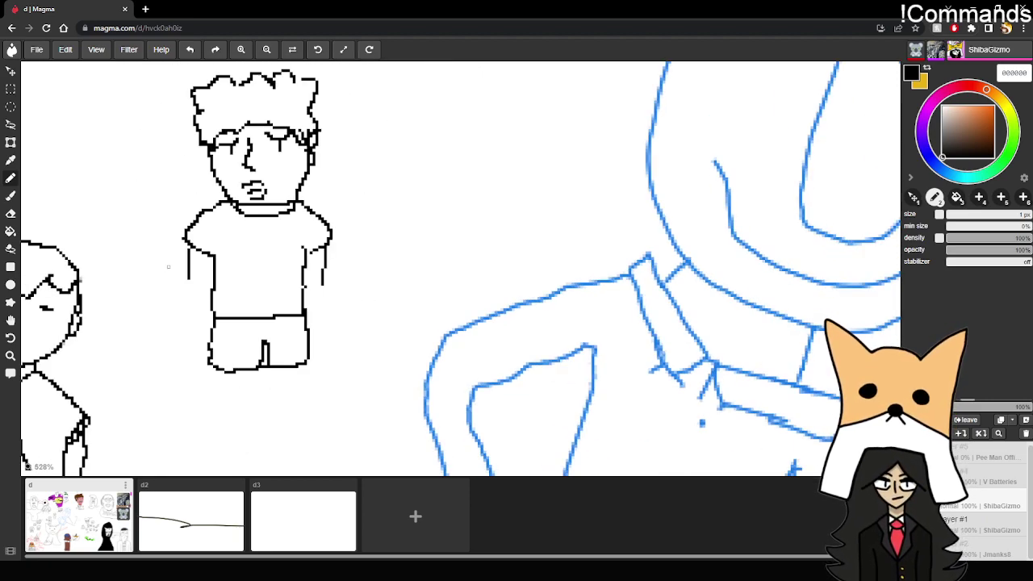
scroll(206, 270, "up", 4)
mouse_move(214, 307)
left_mouse_down()
mouse_move(218, 399)
mouse_move(237, 390)
mouse_move(235, 415)
mouse_move(273, 412)
left_mouse_up()
mouse_move(521, 307)
left_mouse_down()
mouse_move(524, 379)
mouse_move(536, 391)
mouse_move(485, 416)
left_mouse_up()
scroll(470, 415, "down", 3)
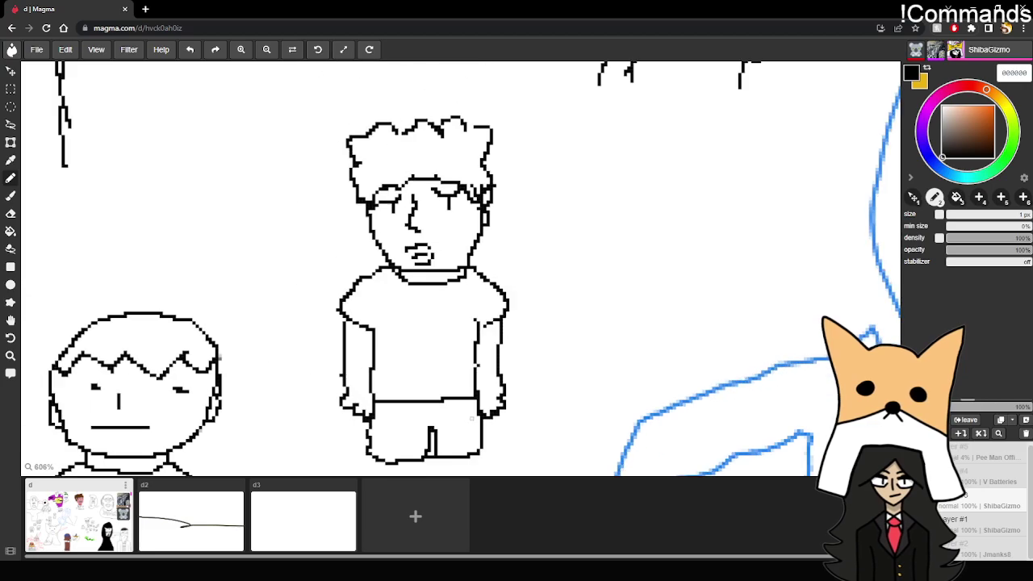
scroll(471, 415, "down", 3)
scroll(475, 449, "down", 2)
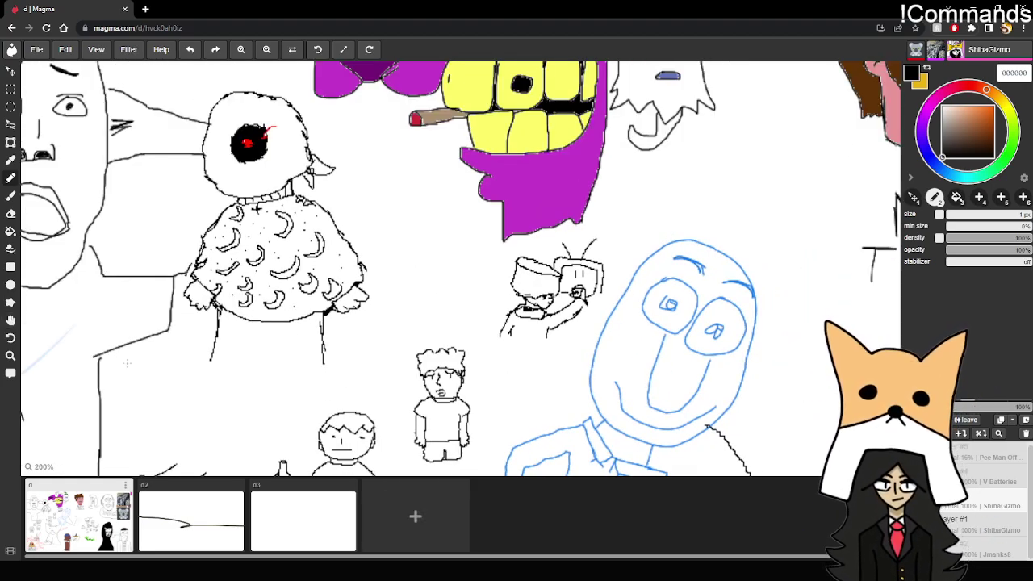
- Reposition the view, then draw the left and right leg lines down from the shorts
left_click(7, 323)
scroll(477, 396, "up", 3)
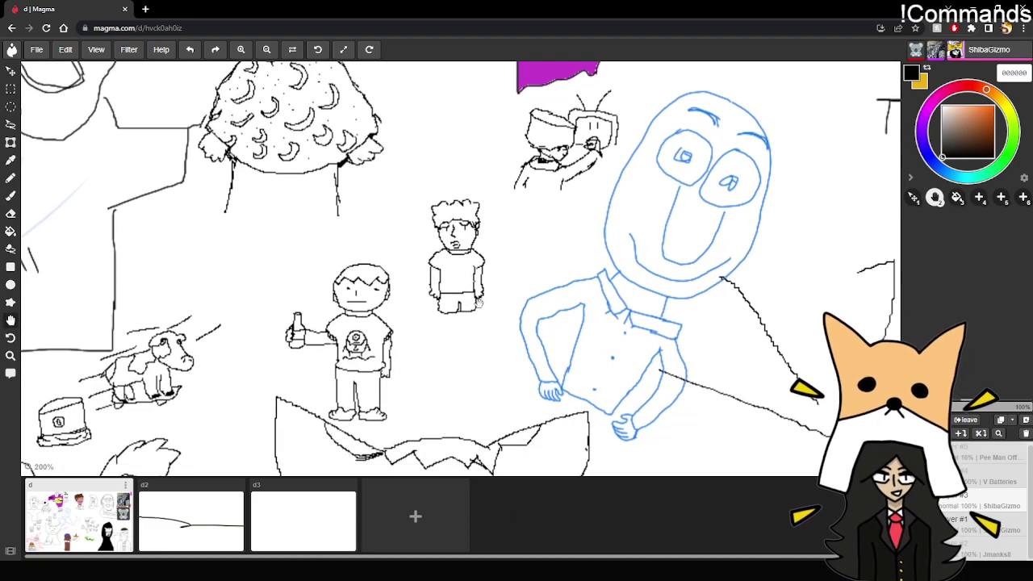
scroll(471, 322, "up", 2)
left_click(10, 178)
scroll(303, 290, "up", 3)
mouse_move(450, 285)
left_mouse_down()
mouse_move(457, 334)
mouse_move(437, 373)
mouse_move(449, 433)
left_mouse_up()
key("ctrl+z")
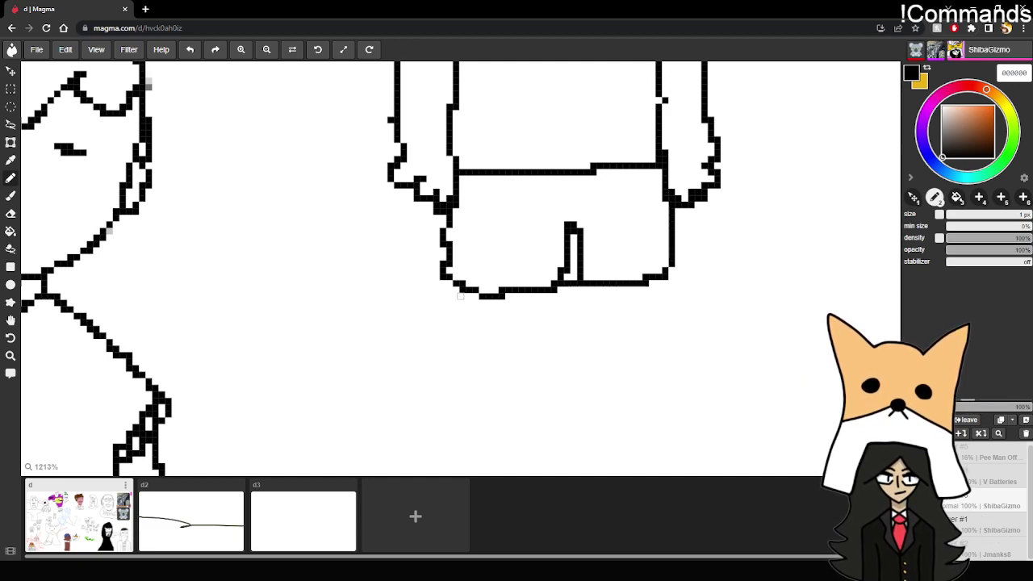
mouse_move(454, 287)
left_mouse_down()
mouse_move(435, 358)
mouse_move(441, 454)
left_mouse_up()
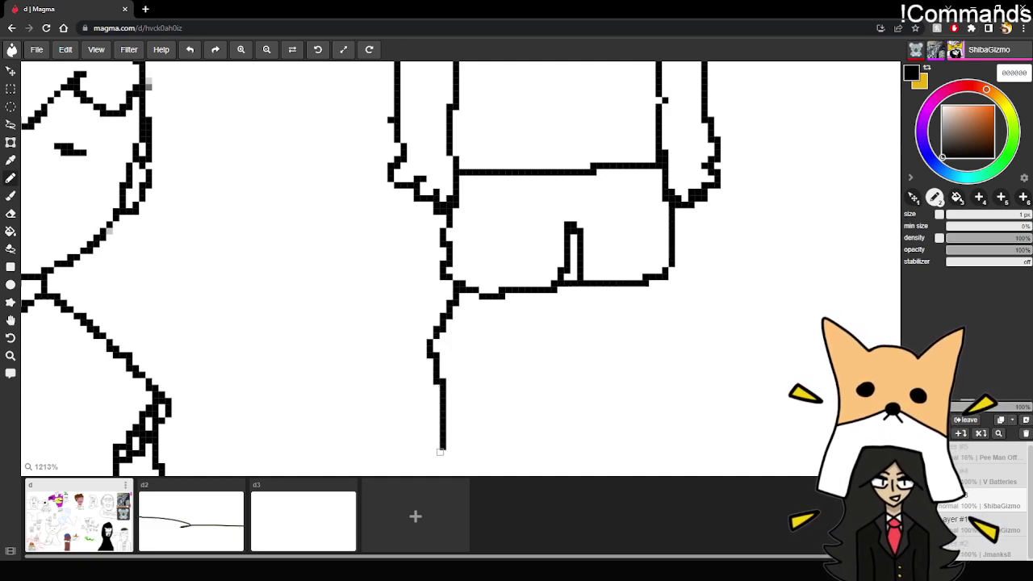
key("ctrl+z")
key("ctrl+z")
left_click_drag(457, 286, 456, 403)
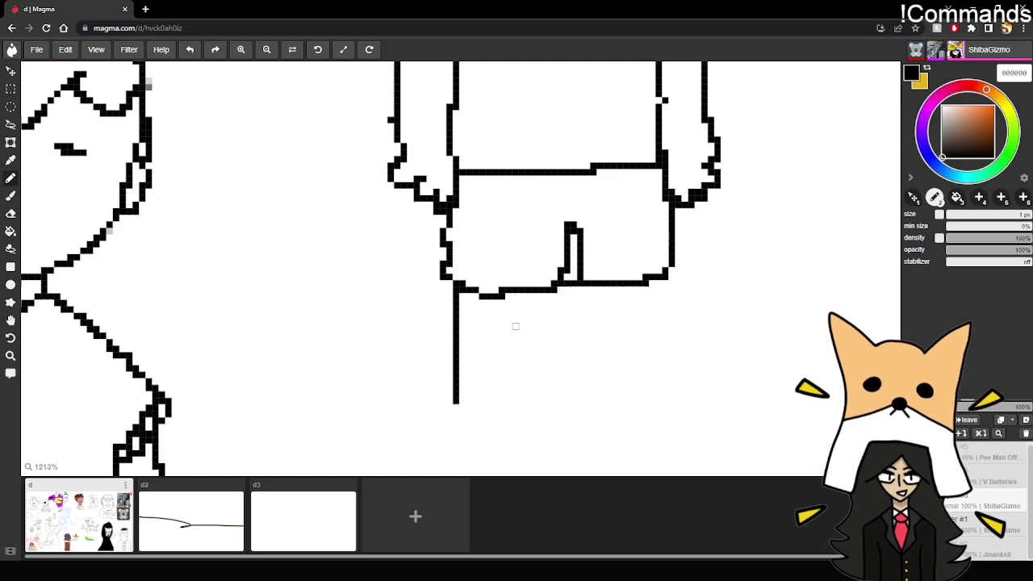
left_click_drag(535, 295, 537, 405)
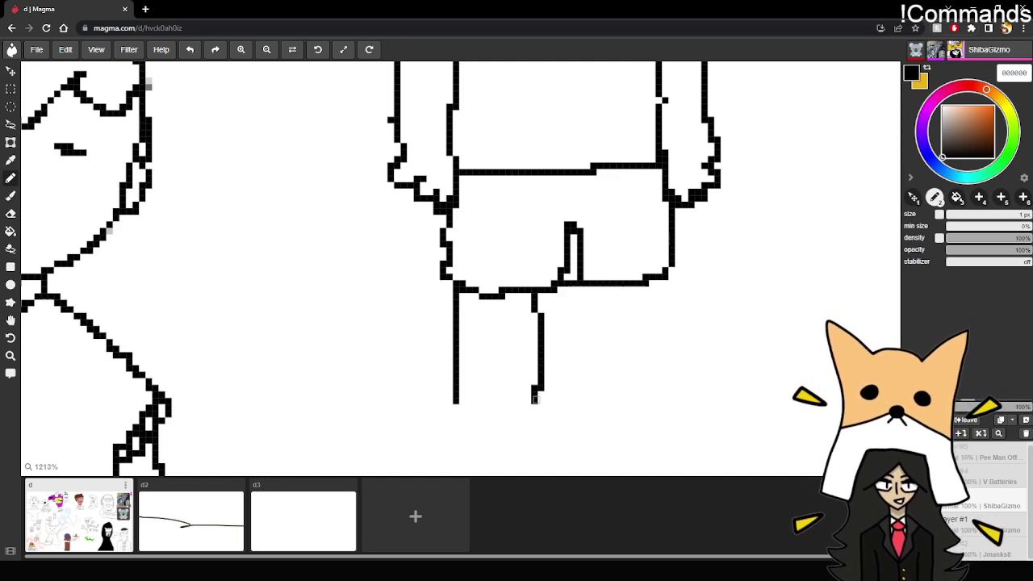
- Draw a larger shoe under the left leg, reaching toward the right leg
scroll(538, 405, "down", 5)
scroll(567, 475, "up", 3)
mouse_move(513, 335)
left_mouse_down()
mouse_move(522, 364)
mouse_move(518, 342)
mouse_move(525, 353)
left_mouse_up()
key("ctrl+z")
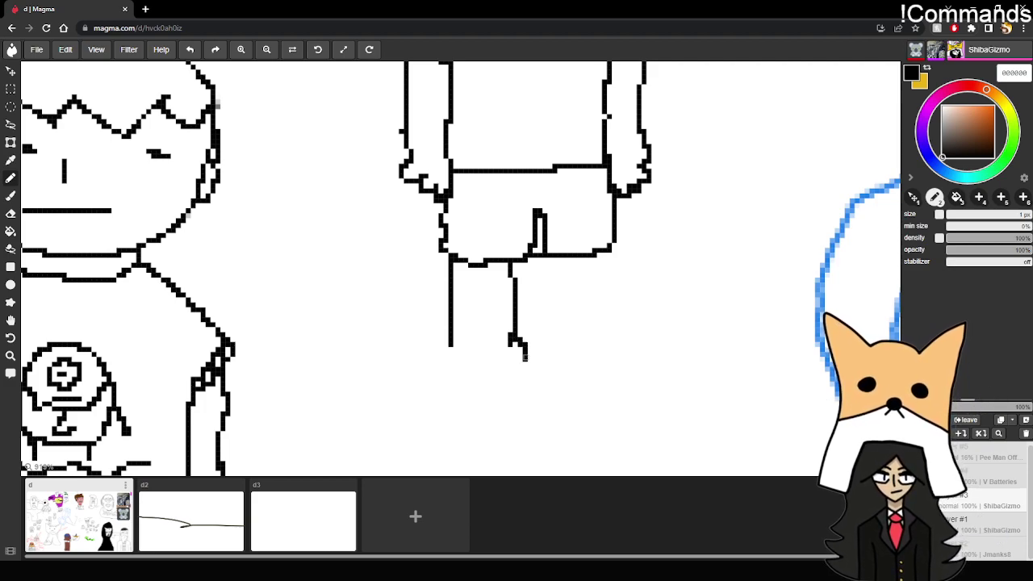
mouse_move(450, 345)
left_mouse_down()
mouse_move(472, 359)
mouse_move(423, 383)
mouse_move(428, 393)
mouse_move(519, 363)
left_mouse_up()
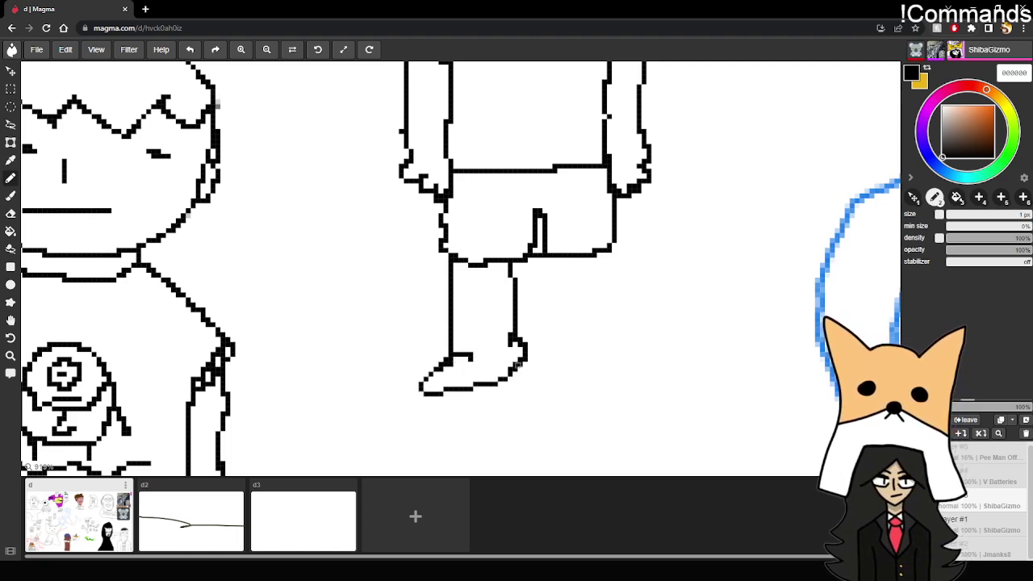
key("ctrl+z")
key("ctrl+z")
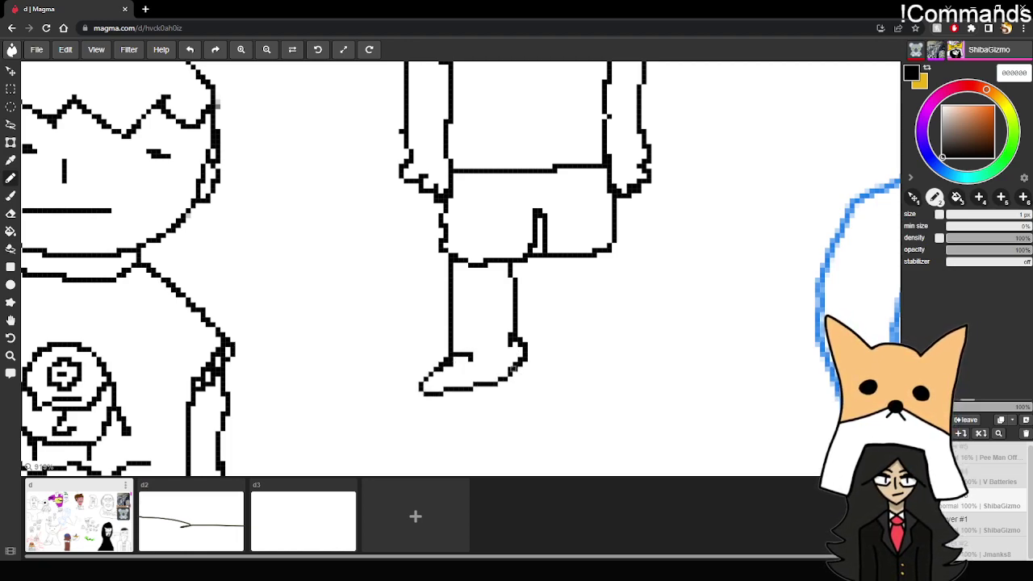
left_click_drag(481, 368, 514, 369)
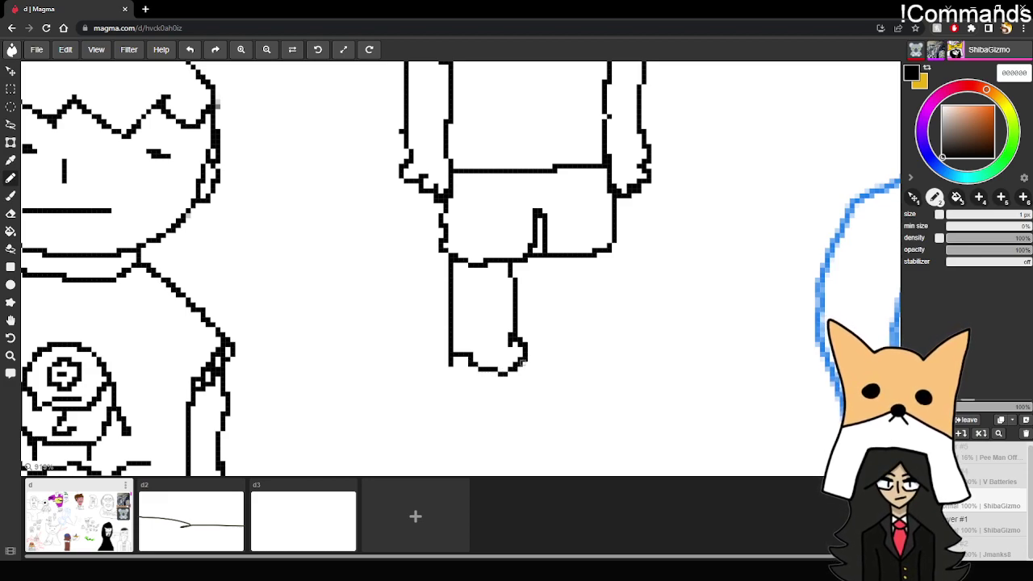
mouse_move(450, 361)
left_mouse_down()
mouse_move(431, 388)
mouse_move(468, 399)
mouse_move(531, 362)
left_mouse_up()
- Draw the right leg's inner and outer lines and connect them to a right shoe outline
left_click_drag(547, 253, 549, 349)
left_click_drag(611, 253, 619, 313)
left_click_drag(535, 353, 530, 368)
key("ctrl+z")
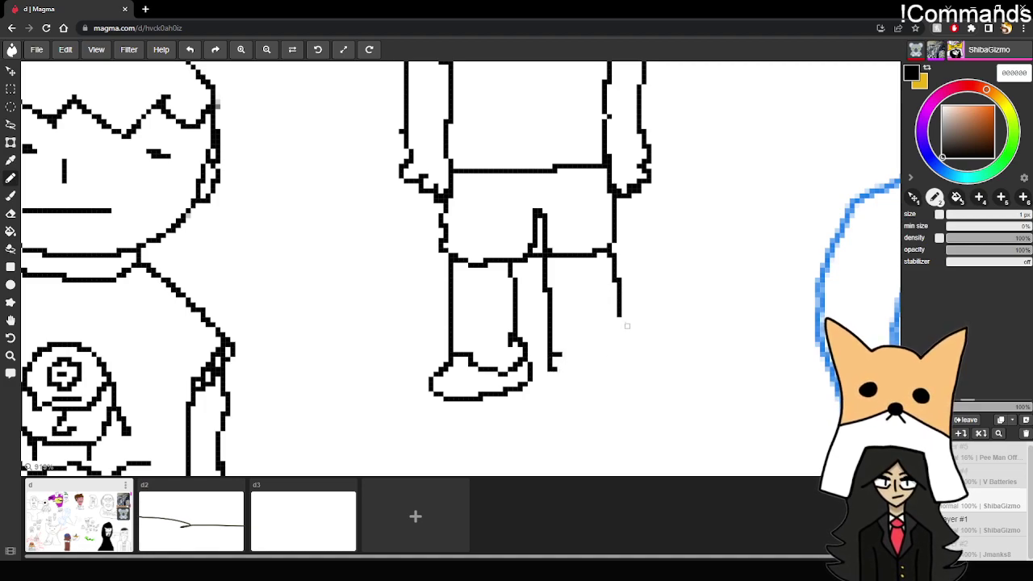
mouse_move(620, 349)
left_mouse_down()
mouse_move(605, 370)
mouse_move(627, 354)
mouse_move(639, 376)
mouse_move(623, 389)
mouse_move(568, 390)
left_mouse_up()
key("ctrl+z")
key("ctrl+z")
mouse_move(633, 362)
left_mouse_down()
mouse_move(650, 374)
mouse_move(612, 394)
mouse_move(573, 394)
mouse_move(551, 373)
left_mouse_up()
left_click_drag(622, 350, 623, 325)
- Hatch both legs with short vertical hair strokes, undoing the stray ones
scroll(622, 317, "down", 3)
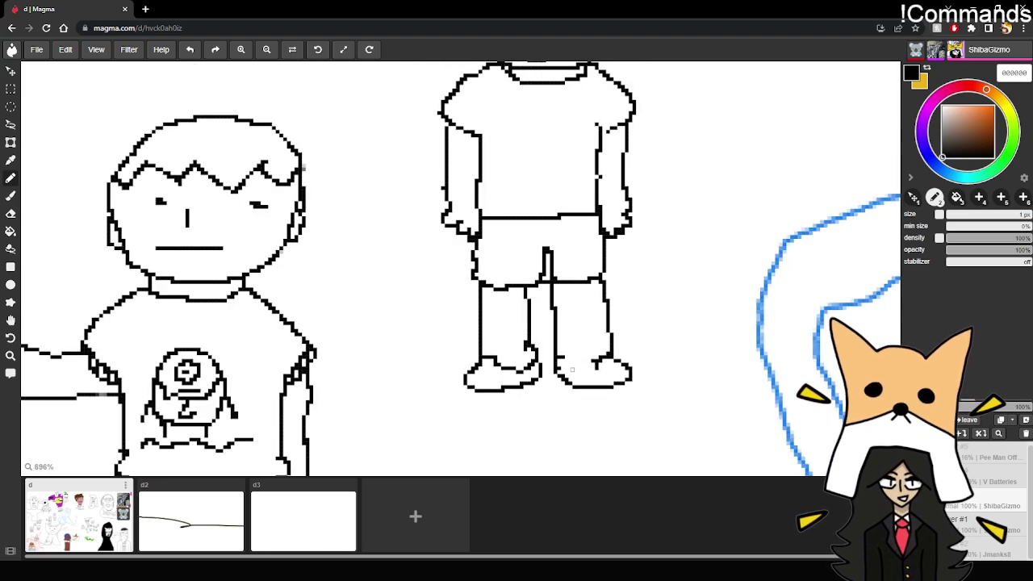
scroll(572, 373, "up", 4)
mouse_move(569, 313)
left_mouse_down()
mouse_move(569, 295)
mouse_move(591, 306)
mouse_move(620, 292)
mouse_move(598, 278)
left_mouse_up()
left_click_drag(575, 242, 574, 255)
mouse_move(538, 196)
left_mouse_down()
mouse_move(540, 220)
mouse_move(580, 212)
mouse_move(554, 232)
left_mouse_up()
key("ctrl+z")
mouse_move(598, 204)
left_mouse_down()
mouse_move(598, 224)
mouse_move(620, 239)
left_mouse_up()
mouse_move(604, 316)
left_mouse_down()
mouse_move(594, 353)
mouse_move(623, 345)
mouse_move(586, 357)
mouse_move(612, 362)
mouse_move(557, 361)
left_mouse_up()
key("ctrl+z")
mouse_move(442, 273)
left_mouse_down()
mouse_move(441, 305)
mouse_move(456, 323)
mouse_move(433, 341)
left_mouse_up()
left_click_drag(412, 308, 411, 285)
scroll(452, 255, "down", 10)
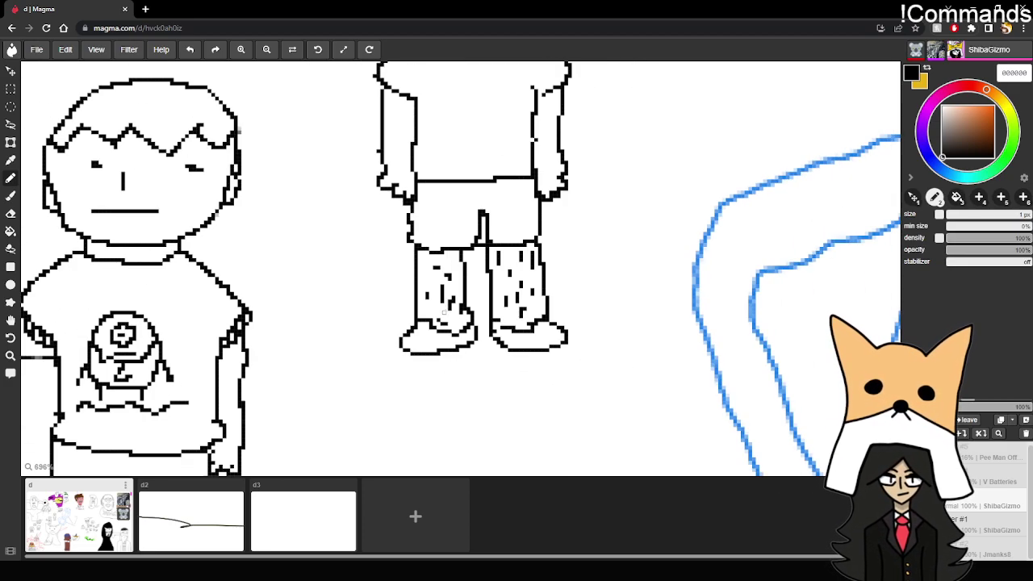
scroll(558, 299, "up", 3)
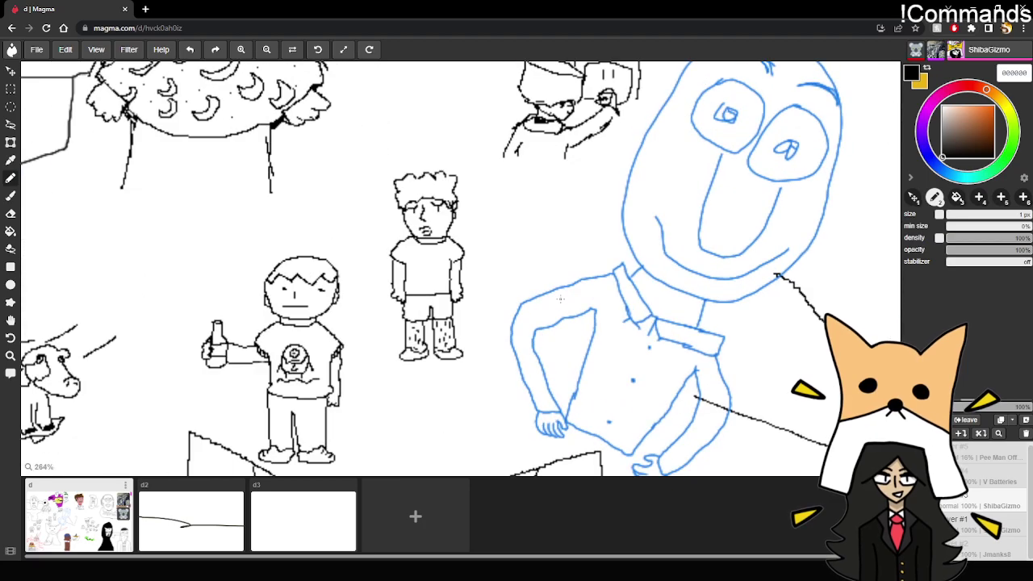
scroll(558, 299, "down", 6)
scroll(549, 272, "up", 4)
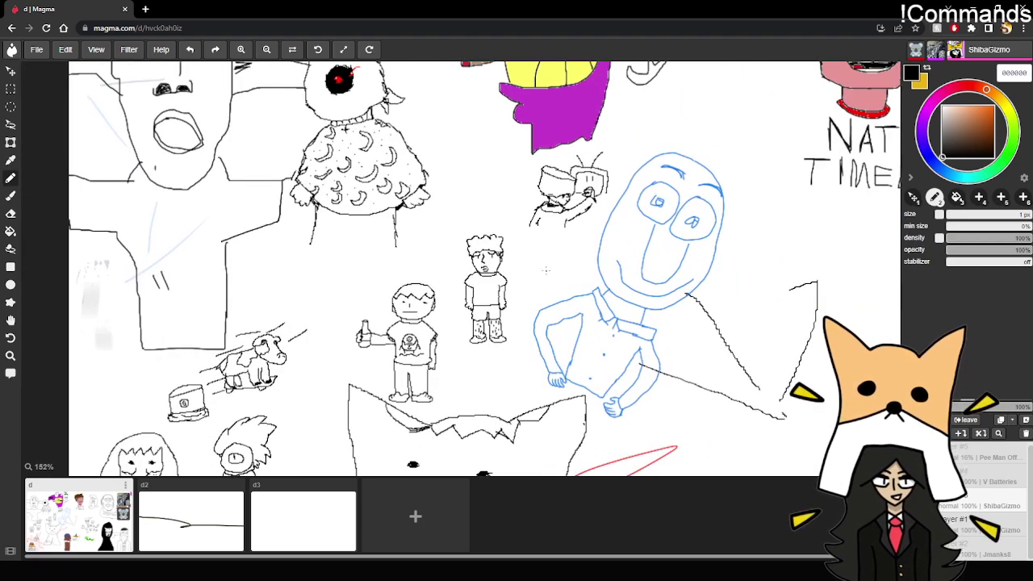
scroll(545, 269, "down", 5)
scroll(517, 276, "up", 2)
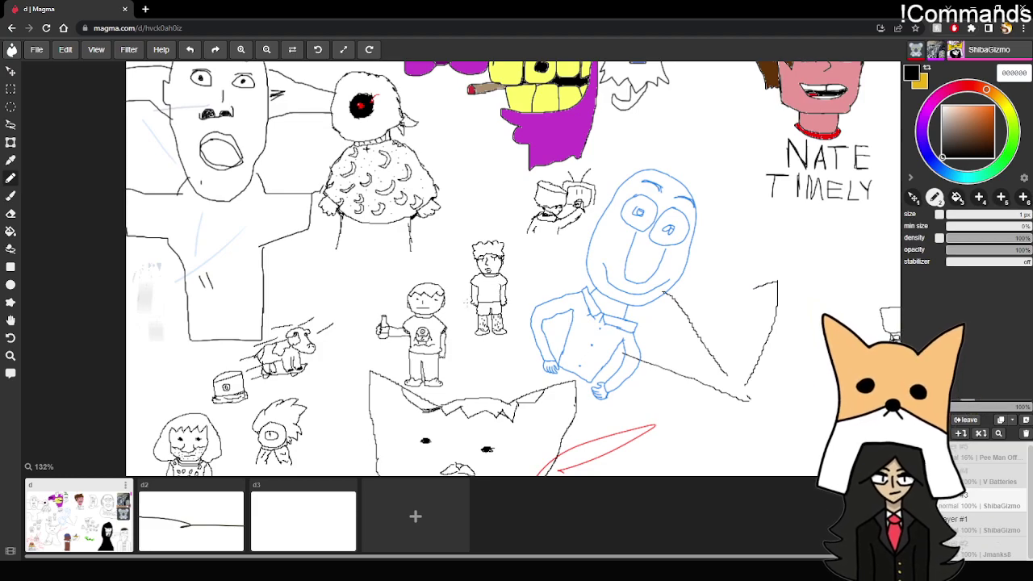
scroll(726, 101, "down", 2)
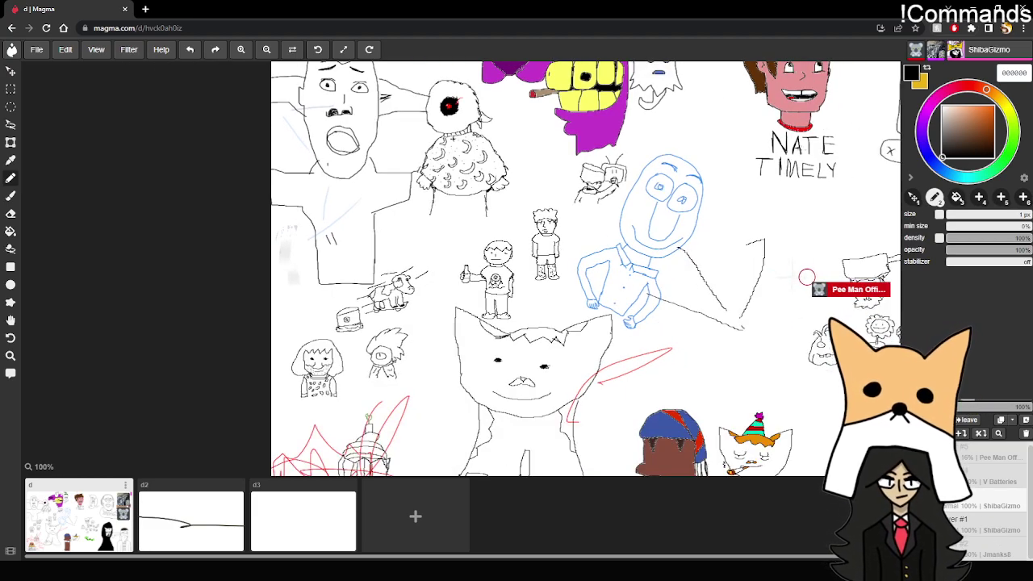
scroll(560, 271, "up", 8)
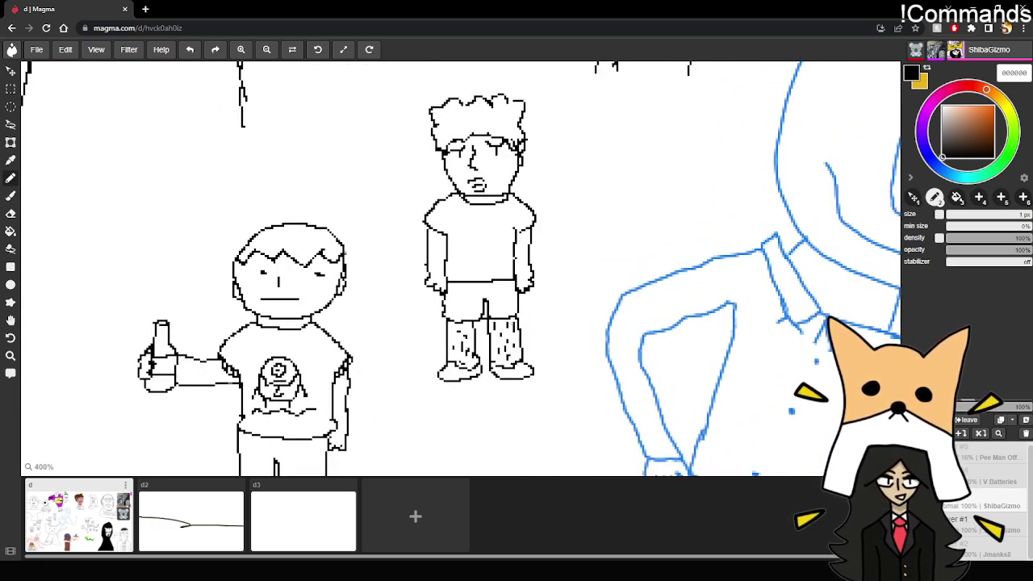
scroll(504, 220, "up", 1)
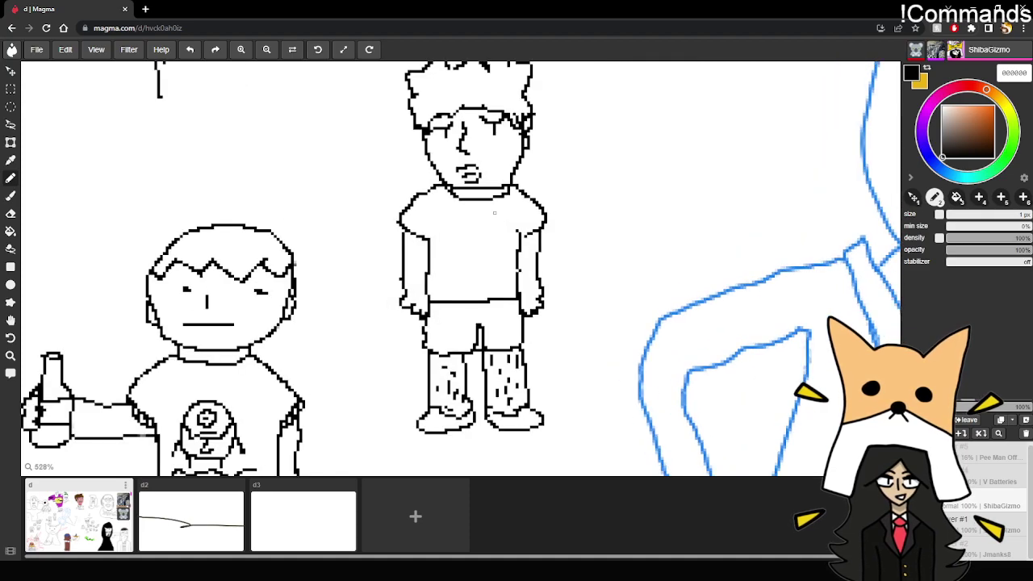
scroll(493, 213, "down", 3)
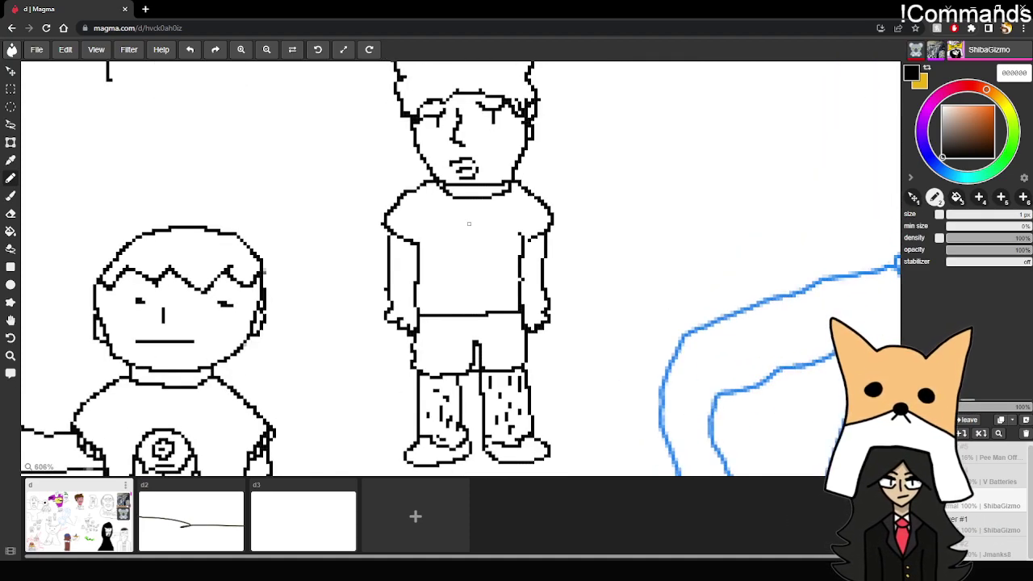
scroll(824, 64, "down", 6)
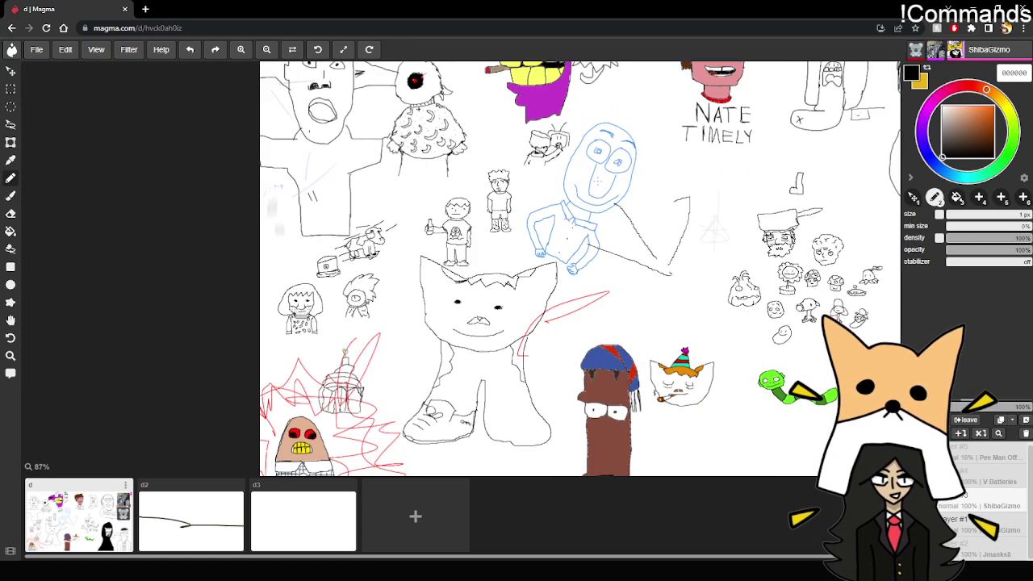
scroll(741, 113, "up", 3)
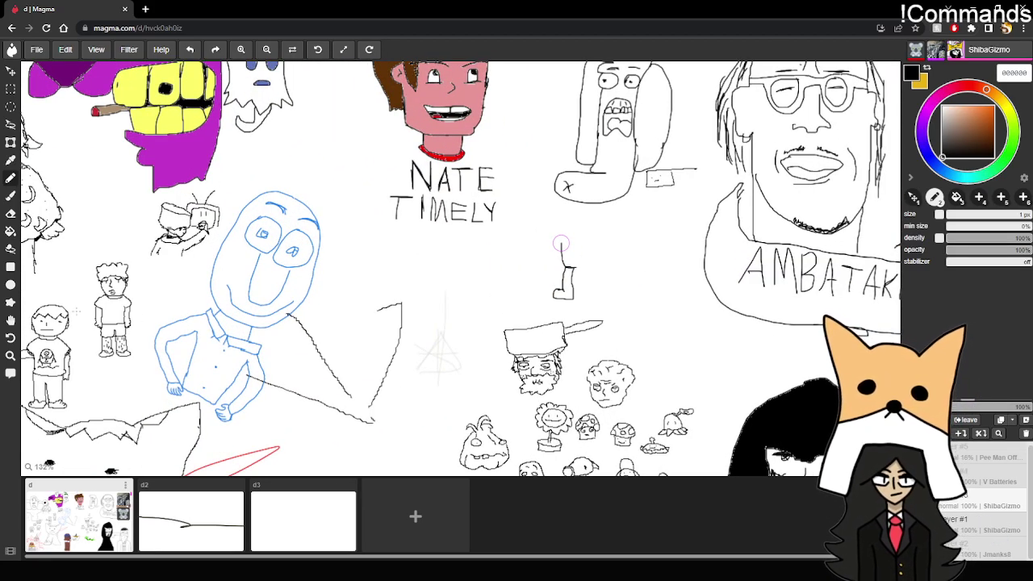
scroll(460, 266, "down", 5)
scroll(460, 267, "up", 4)
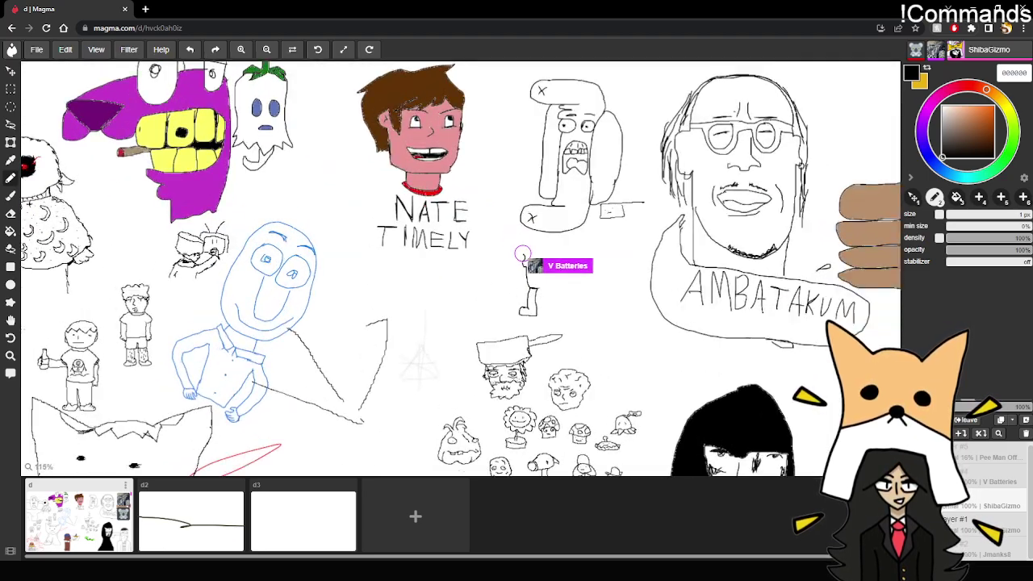
scroll(28, 331, "up", 2)
scroll(456, 297, "down", 3)
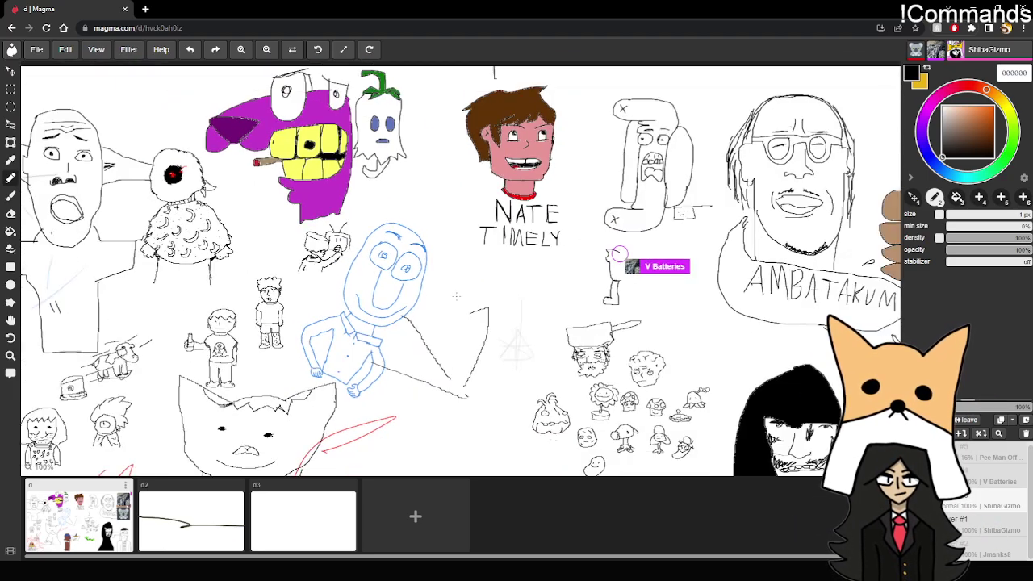
scroll(456, 297, "down", 2)
scroll(162, 315, "up", 3)
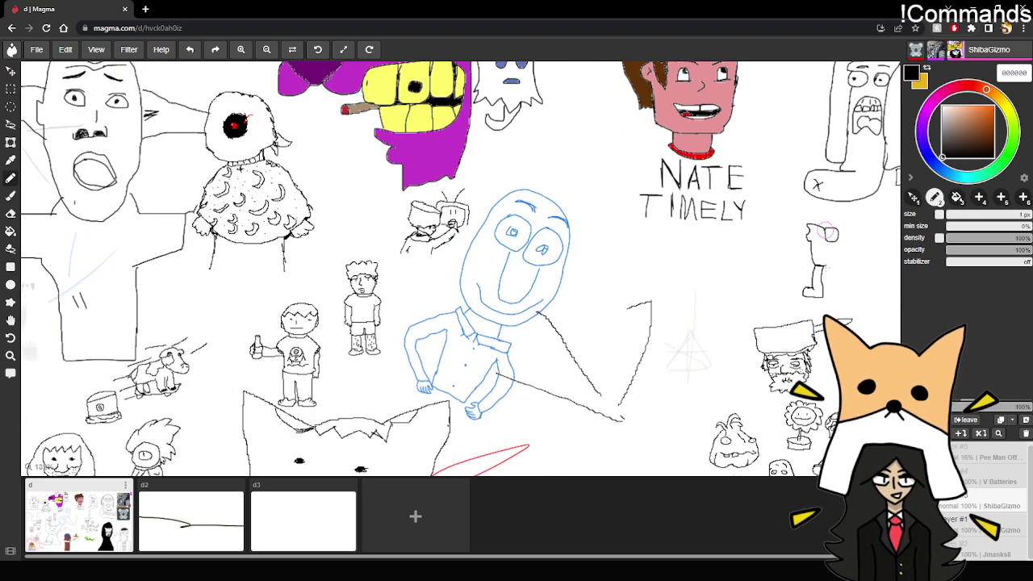
scroll(395, 194, "up", 1)
scroll(363, 242, "down", 2)
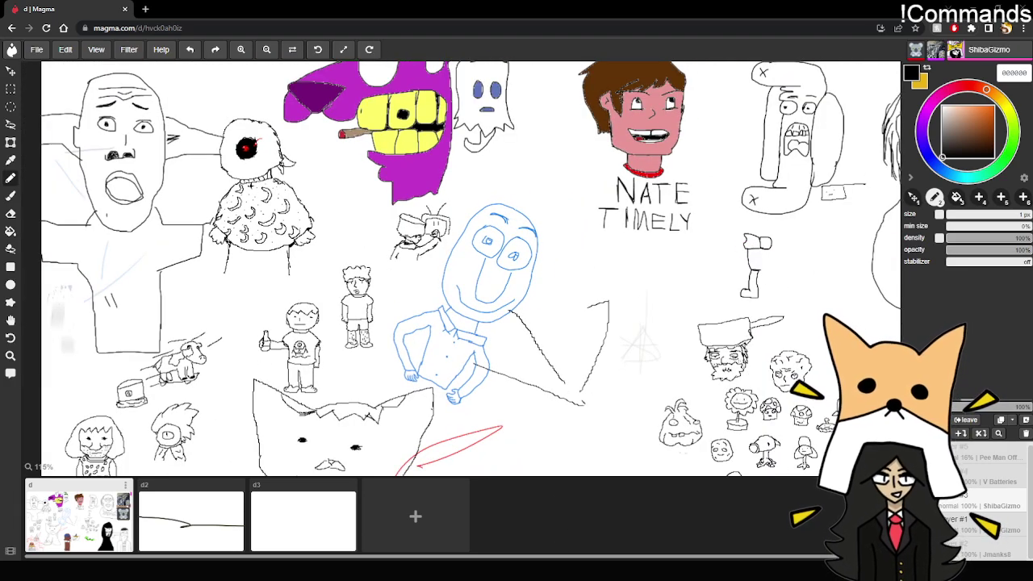
scroll(706, 264, "down", 2)
scroll(707, 264, "up", 4)
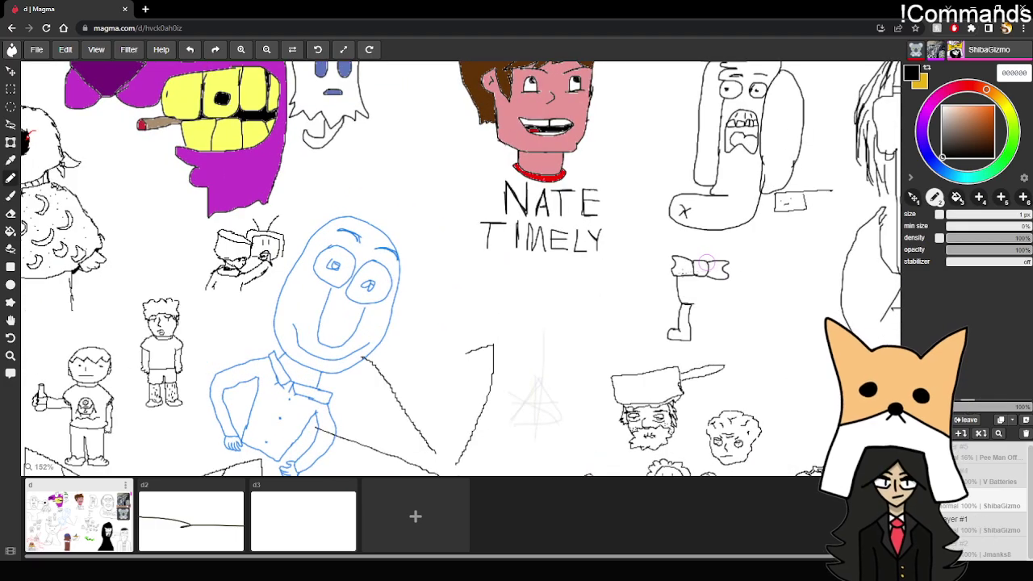
scroll(512, 344, "down", 6)
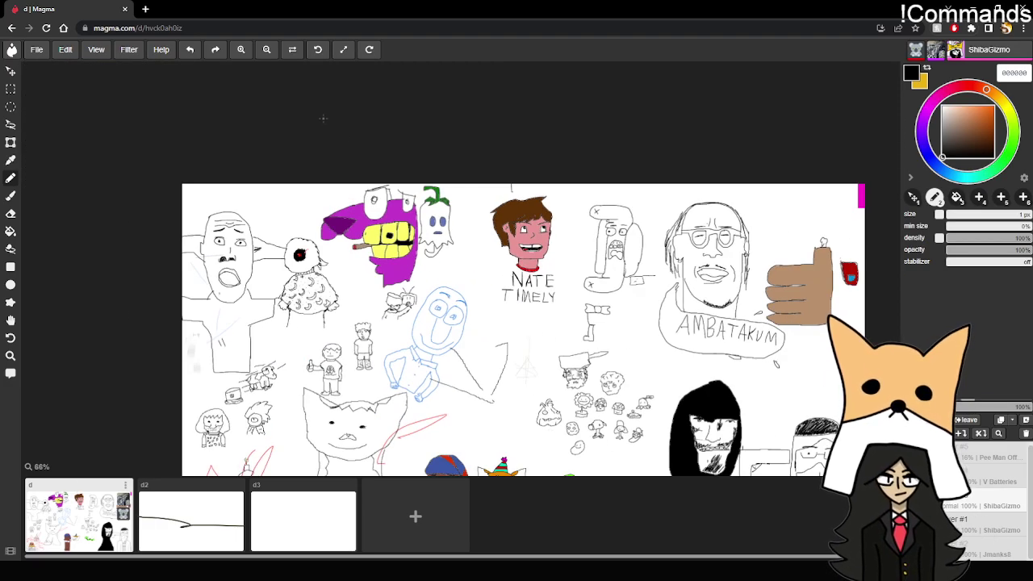
scroll(363, 387, "up", 8)
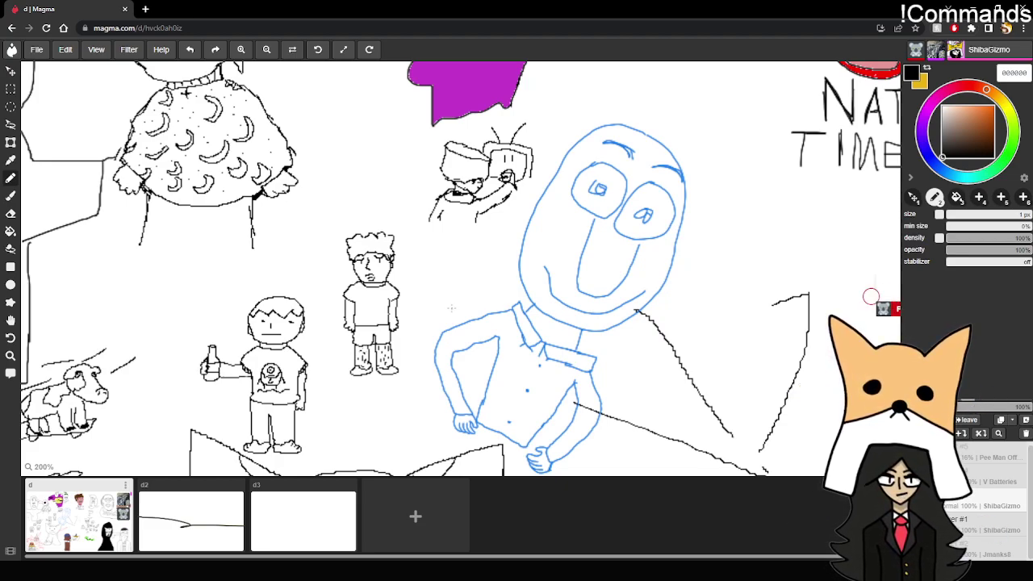
- Zoom in on the boy's face and redraw the cheek line, retrying the stroke
scroll(363, 254, "up", 6)
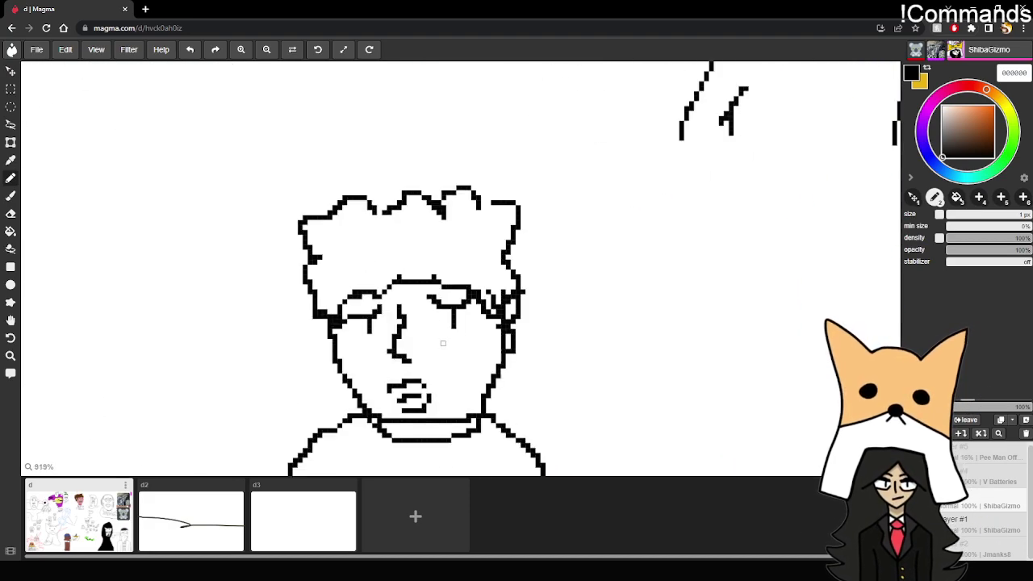
left_click_drag(458, 367, 466, 396)
key("ctrl+z")
left_click_drag(463, 360, 465, 389)
key("ctrl+z")
scroll(432, 388, "down", 5)
scroll(432, 387, "up", 5)
scroll(432, 388, "down", 5)
scroll(444, 376, "up", 5)
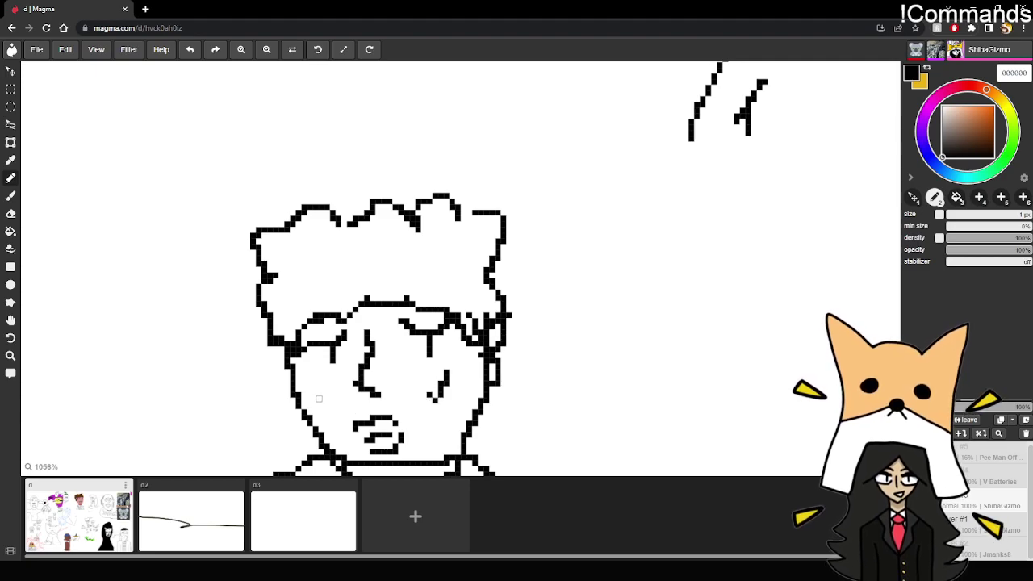
scroll(334, 409, "down", 8)
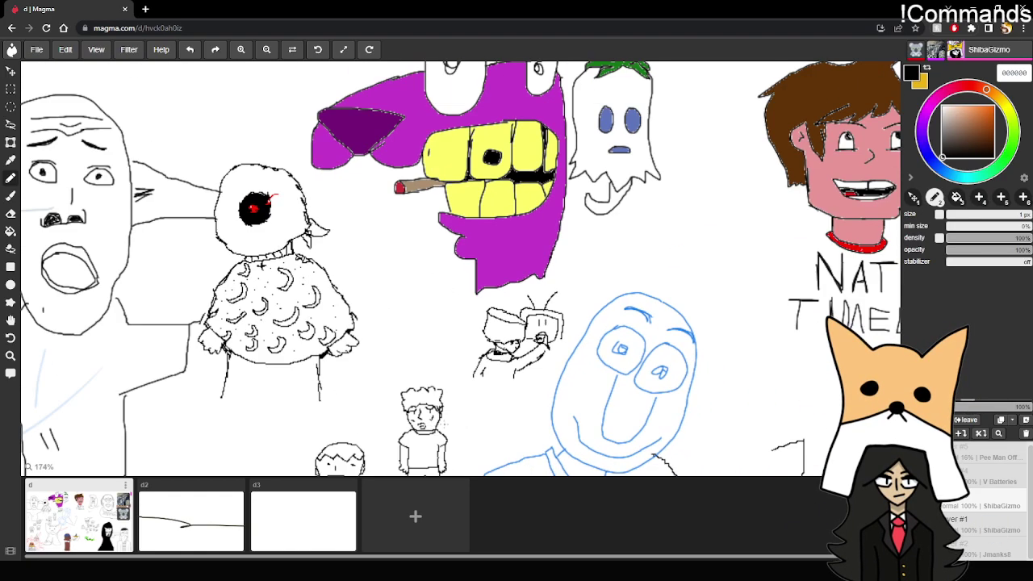
scroll(432, 458, "down", 1)
- Pan and zoom across the shared board toward the standing boy with the hand tool
left_click(11, 321)
left_click_drag(432, 458, 389, 249)
scroll(397, 331, "up", 4)
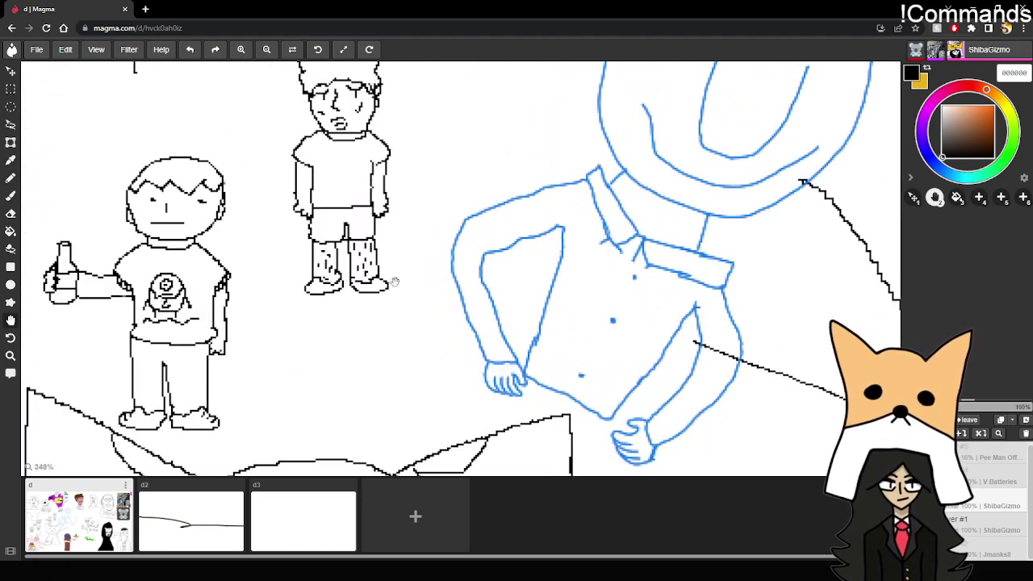
left_click_drag(307, 229, 497, 214)
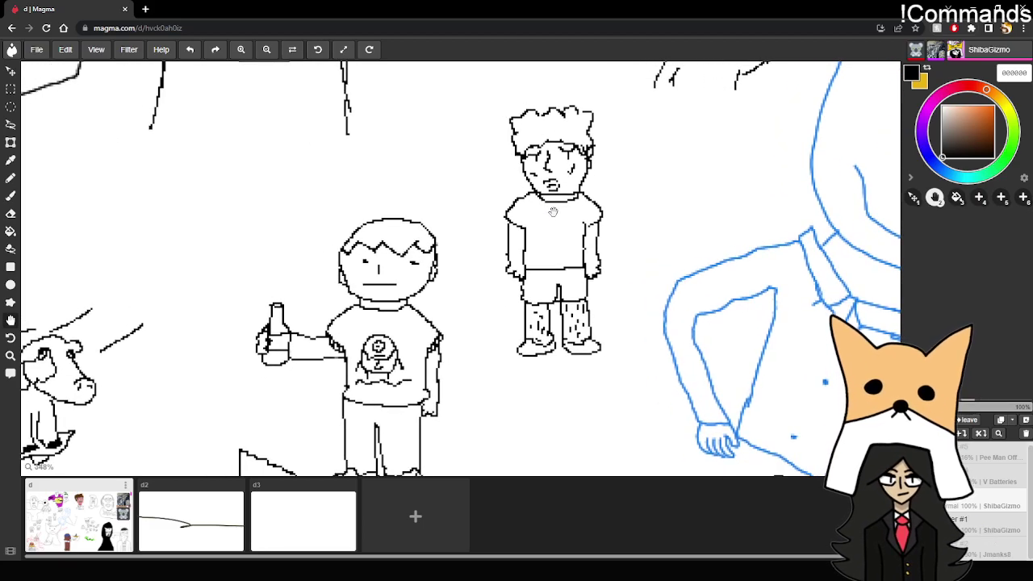
scroll(494, 238, "up", 1)
scroll(494, 238, "down", 2)
scroll(488, 234, "up", 2)
scroll(484, 234, "down", 3)
scroll(481, 231, "up", 3)
scroll(482, 232, "down", 3)
scroll(465, 300, "up", 3)
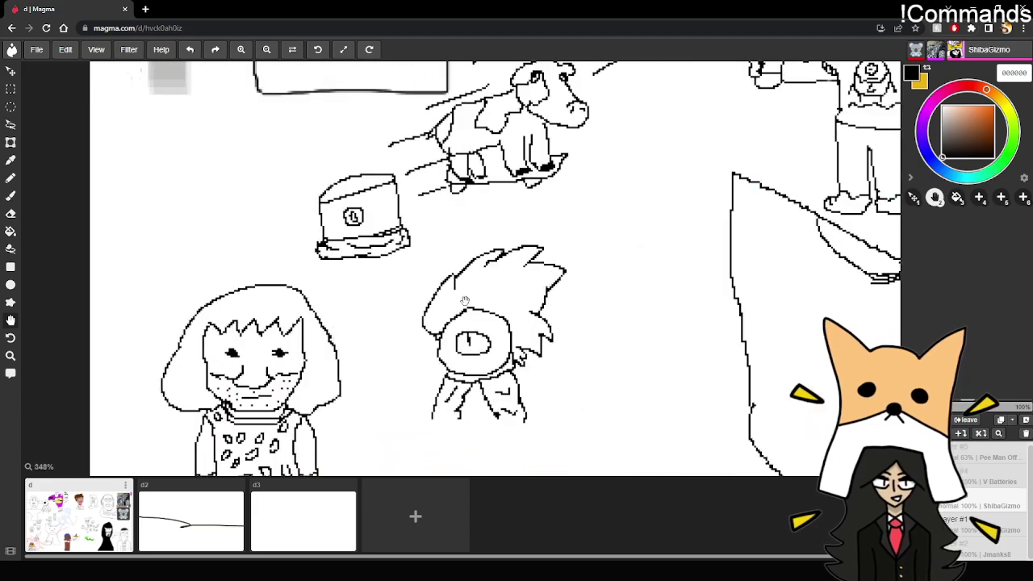
scroll(465, 300, "down", 3)
scroll(484, 299, "up", 5)
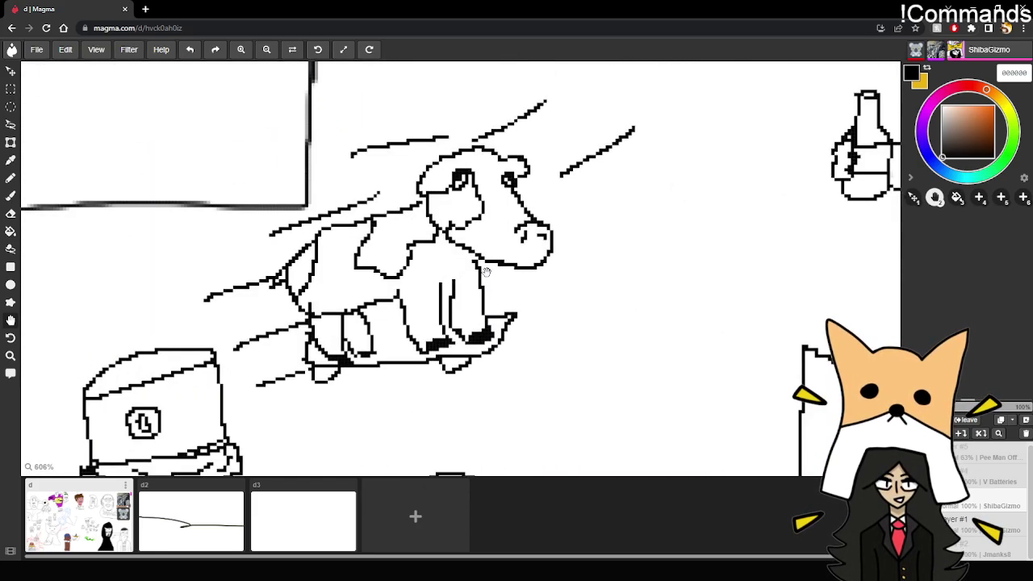
scroll(494, 299, "down", 5)
scroll(604, 296, "up", 2)
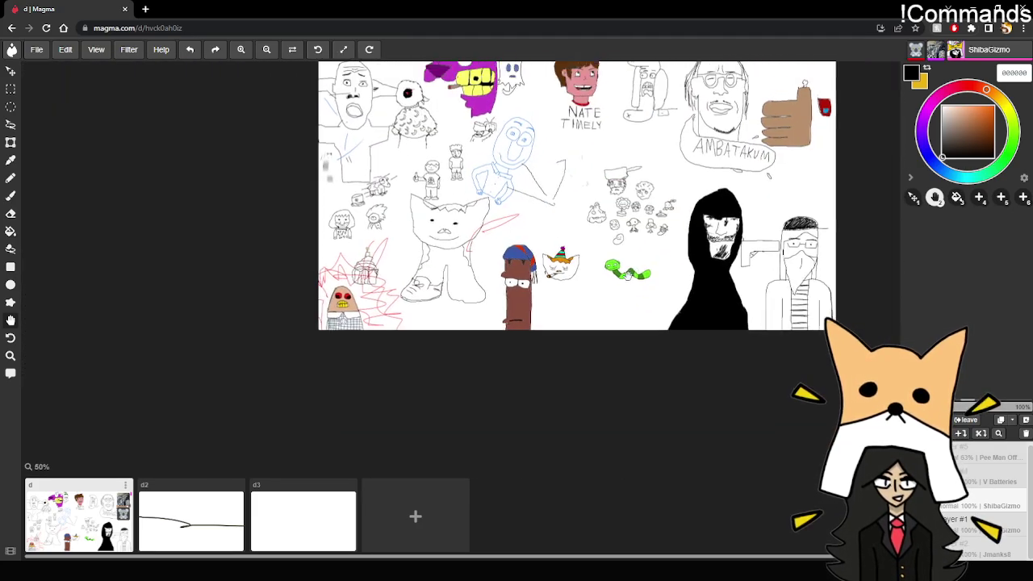
scroll(604, 296, "down", 1)
scroll(525, 302, "up", 2)
scroll(468, 307, "down", 2)
scroll(413, 311, "up", 2)
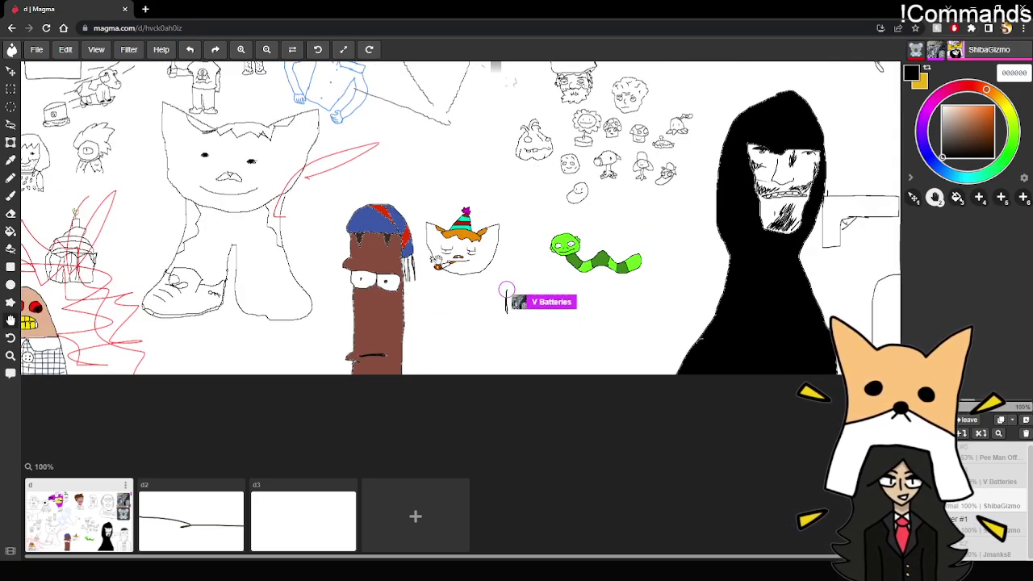
scroll(419, 309, "down", 3)
scroll(445, 379, "up", 2)
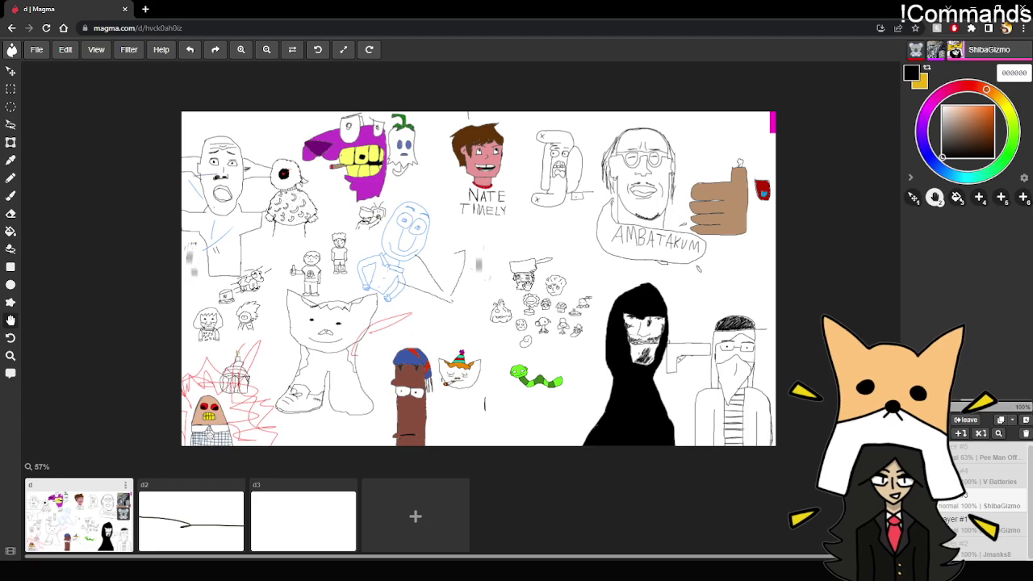
mouse_move(446, 378)
left_mouse_down()
mouse_move(468, 315)
mouse_move(297, 311)
mouse_move(459, 274)
mouse_move(492, 305)
mouse_move(570, 282)
left_mouse_up()
scroll(468, 314, "up", 1)
scroll(289, 249, "up", 4)
scroll(295, 267, "up", 3)
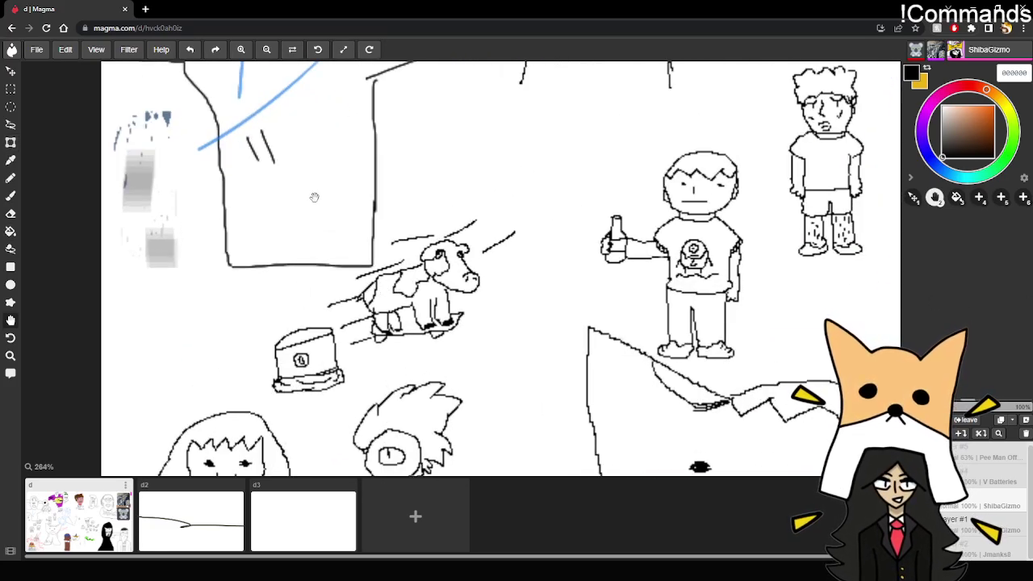
left_click(11, 181)
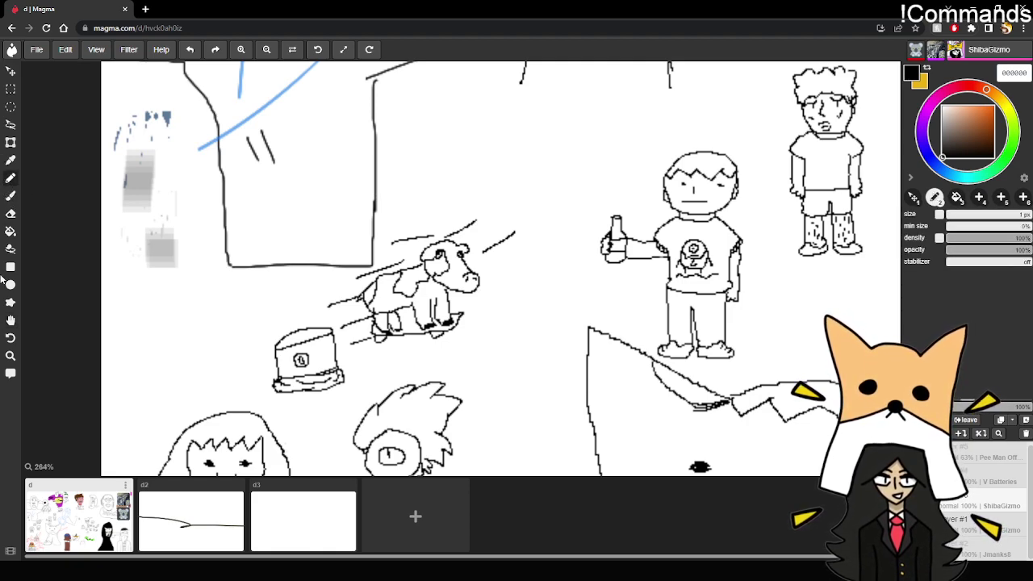
left_click(10, 195)
scroll(1020, 353, "down", 5)
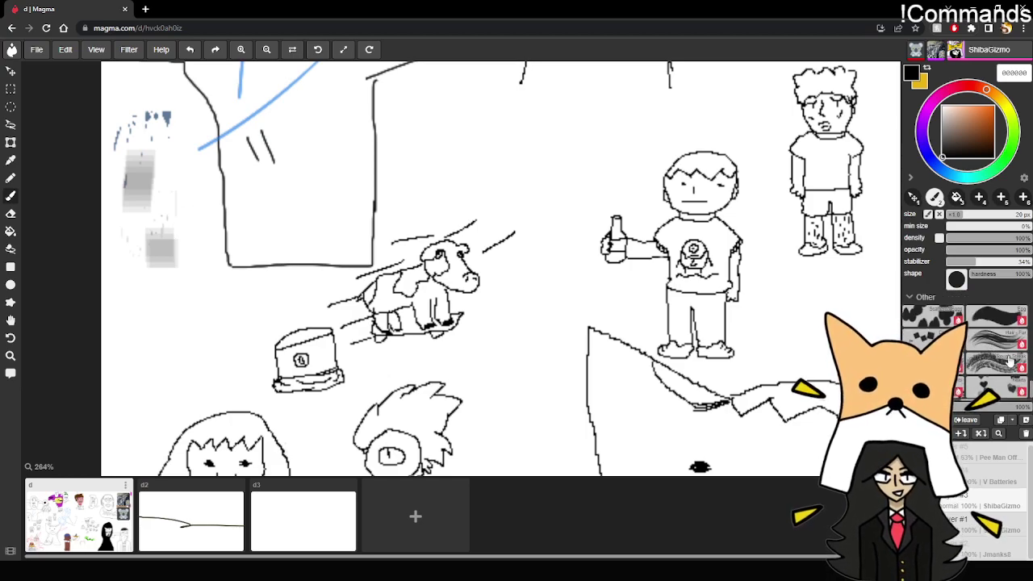
scroll(983, 359, "up", 5)
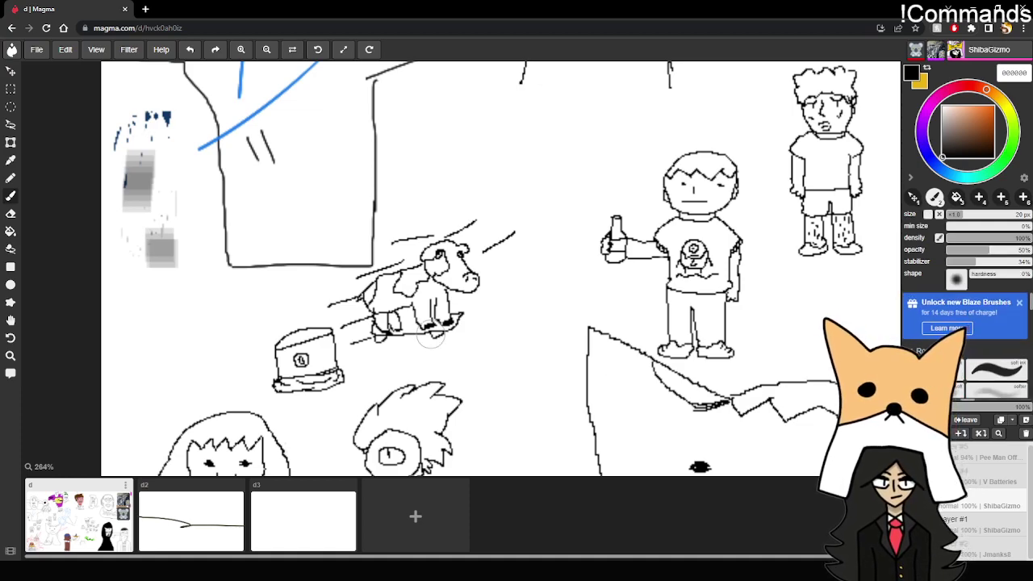
left_click_drag(448, 273, 305, 312)
left_click_drag(400, 267, 341, 299)
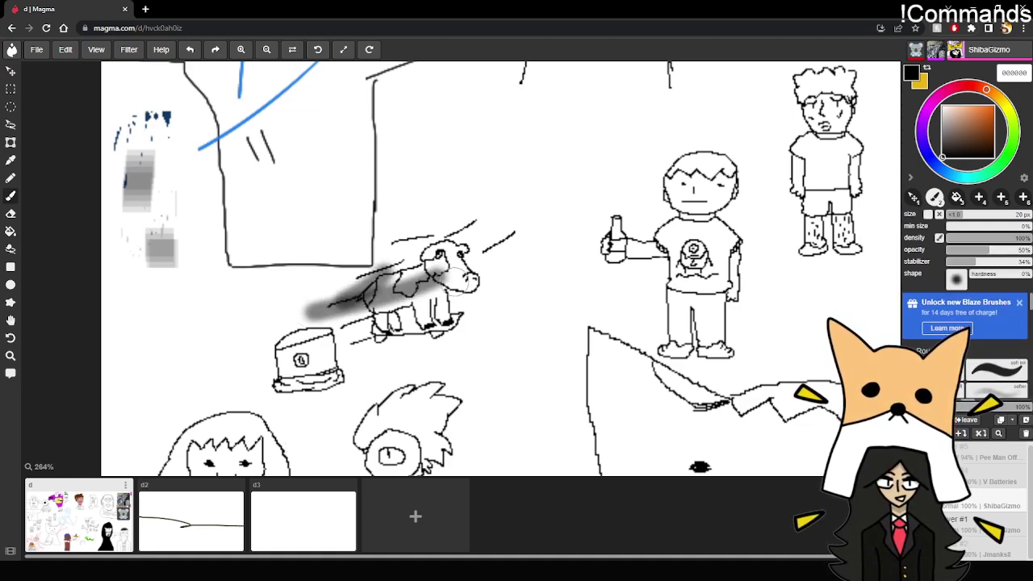
key("ctrl+z")
key("ctrl+z")
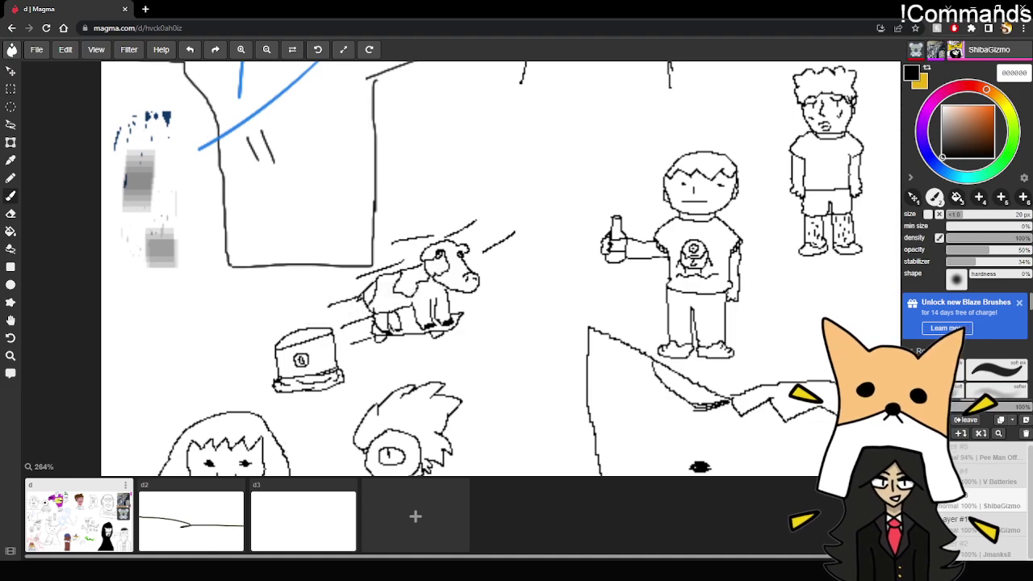
scroll(729, 359, "down", 5)
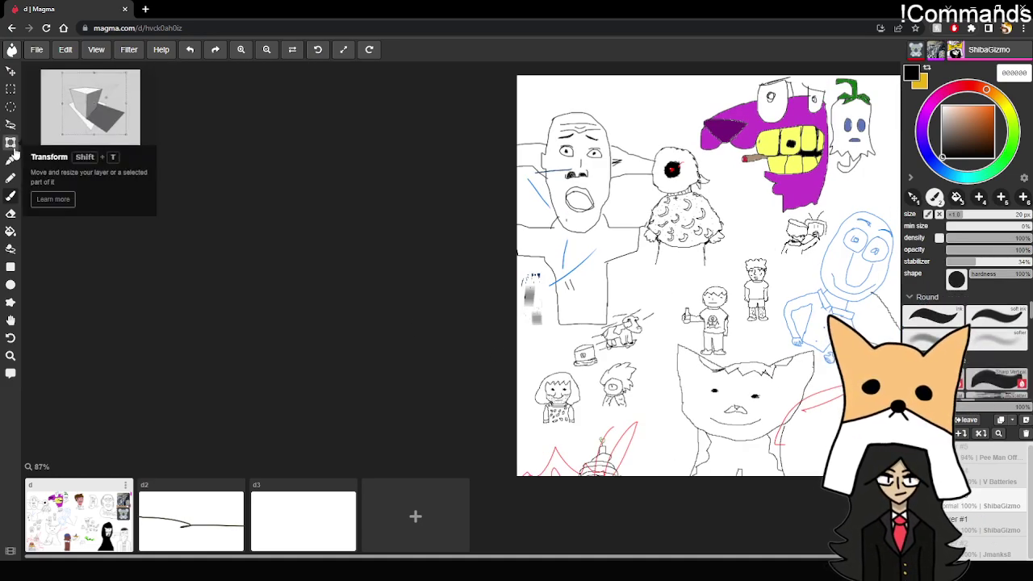
- Switch to the Hand tool and pan and zoom around the whole shared board
left_click(10, 320)
left_click_drag(501, 369, 214, 251)
scroll(692, 313, "up", 5)
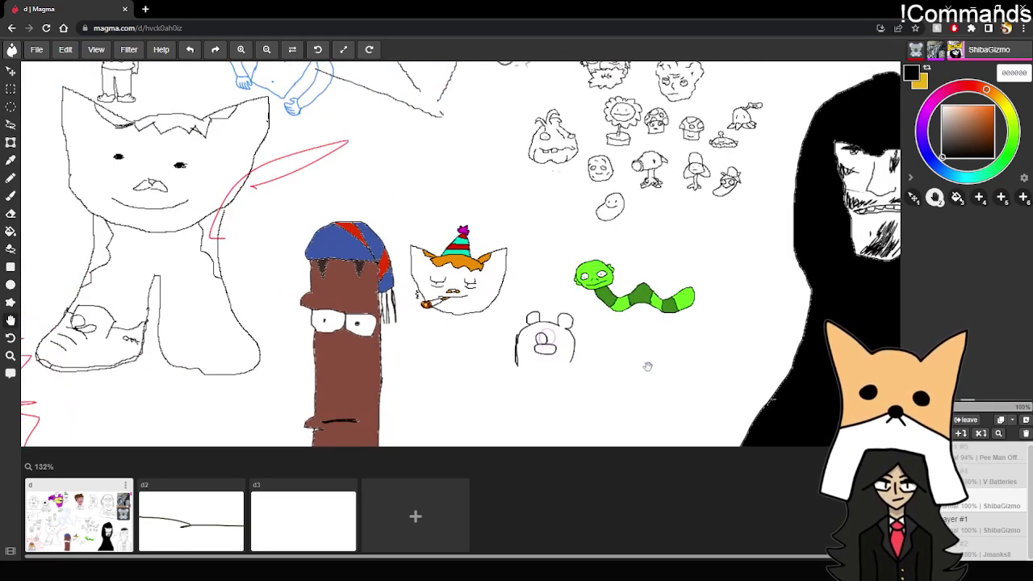
scroll(600, 374, "up", 1)
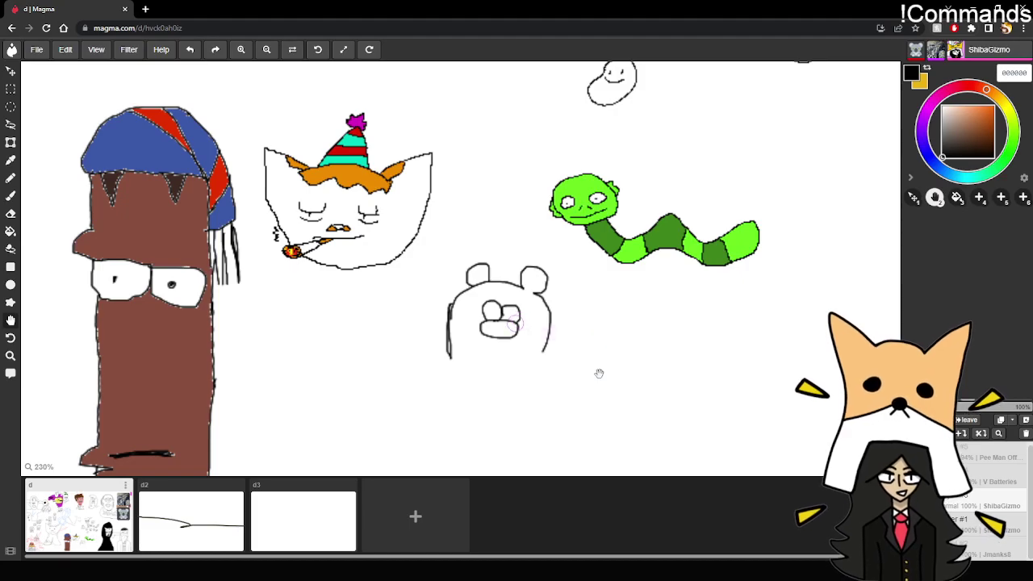
scroll(599, 373, "down", 5)
scroll(602, 339, "up", 2)
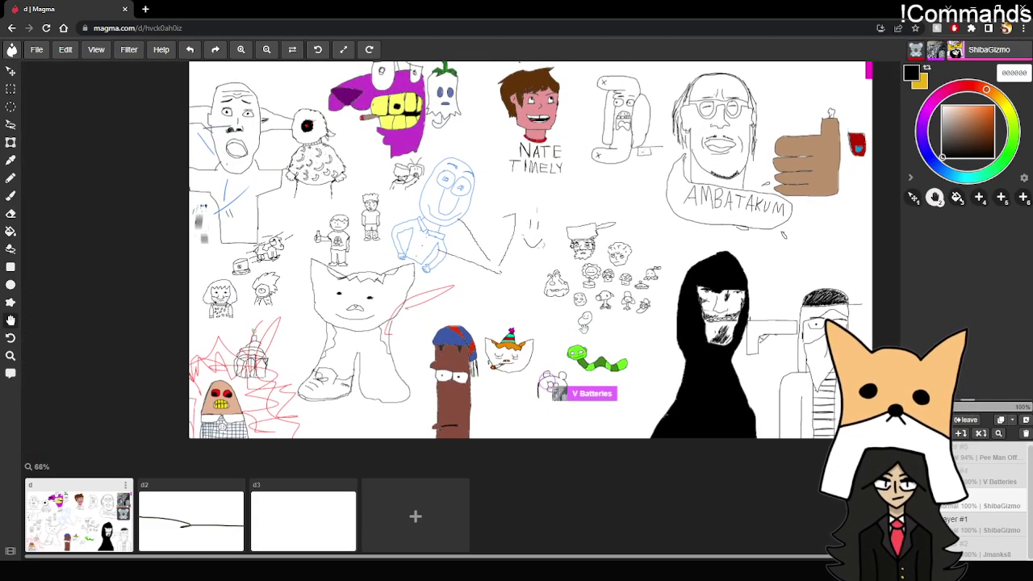
left_click_drag(678, 181, 748, 205)
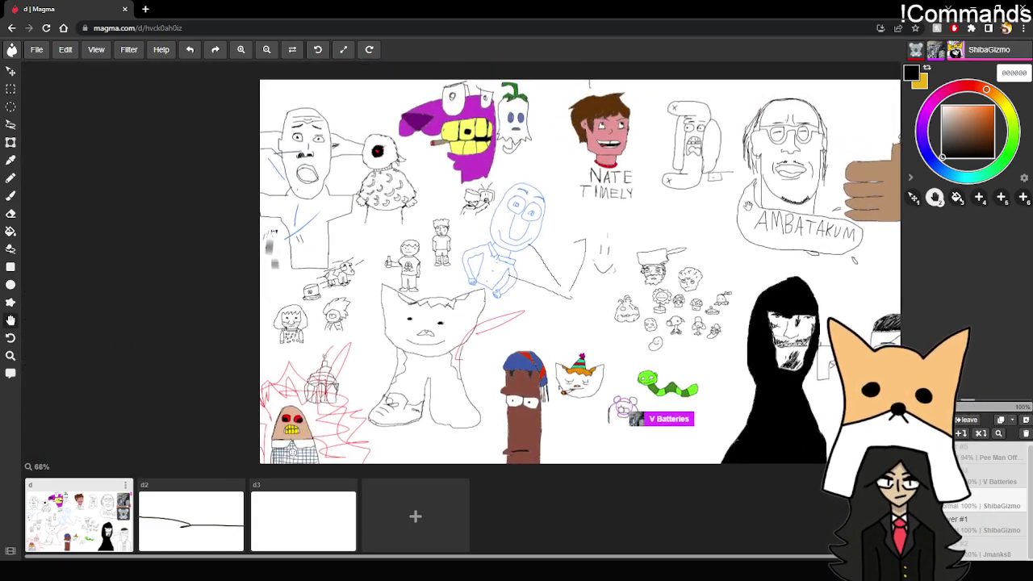
scroll(749, 205, "down", 1)
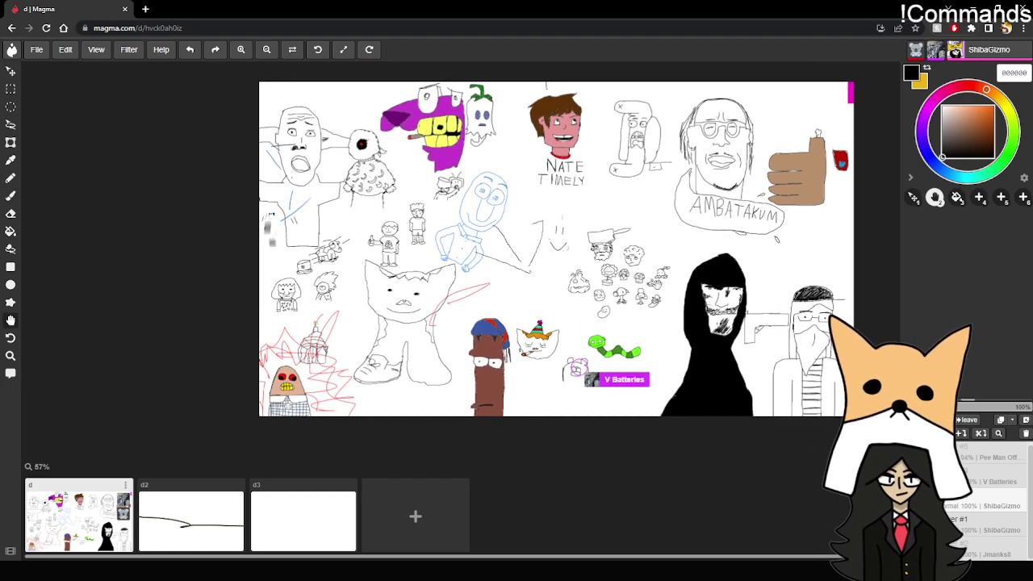
scroll(692, 314, "up", 2)
- Bring the hooded figure into view and zoom in on the blank area below the AMBATAKUM bubble
left_click_drag(691, 314, 602, 291)
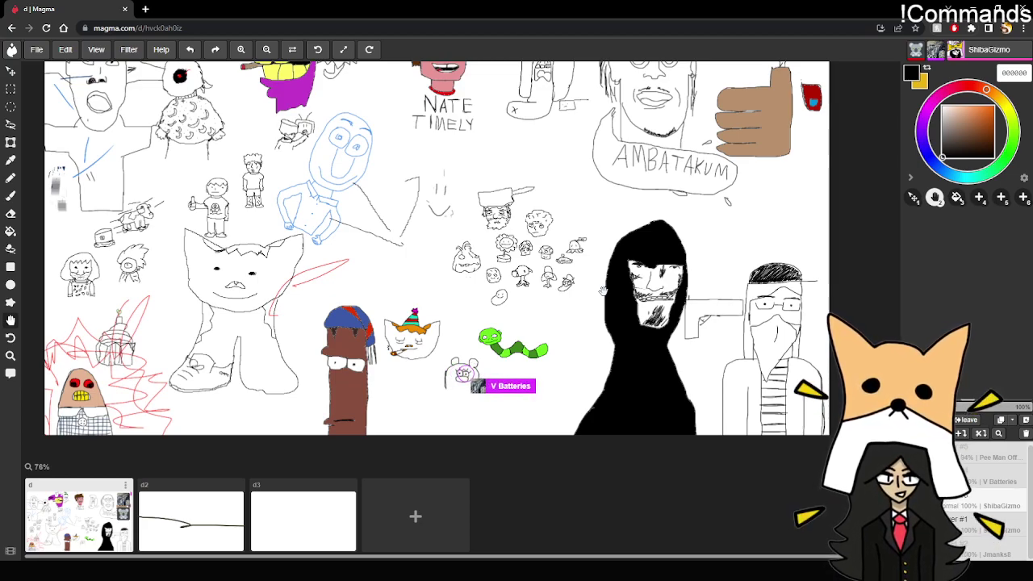
scroll(602, 290, "up", 5)
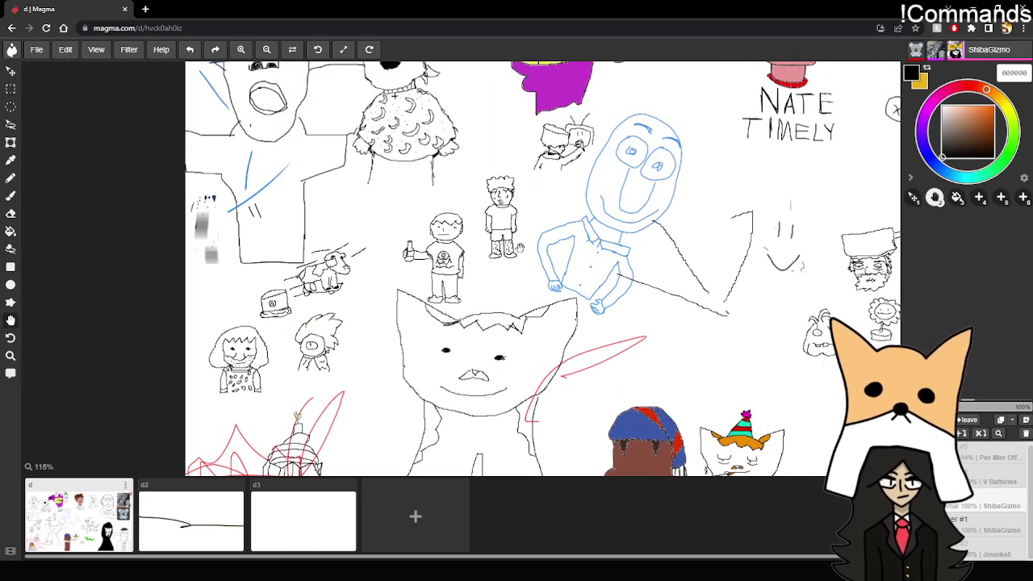
left_click_drag(784, 315, 619, 237)
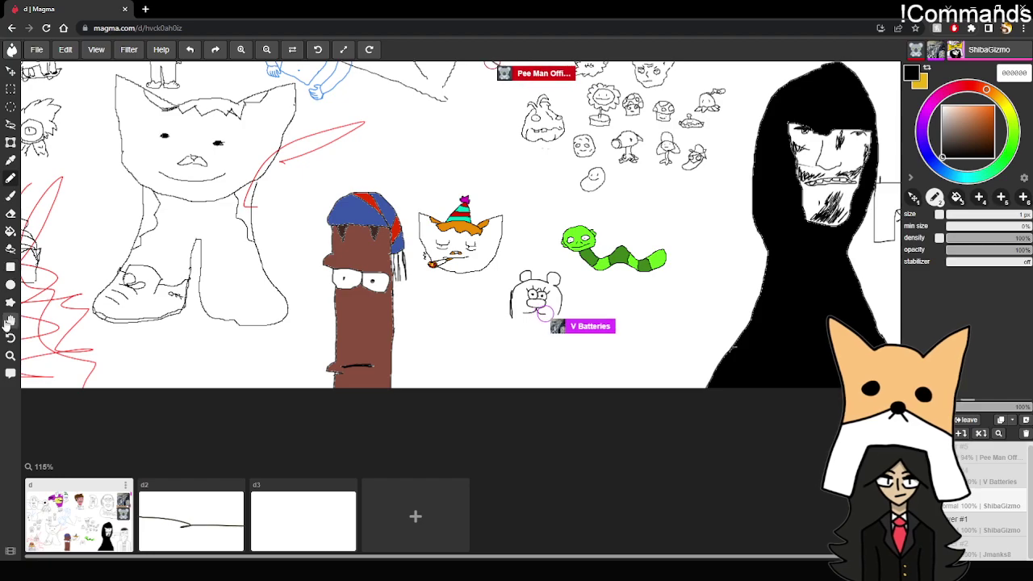
key("space")
scroll(278, 295, "right", 5)
scroll(721, 180, "up", 3)
left_click_drag(604, 266, 484, 297)
scroll(484, 297, "up", 3)
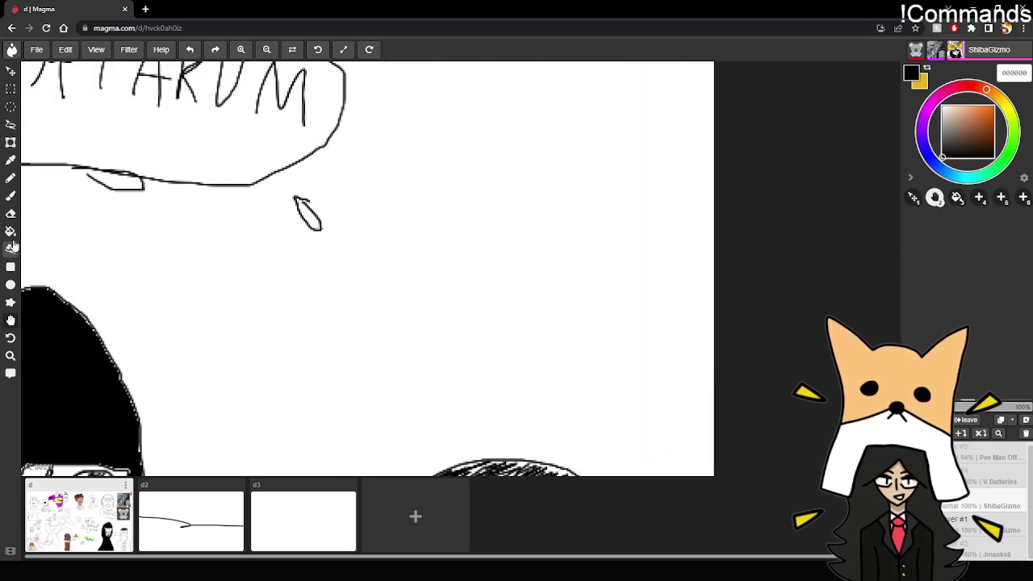
- With the 1 px pencil, draw the head's messy hair outline and the right glasses lens
left_click(10, 179)
mouse_move(424, 247)
left_mouse_down()
mouse_move(424, 289)
mouse_move(473, 252)
left_mouse_up()
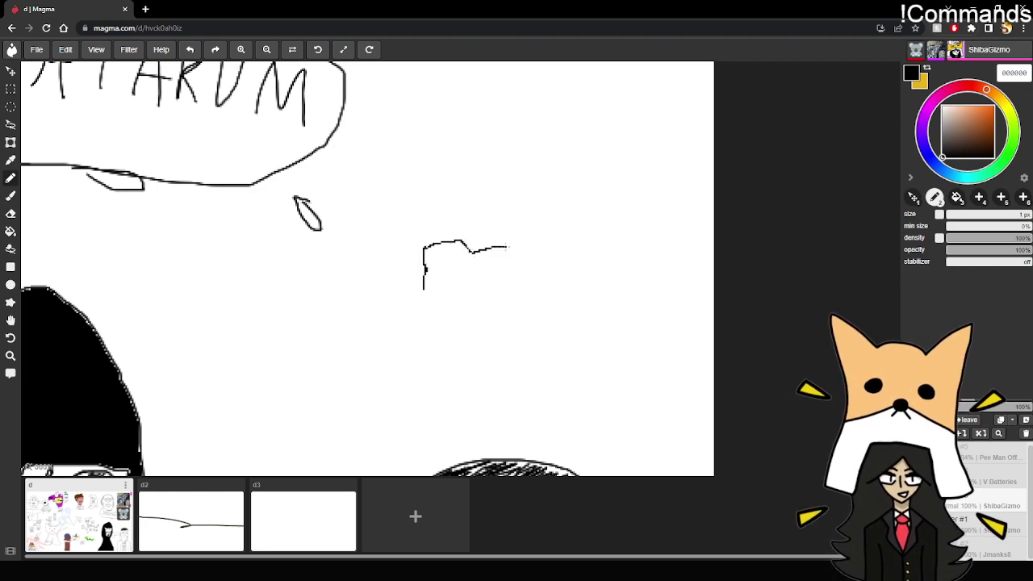
left_click_drag(549, 253, 571, 286)
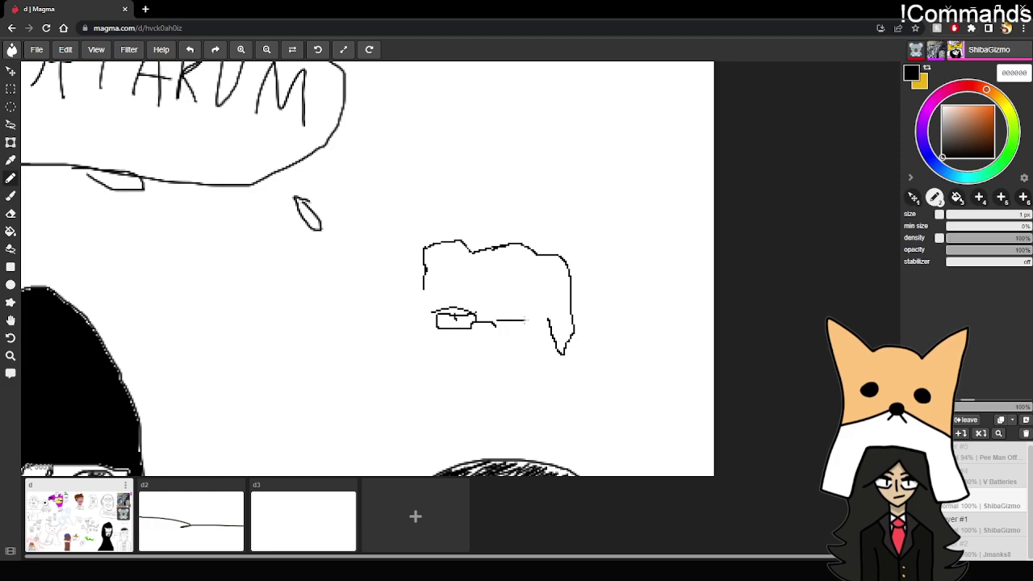
key("ctrl+z")
mouse_move(503, 314)
left_mouse_down()
mouse_move(535, 317)
mouse_move(534, 330)
mouse_move(507, 338)
mouse_move(495, 325)
mouse_move(527, 320)
left_mouse_up()
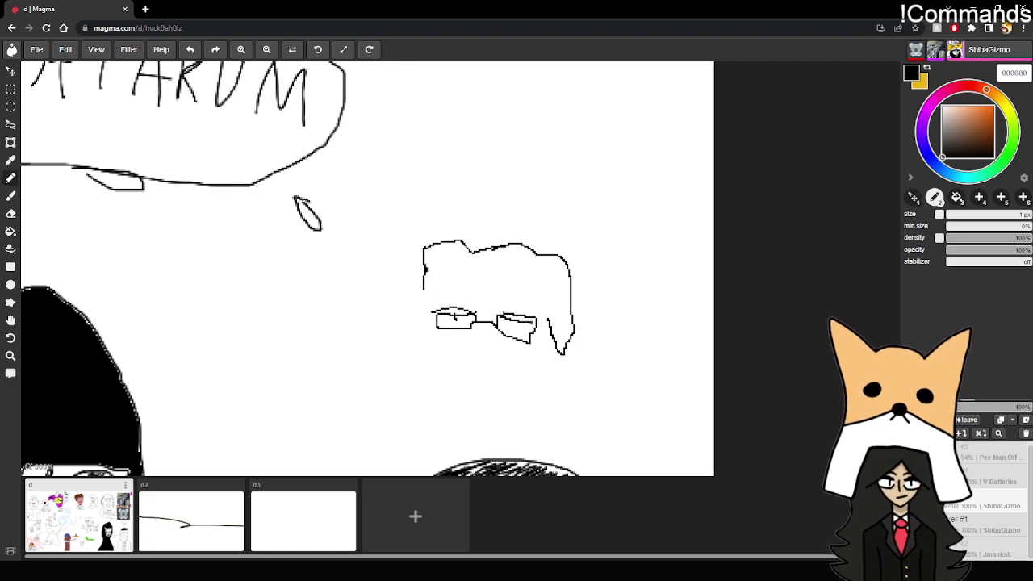
scroll(470, 344, "up", 3)
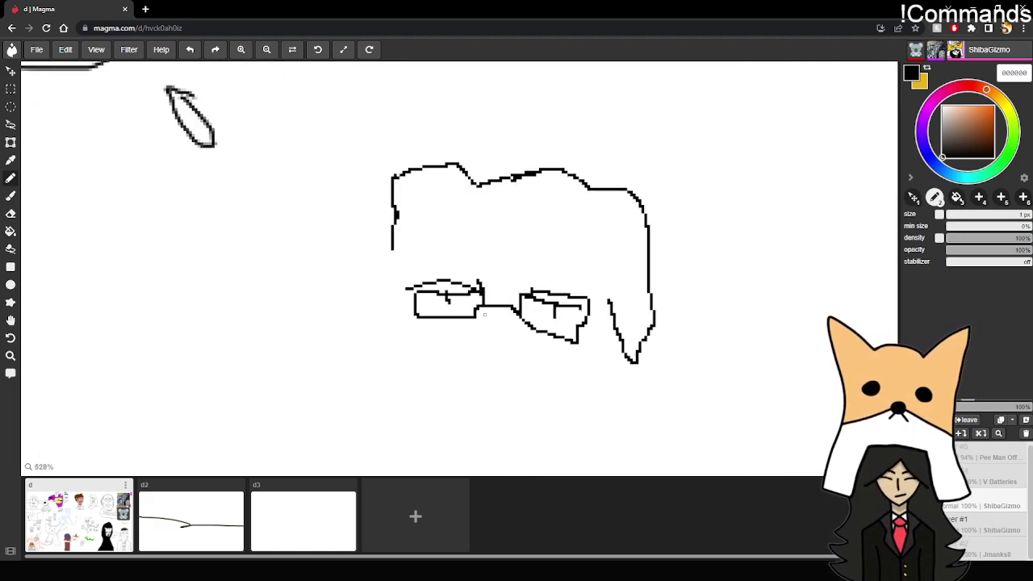
- Draw the nose below the left lens and the mouth beneath it
left_click_drag(476, 316, 467, 360)
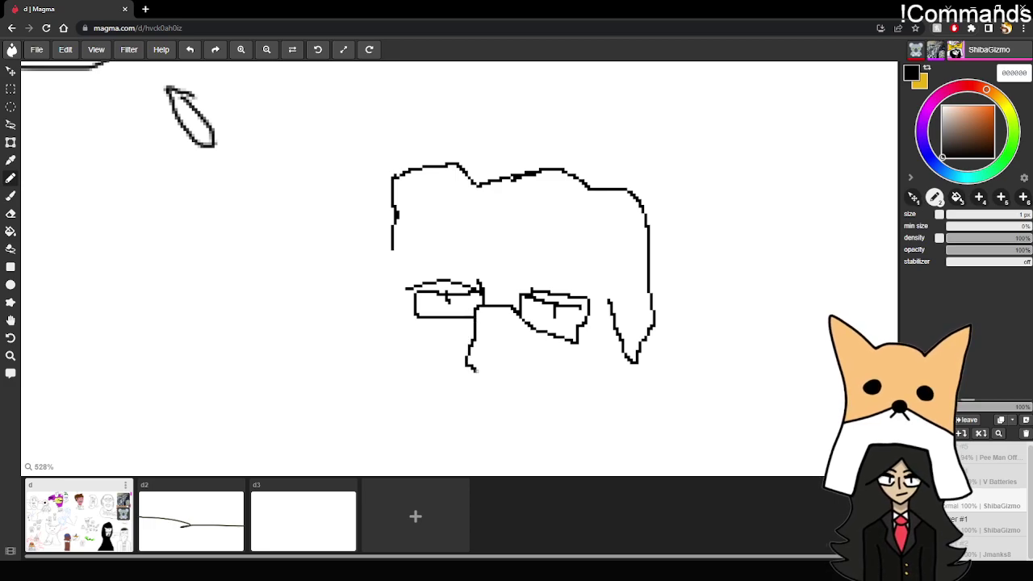
scroll(472, 421, "down", 2)
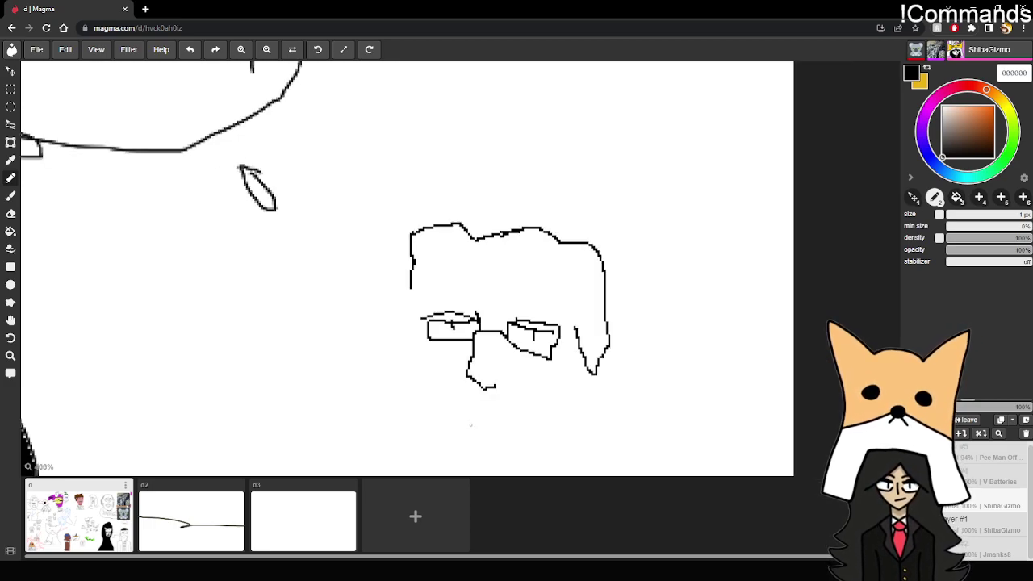
scroll(471, 421, "up", 3)
left_click_drag(448, 385, 515, 395)
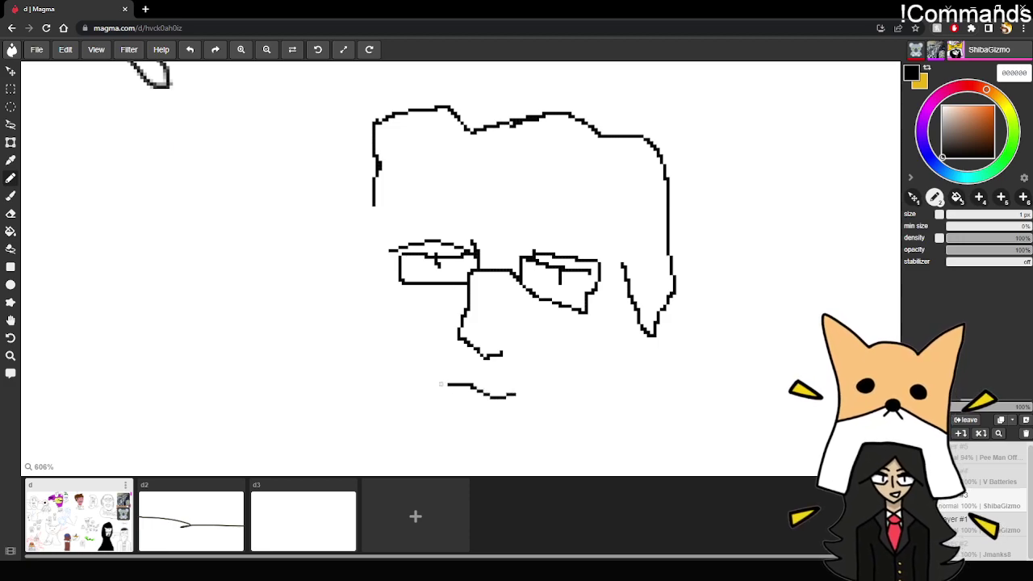
- Extend the head's left outline and add creases under both eyes, redrawing the right one shorter
left_click_drag(373, 205, 376, 243)
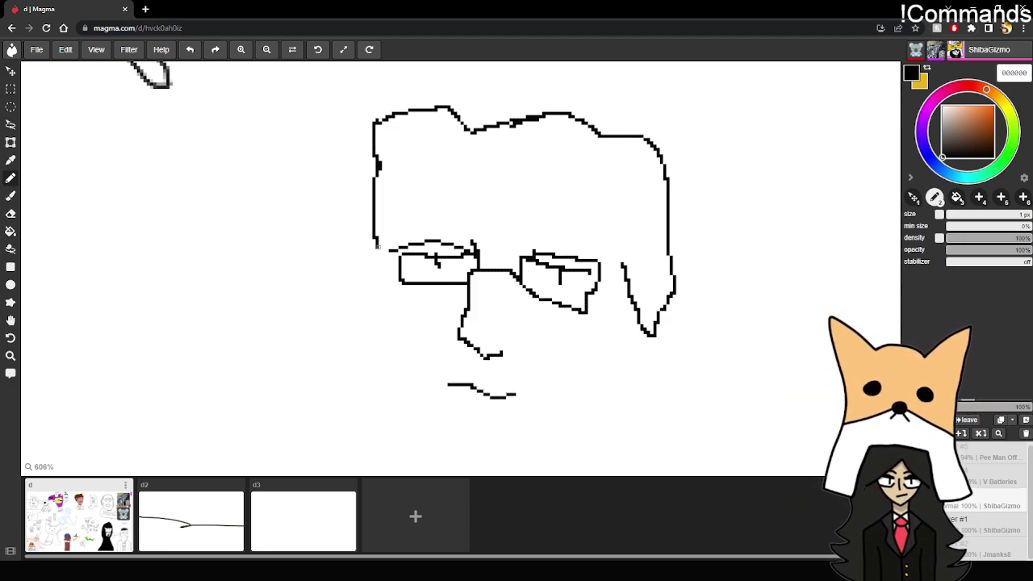
left_click_drag(450, 297, 422, 308)
left_click_drag(519, 303, 569, 335)
key("ctrl+z")
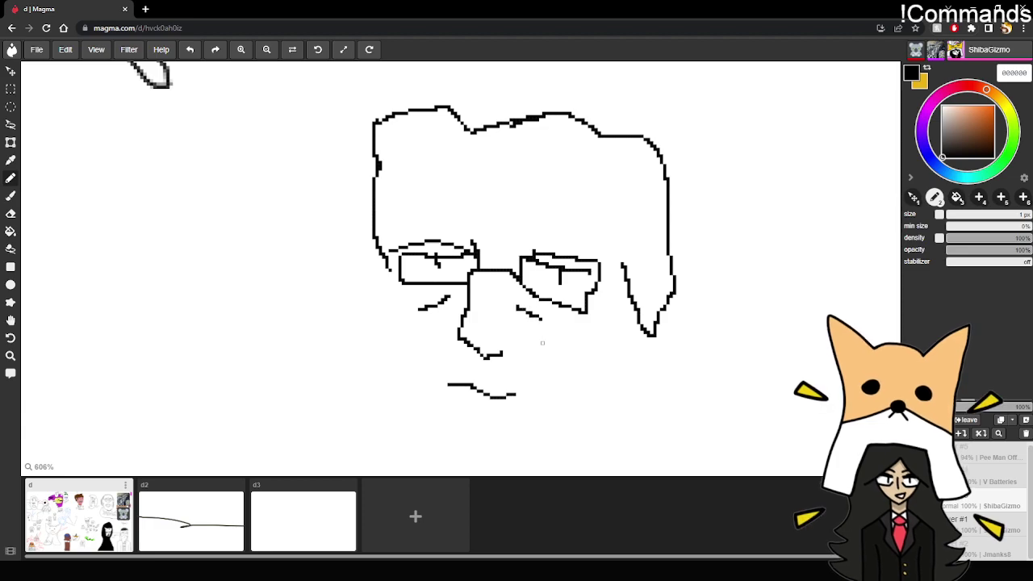
key("ctrl+z")
left_click_drag(522, 289, 543, 311)
- Draw the face's left side and a right cheek curving toward the chin, undoing failed jaw strokes
left_click_drag(537, 379, 542, 389)
key("ctrl+z")
key("ctrl+z")
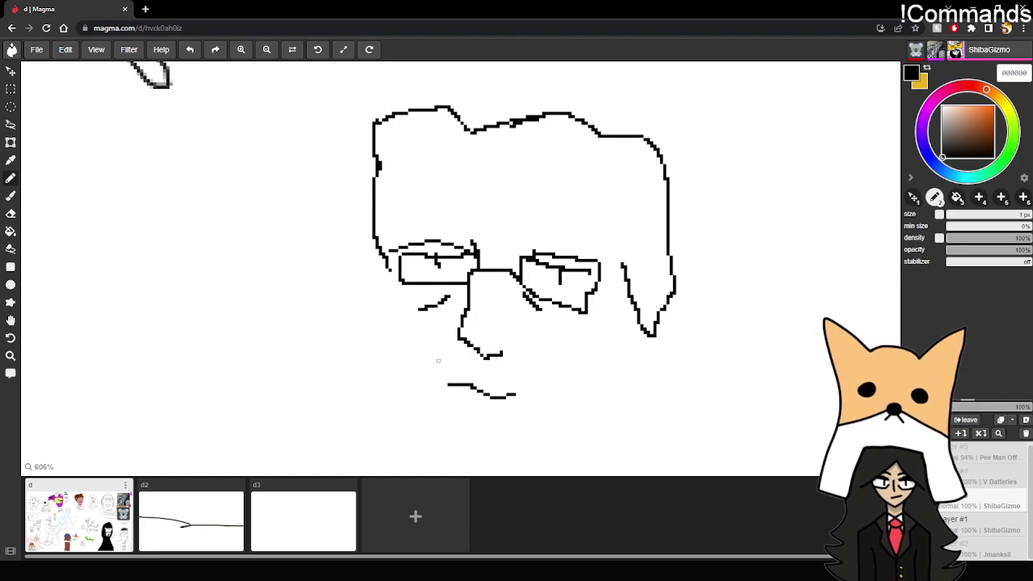
left_click_drag(429, 348, 407, 385)
key("ctrl+z")
key("ctrl+z")
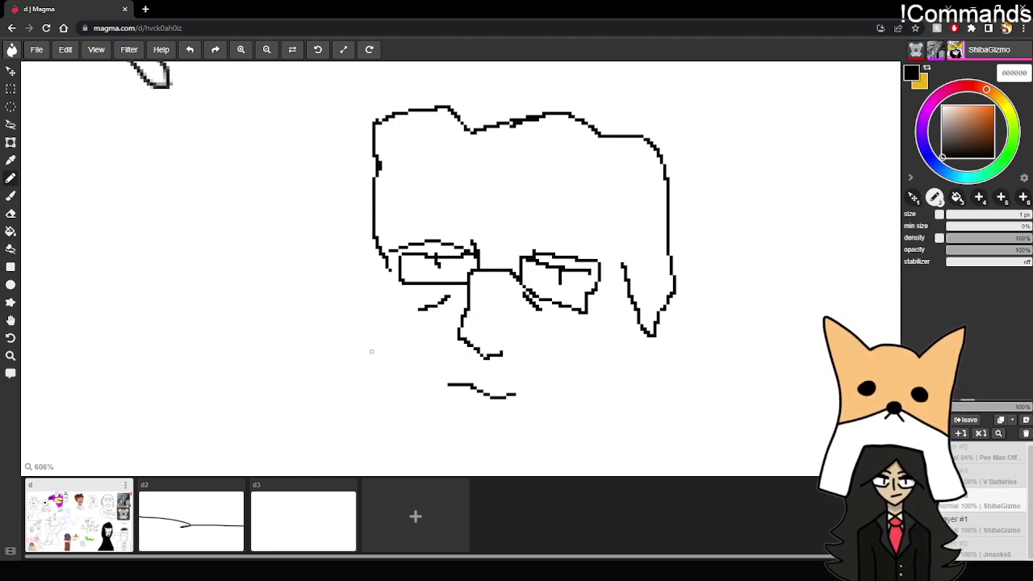
left_click_drag(377, 273, 384, 325)
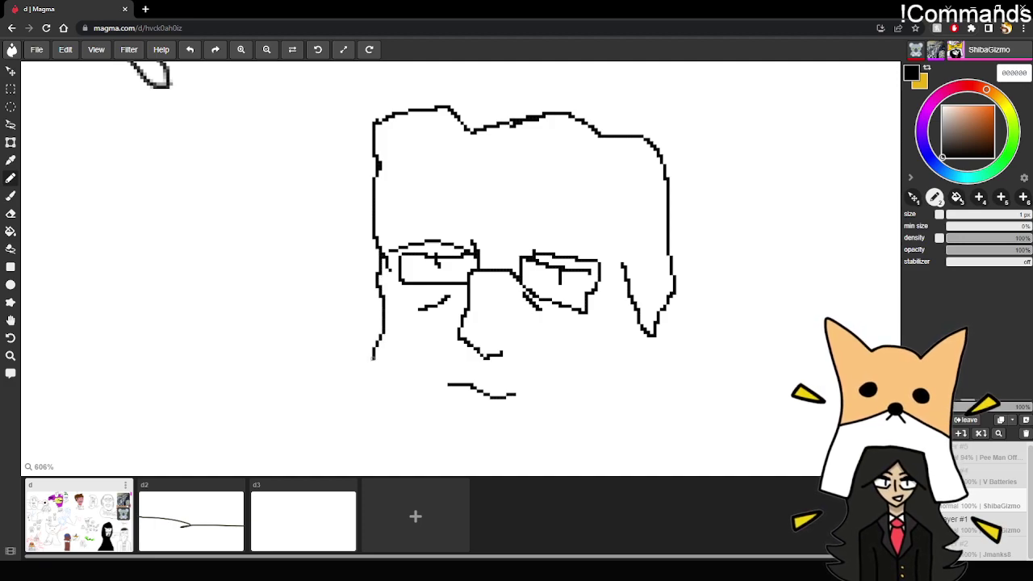
mouse_move(391, 403)
left_mouse_down()
mouse_move(431, 423)
mouse_move(537, 429)
mouse_move(607, 368)
left_mouse_up()
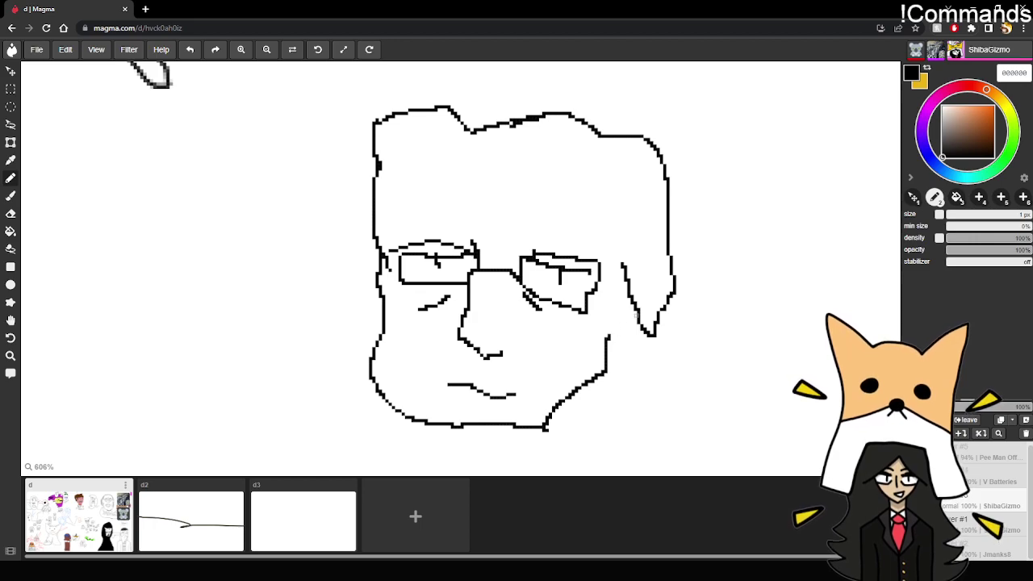
key("ctrl+z")
key("ctrl+z")
mouse_move(638, 310)
left_mouse_down()
mouse_move(610, 416)
mouse_move(593, 433)
left_mouse_up()
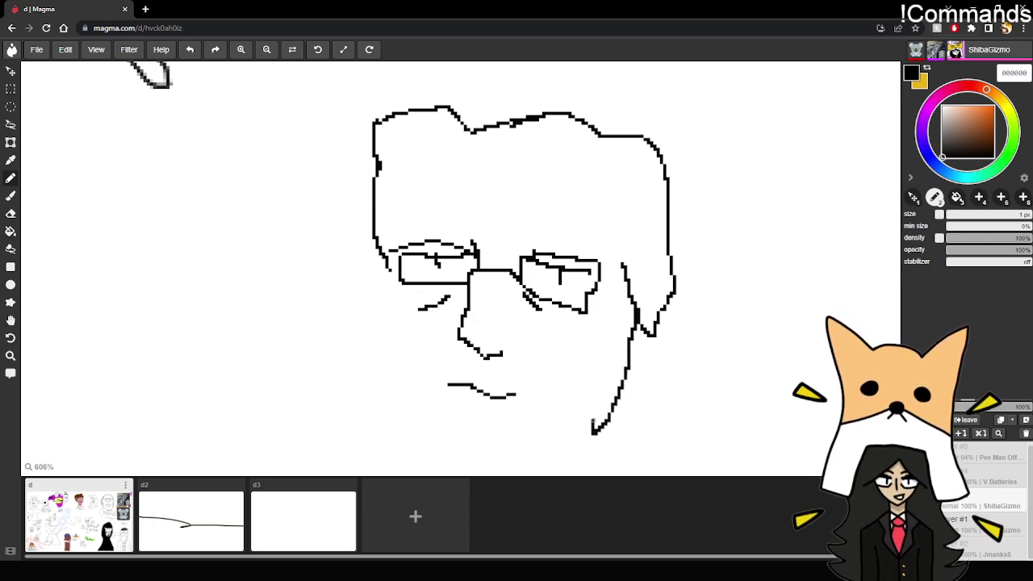
key("ctrl+z")
mouse_move(645, 329)
left_mouse_down()
mouse_move(645, 380)
mouse_move(563, 451)
mouse_move(403, 426)
mouse_move(403, 367)
mouse_move(389, 327)
left_mouse_up()
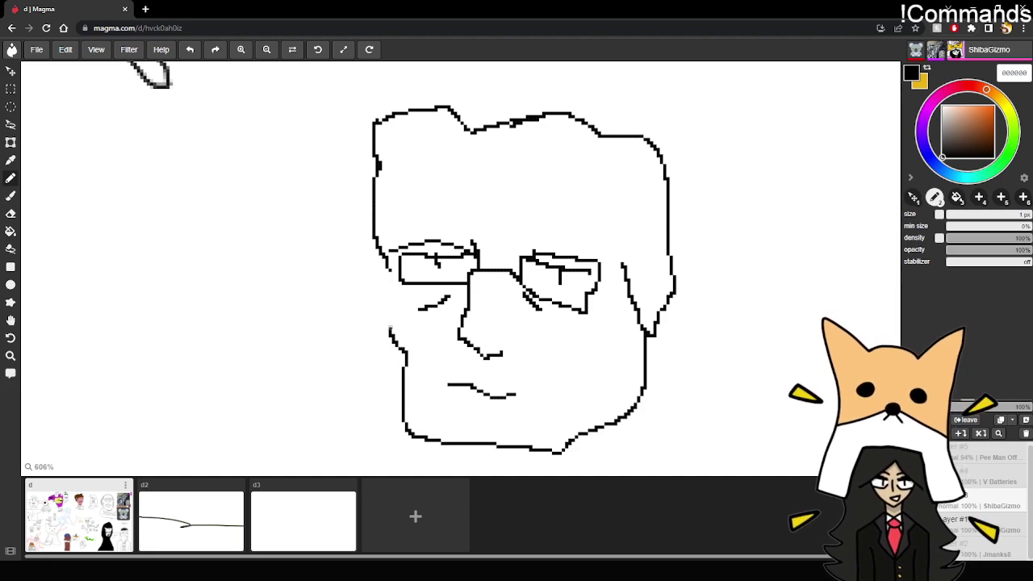
scroll(484, 314, "up", 1)
- Draw a vertical line at the left temple and a hairline across the forehead
scroll(549, 342, "down", 3)
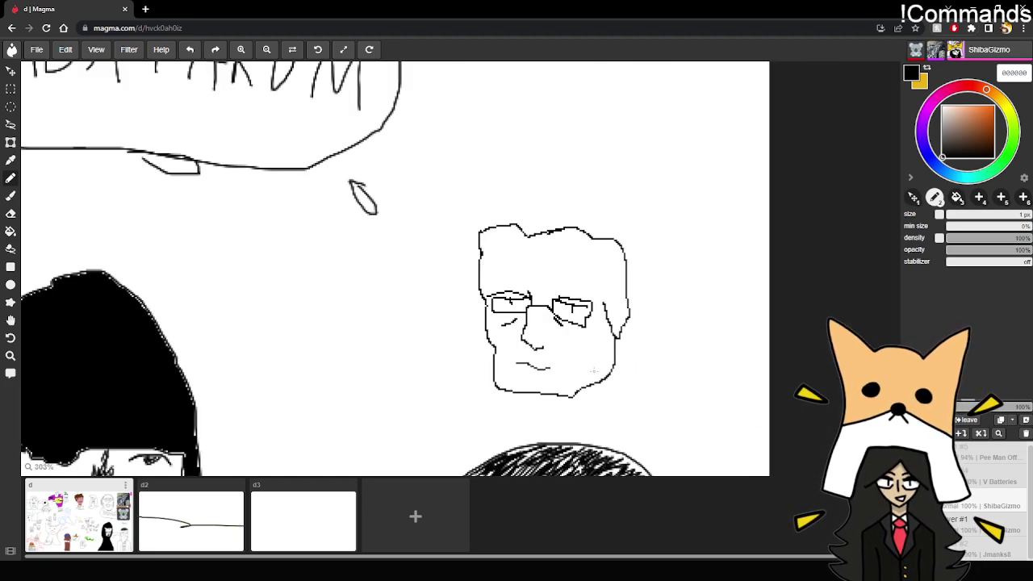
scroll(573, 366, "up", 2)
mouse_move(363, 198)
left_mouse_down()
mouse_move(399, 165)
mouse_move(372, 178)
mouse_move(366, 219)
left_mouse_up()
key("ctrl+z")
key("ctrl+z")
left_click_drag(367, 167, 365, 212)
mouse_move(368, 170)
left_mouse_down()
mouse_move(392, 163)
mouse_move(576, 190)
left_mouse_up()
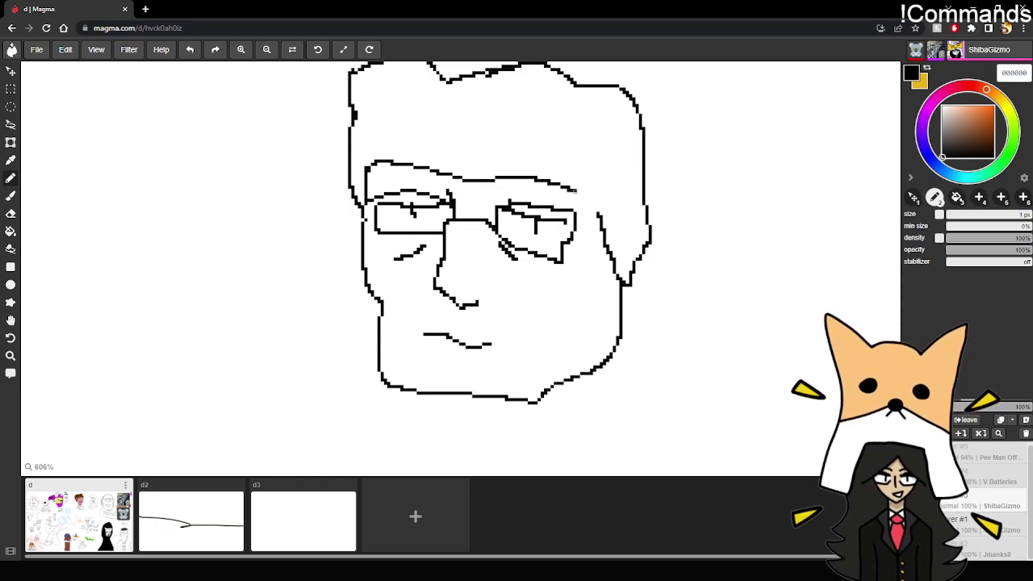
- Add a curved cheek line on the face's right and a short cheek line on the left
scroll(560, 368, "down", 3)
scroll(602, 325, "up", 3)
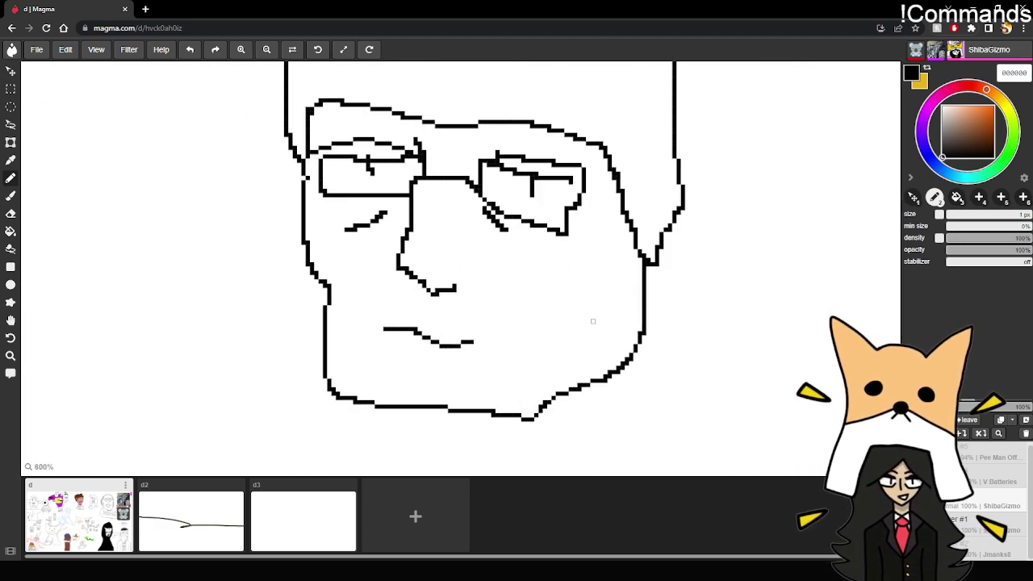
mouse_move(583, 280)
left_mouse_down()
mouse_move(567, 306)
mouse_move(587, 344)
left_mouse_up()
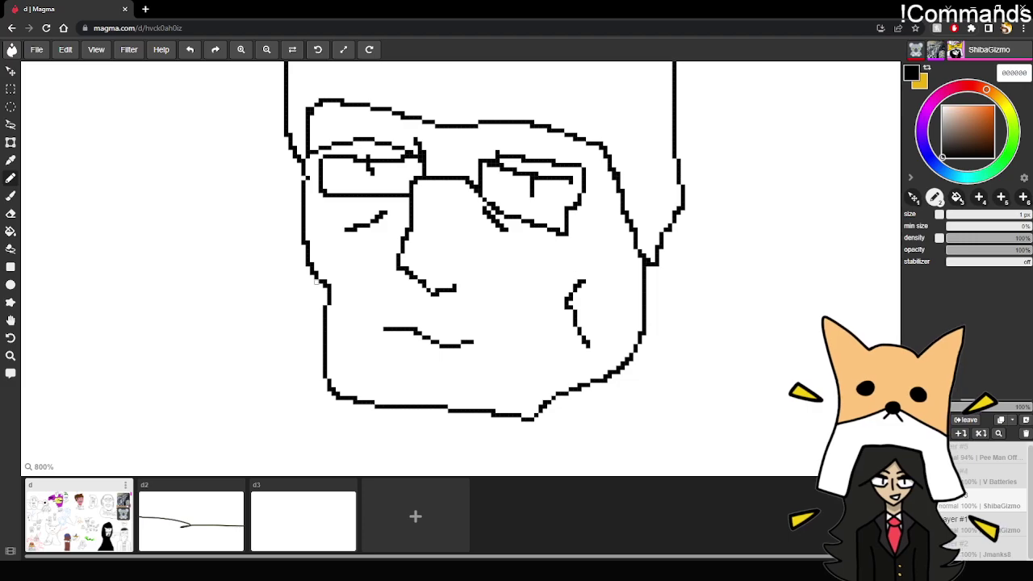
left_click_drag(329, 282, 352, 294)
scroll(342, 326, "down", 3)
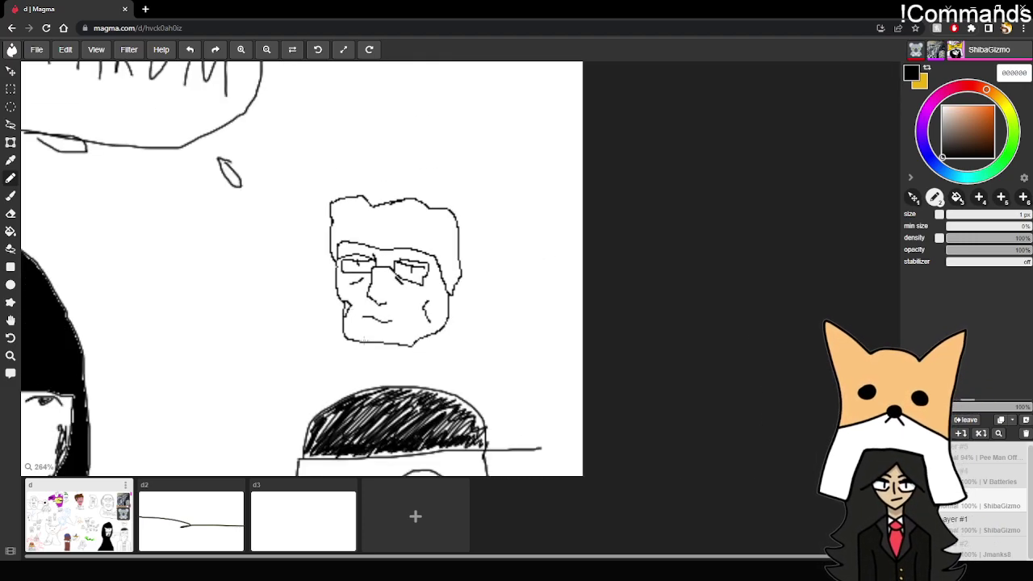
scroll(366, 364, "down", 3)
scroll(364, 360, "up", 5)
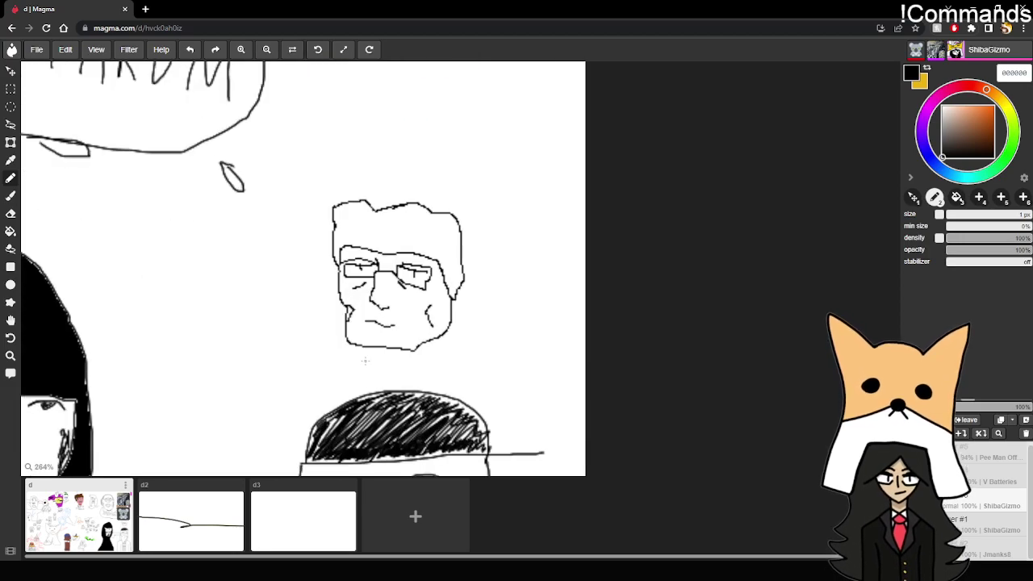
- Switch to the Hand tool and pan around to the lower-left drawings and the area above
scroll(194, 345, "down", 8)
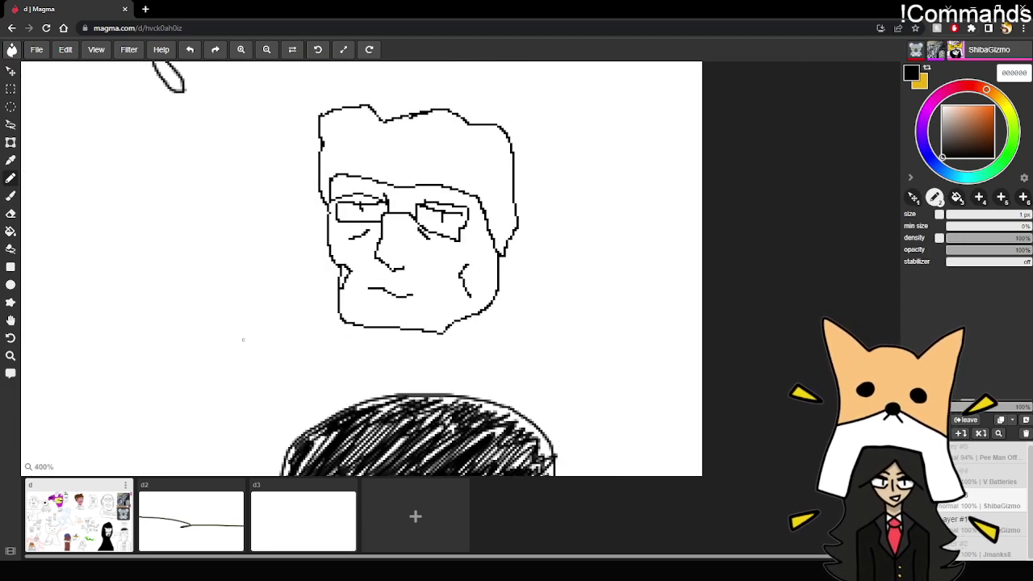
scroll(63, 347, "up", 3)
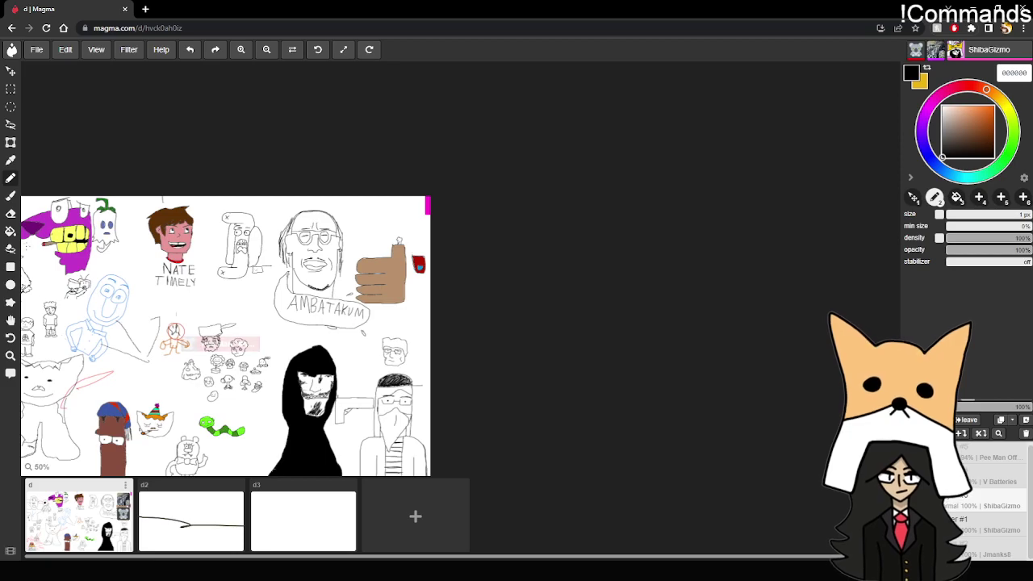
left_click(10, 321)
scroll(32, 323, "up", 4)
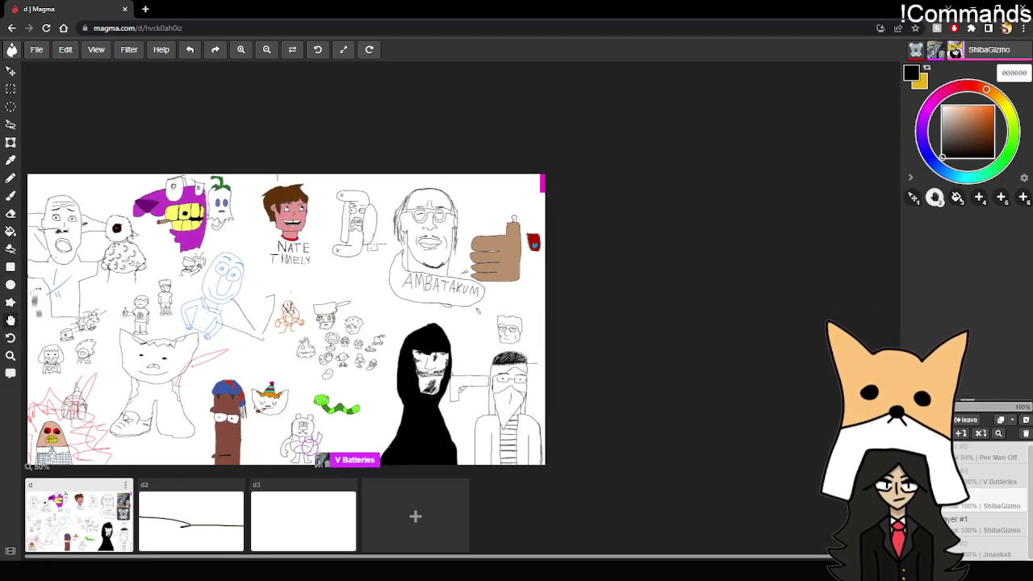
scroll(291, 258, "up", 2)
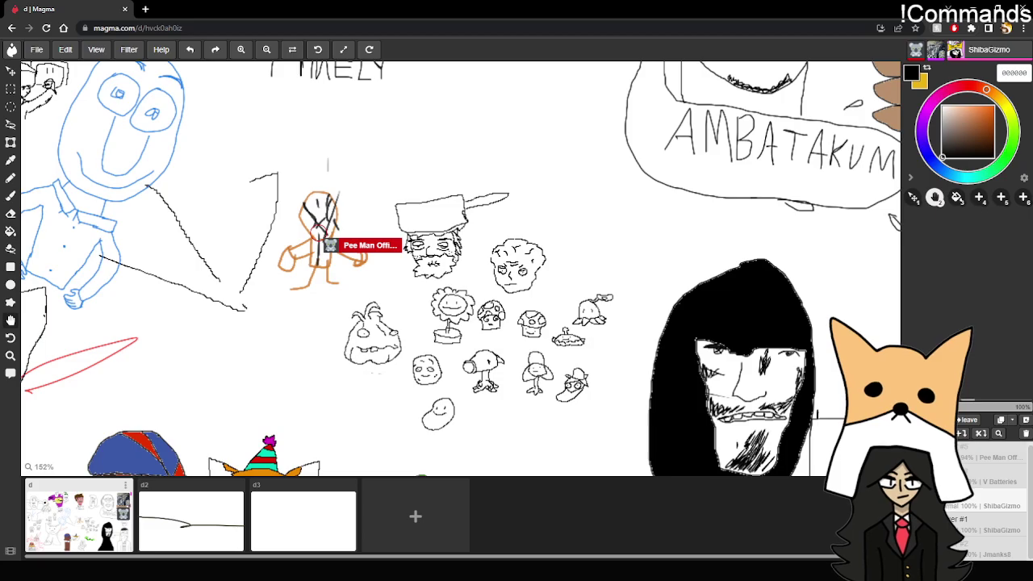
left_click_drag(436, 370, 533, 314)
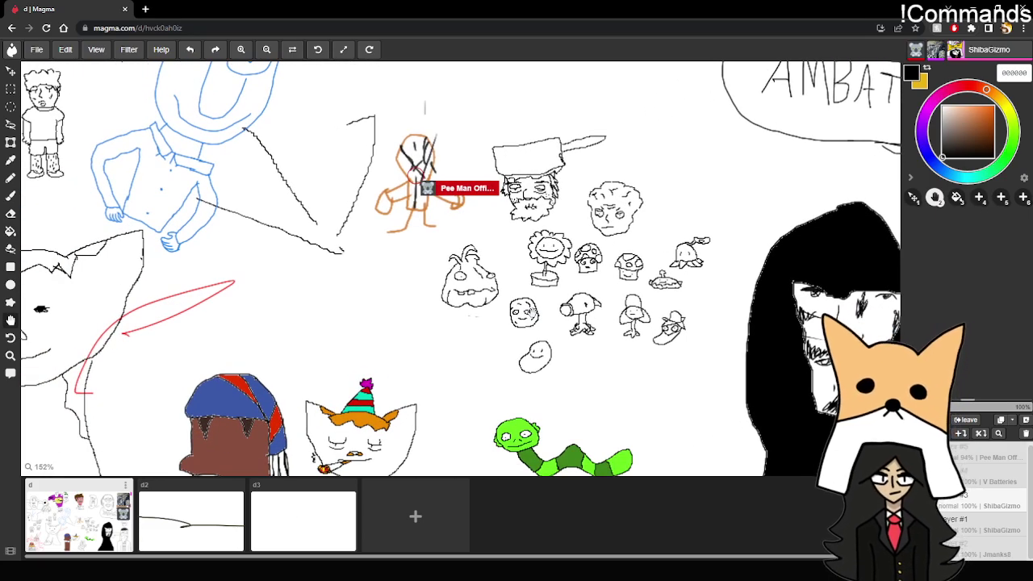
scroll(569, 232, "down", 5)
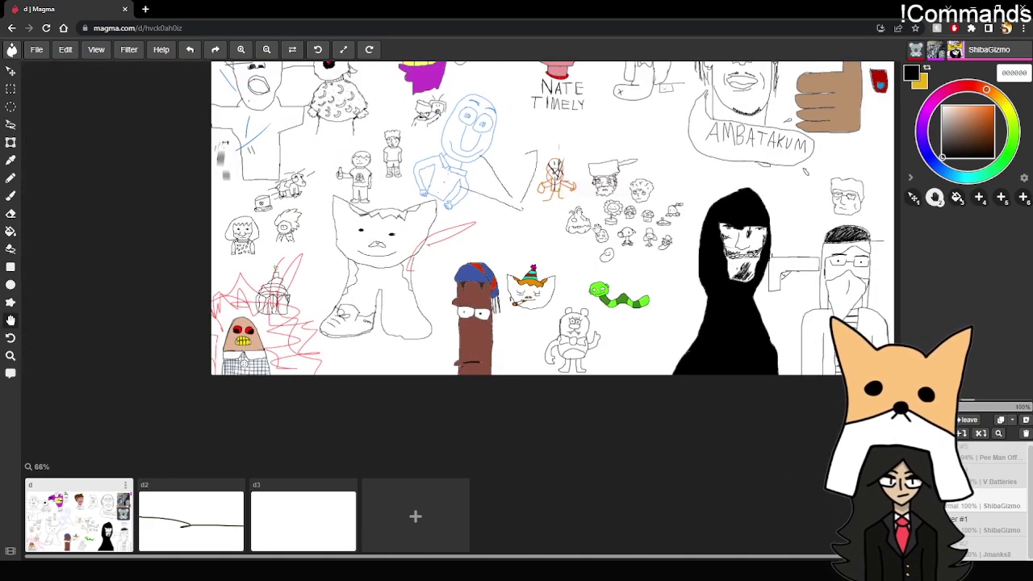
scroll(441, 233, "up", 4)
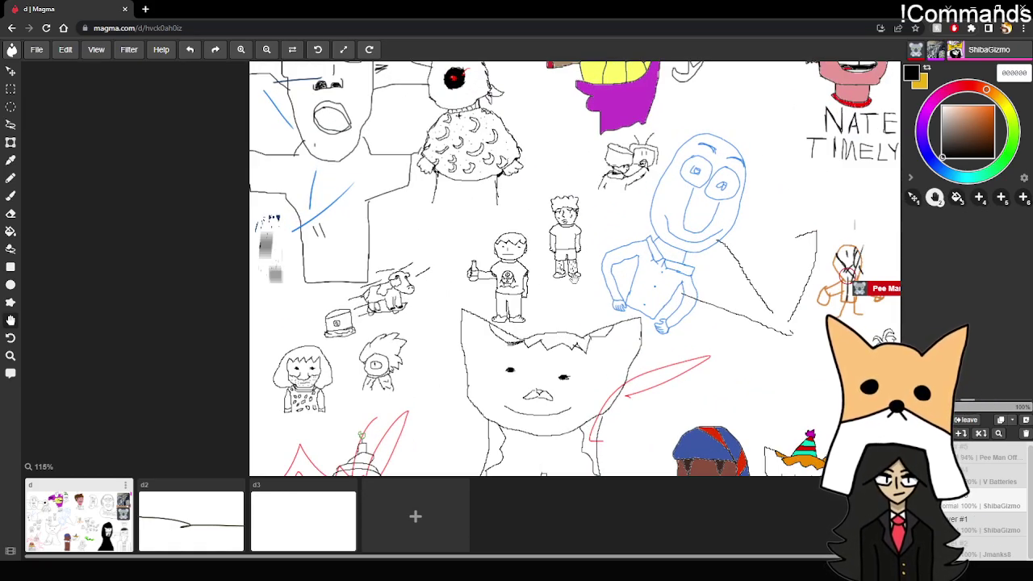
scroll(533, 279, "up", 5)
left_click_drag(494, 291, 512, 403)
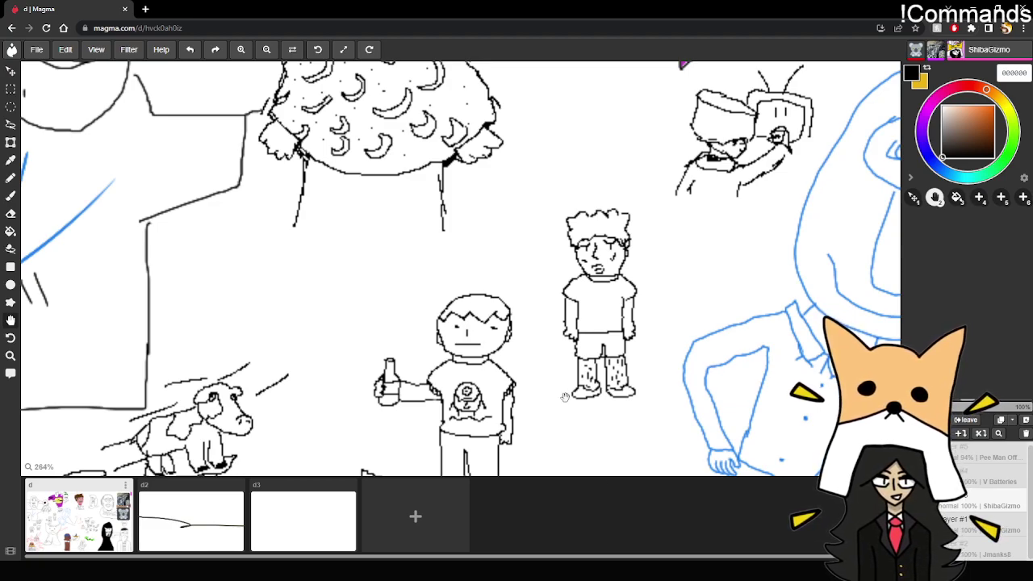
- Pan past the two small boys and the collaborator's lettering back to the hooded figure and worm
left_click_drag(565, 397, 632, 394)
scroll(643, 352, "up", 5)
scroll(644, 352, "down", 6)
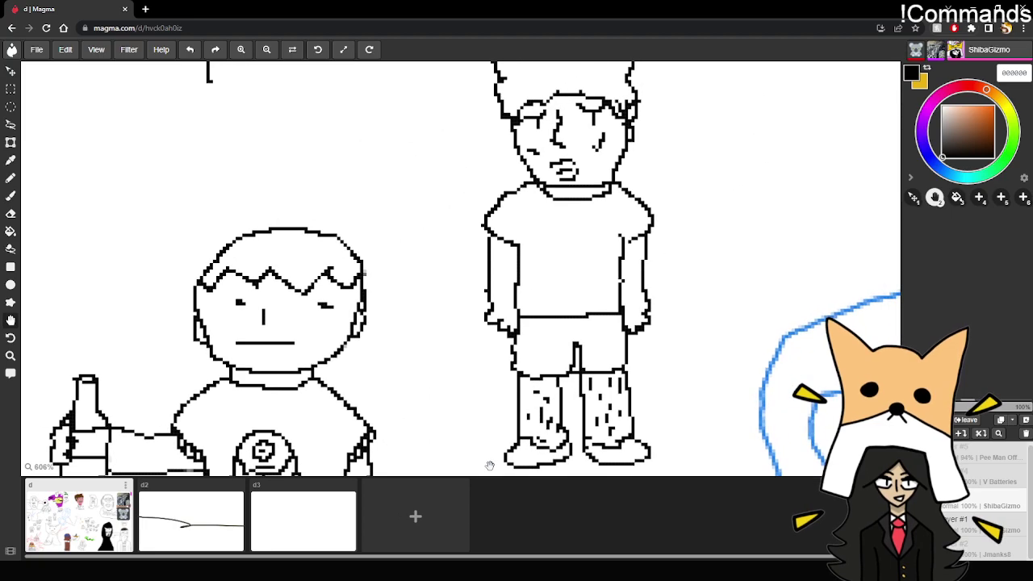
scroll(556, 277, "up", 2)
scroll(555, 277, "down", 3)
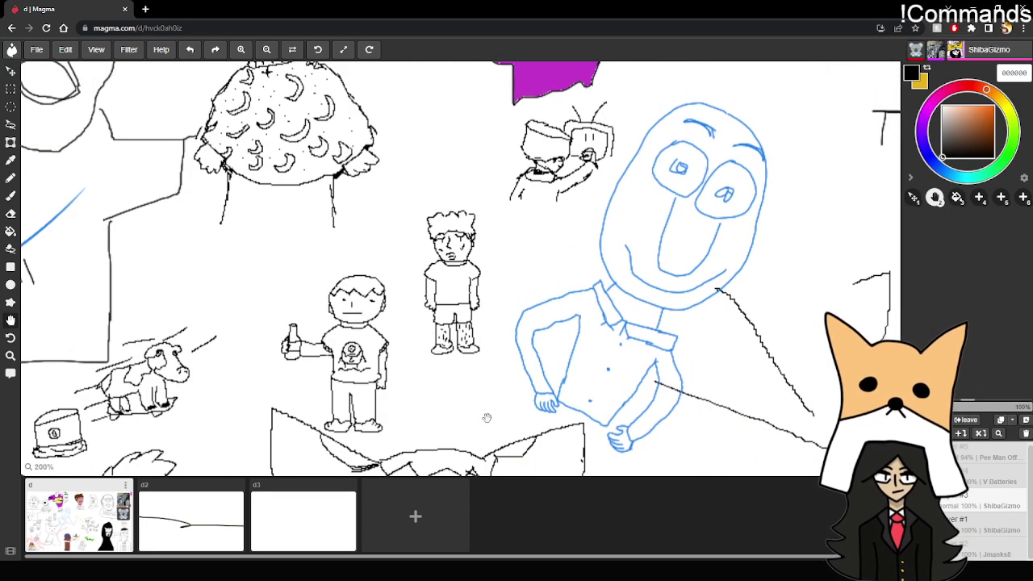
scroll(389, 268, "down", 3)
left_click_drag(465, 257, 384, 201)
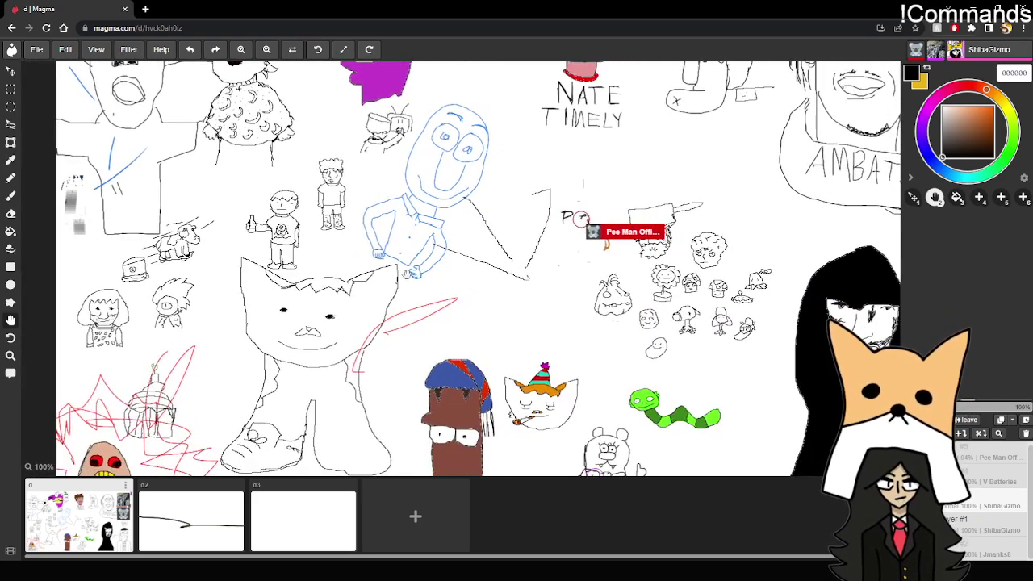
left_click_drag(406, 274, 359, 225)
scroll(525, 192, "up", 3)
scroll(525, 193, "up", 5)
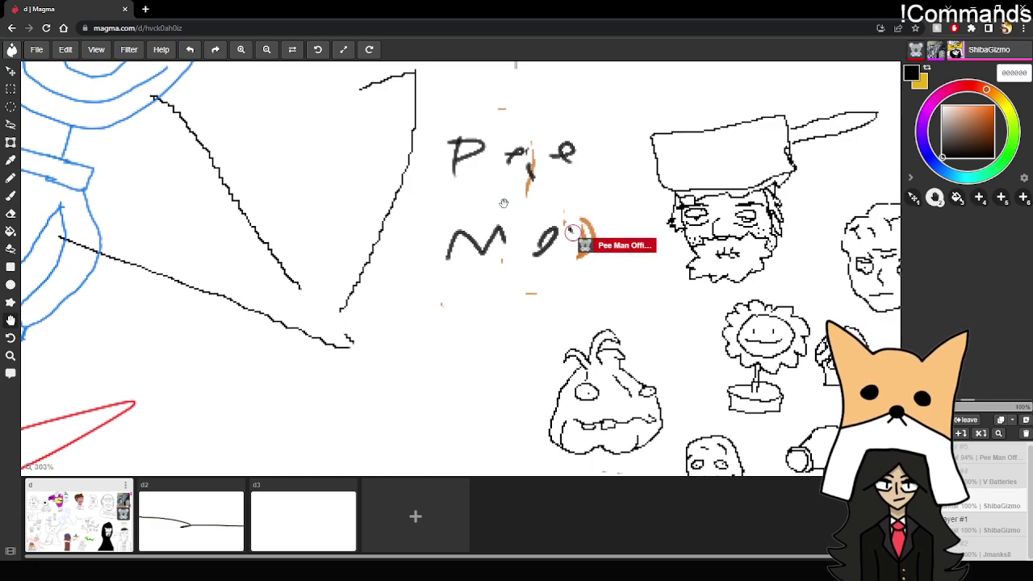
scroll(504, 202, "down", 4)
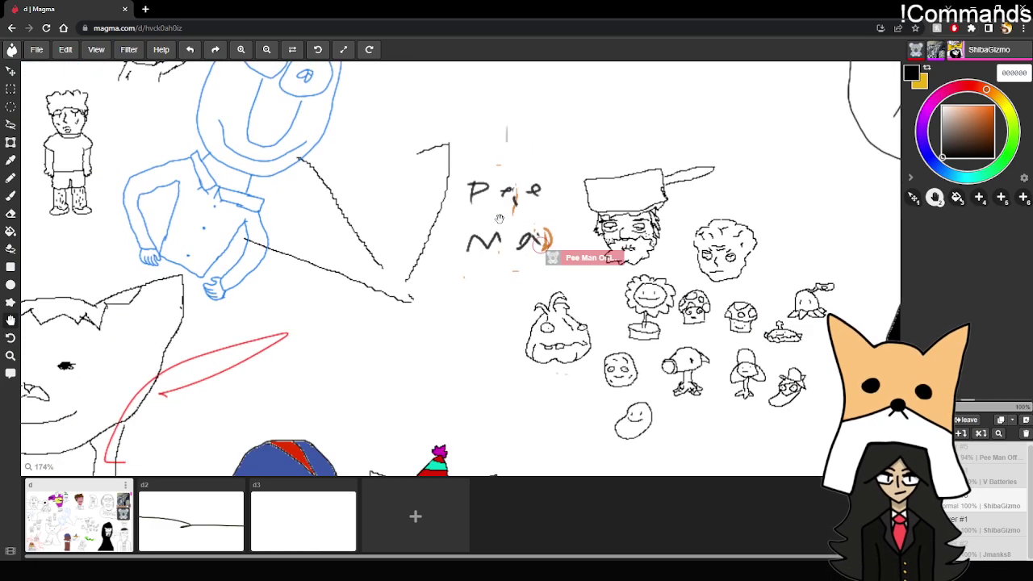
scroll(325, 150, "down", 4)
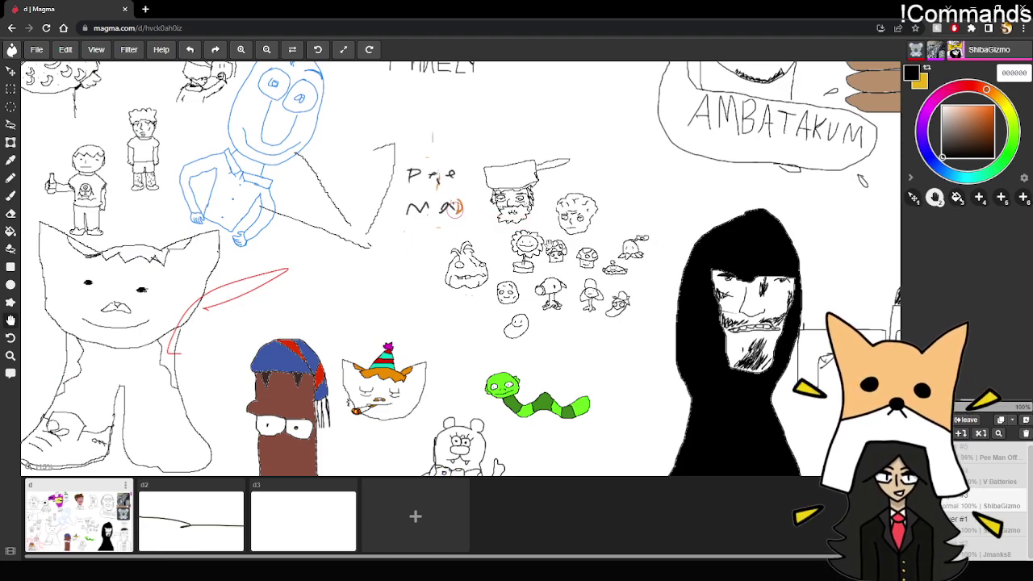
left_click_drag(510, 313, 358, 394)
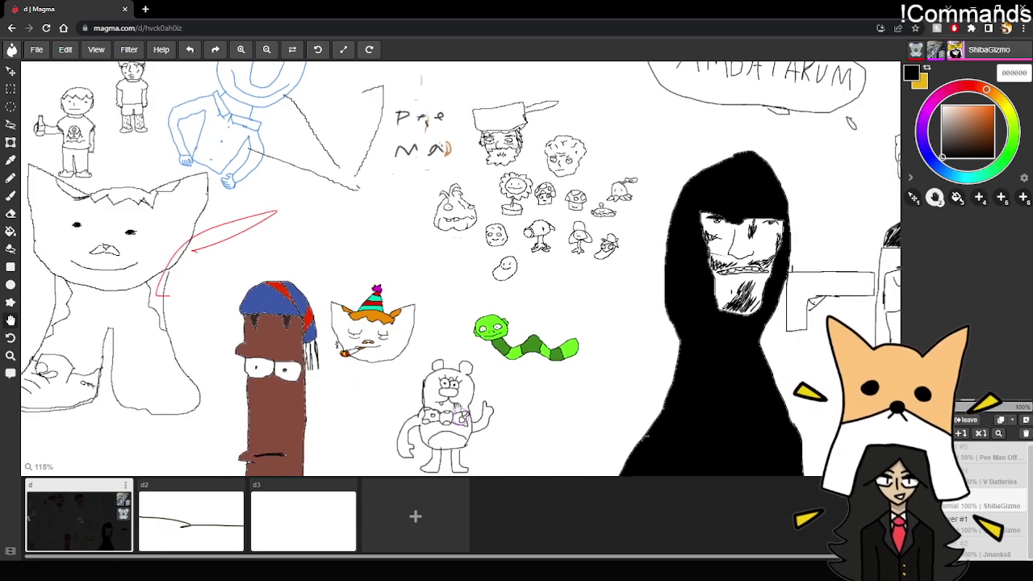
- Zoom out two steps, pan to the brown figure and party-hat cat, and return to the 1 px pencil
left_click(266, 49)
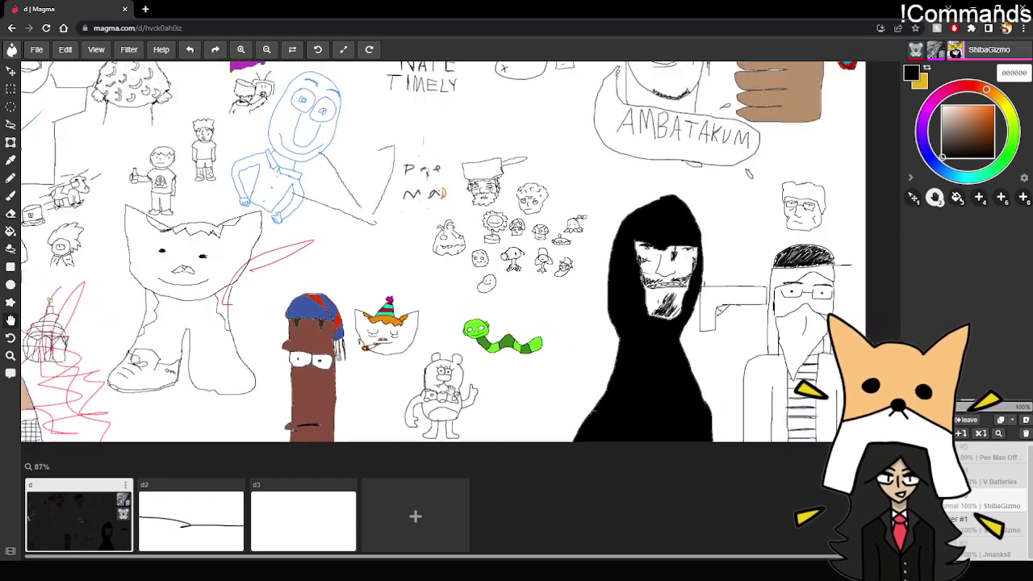
left_click(266, 49)
scroll(468, 242, "down", 5)
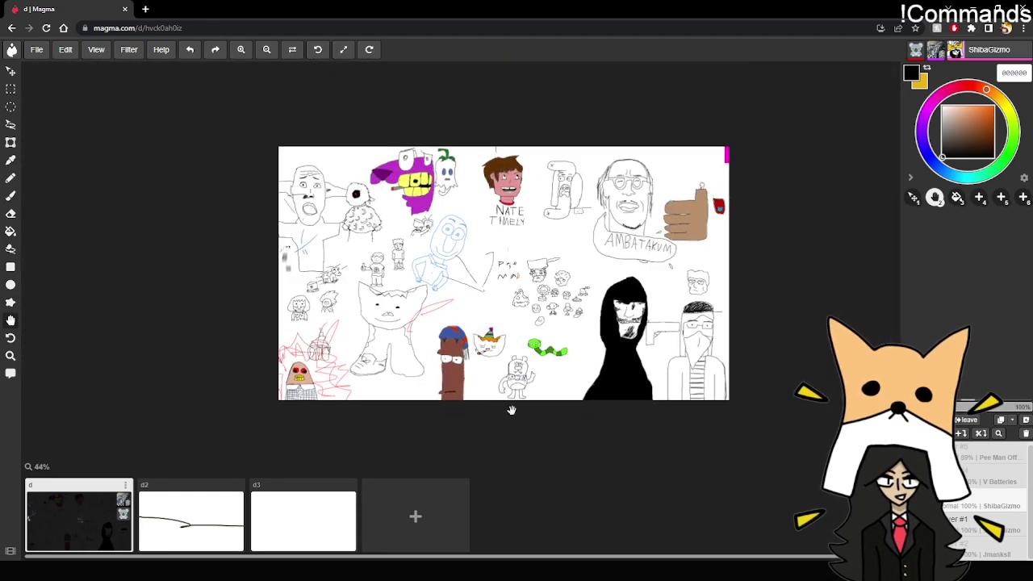
left_click_drag(463, 413, 466, 352)
scroll(466, 352, "up", 8)
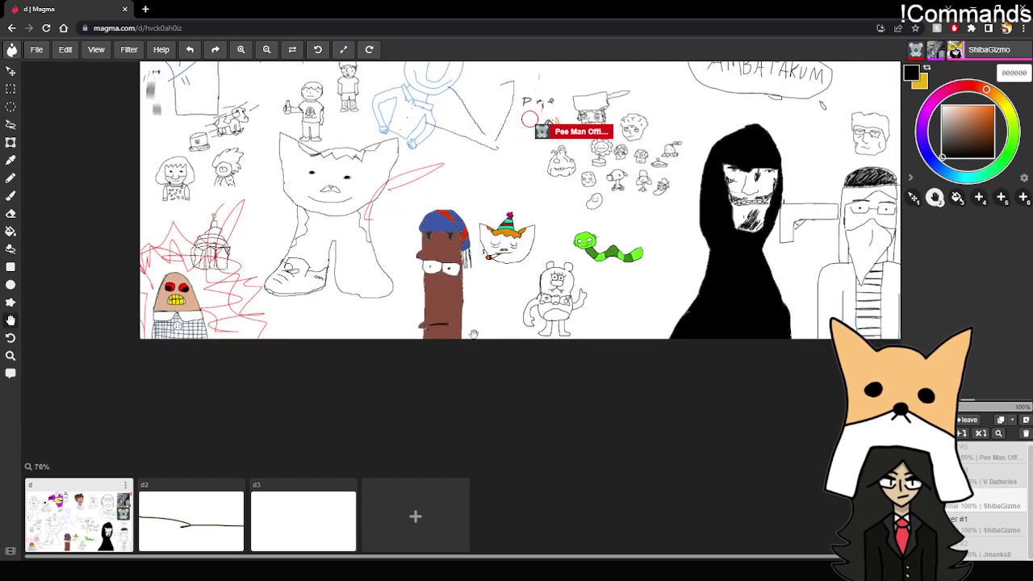
left_click_drag(349, 345, 560, 531)
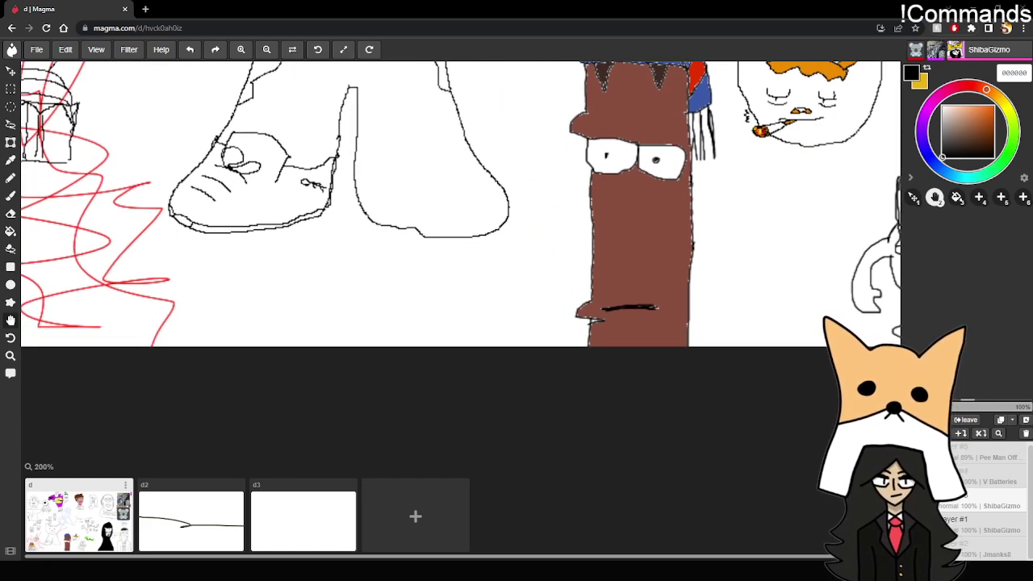
left_click_drag(581, 315, 351, 524)
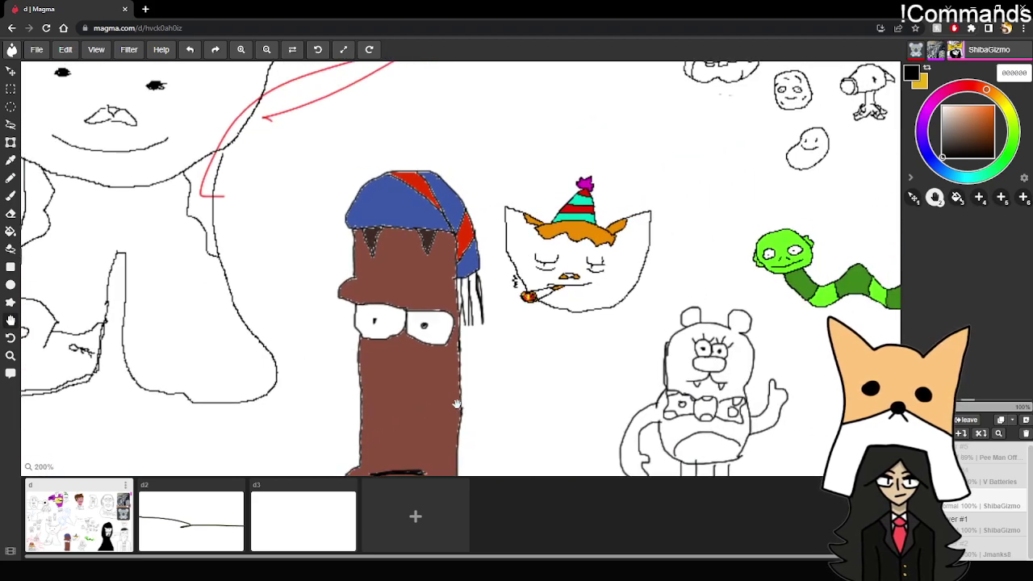
left_click_drag(460, 395, 428, 434)
scroll(524, 307, "down", 5)
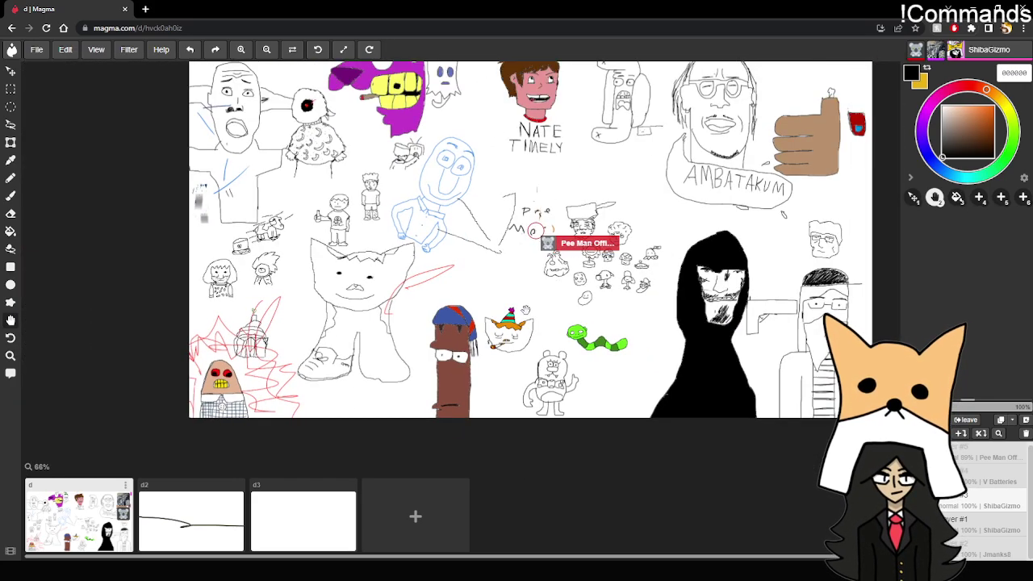
mouse_move(525, 310)
left_mouse_down()
mouse_move(522, 371)
mouse_move(485, 326)
left_mouse_up()
left_click(10, 177)
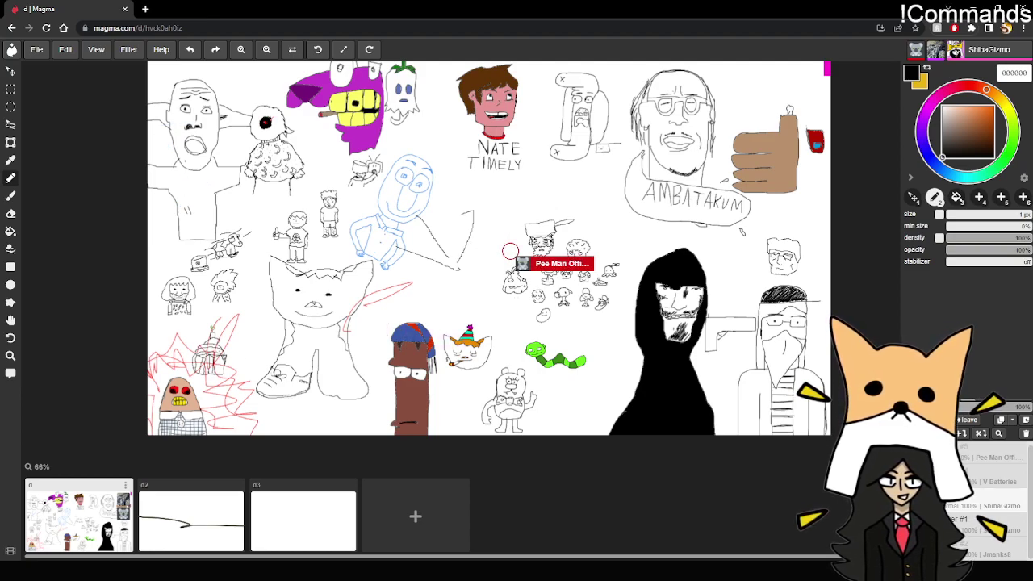
- Zoom in and out around the doodle board to look for free space
scroll(516, 250, "up", 5)
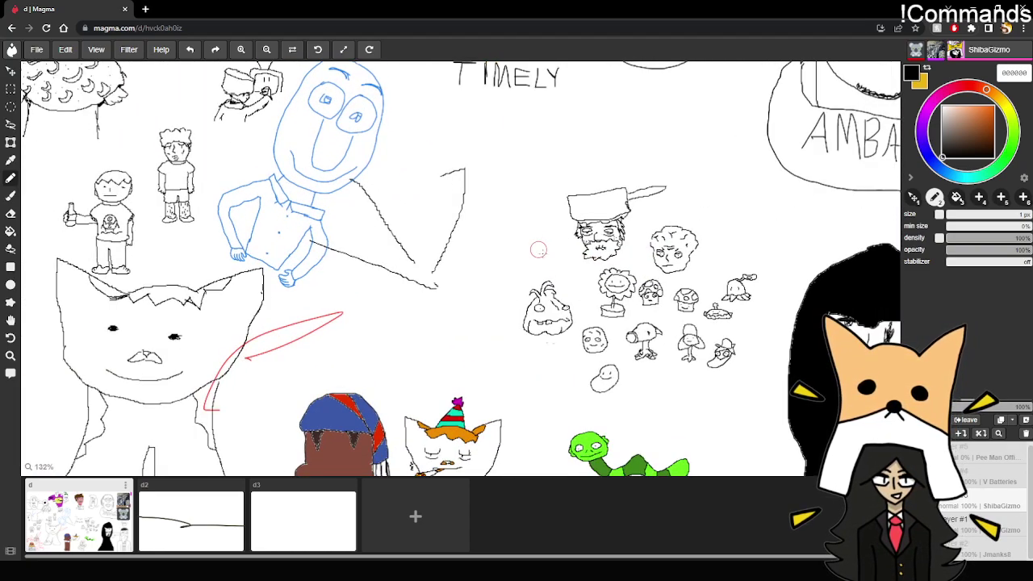
scroll(537, 249, "up", 10)
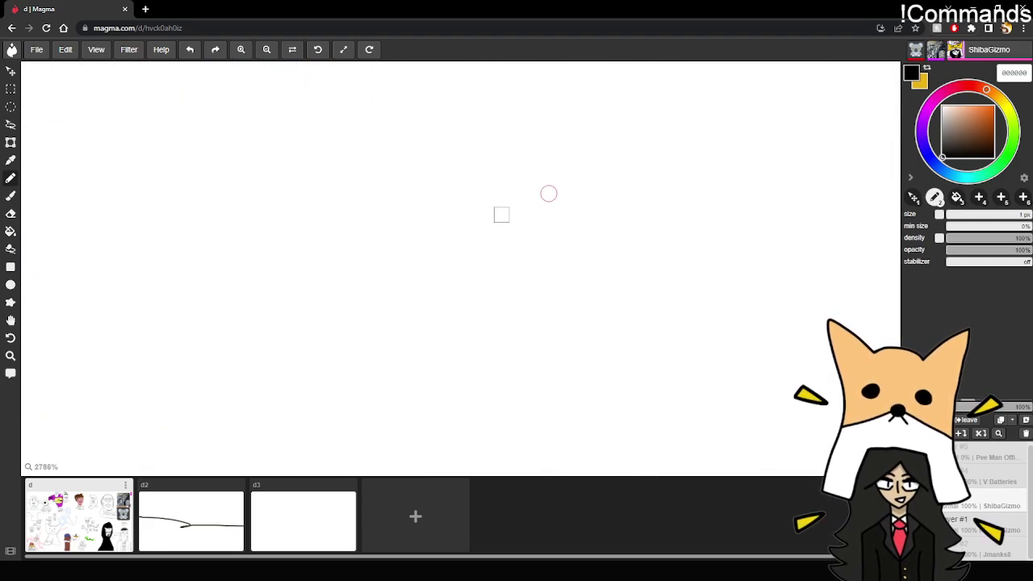
scroll(546, 199, "down", 12)
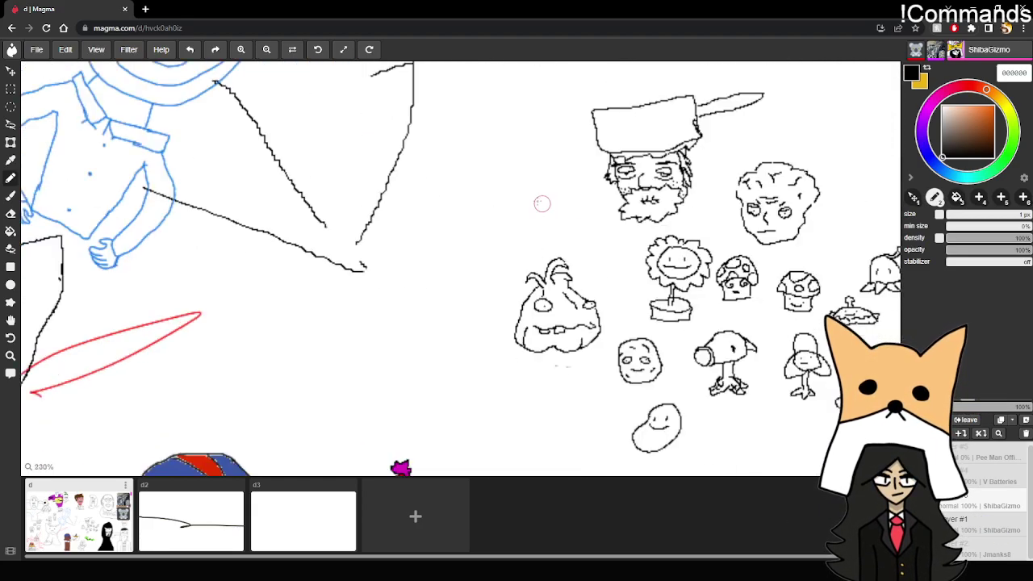
scroll(539, 206, "down", 10)
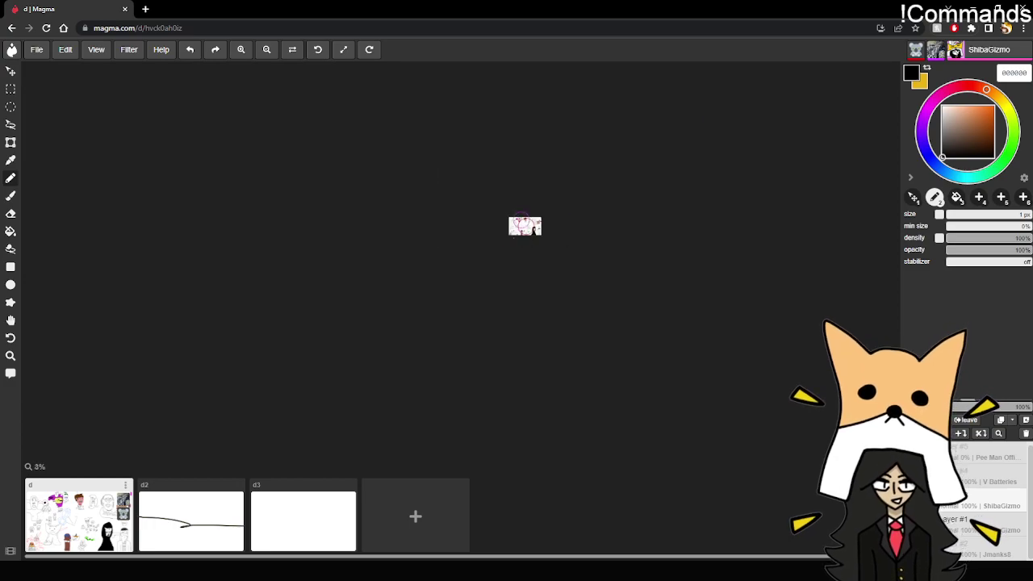
scroll(520, 235, "up", 8)
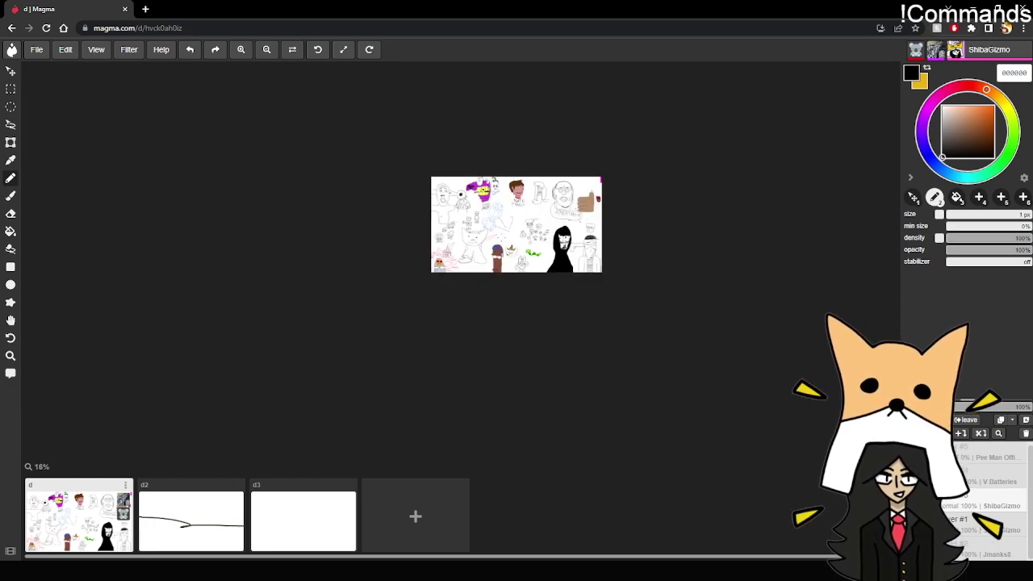
scroll(514, 255, "up", 2)
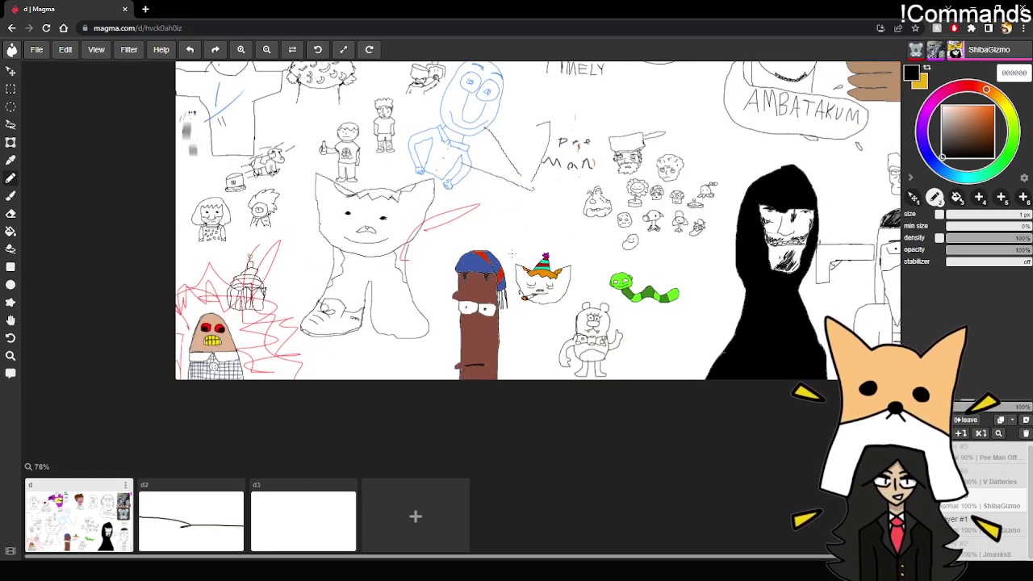
scroll(438, 251, "up", 3)
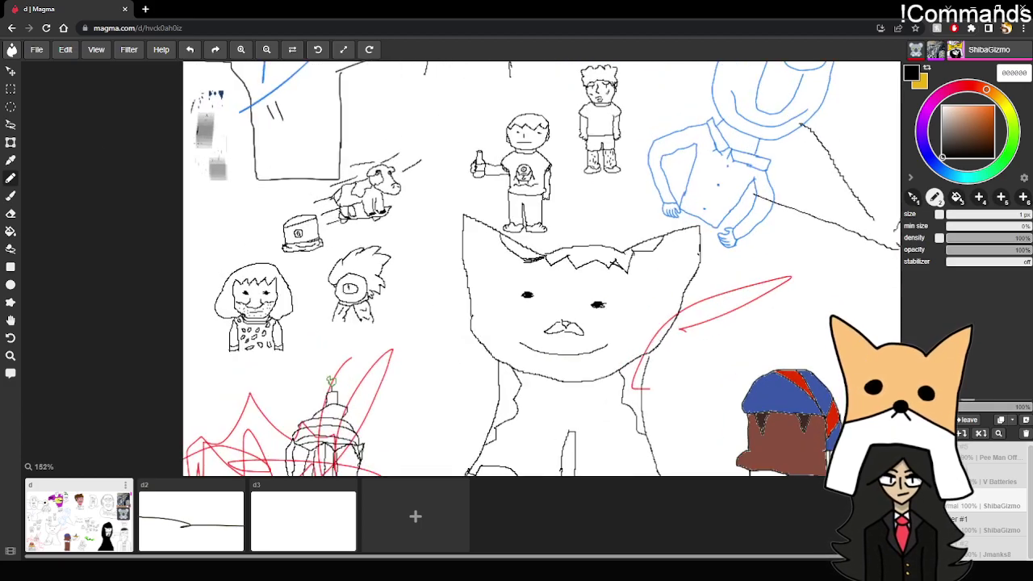
scroll(319, 187, "down", 4)
scroll(734, 322, "down", 2)
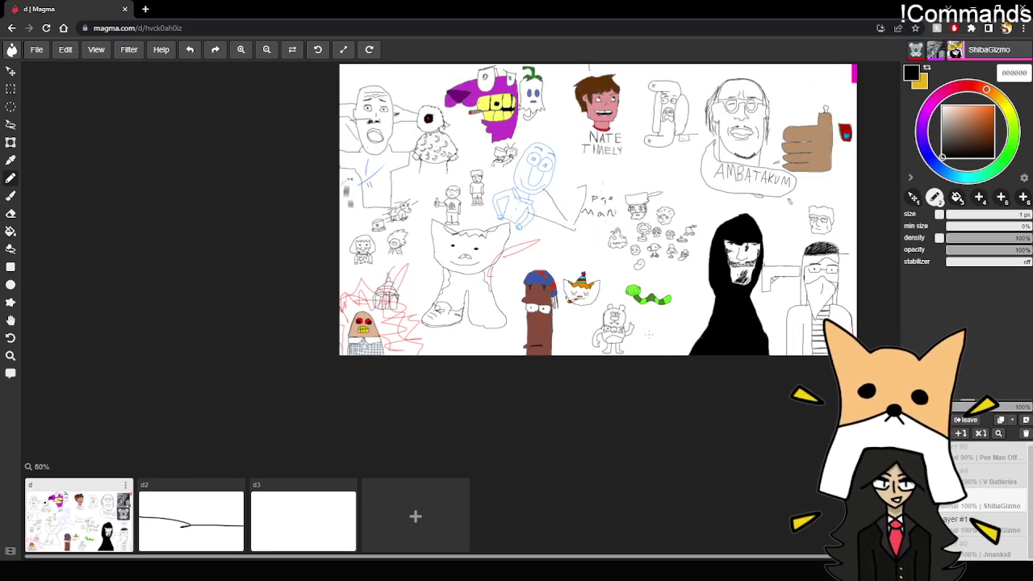
scroll(679, 315, "up", 2)
scroll(686, 362, "down", 3)
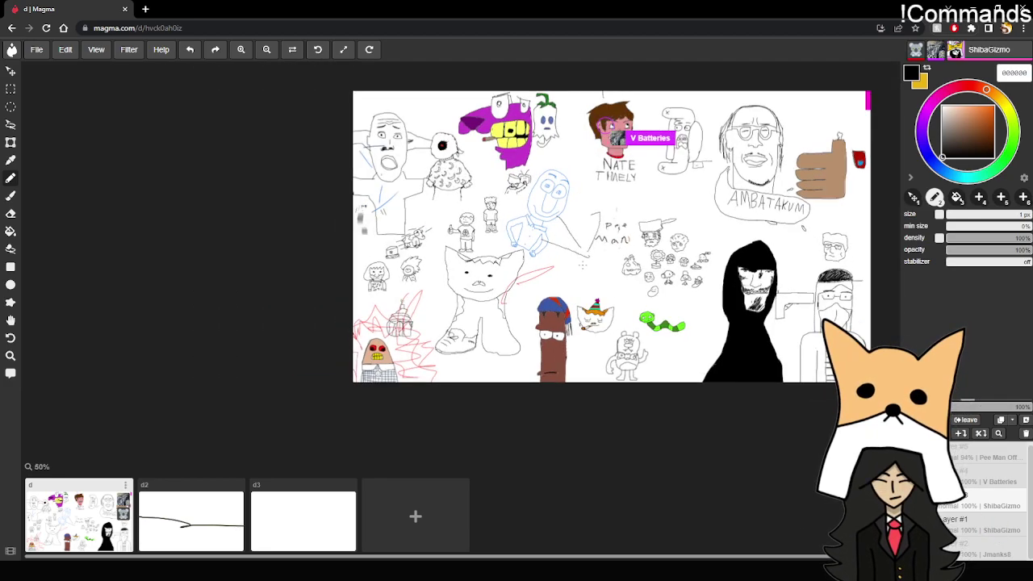
scroll(577, 264, "up", 2)
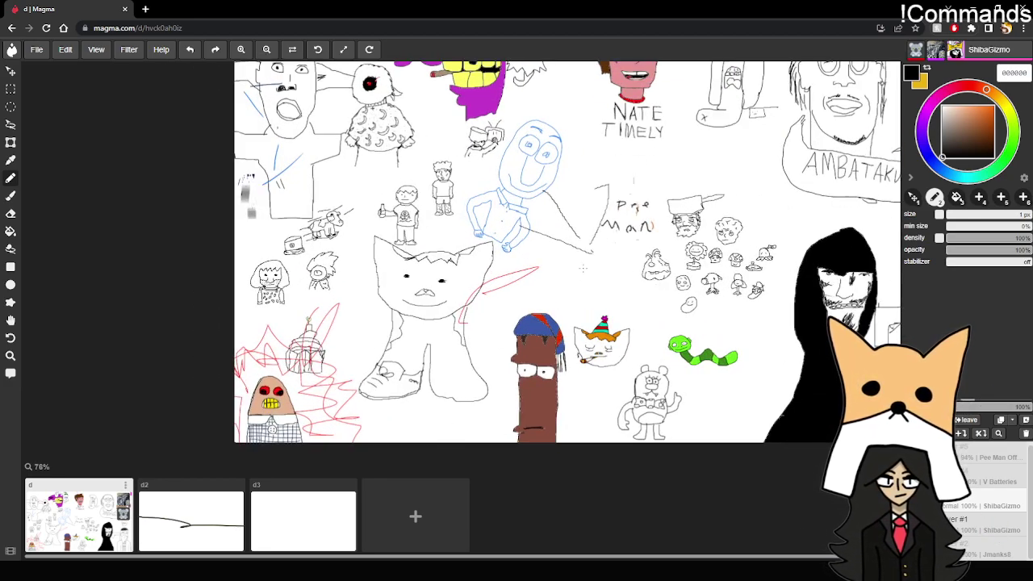
scroll(833, 294, "down", 3)
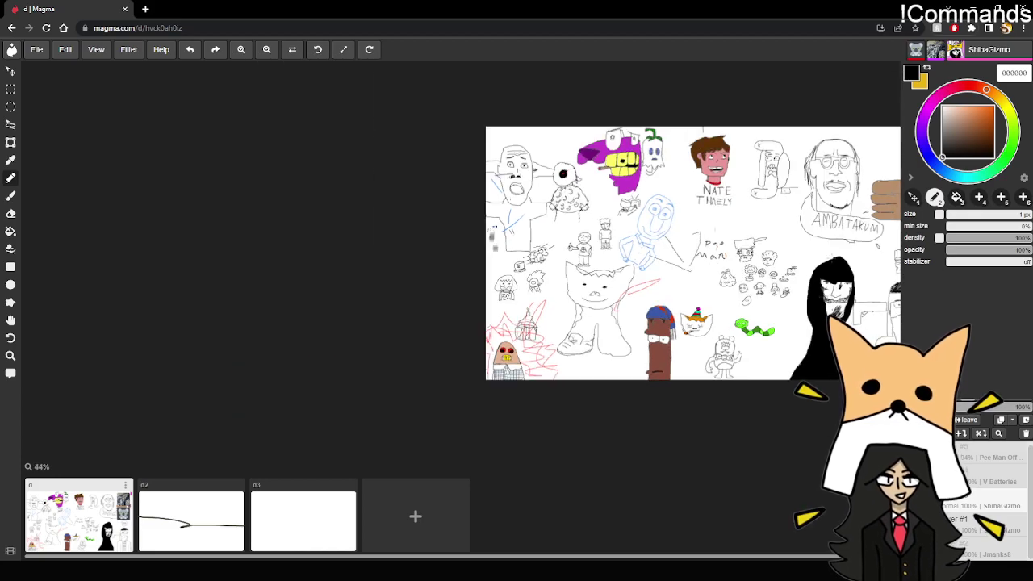
scroll(712, 213, "up", 5)
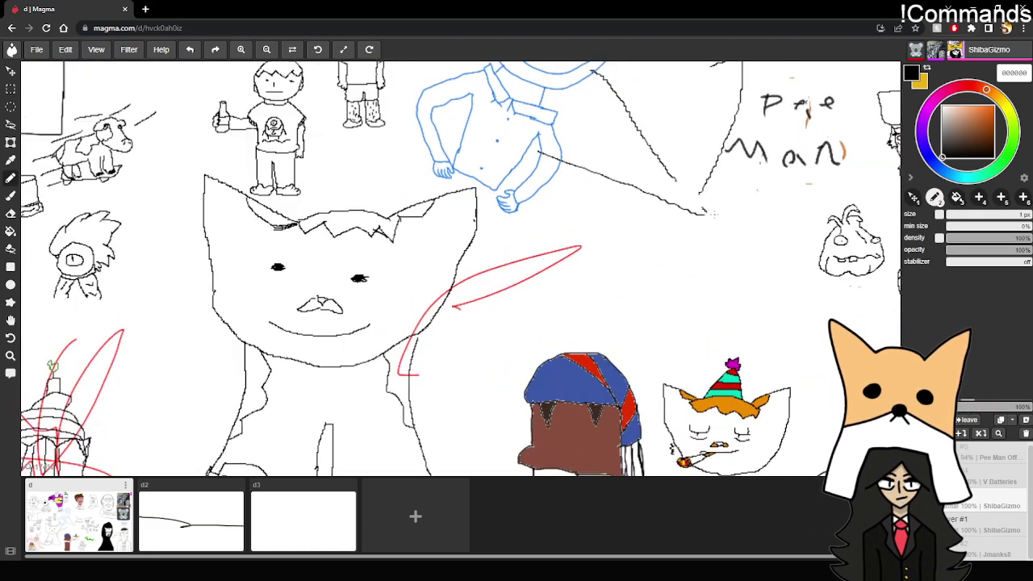
scroll(710, 213, "up", 2)
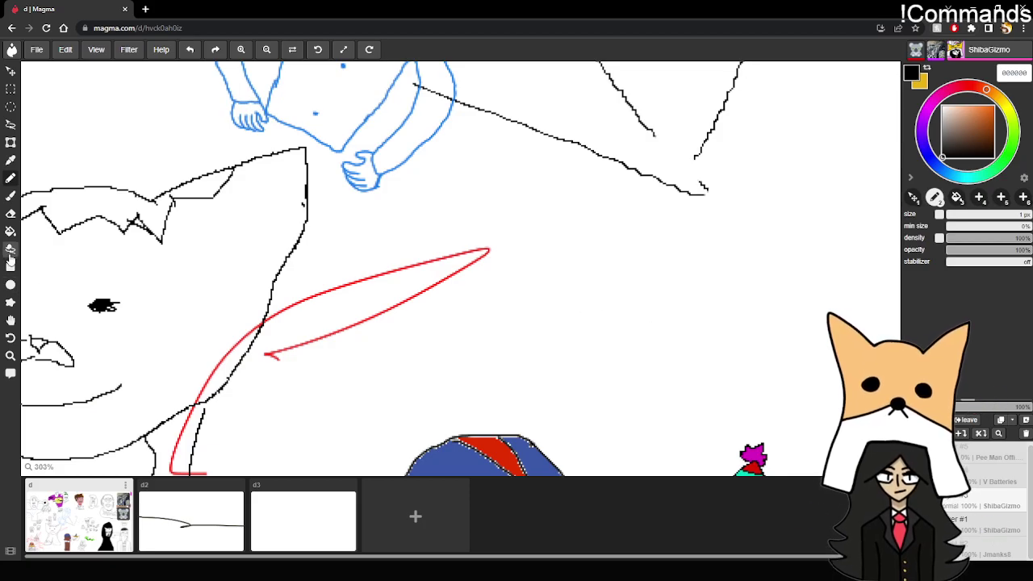
- Pan with the Hand tool (H) and zoom in on the blank area beside the bear drawing
key("h")
scroll(528, 320, "down", 4)
left_click_drag(557, 280, 549, 168)
left_click_drag(398, 298, 859, 178)
scroll(557, 347, "up", 4)
scroll(557, 347, "up", 3)
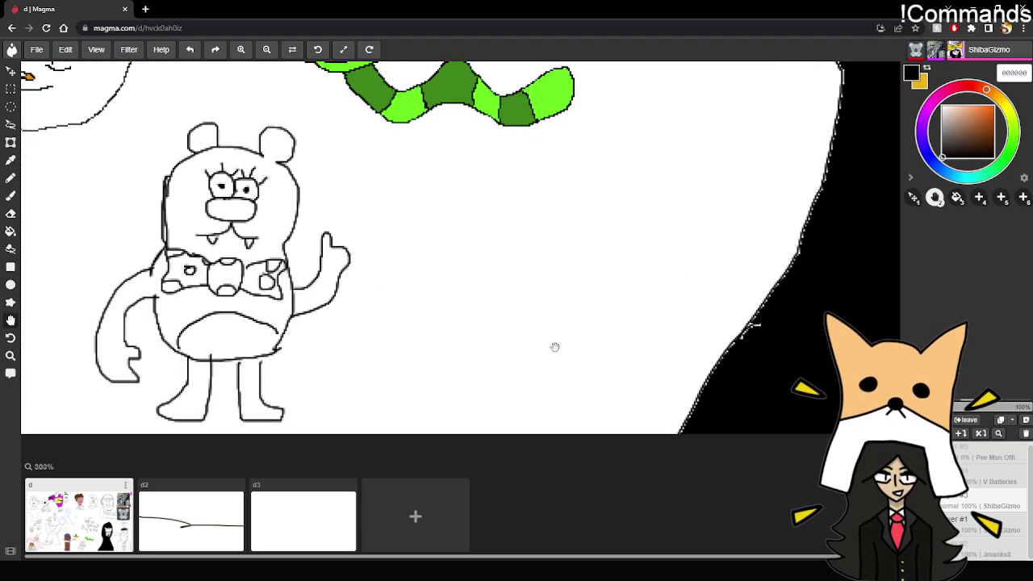
- With the brush, draw the curved head top, then try and undo three left-ear strokes
left_click(11, 178)
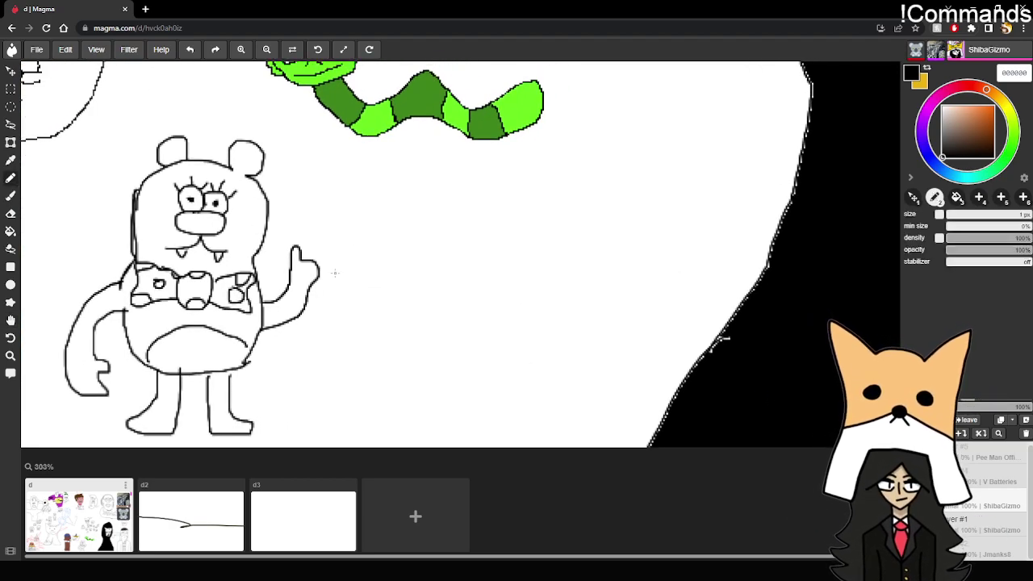
mouse_move(431, 272)
left_mouse_down()
mouse_move(500, 259)
mouse_move(540, 269)
left_mouse_up()
mouse_move(449, 267)
left_mouse_down()
mouse_move(379, 229)
mouse_move(372, 329)
left_mouse_up()
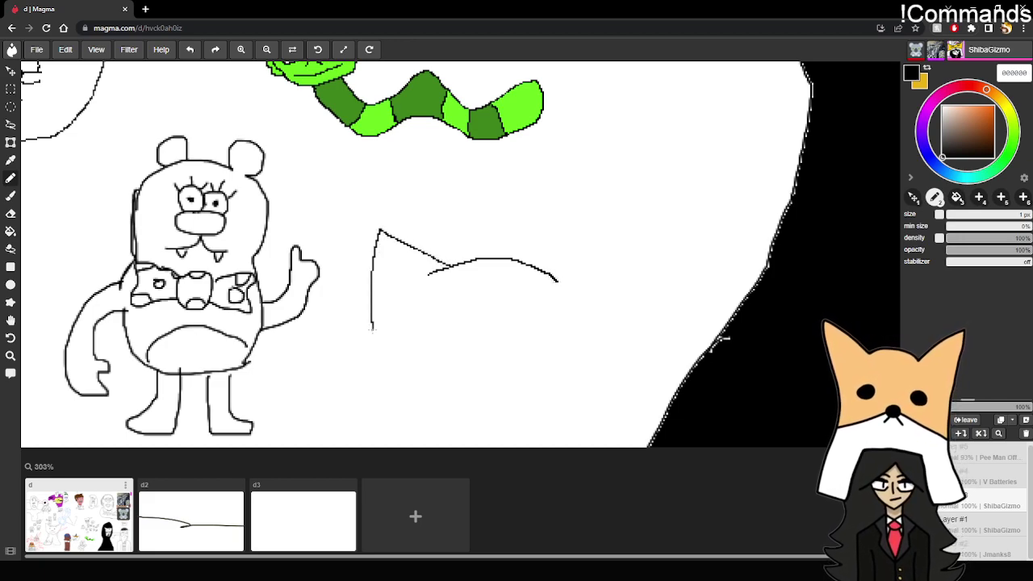
key("ctrl+z")
mouse_move(444, 272)
left_mouse_down()
mouse_move(379, 235)
mouse_move(390, 338)
left_mouse_up()
key("ctrl+z")
mouse_move(458, 265)
left_mouse_down()
mouse_move(386, 220)
mouse_move(386, 309)
left_mouse_up()
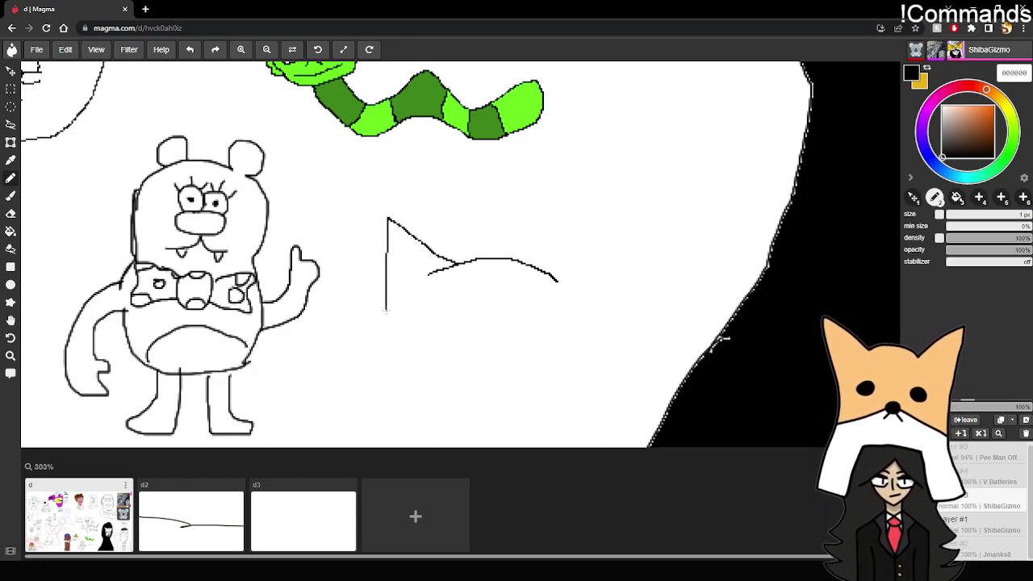
key("ctrl+z")
- Attempt right and left ear strokes repeatedly, undoing each so only the arc remains
mouse_move(548, 275)
left_mouse_down()
mouse_move(610, 237)
mouse_move(604, 320)
left_mouse_up()
key("ctrl+z")
mouse_move(541, 273)
left_mouse_down()
mouse_move(595, 214)
mouse_move(611, 229)
mouse_move(617, 316)
left_mouse_up()
key("ctrl+z")
mouse_move(542, 273)
left_mouse_down()
mouse_move(588, 230)
mouse_move(606, 287)
mouse_move(605, 372)
left_mouse_up()
key("ctrl+z")
mouse_move(546, 276)
left_mouse_down()
mouse_move(565, 247)
mouse_move(588, 265)
mouse_move(599, 363)
left_mouse_up()
key("ctrl+z")
key("ctrl+z")
mouse_move(539, 268)
left_mouse_down()
mouse_move(580, 236)
mouse_move(605, 255)
mouse_move(615, 379)
left_mouse_up()
key("ctrl+z")
mouse_move(440, 268)
left_mouse_down()
mouse_move(386, 242)
mouse_move(379, 408)
mouse_move(398, 419)
left_mouse_up()
key("ctrl+z")
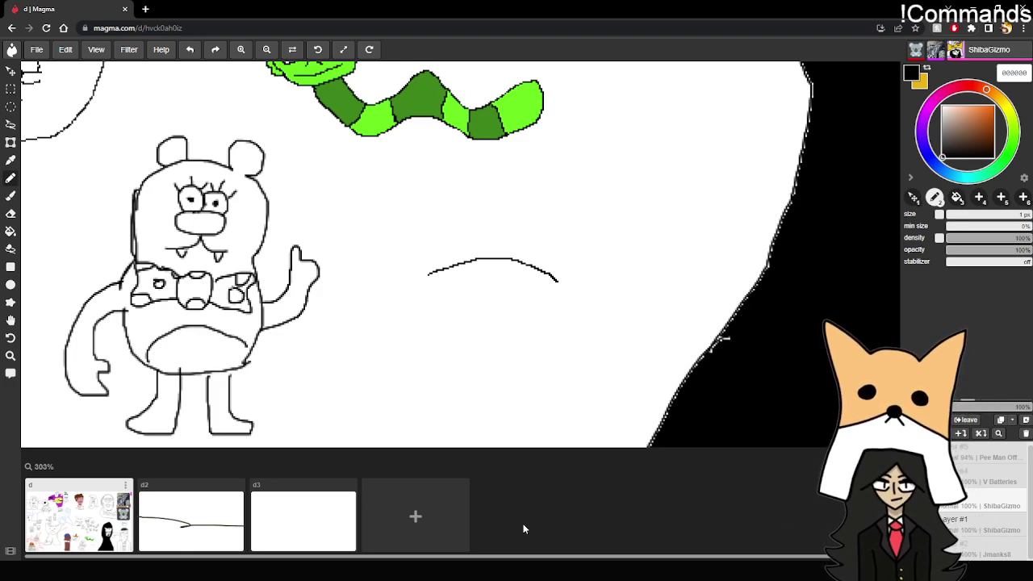
- Switch to a 1 px pencil and try a right ear from the arc's end, then undo it
left_click(10, 213)
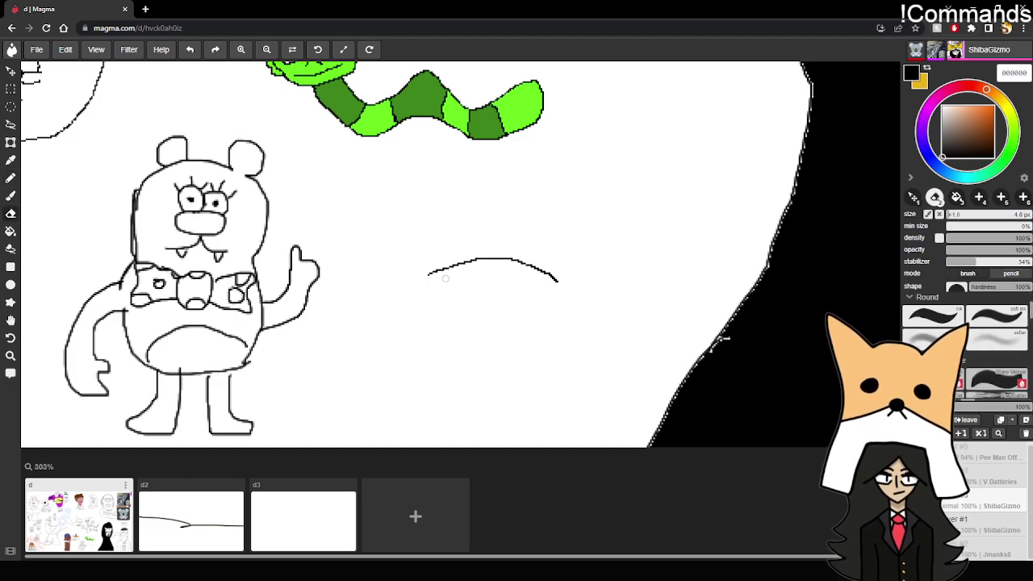
scroll(571, 265, "up", 3)
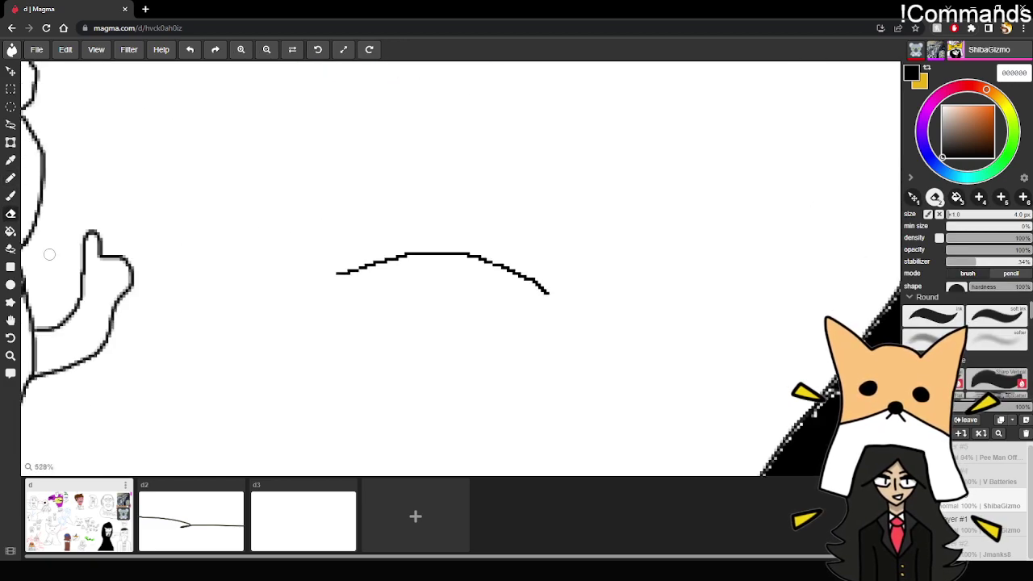
left_click(9, 178)
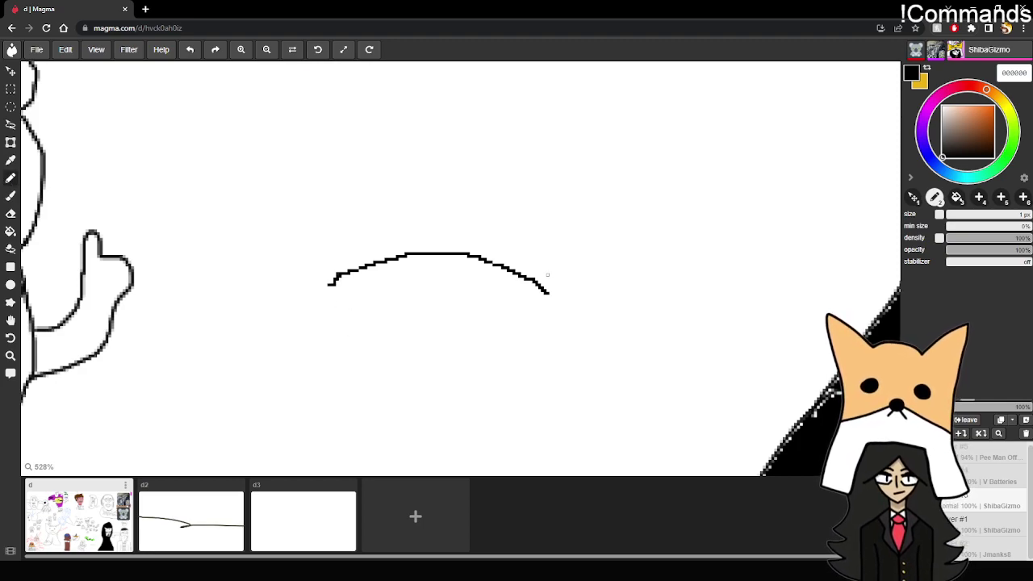
mouse_move(549, 292)
left_mouse_down()
mouse_move(635, 220)
mouse_move(637, 355)
left_mouse_up()
scroll(618, 294, "down", 3)
key("ctrl+z")
- Retry the right ear several more times, undoing every attempt so no ear remains
mouse_move(567, 286)
left_mouse_down()
mouse_move(593, 253)
mouse_move(617, 277)
mouse_move(619, 303)
mouse_move(620, 276)
left_mouse_up()
key("ctrl+z")
key("ctrl+z")
scroll(598, 312, "up", 2)
mouse_move(552, 266)
left_mouse_down()
mouse_move(617, 232)
mouse_move(630, 313)
left_mouse_up()
key("ctrl+z")
mouse_move(552, 267)
left_mouse_down()
mouse_move(619, 208)
mouse_move(653, 432)
left_mouse_up()
key("ctrl+z")
left_click_drag(599, 385, 593, 526)
key("ctrl+z")
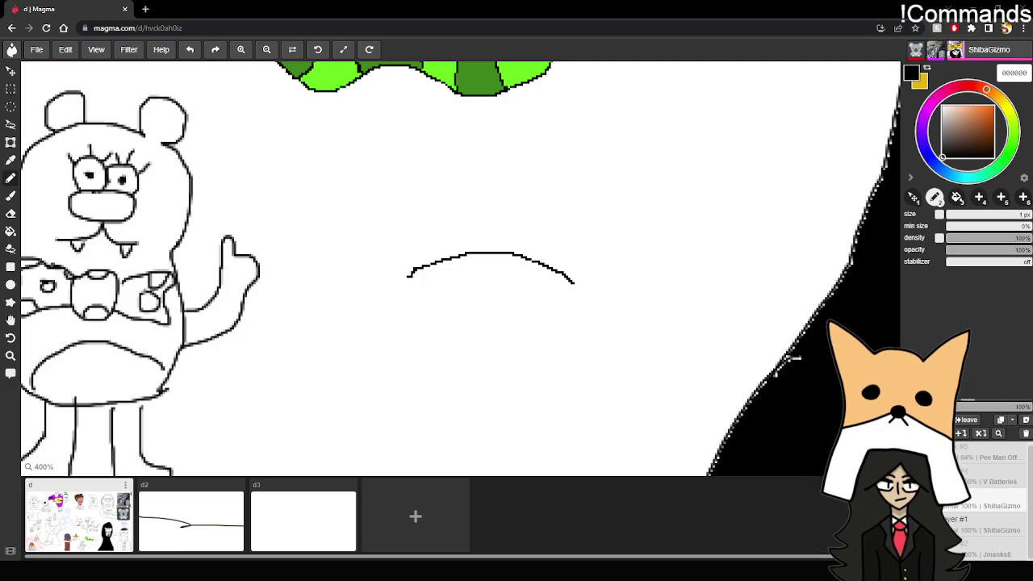
- Draw two small black eyes below the head's arc
scroll(417, 379, "down", 3)
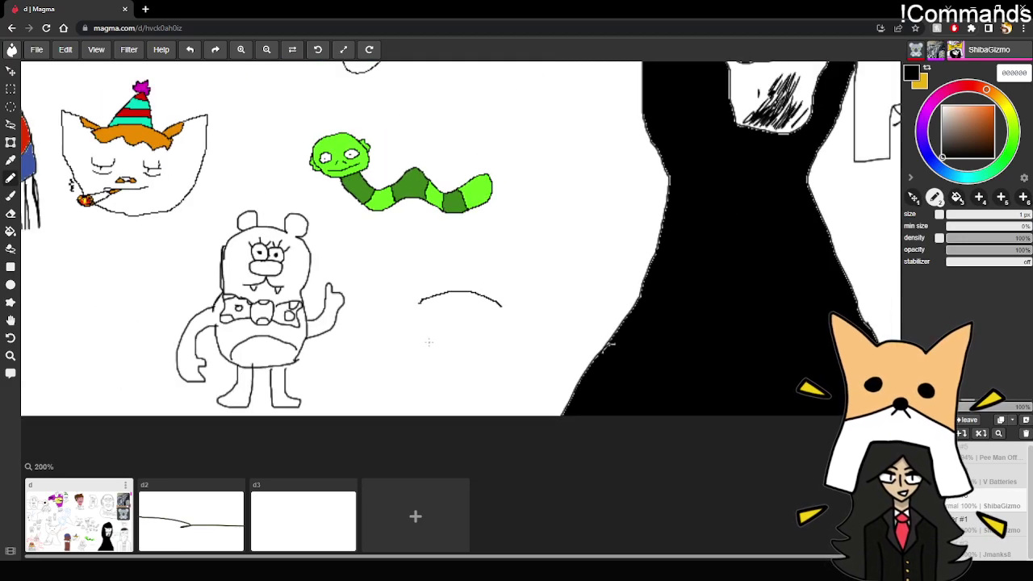
scroll(417, 379, "up", 3)
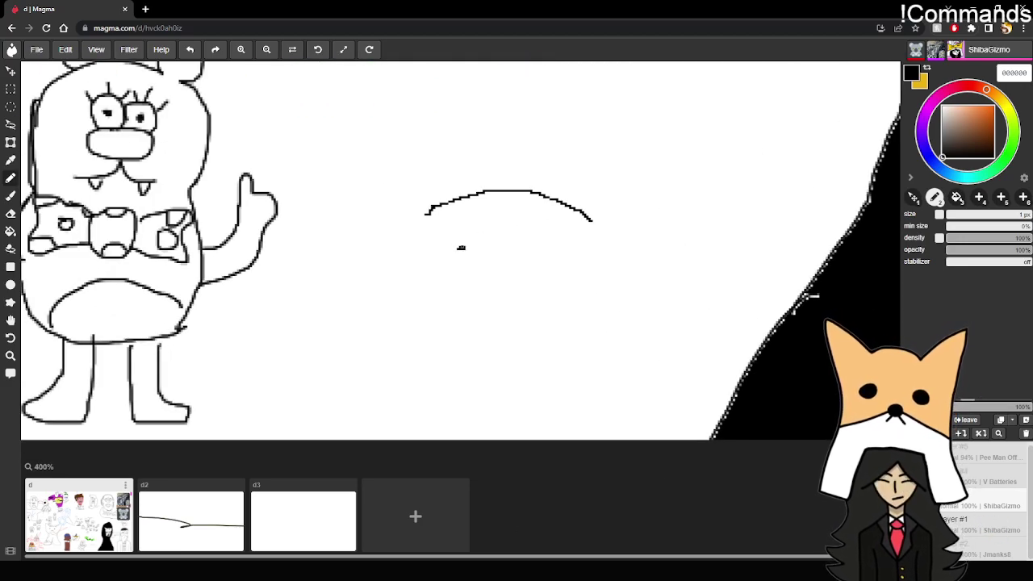
left_click_drag(462, 247, 466, 244)
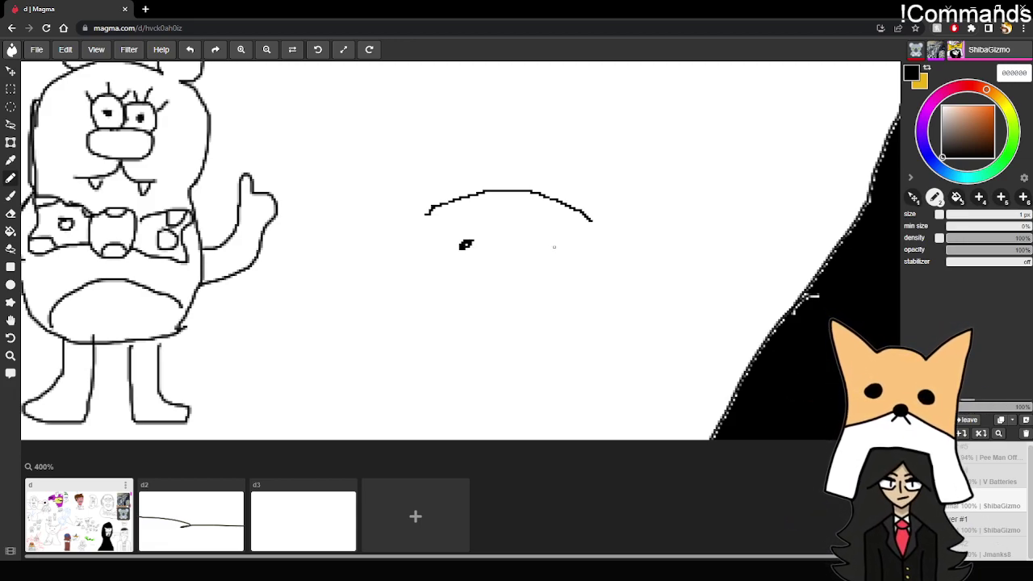
left_click_drag(554, 247, 552, 245)
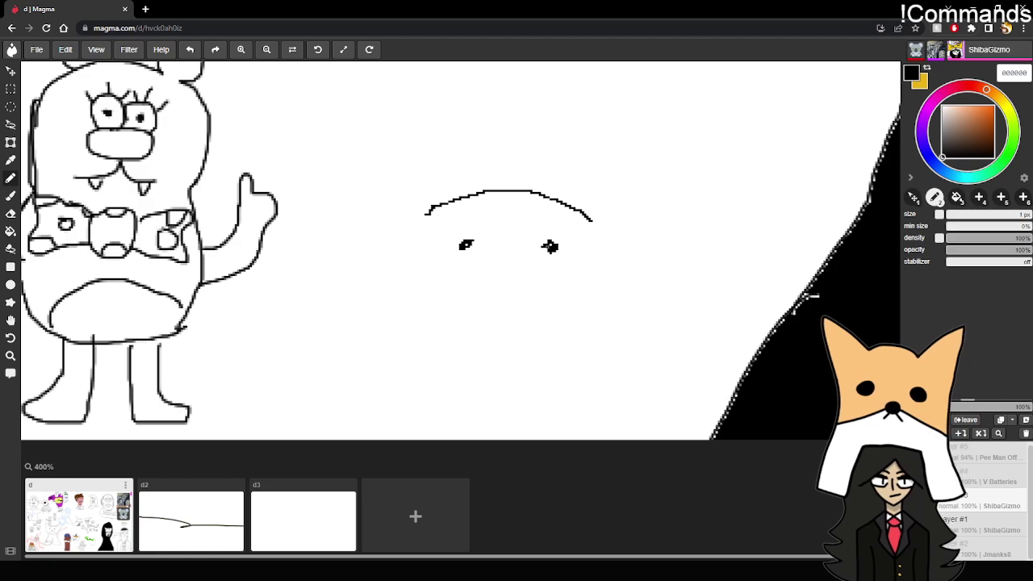
- Draw an oval mouth under the eyes, fill it black, then undo the fill
scroll(495, 265, "up", 2)
mouse_move(489, 264)
left_mouse_down()
mouse_move(525, 257)
mouse_move(541, 277)
mouse_move(496, 282)
mouse_move(491, 266)
left_mouse_up()
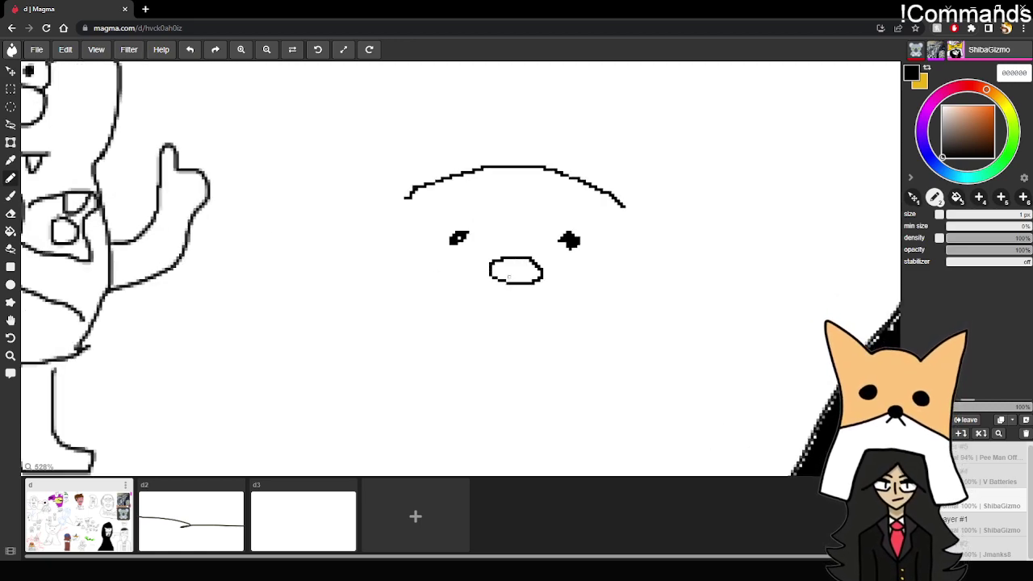
left_click(9, 231)
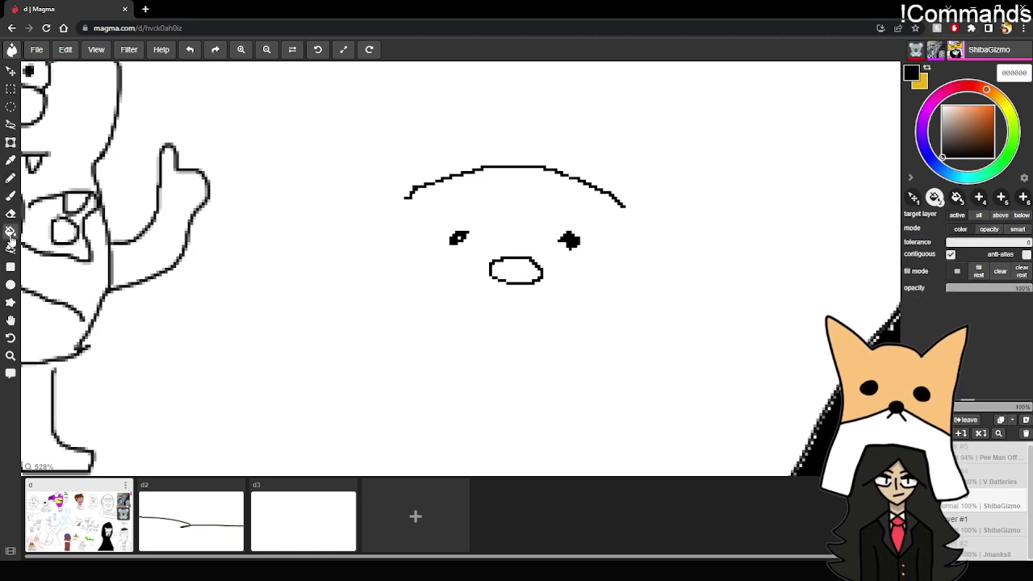
left_click(512, 274)
key("ctrl+z")
key("ctrl+z")
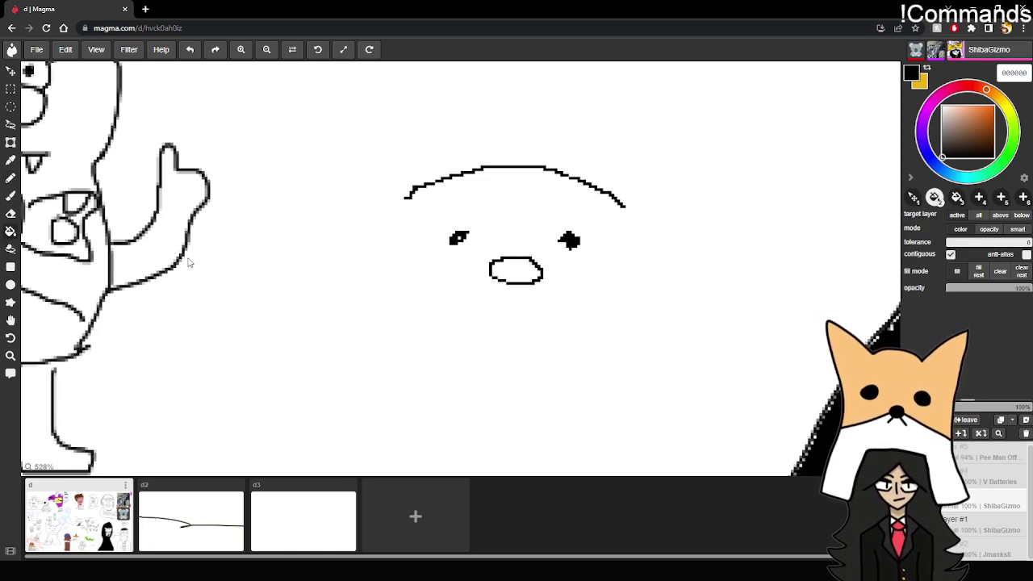
scroll(167, 231, "down", 10)
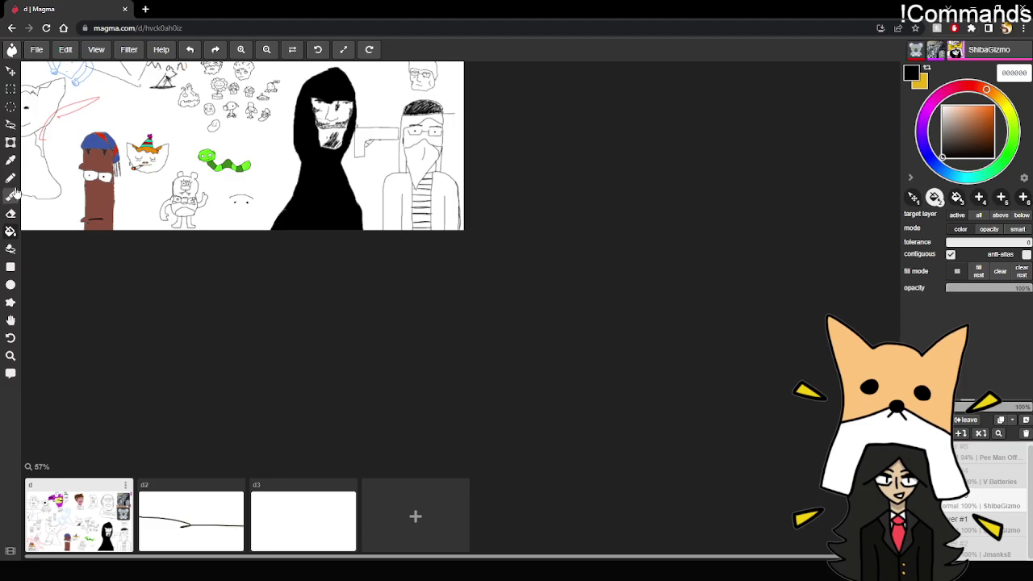
- Pan the canvas with the Hand tool to bring the two boys into view
left_click(10, 319)
left_click_drag(116, 180, 379, 409)
scroll(289, 313, "up", 6)
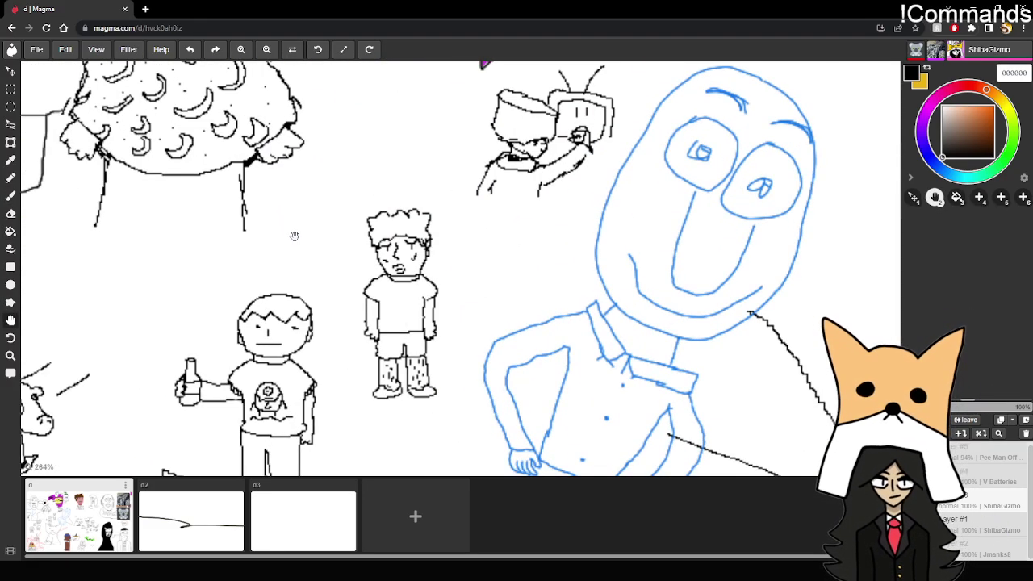
left_click_drag(325, 299, 282, 212)
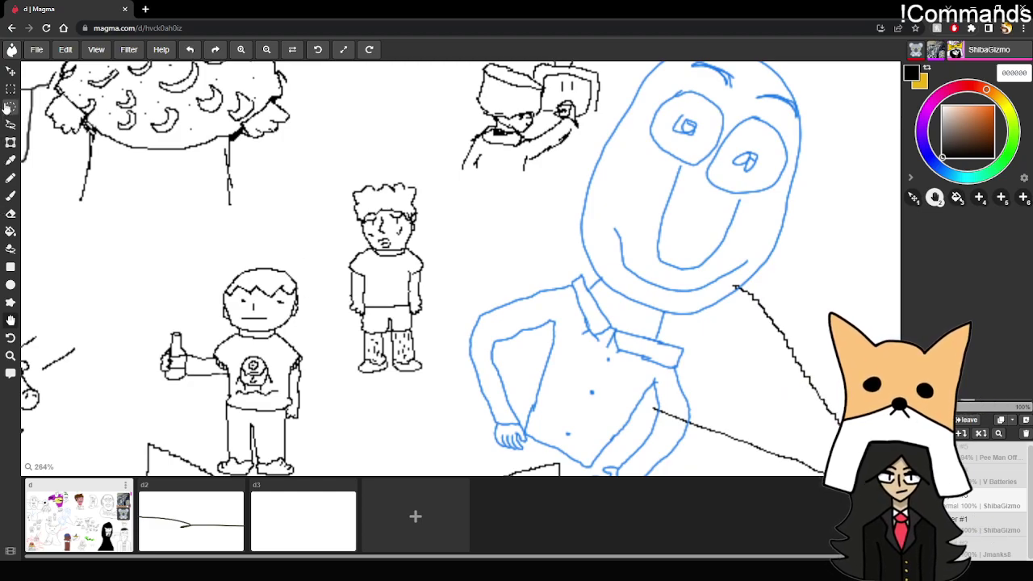
- Box-select the curly-haired standing boy and move him up the canvas
left_click(11, 88)
left_click_drag(329, 165, 444, 389)
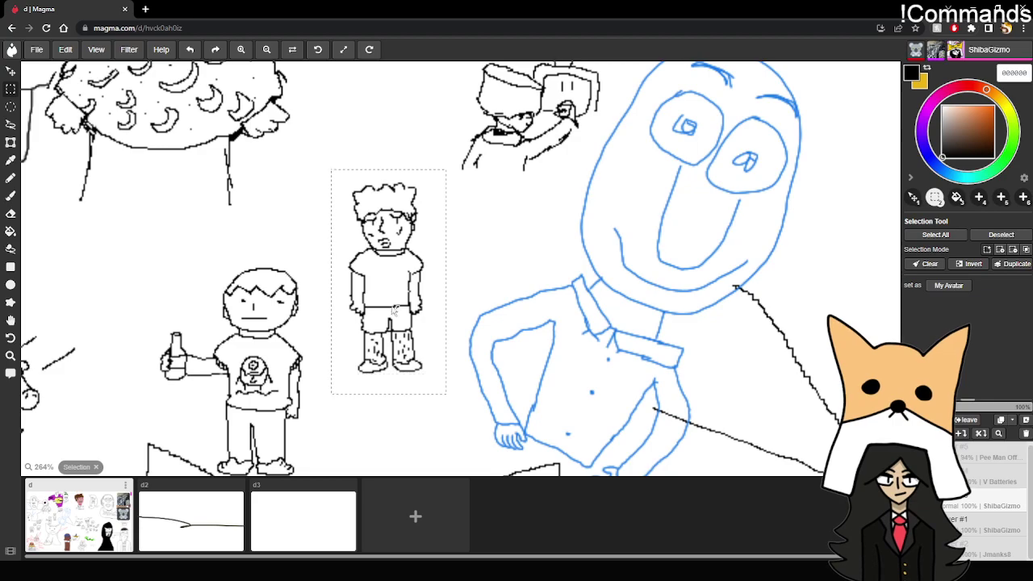
key("v")
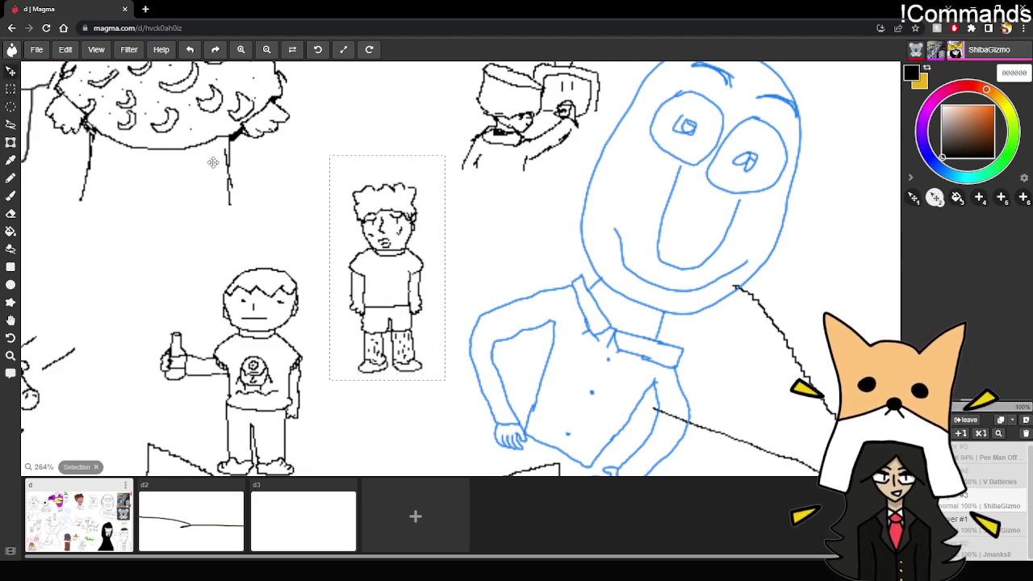
left_click_drag(400, 289, 384, 167)
scroll(316, 330, "down", 5)
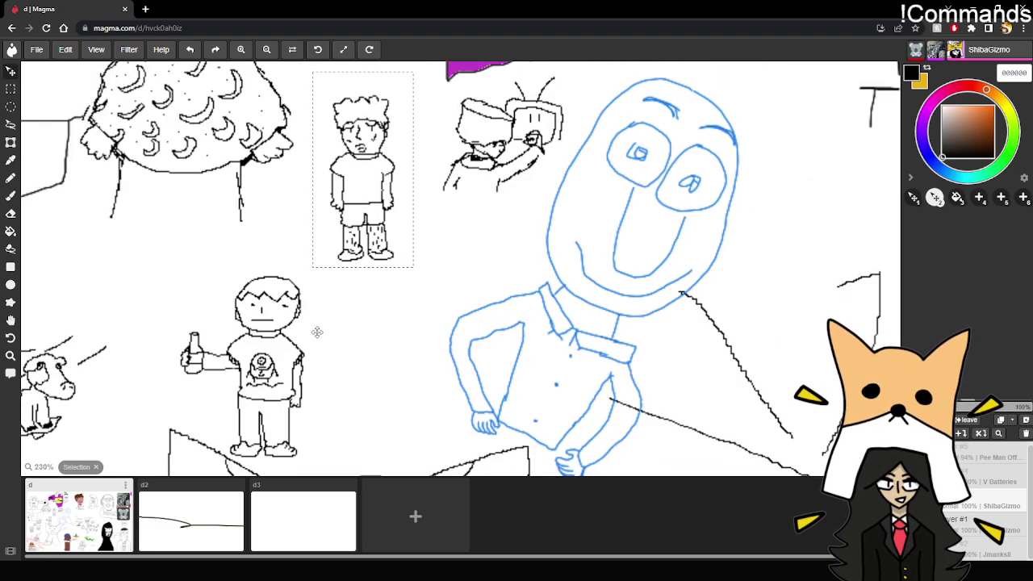
scroll(336, 347, "up", 3)
scroll(367, 368, "down", 3)
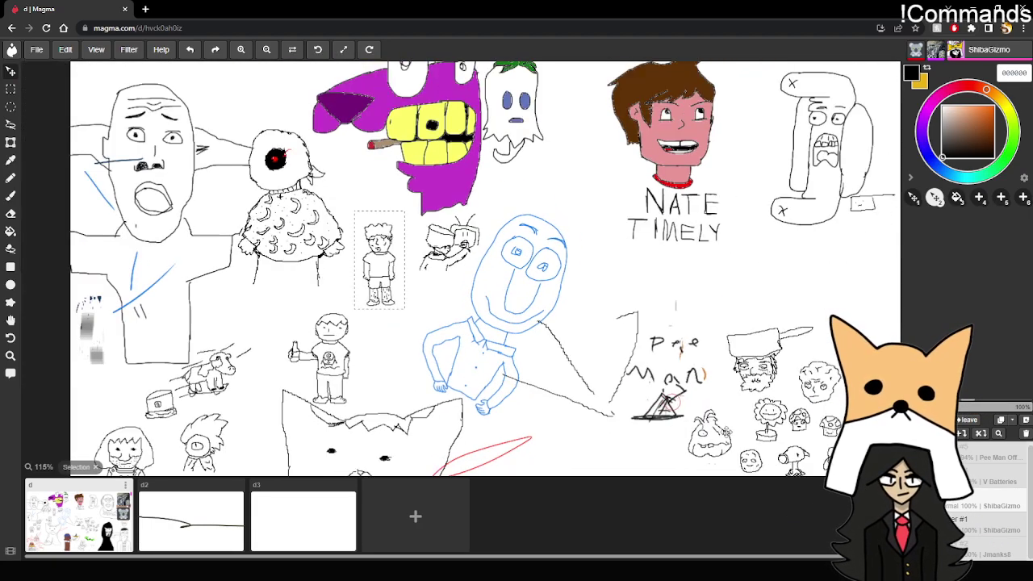
scroll(484, 408, "up", 5)
scroll(447, 397, "down", 5)
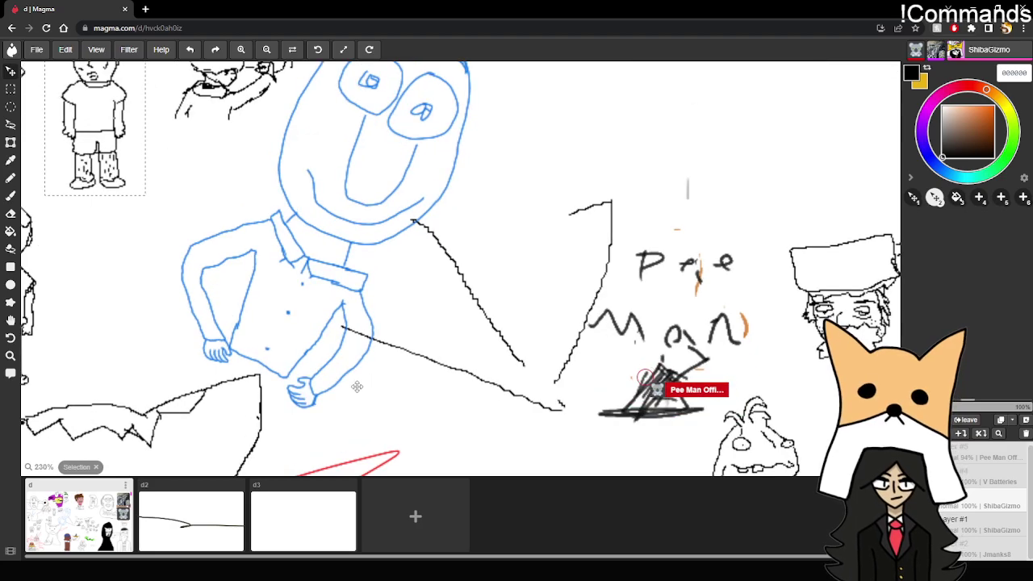
left_click(11, 177)
- Scroll over the canvas around the curly-haired boy and pick the rectangular selection tool
scroll(104, 272, "up", 3)
scroll(159, 271, "up", 2)
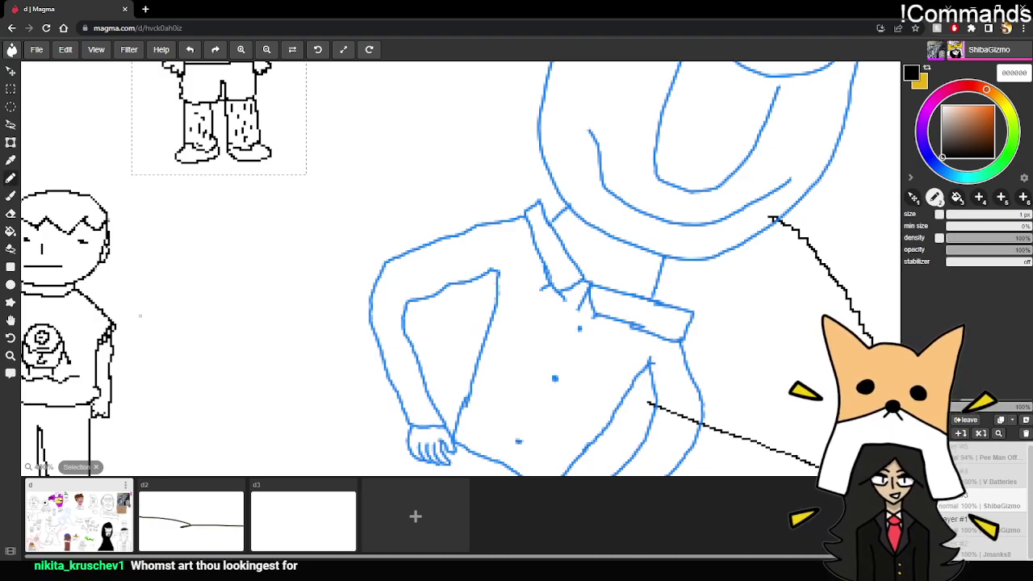
scroll(216, 232, "up", 2)
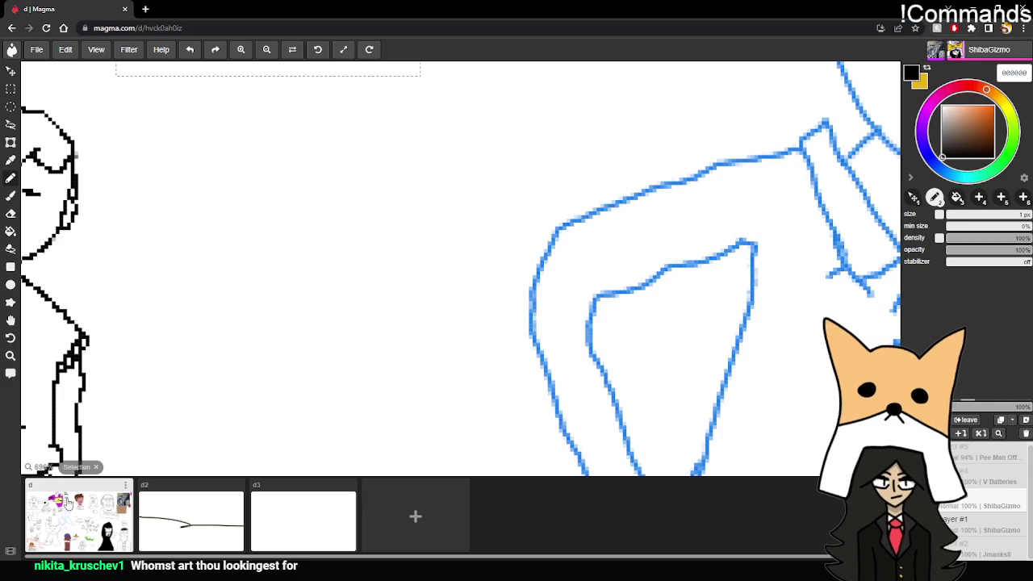
scroll(475, 256, "down", 5)
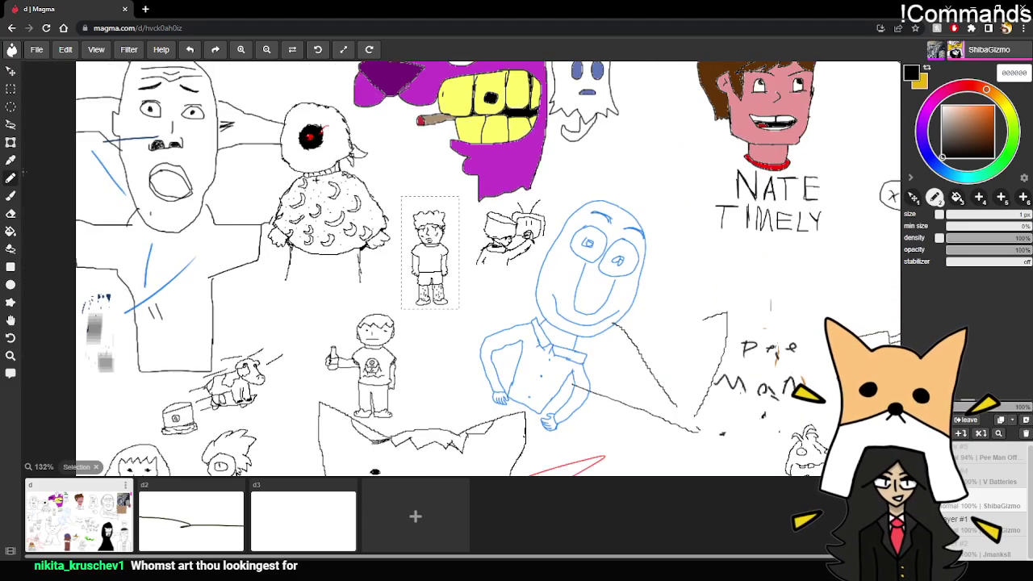
left_click(10, 91)
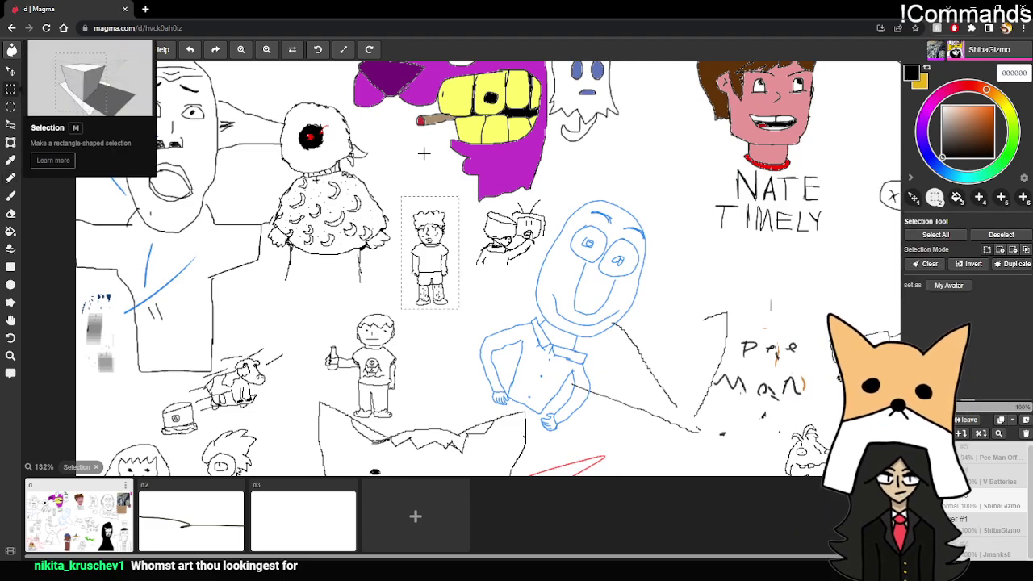
scroll(275, 327, "up", 2)
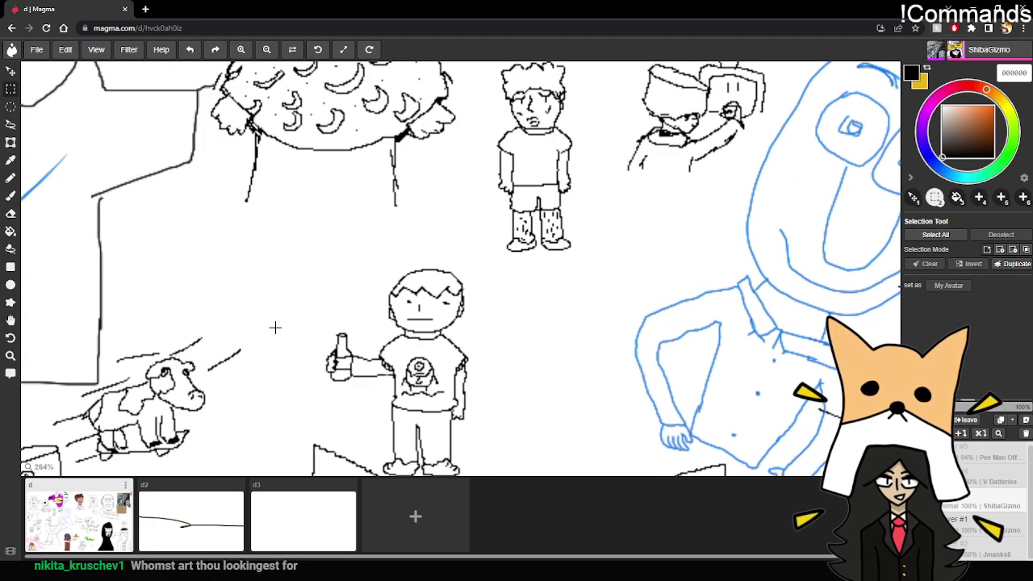
- With the 1 px brush, draw the face's curved lower outline and right side, undoing stray strokes
left_click(11, 178)
scroll(404, 287, "up", 1)
scroll(404, 287, "up", 1)
scroll(422, 323, "down", 1)
scroll(433, 339, "up", 2)
mouse_move(376, 325)
left_mouse_down()
mouse_move(410, 383)
mouse_move(462, 386)
mouse_move(505, 359)
mouse_move(467, 382)
mouse_move(481, 347)
left_mouse_up()
key("ctrl+z")
key("ctrl+z")
mouse_move(466, 385)
left_mouse_down()
mouse_move(497, 335)
mouse_move(495, 298)
left_mouse_up()
key("ctrl+z")
mouse_move(497, 334)
left_mouse_down()
mouse_move(497, 306)
mouse_move(448, 302)
mouse_move(453, 319)
mouse_move(500, 321)
left_mouse_up()
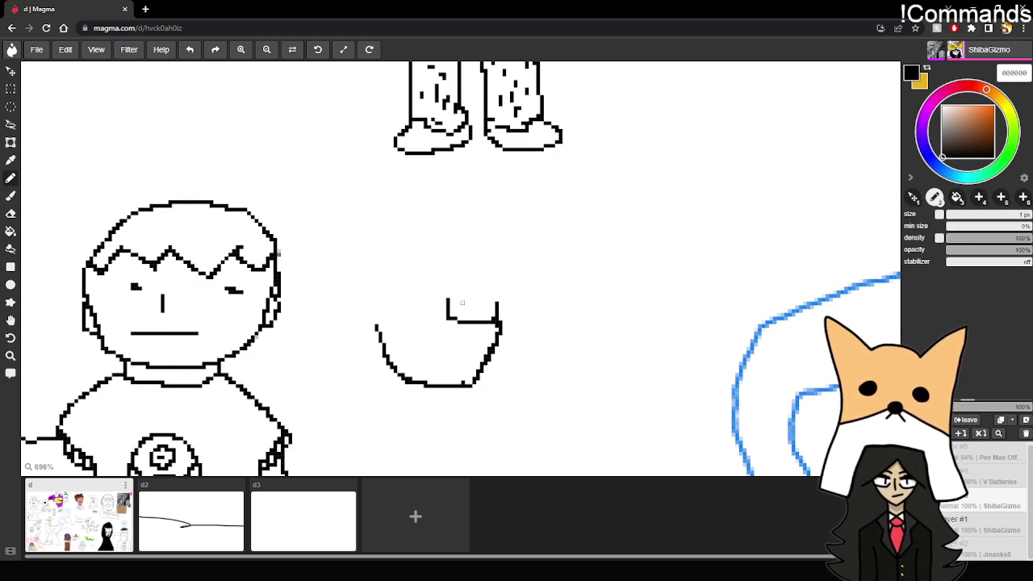
- Draw the rectangular glasses lenses and dot a pupil inside the left lens
mouse_move(451, 298)
left_mouse_down()
mouse_move(496, 303)
mouse_move(467, 320)
mouse_move(452, 304)
mouse_move(492, 305)
left_mouse_up()
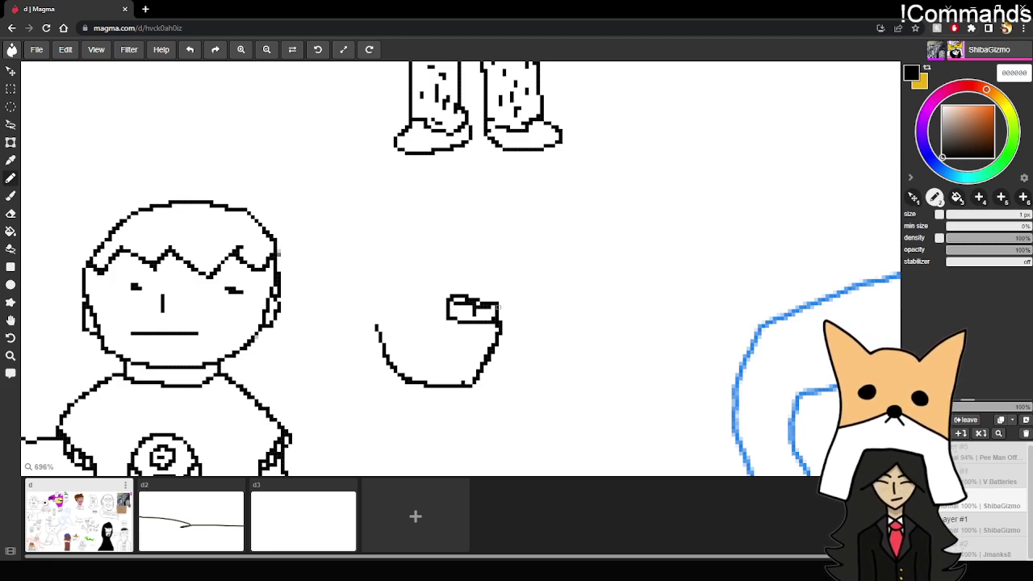
key("ctrl+z")
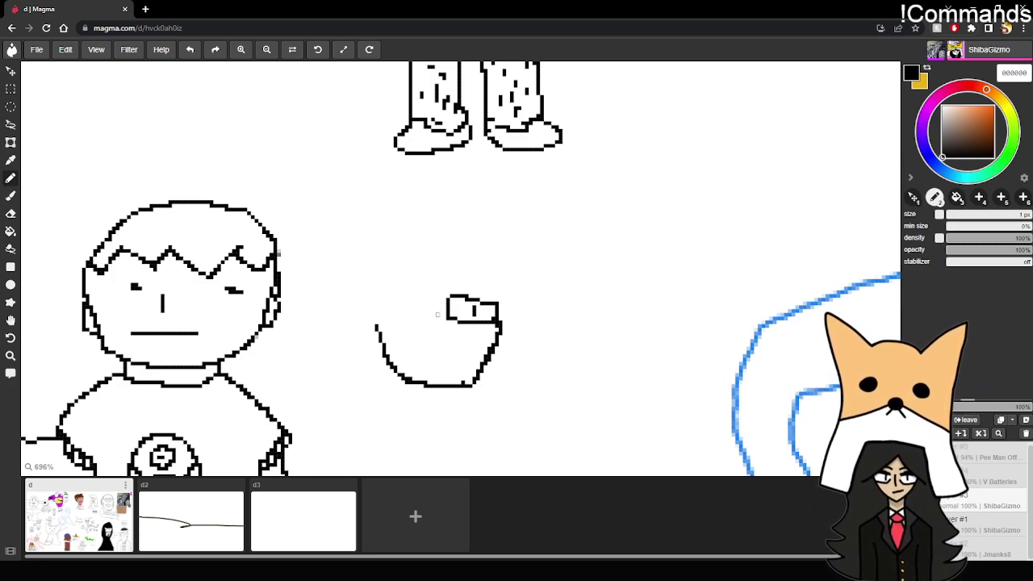
left_click_drag(447, 308, 381, 304)
key("ctrl+z")
mouse_move(437, 320)
left_mouse_down()
mouse_move(402, 299)
mouse_move(379, 313)
mouse_move(381, 324)
mouse_move(407, 326)
mouse_move(395, 322)
left_mouse_up()
key("ctrl+z")
mouse_move(389, 308)
left_mouse_down()
mouse_move(408, 330)
mouse_move(432, 329)
left_mouse_up()
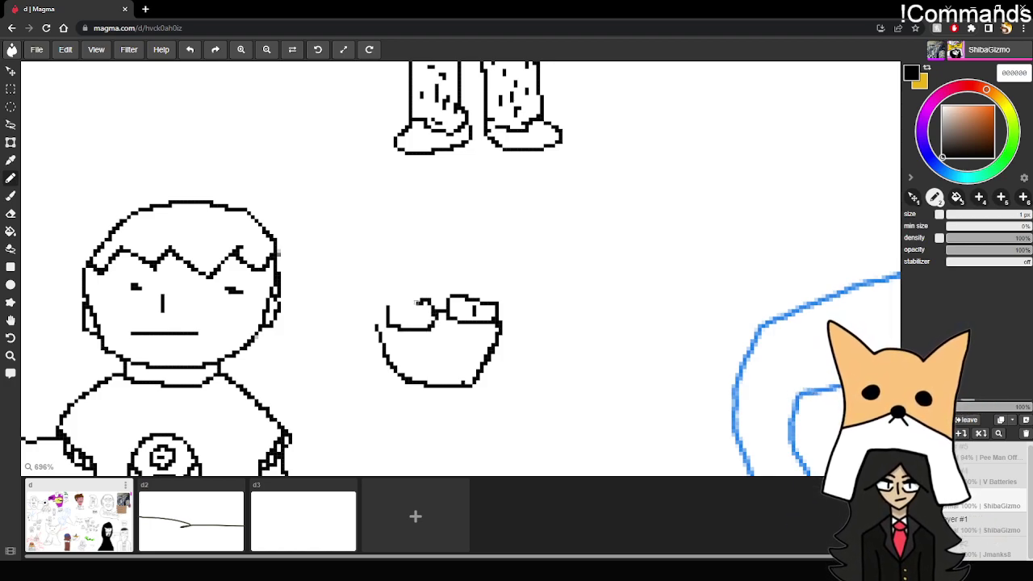
left_click(410, 317)
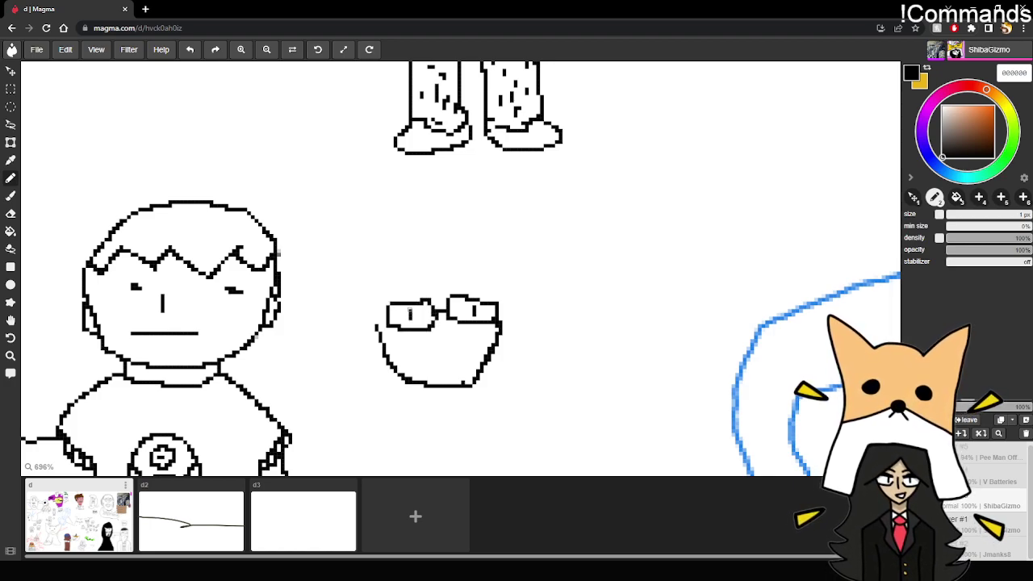
- Replace the misplaced nose line with one slightly further right
scroll(449, 352, "up", 1)
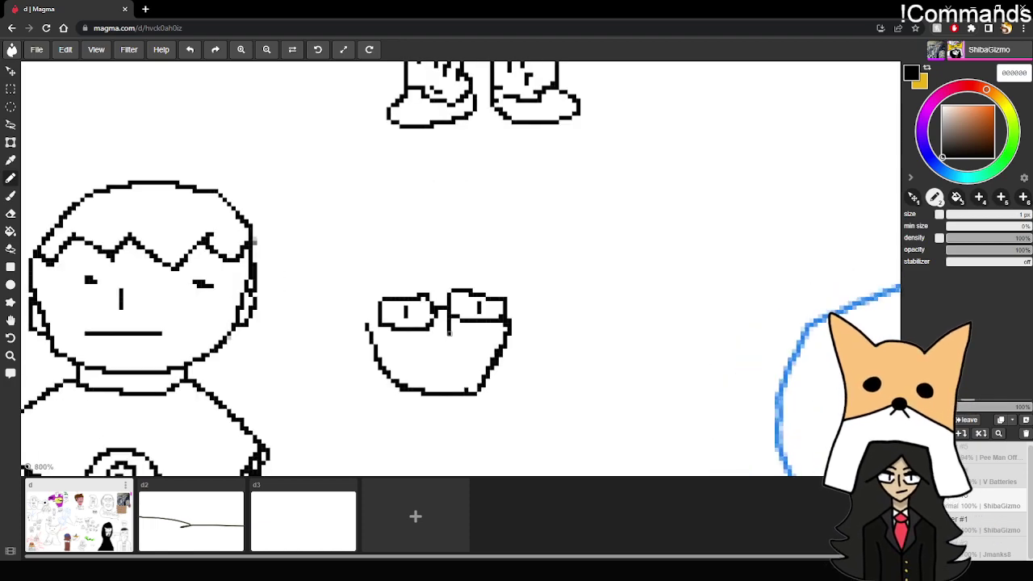
key("ctrl+z")
left_click_drag(452, 319, 463, 368)
scroll(423, 351, "down", 6)
scroll(427, 284, "up", 7)
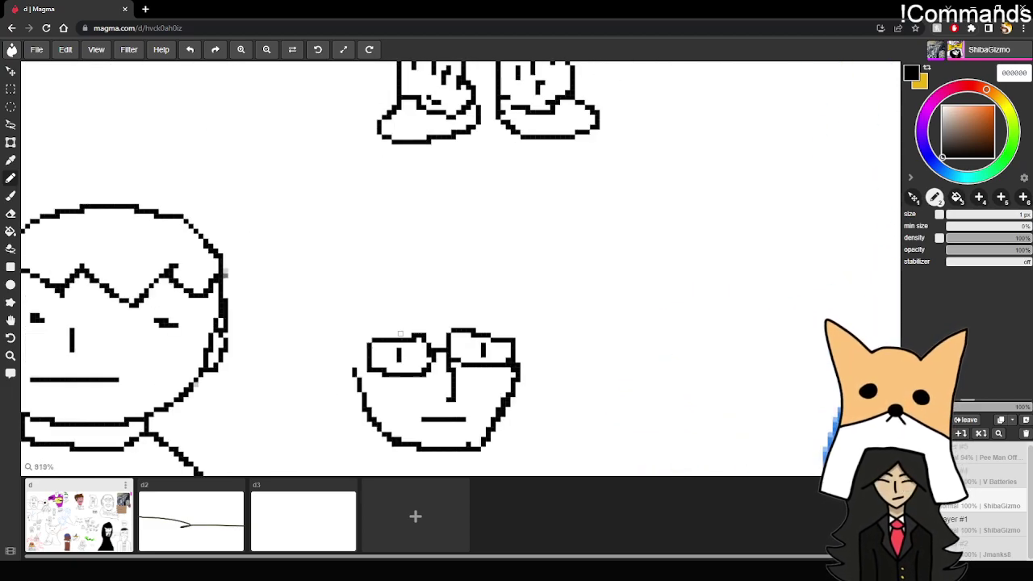
- Add eyebrows above the lenses, remove the right one, and zoom in on the glasses
left_click_drag(415, 325, 381, 327)
mouse_move(459, 314)
left_mouse_down()
mouse_move(500, 323)
mouse_move(476, 327)
left_mouse_up()
key("ctrl+z")
key("z")
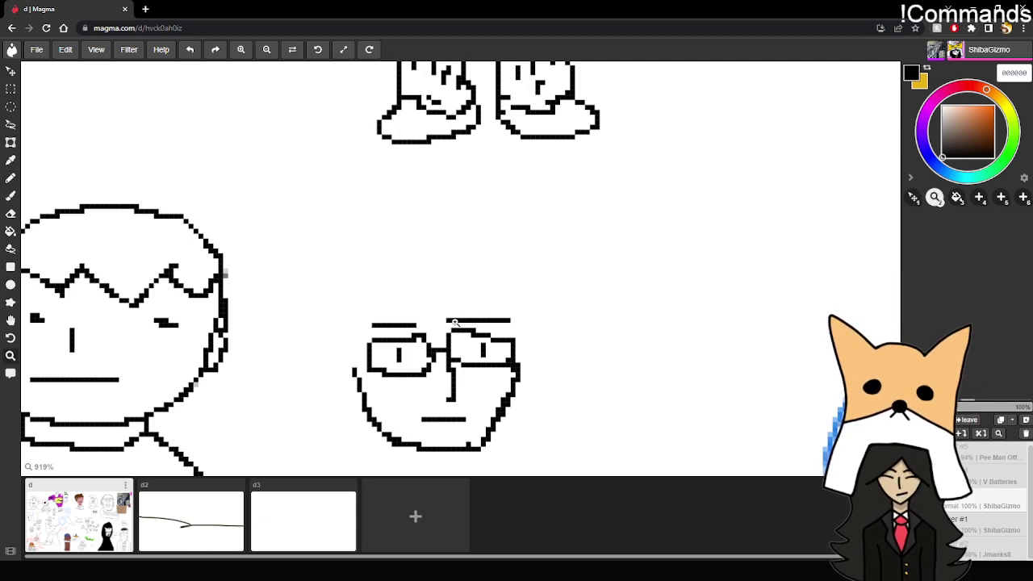
left_click(472, 321)
left_click(472, 321)
- With the 1 px pencil, try redrawing the right eyebrow several times, undoing each attempt
left_click(20, 184)
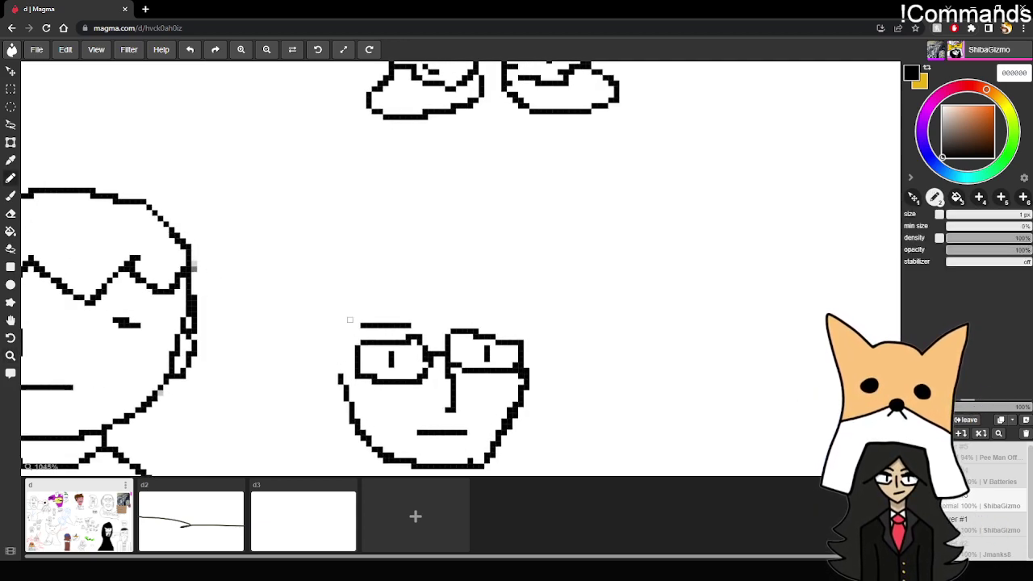
mouse_move(453, 320)
left_mouse_down()
mouse_move(502, 317)
mouse_move(452, 320)
mouse_move(510, 326)
mouse_move(477, 320)
mouse_move(489, 320)
mouse_move(512, 335)
mouse_move(492, 320)
mouse_move(452, 321)
left_mouse_up()
key("ctrl+z")
key("ctrl+z")
key("ctrl+z")
key("ctrl+z")
key("ctrl+z")
left_click_drag(518, 321, 448, 321)
key("ctrl+z")
mouse_move(524, 320)
left_mouse_down()
mouse_move(444, 322)
mouse_move(511, 326)
left_mouse_up()
key("ctrl+z")
scroll(474, 342, "down", 3)
scroll(451, 309, "up", 4)
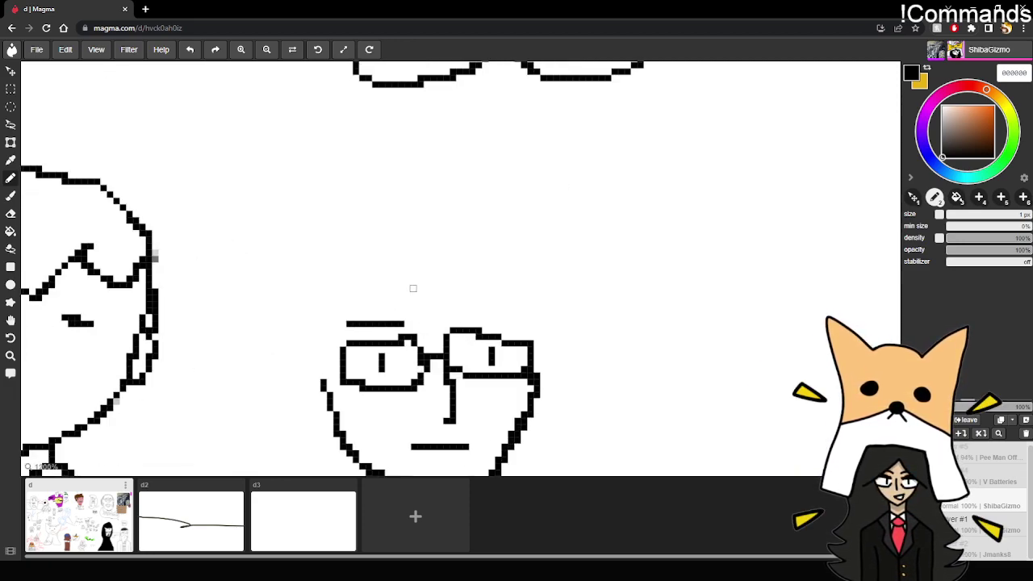
- Draw the head's left side and rounded hair outline, then a diagonal left eyebrow
mouse_move(464, 239)
left_mouse_down()
mouse_move(521, 261)
mouse_move(574, 311)
left_mouse_up()
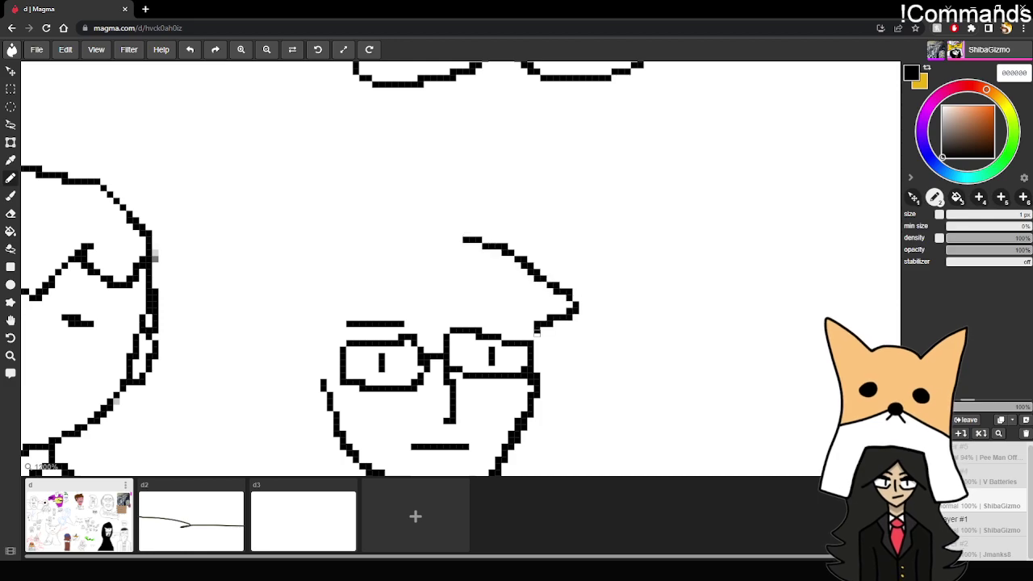
key("ctrl+z")
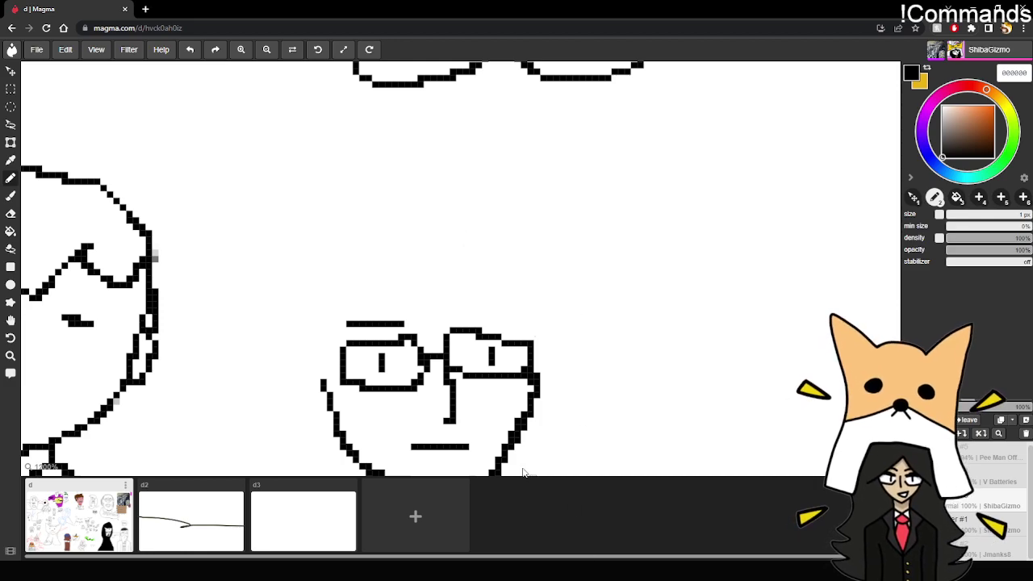
scroll(363, 372, "down", 3)
scroll(363, 371, "up", 4)
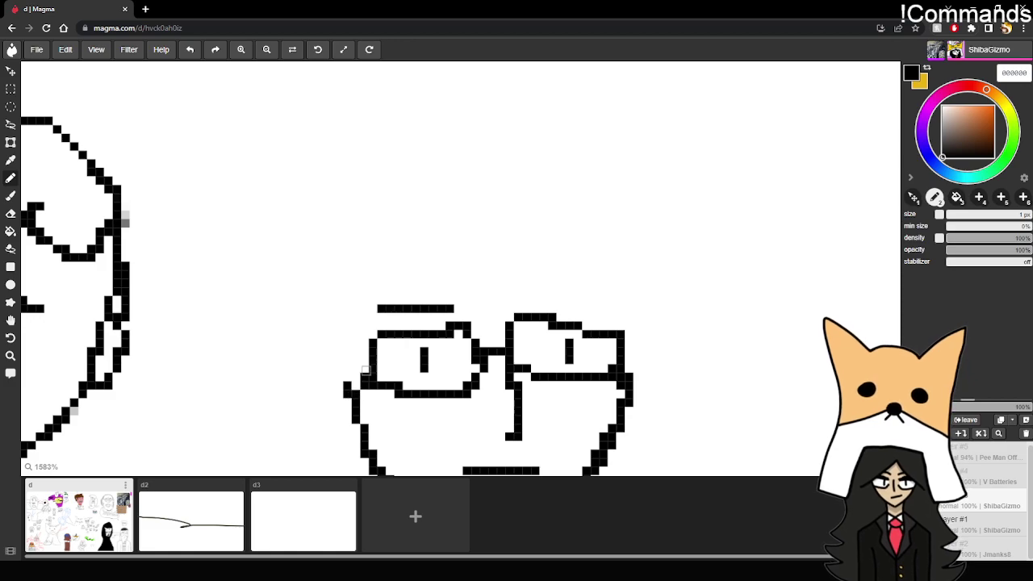
mouse_move(341, 392)
left_mouse_down()
mouse_move(339, 360)
mouse_move(340, 387)
mouse_move(324, 345)
mouse_move(328, 359)
mouse_move(325, 300)
mouse_move(320, 329)
mouse_move(324, 259)
mouse_move(400, 194)
mouse_move(459, 172)
left_mouse_up()
mouse_move(393, 173)
left_mouse_down()
mouse_move(503, 172)
mouse_move(516, 191)
mouse_move(637, 248)
mouse_move(639, 272)
mouse_move(629, 258)
mouse_move(661, 327)
mouse_move(638, 351)
mouse_move(639, 329)
mouse_move(623, 376)
mouse_move(630, 380)
mouse_move(636, 330)
mouse_move(619, 334)
mouse_move(563, 291)
left_mouse_up()
key("ctrl+z")
key("ctrl+z")
mouse_move(581, 325)
left_mouse_down()
mouse_move(549, 288)
mouse_move(516, 275)
mouse_move(475, 280)
mouse_move(497, 276)
mouse_move(398, 290)
mouse_move(373, 338)
left_mouse_up()
key("ctrl+z")
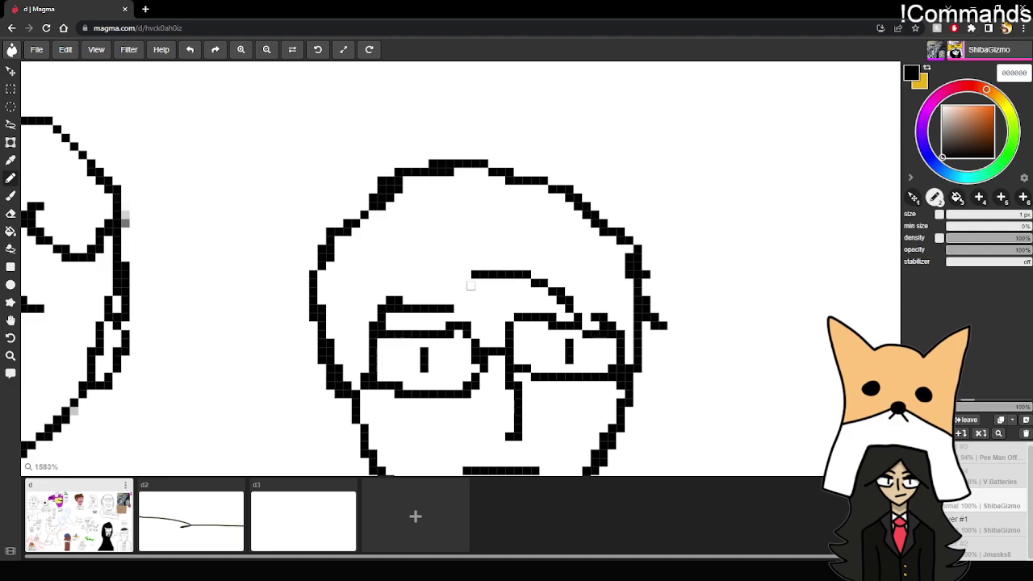
left_click_drag(388, 300, 445, 275)
- Erase the stray pixels above the glasses
scroll(539, 369, "down", 4)
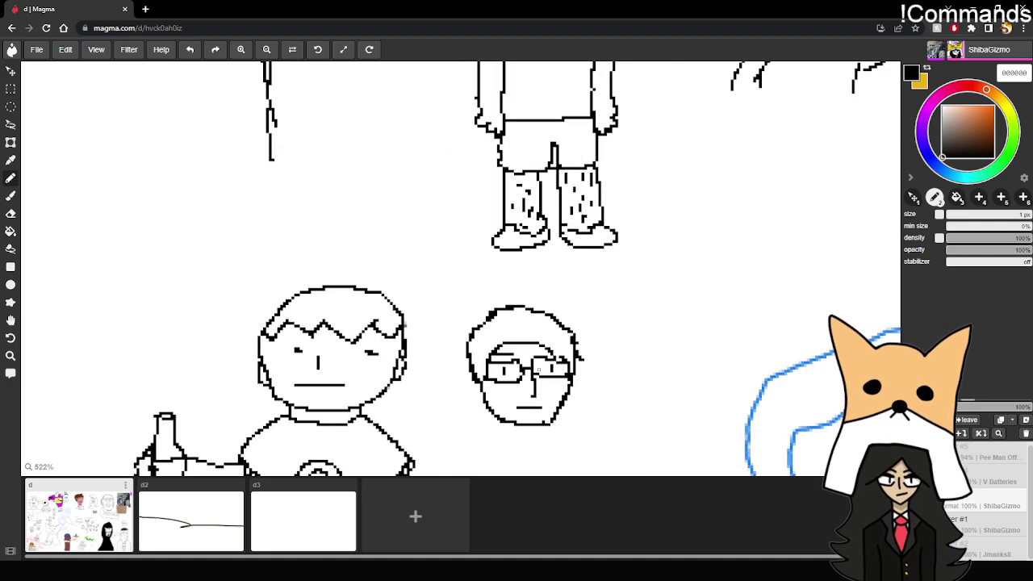
scroll(568, 330, "up", 3)
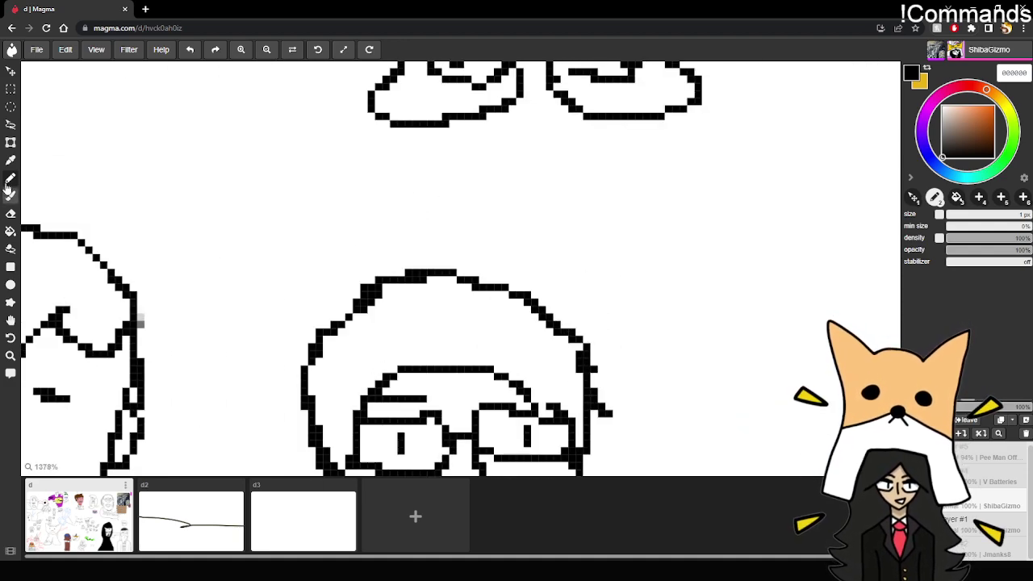
left_click(10, 214)
mouse_move(489, 370)
left_mouse_down()
mouse_move(526, 393)
mouse_move(419, 344)
left_mouse_up()
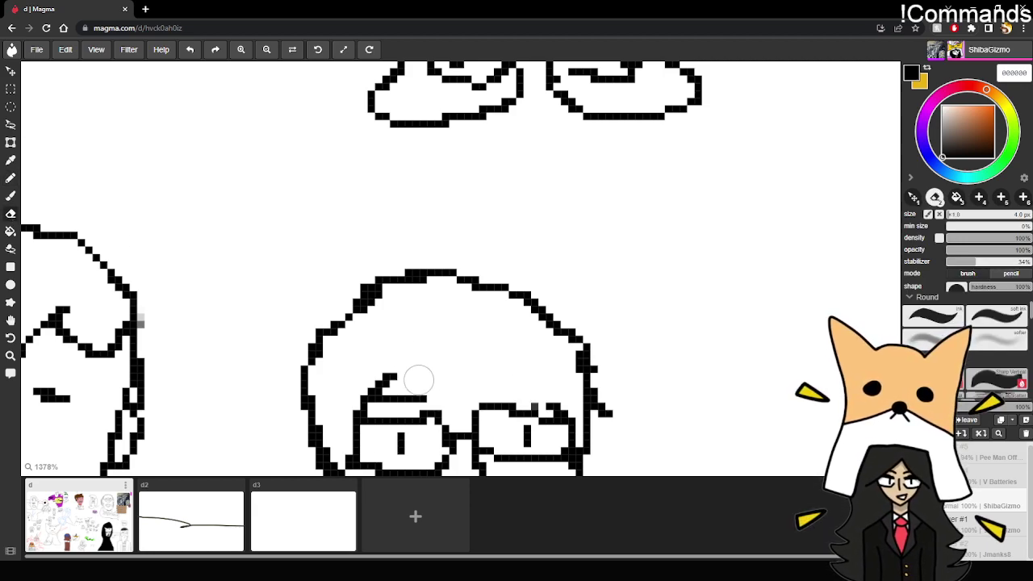
- Draw a pointed fringe over the glasses with the 1 px pencil
scroll(533, 445, "down", 2)
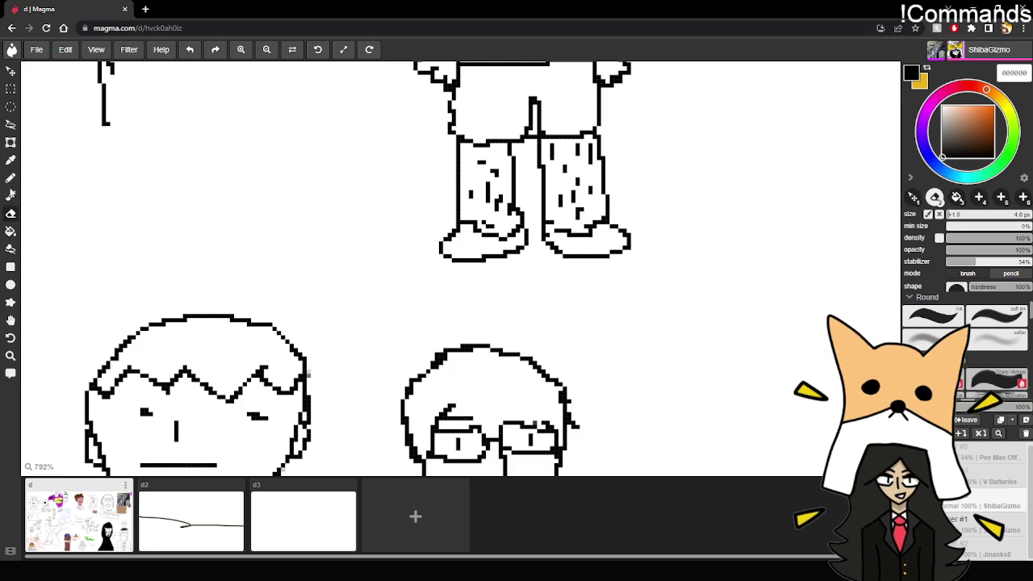
left_click(11, 178)
scroll(459, 311, "up", 2)
mouse_move(389, 344)
left_mouse_down()
mouse_move(426, 386)
mouse_move(470, 396)
left_mouse_up()
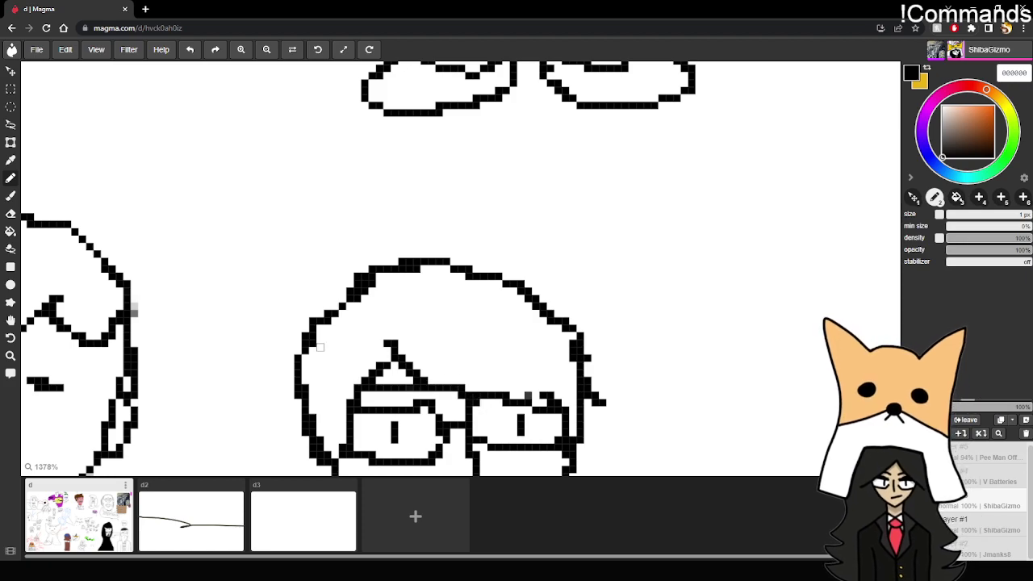
scroll(502, 398, "down", 3)
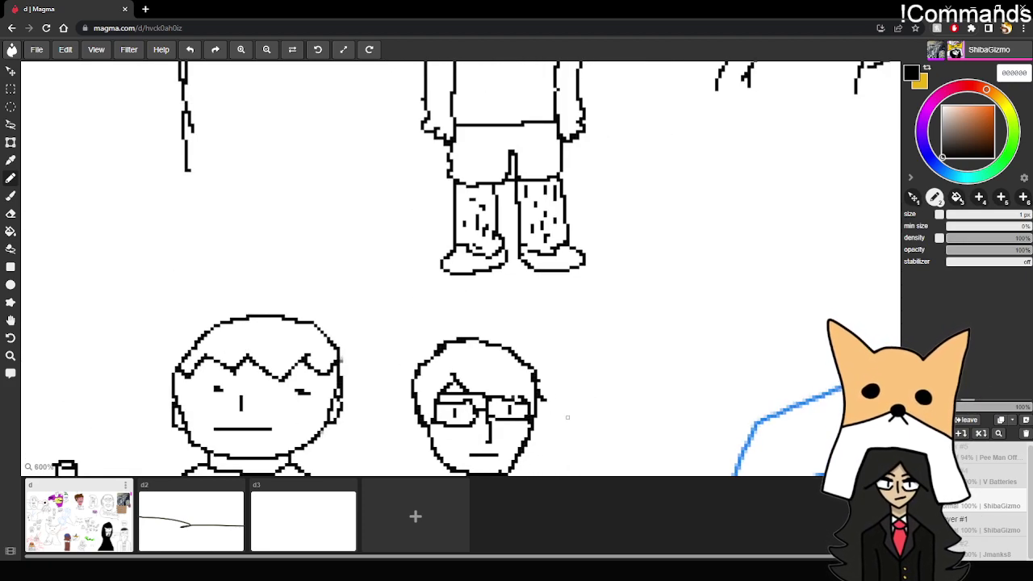
scroll(569, 418, "down", 2)
scroll(577, 479, "up", 1)
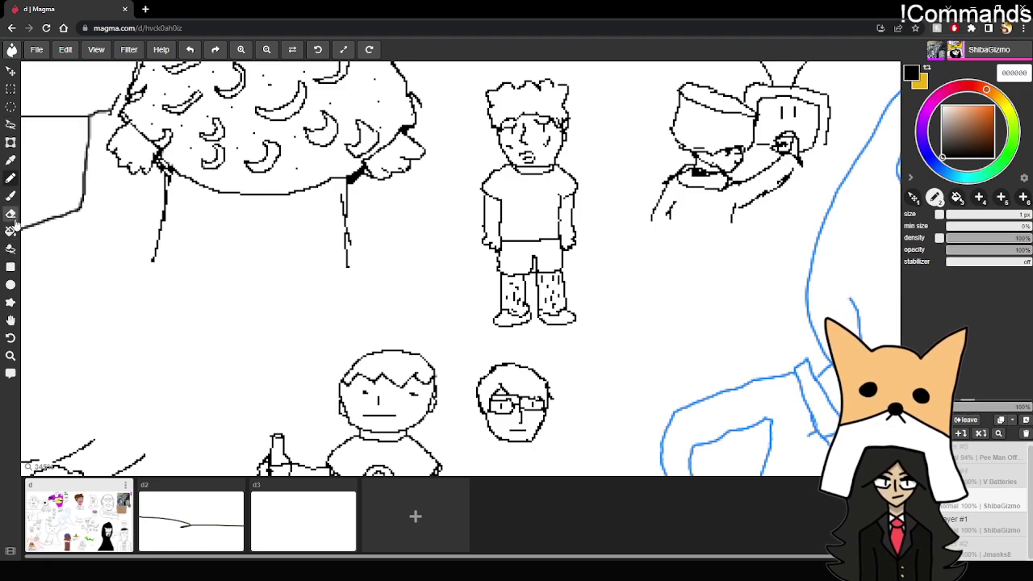
- Pan around the canvas to survey the blue figure and the boys
left_click(11, 320)
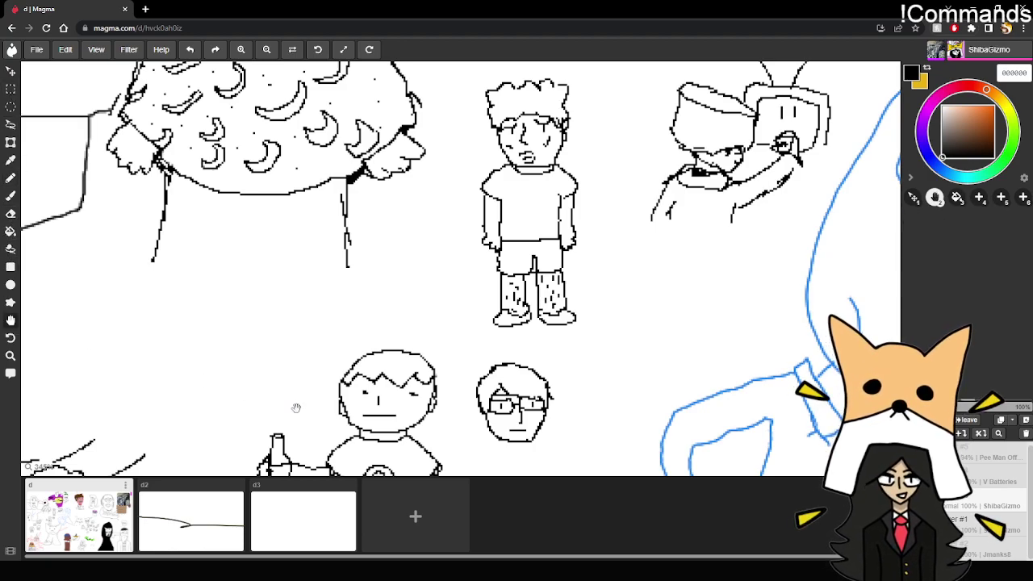
left_click_drag(245, 393, 148, 208)
scroll(452, 250, "up", 3)
scroll(291, 235, "up", 1)
left_click_drag(291, 235, 253, 293)
scroll(265, 247, "down", 4)
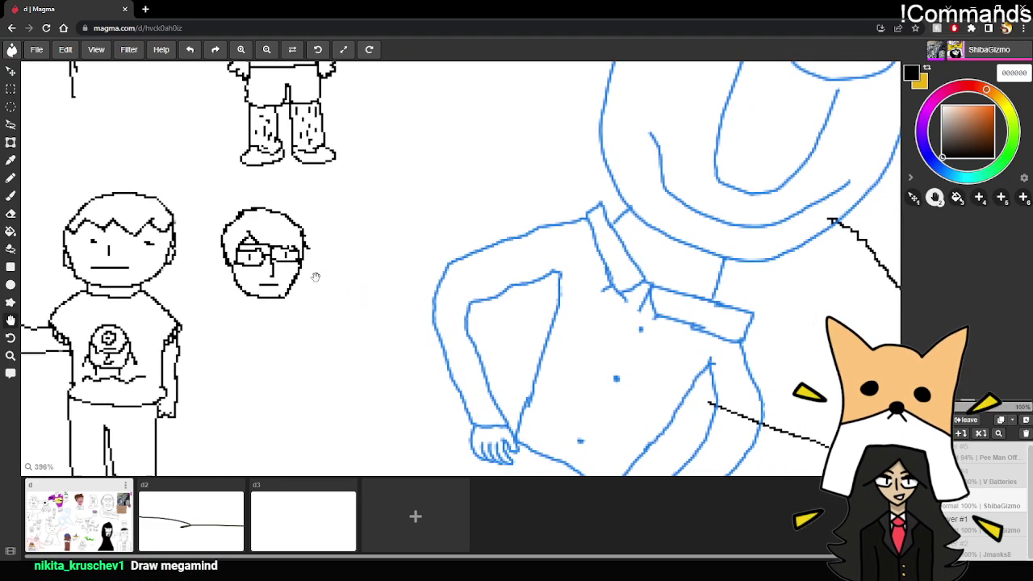
left_click_drag(315, 277, 419, 404)
left_click_drag(479, 342, 485, 386)
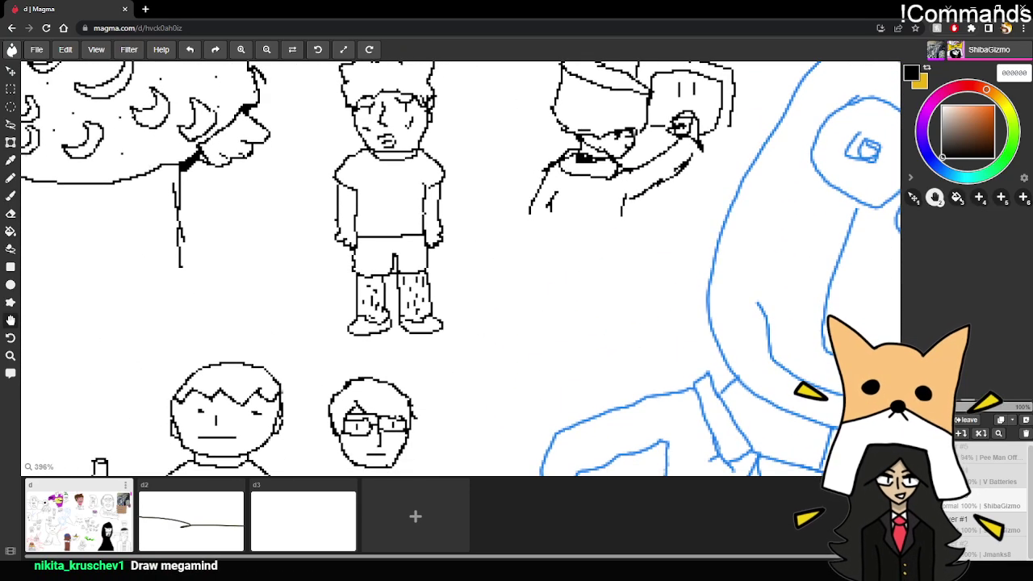
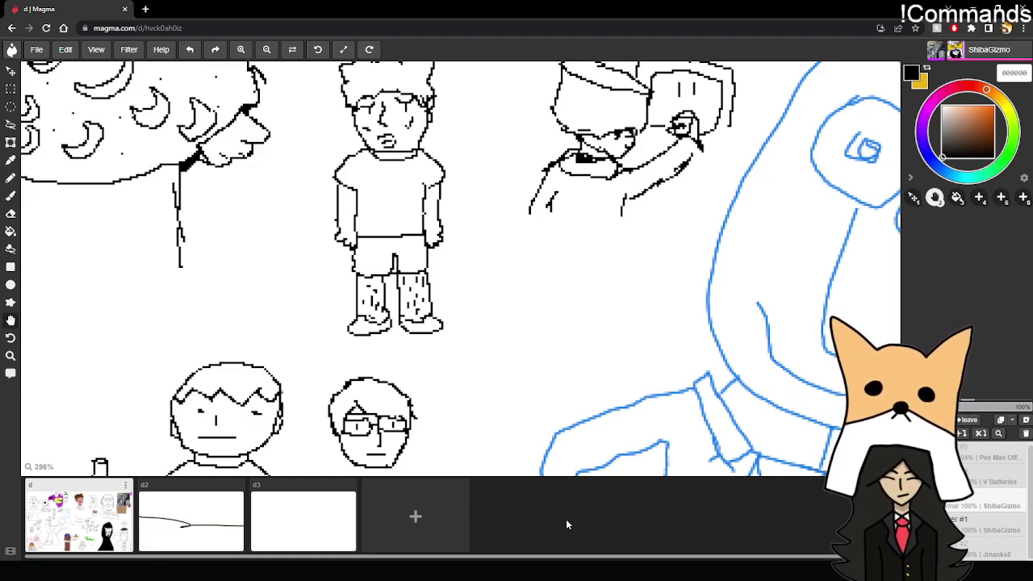
- Zoom in on the glasses head, pick the 1 px Pencil, and undo both stray strokes under its chin
scroll(445, 211, "down", 10)
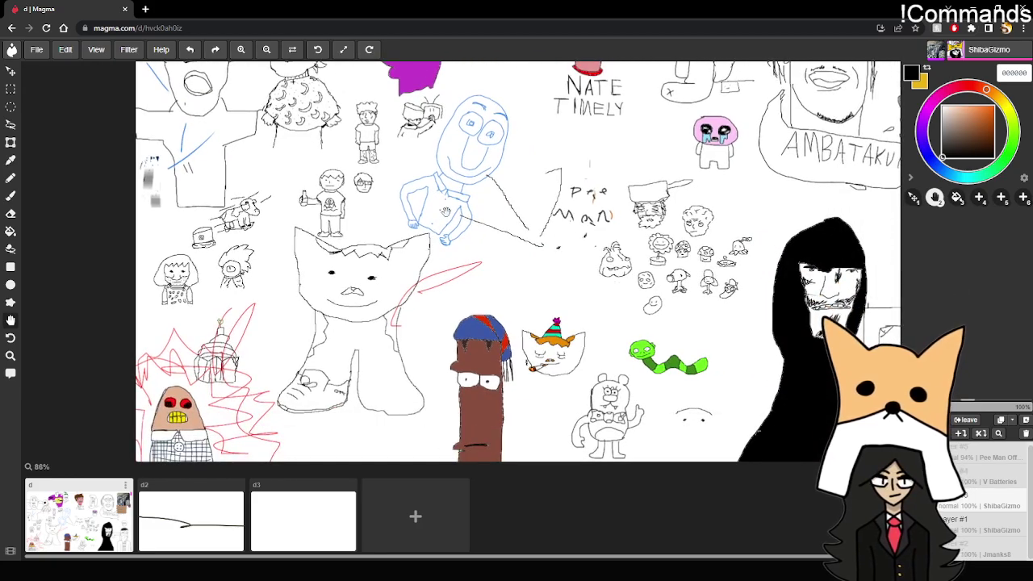
scroll(404, 242, "up", 5)
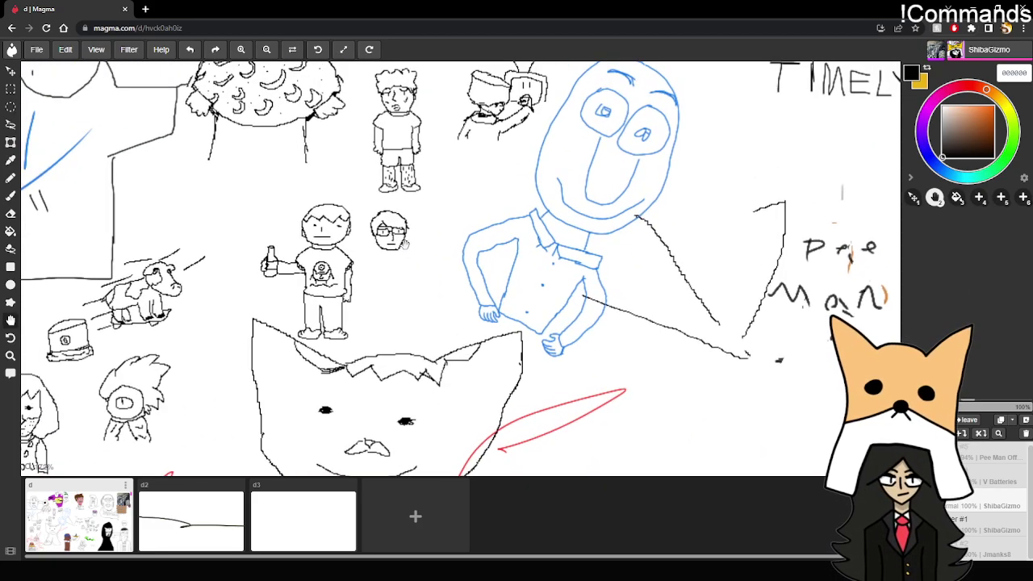
scroll(403, 245, "up", 4)
left_click(10, 178)
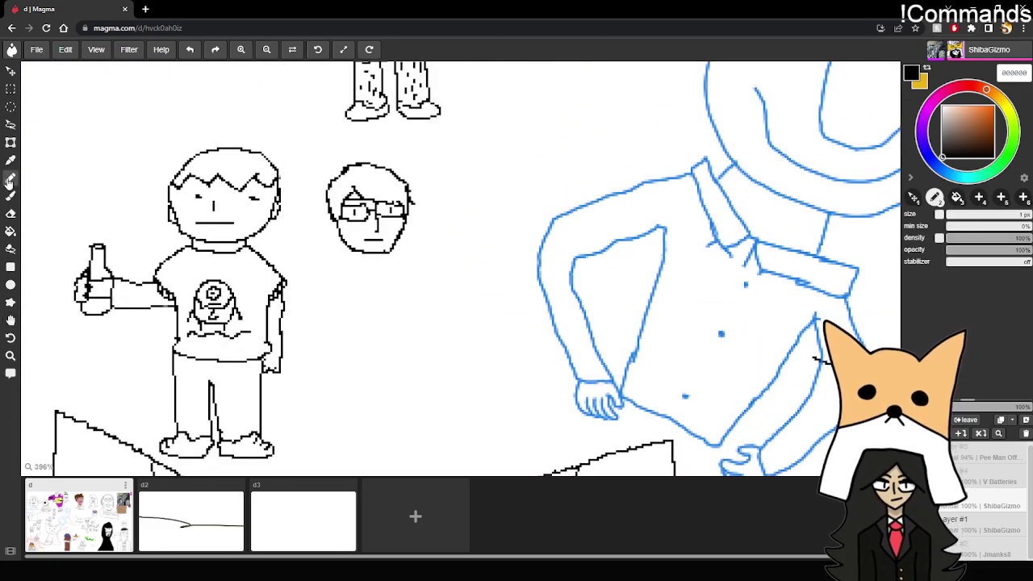
scroll(398, 267, "up", 1)
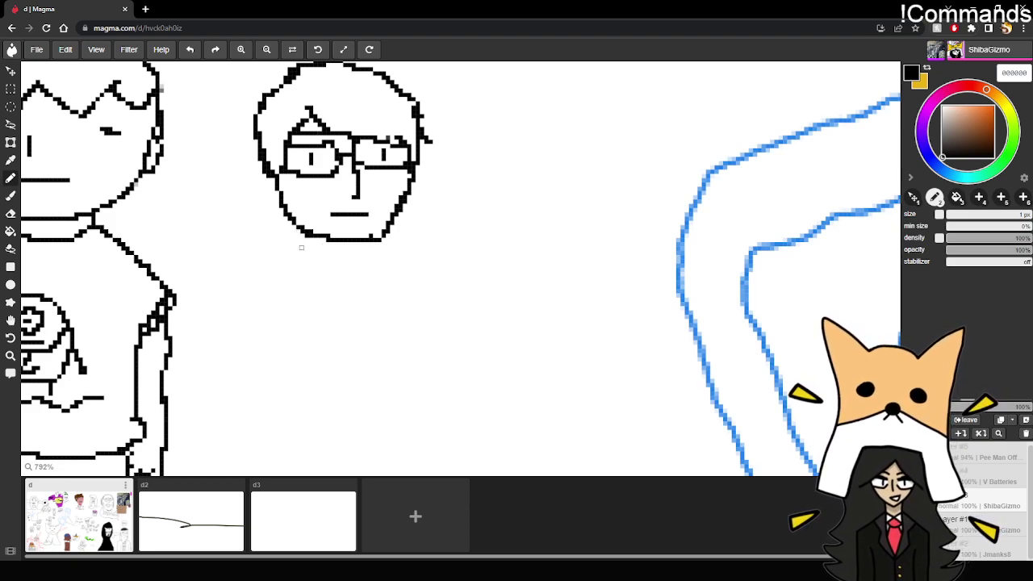
key("ctrl+z")
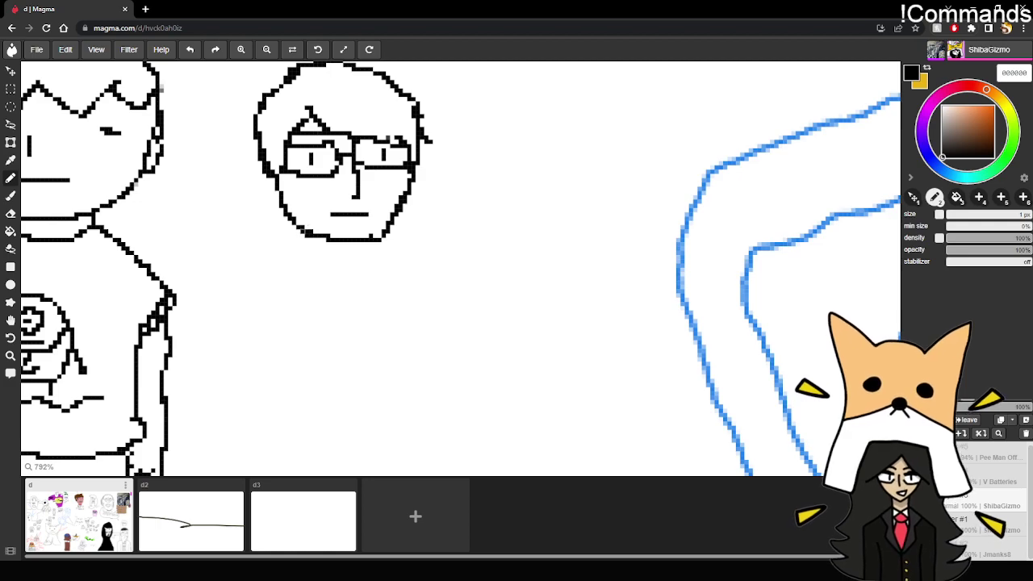
key("ctrl+z")
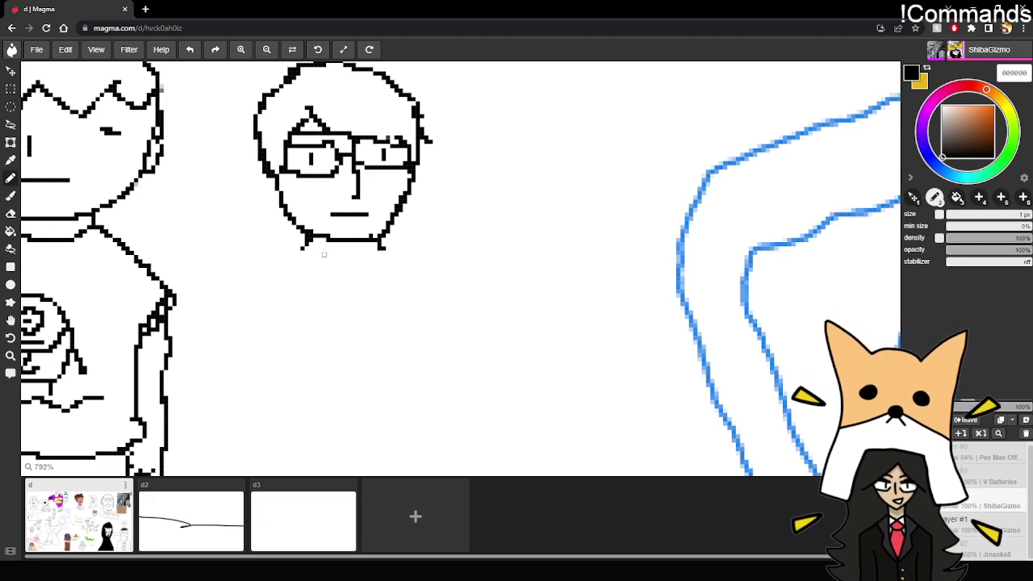
- Draw the collar's curved top line and its left and right sides beneath the chin
scroll(326, 254, "up", 2)
mouse_move(278, 237)
left_mouse_down()
mouse_move(334, 258)
mouse_move(416, 244)
left_mouse_up()
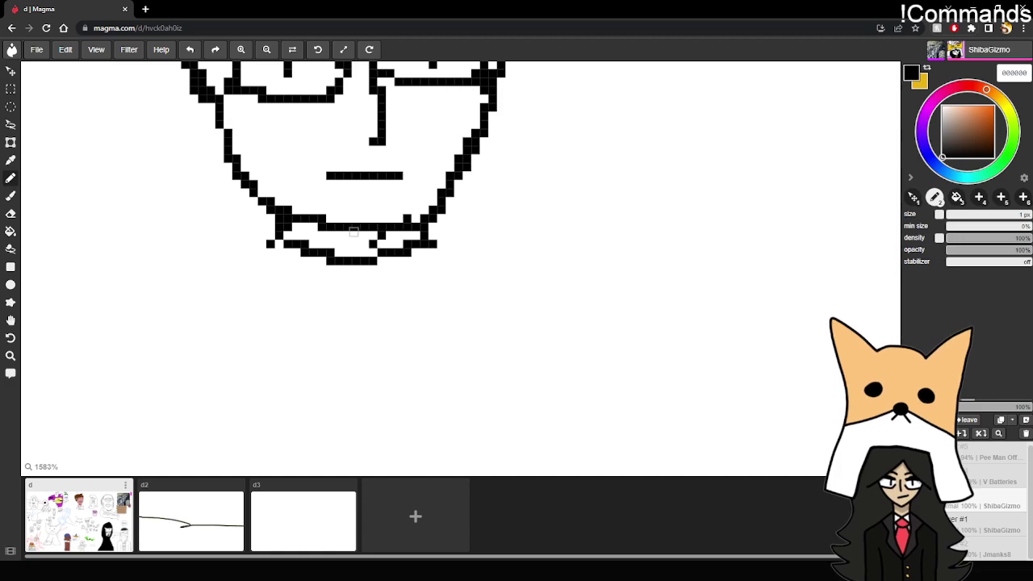
scroll(364, 278, "down", 2)
scroll(364, 277, "down", 2)
scroll(359, 277, "up", 4)
left_click_drag(360, 265, 309, 294)
key("ctrl+z")
mouse_move(360, 265)
left_mouse_down()
mouse_move(320, 291)
mouse_move(386, 298)
left_mouse_up()
key("ctrl+z")
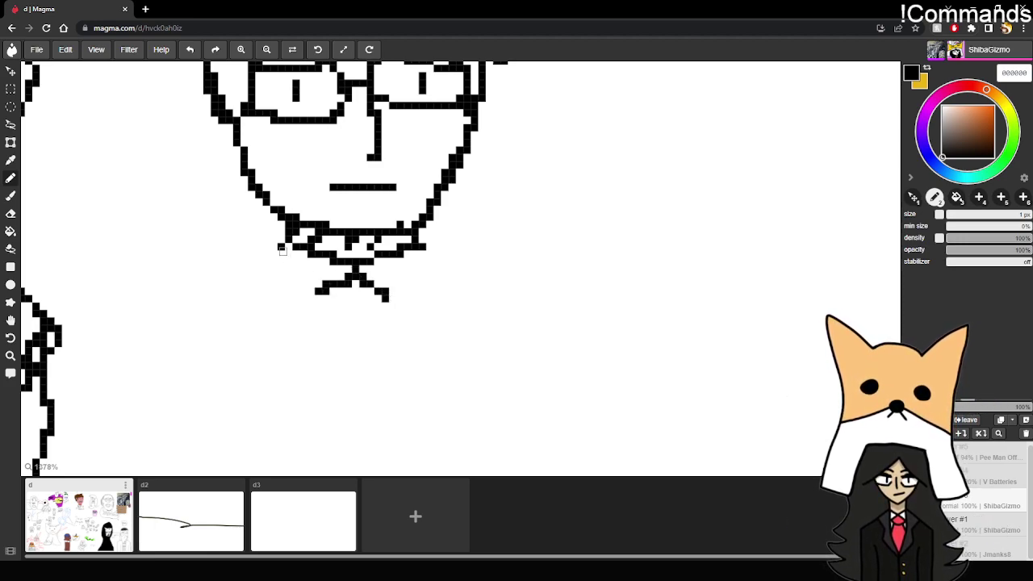
mouse_move(281, 245)
left_mouse_down()
mouse_move(250, 254)
mouse_move(258, 266)
mouse_move(306, 291)
left_mouse_up()
mouse_move(427, 250)
left_mouse_down()
mouse_move(449, 247)
mouse_move(386, 296)
mouse_move(390, 288)
left_mouse_up()
- Try a stroke joining the chin's left side to the collar, then undo it
scroll(390, 284, "down", 5)
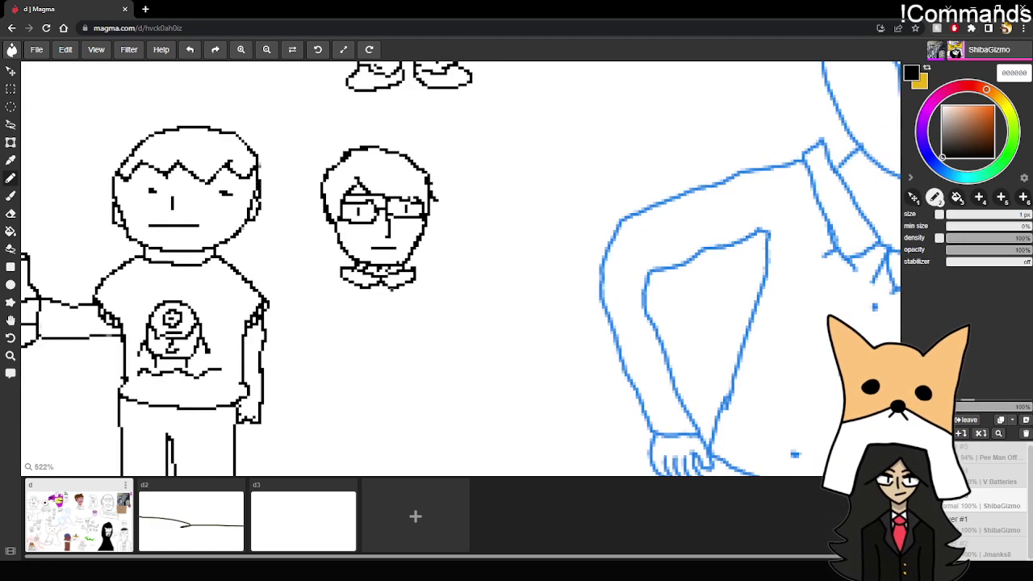
scroll(374, 338, "up", 2)
scroll(343, 217, "up", 1)
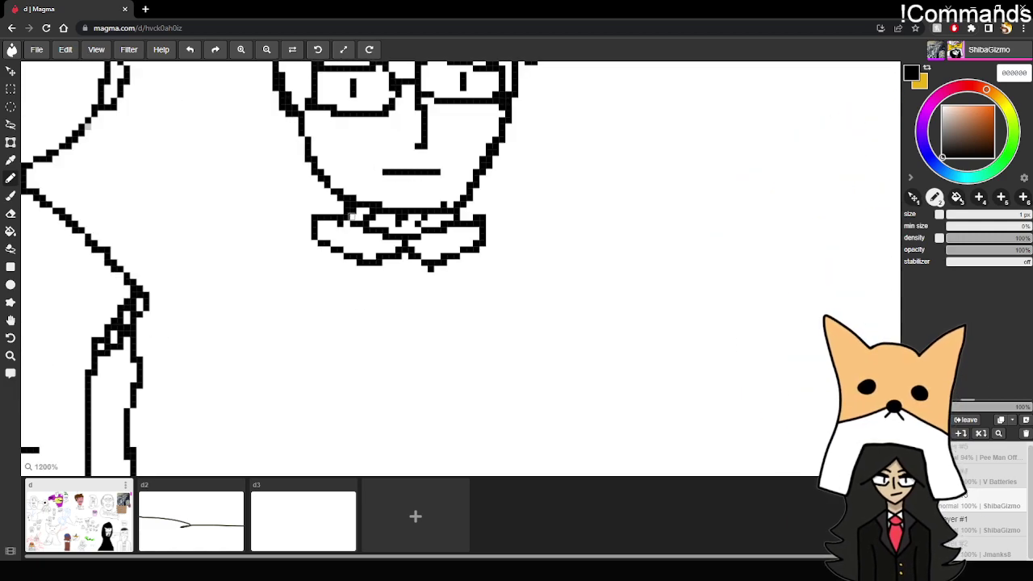
left_click_drag(340, 205, 309, 216)
key("ctrl+z")
key("ctrl+z")
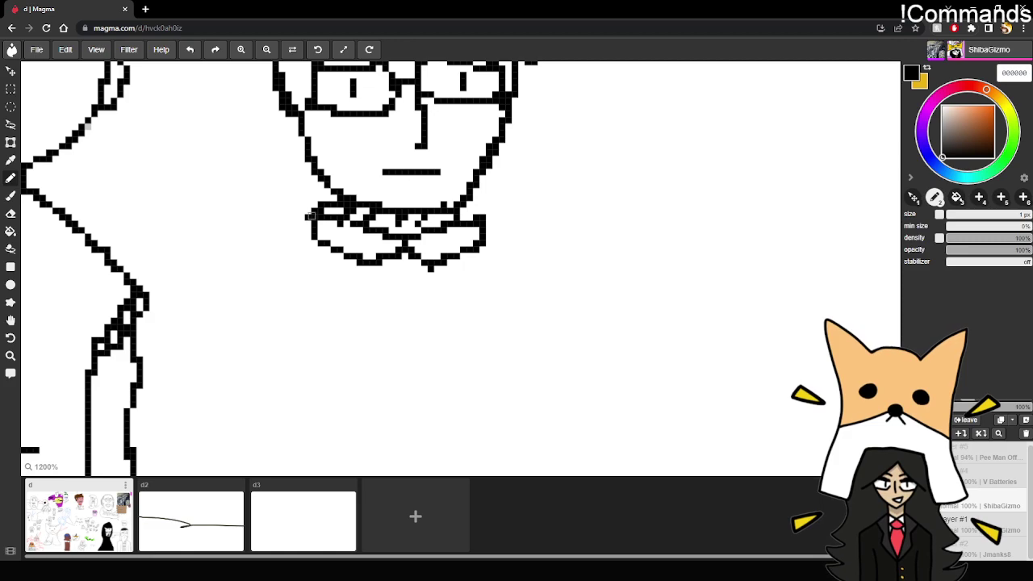
- Paint out stray collar pixels in white and redraw the collar's right edge in black
left_click(942, 105)
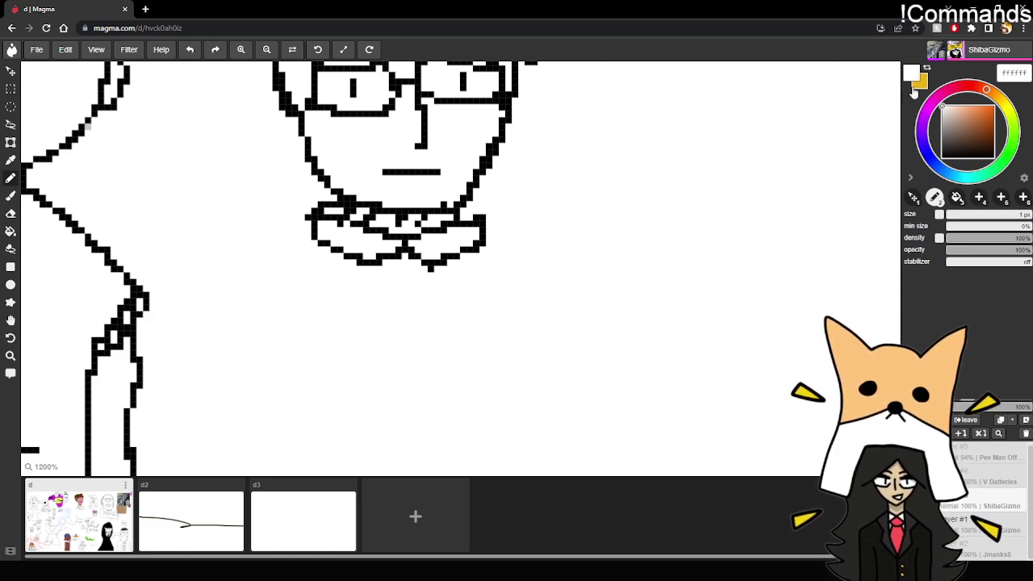
left_click(329, 215)
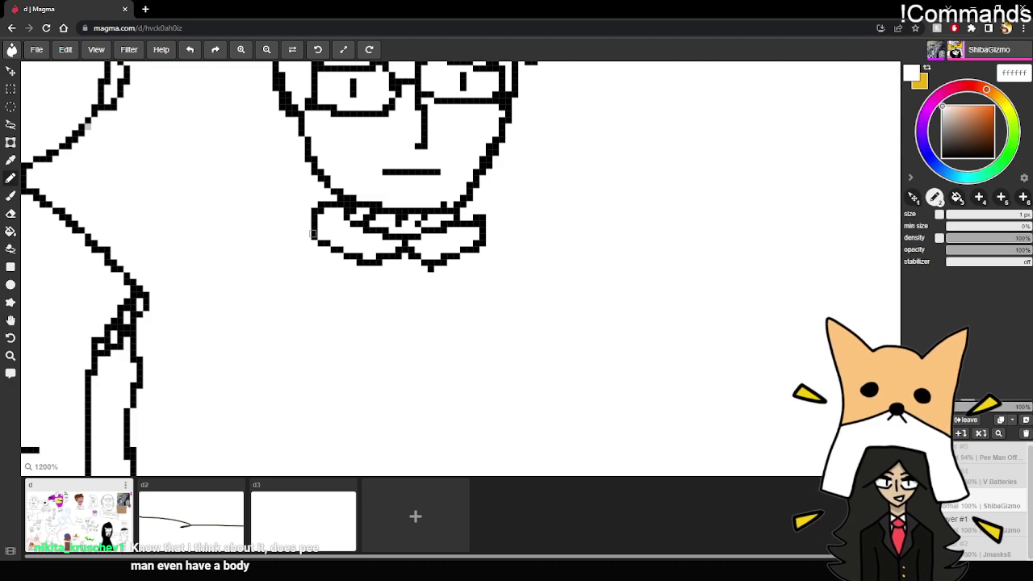
scroll(313, 231, "down", 2)
scroll(435, 234, "up", 2)
left_click_drag(436, 231, 443, 255)
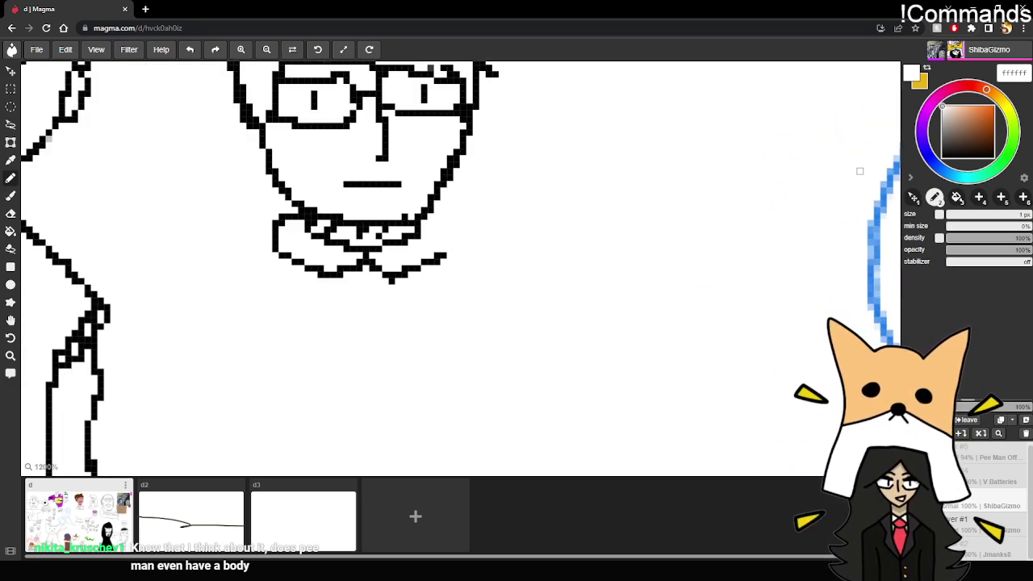
key("x")
left_click_drag(427, 220, 441, 252)
- Draw the tie's first strokes down from the collar, undoing the misplaced lines
scroll(436, 253, "down", 5)
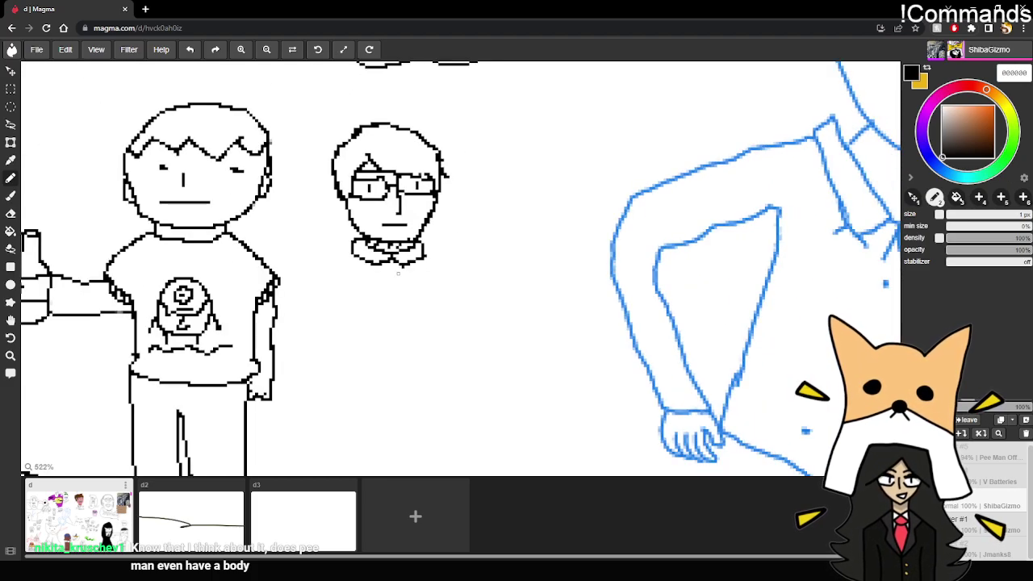
scroll(411, 230, "up", 4)
scroll(411, 230, "up", 2)
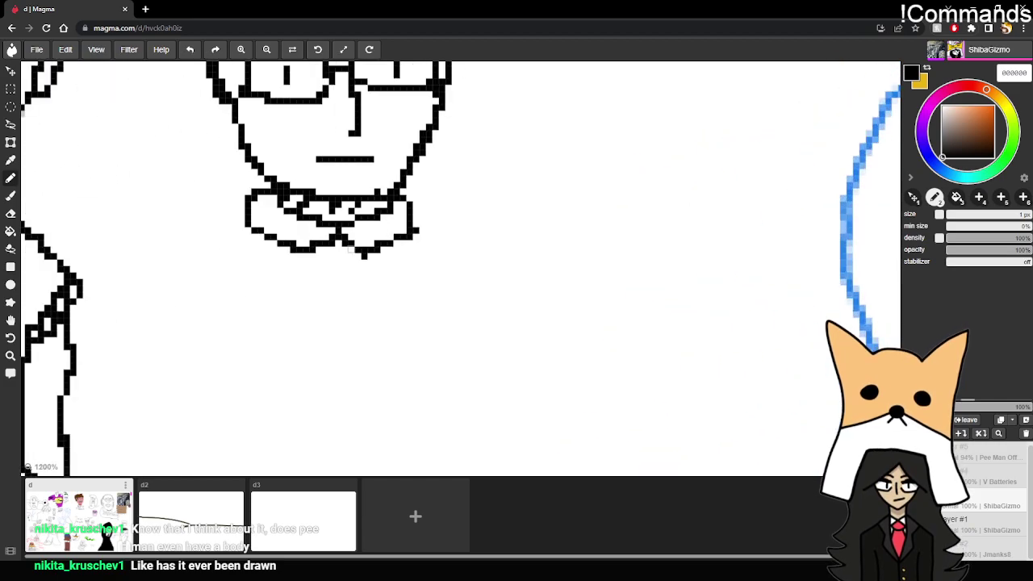
left_click_drag(342, 246, 329, 337)
key("ctrl+z")
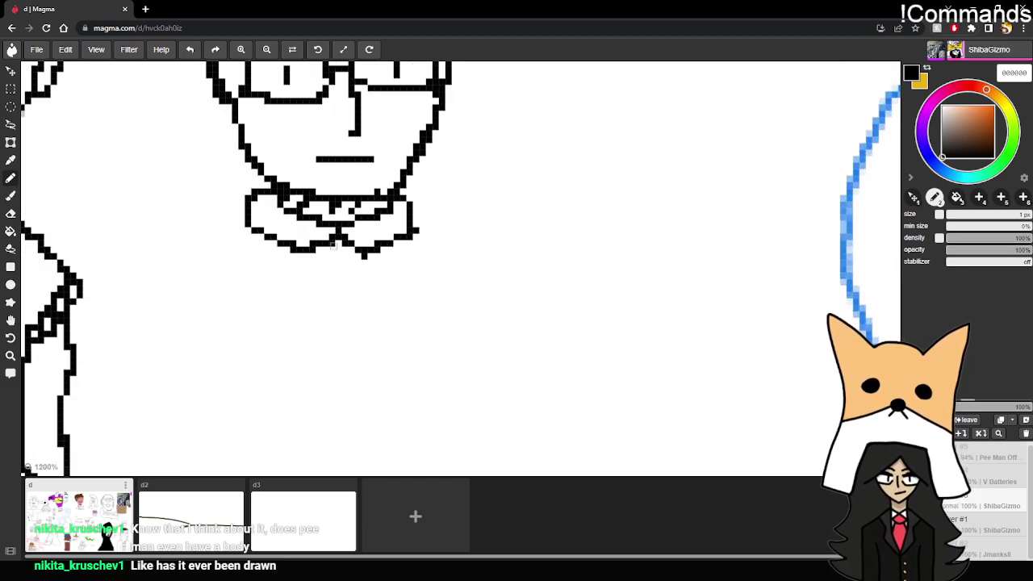
mouse_move(313, 250)
left_mouse_down()
mouse_move(321, 266)
mouse_move(353, 262)
left_mouse_up()
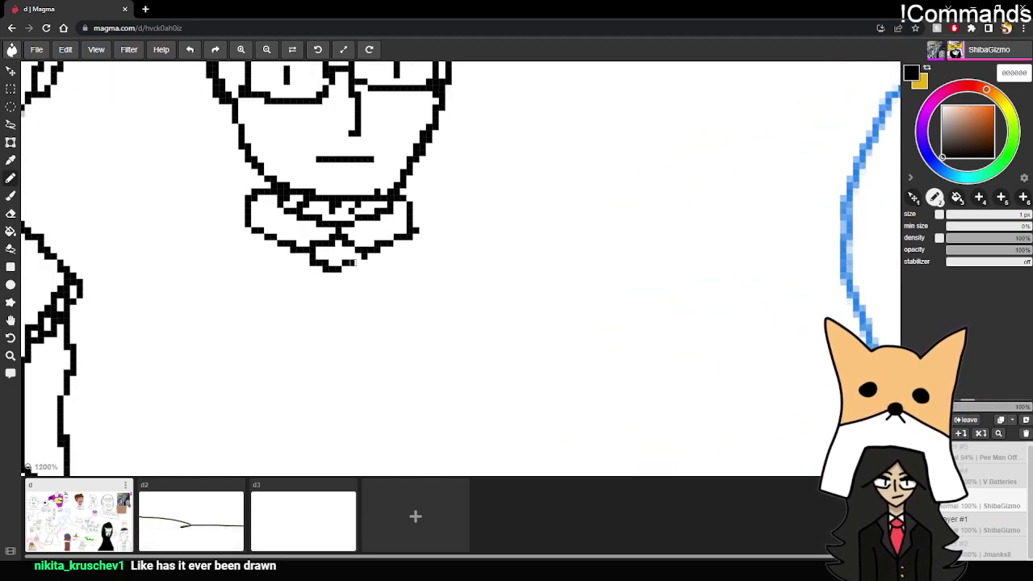
scroll(361, 256, "down", 3)
scroll(334, 224, "up", 3)
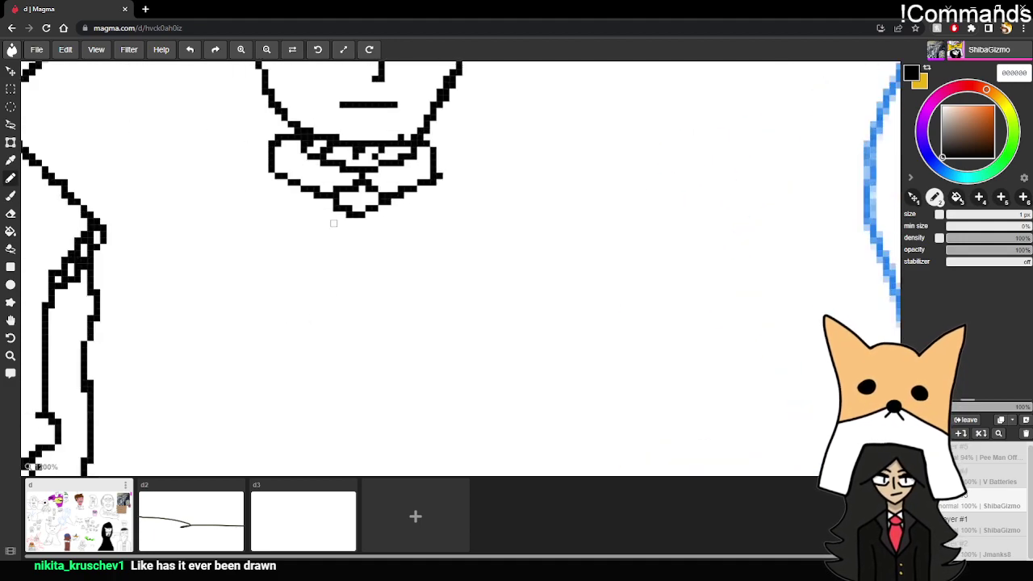
left_click_drag(339, 213, 329, 271)
key("ctrl+z")
mouse_move(352, 213)
left_mouse_down()
mouse_move(326, 300)
mouse_move(332, 365)
mouse_move(354, 383)
mouse_move(375, 304)
mouse_move(376, 214)
left_mouse_up()
- Touch up the collar's left side, whiting out extra pixels and redrawing its lower-left edge in black
scroll(355, 234, "down", 3)
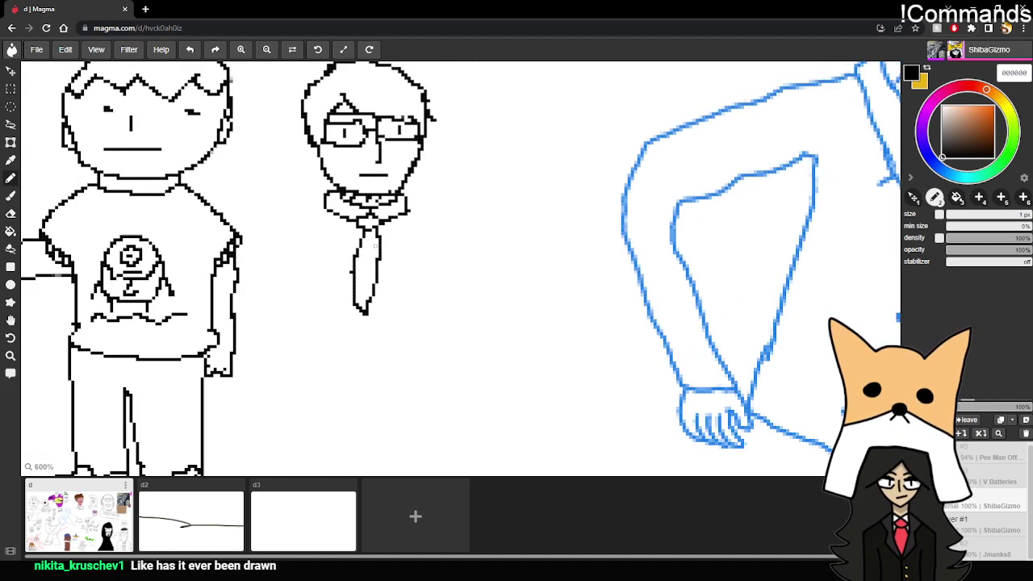
scroll(353, 240, "up", 3)
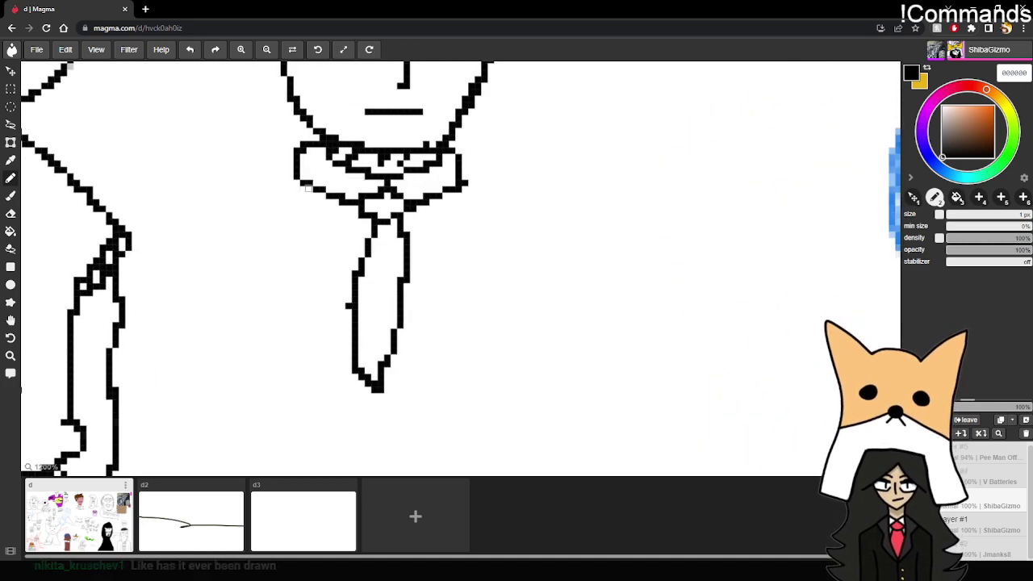
scroll(309, 190, "down", 3)
scroll(316, 170, "up", 4)
left_click_drag(318, 161, 294, 172)
left_click(759, 81, "alt")
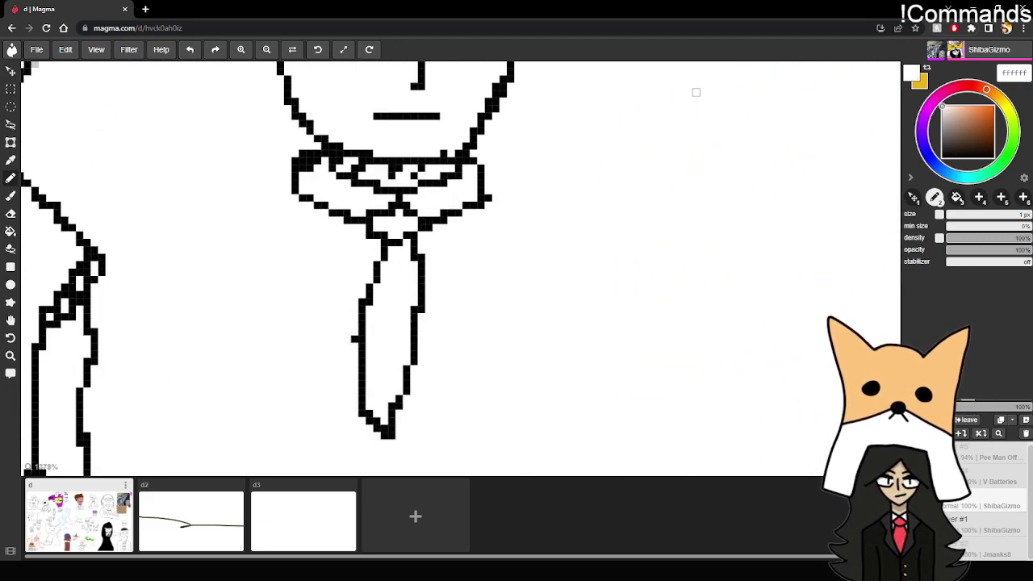
mouse_move(308, 156)
left_mouse_down()
mouse_move(292, 164)
mouse_move(303, 154)
mouse_move(295, 186)
mouse_move(327, 208)
left_mouse_up()
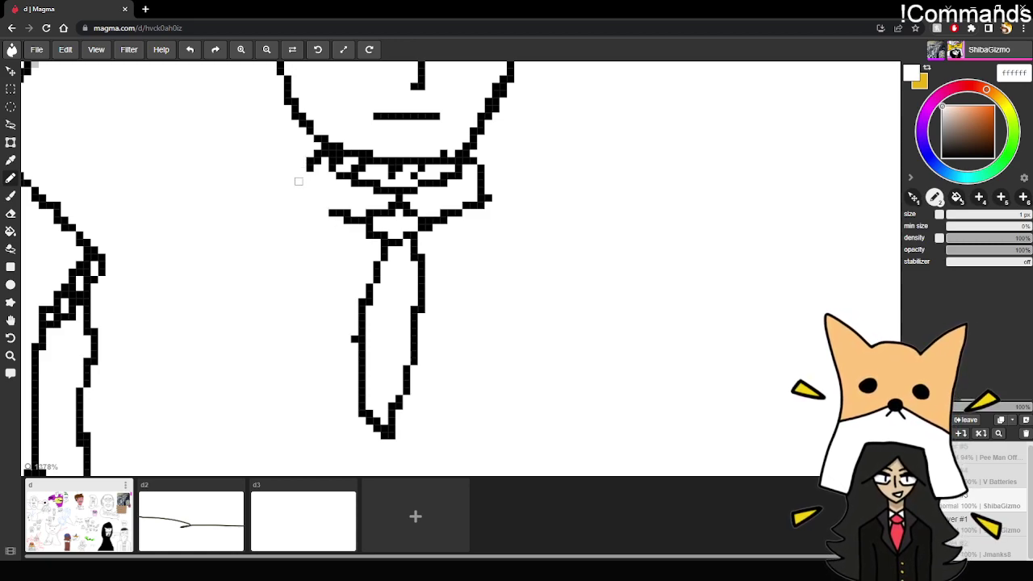
key("d")
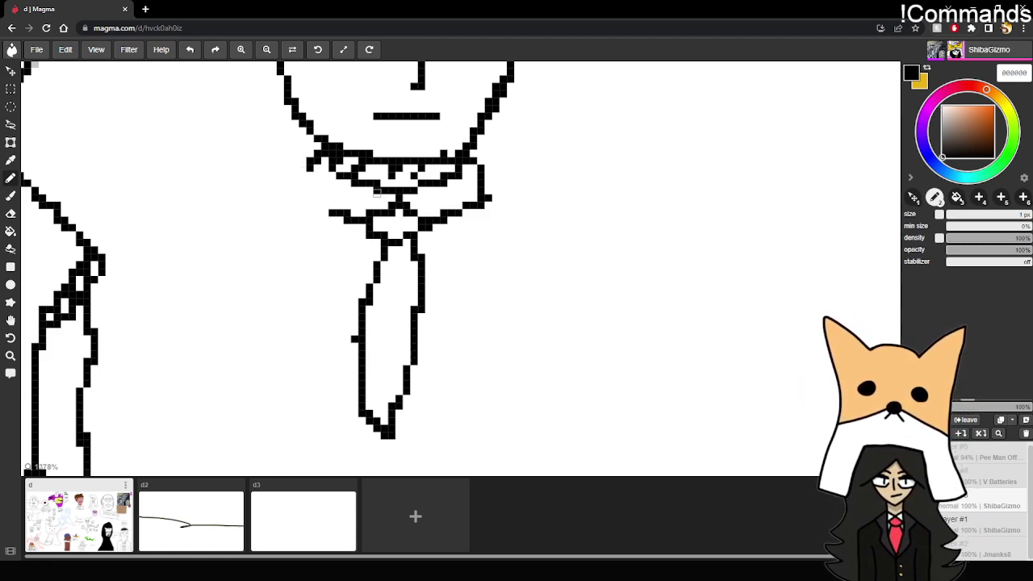
left_click_drag(327, 208, 309, 172)
scroll(464, 263, "down", 4)
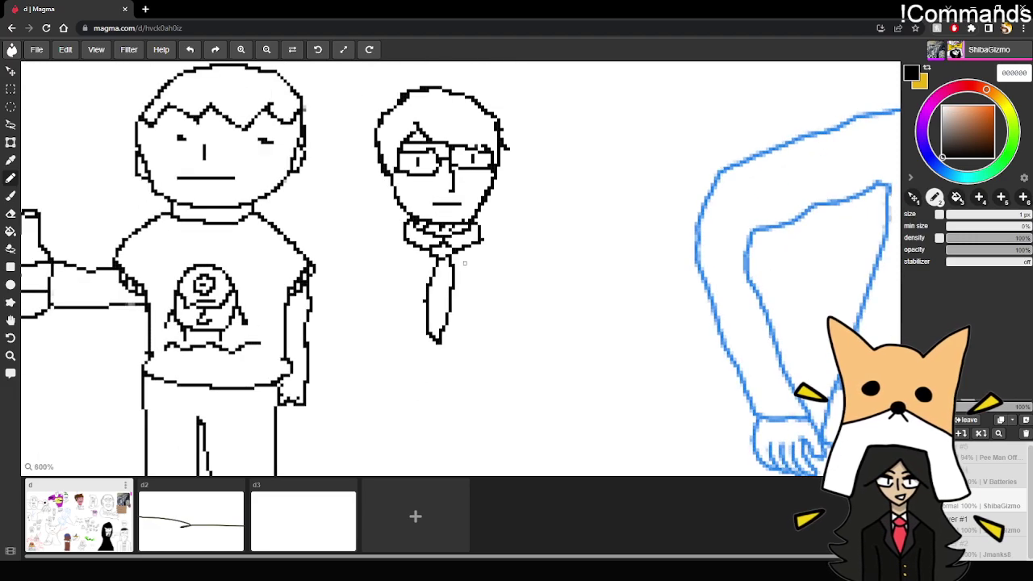
scroll(464, 263, "down", 2)
scroll(460, 262, "up", 4)
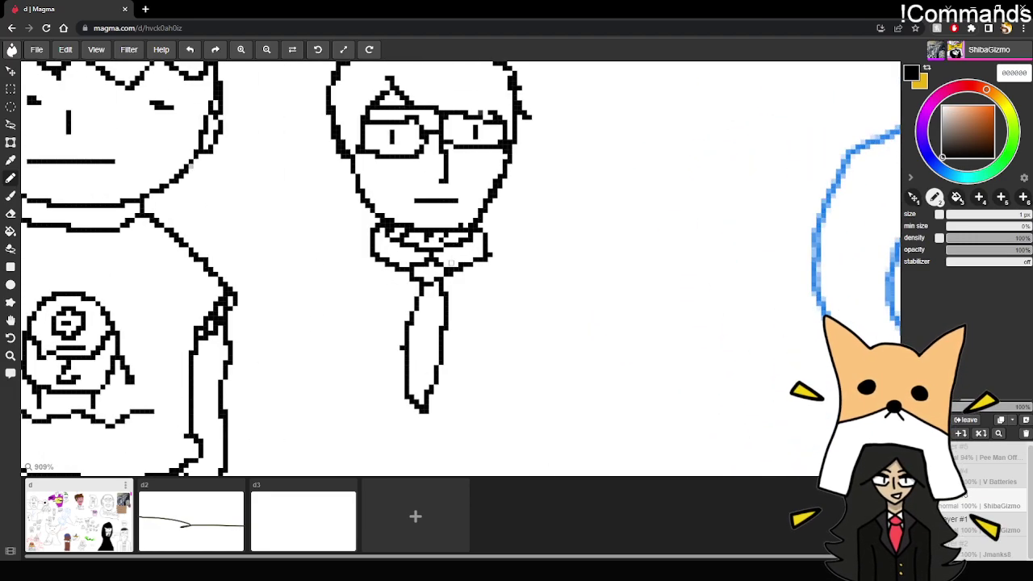
scroll(449, 234, "down", 5)
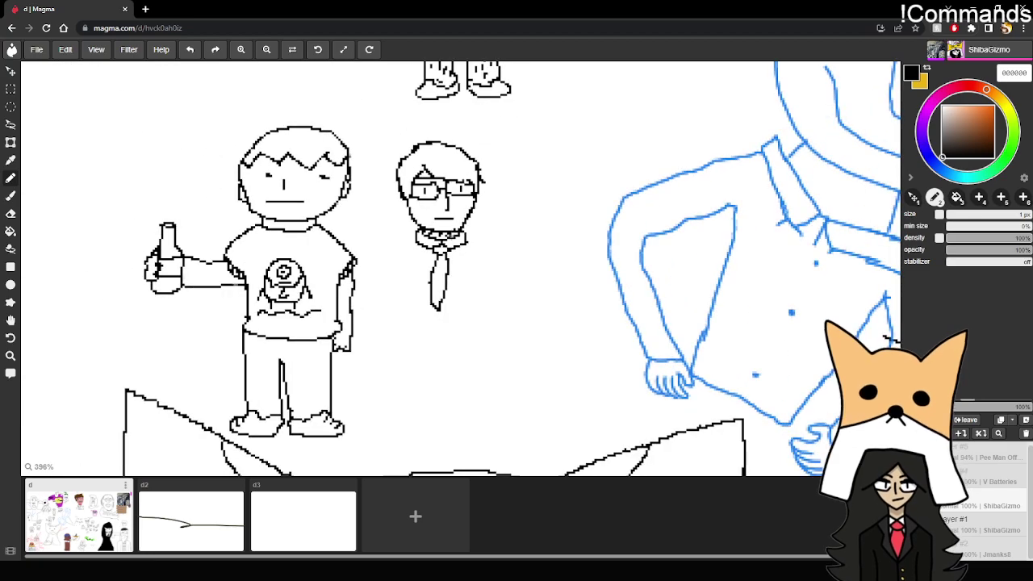
scroll(450, 219, "up", 4)
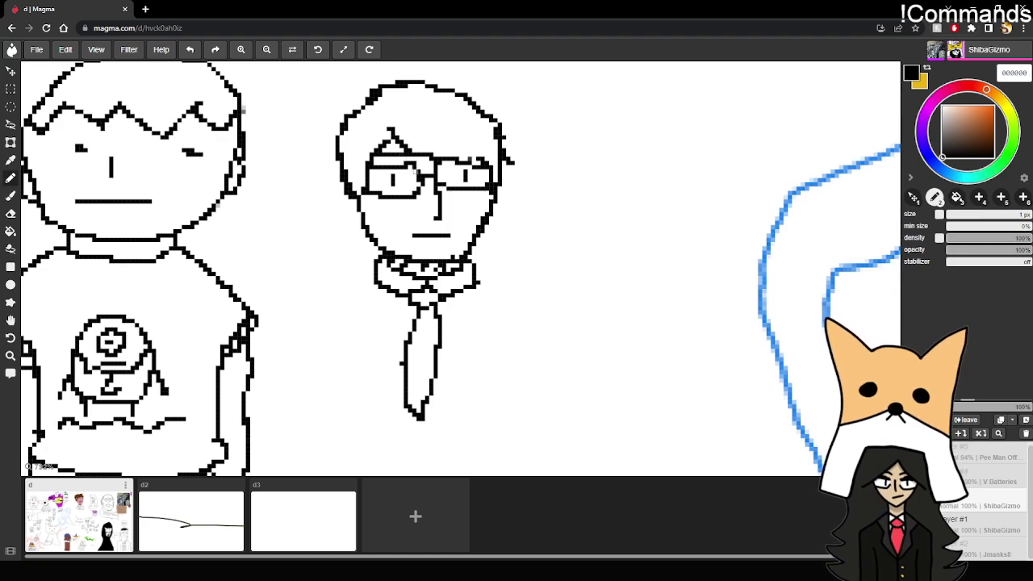
scroll(444, 181, "down", 4)
scroll(444, 181, "up", 5)
left_click_drag(412, 153, 446, 155)
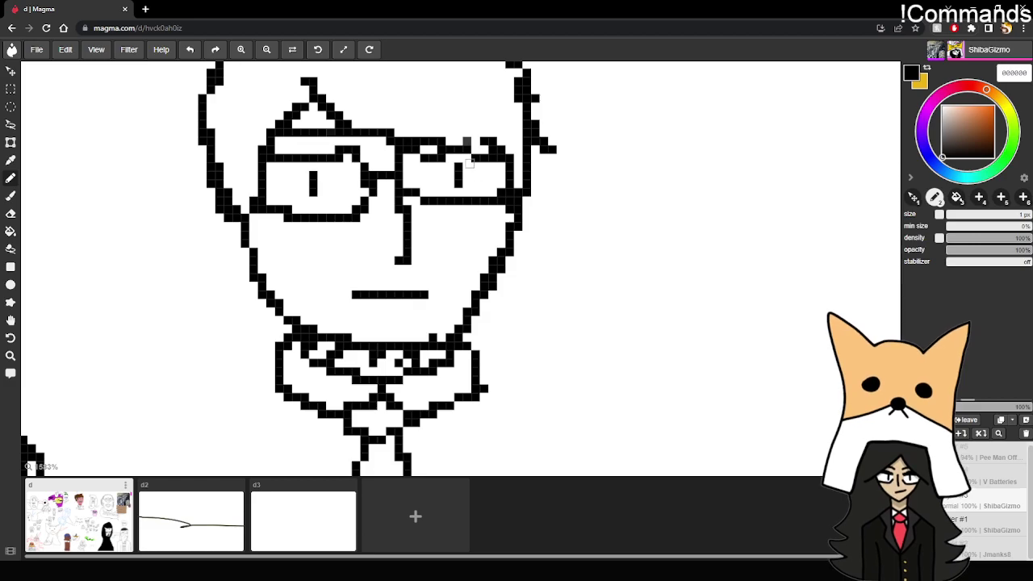
scroll(470, 161, "down", 1)
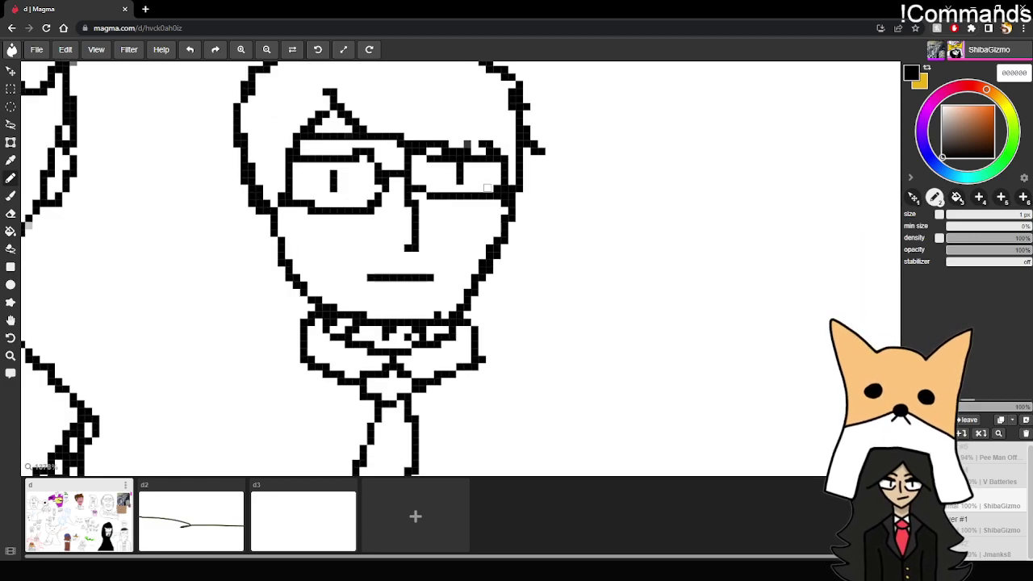
scroll(484, 168, "down", 3)
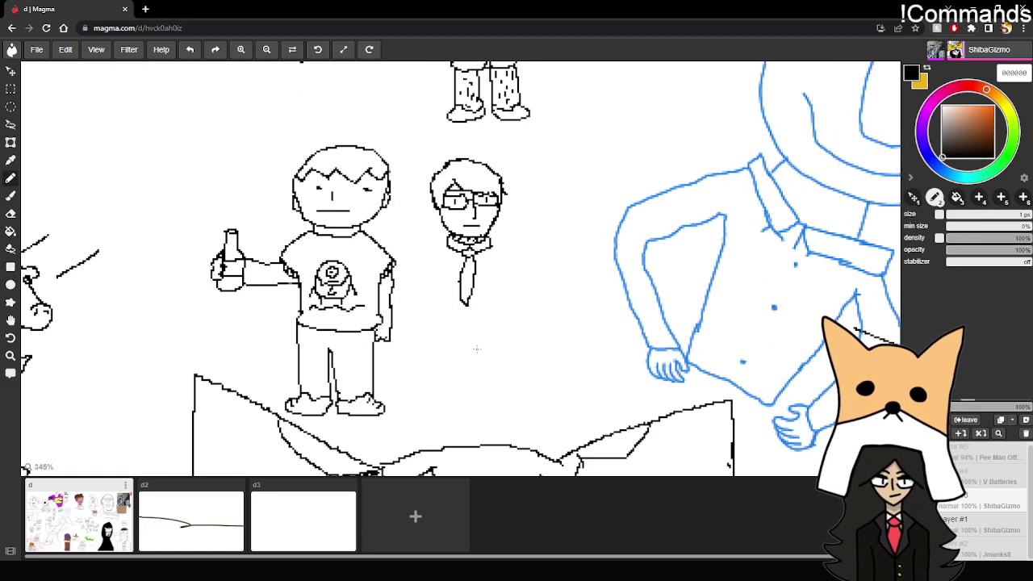
scroll(457, 345, "up", 2)
scroll(476, 113, "down", 2)
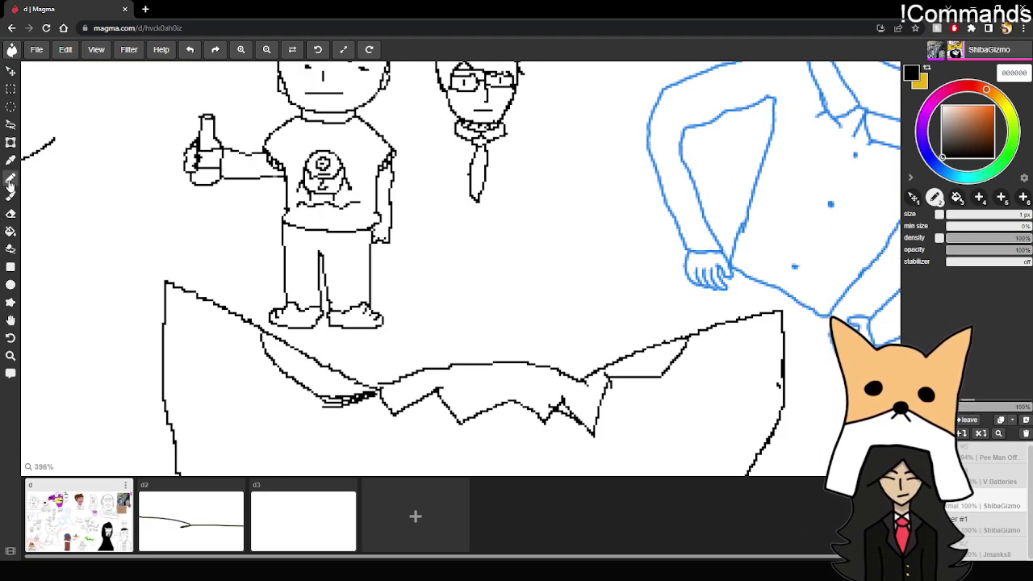
left_click(11, 319)
mouse_move(466, 261)
left_mouse_down()
mouse_move(445, 317)
mouse_move(394, 373)
left_mouse_up()
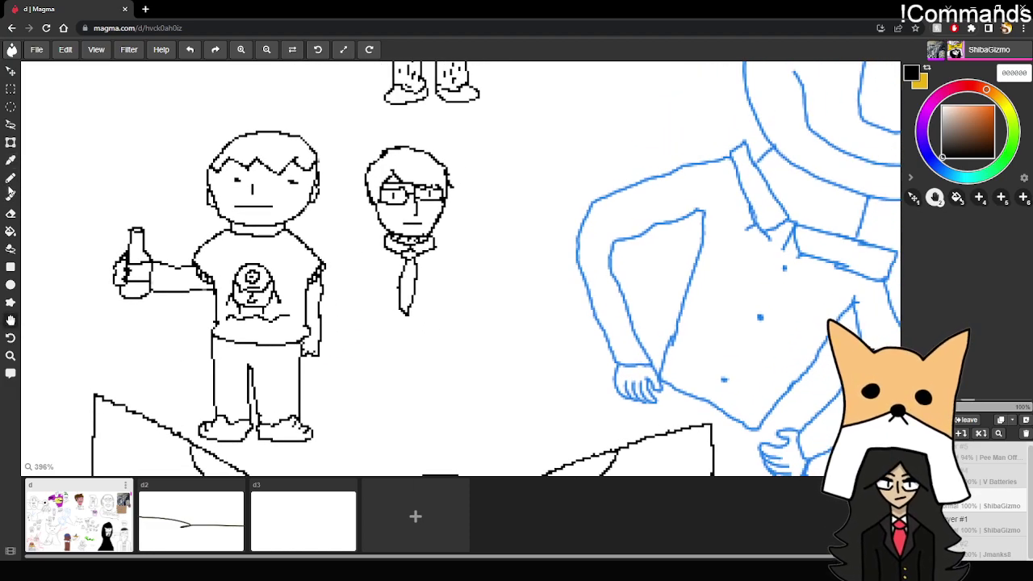
left_click(11, 195)
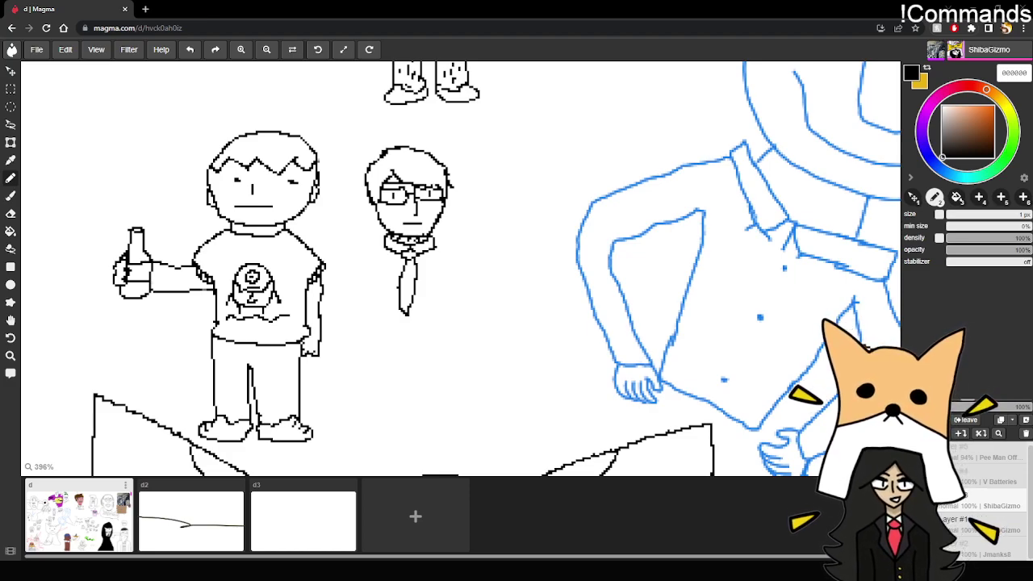
- Attempt the left shoulder and body lines below the collar, undoing the misplaced strokes
left_click_drag(500, 279, 457, 317)
key("ctrl+z")
scroll(440, 242, "up", 3)
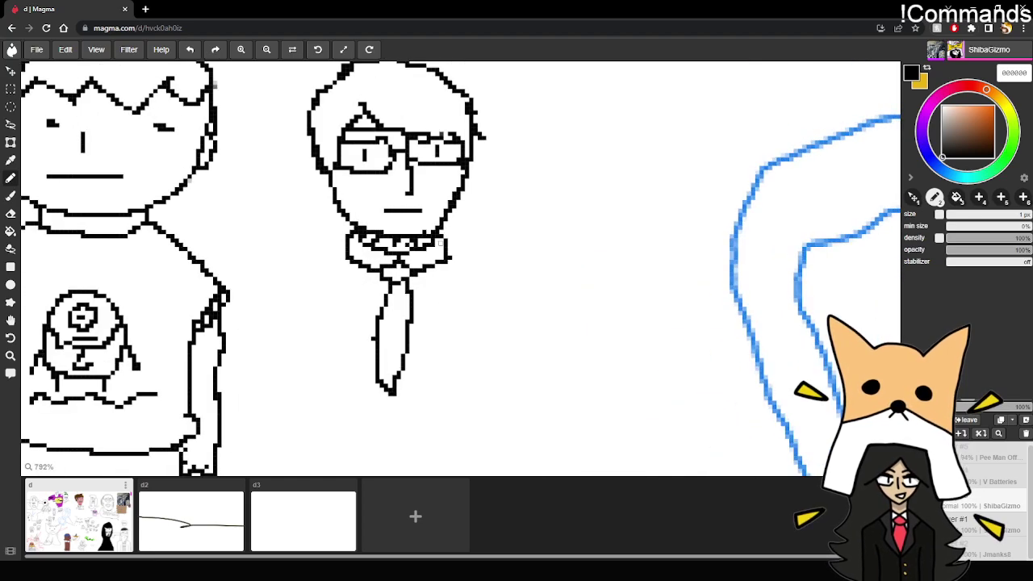
scroll(407, 234, "down", 2)
scroll(297, 226, "up", 3)
mouse_move(305, 263)
left_mouse_down()
mouse_move(272, 295)
mouse_move(262, 416)
mouse_move(261, 303)
mouse_move(248, 325)
mouse_move(241, 426)
left_mouse_up()
key("ctrl+z")
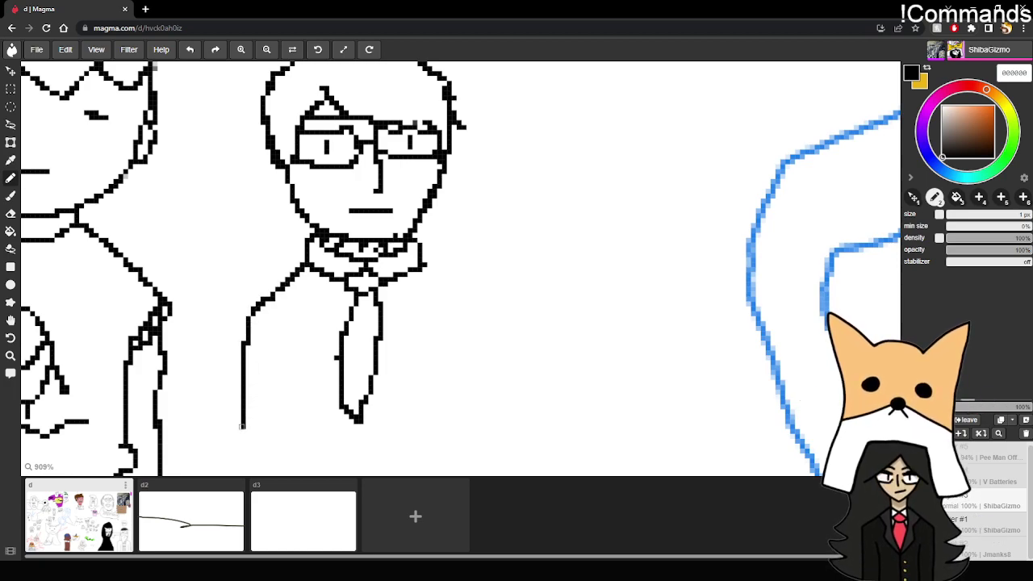
mouse_move(302, 322)
left_mouse_down()
mouse_move(286, 402)
mouse_move(314, 367)
mouse_move(311, 407)
left_mouse_up()
key("ctrl+z")
key("ctrl+z")
mouse_move(313, 355)
left_mouse_down()
mouse_move(312, 346)
mouse_move(306, 410)
mouse_move(298, 358)
mouse_move(297, 450)
left_mouse_up()
key("ctrl+z")
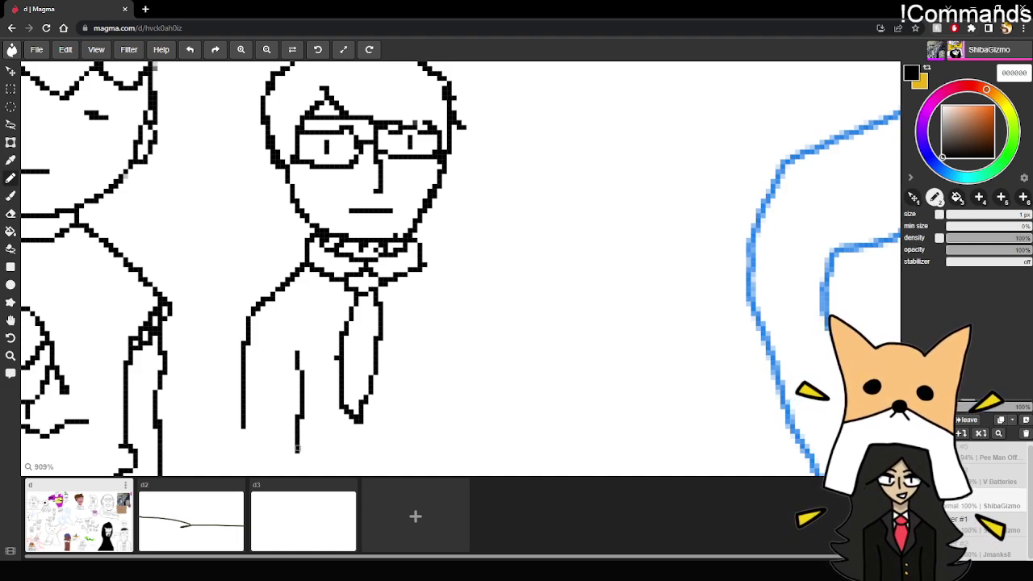
- Draw the body line right of the tie and the right shoulder, finishing the right side
left_click_drag(419, 312, 426, 413)
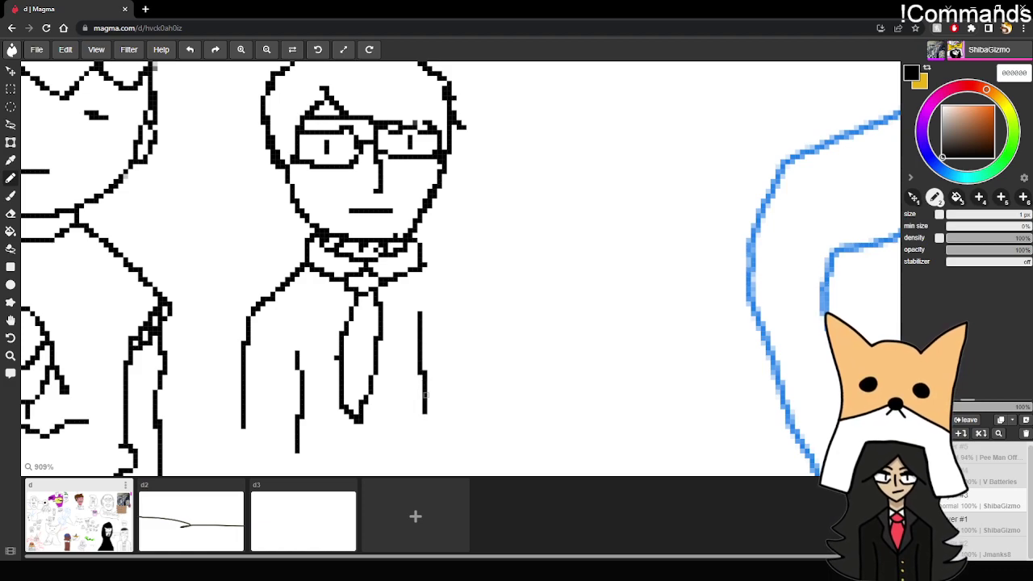
mouse_move(432, 260)
left_mouse_down()
mouse_move(461, 322)
mouse_move(484, 334)
mouse_move(490, 421)
left_mouse_up()
key("ctrl+z")
mouse_move(426, 255)
left_mouse_down()
mouse_move(459, 316)
mouse_move(431, 269)
mouse_move(475, 305)
mouse_move(477, 407)
mouse_move(476, 429)
mouse_move(428, 447)
left_mouse_up()
key("ctrl+z")
left_click_drag(472, 434, 473, 443)
- Erase part of the right lens's top edge and redraw it with a short 1 px diagonal
scroll(466, 426, "down", 4)
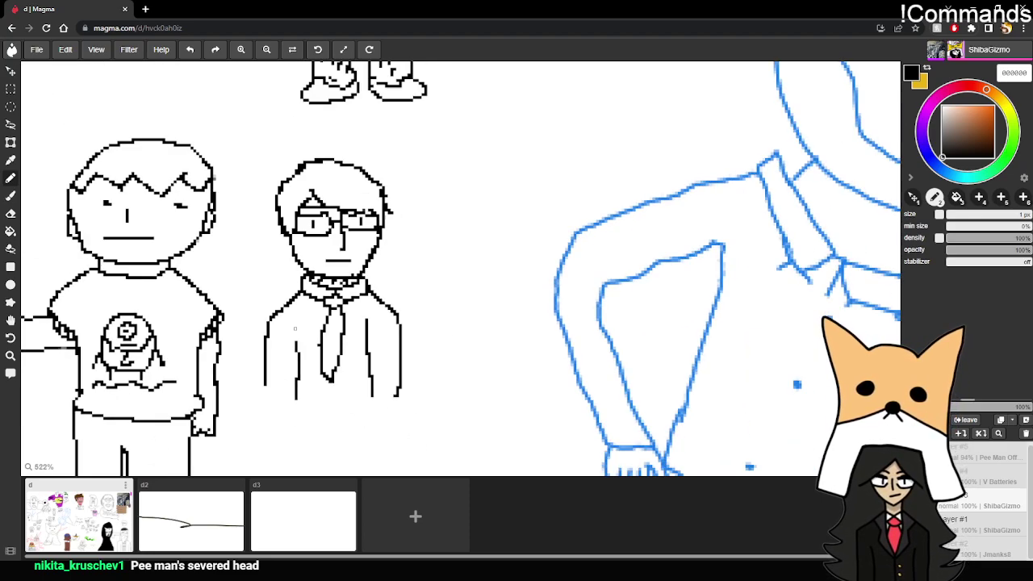
scroll(292, 321, "up", 3)
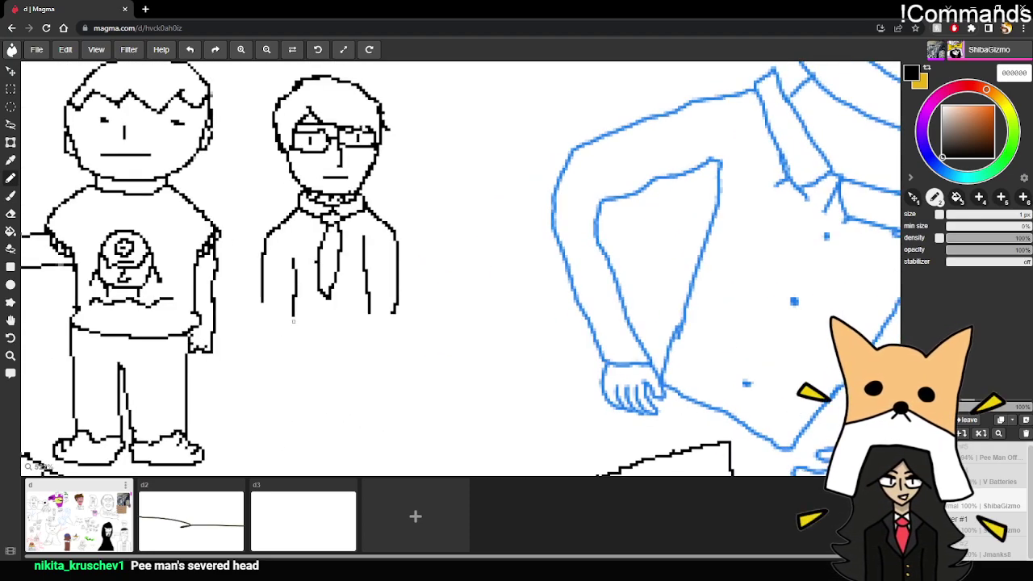
scroll(350, 272, "down", 3)
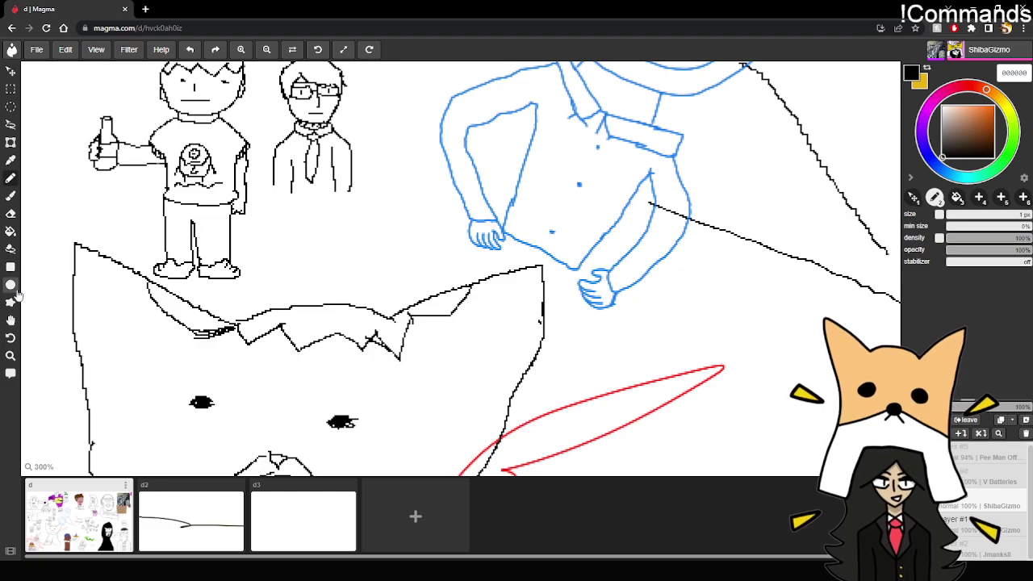
left_click(10, 321)
left_click_drag(339, 97, 342, 283)
scroll(343, 280, "up", 4)
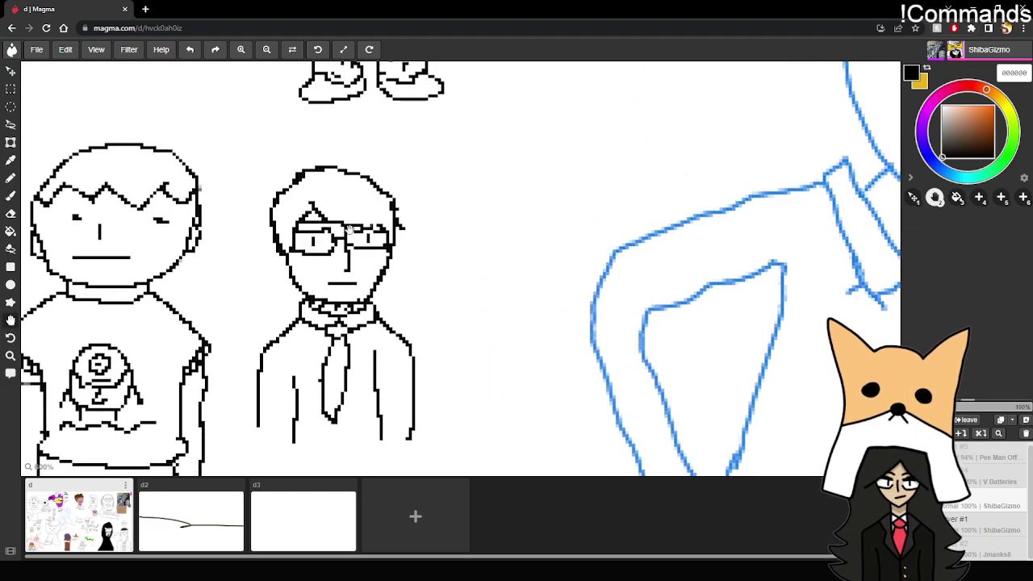
scroll(342, 280, "up", 2)
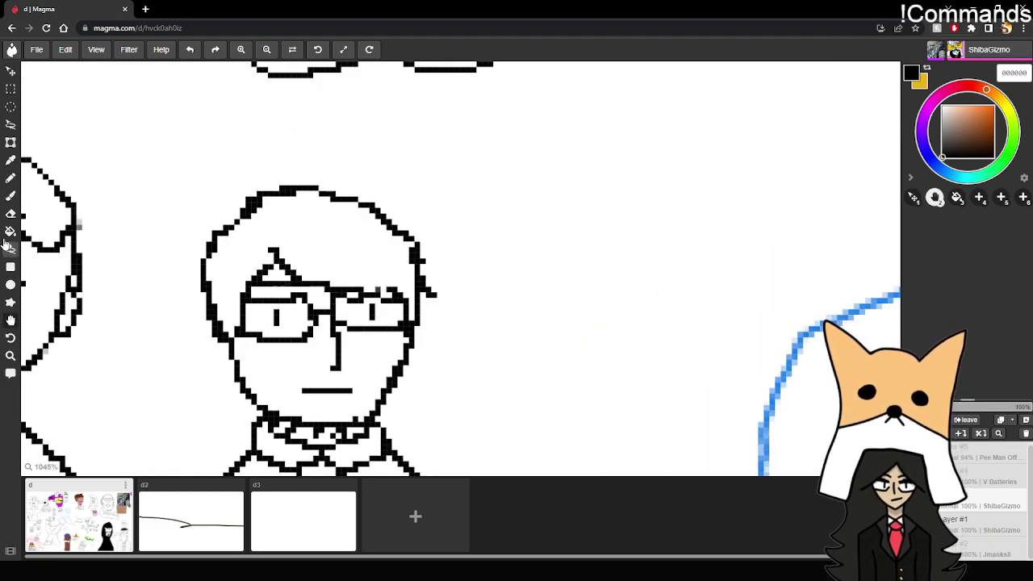
left_click(10, 214)
left_click_drag(385, 291, 392, 291)
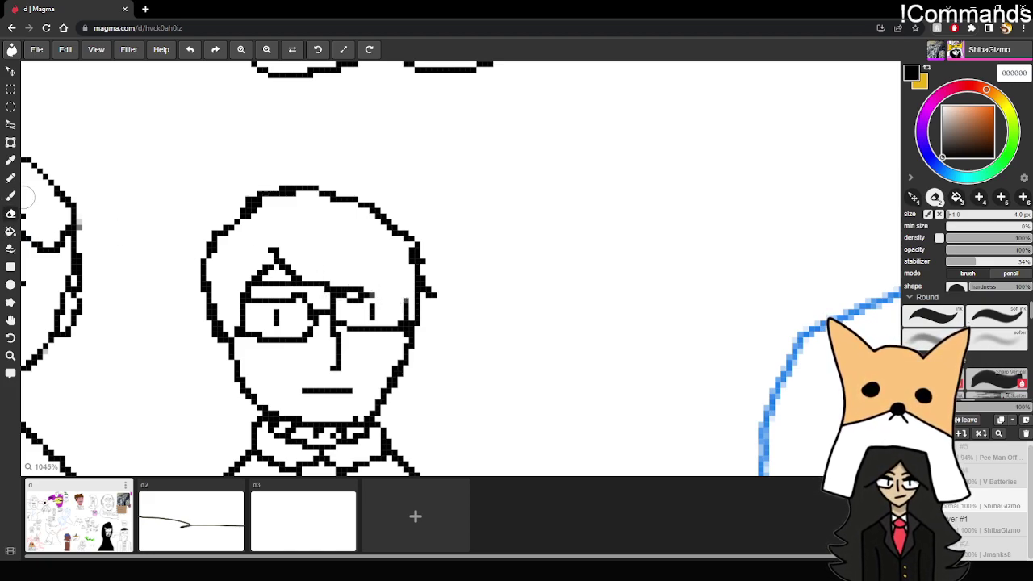
left_click(11, 178)
left_click_drag(398, 308, 373, 291)
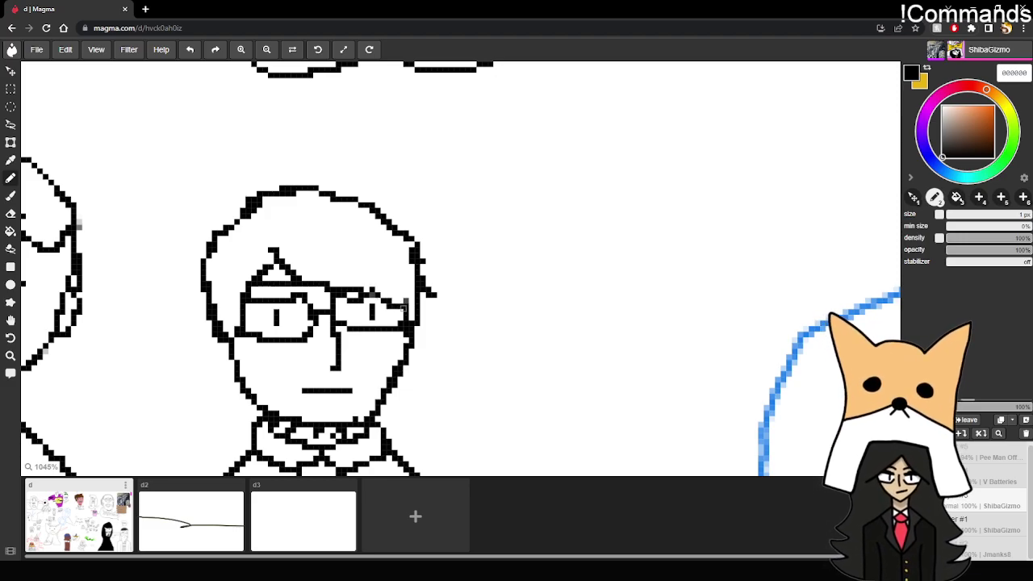
- Erase the tie's lower right edge
scroll(177, 246, "down", 5)
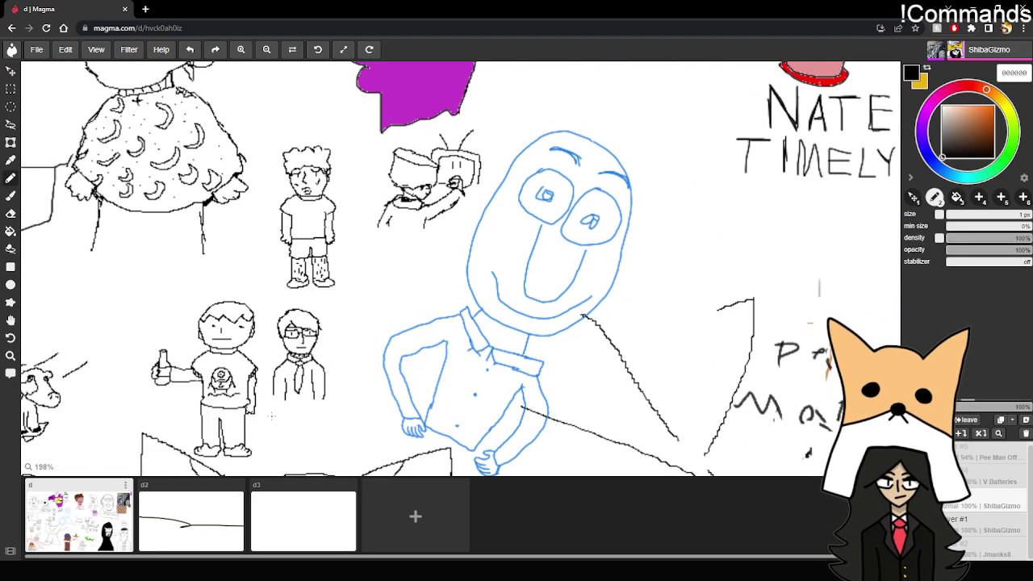
scroll(274, 411, "up", 5)
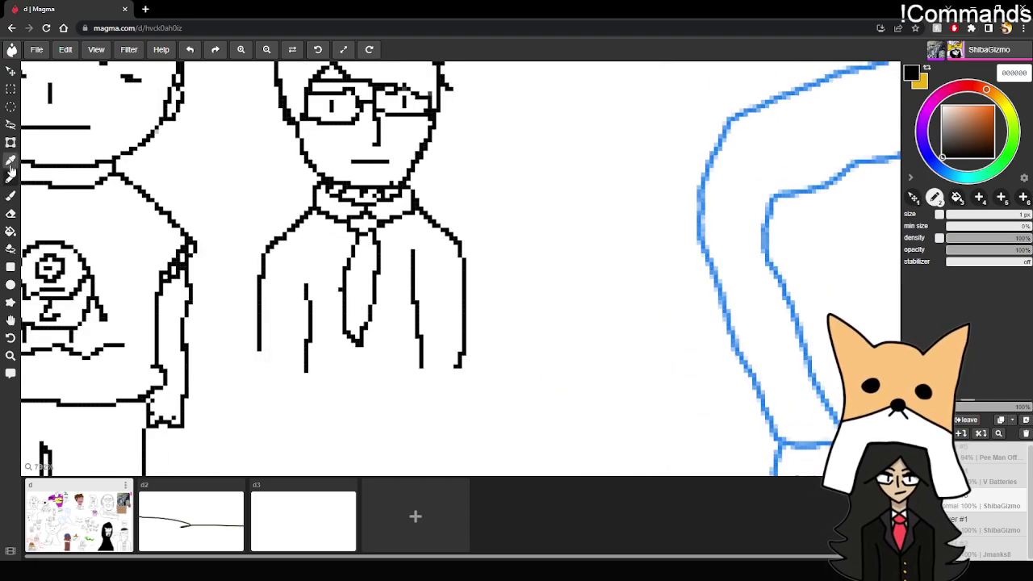
left_click(11, 213)
mouse_move(387, 358)
left_mouse_down()
mouse_move(354, 357)
mouse_move(385, 310)
mouse_move(370, 279)
mouse_move(370, 298)
mouse_move(369, 264)
mouse_move(371, 321)
mouse_move(349, 336)
left_mouse_up()
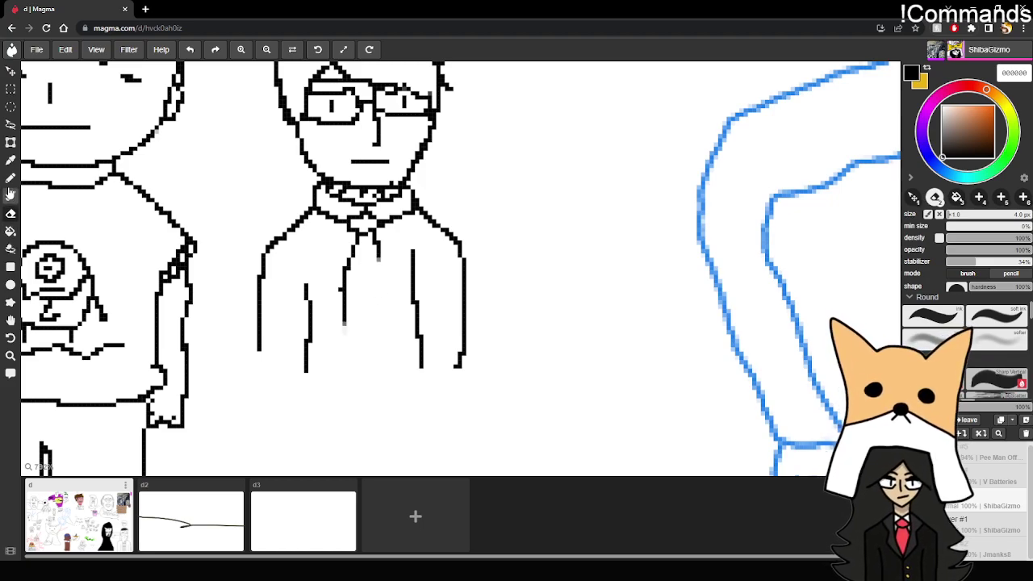
- Redraw the tie's right and left edges with the 1 px pencil, joining them at a pointed tip
left_click(11, 178)
scroll(379, 307, "up", 3)
mouse_move(380, 198)
left_mouse_down()
mouse_move(395, 308)
mouse_move(388, 366)
mouse_move(360, 407)
left_mouse_up()
left_click_drag(300, 348, 331, 420)
left_click(349, 425)
left_click(339, 416)
- Extend the figure's left body line downward to close a sleeve cuff
scroll(340, 421, "down", 10)
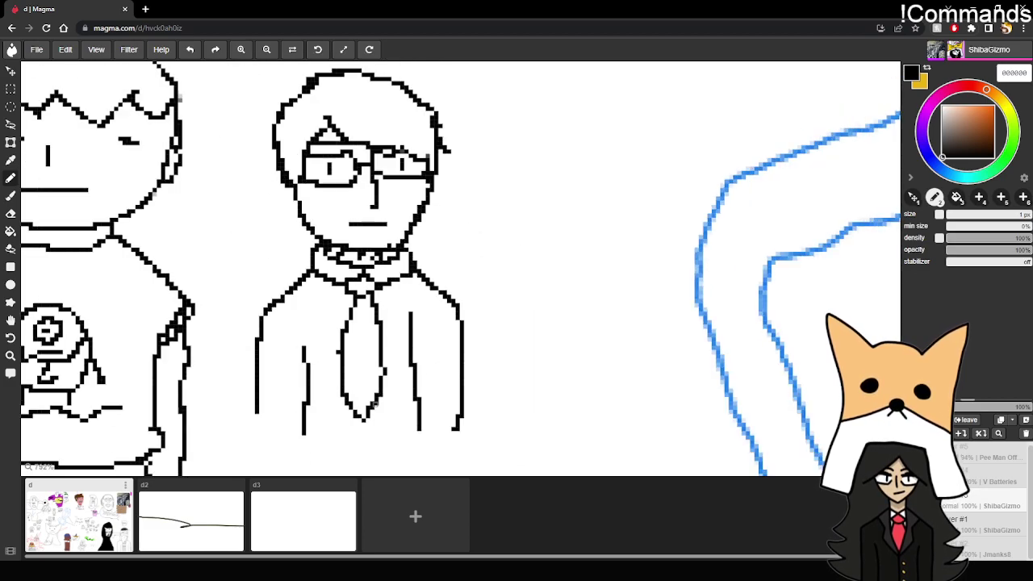
scroll(367, 405, "up", 2)
scroll(367, 404, "up", 3)
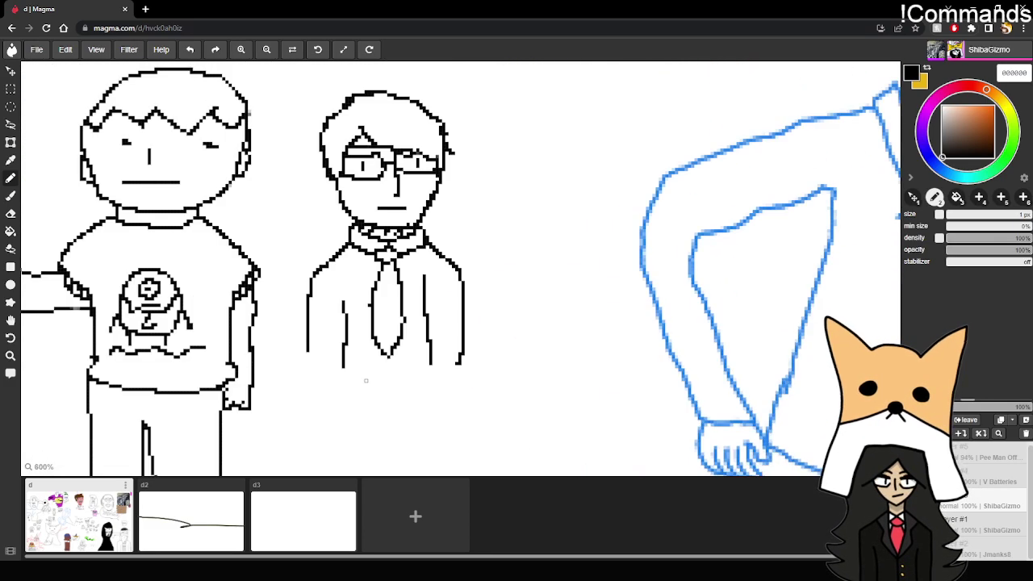
scroll(391, 441, "up", 3)
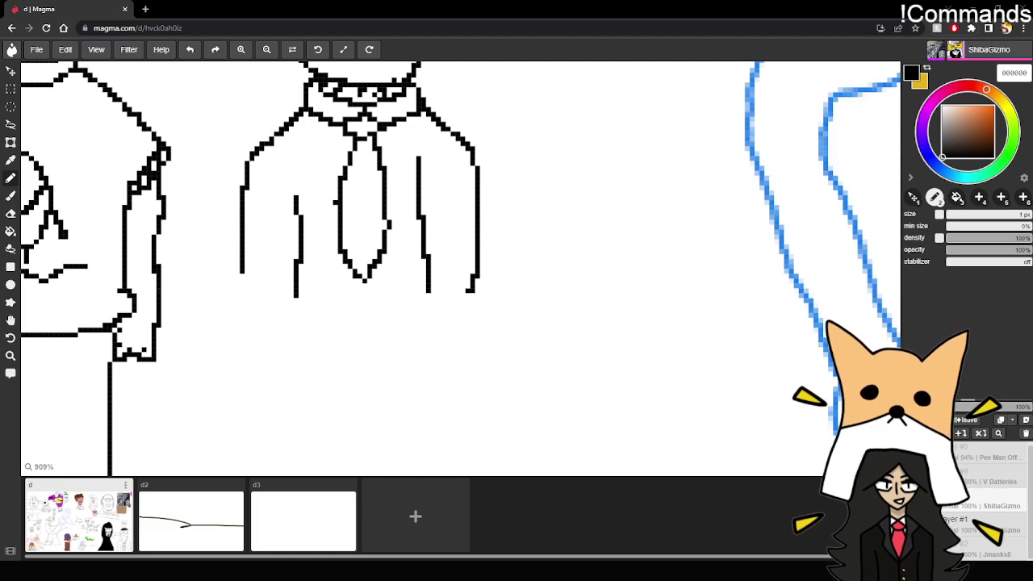
scroll(326, 304, "down", 3)
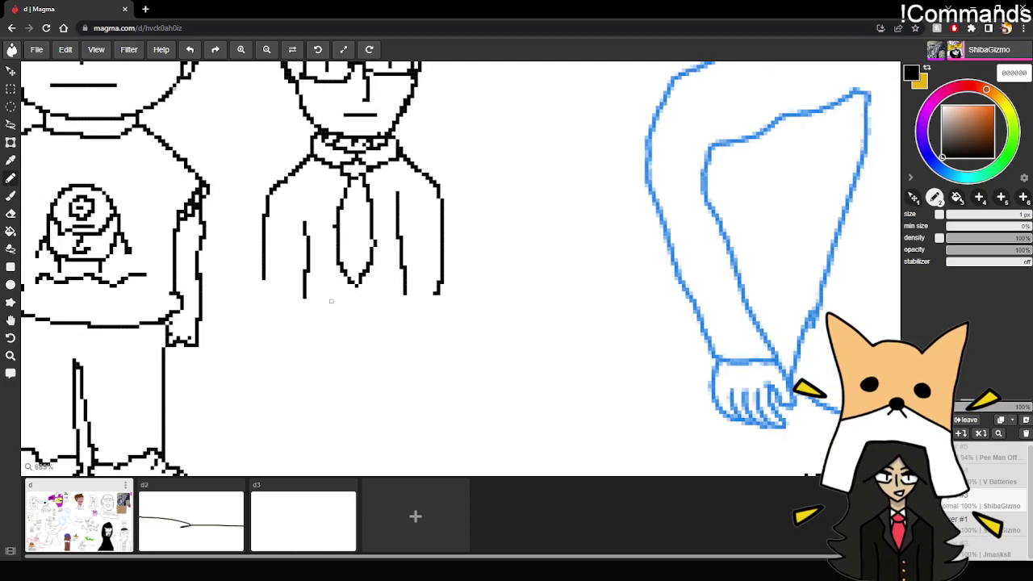
scroll(326, 304, "down", 1)
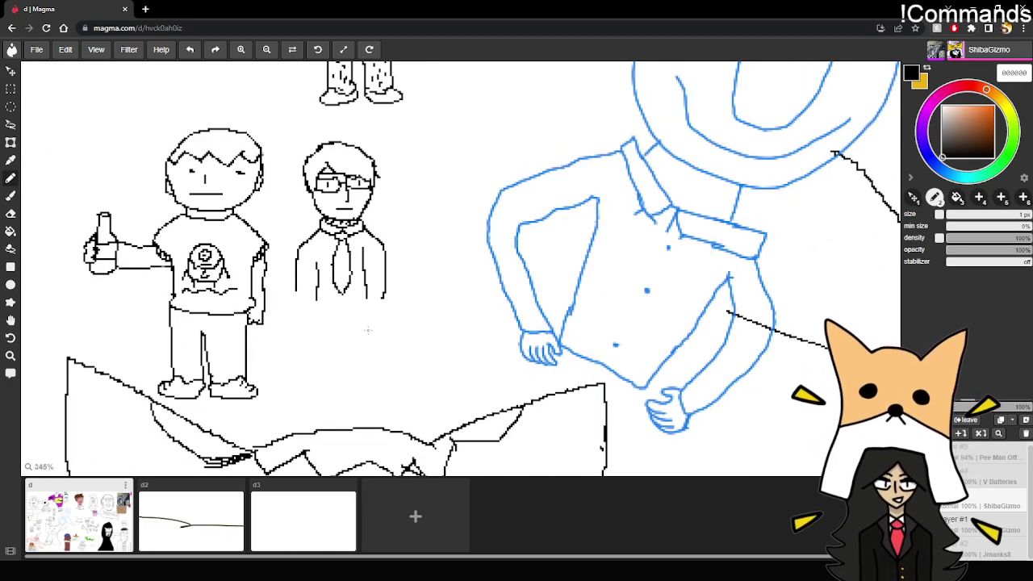
scroll(368, 330, "down", 6)
scroll(562, 386, "down", 3)
scroll(562, 386, "up", 4)
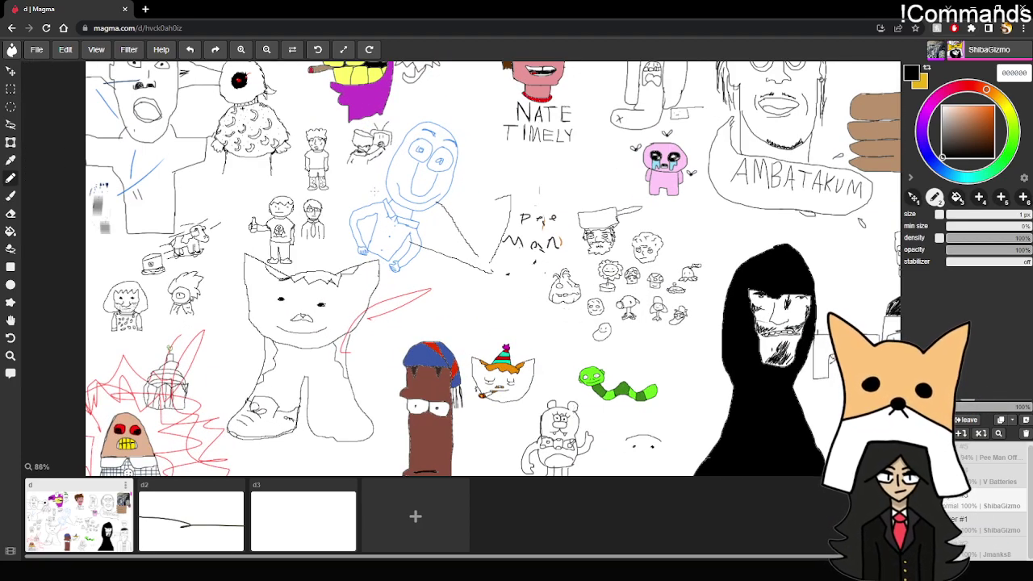
scroll(305, 234, "up", 9)
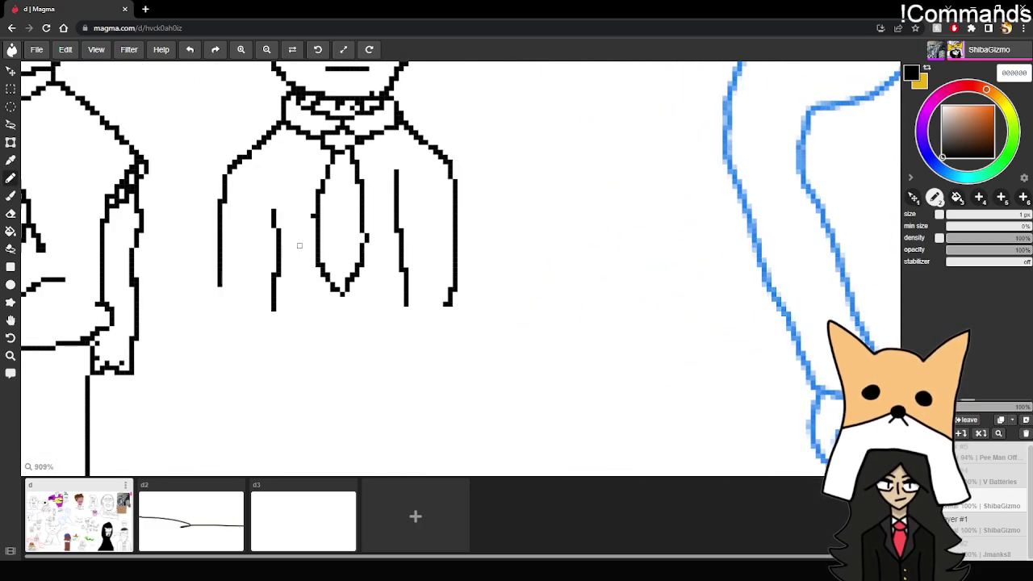
scroll(251, 282, "down", 4)
scroll(226, 283, "up", 3)
left_click_drag(226, 265, 225, 300)
- Undo the left side's last two strokes, then add an inner sleeve line and extend the right body lines
key("ctrl+z")
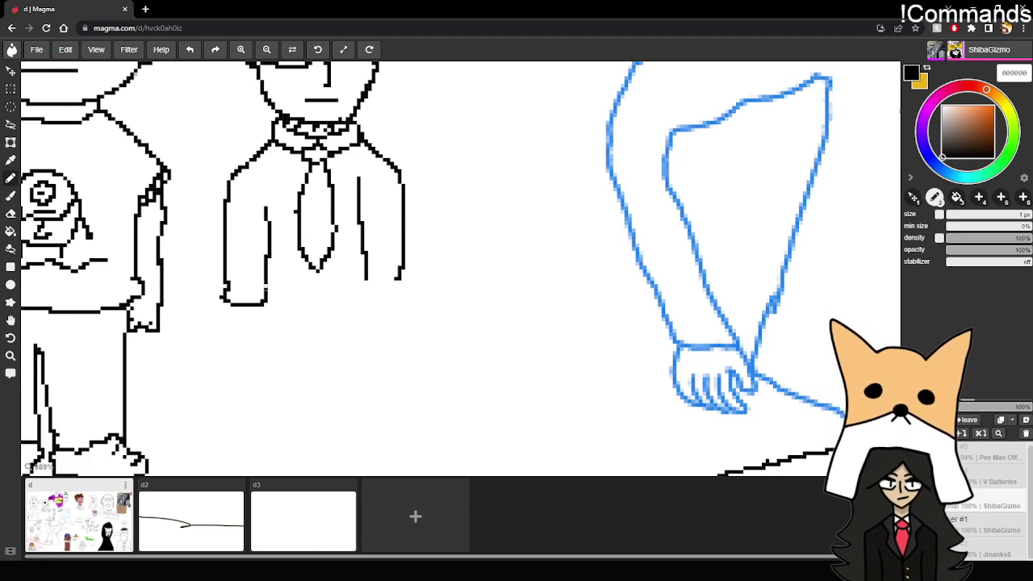
key("ctrl+z")
scroll(265, 282, "up", 2)
left_click_drag(270, 303, 272, 281)
left_click_drag(415, 279, 412, 307)
mouse_move(477, 262)
left_mouse_down()
mouse_move(476, 307)
mouse_move(436, 317)
mouse_move(416, 305)
mouse_move(480, 325)
mouse_move(445, 336)
mouse_move(417, 309)
left_mouse_up()
- Close off both sleeve cuffs and try a hem line joining them, then undo it
scroll(261, 305, "up", 2)
scroll(258, 299, "down", 4)
scroll(323, 303, "up", 4)
mouse_move(344, 303)
left_mouse_down()
mouse_move(326, 299)
mouse_move(329, 318)
mouse_move(393, 323)
left_mouse_up()
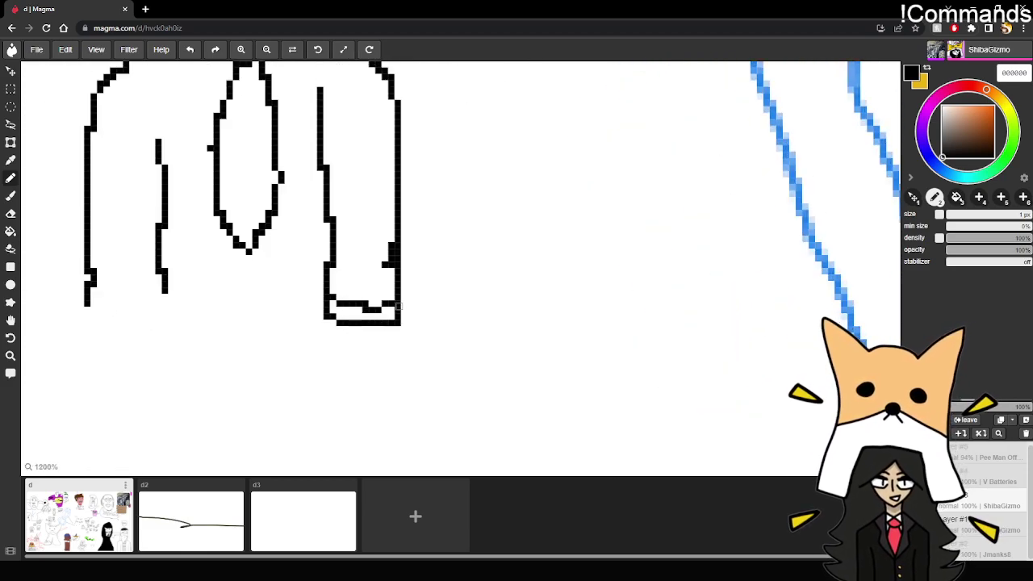
scroll(394, 323, "down", 3)
scroll(335, 331, "up", 3)
mouse_move(175, 295)
left_mouse_down()
mouse_move(205, 311)
mouse_move(243, 298)
mouse_move(253, 277)
mouse_move(172, 277)
left_mouse_up()
scroll(255, 291, "down", 3)
scroll(251, 293, "up", 3)
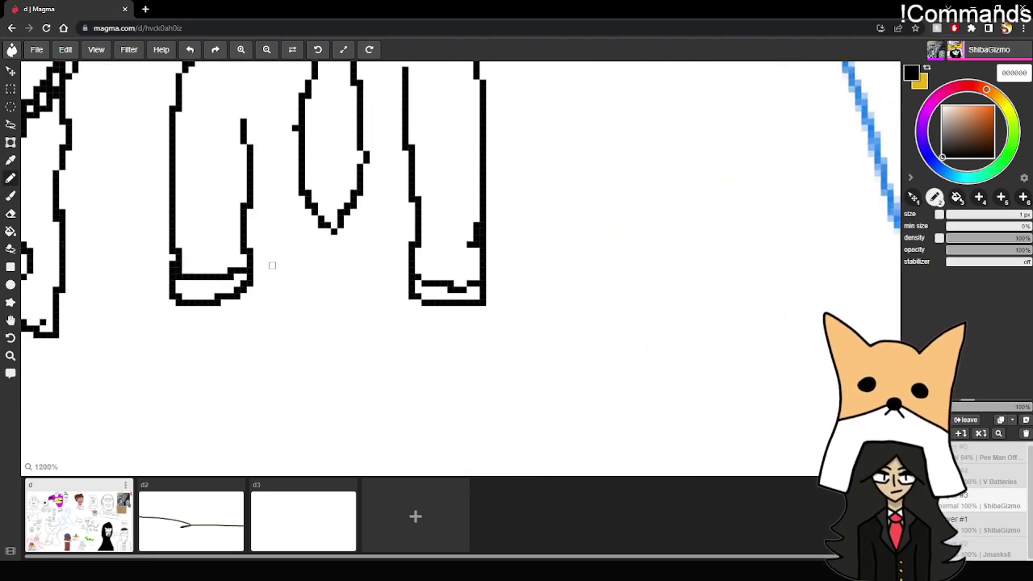
mouse_move(253, 266)
left_mouse_down()
mouse_move(343, 271)
mouse_move(407, 258)
mouse_move(381, 282)
mouse_move(383, 248)
mouse_move(388, 273)
left_mouse_up()
scroll(408, 257, "down", 3)
scroll(400, 226, "up", 3)
key("ctrl+z")
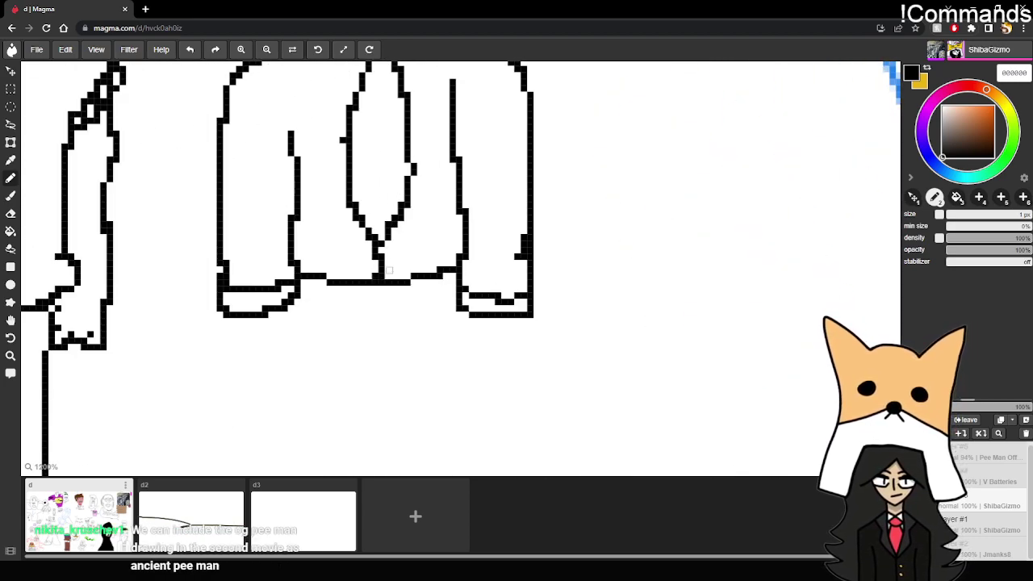
- Draw a small hand below each sleeve, then undo the right hand to redraw it
scroll(404, 276, "down", 5)
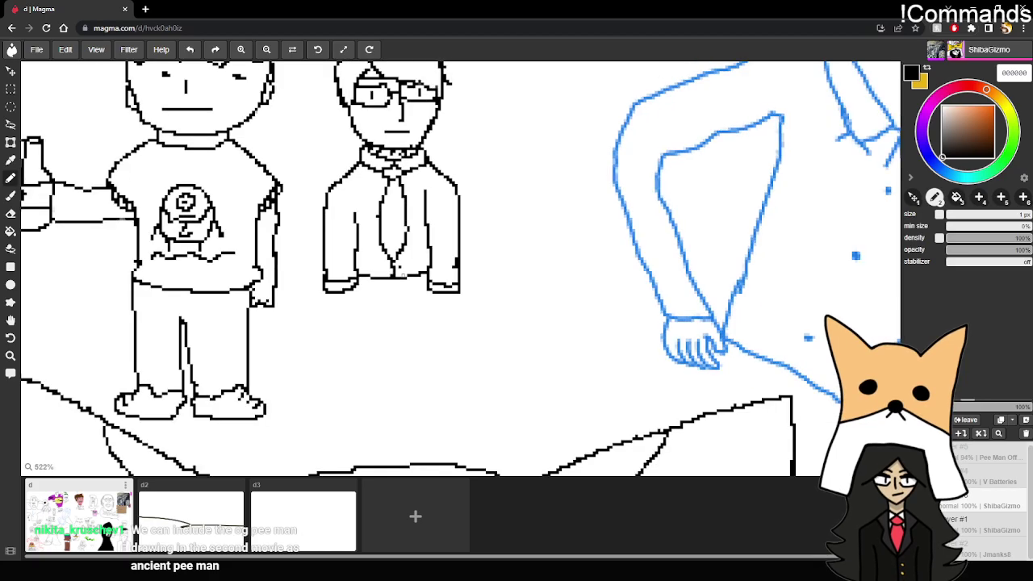
scroll(394, 275, "up", 2)
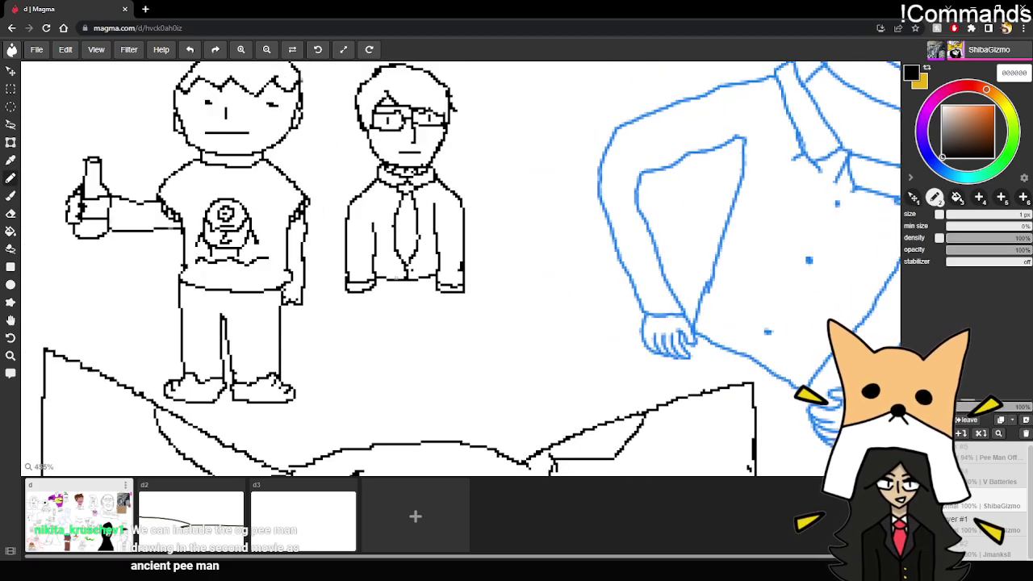
scroll(392, 301, "up", 3)
scroll(392, 301, "down", 4)
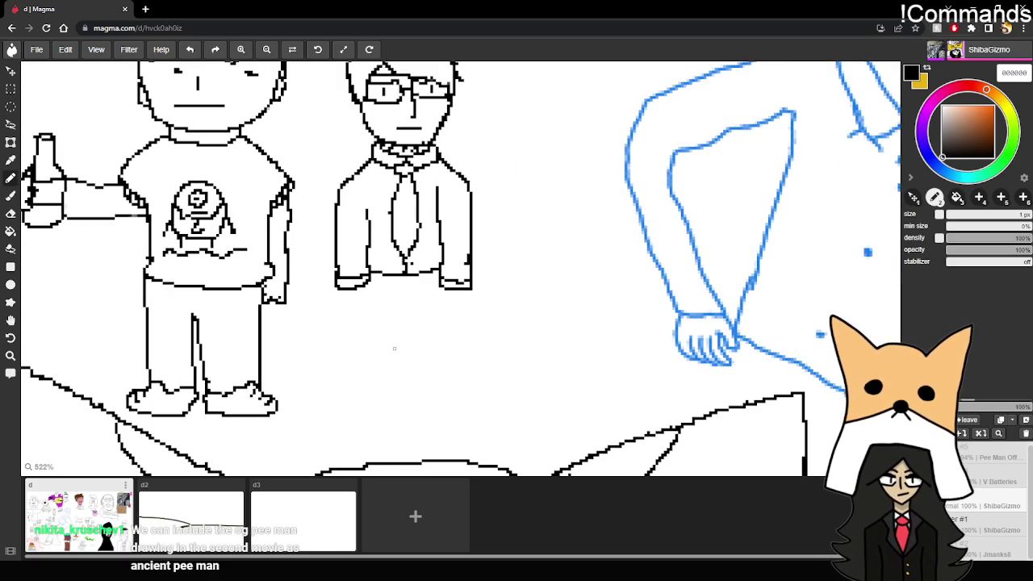
scroll(341, 268, "up", 4)
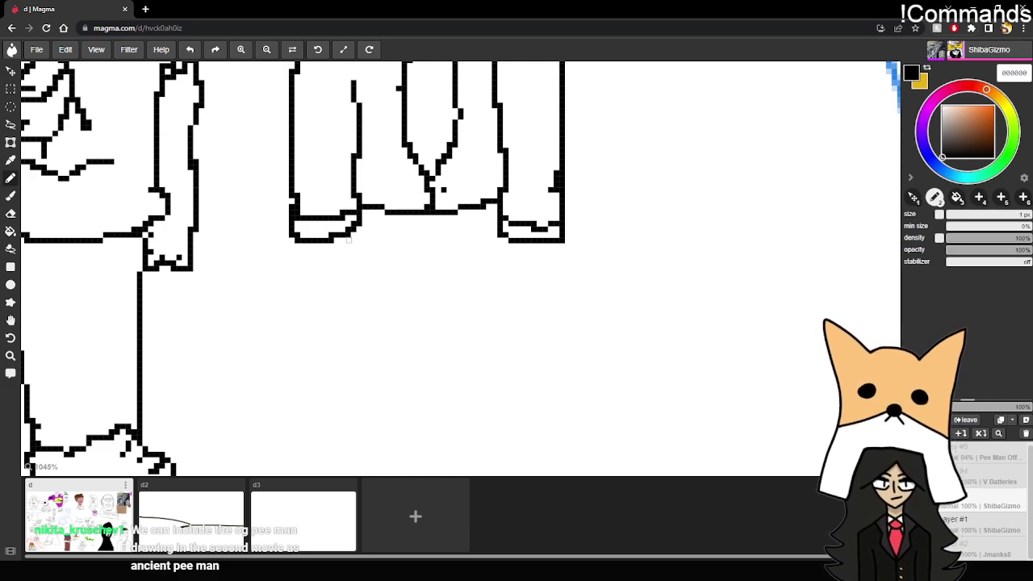
mouse_move(295, 240)
left_mouse_down()
mouse_move(315, 280)
mouse_move(325, 287)
mouse_move(336, 278)
mouse_move(338, 294)
mouse_move(356, 228)
left_mouse_up()
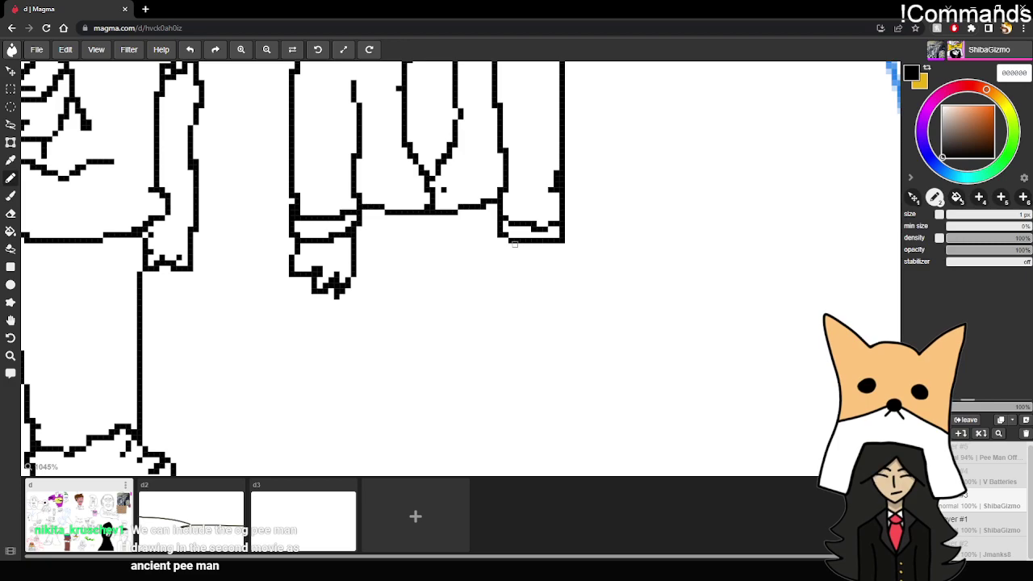
mouse_move(546, 249)
left_mouse_down()
mouse_move(552, 282)
mouse_move(539, 271)
mouse_move(529, 291)
mouse_move(511, 268)
mouse_move(513, 247)
mouse_move(554, 280)
mouse_move(533, 270)
mouse_move(523, 291)
mouse_move(501, 244)
left_mouse_up()
key("ctrl+z")
key("ctrl+z")
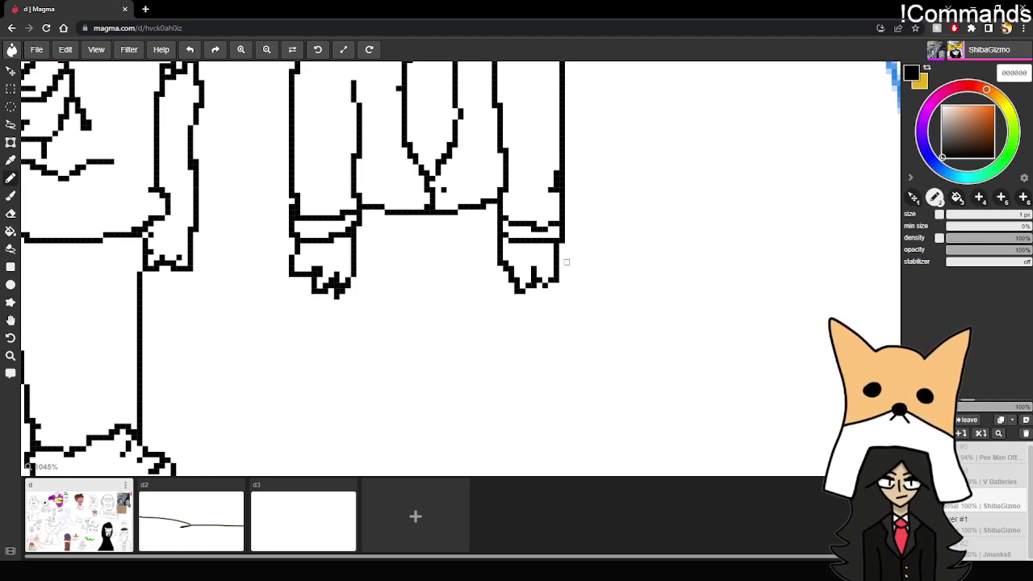
- Add a line beside the right hand and two inner leg lines below the jacket, undoing a stray stroke
left_click_drag(561, 275, 559, 243)
scroll(436, 286, "down", 3)
scroll(405, 249, "up", 4)
left_click_drag(445, 276, 431, 399)
scroll(452, 309, "down", 3)
scroll(444, 299, "down", 2)
scroll(452, 275, "up", 6)
key("ctrl+z")
mouse_move(445, 244)
left_mouse_down()
mouse_move(436, 329)
mouse_move(448, 298)
mouse_move(454, 329)
left_mouse_up()
scroll(379, 331, "down", 1)
scroll(370, 350, "up", 1)
- Draw the outer left leg line, then undo the foot strokes sketched at its bottom
left_click_drag(365, 233, 358, 338)
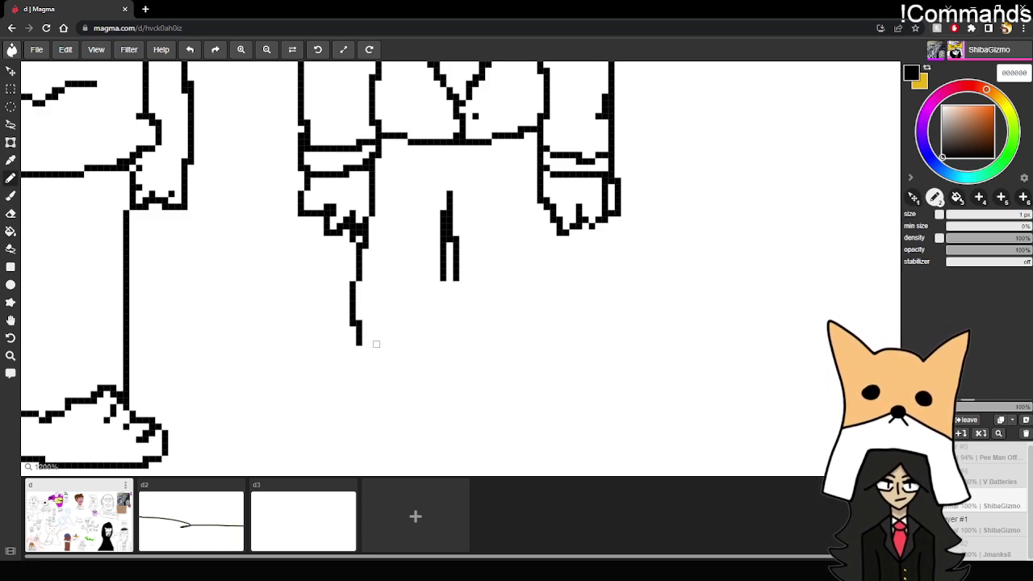
left_click_drag(360, 327, 401, 336)
mouse_move(353, 342)
left_mouse_down()
mouse_move(310, 375)
mouse_move(380, 375)
mouse_move(358, 375)
mouse_move(360, 388)
mouse_move(397, 377)
mouse_move(389, 352)
left_mouse_up()
key("ctrl+z")
scroll(389, 352, "down", 10)
scroll(363, 347, "up", 10)
key("ctrl+z")
key("ctrl+z")
key("ctrl+z")
scroll(395, 323, "down", 5)
scroll(466, 294, "up", 2)
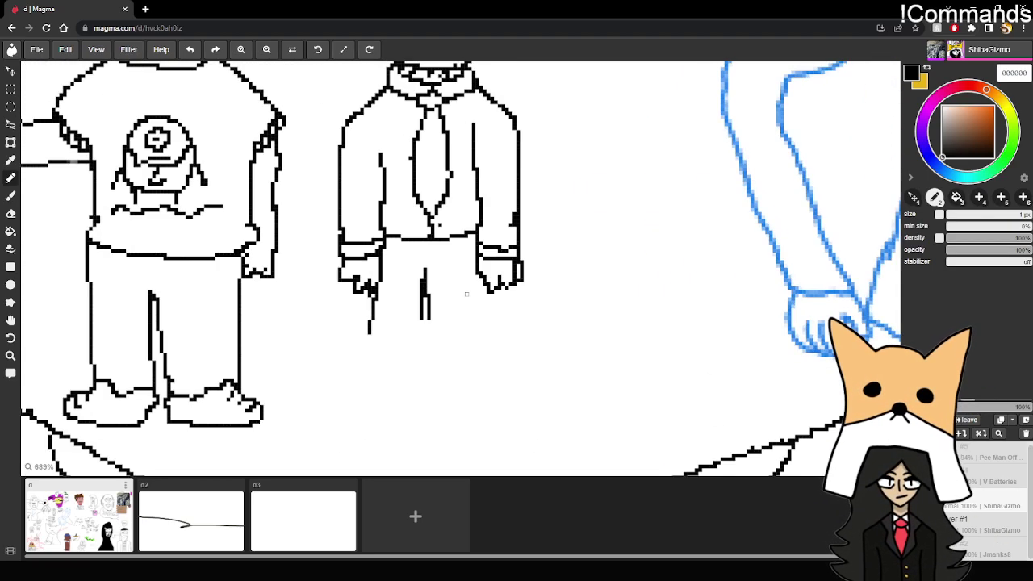
scroll(467, 294, "up", 2)
- Draw a right leg line and undo it as misplaced
mouse_move(498, 349)
left_mouse_down()
mouse_move(497, 272)
mouse_move(492, 339)
left_mouse_up()
key("ctrl+z")
key("ctrl+z")
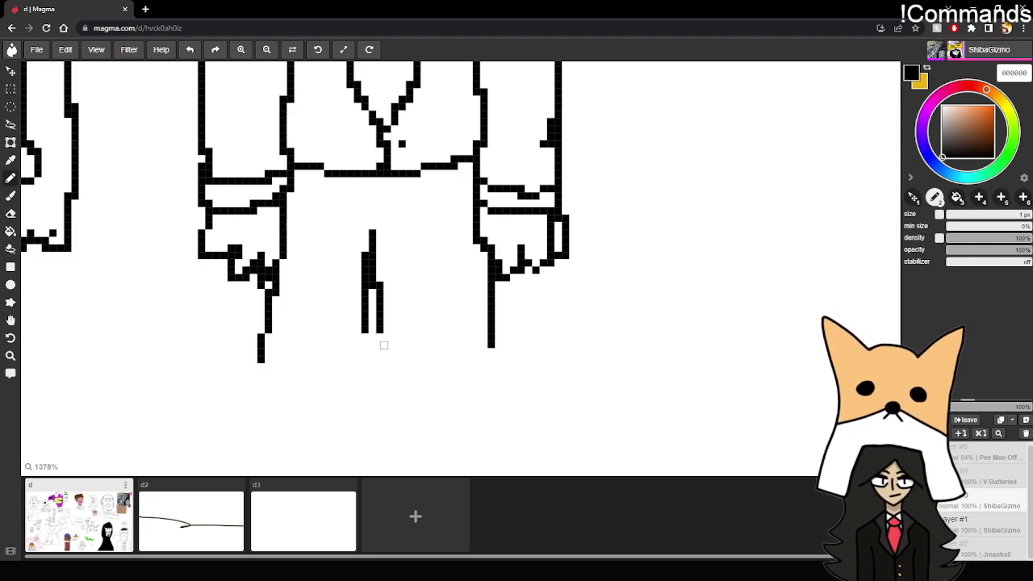
scroll(383, 345, "down", 8)
scroll(380, 195, "up", 5)
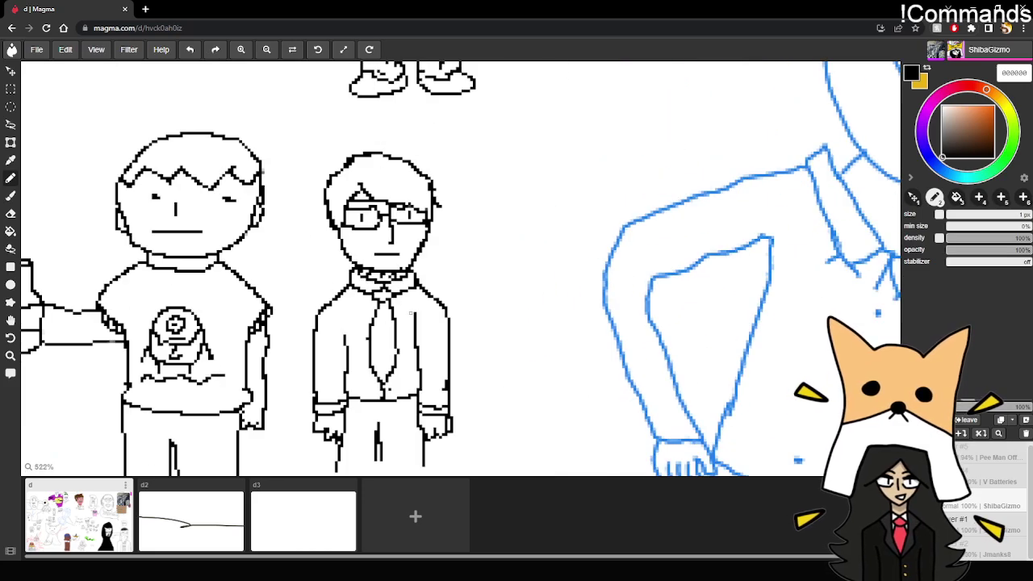
scroll(411, 313, "down", 3)
scroll(381, 398, "up", 3)
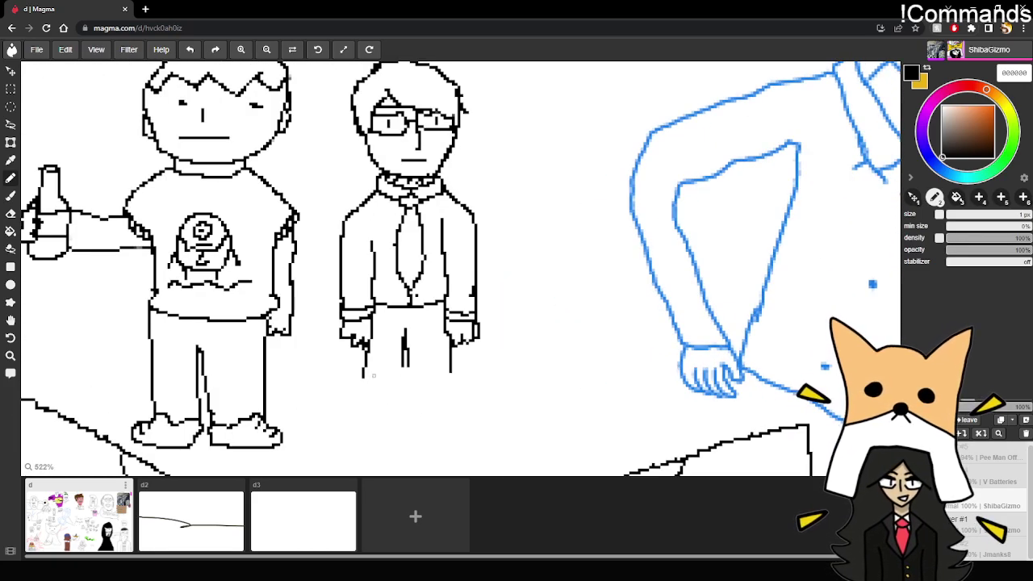
scroll(373, 375, "up", 1)
scroll(388, 363, "down", 2)
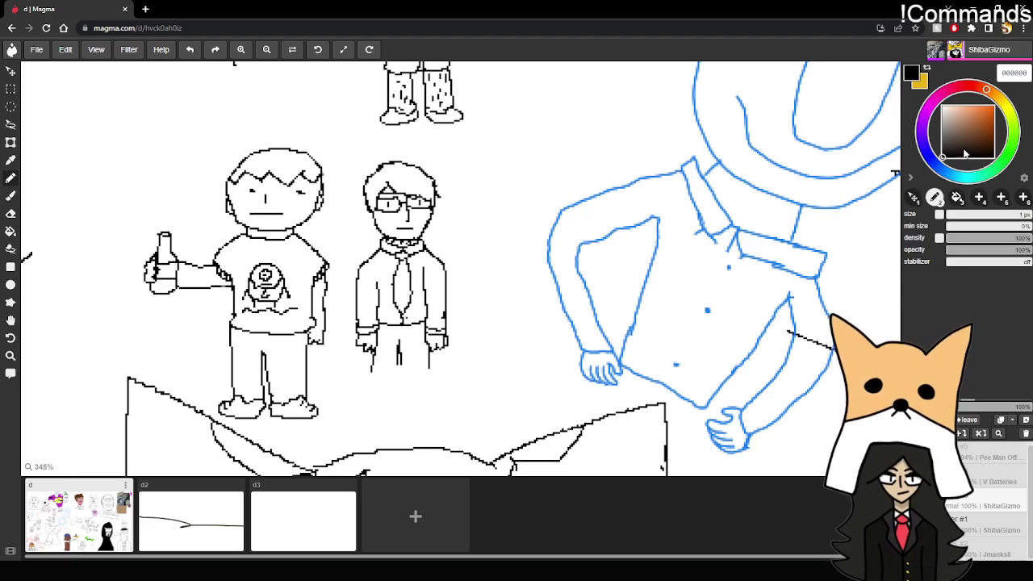
scroll(613, 270, "down", 2)
scroll(485, 280, "up", 2)
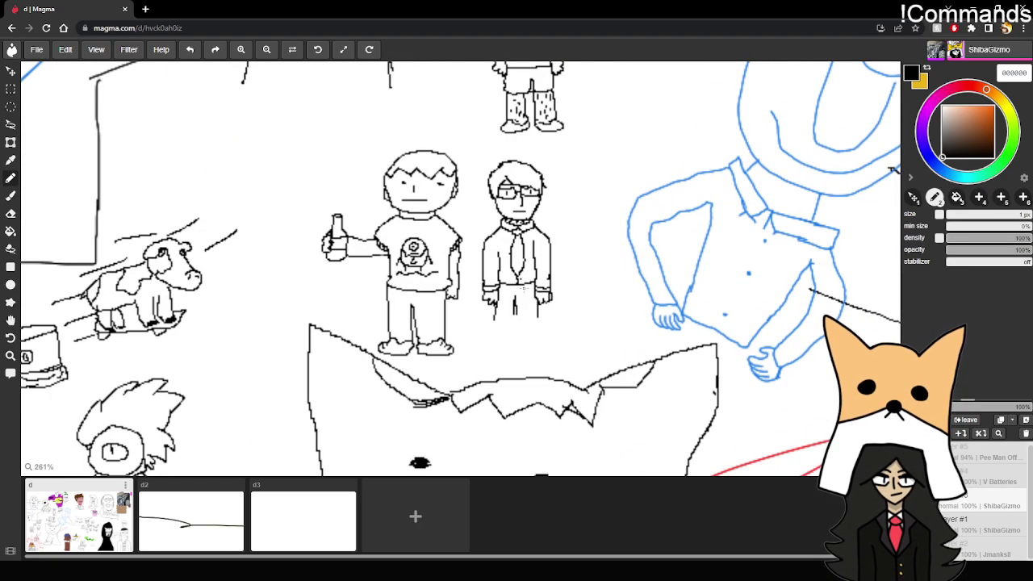
scroll(492, 145, "up", 5)
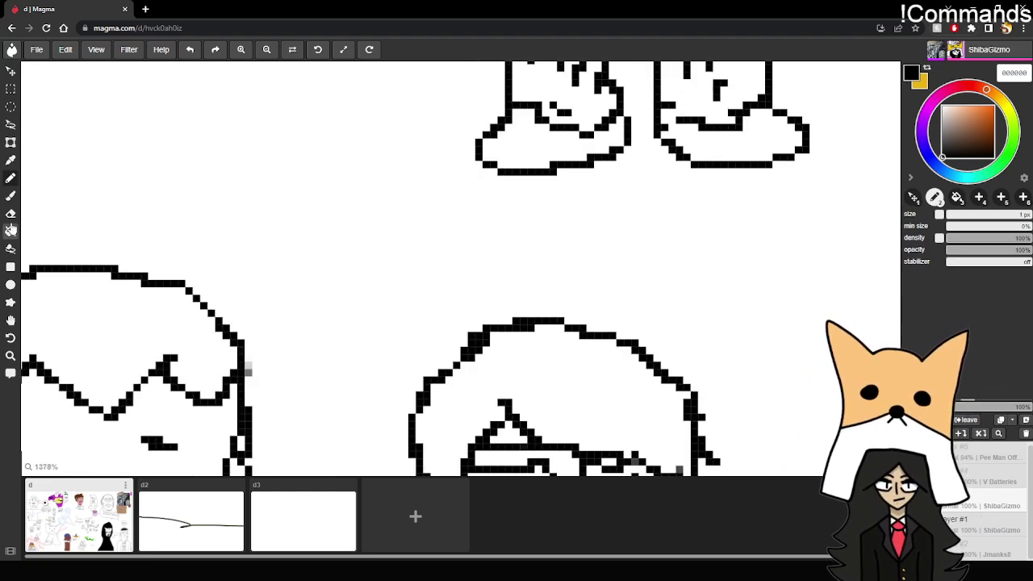
- Erase the stray pixels above the left lens of the glasses with the Eraser
left_click(10, 213)
scroll(517, 420, "down", 2)
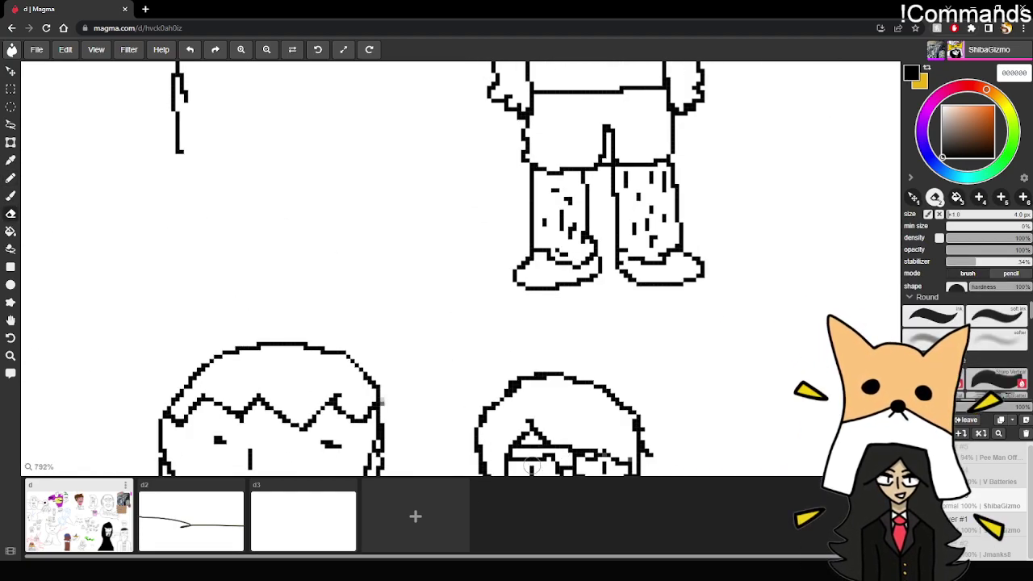
scroll(538, 442, "up", 1)
left_click_drag(532, 442, 515, 434)
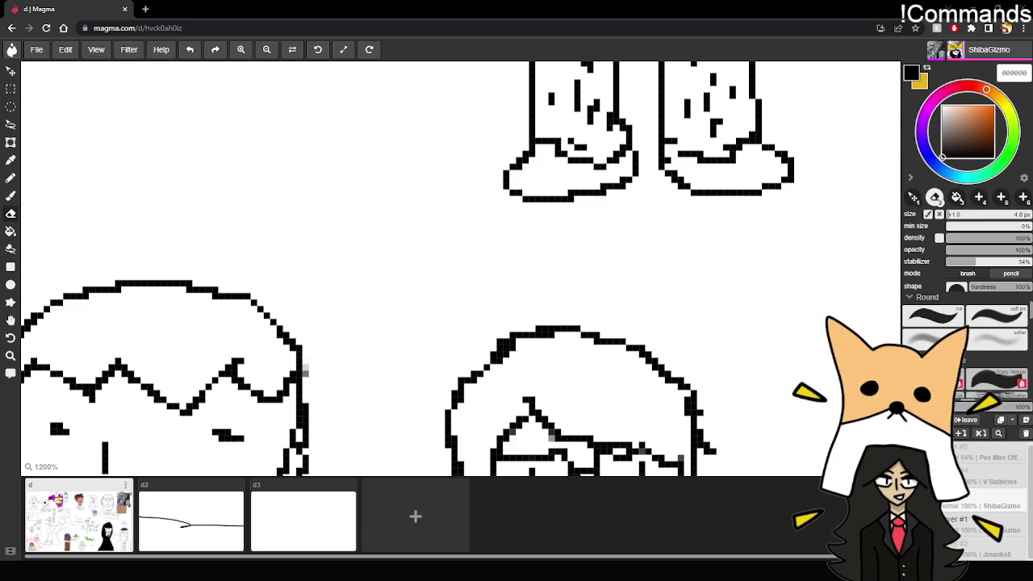
scroll(551, 475, "down", 5)
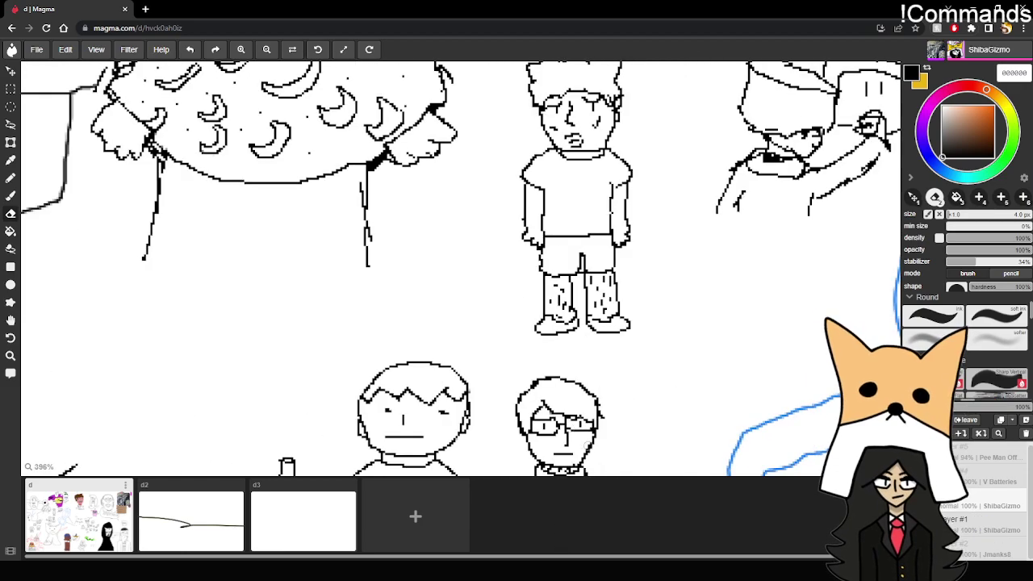
scroll(565, 440, "up", 3)
scroll(496, 376, "up", 2)
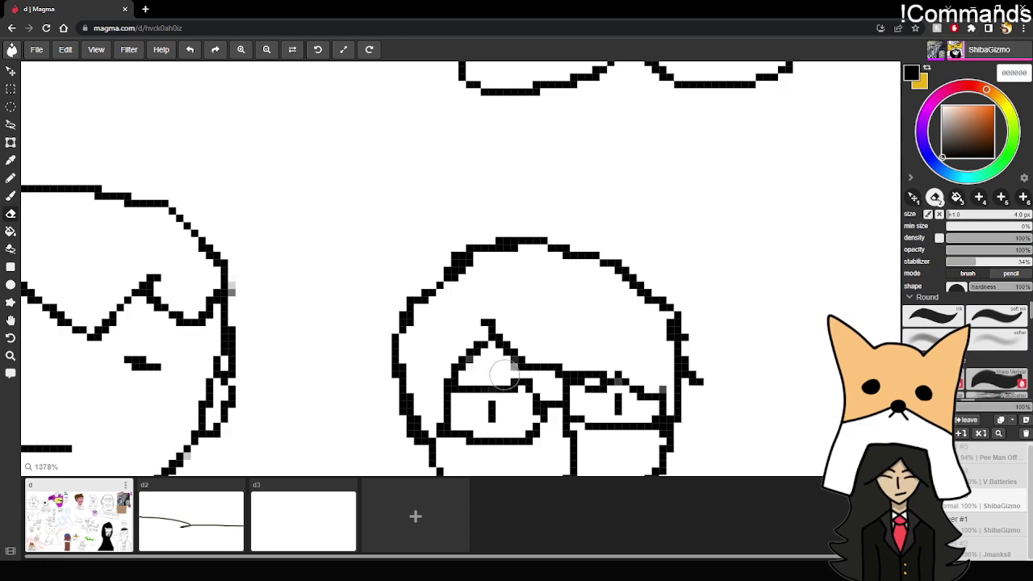
- Set the brush size to 1 px and return to the Pencil
left_click_drag(944, 213, 906, 228)
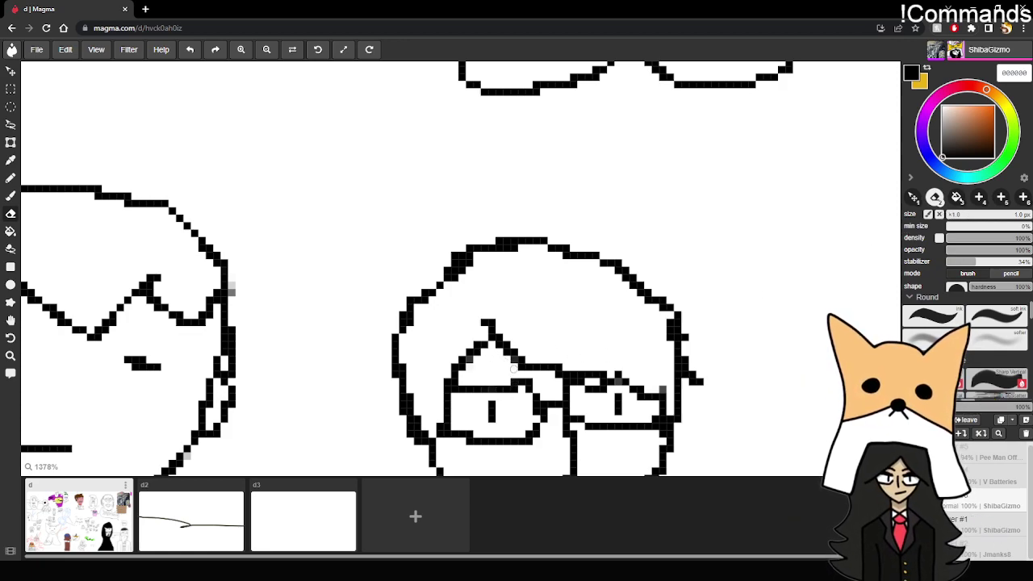
left_click(10, 177)
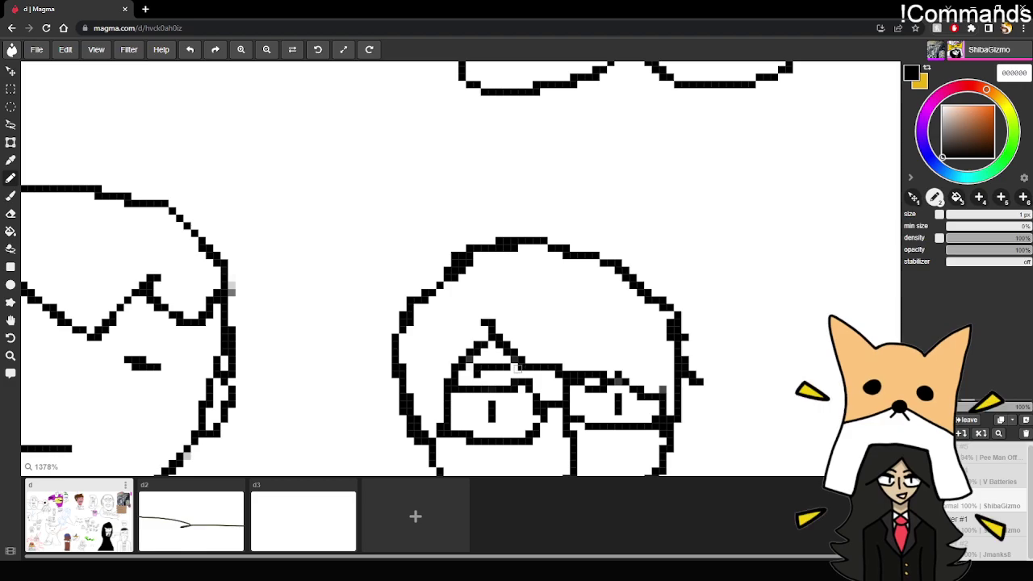
scroll(516, 367, "down", 5)
scroll(496, 323, "down", 2)
scroll(497, 323, "up", 6)
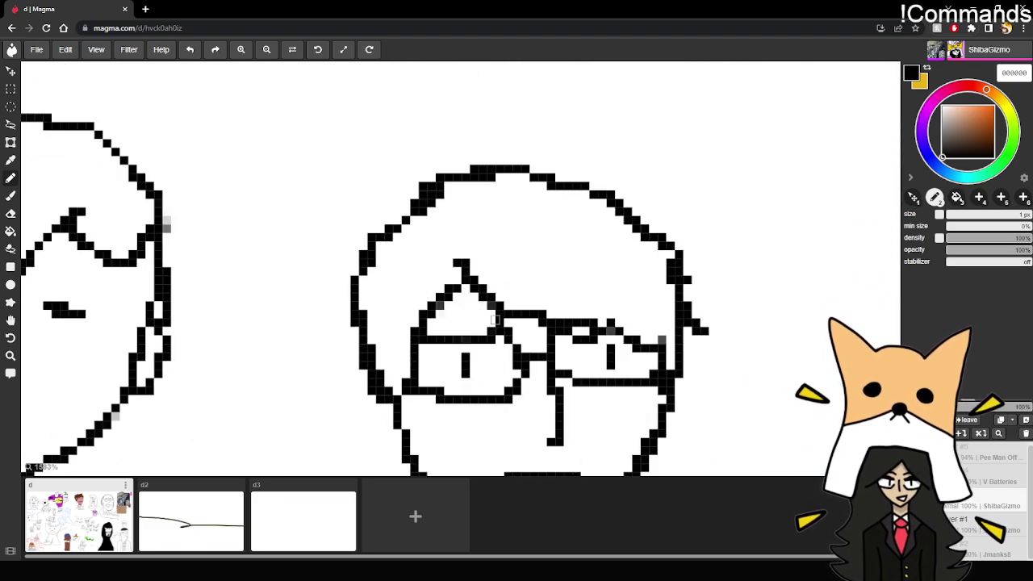
- Draw a pixel row along the glasses' upper rim, then undo it to redraw
left_click_drag(495, 322, 432, 316)
key("ctrl+z")
scroll(555, 326, "down", 2)
scroll(554, 327, "down", 2)
scroll(557, 331, "up", 5)
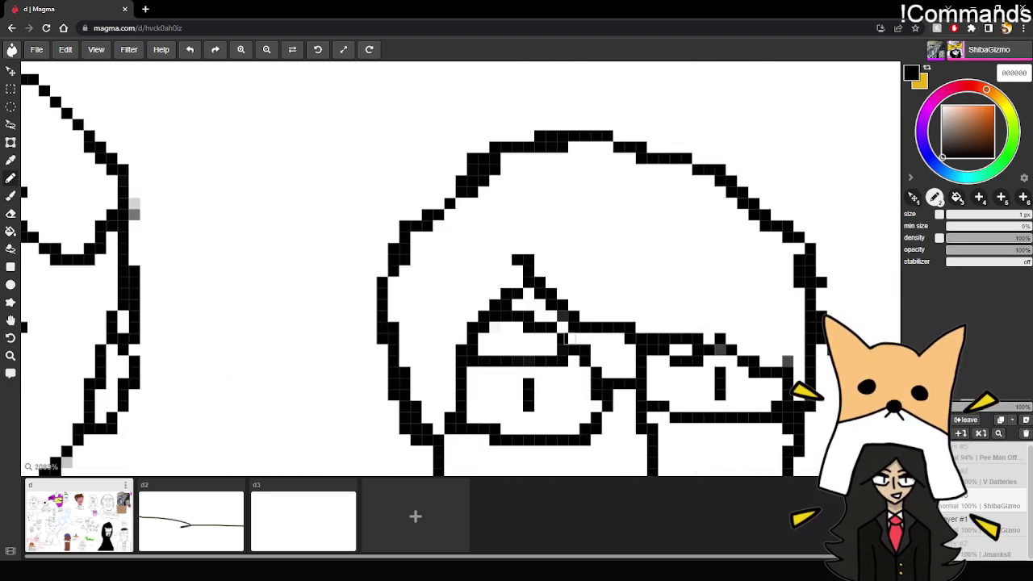
scroll(563, 338, "down", 4)
scroll(578, 345, "up", 4)
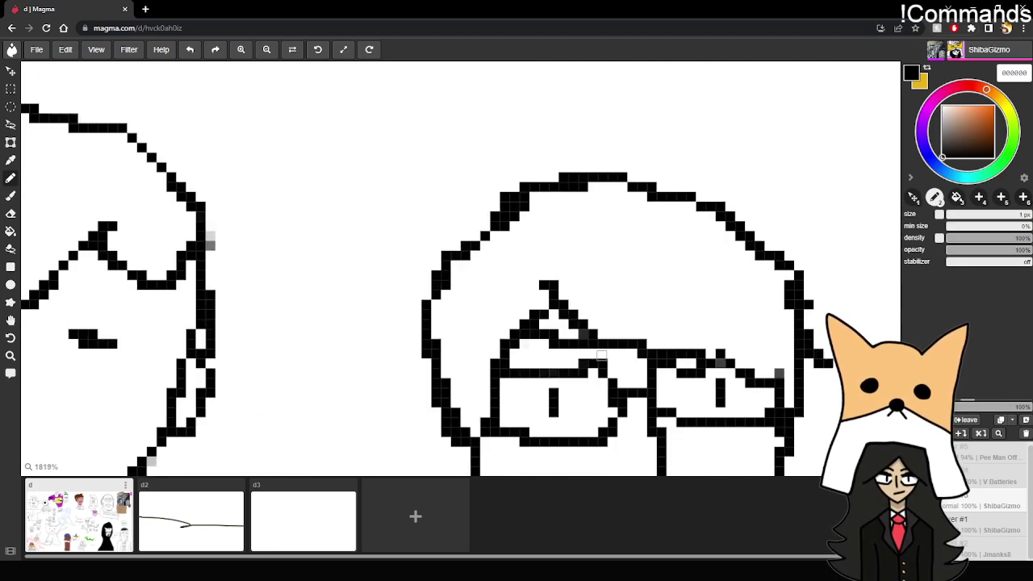
scroll(601, 355, "down", 6)
scroll(601, 355, "up", 4)
scroll(601, 355, "down", 4)
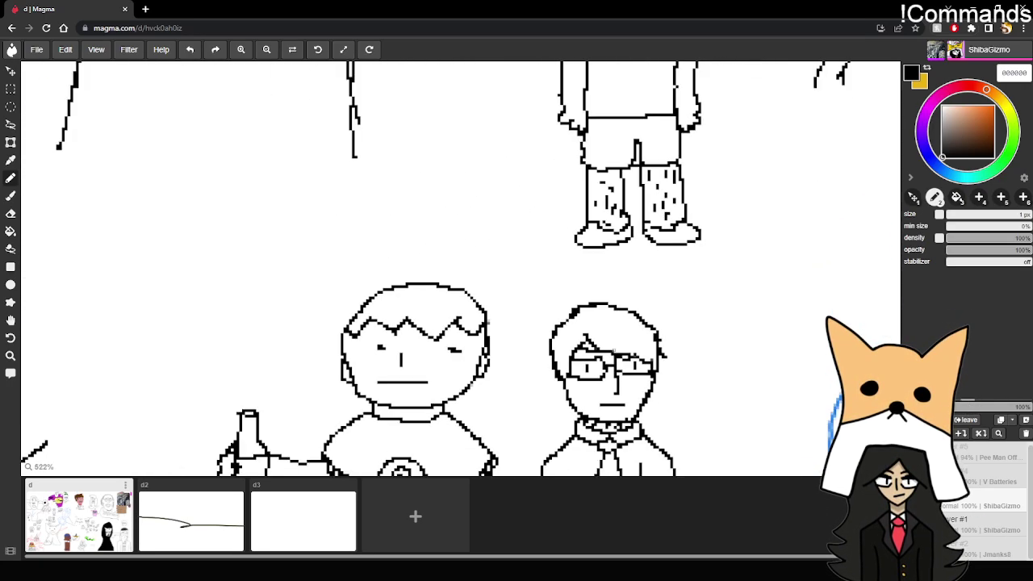
scroll(614, 372, "down", 4)
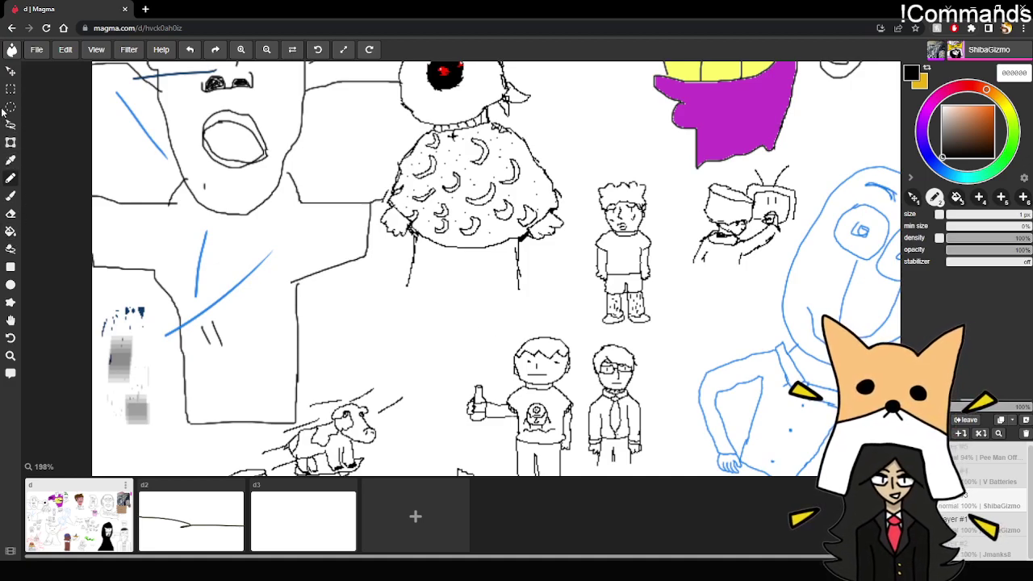
- Pan and zoom with the Hand tool to survey the figures and the top of the board
left_click(10, 320)
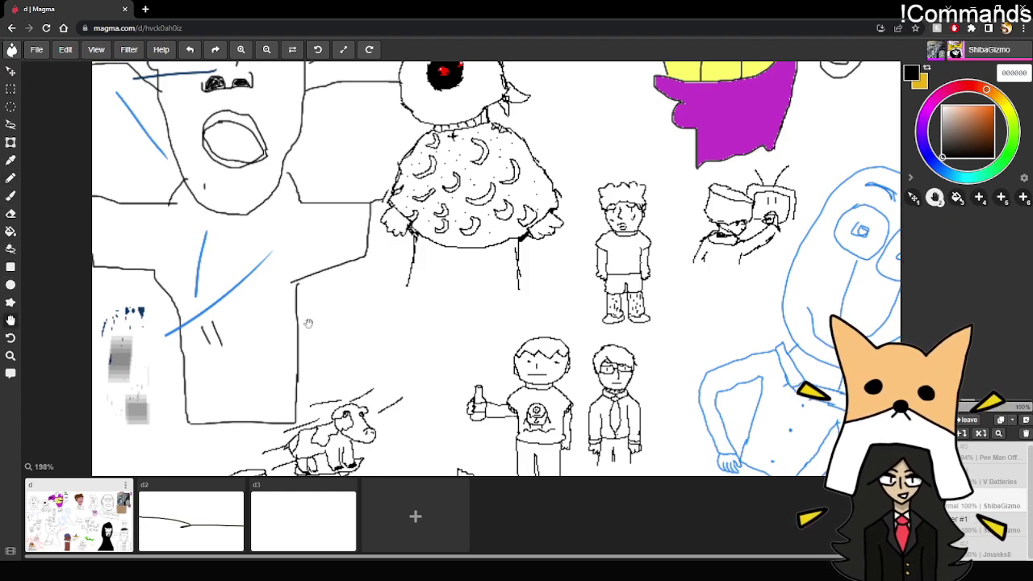
left_click_drag(283, 319, 216, 213)
scroll(466, 287, "up", 4)
scroll(429, 273, "up", 3)
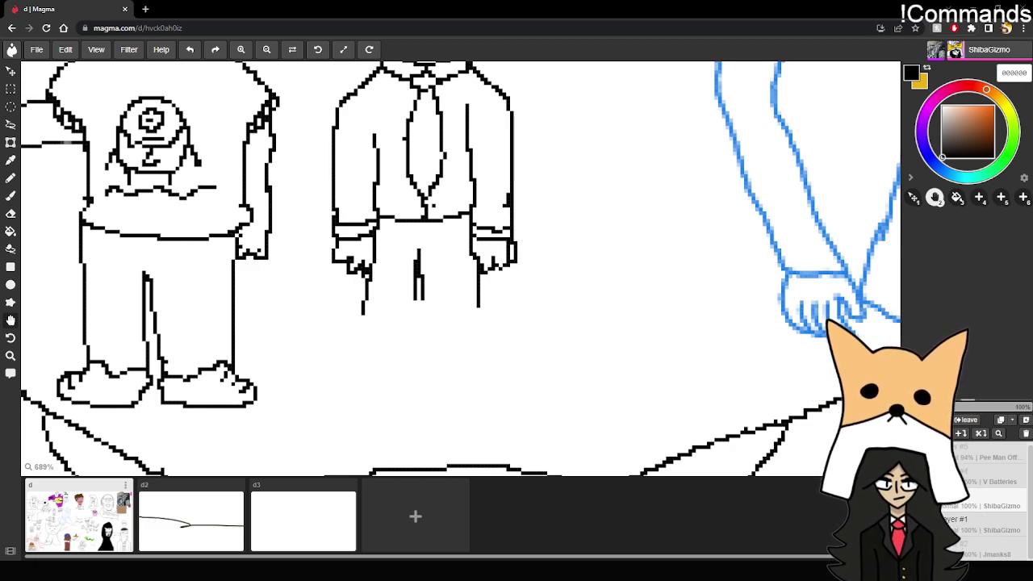
scroll(579, 284, "down", 11)
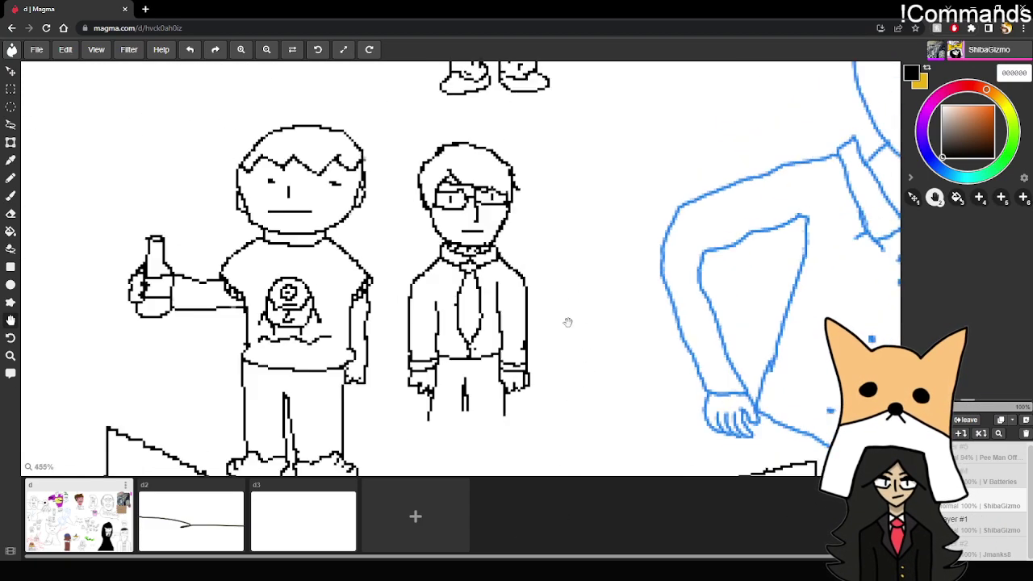
left_click_drag(610, 234, 679, 311)
left_click_drag(772, 377, 699, 485)
scroll(480, 266, "up", 6)
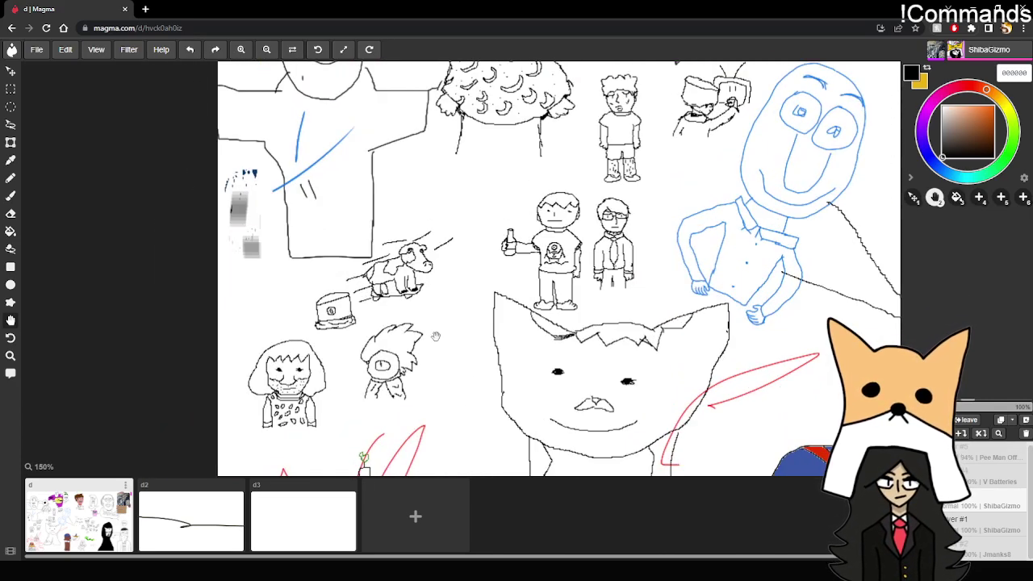
scroll(599, 252, "up", 10)
scroll(563, 316, "up", 5)
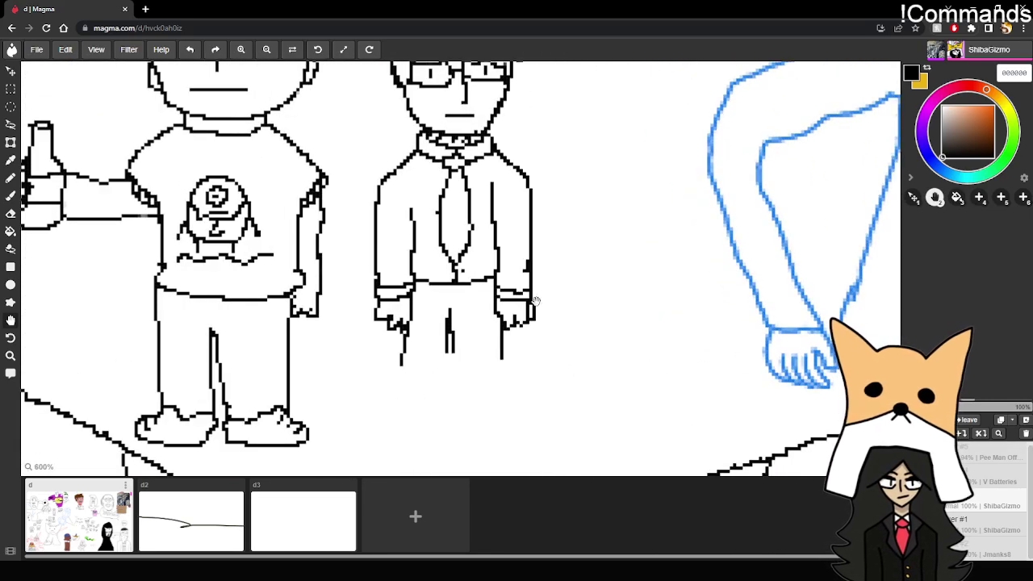
- Shift the view and extend the inner leg line downward with the pixel pencil
scroll(548, 267, "down", 10)
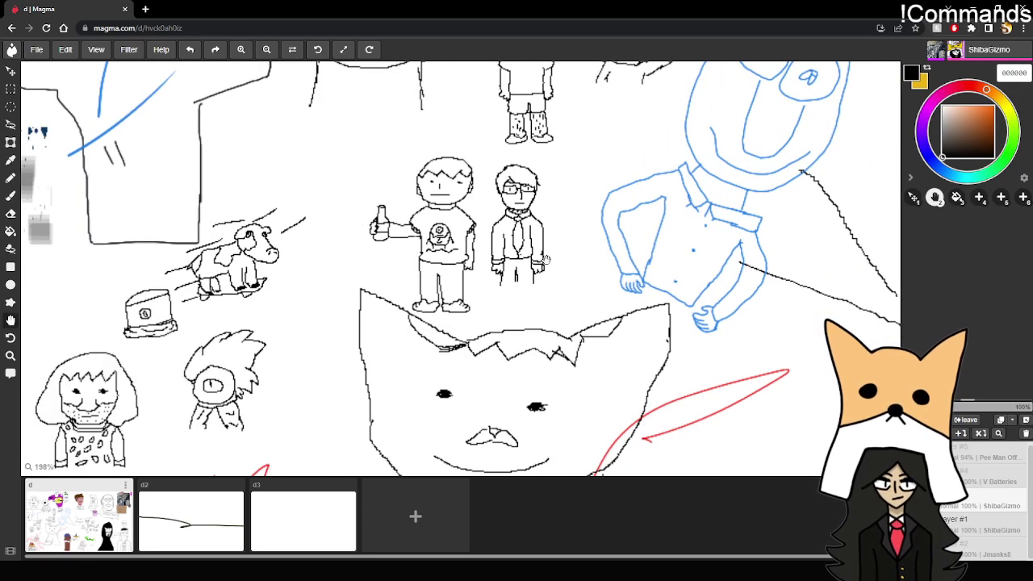
scroll(526, 421, "up", 5)
mouse_move(466, 278)
left_mouse_down()
mouse_move(490, 321)
mouse_move(417, 178)
mouse_move(395, 158)
left_mouse_up()
left_click(10, 177)
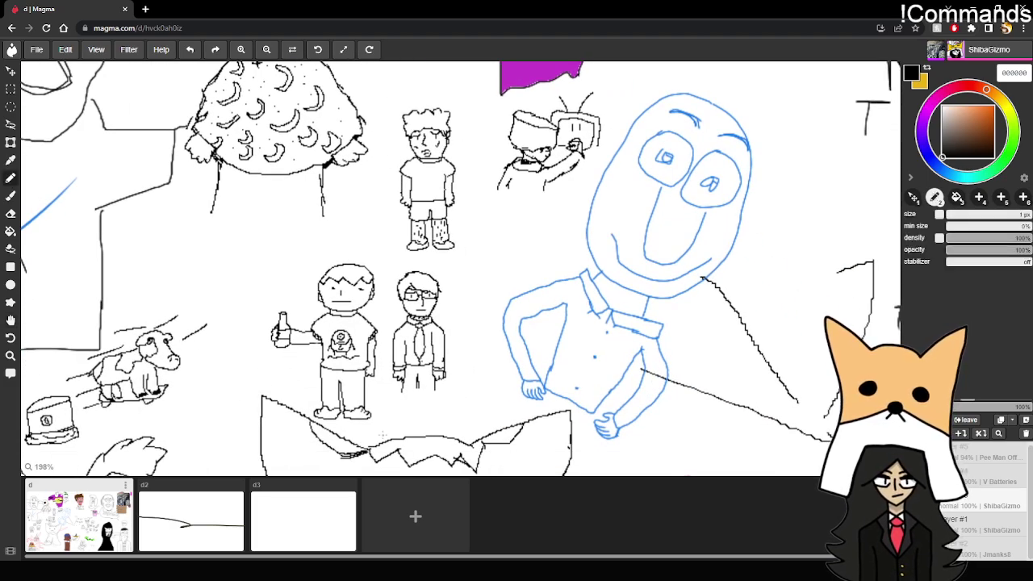
scroll(411, 393, "up", 8)
scroll(360, 432, "up", 1)
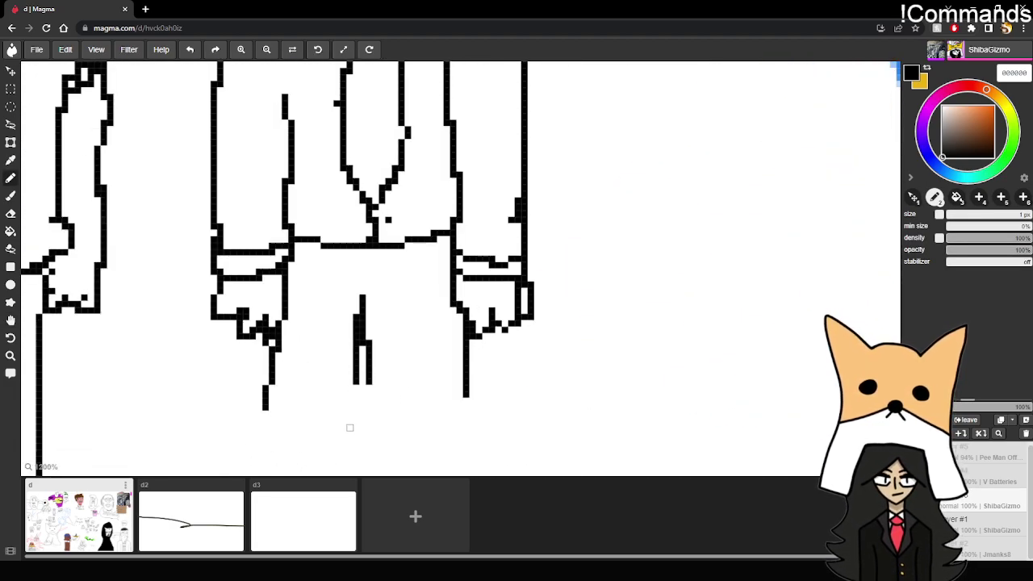
mouse_move(349, 416)
left_mouse_down()
mouse_move(349, 390)
mouse_move(365, 385)
left_mouse_up()
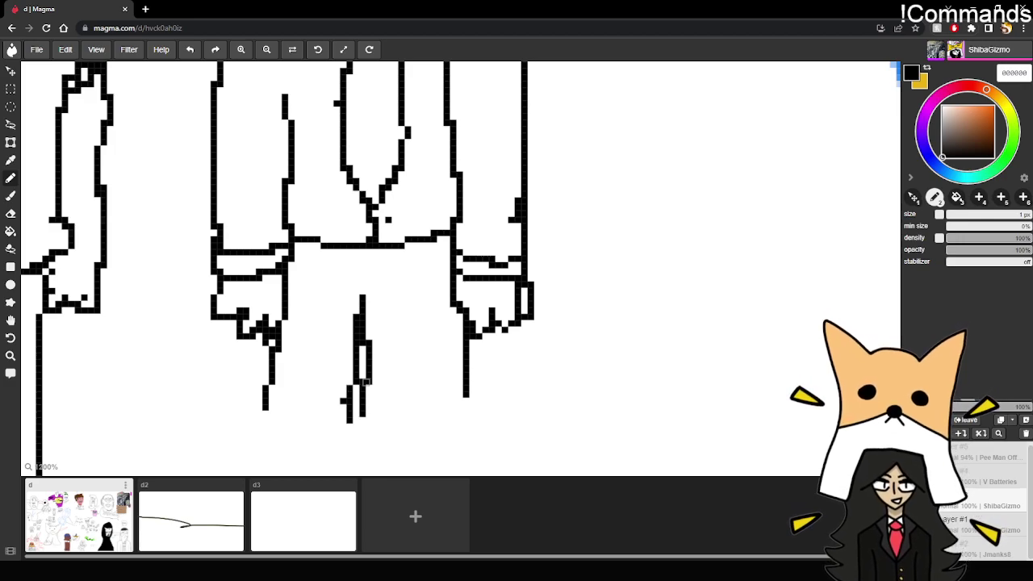
scroll(370, 425, "down", 5)
scroll(372, 407, "up", 5)
scroll(372, 407, "down", 5)
scroll(161, 444, "down", 2)
- Extend the left leg's outer line and draw the trouser hems, undoing the right-leg strokes
left_click(11, 319)
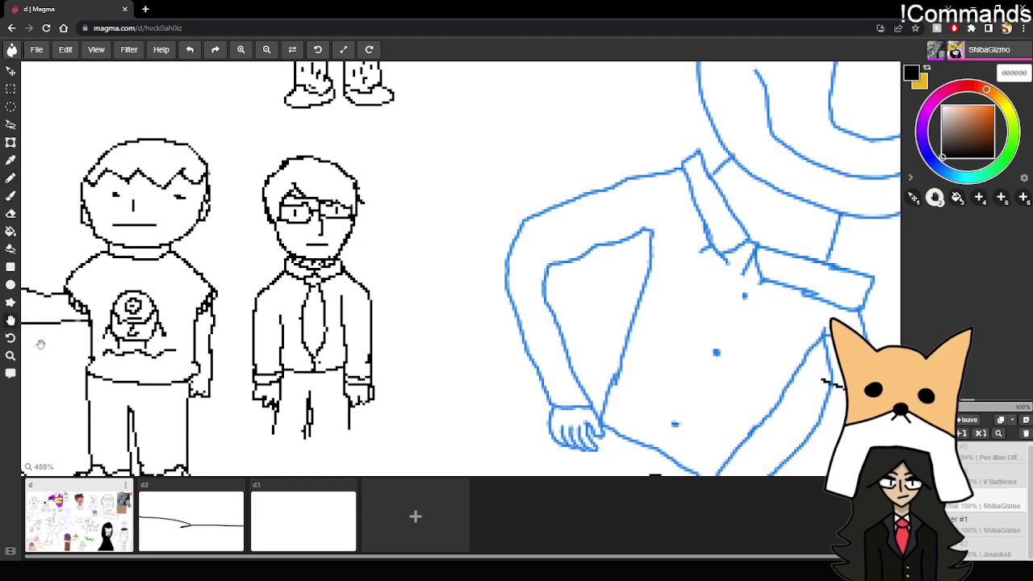
scroll(272, 290, "up", 5)
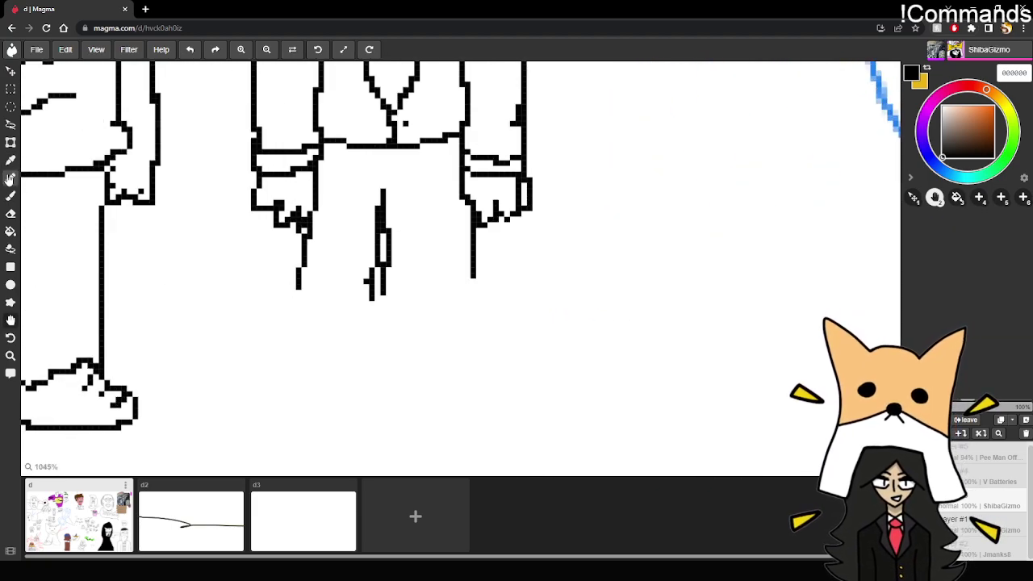
left_click(11, 178)
left_click_drag(296, 309, 302, 291)
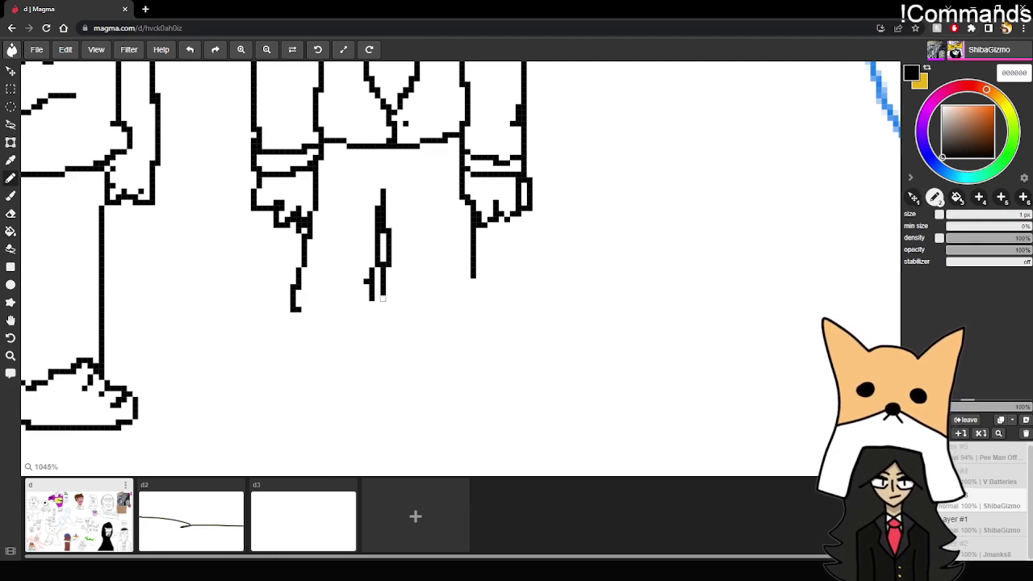
mouse_move(352, 315)
left_mouse_down()
mouse_move(336, 325)
mouse_move(300, 310)
left_mouse_up()
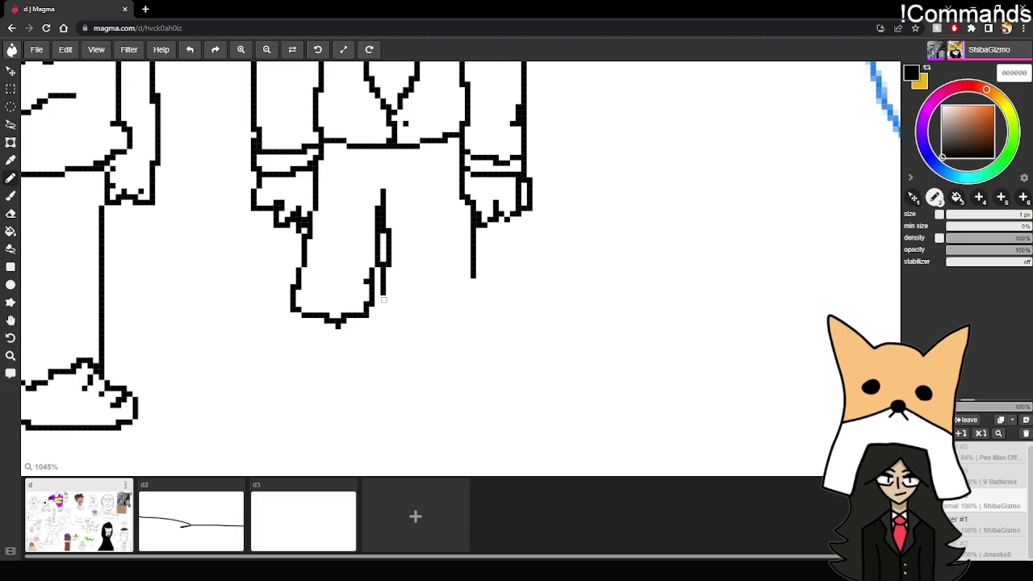
mouse_move(384, 312)
left_mouse_down()
mouse_move(457, 315)
mouse_move(476, 276)
mouse_move(458, 314)
left_mouse_up()
scroll(452, 313, "down", 4)
scroll(427, 310, "up", 5)
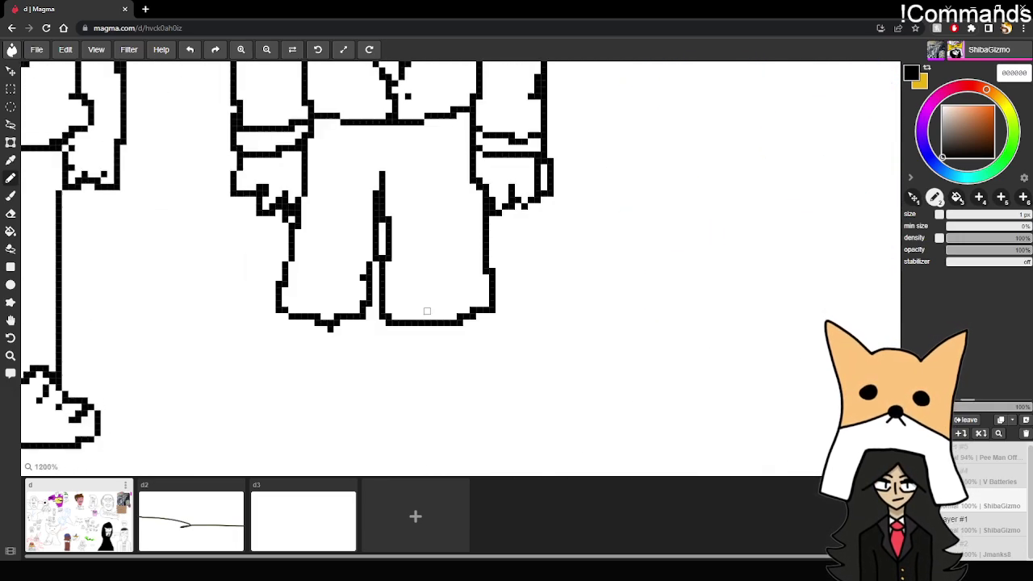
key("ctrl+z")
key("ctrl+z")
mouse_move(393, 259)
left_mouse_down()
mouse_move(393, 294)
mouse_move(452, 323)
mouse_move(499, 303)
left_mouse_up()
key("ctrl+z")
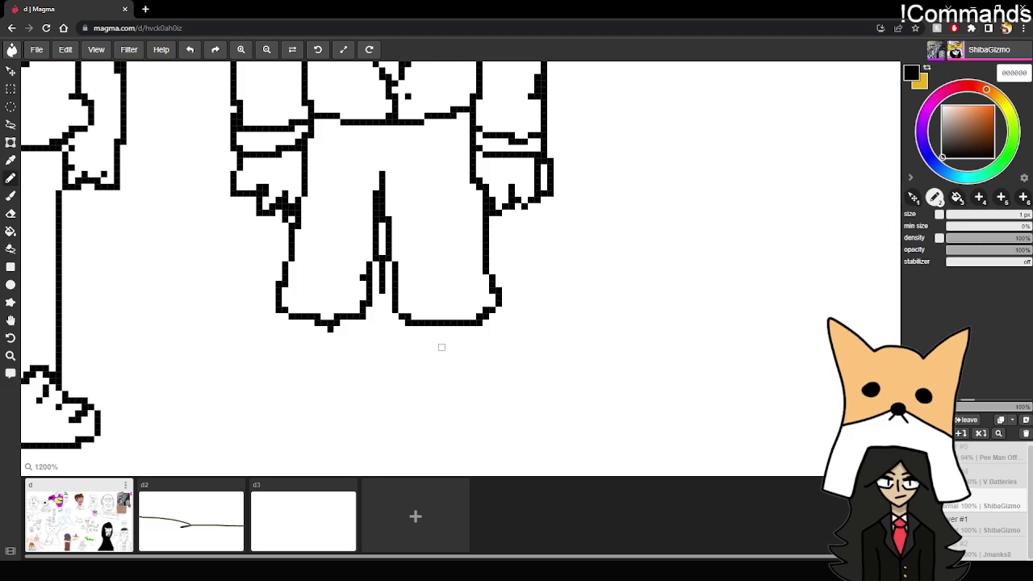
- Draw the left shoe and try the right shoe twice, undoing both attempts
scroll(443, 347, "down", 5)
scroll(419, 340, "up", 5)
mouse_move(309, 324)
left_mouse_down()
mouse_move(276, 355)
mouse_move(309, 368)
mouse_move(365, 351)
mouse_move(378, 321)
left_mouse_up()
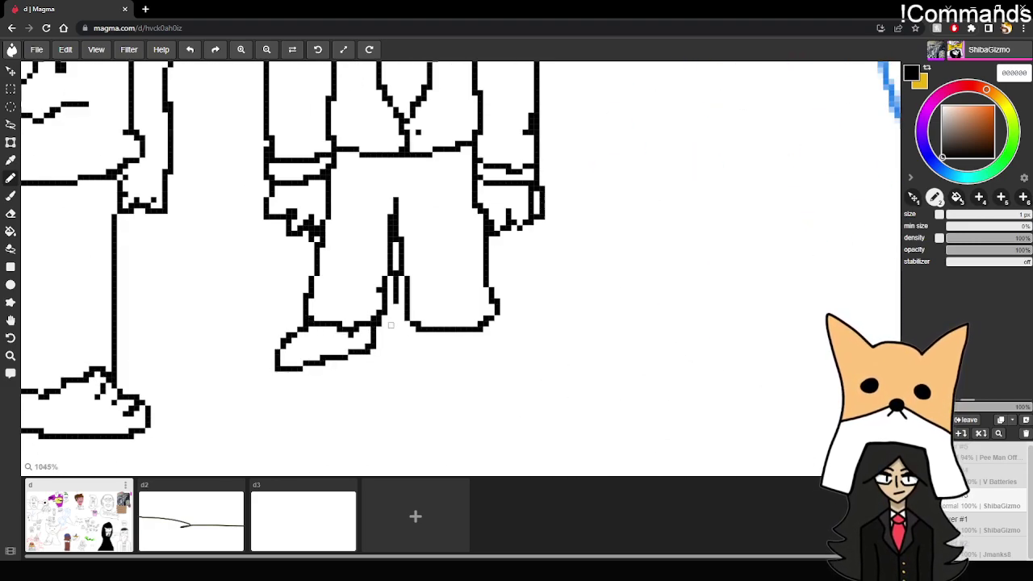
mouse_move(501, 319)
left_mouse_down()
mouse_move(521, 351)
mouse_move(470, 352)
mouse_move(433, 329)
left_mouse_up()
key("ctrl+z")
mouse_move(500, 320)
left_mouse_down()
mouse_move(521, 339)
mouse_move(479, 355)
mouse_move(419, 329)
left_mouse_up()
key("ctrl+z")
scroll(452, 323, "down", 10)
- Select the figure's lower legs and feet and move them lower
scroll(469, 314, "up", 6)
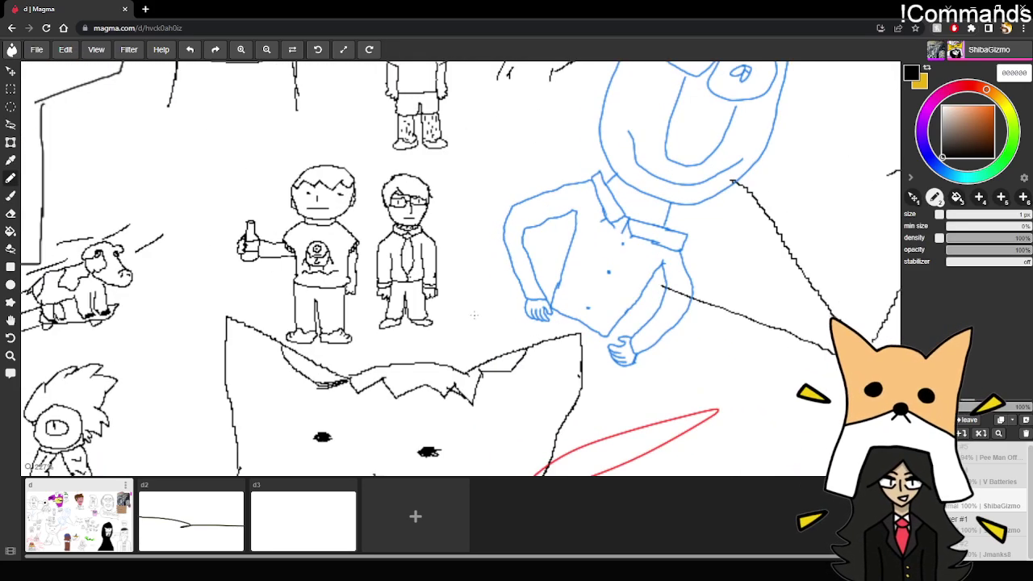
scroll(469, 314, "down", 3)
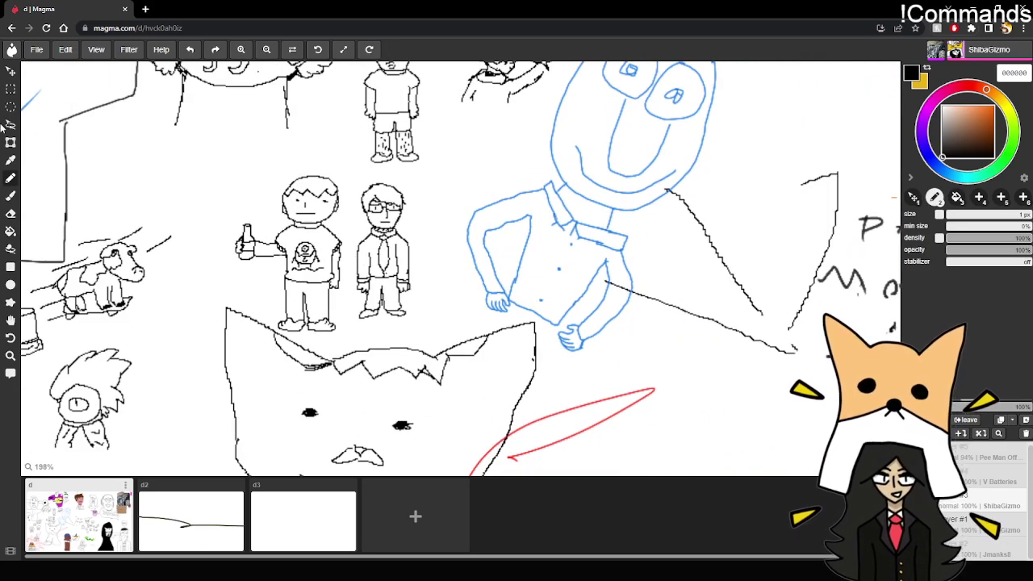
scroll(436, 315, "up", 3)
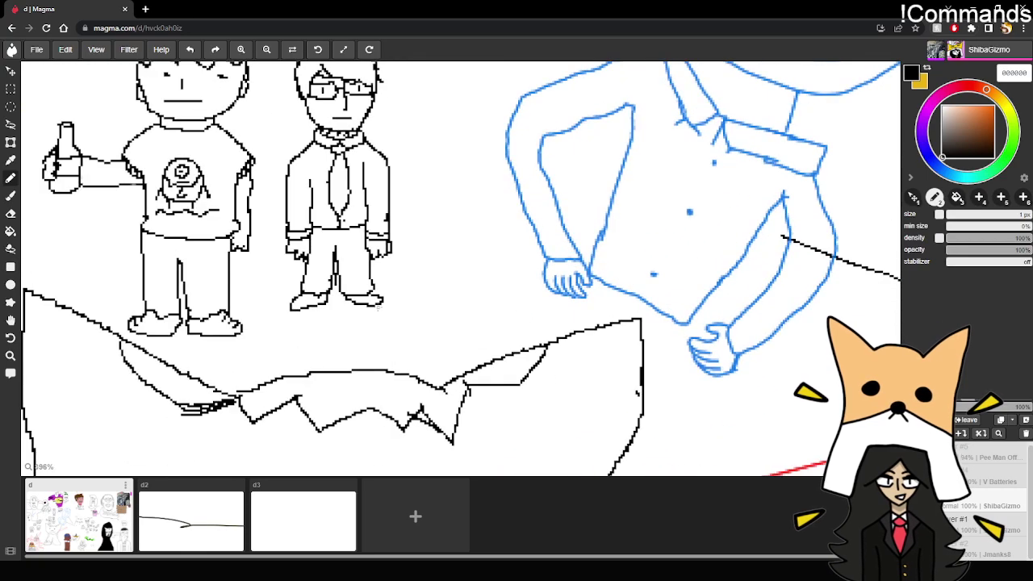
scroll(196, 263, "up", 3)
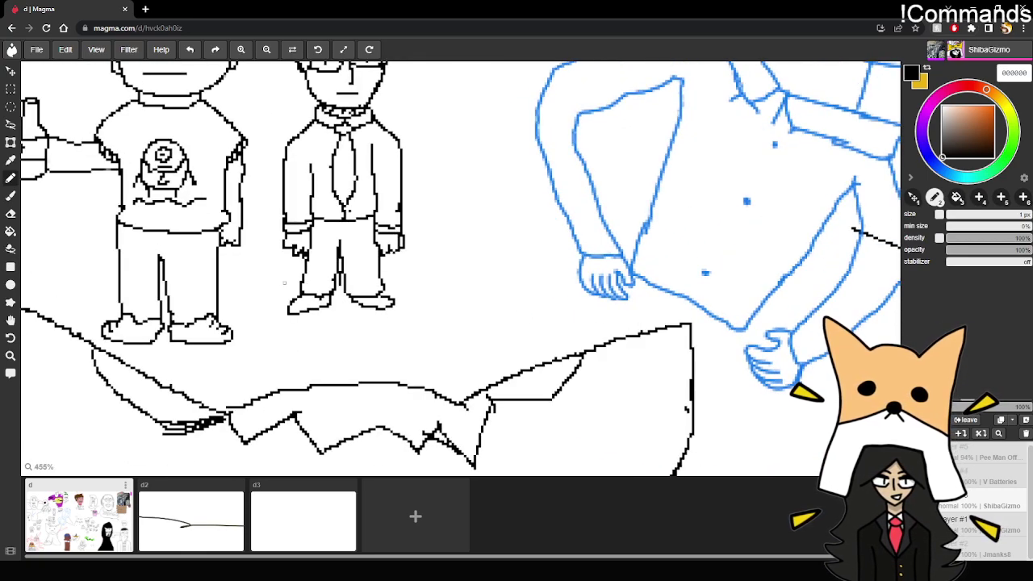
left_click(11, 89)
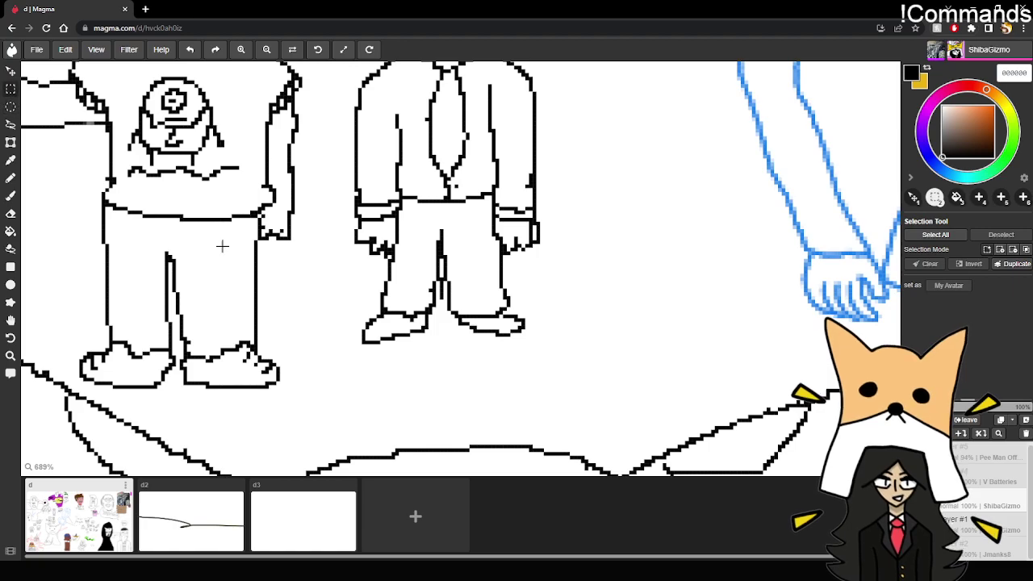
left_click_drag(391, 314, 615, 374)
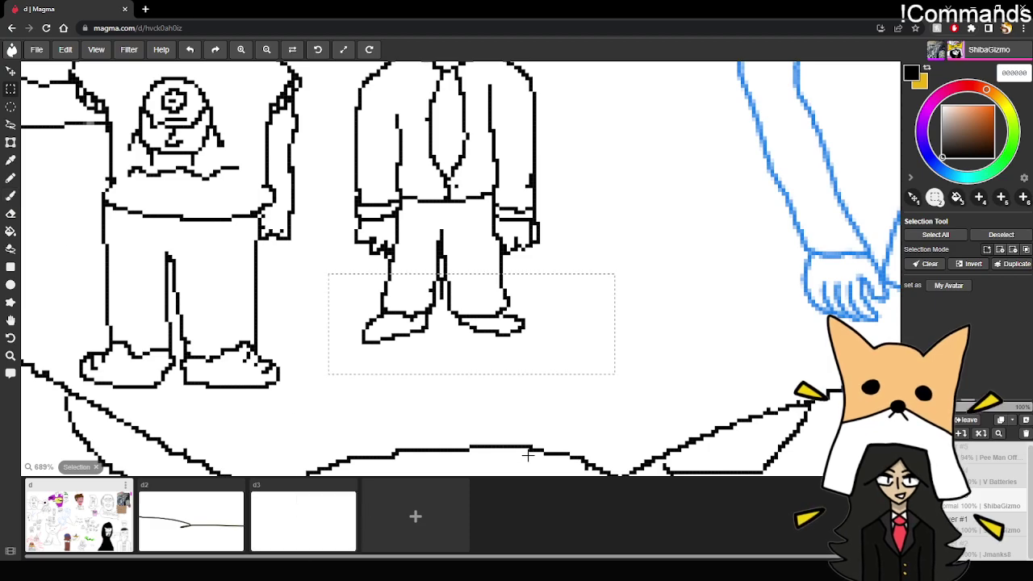
left_click(10, 71)
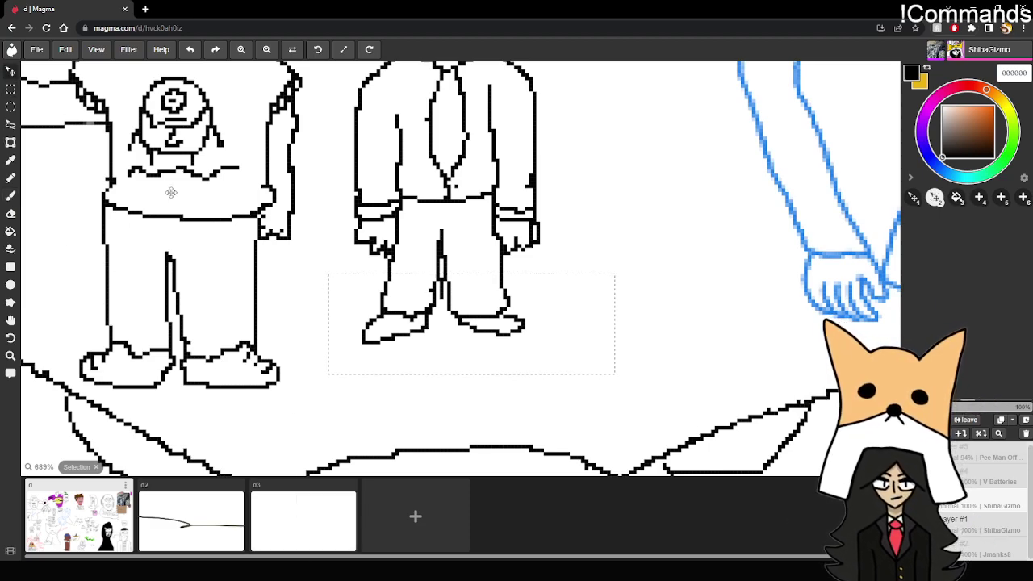
left_click_drag(463, 302, 462, 324)
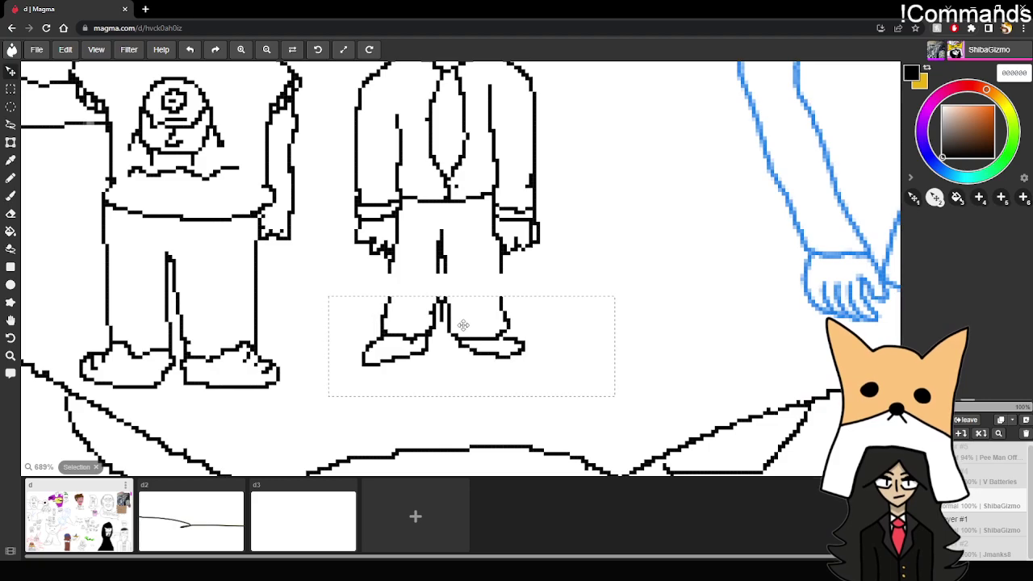
- Clear the selection and pencil lines joining both legs to the lowered feet
left_click(10, 177)
scroll(393, 343, "up", 3)
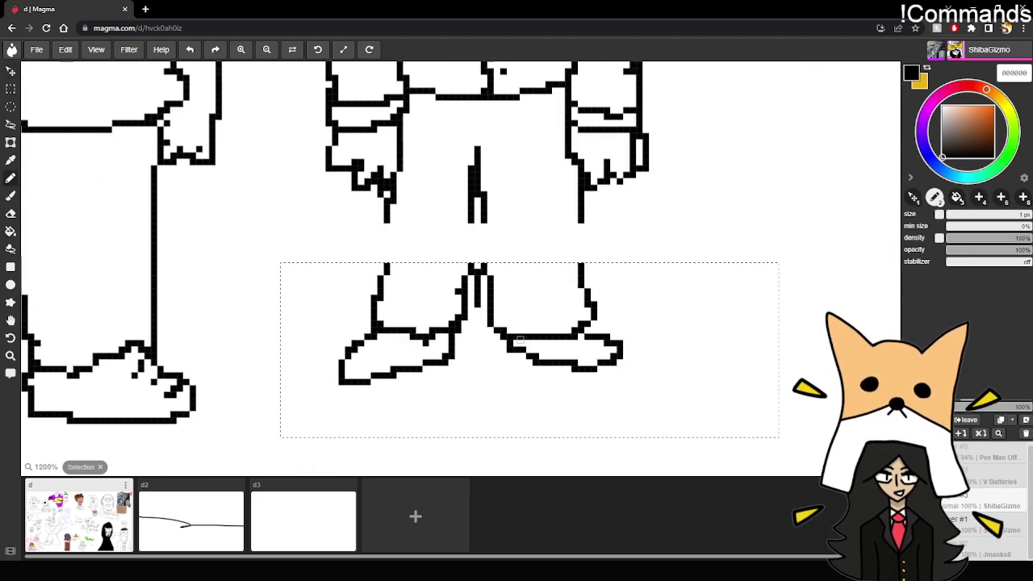
left_click(11, 89)
left_click(999, 235)
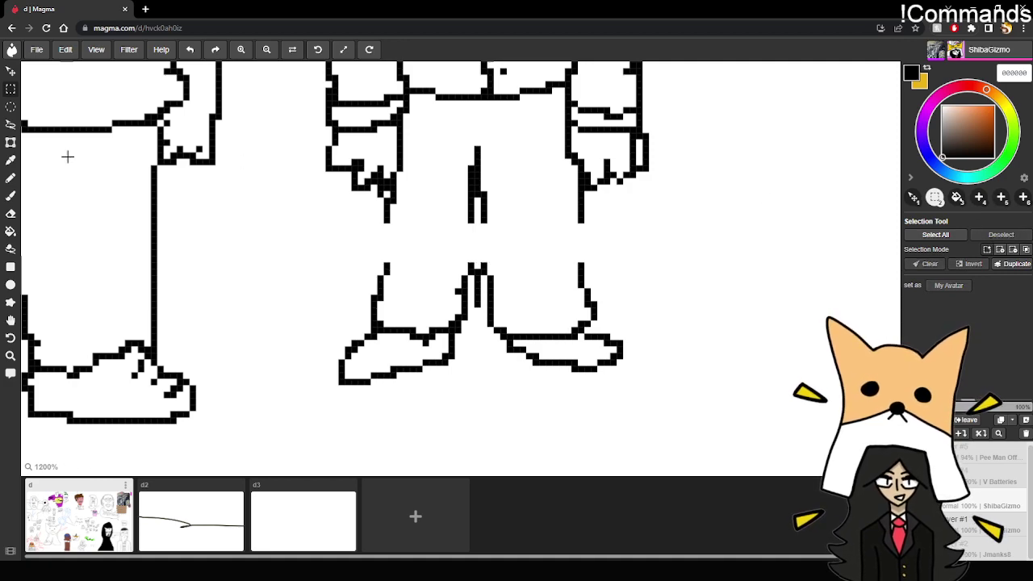
left_click(10, 178)
left_click_drag(387, 225, 386, 253)
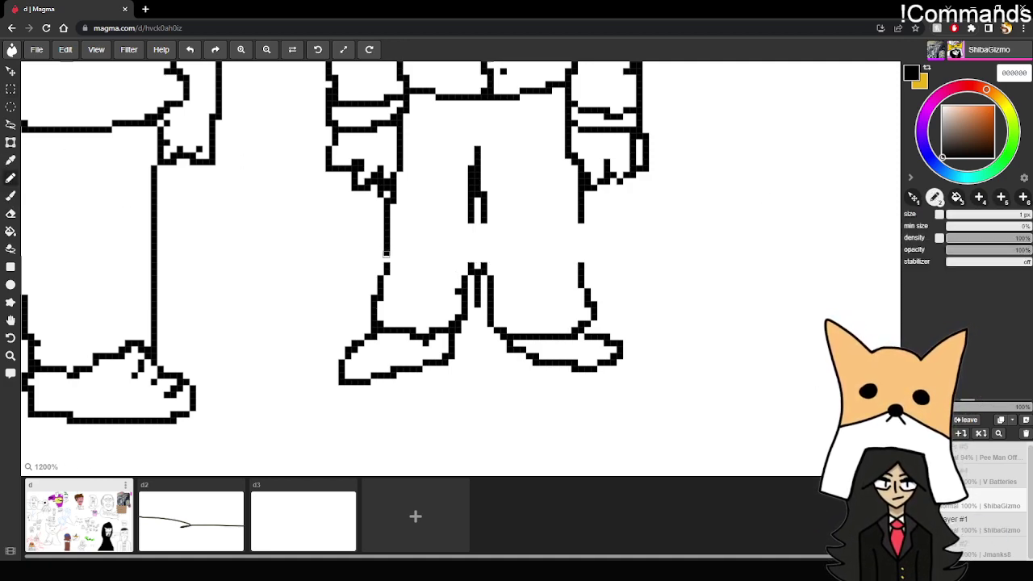
left_click_drag(473, 234, 485, 265)
scroll(484, 266, "down", 5)
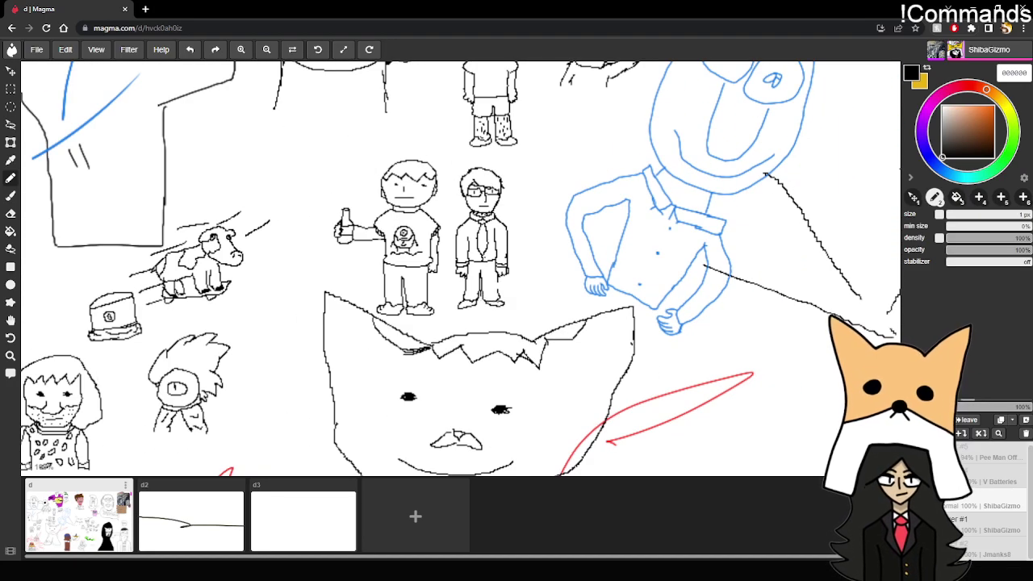
scroll(495, 273, "up", 5)
scroll(495, 240, "down", 5)
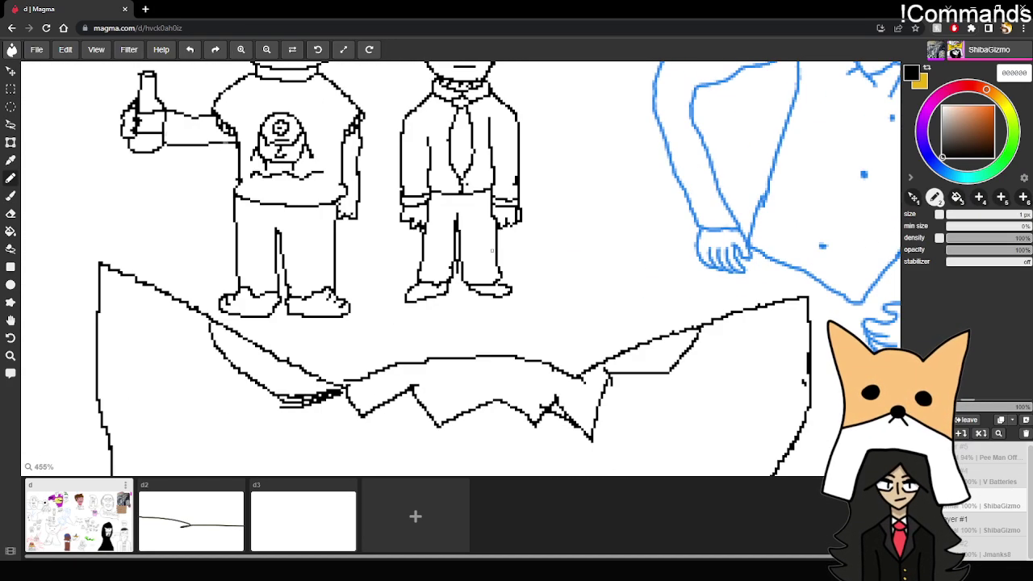
scroll(694, 315, "down", 2)
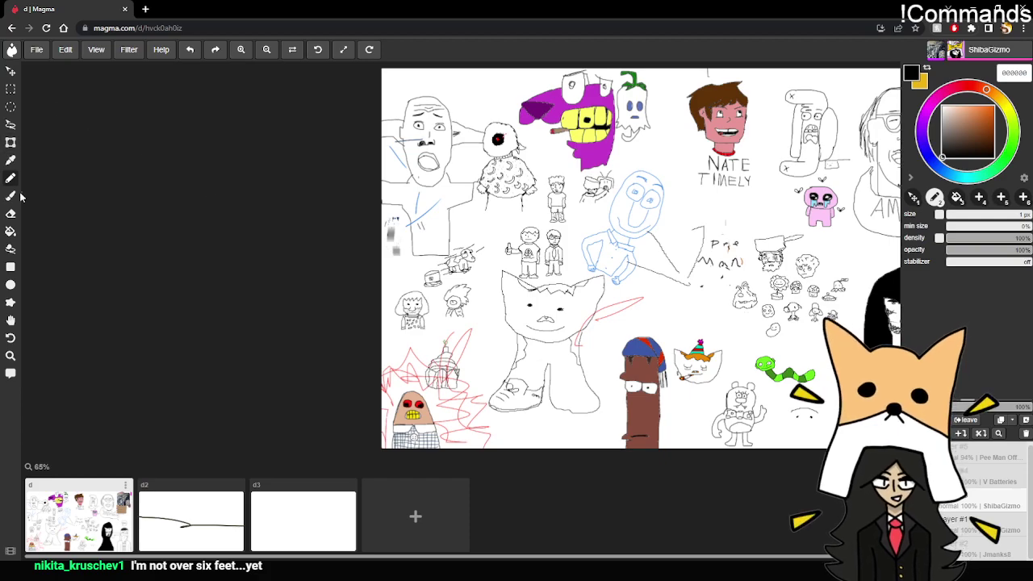
left_click(10, 321)
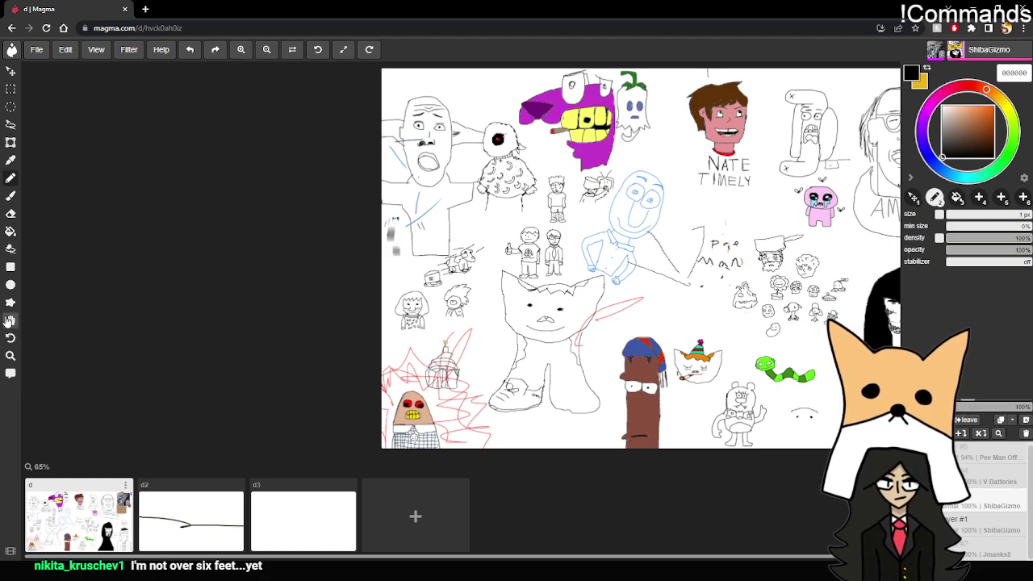
mouse_move(673, 262)
left_mouse_down()
mouse_move(468, 126)
mouse_move(377, 314)
left_mouse_up()
scroll(377, 314, "up", 10)
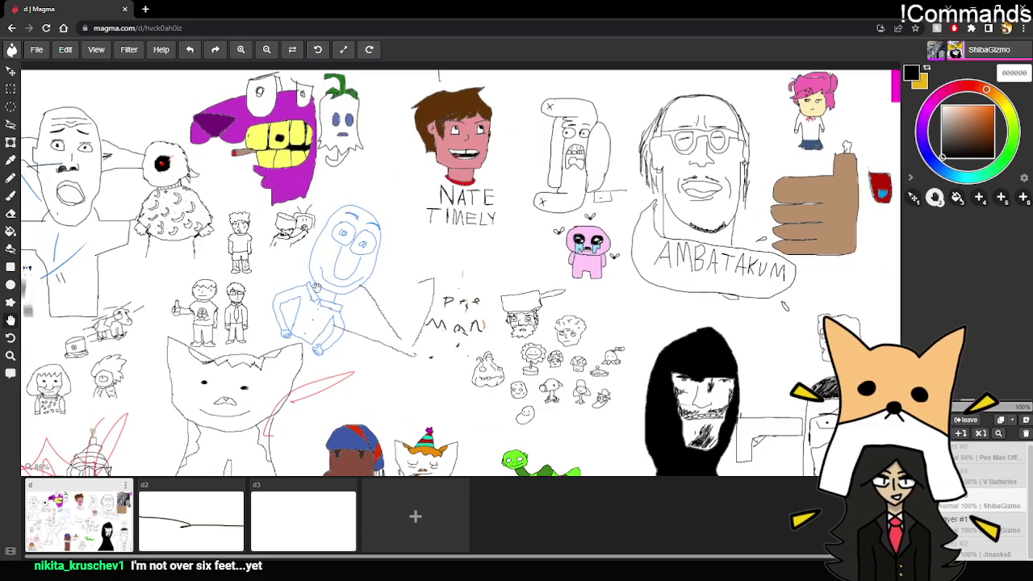
scroll(466, 265, "down", 10)
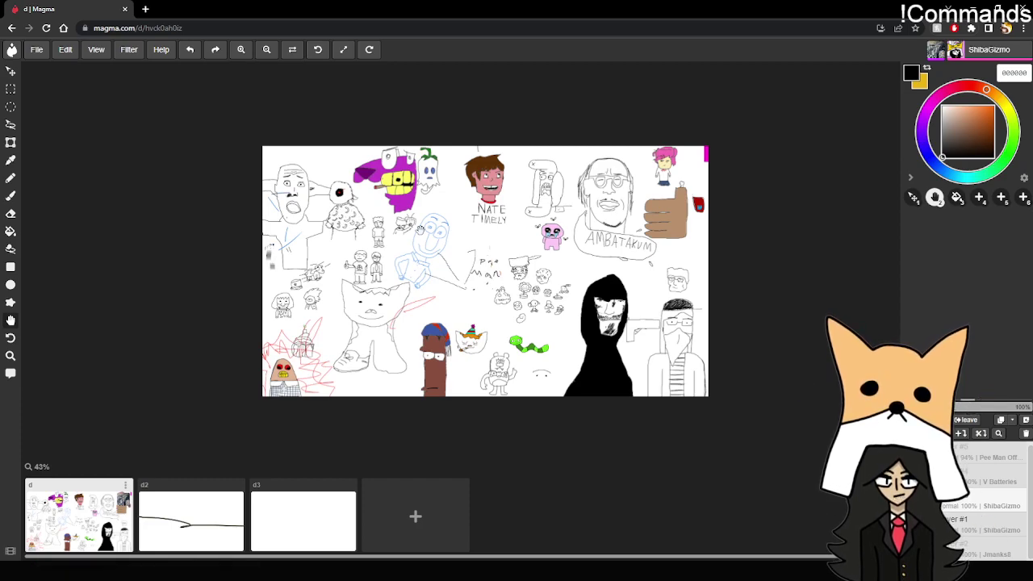
scroll(419, 280, "up", 2)
scroll(385, 251, "up", 3)
scroll(390, 254, "up", 2)
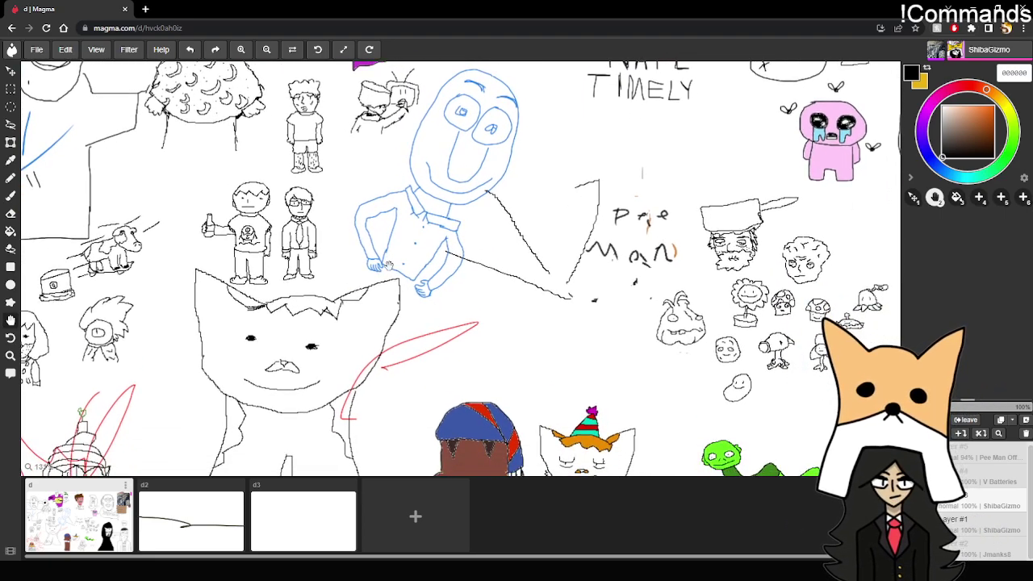
scroll(387, 264, "up", 4)
scroll(602, 260, "down", 2)
scroll(601, 259, "up", 4)
scroll(267, 210, "up", 3)
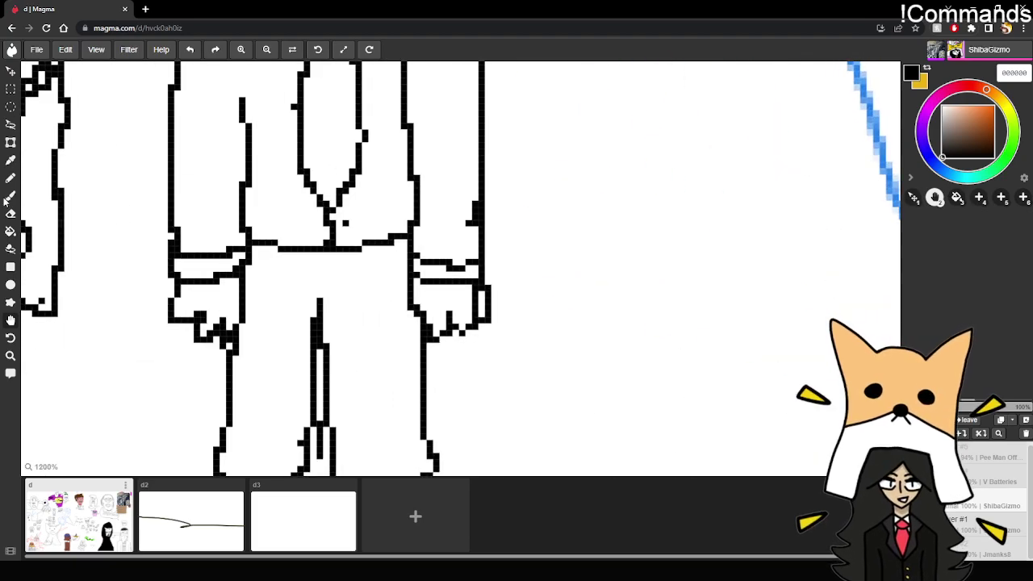
left_click(10, 178)
mouse_move(299, 254)
left_mouse_down()
mouse_move(338, 254)
mouse_move(287, 264)
mouse_move(301, 260)
mouse_move(255, 256)
mouse_move(266, 245)
mouse_move(267, 258)
mouse_move(285, 260)
mouse_move(405, 255)
mouse_move(365, 259)
mouse_move(391, 257)
left_mouse_up()
scroll(391, 258, "down", 5)
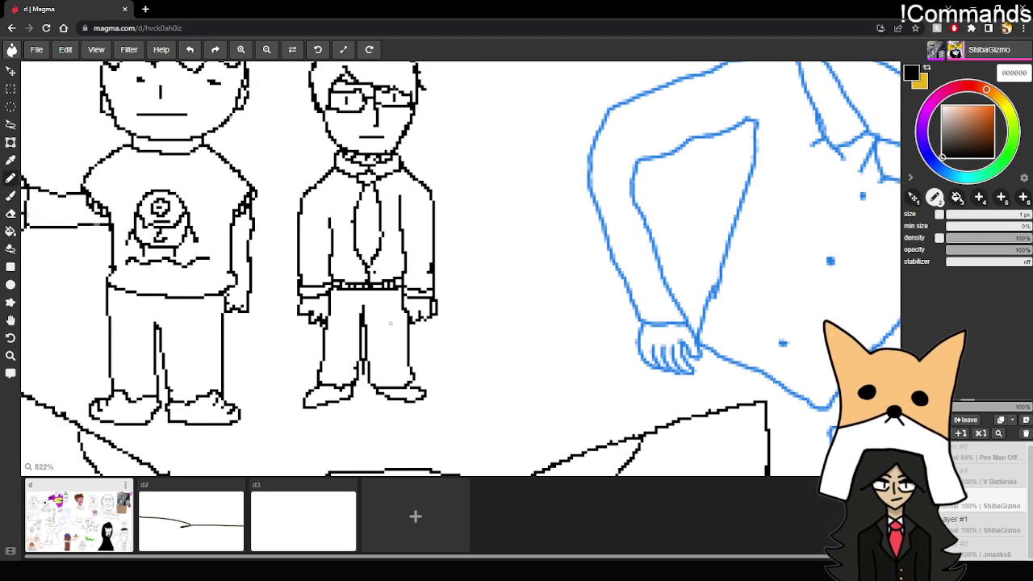
scroll(403, 330, "up", 5)
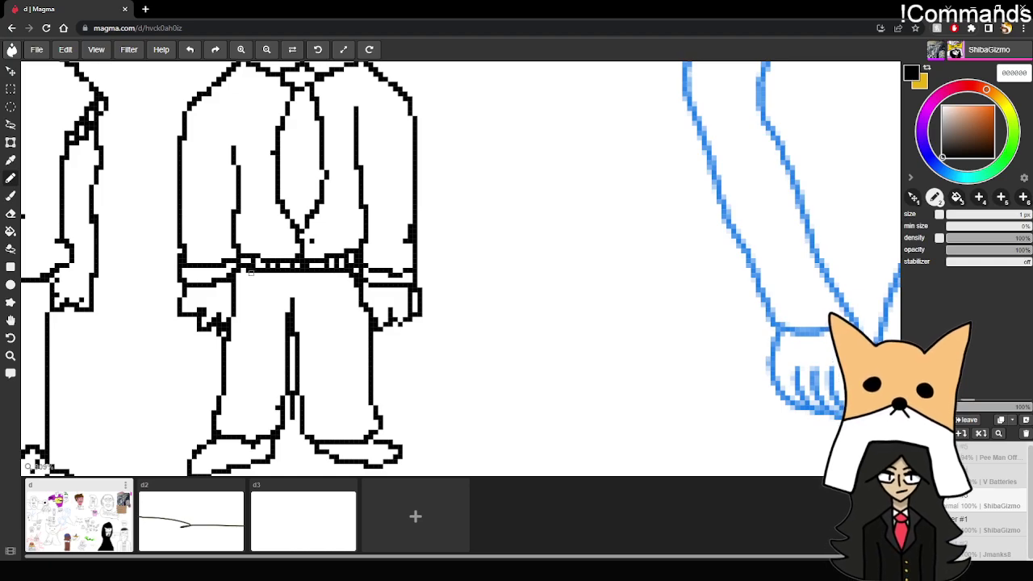
scroll(239, 284, "down", 3)
scroll(292, 362, "down", 2)
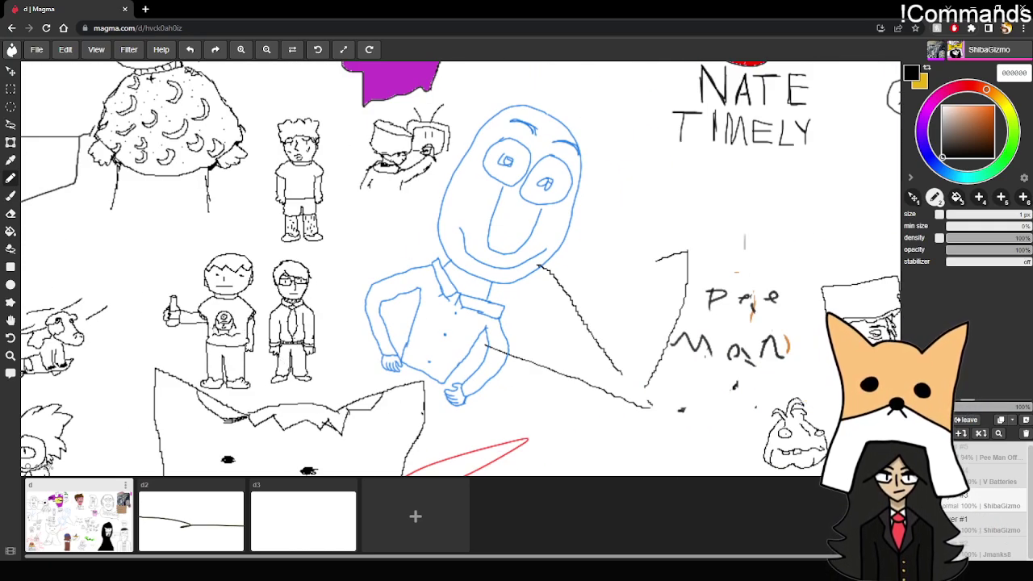
left_click(11, 319)
left_click_drag(327, 221, 263, 272)
scroll(263, 271, "down", 3)
scroll(203, 237, "up", 6)
scroll(253, 249, "down", 6)
scroll(492, 308, "up", 3)
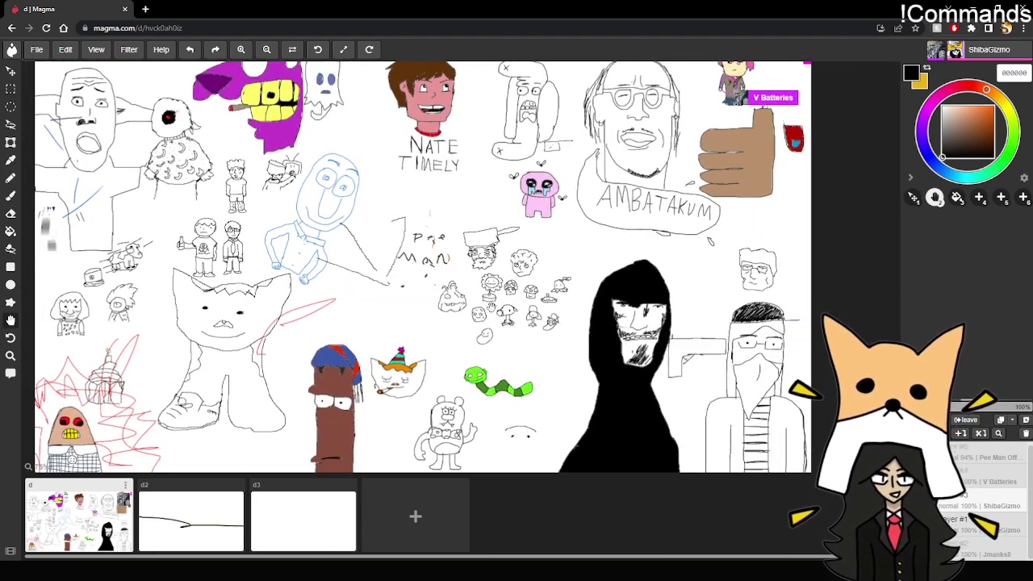
scroll(492, 308, "up", 2)
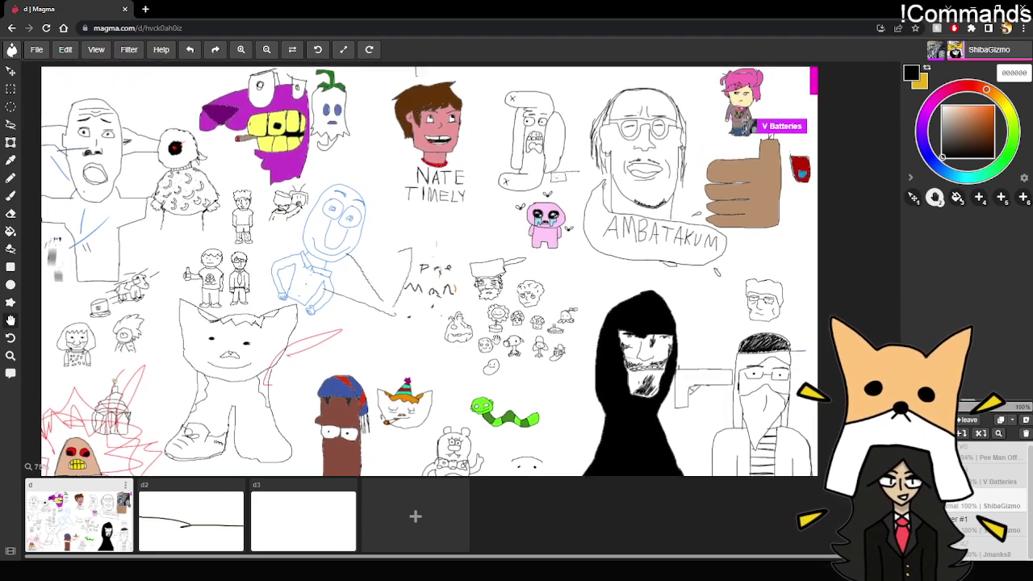
left_click_drag(879, 267, 658, 283)
scroll(653, 215, "up", 4)
scroll(701, 236, "down", 5)
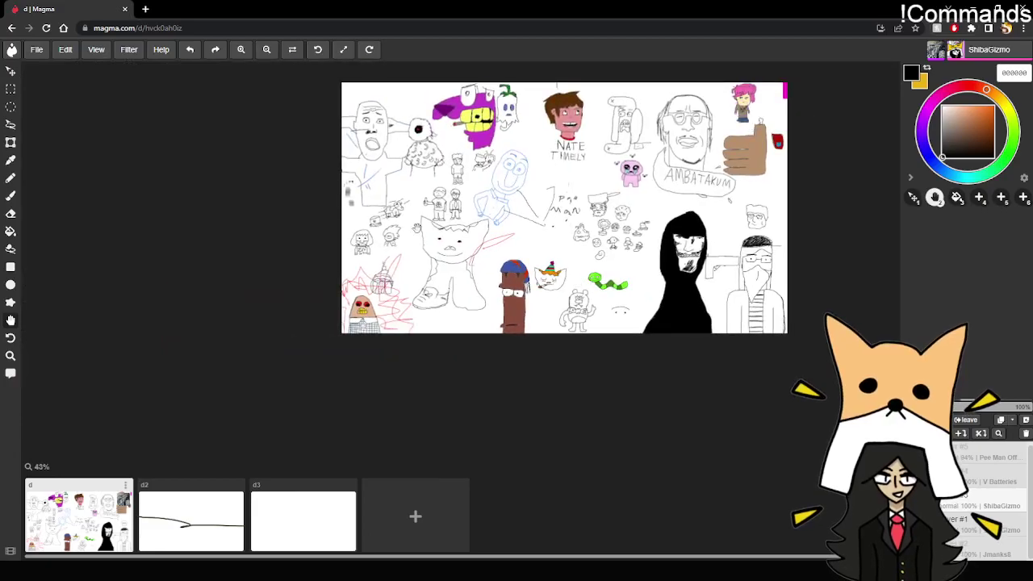
scroll(399, 306, "up", 5)
scroll(427, 295, "up", 6)
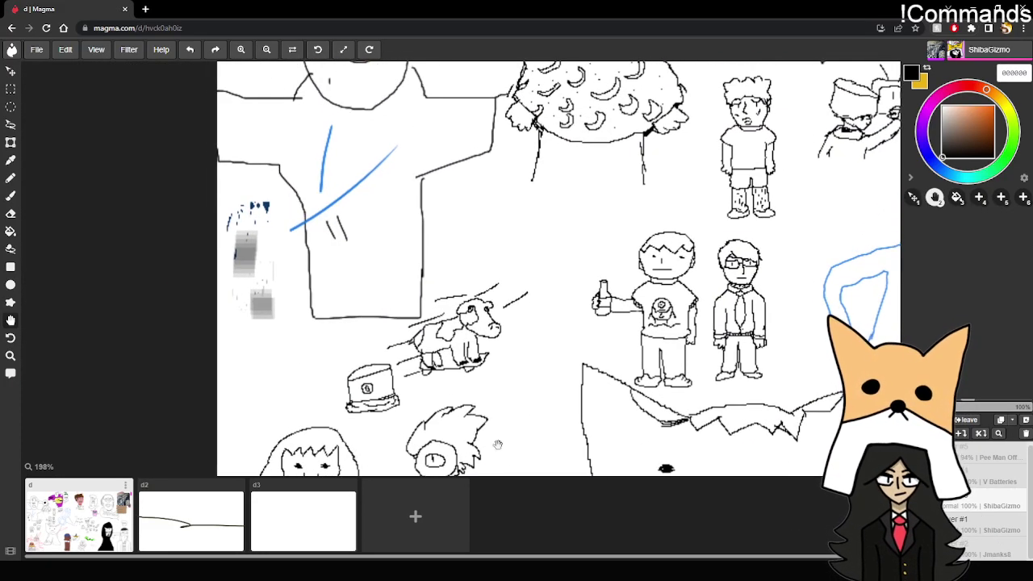
scroll(414, 292, "up", 6)
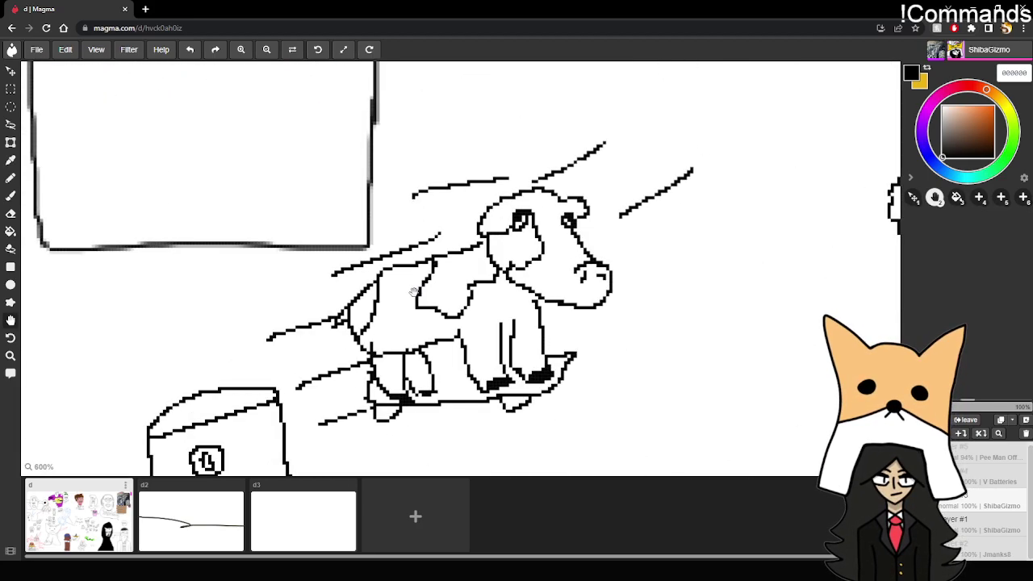
left_click_drag(532, 412, 487, 393)
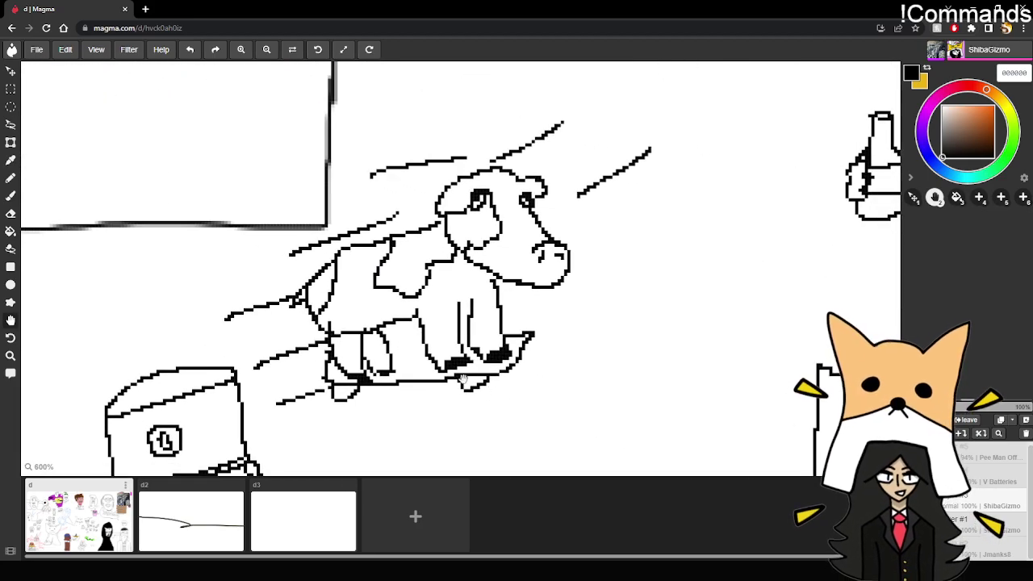
scroll(577, 335, "down", 6)
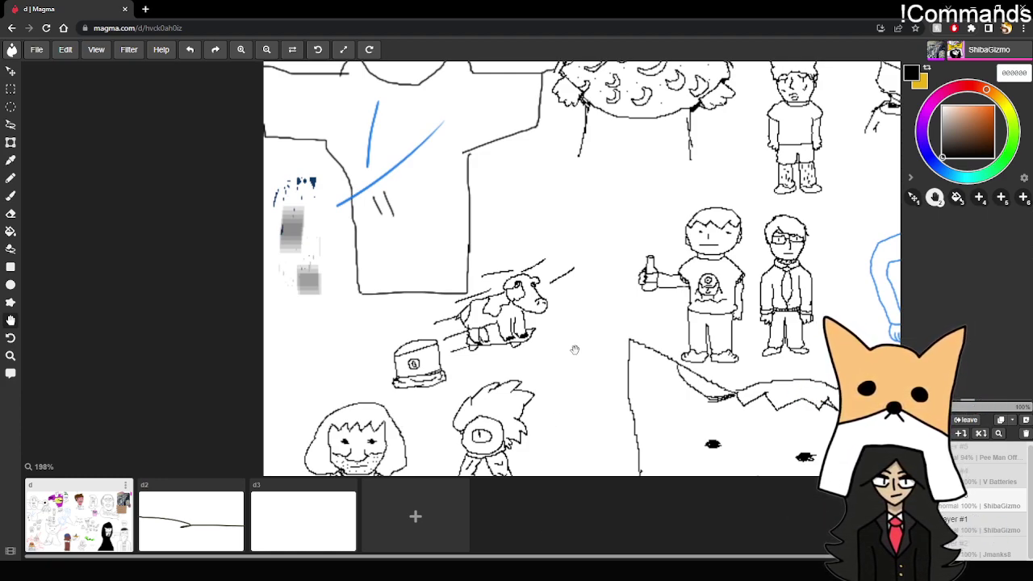
scroll(755, 266, "down", 4)
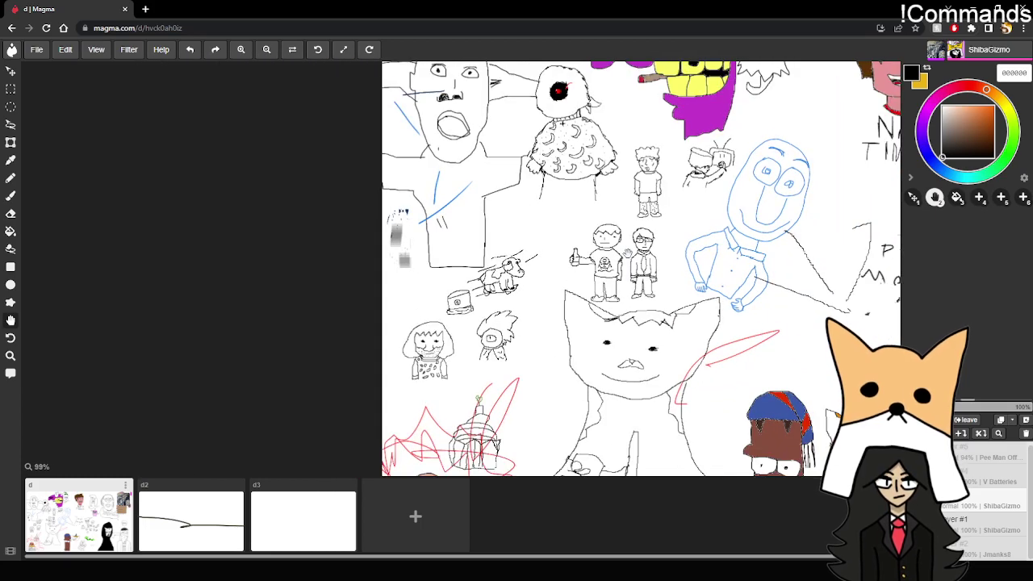
scroll(642, 267, "down", 4)
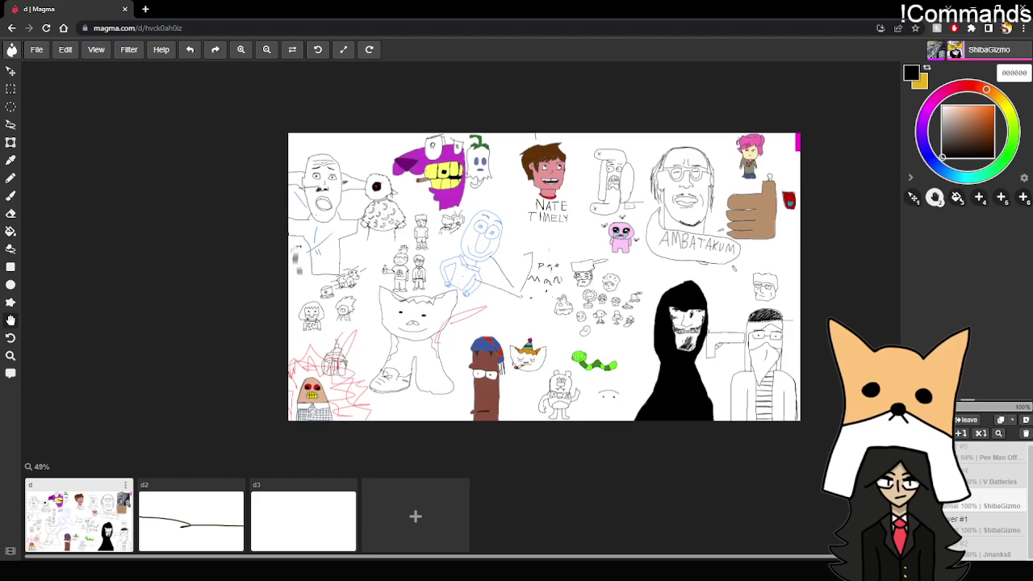
scroll(412, 234, "up", 10)
scroll(411, 234, "up", 2)
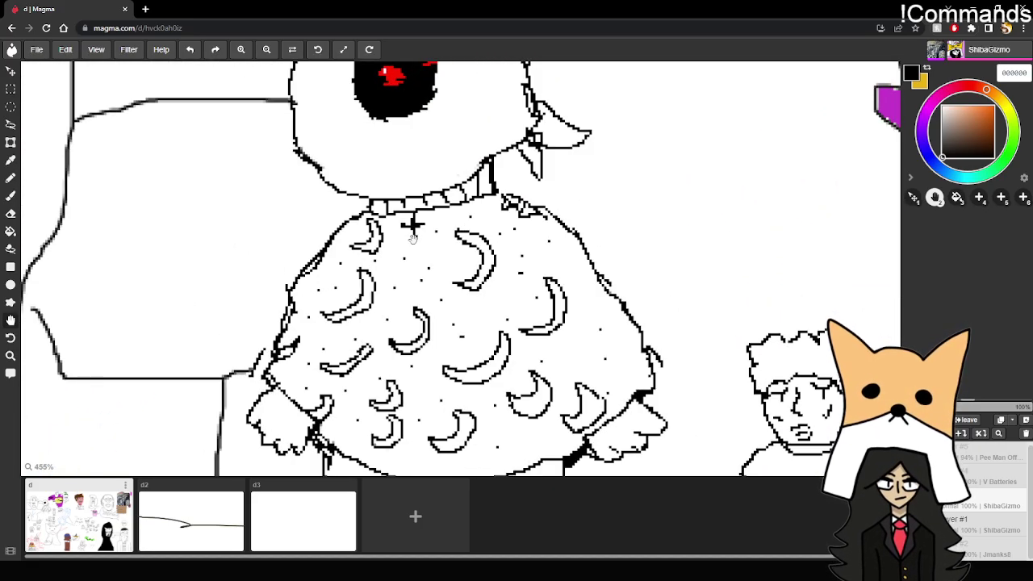
left_click(10, 178)
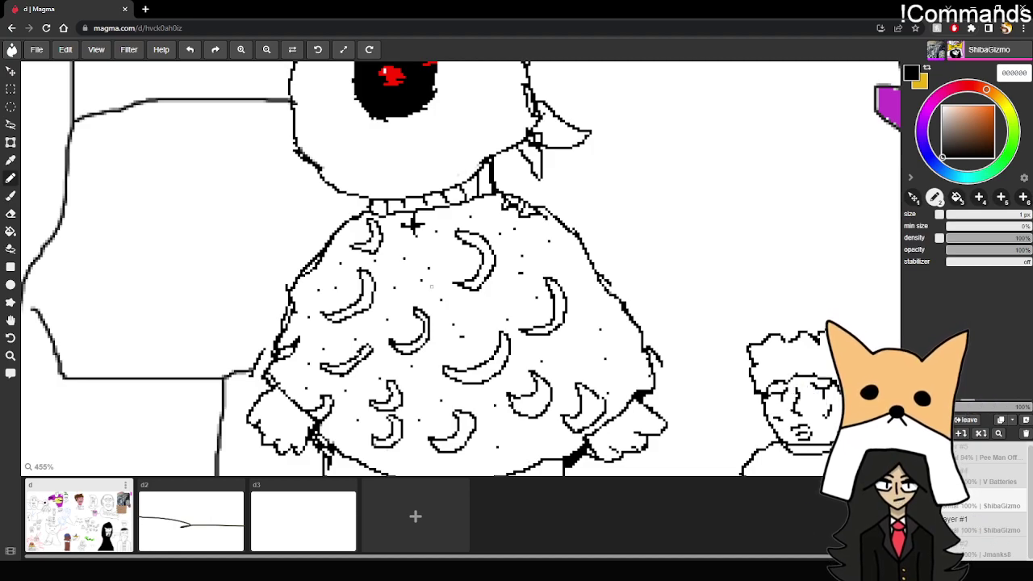
scroll(412, 225, "down", 2)
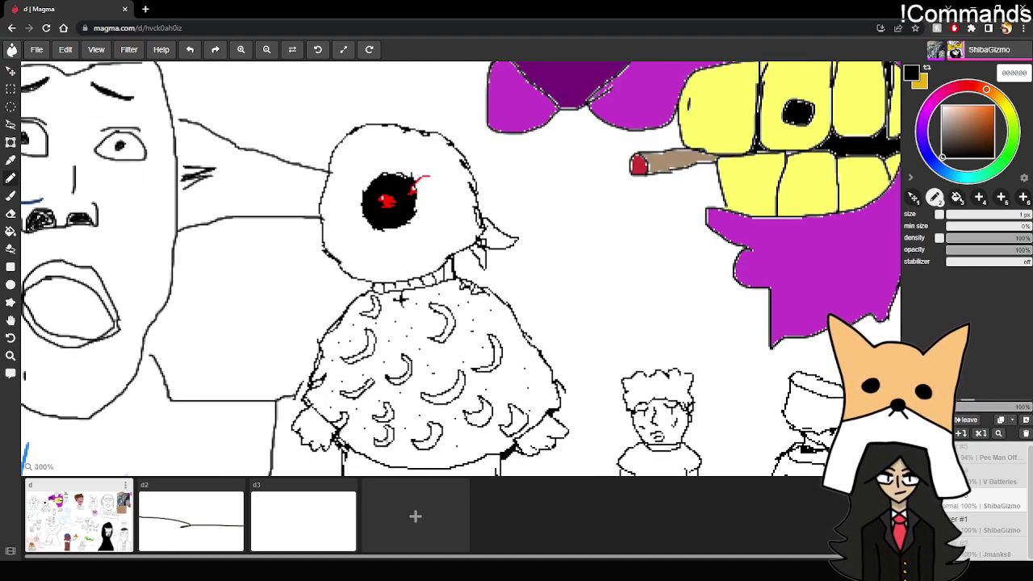
scroll(401, 299, "up", 2)
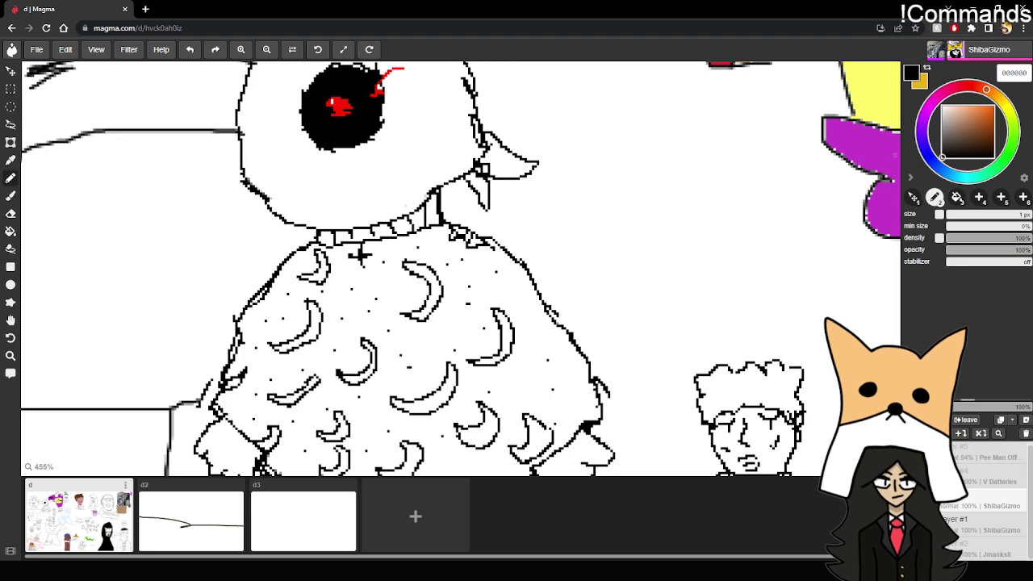
- Pick a dark blue and bucket-fill the moon-patterned sweater
left_click(930, 159)
left_click(974, 121)
left_click_drag(974, 121, 988, 135)
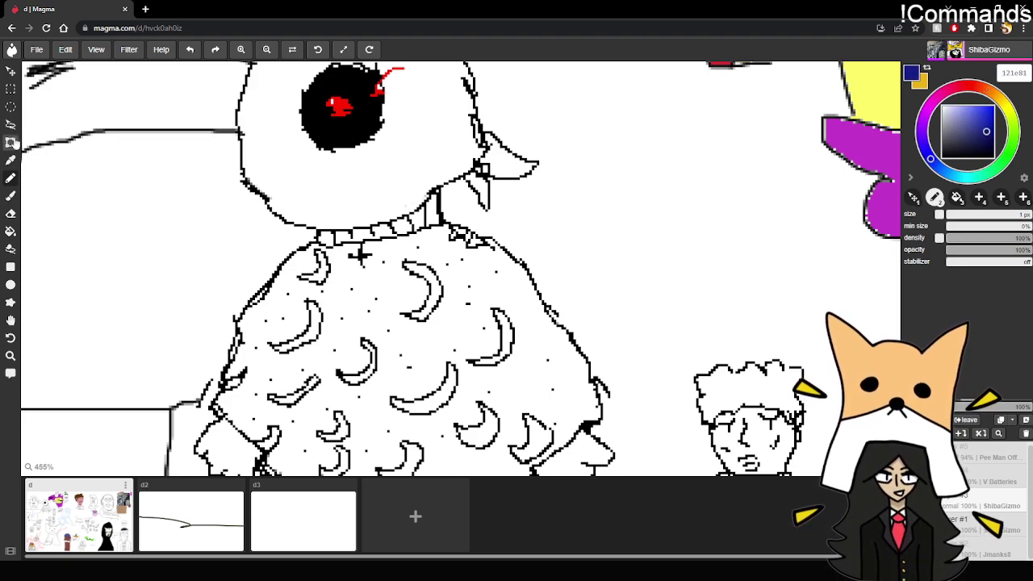
left_click(10, 230)
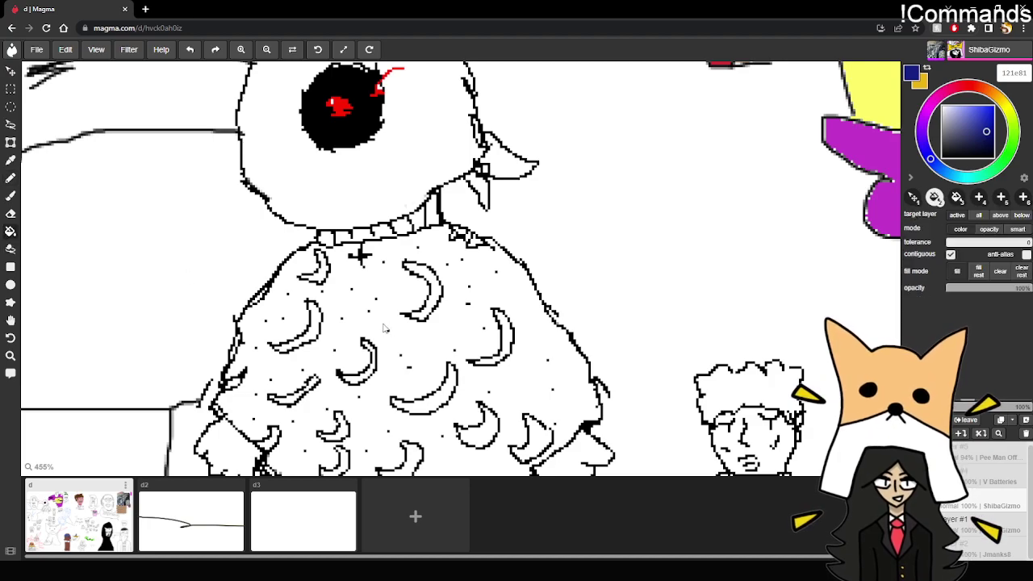
left_click(367, 325)
scroll(365, 319, "down", 3)
scroll(410, 367, "up", 3)
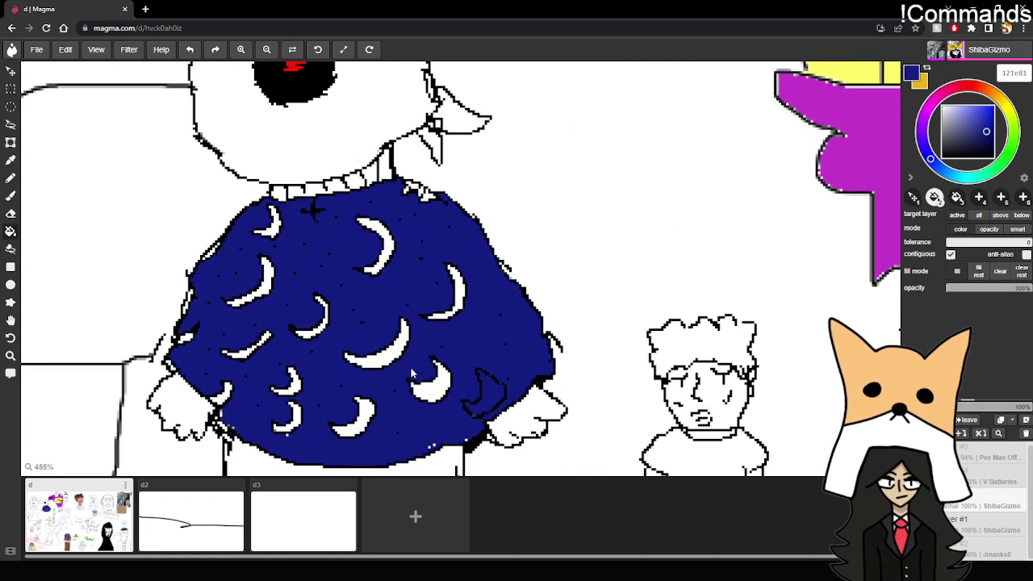
- Undo the fill and refill the sweater in a richer navy blue
key("ctrl+z")
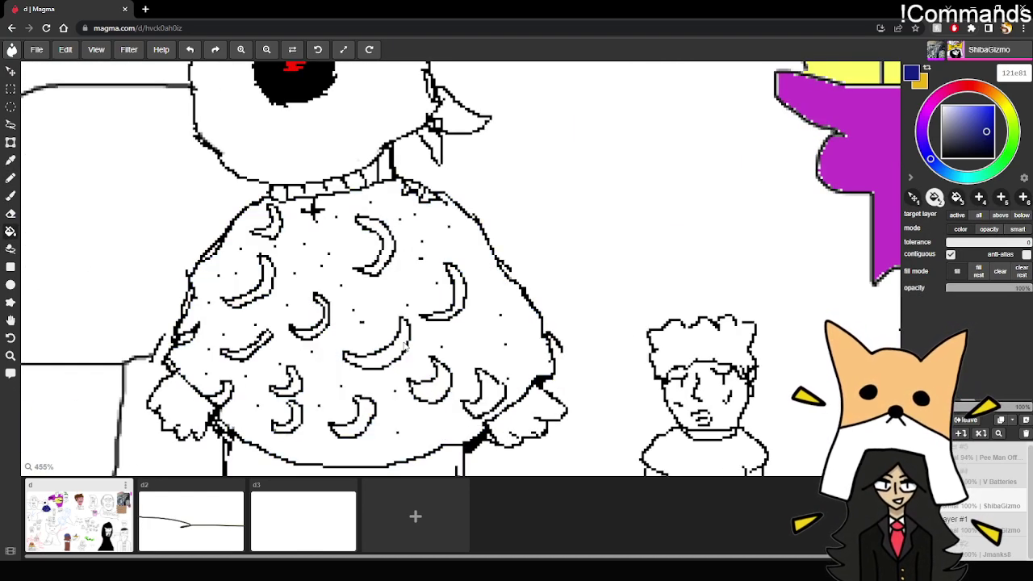
mouse_move(986, 134)
left_mouse_down()
mouse_move(1000, 130)
mouse_move(994, 134)
left_mouse_up()
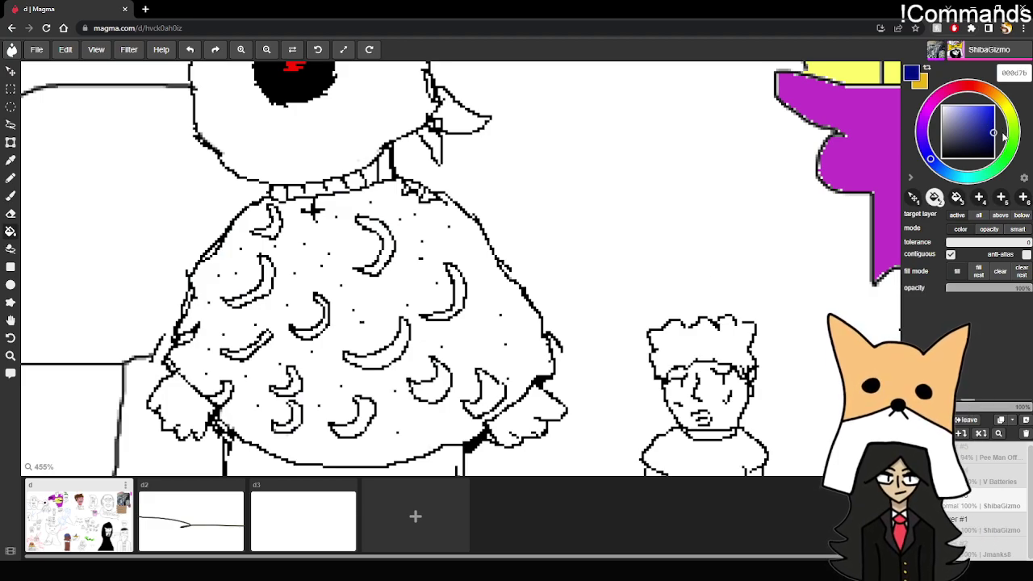
left_click(423, 273)
scroll(437, 277, "down", 3)
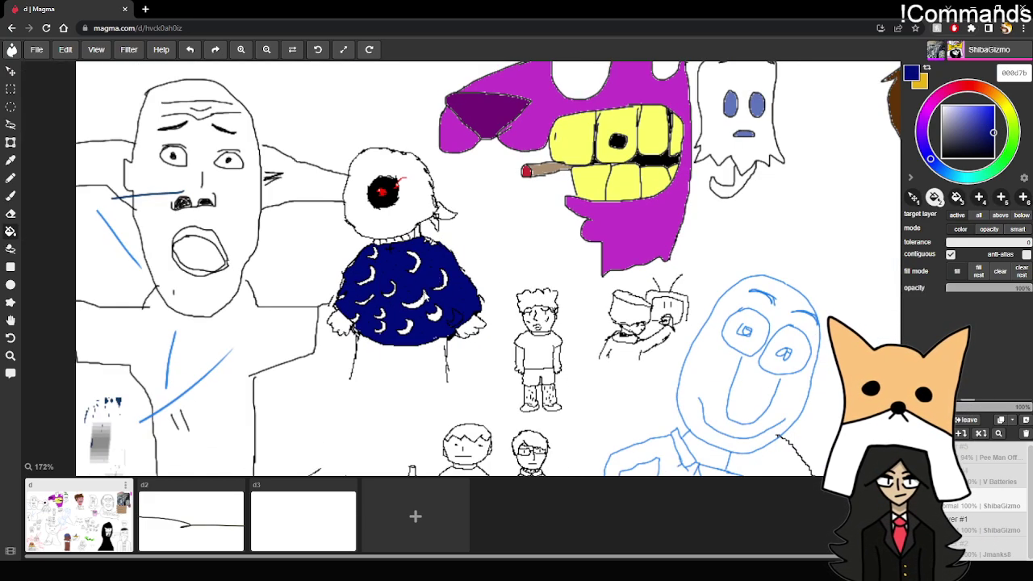
scroll(428, 294, "up", 3)
- Choose a bright, slightly paler yellow as the fill colour for the moons
left_click(1019, 112)
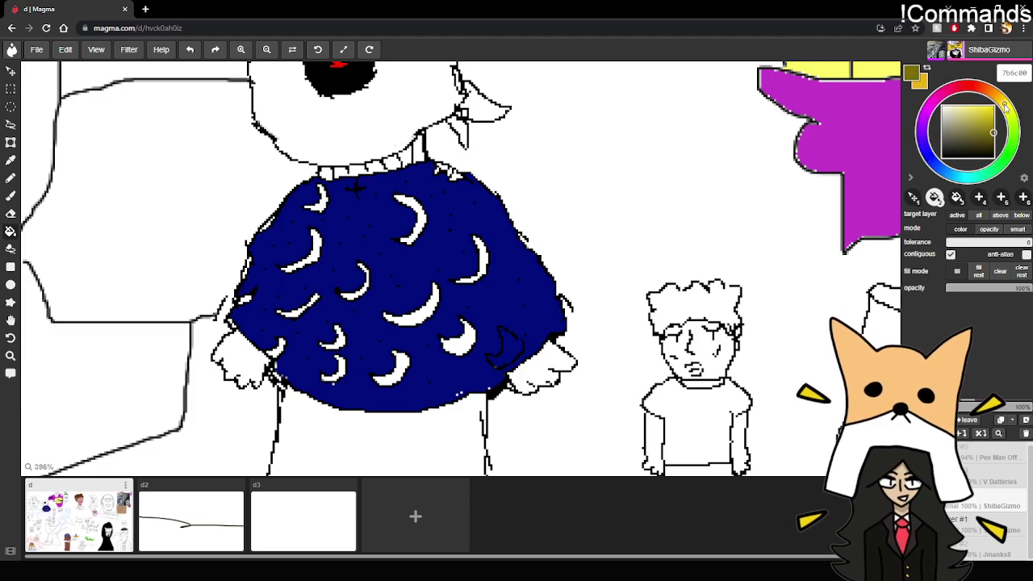
left_click(985, 109)
left_click_drag(986, 108, 990, 113)
scroll(468, 287, "up", 2)
- Fill the right and upper-middle crescents and the white gaps near the collar yellow
left_click(469, 288)
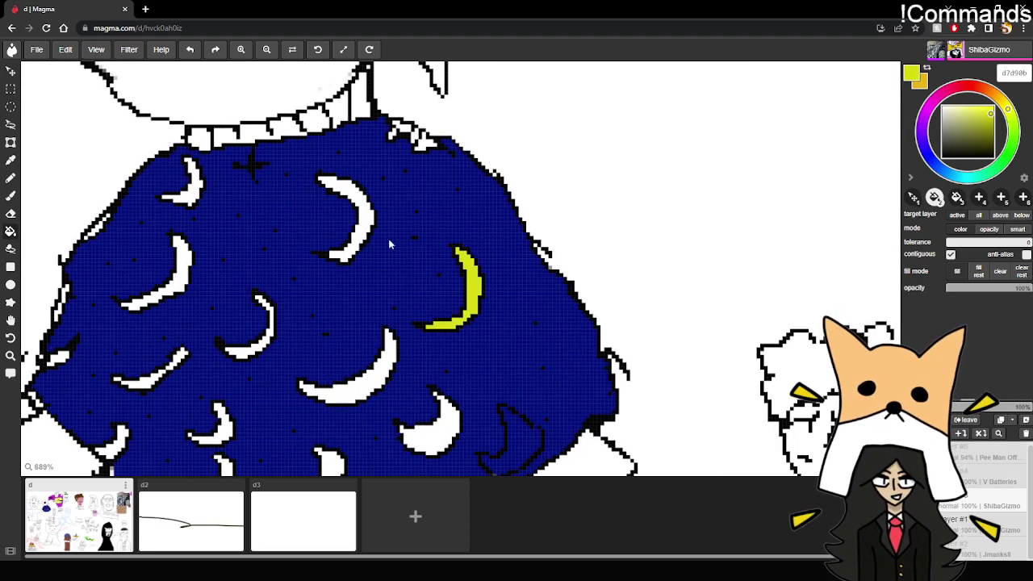
left_click(365, 214)
left_click(421, 141)
left_click(398, 131)
left_click(404, 127)
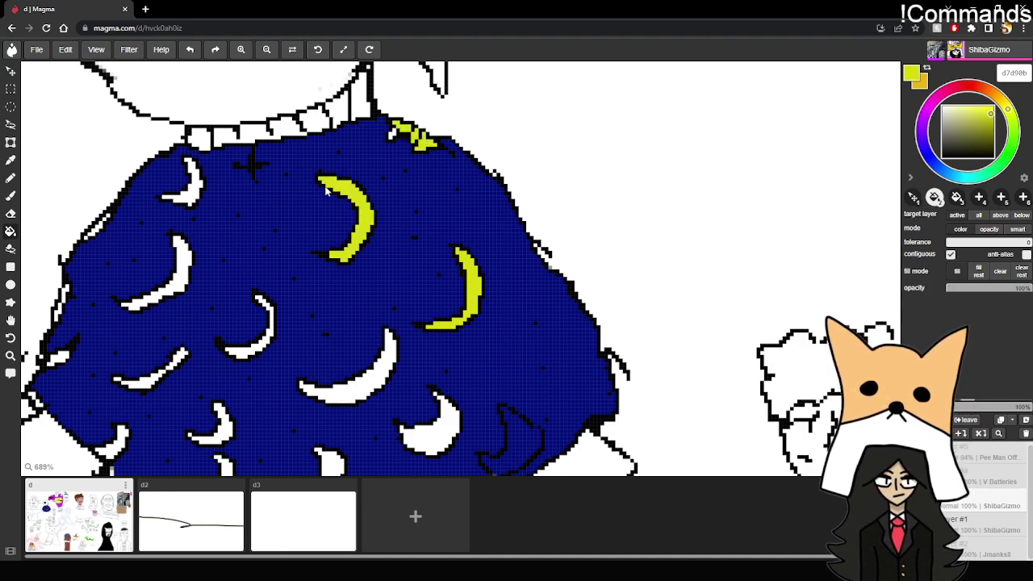
left_click(391, 133)
key("ctrl+z")
scroll(290, 185, "down", 4)
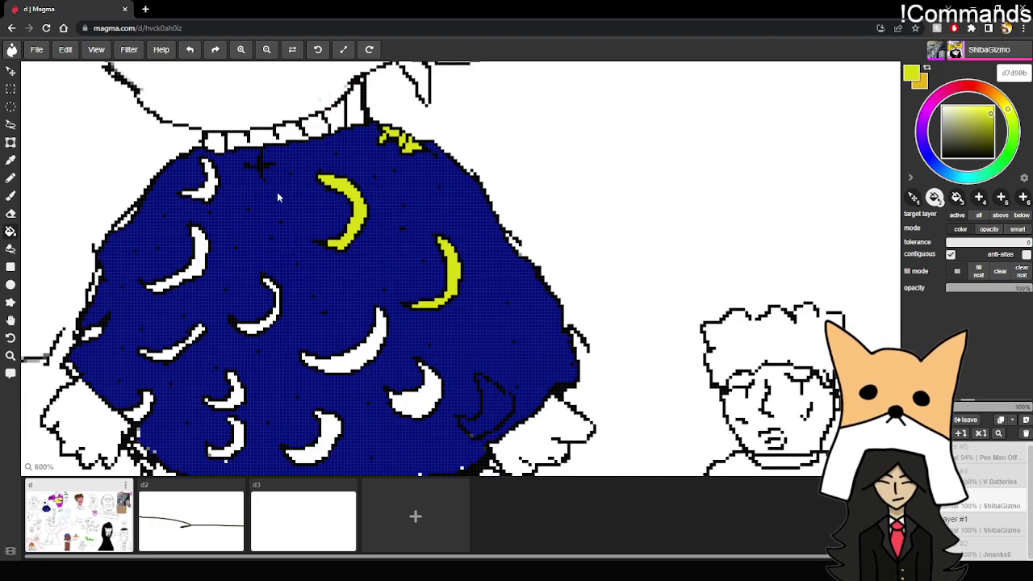
scroll(194, 217, "up", 3)
- Fill the top-left moon and the one below it yellow, reverting stray left-outline fills
left_click(263, 179)
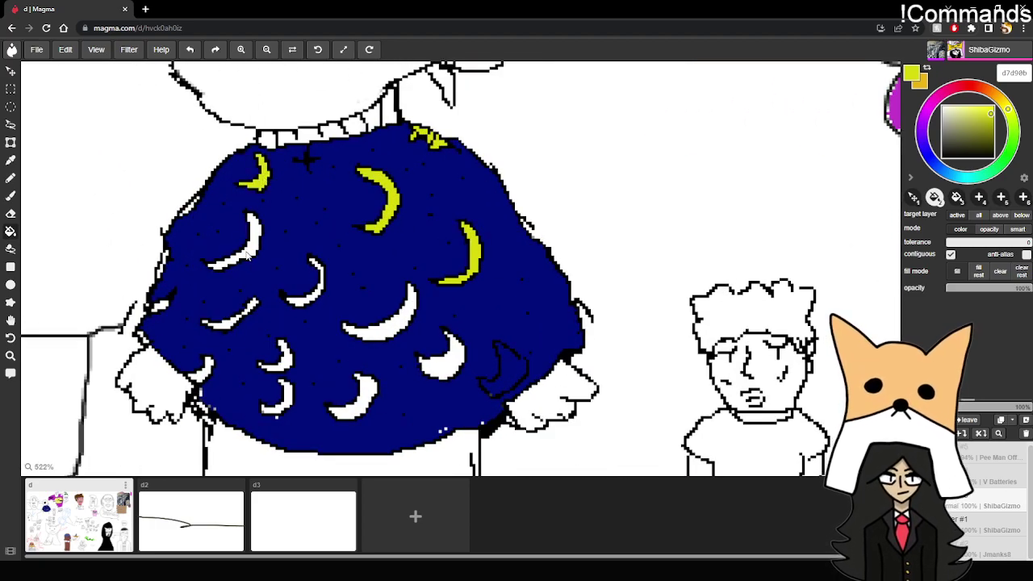
left_click(247, 255)
left_click(192, 207)
key("ctrl+z")
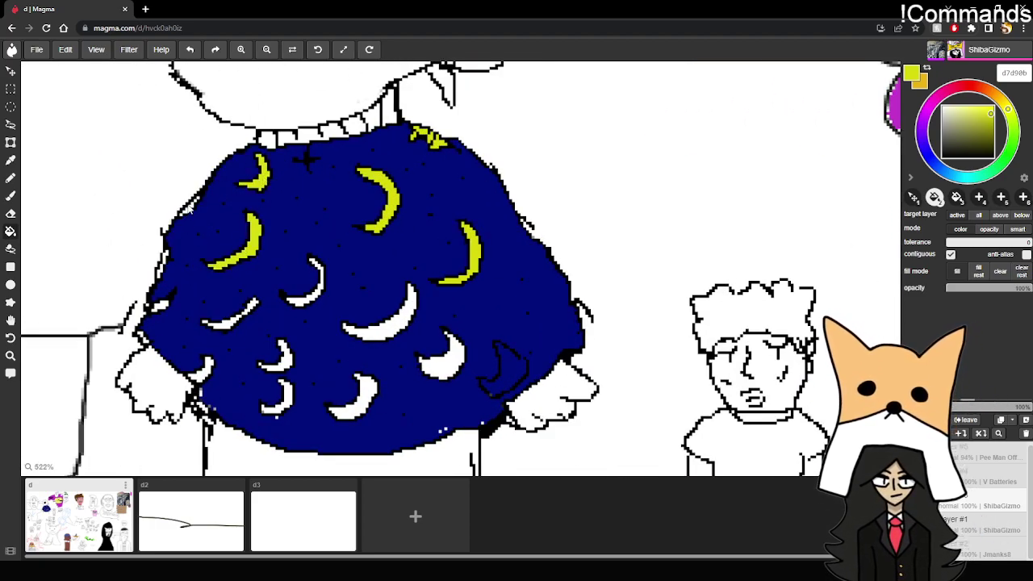
left_click(165, 265)
key("ctrl+z")
left_click(165, 265)
key("ctrl+z")
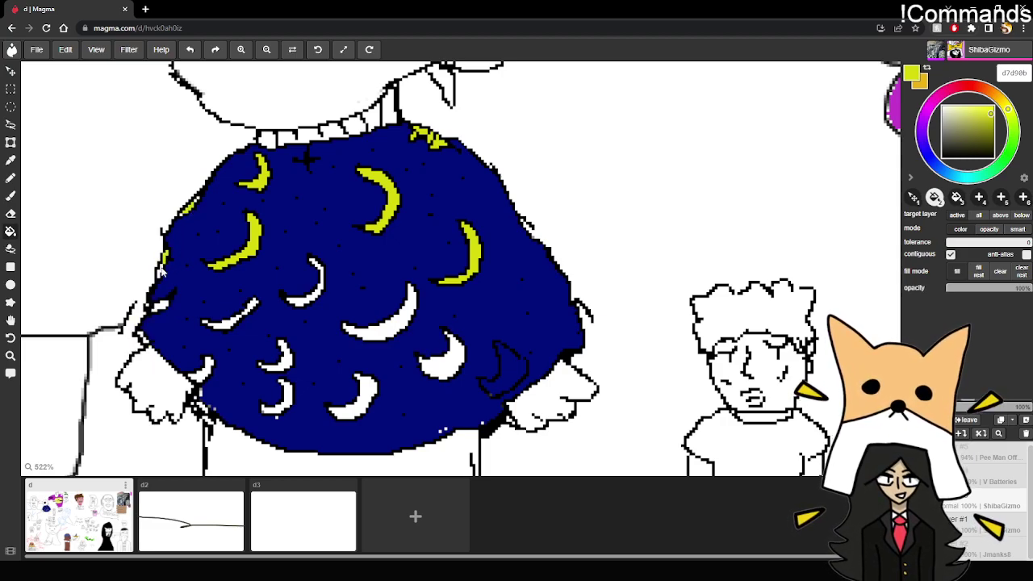
- Fill the lower-left crescent, a white fleck and three more crescents yellow, undoing a sweater-wide flood
left_click(239, 321)
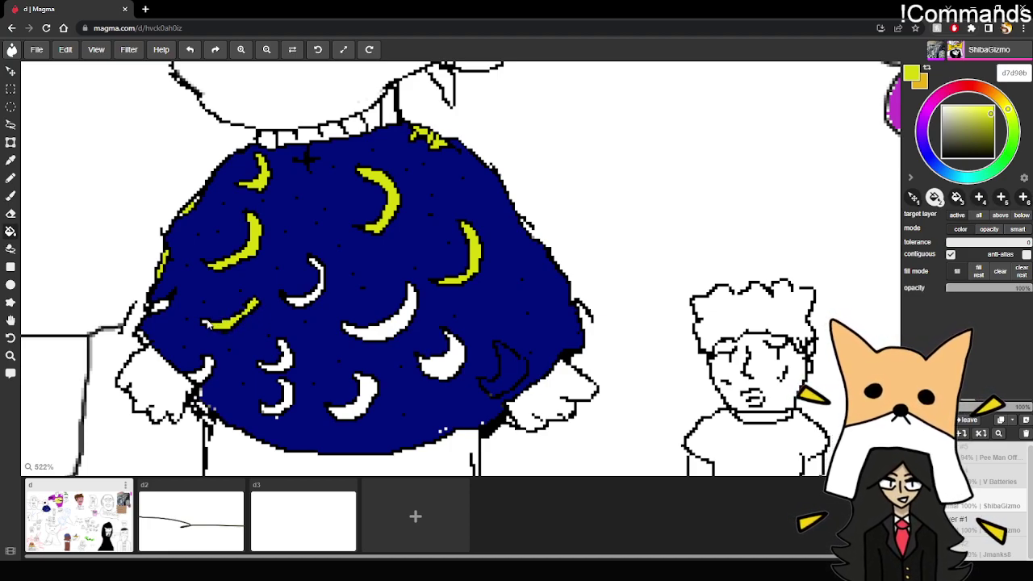
left_click(162, 307)
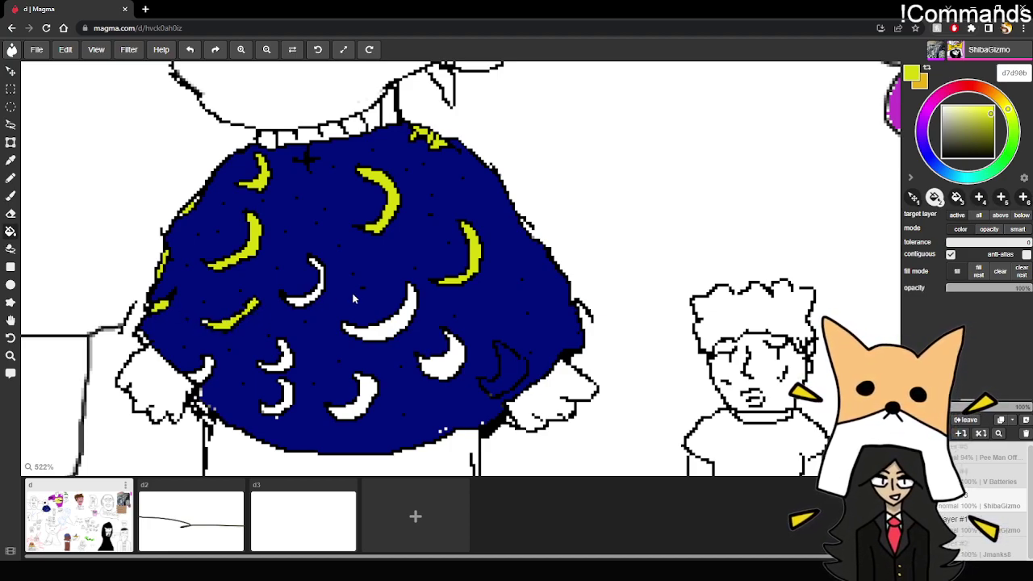
left_click(307, 299)
left_click(388, 332)
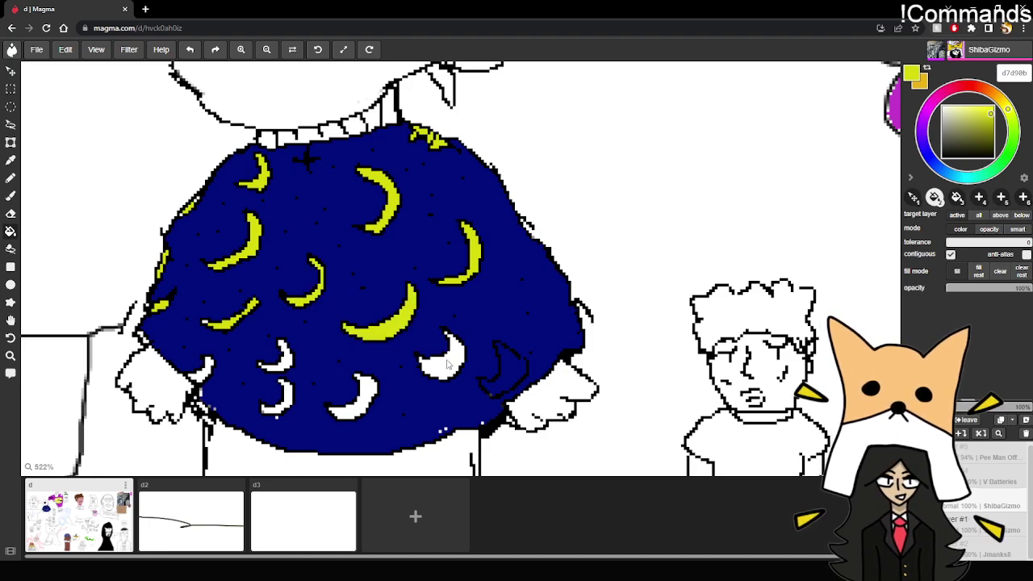
left_click(451, 365)
left_click(508, 384)
key("ctrl+z")
scroll(547, 373, "up", 2)
- Recolour the last three white crescent moons on the sweater yellow
left_click(260, 431)
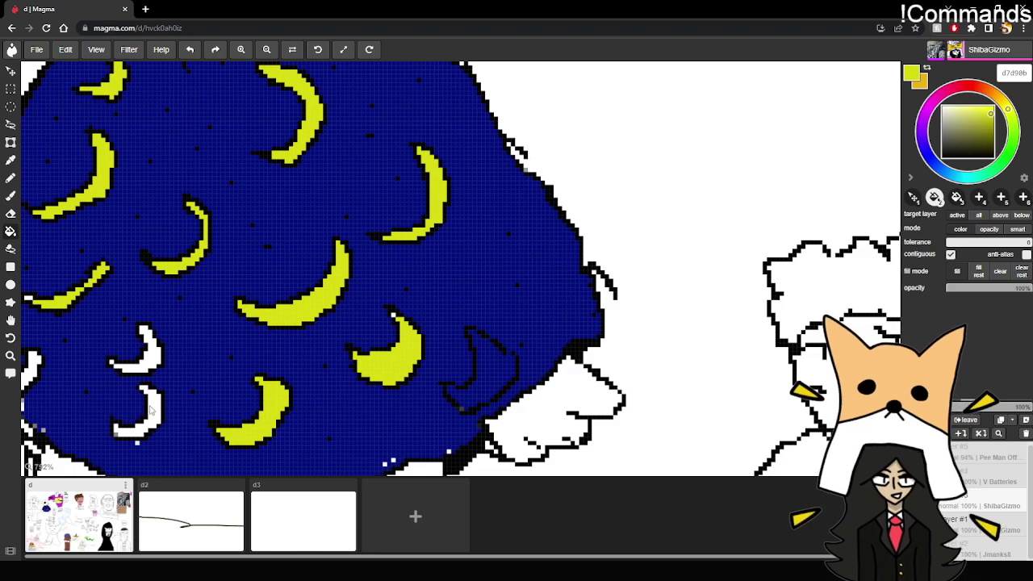
left_click(149, 410)
left_click(138, 361)
scroll(130, 363, "down", 3)
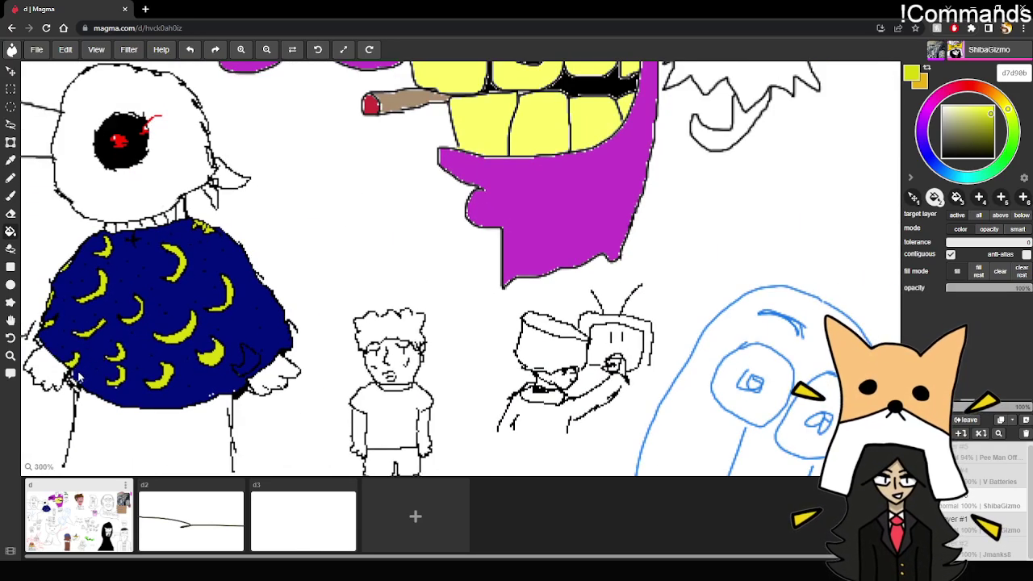
scroll(55, 346, "up", 3)
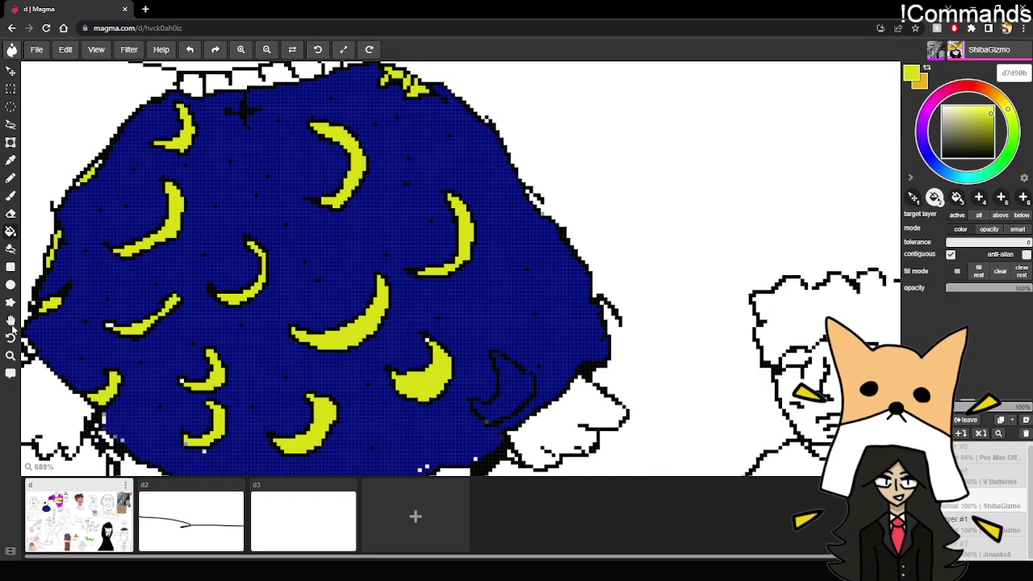
- Outline a new black crescent at the sweater's lower right and bucket-fill it yellow
left_click(10, 177)
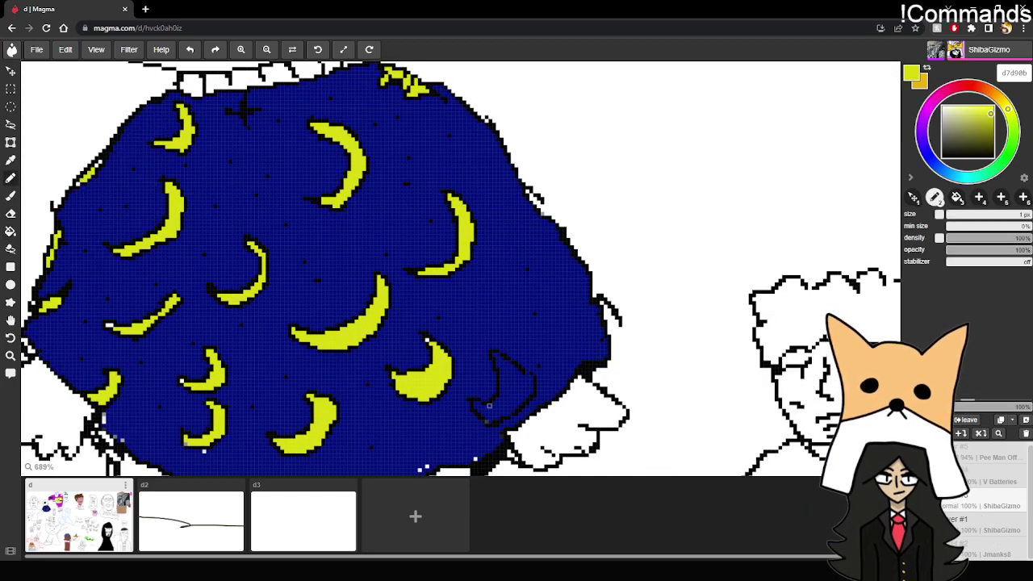
left_click(532, 380, "alt")
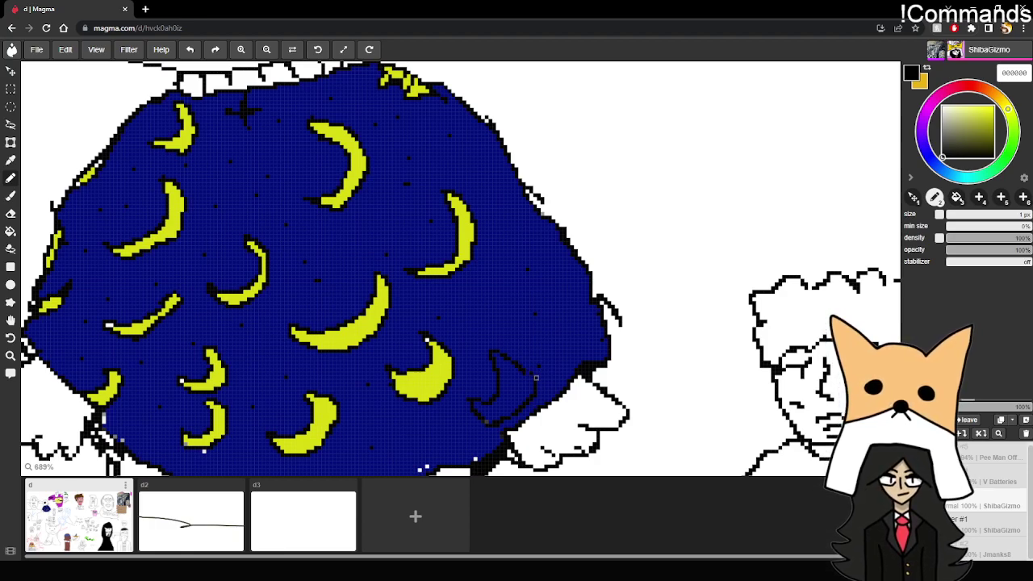
left_click_drag(527, 374, 531, 397)
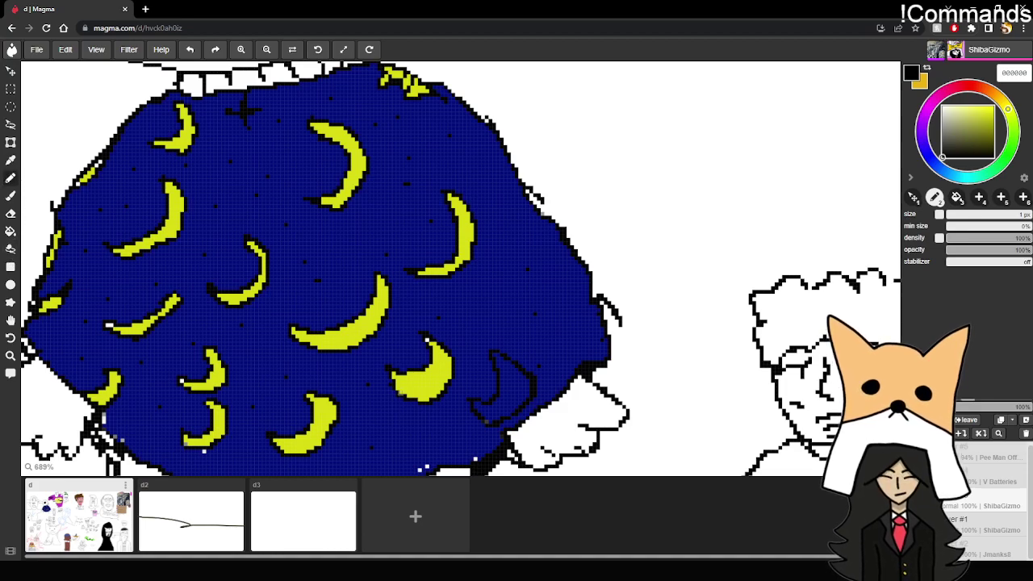
left_click(121, 246, "alt")
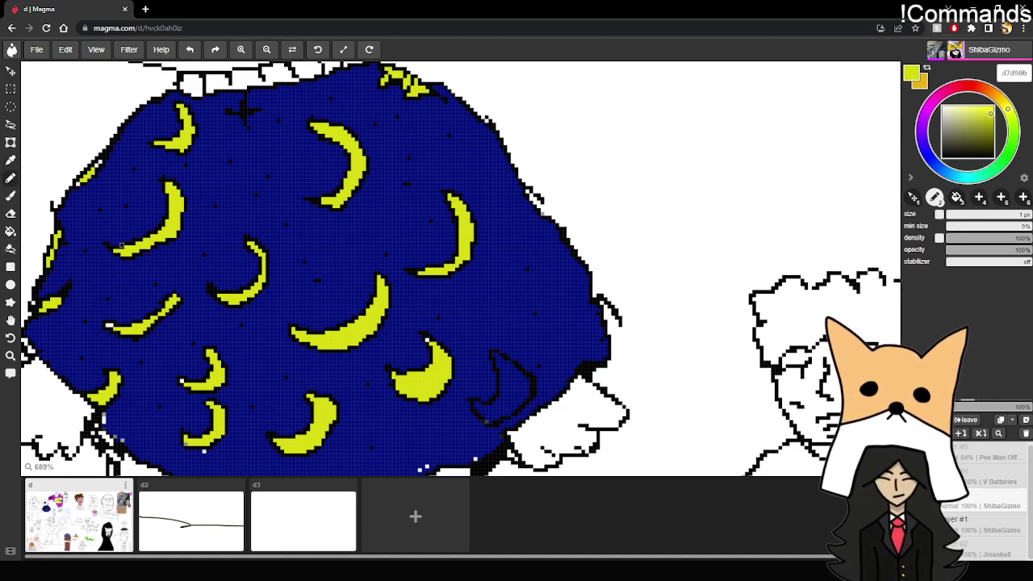
left_click(11, 231)
left_click(515, 393)
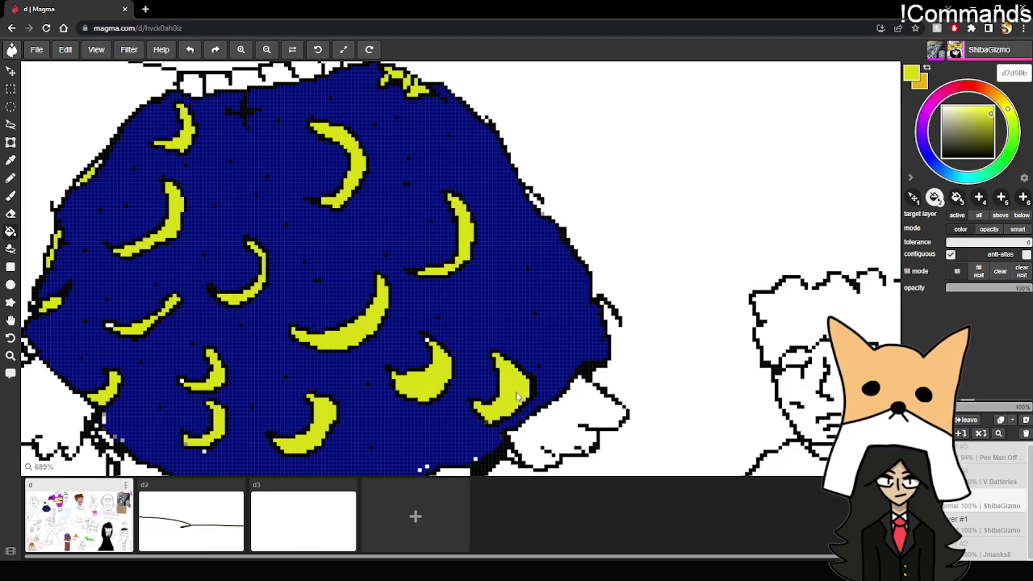
scroll(518, 395, "down", 5)
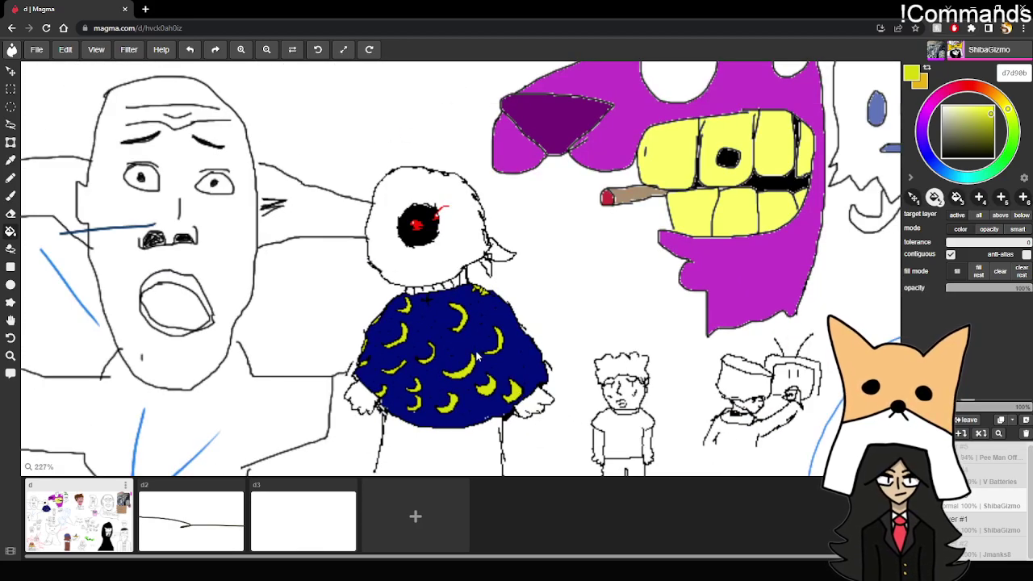
- Zoom in and place two single yellow star pixels between the moons
scroll(477, 356, "up", 4)
scroll(410, 367, "up", 3)
left_click(418, 365)
left_click(396, 333)
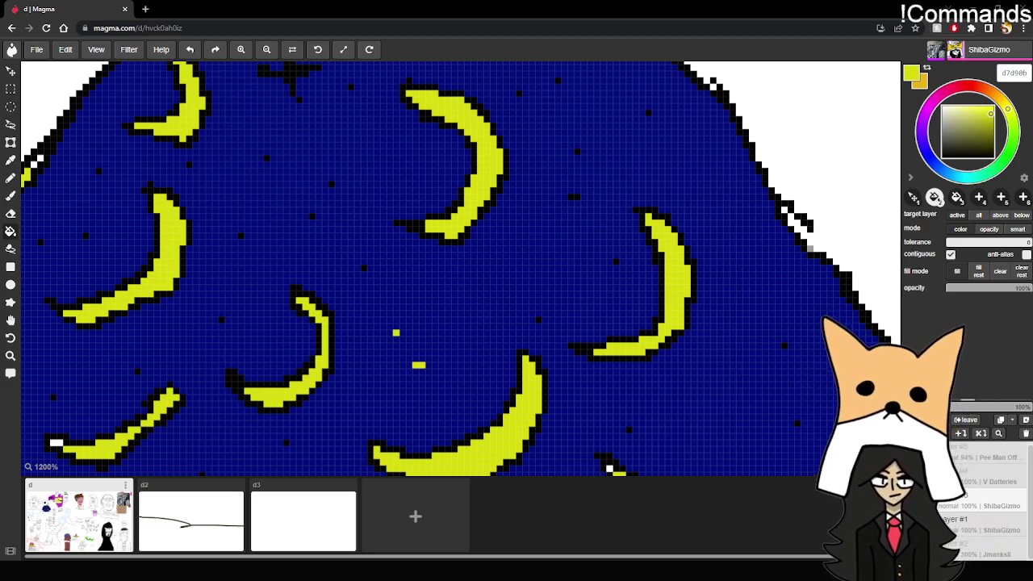
- Add three yellow star pixels across the sweater, one near its edge
scroll(537, 256, "down", 3)
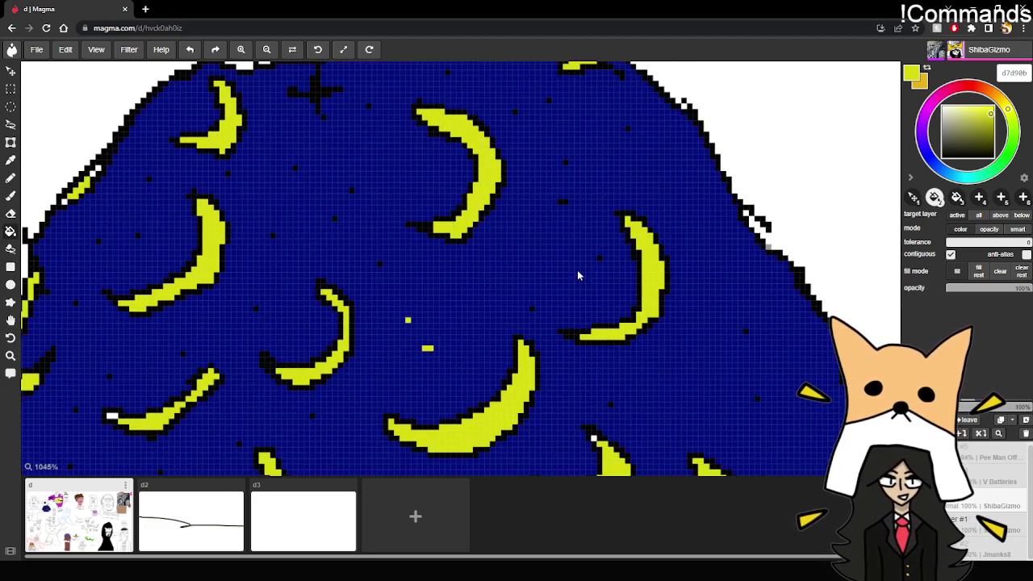
scroll(576, 272, "up", 3)
scroll(552, 121, "down", 2)
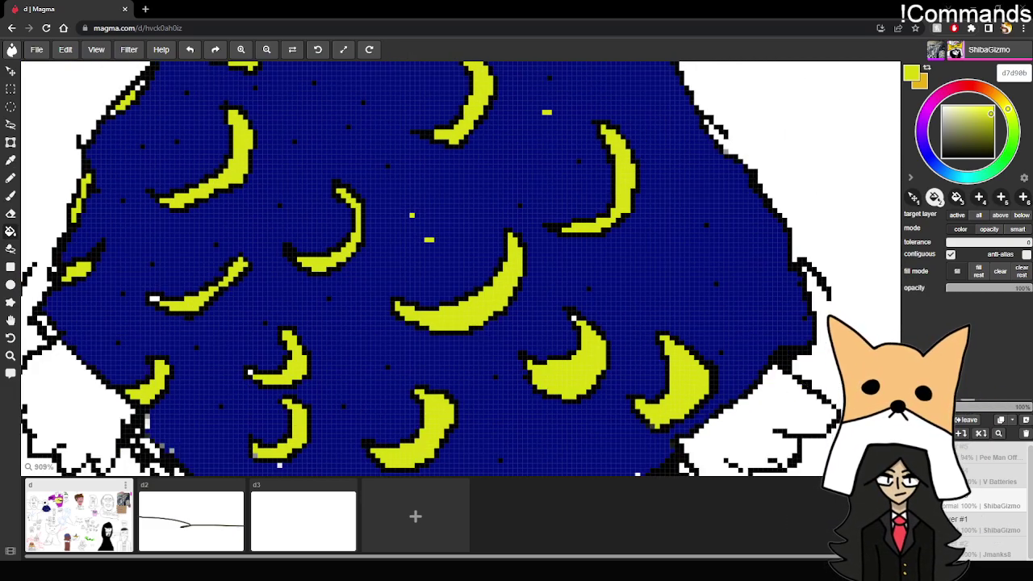
scroll(607, 308, "down", 3)
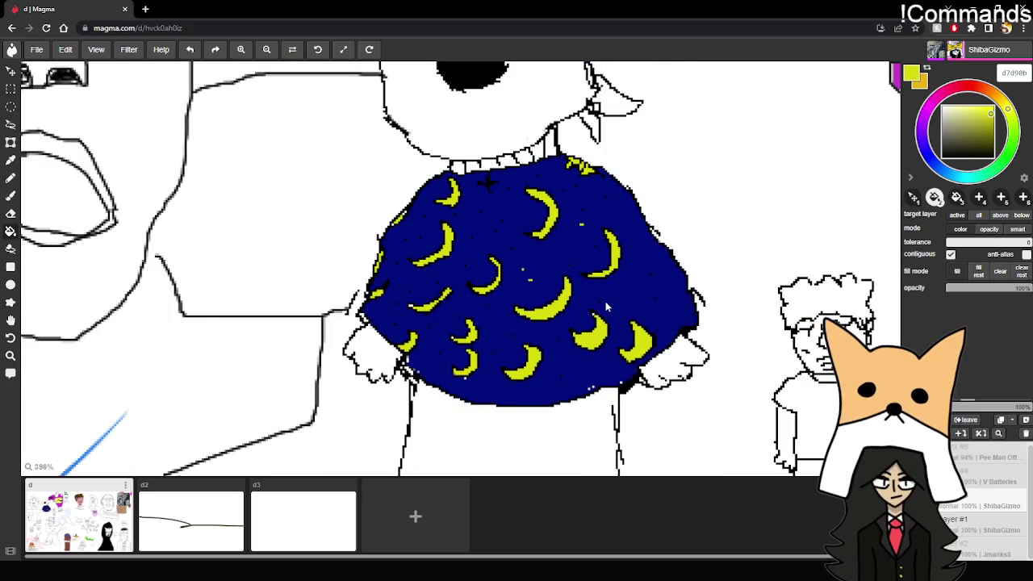
scroll(603, 185, "up", 4)
left_click(532, 198)
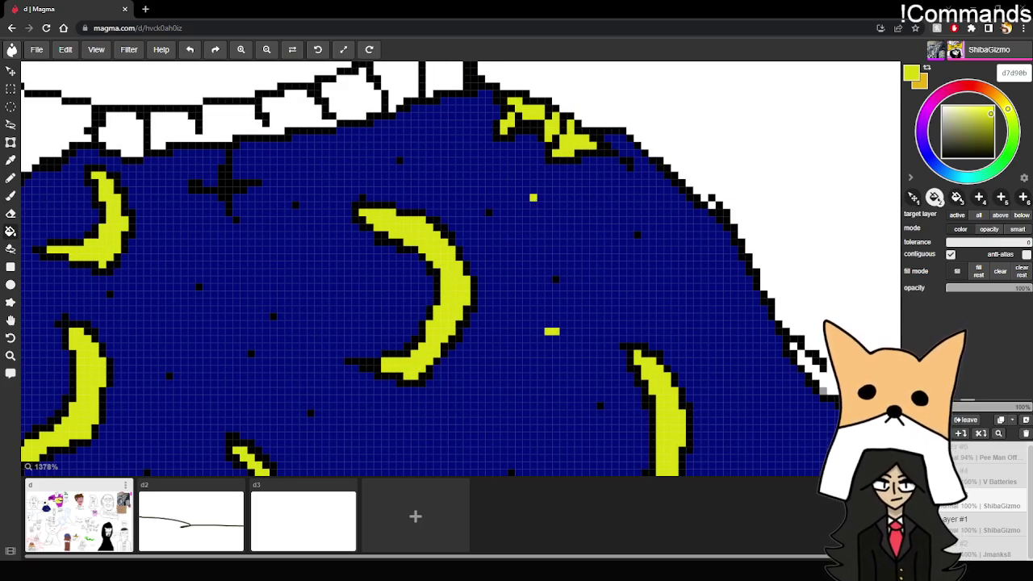
scroll(506, 229, "up", 2)
left_click(473, 200)
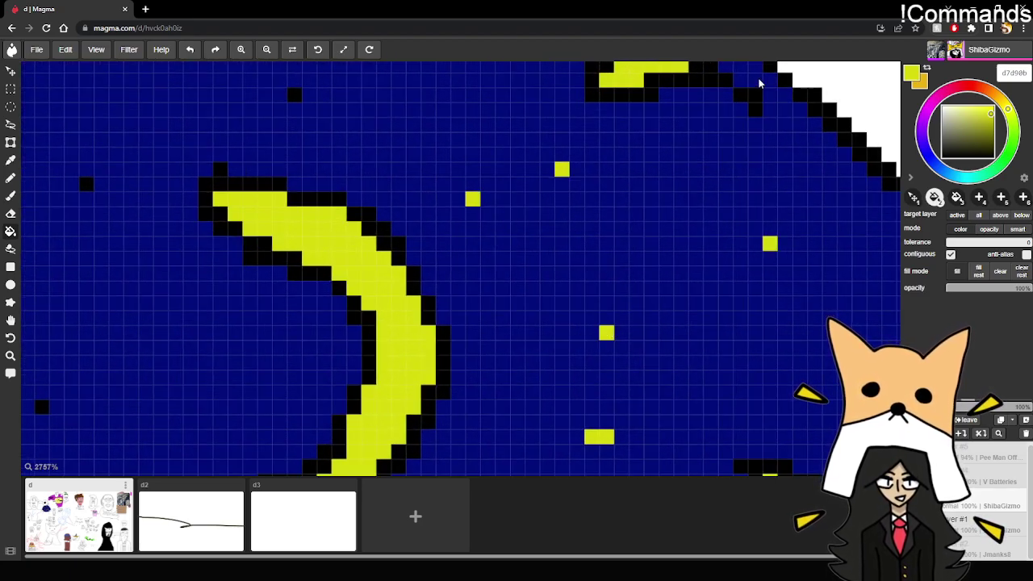
scroll(727, 101, "down", 3)
scroll(555, 82, "up", 2)
left_click(604, 108)
scroll(392, 336, "up", 1)
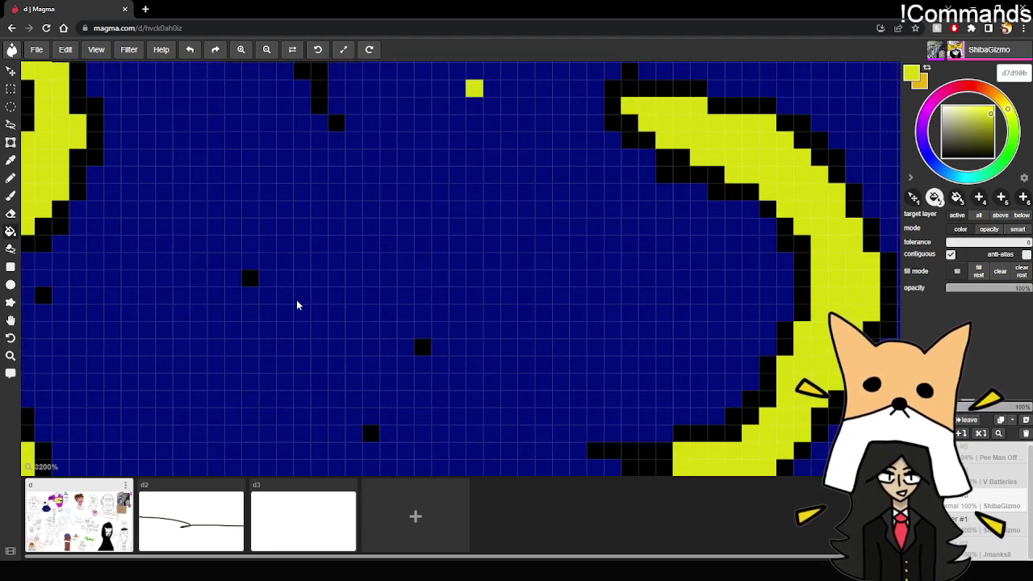
- Turn several black dots into yellow stars, undoing one accidental sweater flood
left_click(250, 279)
left_click(425, 347)
left_click(371, 434)
scroll(203, 378, "down", 4)
scroll(197, 405, "down", 5)
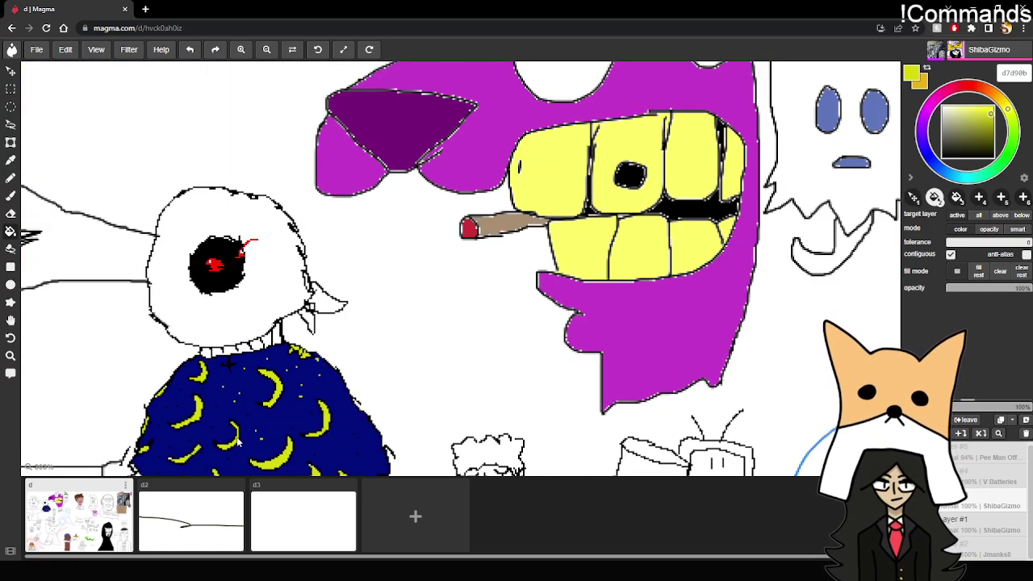
scroll(235, 454, "up", 1)
scroll(238, 460, "up", 5)
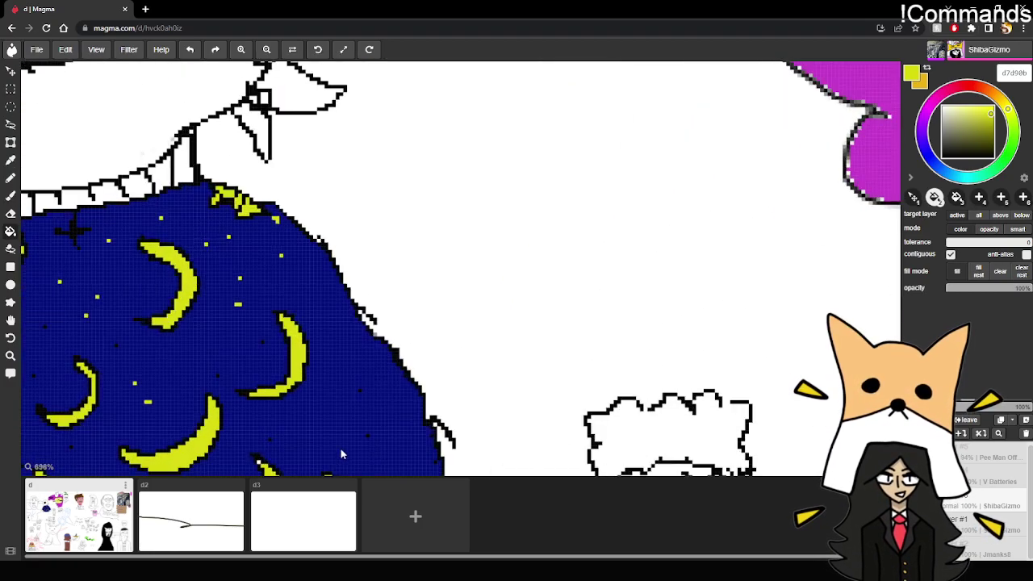
left_click(341, 355)
key("ctrl+z")
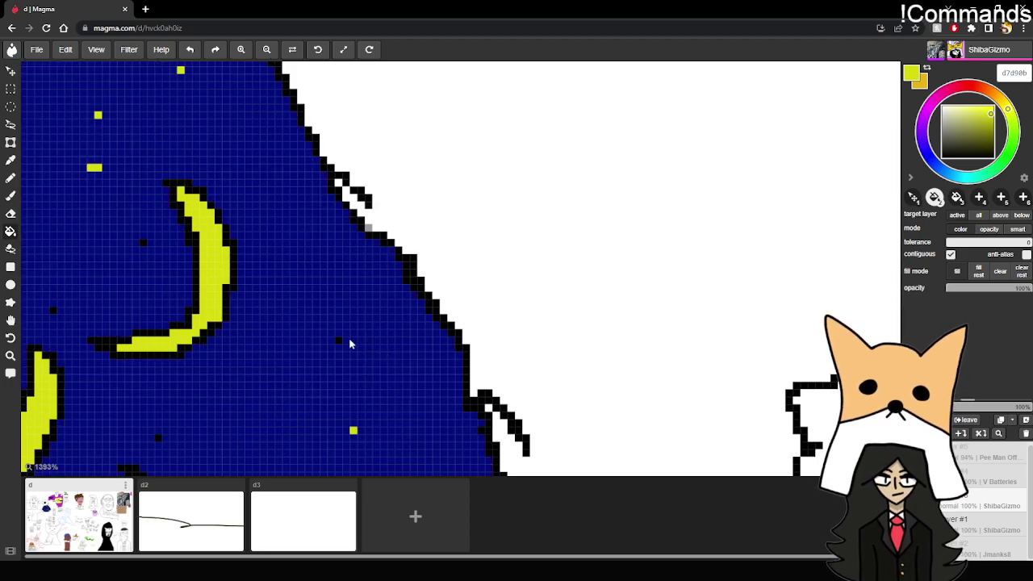
left_click(158, 438)
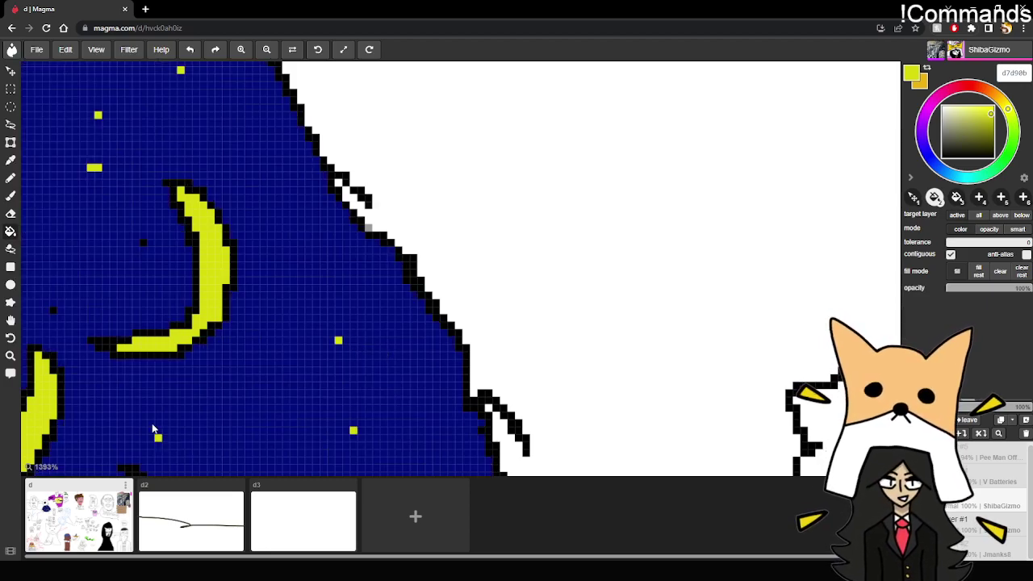
left_click(52, 310)
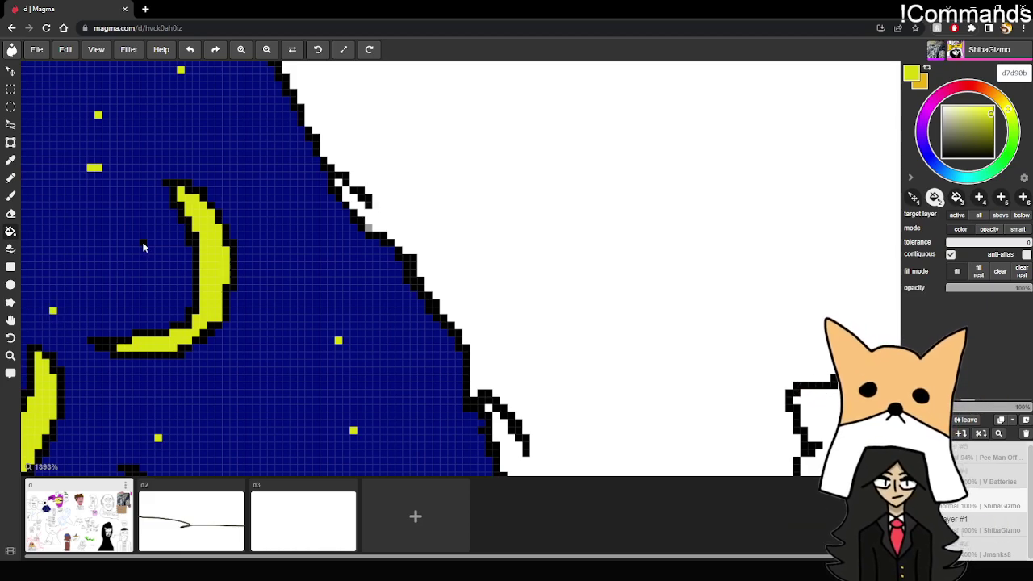
scroll(142, 246, "down", 5)
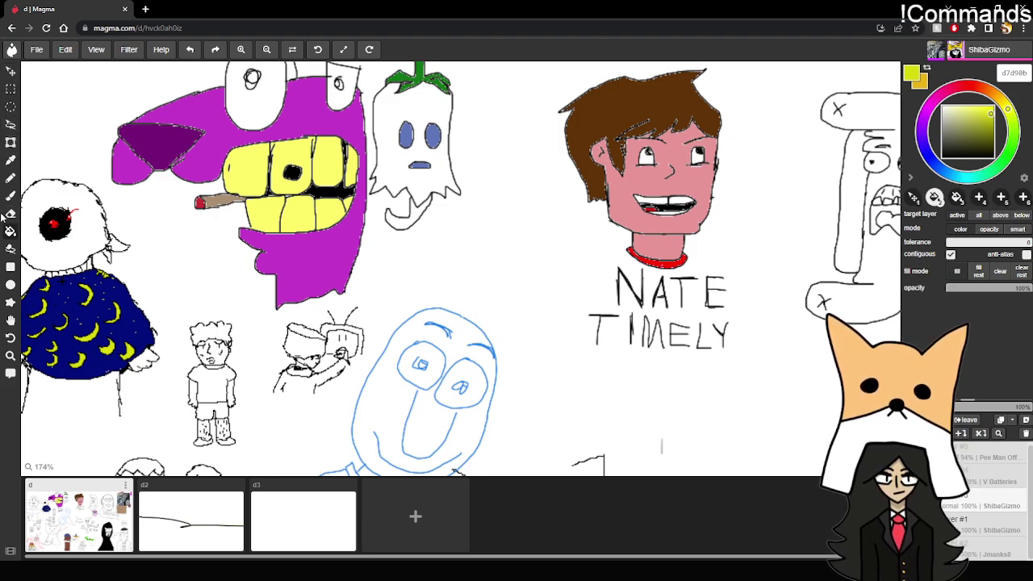
- Pan across the shared canvas with the Hand tool toward the bear doodle
left_click(10, 320)
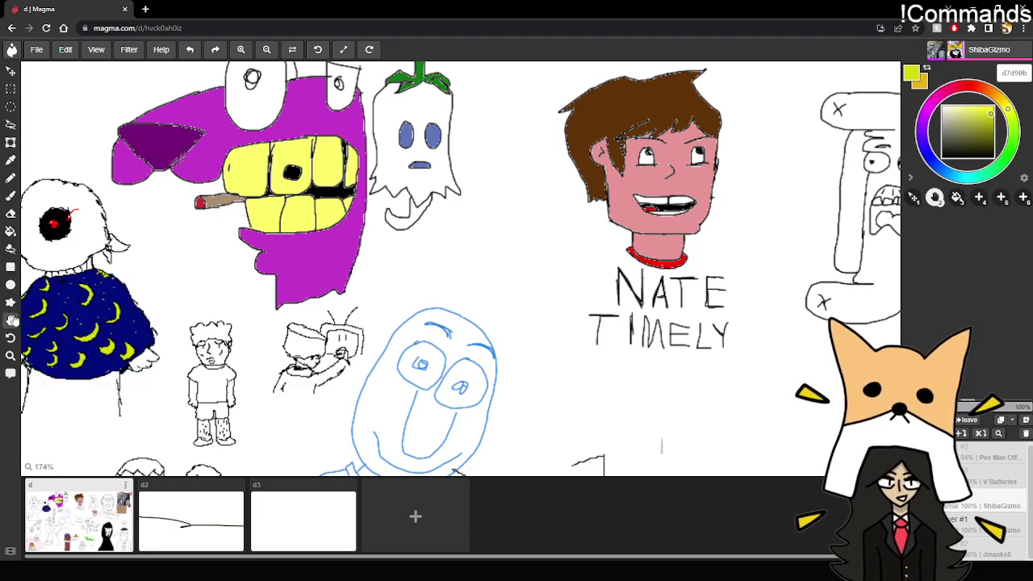
left_click_drag(484, 452, 251, 238)
mouse_move(379, 298)
left_mouse_down()
mouse_move(460, 252)
mouse_move(447, 146)
mouse_move(366, 82)
left_mouse_up()
scroll(458, 254, "down", 5)
scroll(511, 316, "down", 2)
left_click_drag(511, 316, 527, 356)
scroll(535, 207, "up", 3)
scroll(508, 239, "down", 3)
left_click_drag(705, 171, 637, 272)
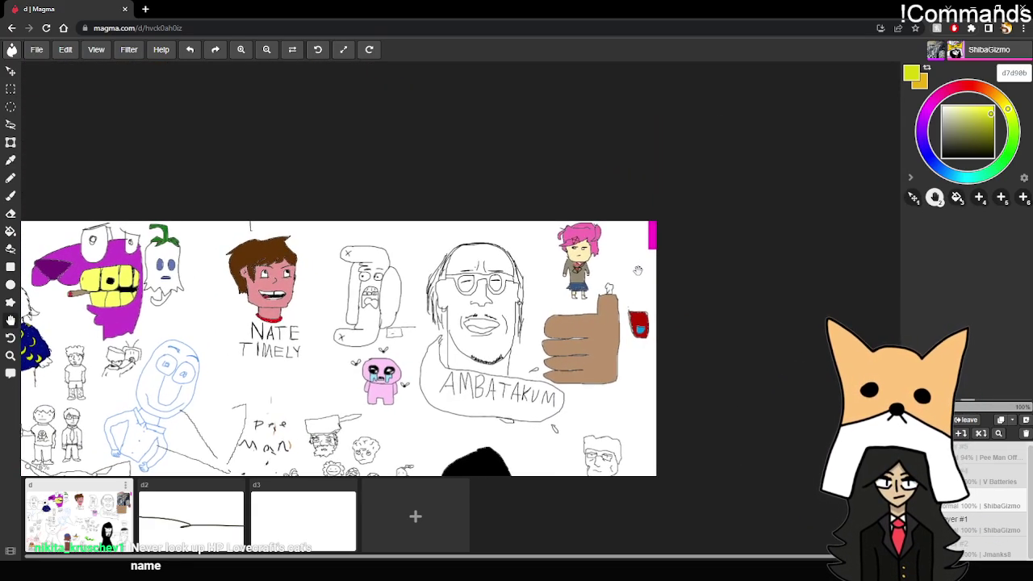
scroll(638, 270, "up", 1)
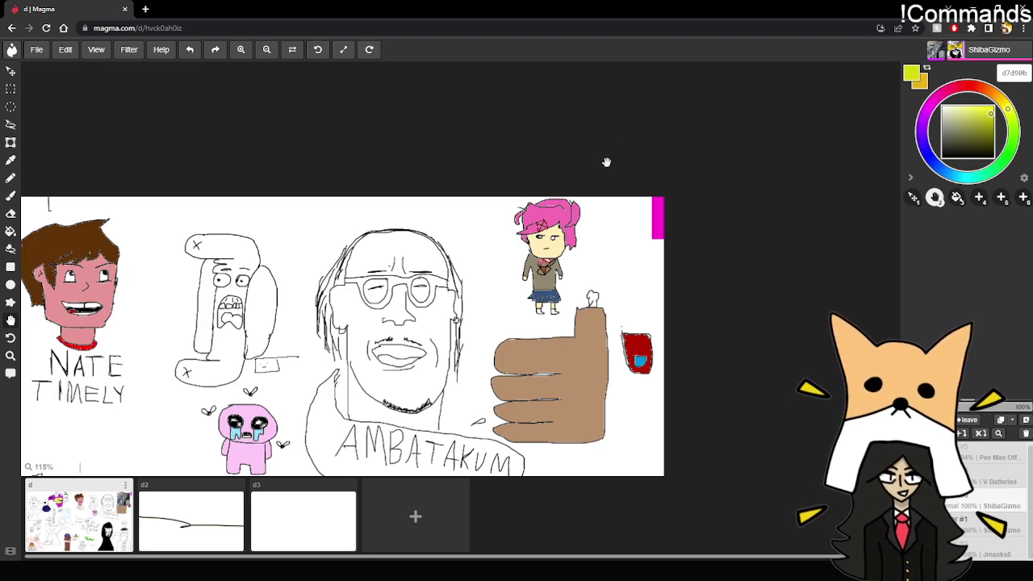
- Zoom in to centre the small arc-and-eyes sketch and switch to the brush
scroll(616, 146, "down", 5)
scroll(506, 245, "down", 3)
scroll(505, 248, "up", 3)
scroll(505, 248, "up", 3)
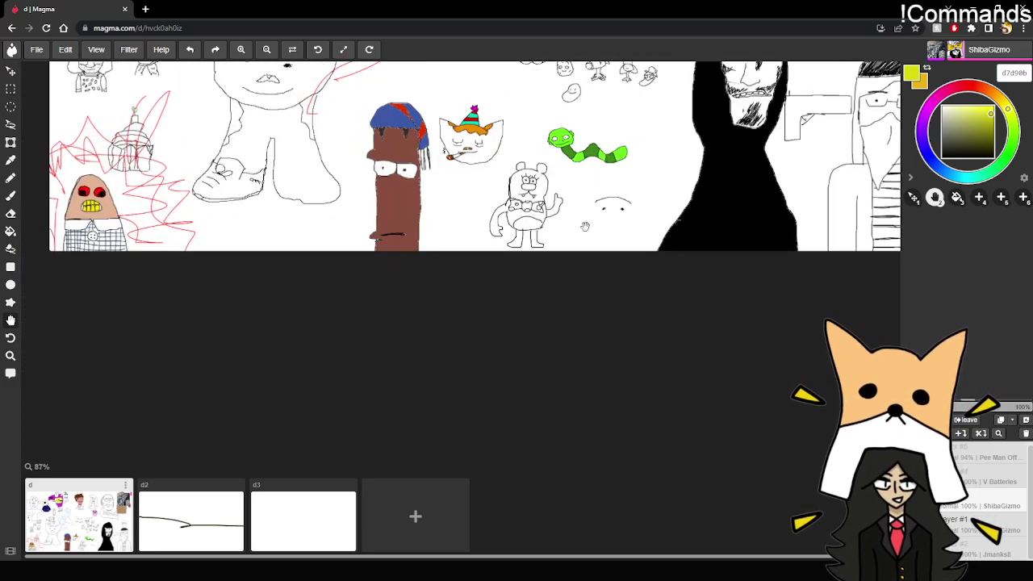
scroll(625, 284, "up", 4)
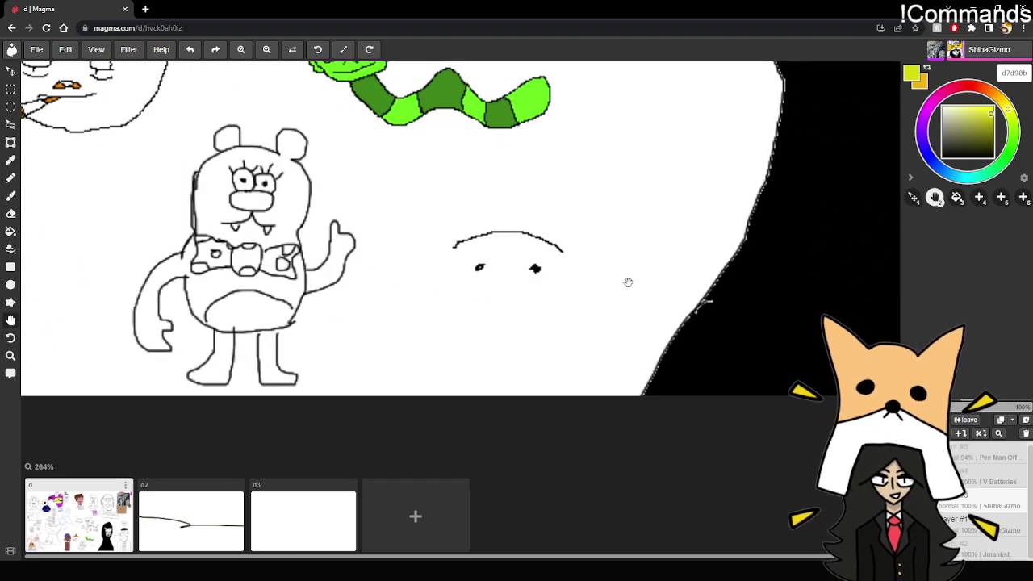
left_click_drag(625, 282, 597, 293)
scroll(597, 293, "up", 4)
left_click_drag(348, 223, 392, 258)
scroll(392, 258, "down", 2)
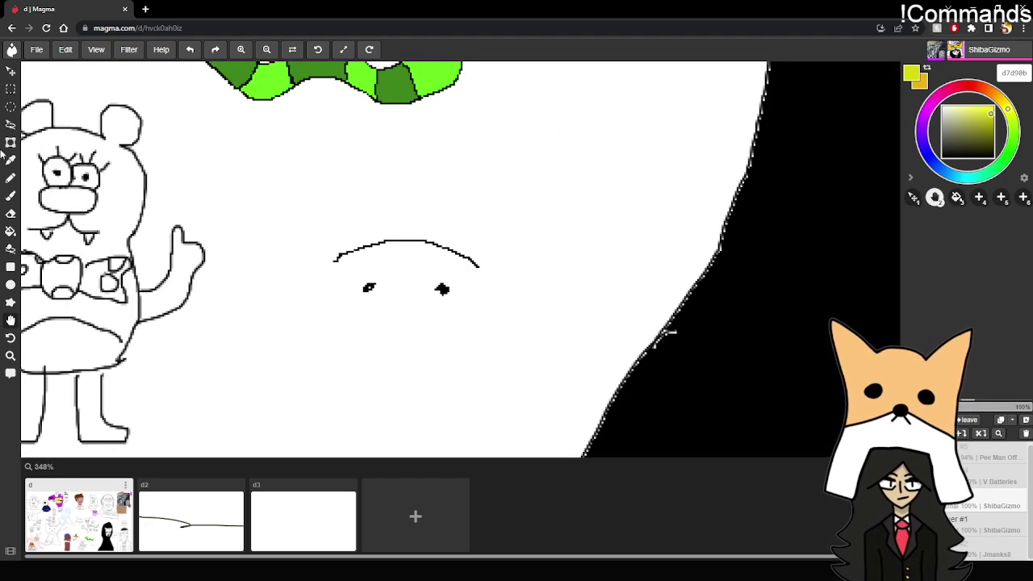
key("b")
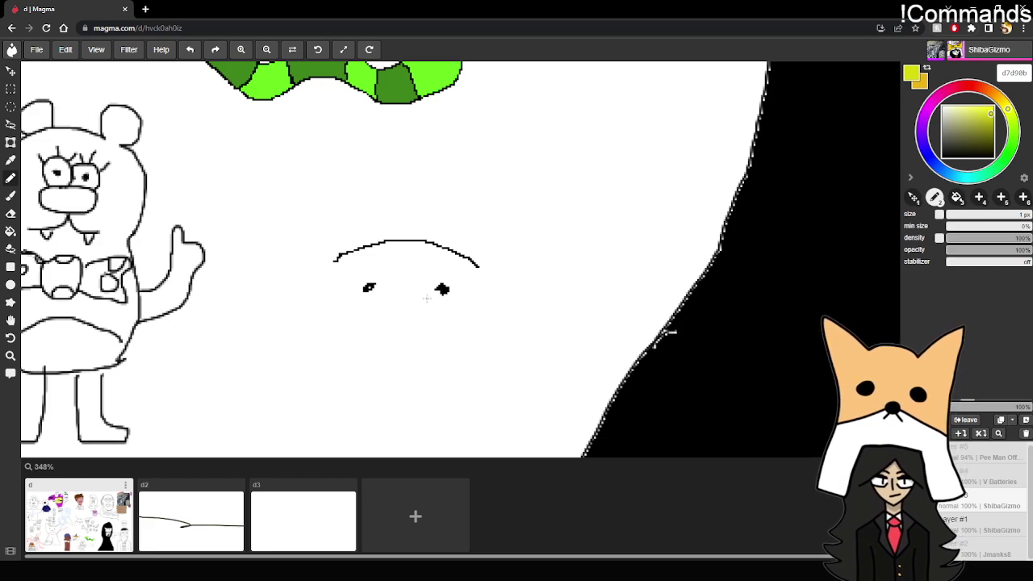
- Swap the active colour to black and try a short stroke under the nose, undoing it
key("x")
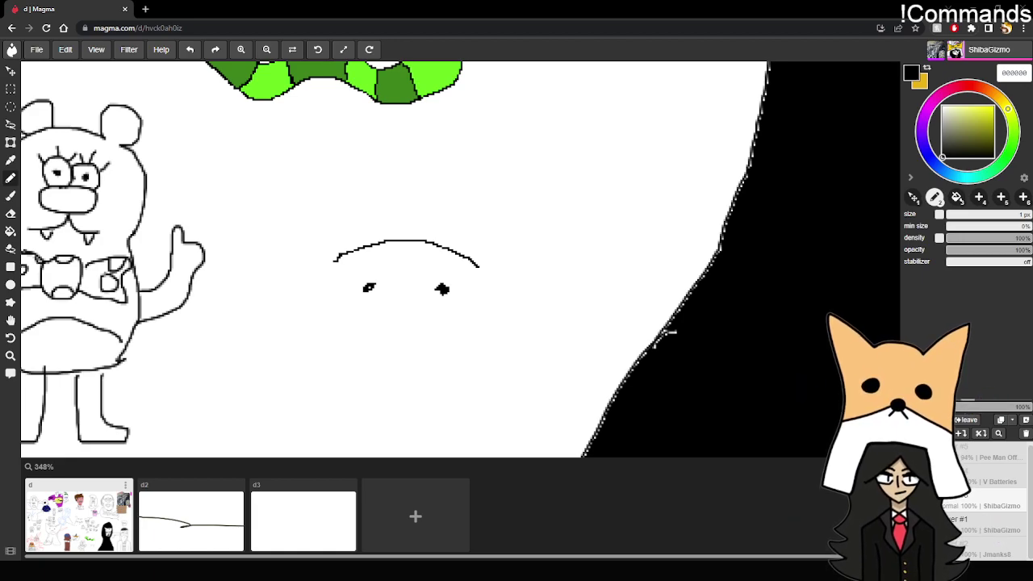
scroll(416, 328, "down", 5)
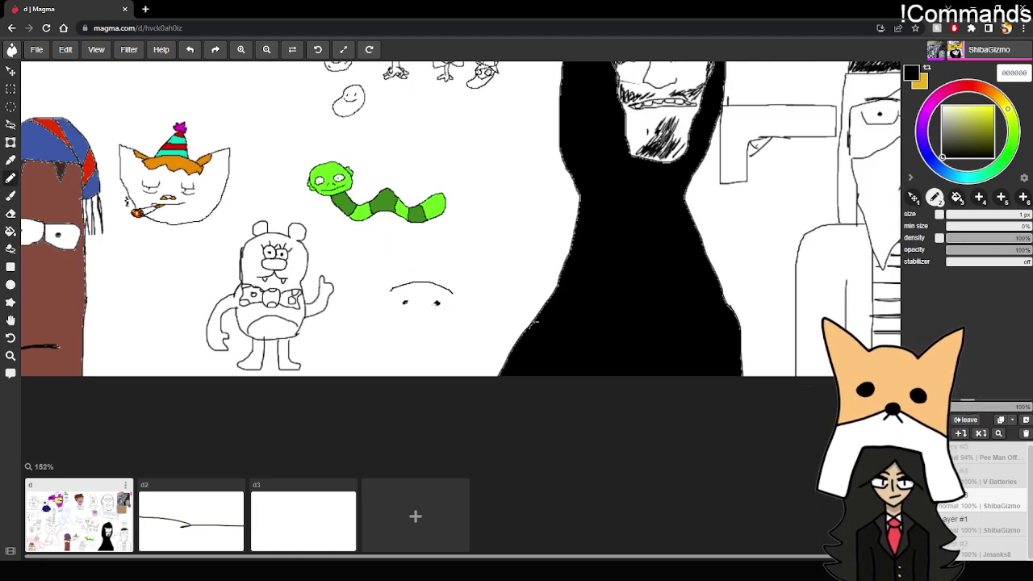
scroll(395, 305, "up", 6)
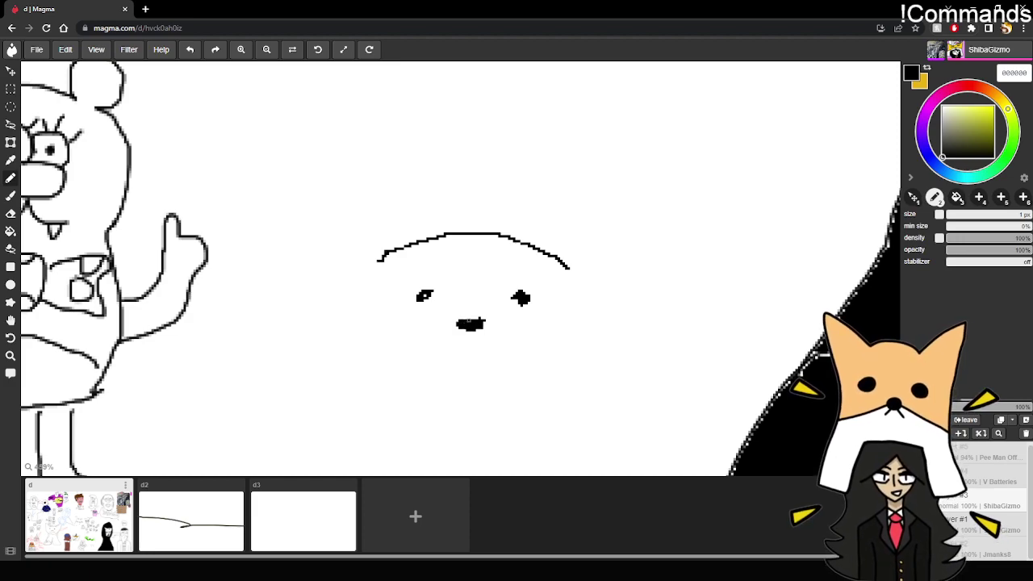
scroll(449, 369, "up", 2)
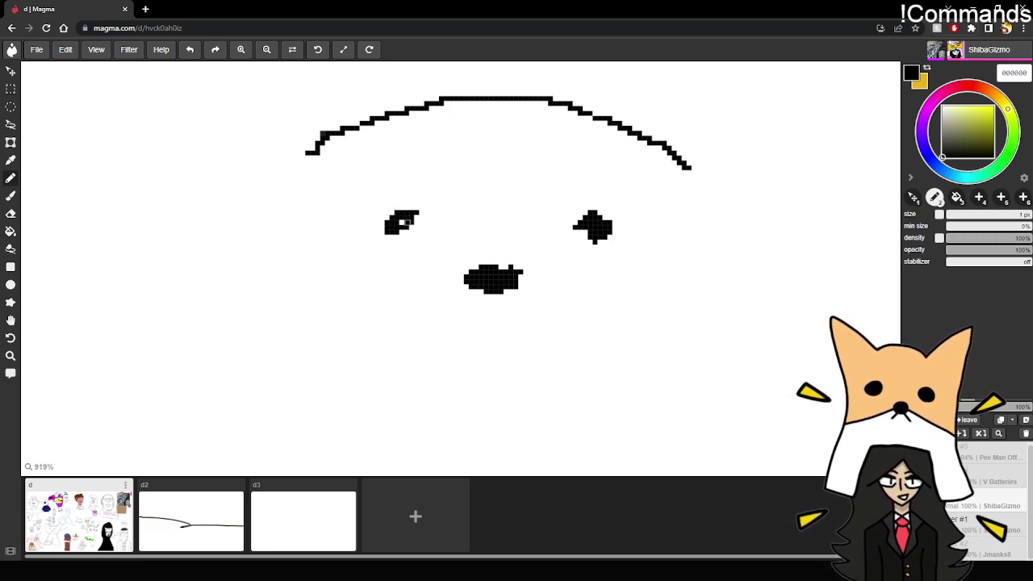
mouse_move(472, 295)
left_mouse_down()
mouse_move(467, 307)
mouse_move(510, 310)
left_mouse_up()
key("ctrl+z")
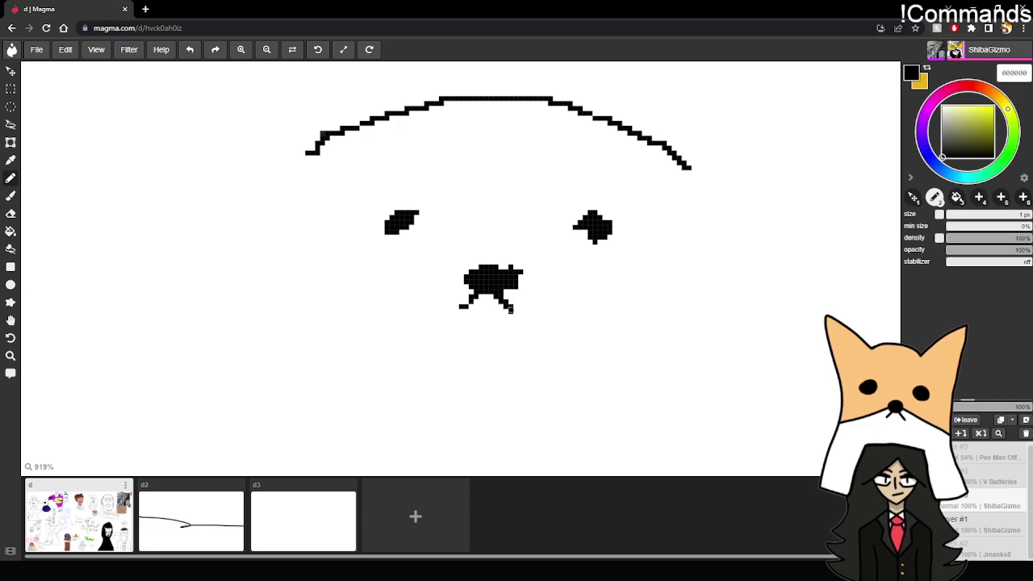
scroll(446, 298, "down", 5)
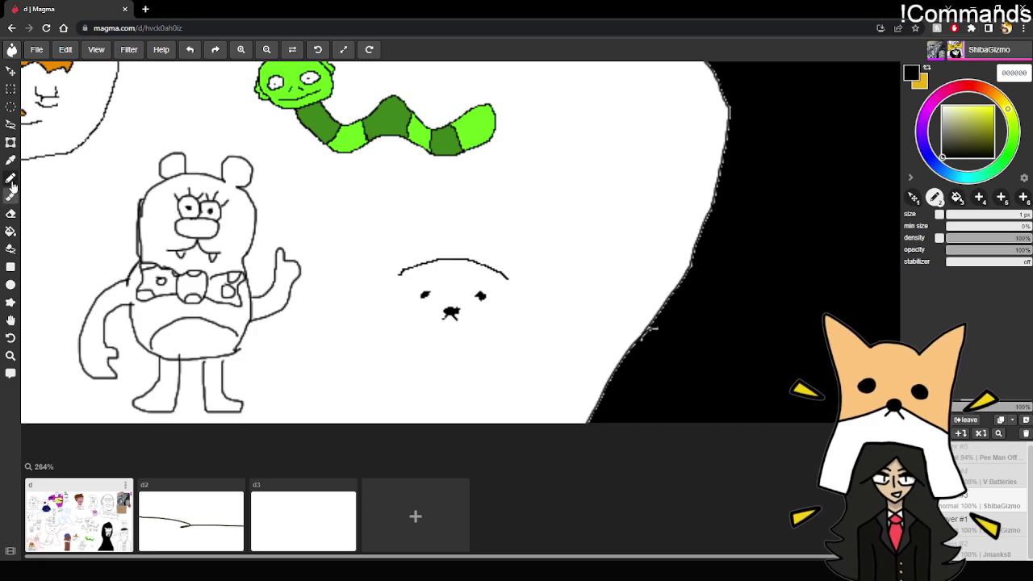
- Box-select the head arc, move it a few pixels down, then deselect
left_click(10, 89)
left_click_drag(358, 218, 557, 285)
left_click(10, 71)
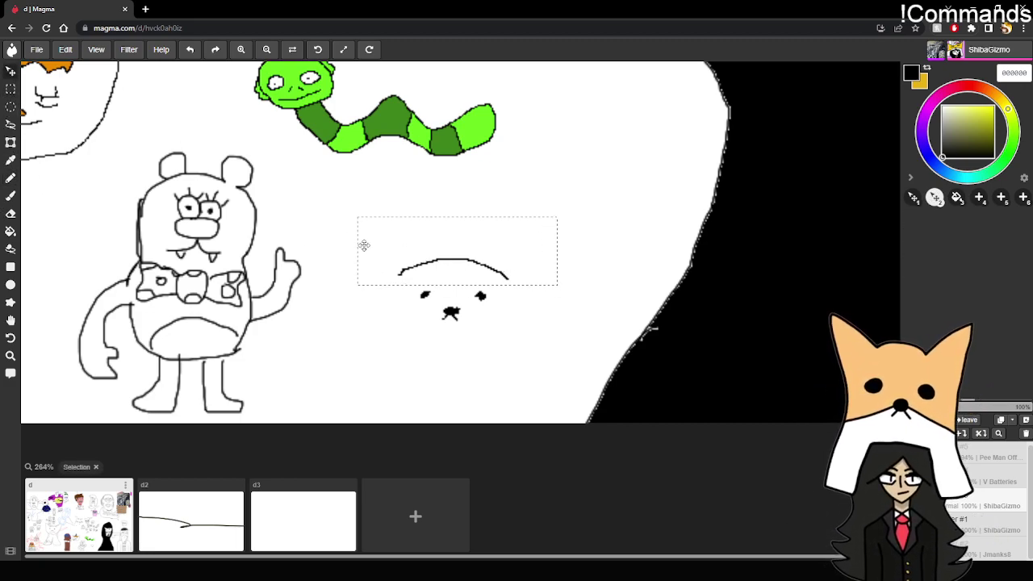
left_click_drag(433, 251, 429, 256)
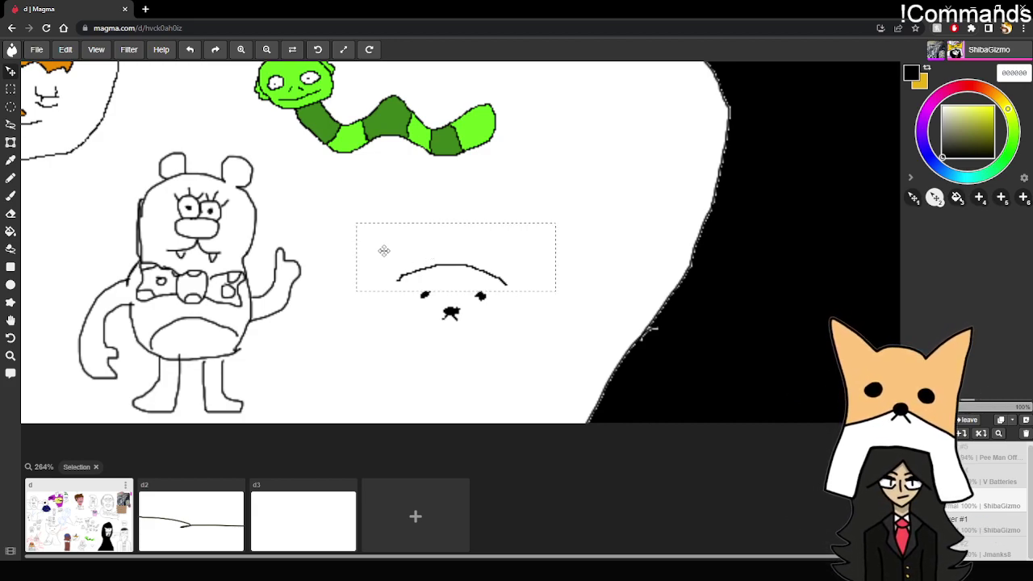
left_click(11, 88)
left_click(1001, 235)
scroll(563, 339, "up", 5)
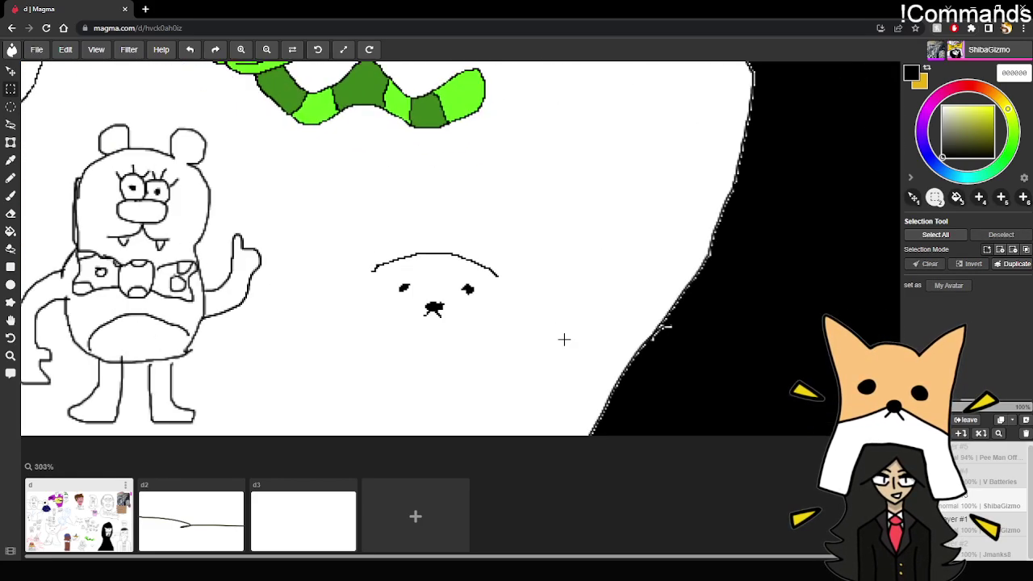
- Return to the brush tool and zoom around the small face sketch
left_click(11, 178)
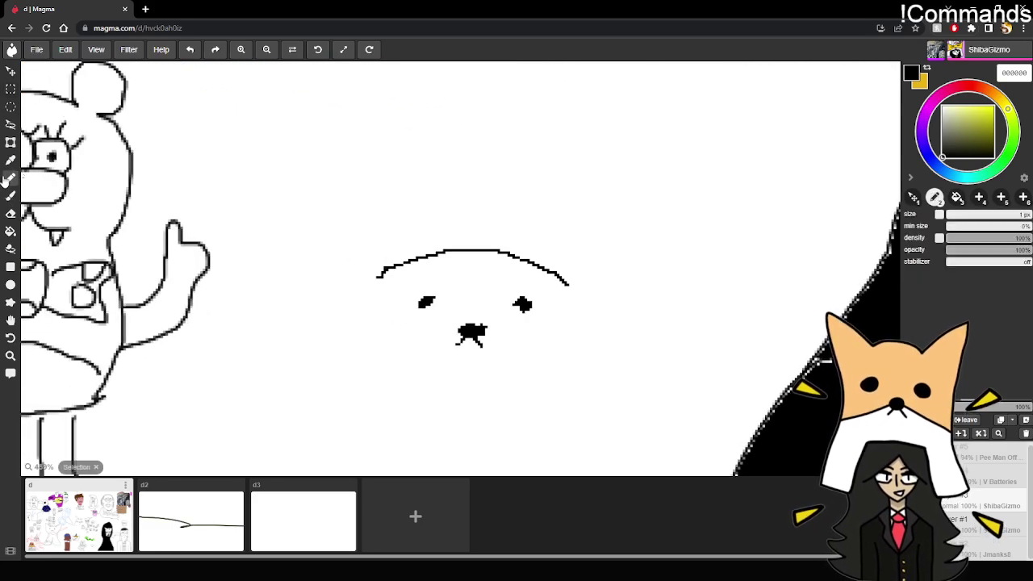
scroll(628, 333, "down", 5)
scroll(618, 306, "down", 5)
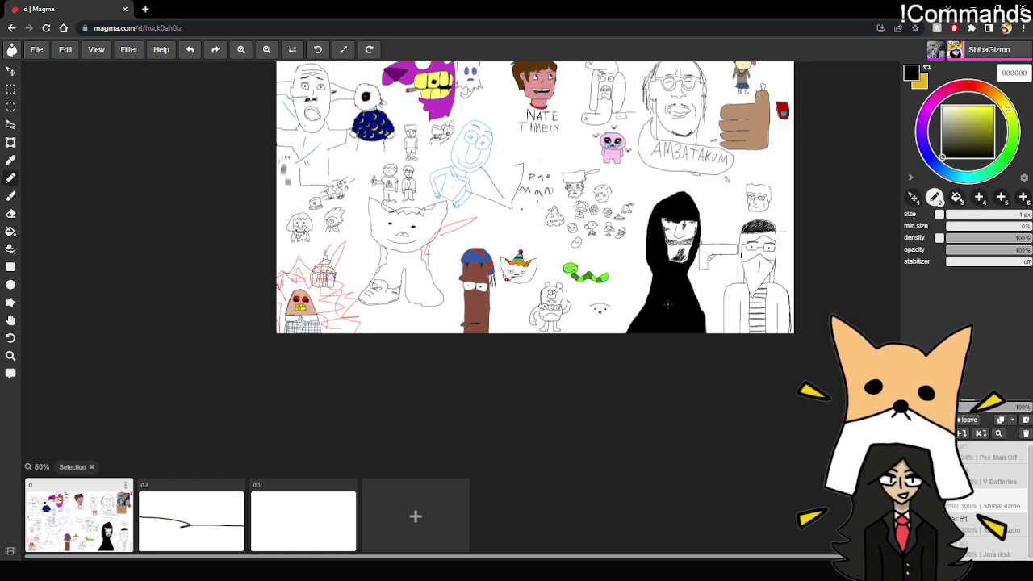
scroll(617, 317, "up", 8)
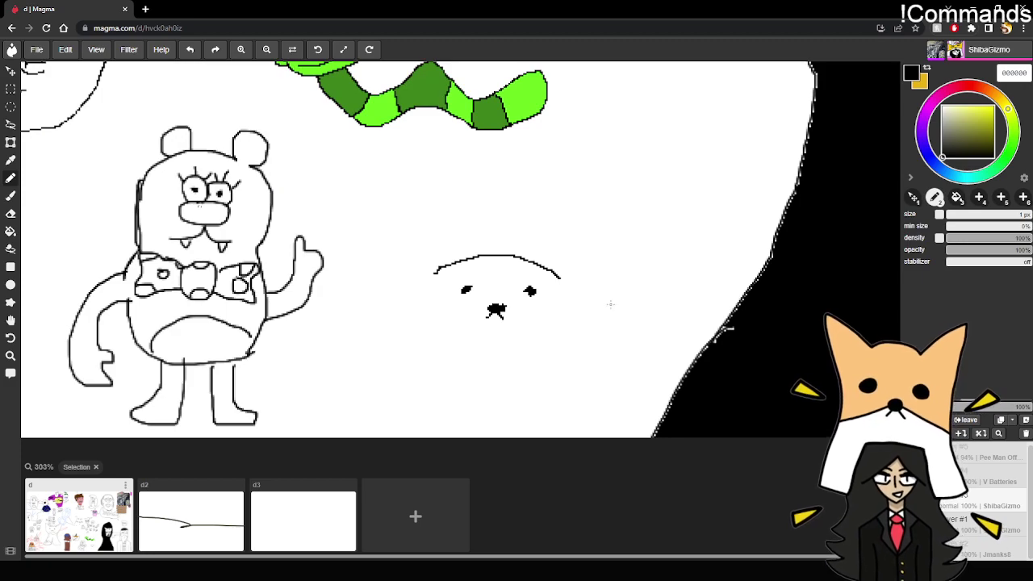
scroll(557, 290, "up", 1)
scroll(569, 277, "up", 1)
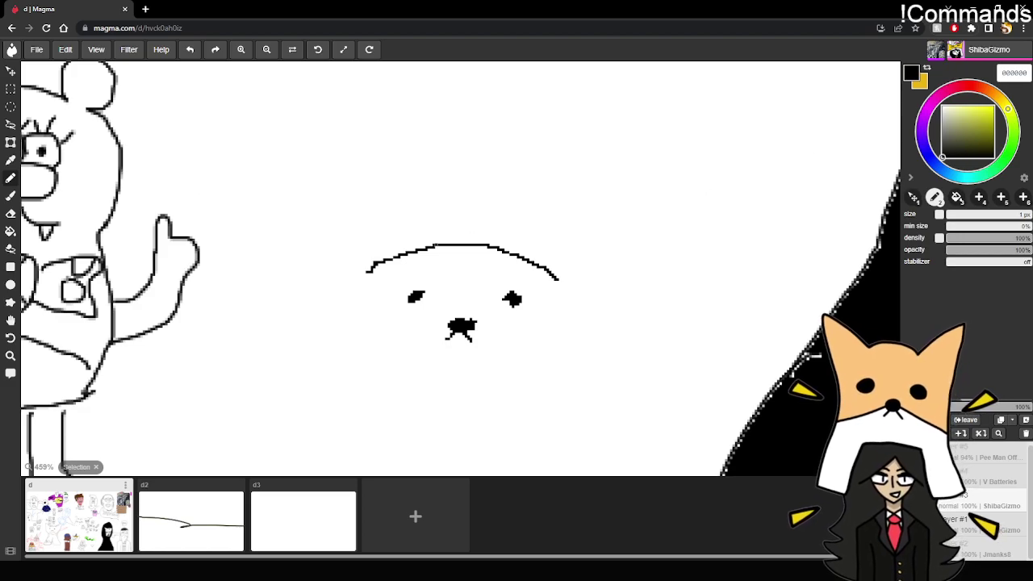
scroll(390, 213, "down", 5)
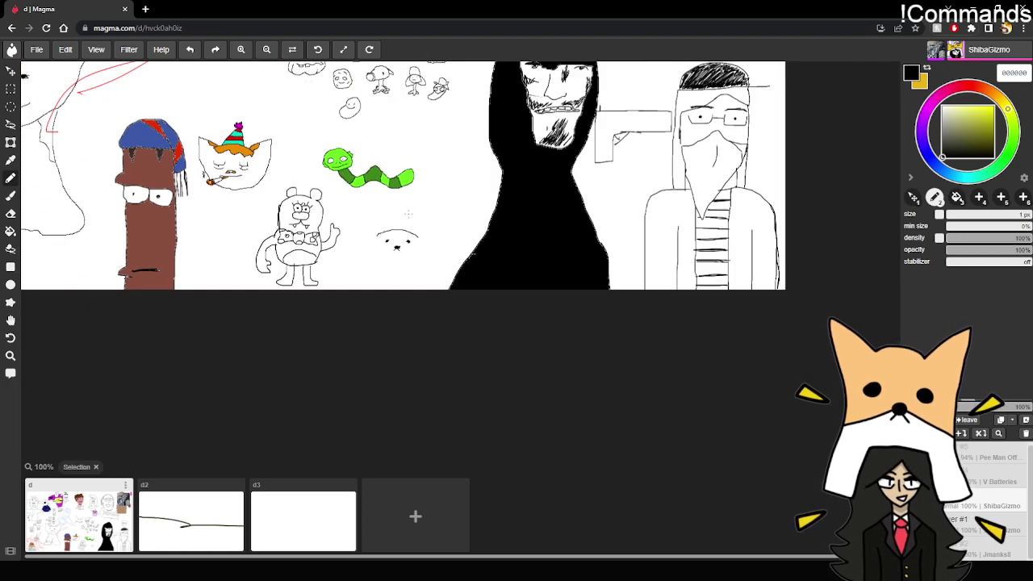
scroll(563, 180, "down", 1)
scroll(451, 273, "up", 6)
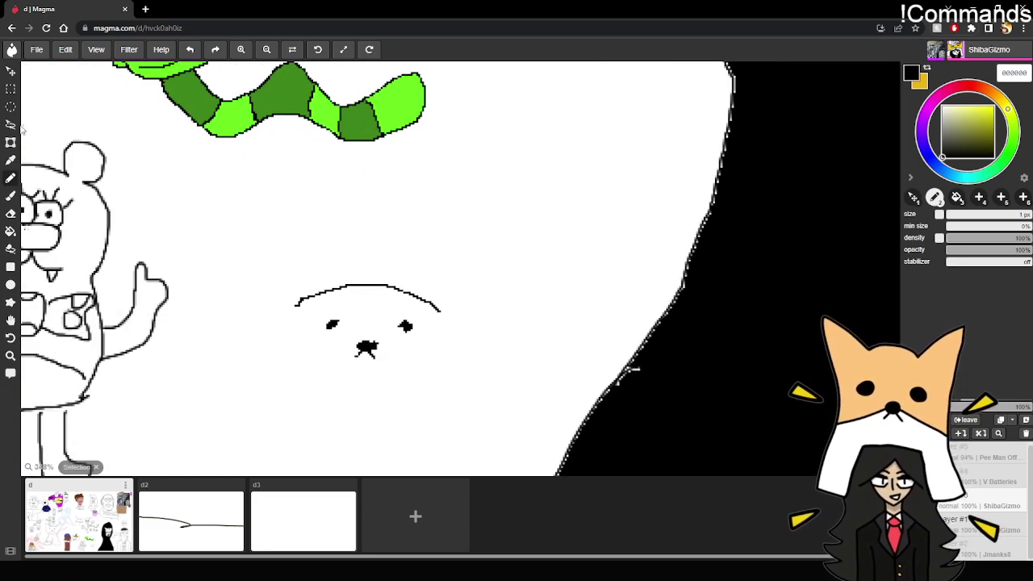
left_click(10, 89)
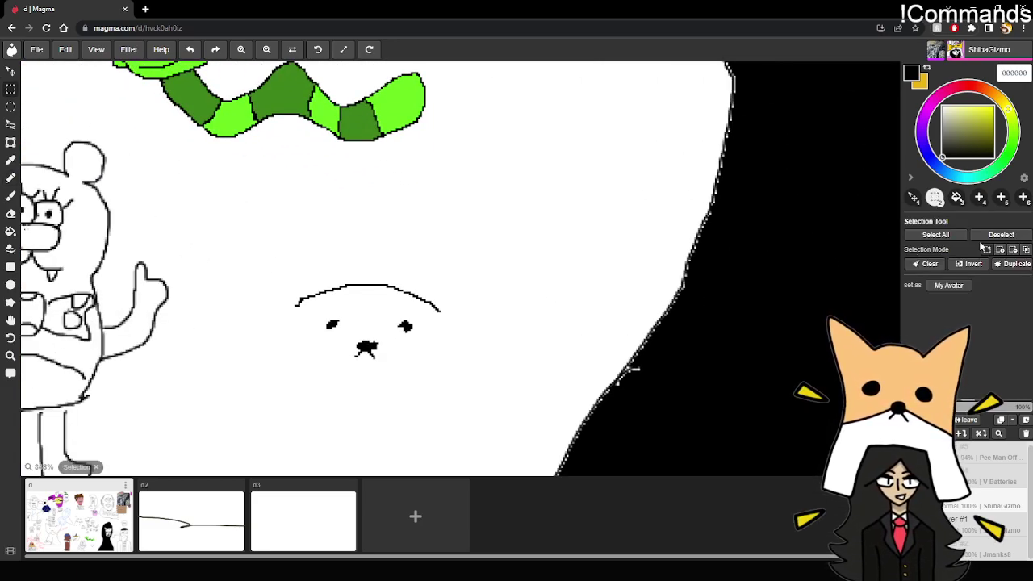
left_click(10, 177)
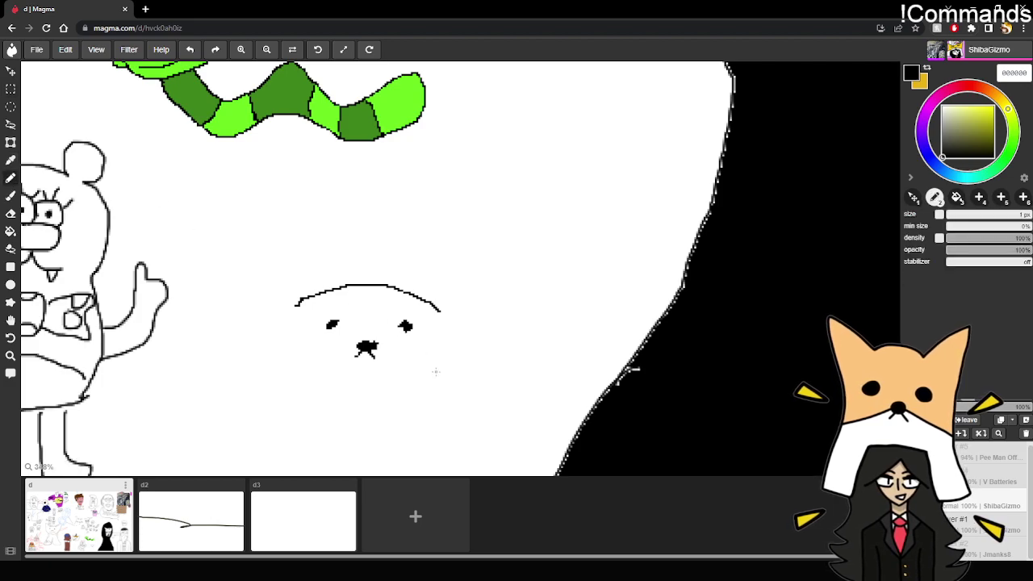
scroll(433, 366, "up", 2)
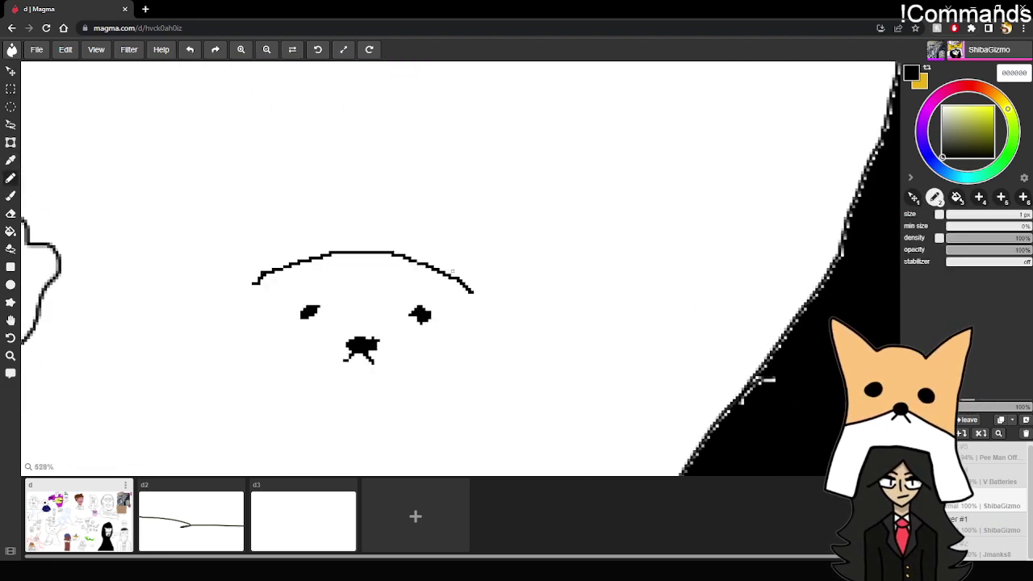
- Try three right-ear strokes from the head, undoing each, then return to the pencil
mouse_move(450, 269)
left_mouse_down()
mouse_move(541, 224)
mouse_move(544, 357)
left_mouse_up()
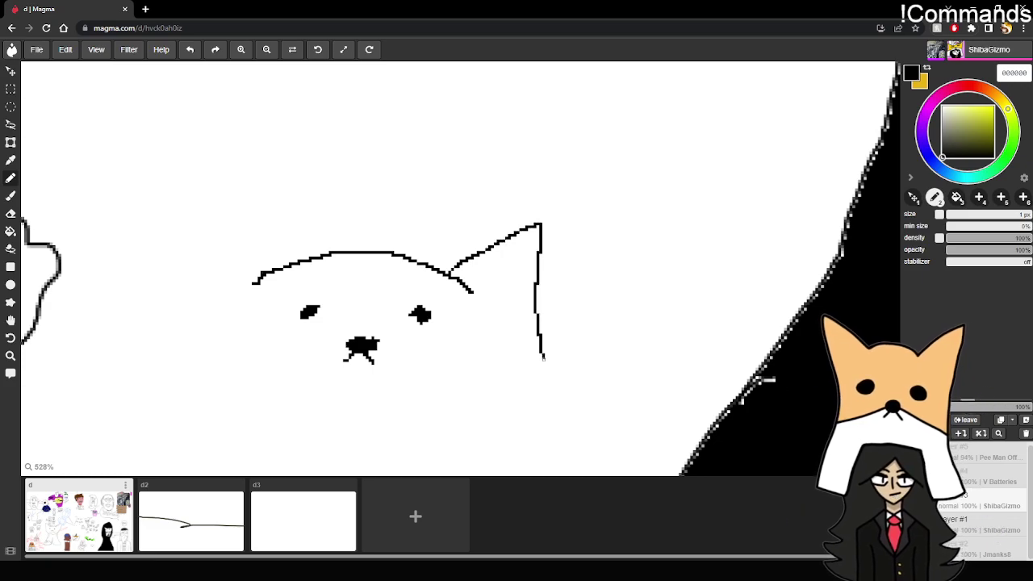
key("ctrl+z")
mouse_move(450, 271)
left_mouse_down()
mouse_move(484, 215)
mouse_move(527, 377)
left_mouse_up()
key("ctrl+z")
left_click_drag(444, 271, 470, 234)
key("ctrl+z")
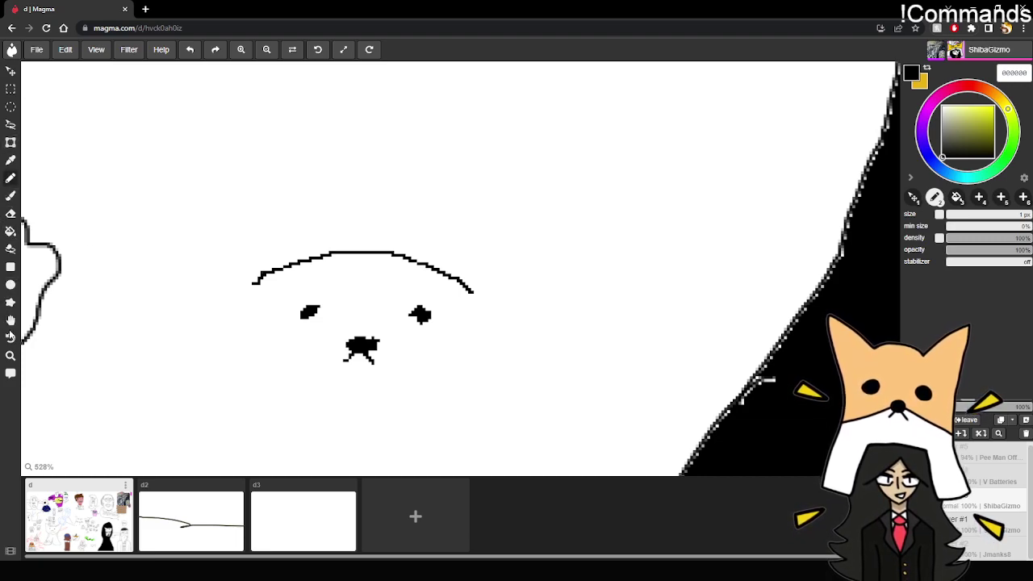
left_click(11, 213)
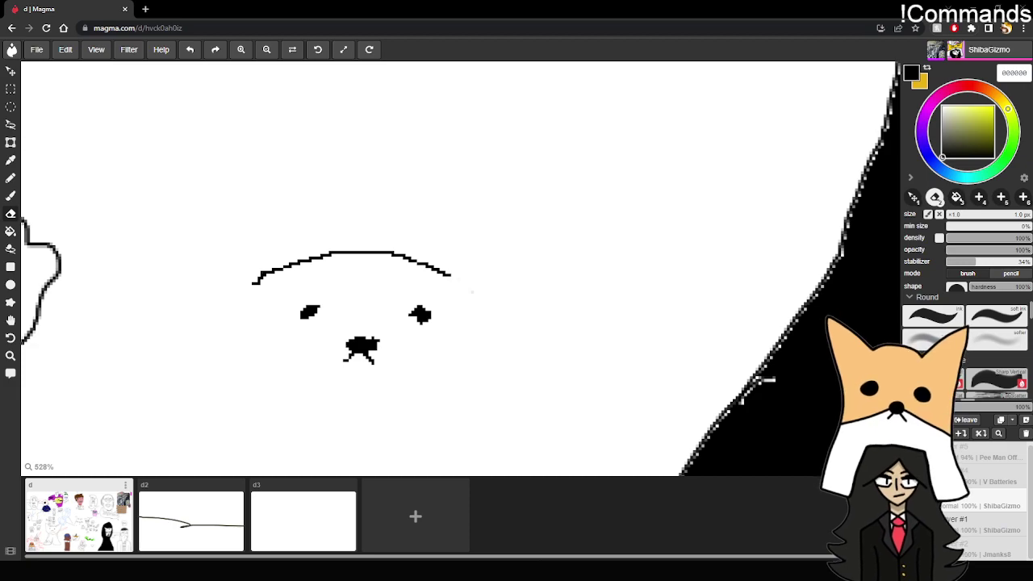
scroll(331, 267, "down", 3)
scroll(304, 278, "up", 2)
left_click(11, 178)
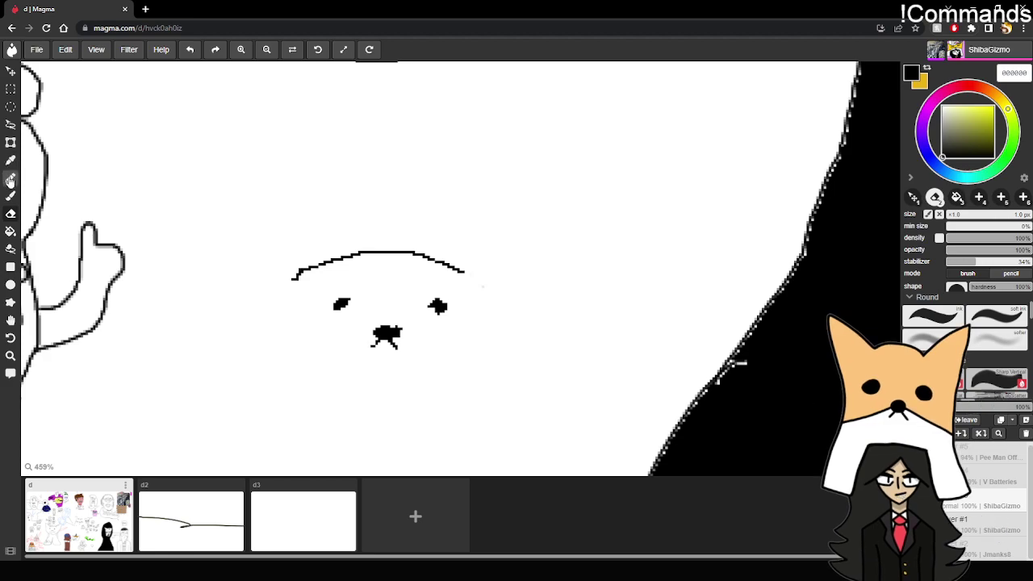
scroll(326, 239, "up", 2)
- Make four more right-ear attempts from the head curve, undoing every one
mouse_move(416, 263)
left_mouse_down()
mouse_move(517, 190)
mouse_move(531, 404)
left_mouse_up()
key("ctrl+z")
mouse_move(409, 259)
left_mouse_down()
mouse_move(520, 194)
mouse_move(519, 436)
left_mouse_up()
key("ctrl+z")
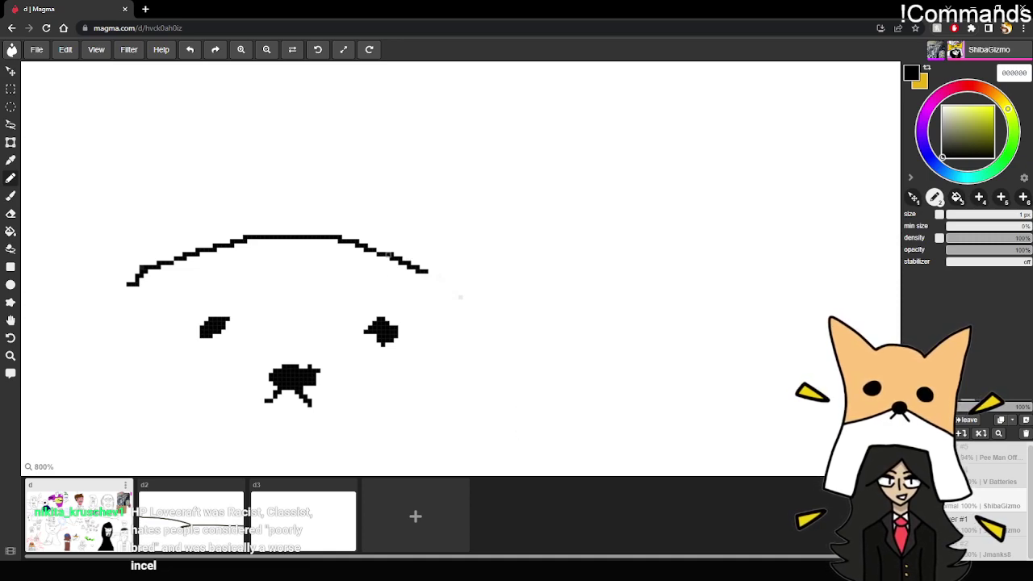
mouse_move(412, 264)
left_mouse_down()
mouse_move(495, 219)
mouse_move(528, 376)
mouse_move(523, 415)
left_mouse_up()
key("ctrl+z")
mouse_move(412, 262)
left_mouse_down()
mouse_move(438, 214)
mouse_move(495, 199)
mouse_move(538, 403)
mouse_move(557, 442)
left_mouse_up()
scroll(450, 367, "down", 1)
scroll(450, 367, "down", 3)
scroll(484, 364, "up", 2)
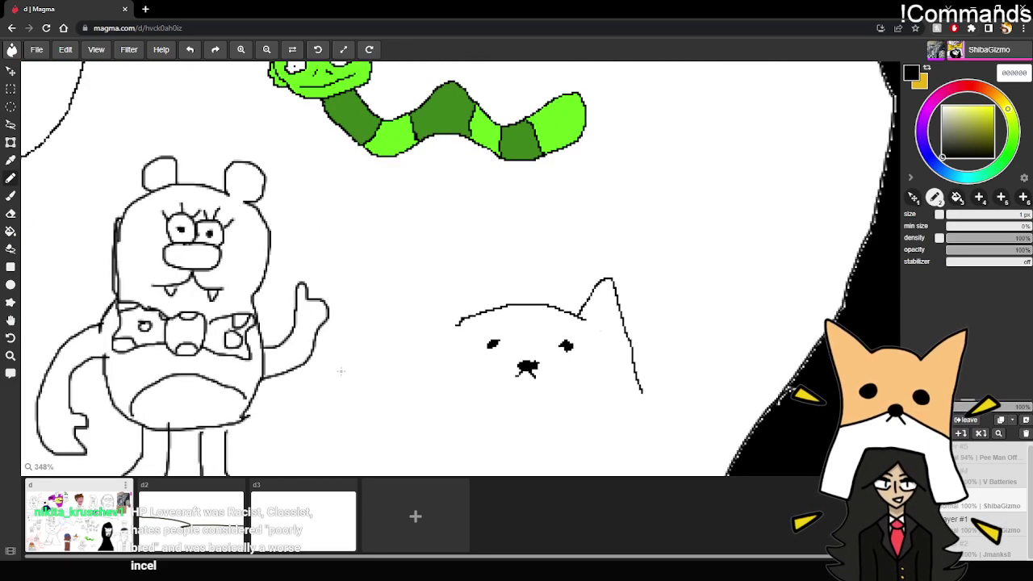
key("ctrl+z")
scroll(525, 388, "down", 2)
scroll(585, 433, "up", 3)
scroll(393, 354, "up", 3)
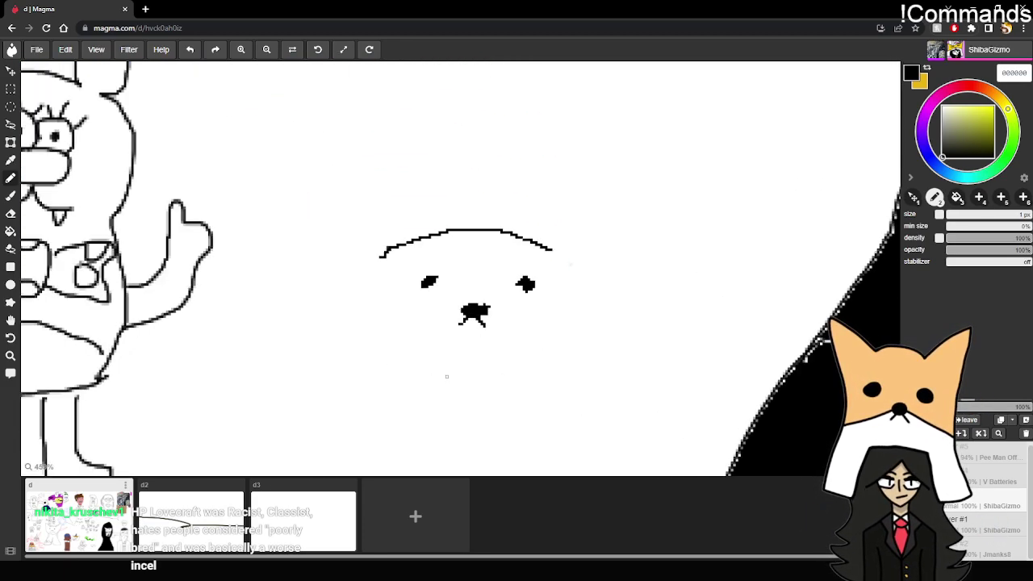
- Draw drooping mouth lines on both sides of the nose and a pointed left ear running down the side
left_click_drag(468, 276, 410, 323)
left_click_drag(510, 277, 599, 320)
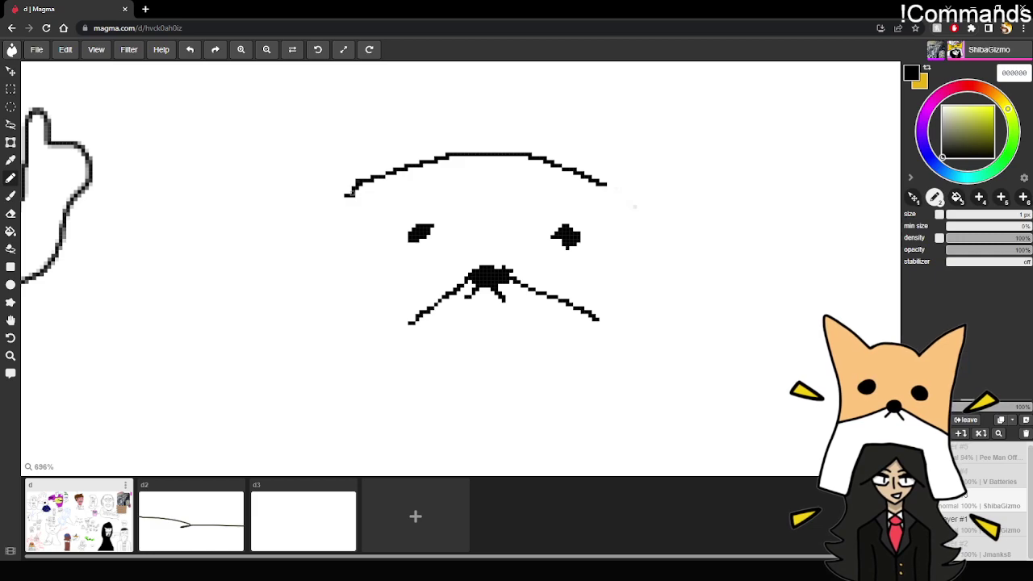
mouse_move(364, 185)
left_mouse_down()
mouse_move(267, 147)
mouse_move(287, 313)
left_mouse_up()
key("ctrl+z")
left_click_drag(353, 182, 234, 166)
key("ctrl+z")
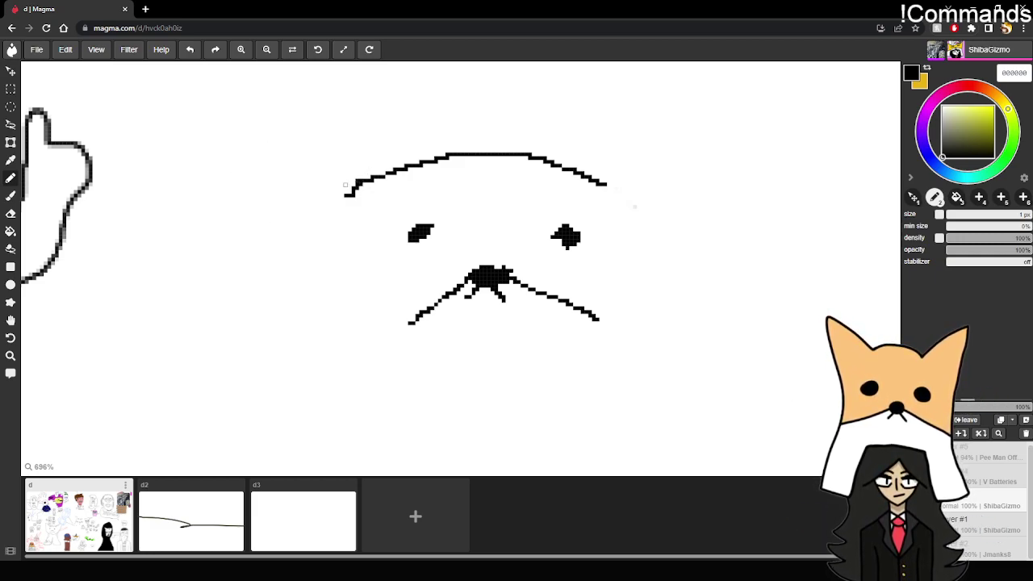
mouse_move(363, 178)
left_mouse_down()
mouse_move(247, 134)
mouse_move(231, 166)
mouse_move(294, 348)
mouse_move(298, 412)
mouse_move(283, 473)
left_mouse_up()
scroll(313, 394, "down", 5)
- Draw the pointed right ear and right side after undoing two attempts
scroll(398, 295, "up", 4)
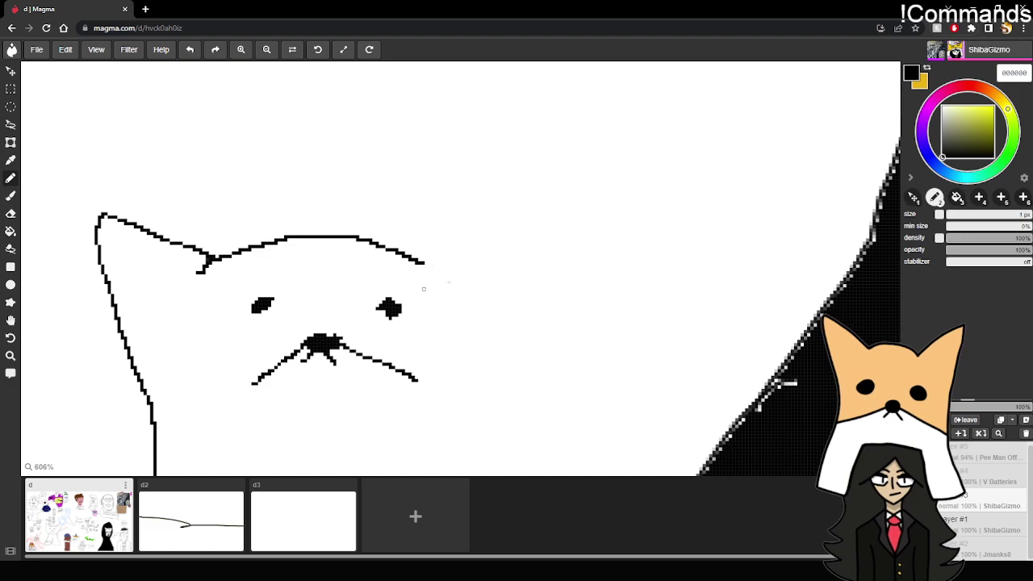
mouse_move(414, 247)
left_mouse_down()
mouse_move(500, 206)
mouse_move(511, 251)
mouse_move(491, 457)
left_mouse_up()
key("ctrl+z")
mouse_move(426, 245)
left_mouse_down()
mouse_move(437, 227)
mouse_move(484, 247)
mouse_move(481, 339)
left_mouse_up()
key("ctrl+z")
mouse_move(418, 244)
left_mouse_down()
mouse_move(468, 204)
mouse_move(509, 191)
mouse_move(492, 321)
mouse_move(497, 388)
mouse_move(536, 481)
left_mouse_up()
scroll(347, 411, "down", 5)
scroll(338, 416, "up", 5)
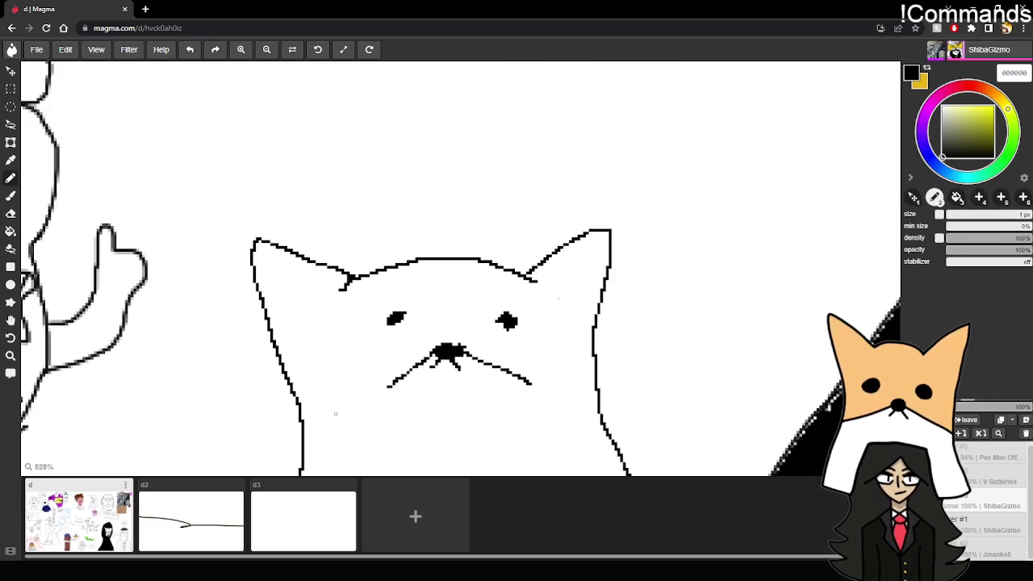
- Extend the face line down-left and down-right into the two cheek lines
left_click_drag(389, 385, 321, 418)
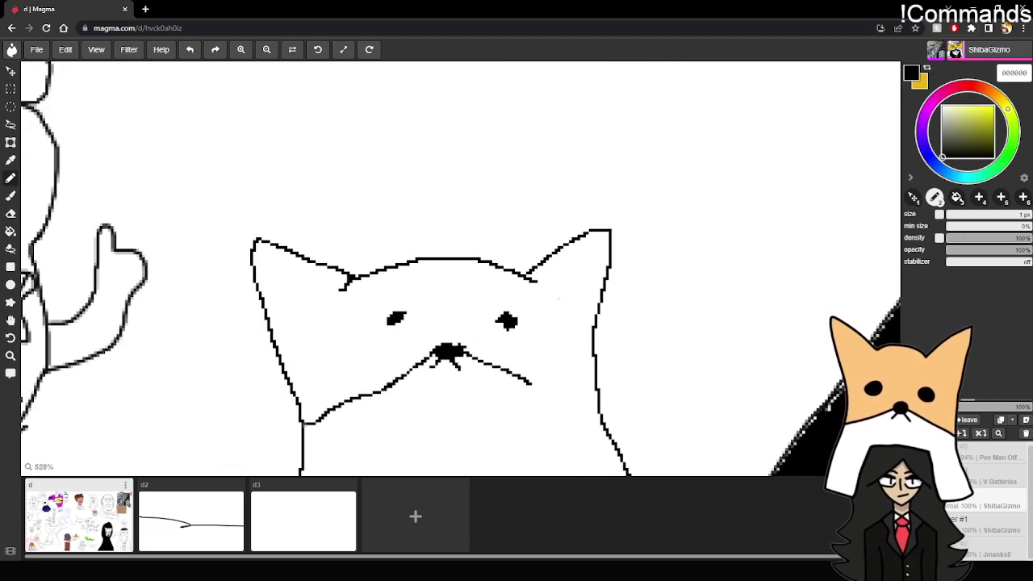
left_click_drag(531, 383, 598, 414)
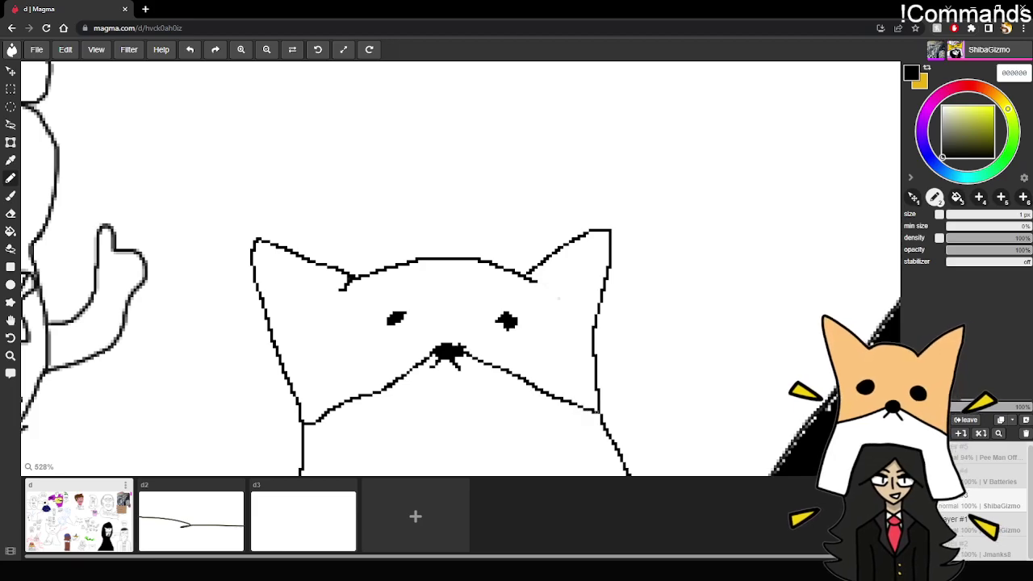
scroll(604, 415, "down", 3)
scroll(549, 379, "down", 5)
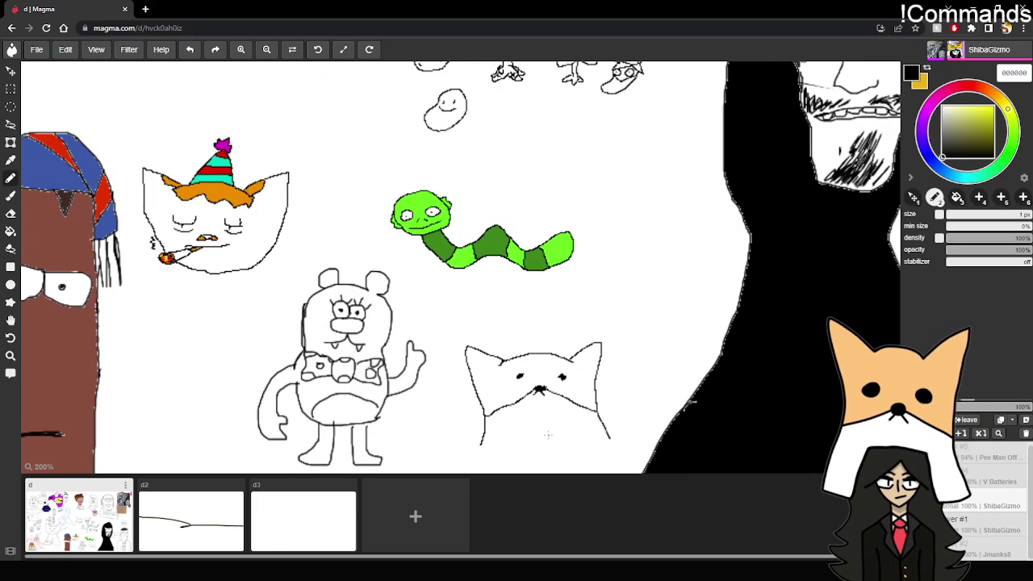
scroll(568, 483, "up", 3)
scroll(604, 468, "up", 3)
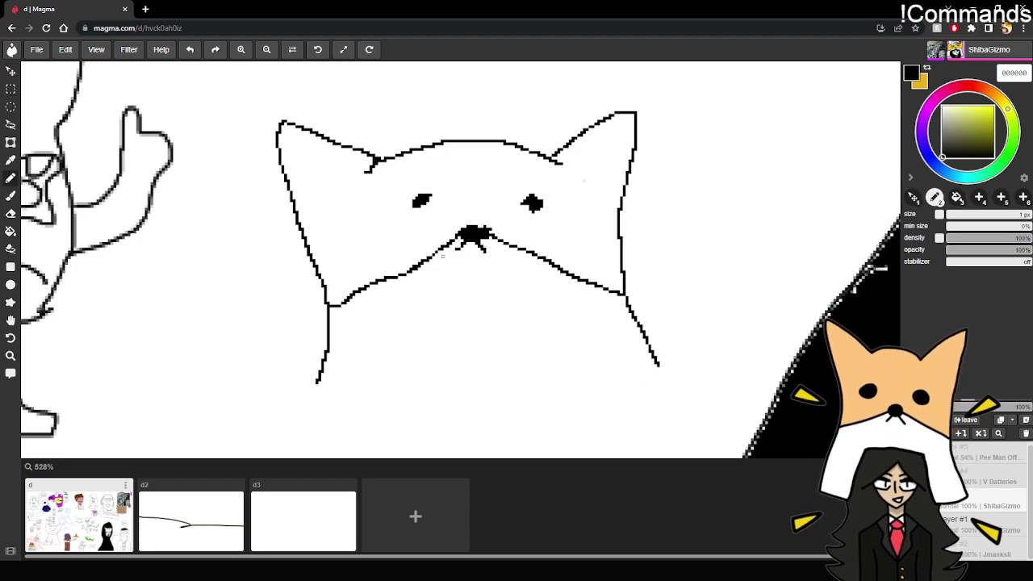
scroll(414, 245, "up", 2)
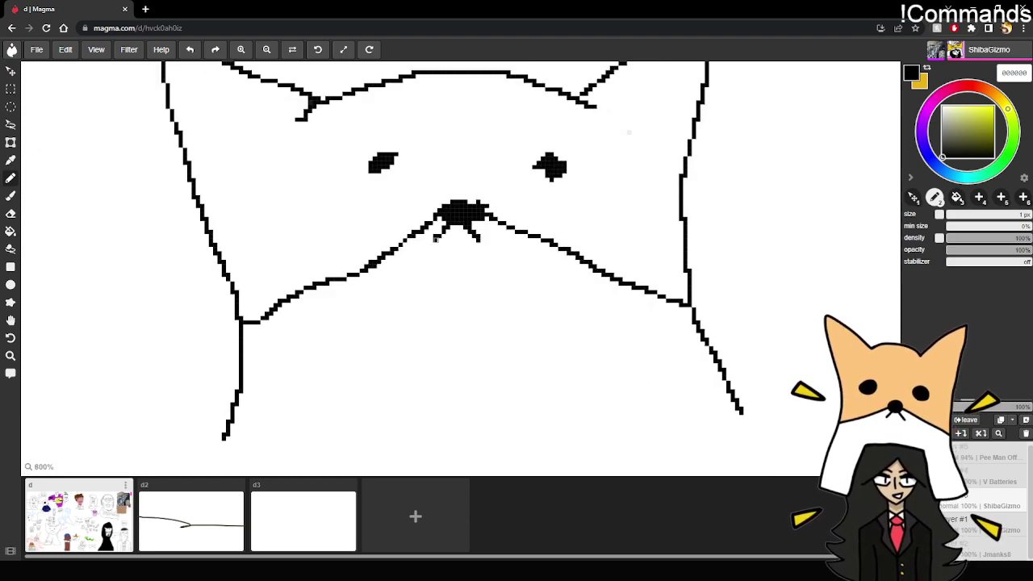
scroll(435, 239, "down", 1)
scroll(466, 339, "up", 1)
- Draw a horizontal line below the face, undoing two leg strokes from its left end
left_click_drag(385, 322, 570, 314)
mouse_move(387, 323)
left_mouse_down()
mouse_move(393, 361)
mouse_move(359, 446)
left_mouse_up()
key("ctrl+z")
mouse_move(387, 325)
left_mouse_down()
mouse_move(347, 434)
mouse_move(257, 422)
left_mouse_up()
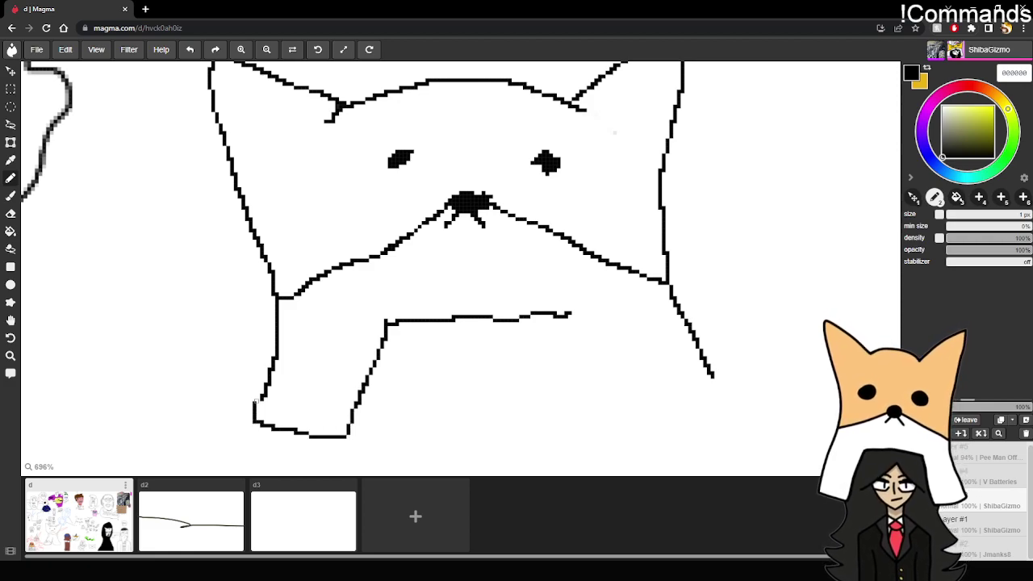
key("ctrl+z")
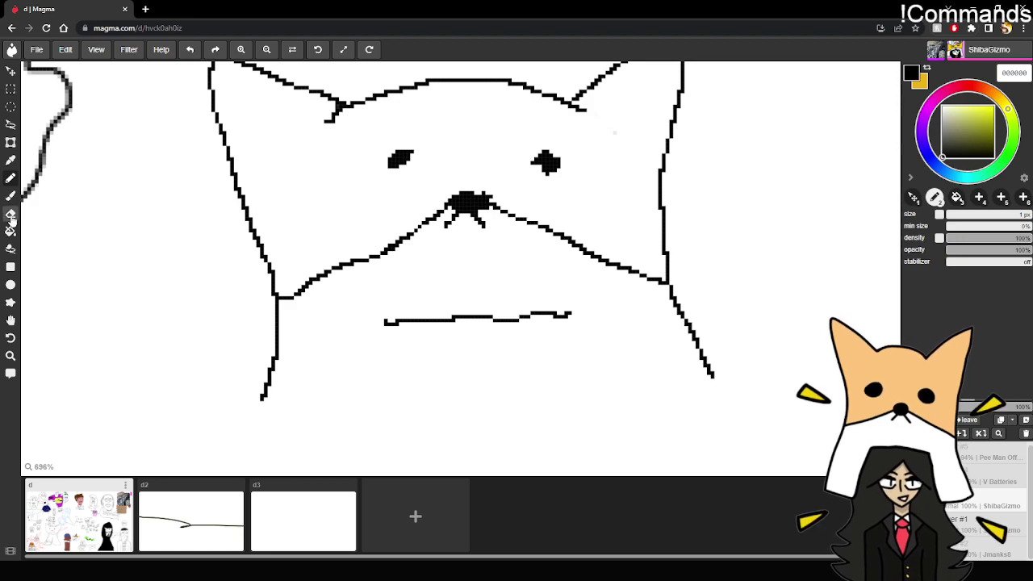
- Erase the lower tips of the left and right side lines to shorten them
left_click(11, 213)
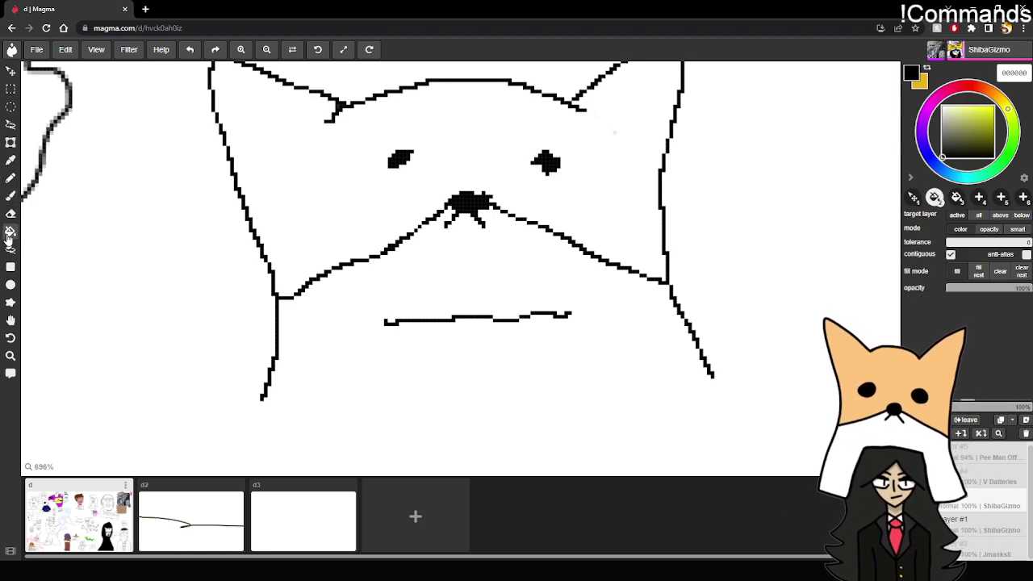
left_click_drag(259, 410, 269, 379)
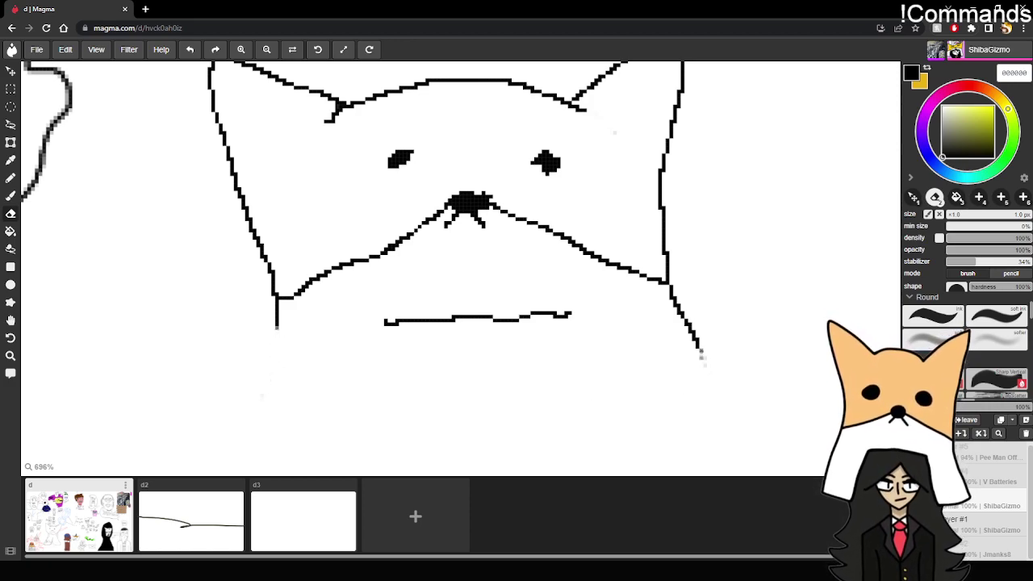
left_click_drag(699, 358, 690, 318)
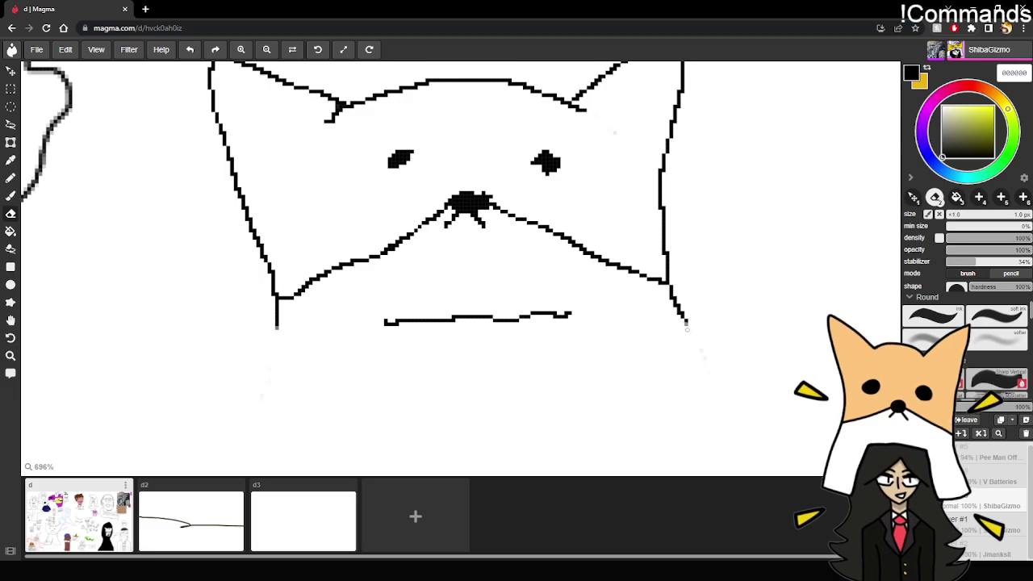
scroll(682, 333, "down", 5)
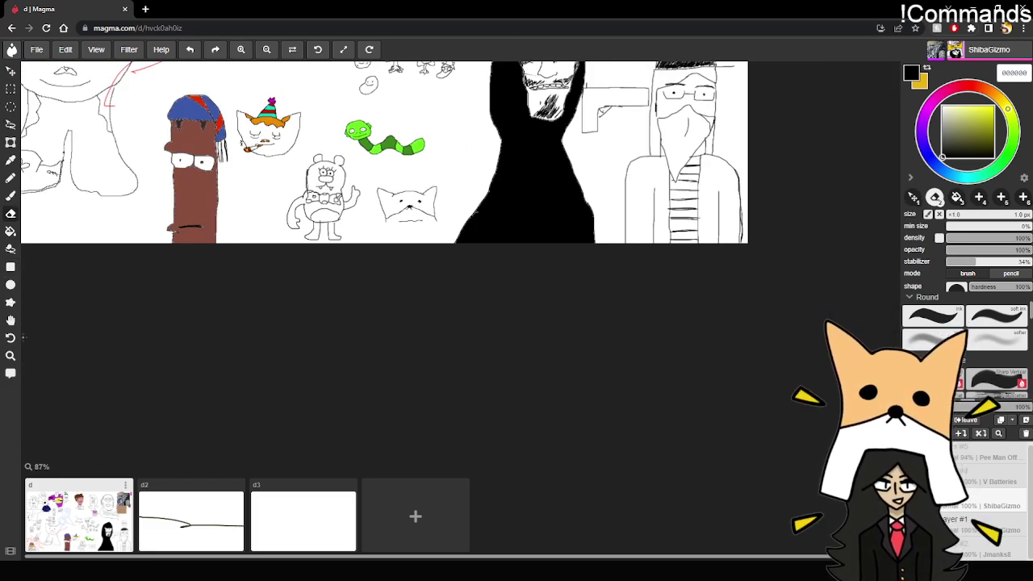
left_click(11, 321)
mouse_move(242, 80)
left_mouse_down()
mouse_move(360, 243)
mouse_move(455, 244)
left_mouse_up()
scroll(454, 243, "up", 3)
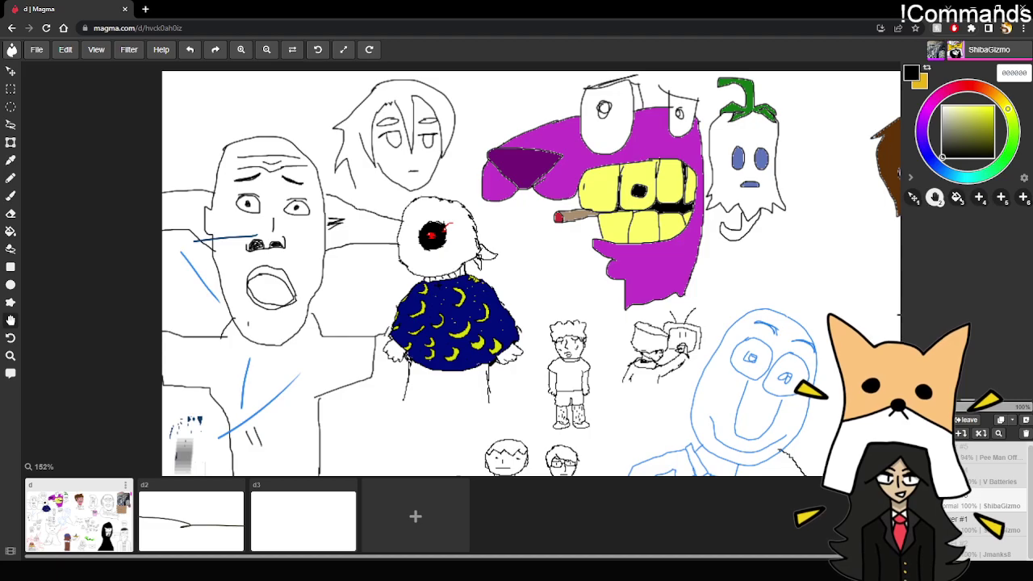
scroll(453, 313, "up", 3)
scroll(455, 394, "down", 5)
scroll(490, 279, "up", 4)
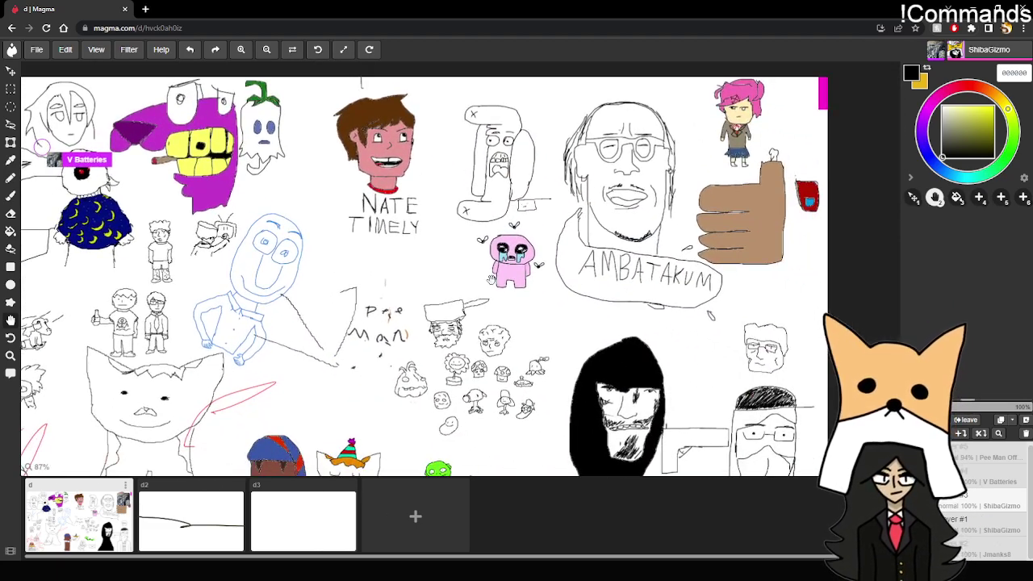
scroll(490, 278, "down", 3)
left_click_drag(404, 231, 498, 203)
left_click_drag(431, 363, 513, 307)
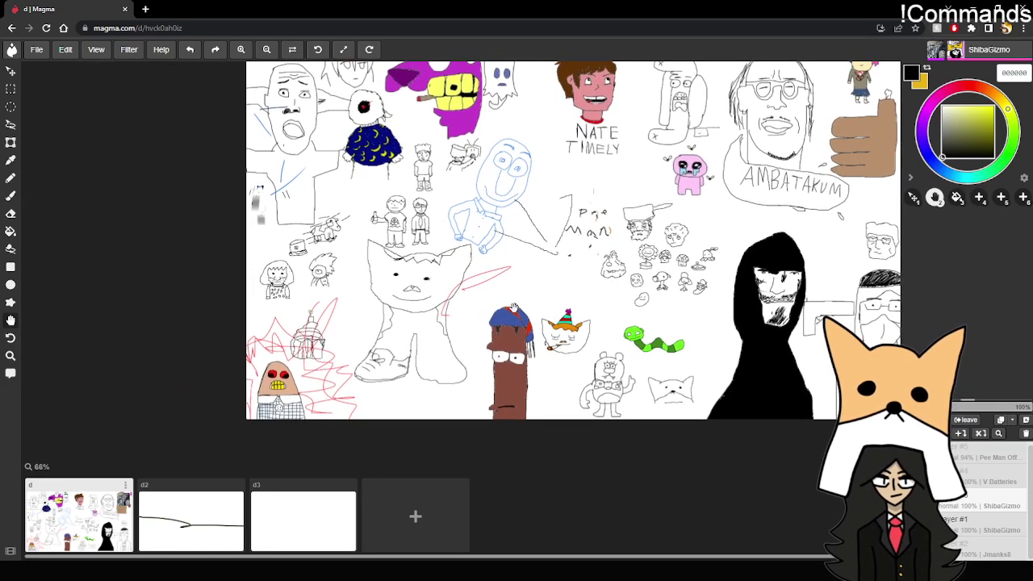
scroll(517, 305, "up", 3)
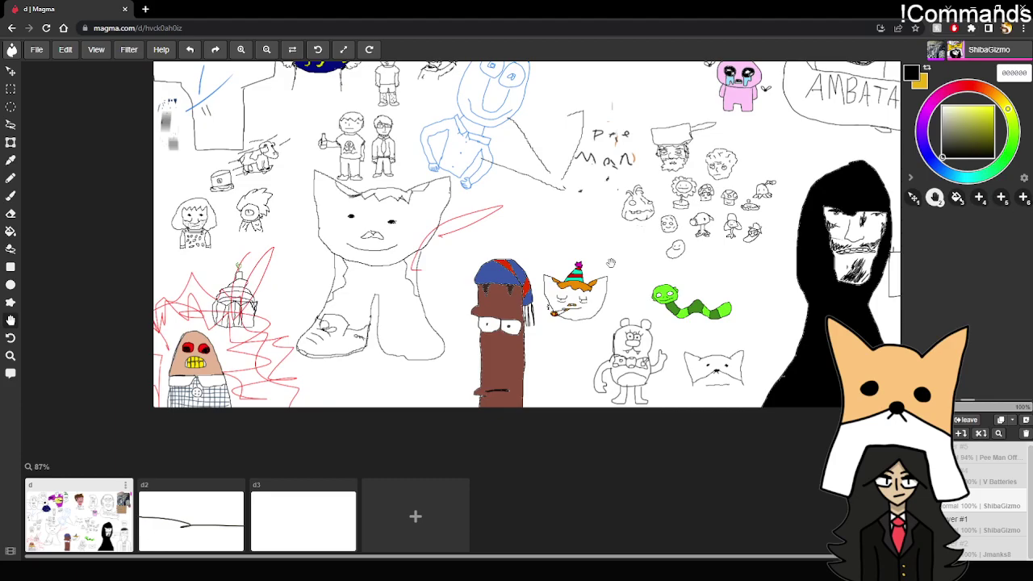
scroll(560, 245, "up", 6)
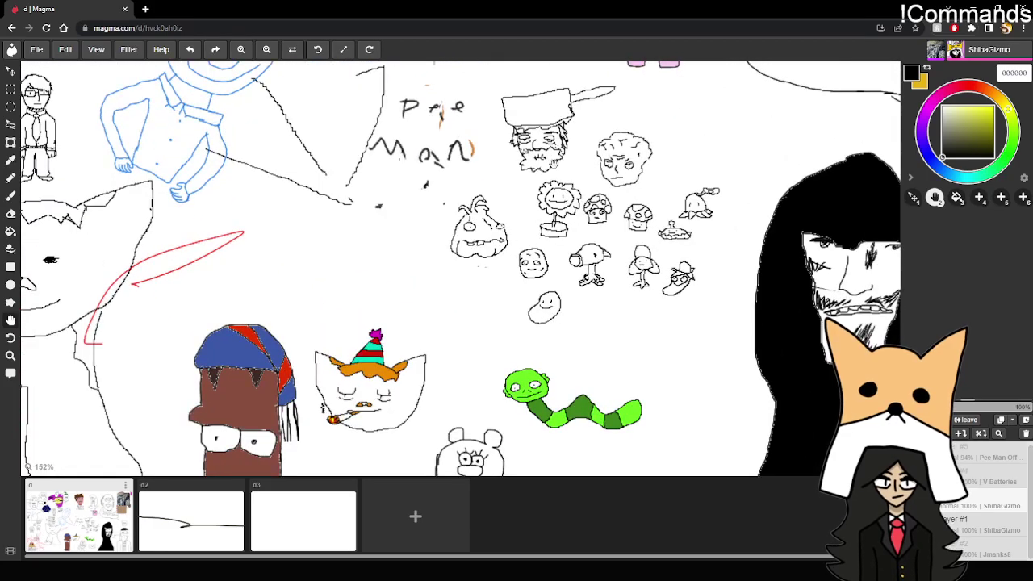
scroll(554, 164, "up", 8)
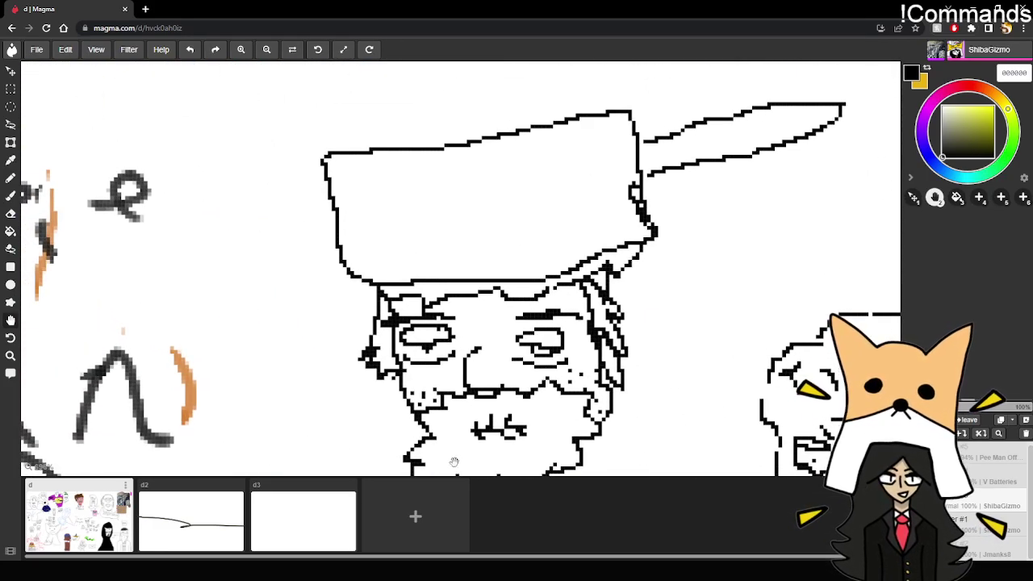
scroll(556, 252, "down", 10)
left_click_drag(952, 484, 770, 340)
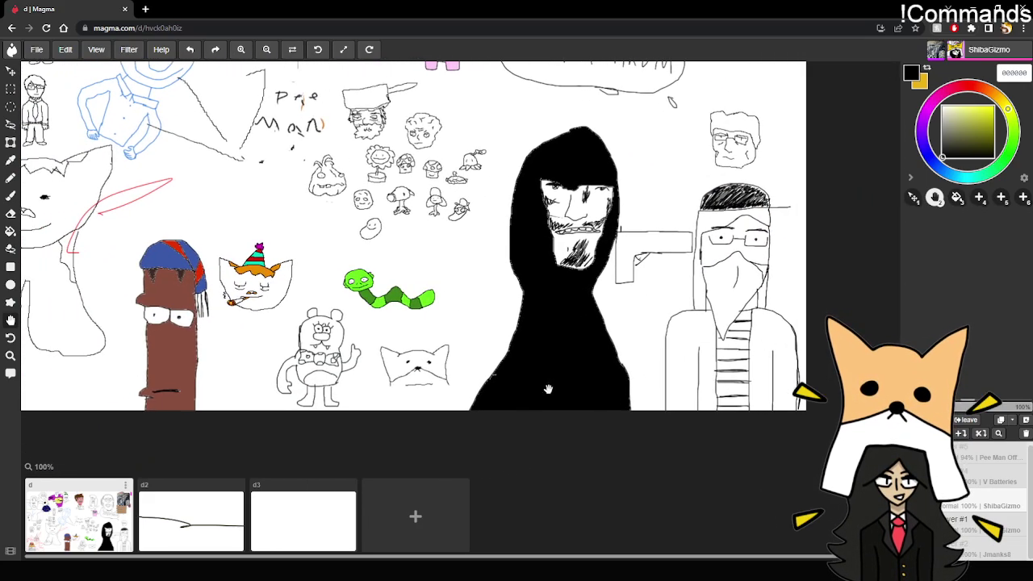
left_click_drag(568, 387, 662, 356)
scroll(517, 323, "up", 3)
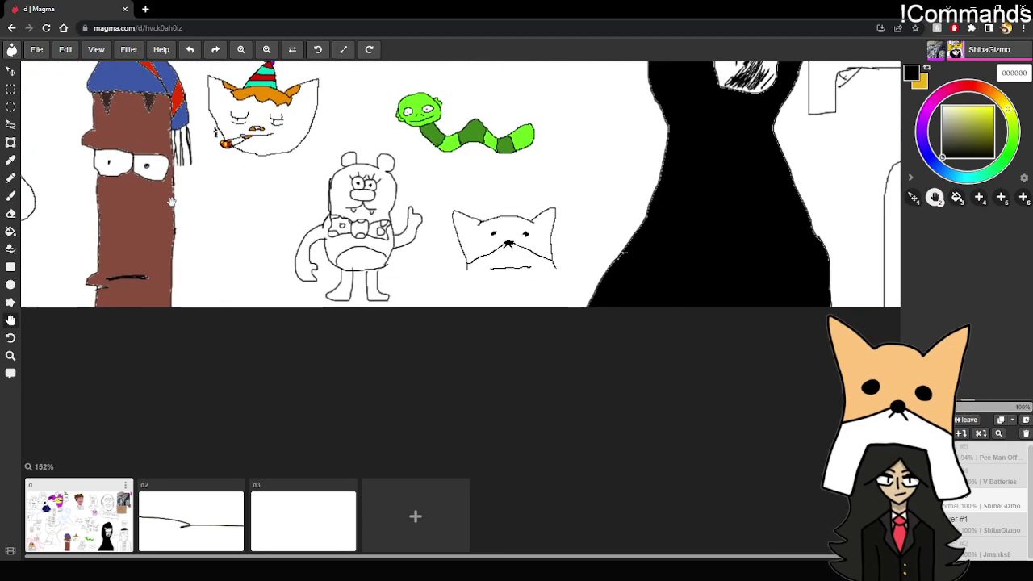
scroll(468, 295, "down", 5)
scroll(468, 294, "up", 2)
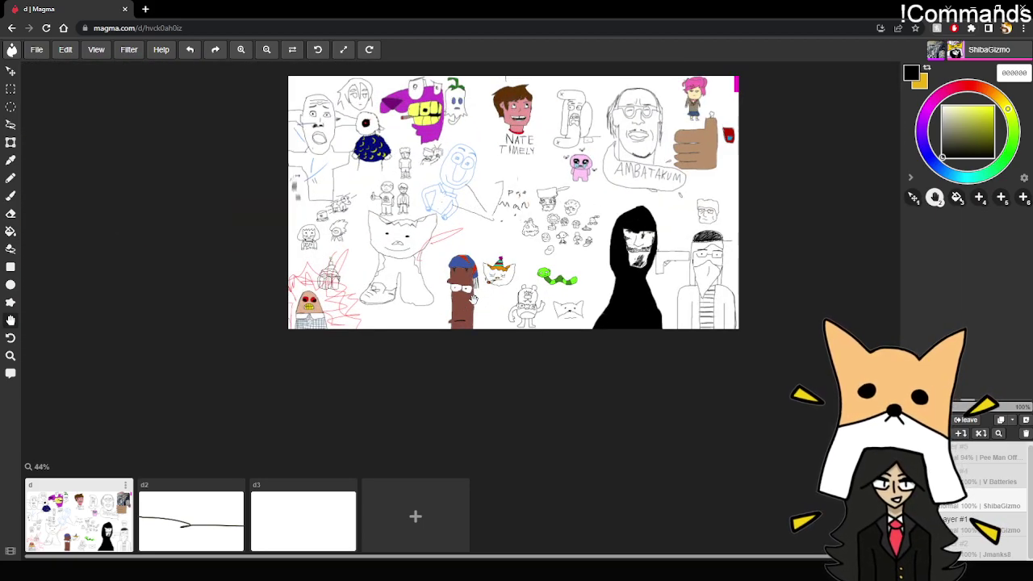
left_click_drag(473, 299, 408, 285)
left_click(11, 213)
scroll(450, 323, "up", 2)
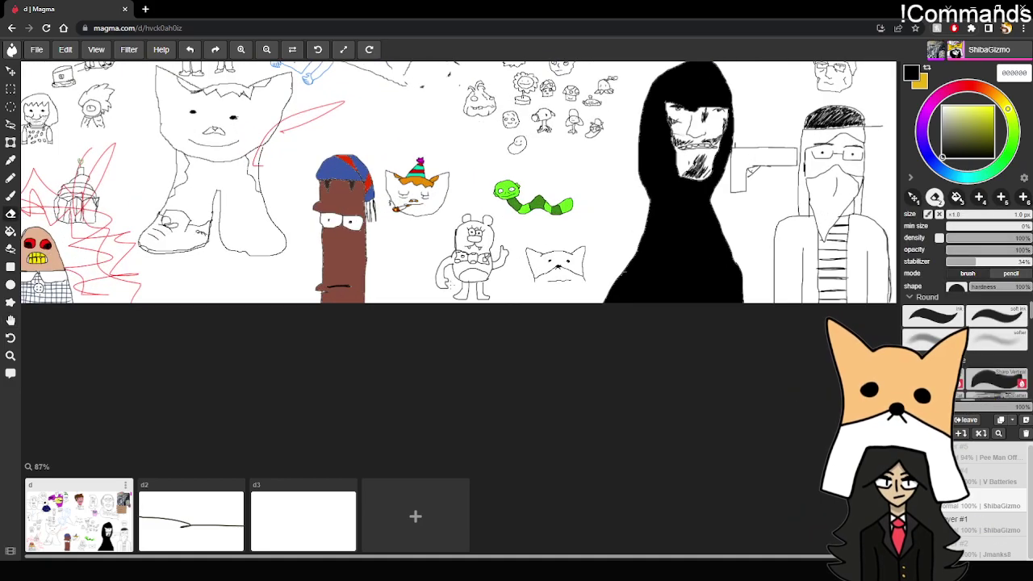
scroll(487, 250, "up", 1)
scroll(643, 284, "up", 4)
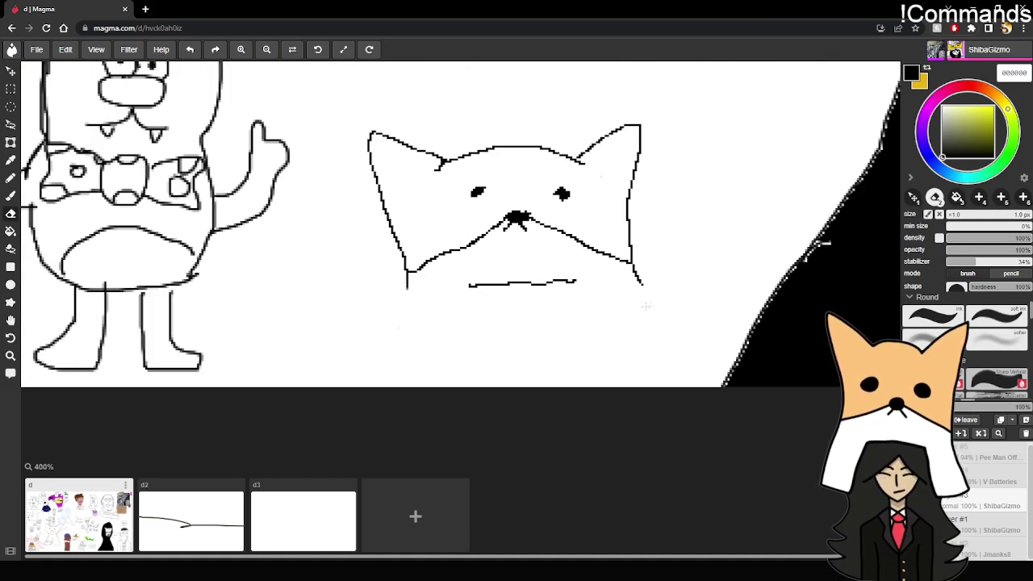
- Erase the right end of the line under the cat's face
left_click_drag(472, 276, 470, 283)
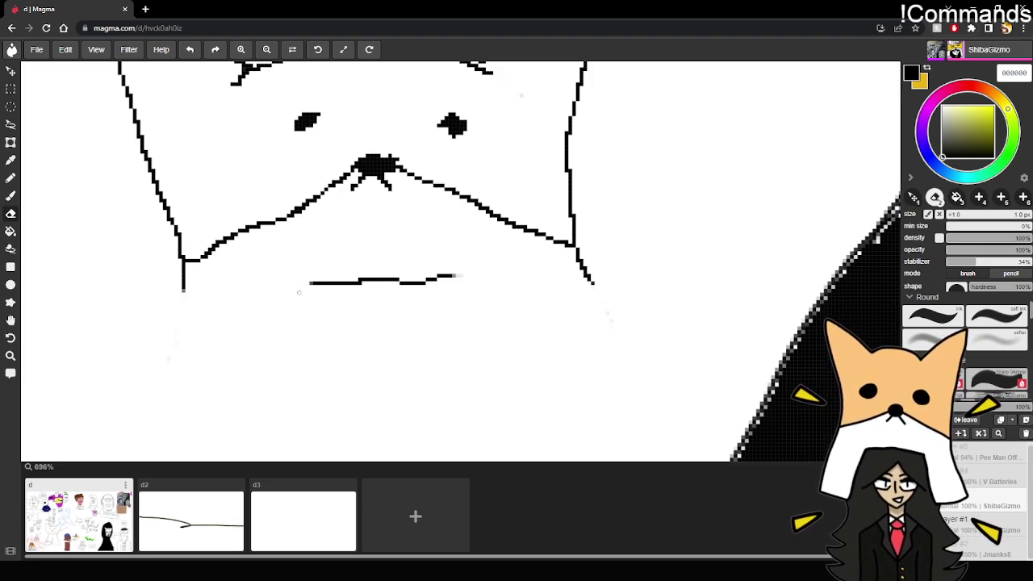
scroll(304, 288, "down", 4)
scroll(277, 283, "up", 2)
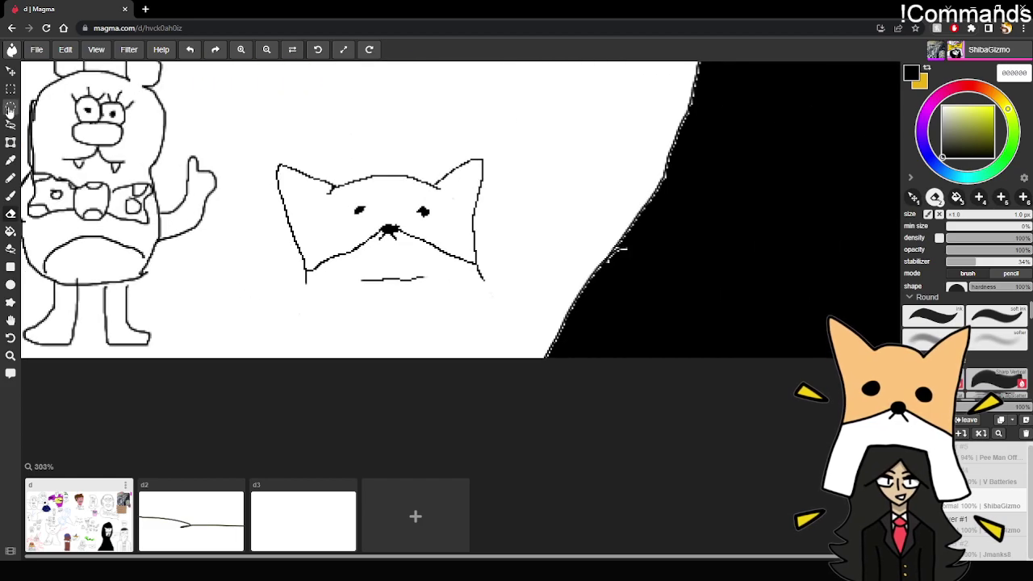
- Select the line beneath the face and move it slightly down
key("m")
scroll(323, 331, "up", 2)
left_click_drag(598, 288, 600, 290)
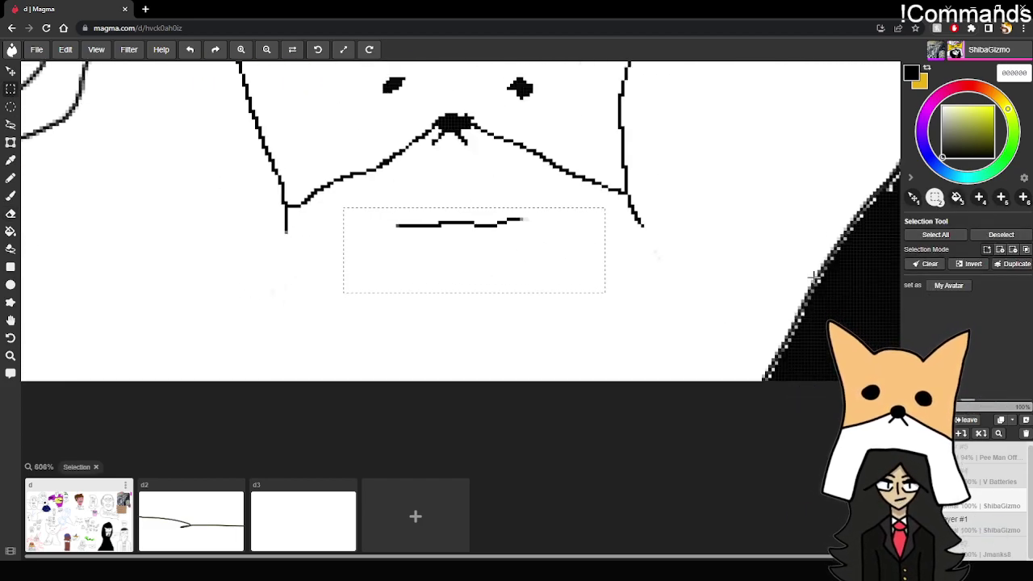
left_click(11, 71)
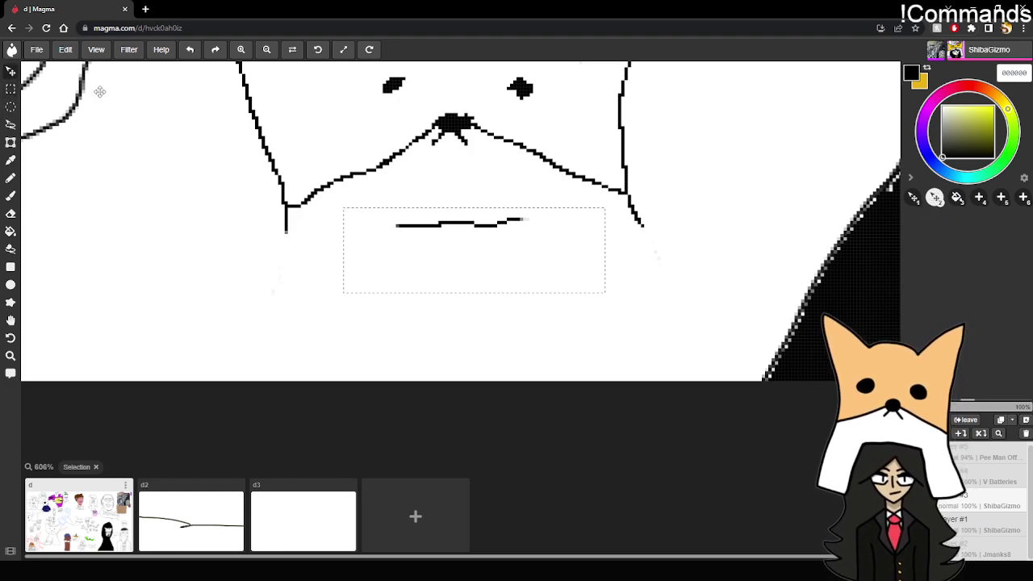
left_click_drag(431, 240, 438, 262)
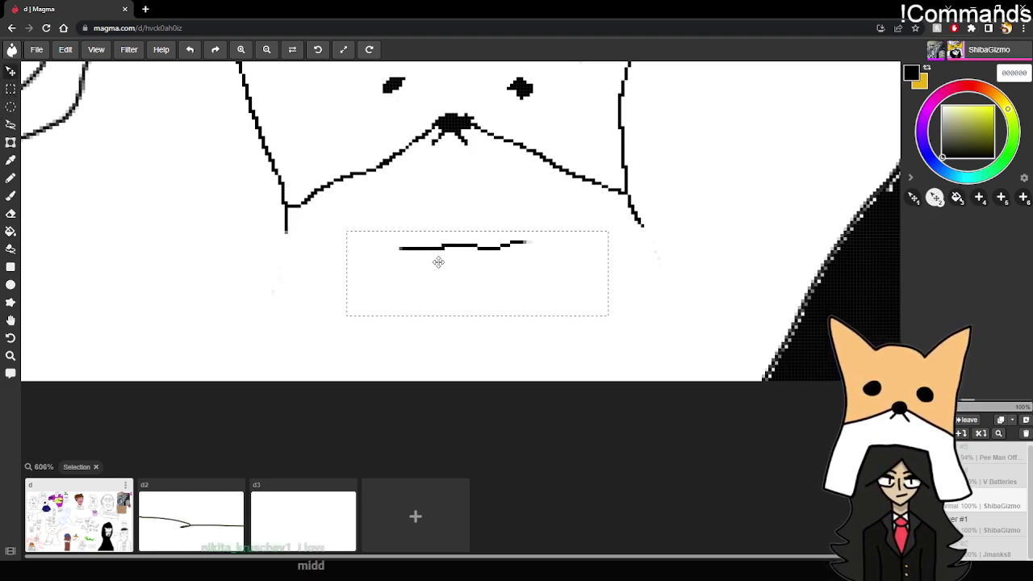
left_click(10, 178)
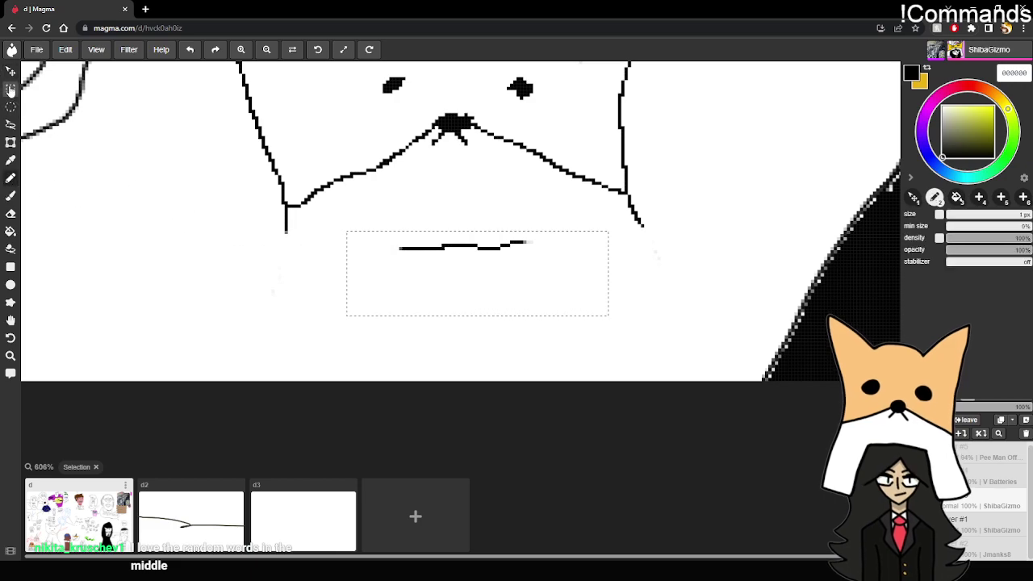
- Clear the selection and a stray leftover selection from the canvas
left_click(11, 89)
left_click(1000, 235)
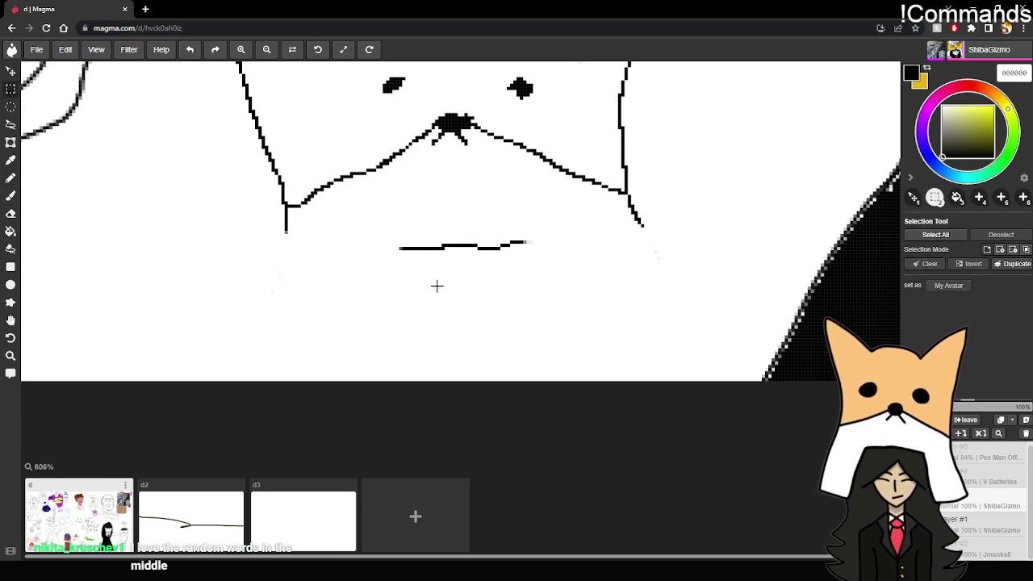
scroll(369, 289, "up", 2)
left_click_drag(223, 192, 208, 236)
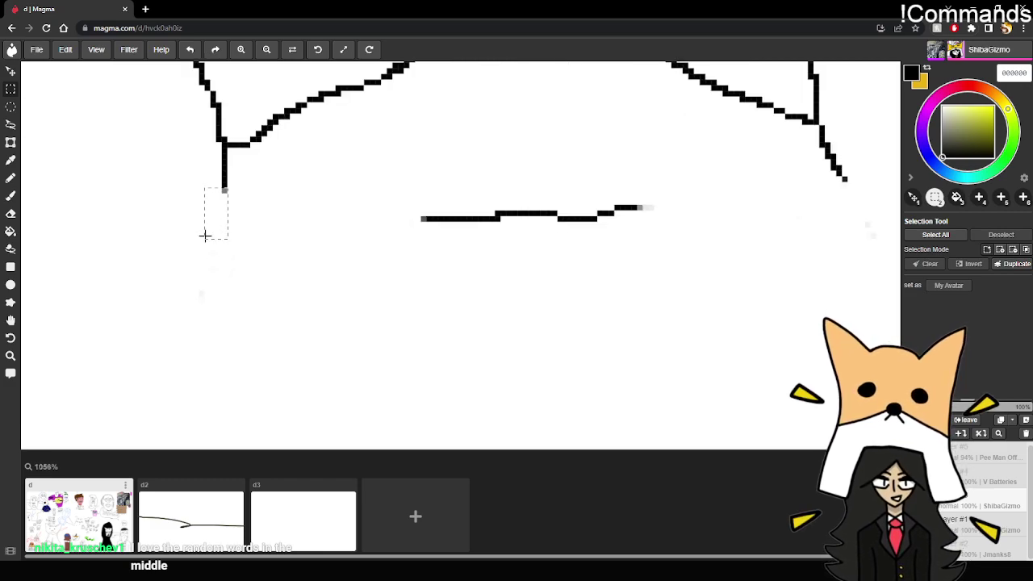
left_click(999, 235)
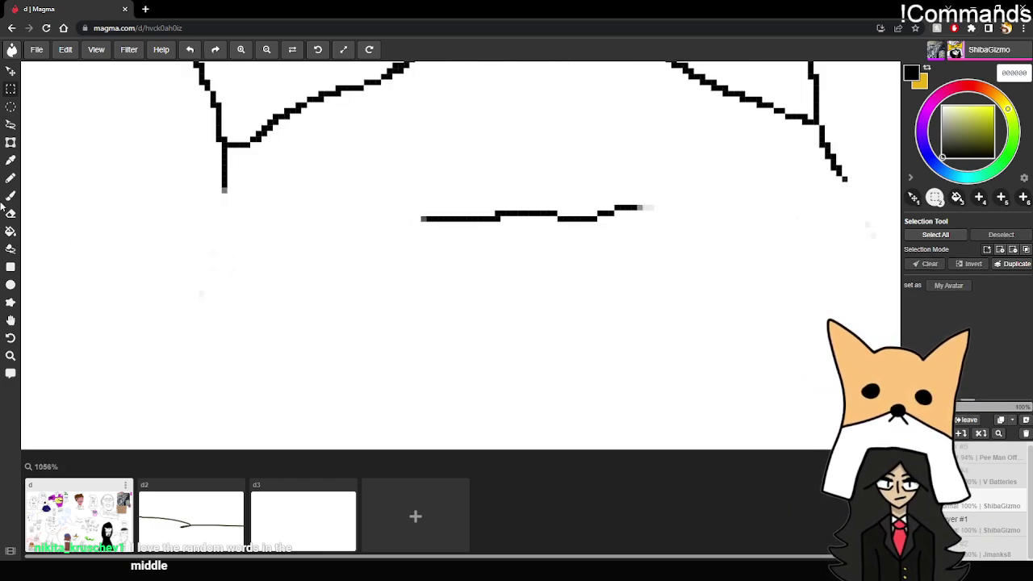
left_click(11, 177)
- Draw the cat's left body side, then redraw the right body side further down and outward
mouse_move(224, 191)
left_mouse_down()
mouse_move(153, 340)
mouse_move(102, 396)
mouse_move(117, 424)
mouse_move(164, 446)
left_mouse_up()
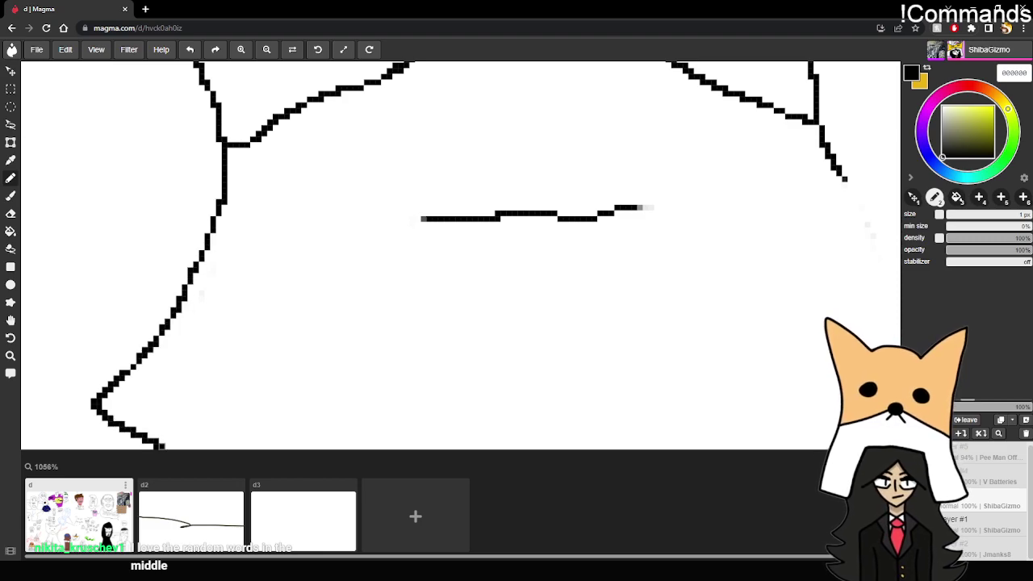
scroll(454, 314, "down", 5)
scroll(803, 258, "up", 3)
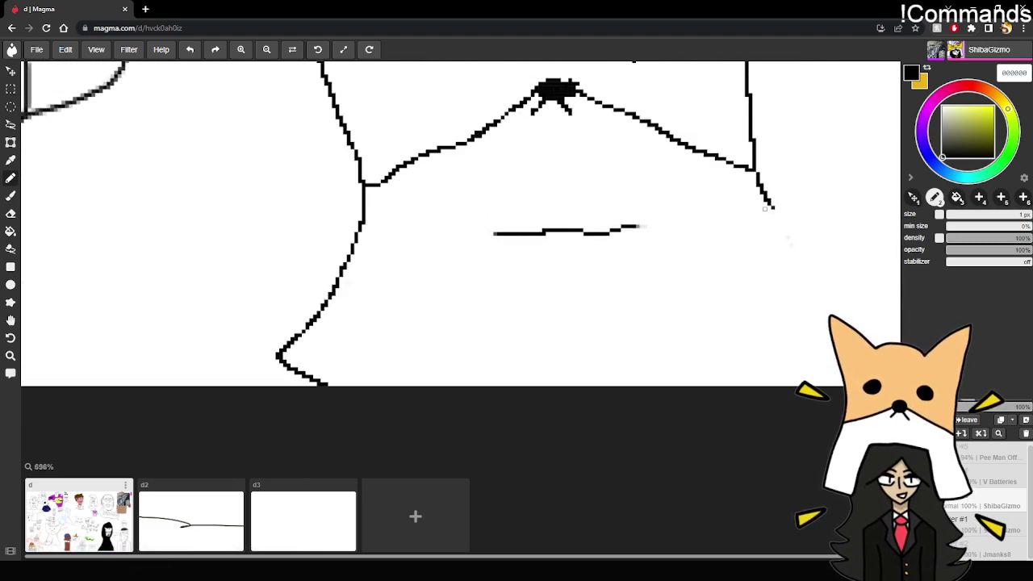
left_click_drag(768, 205, 781, 290)
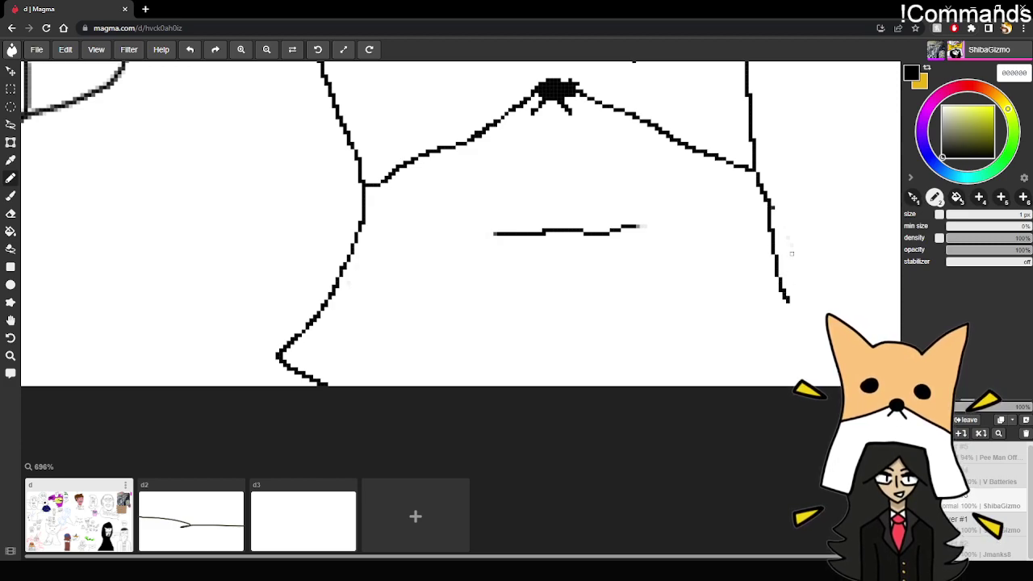
key("ctrl+z")
left_click_drag(772, 204, 822, 319)
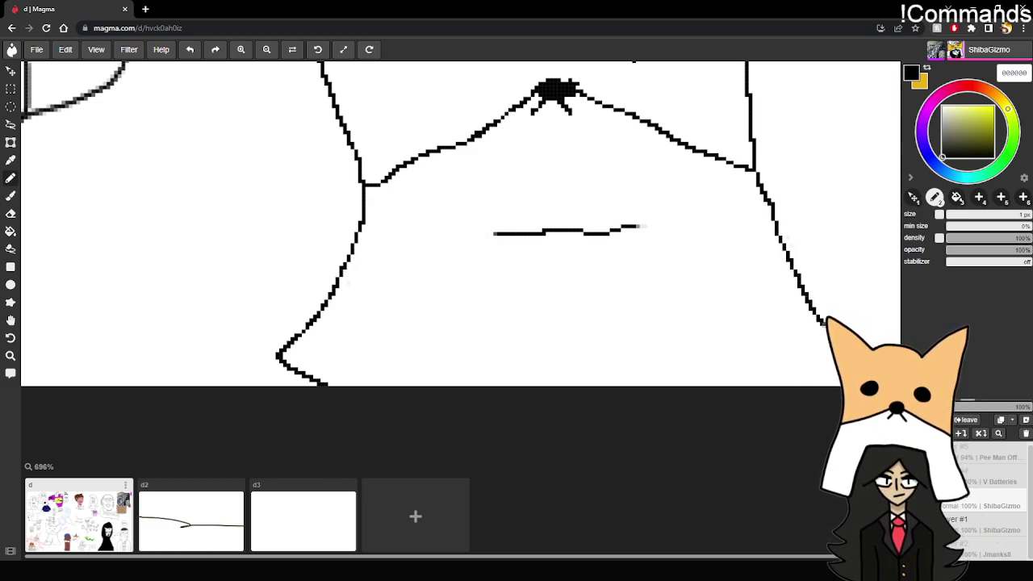
scroll(809, 388, "down", 3)
scroll(556, 251, "up", 2)
- Draw inner leg lines down from both ends of the flat line under the face
mouse_move(556, 251)
left_mouse_down()
mouse_move(525, 326)
mouse_move(472, 386)
left_mouse_up()
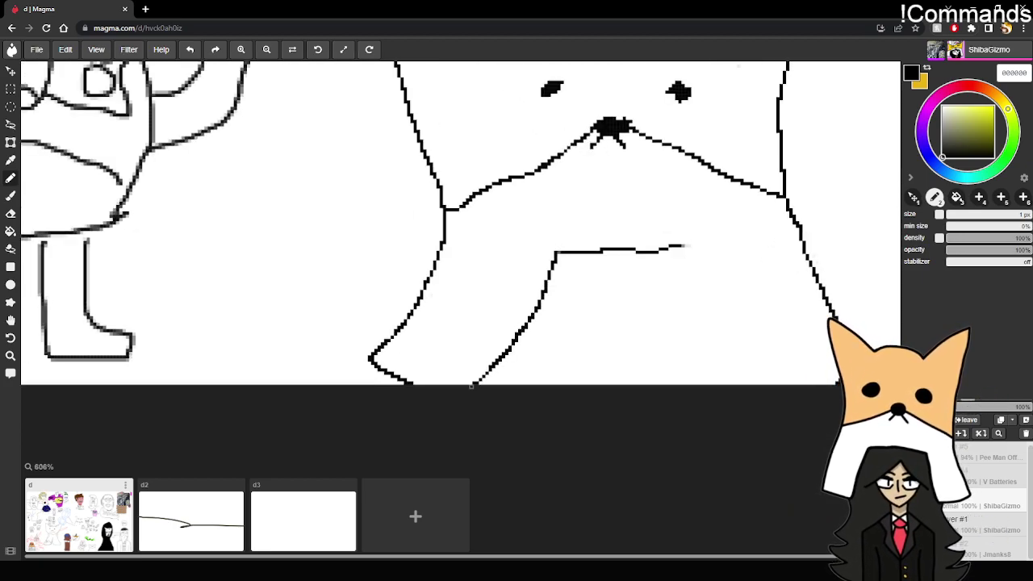
mouse_move(682, 248)
left_mouse_down()
mouse_move(703, 316)
mouse_move(754, 389)
left_mouse_up()
scroll(678, 347, "down", 3)
scroll(675, 345, "up", 2)
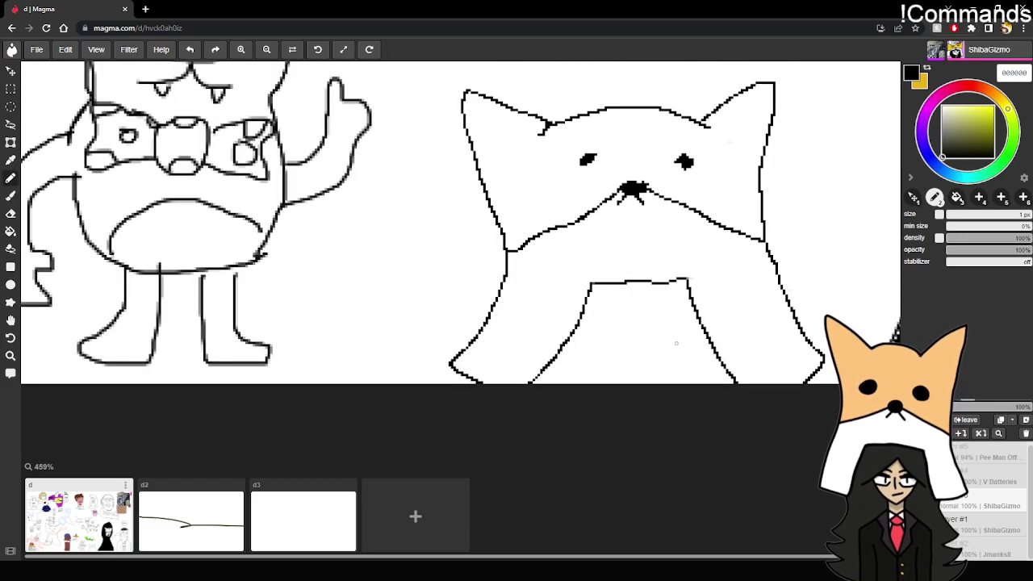
scroll(662, 322, "down", 4)
scroll(563, 298, "down", 2)
scroll(715, 296, "up", 5)
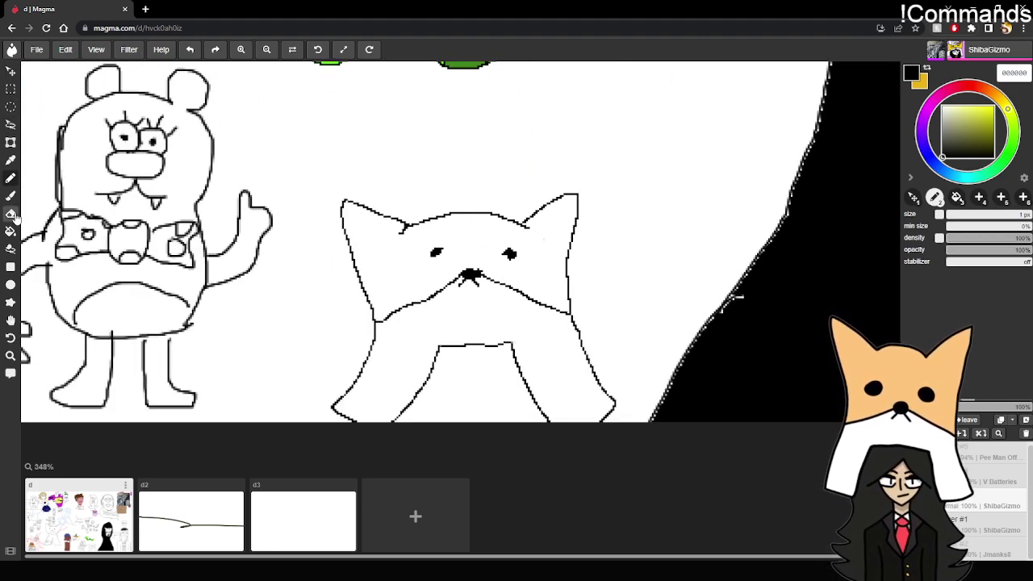
left_click(11, 89)
- Select the whole cat and move it up and slightly right
mouse_move(342, 209)
left_mouse_down()
mouse_move(512, 471)
mouse_move(623, 457)
left_mouse_up()
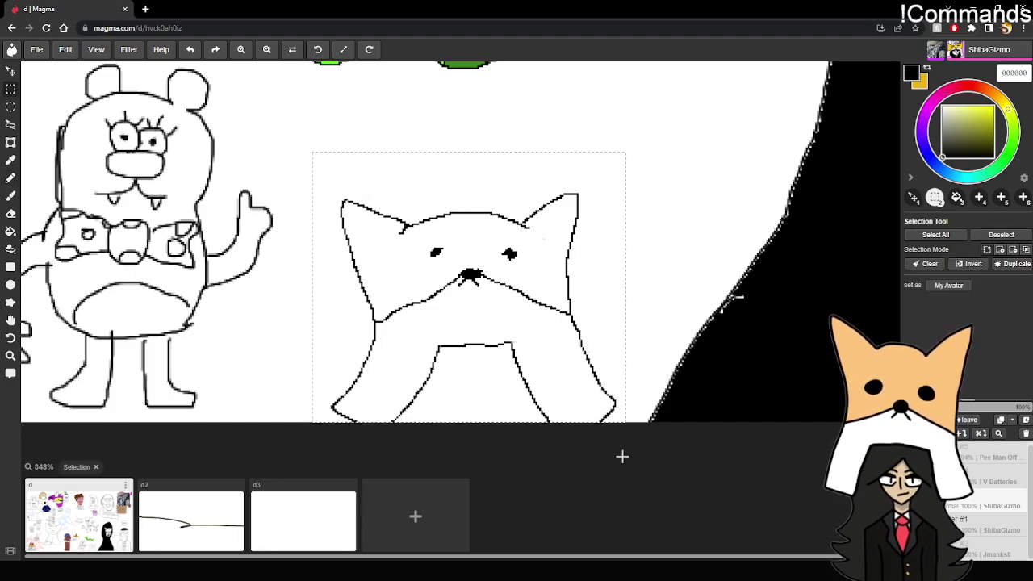
mouse_move(498, 307)
left_mouse_down()
mouse_move(503, 289)
mouse_move(509, 334)
left_mouse_up()
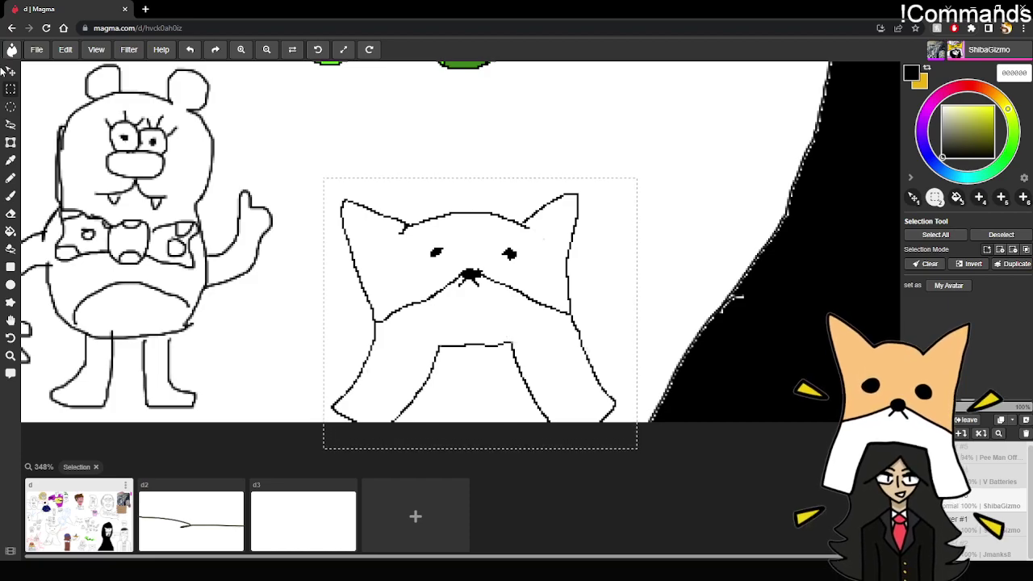
left_click(10, 71)
left_click_drag(483, 289, 504, 171)
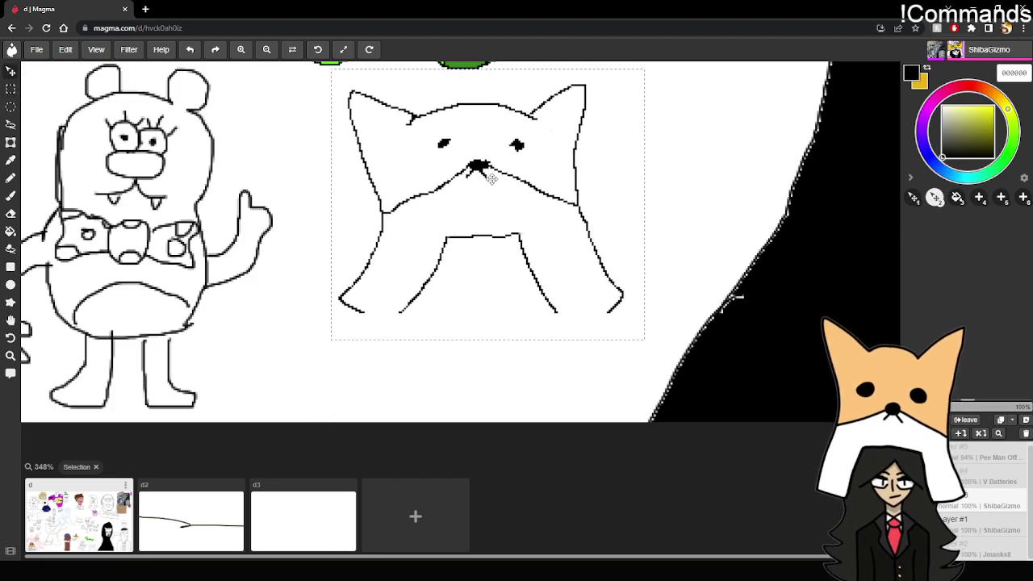
scroll(494, 186, "down", 3)
scroll(554, 169, "up", 4)
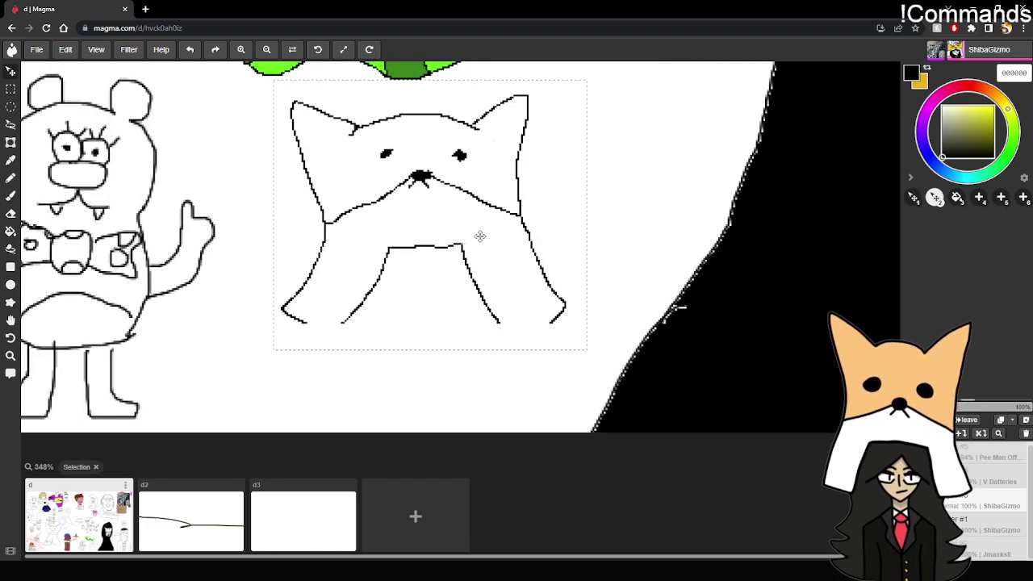
- Erase the curled ends of both outer leg lines and clear the selection
left_click(10, 214)
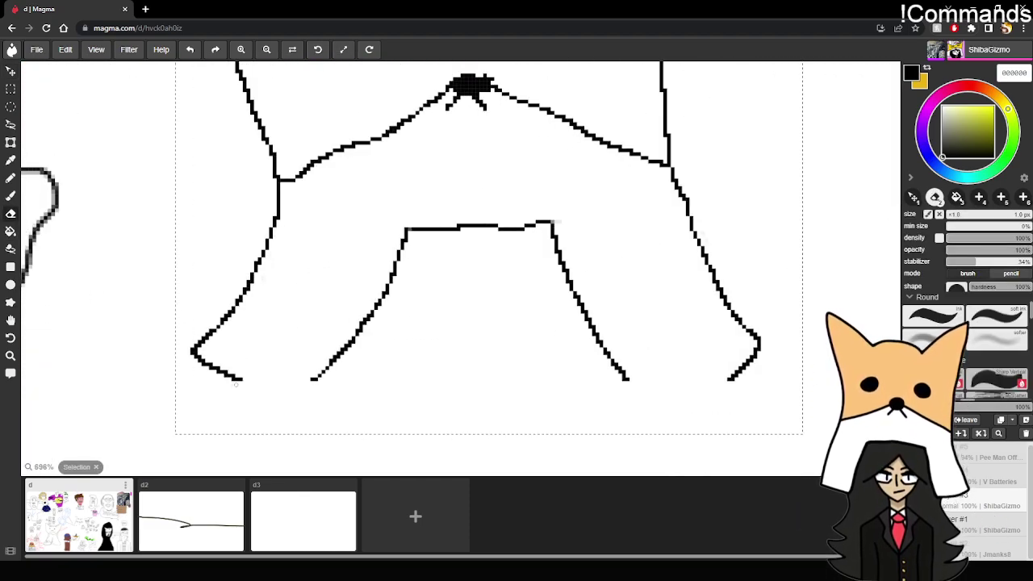
left_click_drag(236, 377, 171, 343)
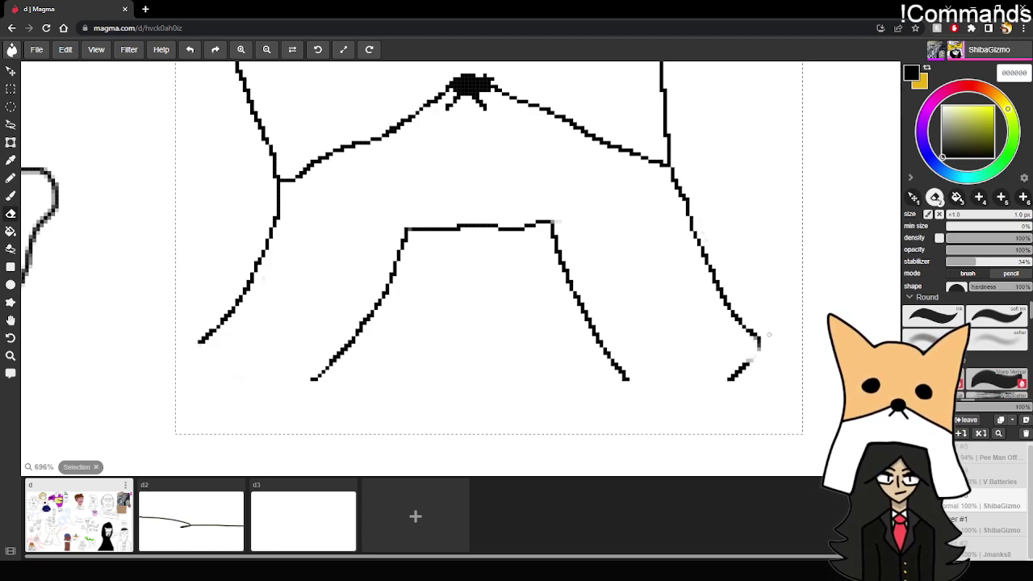
left_click_drag(737, 382, 762, 350)
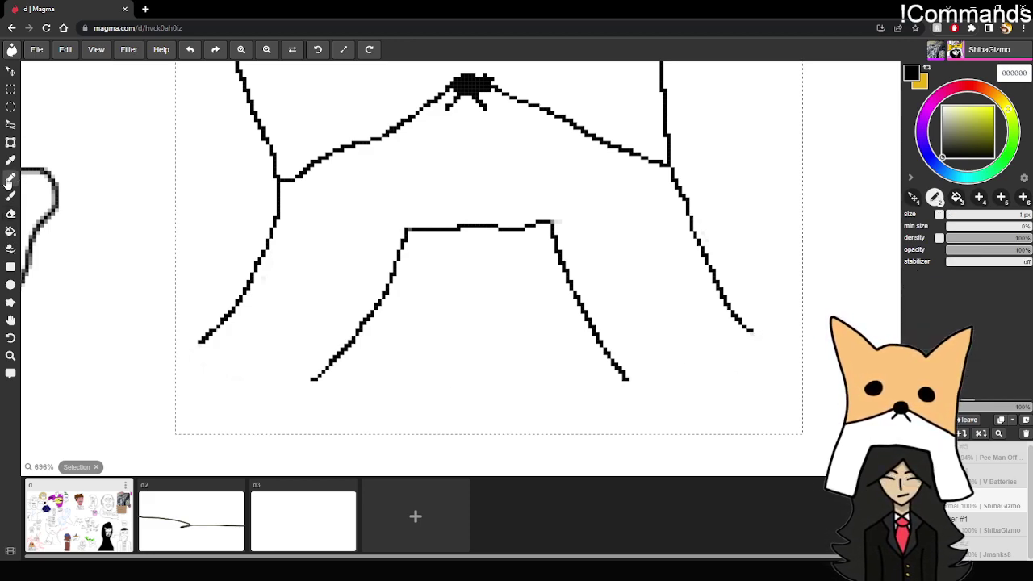
left_click(11, 89)
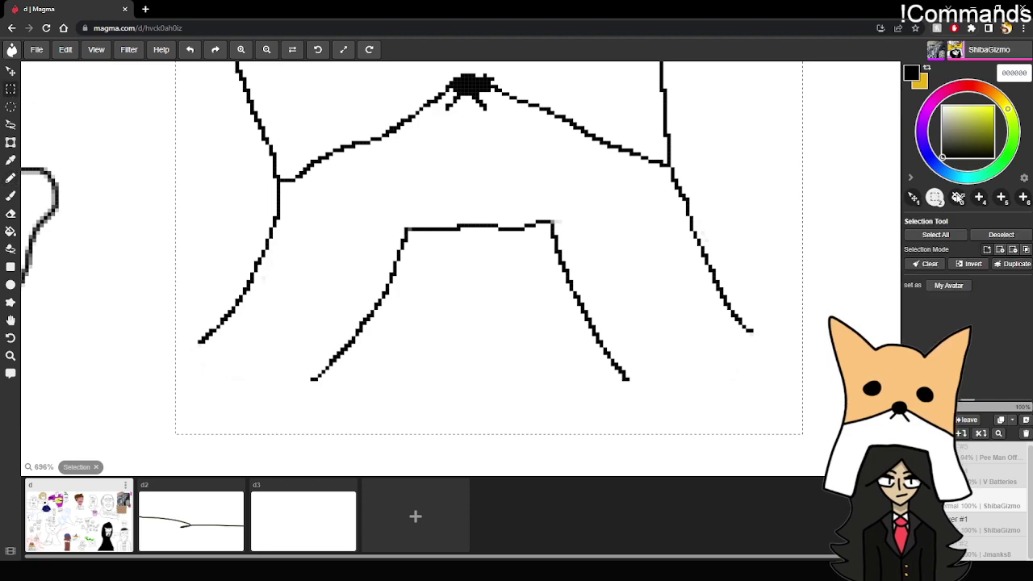
left_click(994, 234)
left_click(10, 179)
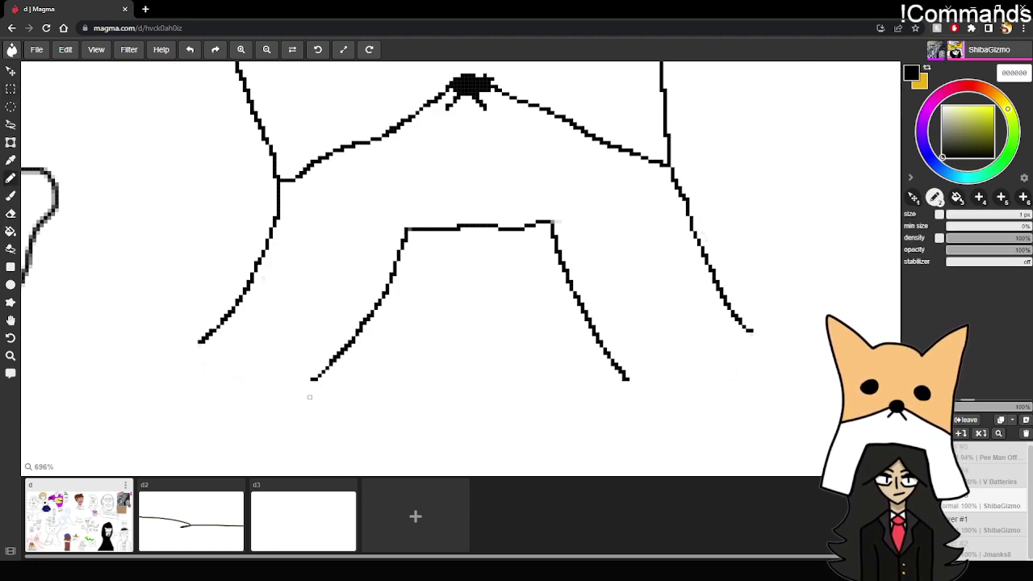
scroll(312, 394, "up", 1)
- Close off the bottom of the cat's left leg with a line and zoom out
mouse_move(323, 377)
left_mouse_down()
mouse_move(257, 362)
mouse_move(176, 323)
left_mouse_up()
scroll(496, 327, "down", 1)
scroll(496, 327, "down", 3)
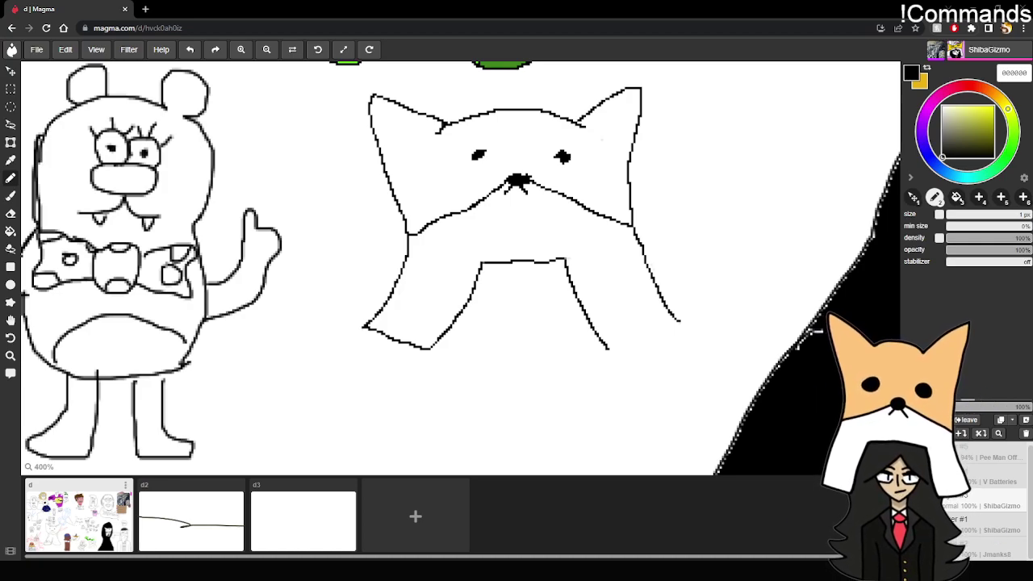
scroll(465, 203, "down", 6)
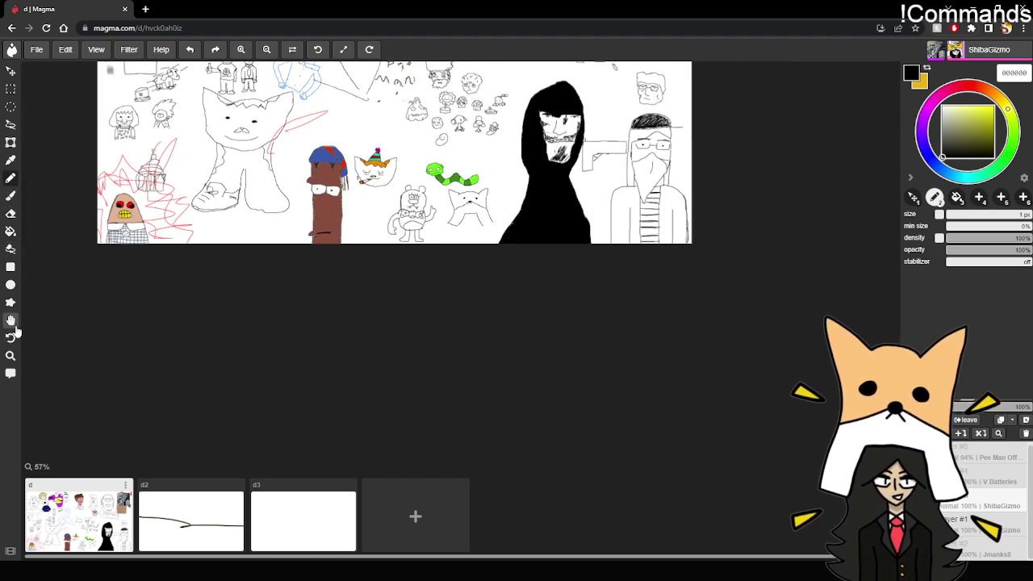
- Pan up to bring the upper drawings on the board into view
left_click(10, 323)
left_click_drag(387, 197, 396, 323)
scroll(388, 168, "up", 1)
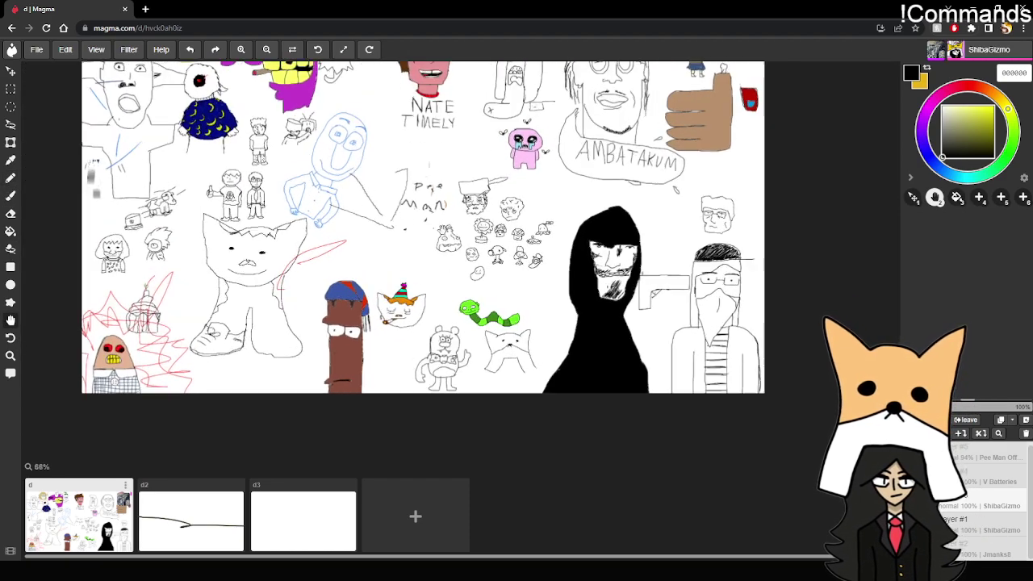
left_click_drag(388, 168, 397, 191)
scroll(607, 186, "up", 2)
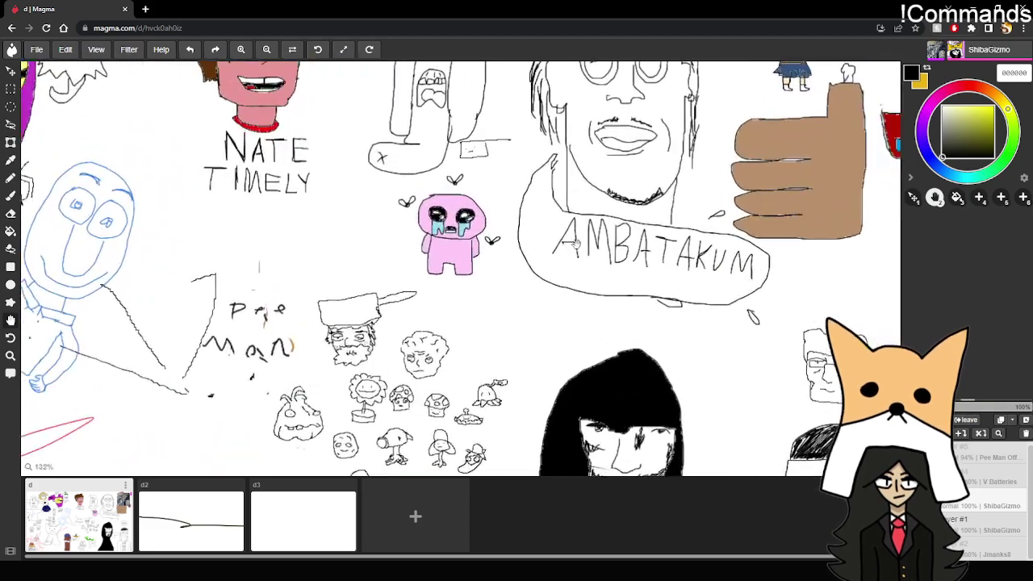
scroll(607, 187, "down", 3)
- Pan right and down across the board to view the cat beside the bow-tied bear
left_click_drag(506, 199, 565, 206)
scroll(563, 206, "up", 2)
scroll(564, 206, "down", 1)
scroll(551, 289, "up", 1)
scroll(551, 289, "down", 2)
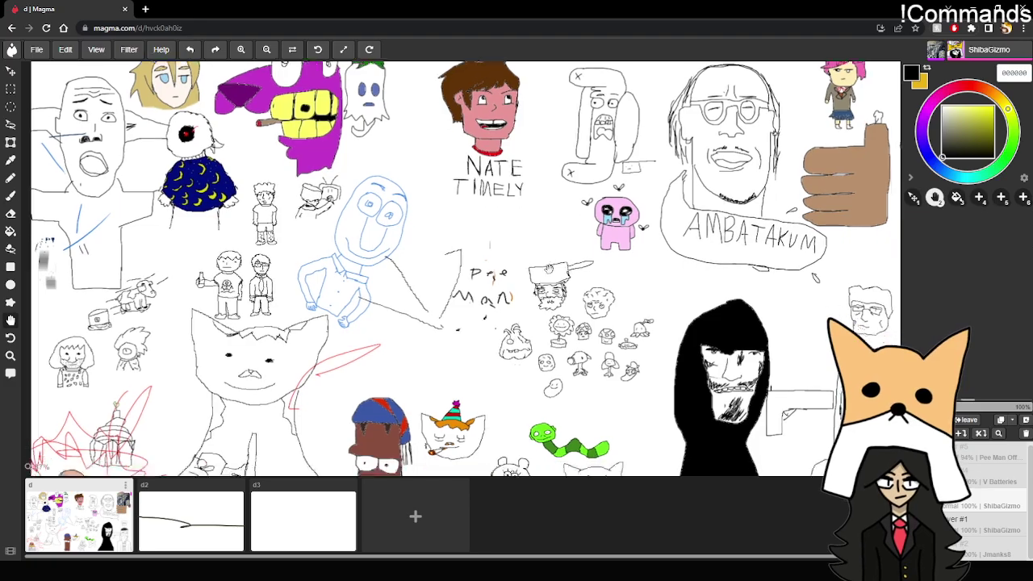
scroll(546, 260, "up", 1)
scroll(458, 156, "down", 2)
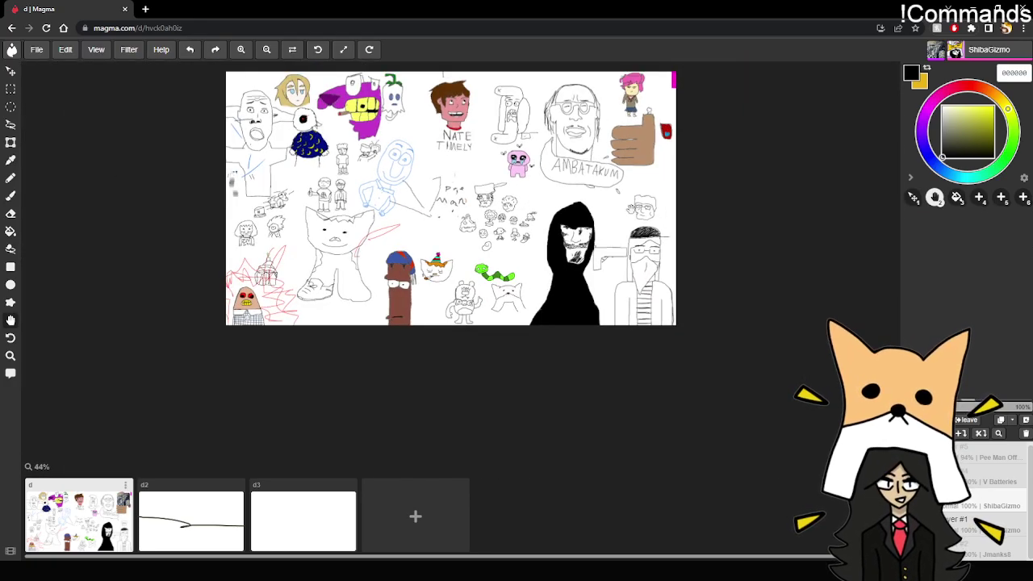
left_click_drag(490, 192, 626, 247)
scroll(456, 160, "up", 3)
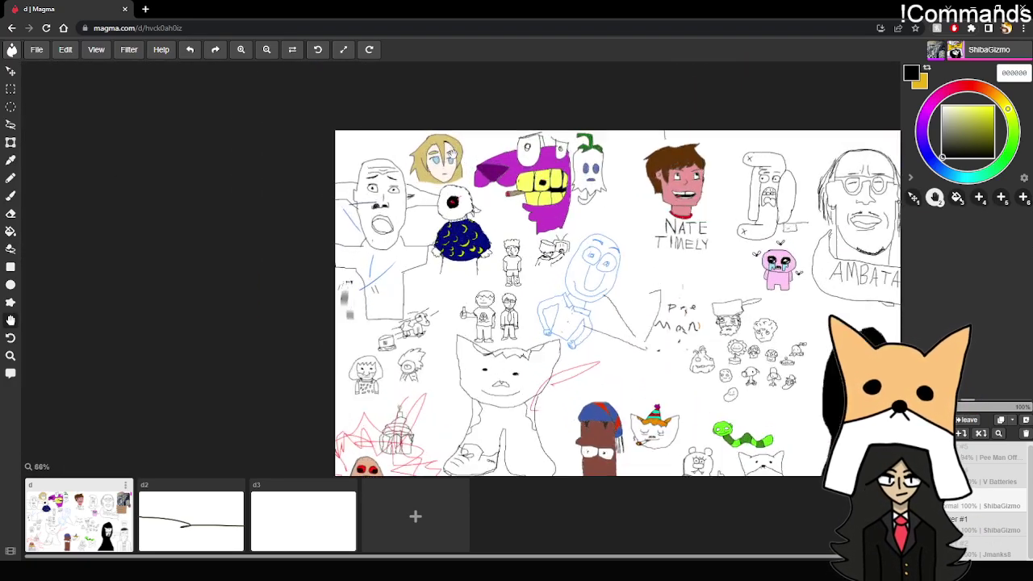
scroll(456, 161, "up", 3)
scroll(443, 166, "down", 4)
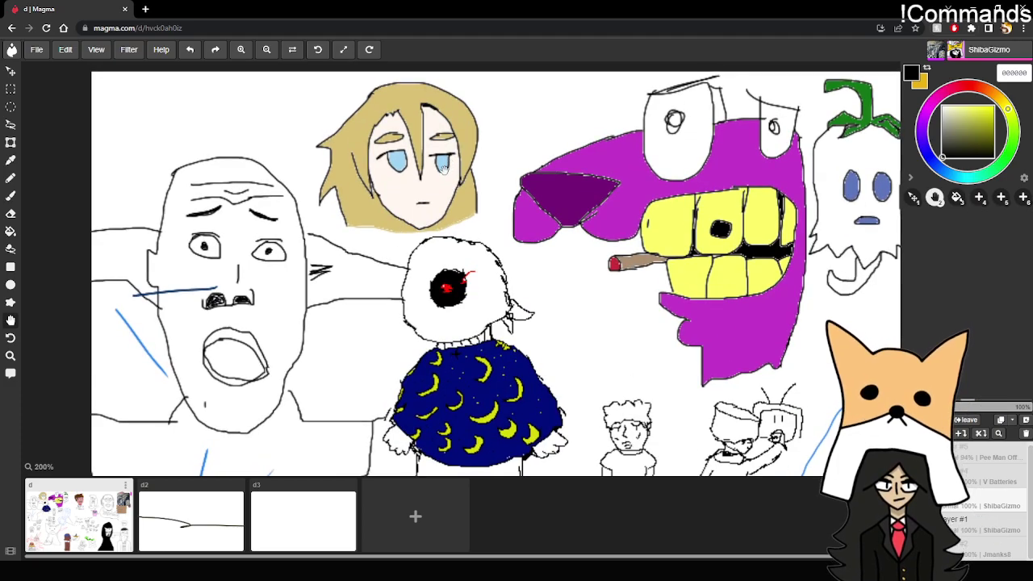
left_click_drag(488, 198, 479, 202)
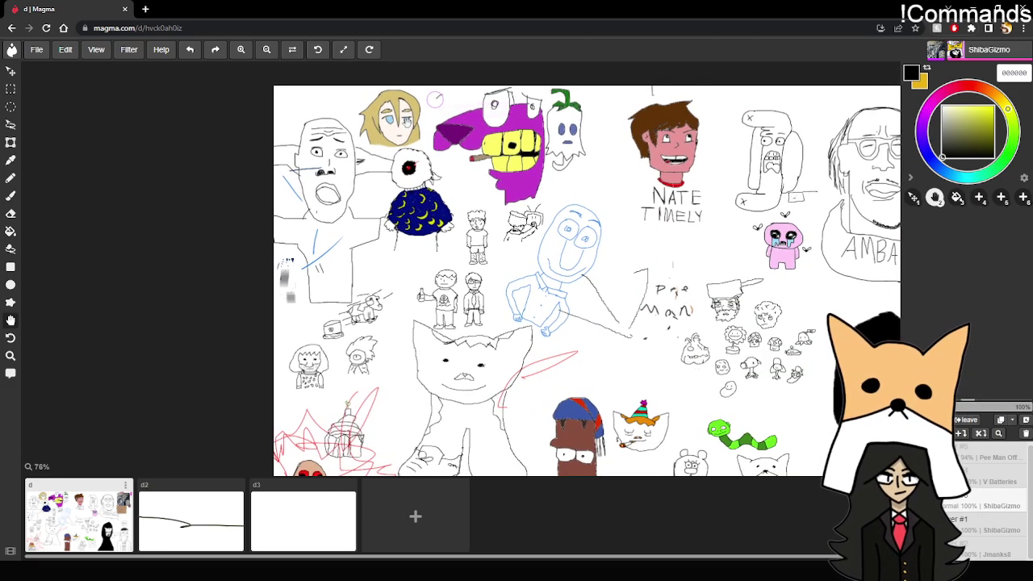
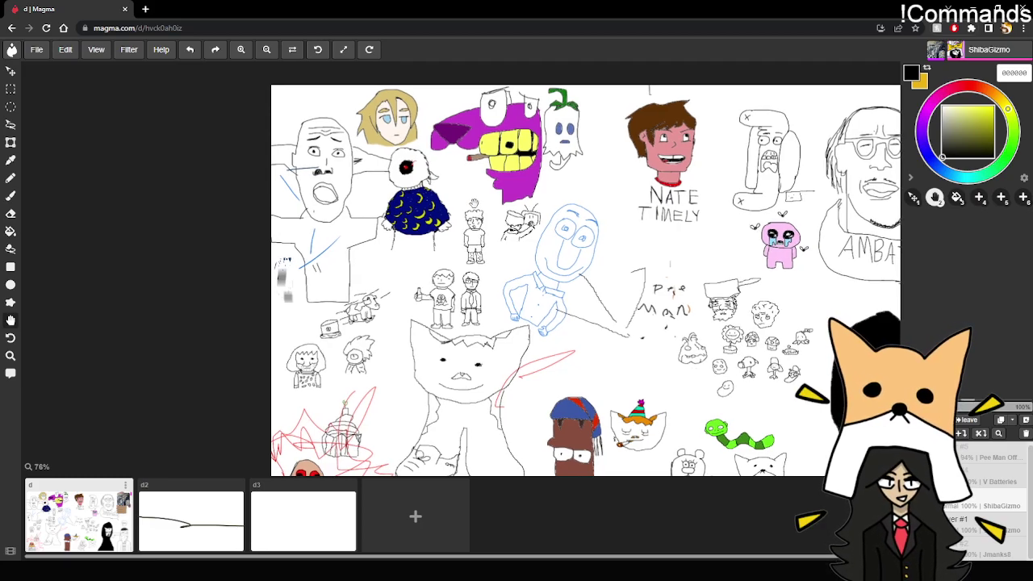
- Box-select the small area around the cat doodle's left eye
scroll(646, 236, "down", 1)
scroll(646, 237, "up", 2)
scroll(638, 343, "up", 2)
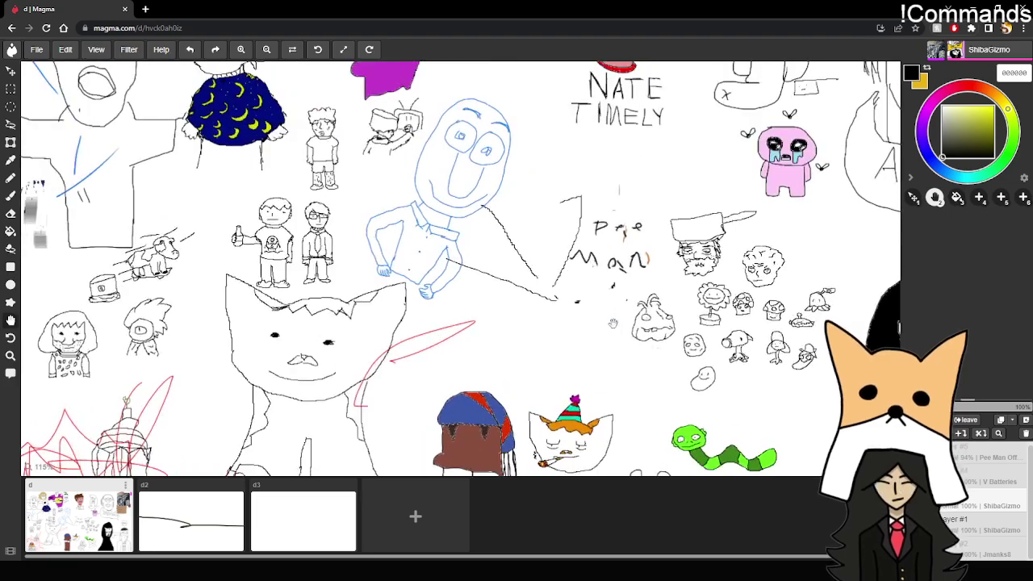
scroll(613, 323, "down", 4)
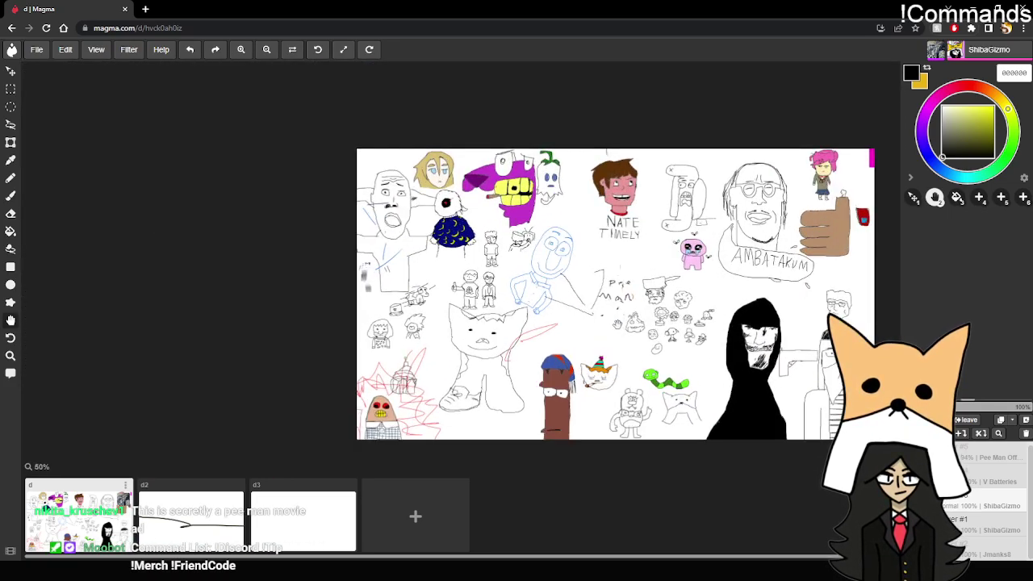
scroll(578, 355, "up", 1)
scroll(578, 355, "up", 2)
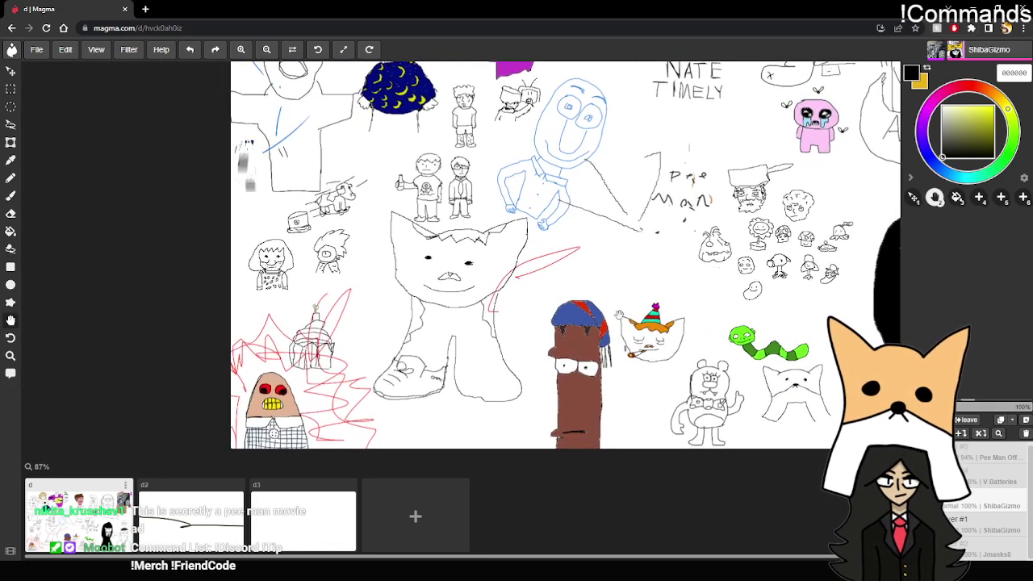
left_click_drag(713, 333, 548, 245)
scroll(686, 315, "up", 6)
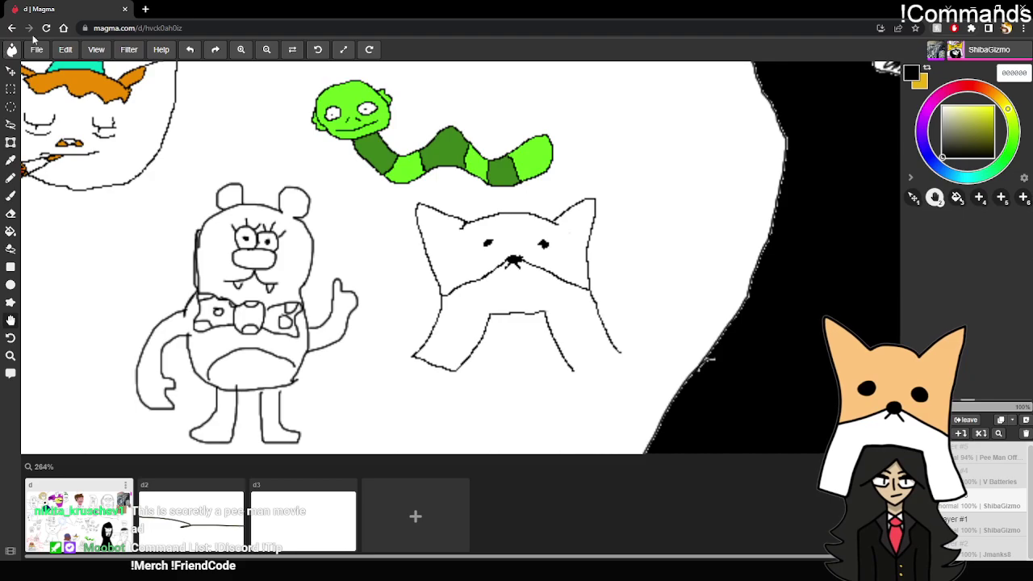
left_click(11, 89)
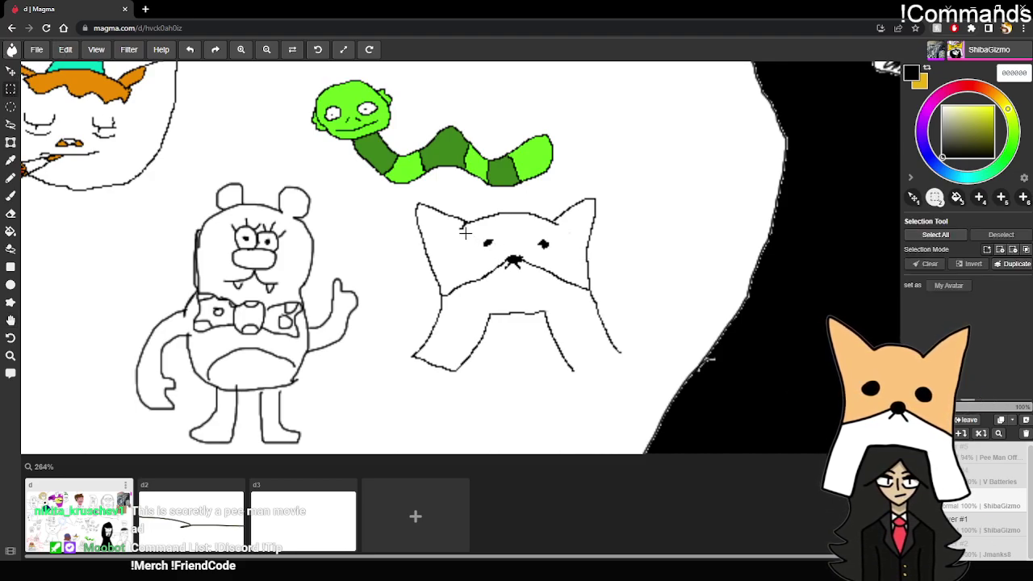
left_click_drag(498, 241, 503, 251)
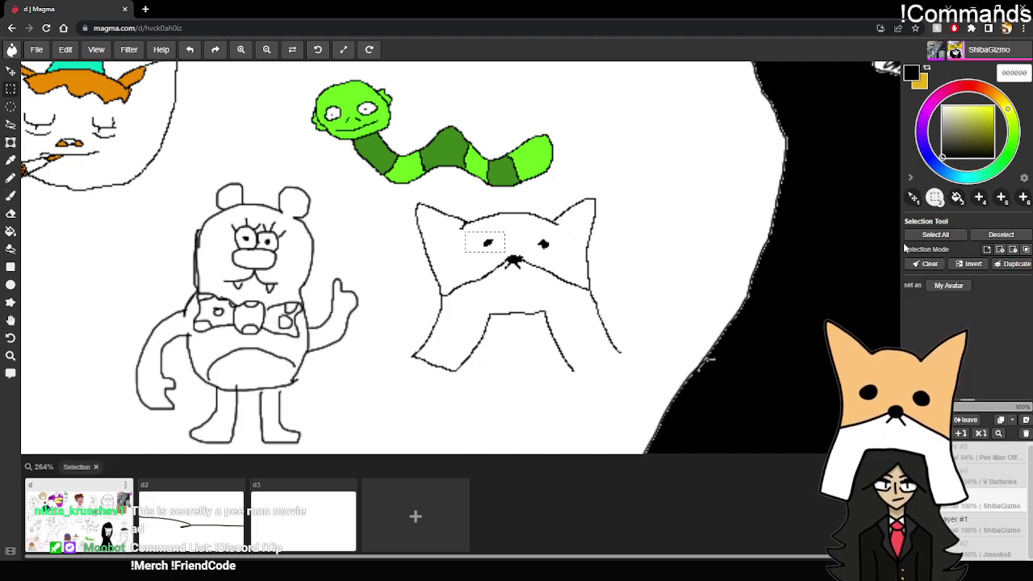
- Nudge the selected eye slightly left toward the nose, then clear the selection
left_click(10, 71)
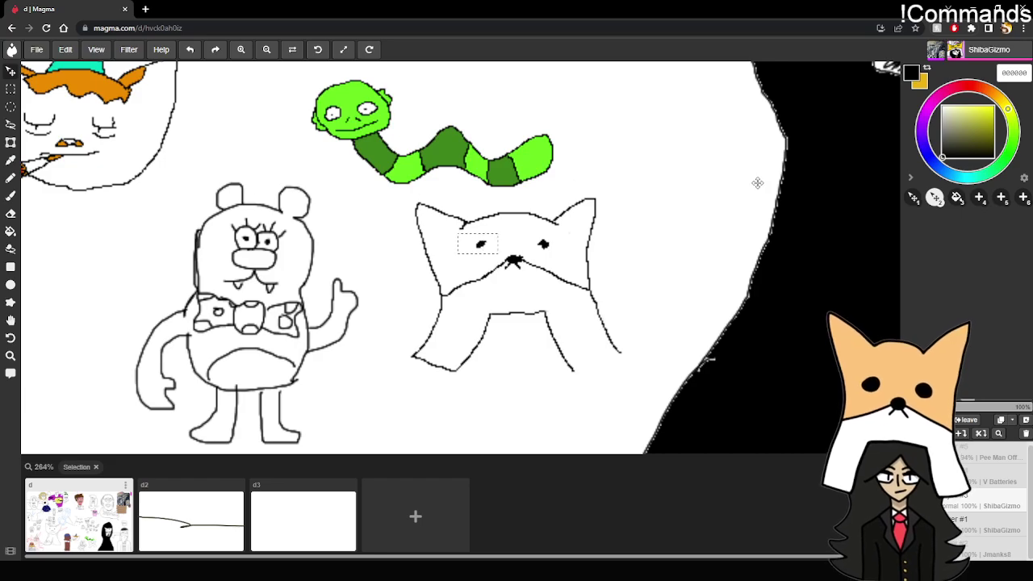
left_click(10, 88)
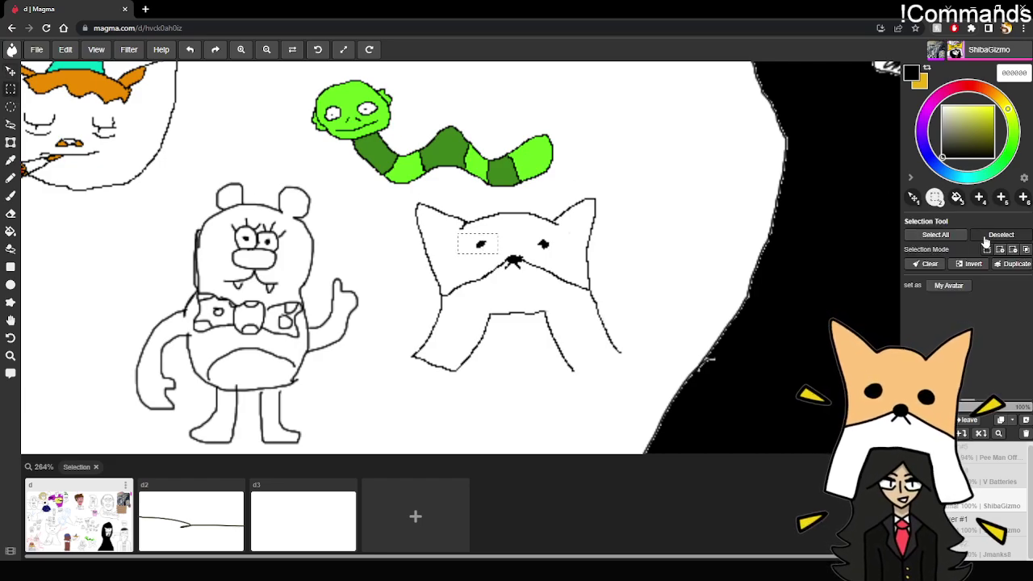
left_click(1000, 234)
key("ctrl+0")
scroll(186, 157, "up", 2)
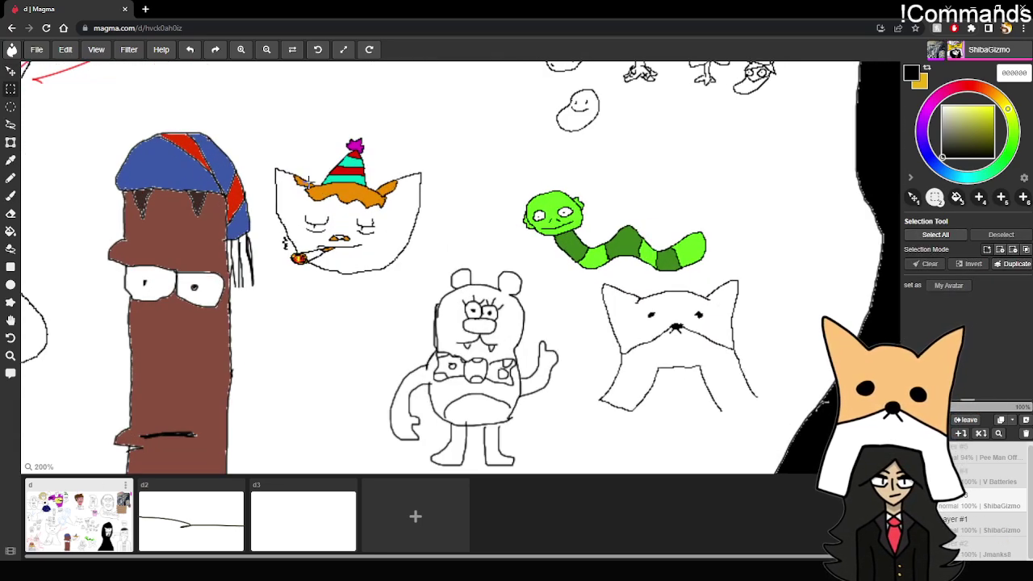
scroll(343, 206, "up", 2)
scroll(343, 205, "down", 3)
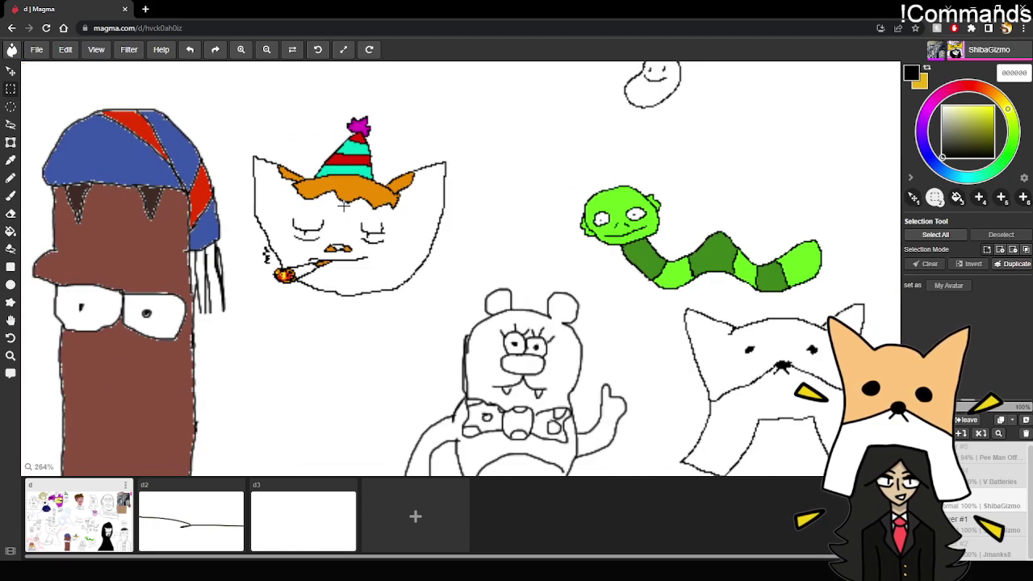
scroll(264, 284, "down", 5)
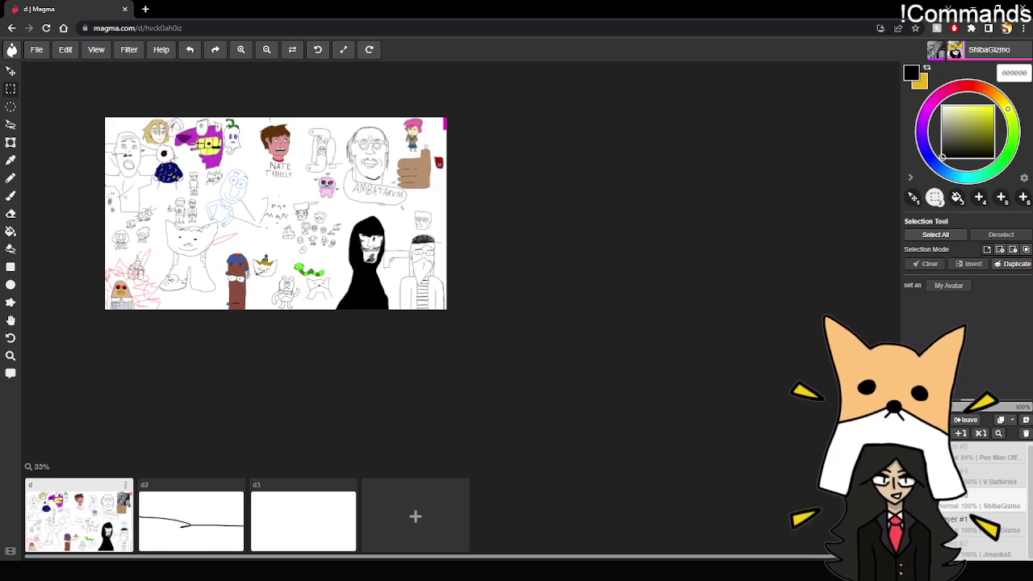
scroll(248, 275, "up", 5)
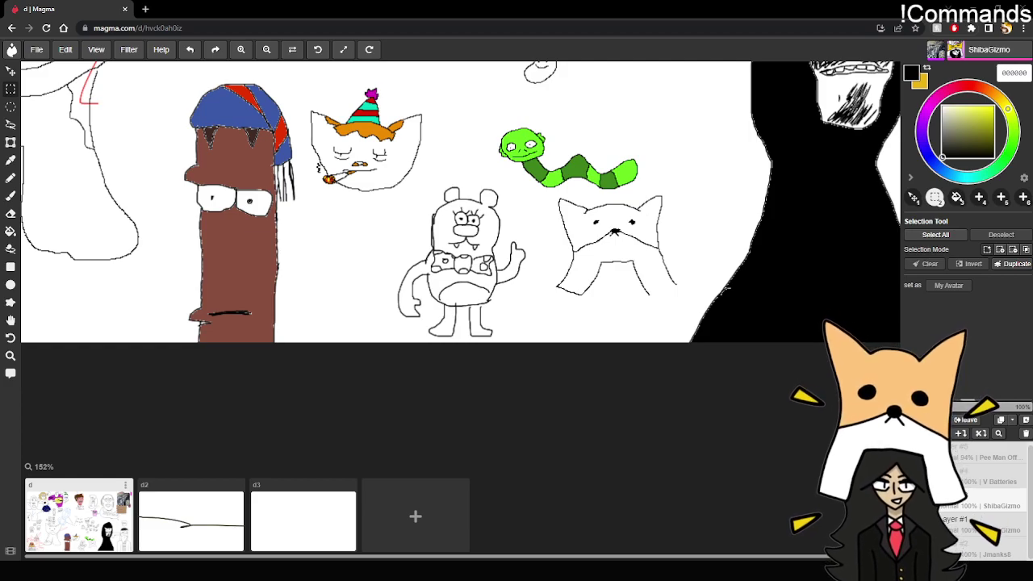
scroll(381, 216, "down", 3)
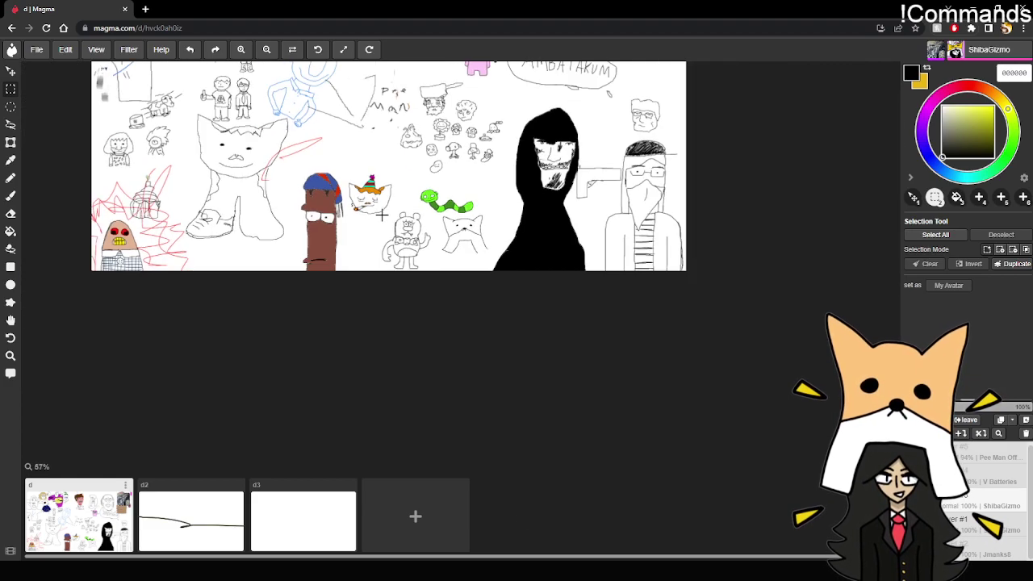
scroll(508, 271, "up", 2)
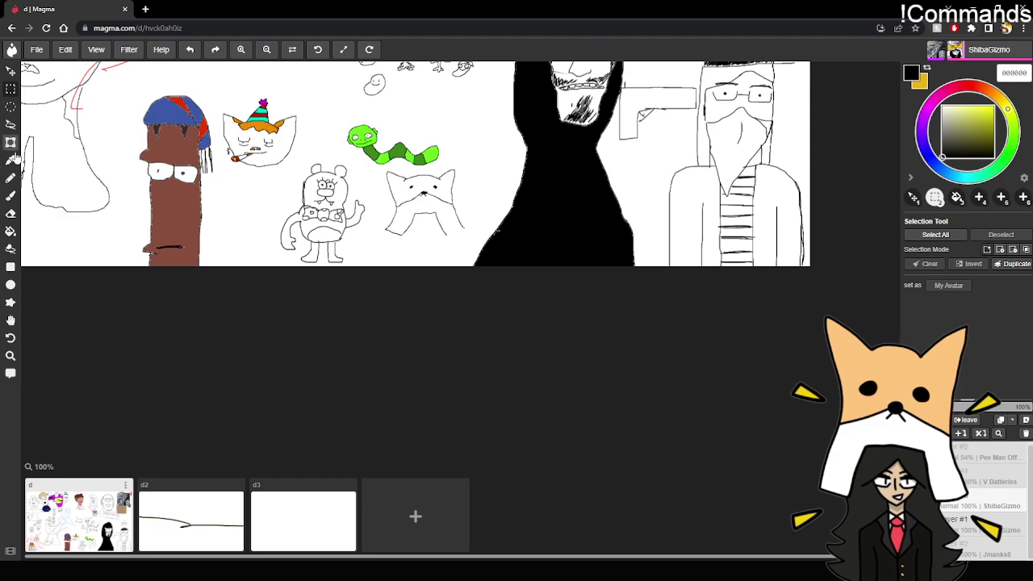
left_click(10, 214)
- Enlarge the eraser to about 41 px and erase the cat's long lower legs
scroll(443, 190, "up", 5)
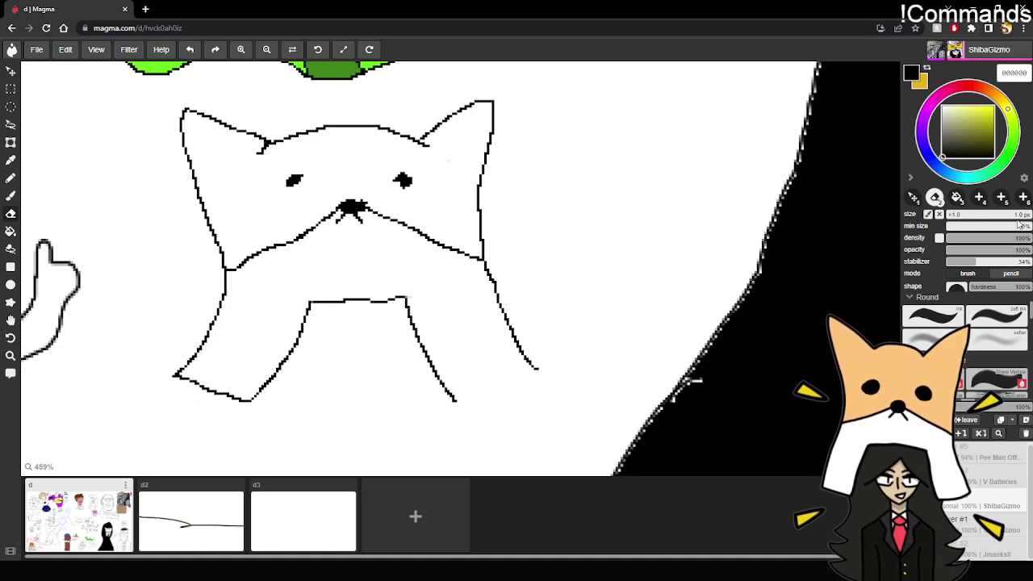
left_click_drag(1001, 218, 982, 218)
mouse_move(192, 377)
left_mouse_down()
mouse_move(180, 355)
mouse_move(459, 428)
mouse_move(528, 392)
mouse_move(425, 391)
mouse_move(468, 365)
left_mouse_up()
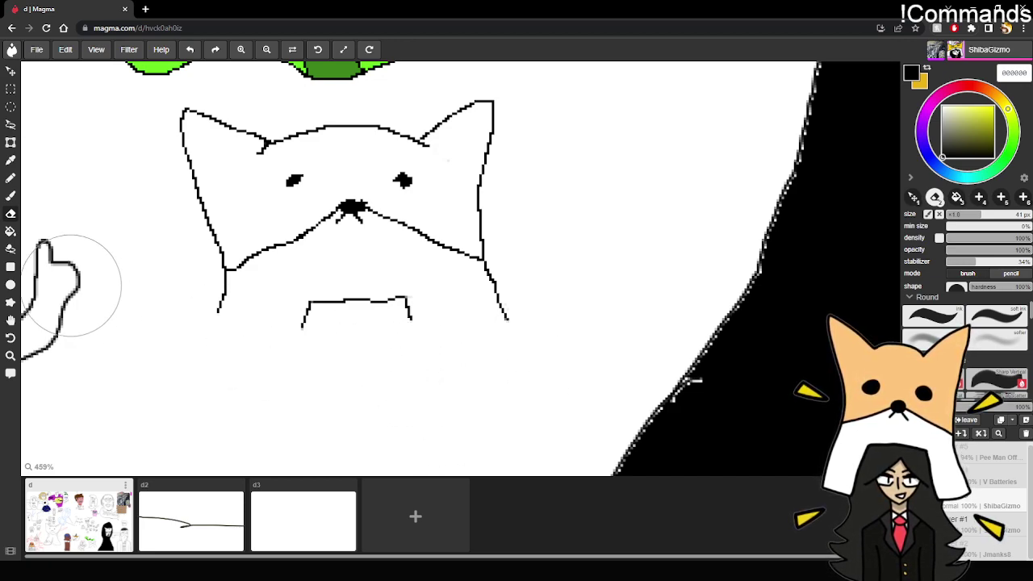
- With the 1 px pencil, draw shorter stubby leg lines beneath the cat's body
left_click(11, 177)
left_click_drag(218, 315, 203, 369)
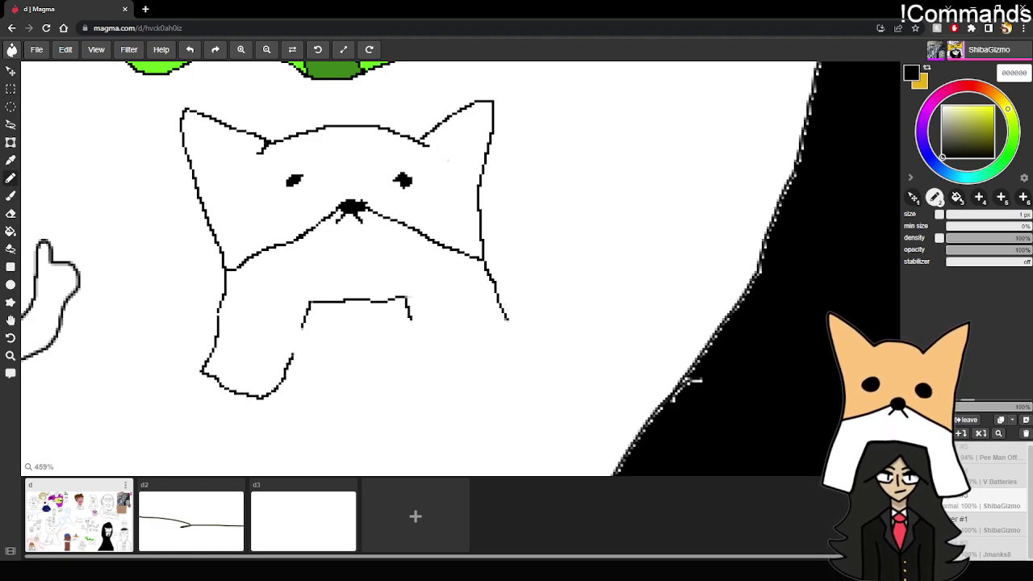
left_click_drag(414, 320, 412, 366)
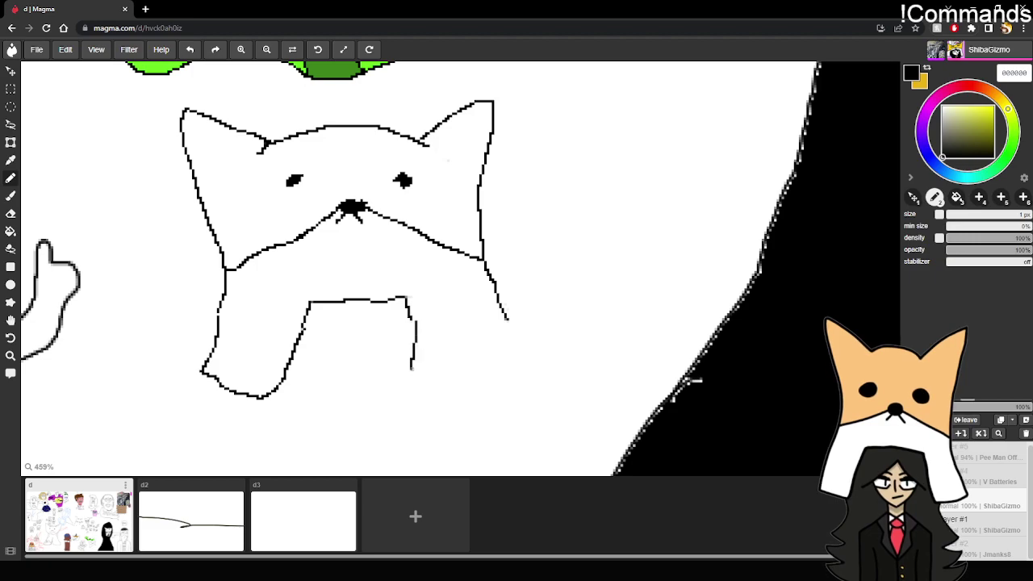
left_click_drag(466, 385, 505, 371)
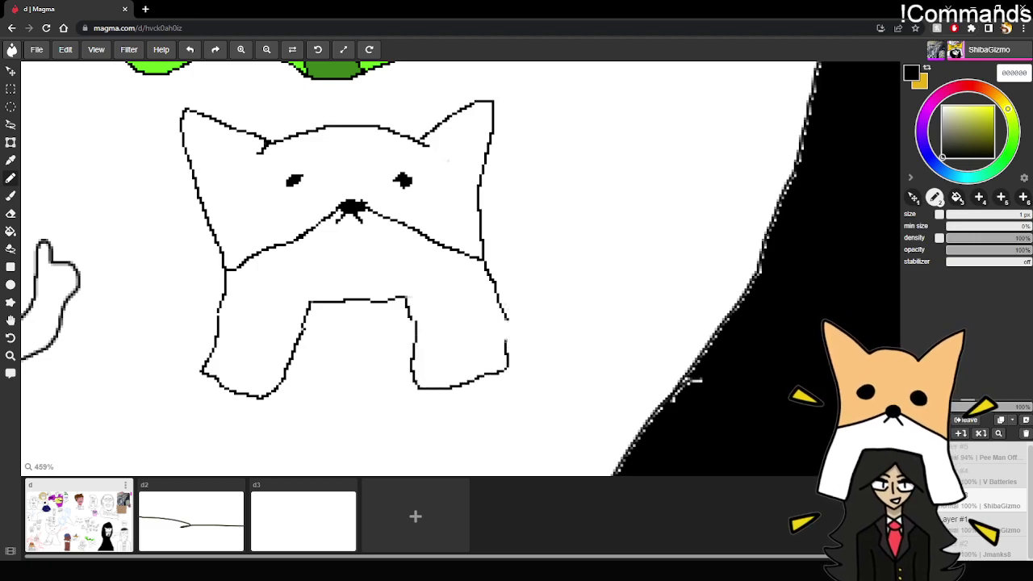
scroll(375, 388, "down", 5)
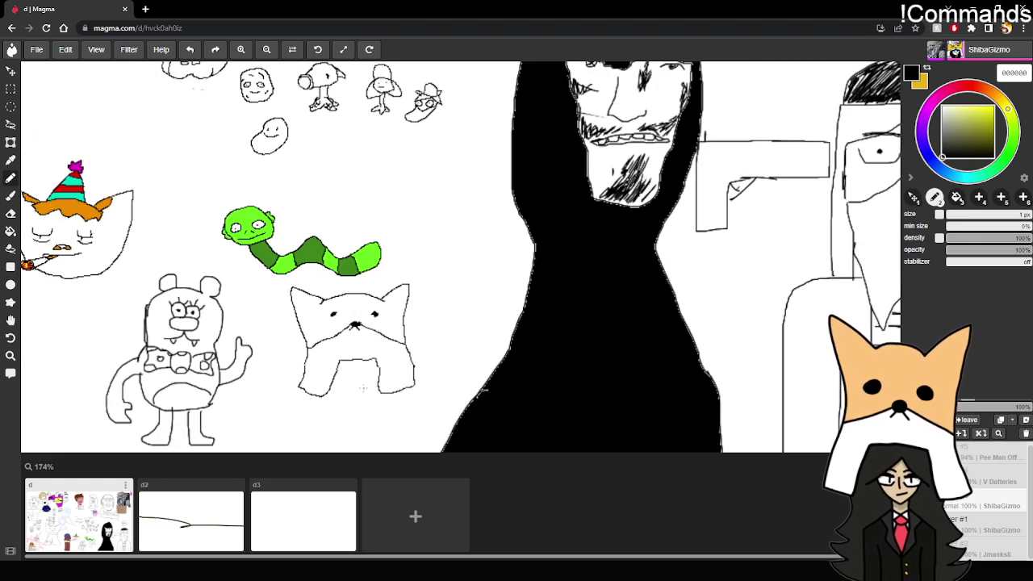
scroll(363, 389, "up", 3)
scroll(242, 339, "up", 4)
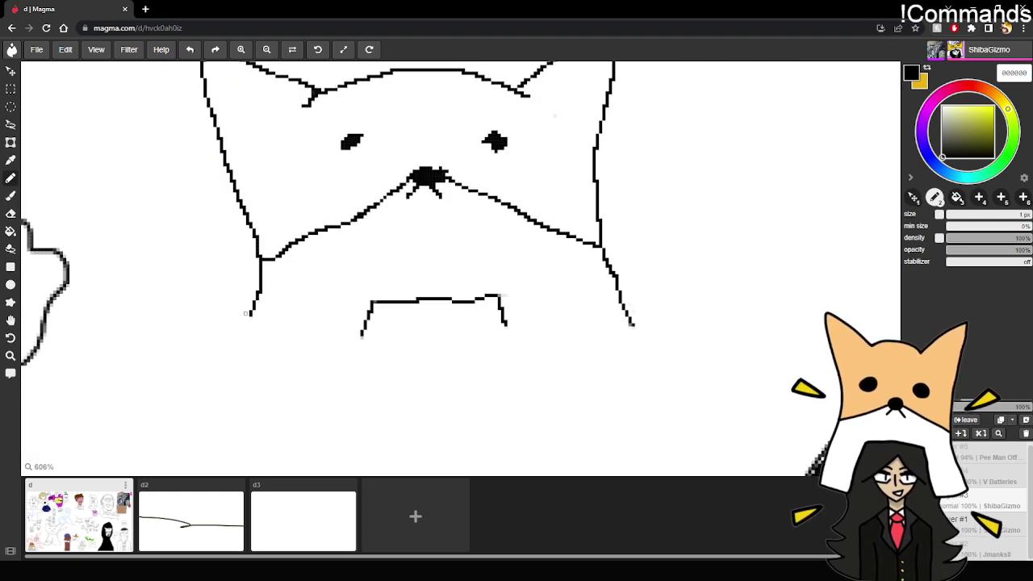
- Outline rounded, closed feet at the bottom of both cat legs
left_click_drag(252, 320, 204, 371)
key("ctrl+z")
mouse_move(239, 332)
left_mouse_down()
mouse_move(222, 374)
mouse_move(248, 397)
mouse_move(336, 408)
mouse_move(360, 348)
left_mouse_up()
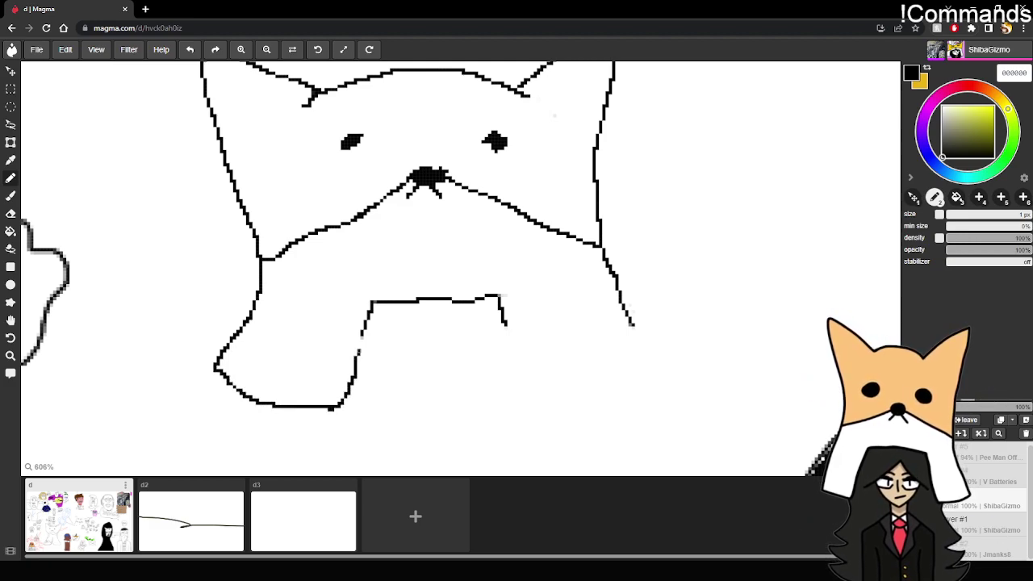
mouse_move(506, 334)
left_mouse_down()
mouse_move(536, 400)
mouse_move(576, 401)
mouse_move(629, 377)
left_mouse_up()
left_click_drag(631, 325, 645, 353)
- Draw a U-shaped curve between the cat's legs, undoing the misplaced diagonal strokes
scroll(524, 430, "down", 5)
scroll(514, 432, "down", 2)
scroll(484, 420, "up", 7)
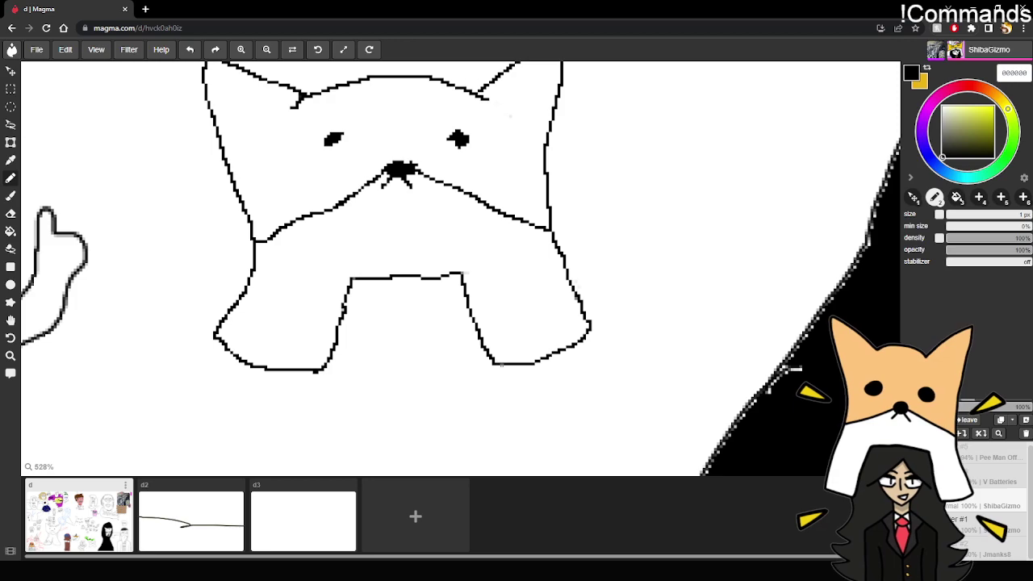
scroll(404, 373, "up", 3)
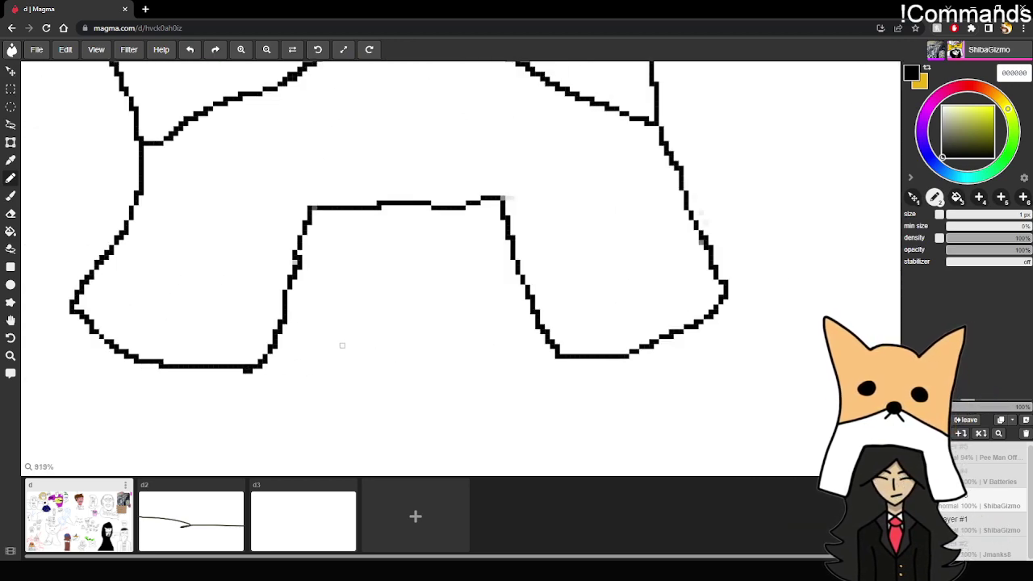
mouse_move(394, 238)
left_mouse_down()
mouse_move(373, 275)
mouse_move(329, 303)
left_mouse_up()
mouse_move(396, 240)
left_mouse_down()
mouse_move(443, 277)
mouse_move(421, 244)
mouse_move(465, 301)
mouse_move(483, 295)
mouse_move(458, 278)
mouse_move(426, 226)
left_mouse_up()
key("ctrl+z")
key("ctrl+z")
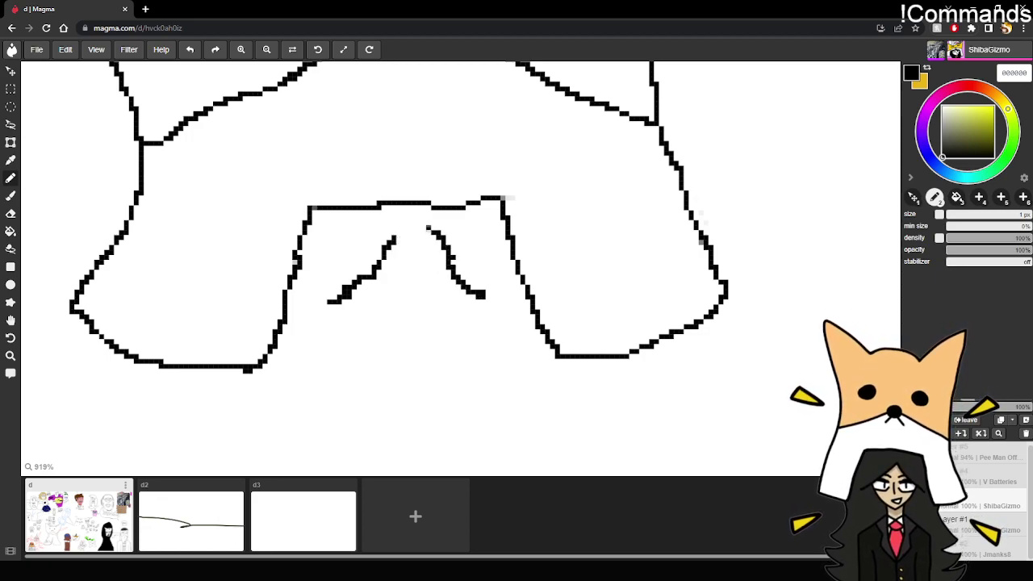
key("ctrl+z")
key("ctrl+z")
mouse_move(295, 289)
left_mouse_down()
mouse_move(314, 325)
mouse_move(319, 293)
mouse_move(335, 325)
mouse_move(386, 356)
mouse_move(407, 359)
mouse_move(466, 304)
left_mouse_up()
key("ctrl+z")
key("ctrl+z")
- Draw another U-shaped curve between the cat's legs
mouse_move(324, 286)
left_mouse_down()
mouse_move(347, 328)
mouse_move(405, 360)
mouse_move(460, 330)
mouse_move(492, 283)
left_mouse_up()
scroll(492, 283, "down", 5)
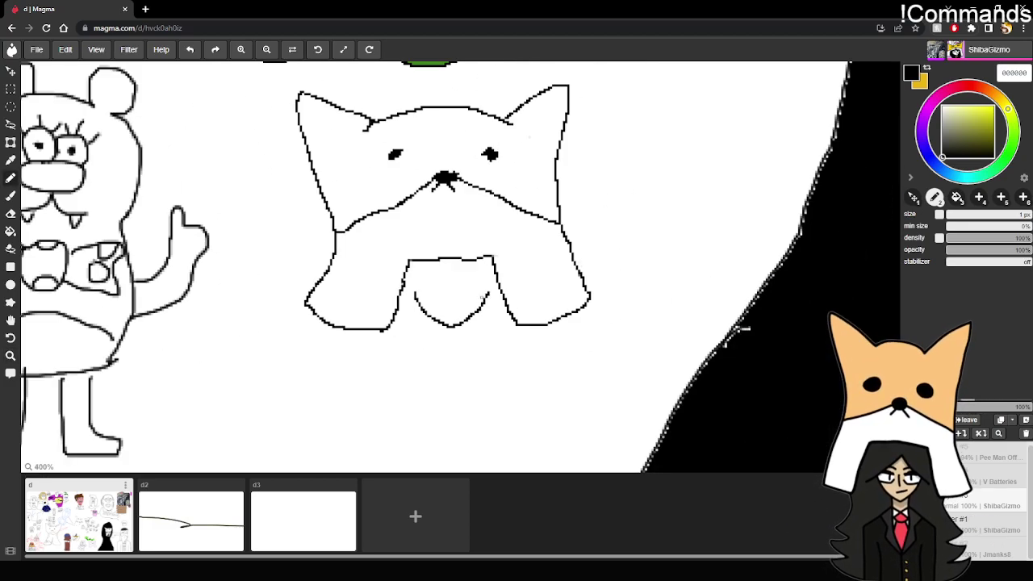
scroll(460, 321, "up", 4)
scroll(460, 320, "up", 2)
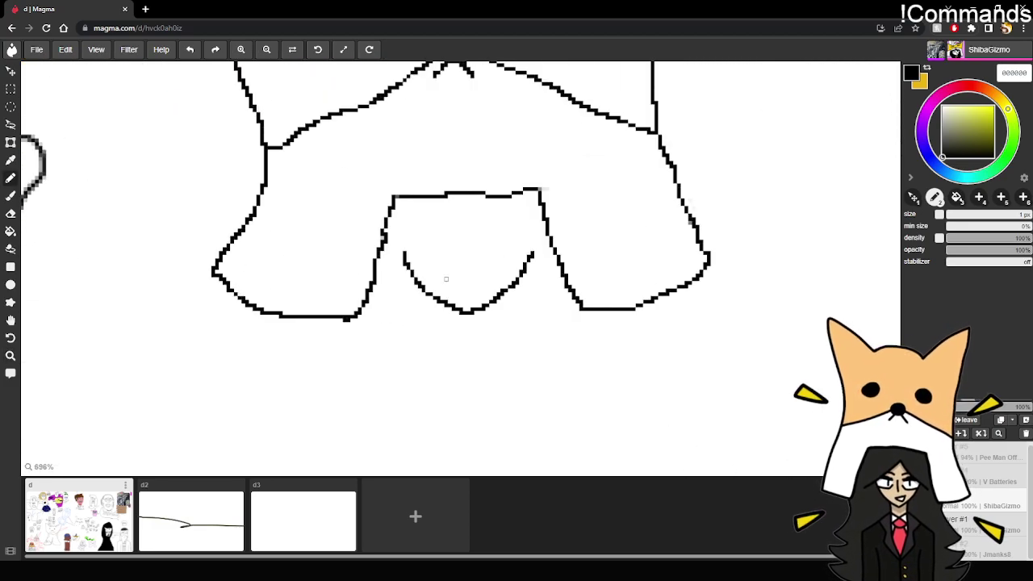
scroll(432, 323, "down", 4)
scroll(411, 292, "up", 3)
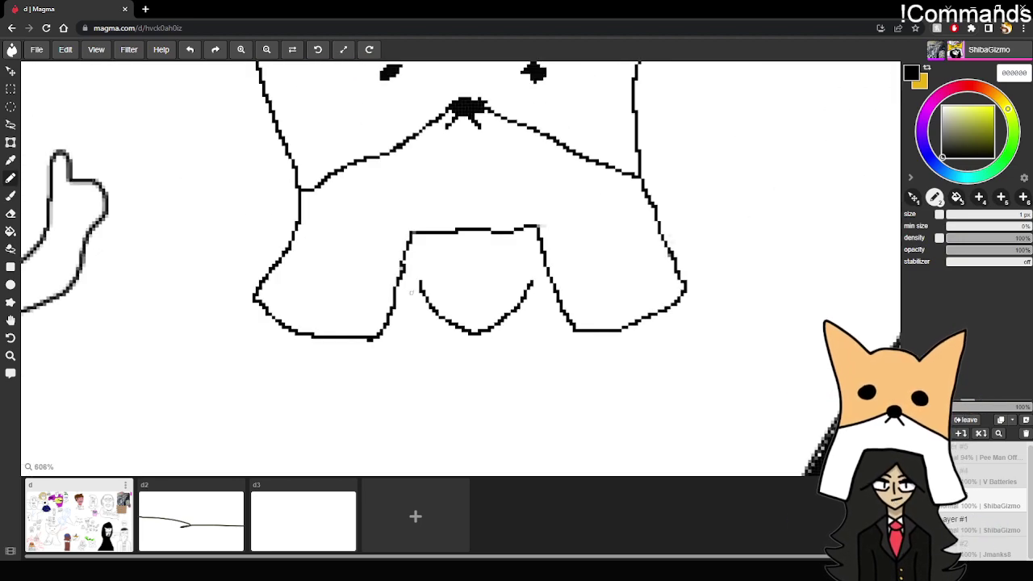
mouse_move(404, 301)
left_mouse_down()
mouse_move(434, 345)
mouse_move(475, 358)
mouse_move(506, 345)
left_mouse_up()
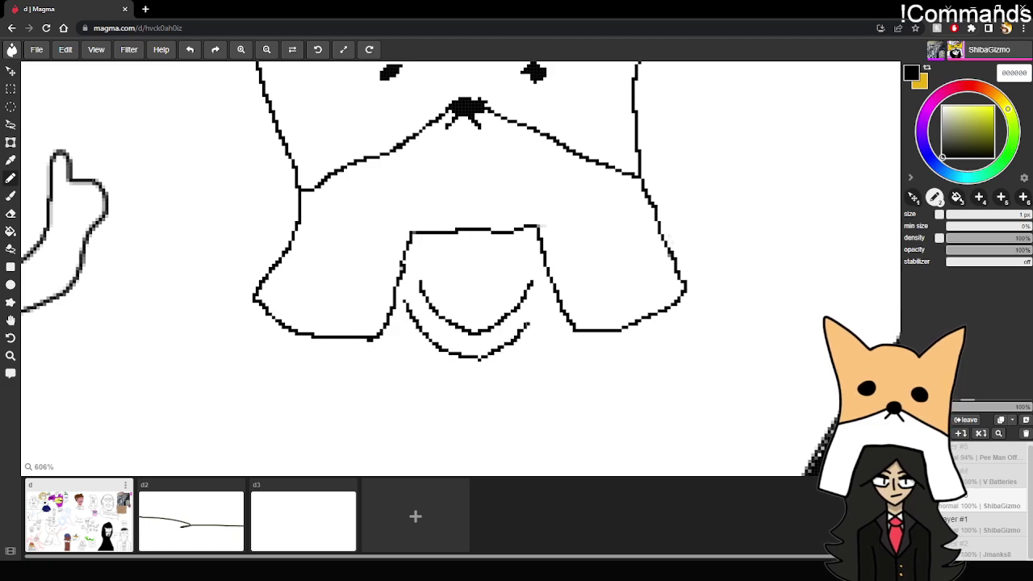
scroll(483, 334, "down", 4)
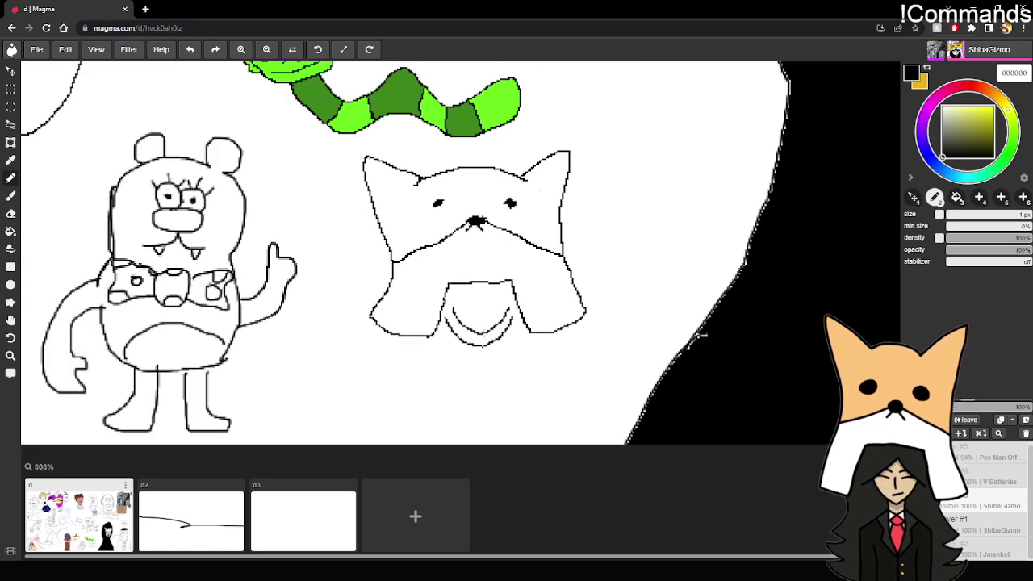
scroll(452, 331, "up", 5)
- Redraw the wider outer curve beneath the first to double the belly outline
key("ctrl+z")
mouse_move(379, 284)
left_mouse_down()
mouse_move(387, 324)
mouse_move(421, 360)
mouse_move(482, 387)
mouse_move(549, 332)
left_mouse_up()
key("ctrl+z")
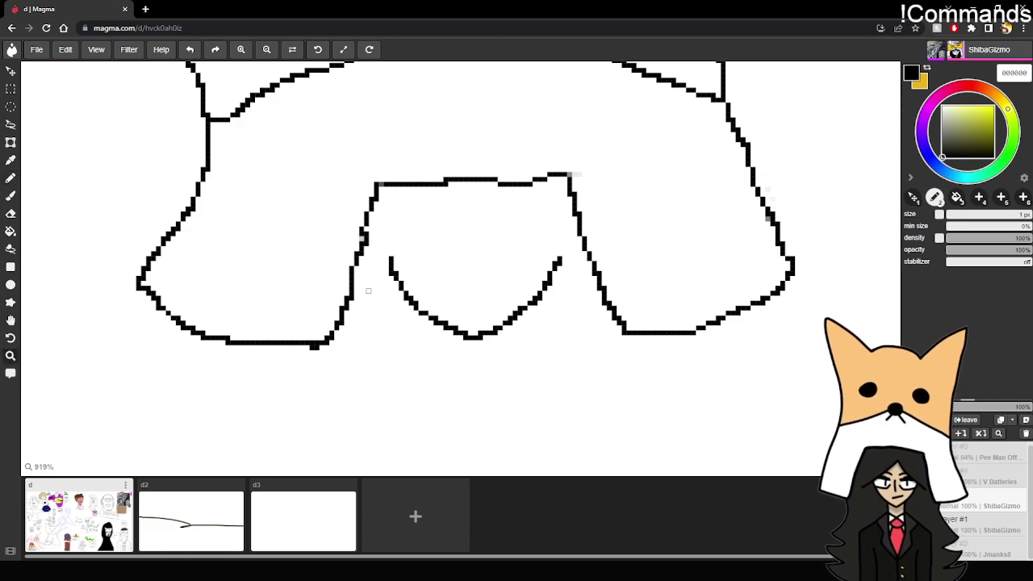
mouse_move(376, 288)
left_mouse_down()
mouse_move(420, 344)
mouse_move(485, 375)
mouse_move(520, 367)
mouse_move(570, 299)
left_mouse_up()
scroll(565, 303, "down", 5)
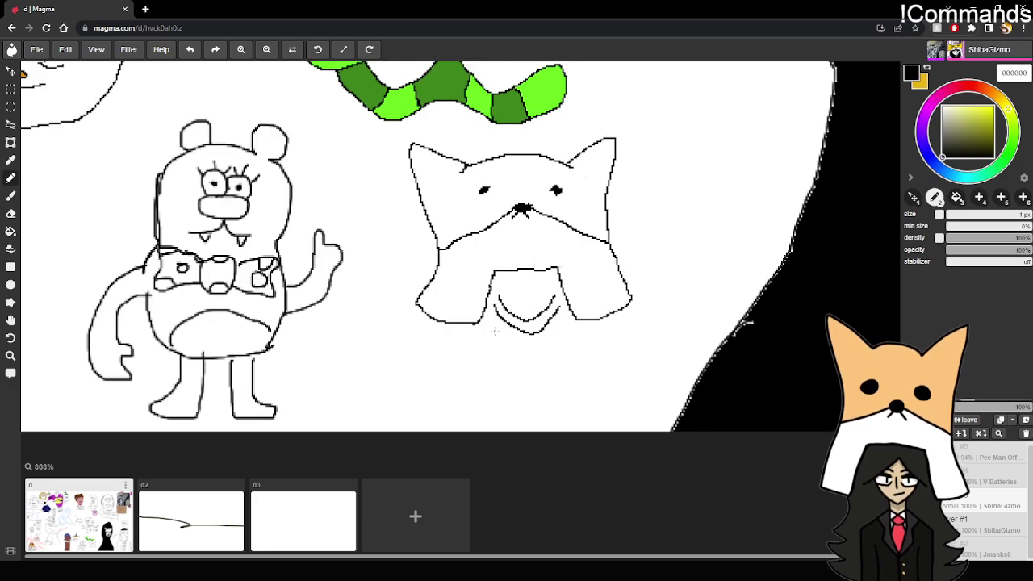
scroll(494, 331, "down", 2)
scroll(508, 351, "up", 4)
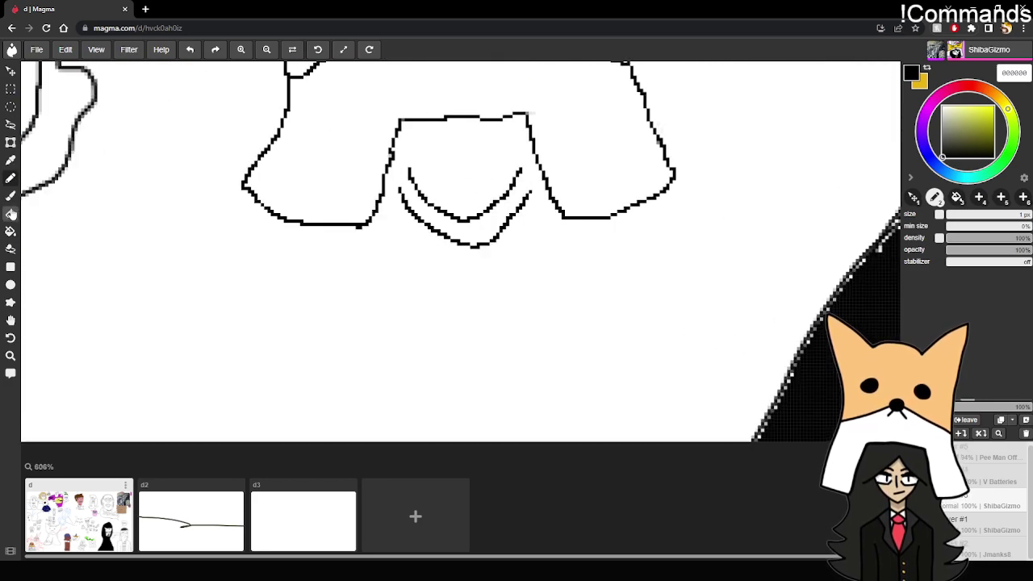
- Set the eraser to 19 px and erase the right end of the inner curve
left_click(11, 213)
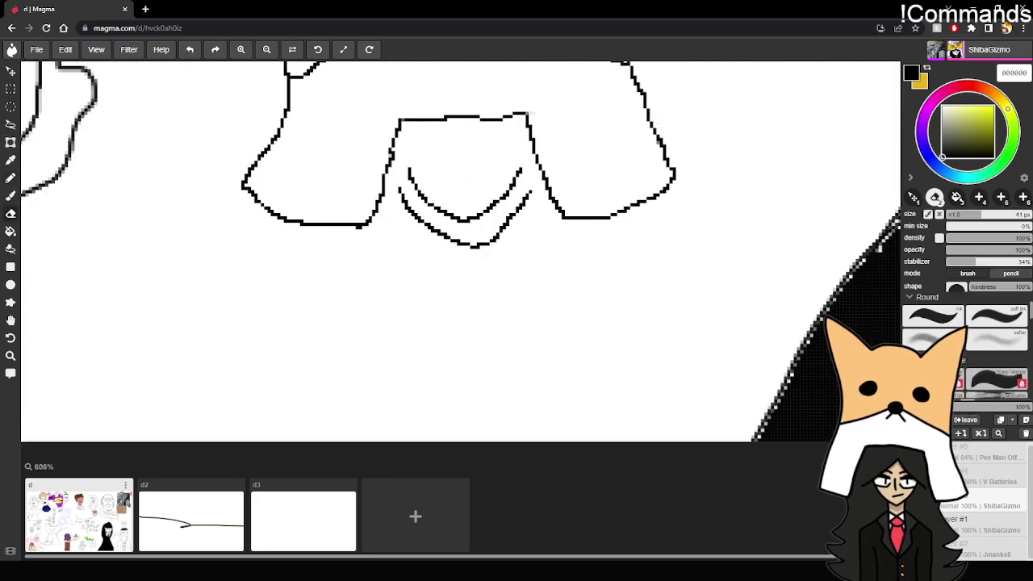
left_click(963, 215)
scroll(507, 186, "up", 2)
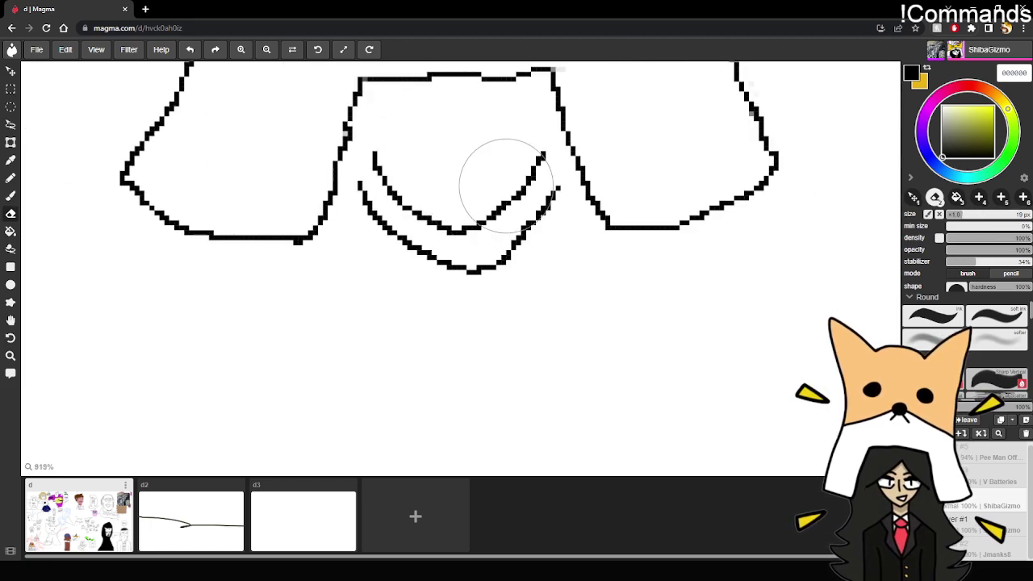
mouse_move(493, 162)
left_mouse_down()
mouse_move(464, 192)
mouse_move(454, 182)
mouse_move(464, 195)
mouse_move(412, 153)
mouse_move(426, 172)
left_mouse_up()
scroll(437, 217, "down", 2)
scroll(437, 217, "down", 8)
scroll(437, 216, "up", 3)
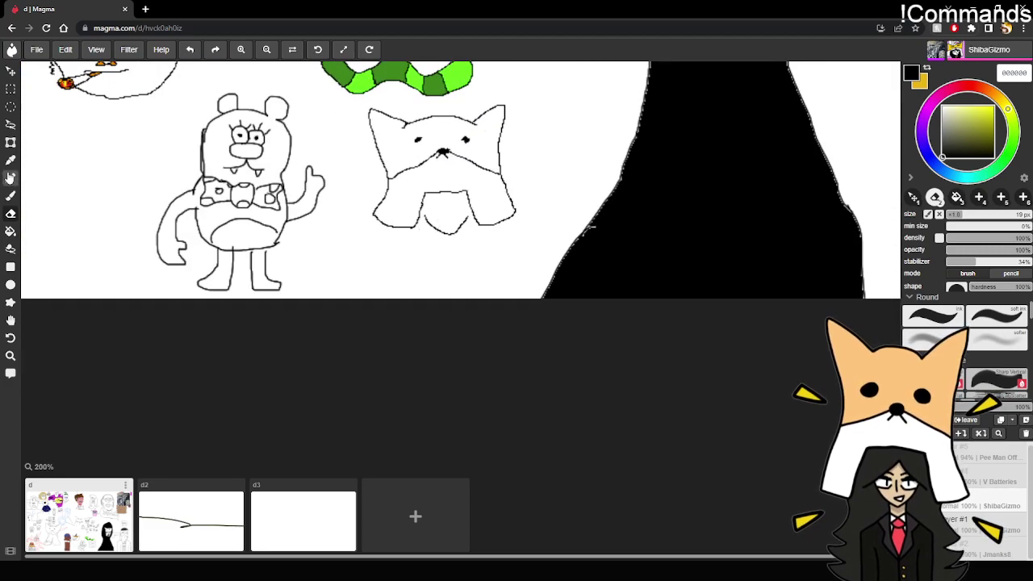
- With the 1 px pencil, draw short vertical strokes joining the curve to the leg lines
left_click(10, 177)
scroll(493, 181, "up", 3)
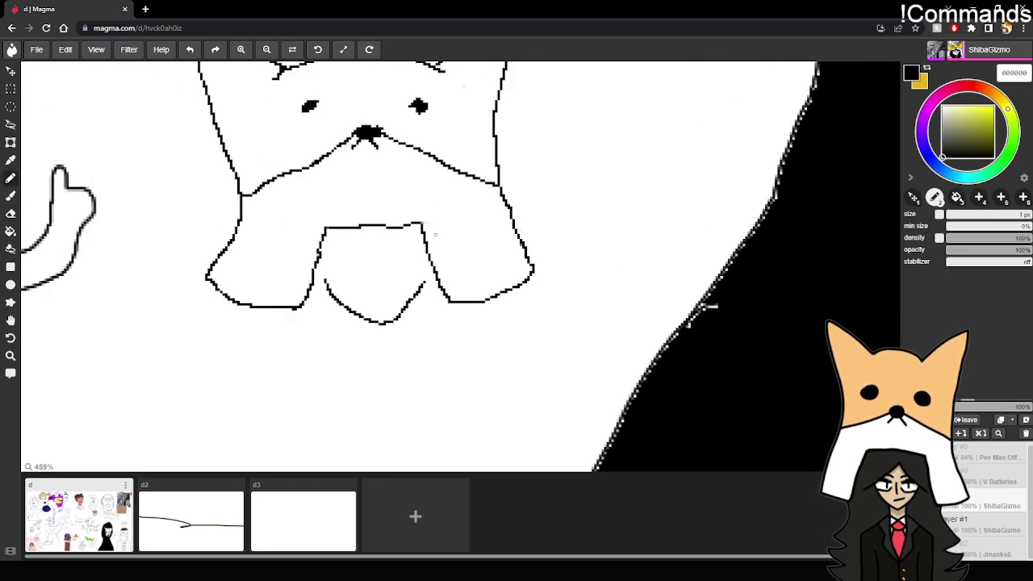
scroll(436, 232, "up", 3)
left_click_drag(423, 272, 421, 312)
key("ctrl+z")
key("ctrl+z")
left_click_drag(426, 258, 421, 313)
scroll(323, 291, "down", 1)
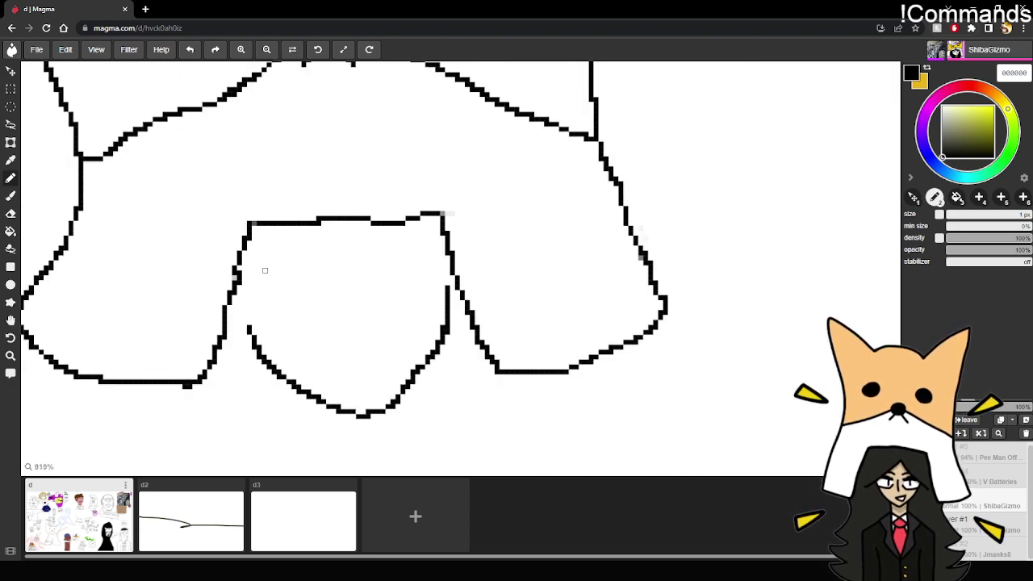
scroll(264, 273, "up", 1)
left_click_drag(240, 303, 246, 342)
key("ctrl+z")
left_click_drag(247, 299, 247, 332)
scroll(319, 339, "down", 3)
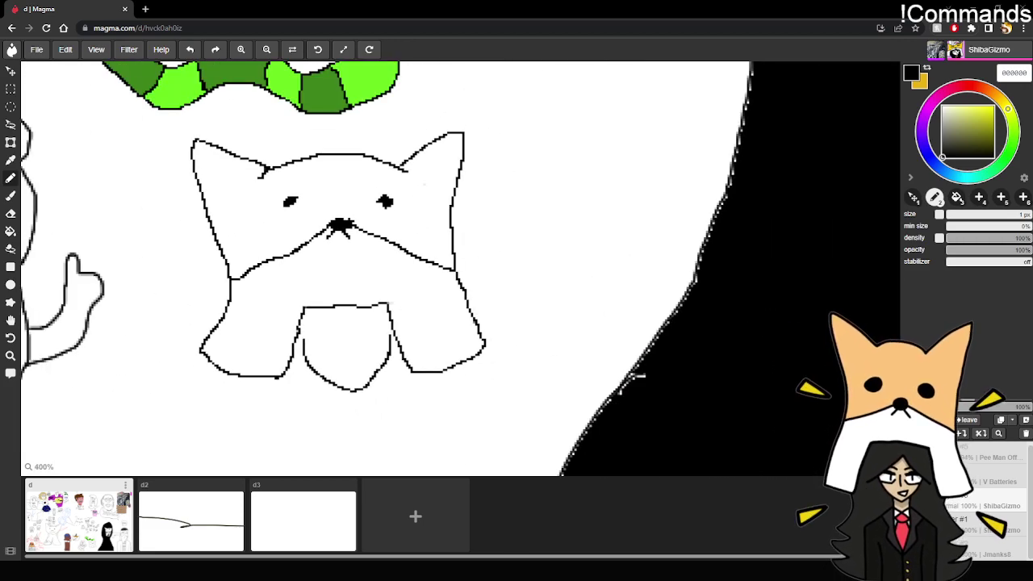
- Draw a small hooked line curling down to the lower left edge
scroll(386, 272, "up", 1)
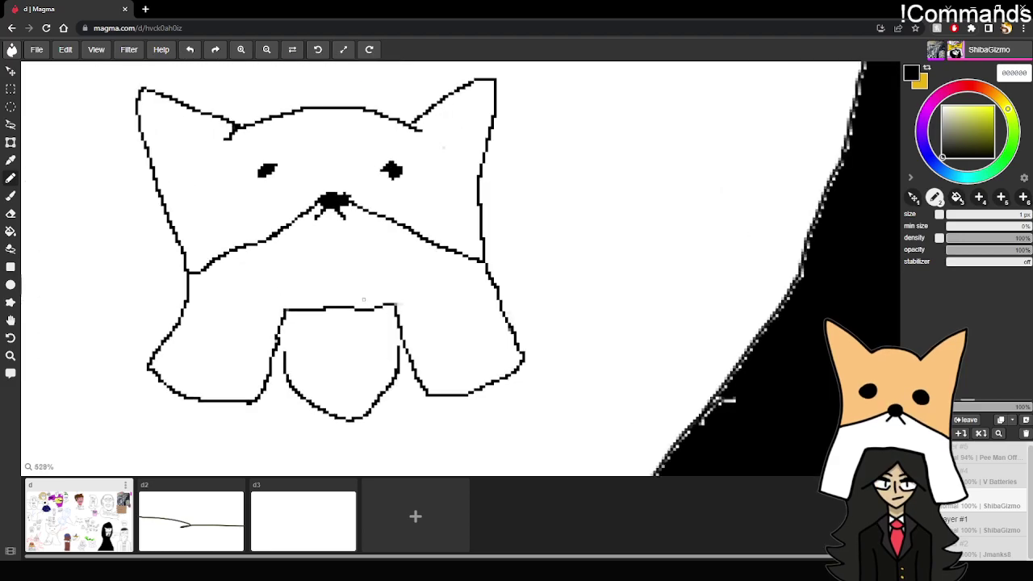
scroll(364, 307, "down", 3)
scroll(345, 335, "up", 5)
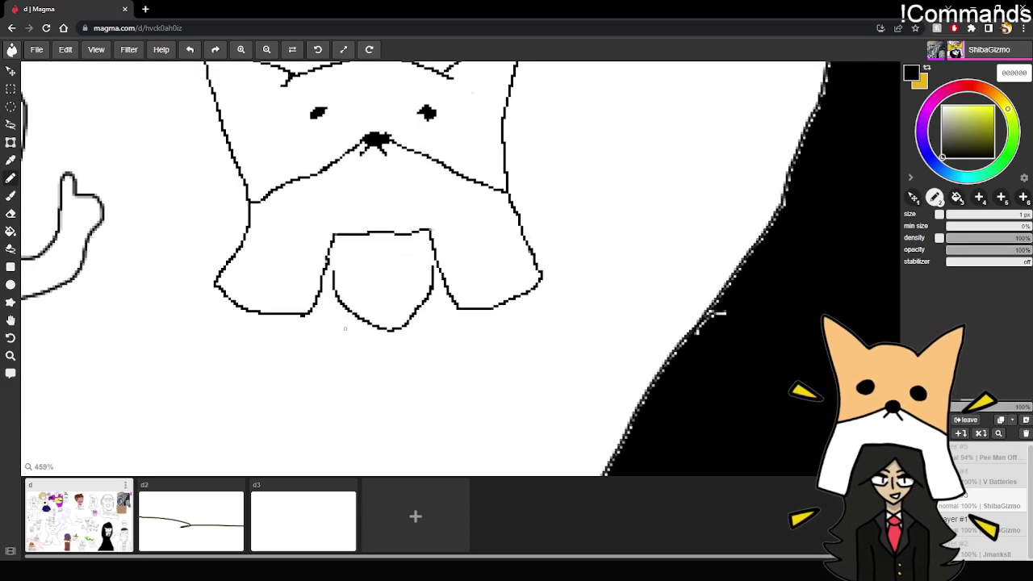
mouse_move(405, 194)
left_mouse_down()
mouse_move(394, 232)
mouse_move(360, 275)
mouse_move(323, 287)
mouse_move(311, 307)
left_mouse_up()
key("ctrl+z")
key("ctrl+z")
mouse_move(379, 213)
left_mouse_down()
mouse_move(375, 238)
mouse_move(311, 290)
left_mouse_up()
- Tidy the left line with a 7 px eraser and reconnect it using pencil strokes
left_click(10, 213)
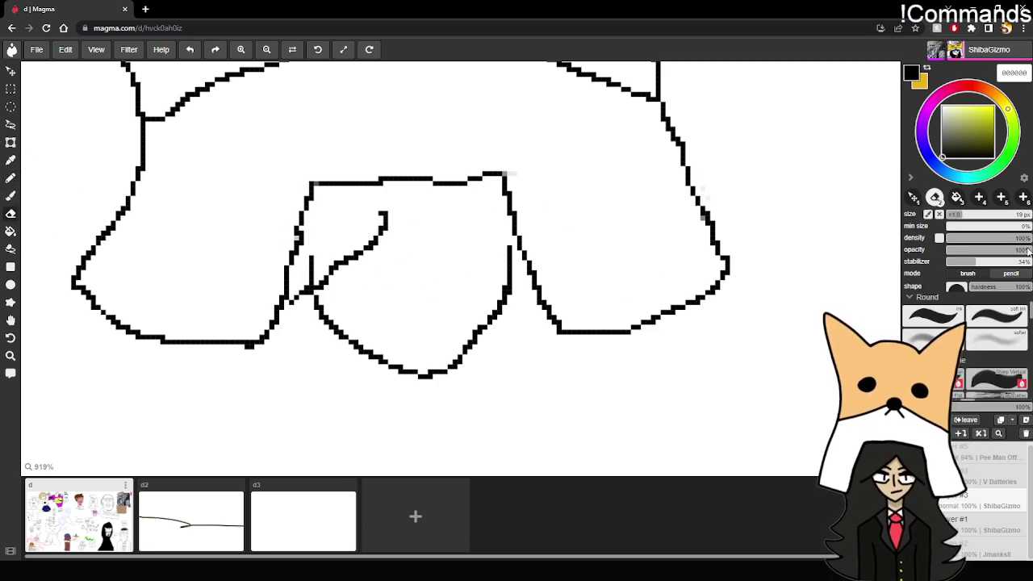
mouse_move(953, 216)
left_mouse_down()
mouse_move(941, 216)
mouse_move(955, 216)
left_mouse_up()
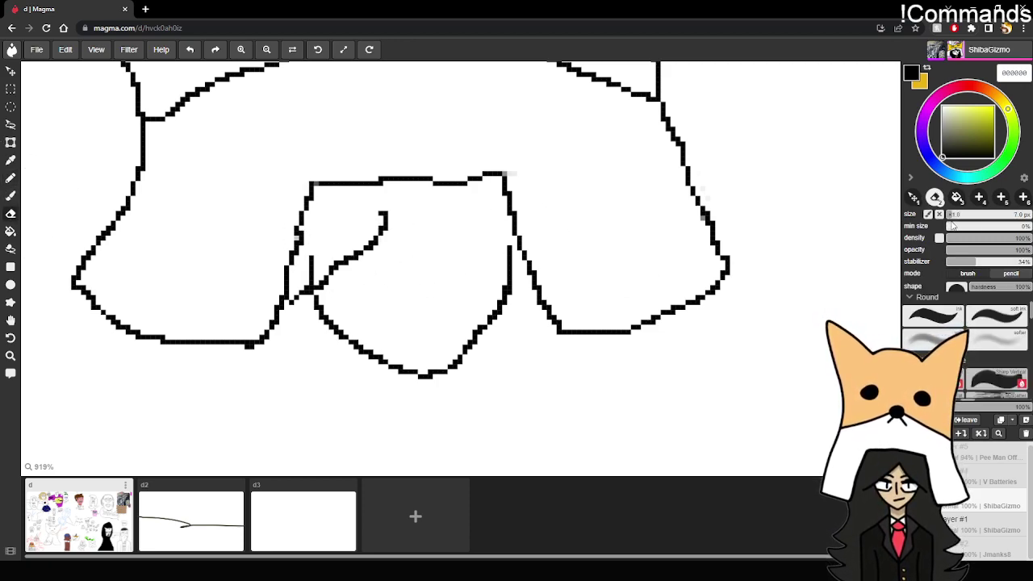
mouse_move(334, 240)
left_mouse_down()
mouse_move(298, 256)
mouse_move(305, 265)
left_mouse_up()
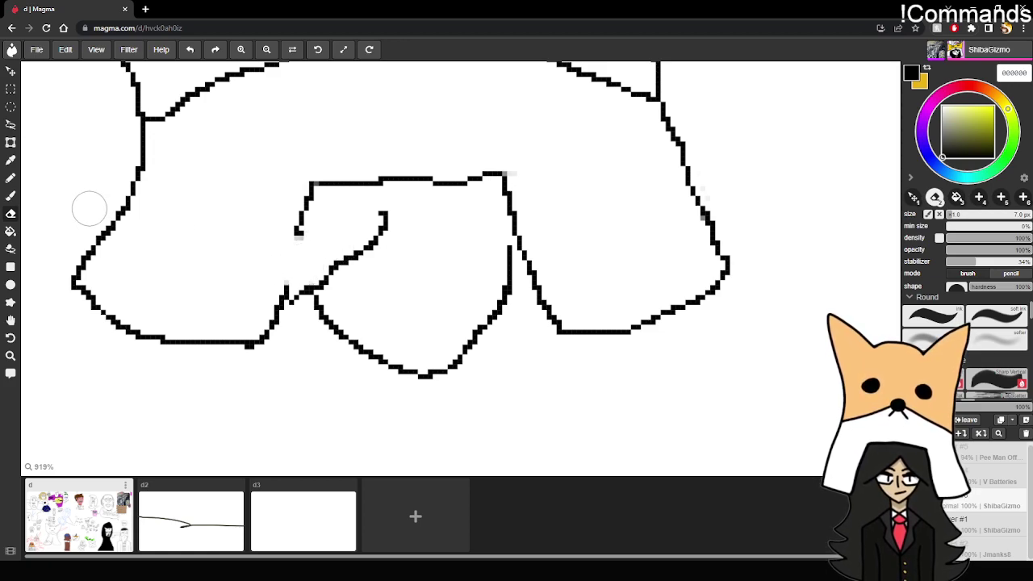
left_click(11, 177)
left_click_drag(298, 234, 292, 273)
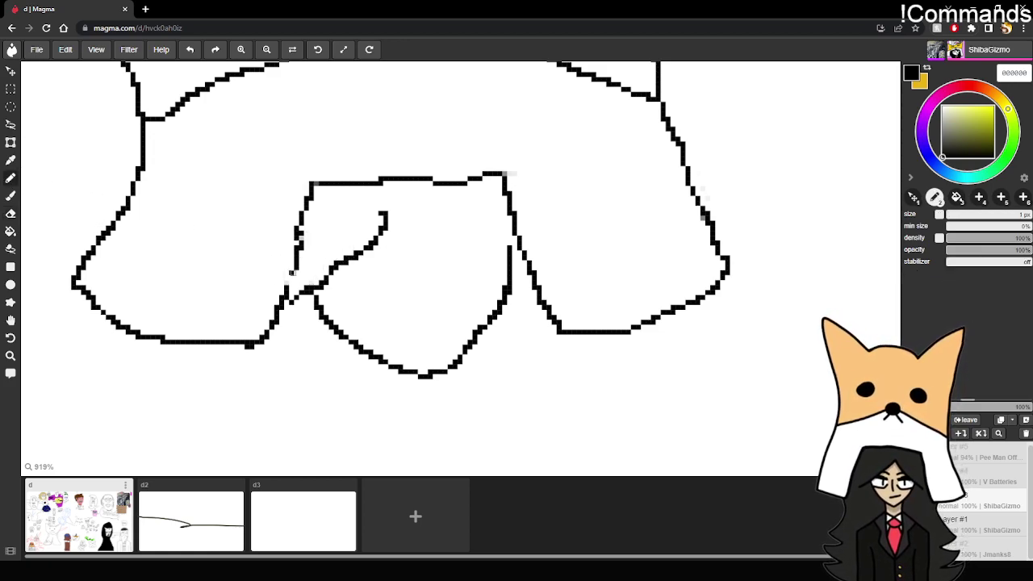
left_click_drag(309, 311, 318, 282)
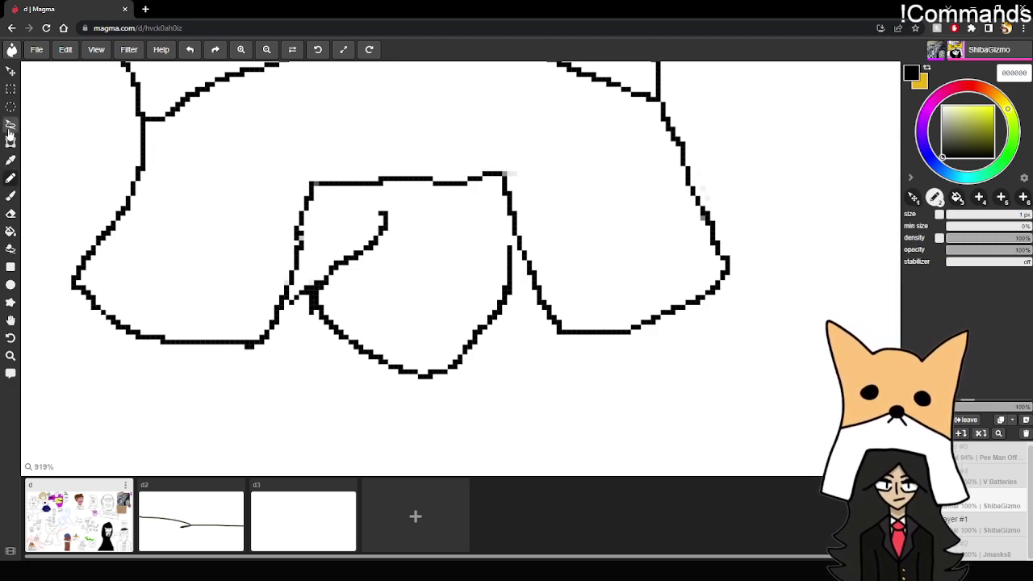
left_click(11, 215)
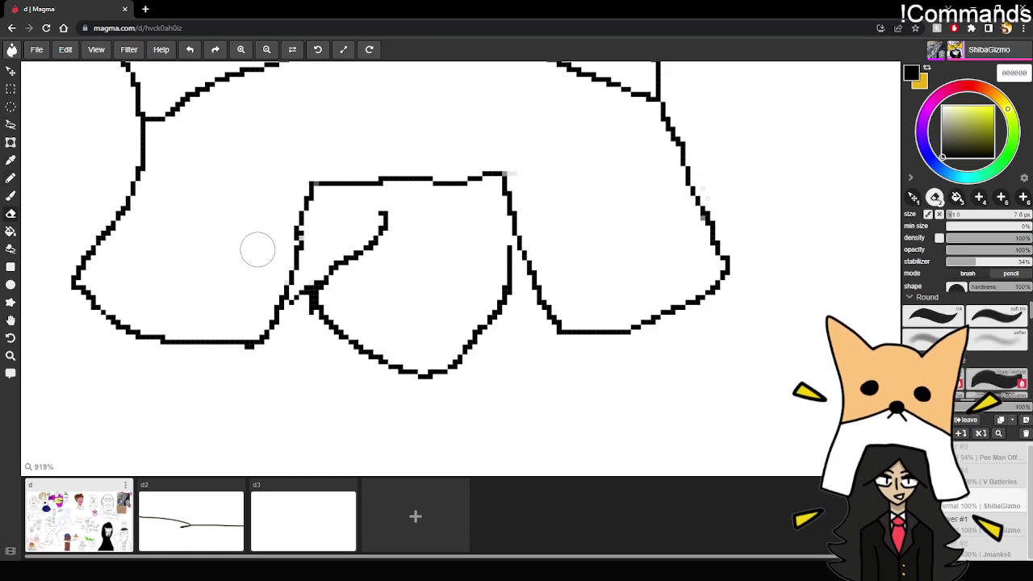
left_click(289, 288)
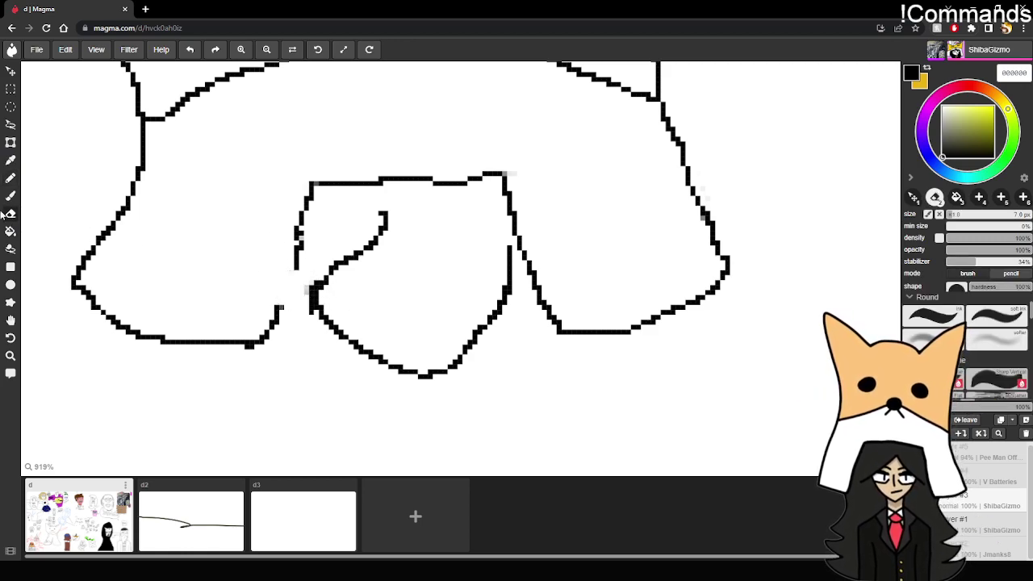
left_click(11, 178)
left_click_drag(293, 272, 281, 305)
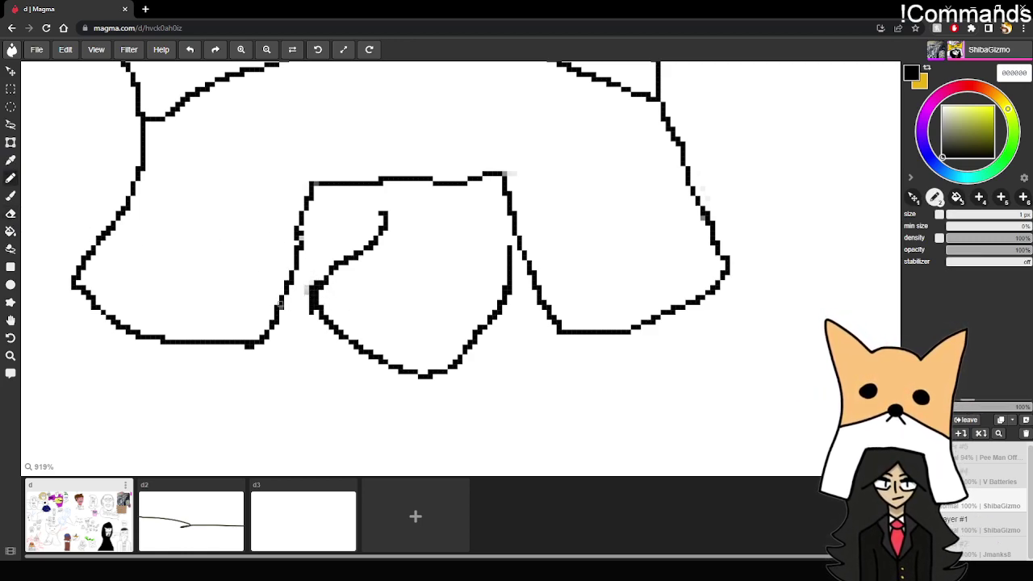
scroll(224, 217, "down", 10)
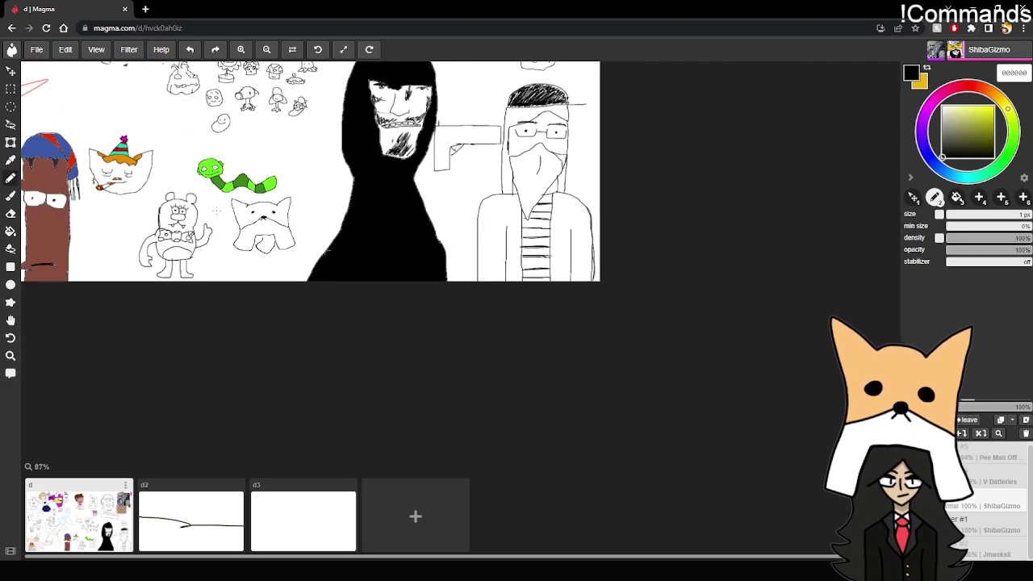
scroll(216, 211, "down", 5)
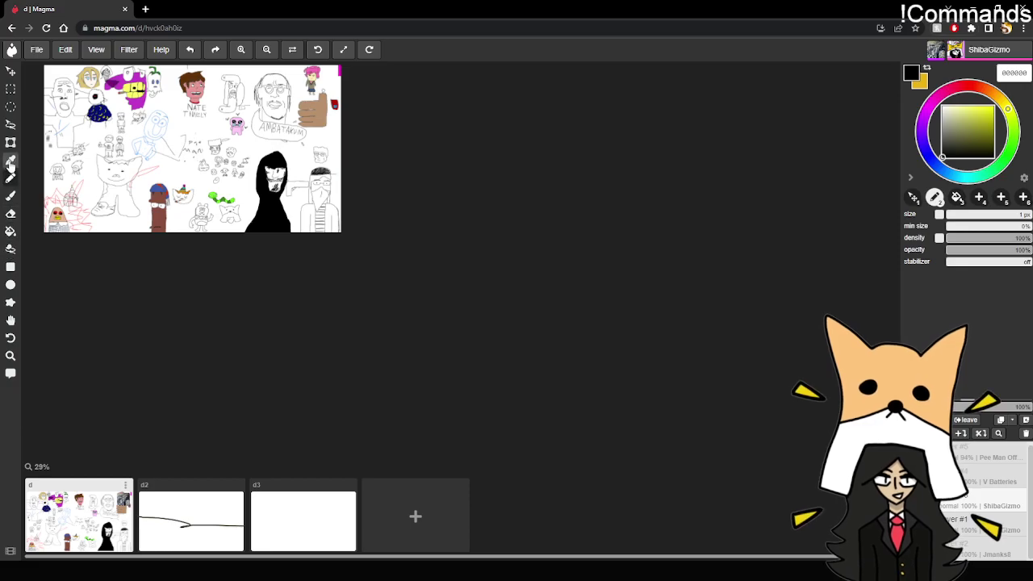
left_click(10, 321)
left_click_drag(95, 71, 178, 213)
scroll(162, 165, "up", 7)
scroll(302, 206, "up", 4)
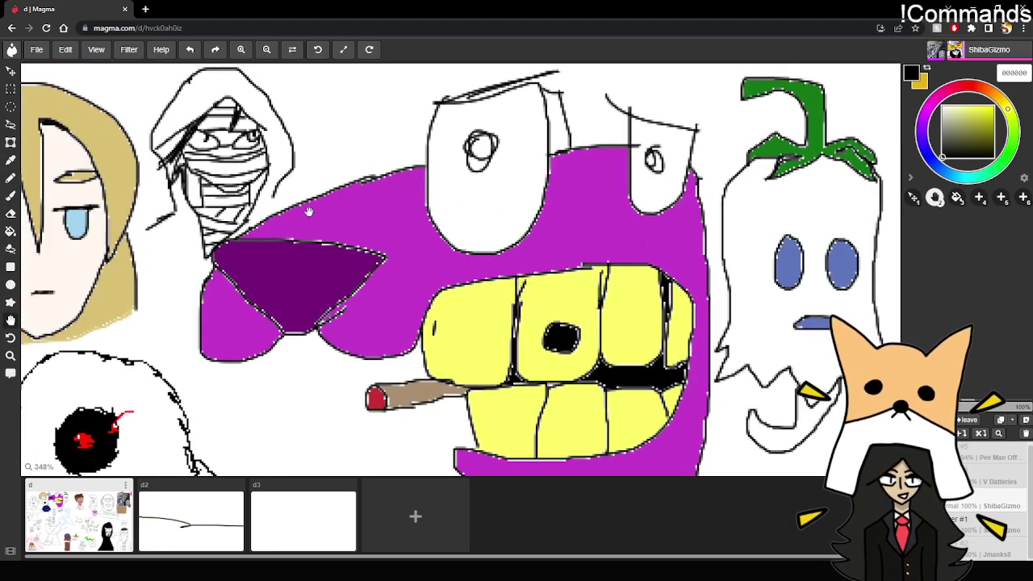
scroll(611, 256, "down", 3)
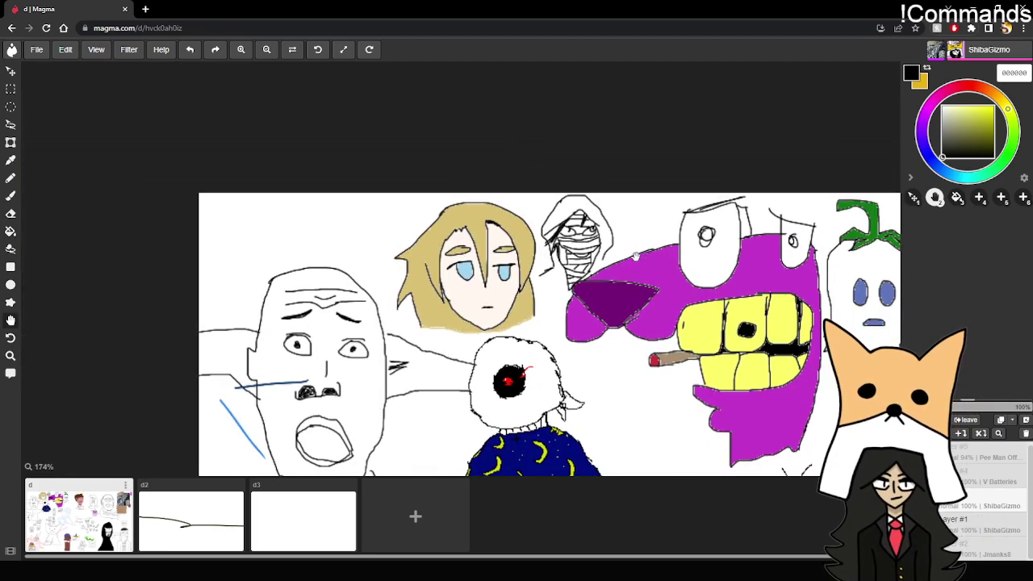
scroll(573, 202, "down", 2)
scroll(552, 168, "up", 2)
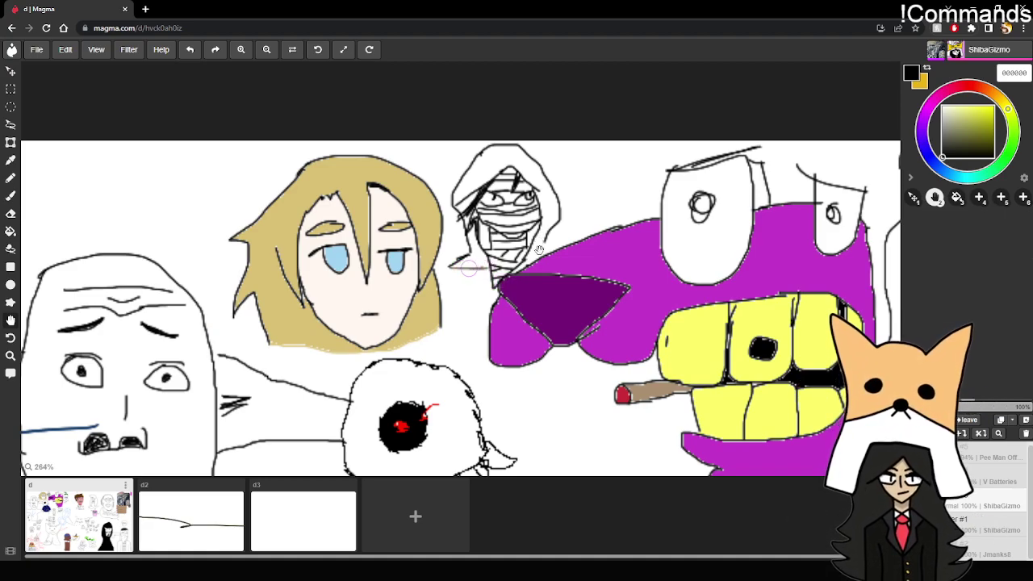
scroll(539, 250, "down", 8)
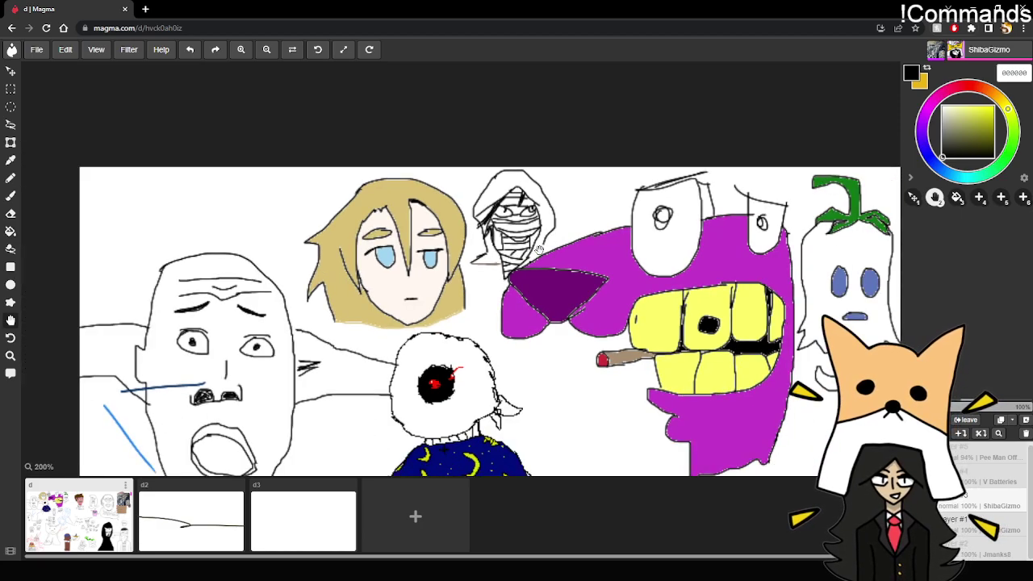
left_click_drag(752, 231, 695, 133)
scroll(550, 117, "up", 1)
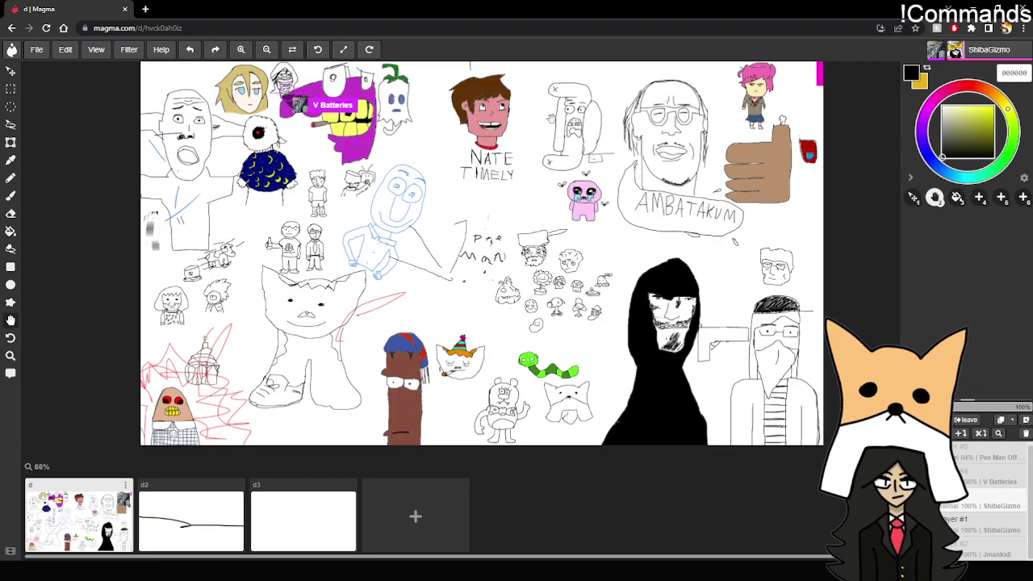
scroll(444, 121, "up", 1)
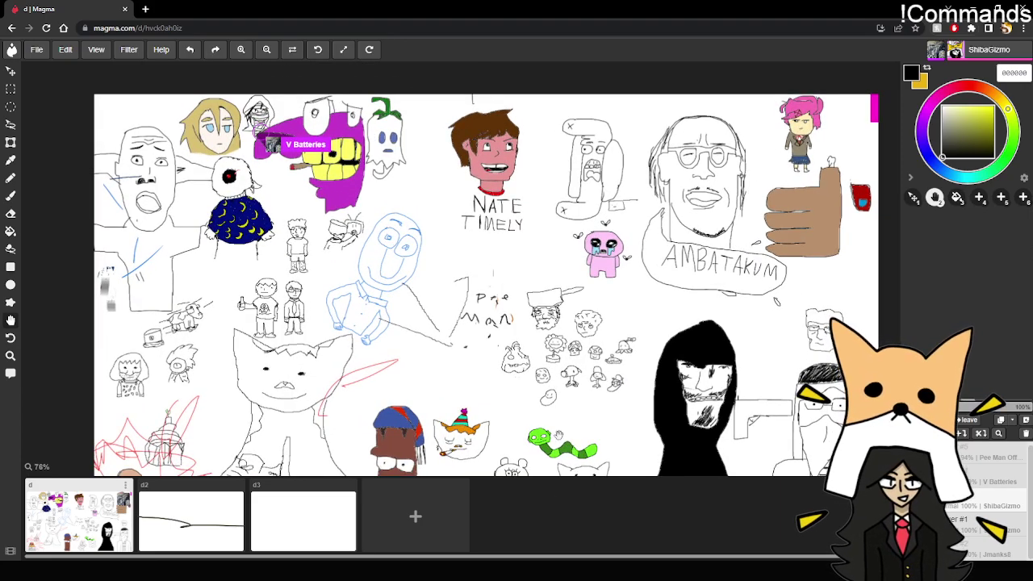
scroll(559, 436, "up", 4)
scroll(637, 472, "up", 9)
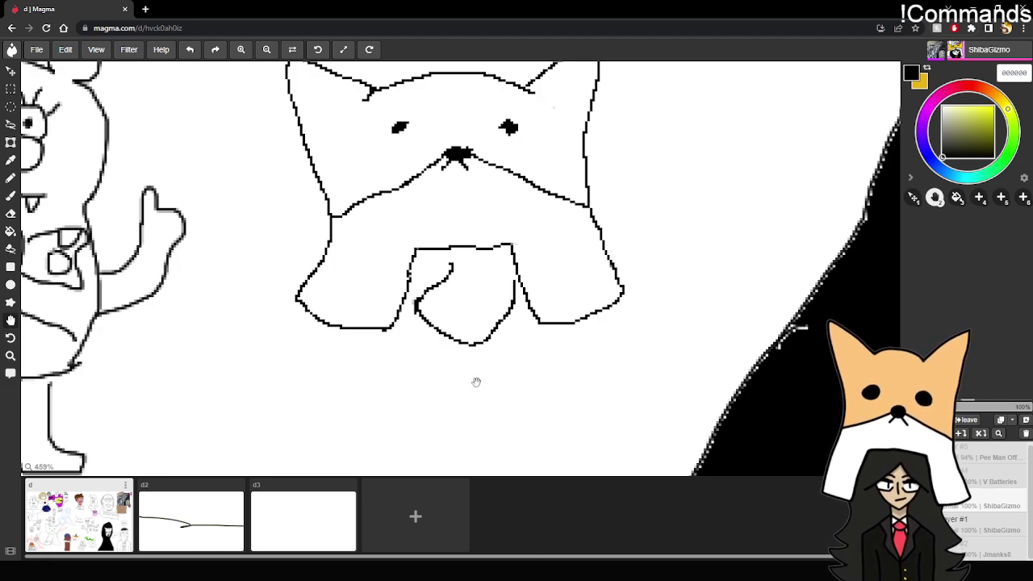
- With the 1 px pencil, draw a diagonal line down the shape's right side
left_click(10, 178)
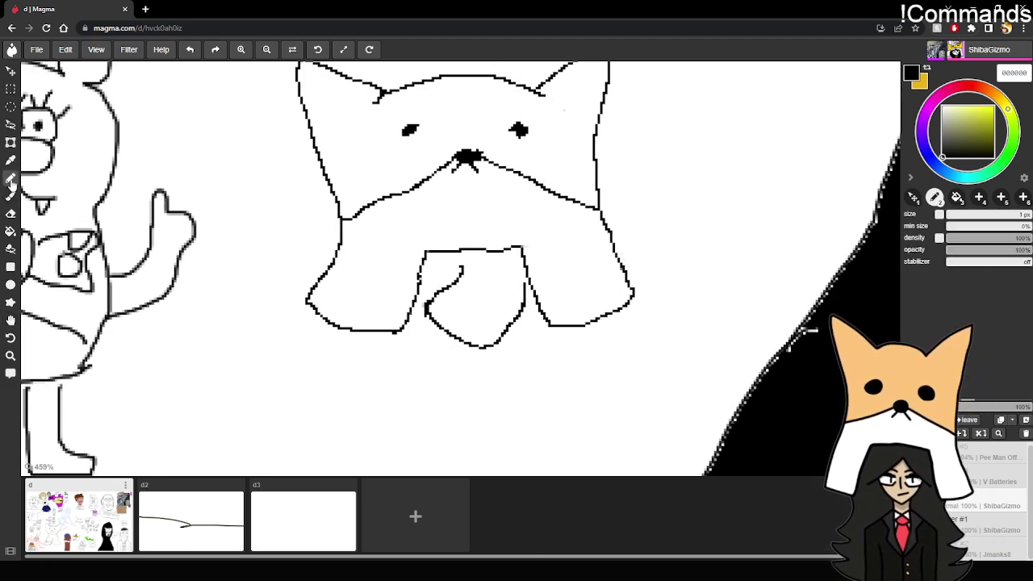
scroll(484, 291, "up", 4)
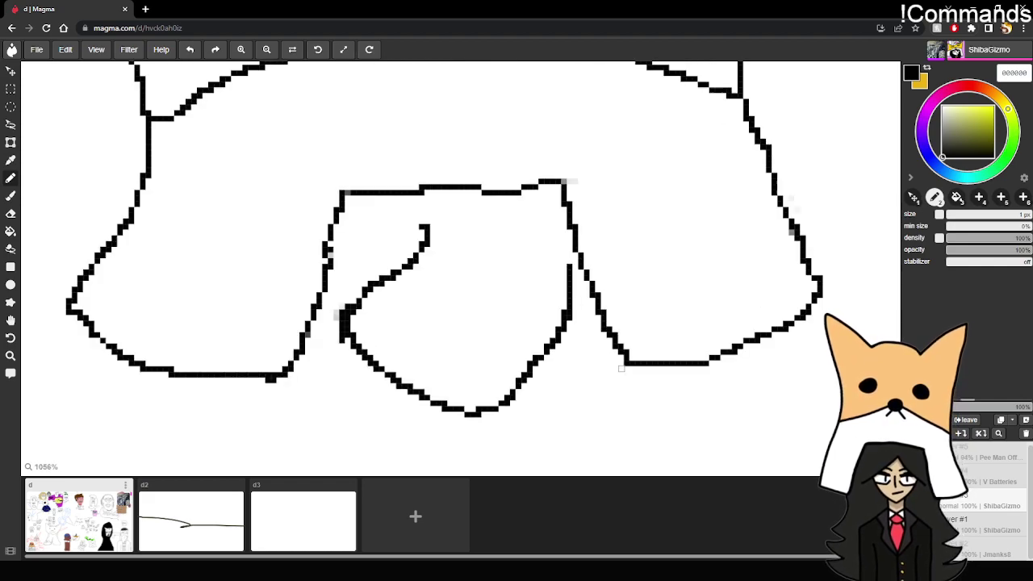
mouse_move(574, 352)
left_mouse_down()
mouse_move(564, 319)
mouse_move(487, 274)
mouse_move(436, 207)
left_mouse_up()
key("ctrl+z")
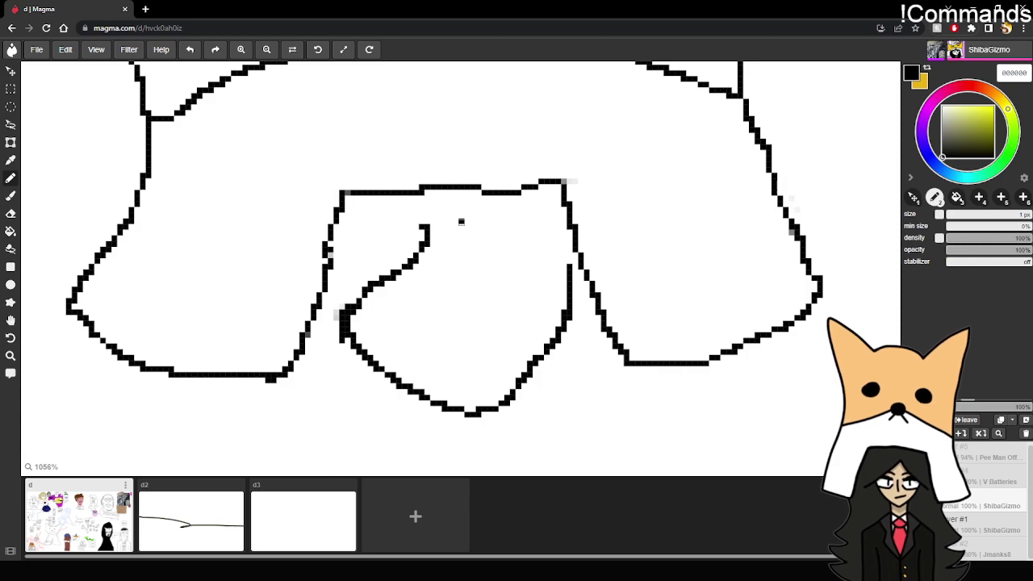
mouse_move(472, 237)
left_mouse_down()
mouse_move(553, 307)
mouse_move(588, 356)
left_mouse_up()
mouse_move(454, 223)
left_mouse_down()
mouse_move(446, 215)
mouse_move(427, 229)
left_mouse_up()
scroll(492, 316, "down", 5)
scroll(491, 315, "up", 7)
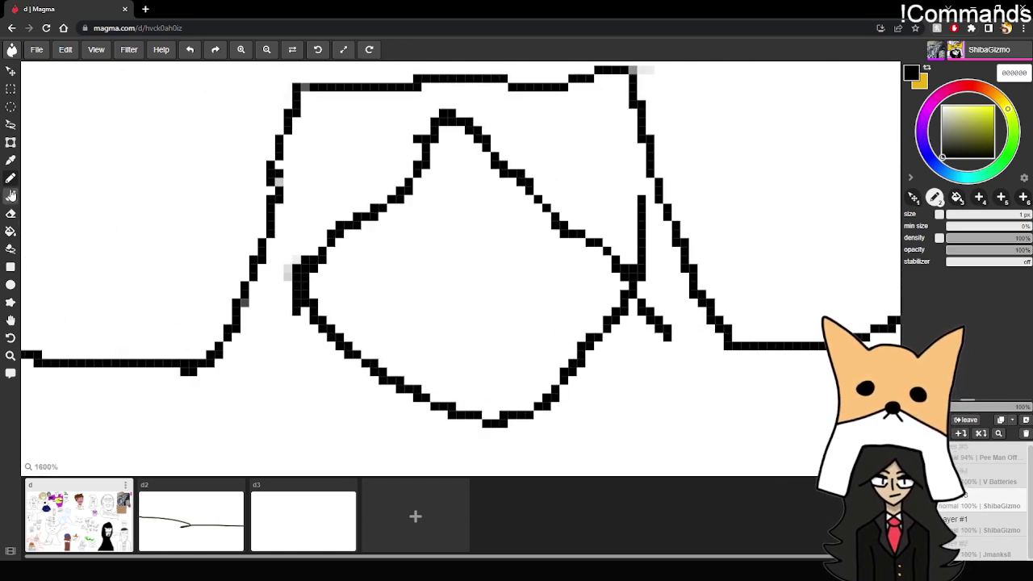
- Erase most of that diagonal and redraw a smoother right edge, closing the gap
left_click(10, 213)
left_click_drag(552, 250, 503, 187)
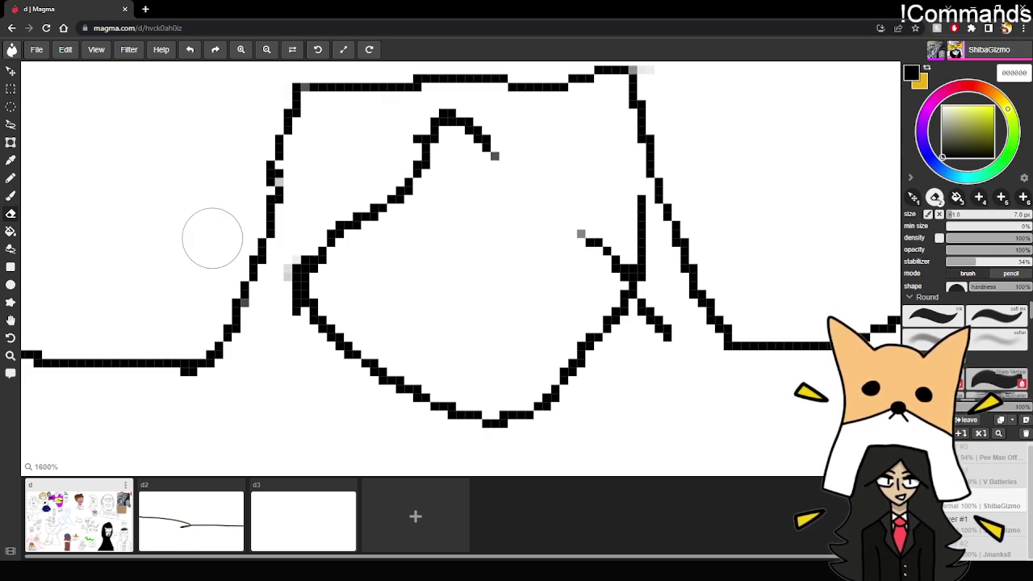
left_click(11, 177)
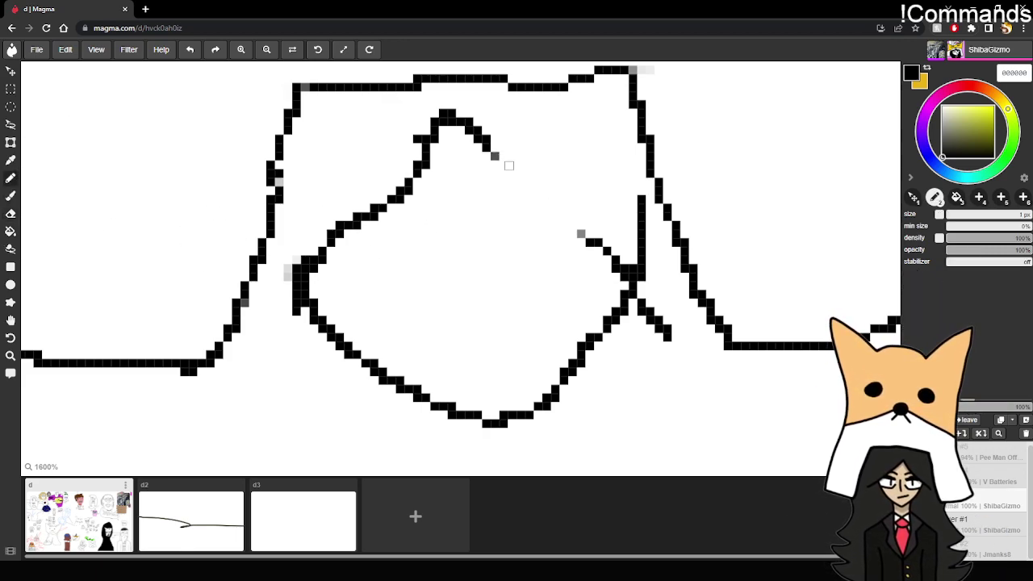
mouse_move(494, 156)
left_mouse_down()
mouse_move(559, 196)
mouse_move(581, 231)
left_mouse_up()
scroll(592, 255, "down", 5)
scroll(494, 234, "up", 5)
scroll(493, 234, "up", 2)
left_click_drag(490, 231, 504, 199)
scroll(509, 255, "down", 4)
scroll(508, 255, "down", 5)
scroll(511, 242, "up", 3)
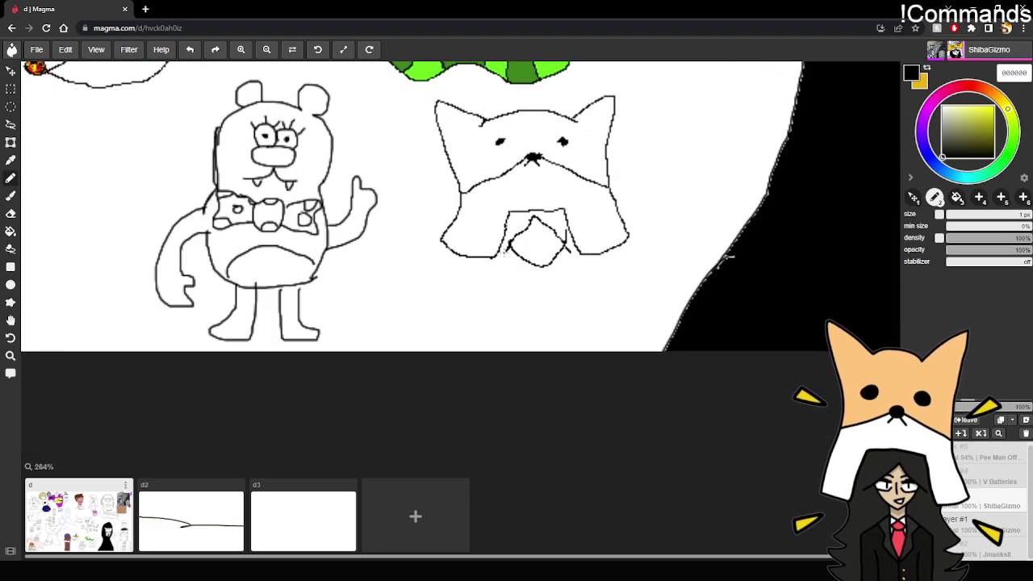
scroll(94, 124, "up", 1)
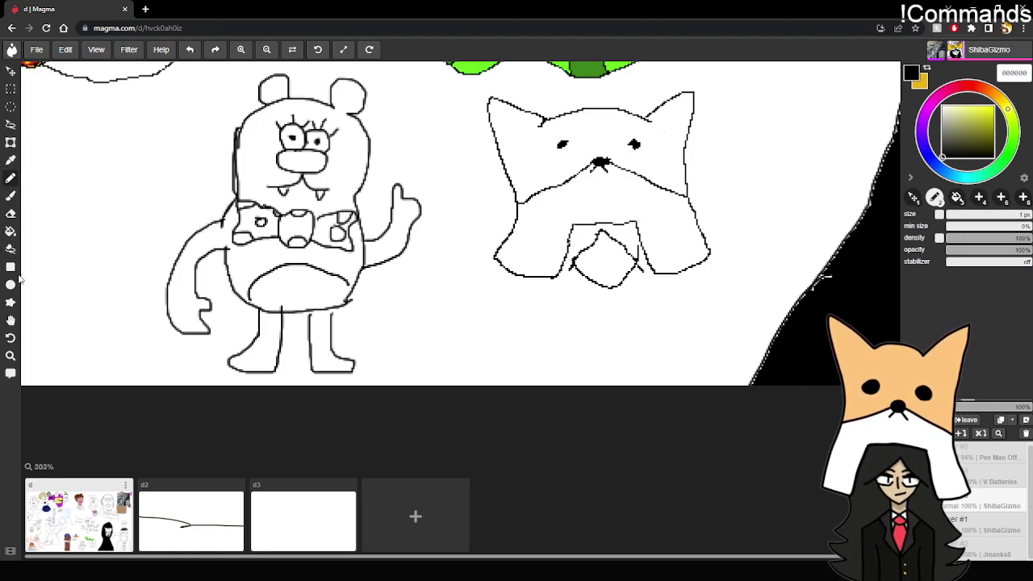
left_click(10, 213)
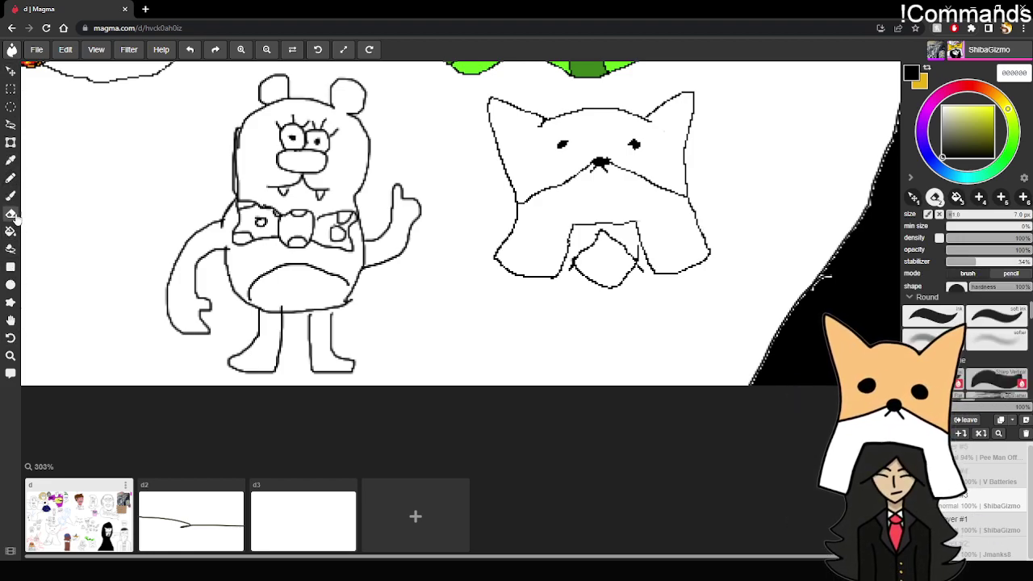
scroll(634, 238, "up", 5)
scroll(607, 258, "up", 2)
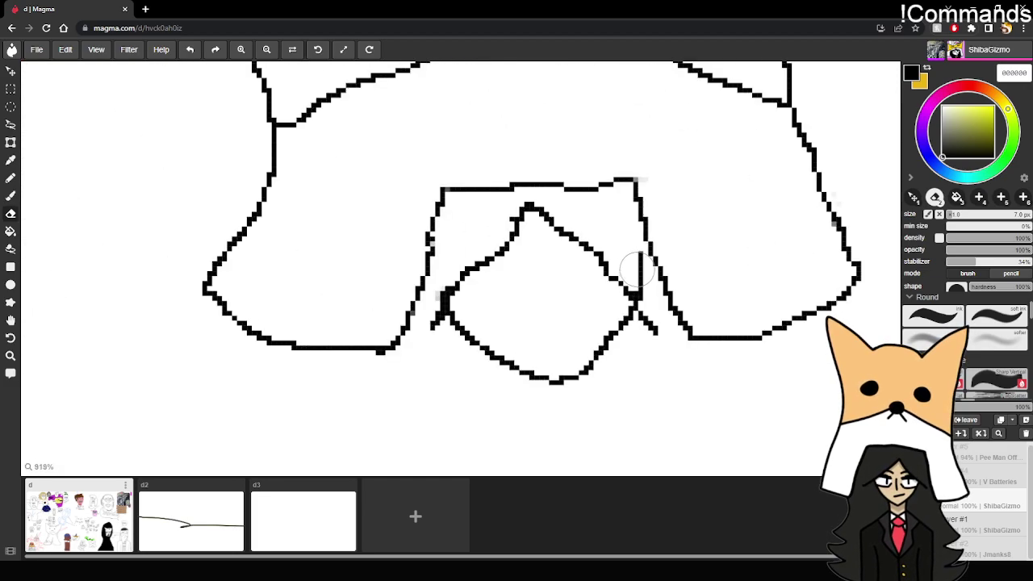
scroll(634, 258, "down", 15)
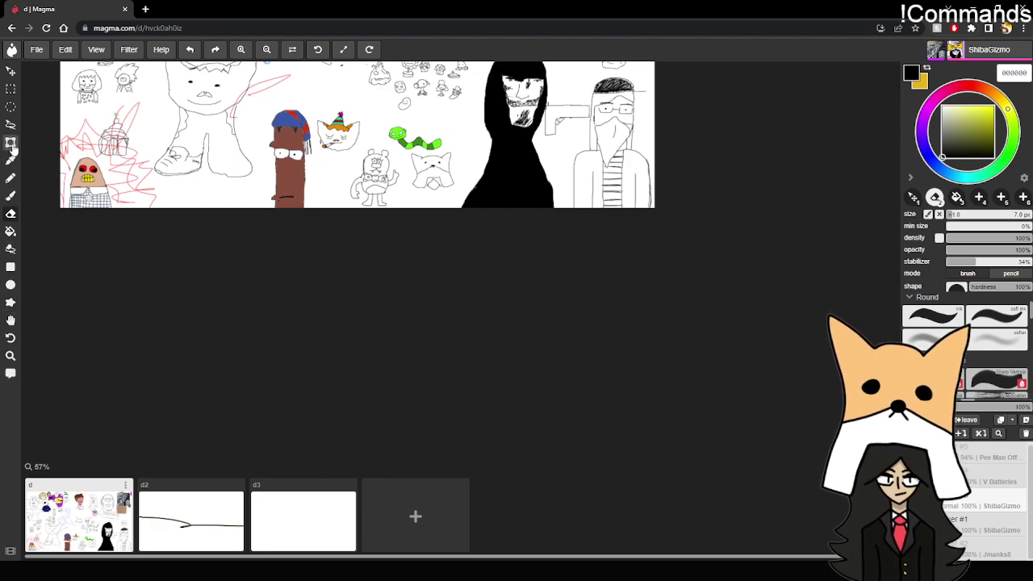
left_click(10, 320)
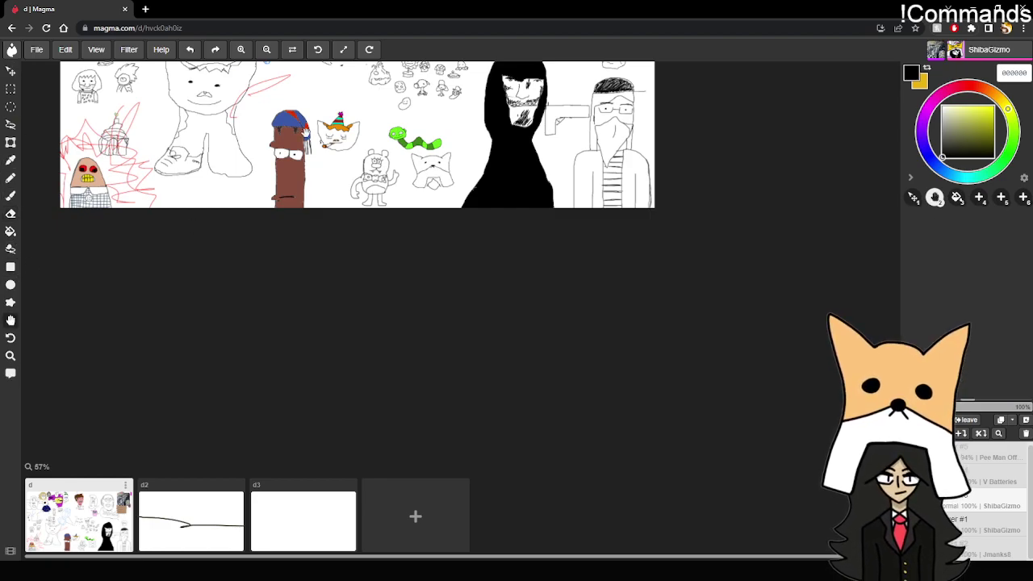
left_click_drag(304, 131, 352, 327)
scroll(356, 327, "up", 5)
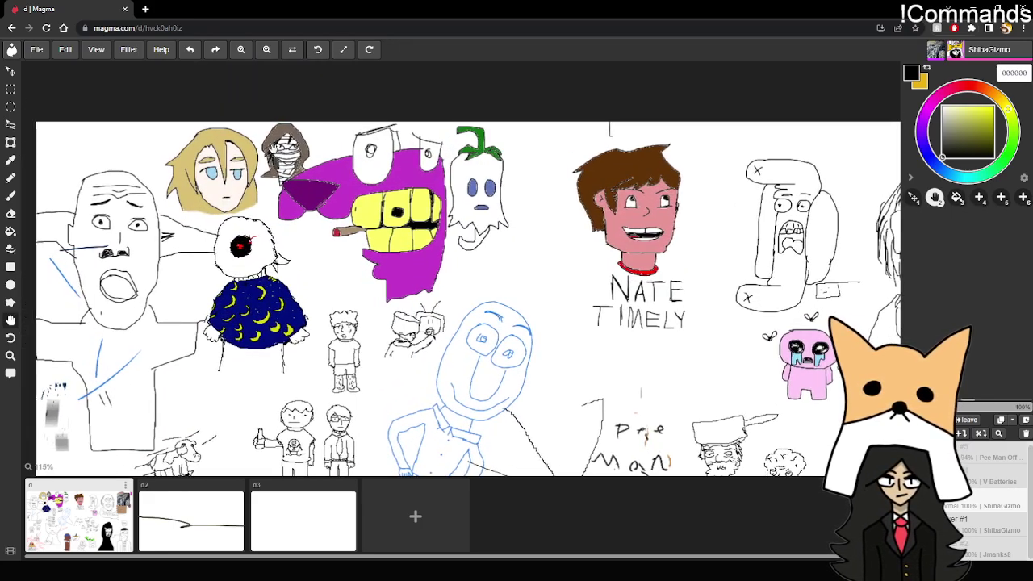
scroll(176, 267, "up", 4)
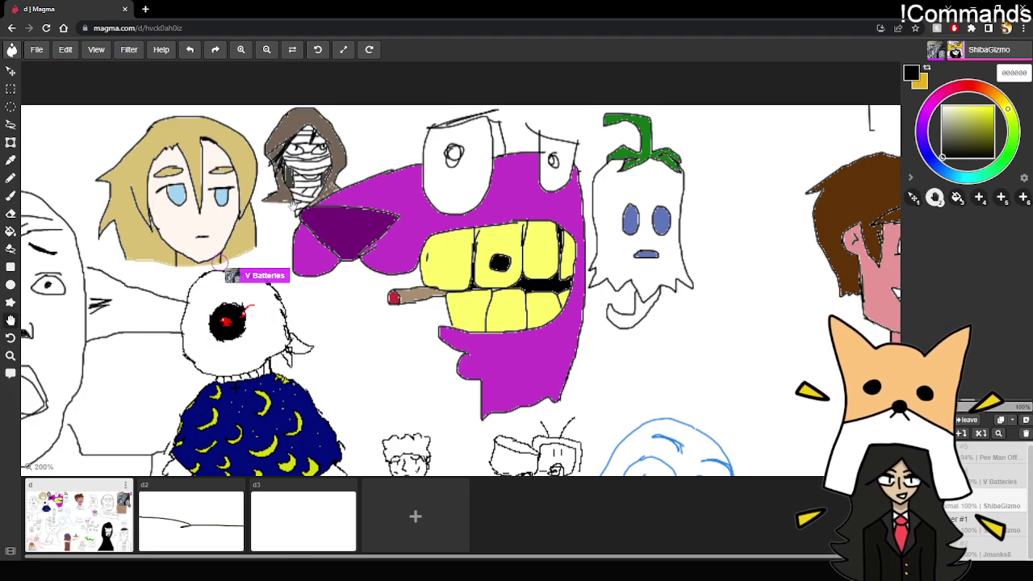
scroll(367, 269, "down", 4)
scroll(310, 236, "down", 2)
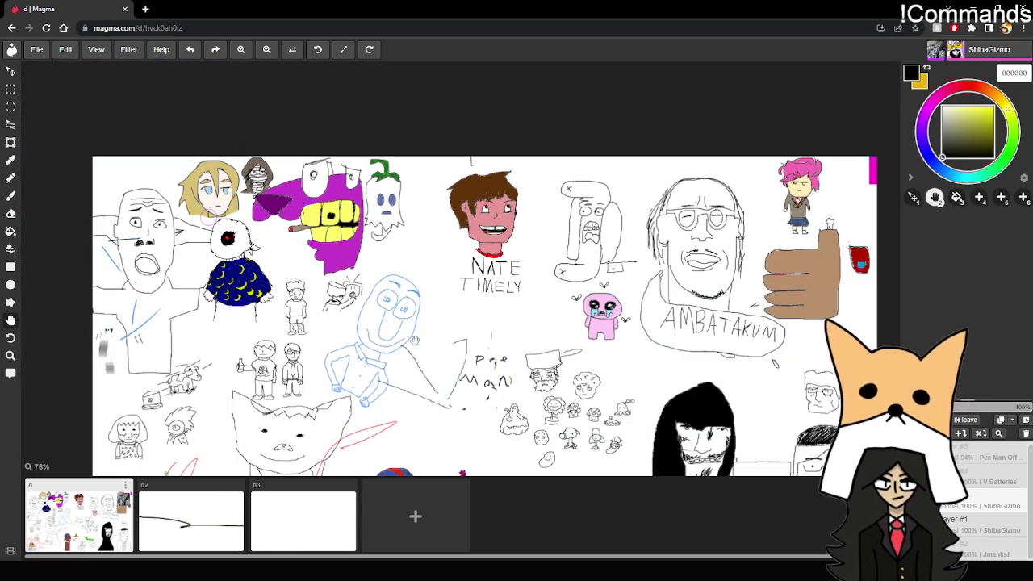
scroll(415, 340, "up", 12)
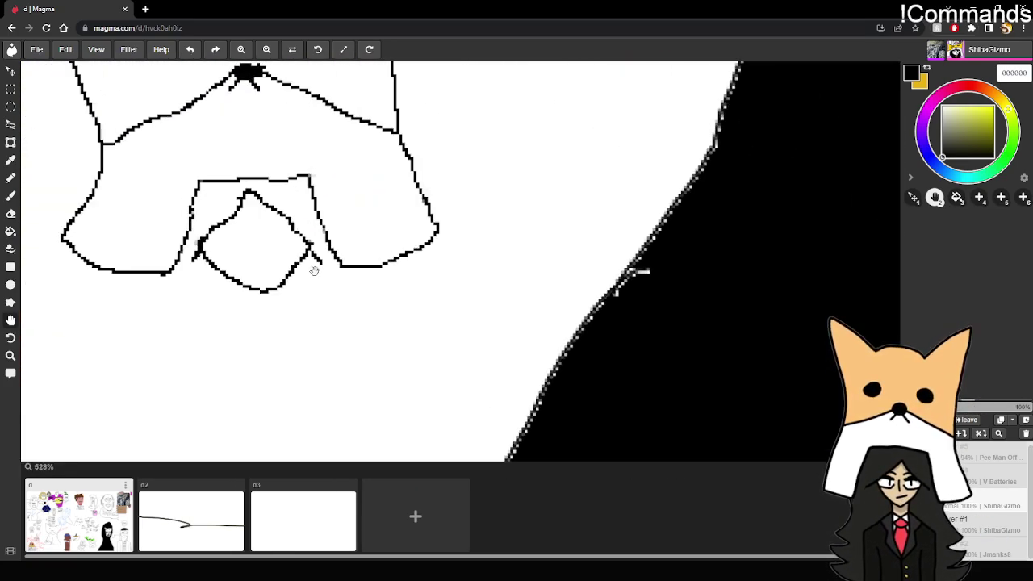
scroll(315, 270, "up", 2)
left_click(13, 214)
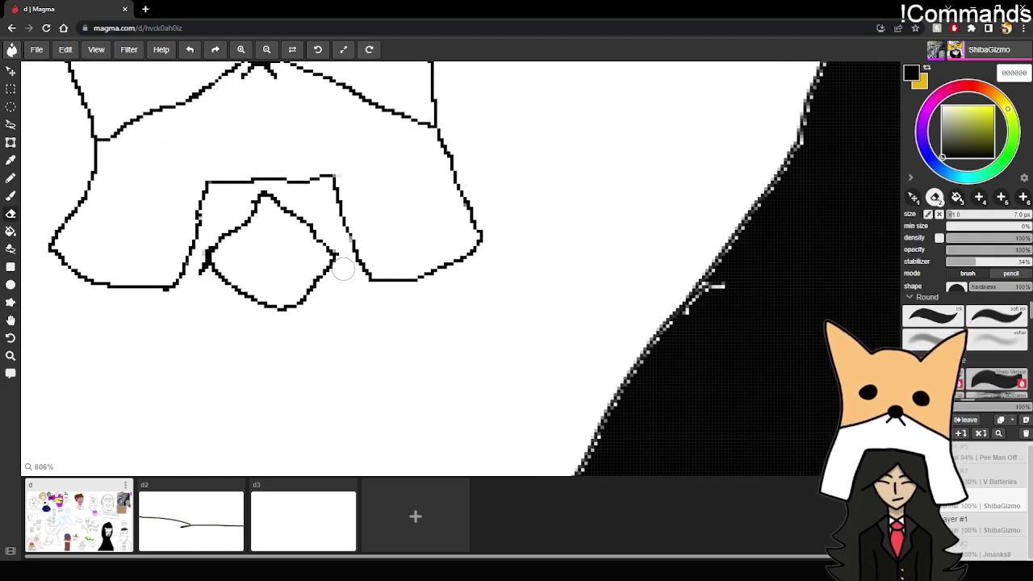
left_click(10, 178)
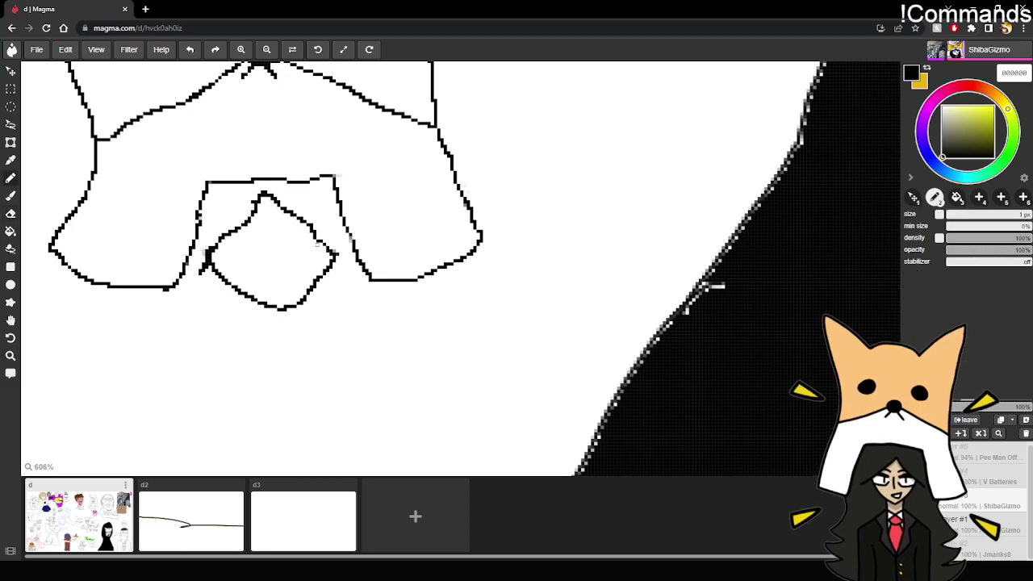
scroll(327, 247, "up", 6)
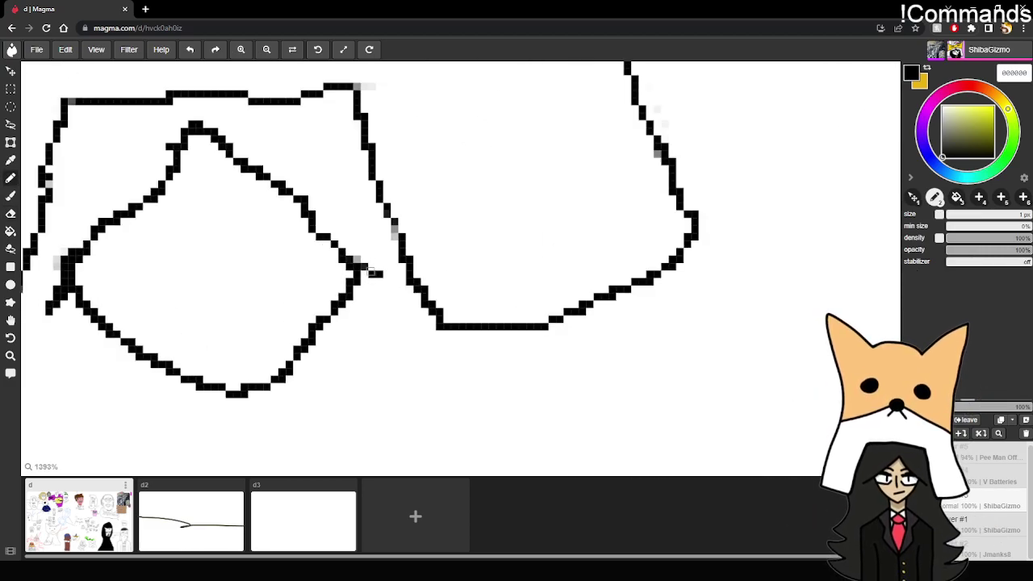
scroll(503, 311, "down", 6)
scroll(505, 379, "up", 4)
scroll(505, 378, "down", 4)
scroll(483, 398, "up", 5)
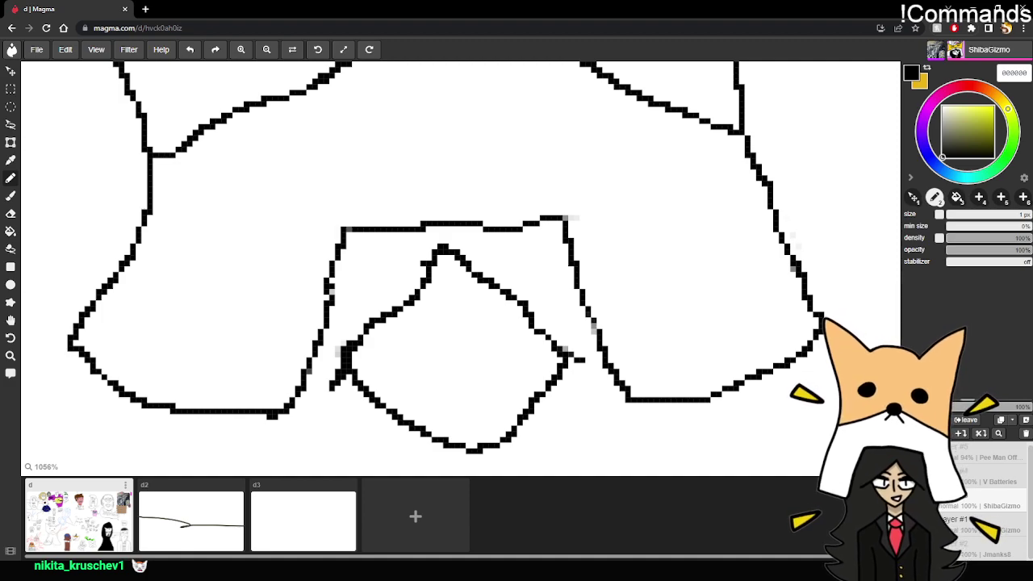
scroll(545, 383, "down", 2)
scroll(545, 378, "up", 5)
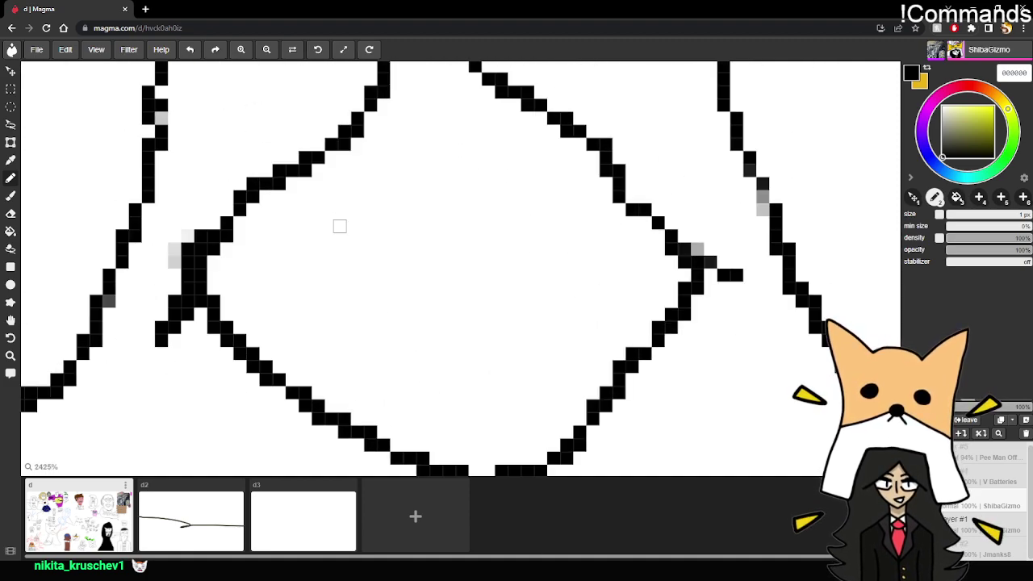
scroll(339, 226, "down", 3)
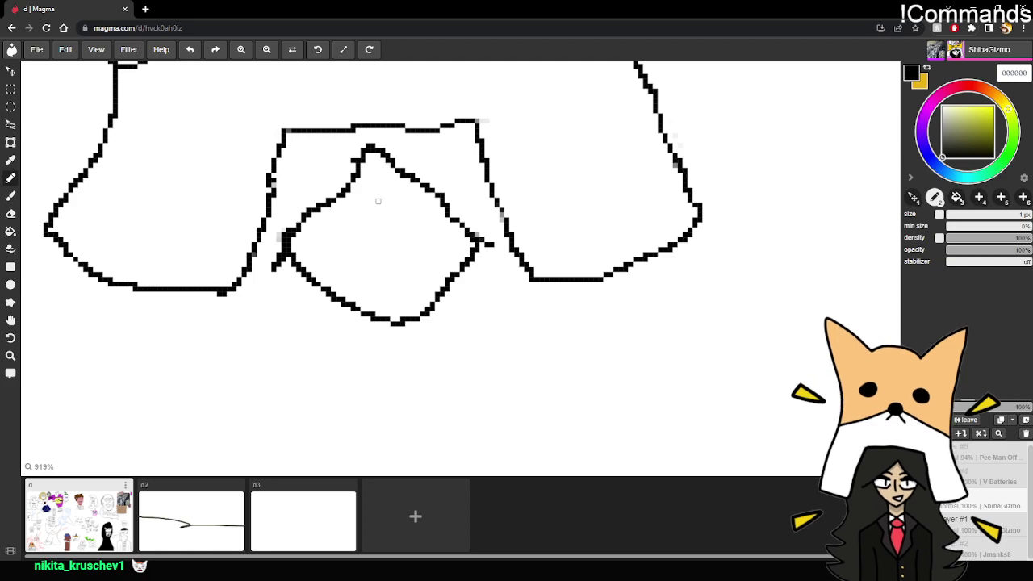
scroll(380, 201, "up", 1)
- Draw the top of the left eye inside the diamond with a short stroke beneath it
mouse_move(393, 206)
left_mouse_down()
mouse_move(404, 252)
mouse_move(401, 276)
left_mouse_up()
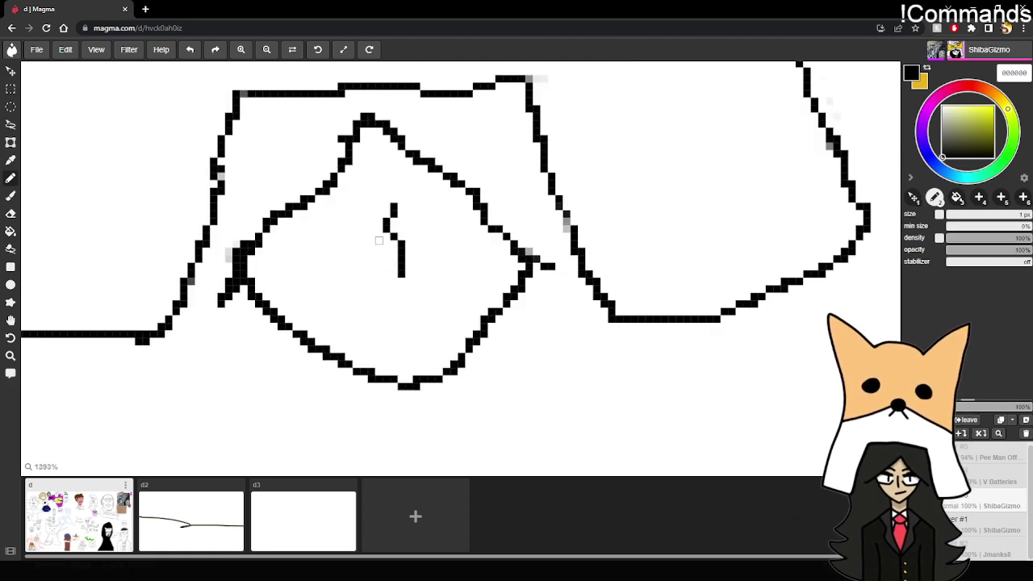
key("ctrl+z")
left_click_drag(386, 204, 403, 280)
left_click_drag(372, 318, 428, 319)
key("ctrl+z")
left_click_drag(355, 310, 413, 312)
key("ctrl+z")
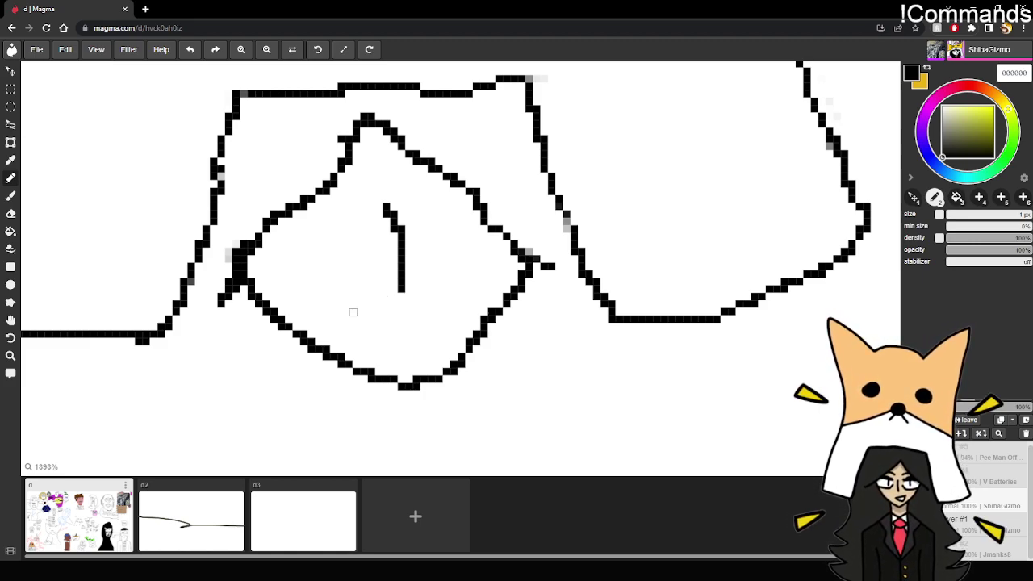
key("ctrl+z")
left_click_drag(358, 208, 271, 191)
mouse_move(356, 211)
left_mouse_down()
mouse_move(288, 211)
mouse_move(319, 236)
left_mouse_up()
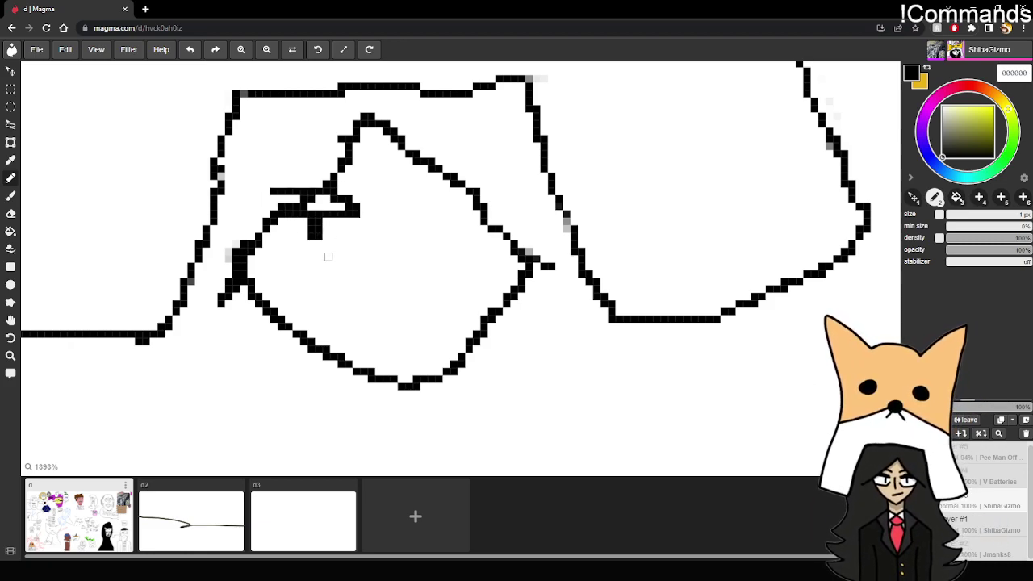
scroll(329, 256, "down", 3)
scroll(329, 257, "up", 3)
key("ctrl+z")
scroll(326, 234, "up", 2)
mouse_move(323, 216)
left_mouse_down()
mouse_move(334, 260)
mouse_move(341, 224)
left_mouse_up()
- Draw the curved lower line of the left eye
scroll(338, 274, "down", 3)
scroll(337, 273, "up", 2)
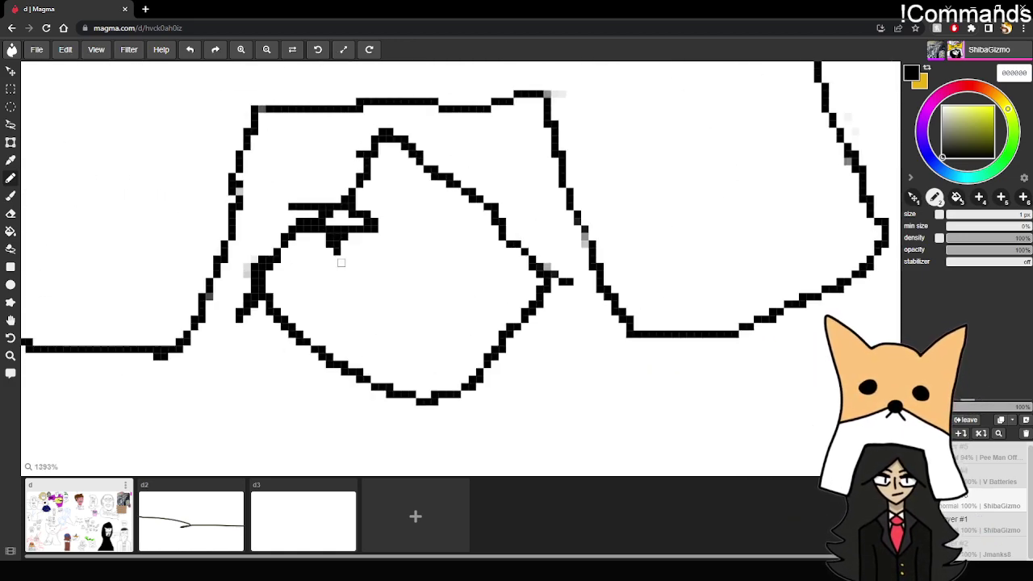
scroll(338, 258, "up", 1)
mouse_move(387, 246)
left_mouse_down()
mouse_move(356, 273)
mouse_move(329, 276)
mouse_move(263, 247)
left_mouse_up()
scroll(352, 283, "down", 3)
scroll(389, 276, "down", 2)
scroll(392, 275, "up", 2)
scroll(391, 275, "up", 3)
key("ctrl+z")
mouse_move(327, 271)
left_mouse_down()
mouse_move(311, 292)
mouse_move(268, 296)
mouse_move(223, 269)
left_mouse_up()
- Draw the top and lower outline of the right eye in the diamond's upper right
scroll(361, 255, "down", 3)
scroll(361, 255, "up", 1)
scroll(362, 255, "up", 1)
mouse_move(339, 238)
left_mouse_down()
mouse_move(363, 225)
mouse_move(432, 219)
left_mouse_up()
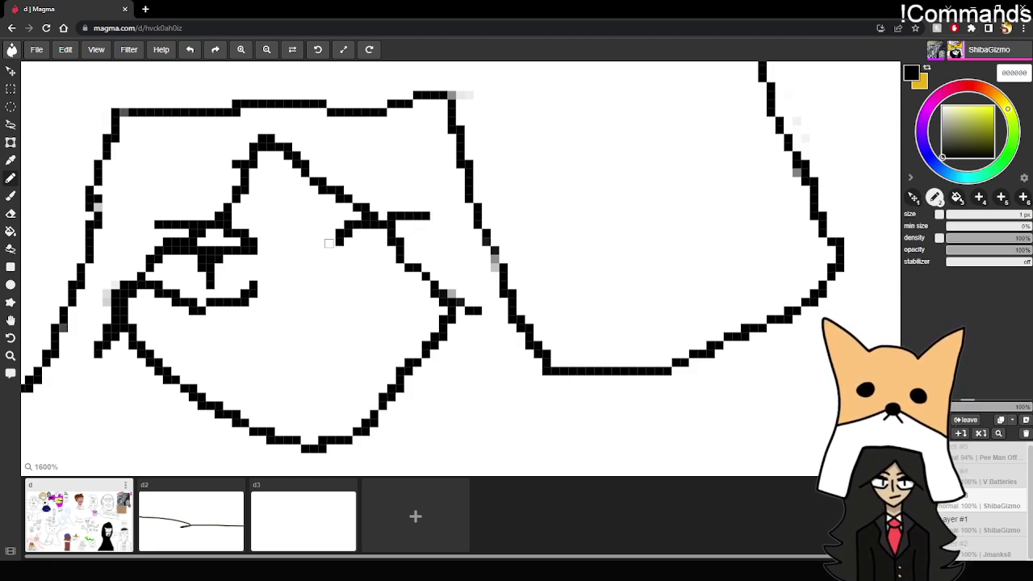
mouse_move(339, 248)
left_mouse_down()
mouse_move(391, 245)
mouse_move(368, 259)
mouse_move(399, 242)
mouse_move(339, 247)
mouse_move(376, 258)
left_mouse_up()
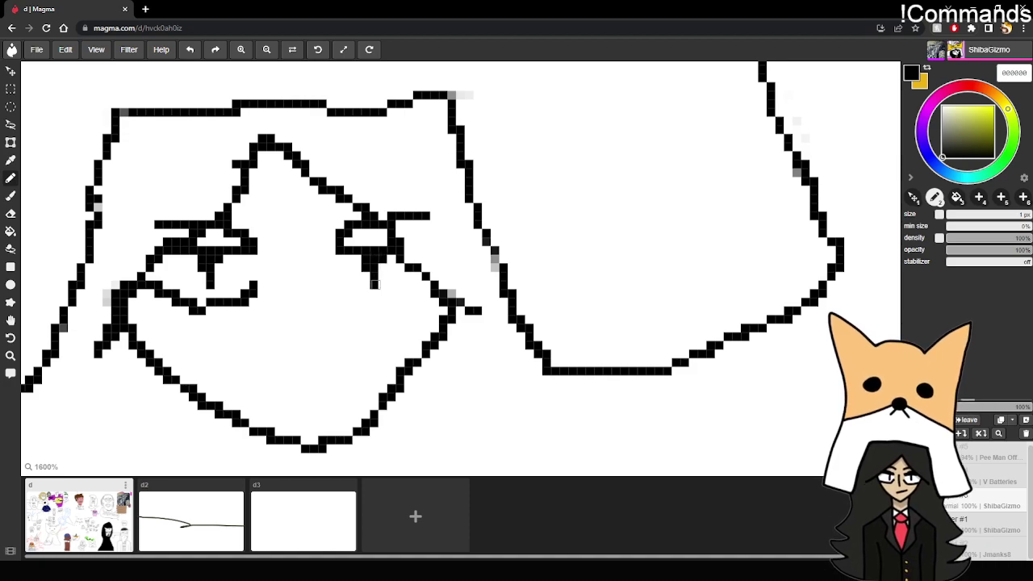
- Redraw the stroke under the right eye as a cheek line running down and right
scroll(355, 323, "up", 1)
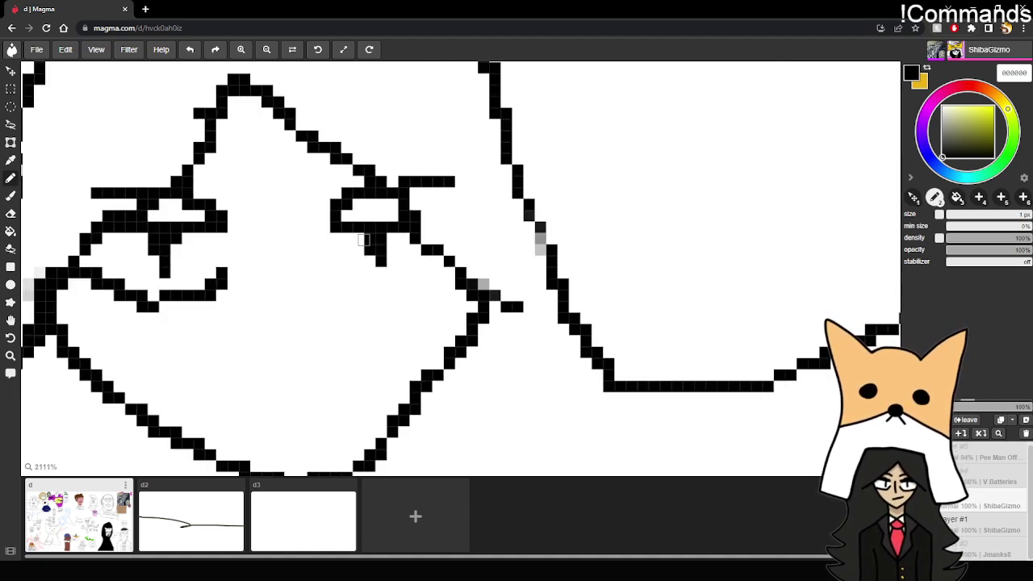
key("ctrl+z")
left_click_drag(359, 234, 371, 278)
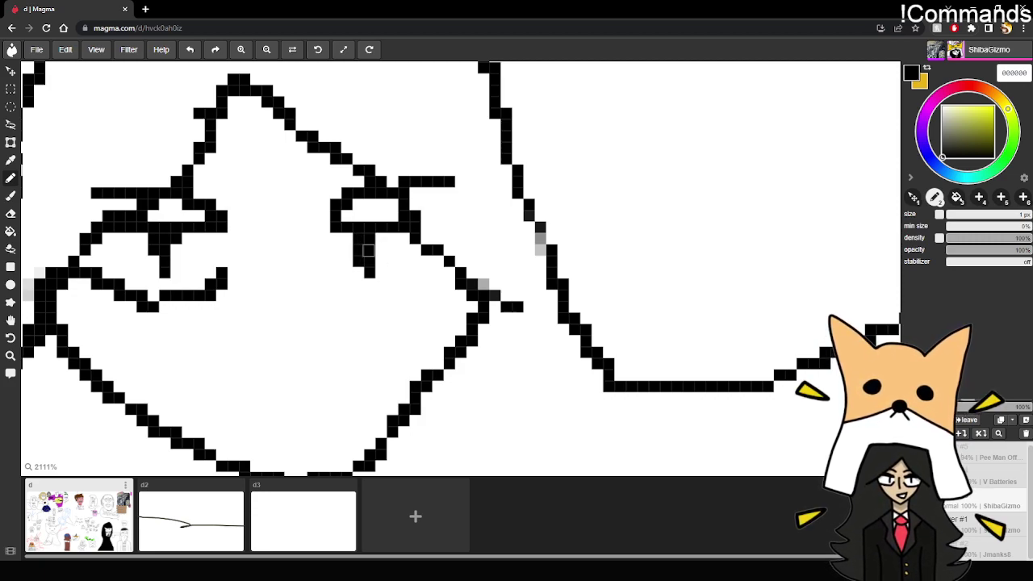
key("ctrl+z")
mouse_move(356, 235)
left_mouse_down()
mouse_move(332, 221)
mouse_move(344, 276)
mouse_move(410, 286)
left_mouse_up()
key("ctrl+z")
mouse_move(333, 266)
left_mouse_down()
mouse_move(371, 285)
mouse_move(446, 273)
left_mouse_up()
key("ctrl+z")
left_click_drag(359, 264, 348, 244)
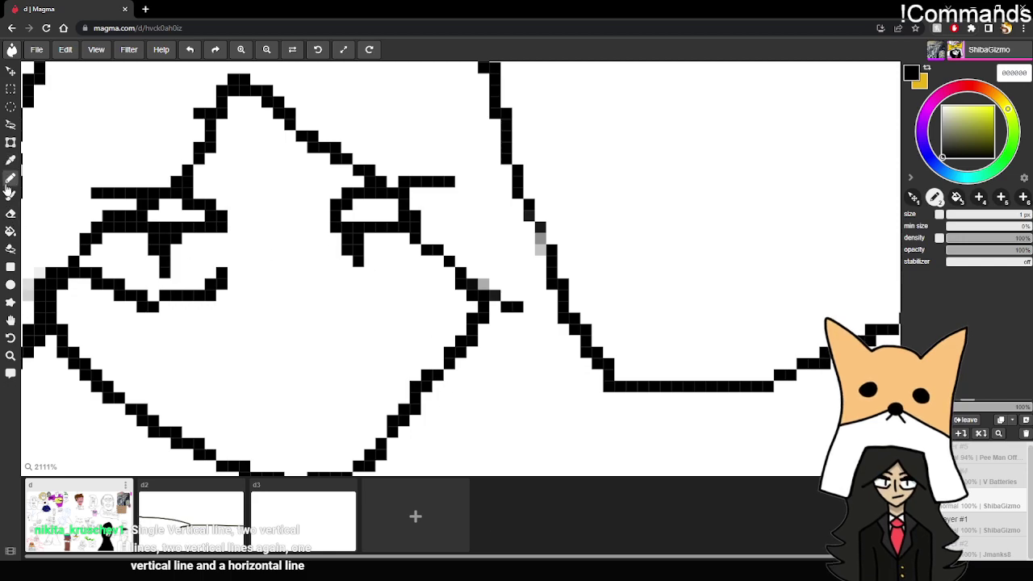
mouse_move(322, 263)
left_mouse_down()
mouse_move(347, 293)
mouse_move(372, 301)
mouse_move(459, 278)
left_mouse_up()
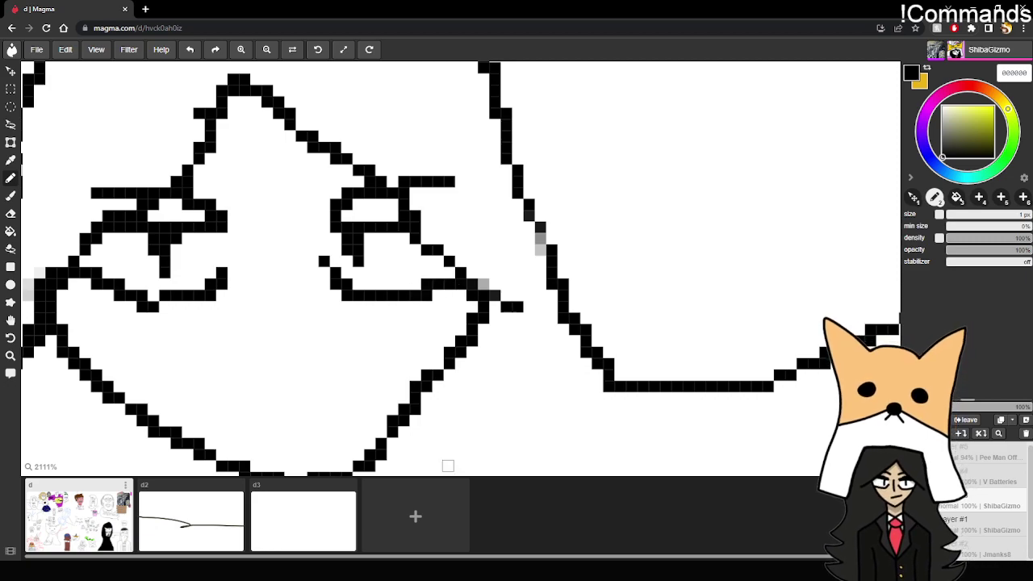
- Add a single black pixel near the eye
scroll(367, 412, "down", 3)
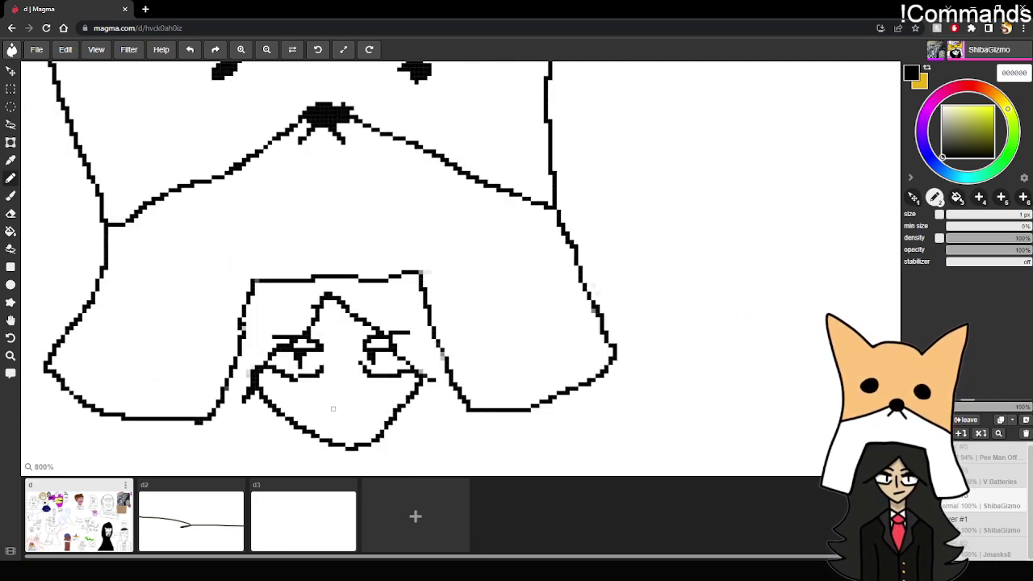
scroll(334, 410, "down", 1)
scroll(372, 444, "up", 3)
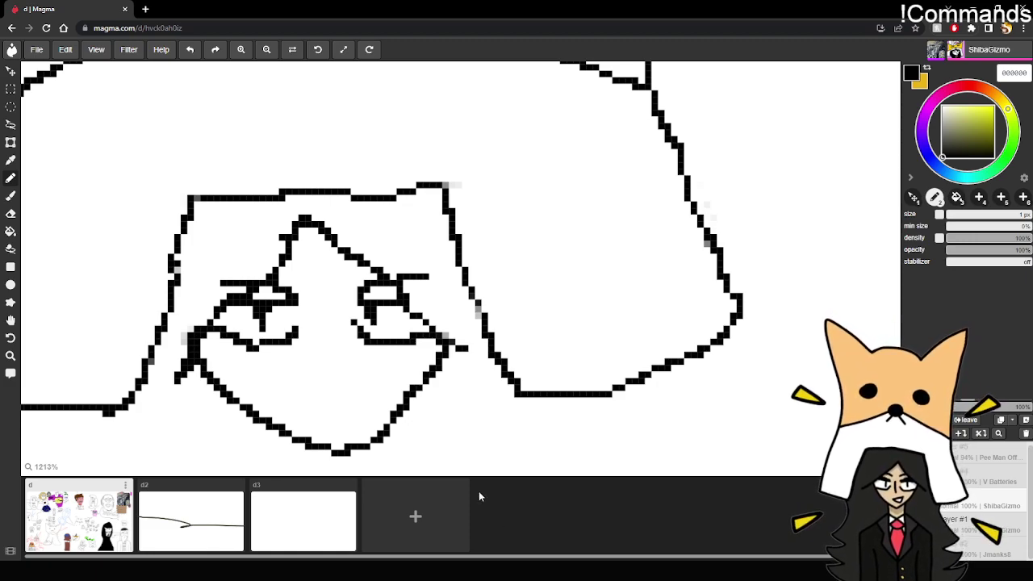
scroll(373, 363, "up", 3)
left_click(391, 213)
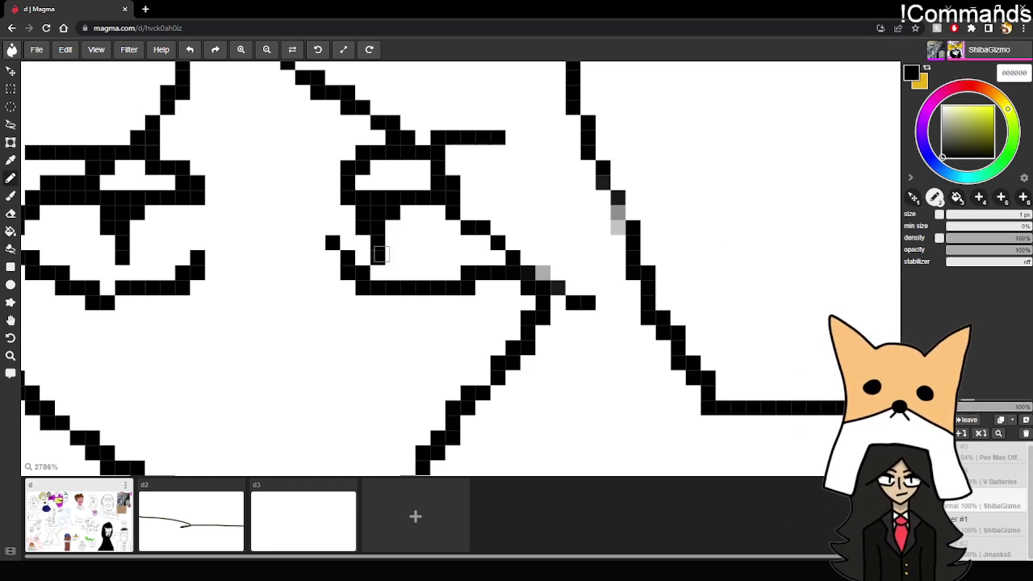
- Set the drawing colour to white and switch to the hand tool
scroll(379, 258, "down", 3)
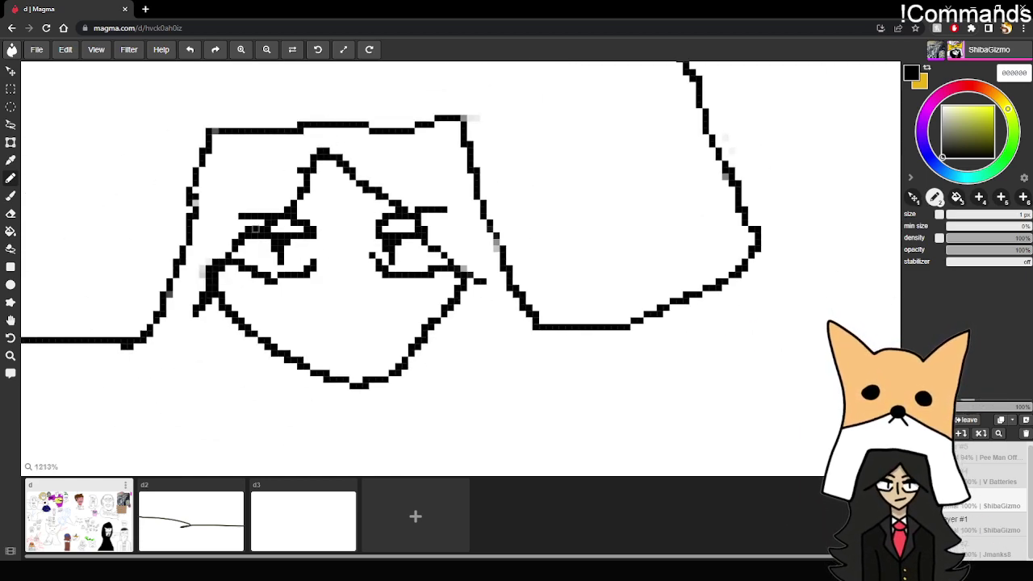
left_click(905, 72)
scroll(460, 314, "up", 3)
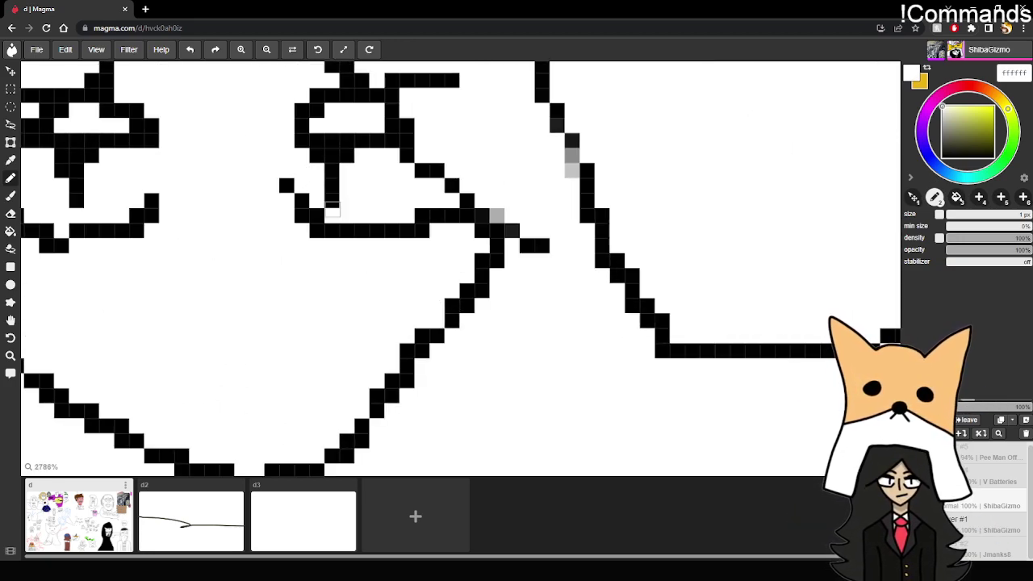
scroll(299, 169, "down", 2)
scroll(300, 165, "up", 2)
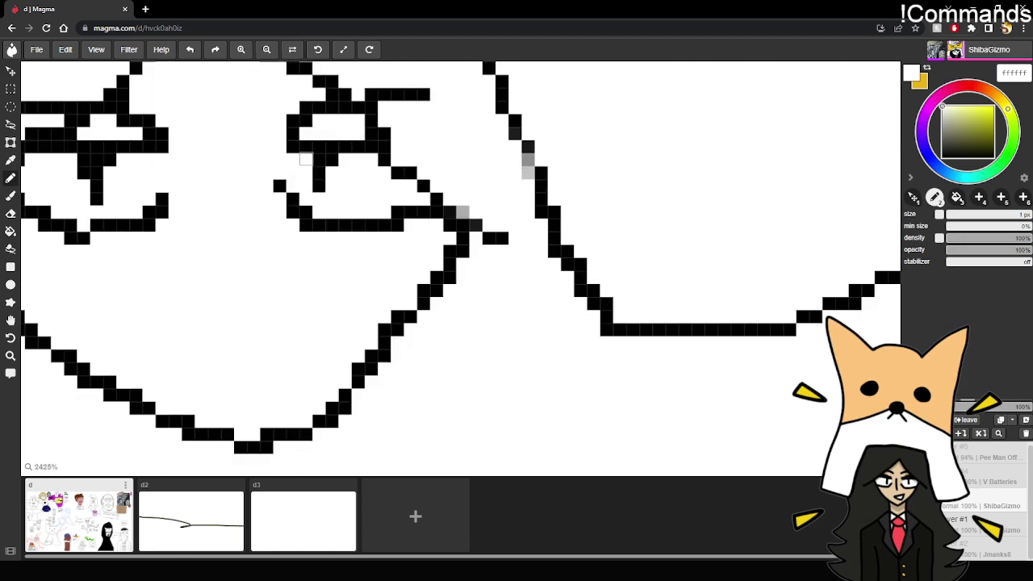
scroll(185, 203, "down", 4)
scroll(573, 238, "down", 4)
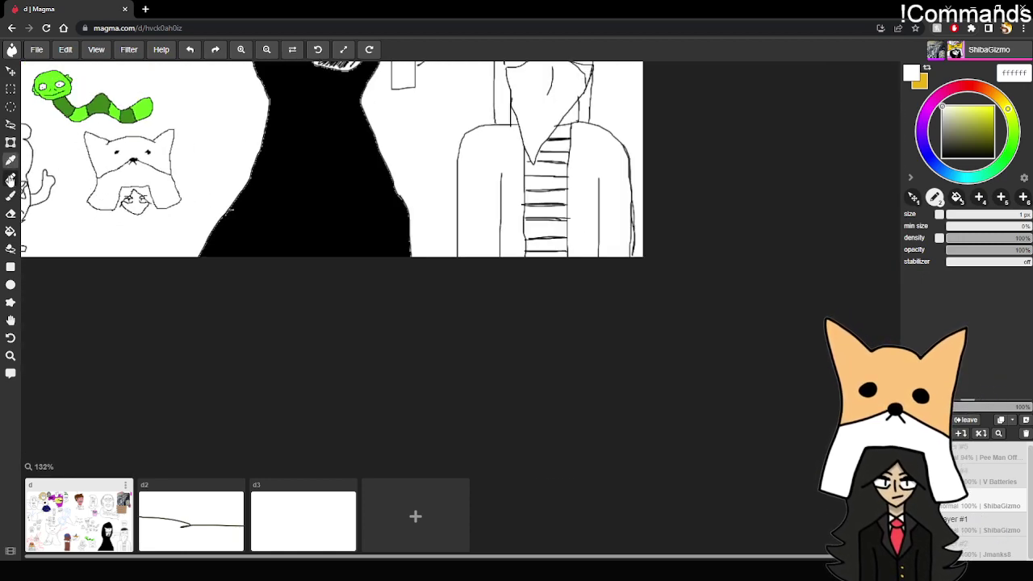
scroll(129, 197, "up", 8)
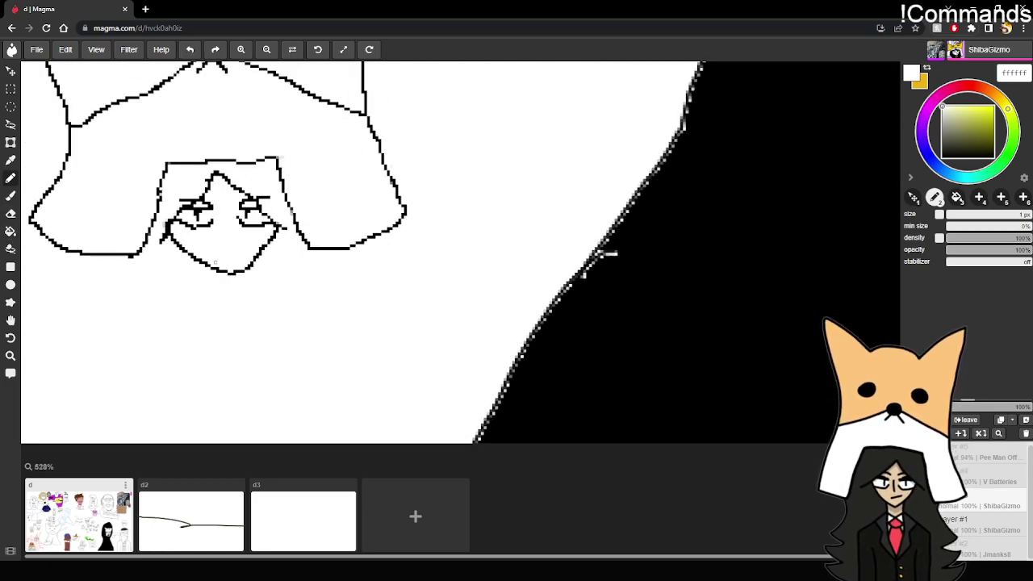
scroll(214, 184, "up", 2)
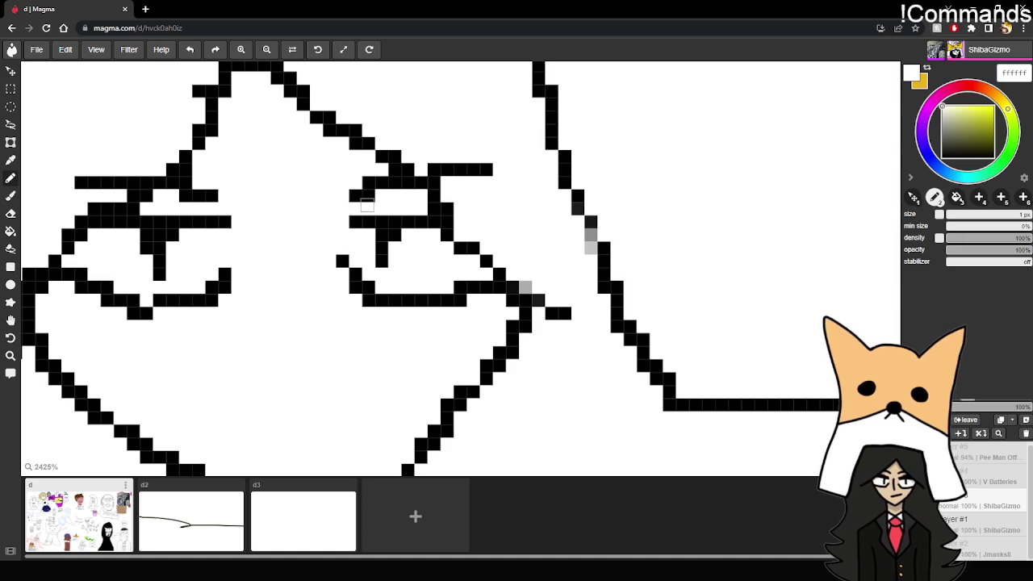
scroll(323, 218, "down", 5)
scroll(194, 201, "down", 3)
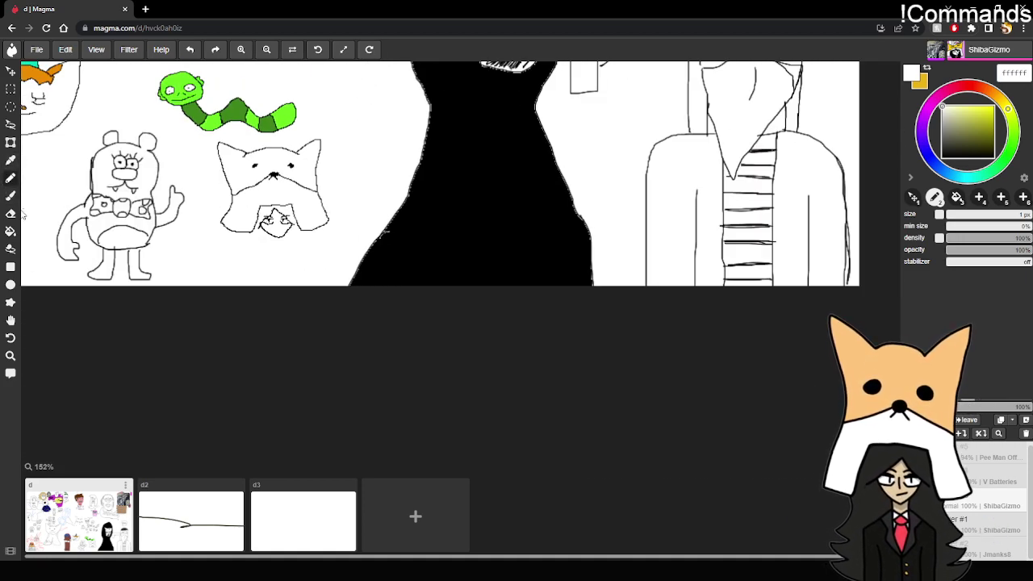
left_click(10, 320)
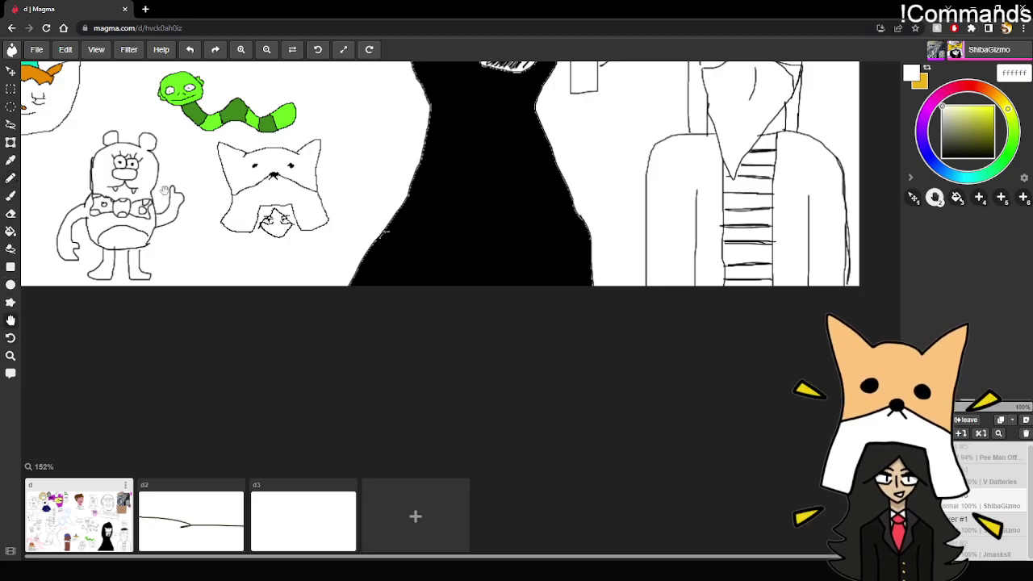
- Pan and zoom the board to bring the moon-sweater figure and its white head into view
scroll(165, 191, "down", 3)
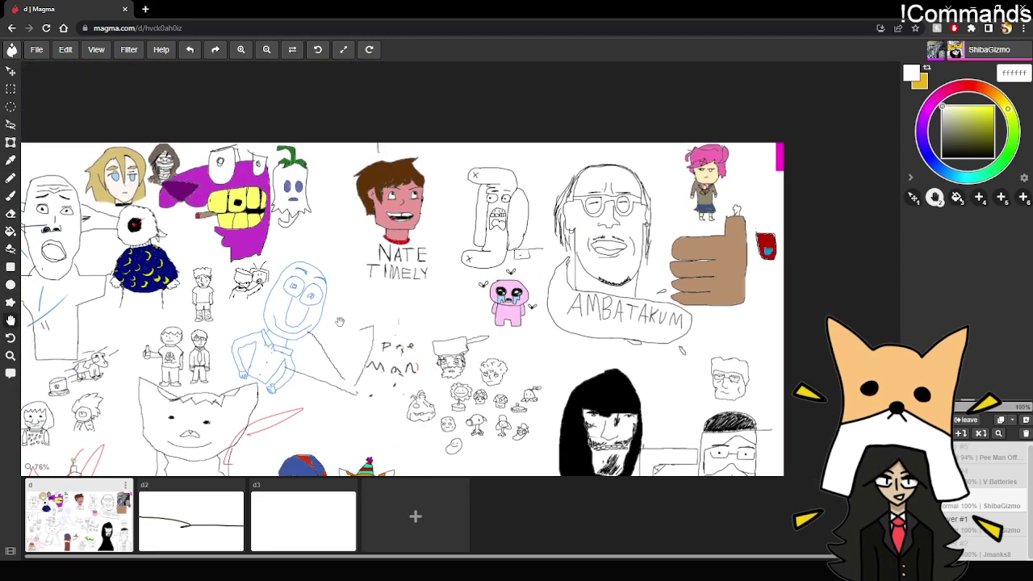
mouse_move(346, 299)
left_mouse_down()
mouse_move(415, 321)
mouse_move(386, 216)
mouse_move(328, 147)
left_mouse_up()
left_click_drag(365, 215, 408, 240)
scroll(330, 265, "up", 1)
scroll(330, 265, "down", 3)
left_click_drag(330, 265, 382, 329)
scroll(335, 300, "down", 1)
scroll(267, 224, "up", 5)
left_click_drag(254, 222, 286, 231)
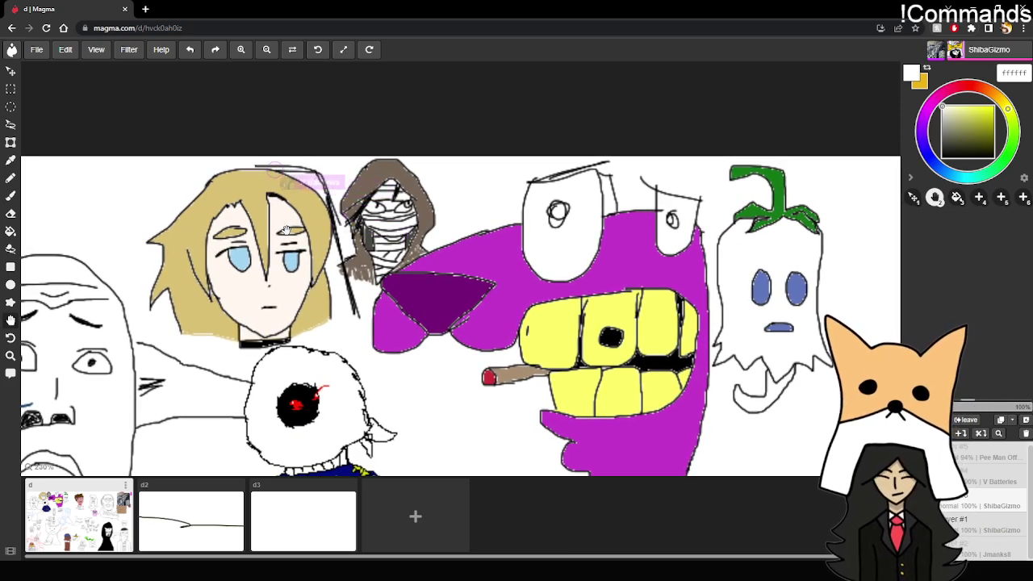
scroll(286, 231, "down", 3)
left_click_drag(286, 231, 277, 174)
- Pick the brush and set the colour to dark blue-violet 260073 on the colour wheel
scroll(173, 166, "up", 5)
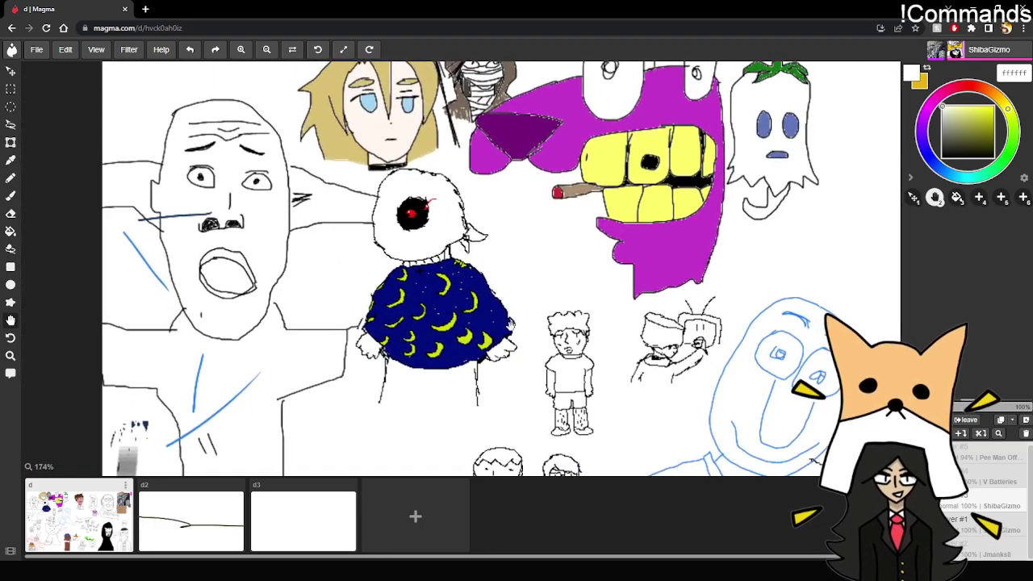
left_click(10, 179)
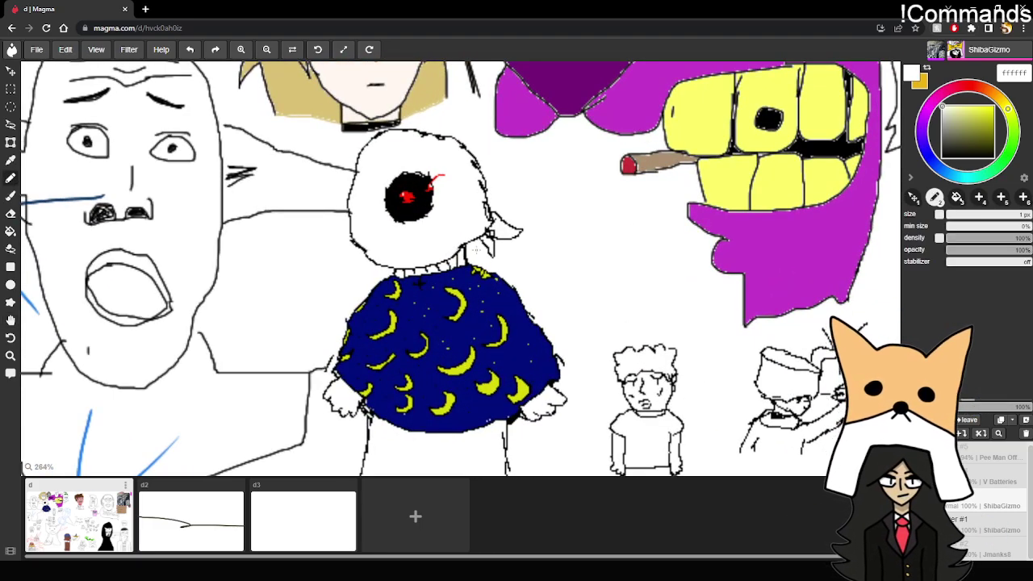
left_click_drag(927, 161, 921, 139)
mouse_move(979, 122)
left_mouse_down()
mouse_move(993, 119)
mouse_move(1000, 139)
left_mouse_up()
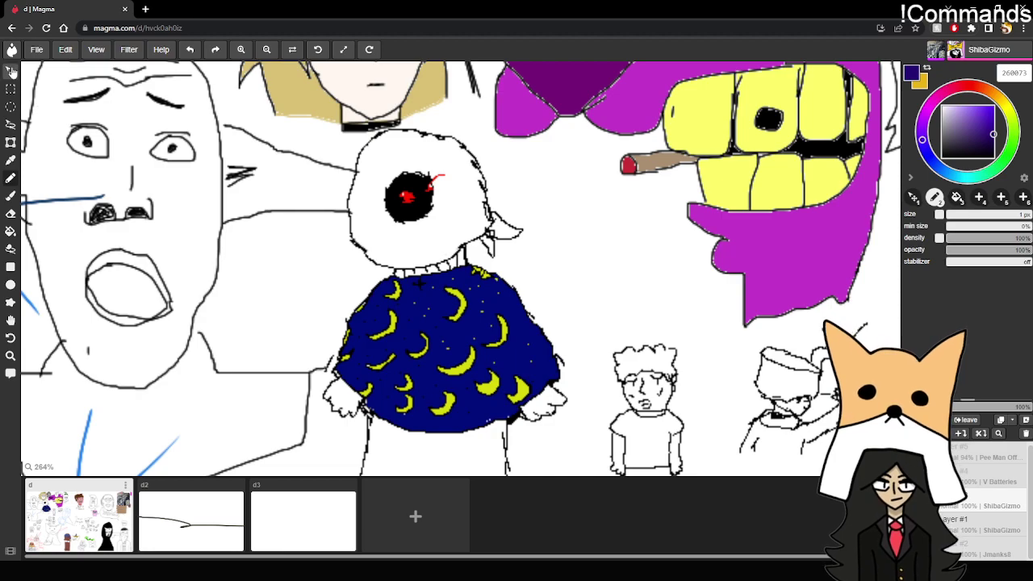
- Fill the white round head, pointed tip and patch below it with blue-violet
left_click(11, 232)
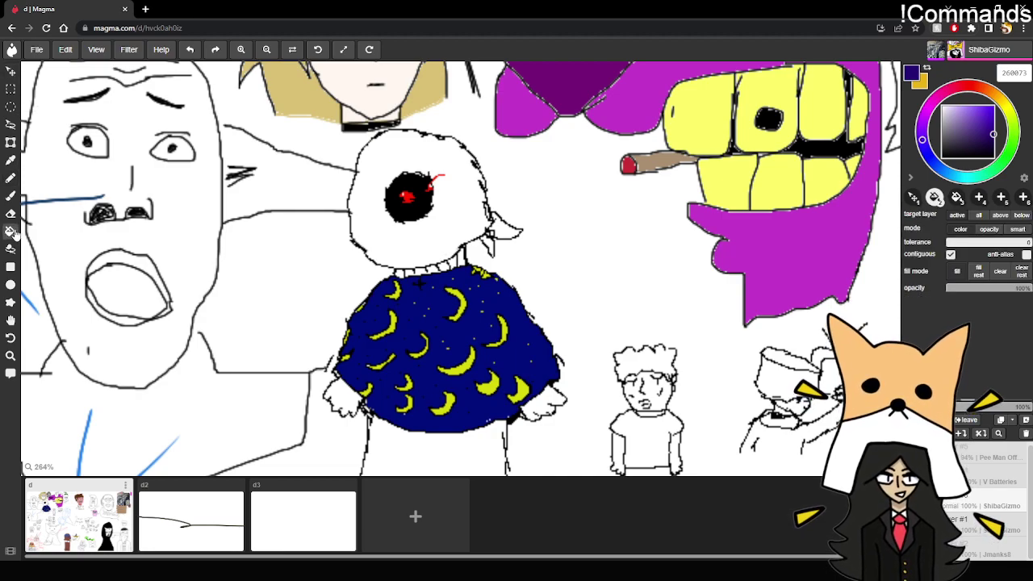
left_click(476, 200)
scroll(511, 235, "up", 2)
left_click(506, 230)
scroll(505, 228, "up", 2)
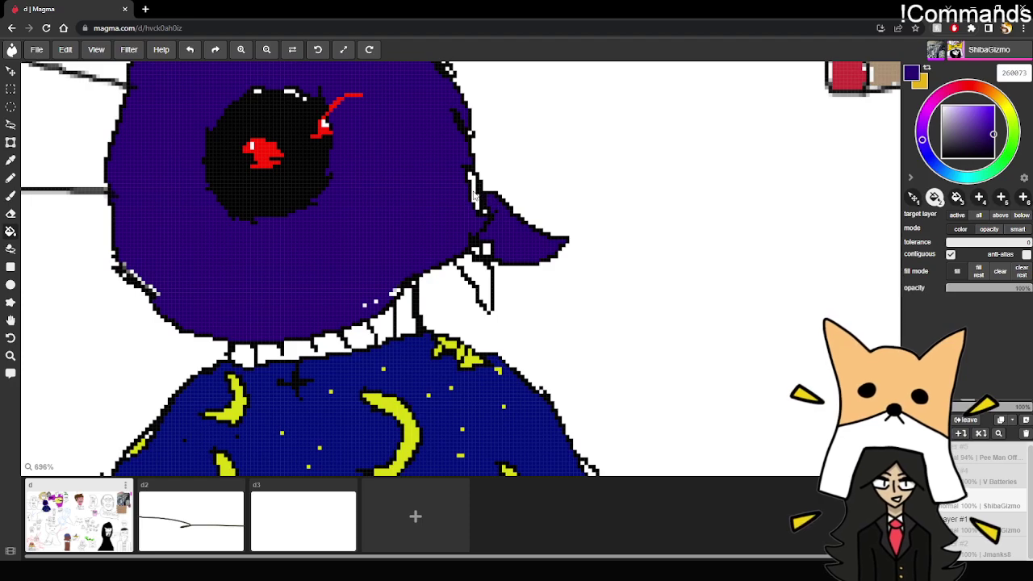
left_click(482, 276)
key("ctrl+z")
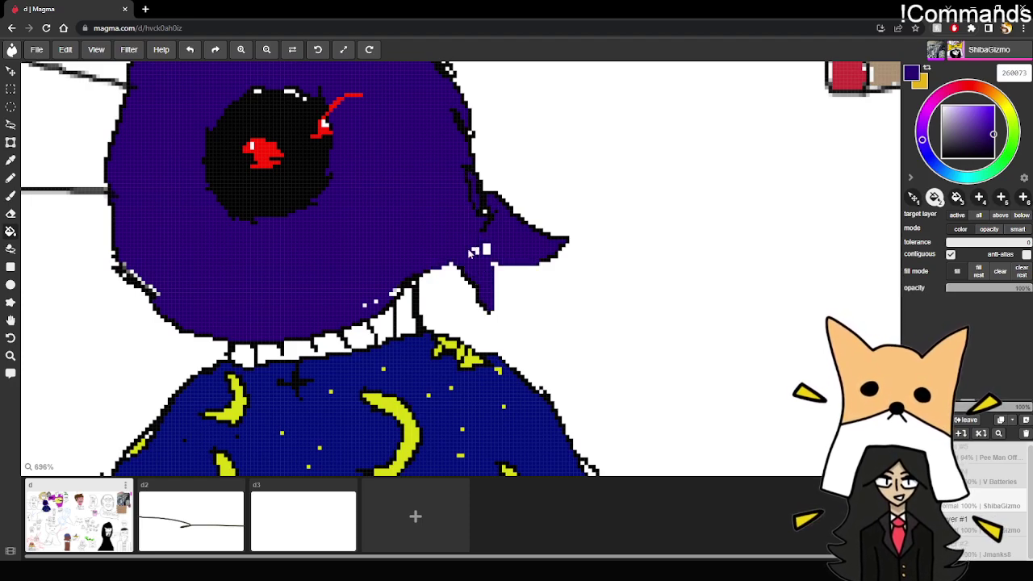
left_click(436, 275)
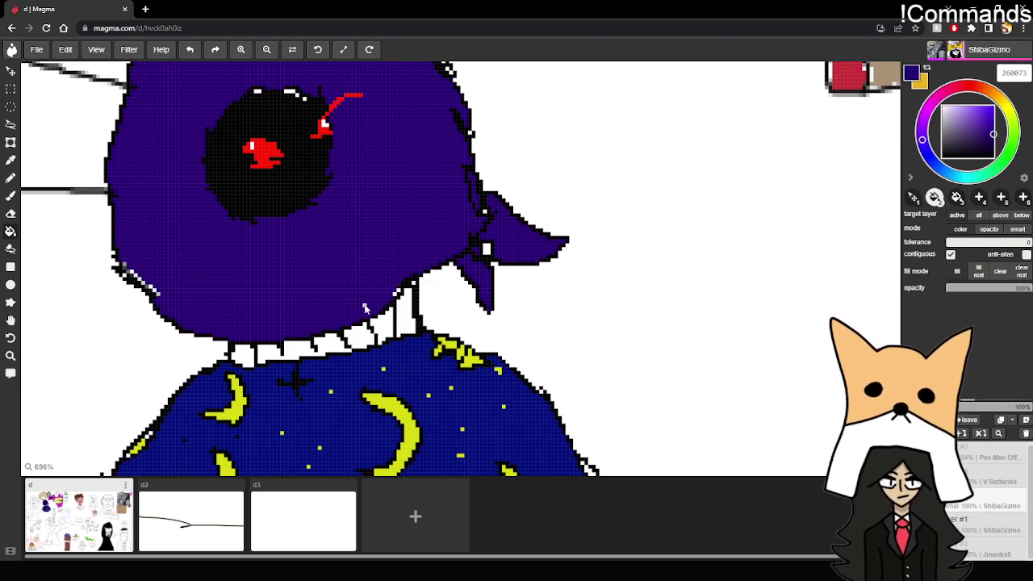
- Paint over the grey stray pixels on the outline with the pixel pencil
scroll(23, 254, "up", 2)
left_click(11, 196)
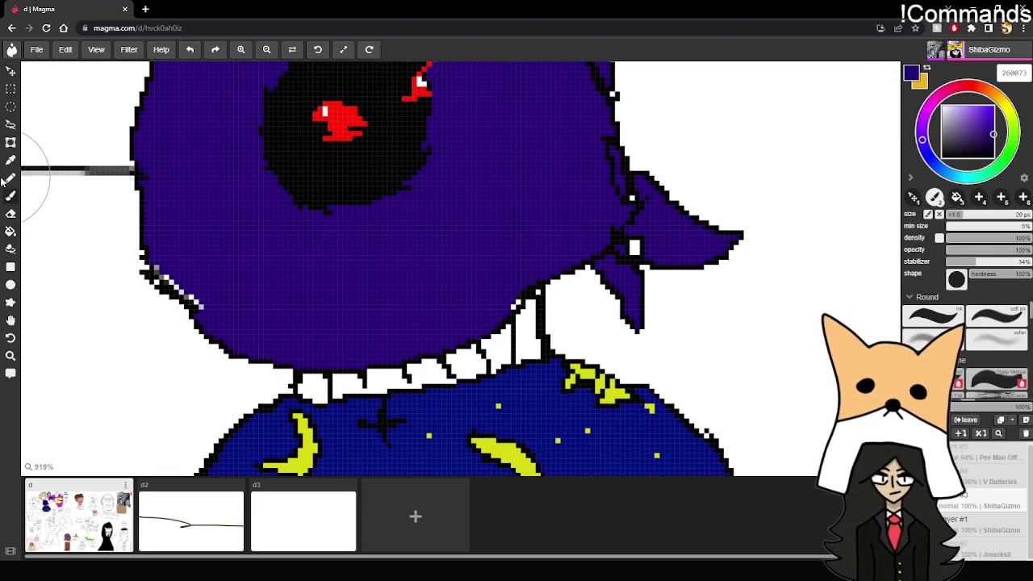
scroll(80, 262, "up", 1)
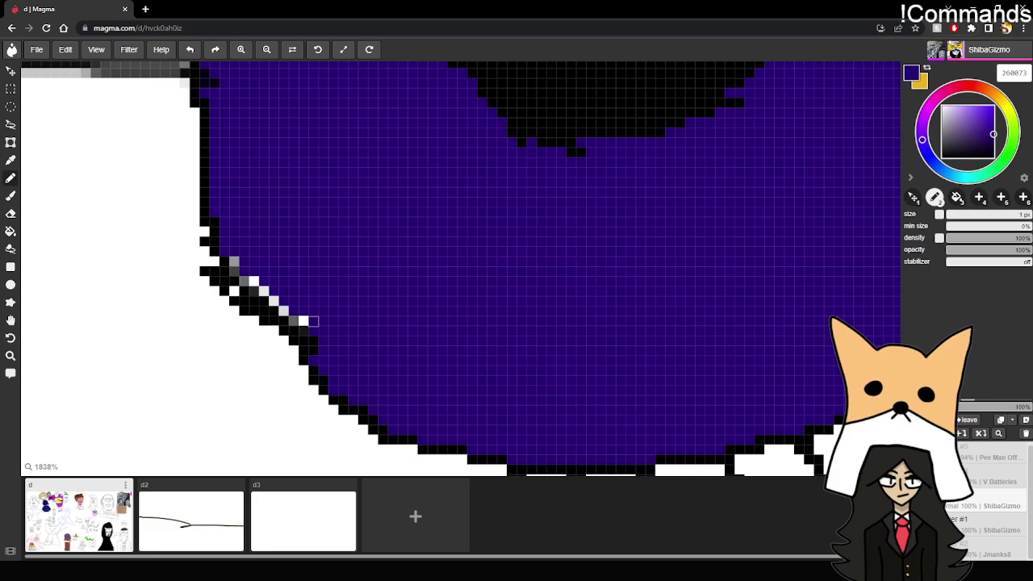
mouse_move(289, 304)
left_mouse_down()
mouse_move(295, 318)
mouse_move(245, 275)
left_mouse_up()
left_click(233, 263)
scroll(255, 288, "down", 5)
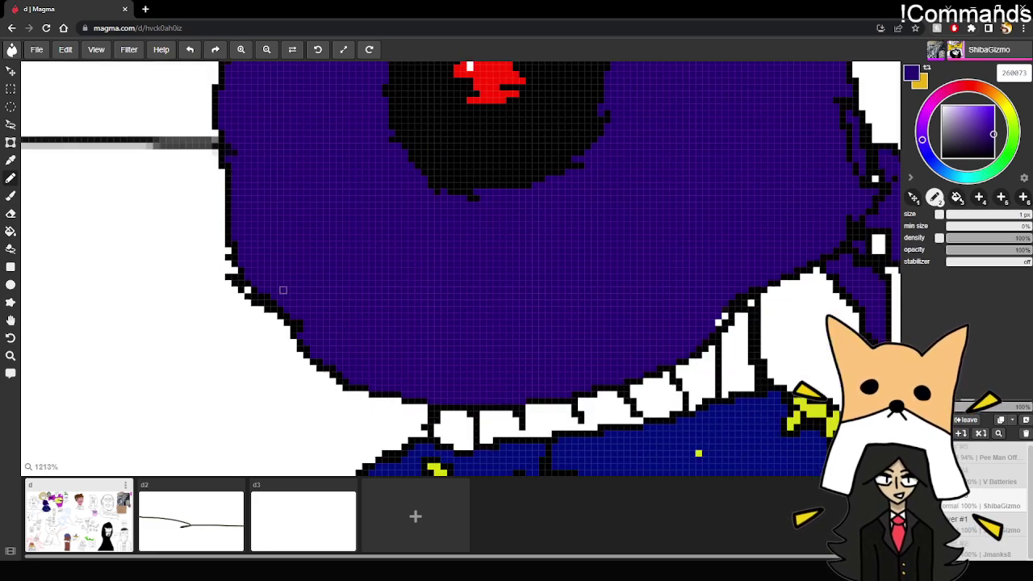
scroll(373, 180, "up", 4)
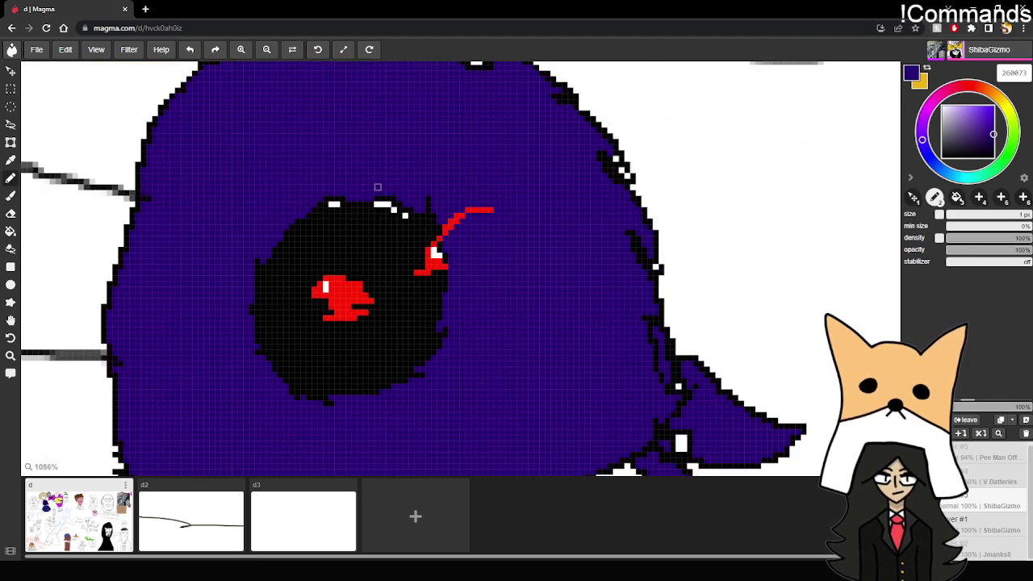
- Pick black from the eye and paint the white highlight pixels black
left_click(11, 159)
left_click(329, 243)
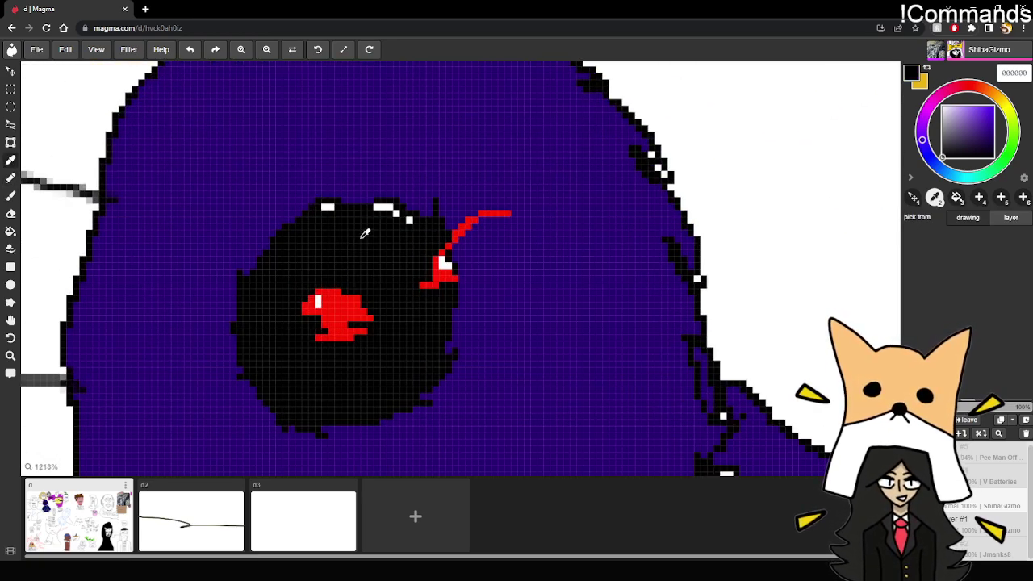
scroll(361, 235, "up", 1)
key("p")
mouse_move(412, 210)
left_mouse_down()
mouse_move(384, 195)
mouse_move(311, 197)
left_mouse_up()
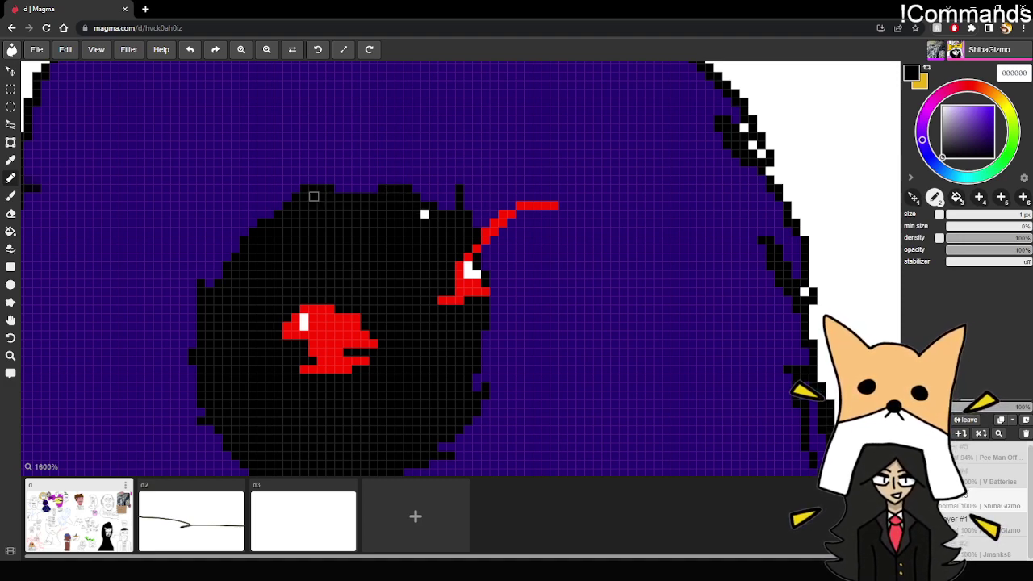
left_click(425, 214)
left_click_drag(477, 280, 468, 275)
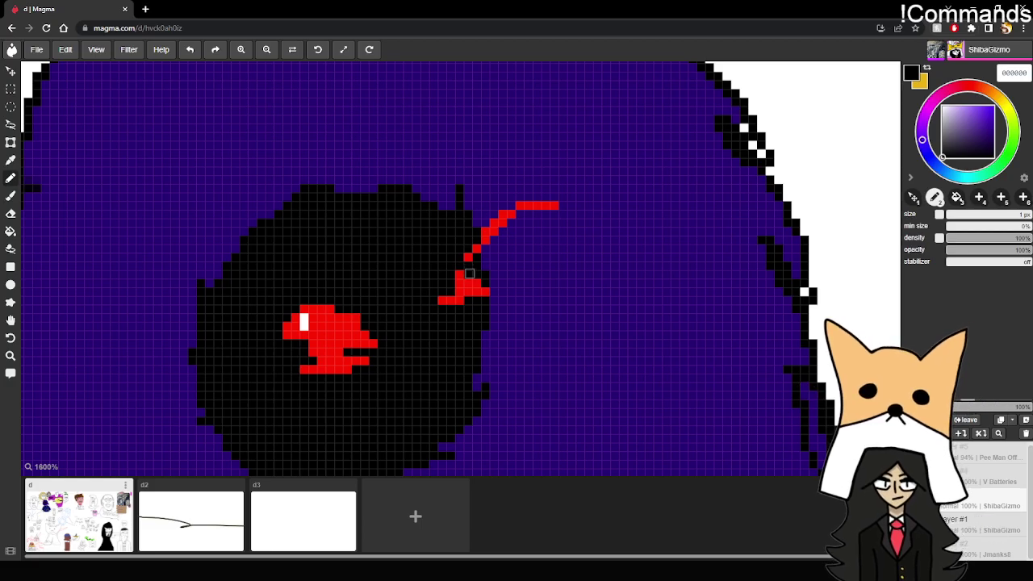
scroll(470, 279, "down", 10)
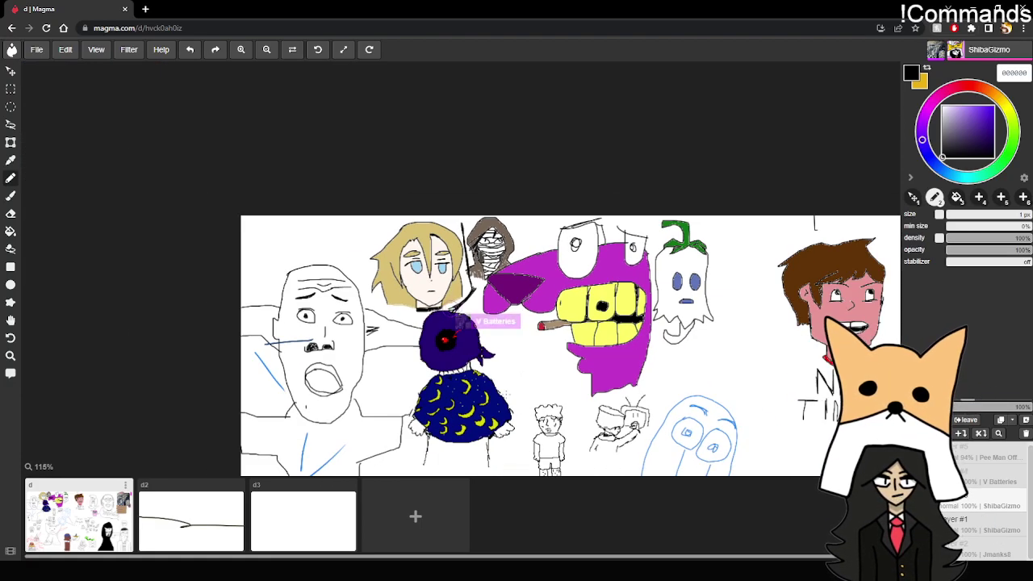
scroll(485, 367, "up", 4)
scroll(485, 367, "down", 7)
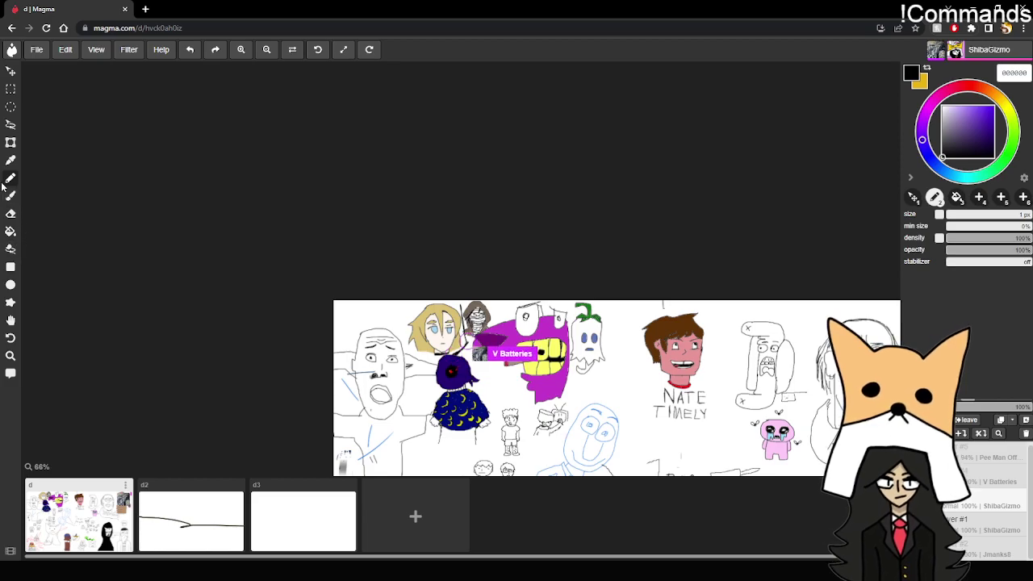
left_click(9, 322)
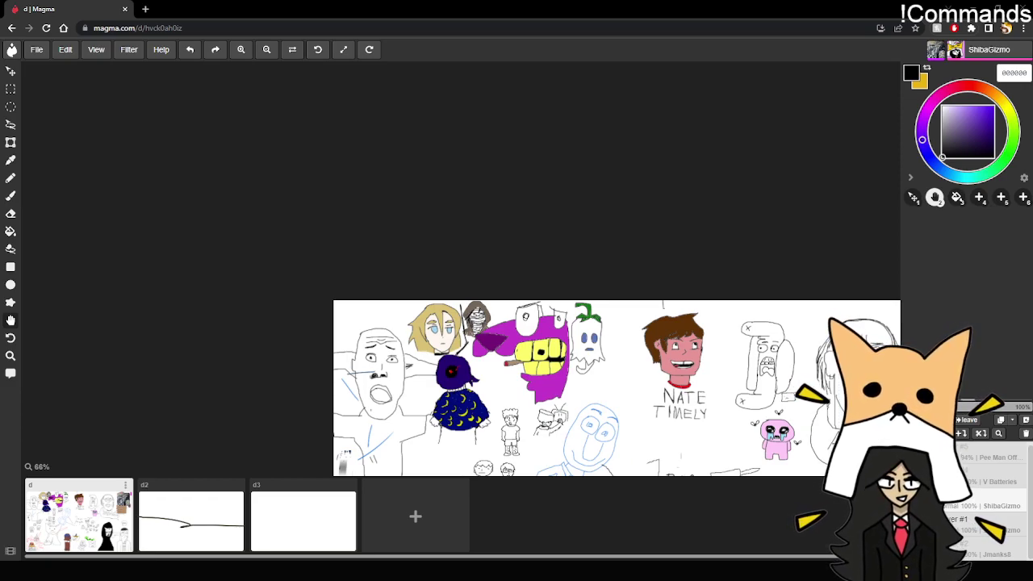
scroll(668, 314, "down", 3)
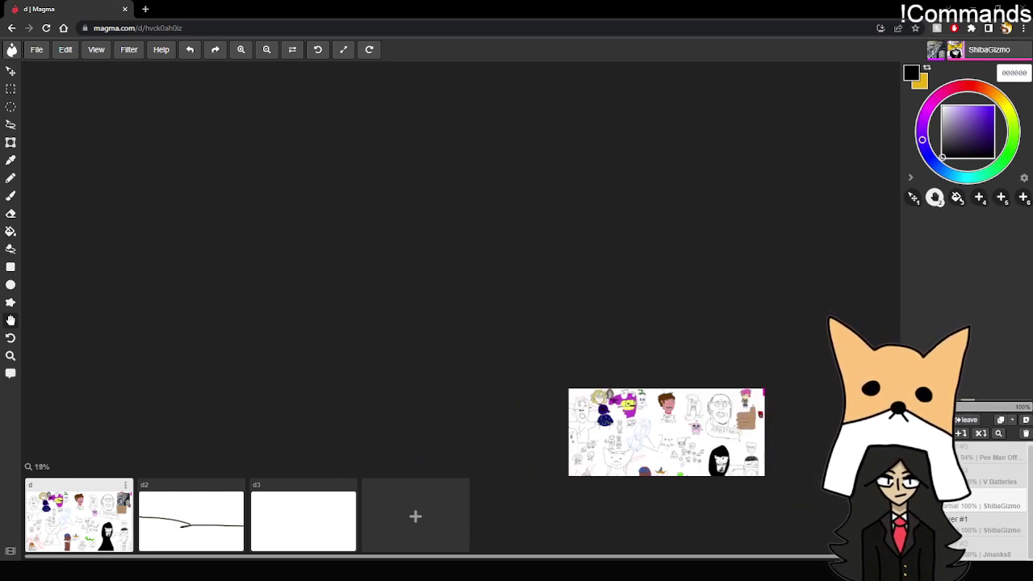
scroll(710, 484, "up", 4)
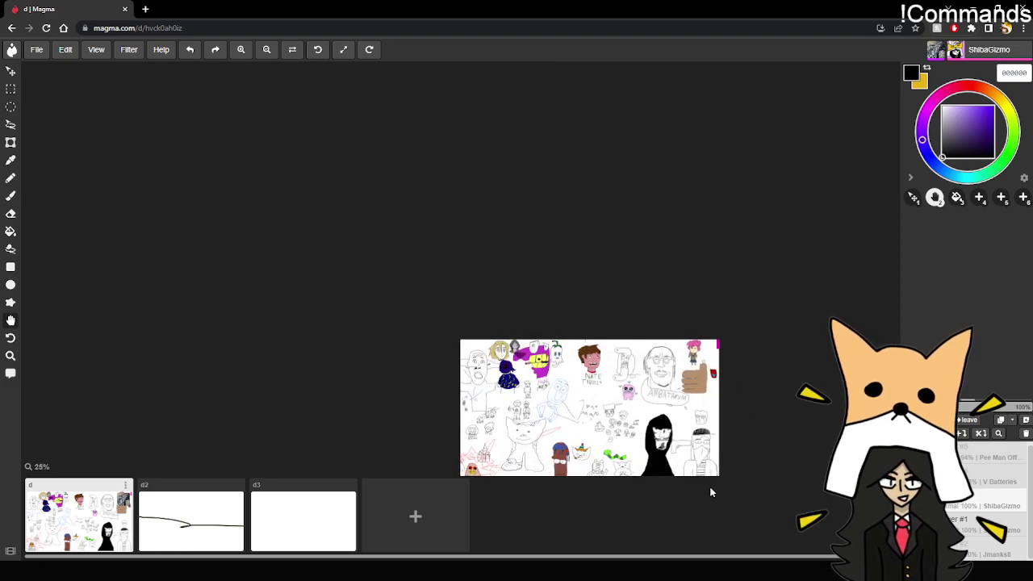
scroll(691, 470, "up", 2)
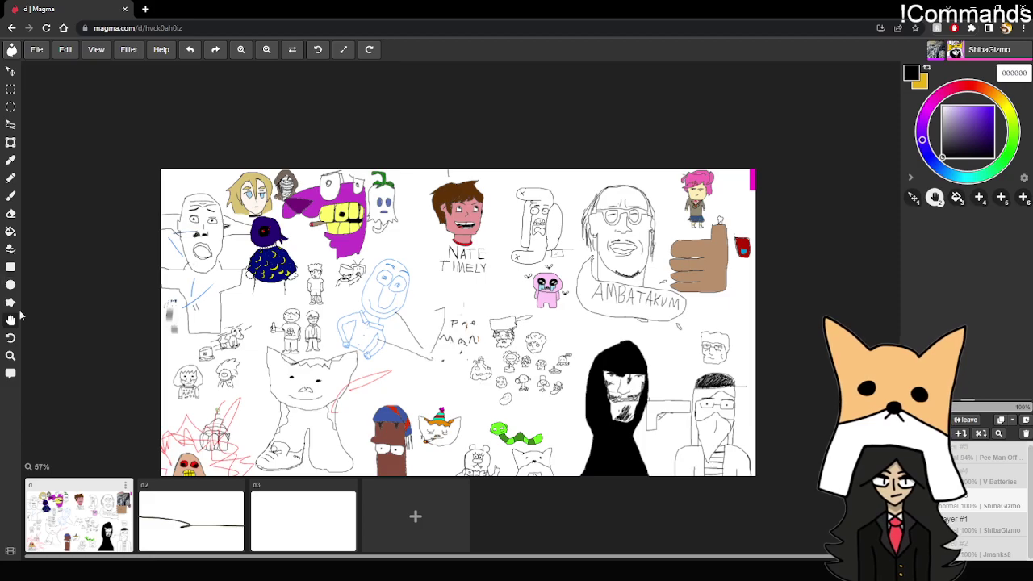
scroll(378, 332, "up", 4)
scroll(378, 332, "up", 8)
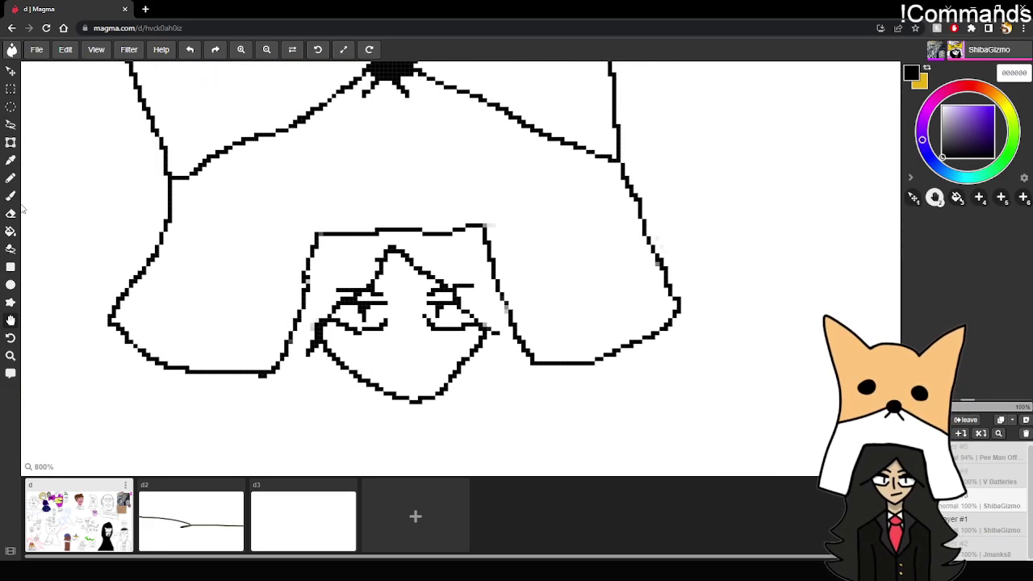
- Undo the stray pixels by the right eye and draw the nose line down the face
left_click(11, 178)
scroll(431, 319, "up", 2)
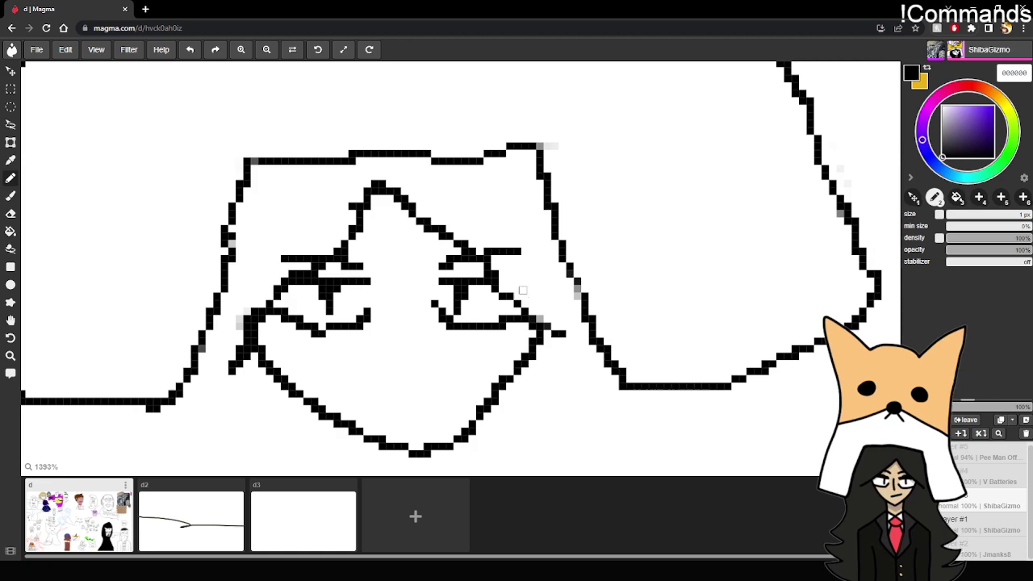
scroll(517, 299, "down", 2)
scroll(547, 279, "up", 2)
key("ctrl+z")
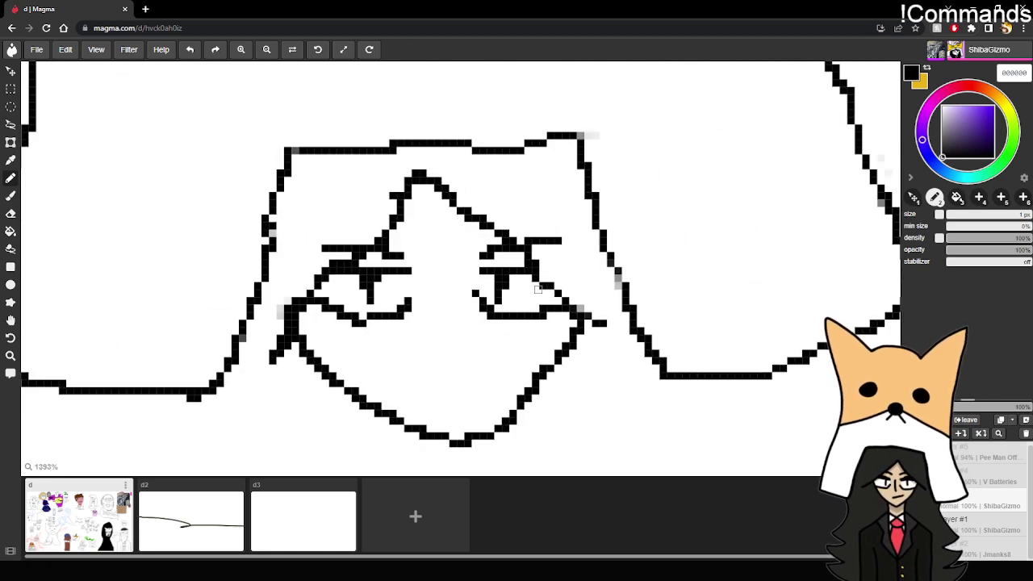
left_click_drag(450, 282, 460, 354)
- Try a short neck line below the chin, then undo it
scroll(409, 386, "down", 2)
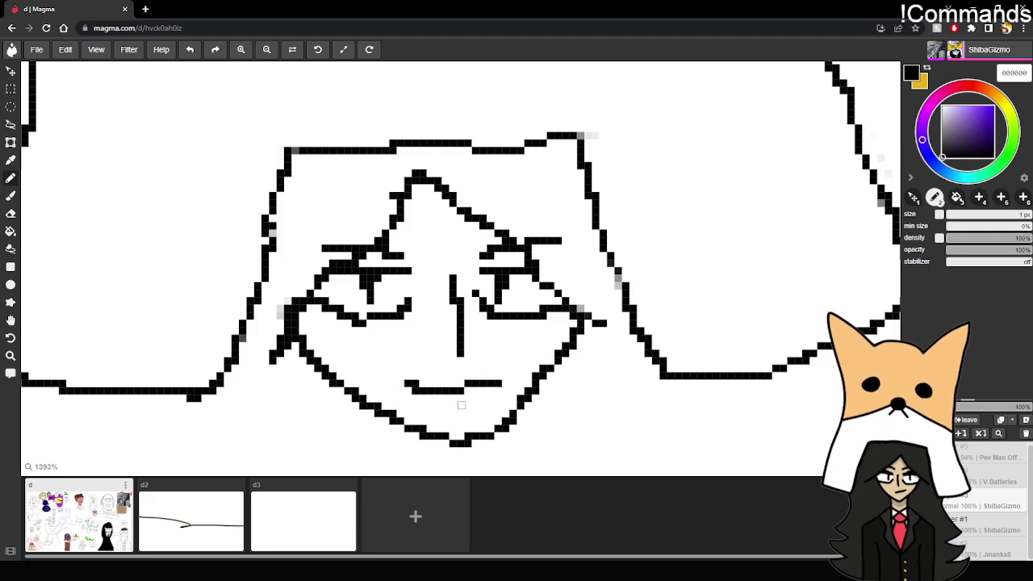
scroll(445, 407, "up", 1)
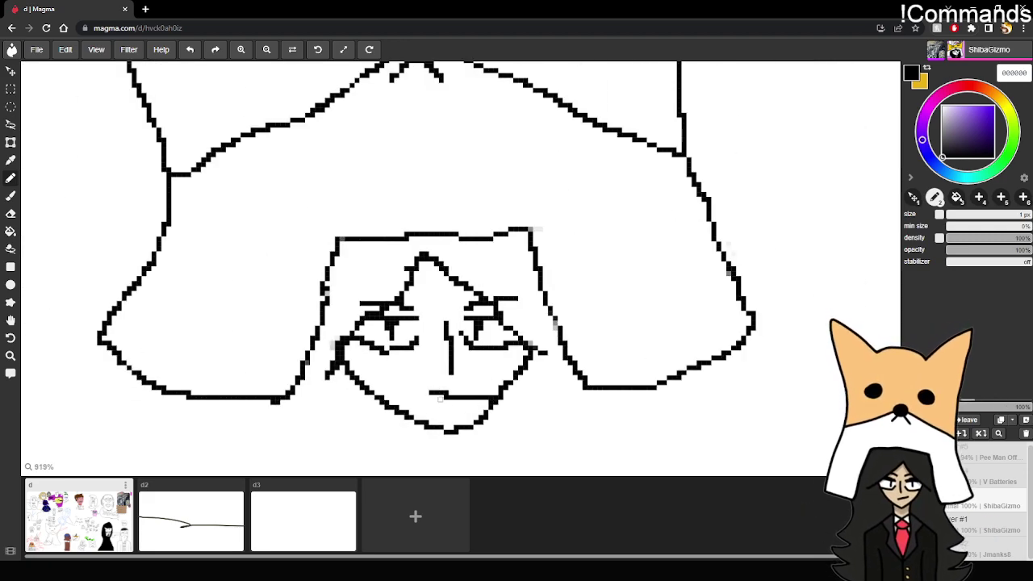
scroll(415, 410, "down", 4)
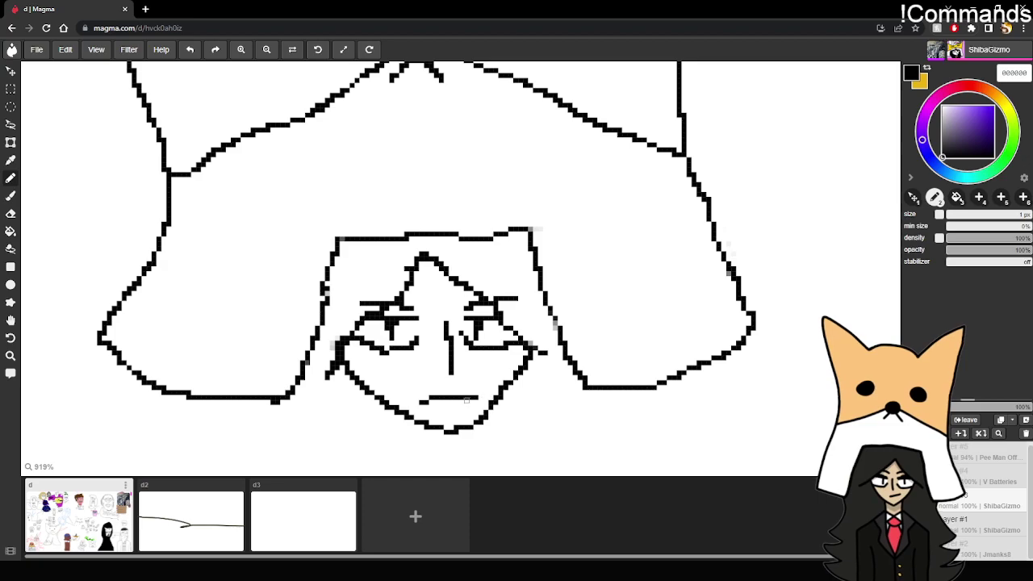
scroll(468, 441, "up", 5)
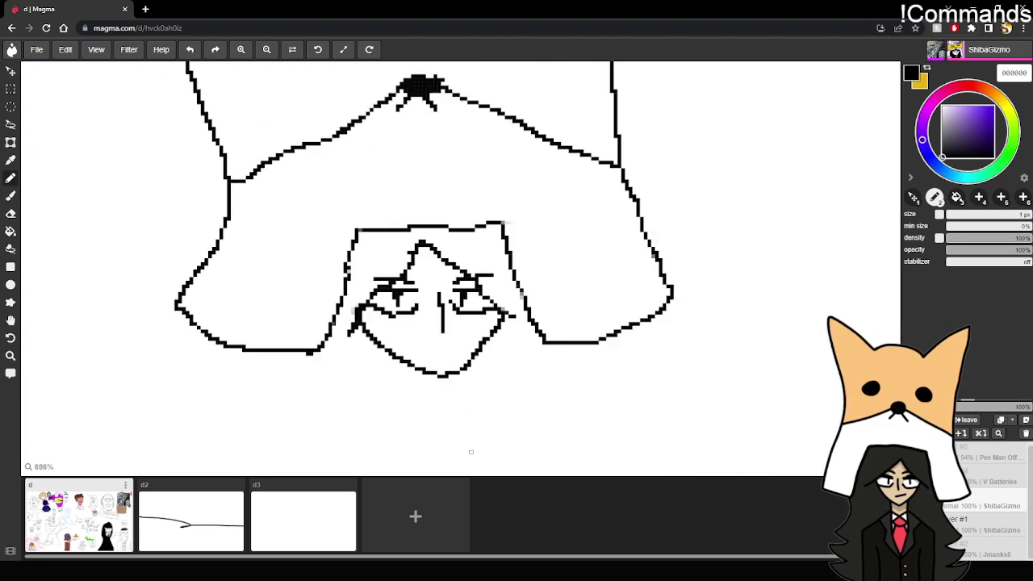
scroll(394, 387, "down", 3)
scroll(456, 398, "down", 3)
scroll(444, 438, "up", 4)
left_click_drag(417, 277, 418, 303)
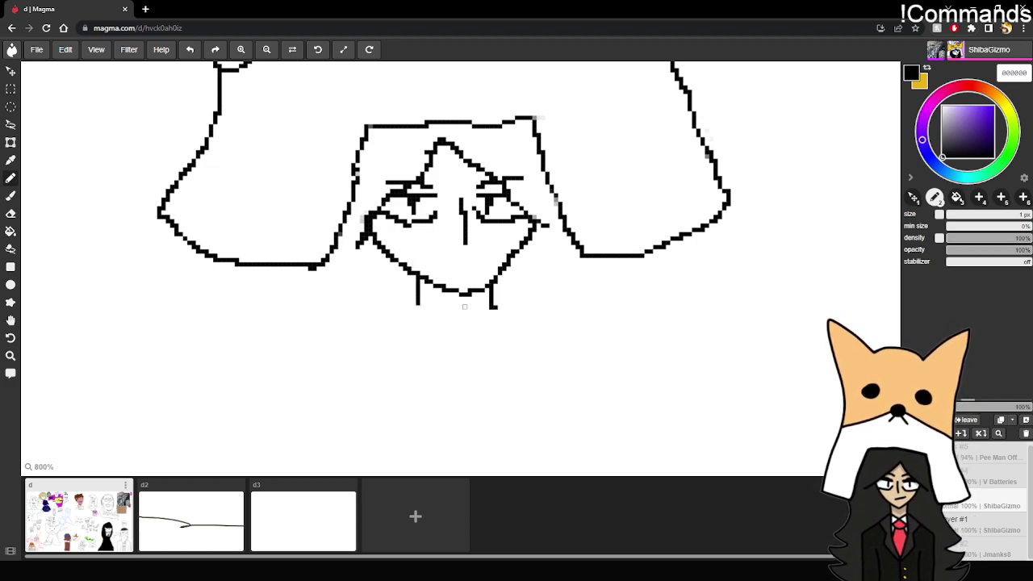
key("ctrl+z")
- Draw left and right body outlines below the hair, then undo them all
mouse_move(311, 266)
left_mouse_down()
mouse_move(284, 302)
mouse_move(304, 338)
mouse_move(275, 416)
mouse_move(335, 394)
mouse_move(314, 466)
mouse_move(349, 459)
left_mouse_up()
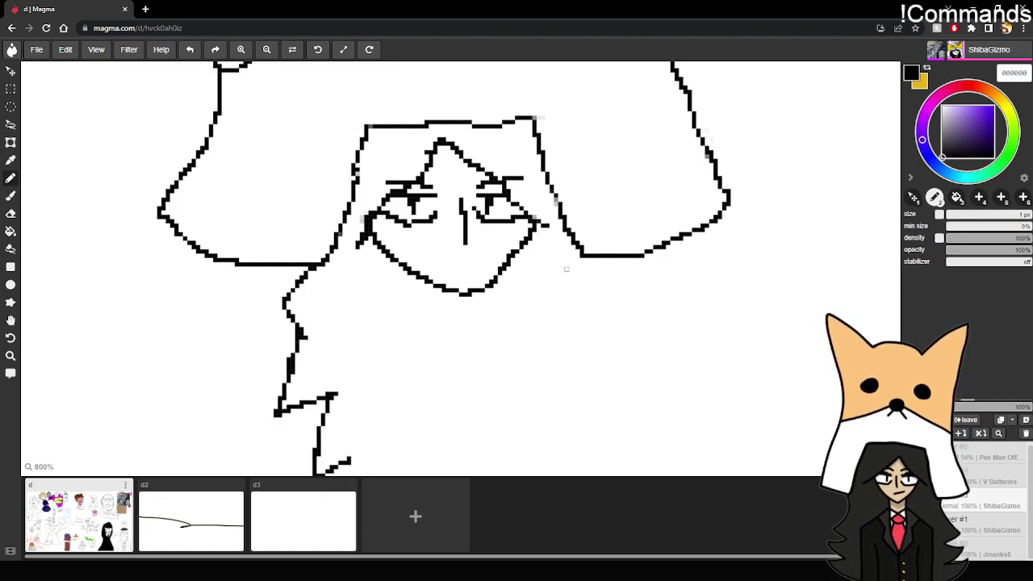
mouse_move(594, 264)
left_mouse_down()
mouse_move(624, 319)
mouse_move(589, 310)
mouse_move(611, 319)
mouse_move(606, 312)
mouse_move(630, 399)
mouse_move(597, 377)
mouse_move(616, 472)
mouse_move(589, 455)
left_mouse_up()
key("ctrl+z")
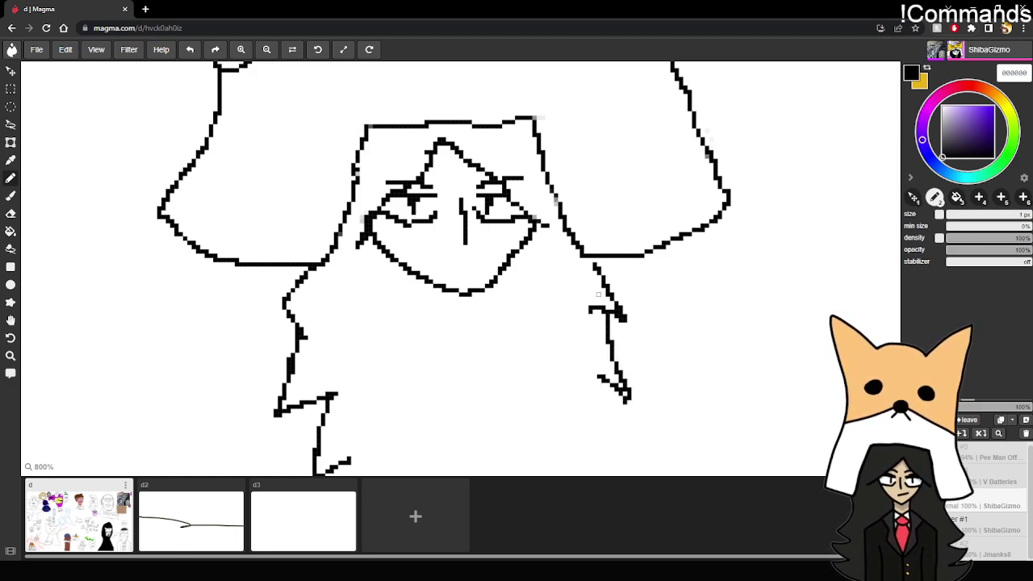
key("ctrl+z")
key("ctrl+z")
key("ctrl+z")
key("ctrl+z")
mouse_move(597, 257)
left_mouse_down()
mouse_move(633, 302)
mouse_move(599, 334)
mouse_move(624, 407)
mouse_move(586, 376)
mouse_move(601, 399)
mouse_move(571, 454)
left_mouse_up()
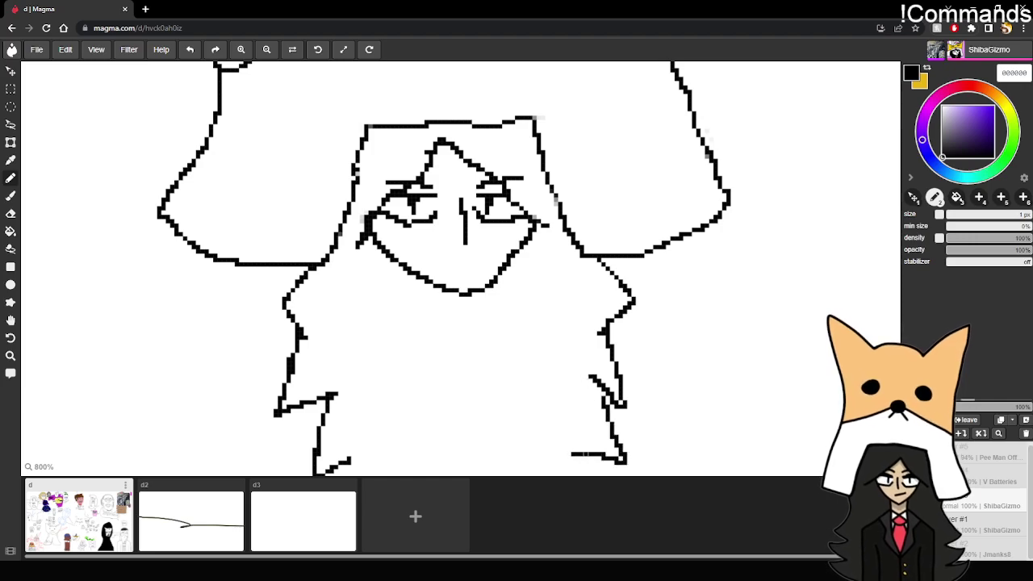
scroll(543, 422, "down", 5)
scroll(543, 423, "up", 1)
scroll(543, 422, "down", 1)
scroll(542, 422, "up", 5)
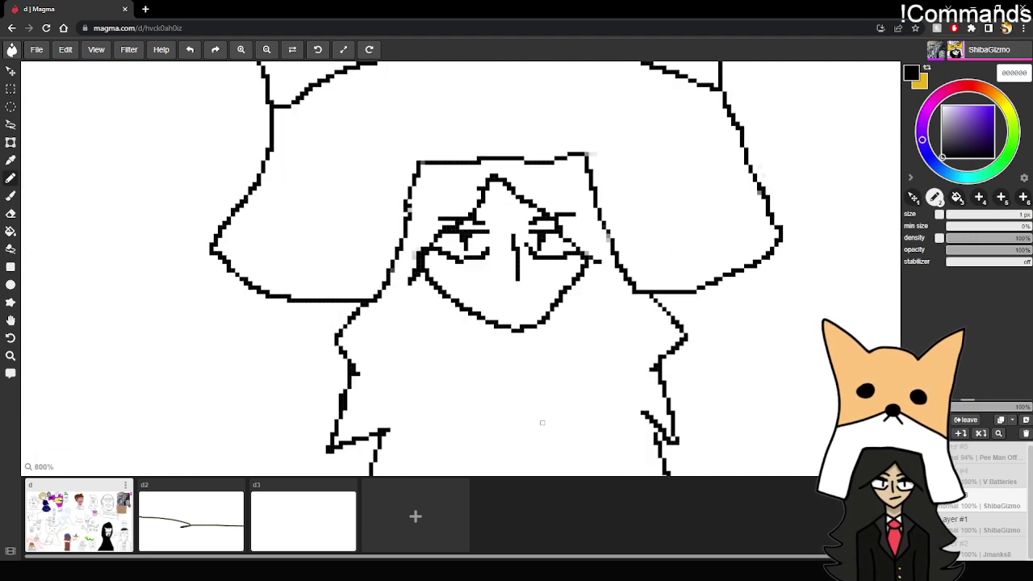
key("ctrl+z")
key("ctrl+z")
key("ctrl+z")
key("ctrl+z")
key("ctrl+z")
key("ctrl+z")
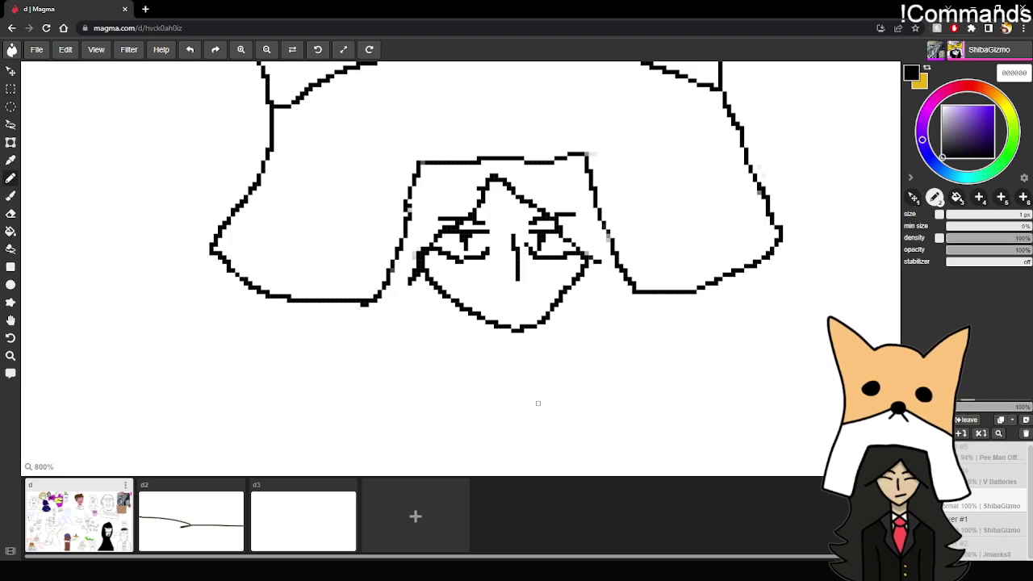
- Draw the mouth line under the nose
scroll(537, 403, "down", 5)
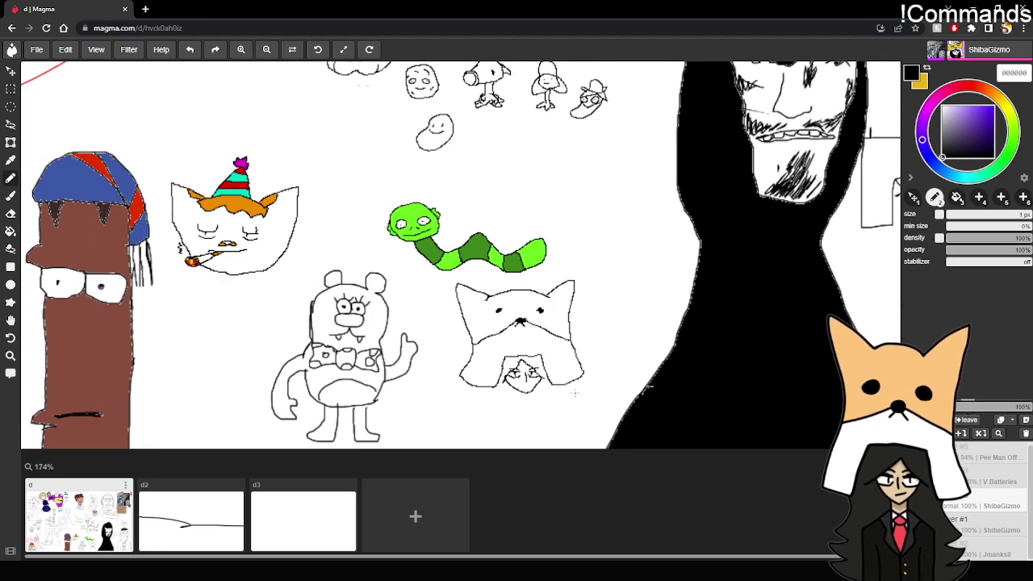
scroll(574, 394, "up", 3)
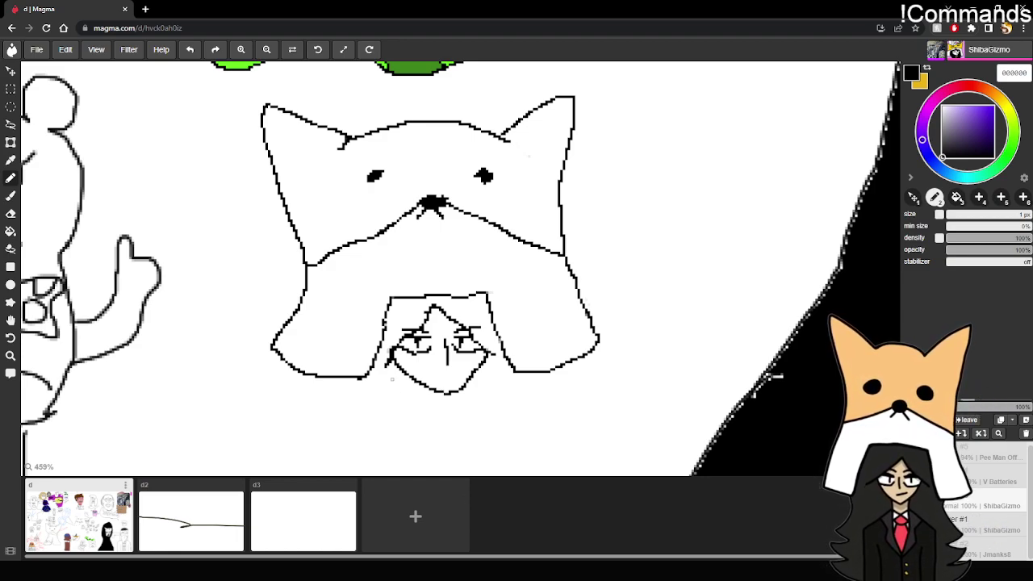
scroll(432, 381, "up", 4)
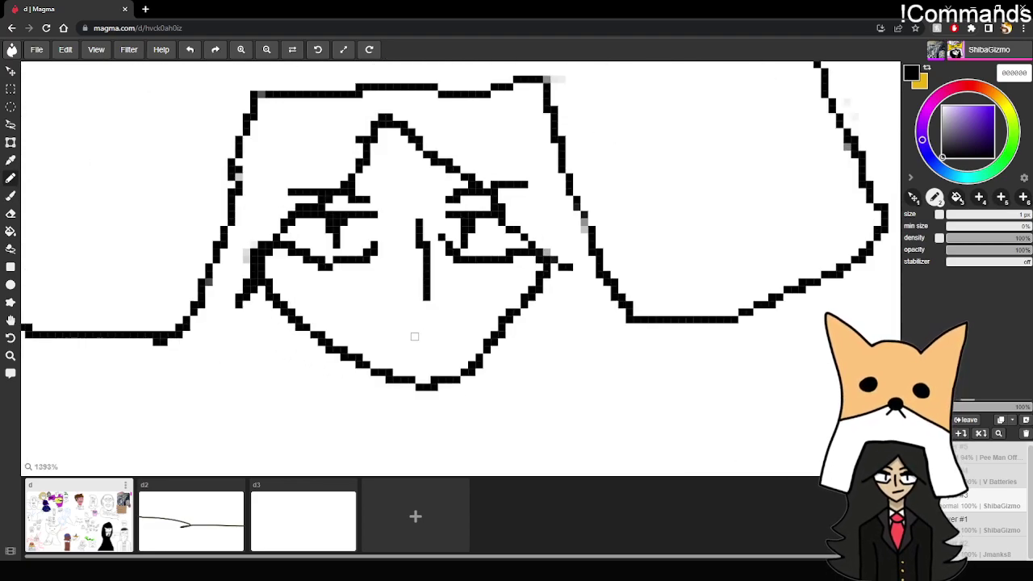
left_click_drag(390, 335, 456, 326)
scroll(452, 387, "down", 6)
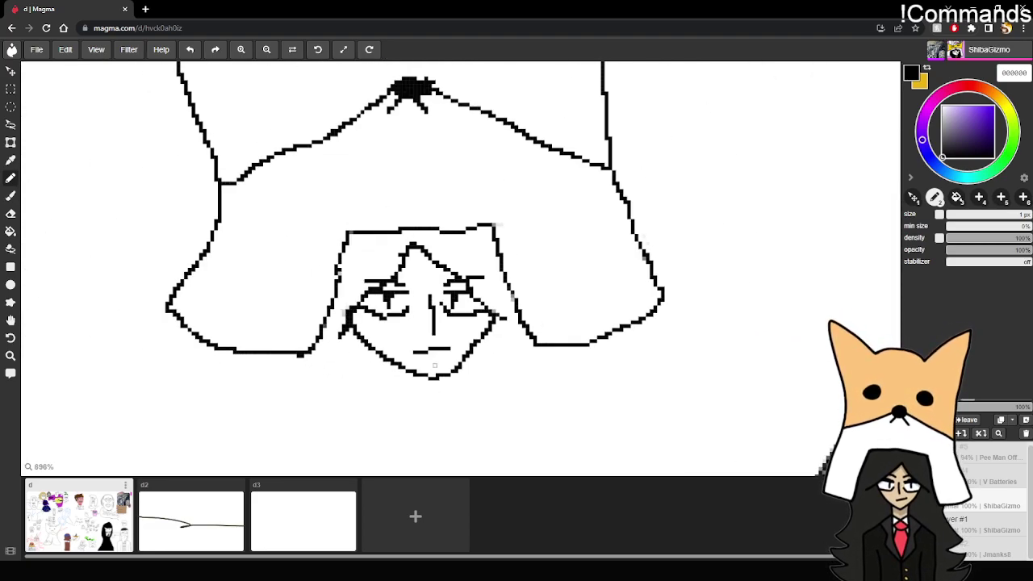
scroll(483, 382, "up", 5)
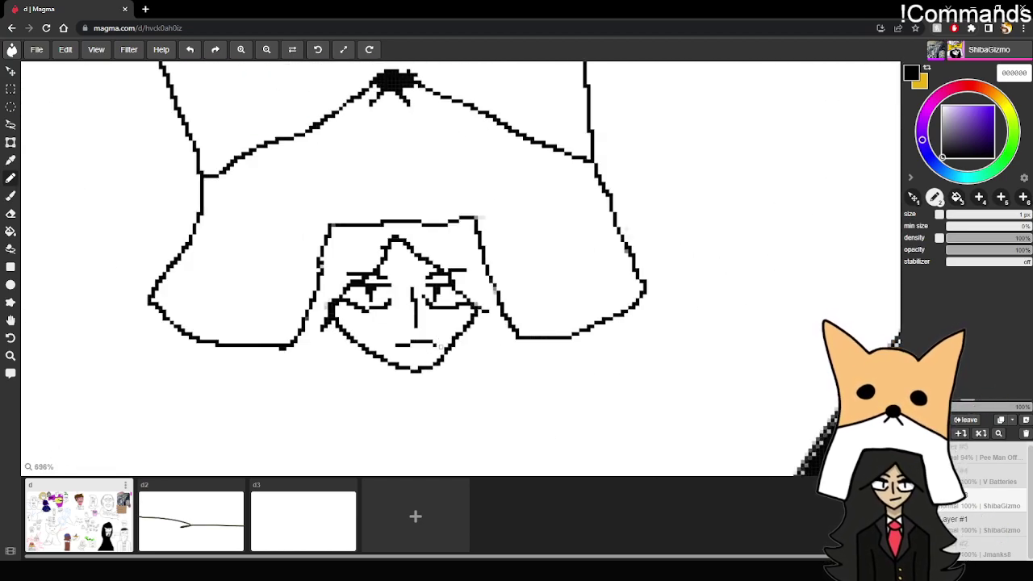
- Undo the stray chin pixels and the vertical stroke hanging below the chin
scroll(437, 347, "down", 4)
scroll(409, 387, "up", 4)
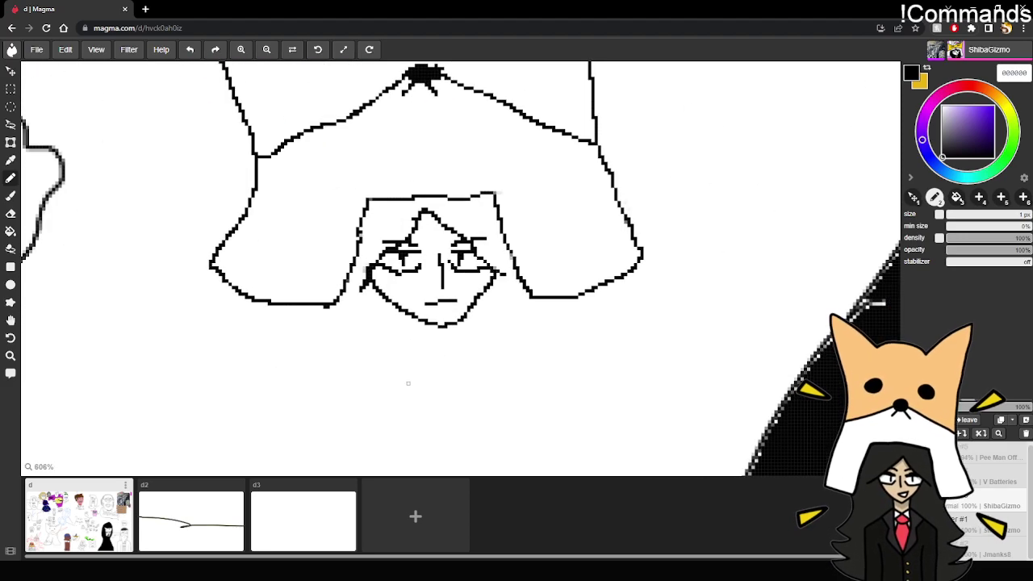
scroll(397, 308, "up", 4)
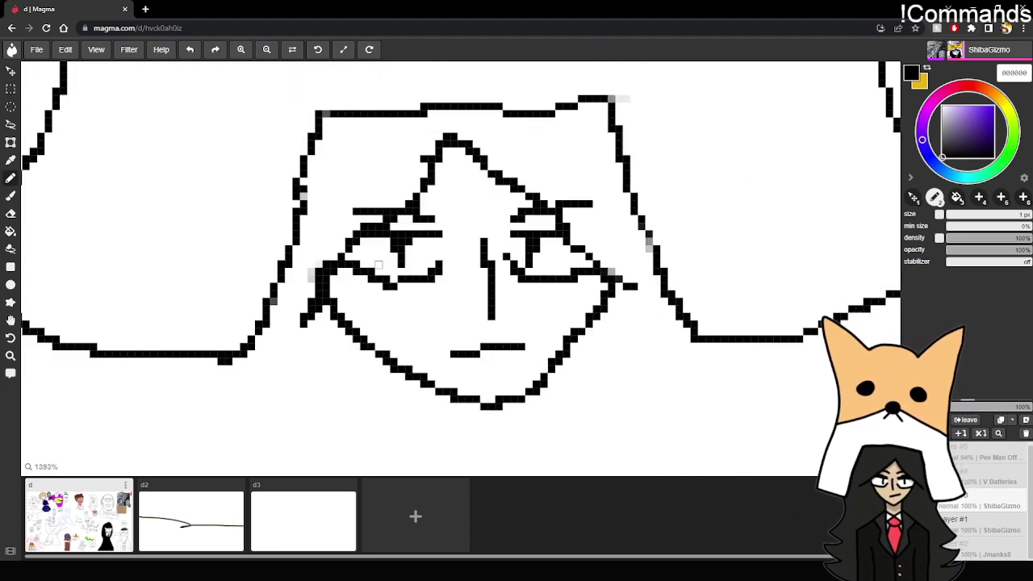
scroll(377, 264, "down", 4)
scroll(411, 282, "up", 3)
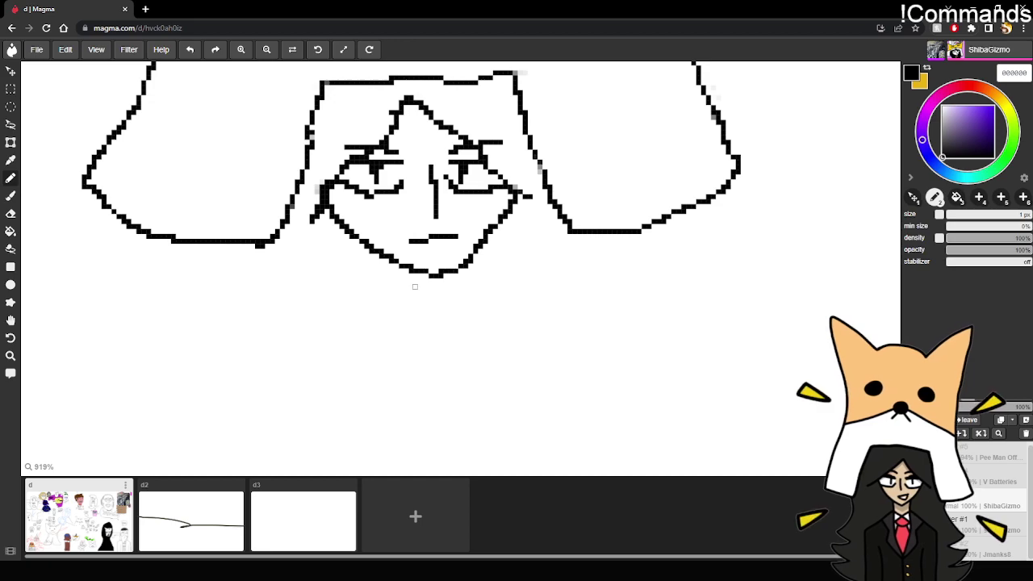
scroll(499, 181, "up", 1)
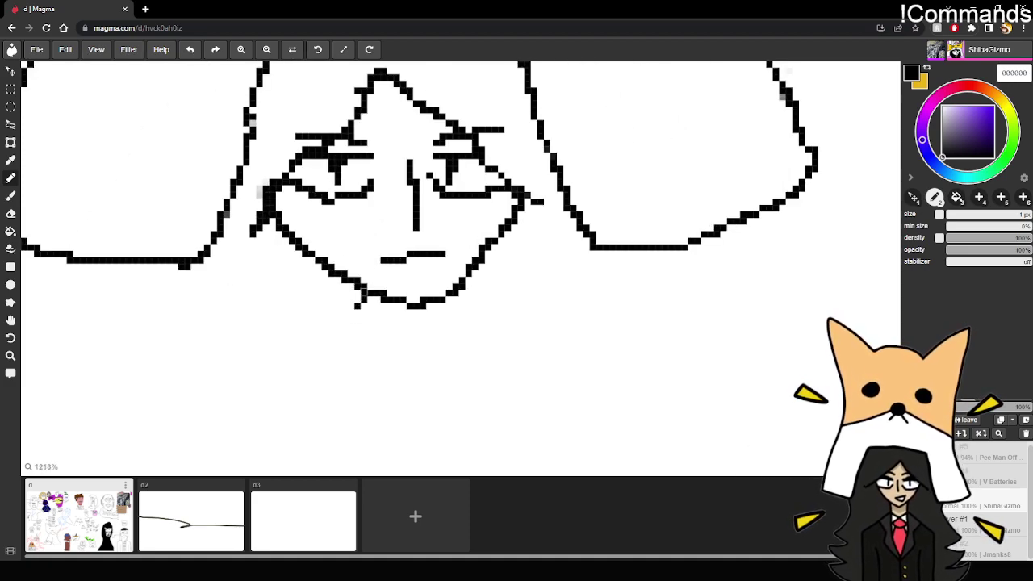
key("ctrl+z")
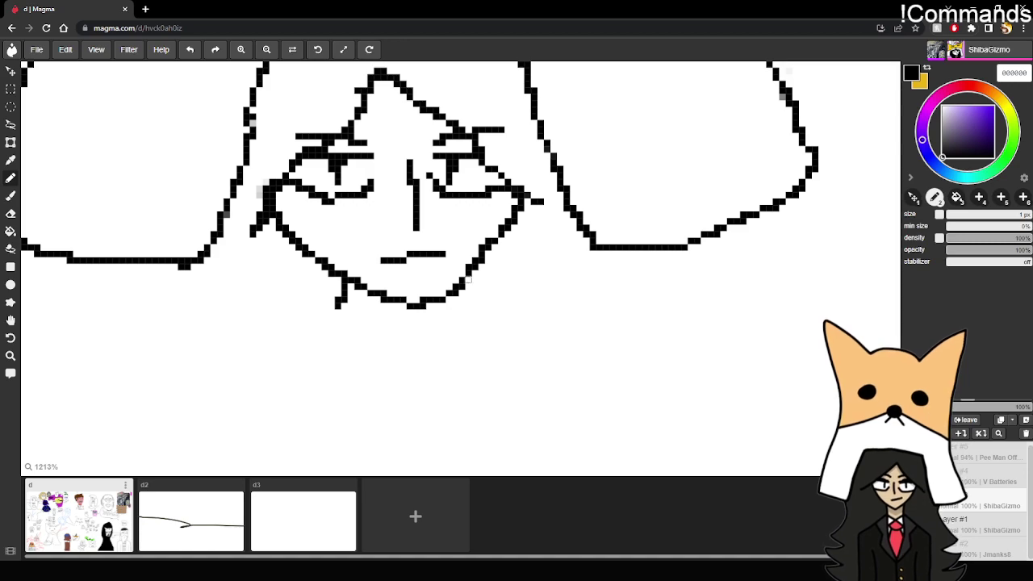
key("ctrl+z")
key("ctrl+z")
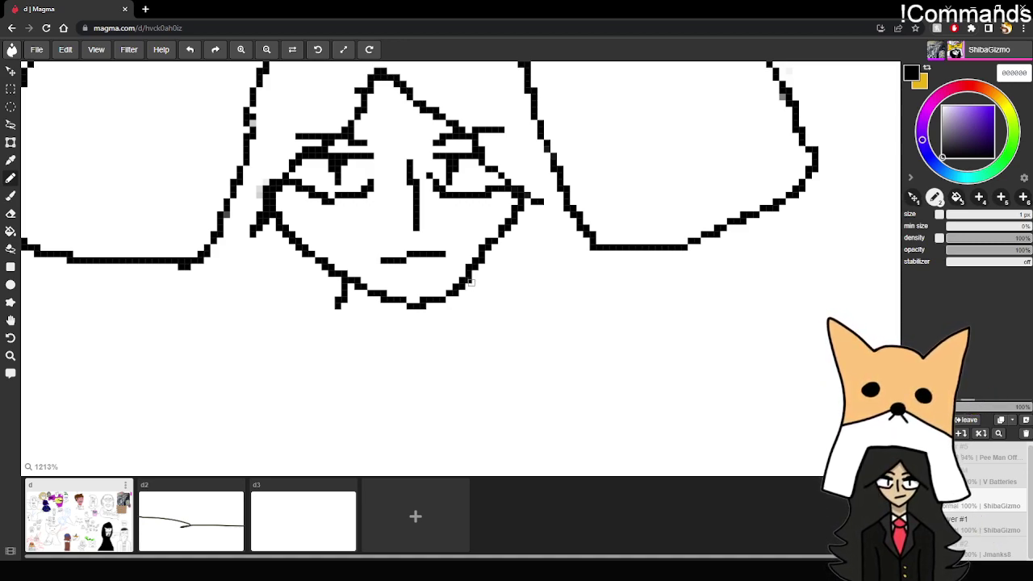
- Draw a line under the chin with a short stroke at its left edge
mouse_move(340, 301)
left_mouse_down()
mouse_move(396, 327)
mouse_move(468, 306)
mouse_move(397, 306)
mouse_move(402, 282)
mouse_move(420, 287)
mouse_move(431, 310)
mouse_move(443, 287)
left_mouse_up()
scroll(394, 326, "down", 5)
scroll(400, 309, "up", 6)
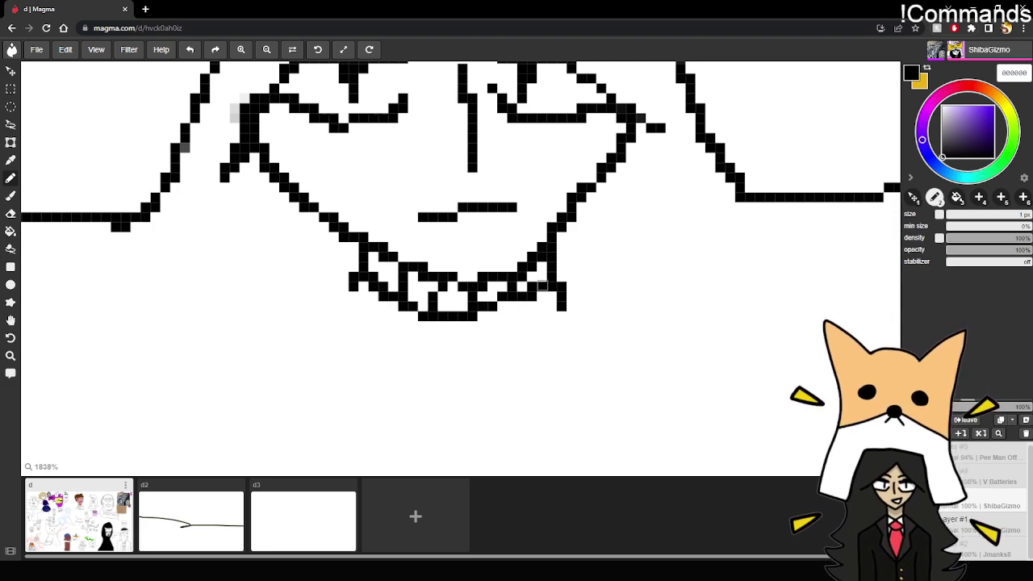
left_click_drag(364, 313, 355, 289)
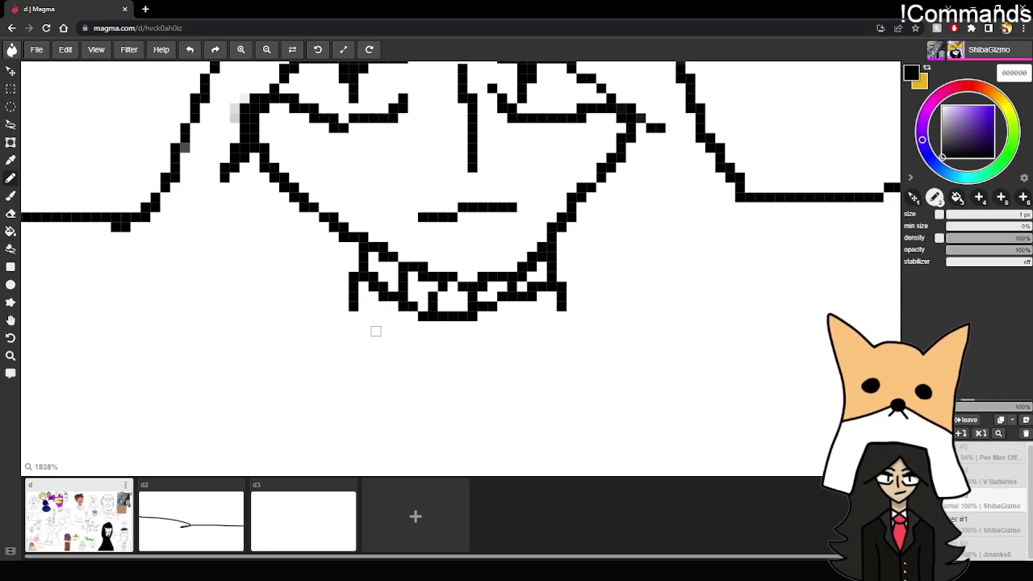
scroll(371, 329, "down", 8)
scroll(361, 332, "down", 4)
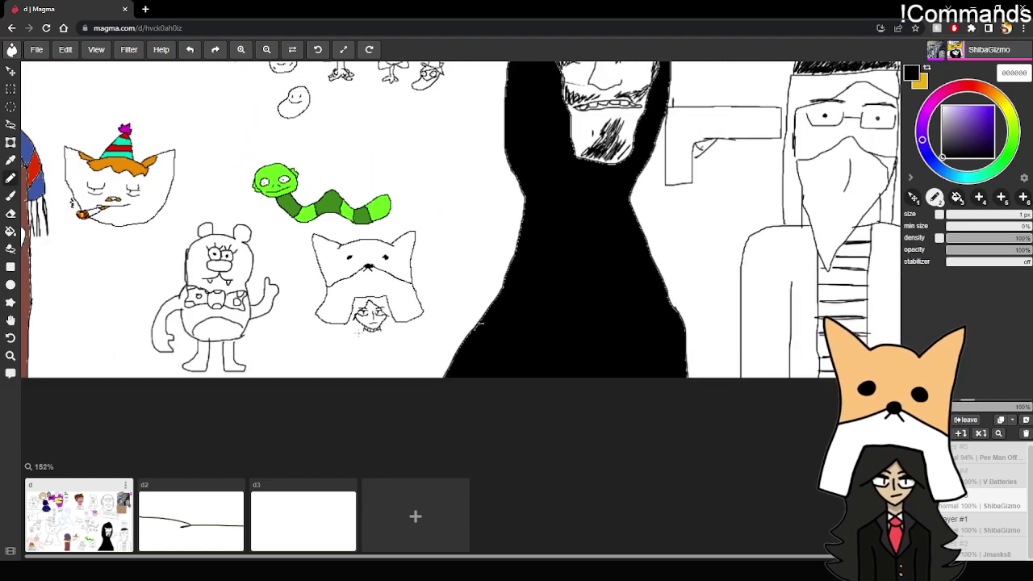
scroll(360, 335, "up", 3)
scroll(361, 335, "down", 4)
scroll(395, 316, "up", 13)
- Extend the zig-zag collar outline below the chin out to the right
mouse_move(415, 304)
left_mouse_down()
mouse_move(341, 243)
mouse_move(328, 256)
mouse_move(333, 275)
mouse_move(375, 308)
mouse_move(435, 303)
mouse_move(419, 298)
mouse_move(483, 314)
mouse_move(644, 265)
mouse_move(653, 286)
mouse_move(629, 316)
left_mouse_up()
mouse_move(486, 319)
left_mouse_down()
mouse_move(436, 343)
mouse_move(377, 324)
left_mouse_up()
mouse_move(461, 337)
left_mouse_down()
mouse_move(489, 349)
mouse_move(638, 313)
left_mouse_up()
scroll(633, 317, "down", 5)
scroll(605, 369, "down", 2)
scroll(535, 312, "up", 6)
mouse_move(418, 228)
left_mouse_down()
mouse_move(421, 272)
mouse_move(499, 257)
mouse_move(525, 230)
left_mouse_up()
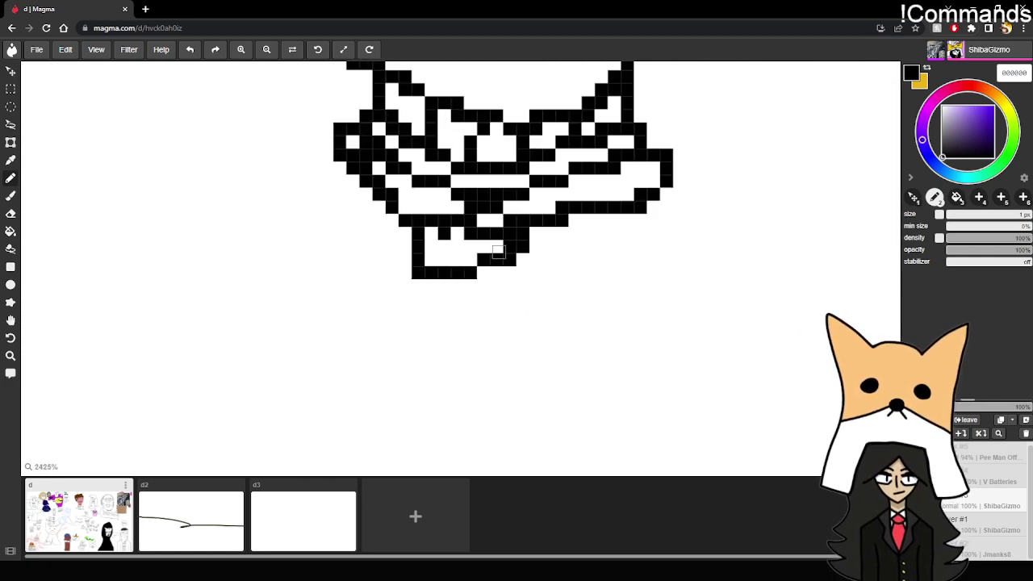
scroll(484, 327, "down", 3)
scroll(476, 324, "up", 2)
scroll(474, 323, "down", 3)
scroll(427, 288, "up", 2)
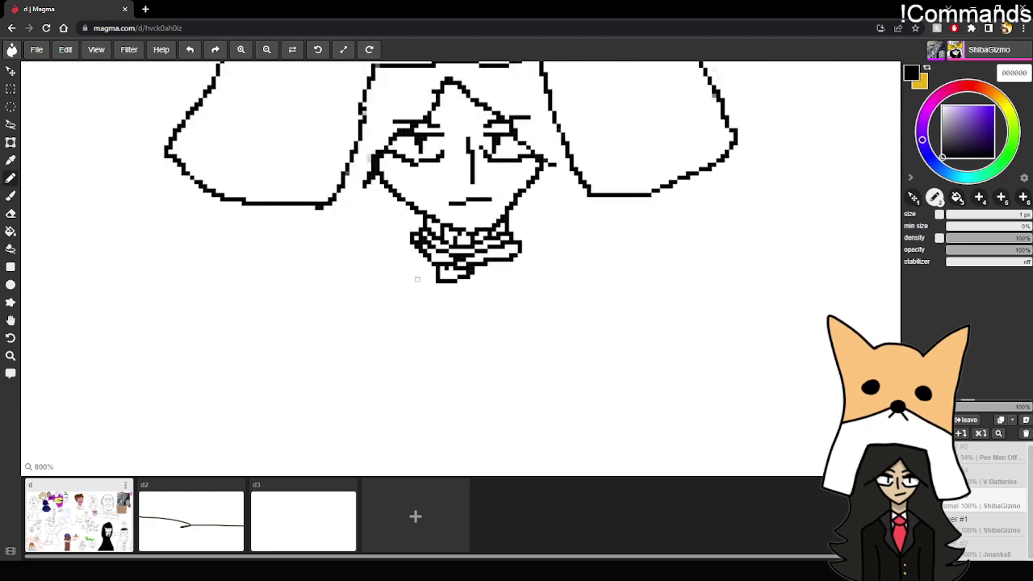
- Draw the left sloping shoulder line from the chin, redrawing it until it looks right
left_click_drag(406, 238, 366, 262)
key("ctrl+z")
left_click_drag(409, 236, 378, 270)
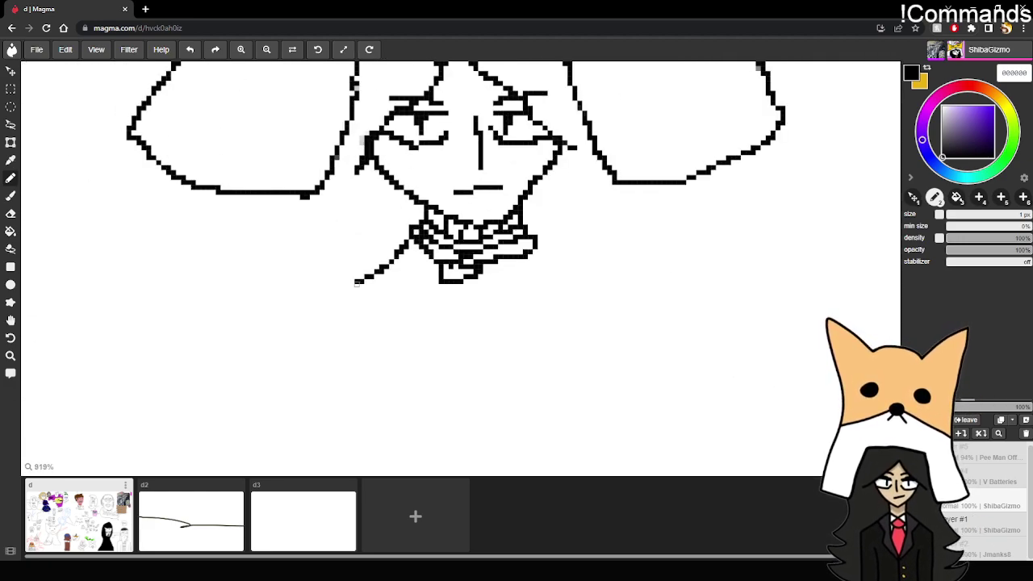
key("ctrl+z")
left_click_drag(408, 237, 357, 267)
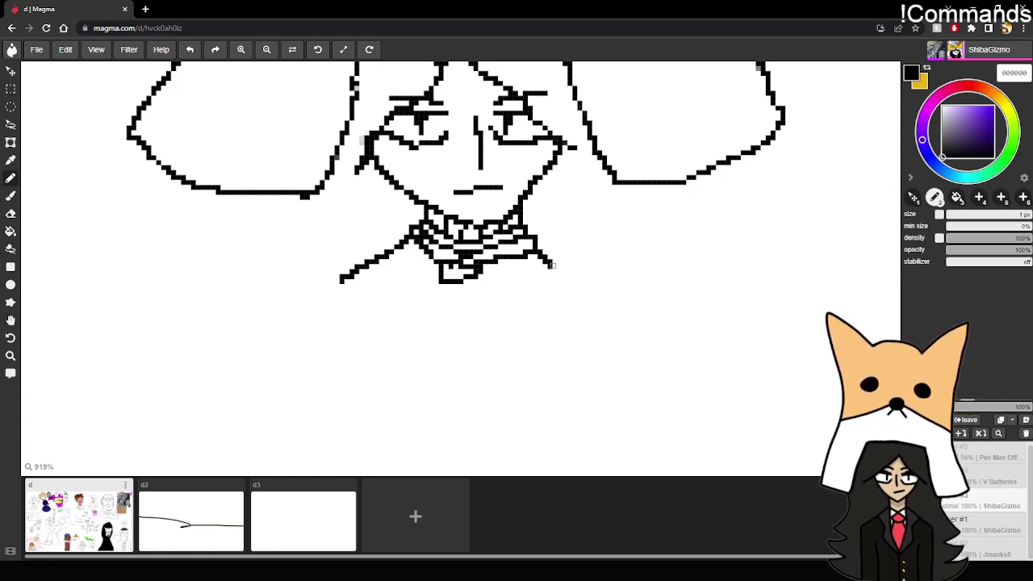
scroll(429, 330, "down", 10)
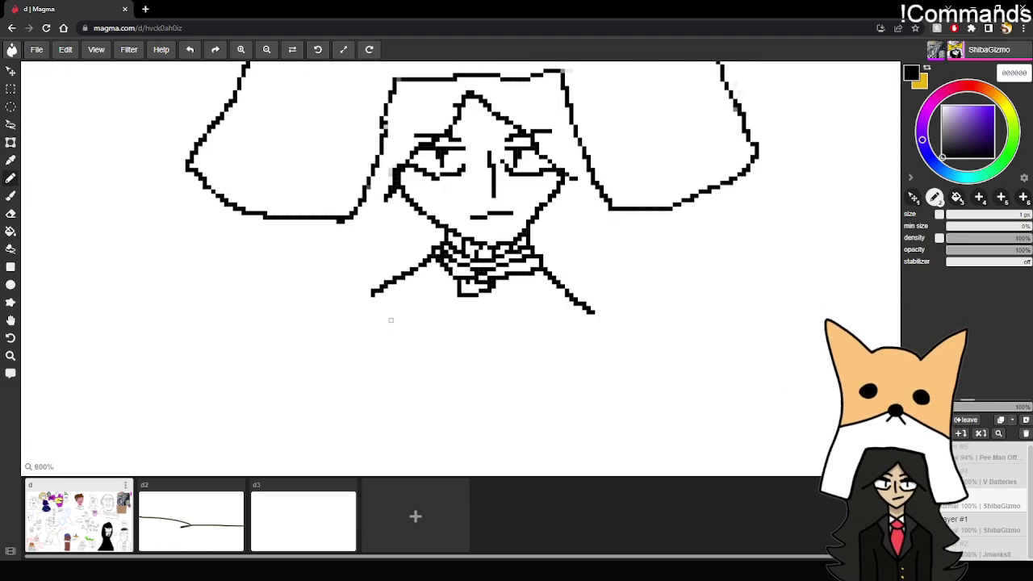
scroll(393, 319, "up", 10)
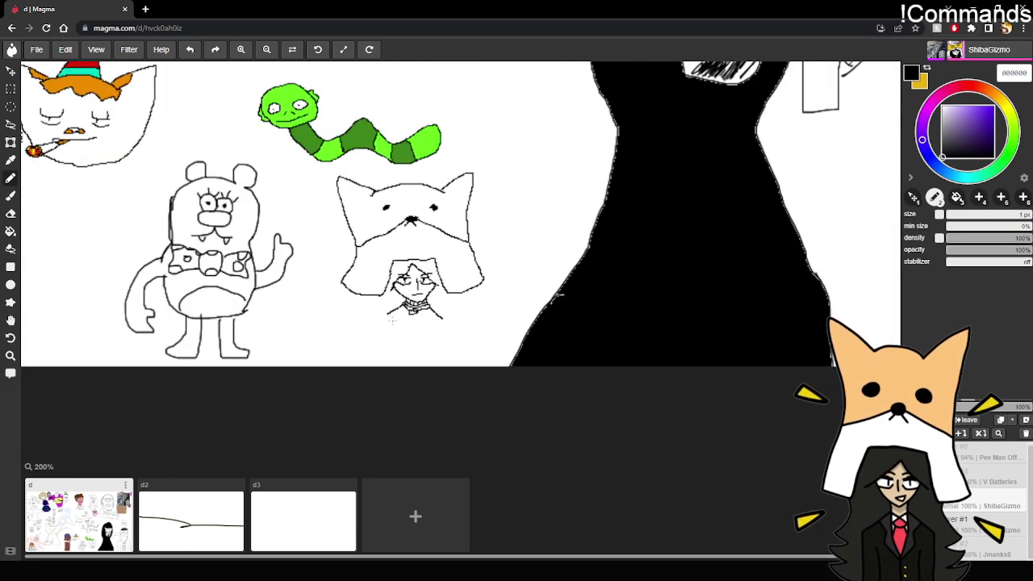
- Replace the overlong shoulder stroke with a shorter left shoulder and add the right shoulder line
key("ctrl+z")
left_click_drag(444, 236, 389, 269)
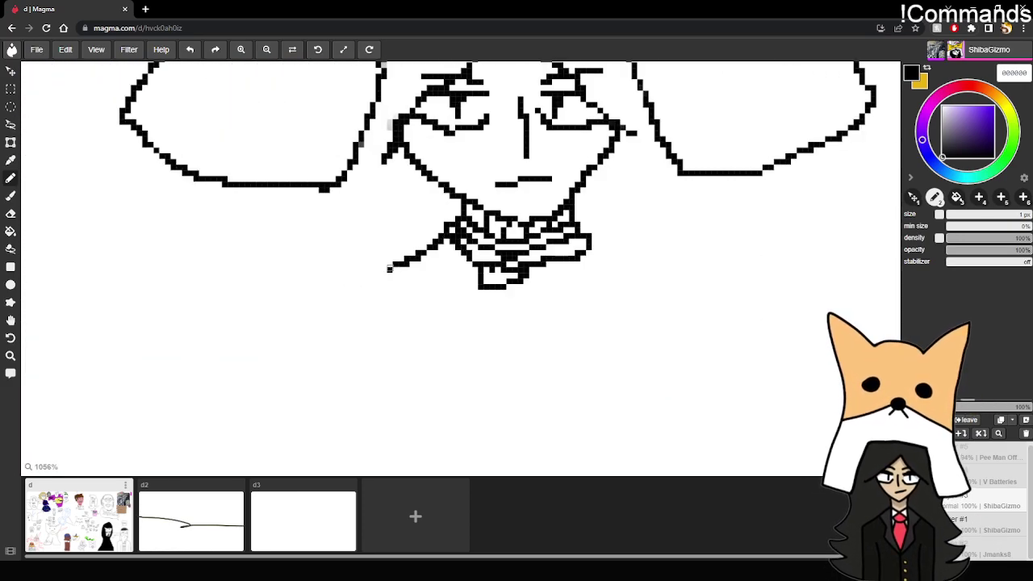
left_click_drag(600, 252, 699, 312)
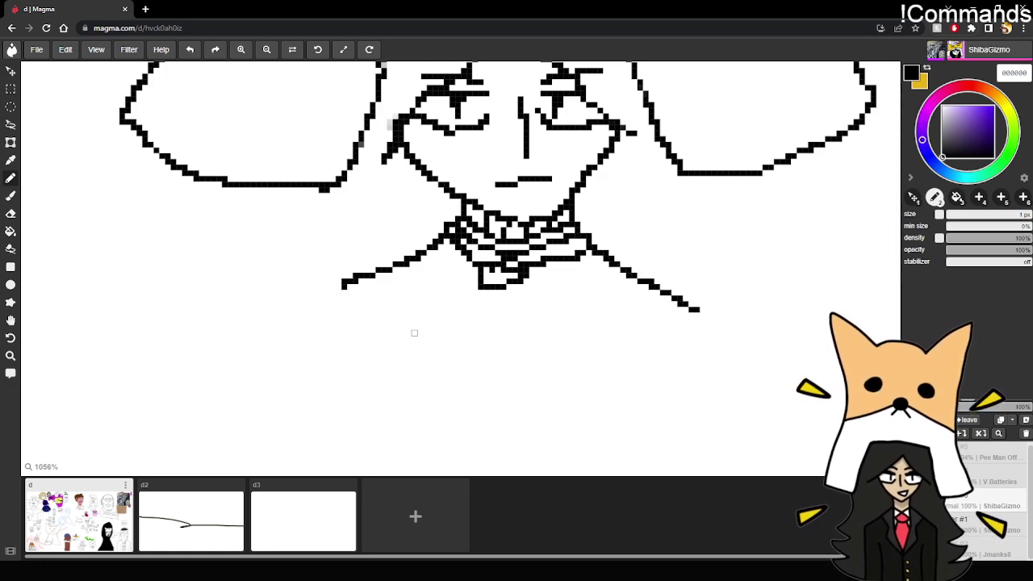
- Try several vertical torso side lines, undoing each unsatisfactory stroke
mouse_move(416, 337)
left_mouse_down()
mouse_move(426, 368)
mouse_move(378, 472)
left_mouse_up()
key("ctrl+z")
mouse_move(421, 326)
left_mouse_down()
mouse_move(457, 389)
mouse_move(454, 437)
left_mouse_up()
key("ctrl+z")
mouse_move(395, 315)
left_mouse_down()
mouse_move(404, 372)
mouse_move(390, 431)
mouse_move(419, 362)
mouse_move(423, 389)
mouse_move(411, 457)
mouse_move(407, 321)
mouse_move(413, 362)
mouse_move(400, 446)
left_mouse_up()
key("ctrl+z")
key("ctrl+z")
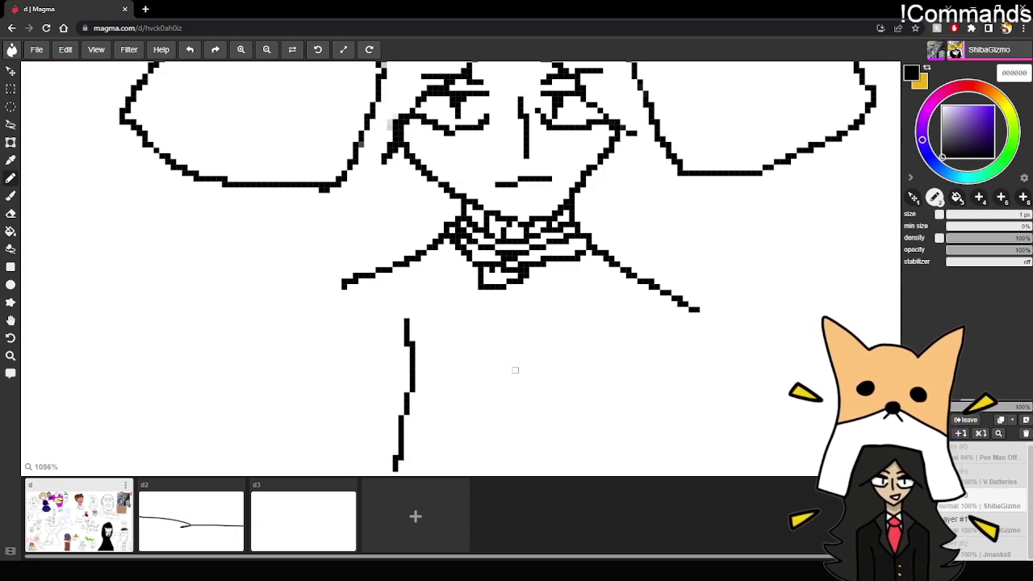
left_click_drag(614, 322, 606, 452)
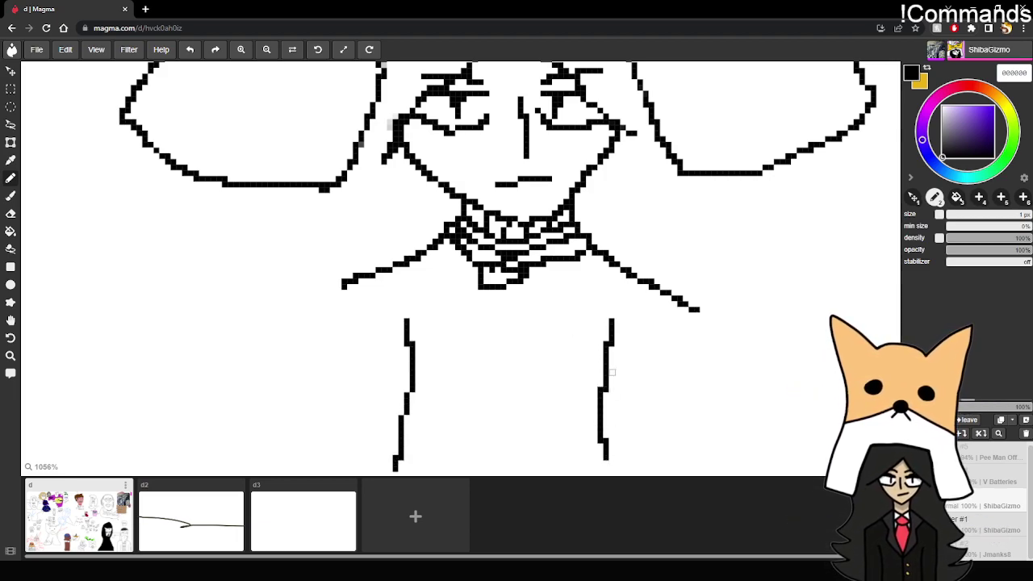
key("ctrl+z")
mouse_move(611, 331)
left_mouse_down()
mouse_move(584, 370)
mouse_move(579, 409)
mouse_move(584, 455)
mouse_move(610, 384)
mouse_move(610, 459)
left_mouse_up()
key("ctrl+z")
- Draw the V-shaped shirt front's two edges and a narrow tie beneath the bowtie
scroll(498, 290, "up", 3)
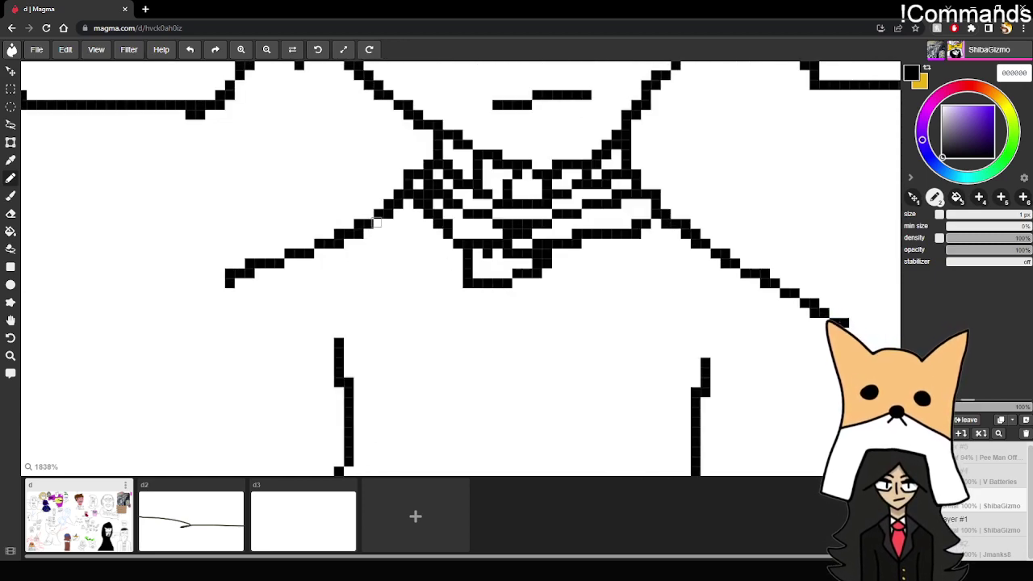
mouse_move(406, 202)
left_mouse_down()
mouse_move(444, 319)
mouse_move(487, 401)
left_mouse_up()
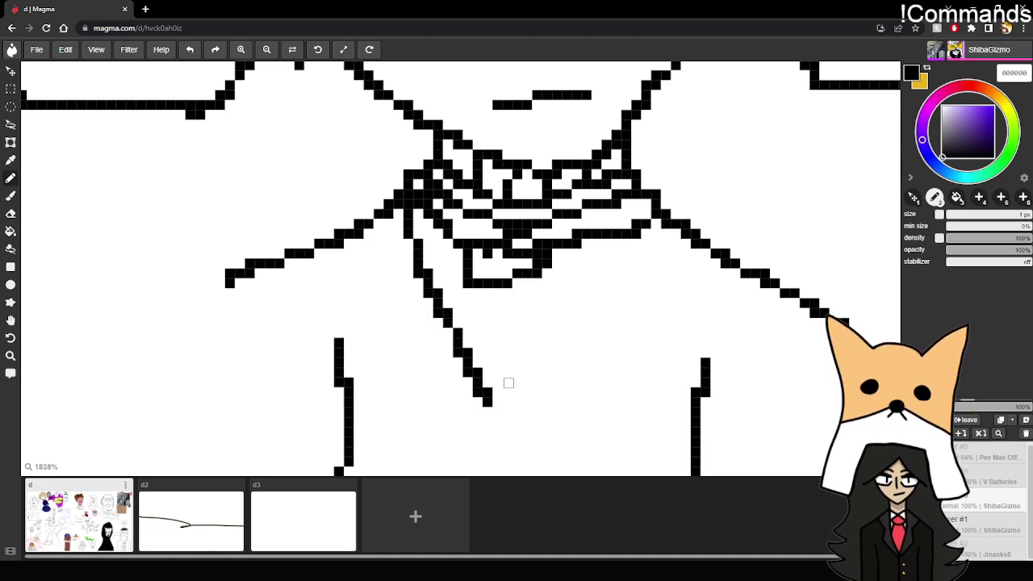
mouse_move(638, 230)
left_mouse_down()
mouse_move(631, 283)
mouse_move(530, 438)
mouse_move(491, 416)
mouse_move(506, 443)
left_mouse_up()
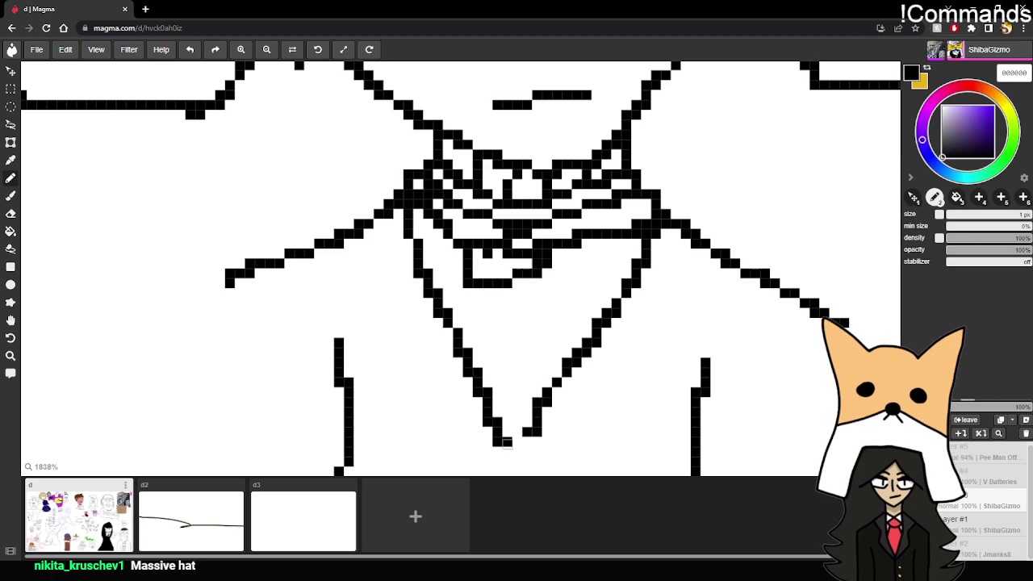
left_click_drag(470, 289, 468, 356)
key("ctrl+z")
left_click_drag(470, 282, 457, 302)
left_click_drag(524, 280, 561, 367)
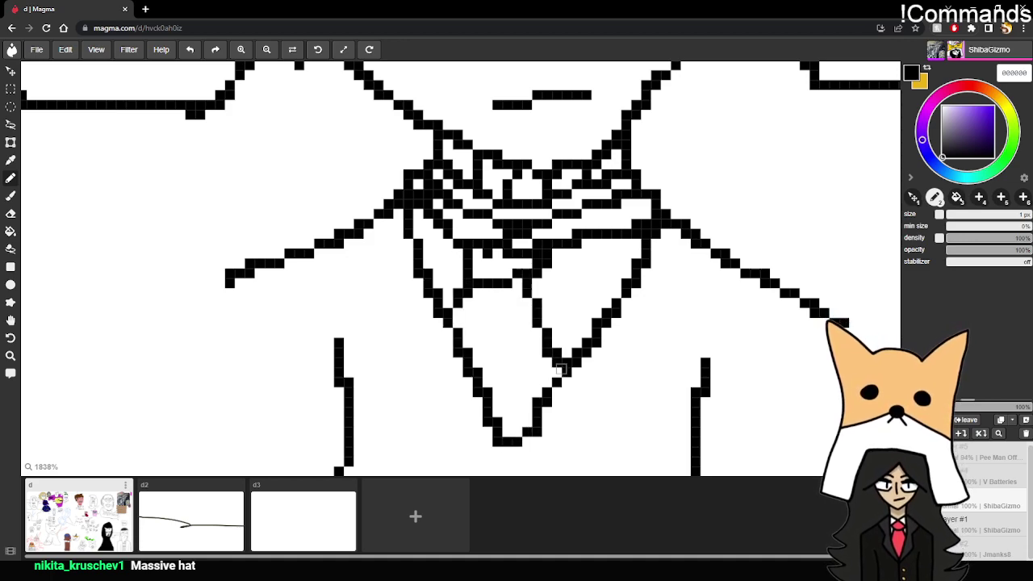
scroll(575, 317, "down", 6)
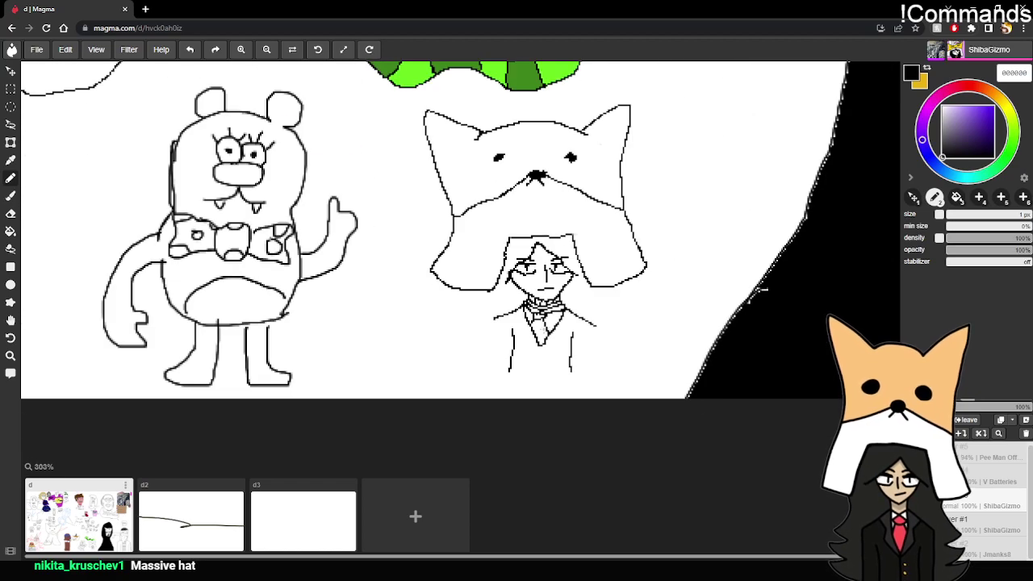
- Pencil lines down from the bowtie, undoing stray pixels and rejected strokes
scroll(543, 317, "up", 7)
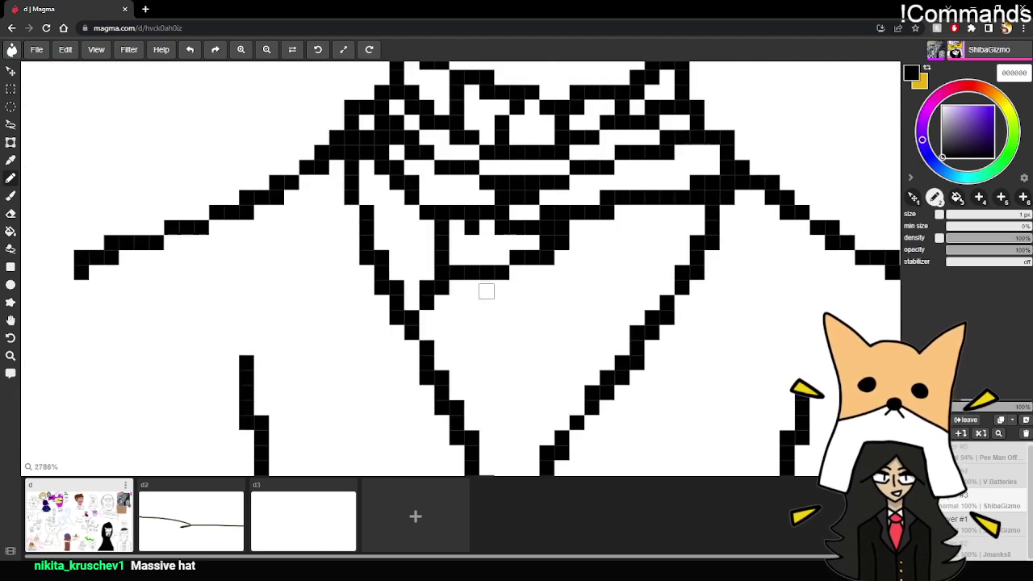
key("ctrl+z")
left_click_drag(570, 246, 610, 380)
key("ctrl+z")
mouse_move(561, 276)
left_mouse_down()
mouse_move(559, 251)
mouse_move(595, 228)
mouse_move(573, 268)
mouse_move(592, 362)
left_mouse_up()
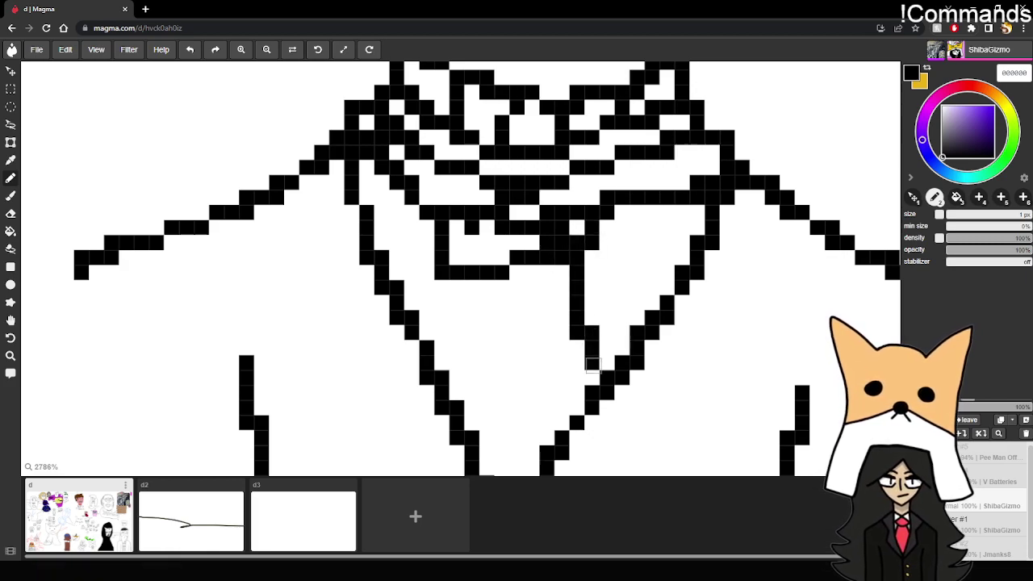
key("ctrl+z")
left_click_drag(586, 236, 634, 369)
mouse_move(442, 288)
left_mouse_down()
mouse_move(426, 342)
mouse_move(432, 326)
left_mouse_up()
scroll(434, 323, "down", 6)
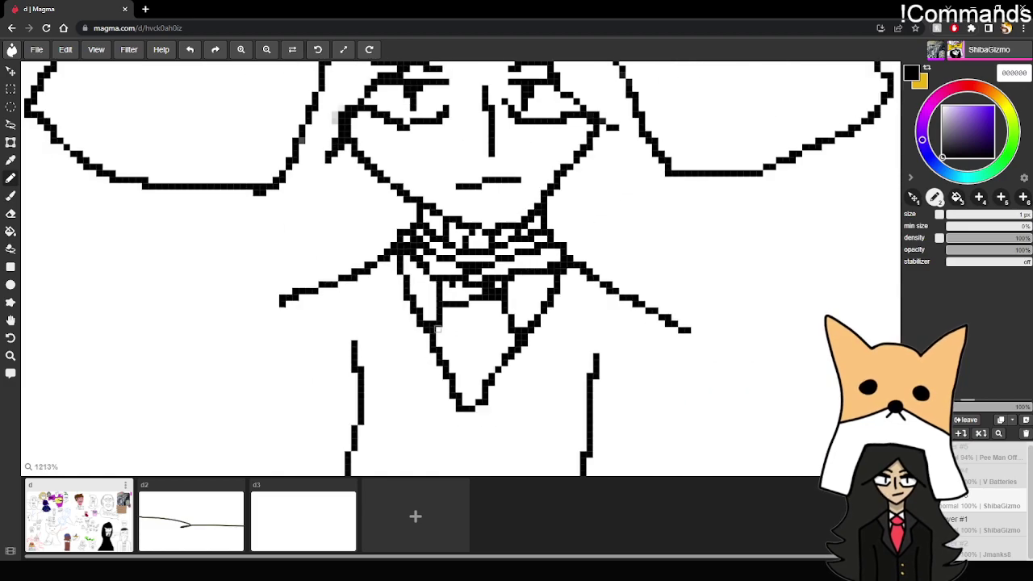
scroll(434, 323, "up", 3)
scroll(434, 324, "up", 4)
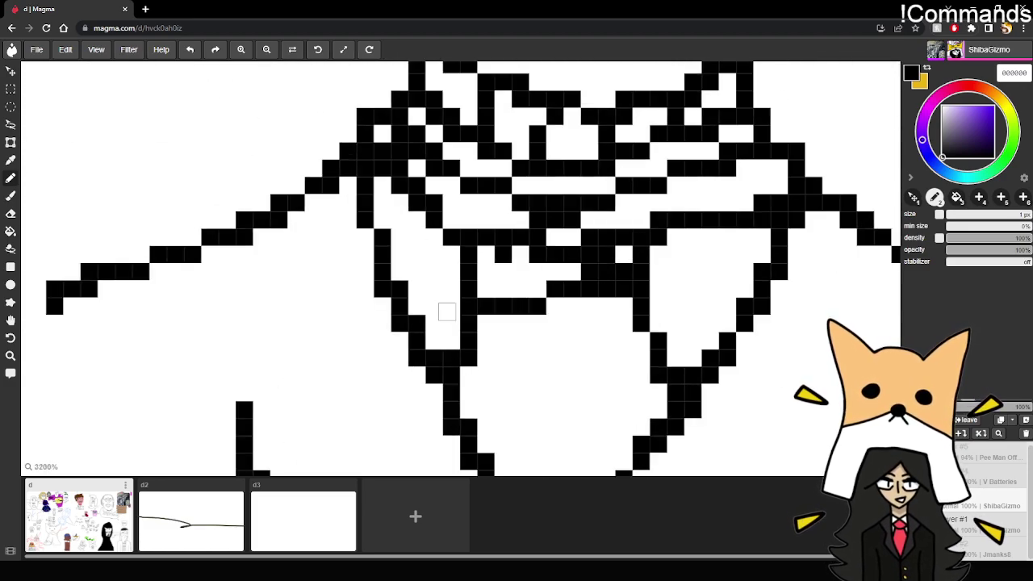
- Erase the vertical line and the rows of black pixels under the bowtie
left_click(11, 213)
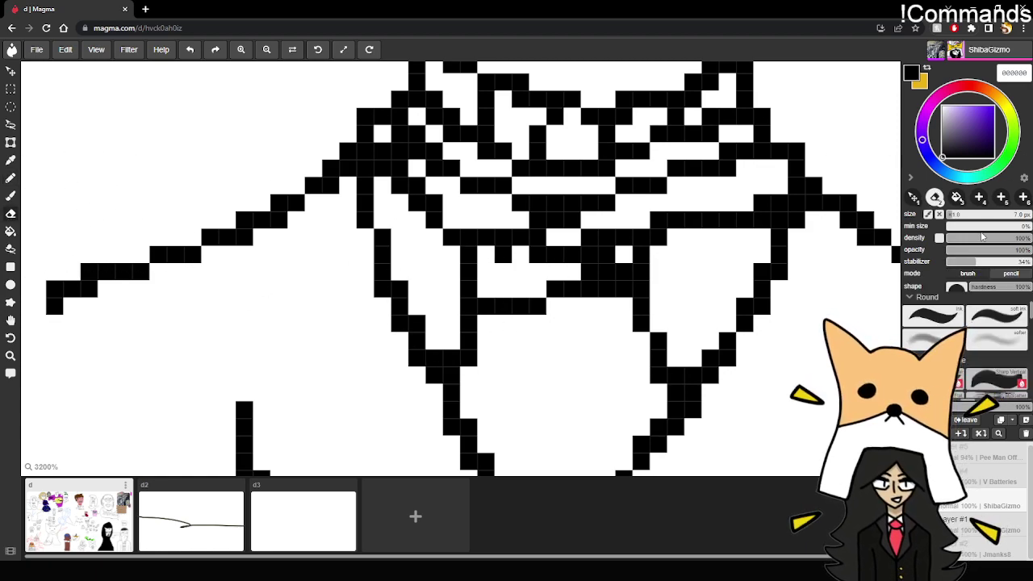
mouse_move(460, 275)
left_mouse_down()
mouse_move(469, 304)
mouse_move(468, 280)
left_mouse_up()
mouse_move(601, 280)
left_mouse_down()
mouse_move(518, 260)
mouse_move(603, 259)
mouse_move(603, 288)
mouse_move(593, 269)
mouse_move(604, 261)
mouse_move(602, 301)
mouse_move(597, 279)
mouse_move(597, 303)
mouse_move(538, 309)
mouse_move(514, 328)
mouse_move(501, 313)
mouse_move(531, 310)
mouse_move(488, 308)
mouse_move(544, 305)
mouse_move(607, 277)
mouse_move(616, 289)
mouse_move(614, 269)
mouse_move(643, 288)
mouse_move(639, 259)
mouse_move(642, 270)
mouse_move(651, 264)
mouse_move(477, 269)
mouse_move(451, 260)
mouse_move(520, 263)
mouse_move(487, 257)
mouse_move(487, 243)
mouse_move(516, 249)
left_mouse_up()
mouse_move(603, 244)
left_mouse_down()
mouse_move(625, 244)
mouse_move(581, 243)
left_mouse_up()
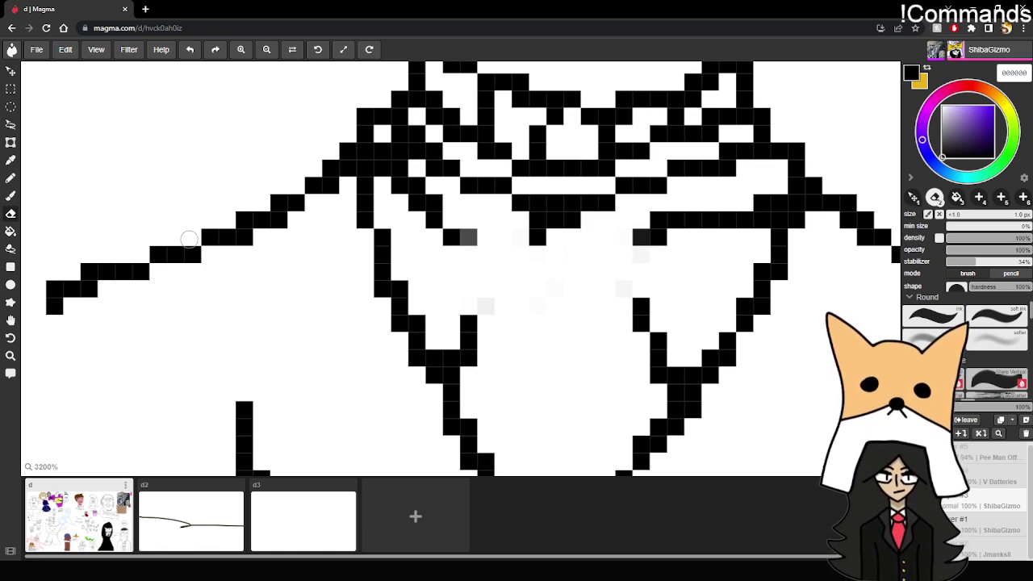
- With the pencil, redraw the lines and a curved line beneath the bowtie
left_click(11, 178)
left_click_drag(442, 242, 546, 255)
mouse_move(665, 238)
left_mouse_down()
mouse_move(636, 242)
mouse_move(570, 254)
left_mouse_up()
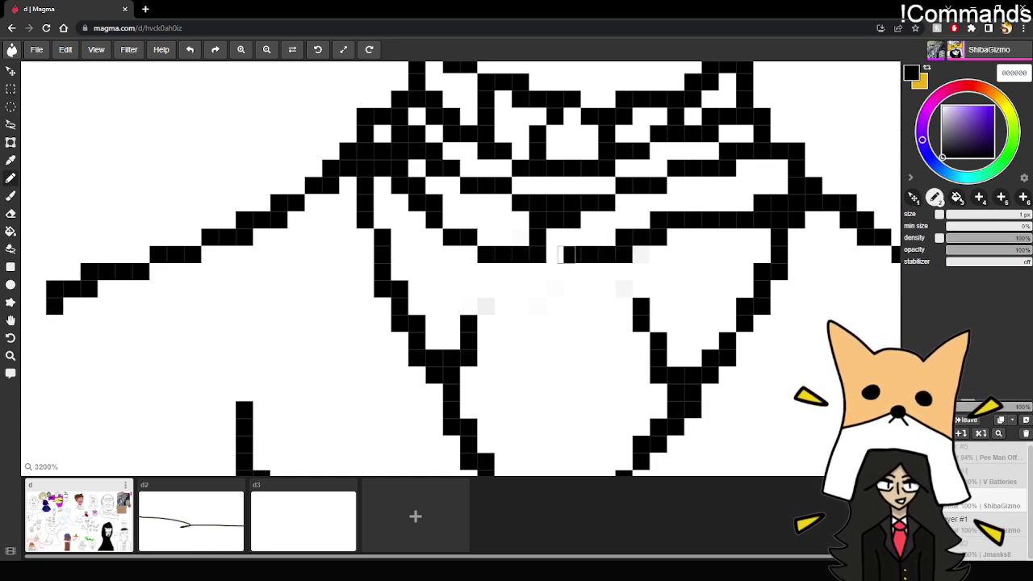
scroll(543, 286, "down", 2)
scroll(496, 270, "up", 2)
mouse_move(469, 265)
left_mouse_down()
mouse_move(524, 302)
mouse_move(574, 304)
mouse_move(611, 290)
mouse_move(628, 257)
left_mouse_up()
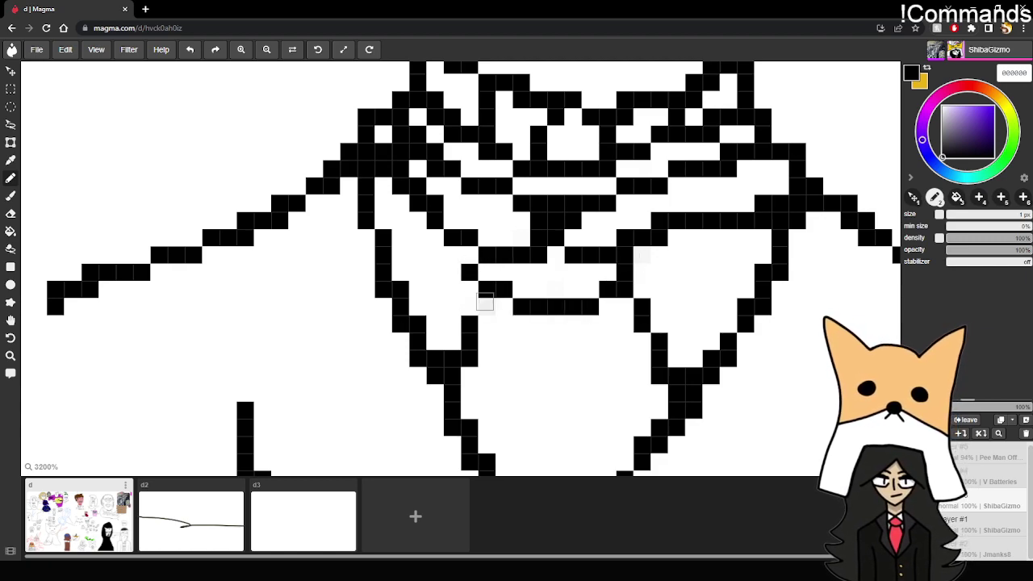
scroll(488, 315, "down", 5)
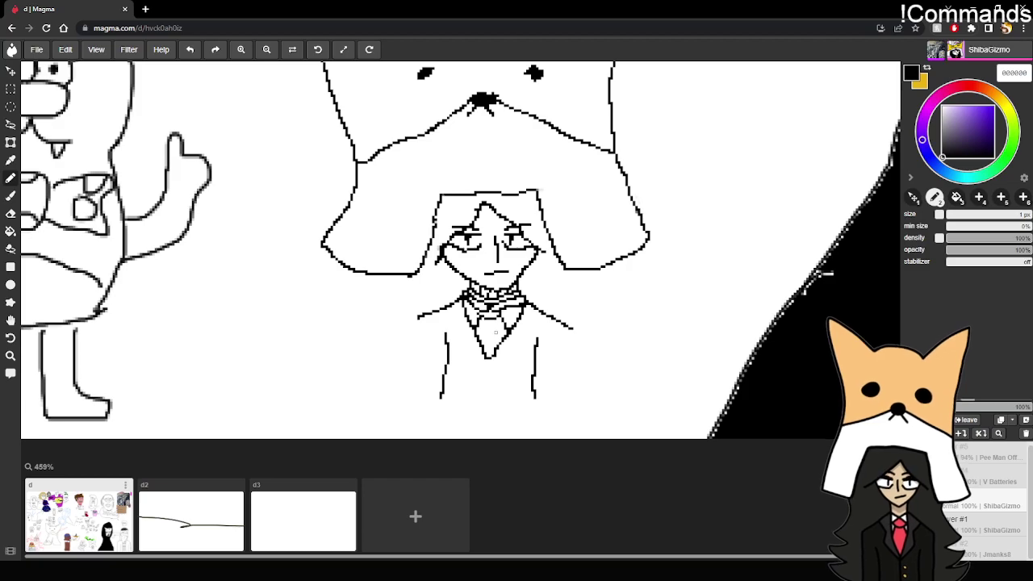
- Erase stray pixels from the collar's centre, right side and lower edge
scroll(495, 332, "up", 2)
scroll(467, 327, "down", 2)
scroll(467, 327, "up", 5)
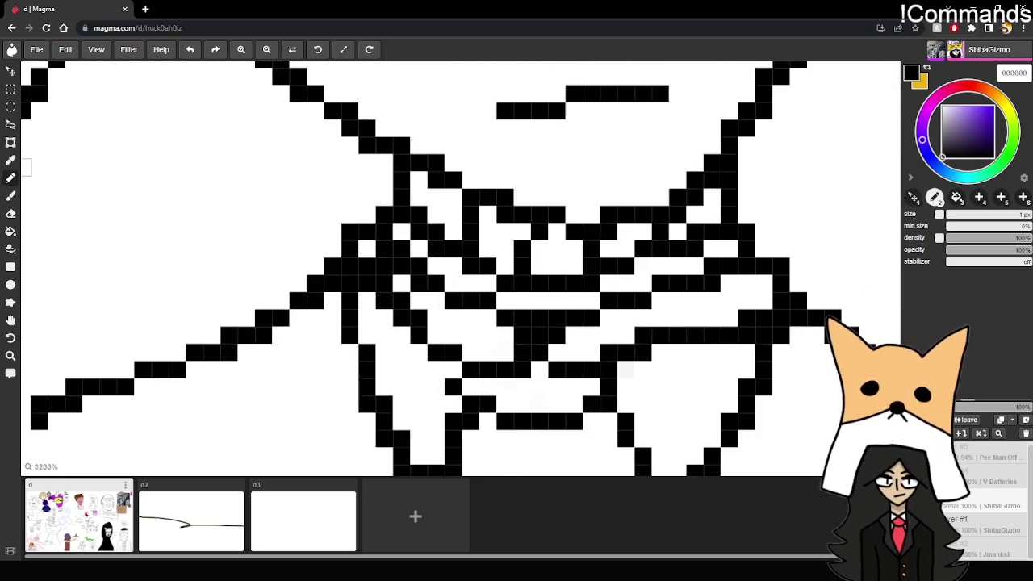
left_click(10, 213)
left_click(487, 302)
mouse_move(485, 309)
left_mouse_down()
mouse_move(437, 297)
mouse_move(410, 264)
mouse_move(380, 261)
mouse_move(398, 278)
mouse_move(380, 271)
mouse_move(392, 278)
mouse_move(390, 252)
mouse_move(380, 264)
mouse_move(485, 303)
mouse_move(422, 285)
mouse_move(418, 274)
mouse_move(366, 267)
mouse_move(430, 314)
left_mouse_up()
left_click_drag(762, 315, 729, 320)
left_click_drag(658, 320, 609, 347)
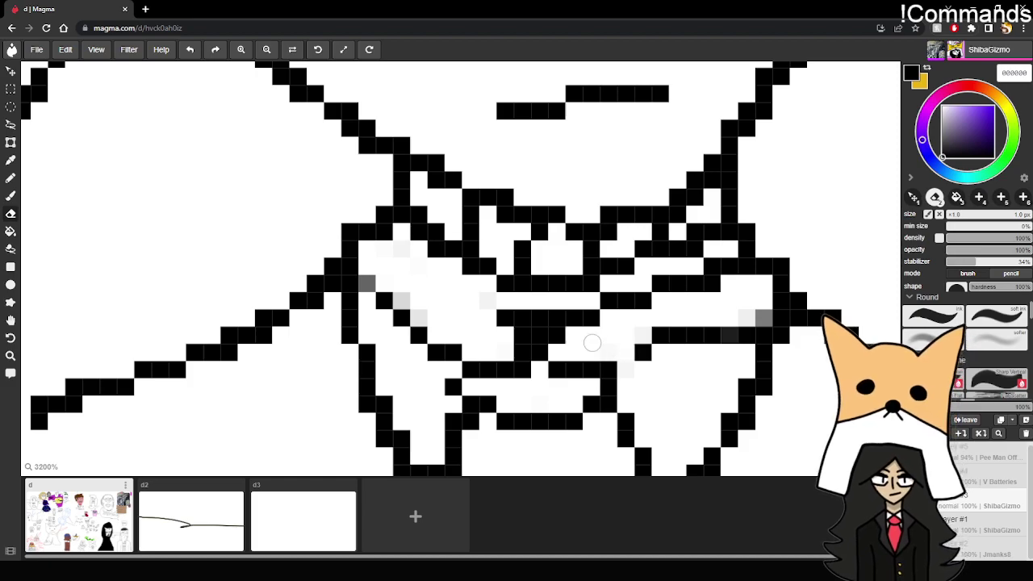
- With the 1px pencil, draw jacket lines down from both collar tips
left_click(11, 178)
key("minus")
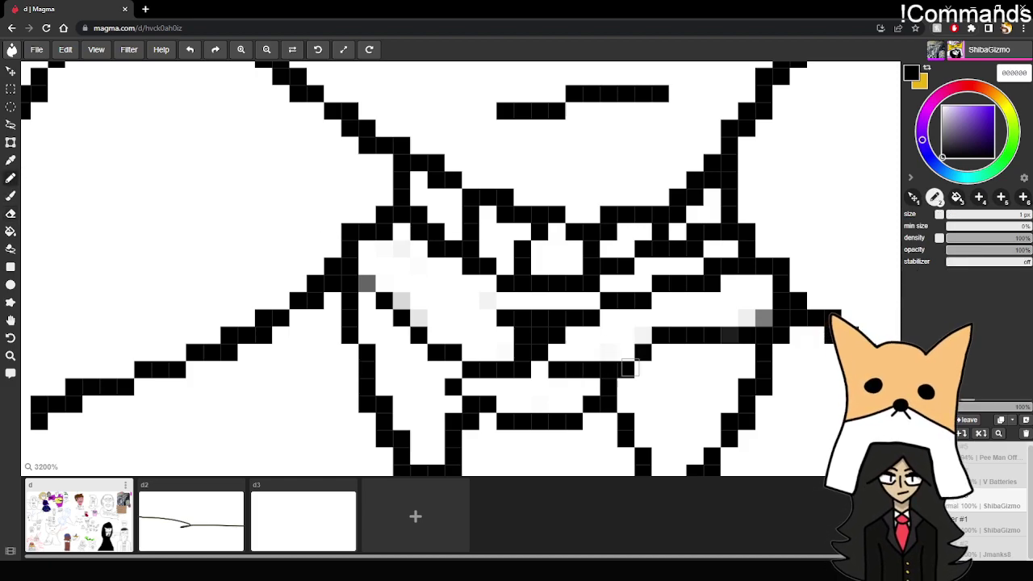
scroll(626, 344, "down", 5)
scroll(623, 218, "up", 5)
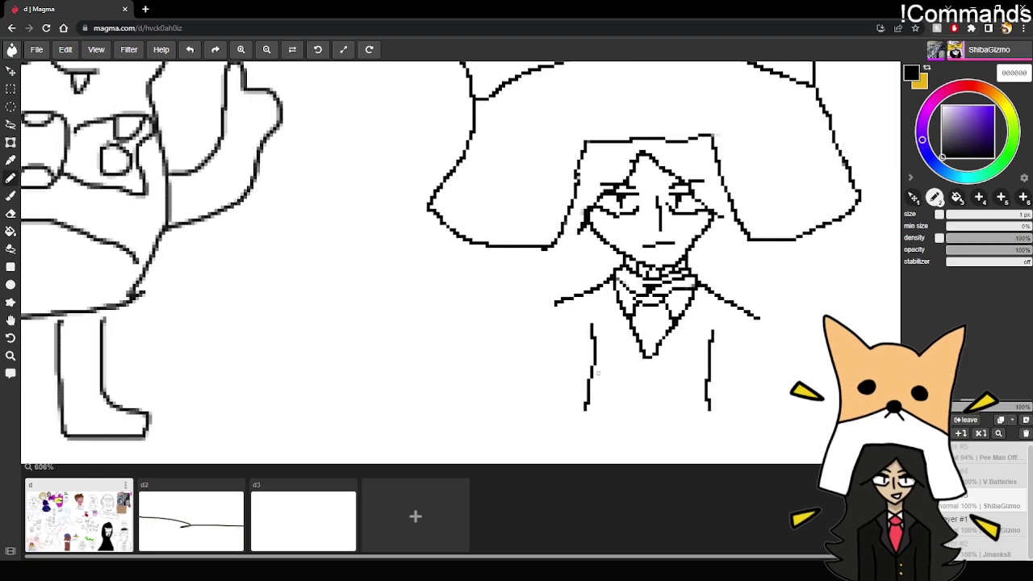
mouse_move(548, 188)
left_mouse_down()
mouse_move(591, 250)
mouse_move(605, 321)
mouse_move(669, 370)
mouse_move(687, 367)
left_mouse_up()
mouse_move(846, 182)
left_mouse_down()
mouse_move(780, 256)
mouse_move(801, 282)
left_mouse_up()
key("ctrl+z")
mouse_move(857, 193)
left_mouse_down()
mouse_move(807, 232)
mouse_move(802, 294)
left_mouse_up()
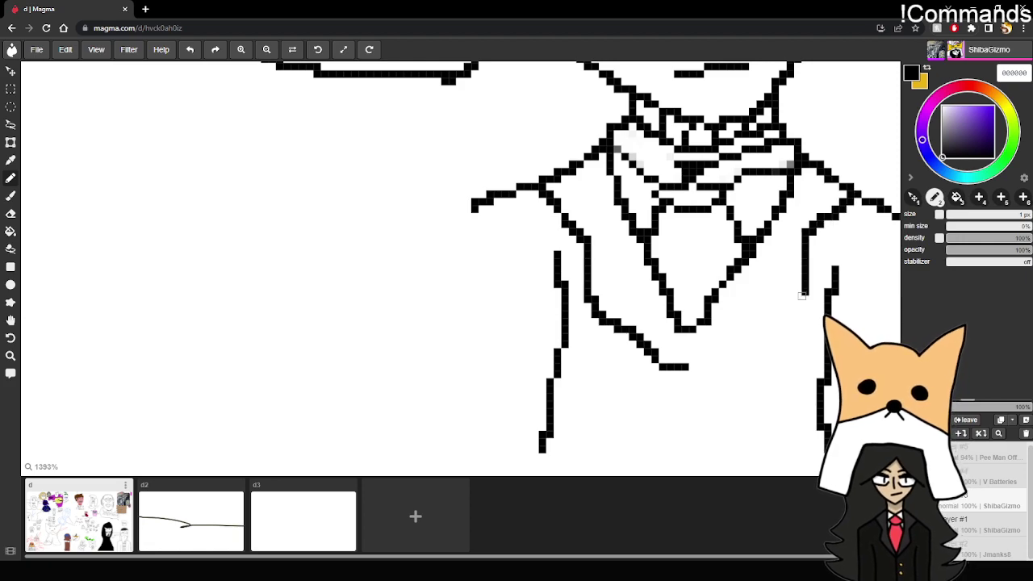
left_click_drag(790, 331, 696, 372)
scroll(692, 341, "down", 2)
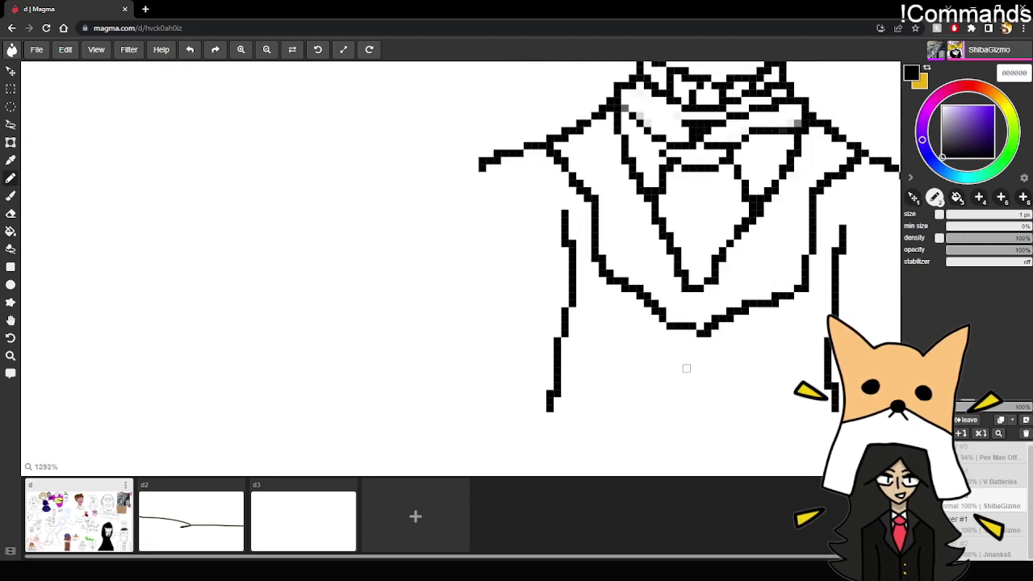
mouse_move(694, 295)
left_mouse_down()
mouse_move(691, 417)
mouse_move(713, 395)
left_mouse_up()
key("ctrl+z")
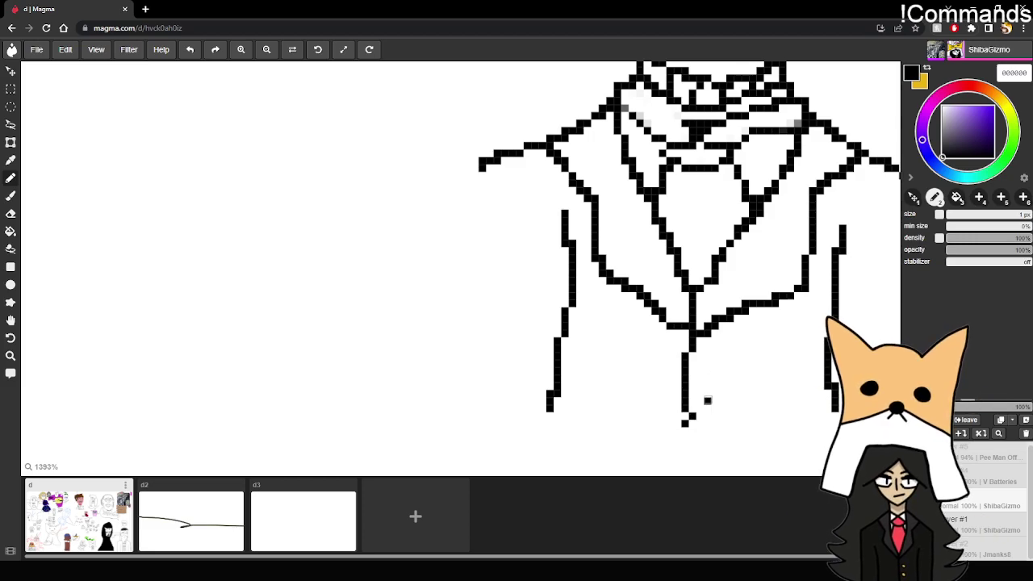
- Add the jacket's right side and long hair falling on both sides of the figure
scroll(713, 423, "down", 5)
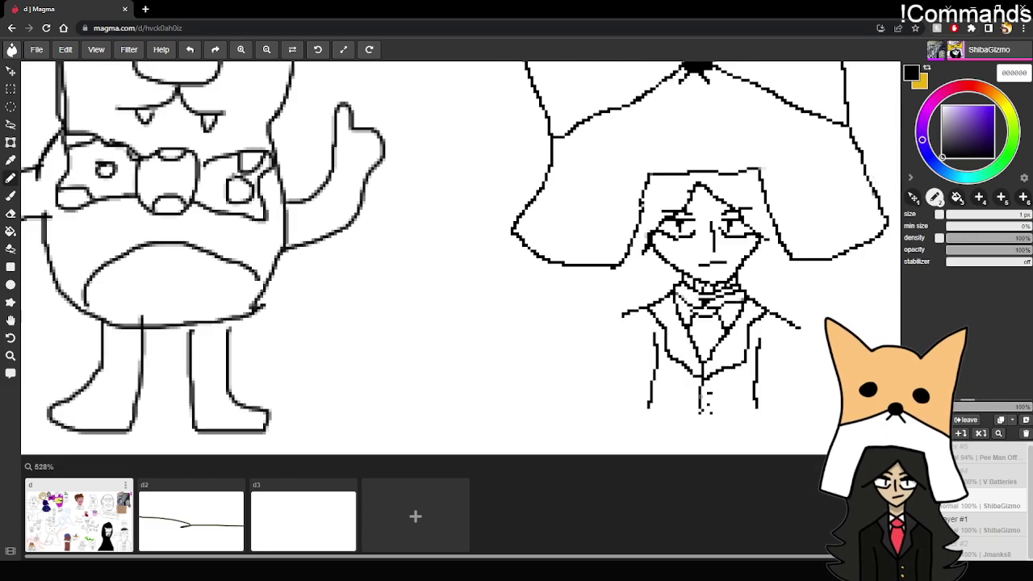
scroll(656, 361, "up", 4)
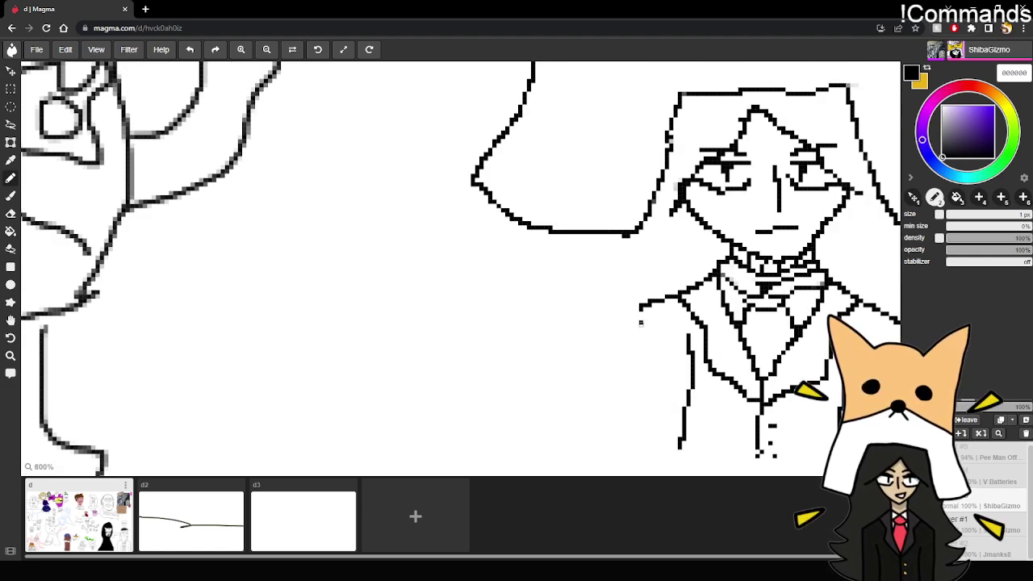
scroll(638, 363, "down", 2)
scroll(686, 355, "right", 5)
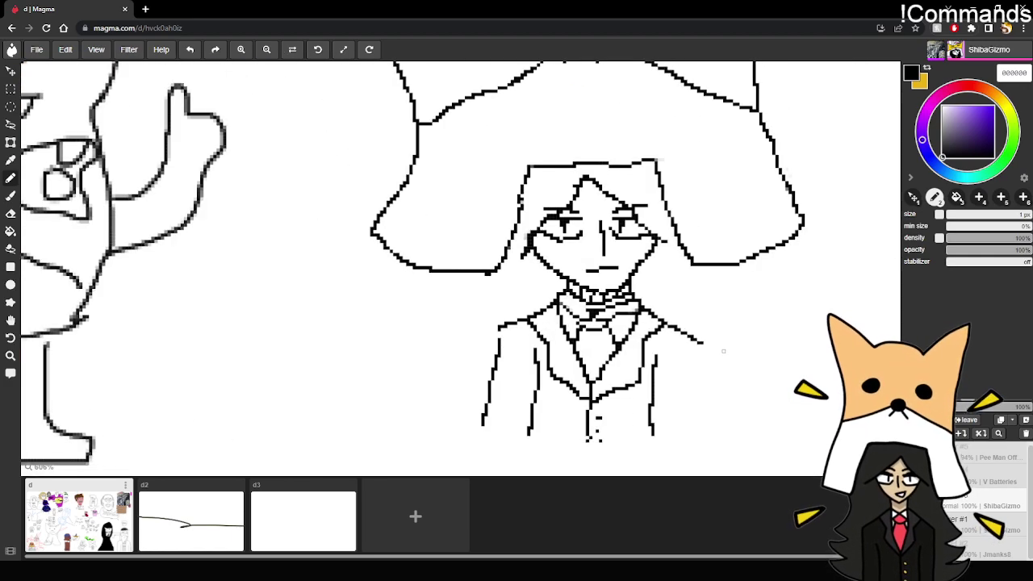
left_click_drag(703, 344, 700, 408)
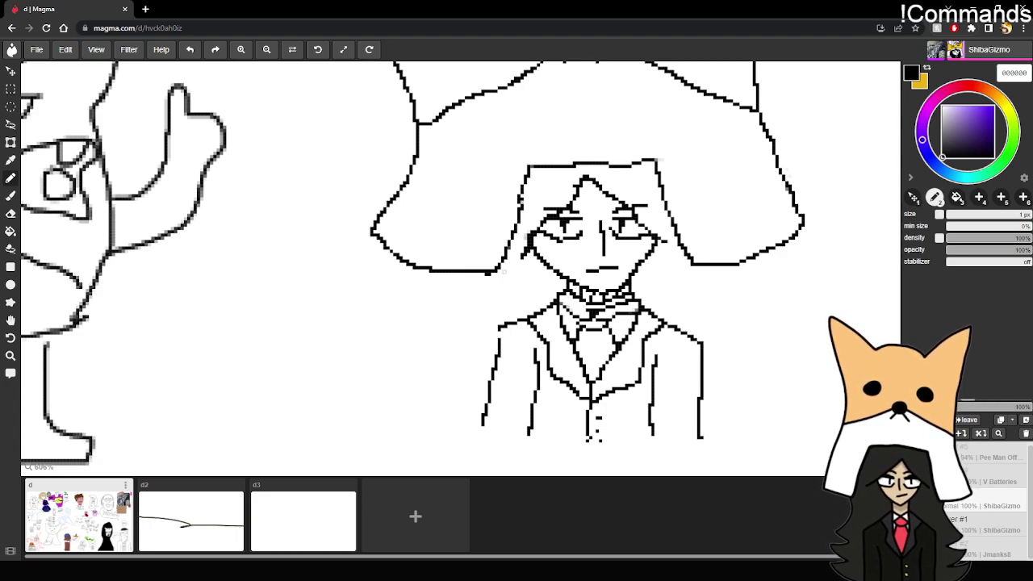
left_click_drag(487, 337, 458, 435)
mouse_move(728, 271)
left_mouse_down()
mouse_move(721, 329)
mouse_move(737, 396)
left_mouse_up()
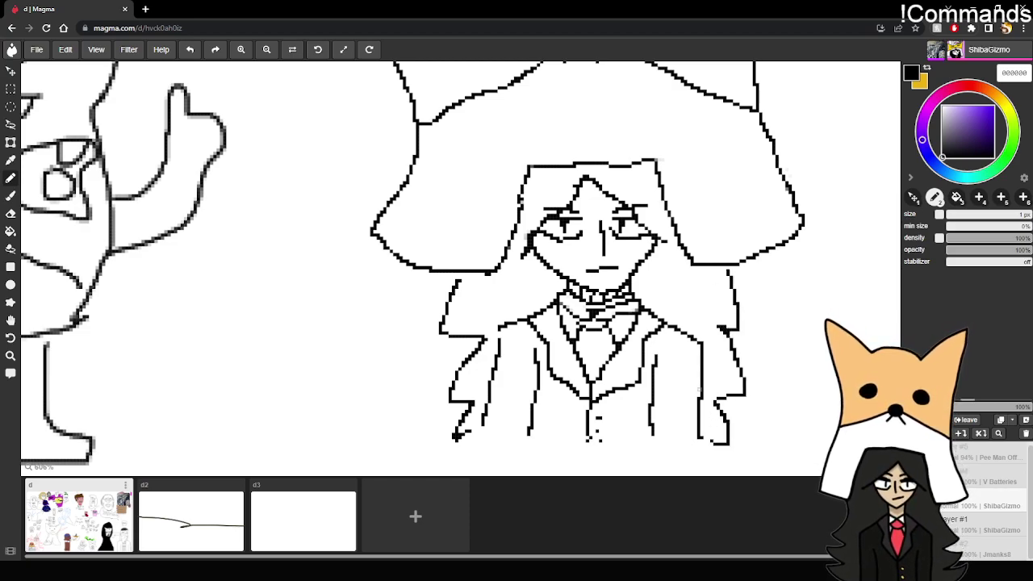
scroll(456, 435, "down", 10)
scroll(712, 295, "up", 3)
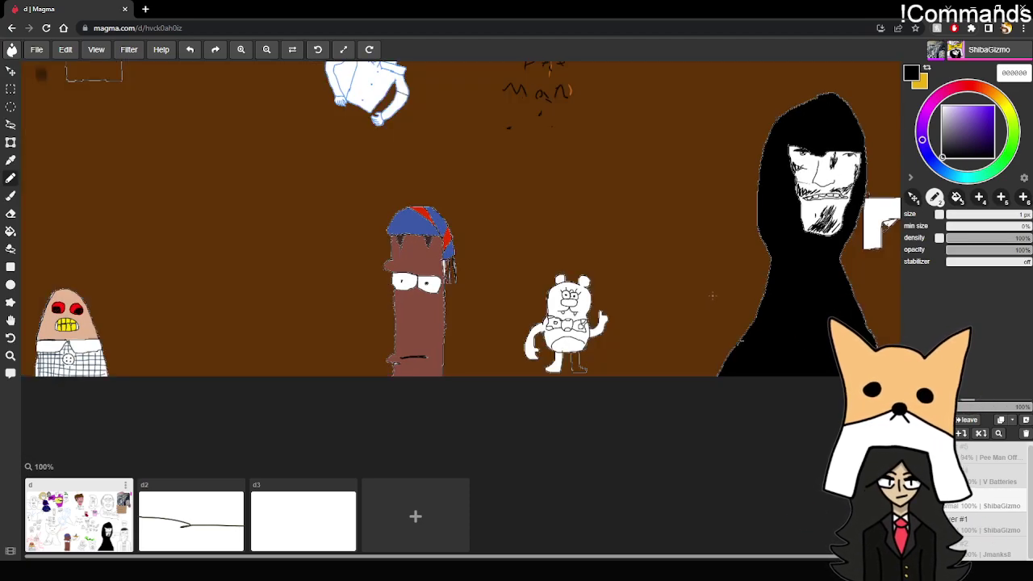
- Draw a fluffy cloud-shaped face outline in the empty spot under TIMELY
scroll(712, 295, "down", 2)
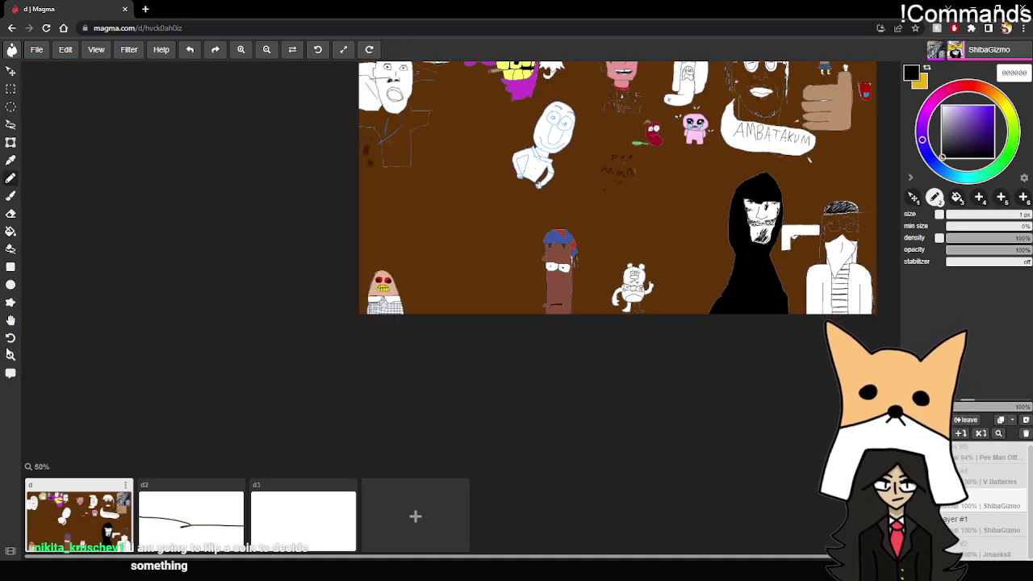
scroll(831, 194, "up", 2)
scroll(825, 168, "down", 3)
scroll(710, 161, "down", 1)
scroll(646, 104, "up", 5)
scroll(532, 156, "up", 5)
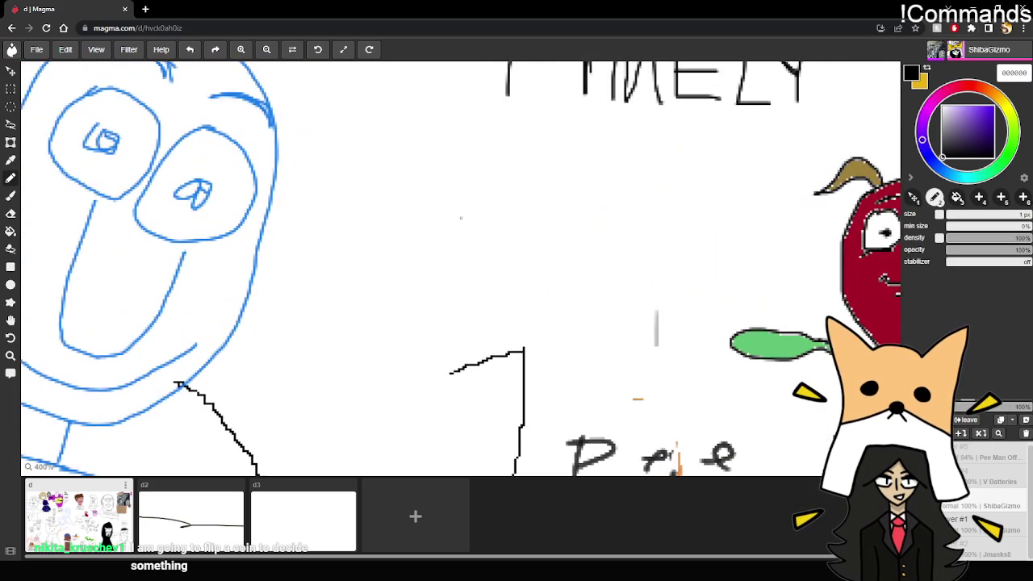
mouse_move(459, 193)
left_mouse_down()
mouse_move(482, 178)
mouse_move(553, 171)
mouse_move(622, 202)
mouse_move(646, 238)
mouse_move(599, 319)
mouse_move(557, 326)
left_mouse_up()
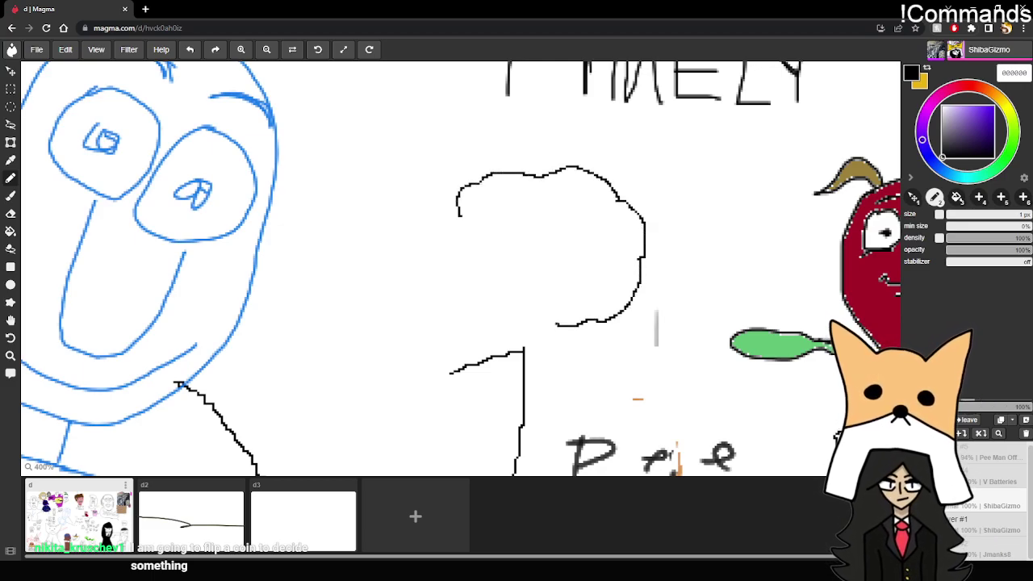
mouse_move(463, 281)
left_mouse_down()
mouse_move(452, 259)
mouse_move(456, 219)
left_mouse_up()
- Add a curved smile with a small tooth at its end inside the face
scroll(604, 283, "up", 5)
mouse_move(574, 268)
left_mouse_down()
mouse_move(524, 261)
mouse_move(468, 228)
mouse_move(438, 179)
left_mouse_up()
mouse_move(498, 252)
left_mouse_down()
mouse_move(529, 279)
mouse_move(531, 264)
mouse_move(487, 222)
mouse_move(482, 184)
mouse_move(525, 176)
mouse_move(536, 210)
mouse_move(491, 232)
left_mouse_up()
scroll(544, 151, "down", 3)
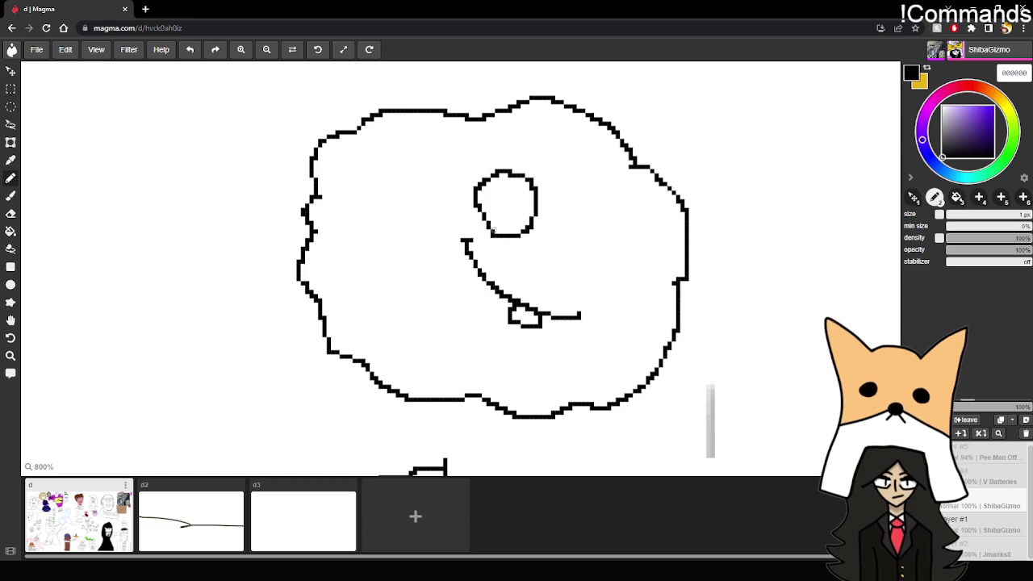
- Draw the right oval eye and mark the pupil in the left eye
mouse_move(603, 265)
left_mouse_down()
mouse_move(639, 228)
mouse_move(641, 263)
mouse_move(607, 275)
left_mouse_up()
left_click_drag(604, 229, 650, 239)
key("ctrl+z")
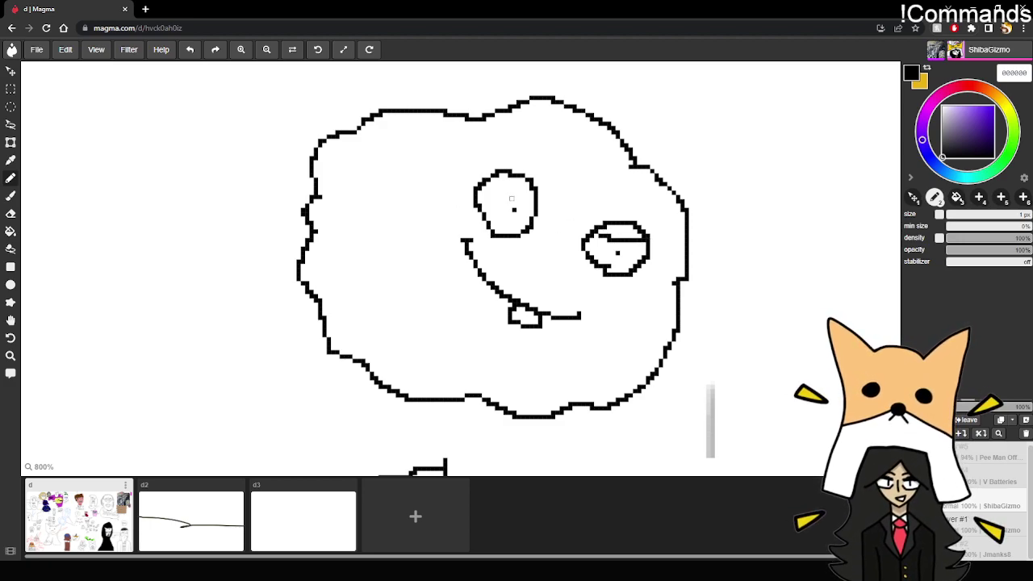
left_click_drag(533, 193, 489, 192)
scroll(482, 235, "down", 3)
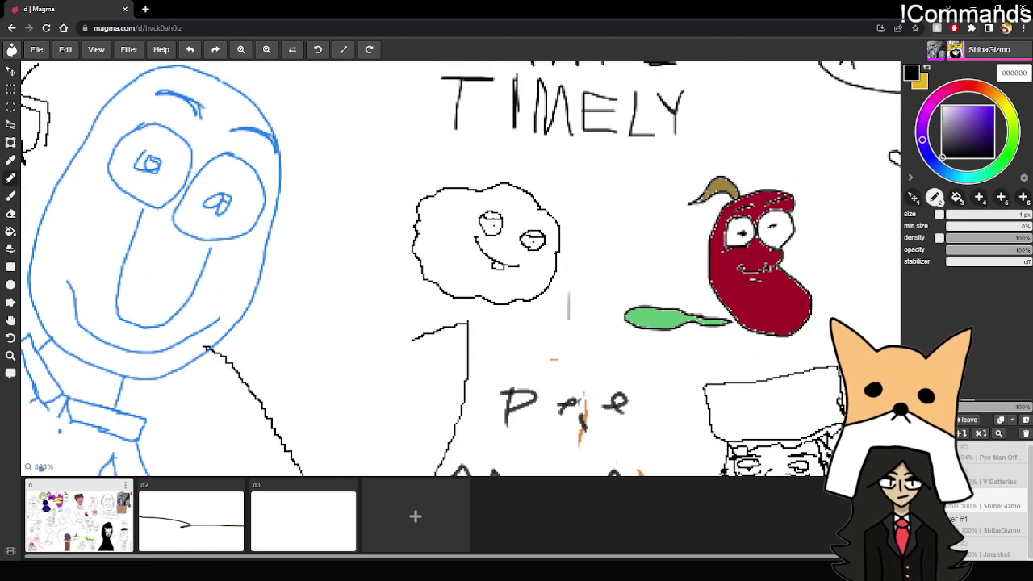
scroll(483, 211, "up", 3)
- Add fluff marks beside the mouth, undo stray strokes, and zoom out
mouse_move(400, 293)
left_mouse_down()
mouse_move(411, 323)
mouse_move(429, 356)
left_mouse_up()
key("ctrl+z")
key("ctrl+z")
mouse_move(396, 312)
left_mouse_down()
mouse_move(418, 327)
mouse_move(430, 357)
left_mouse_up()
key("ctrl+z")
key("ctrl+z")
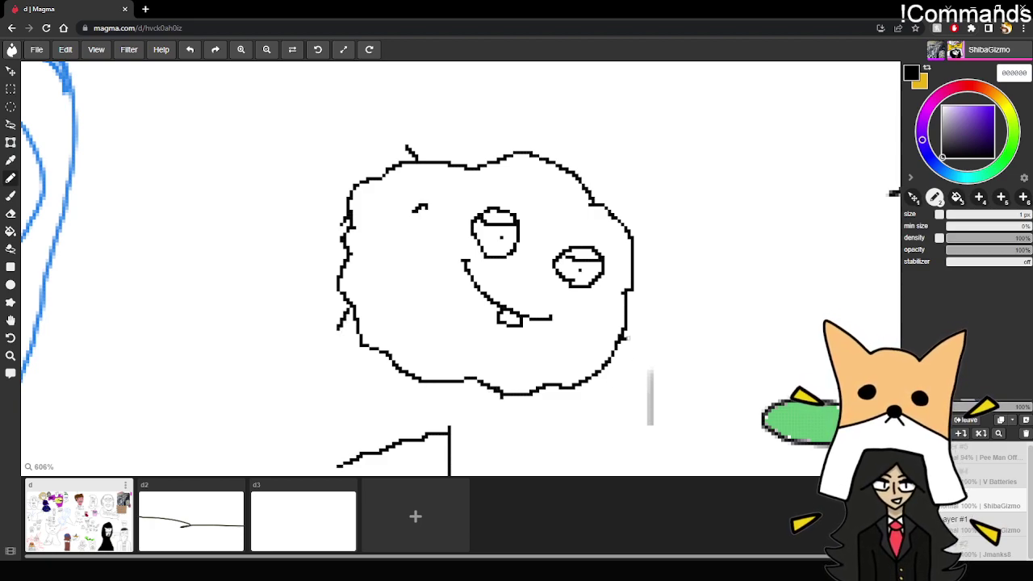
key("ctrl+z")
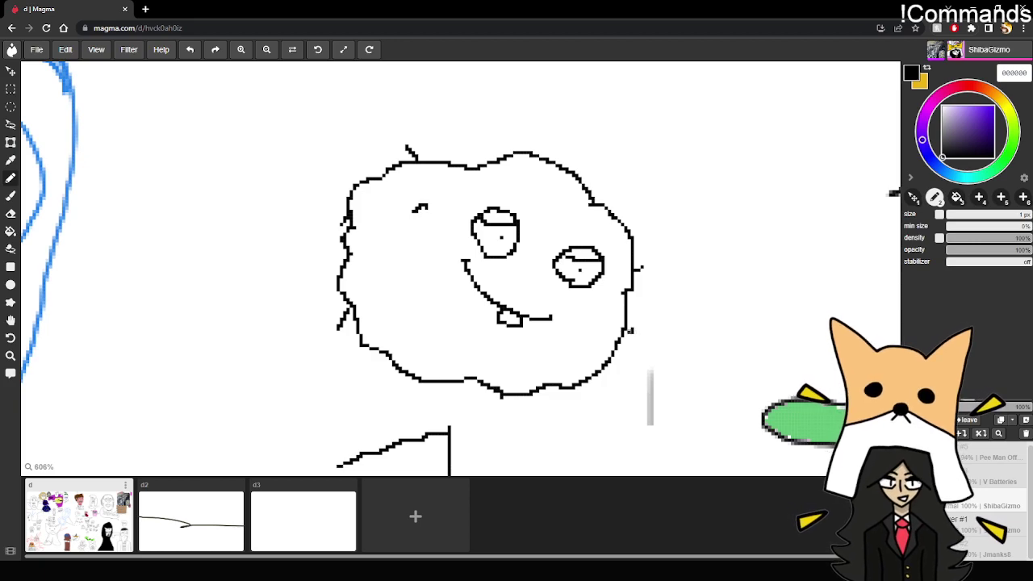
key("minus")
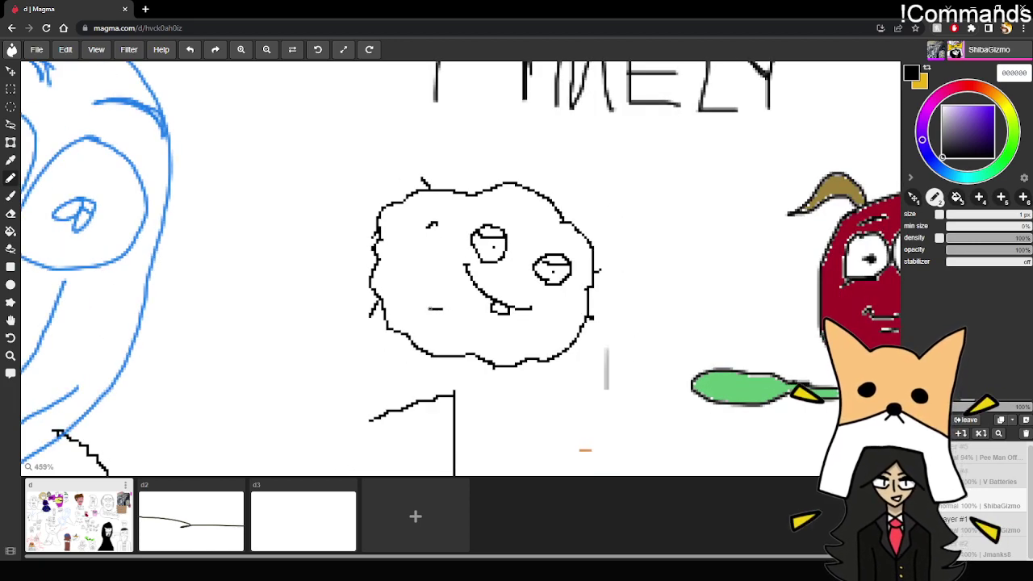
key("minus")
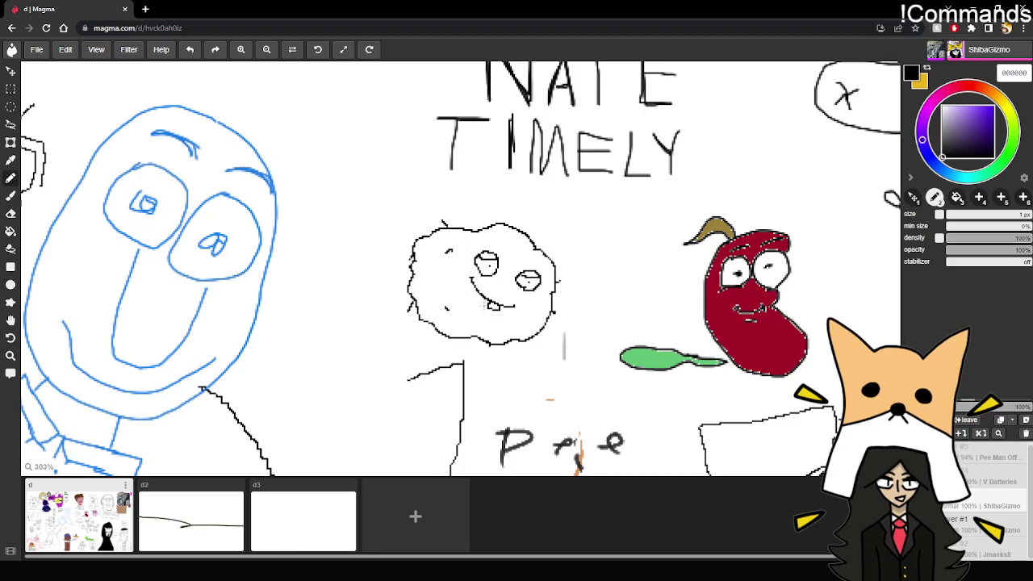
scroll(508, 326, "up", 2)
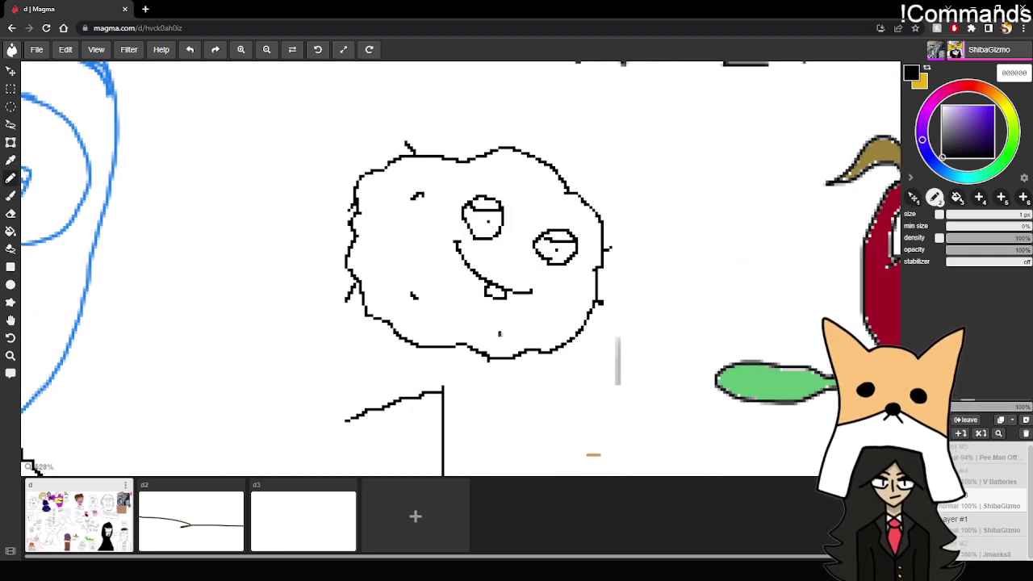
scroll(509, 266, "up", 2)
scroll(612, 264, "down", 5)
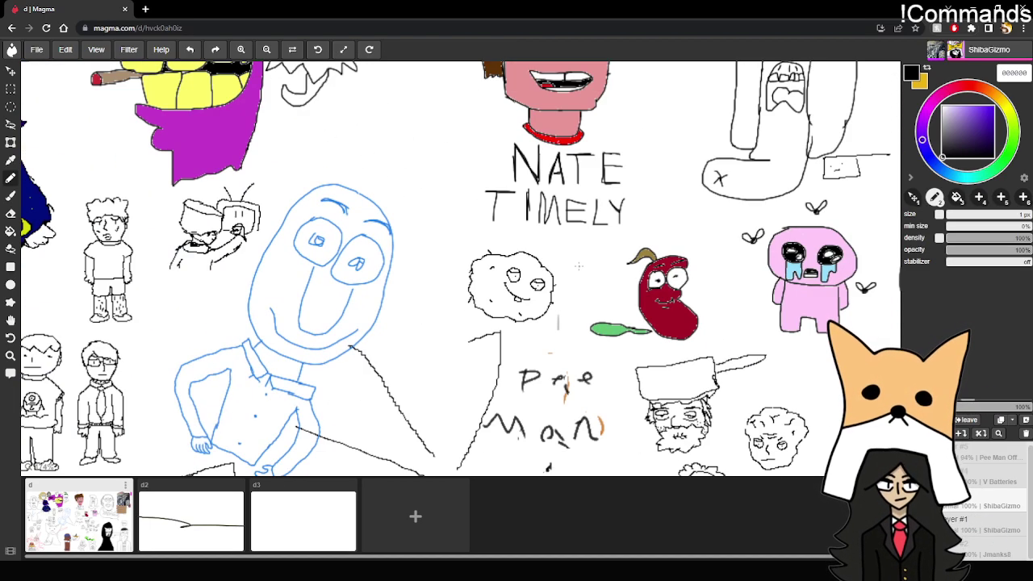
scroll(612, 264, "up", 2)
scroll(612, 264, "down", 3)
scroll(612, 264, "up", 1)
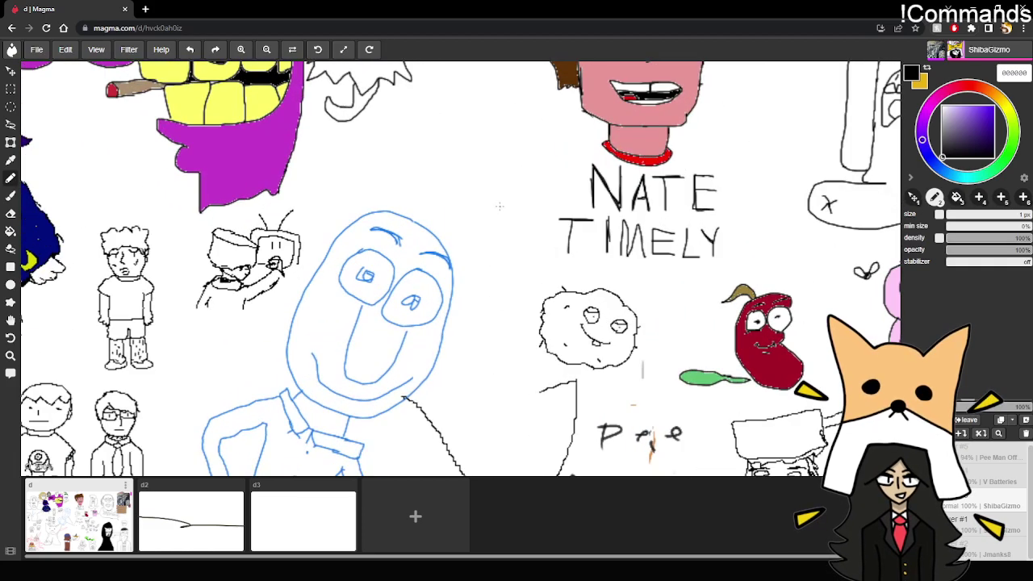
scroll(612, 264, "down", 2)
scroll(557, 220, "down", 2)
scroll(558, 220, "up", 2)
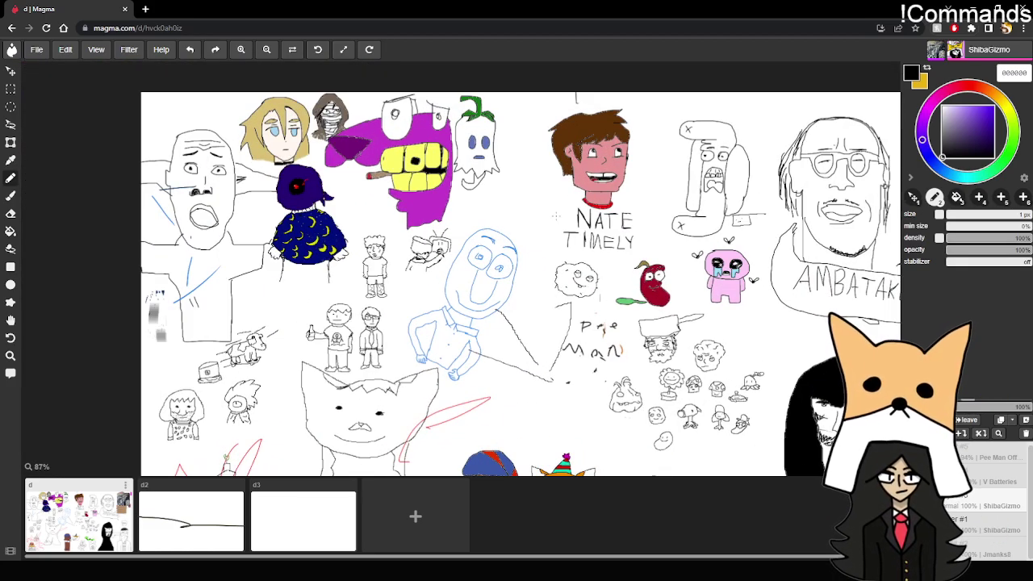
scroll(746, 408, "down", 3)
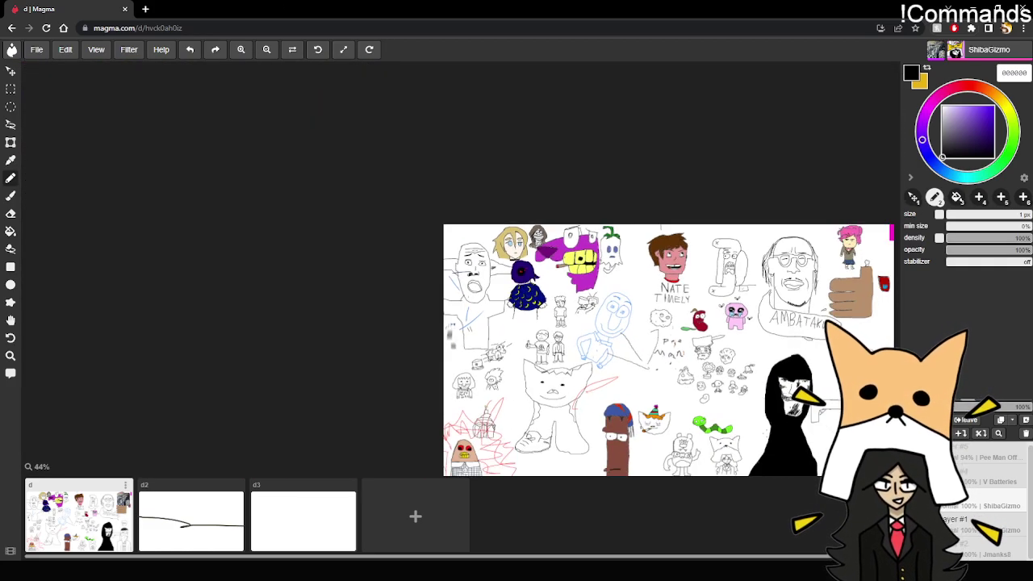
scroll(743, 476, "up", 1)
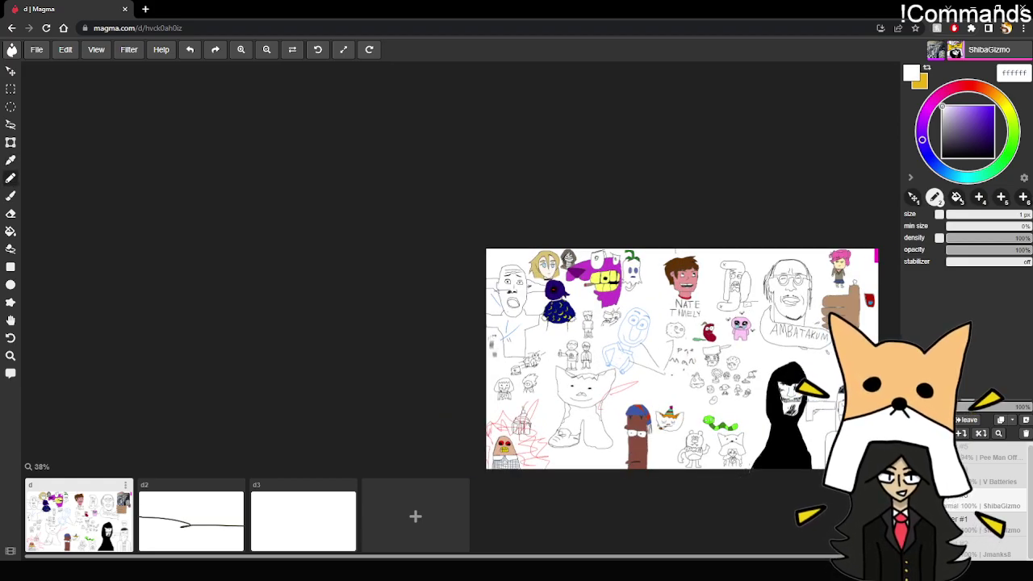
scroll(743, 476, "up", 2)
scroll(811, 476, "up", 1)
scroll(811, 476, "up", 1)
scroll(811, 476, "down", 1)
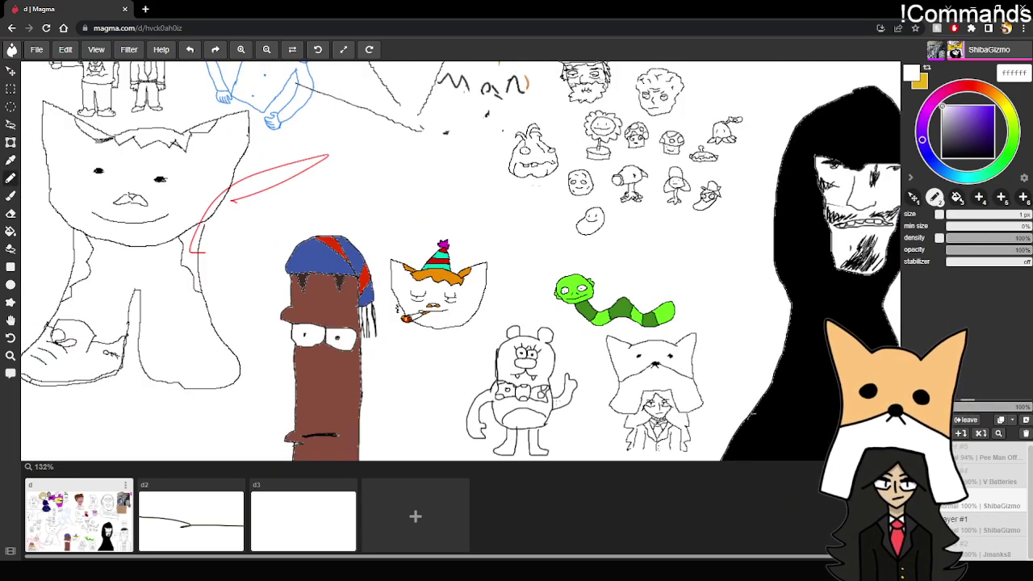
scroll(603, 406, "down", 3)
key("b")
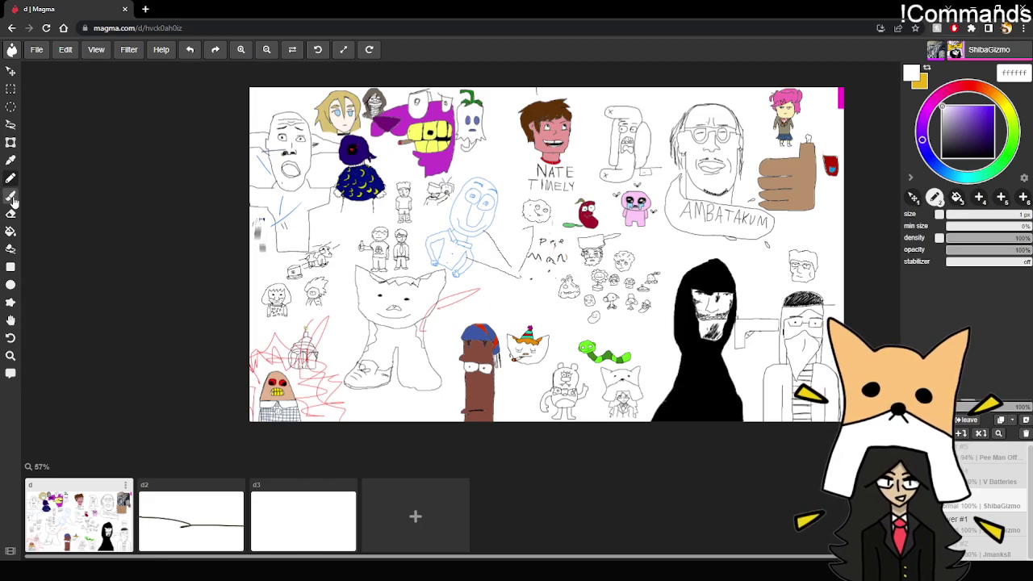
scroll(539, 174, "up", 6)
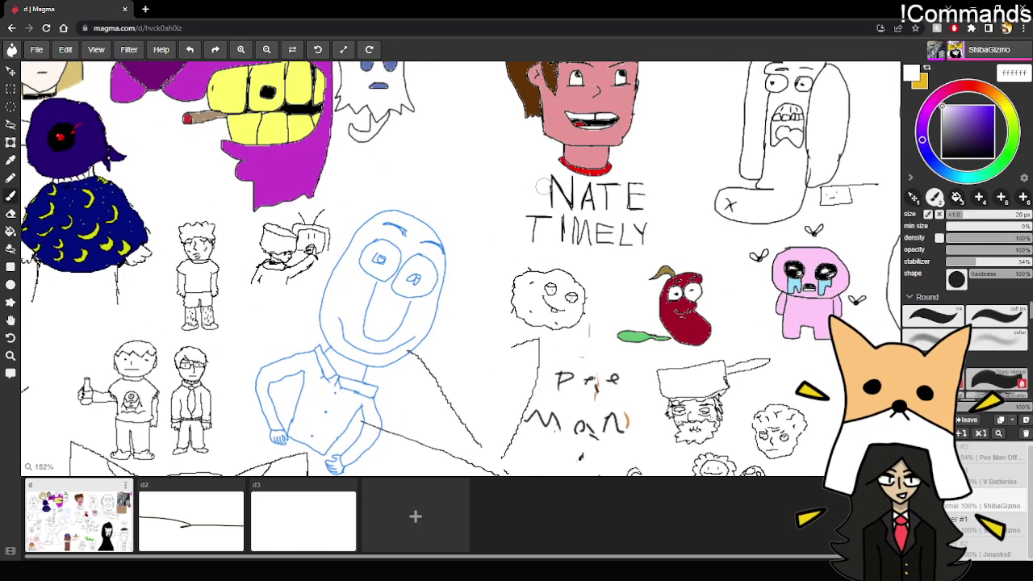
scroll(491, 205, "up", 1)
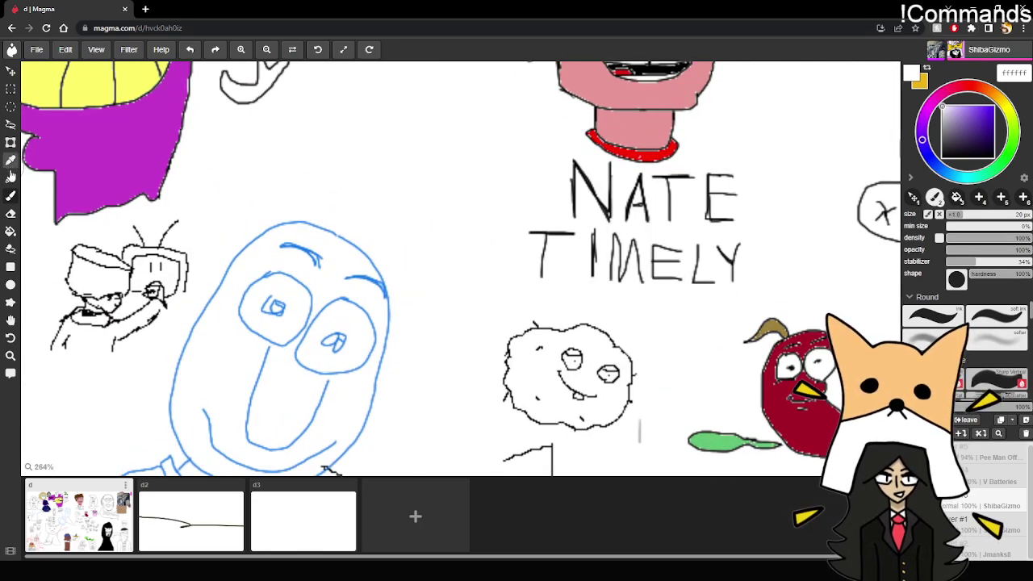
key("n")
scroll(387, 211, "down", 2)
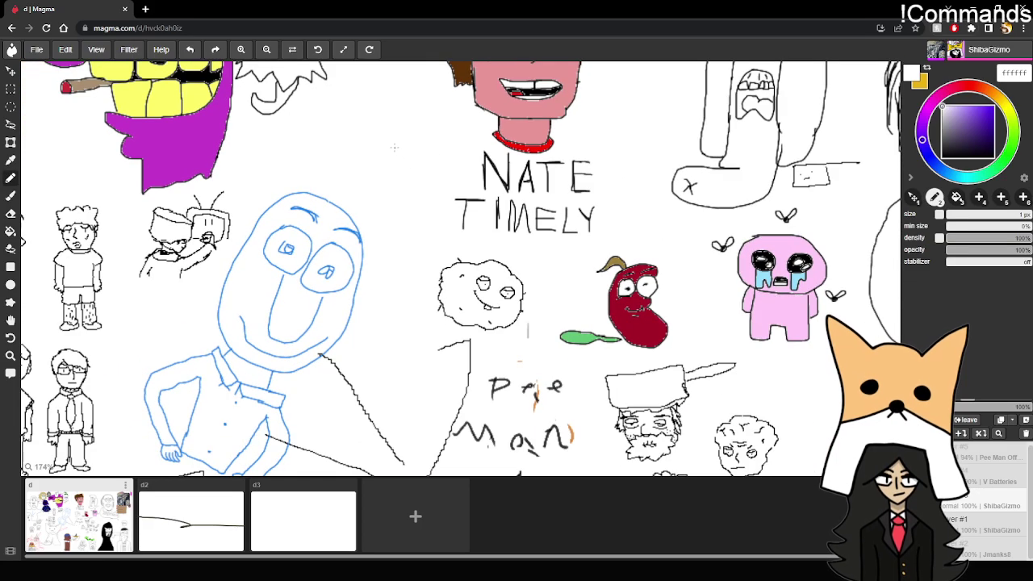
scroll(394, 147, "down", 1)
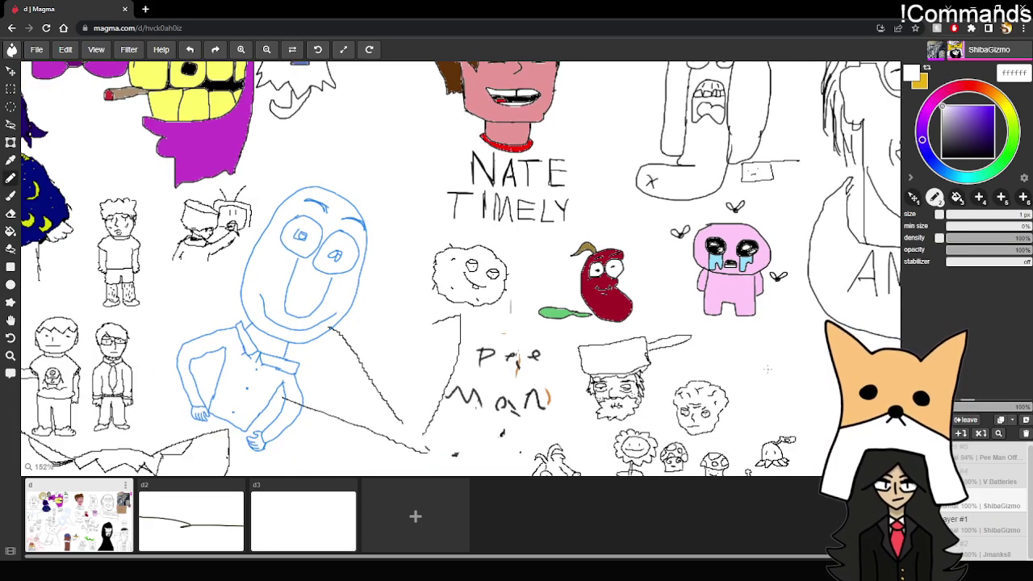
scroll(793, 376, "down", 4)
scroll(665, 362, "up", 6)
scroll(665, 362, "down", 1)
scroll(666, 363, "up", 1)
scroll(643, 328, "down", 3)
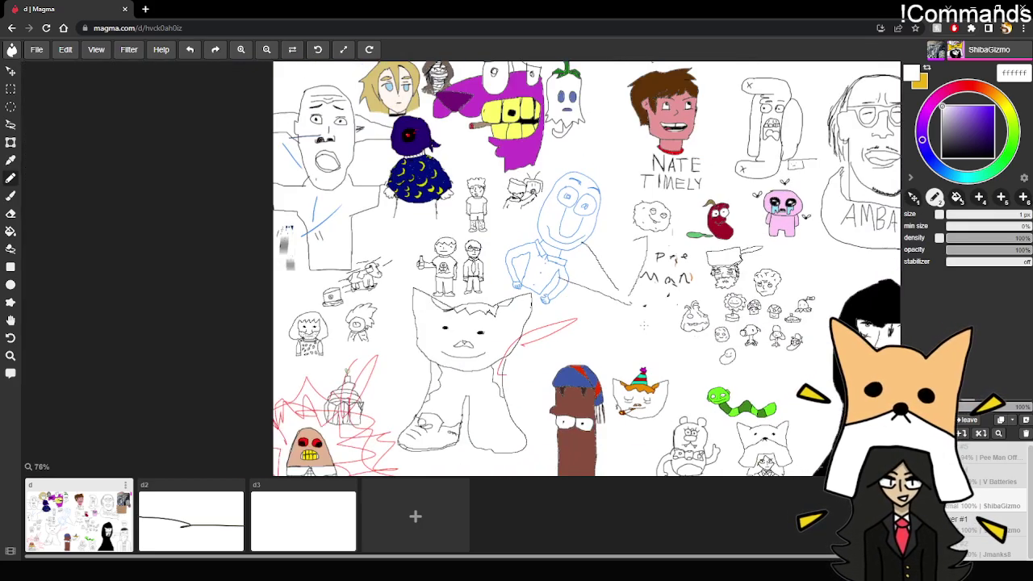
scroll(638, 315, "up", 2)
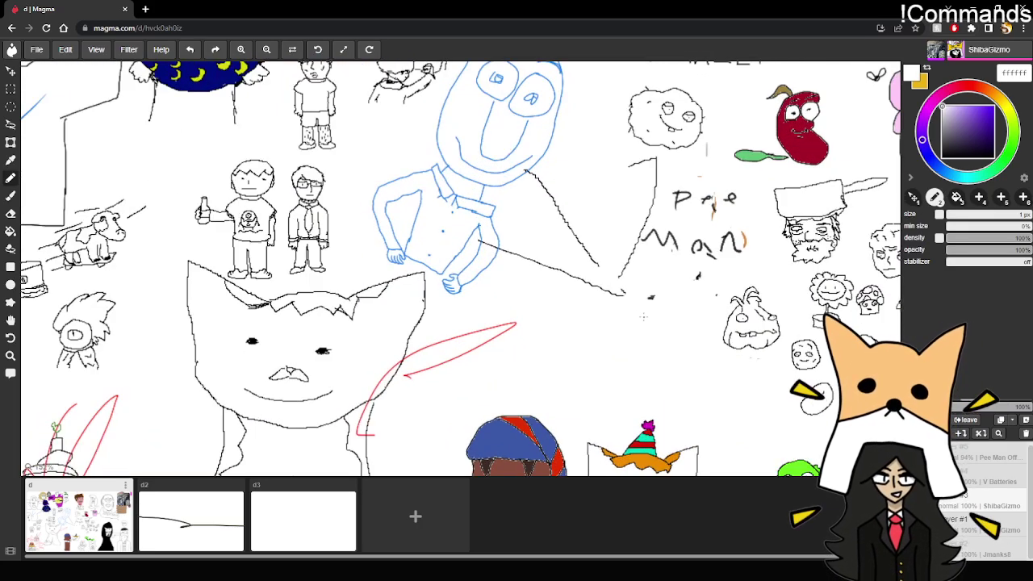
scroll(598, 372, "up", 2)
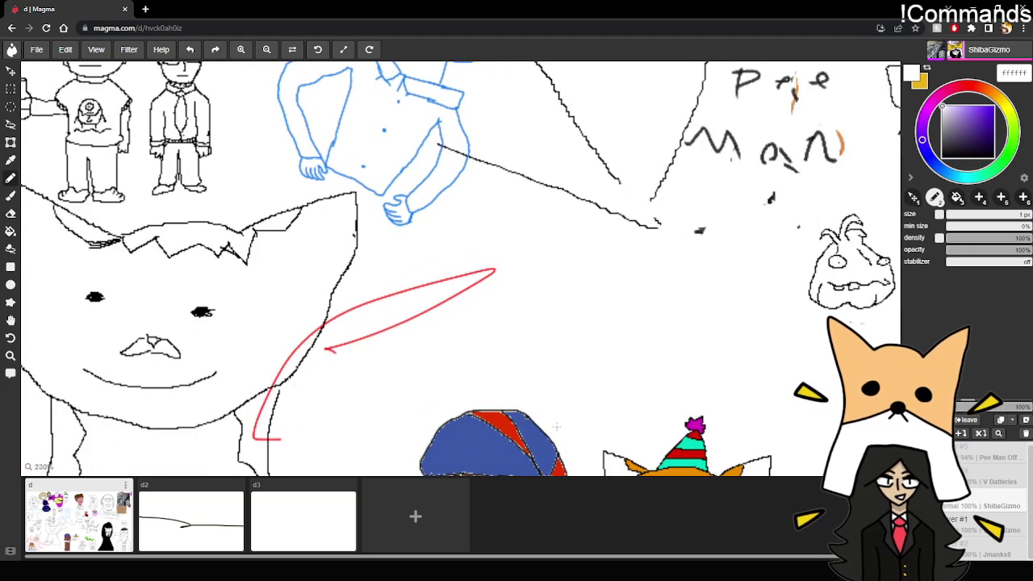
scroll(637, 339, "down", 3)
scroll(637, 331, "up", 3)
scroll(632, 320, "up", 1)
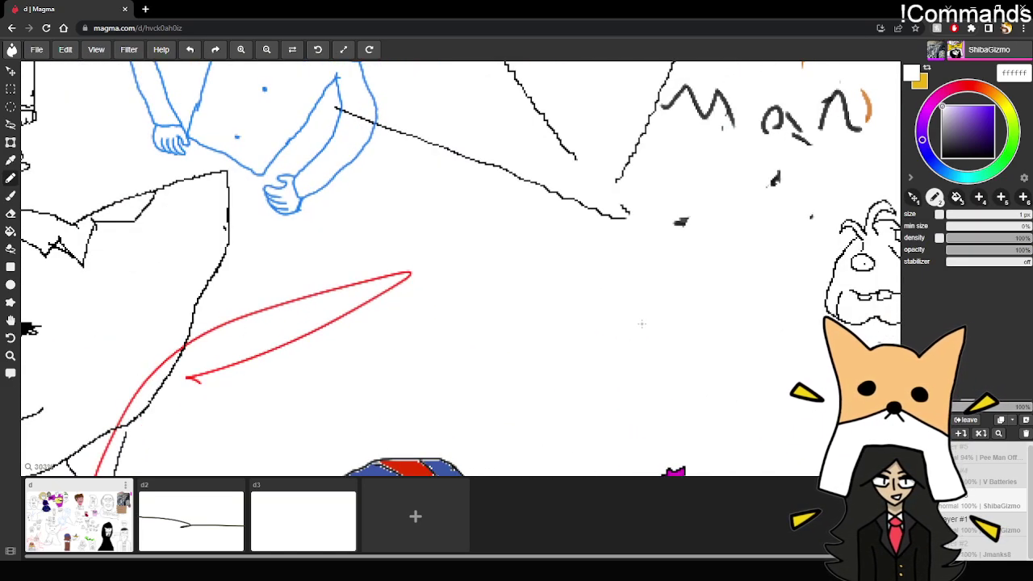
scroll(670, 311, "up", 1)
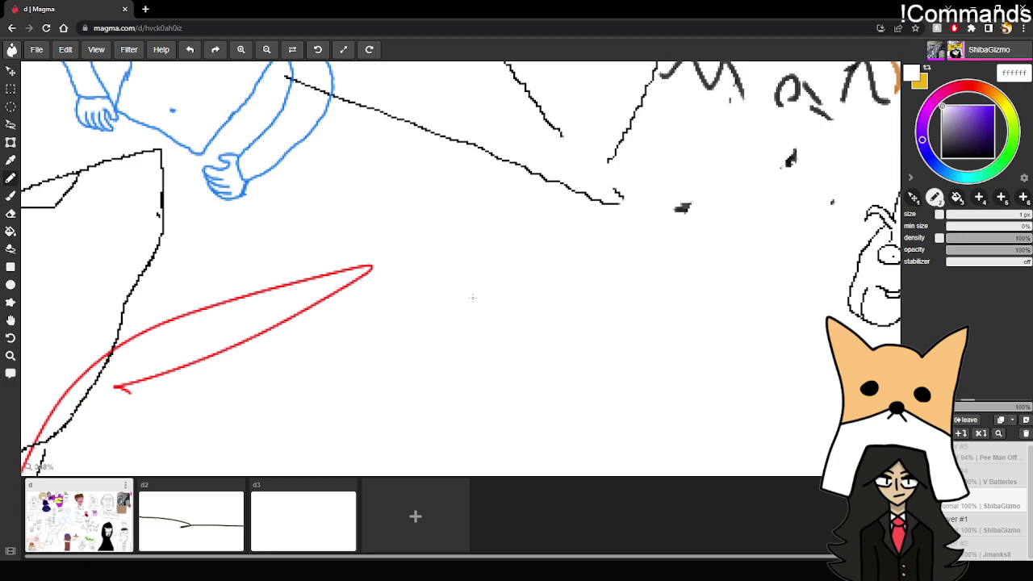
- Switch the colour to black and draw the curled hat outline
key("d")
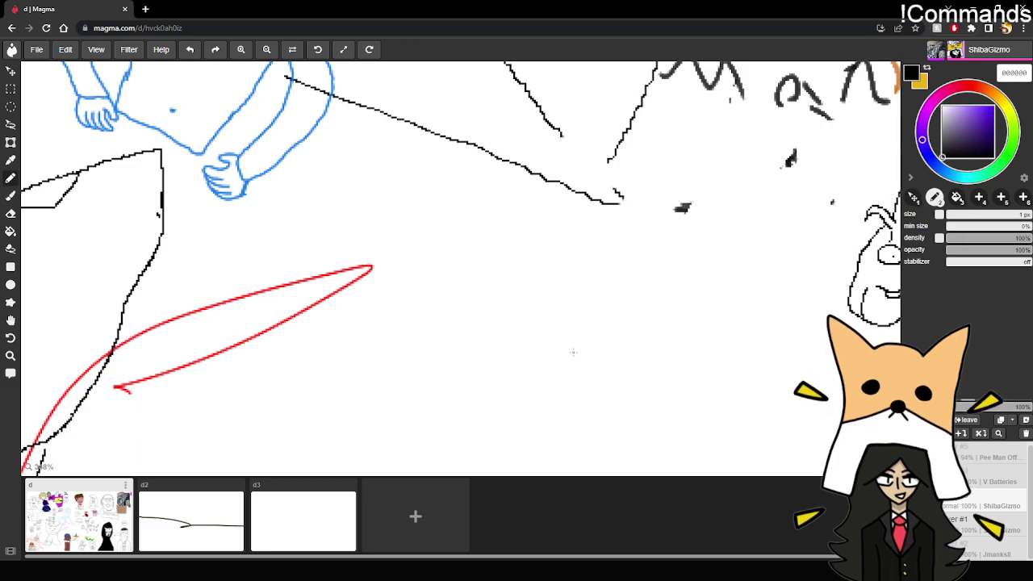
left_click_drag(522, 326, 583, 277)
key("ctrl+z")
mouse_move(524, 325)
left_mouse_down()
mouse_move(555, 278)
mouse_move(629, 289)
left_mouse_up()
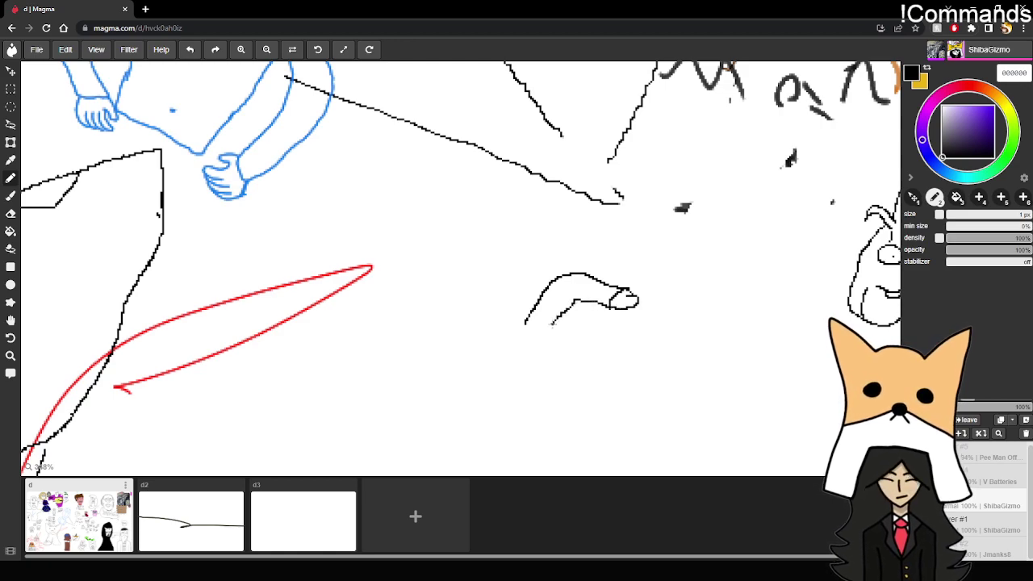
- Extend the hat's left side and draw a wide oval brim with a reinforced bottom edge
scroll(519, 336, "up", 4)
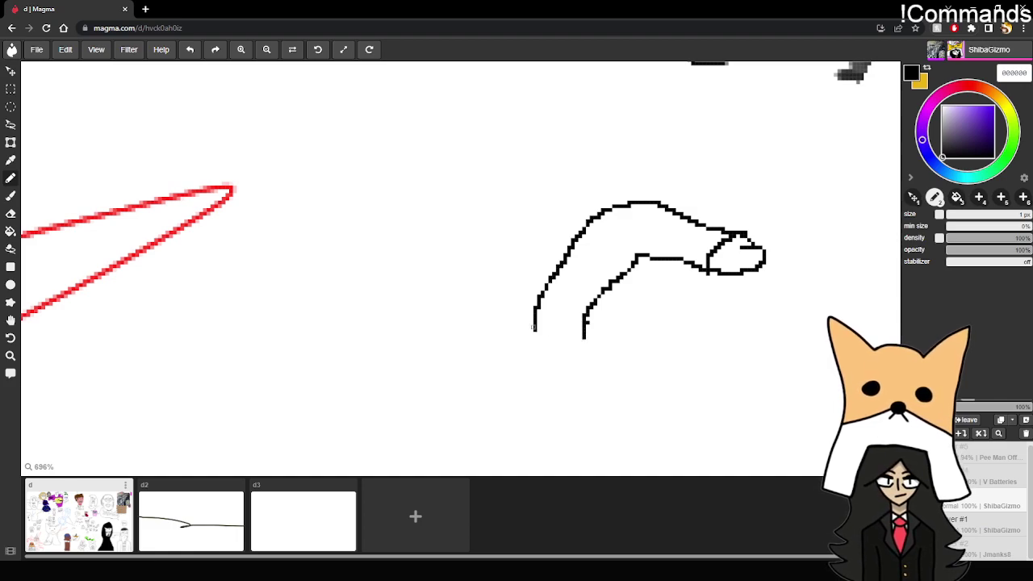
left_click_drag(535, 322, 492, 333)
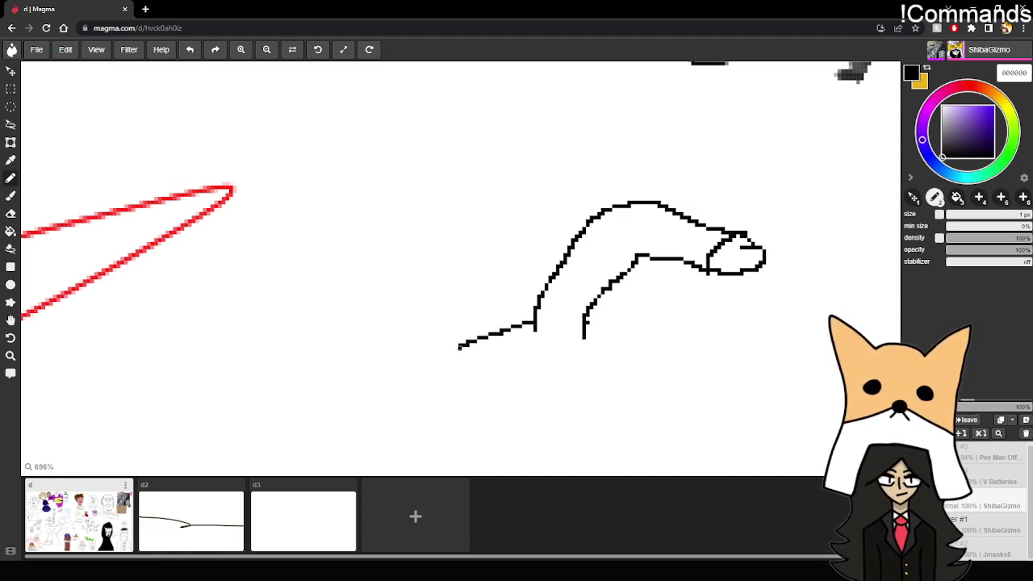
mouse_move(442, 360)
left_mouse_down()
mouse_move(478, 374)
mouse_move(619, 382)
mouse_move(655, 382)
mouse_move(689, 359)
mouse_move(677, 345)
mouse_move(584, 326)
left_mouse_up()
scroll(553, 452, "down", 3)
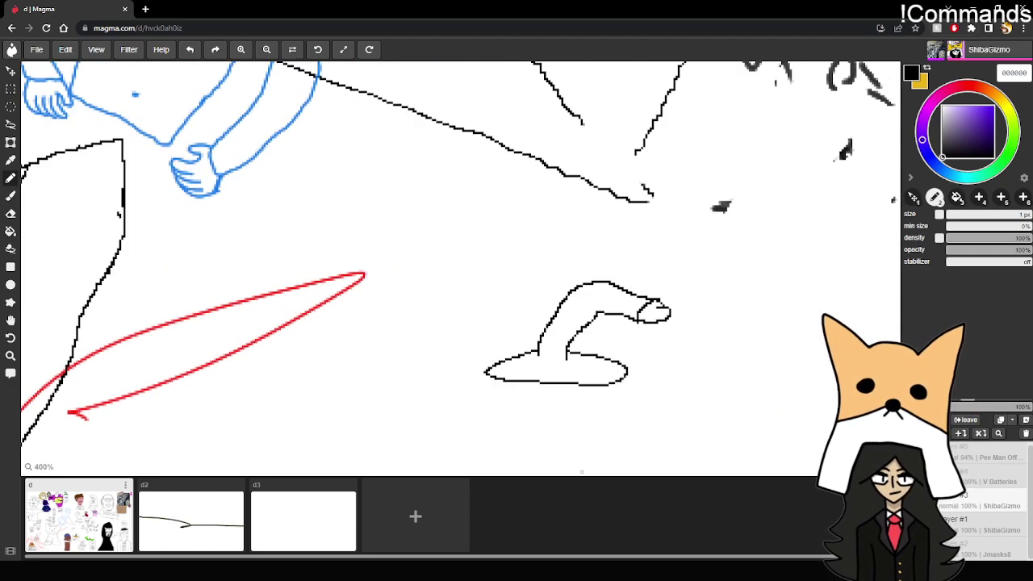
scroll(541, 447, "up", 3)
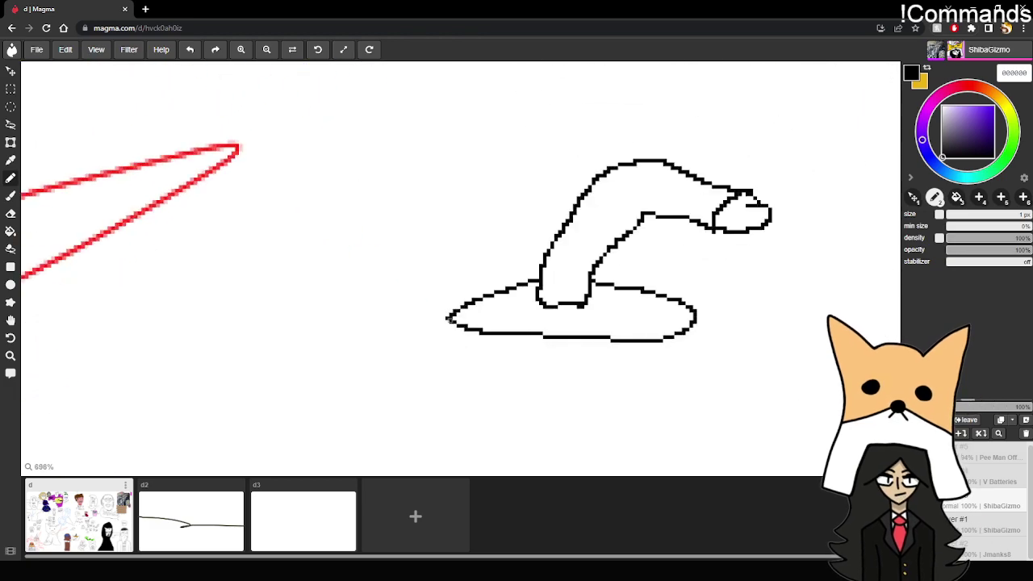
mouse_move(453, 333)
left_mouse_down()
mouse_move(556, 349)
mouse_move(684, 346)
left_mouse_up()
scroll(741, 463, "down", 5)
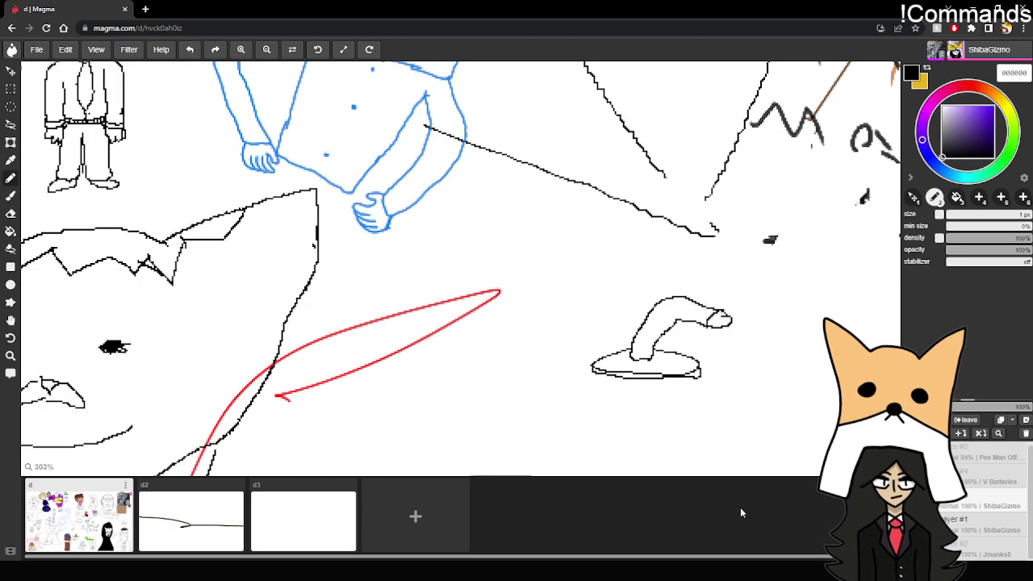
scroll(741, 463, "down", 2)
scroll(740, 463, "up", 10)
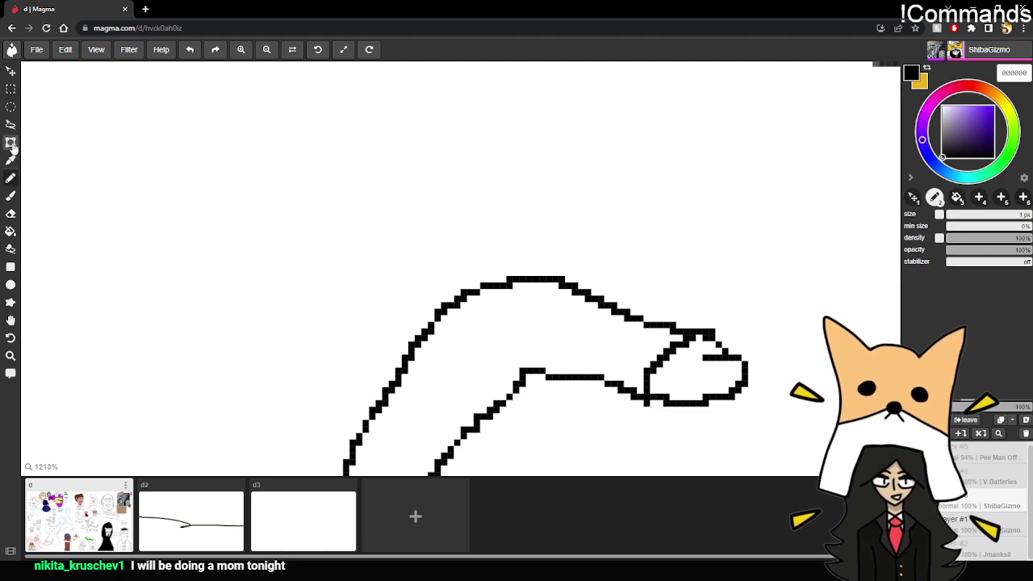
- Erase the stray inner line inside the hat's tip, then return to the 1 px pencil
left_click(10, 213)
left_click_drag(726, 358, 708, 356)
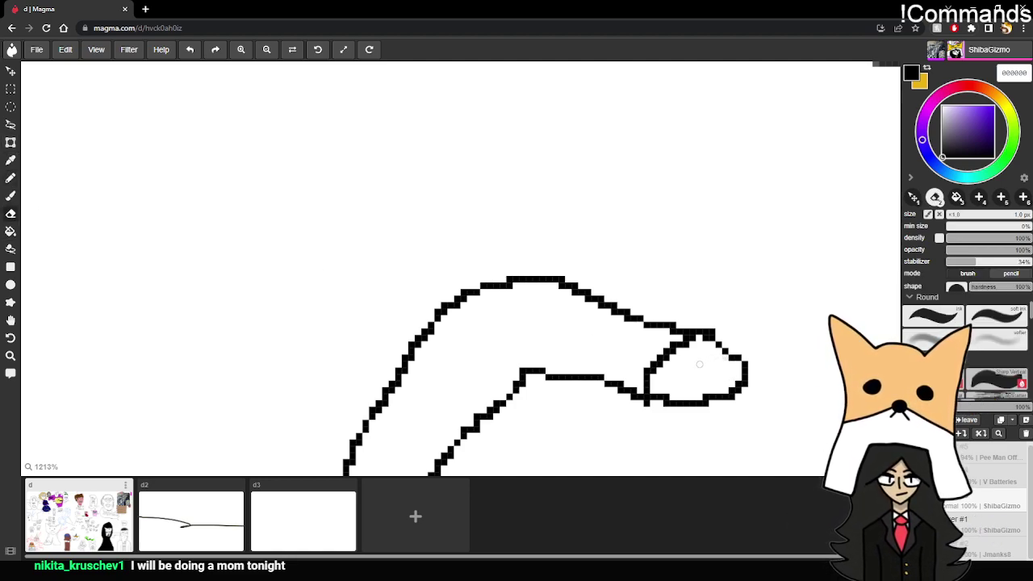
scroll(697, 364, "down", 6)
scroll(697, 364, "up", 3)
scroll(524, 416, "down", 5)
scroll(606, 464, "up", 5)
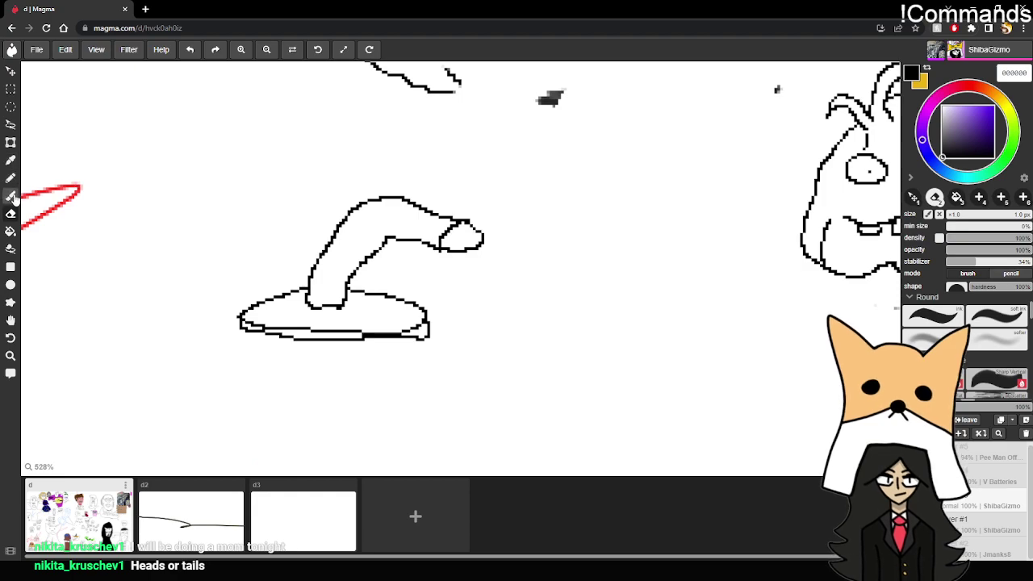
left_click(11, 177)
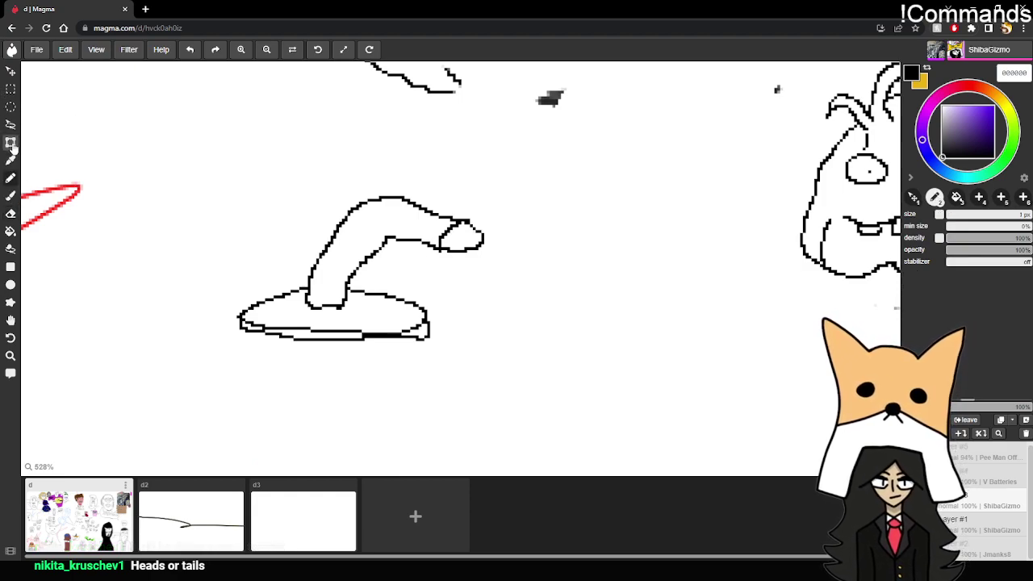
- Bucket-fill the curled tip black and pencil over the remaining white pixels
left_click(10, 231)
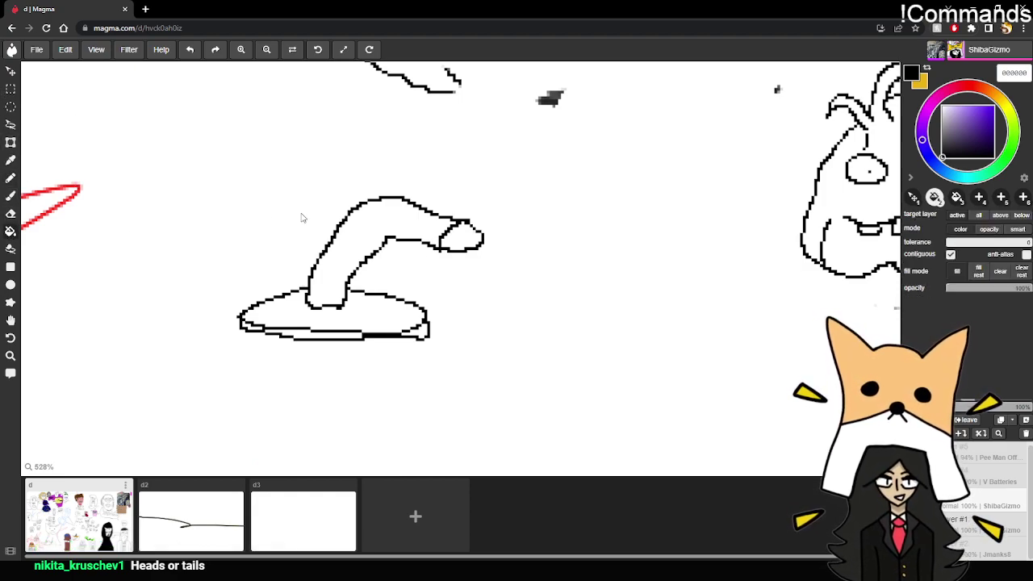
left_click(463, 244)
scroll(465, 250, "up", 5)
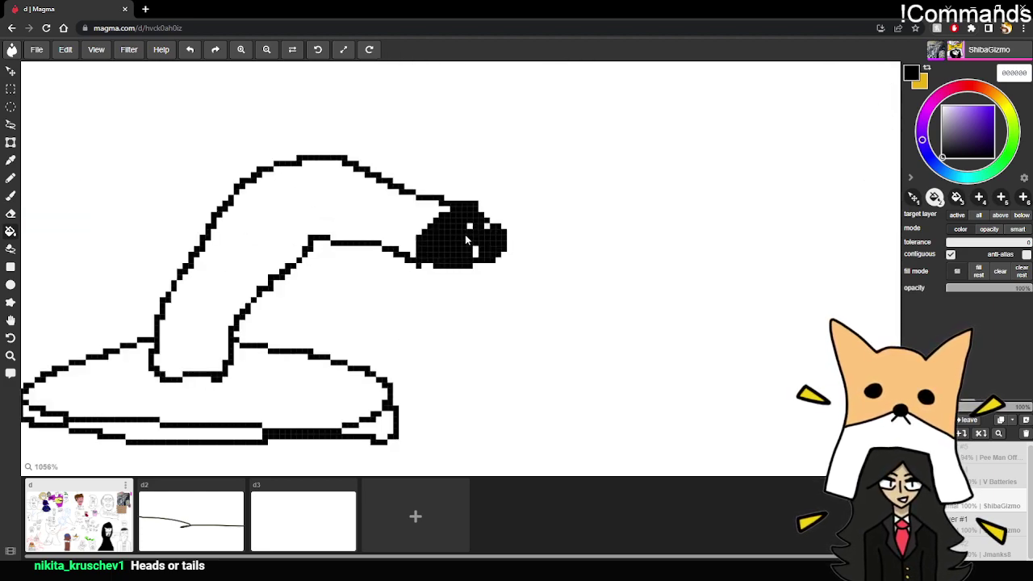
left_click(11, 195)
left_click_drag(487, 260, 478, 268)
left_click_drag(480, 228, 502, 223)
left_click(476, 221)
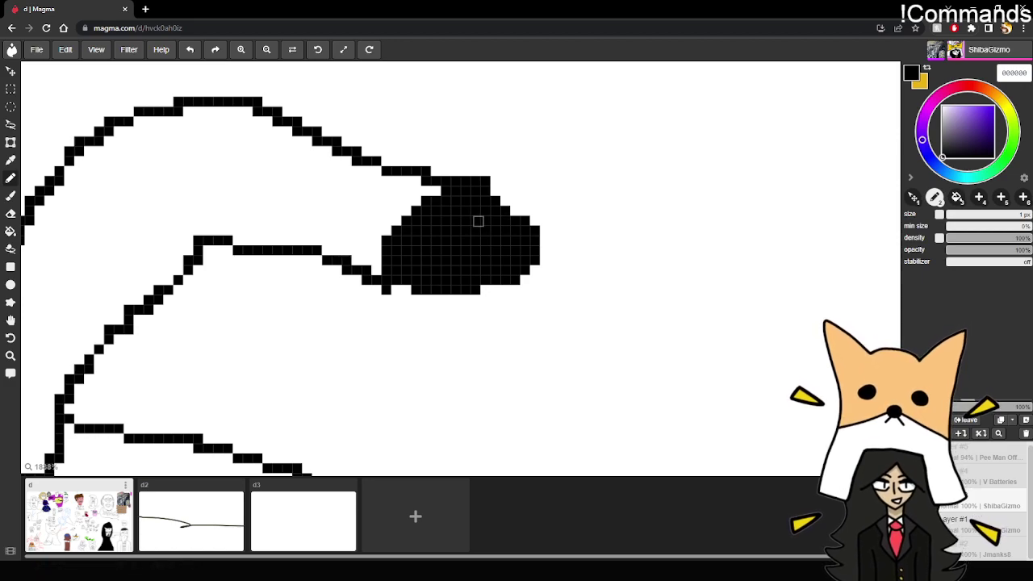
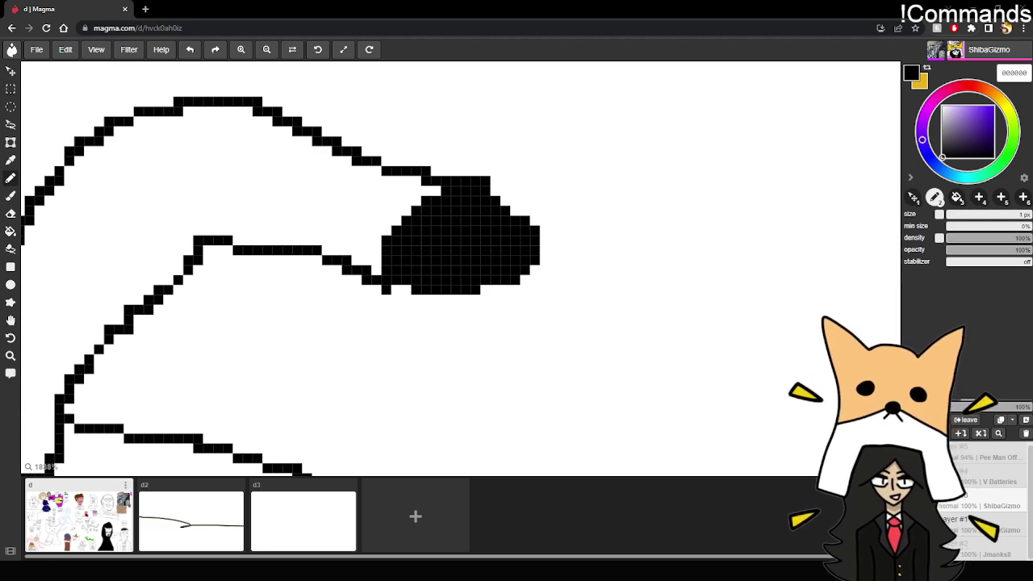
- Draw both half-lidded eye curves with pupil lines under the cup's lid brim
scroll(295, 346, "down", 2)
scroll(245, 412, "down", 2)
scroll(130, 373, "up", 4)
mouse_move(131, 342)
left_mouse_down()
mouse_move(180, 380)
mouse_move(226, 389)
mouse_move(293, 369)
mouse_move(303, 353)
left_mouse_up()
left_click_drag(230, 353, 229, 372)
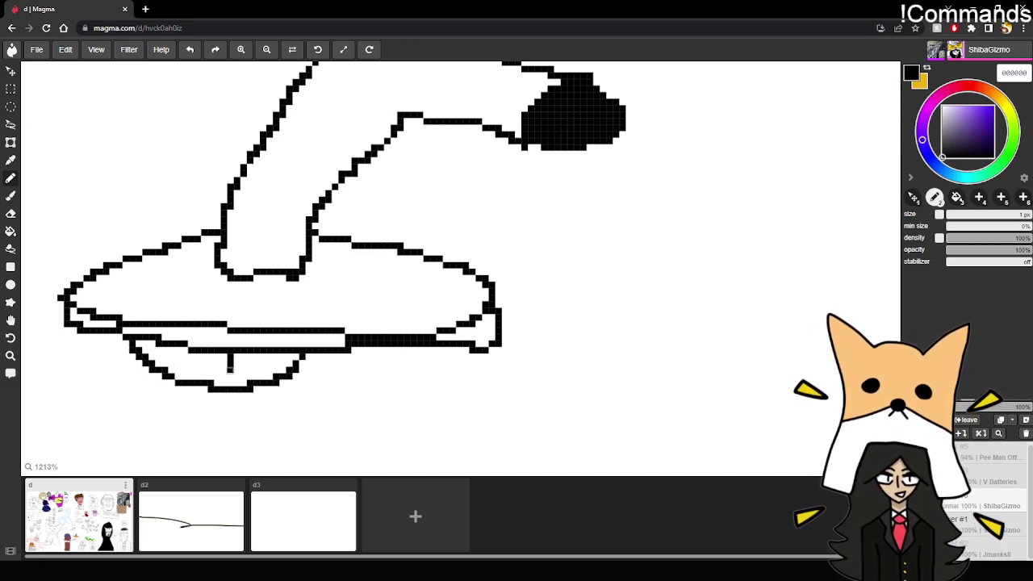
mouse_move(343, 355)
left_mouse_down()
mouse_move(397, 382)
mouse_move(473, 345)
left_mouse_up()
left_click_drag(400, 345, 401, 365)
- Draw the two-stroke mouth below the eyes, redoing the misplaced upper stroke
scroll(435, 368, "down", 4)
scroll(431, 424, "up", 3)
mouse_move(413, 427)
left_mouse_down()
mouse_move(353, 425)
mouse_move(276, 443)
left_mouse_up()
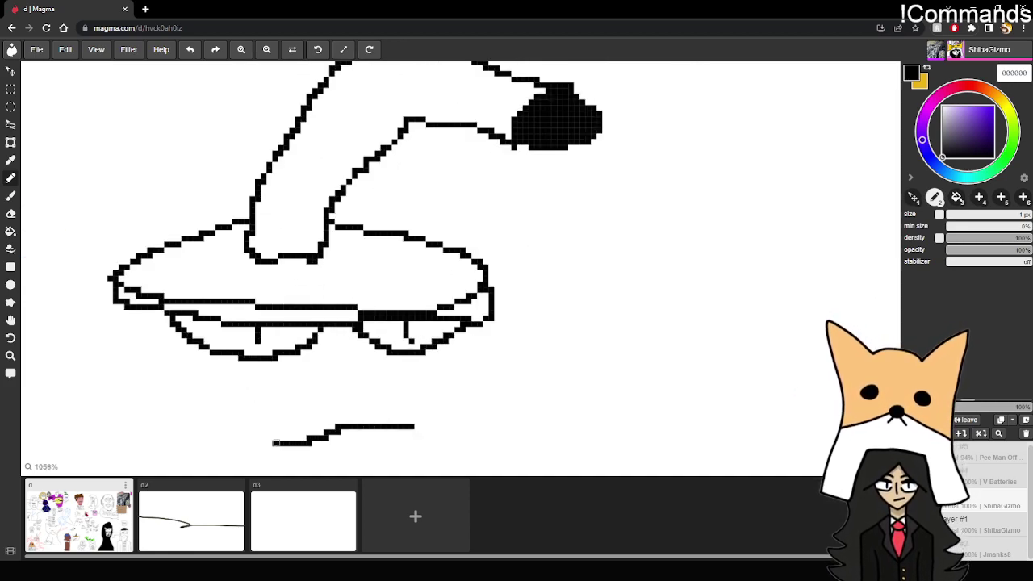
left_click_drag(397, 403, 319, 414)
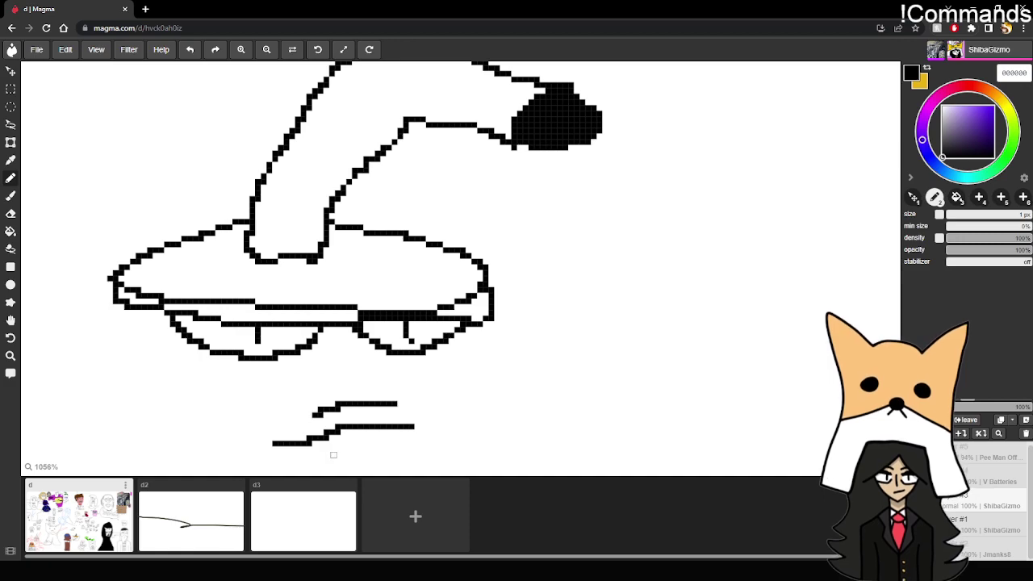
scroll(334, 455, "down", 5)
scroll(335, 454, "up", 5)
key("ctrl+z")
left_click_drag(308, 461, 396, 442)
scroll(394, 444, "down", 4)
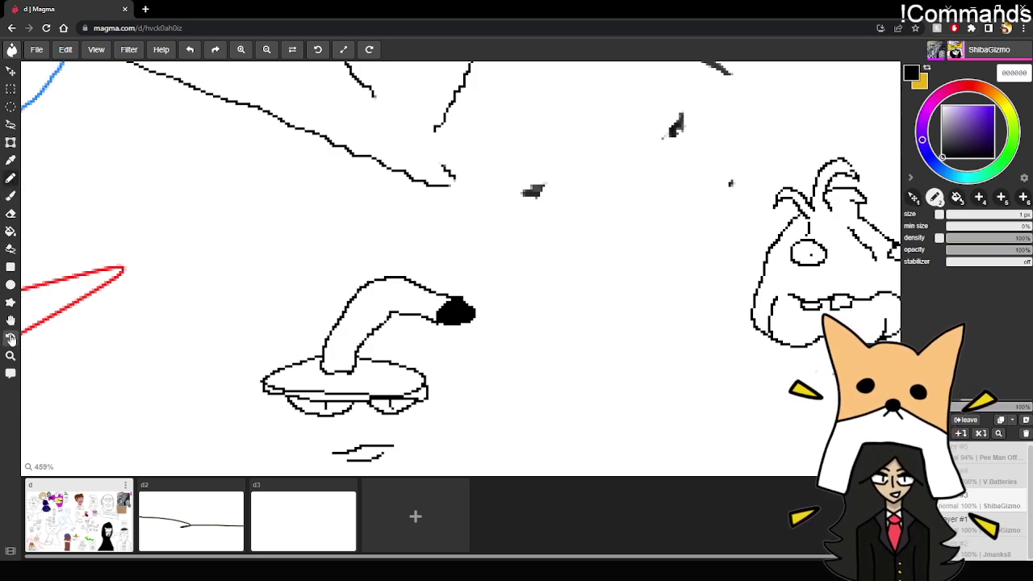
key("h")
left_click_drag(92, 346, 246, 272)
scroll(247, 272, "up", 4)
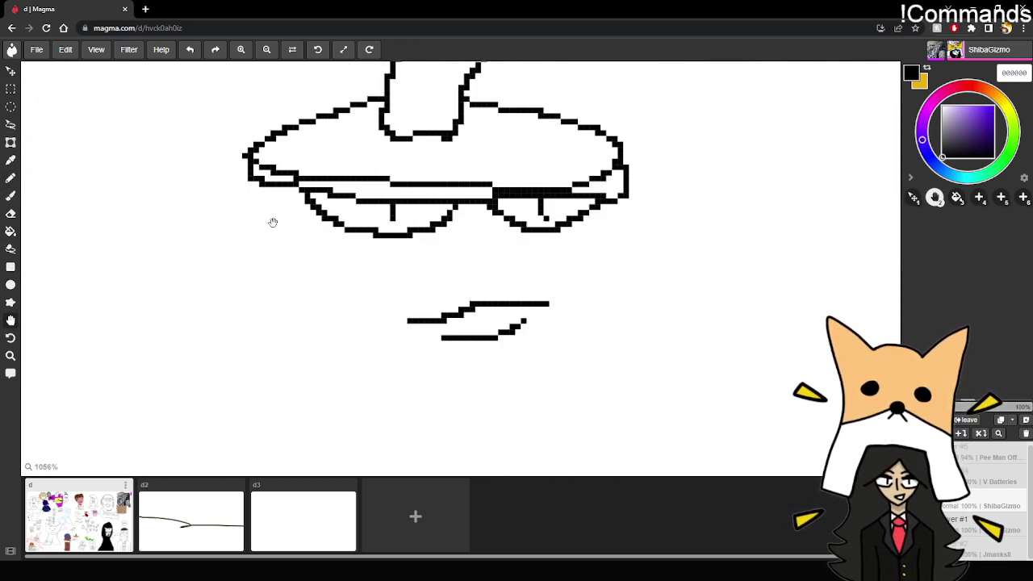
- Draw the cup's left side, right side and flat bottom edge
left_click(12, 161)
mouse_move(260, 182)
left_mouse_down()
mouse_move(289, 280)
mouse_move(304, 457)
left_mouse_up()
left_click_drag(614, 203, 610, 388)
key("z")
key("ctrl+z")
scroll(604, 231, "down", 1)
scroll(604, 231, "up", 1)
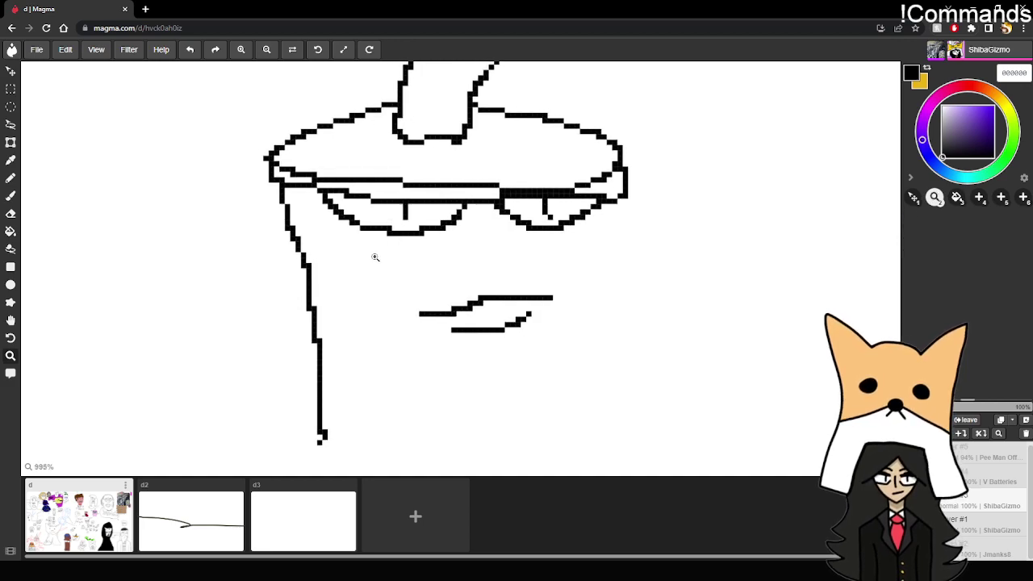
left_click(10, 177)
mouse_move(603, 207)
left_mouse_down()
mouse_move(594, 345)
mouse_move(605, 428)
mouse_move(595, 455)
mouse_move(377, 466)
mouse_move(320, 446)
left_mouse_up()
- Add a small stubby arm on the left and right sides of the cup
mouse_move(277, 308)
left_mouse_down()
mouse_move(256, 355)
mouse_move(261, 372)
mouse_move(275, 383)
mouse_move(313, 374)
left_mouse_up()
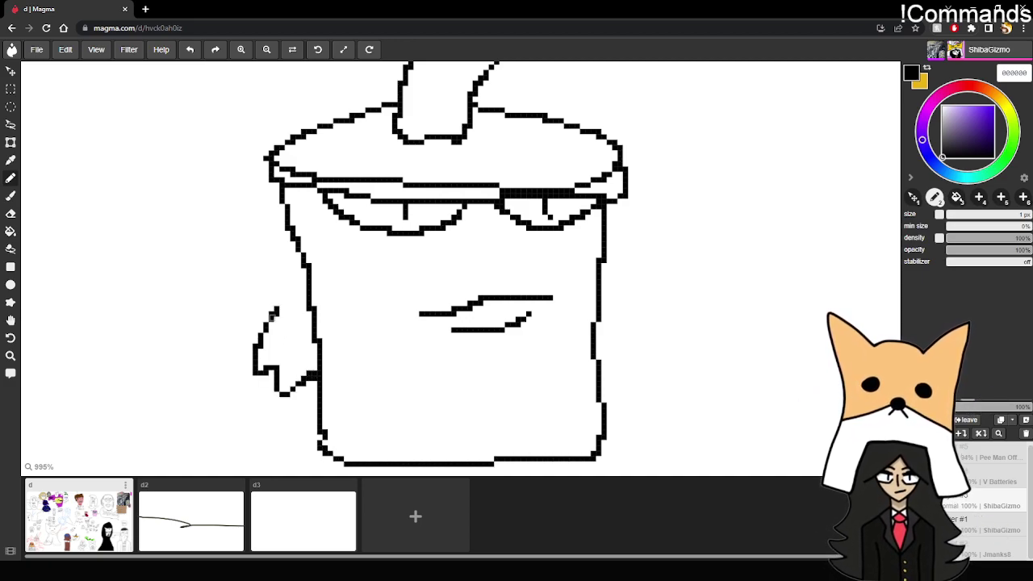
left_click_drag(271, 317, 314, 329)
mouse_move(607, 286)
left_mouse_down()
mouse_move(647, 333)
mouse_move(624, 337)
mouse_move(615, 369)
mouse_move(626, 379)
mouse_move(600, 377)
mouse_move(594, 318)
mouse_move(609, 289)
left_mouse_up()
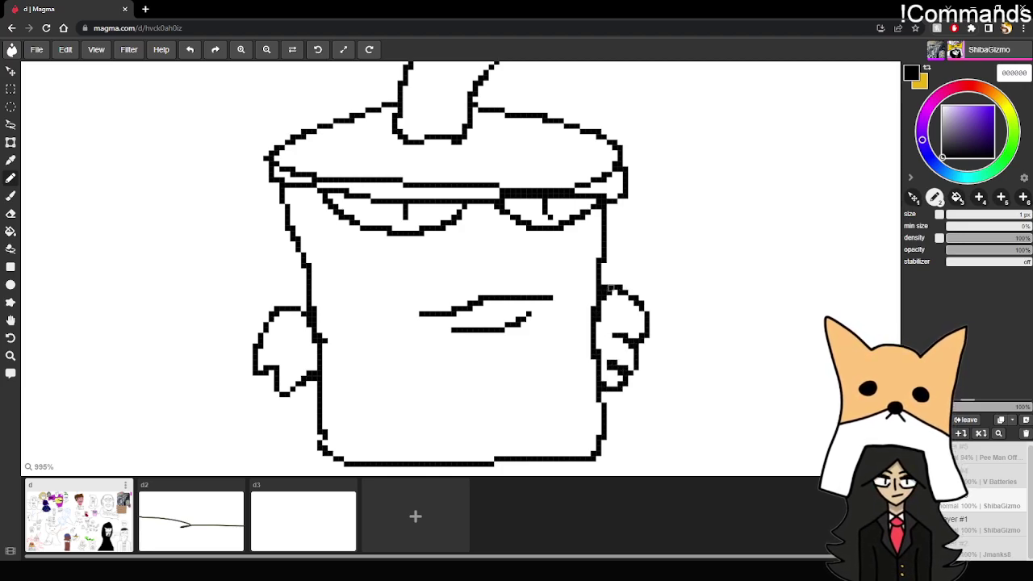
scroll(609, 289, "down", 5)
scroll(615, 402, "up", 2)
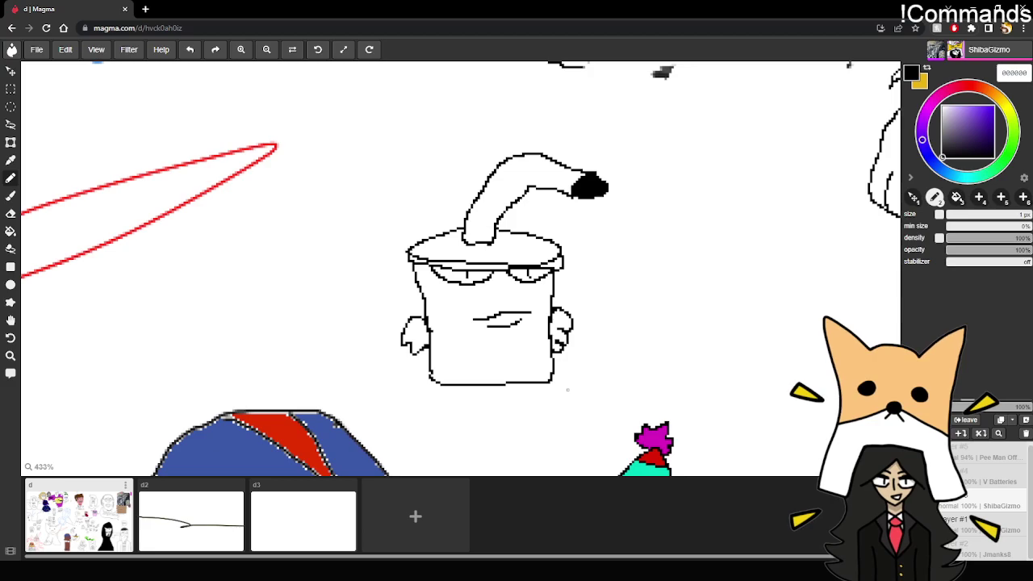
- Lasso the bent nozzle on the lid, then shrink it and move it up-right
scroll(567, 390, "down", 4)
scroll(576, 353, "up", 3)
scroll(576, 354, "up", 4)
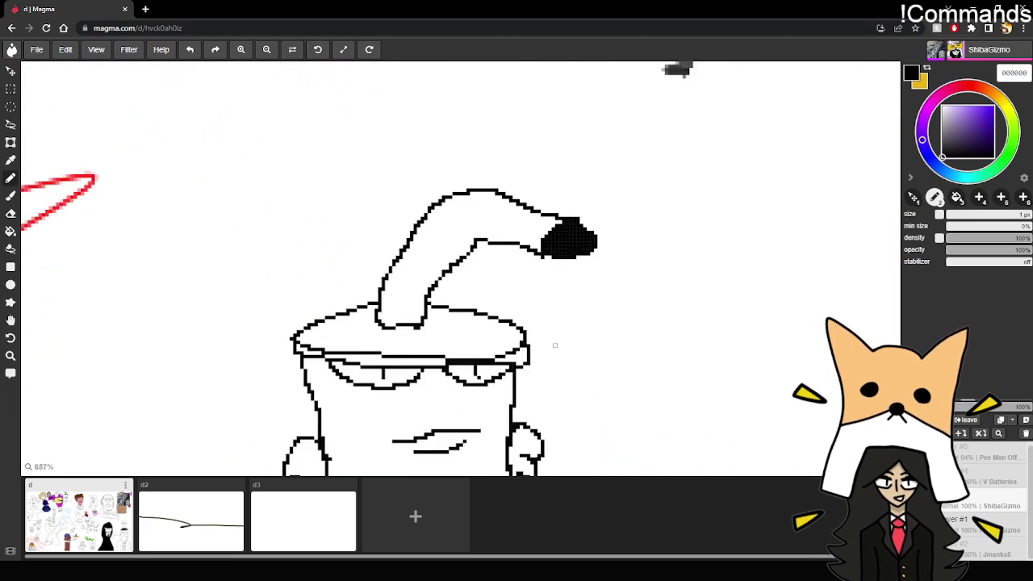
left_click(10, 124)
left_click_drag(373, 304, 426, 341)
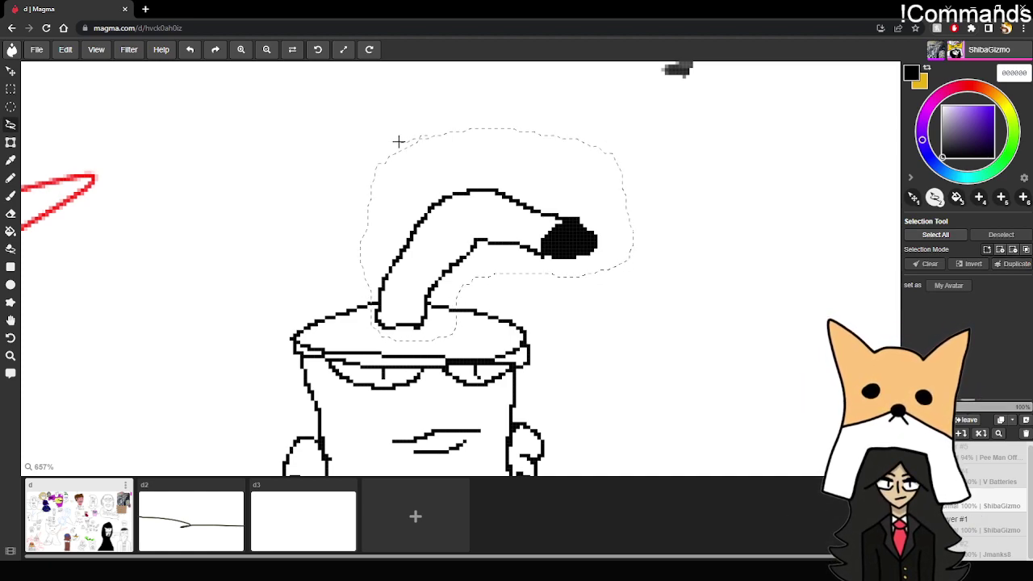
left_click_drag(398, 141, 405, 139)
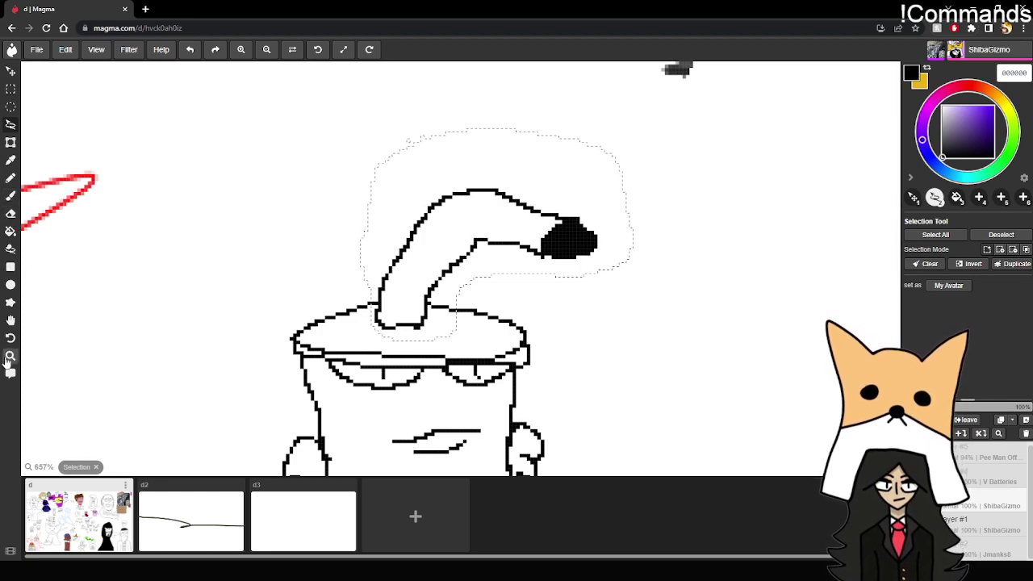
left_click(9, 250)
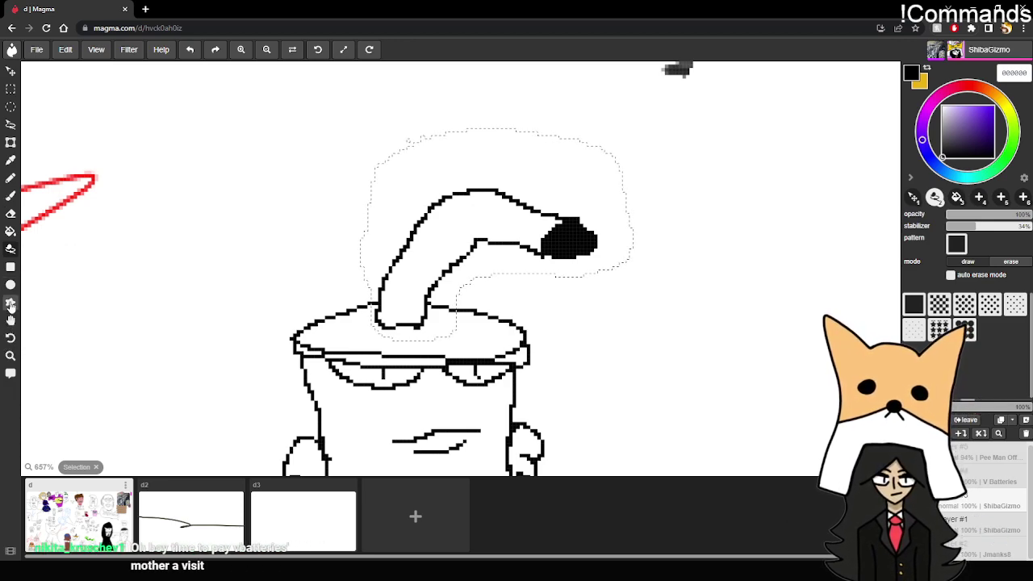
left_click(11, 142)
left_click_drag(634, 127, 552, 143)
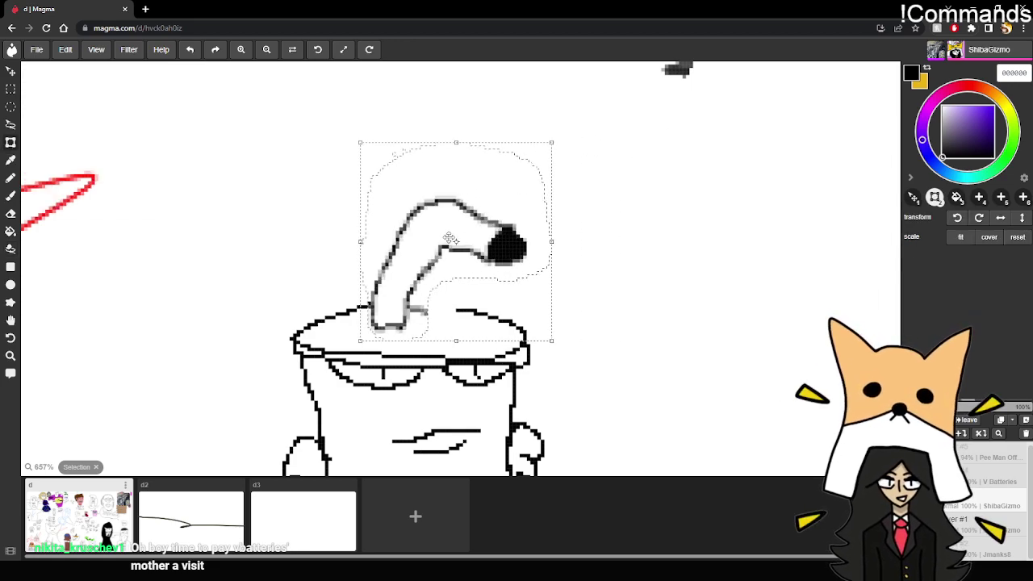
left_click_drag(450, 238, 492, 181)
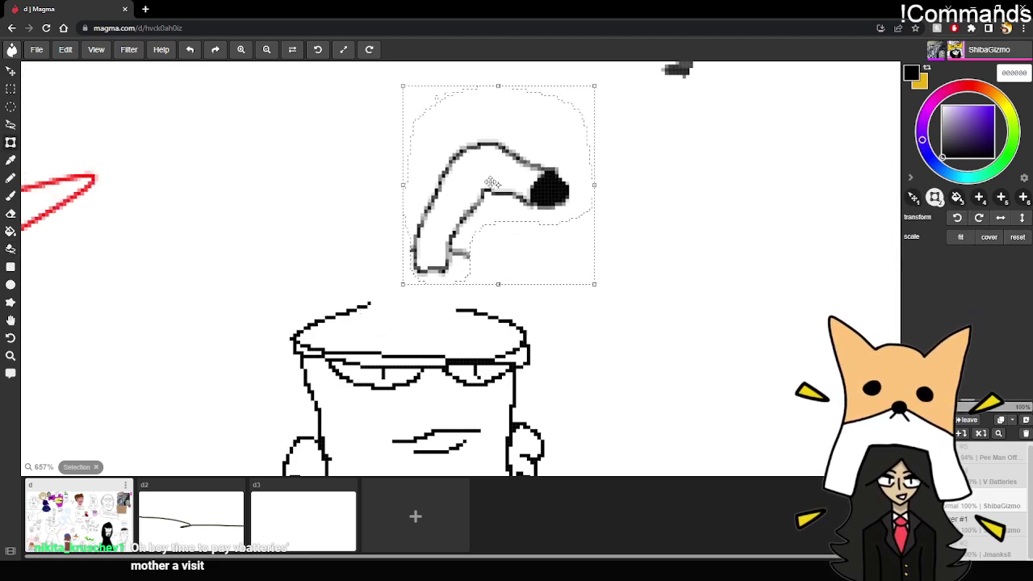
- Erase the selected nozzle with a 54 px eraser and clear the selection
left_click(10, 213)
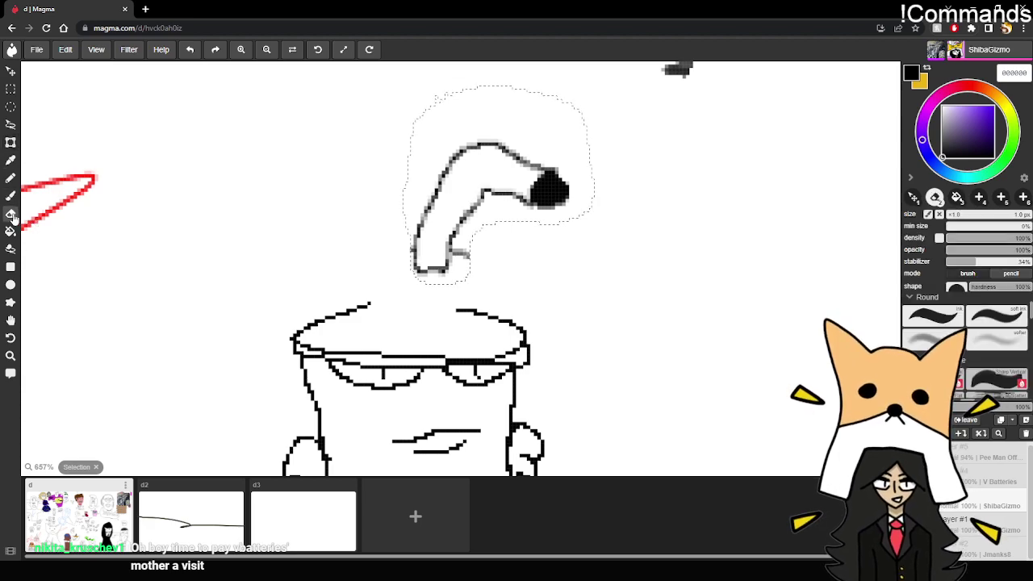
left_click(994, 215)
mouse_move(558, 132)
left_mouse_down()
mouse_move(560, 194)
mouse_move(506, 147)
left_mouse_up()
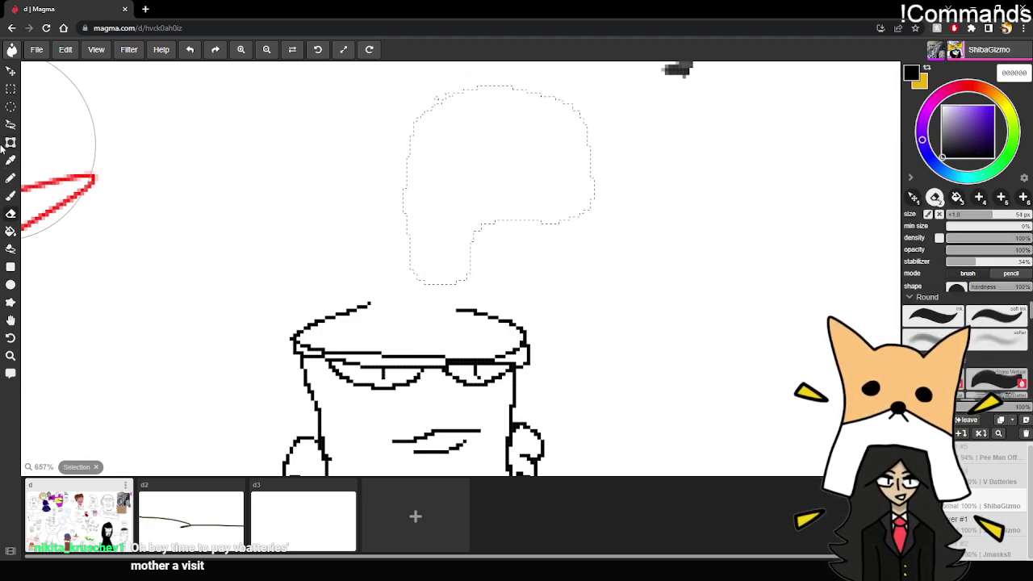
left_click(11, 89)
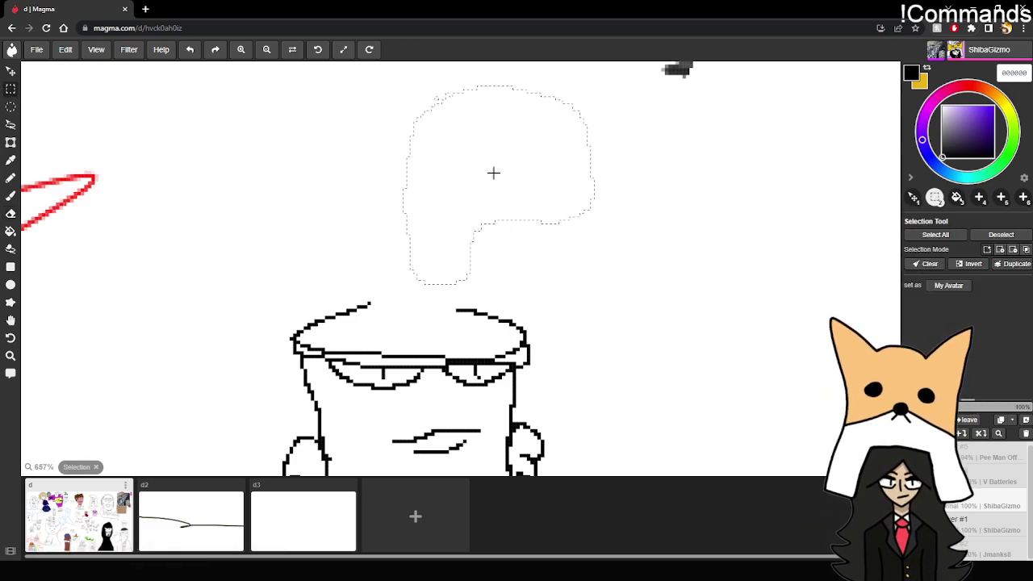
key("ctrl+d")
left_click(11, 177)
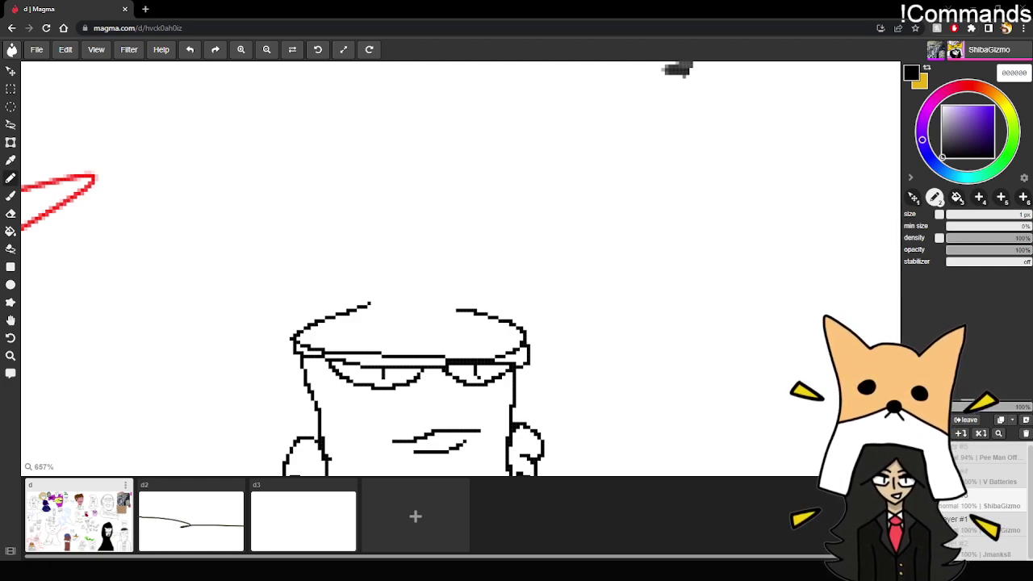
- Draw a bent straw from the lid with three stripes, including at the bend and tip
scroll(574, 248, "down", 3)
scroll(574, 248, "up", 4)
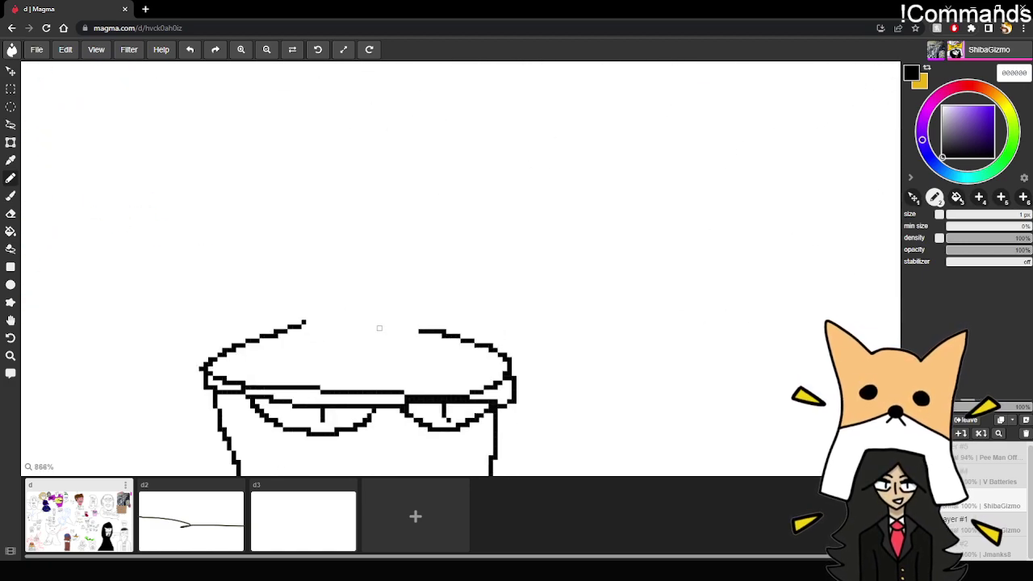
mouse_move(313, 349)
left_mouse_down()
mouse_move(334, 262)
mouse_move(393, 232)
mouse_move(451, 234)
mouse_move(460, 262)
mouse_move(443, 272)
mouse_move(430, 261)
mouse_move(441, 237)
mouse_move(430, 271)
mouse_move(373, 275)
mouse_move(366, 342)
mouse_move(415, 324)
mouse_move(384, 318)
left_mouse_up()
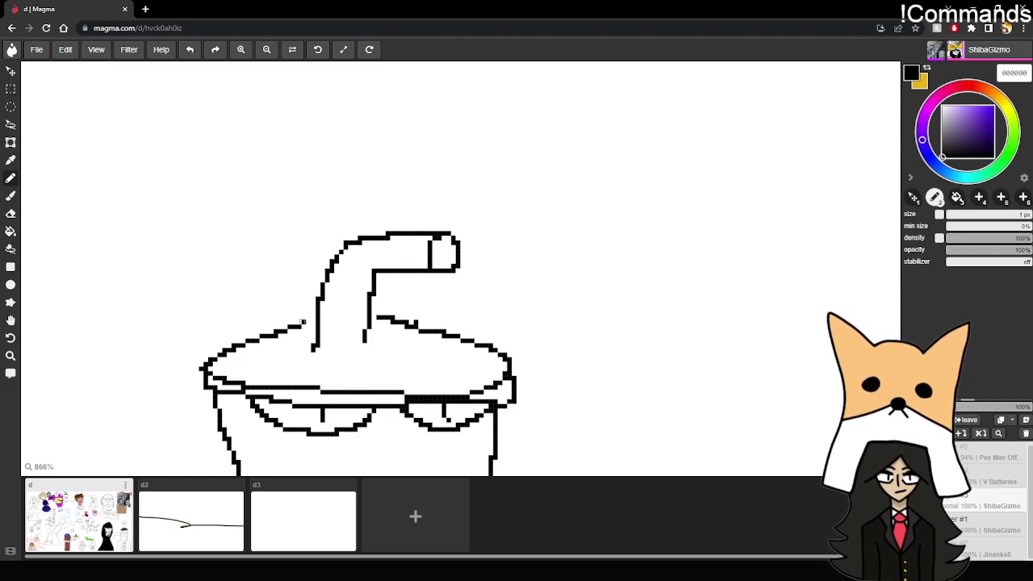
left_click_drag(319, 339, 360, 339)
key("ctrl+z")
left_click_drag(316, 297, 355, 306)
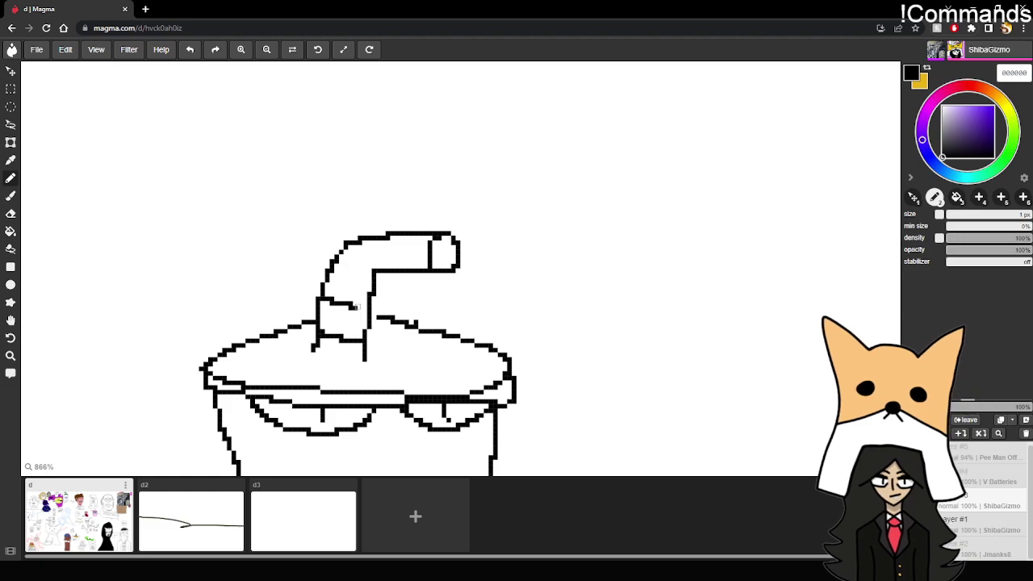
left_click_drag(337, 253, 373, 278)
left_click_drag(387, 236, 391, 262)
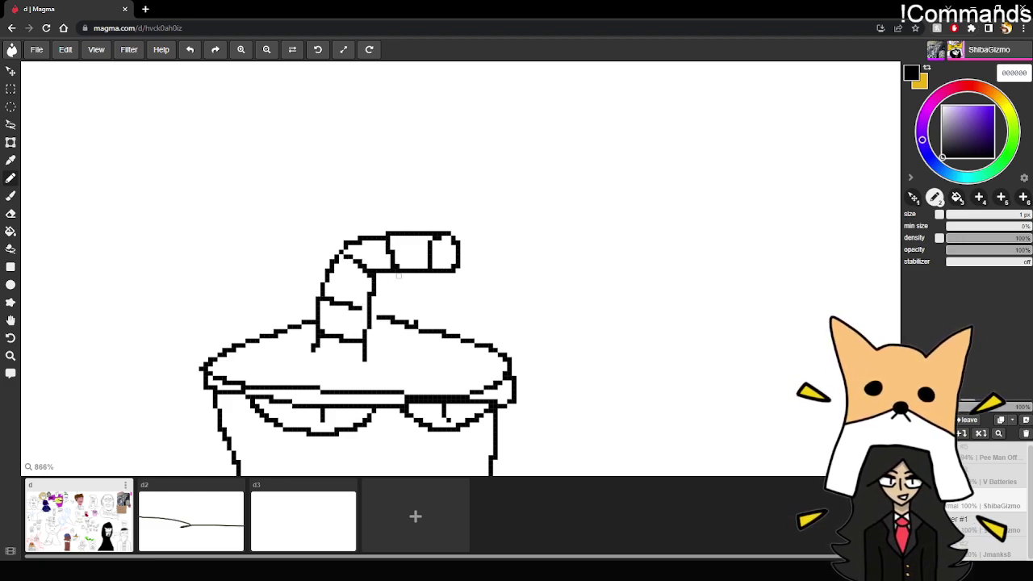
scroll(395, 270, "down", 4)
scroll(450, 411, "up", 2)
scroll(451, 412, "down", 4)
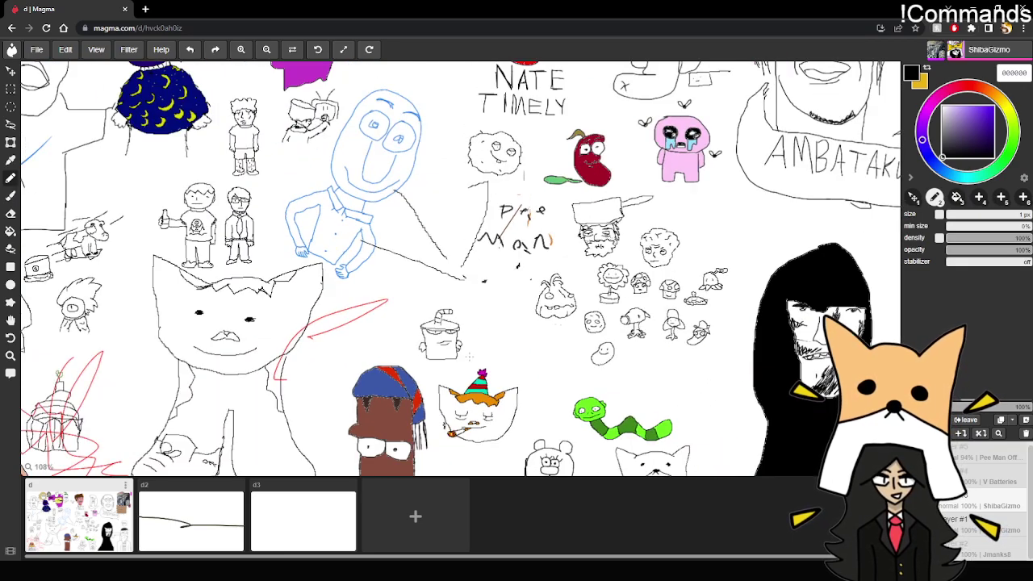
- Zoom out to the whole board, add an L stroke to the PLUG label, then zoom back in
scroll(470, 356, "down", 1)
scroll(566, 439, "up", 3)
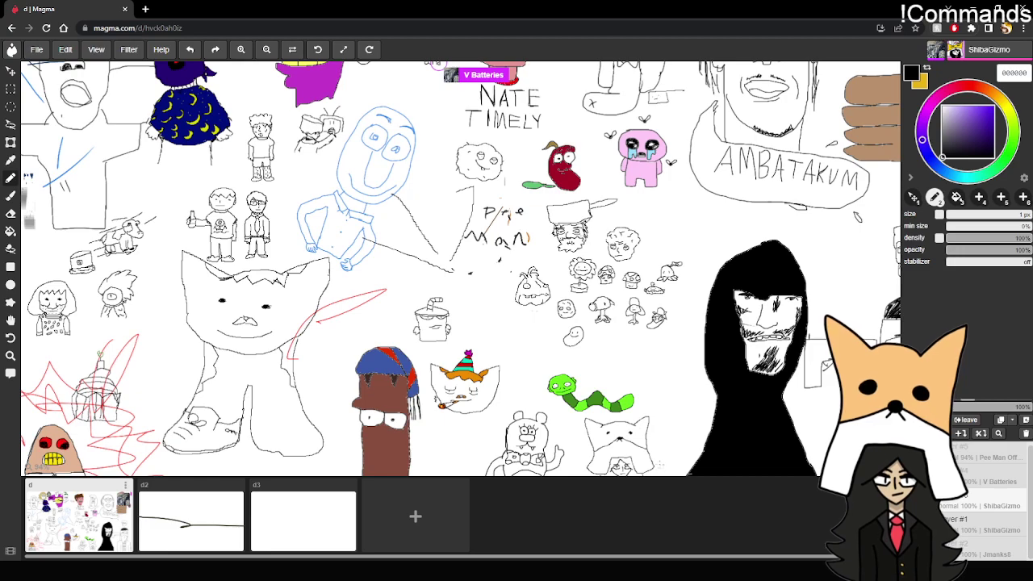
scroll(565, 323, "down", 3)
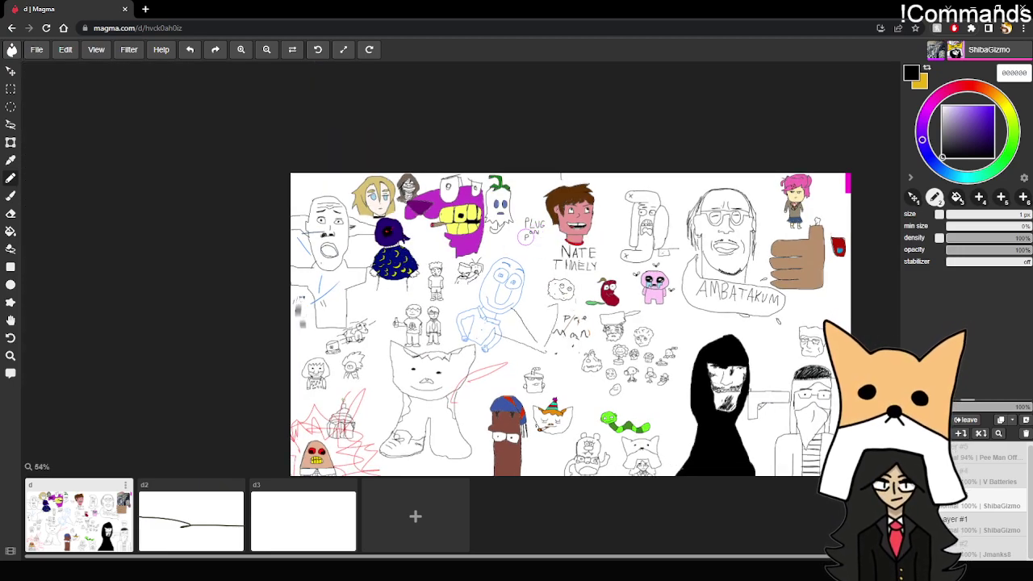
scroll(516, 234, "up", 2)
left_click_drag(501, 221, 510, 232)
scroll(507, 230, "up", 1)
scroll(507, 230, "down", 6)
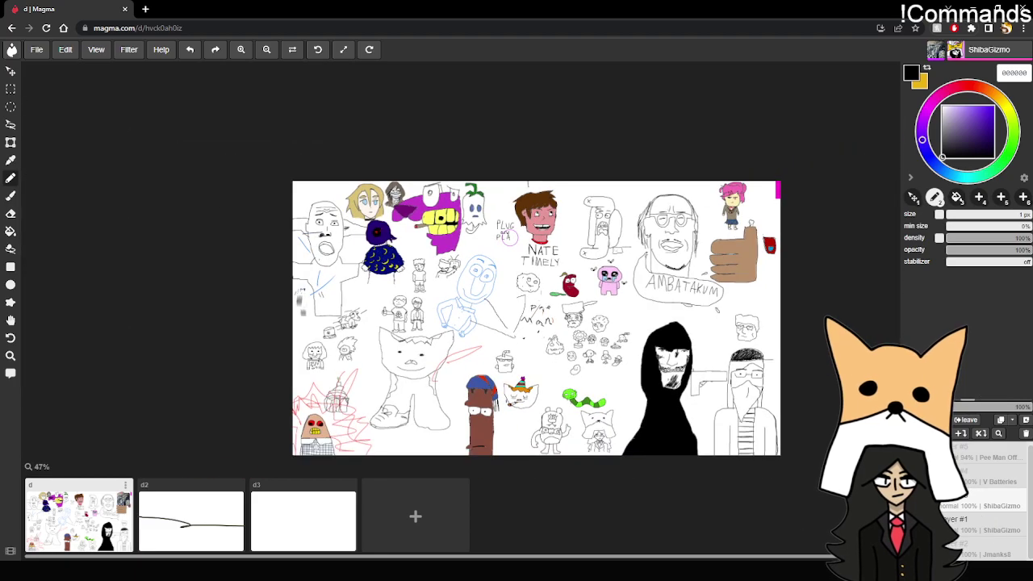
scroll(507, 205, "up", 1)
scroll(517, 339, "up", 14)
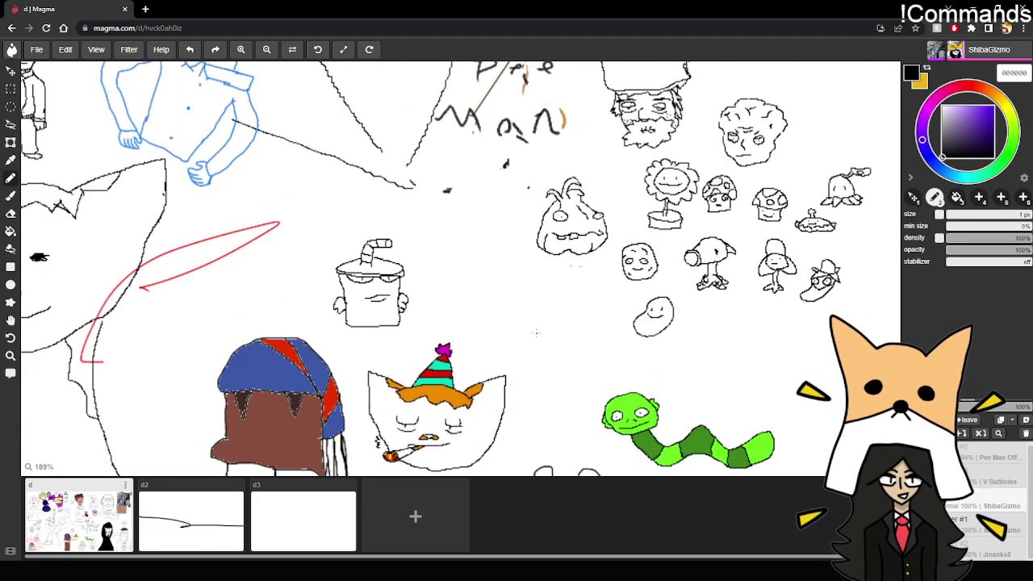
scroll(392, 256, "up", 3)
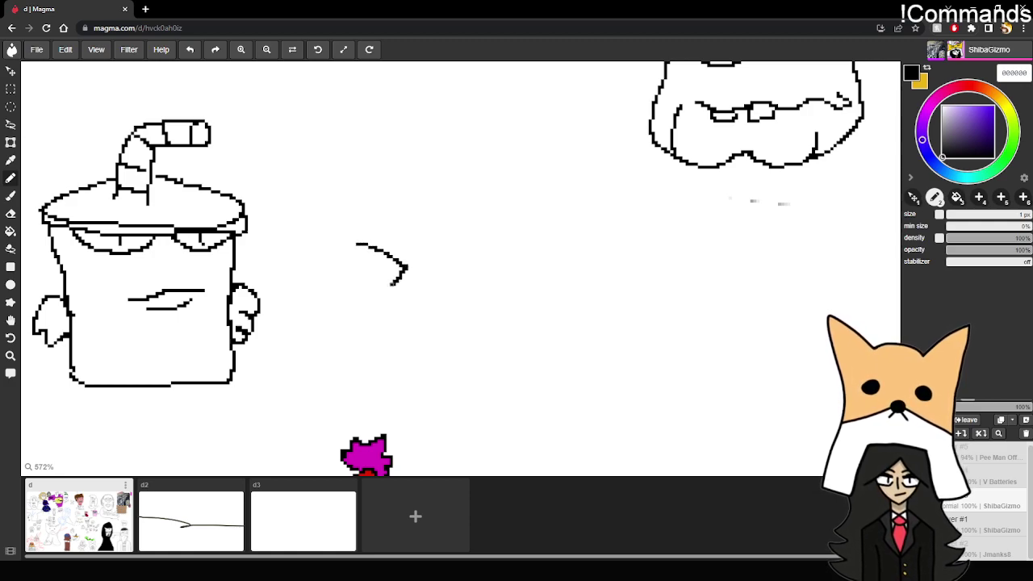
- Complete the left teardrop eye and draw a second teardrop eye with a pupil beside it
left_click_drag(365, 284, 357, 244)
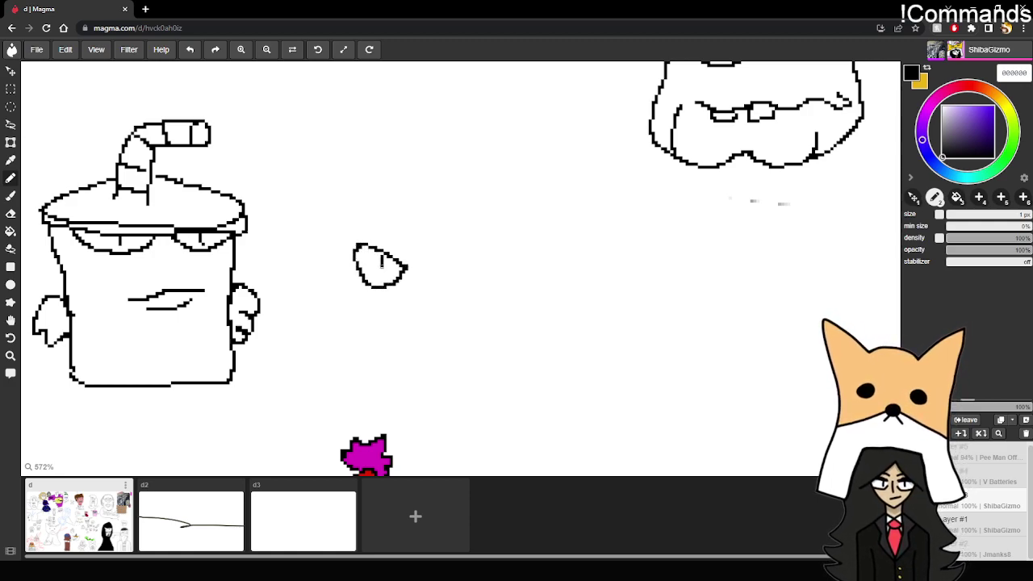
mouse_move(407, 263)
left_mouse_down()
mouse_move(397, 239)
mouse_move(341, 222)
left_mouse_up()
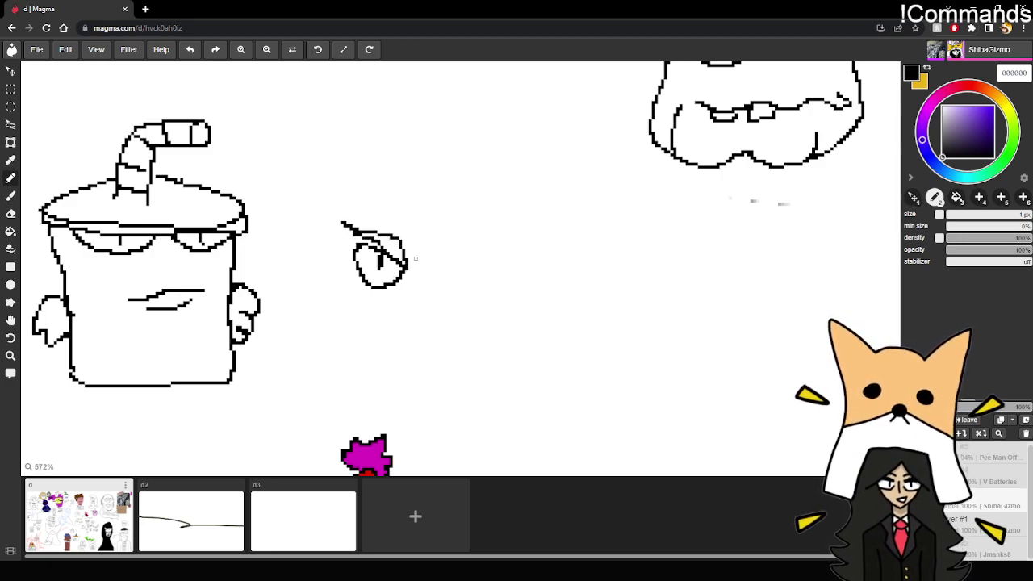
scroll(416, 258, "up", 2)
left_click_drag(399, 266, 475, 242)
mouse_move(410, 265)
left_mouse_down()
mouse_move(438, 288)
mouse_move(469, 290)
mouse_move(487, 247)
left_mouse_up()
key("ctrl+z")
key("ctrl+z")
left_click_drag(438, 252, 438, 271)
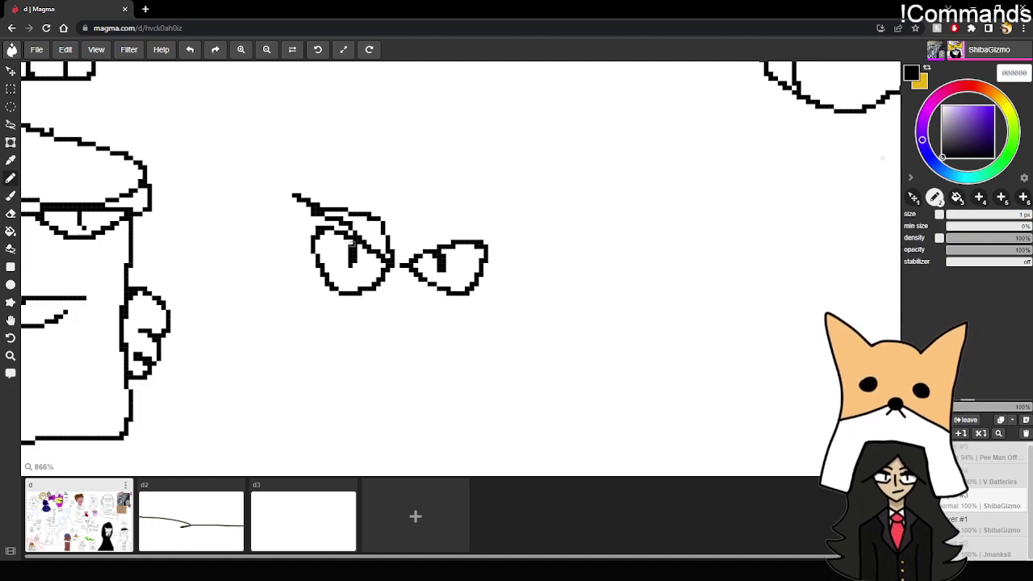
scroll(392, 249, "down", 1)
scroll(410, 234, "up", 2)
- Draw a pointed, arched brow over the right eye
mouse_move(375, 252)
left_mouse_down()
mouse_move(413, 204)
mouse_move(451, 189)
mouse_move(519, 192)
mouse_move(435, 226)
left_mouse_up()
scroll(363, 247, "down", 2)
scroll(363, 258, "up", 3)
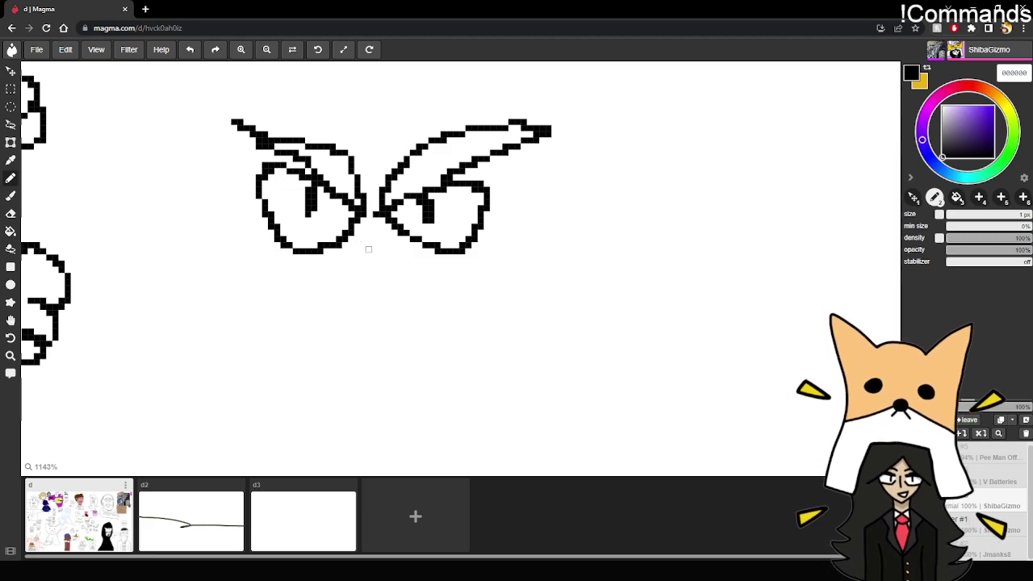
scroll(368, 249, "down", 3)
scroll(153, 352, "up", 3)
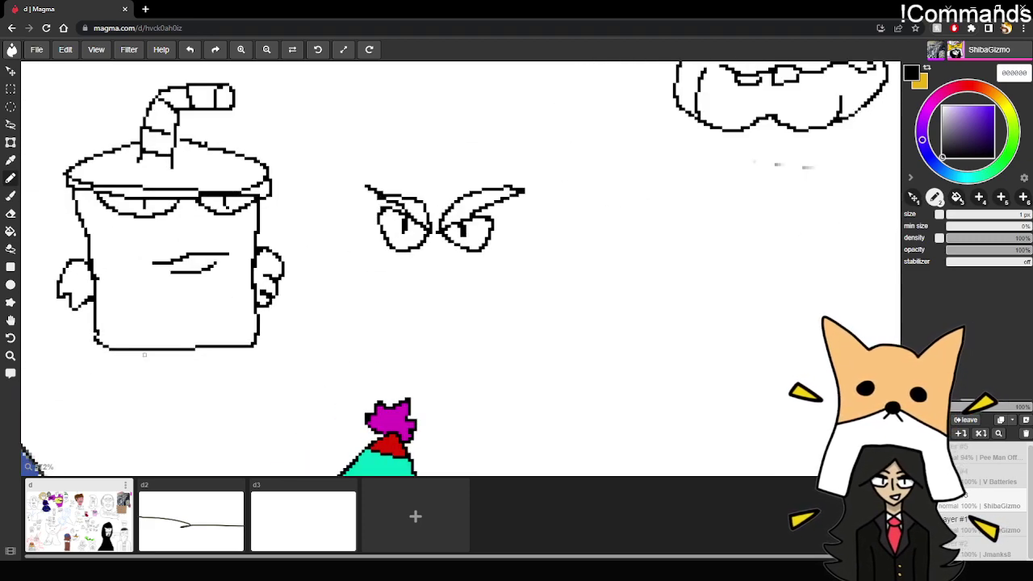
- Marquee-select the cup's bottom edge, move it down slightly, and deselect
left_click(11, 88)
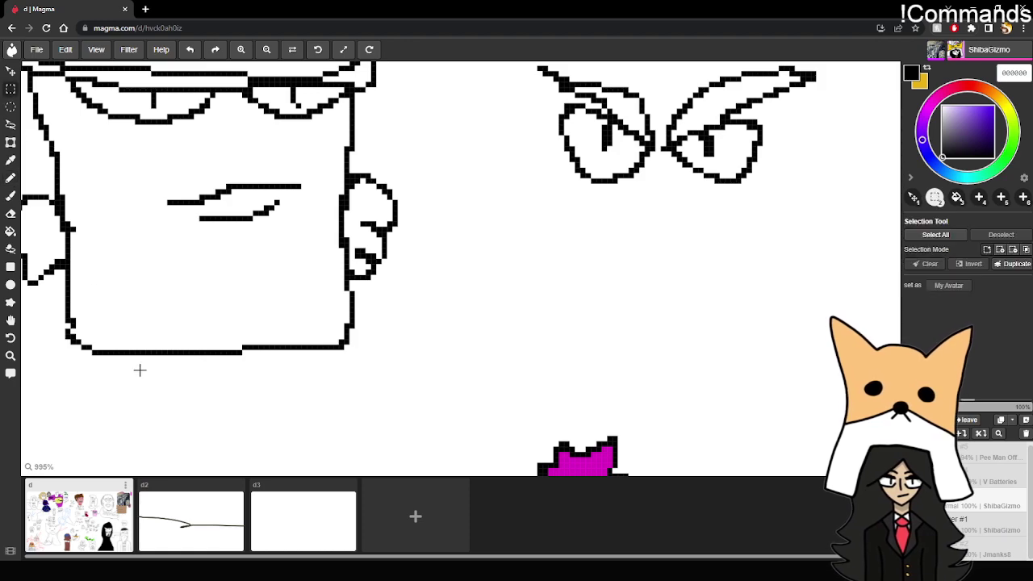
left_click_drag(393, 397, 414, 425)
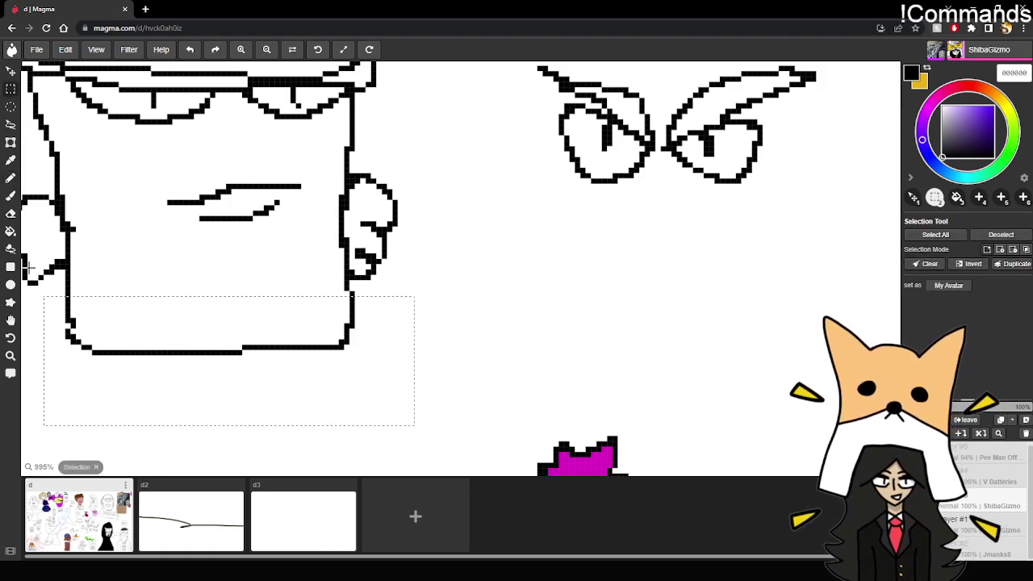
left_click(10, 71)
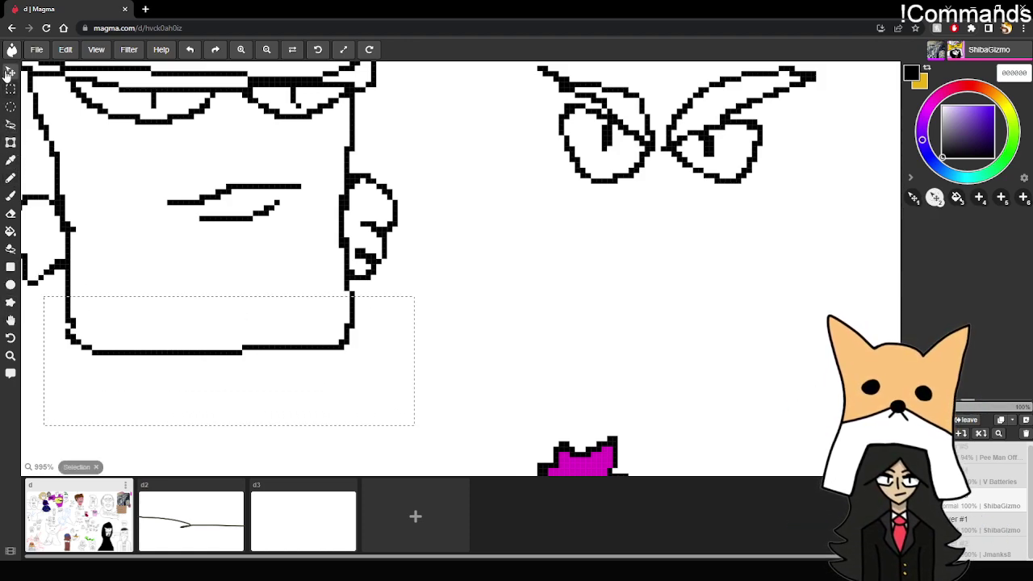
left_click_drag(223, 354, 226, 376)
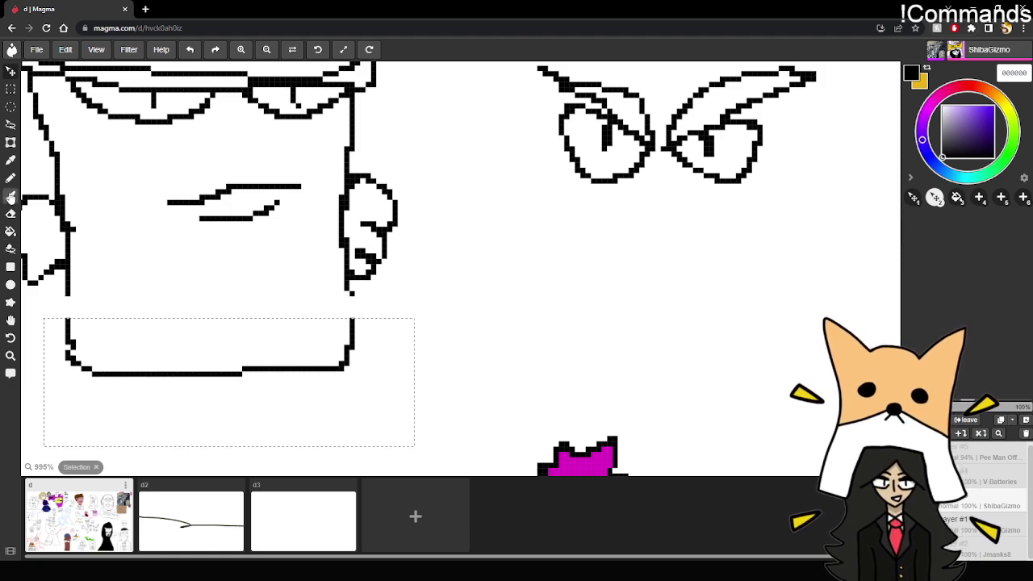
left_click(10, 196)
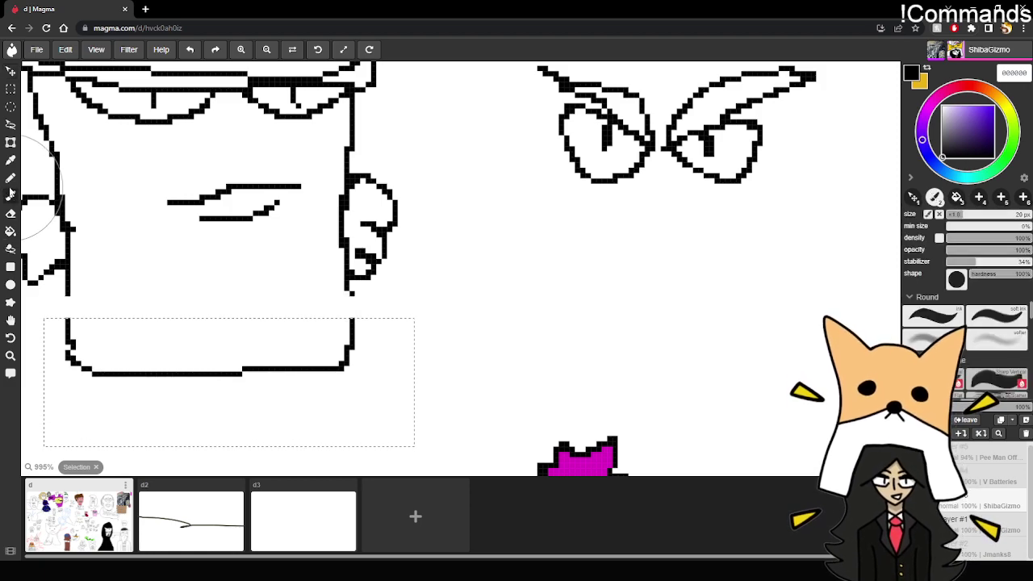
left_click(10, 89)
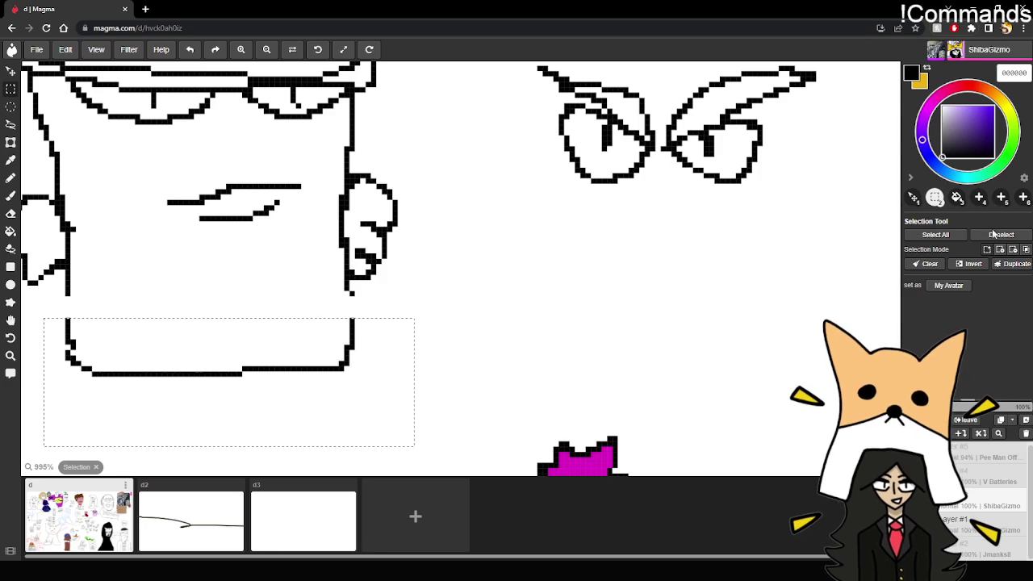
left_click(995, 235)
- Close the gaps in the cup's left and right side outlines with the 1-pixel pencil
left_click(11, 195)
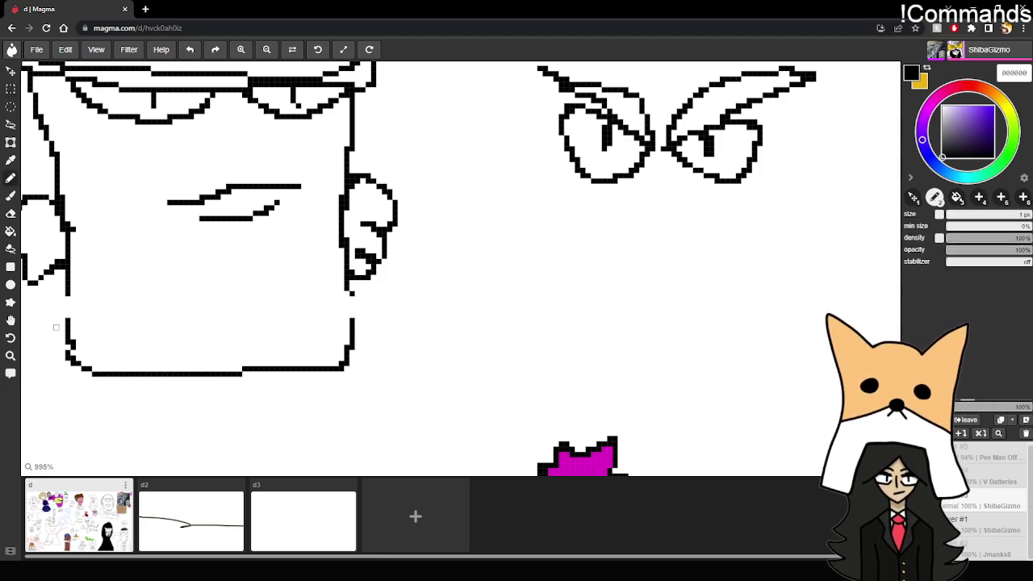
scroll(90, 306, "up", 2)
left_click_drag(76, 305, 79, 273)
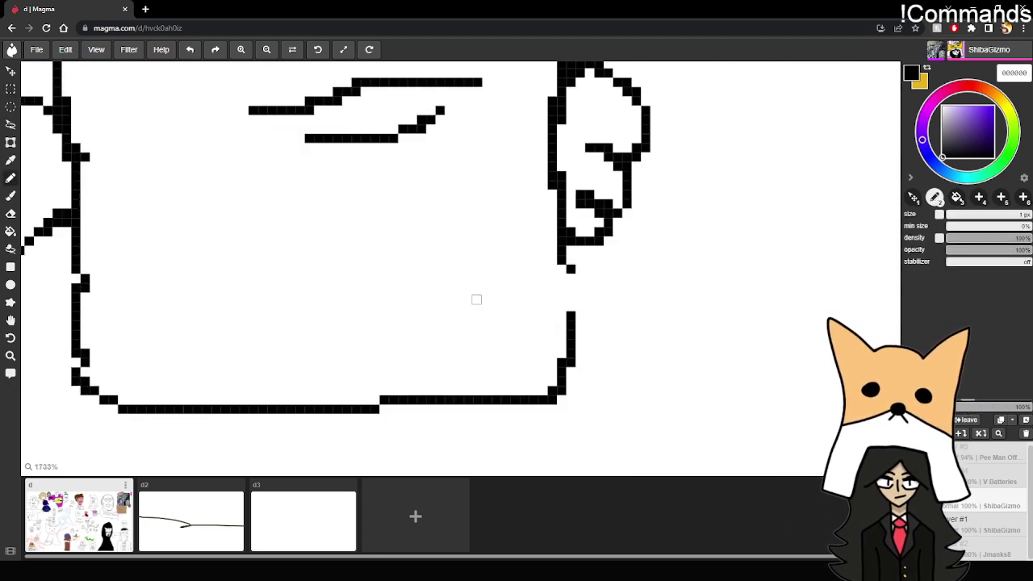
mouse_move(568, 285)
left_mouse_down()
mouse_move(569, 310)
mouse_move(569, 276)
left_mouse_up()
scroll(646, 305, "down", 5)
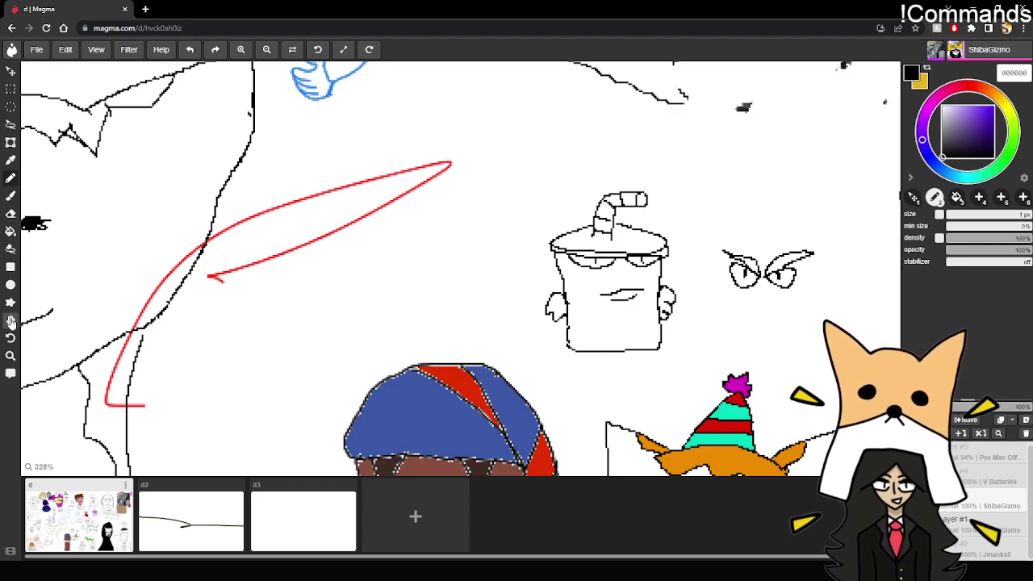
left_click(11, 319)
left_click_drag(759, 298, 505, 268)
scroll(505, 268, "up", 4)
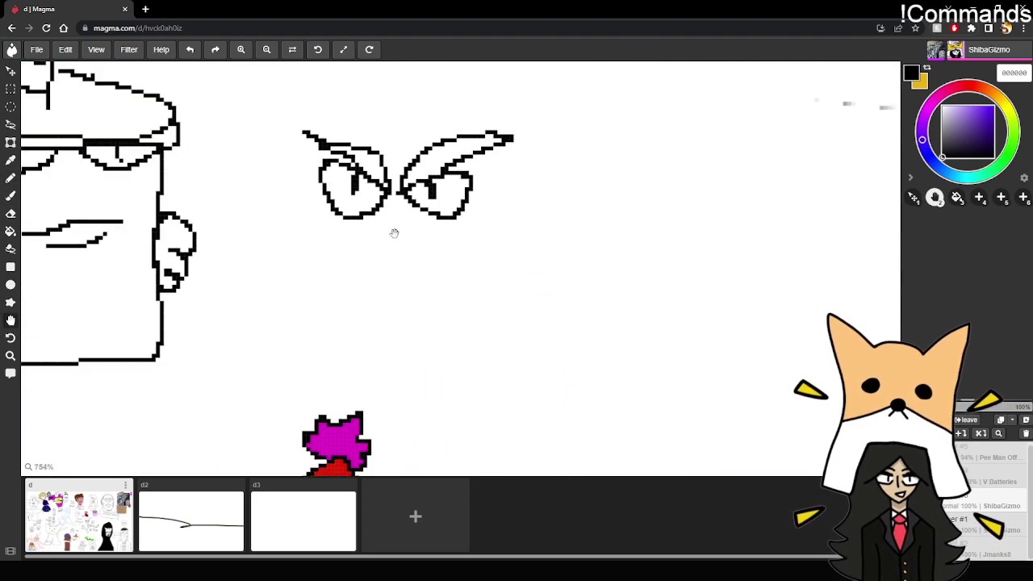
- Try strokes beneath the left eye with the 1-pixel pencil and undo them
scroll(393, 231, "up", 2)
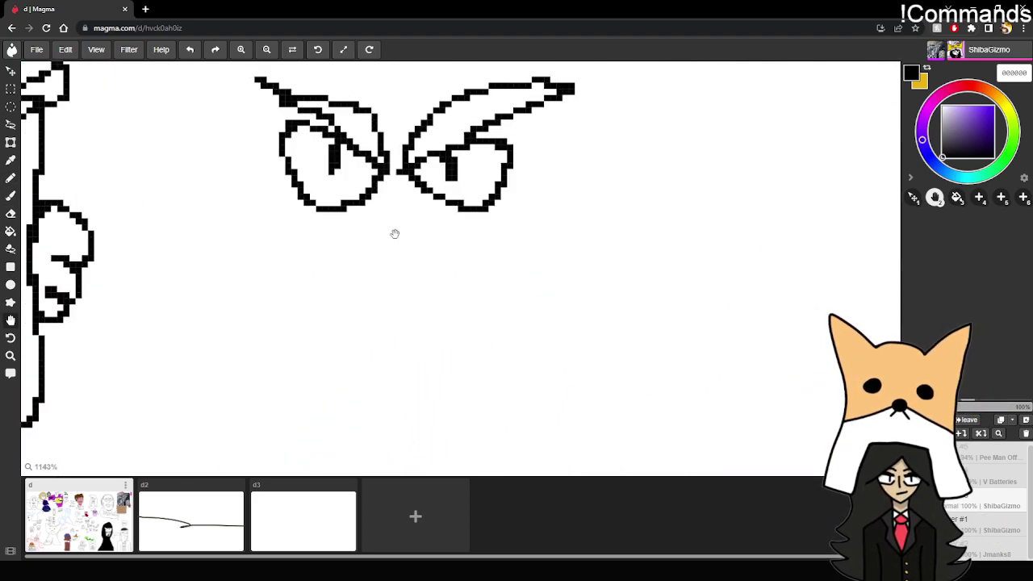
left_click(10, 196)
scroll(301, 258, "up", 1)
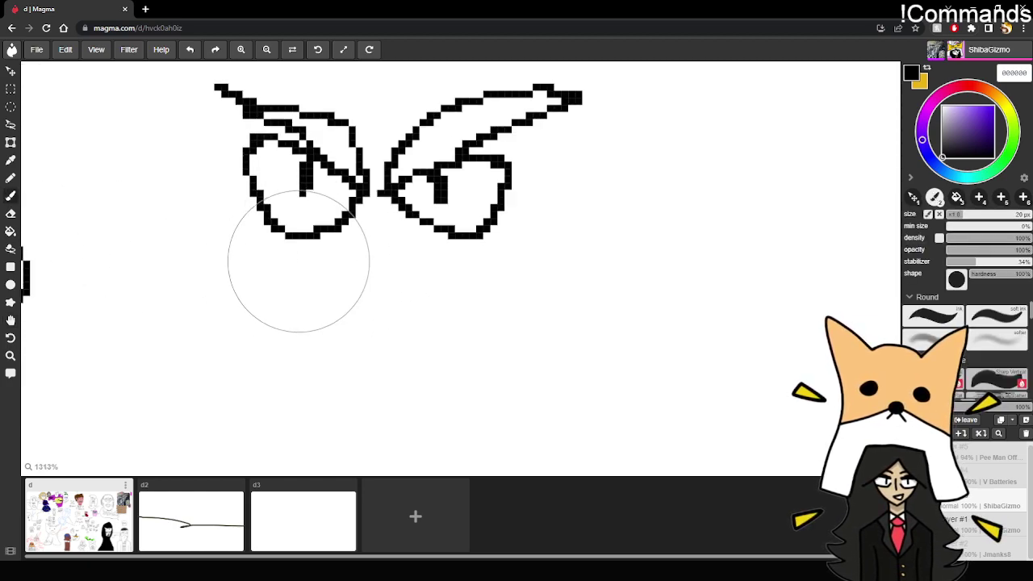
left_click(10, 178)
left_click_drag(375, 217, 311, 247)
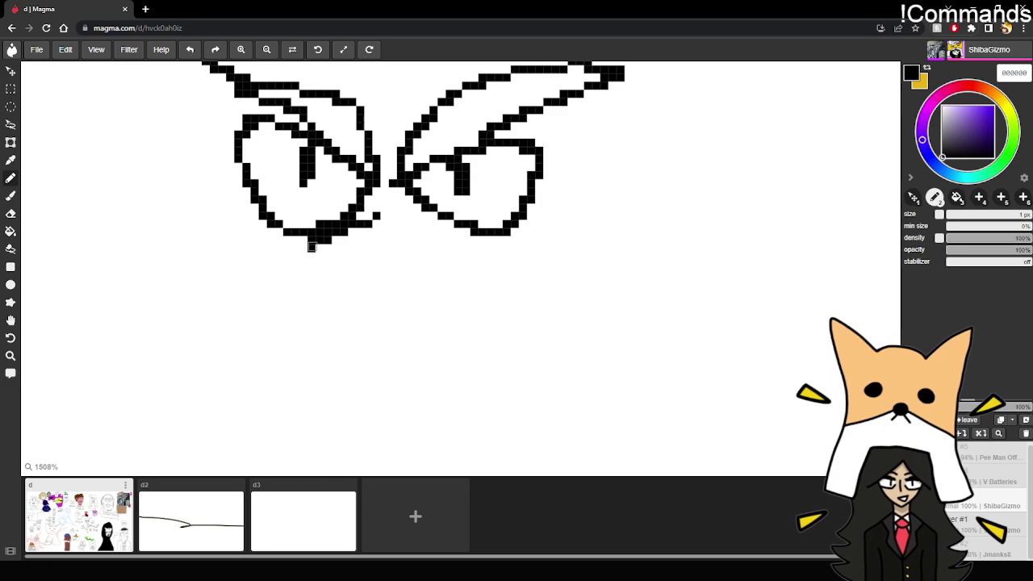
left_click_drag(376, 215, 441, 263)
key("ctrl+z")
key("ctrl+z")
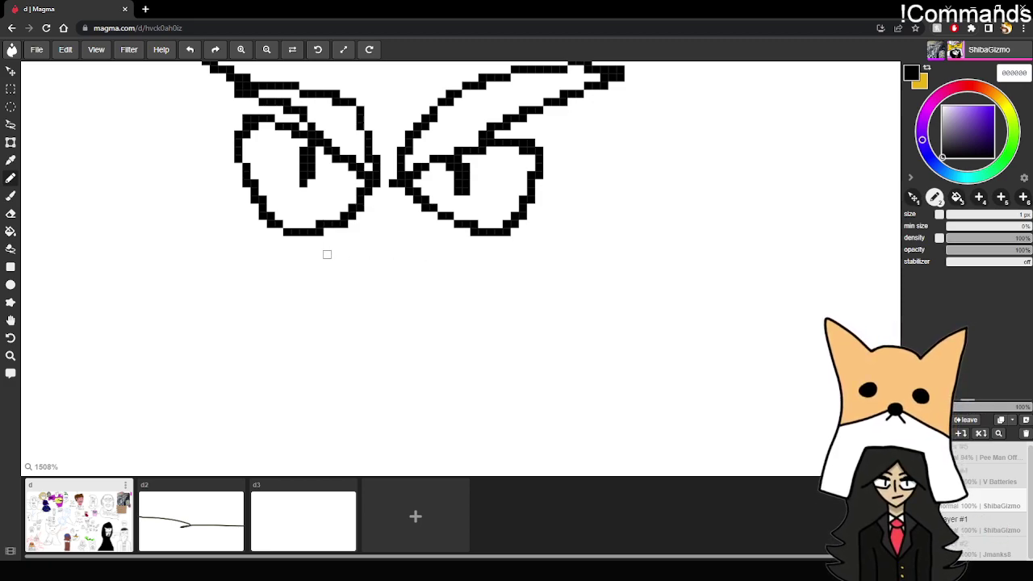
left_click_drag(276, 234, 339, 266)
key("ctrl+z")
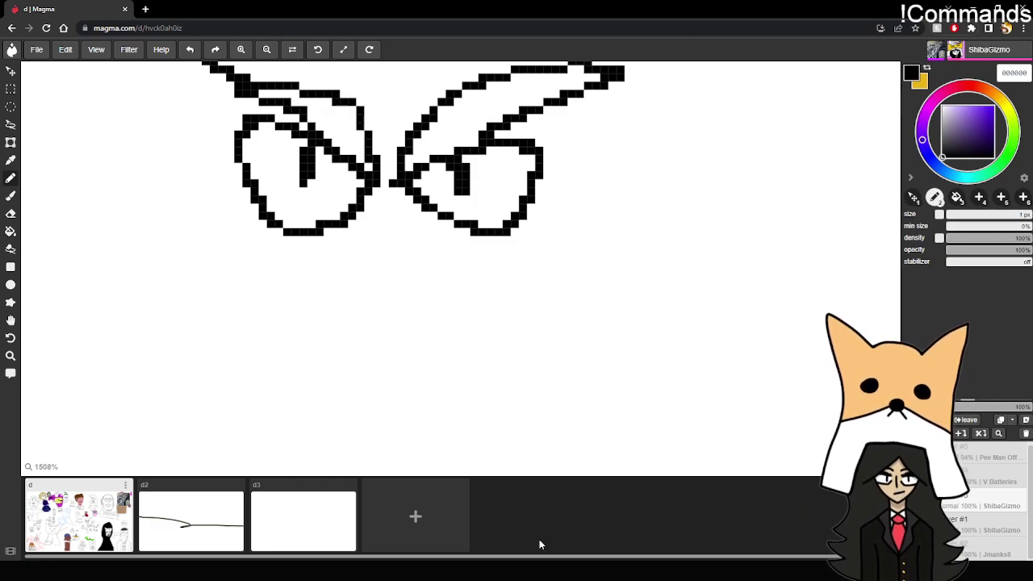
- Draw a V-shaped mouth beneath the angry eyes
scroll(392, 364, "down", 2)
scroll(364, 348, "up", 4)
mouse_move(262, 291)
left_mouse_down()
mouse_move(314, 359)
mouse_move(399, 406)
mouse_move(529, 323)
left_mouse_up()
scroll(529, 326, "down", 4)
- Replace the V mouth with a wide mouth that has a flat bottom edge
scroll(529, 330, "up", 3)
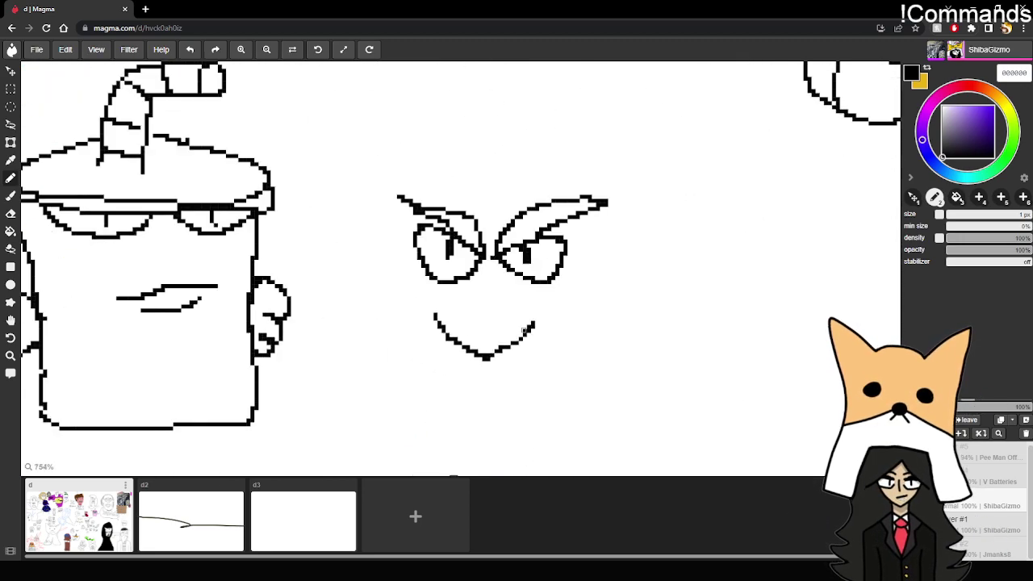
scroll(528, 330, "up", 2)
key("ctrl+z")
mouse_move(401, 261)
left_mouse_down()
mouse_move(347, 300)
mouse_move(422, 302)
mouse_move(437, 288)
left_mouse_up()
mouse_move(461, 255)
left_mouse_down()
mouse_move(542, 310)
mouse_move(500, 313)
mouse_move(448, 293)
mouse_move(423, 312)
mouse_move(475, 317)
left_mouse_up()
key("ctrl+z")
left_click_drag(410, 317, 477, 318)
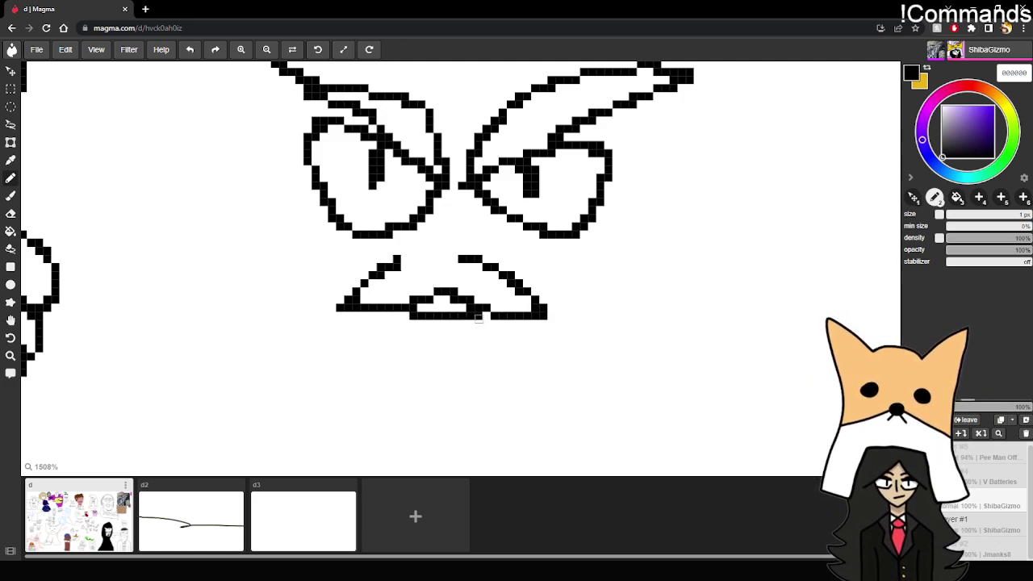
mouse_move(340, 309)
left_mouse_down()
mouse_move(461, 412)
mouse_move(346, 349)
mouse_move(383, 404)
mouse_move(445, 453)
mouse_move(510, 388)
mouse_move(526, 328)
mouse_move(499, 317)
mouse_move(525, 327)
mouse_move(501, 318)
mouse_move(438, 329)
mouse_move(409, 314)
left_mouse_up()
key("ctrl+z")
- Draw the face's left and right side lines down to a pointed chin
scroll(463, 362, "down", 4)
scroll(463, 363, "up", 2)
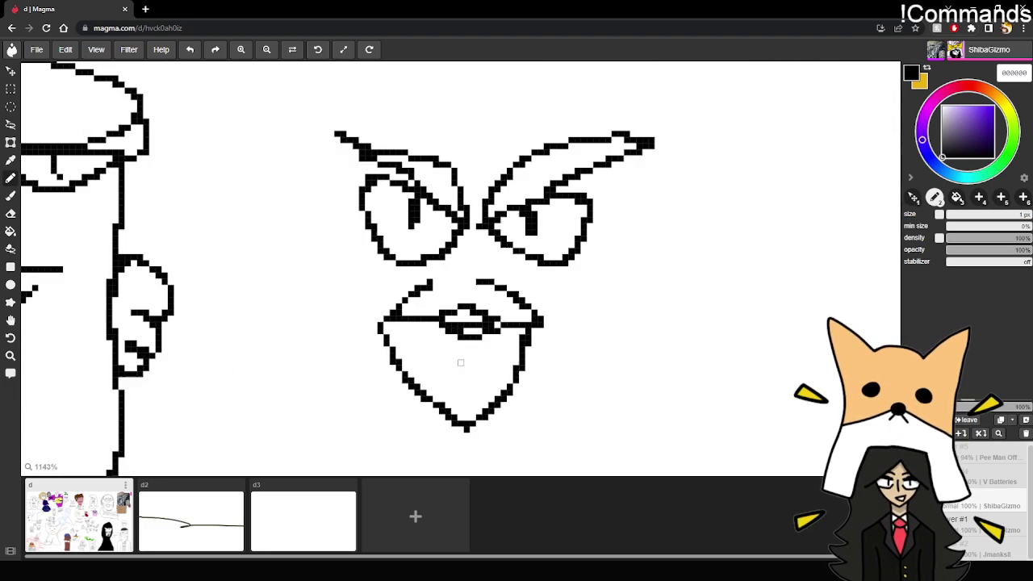
scroll(463, 362, "down", 3)
scroll(436, 347, "up", 5)
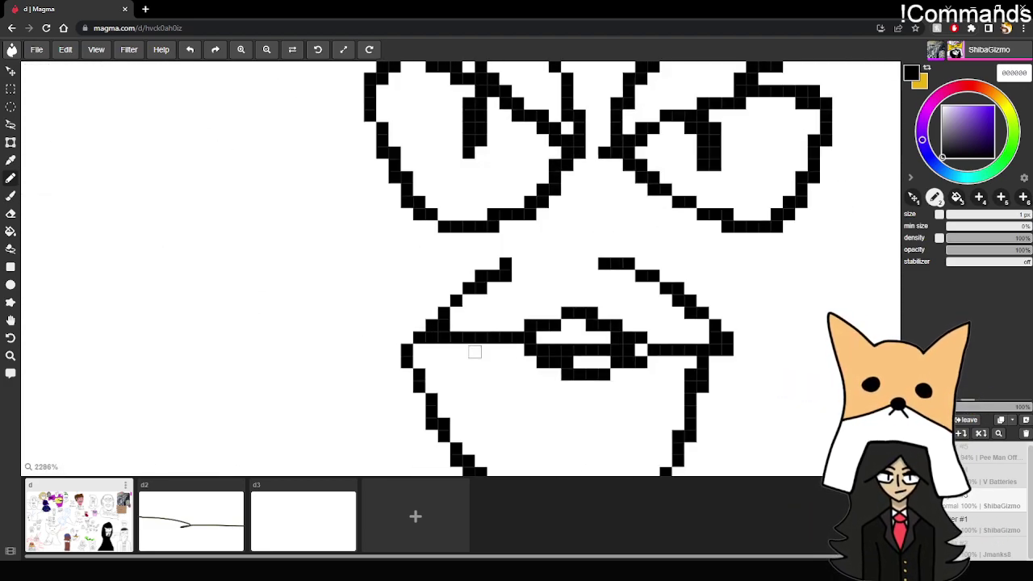
scroll(491, 267, "down", 3)
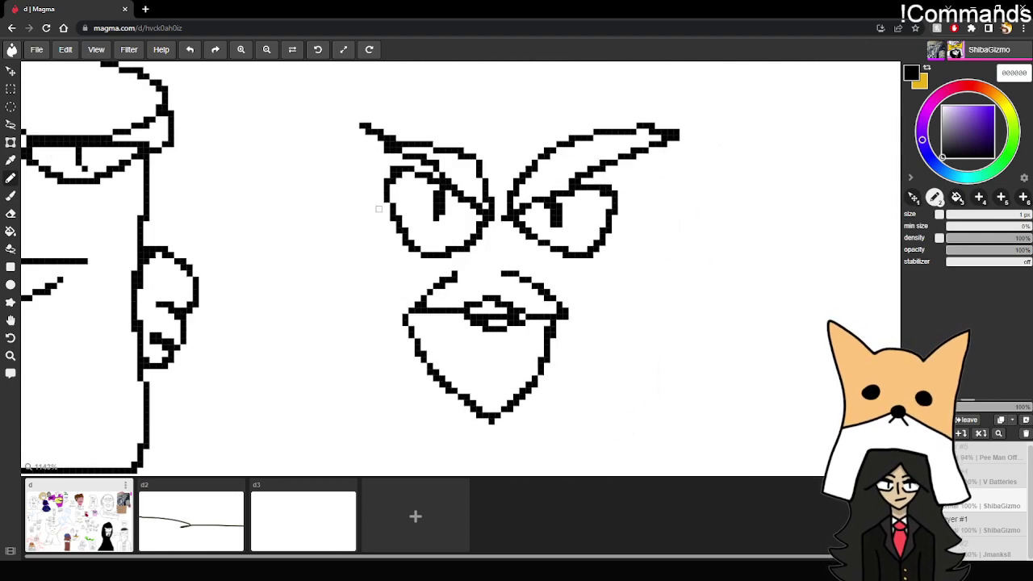
mouse_move(362, 174)
left_mouse_down()
mouse_move(363, 281)
mouse_move(443, 386)
left_mouse_up()
mouse_move(639, 171)
left_mouse_down()
mouse_move(659, 255)
mouse_move(602, 318)
left_mouse_up()
key("ctrl+z")
mouse_move(632, 160)
left_mouse_down()
mouse_move(620, 240)
mouse_move(578, 336)
mouse_move(543, 373)
left_mouse_up()
scroll(555, 360, "down", 5)
scroll(552, 359, "up", 4)
scroll(552, 359, "up", 2)
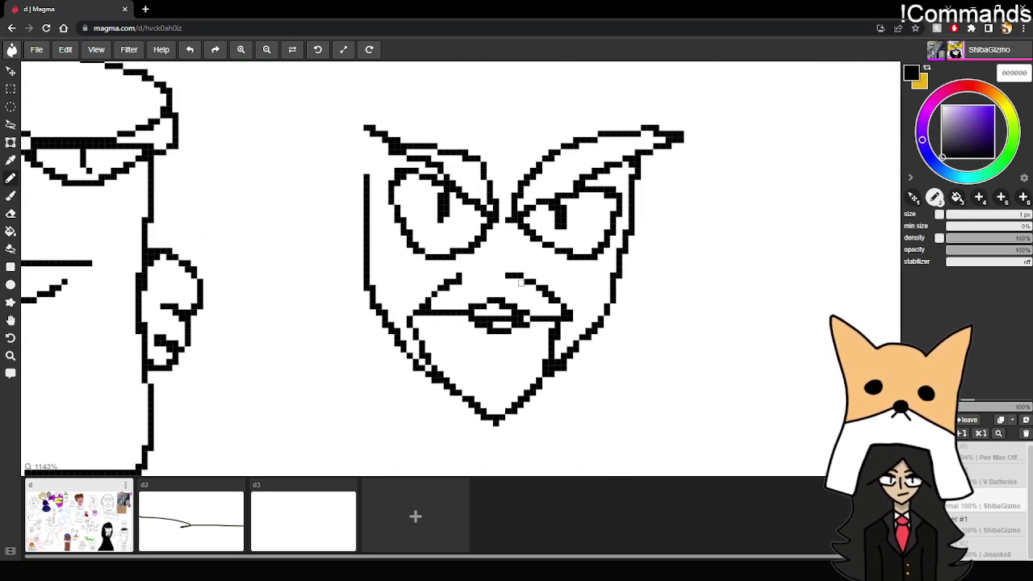
- Pencil a nose between the angry eyes, undoing two false-start strokes first
scroll(523, 284, "down", 4)
scroll(482, 172, "up", 4)
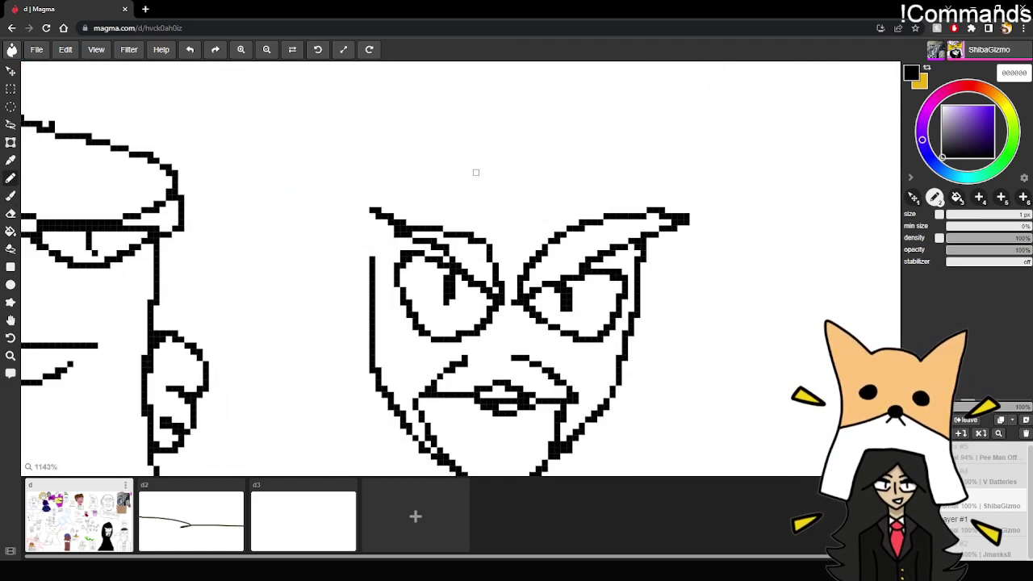
scroll(445, 141, "down", 4)
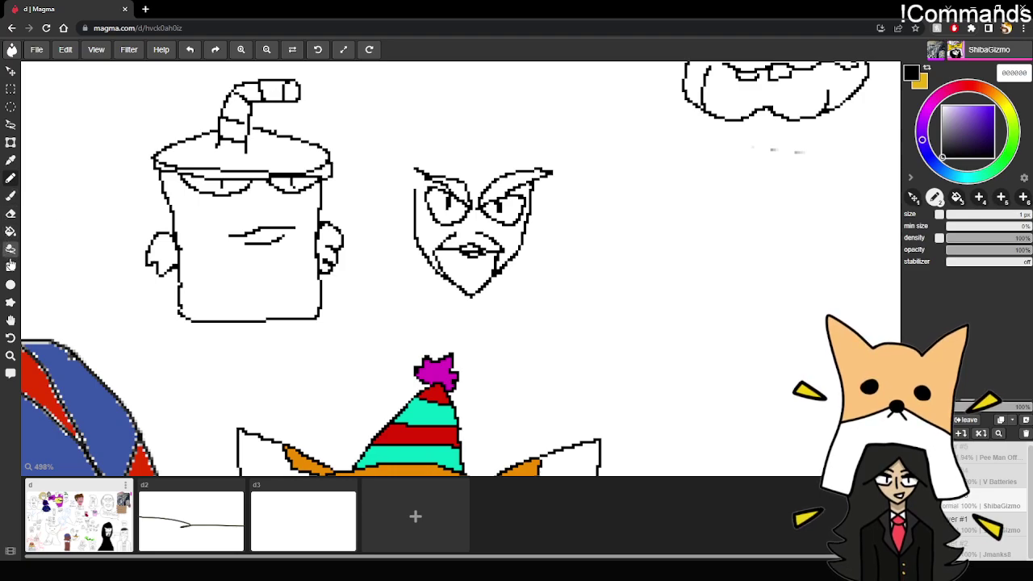
scroll(516, 238, "up", 4)
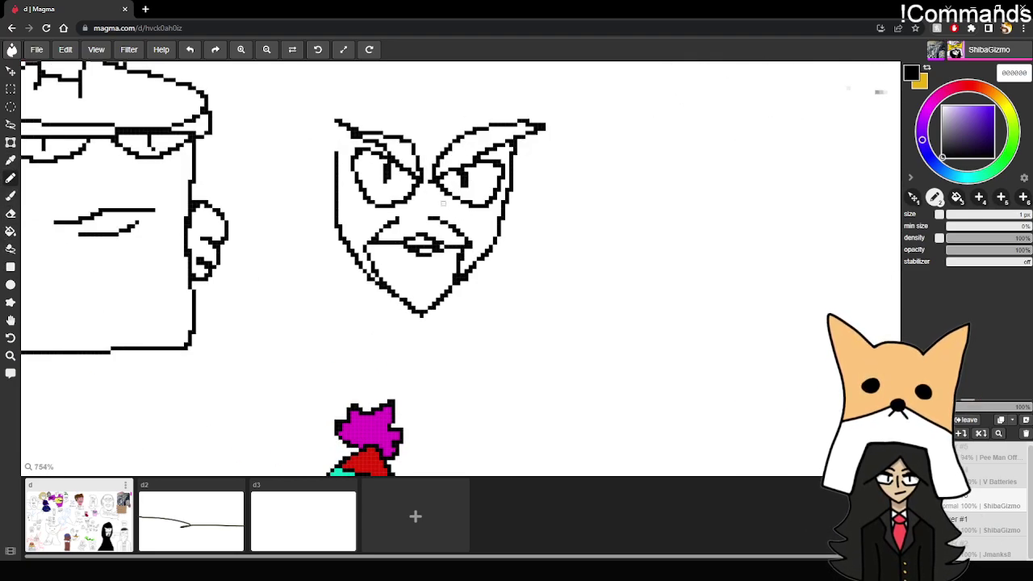
left_click_drag(413, 190, 430, 223)
mouse_move(415, 187)
left_mouse_down()
mouse_move(402, 209)
mouse_move(402, 194)
mouse_move(385, 203)
mouse_move(410, 237)
mouse_move(430, 206)
left_mouse_up()
key("ctrl+z")
key("ctrl+z")
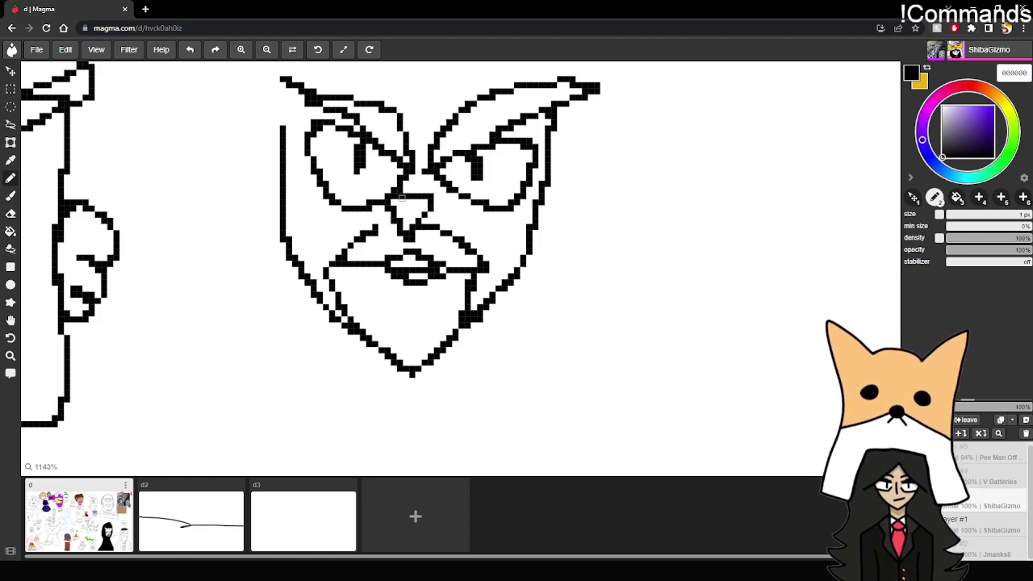
key("ctrl+z")
scroll(432, 195, "down", 3)
scroll(405, 235, "up", 3)
mouse_move(414, 216)
left_mouse_down()
mouse_move(425, 243)
mouse_move(454, 207)
left_mouse_up()
- Extend the line above the mouth further to the right
scroll(458, 199, "down", 2)
scroll(402, 250, "up", 3)
left_click_drag(397, 231, 418, 228)
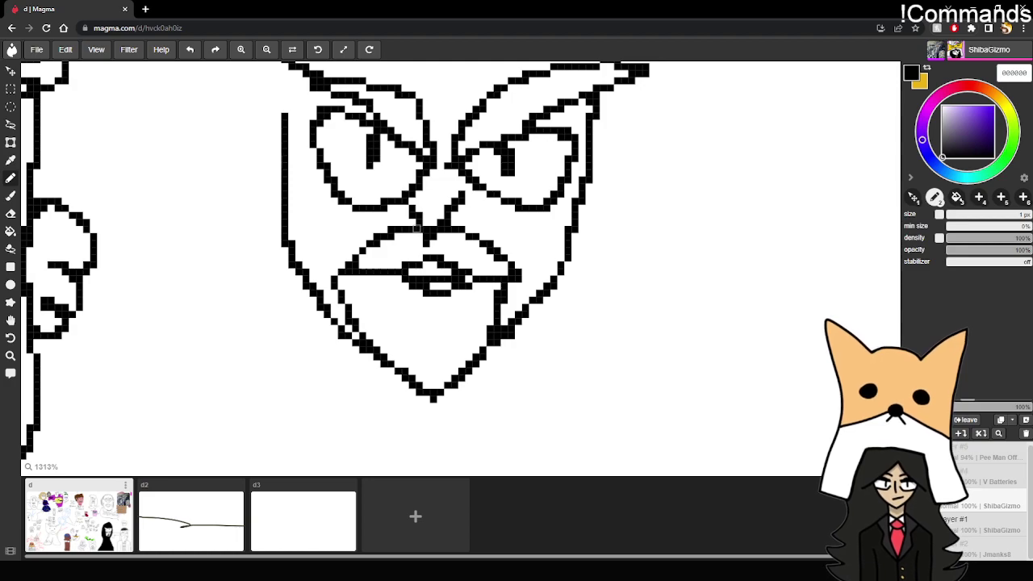
- Erase the old mouth lines with an 8 px eraser and pencil a new thin mouth line
left_click(10, 213)
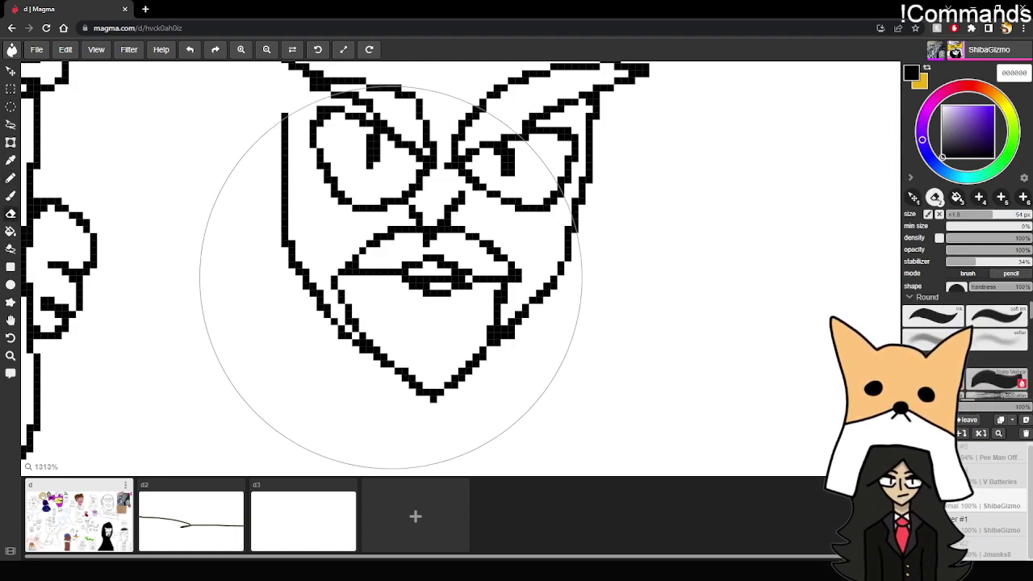
left_click_drag(991, 214, 956, 215)
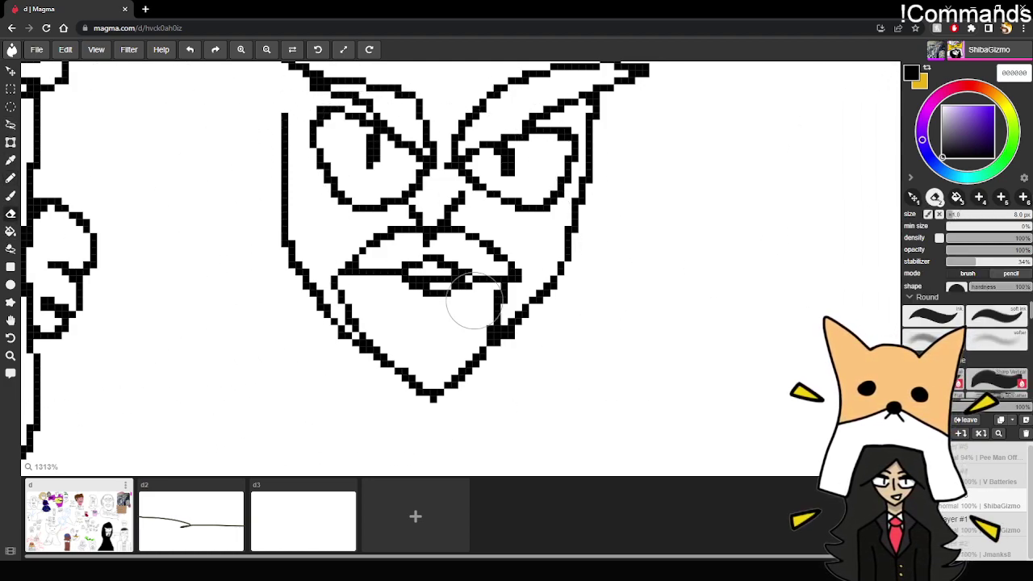
mouse_move(393, 274)
left_mouse_down()
mouse_move(473, 272)
mouse_move(437, 280)
mouse_move(495, 282)
left_mouse_up()
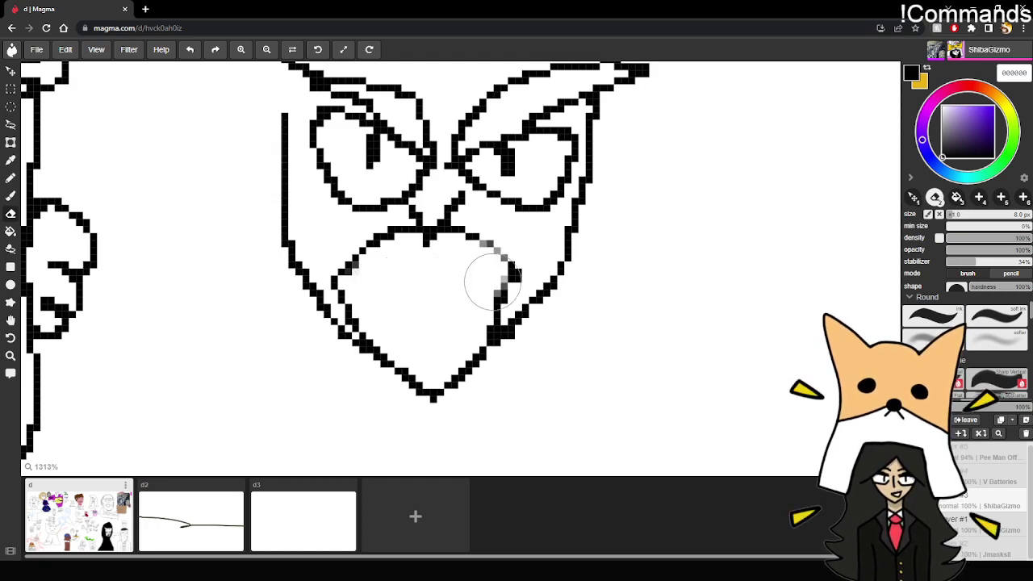
left_click(11, 178)
left_click_drag(414, 272, 336, 284)
left_click_drag(428, 273, 502, 286)
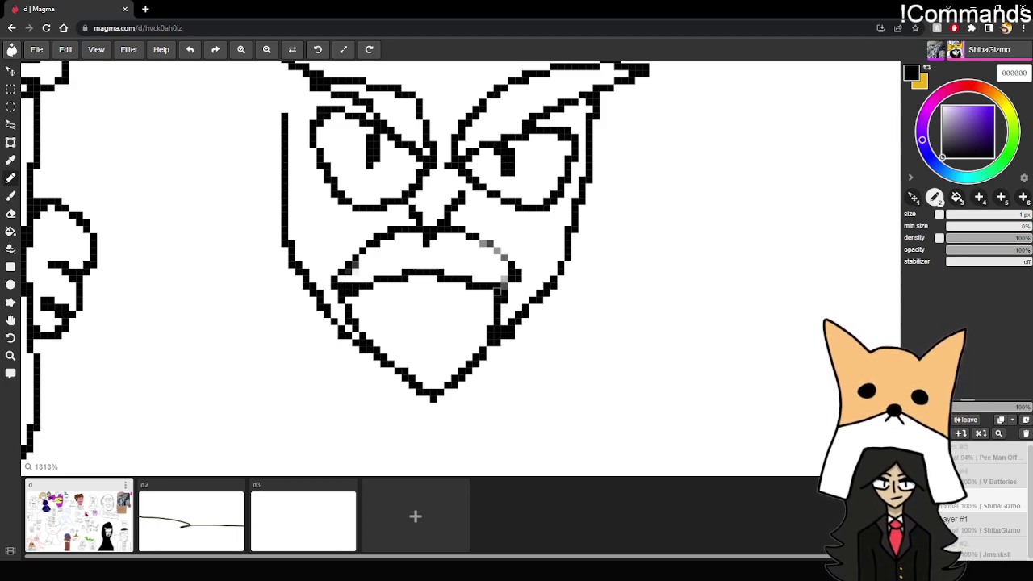
- Draw the curved lower lip under the mouth, removing a stray line first
mouse_move(412, 292)
left_mouse_down()
mouse_move(436, 292)
mouse_move(422, 311)
mouse_move(457, 284)
left_mouse_up()
key("ctrl+z")
key("ctrl+z")
mouse_move(382, 284)
left_mouse_down()
mouse_move(408, 312)
mouse_move(447, 301)
mouse_move(467, 278)
left_mouse_up()
- Blacken the grey upper-lip pixels and fill black pixels along the lower lip
scroll(476, 283, "down", 5)
scroll(482, 283, "up", 3)
scroll(482, 283, "up", 3)
left_click_drag(501, 318, 466, 292)
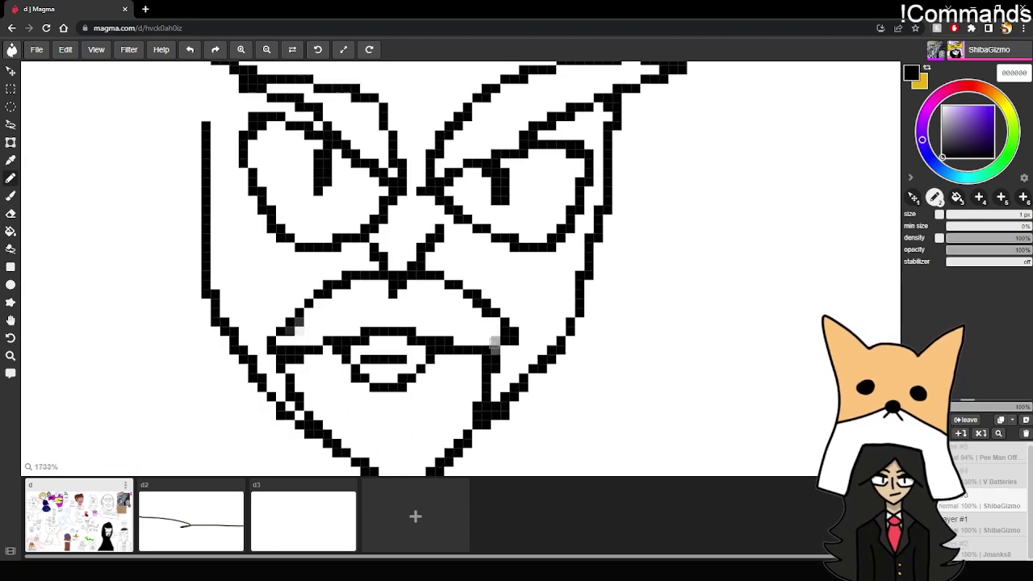
scroll(494, 347, "down", 6)
scroll(453, 444, "down", 1)
scroll(453, 445, "up", 4)
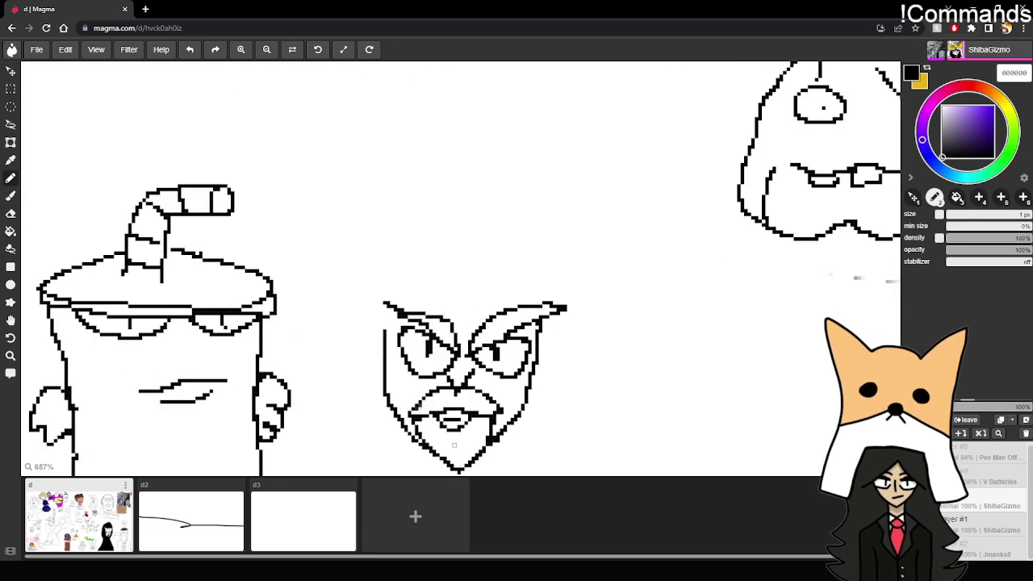
scroll(453, 445, "up", 7)
mouse_move(451, 381)
left_mouse_down()
mouse_move(452, 367)
mouse_move(423, 366)
mouse_move(436, 365)
left_mouse_up()
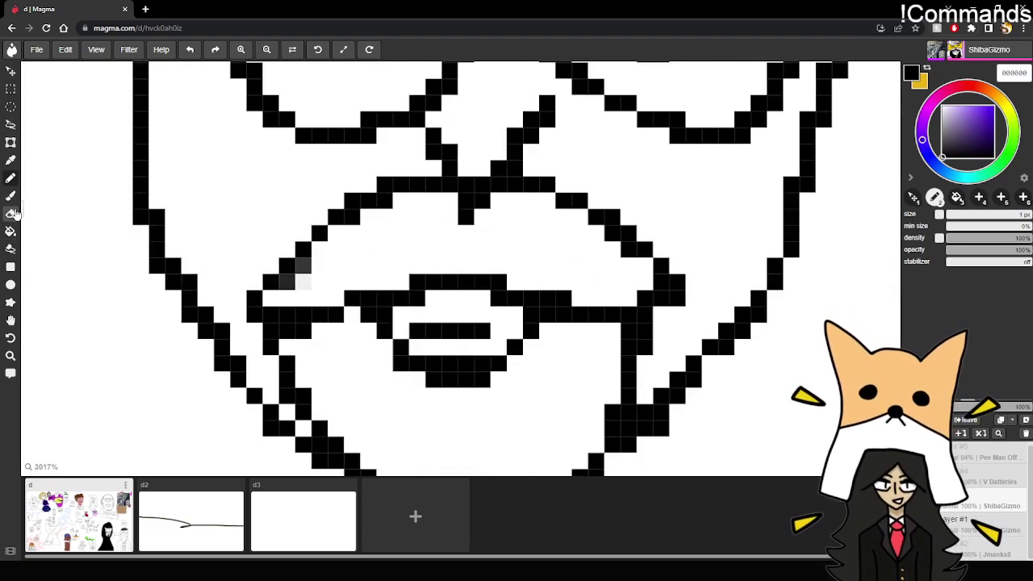
- Erase the lower lip's bottom pixel row and a leftover pixel with a 1 px eraser
left_click(11, 213)
left_click(948, 214)
mouse_move(484, 393)
left_mouse_down()
mouse_move(423, 382)
mouse_move(501, 379)
left_mouse_up()
left_click(399, 363)
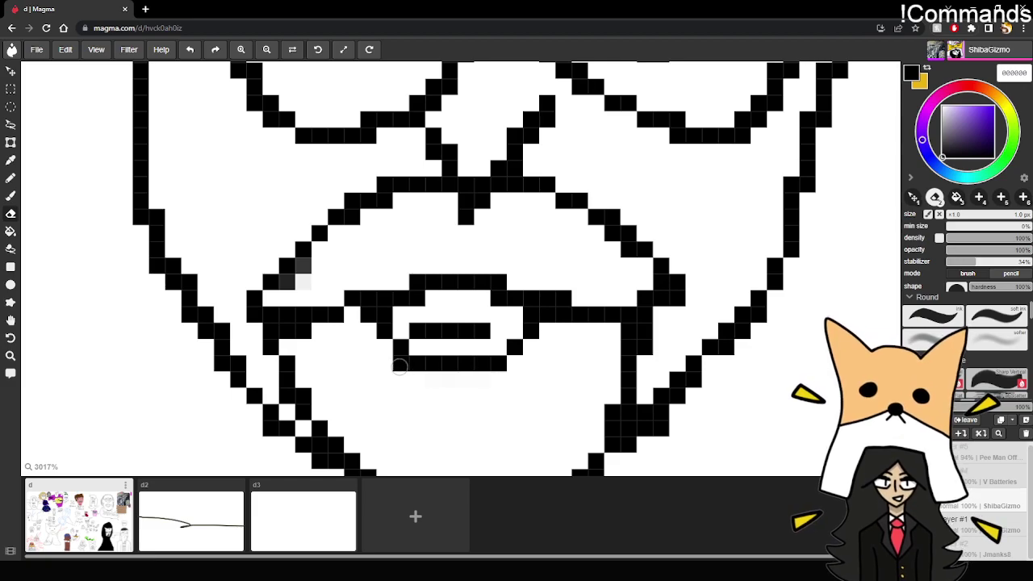
- Pencil a horizontal line across the inside of the mouth
scroll(404, 335, "down", 5)
scroll(404, 332, "up", 4)
scroll(440, 310, "down", 2)
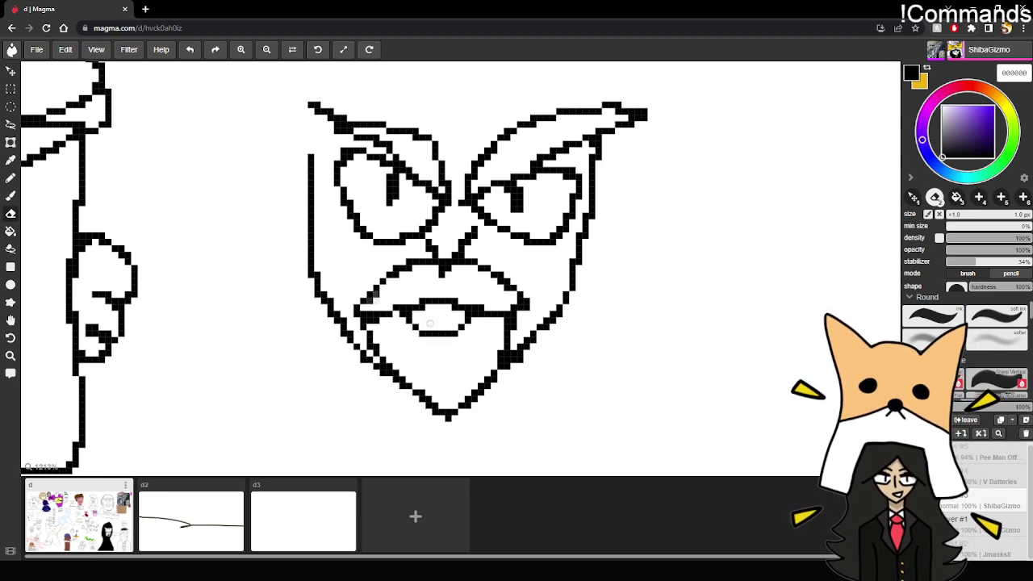
scroll(430, 323, "up", 3)
key("n")
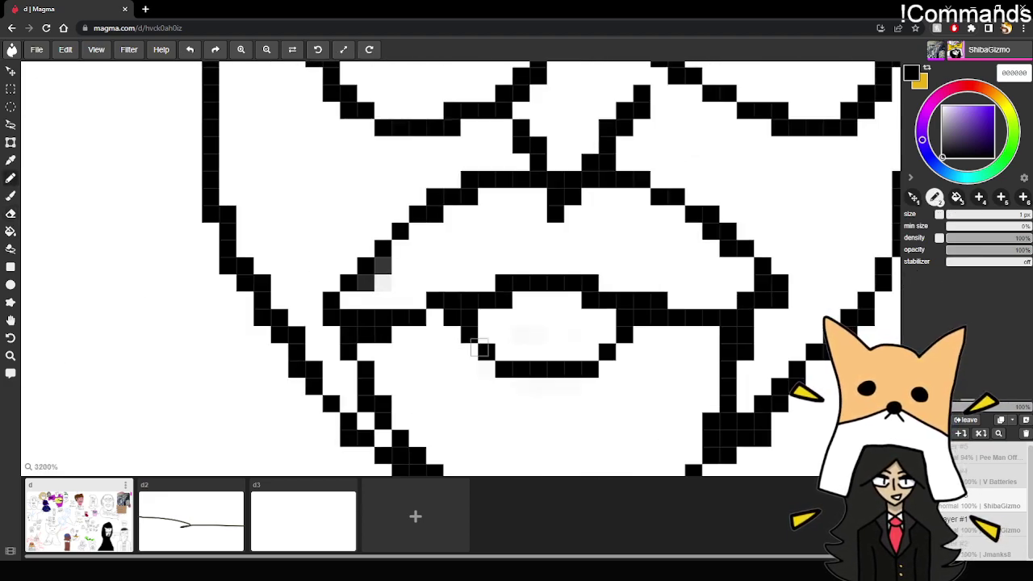
left_click_drag(499, 335, 601, 335)
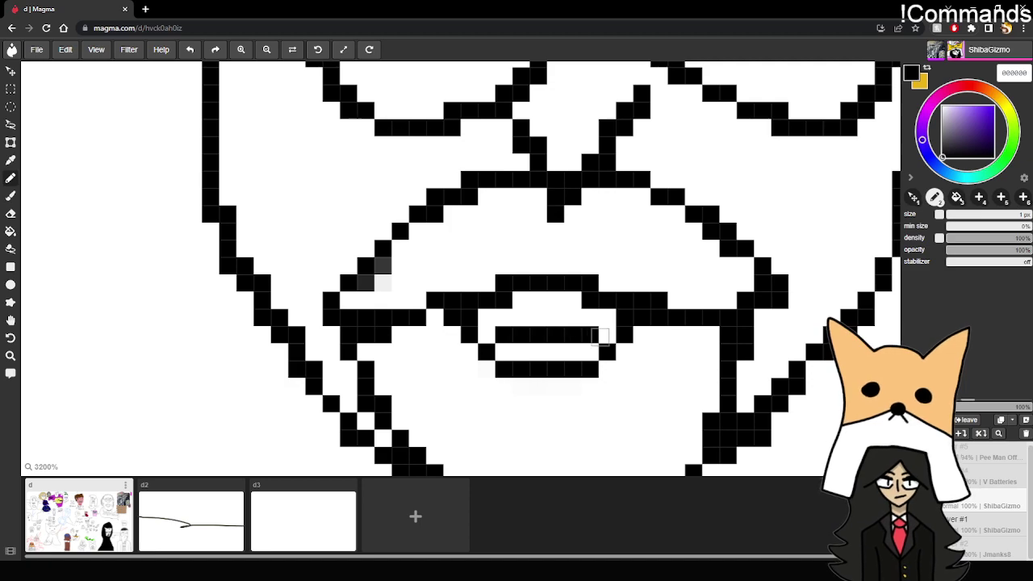
scroll(598, 335, "down", 5)
scroll(691, 138, "up", 4)
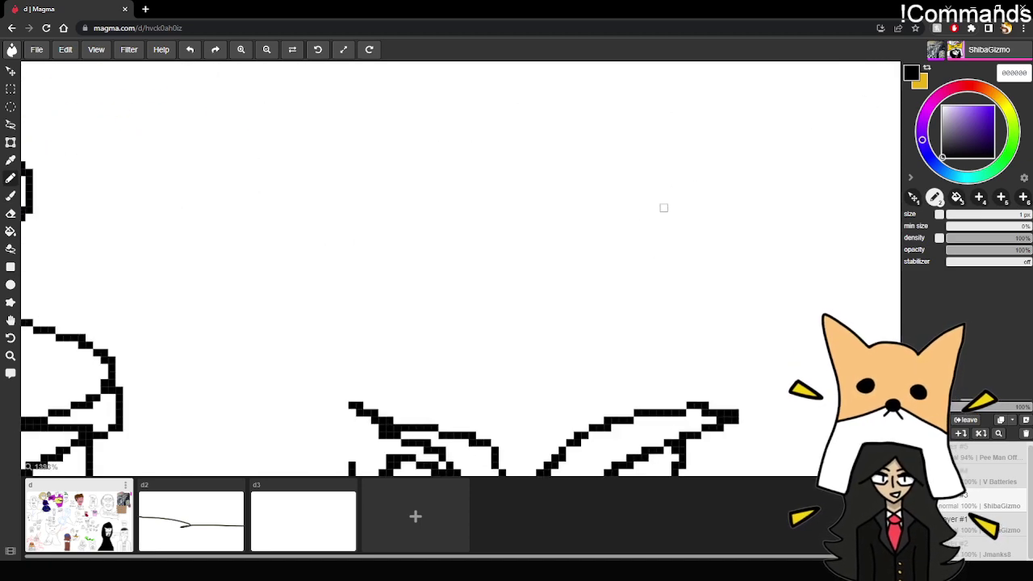
- Draw two tall finger-like spikes above the face, redoing the first one
mouse_move(623, 270)
left_mouse_down()
mouse_move(701, 236)
mouse_move(720, 255)
mouse_move(682, 394)
left_mouse_up()
key("ctrl+z")
left_click_drag(653, 233, 615, 408)
mouse_move(661, 224)
left_mouse_down()
mouse_move(696, 276)
mouse_move(660, 417)
left_mouse_up()
scroll(660, 417, "down", 3)
scroll(670, 363, "down", 3)
scroll(670, 322, "up", 6)
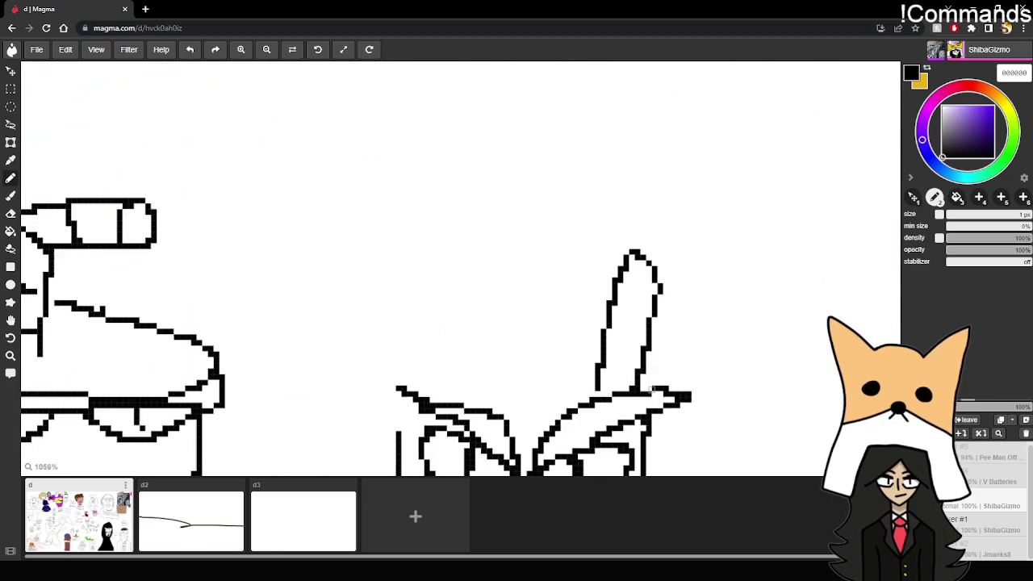
mouse_move(673, 248)
left_mouse_down()
mouse_move(751, 243)
mouse_move(761, 253)
mouse_move(745, 295)
mouse_move(693, 305)
mouse_move(673, 390)
left_mouse_up()
- Extend the palm outline to the left beneath the fingers
scroll(670, 388, "down", 4)
scroll(646, 392, "up", 3)
mouse_move(724, 407)
left_mouse_down()
mouse_move(630, 430)
mouse_move(486, 406)
mouse_move(500, 409)
mouse_move(482, 416)
mouse_move(502, 431)
mouse_move(494, 445)
mouse_move(516, 465)
left_mouse_up()
scroll(484, 406, "down", 3)
scroll(493, 419, "up", 4)
scroll(509, 452, "down", 5)
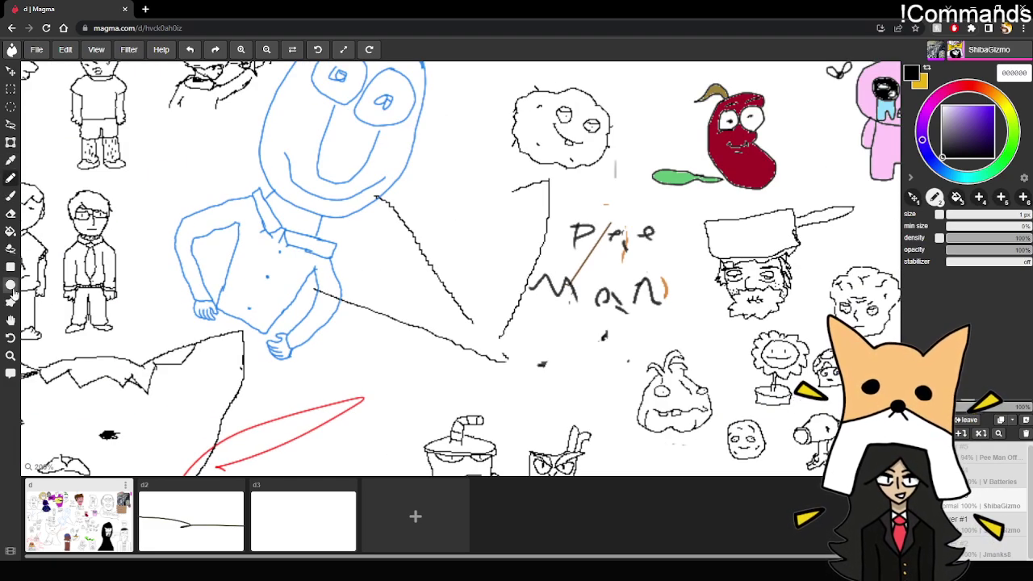
- Pan with the Hand tool to bring the bear and cat-hat drawings into view
left_click(11, 319)
left_click_drag(400, 360, 215, 103)
left_click_drag(403, 252, 463, 256)
scroll(416, 191, "up", 2)
left_click_drag(431, 213, 441, 250)
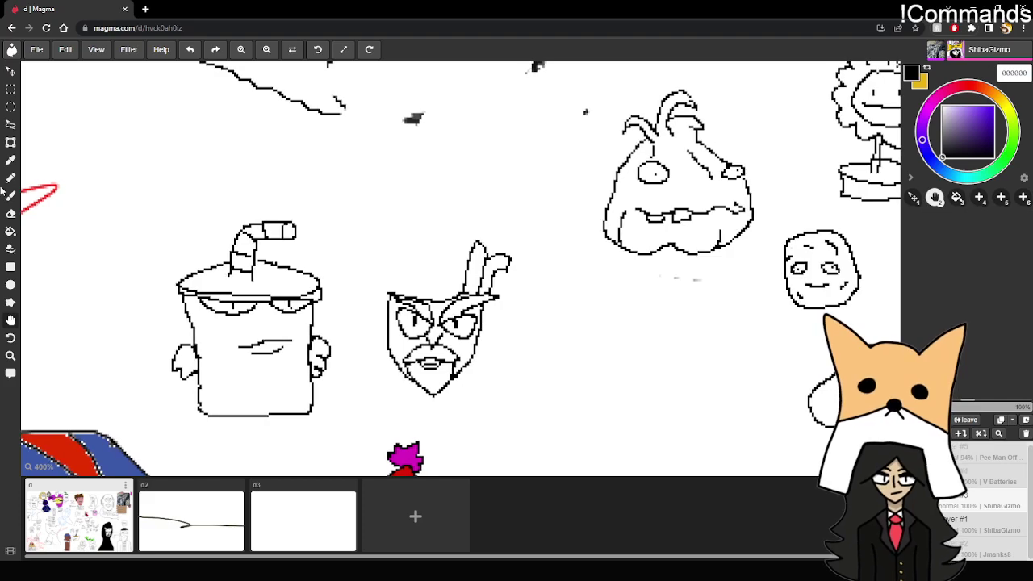
left_click(10, 177)
- Brush strands rising from the left spike tip and a long vertical strand across the crest
scroll(419, 249, "up", 2)
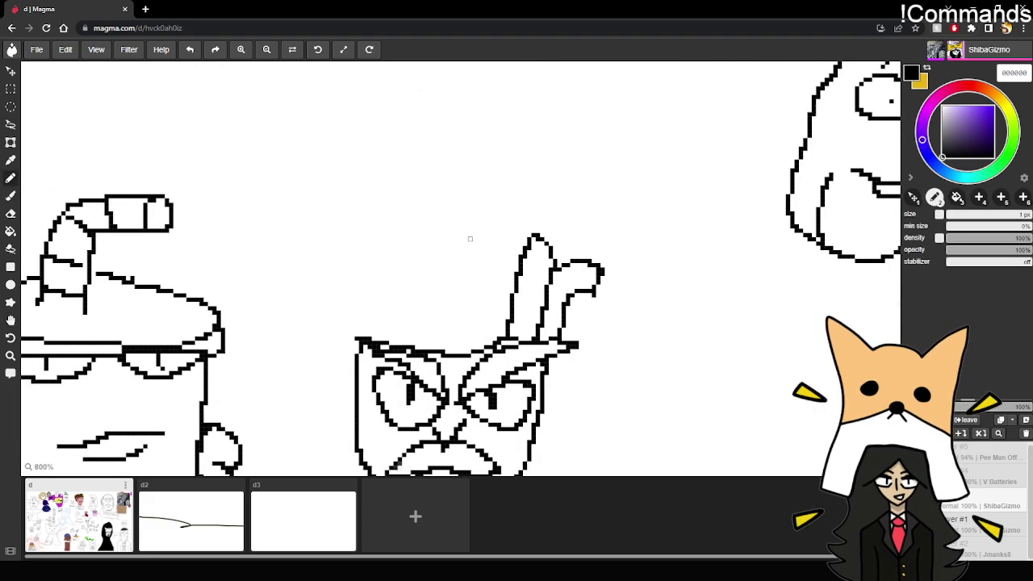
left_click_drag(531, 246, 551, 265)
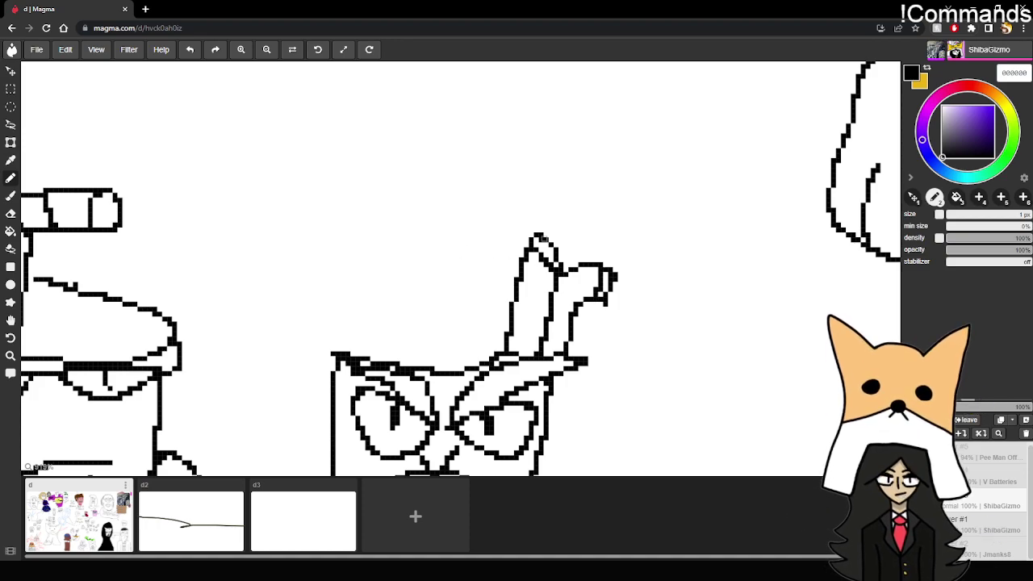
mouse_move(534, 239)
left_mouse_down()
mouse_move(502, 194)
mouse_move(467, 193)
mouse_move(491, 240)
mouse_move(482, 361)
left_mouse_up()
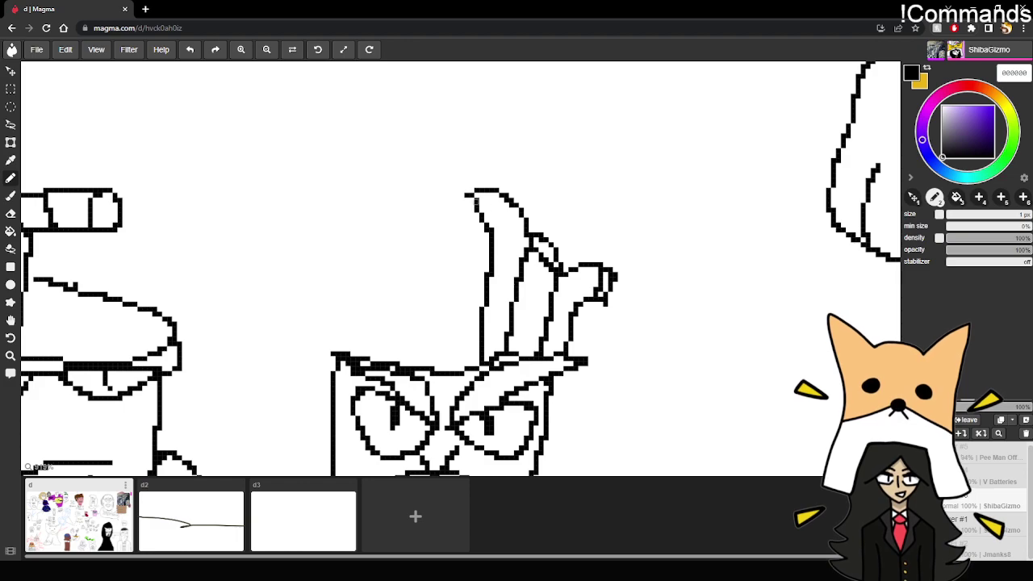
mouse_move(486, 217)
left_mouse_down()
mouse_move(502, 196)
mouse_move(432, 216)
mouse_move(450, 376)
left_mouse_up()
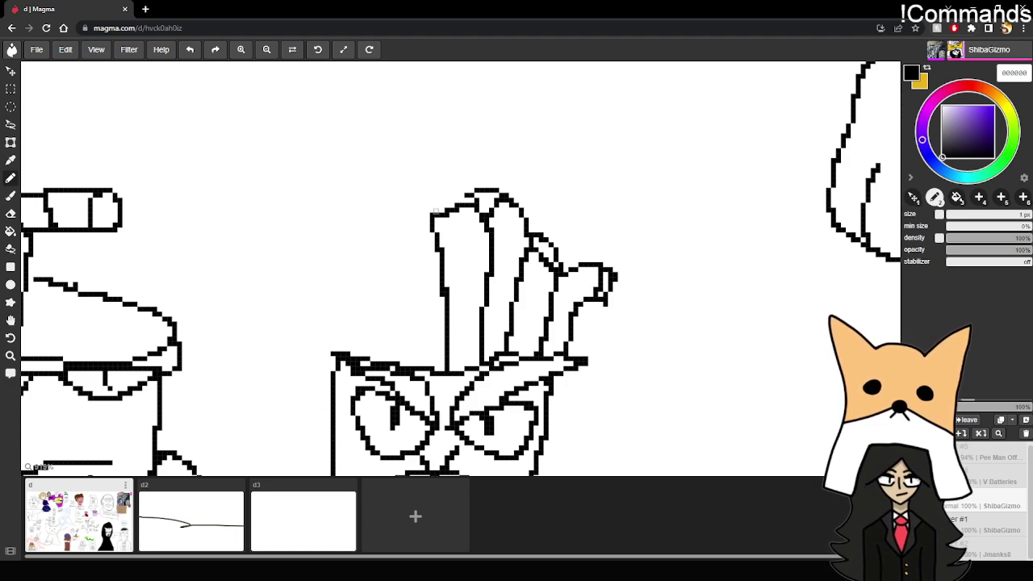
mouse_move(443, 240)
left_mouse_down()
mouse_move(477, 219)
mouse_move(422, 244)
mouse_move(441, 226)
mouse_move(374, 209)
mouse_move(373, 230)
mouse_move(433, 251)
mouse_move(373, 287)
mouse_move(367, 346)
left_mouse_up()
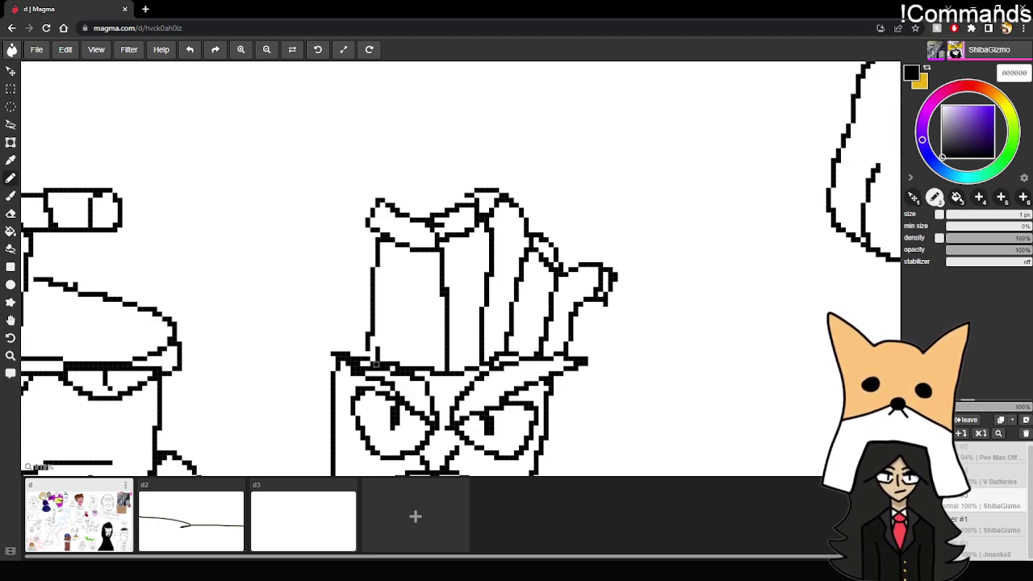
left_click_drag(404, 247, 408, 353)
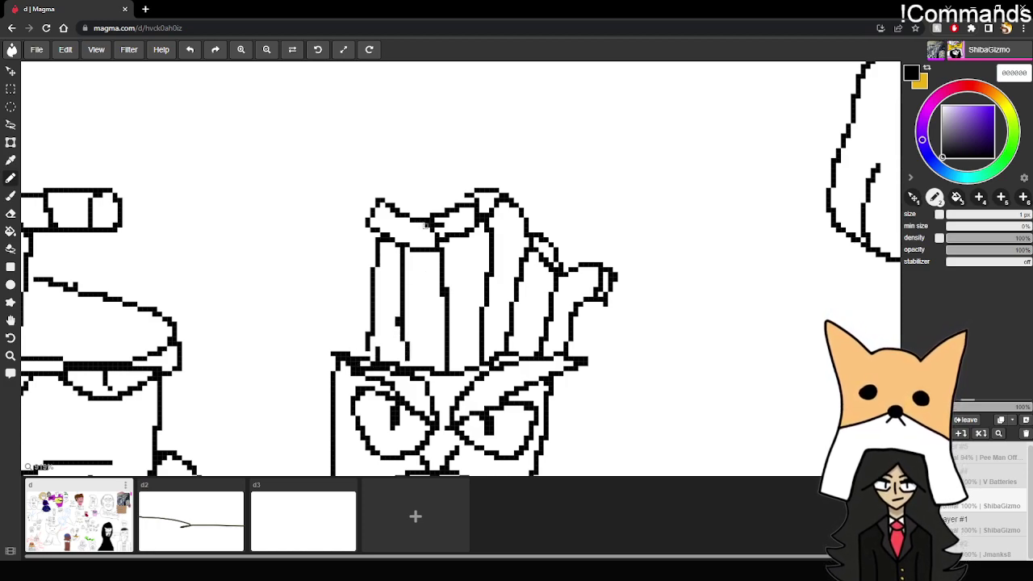
mouse_move(401, 244)
left_mouse_down()
mouse_move(408, 223)
mouse_move(353, 316)
mouse_move(349, 350)
left_mouse_up()
- Add curved and bulging strands along the crest's upper-left and left edge
scroll(386, 234, "down", 2)
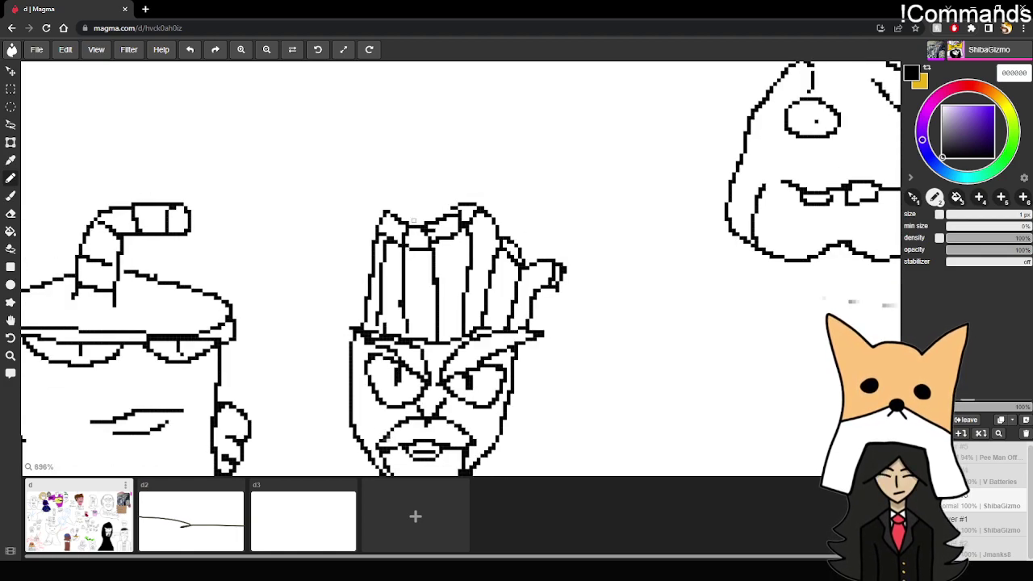
scroll(381, 226, "up", 3)
scroll(327, 269, "down", 3)
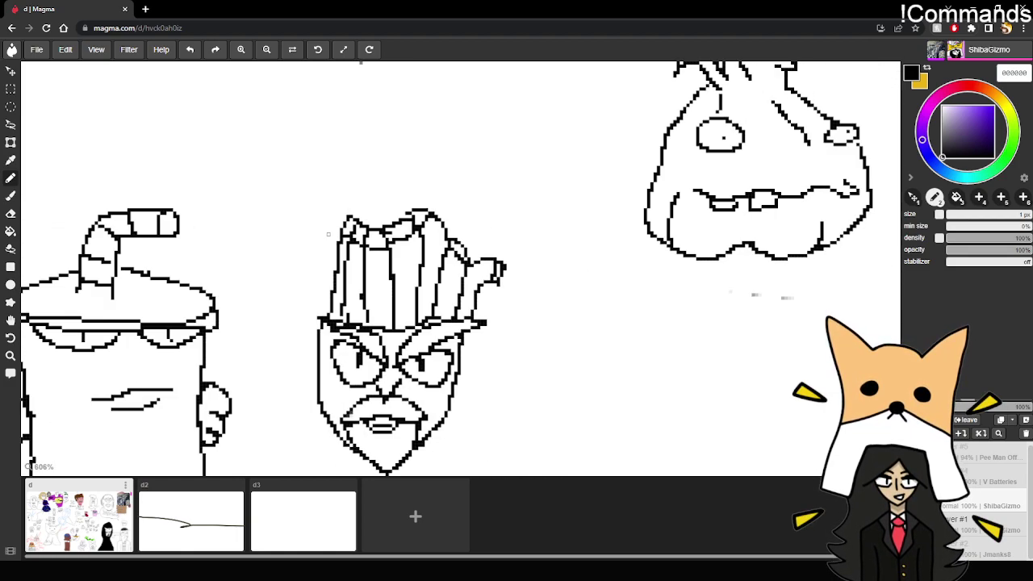
scroll(329, 247, "up", 3)
mouse_move(349, 233)
left_mouse_down()
mouse_move(315, 250)
mouse_move(332, 275)
mouse_move(319, 260)
mouse_move(330, 327)
left_mouse_up()
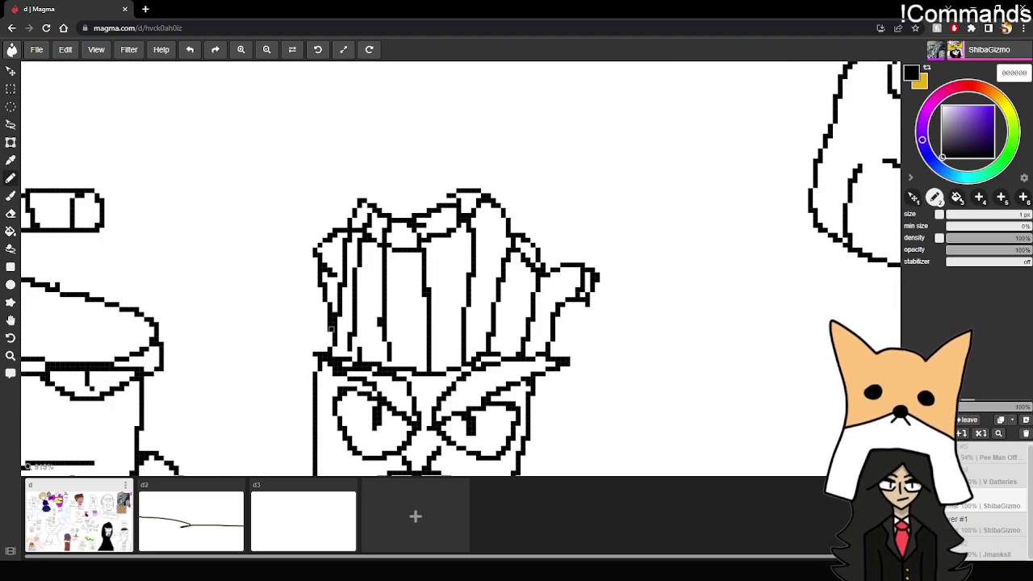
mouse_move(316, 255)
left_mouse_down()
mouse_move(296, 279)
mouse_move(324, 297)
mouse_move(306, 291)
mouse_move(323, 351)
left_mouse_up()
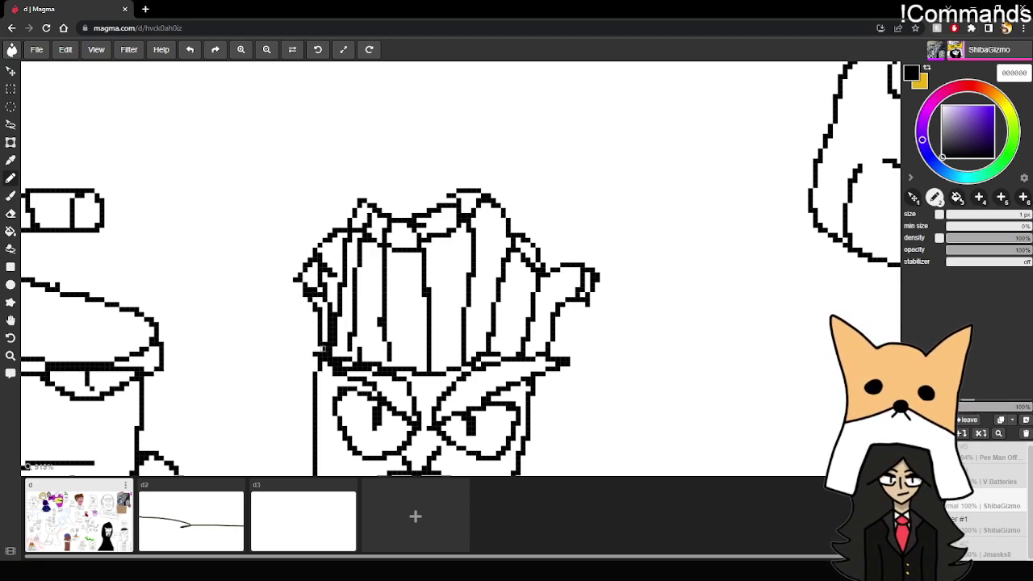
- Zoom the board to inspect the finished spiky crest
scroll(356, 327, "down", 10)
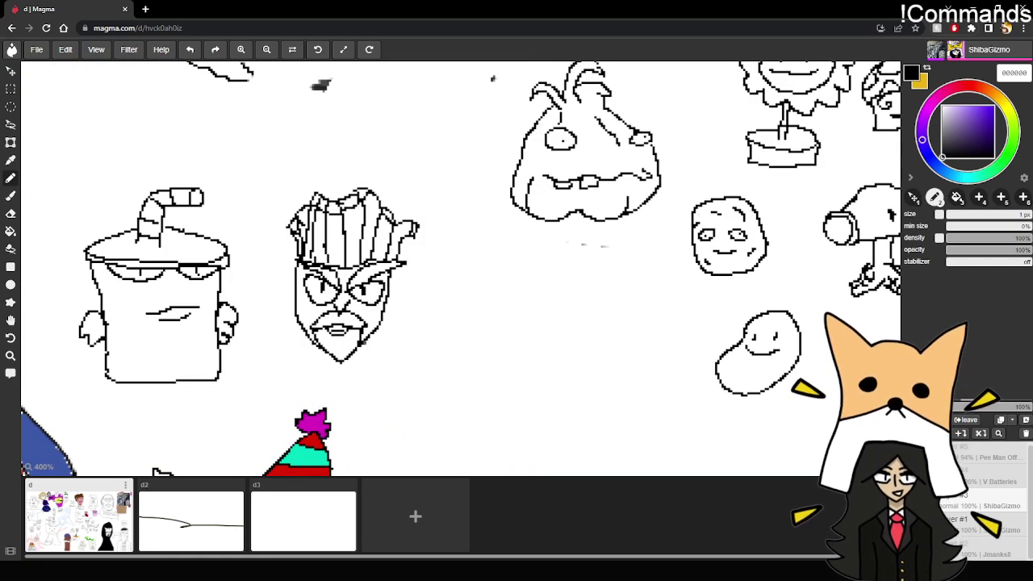
scroll(339, 356, "down", 2)
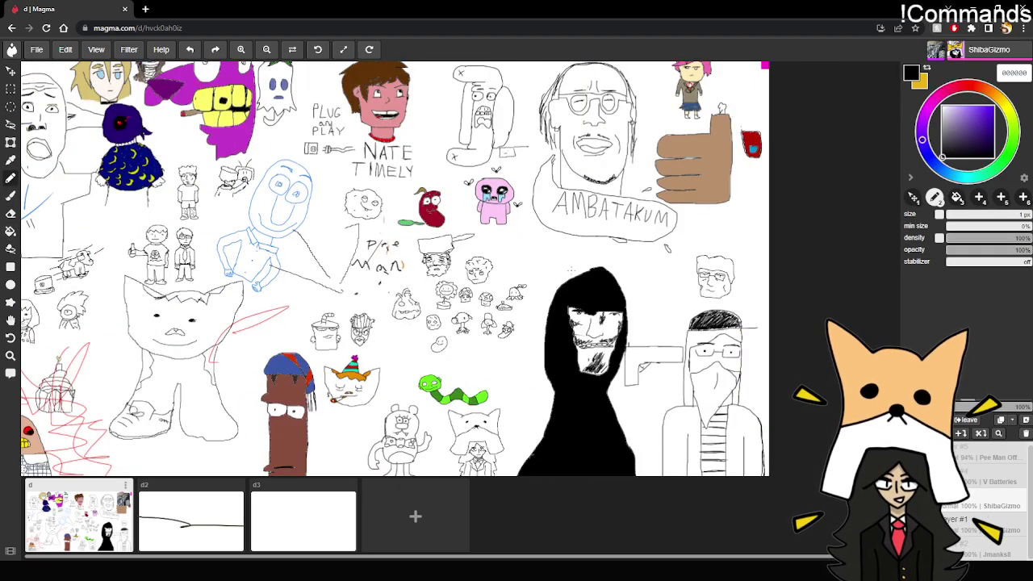
key("ctrl+plus")
scroll(268, 462, "up", 1)
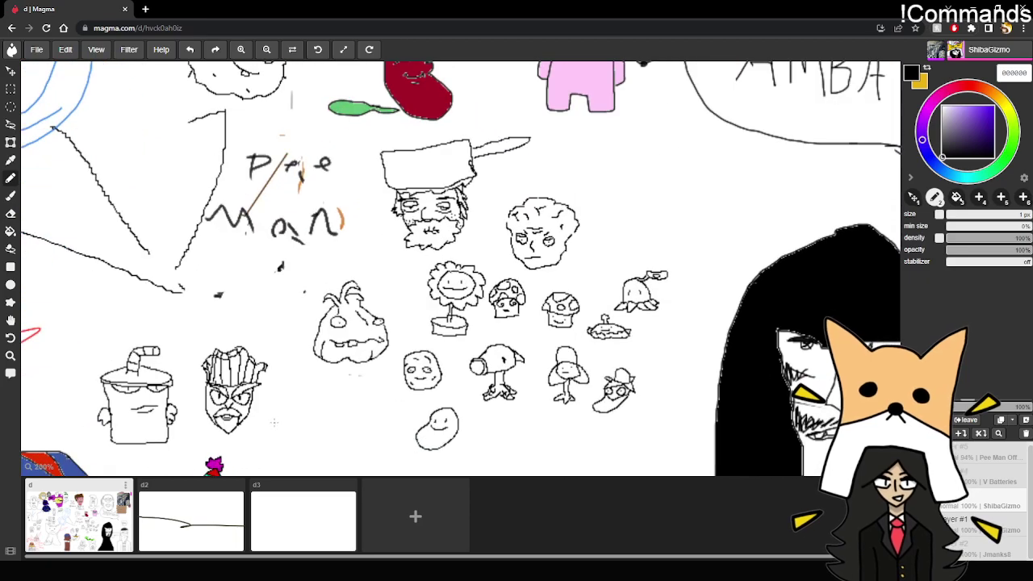
scroll(273, 421, "down", 7)
scroll(279, 423, "up", 8)
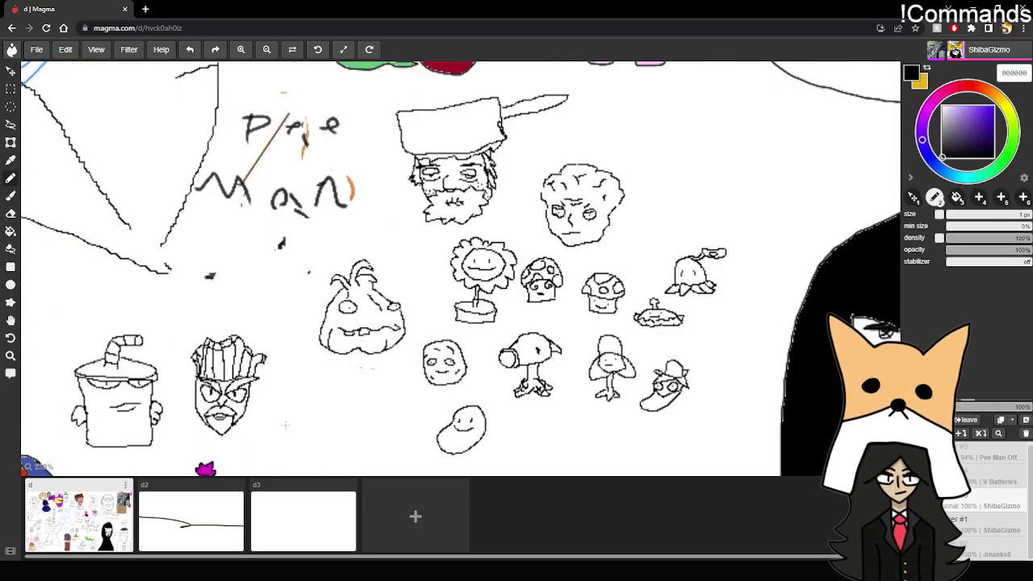
scroll(285, 425, "down", 4)
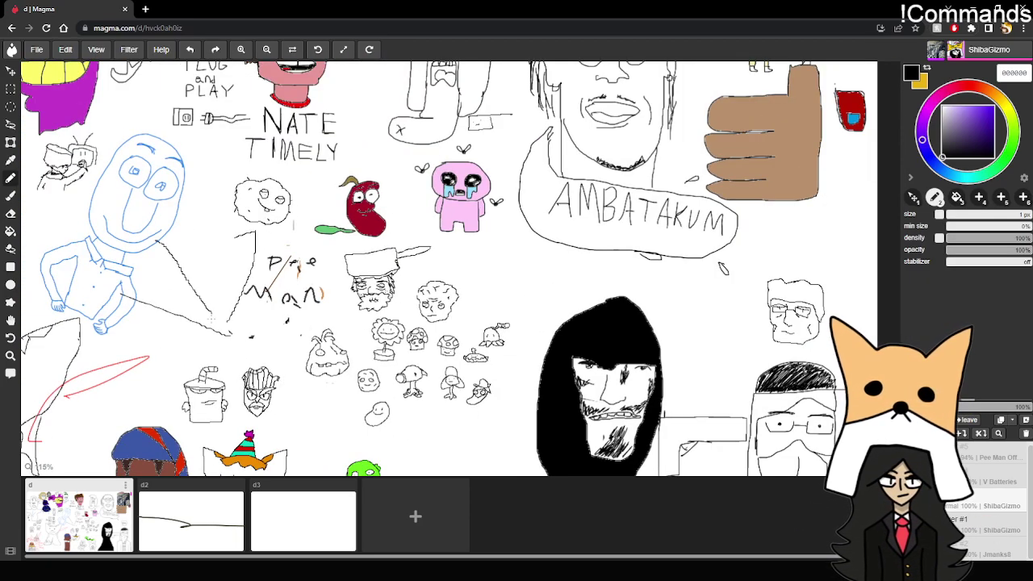
scroll(167, 344, "up", 10)
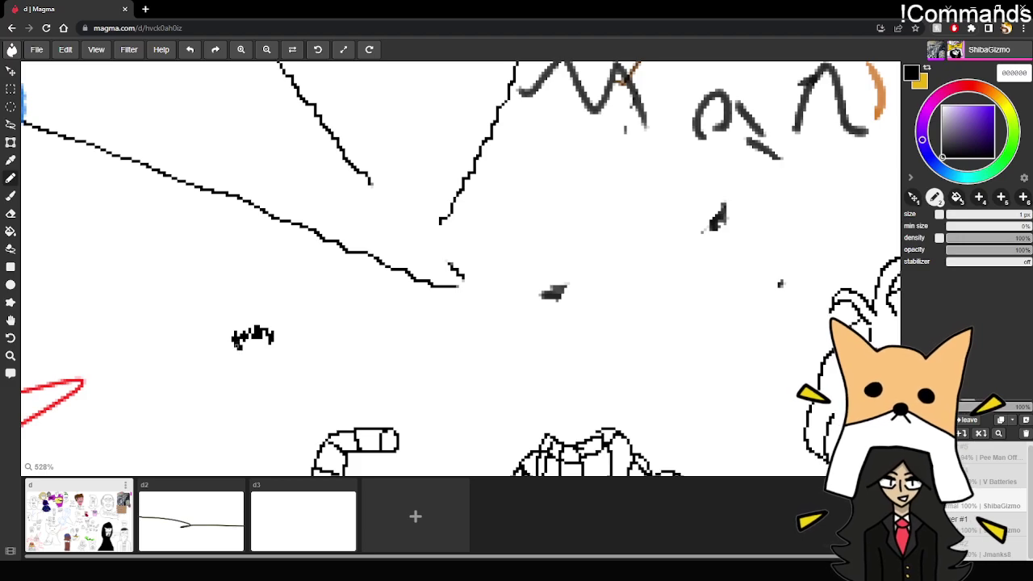
- Draw short horizontal marks and a small stroke beneath them, redoing one diagonal
scroll(166, 365, "up", 2)
left_click_drag(213, 327, 240, 323)
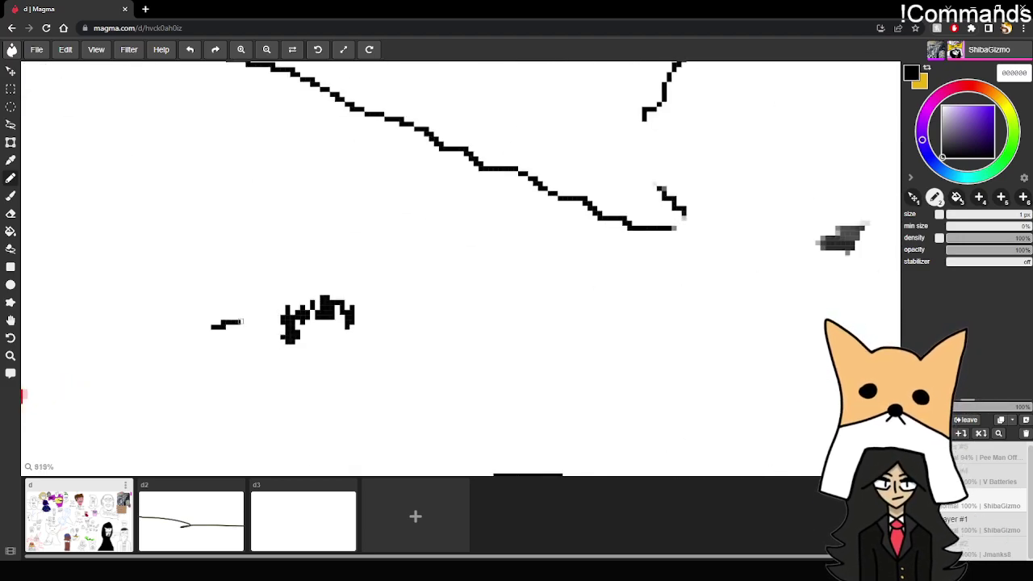
scroll(192, 360, "down", 10)
scroll(140, 360, "up", 10)
left_click_drag(157, 319, 137, 320)
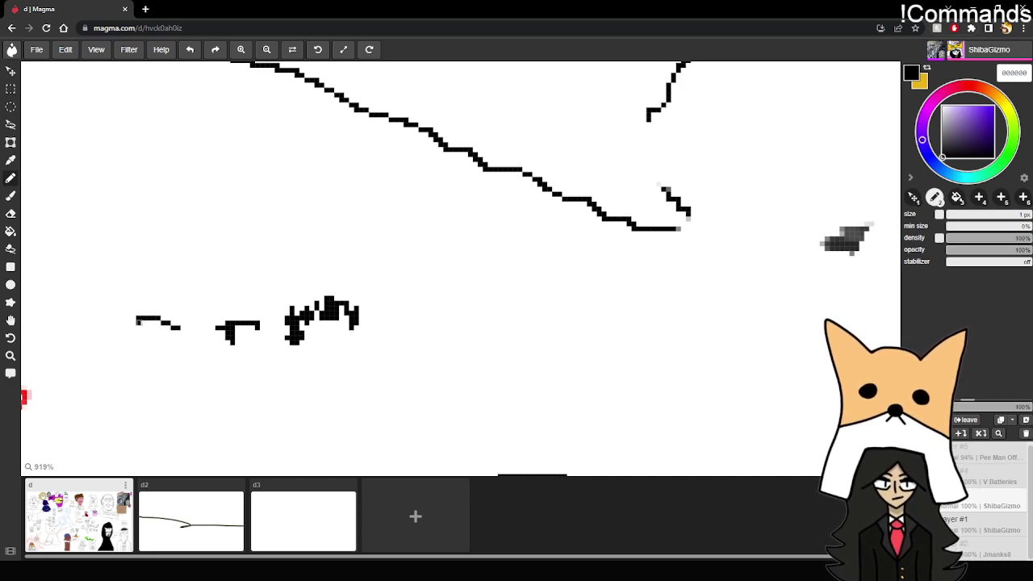
mouse_move(165, 369)
left_mouse_down()
mouse_move(126, 385)
mouse_move(147, 387)
left_mouse_up()
key("ctrl+z")
key("ctrl+z")
key("ctrl+z")
key("ctrl+z")
mouse_move(174, 342)
left_mouse_down()
mouse_move(164, 371)
mouse_move(193, 381)
left_mouse_up()
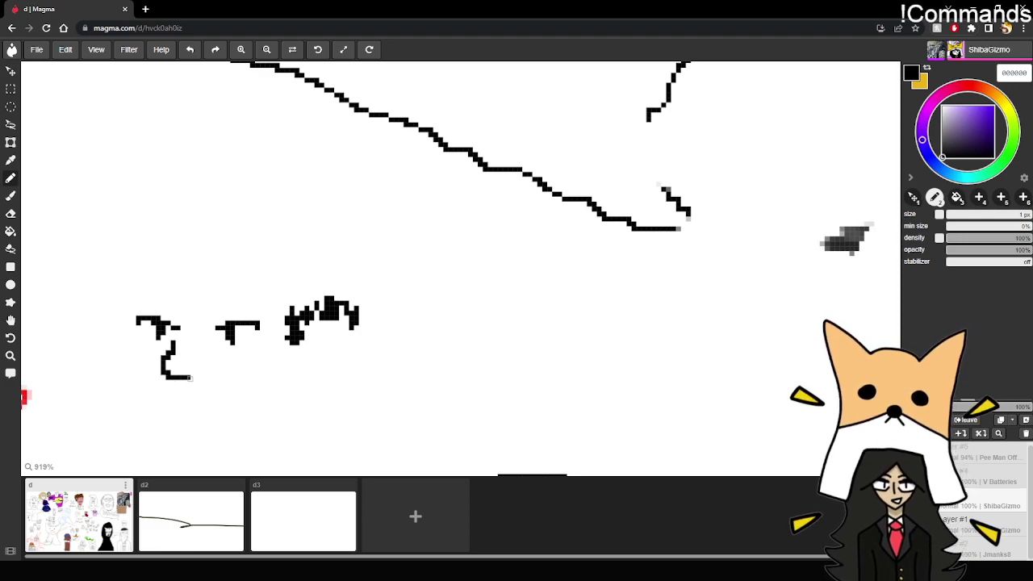
- Try extending the 7-shaped mark, undo it, and fill the dark blob beside the head arc
scroll(168, 355, "down", 5)
scroll(157, 349, "up", 5)
mouse_move(179, 341)
left_mouse_down()
mouse_move(219, 308)
mouse_move(232, 317)
mouse_move(192, 320)
mouse_move(222, 297)
mouse_move(279, 285)
mouse_move(307, 290)
mouse_move(365, 321)
left_mouse_up()
key("ctrl+z")
key("ctrl+z")
key("ctrl+z")
key("ctrl+z")
scroll(281, 328, "down", 1)
scroll(196, 340, "up", 2)
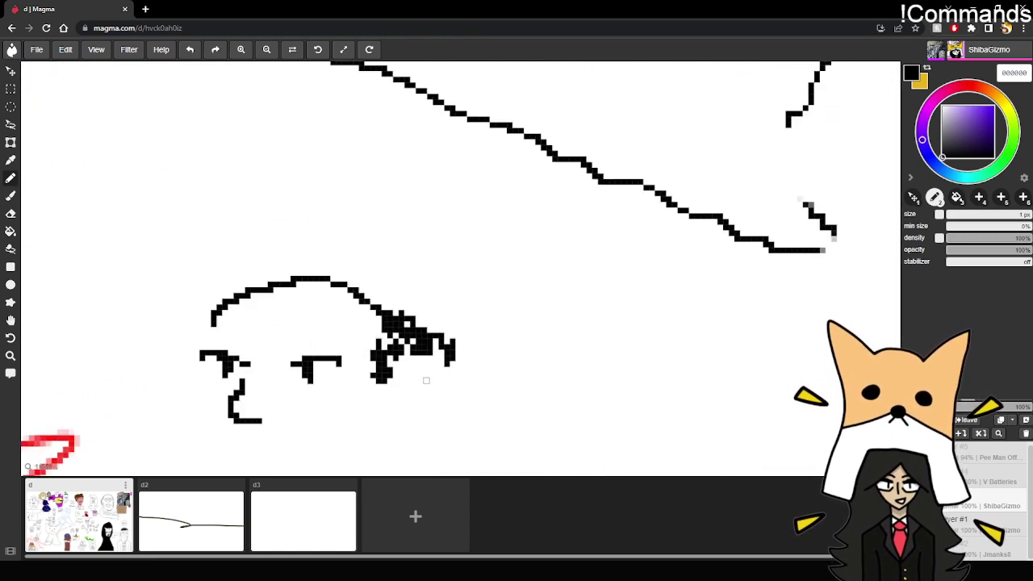
mouse_move(372, 357)
left_mouse_down()
mouse_move(374, 326)
mouse_move(389, 348)
mouse_move(366, 344)
left_mouse_up()
scroll(384, 375, "down", 1)
scroll(327, 381, "up", 1)
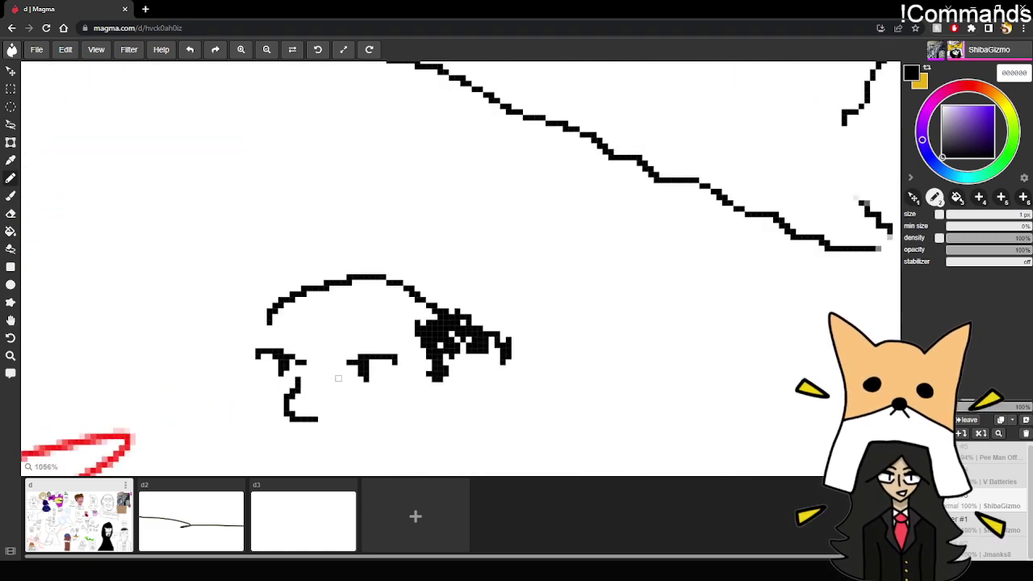
scroll(339, 380, "down", 2)
scroll(339, 379, "up", 2)
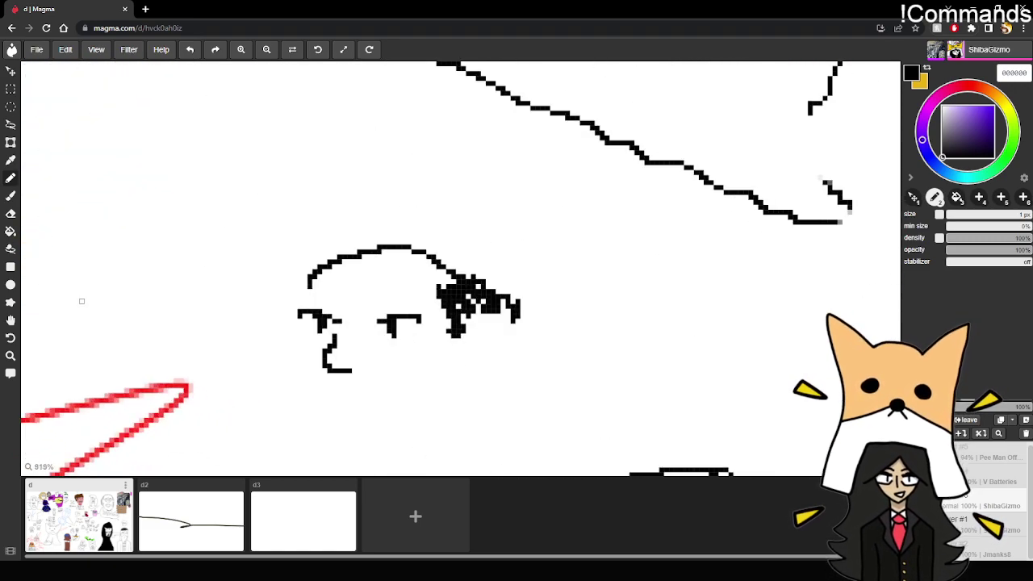
- Centre the face and thicken the black hairline along the head's left side
left_click(10, 320)
left_click_drag(33, 318, 56, 272)
left_click(11, 177)
scroll(293, 209, "up", 2)
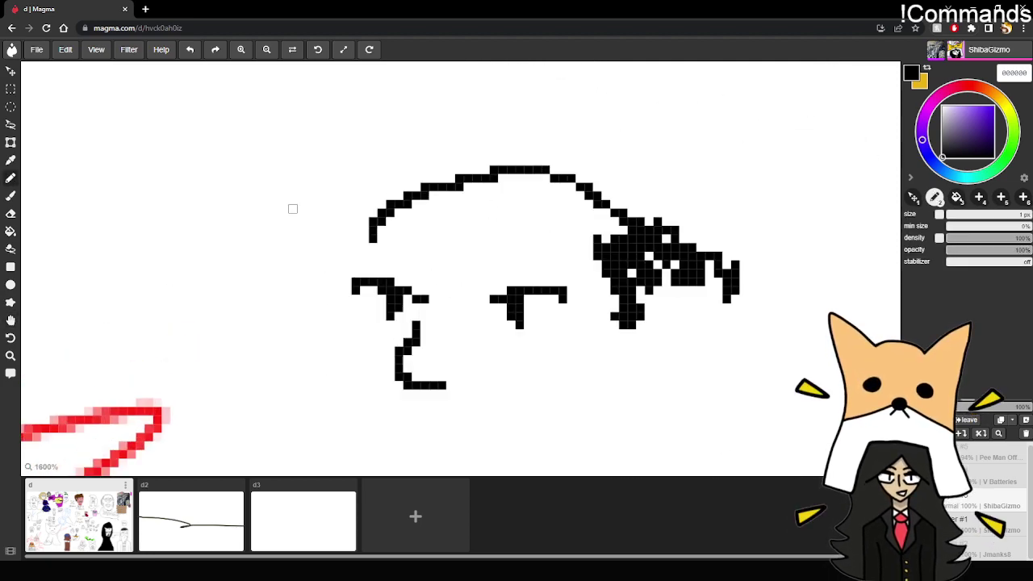
mouse_move(371, 243)
left_mouse_down()
mouse_move(360, 278)
mouse_move(348, 250)
mouse_move(357, 209)
mouse_move(364, 225)
mouse_move(413, 197)
left_mouse_up()
scroll(413, 196, "down", 2)
scroll(484, 232, "up", 2)
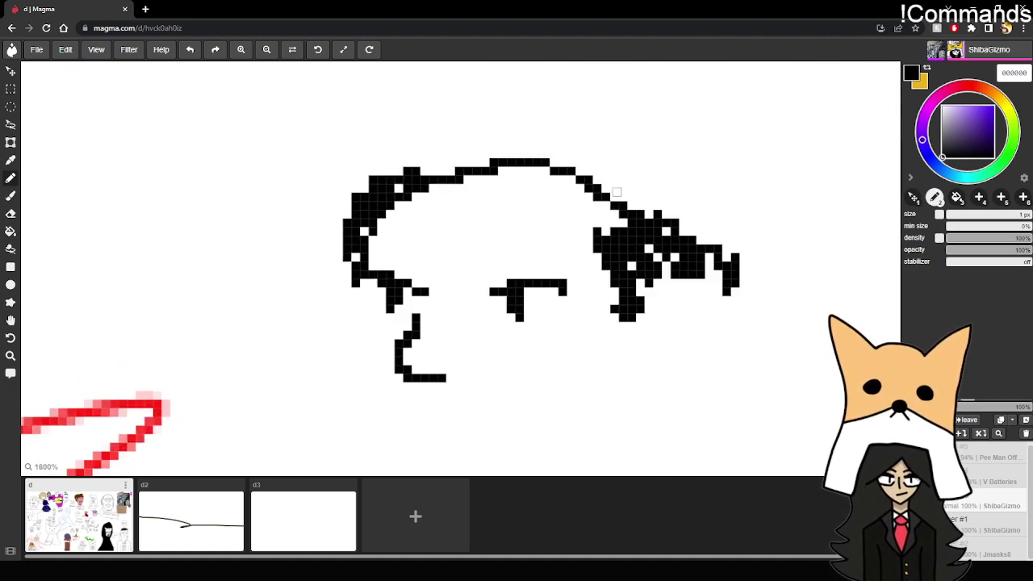
scroll(593, 296, "down", 3)
scroll(566, 337, "up", 3)
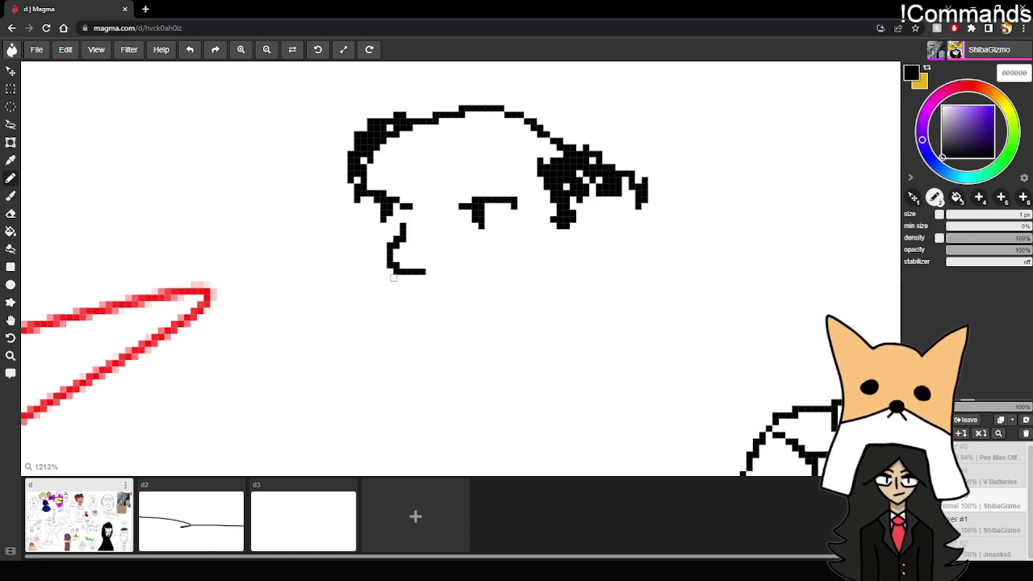
- Draw a line under the nose, undo it, and outline the mustache's left curl
mouse_move(381, 304)
left_mouse_down()
mouse_move(442, 311)
mouse_move(442, 301)
mouse_move(390, 310)
left_mouse_up()
key("ctrl+z")
key("ctrl+z")
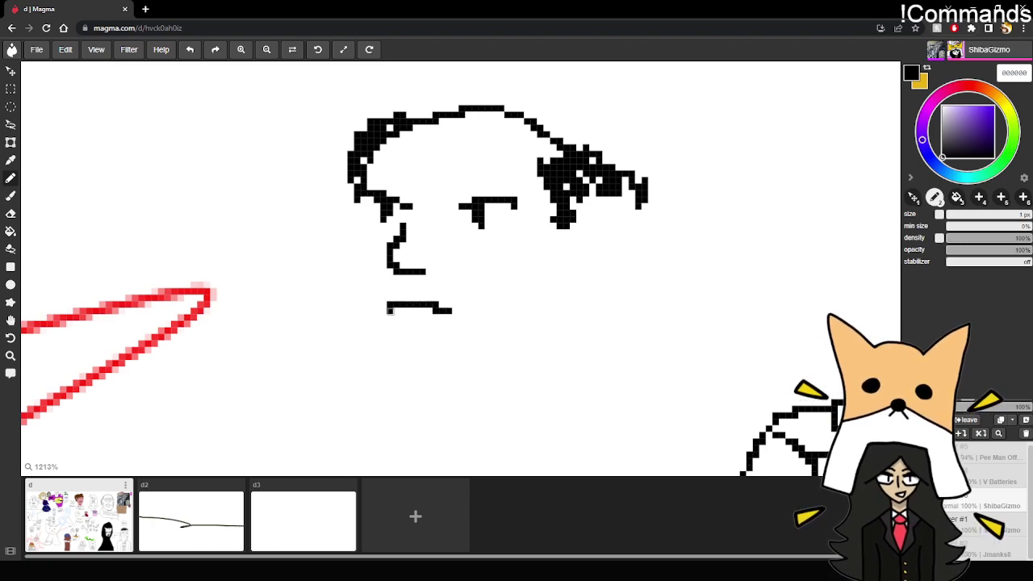
mouse_move(385, 271)
left_mouse_down()
mouse_move(349, 299)
mouse_move(394, 288)
left_mouse_up()
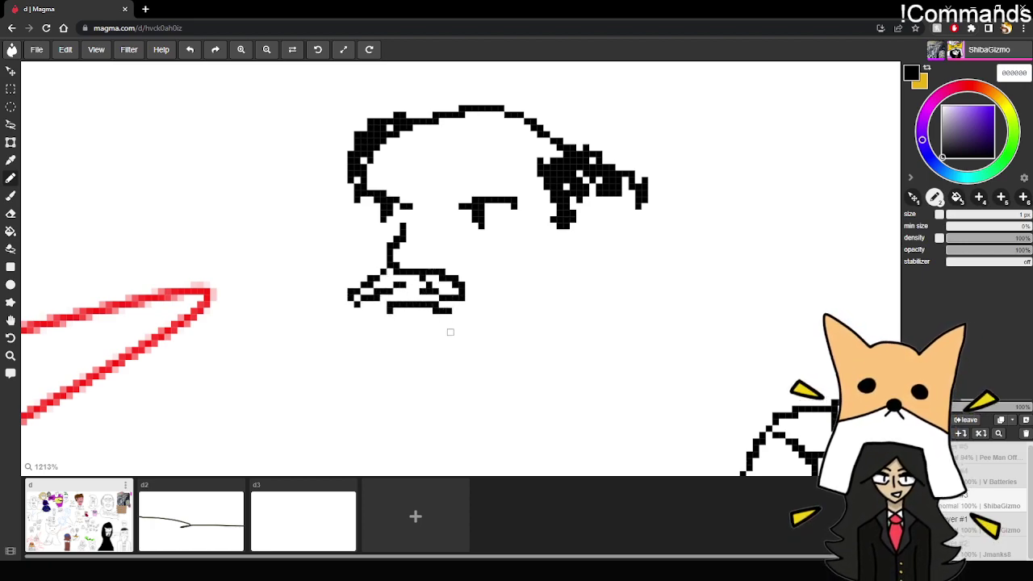
scroll(447, 330, "down", 5)
- Pencil the eyebrow above the eye and a cheek line below the right eye
scroll(437, 331, "up", 4)
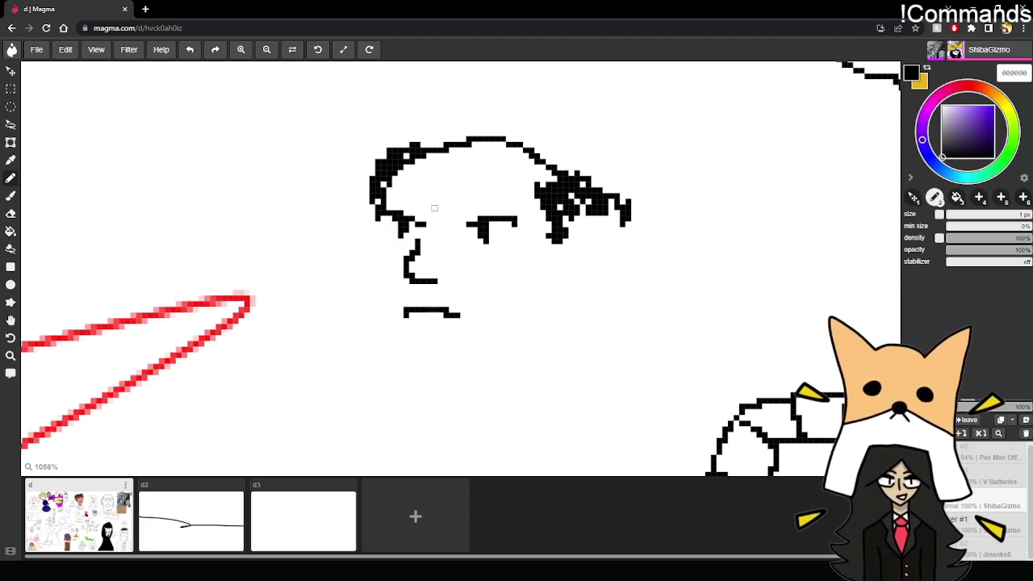
mouse_move(433, 207)
left_mouse_down()
mouse_move(388, 195)
mouse_move(465, 207)
mouse_move(520, 195)
left_mouse_up()
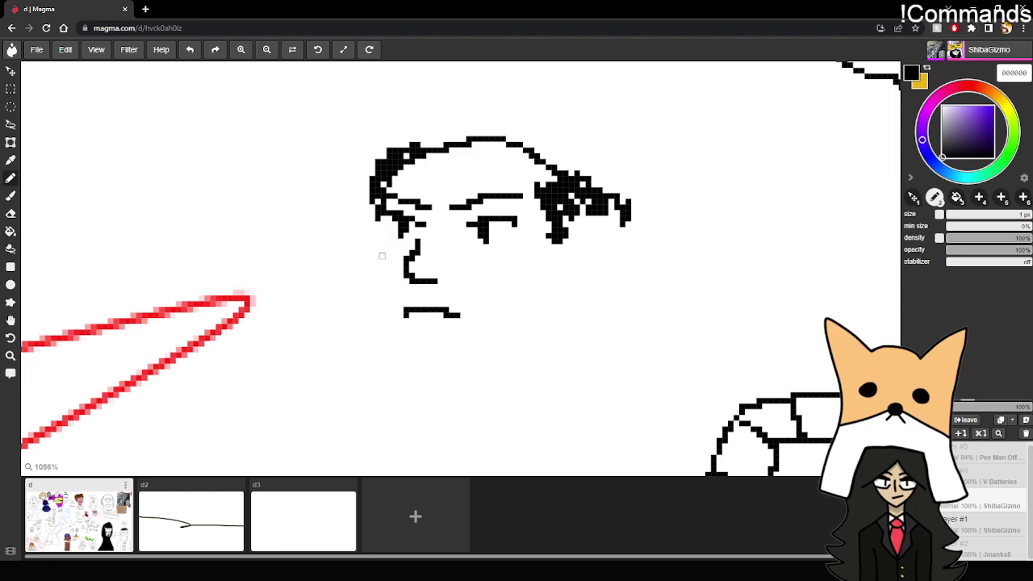
left_click_drag(542, 261, 517, 283)
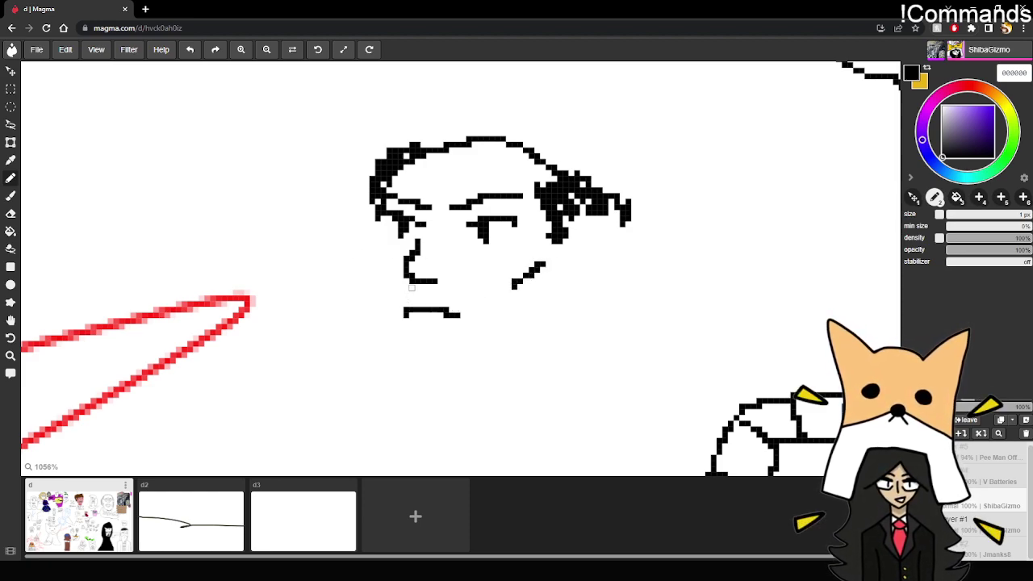
- Outline the mustache's left, right and bottom edges below the nose
mouse_move(409, 281)
left_mouse_down()
mouse_move(378, 301)
mouse_move(375, 321)
mouse_move(403, 316)
left_mouse_up()
mouse_move(448, 283)
left_mouse_down()
mouse_move(470, 321)
mouse_move(462, 318)
left_mouse_up()
key("ctrl+z")
mouse_move(443, 282)
left_mouse_down()
mouse_move(479, 323)
mouse_move(464, 319)
left_mouse_up()
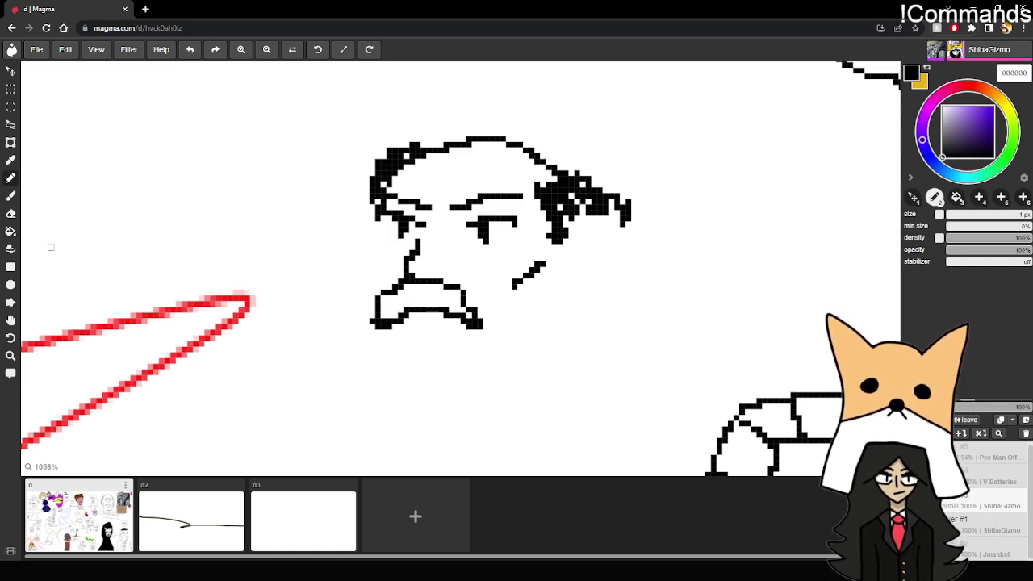
- Erase stray pixels on the mustache's left side and bottom line end
left_click(11, 213)
mouse_move(380, 300)
left_mouse_down()
mouse_move(388, 316)
mouse_move(376, 323)
left_mouse_up()
left_click_drag(376, 282, 384, 292)
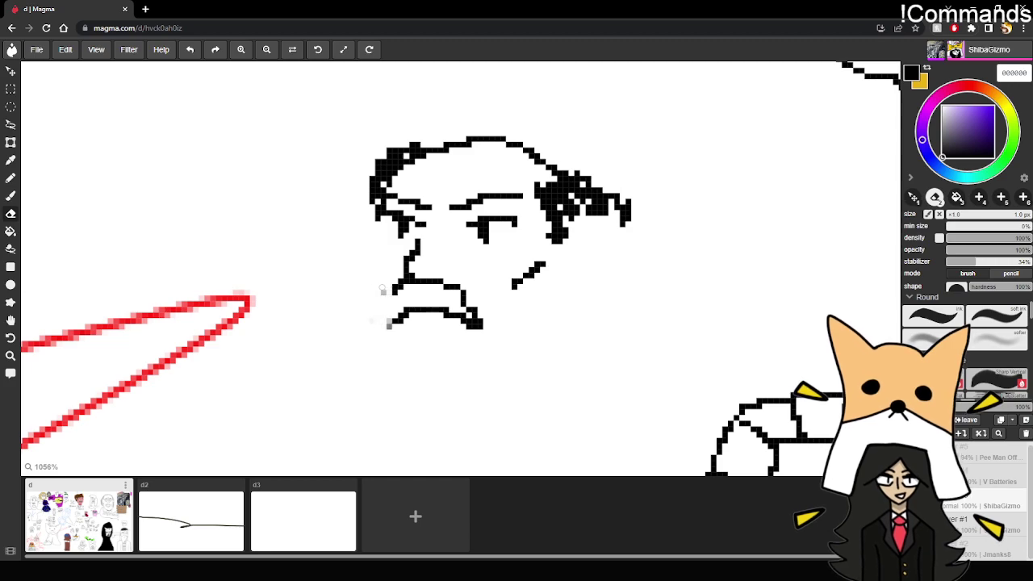
left_click_drag(384, 333, 391, 318)
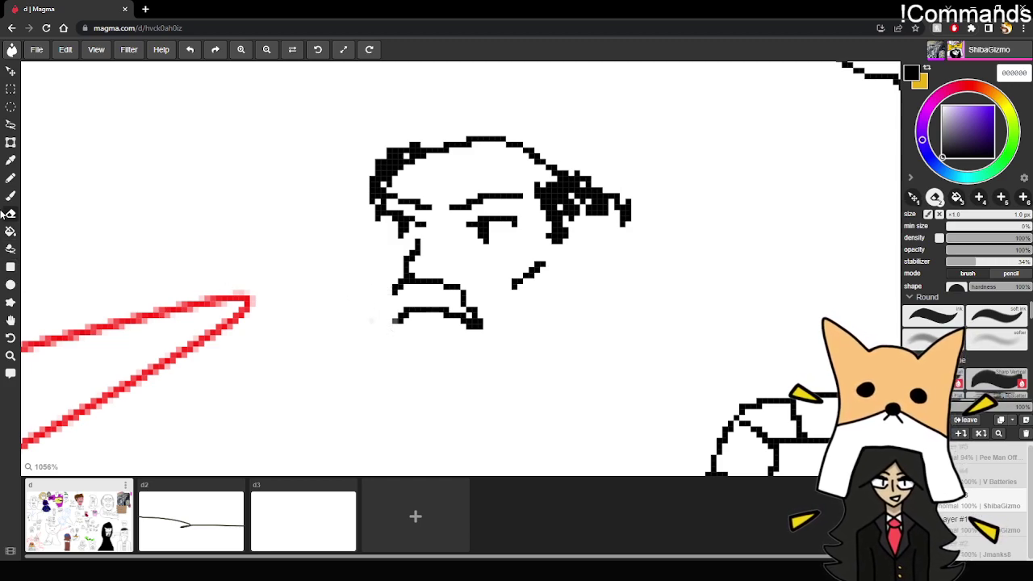
- Redraw the mustache's left edge slanting down to close the outline
left_click(11, 177)
mouse_move(398, 293)
left_mouse_down()
mouse_move(397, 320)
mouse_move(380, 307)
mouse_move(373, 319)
mouse_move(396, 324)
left_mouse_up()
key("ctrl+z")
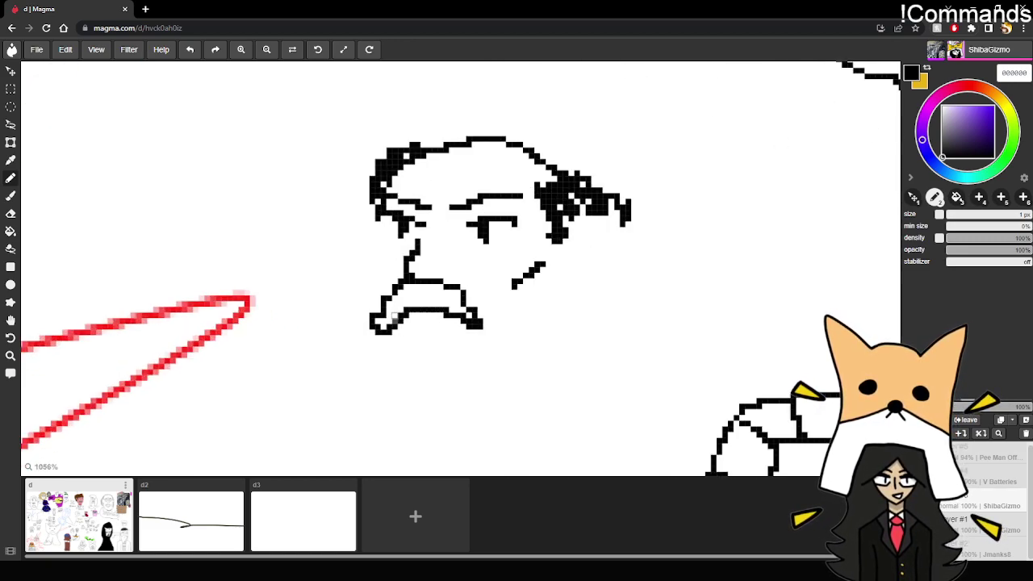
scroll(399, 319, "up", 1)
mouse_move(396, 288)
left_mouse_down()
mouse_move(381, 310)
mouse_move(393, 319)
left_mouse_up()
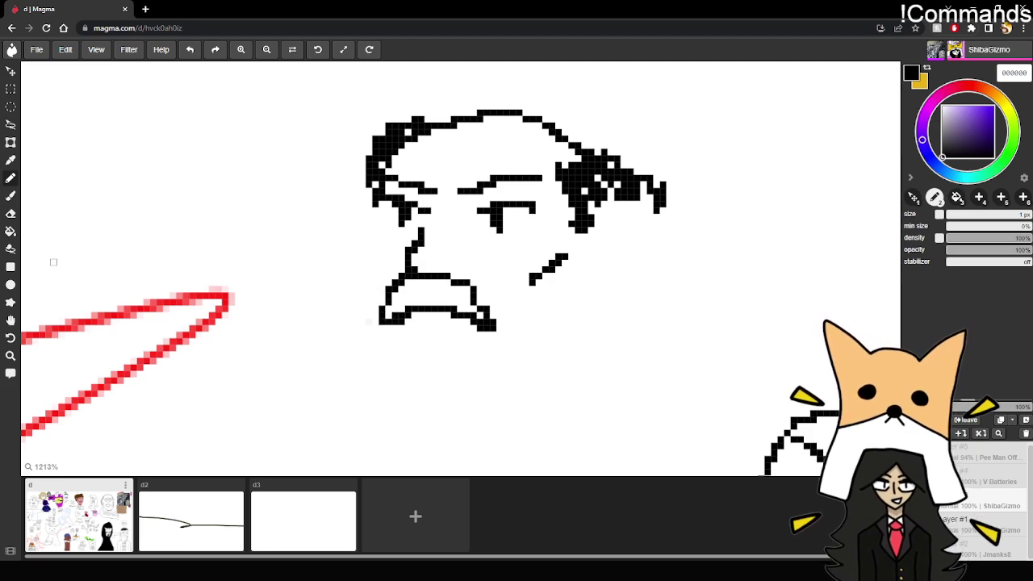
left_click(10, 231)
- Fill the mustache outline solid black and erase its lower left and right edges
left_click(392, 291)
scroll(410, 358, "down", 3)
scroll(410, 358, "up", 3)
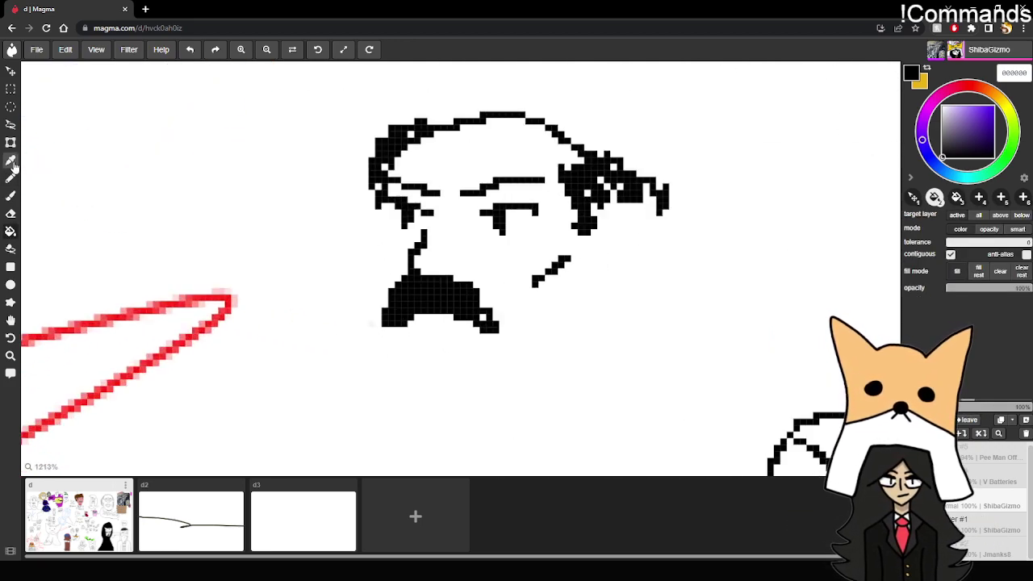
left_click(11, 215)
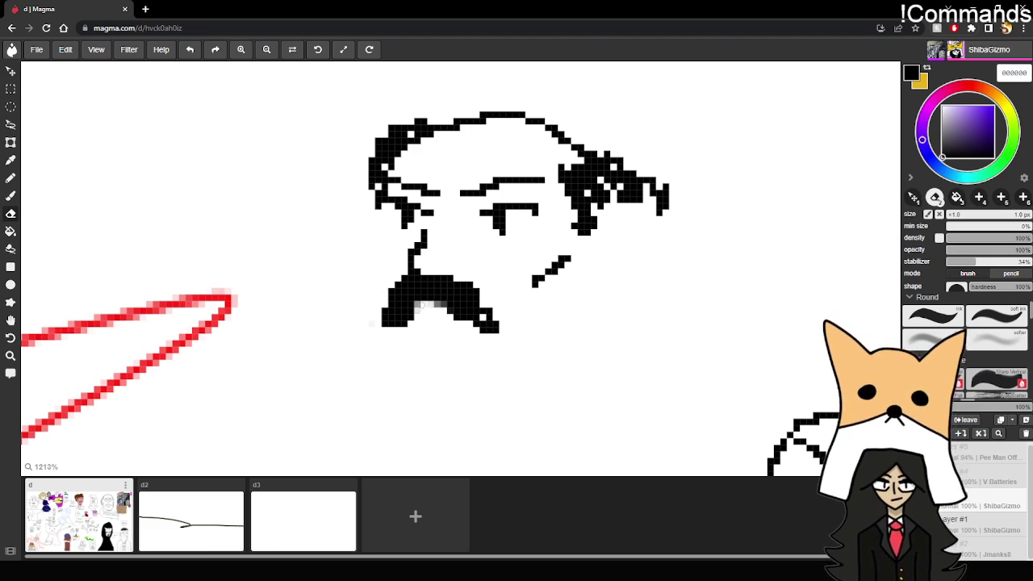
mouse_move(434, 324)
left_mouse_down()
mouse_move(478, 317)
mouse_move(492, 330)
mouse_move(486, 320)
left_mouse_up()
mouse_move(383, 333)
left_mouse_down()
mouse_move(417, 340)
mouse_move(433, 338)
mouse_move(368, 333)
mouse_move(388, 339)
mouse_move(413, 316)
mouse_move(385, 322)
left_mouse_up()
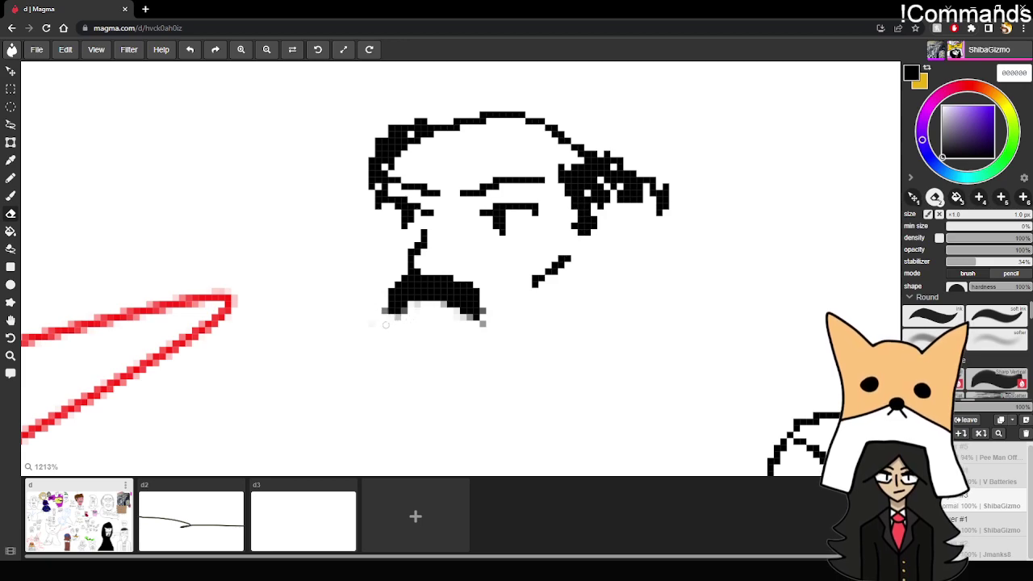
- Pencil a longer left side of the face and a right ear with an inner mark
left_click(11, 178)
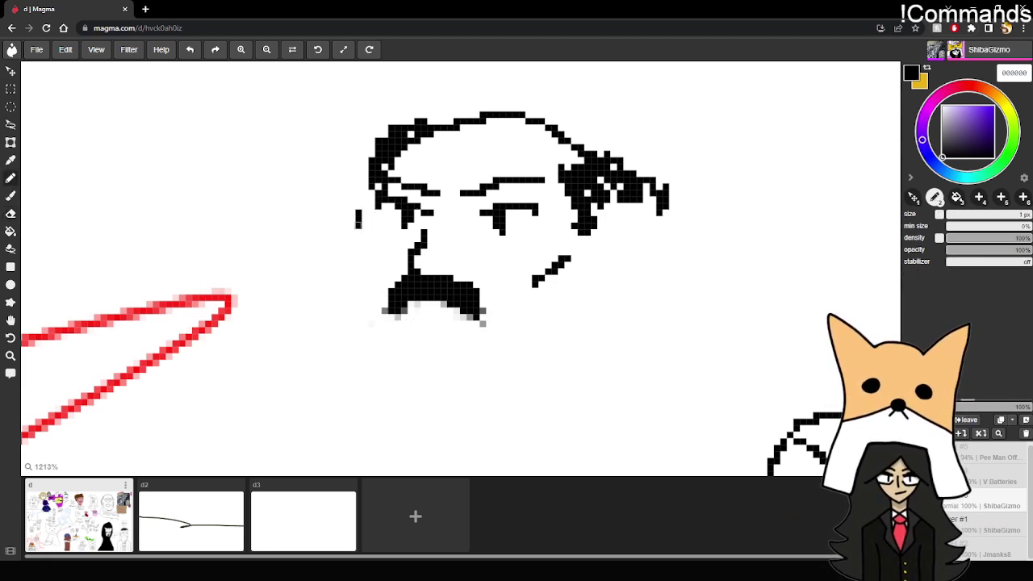
left_click_drag(376, 206, 377, 278)
key("ctrl+z")
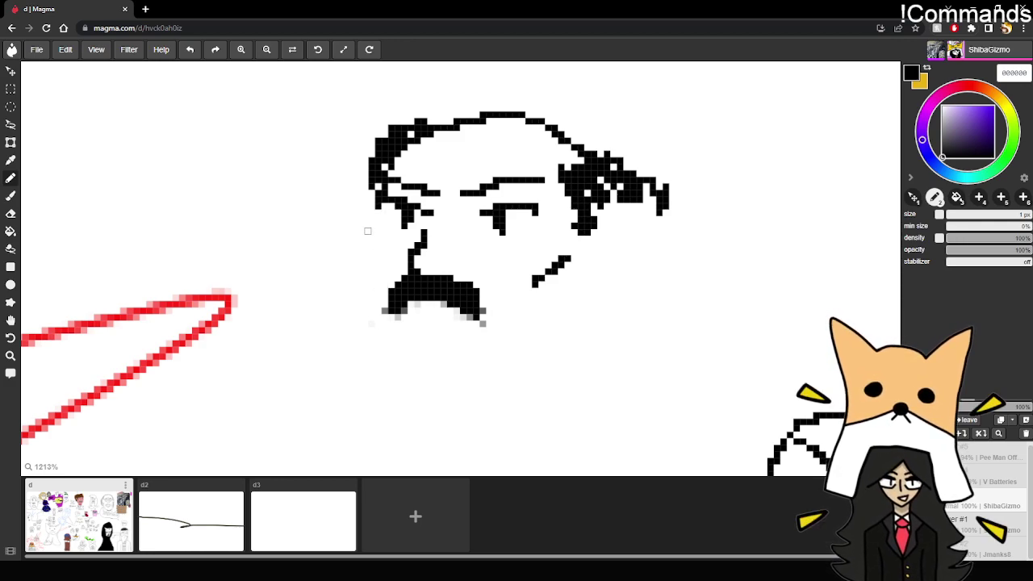
mouse_move(376, 210)
left_mouse_down()
mouse_move(371, 267)
mouse_move(383, 298)
left_mouse_up()
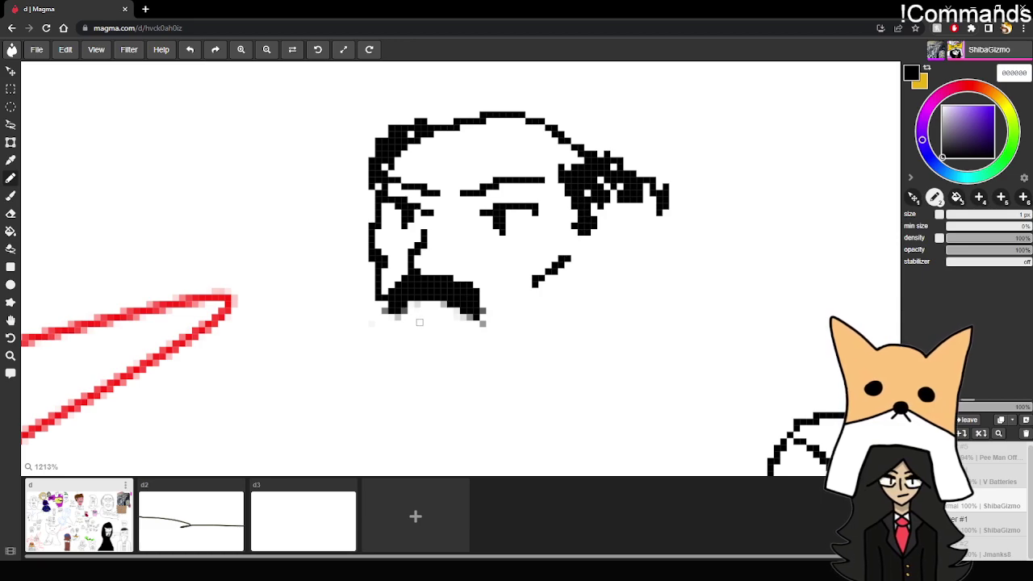
mouse_move(588, 257)
left_mouse_down()
mouse_move(627, 239)
mouse_move(635, 270)
mouse_move(627, 301)
mouse_move(599, 318)
left_mouse_up()
left_click_drag(601, 279, 597, 290)
- Draw a chin curve joined to the mouth and a jawline rising to the ear
scroll(586, 293, "down", 3)
scroll(479, 321, "up", 2)
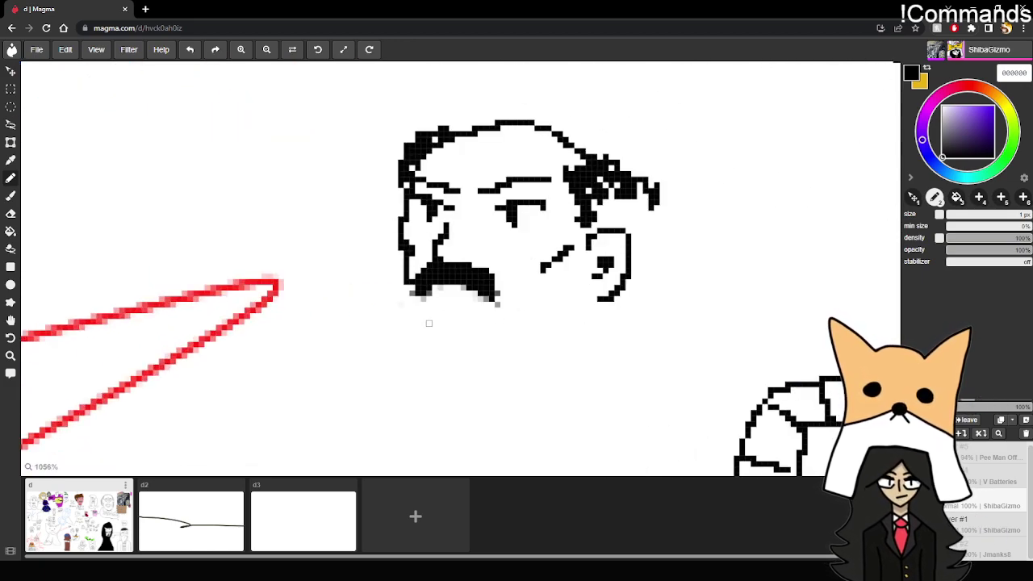
left_click_drag(435, 309, 465, 309)
key("ctrl+z")
scroll(447, 331, "up", 1)
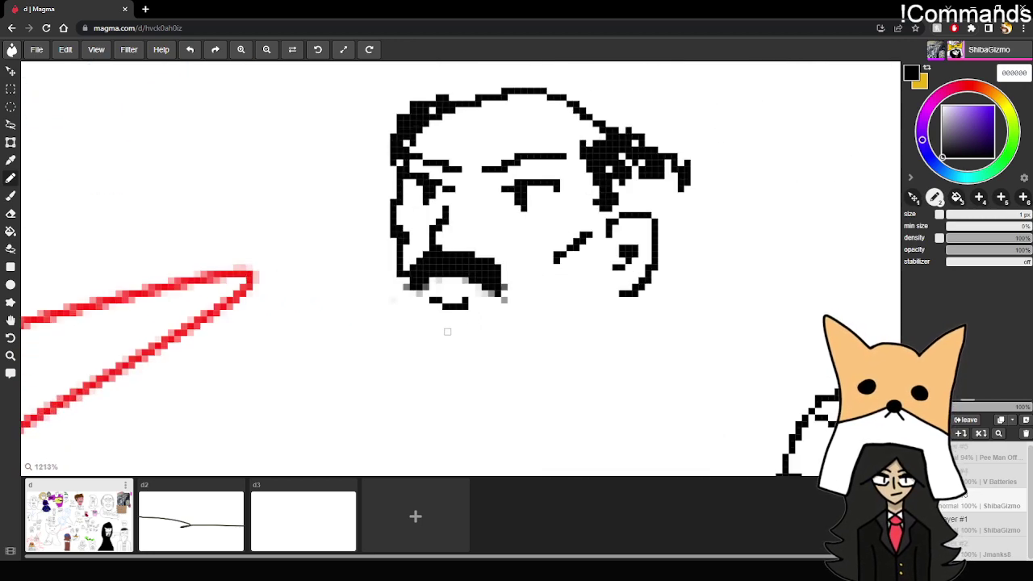
scroll(437, 327, "up", 1)
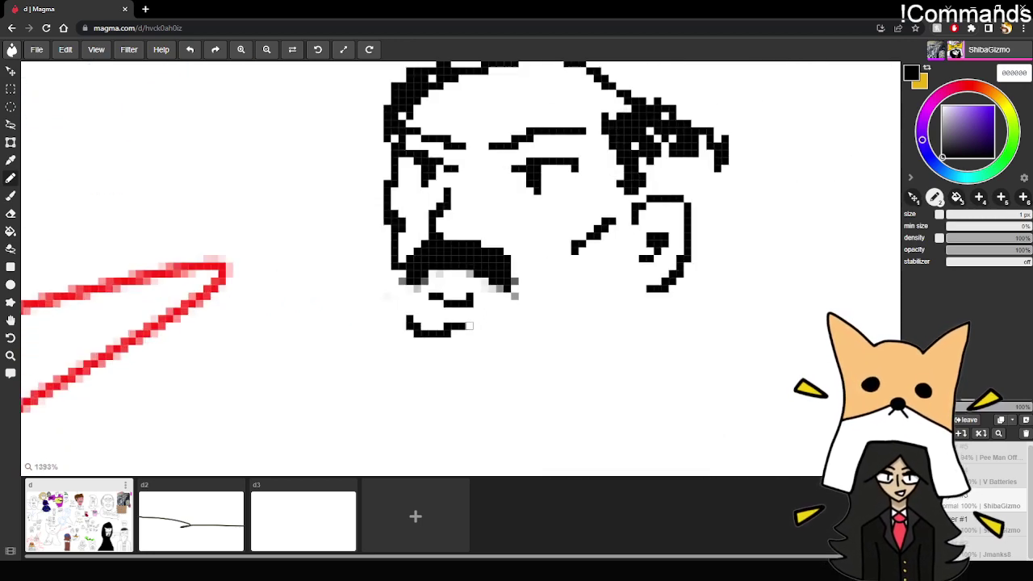
mouse_move(409, 318)
left_mouse_down()
mouse_move(488, 339)
mouse_move(494, 330)
left_mouse_up()
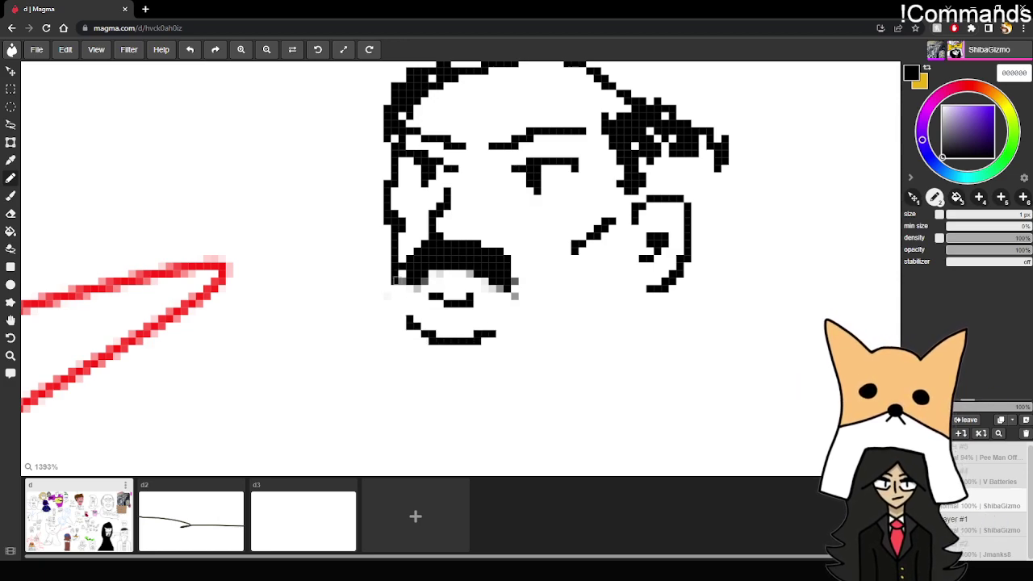
left_click_drag(415, 300, 411, 313)
mouse_move(496, 331)
left_mouse_down()
mouse_move(607, 307)
mouse_move(660, 279)
mouse_move(718, 170)
left_mouse_up()
- Sketch a short stroke below the jaw, the left shoulder-and-arm line and the collar
scroll(646, 206, "down", 5)
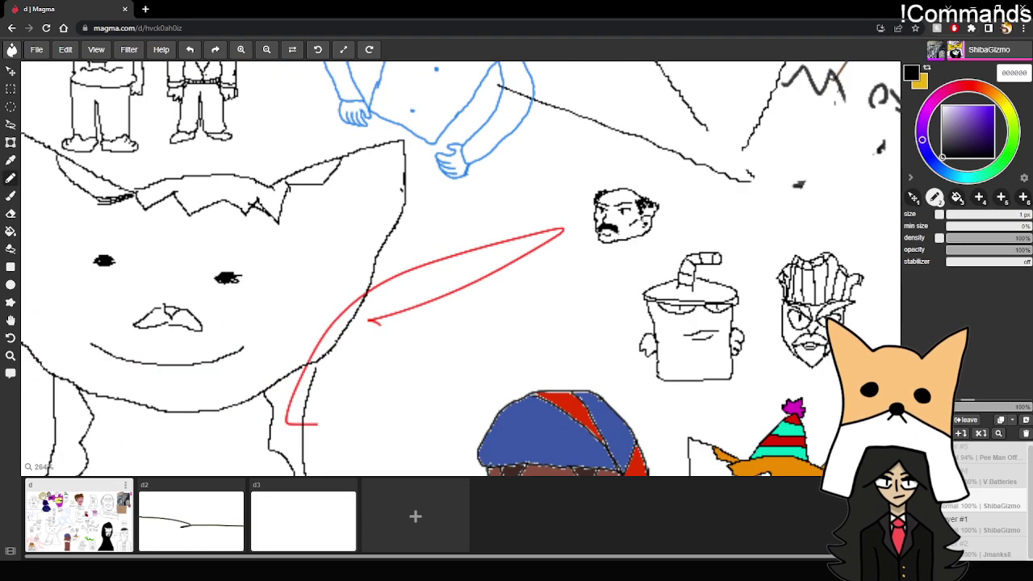
scroll(645, 206, "up", 3)
scroll(561, 325, "up", 1)
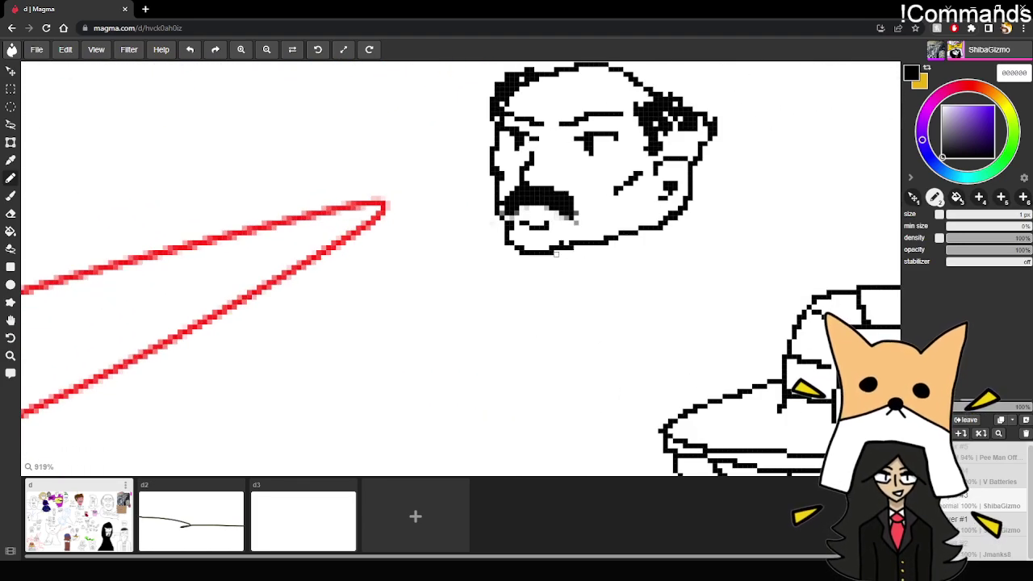
mouse_move(501, 224)
left_mouse_down()
mouse_move(497, 258)
mouse_move(539, 286)
mouse_move(587, 272)
mouse_move(627, 233)
left_mouse_up()
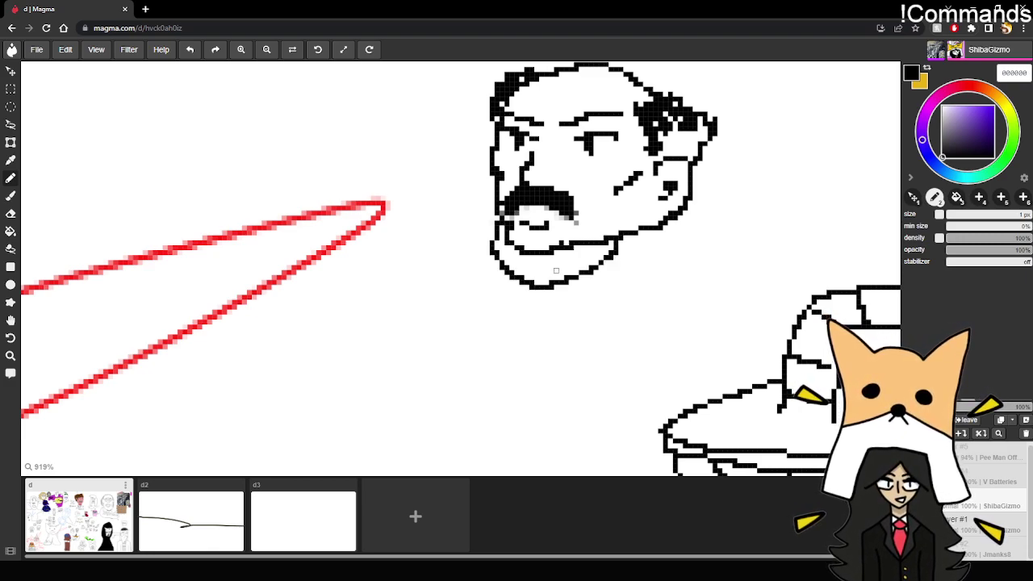
key("ctrl+z")
mouse_move(499, 236)
left_mouse_down()
mouse_move(510, 257)
mouse_move(574, 260)
mouse_move(591, 247)
left_mouse_up()
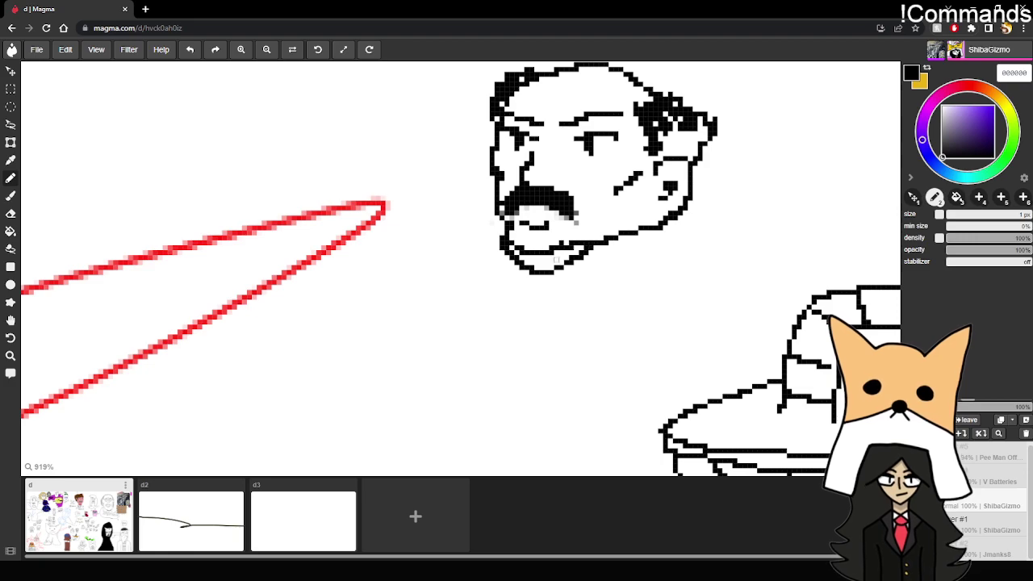
mouse_move(523, 281)
left_mouse_down()
mouse_move(508, 301)
mouse_move(541, 295)
mouse_move(522, 281)
mouse_move(524, 297)
mouse_move(535, 274)
left_mouse_up()
key("ctrl+z")
mouse_move(495, 232)
left_mouse_down()
mouse_move(473, 271)
mouse_move(466, 254)
mouse_move(414, 293)
mouse_move(402, 322)
mouse_move(436, 407)
left_mouse_up()
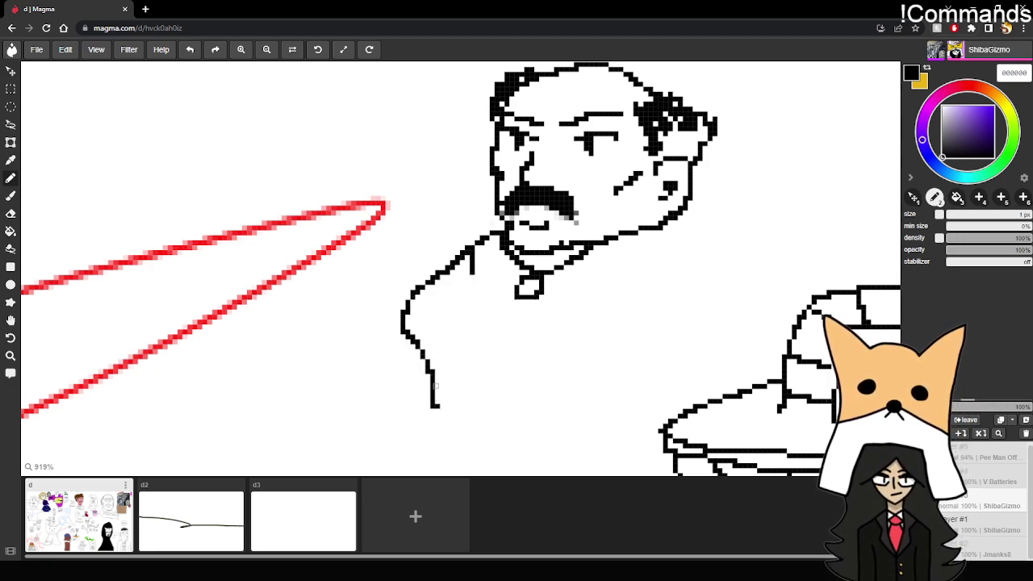
key("ctrl+z")
mouse_move(468, 247)
left_mouse_down()
mouse_move(408, 290)
mouse_move(408, 335)
mouse_move(438, 397)
left_mouse_up()
mouse_move(463, 290)
left_mouse_down()
mouse_move(485, 367)
mouse_move(468, 399)
mouse_move(440, 400)
left_mouse_up()
- Settle the inner edge of the arm and add a small straw outline above the cup
scroll(487, 312, "down", 4)
scroll(484, 323, "up", 4)
key("ctrl+z")
left_click_drag(458, 227, 472, 331)
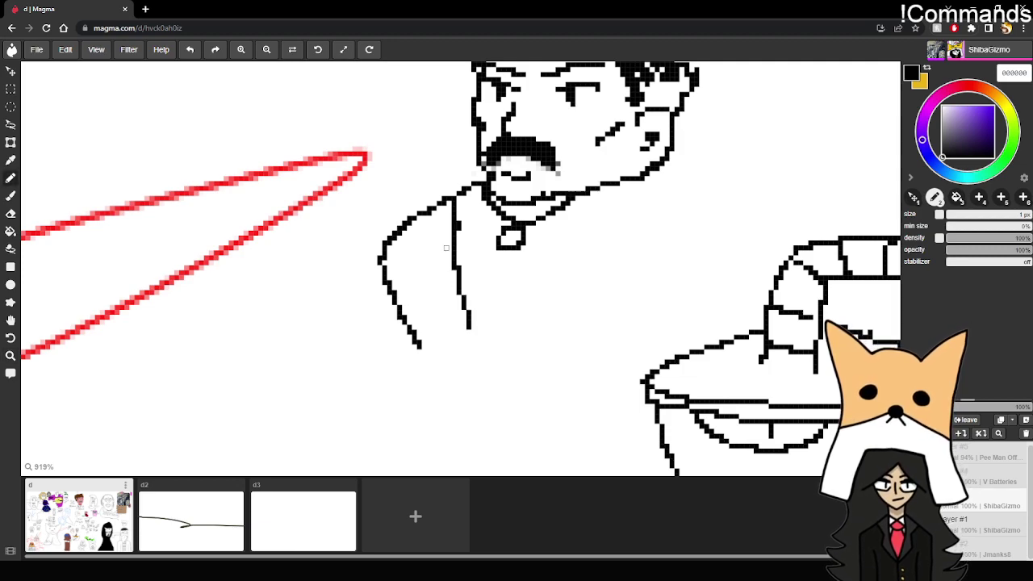
key("ctrl+z")
mouse_move(448, 226)
left_mouse_down()
mouse_move(467, 251)
mouse_move(453, 300)
mouse_move(441, 263)
mouse_move(436, 296)
mouse_move(454, 323)
left_mouse_up()
key("ctrl+z")
key("ctrl+z")
mouse_move(463, 242)
left_mouse_down()
mouse_move(449, 278)
mouse_move(456, 308)
left_mouse_up()
scroll(559, 255, "down", 5)
scroll(645, 240, "up", 5)
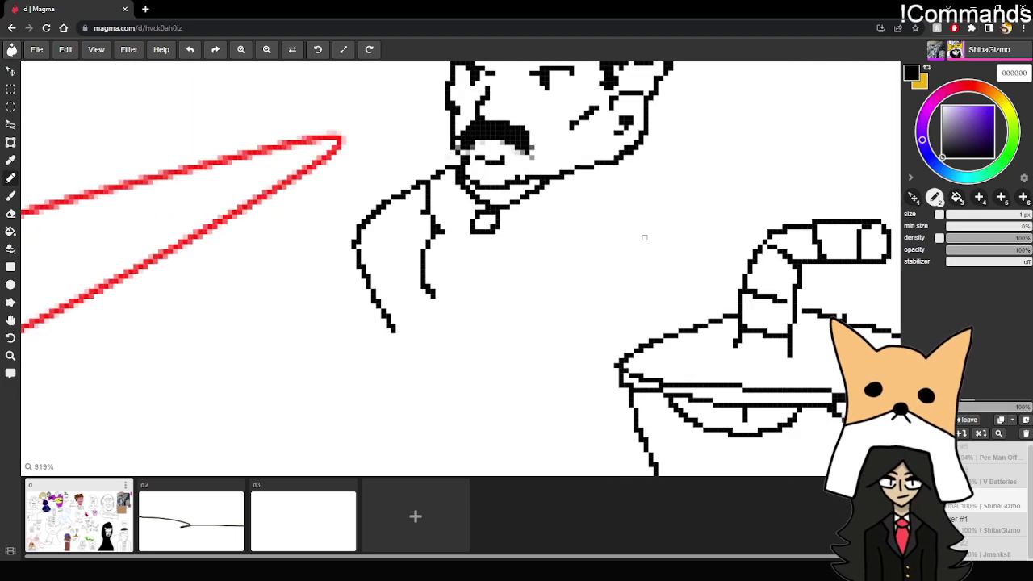
mouse_move(610, 225)
left_mouse_down()
mouse_move(635, 188)
mouse_move(665, 227)
mouse_move(655, 294)
mouse_move(628, 346)
mouse_move(568, 372)
mouse_move(558, 317)
mouse_move(607, 229)
left_mouse_up()
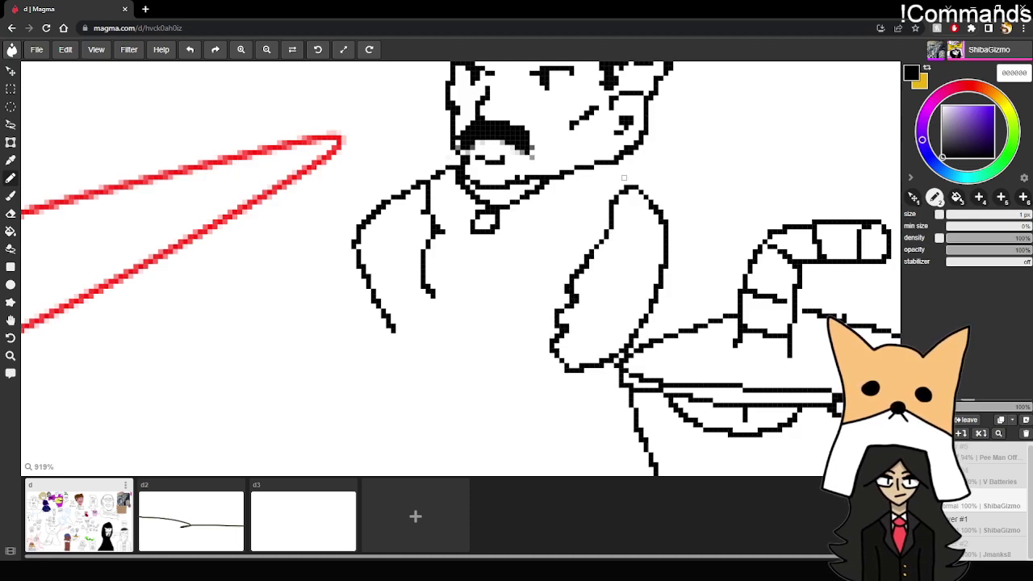
- Draw a line down from the collar and a chest line, erasing part of the chest stroke
scroll(620, 169, "down", 1)
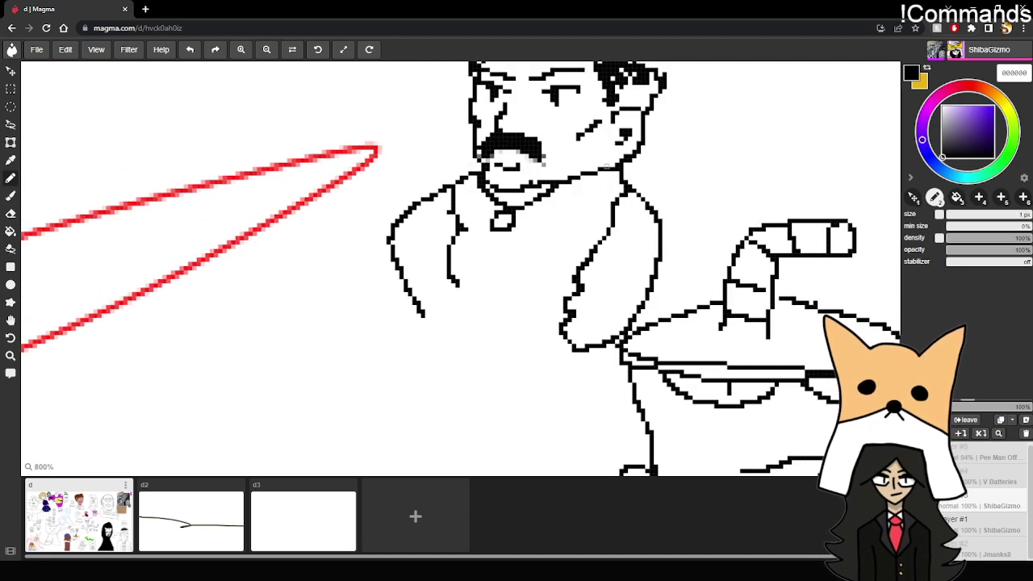
mouse_move(589, 178)
left_mouse_down()
mouse_move(540, 219)
mouse_move(504, 220)
mouse_move(476, 184)
left_mouse_up()
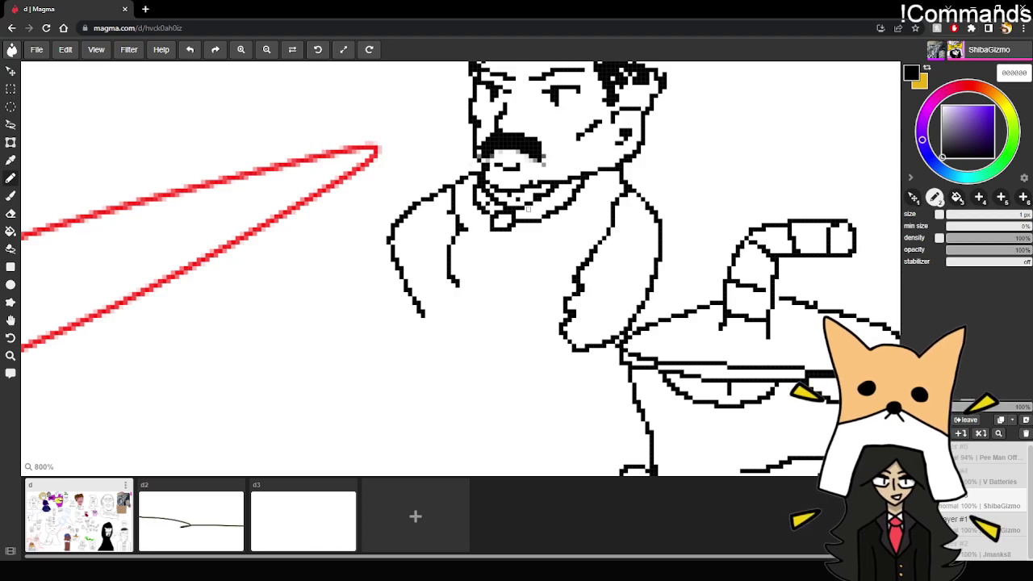
scroll(566, 277, "down", 4)
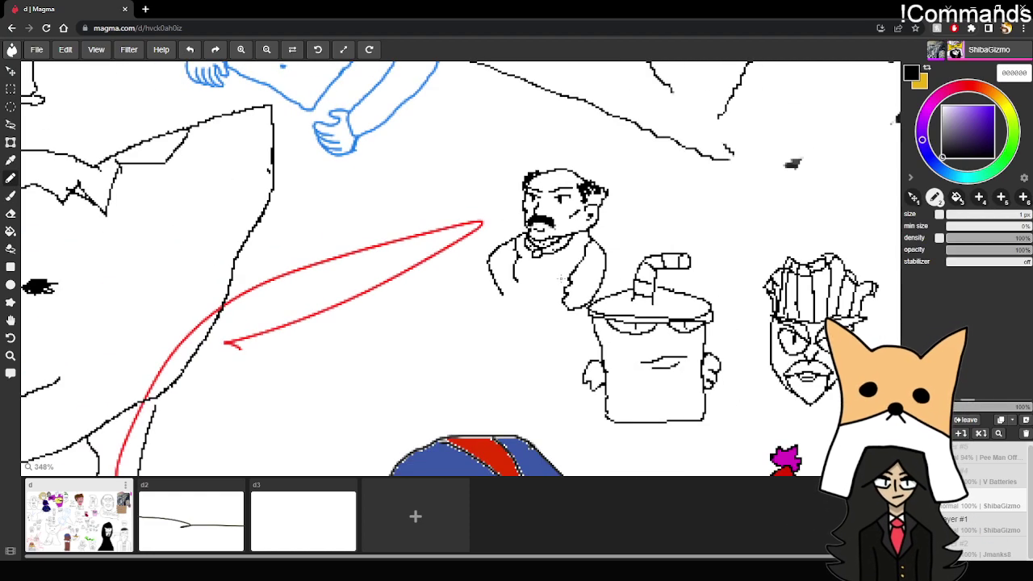
scroll(561, 278, "up", 4)
mouse_move(580, 276)
left_mouse_down()
mouse_move(614, 265)
mouse_move(618, 219)
left_mouse_up()
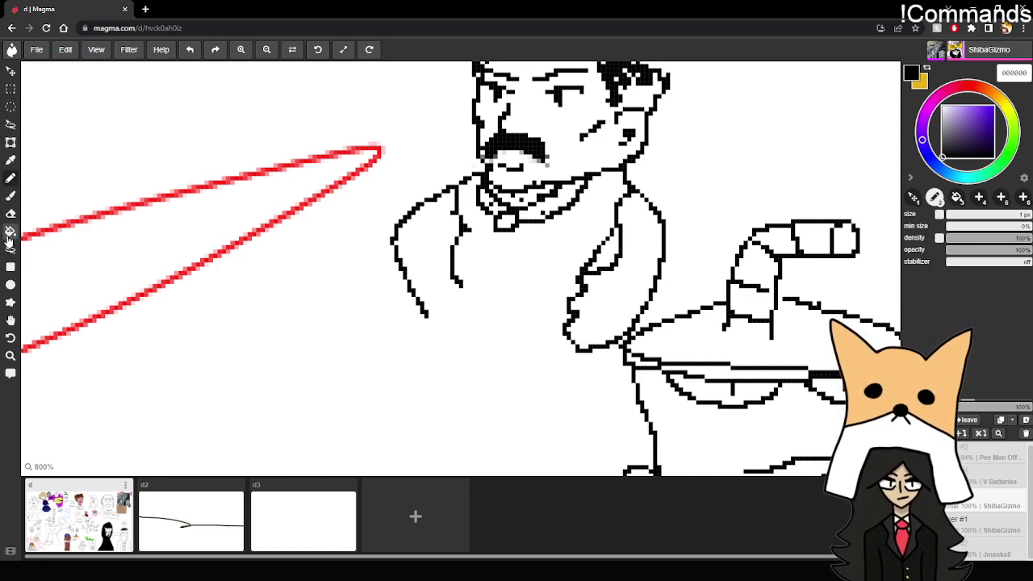
left_click(10, 213)
mouse_move(605, 243)
left_mouse_down()
mouse_move(585, 268)
mouse_move(611, 233)
left_mouse_up()
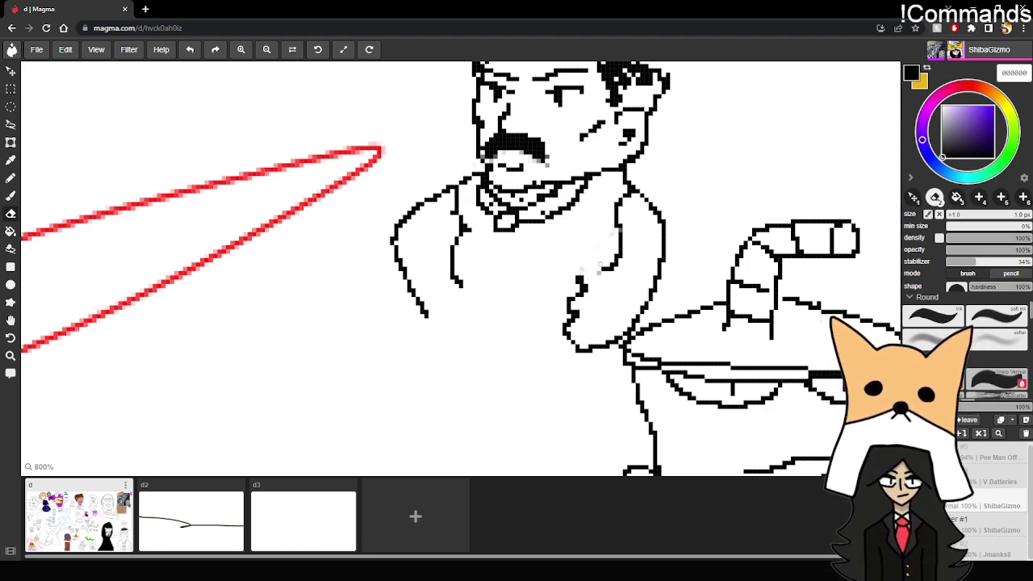
- Add the left-side torso line, lines down from both arm ends and a T-shaped mark beneath
left_click(10, 177)
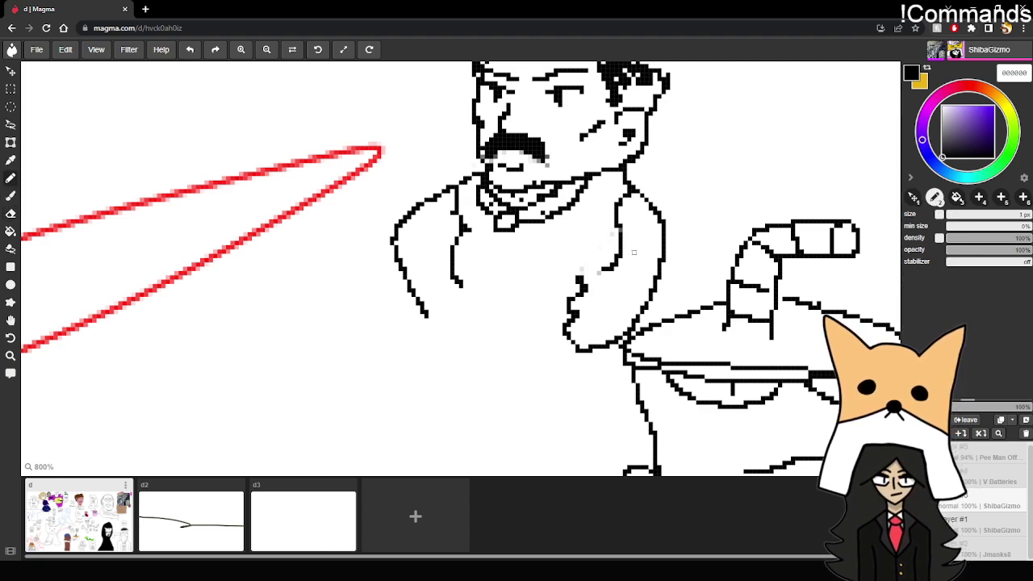
mouse_move(464, 284)
left_mouse_down()
mouse_move(529, 277)
mouse_move(541, 286)
left_mouse_up()
key("ctrl+z")
left_click_drag(476, 292, 534, 293)
key("ctrl+z")
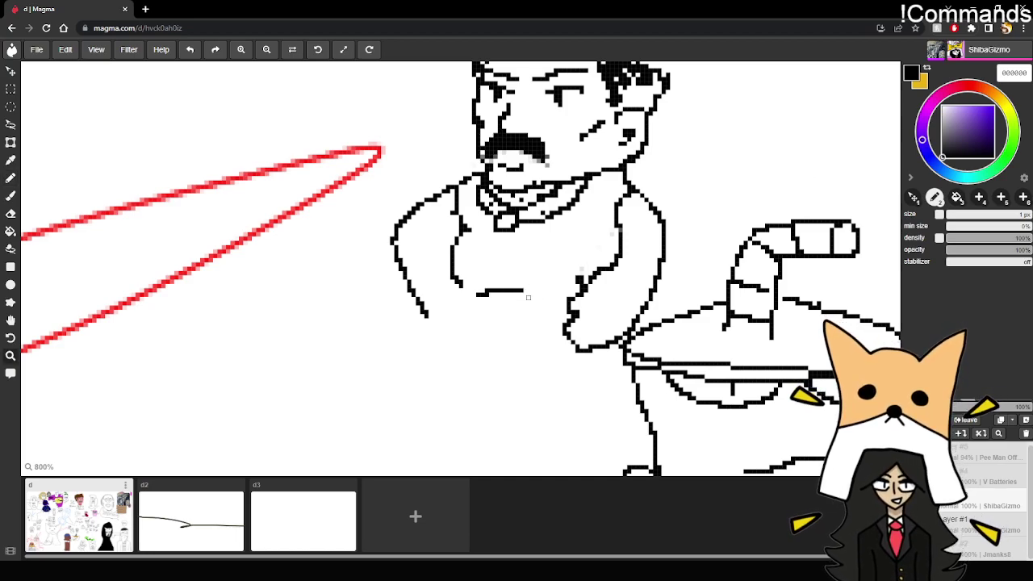
scroll(507, 292, "down", 5)
scroll(502, 313, "up", 4)
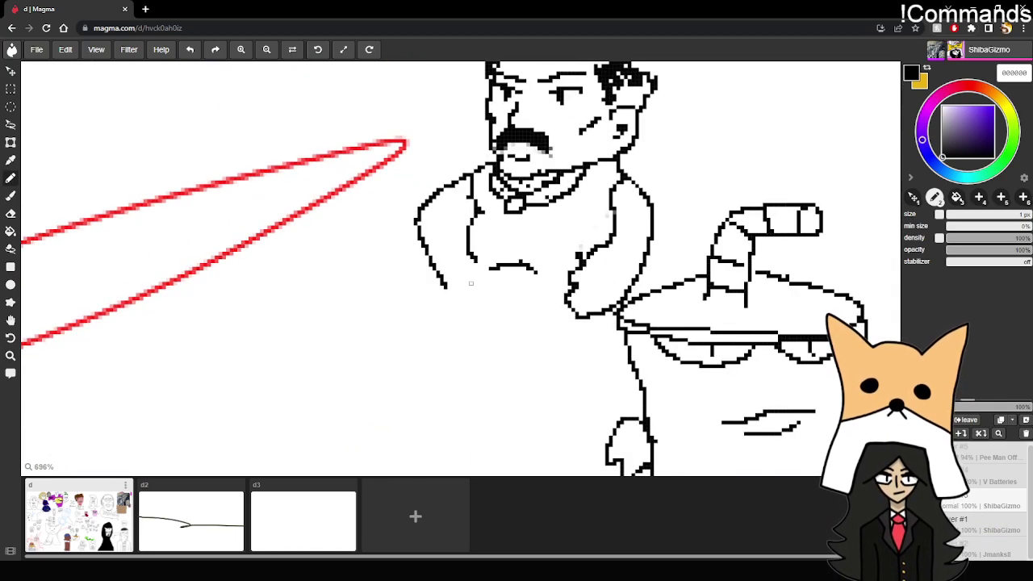
mouse_move(468, 260)
left_mouse_down()
mouse_move(449, 297)
mouse_move(471, 311)
mouse_move(550, 329)
mouse_move(579, 313)
left_mouse_up()
scroll(580, 313, "down", 3)
scroll(539, 326, "up", 4)
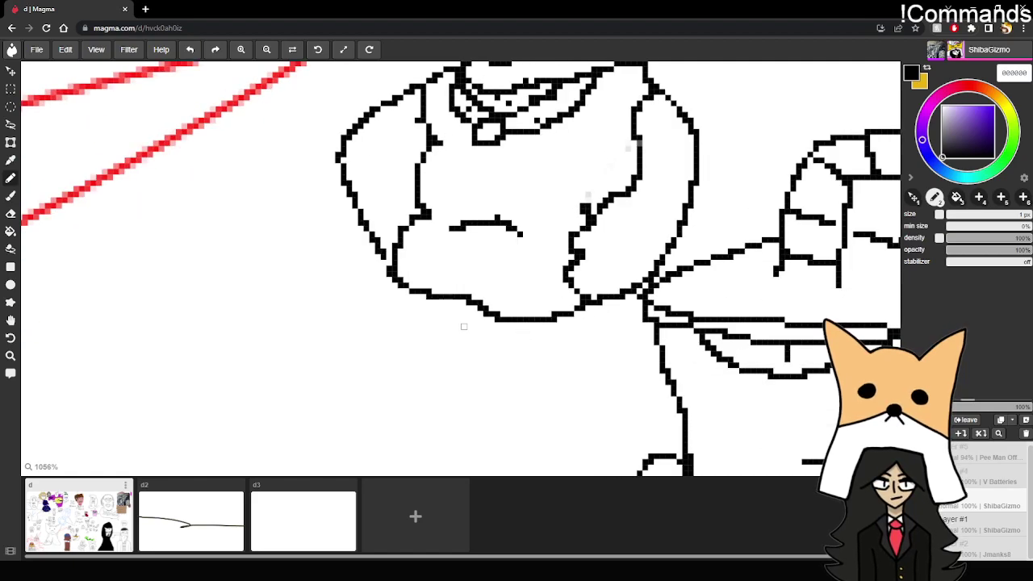
mouse_move(400, 289)
left_mouse_down()
mouse_move(416, 340)
mouse_move(406, 429)
left_mouse_up()
left_click_drag(623, 304, 611, 414)
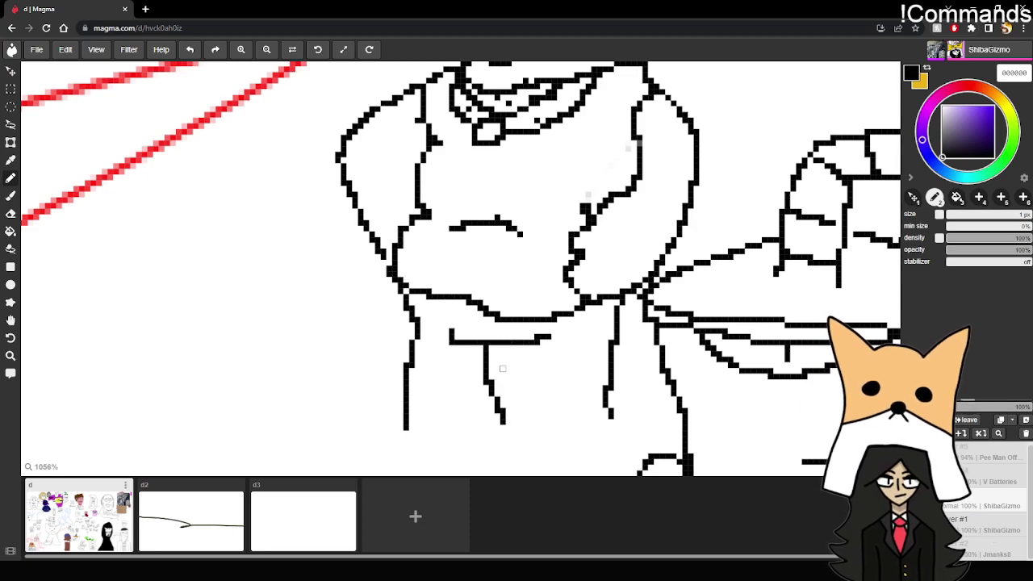
mouse_move(455, 349)
left_mouse_down()
mouse_move(511, 356)
mouse_move(484, 362)
mouse_move(485, 423)
left_mouse_up()
- Zoom out from the mustached man to see more of the canvas
scroll(526, 344, "down", 2)
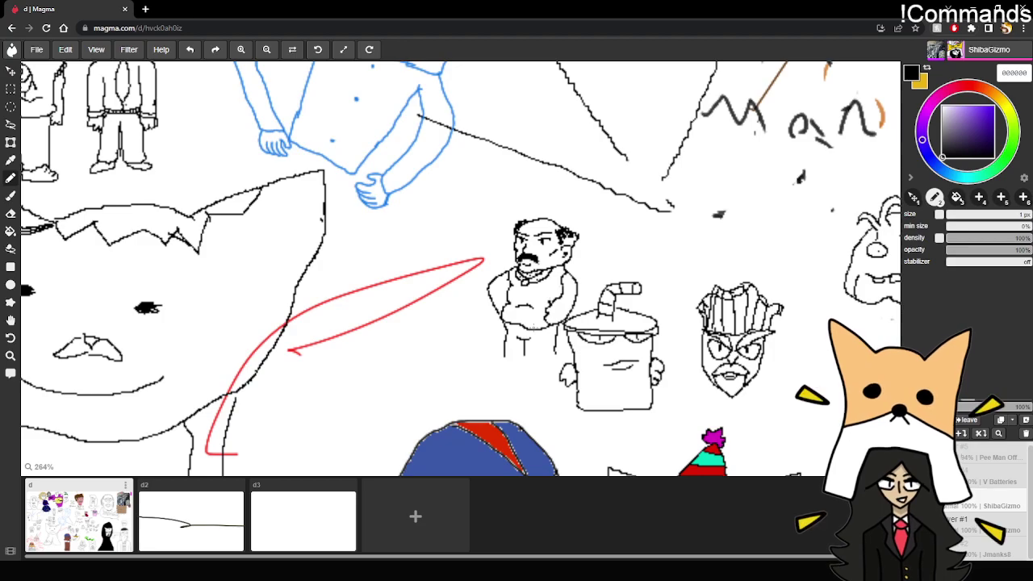
scroll(541, 302, "down", 1)
scroll(541, 302, "up", 4)
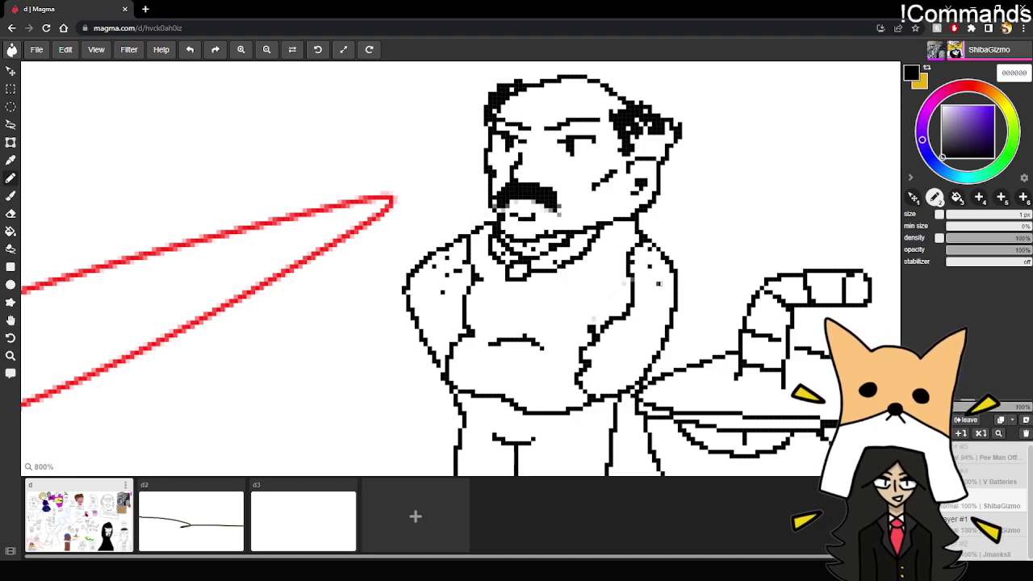
scroll(668, 331, "down", 5)
scroll(749, 386, "down", 3)
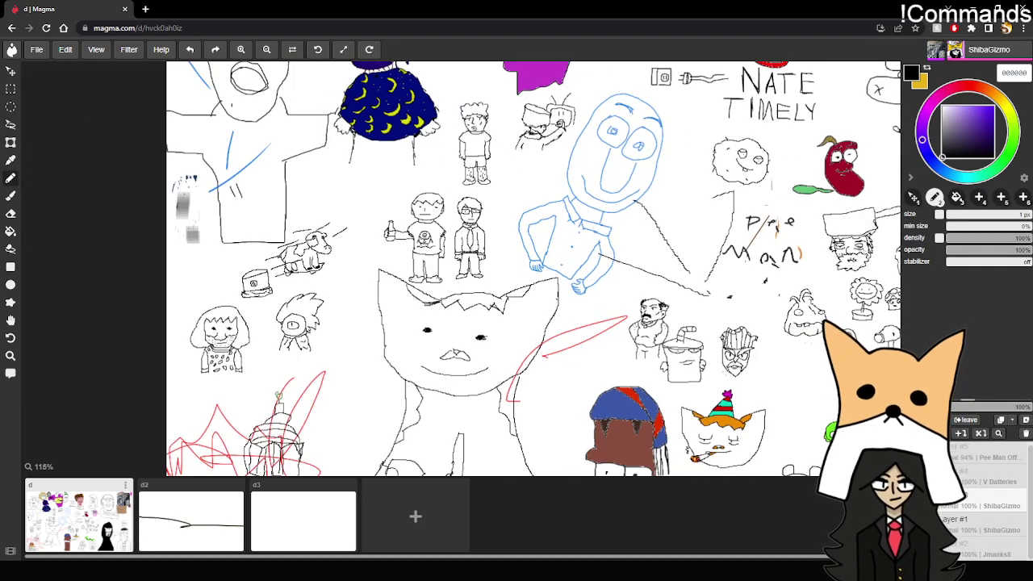
scroll(749, 385, "up", 2)
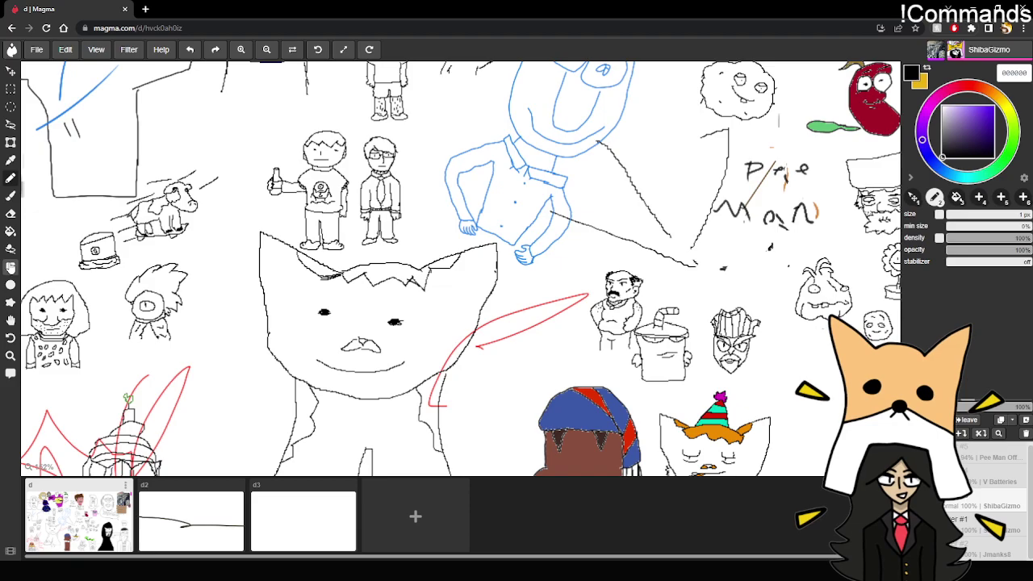
- Pan across the drawings with the Hand tool and zoom in on the suited girl's jacket
left_click(10, 321)
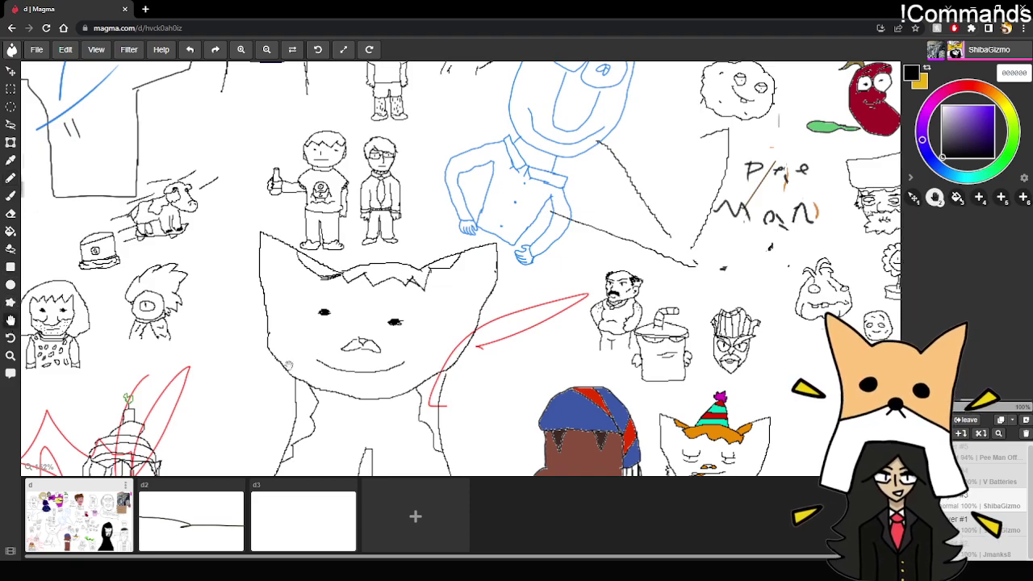
left_click_drag(476, 341, 276, 393)
scroll(602, 178, "up", 2)
left_click_drag(602, 178, 598, 208)
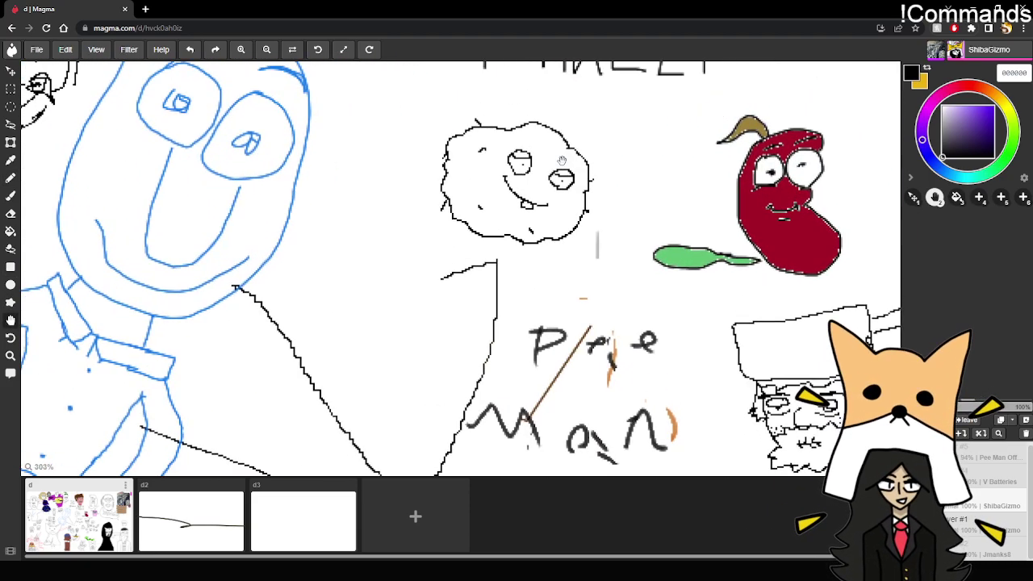
scroll(597, 208, "down", 4)
scroll(598, 208, "up", 2)
scroll(507, 96, "down", 2)
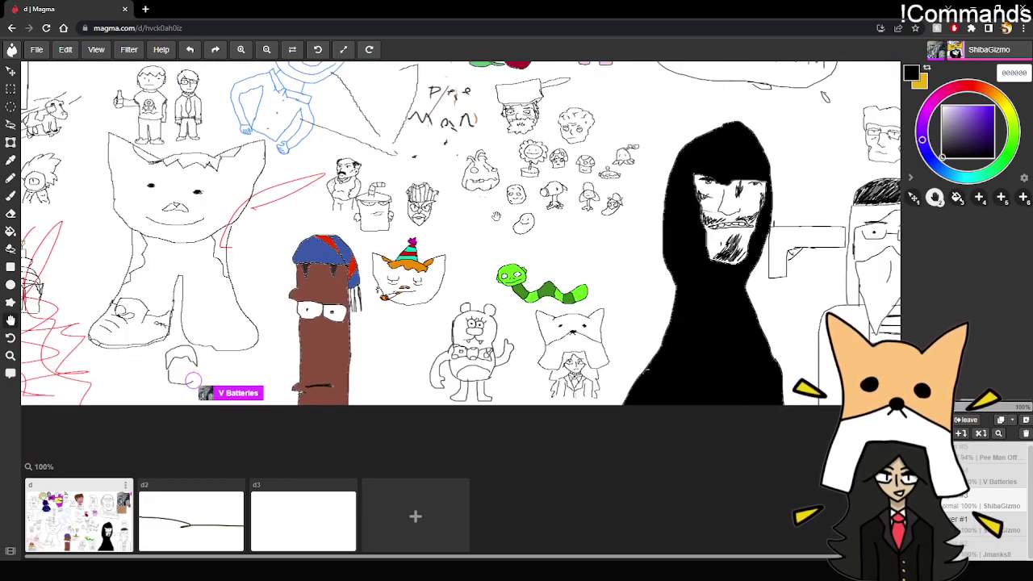
scroll(453, 184, "up", 4)
scroll(453, 184, "down", 2)
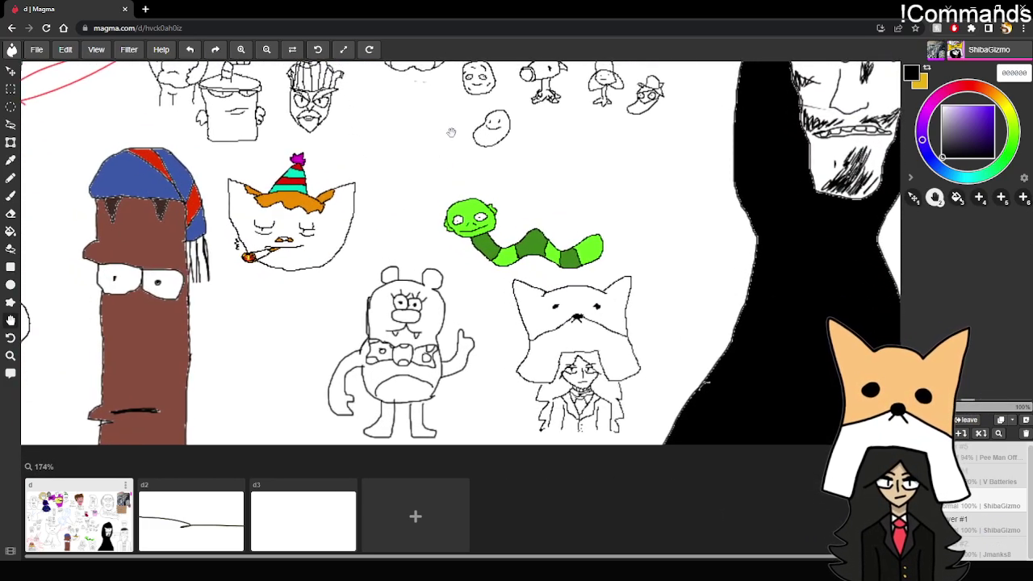
scroll(455, 212, "down", 2)
scroll(428, 269, "left", 4)
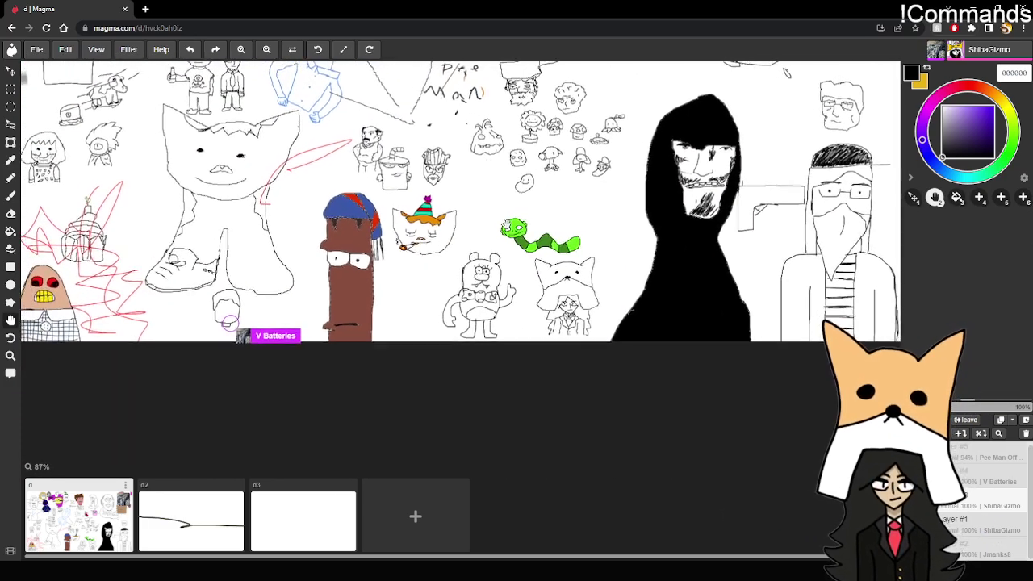
scroll(379, 282, "up", 4)
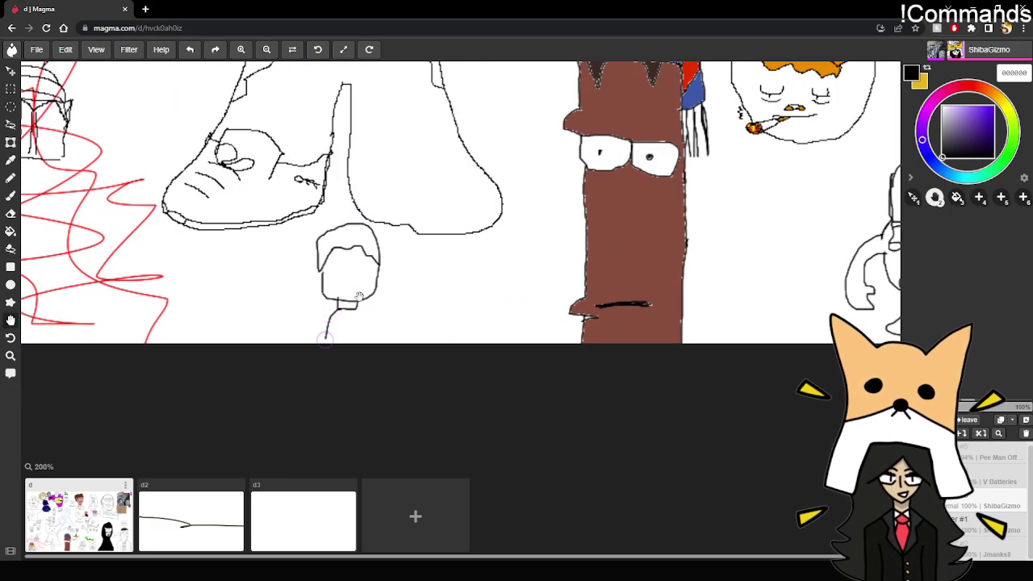
scroll(332, 278, "right", 6)
scroll(333, 277, "right", 2)
scroll(516, 277, "up", 8)
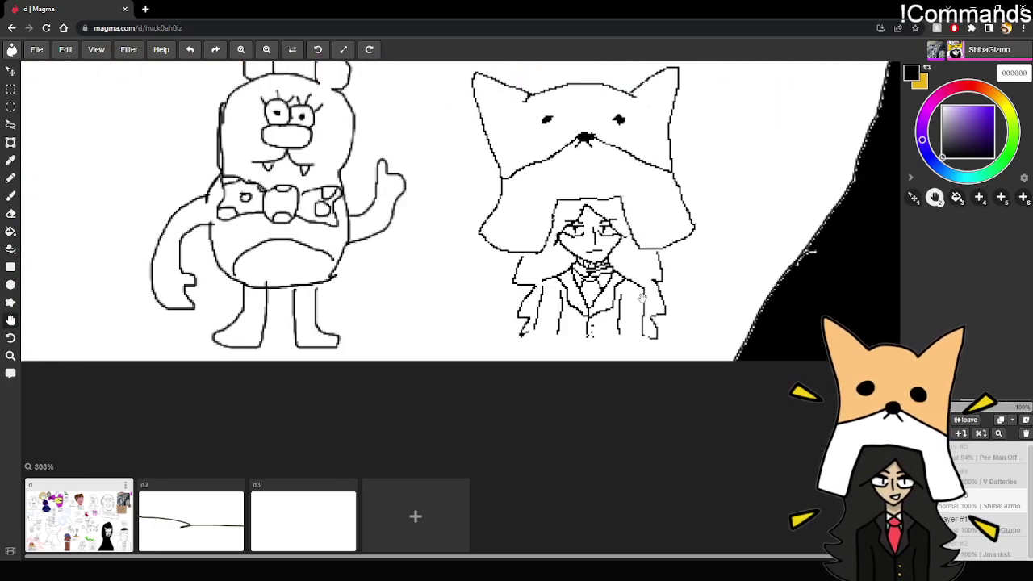
- Draw a line beside the suit's vertical line and erase stray pixels along it
left_click(10, 178)
left_click_drag(309, 316, 295, 413)
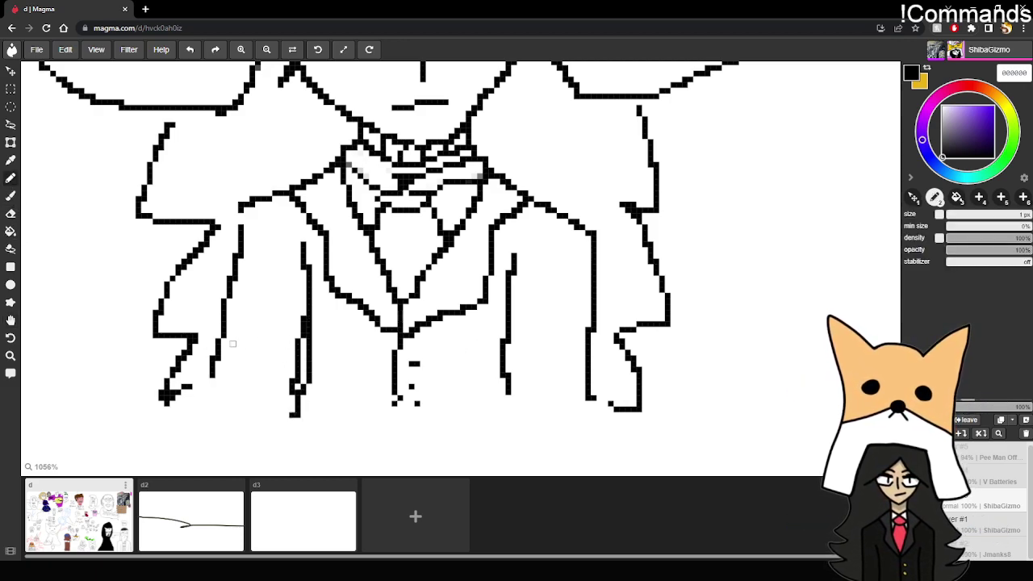
left_click(11, 213)
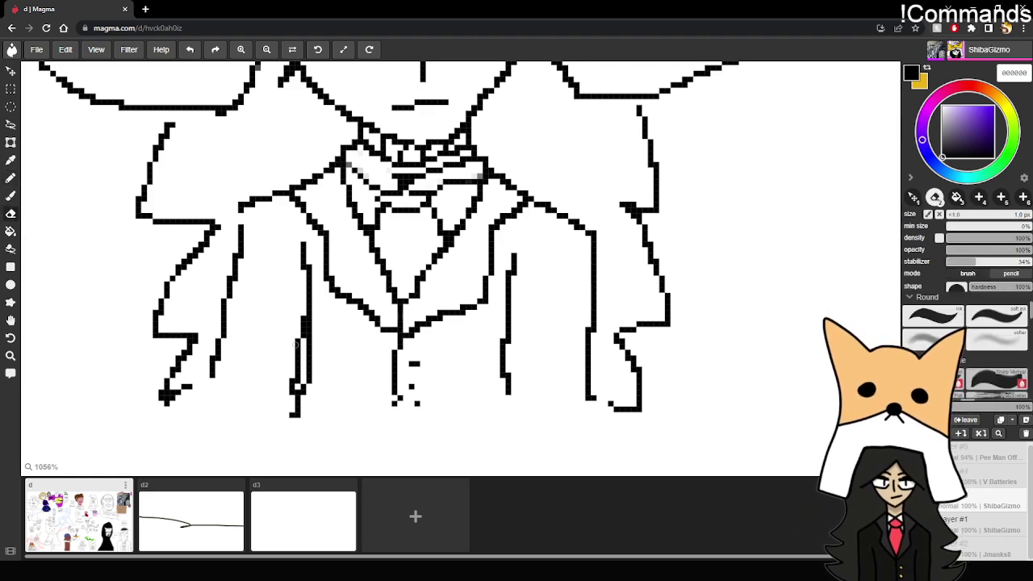
mouse_move(296, 350)
left_mouse_down()
mouse_move(294, 386)
mouse_move(293, 372)
left_mouse_up()
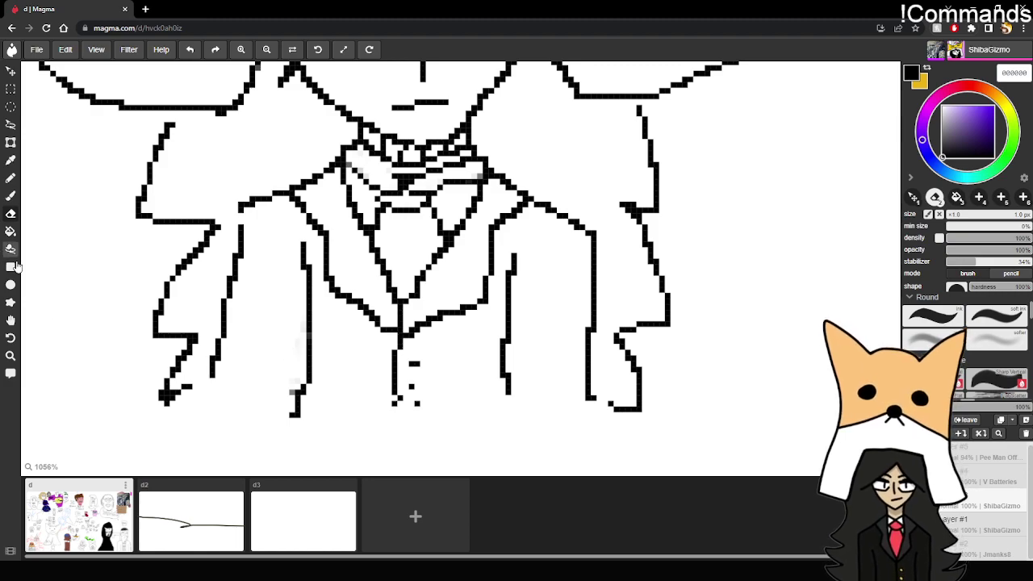
- Double the left hair line and extend the right hair and suit lines down past the hem
left_click(10, 178)
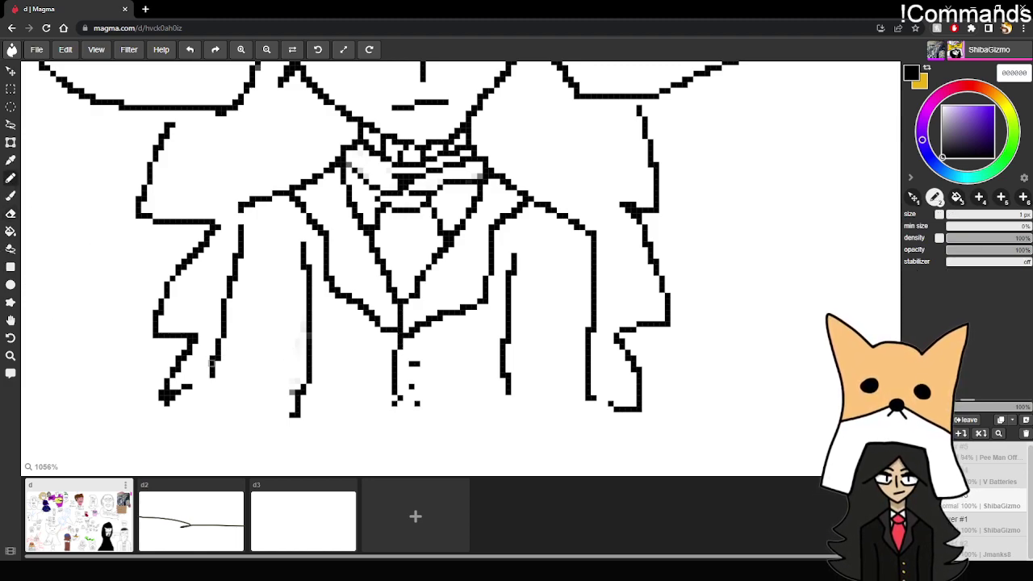
left_click_drag(216, 356, 217, 436)
key("ctrl+z")
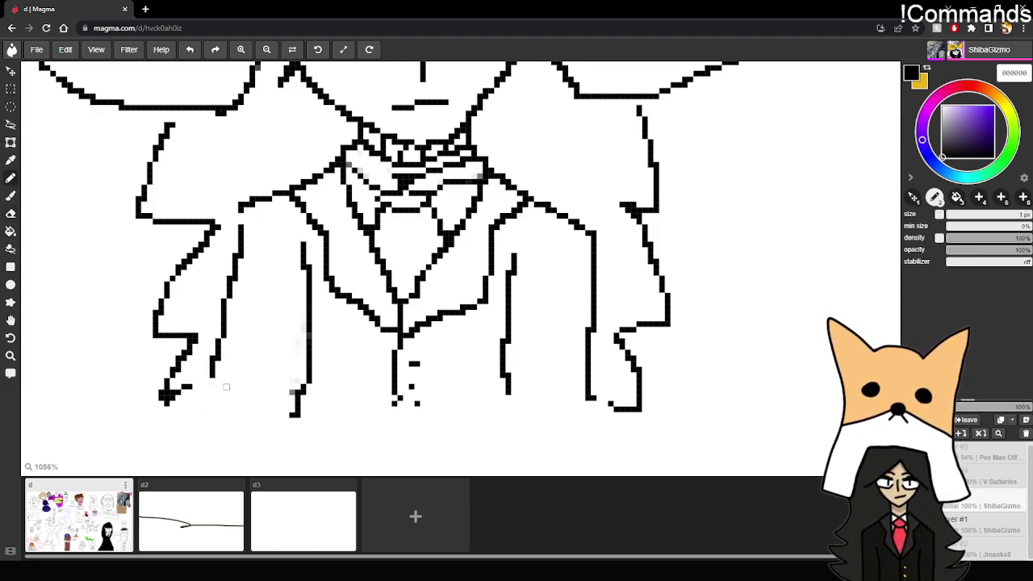
mouse_move(229, 332)
left_mouse_down()
mouse_move(218, 413)
mouse_move(207, 438)
mouse_move(193, 440)
mouse_move(277, 452)
mouse_move(288, 432)
mouse_move(230, 431)
left_mouse_up()
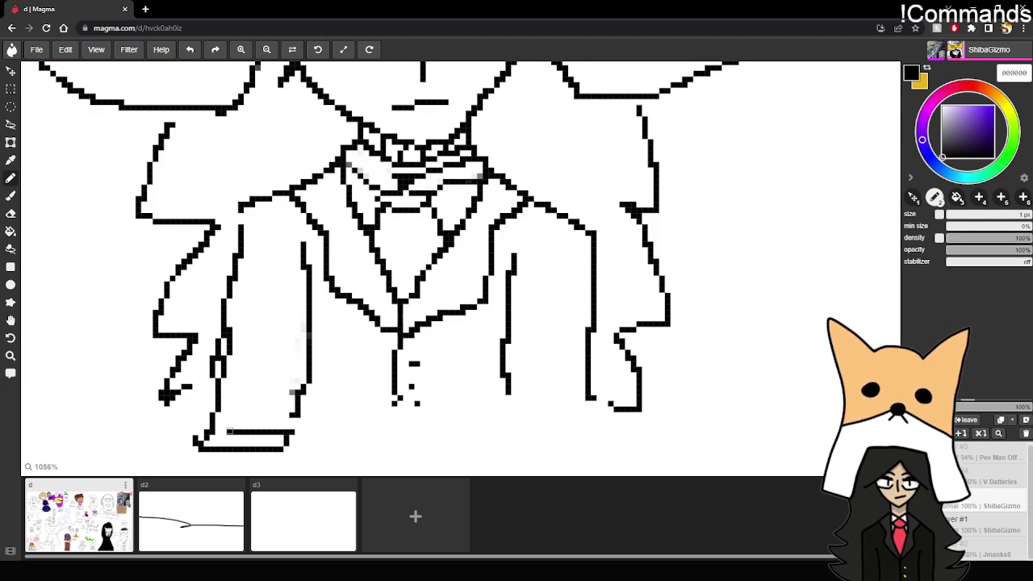
left_click_drag(295, 410, 287, 444)
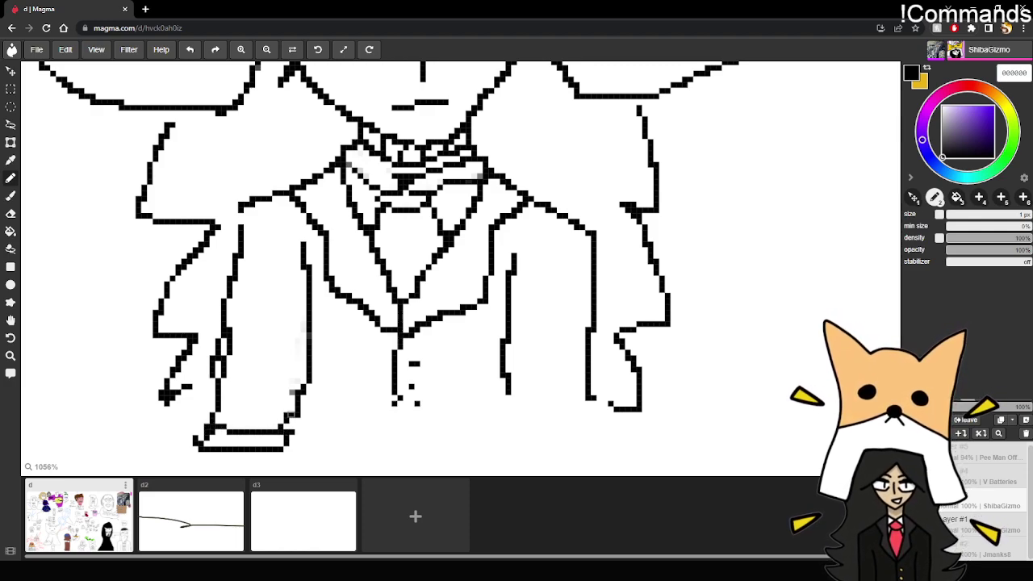
left_click_drag(308, 391, 304, 457)
key("ctrl+z")
key("ctrl+z")
key("ctrl+z")
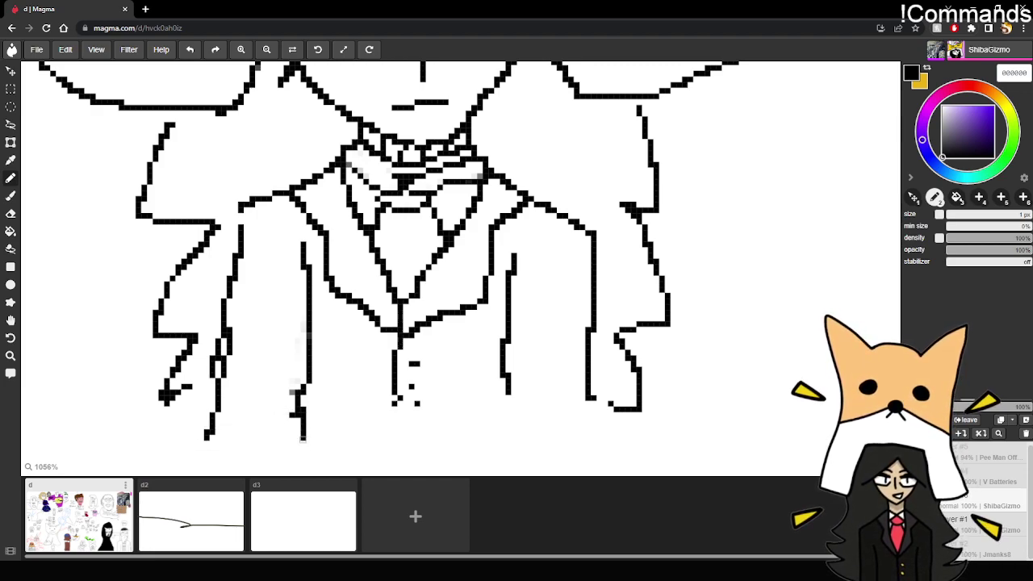
left_click_drag(306, 386, 304, 441)
left_click_drag(505, 379, 504, 429)
left_click_drag(394, 405, 399, 432)
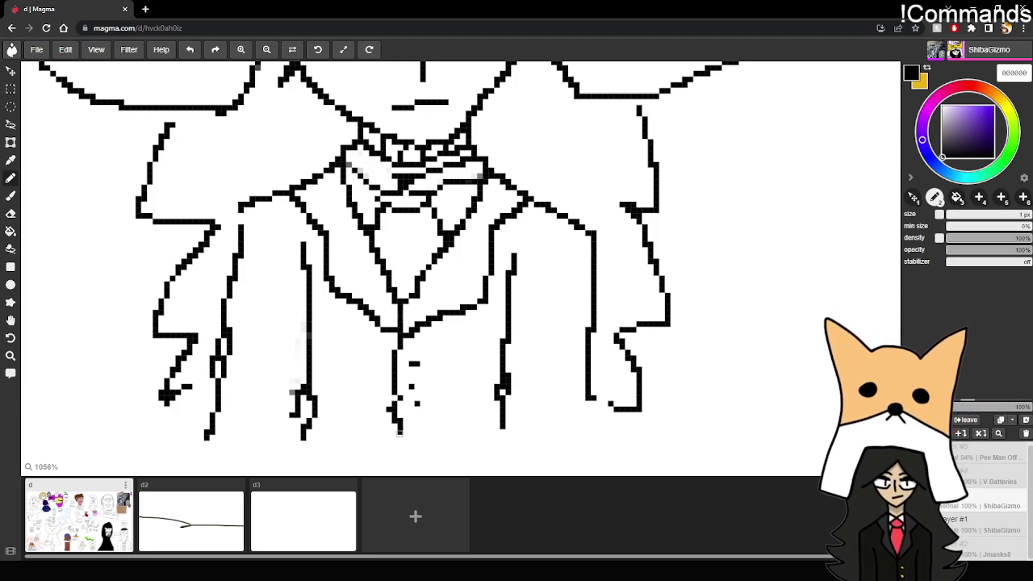
scroll(399, 432, "down", 5)
scroll(400, 360, "up", 3)
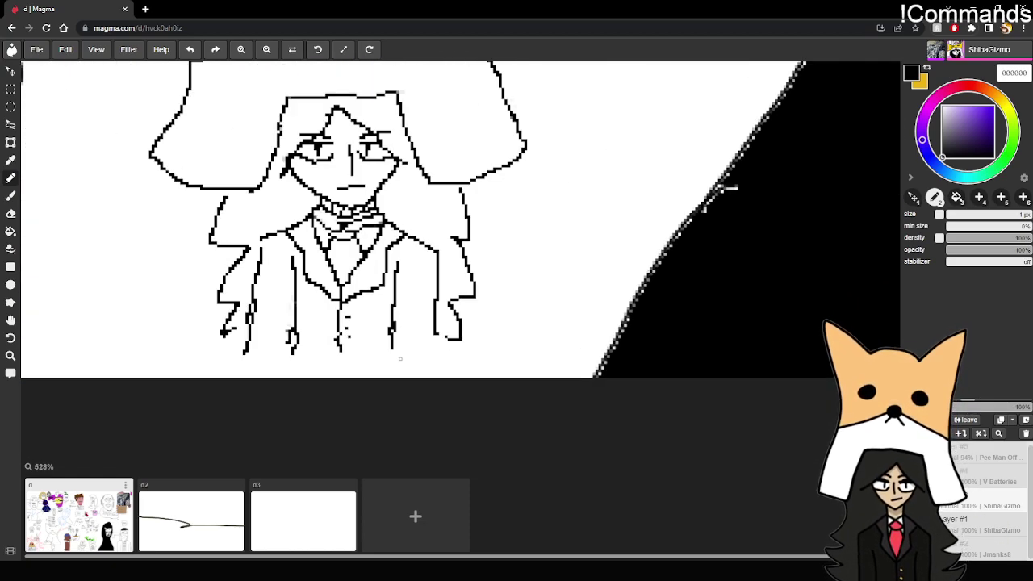
scroll(402, 344, "up", 2)
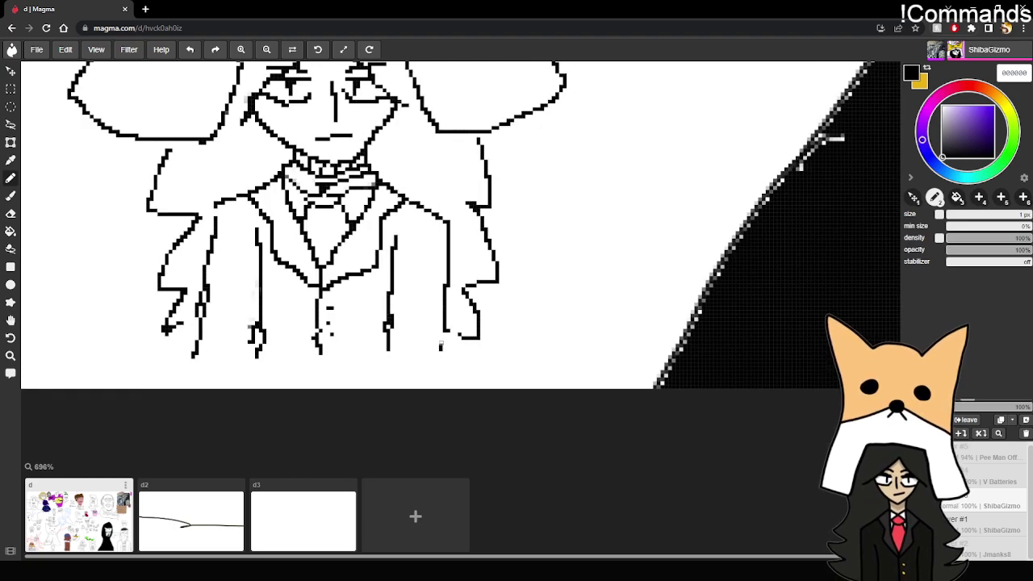
scroll(436, 323, "down", 14)
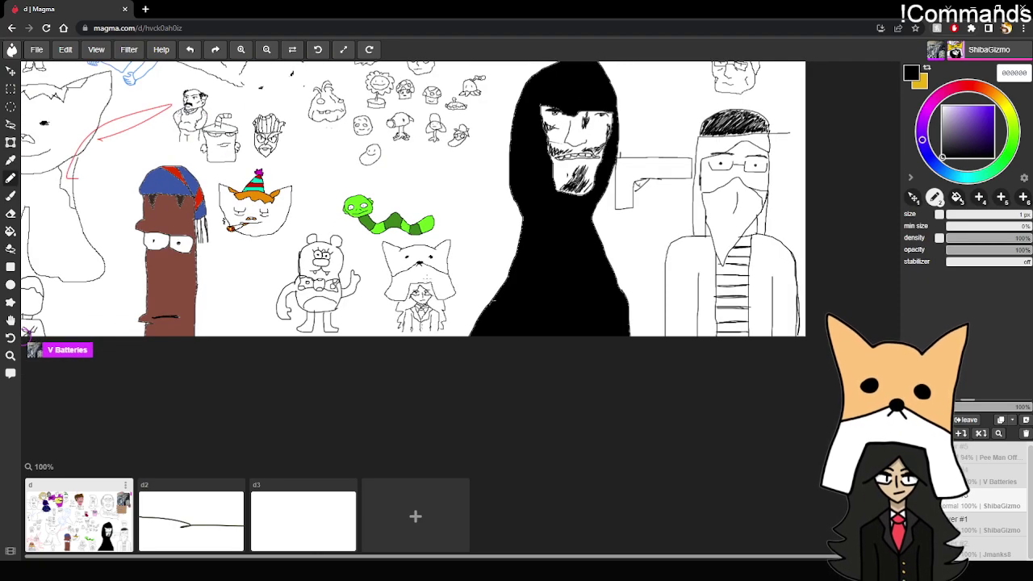
scroll(342, 278, "up", 1)
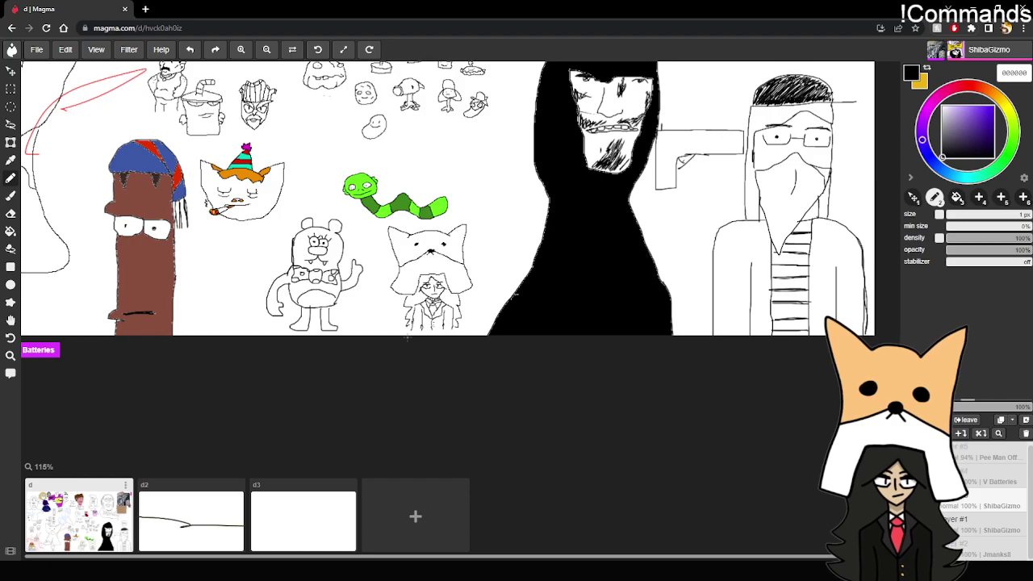
scroll(64, 291, "down", 6)
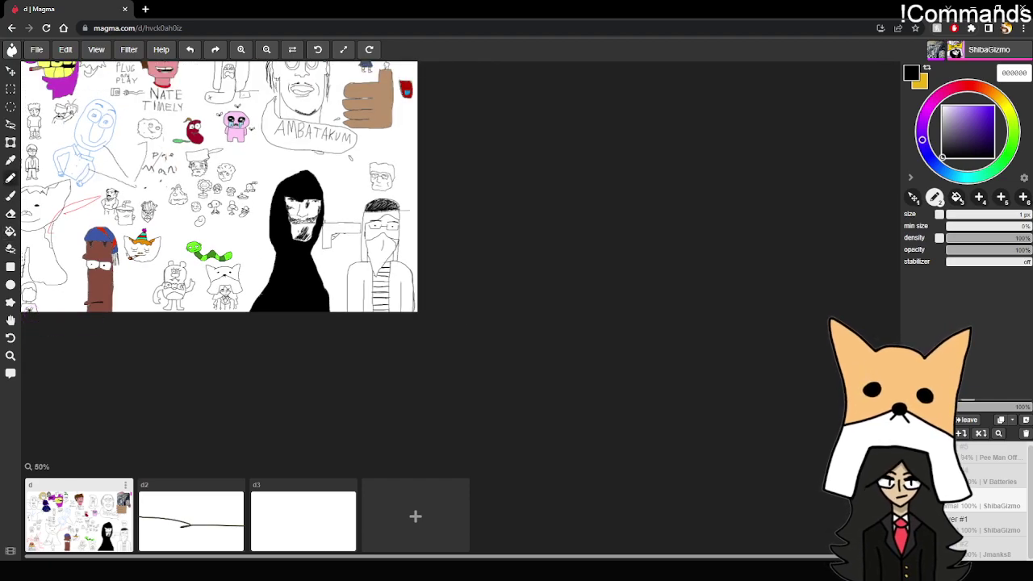
left_click(10, 320)
left_click_drag(161, 310, 440, 379)
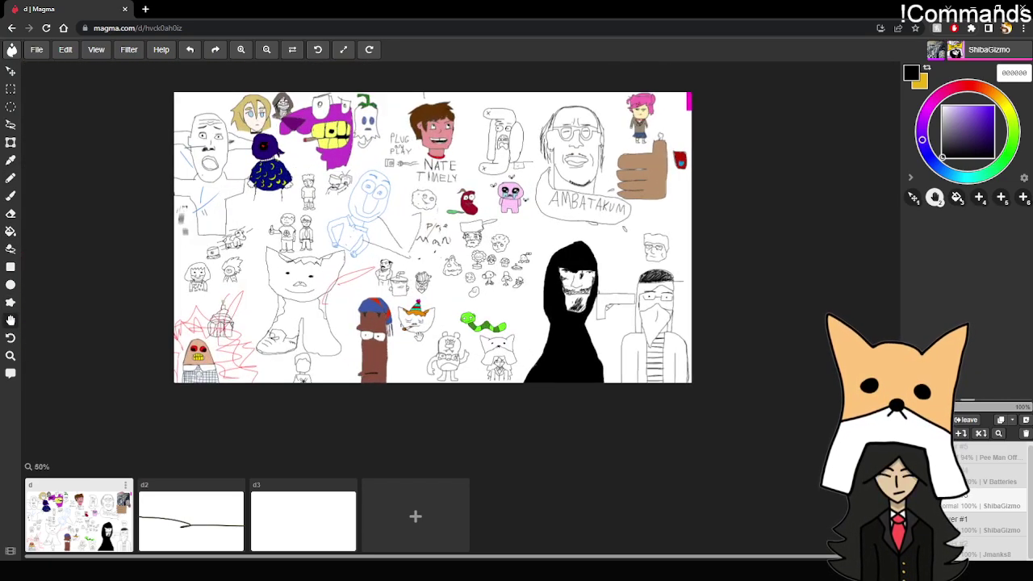
scroll(443, 379, "up", 1)
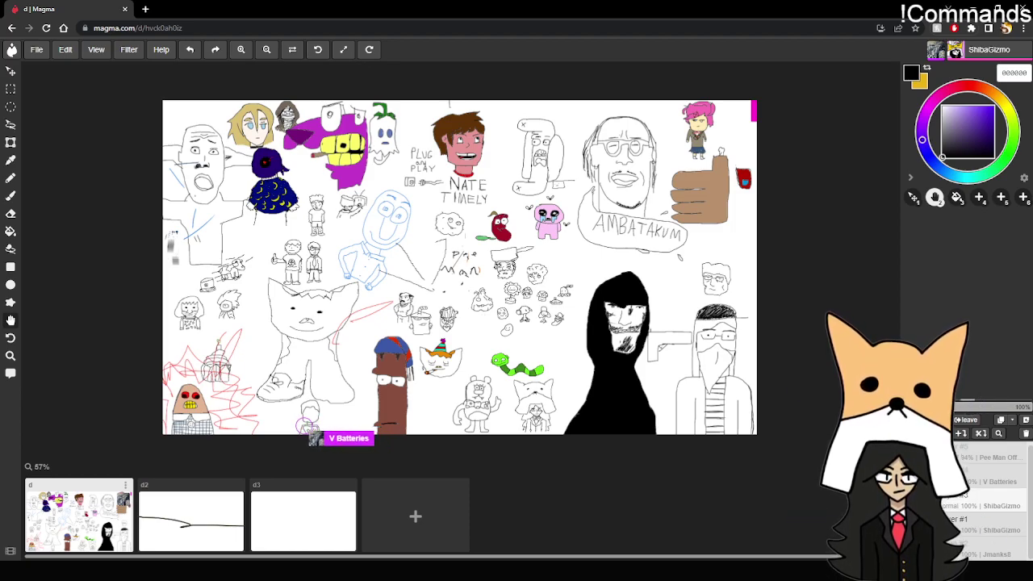
scroll(307, 266, "up", 8)
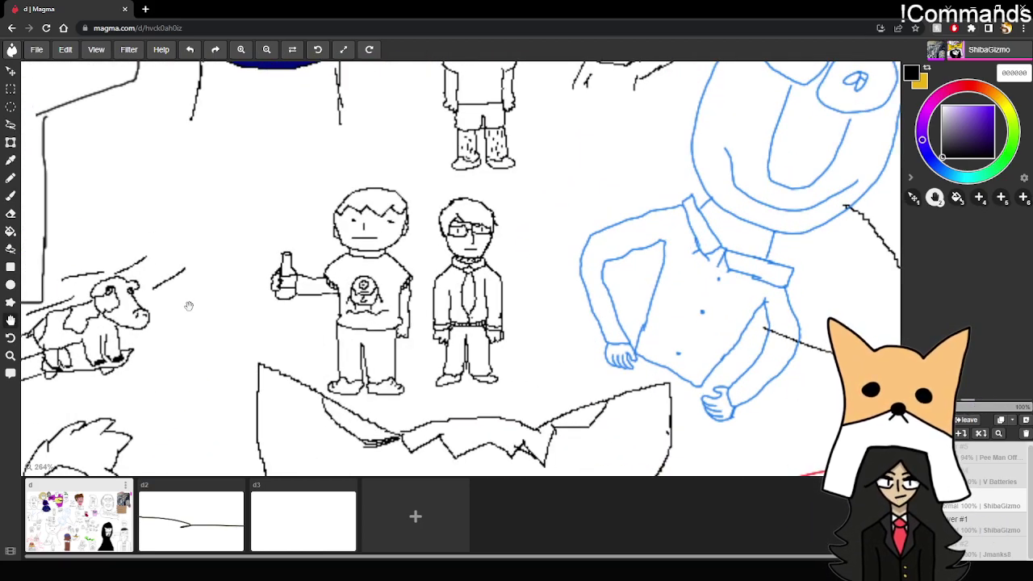
scroll(321, 291, "up", 4)
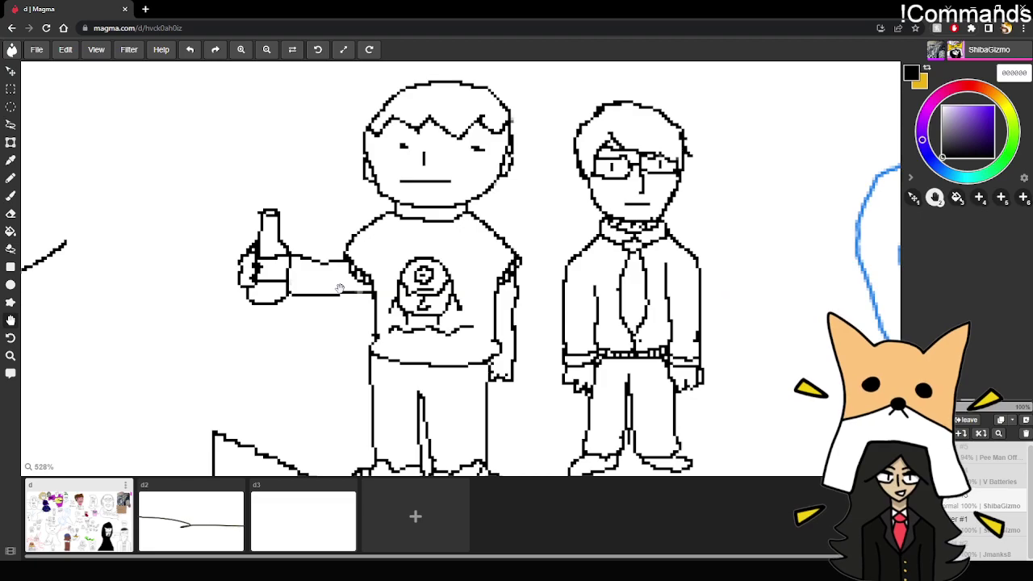
left_click_drag(391, 177, 396, 207)
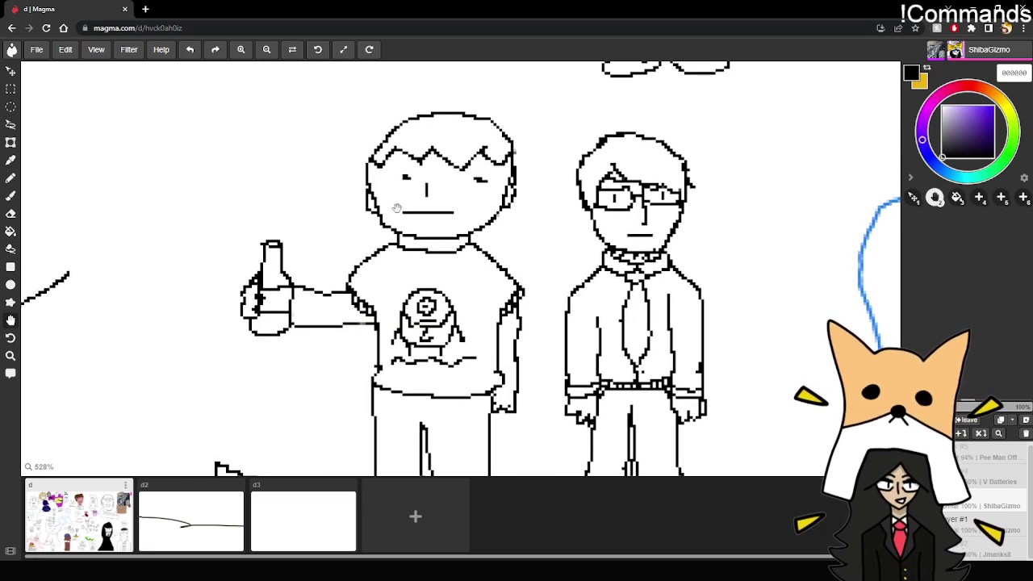
scroll(388, 268, "down", 4)
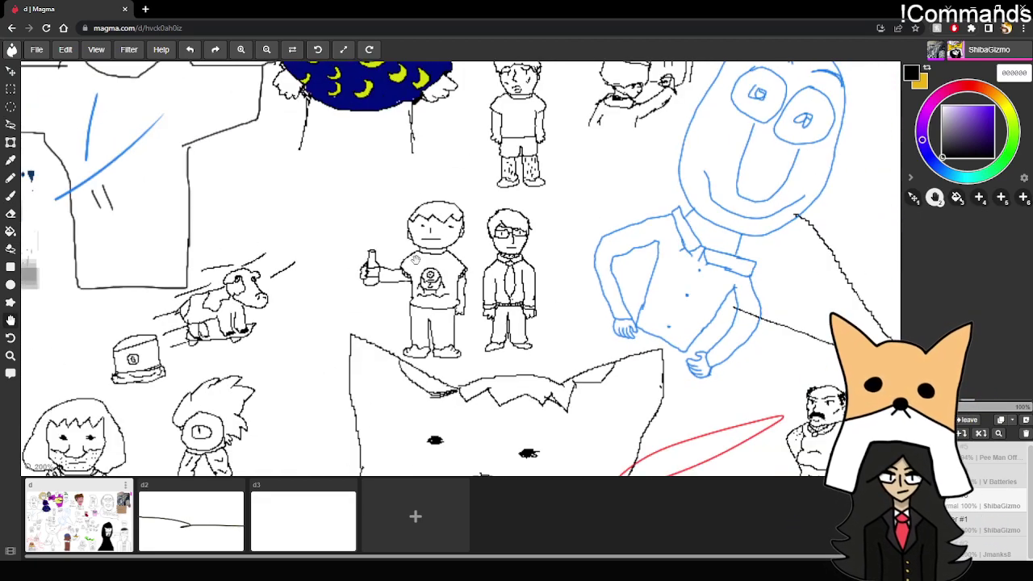
scroll(412, 269, "down", 5)
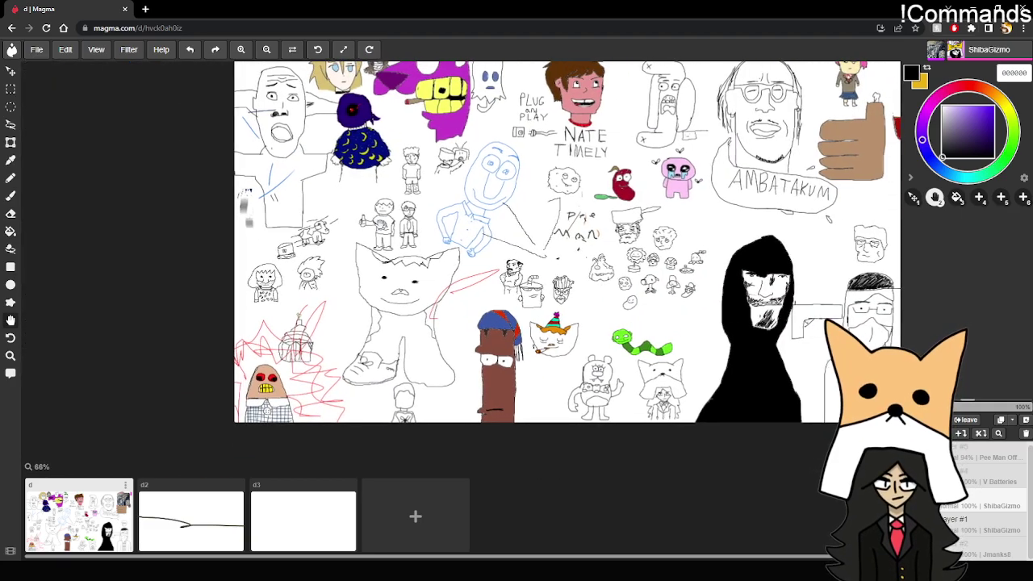
left_click_drag(391, 291, 381, 242)
scroll(360, 369, "up", 5)
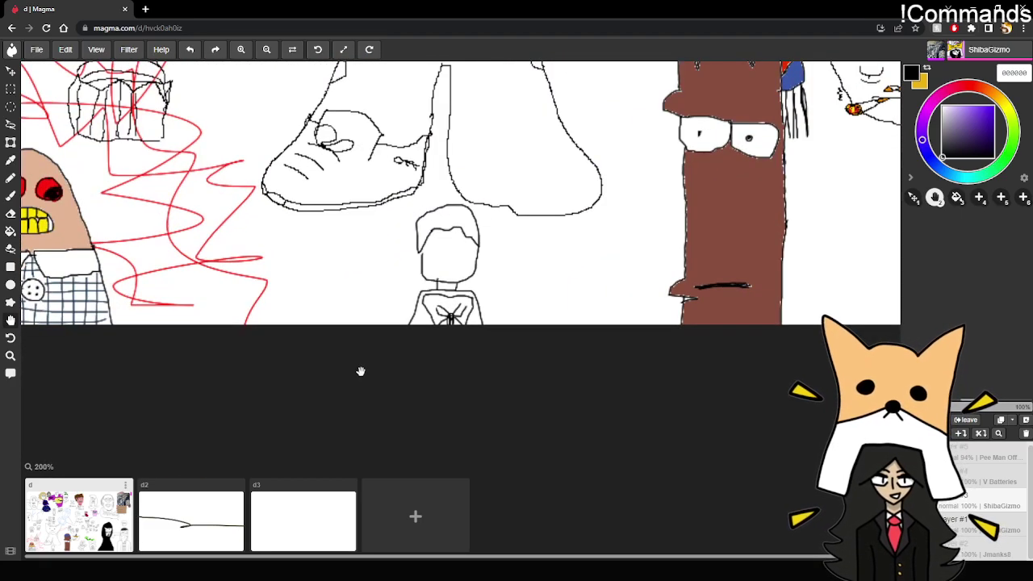
scroll(430, 315, "up", 2)
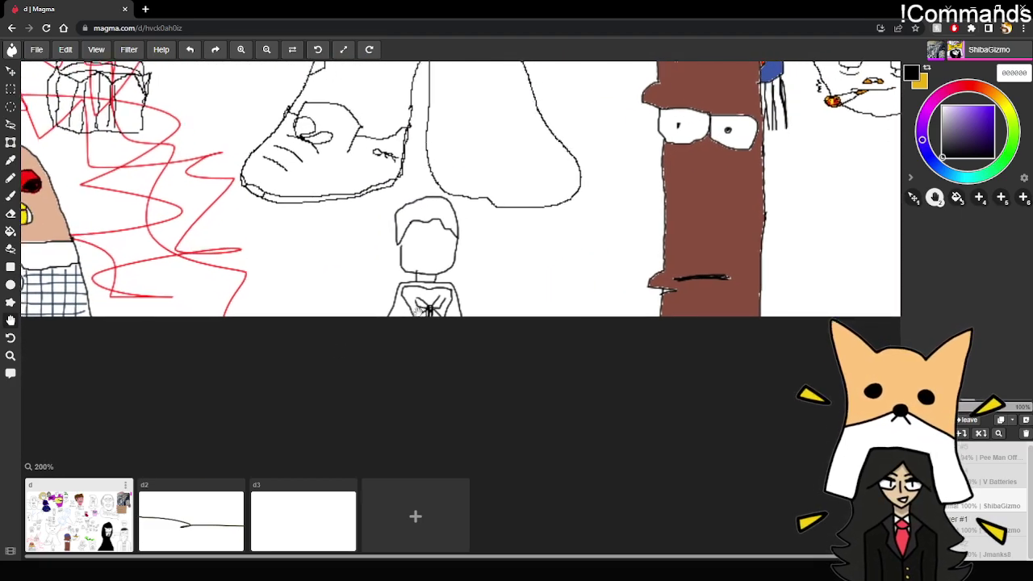
scroll(416, 310, "down", 6)
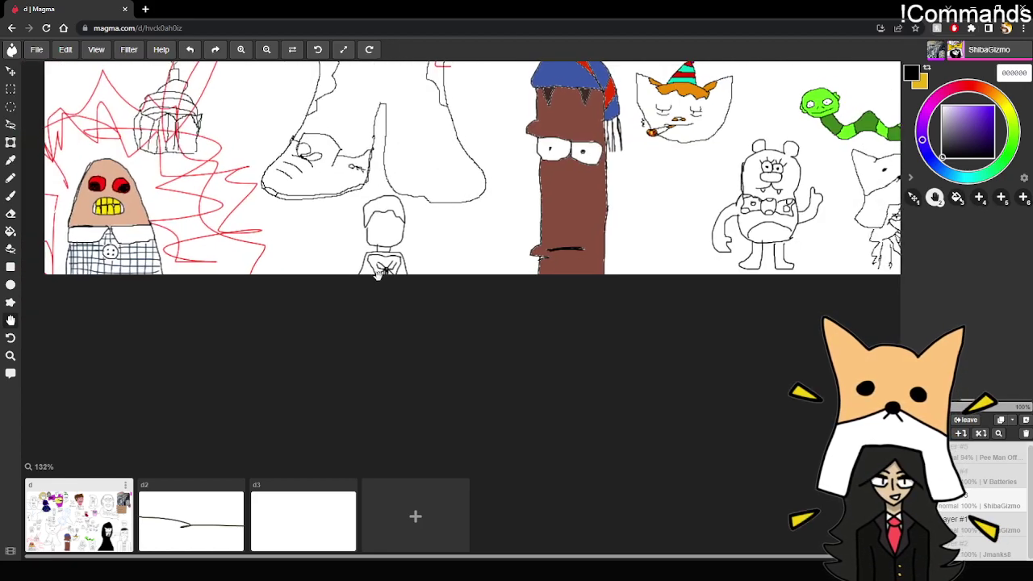
left_click_drag(398, 283, 226, 471)
left_click_drag(466, 347, 505, 363)
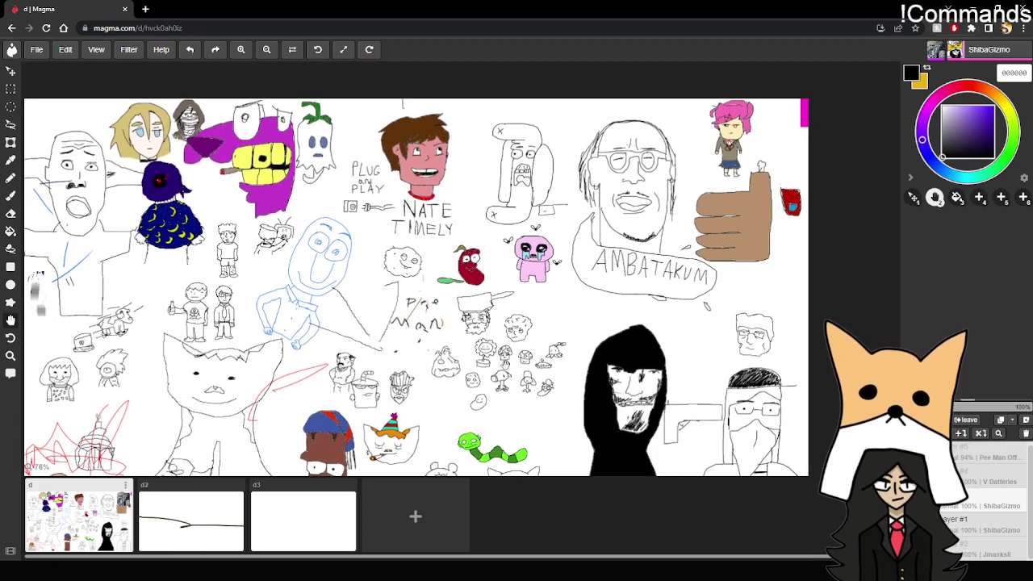
scroll(321, 214, "up", 3)
left_click_drag(321, 214, 421, 256)
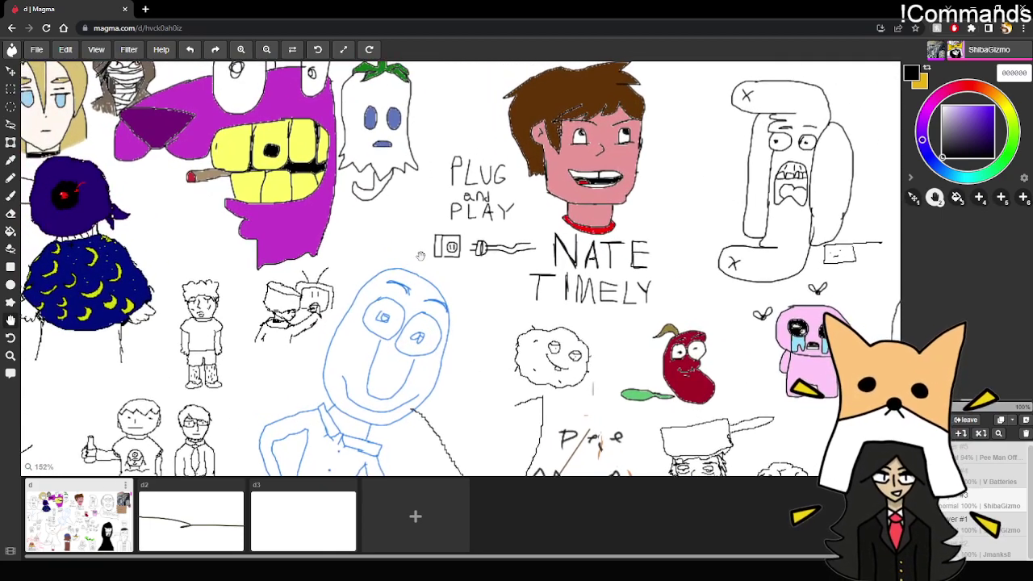
scroll(421, 256, "down", 3)
scroll(451, 224, "up", 4)
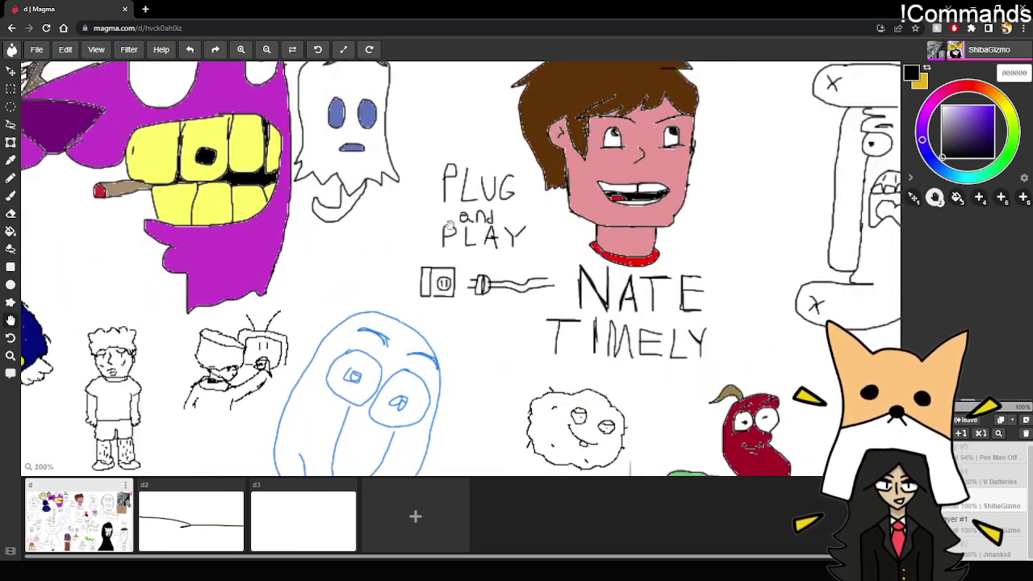
scroll(450, 224, "up", 1)
scroll(445, 262, "down", 4)
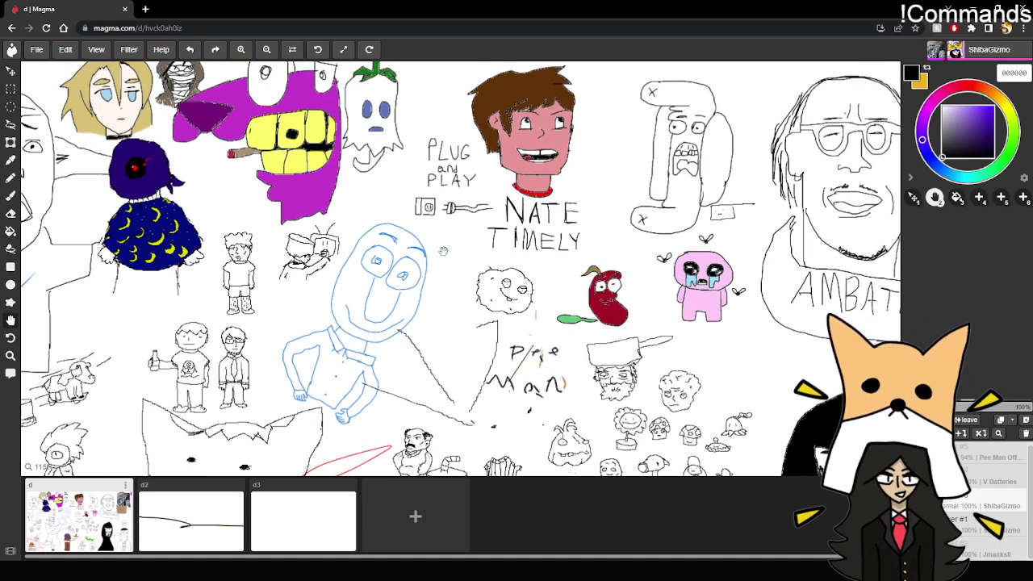
scroll(443, 251, "down", 2)
scroll(436, 253, "up", 3)
scroll(436, 257, "down", 4)
scroll(260, 293, "up", 4)
scroll(474, 258, "up", 4)
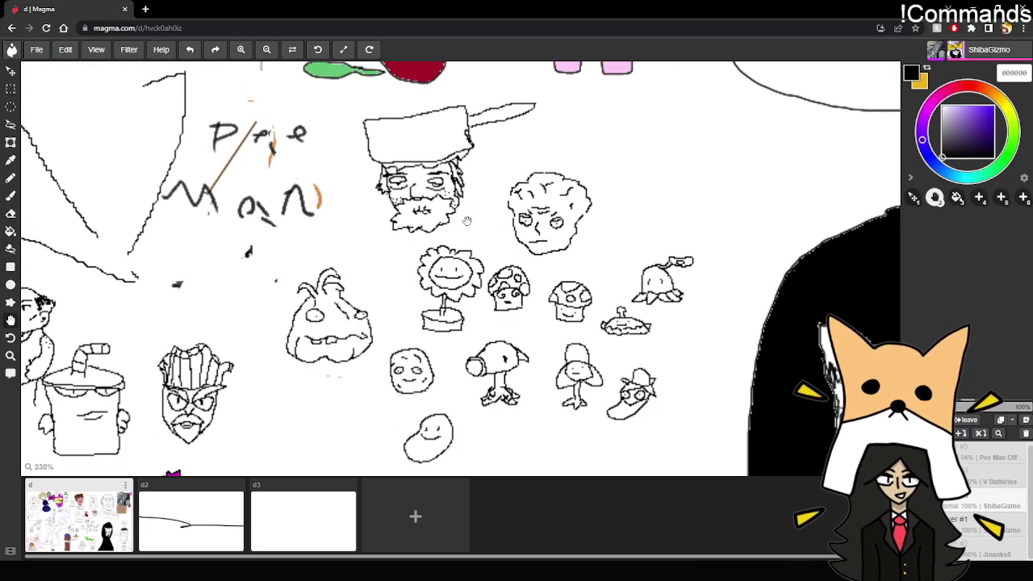
scroll(467, 220, "down", 5)
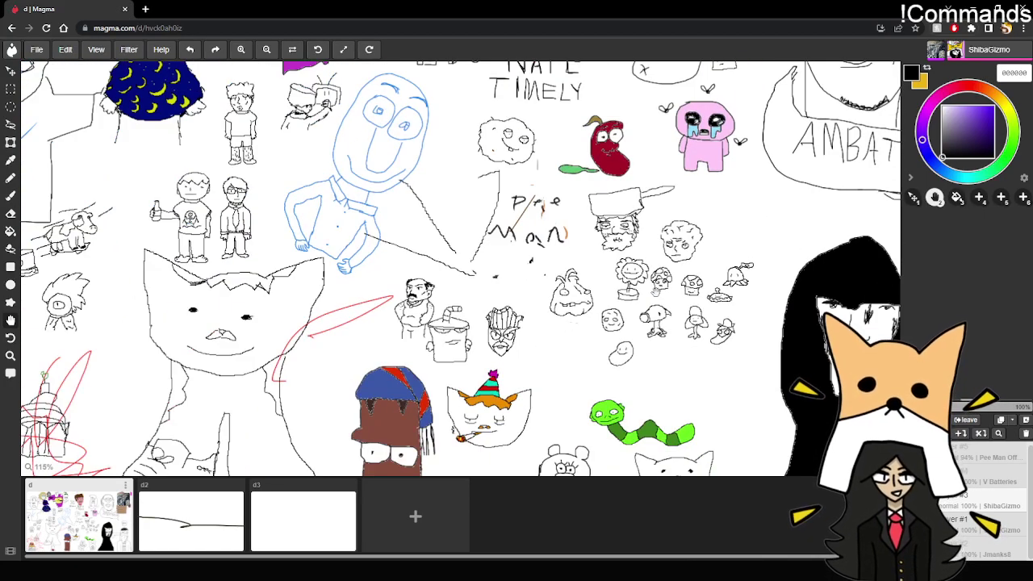
scroll(895, 411, "up", 2)
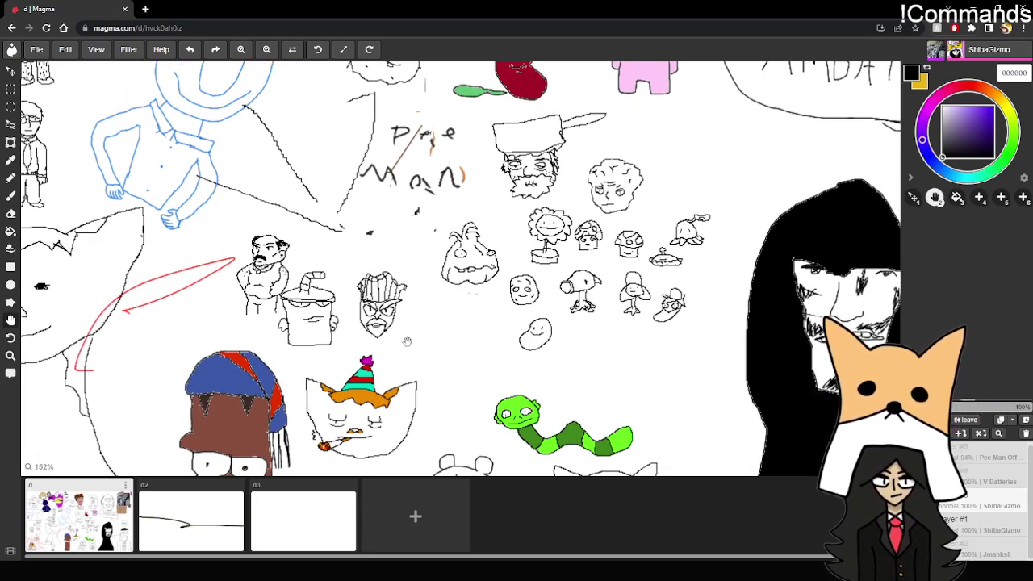
scroll(410, 346, "up", 5)
left_click_drag(588, 225, 454, 170)
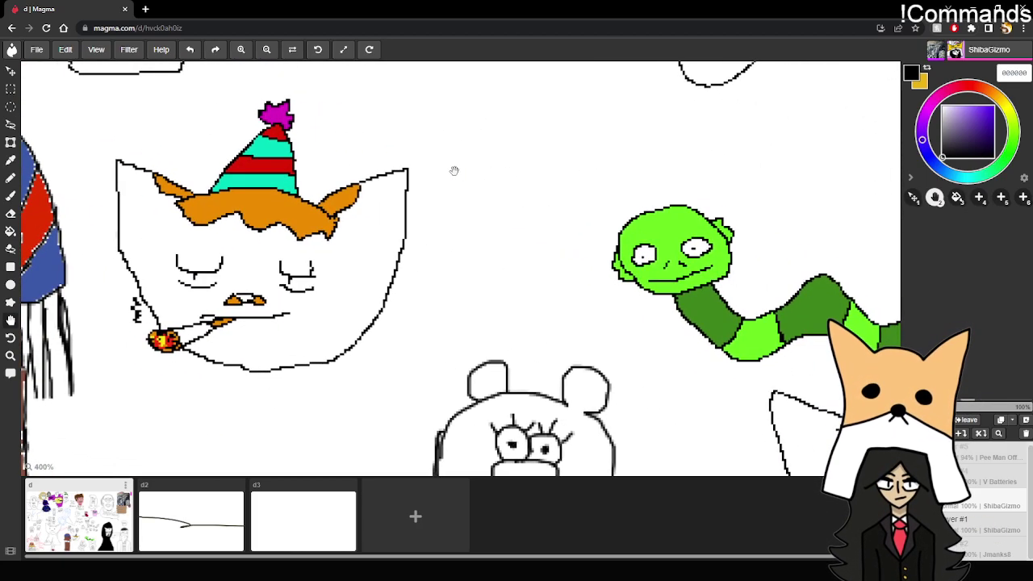
scroll(523, 285, "down", 5)
scroll(490, 266, "up", 3)
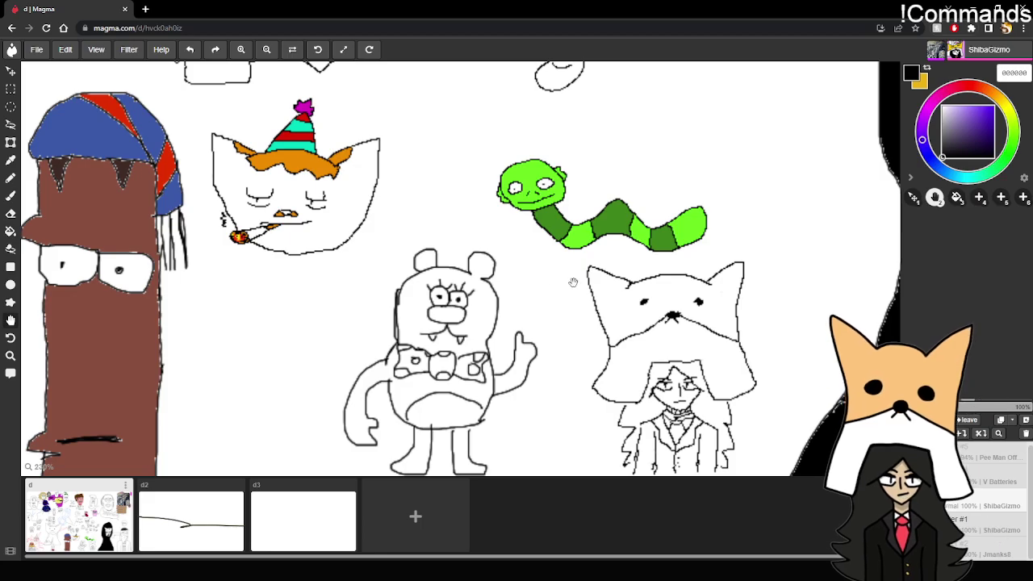
scroll(565, 285, "up", 3)
left_click_drag(611, 247, 336, 108)
scroll(331, 221, "down", 1)
scroll(402, 312, "down", 1)
scroll(402, 311, "down", 4)
scroll(478, 269, "up", 2)
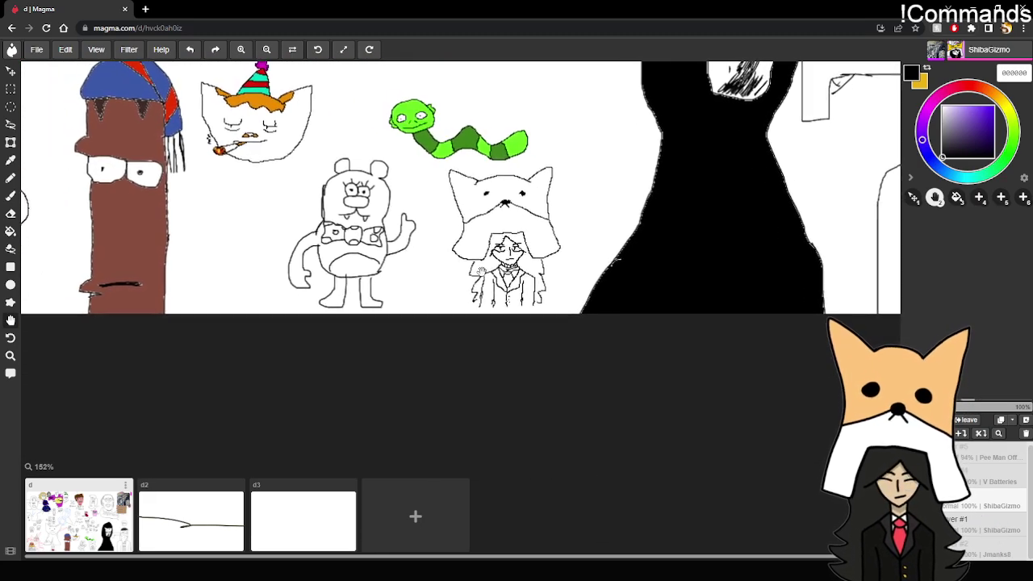
scroll(488, 273, "up", 3)
scroll(507, 278, "up", 3)
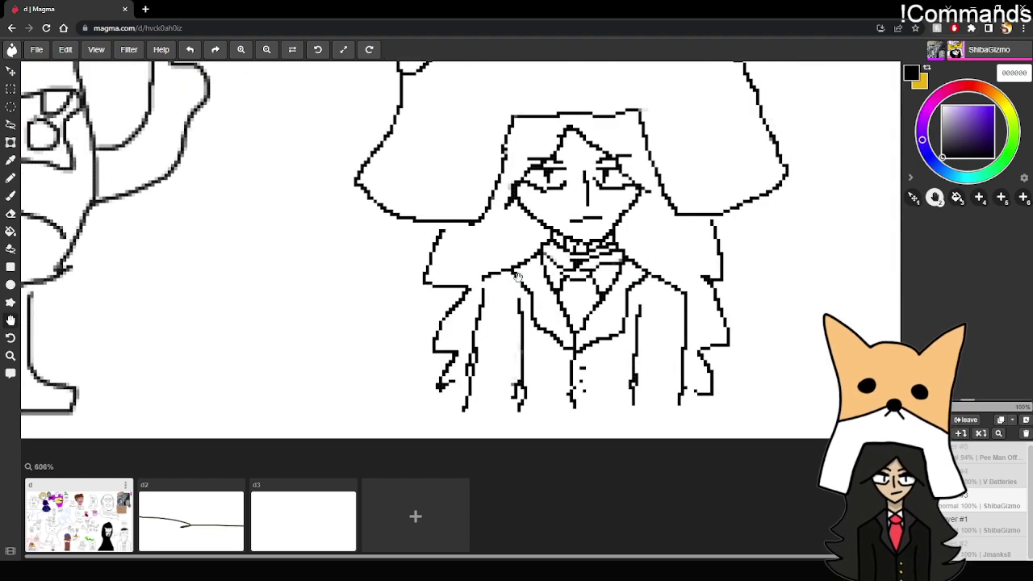
scroll(552, 281, "up", 3)
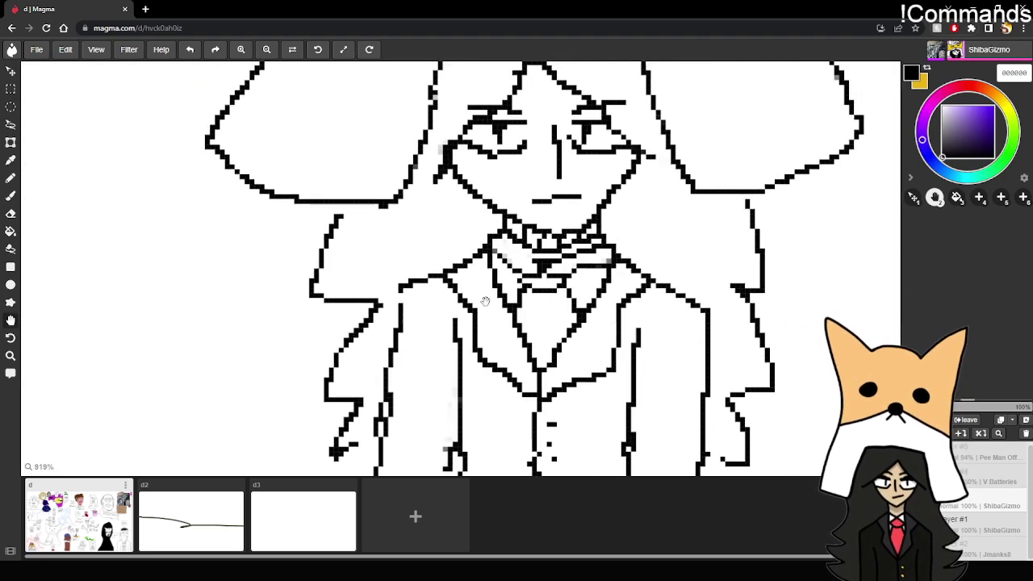
left_click(11, 178)
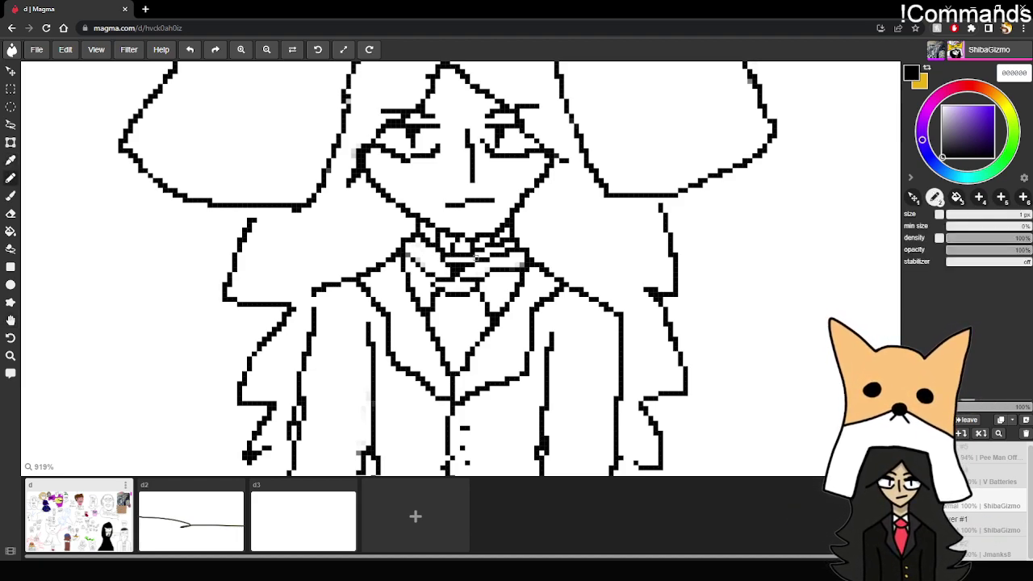
scroll(350, 306, "down", 12)
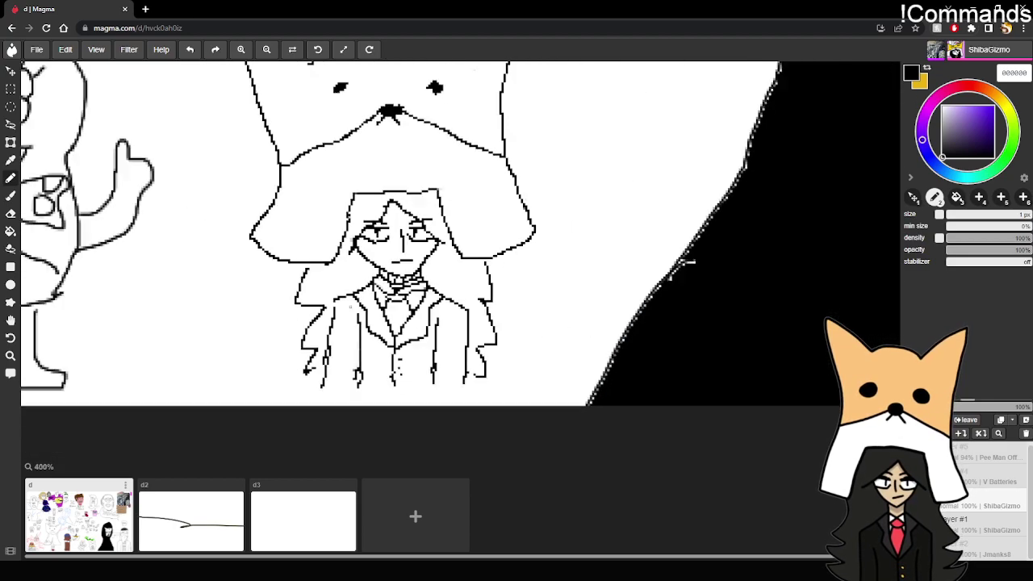
scroll(242, 290, "down", 4)
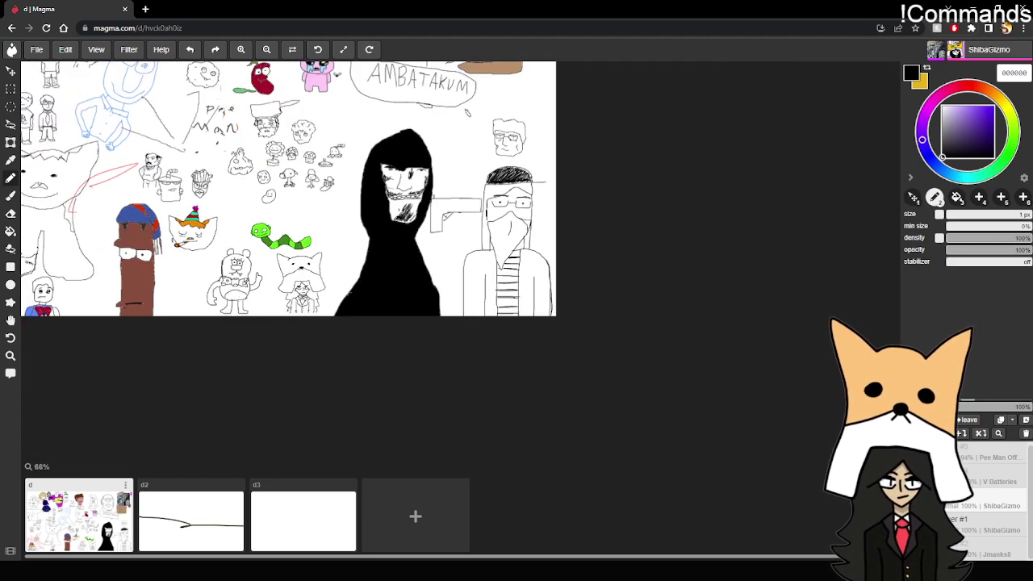
scroll(152, 381, "up", 4)
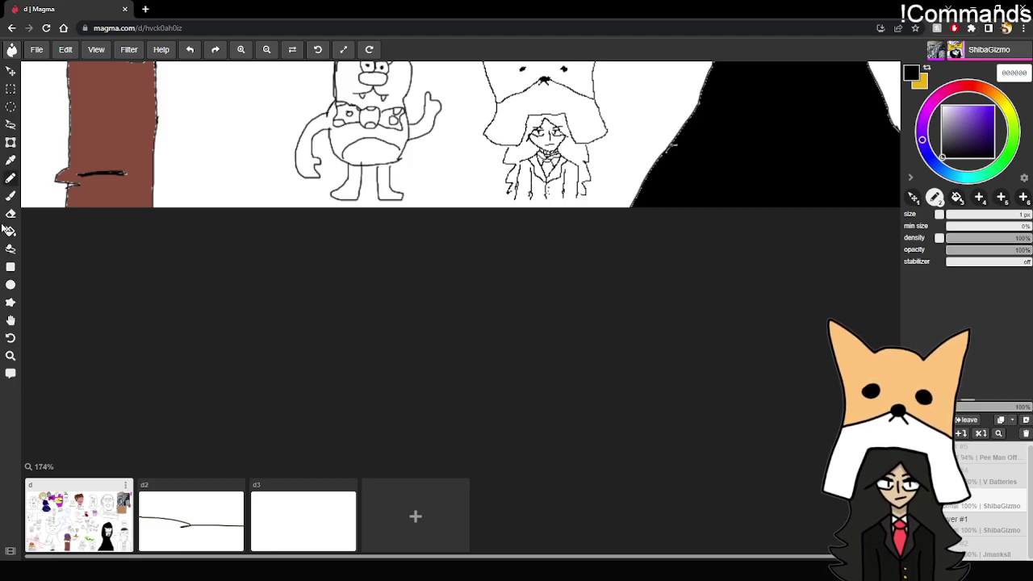
left_click(10, 321)
left_click_drag(109, 250, 569, 436)
scroll(569, 435, "down", 4)
scroll(569, 436, "up", 2)
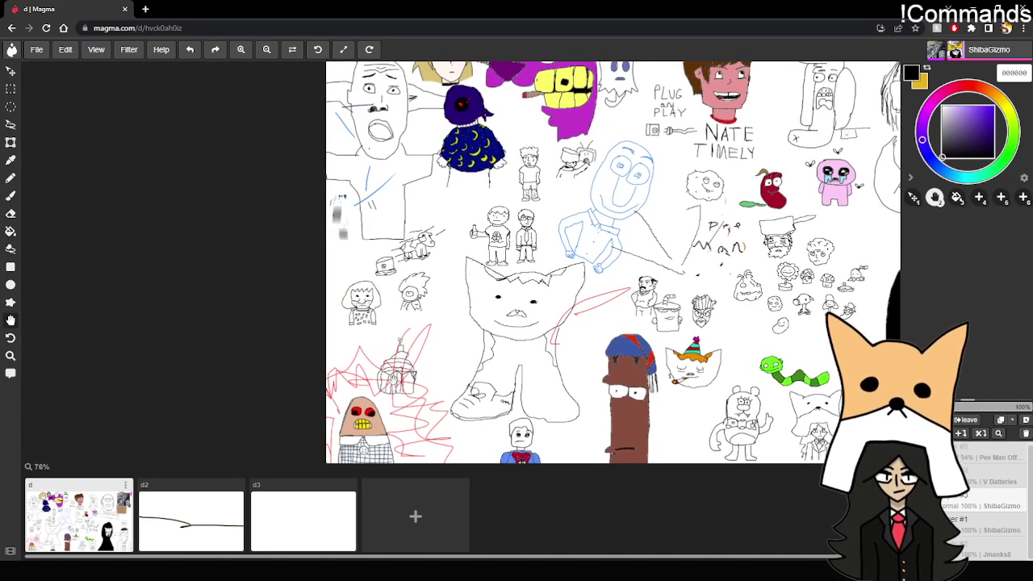
scroll(436, 251, "up", 3)
scroll(436, 250, "up", 1)
scroll(436, 251, "down", 4)
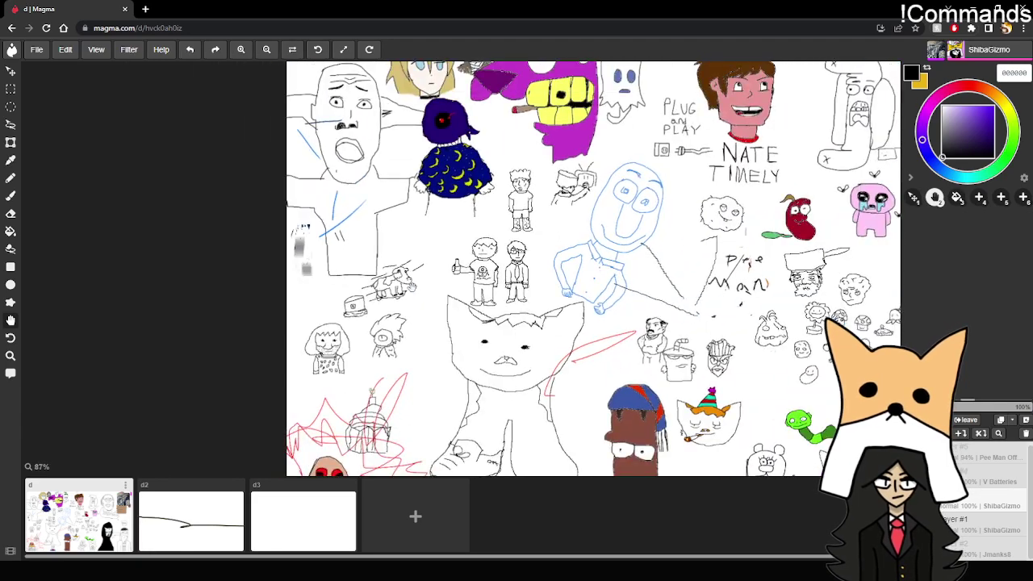
scroll(435, 251, "up", 2)
left_click_drag(435, 250, 381, 262)
left_click_drag(548, 272, 453, 315)
scroll(484, 274, "up", 1)
left_click_drag(503, 248, 573, 32)
scroll(353, 398, "up", 5)
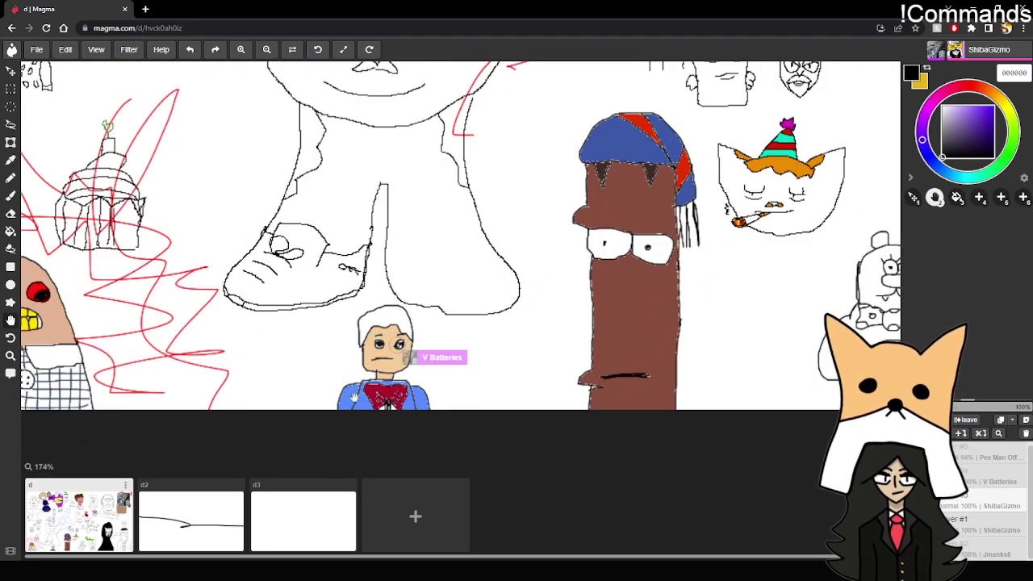
scroll(353, 397, "up", 3)
scroll(353, 375, "up", 4)
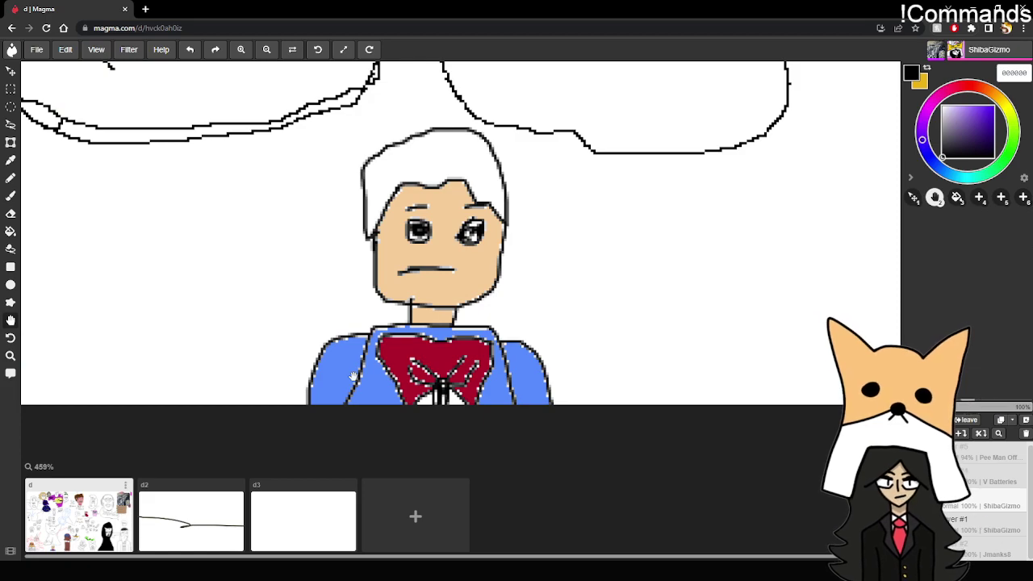
left_click_drag(452, 392, 440, 352)
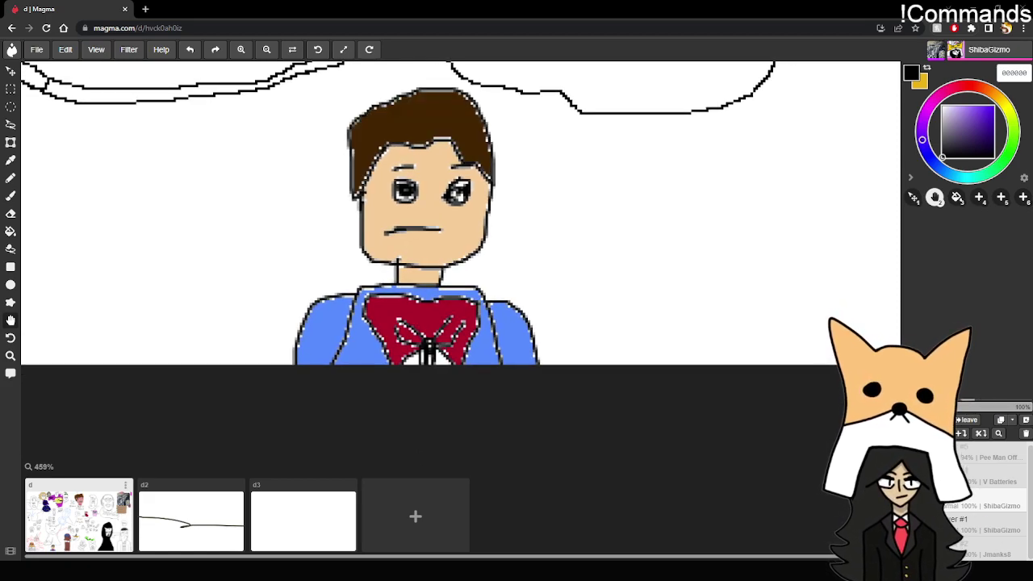
scroll(517, 323, "down", 4)
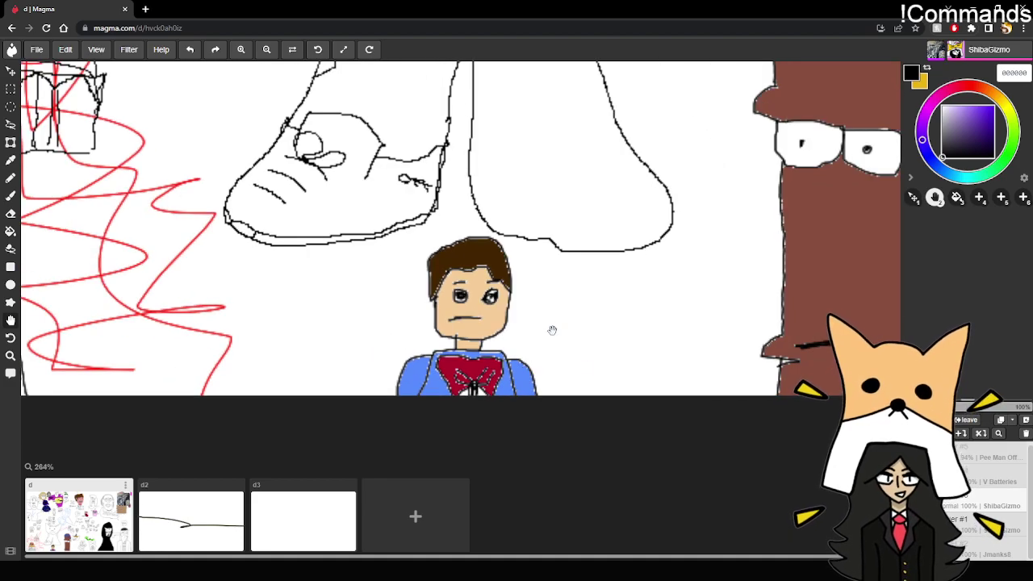
scroll(496, 360, "up", 3)
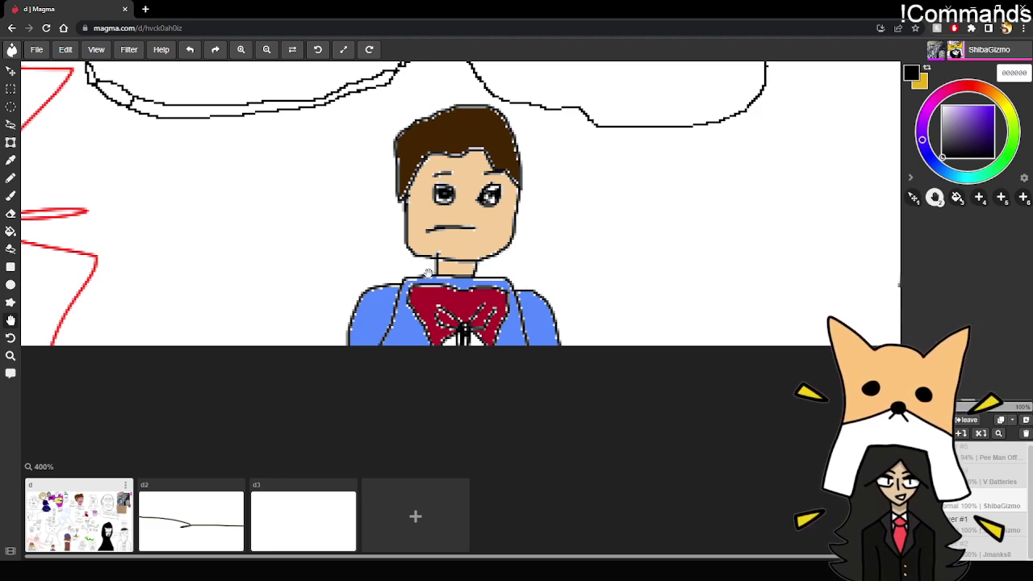
left_click_drag(687, 217, 457, 272)
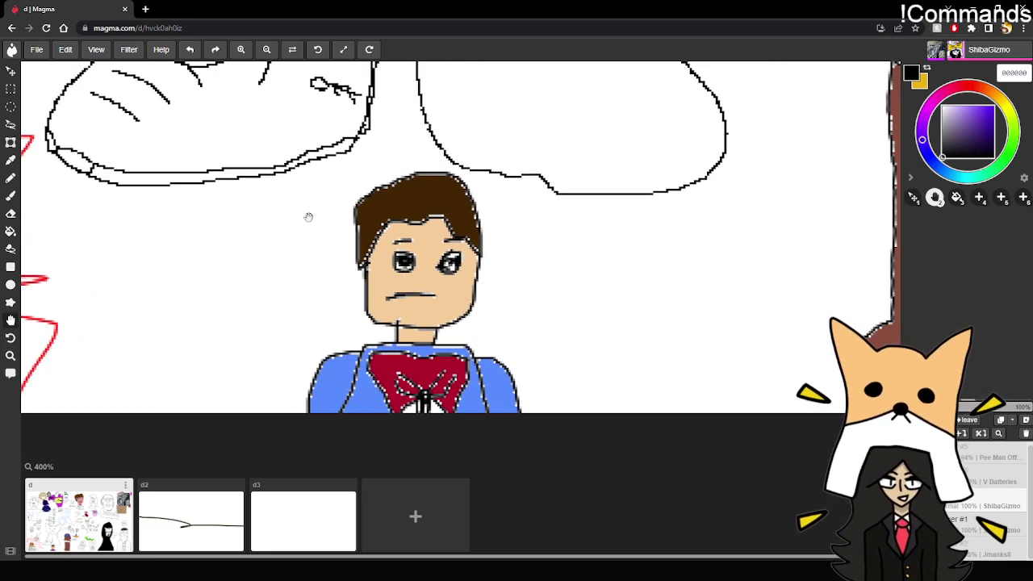
scroll(330, 258, "down", 3)
scroll(413, 296, "up", 1)
scroll(413, 296, "down", 4)
left_click_drag(721, 209, 671, 345)
scroll(691, 274, "up", 2)
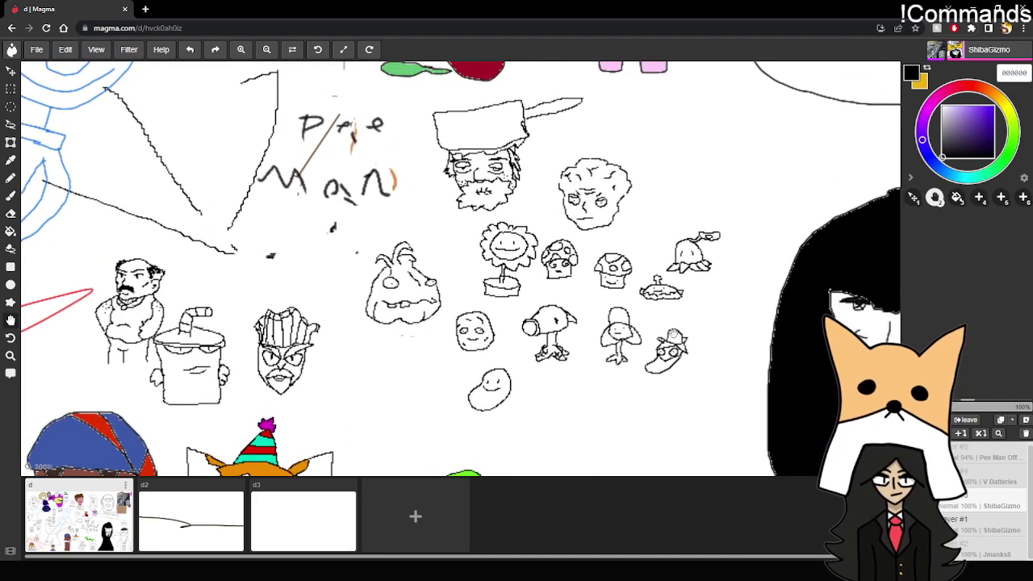
scroll(672, 345, "up", 1)
scroll(675, 343, "down", 2)
left_click_drag(480, 370, 666, 182)
scroll(523, 307, "down", 1)
left_click_drag(178, 475, 187, 342)
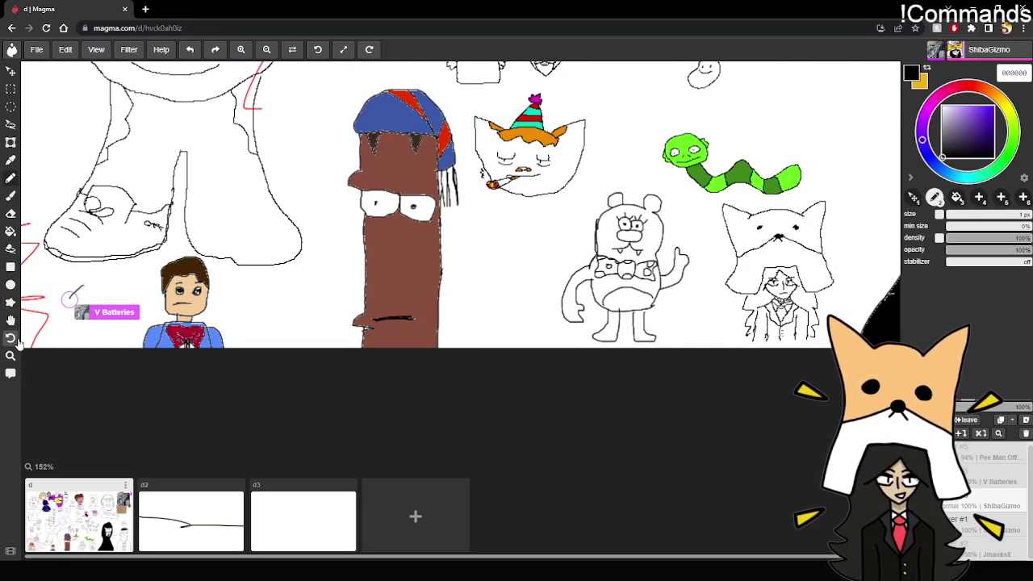
mouse_move(675, 116)
left_mouse_down()
mouse_move(514, 127)
mouse_move(202, 277)
left_mouse_up()
scroll(375, 257, "up", 1)
scroll(375, 257, "down", 2)
scroll(408, 245, "up", 9)
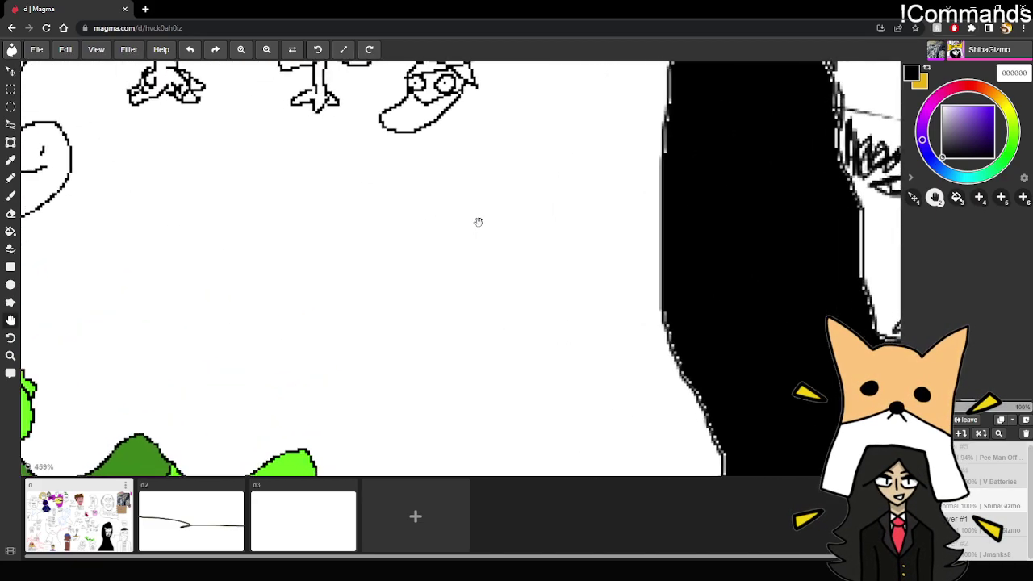
- With the 1 px brush, draw the left round eye, a V-shaped snout and a nose
left_click(15, 197)
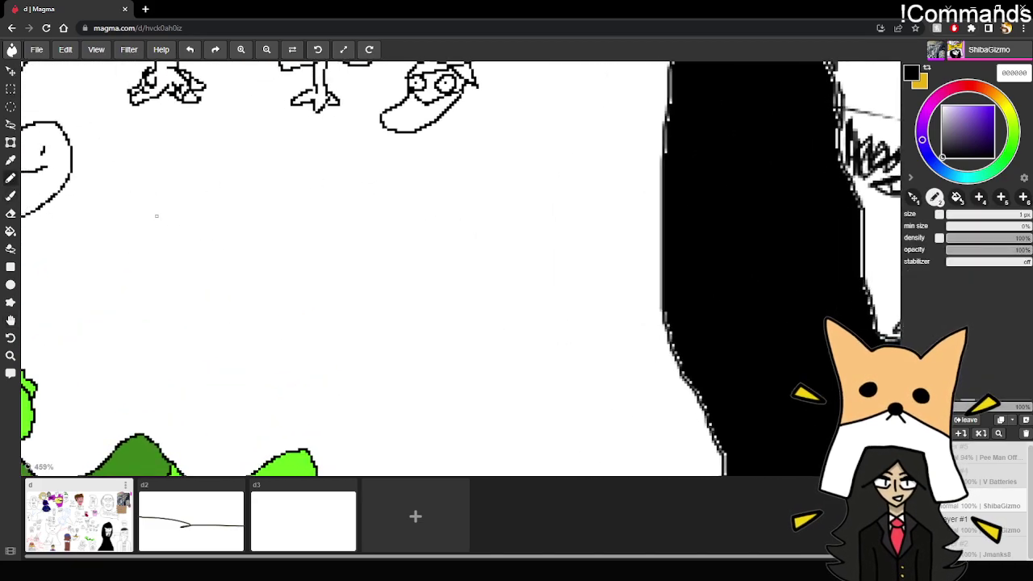
mouse_move(206, 224)
left_mouse_down()
mouse_move(218, 219)
mouse_move(219, 246)
left_mouse_up()
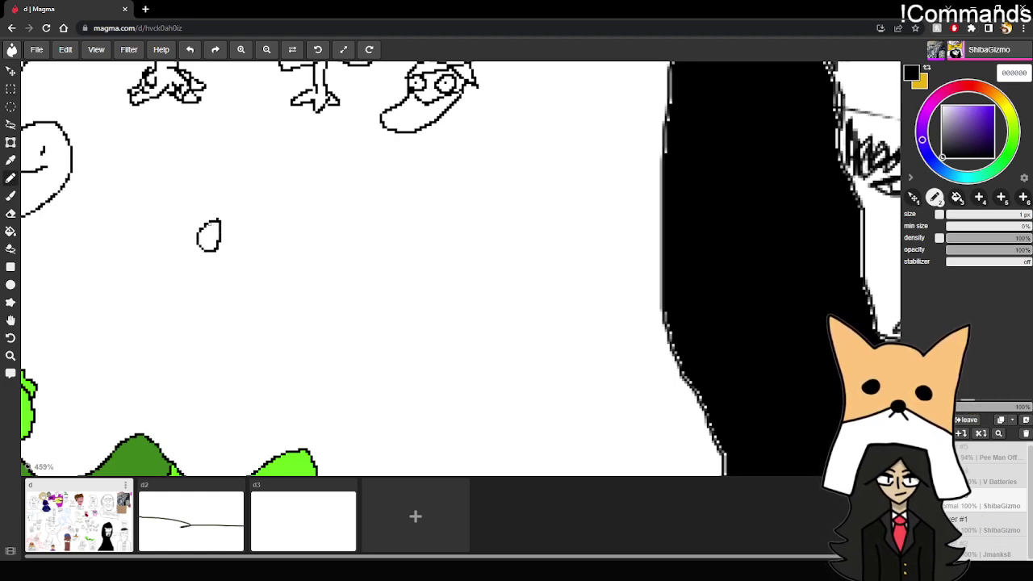
key("ctrl+z")
mouse_move(218, 226)
left_mouse_down()
mouse_move(246, 243)
mouse_move(225, 248)
mouse_move(218, 234)
mouse_move(239, 217)
mouse_move(226, 240)
mouse_move(256, 266)
mouse_move(286, 334)
left_mouse_up()
key("ctrl+z")
key("ctrl+z")
mouse_move(245, 258)
left_mouse_down()
mouse_move(304, 305)
mouse_move(335, 267)
mouse_move(261, 283)
mouse_move(285, 310)
mouse_move(331, 262)
left_mouse_up()
key("ctrl+z")
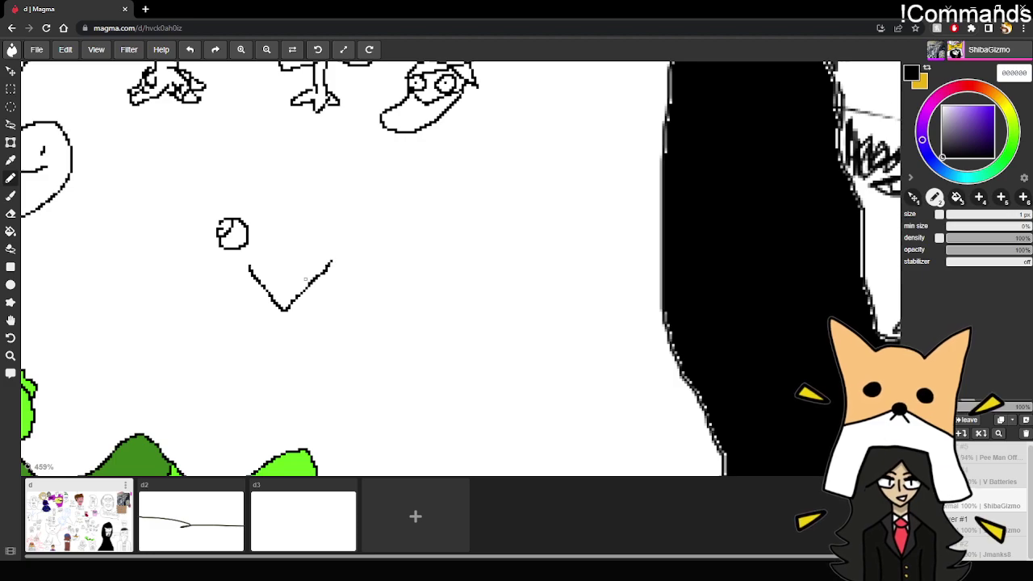
mouse_move(271, 297)
left_mouse_down()
mouse_move(293, 283)
mouse_move(300, 292)
mouse_move(281, 301)
mouse_move(291, 298)
left_mouse_up()
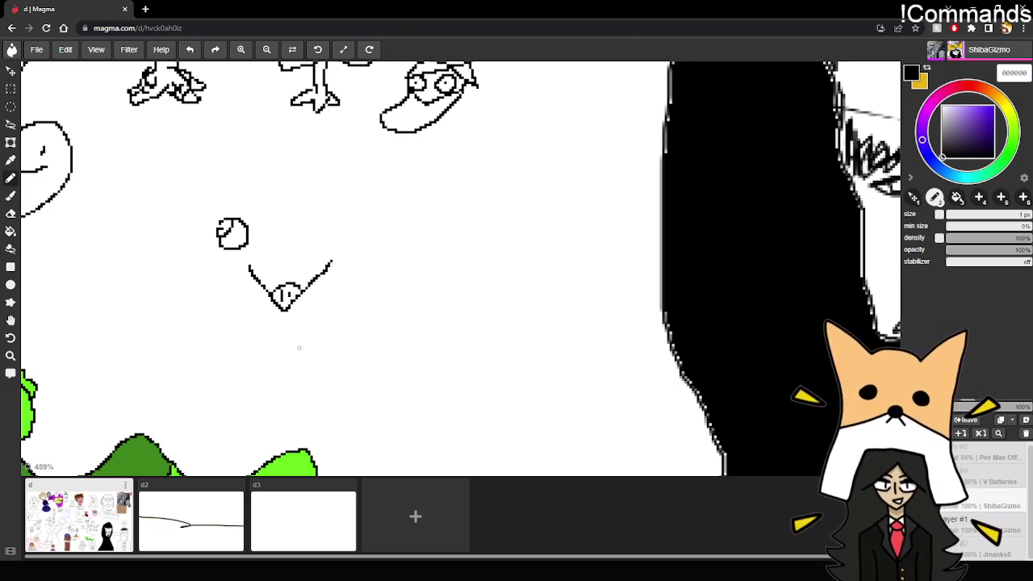
- Add the bear's ear curves above the eyes
mouse_move(353, 248)
left_mouse_down()
mouse_move(333, 220)
mouse_move(365, 210)
mouse_move(366, 238)
mouse_move(332, 242)
mouse_move(348, 222)
mouse_move(365, 237)
mouse_move(342, 253)
mouse_move(333, 248)
mouse_move(347, 224)
left_mouse_up()
key("ctrl+z")
scroll(348, 239, "down", 3)
scroll(372, 199, "up", 4)
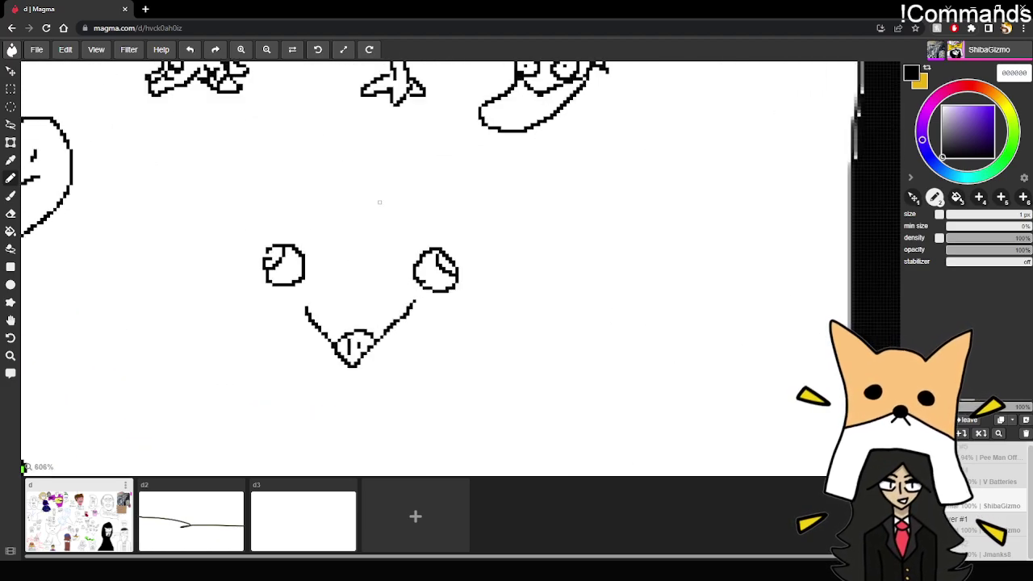
mouse_move(437, 194)
left_mouse_down()
mouse_move(464, 183)
mouse_move(487, 189)
mouse_move(479, 223)
left_mouse_up()
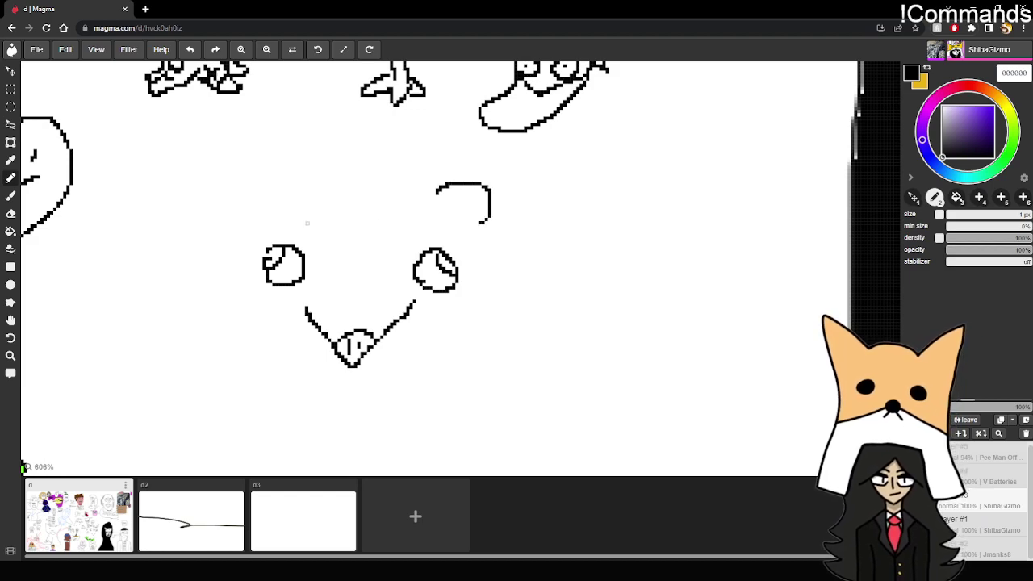
mouse_move(275, 208)
left_mouse_down()
mouse_move(239, 211)
mouse_move(238, 241)
mouse_move(224, 203)
mouse_move(202, 236)
mouse_move(218, 248)
mouse_move(262, 208)
mouse_move(320, 196)
mouse_move(436, 192)
left_mouse_up()
key("ctrl+z")
scroll(344, 298, "up", 1)
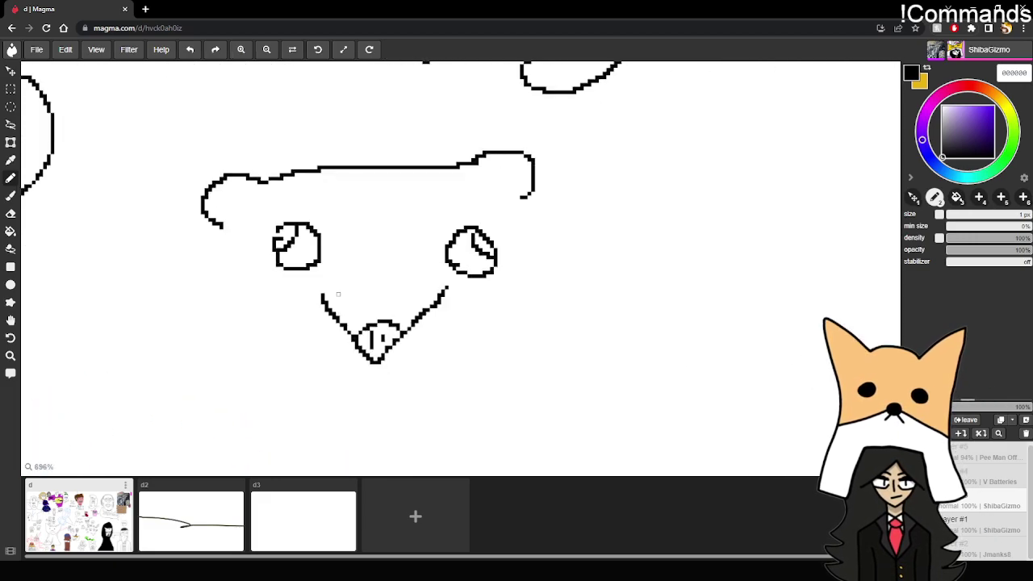
- Draw the body's left and right sides and two feet joined along the bottom edge
mouse_move(222, 226)
left_mouse_down()
mouse_move(255, 293)
mouse_move(247, 452)
left_mouse_up()
scroll(258, 419, "down", 10)
scroll(272, 428, "up", 12)
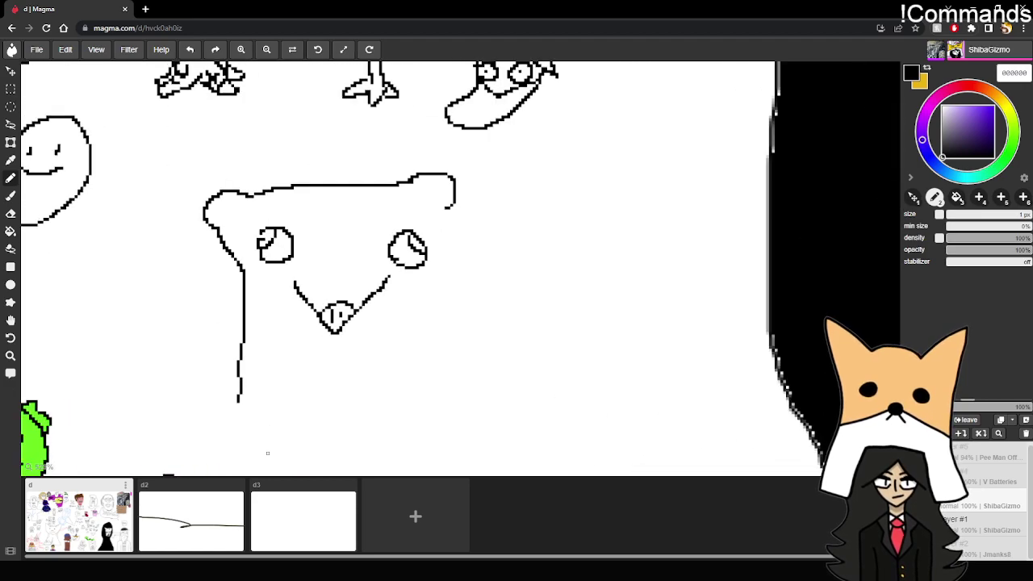
mouse_move(235, 387)
left_mouse_down()
mouse_move(260, 356)
mouse_move(287, 381)
mouse_move(317, 358)
mouse_move(334, 395)
mouse_move(357, 370)
mouse_move(351, 417)
mouse_move(326, 436)
mouse_move(244, 406)
mouse_move(232, 392)
left_mouse_up()
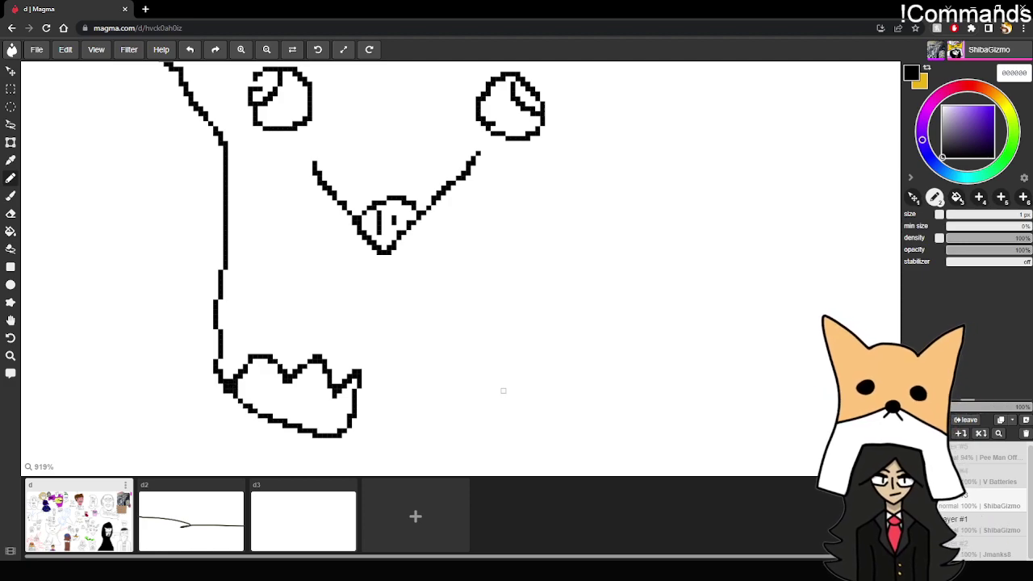
mouse_move(456, 411)
left_mouse_down()
mouse_move(455, 373)
mouse_move(471, 361)
mouse_move(479, 372)
mouse_move(517, 343)
mouse_move(536, 367)
mouse_move(581, 356)
mouse_move(575, 413)
mouse_move(528, 430)
mouse_move(457, 403)
left_mouse_up()
scroll(509, 368, "down", 2)
mouse_move(556, 176)
left_mouse_down()
mouse_move(541, 280)
mouse_move(548, 360)
left_mouse_up()
scroll(489, 315, "up", 2)
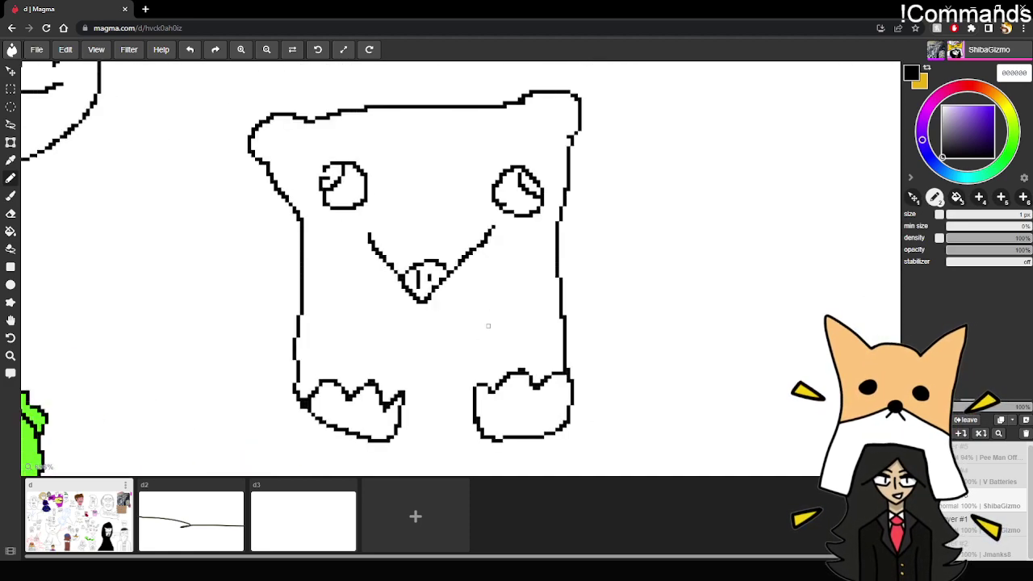
mouse_move(402, 424)
left_mouse_down()
mouse_move(398, 435)
mouse_move(428, 439)
mouse_move(479, 427)
left_mouse_up()
- Add stubby paws on the body's right and left sides
scroll(509, 267, "up", 1)
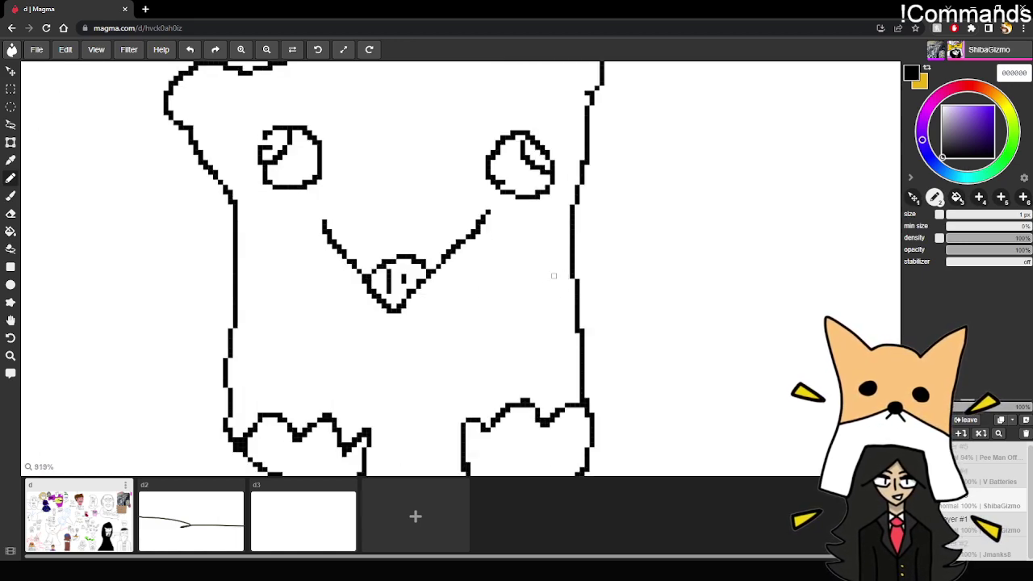
mouse_move(561, 274)
left_mouse_down()
mouse_move(527, 286)
mouse_move(517, 322)
mouse_move(528, 341)
mouse_move(543, 325)
mouse_move(578, 333)
left_mouse_up()
scroll(312, 299, "down", 3)
scroll(299, 282, "up", 2)
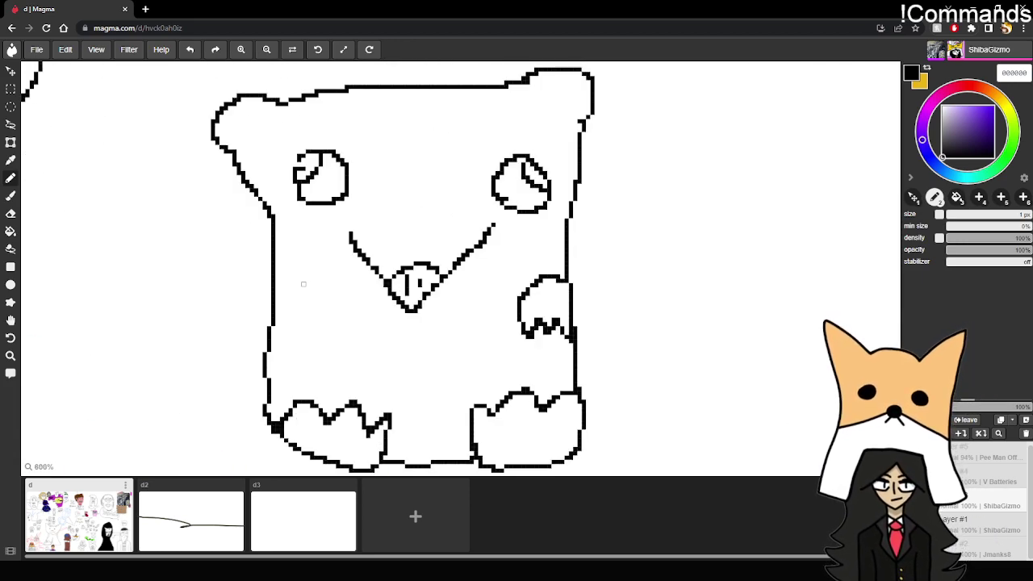
mouse_move(281, 284)
left_mouse_down()
mouse_move(331, 291)
mouse_move(328, 327)
mouse_move(284, 300)
mouse_move(278, 321)
mouse_move(284, 292)
mouse_move(269, 304)
left_mouse_up()
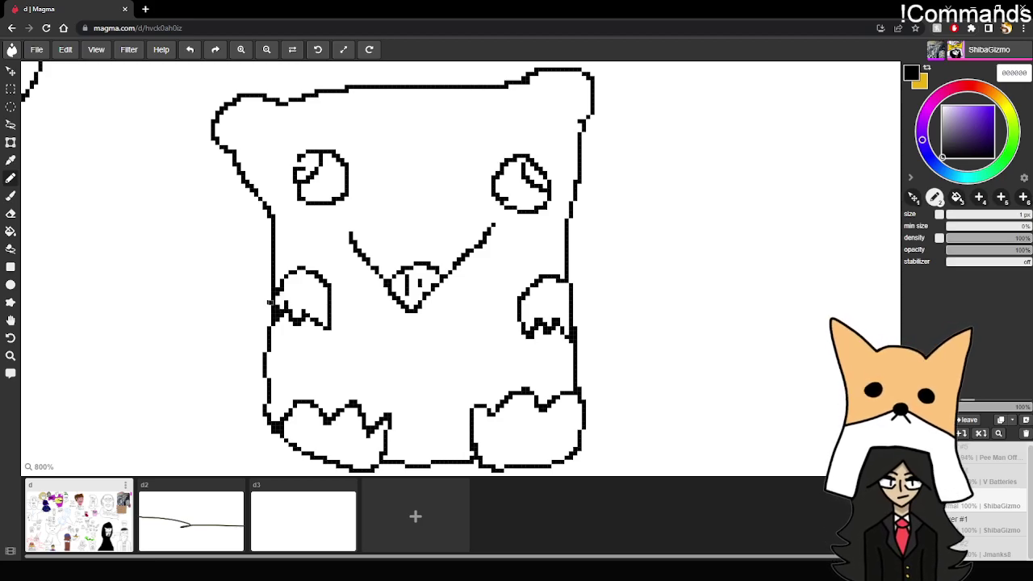
scroll(318, 326, "down", 2)
scroll(332, 325, "down", 3)
scroll(324, 338, "down", 3)
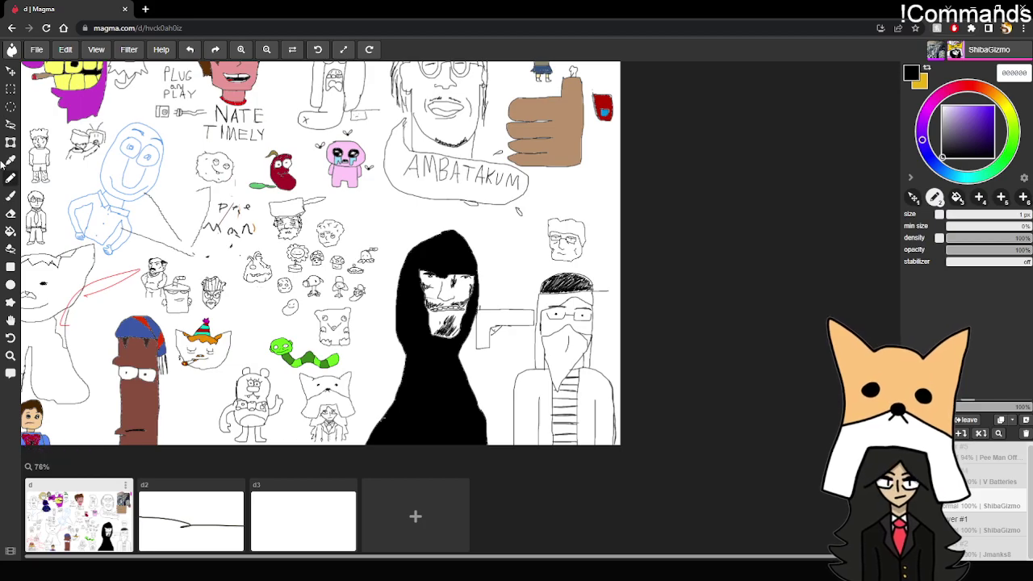
left_click(10, 321)
left_click_drag(96, 336, 314, 291)
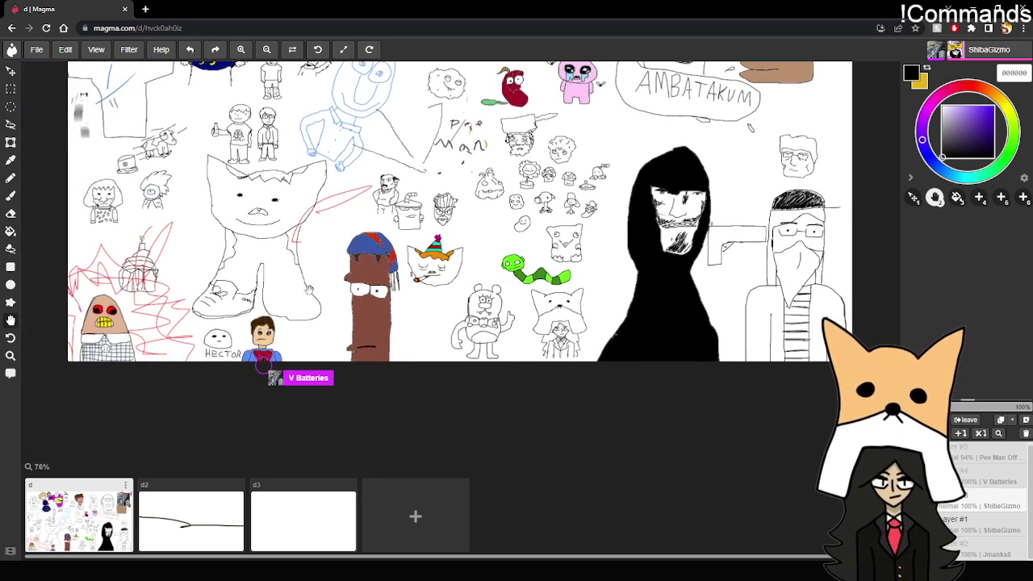
scroll(307, 343, "up", 4)
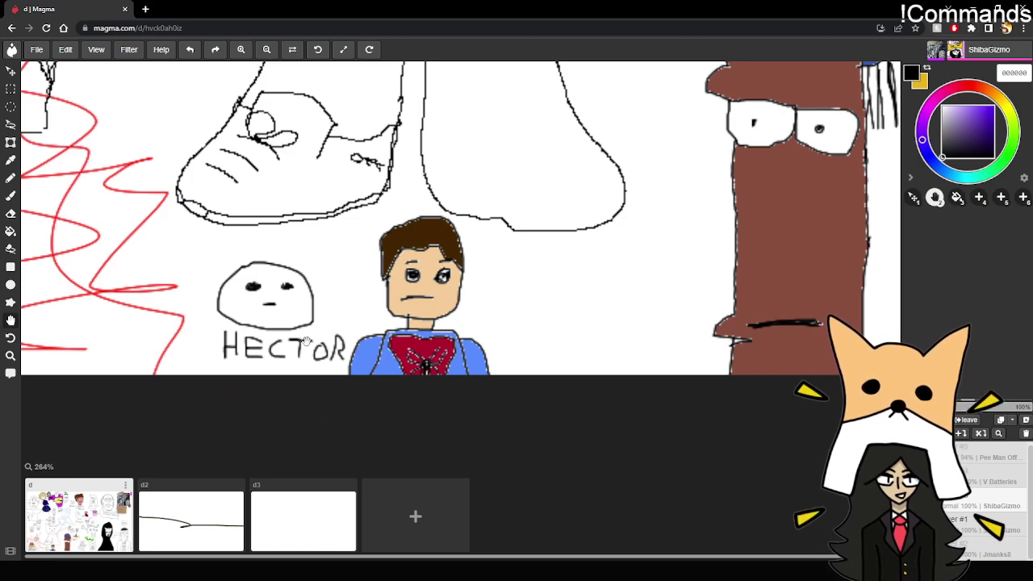
scroll(306, 343, "down", 8)
mouse_move(339, 328)
left_mouse_down()
mouse_move(338, 438)
mouse_move(333, 426)
left_mouse_up()
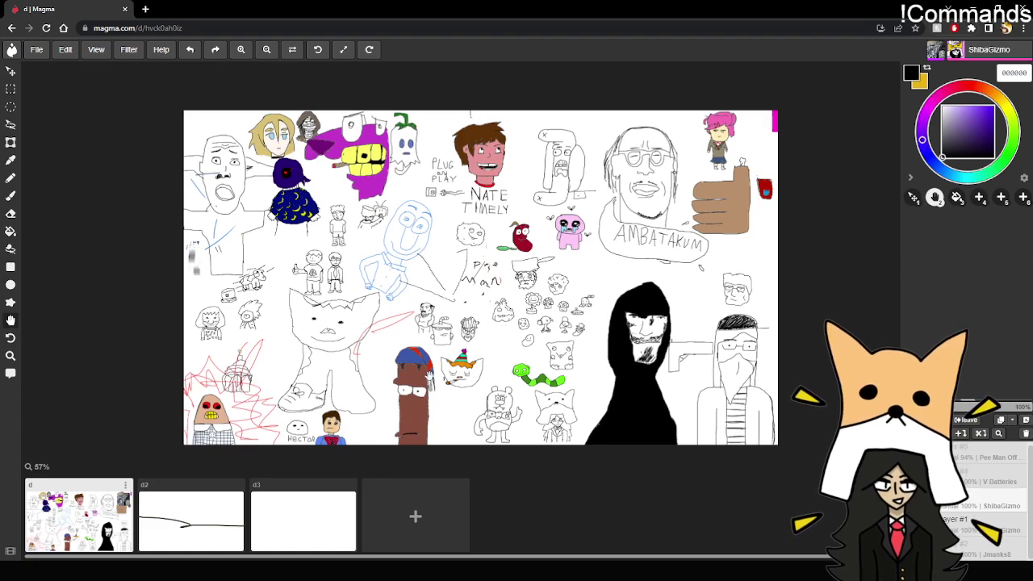